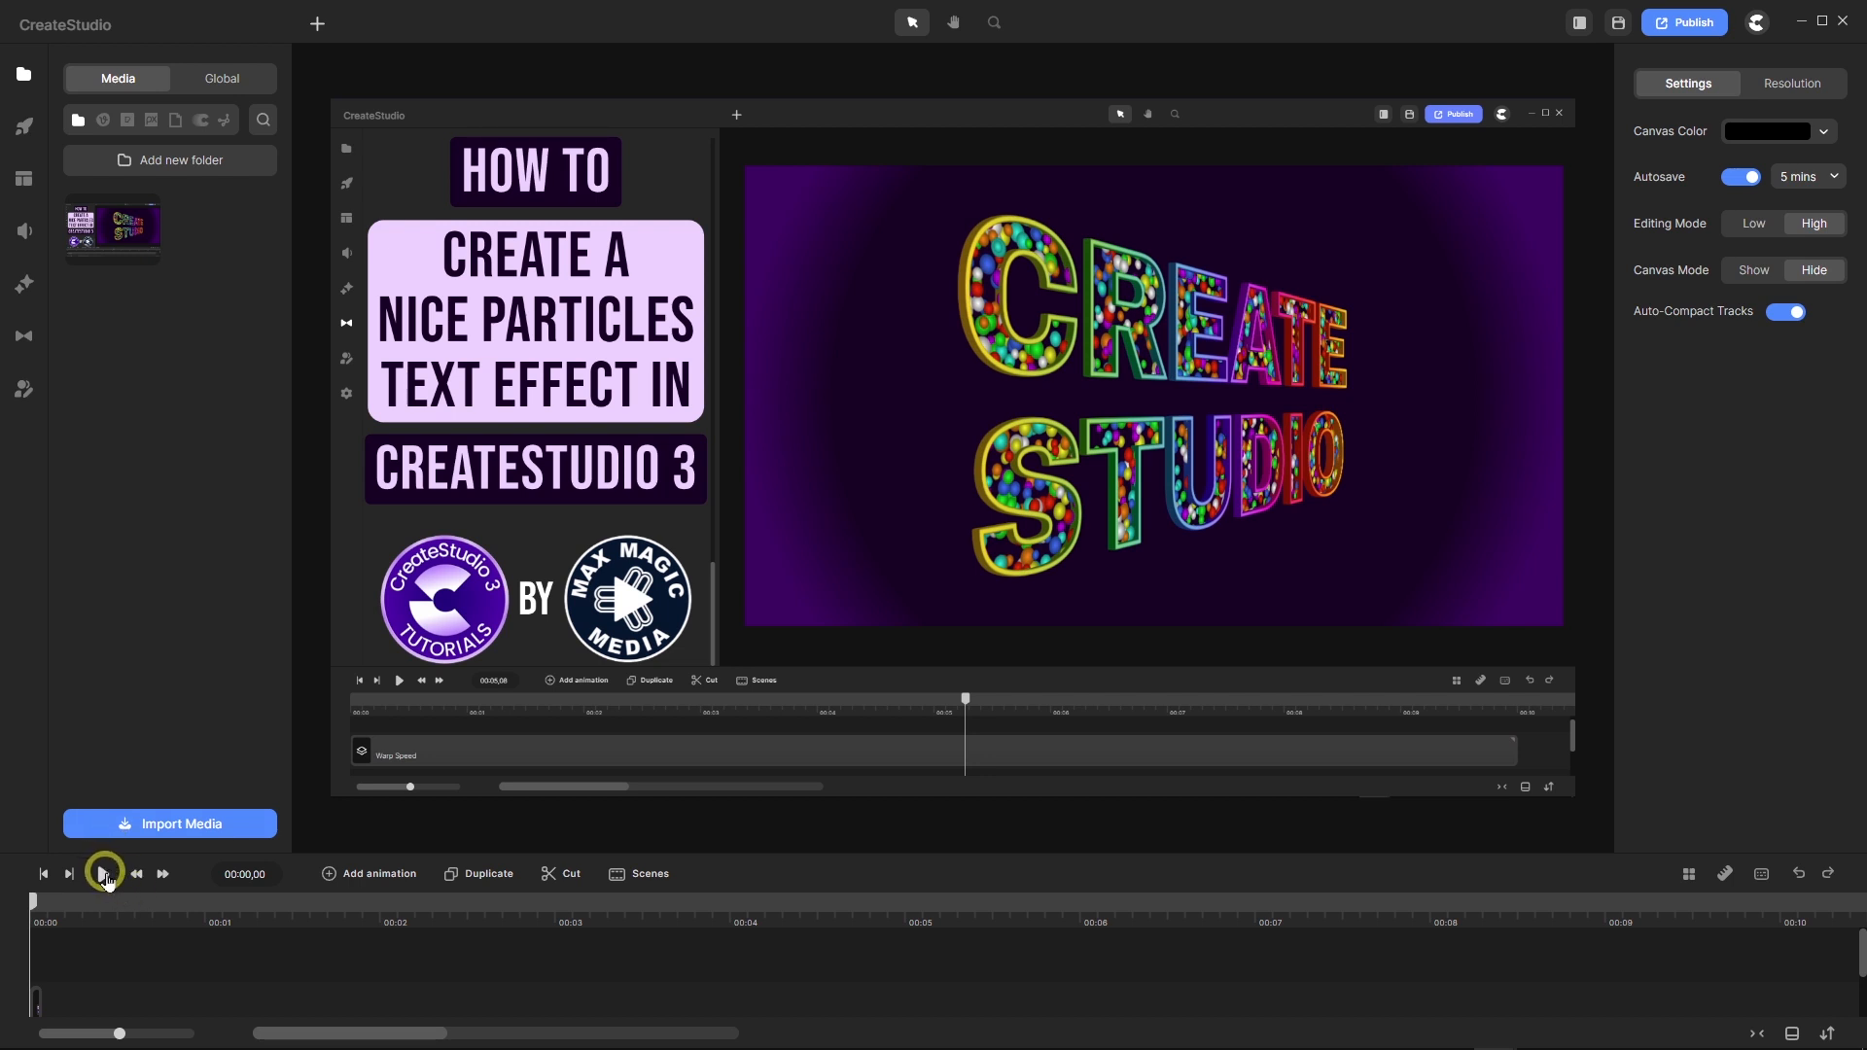
# Play back the finished CREATE STUDIO text effect in the project, and the rendered example video in the media player.
pyautogui.click(105, 880)
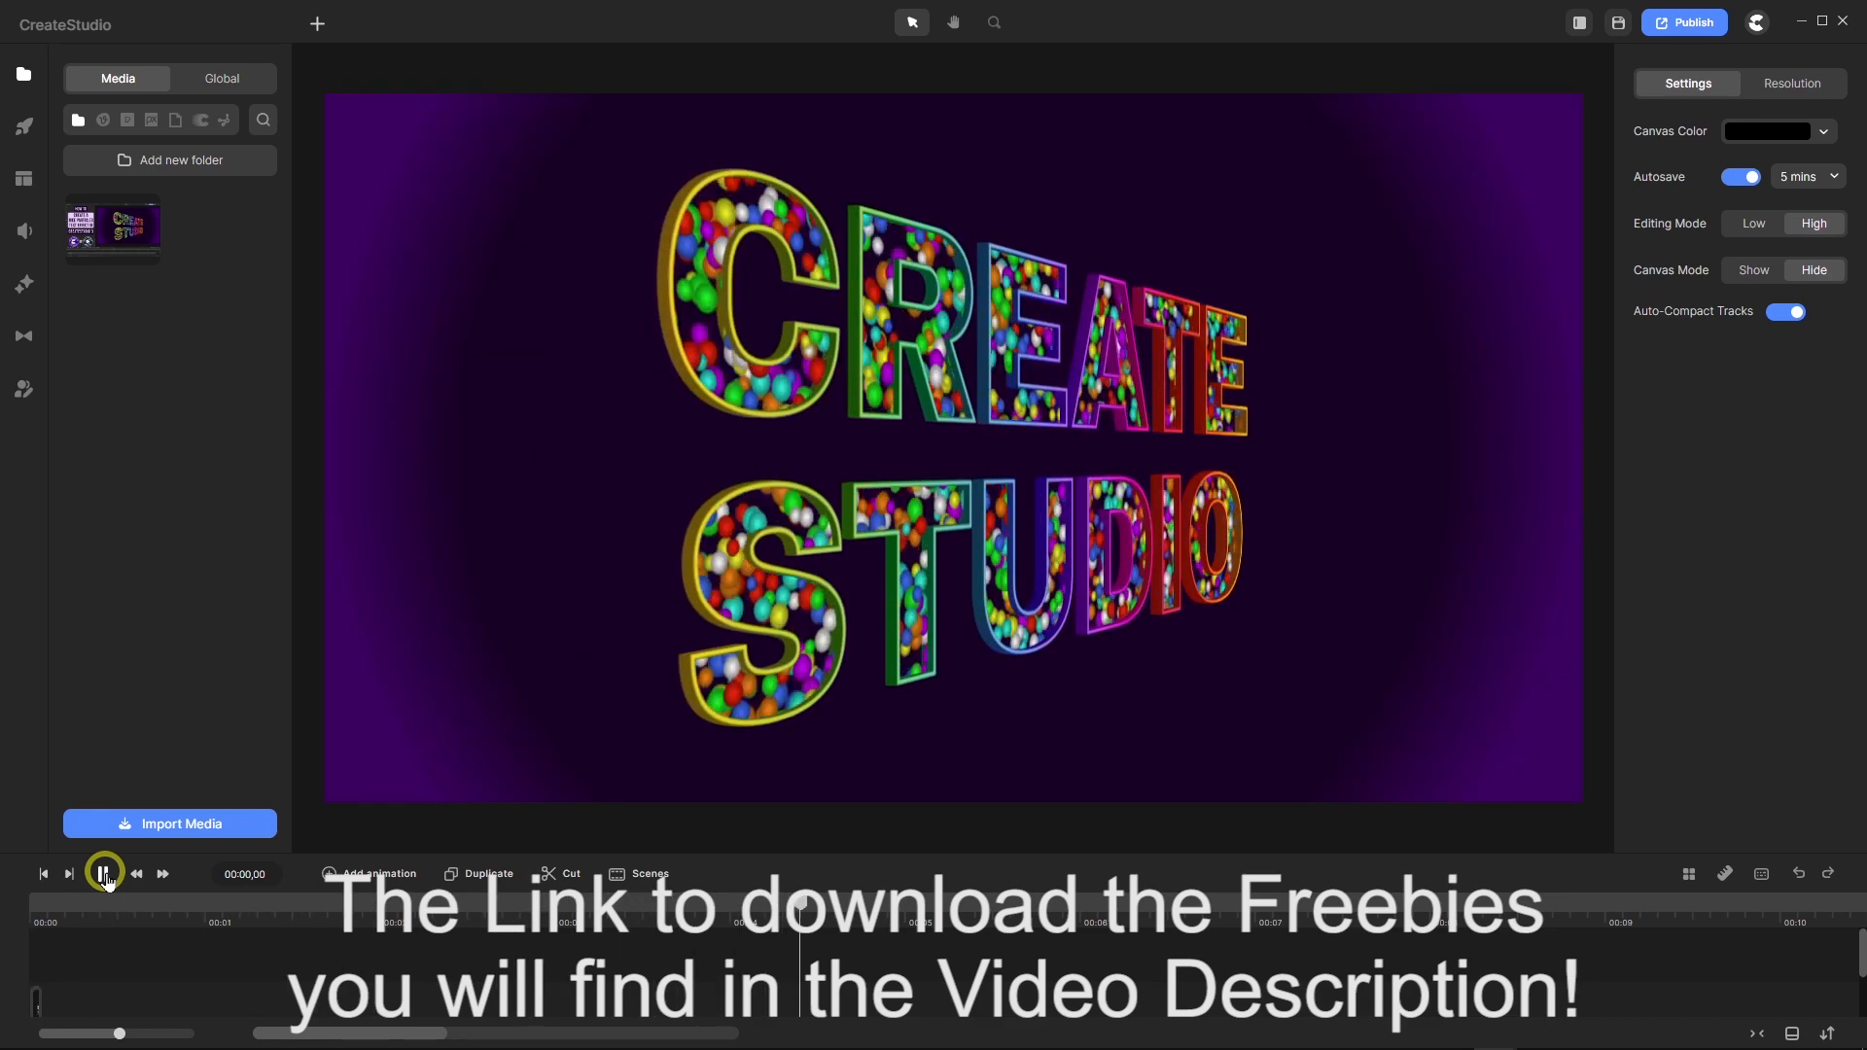
pyautogui.click(105, 879)
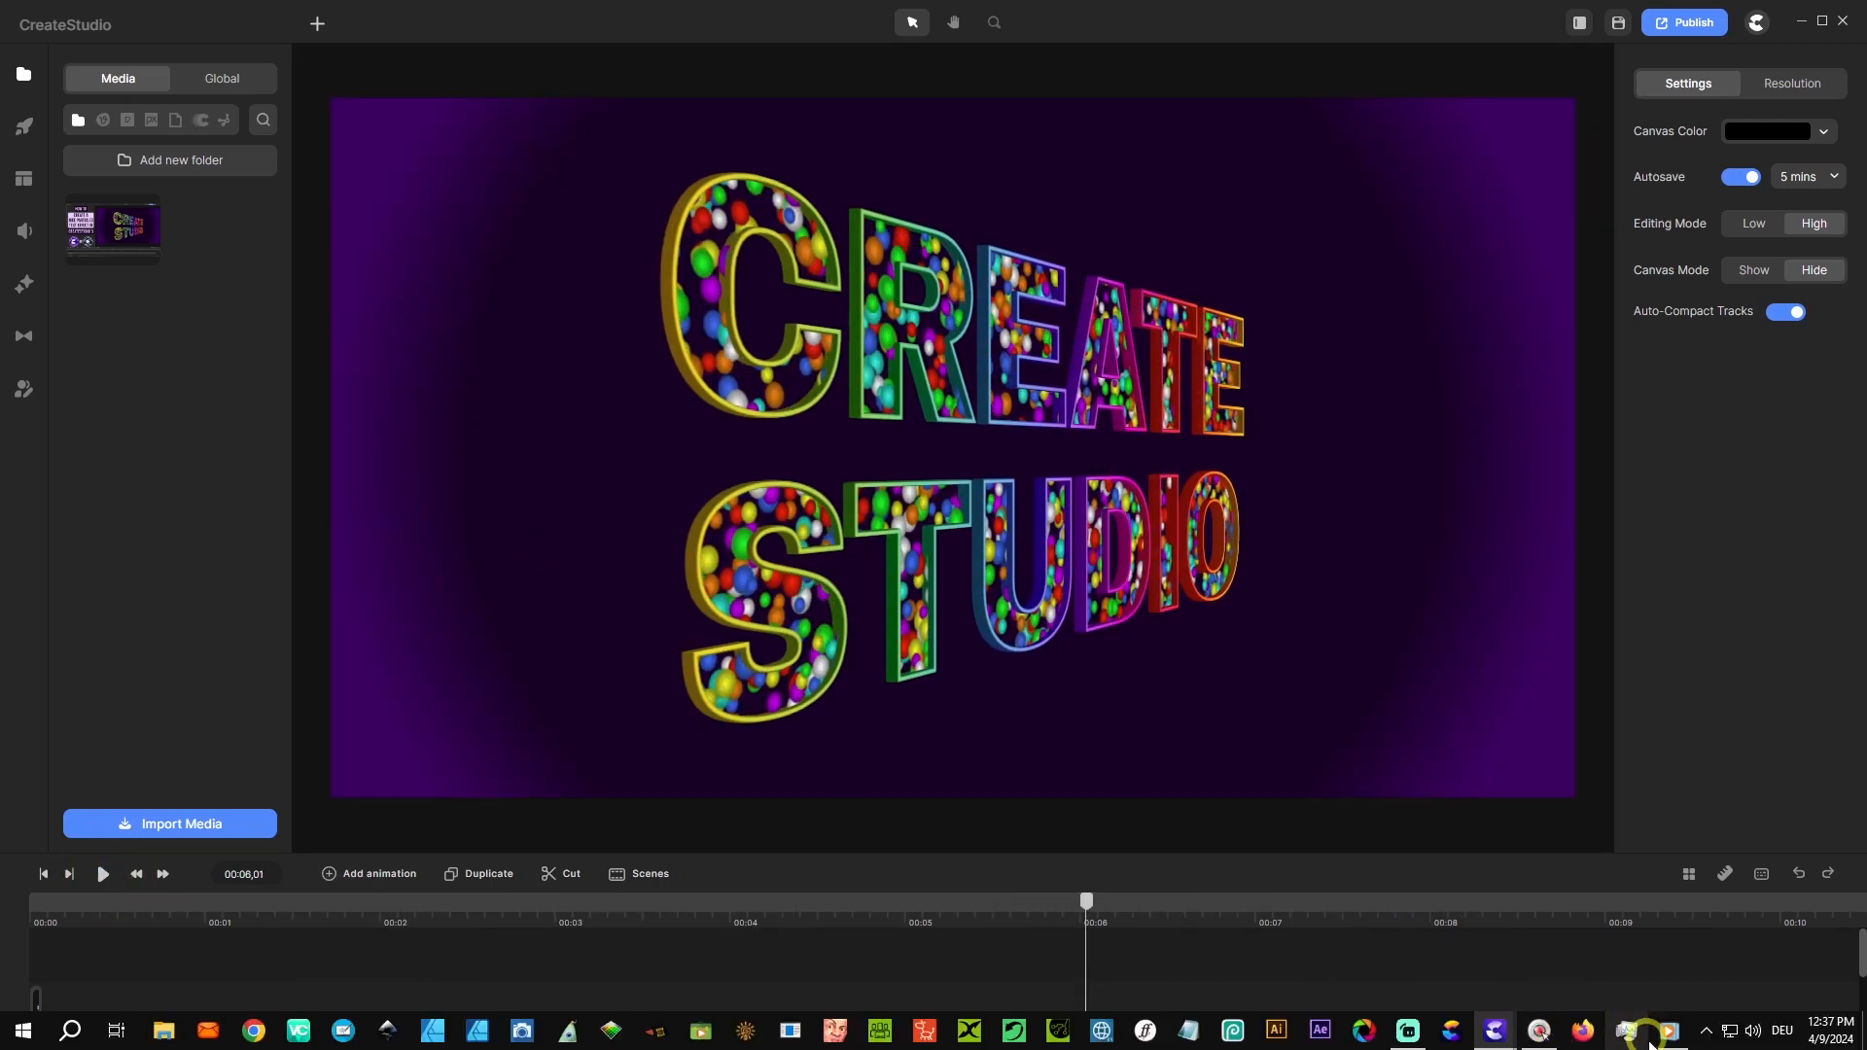
pyautogui.click(1670, 1030)
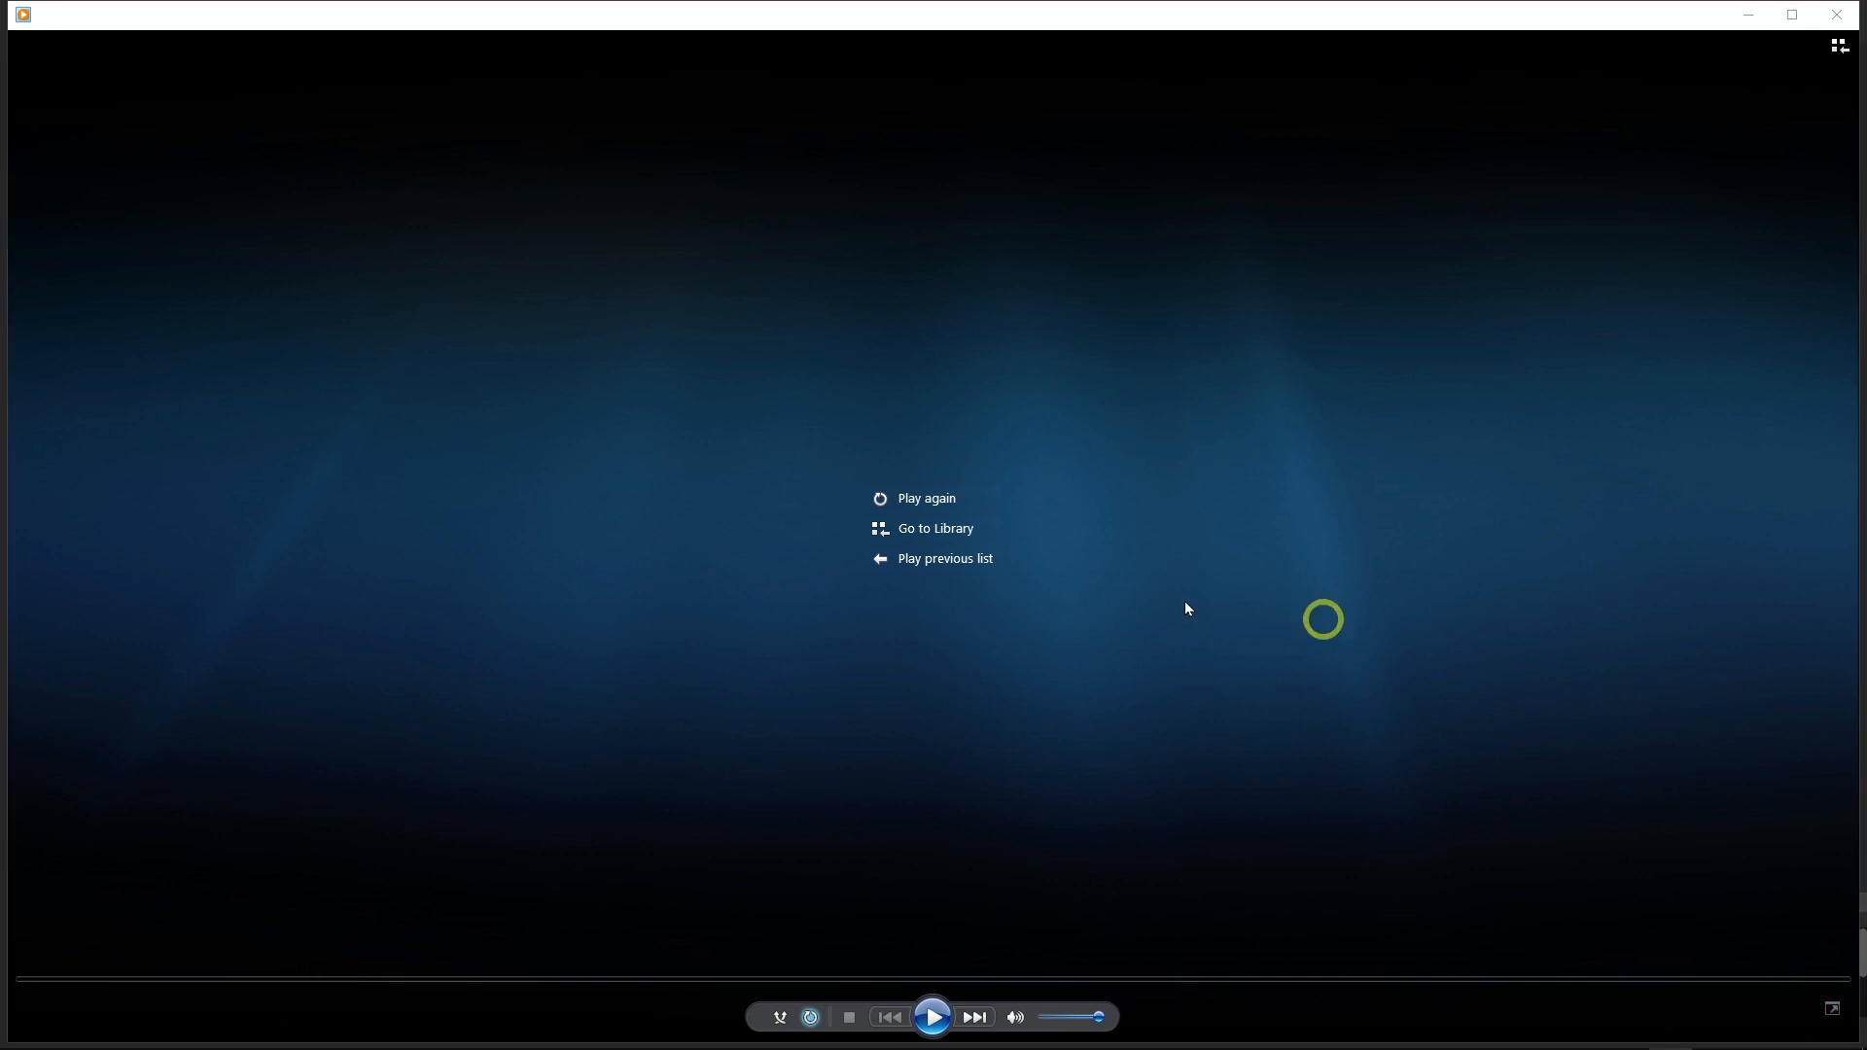
pyautogui.click(933, 1018)
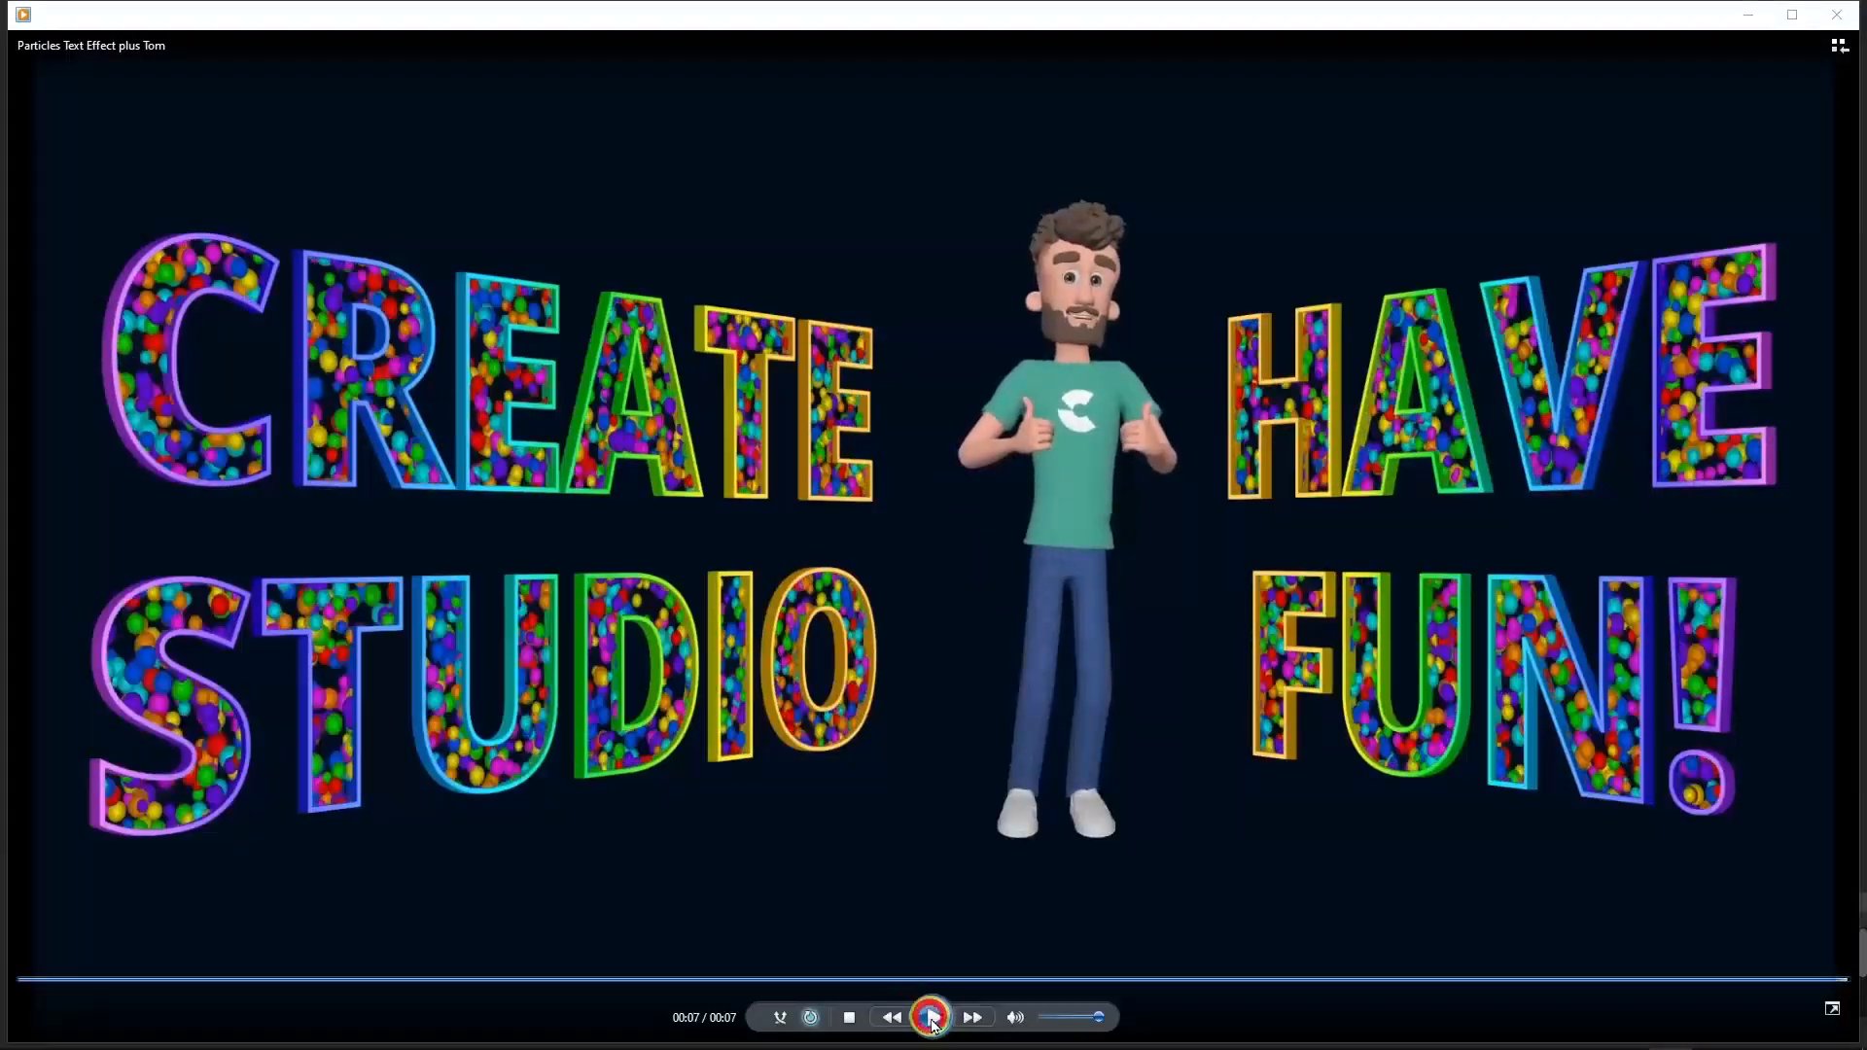
pyautogui.click(1836, 14)
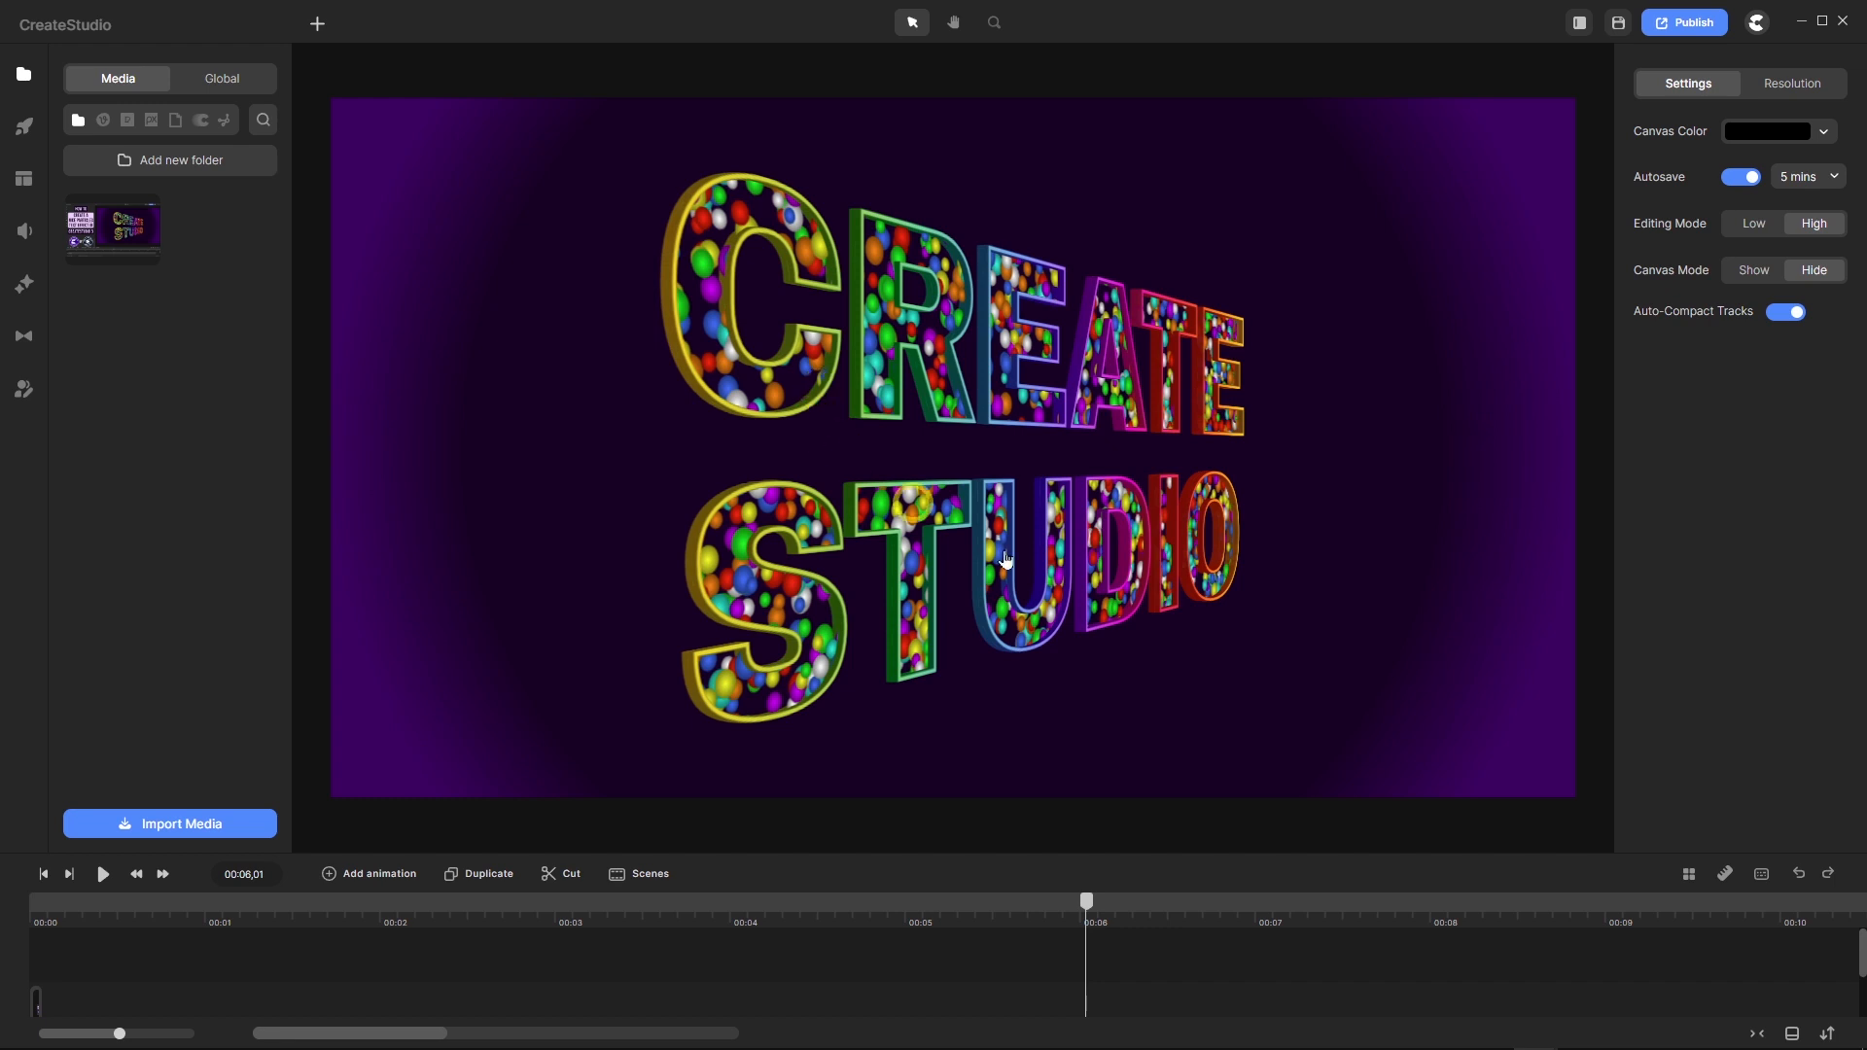
# Start a new project, leaving the current one without saving.
pyautogui.click(1758, 24)
pyautogui.moveTo(1756, 25)
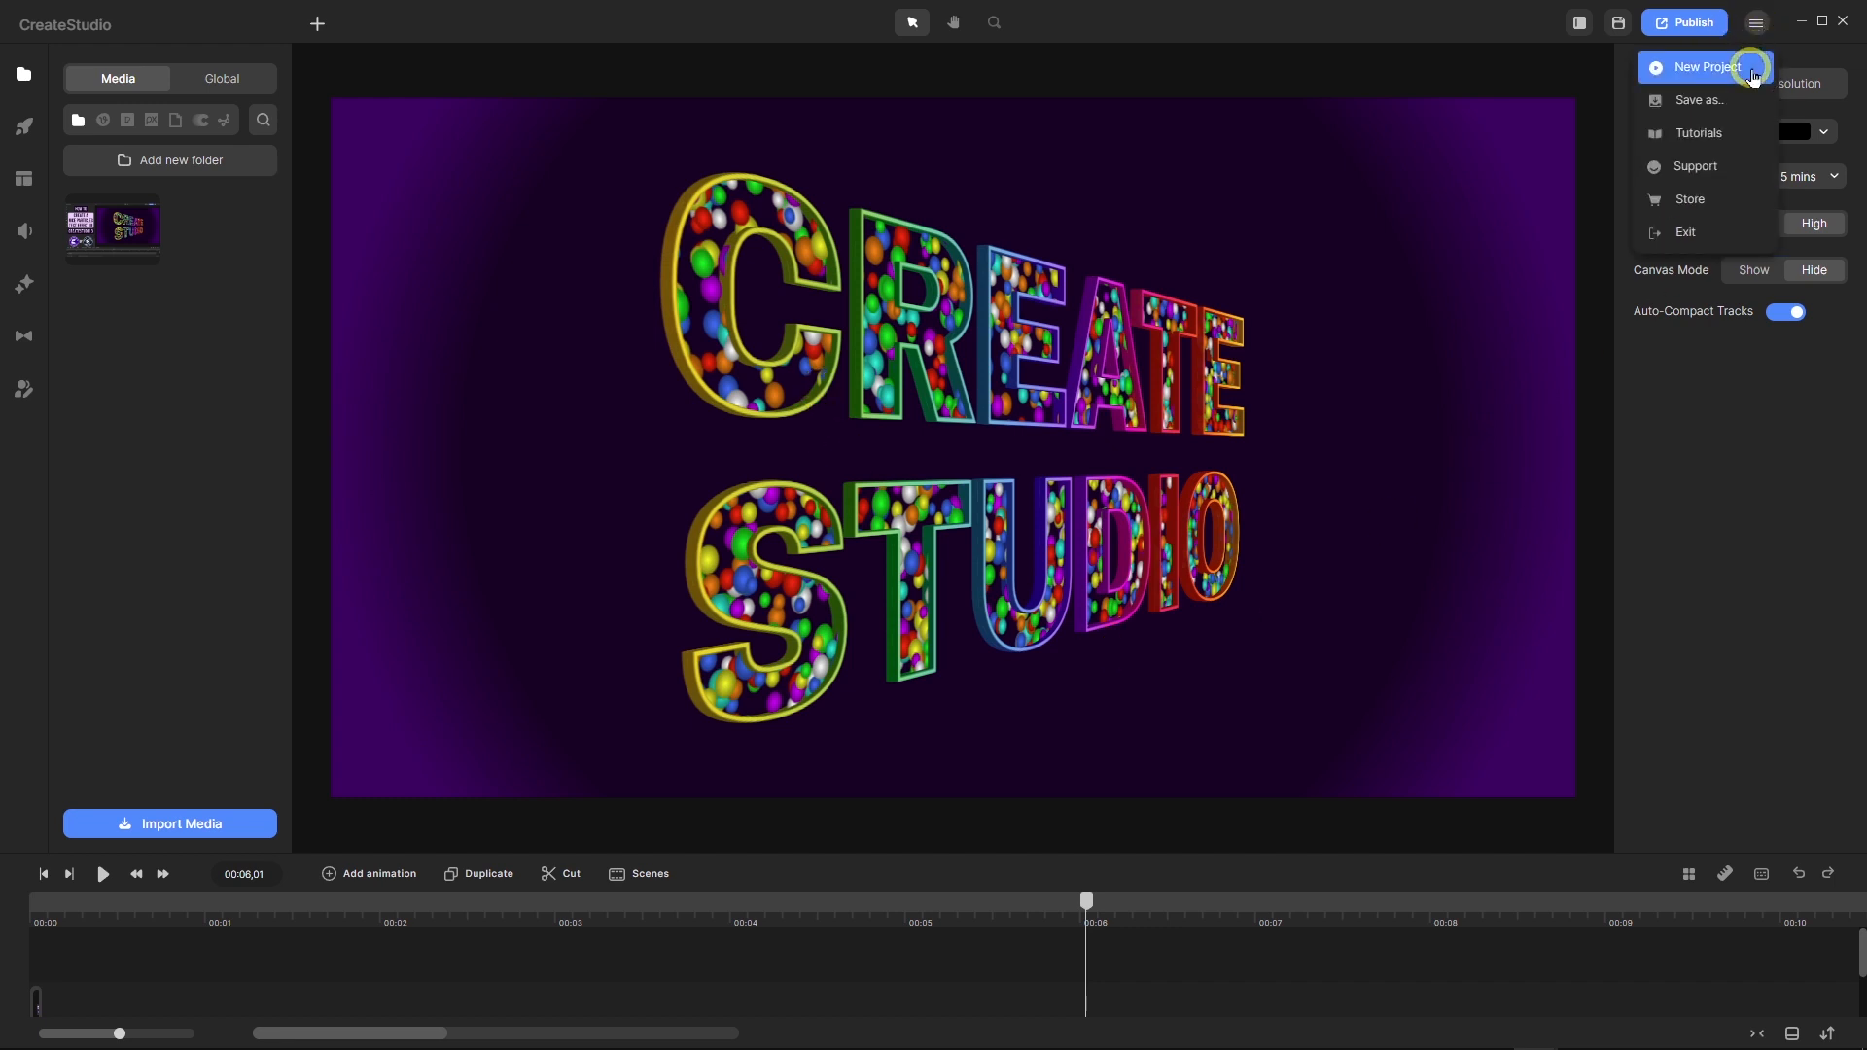
pyautogui.click(1754, 69)
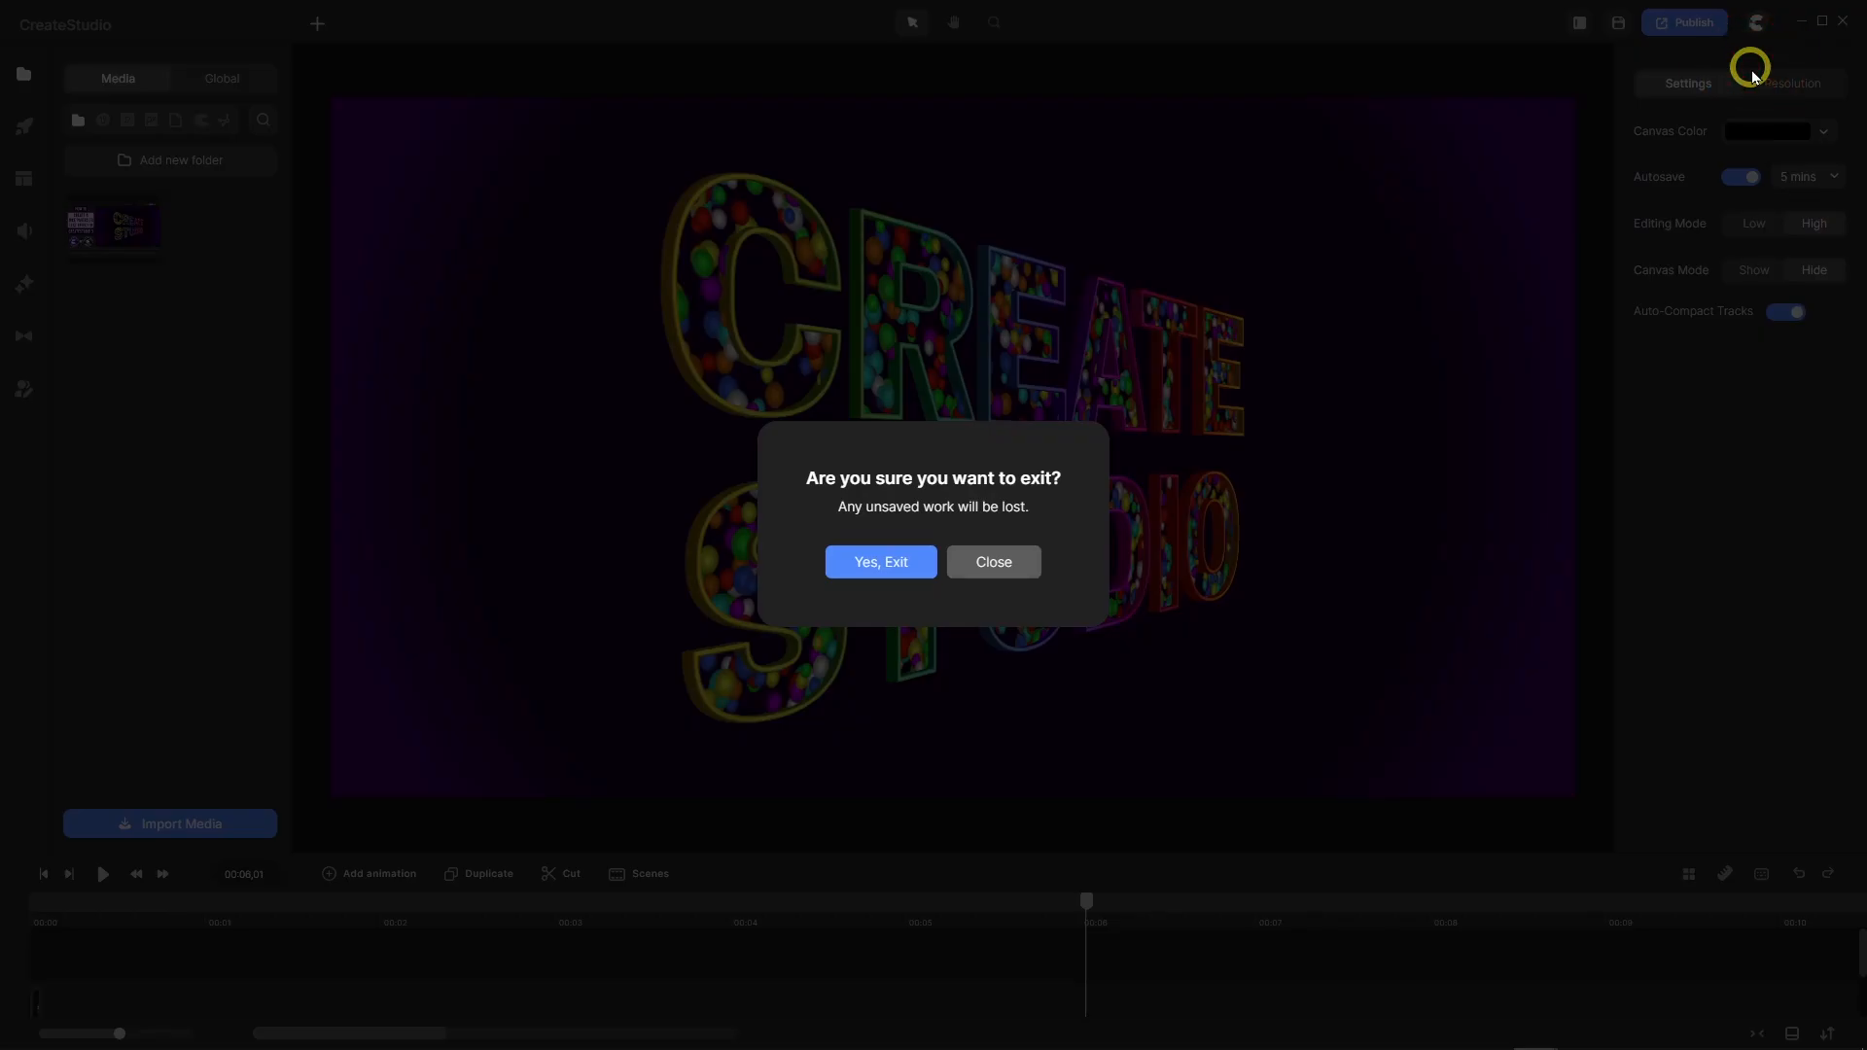
pyautogui.click(890, 566)
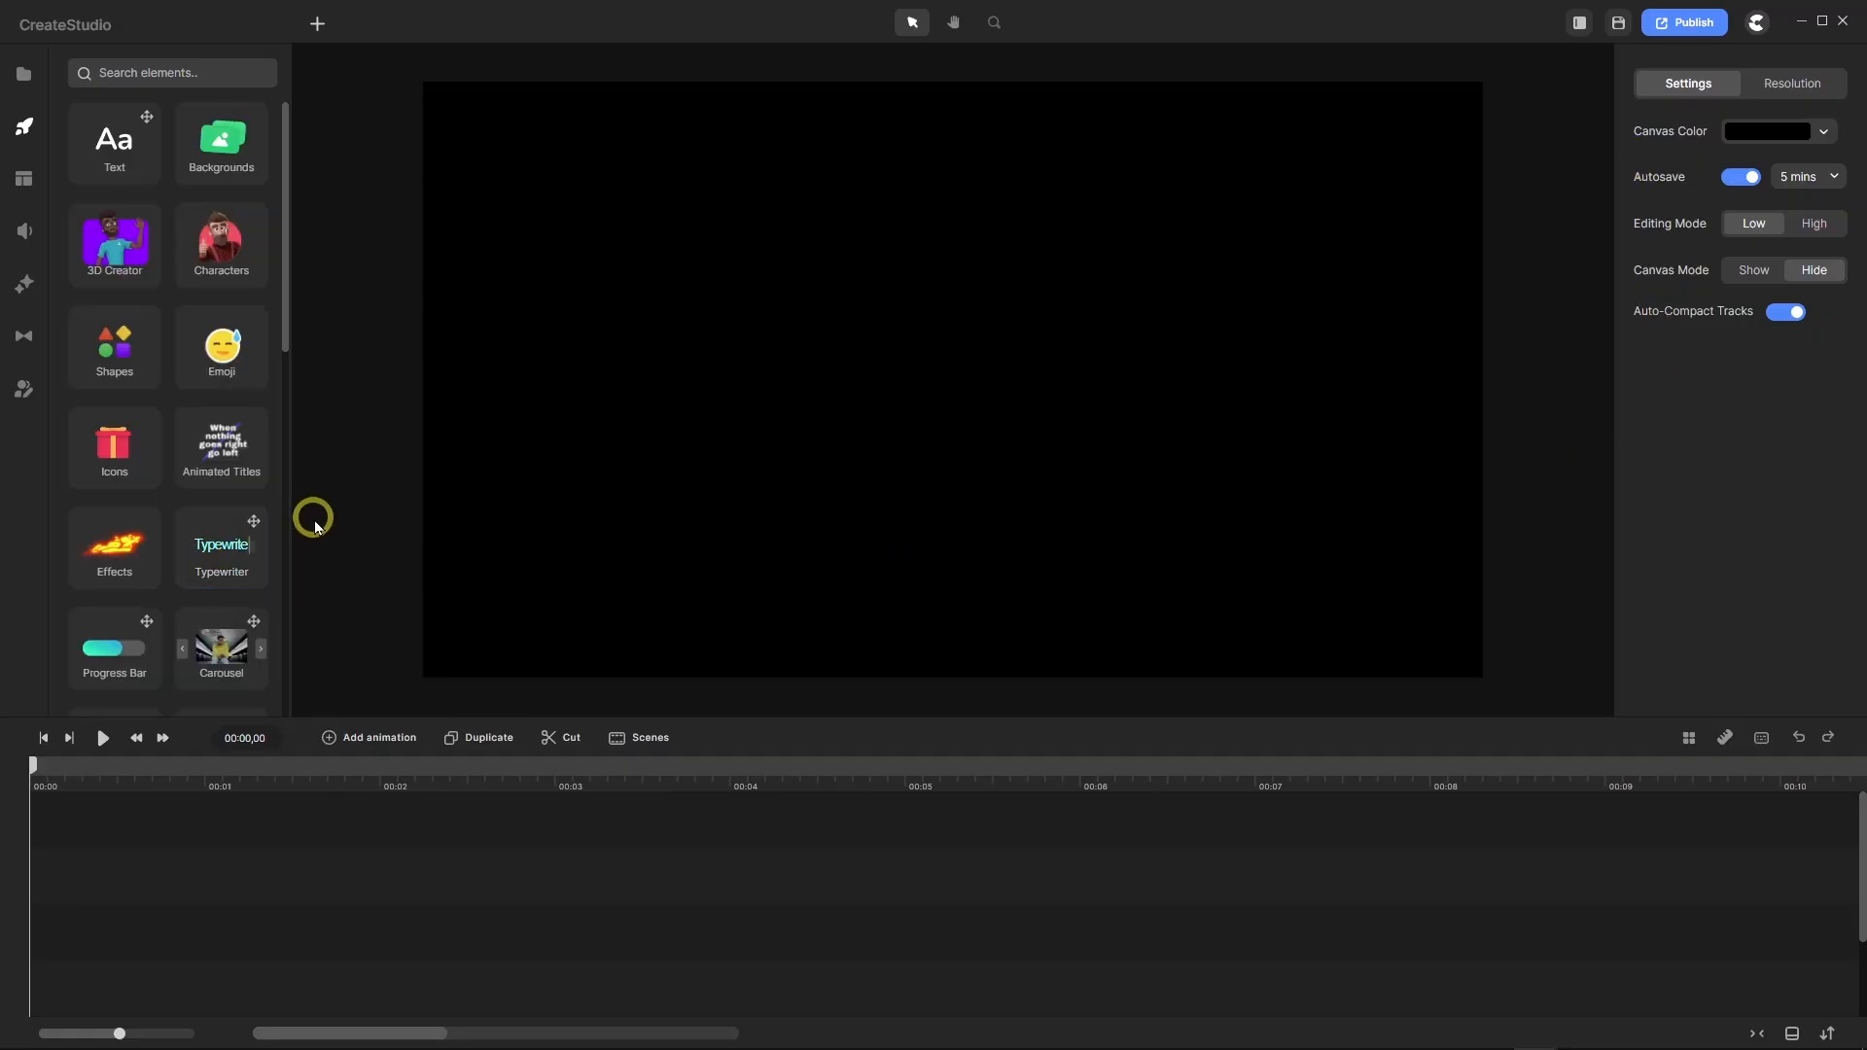
# Add a Particles component to the start of the timeline and extend its clip to 10 seconds.
pyautogui.click(25, 286)
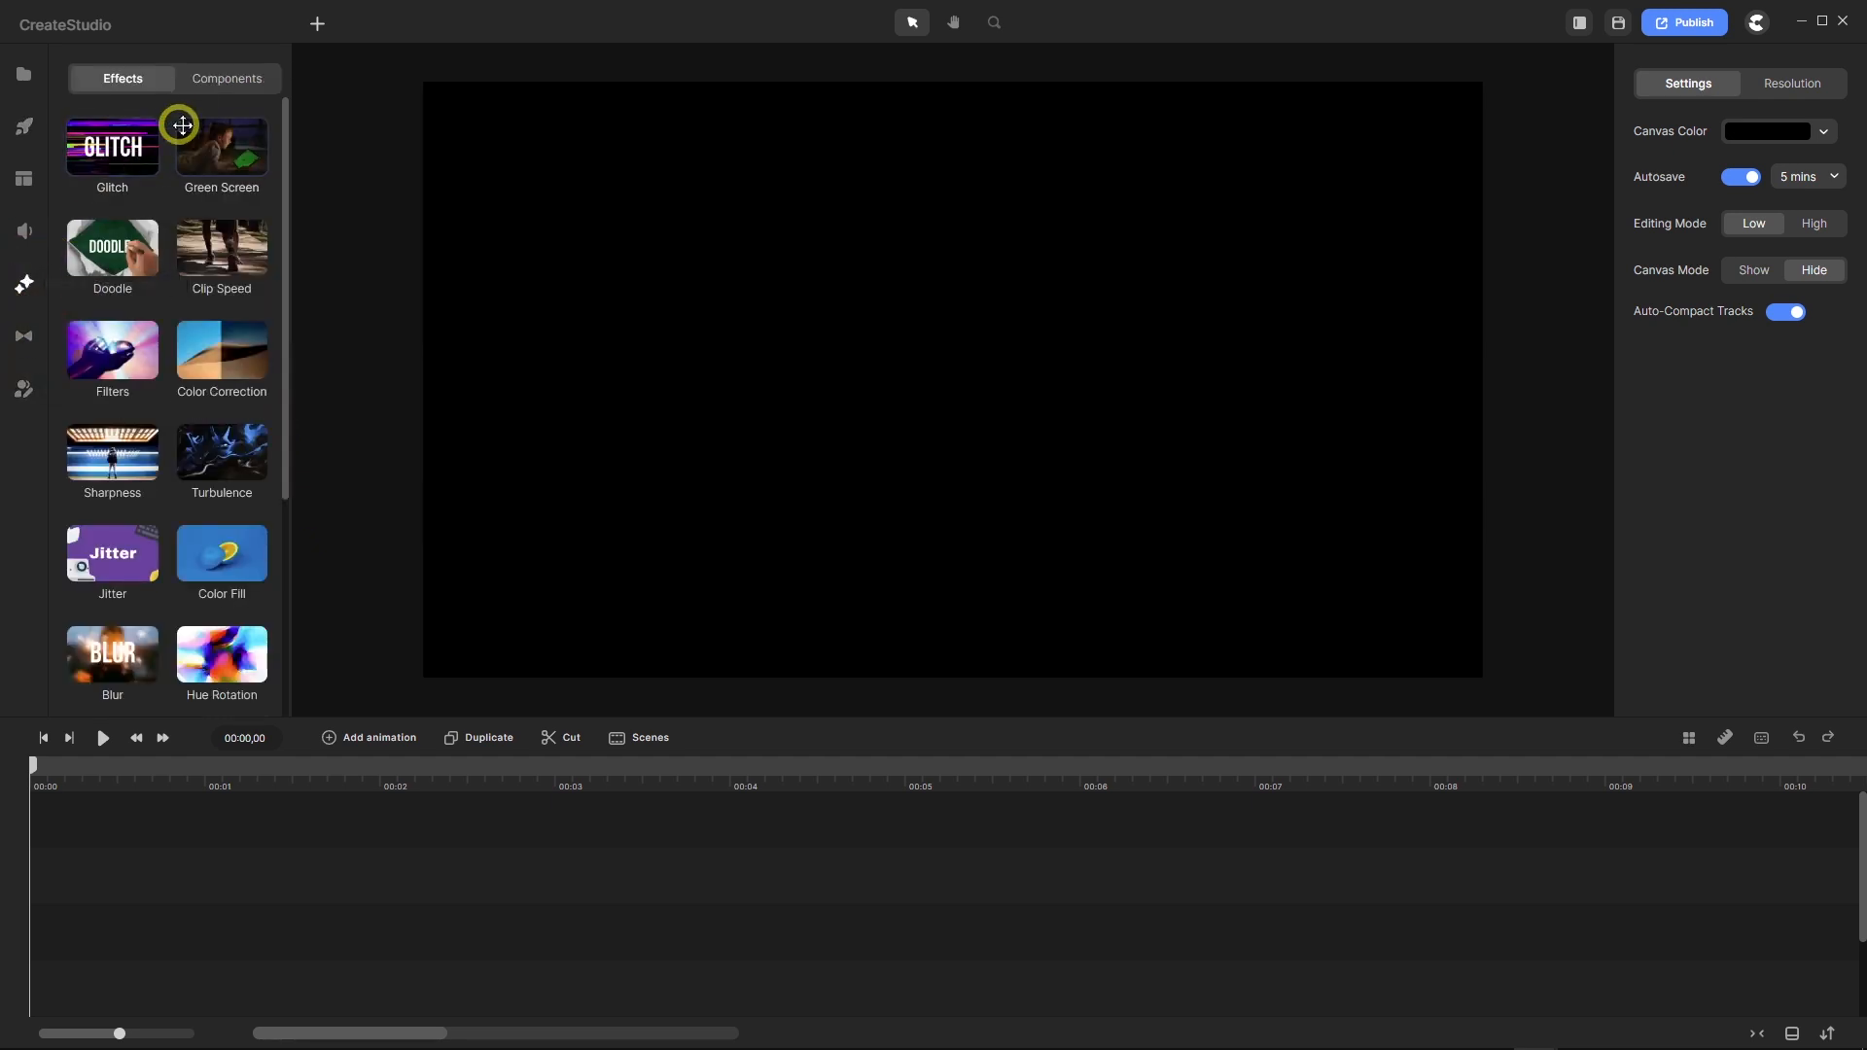
pyautogui.click(234, 86)
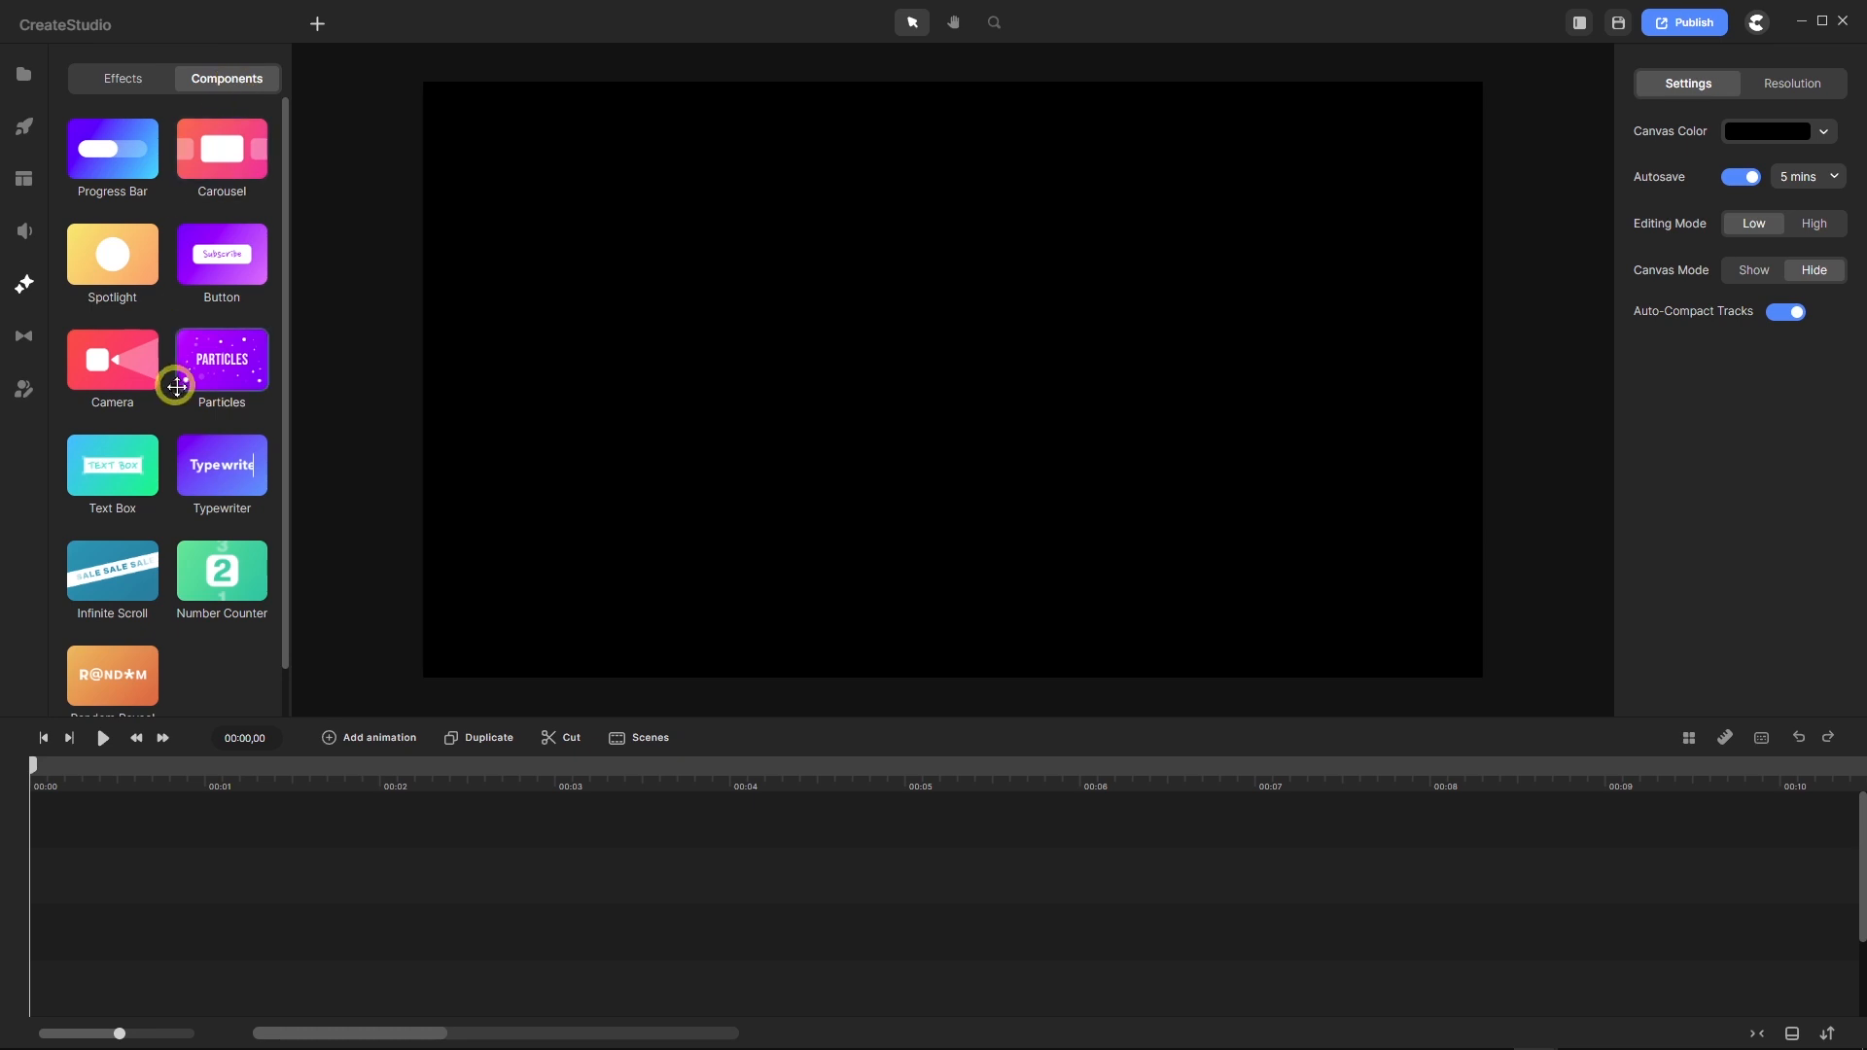
pyautogui.moveTo(217, 358); pyautogui.dragTo(42, 816)
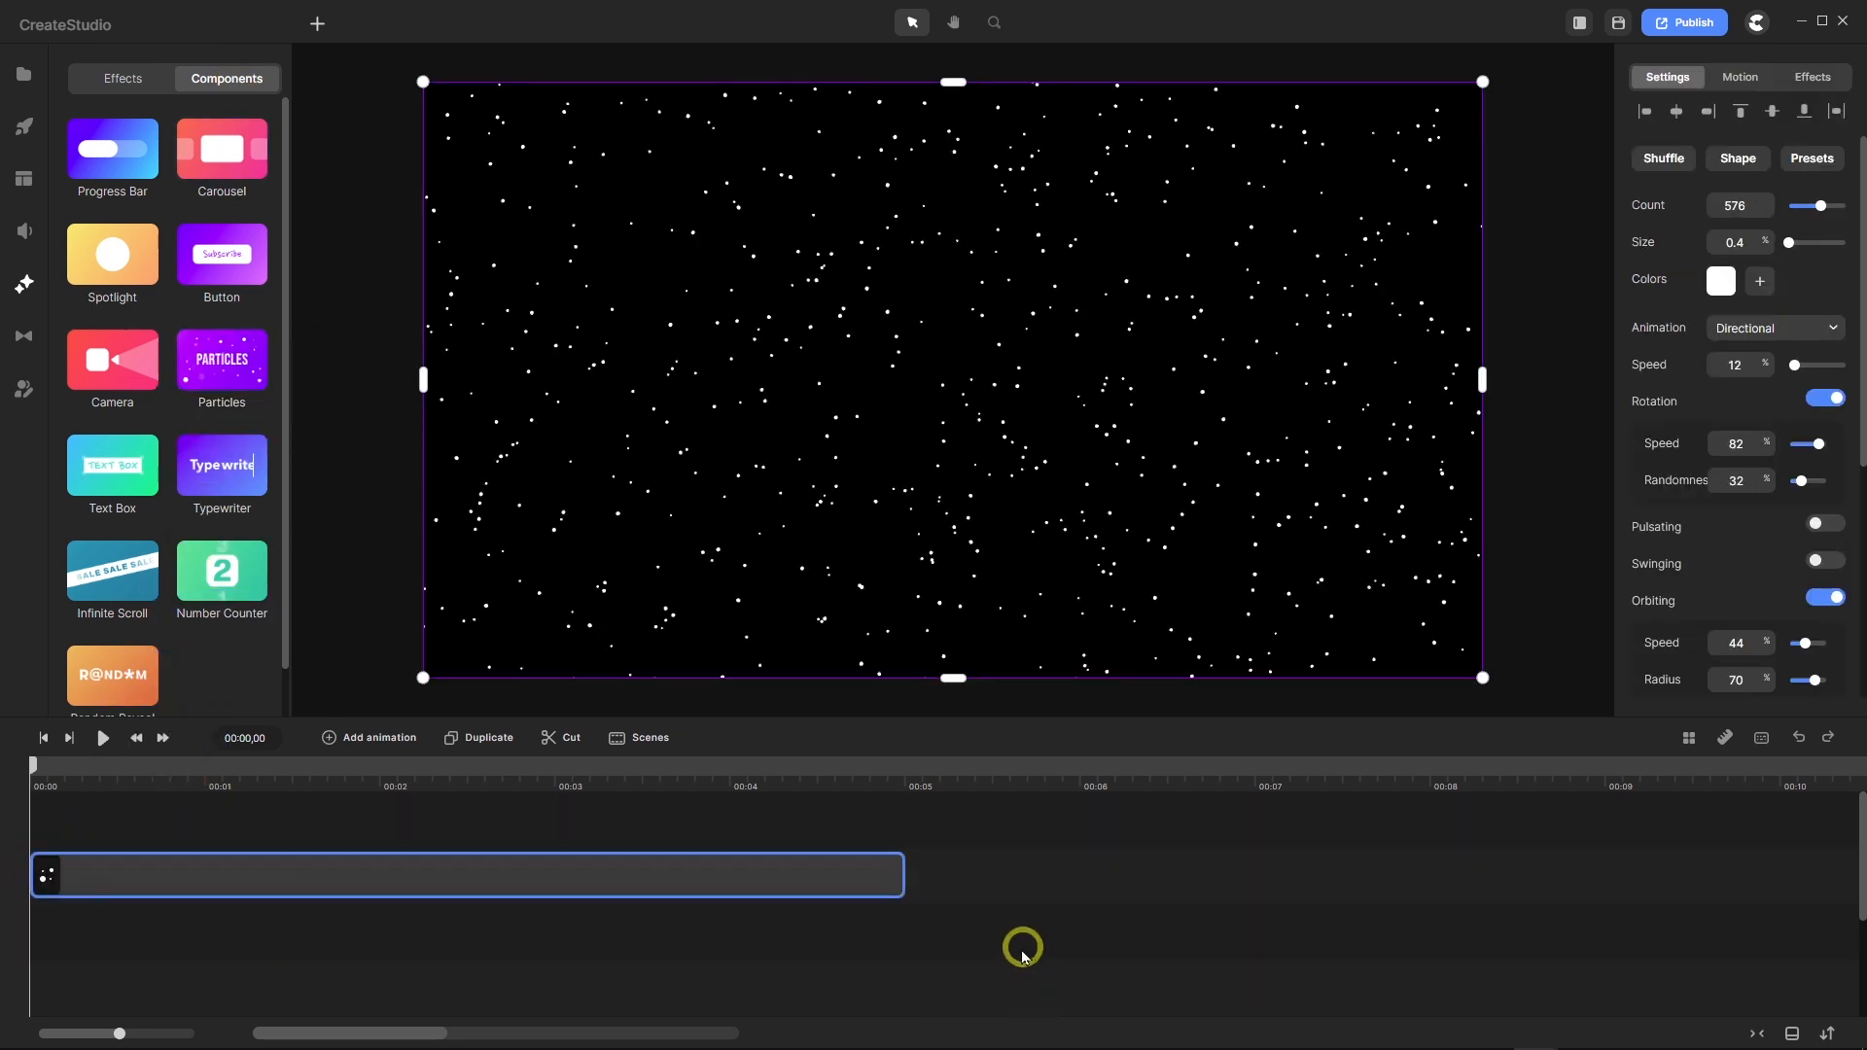
pyautogui.moveTo(34, 773); pyautogui.dragTo(1780, 818)
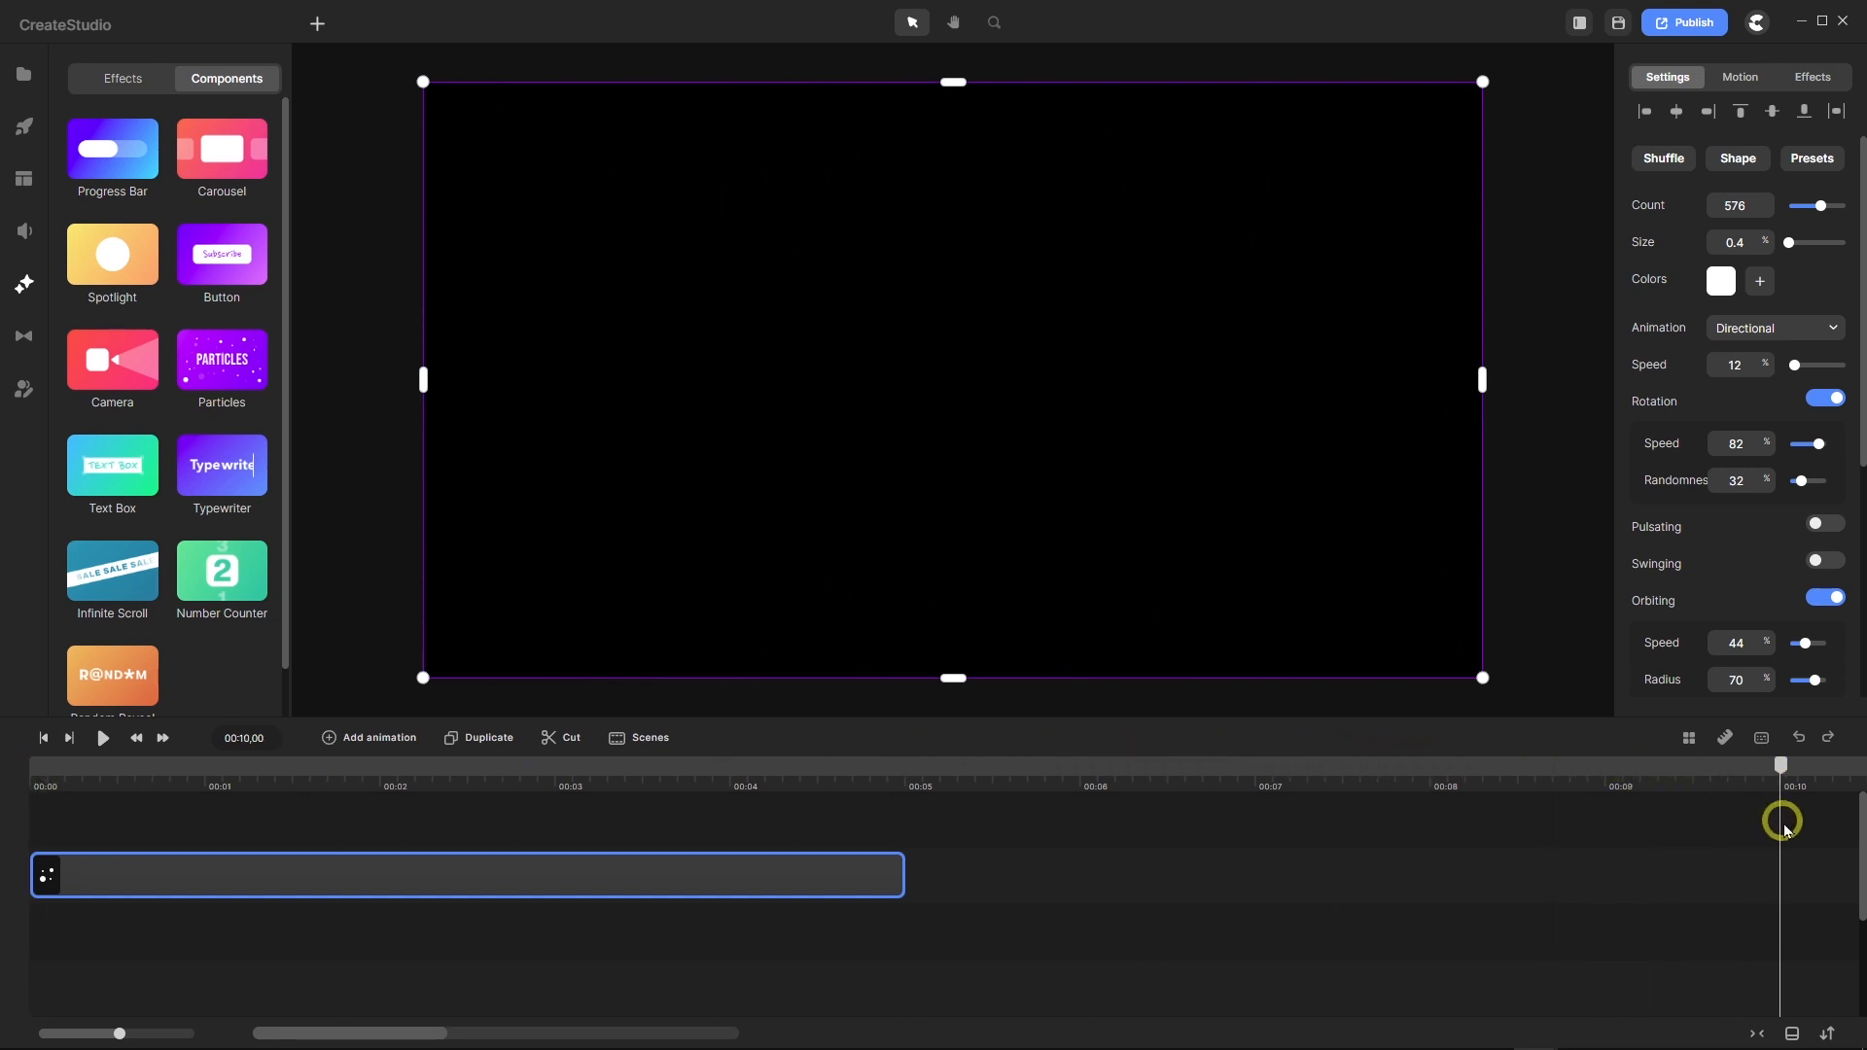
pyautogui.moveTo(902, 876); pyautogui.dragTo(1775, 945)
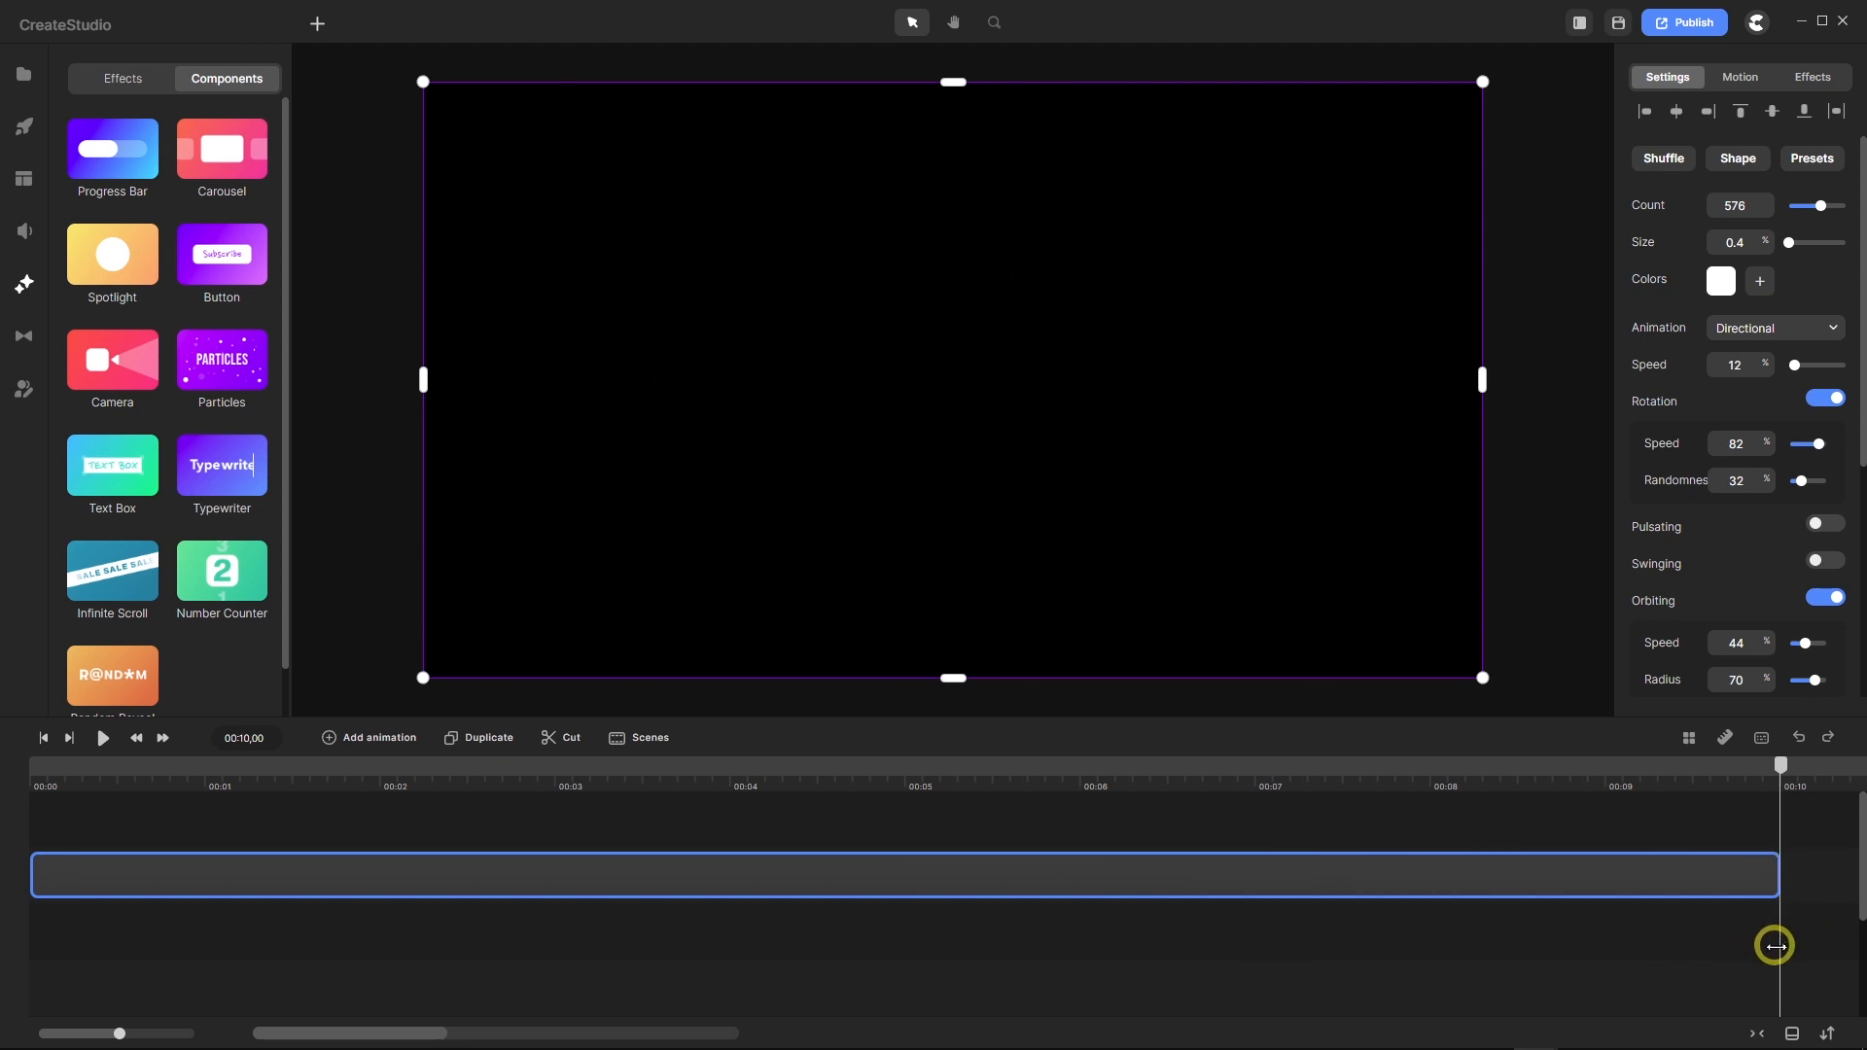
pyautogui.moveTo(1784, 762); pyautogui.dragTo(496, 780)
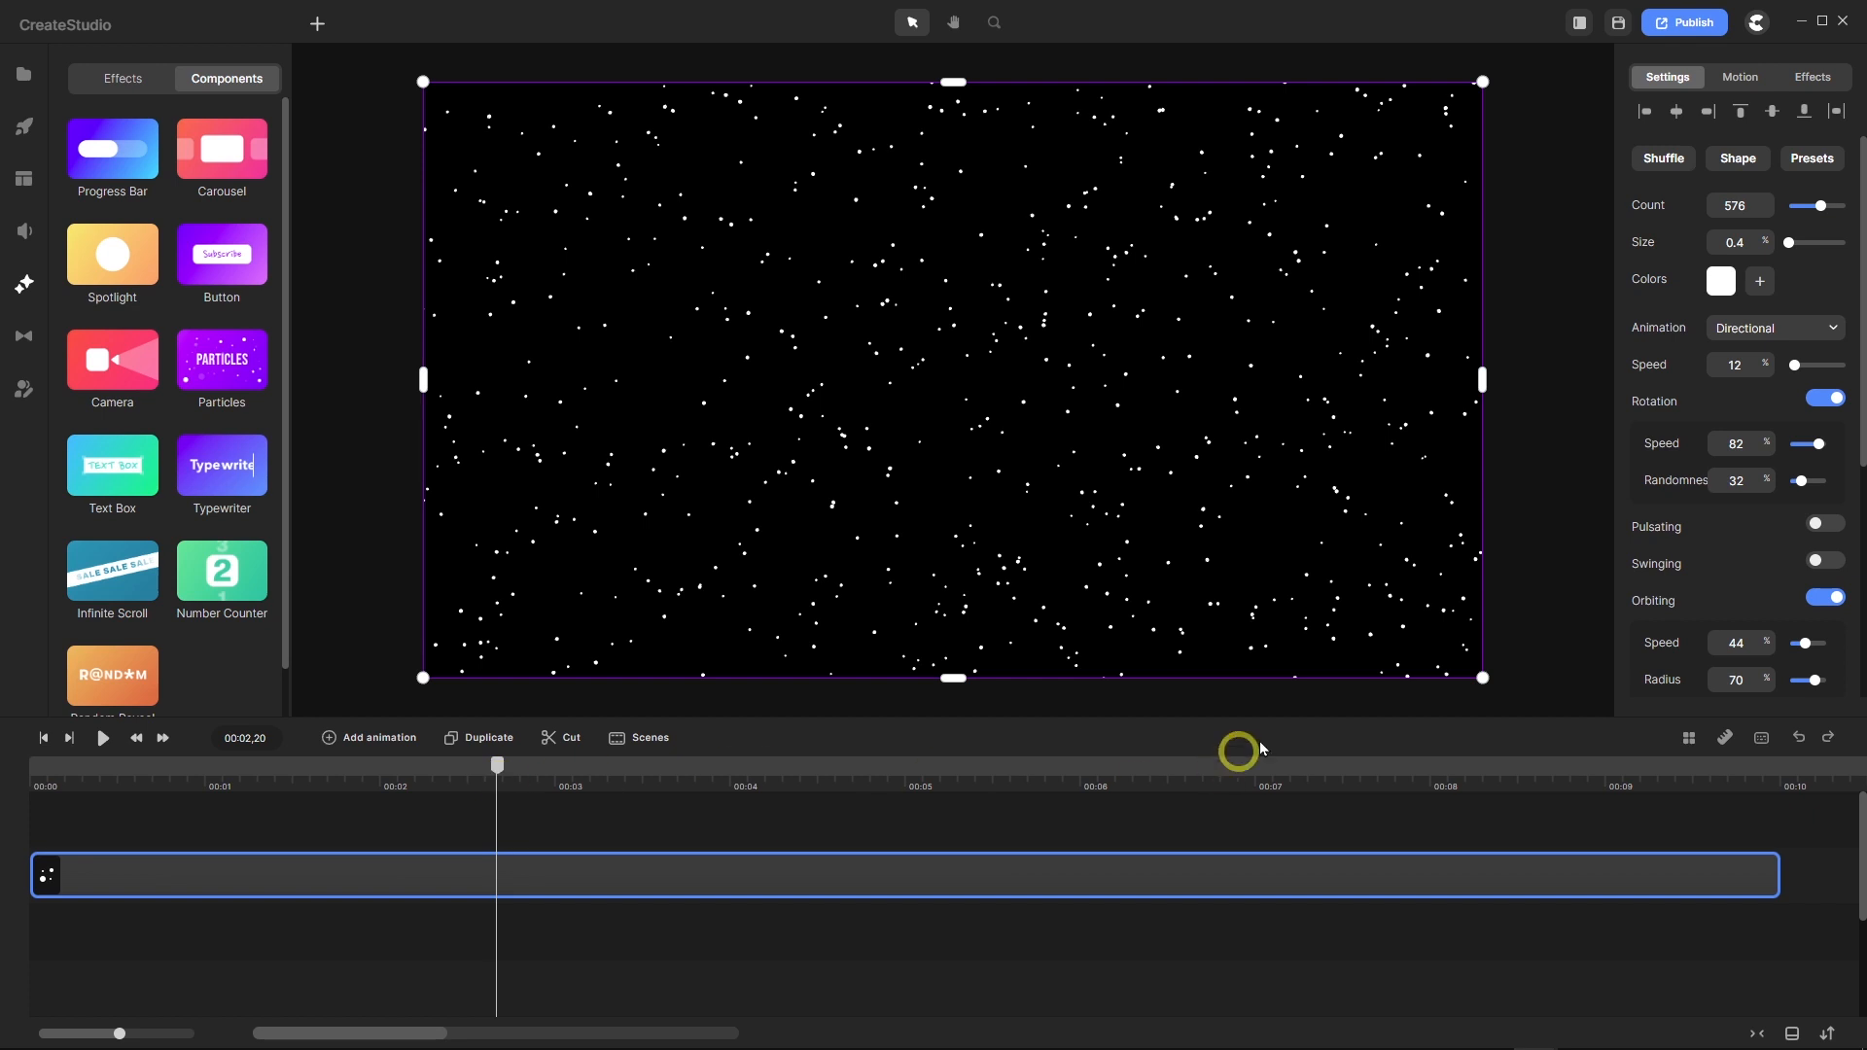
# Change the particle shape to the plain circle and set the particle count to 1000.
pyautogui.click(1739, 161)
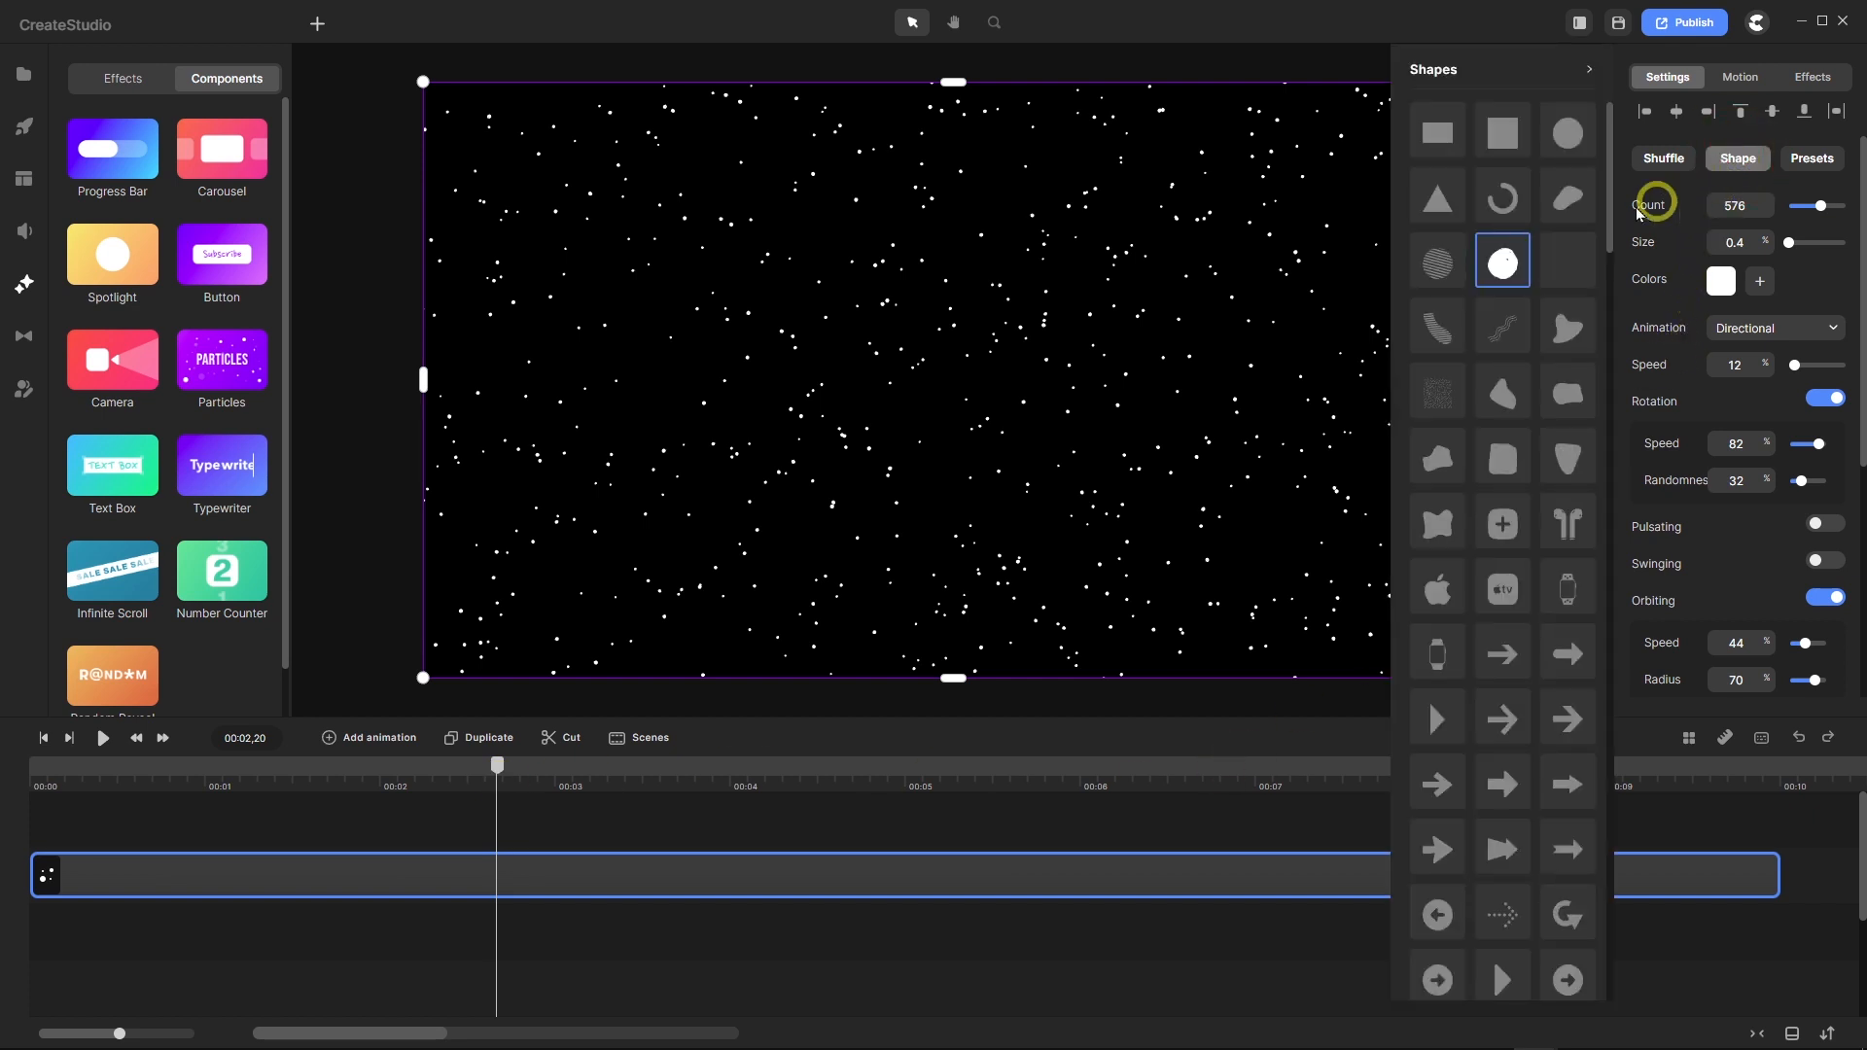
pyautogui.click(1569, 136)
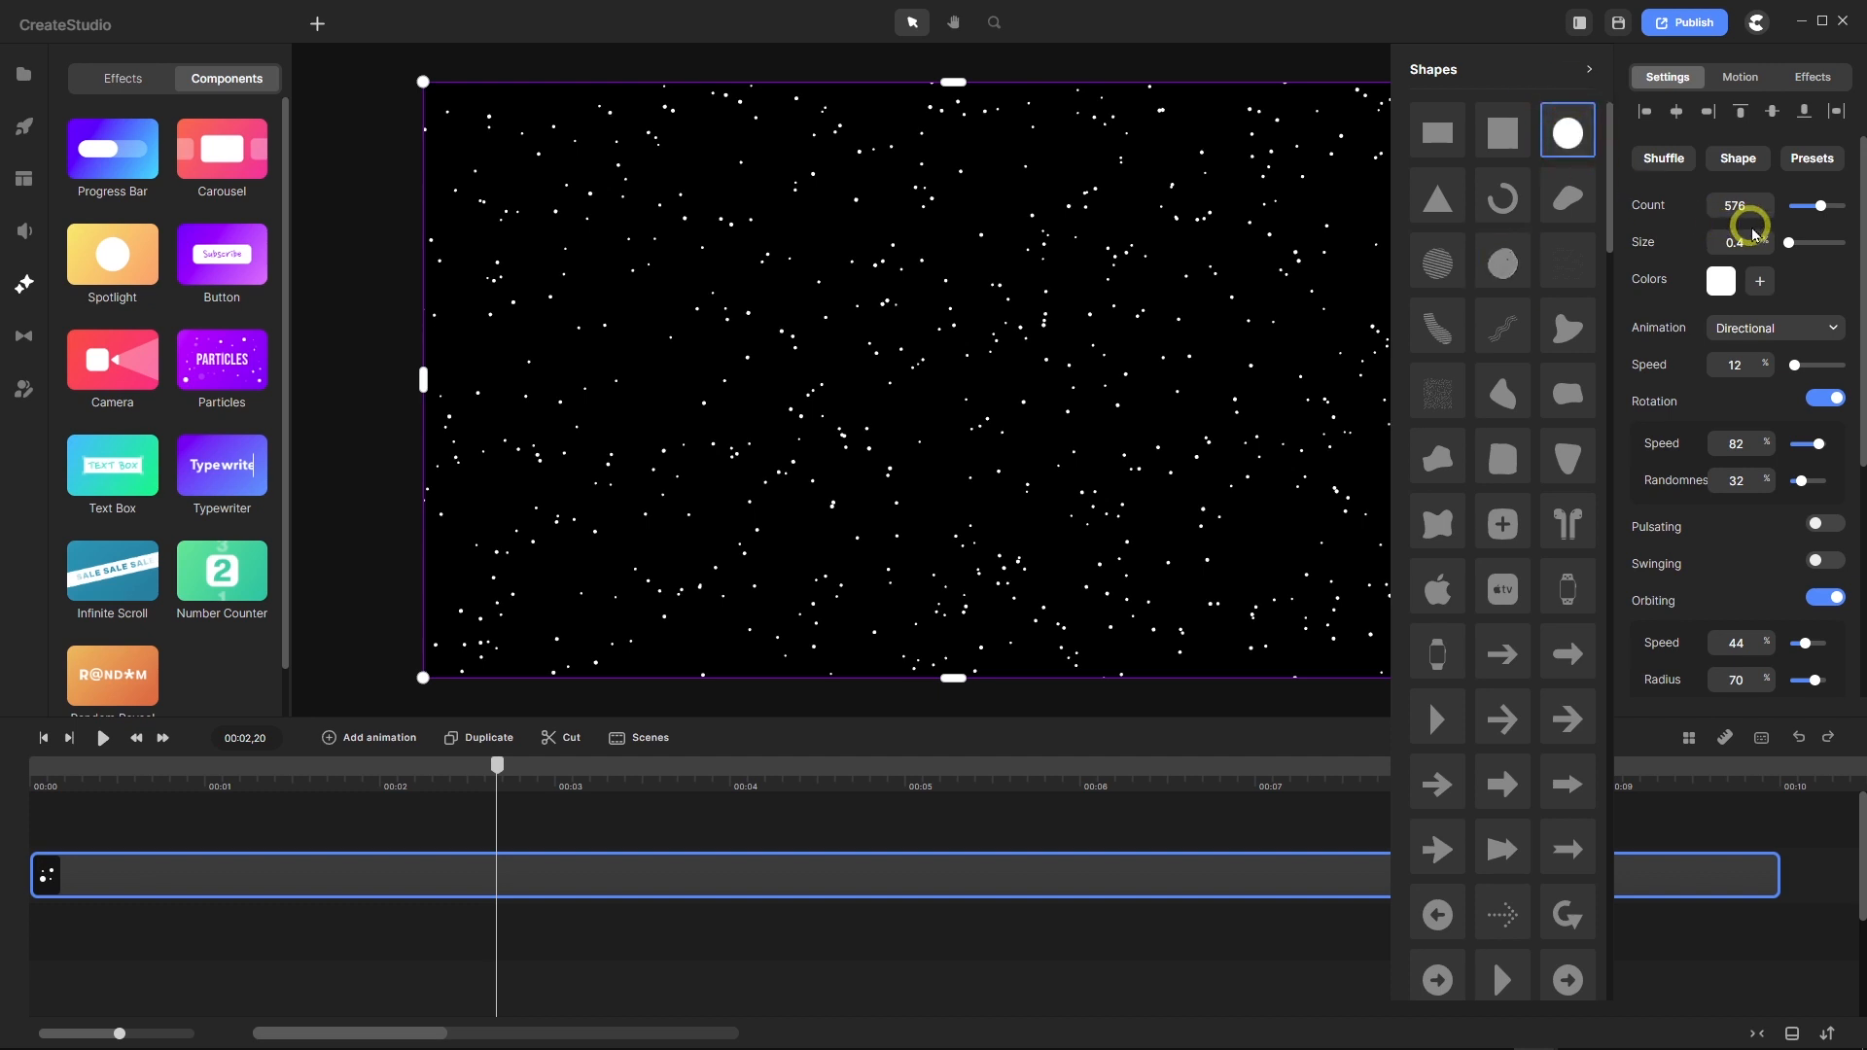
pyautogui.doubleClick(1716, 205)
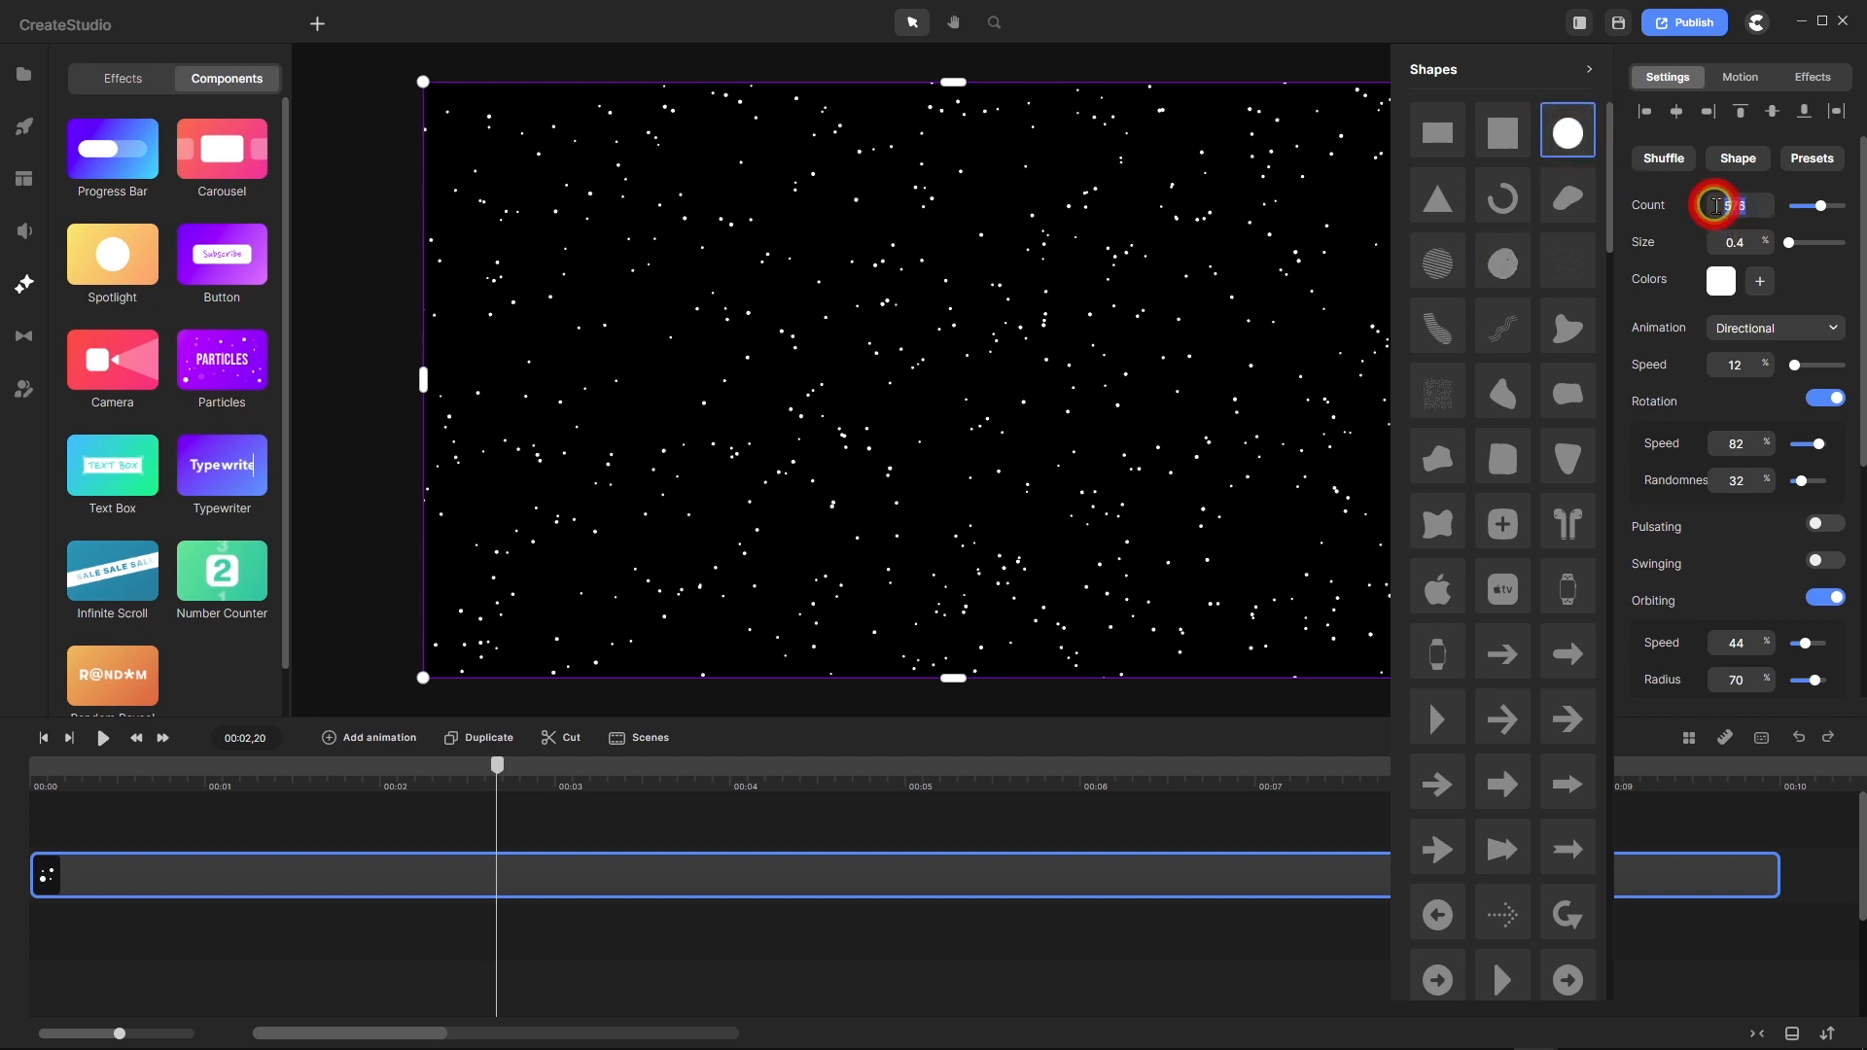
pyautogui.write('100')
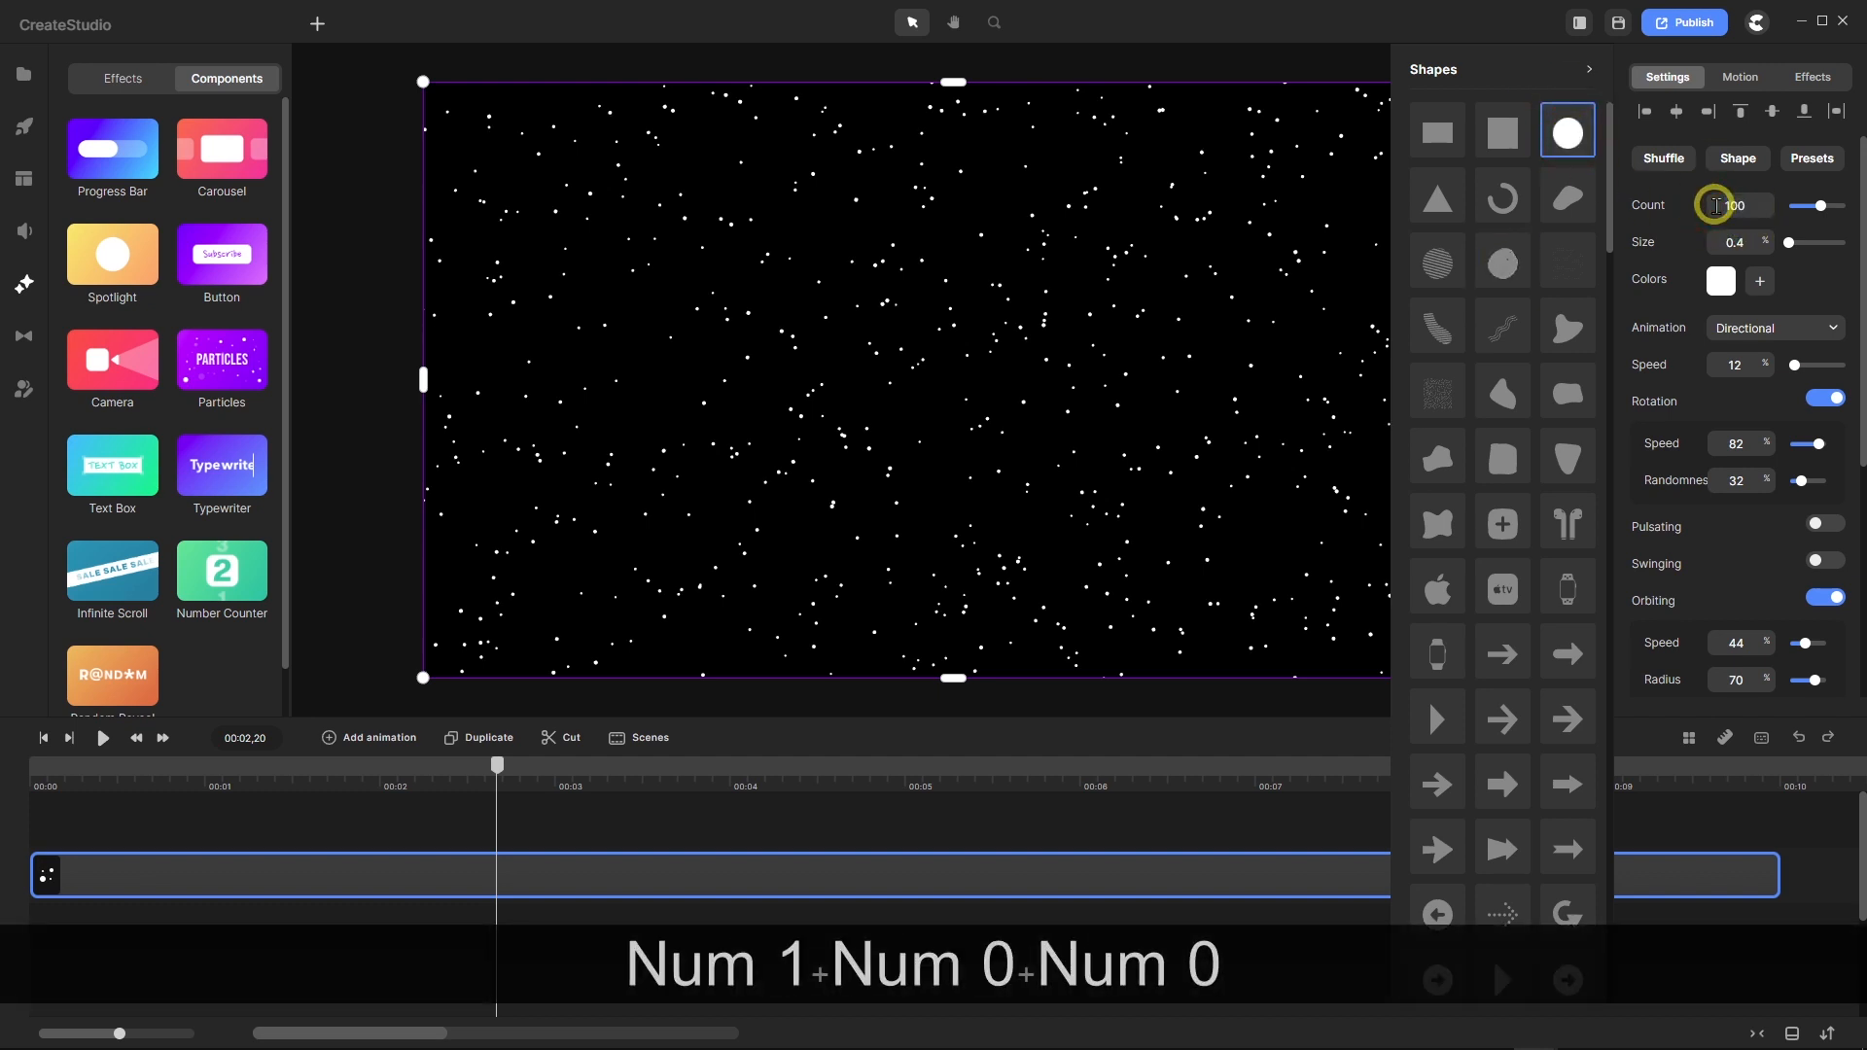
pyautogui.write('0')
pyautogui.press('Return')
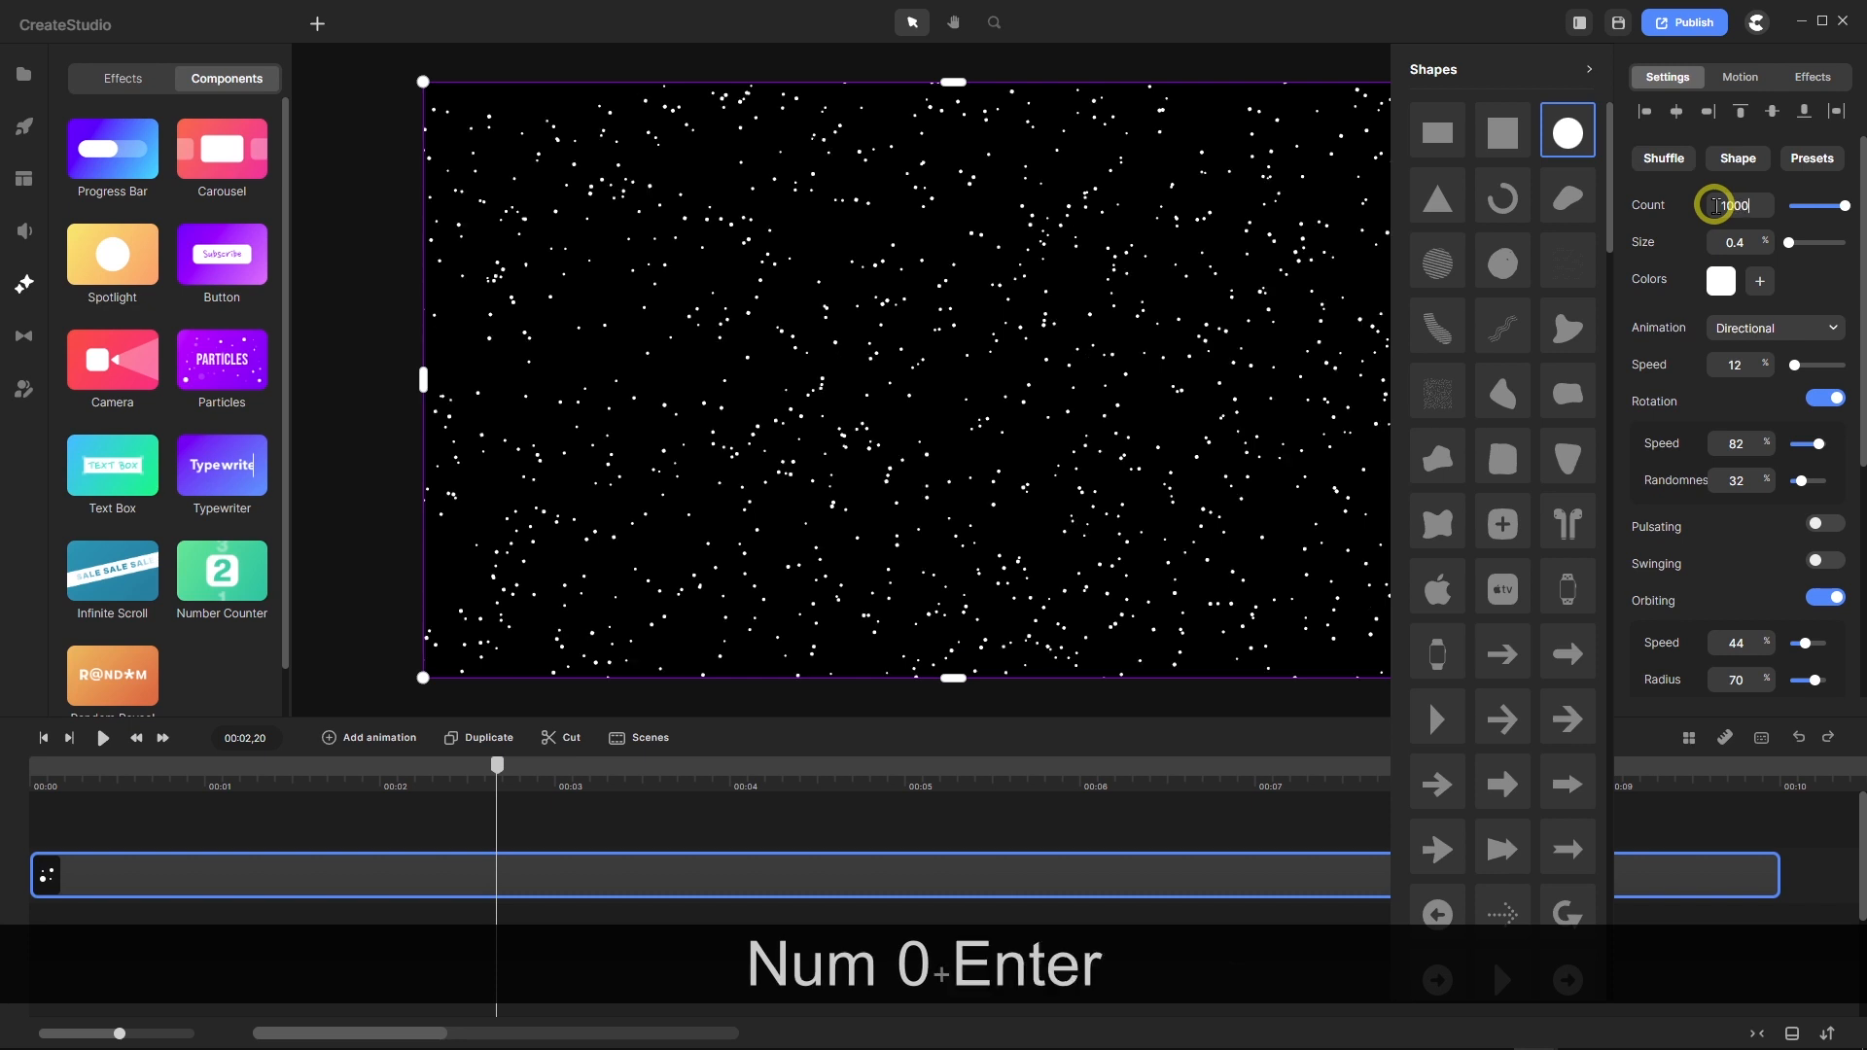
# Set the particle size to 2% and close the shape library.
pyautogui.doubleClick(1709, 245)
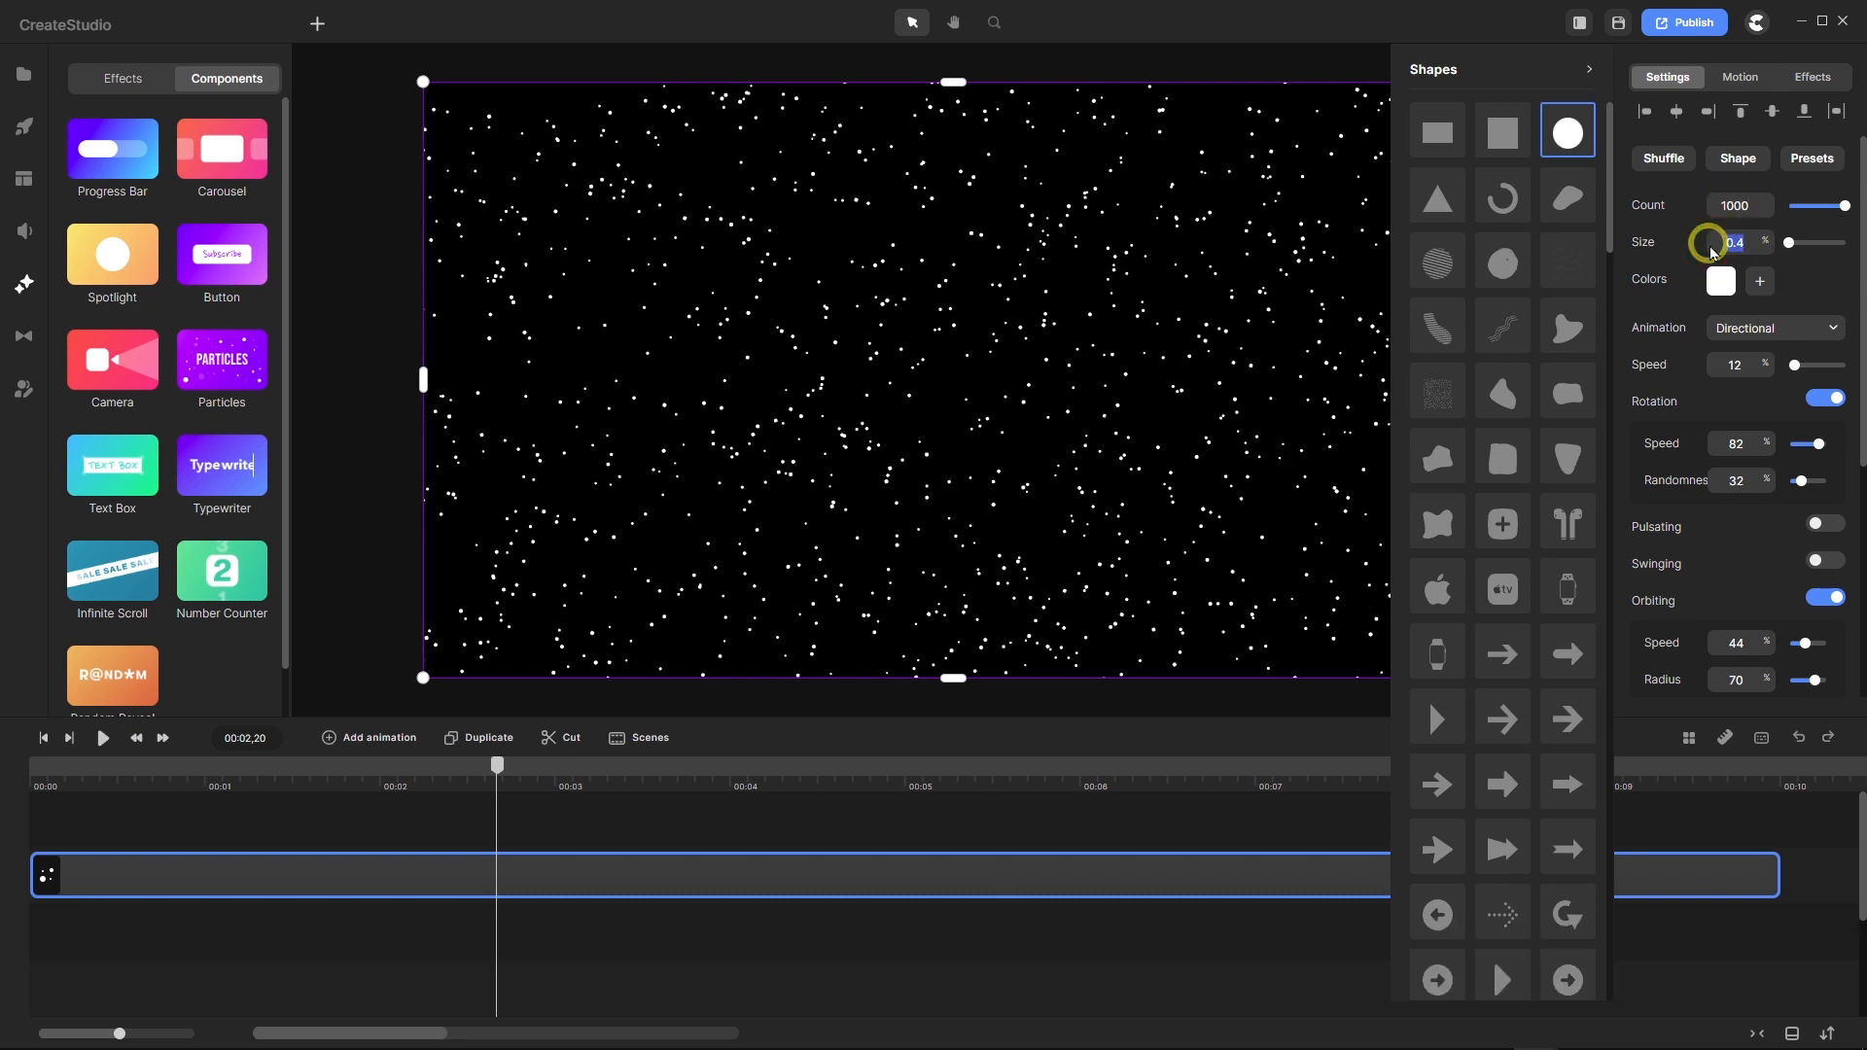
pyautogui.write('2')
pyautogui.press('Return')
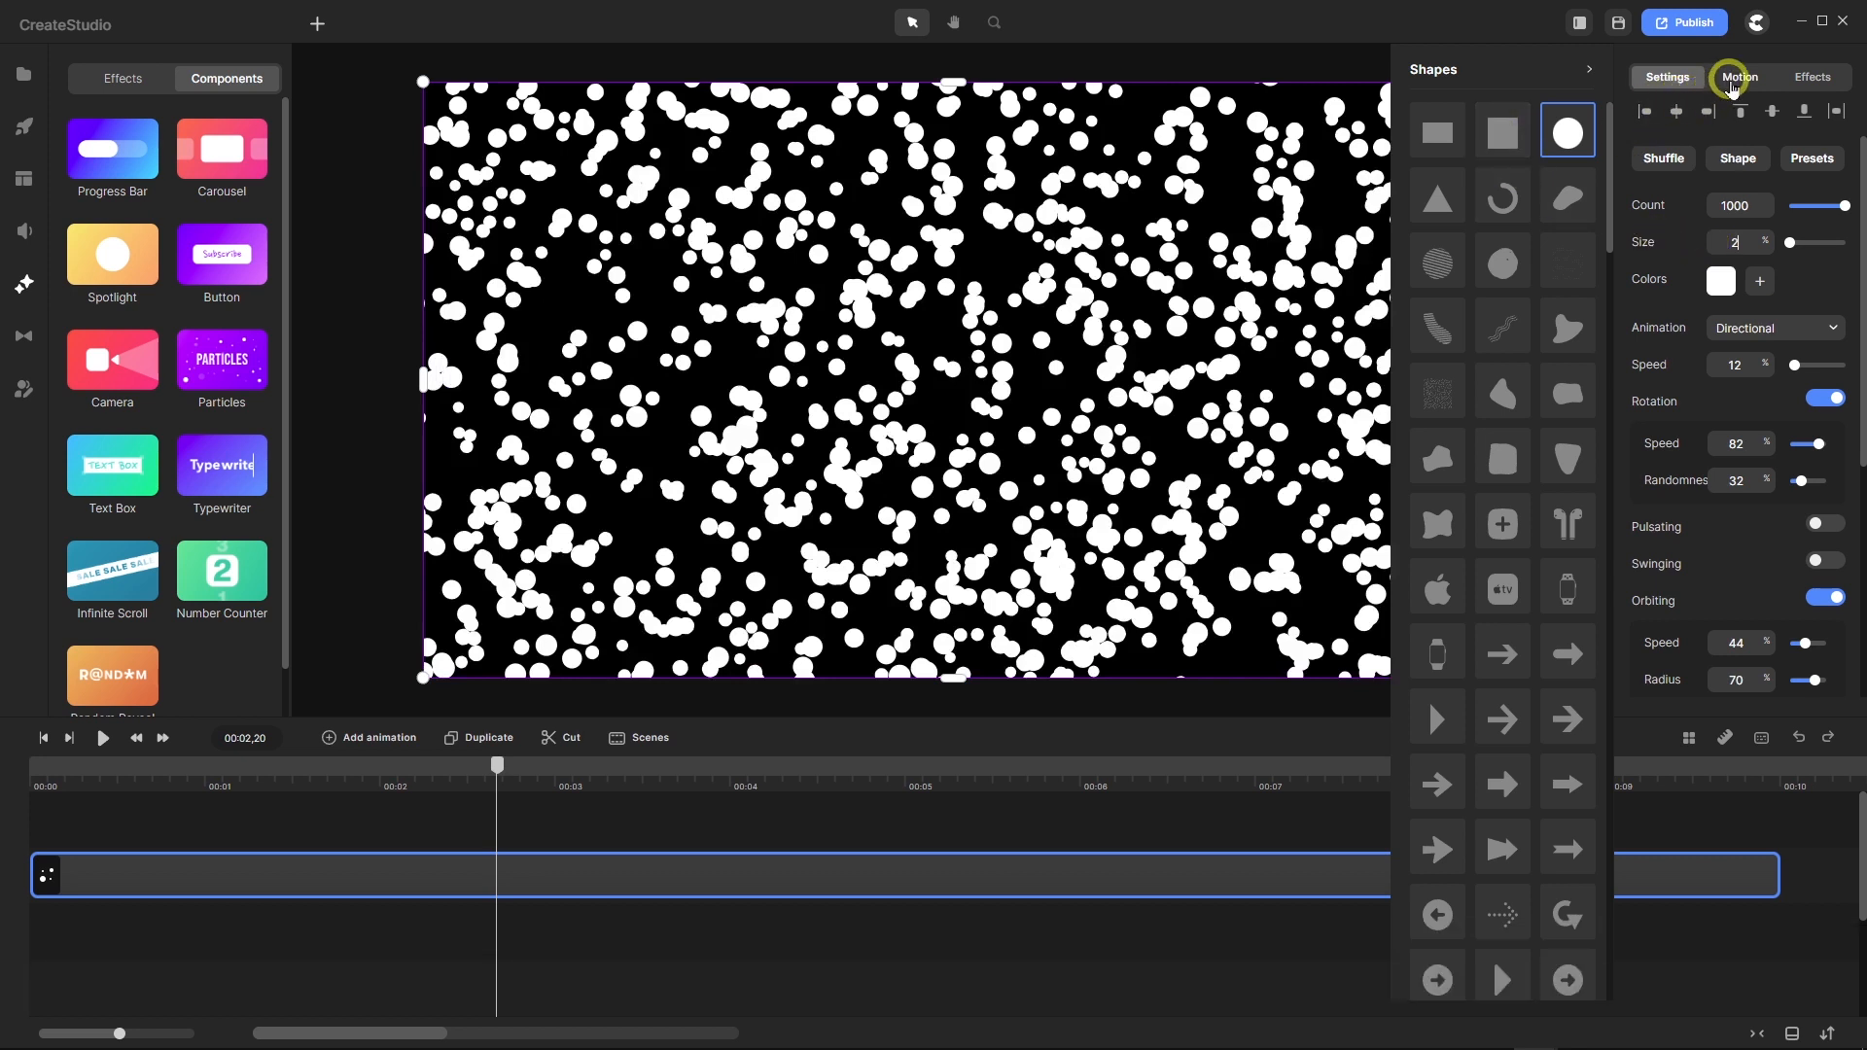
pyautogui.click(1734, 156)
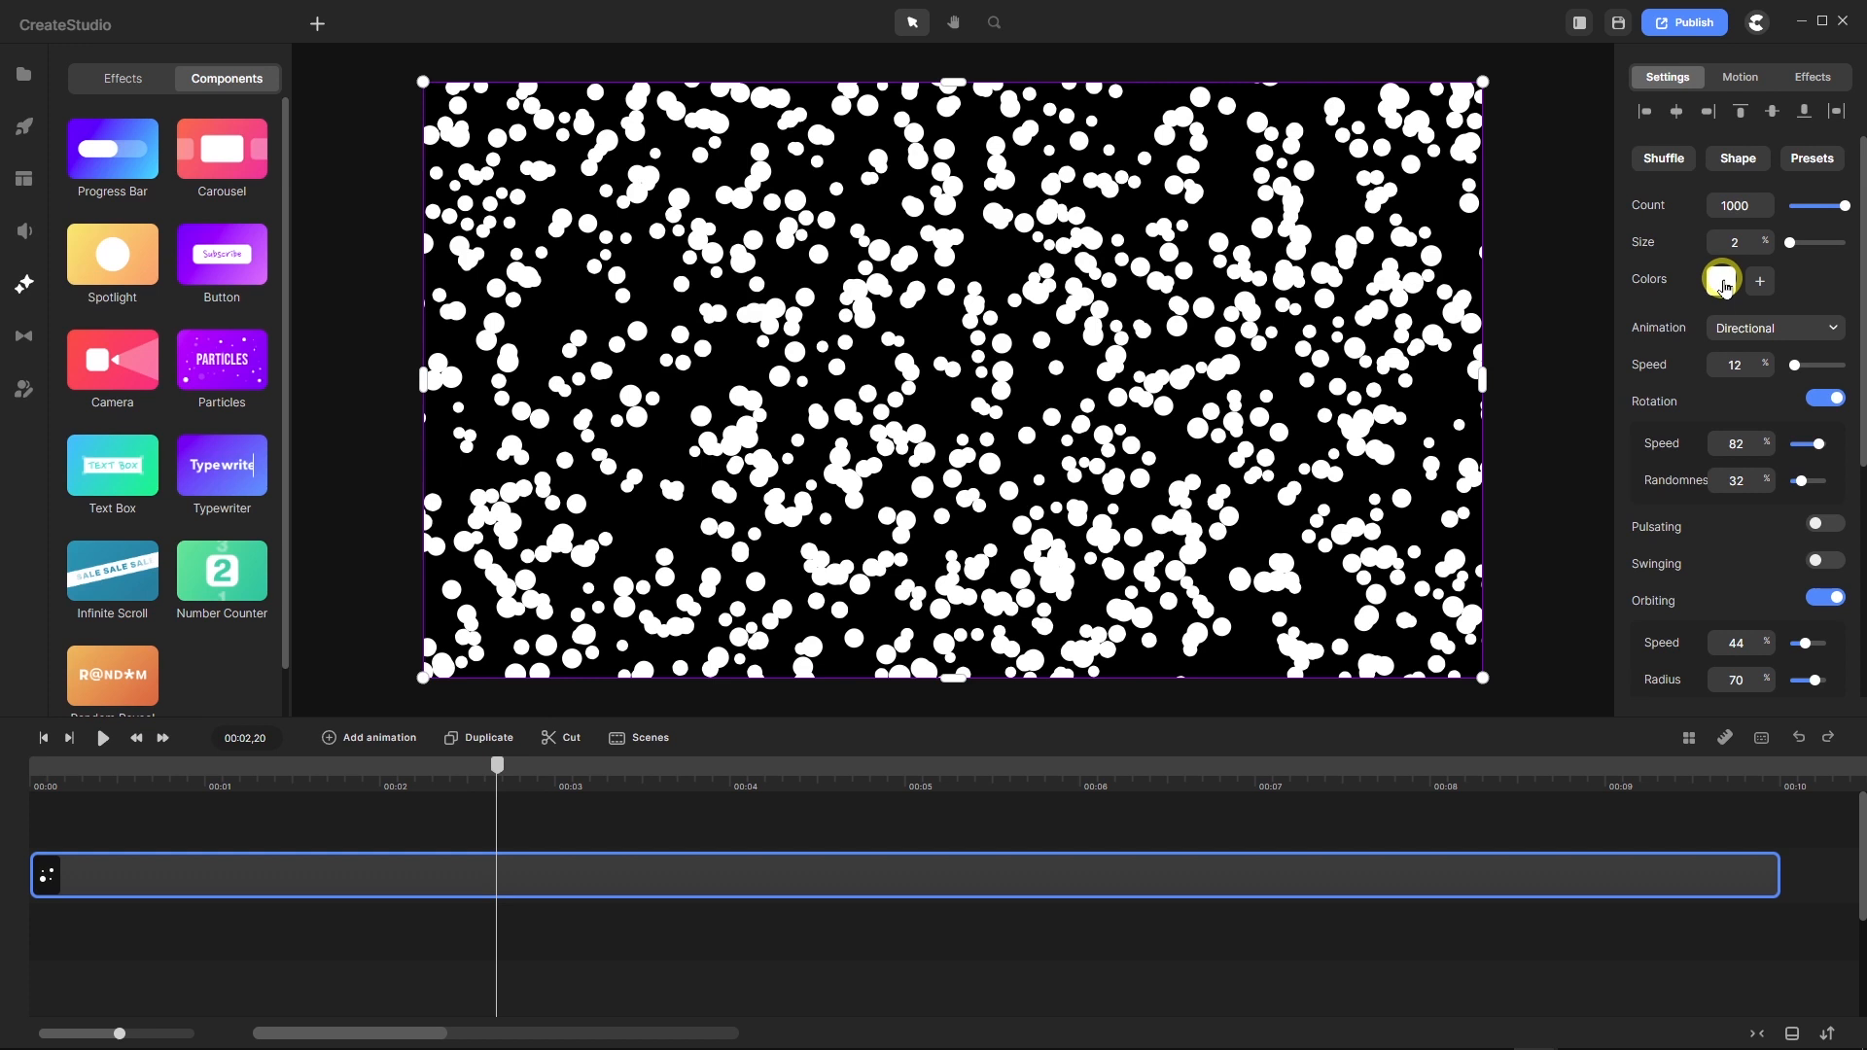
# Give the white particle color a radial gradient with black (000000) as its outer color, and inspect the shaded balls up close.
pyautogui.click(1721, 281)
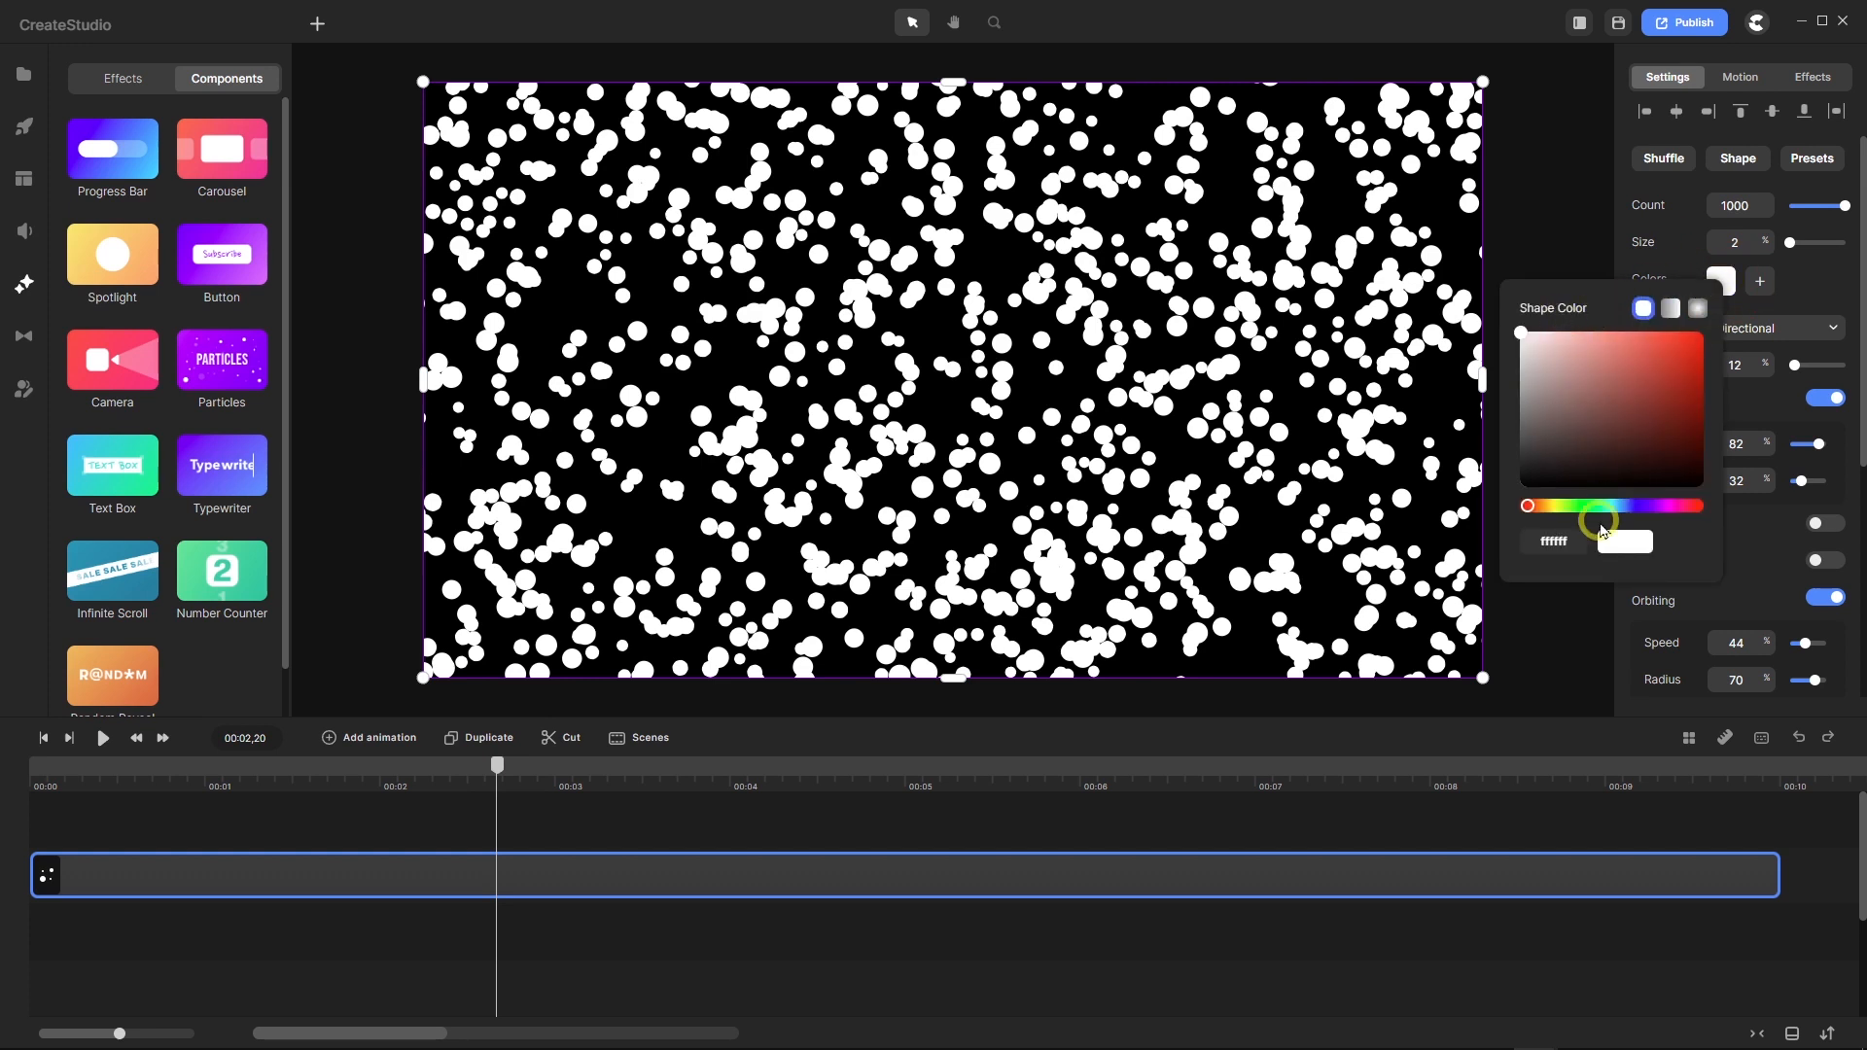
pyautogui.click(1698, 309)
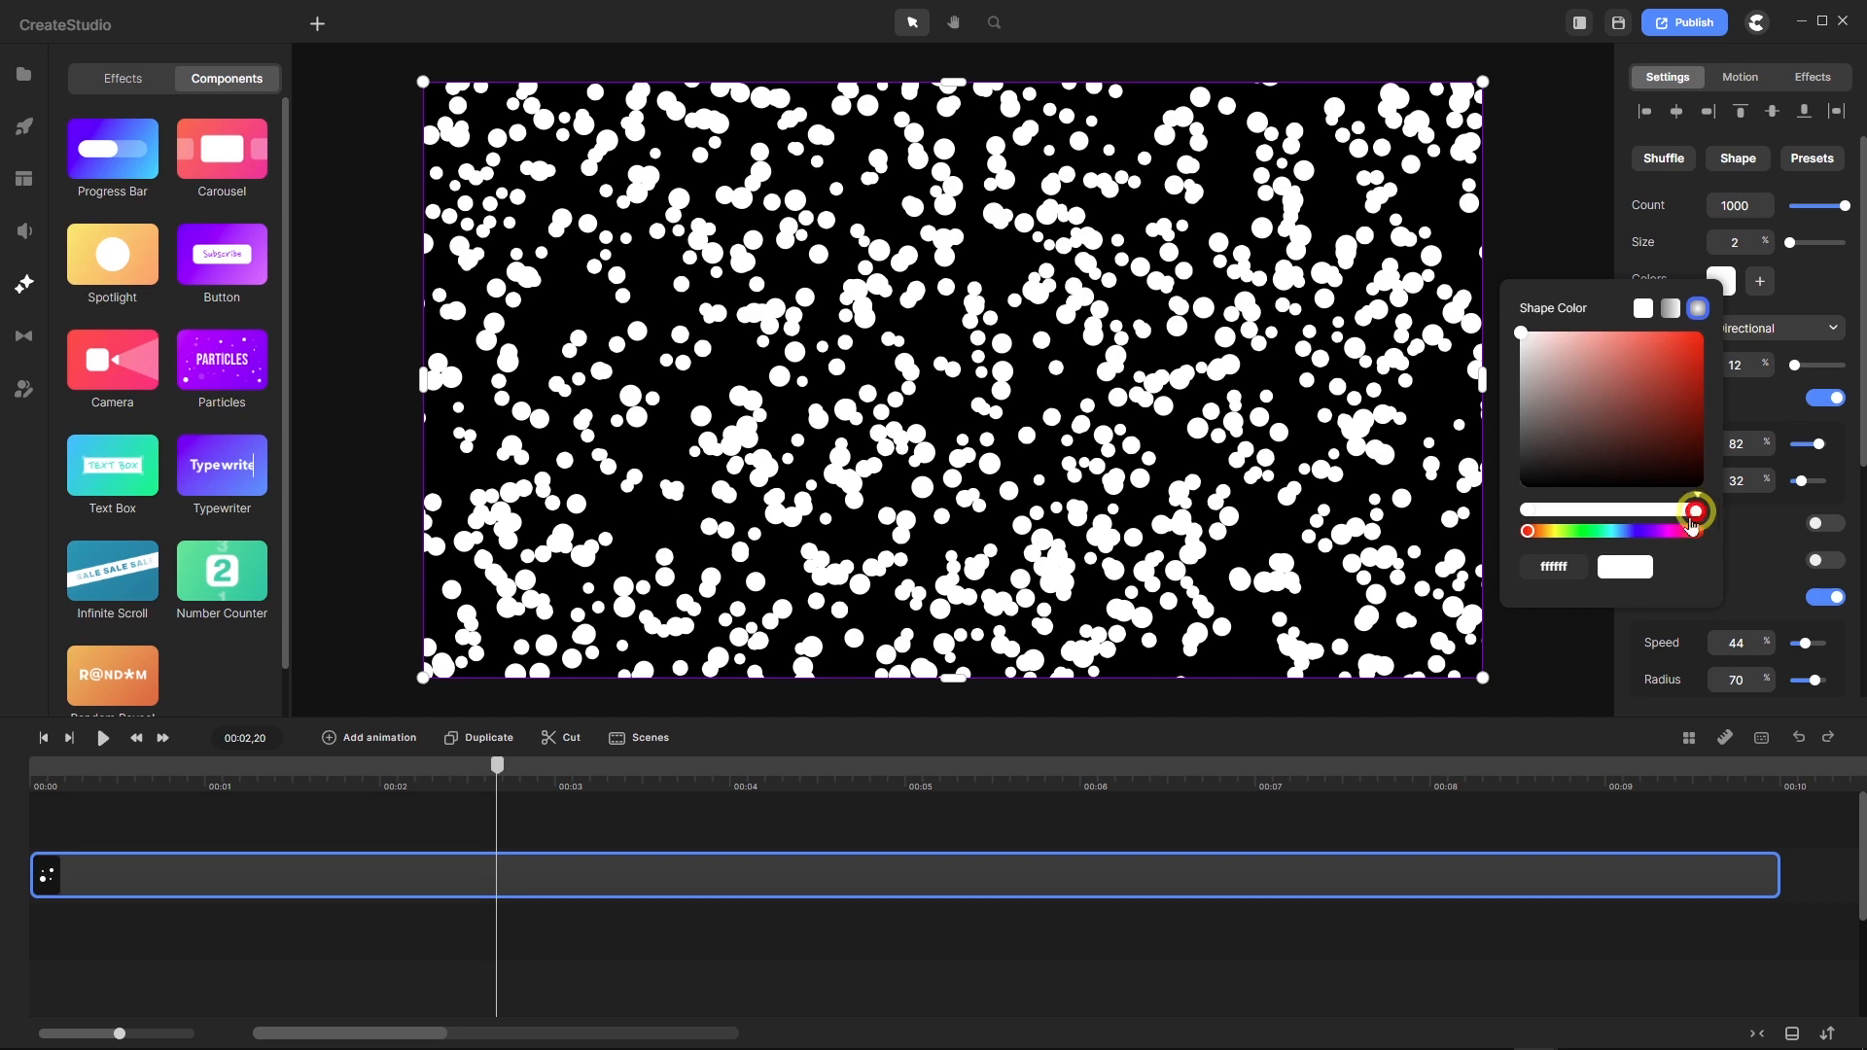
pyautogui.moveTo(1541, 447); pyautogui.dragTo(1484, 513)
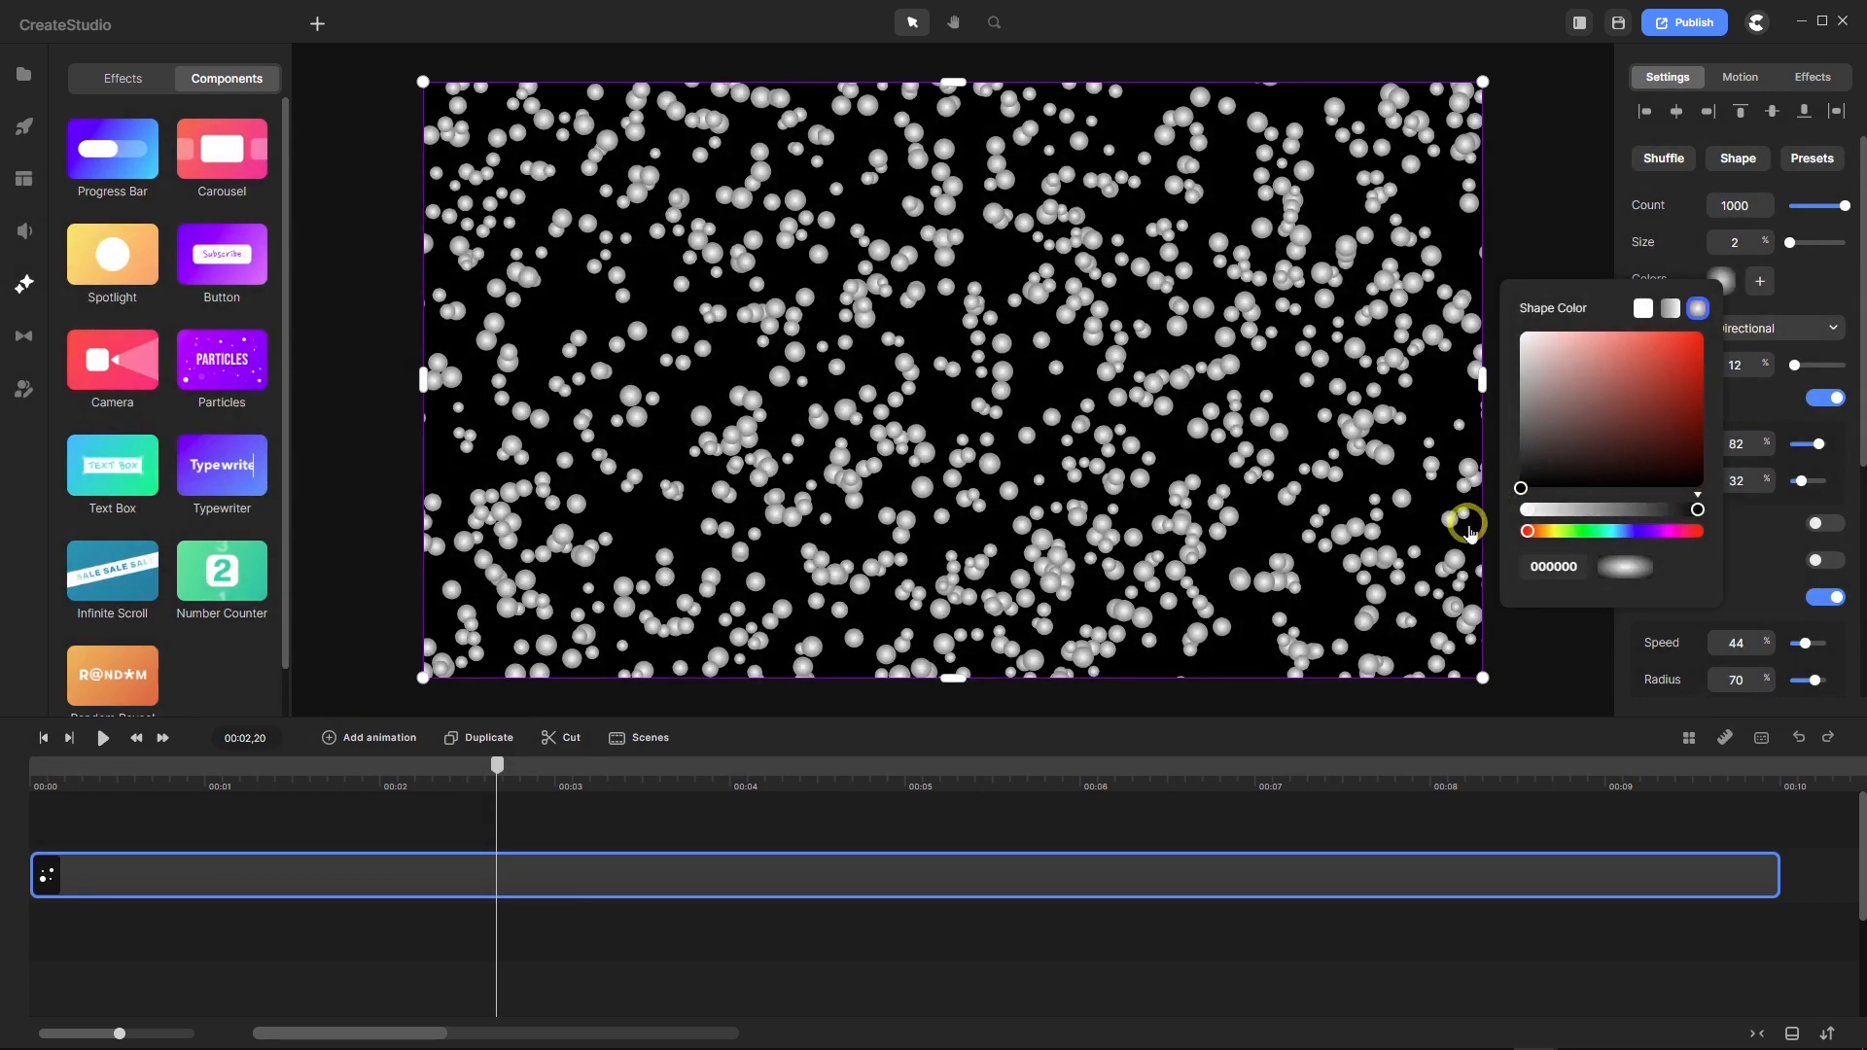
pyautogui.scroll(-2, 1128, 355)
pyautogui.scroll(5, 1089, 384)
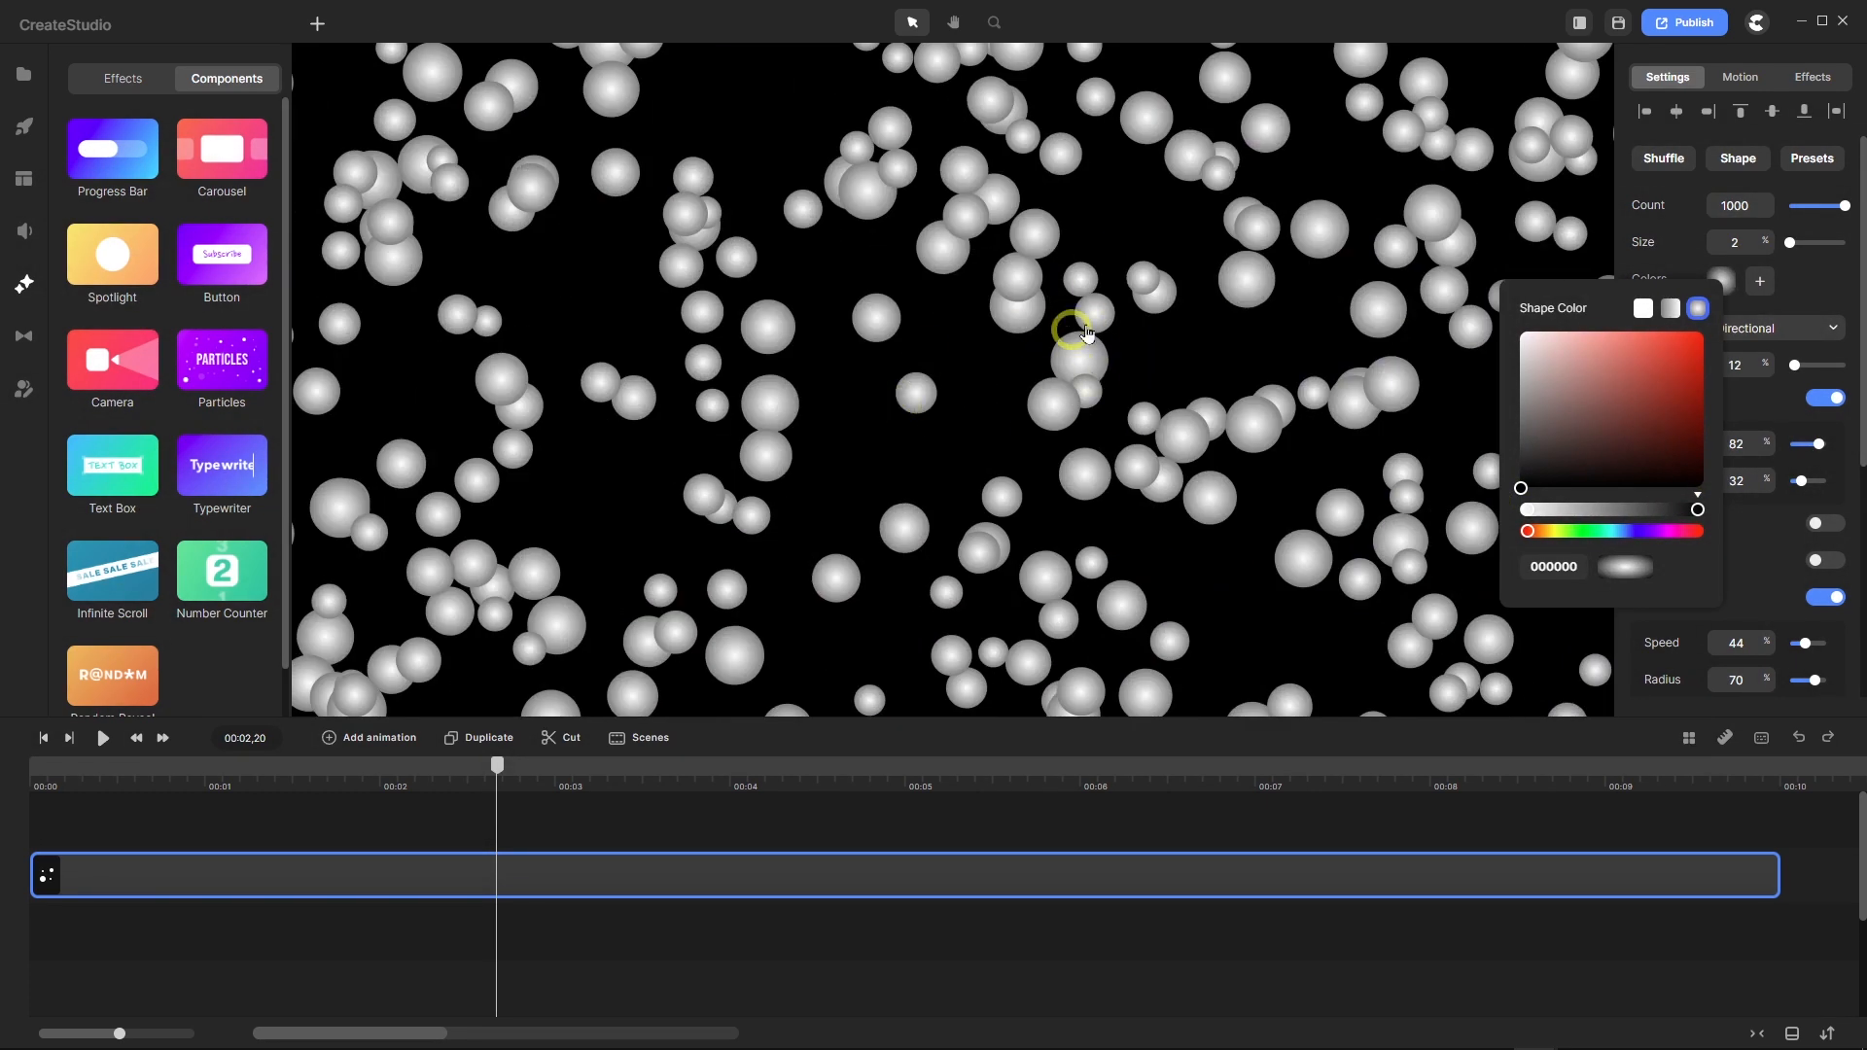
pyautogui.scroll(-4, 1079, 335)
pyautogui.scroll(1, 1089, 335)
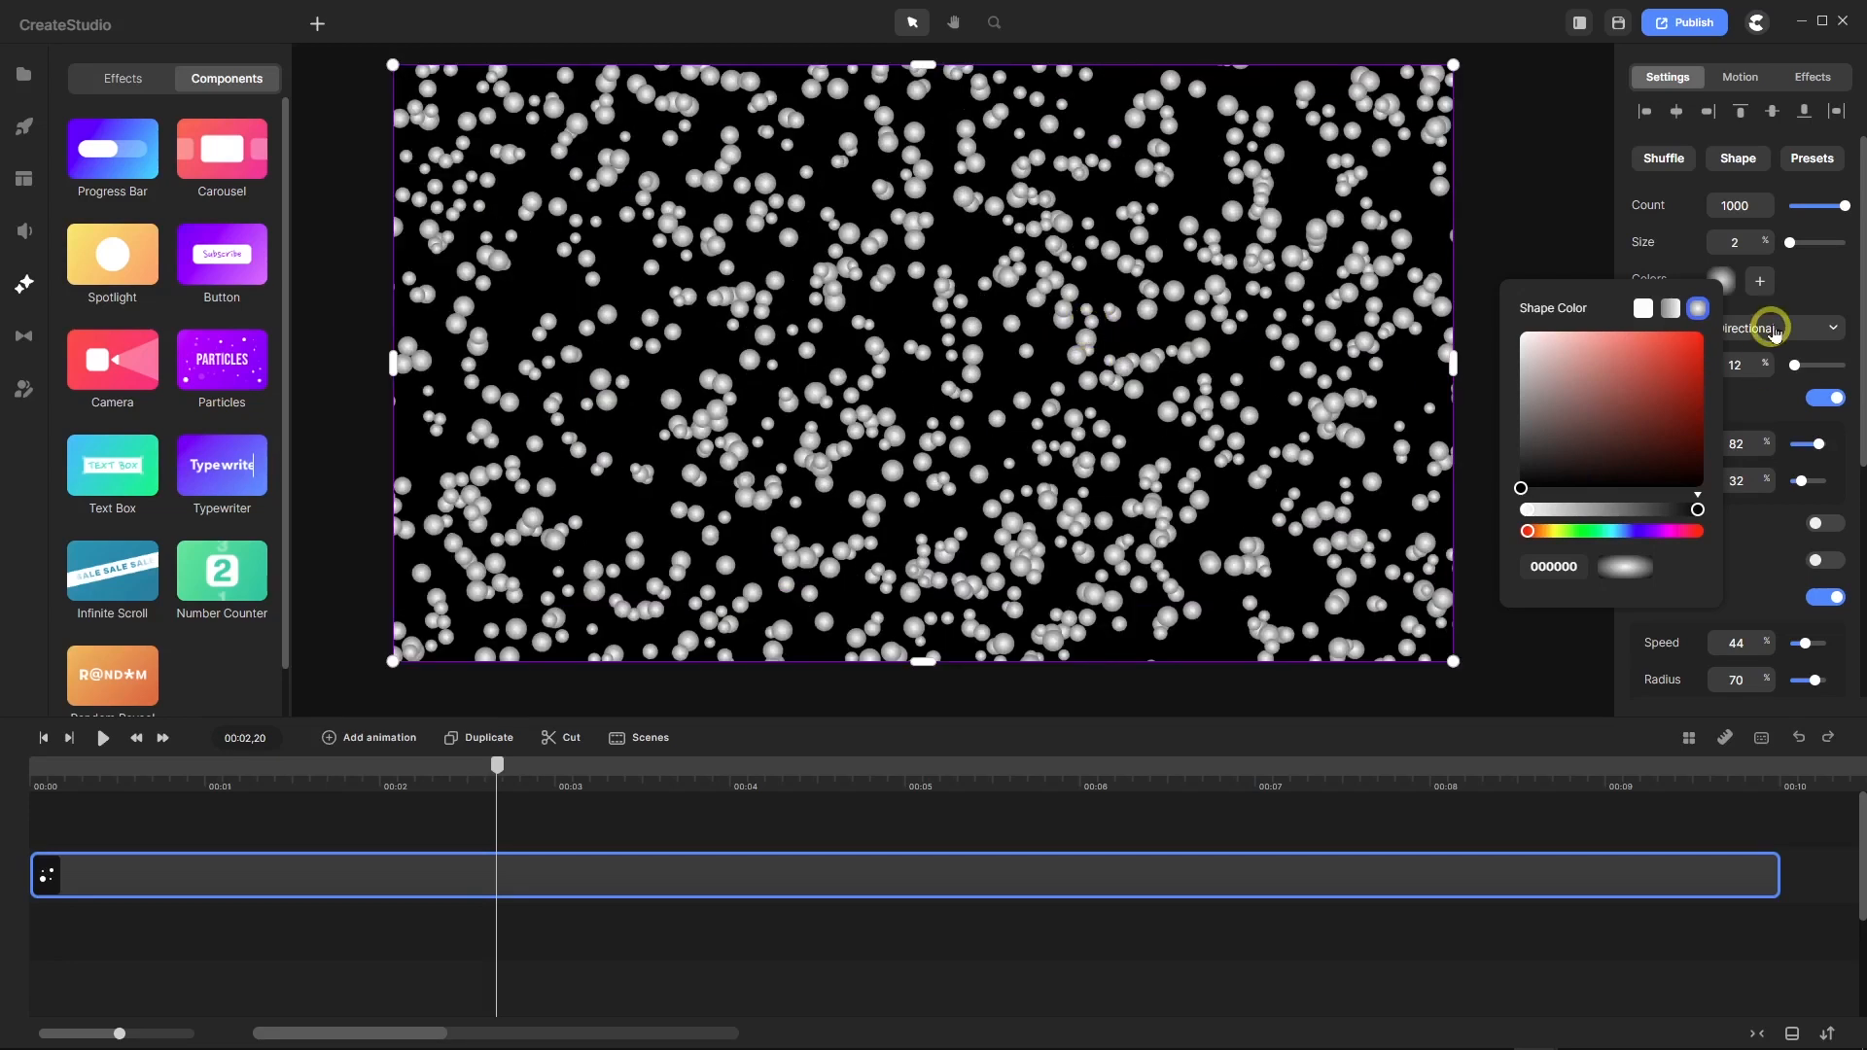
# Add a second particle color with a radial gradient from red (ff0000) to black.
pyautogui.click(1759, 282)
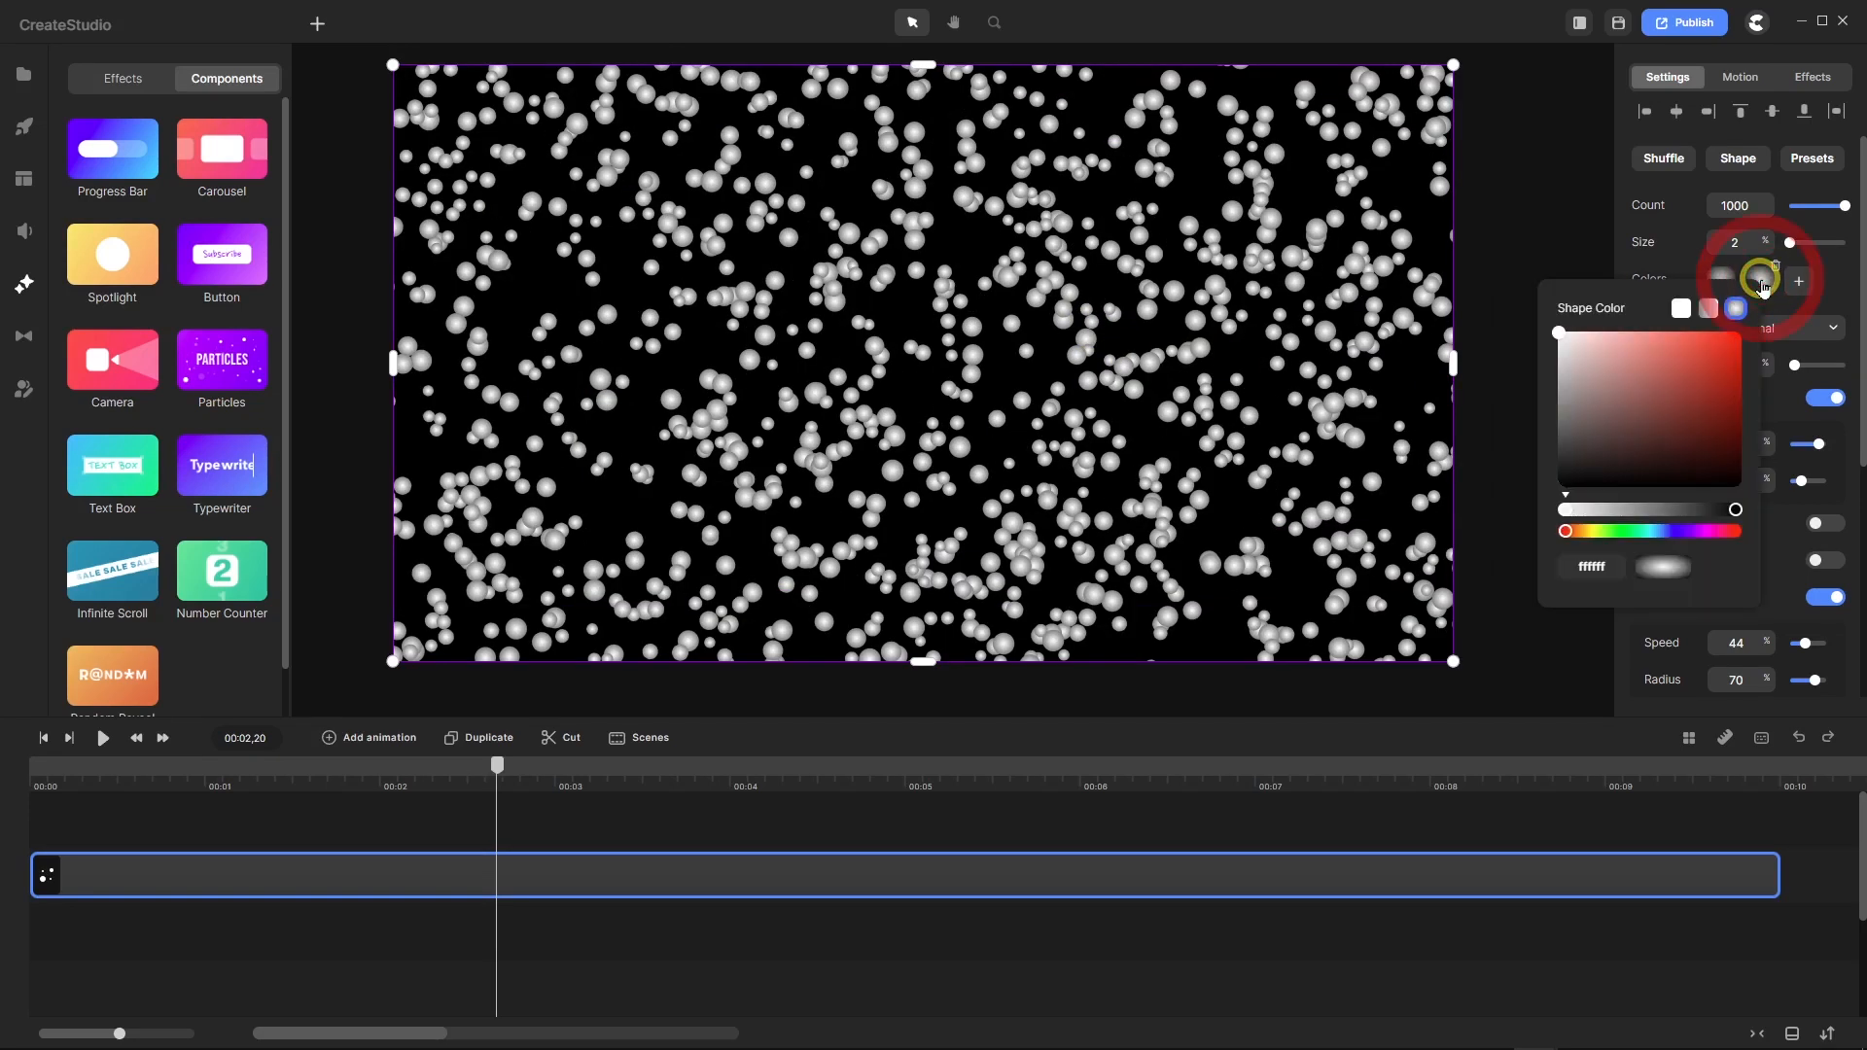
pyautogui.click(1573, 531)
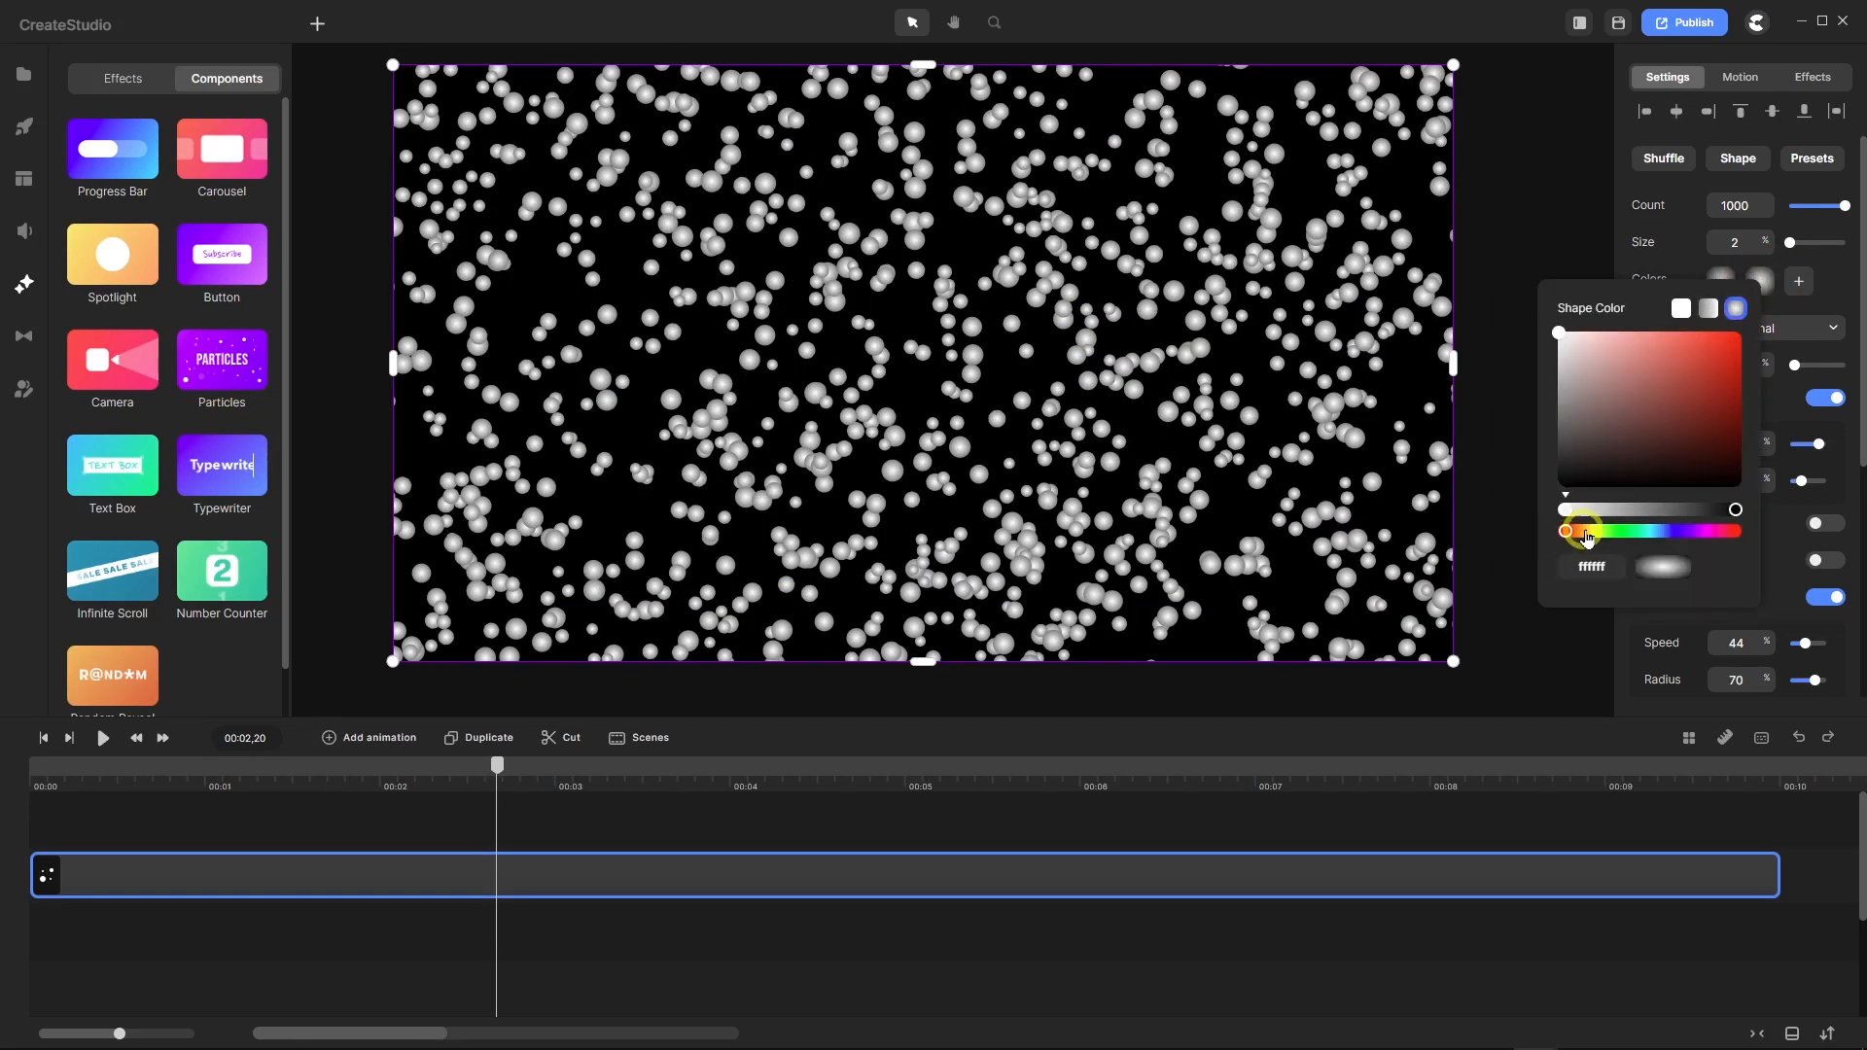
pyautogui.click(1725, 356)
pyautogui.moveTo(1725, 356); pyautogui.dragTo(1766, 312)
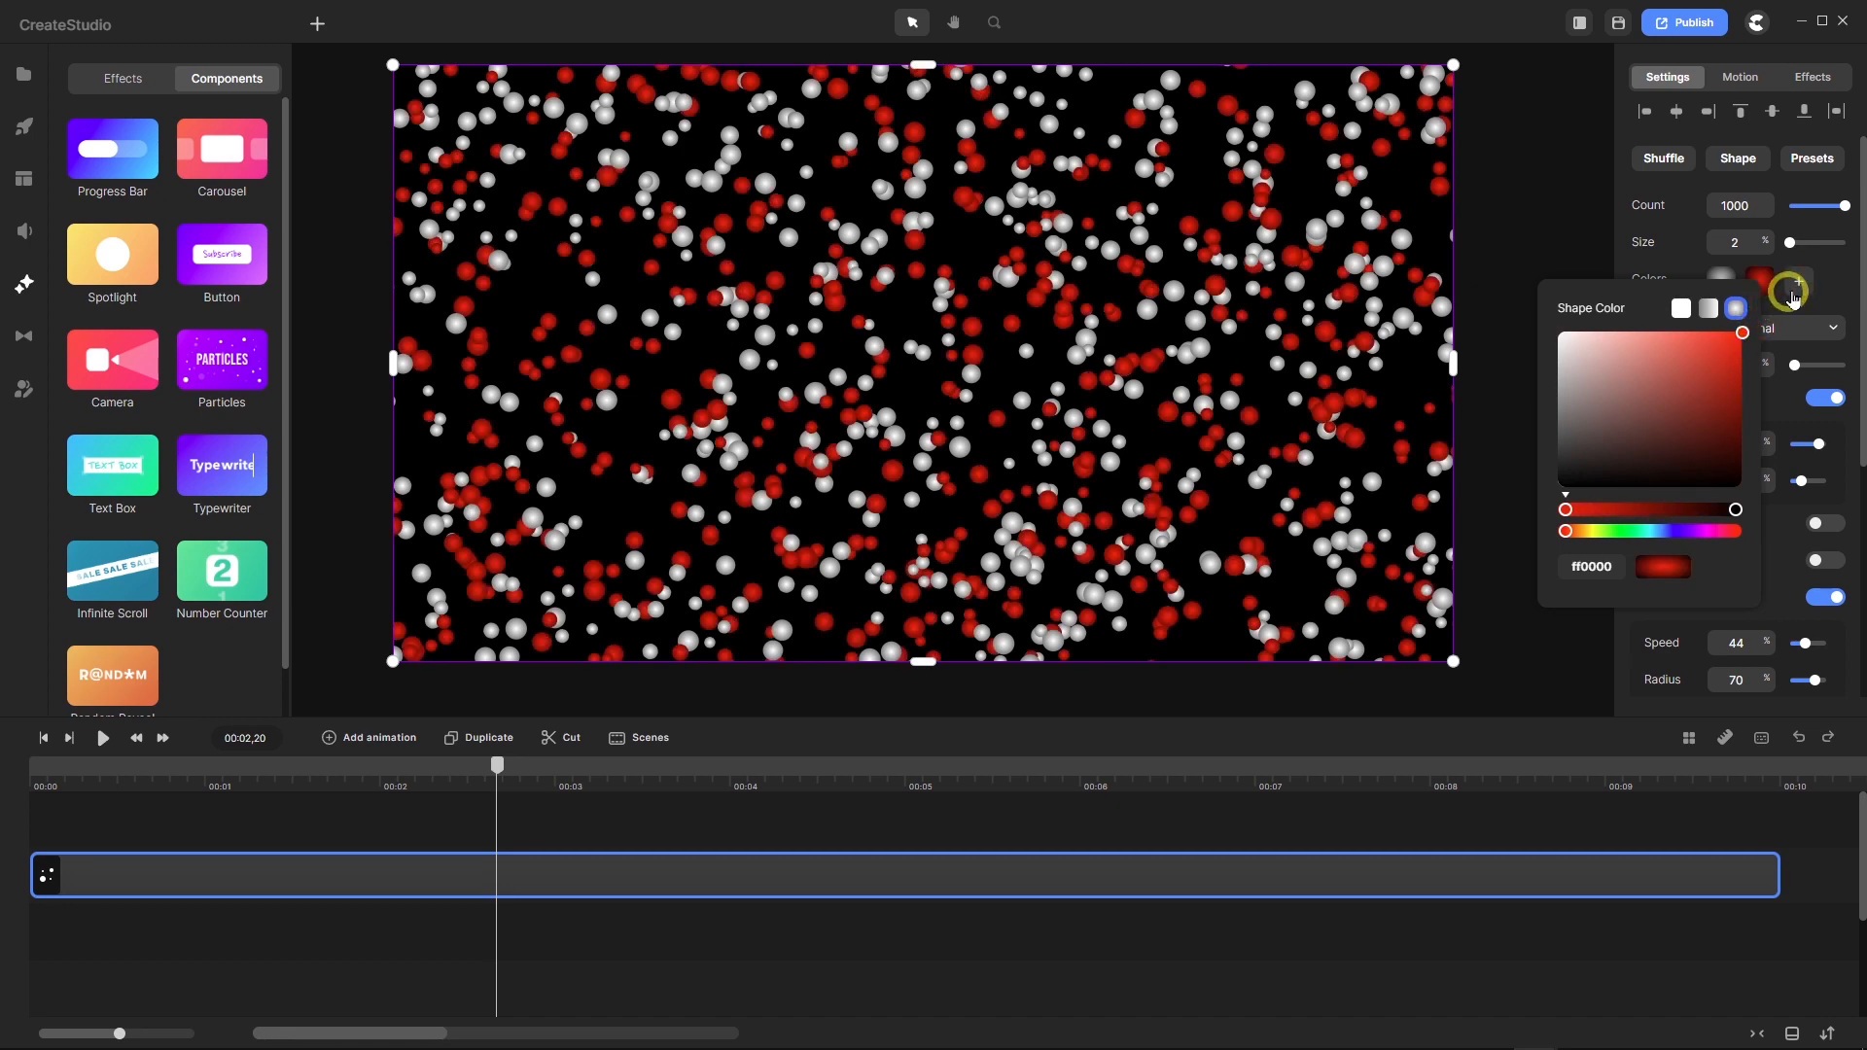
# Add a third particle color with a radial gradient from orange (ff8800) to black.
pyautogui.click(1802, 280)
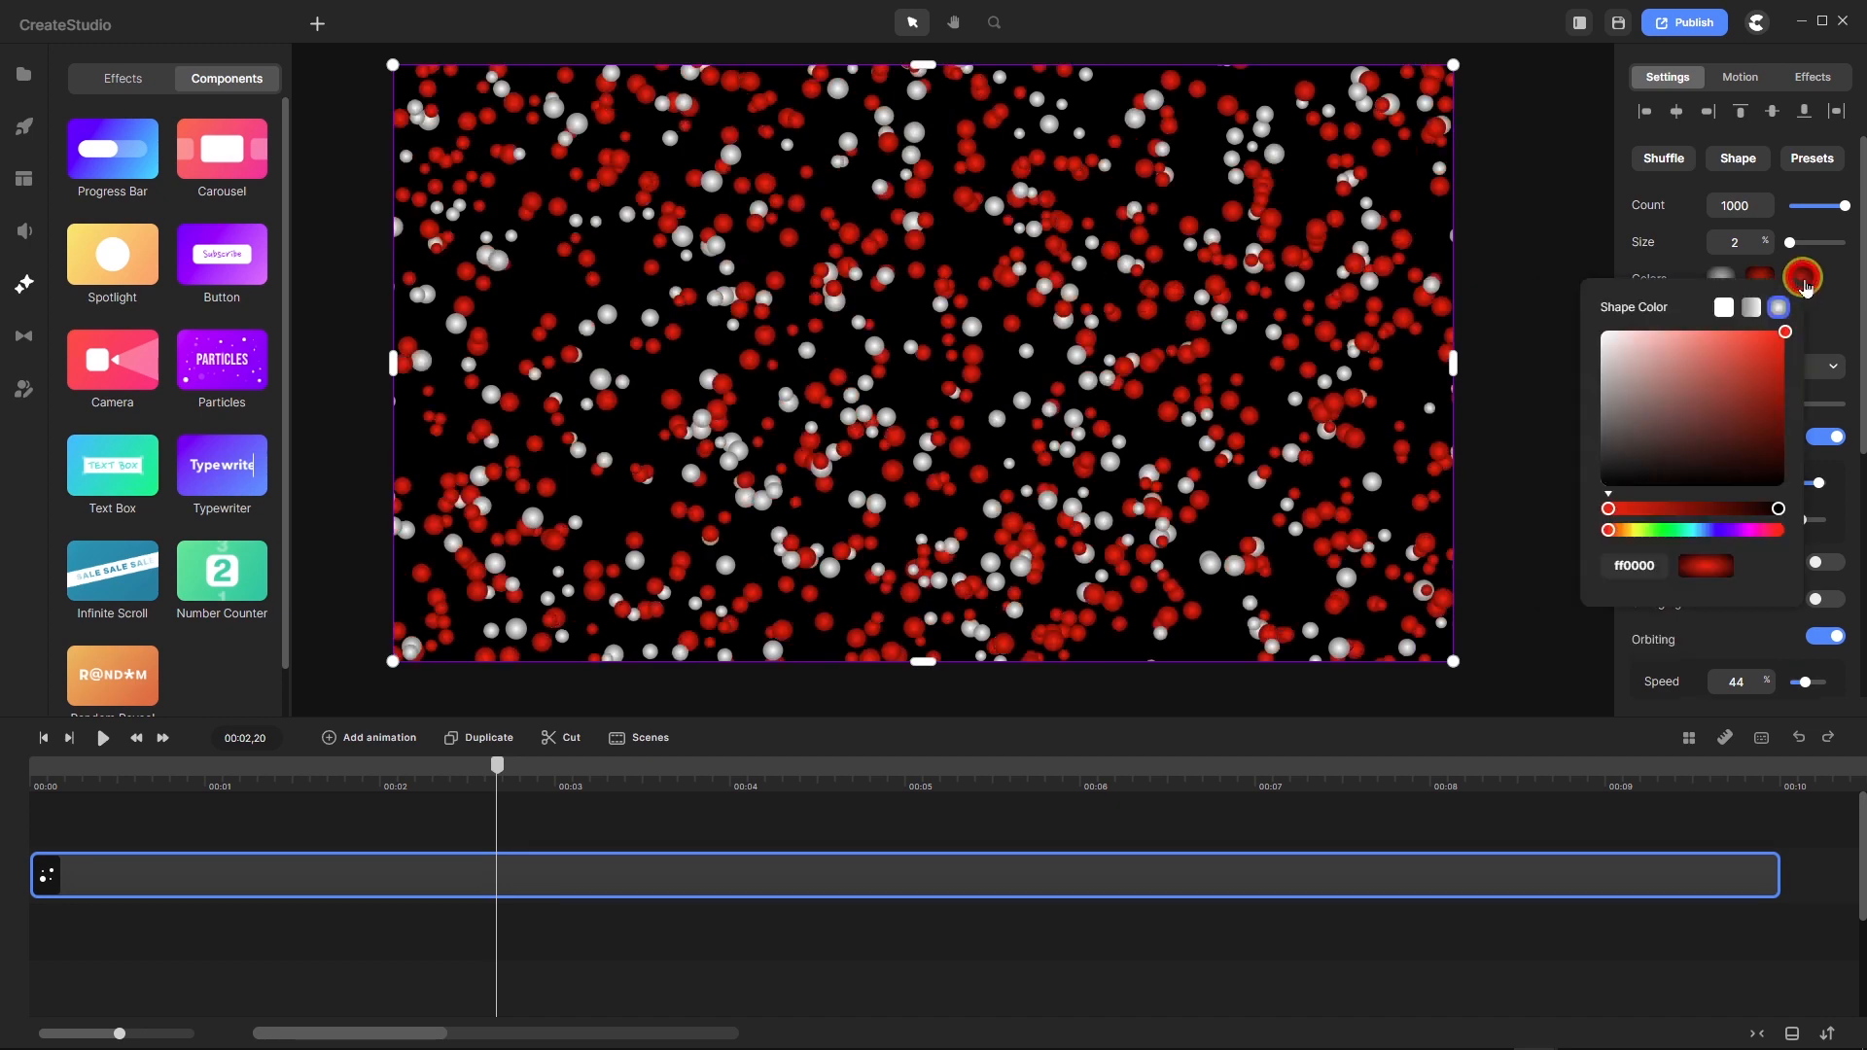
pyautogui.click(1624, 531)
pyautogui.moveTo(1625, 538); pyautogui.dragTo(1629, 539)
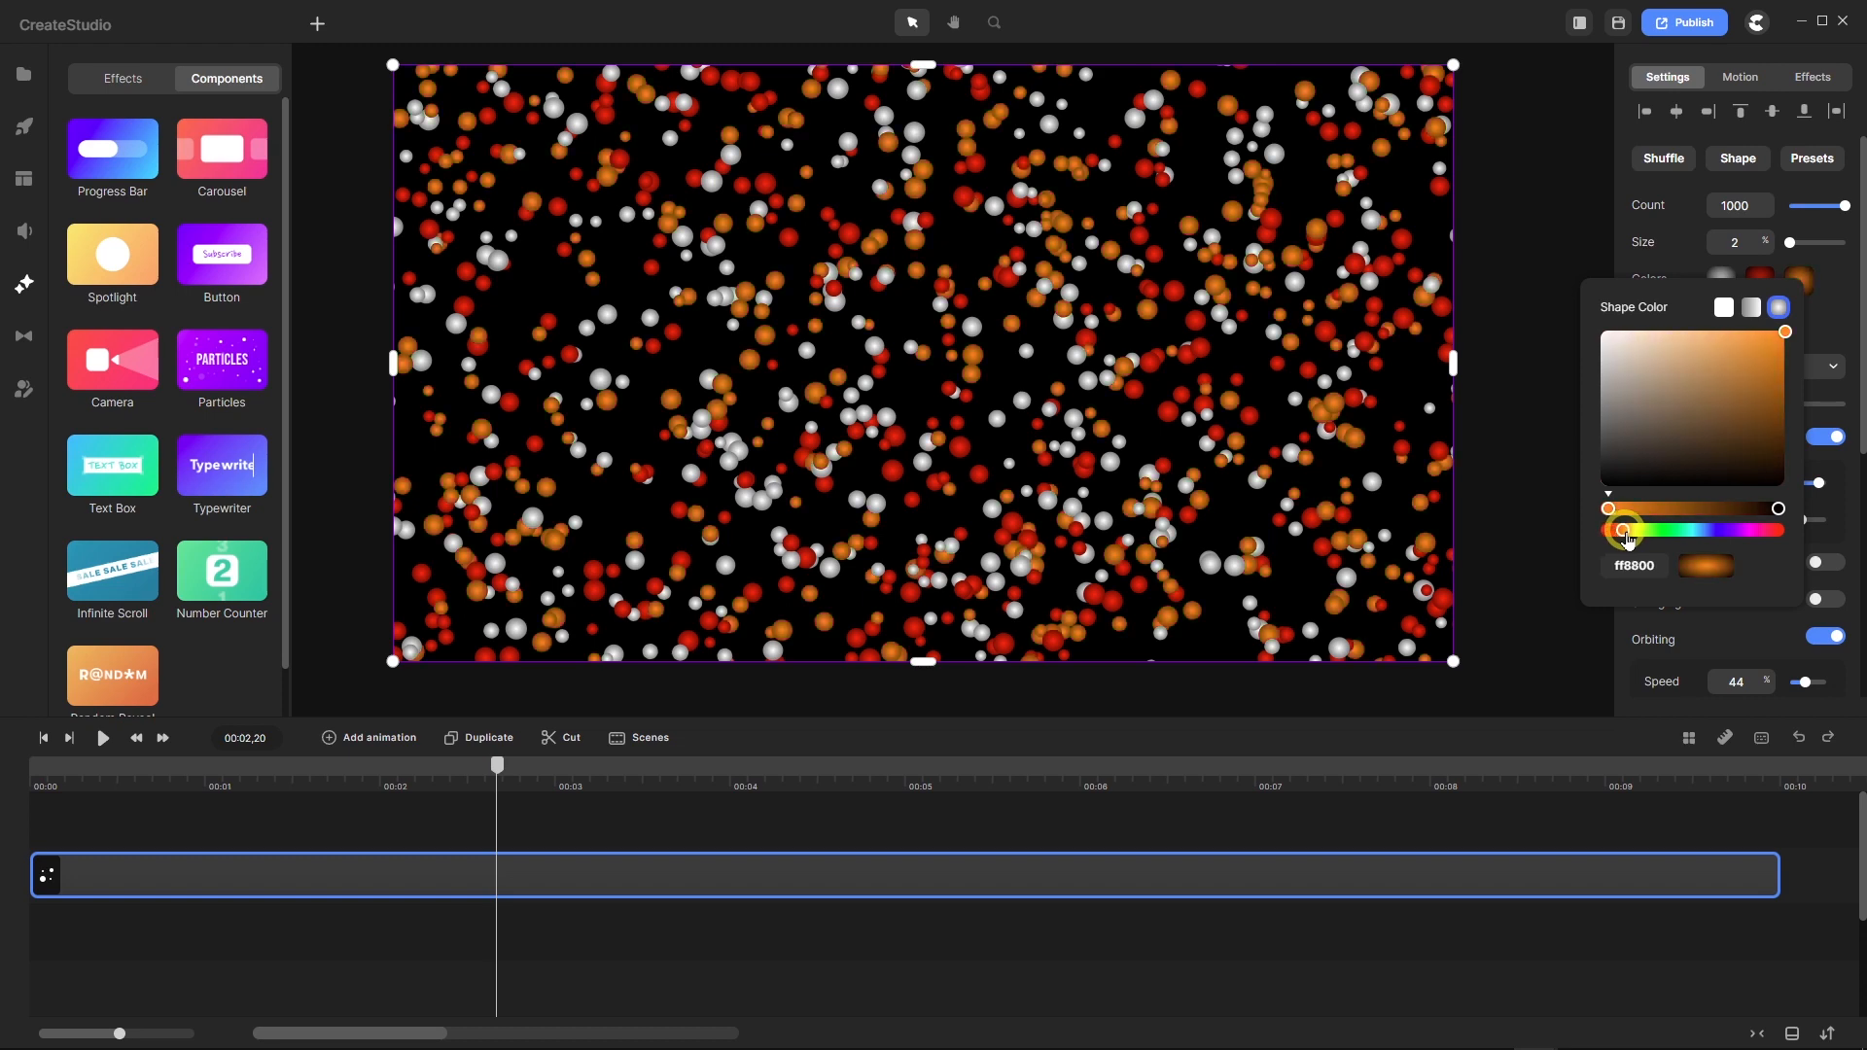
pyautogui.click(1834, 322)
# Add a fourth particle color with a radial gradient from yellow (ffe900) to black.
pyautogui.click(1719, 316)
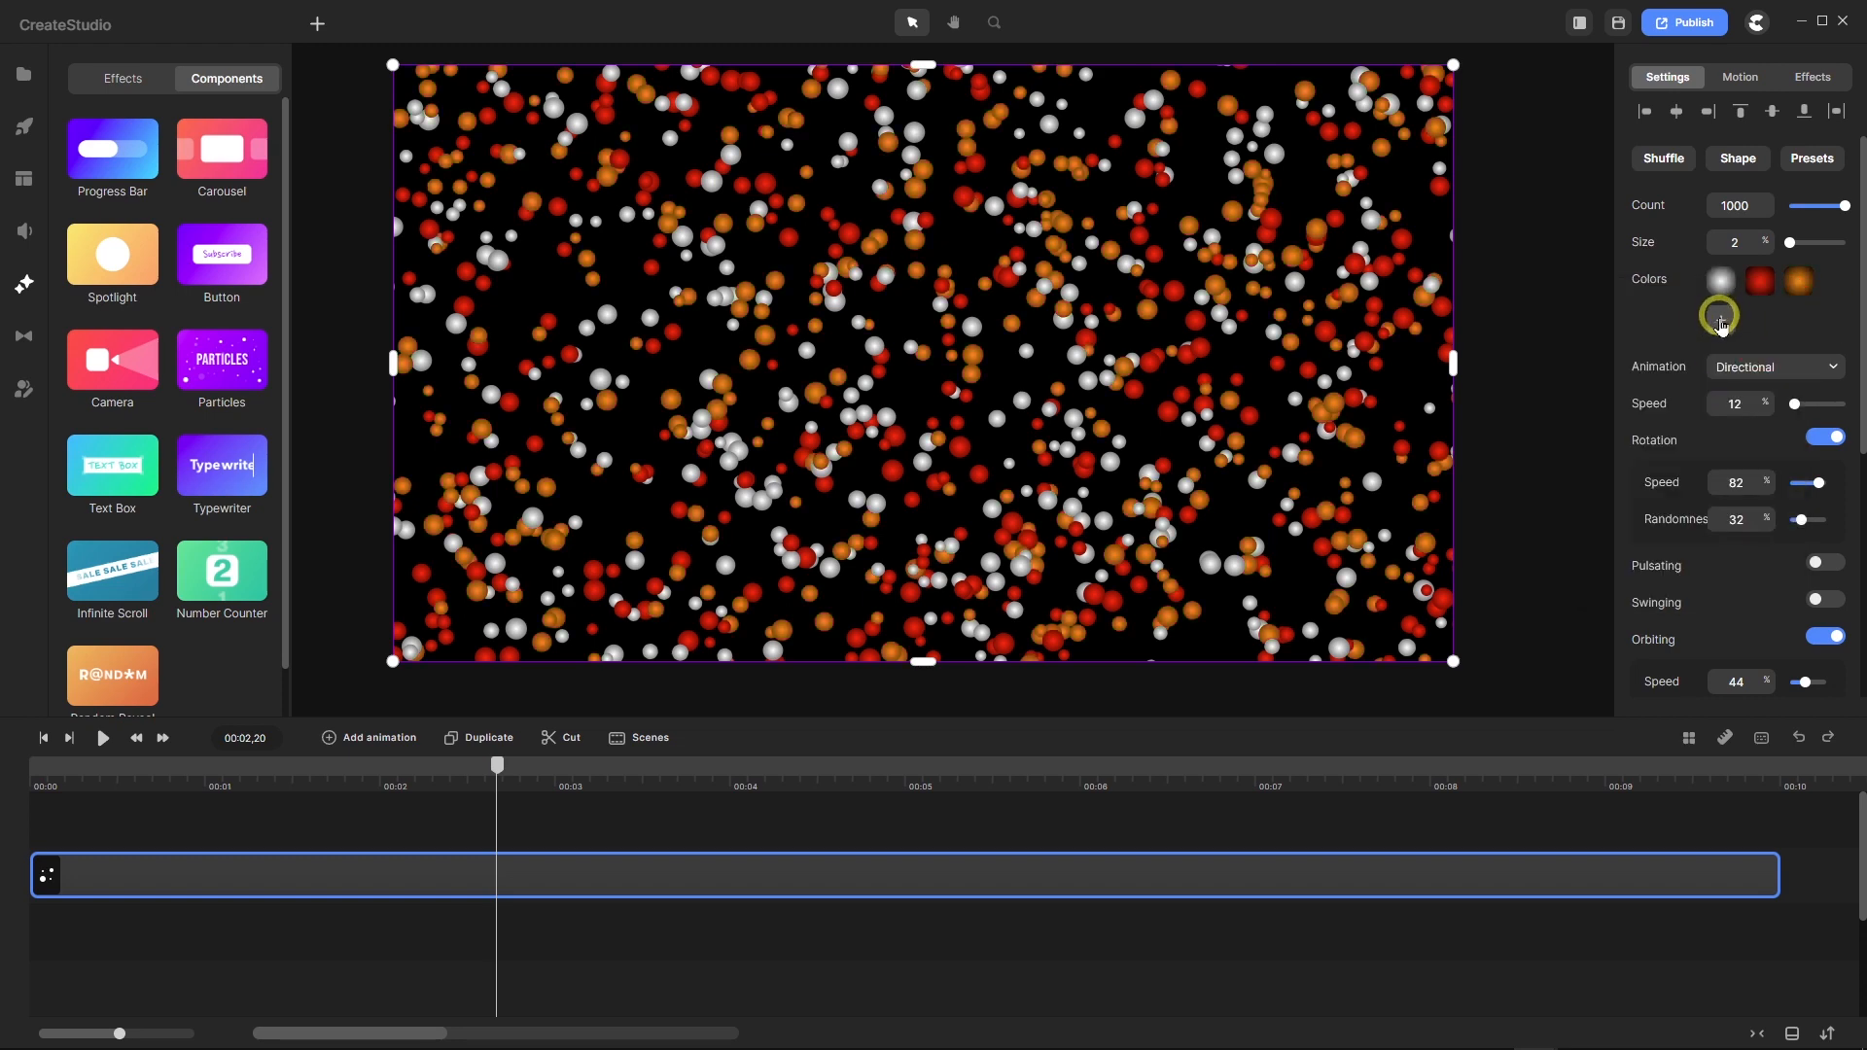
pyautogui.click(1557, 595)
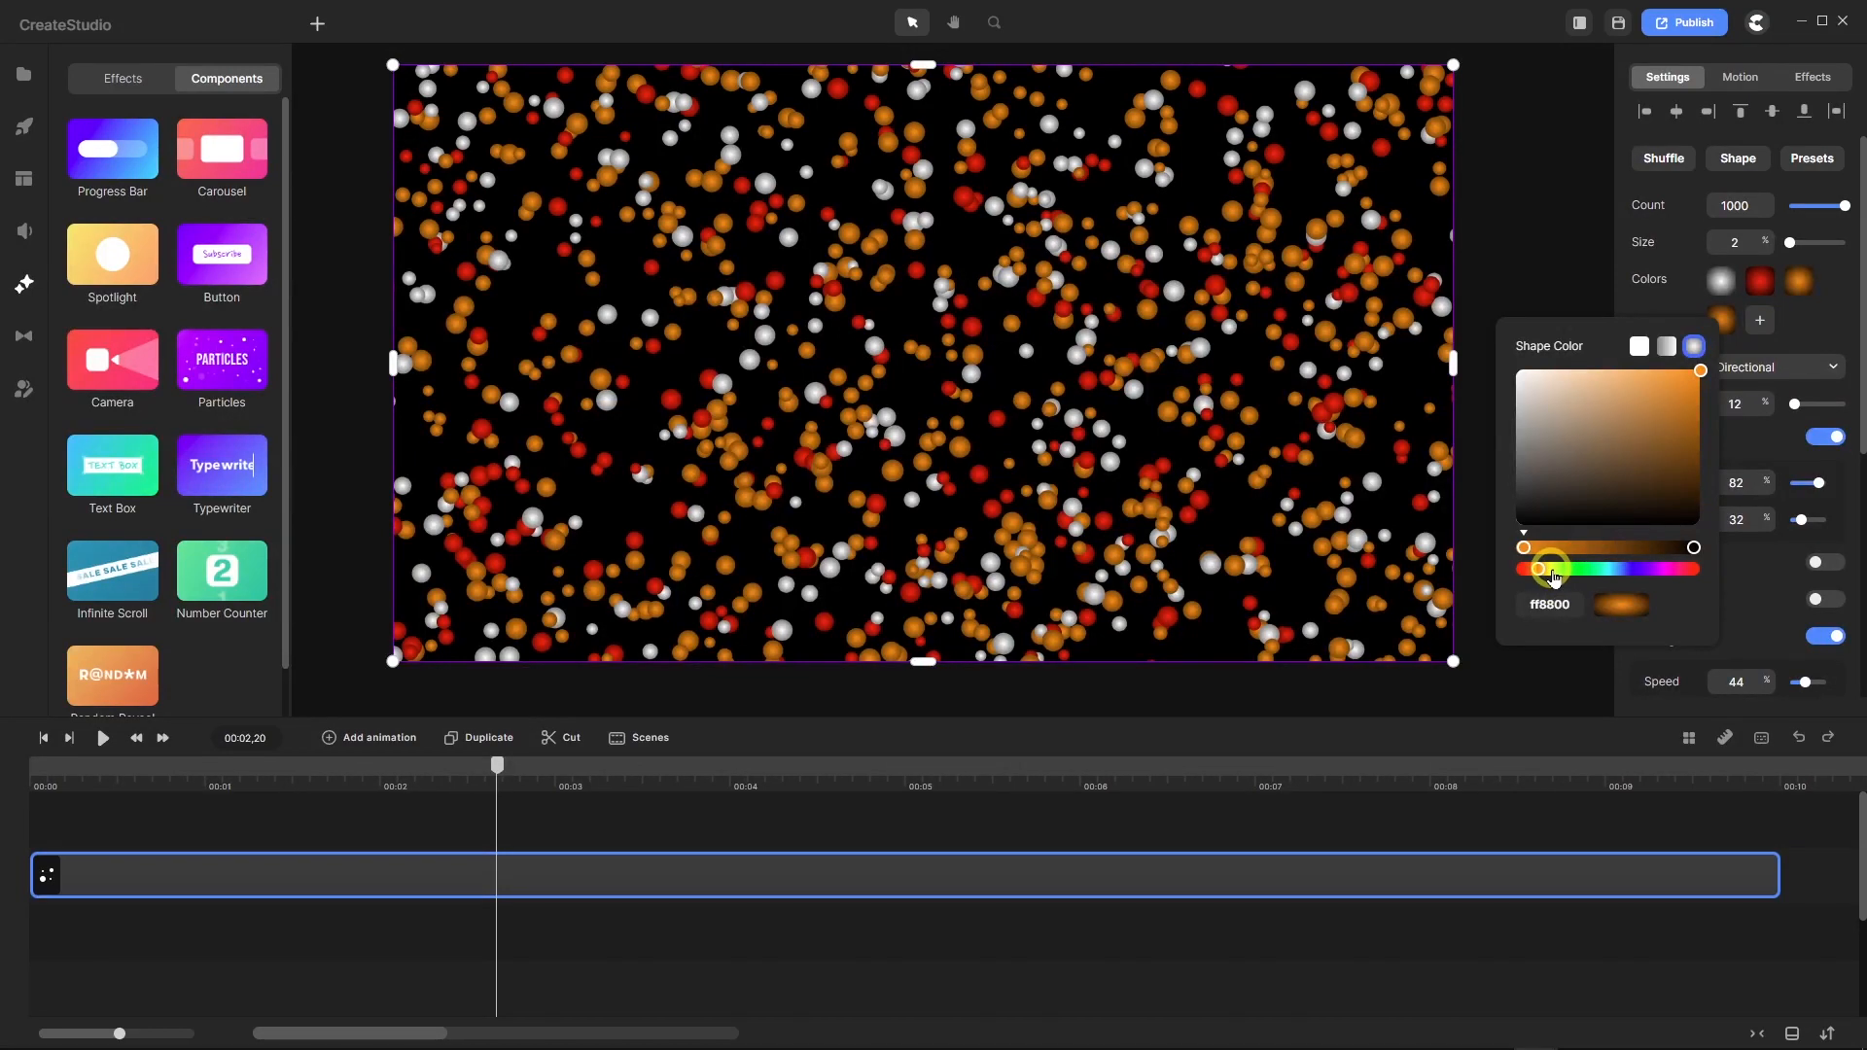
pyautogui.click(1552, 572)
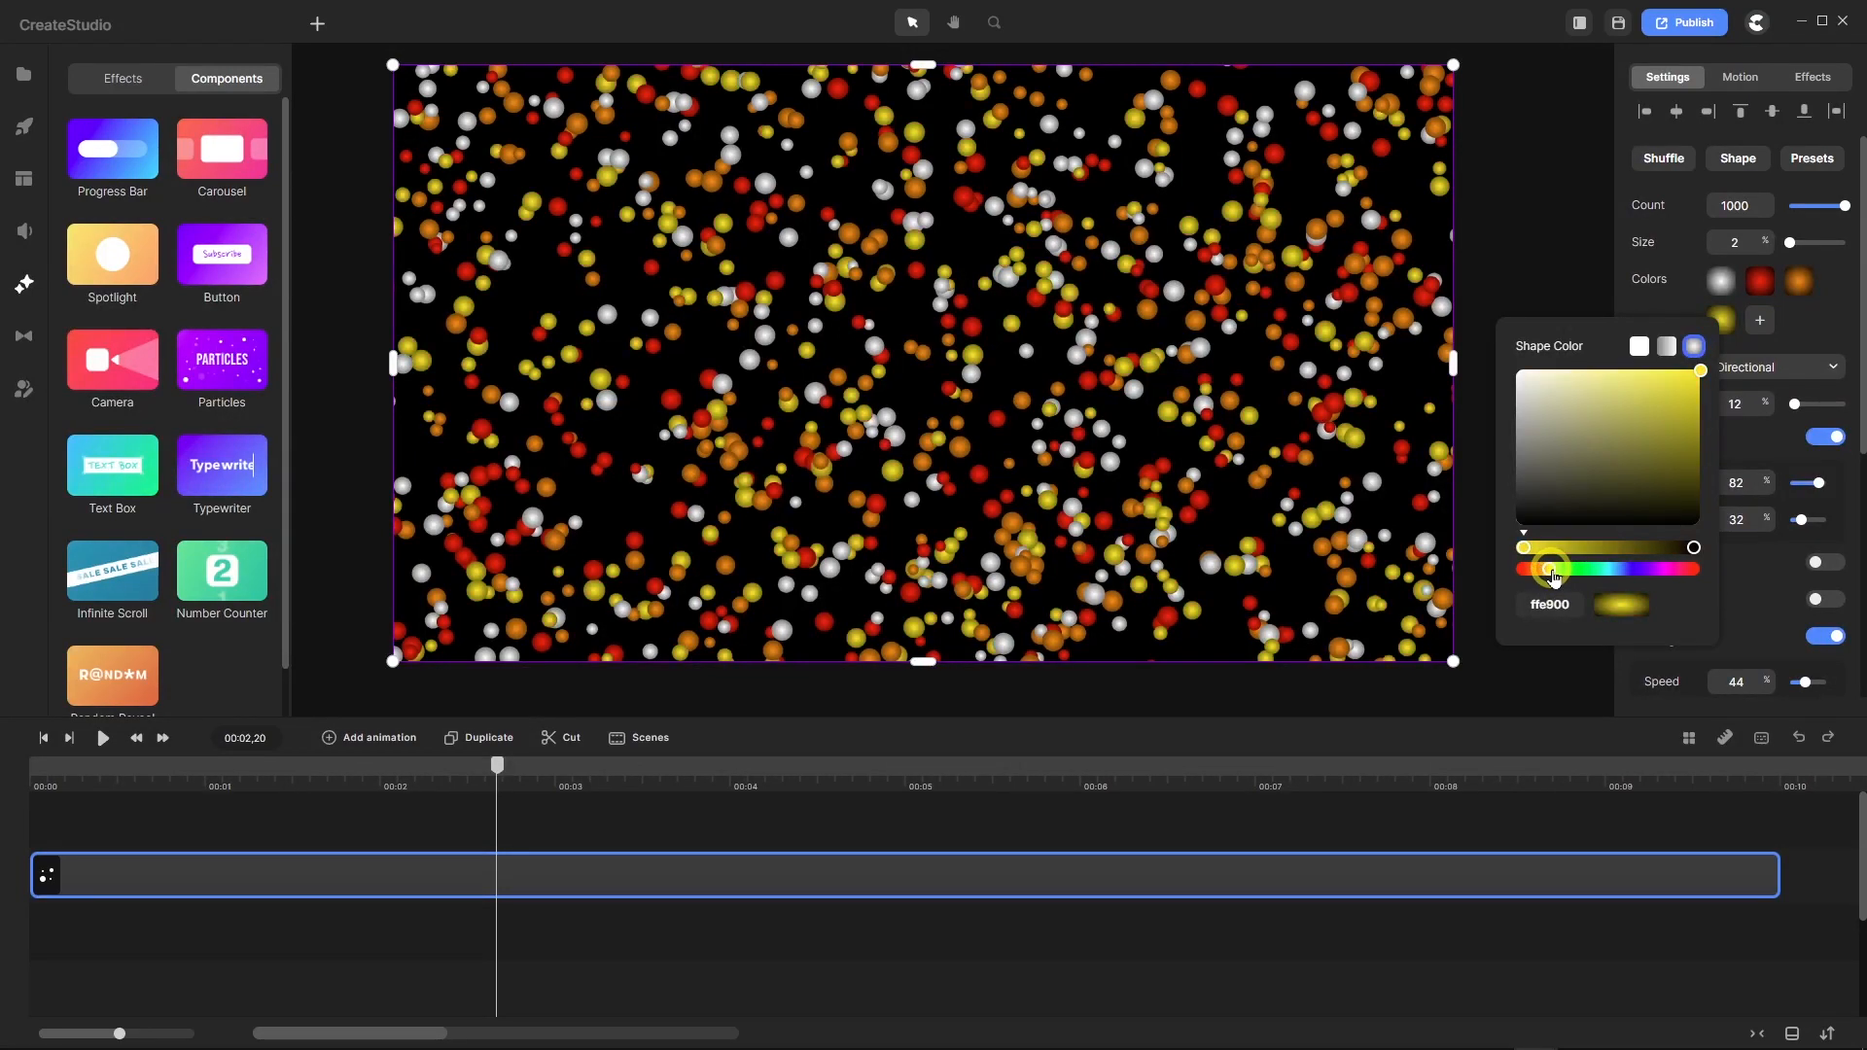
# Add green (1dff00) and cyan (00fff6) as the fifth and sixth particle colors, each with a radial gradient to black.
pyautogui.click(1760, 320)
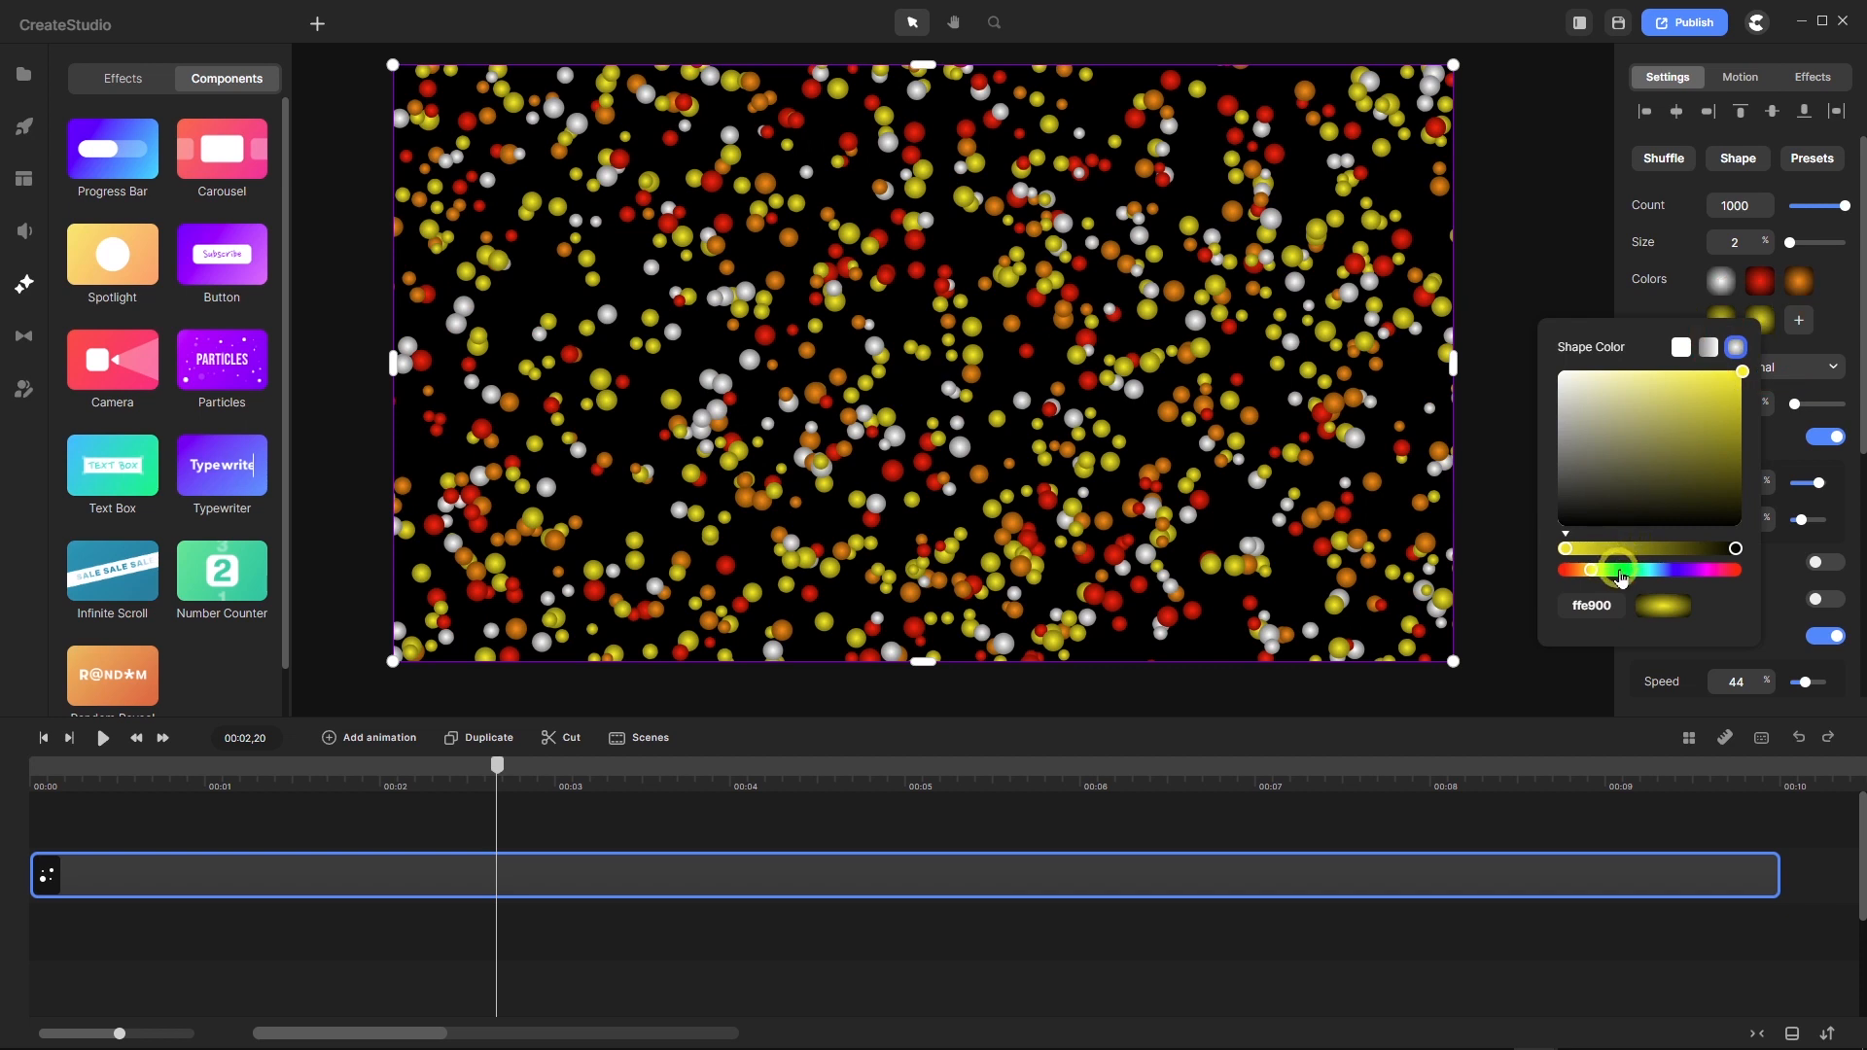
pyautogui.click(1620, 574)
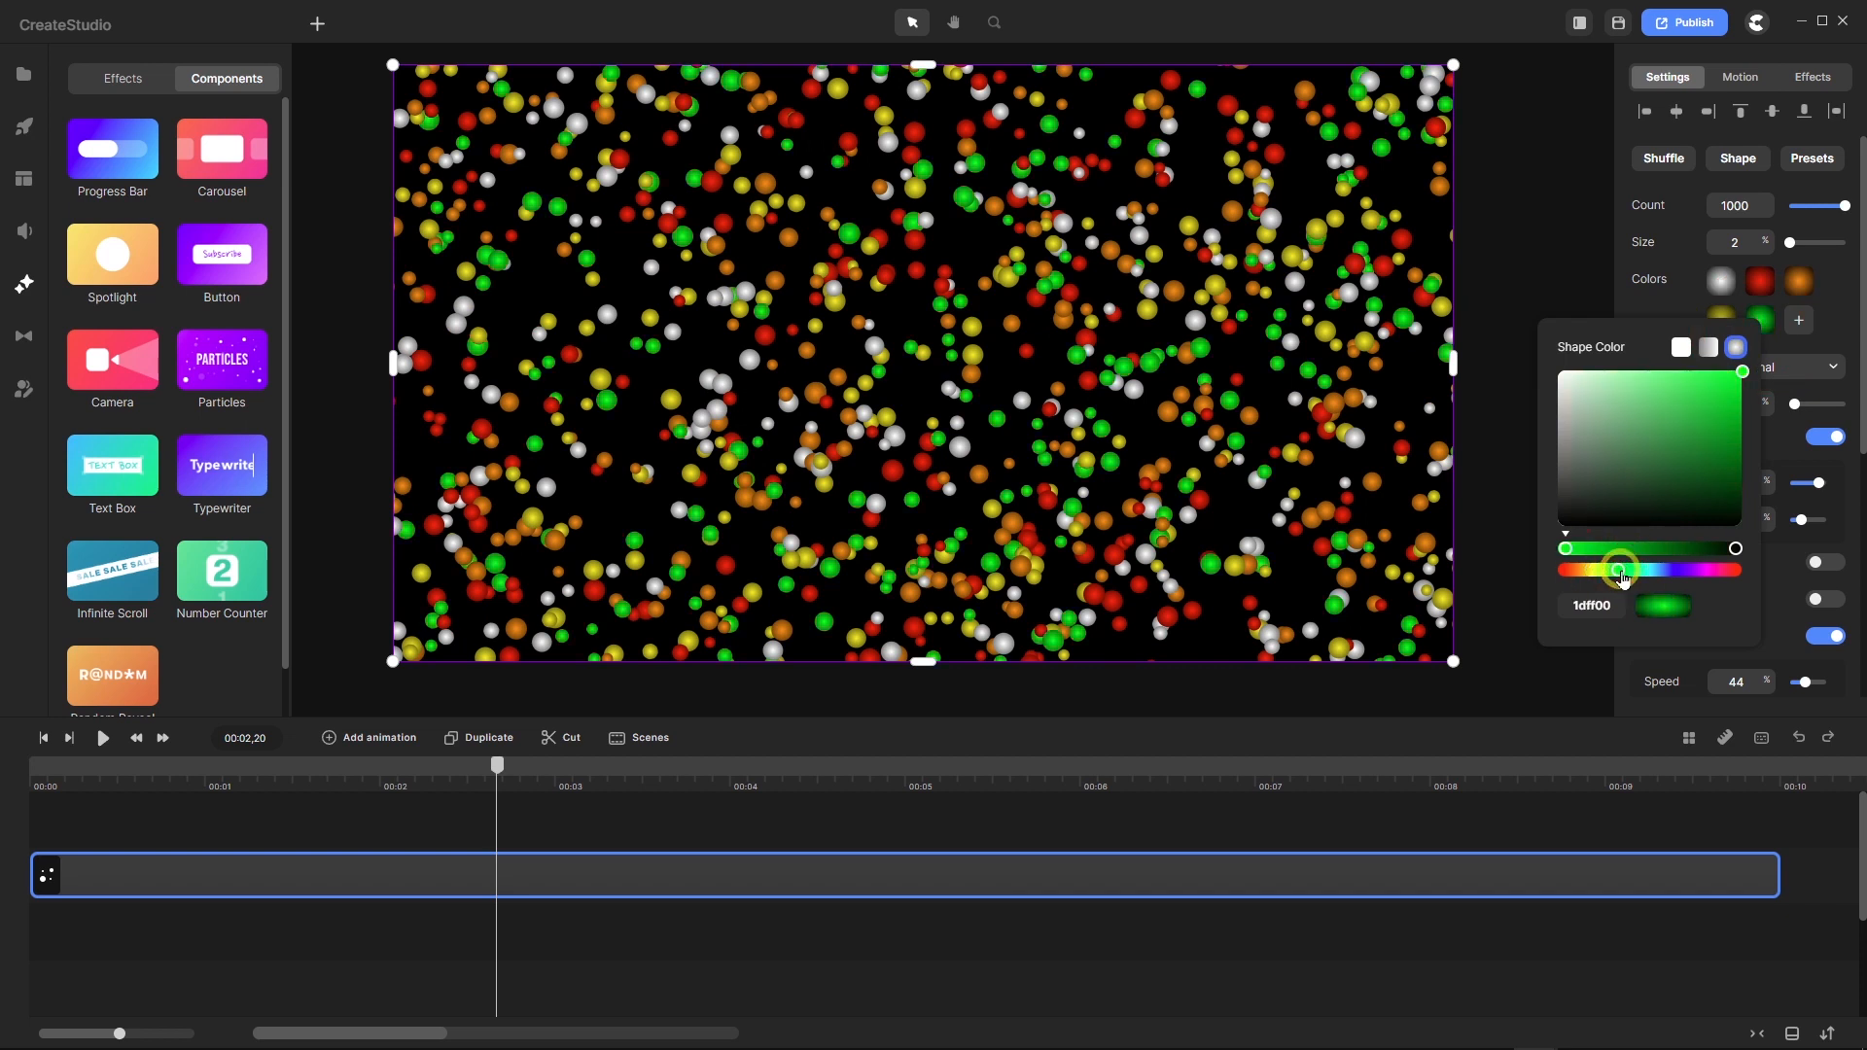
pyautogui.click(1799, 321)
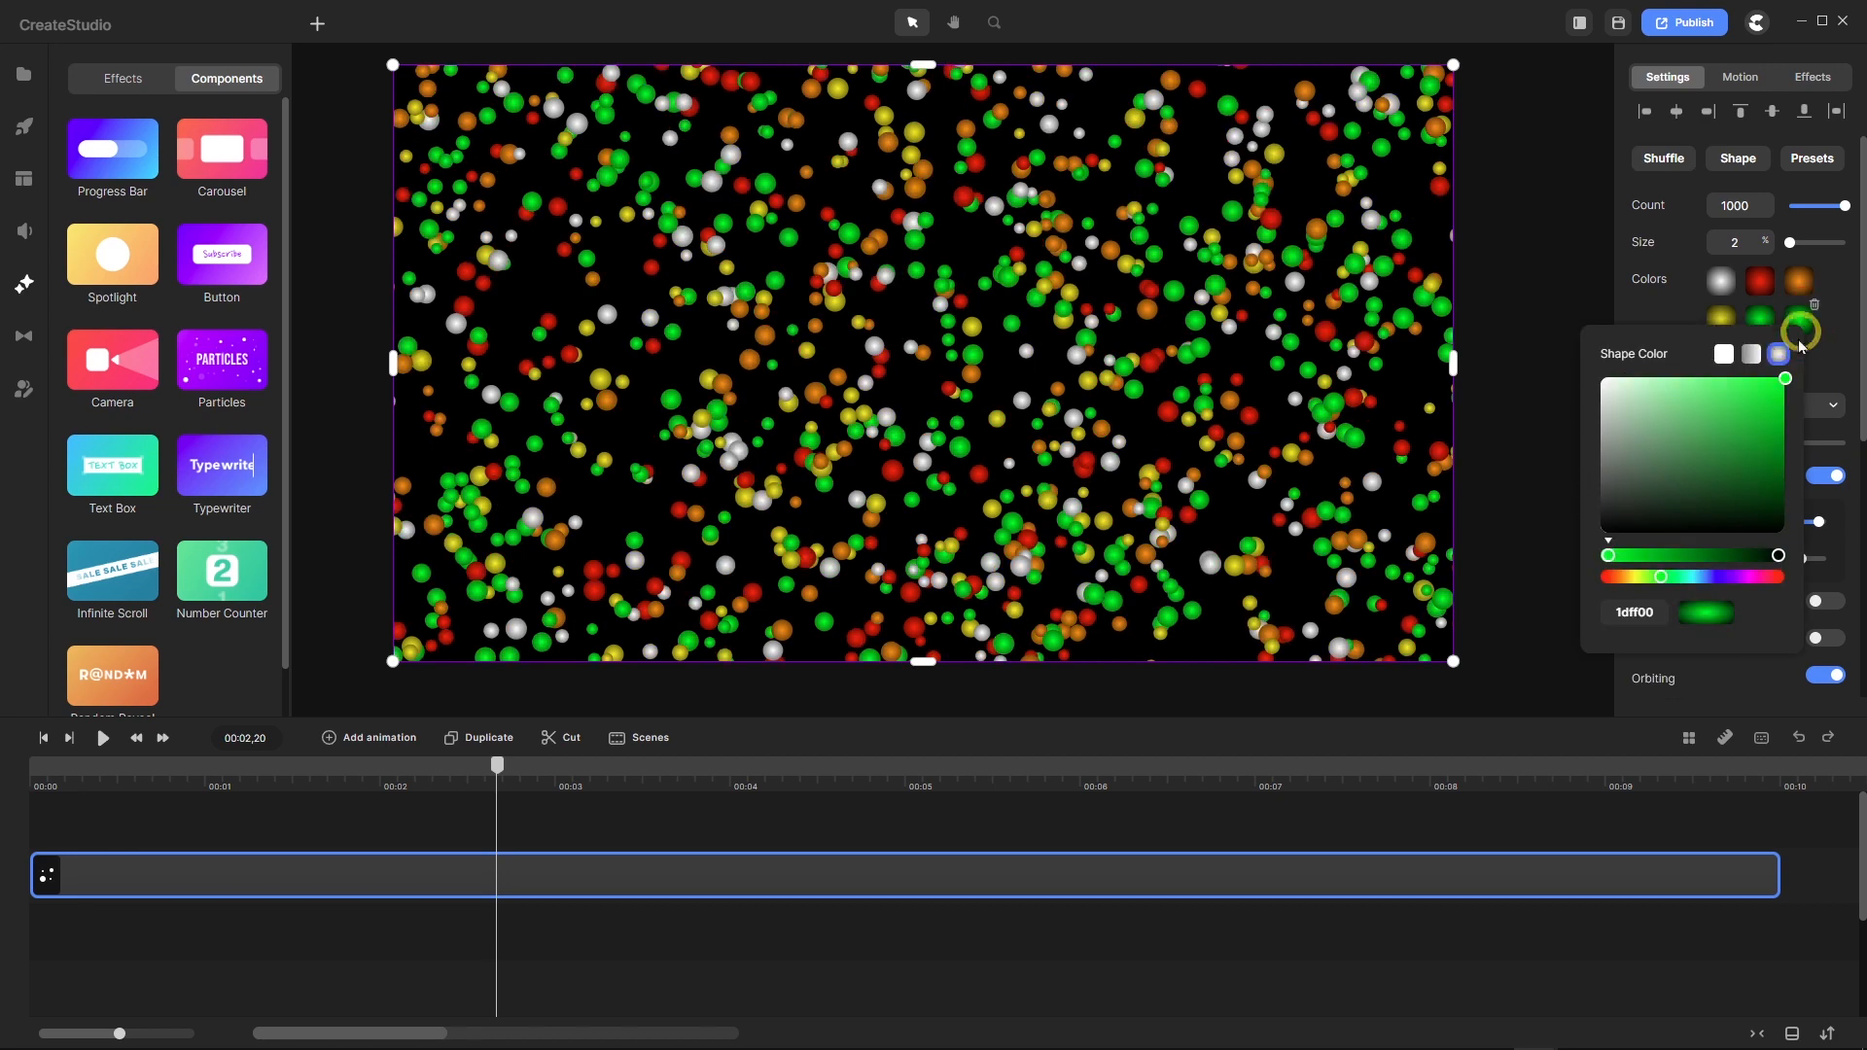
pyautogui.click(1705, 580)
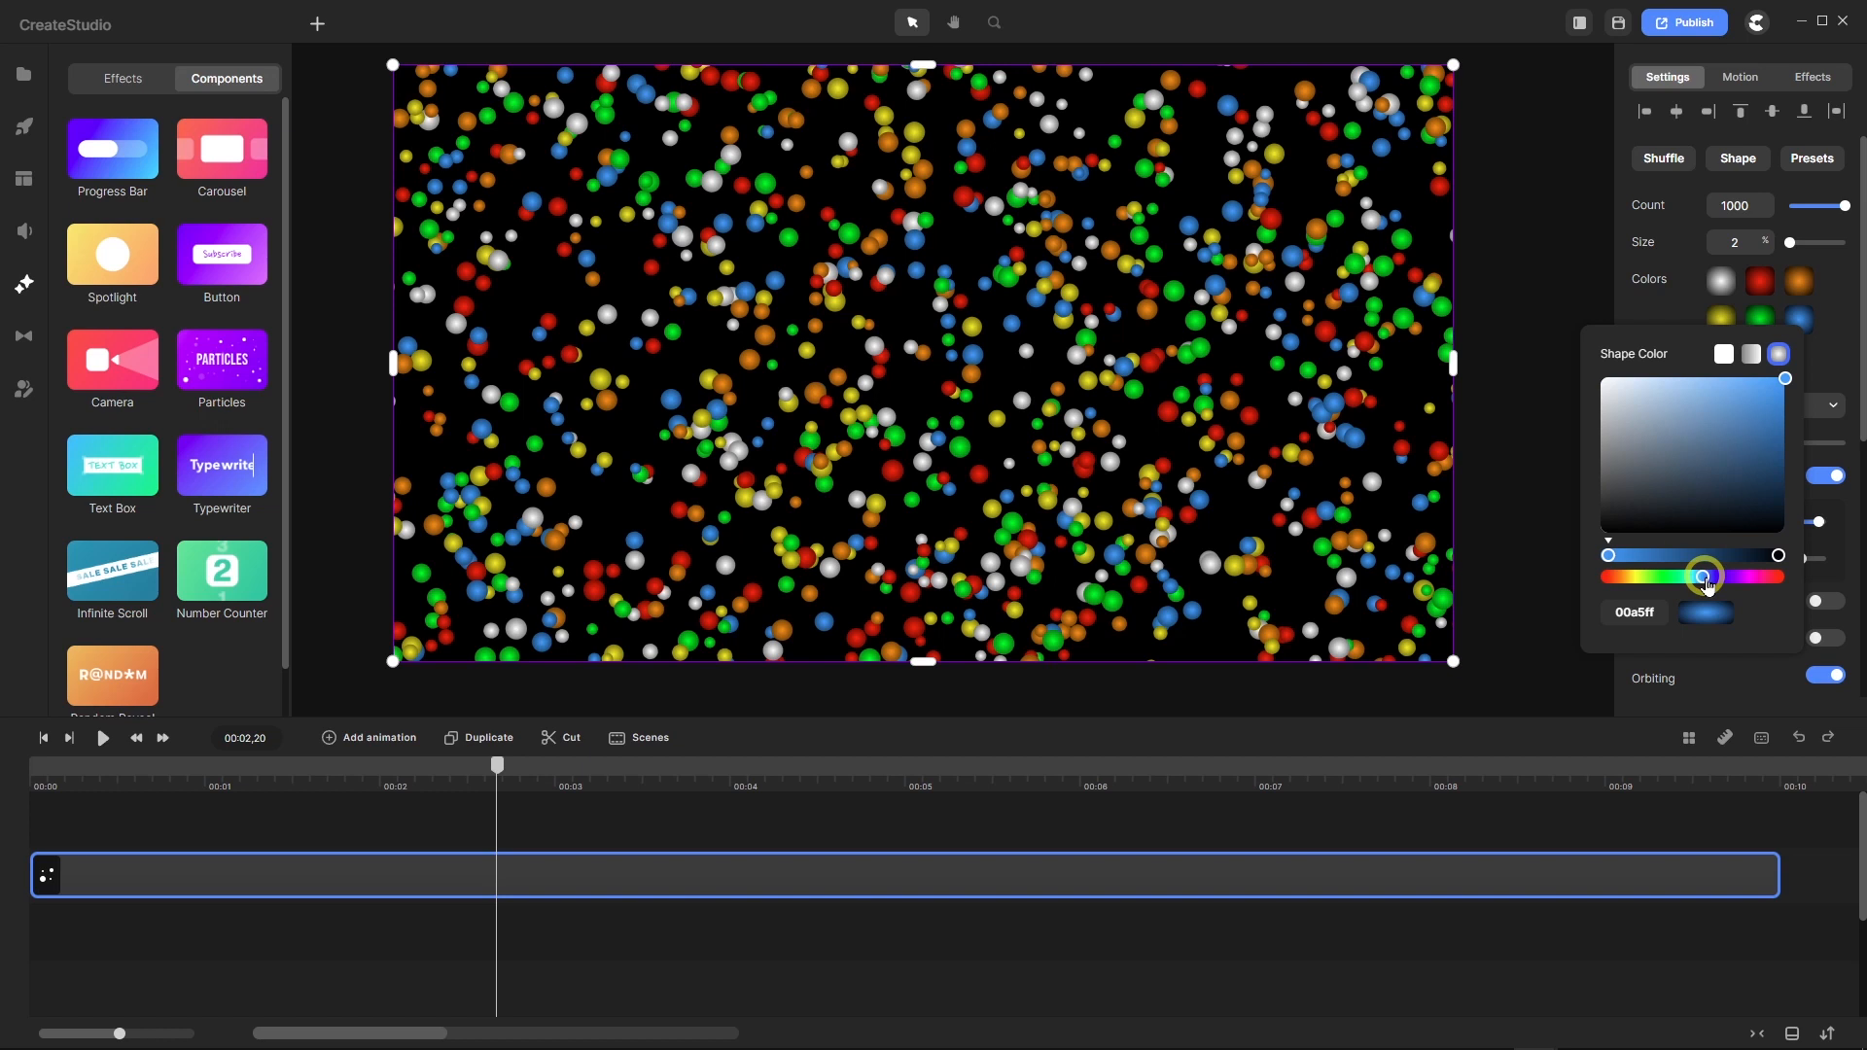
pyautogui.moveTo(1707, 581); pyautogui.dragTo(1696, 585)
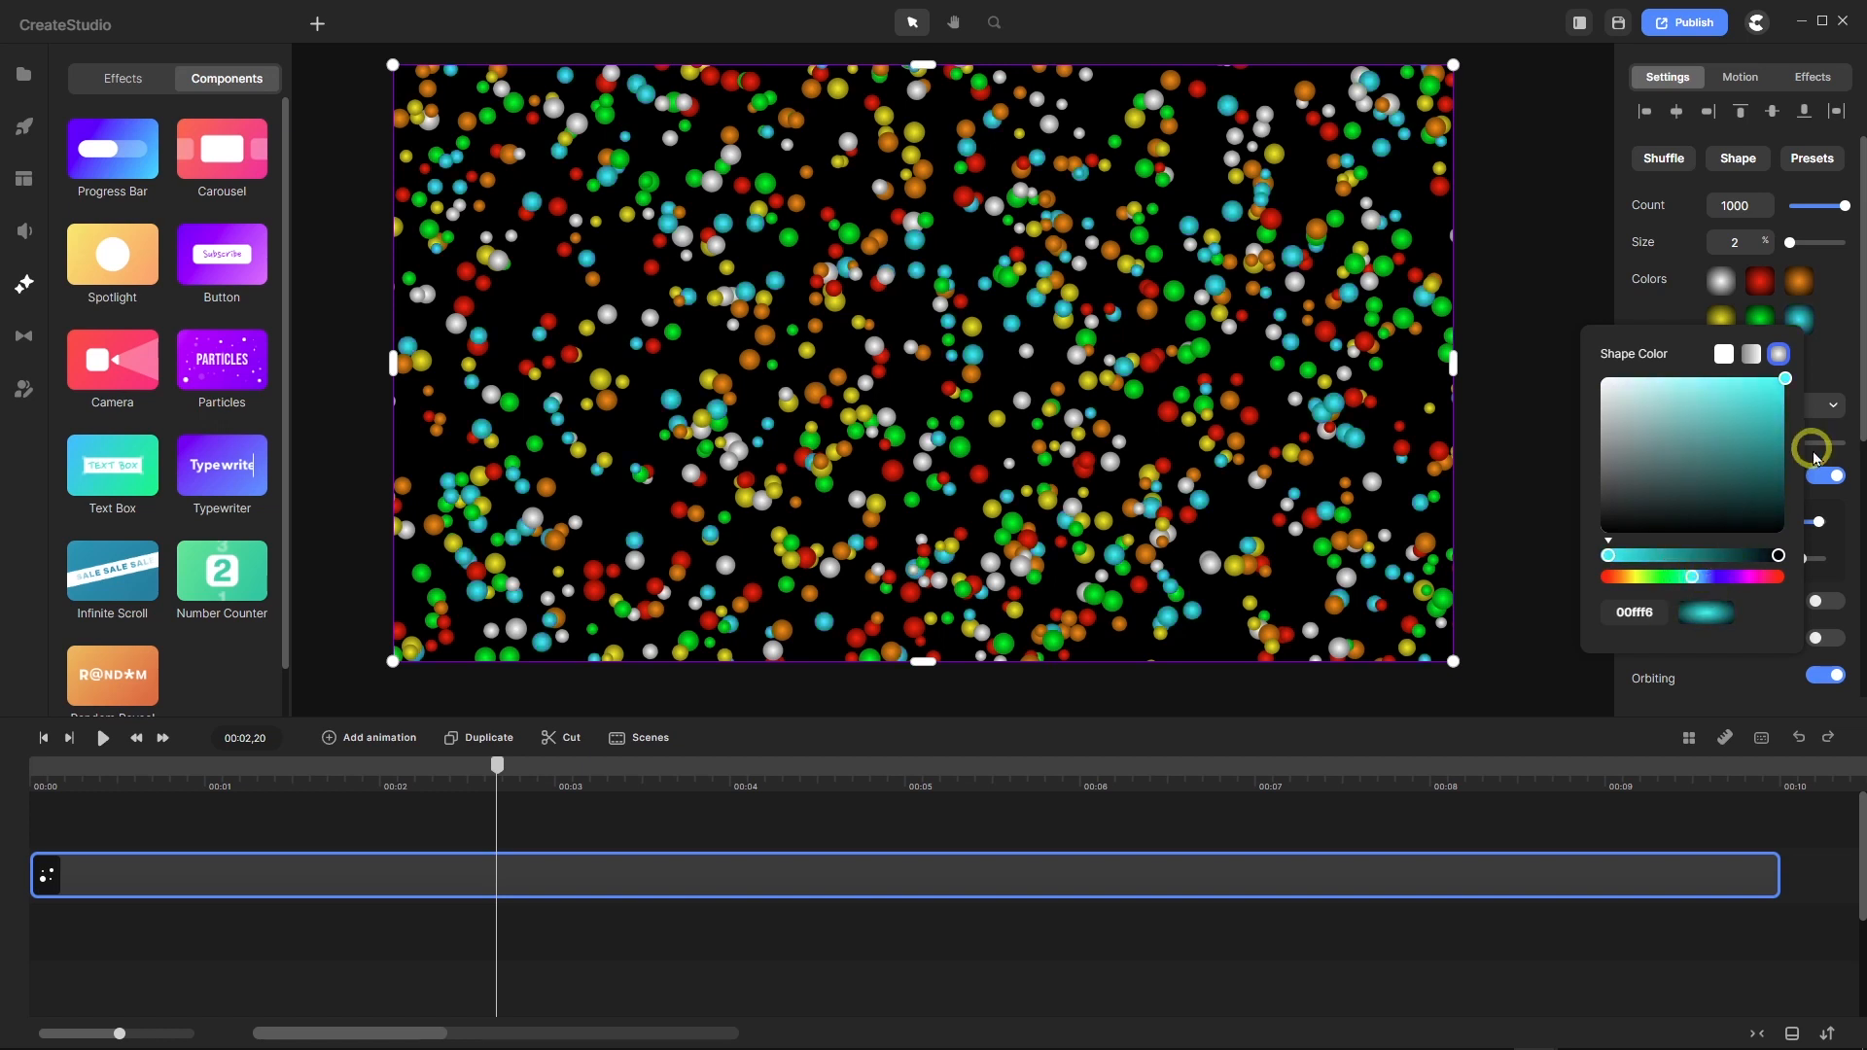
pyautogui.click(1831, 379)
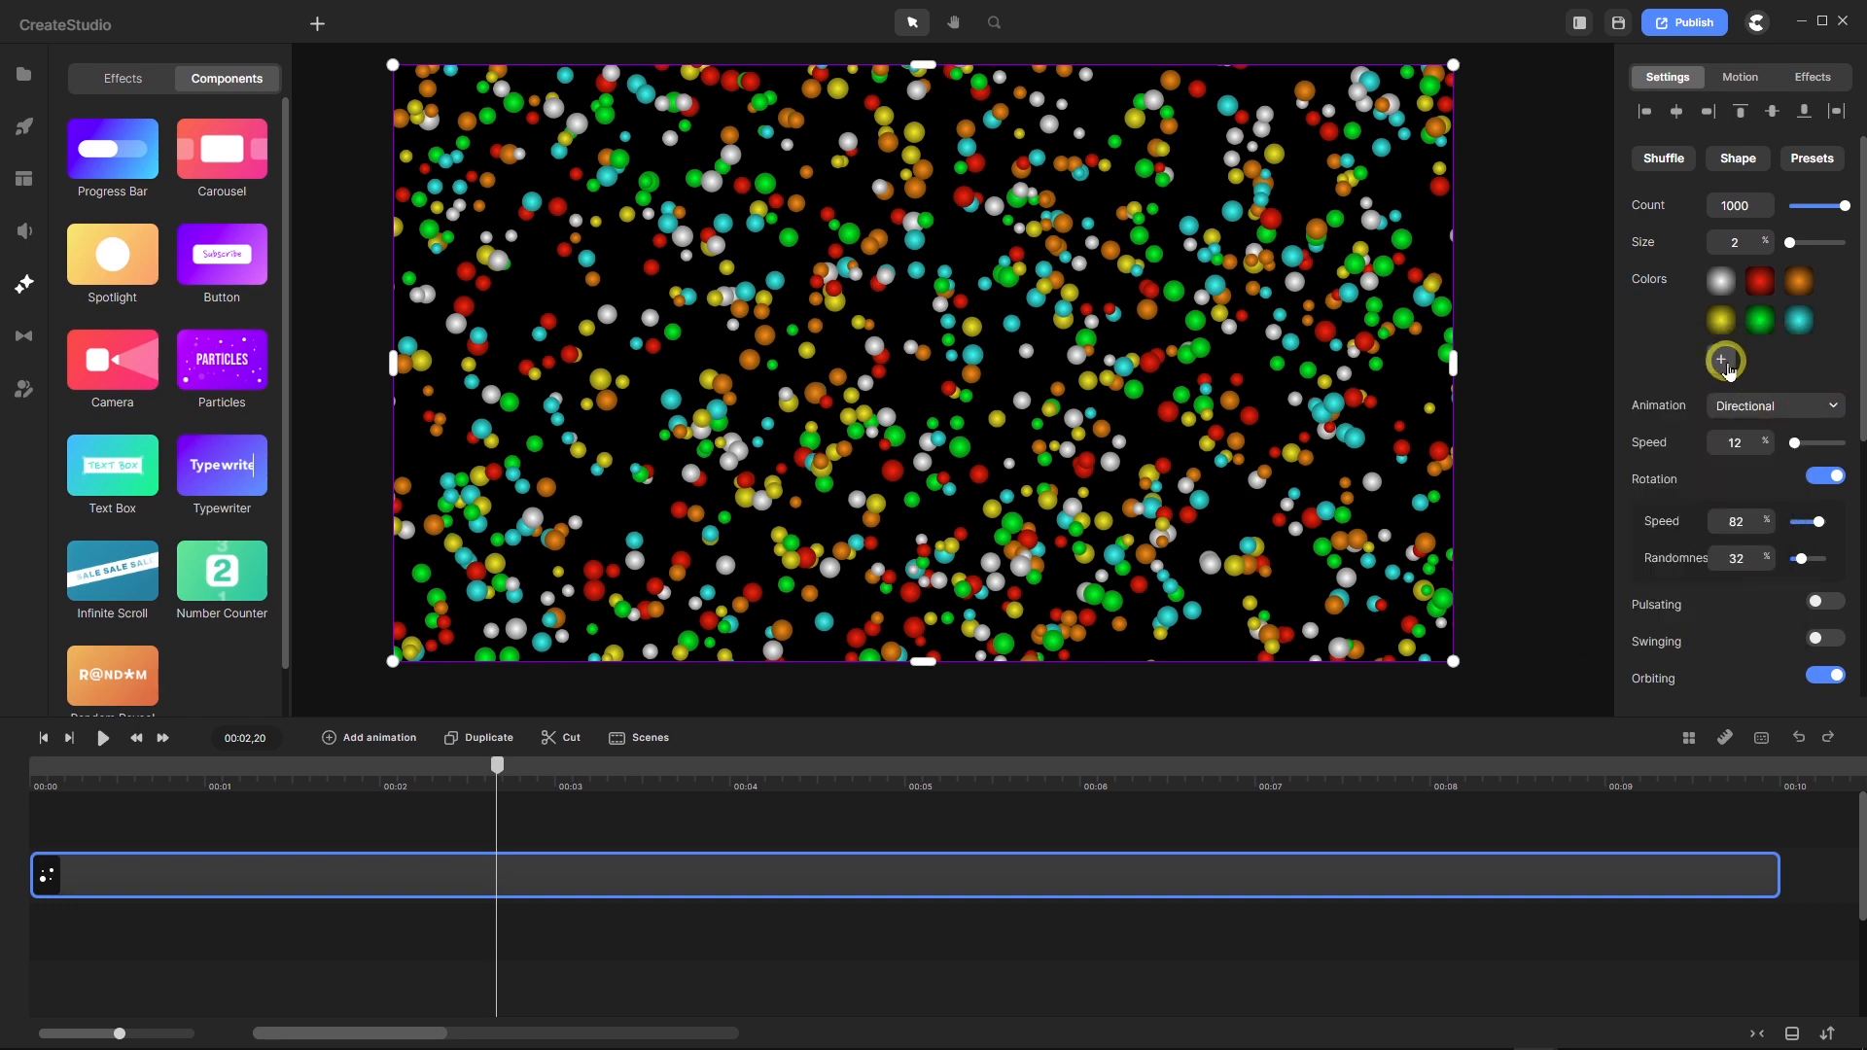
# Add blue (0072ff) and purple (cb00ff) as the seventh and eighth particle colors, each with a radial gradient to black.
pyautogui.click(1721, 357)
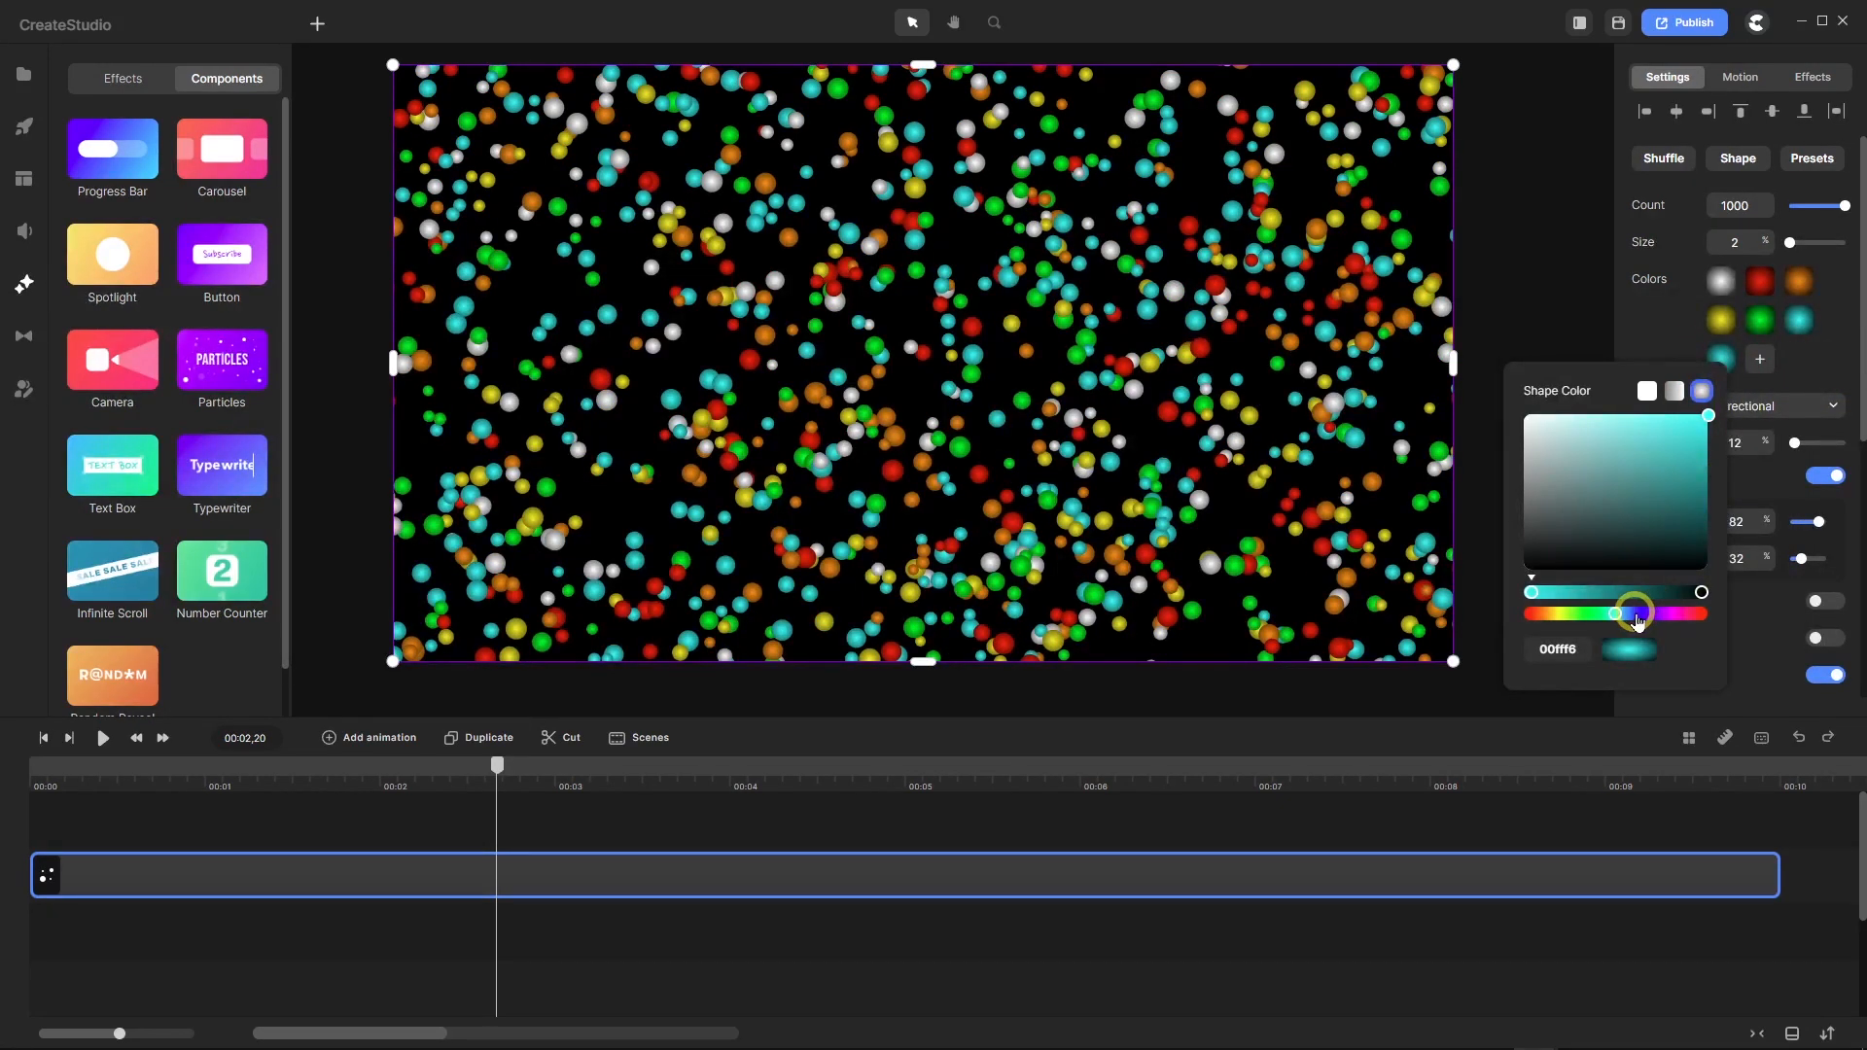
pyautogui.click(1633, 614)
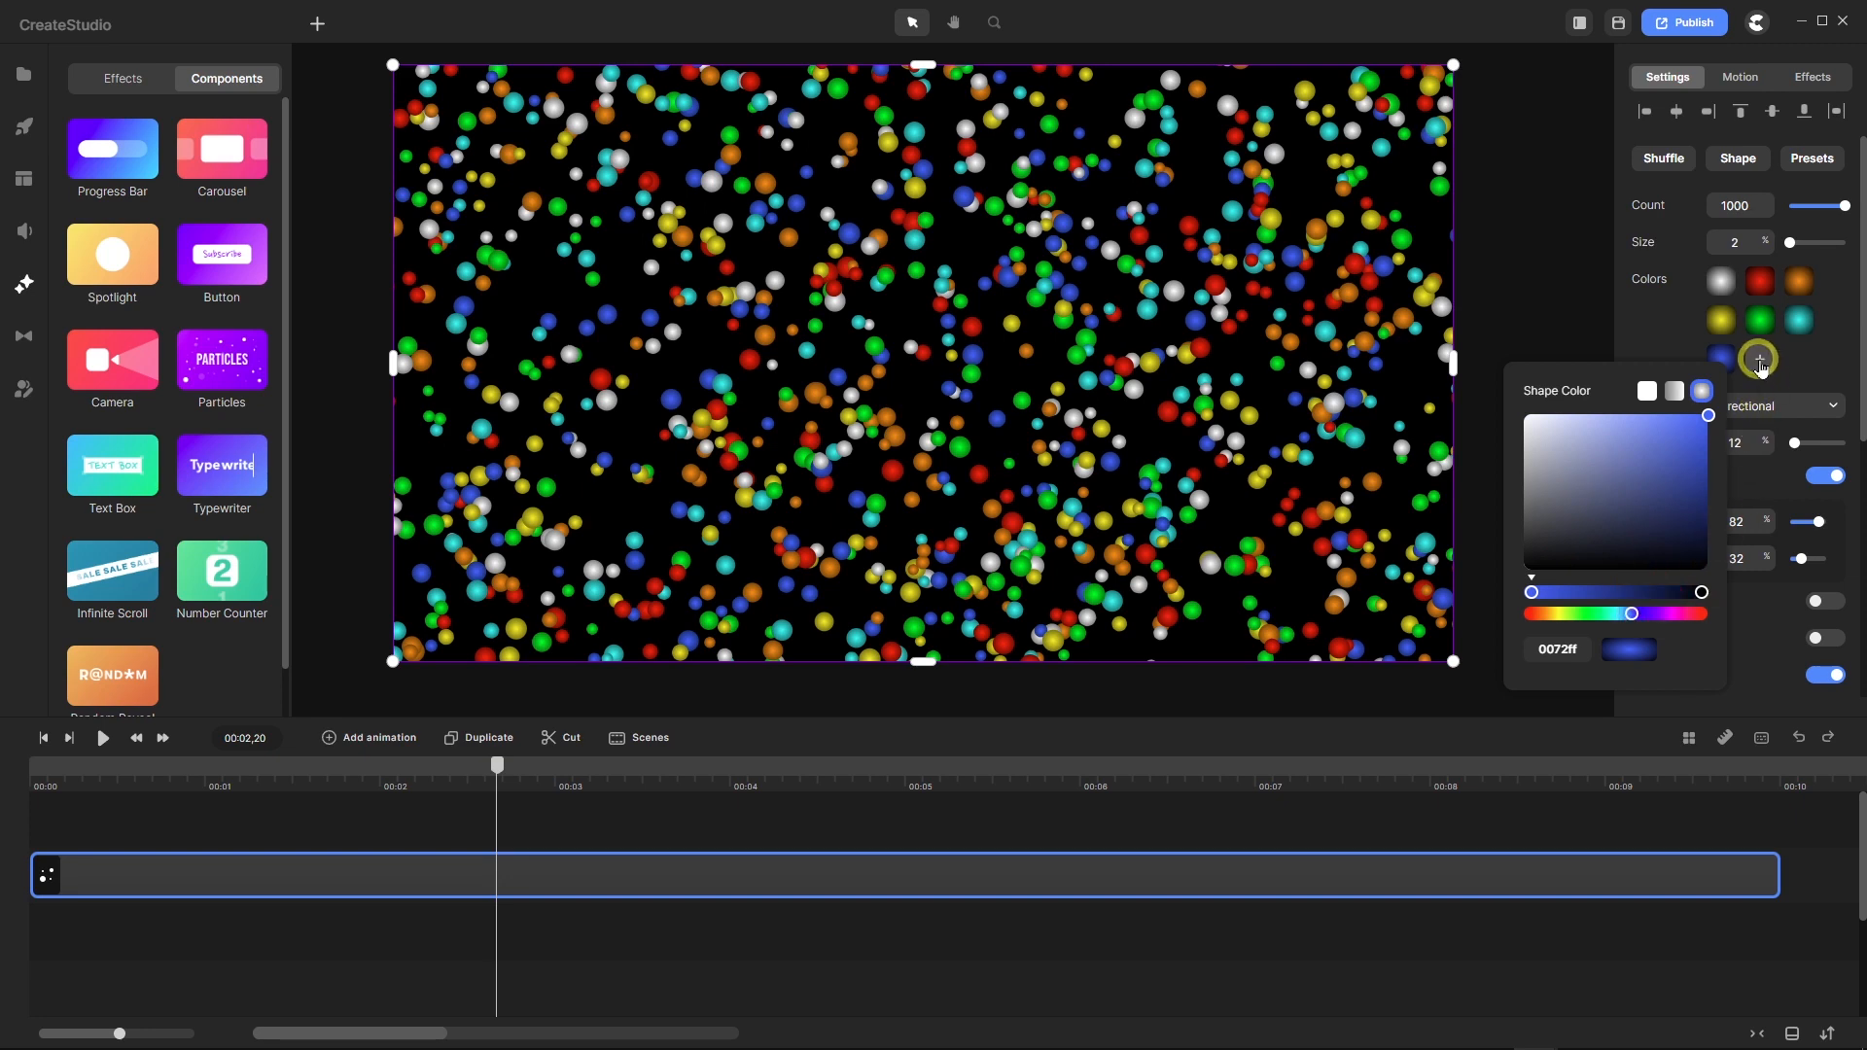
pyautogui.click(1760, 359)
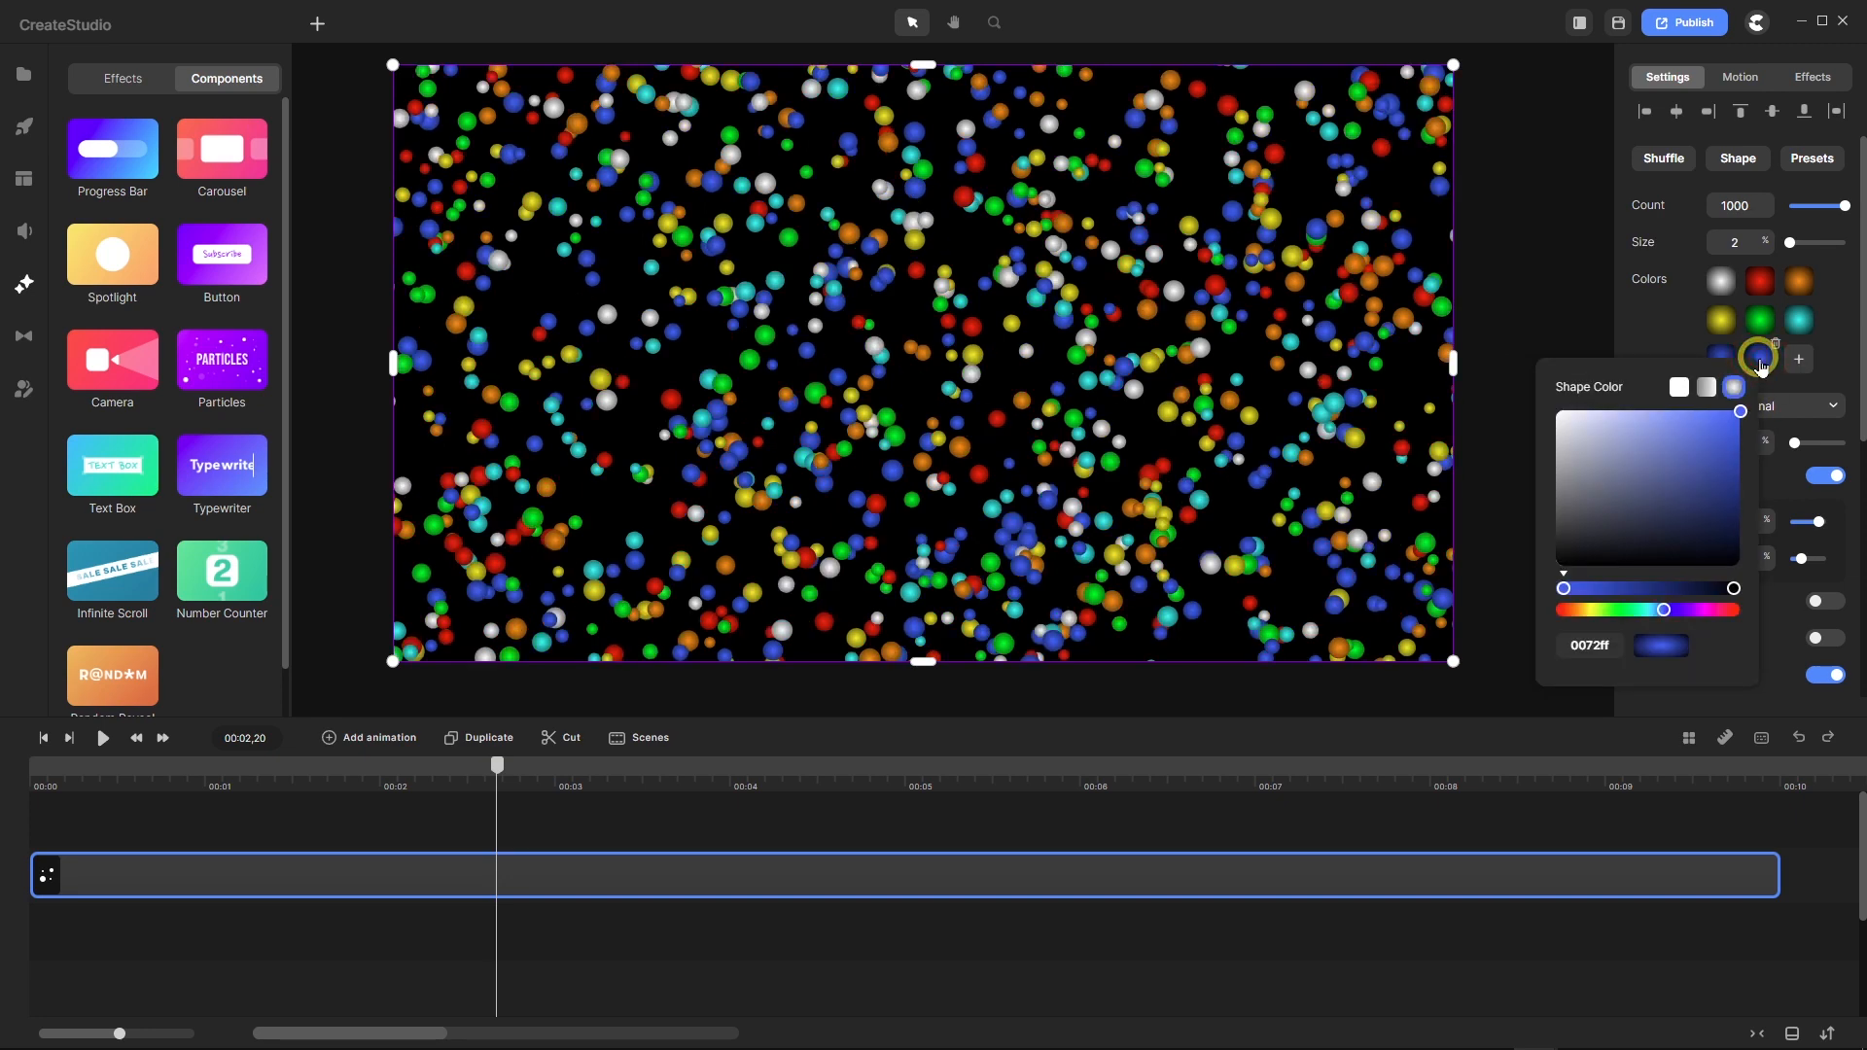
pyautogui.click(1693, 613)
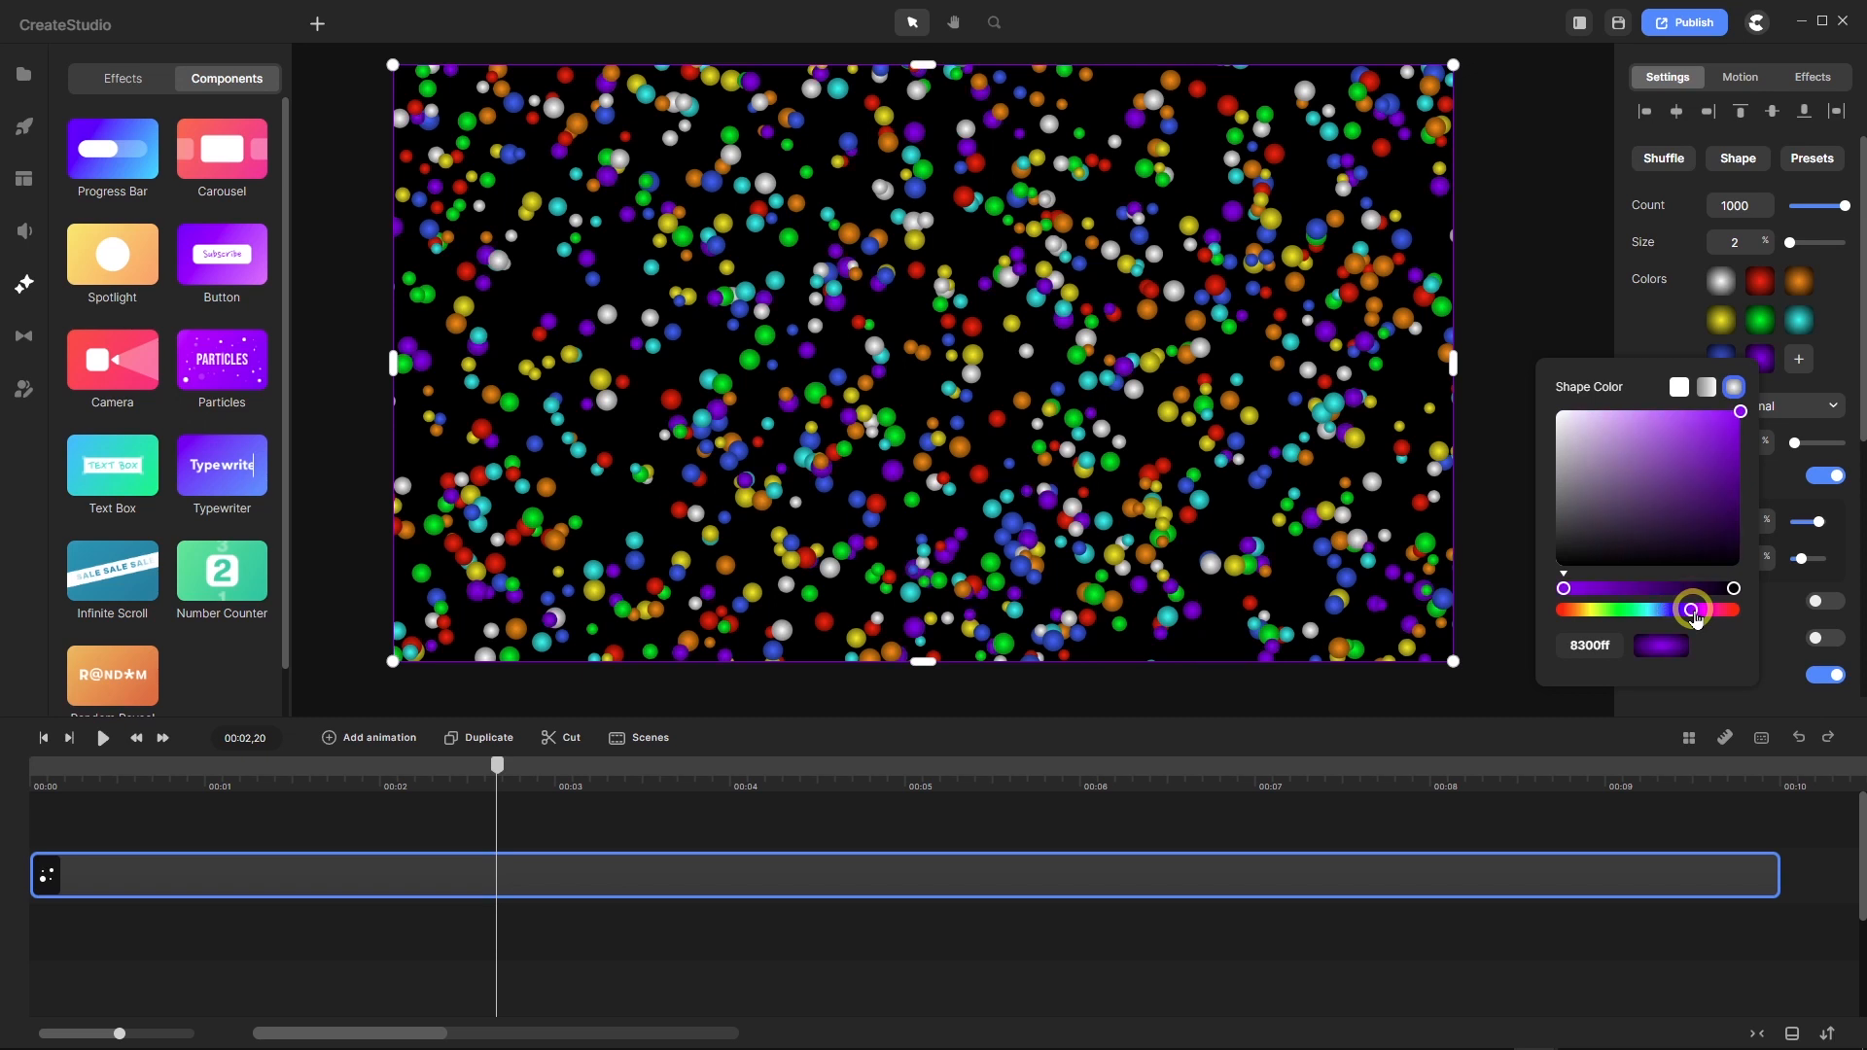
pyautogui.moveTo(1697, 617); pyautogui.dragTo(1702, 619)
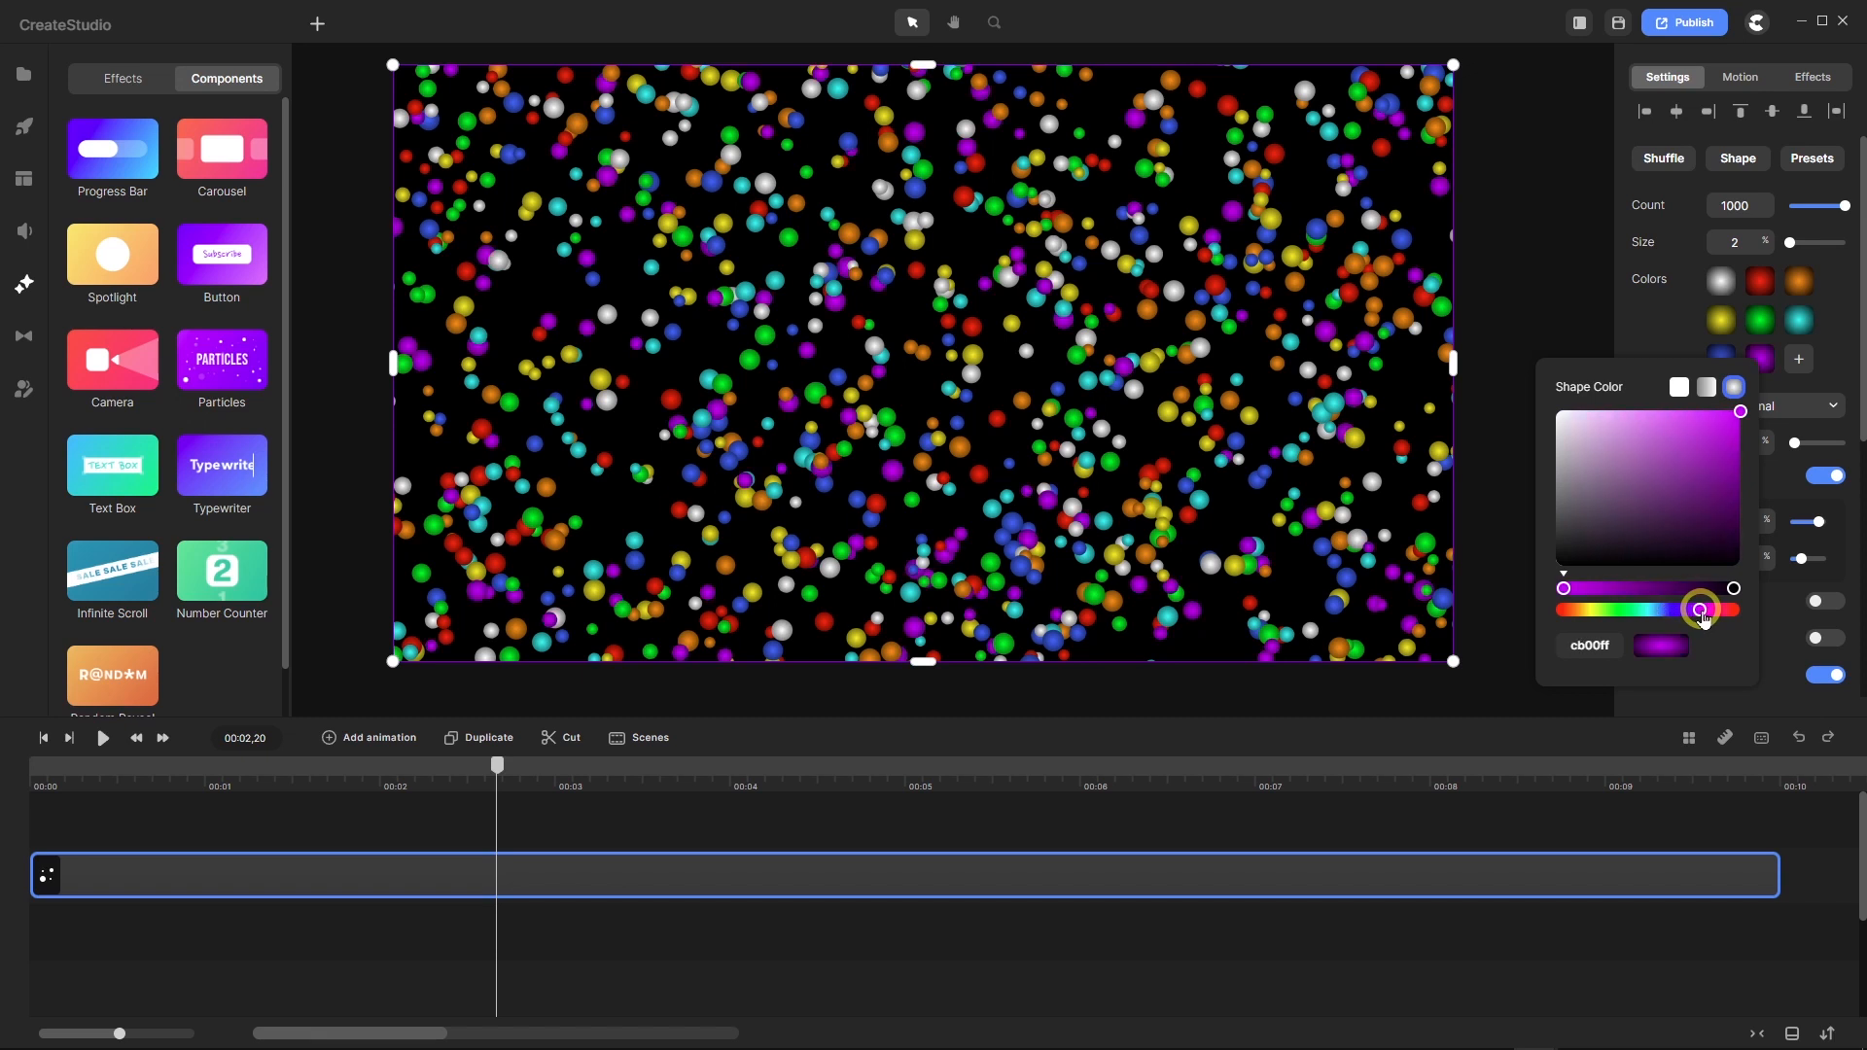
pyautogui.click(273, 842)
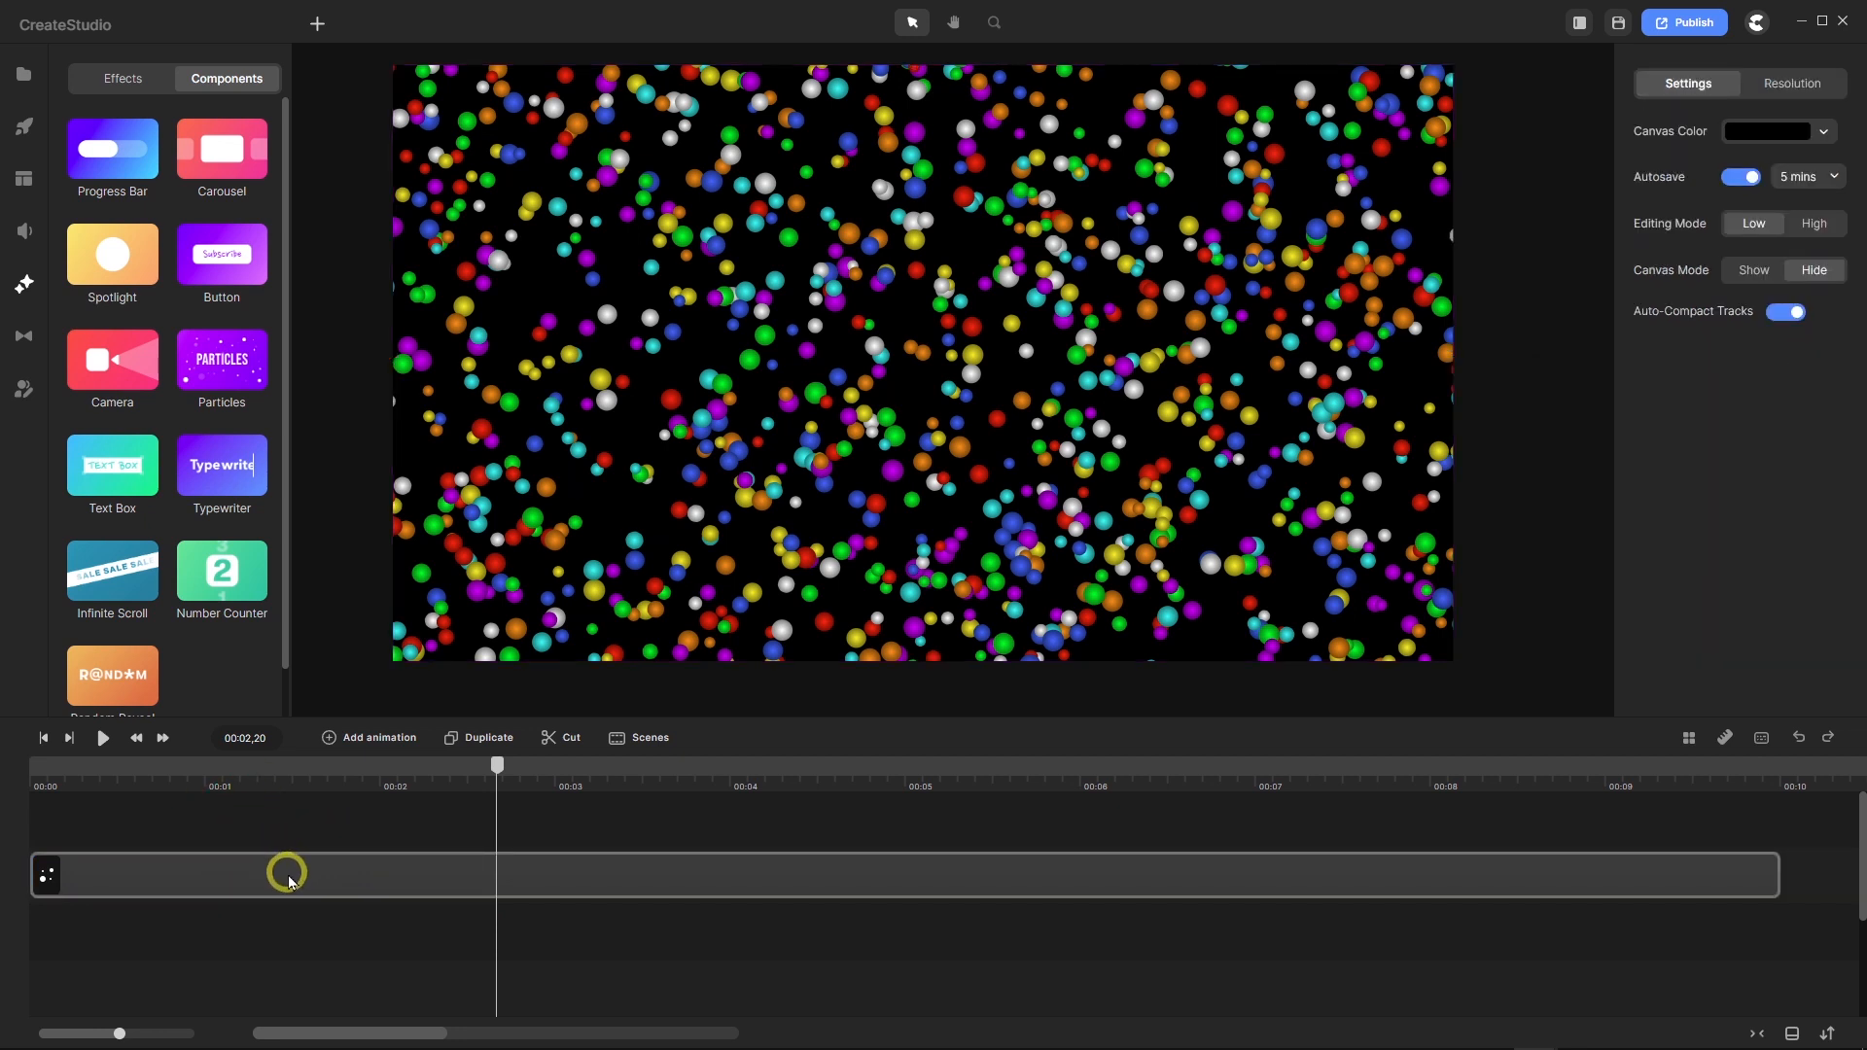
# Set the directional animation speed of the particles layer to 8%.
pyautogui.click(283, 871)
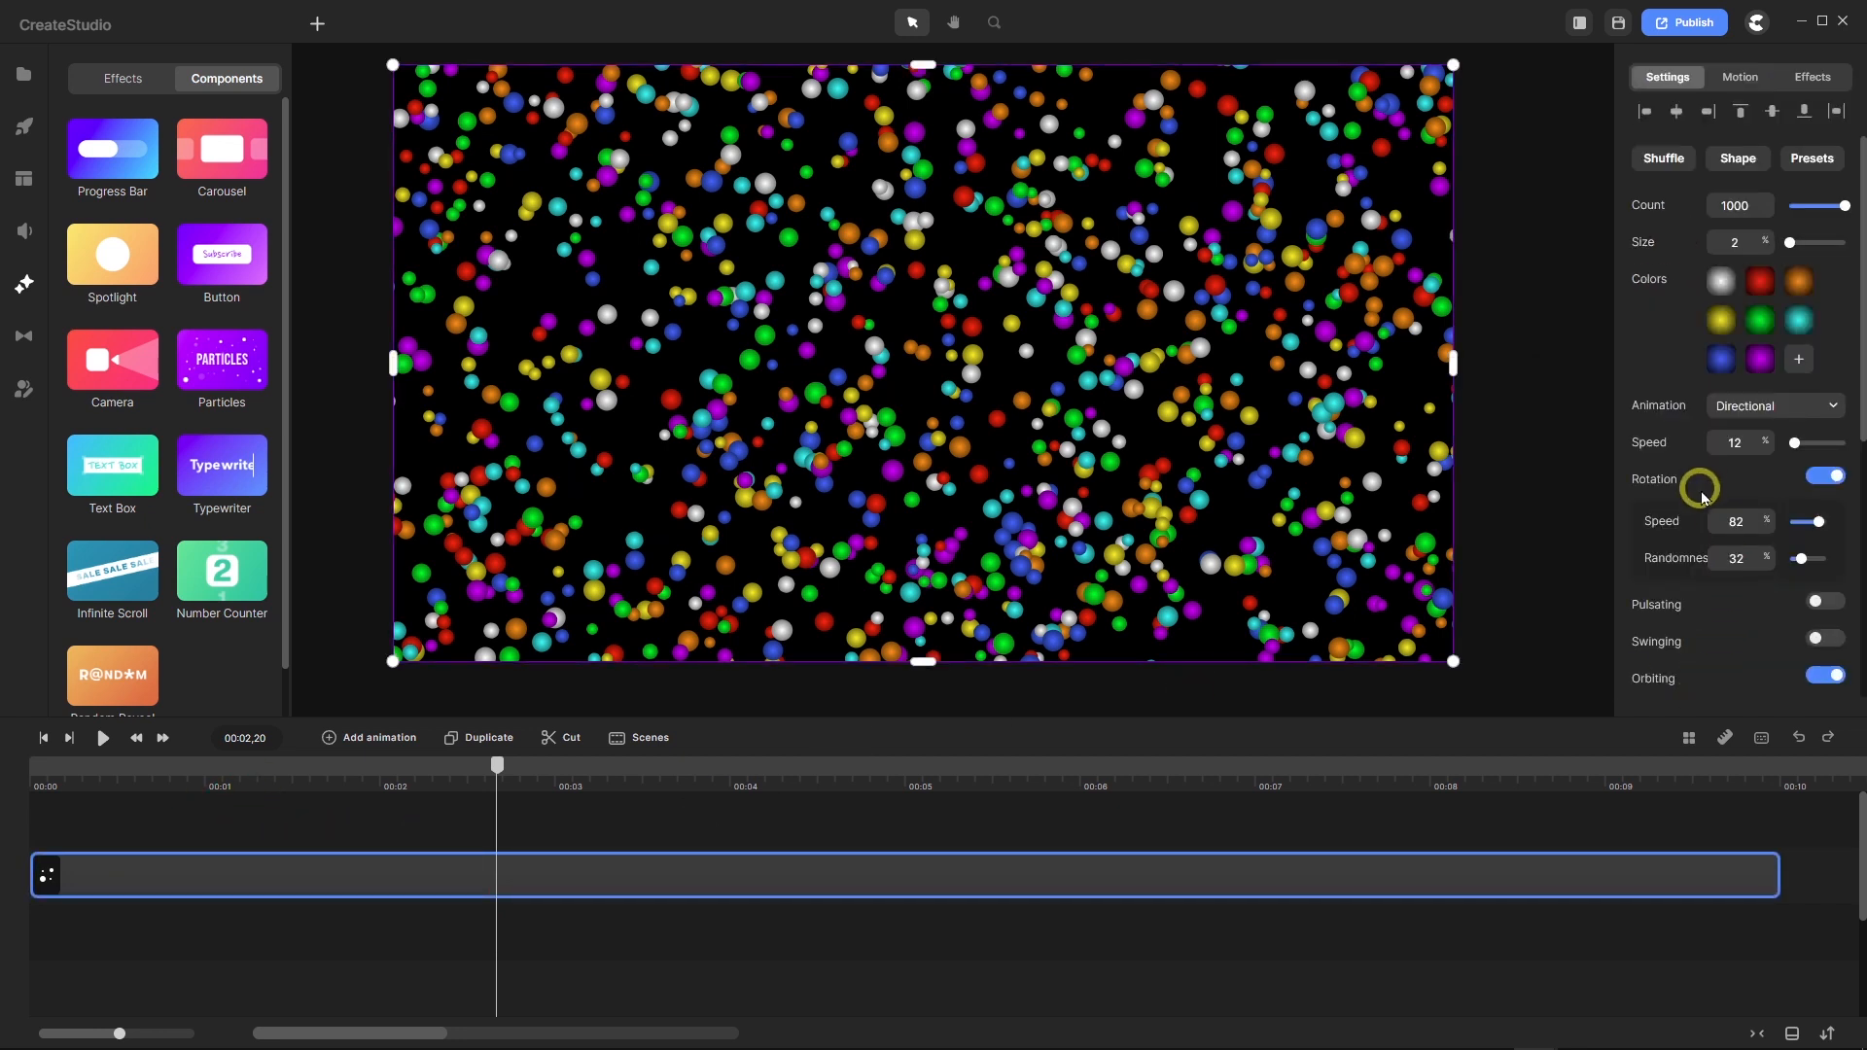
pyautogui.moveTo(1748, 443); pyautogui.dragTo(1702, 446)
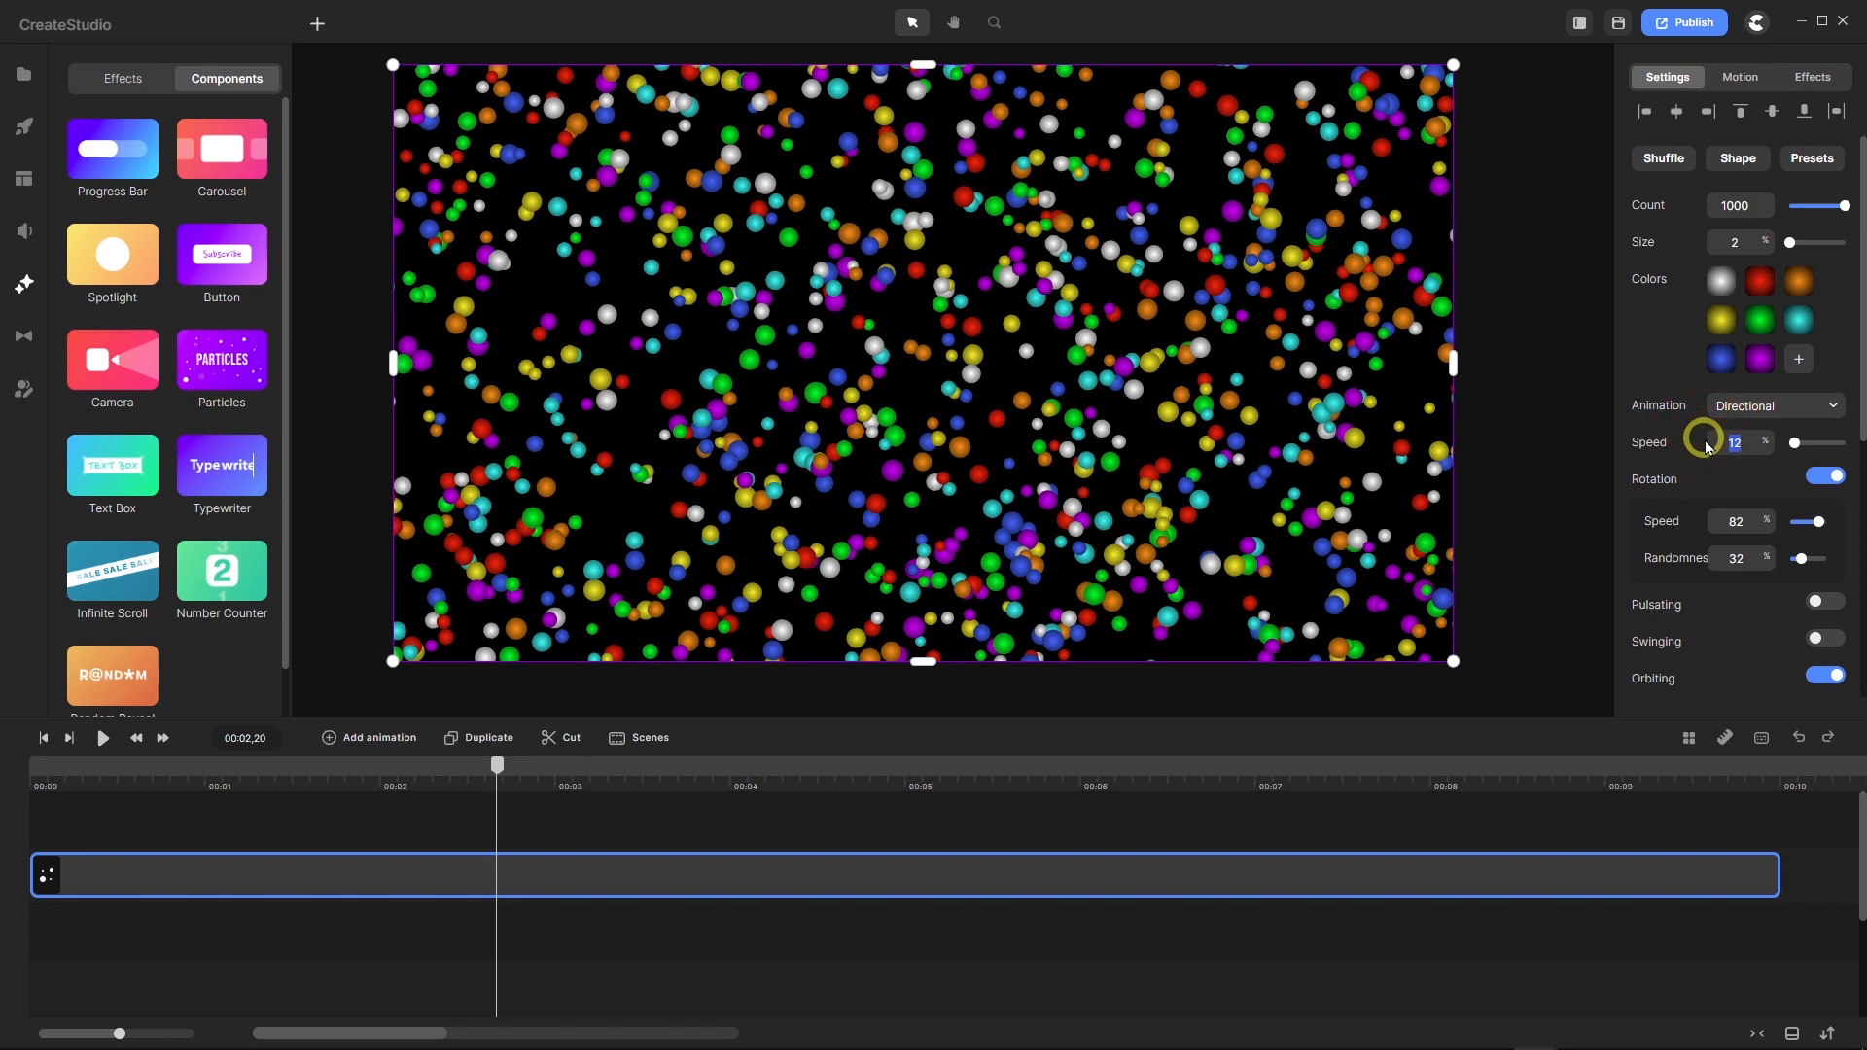
pyautogui.write('8')
pyautogui.press('Return')
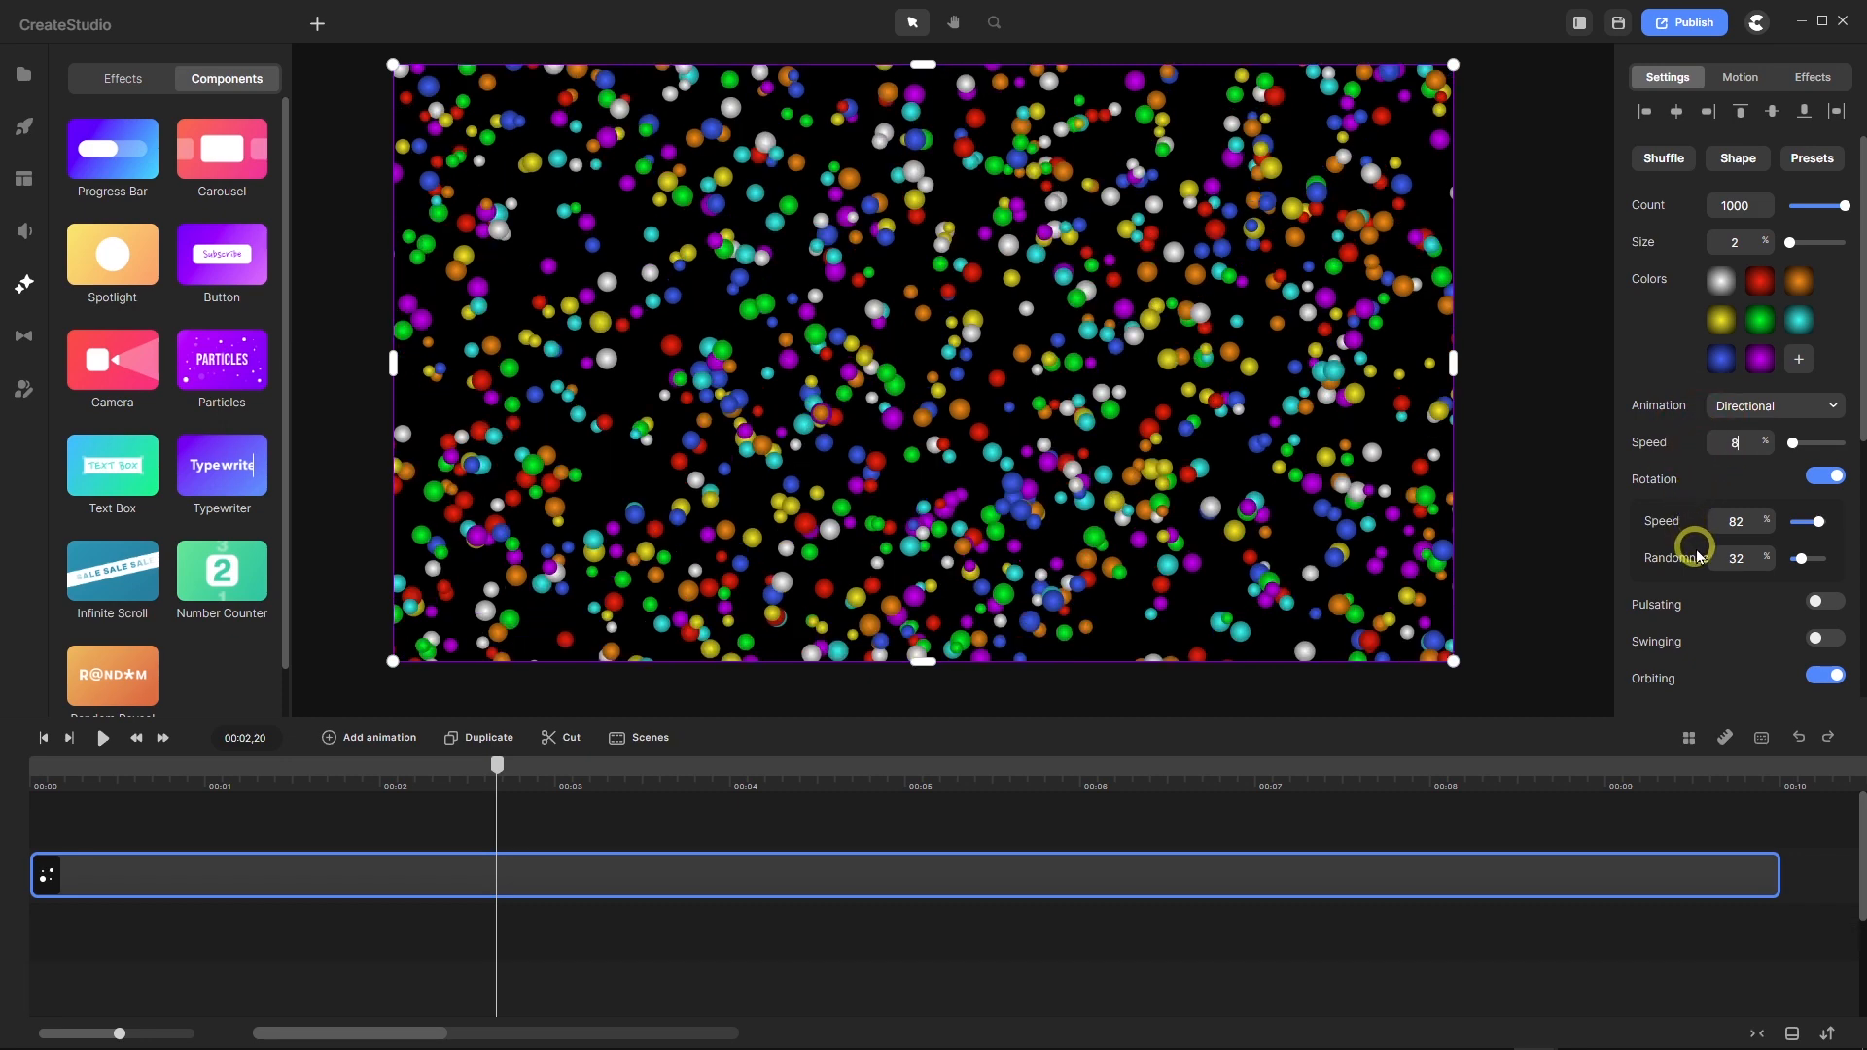
# Enable pulsating and swinging for the particles, and review the orbiting settings.
pyautogui.scroll(-1, 1722, 589)
pyautogui.scroll(-1, 1723, 545)
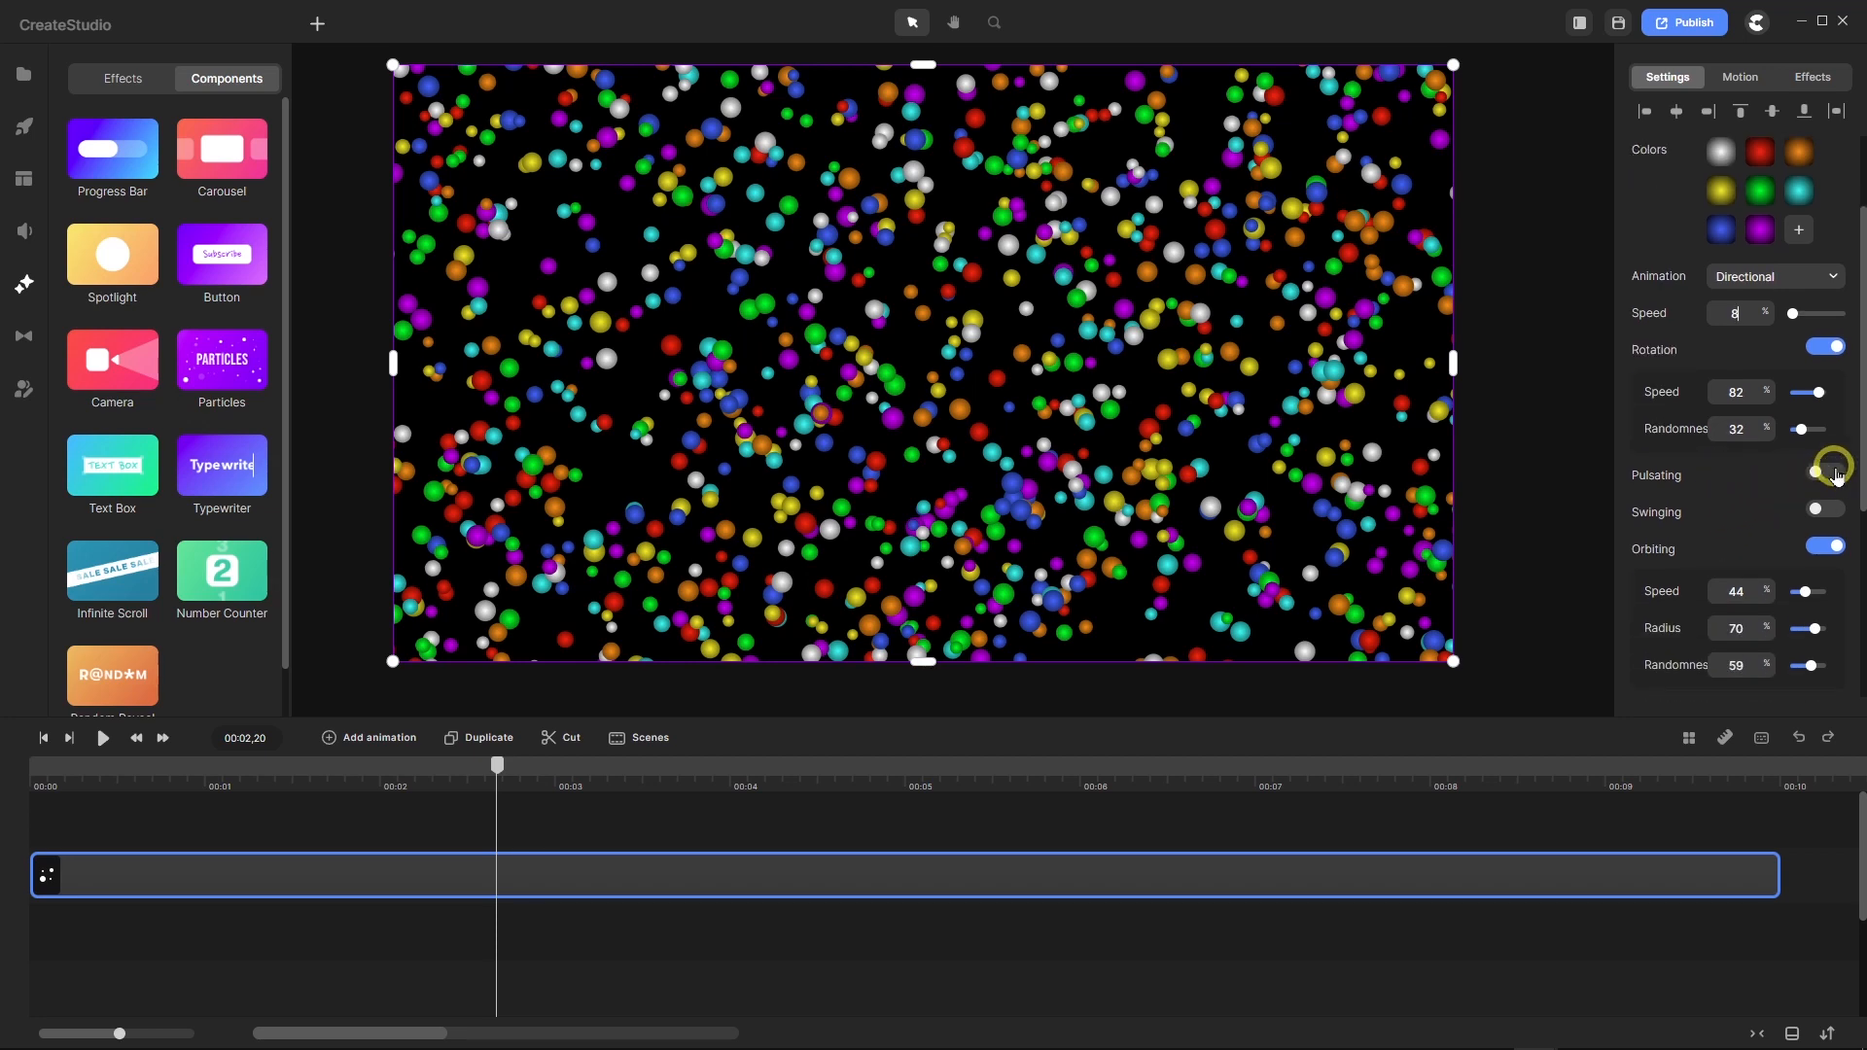
pyautogui.click(1826, 473)
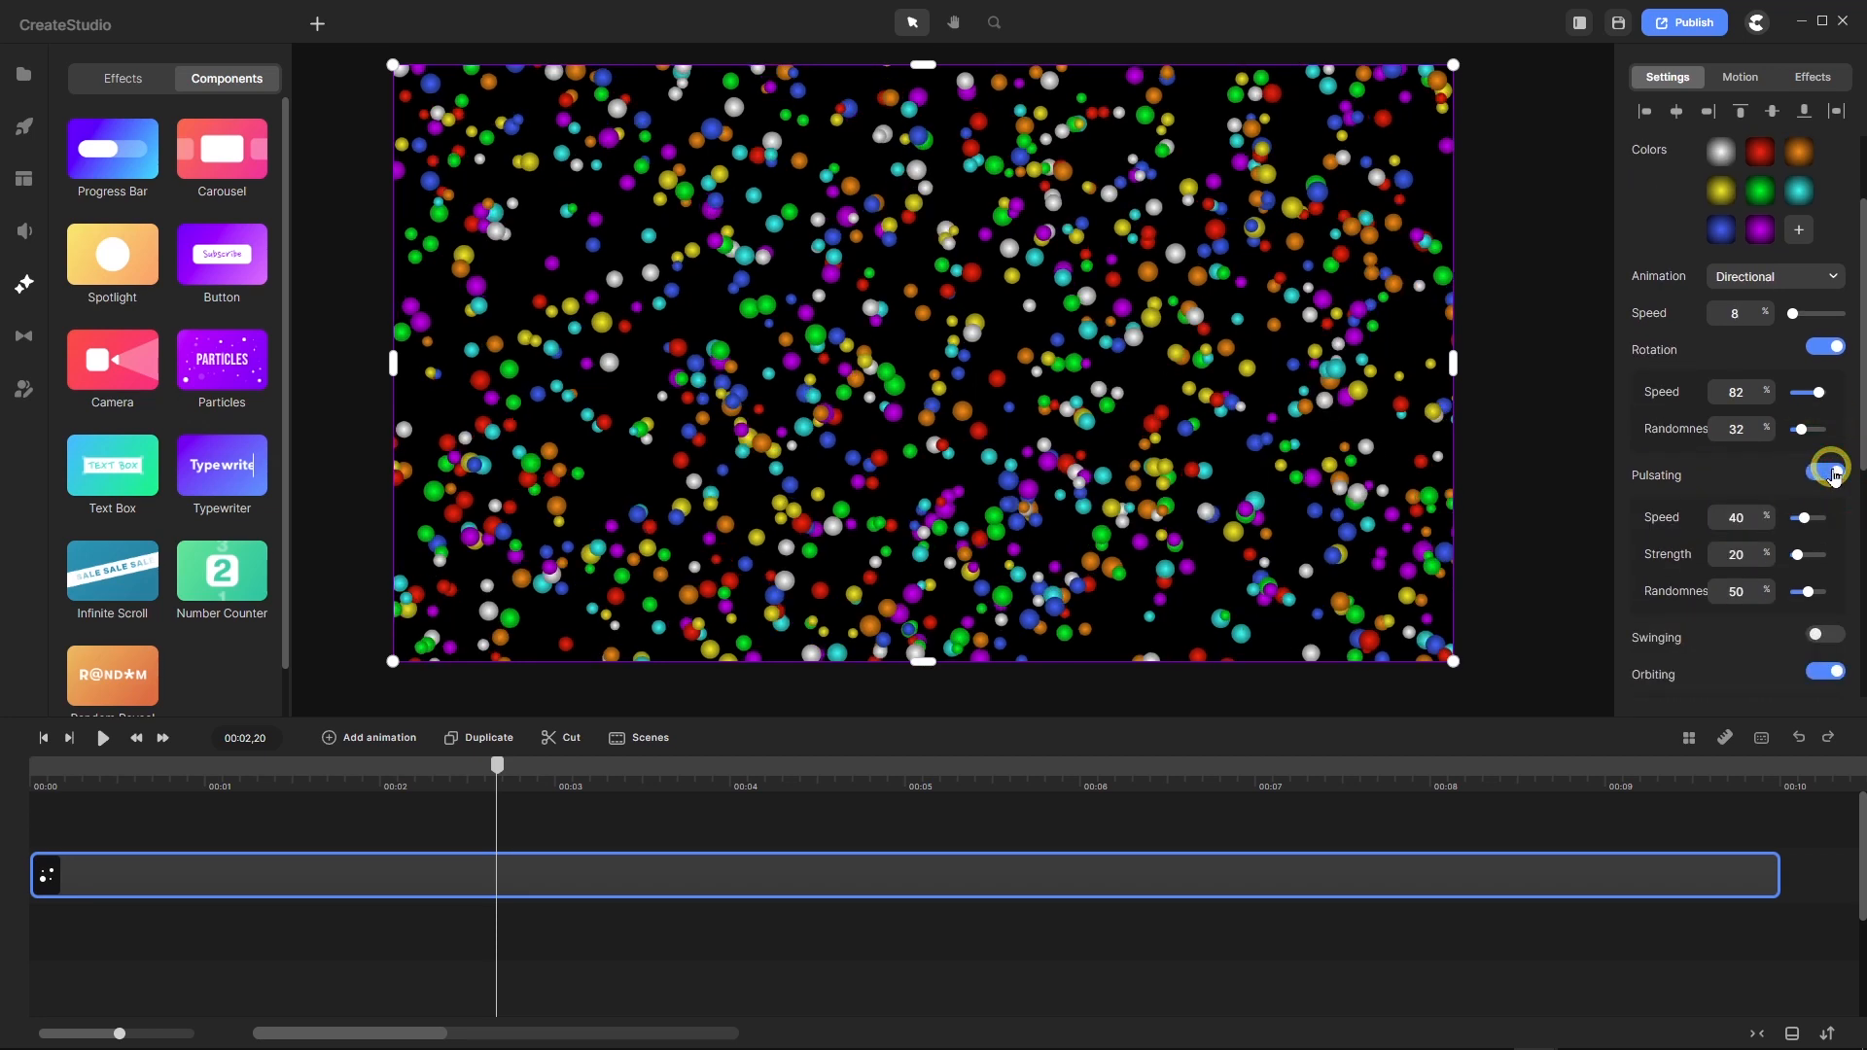
pyautogui.scroll(-2, 1733, 535)
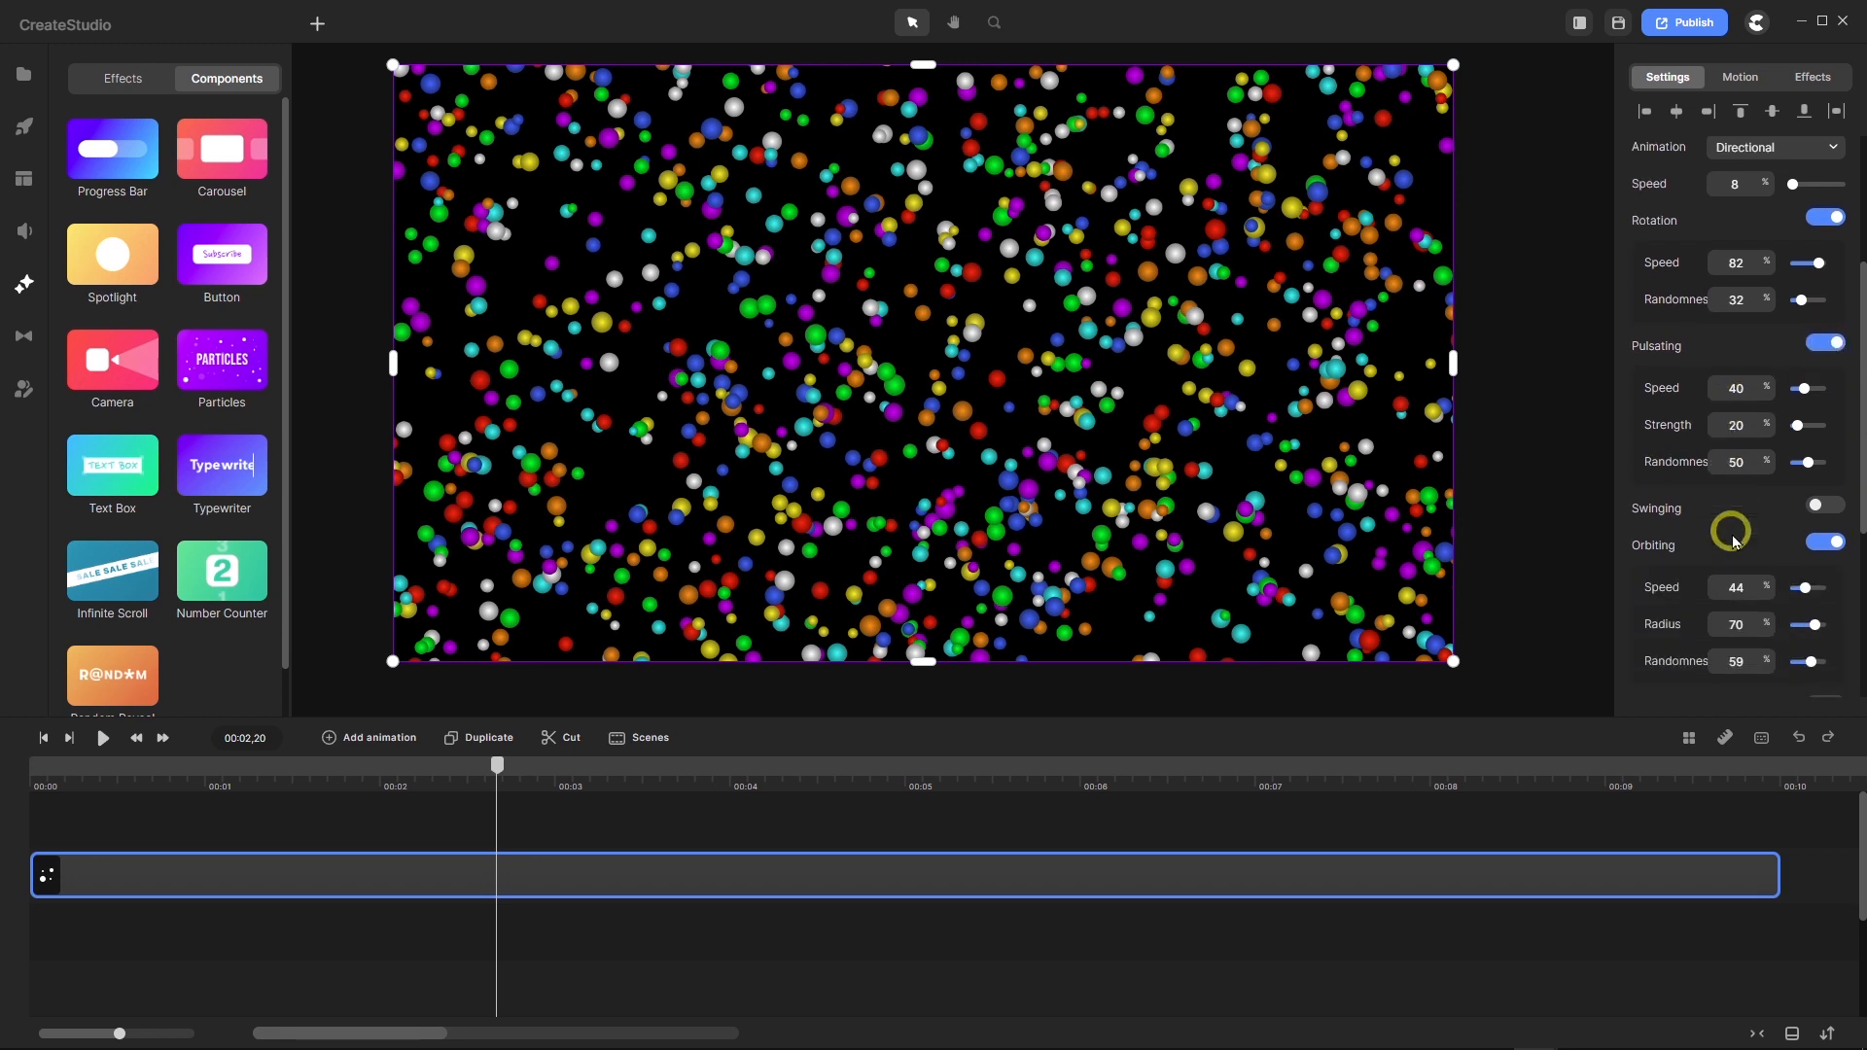
pyautogui.click(1833, 506)
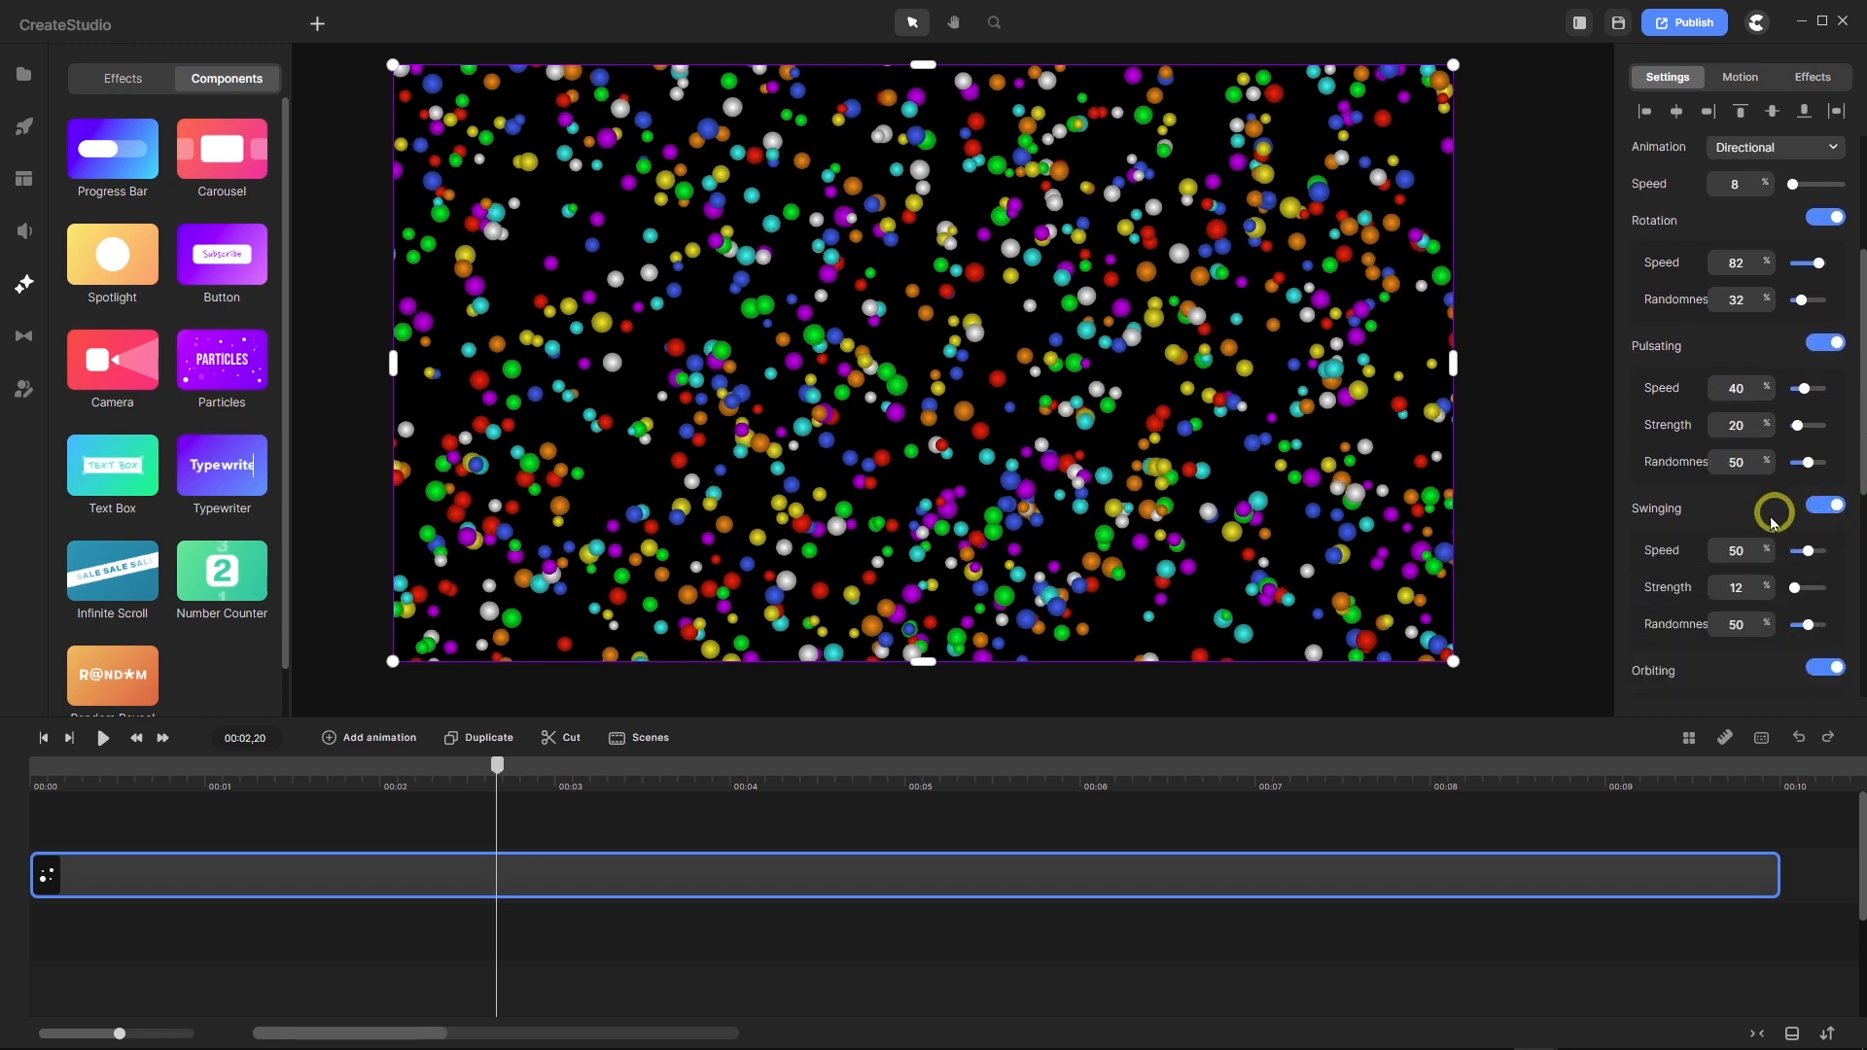
pyautogui.scroll(-3, 1700, 497)
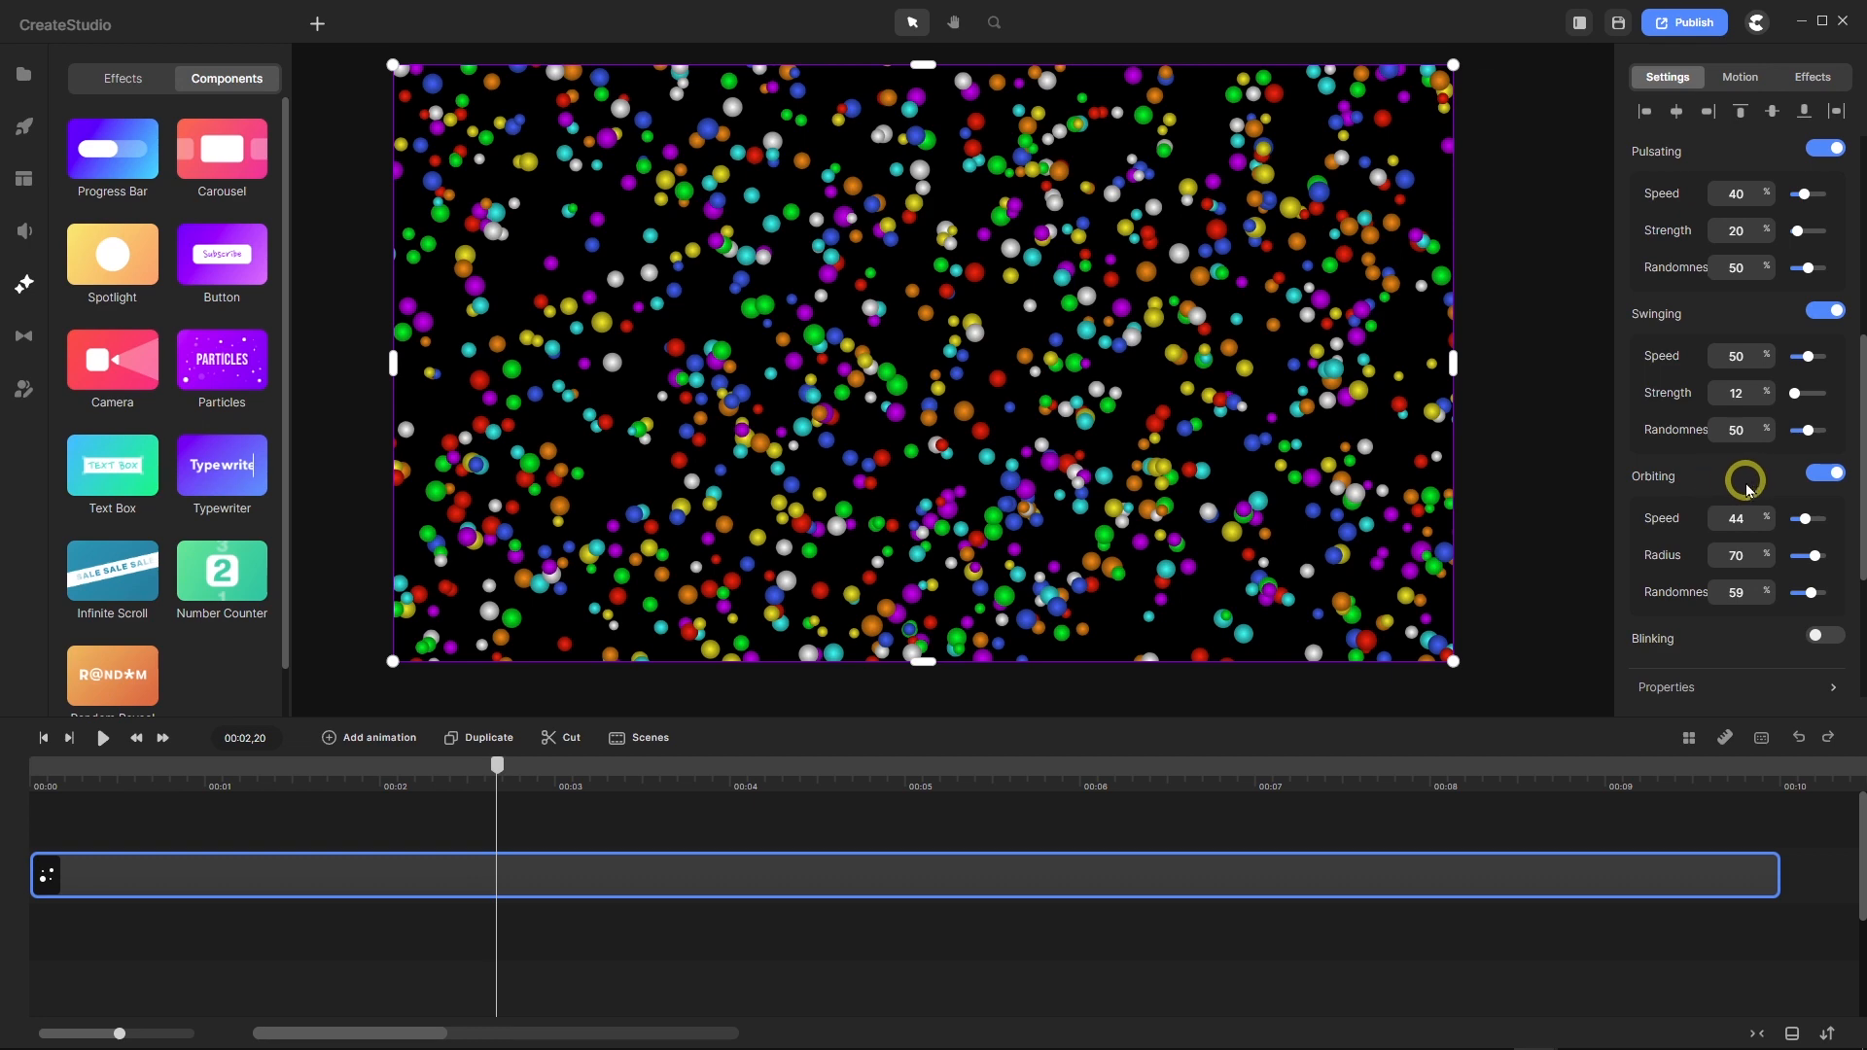
pyautogui.scroll(-1, 1736, 486)
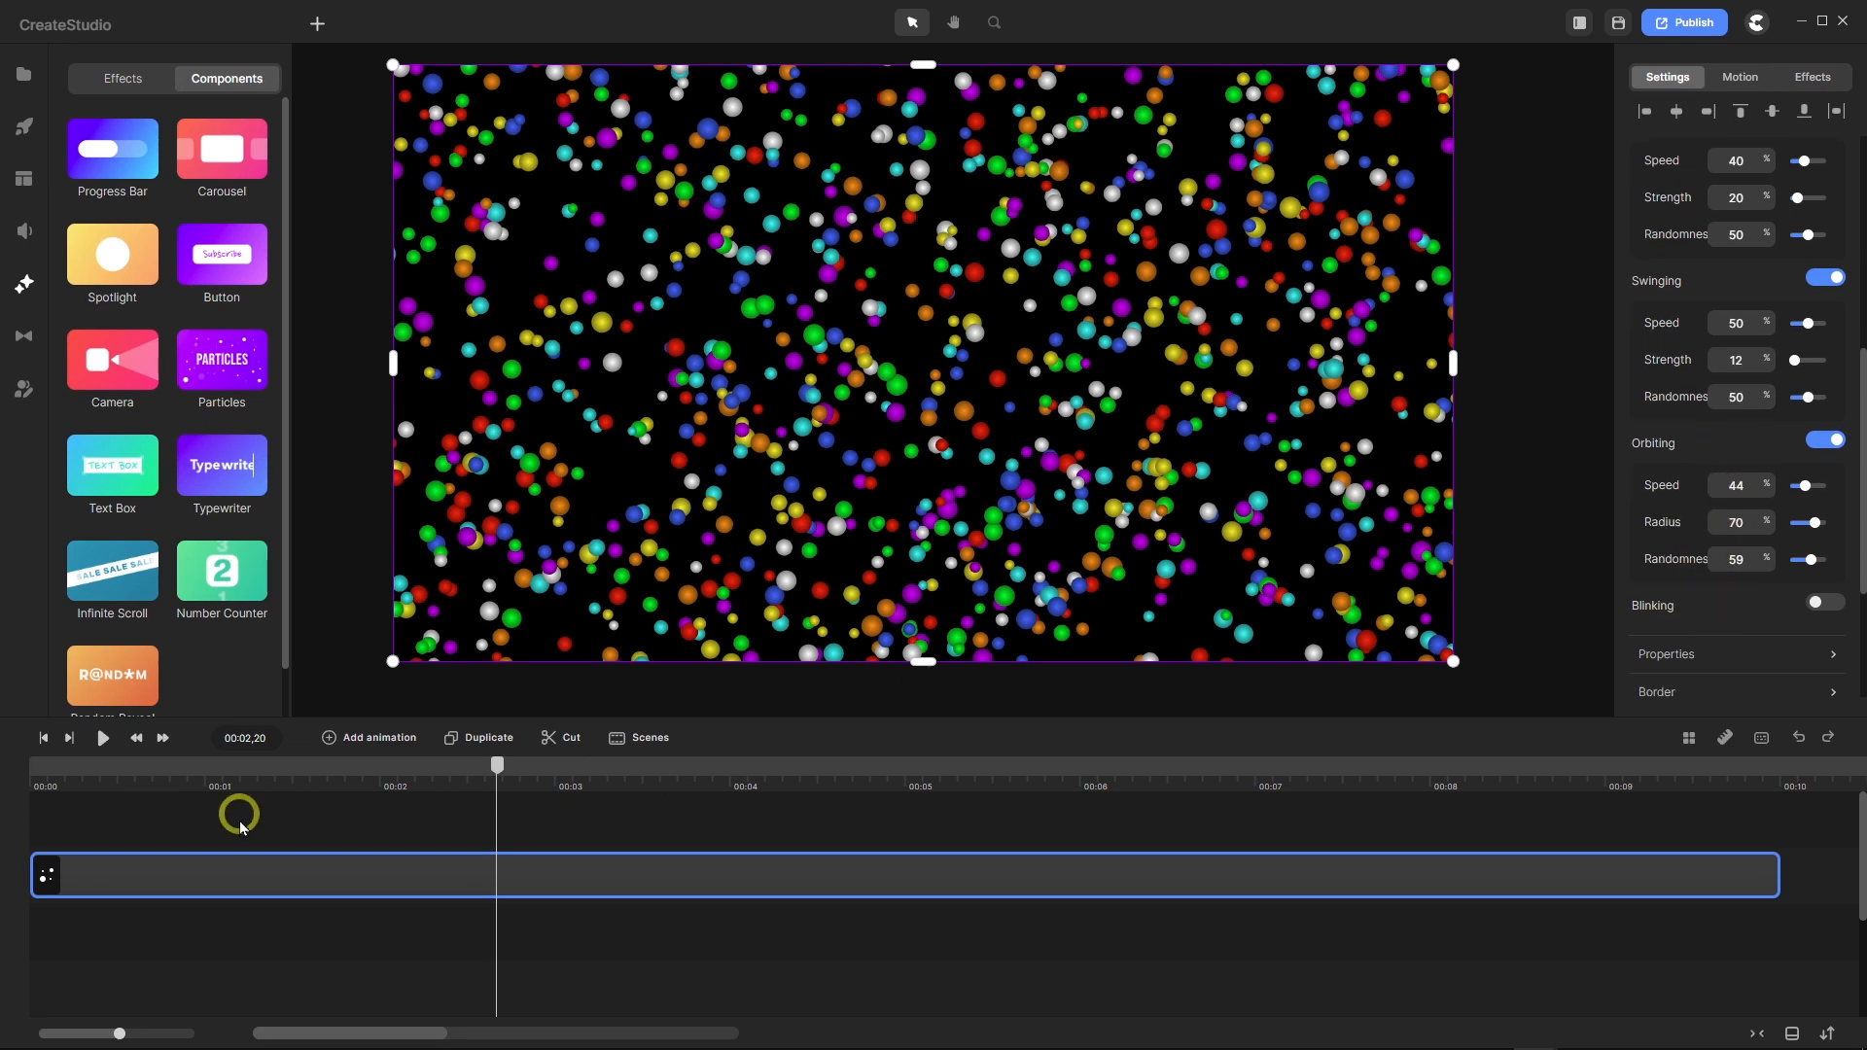
# Preview the particle animation from the beginning for a few seconds, and return the playhead to the start.
pyautogui.click(41, 740)
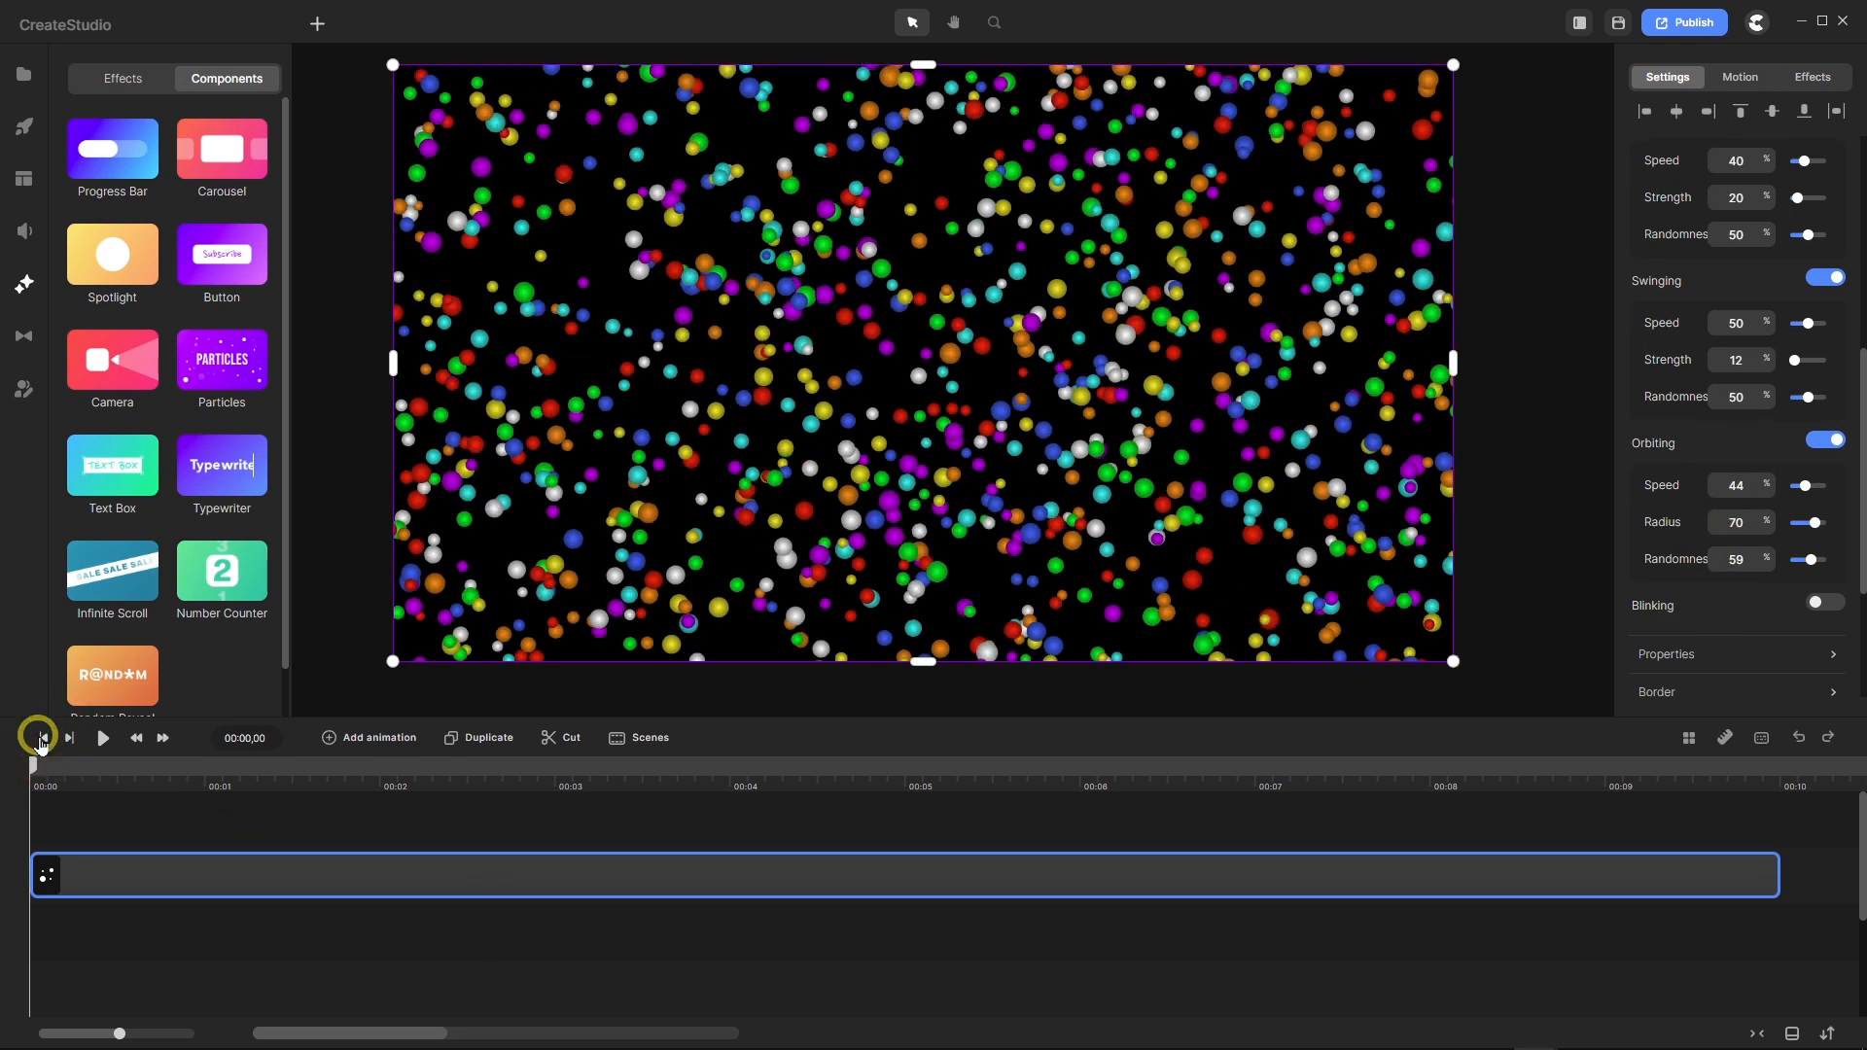
pyautogui.click(104, 739)
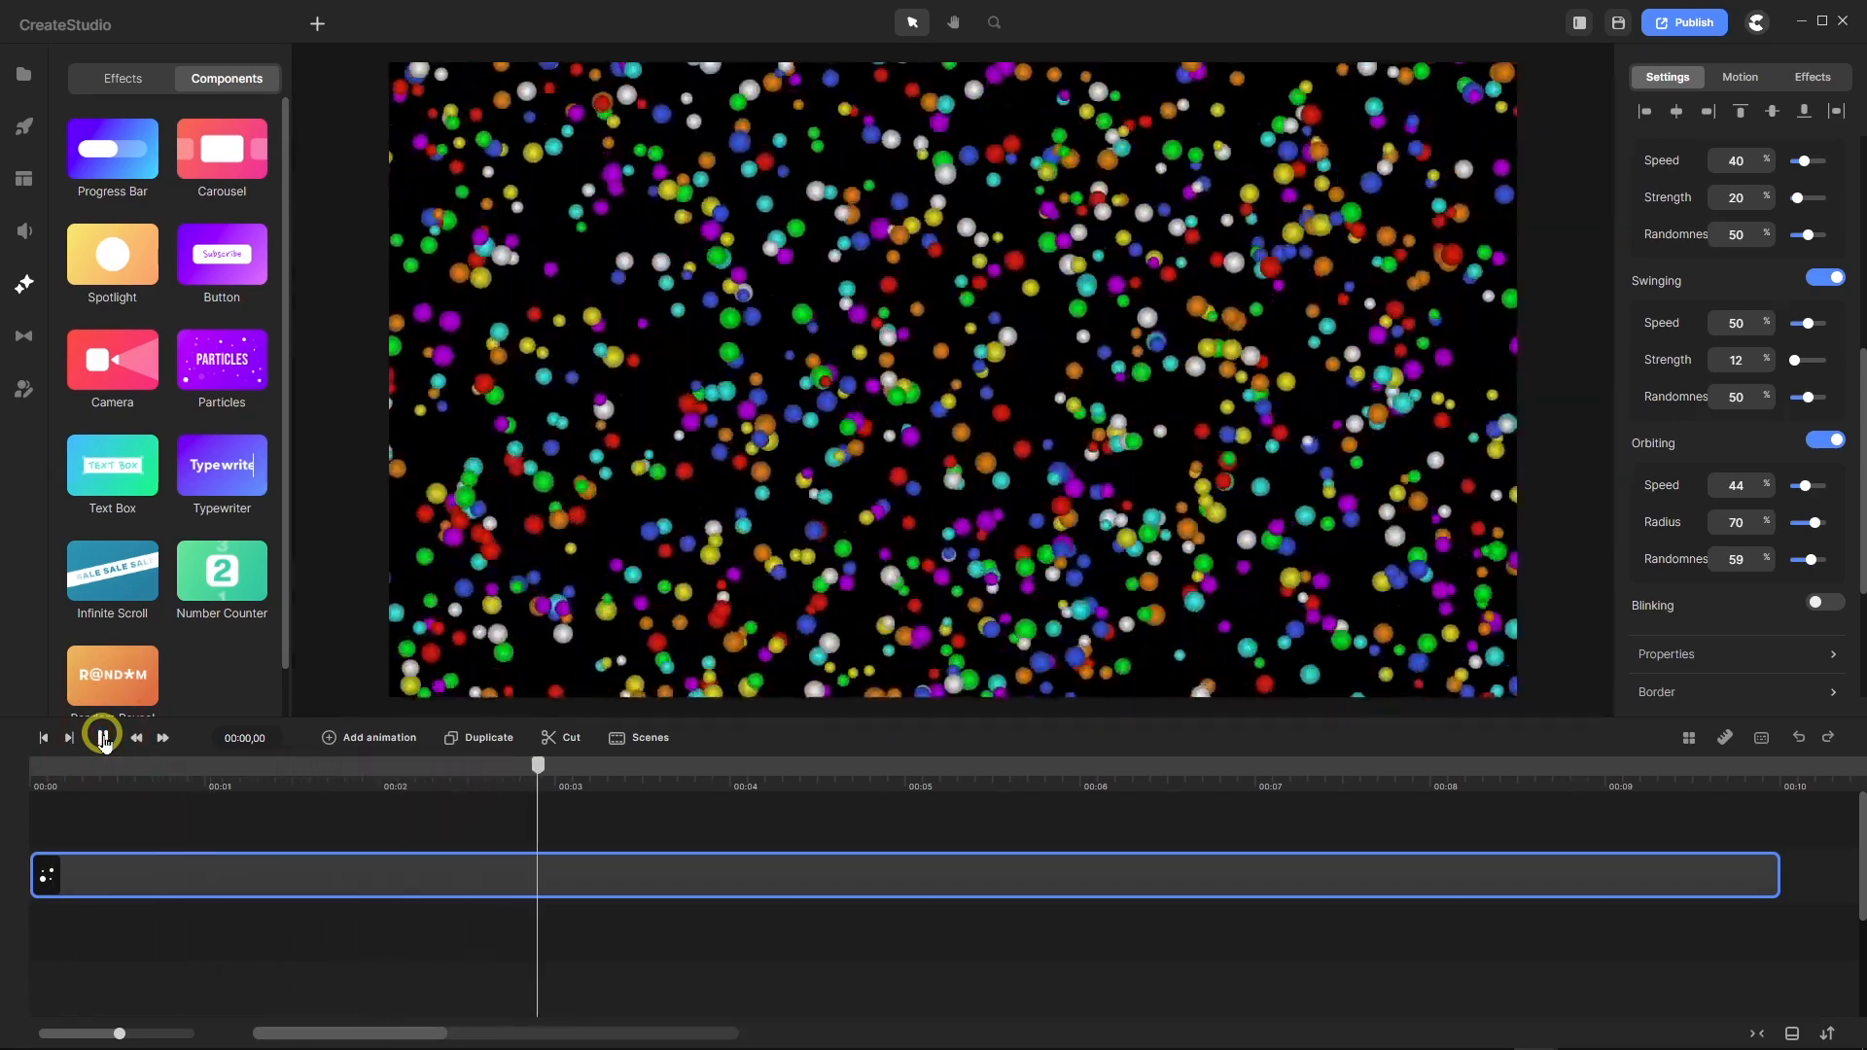
pyautogui.click(104, 739)
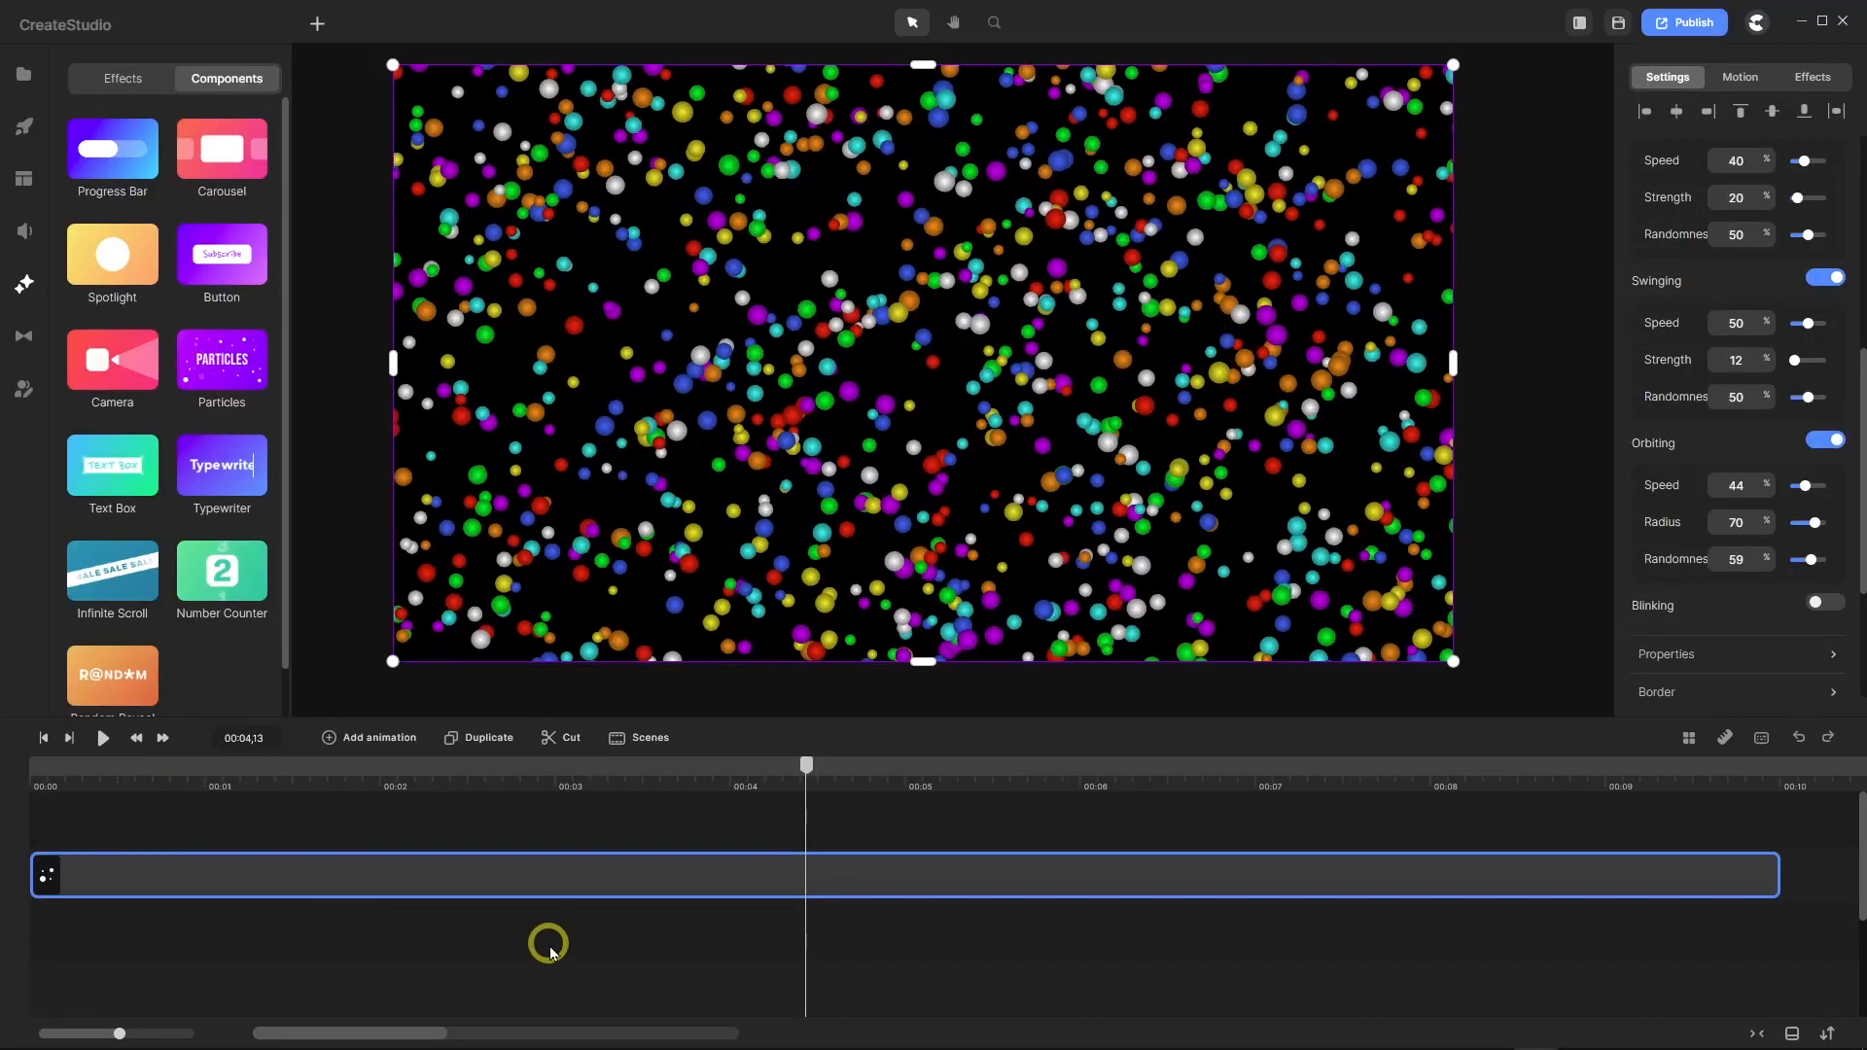
pyautogui.moveTo(809, 765); pyautogui.dragTo(3, 800)
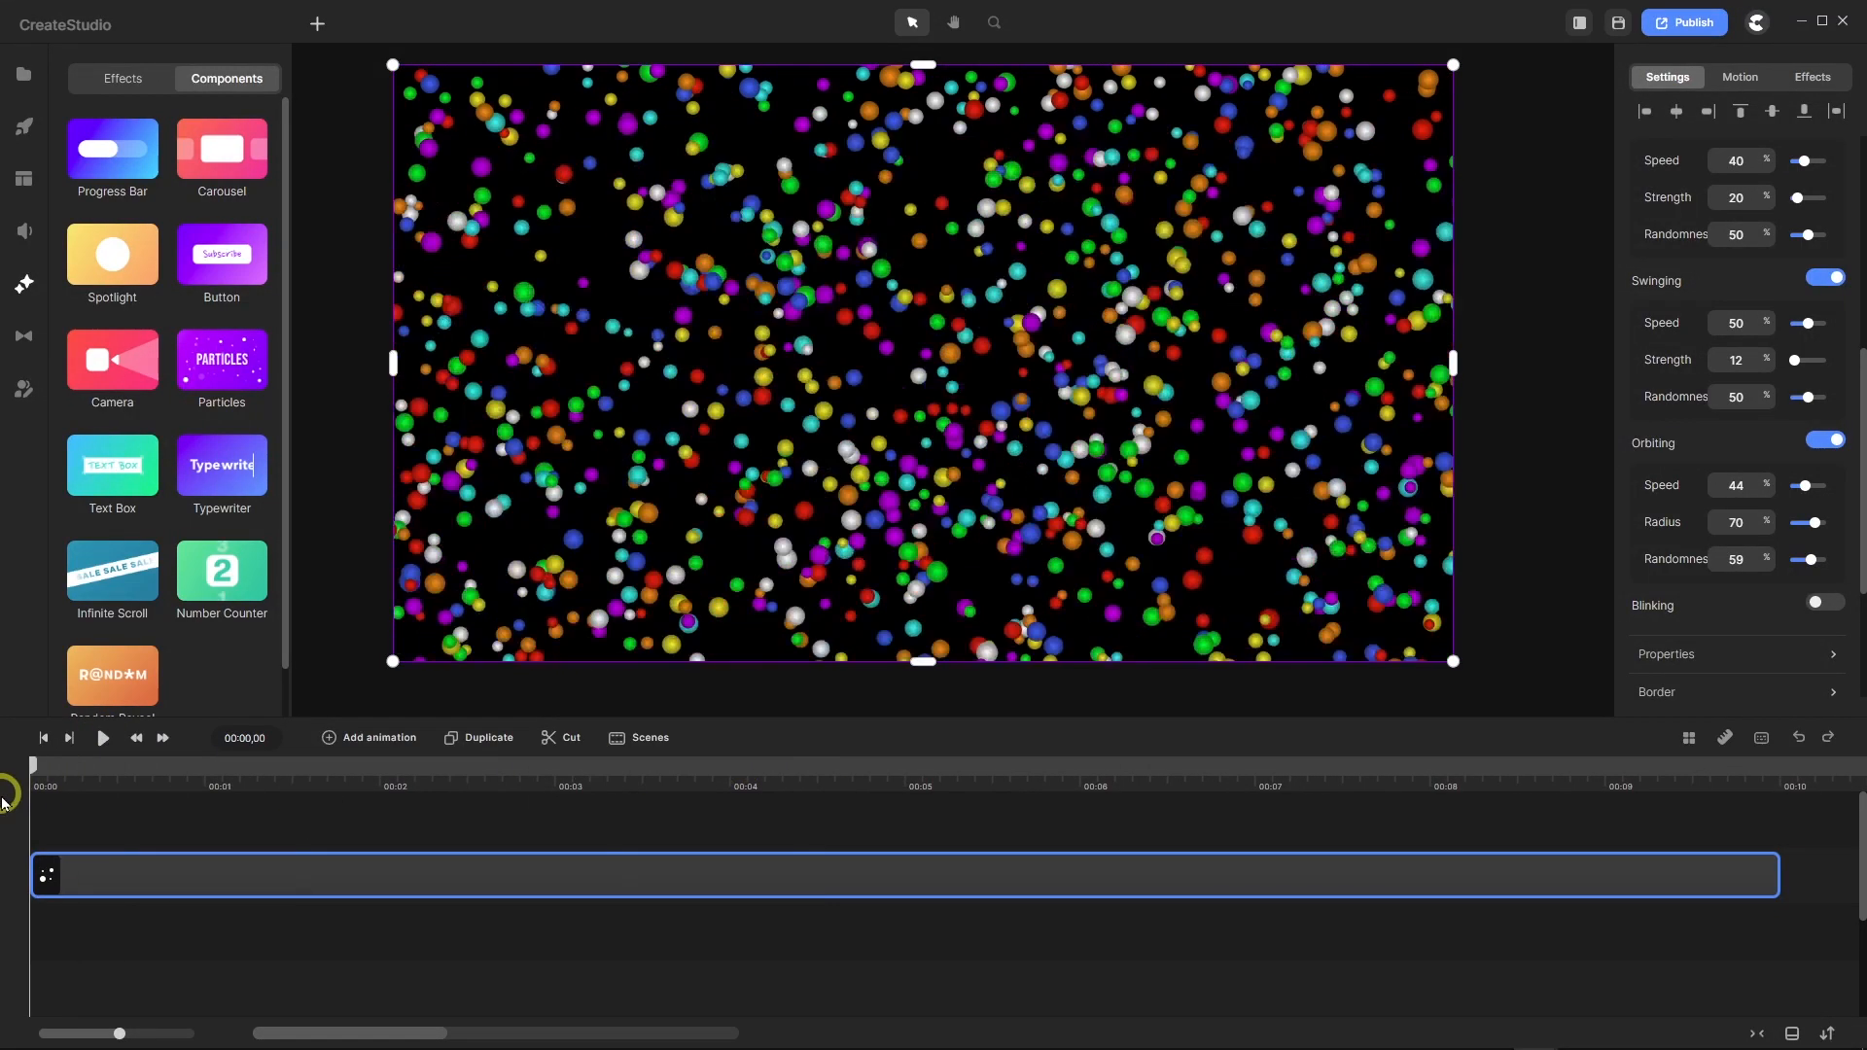
pyautogui.click(420, 801)
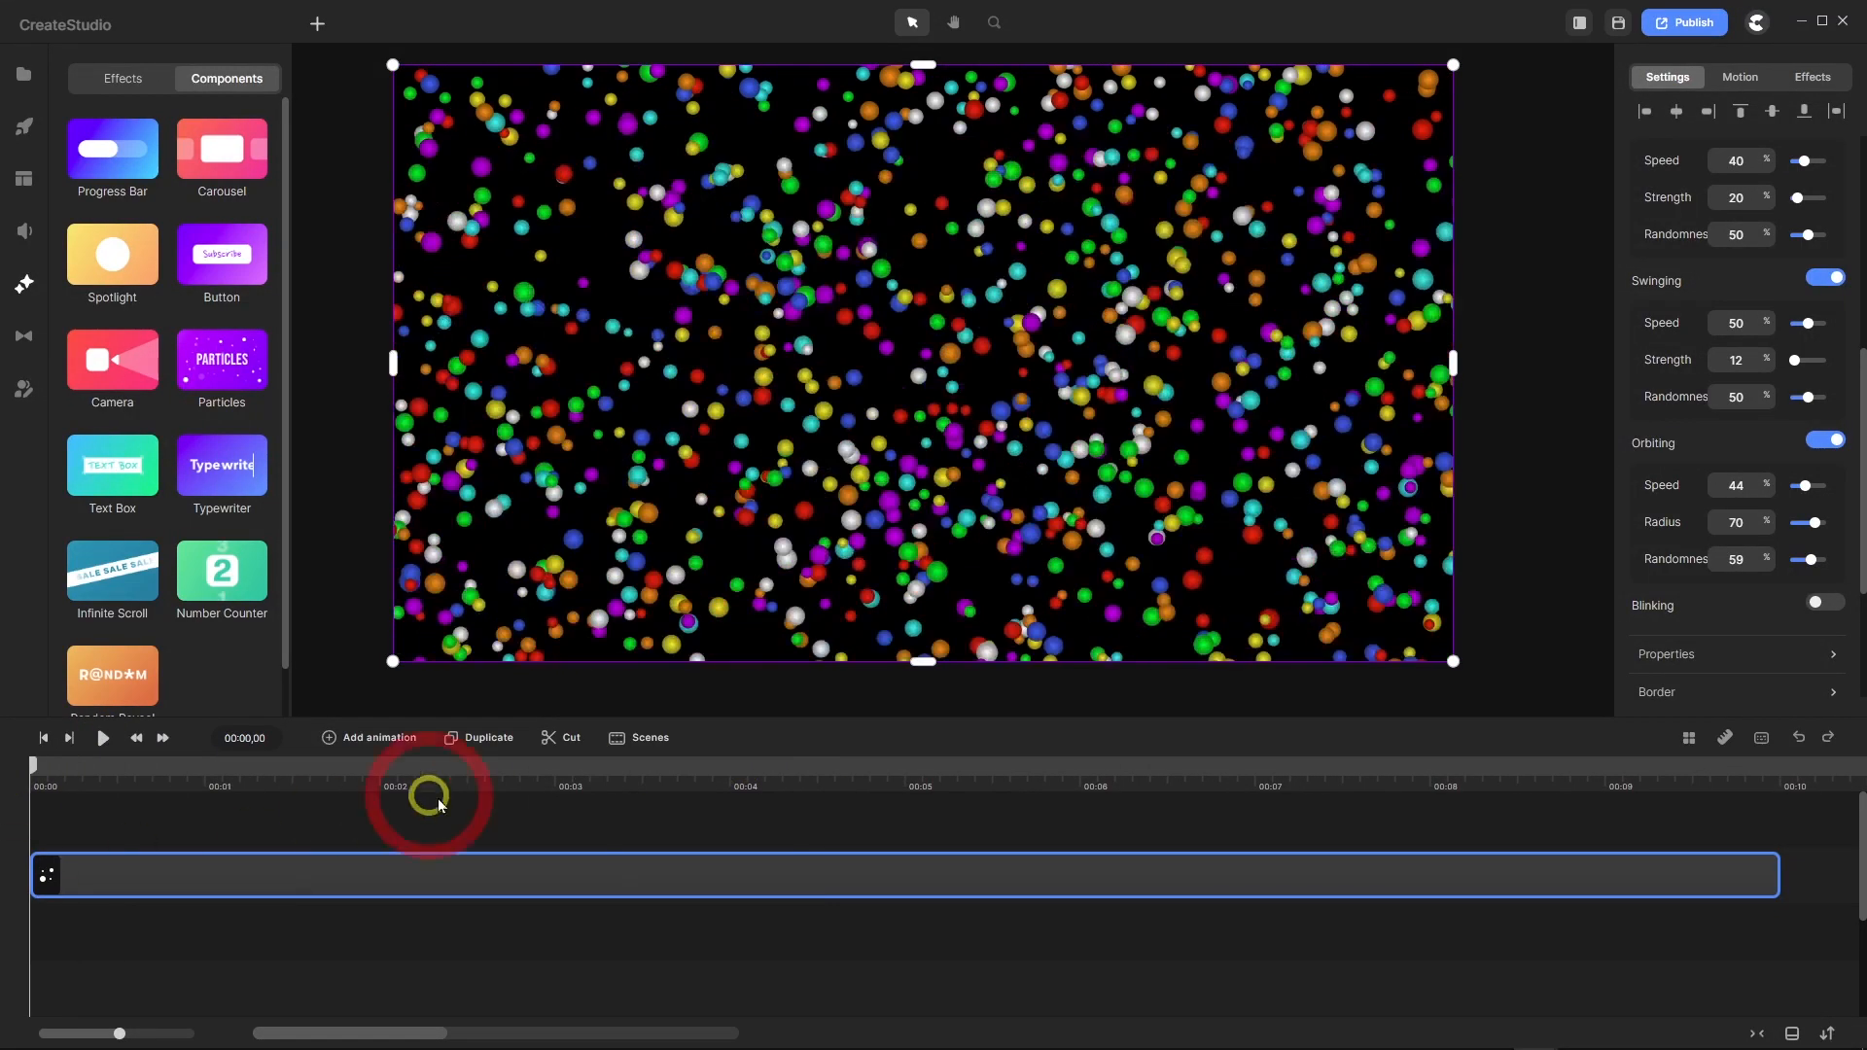
# Duplicate the particles layer and shuffle the particle arrangement of the copy.
pyautogui.click(486, 744)
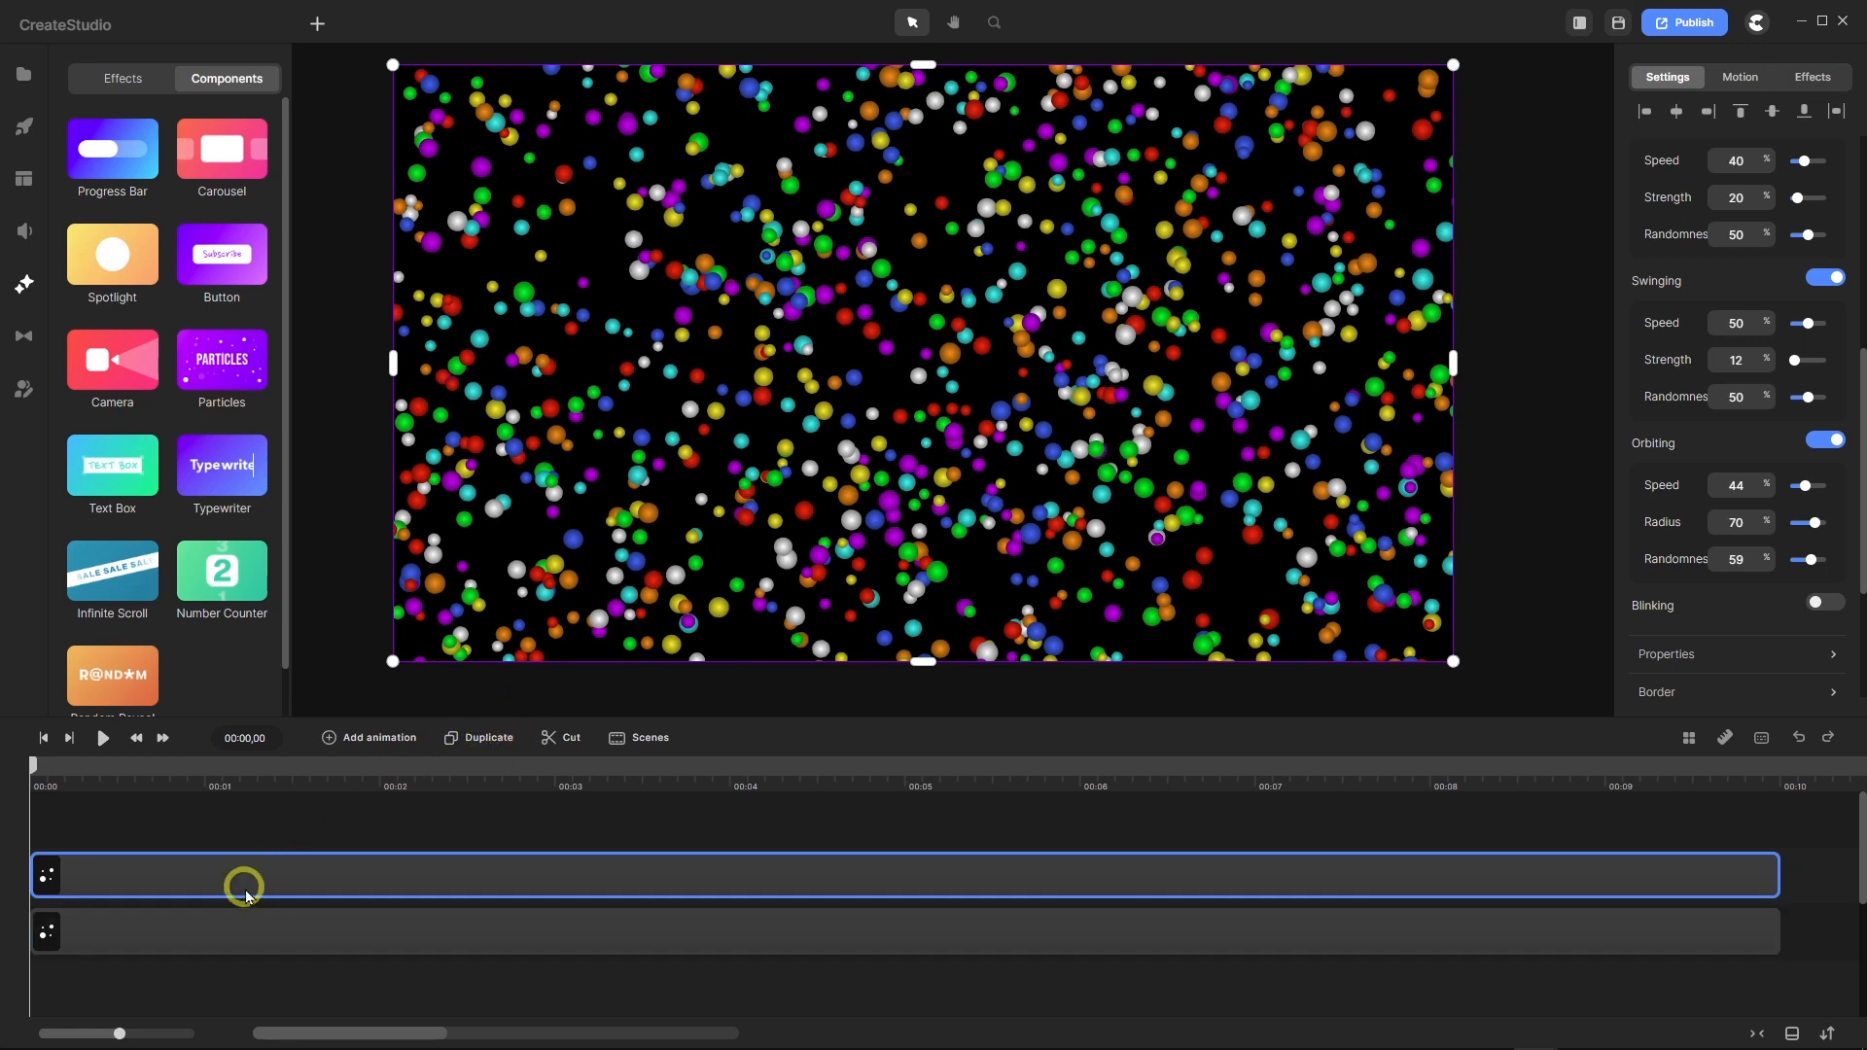
pyautogui.scroll(5, 1679, 286)
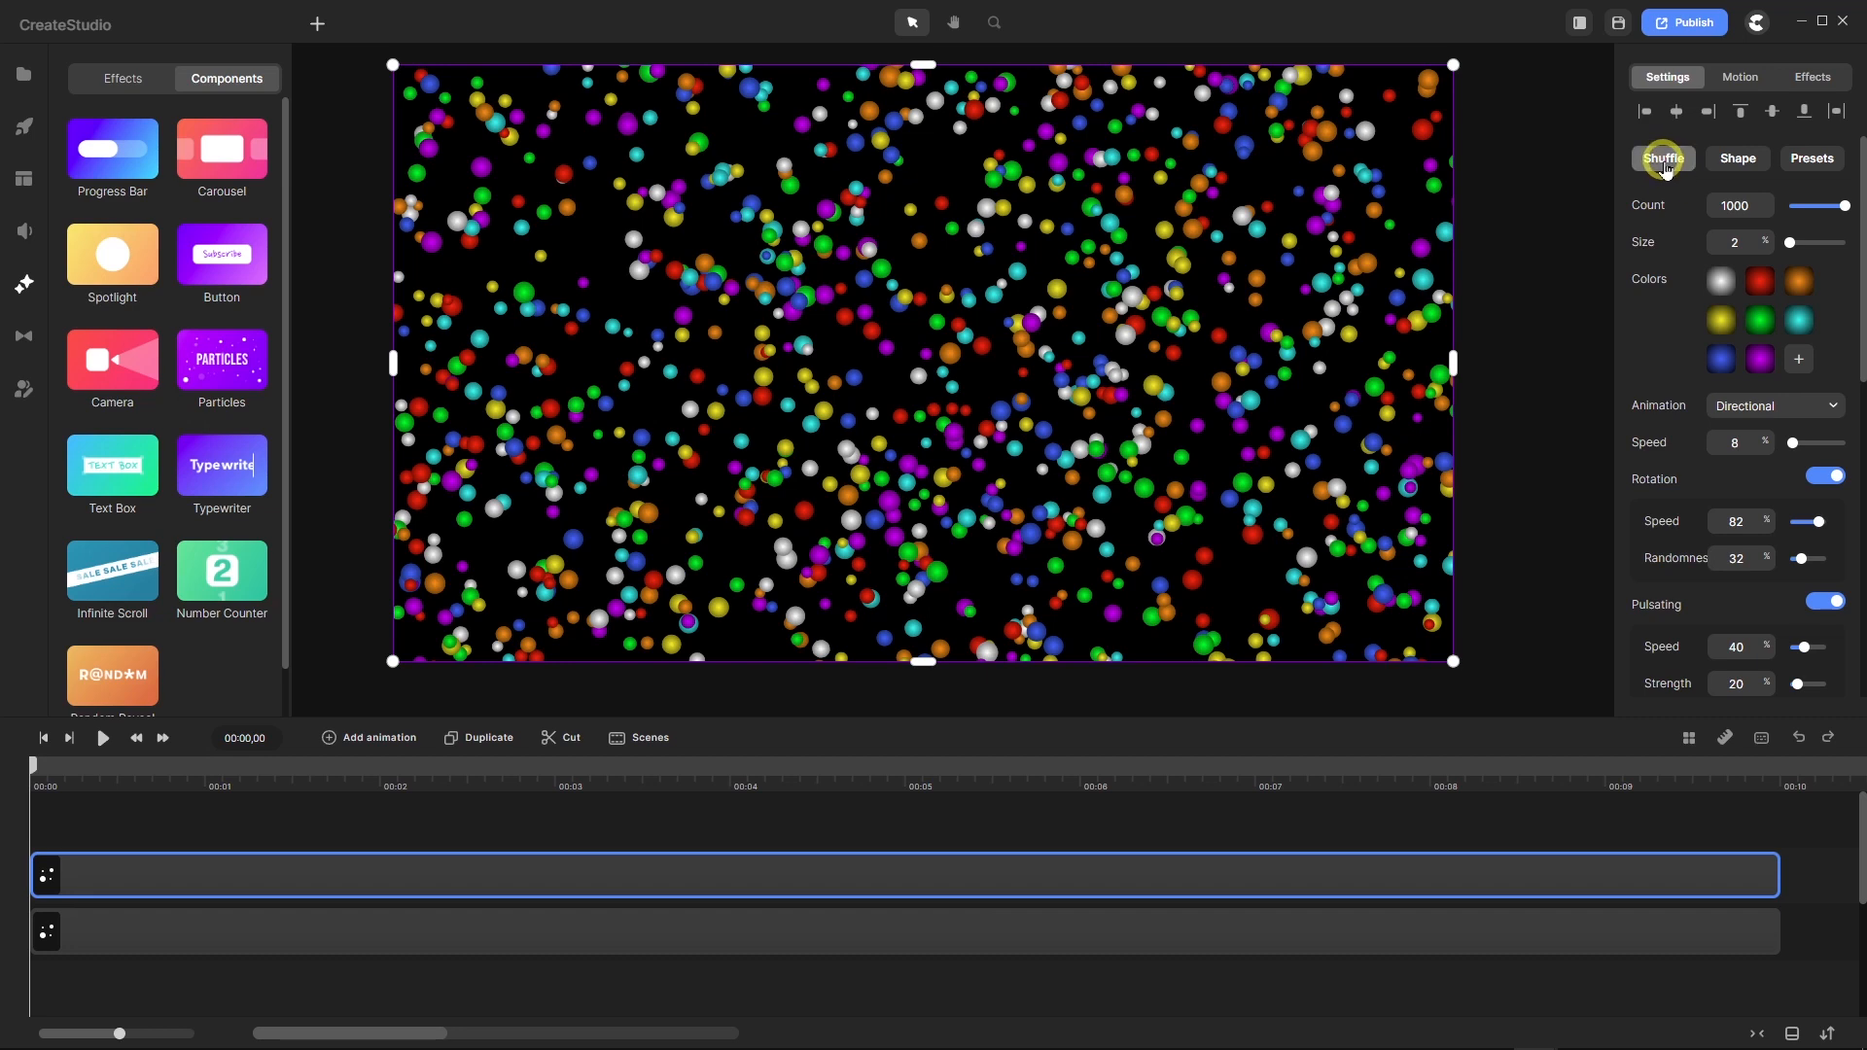
pyautogui.click(1664, 160)
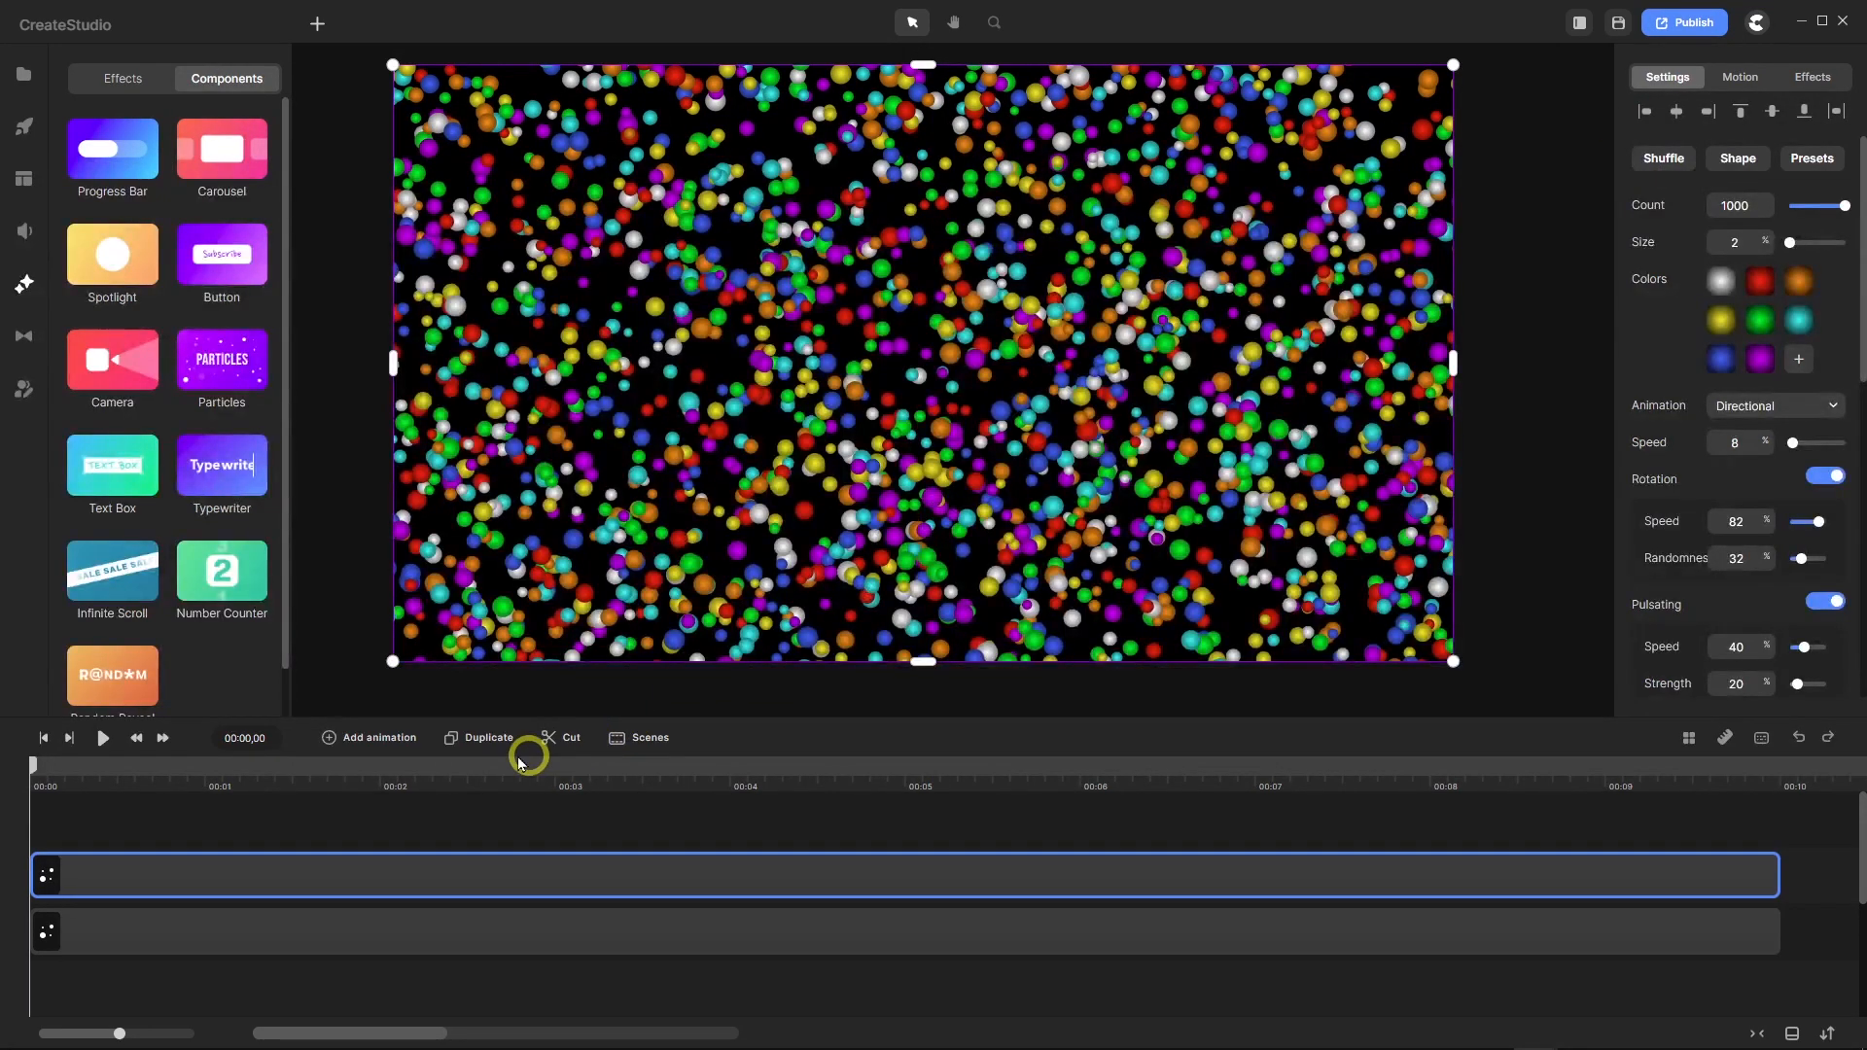
# Duplicate the shuffled particles layer two more times, shuffling each new copy, and check the stacked layers in the timeline.
pyautogui.click(475, 742)
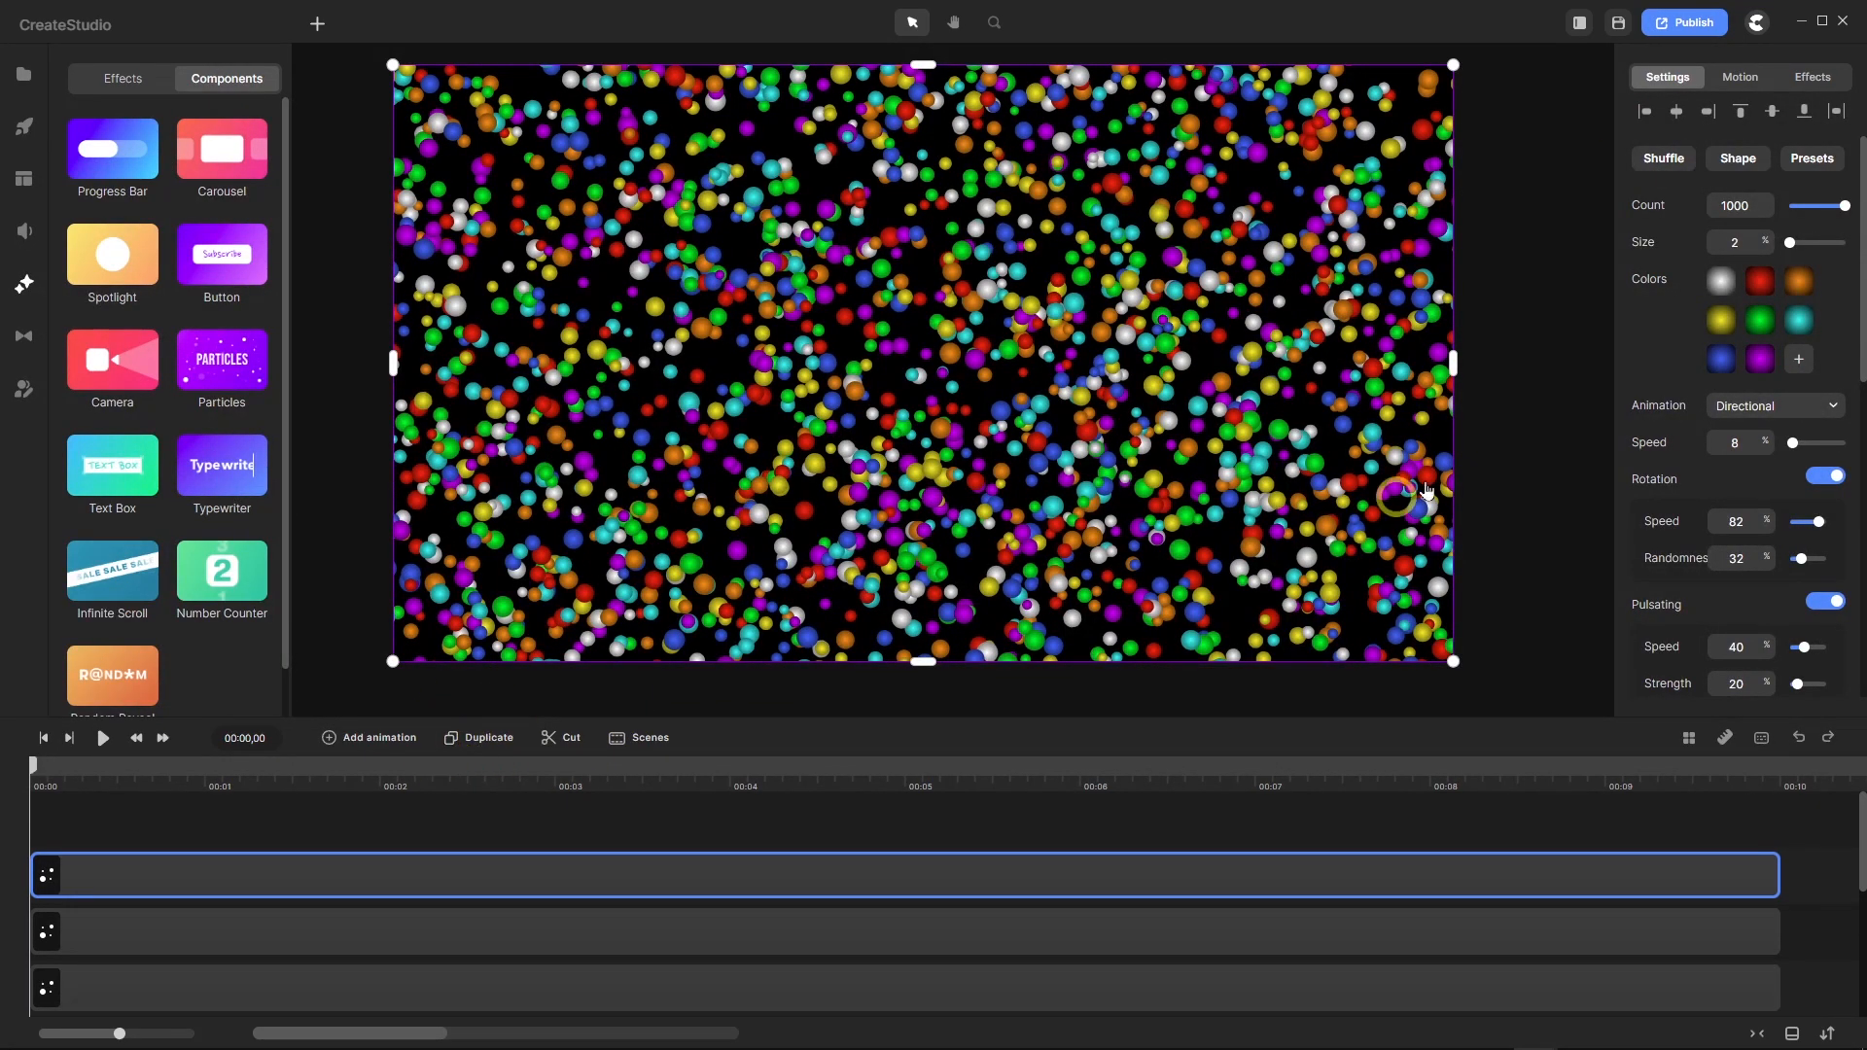
pyautogui.click(1661, 165)
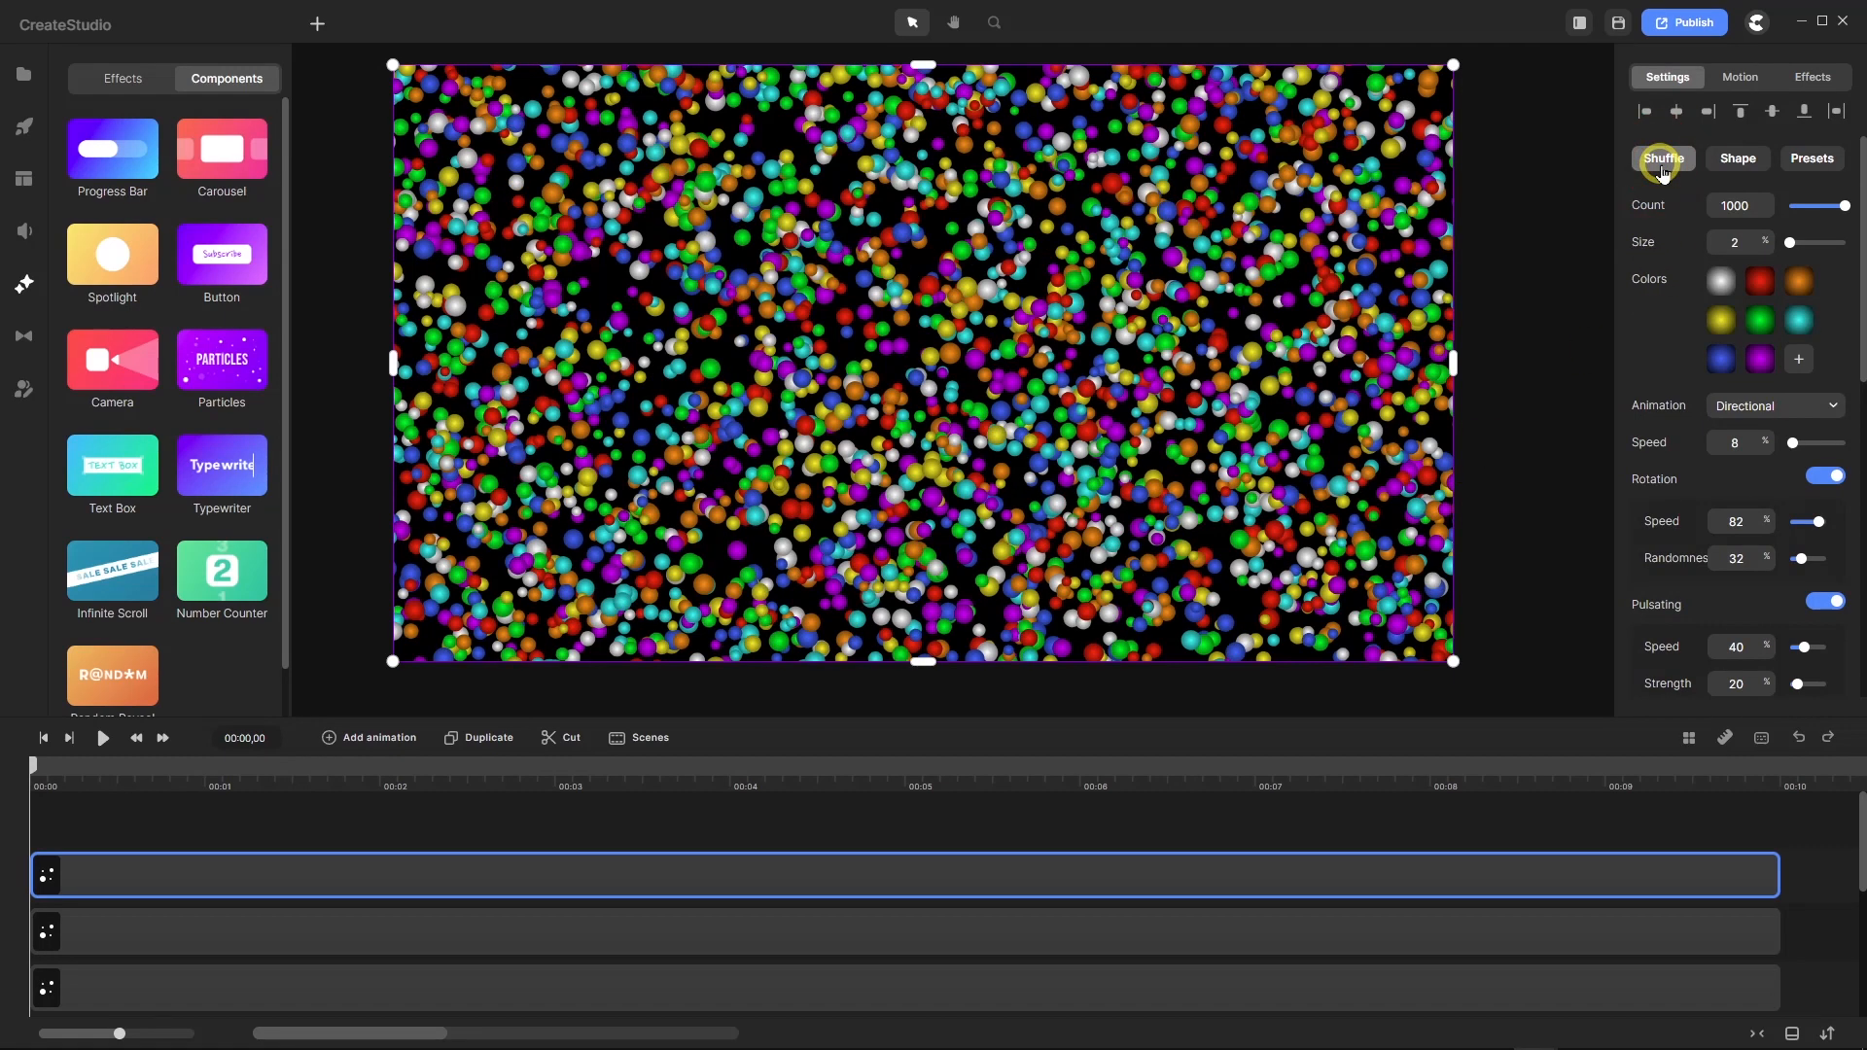
pyautogui.click(476, 741)
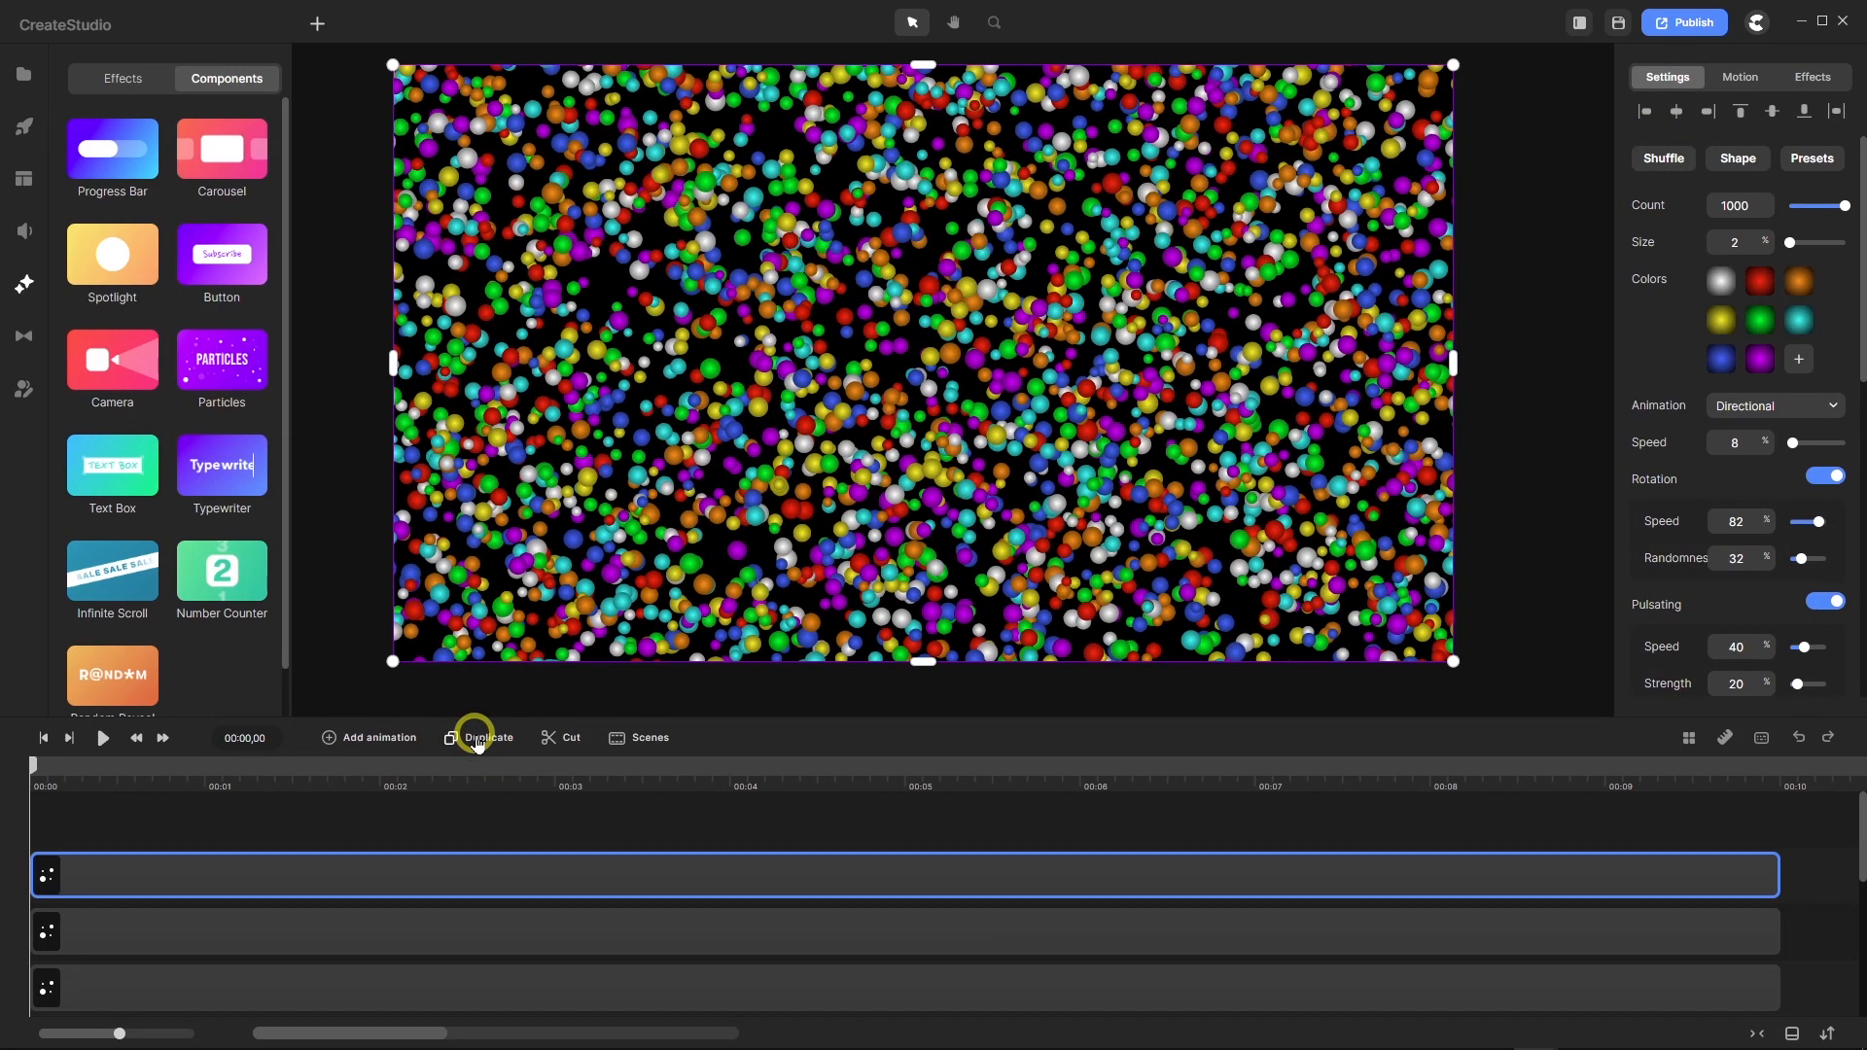
pyautogui.click(1665, 161)
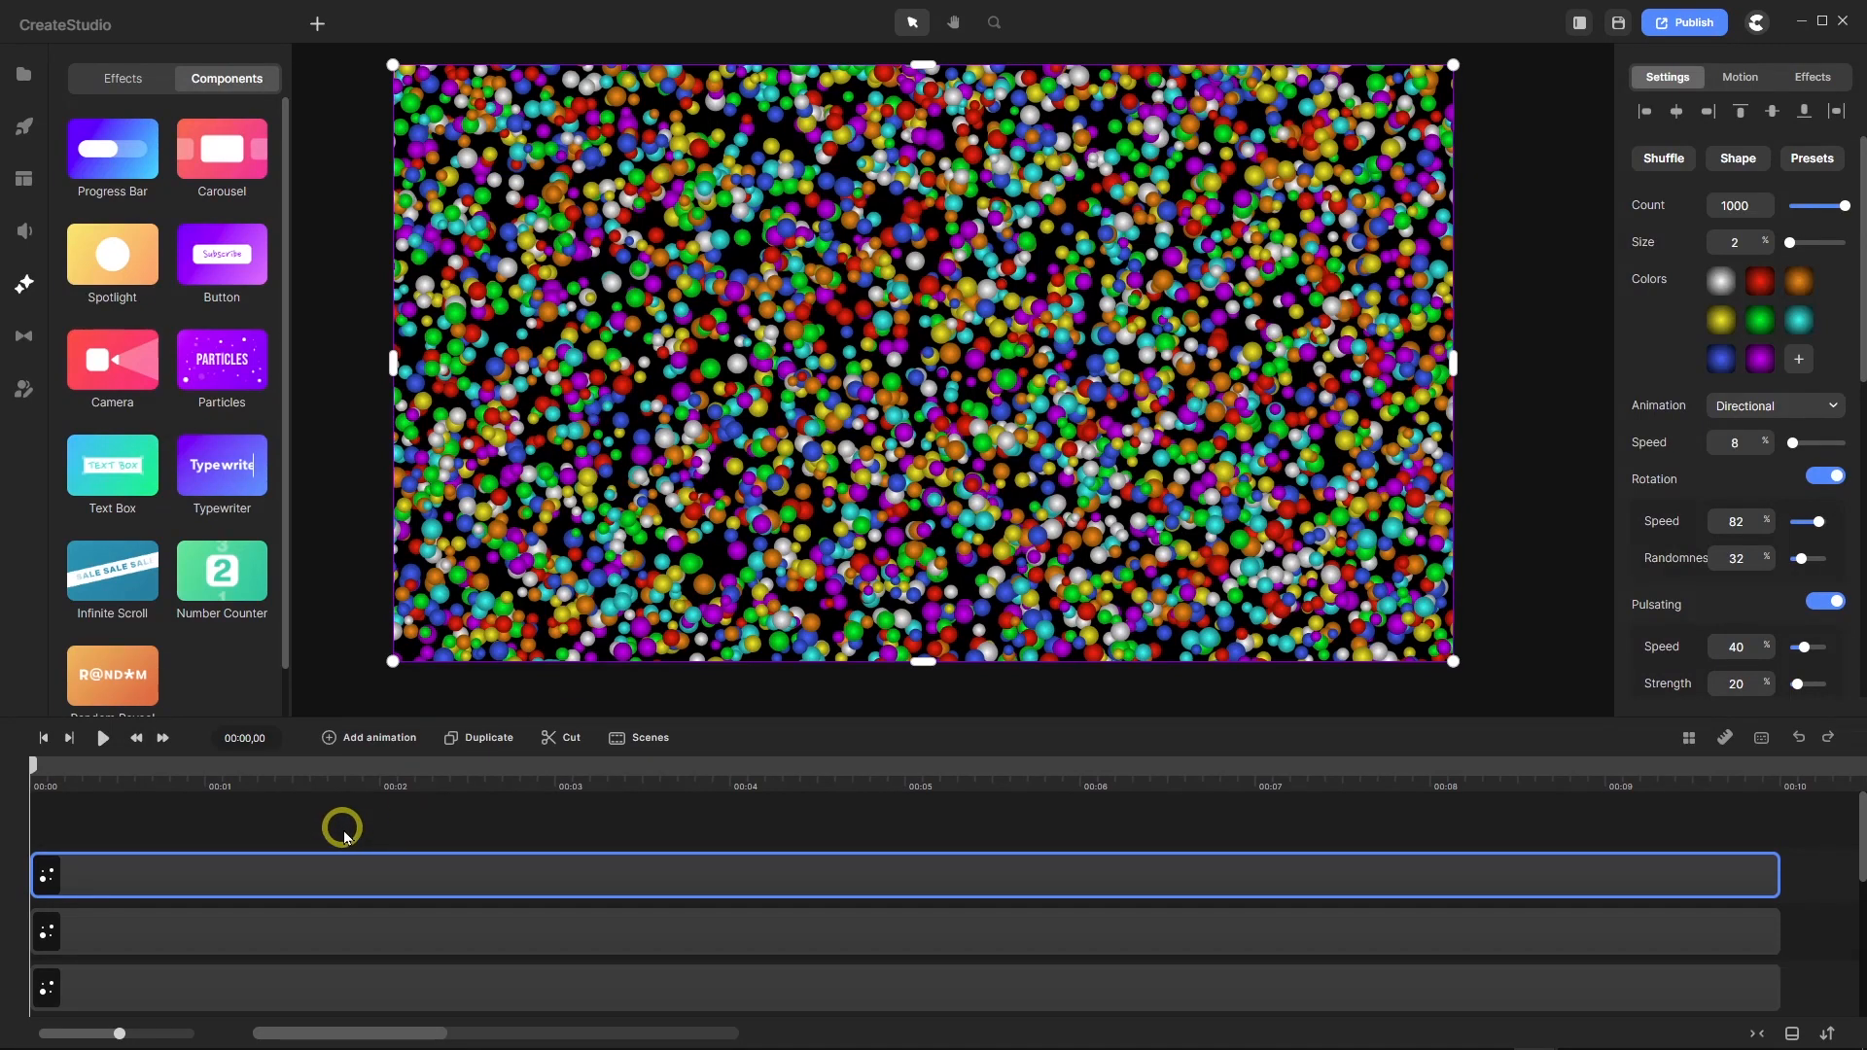
pyautogui.scroll(-2, 347, 832)
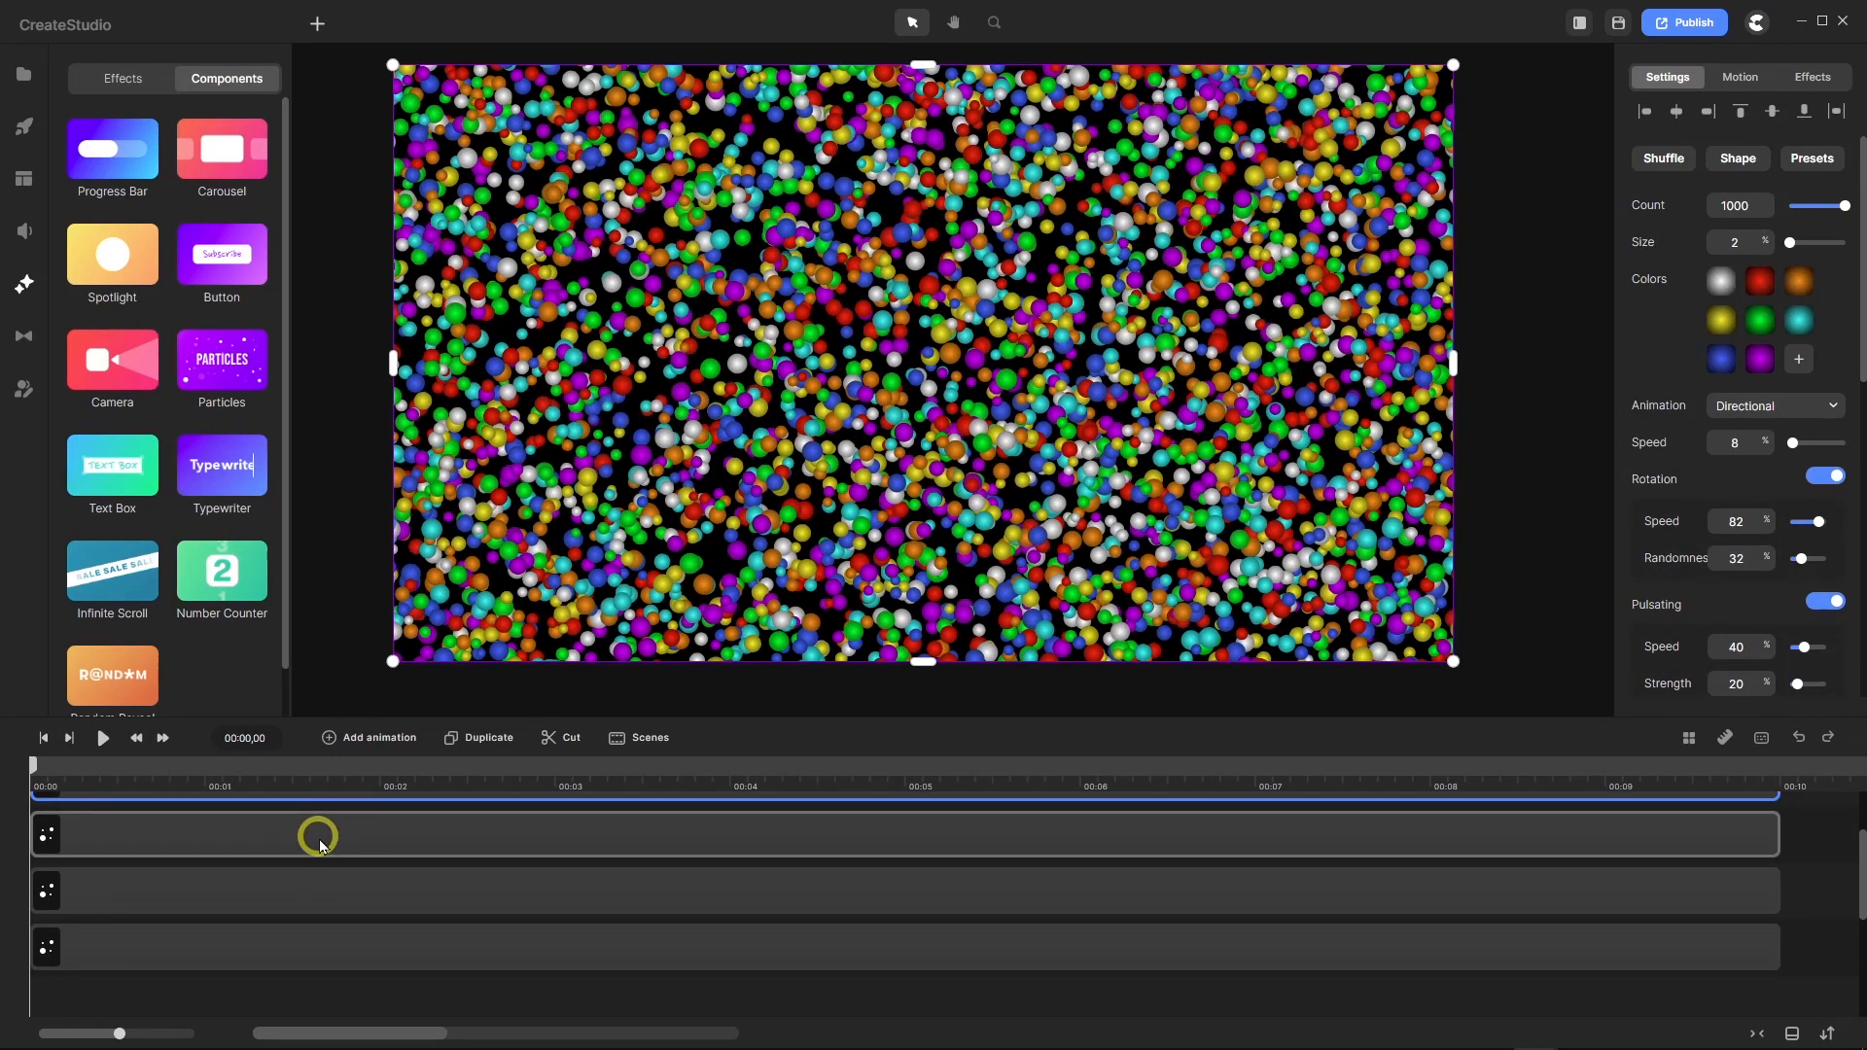
pyautogui.scroll(1, 320, 845)
pyautogui.scroll(-1, 320, 845)
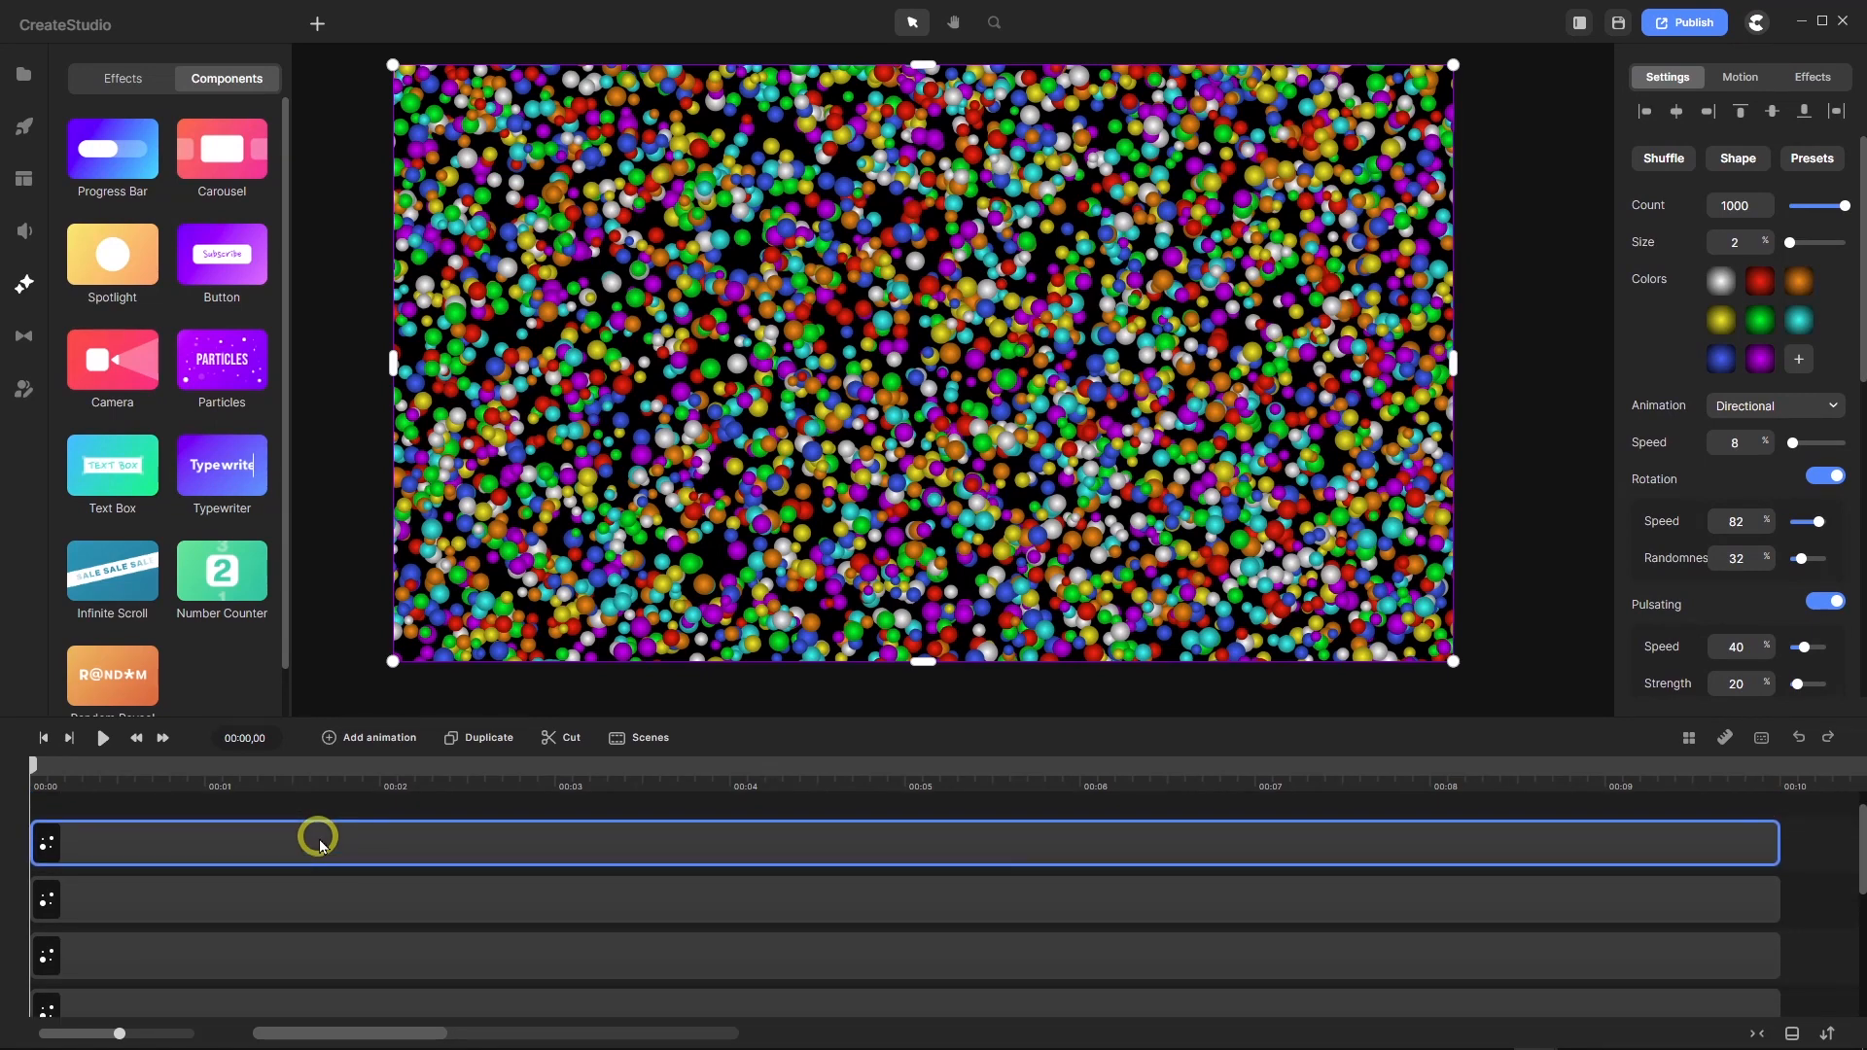
# Preview the stacked particle layers from the beginning for about five seconds.
pyautogui.scroll(1, 320, 845)
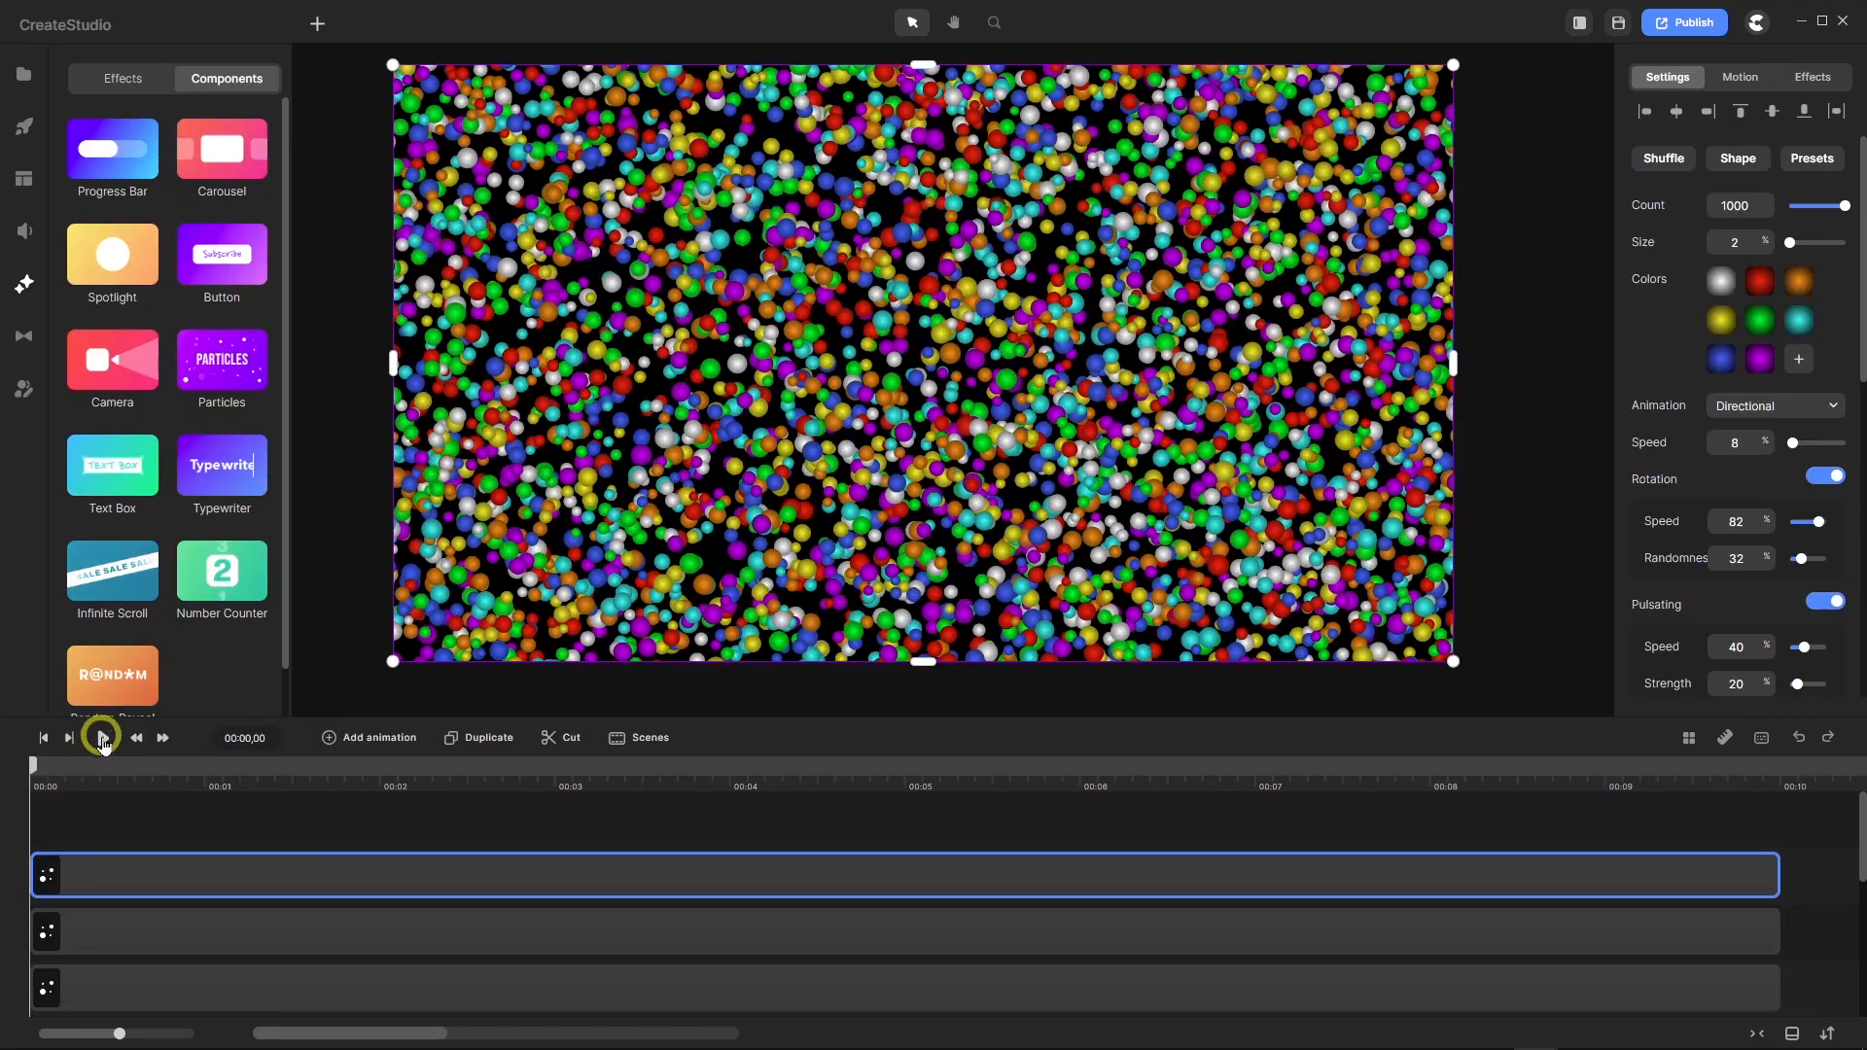
pyautogui.click(104, 739)
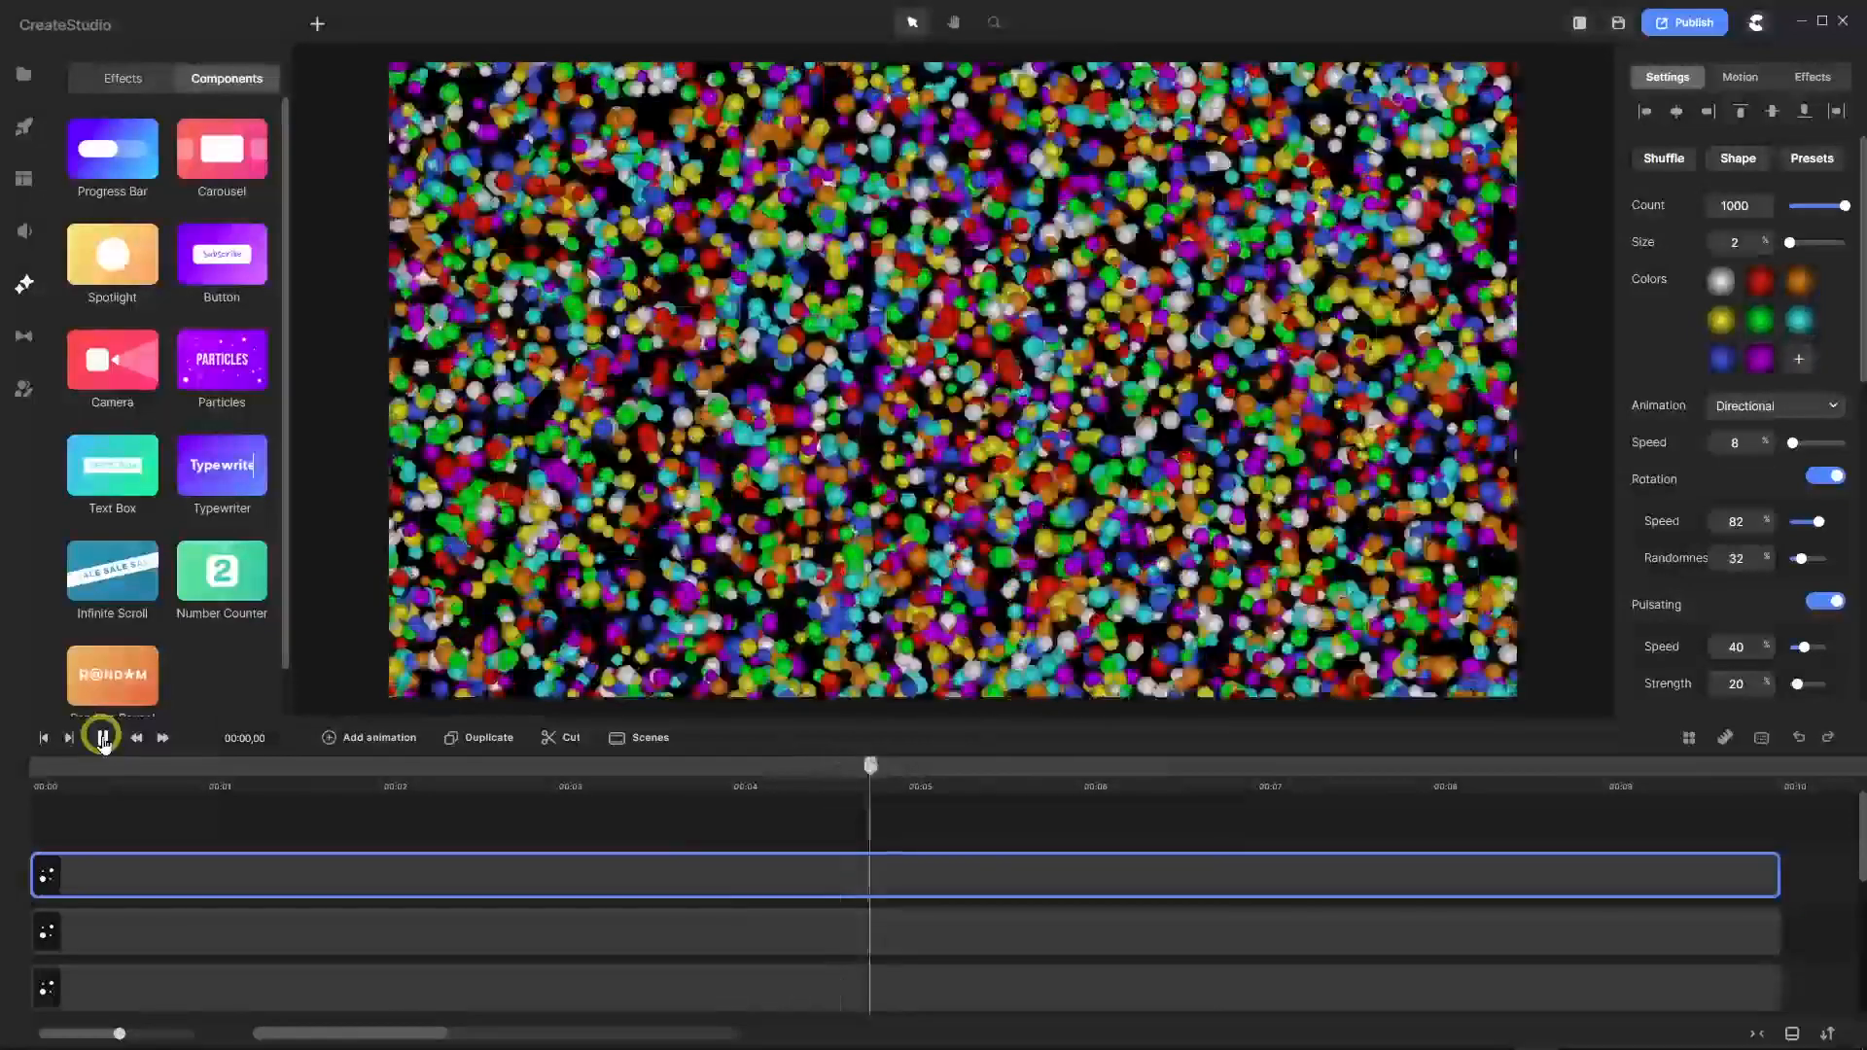
pyautogui.click(104, 739)
# Group all the particles layers and rename the group as Particles.
pyautogui.scroll(-1, 352, 817)
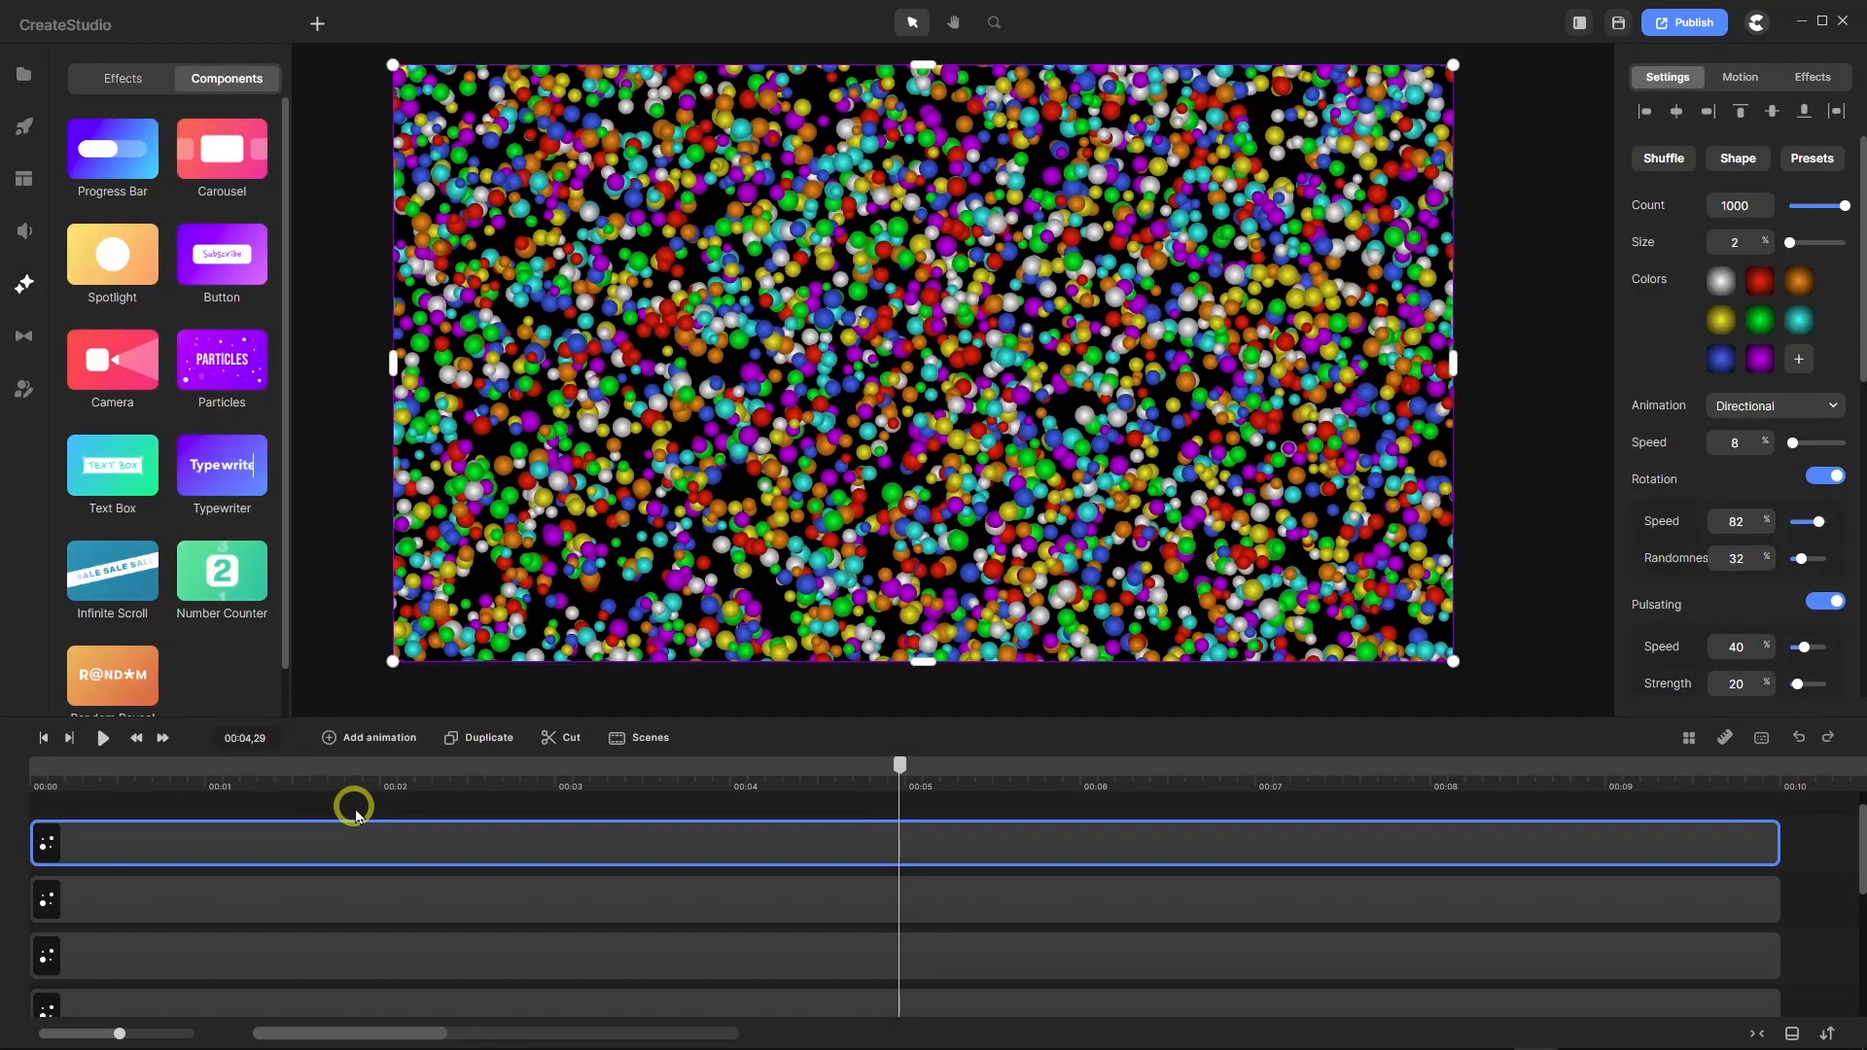
pyautogui.hotkey('ctrl', 'a')
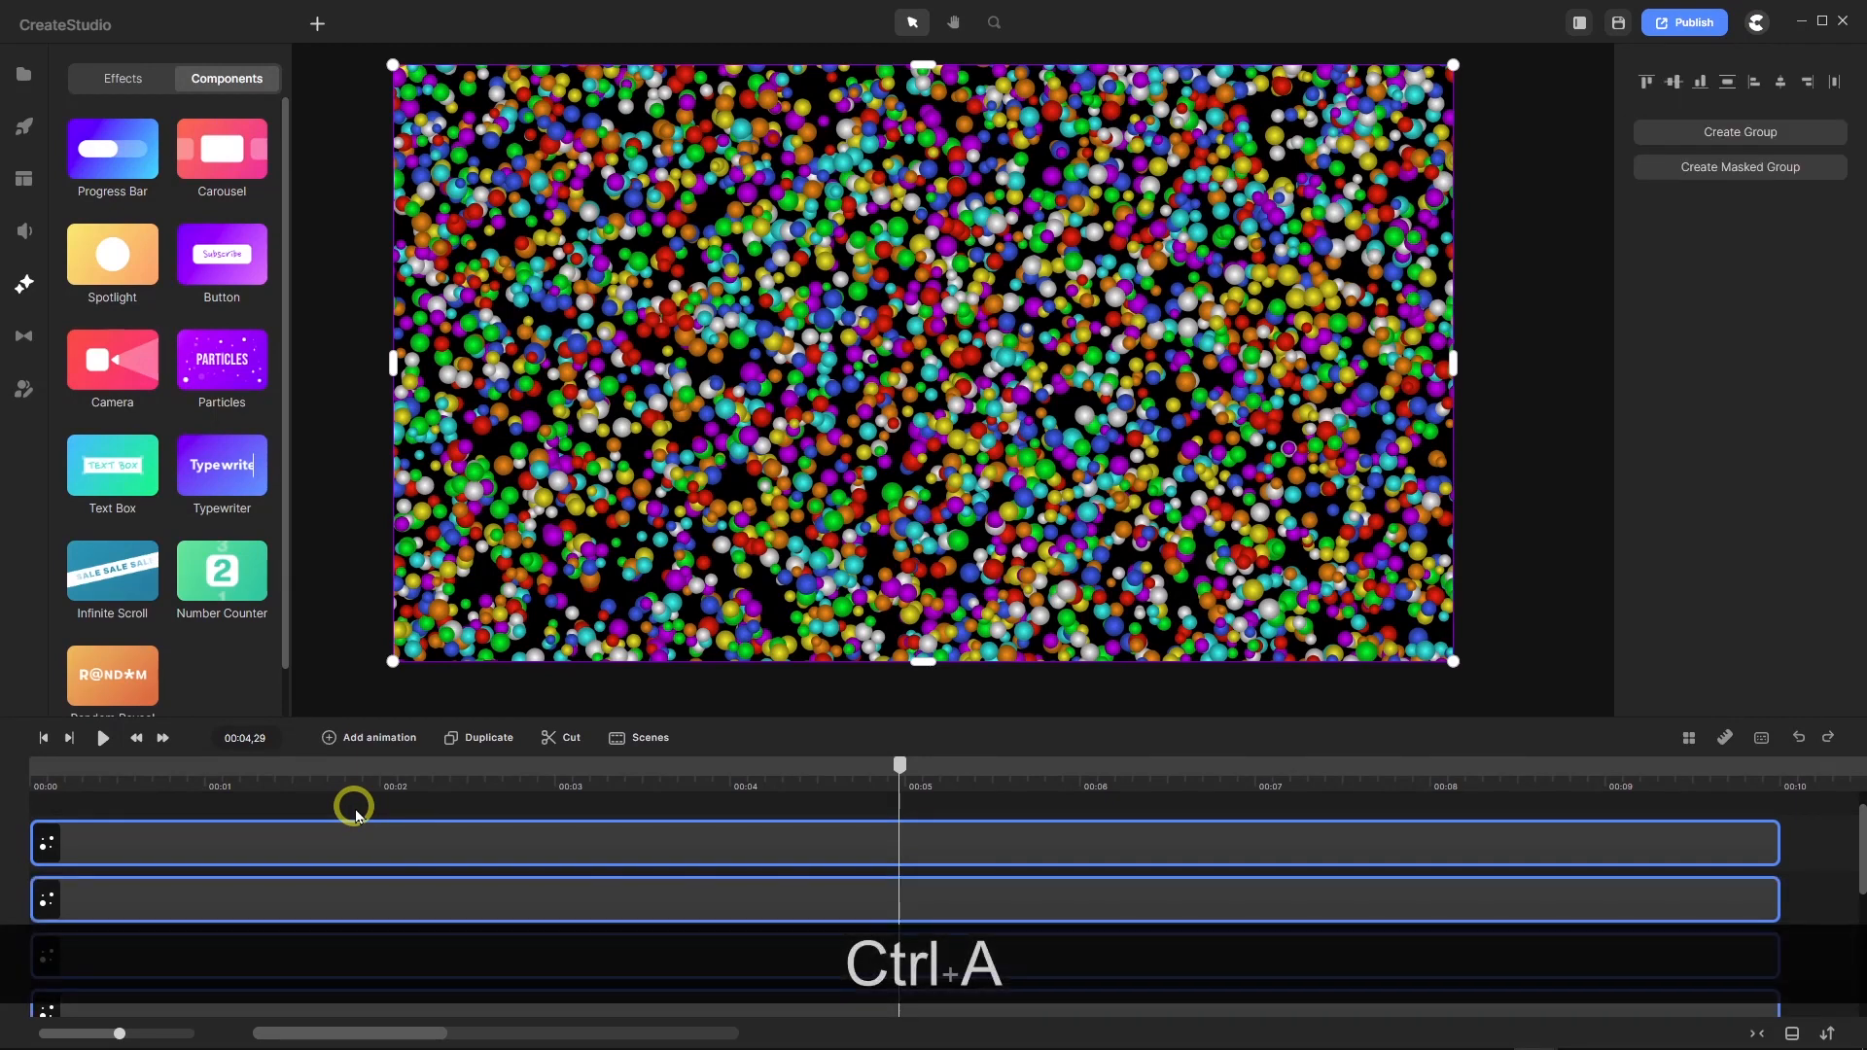
pyautogui.hotkey('ctrl', 'g')
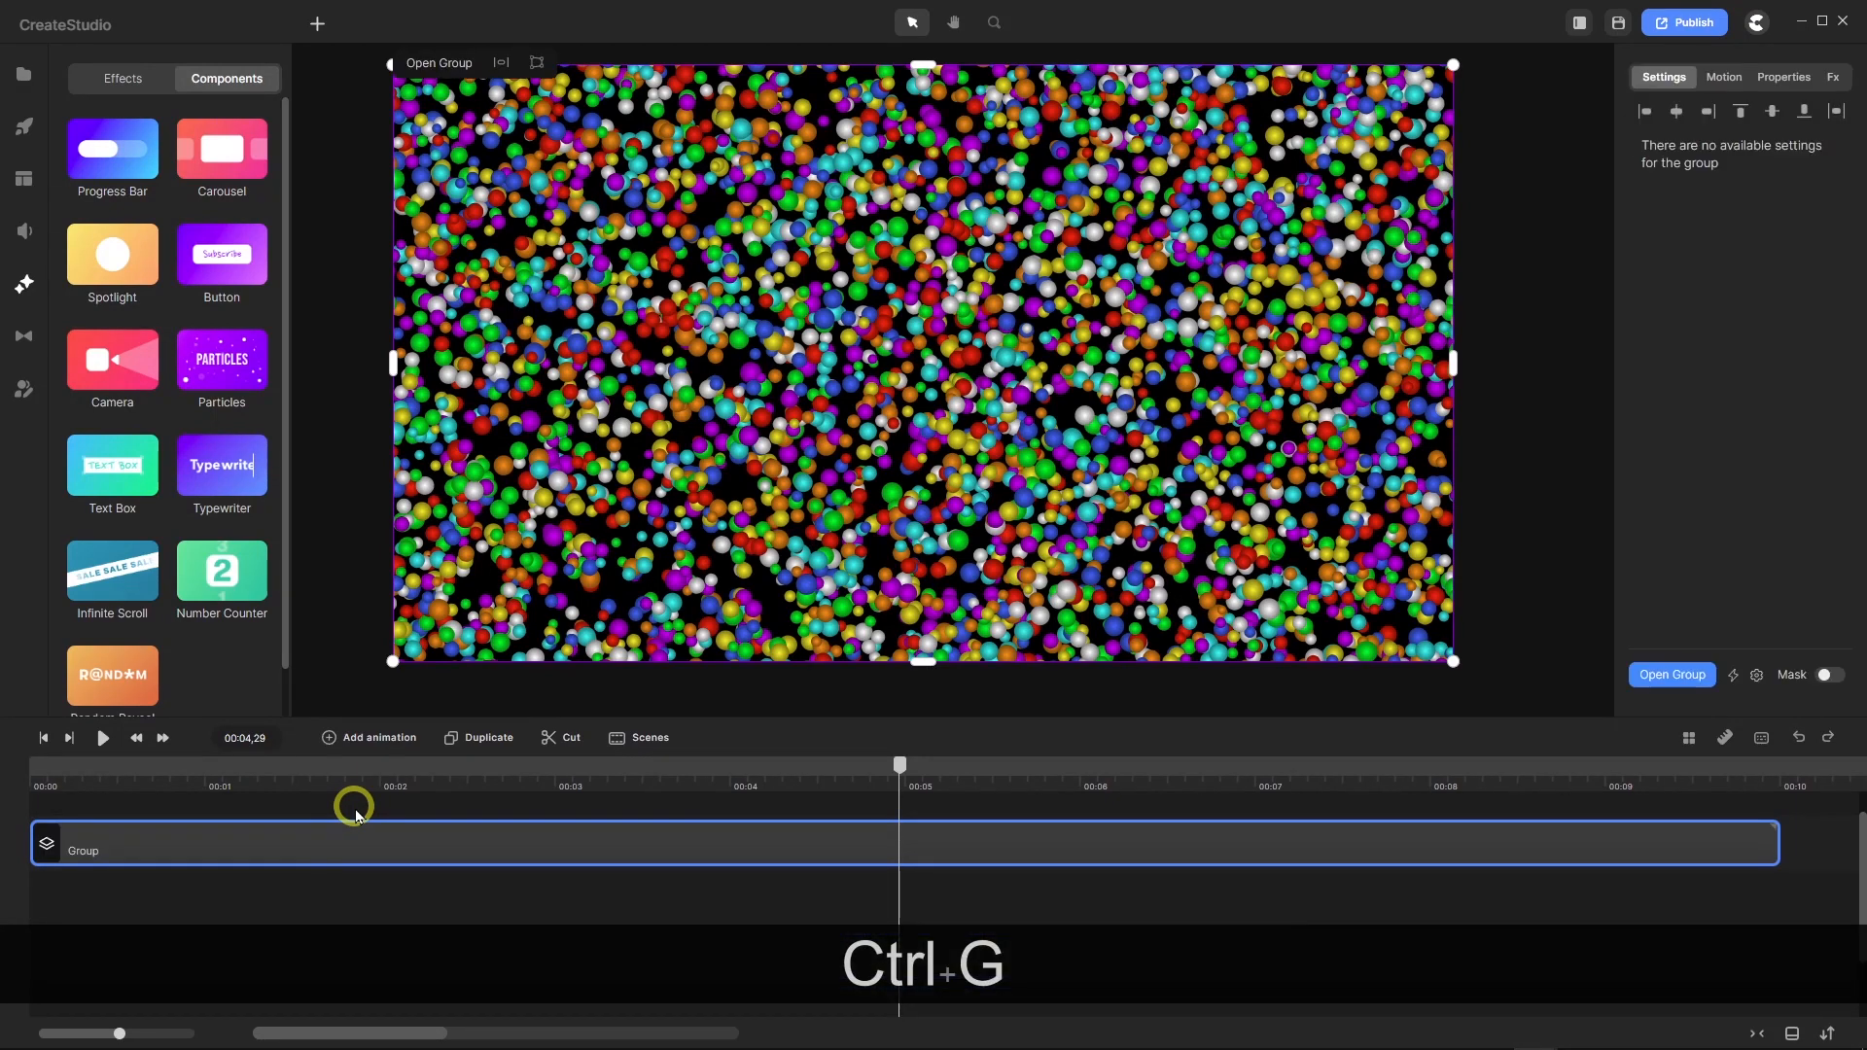
pyautogui.rightClick(131, 844)
pyautogui.click(200, 548)
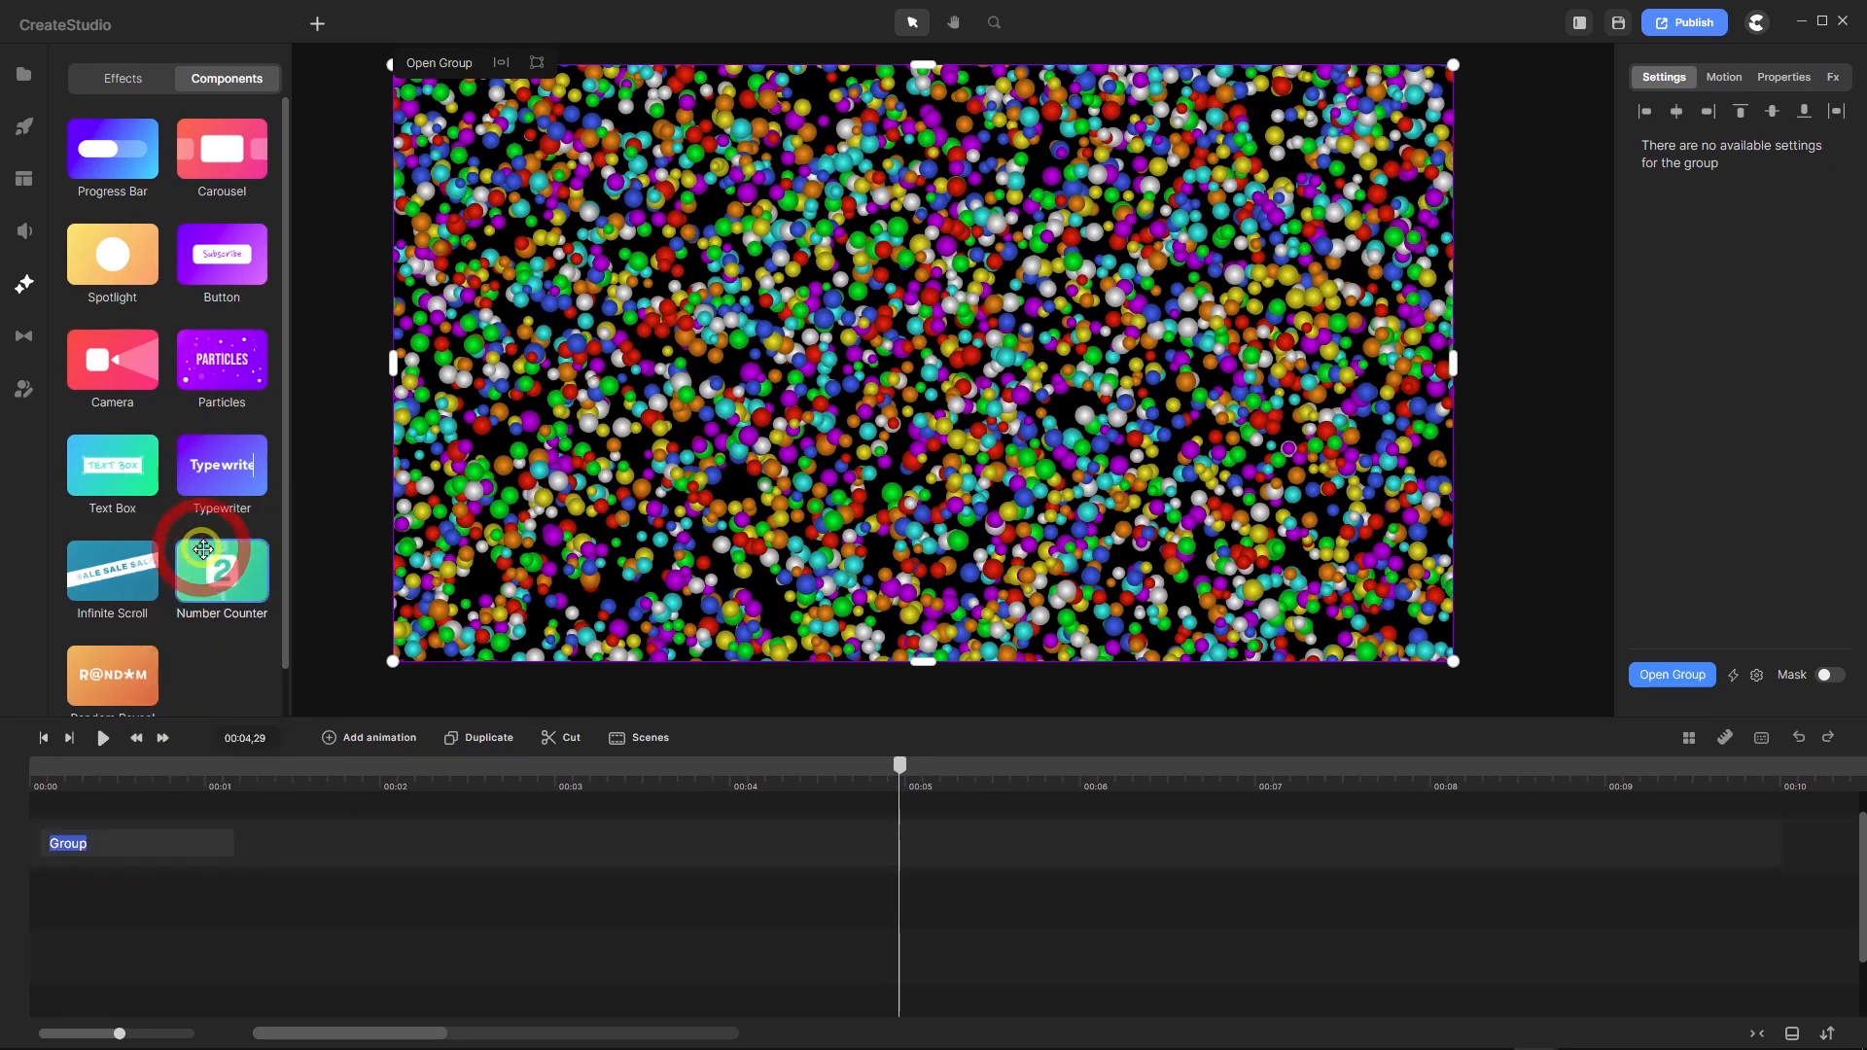
pyautogui.write('Pa')
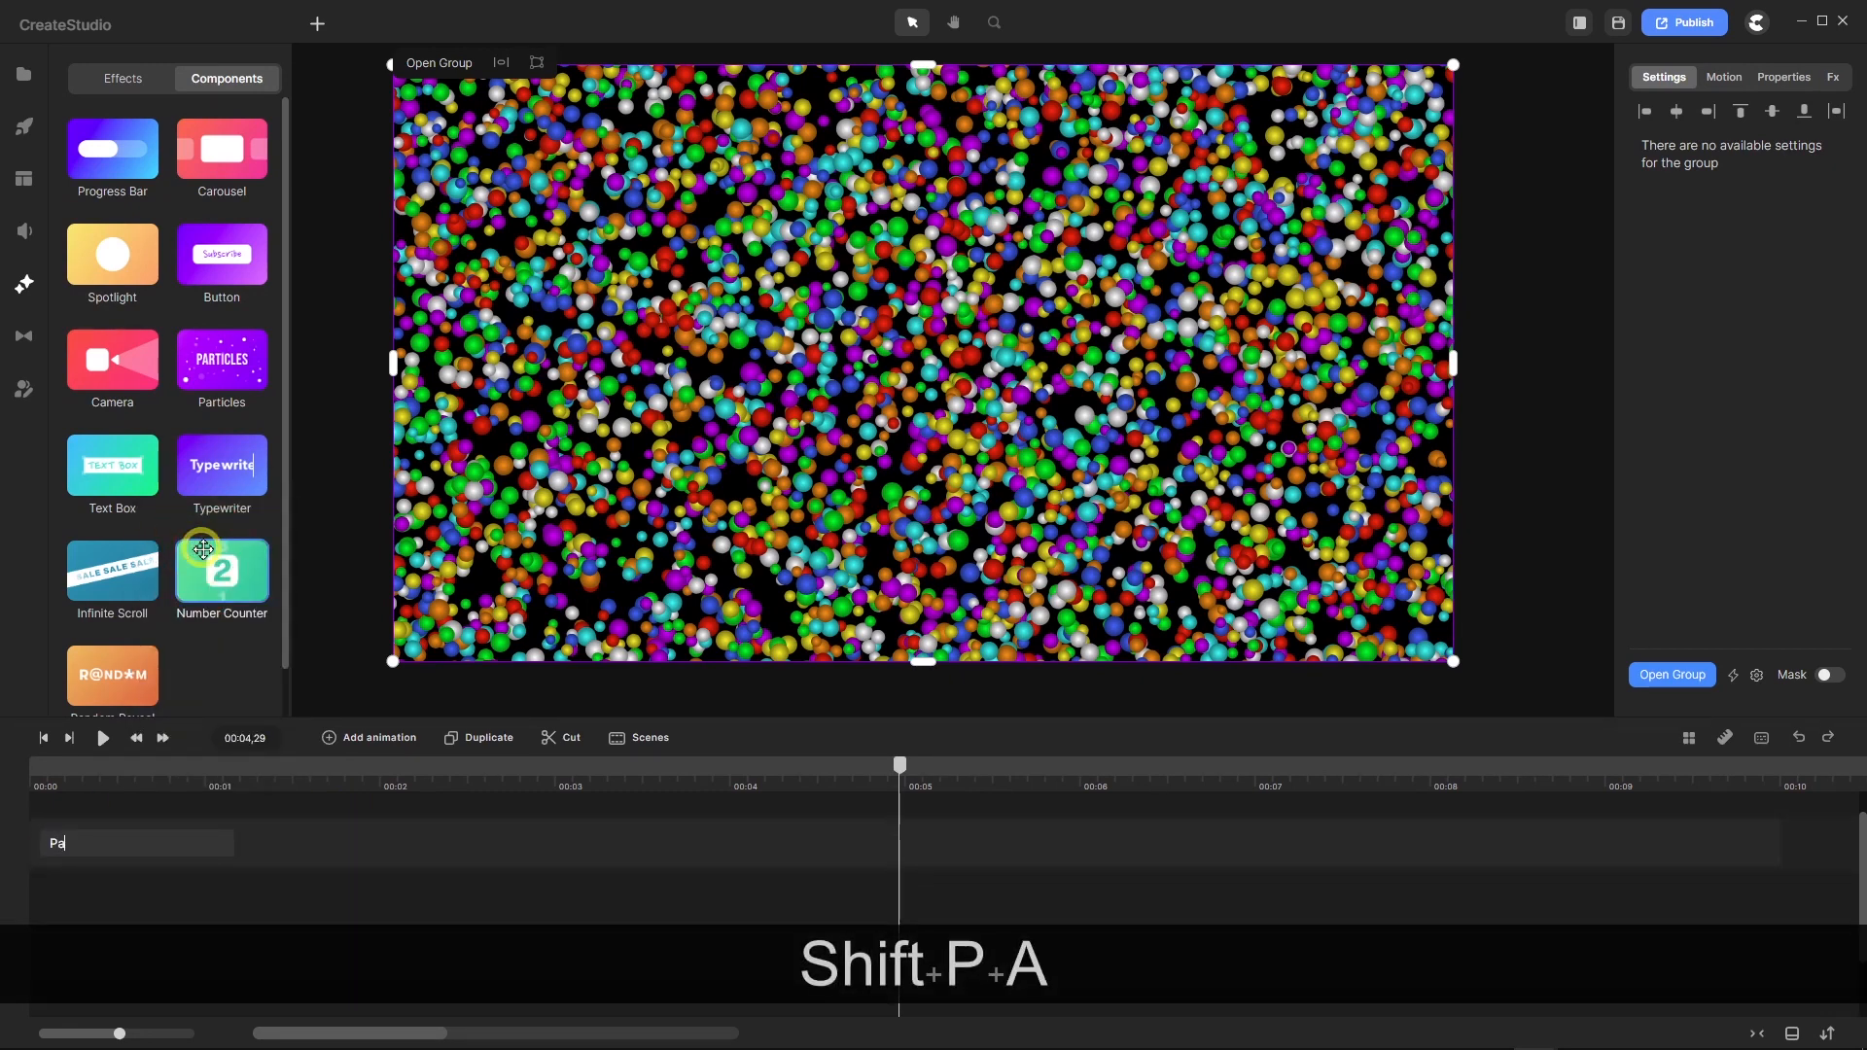
pyautogui.write('rticles')
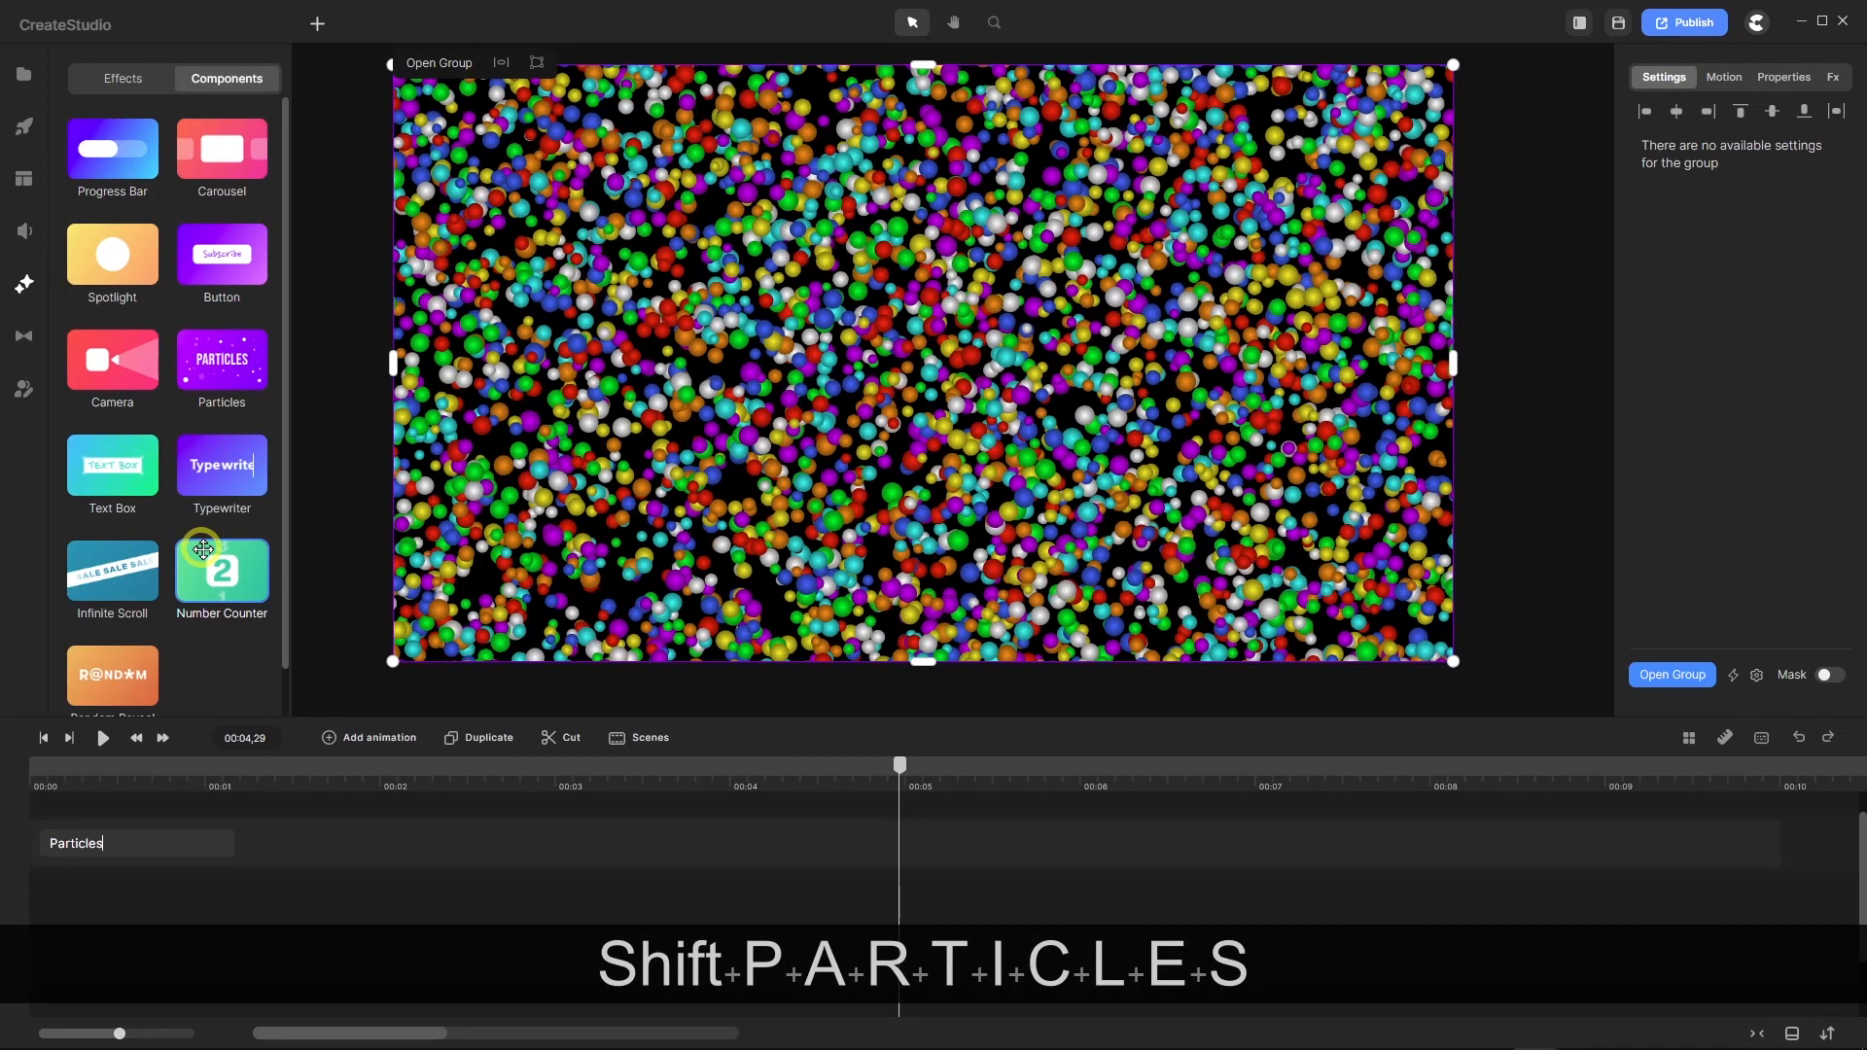
pyautogui.press('Return')
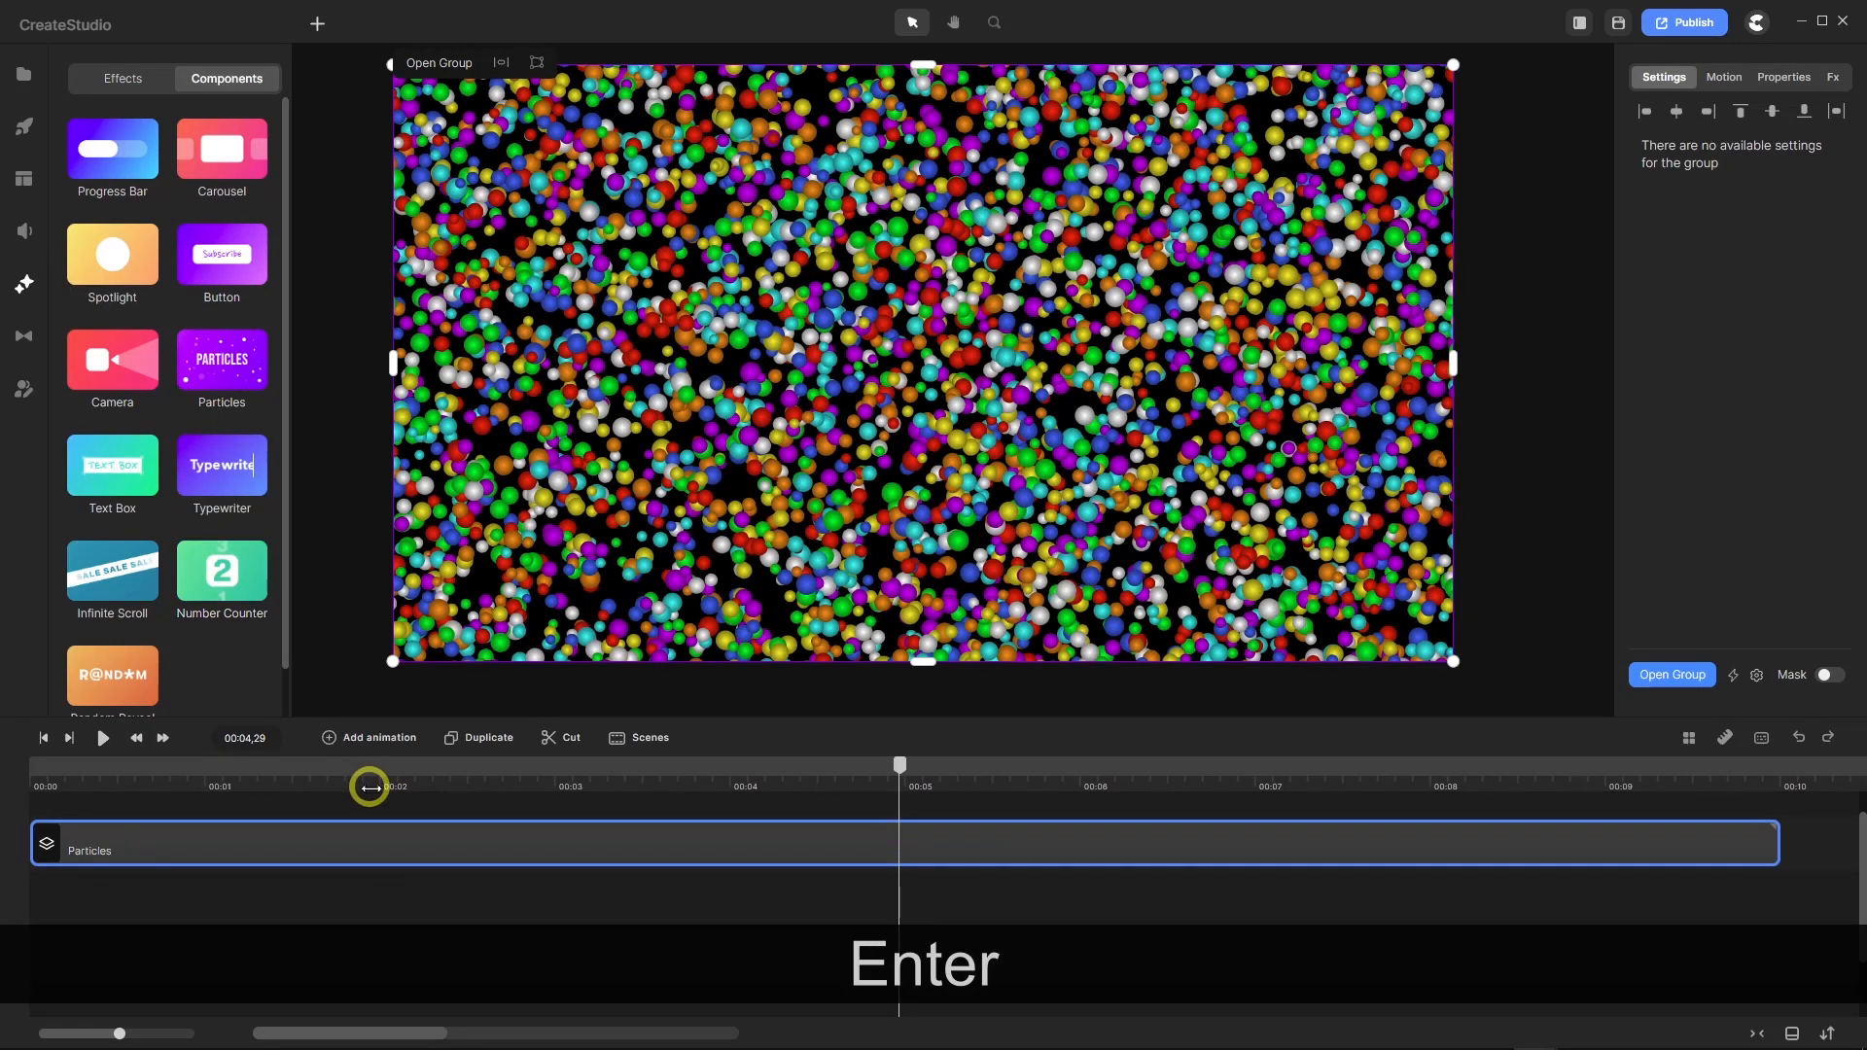
# Add a text layer above the Particles group and extend its duration to match the end of the group.
pyautogui.scroll(1, 461, 915)
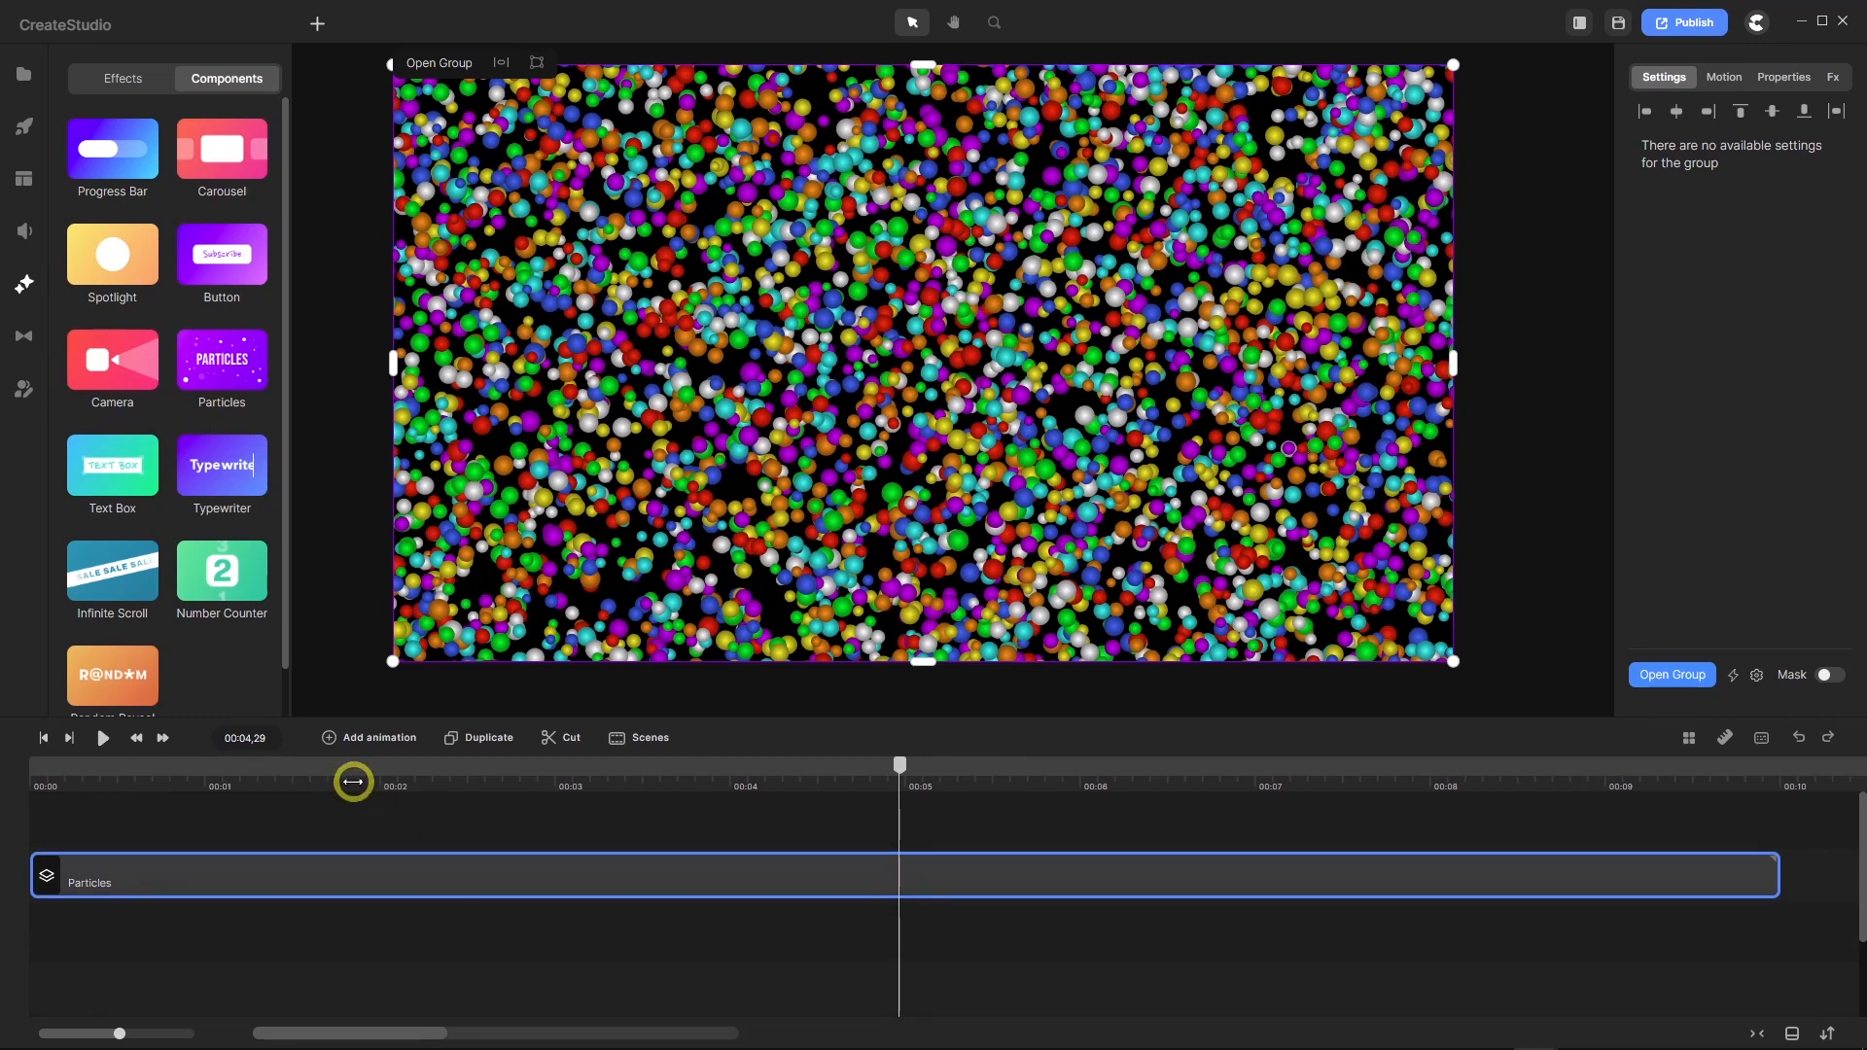
pyautogui.click(318, 25)
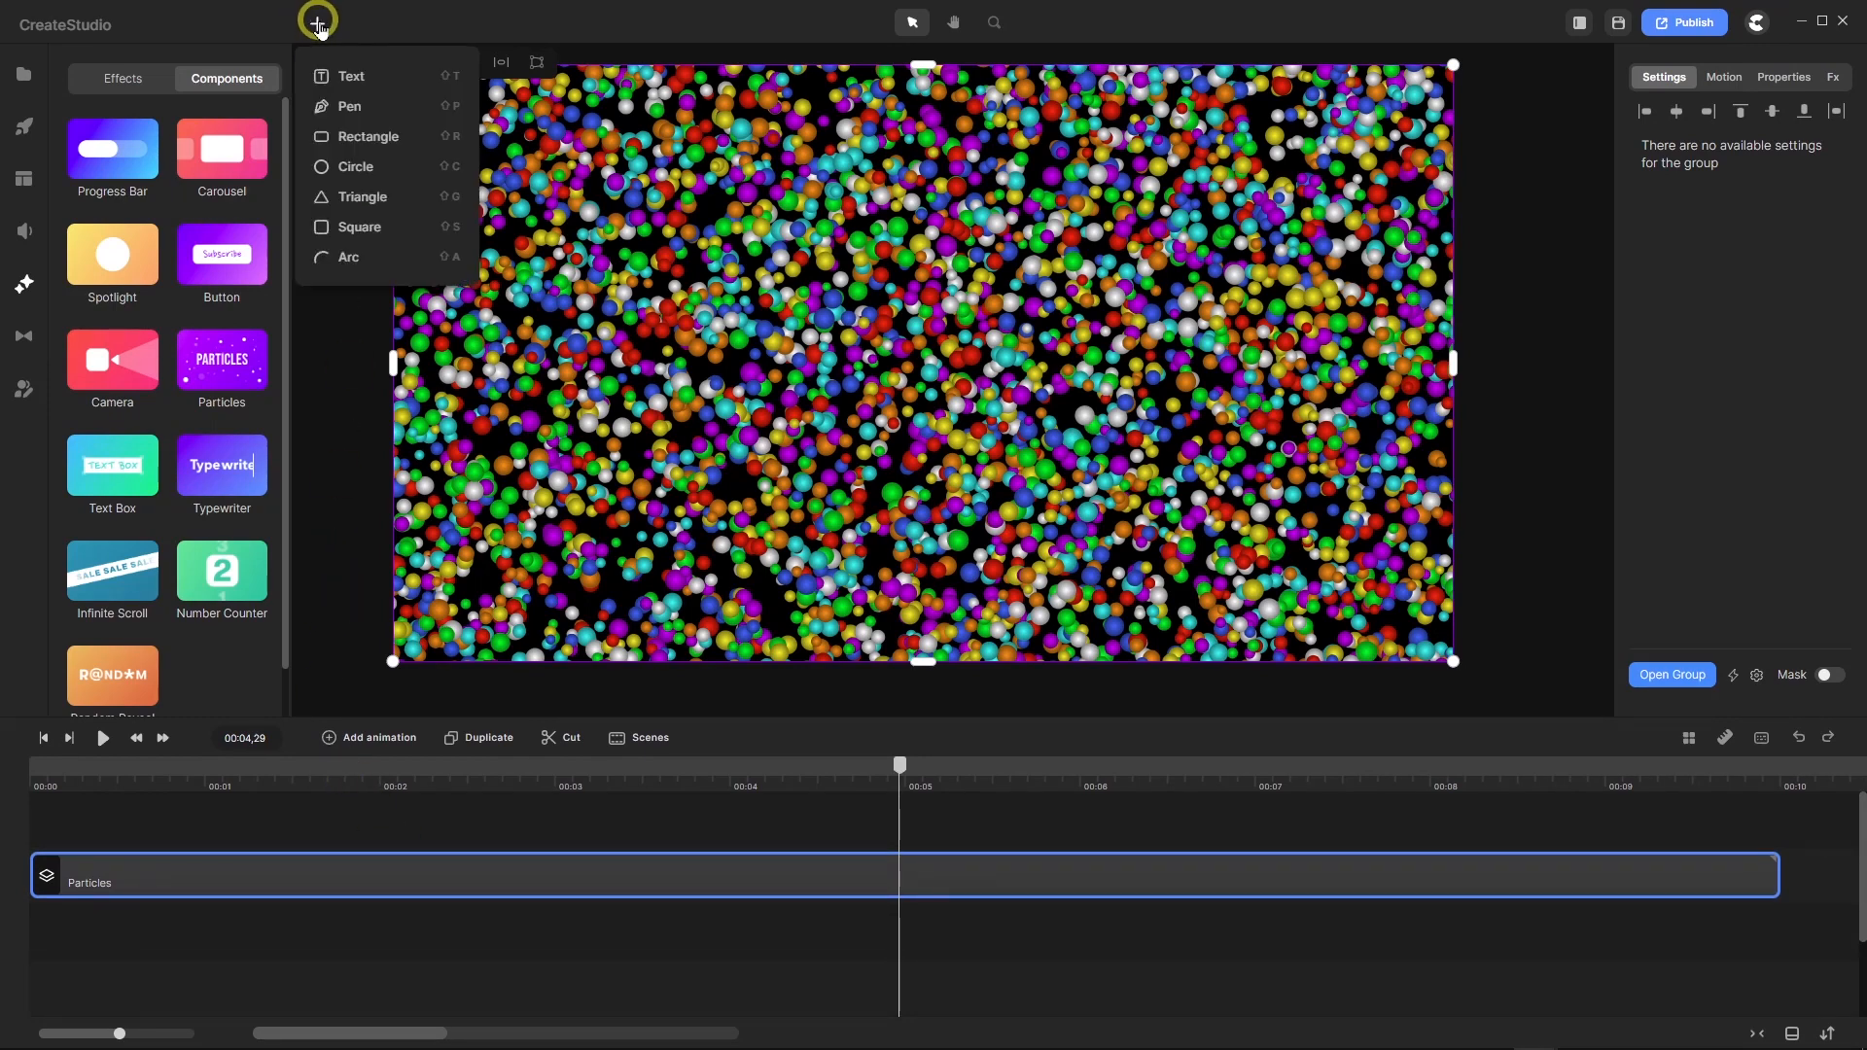
pyautogui.click(350, 78)
pyautogui.click(71, 810)
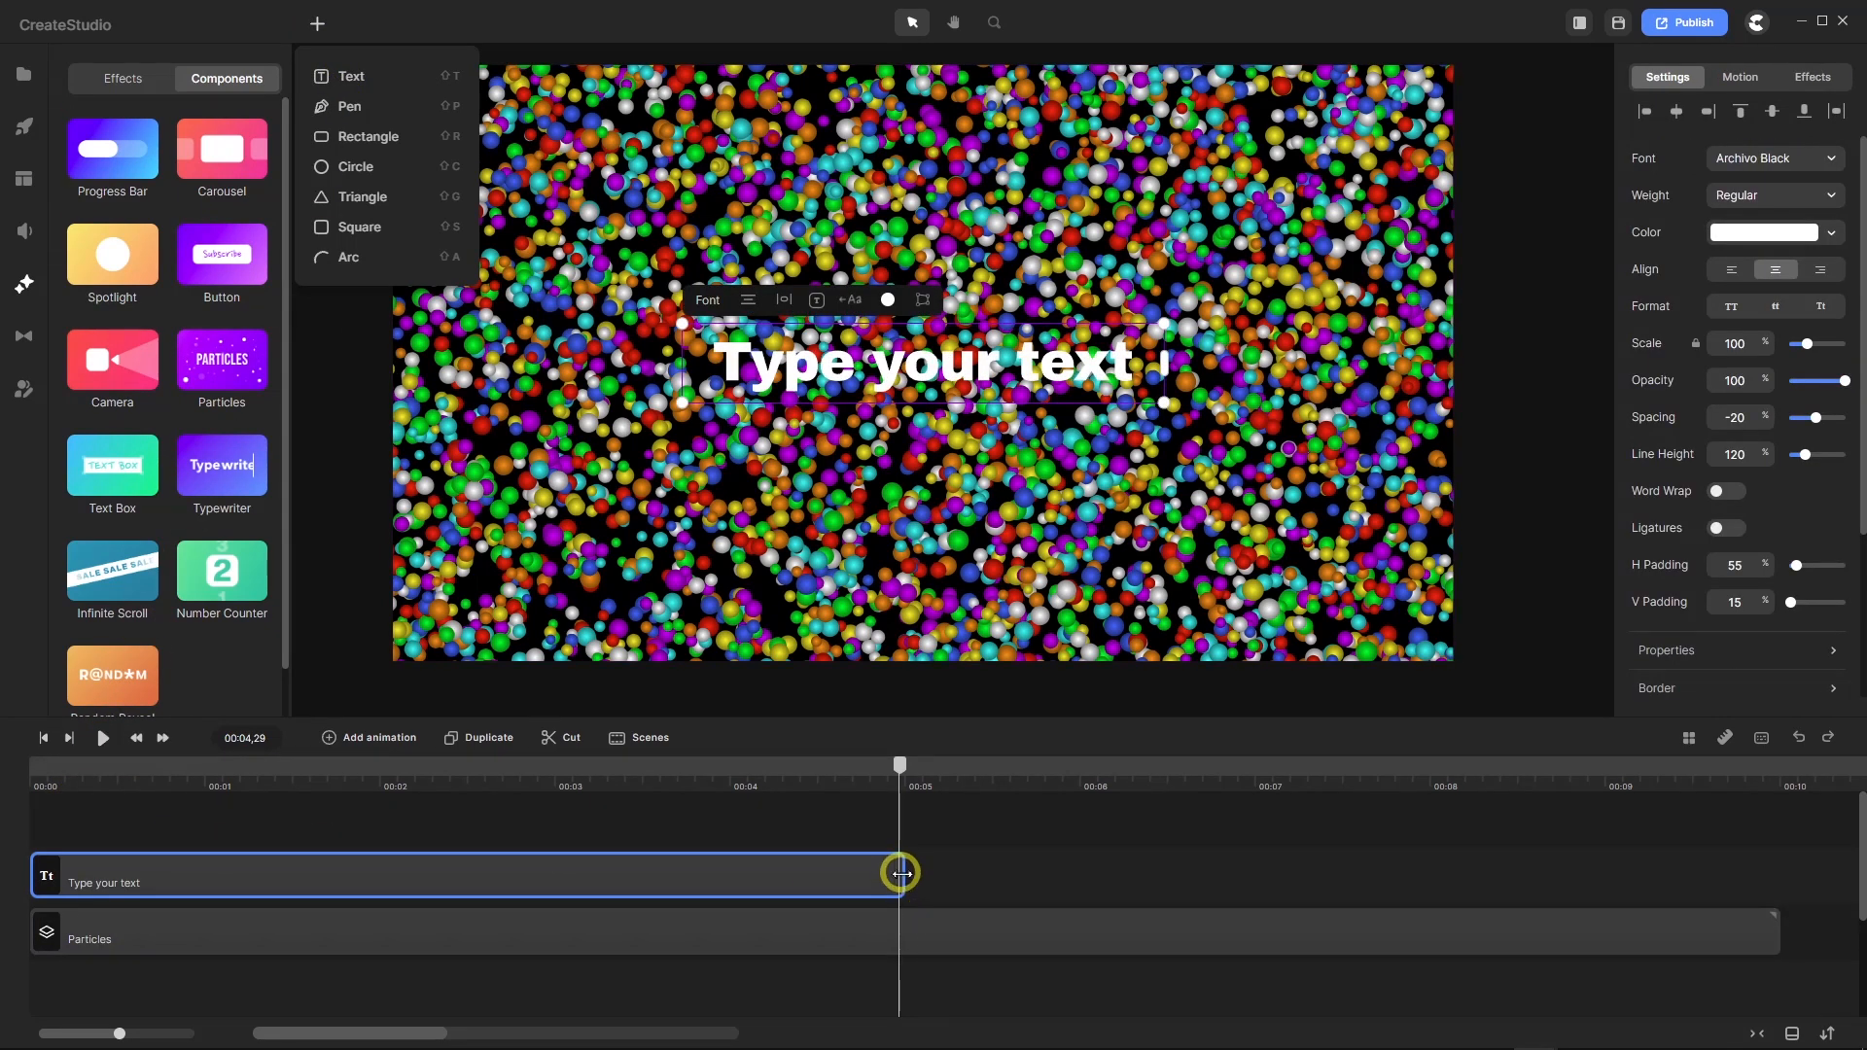
pyautogui.moveTo(901, 873); pyautogui.dragTo(1776, 853)
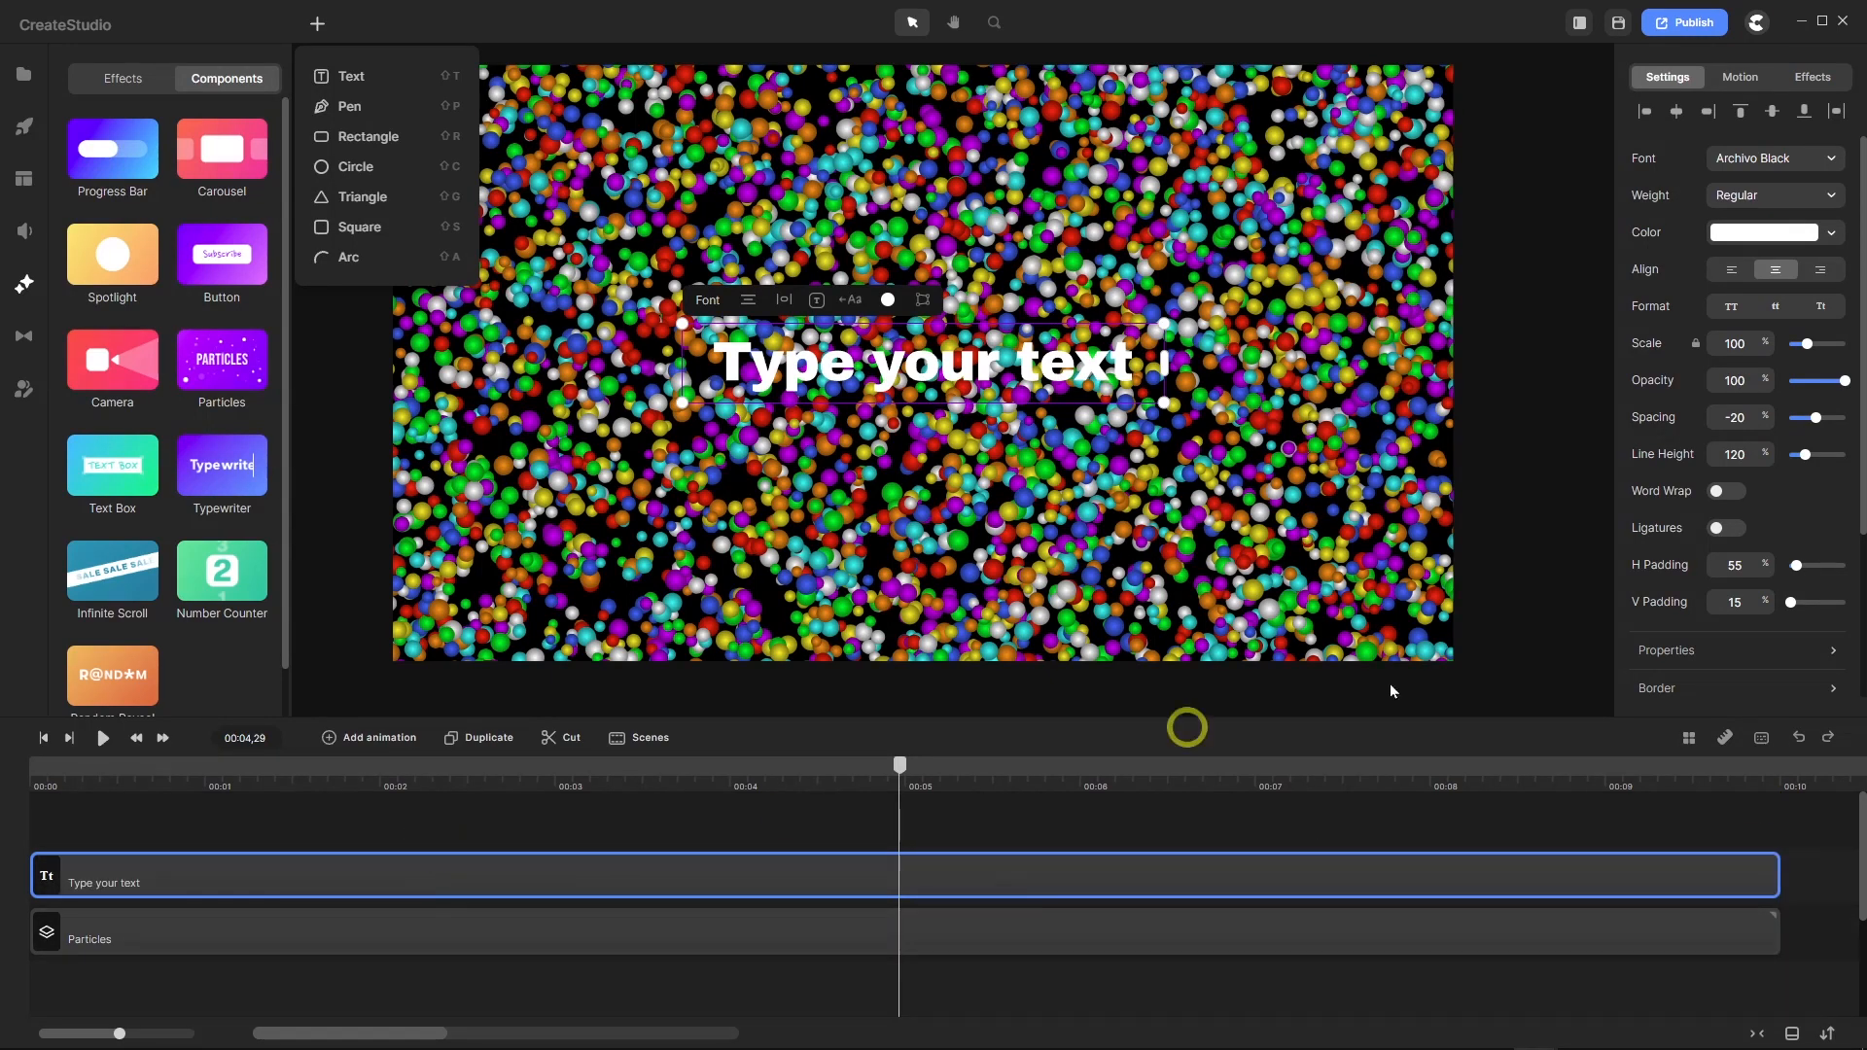
# Set the new text's scale to 400%.
pyautogui.click(1706, 342)
pyautogui.write('400')
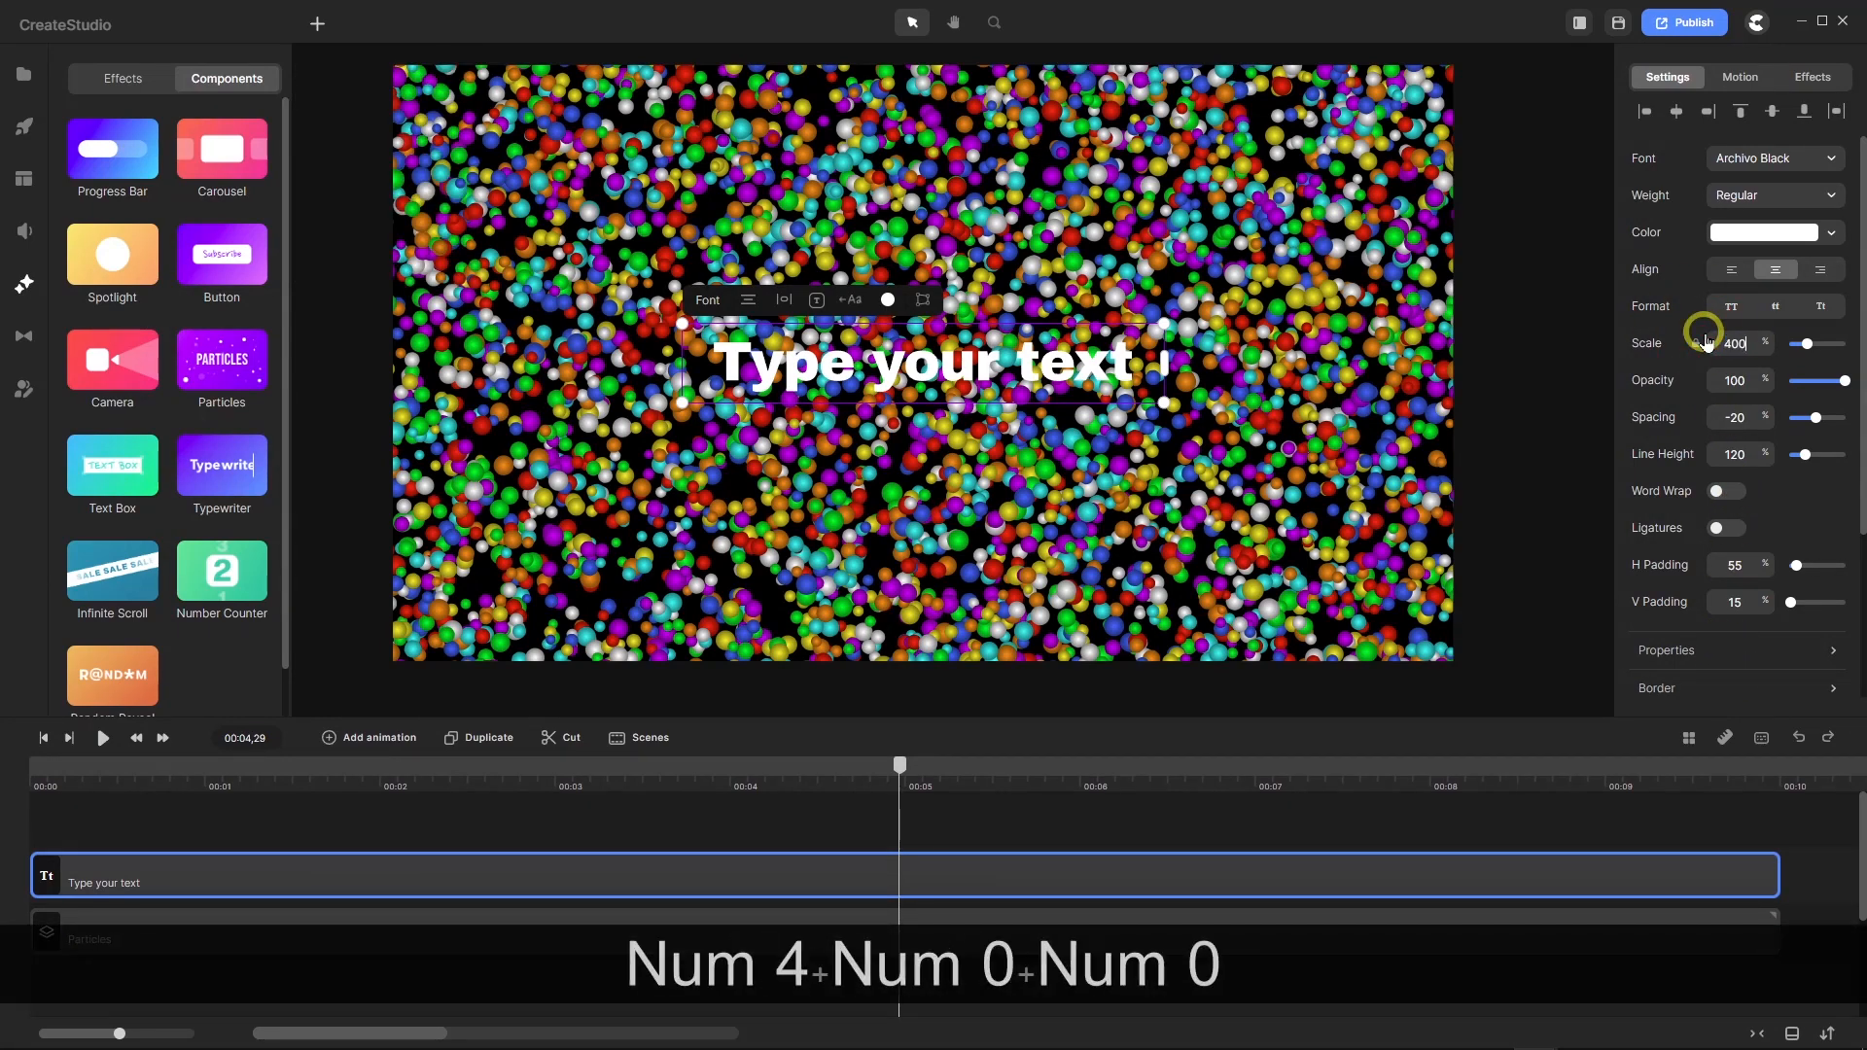
pyautogui.press('Return')
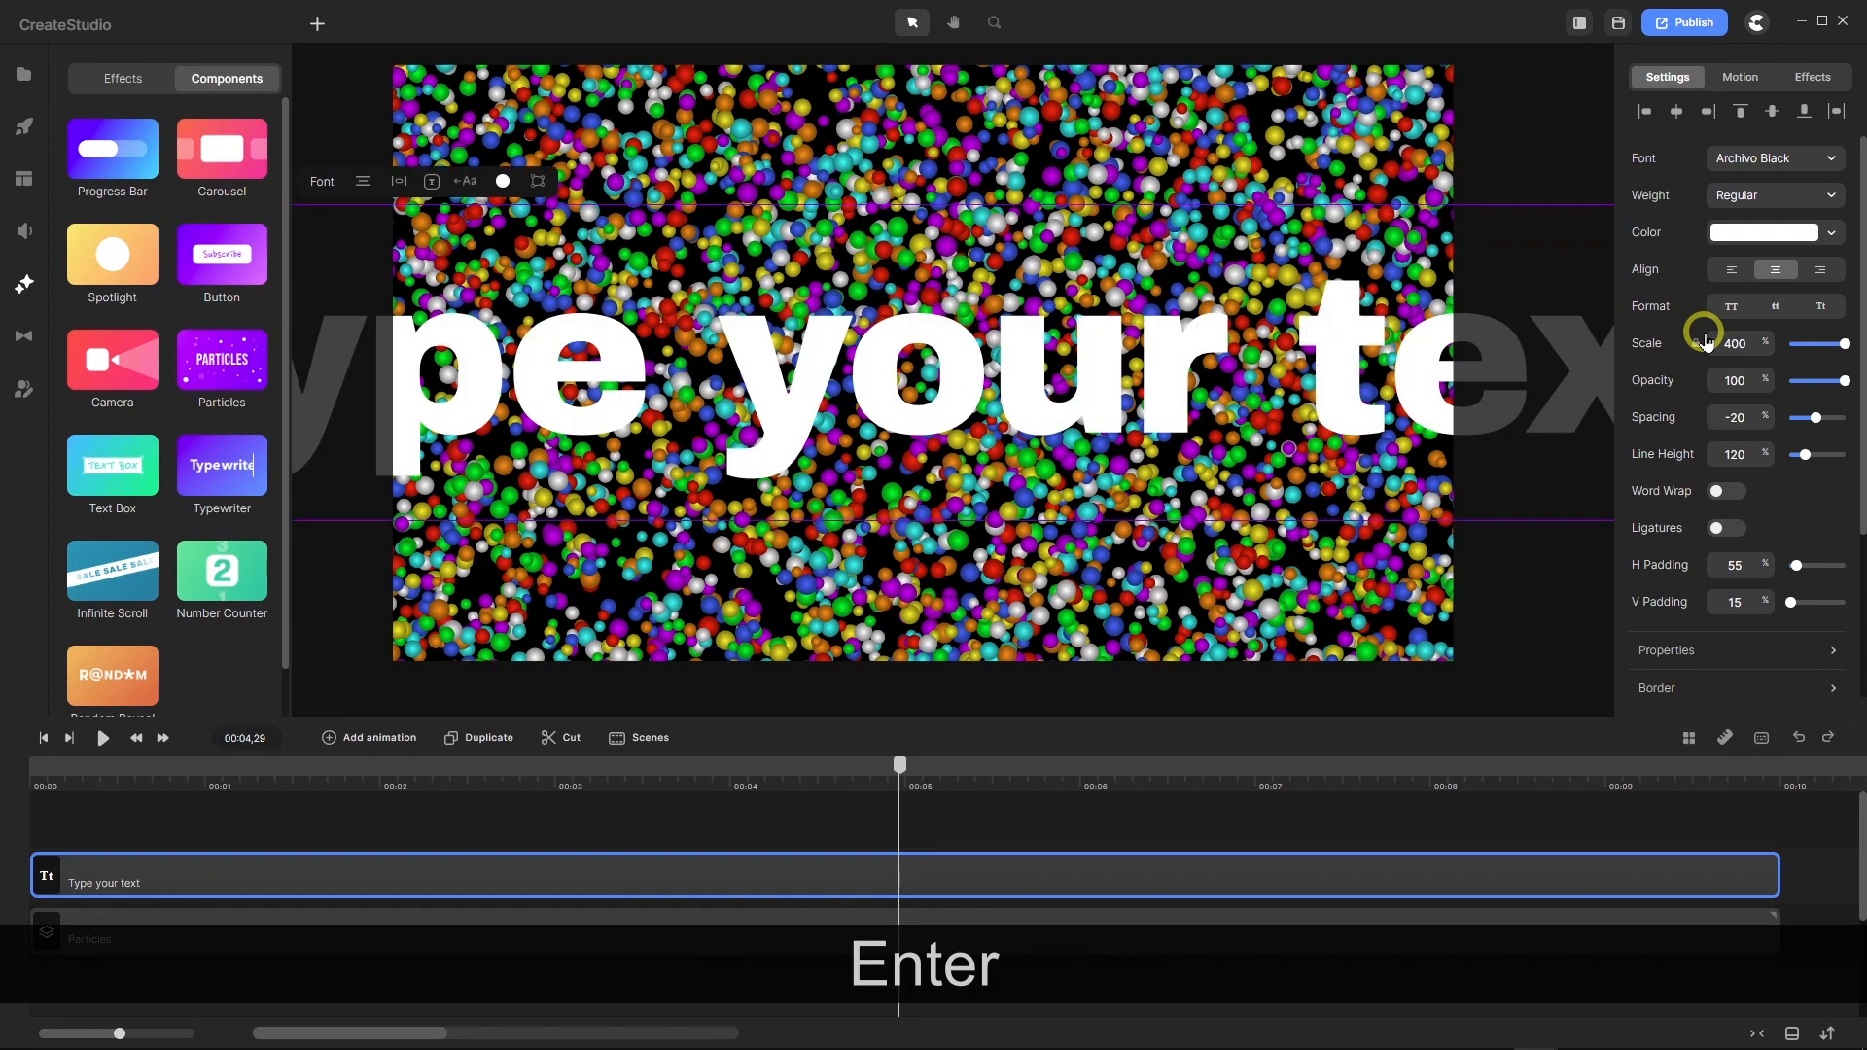
# Replace the placeholder text with CREATE on the first line and STUDIO on the second line.
pyautogui.doubleClick(953, 406)
pyautogui.click(954, 405)
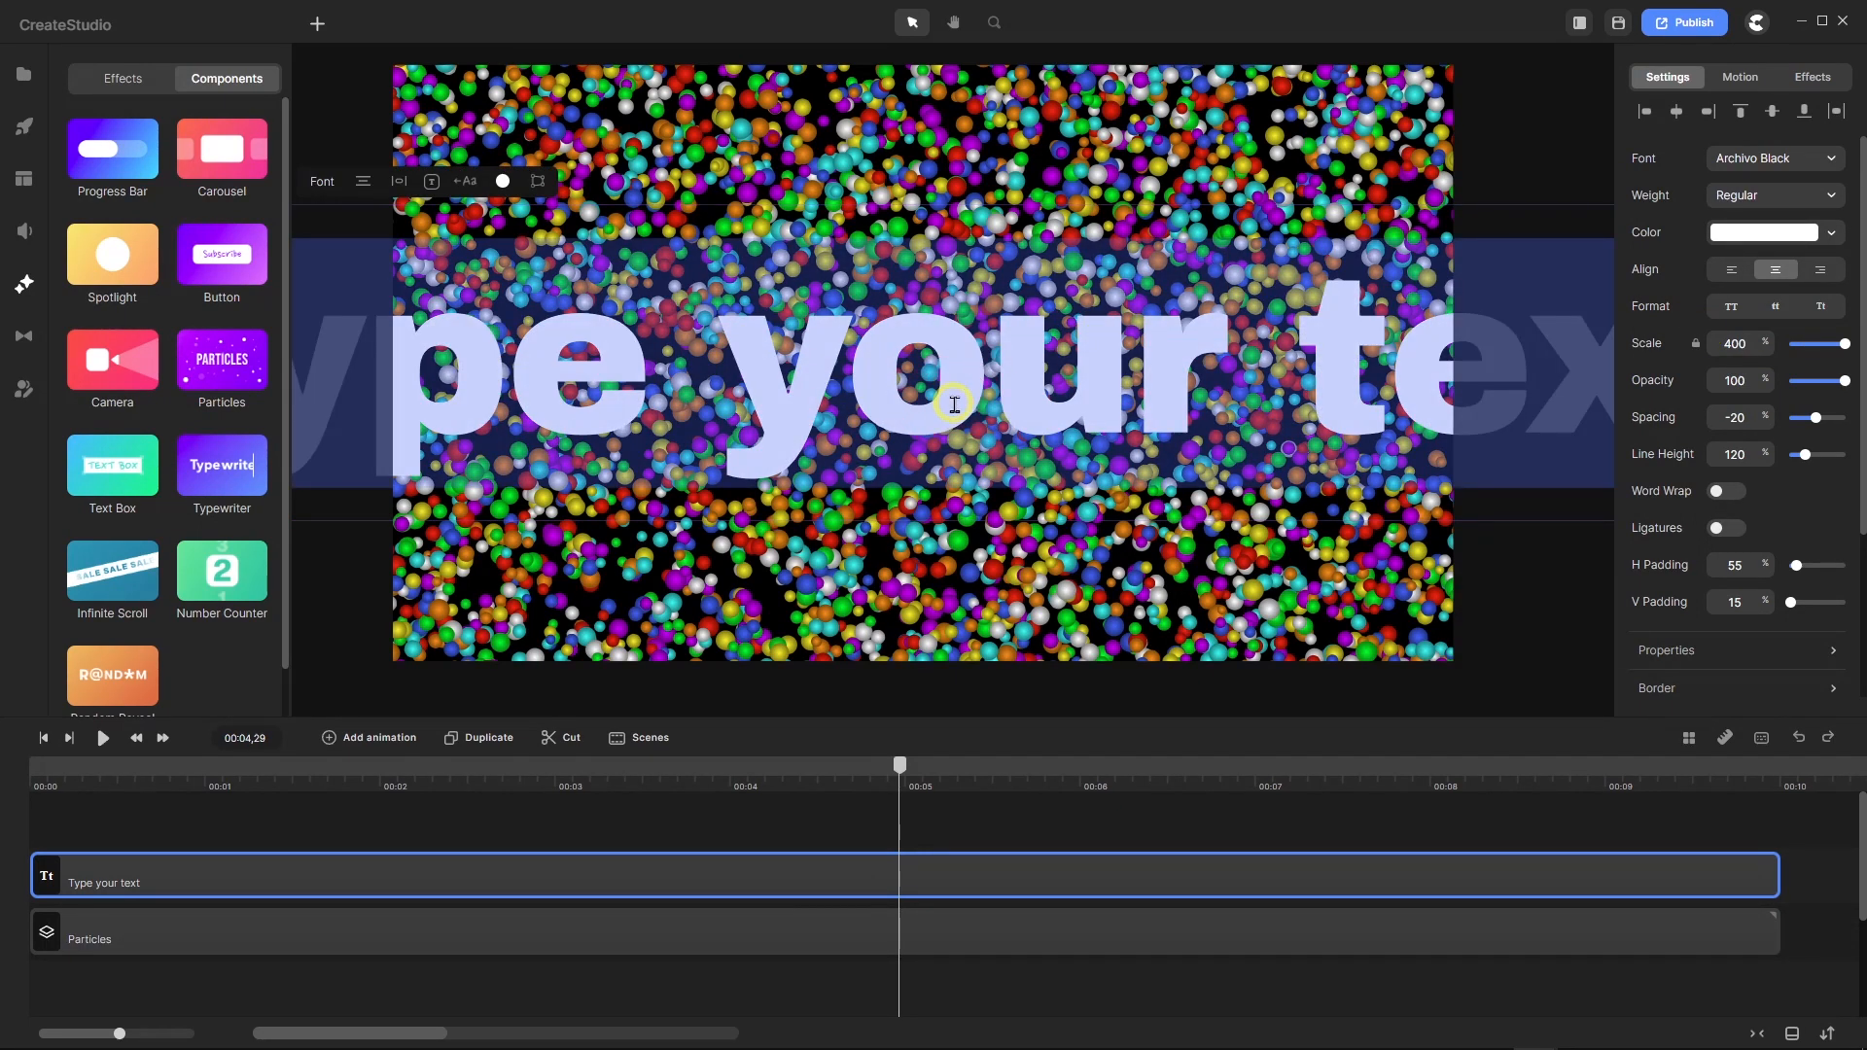
pyautogui.write('C')
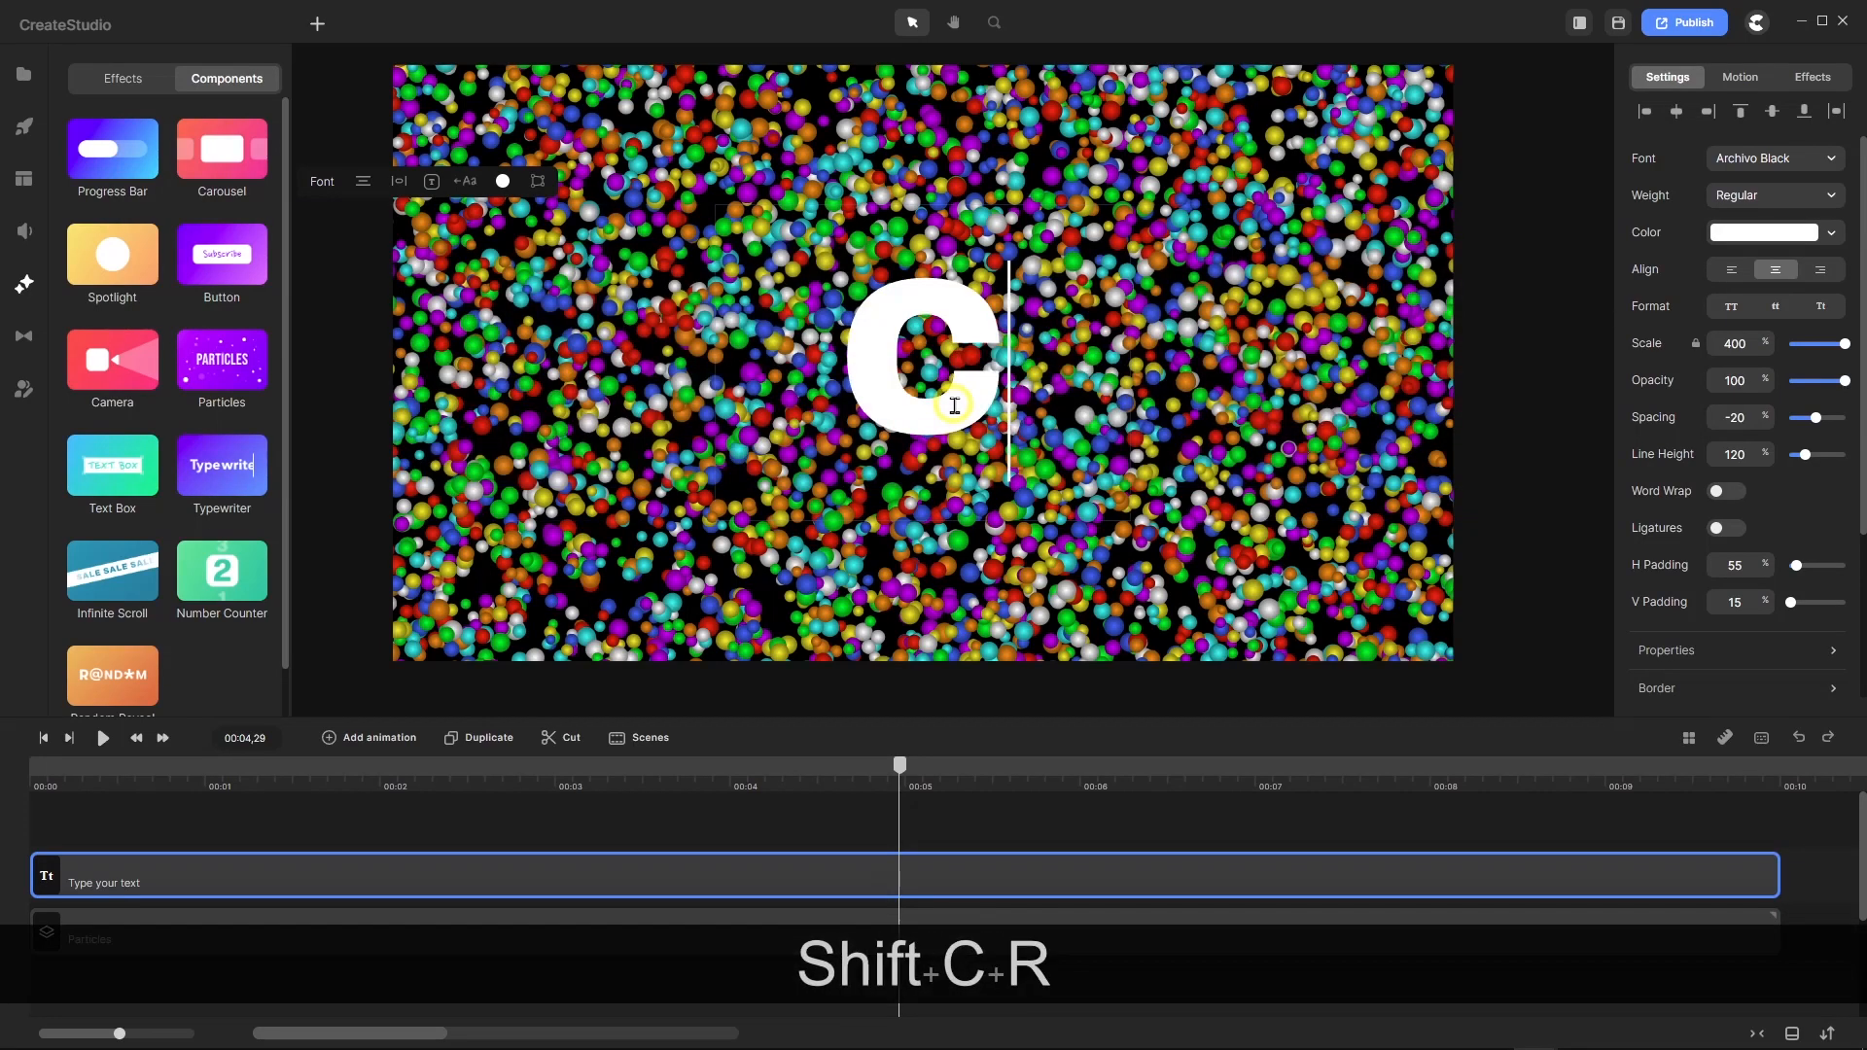
pyautogui.write('REATE')
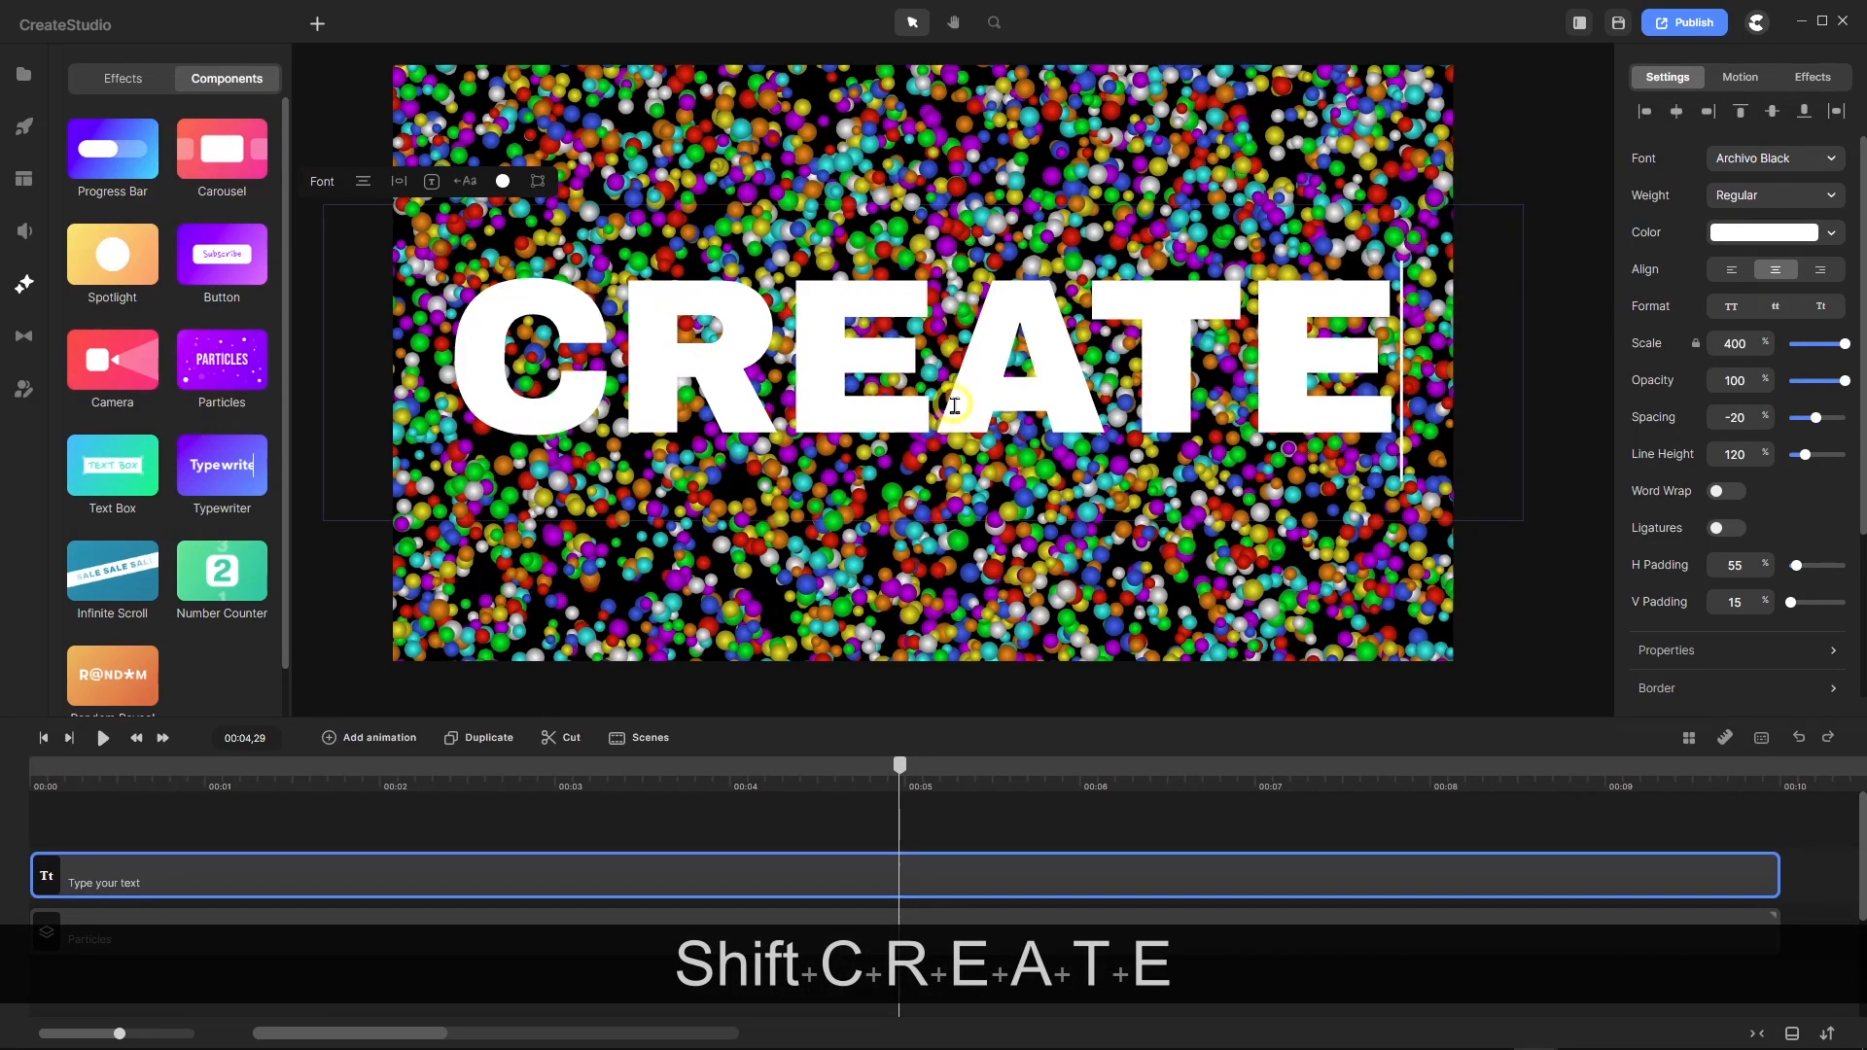
pyautogui.press('Return')
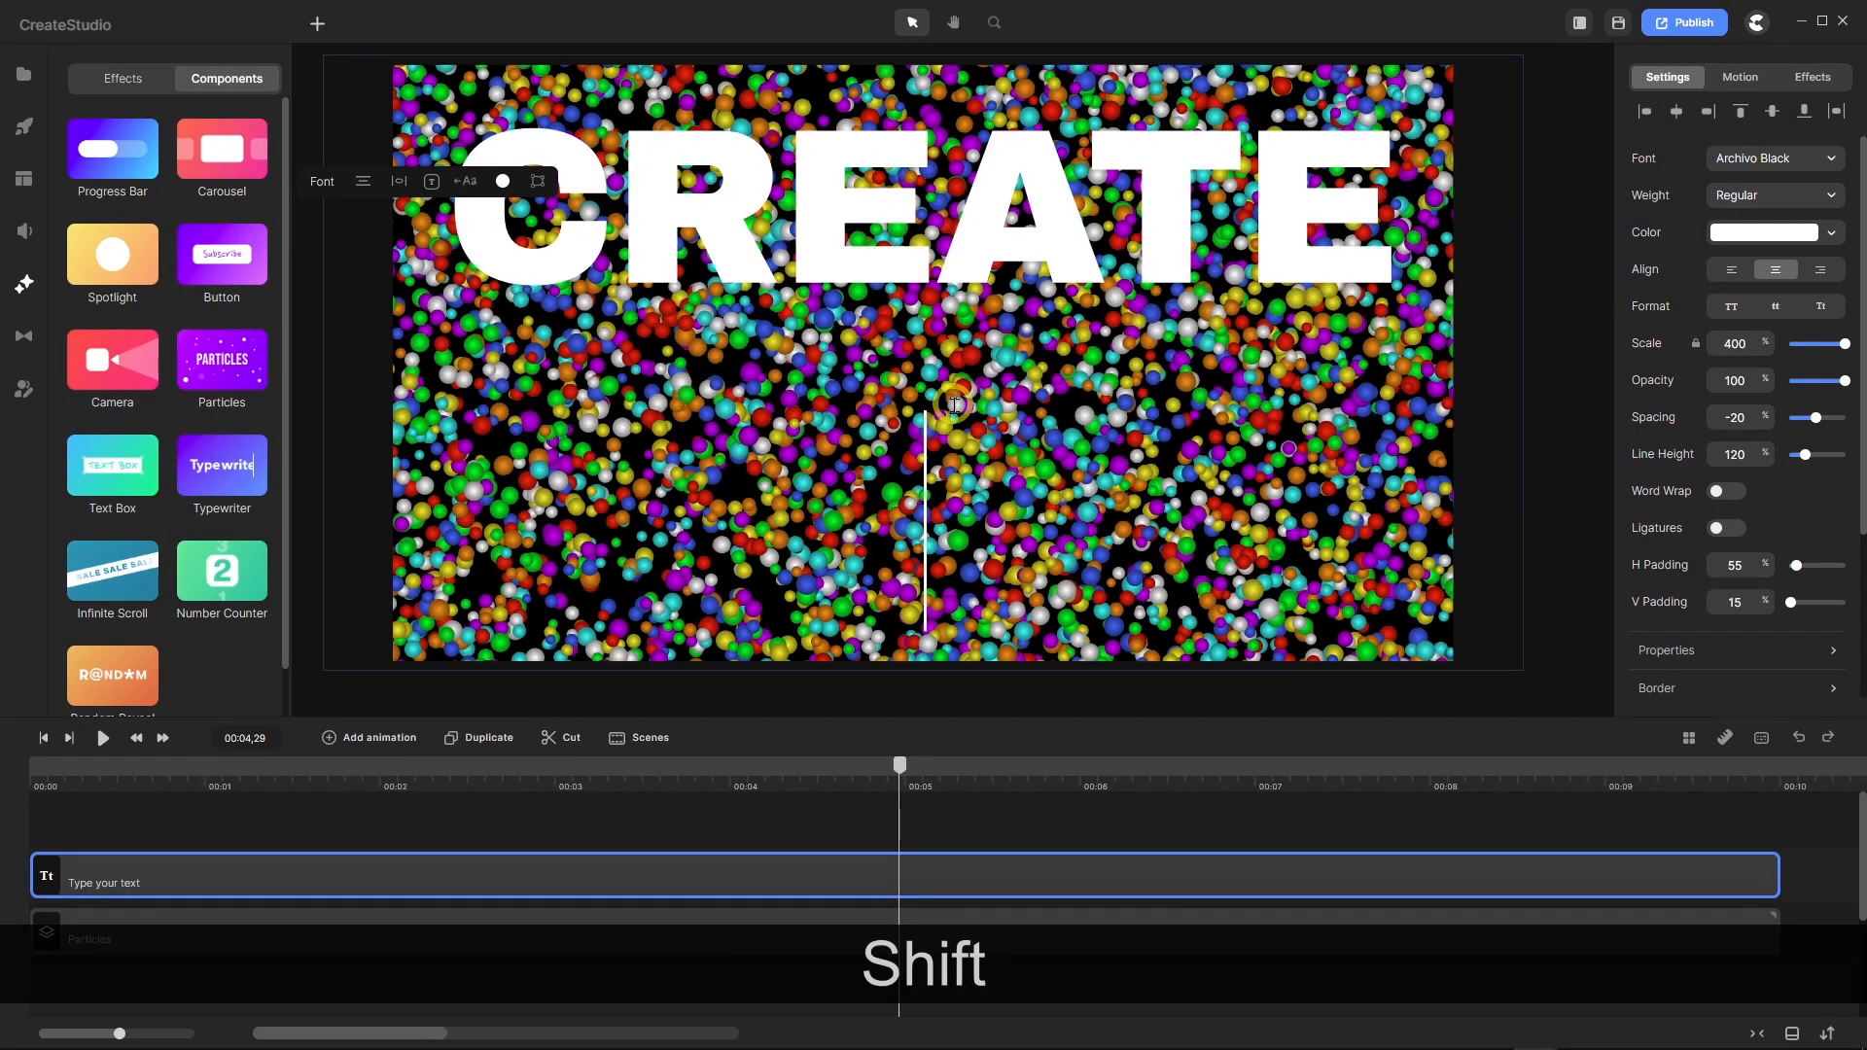
pyautogui.write('STU')
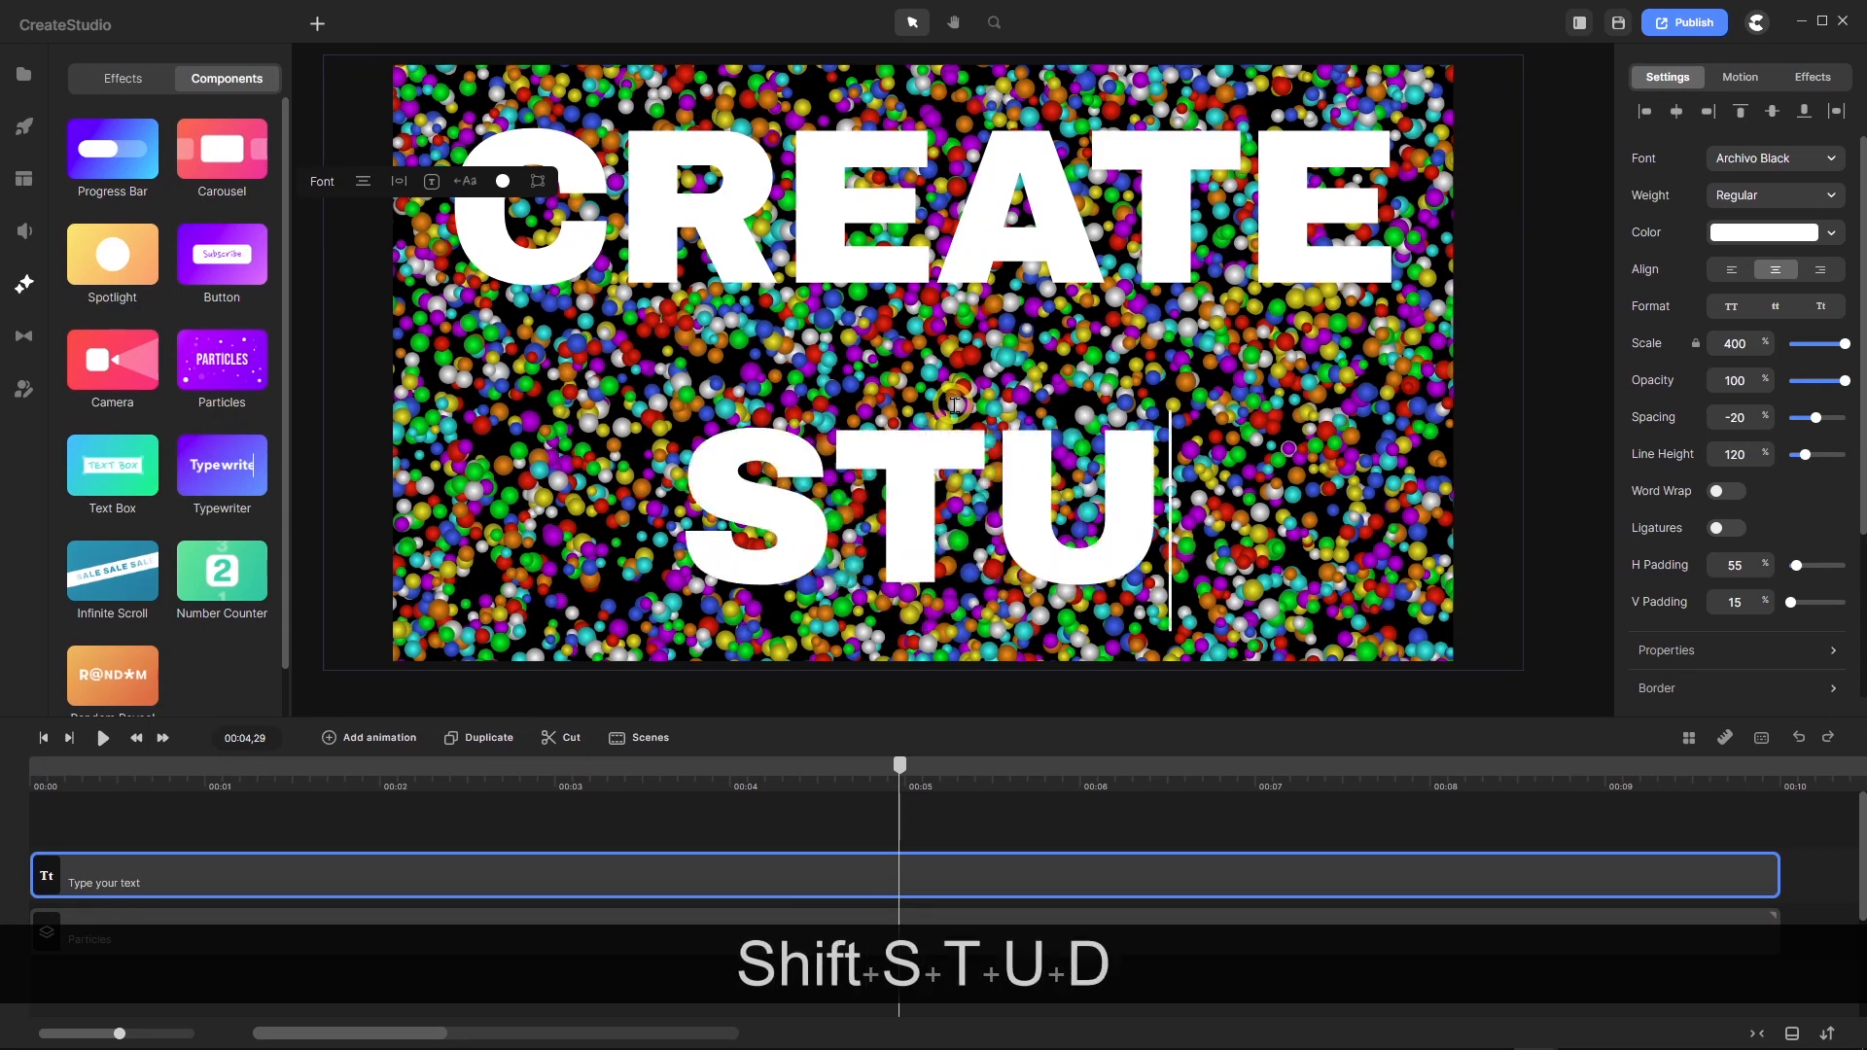
pyautogui.write('DIO')
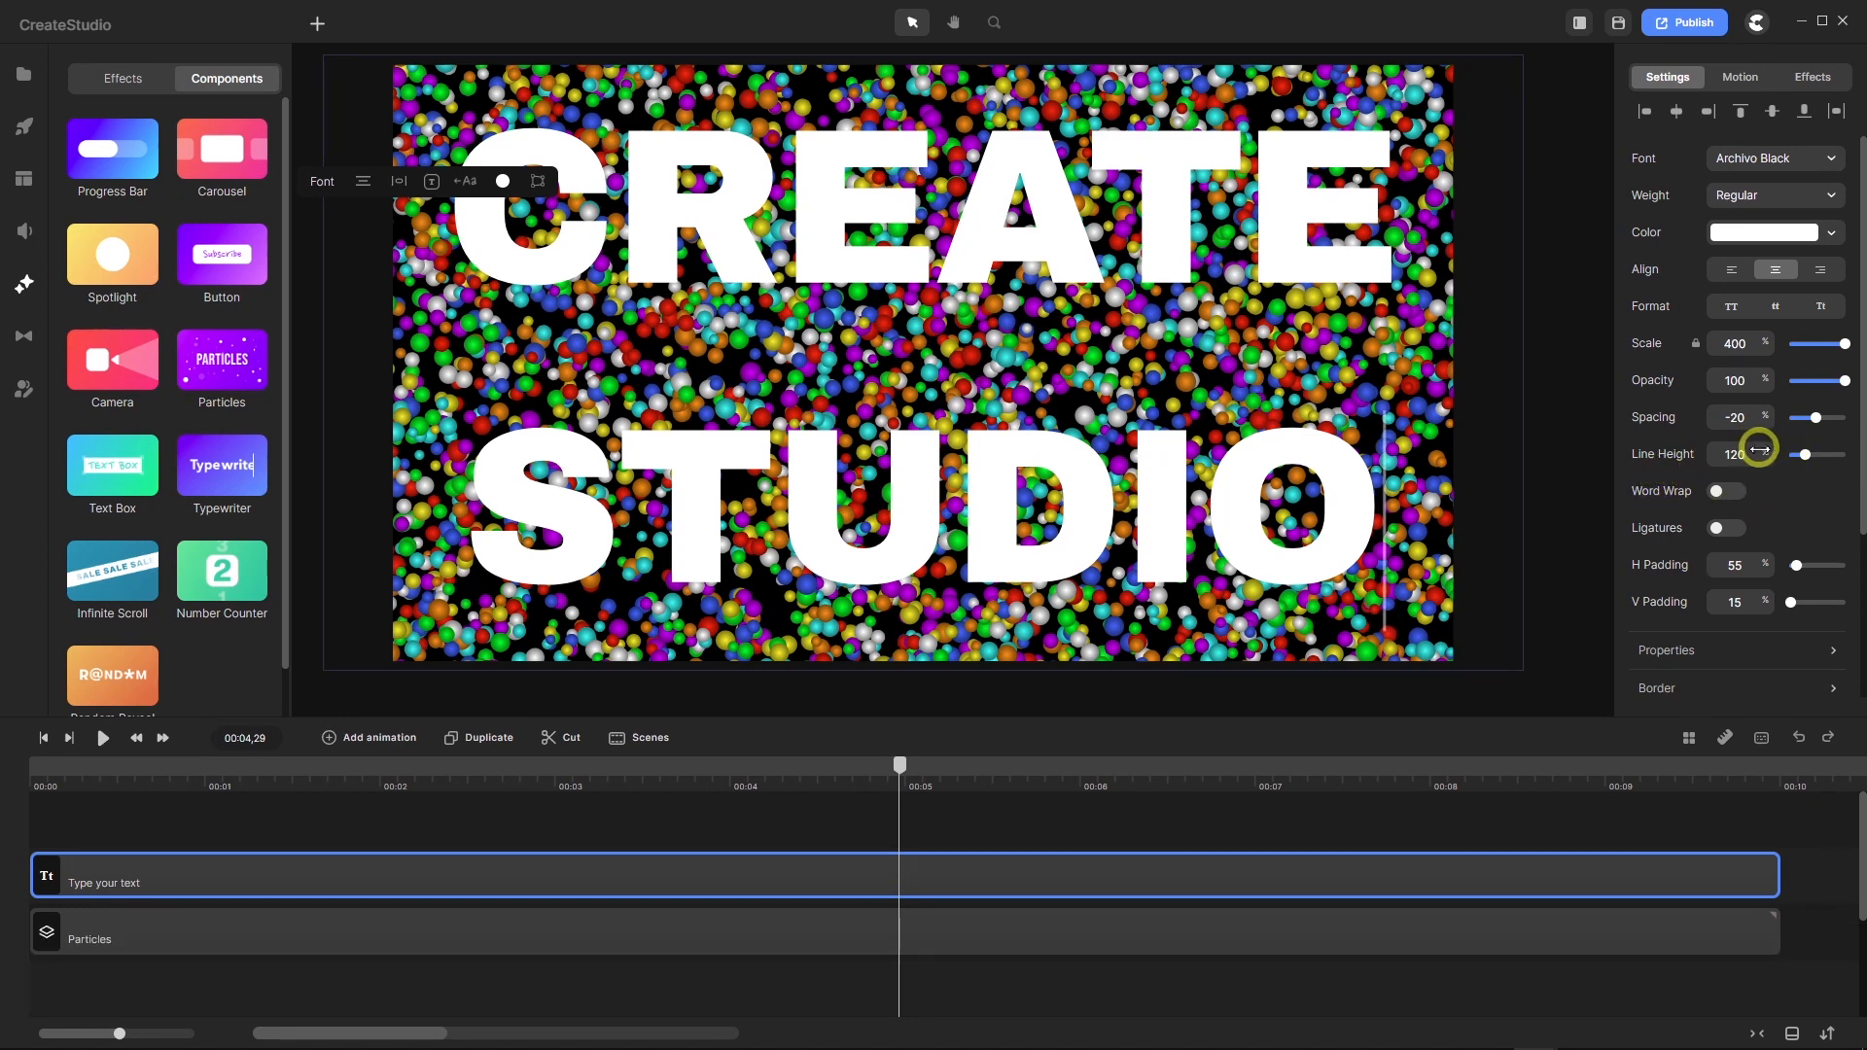
# Set the line height of the CREATE STUDIO text to 80%.
pyautogui.moveTo(1748, 454); pyautogui.dragTo(1694, 454)
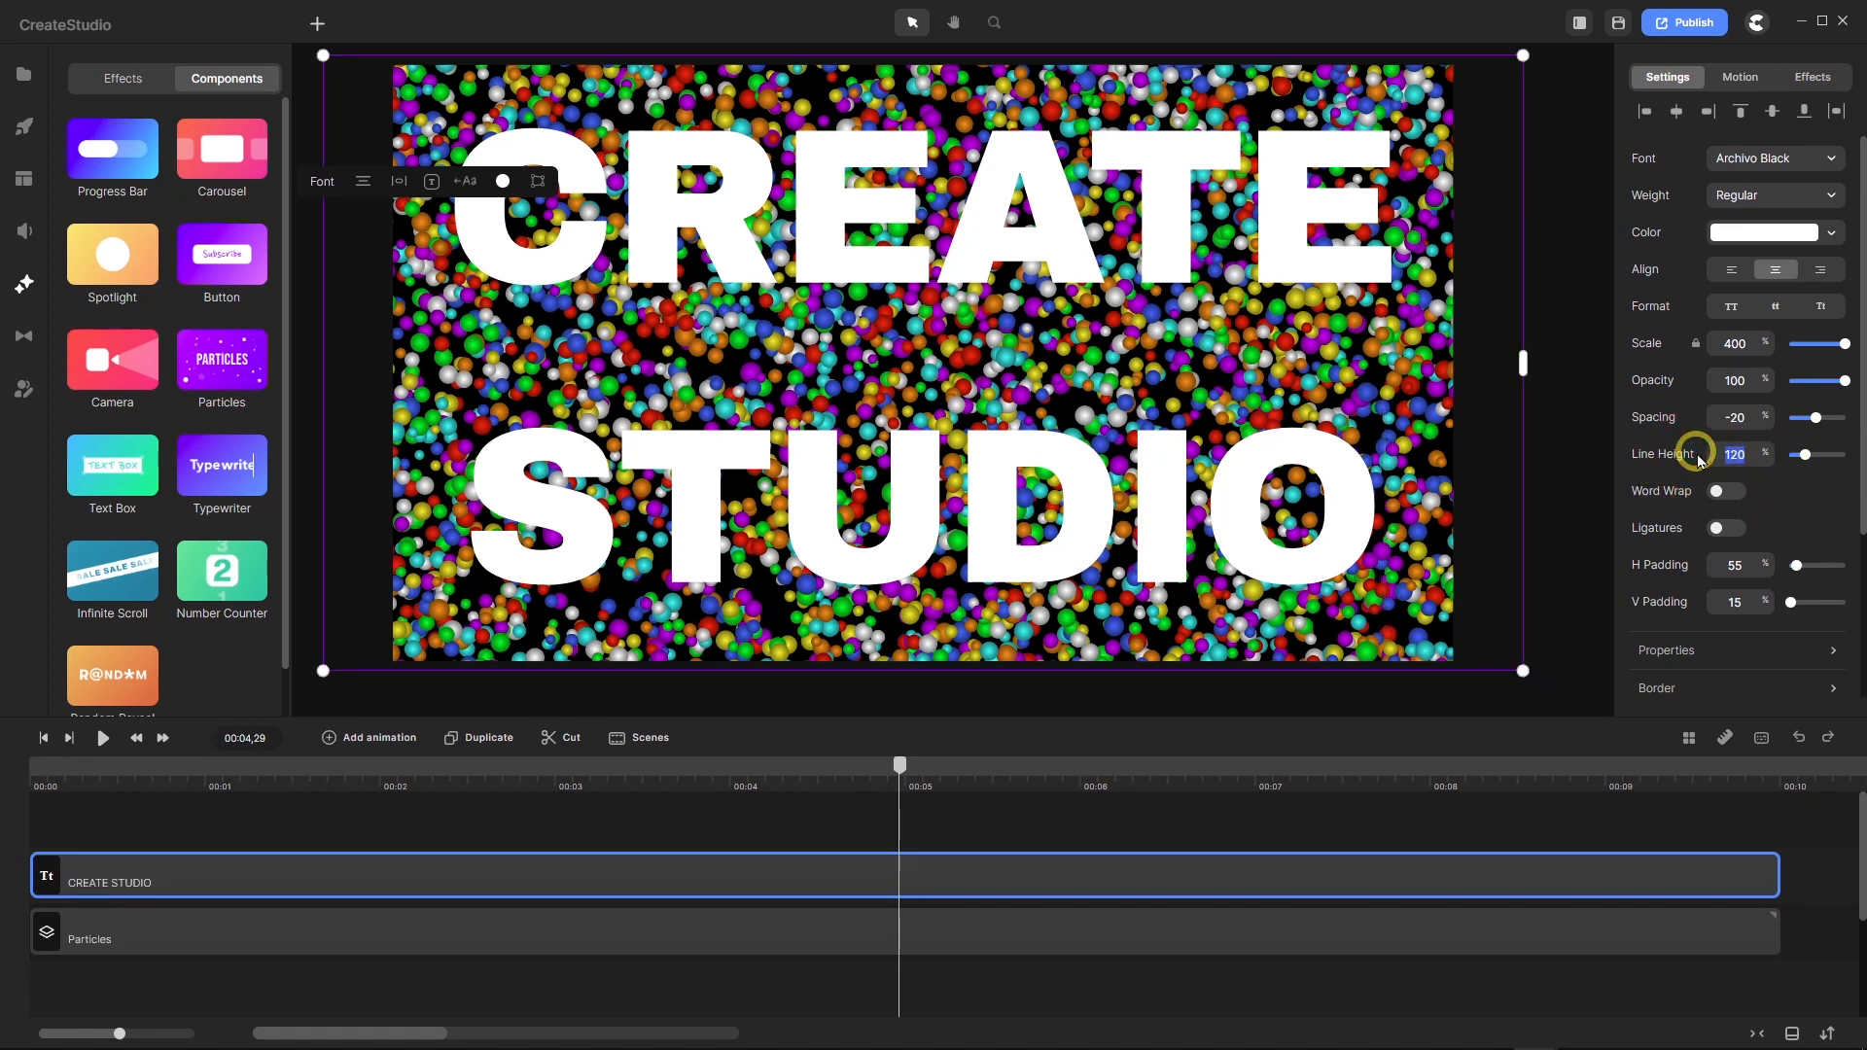
pyautogui.write('80')
pyautogui.press('Return')
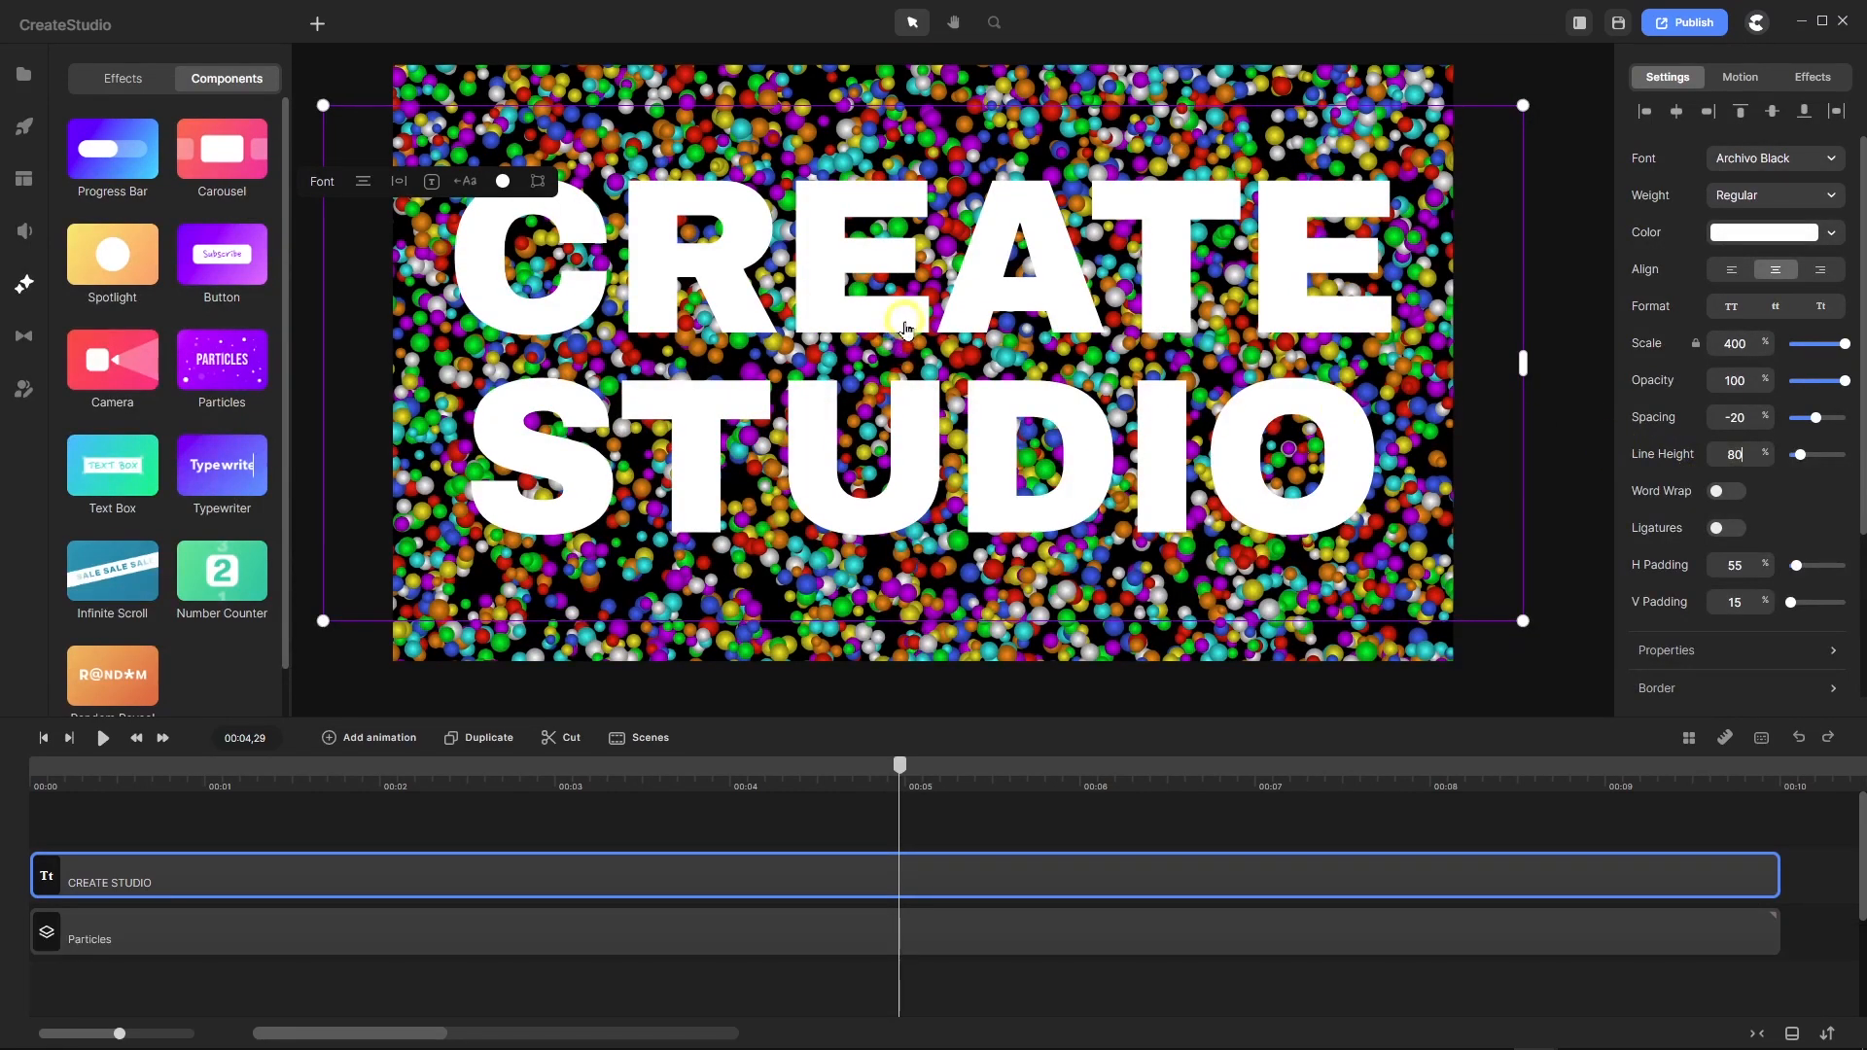
# Rename the CREATE STUDIO text layer as "Partcles Text TM".
pyautogui.rightClick(143, 885)
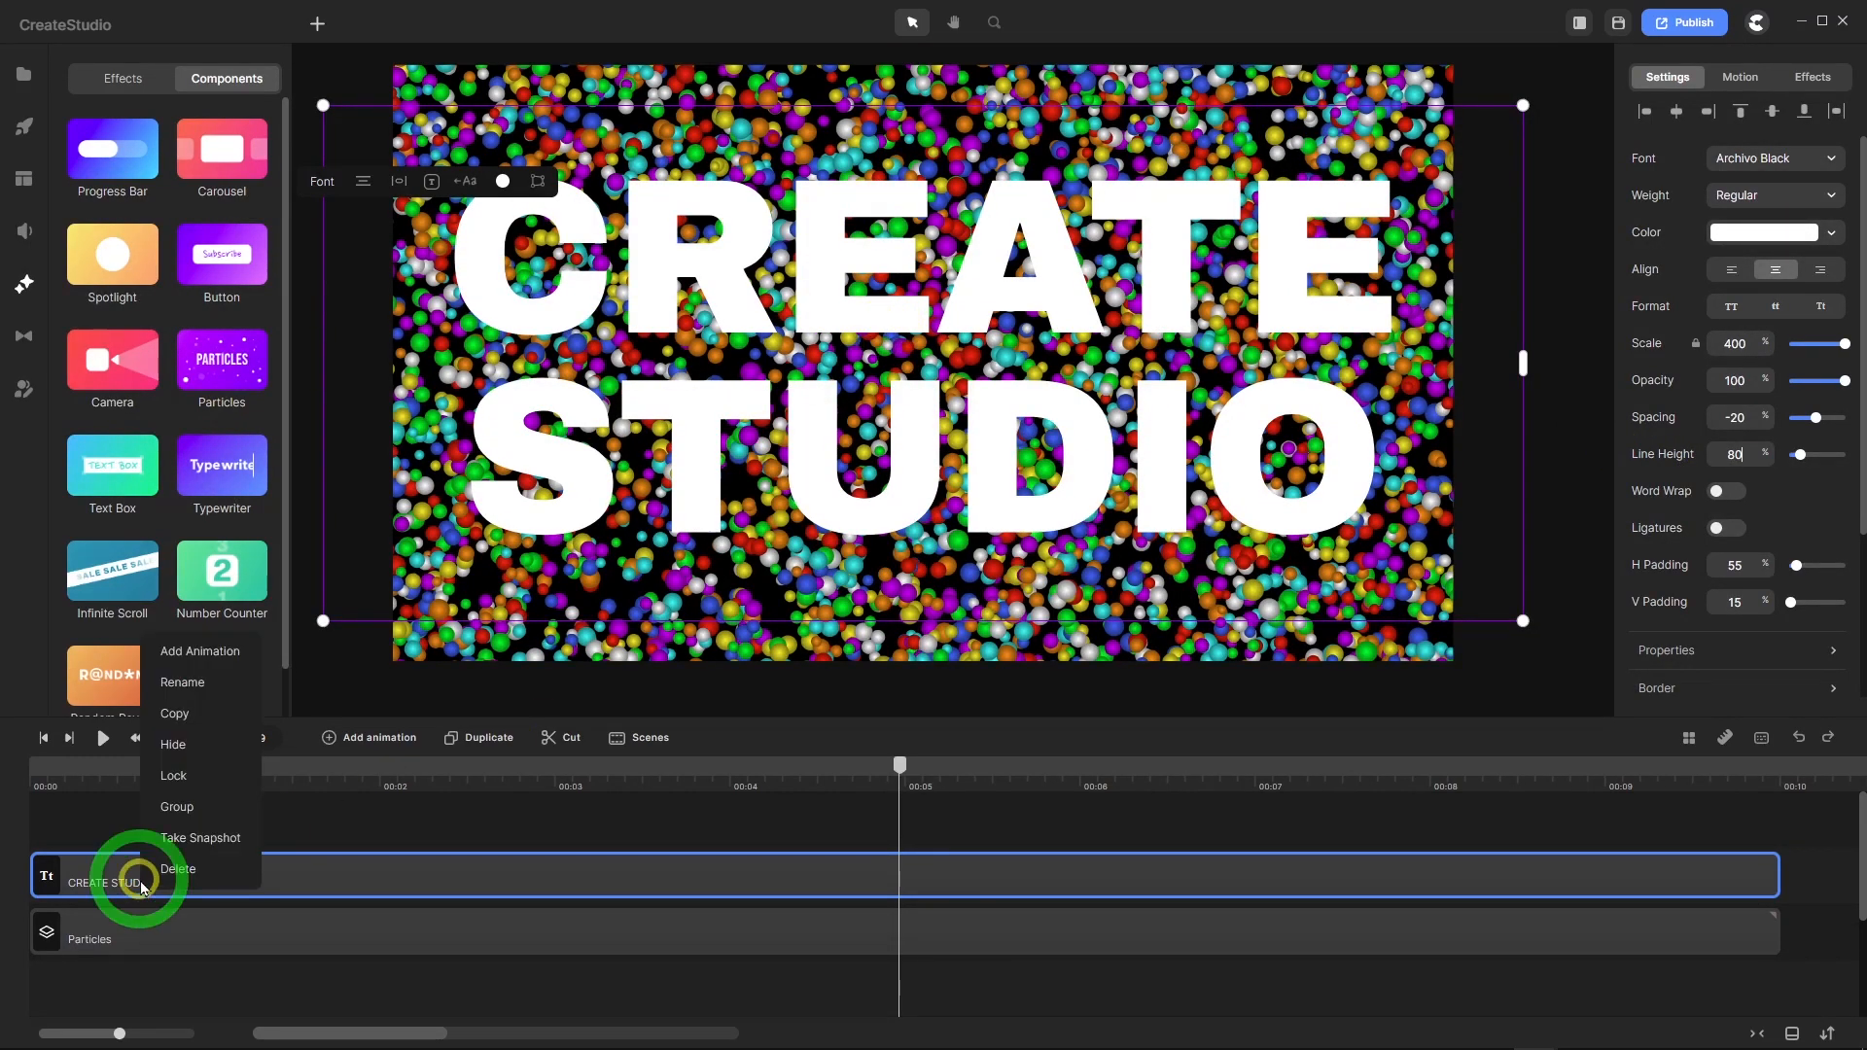
pyautogui.click(199, 686)
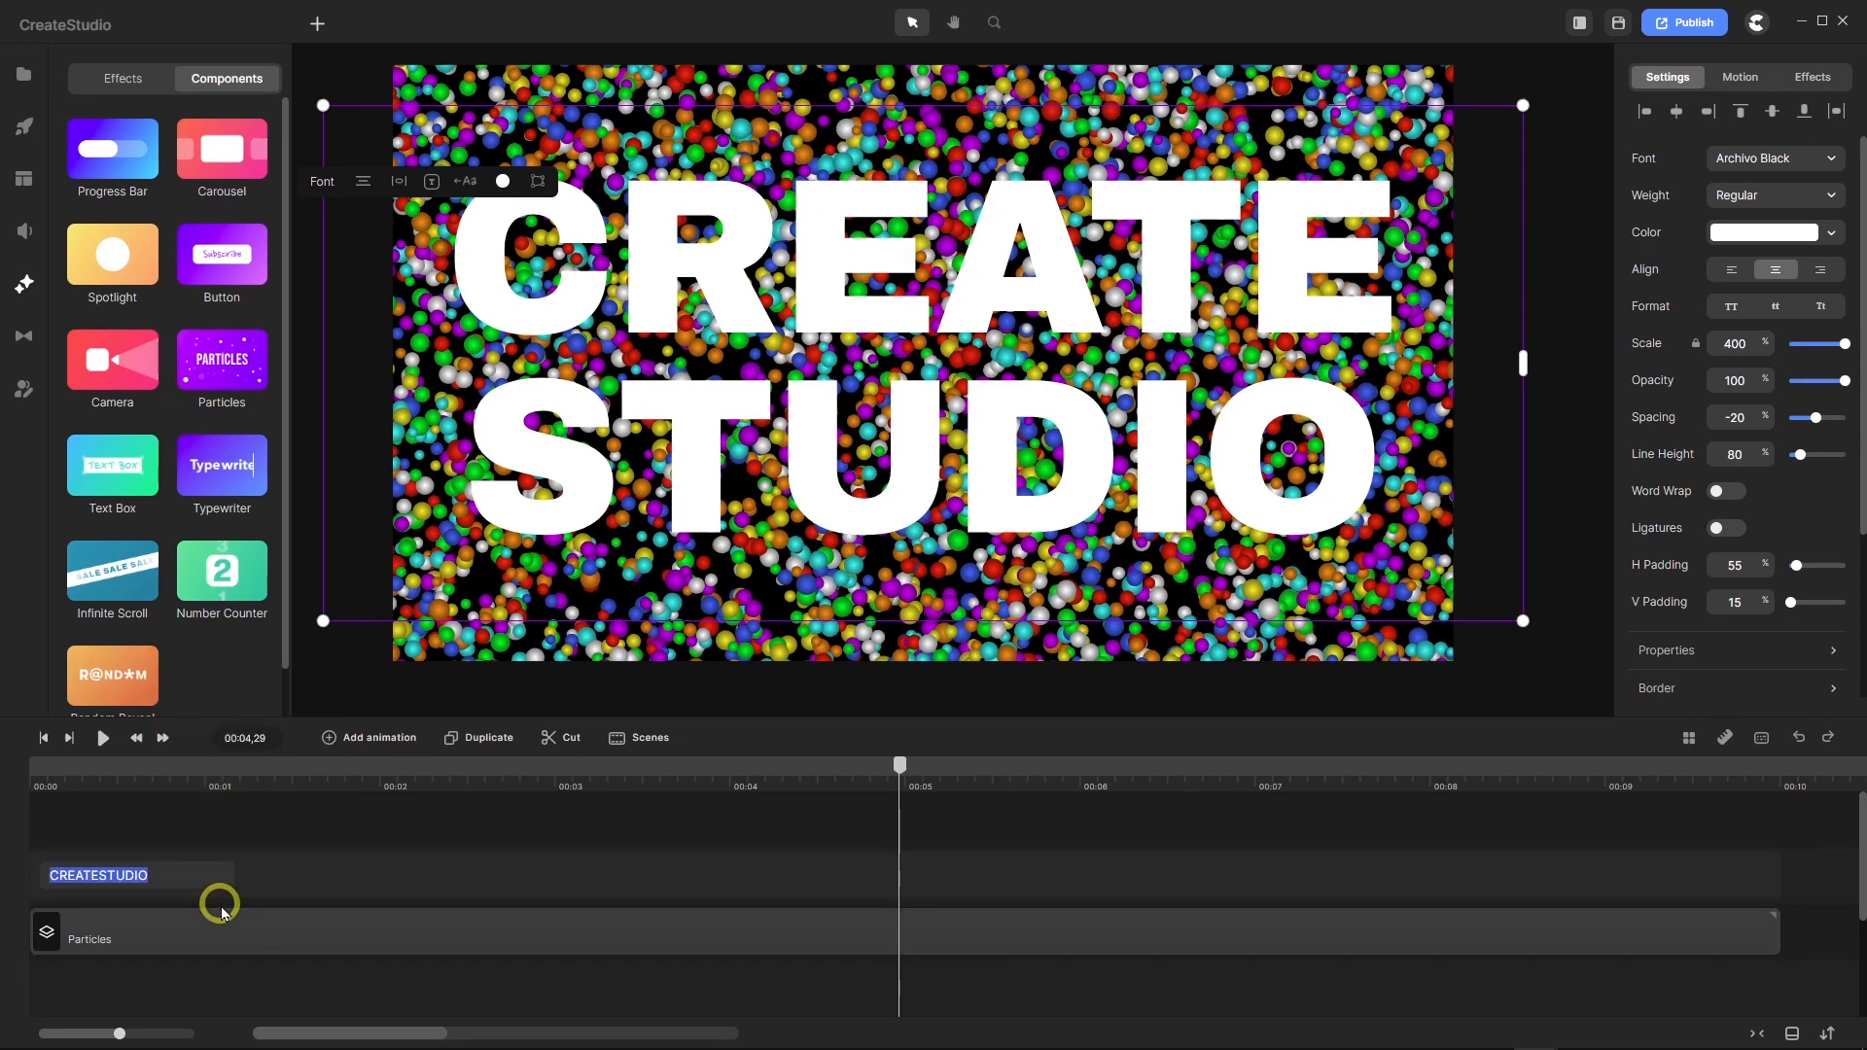
pyautogui.write('Partc')
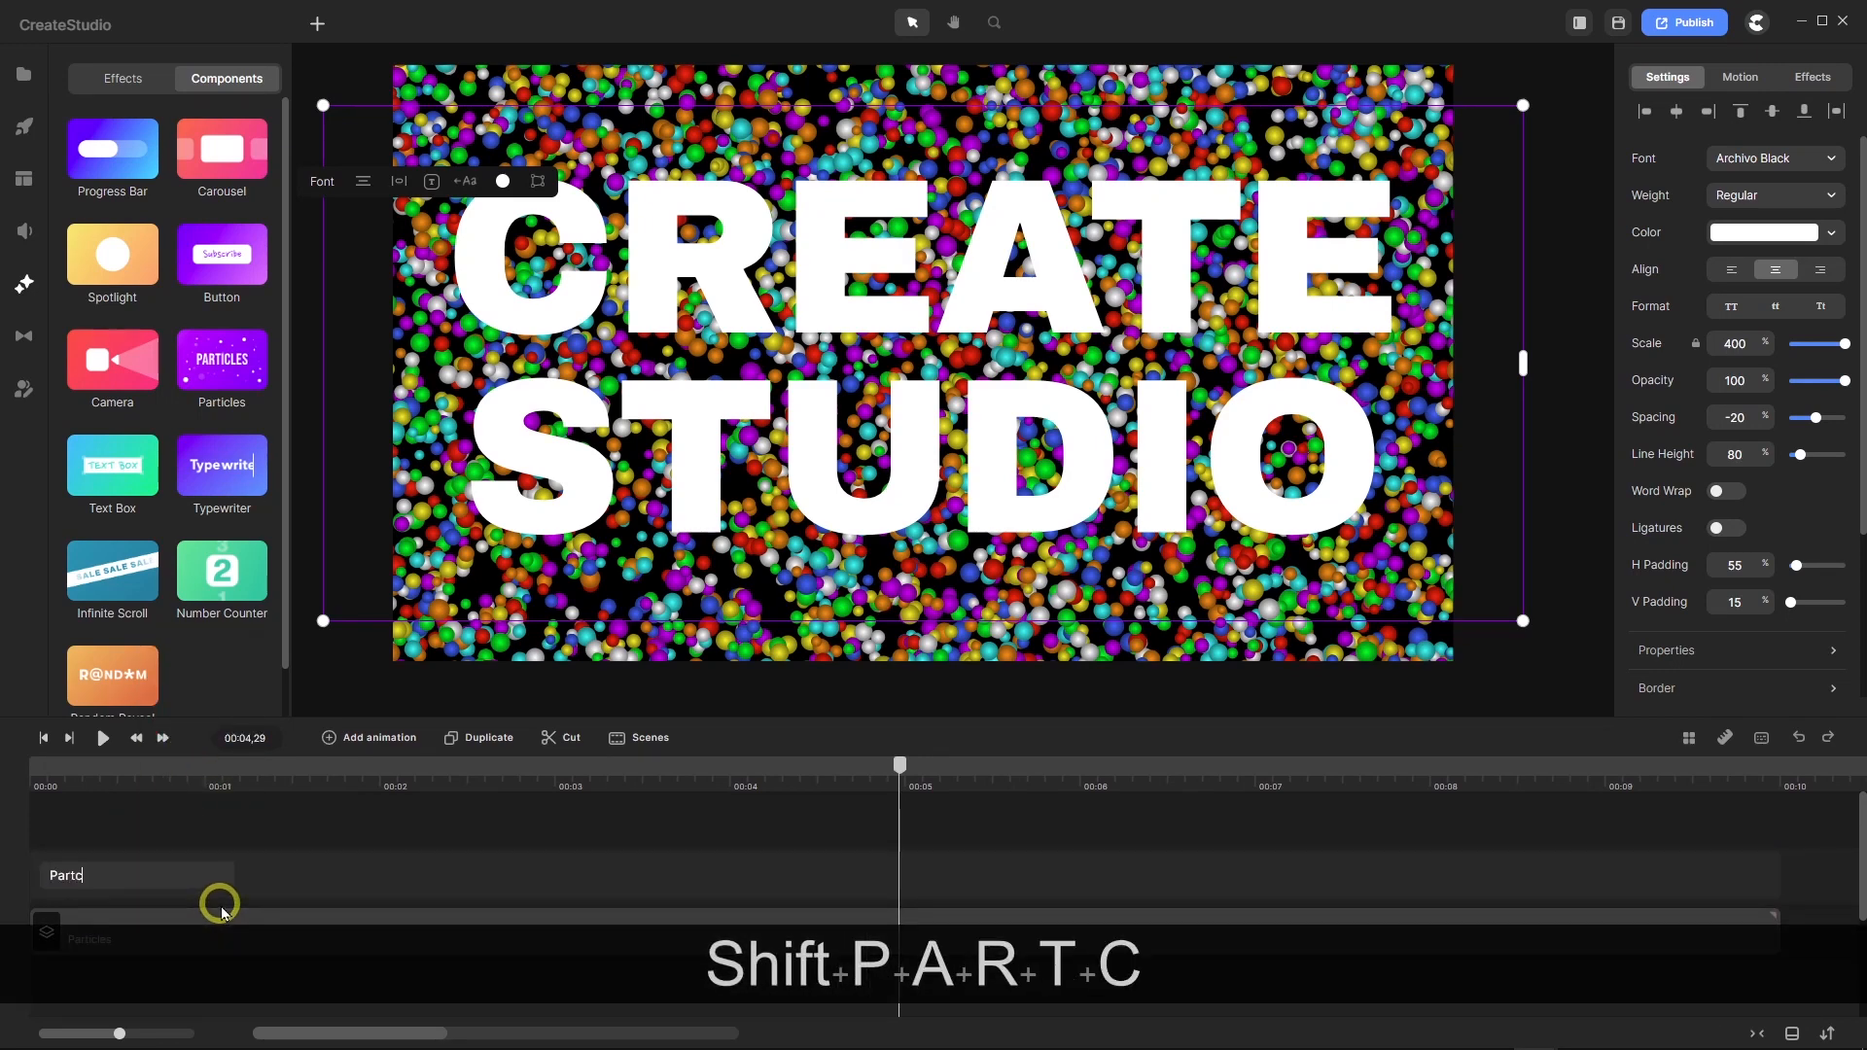
pyautogui.write('les T')
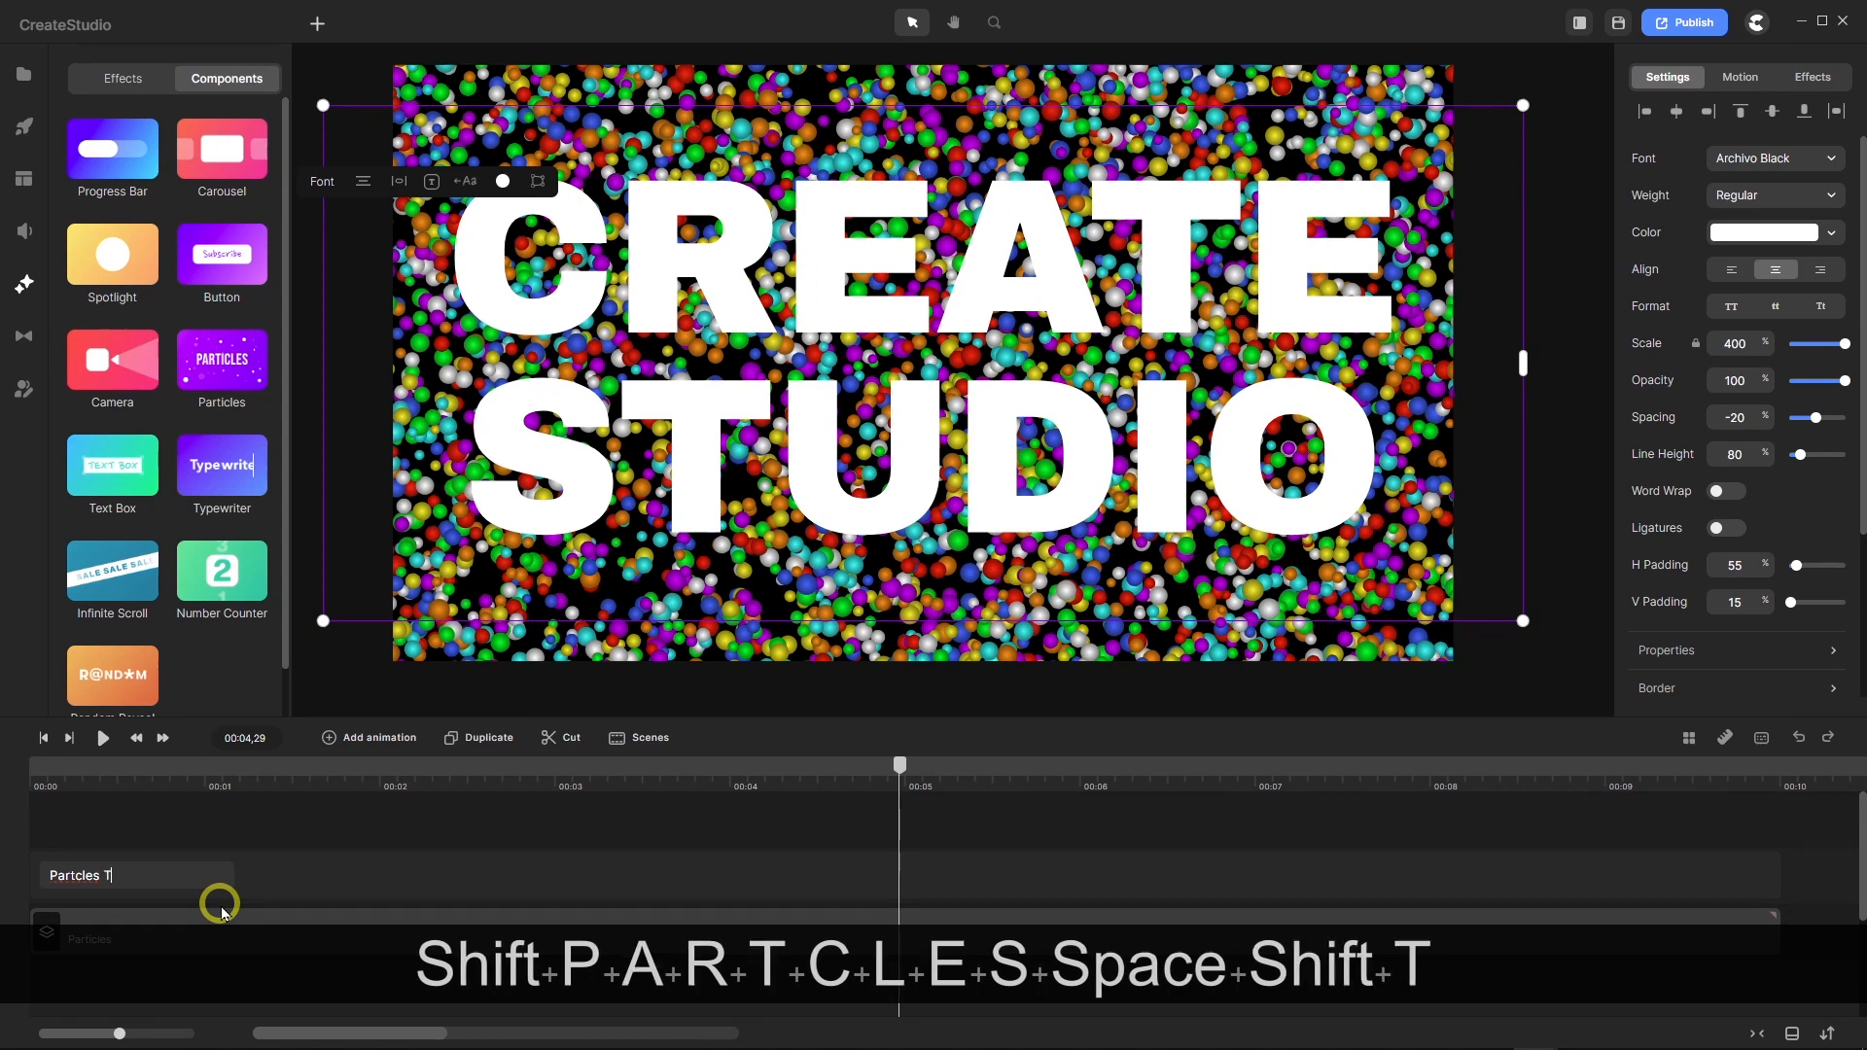
pyautogui.write('ext TM')
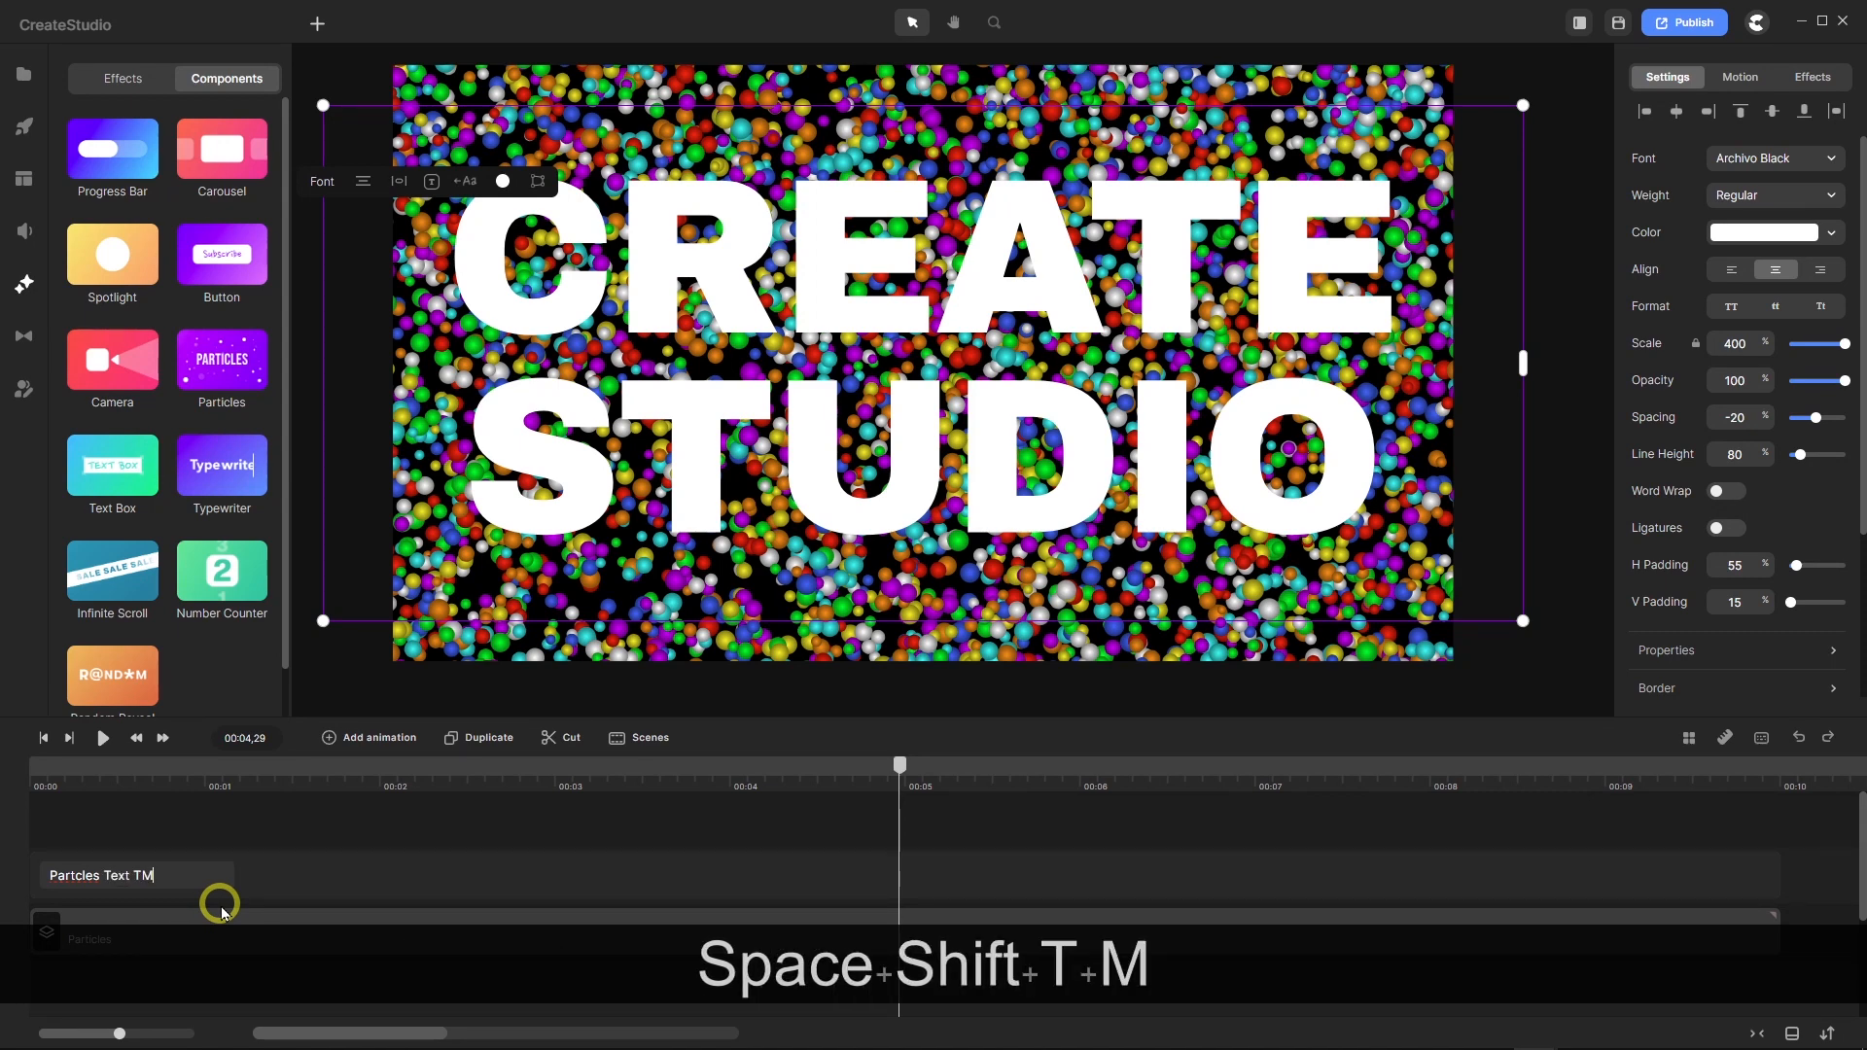
pyautogui.press('Return')
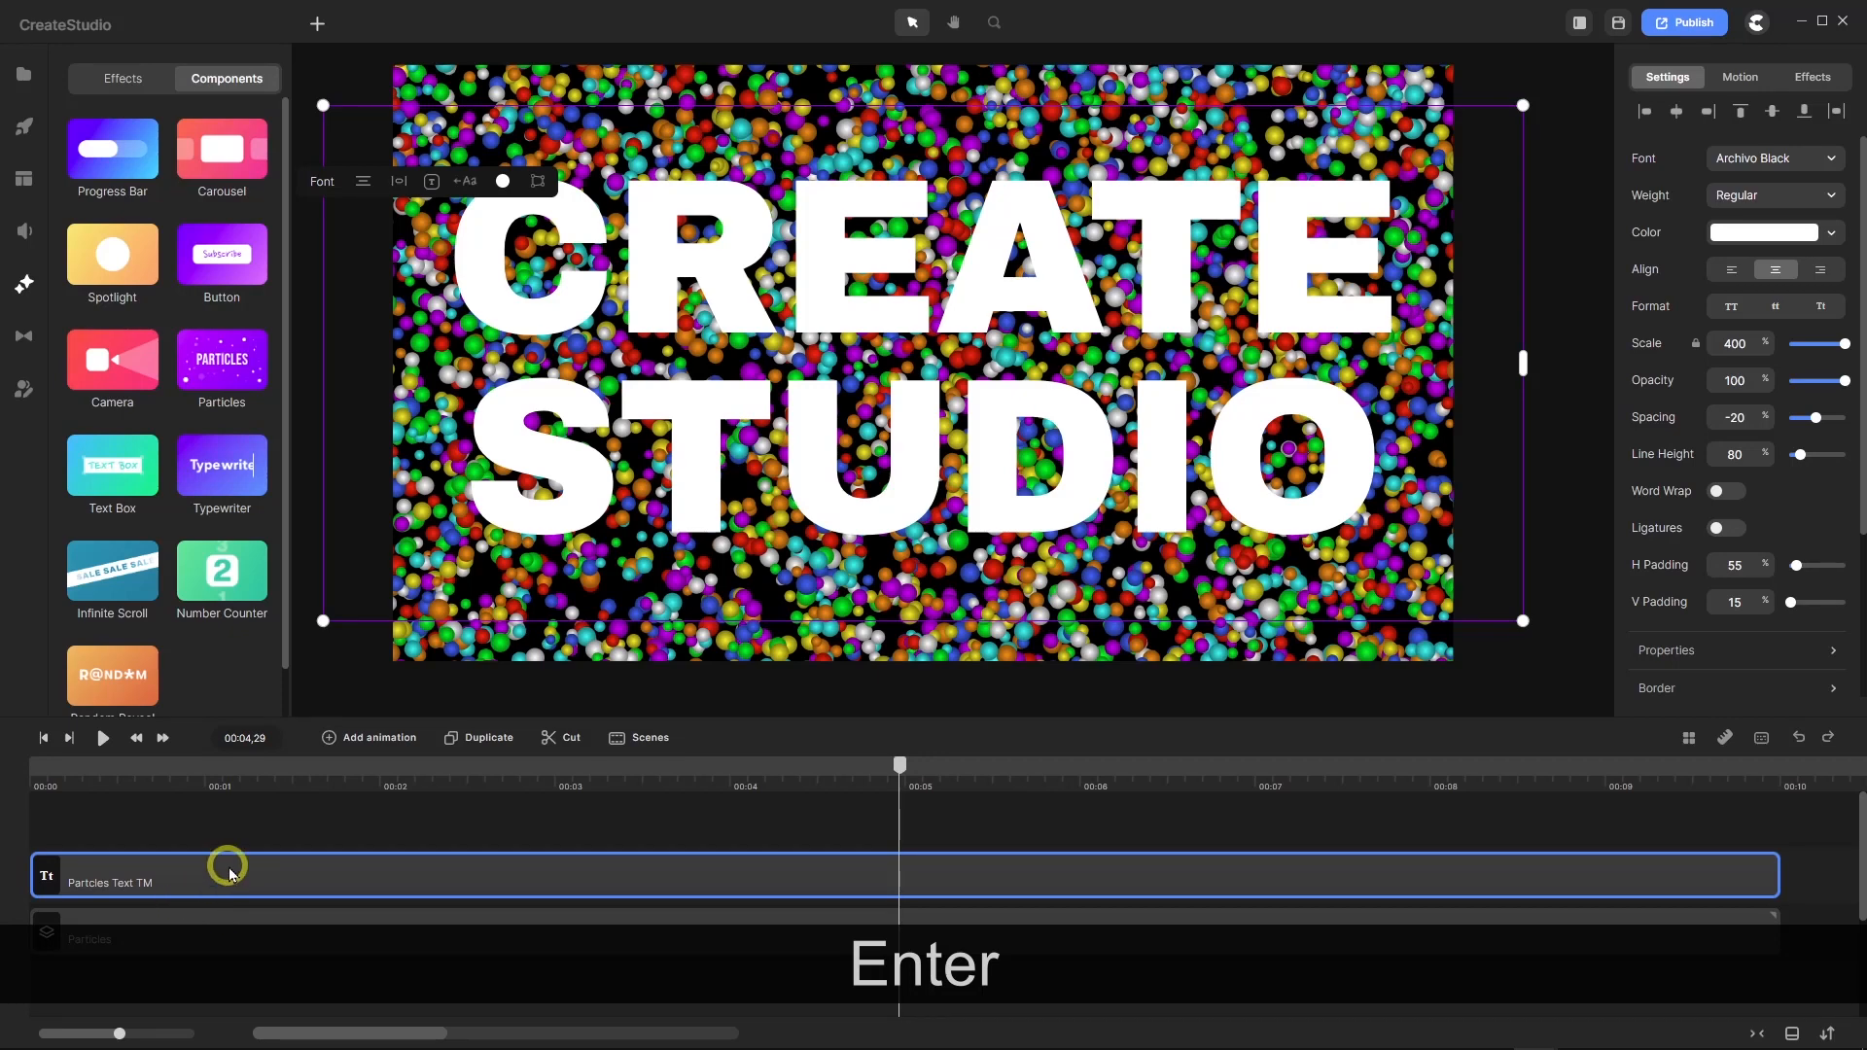
# Duplicate the Partcles Text TM layer and rename the upper copy as "Text Gradient".
pyautogui.click(489, 741)
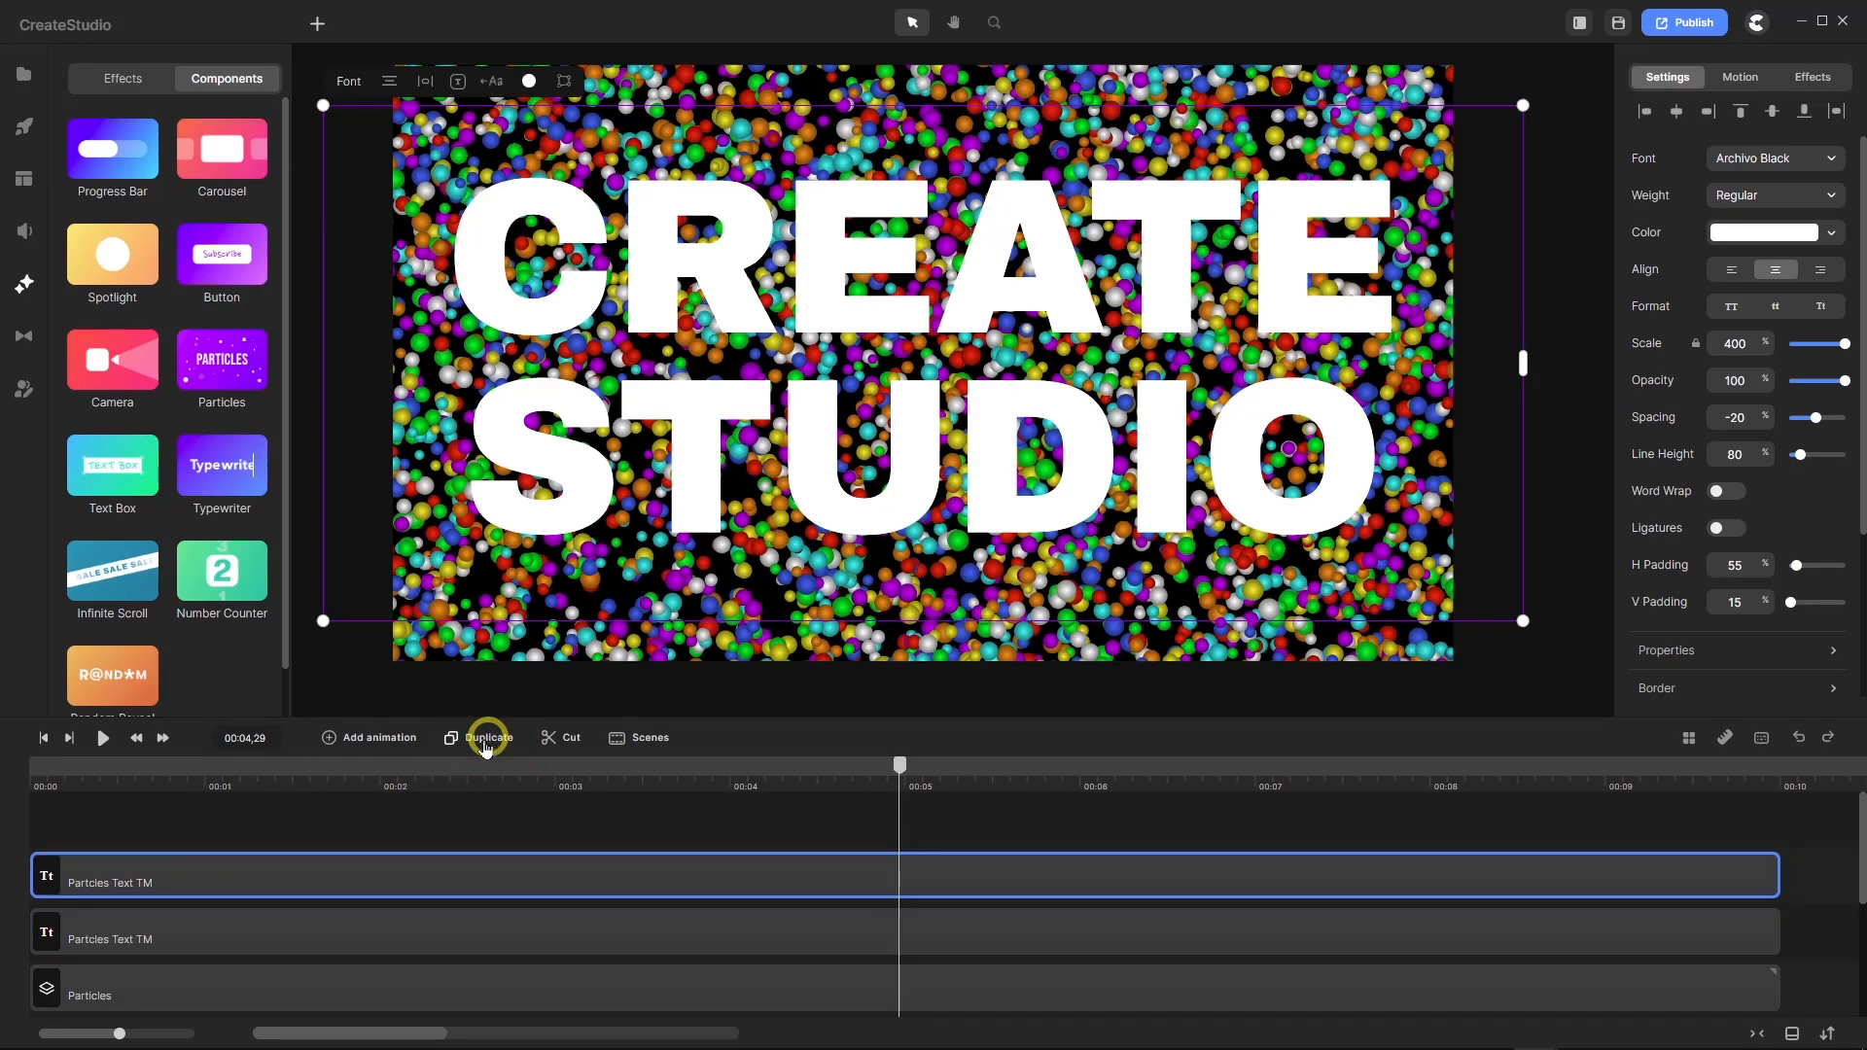
pyautogui.click(160, 870)
pyautogui.rightClick(159, 882)
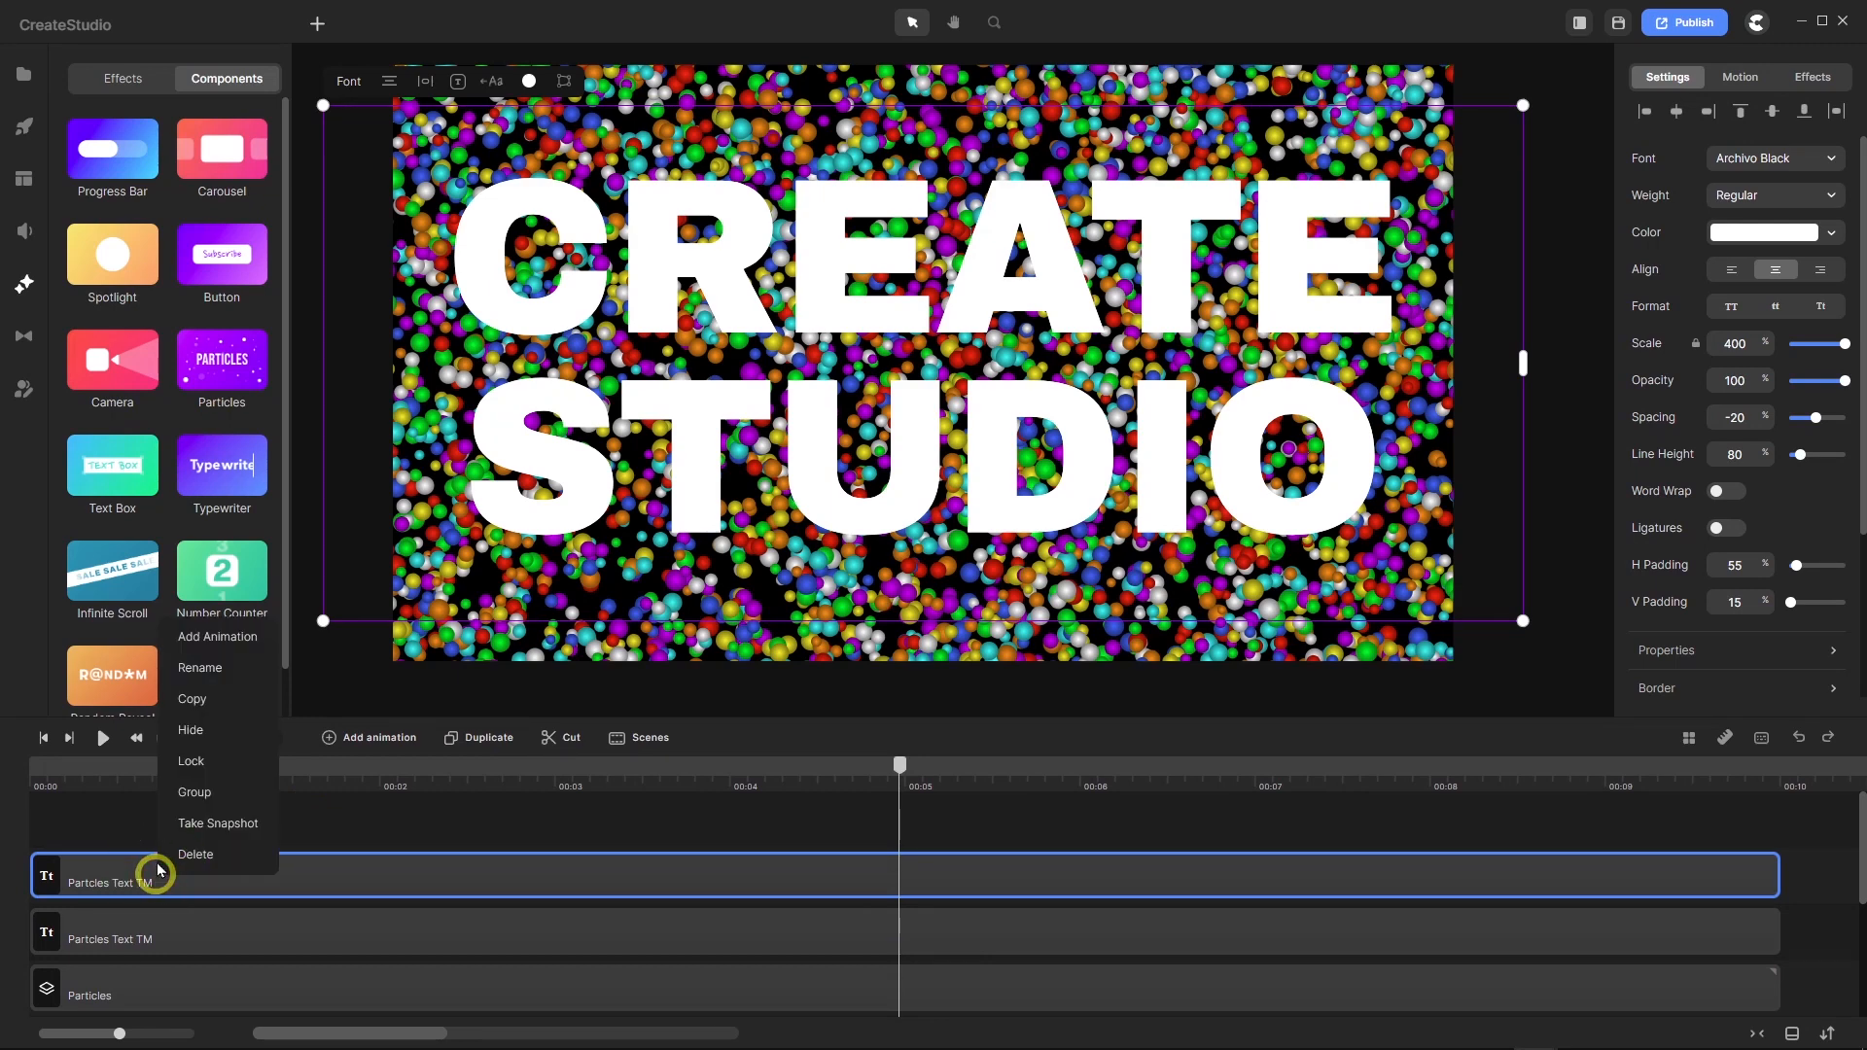
pyautogui.click(228, 677)
pyautogui.write('Te')
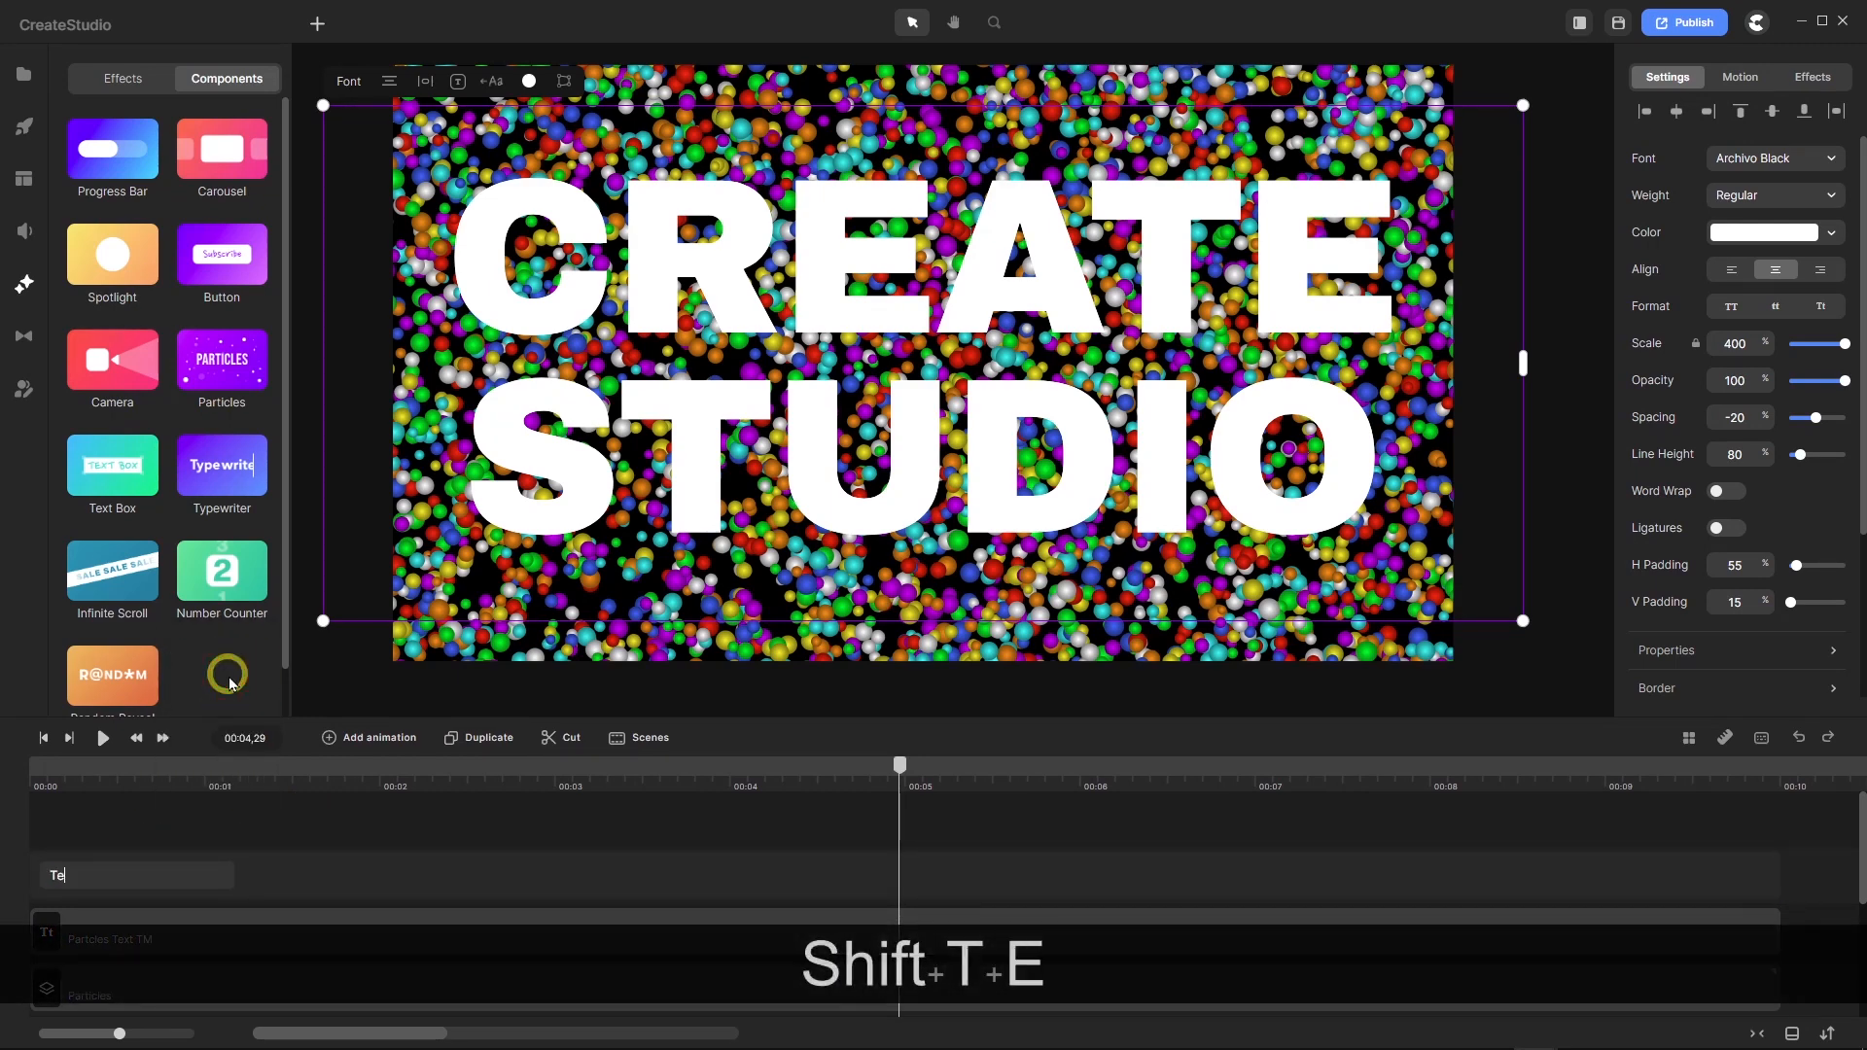
pyautogui.write('xt Grad')
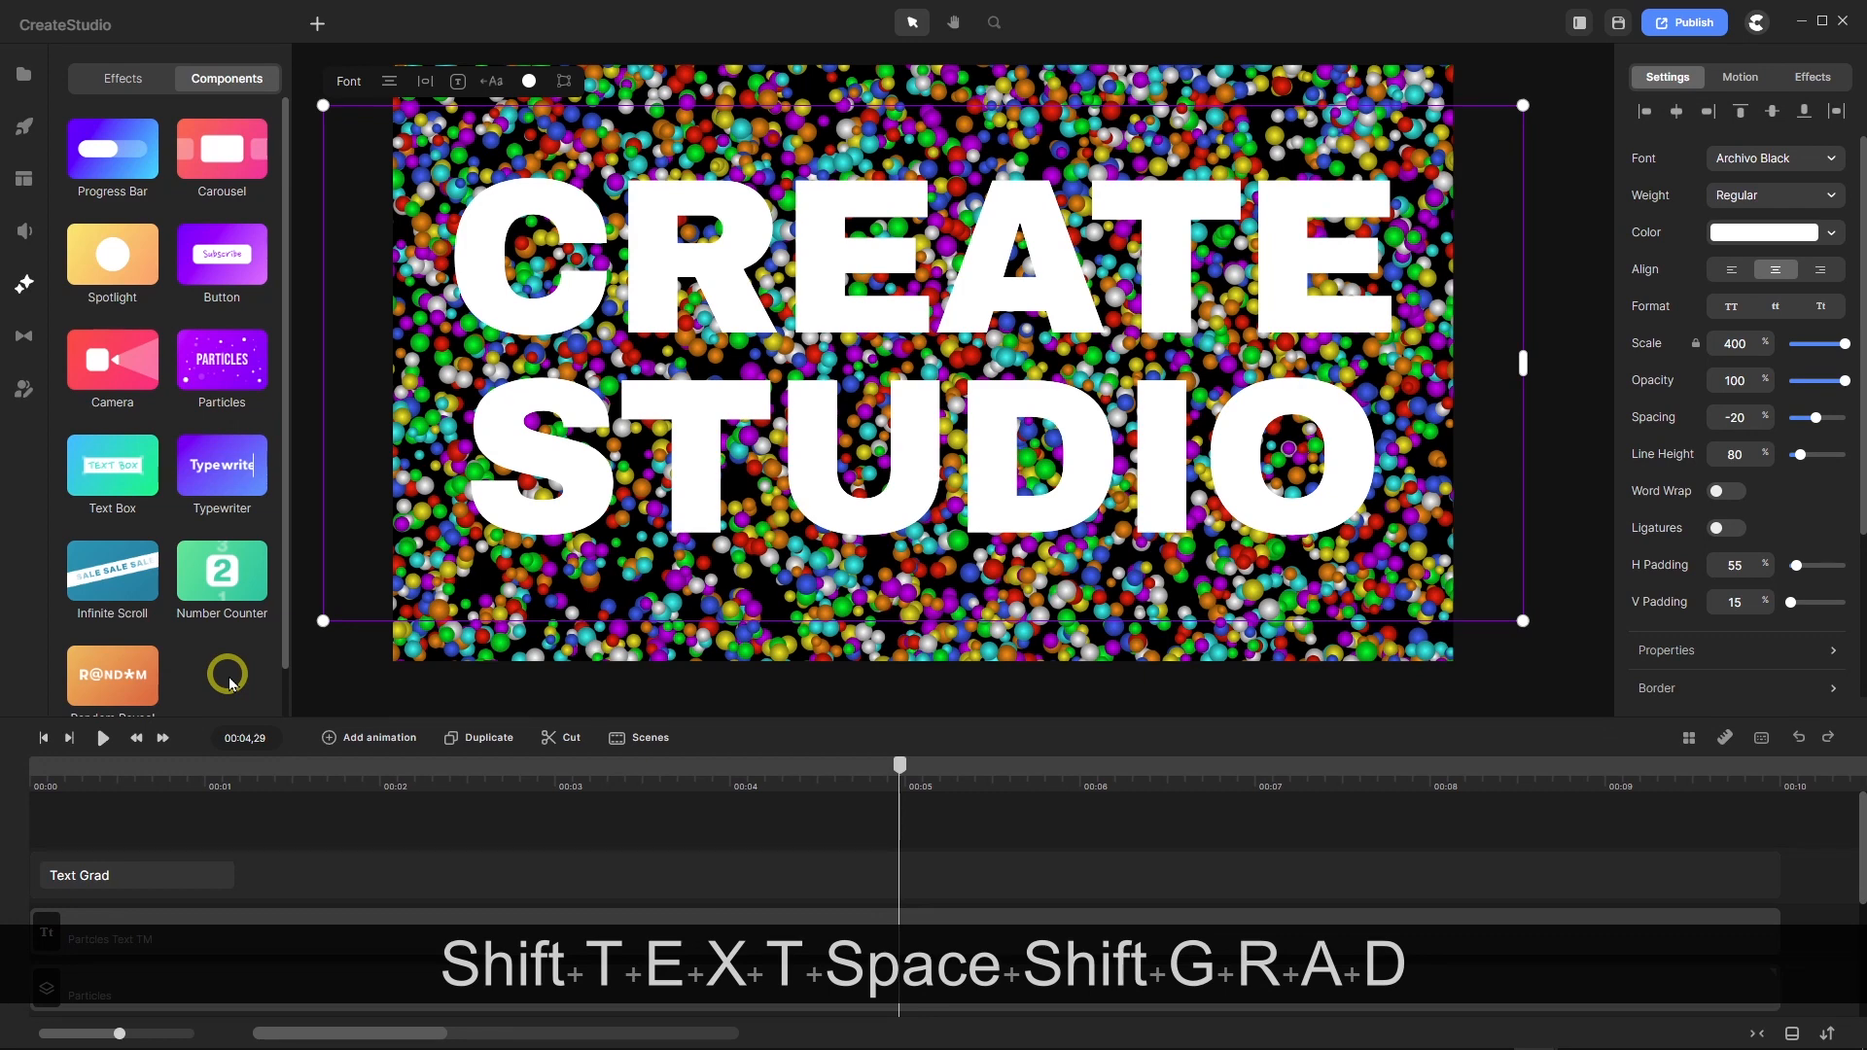
pyautogui.write('ient')
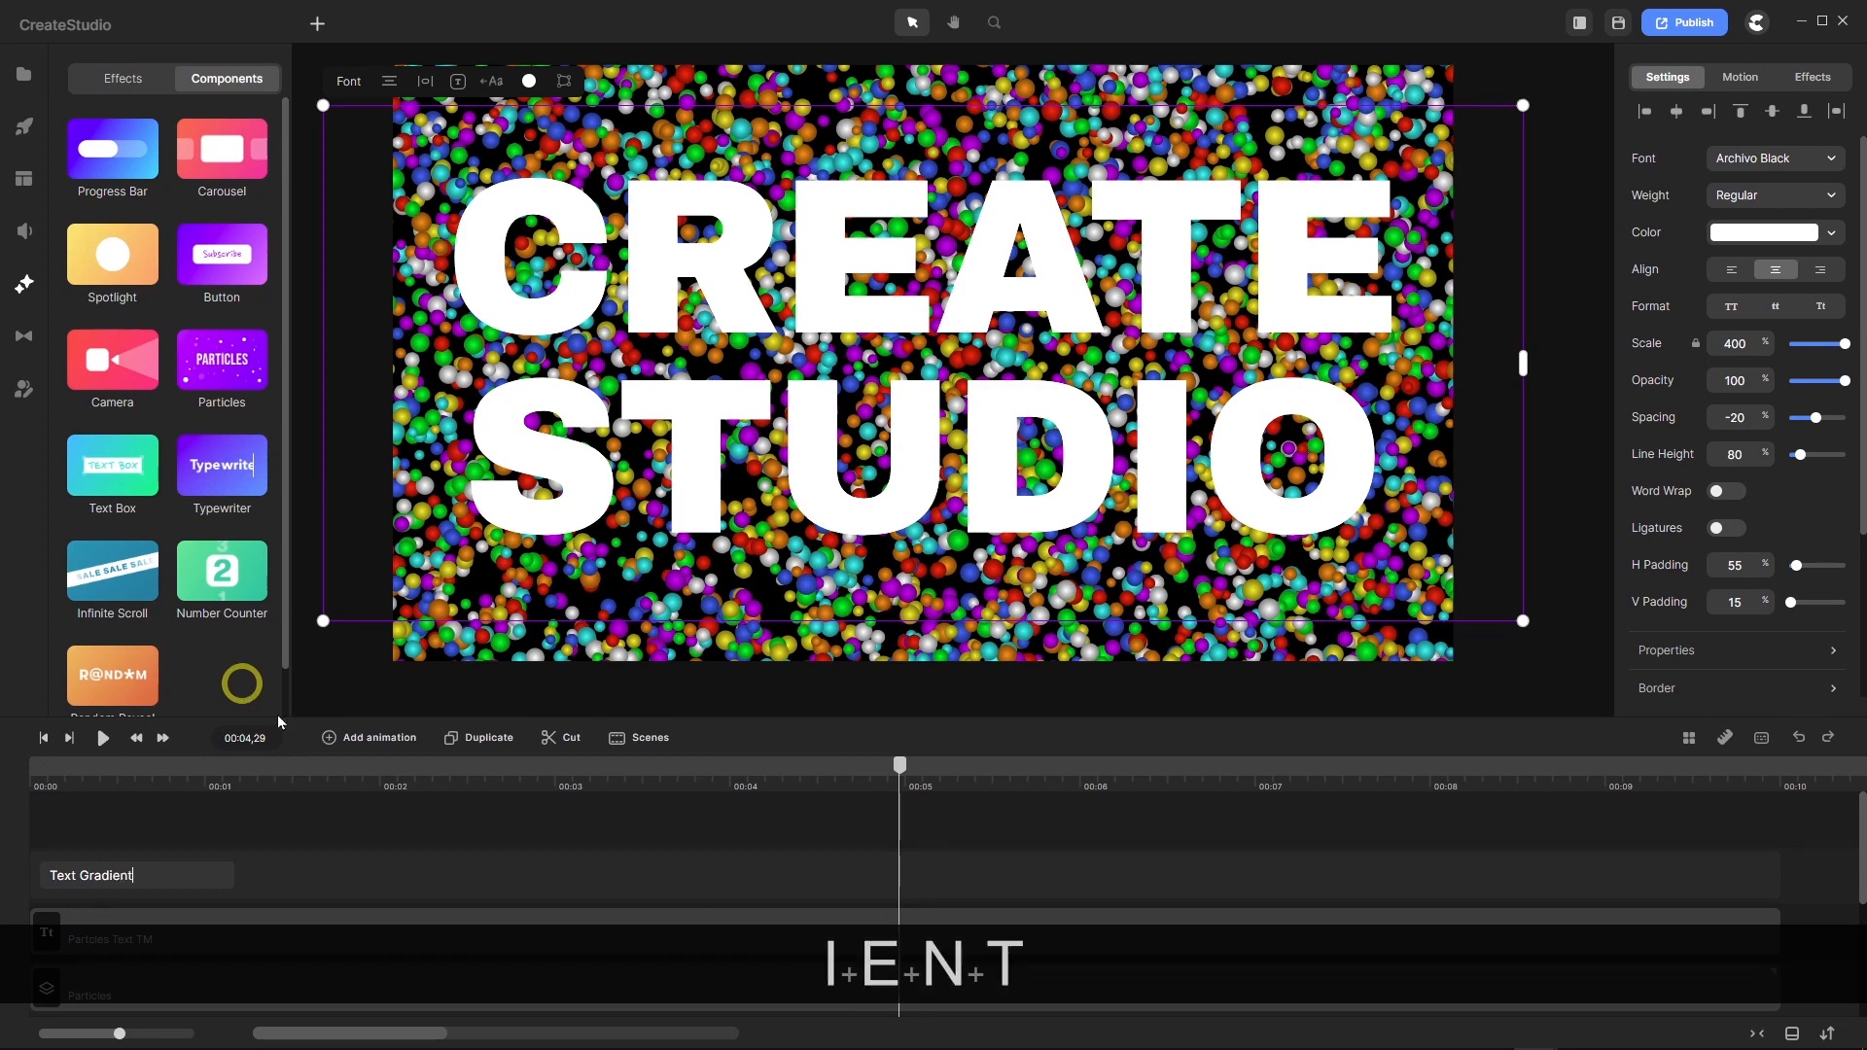
# Duplicate the Text Gradient layer and rename the upper copy as "Text Gradient Border TM".
pyautogui.click(483, 739)
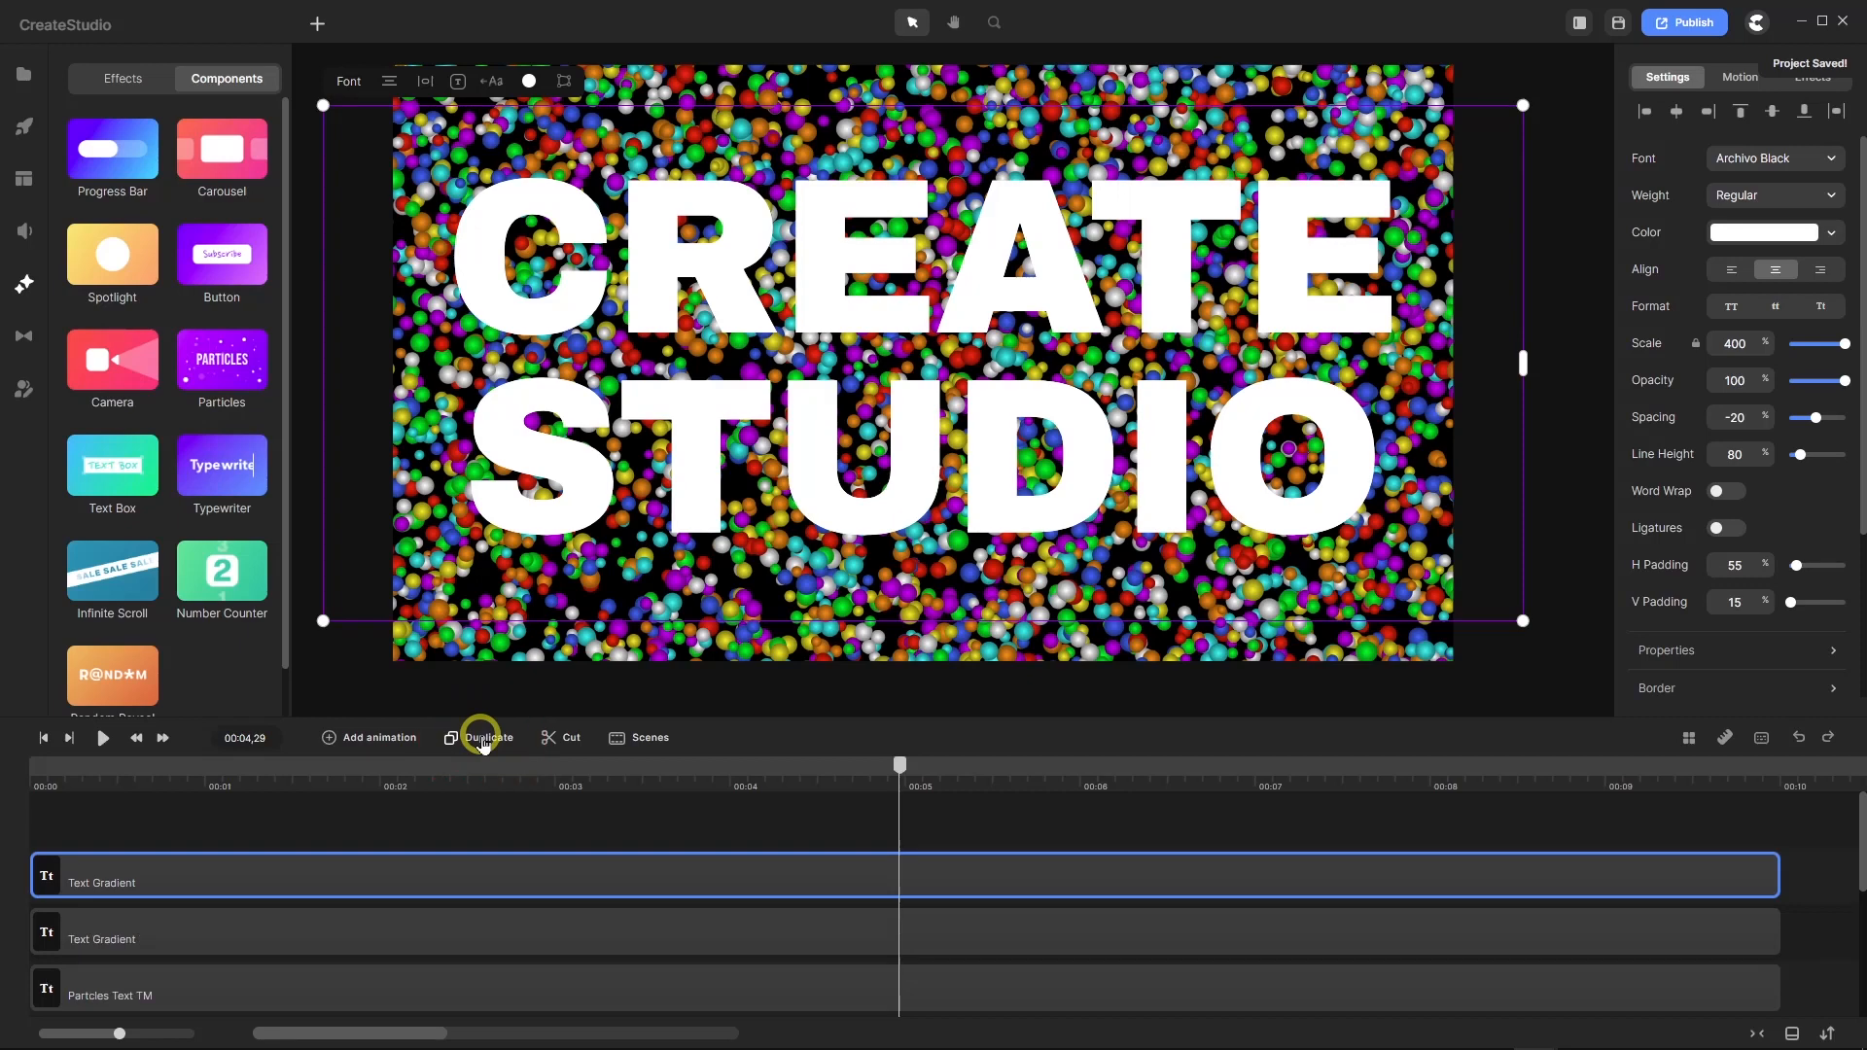
pyautogui.rightClick(140, 880)
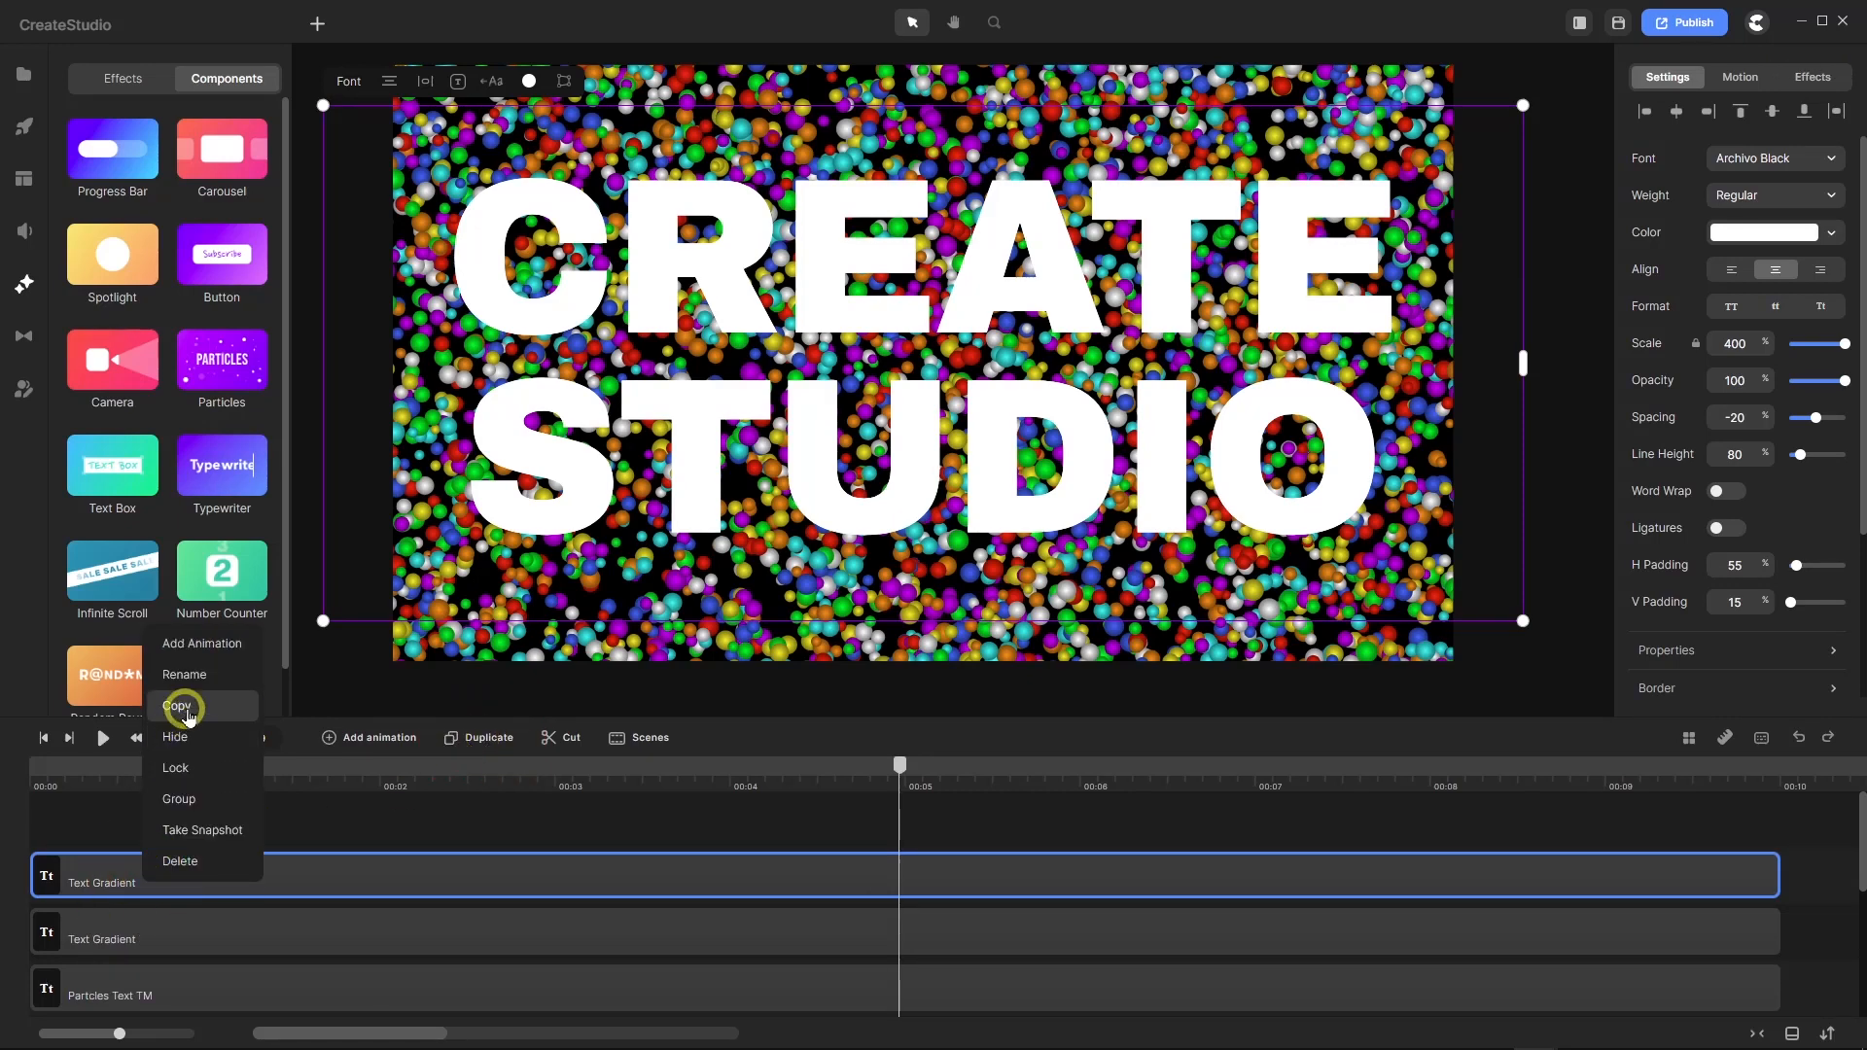
pyautogui.click(185, 675)
pyautogui.click(144, 875)
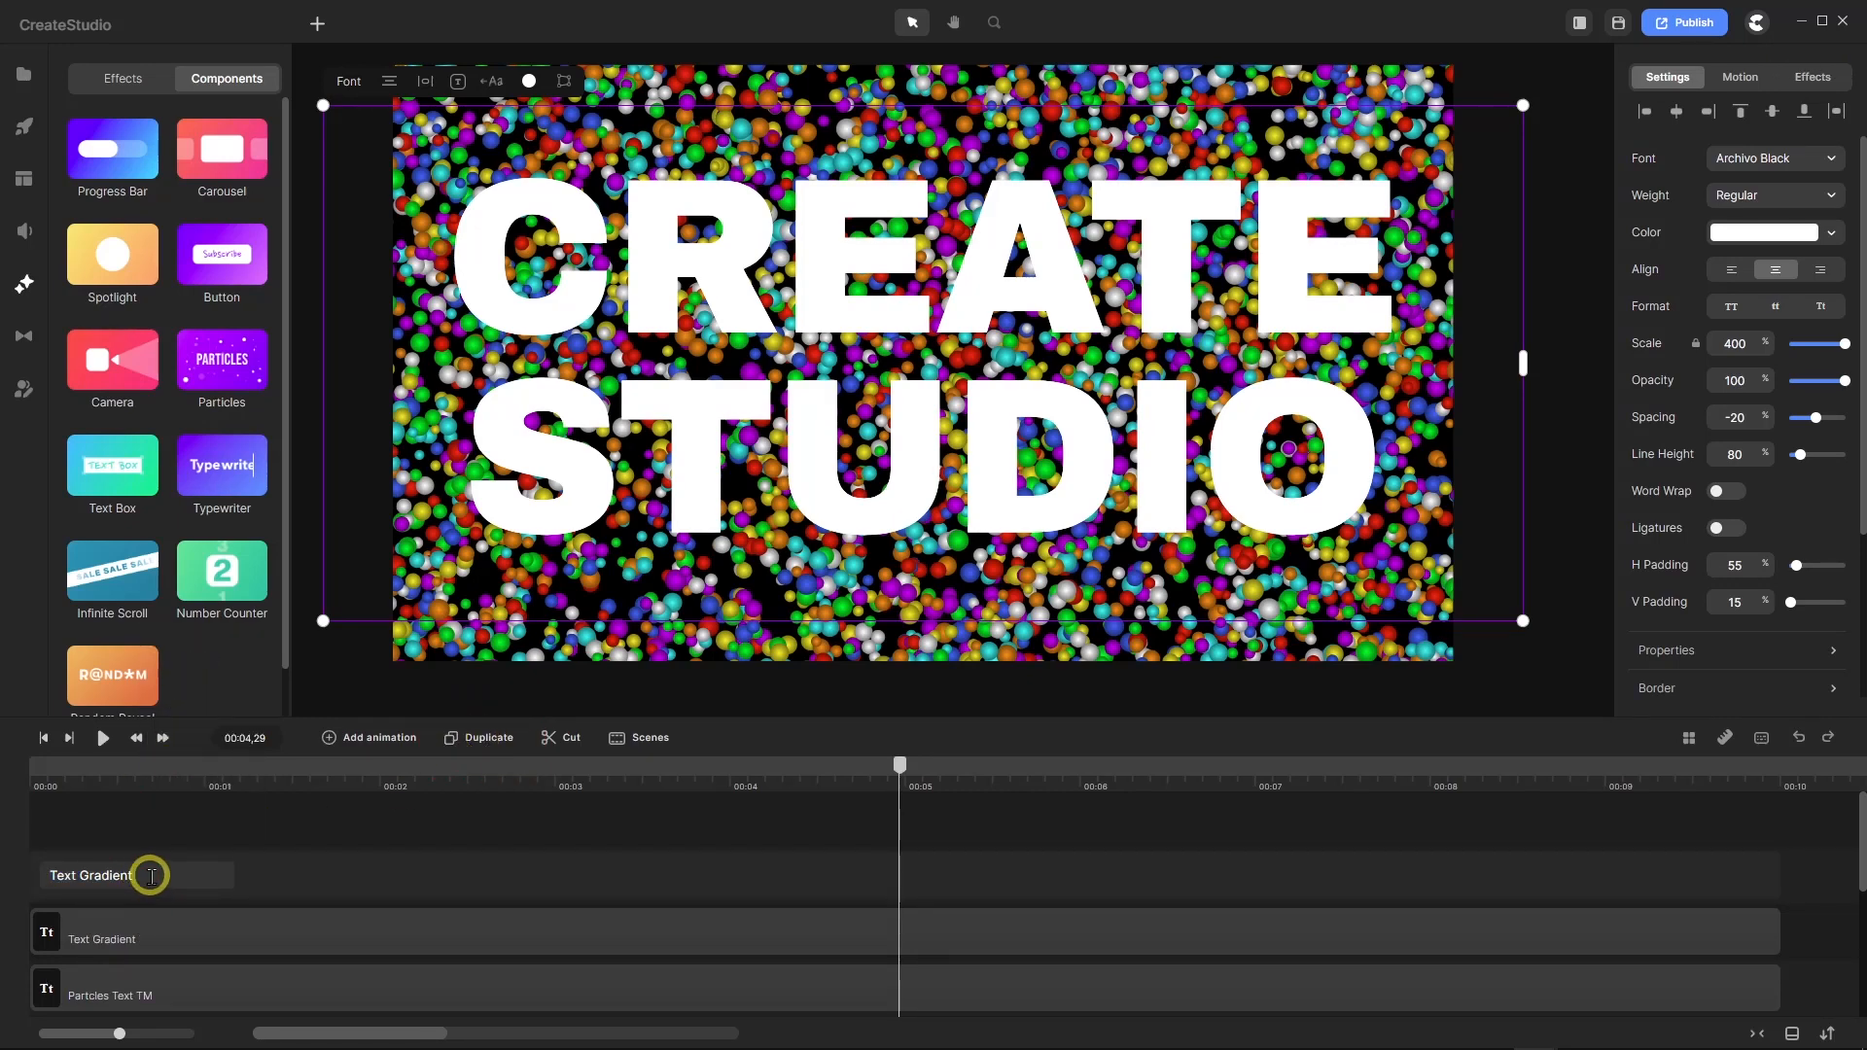
pyautogui.write('Bor')
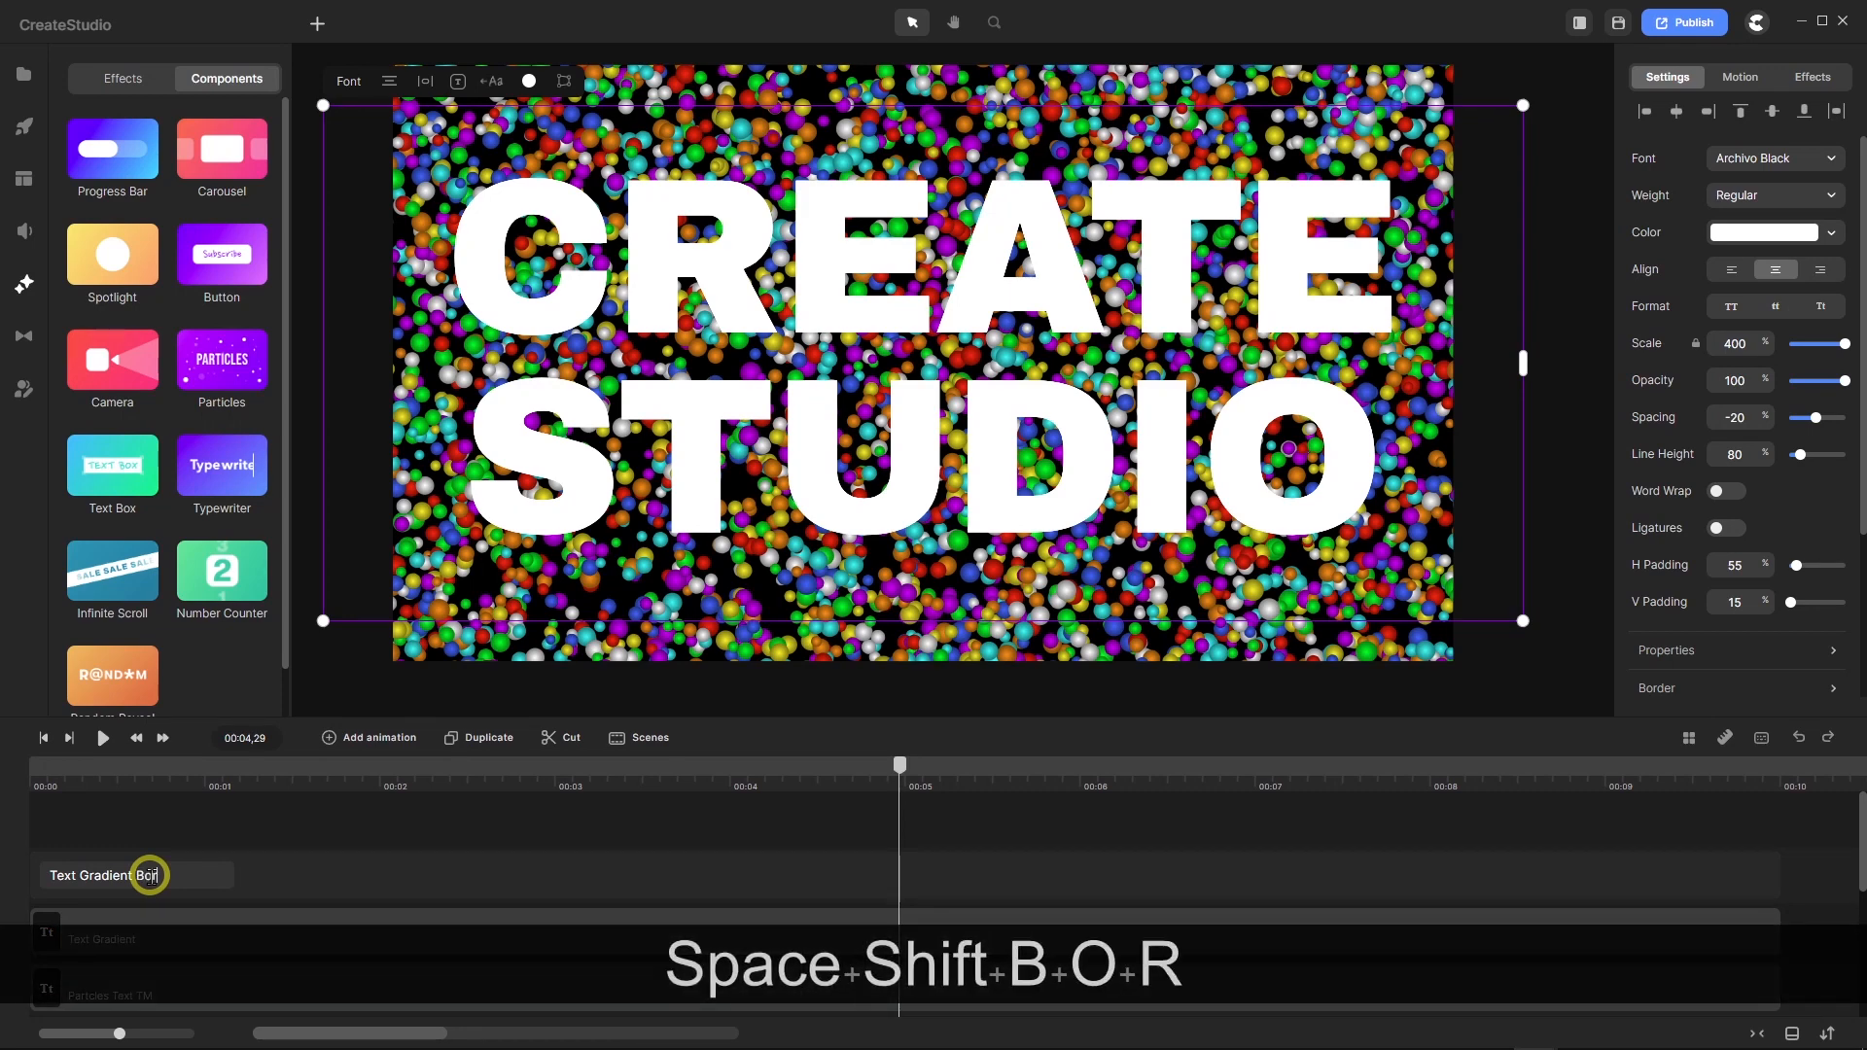
pyautogui.write('der TM')
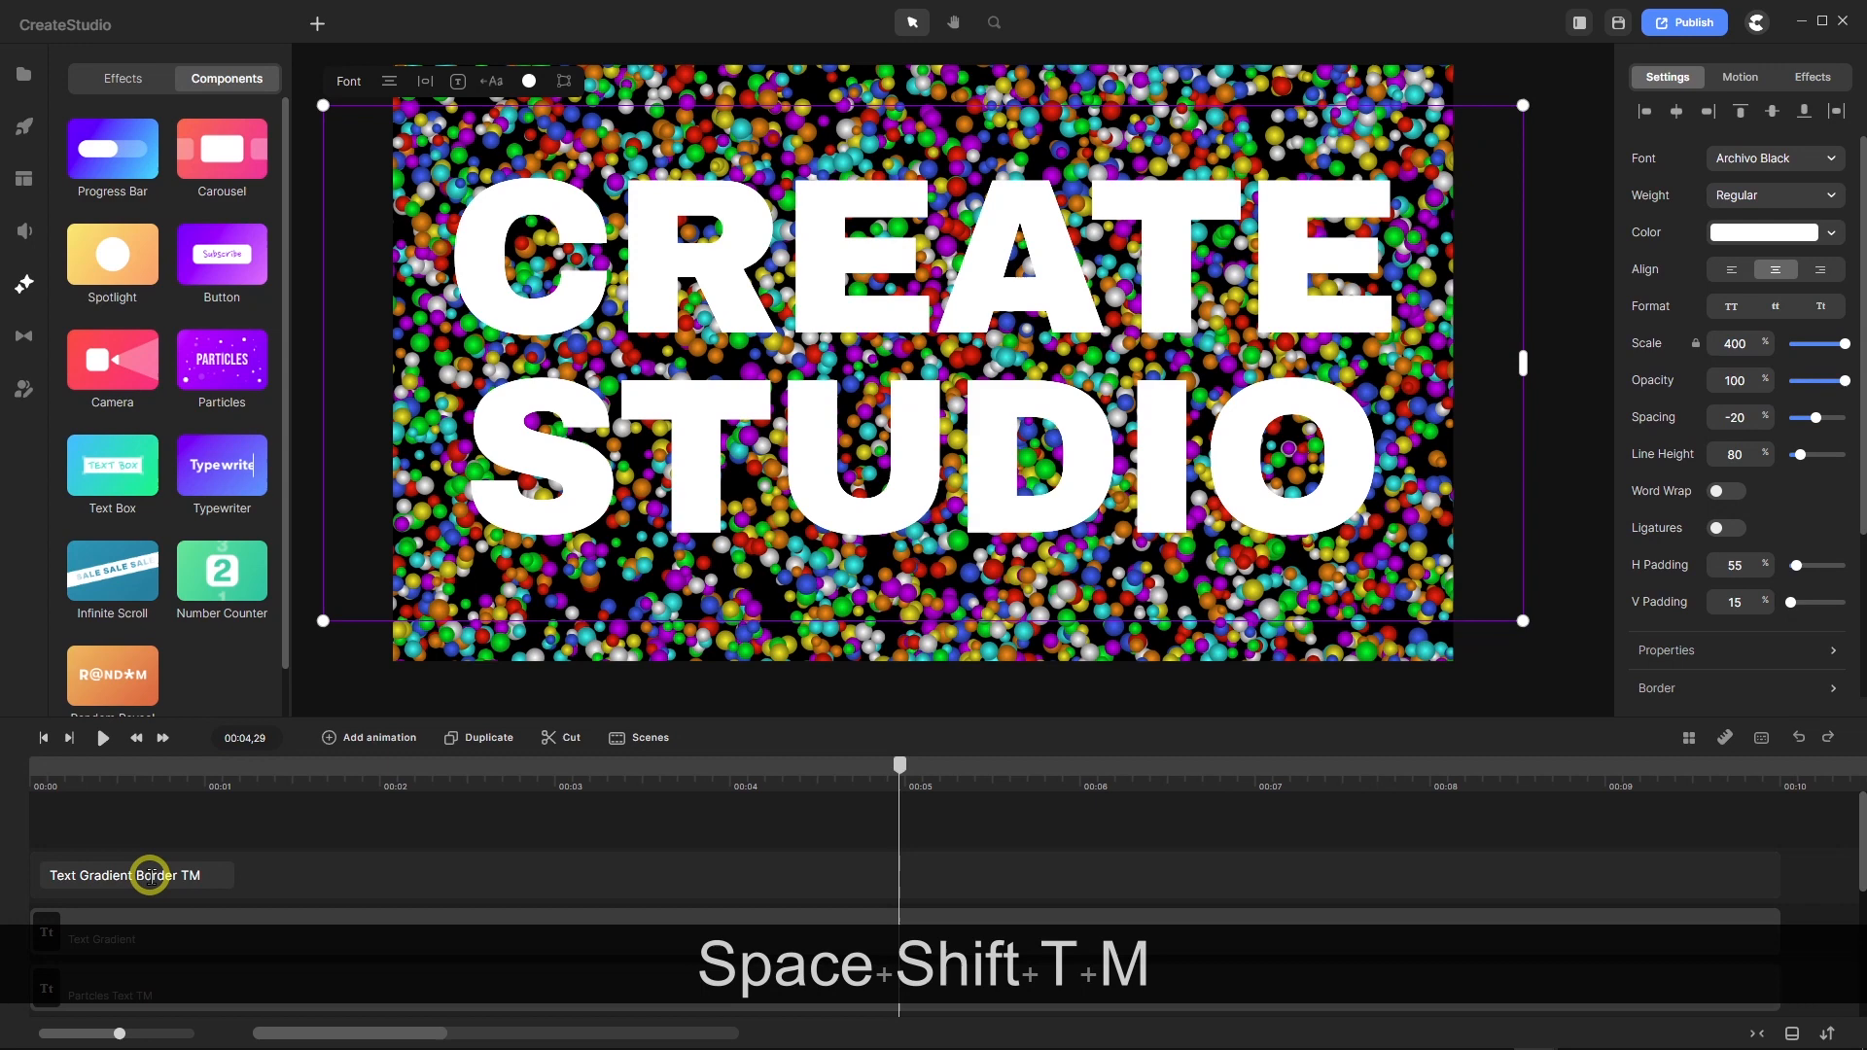
pyautogui.press('Return')
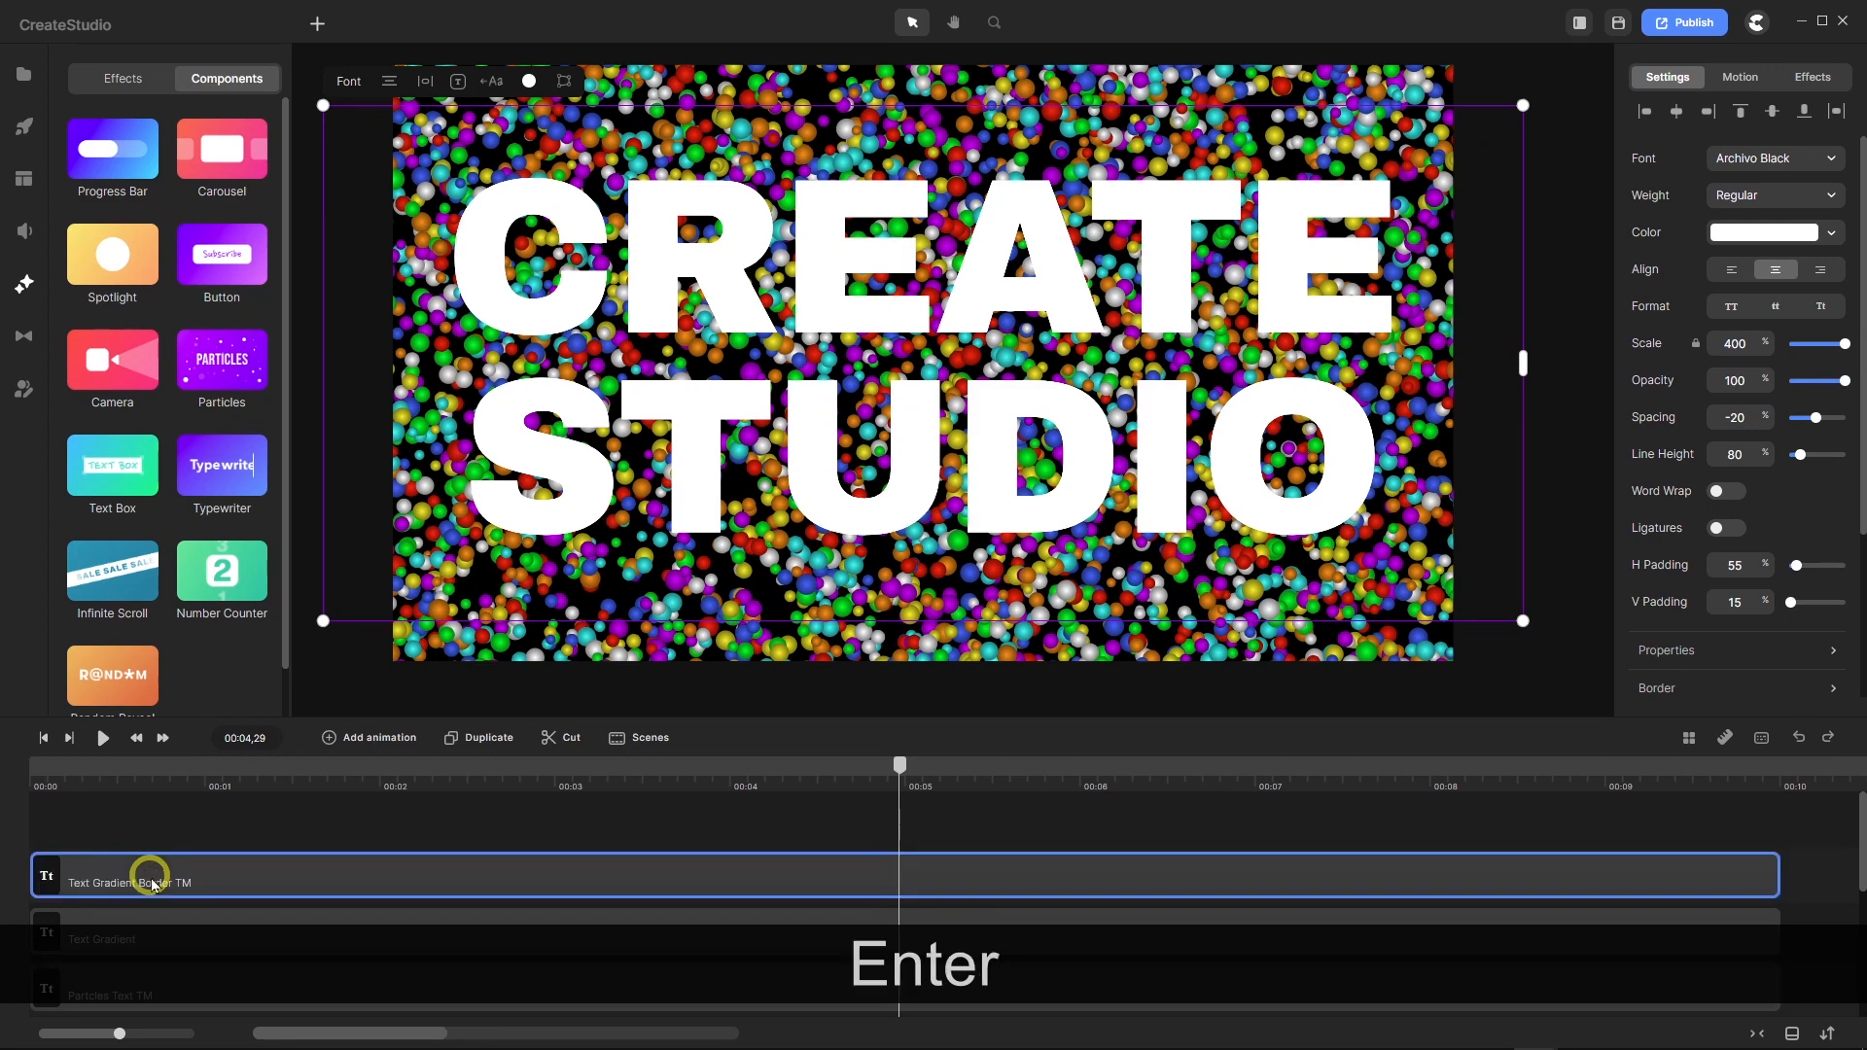
# Apply a track matte to the Particles group using Partcles Text TM as the mask and Alpha as the type.
pyautogui.scroll(-2, 277, 931)
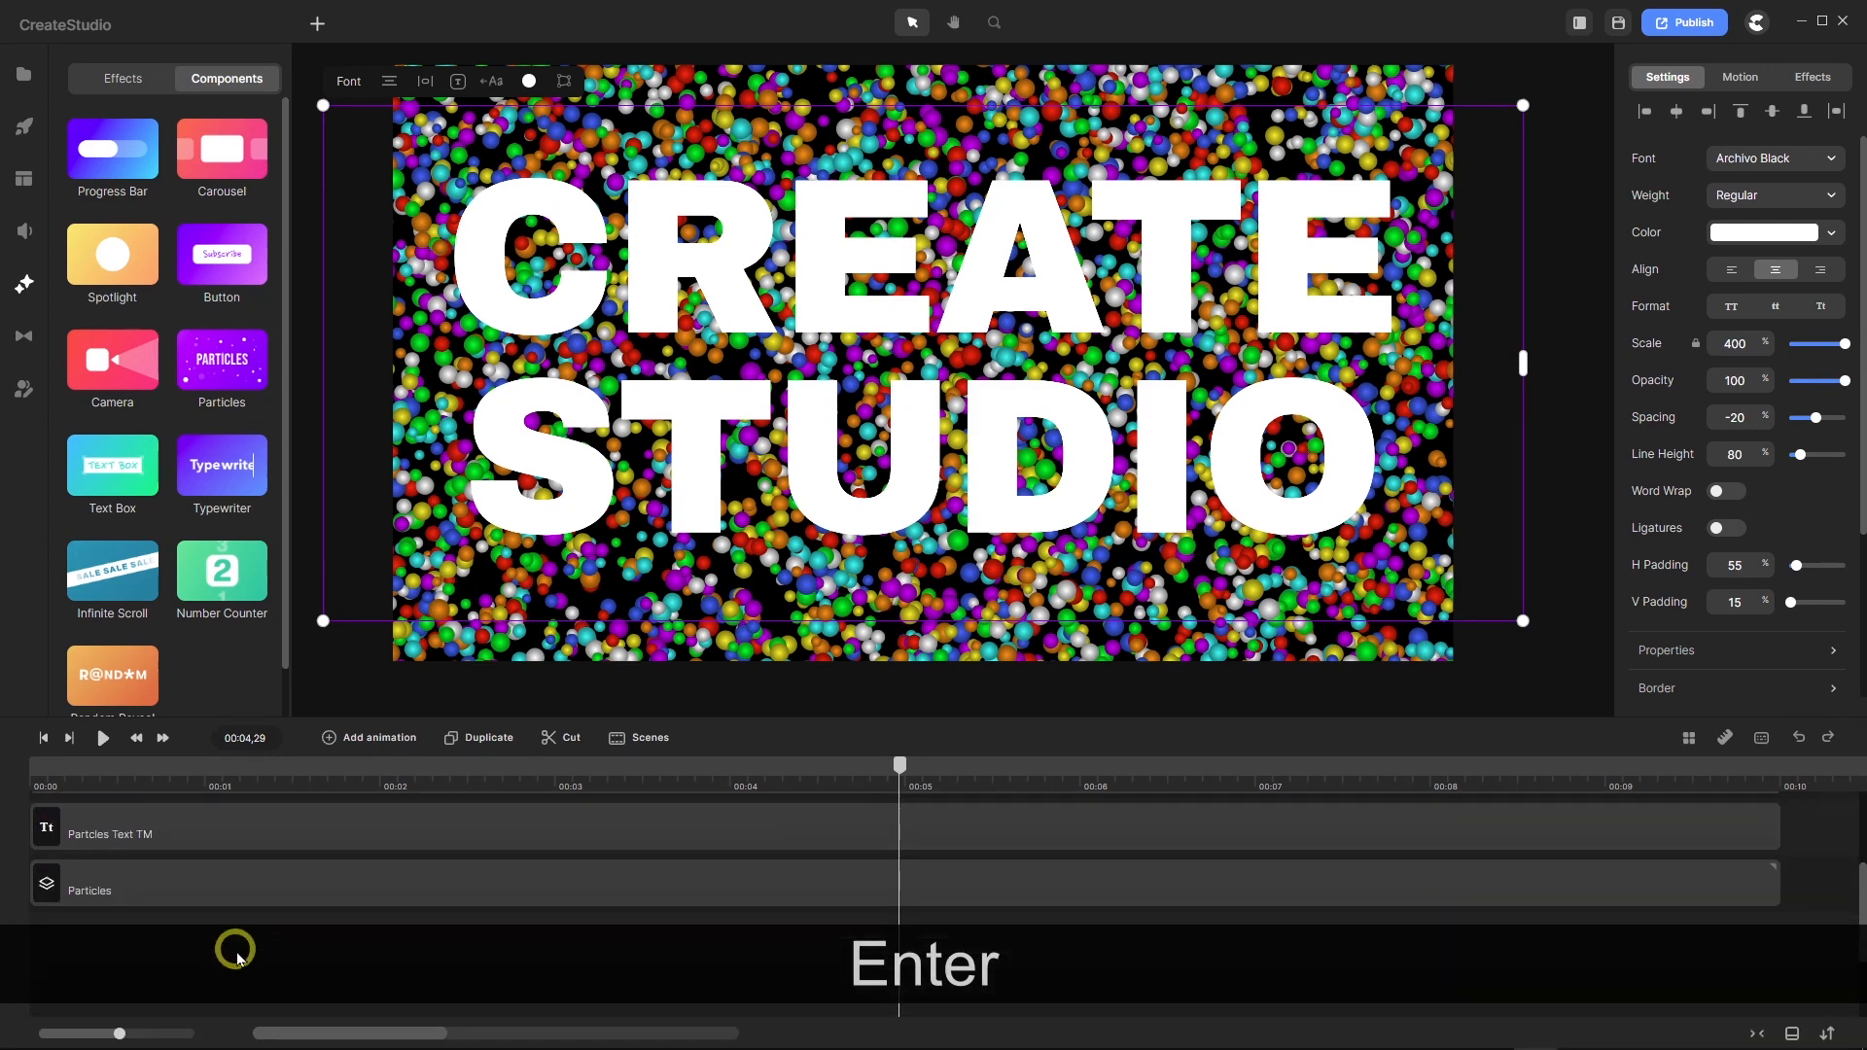
pyautogui.click(264, 841)
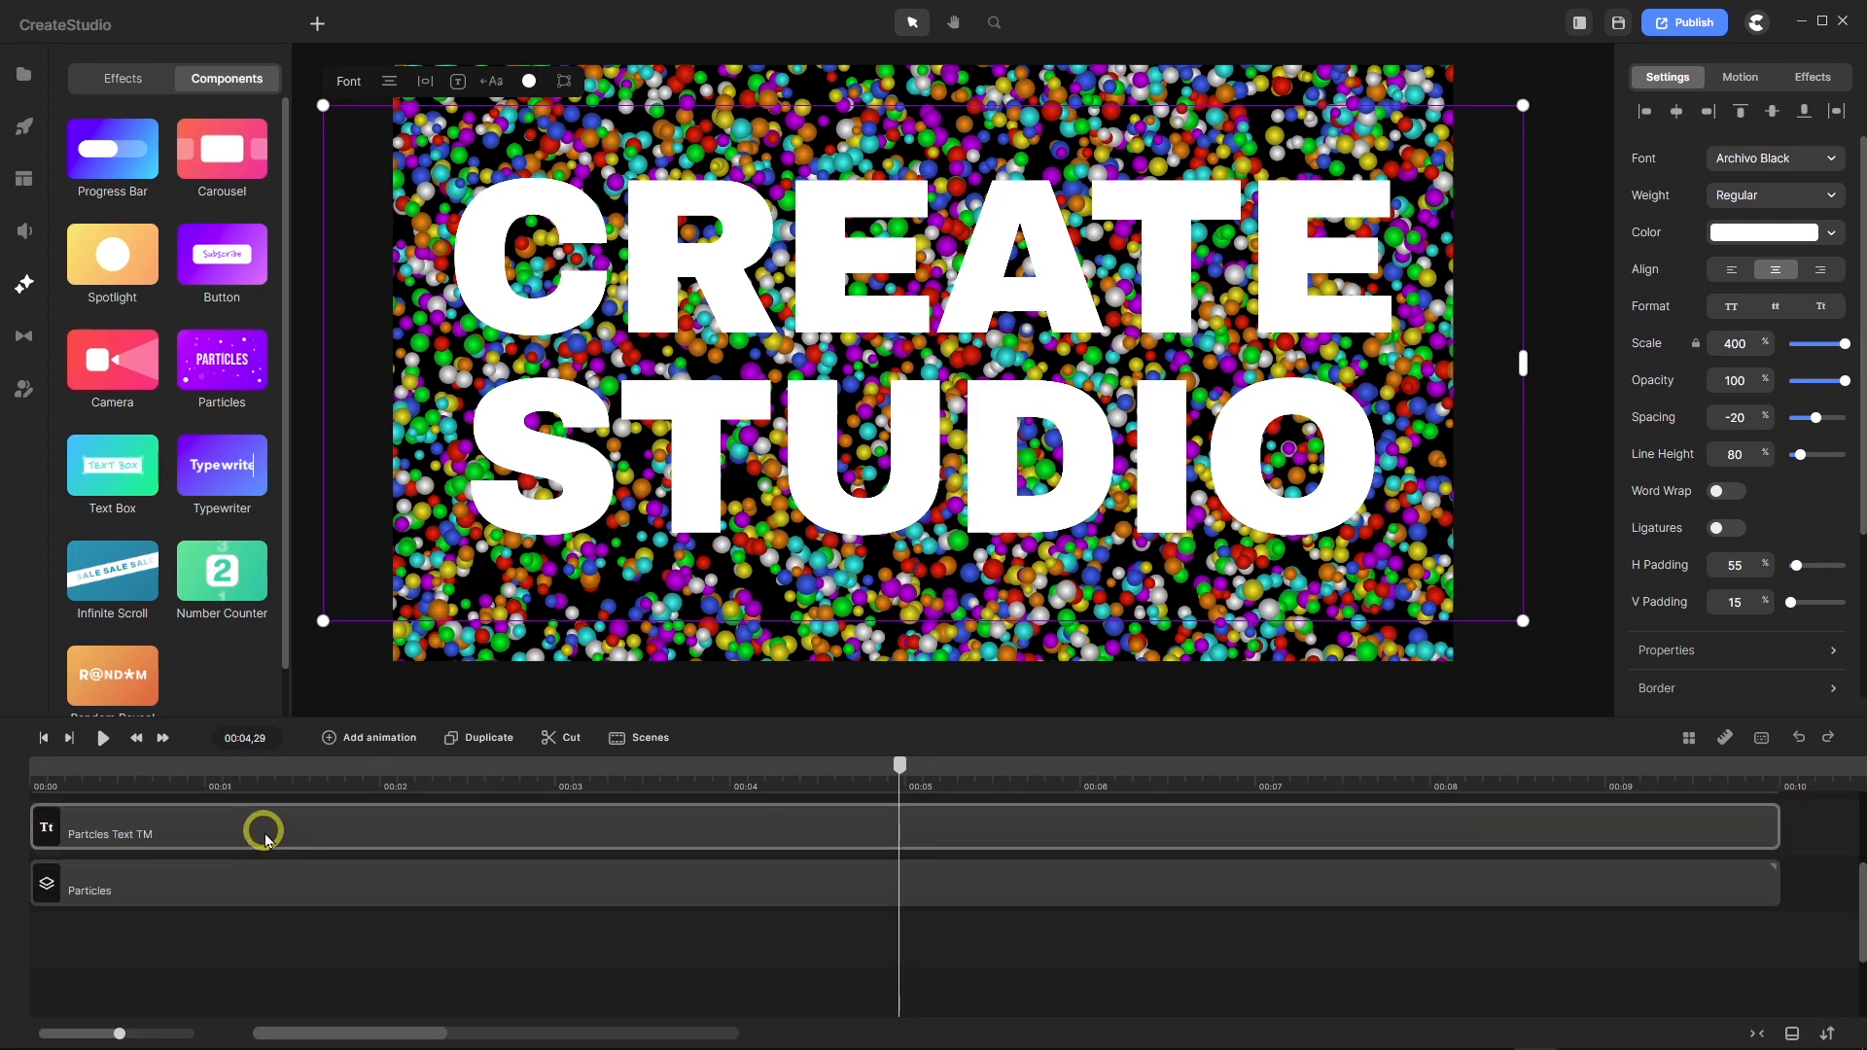
pyautogui.click(253, 878)
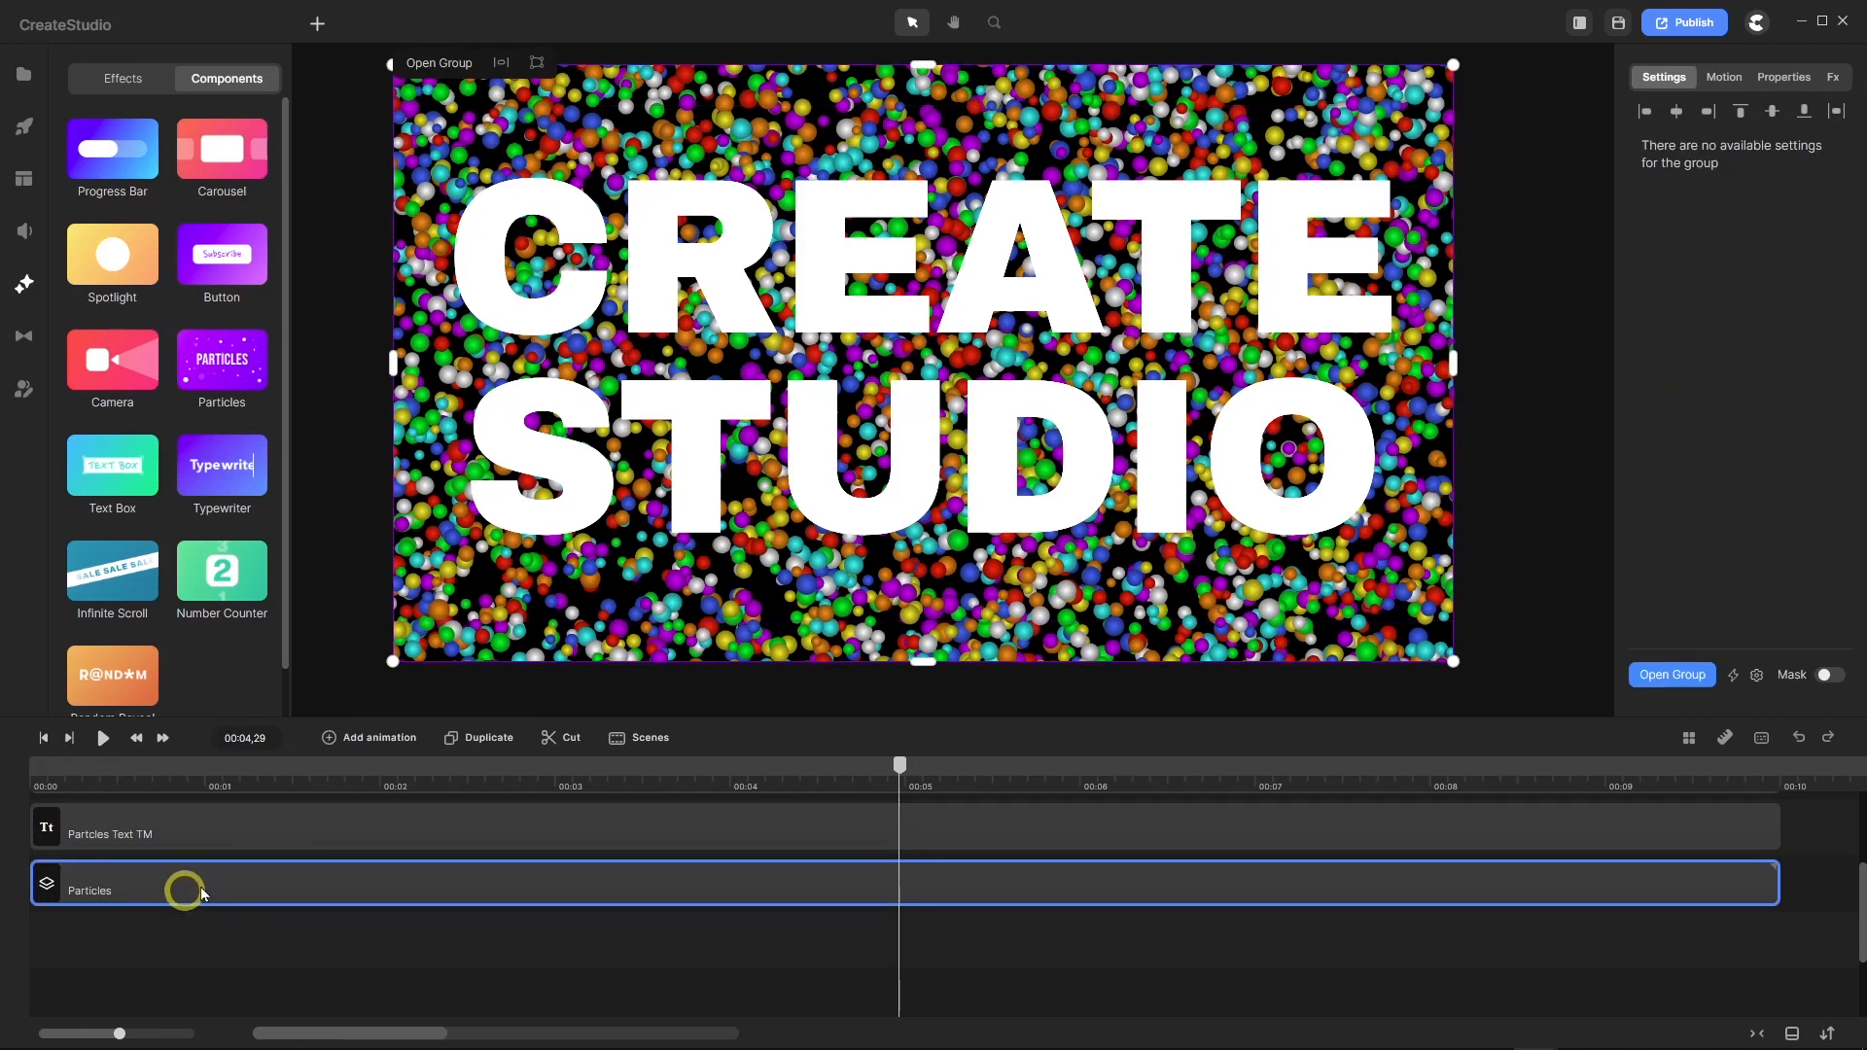
pyautogui.click(1794, 77)
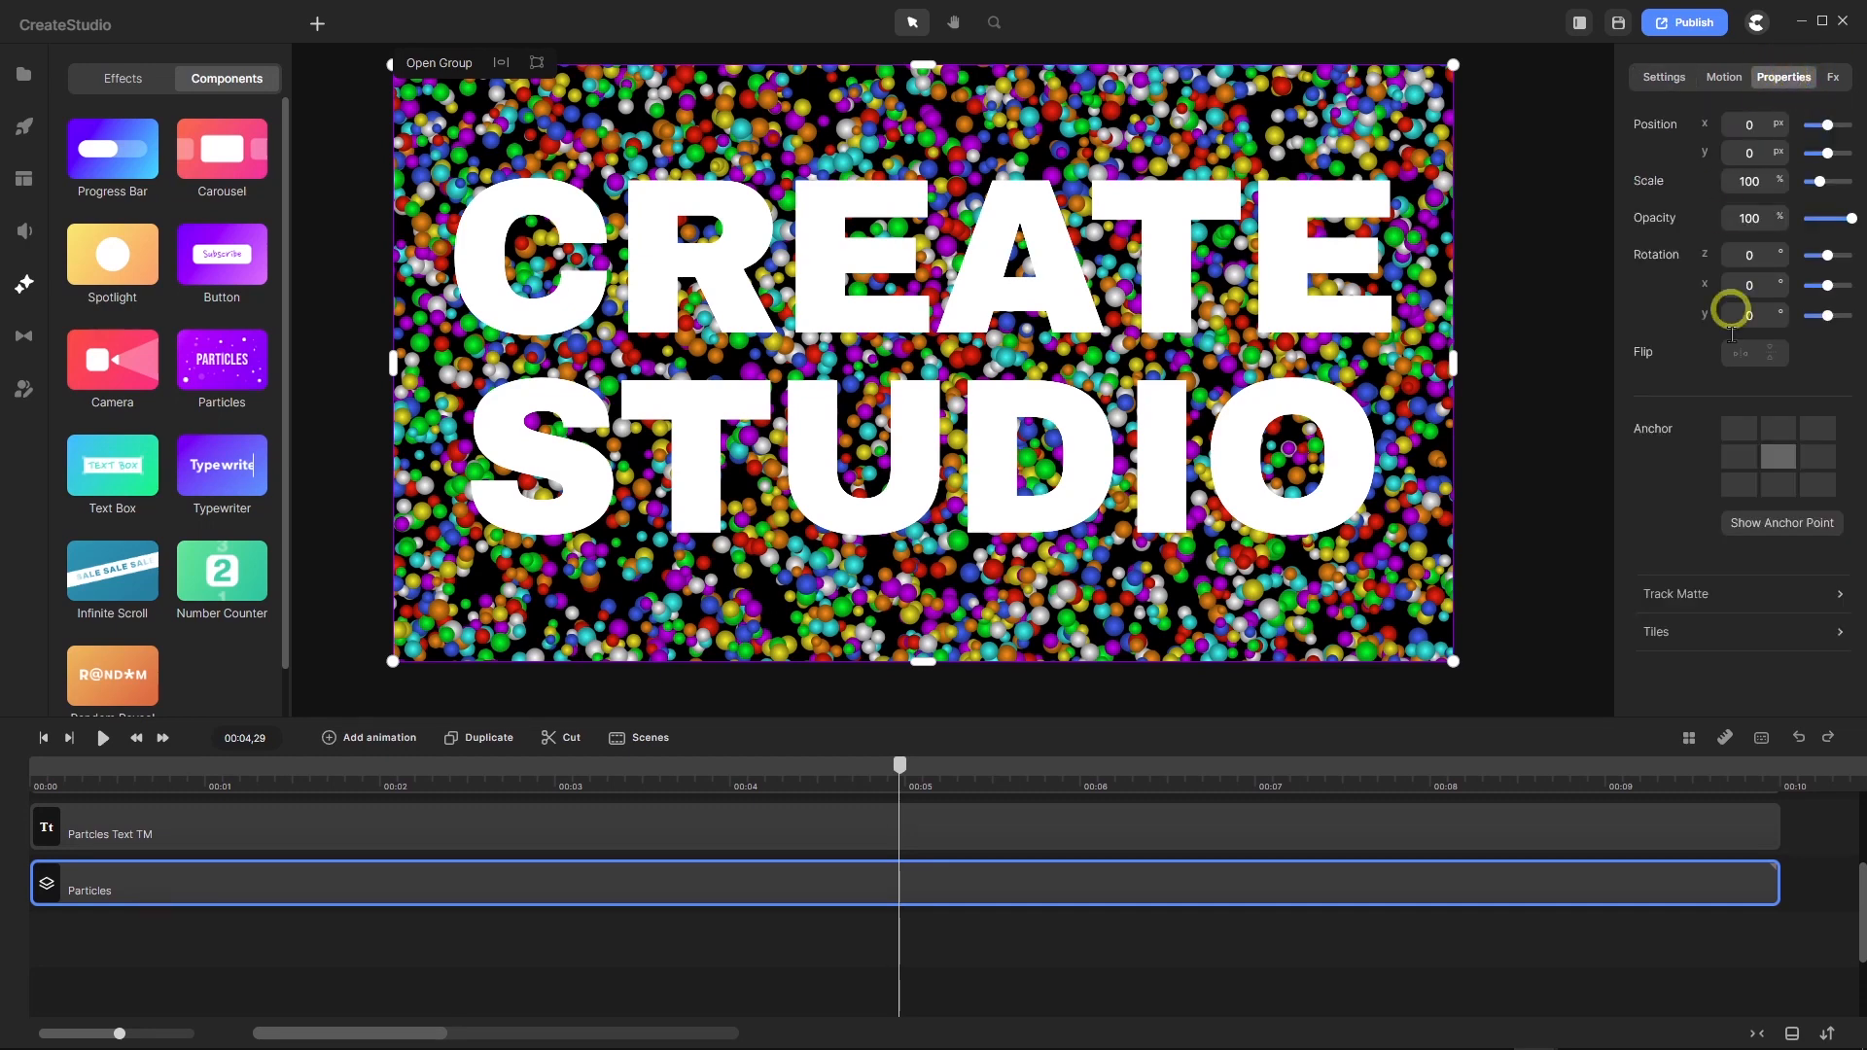
pyautogui.click(1840, 595)
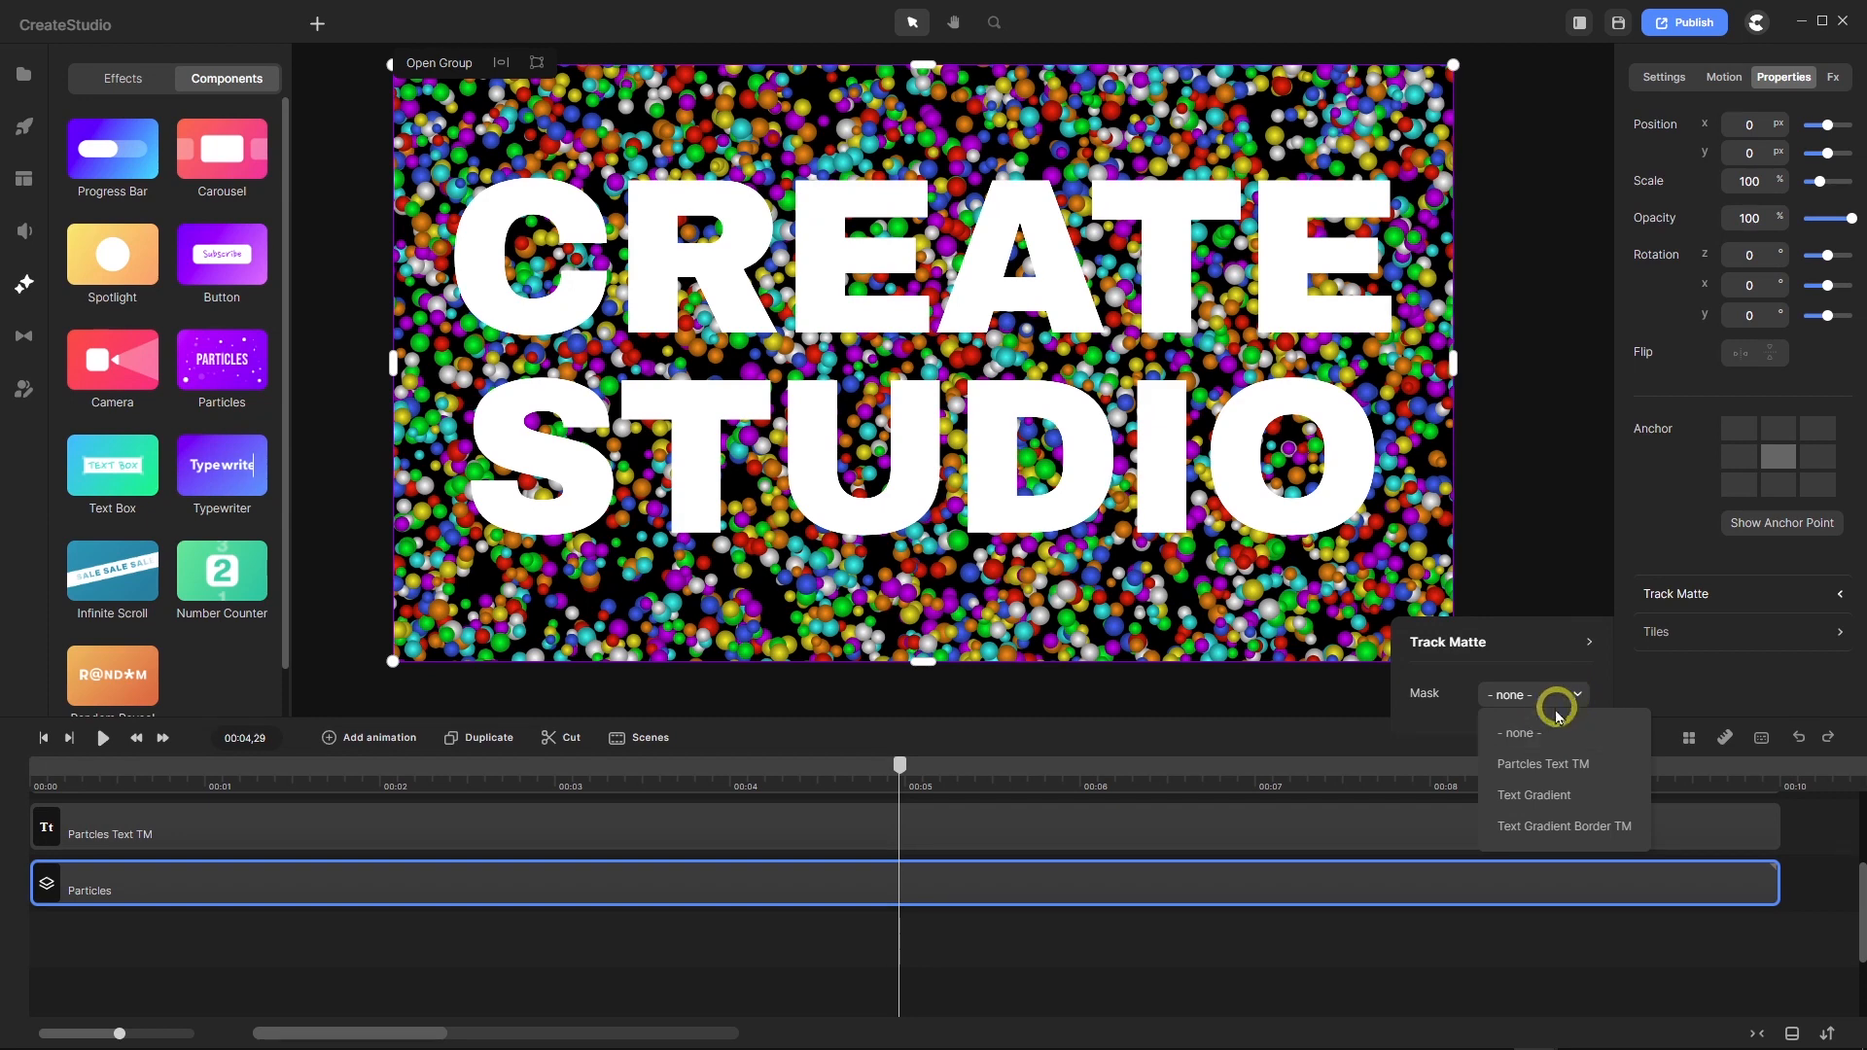
pyautogui.click(1533, 766)
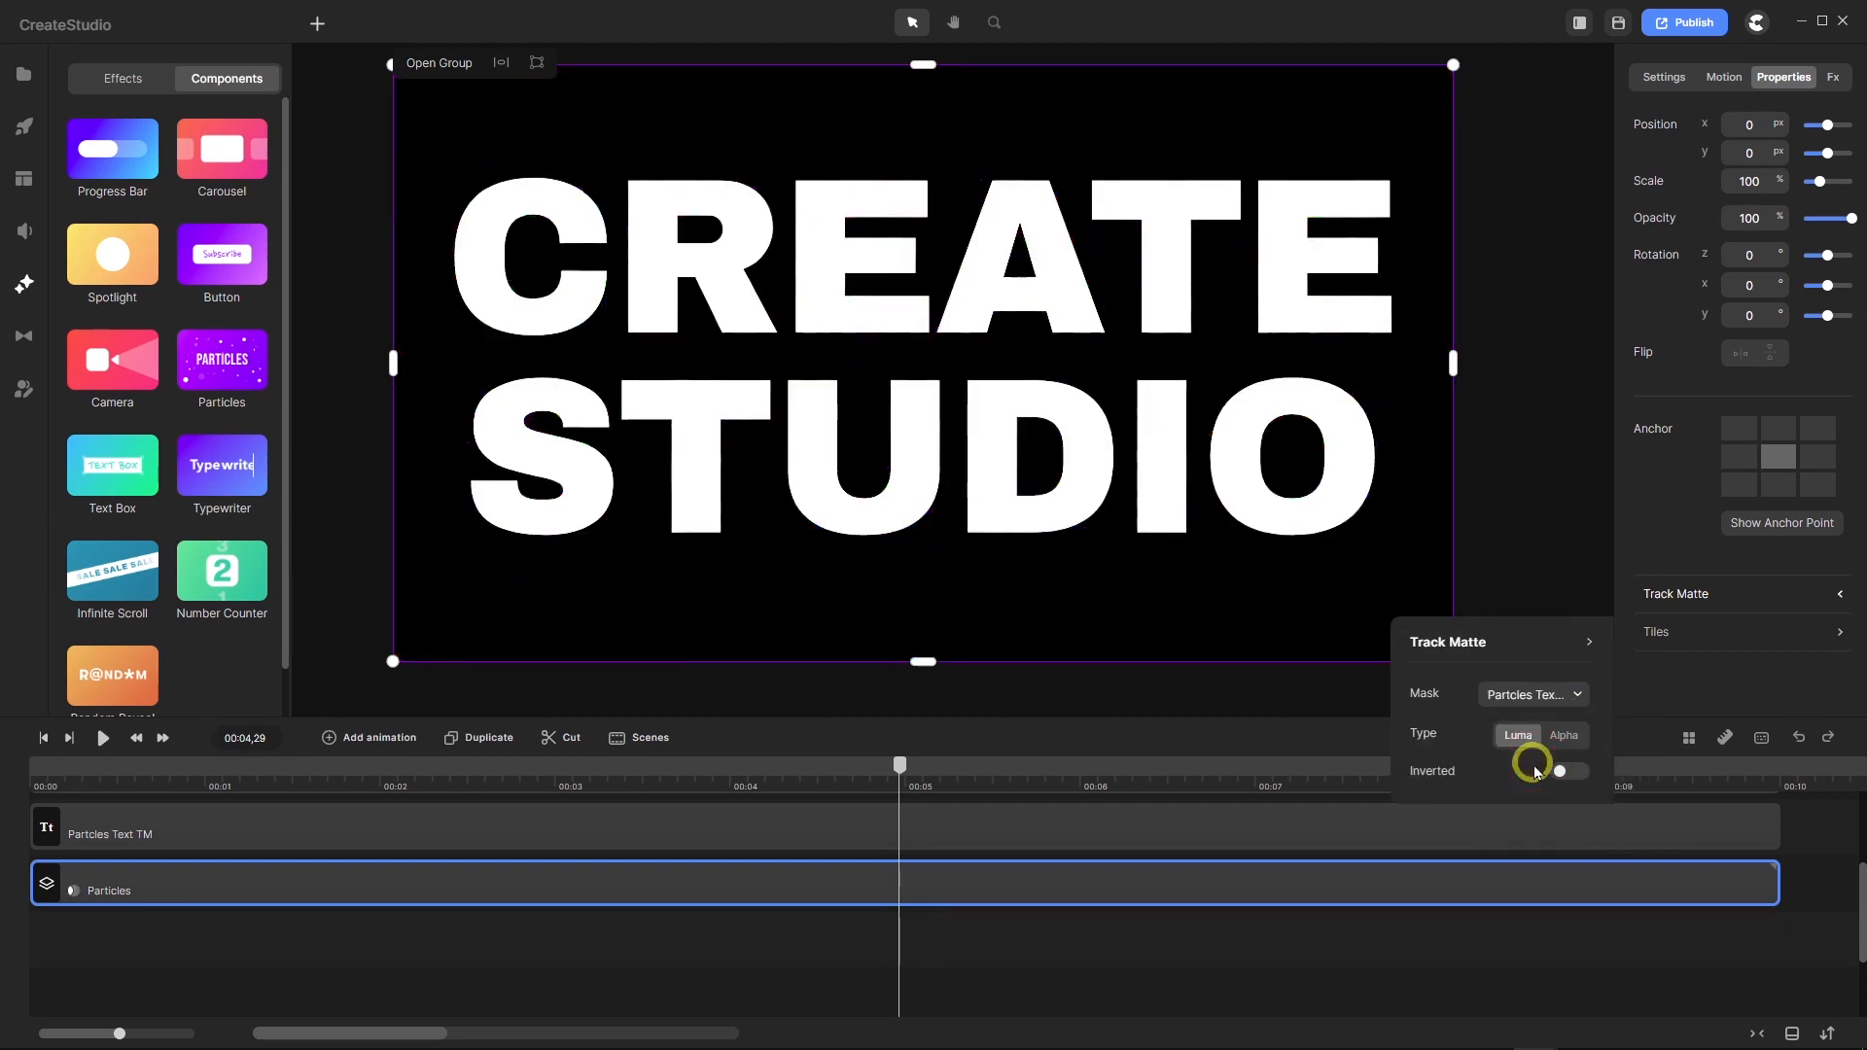
pyautogui.click(1564, 742)
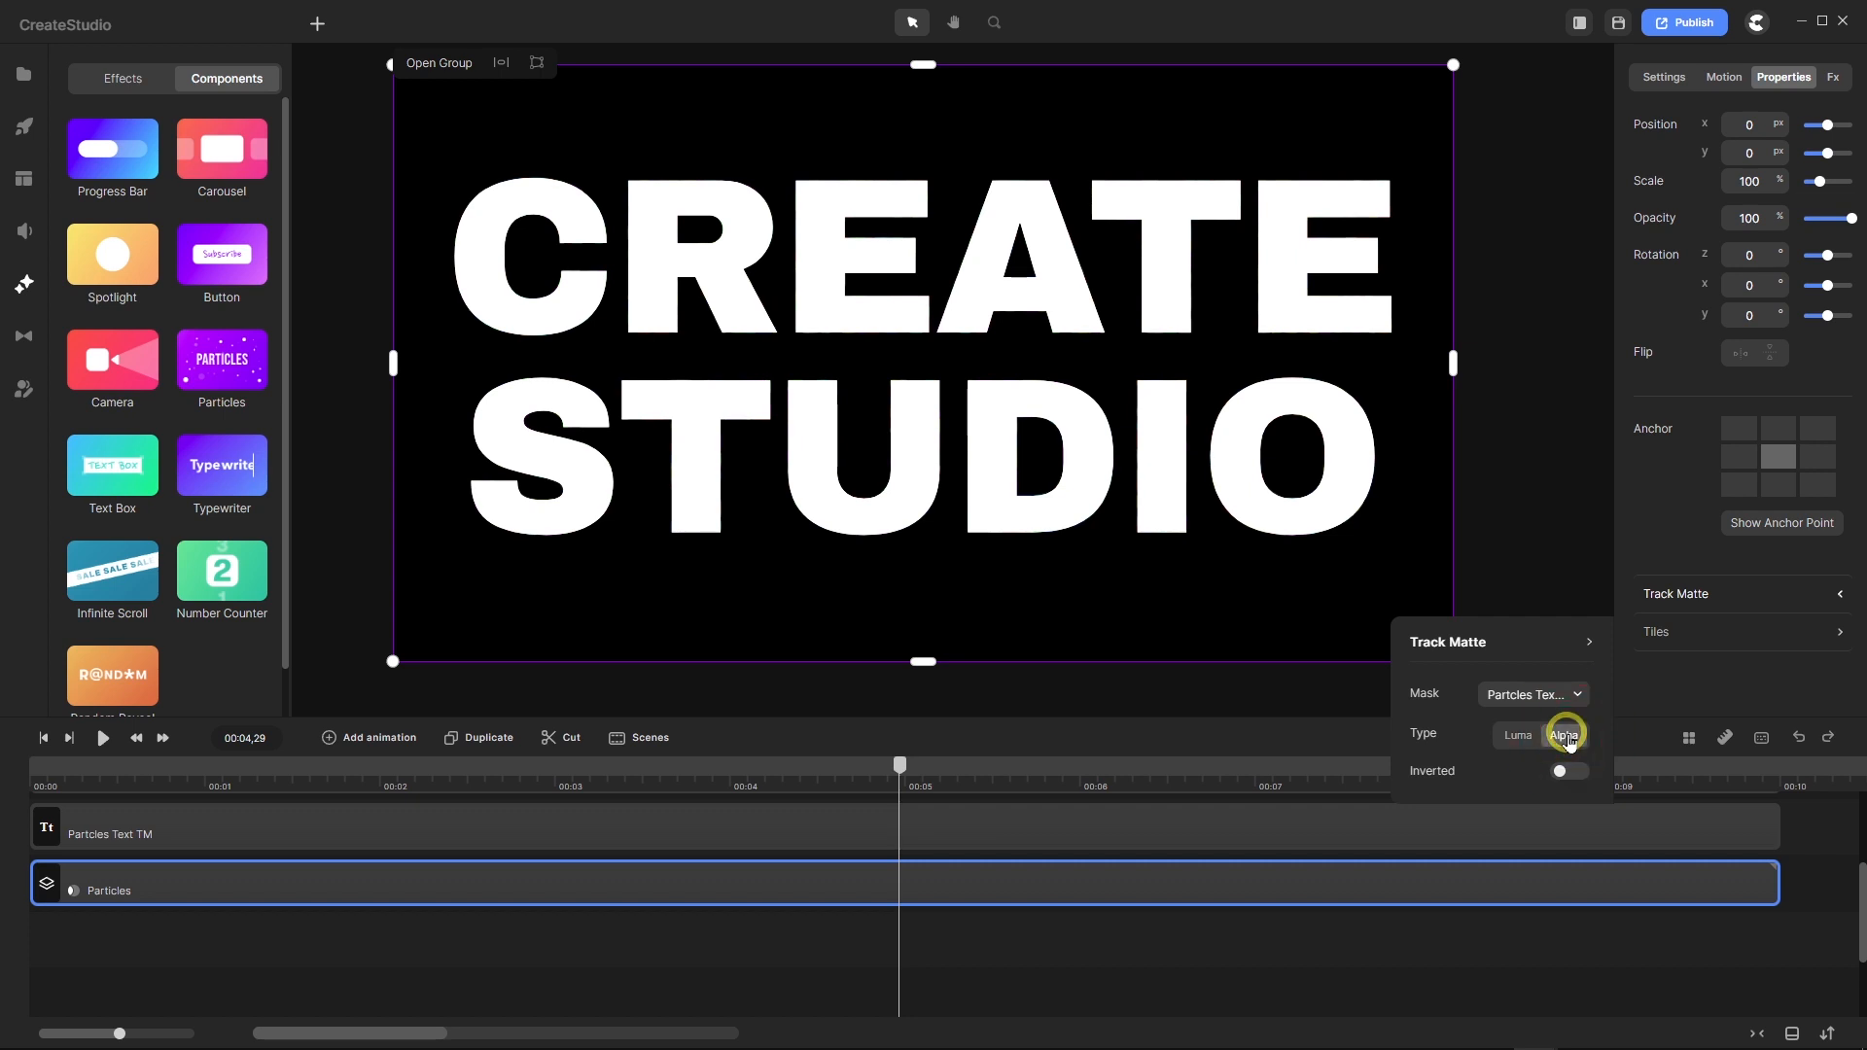
# Inspect the masked particles at the timeline start by briefly shifting the two Text Gradient layers later and back.
pyautogui.click(474, 1037)
pyautogui.scroll(3, 470, 890)
pyautogui.moveTo(440, 814); pyautogui.dragTo(340, 912)
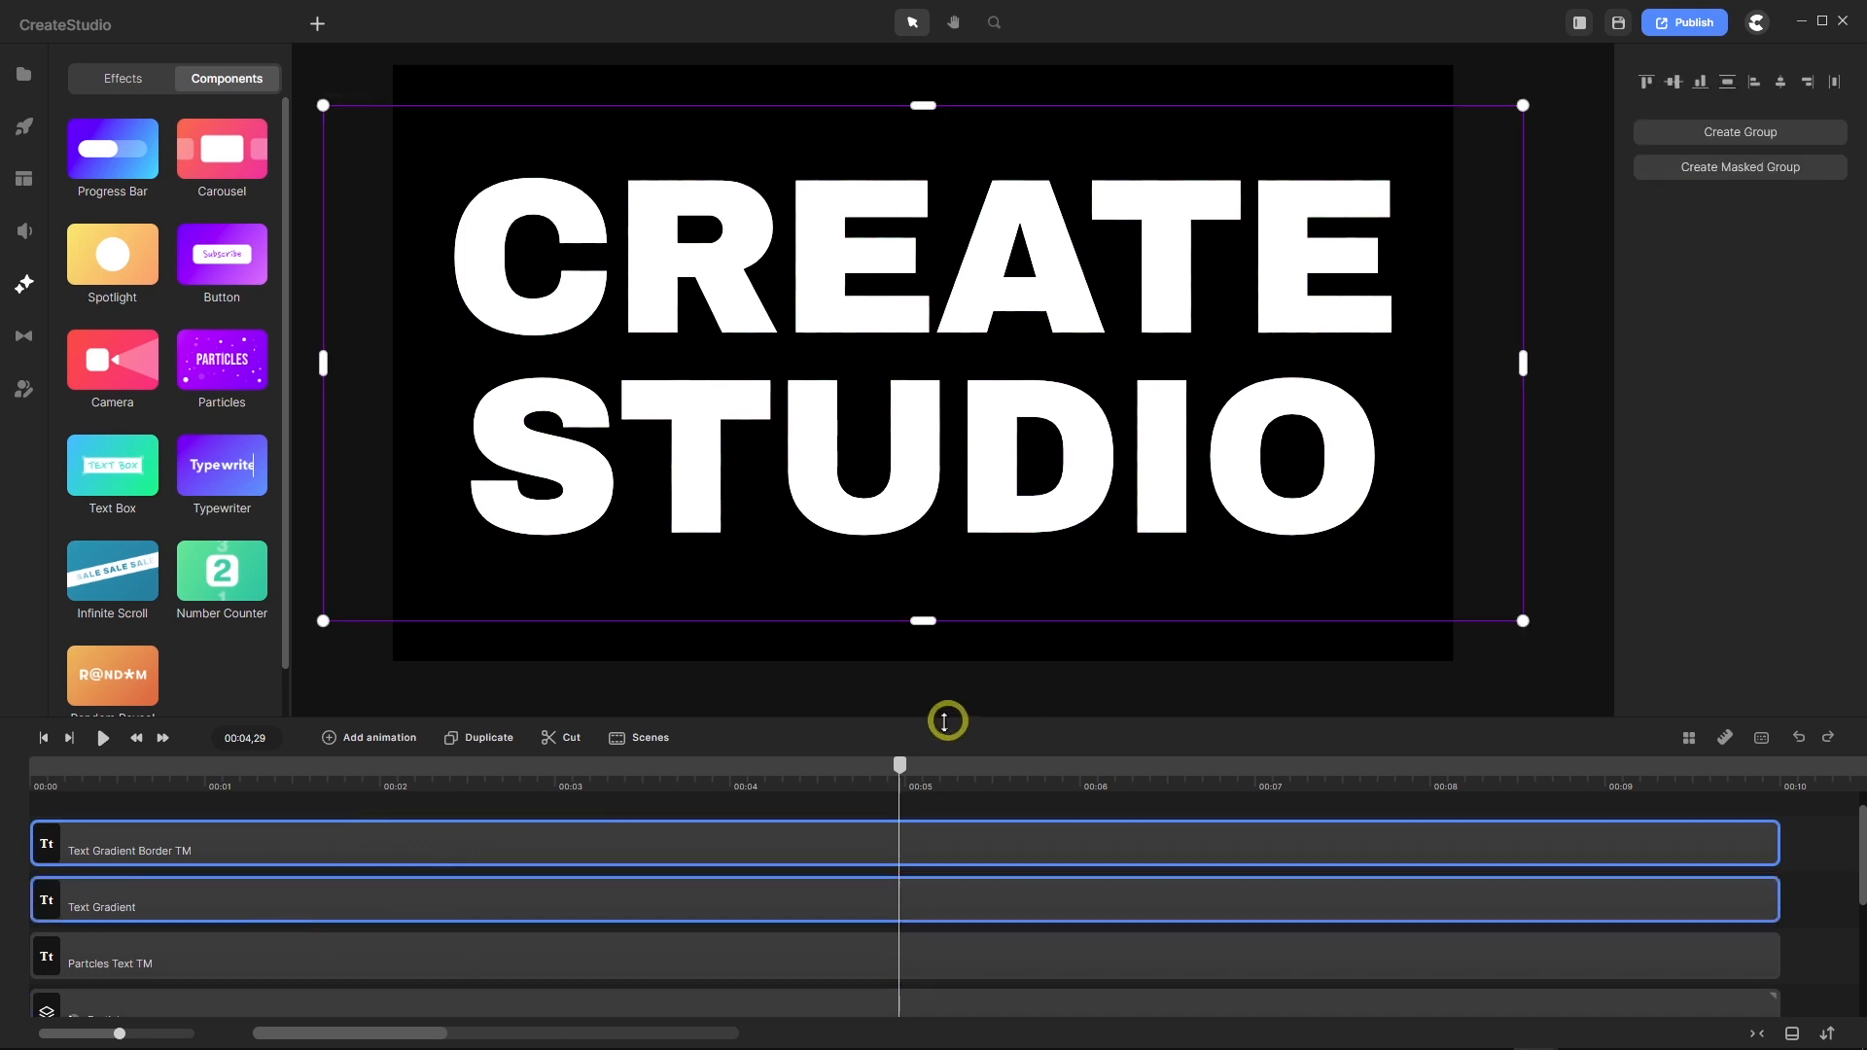
pyautogui.moveTo(898, 764); pyautogui.dragTo(3, 812)
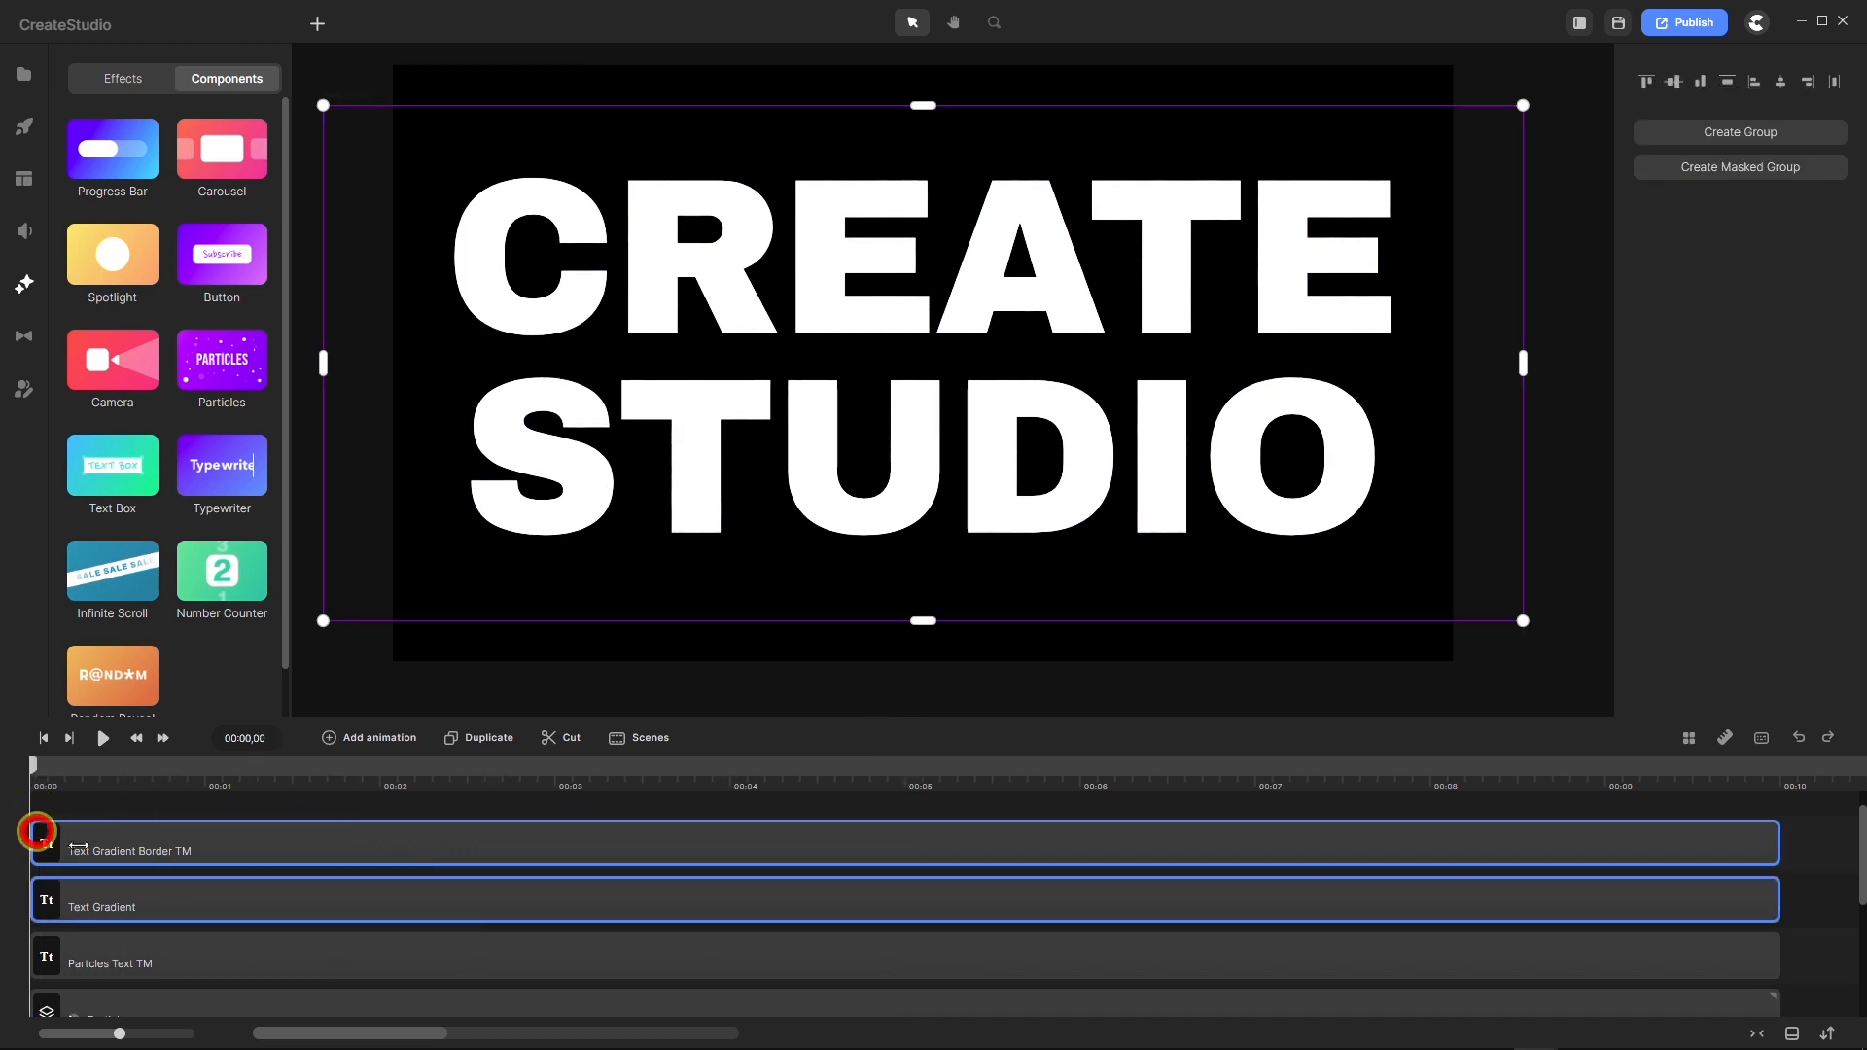
pyautogui.moveTo(209, 854); pyautogui.dragTo(232, 854)
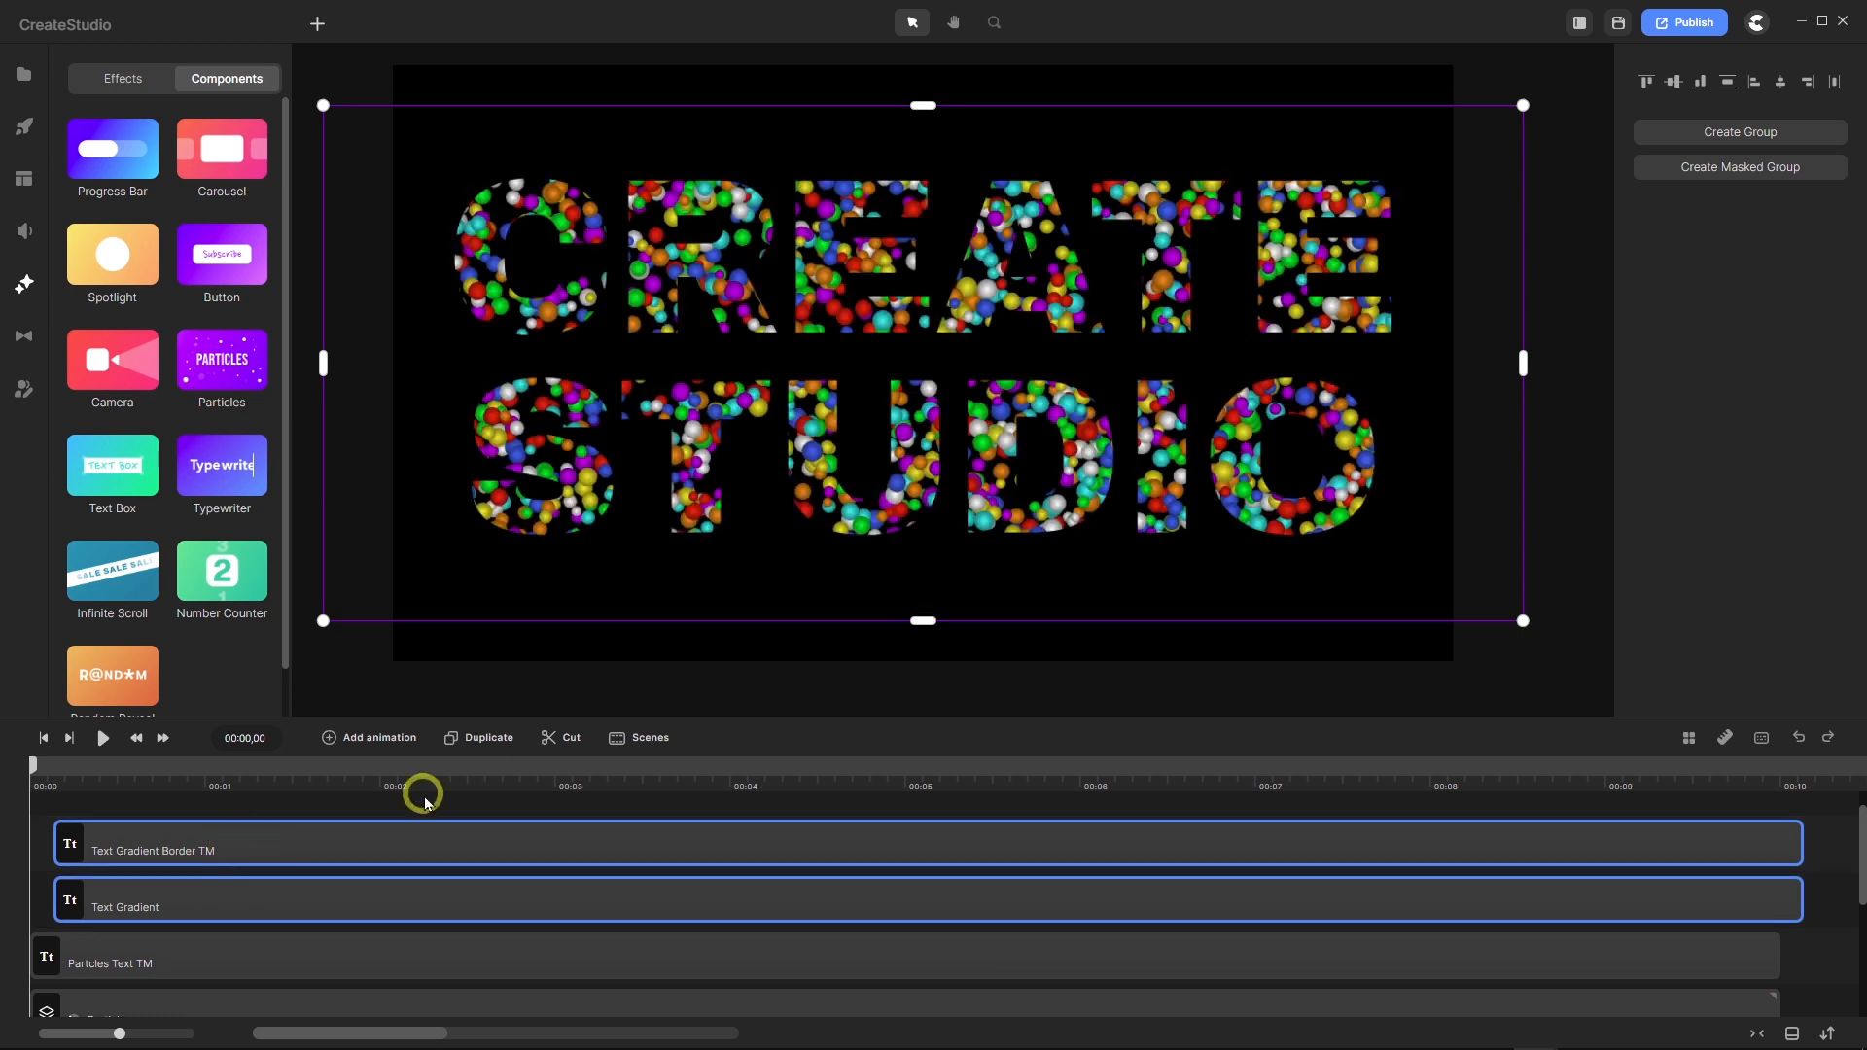
pyautogui.moveTo(337, 860); pyautogui.dragTo(259, 838)
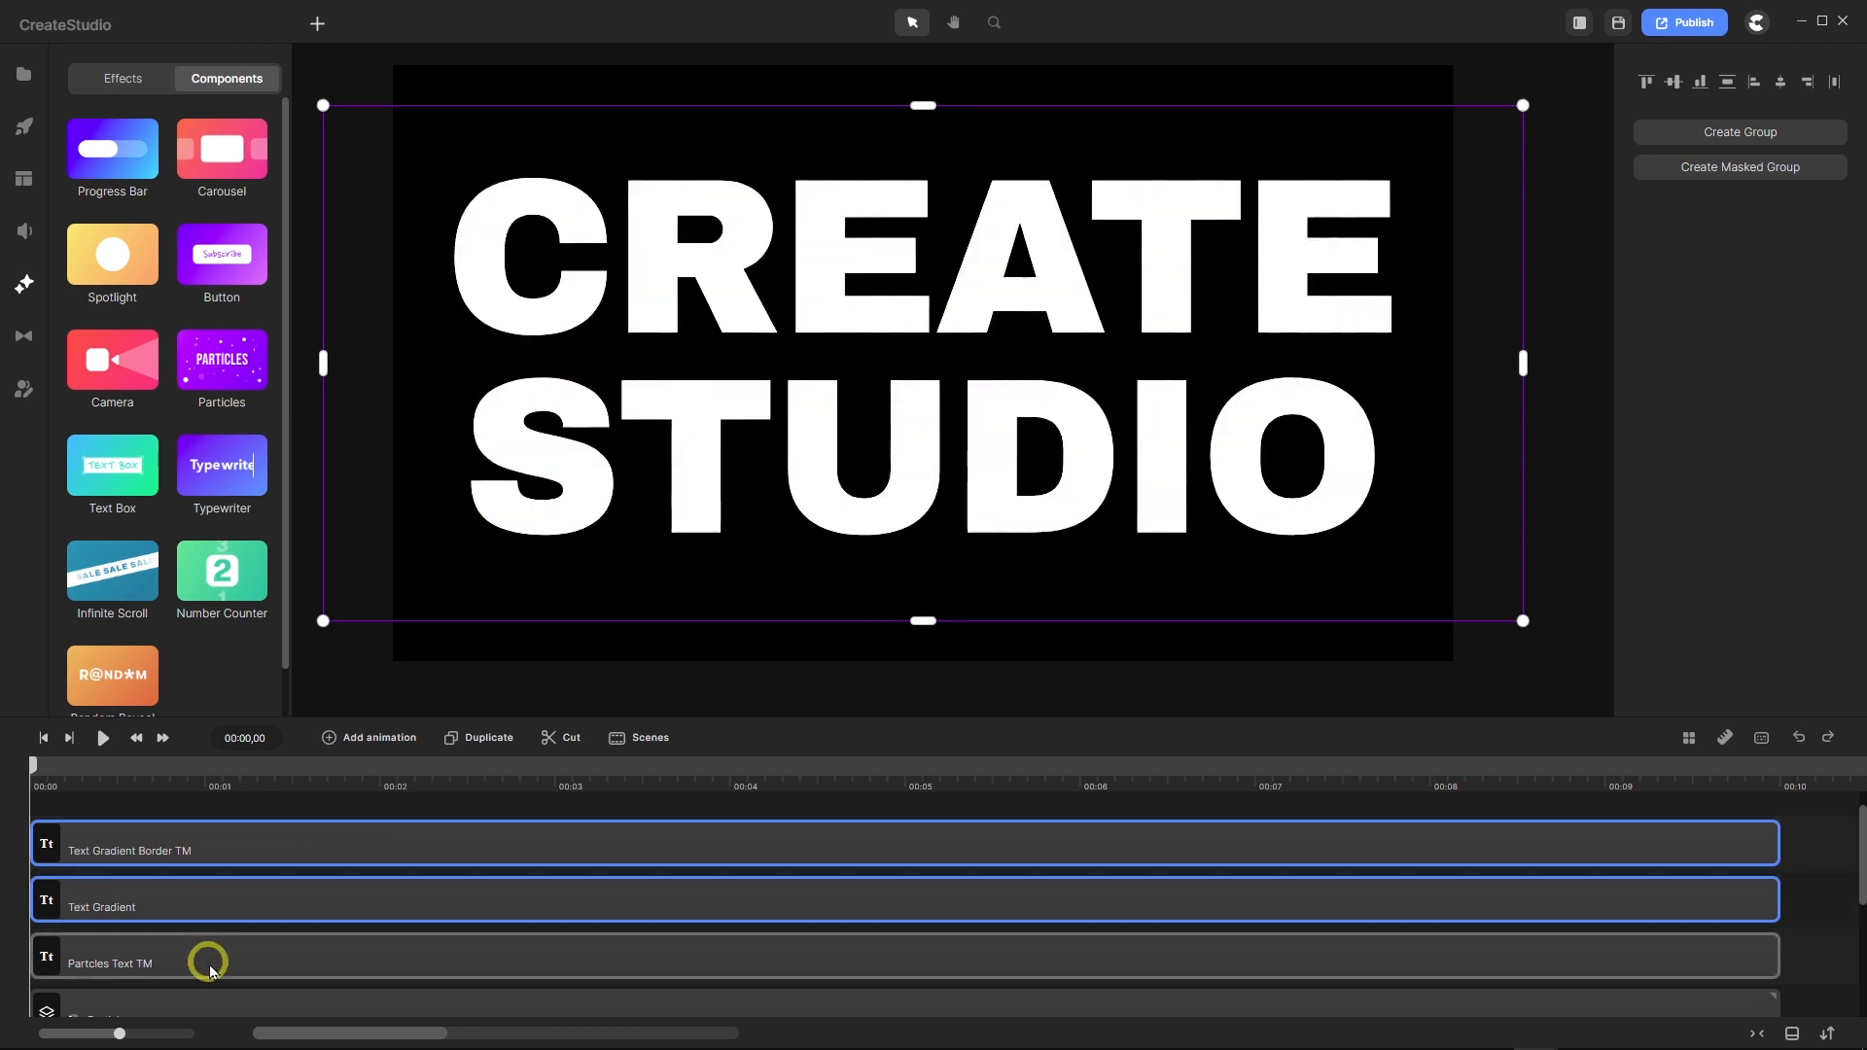
# Set the horizontal and vertical padding to 0% on the Partcles Text TM, Text Gradient and Text Gradient Border TM layers.
pyautogui.click(209, 963)
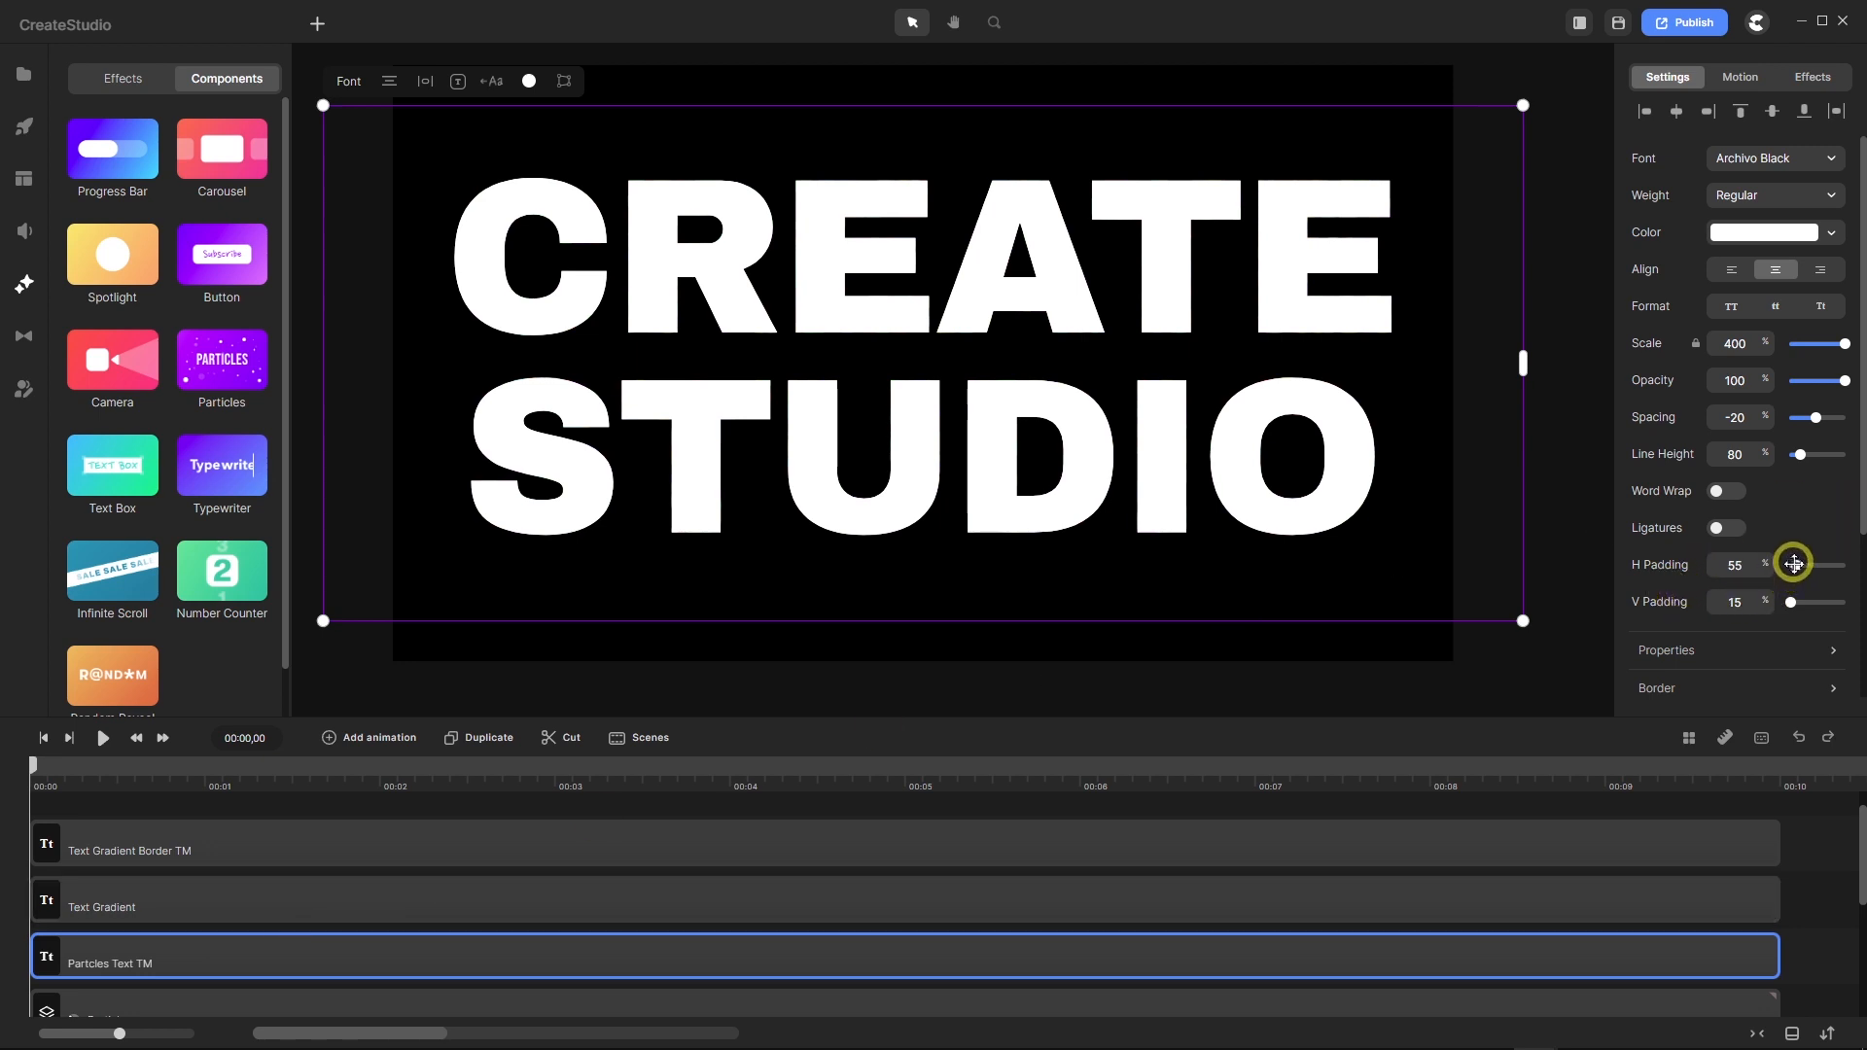
pyautogui.moveTo(1794, 564); pyautogui.dragTo(1734, 596)
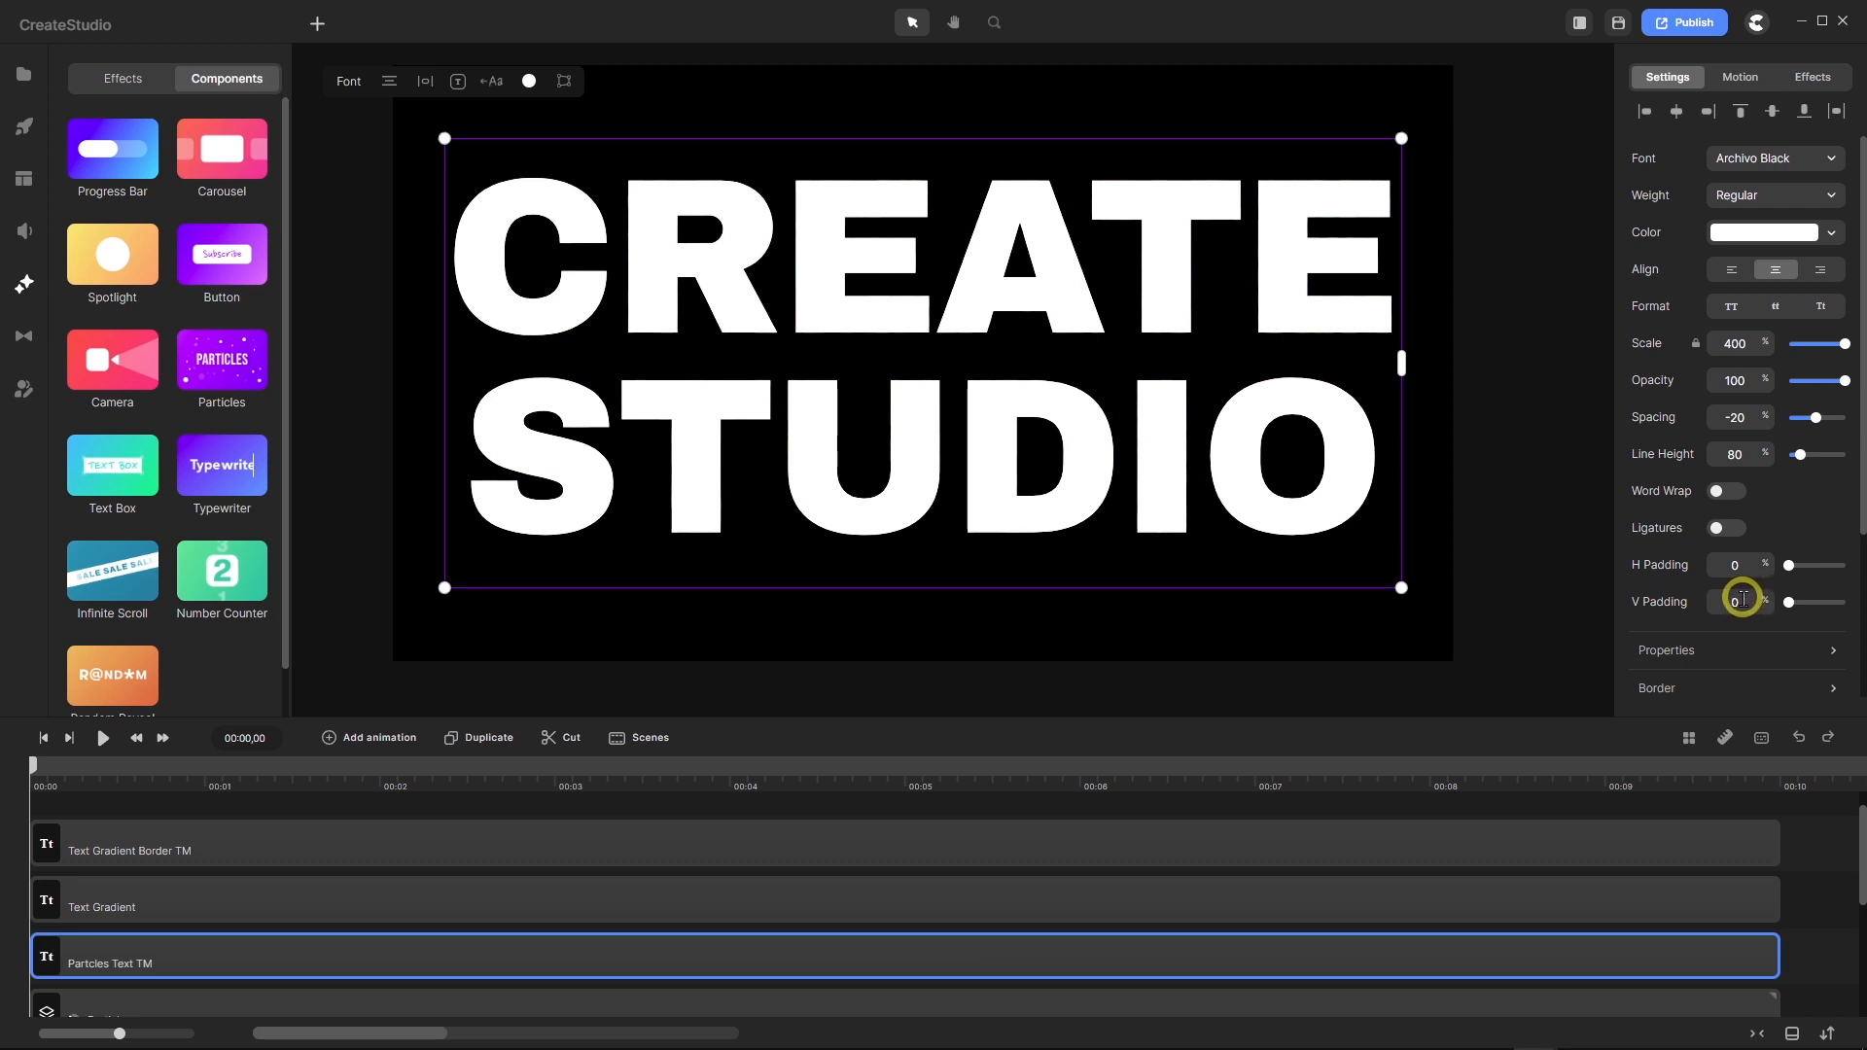
pyautogui.click(175, 916)
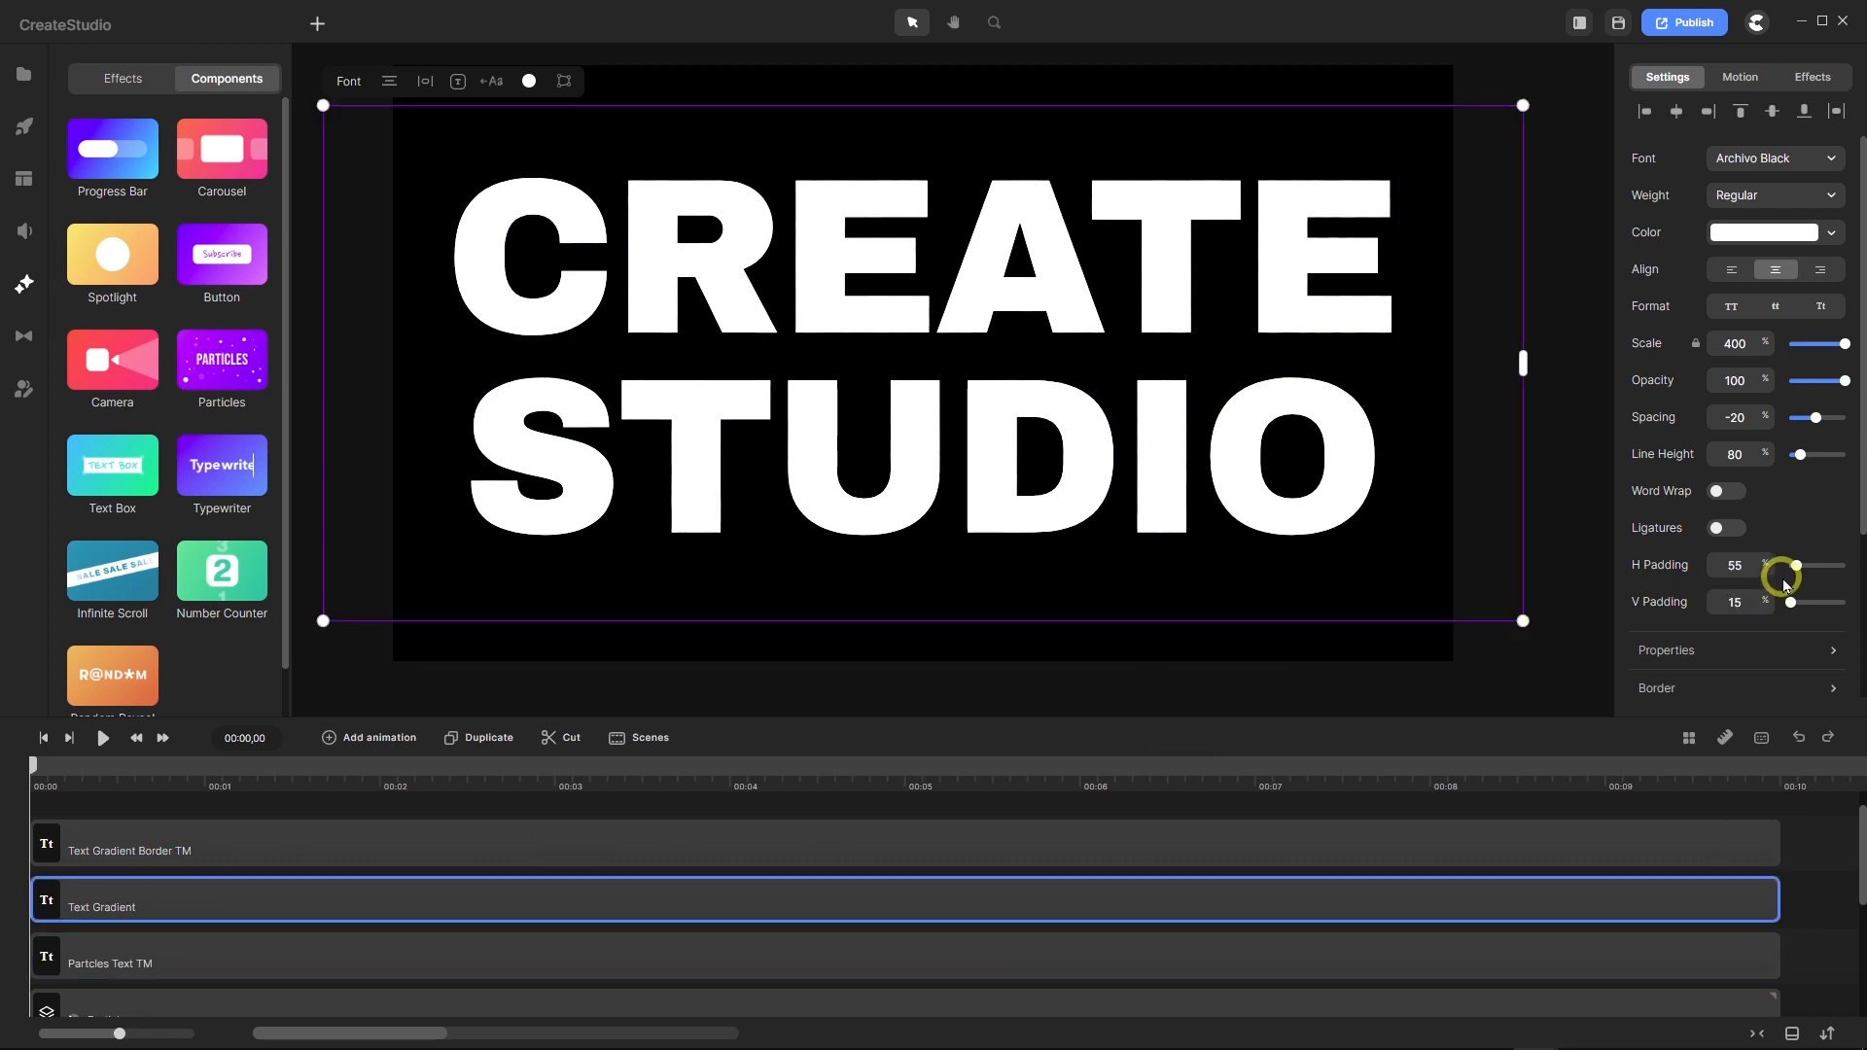
pyautogui.moveTo(1794, 565); pyautogui.dragTo(1767, 551)
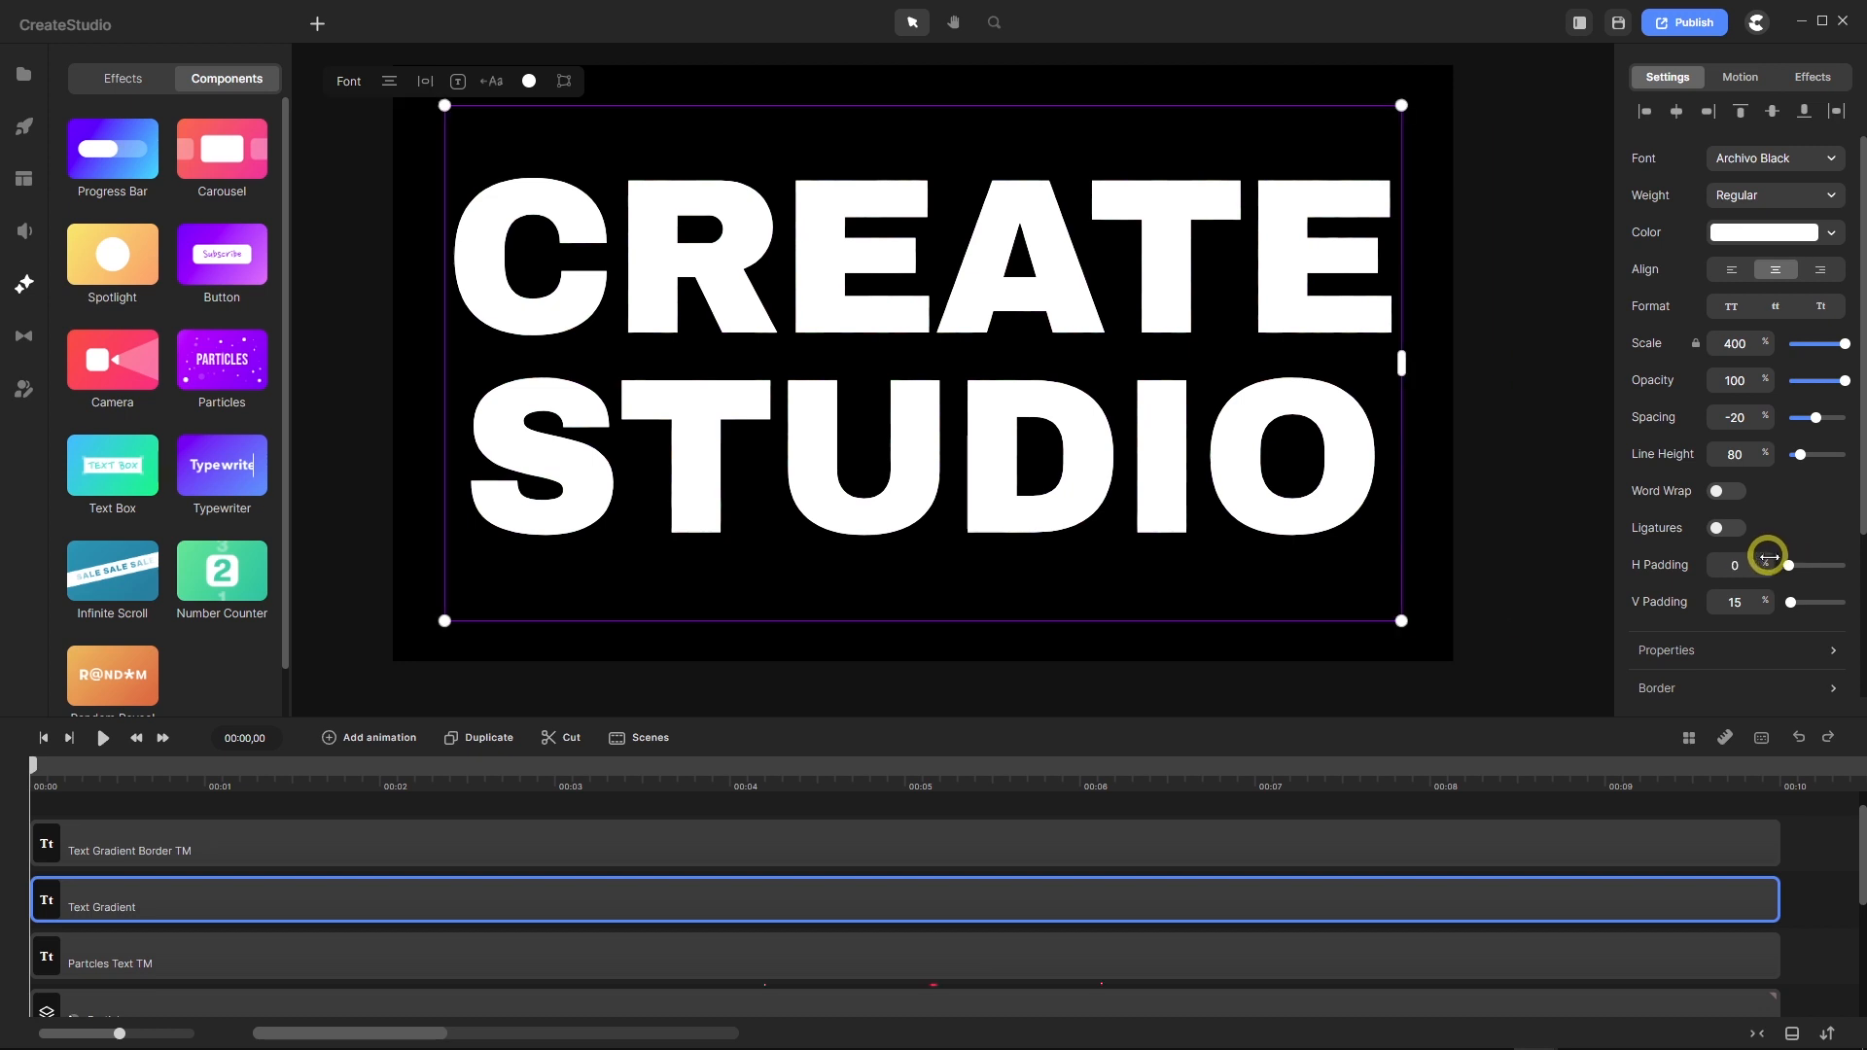
pyautogui.moveTo(1801, 618); pyautogui.dragTo(1758, 599)
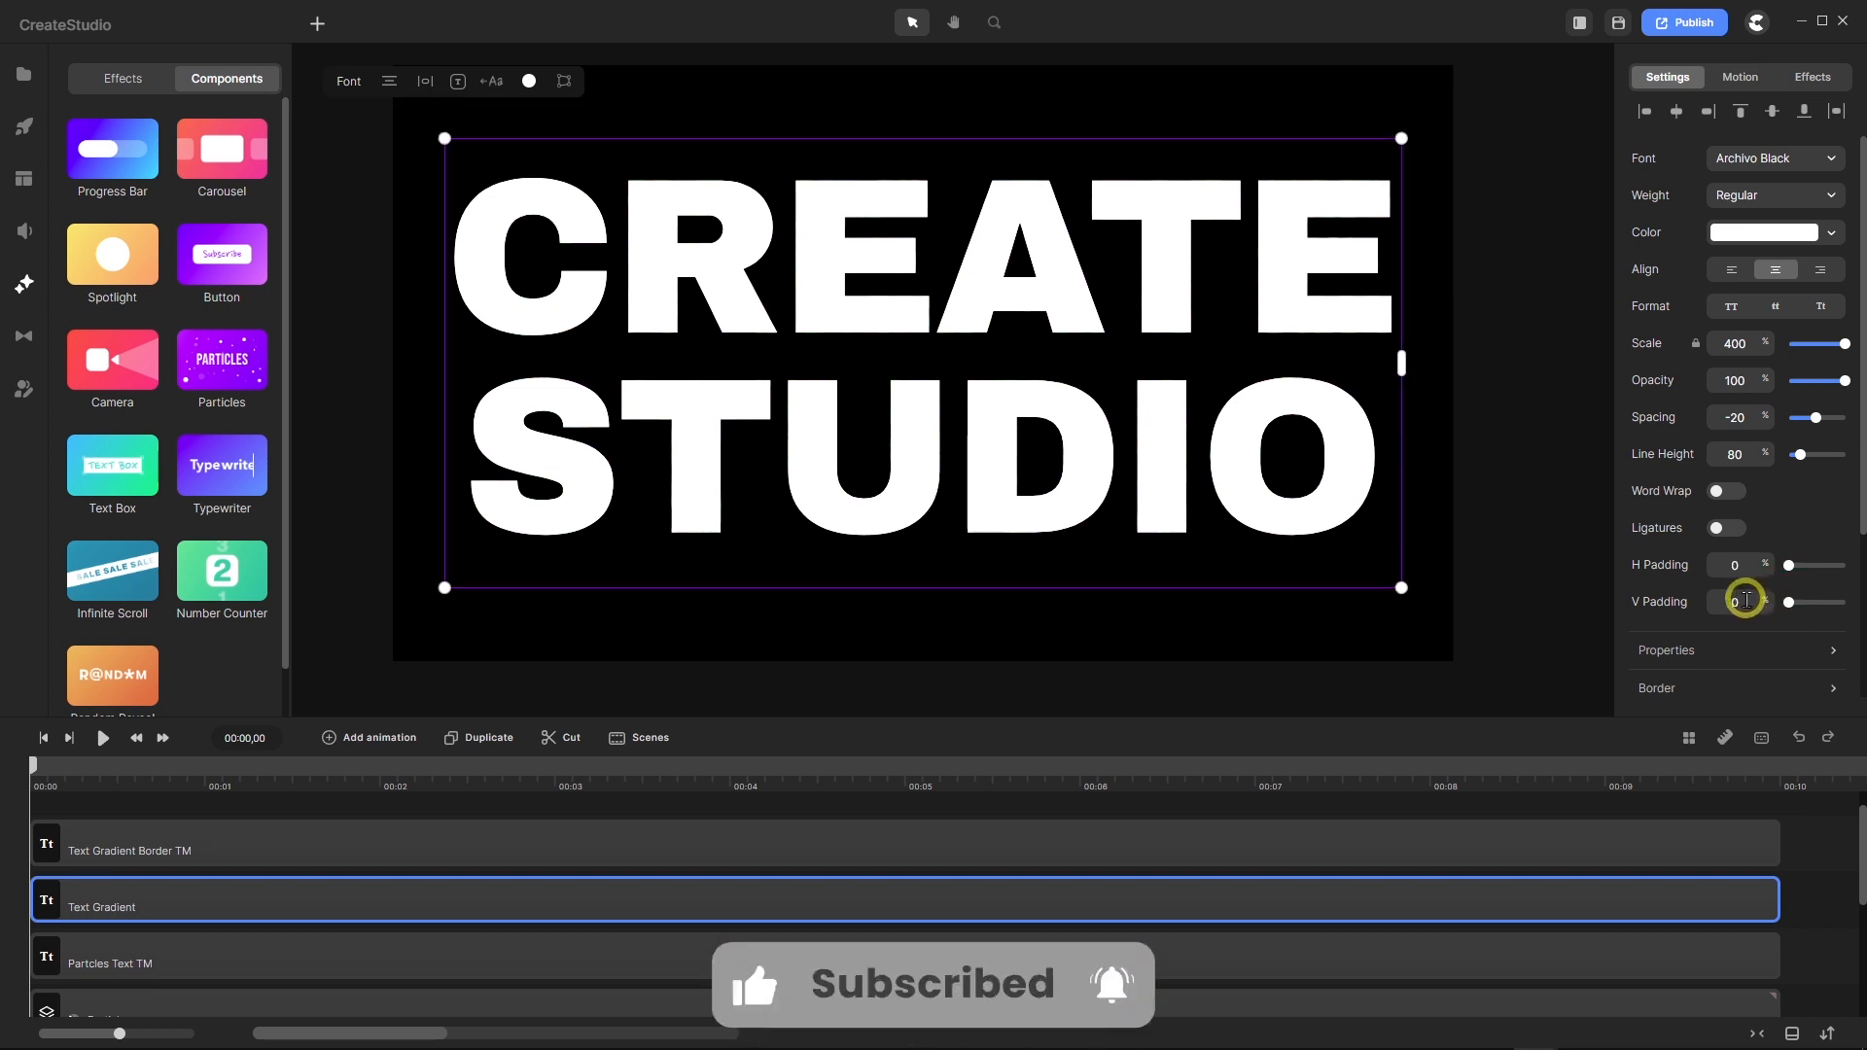
pyautogui.click(171, 846)
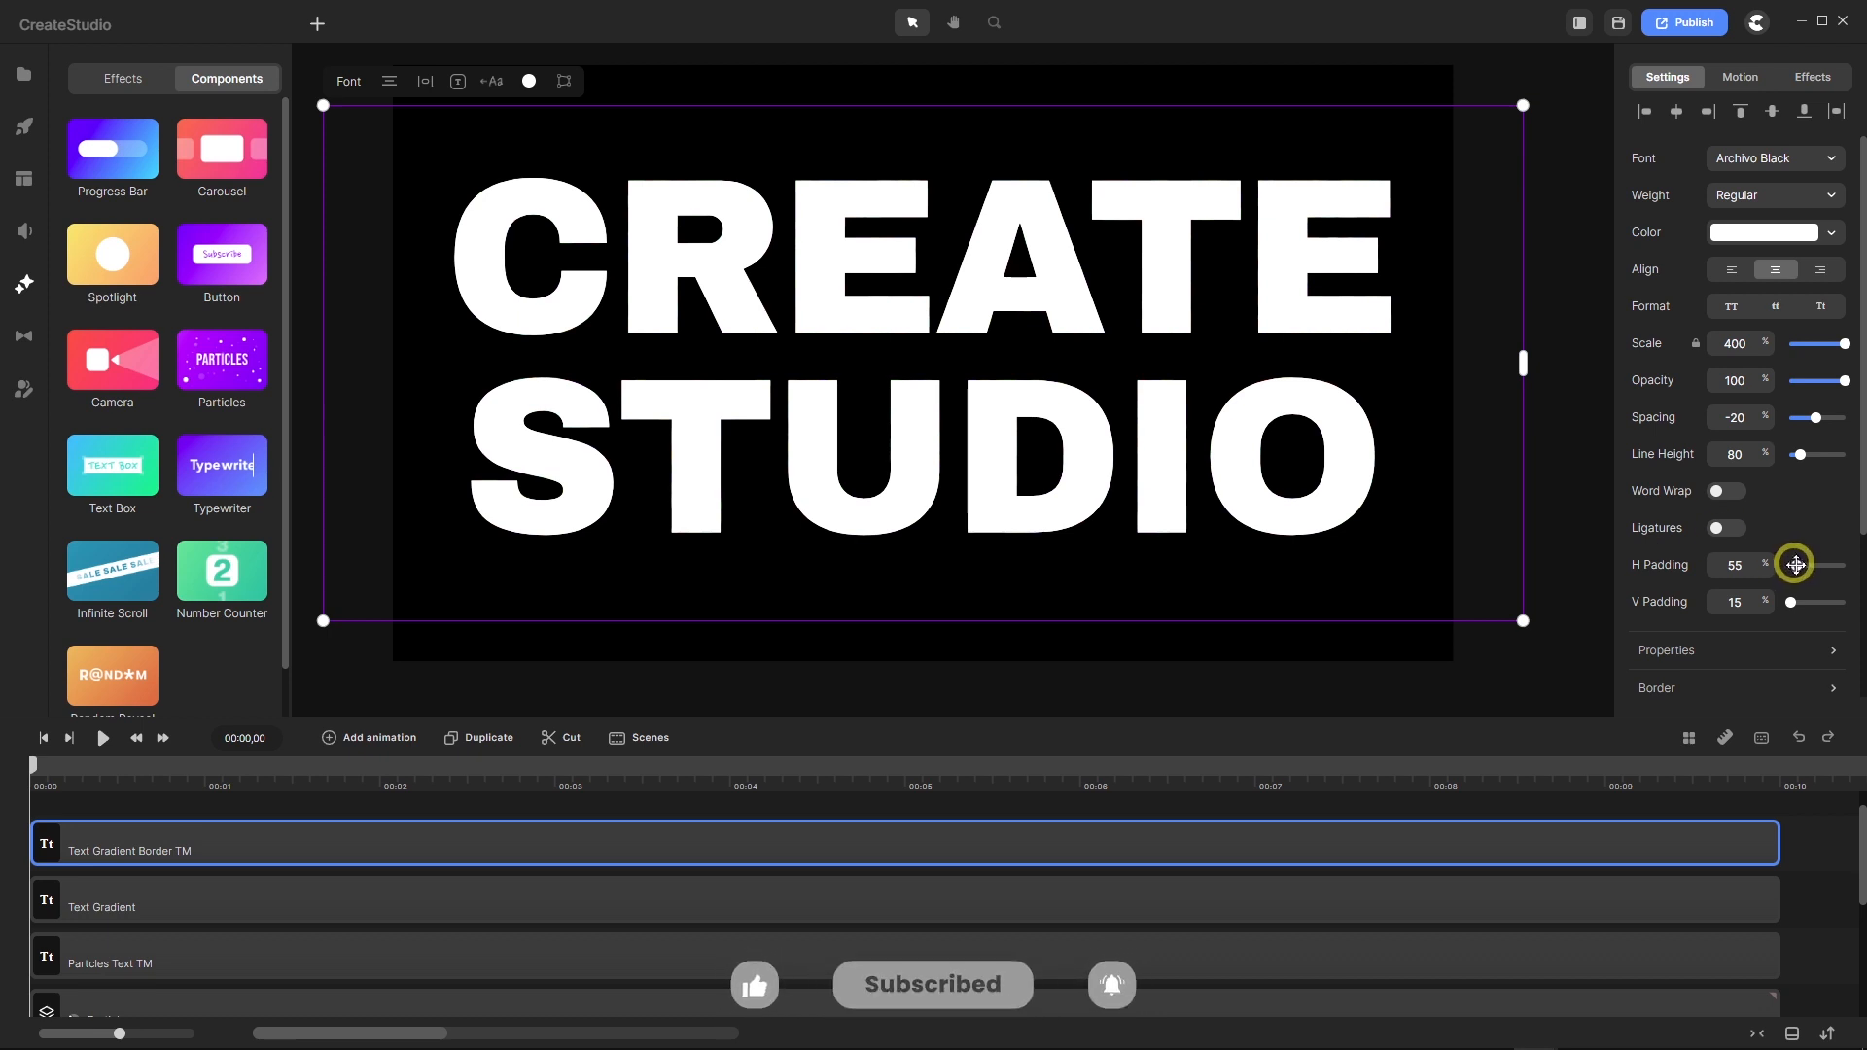
pyautogui.moveTo(1791, 563); pyautogui.dragTo(1723, 598)
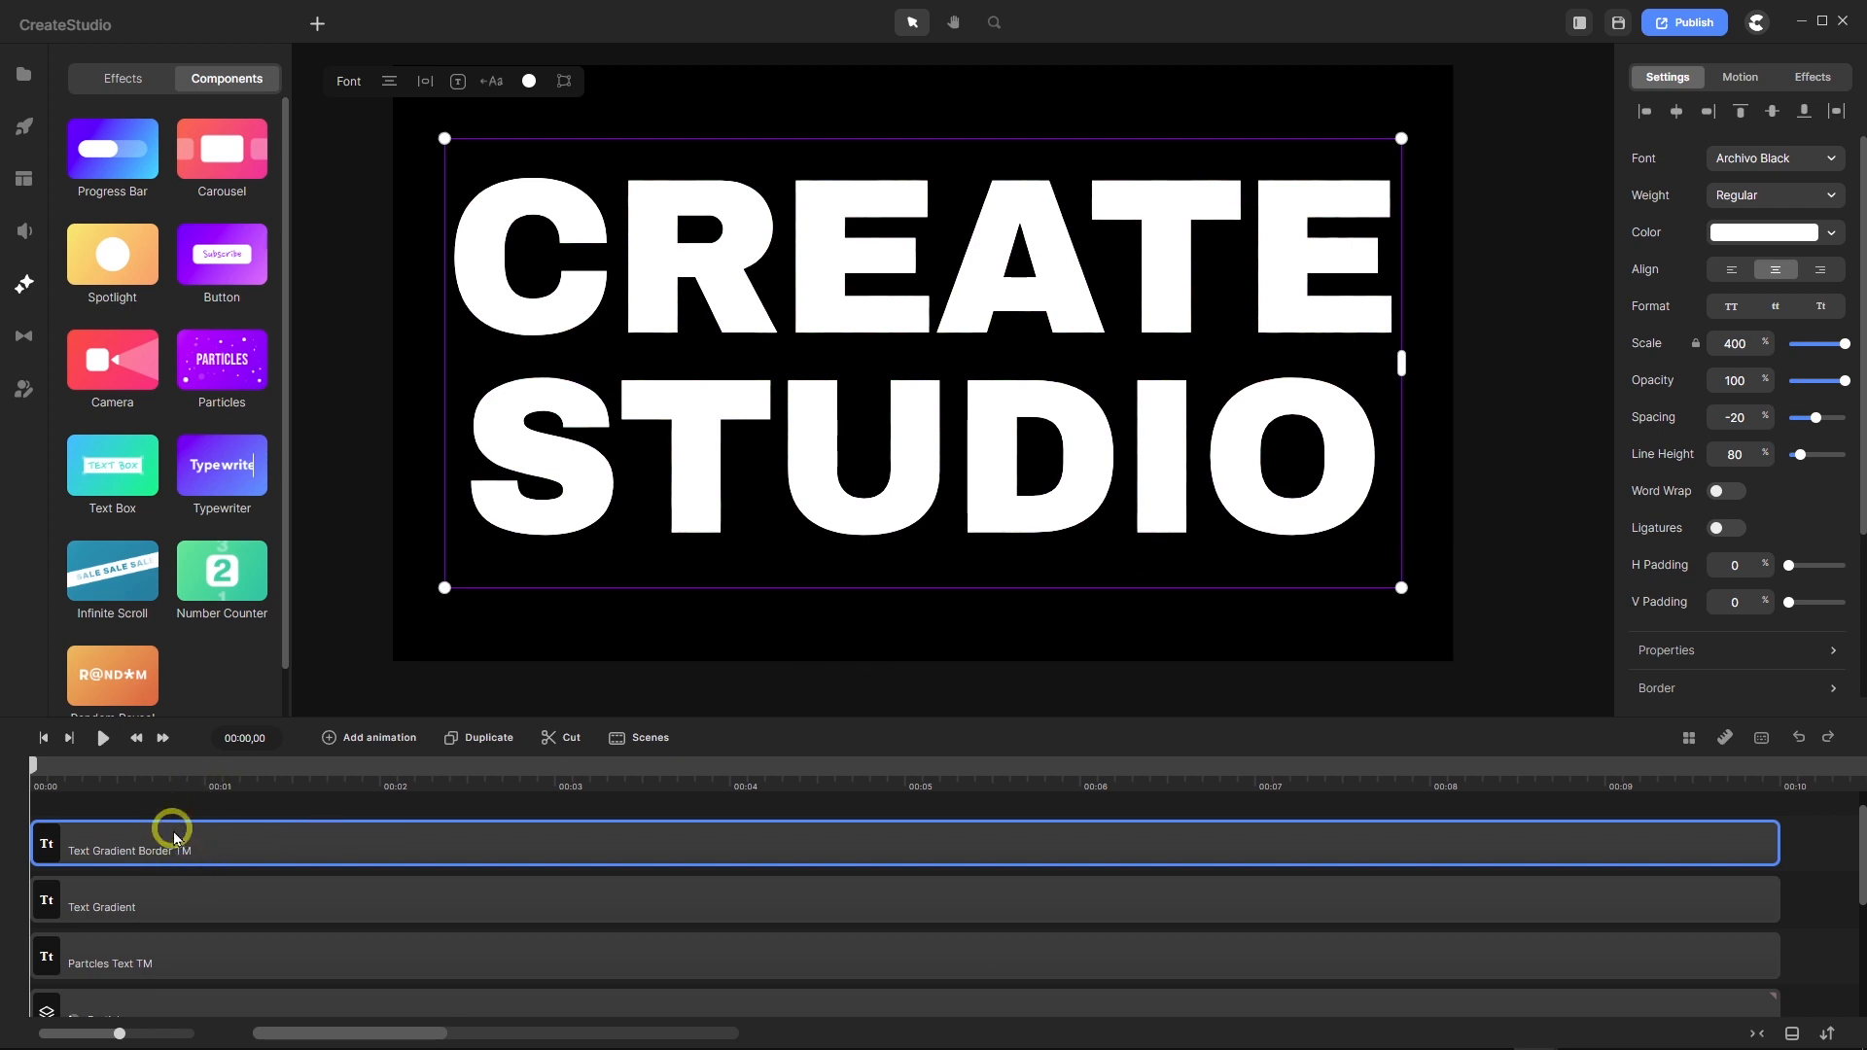
# Check the particle-filled lettering by moving both upper text layers slightly later together and returning them to the timeline start.
pyautogui.scroll(-1, 204, 895)
pyautogui.scroll(1, 199, 889)
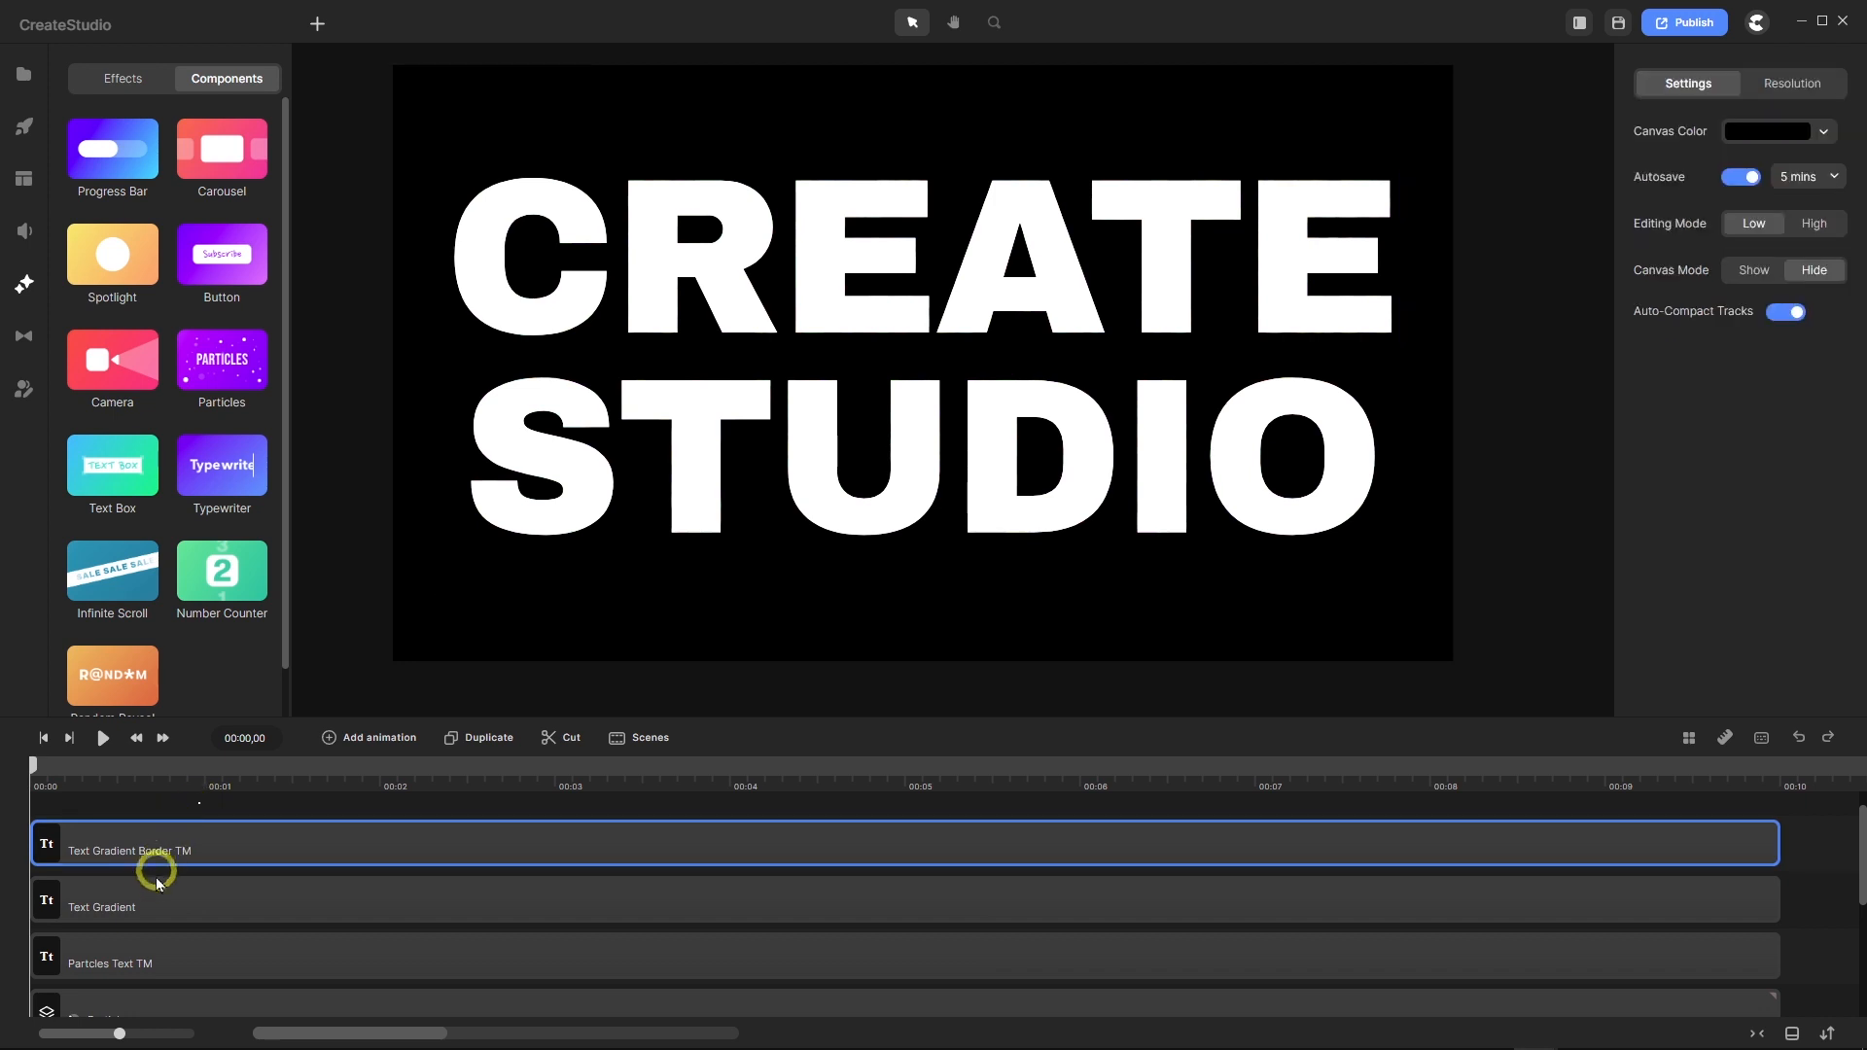
pyautogui.keyDown('shift'); pyautogui.click(146, 896); pyautogui.keyUp('shift')
pyautogui.moveTo(144, 848); pyautogui.dragTo(167, 852)
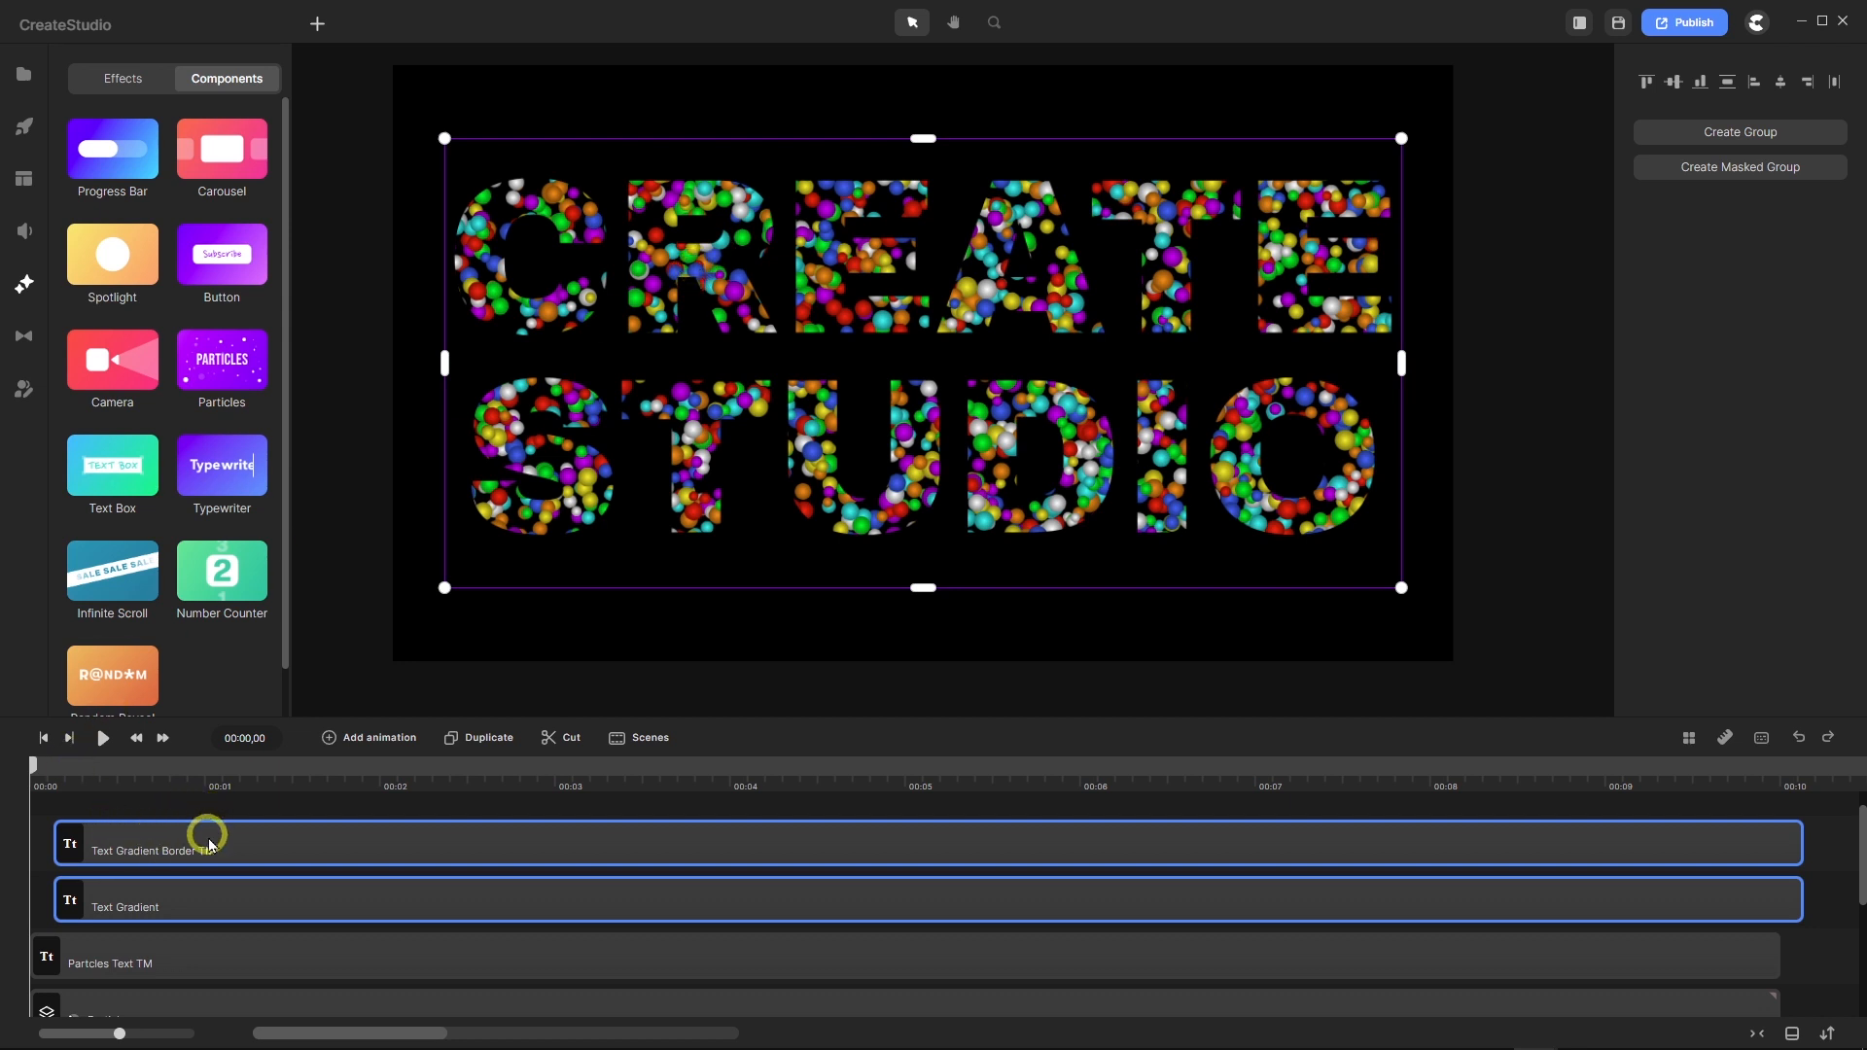
pyautogui.moveTo(209, 846); pyautogui.dragTo(71, 838)
pyautogui.click(109, 807)
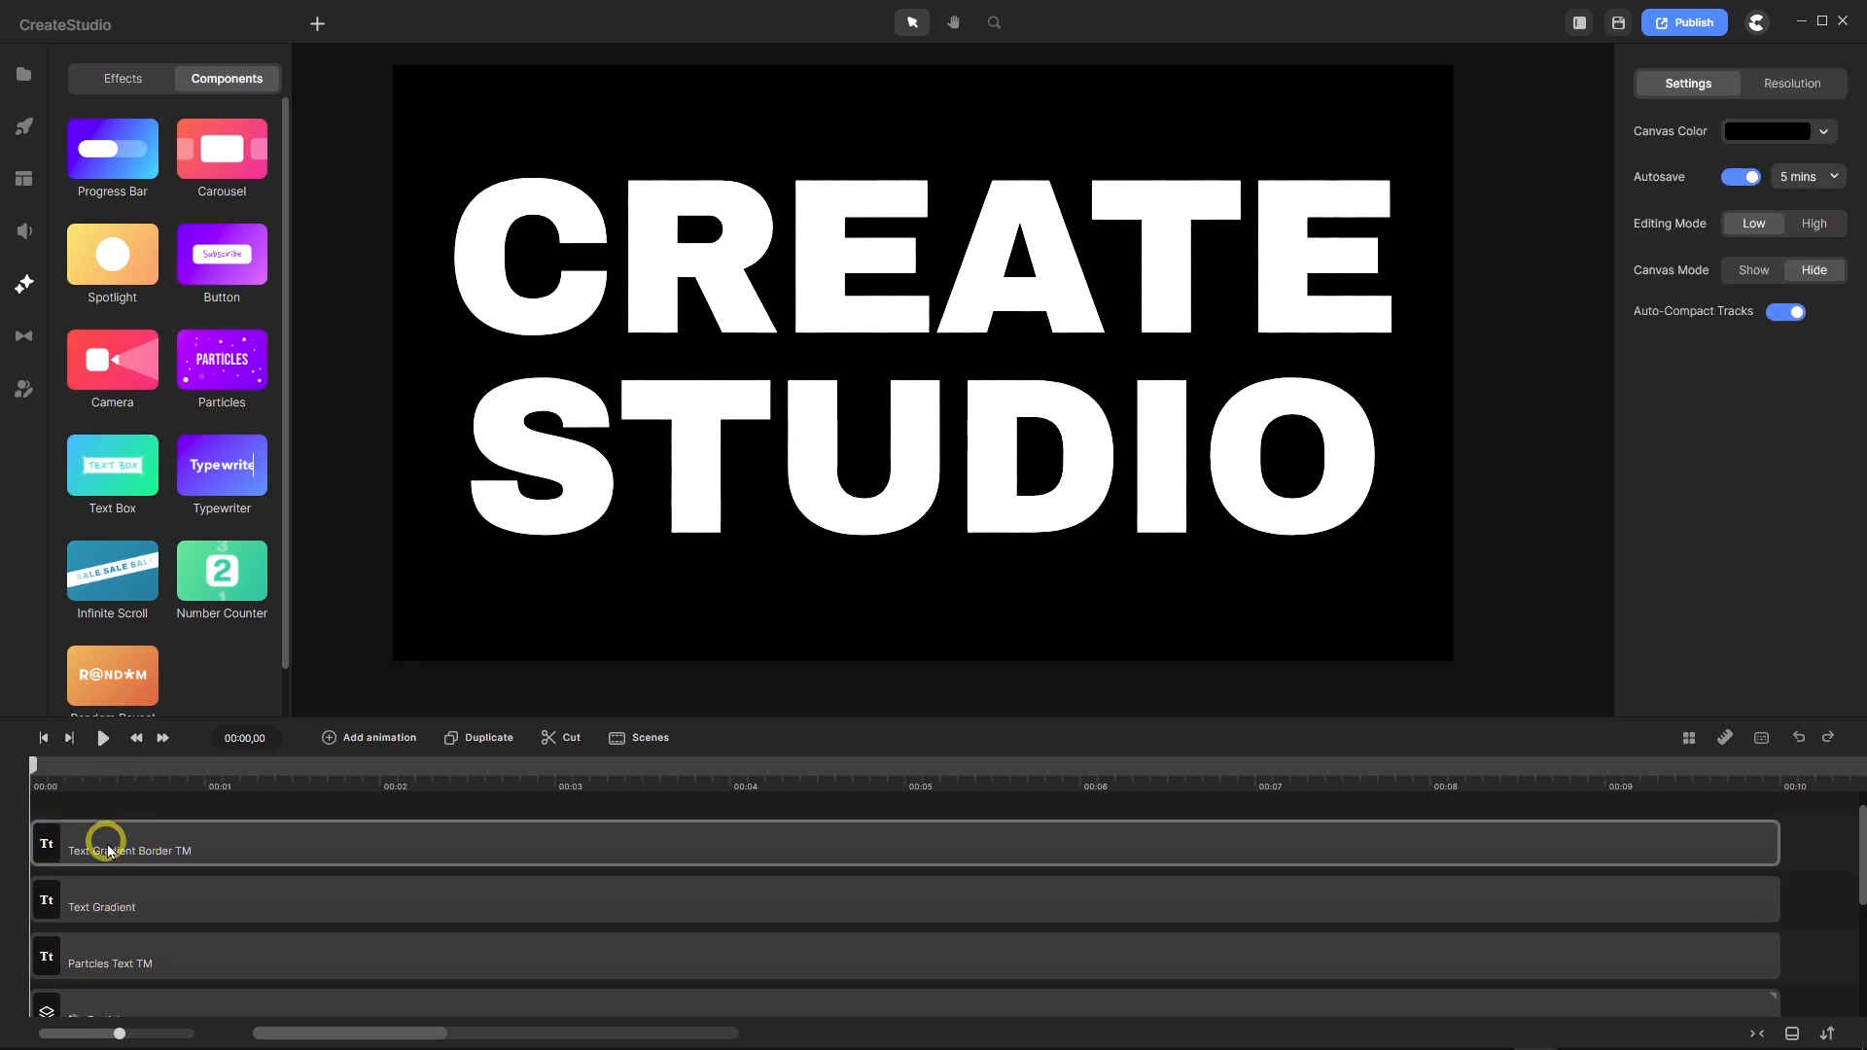
# Shift Text Gradient Border TM slightly later and fill the Text Gradient text with the favorite yellow-green-blue-pink-orange linear gradient.
pyautogui.click(109, 852)
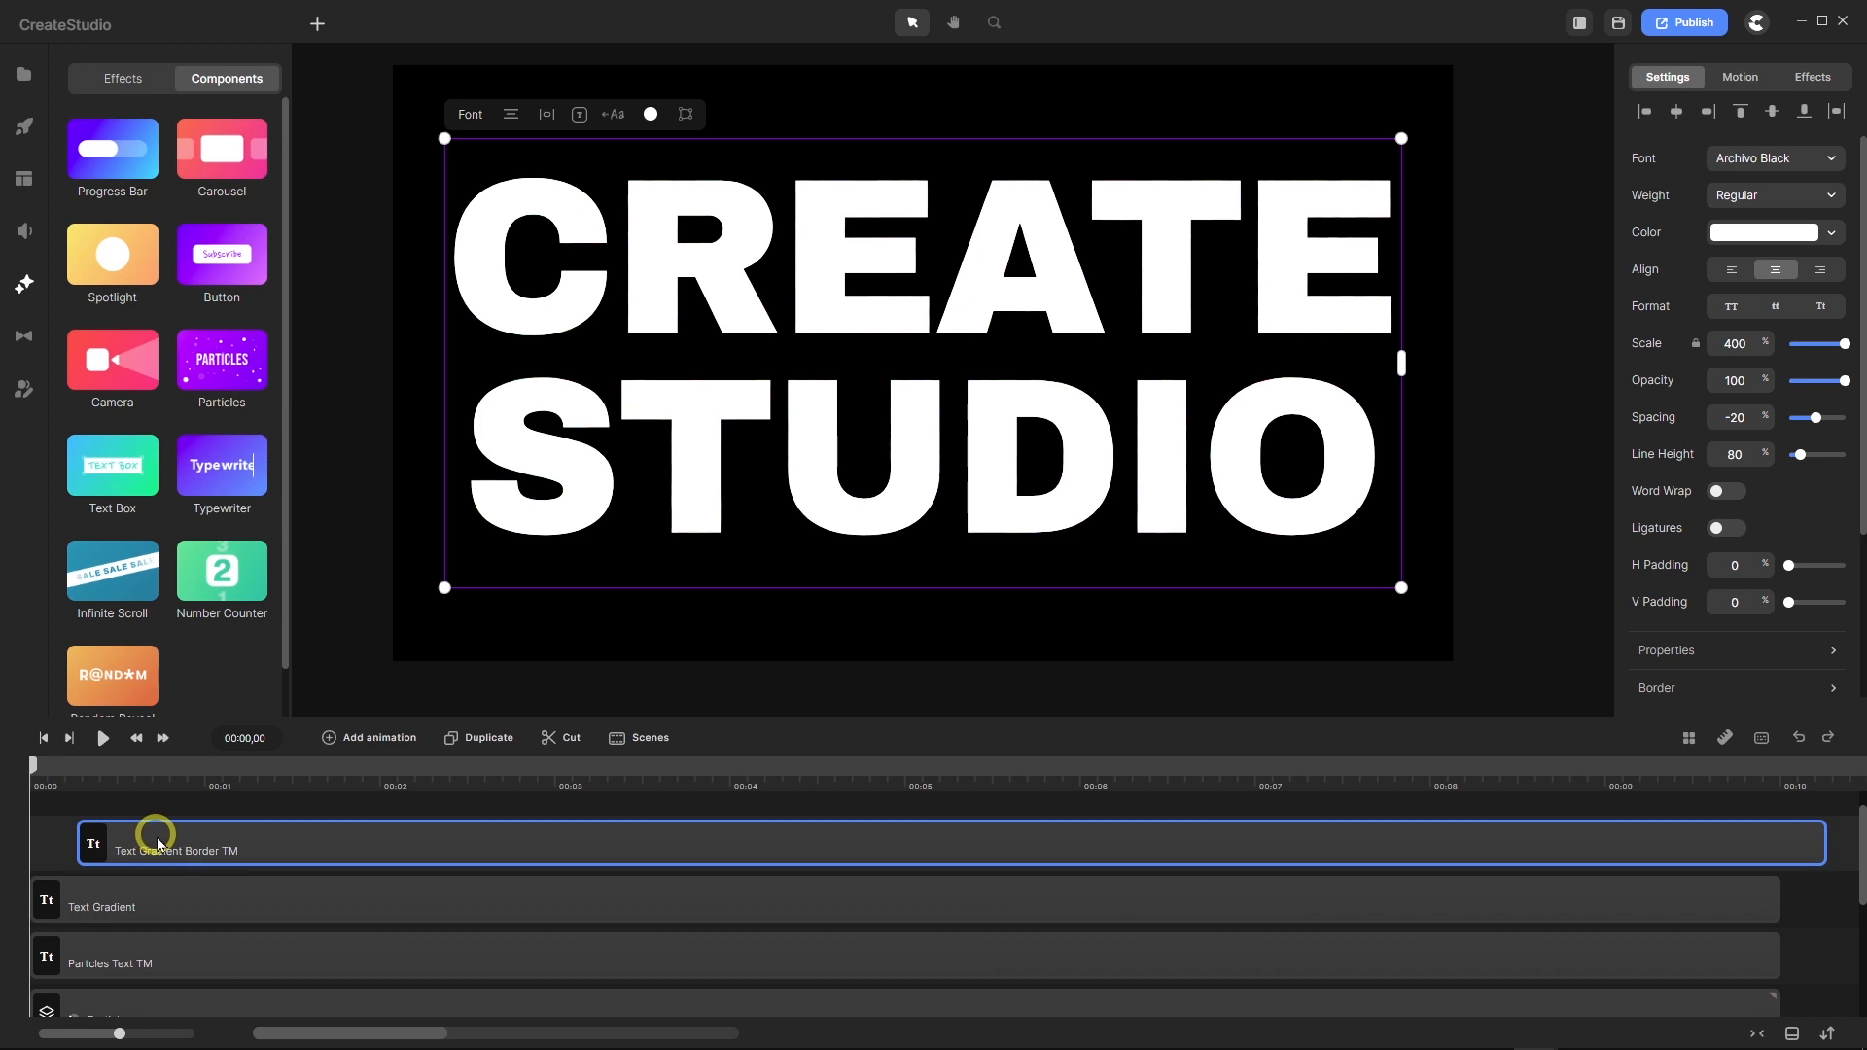
pyautogui.doubleClick(154, 836)
pyautogui.click(122, 912)
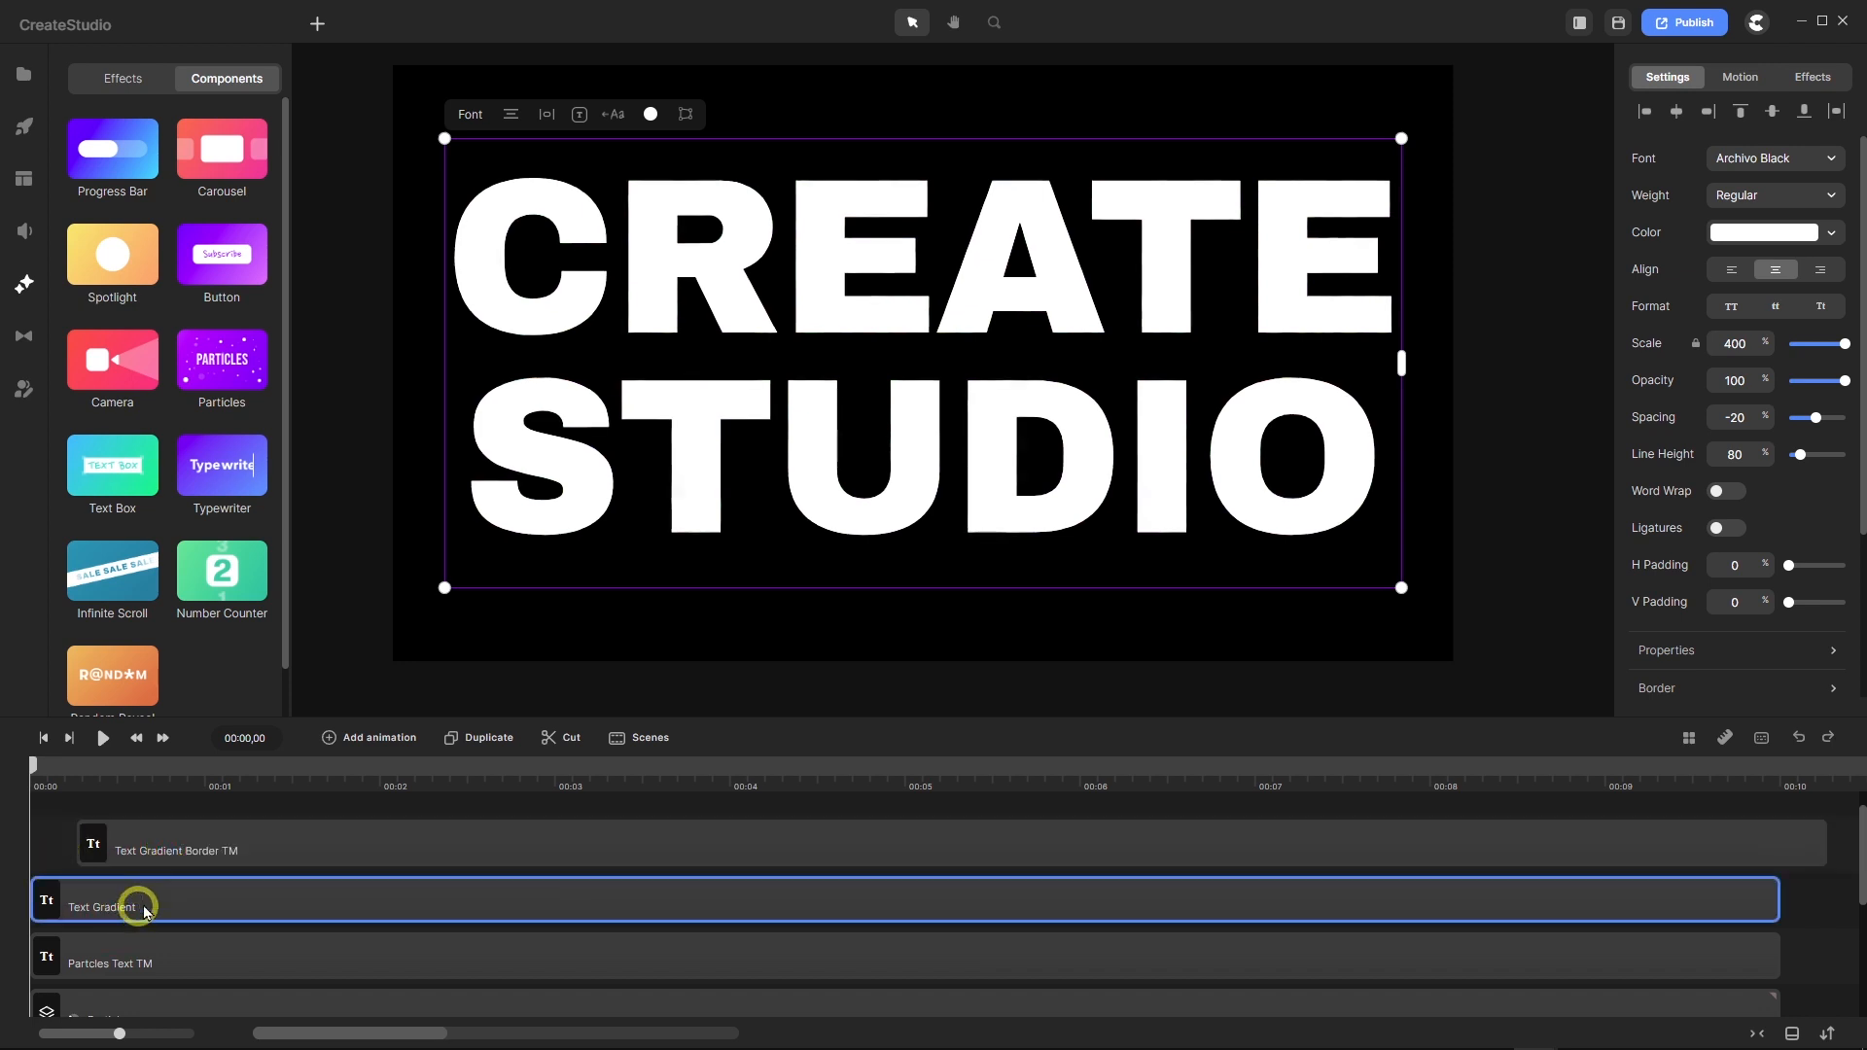
pyautogui.click(1754, 239)
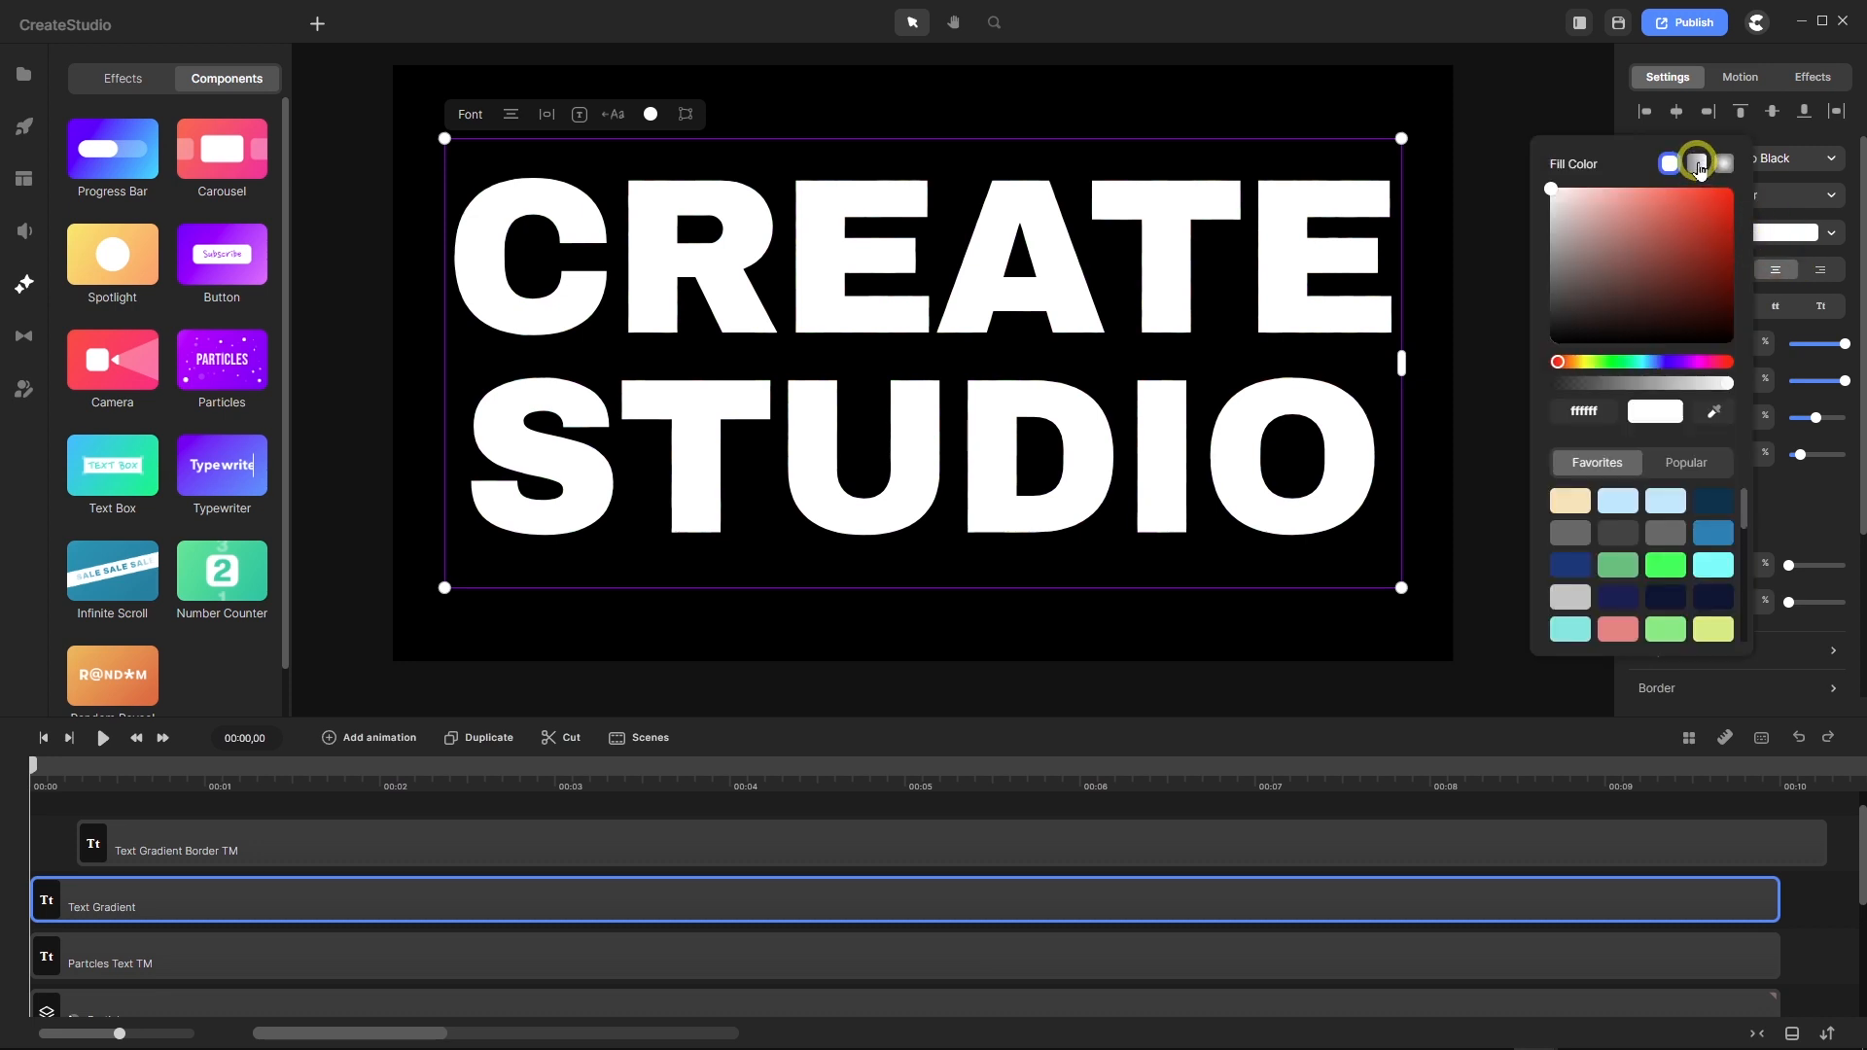
pyautogui.click(1696, 163)
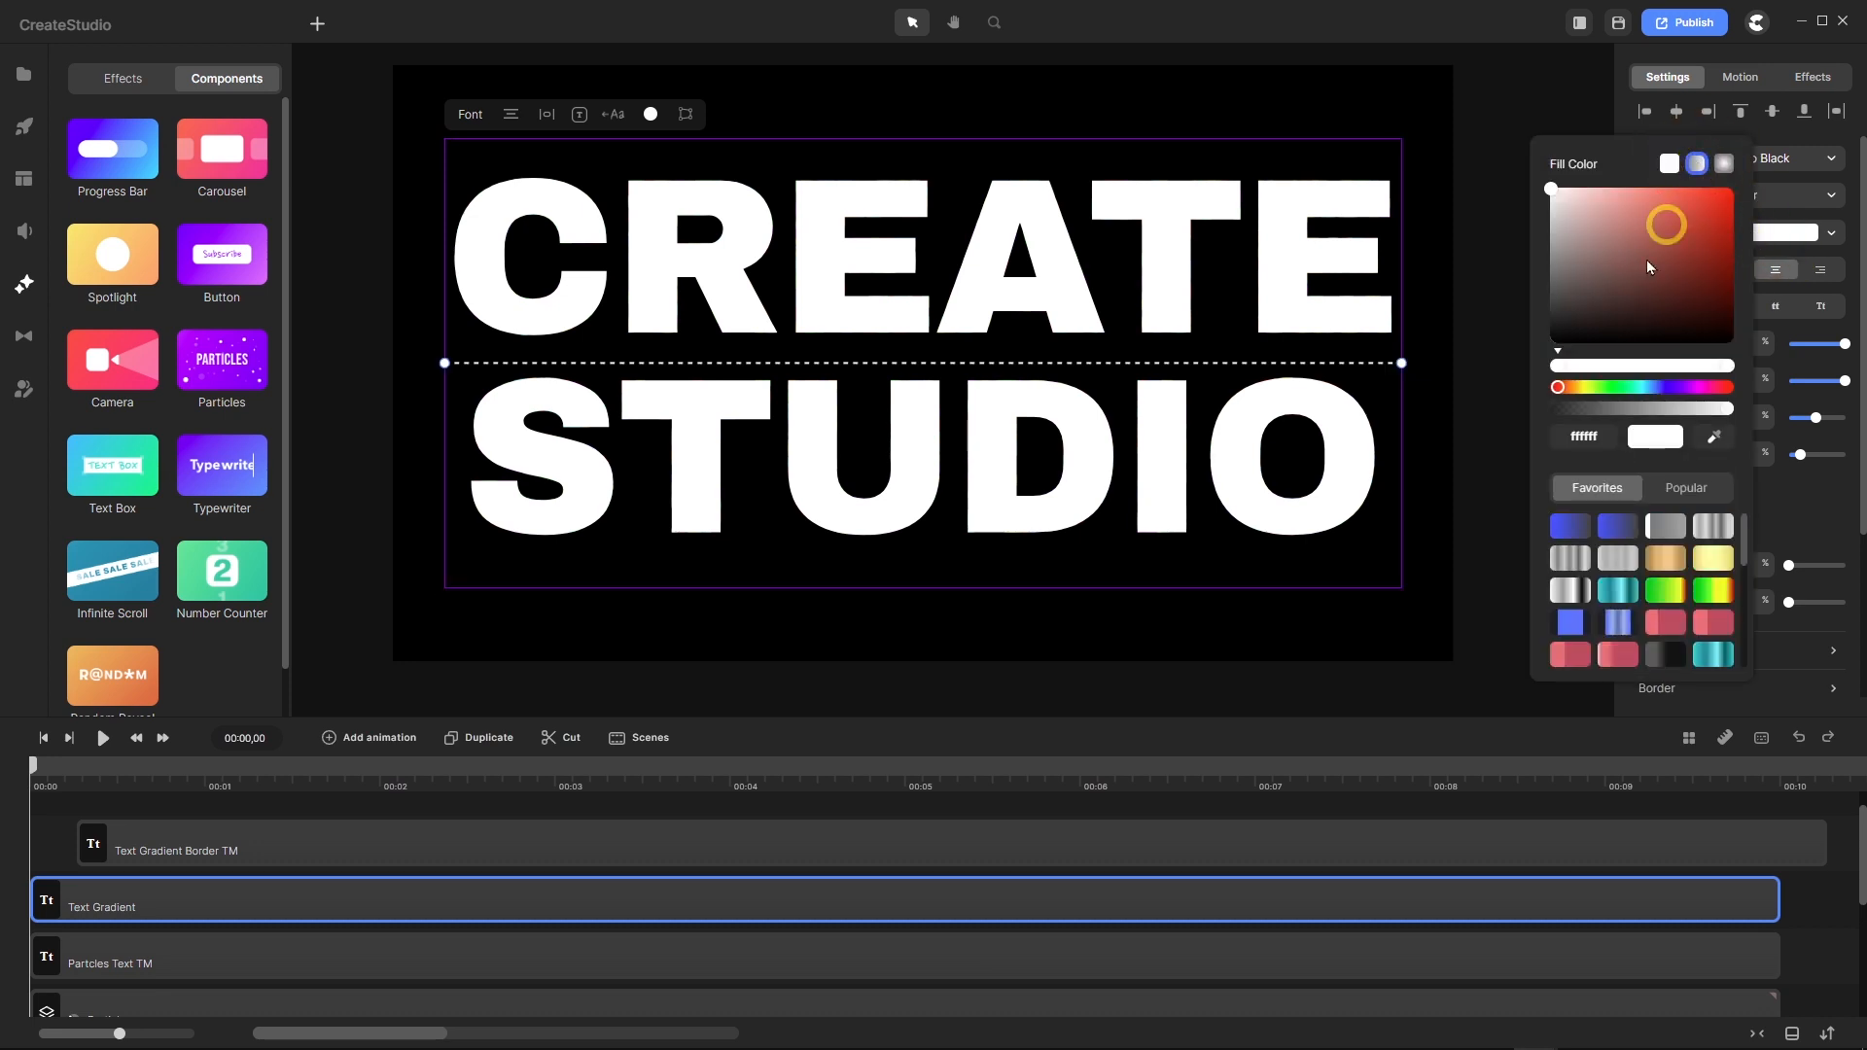
pyautogui.scroll(-5, 1591, 597)
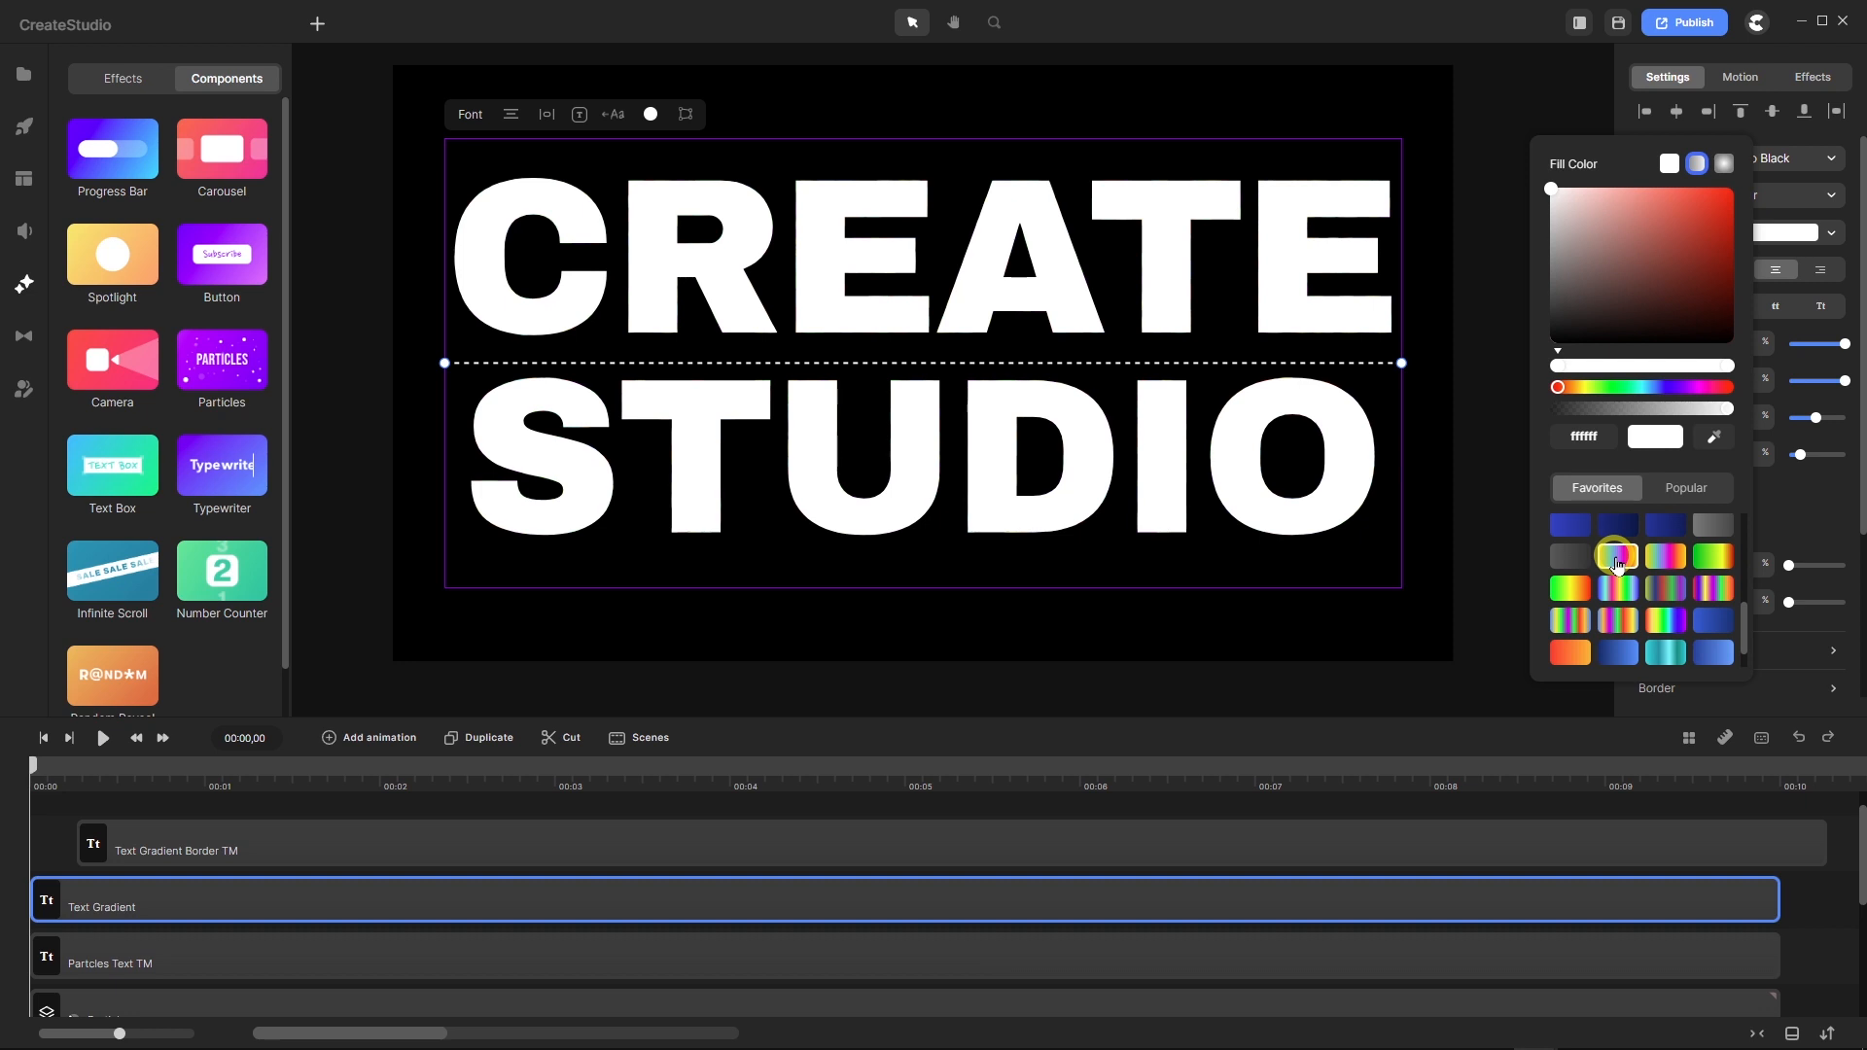
pyautogui.click(1617, 557)
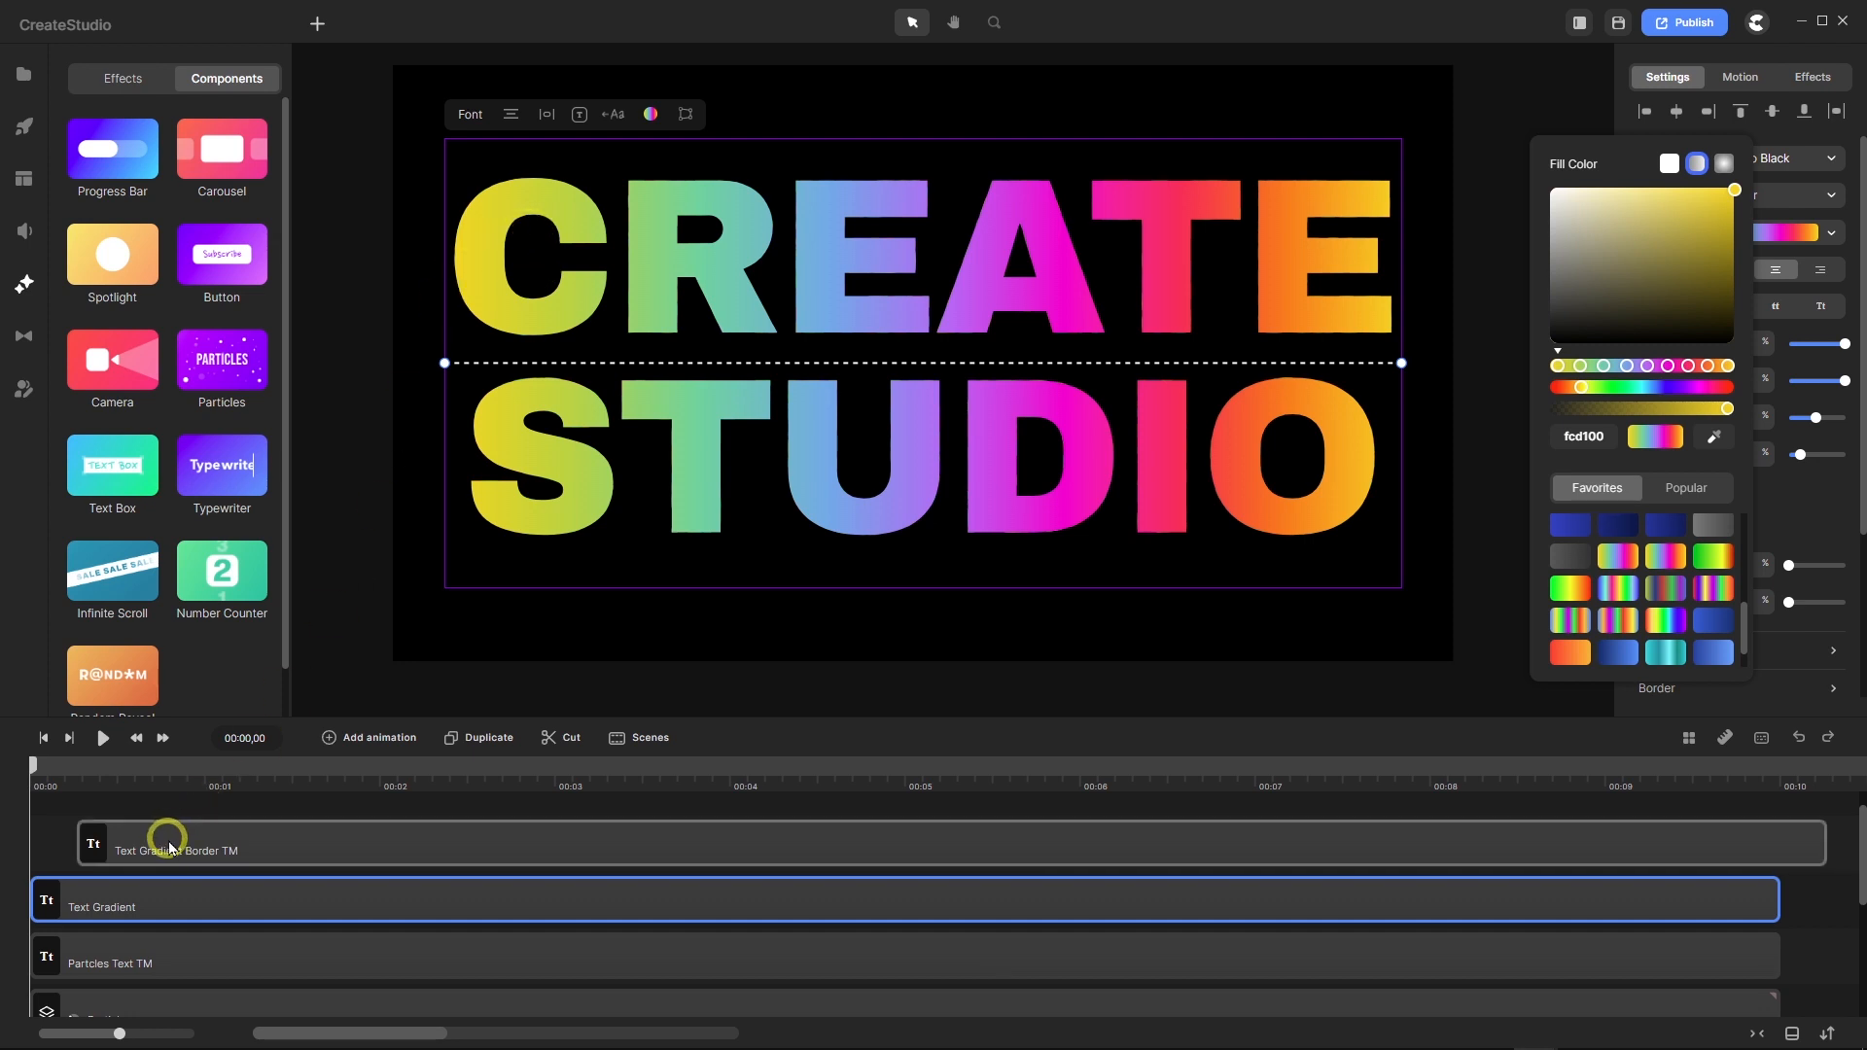
# Move the Text Gradient Border TM layer back to the timeline start and make its white fill fully transparent.
pyautogui.moveTo(168, 847); pyautogui.dragTo(93, 854)
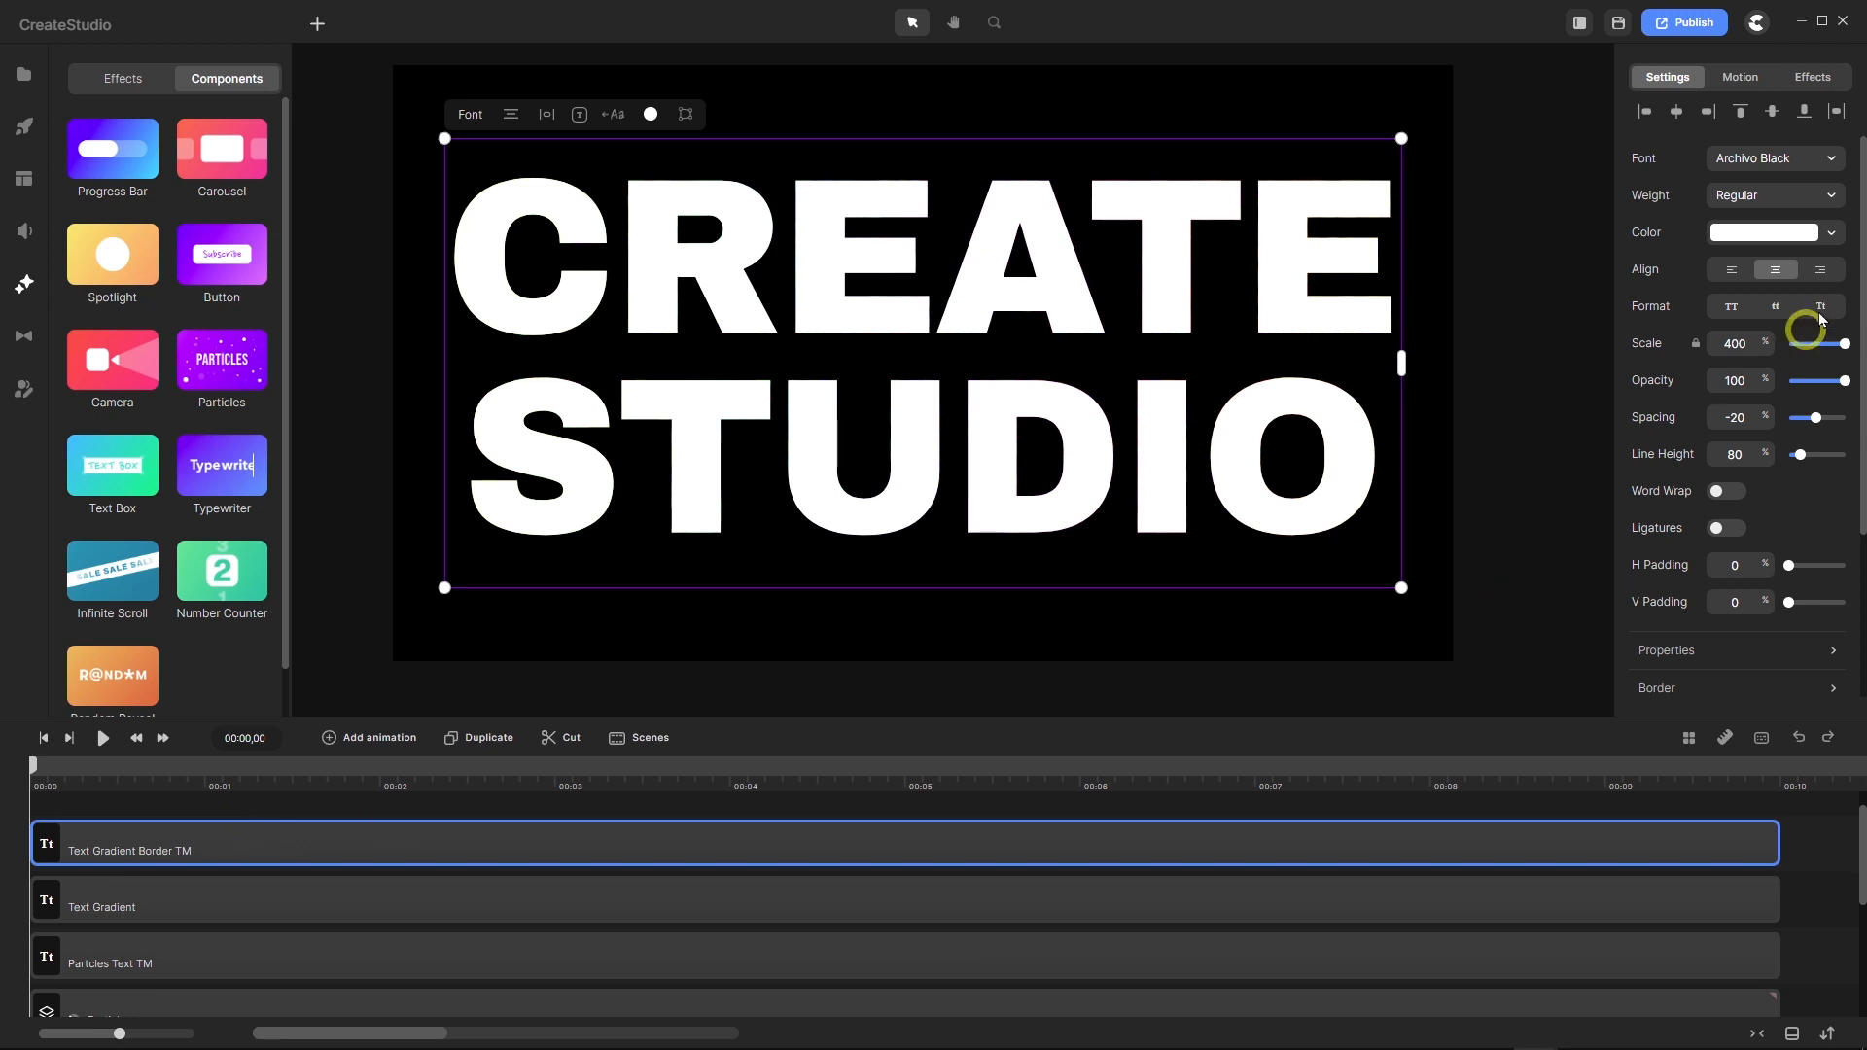
pyautogui.click(1753, 236)
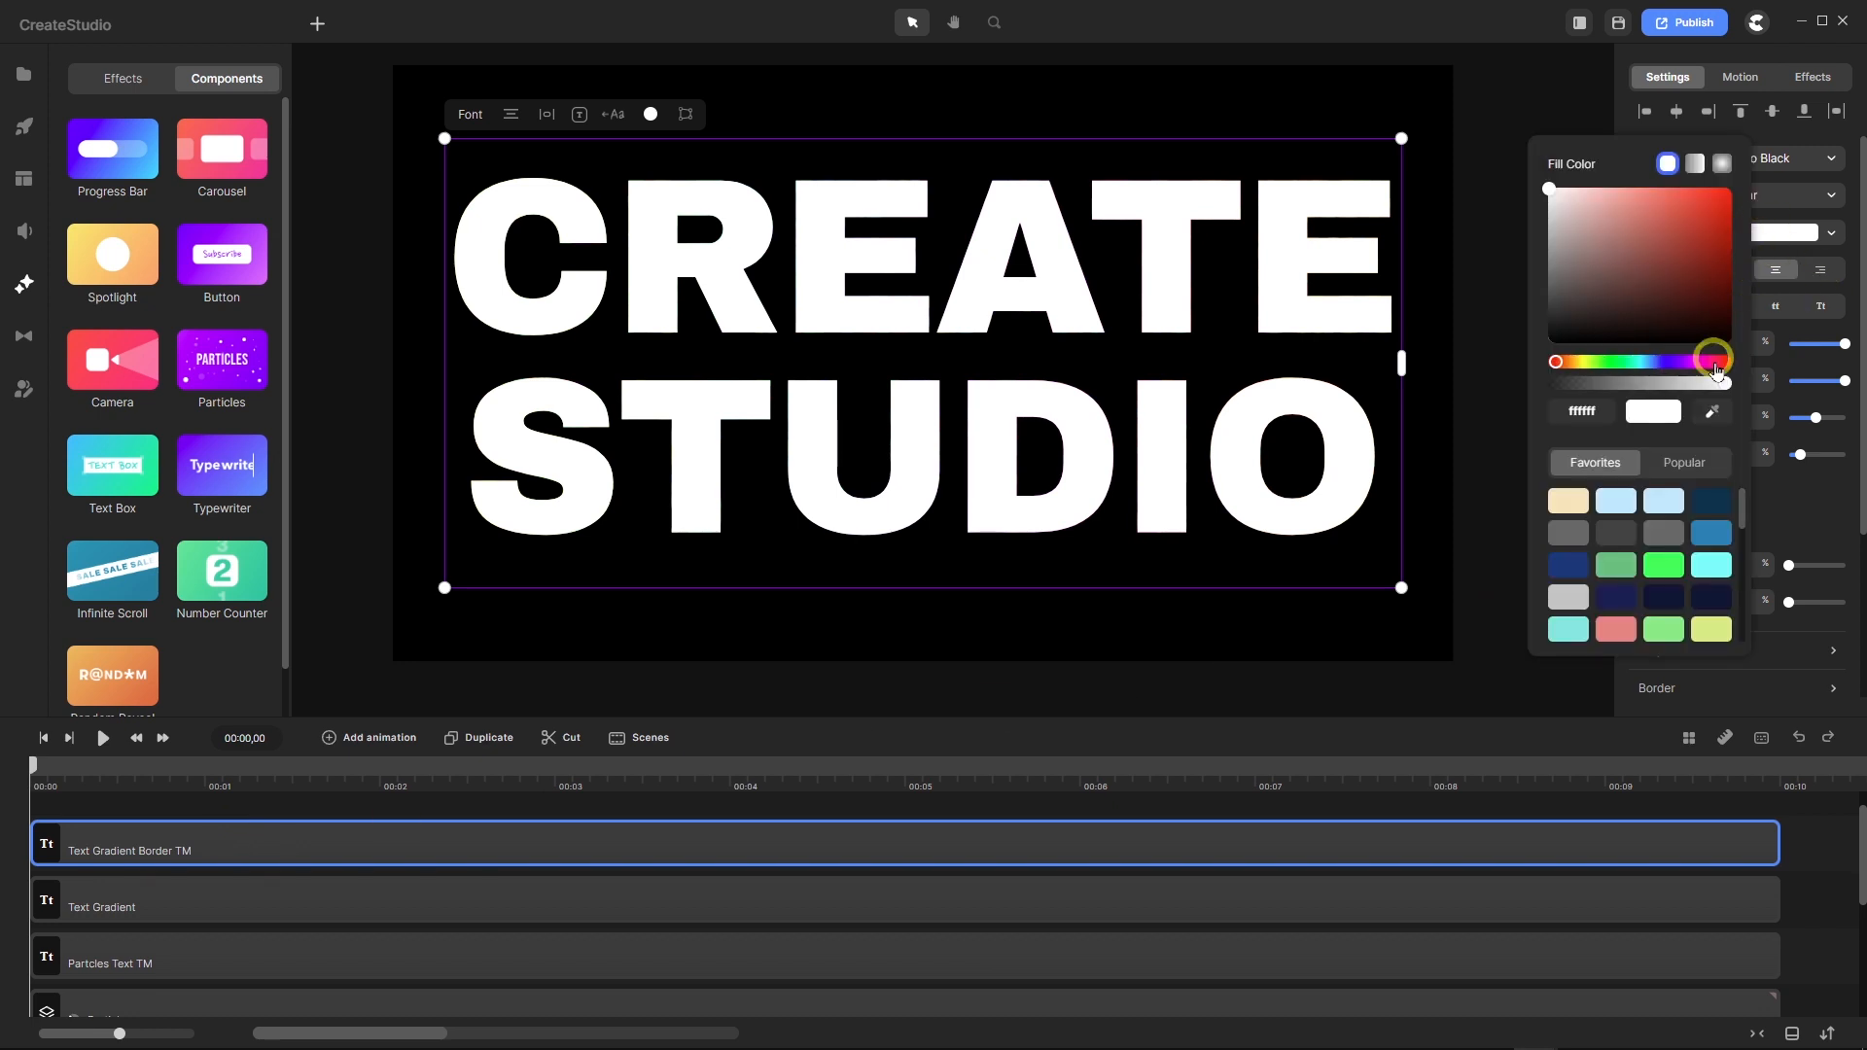
pyautogui.moveTo(1730, 389); pyautogui.dragTo(1572, 455)
pyautogui.click(1761, 501)
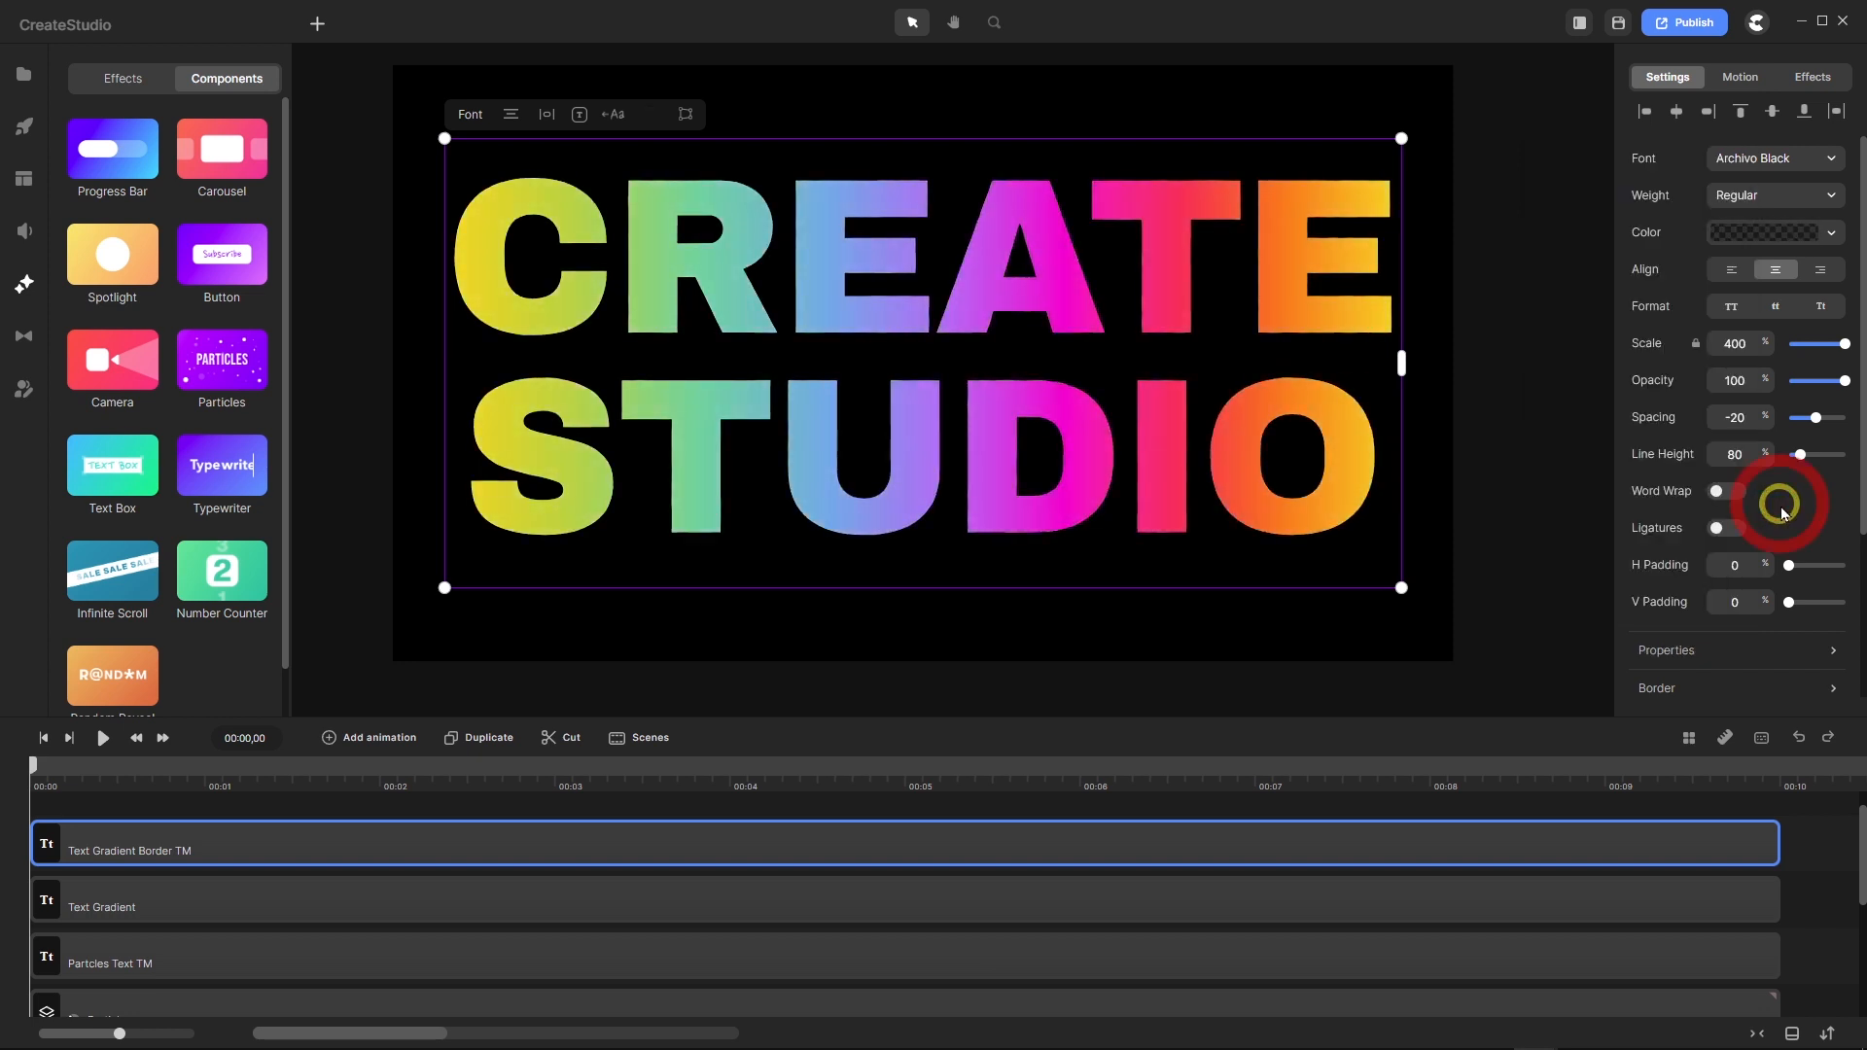
# Give the Text Gradient Border TM text a near-white border (fff9f9) with a width of 10 px.
pyautogui.scroll(-1, 1725, 647)
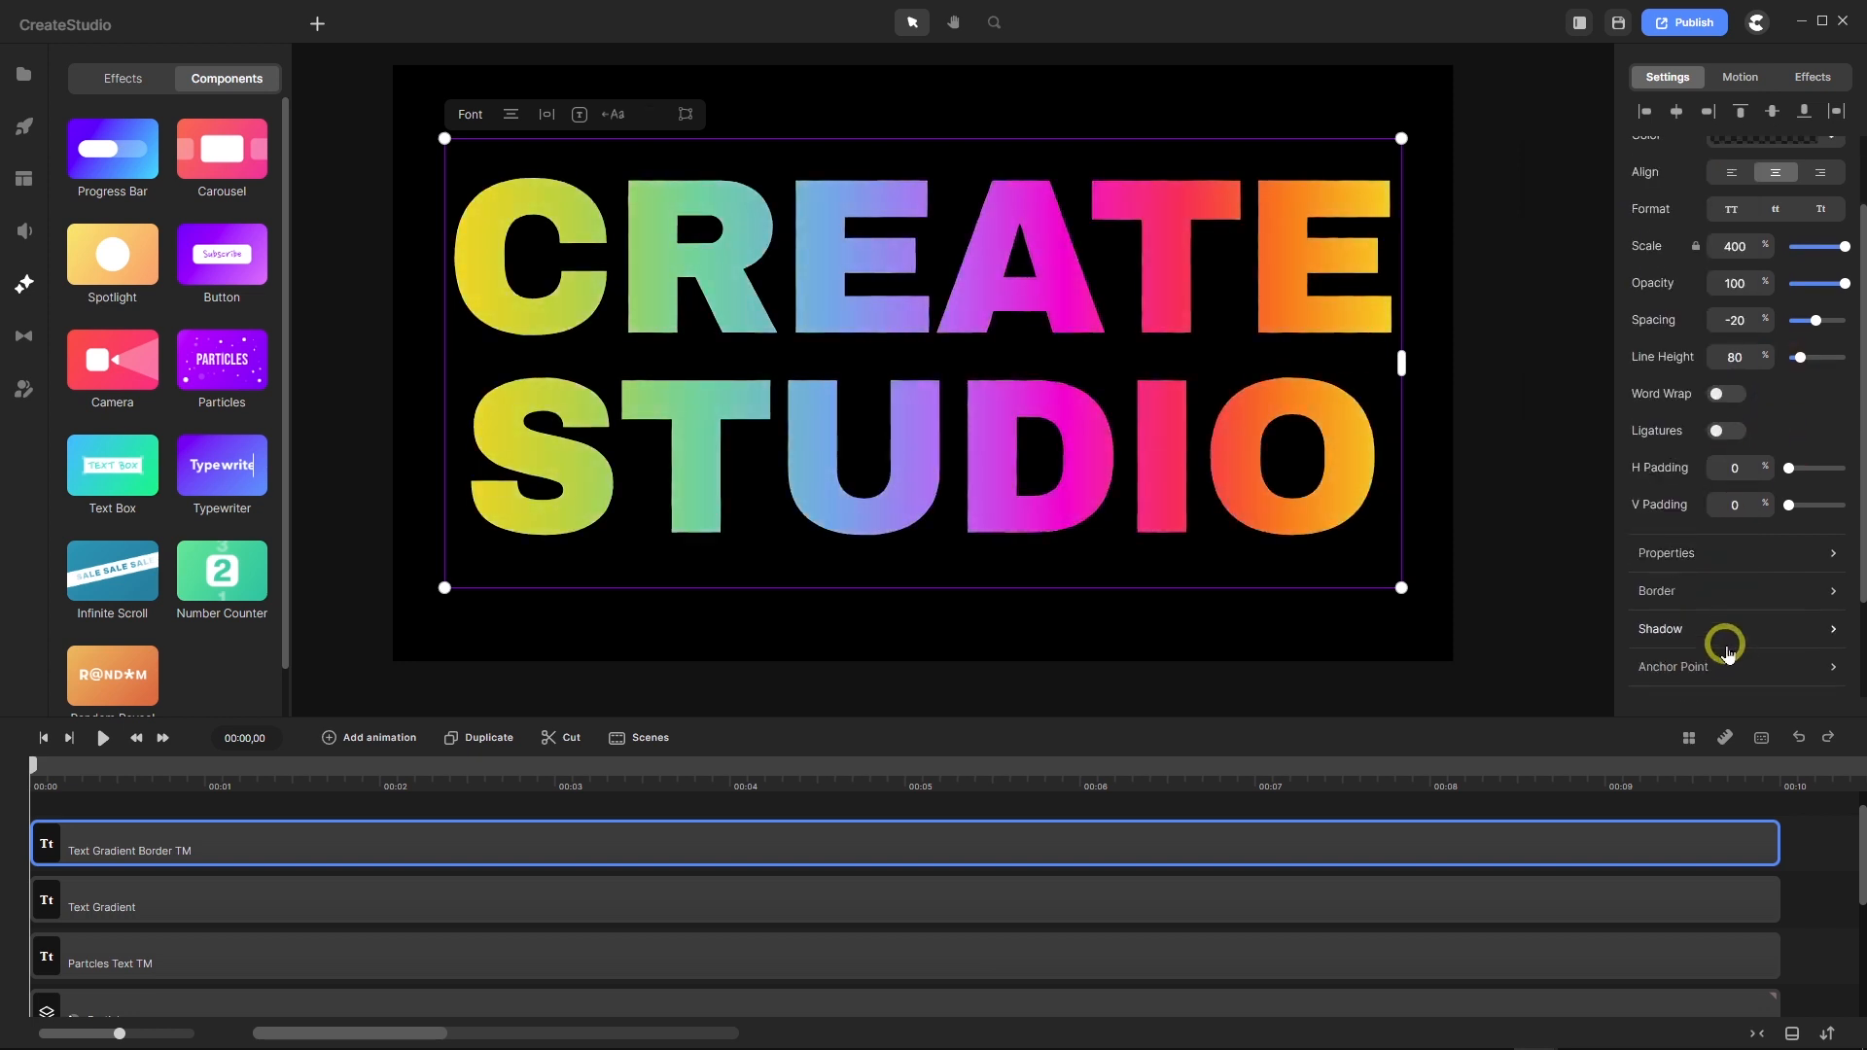
pyautogui.click(1716, 589)
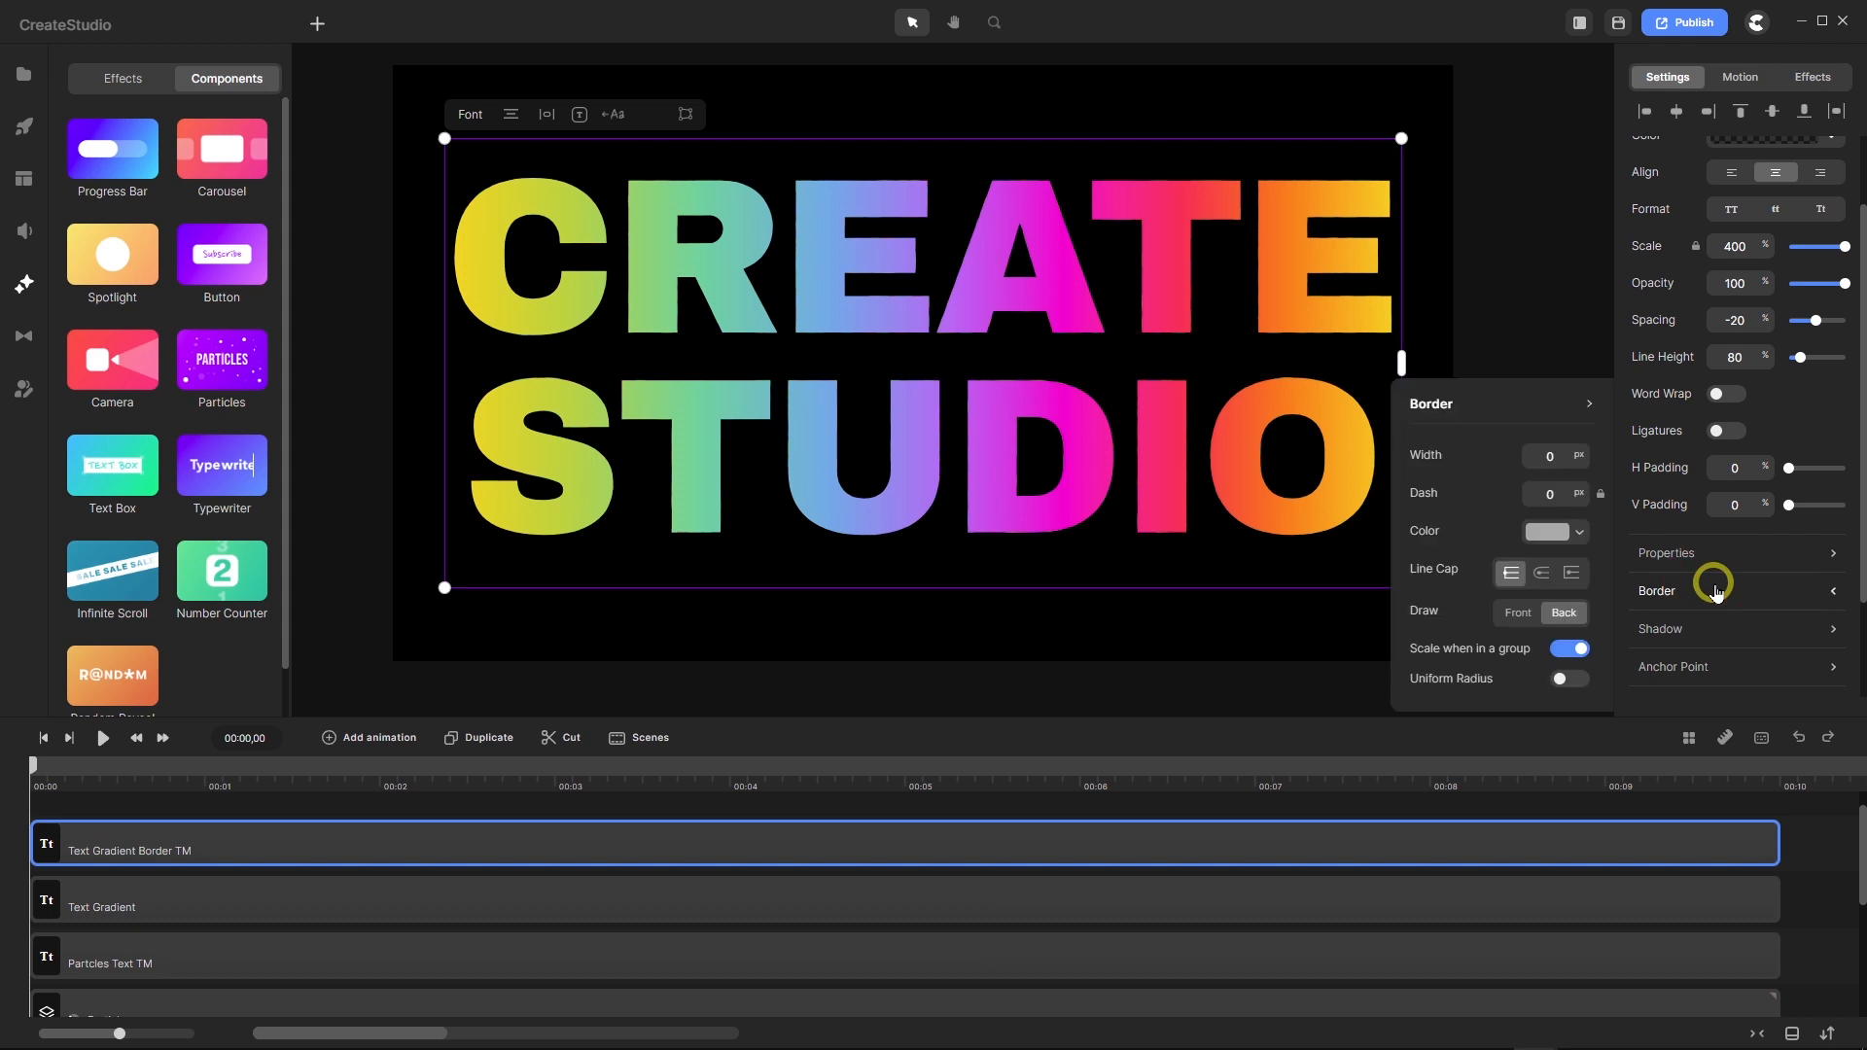
pyautogui.click(1582, 536)
pyautogui.click(1381, 488)
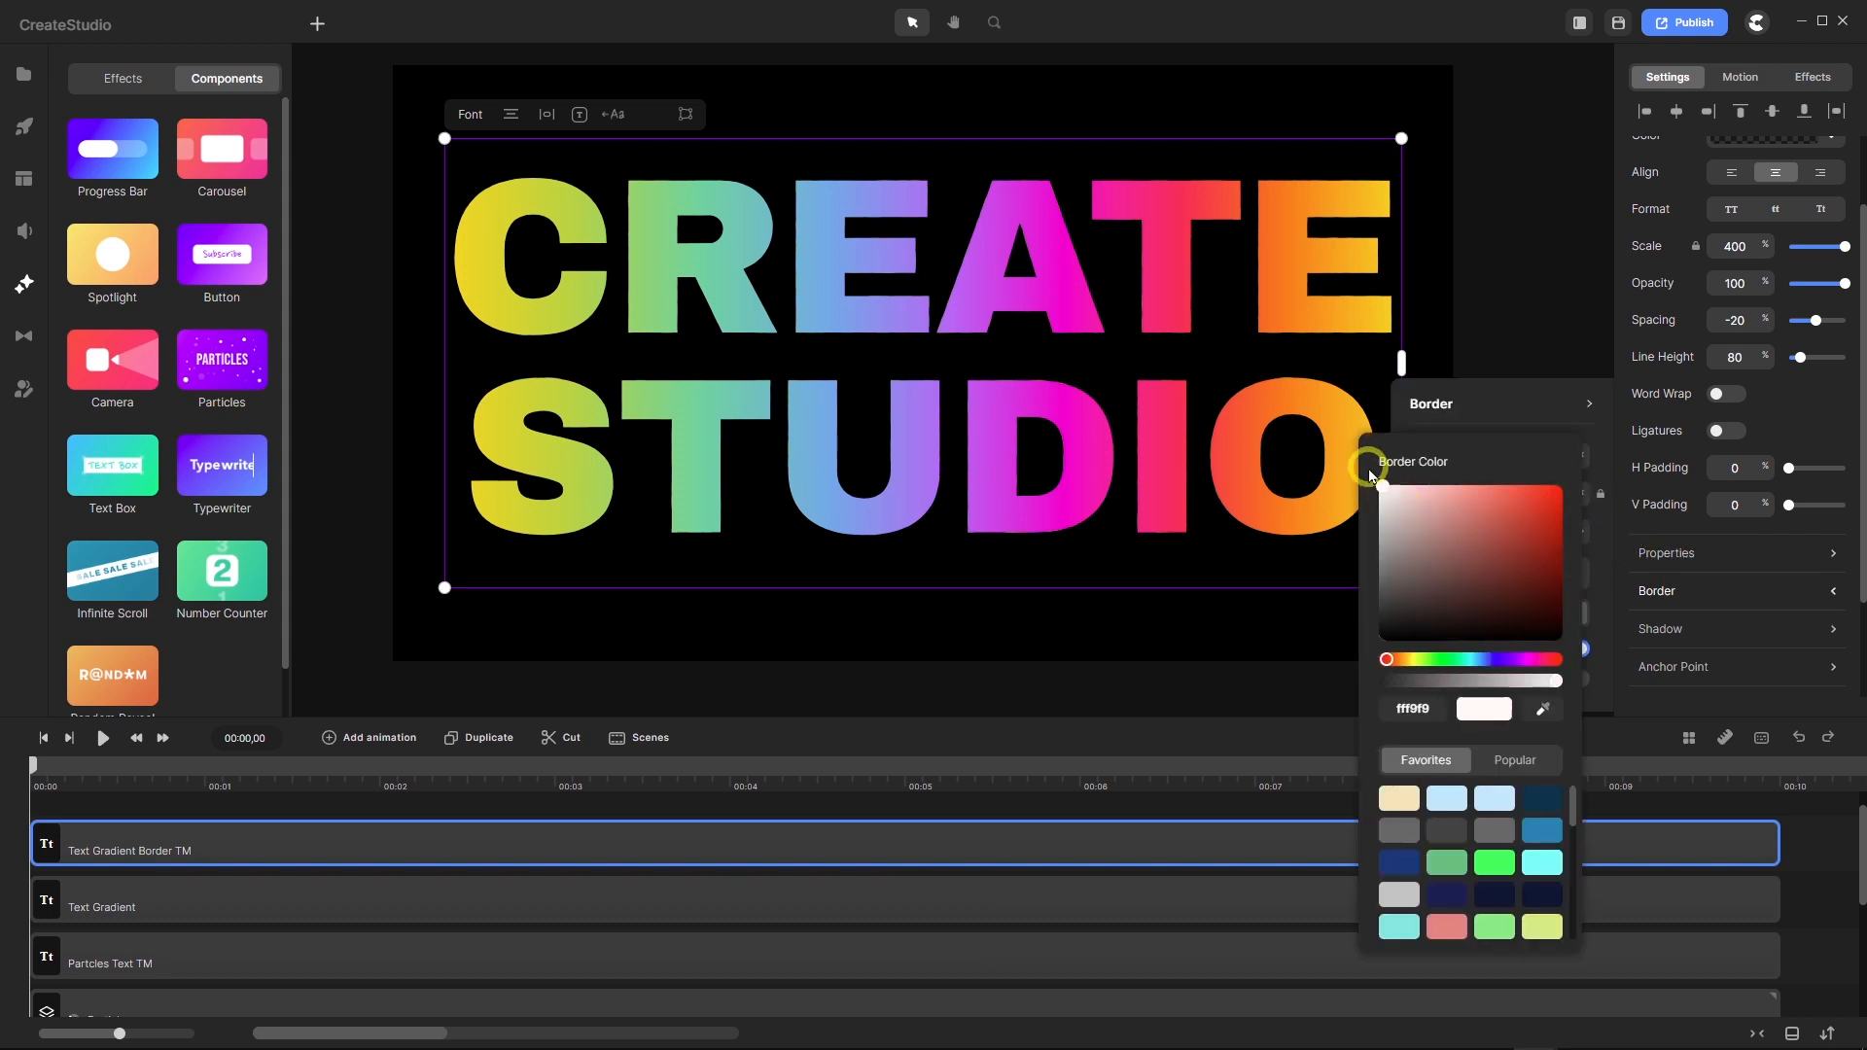
pyautogui.click(1471, 399)
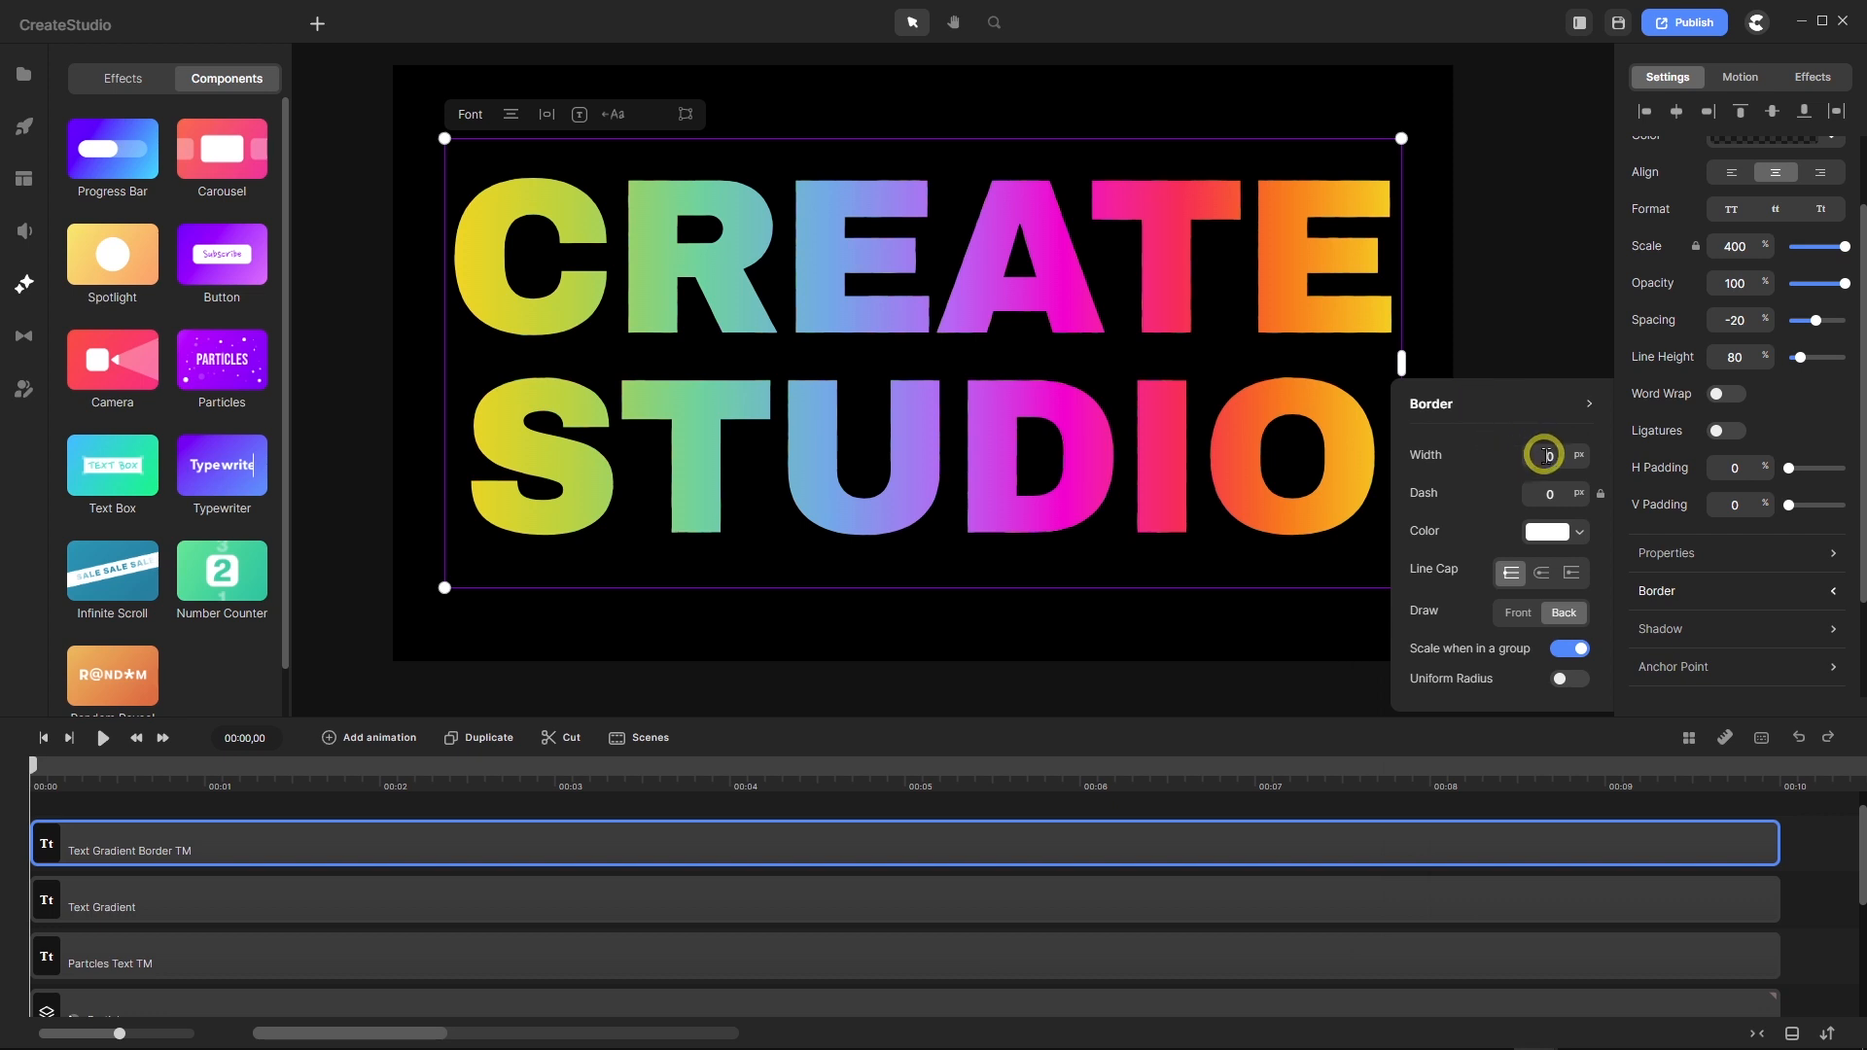
pyautogui.moveTo(1555, 459); pyautogui.dragTo(1539, 455)
pyautogui.write('10')
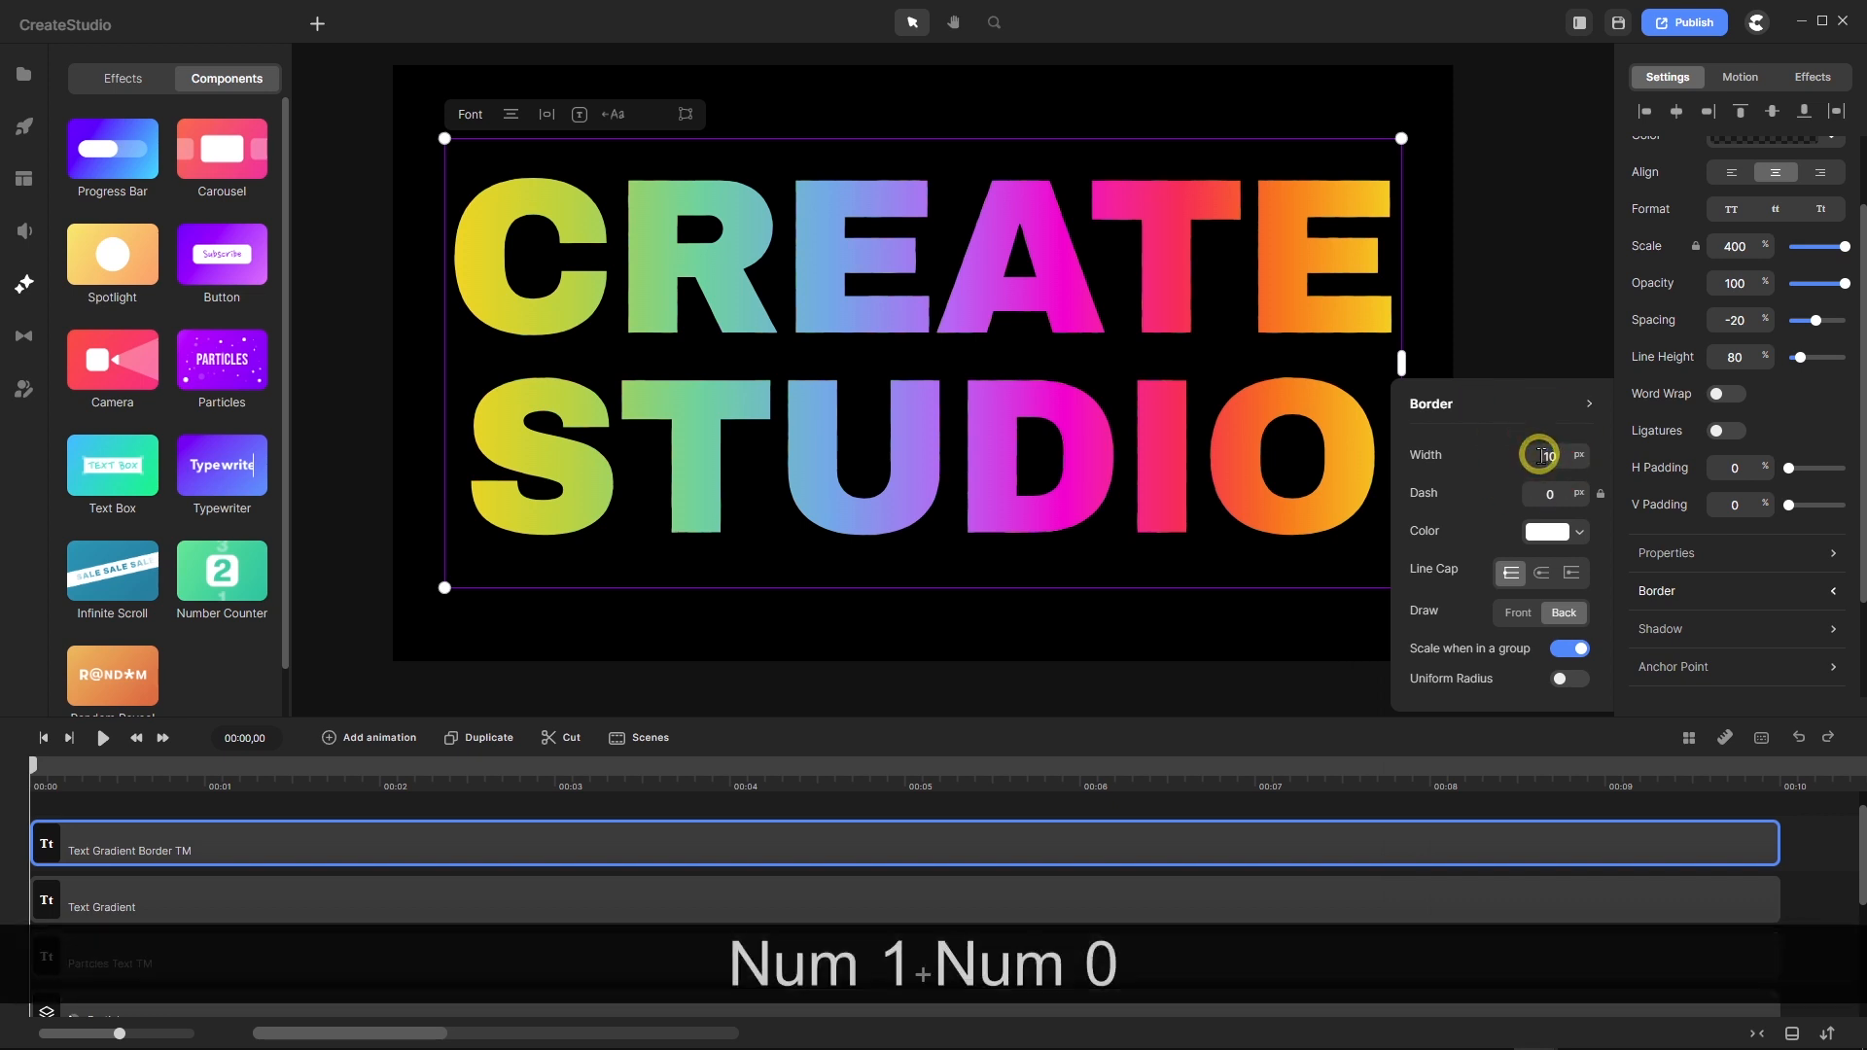
pyautogui.press('Return')
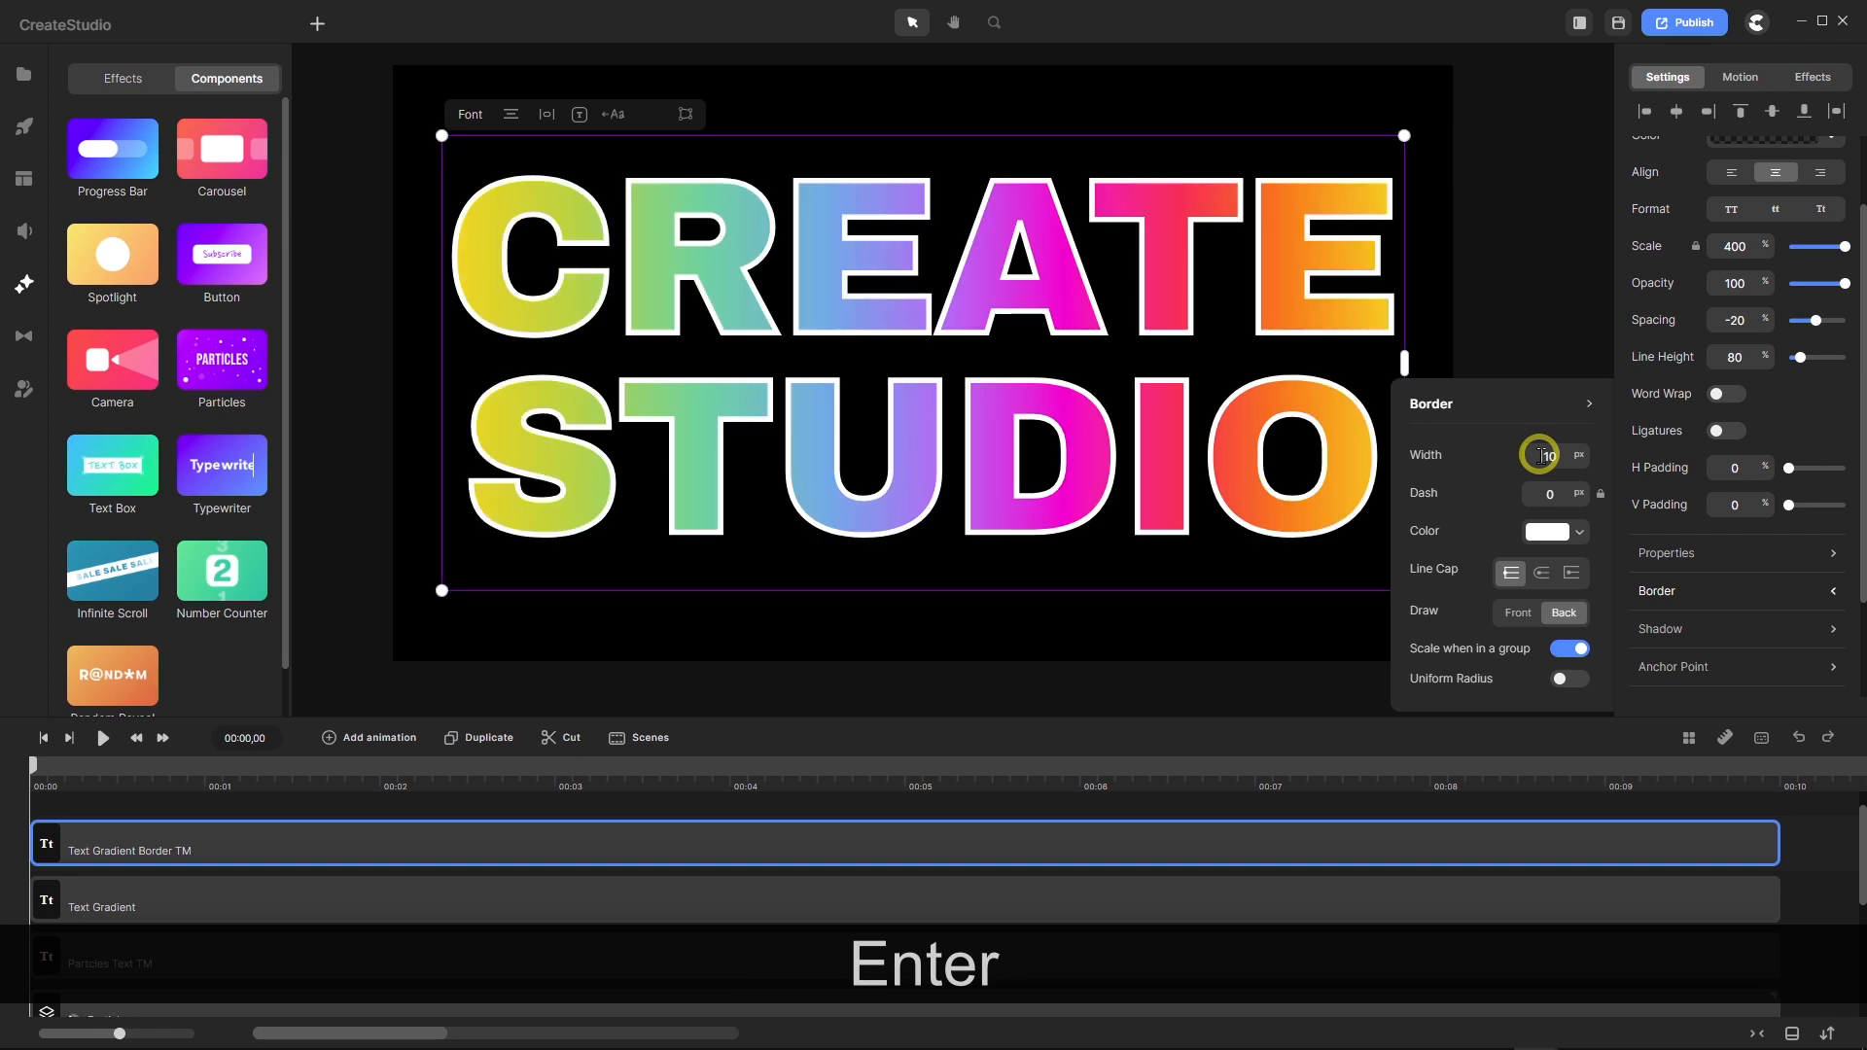
# Mask the Text Gradient layer with a track matte using Text Gradient Border TM, type Alpha, and inspect the gradient outline up close.
pyautogui.click(301, 906)
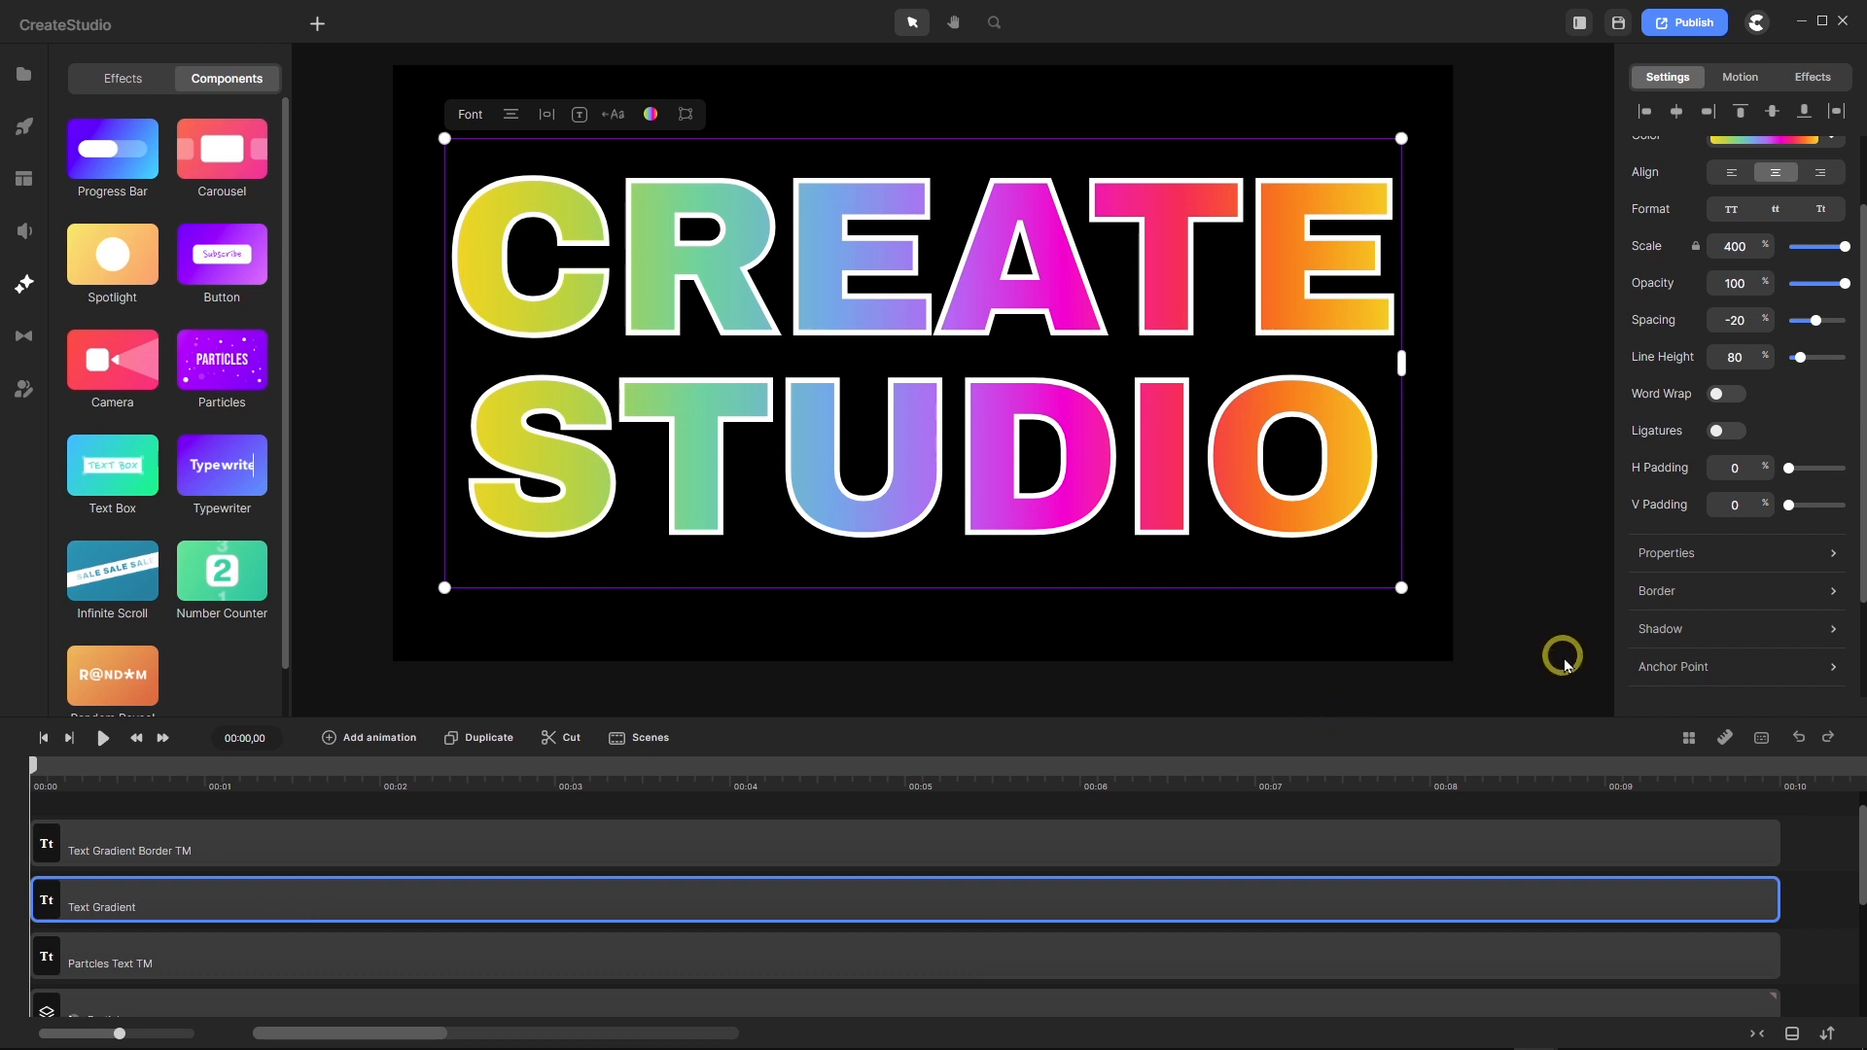
pyautogui.scroll(-2, 1740, 627)
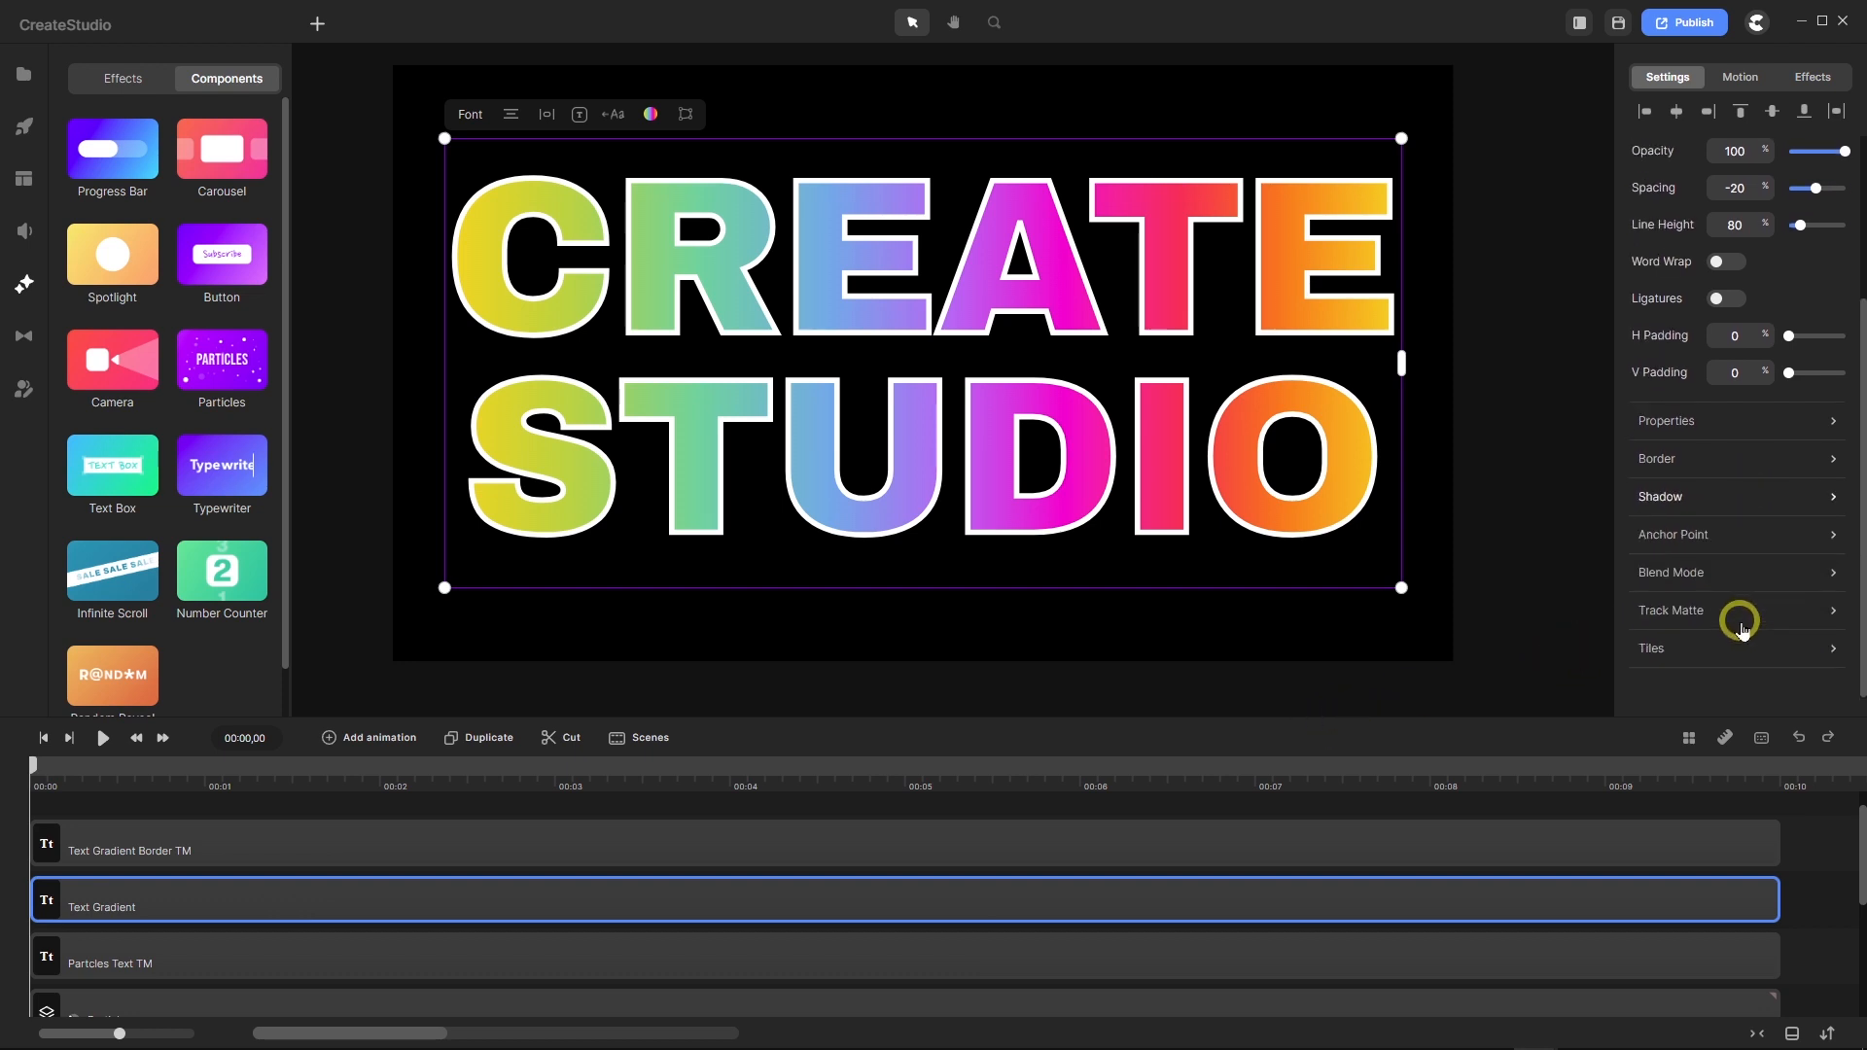
pyautogui.click(1833, 614)
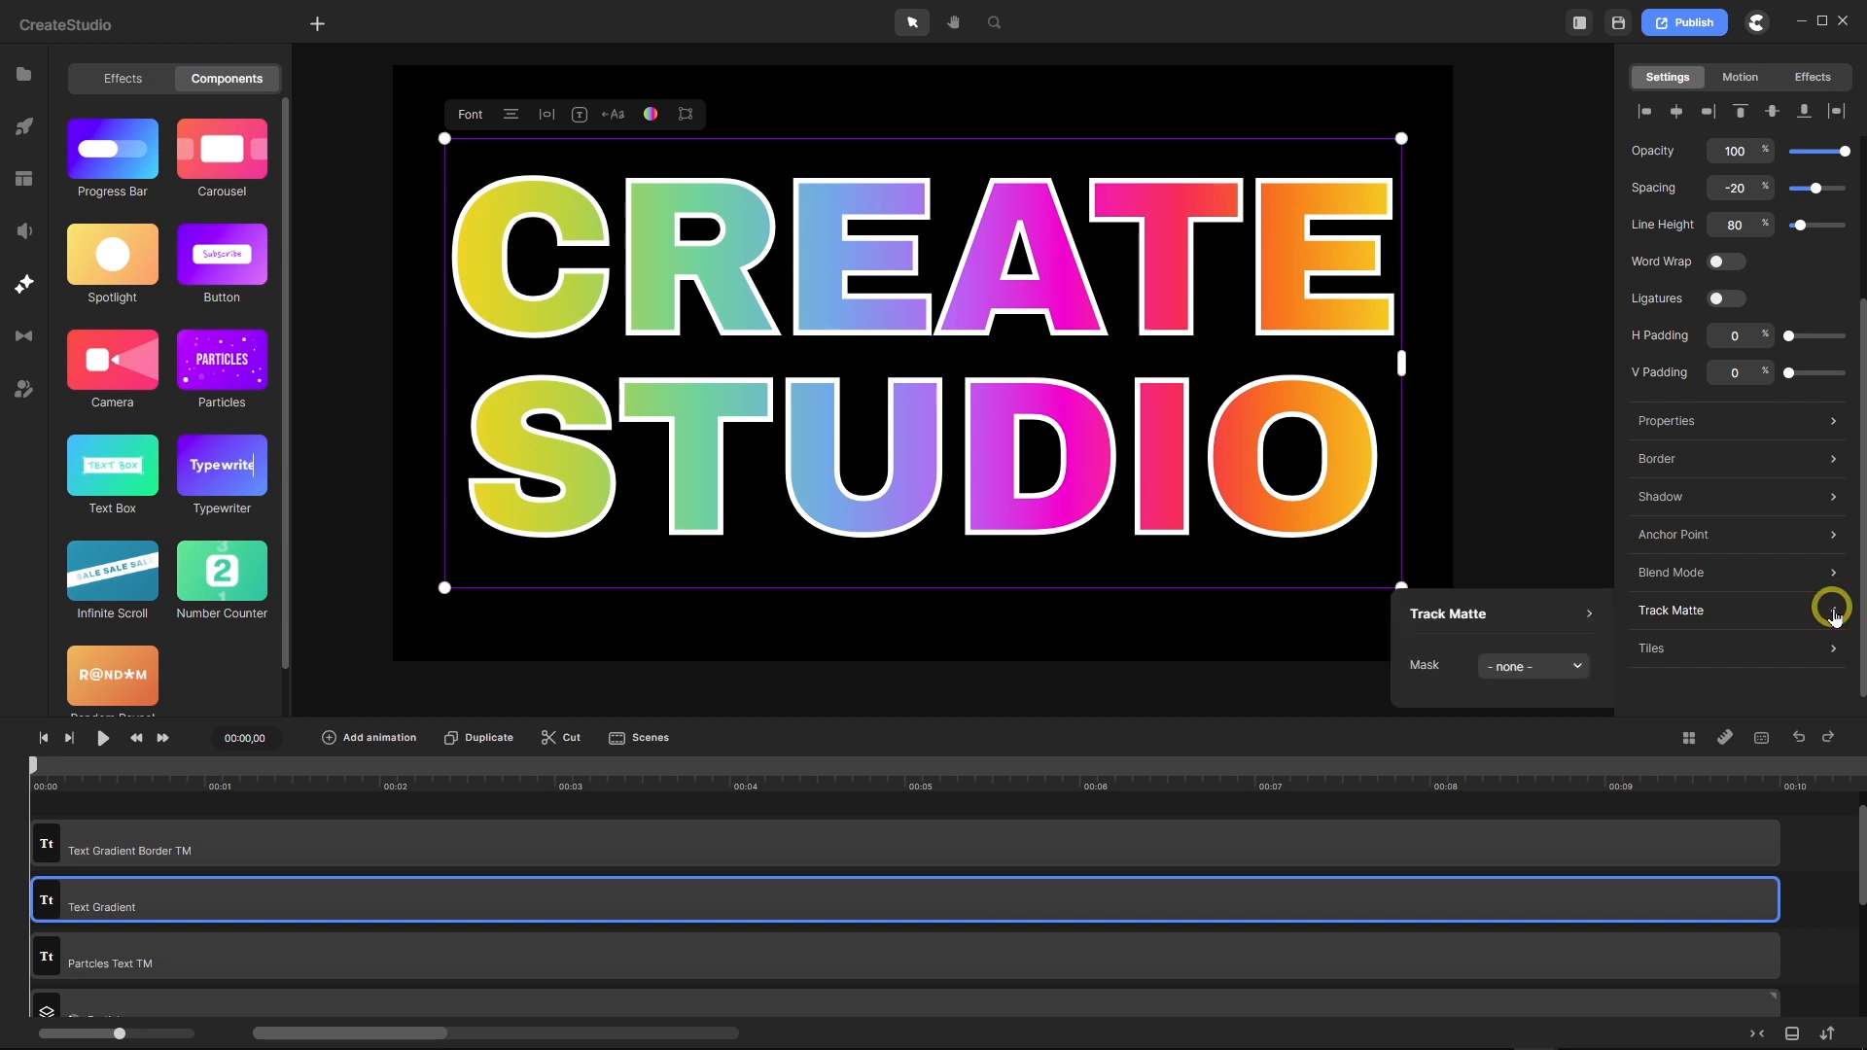
pyautogui.click(1578, 667)
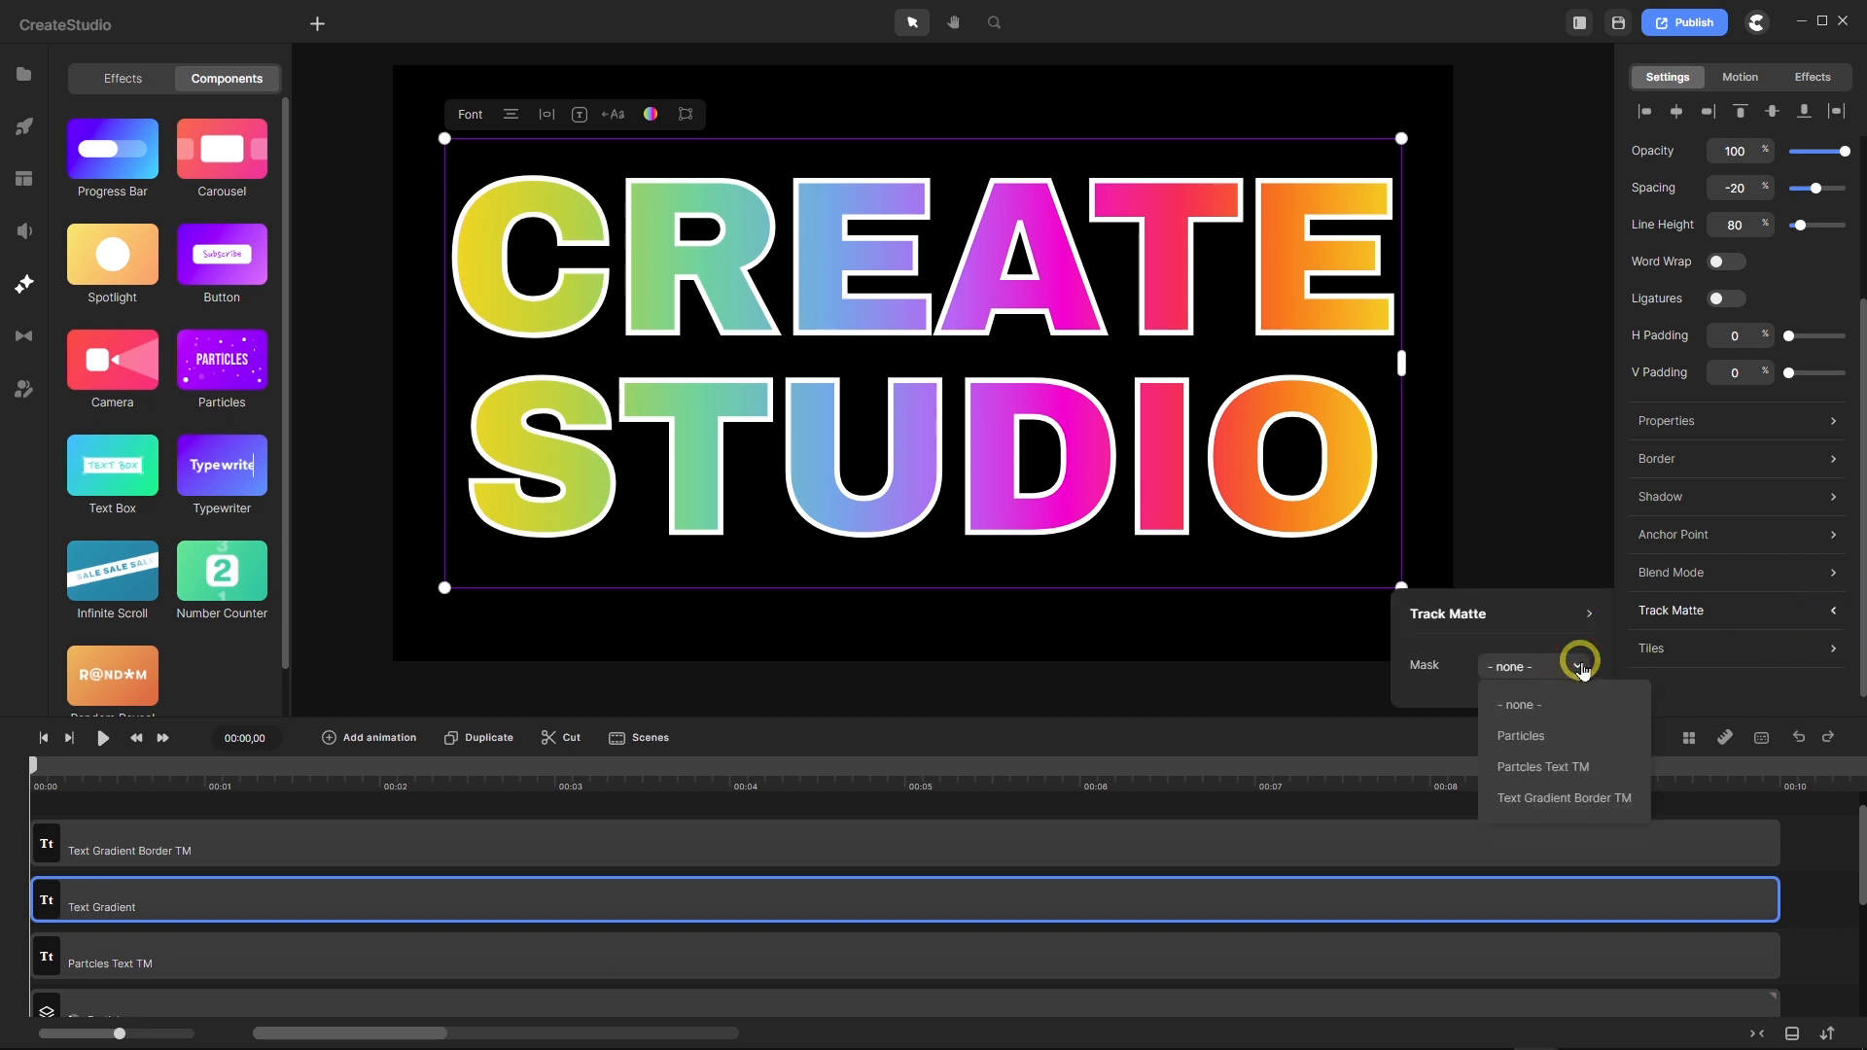
pyautogui.click(1591, 799)
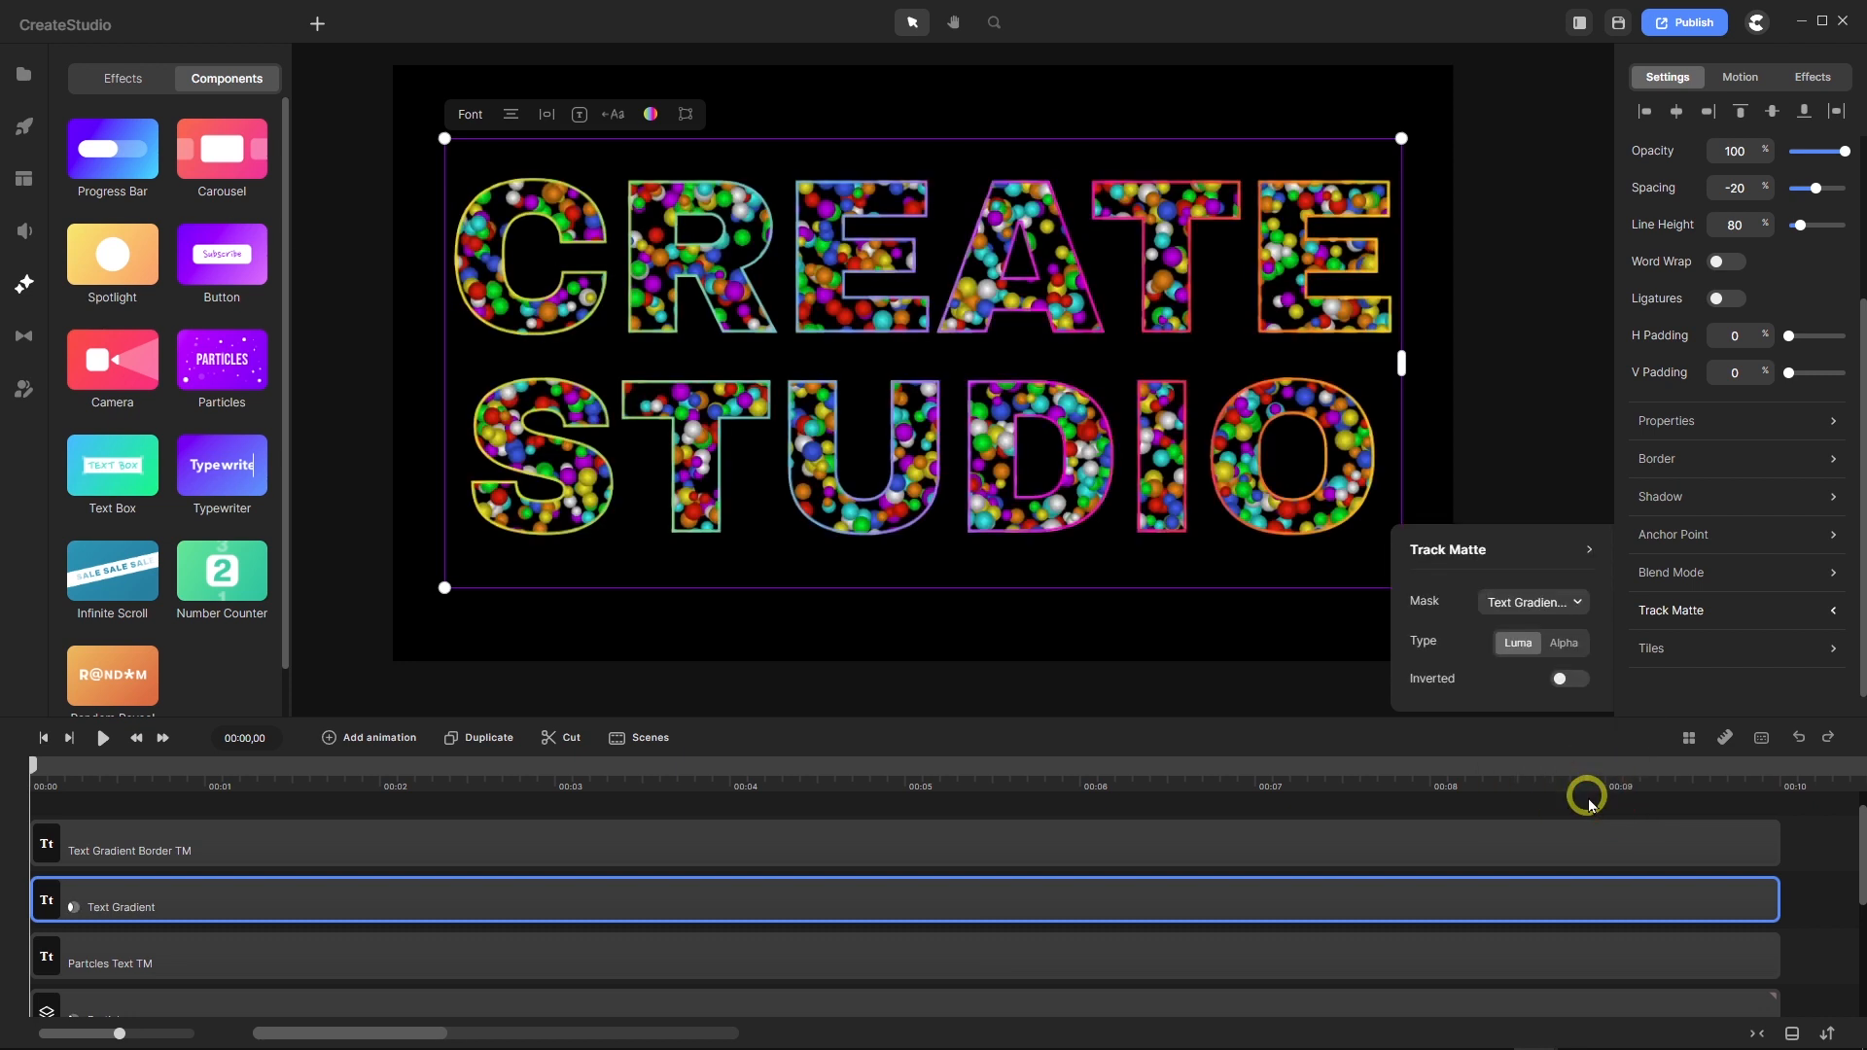
pyautogui.click(1566, 643)
pyautogui.scroll(3, 765, 222)
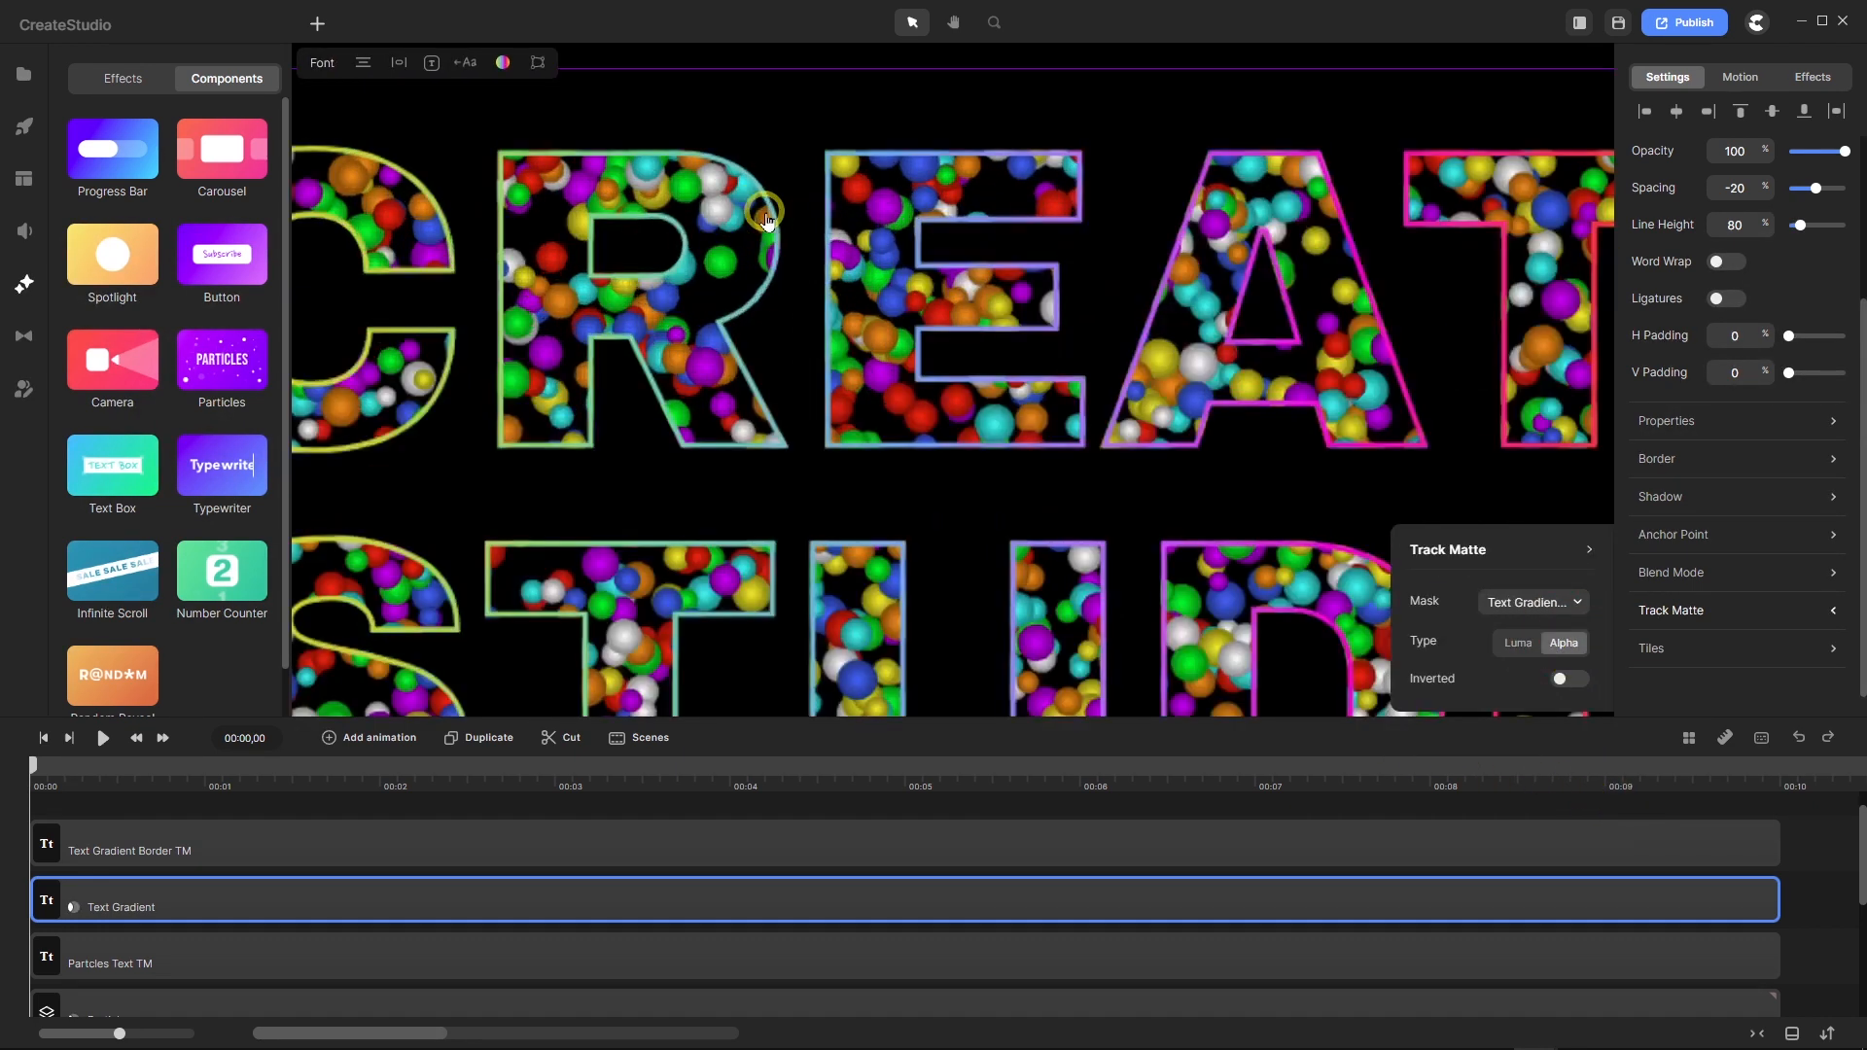
pyautogui.scroll(2, 765, 222)
pyautogui.scroll(-5, 765, 222)
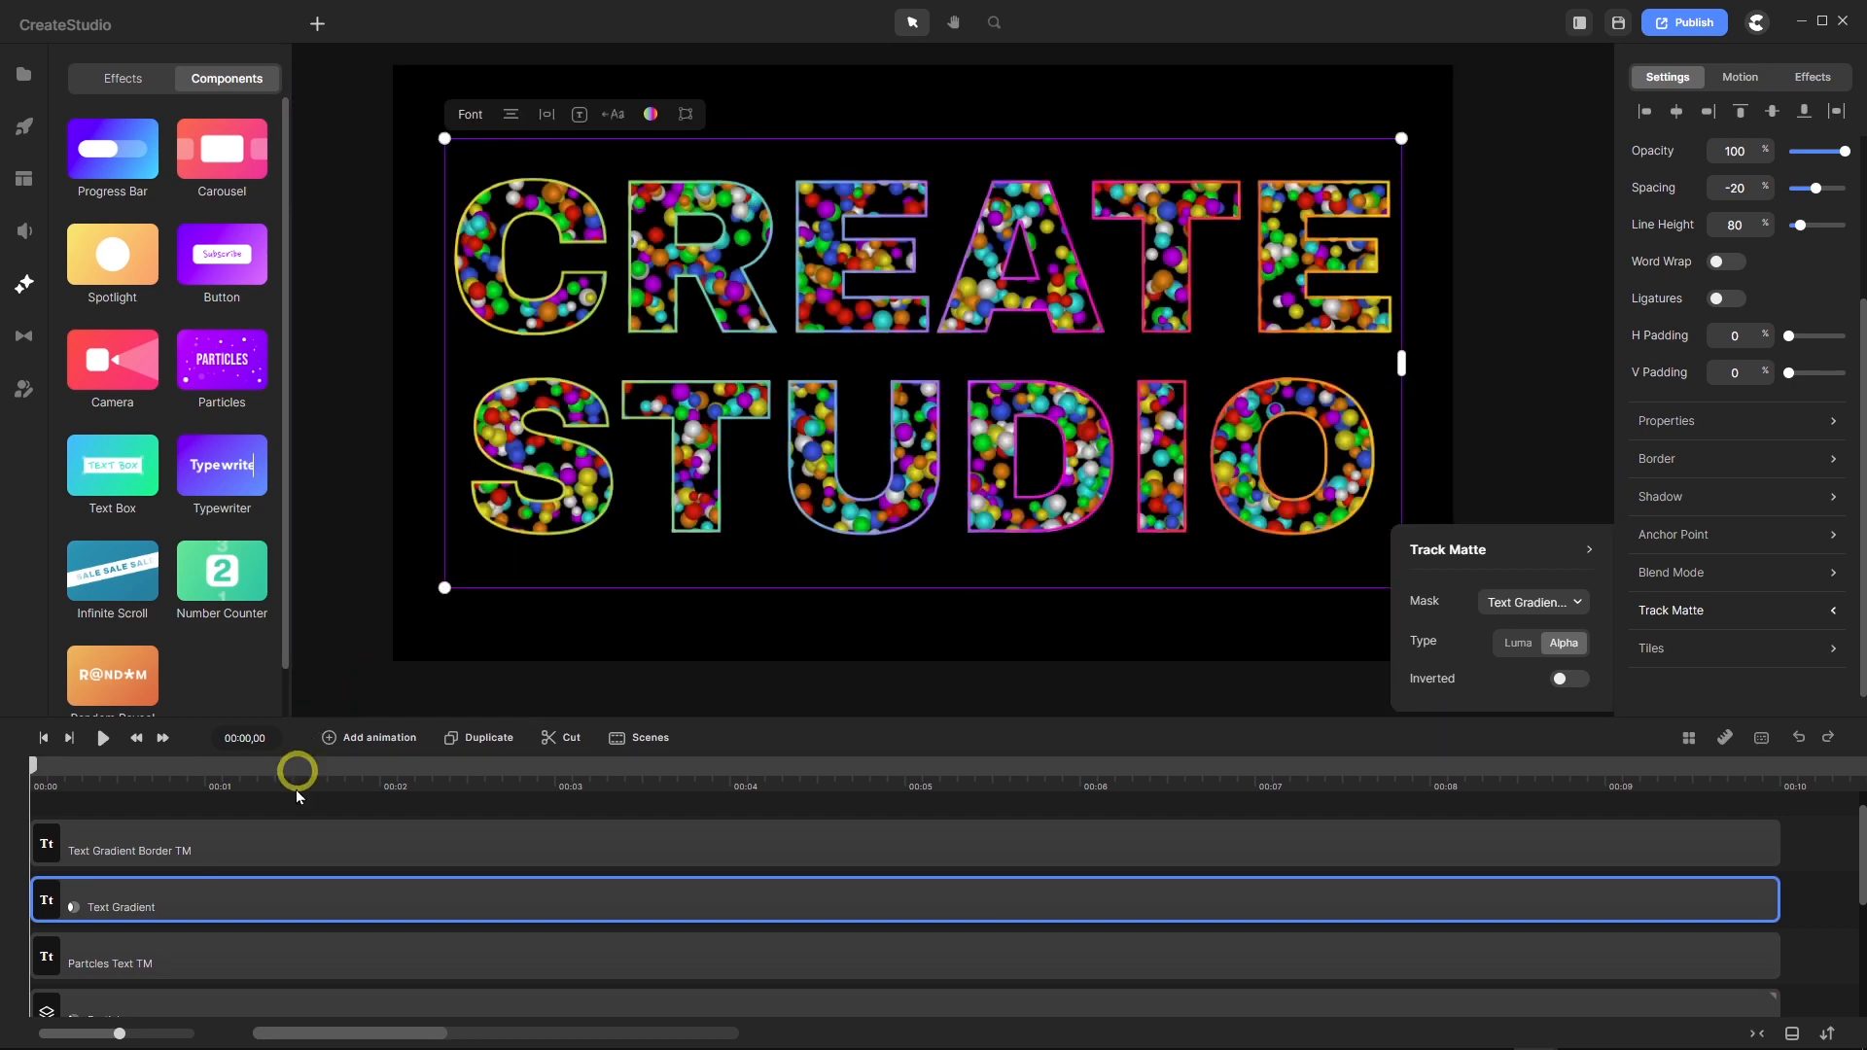
# Group the Text Gradient Border TM and Text Gradient layers together.
pyautogui.click(270, 807)
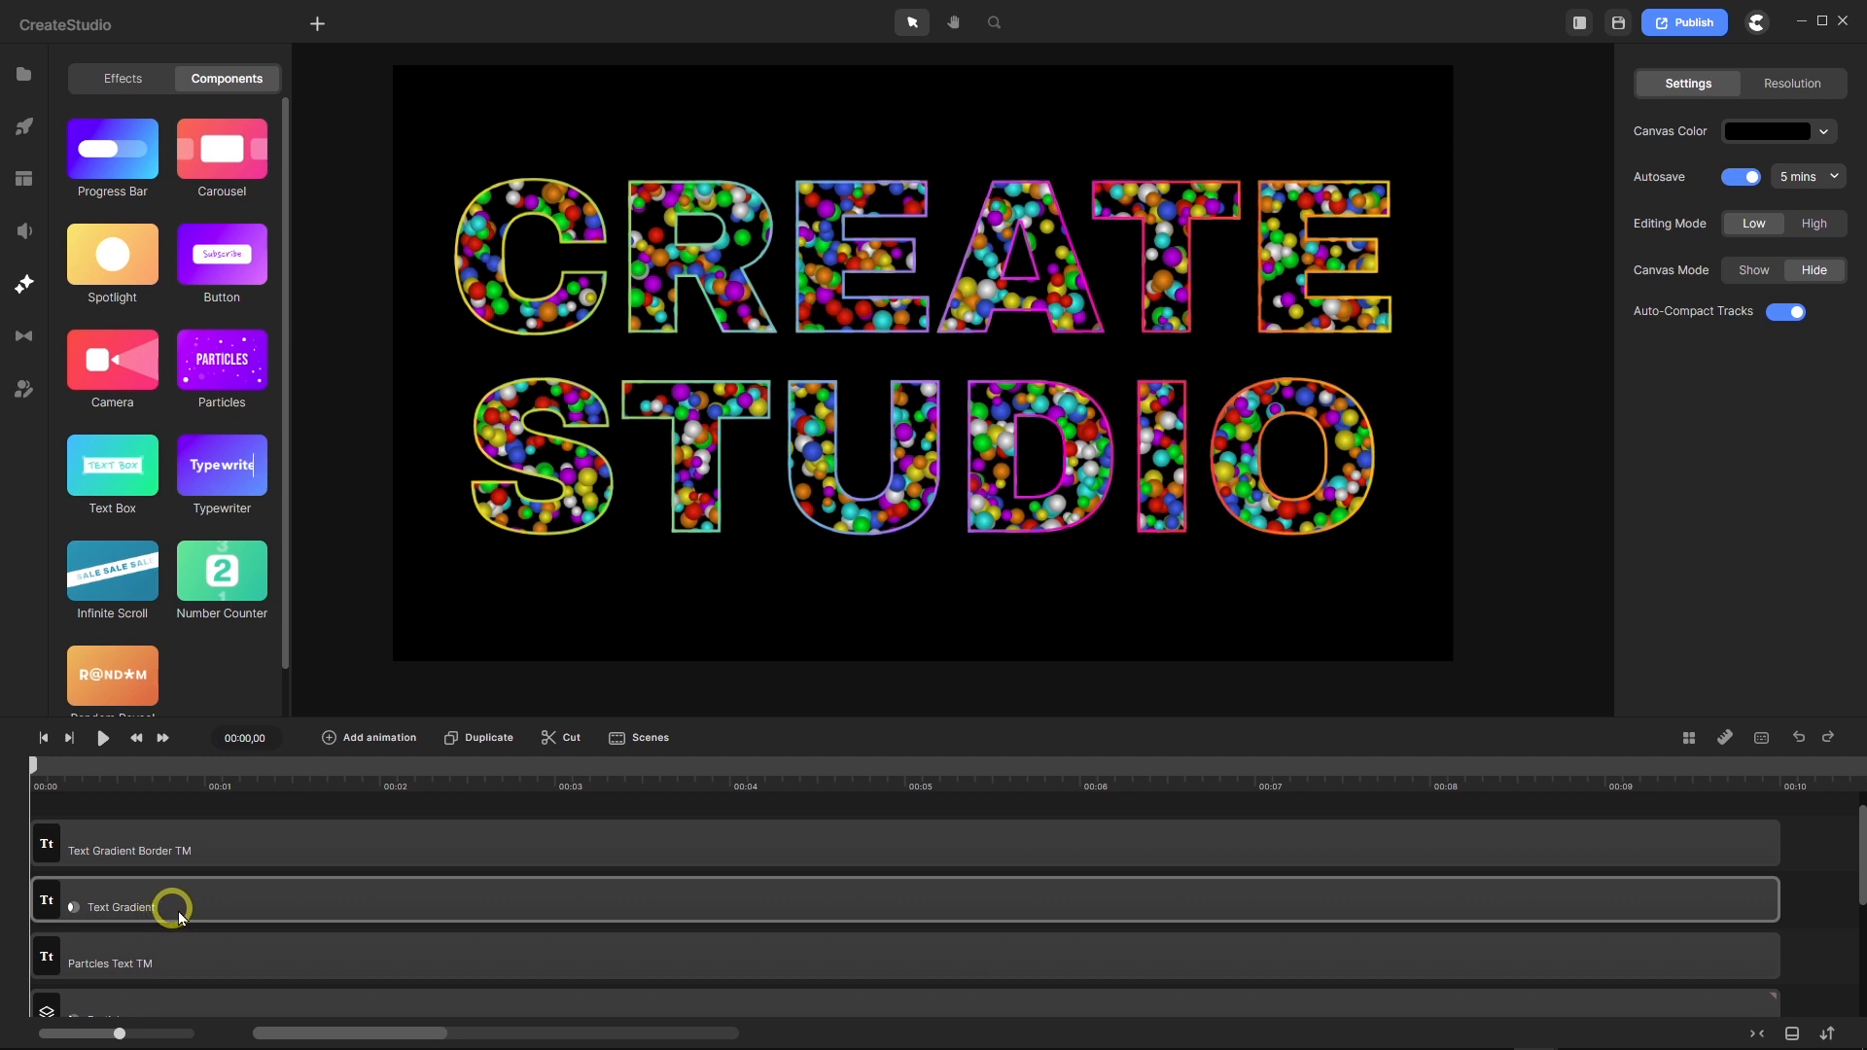
pyautogui.scroll(-2, 194, 909)
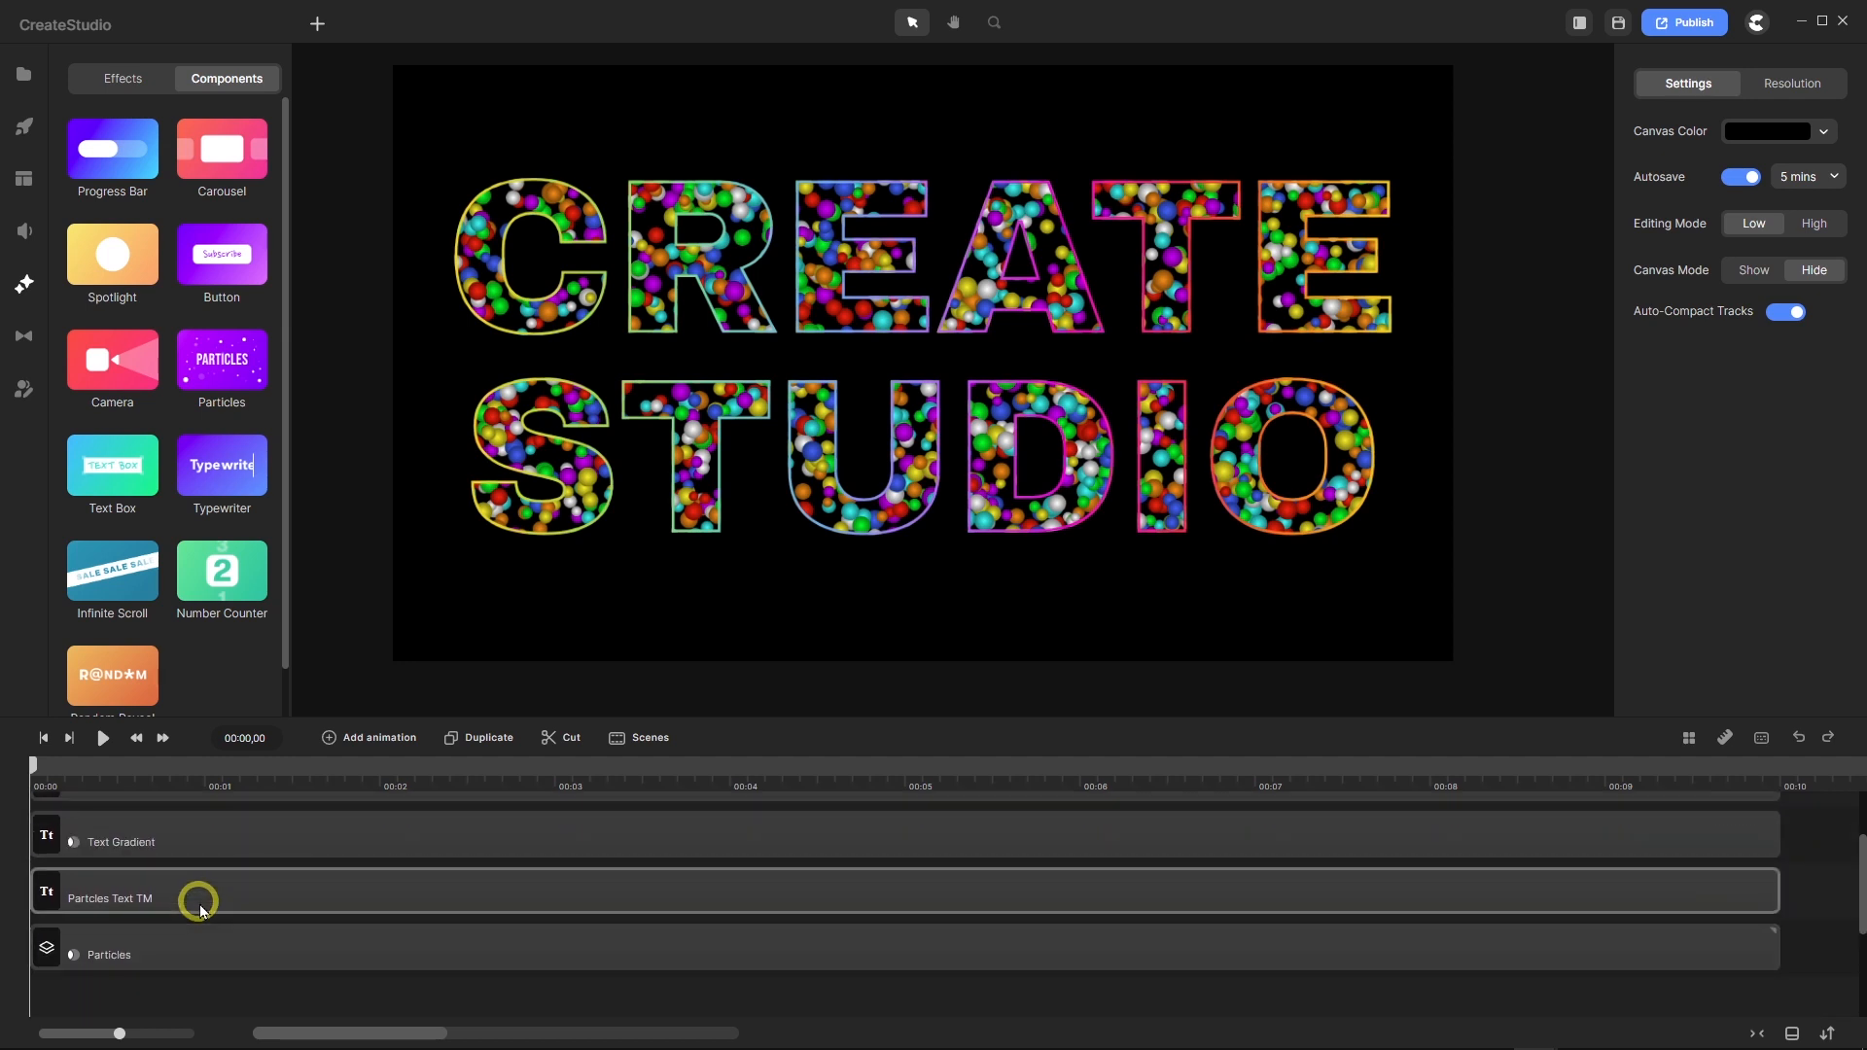
pyautogui.scroll(2, 197, 824)
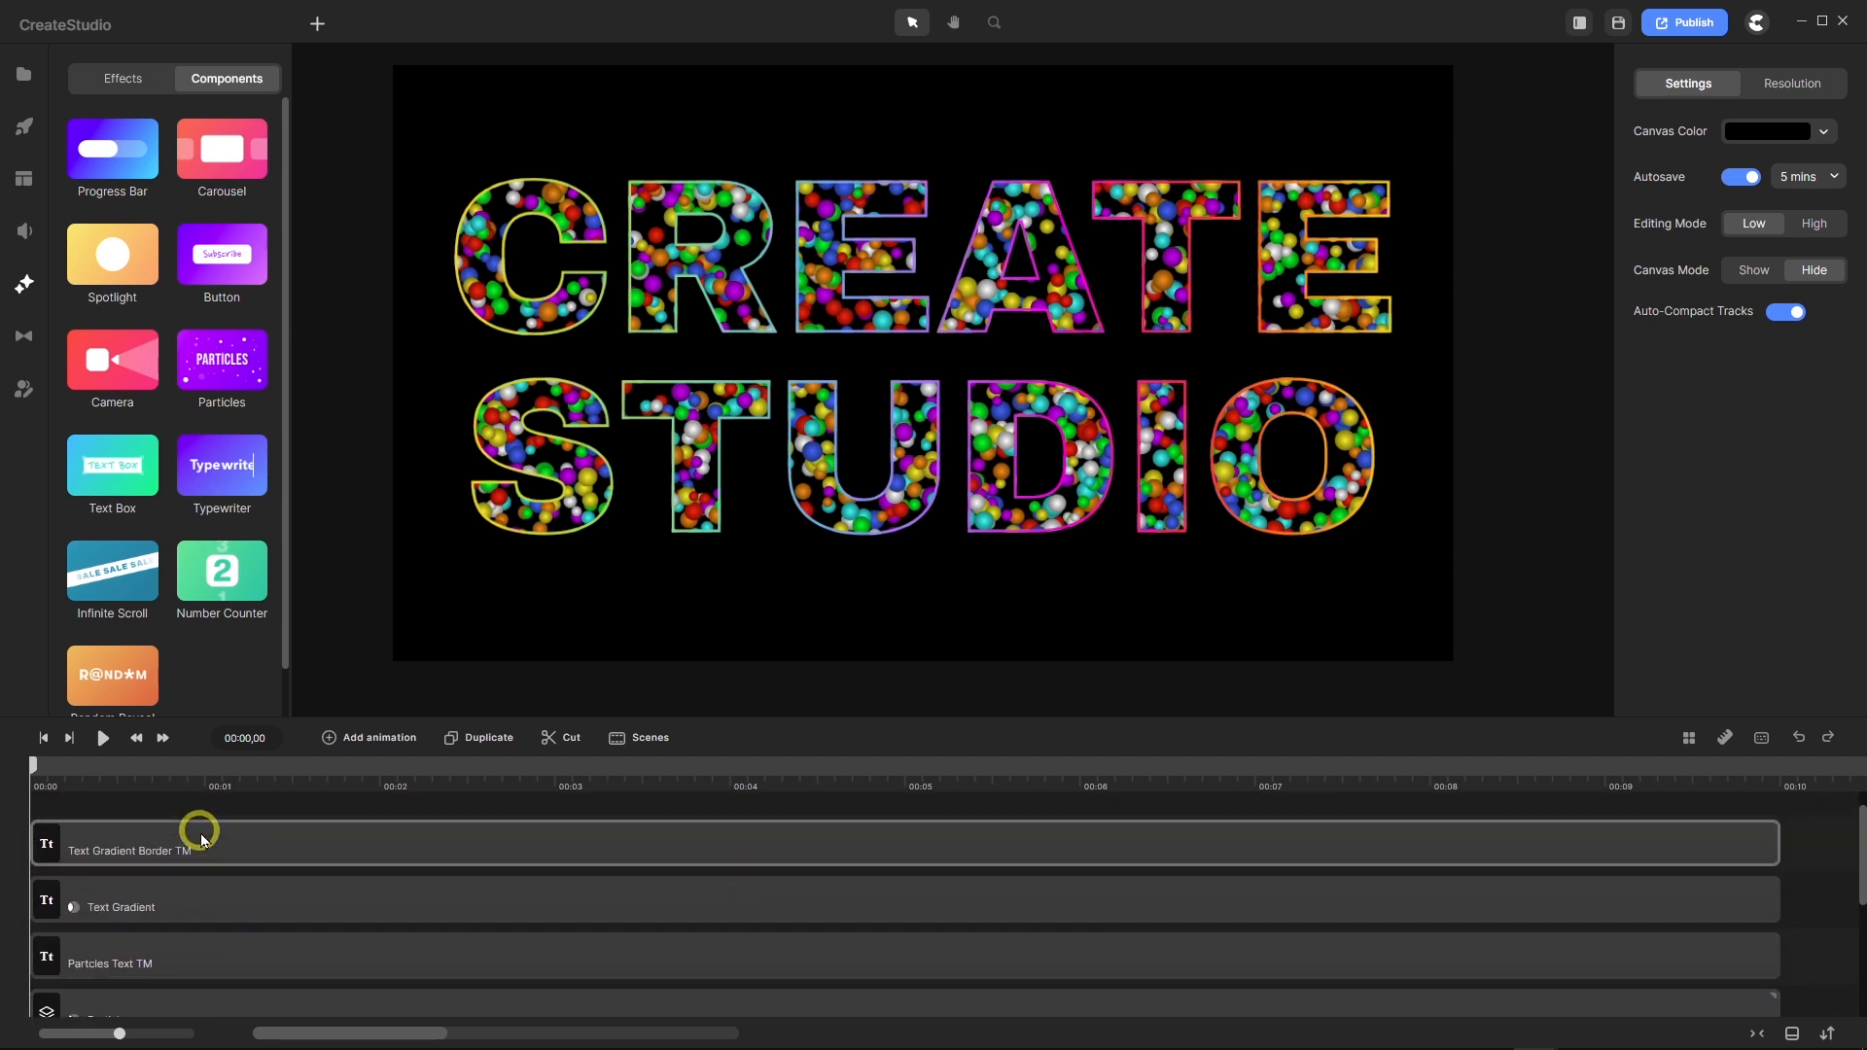
pyautogui.click(199, 846)
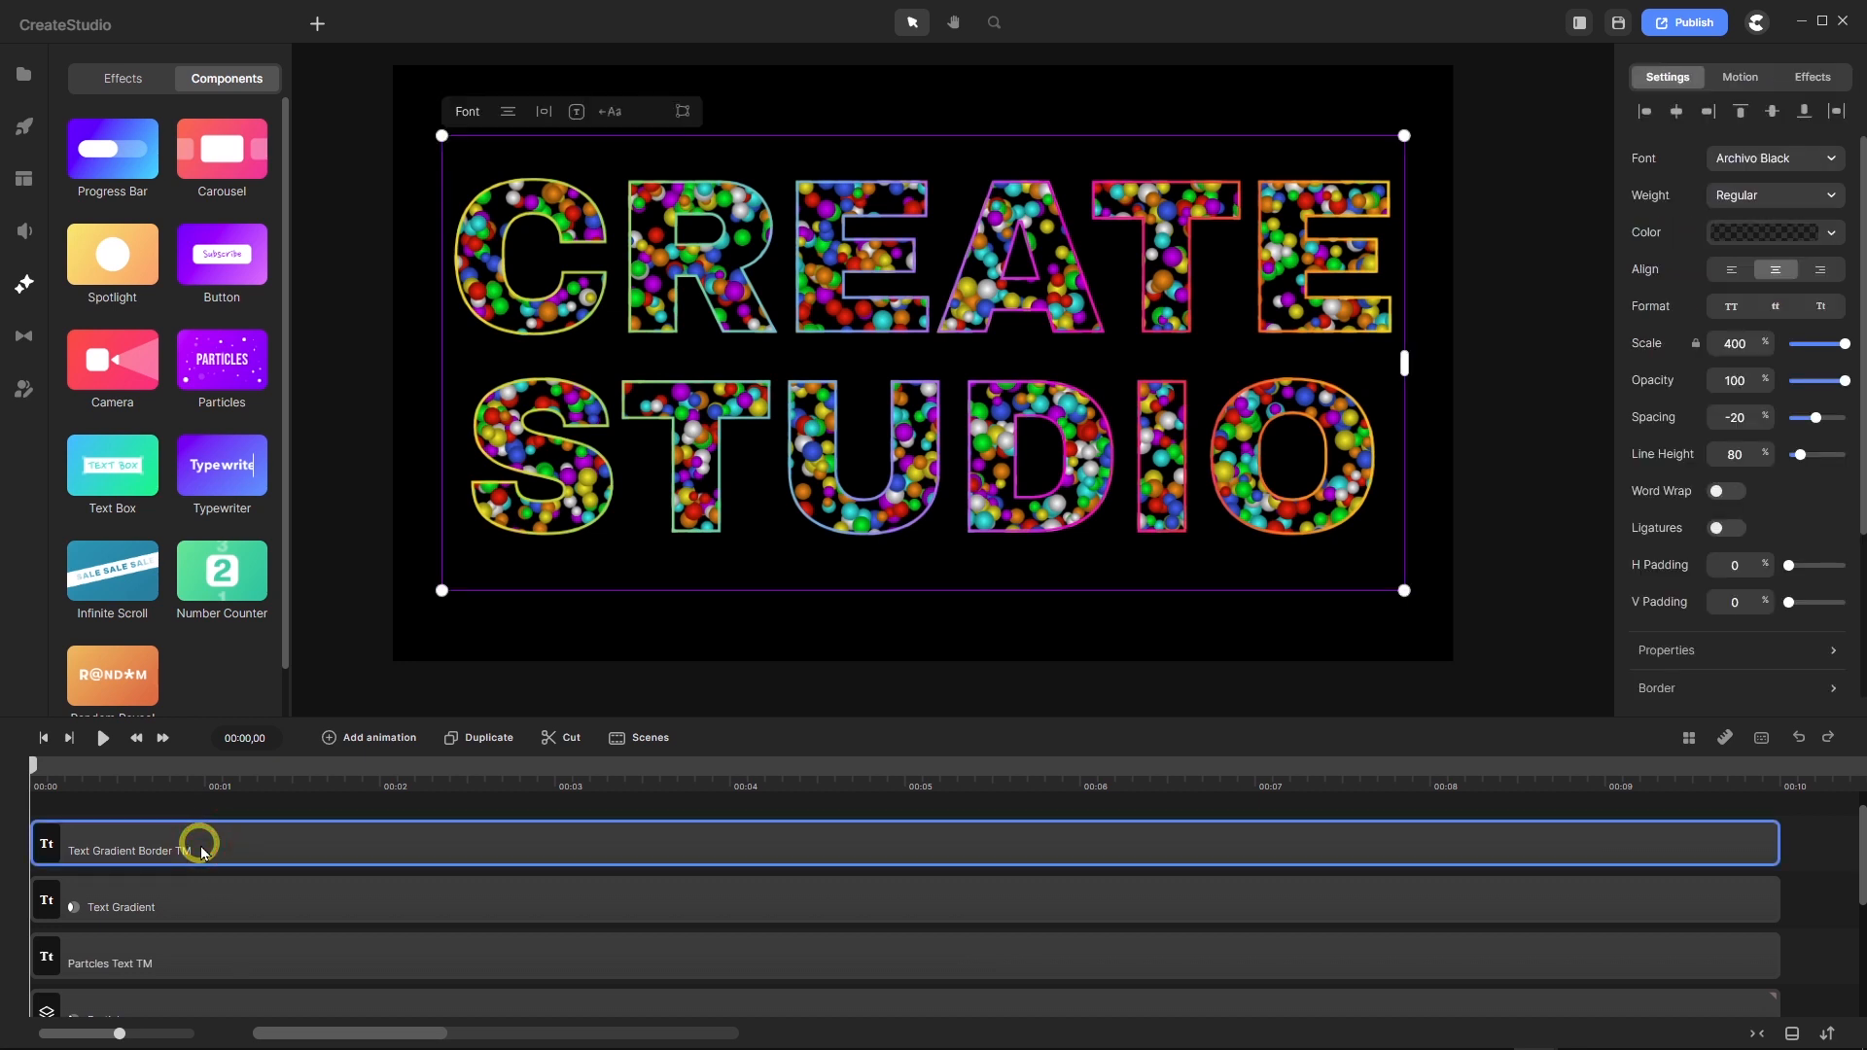
pyautogui.keyDown('ctrl'); pyautogui.click(206, 906); pyautogui.keyUp('ctrl')
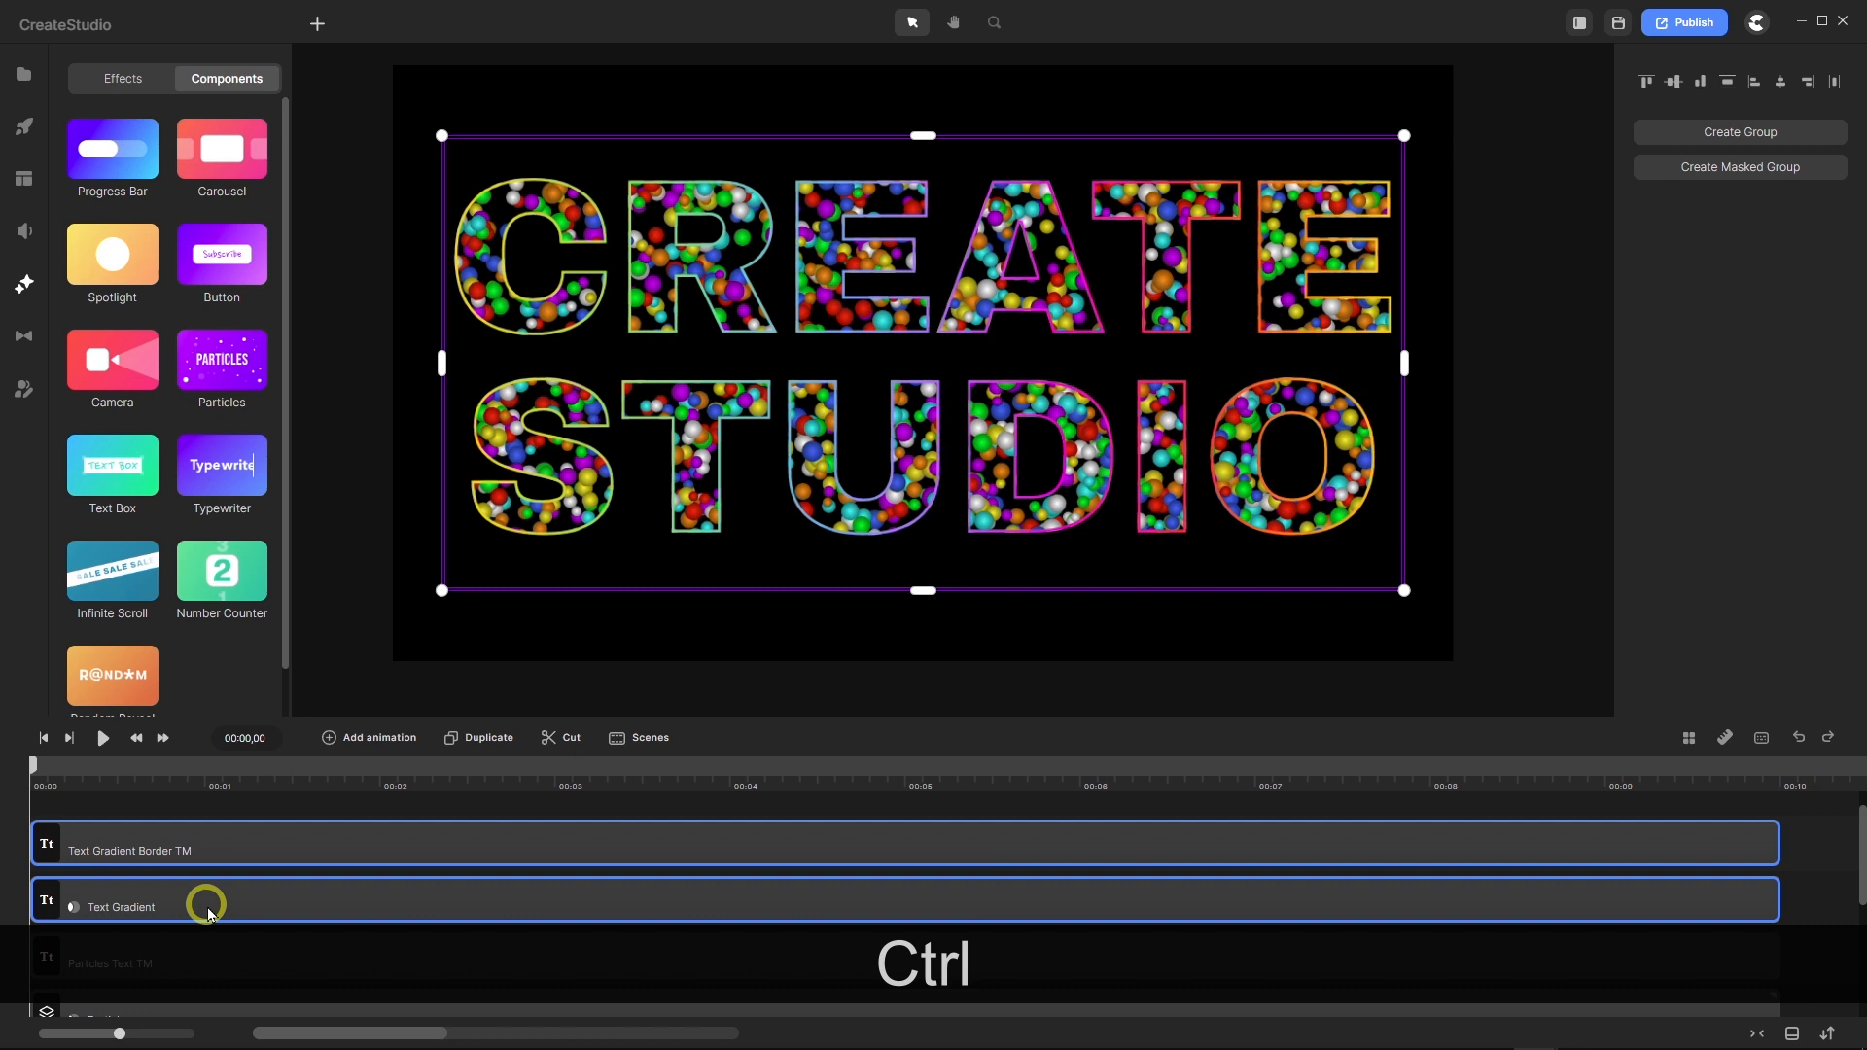
pyautogui.hotkey('ctrl', 'g')
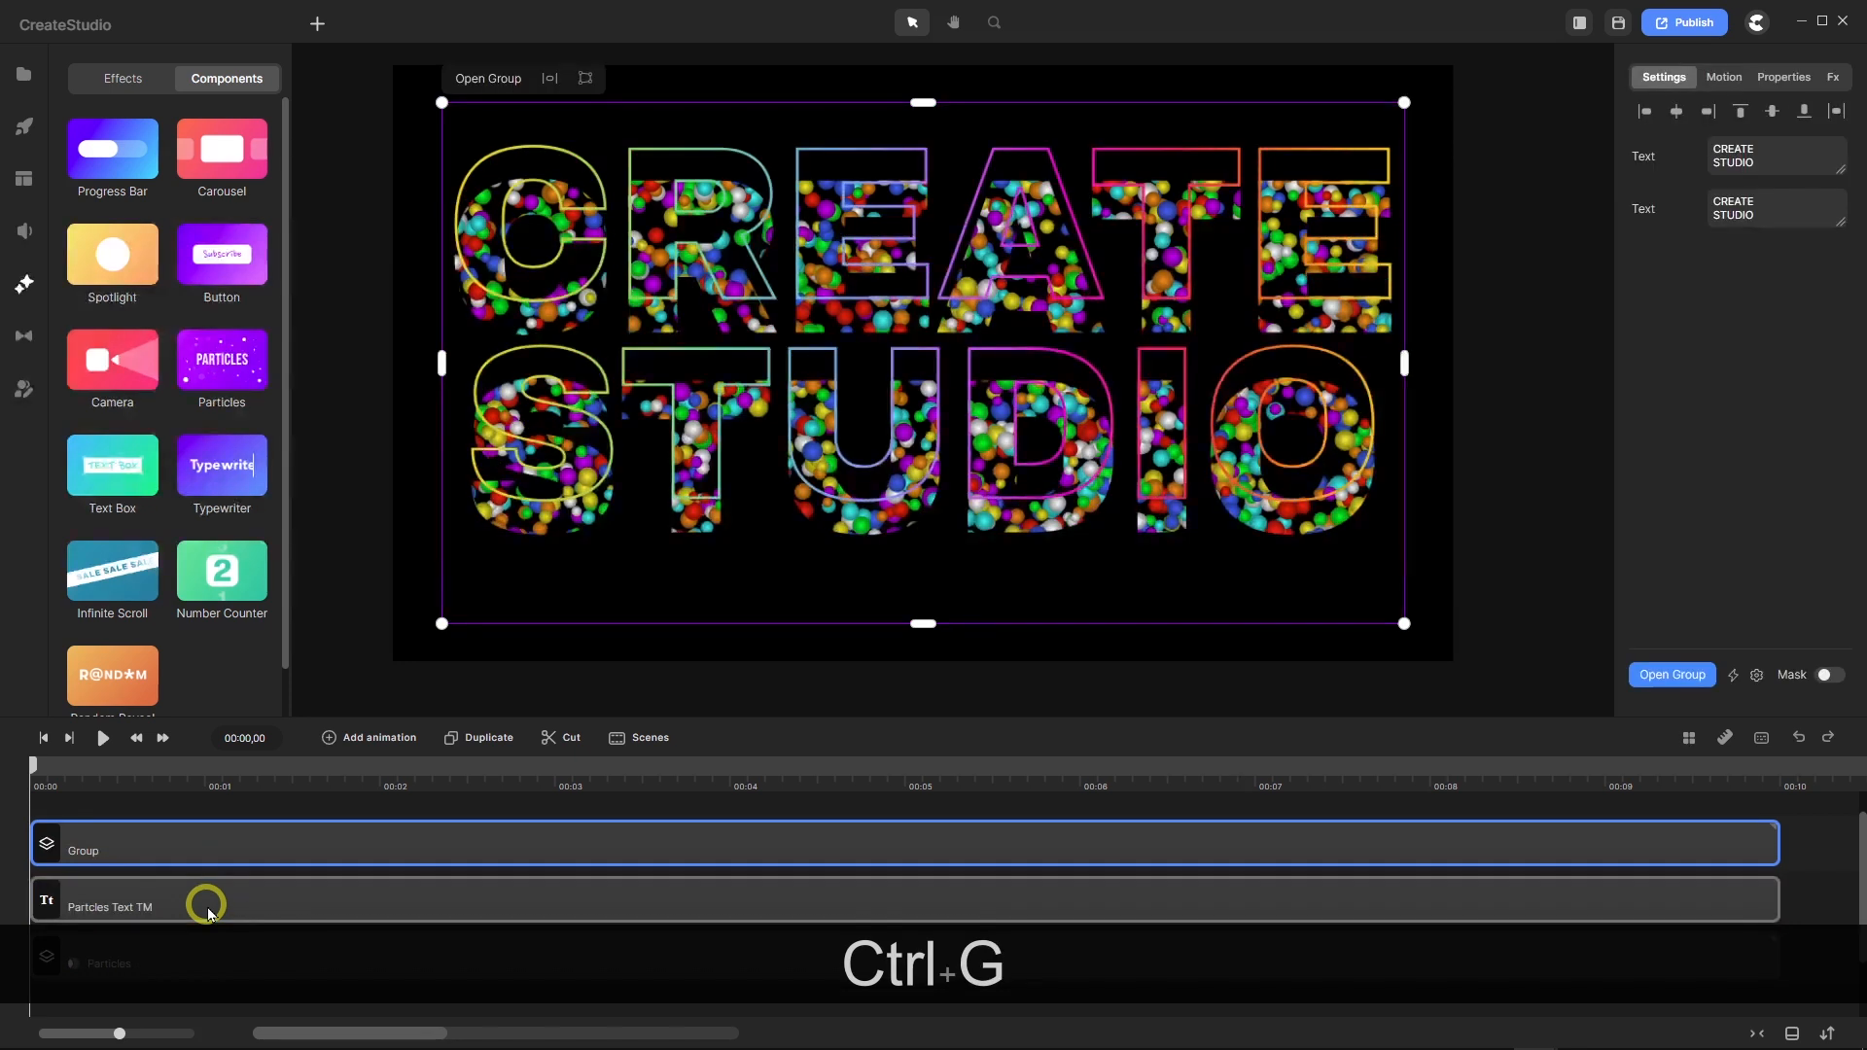
# Rename the new group of text layers as Text Border TOP.
pyautogui.rightClick(113, 846)
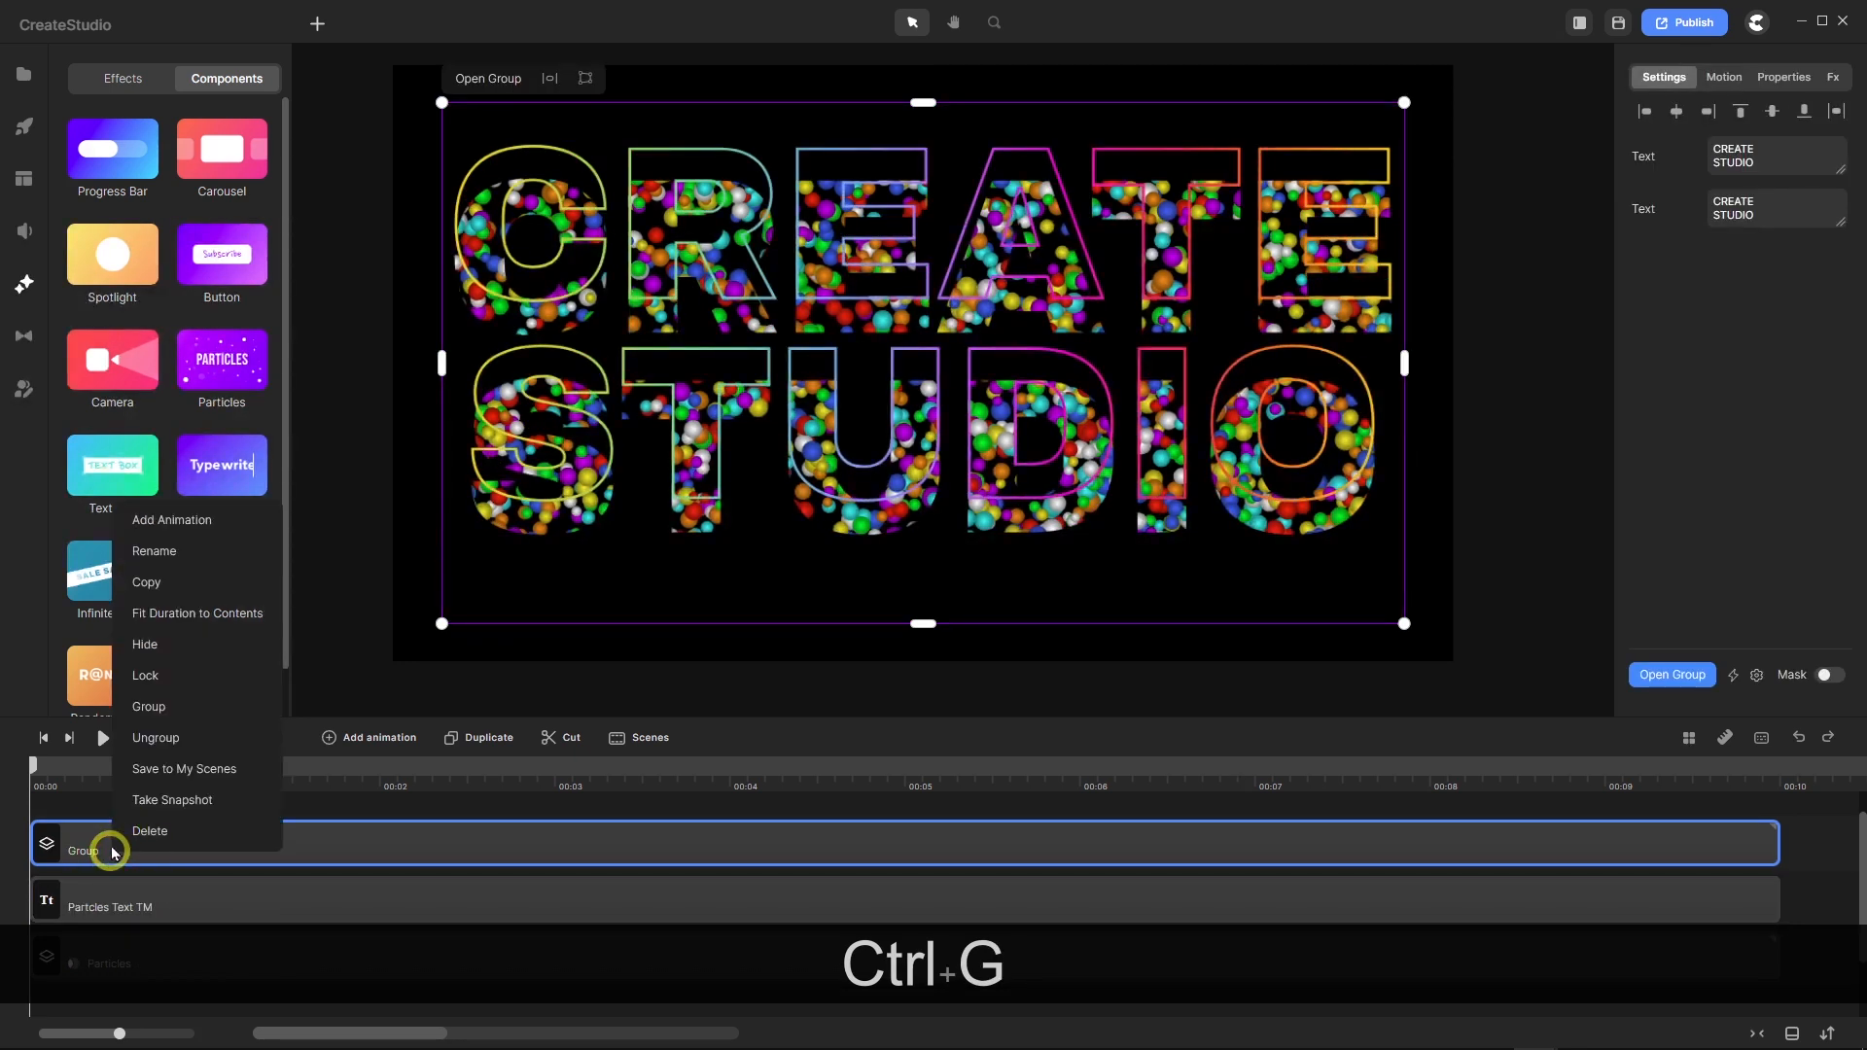
pyautogui.click(188, 552)
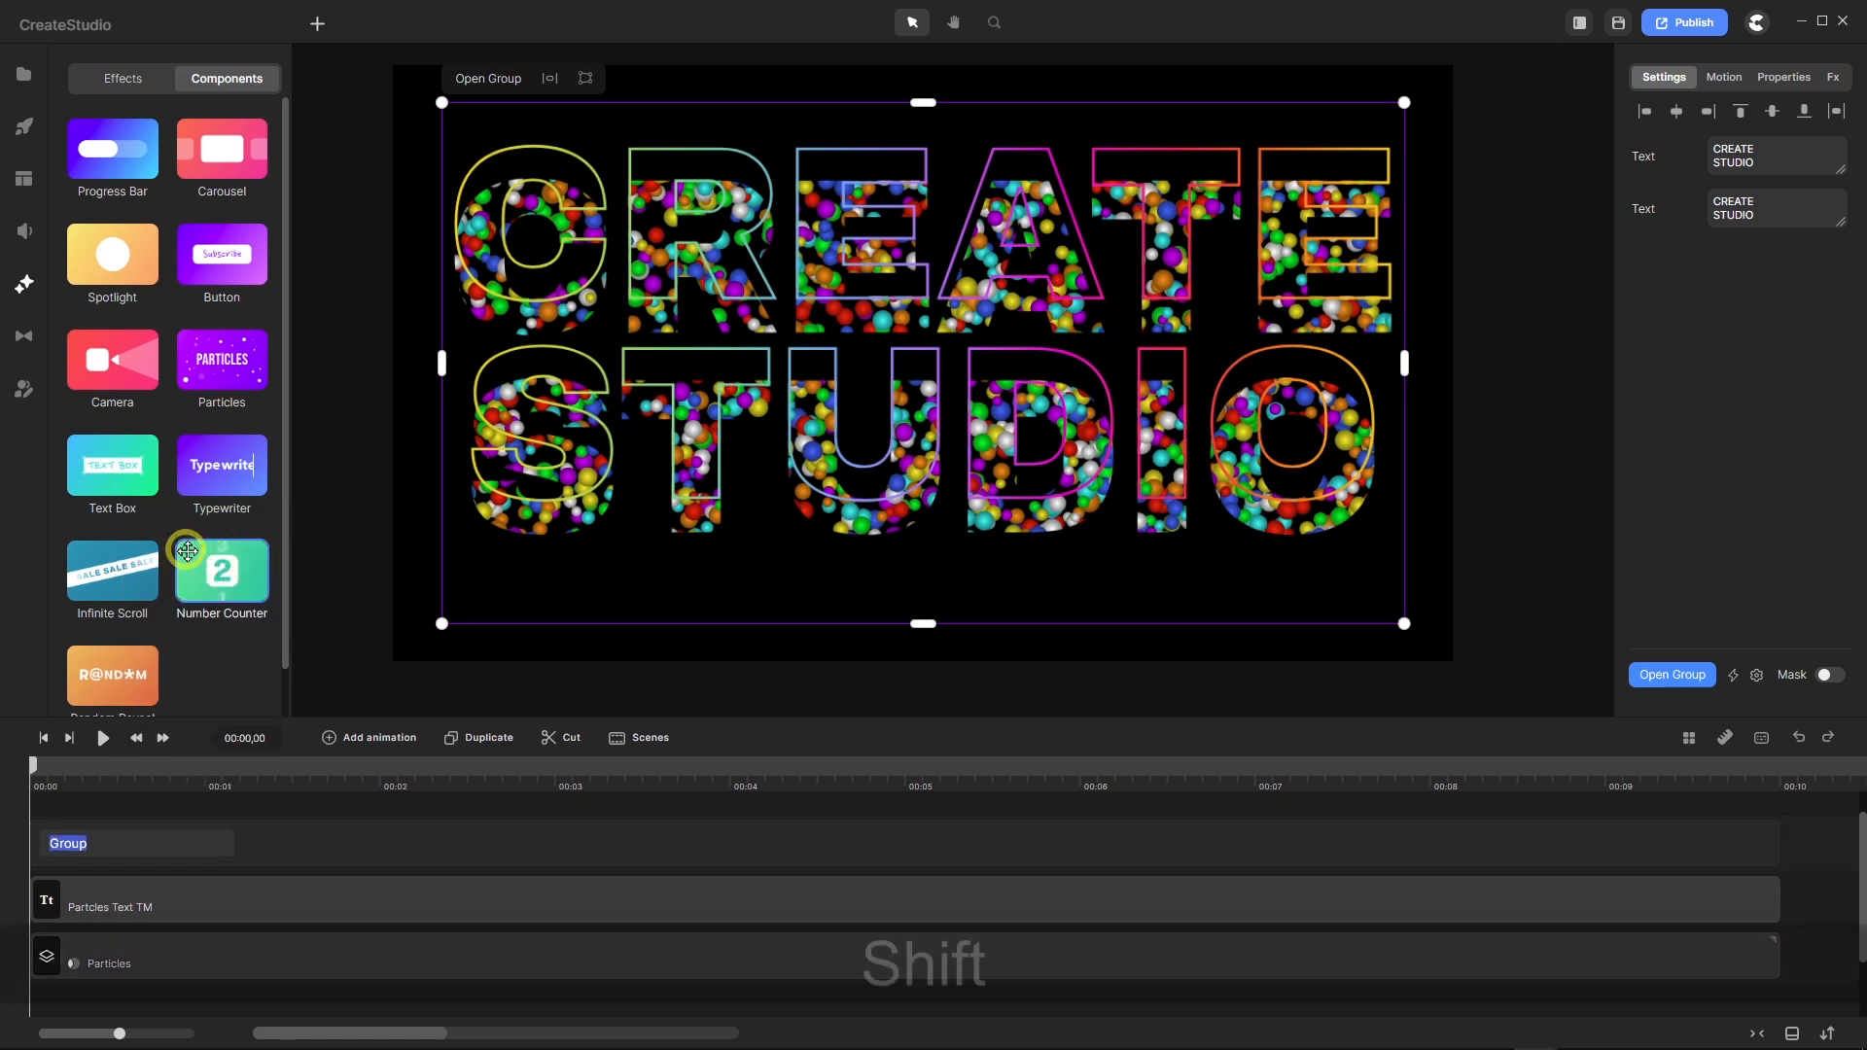
pyautogui.write('Text ')
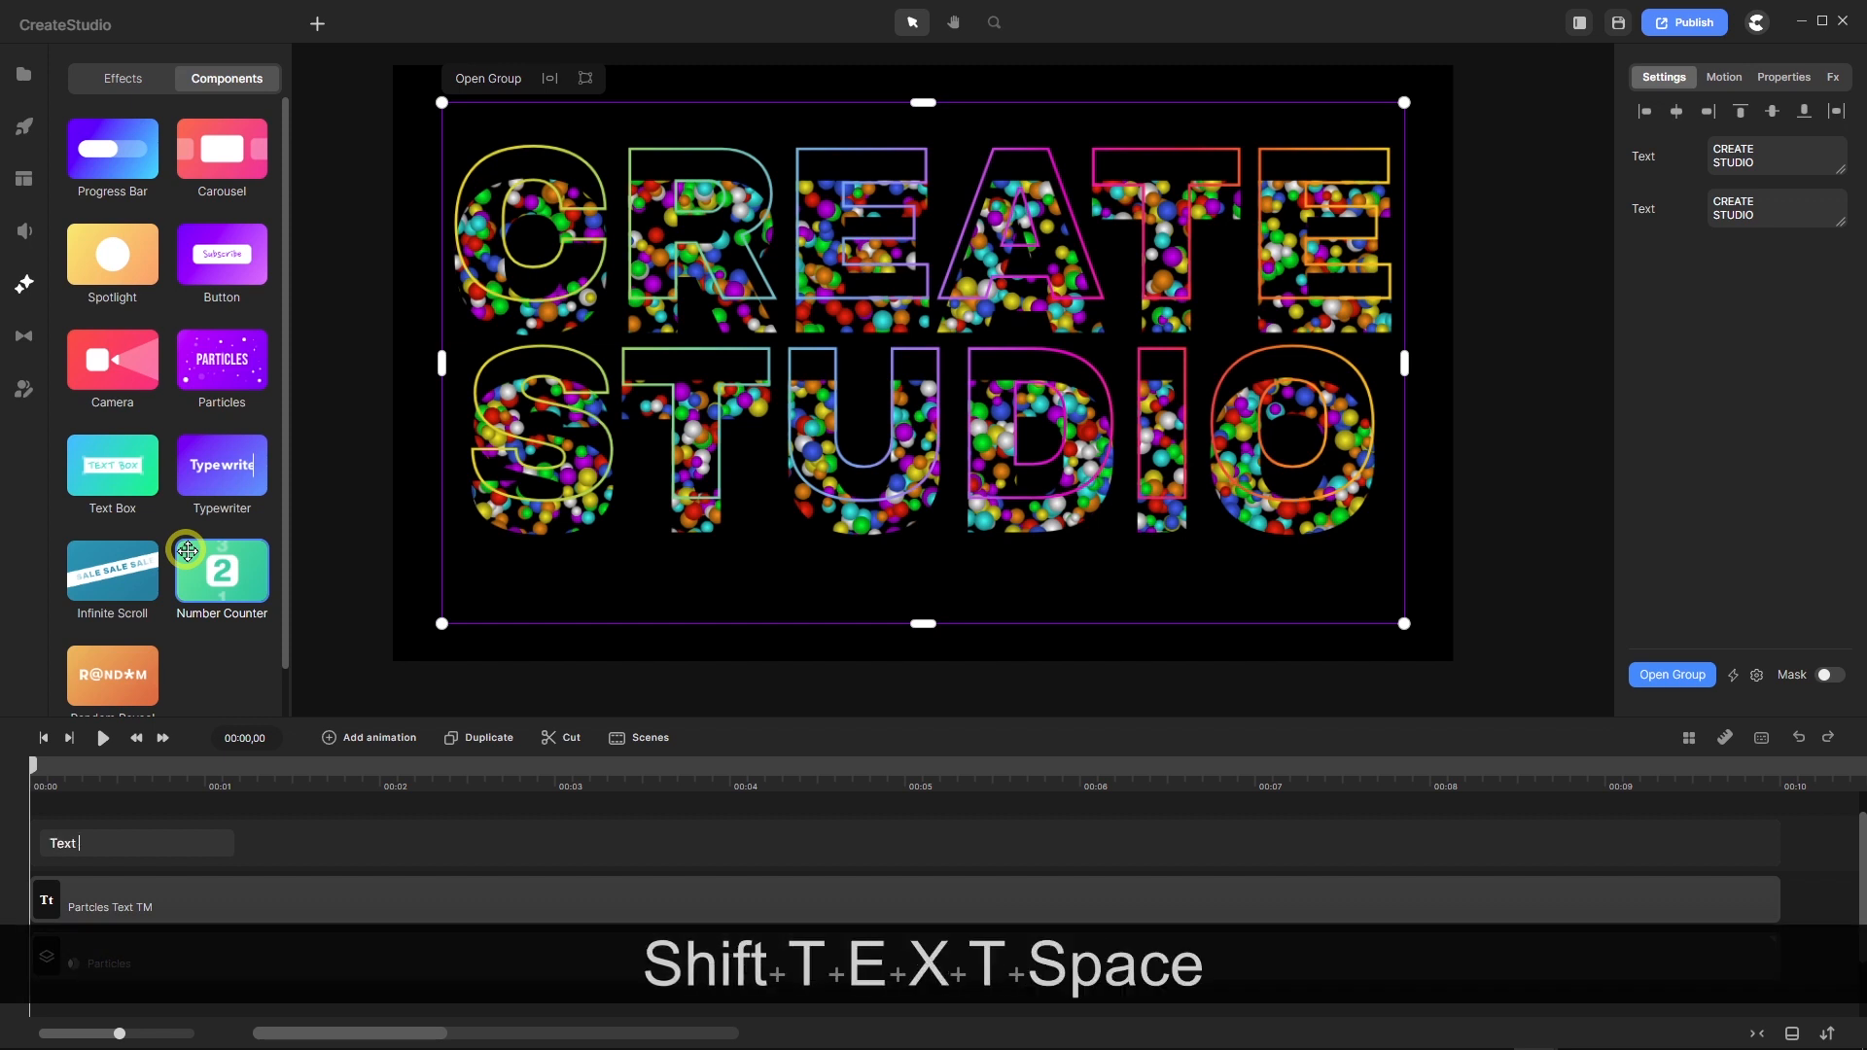
pyautogui.write('Borde')
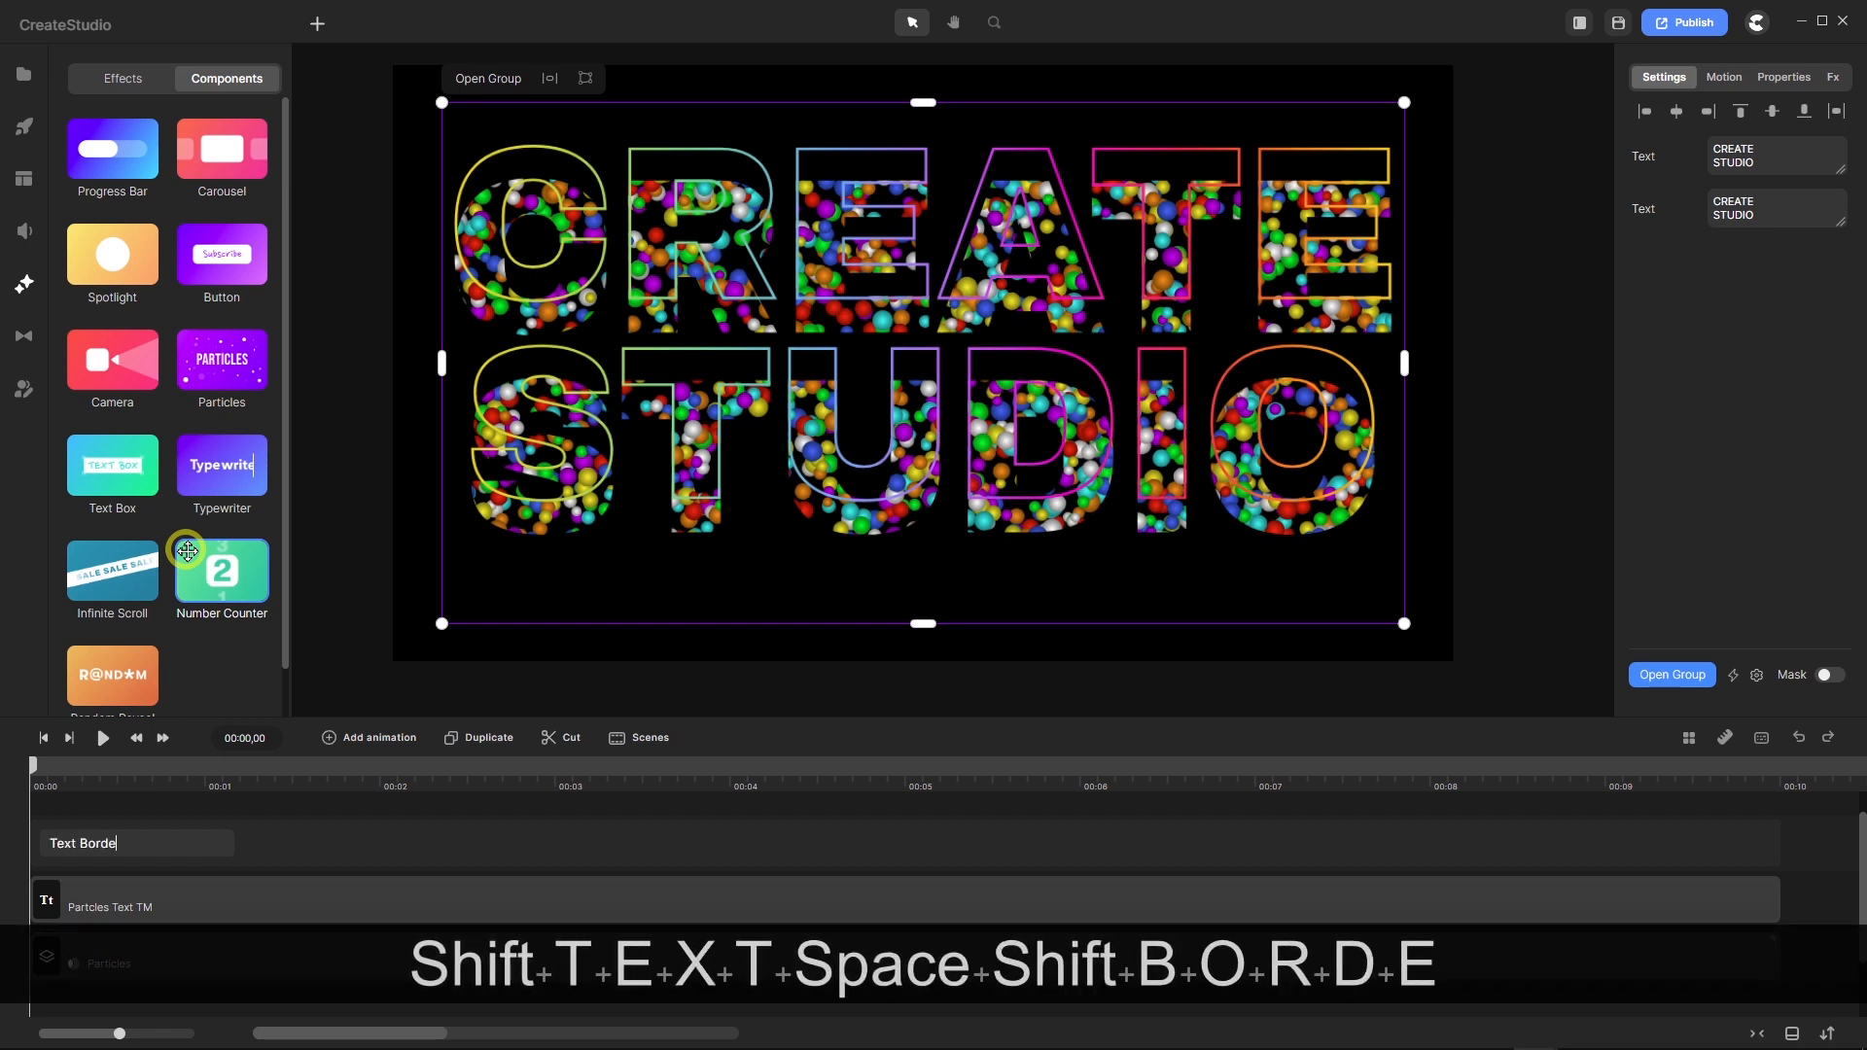
pyautogui.write('r T')
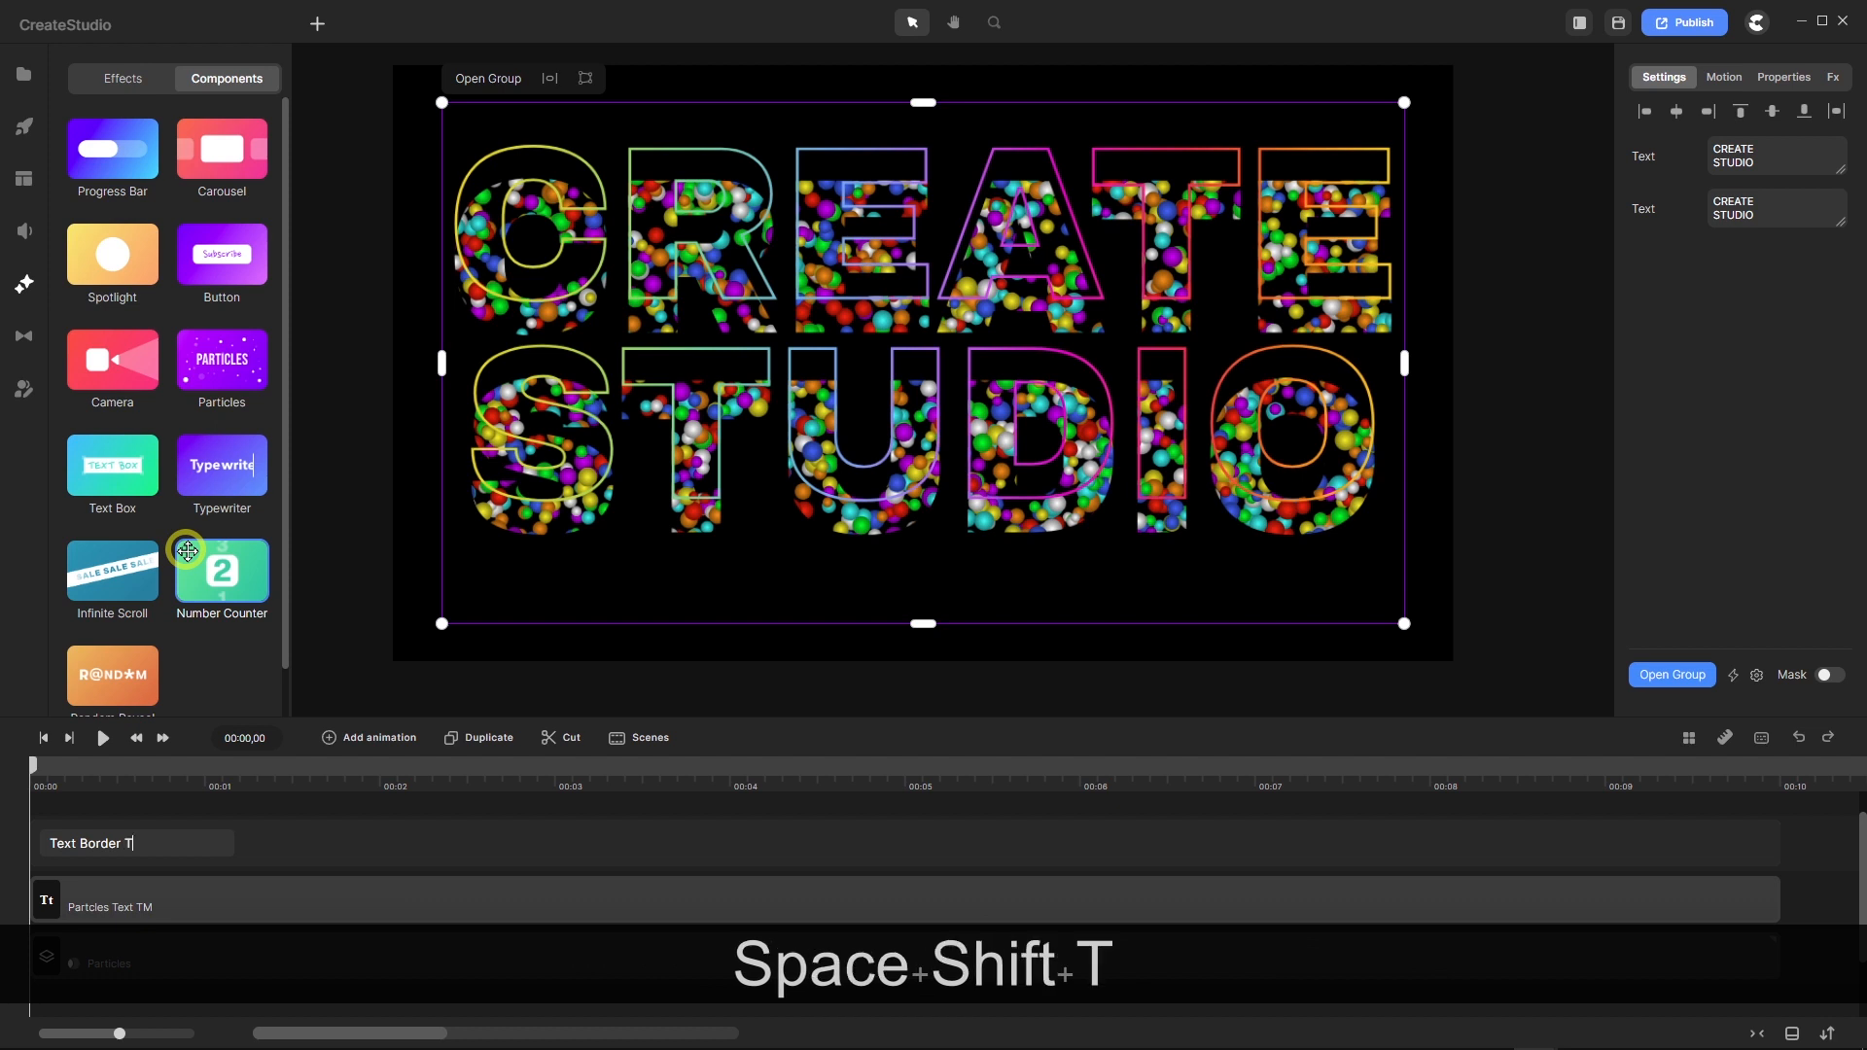
pyautogui.write('OP')
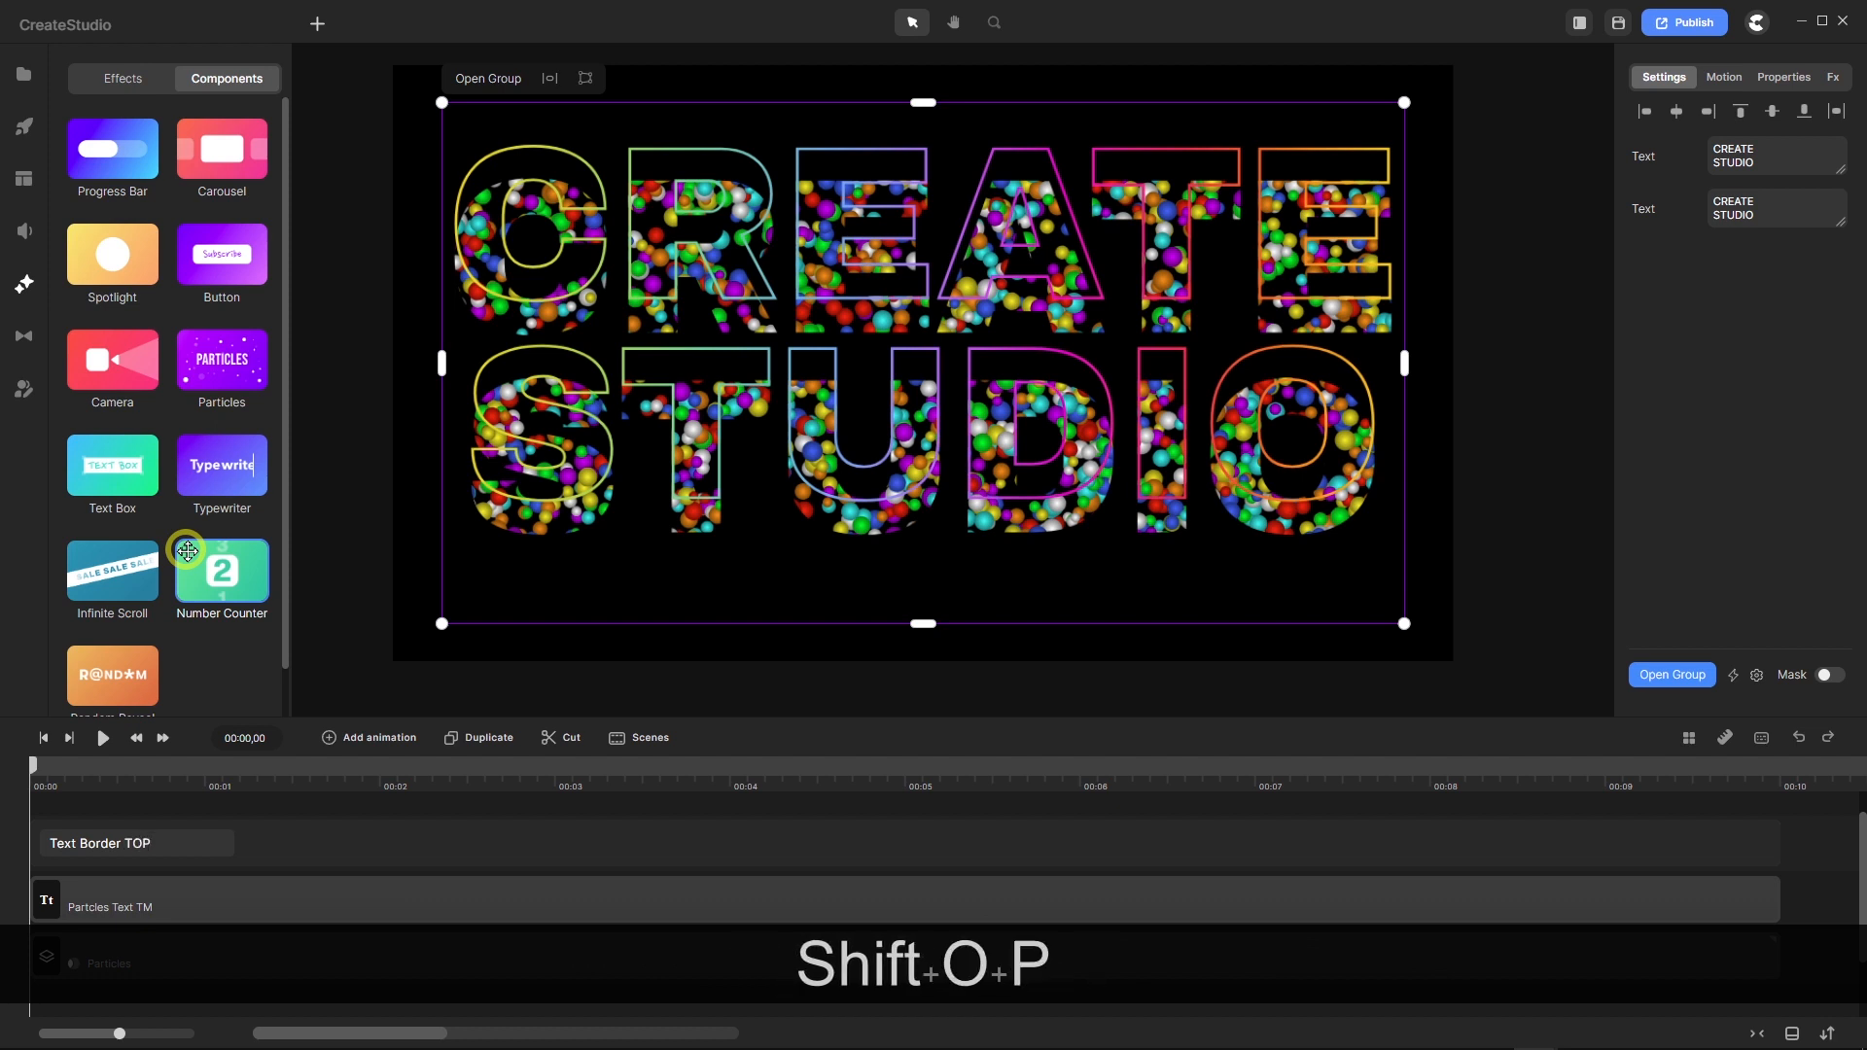
pyautogui.press('Return')
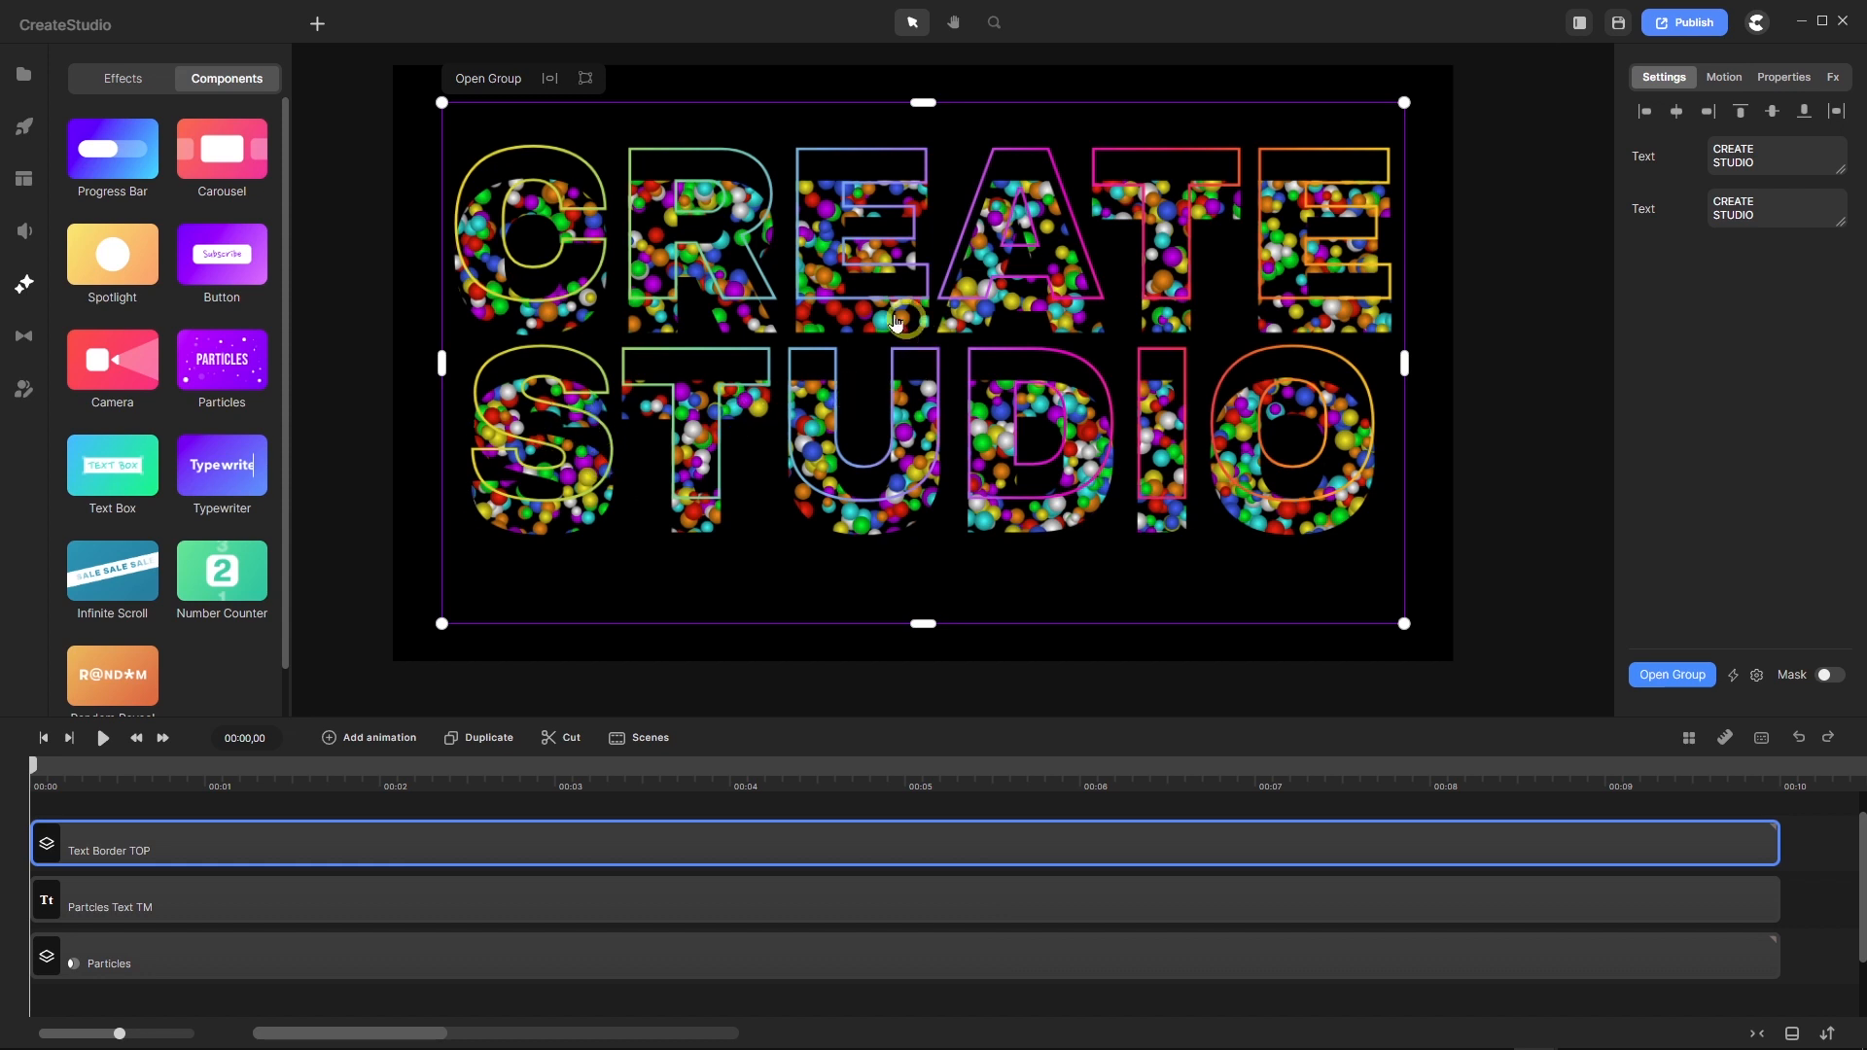
# Set the boundaries of the Text Border TOP group to 1080p HD and return to the main timeline.
pyautogui.doubleClick(165, 854)
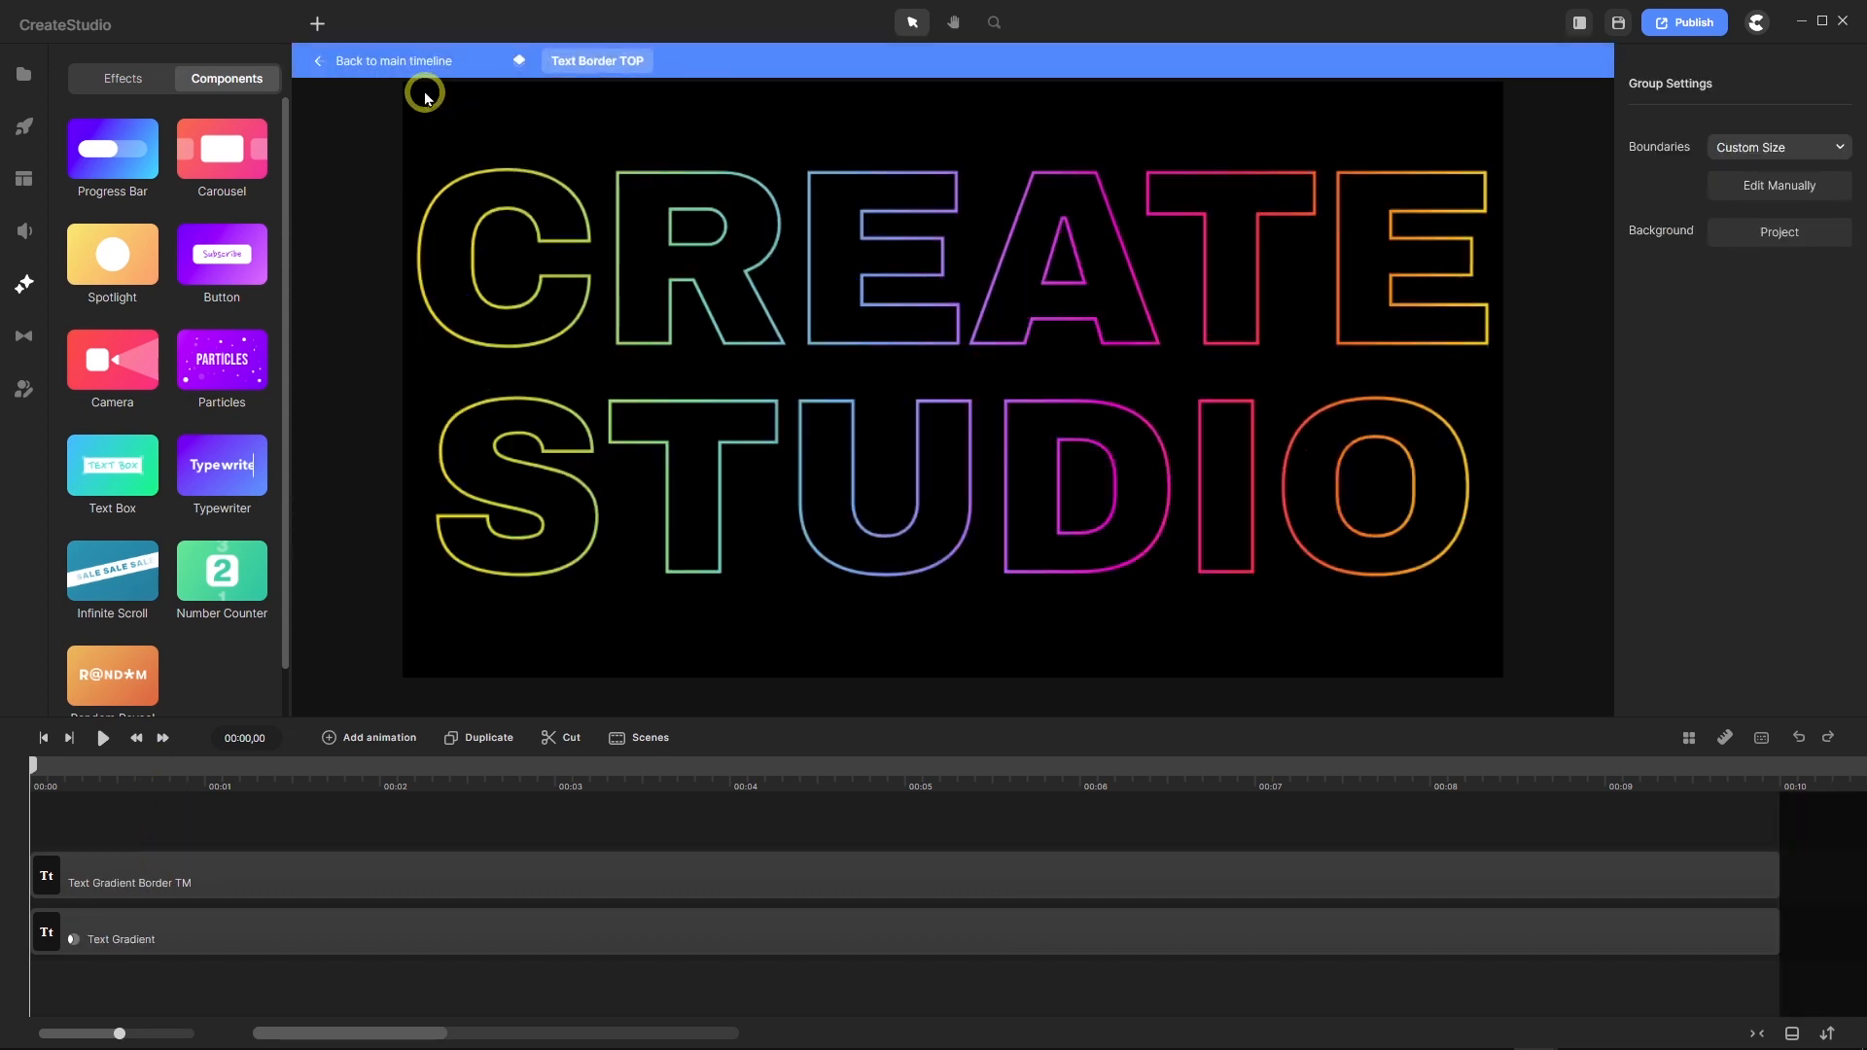
pyautogui.click(418, 61)
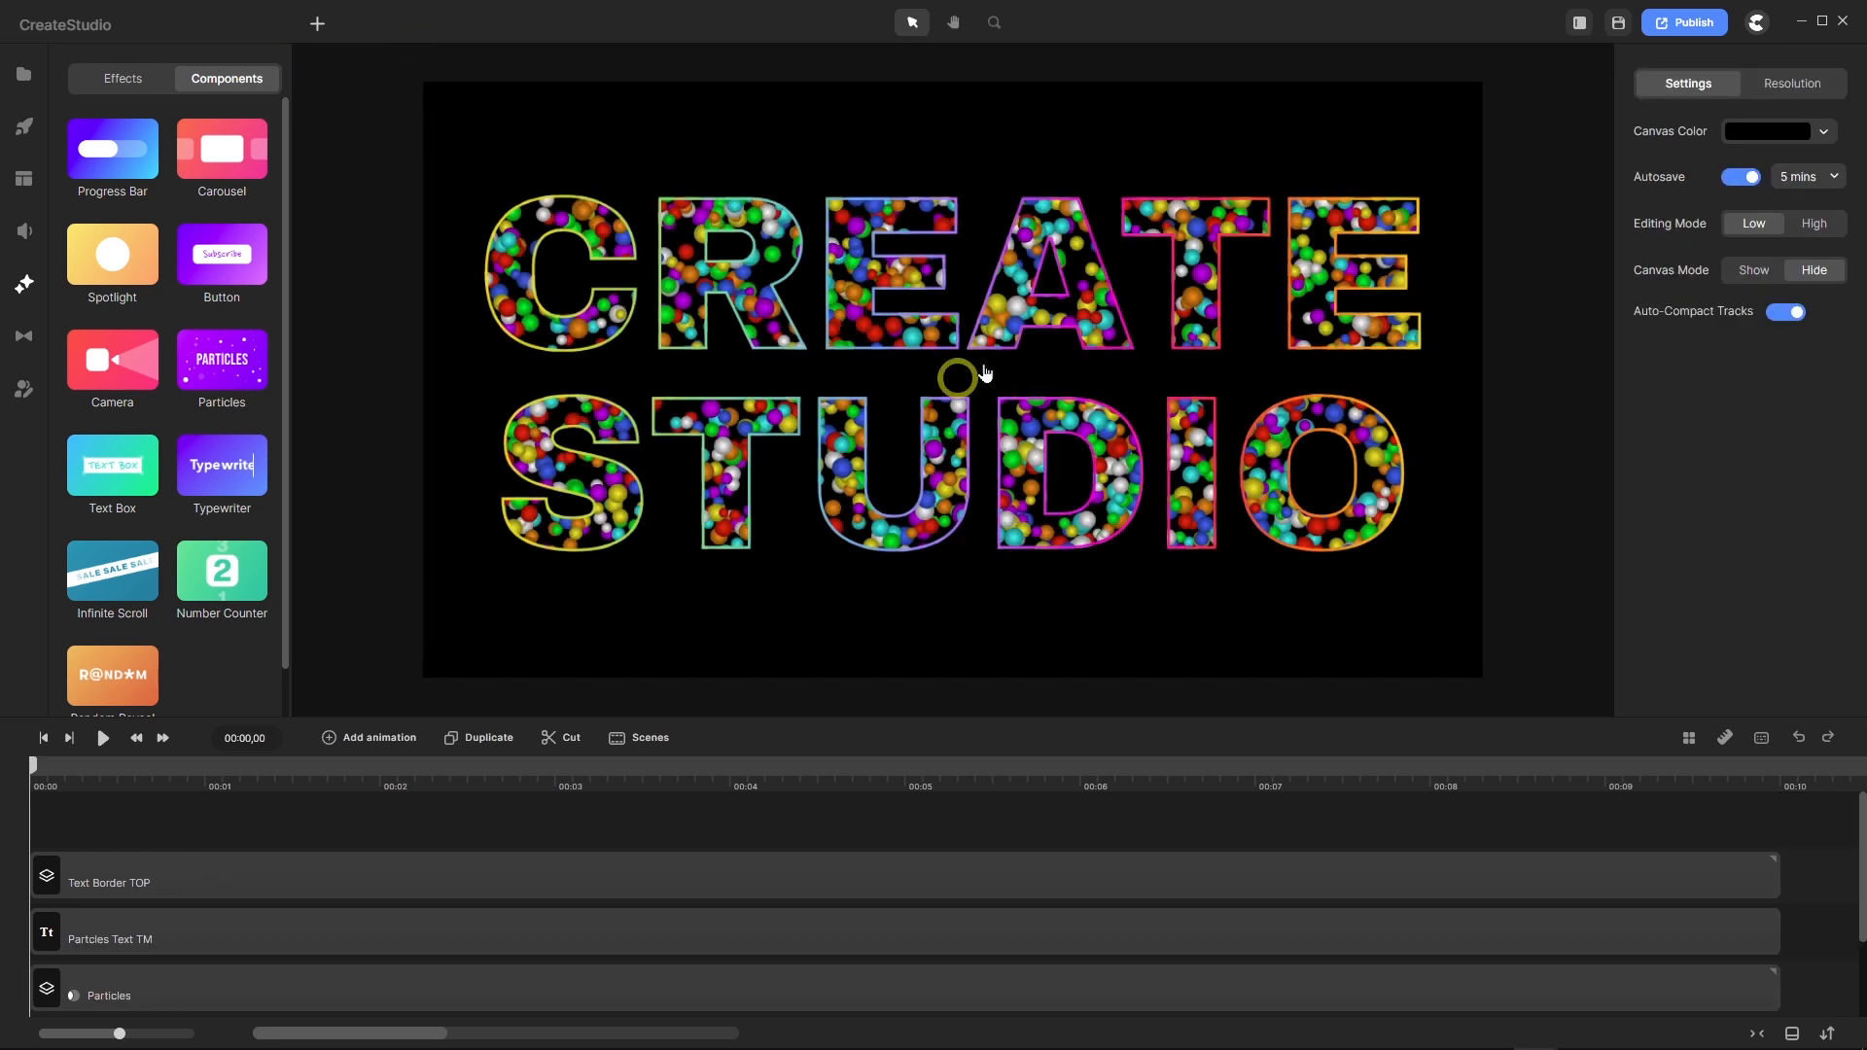
pyautogui.doubleClick(216, 882)
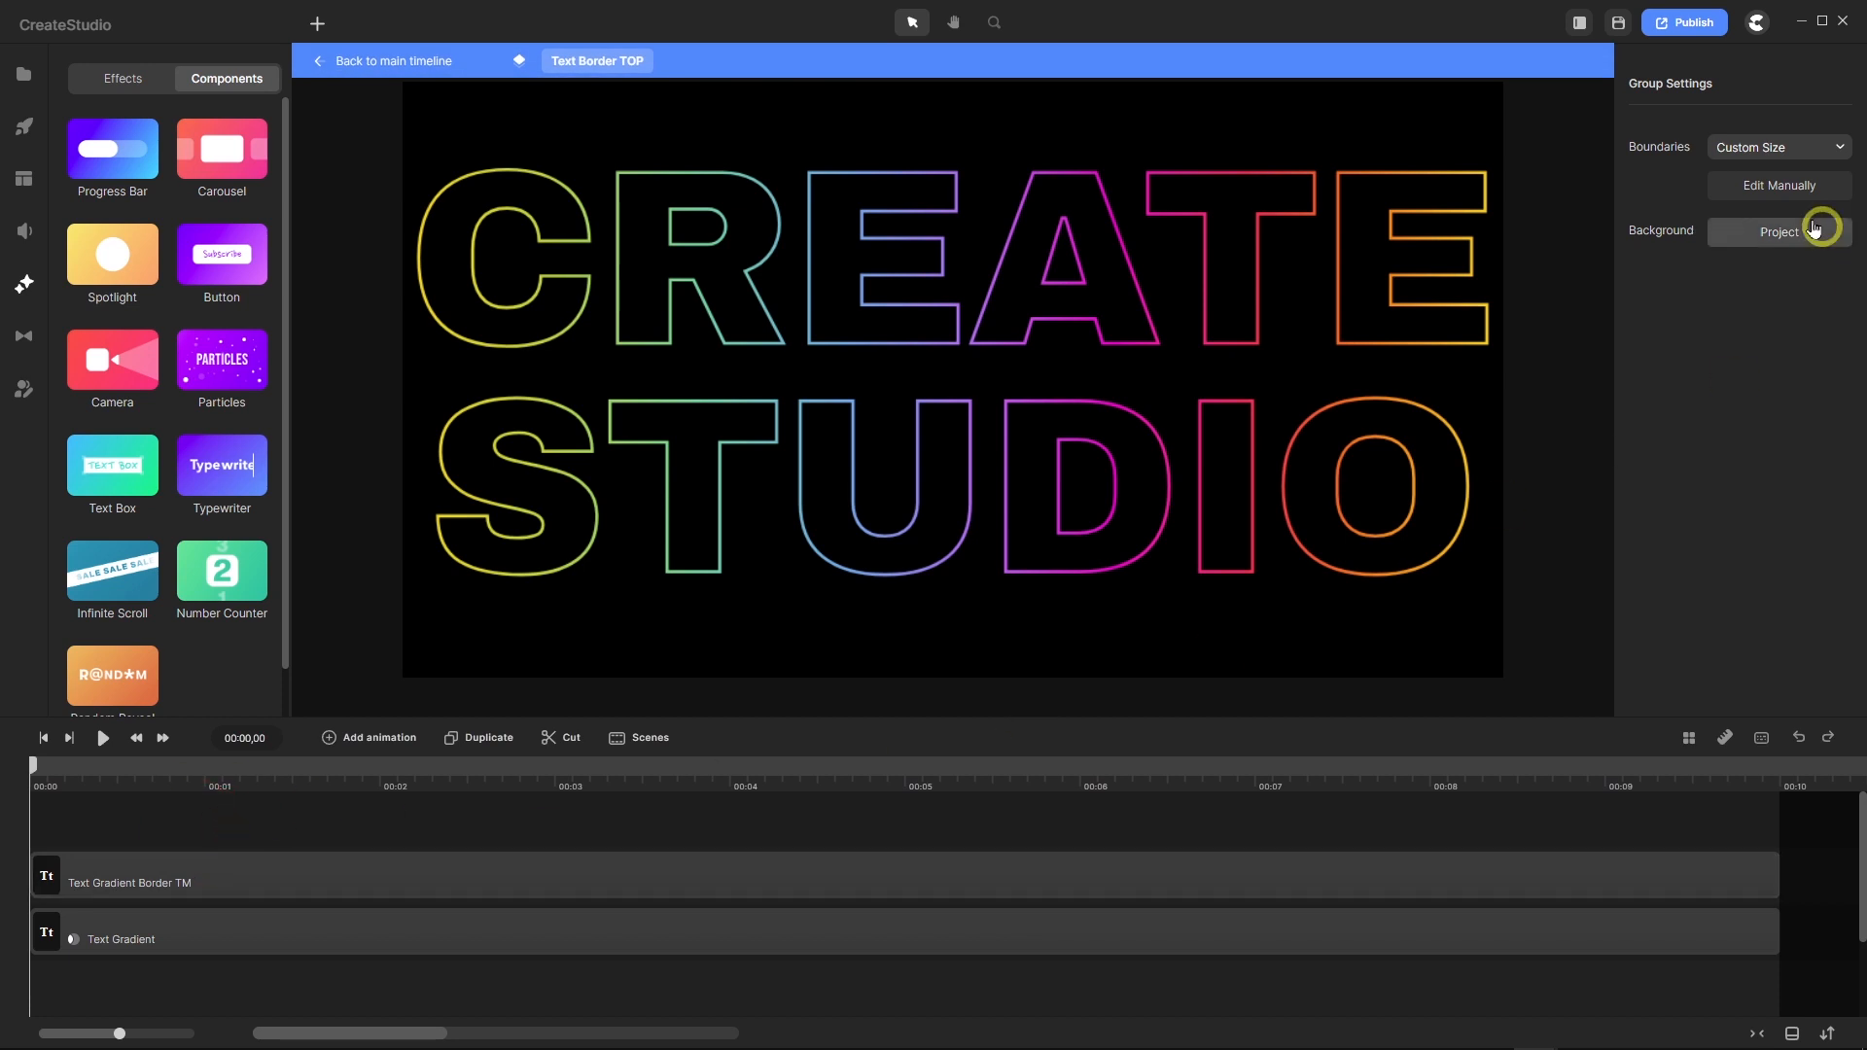
pyautogui.click(1841, 147)
pyautogui.click(1772, 218)
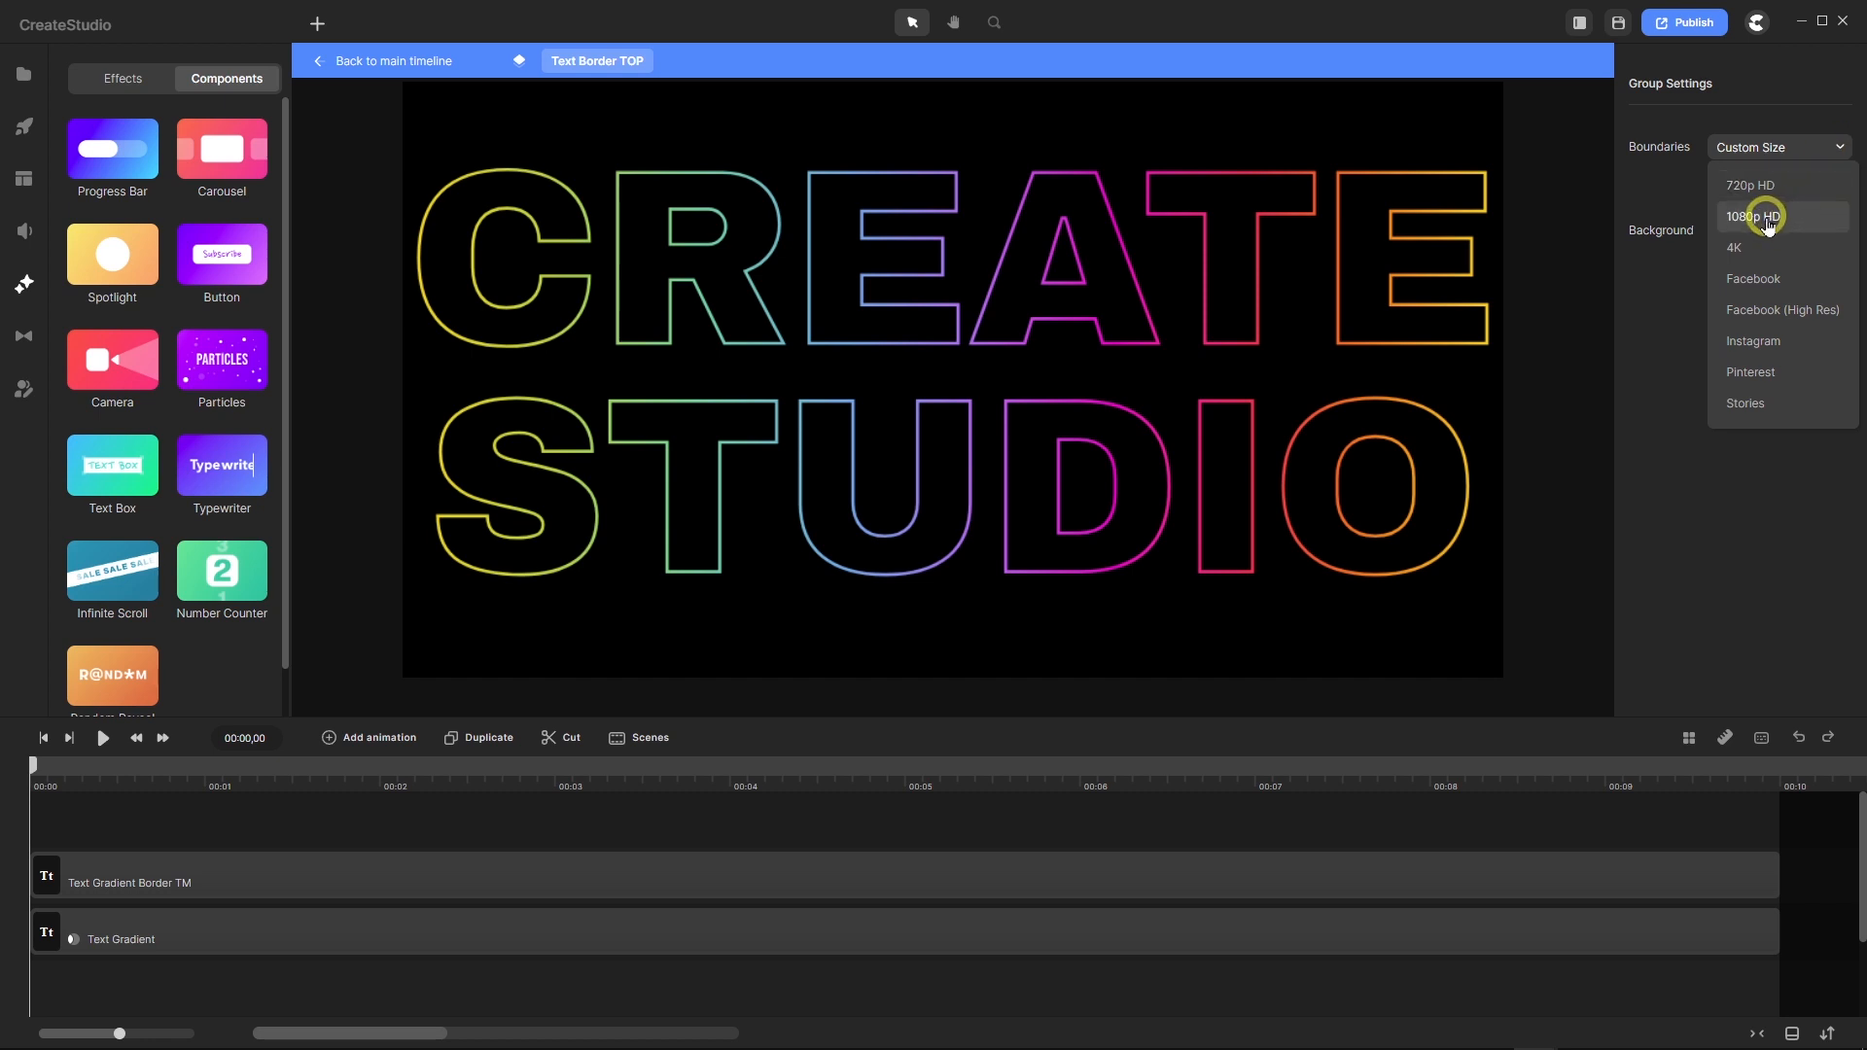
pyautogui.click(1768, 221)
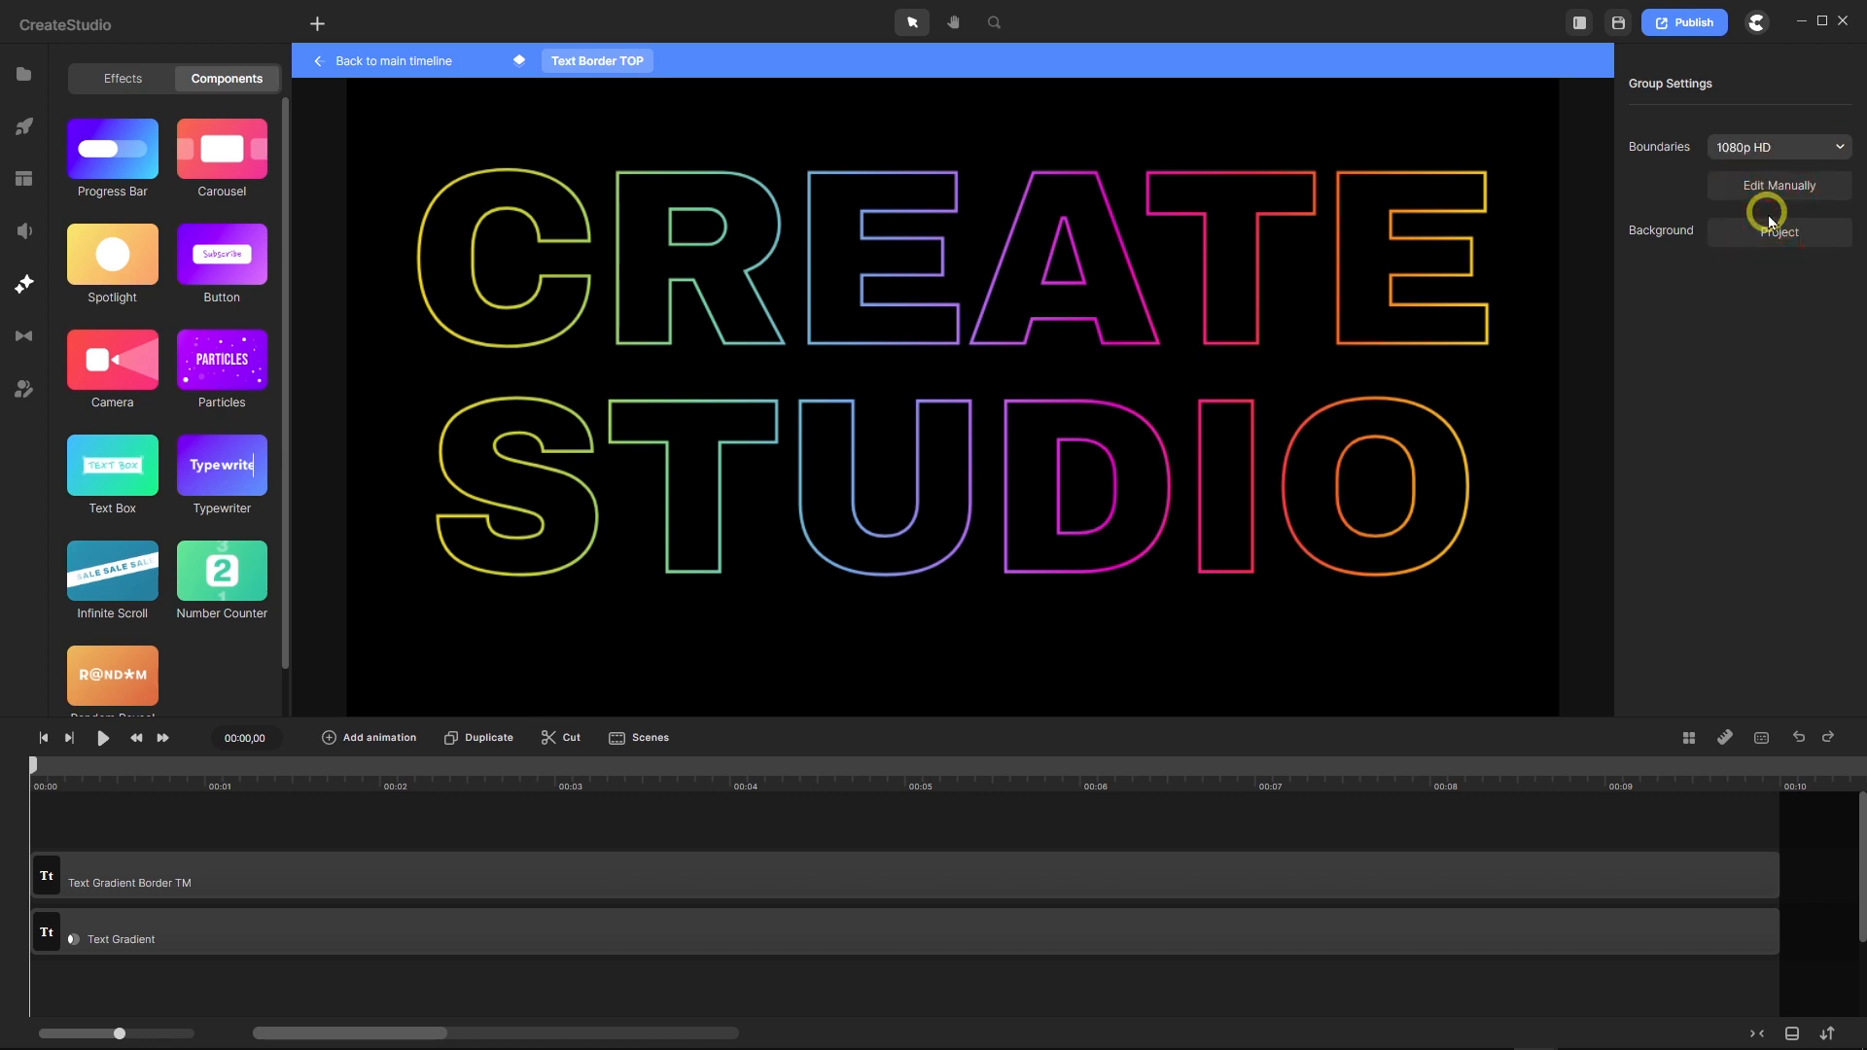
pyautogui.click(403, 63)
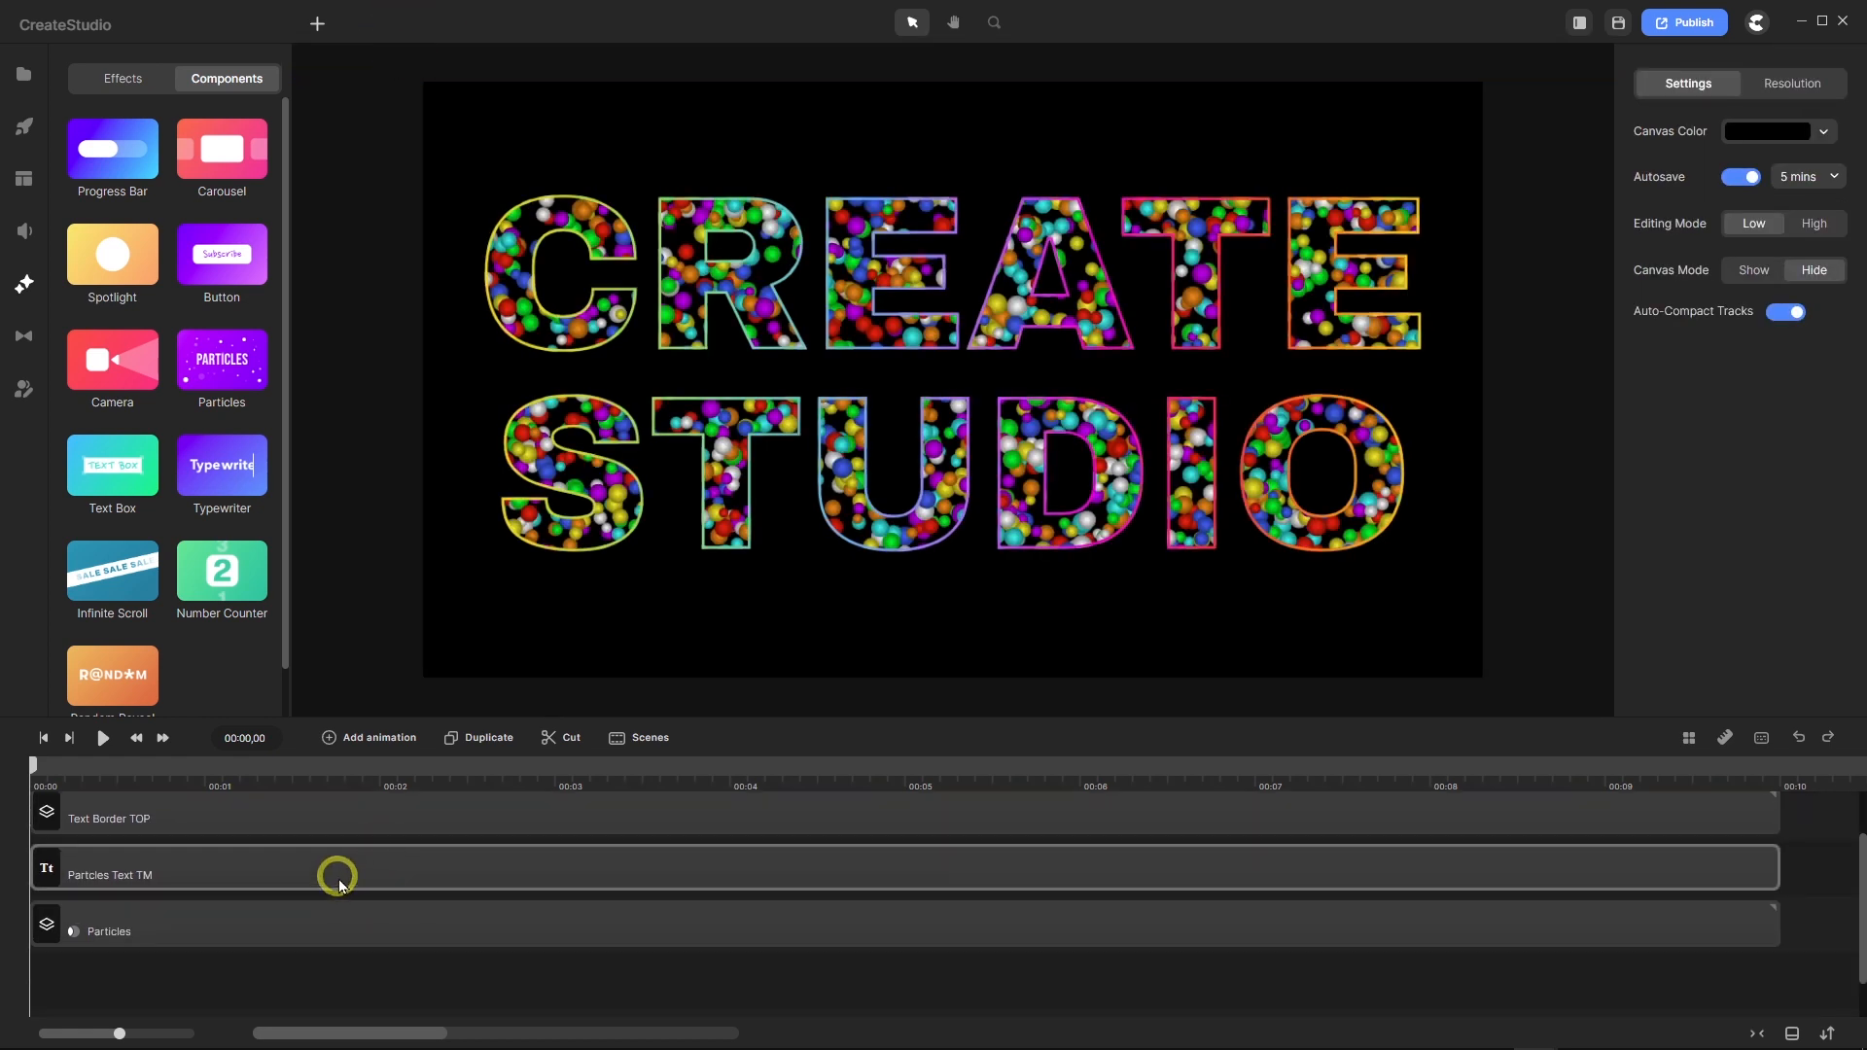
# Group the particles text matte layer and the Particles layer together.
pyautogui.click(339, 882)
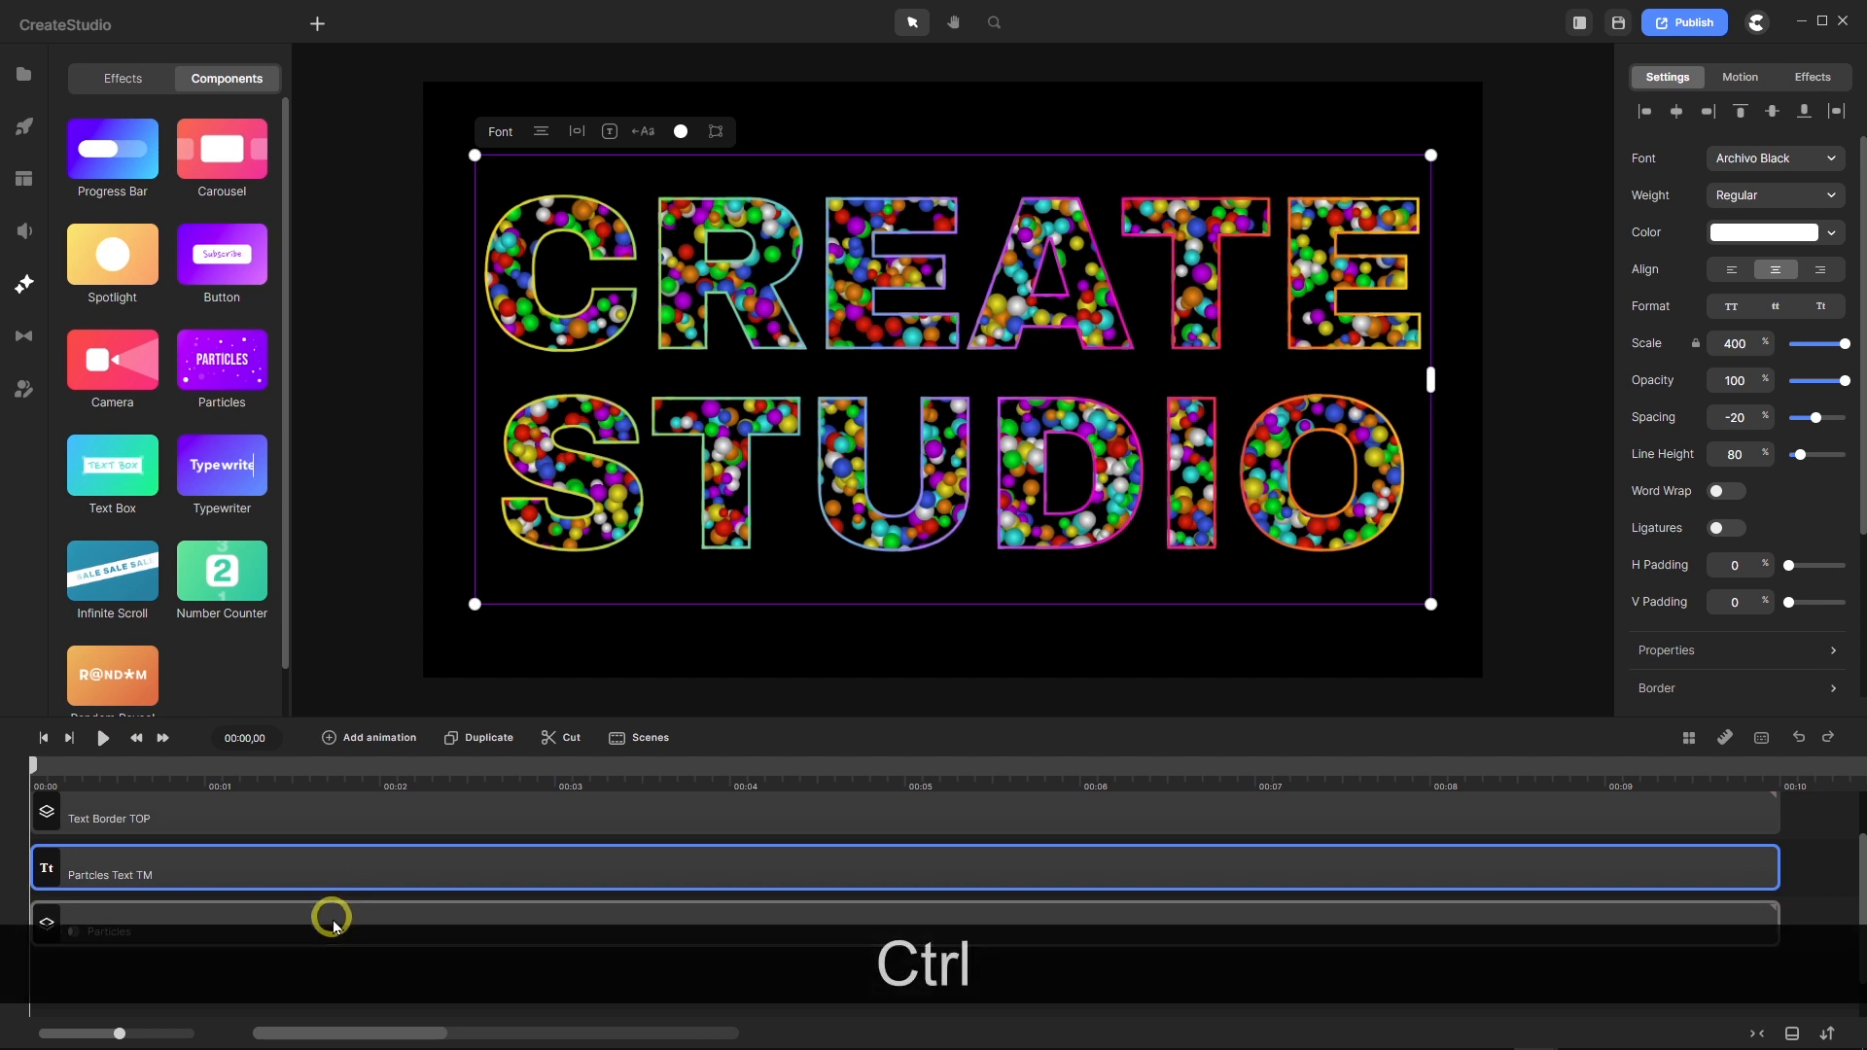
pyautogui.keyDown('ctrl'); pyautogui.click(313, 919); pyautogui.keyUp('ctrl')
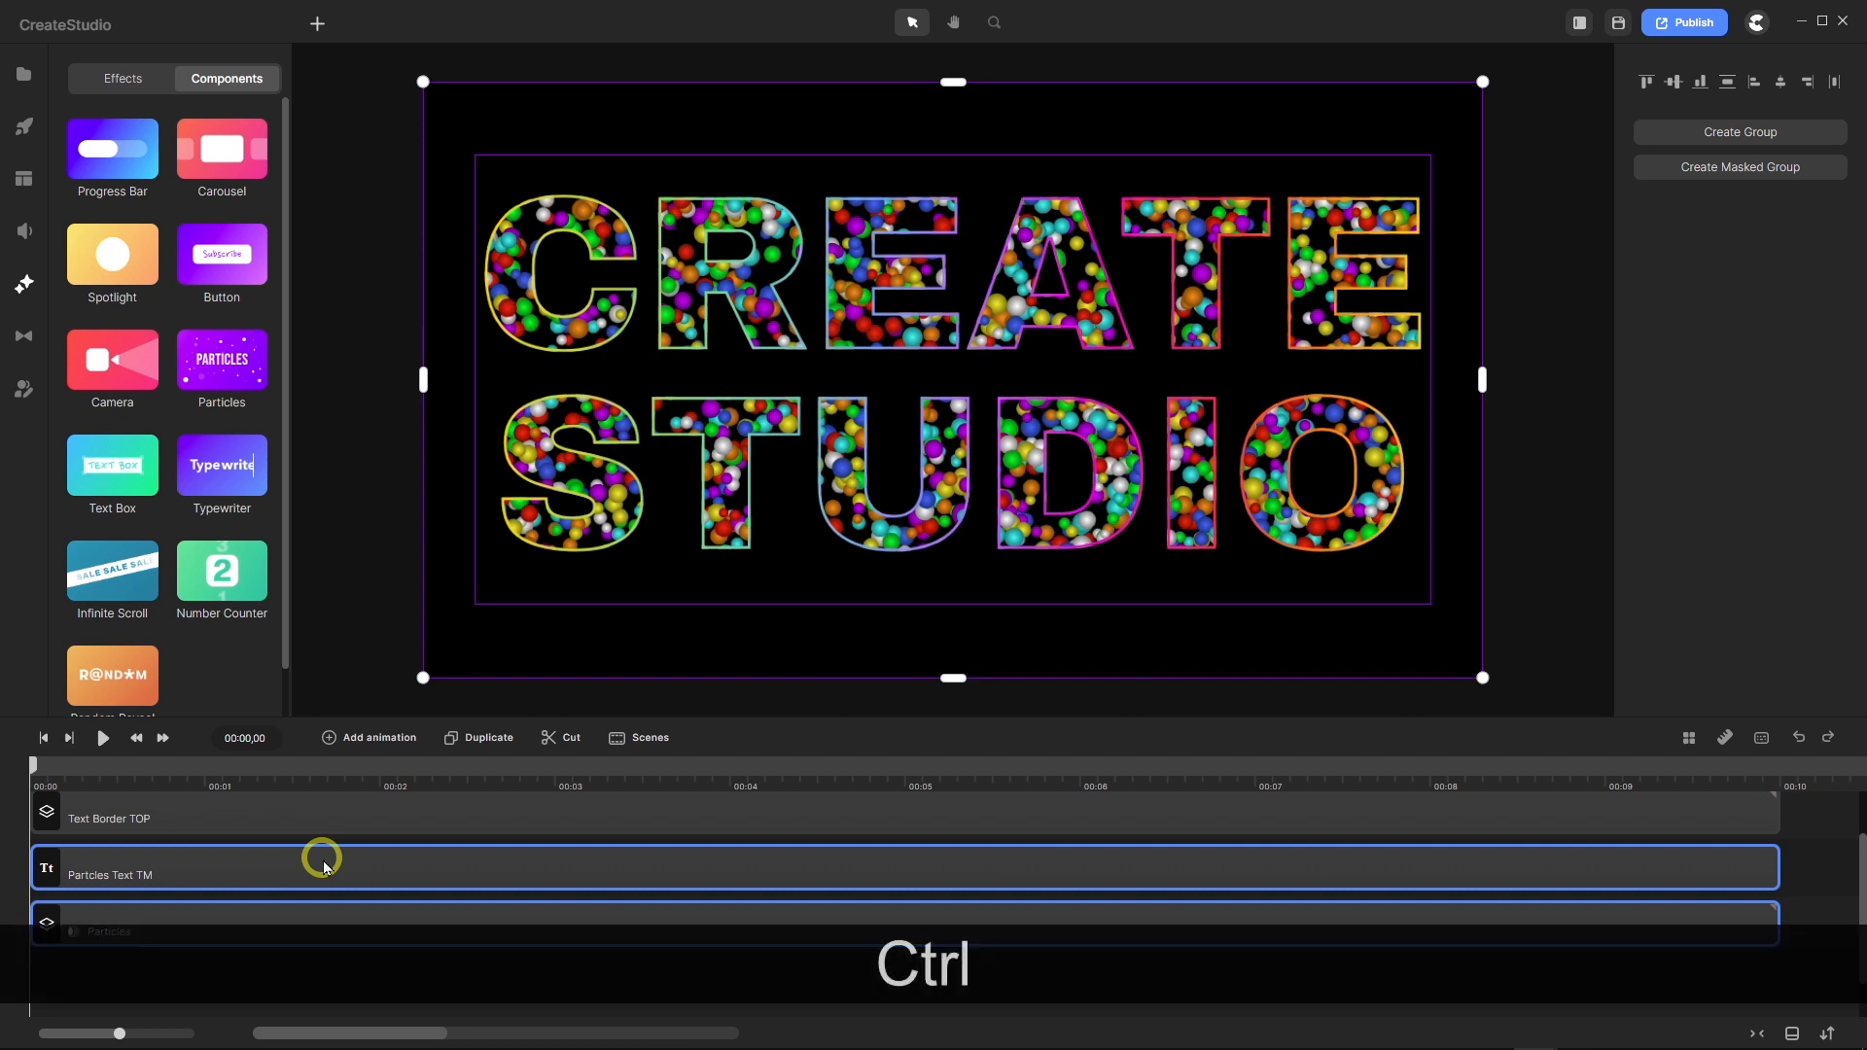
pyautogui.hotkey('ctrl', 'g')
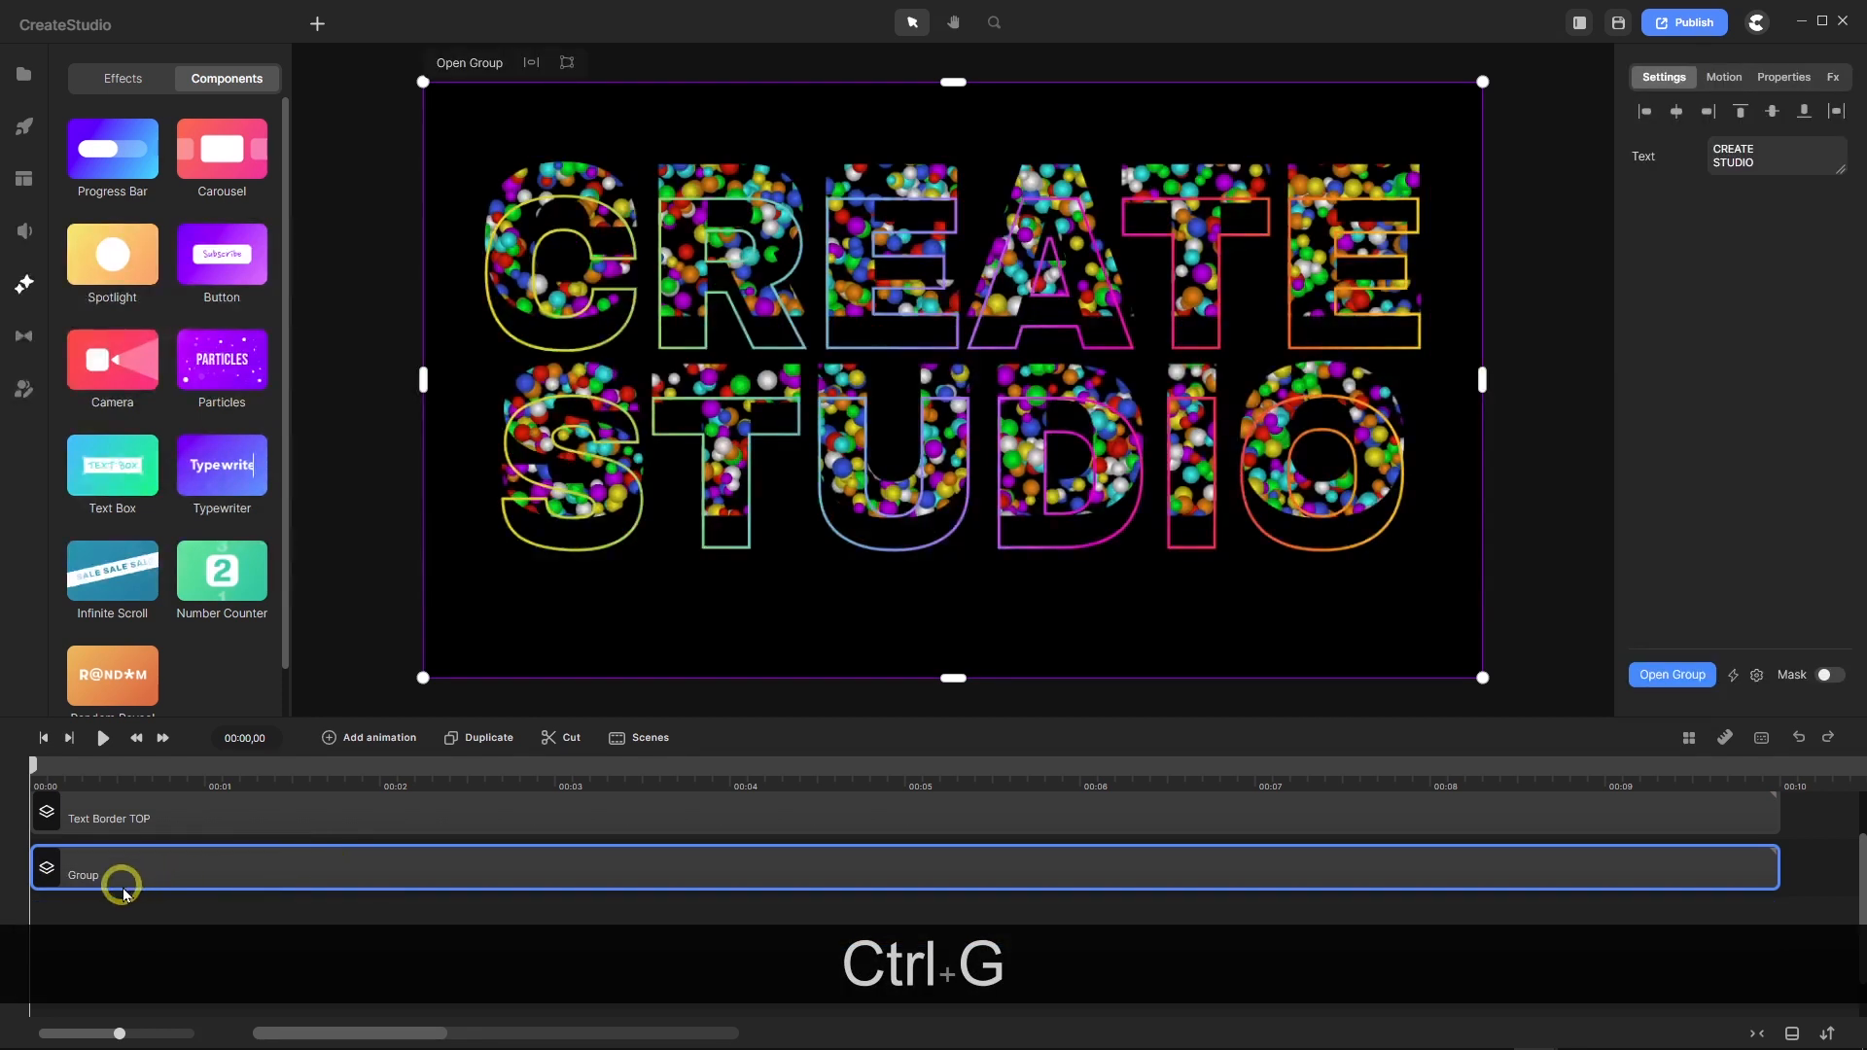
# Rename the new group of particle layers as Particles with Text TM.
pyautogui.rightClick(120, 884)
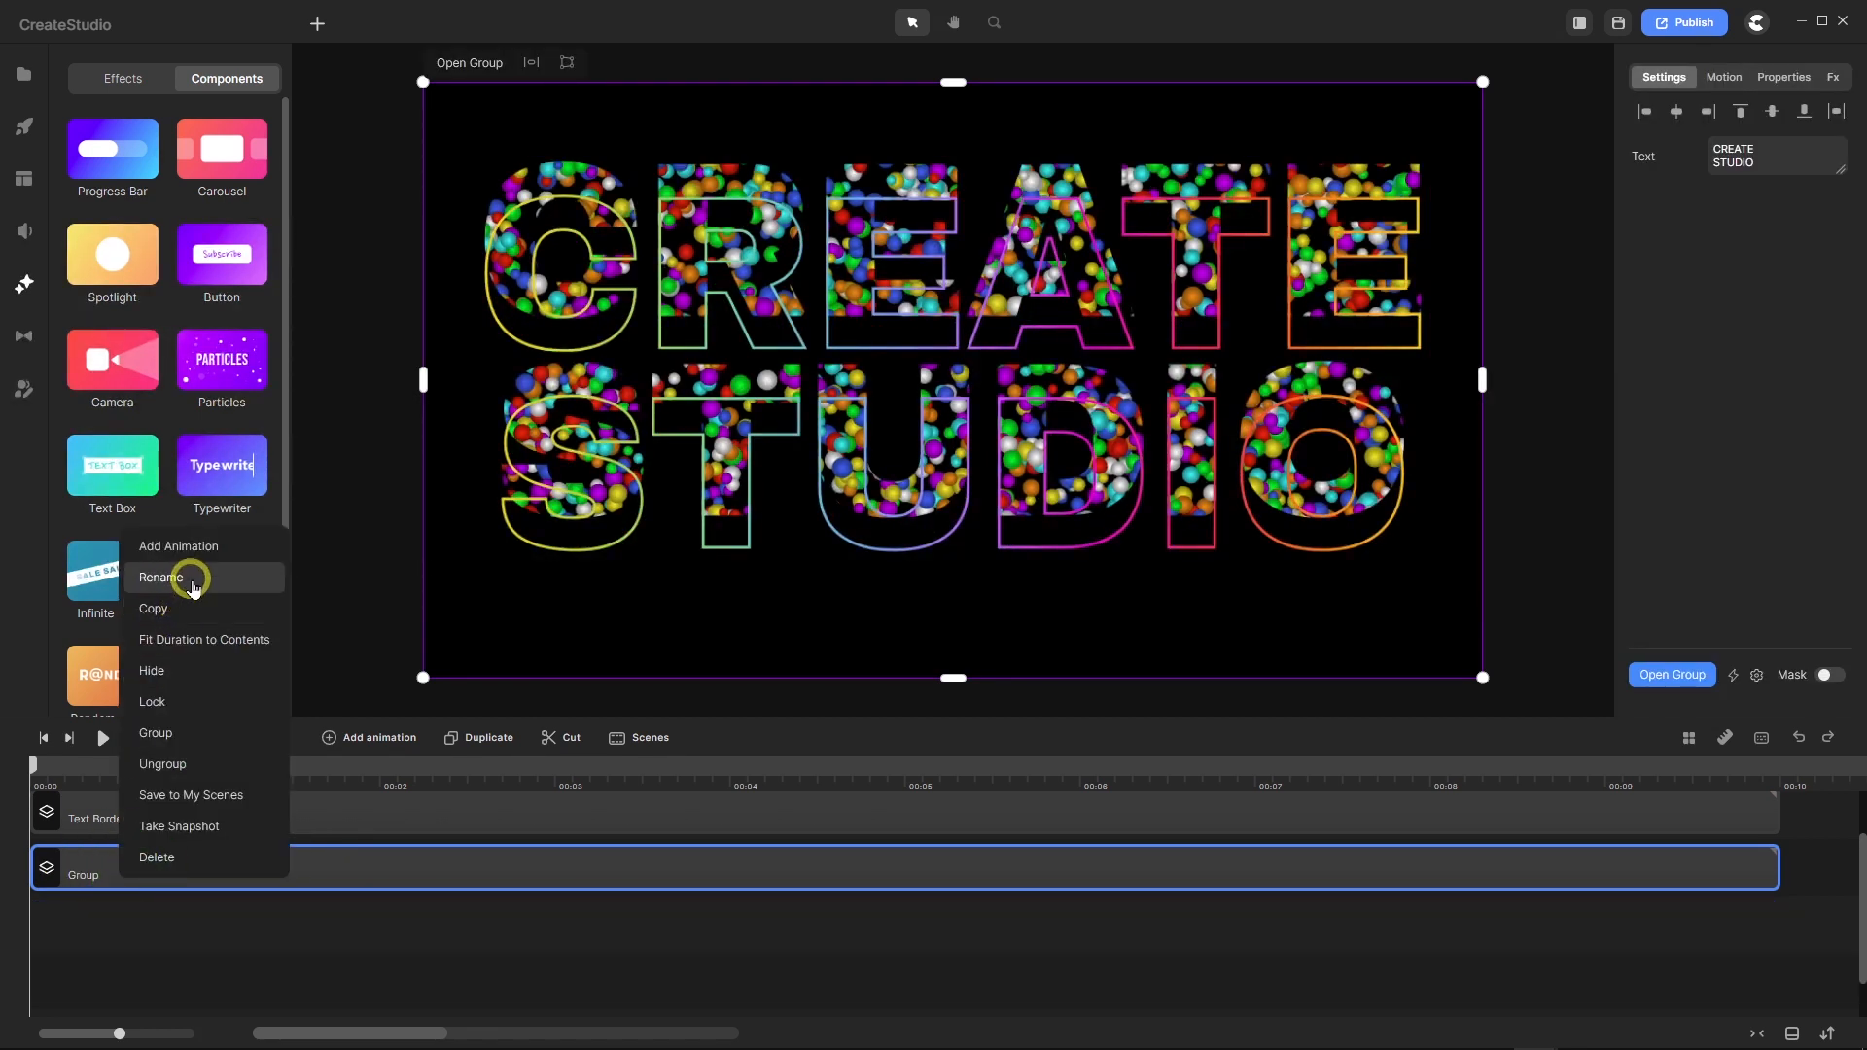
pyautogui.click(162, 578)
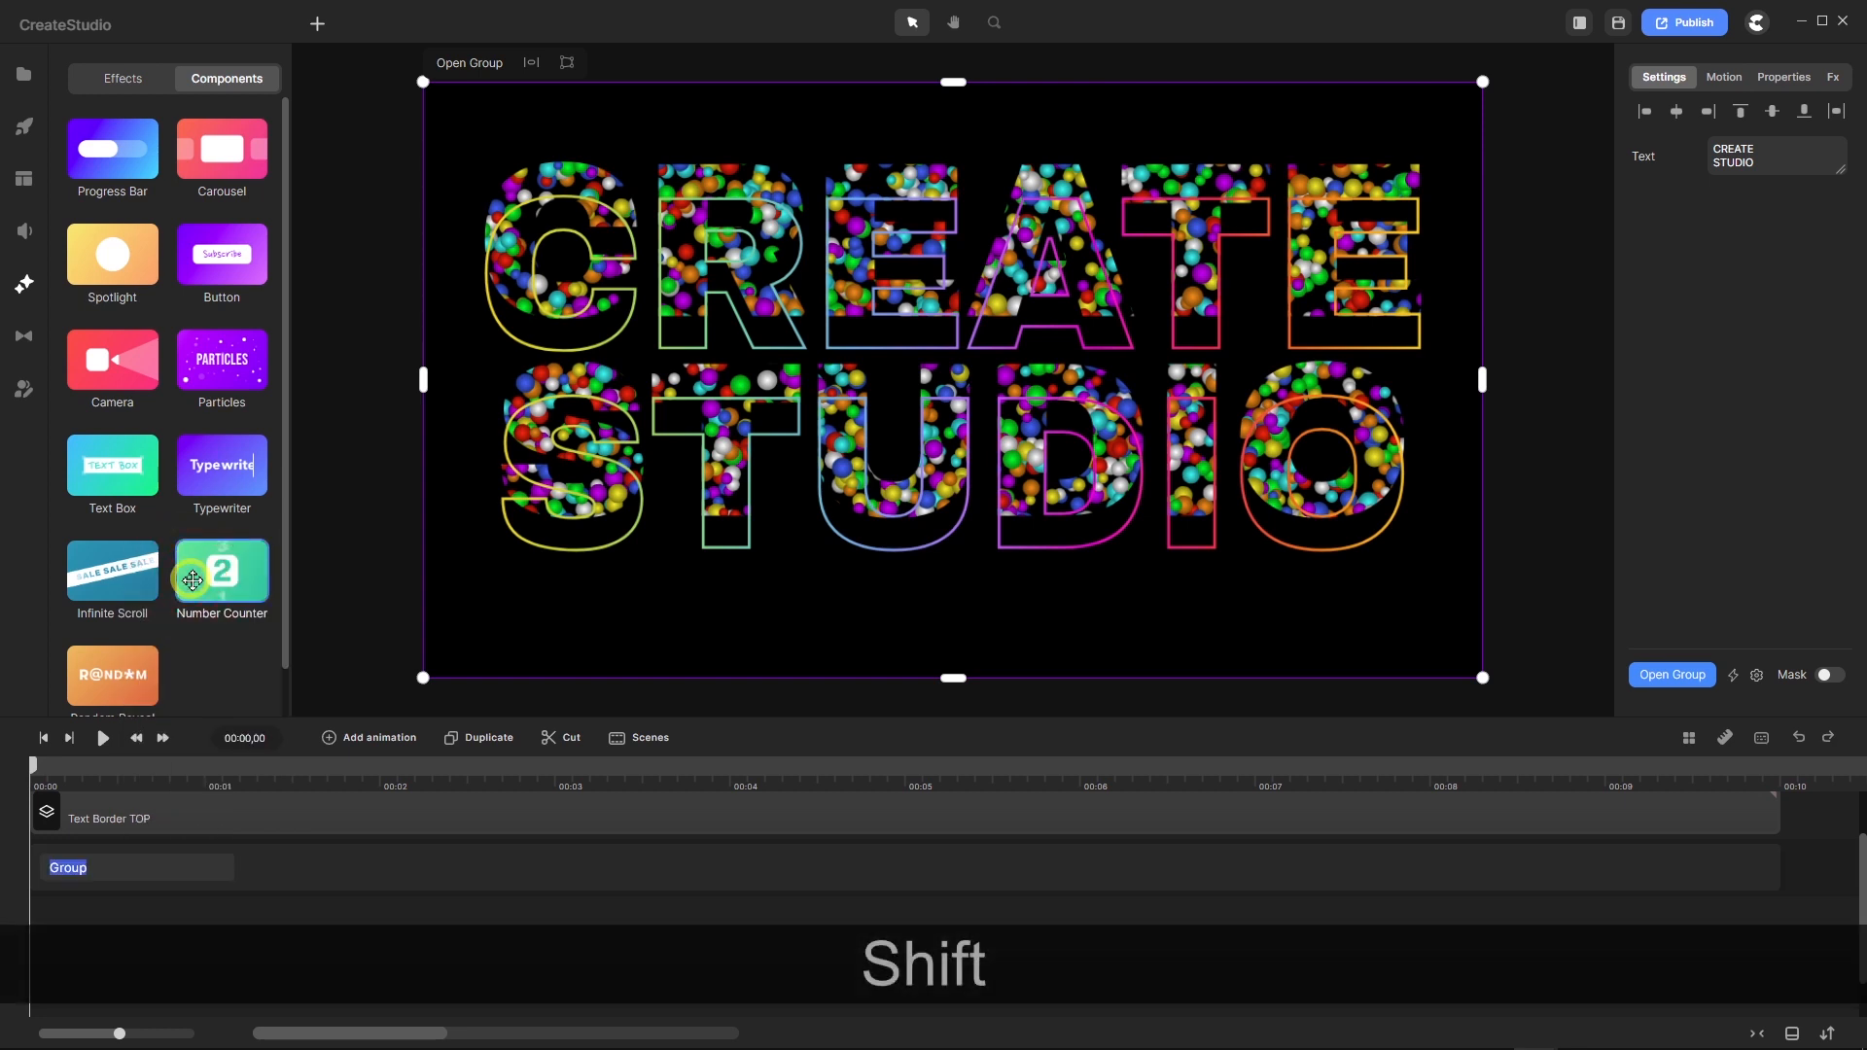
pyautogui.write('Partcle')
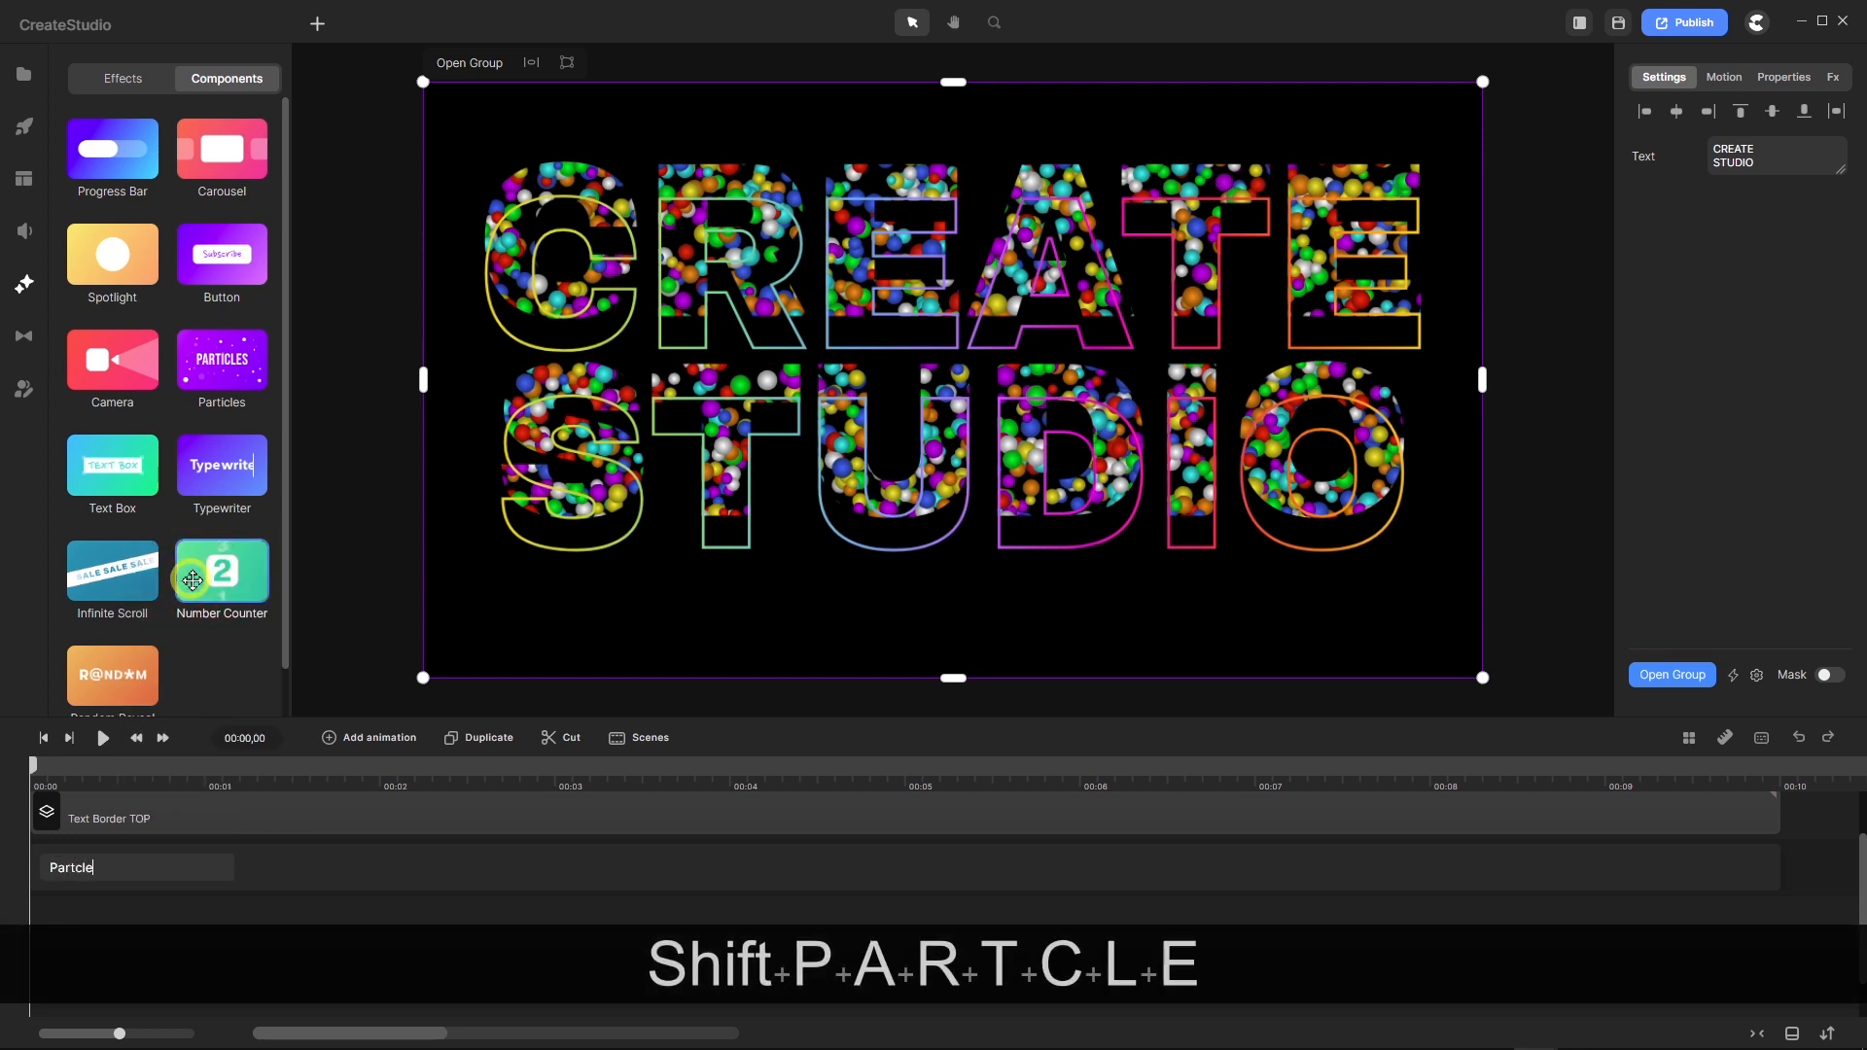
pyautogui.write('s with Text TM')
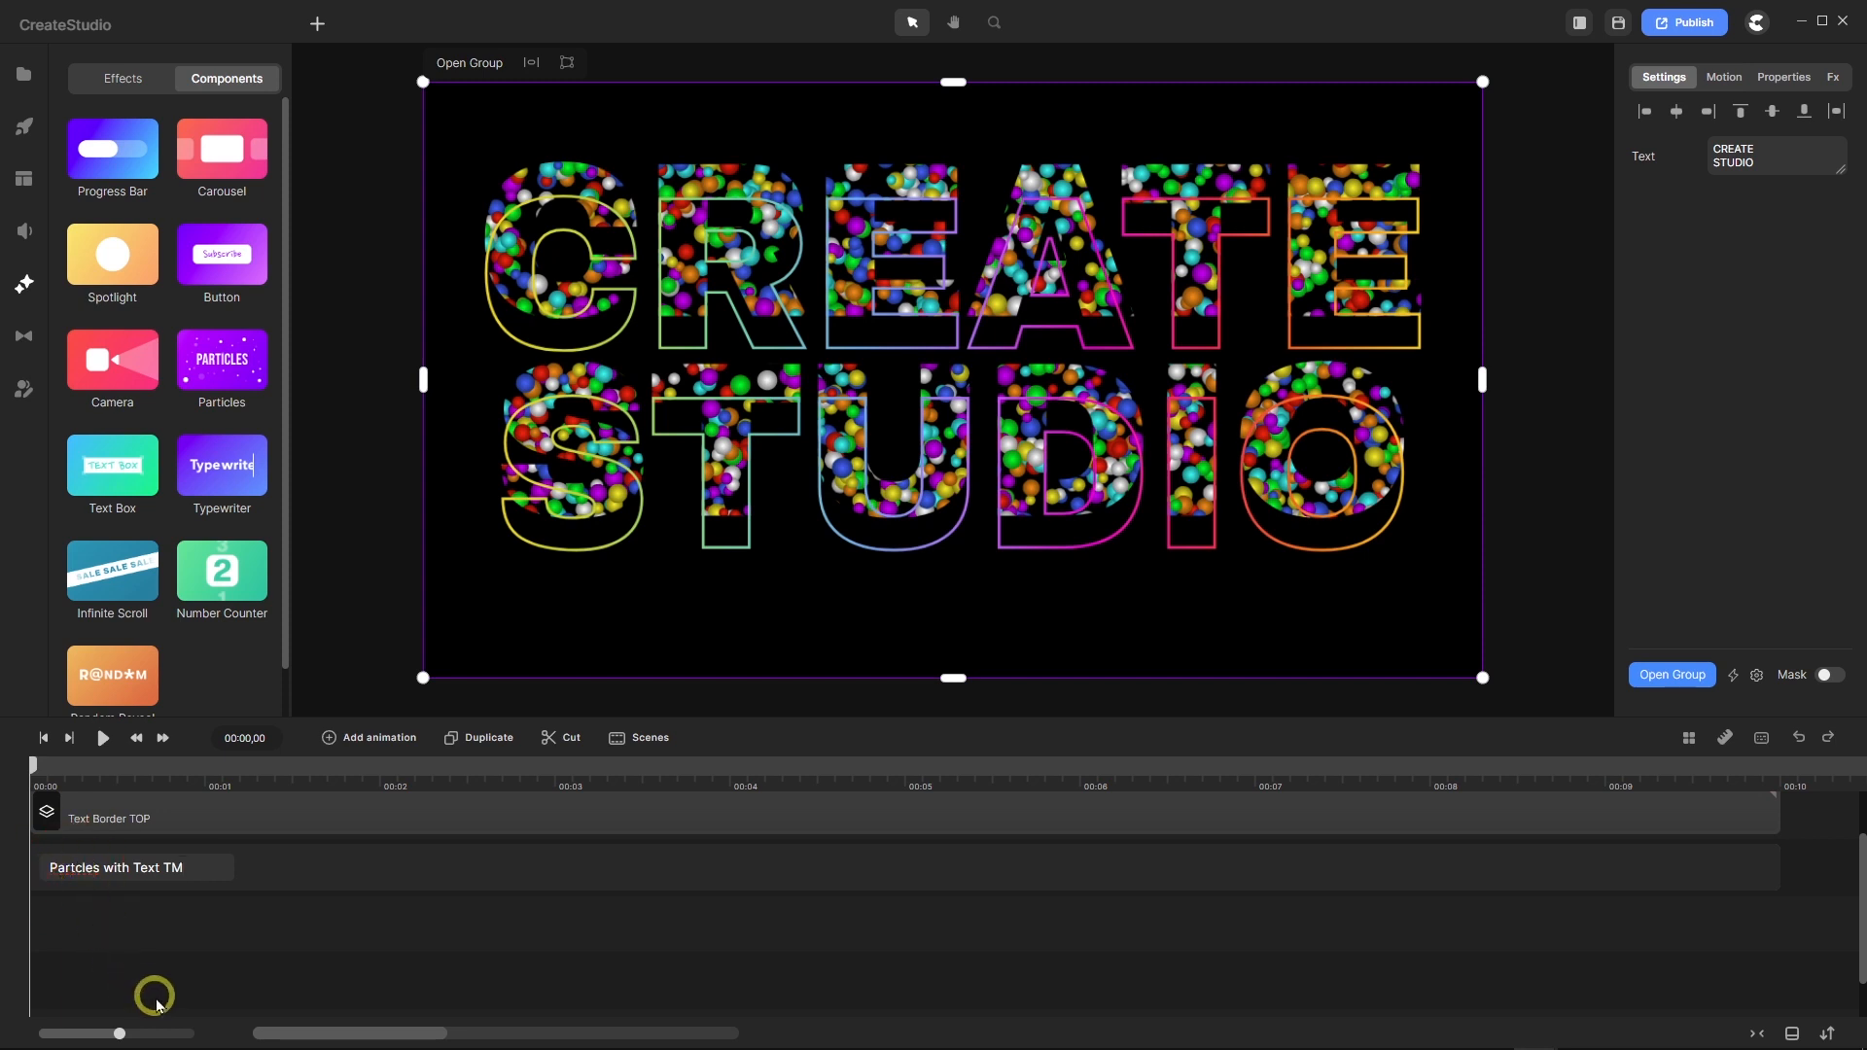
pyautogui.click(188, 866)
pyautogui.click(211, 922)
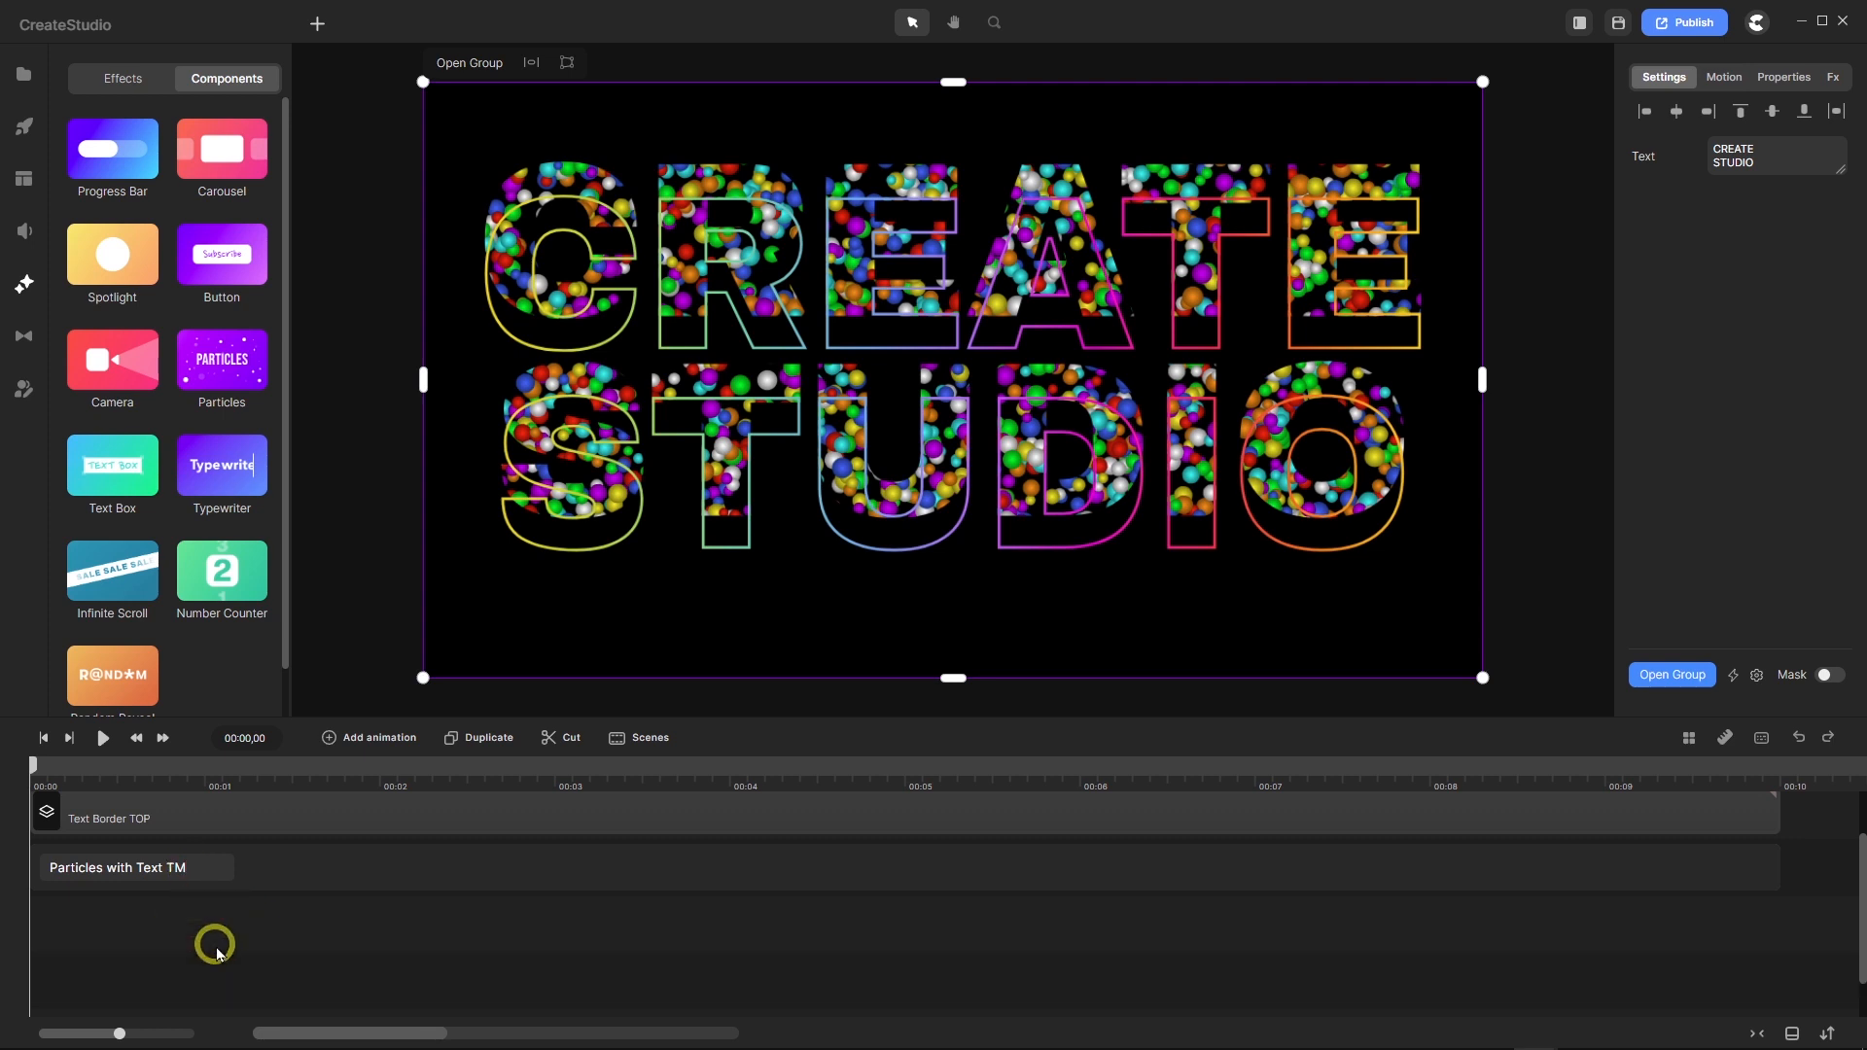
pyautogui.press('Return')
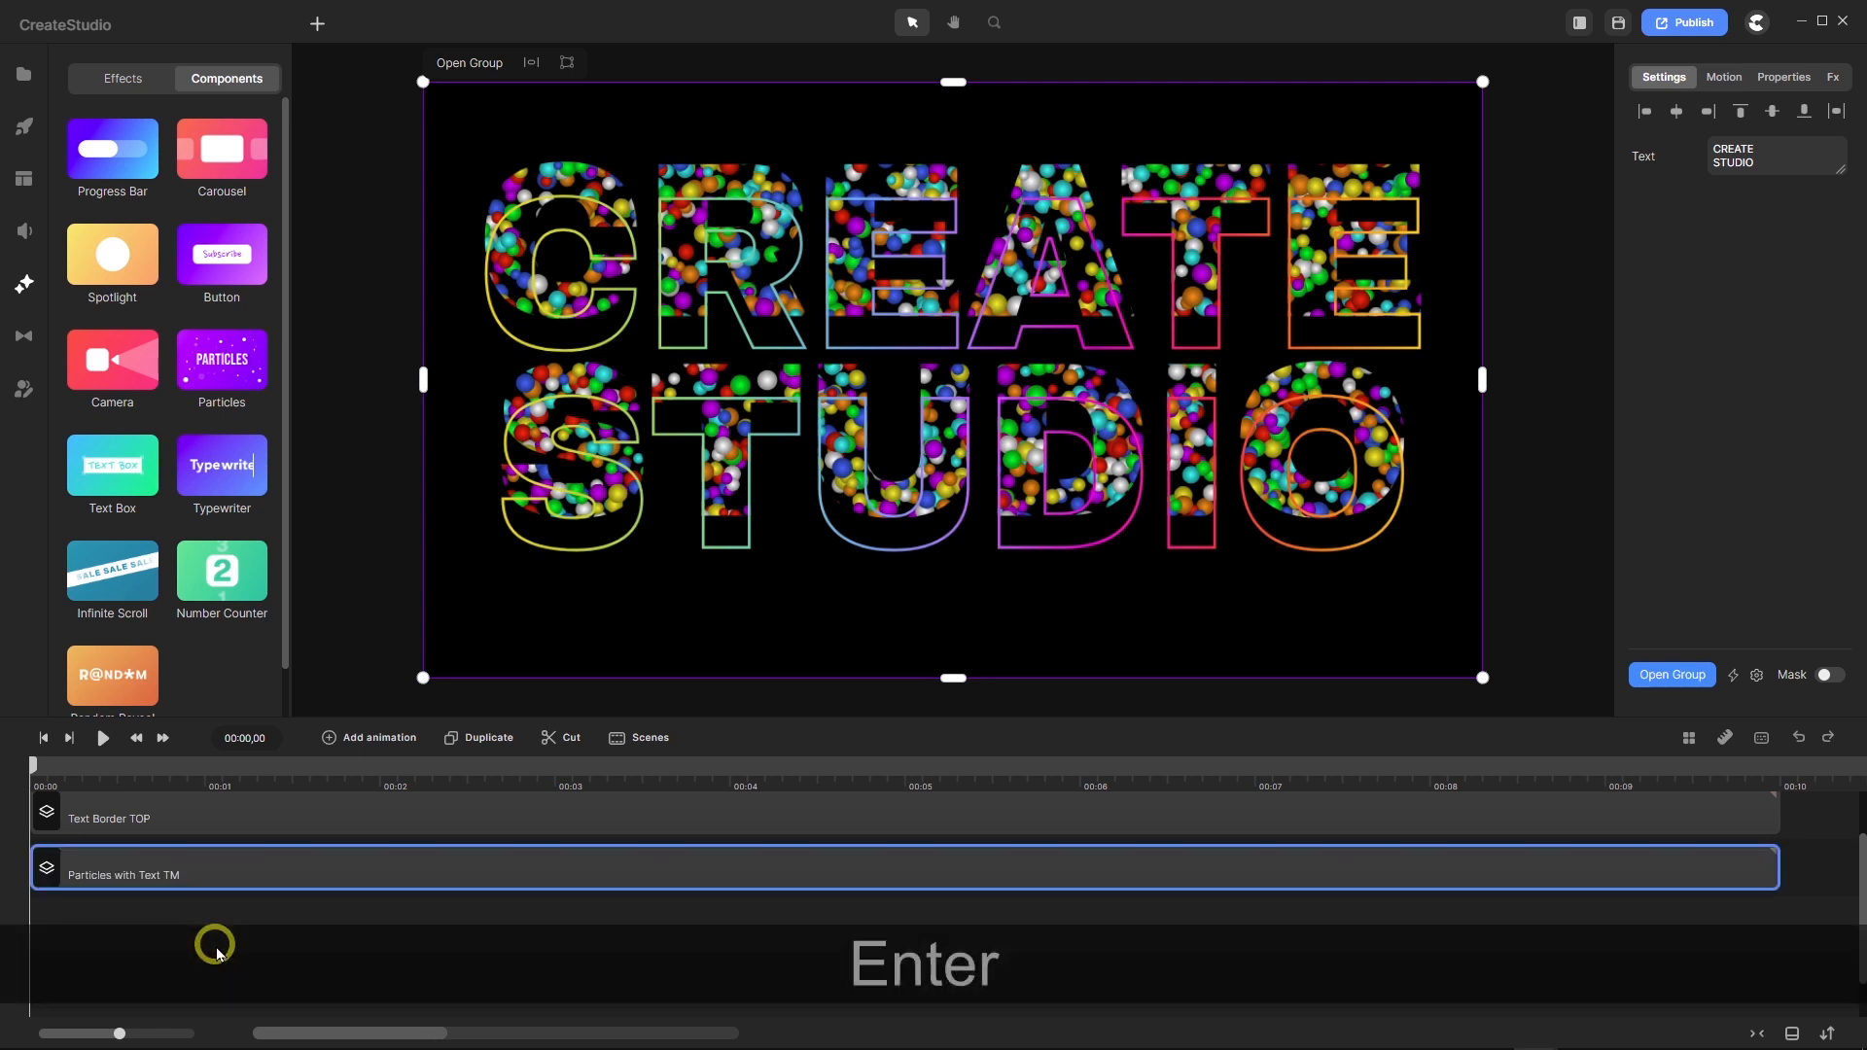
# Set the boundaries of the Particles with Text TM group to 1080p HD and return to the main timeline.
pyautogui.doubleClick(256, 870)
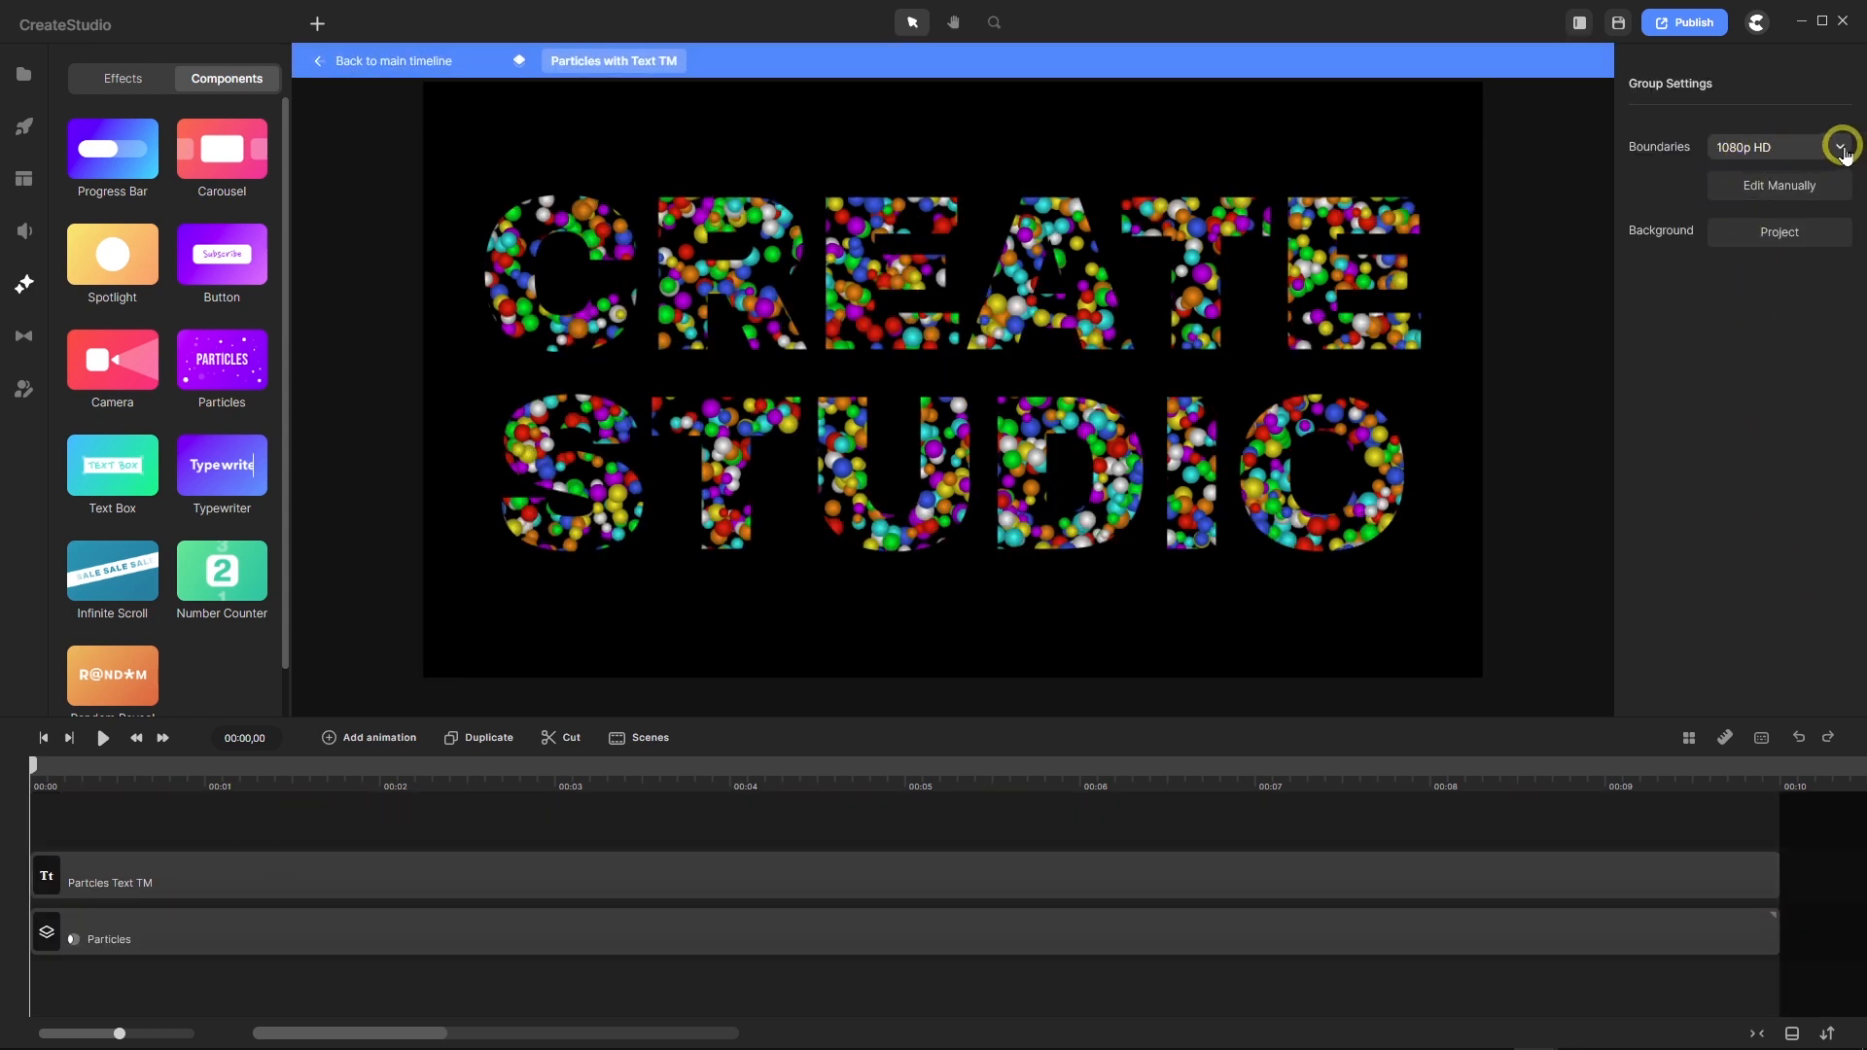
pyautogui.click(1840, 148)
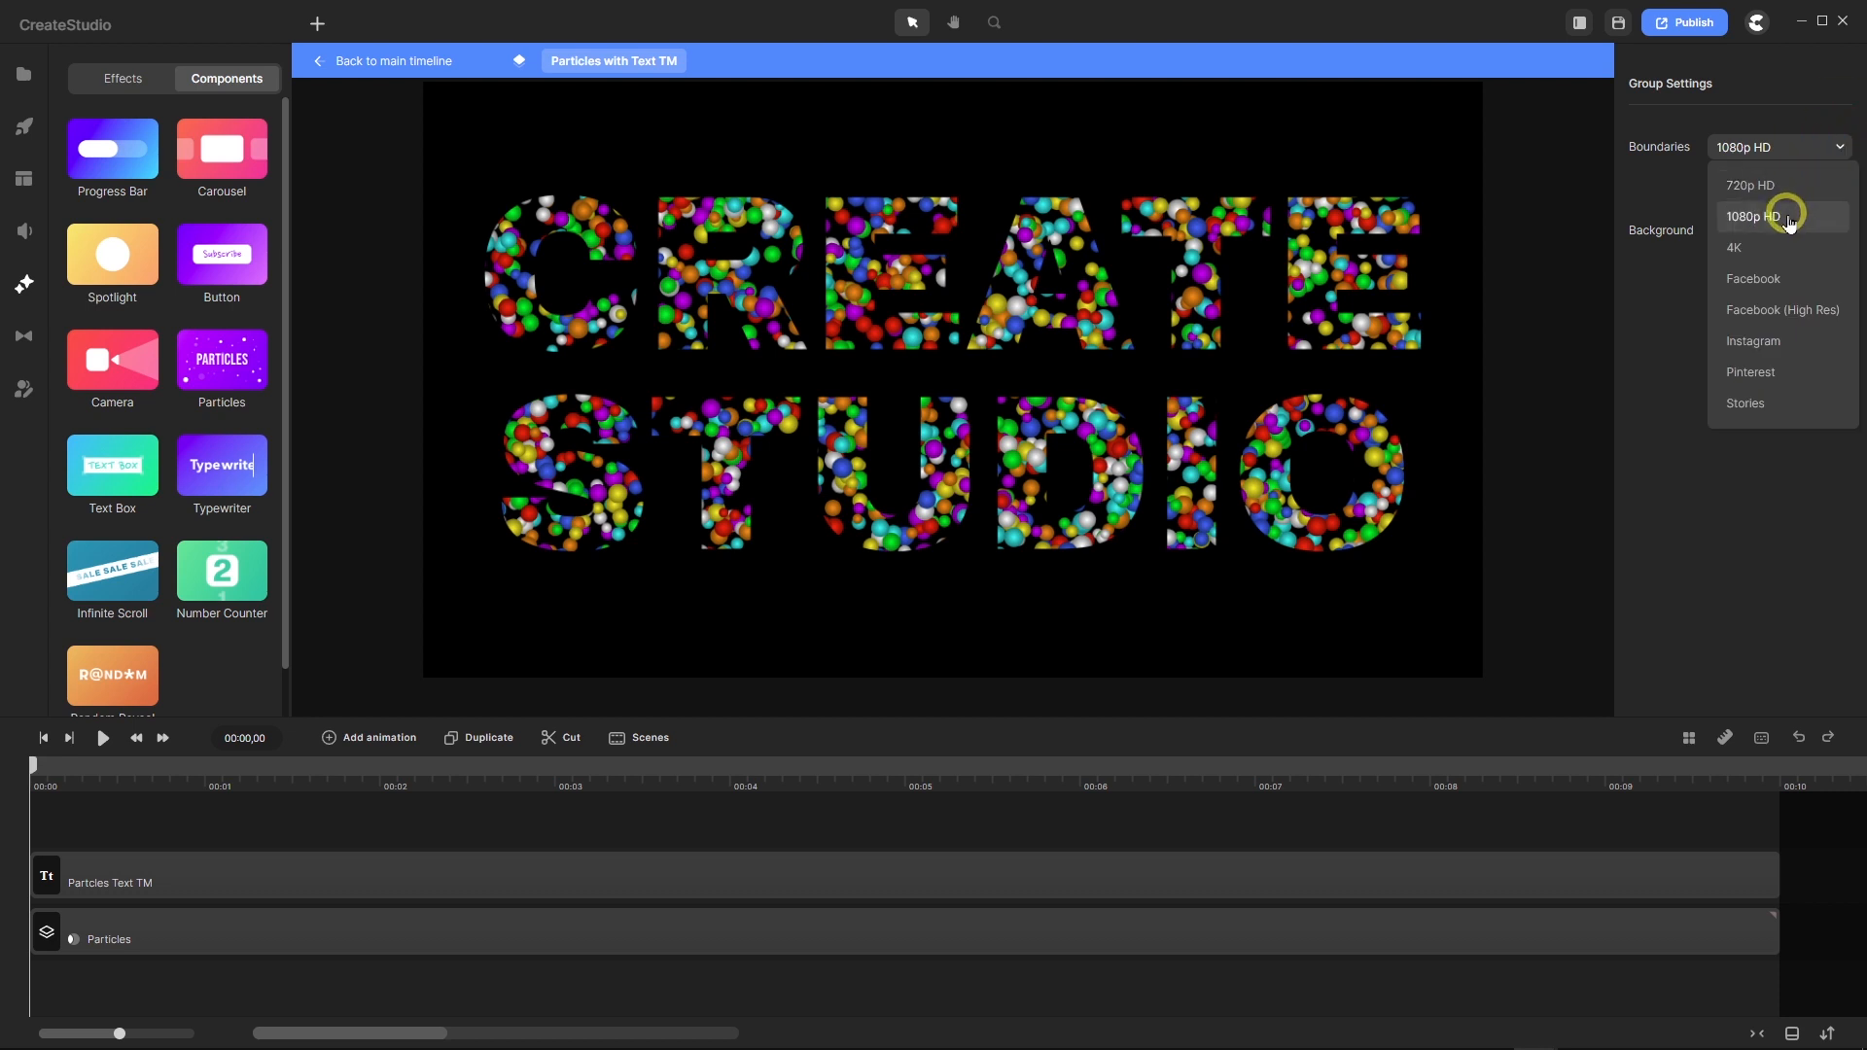
pyautogui.click(1787, 220)
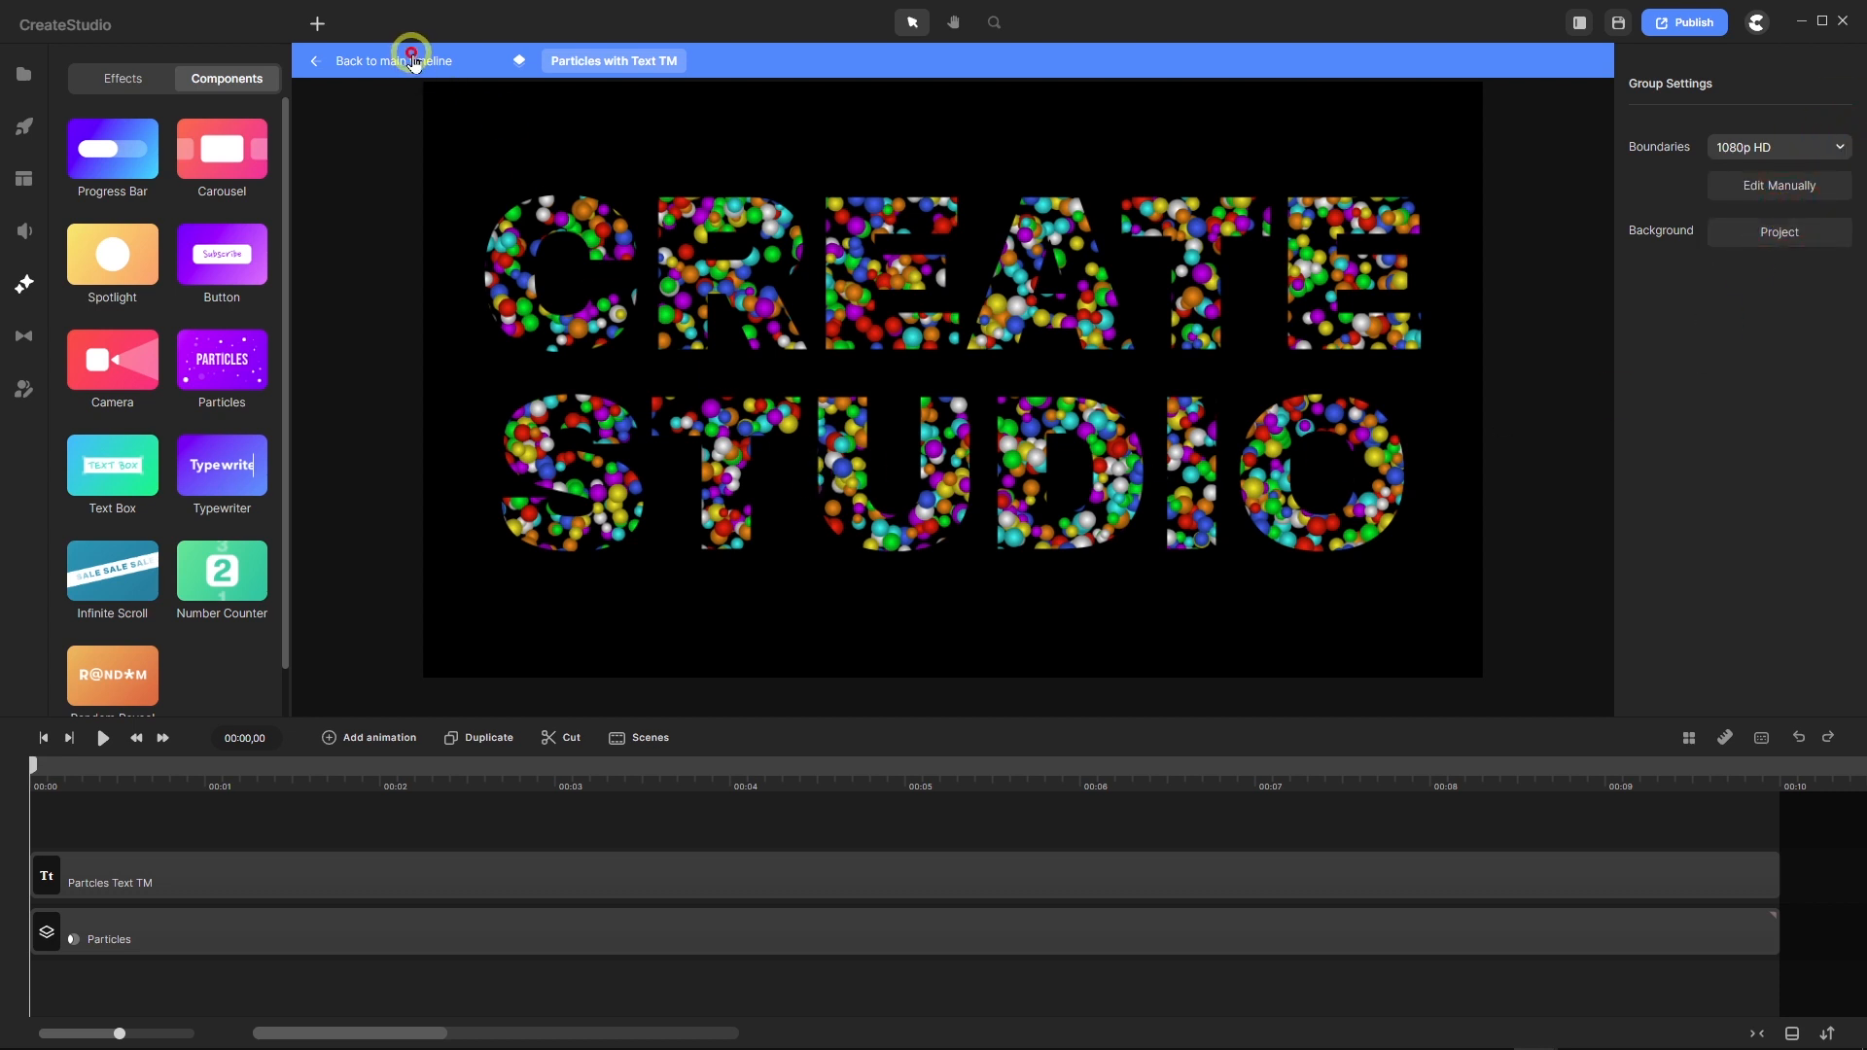
pyautogui.click(412, 61)
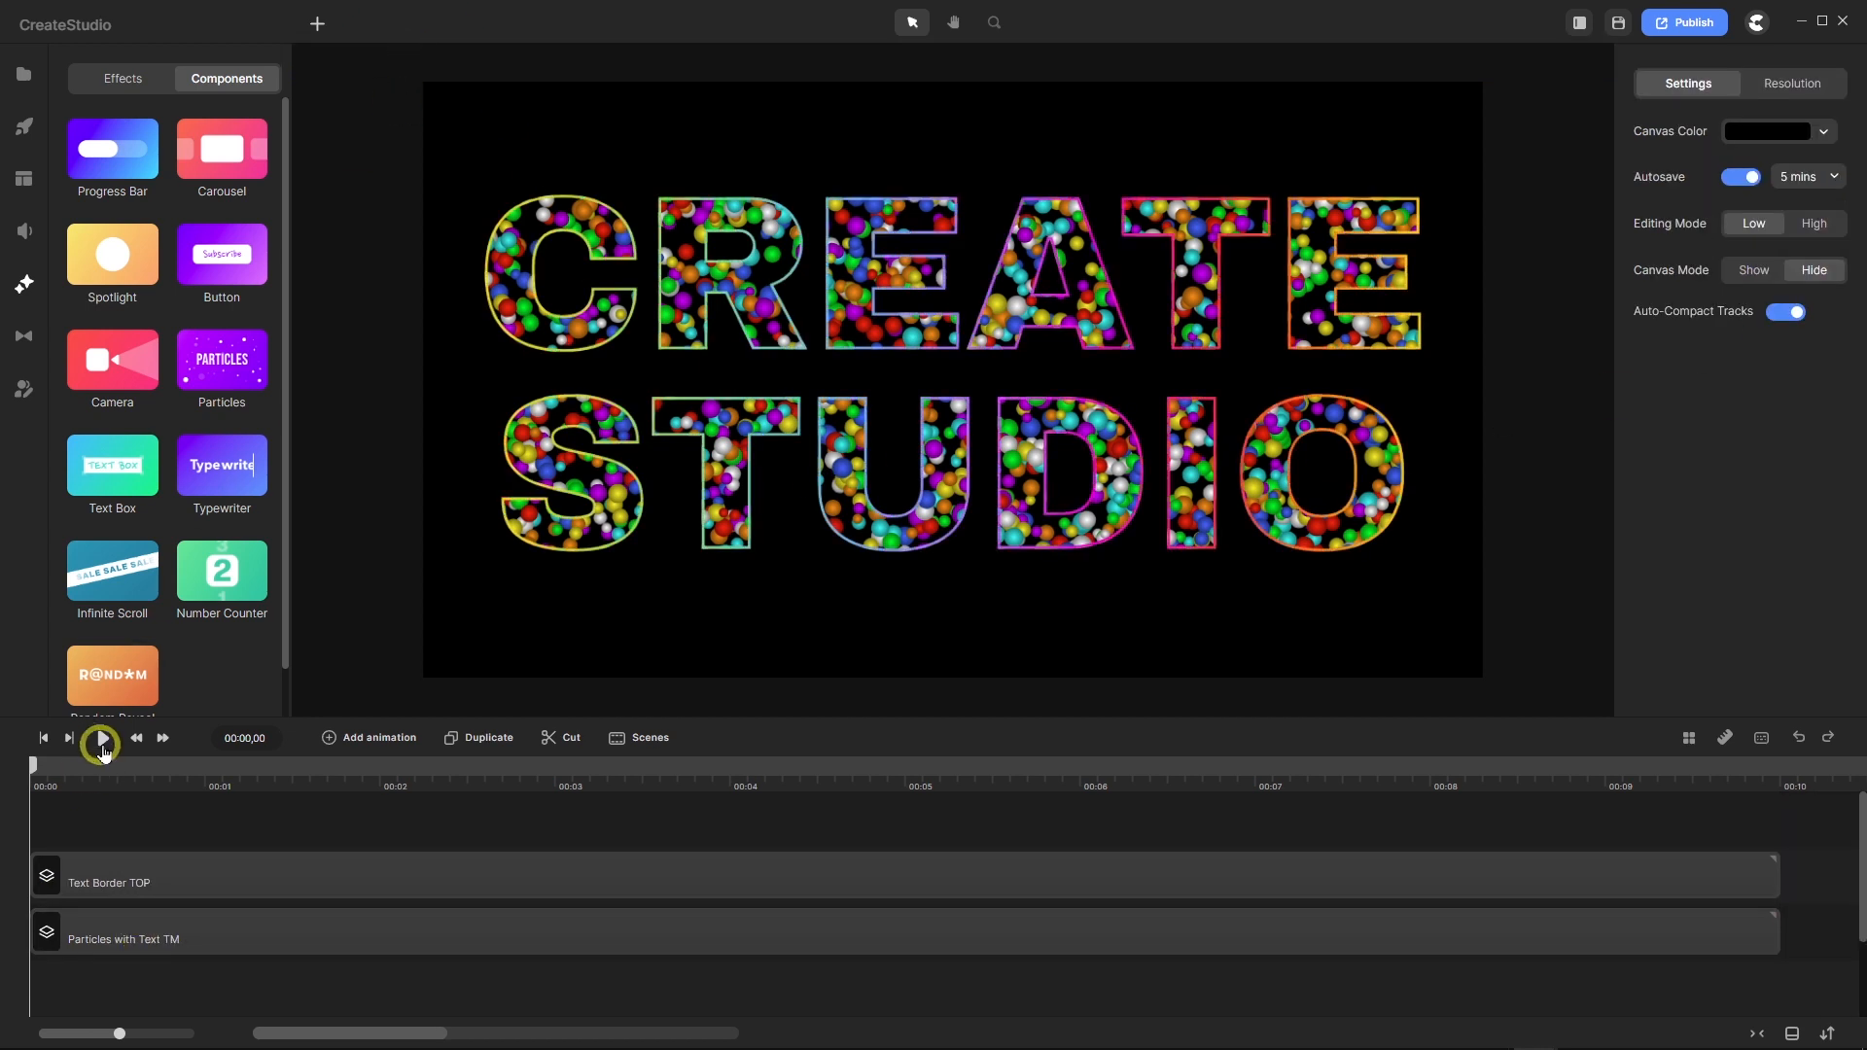
# Preview the outlined particle text animation on the main timeline, pausing and resuming the playback once.
pyautogui.click(103, 738)
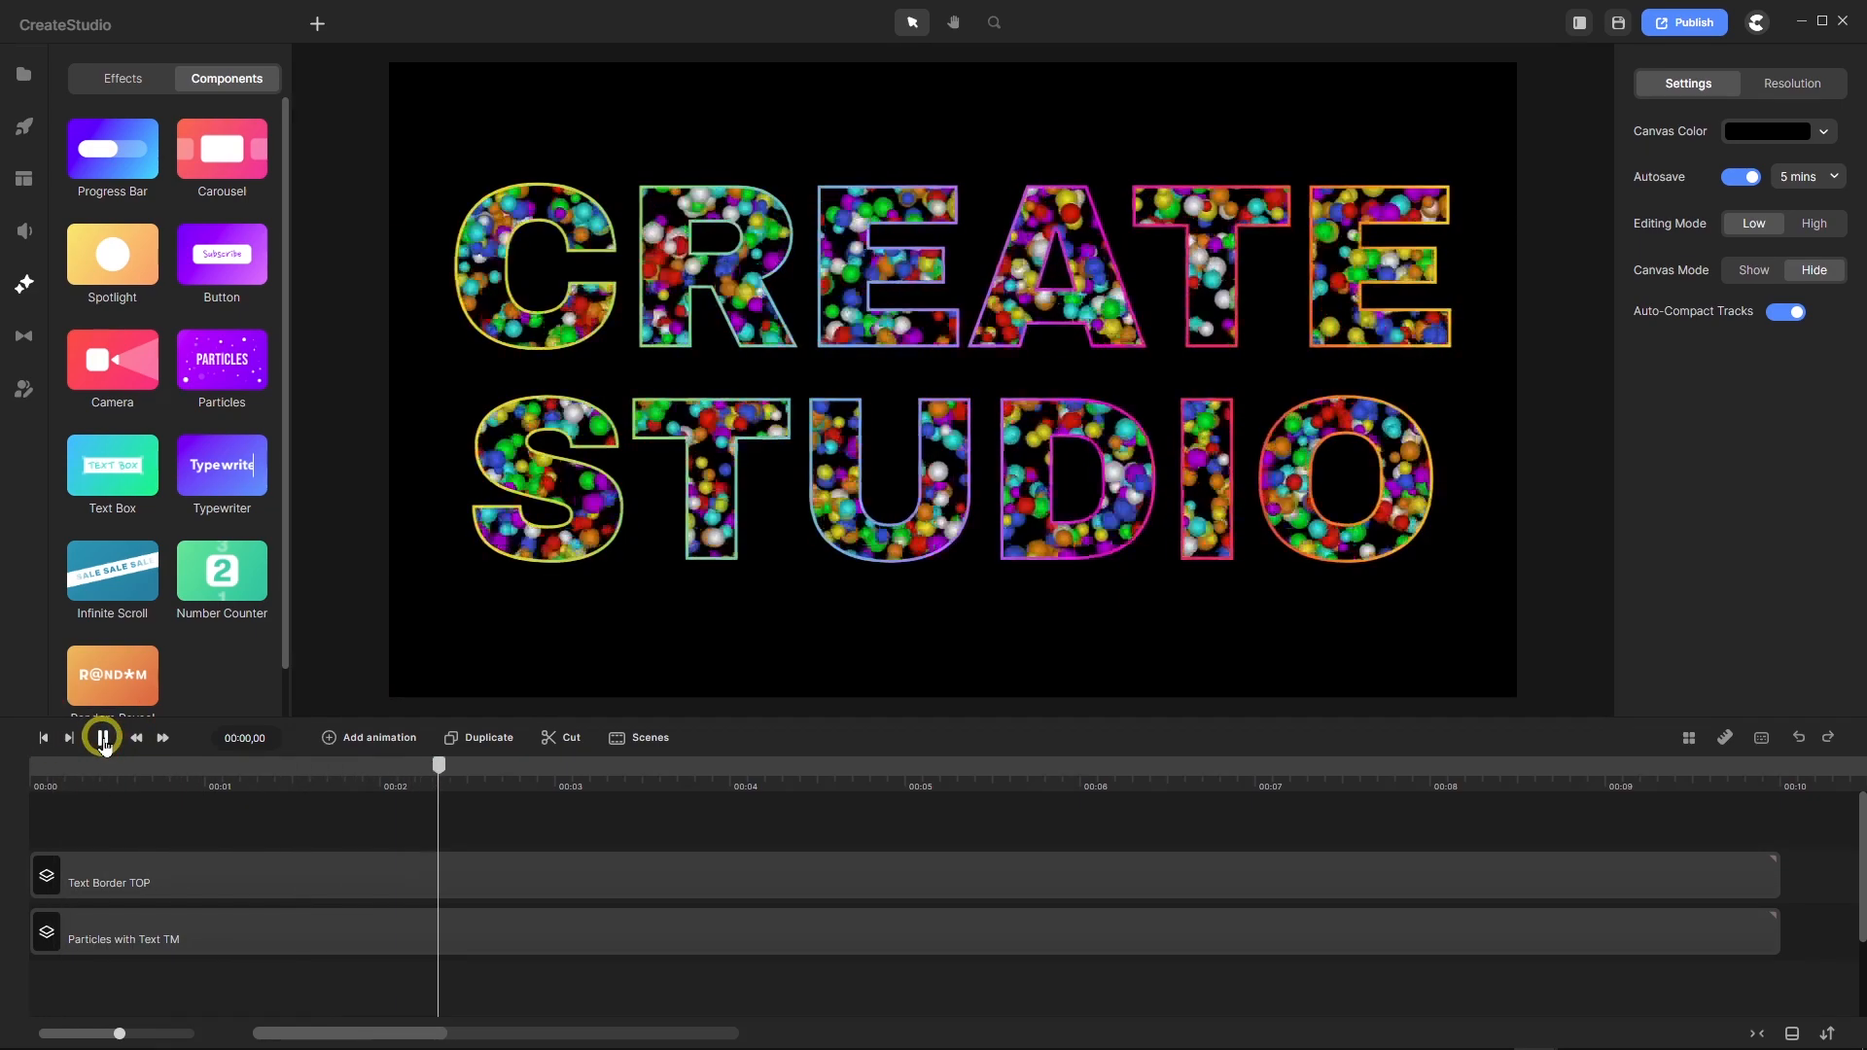
pyautogui.click(103, 739)
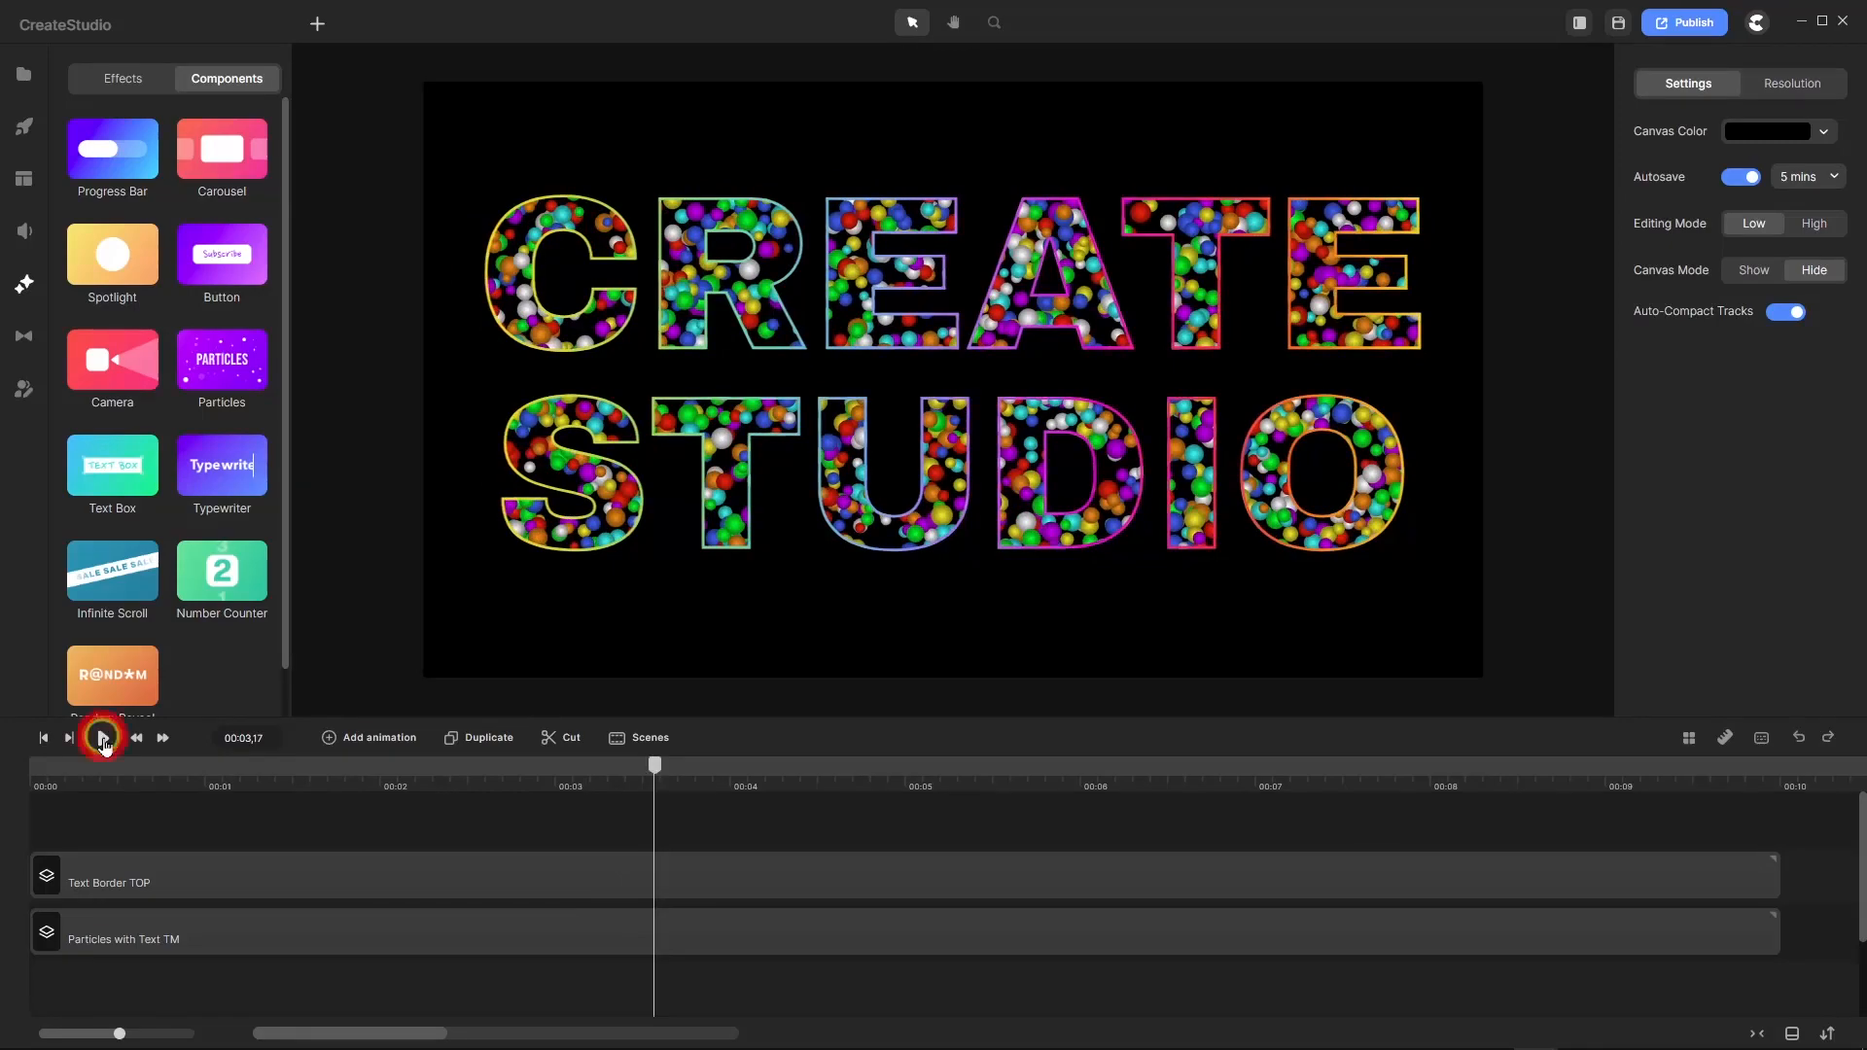
pyautogui.click(104, 739)
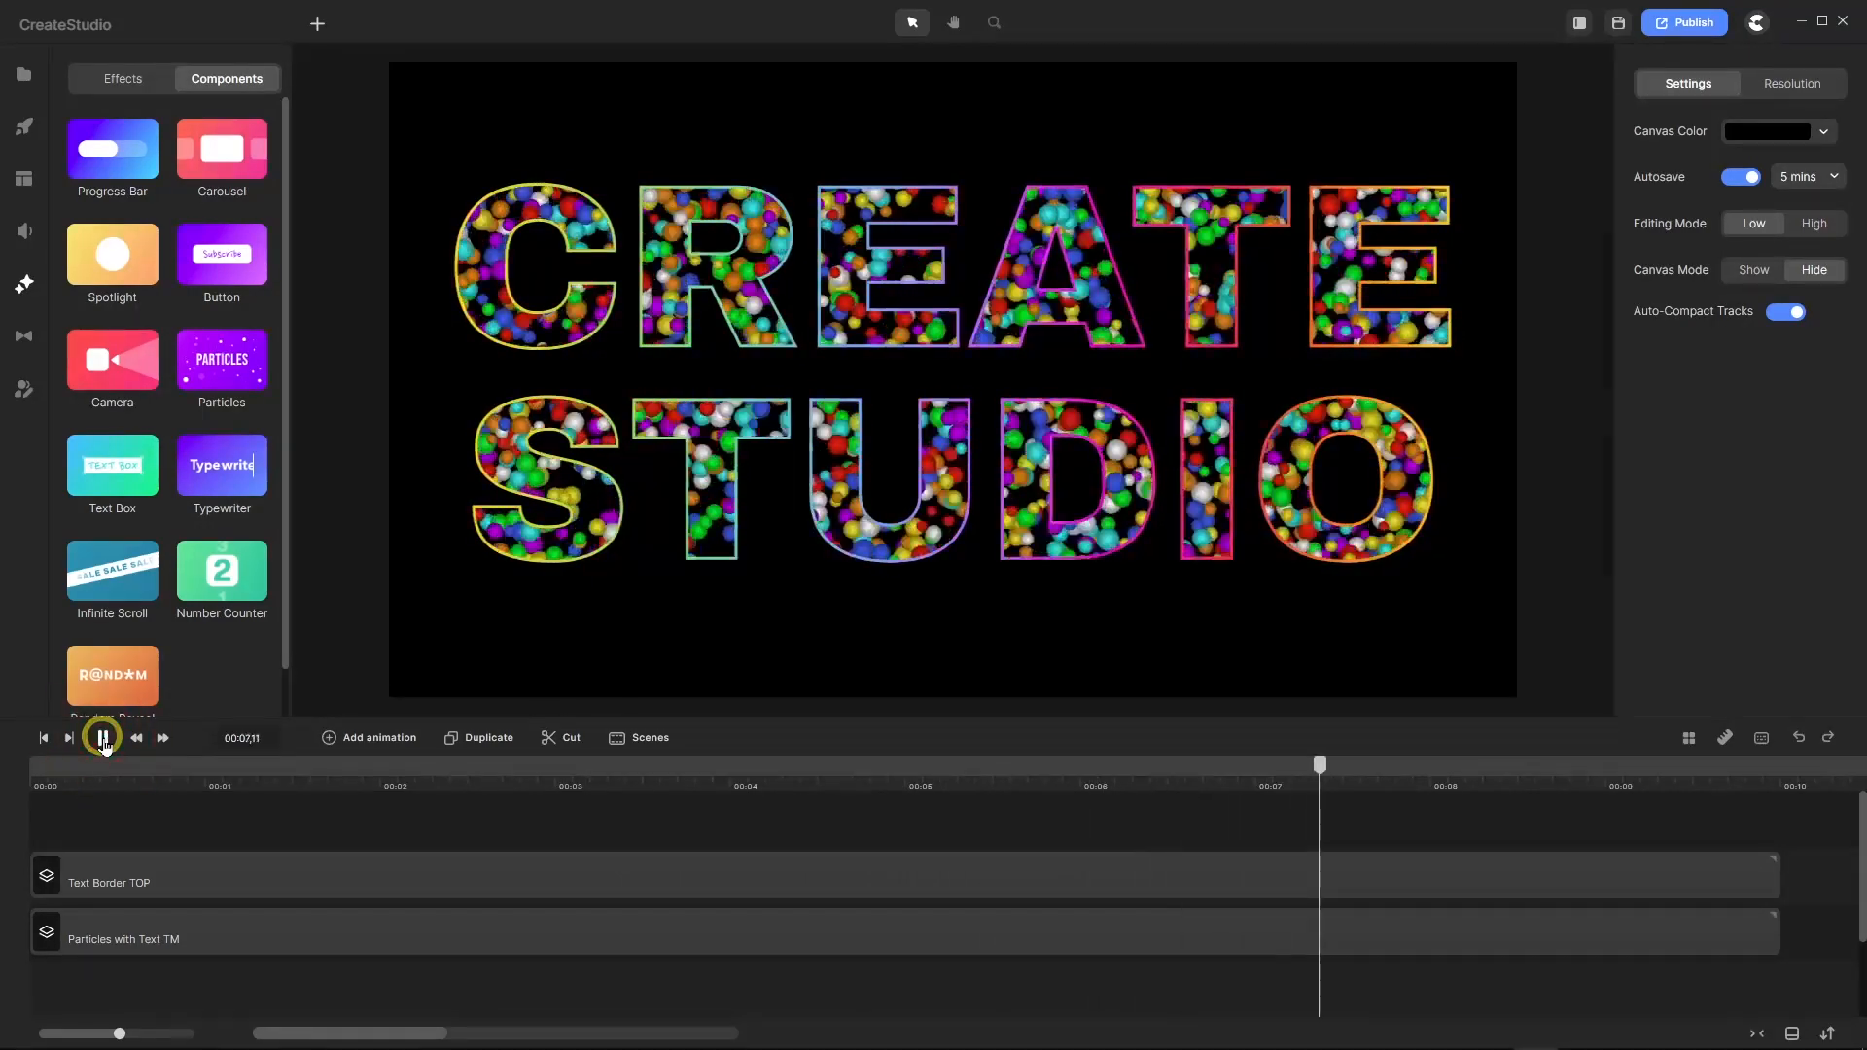
pyautogui.click(103, 739)
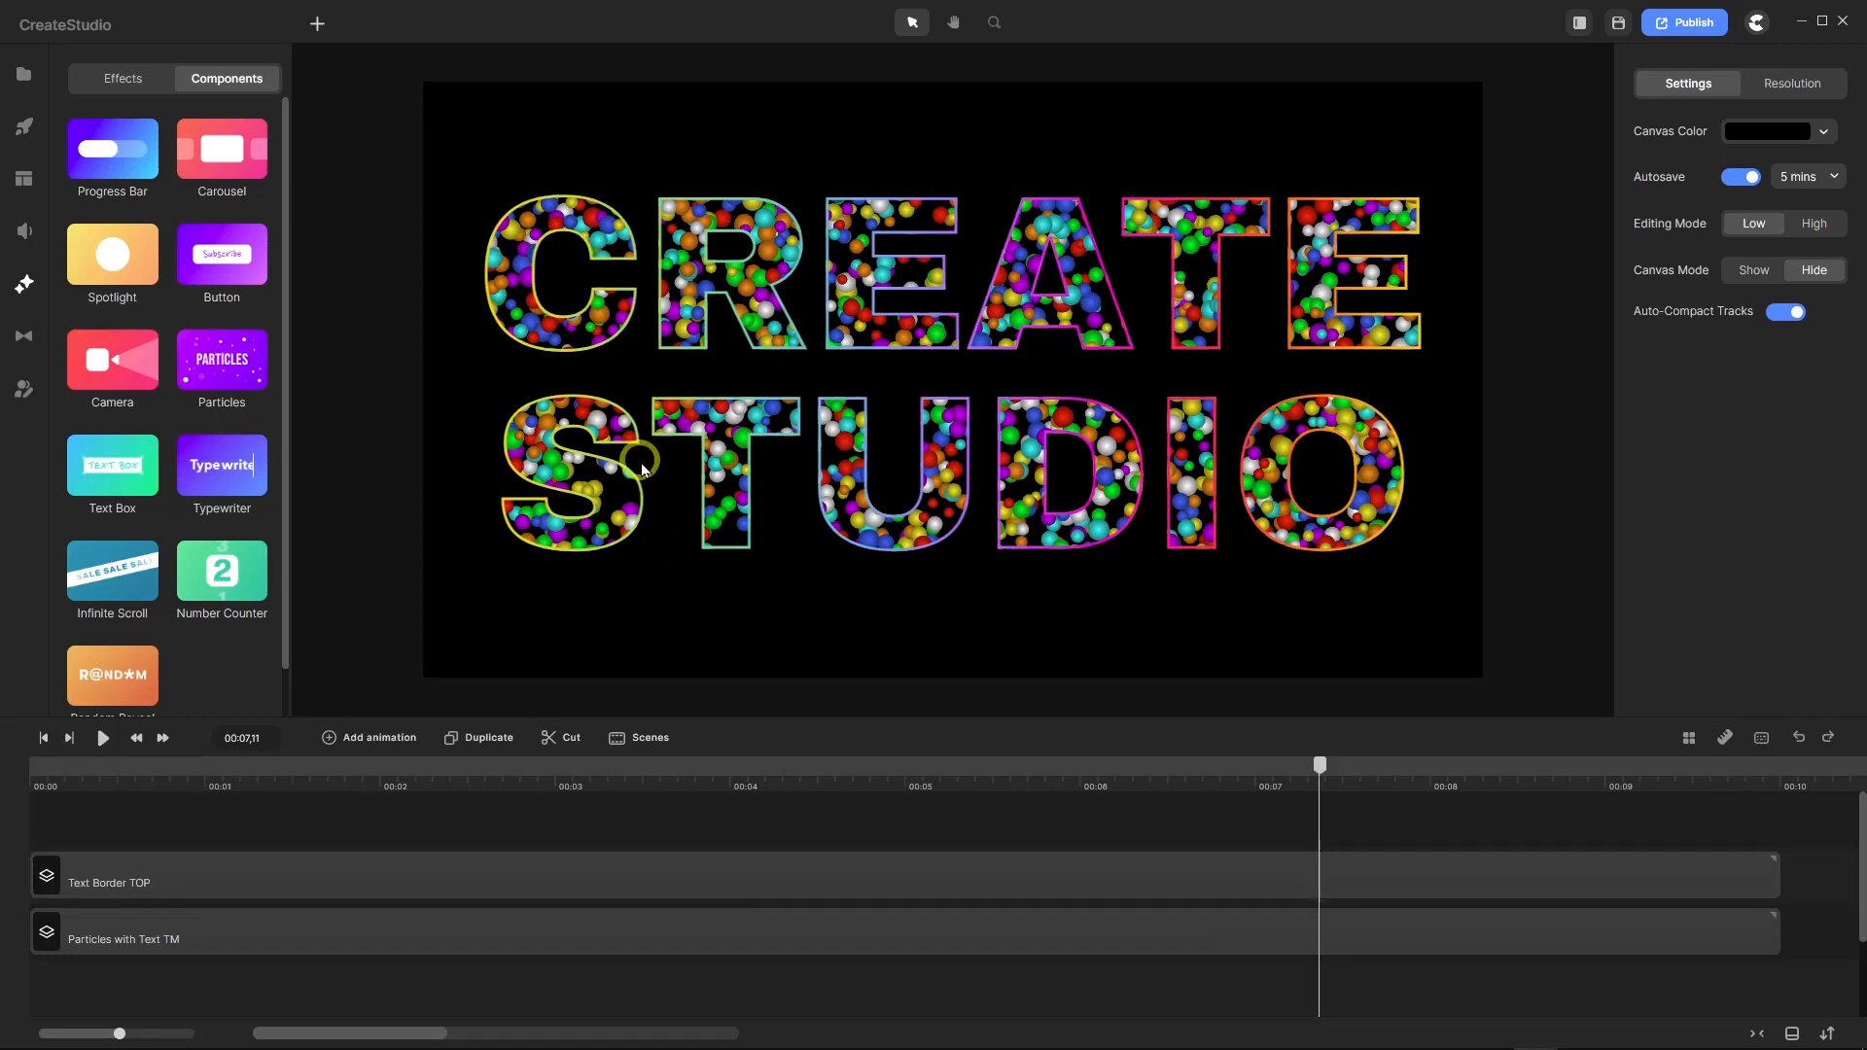
# Examine the Particles layer's properties inside the Particles with Text TM group and preview that group's animation from the start.
pyautogui.click(309, 940)
pyautogui.doubleClick(309, 939)
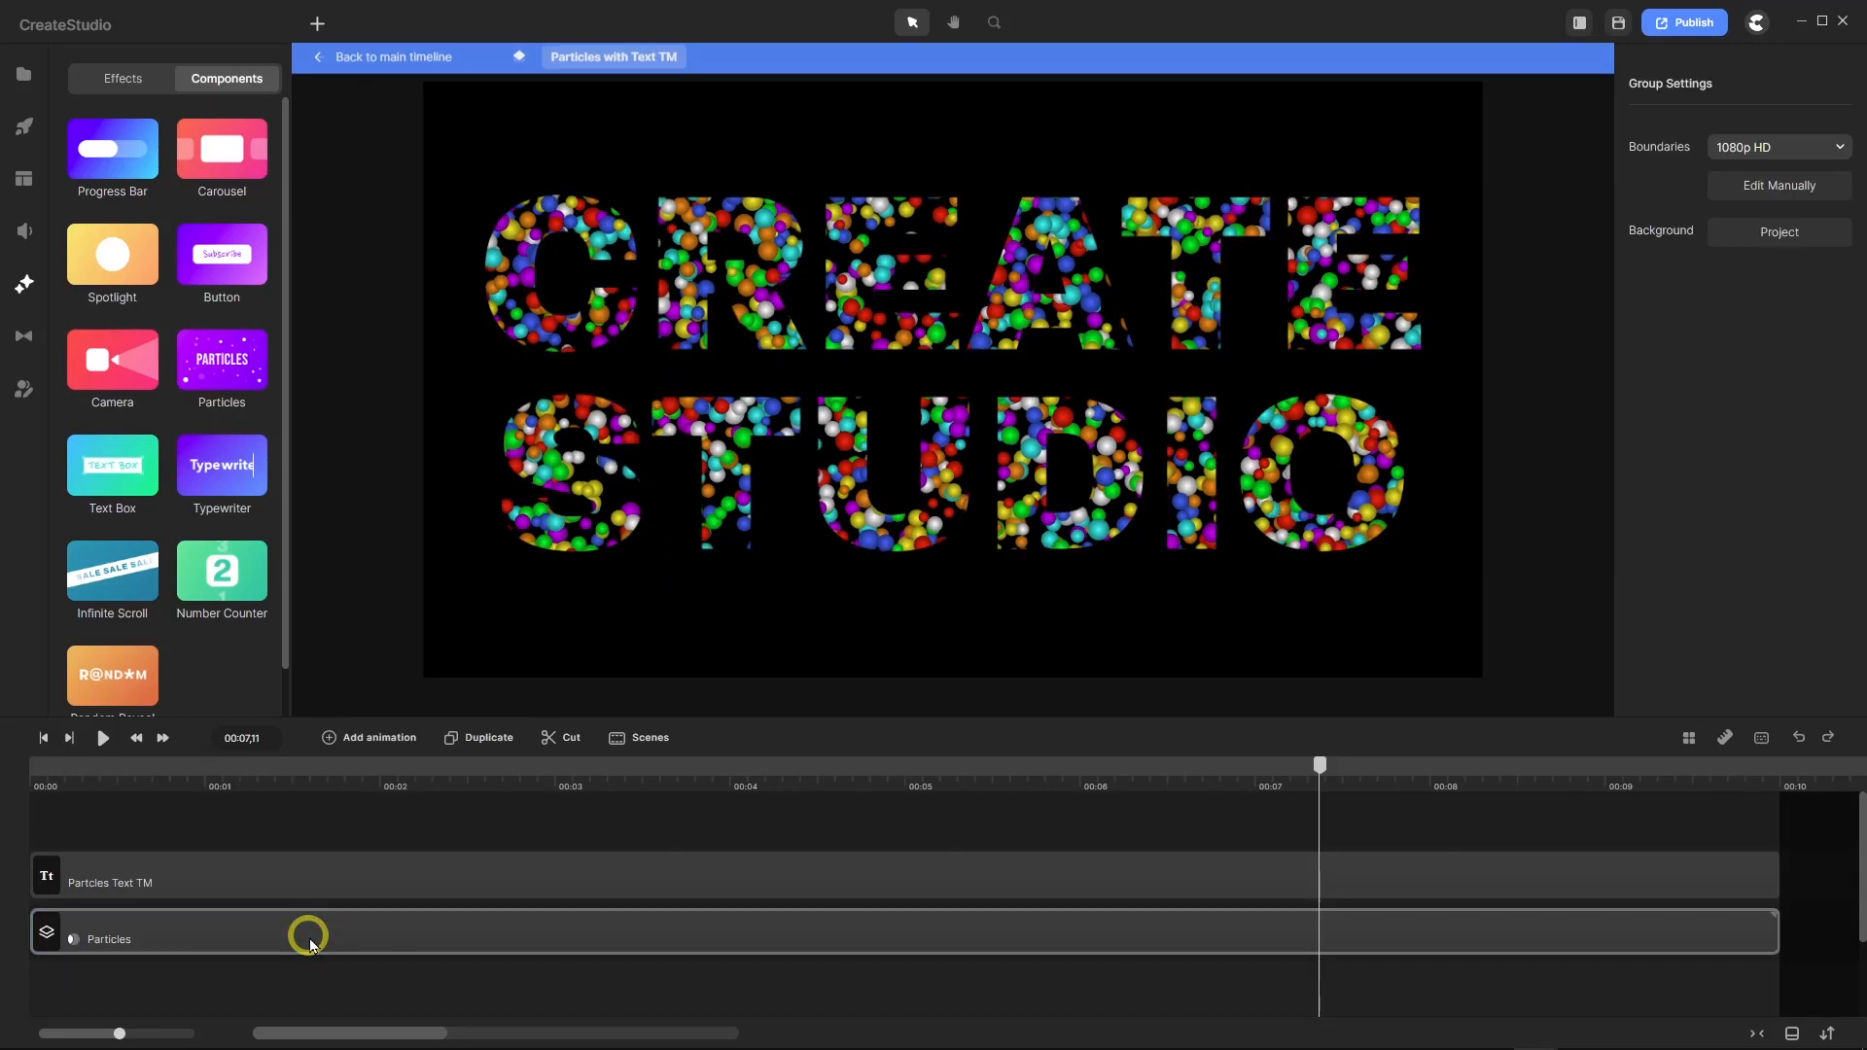
pyautogui.click(308, 941)
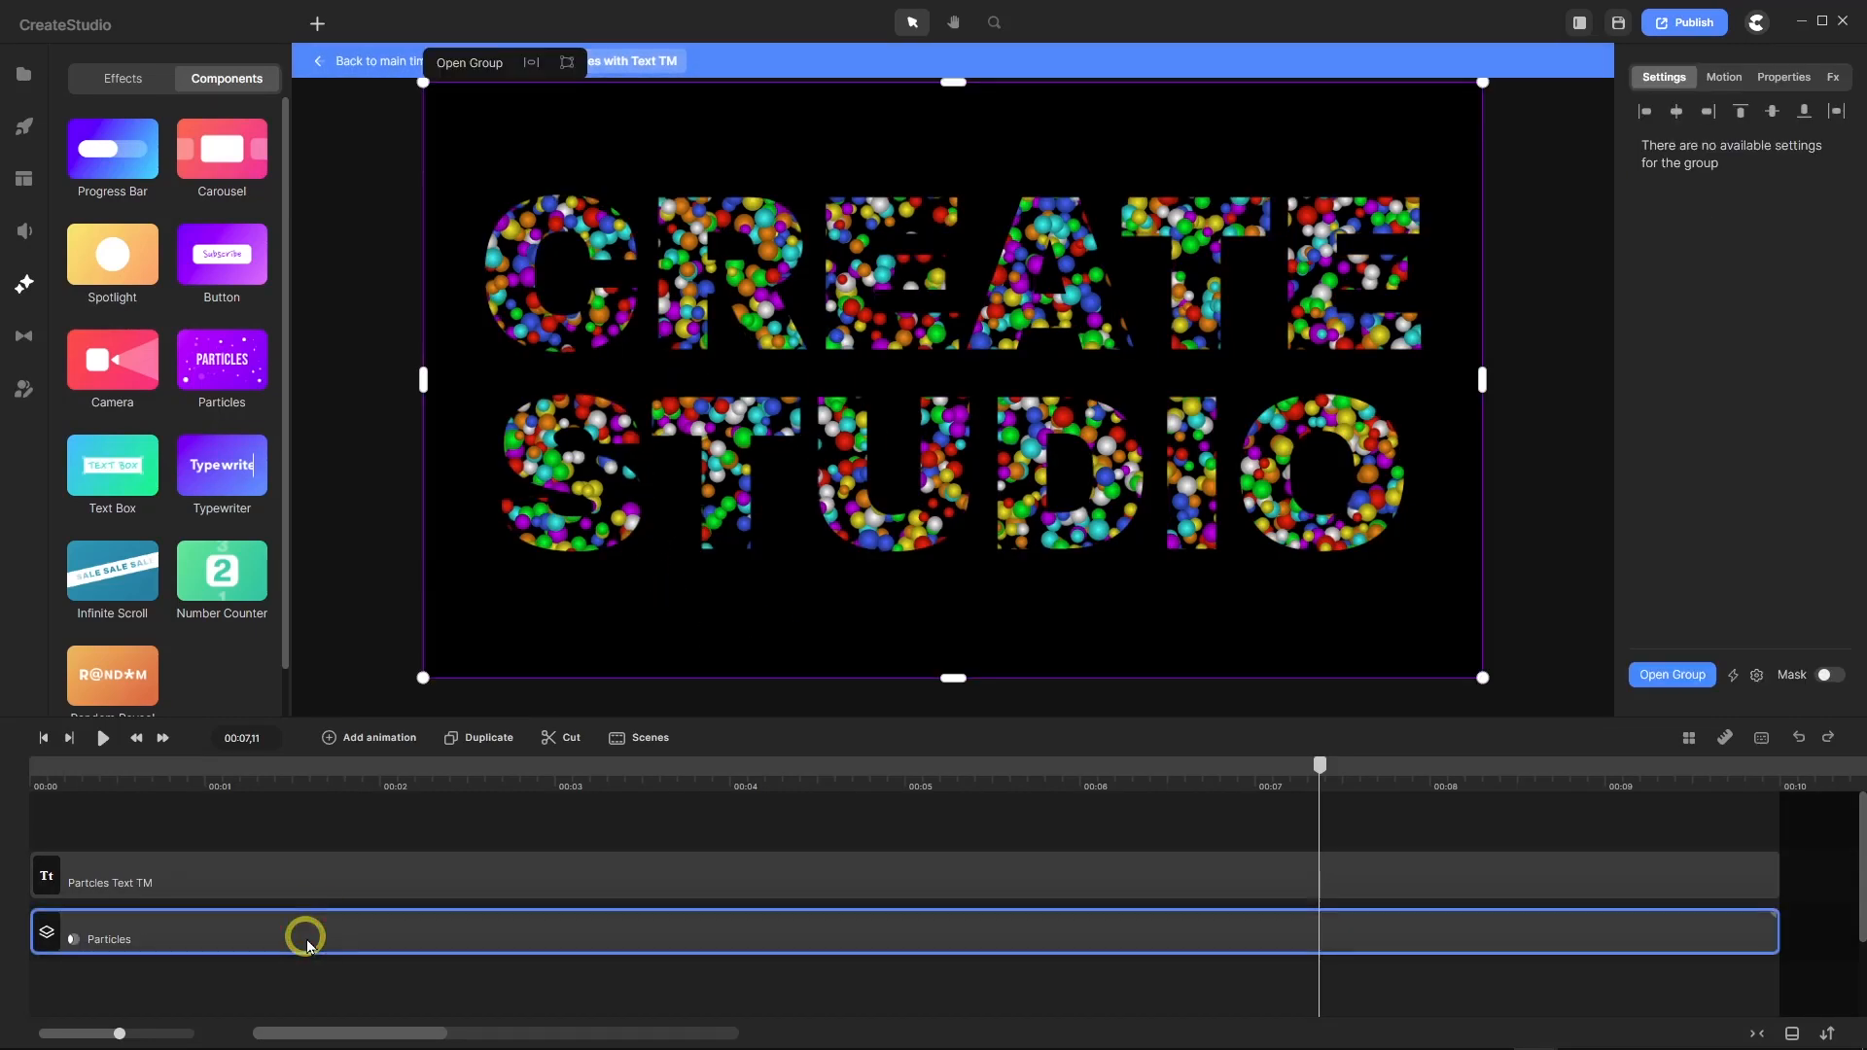
pyautogui.click(1783, 77)
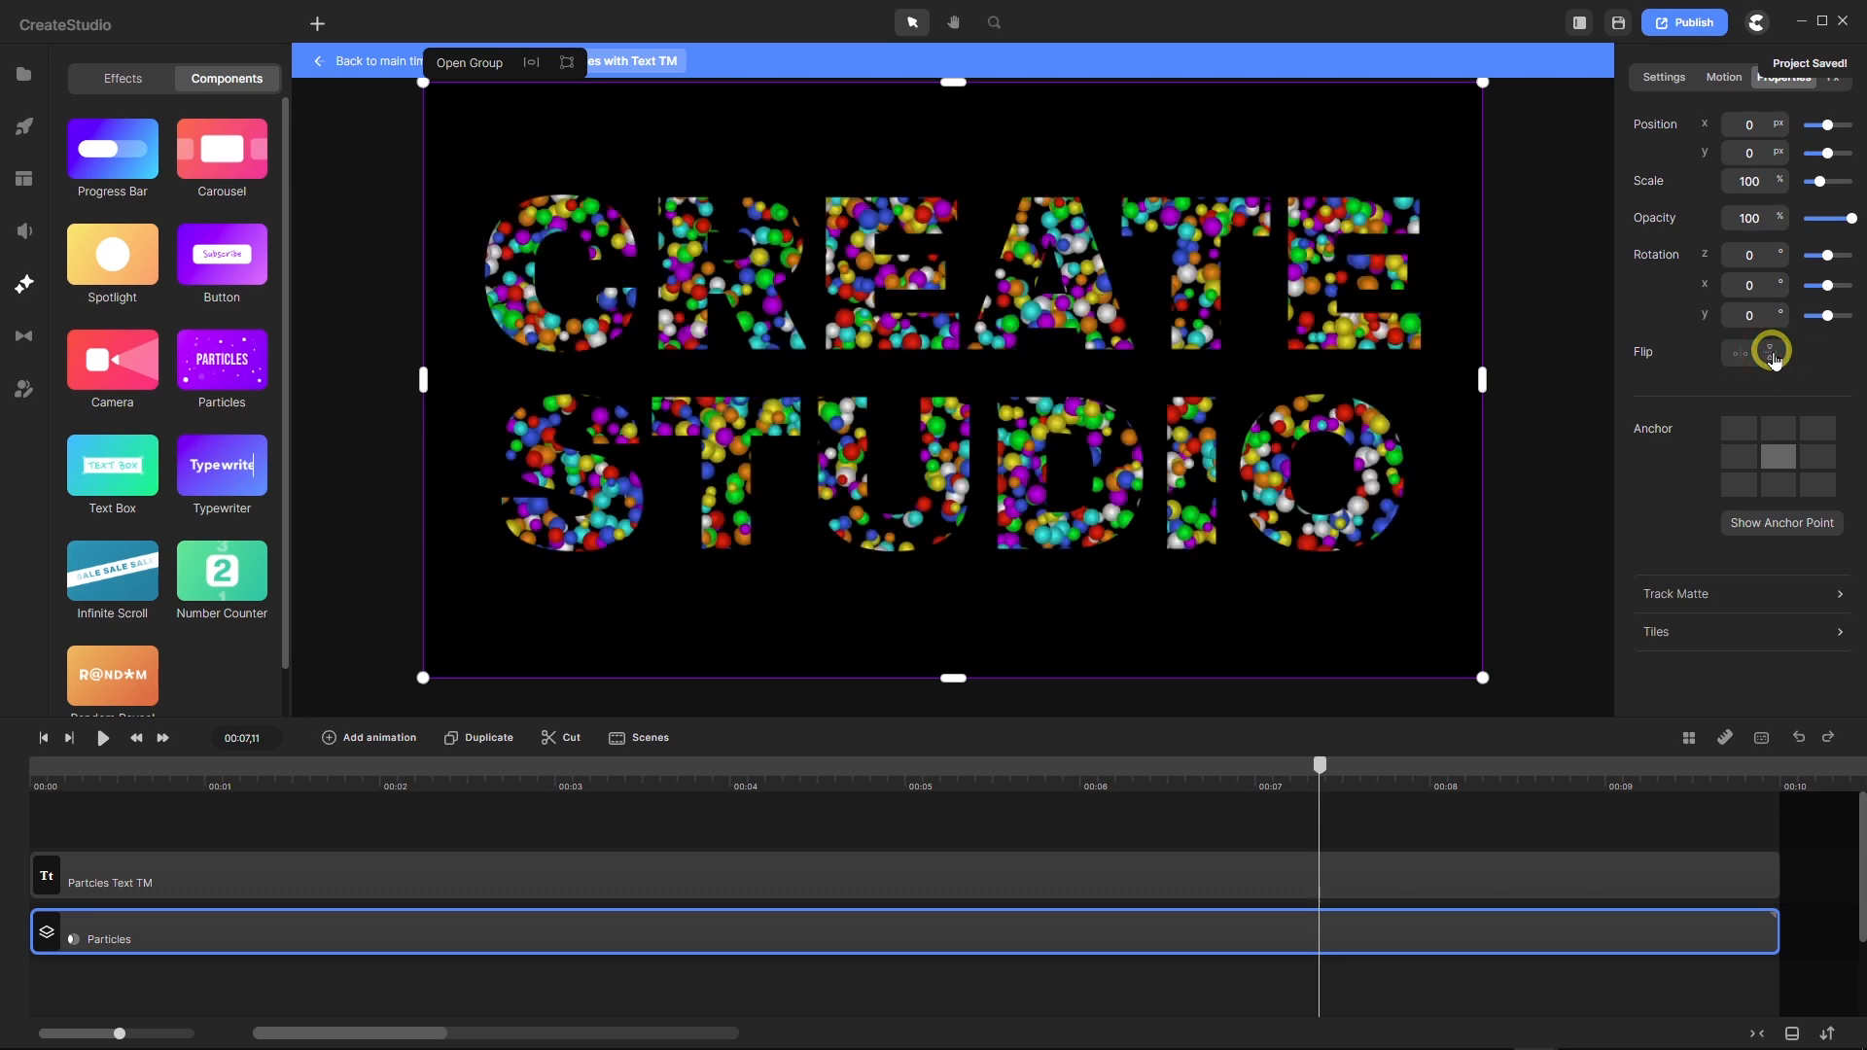
pyautogui.click(44, 738)
pyautogui.click(103, 741)
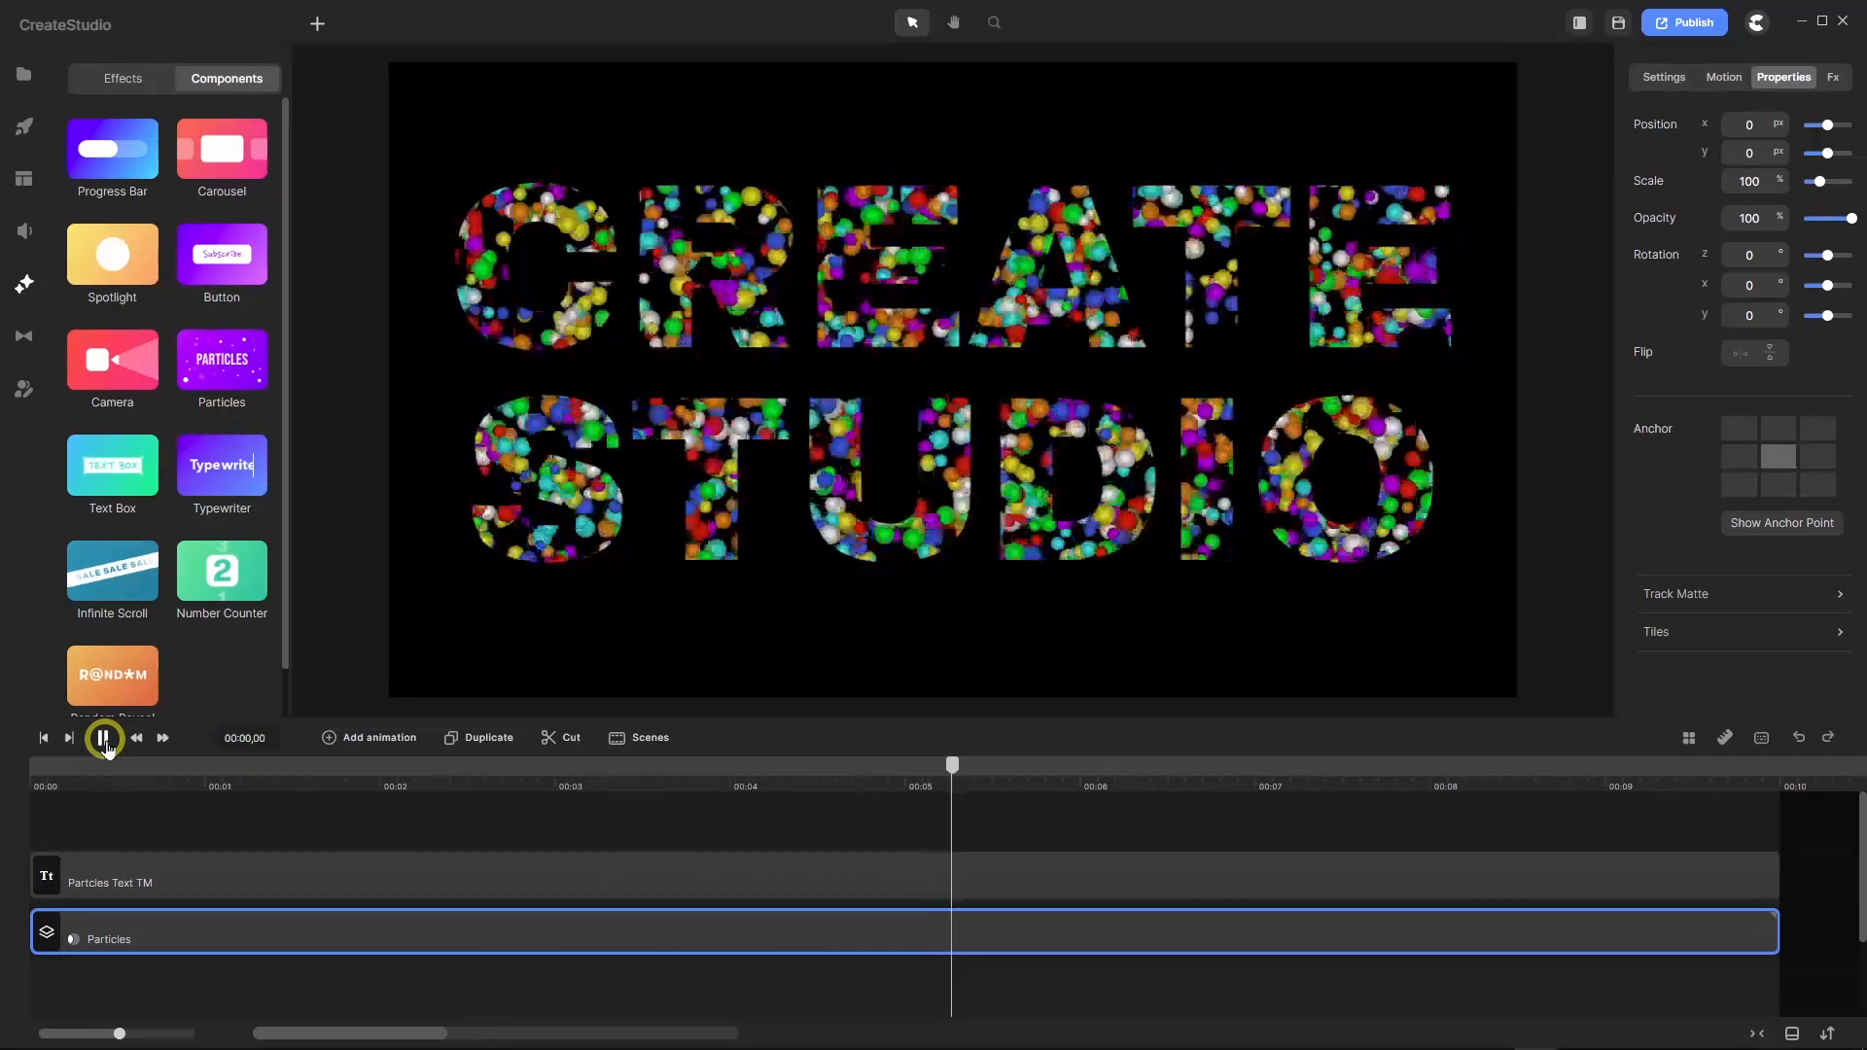
pyautogui.click(104, 739)
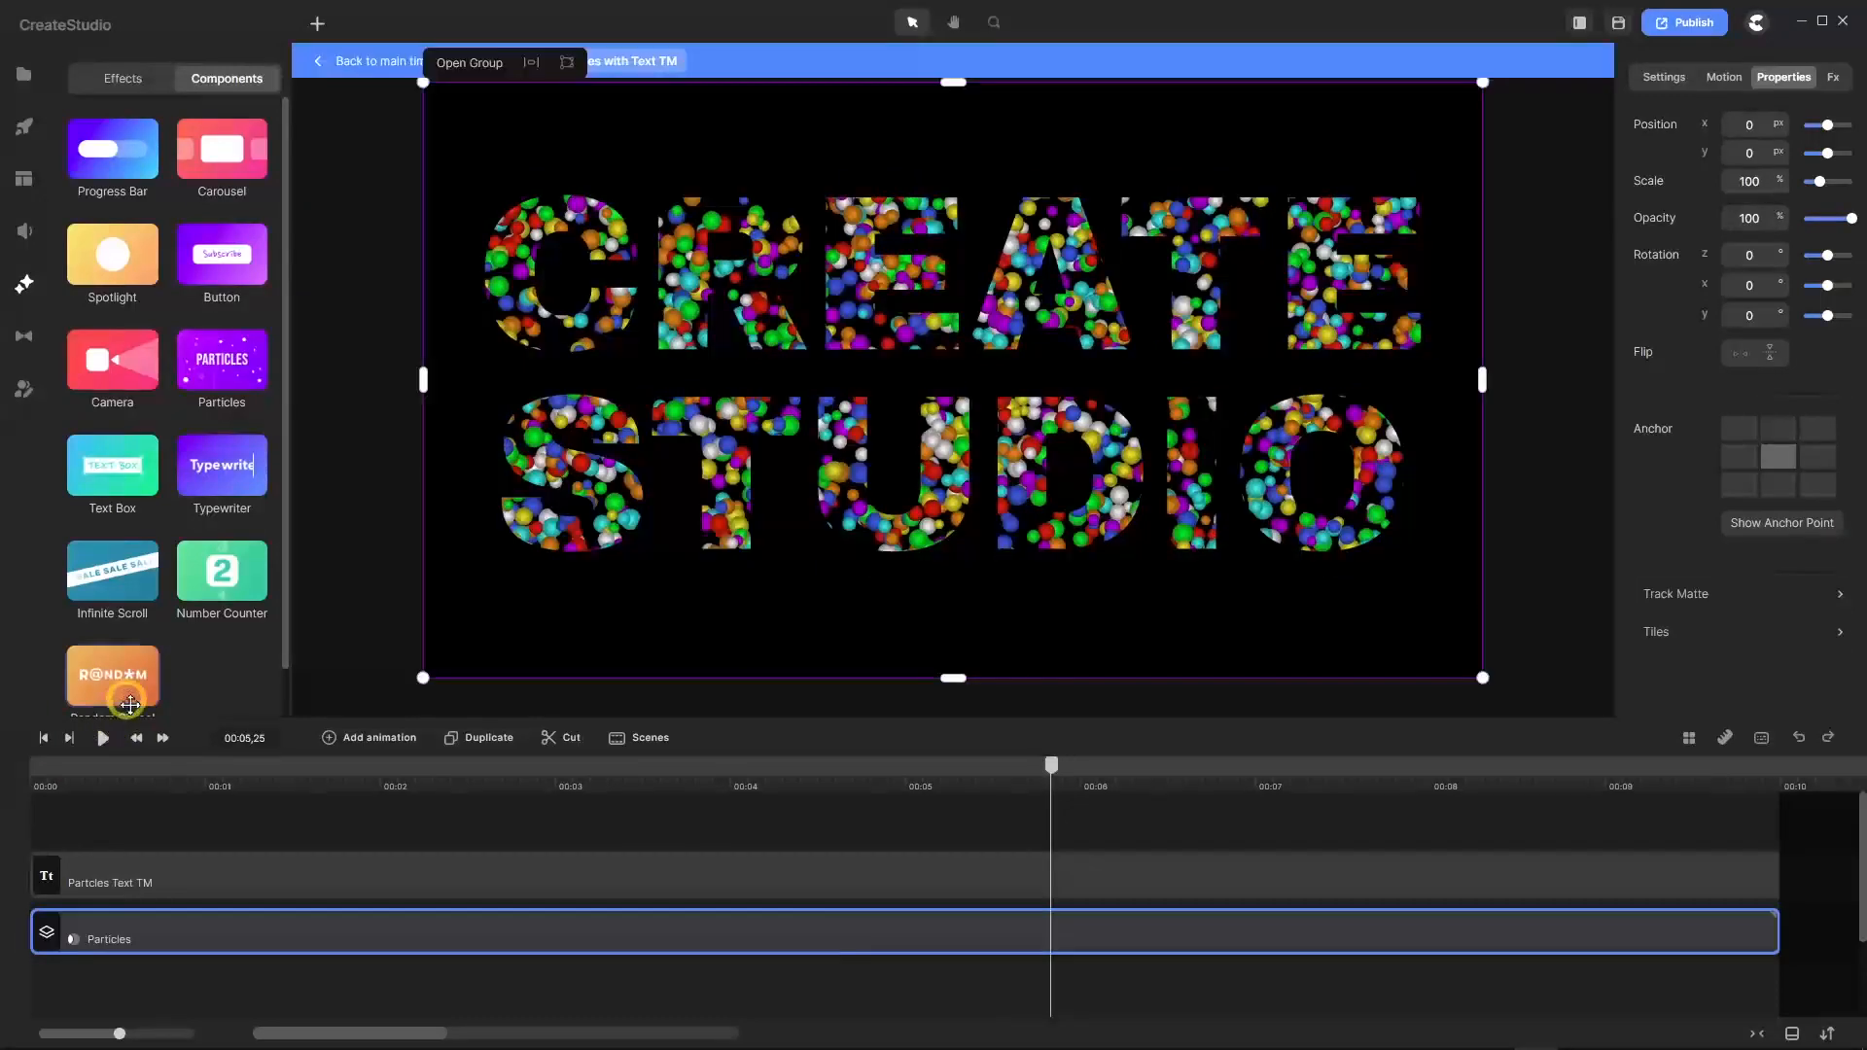
pyautogui.click(376, 69)
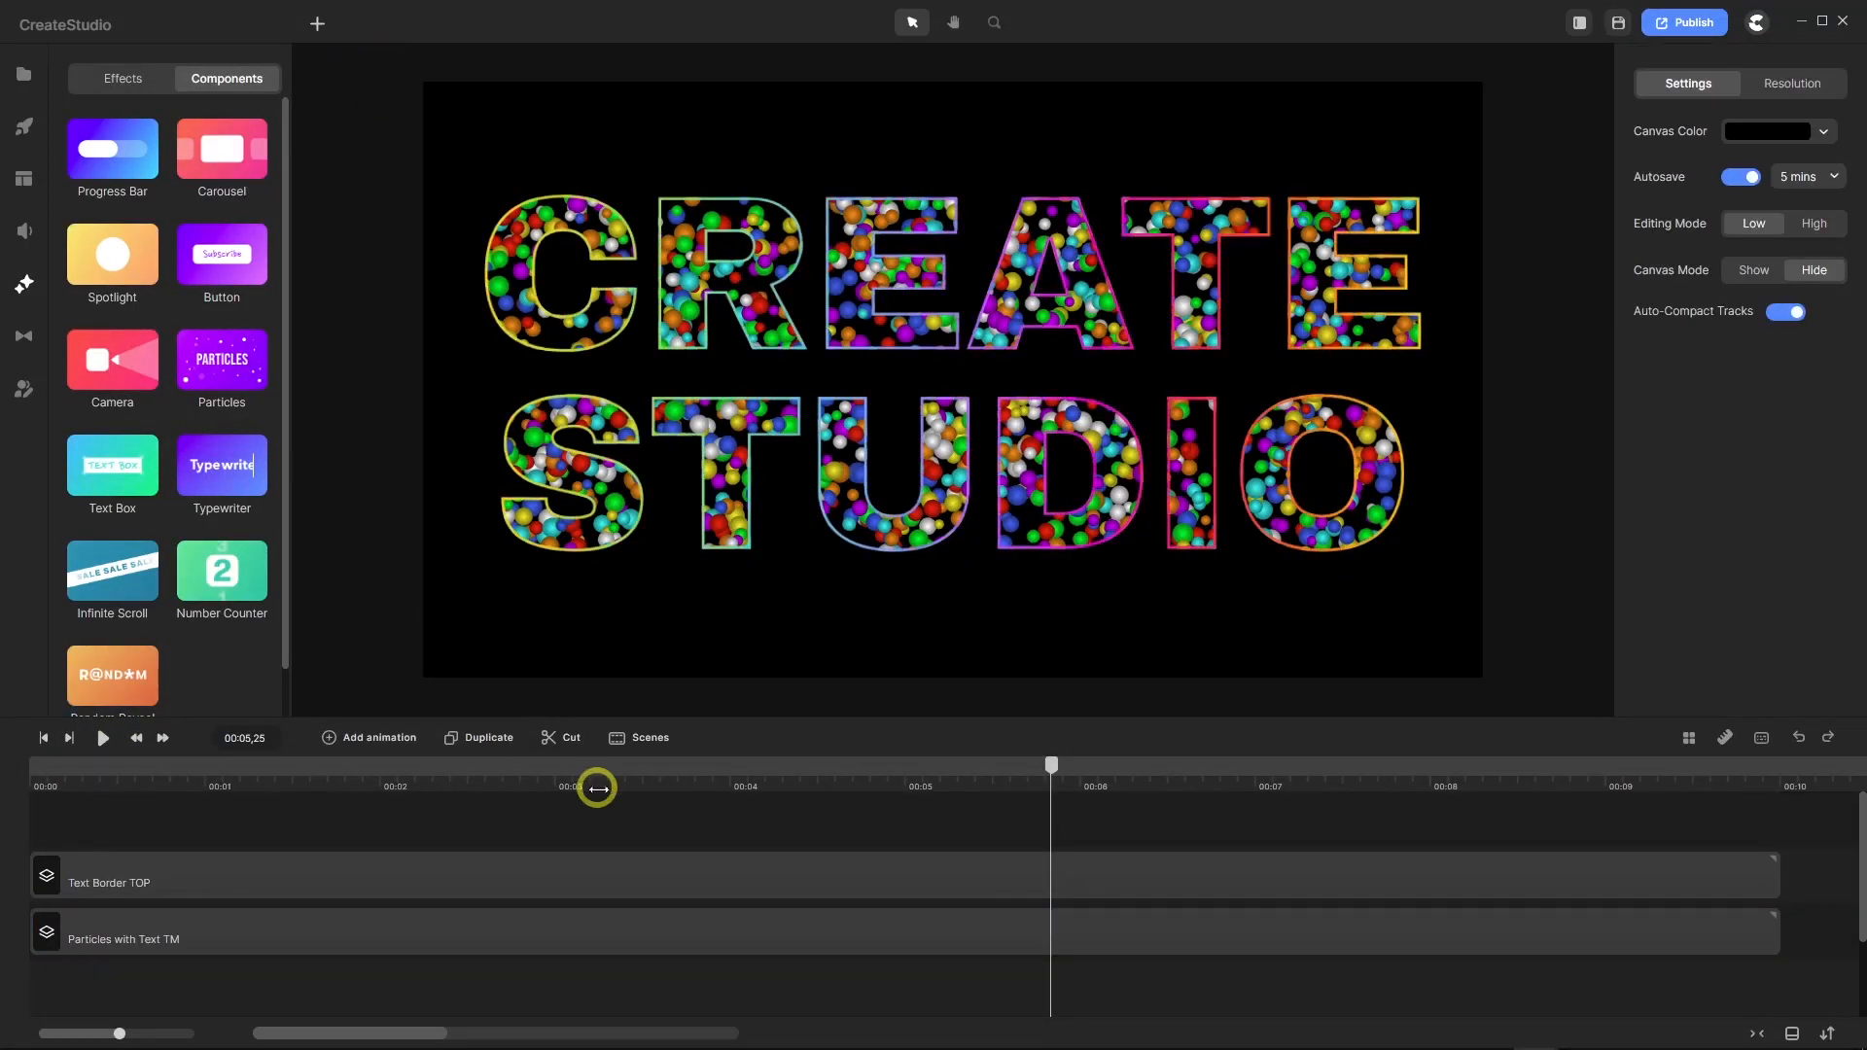
# Replay the combined border and particles animation from the beginning of the main timeline.
pyautogui.click(44, 739)
pyautogui.click(103, 739)
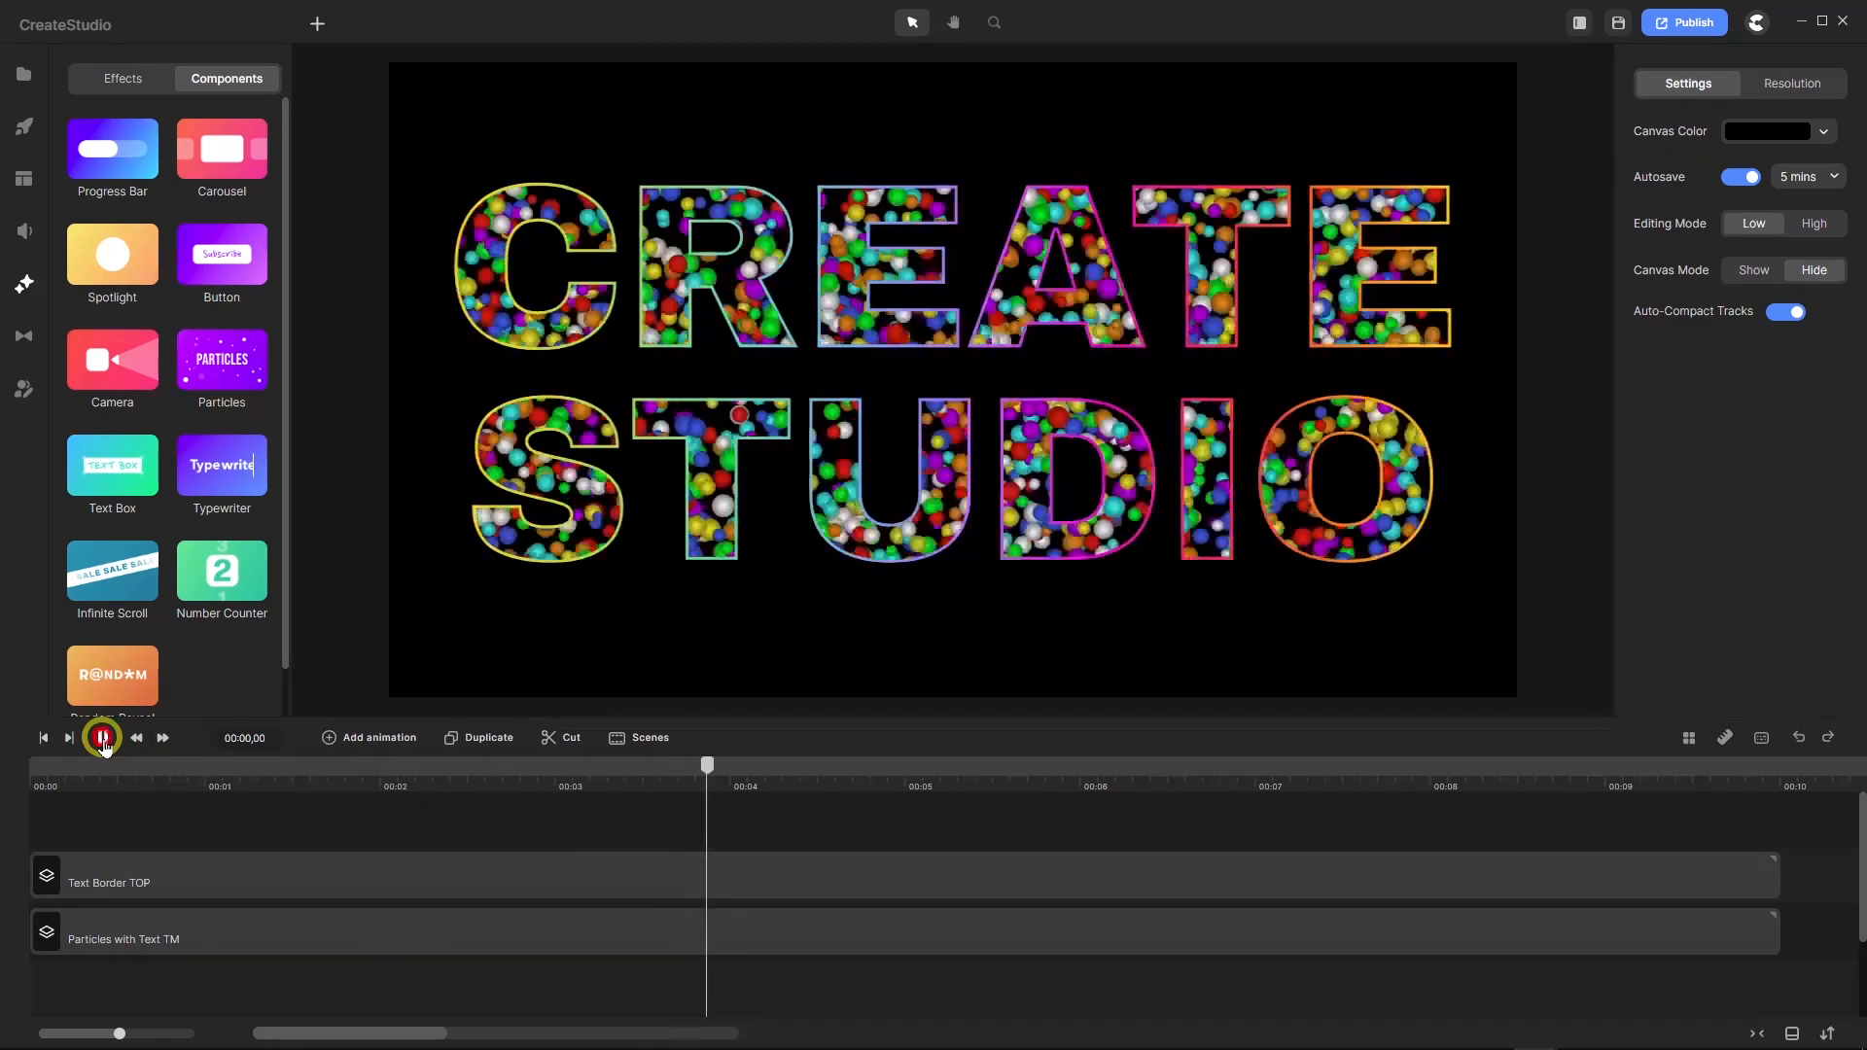
pyautogui.click(103, 739)
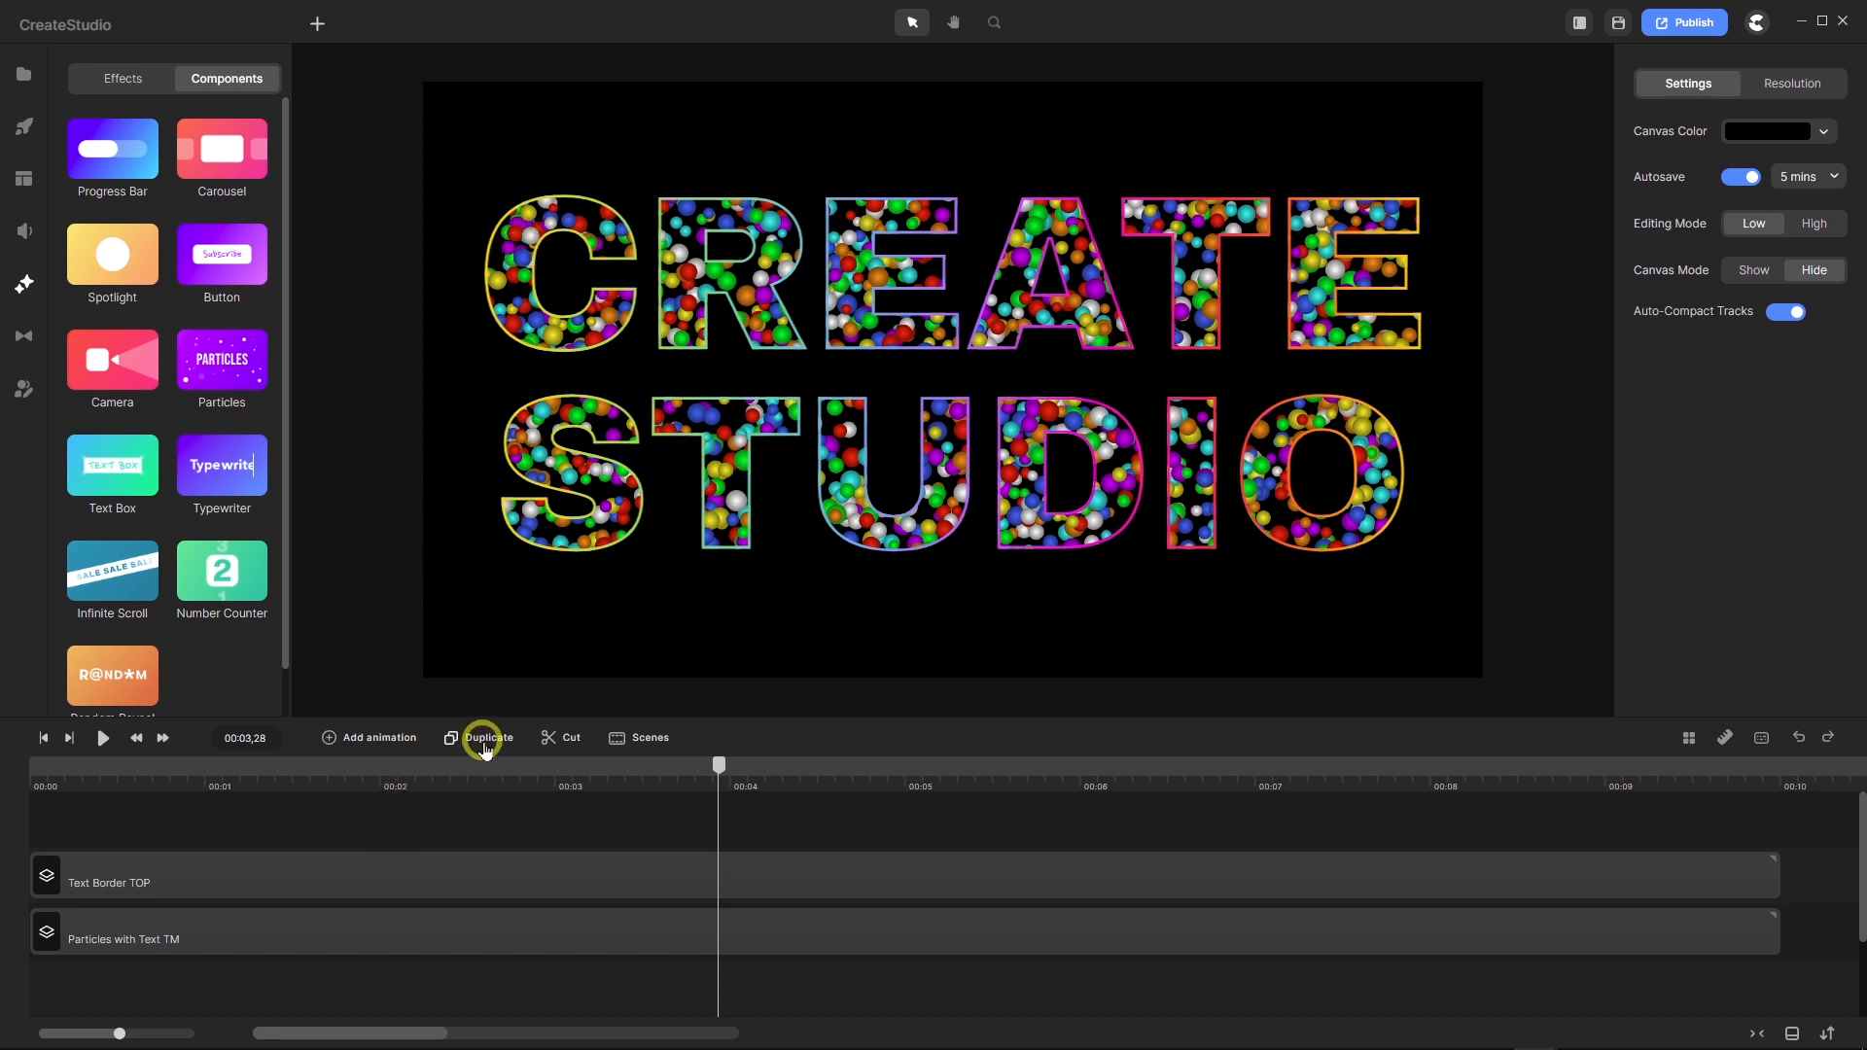
# Select the Text Border TOP group and move the playhead back to the start of the main timeline.
pyautogui.click(243, 887)
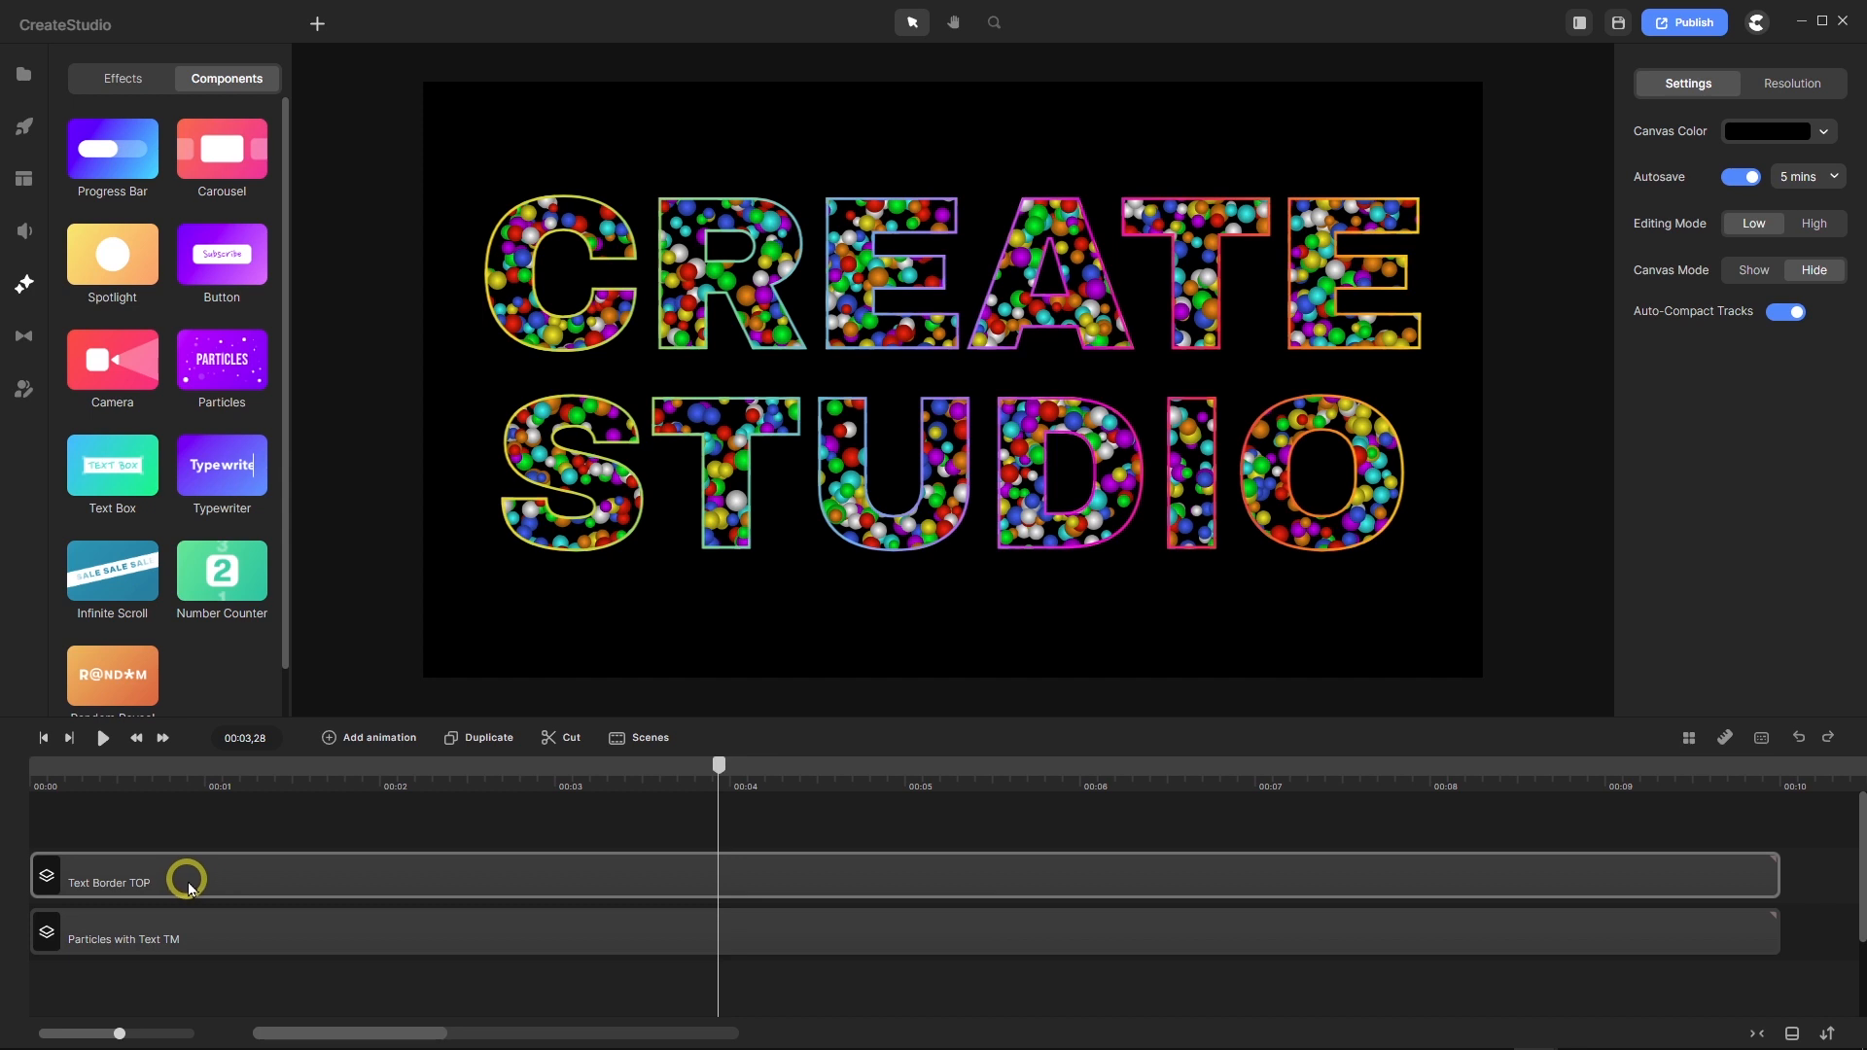
pyautogui.click(167, 936)
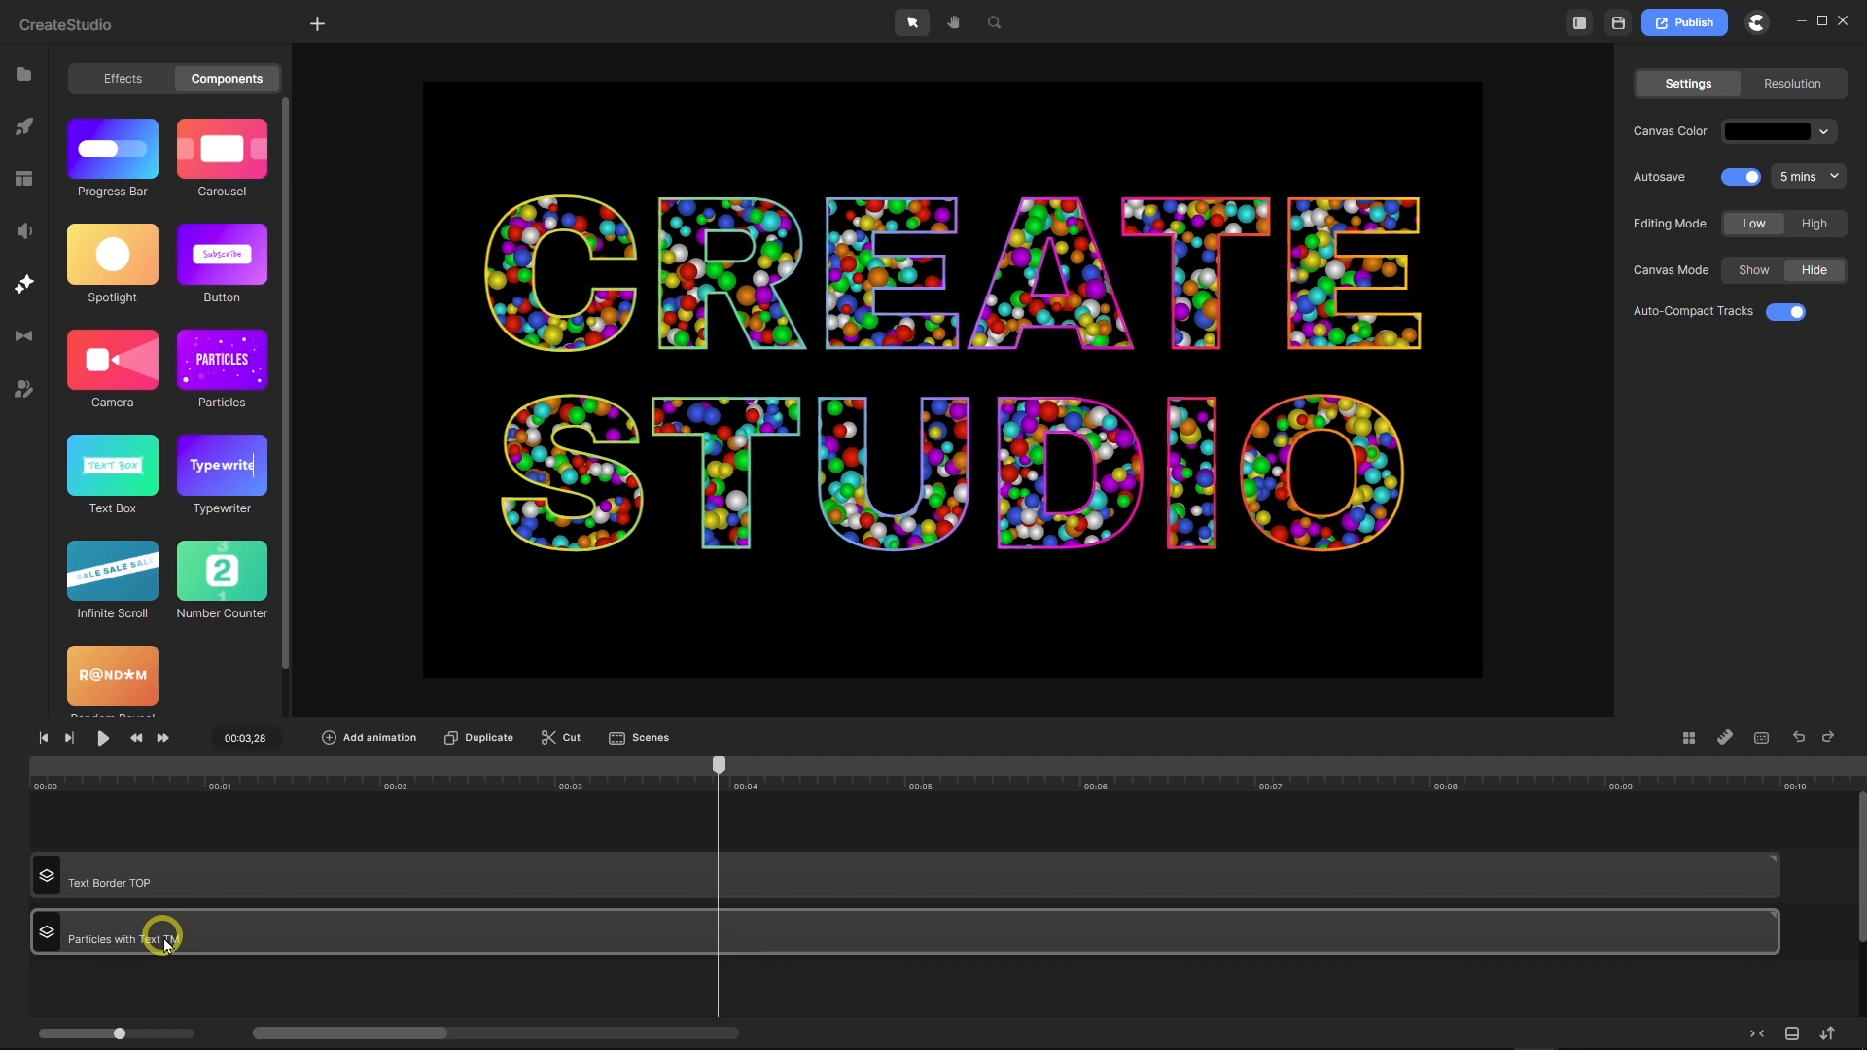
pyautogui.click(191, 880)
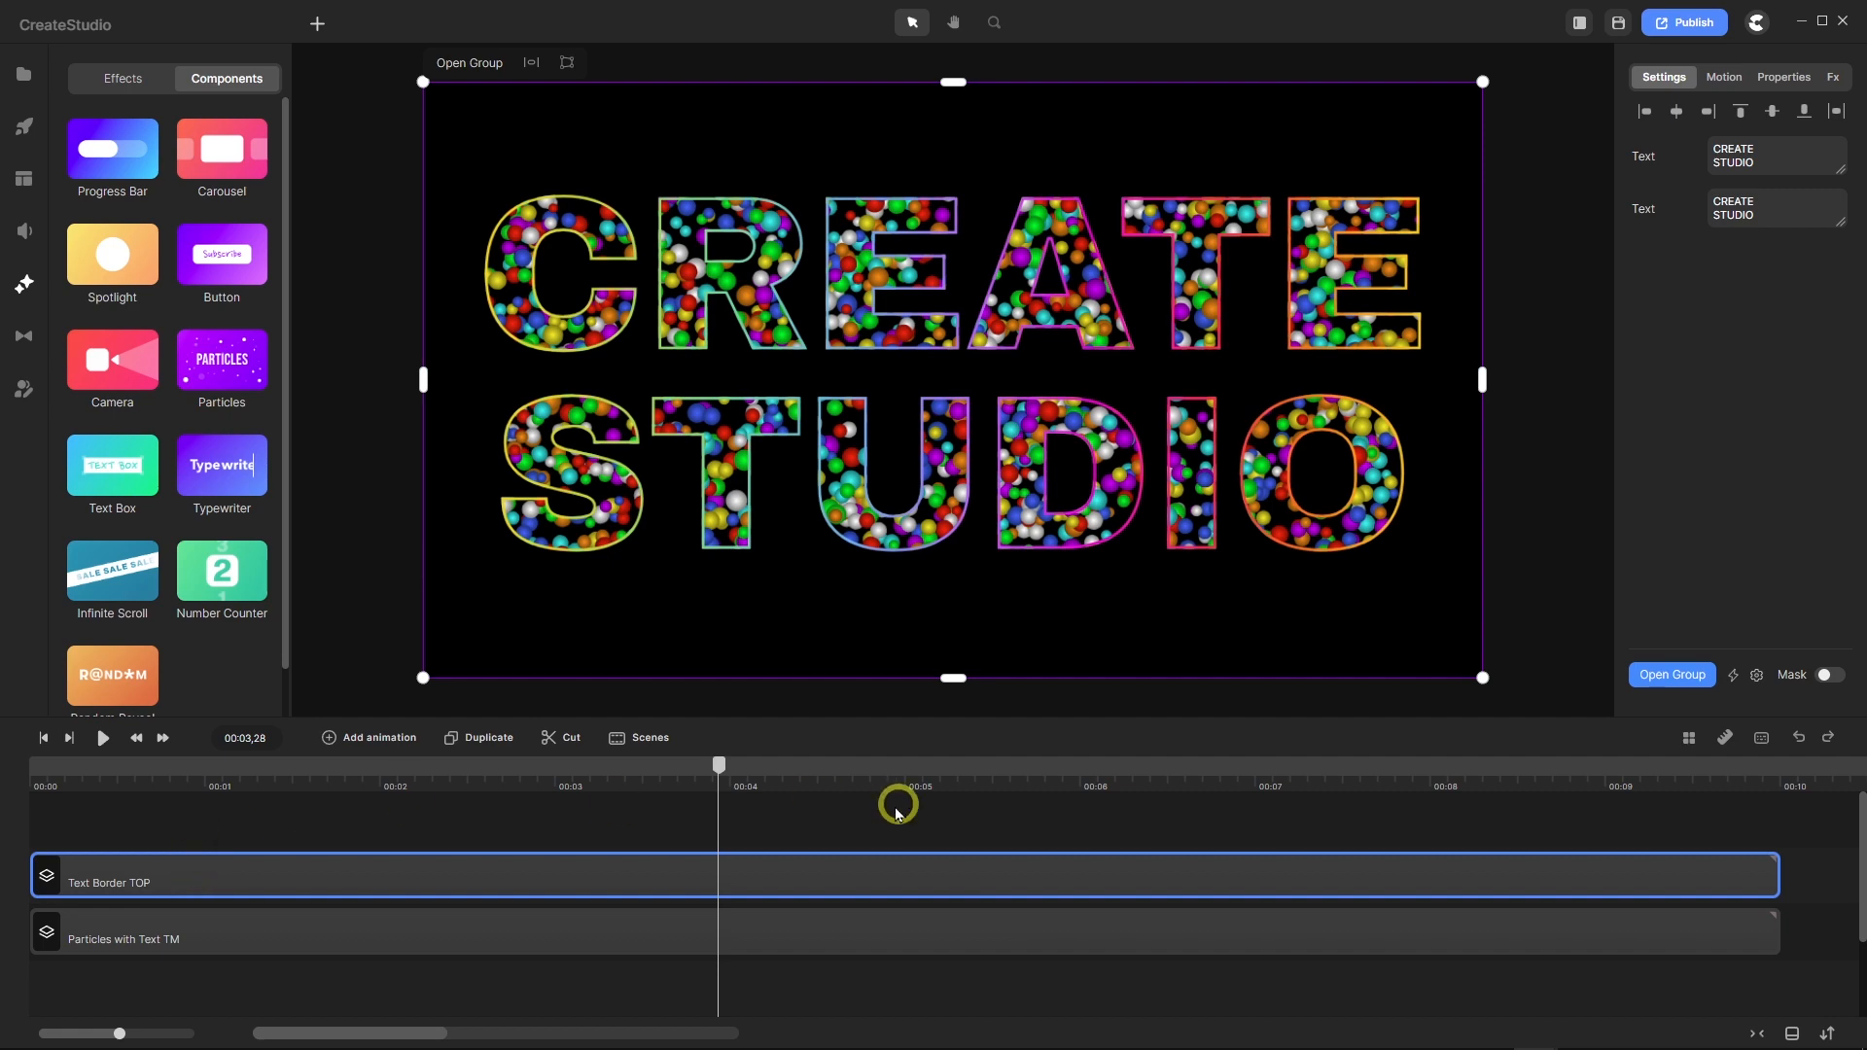
pyautogui.moveTo(718, 766); pyautogui.dragTo(684, 766)
pyautogui.moveTo(570, 783); pyautogui.dragTo(17, 775)
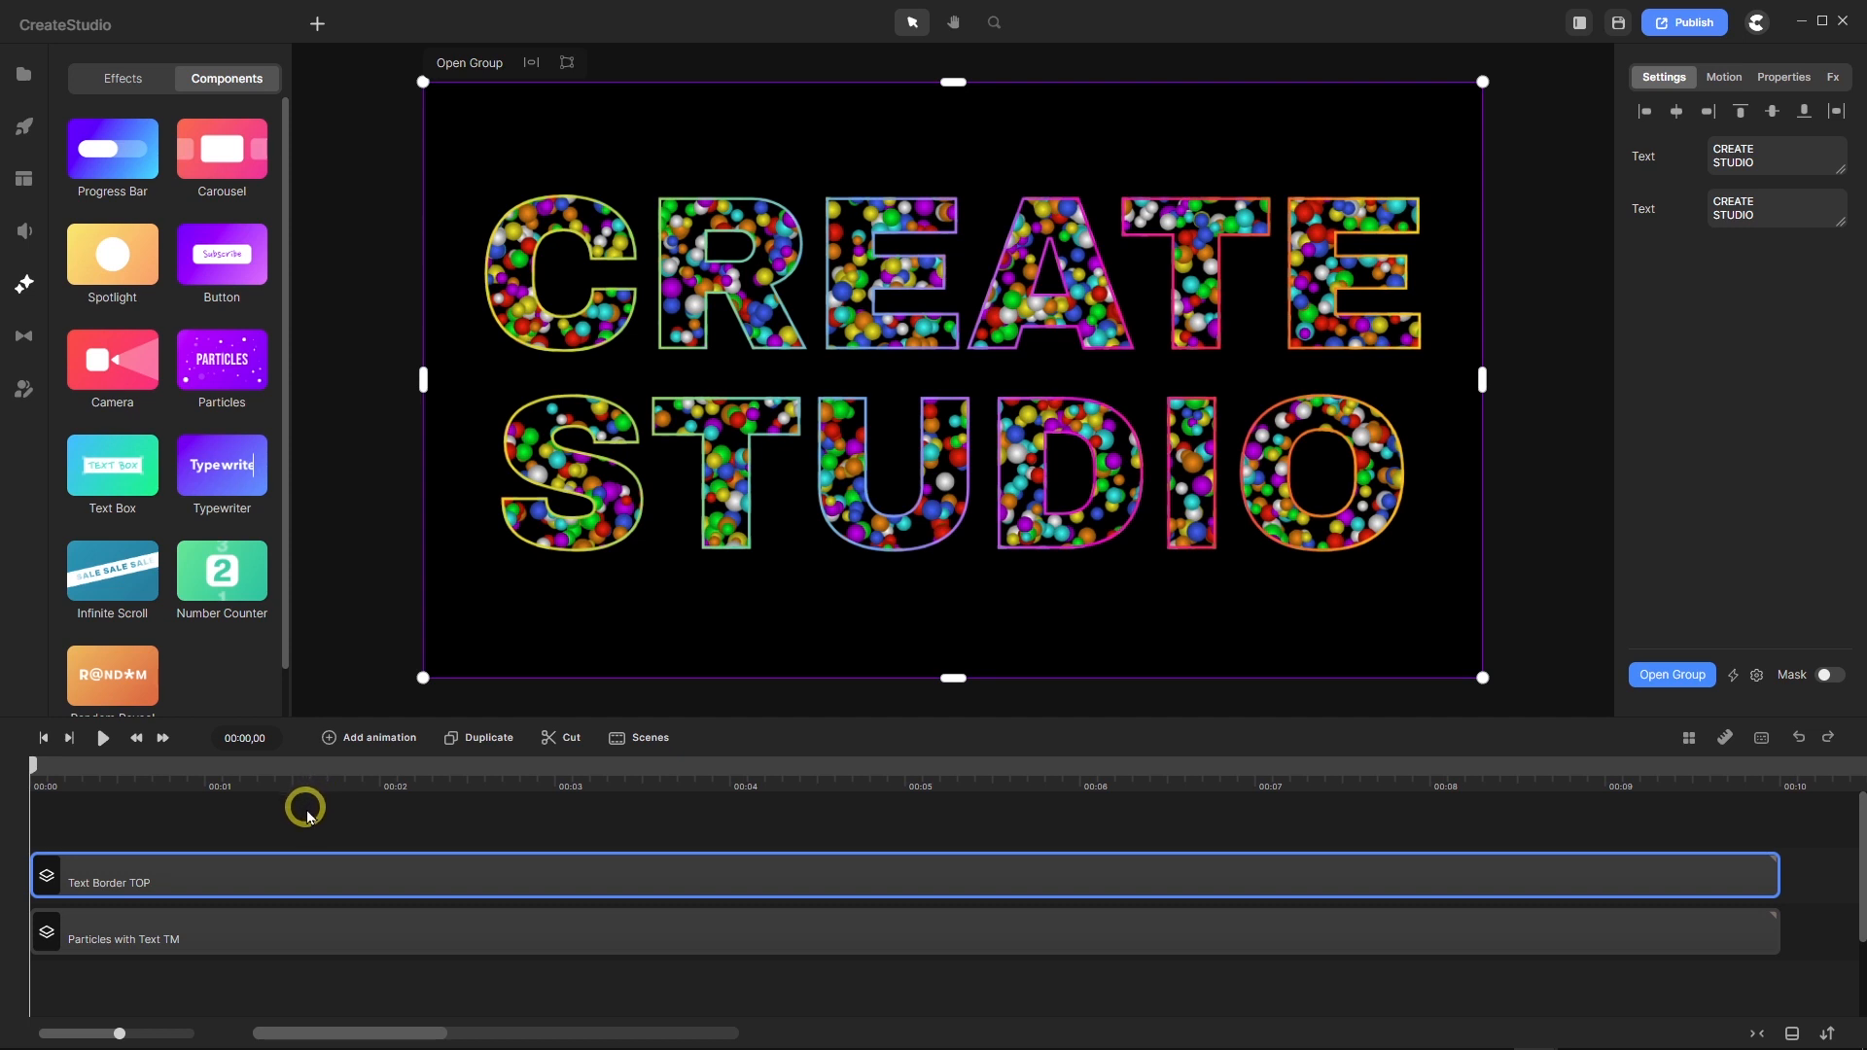
# Check the contents and boundaries of the Text Border TOP and Particles with Text TM groups, returning to the main timeline.
pyautogui.doubleClick(276, 880)
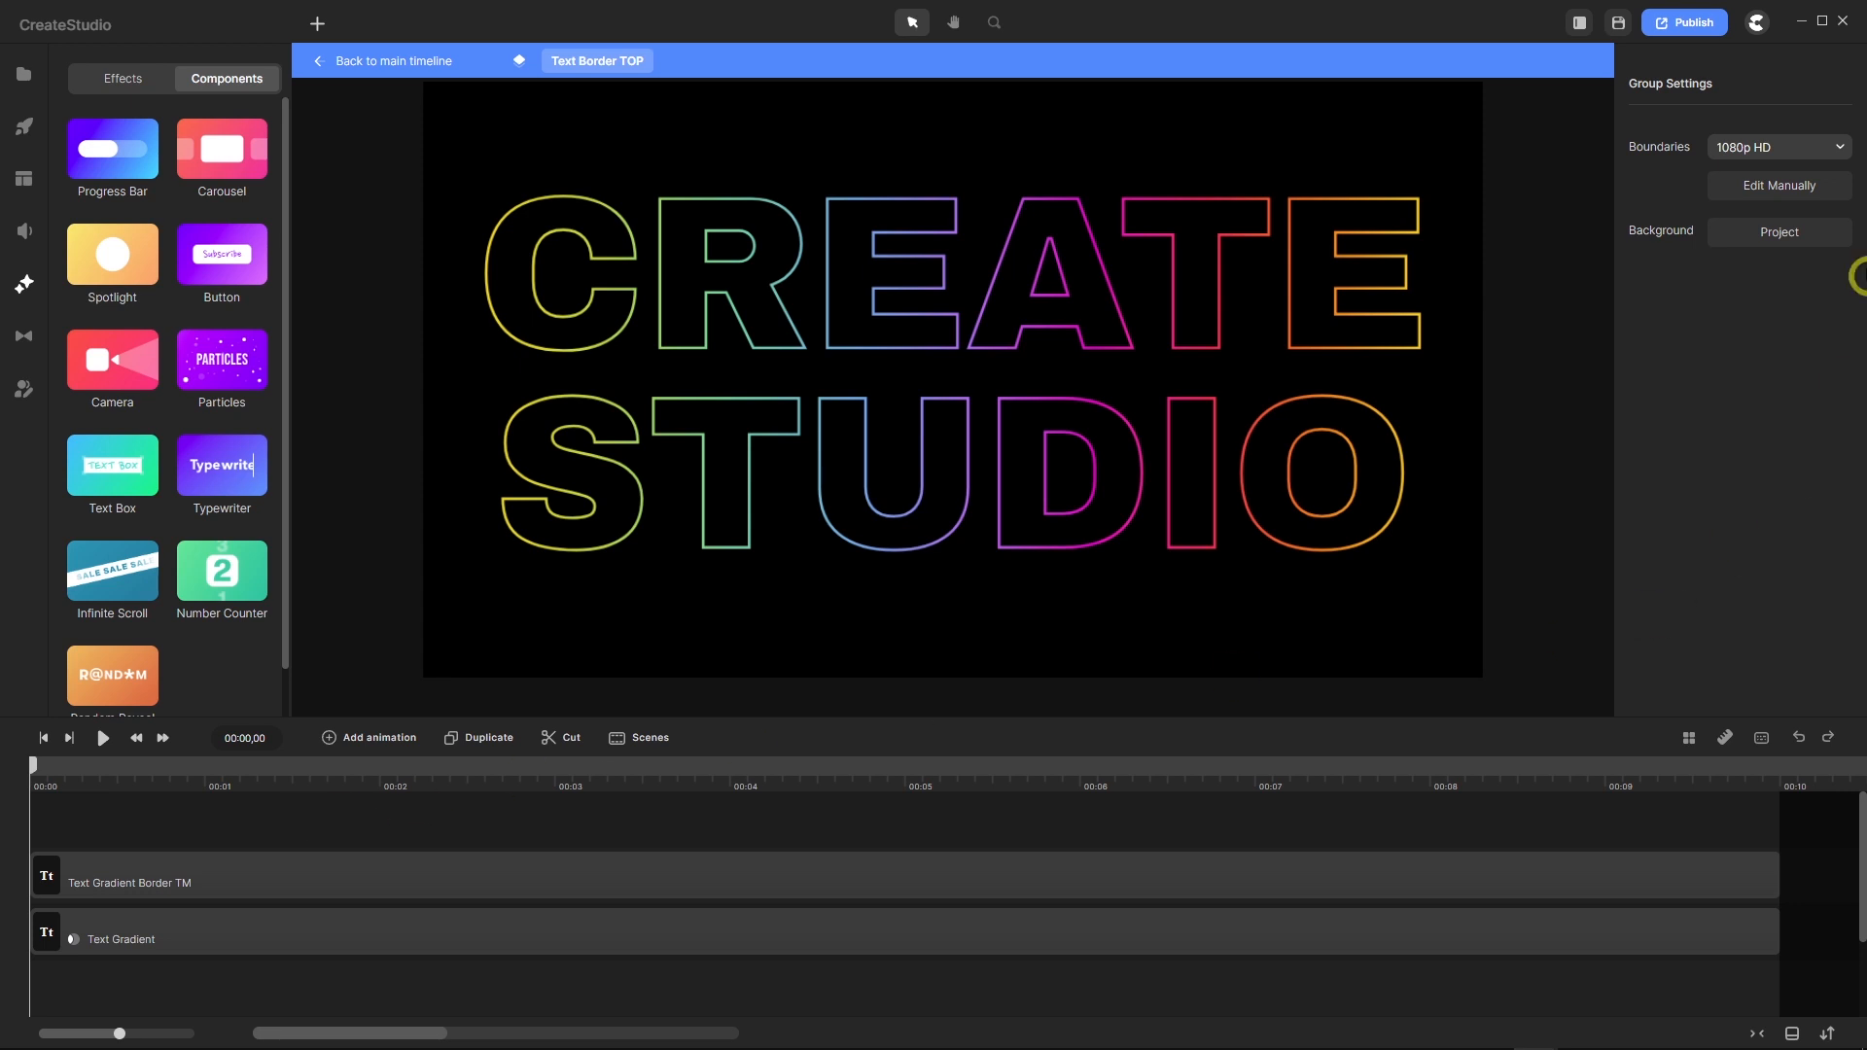
pyautogui.click(415, 70)
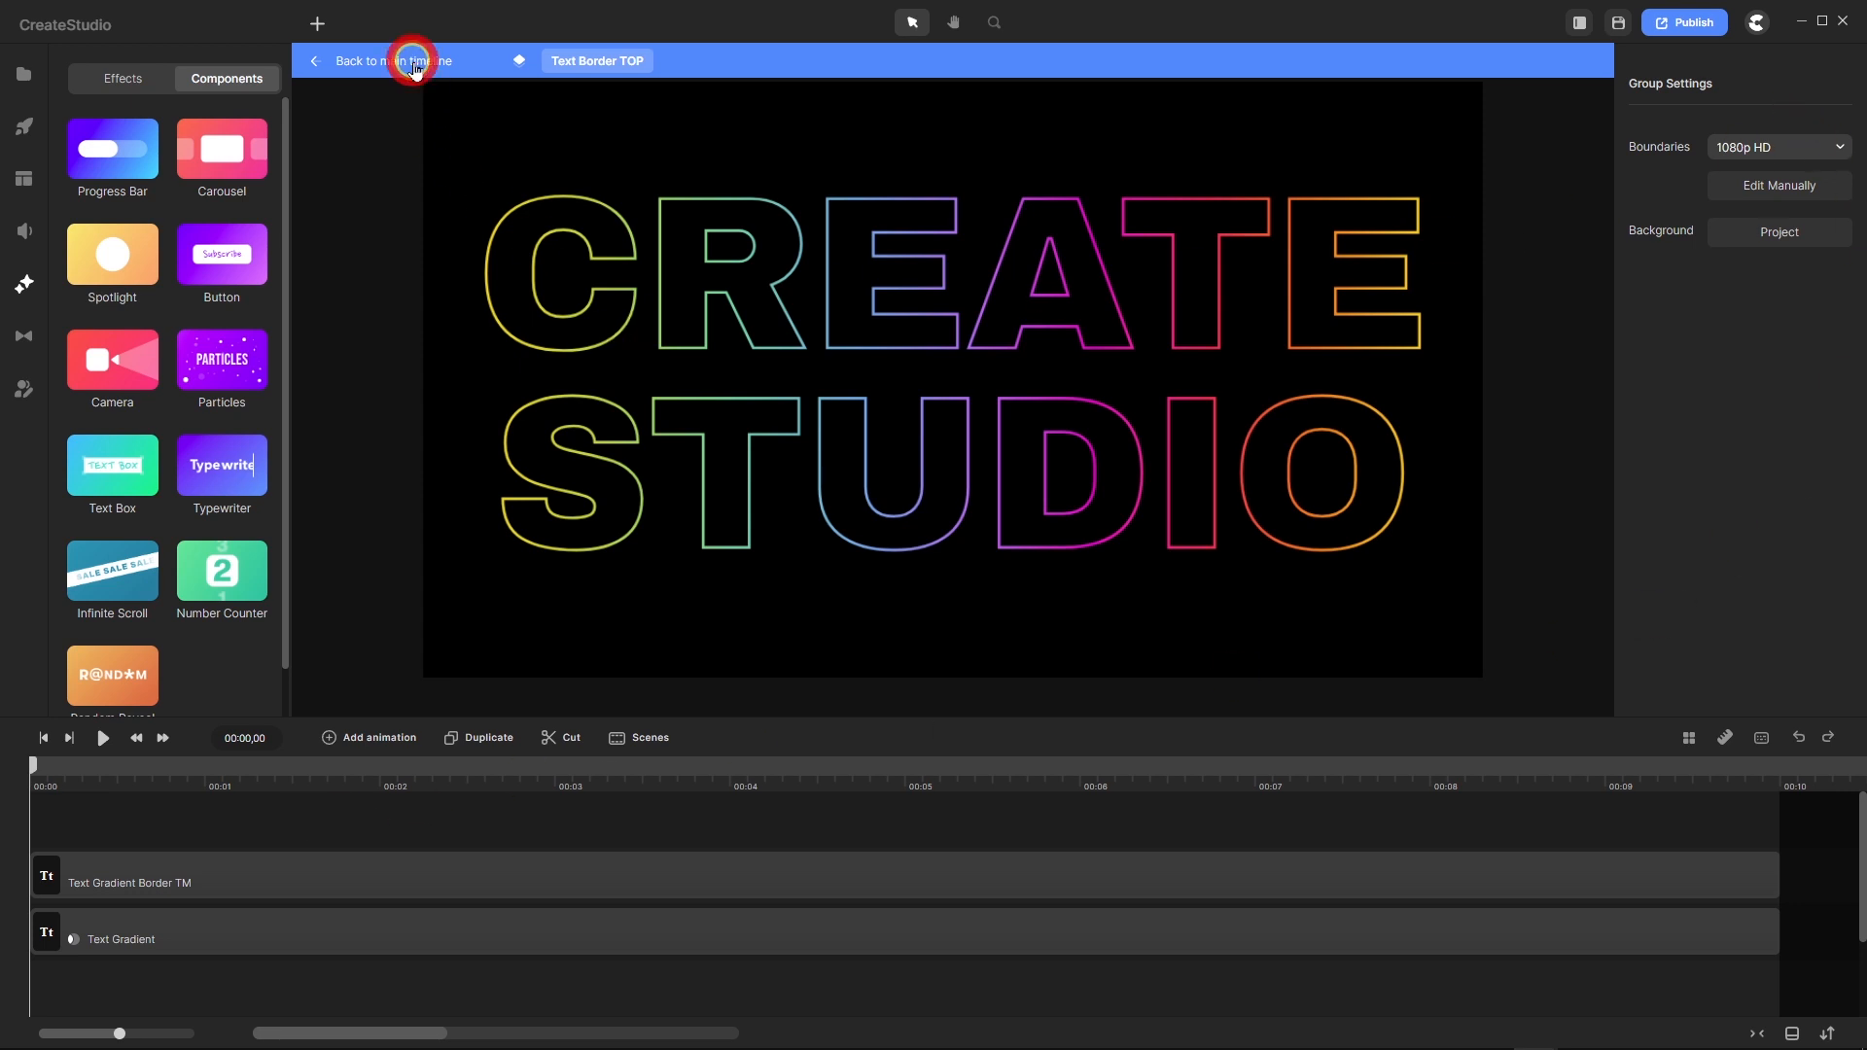
pyautogui.click(113, 948)
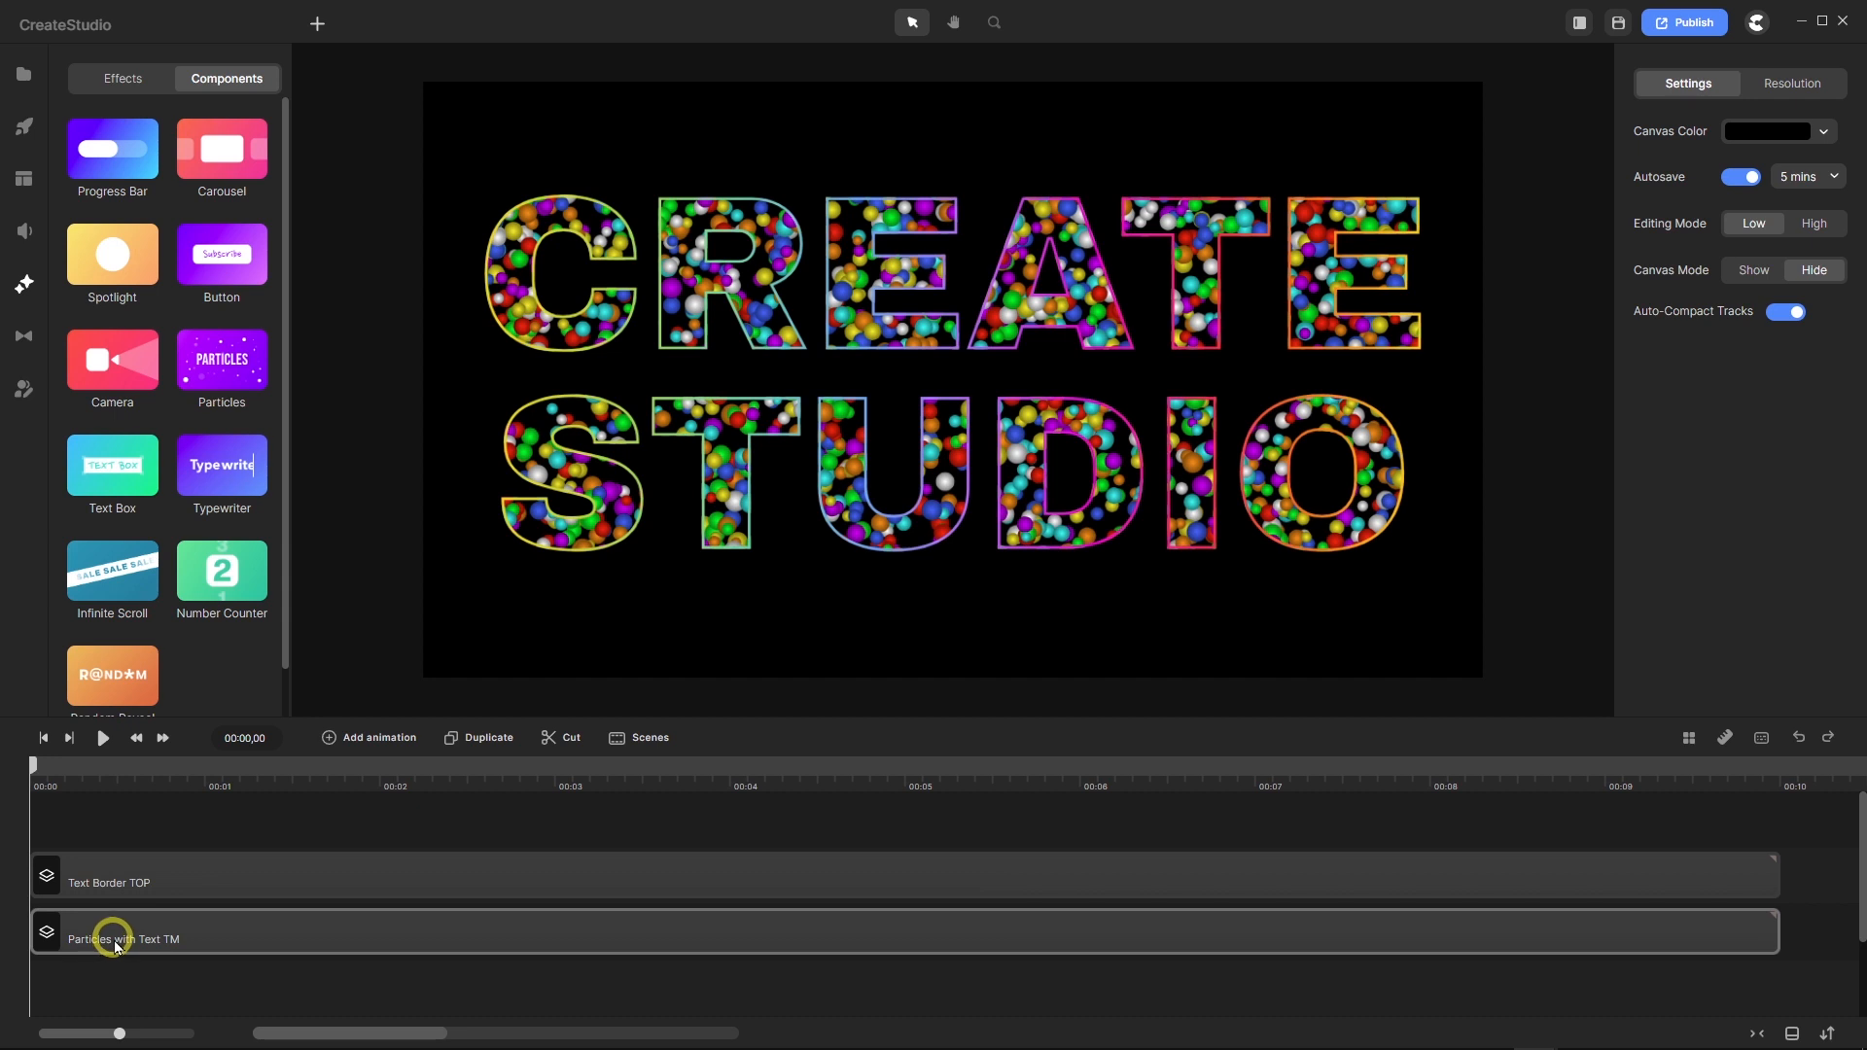
pyautogui.doubleClick(113, 947)
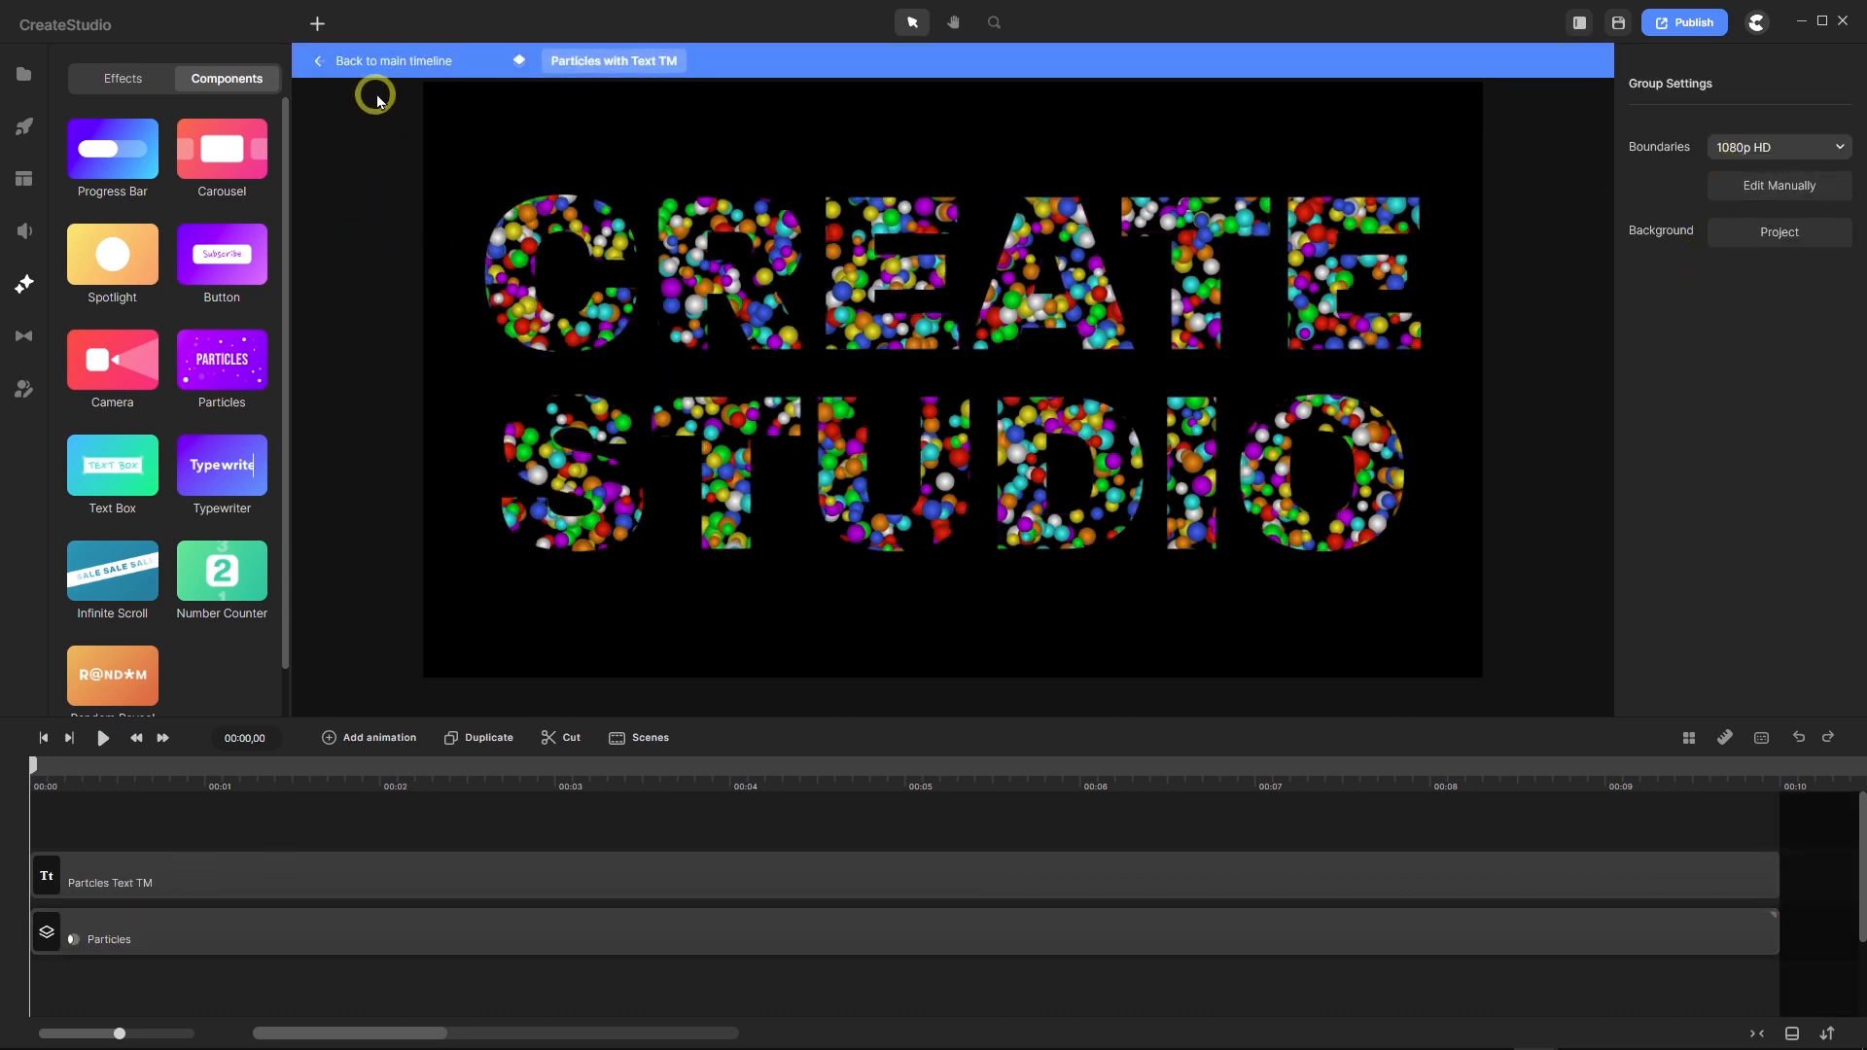
pyautogui.click(382, 63)
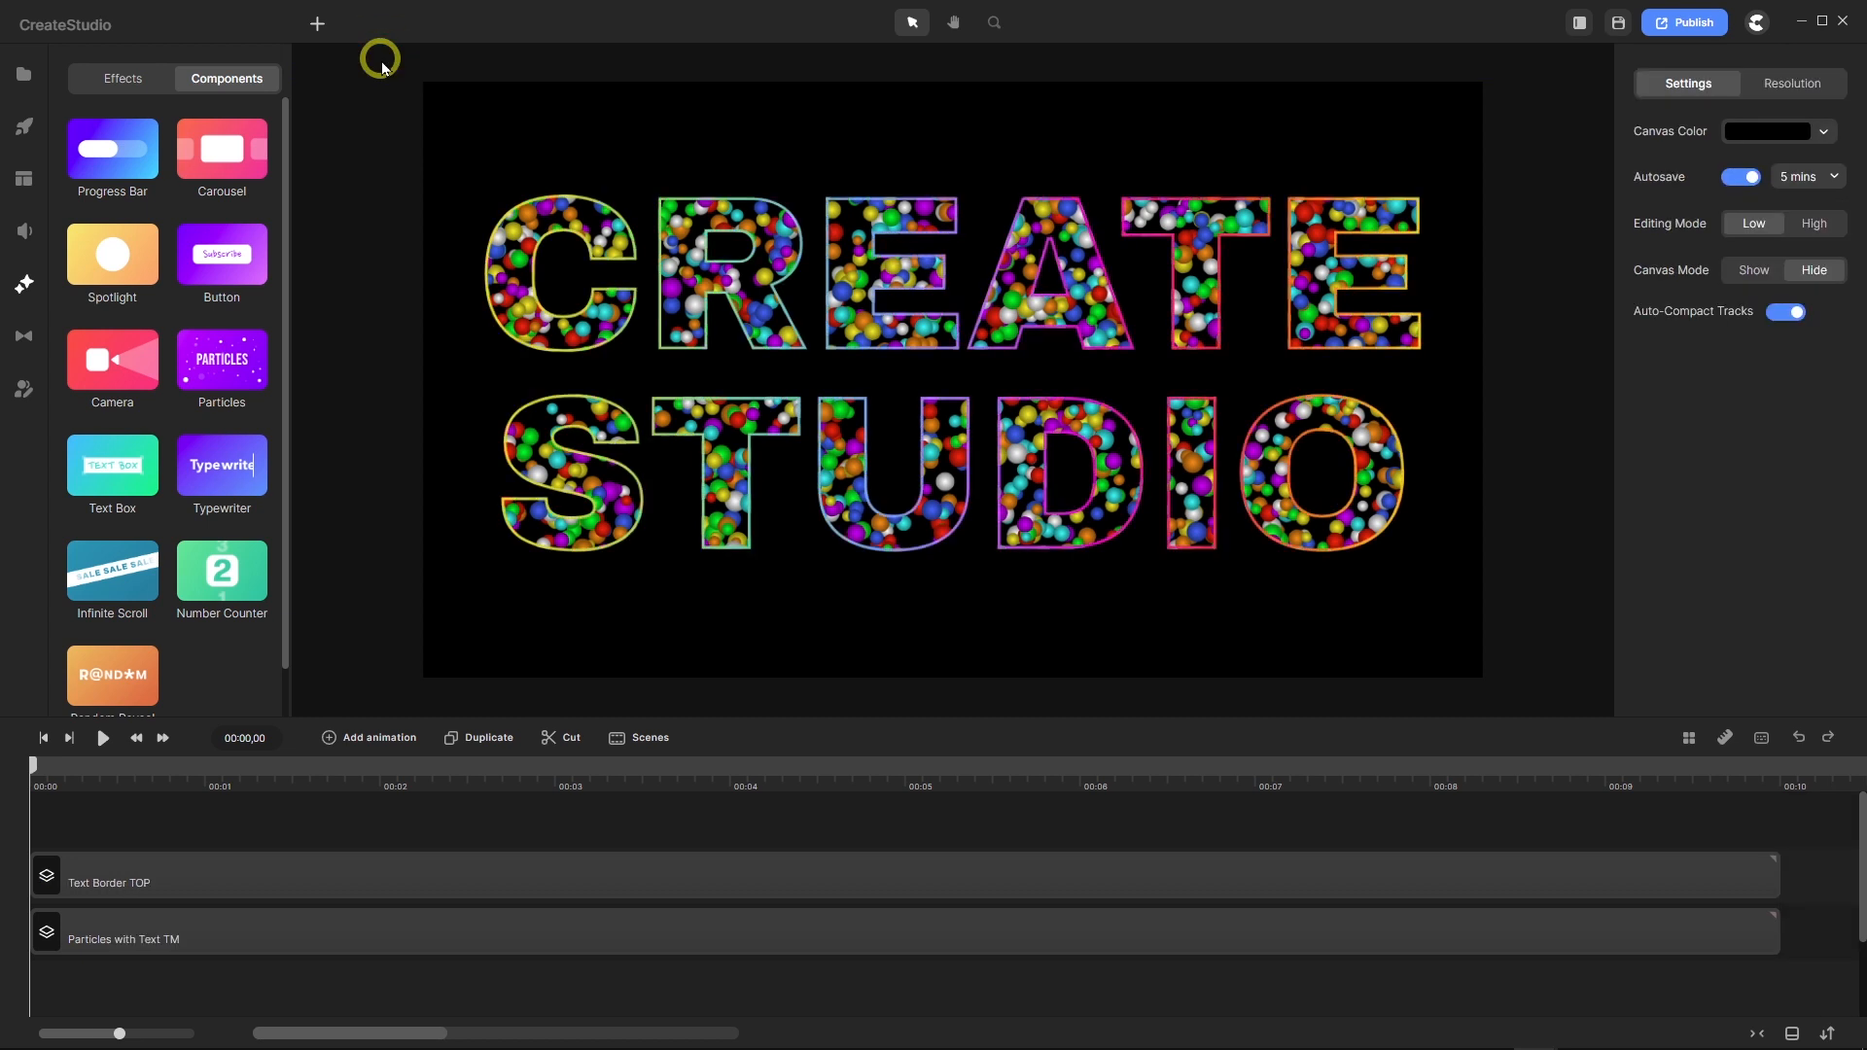
# Add a position and rotation animation with Soft Out easing to the Text Border TOP group at the timeline's start.
pyautogui.click(183, 883)
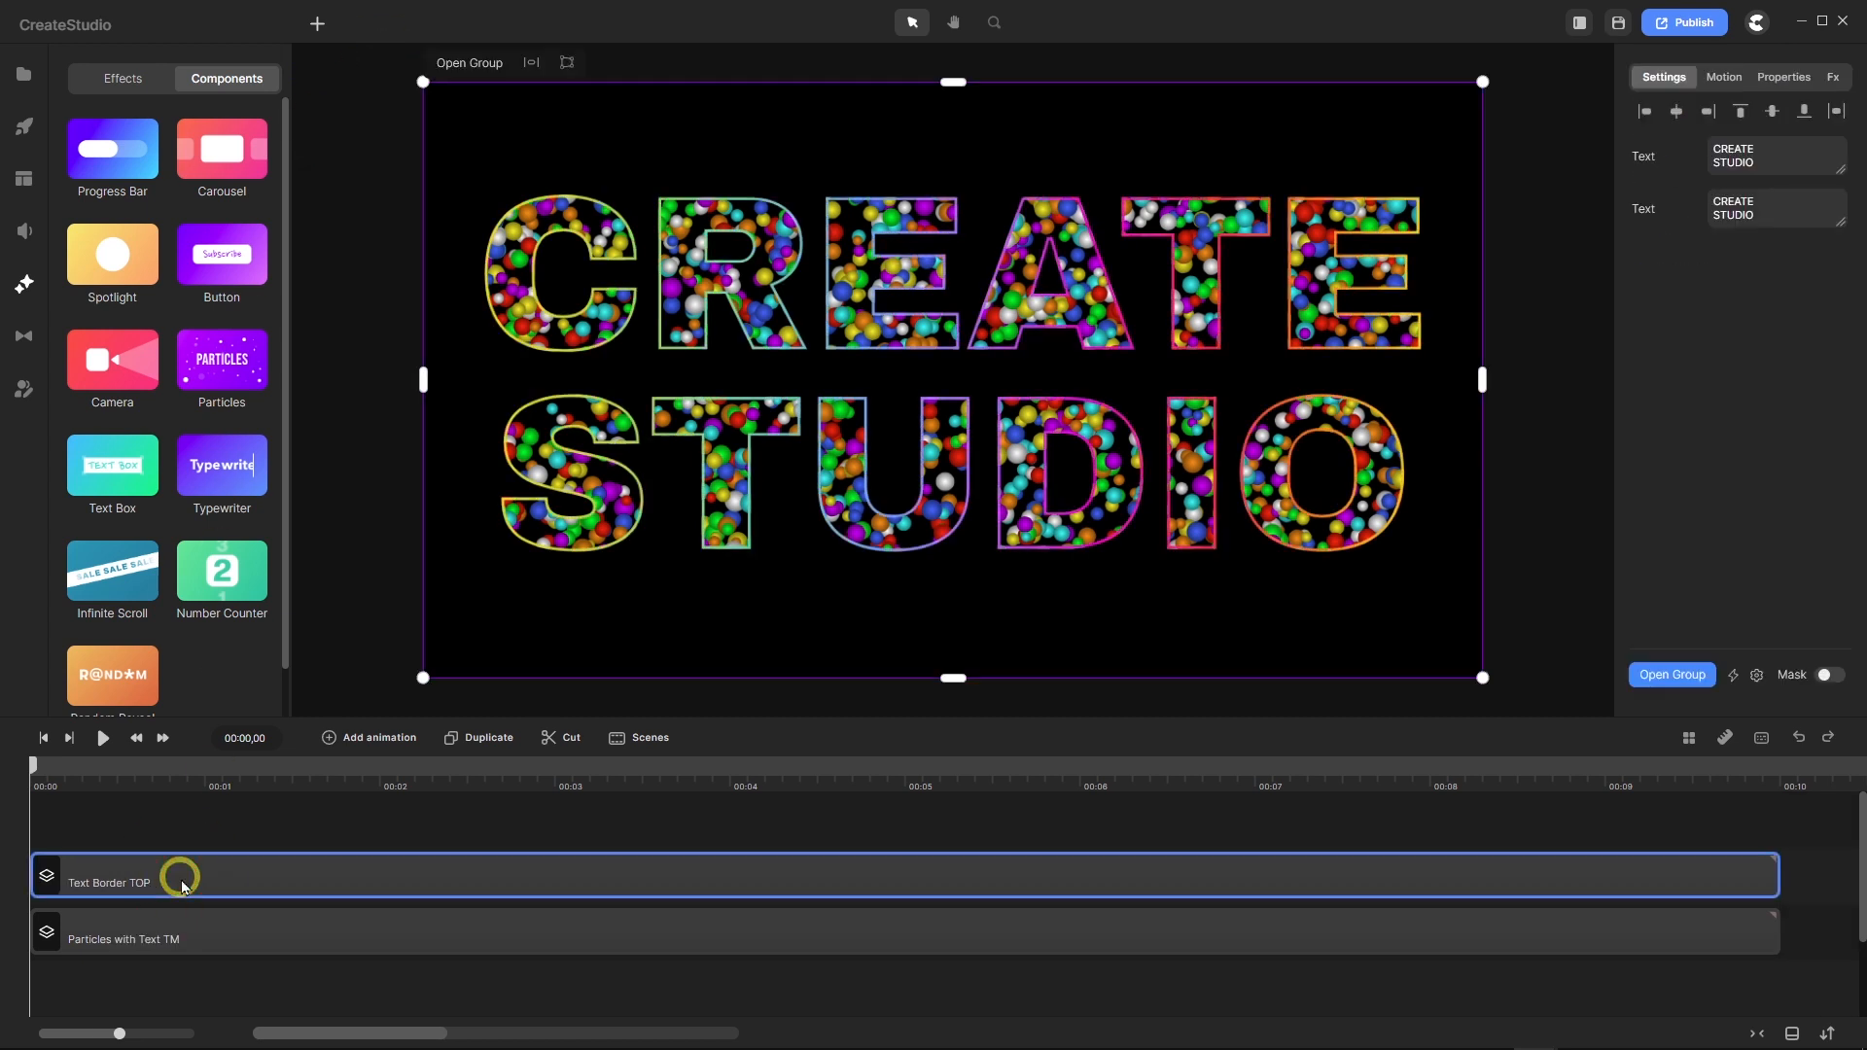
pyautogui.click(328, 739)
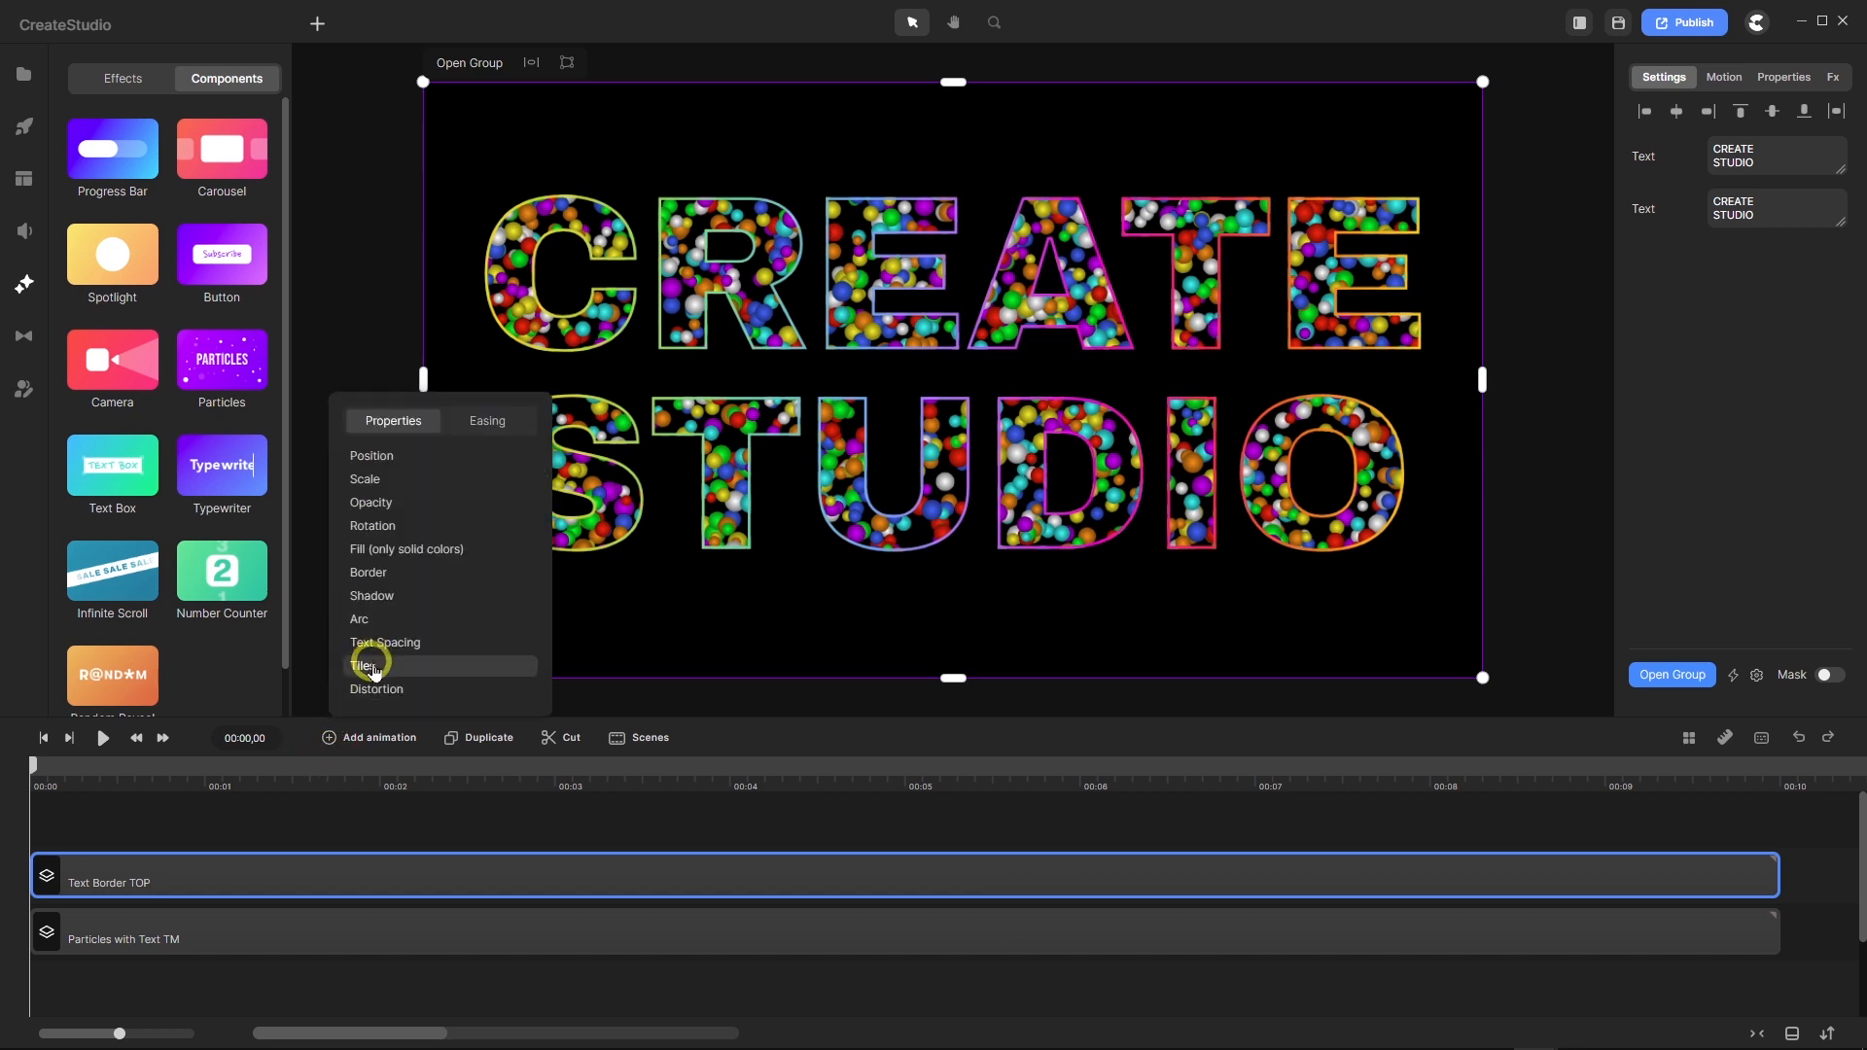
pyautogui.click(407, 457)
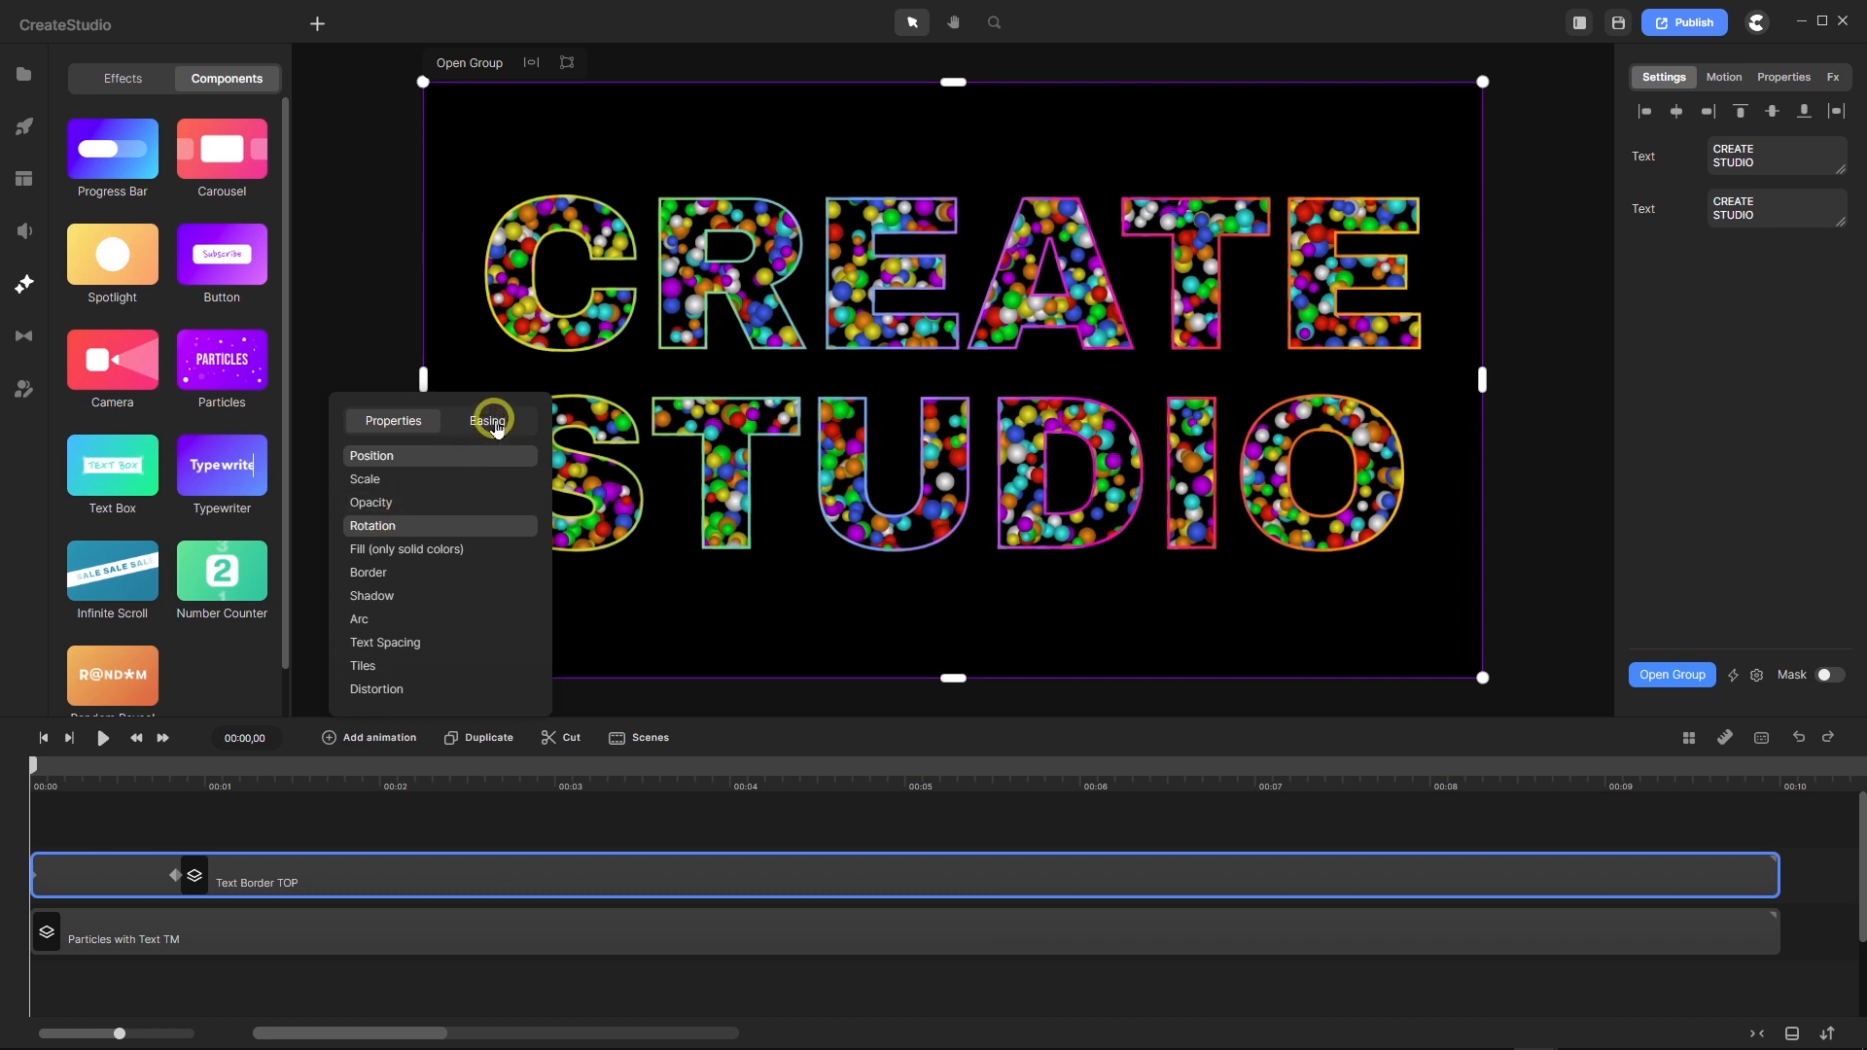
pyautogui.click(489, 421)
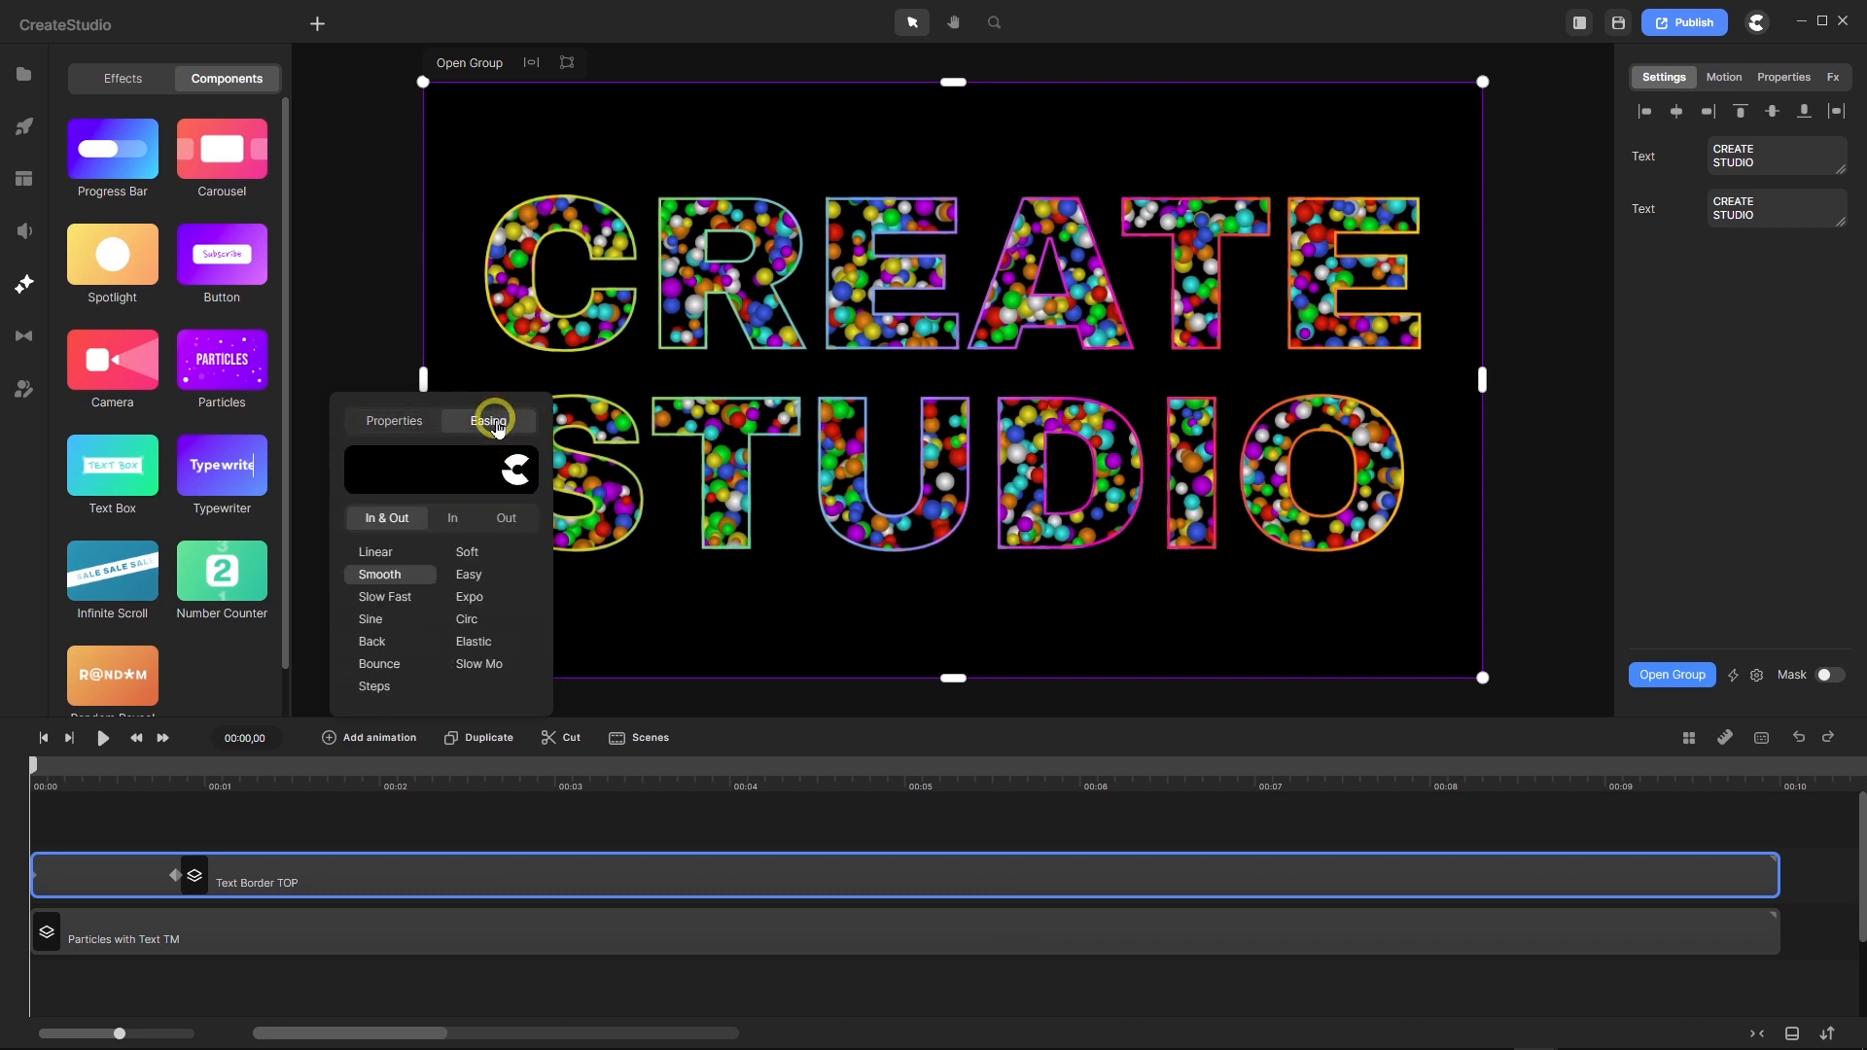
pyautogui.click(510, 520)
pyautogui.click(466, 552)
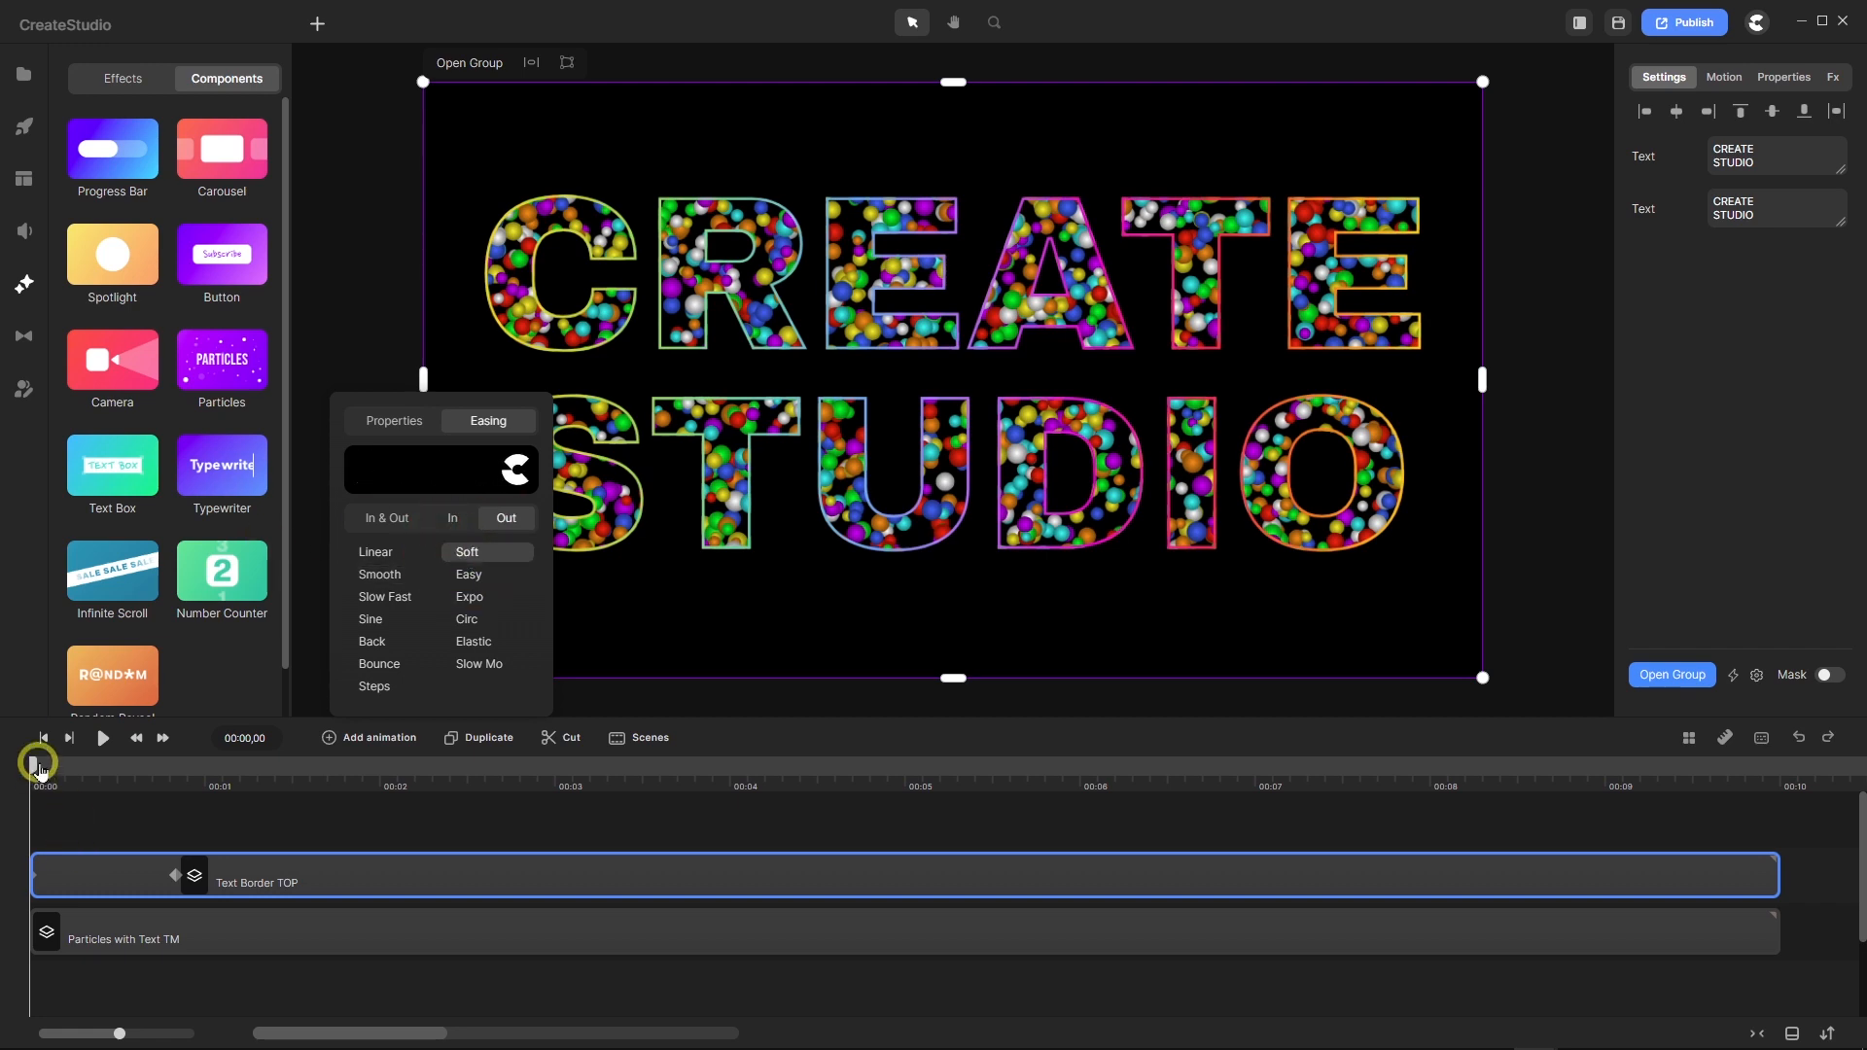
# Extend the Text Border TOP group's first animation so its end keyframe sits at 2 seconds.
pyautogui.moveTo(36, 773); pyautogui.dragTo(381, 826)
pyautogui.click(175, 875)
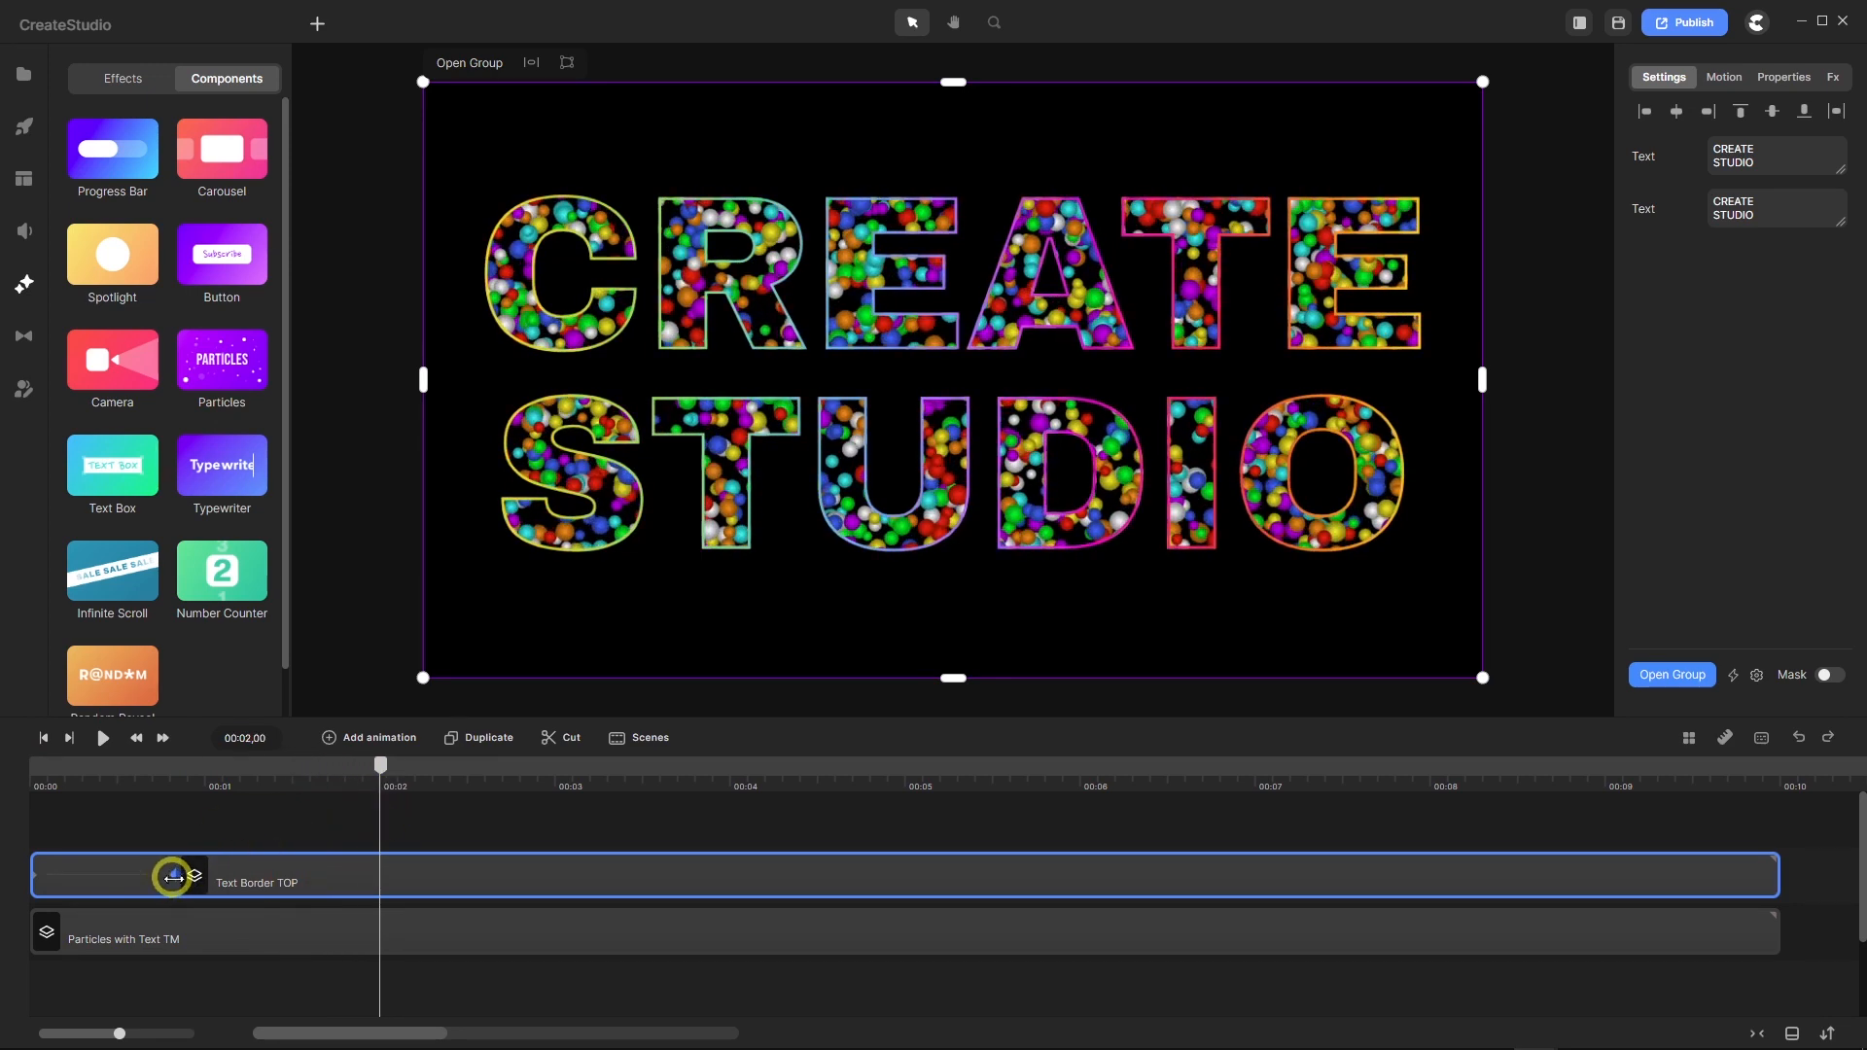
pyautogui.moveTo(278, 875); pyautogui.dragTo(381, 880)
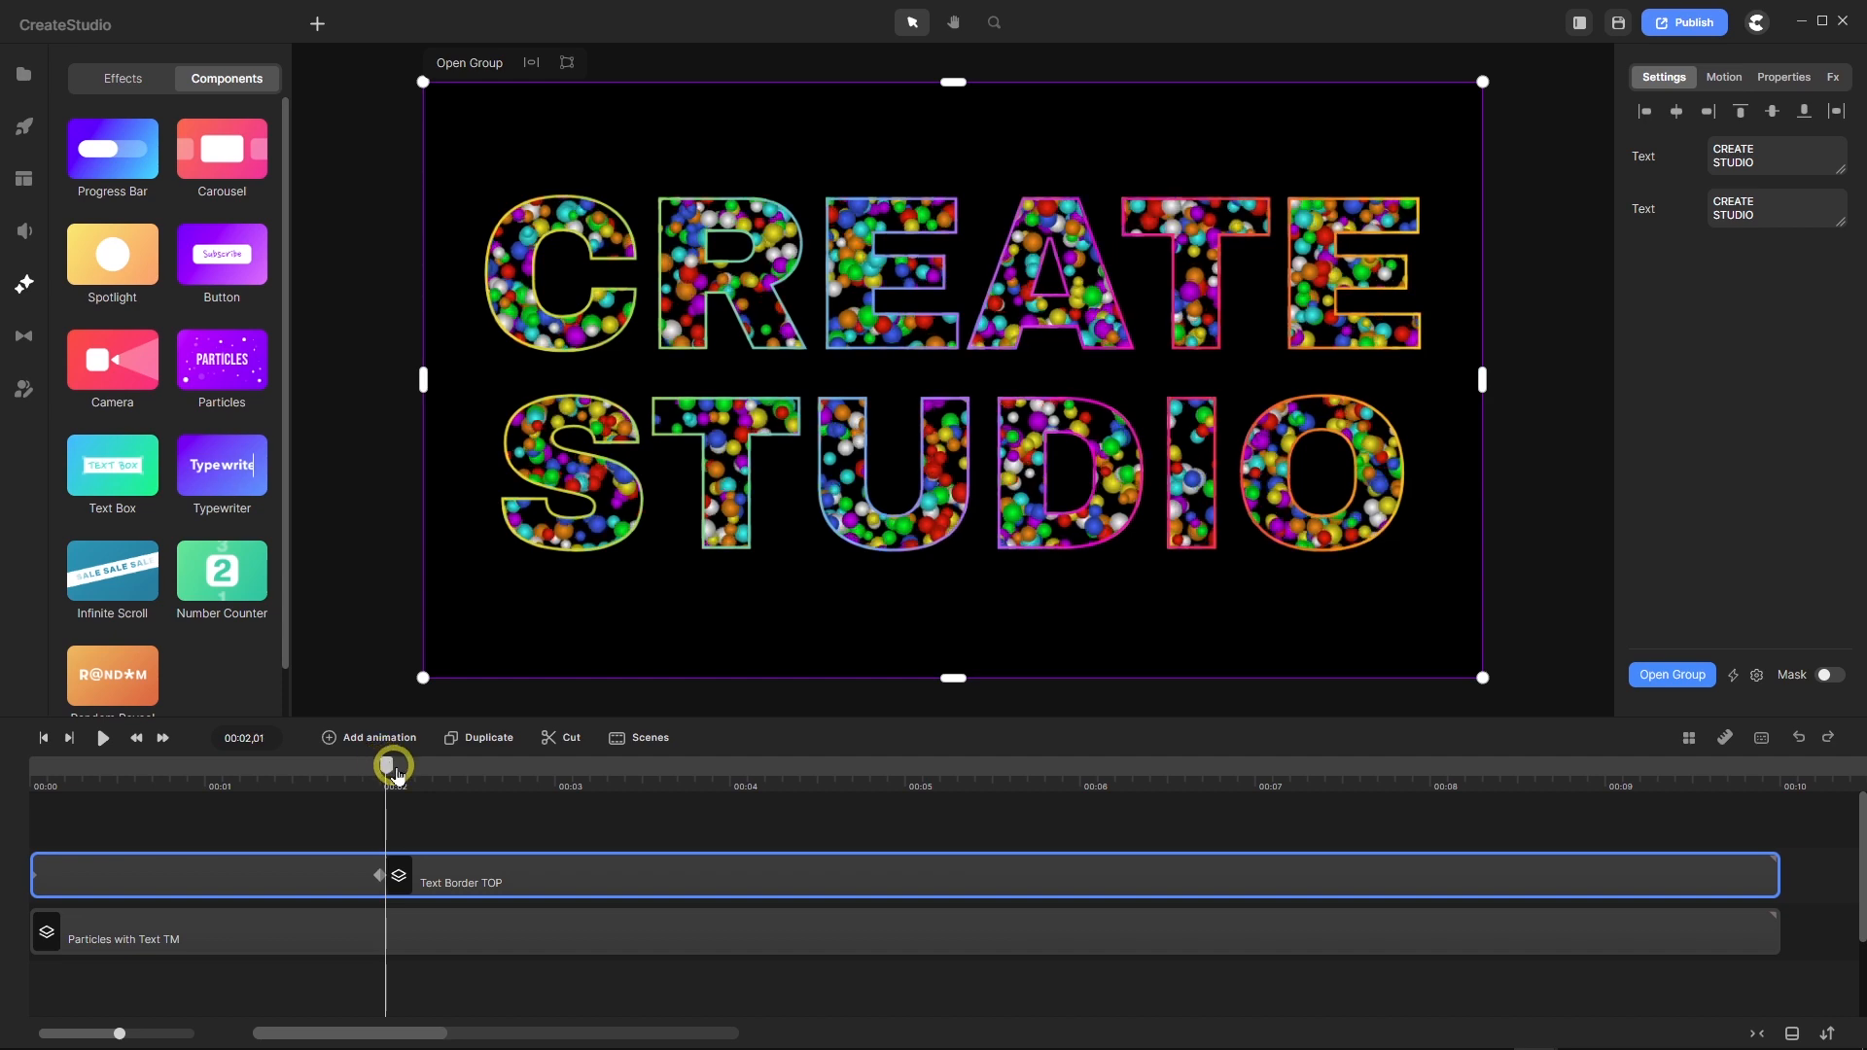
# Add a second position and rotation animation with Soft In easing to the Text Border TOP group at 5 seconds.
pyautogui.moveTo(385, 768); pyautogui.dragTo(910, 828)
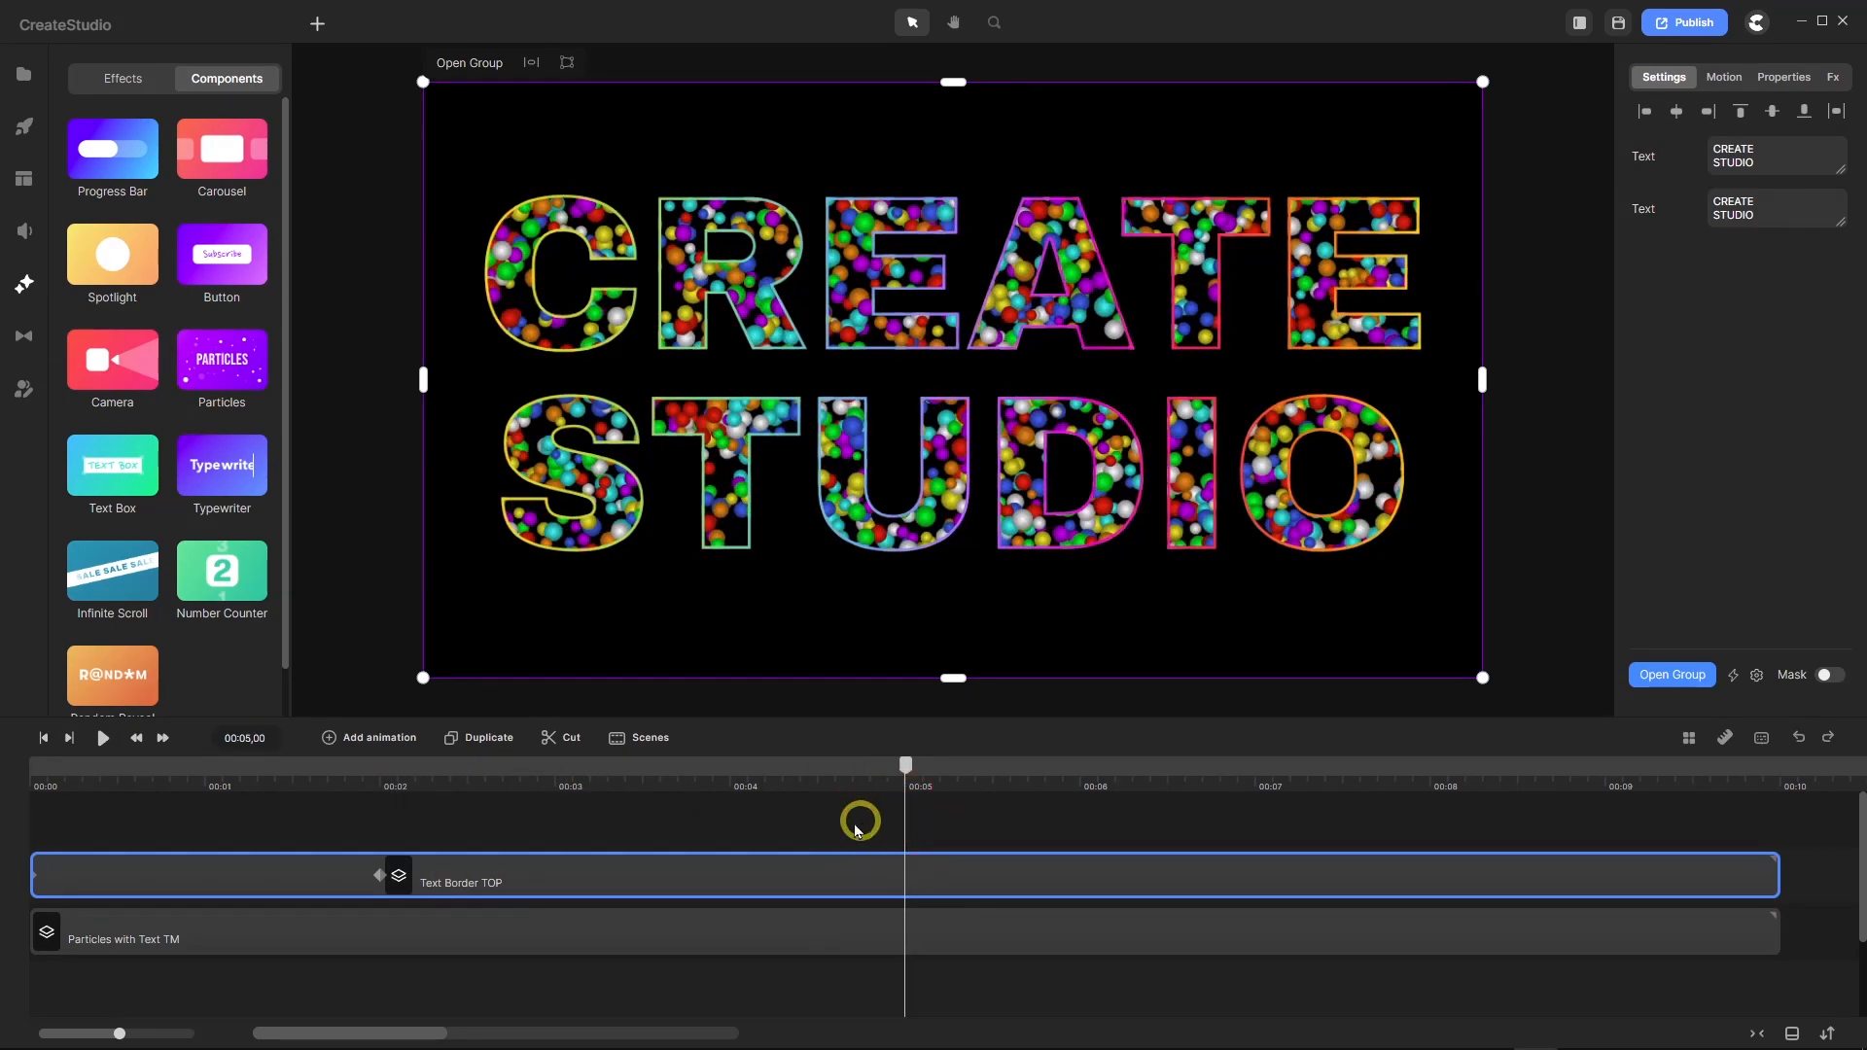
pyautogui.click(329, 738)
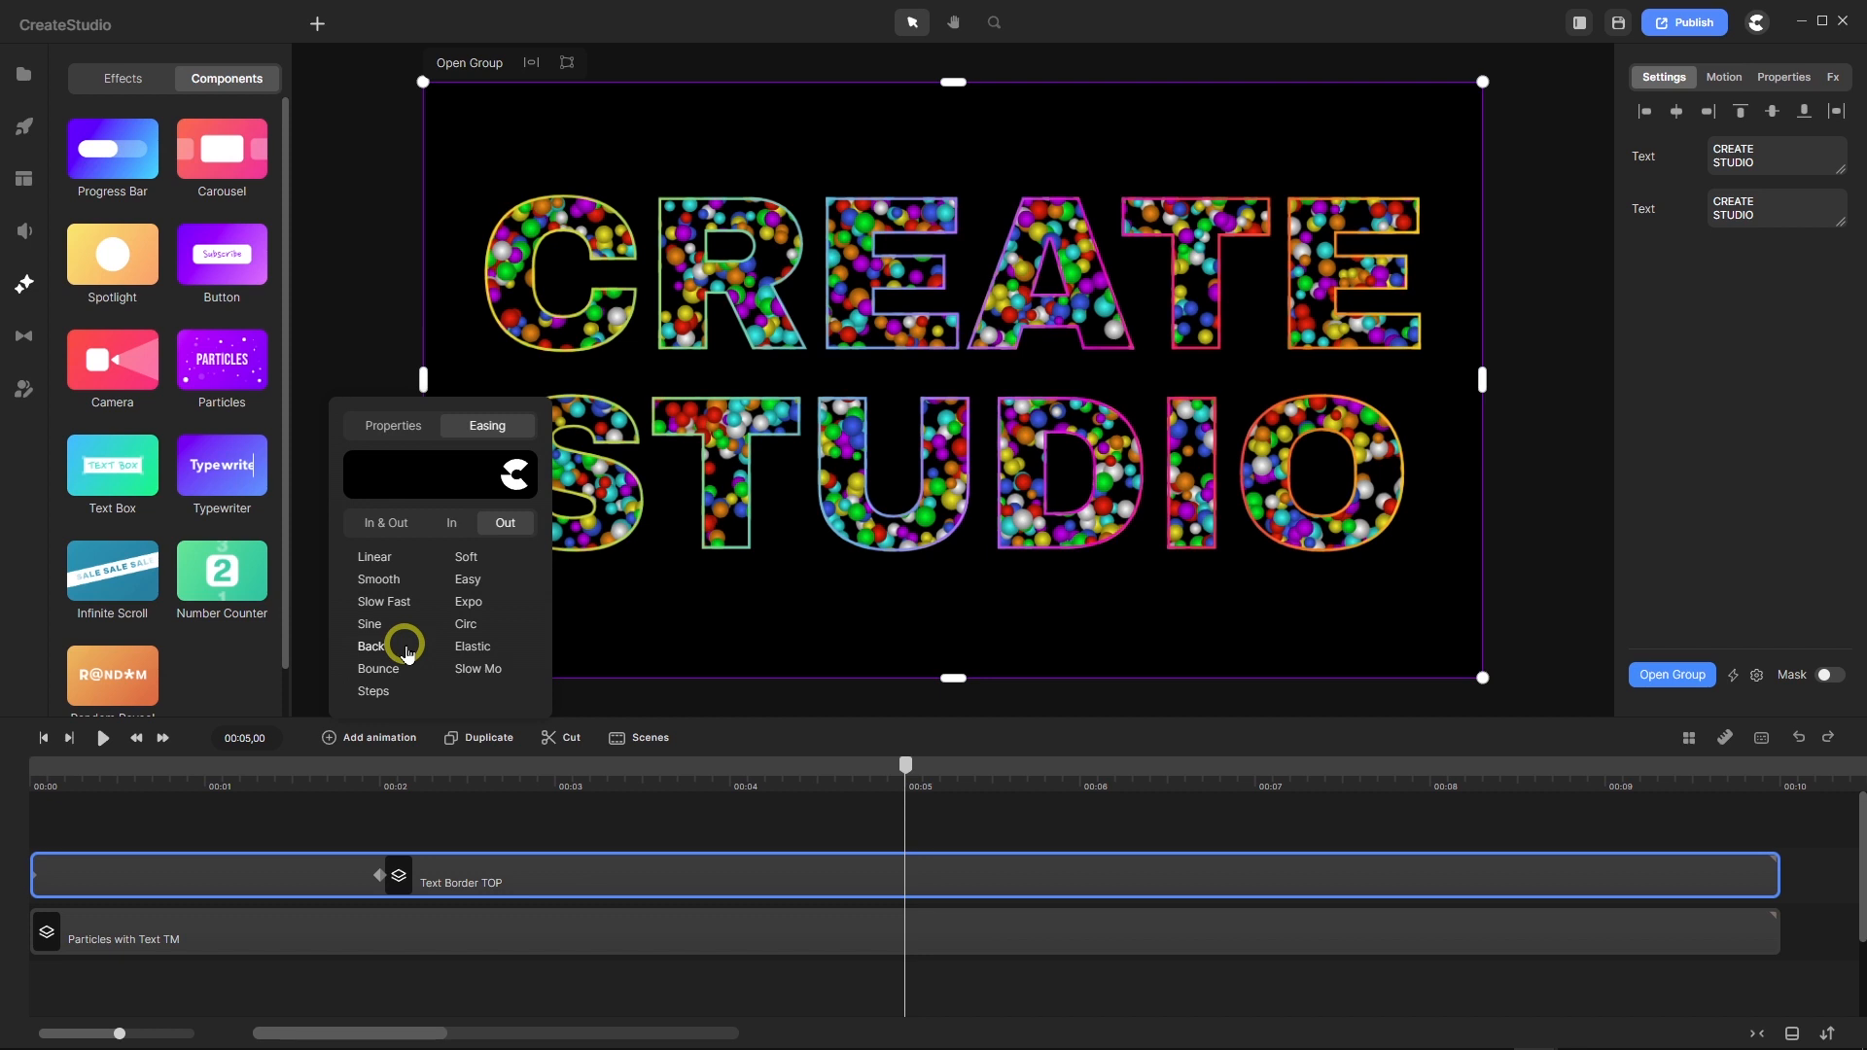
pyautogui.click(450, 526)
pyautogui.click(466, 562)
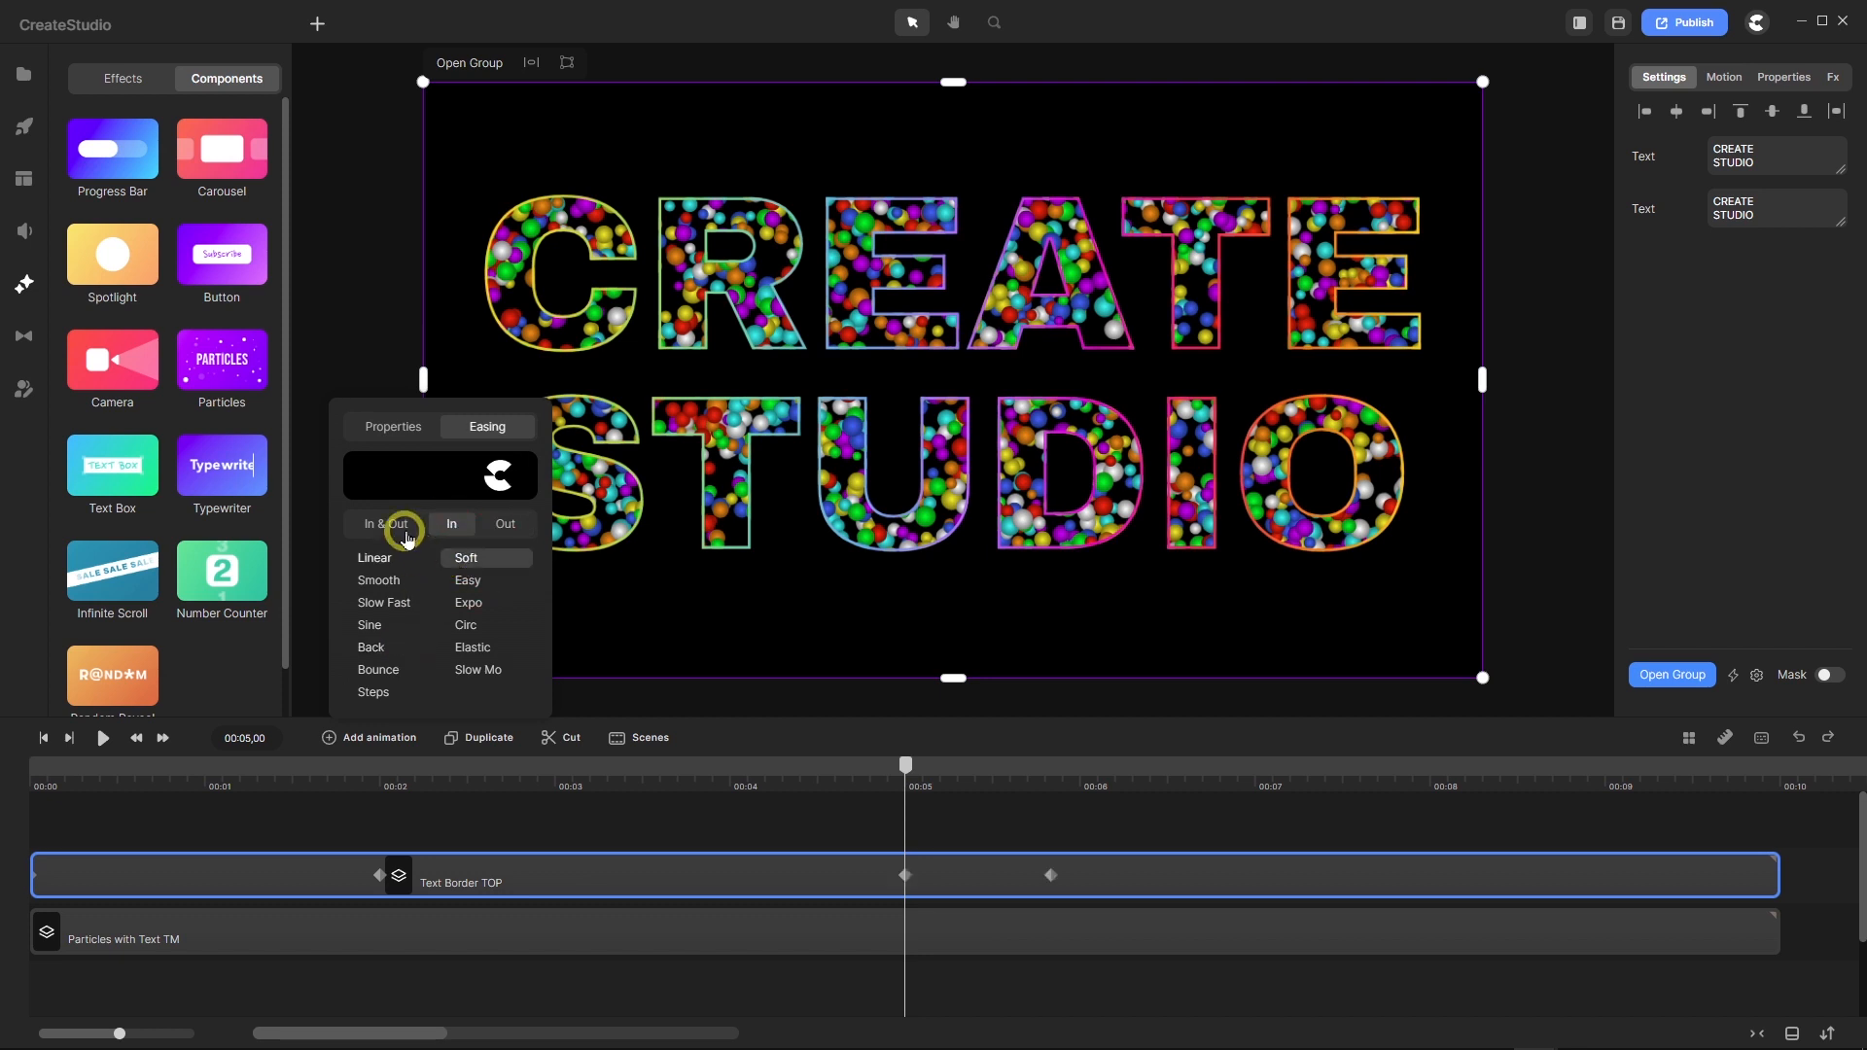
pyautogui.click(395, 434)
pyautogui.click(387, 466)
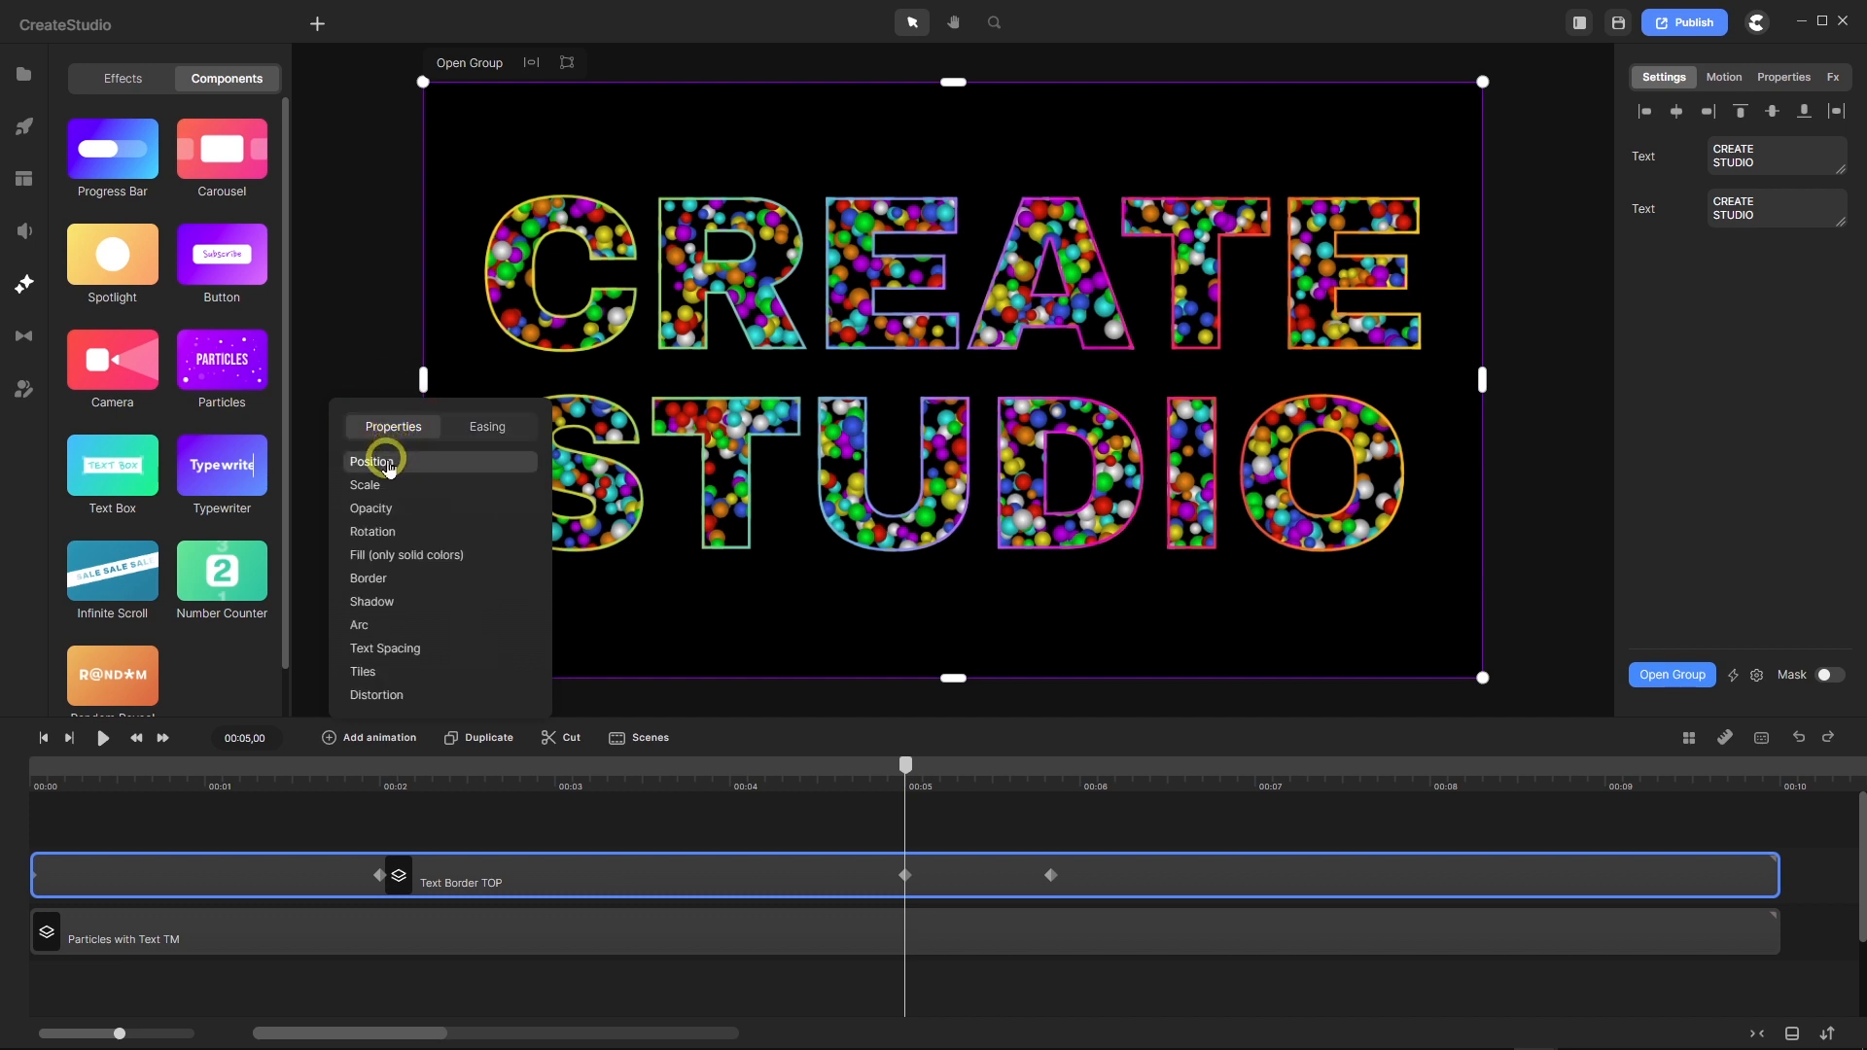
pyautogui.click(376, 533)
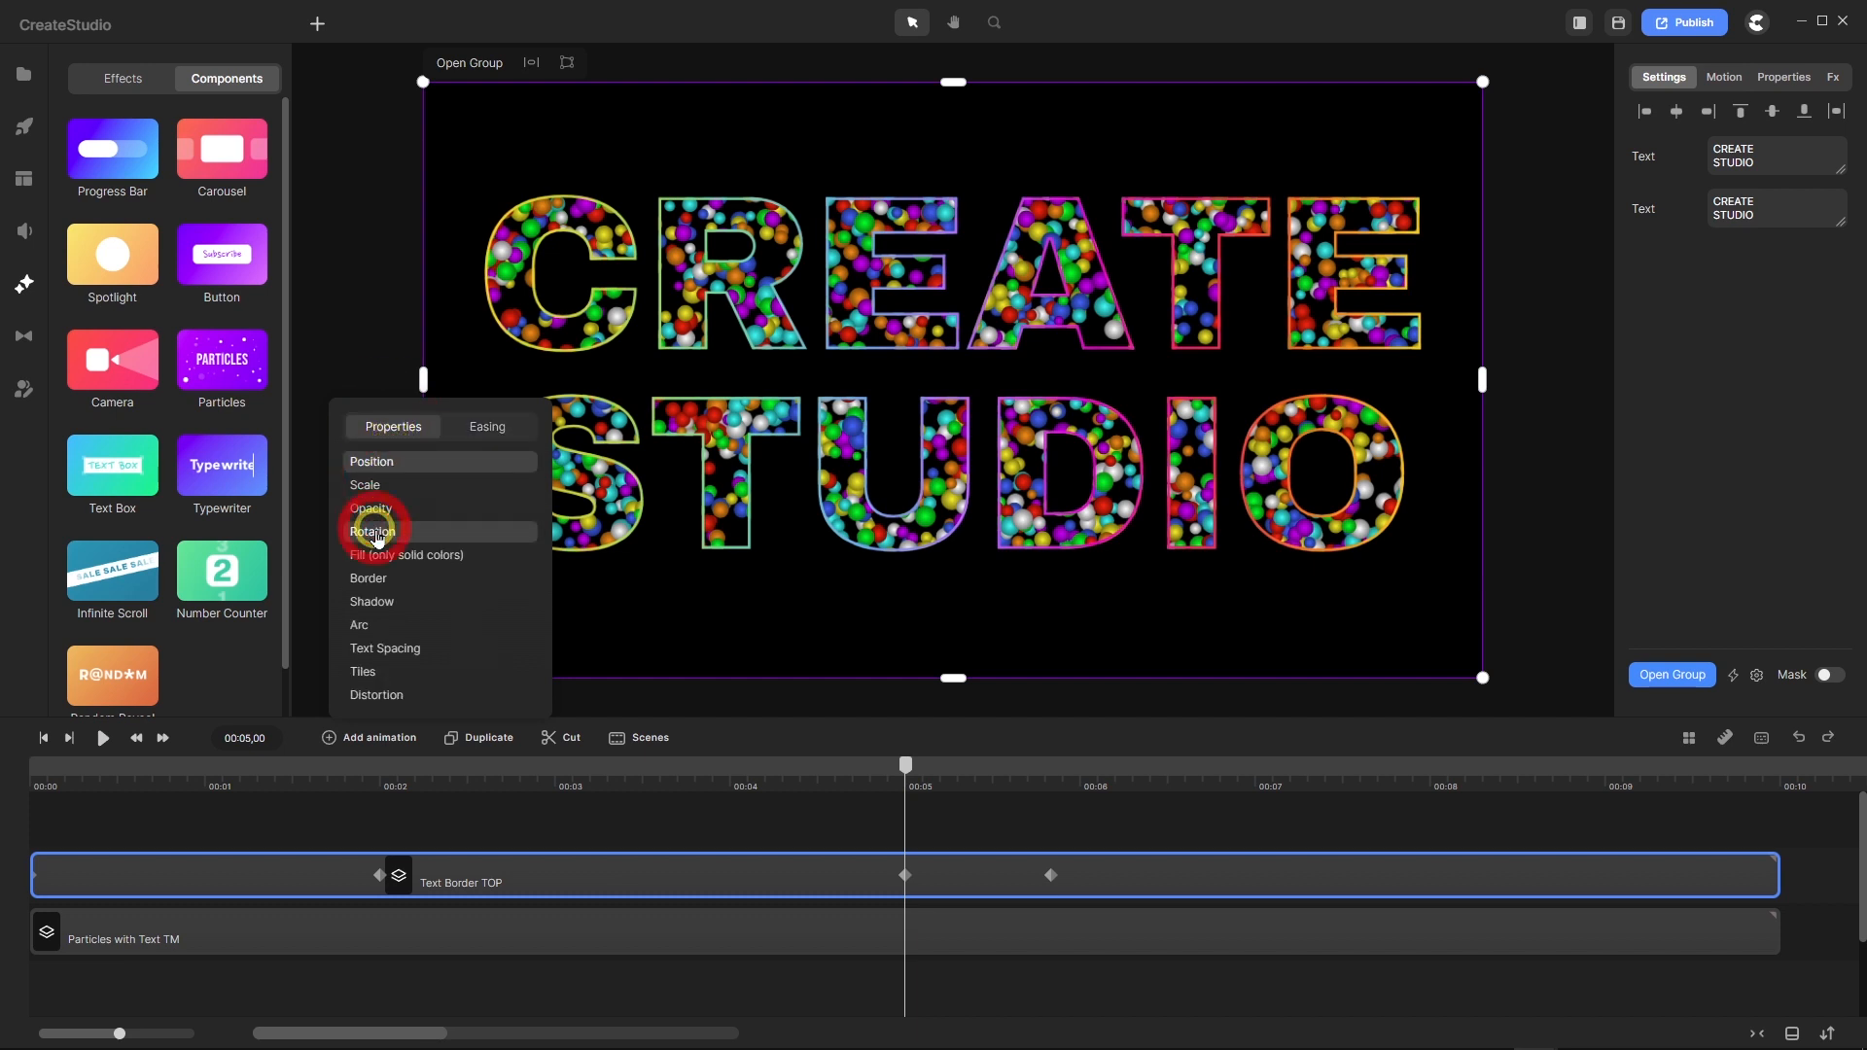
# Extend the Text Border TOP group's second animation so its end keyframe sits at 7 seconds.
pyautogui.moveTo(911, 773); pyautogui.dragTo(1264, 847)
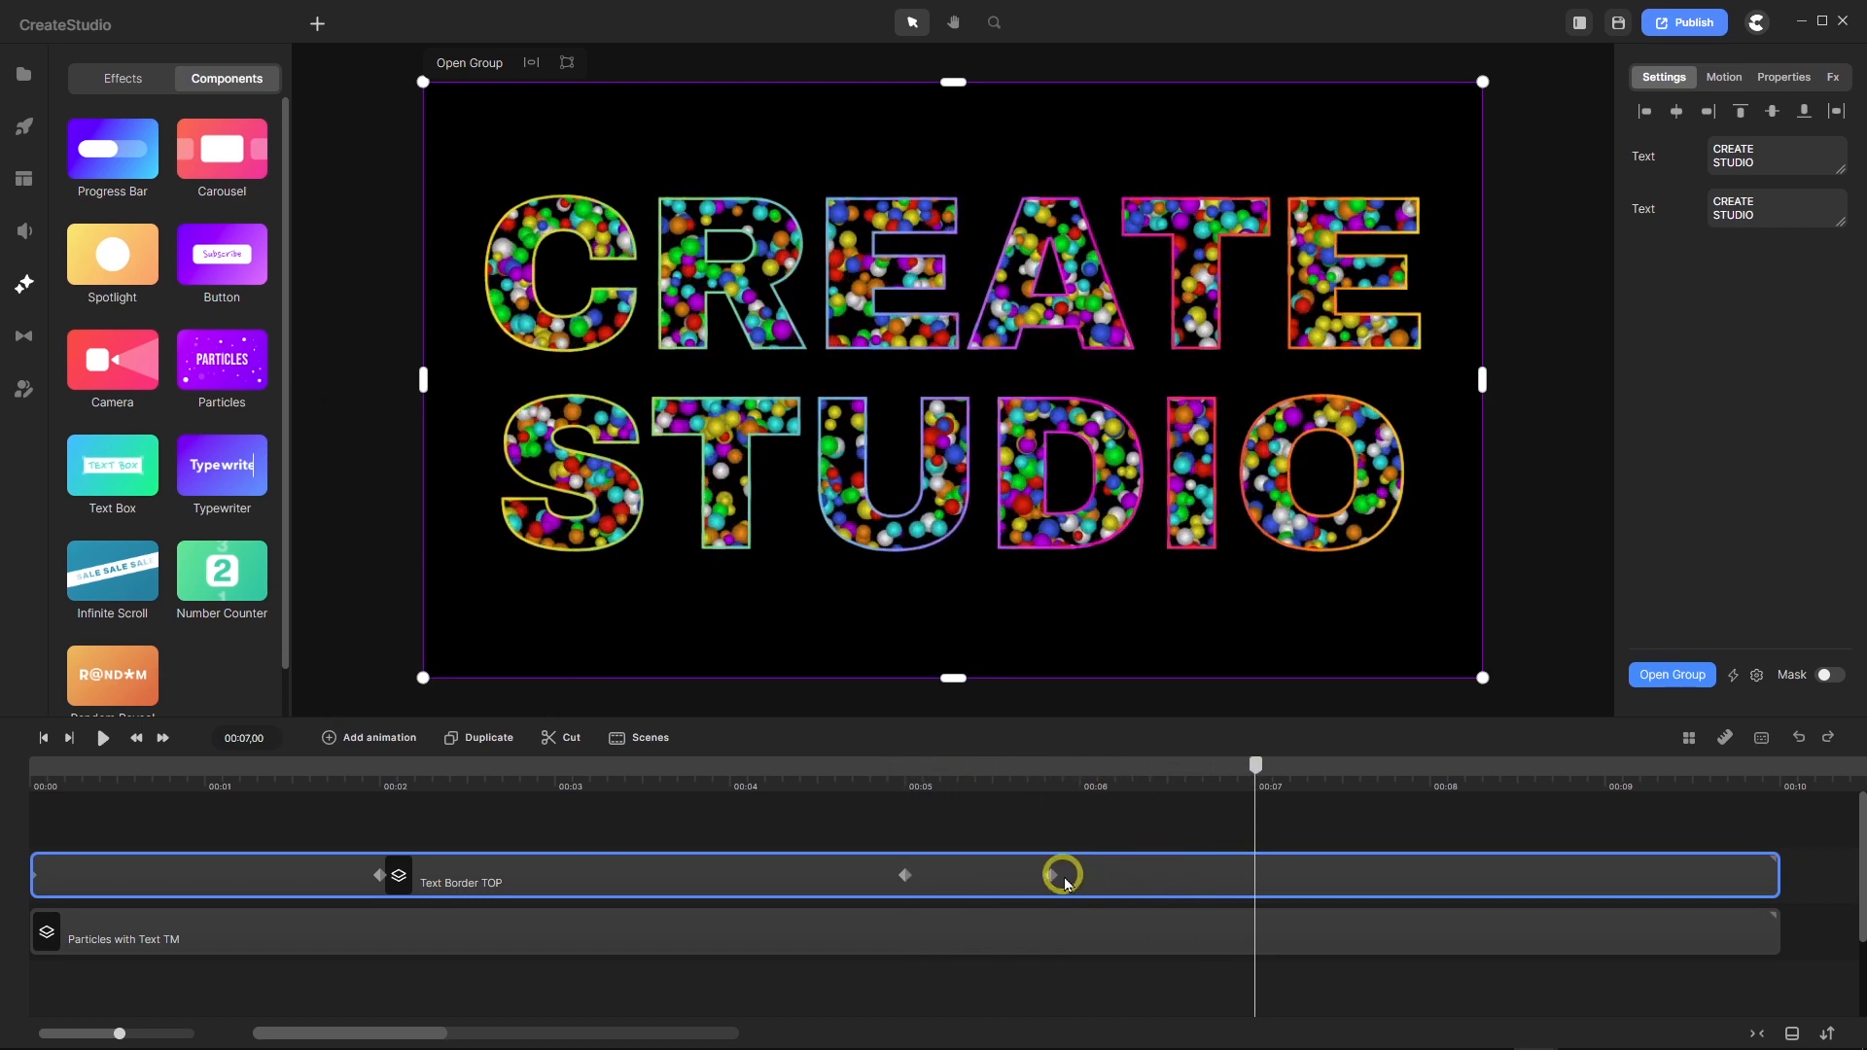
pyautogui.moveTo(1052, 874); pyautogui.dragTo(1258, 911)
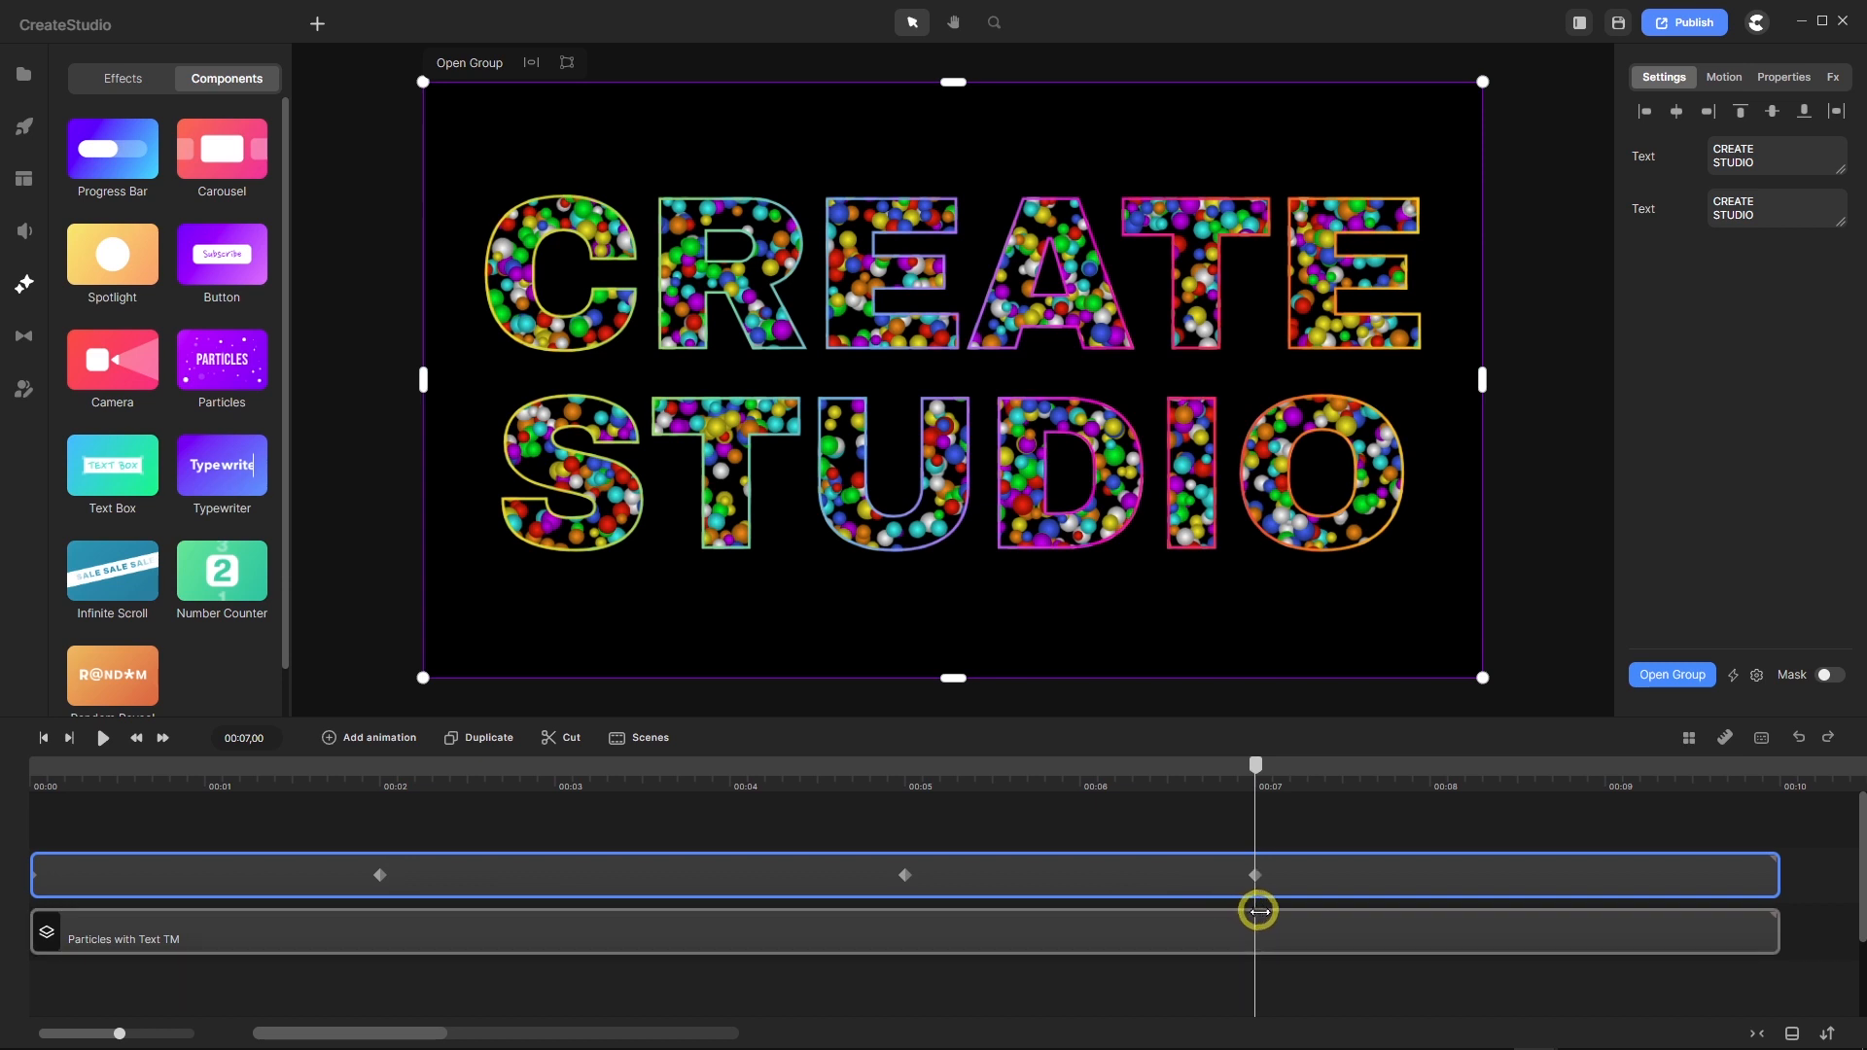
pyautogui.click(992, 826)
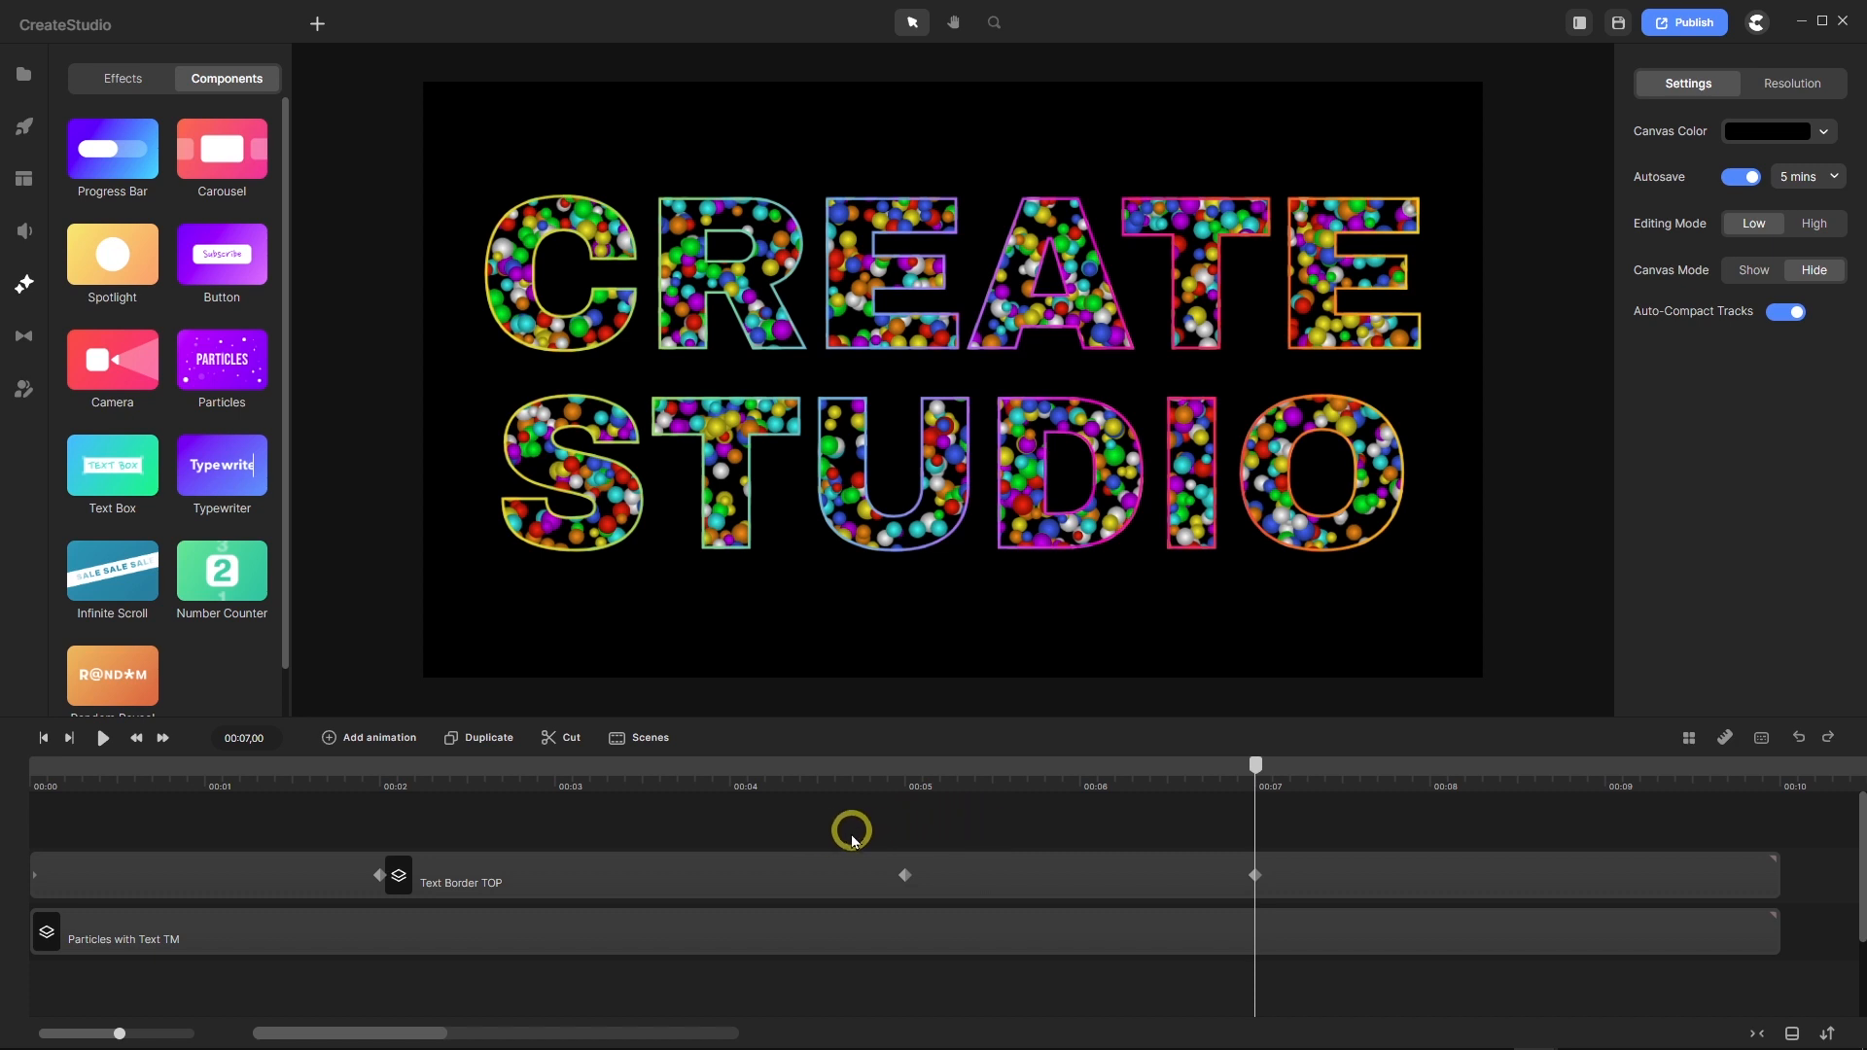
# Add a position and rotation animation with Soft Out easing to the Particles with Text TM group, running from the start to 2 seconds.
pyautogui.click(717, 878)
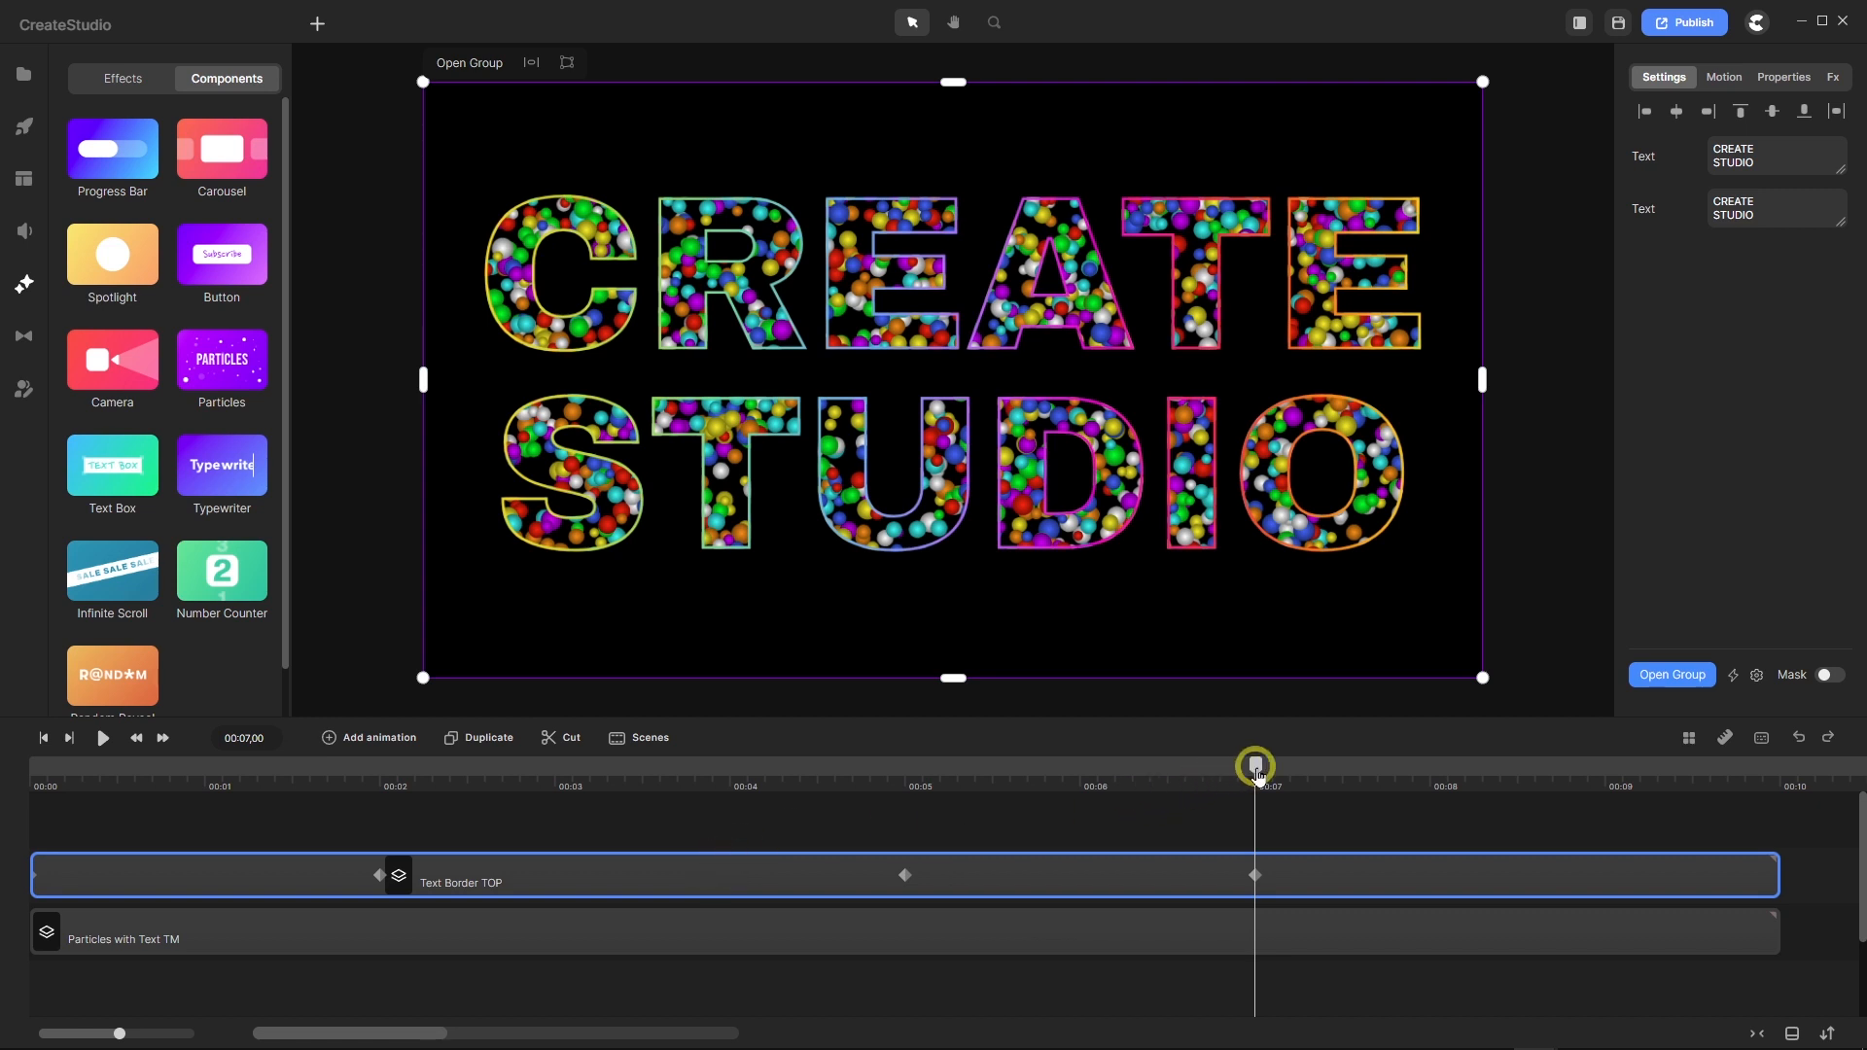
pyautogui.moveTo(1252, 768); pyautogui.dragTo(8, 846)
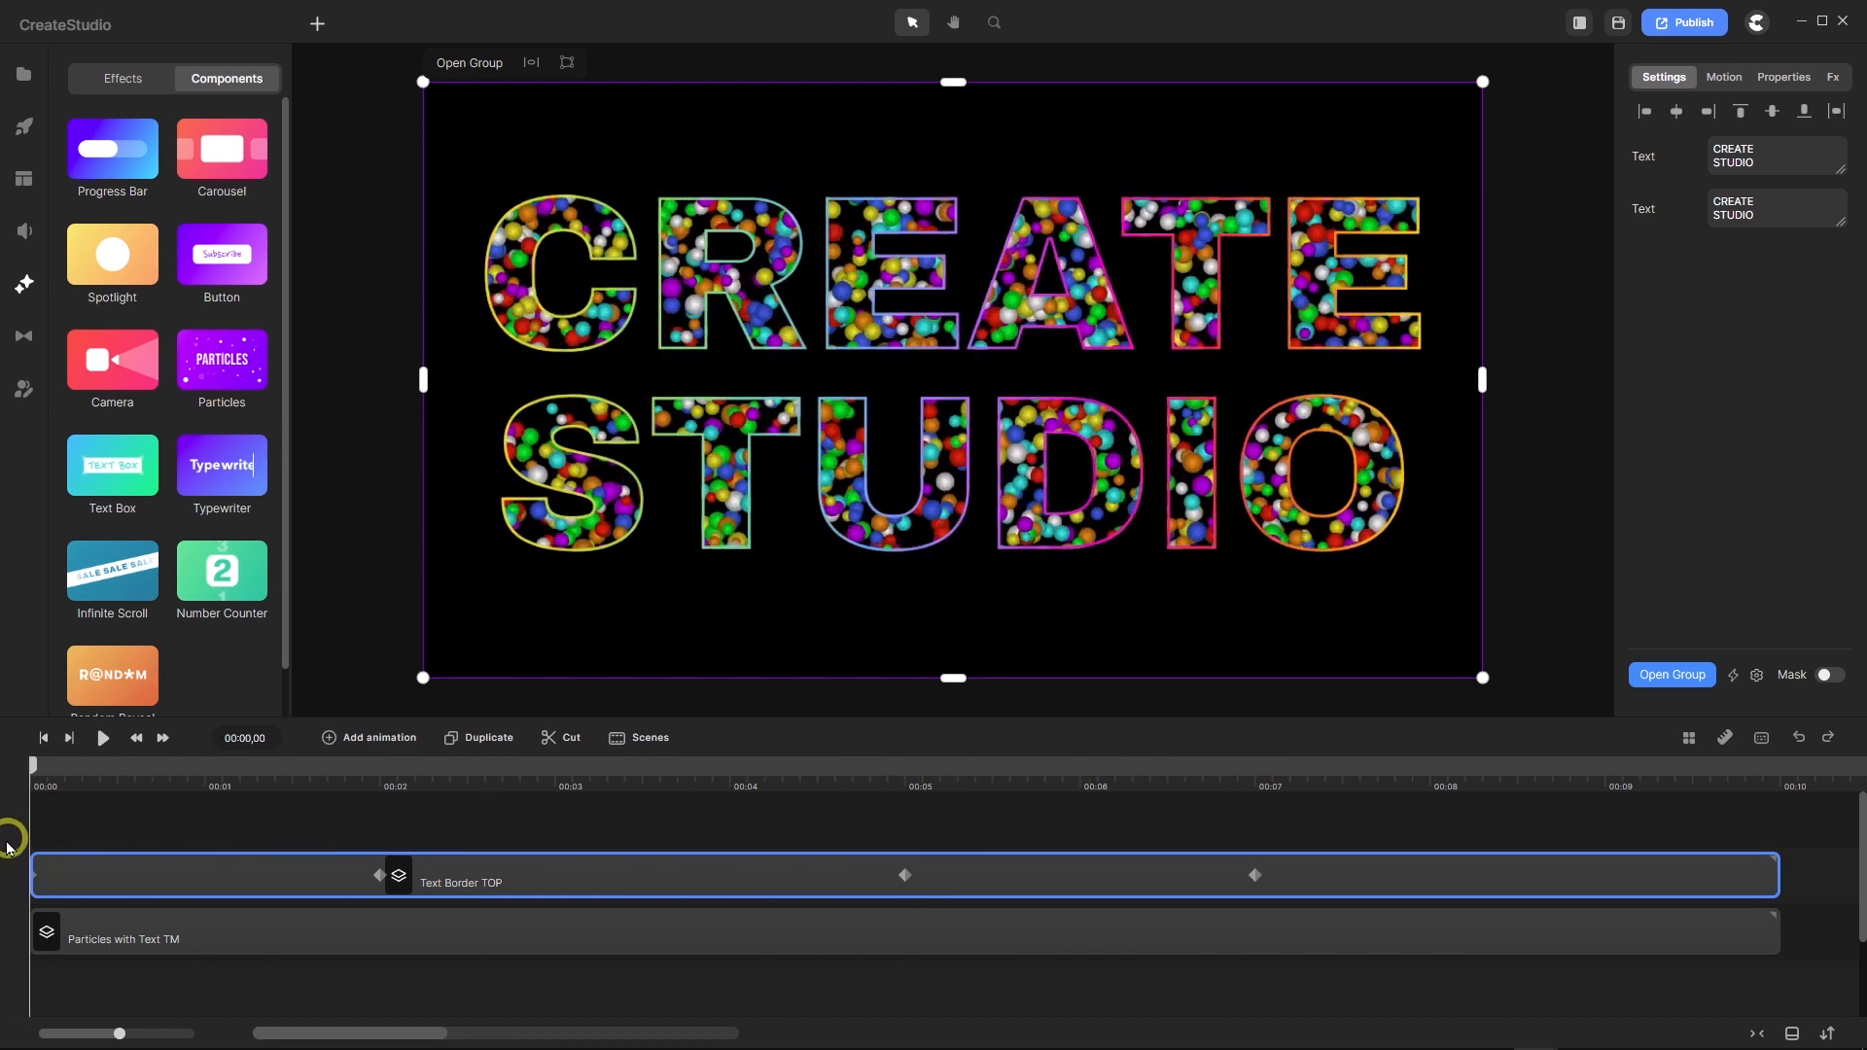
pyautogui.click(106, 944)
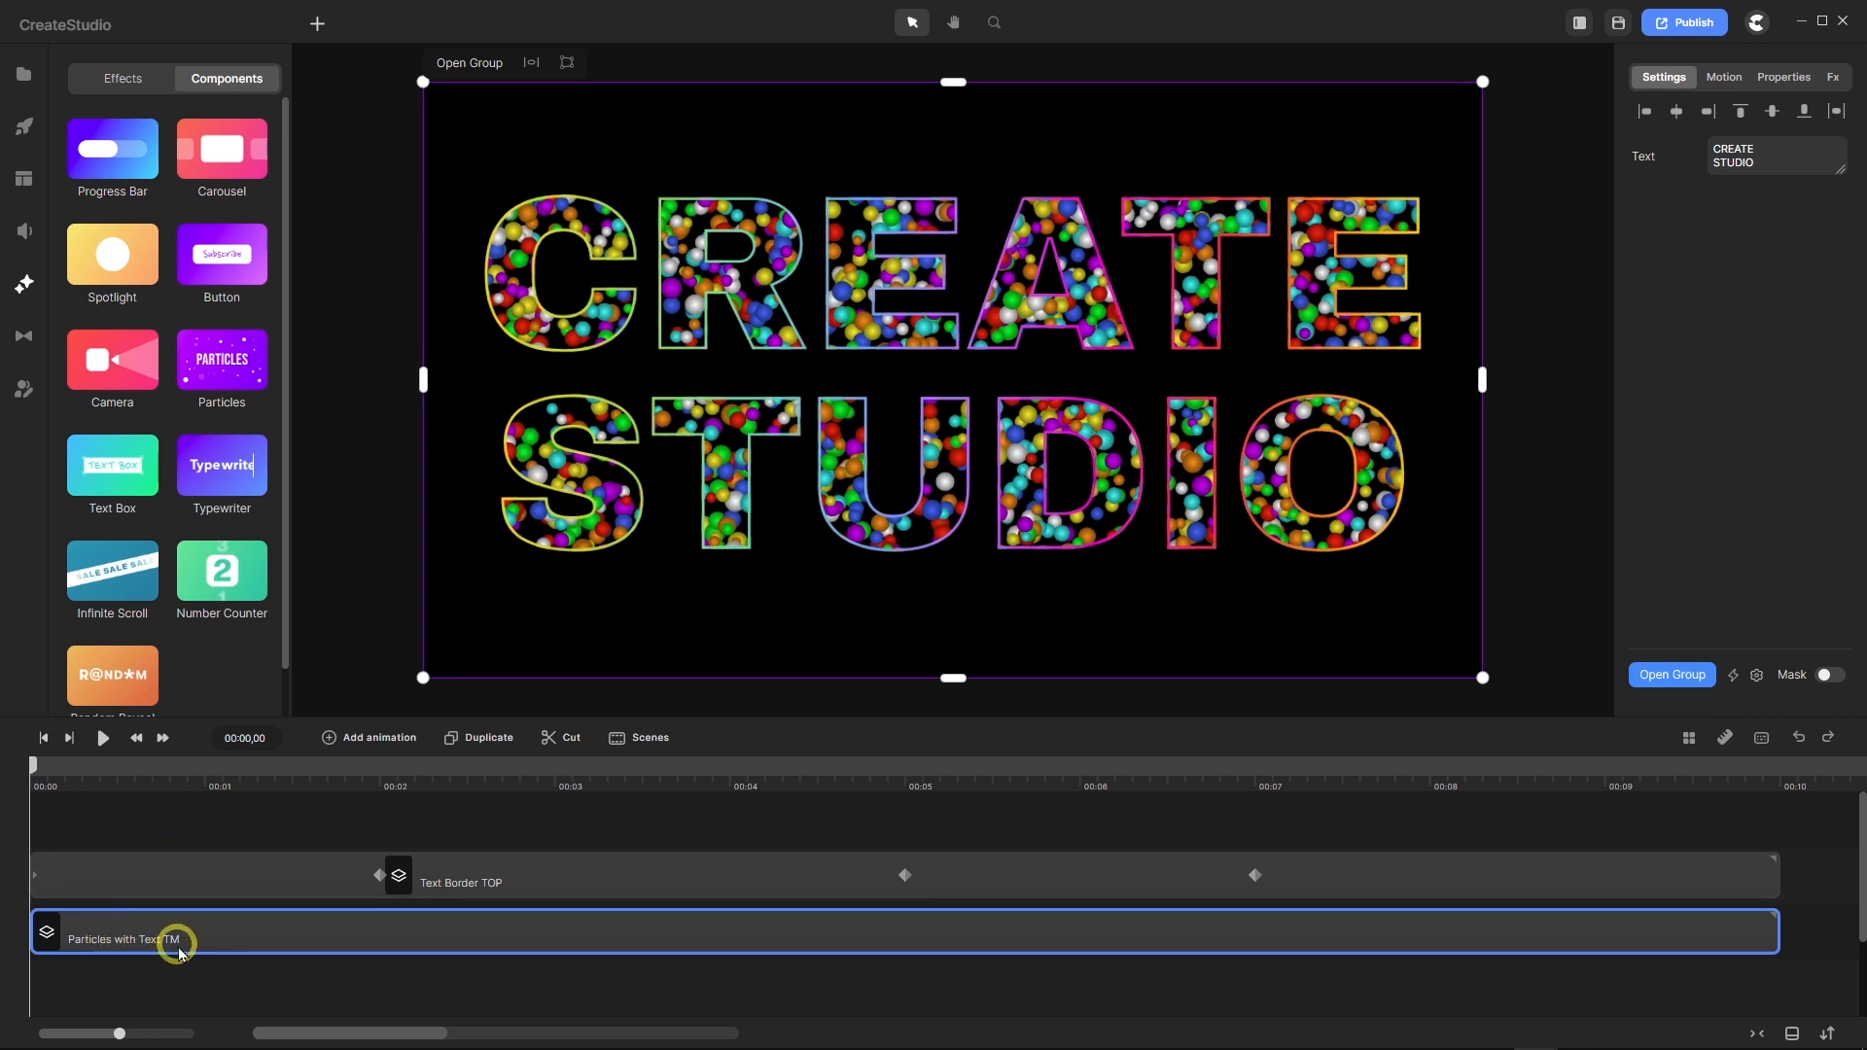
pyautogui.click(331, 741)
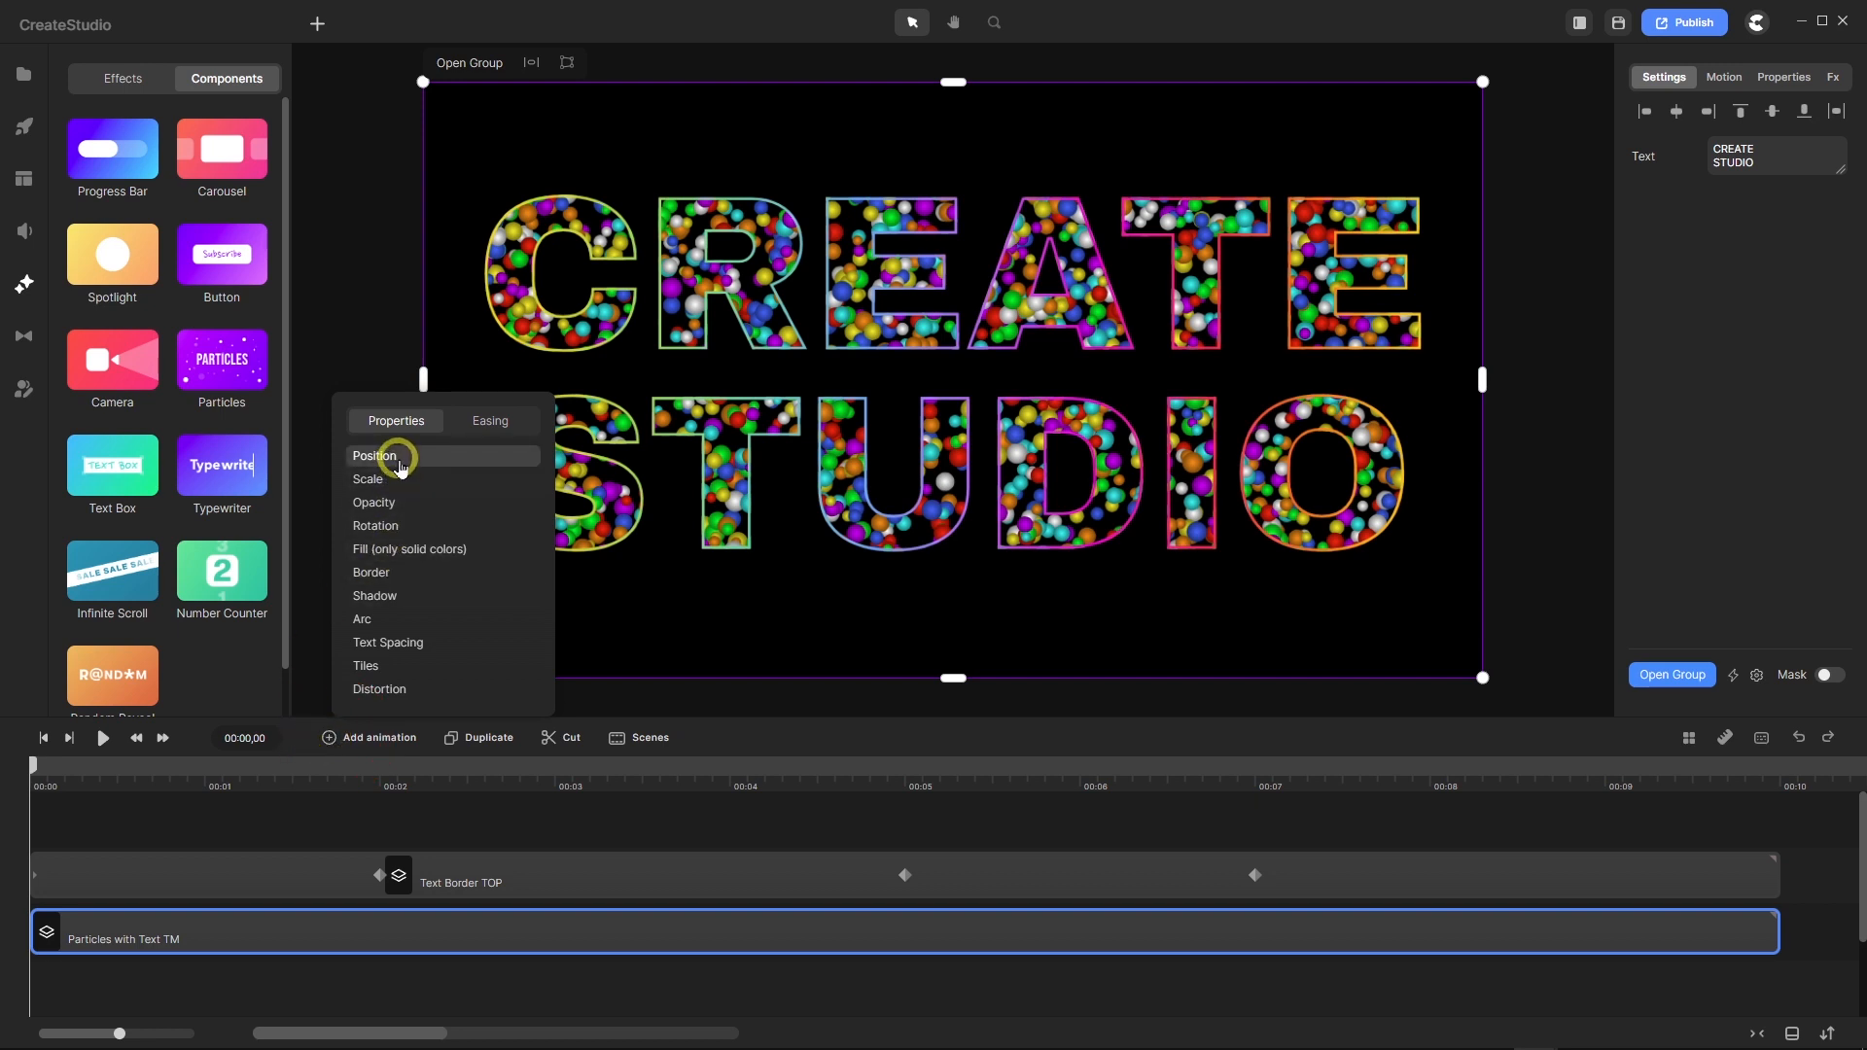
pyautogui.click(410, 526)
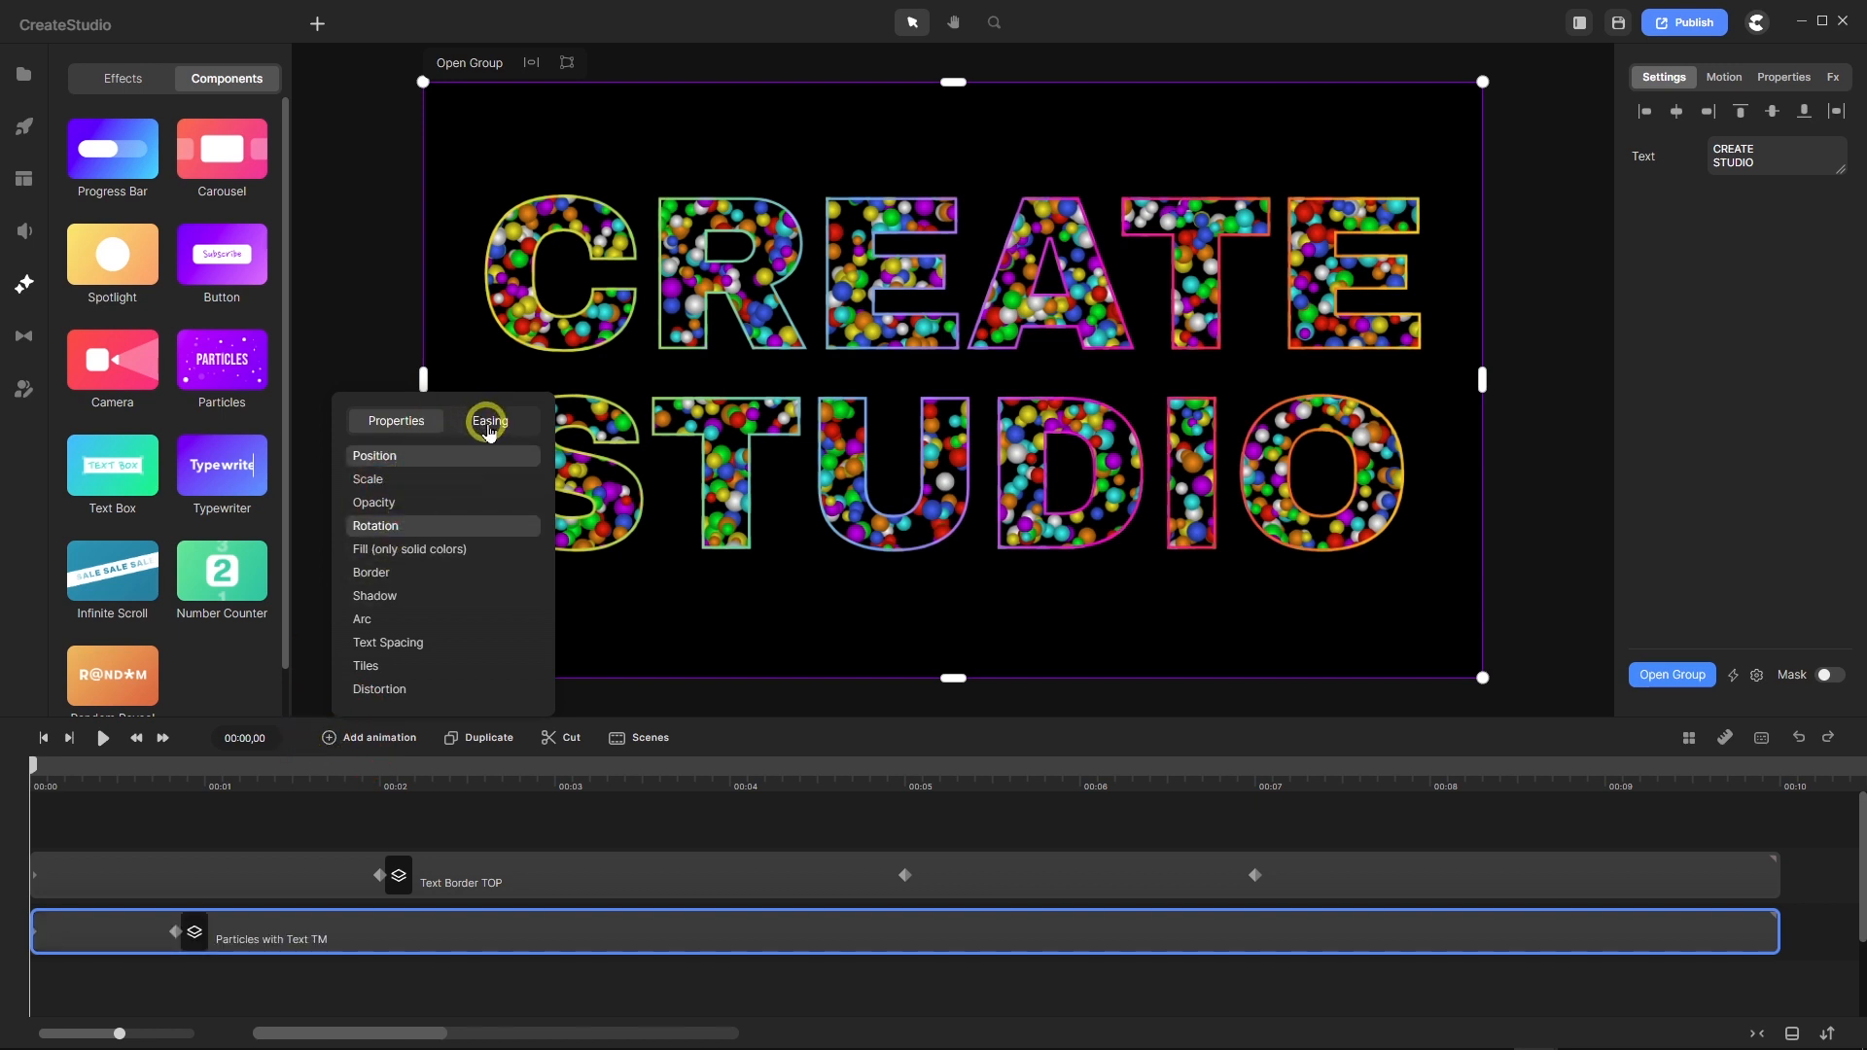
pyautogui.click(489, 420)
pyautogui.click(496, 520)
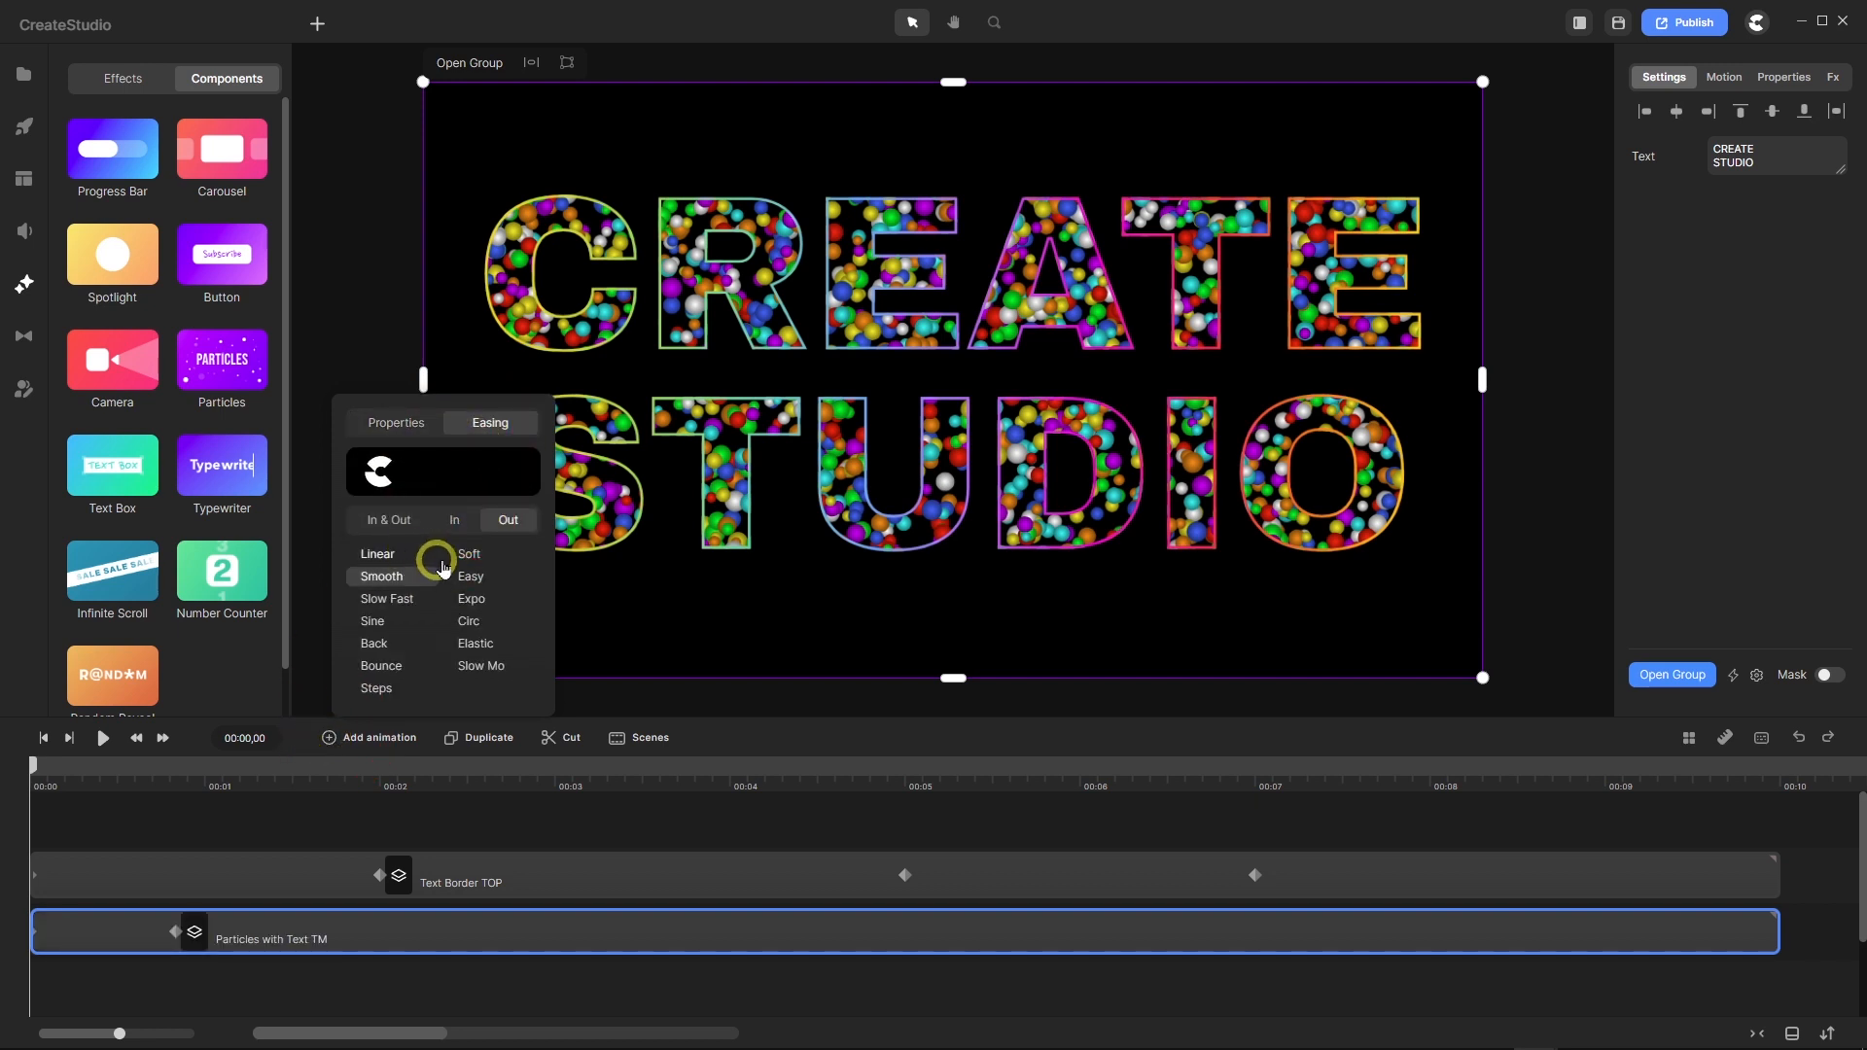
pyautogui.click(473, 556)
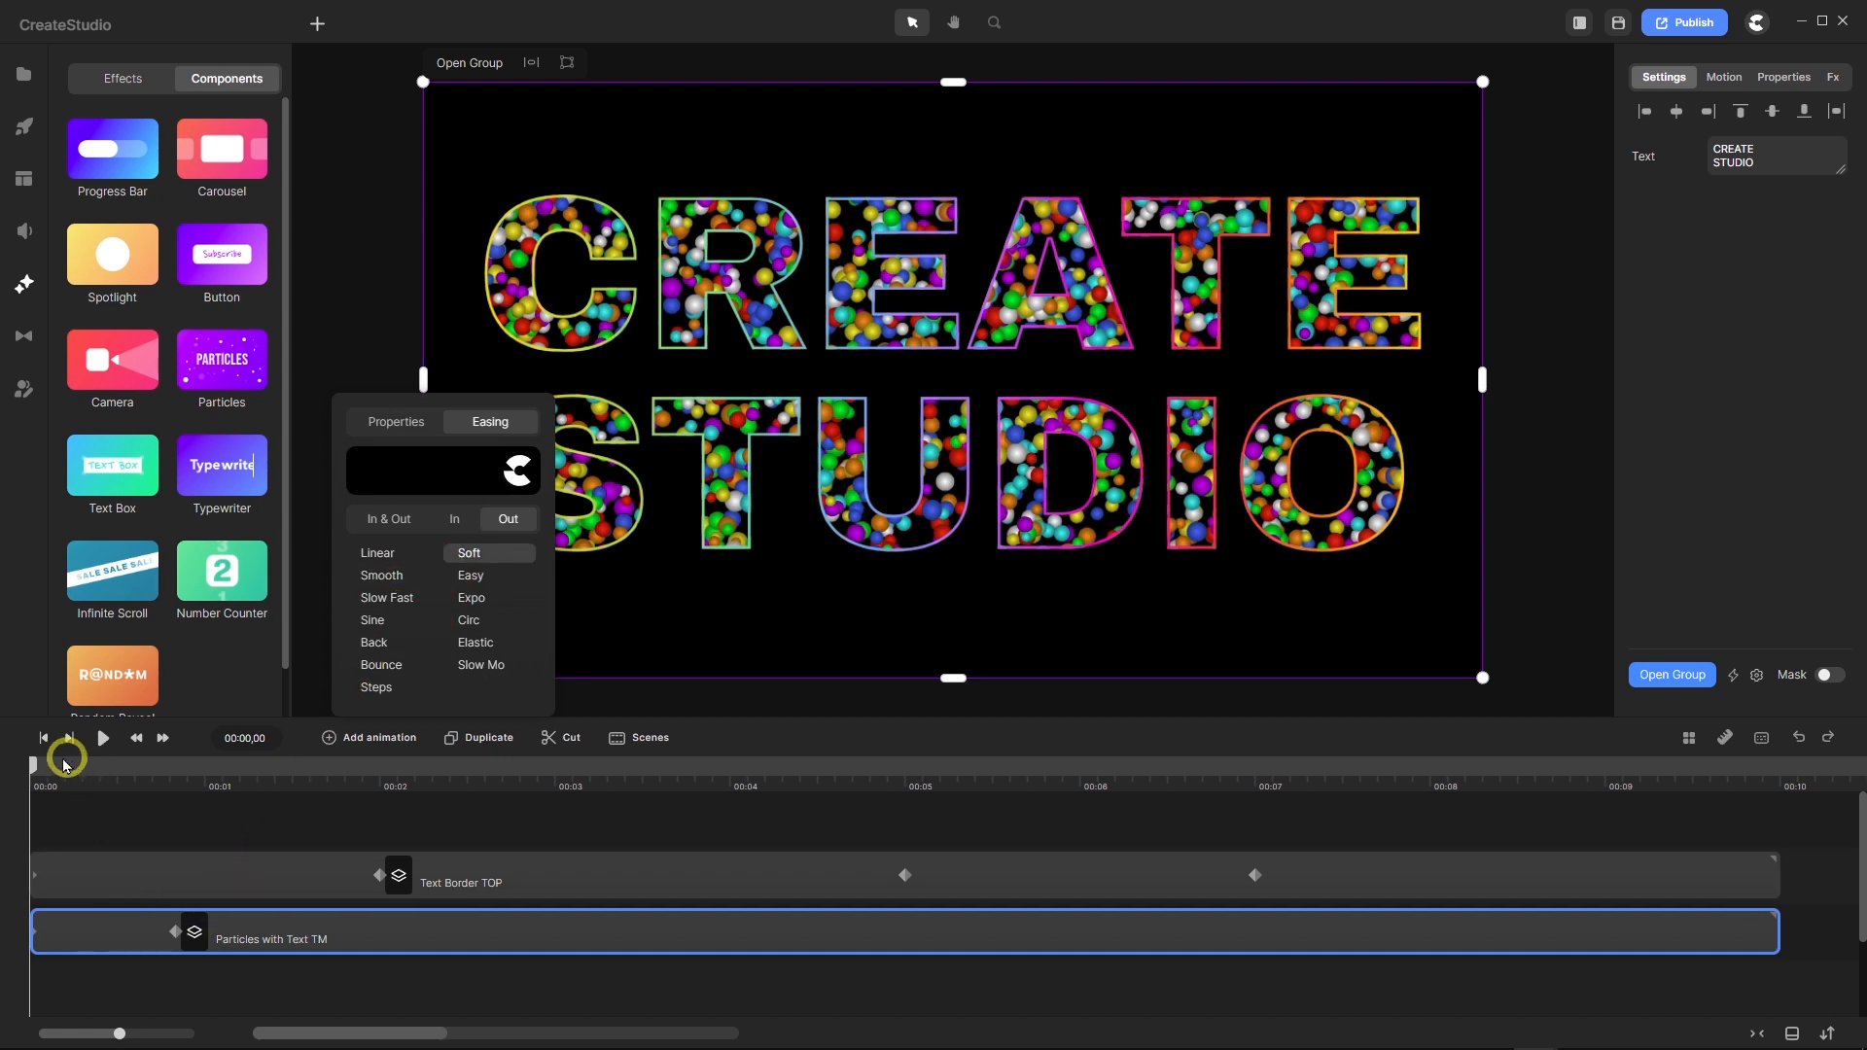
pyautogui.moveTo(36, 773); pyautogui.dragTo(389, 836)
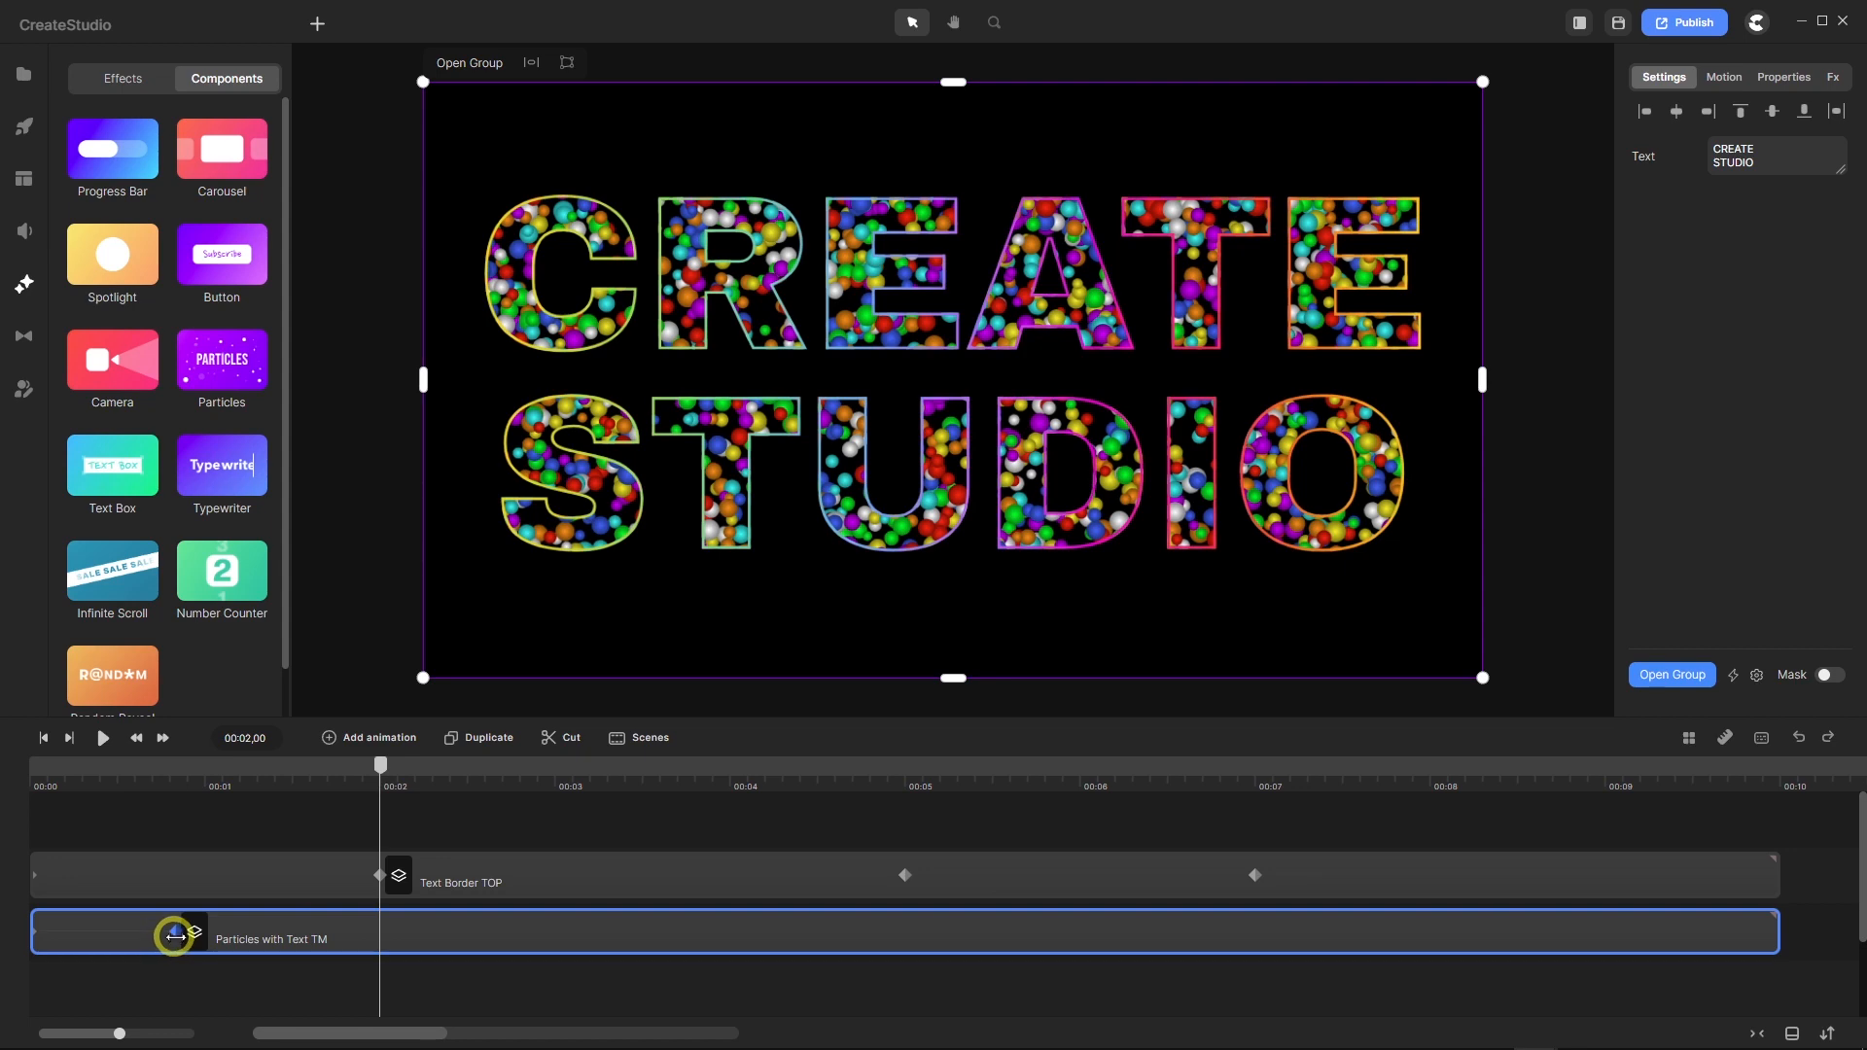
pyautogui.moveTo(175, 934); pyautogui.dragTo(377, 965)
# Add a second position and rotation animation with Soft In easing to the Particles with Text TM group at 5 seconds.
pyautogui.moveTo(383, 763)
pyautogui.mouseDown()
pyautogui.moveTo(784, 815)
pyautogui.moveTo(904, 800)
pyautogui.mouseUp()
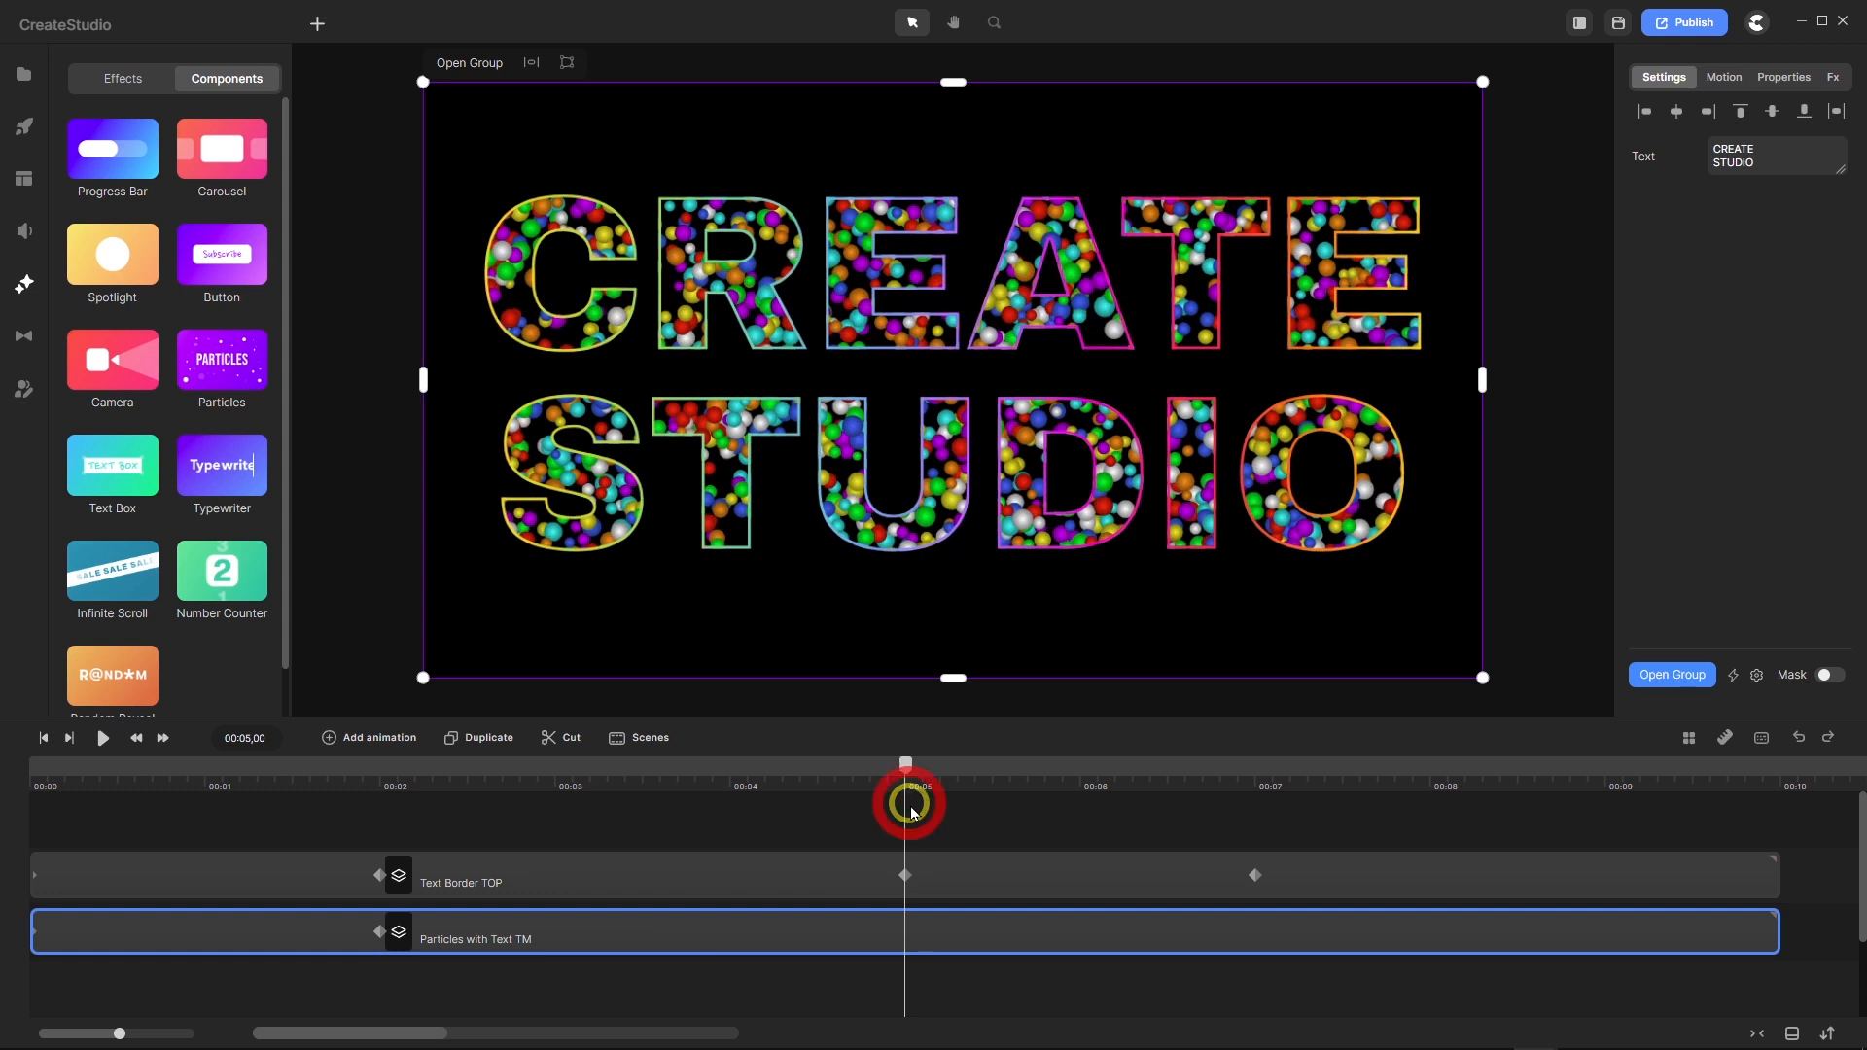
pyautogui.click(329, 737)
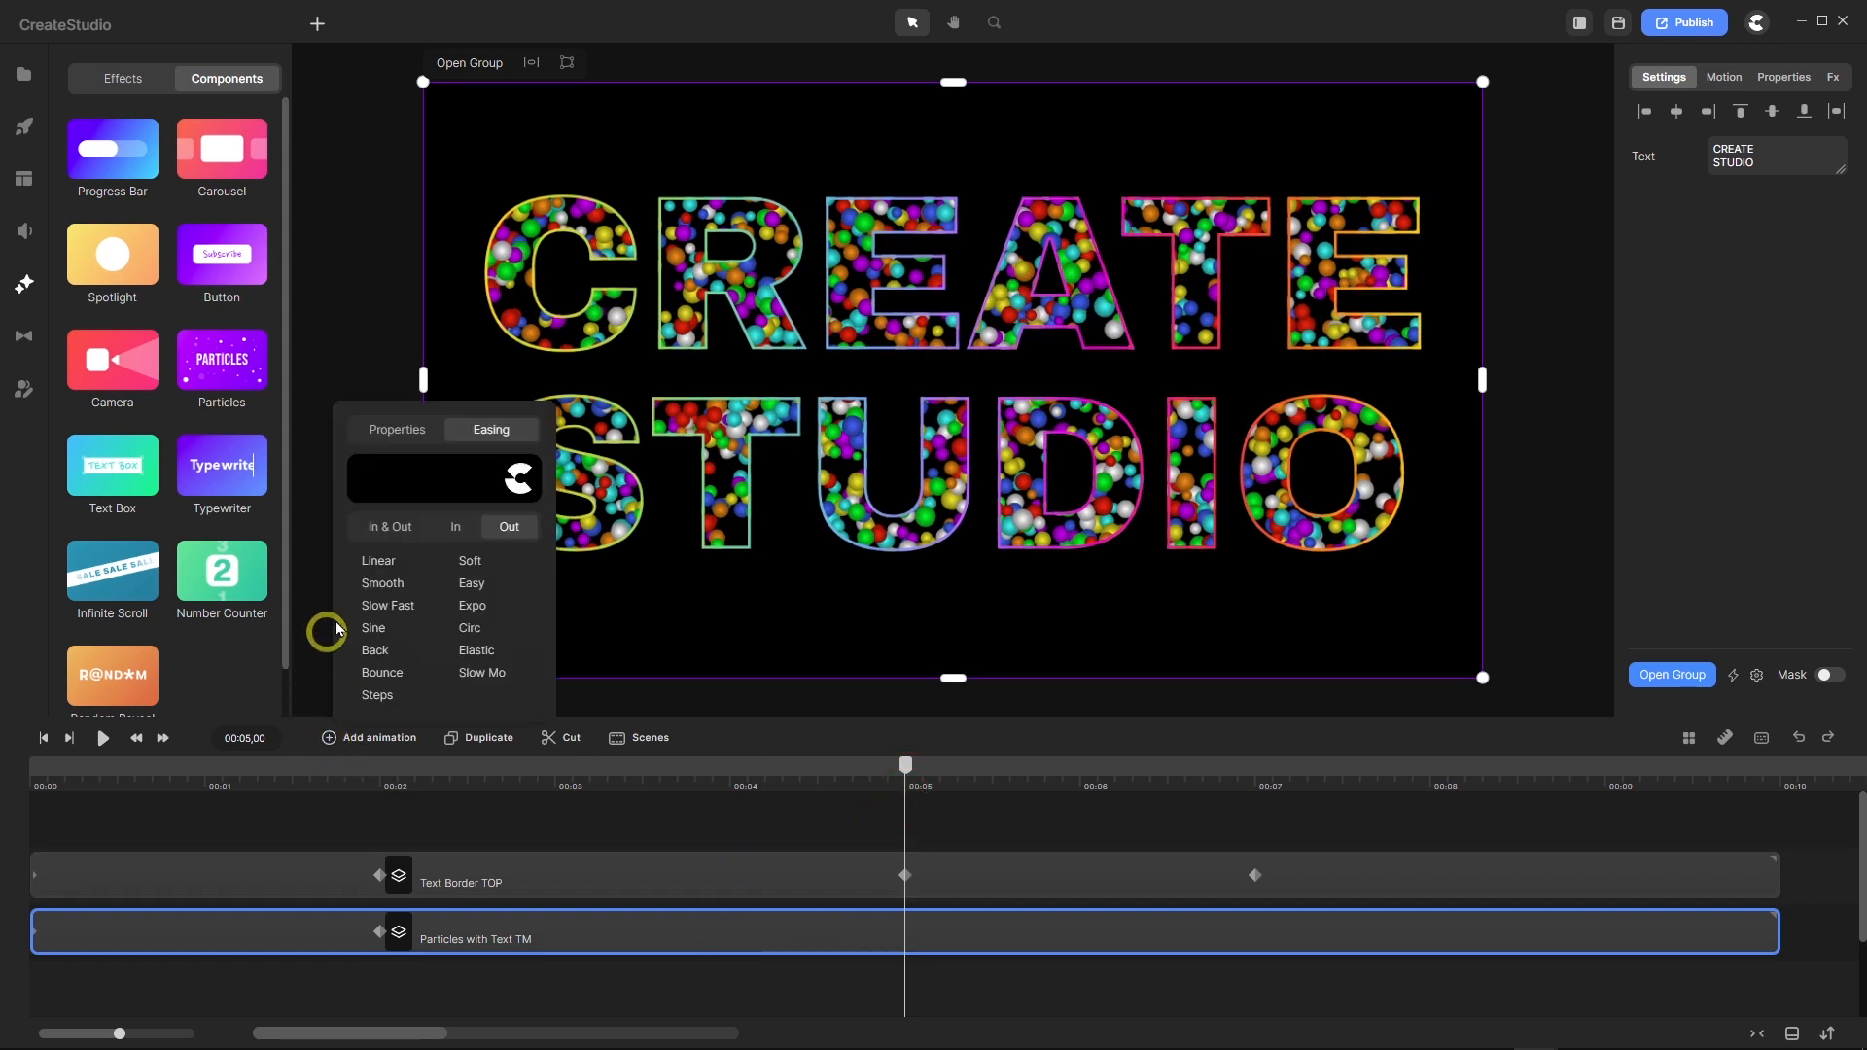
pyautogui.click(453, 526)
pyautogui.click(475, 562)
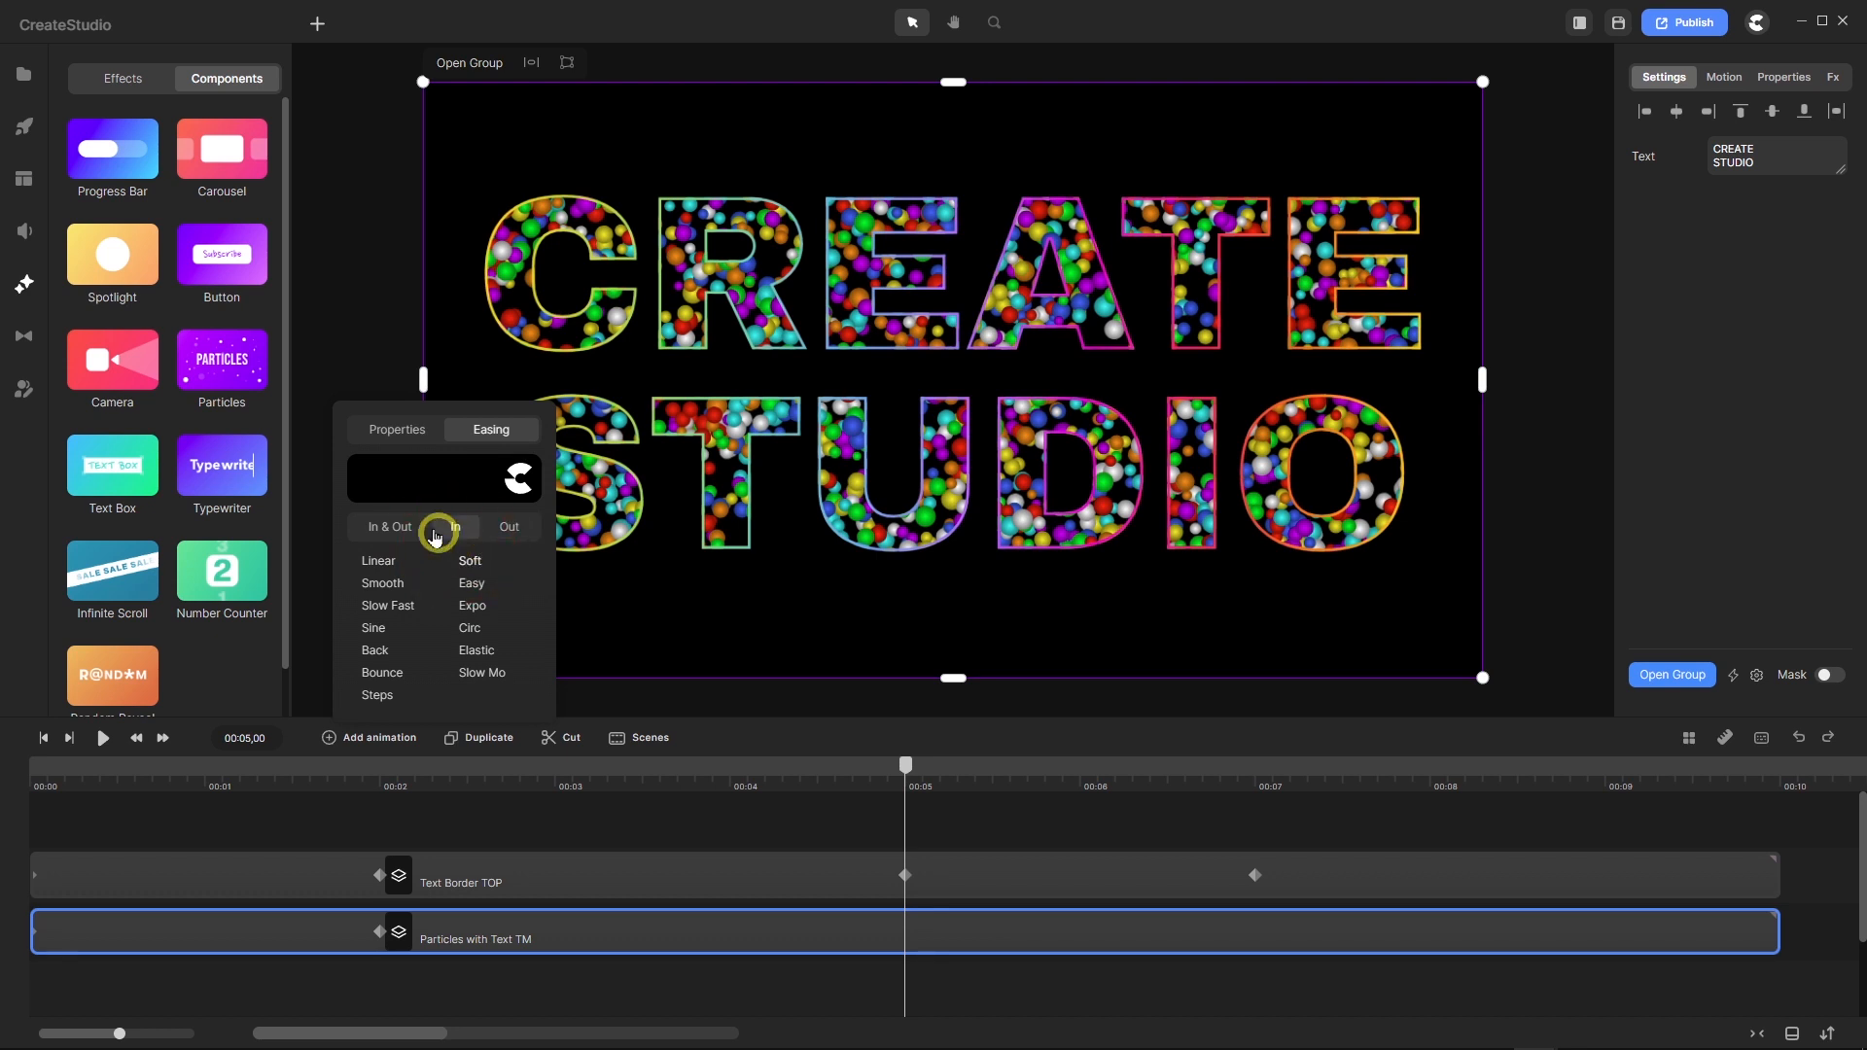
pyautogui.click(404, 427)
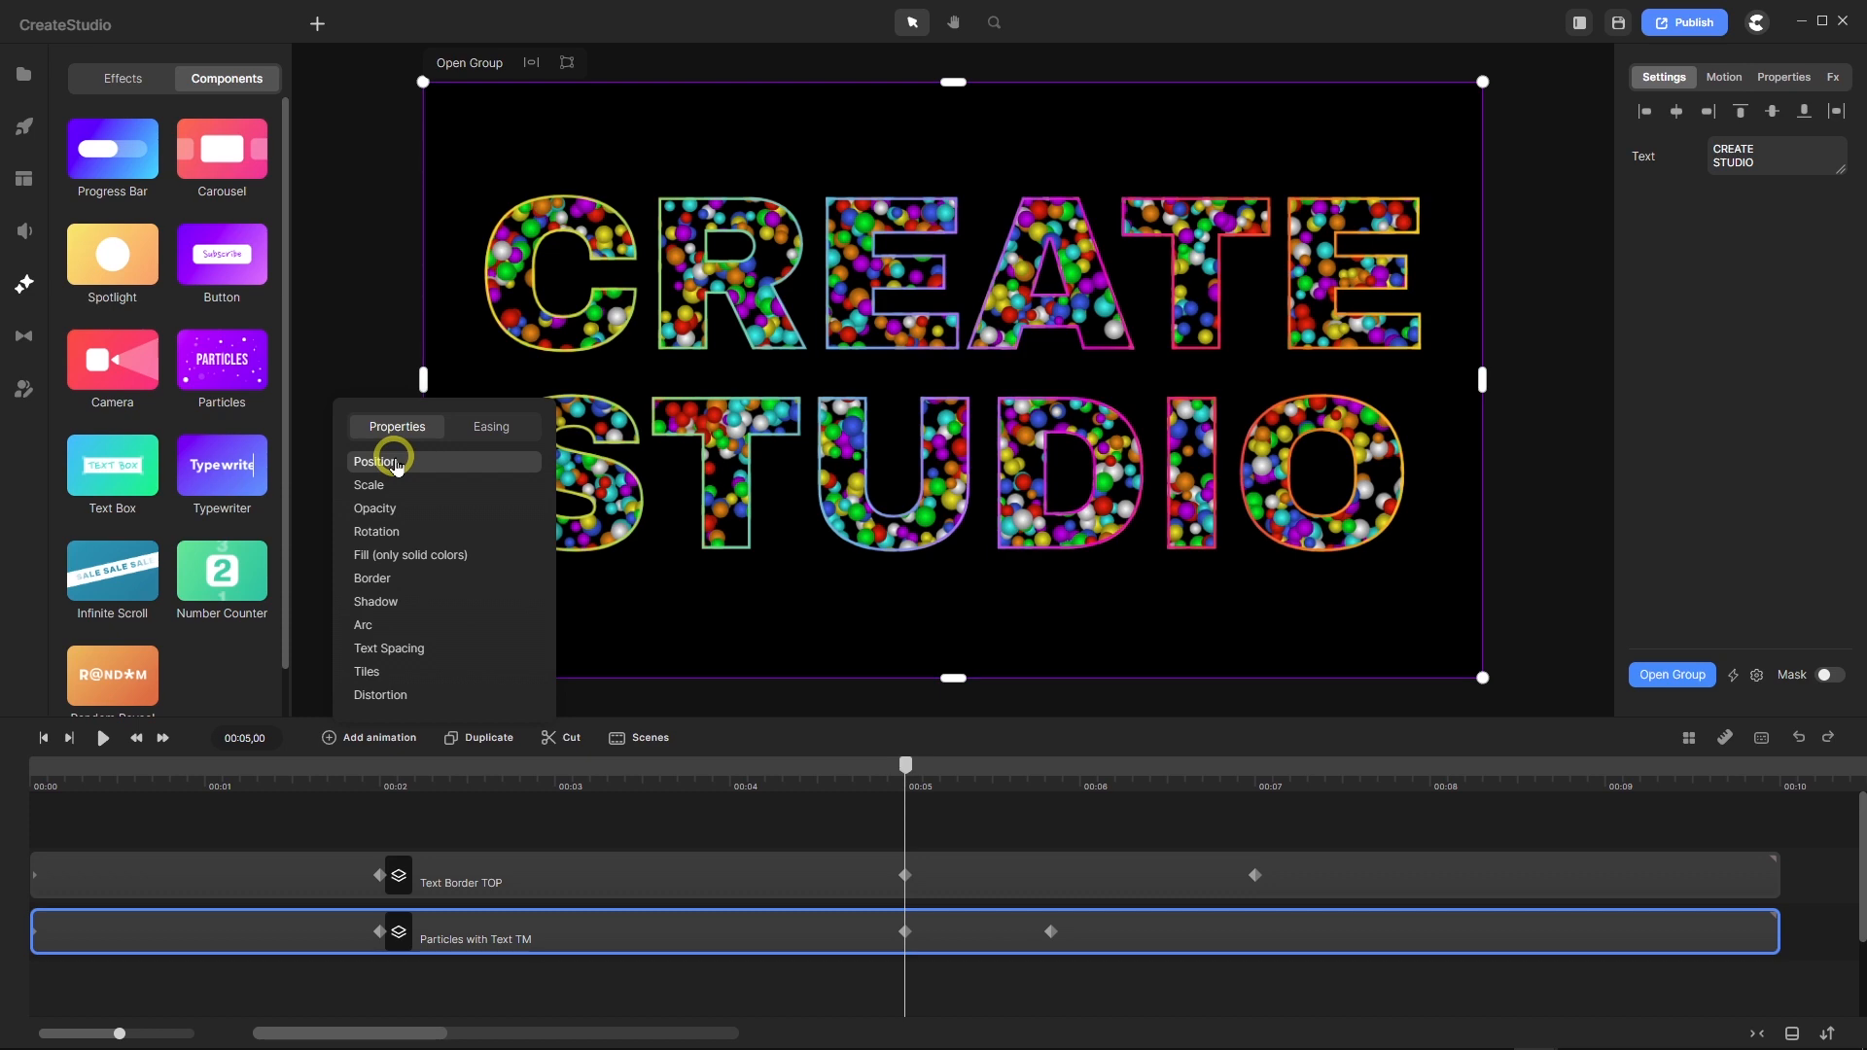
pyautogui.click(397, 463)
pyautogui.click(395, 534)
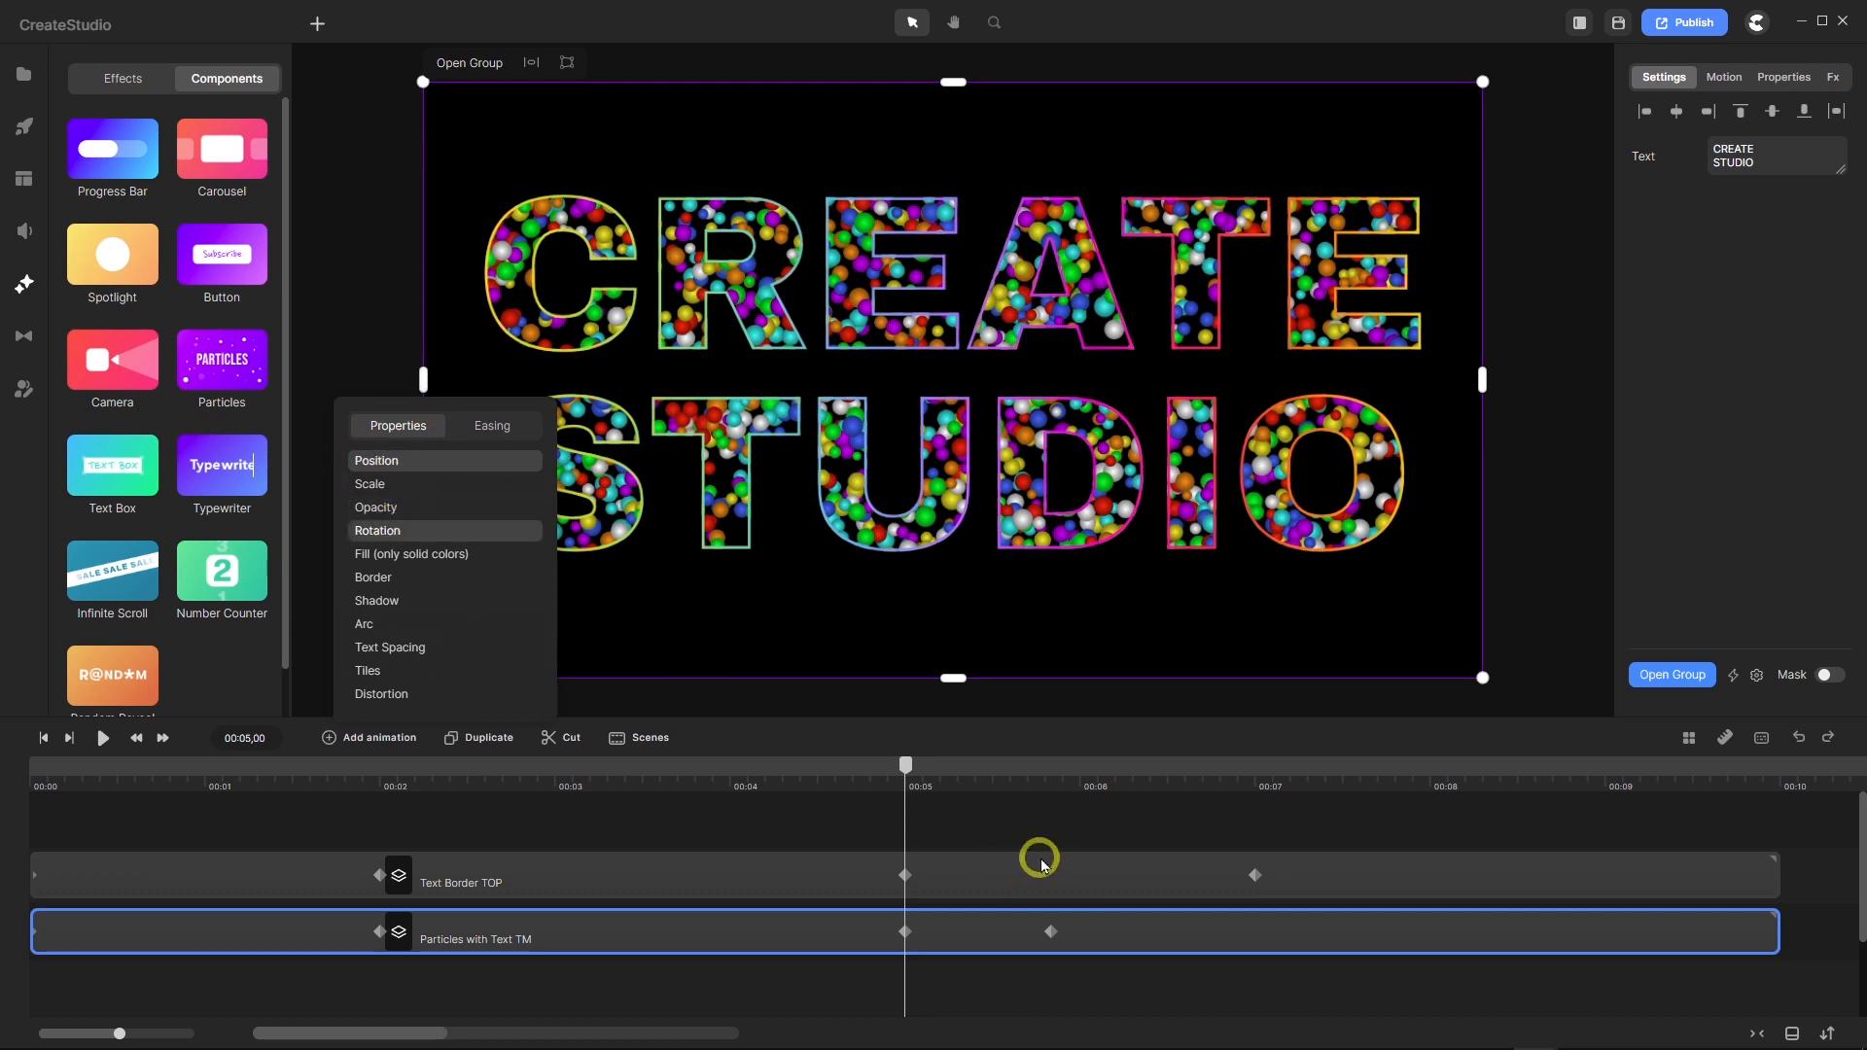
# Extend the Particles with Text TM group's second animation so its end keyframe sits at 7 seconds.
pyautogui.moveTo(909, 767); pyautogui.dragTo(1265, 811)
pyautogui.click(1048, 936)
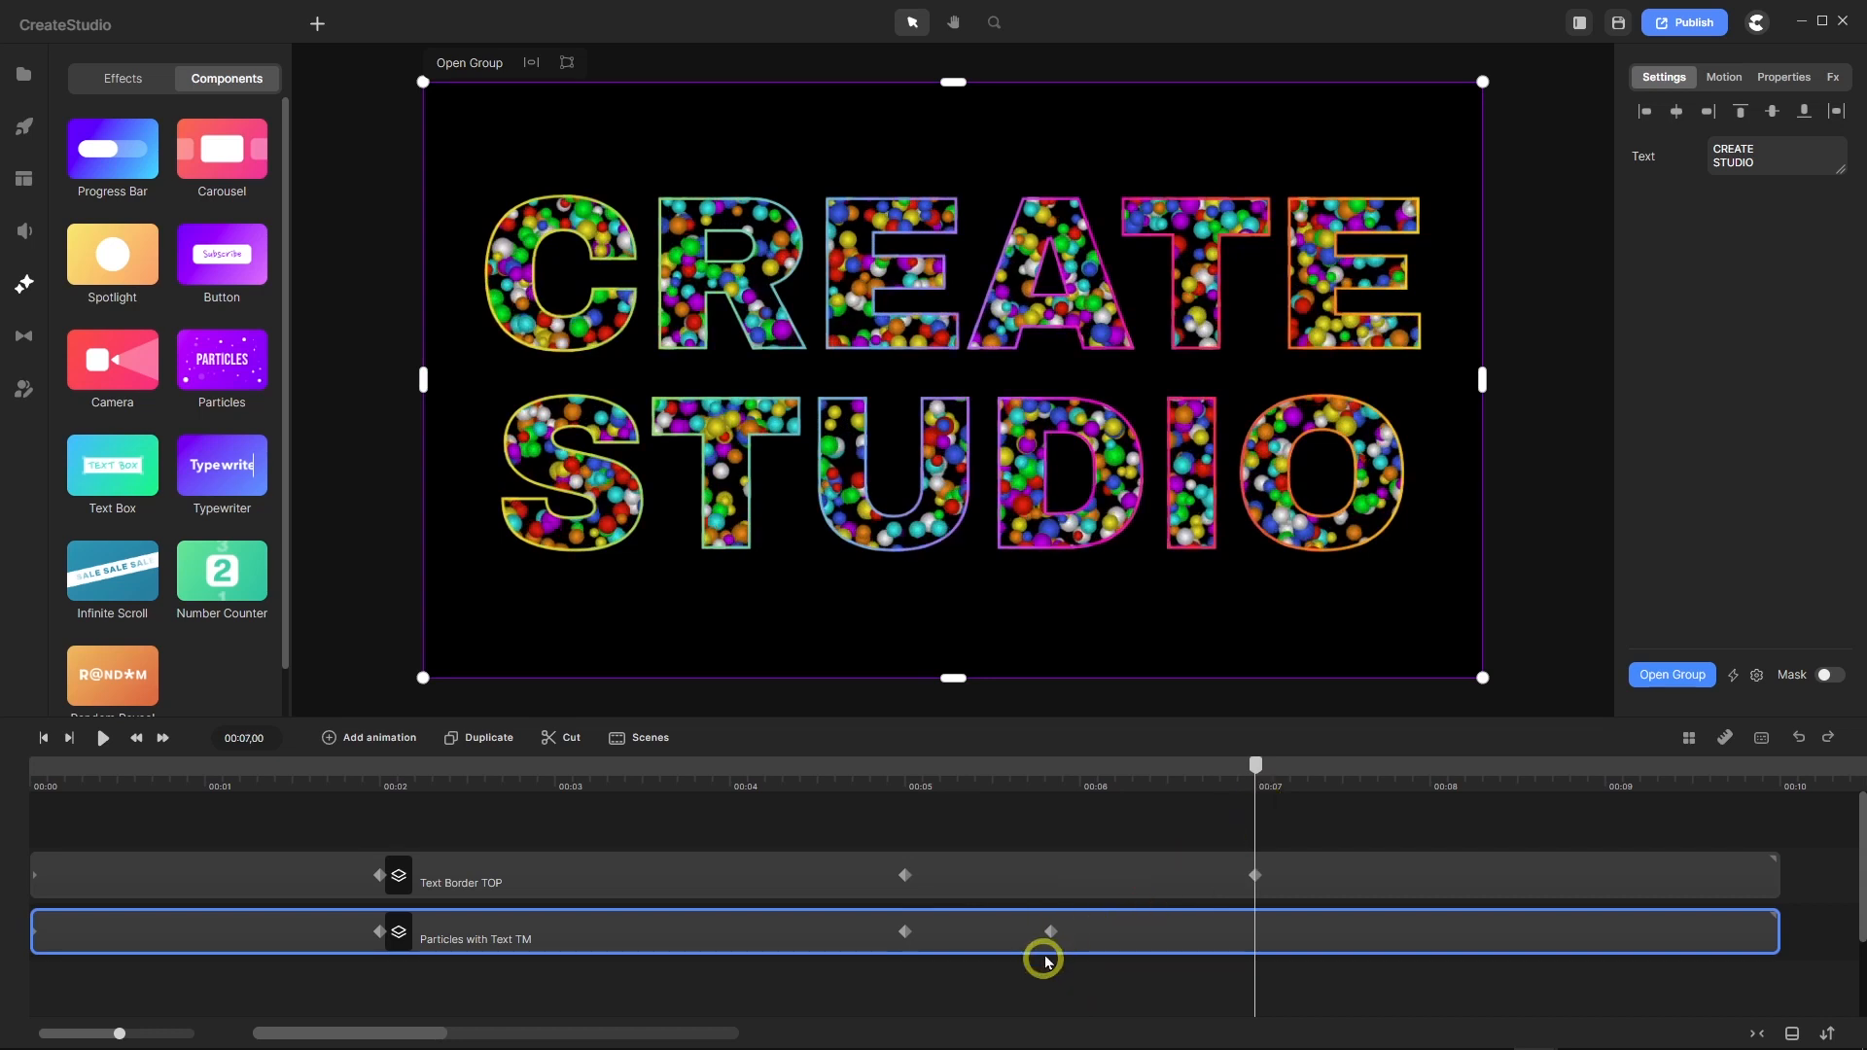
pyautogui.moveTo(1052, 933); pyautogui.dragTo(1253, 960)
# Set the Y rotation to 60° on the Text Border TOP group's keyframe at 2 seconds.
pyautogui.moveTo(1250, 800); pyautogui.dragTo(384, 793)
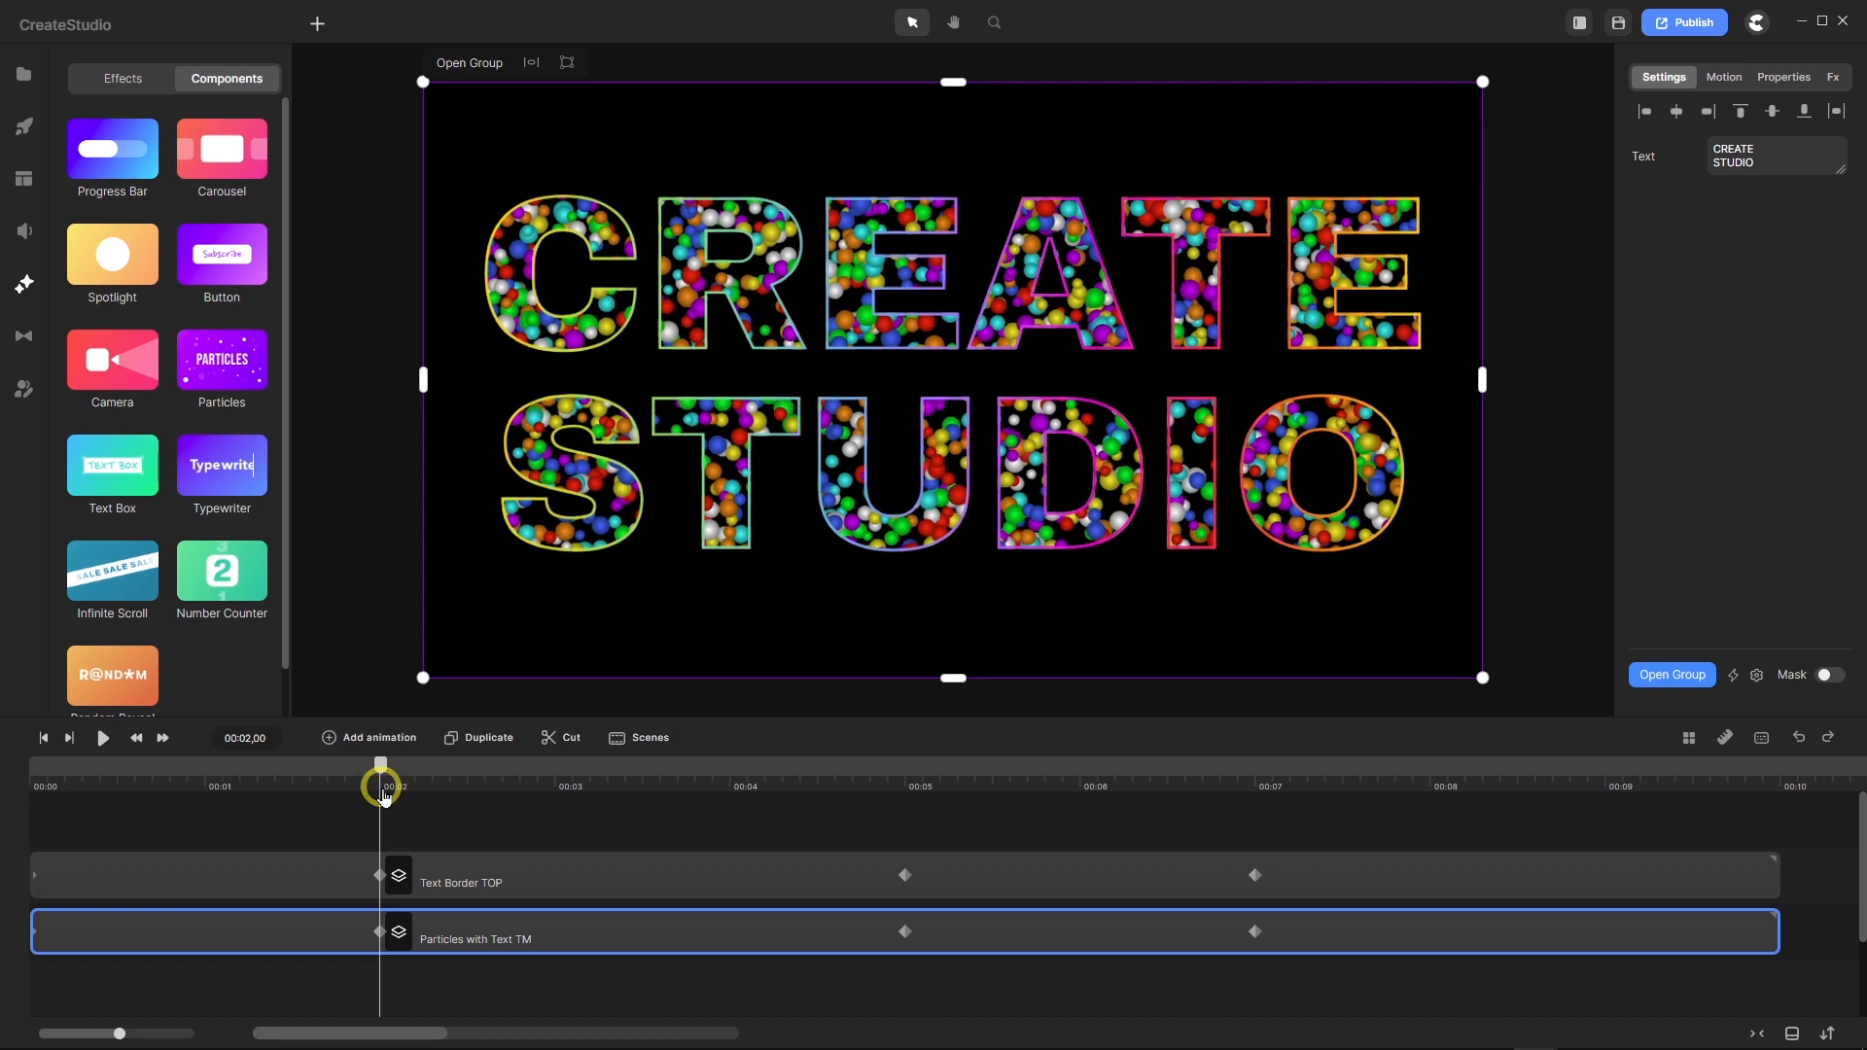
pyautogui.click(382, 875)
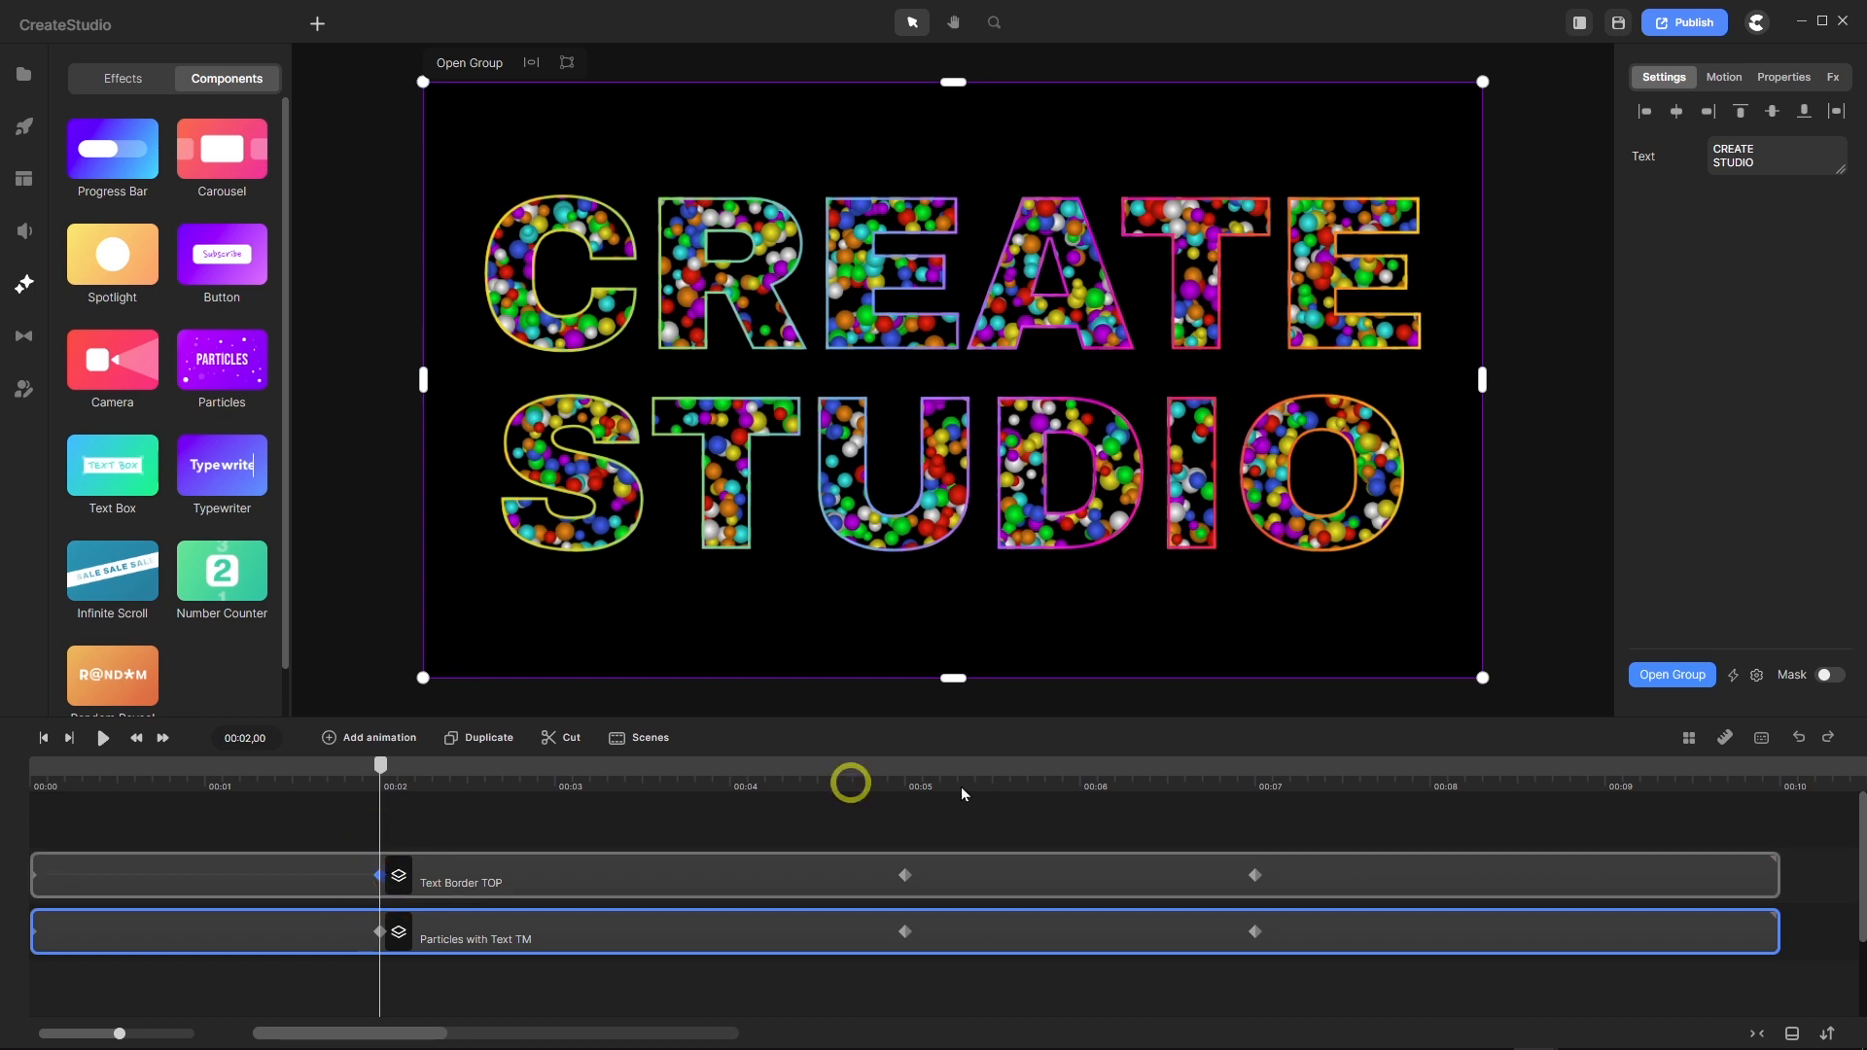
pyautogui.click(1777, 84)
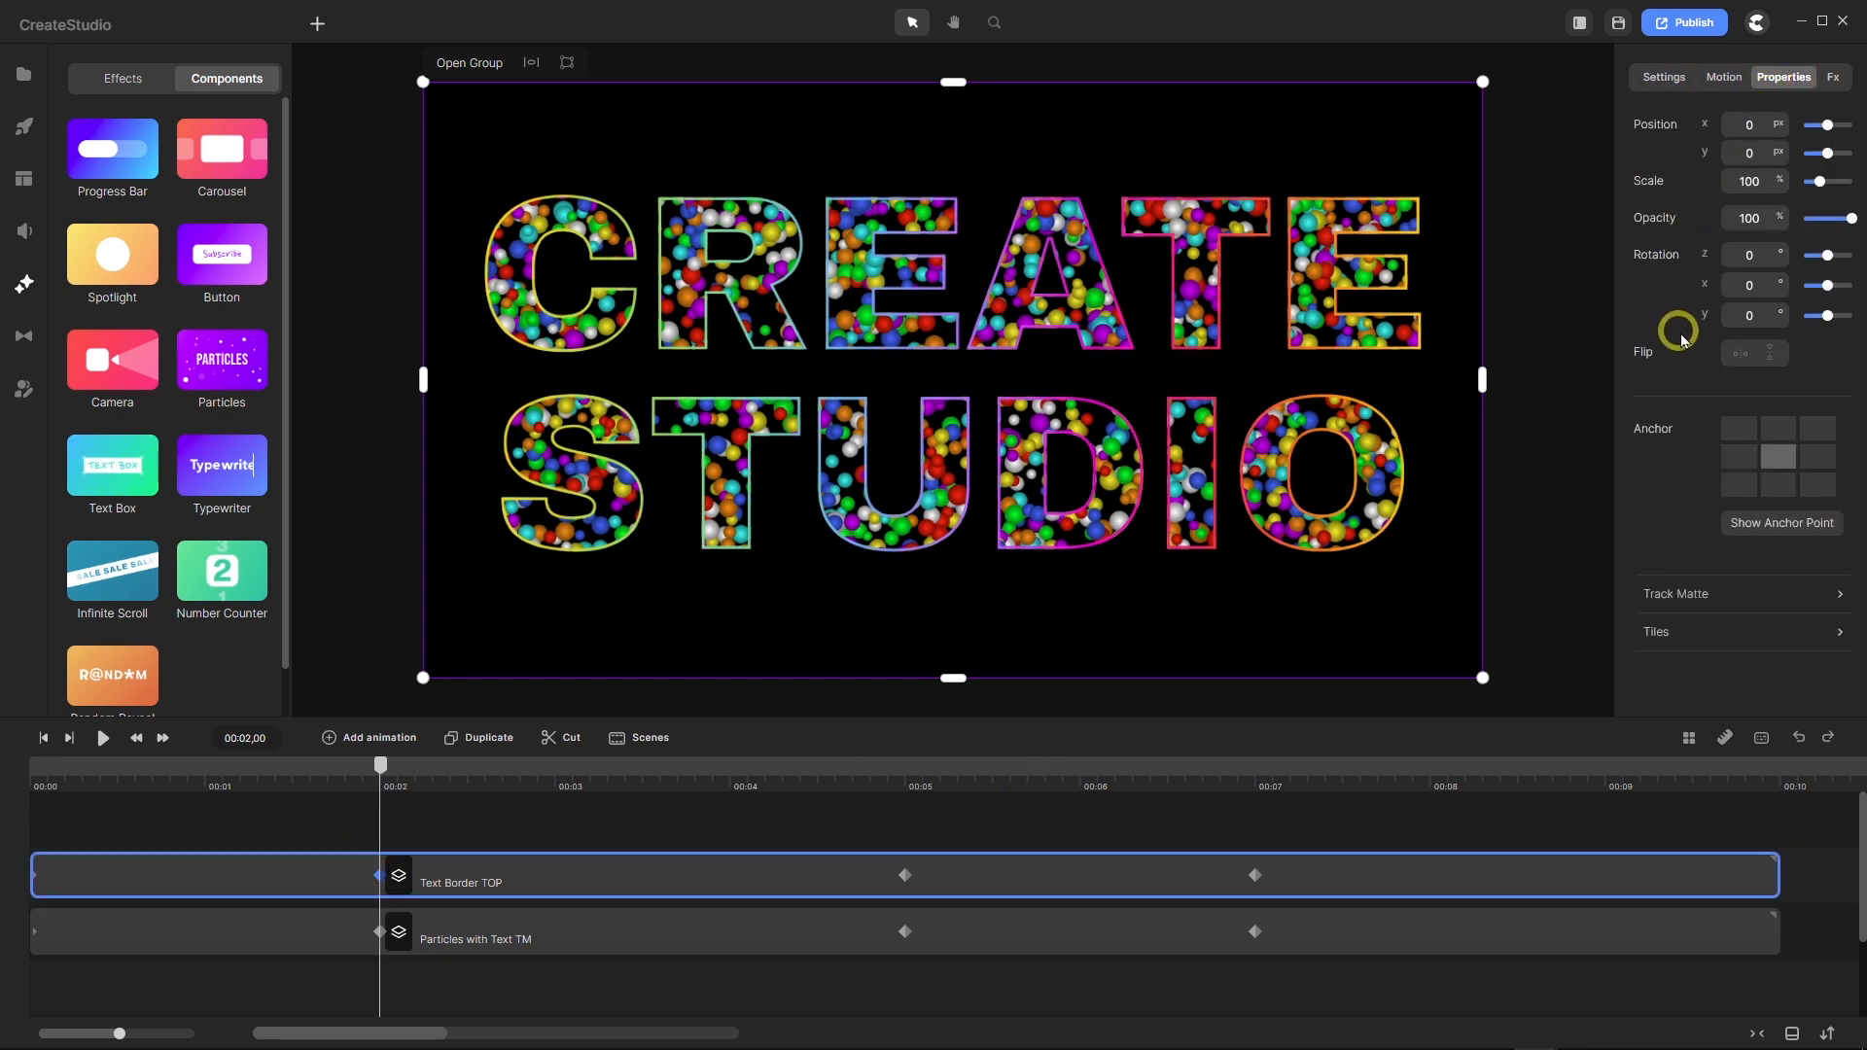
pyautogui.click(1757, 316)
pyautogui.write('60')
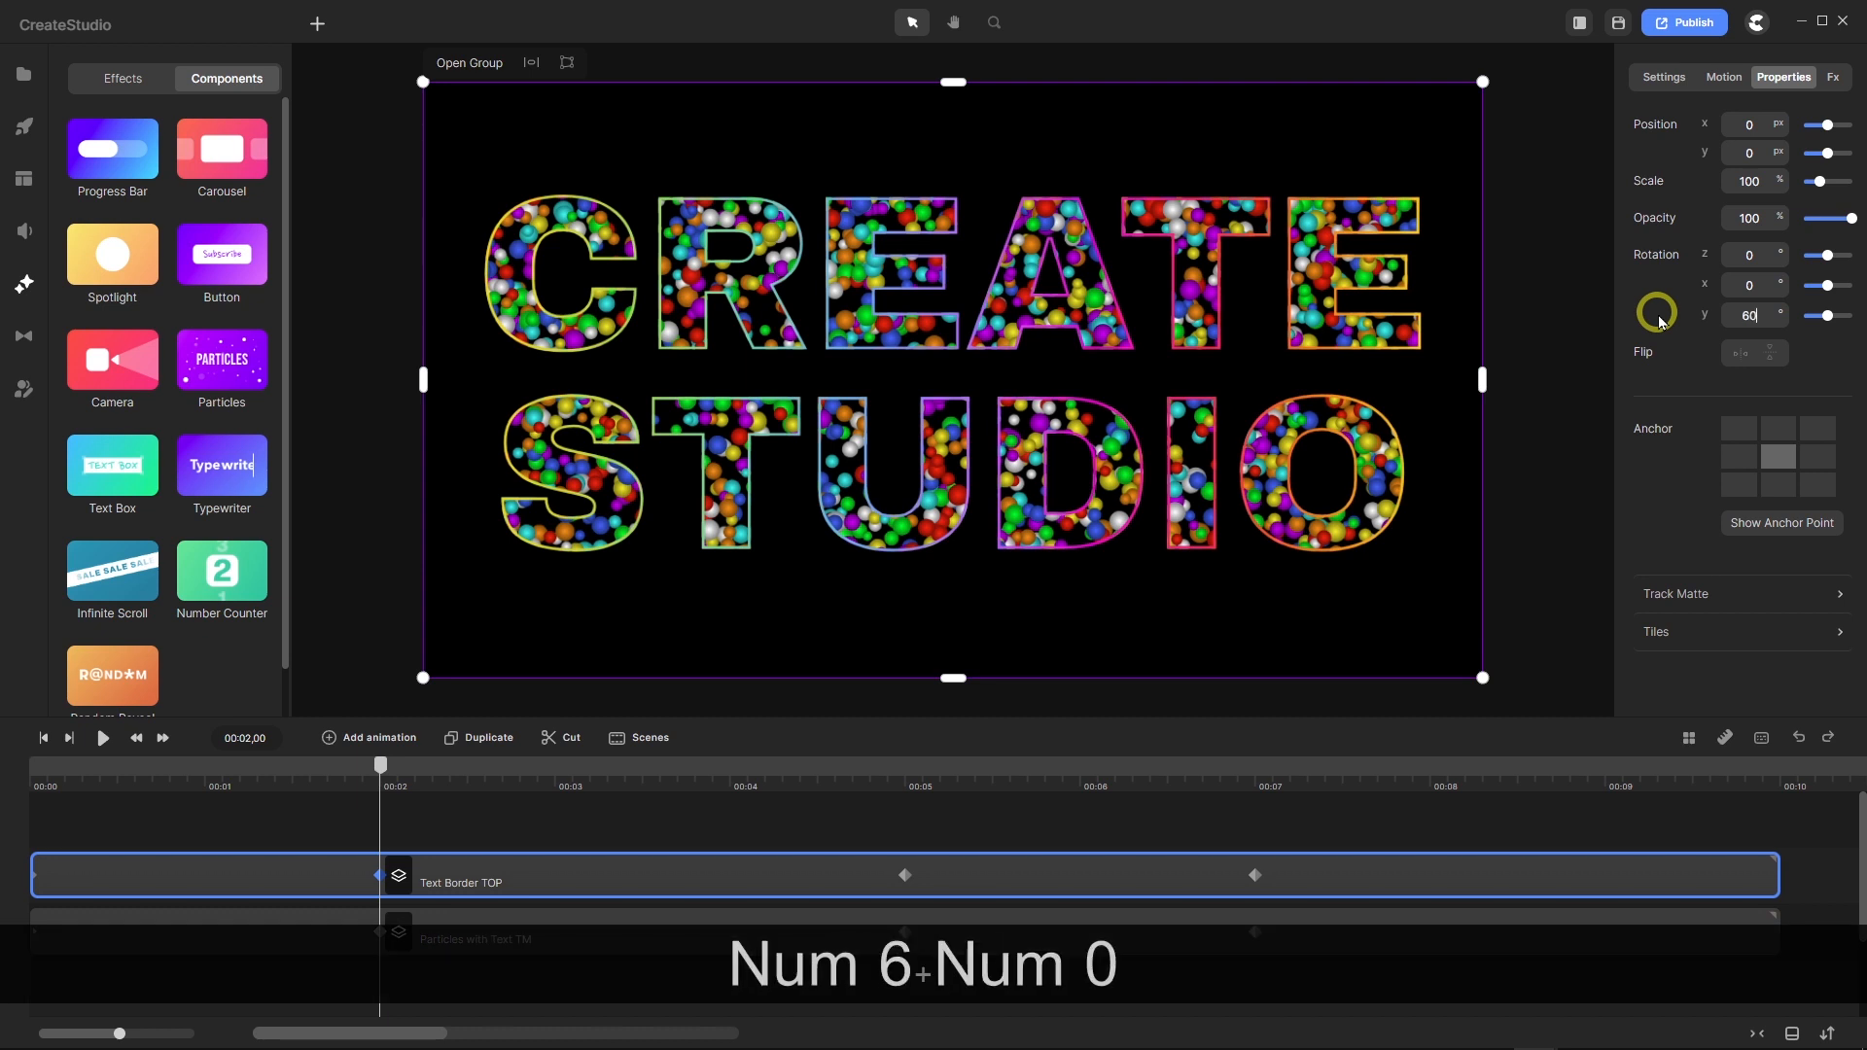
pyautogui.press('Return')
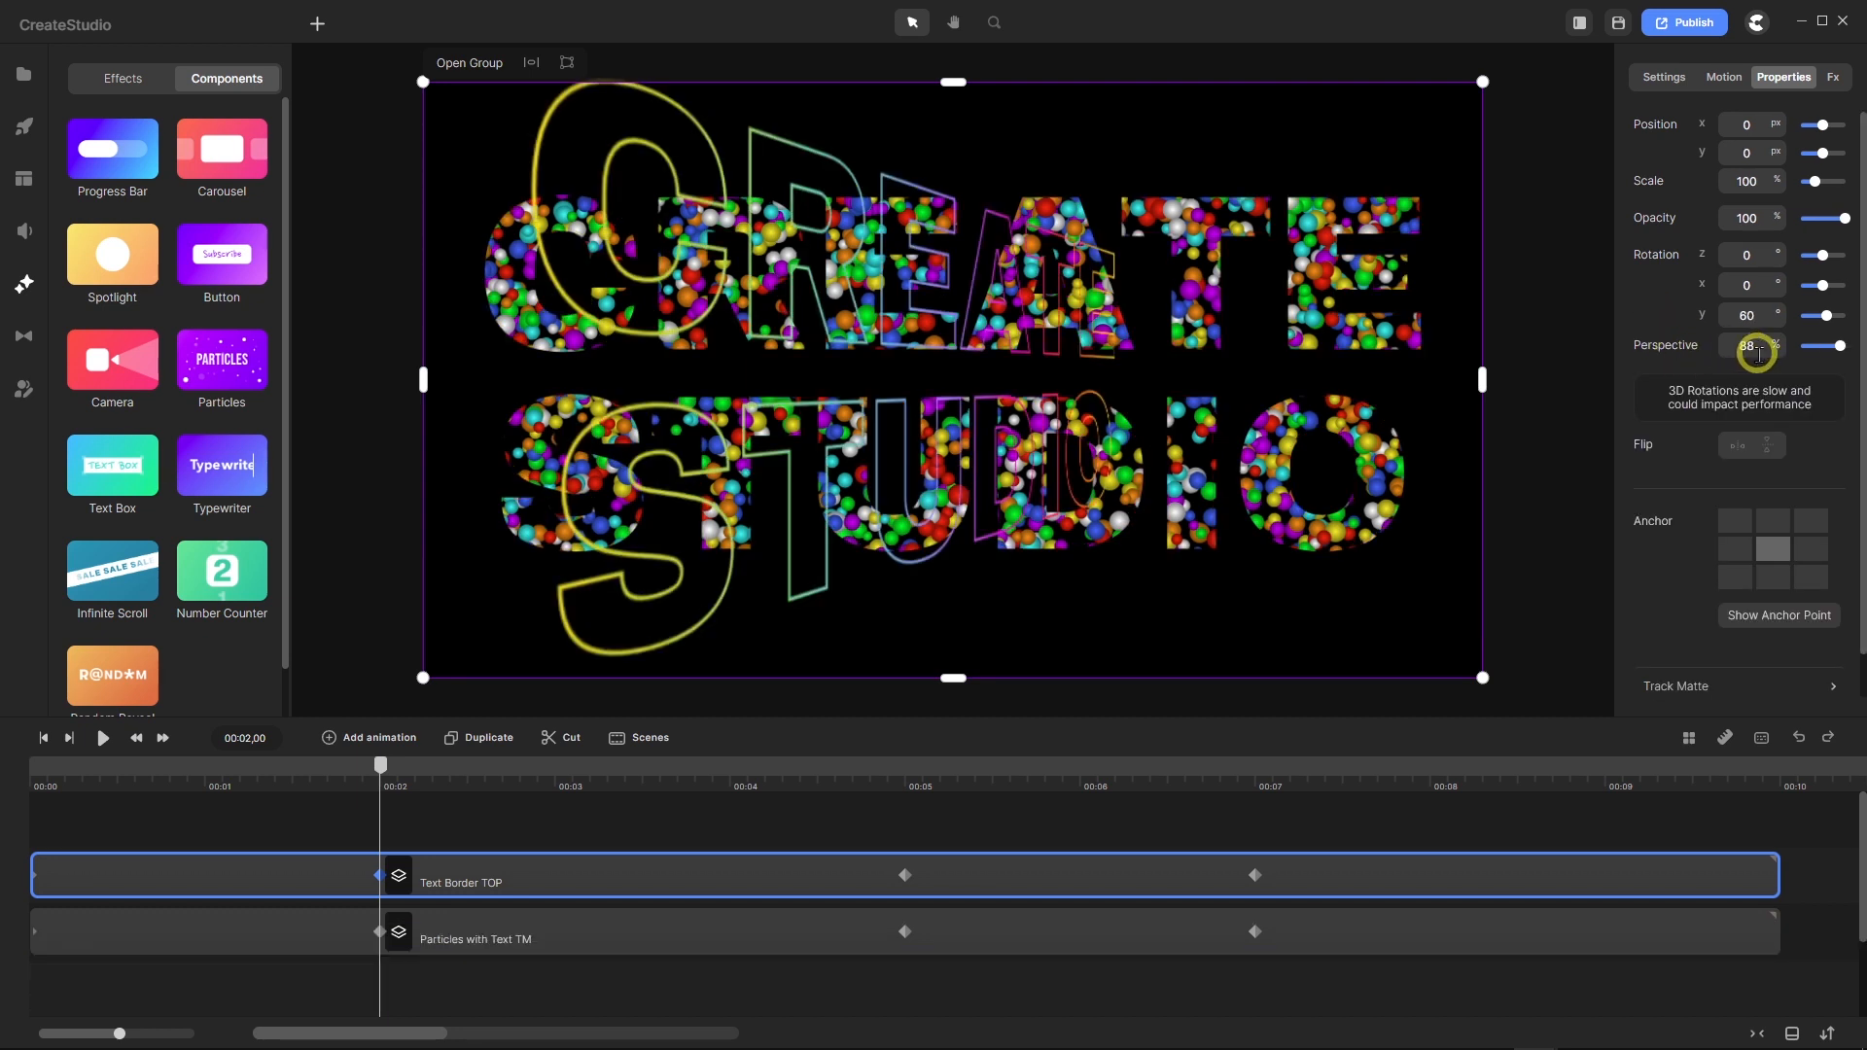
# Set the perspective to 60% on the Text Border TOP group's 2-second keyframe.
pyautogui.moveTo(1761, 351); pyautogui.dragTo(1725, 350)
pyautogui.write('60')
pyautogui.press('Return')
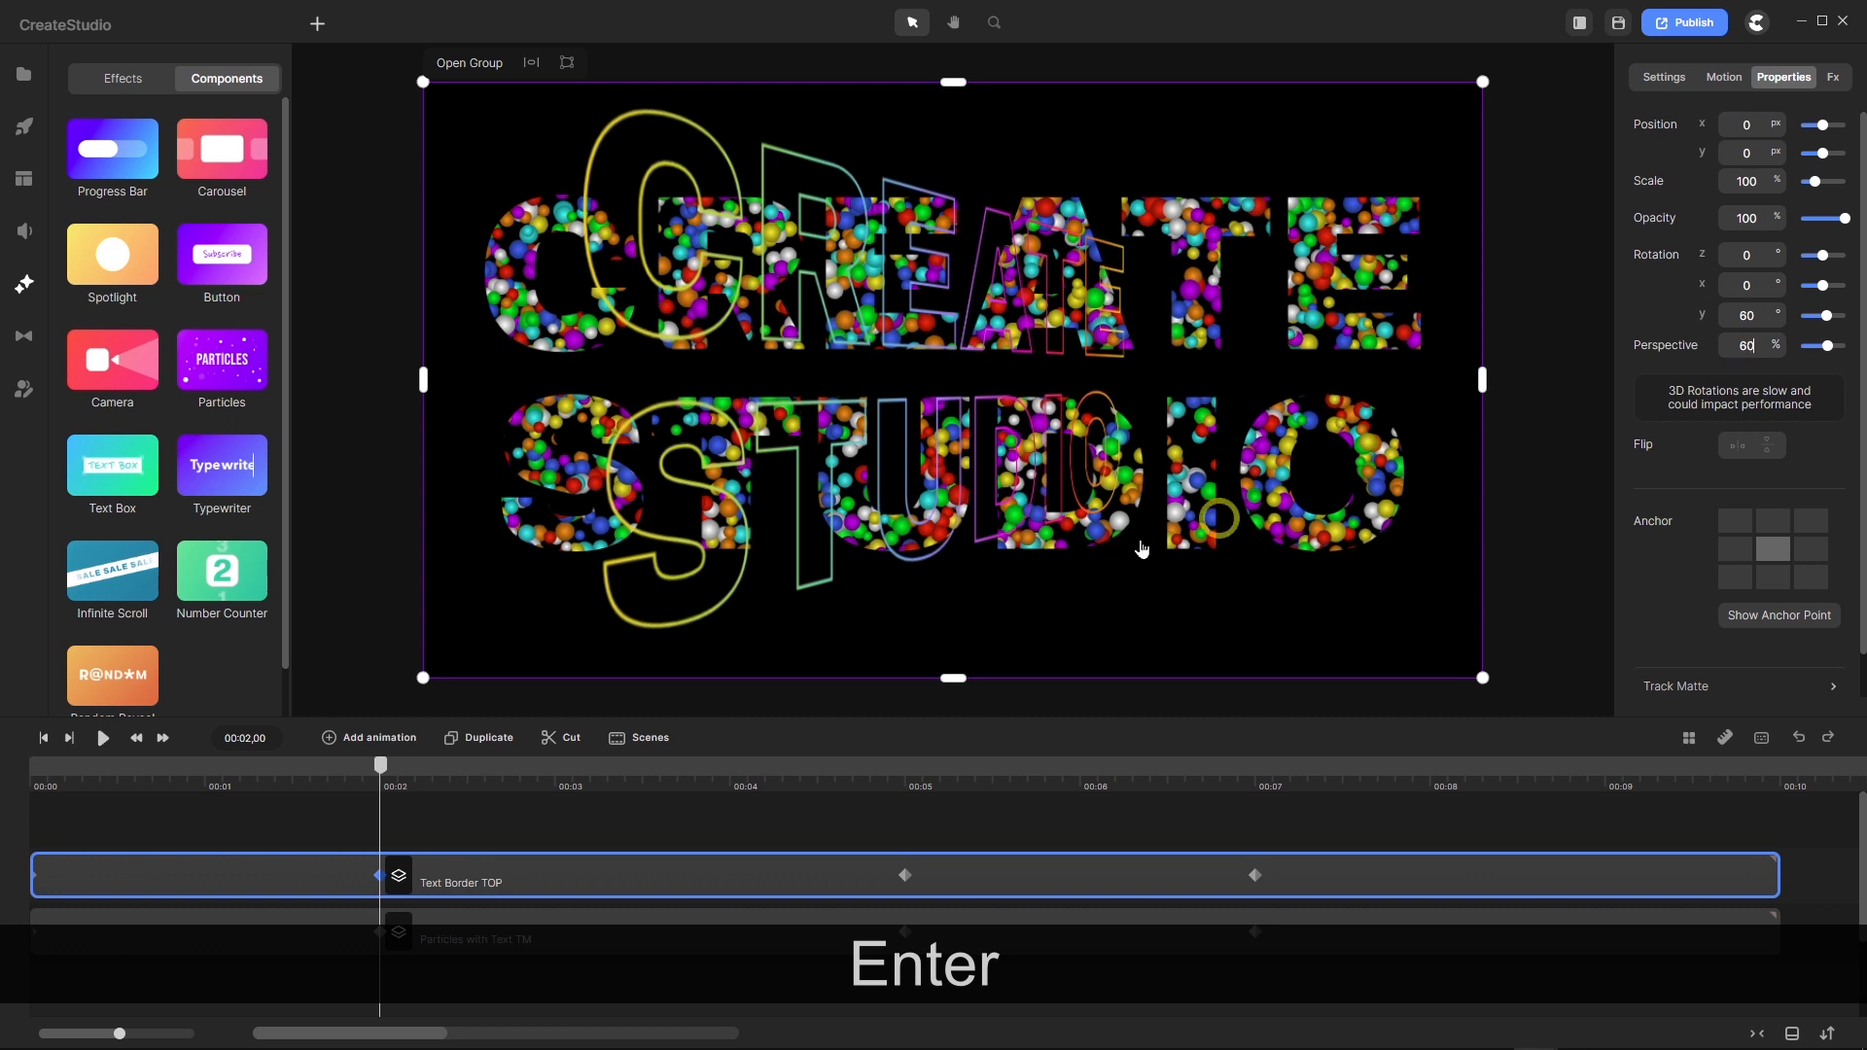
# Set the Y rotation to 60° and the perspective to 60% on the Particles with Text TM group's 2-second keyframe.
pyautogui.click(375, 933)
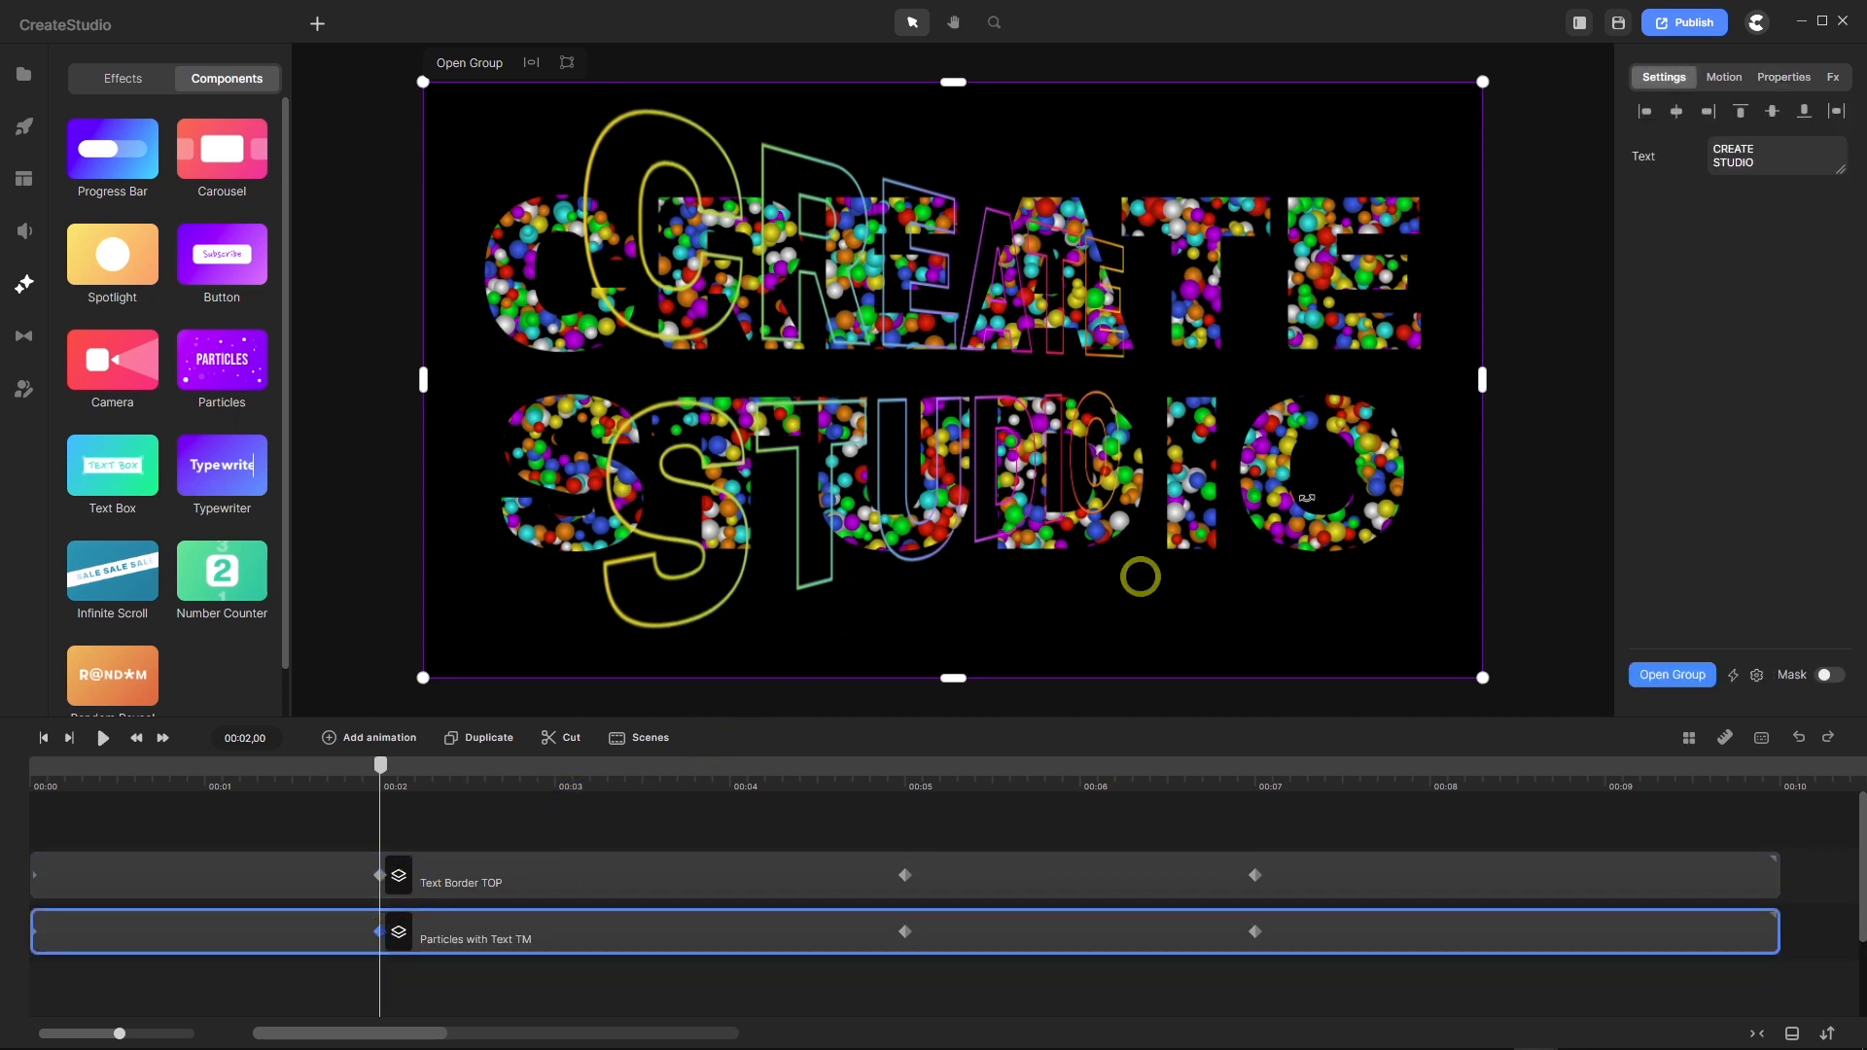
pyautogui.click(1767, 77)
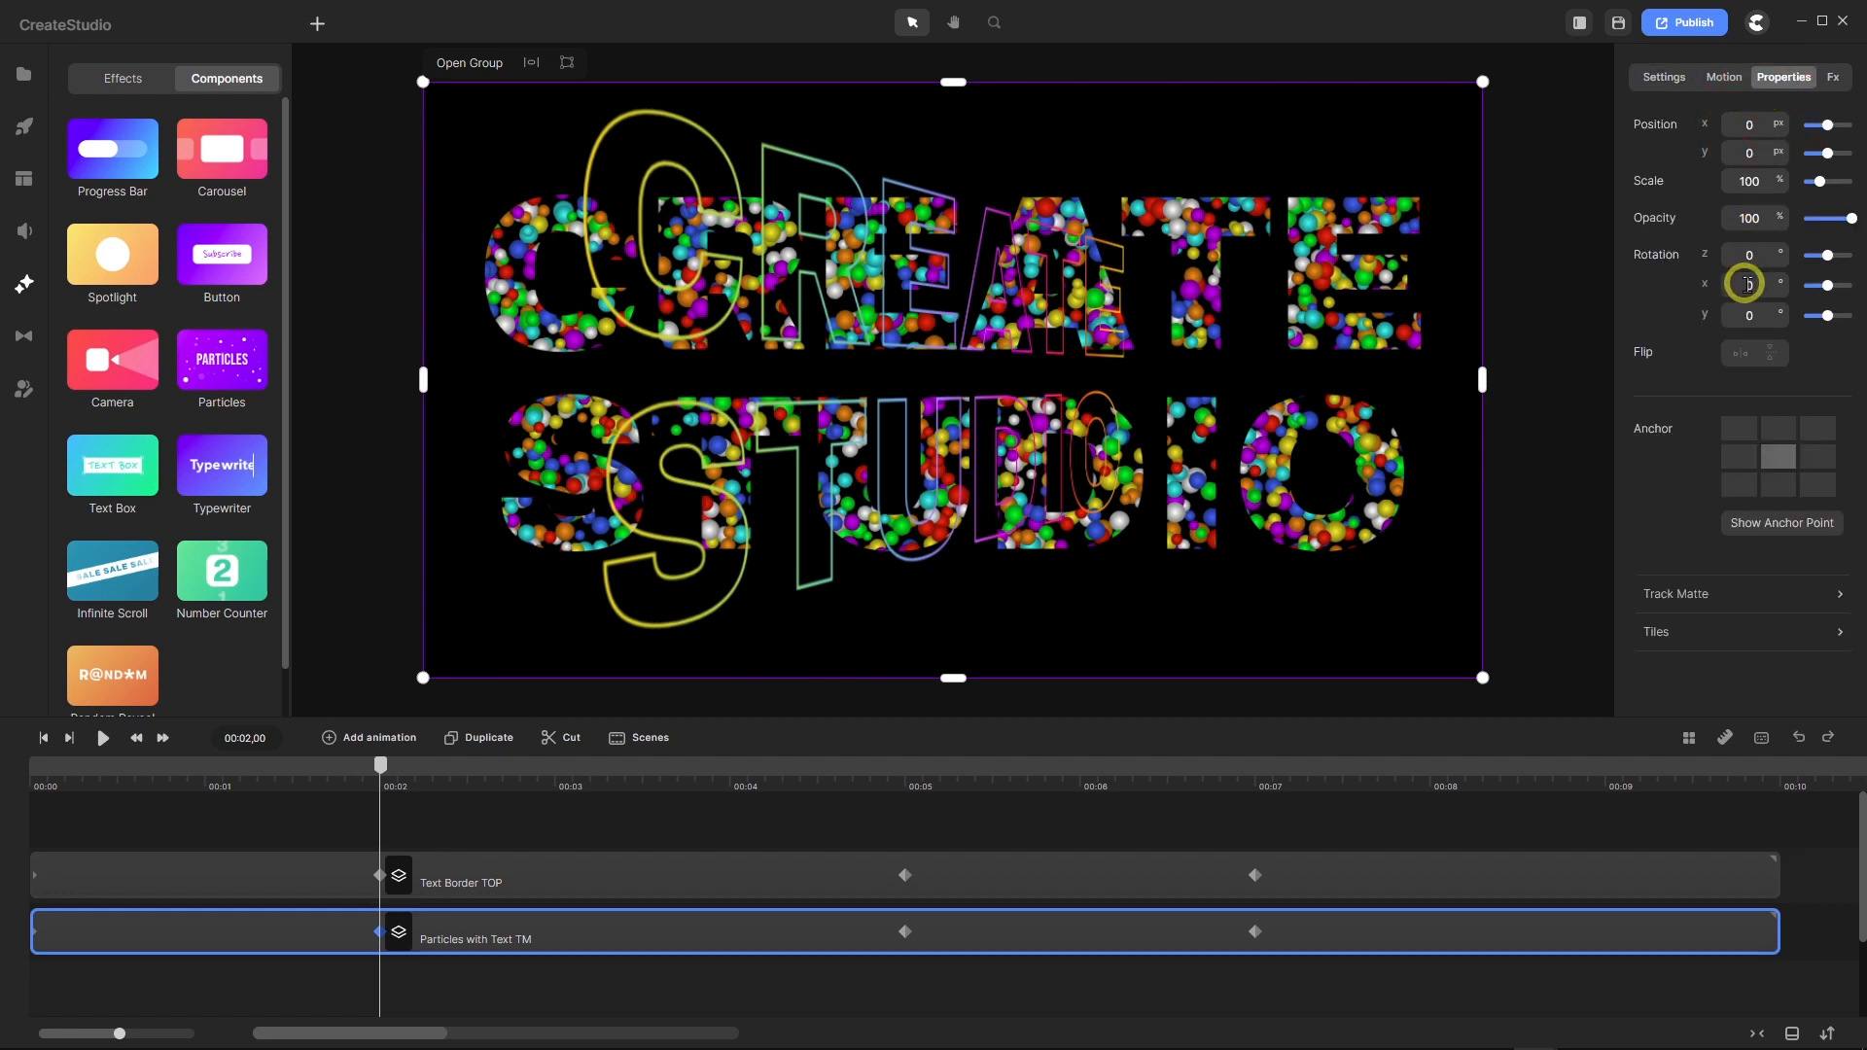
pyautogui.click(1753, 315)
pyautogui.write('60')
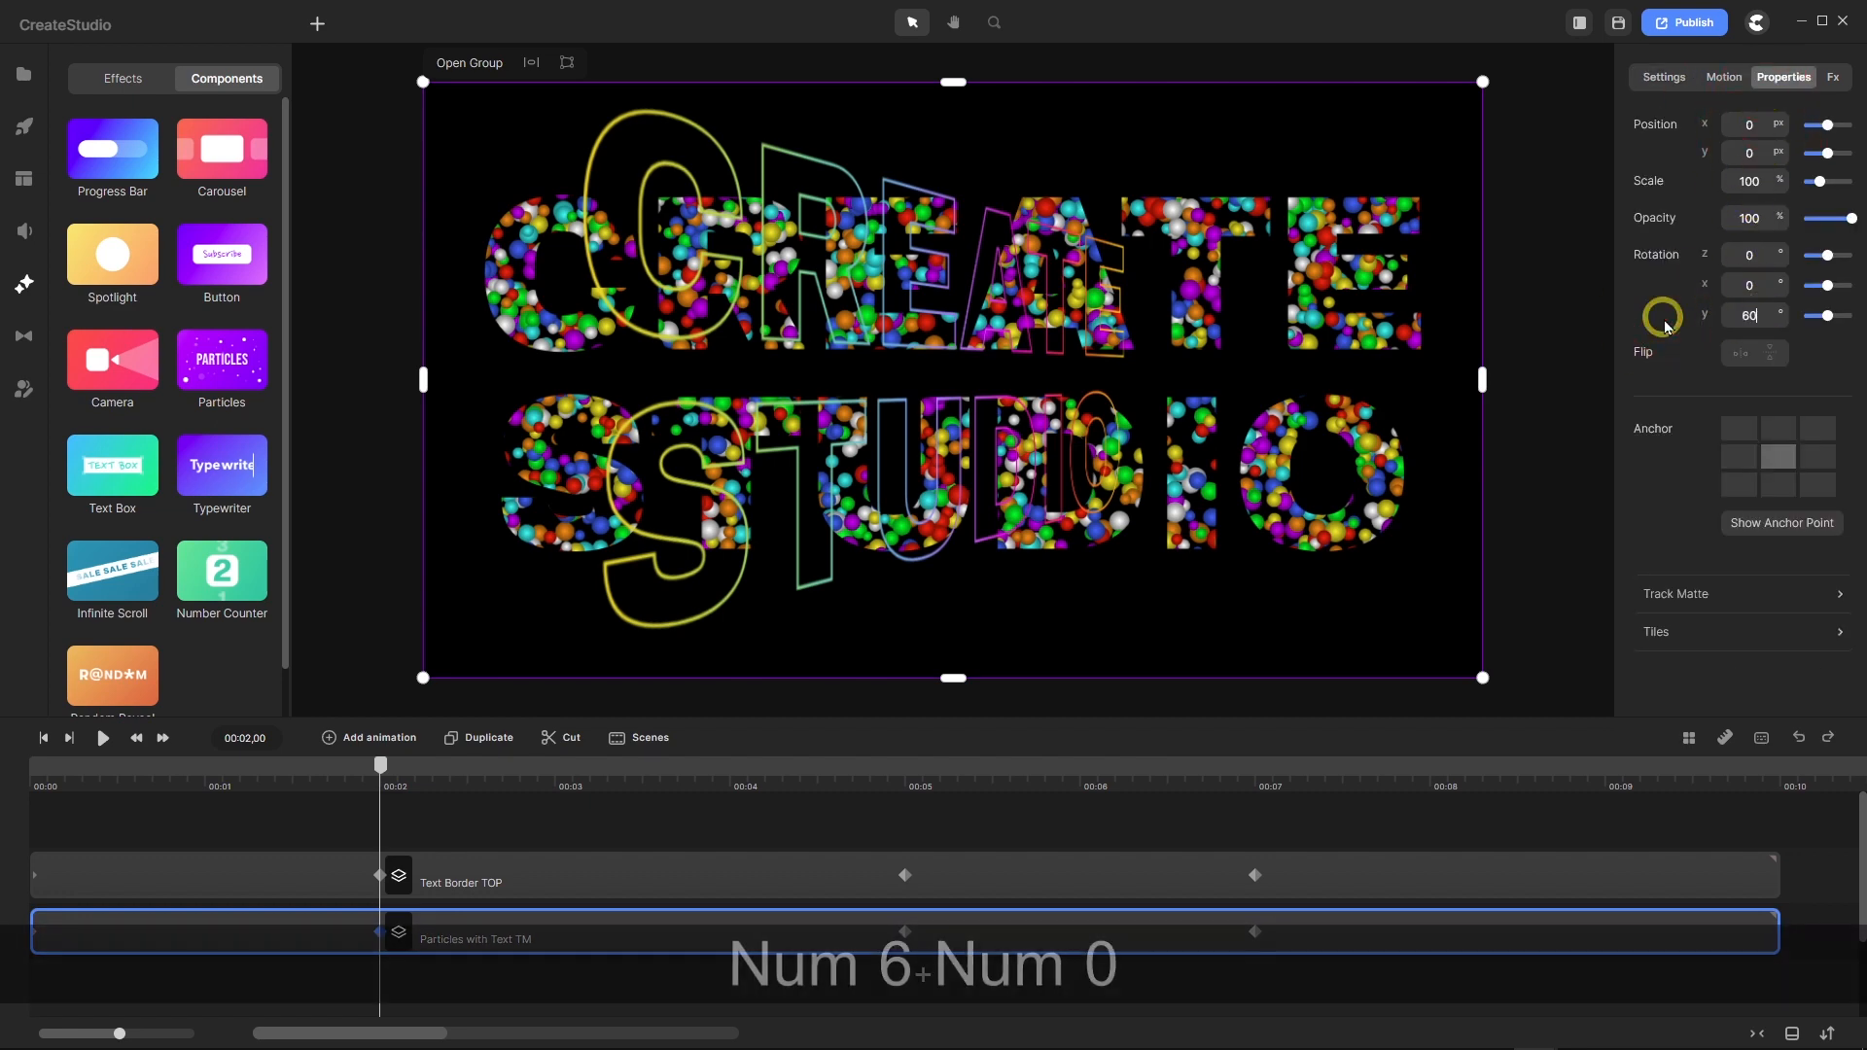
pyautogui.press('Return')
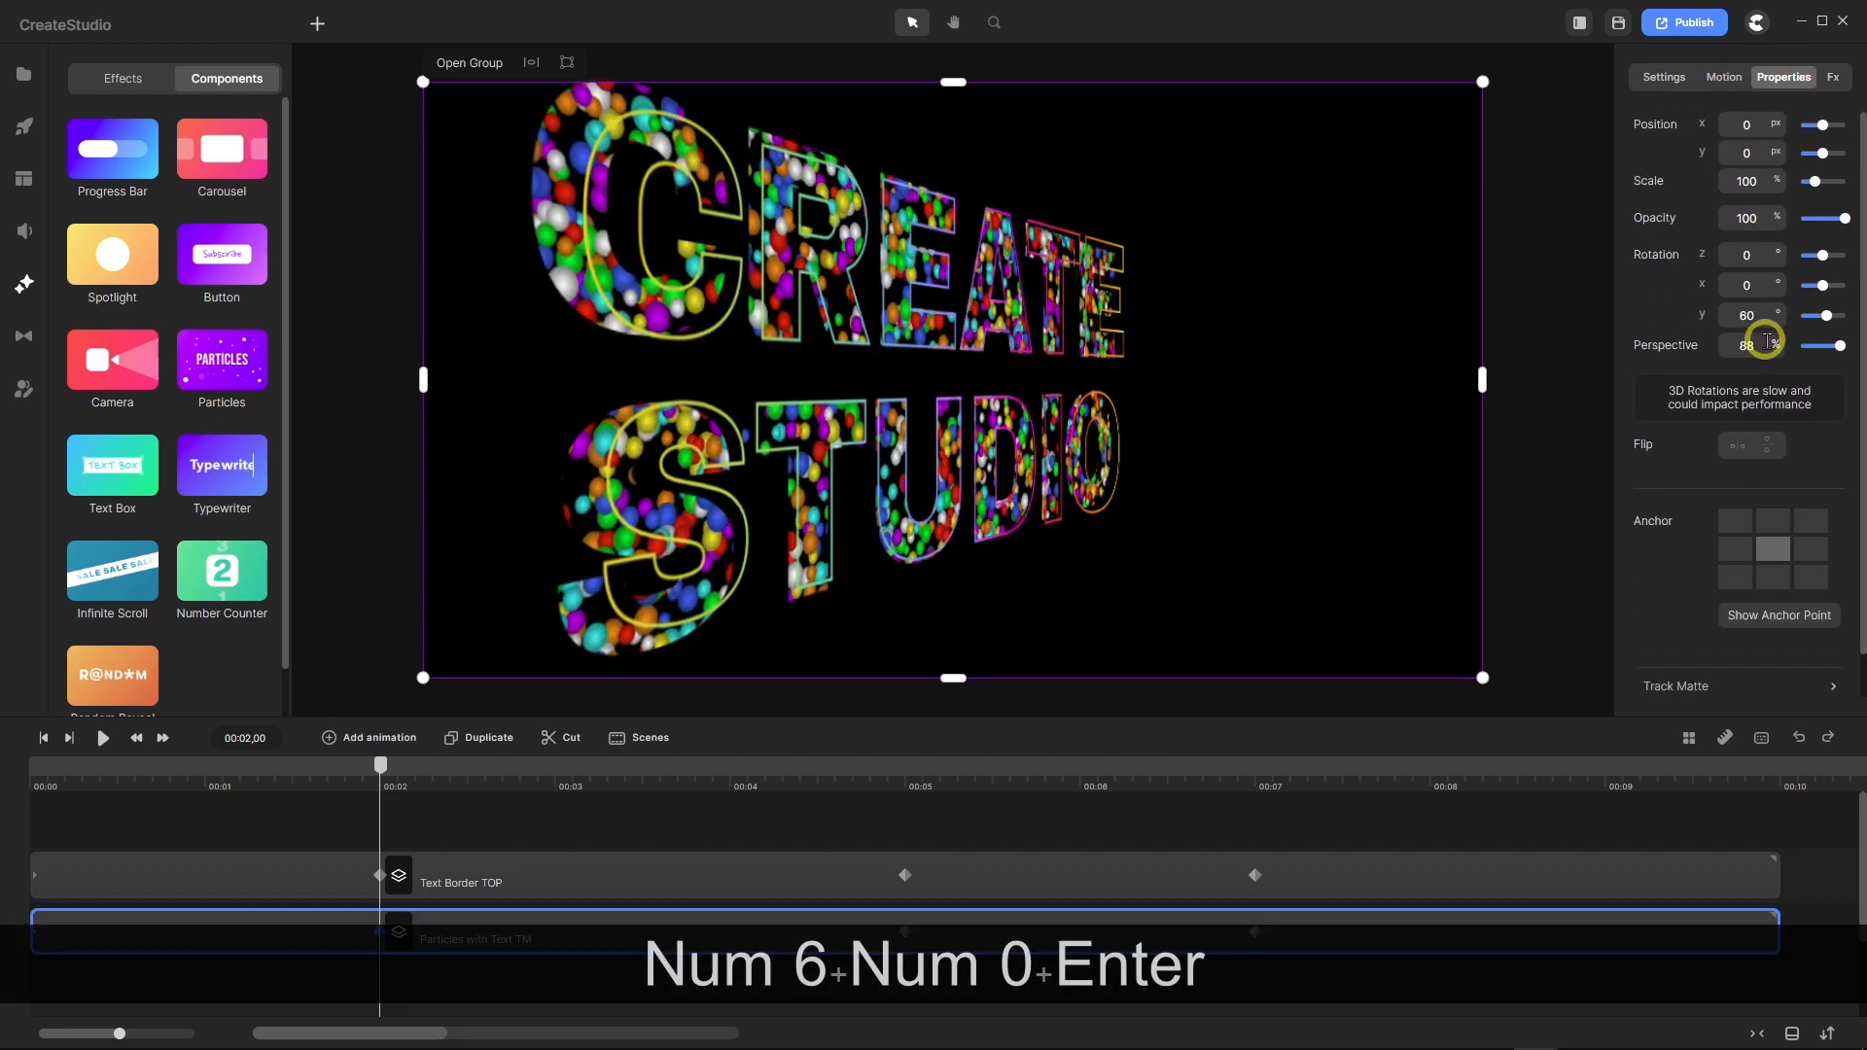
pyautogui.click(1717, 348)
pyautogui.write('60')
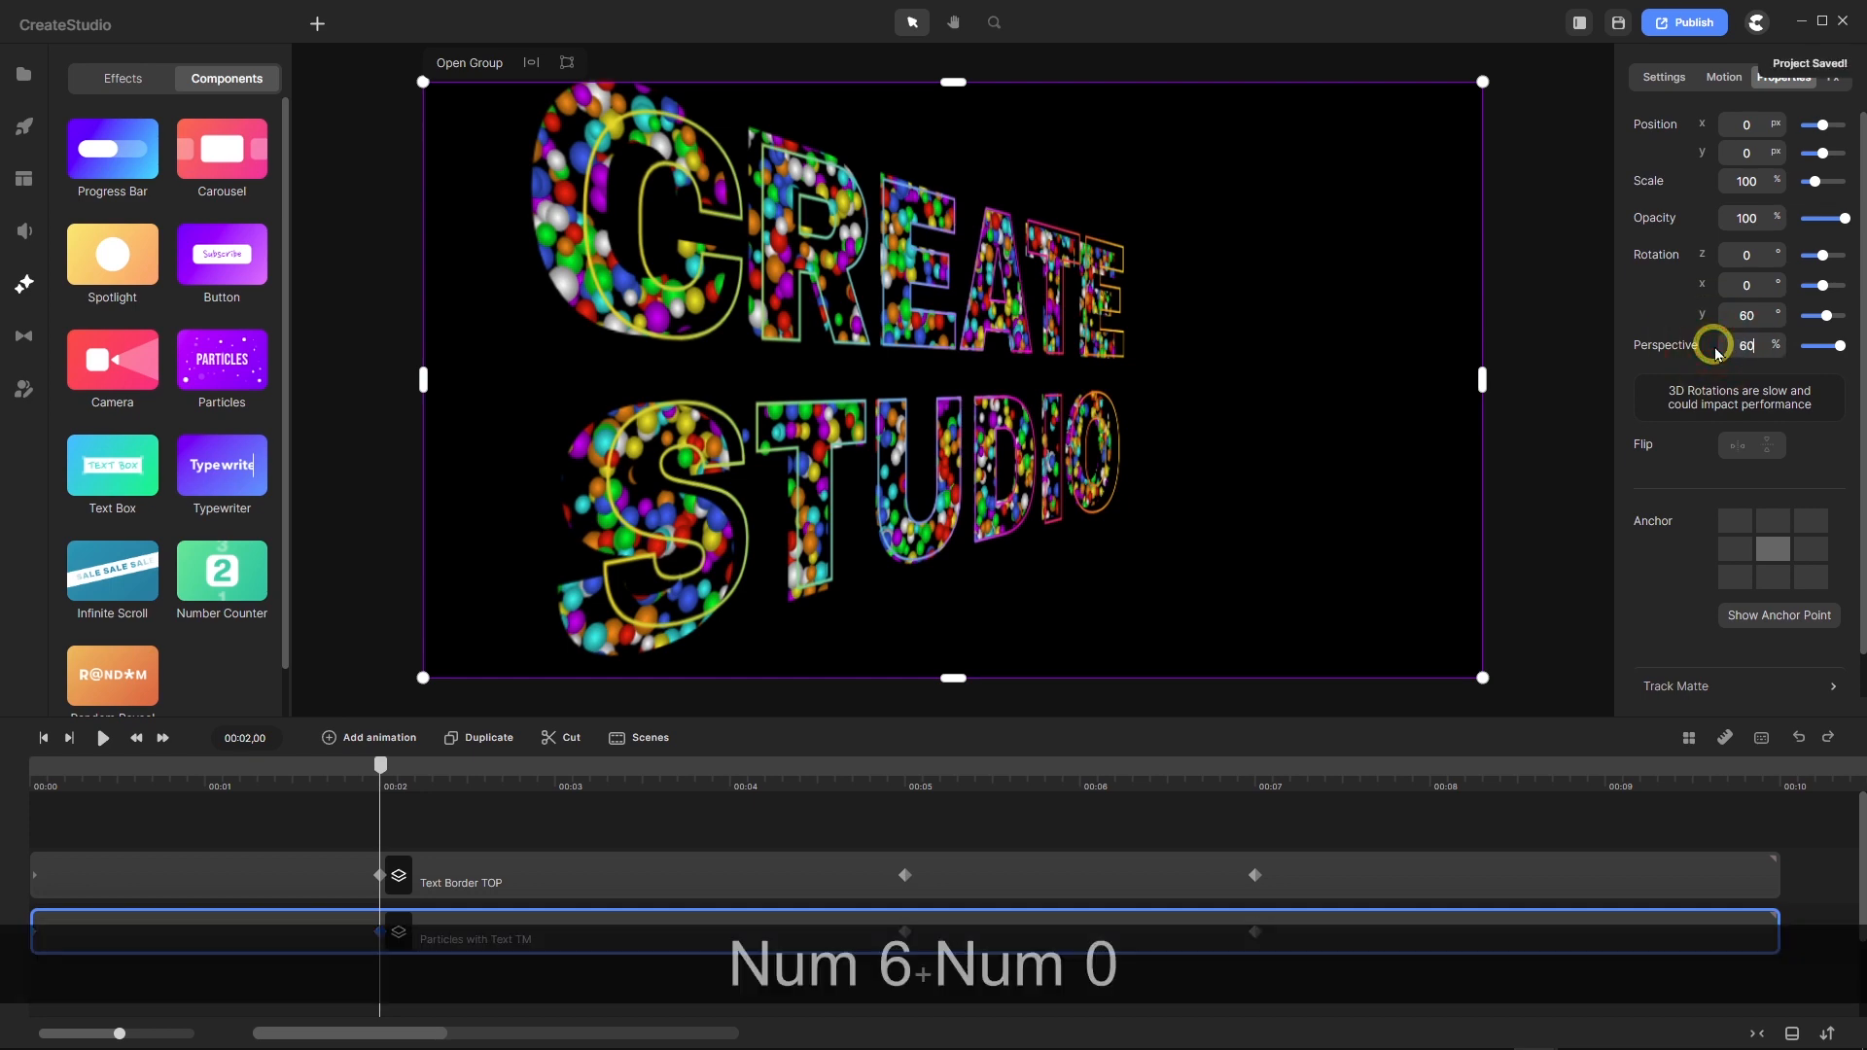
pyautogui.press('Return')
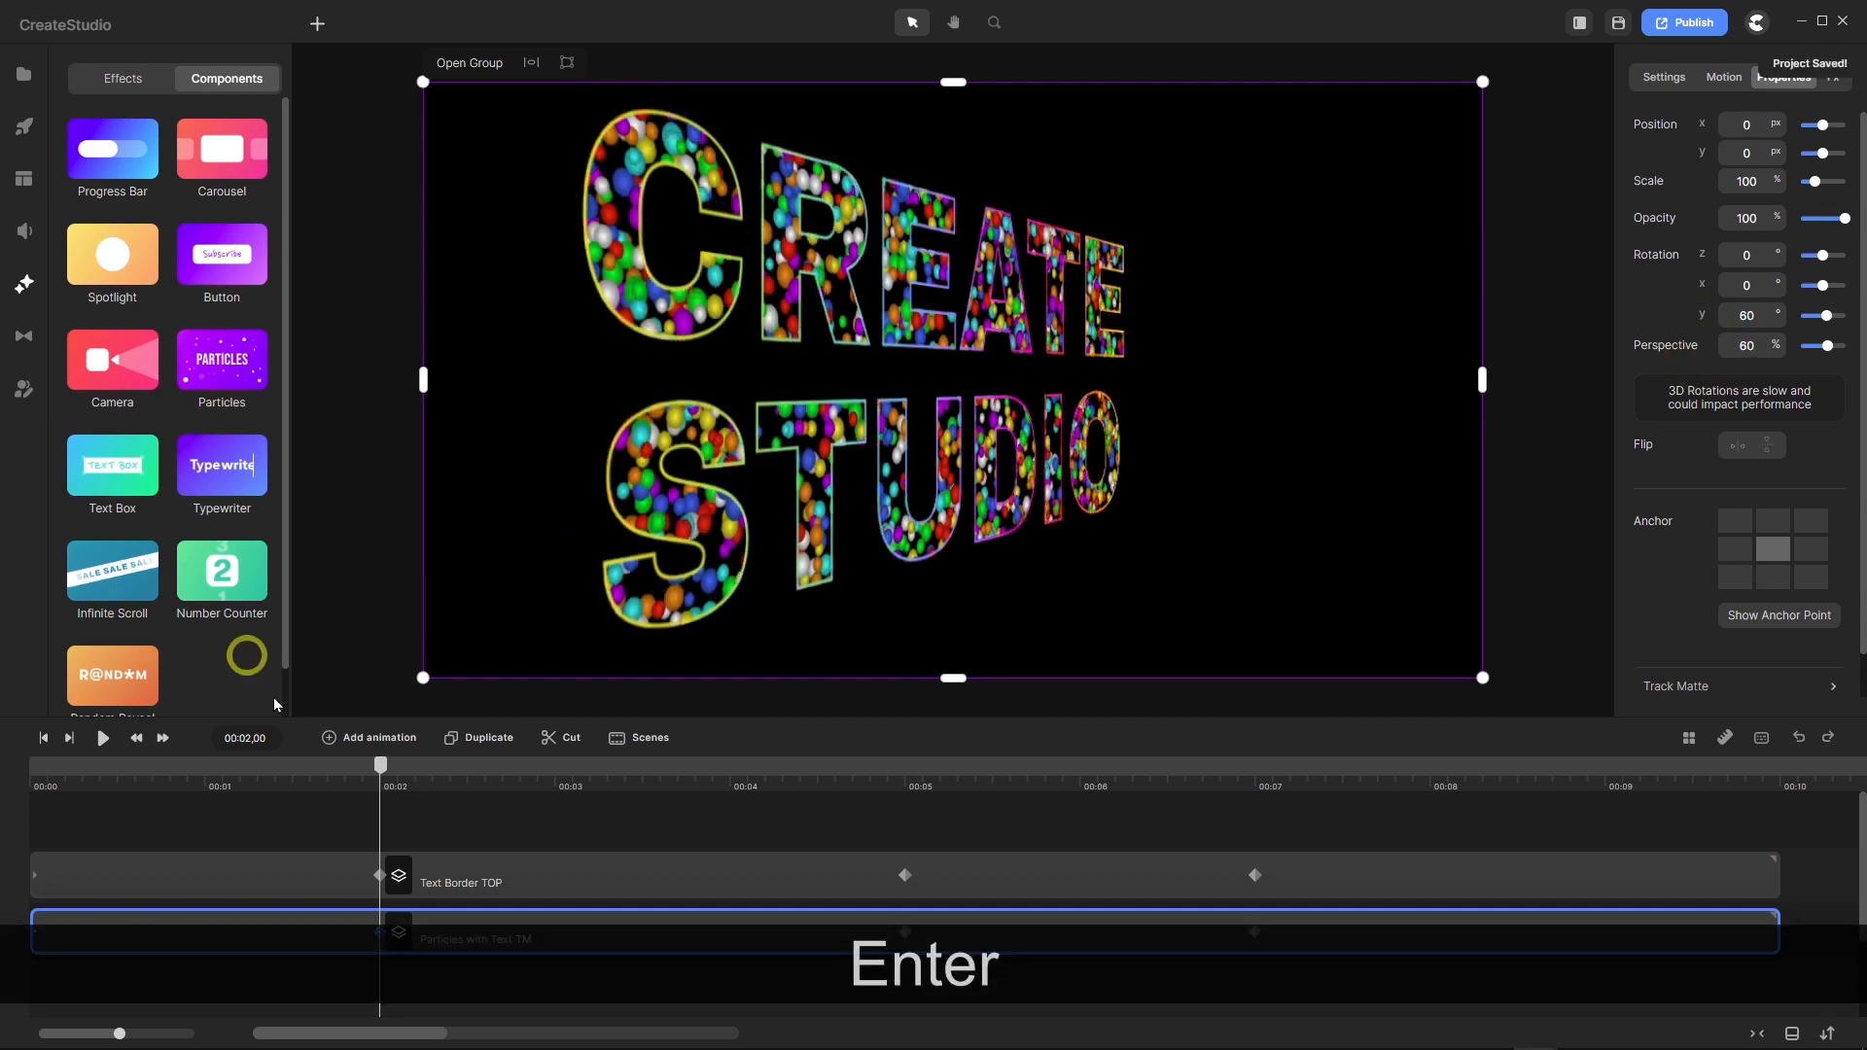
# Return the playhead to the start and add a horizontal guideline between the CREATE and STUDIO lines.
pyautogui.moveTo(379, 765); pyautogui.dragTo(20, 774)
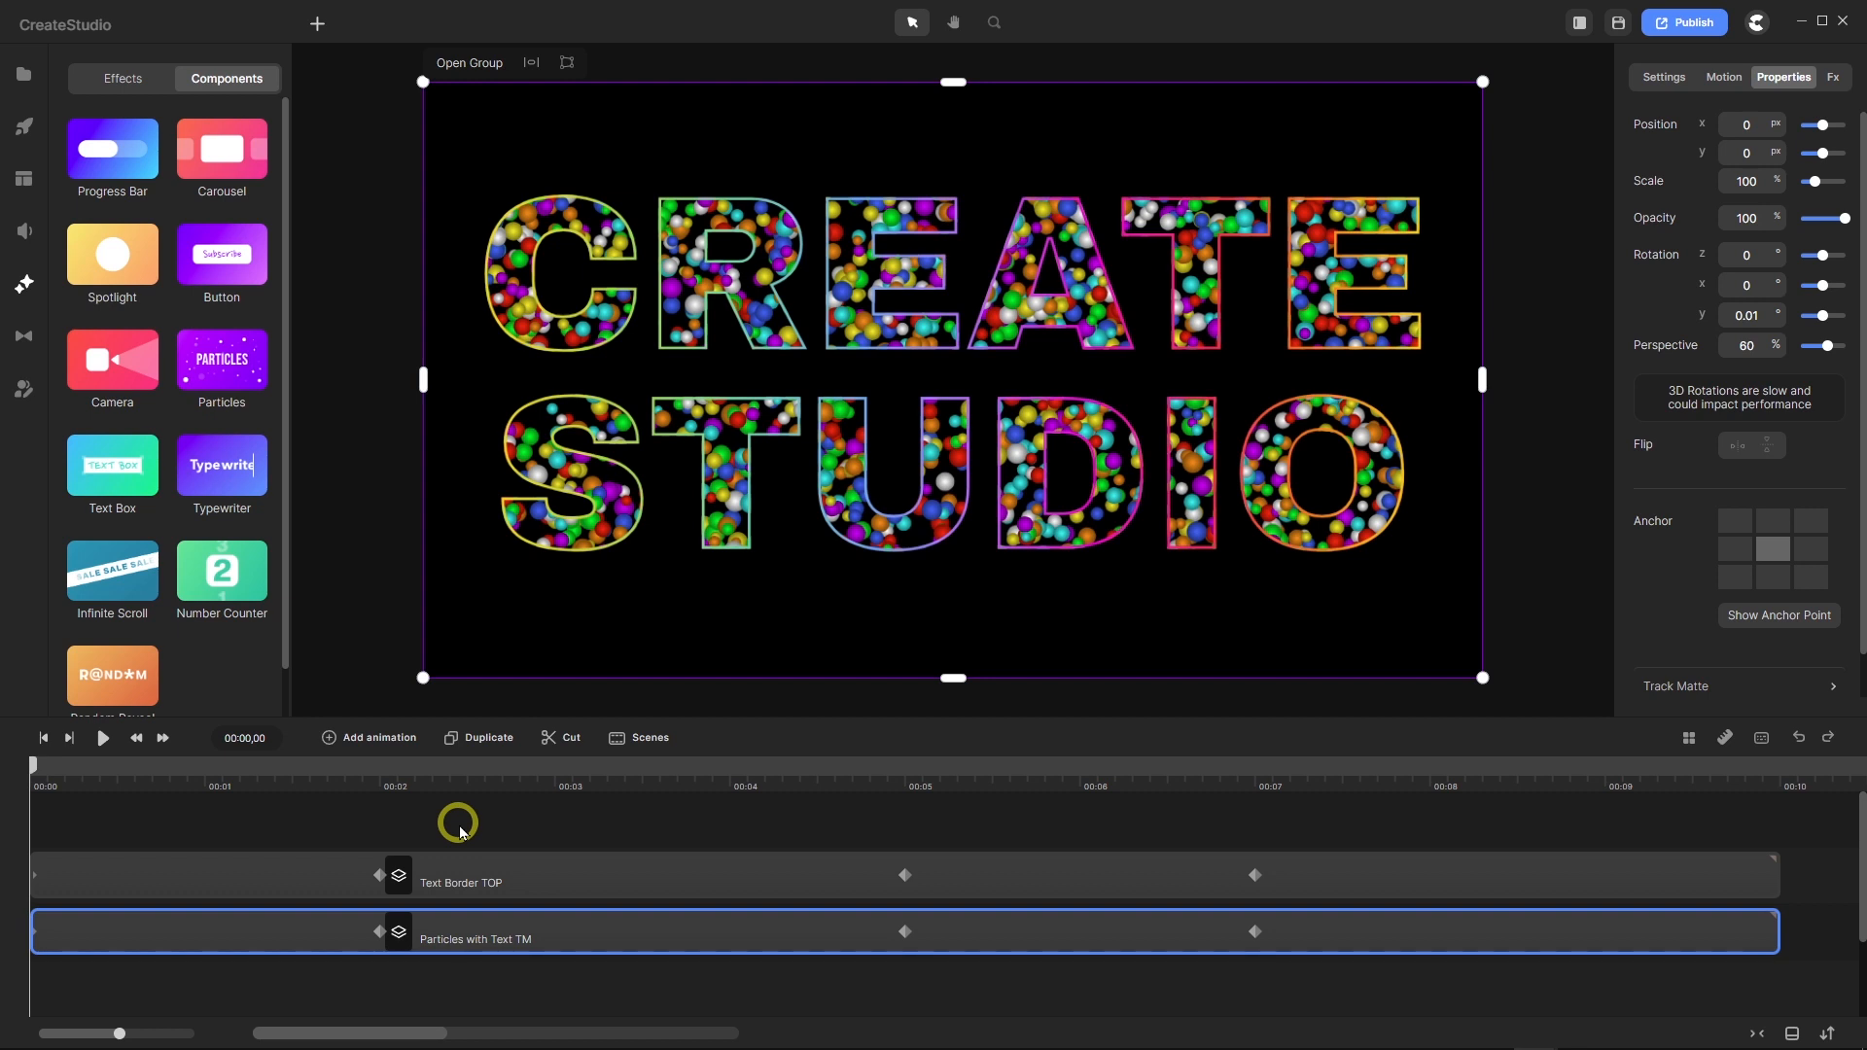
pyautogui.click(1725, 739)
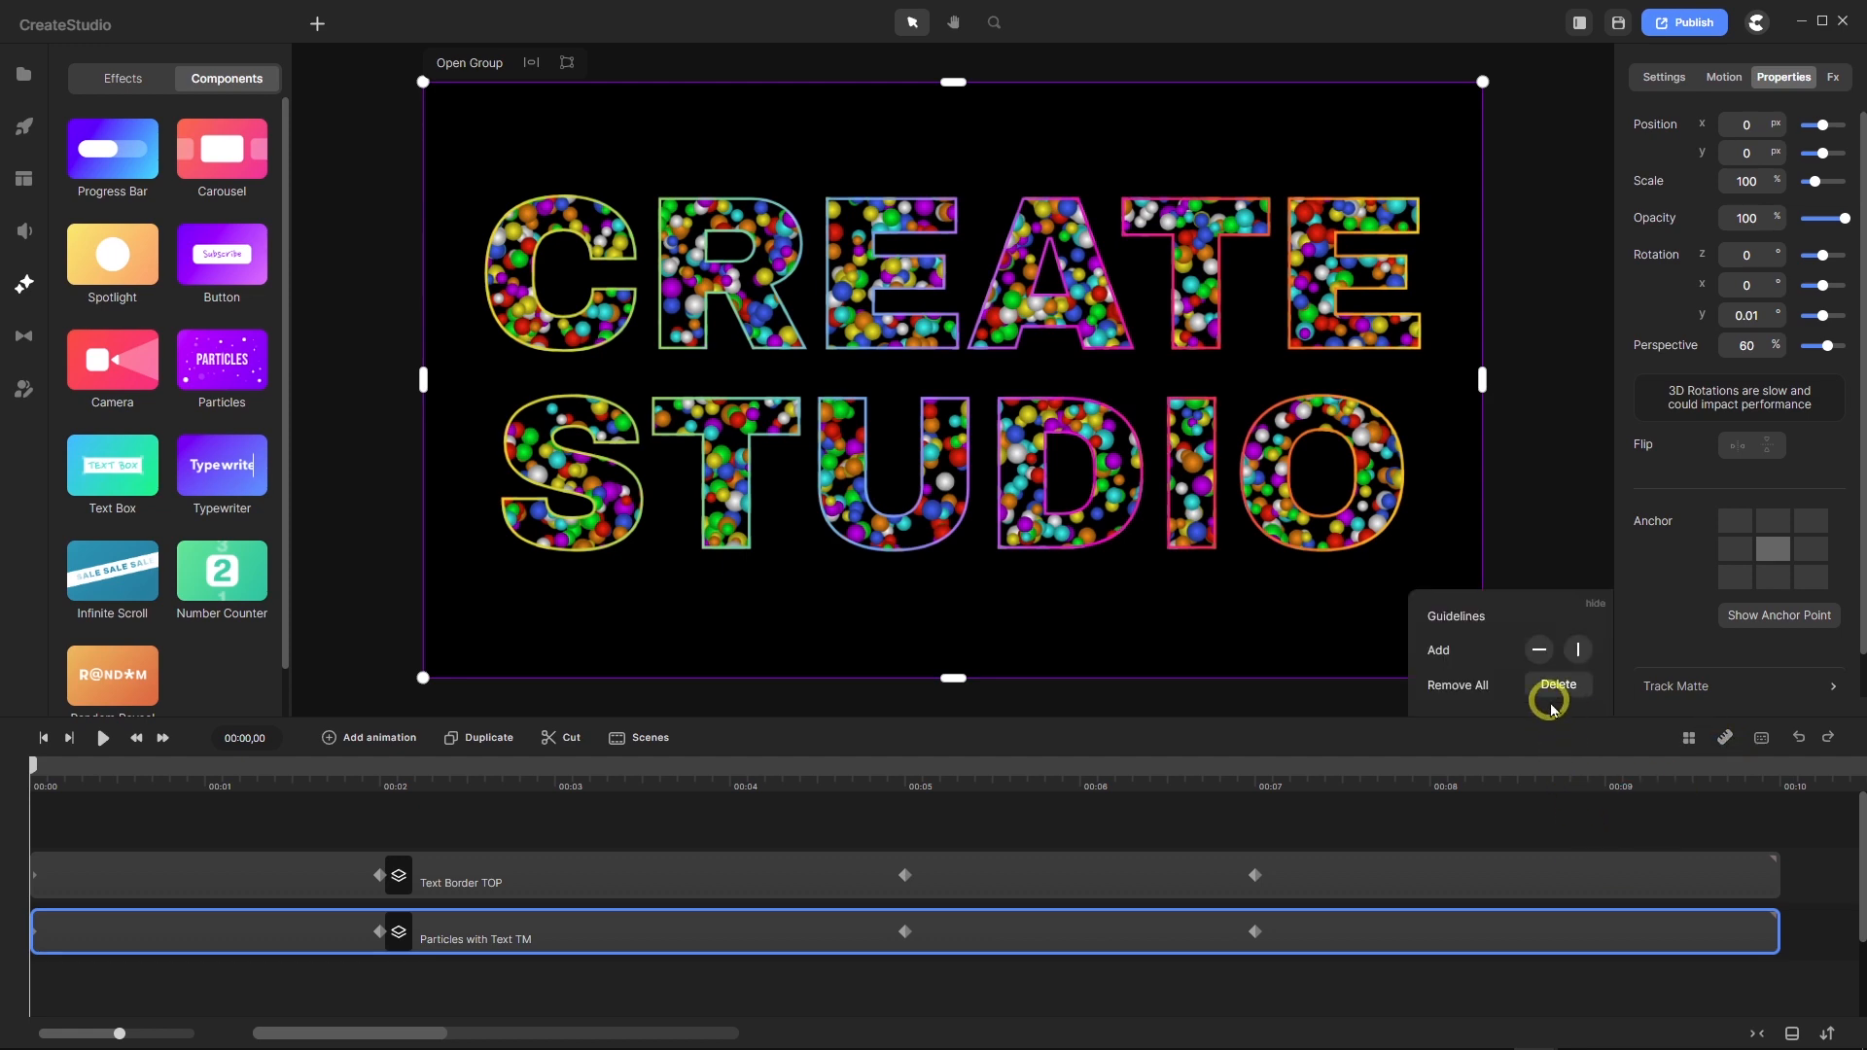
pyautogui.click(1536, 651)
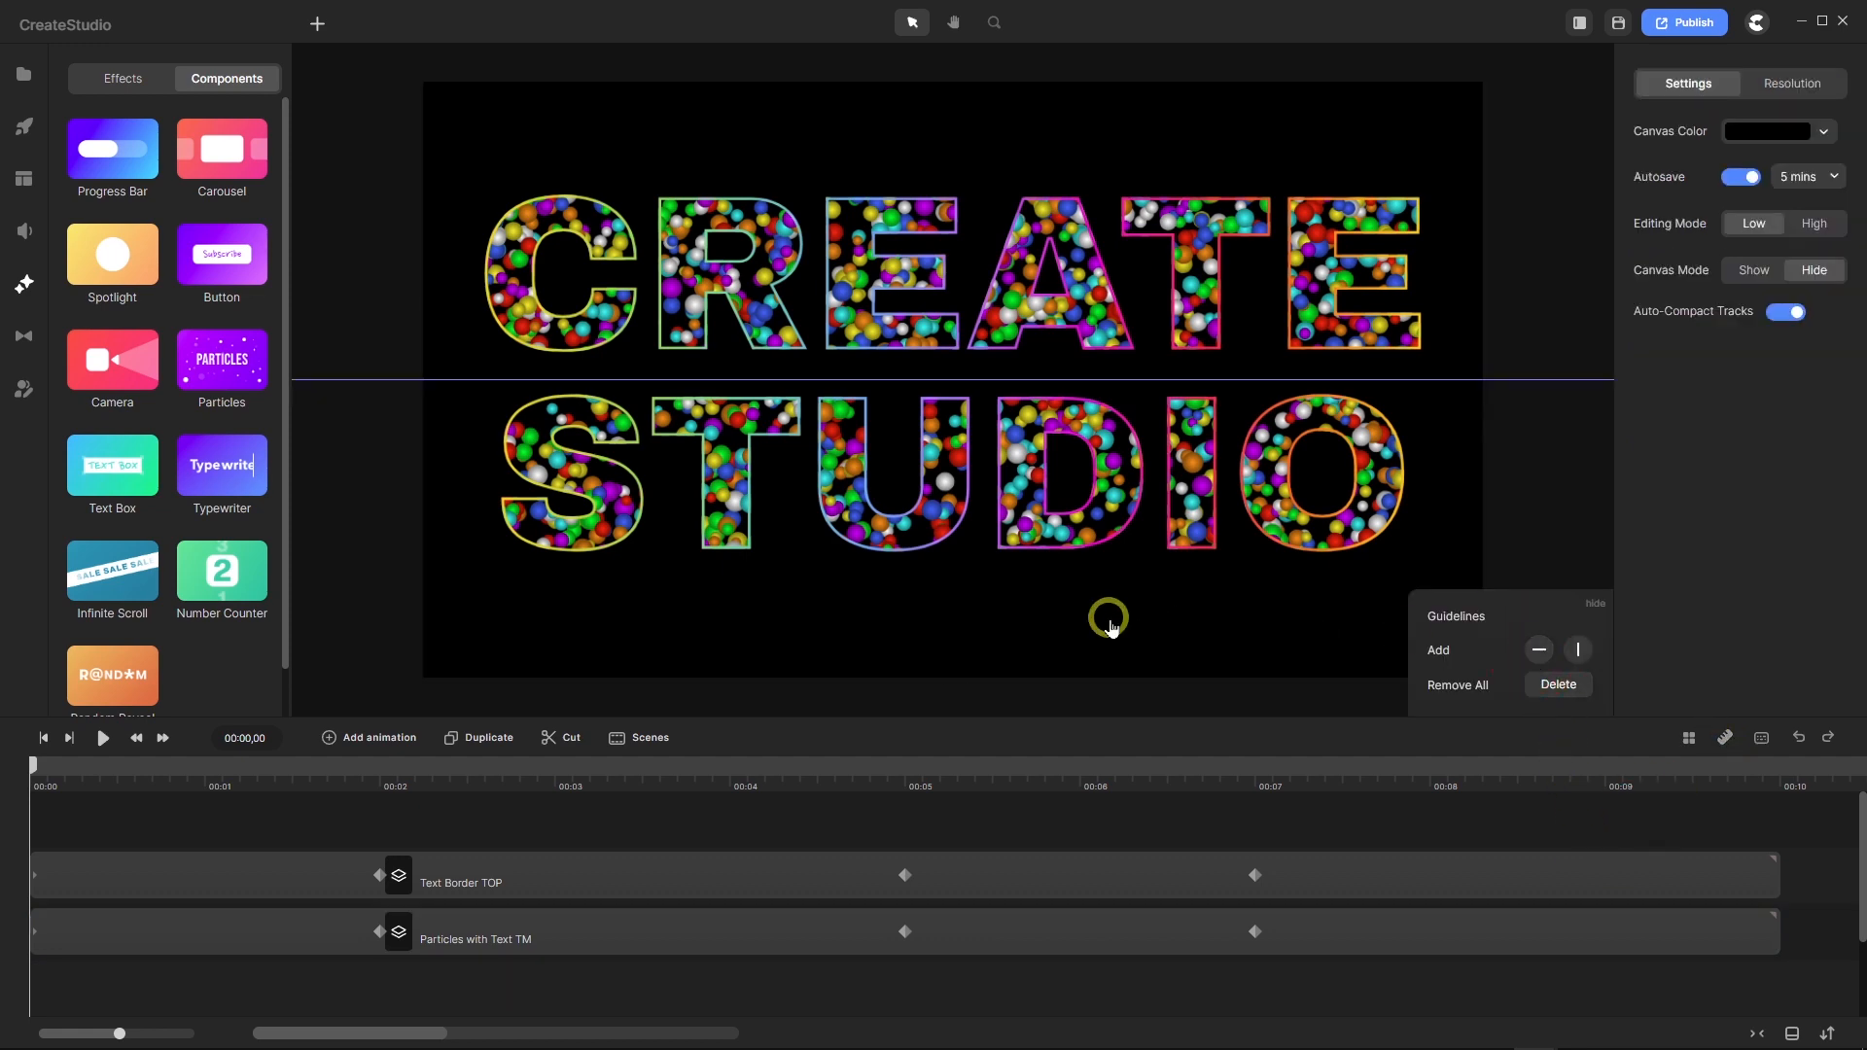
pyautogui.scroll(5, 720, 379)
pyautogui.scroll(-5, 728, 379)
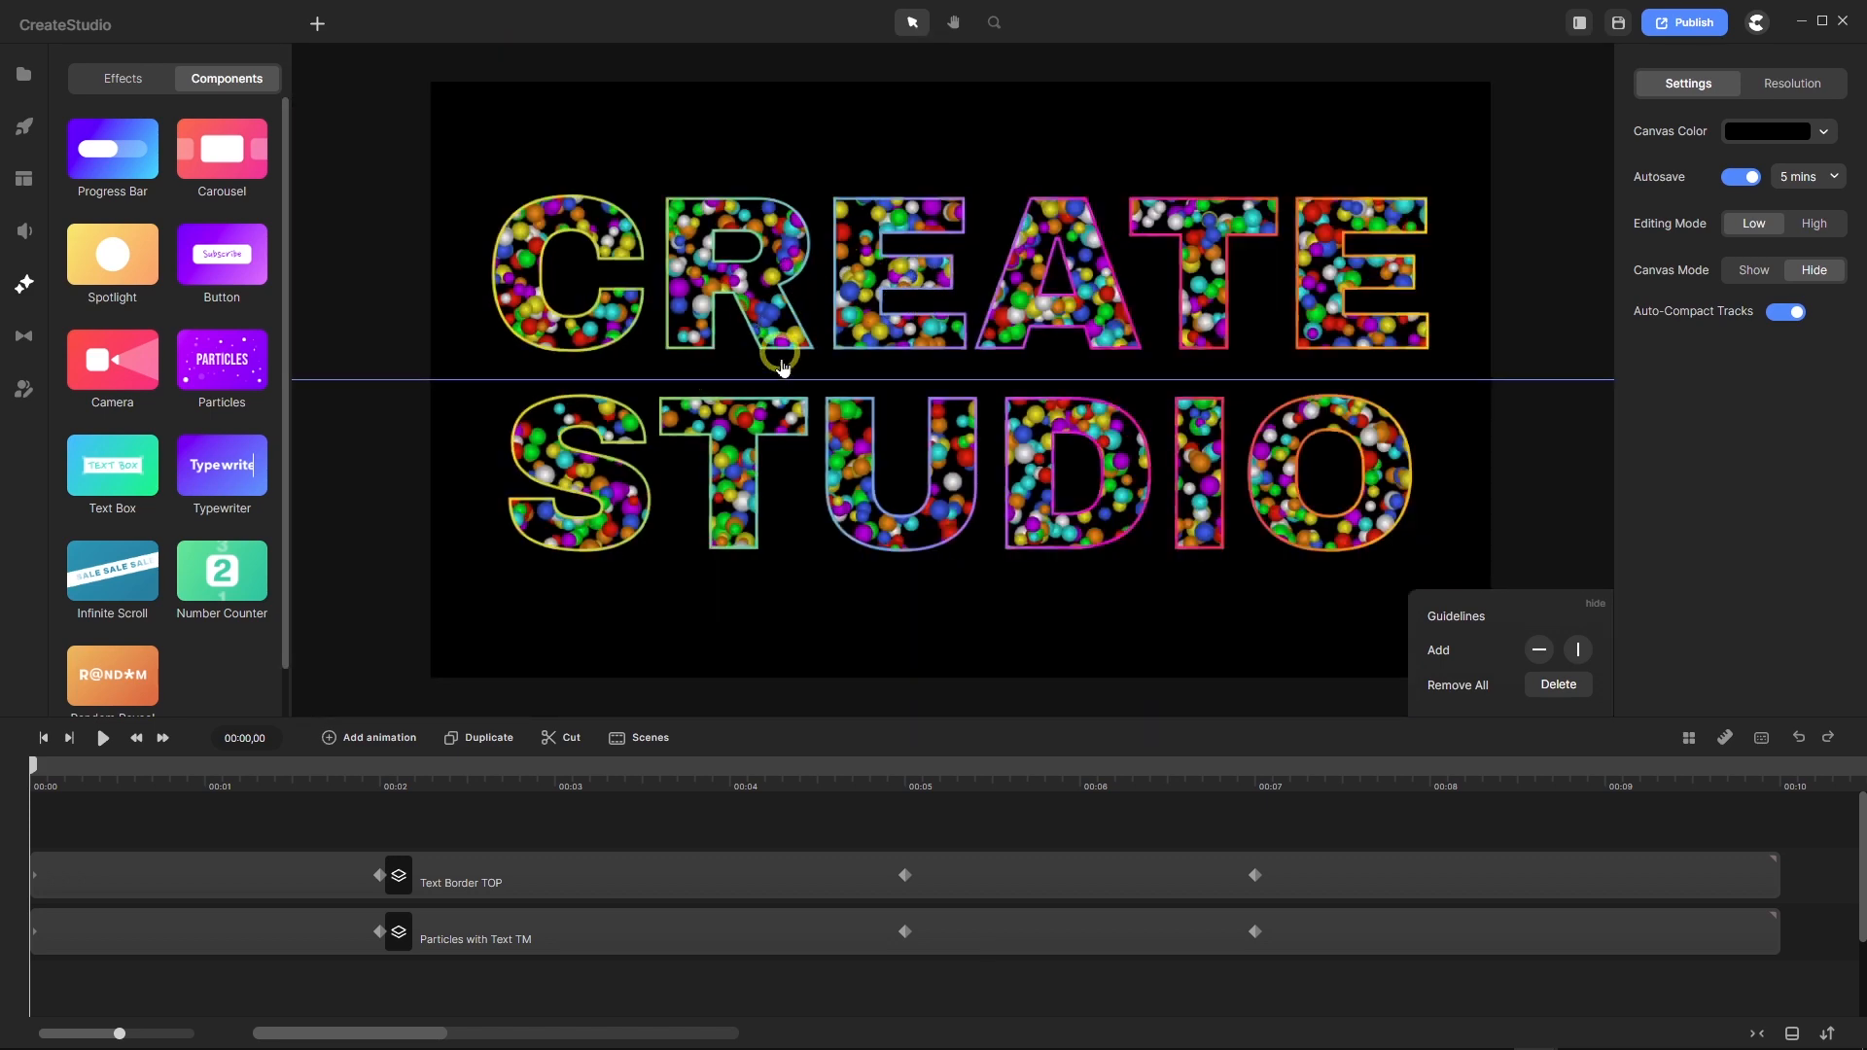
# Nudge the Text Border TOP group down 10 px at its 2-second keyframe.
pyautogui.moveTo(34, 770)
pyautogui.mouseDown()
pyautogui.moveTo(300, 791)
pyautogui.moveTo(315, 813)
pyautogui.moveTo(46, 779)
pyautogui.mouseUp()
pyautogui.moveTo(188, 815); pyautogui.dragTo(383, 833)
pyautogui.click(447, 865)
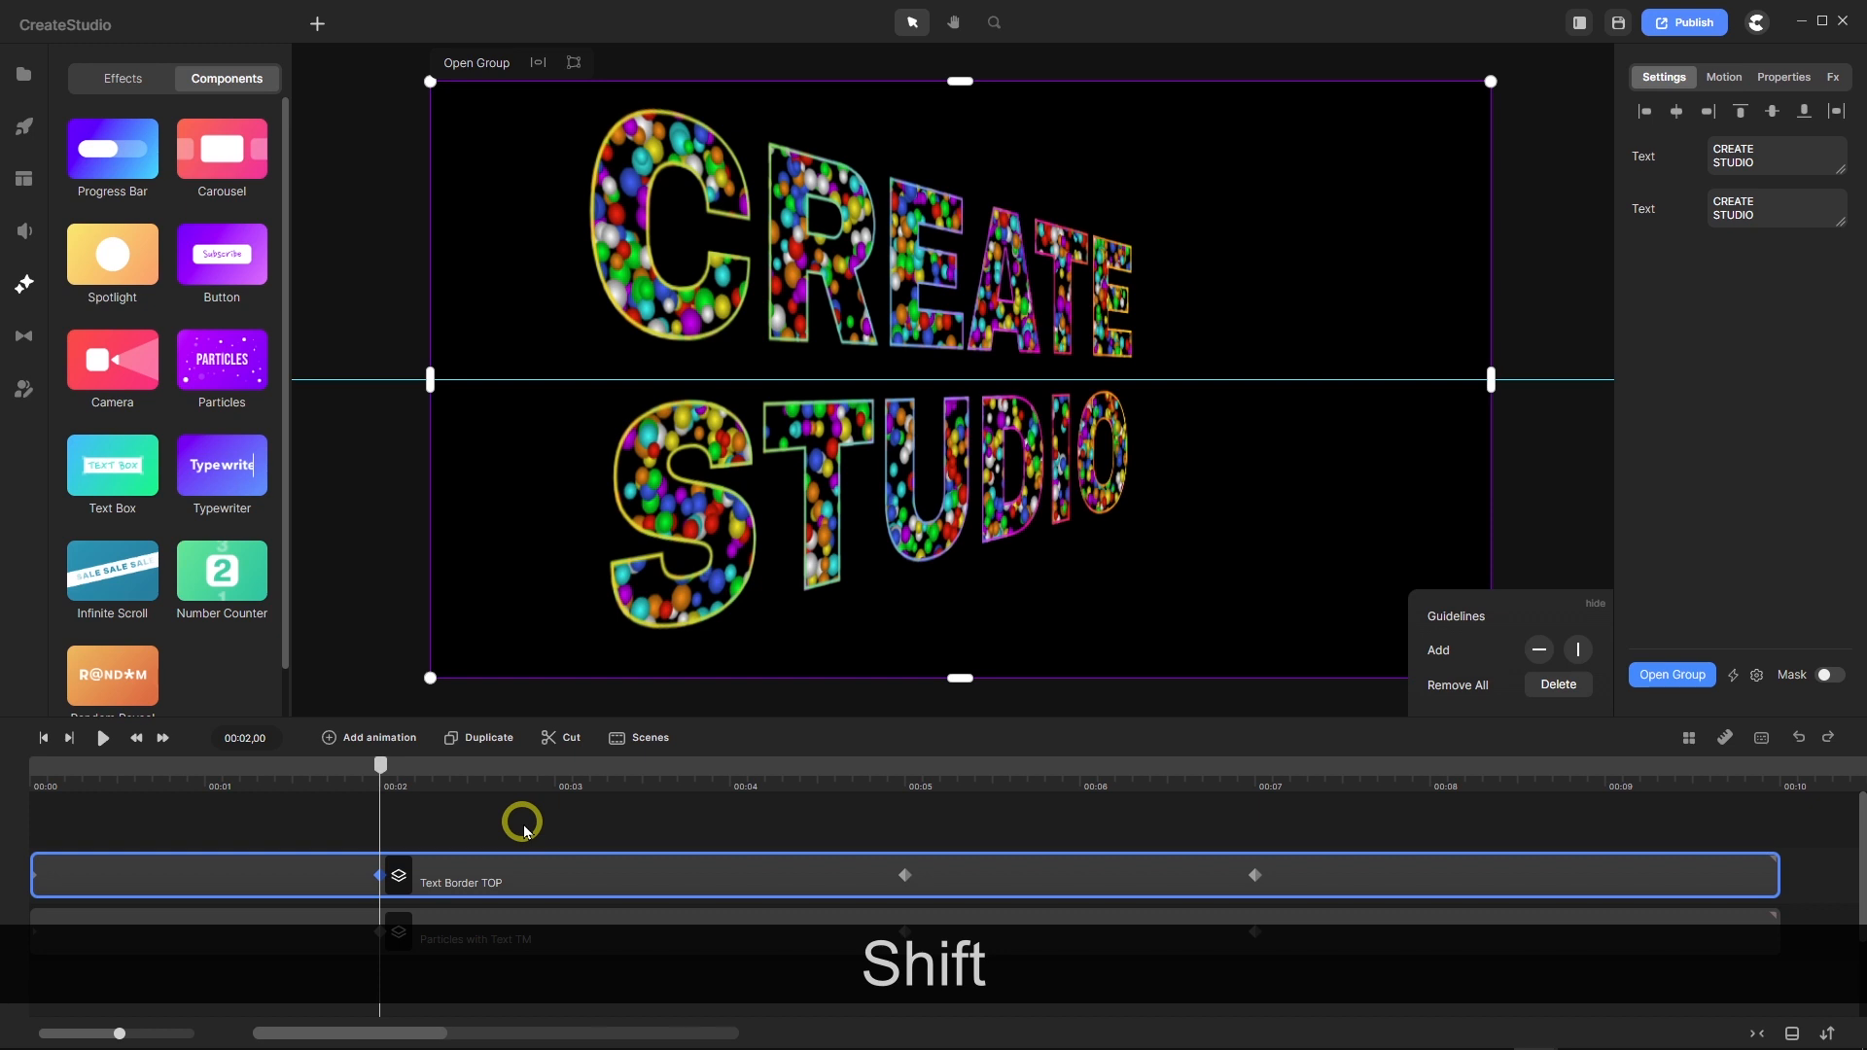
pyautogui.press('shift')
pyautogui.hotkey('shift', 'Down')
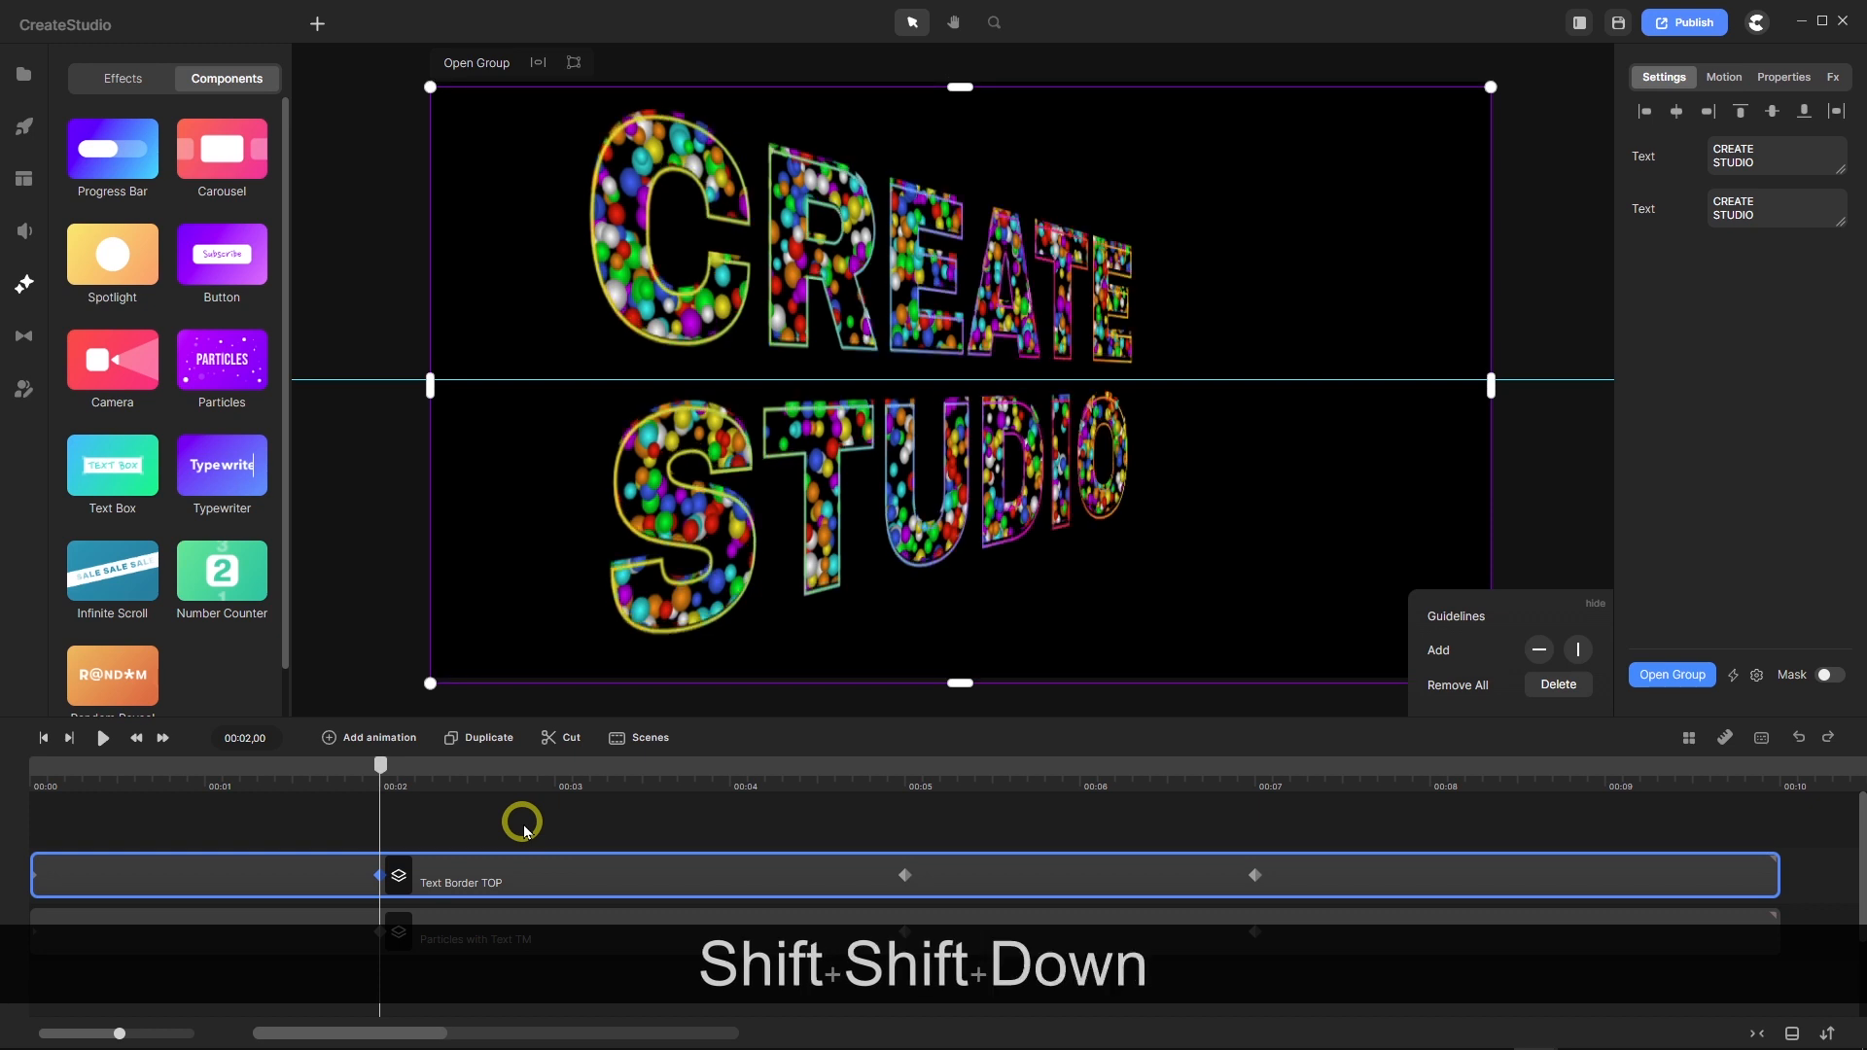
# Nudge the Particles with Text TM group down 10 px at its 2-second keyframe.
pyautogui.click(385, 931)
pyautogui.press('shift')
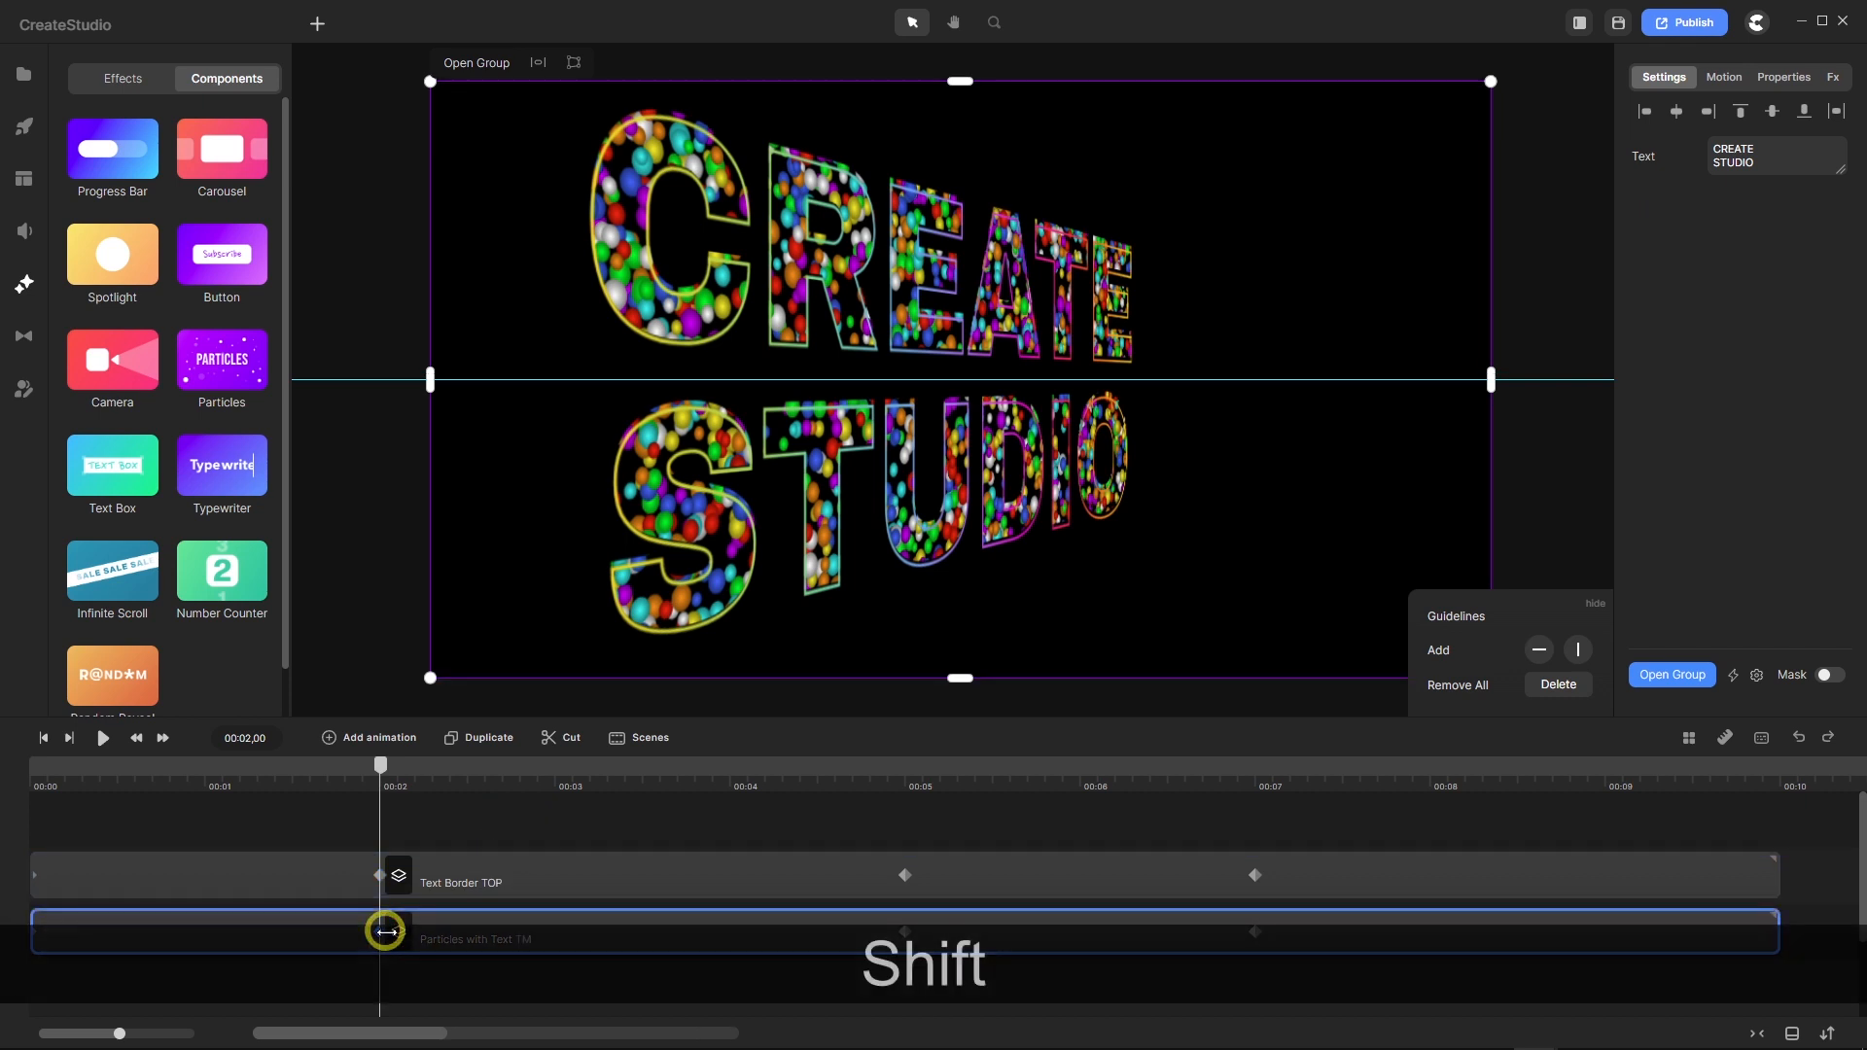
pyautogui.hotkey('shift', 'Down')
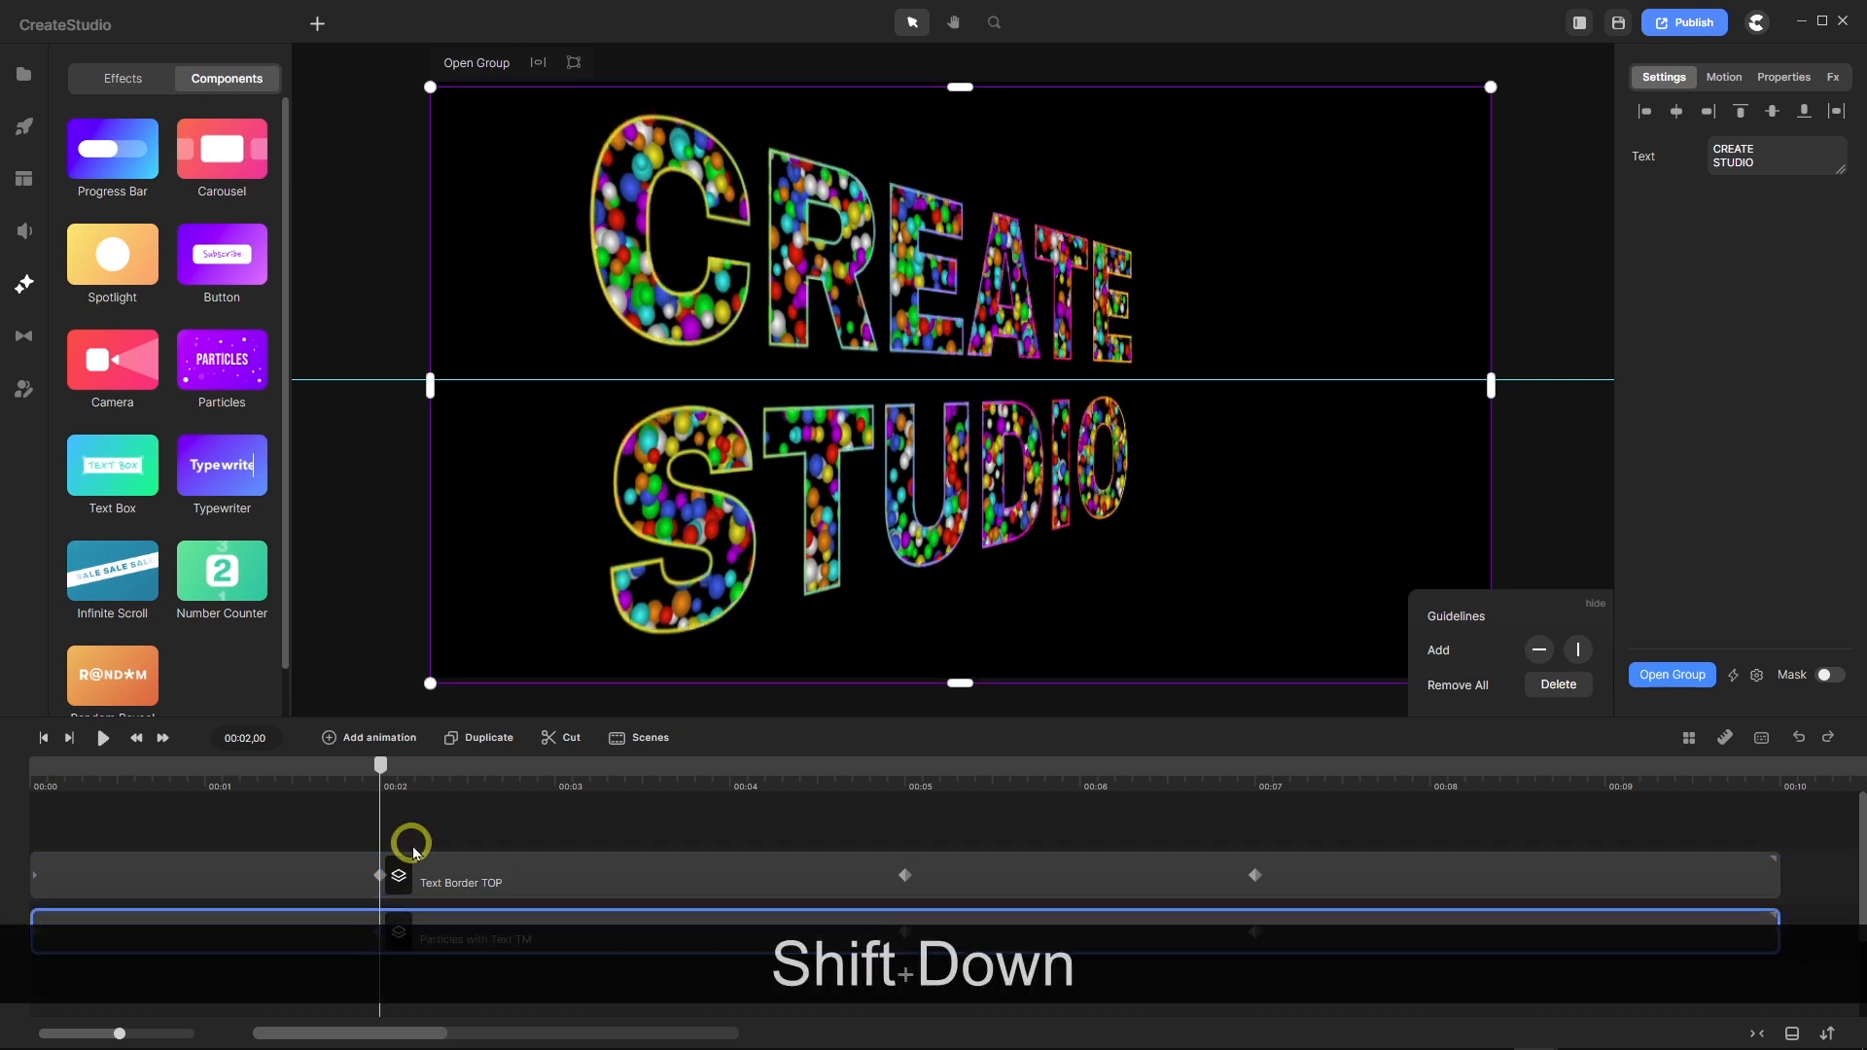
# Nudge both the Particles with Text TM and Text Border TOP groups down 10 px at 0 seconds.
pyautogui.moveTo(381, 766); pyautogui.dragTo(20, 797)
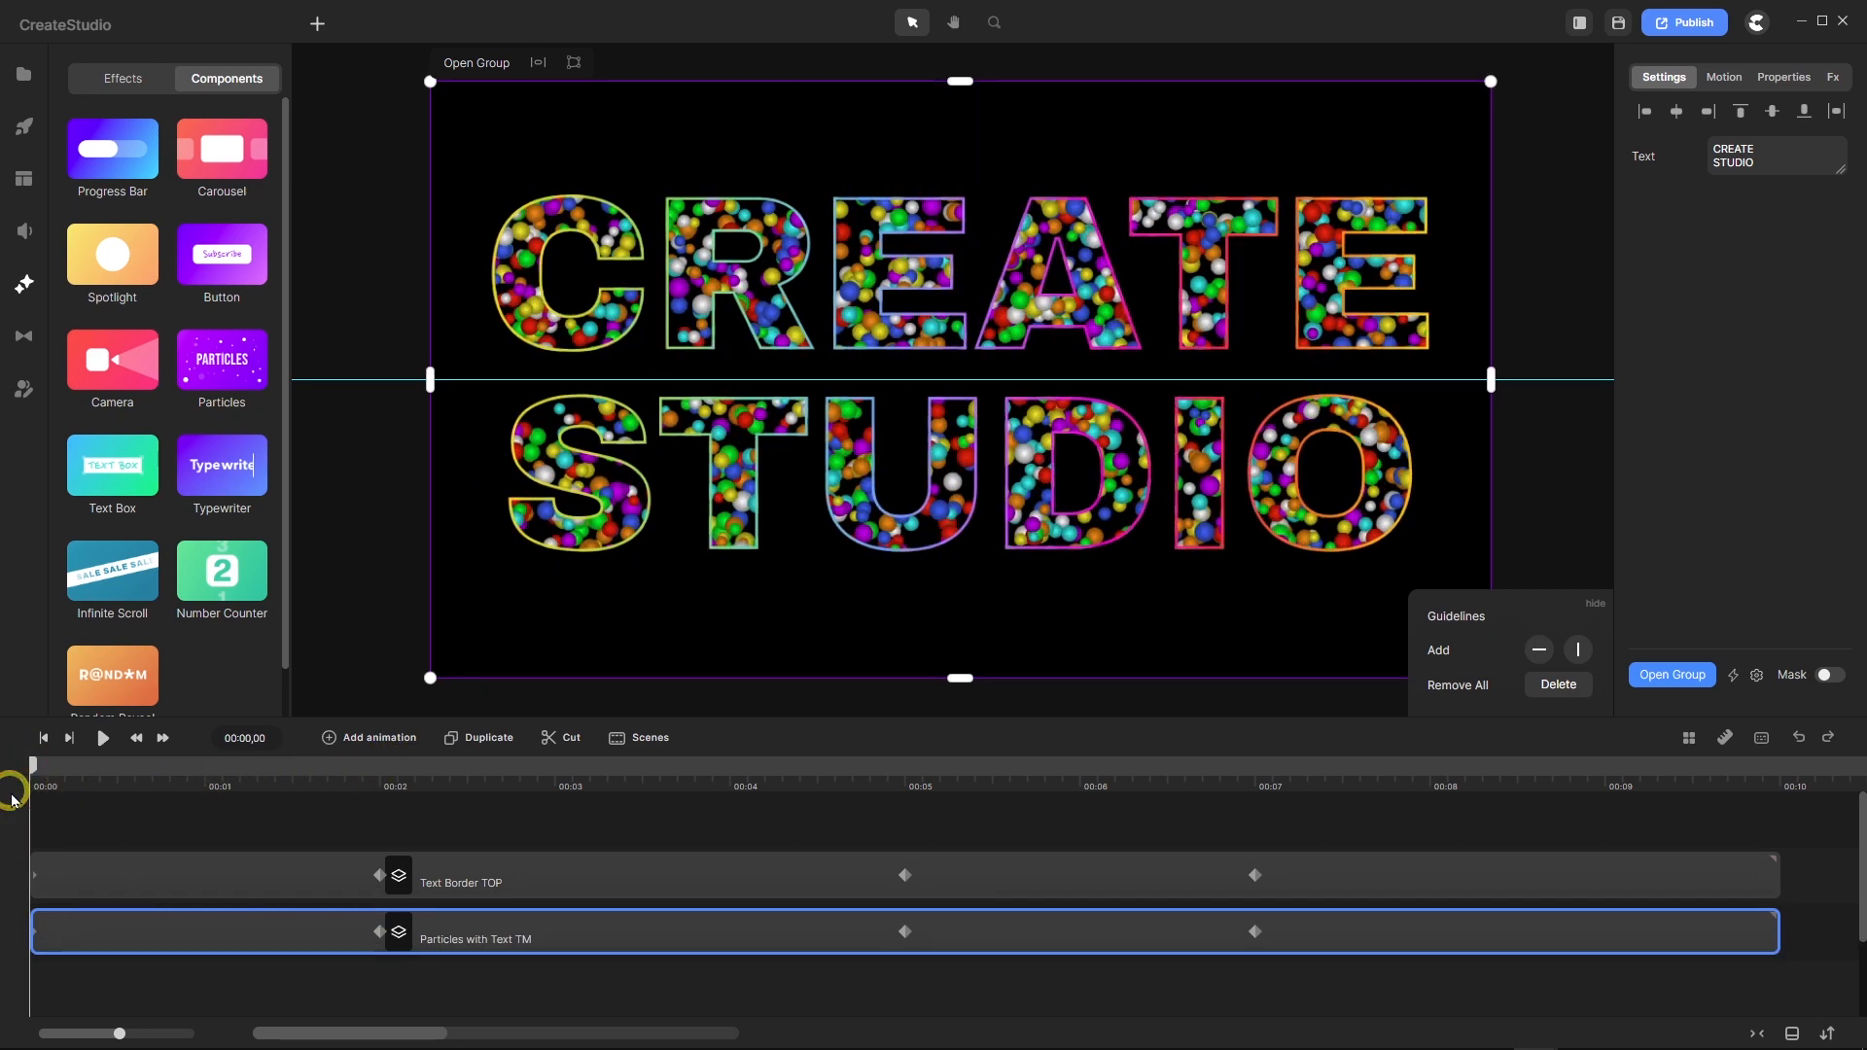
pyautogui.press('shift')
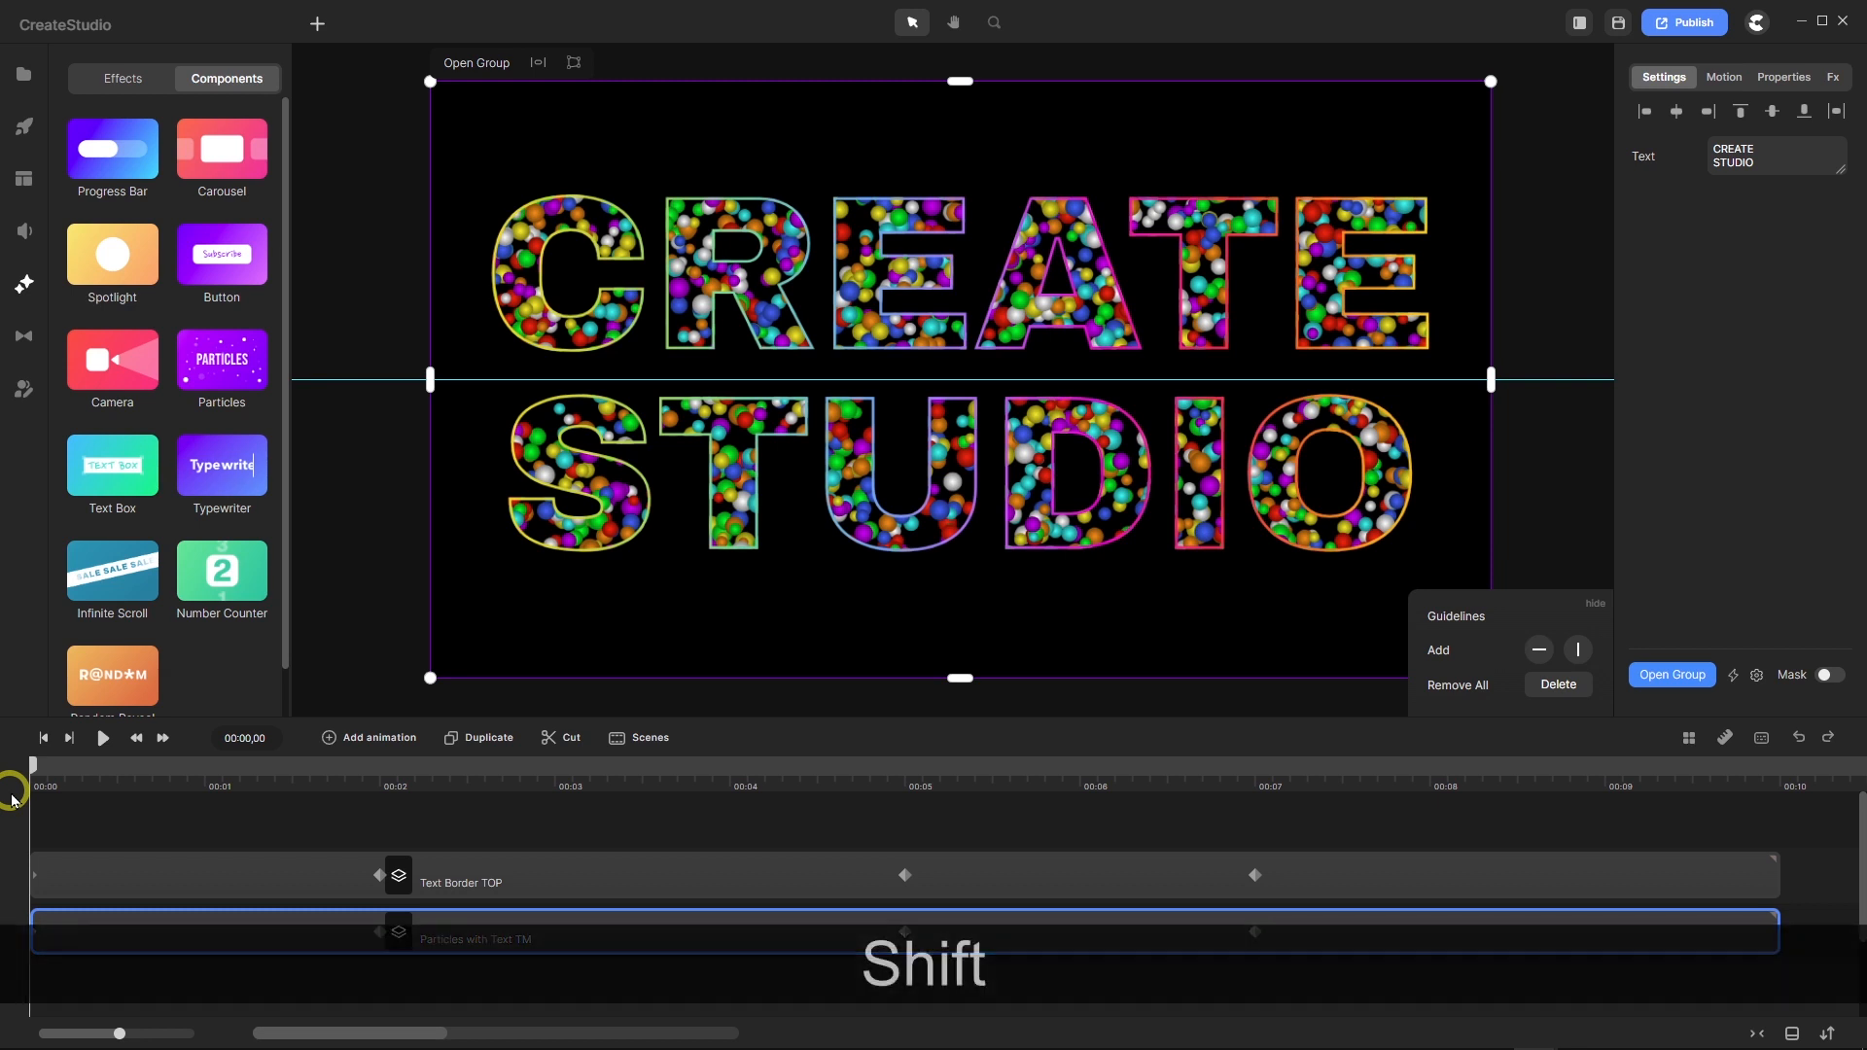
pyautogui.hotkey('shift', 'Down')
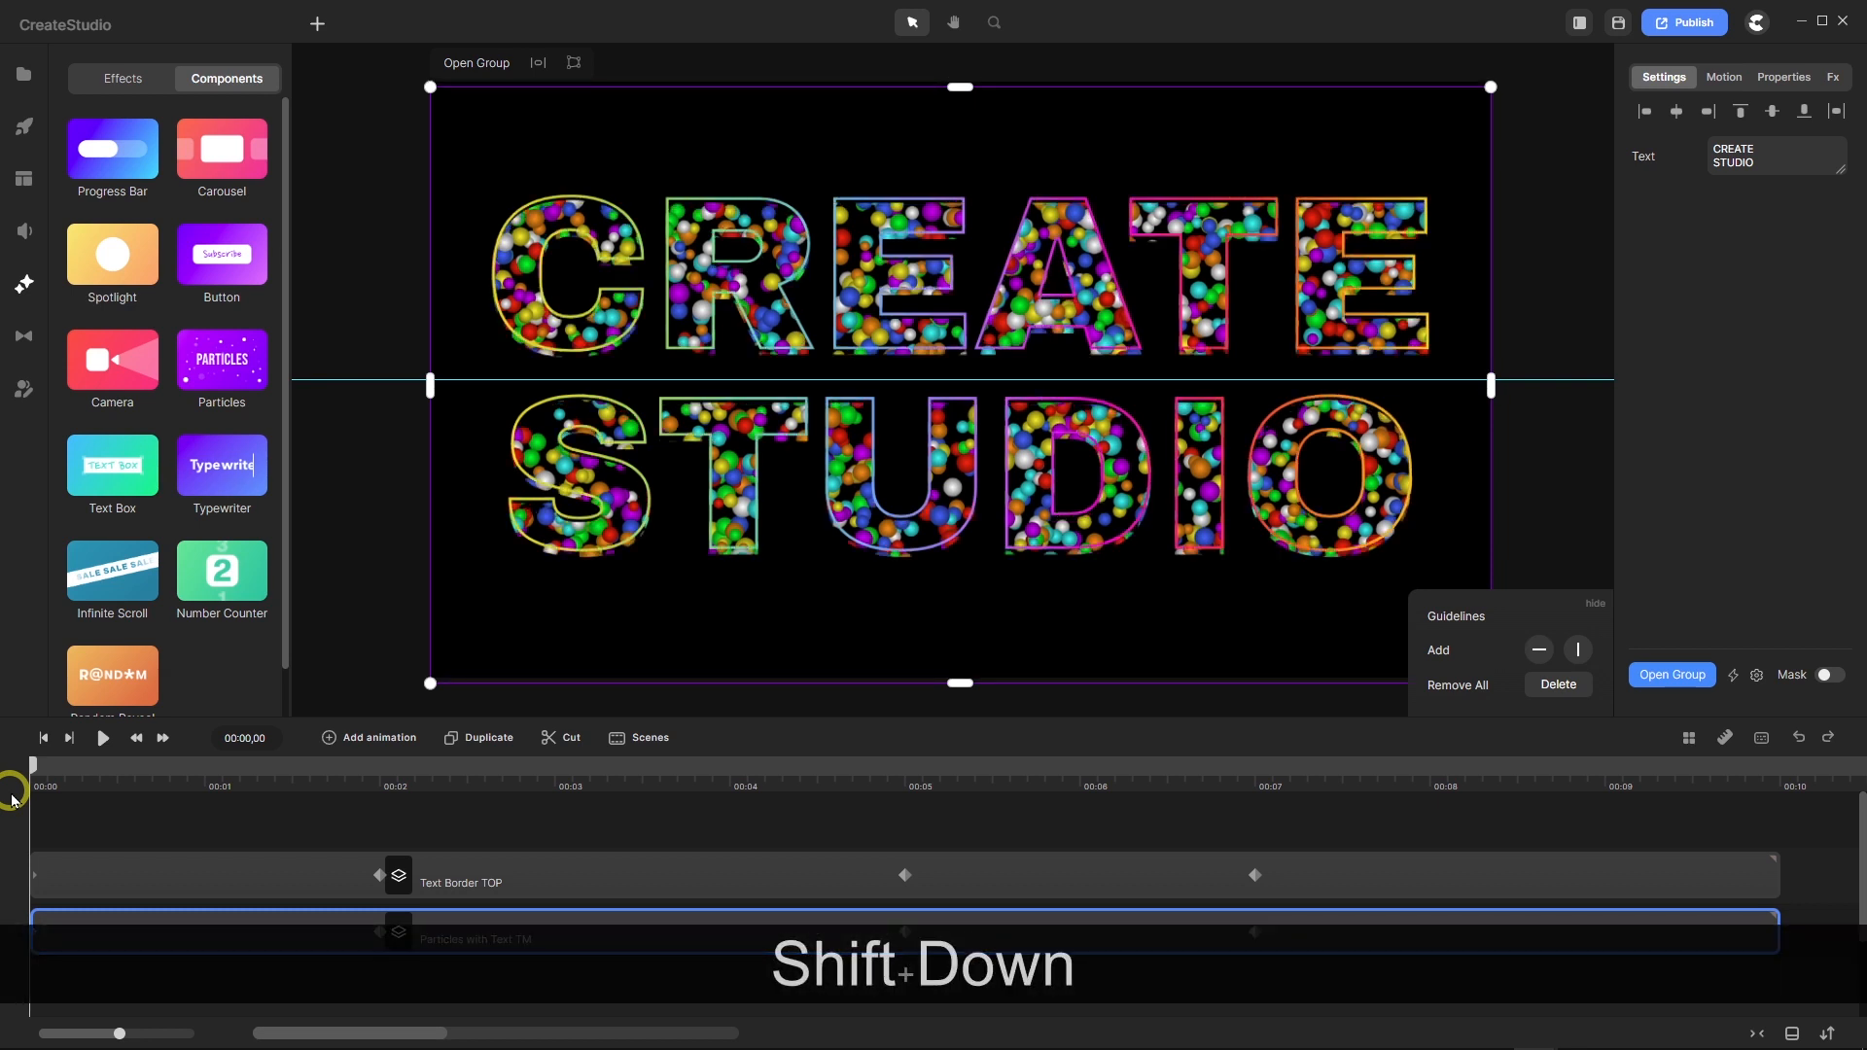
pyautogui.keyDown('shift'); pyautogui.click(586, 880); pyautogui.keyUp('shift')
pyautogui.hotkey('shift', 'Down')
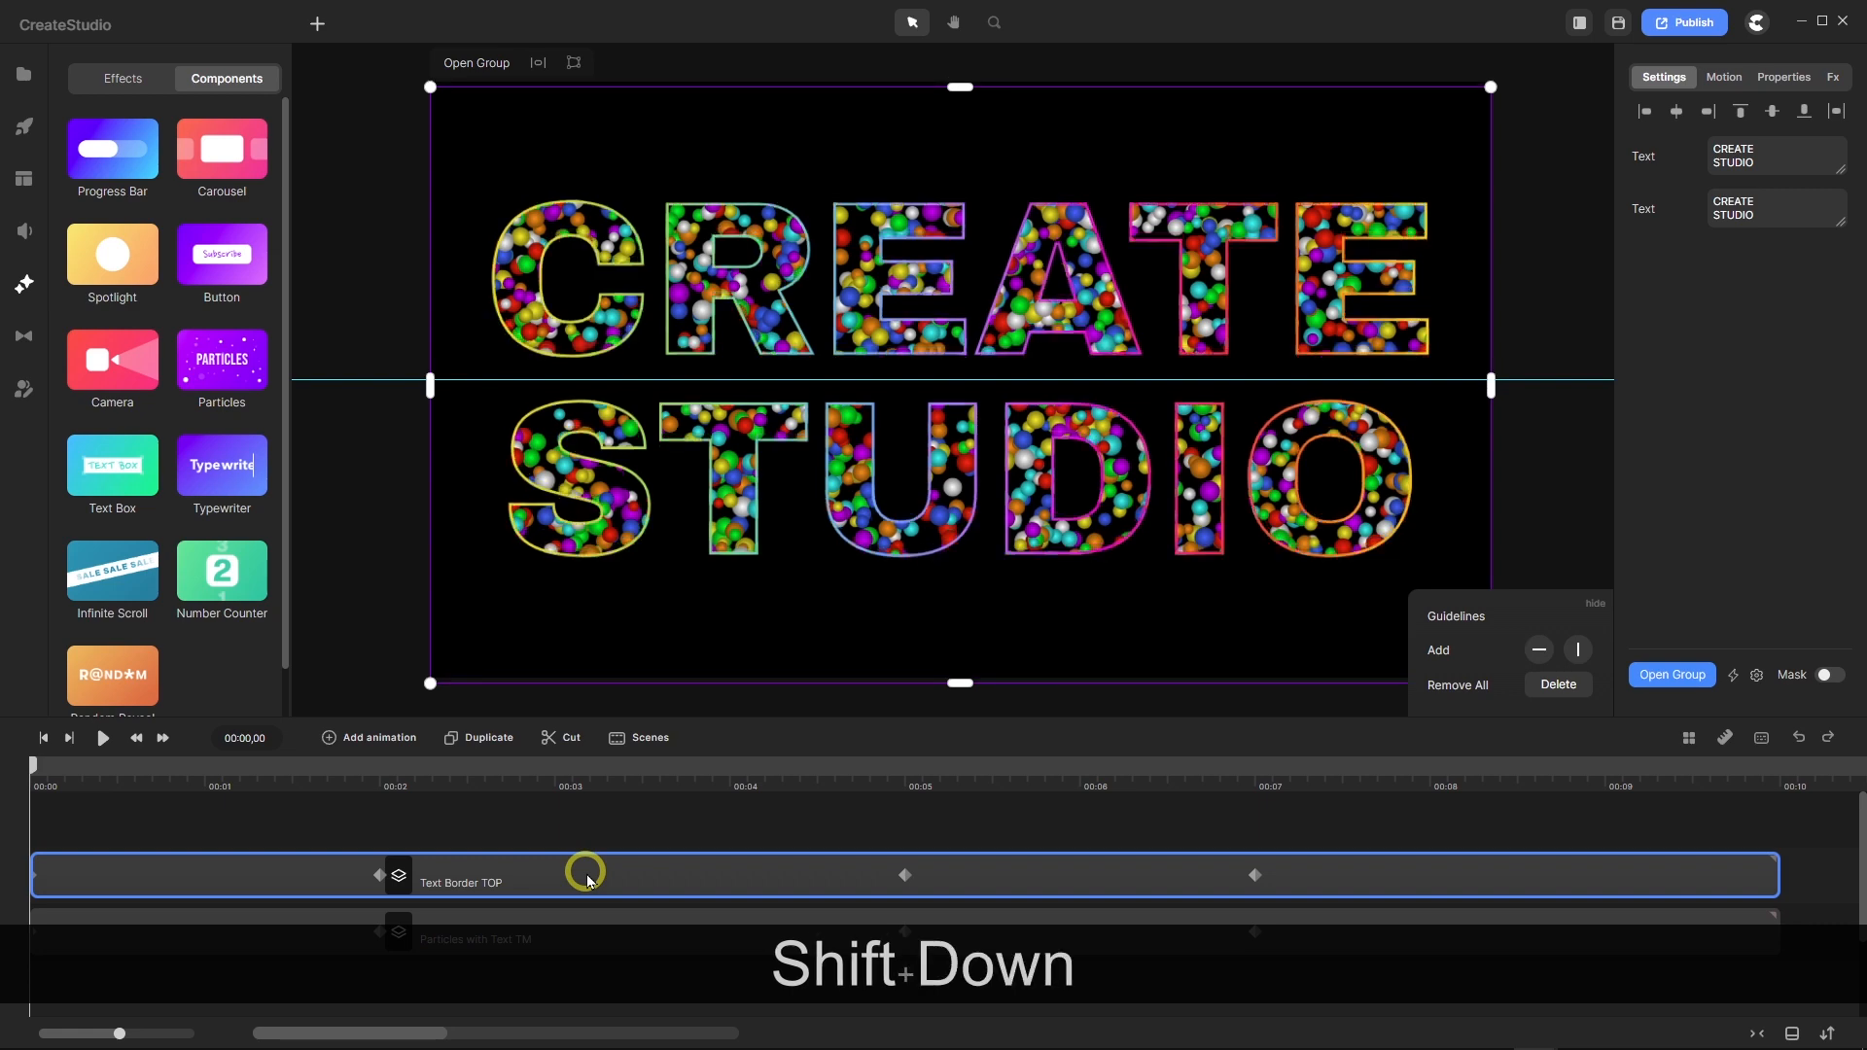
# Nudge both the Text Border TOP and Particles with Text TM groups down 10 px at 7 seconds.
pyautogui.click(1255, 787)
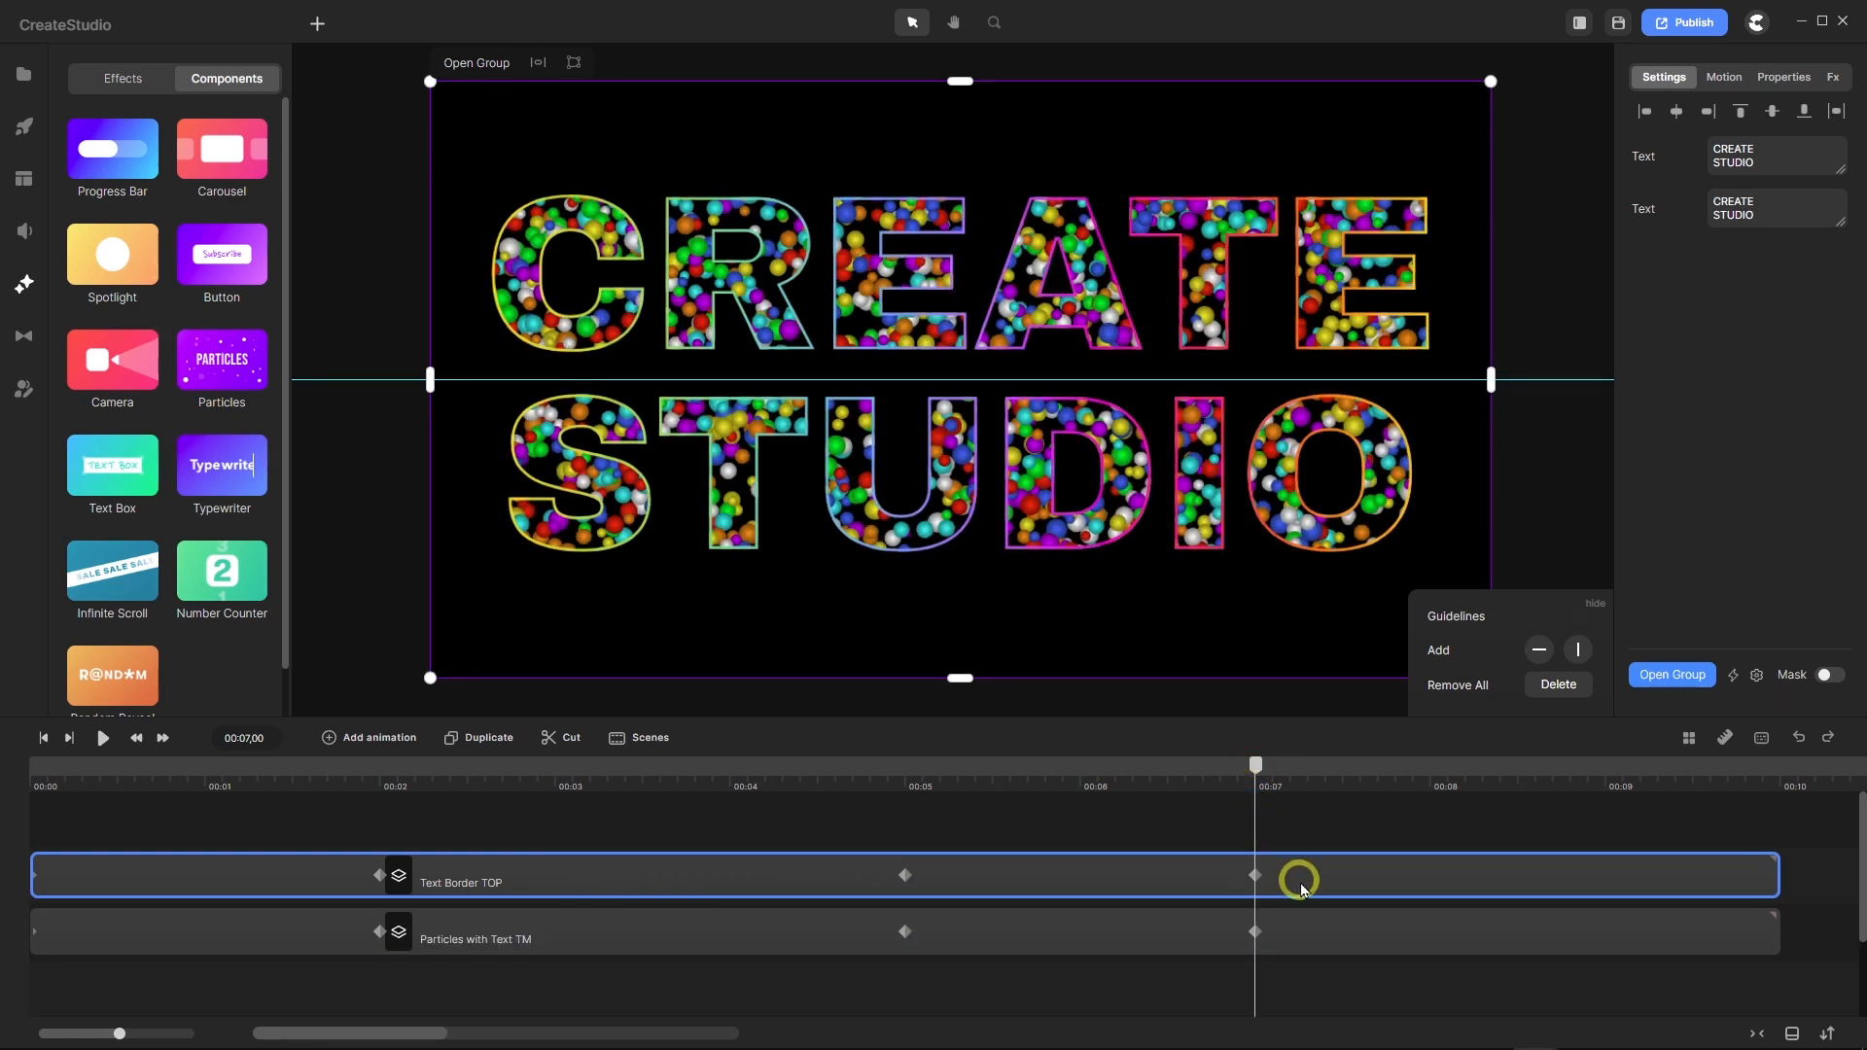
pyautogui.hotkey('shift', 'Down')
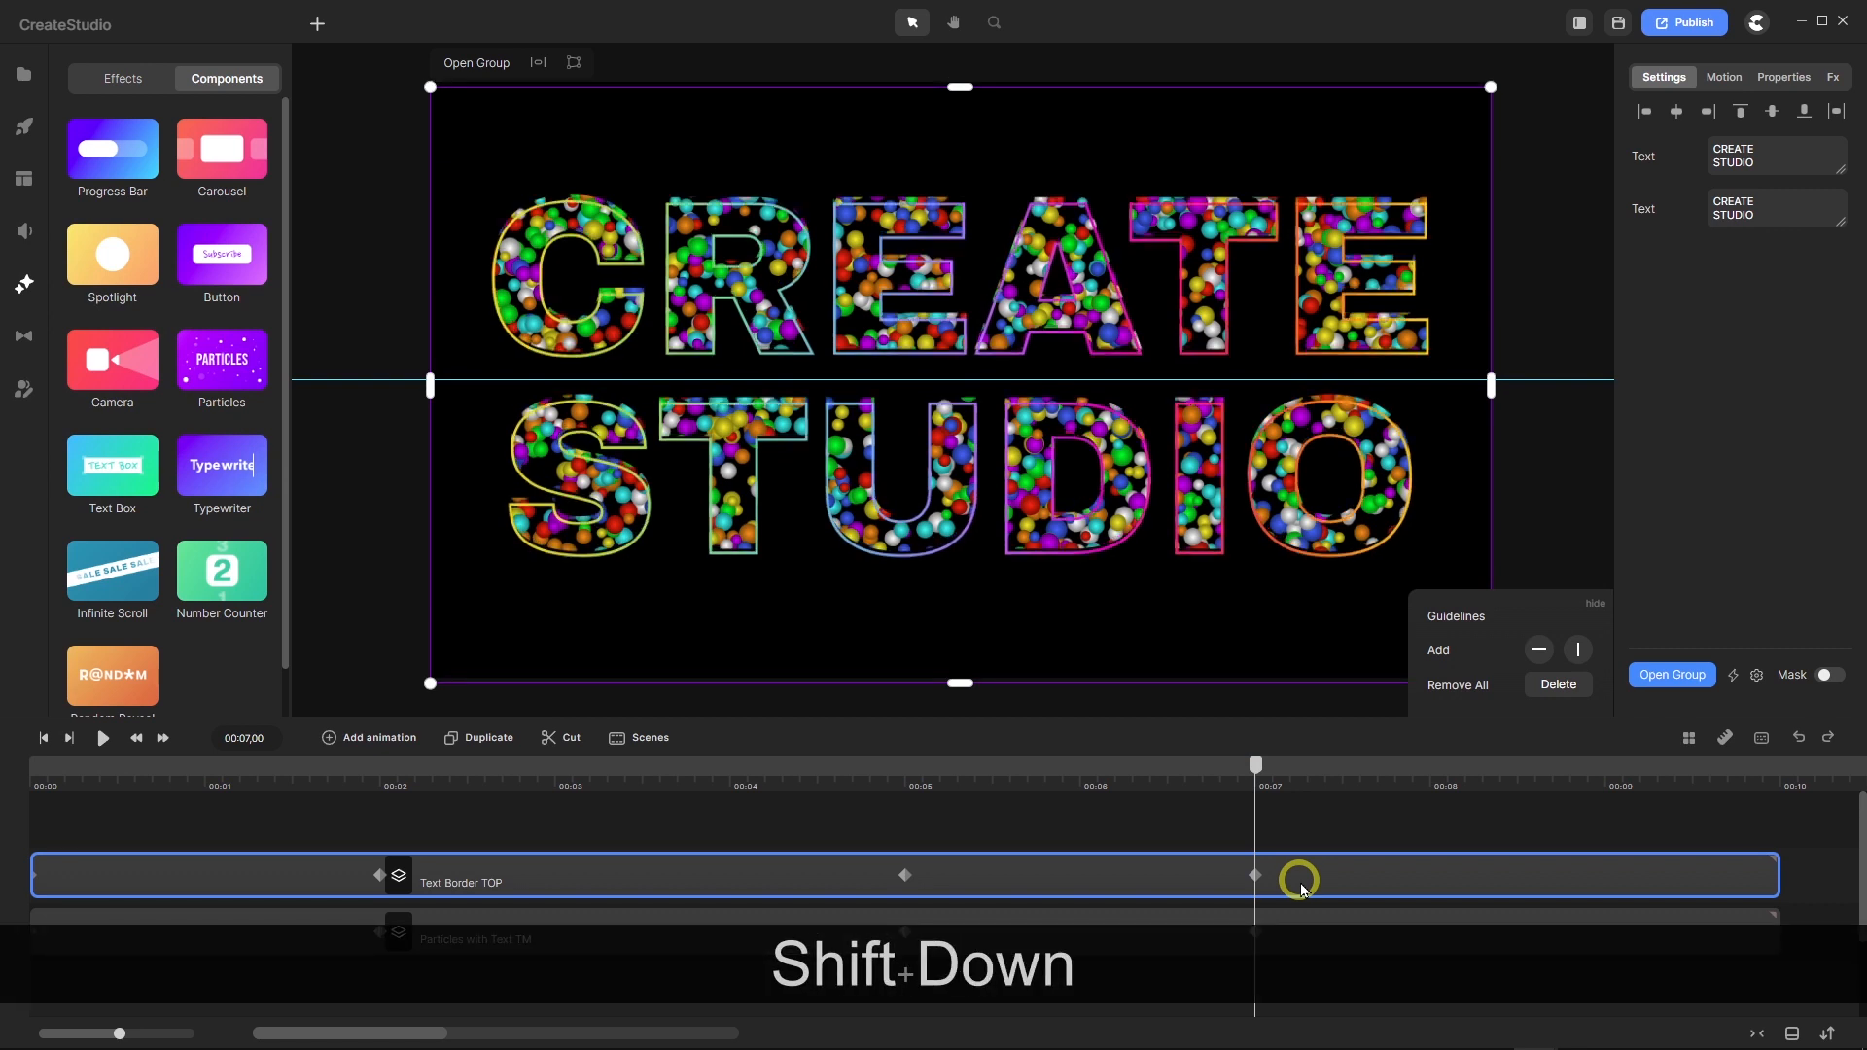
pyautogui.click(1256, 931)
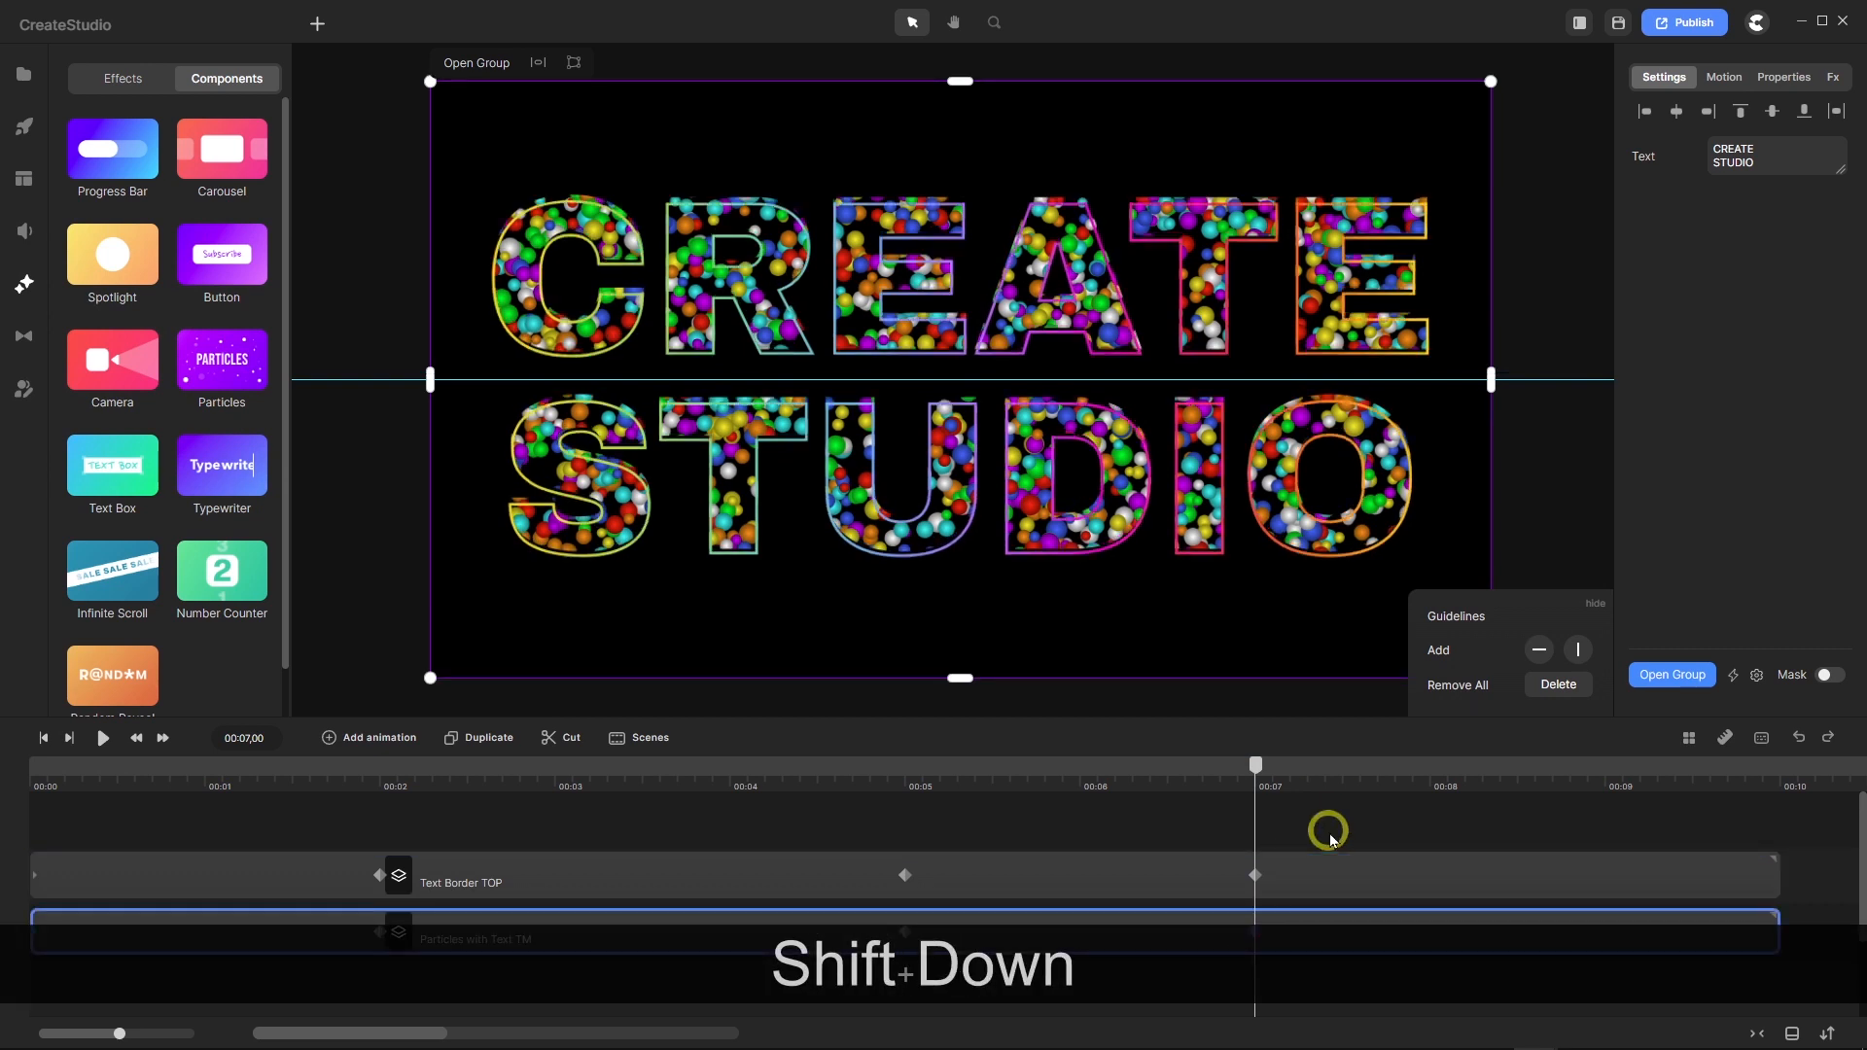
pyautogui.hotkey('shift', 'Down')
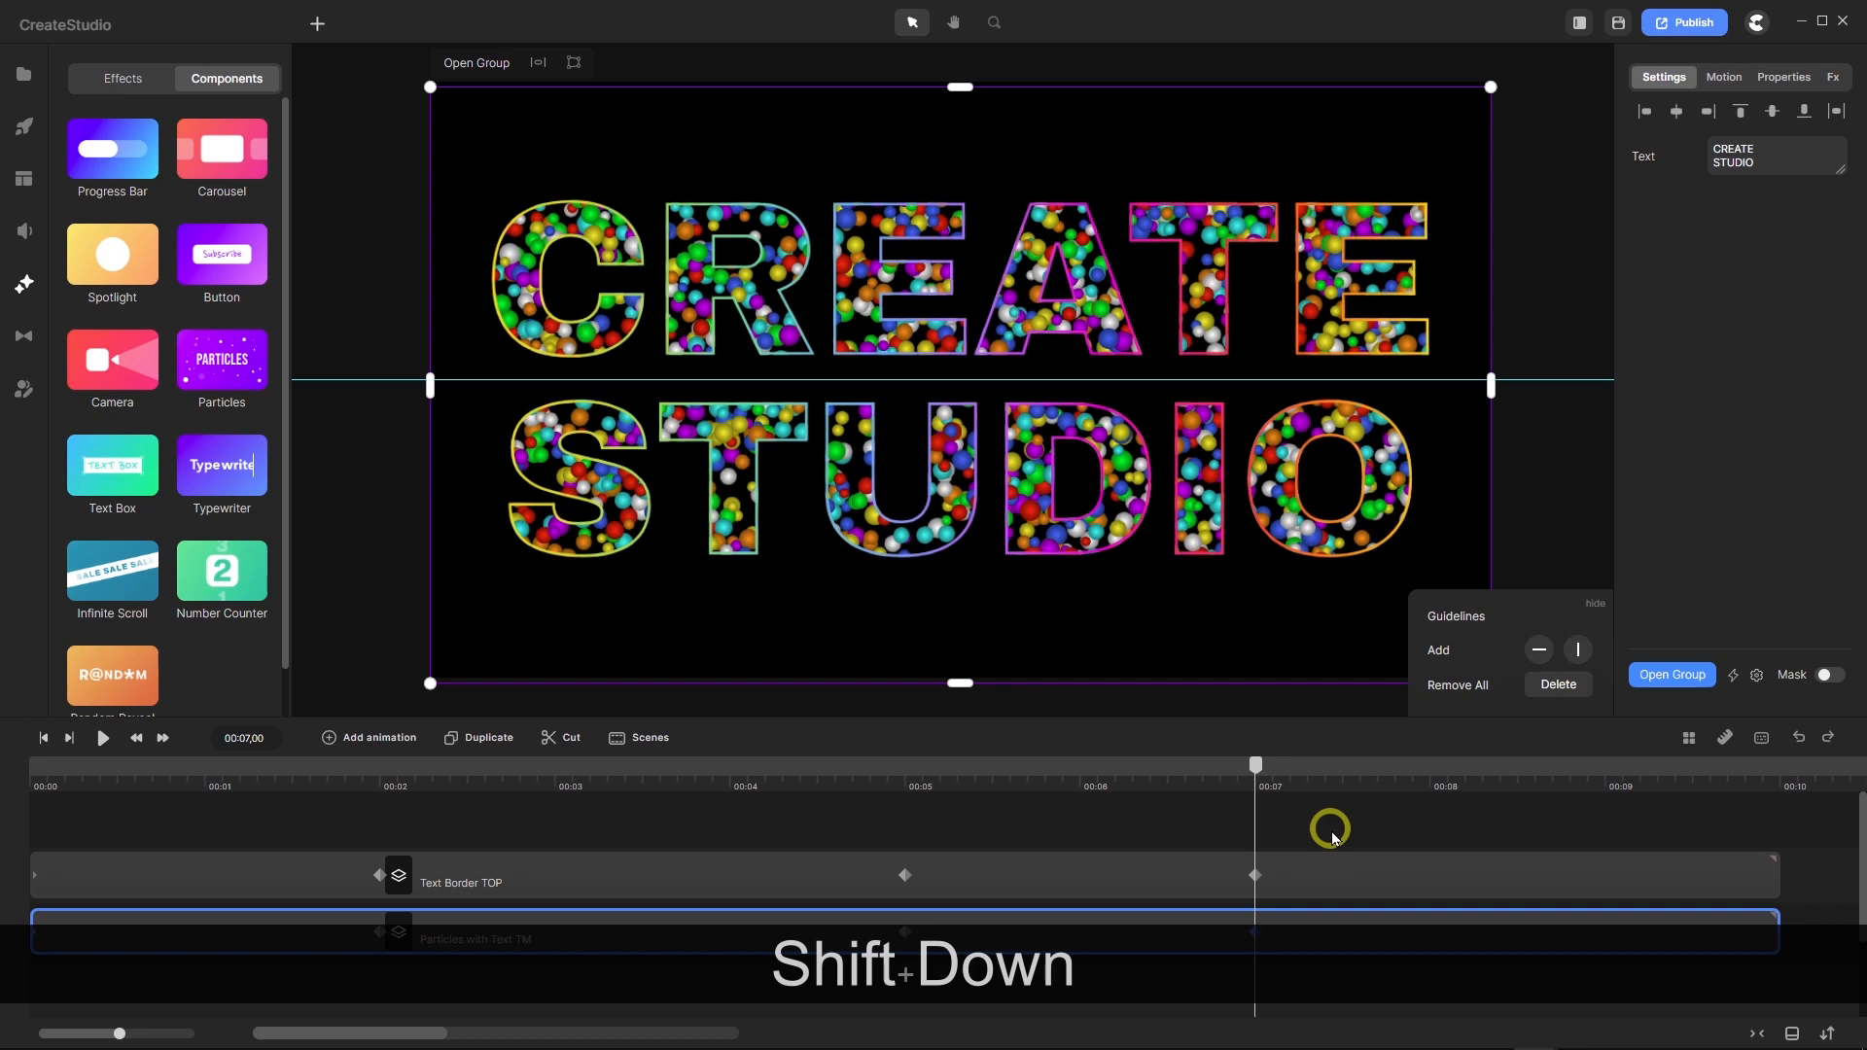
pyautogui.click(757, 830)
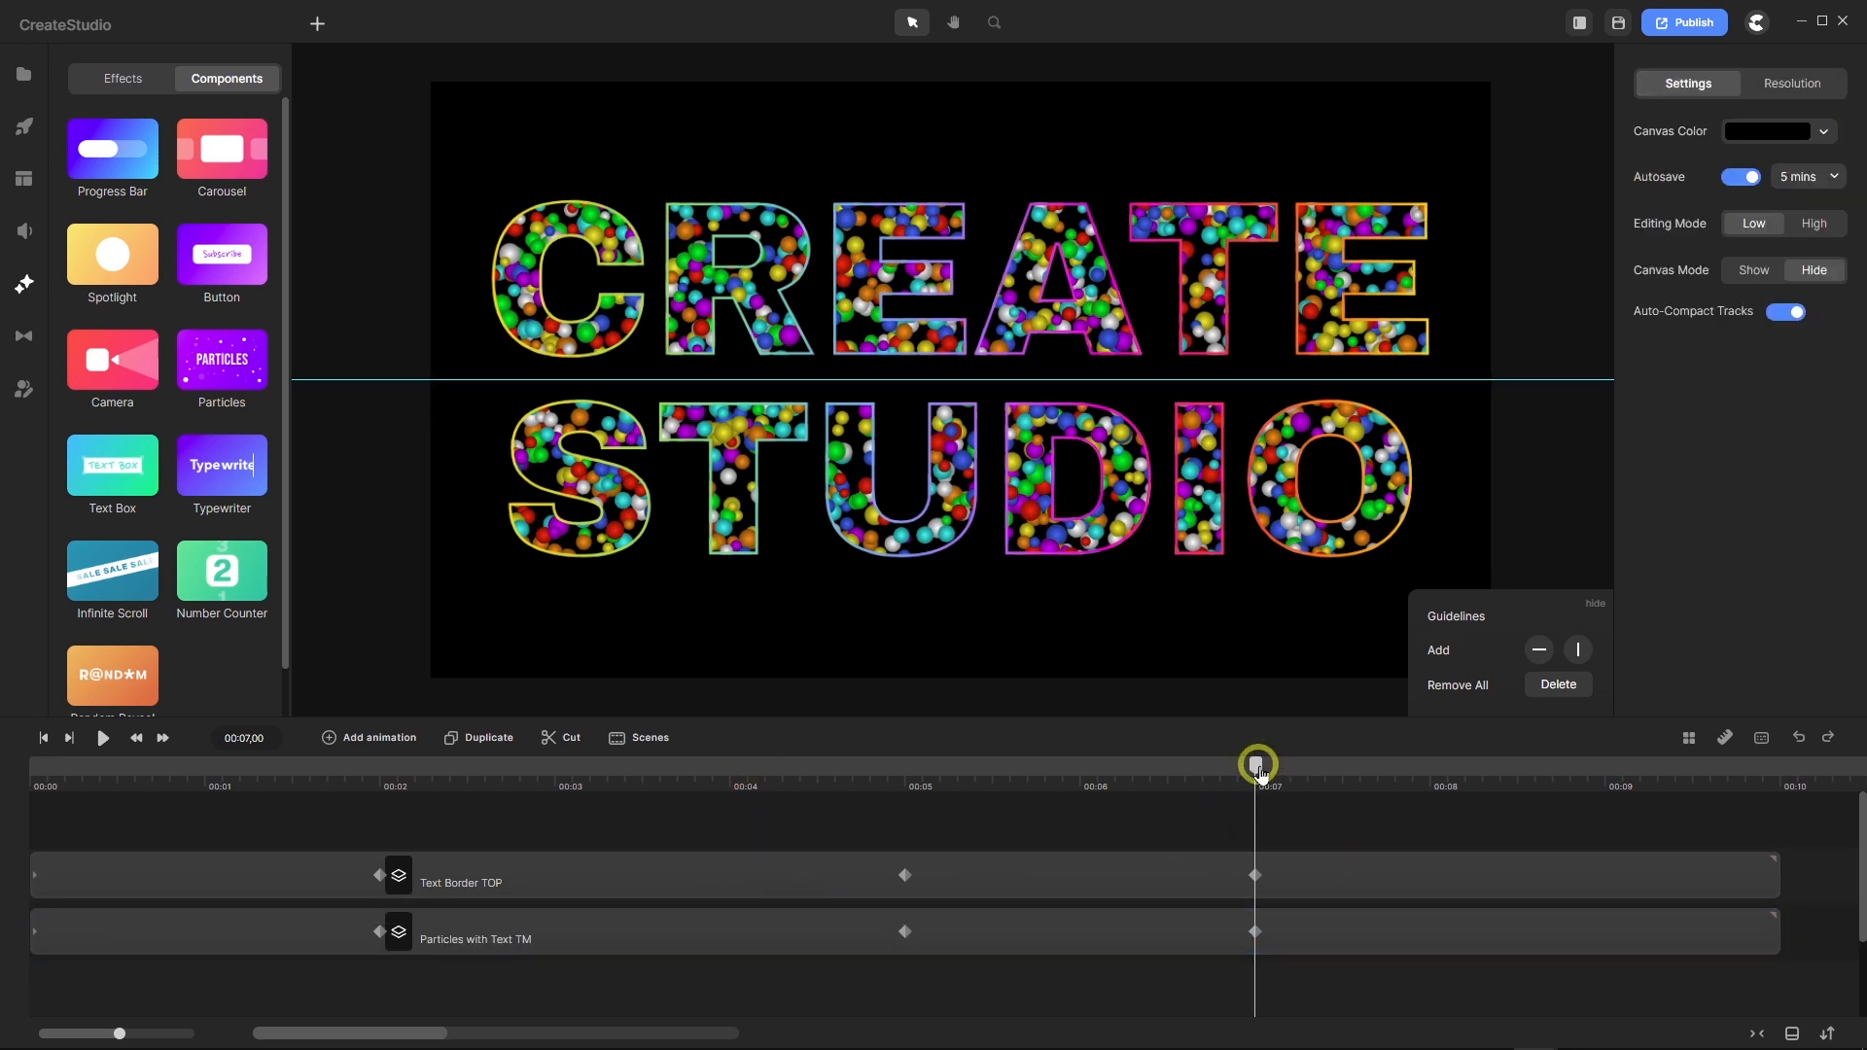
# Set the X position of the Text Border TOP group to -1900 px at 0 seconds.
pyautogui.moveTo(1255, 765); pyautogui.dragTo(27, 819)
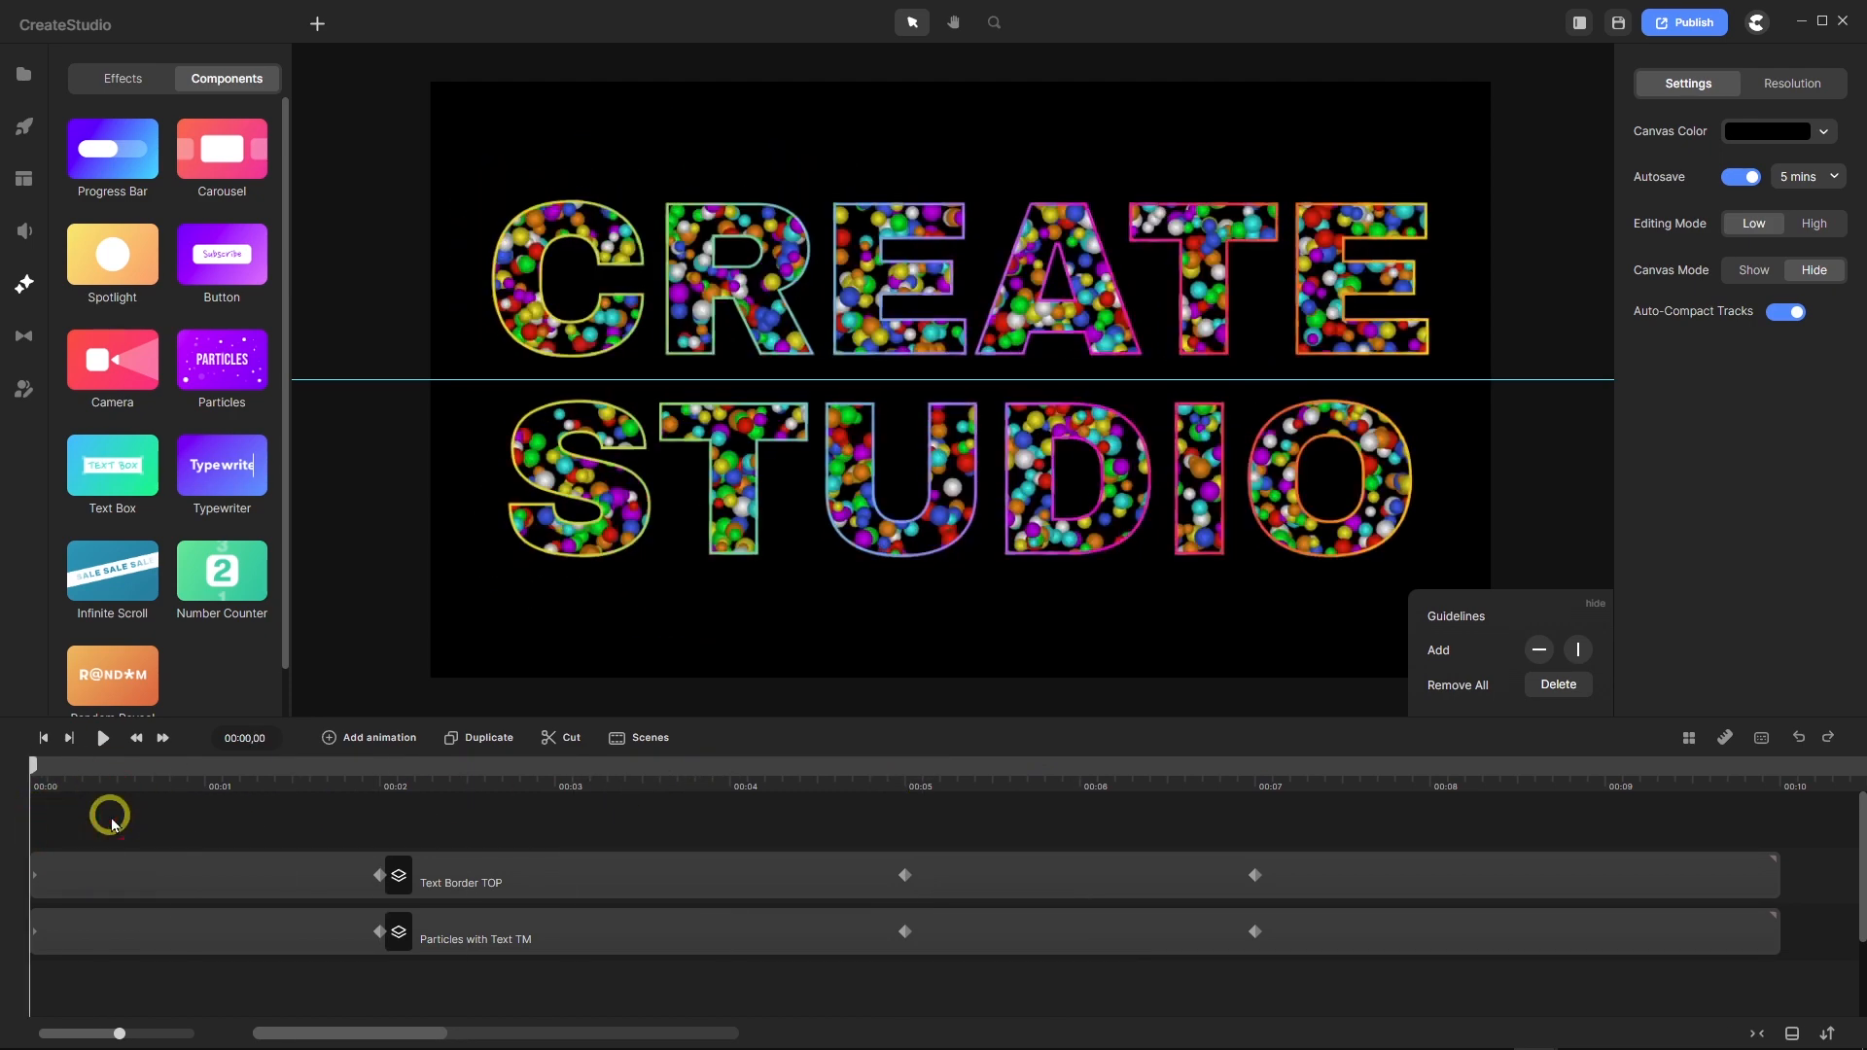
pyautogui.click(487, 881)
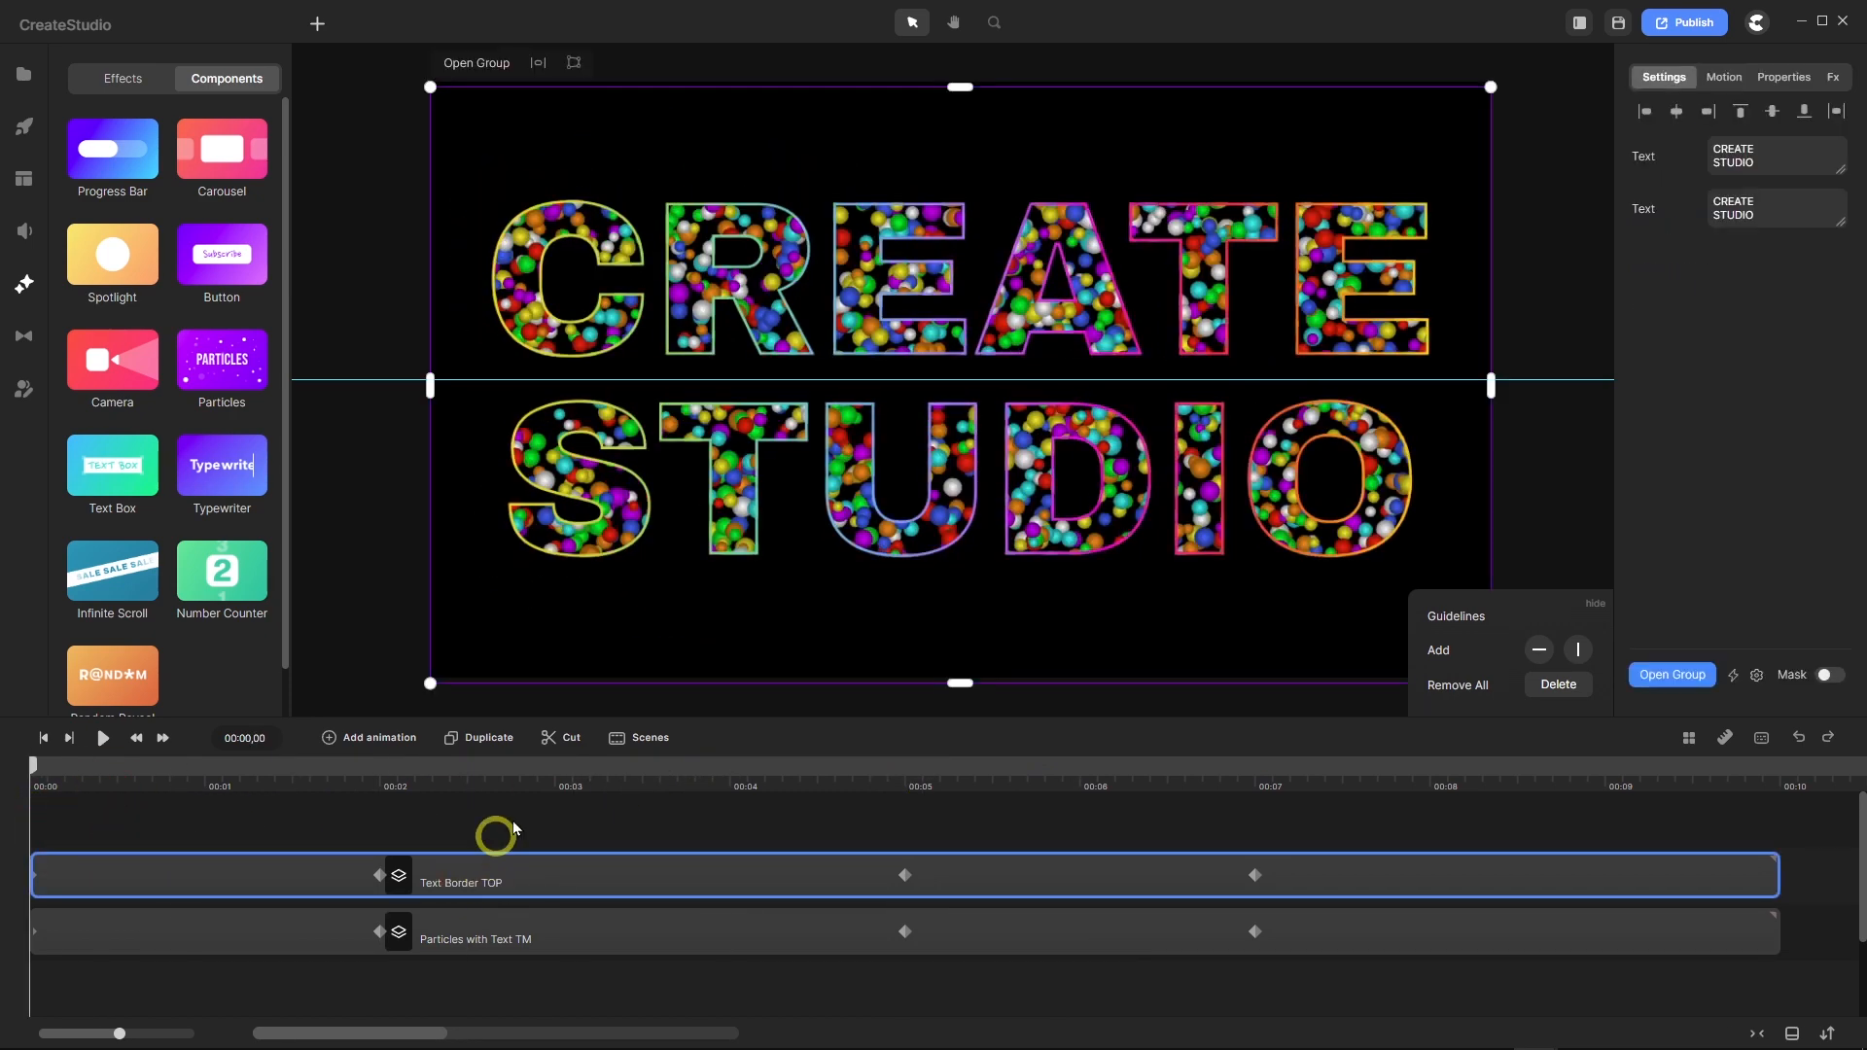
pyautogui.click(1794, 82)
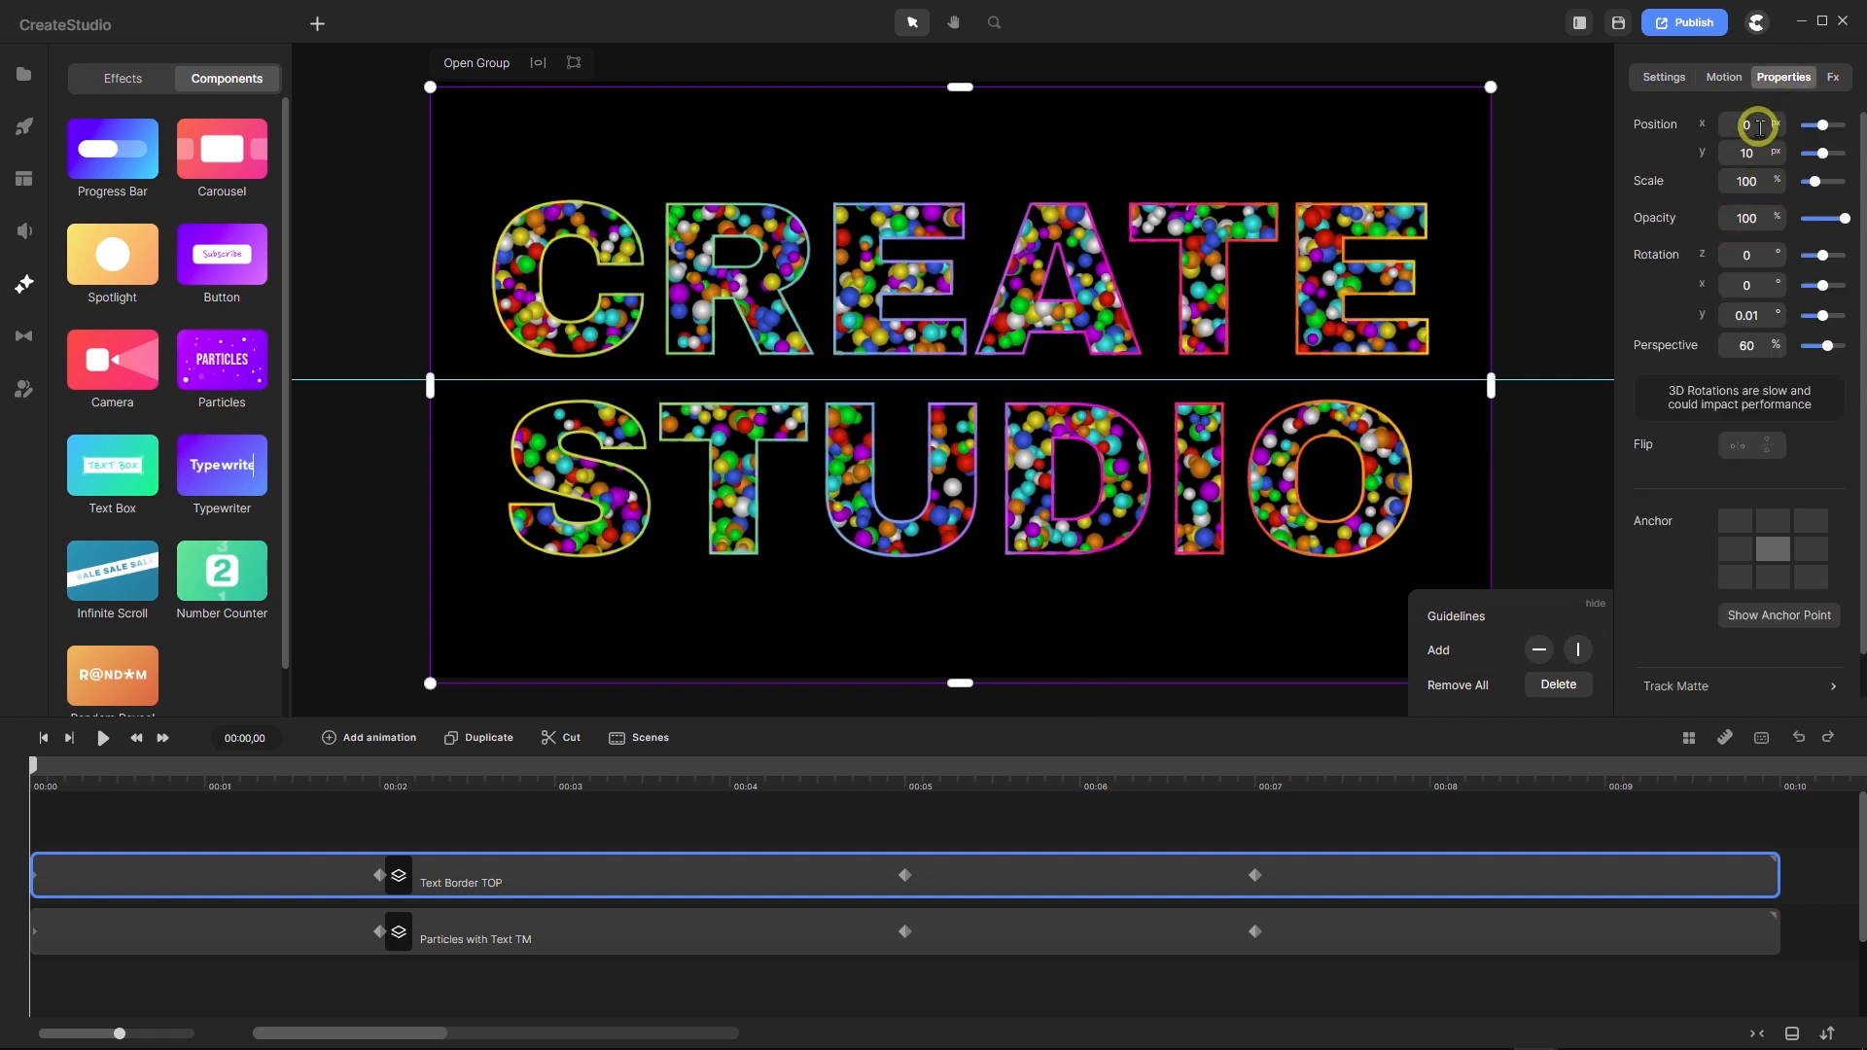
pyautogui.click(1757, 126)
pyautogui.write('-1800')
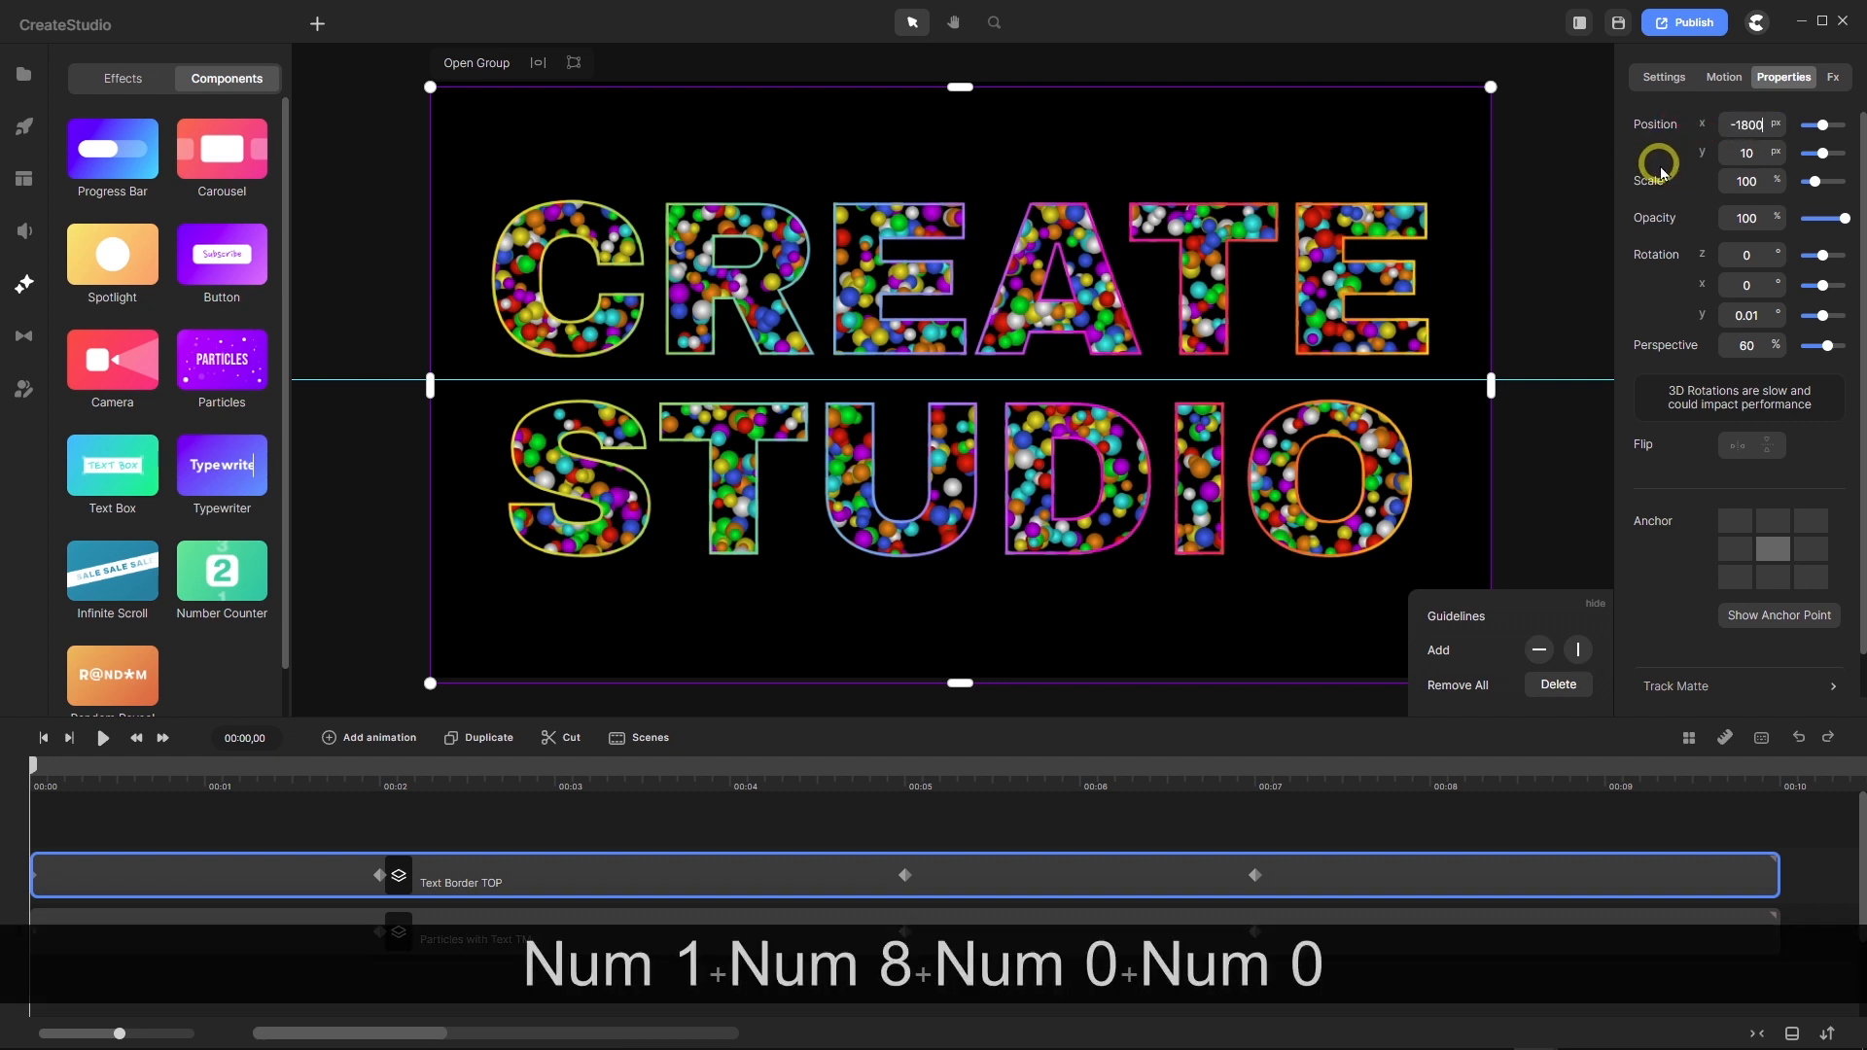
pyautogui.press('Return')
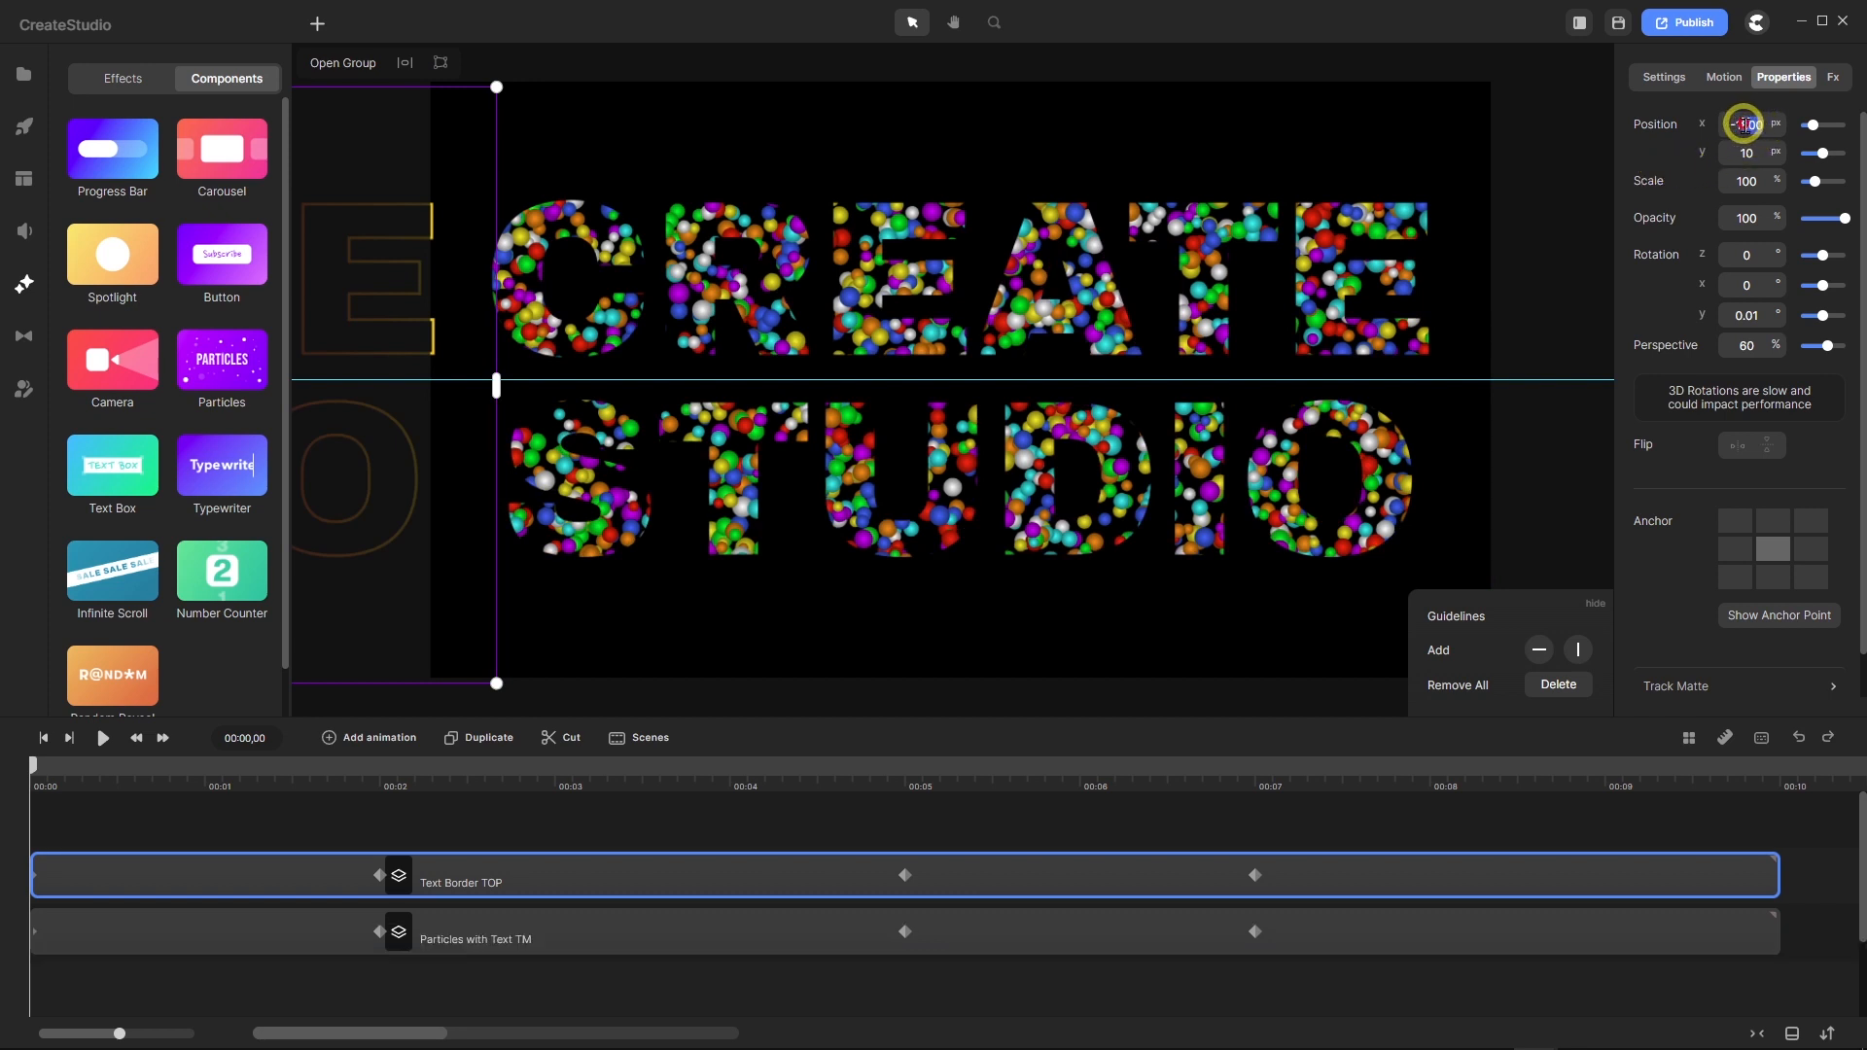
pyautogui.moveTo(1743, 125); pyautogui.dragTo(1770, 141)
pyautogui.write('900')
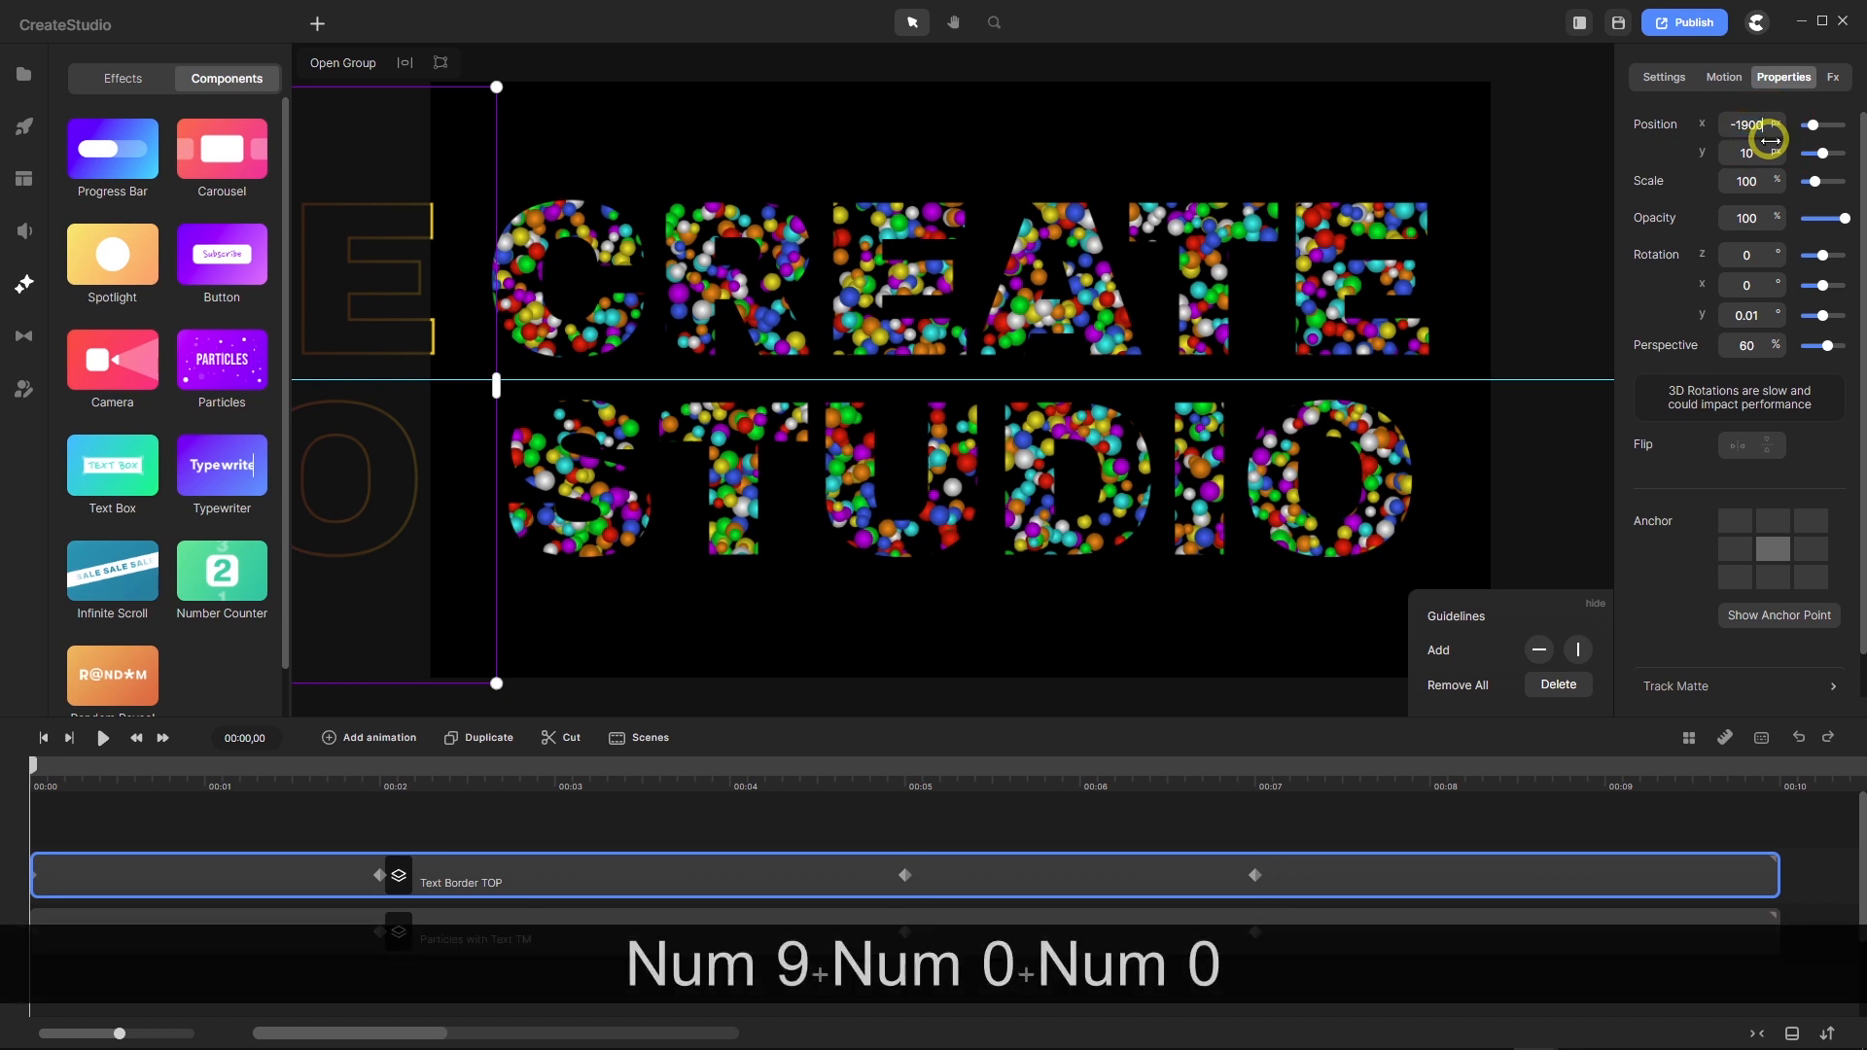
pyautogui.press('Return')
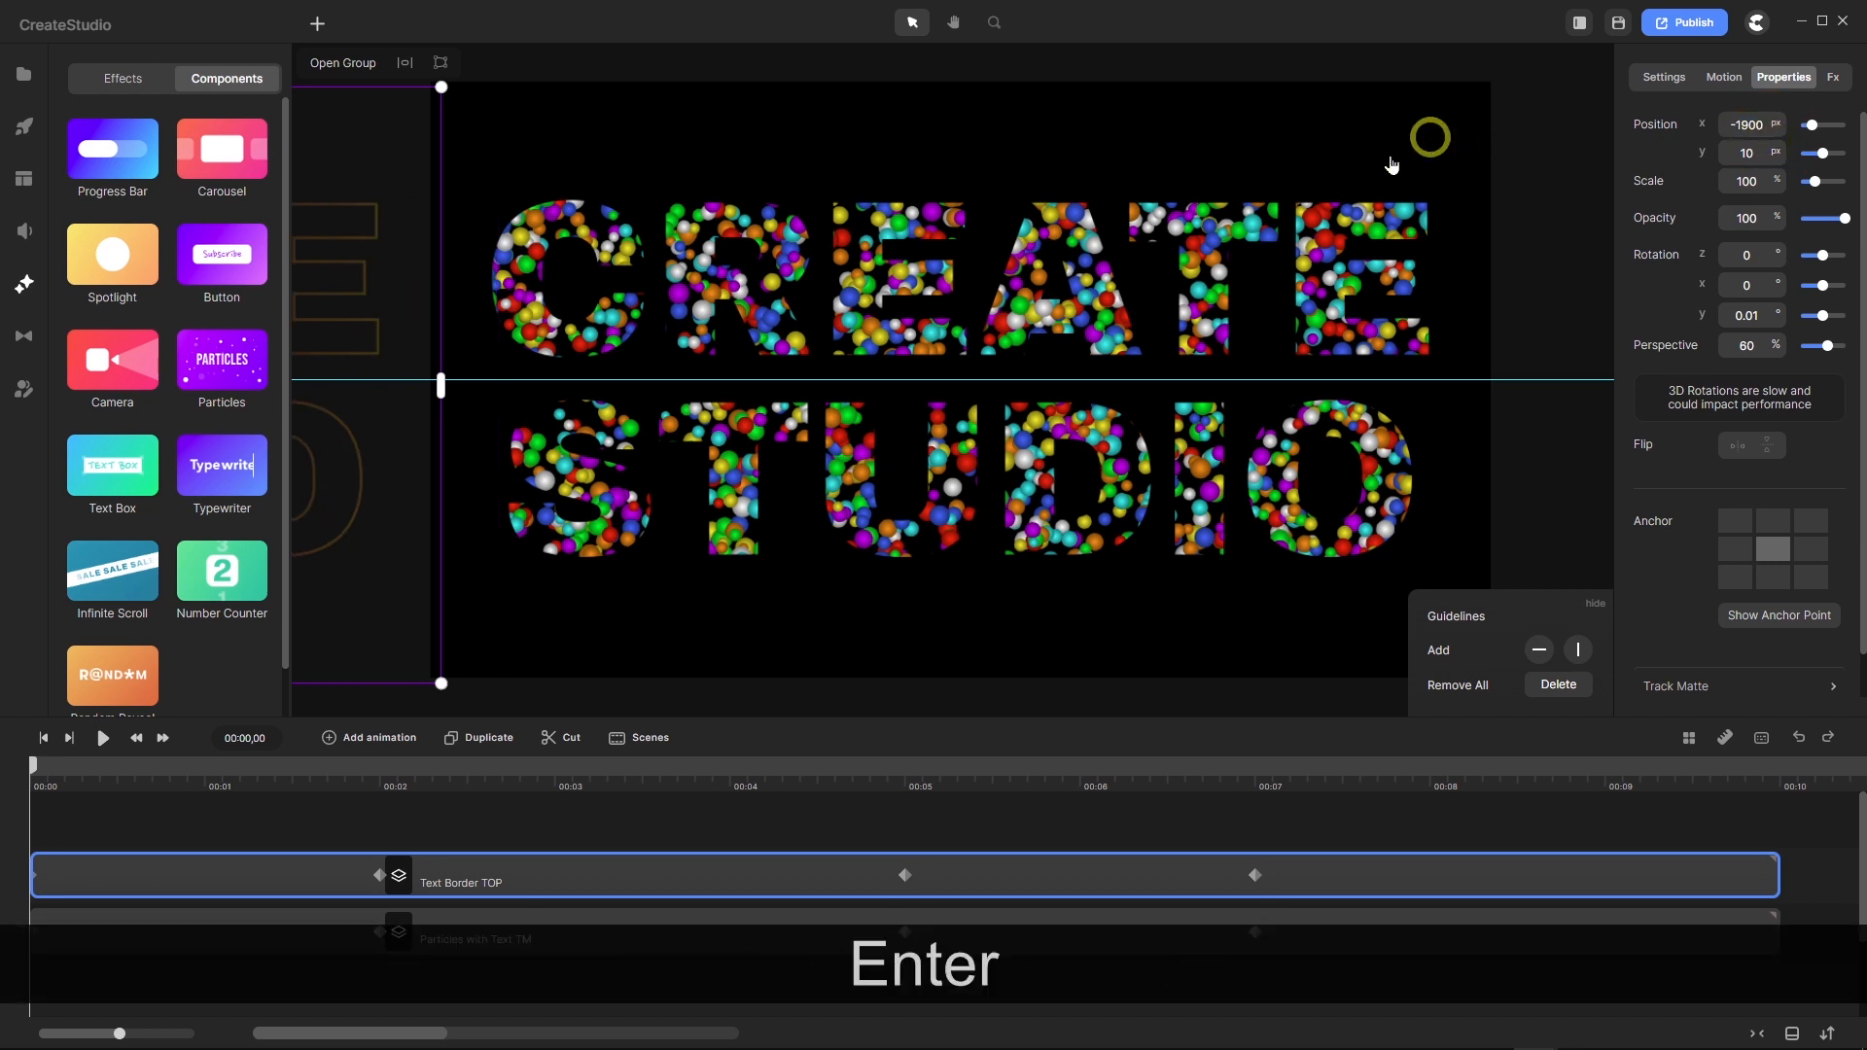
# Set the X position of the Particles with Text TM group to -1900 px at 0 seconds.
pyautogui.click(502, 938)
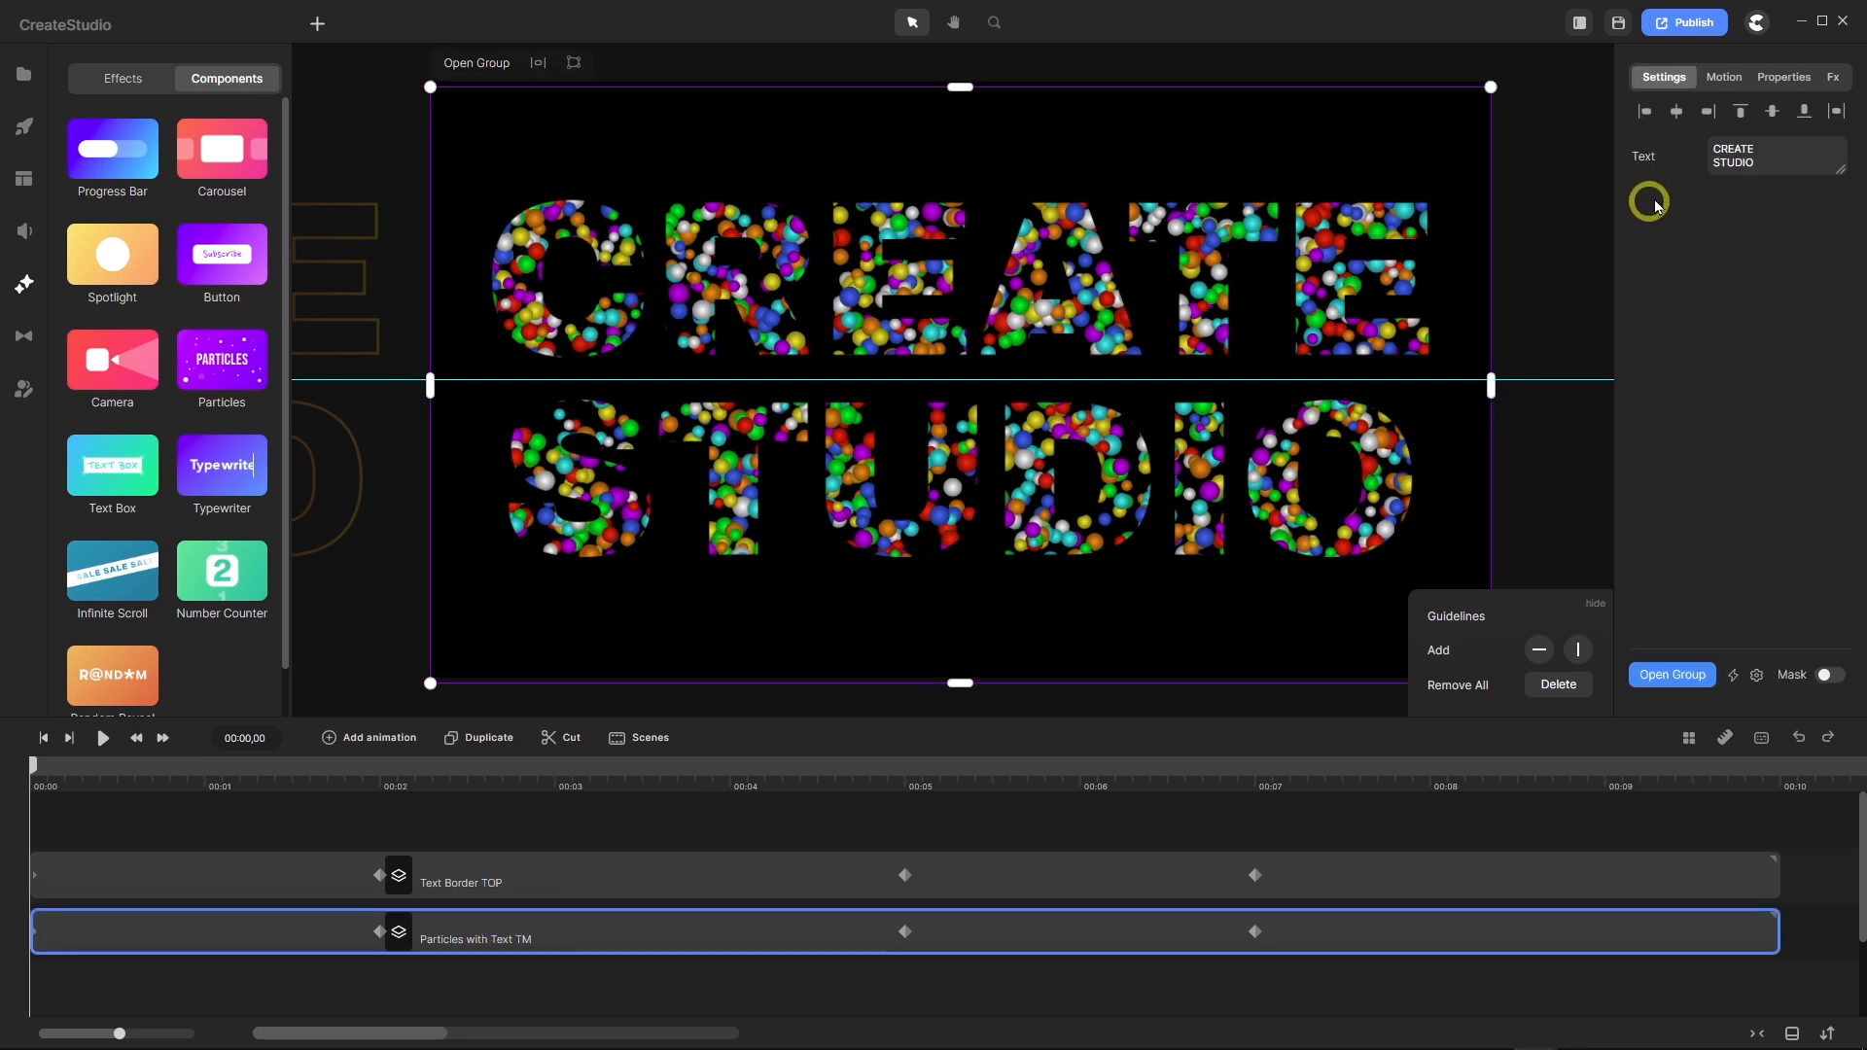
pyautogui.click(1787, 78)
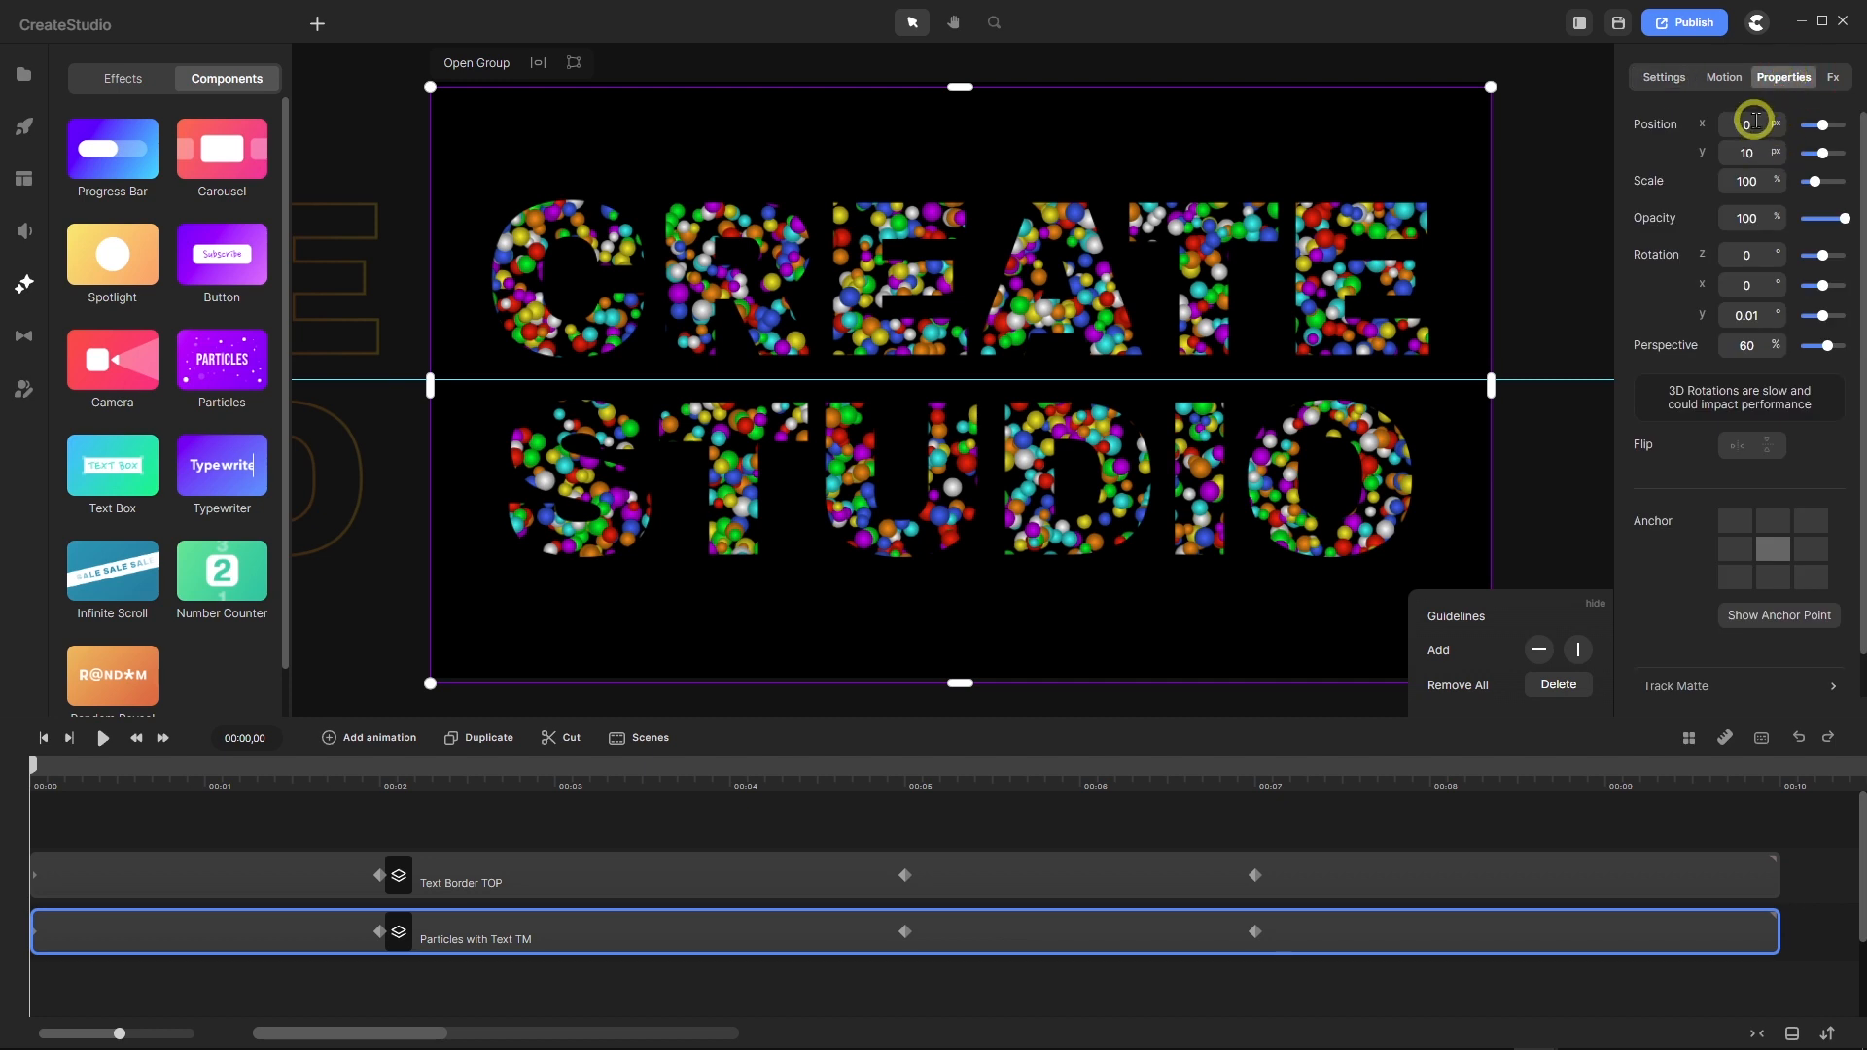
pyautogui.click(1763, 120)
pyautogui.write('-1900')
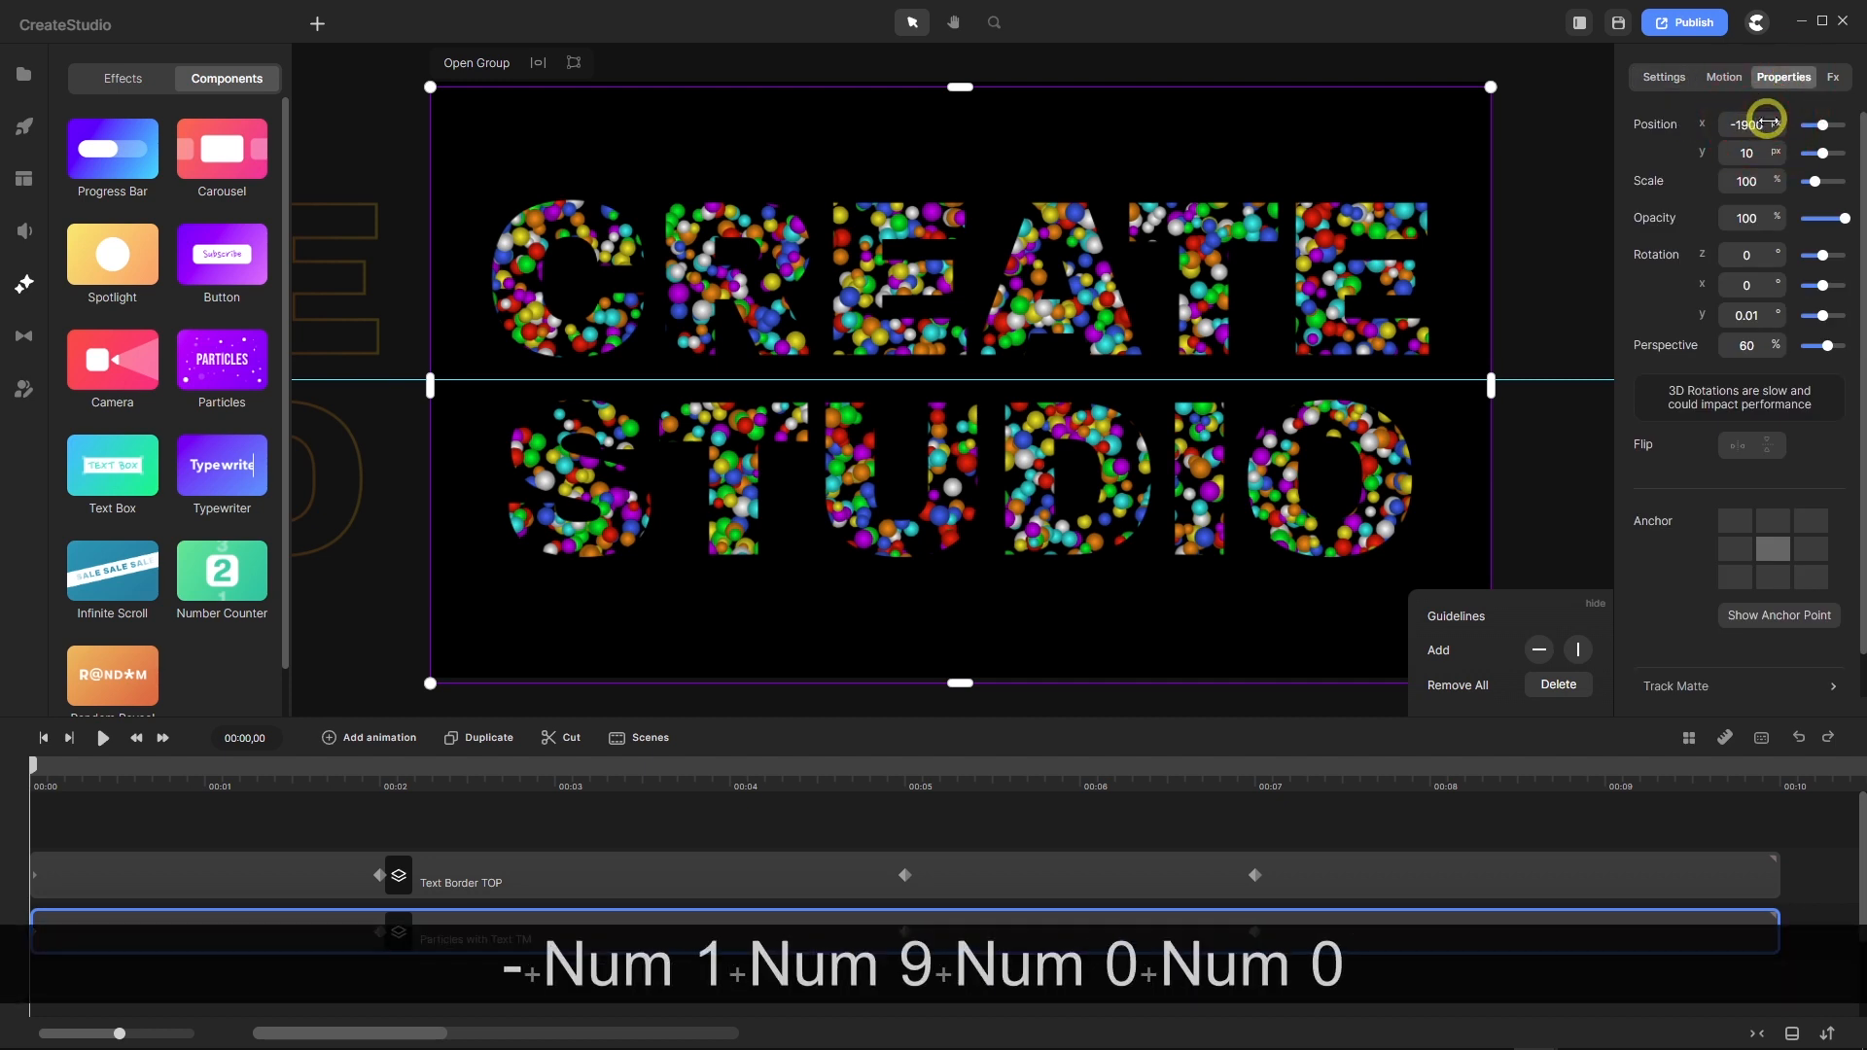
pyautogui.press('Return')
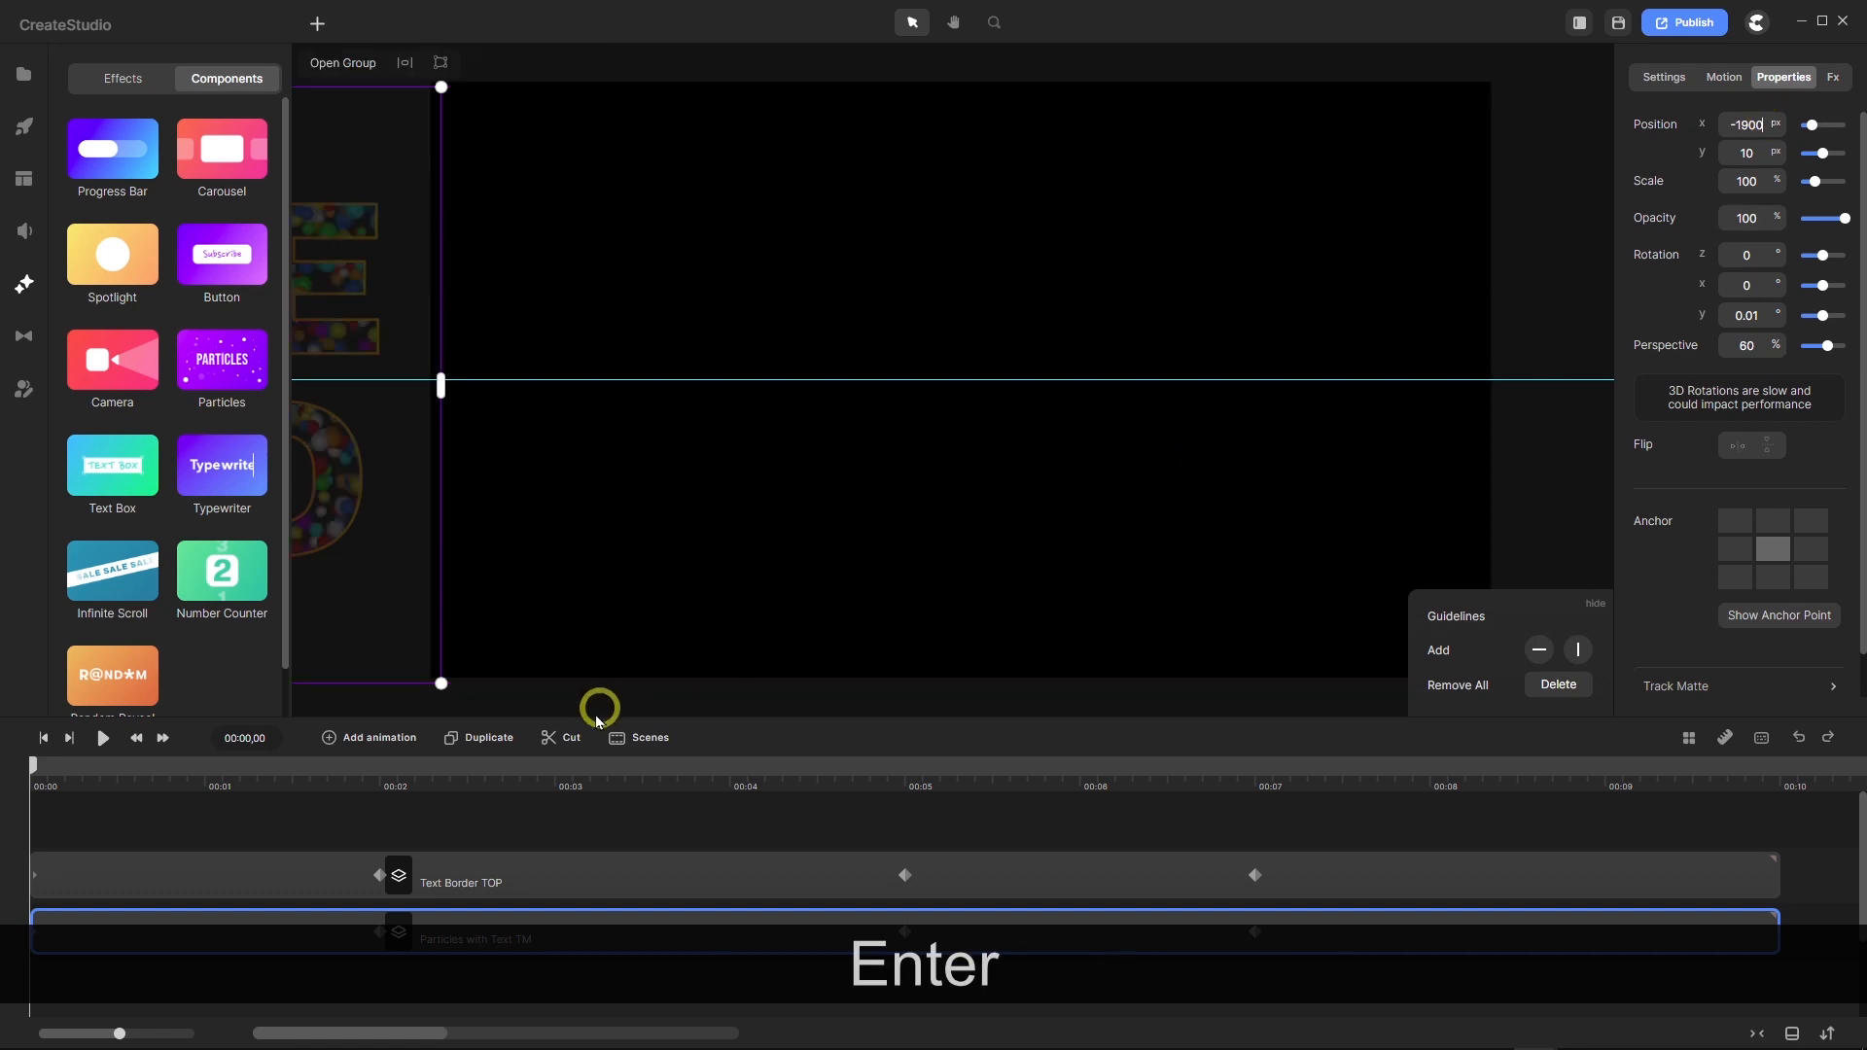
pyautogui.moveTo(63, 775); pyautogui.dragTo(9, 771)
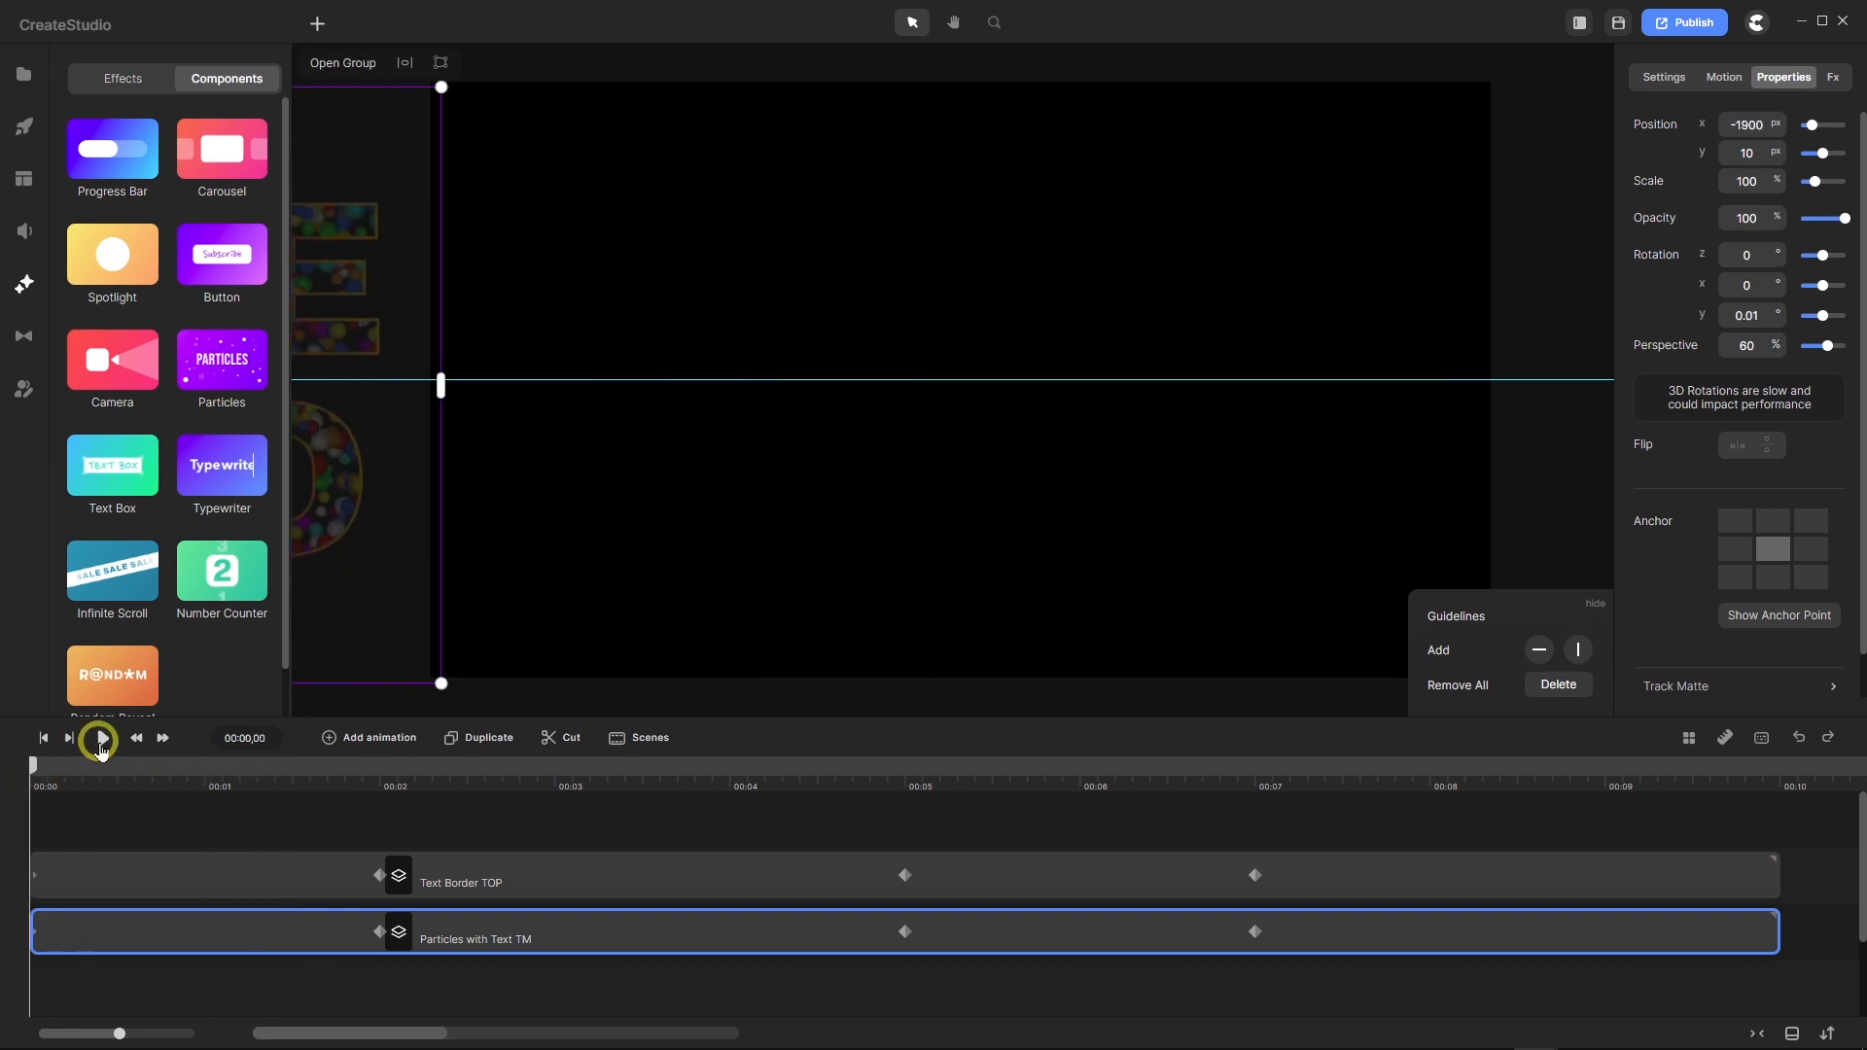
# Play back the animation to preview both groups entering from off-canvas.
pyautogui.click(102, 741)
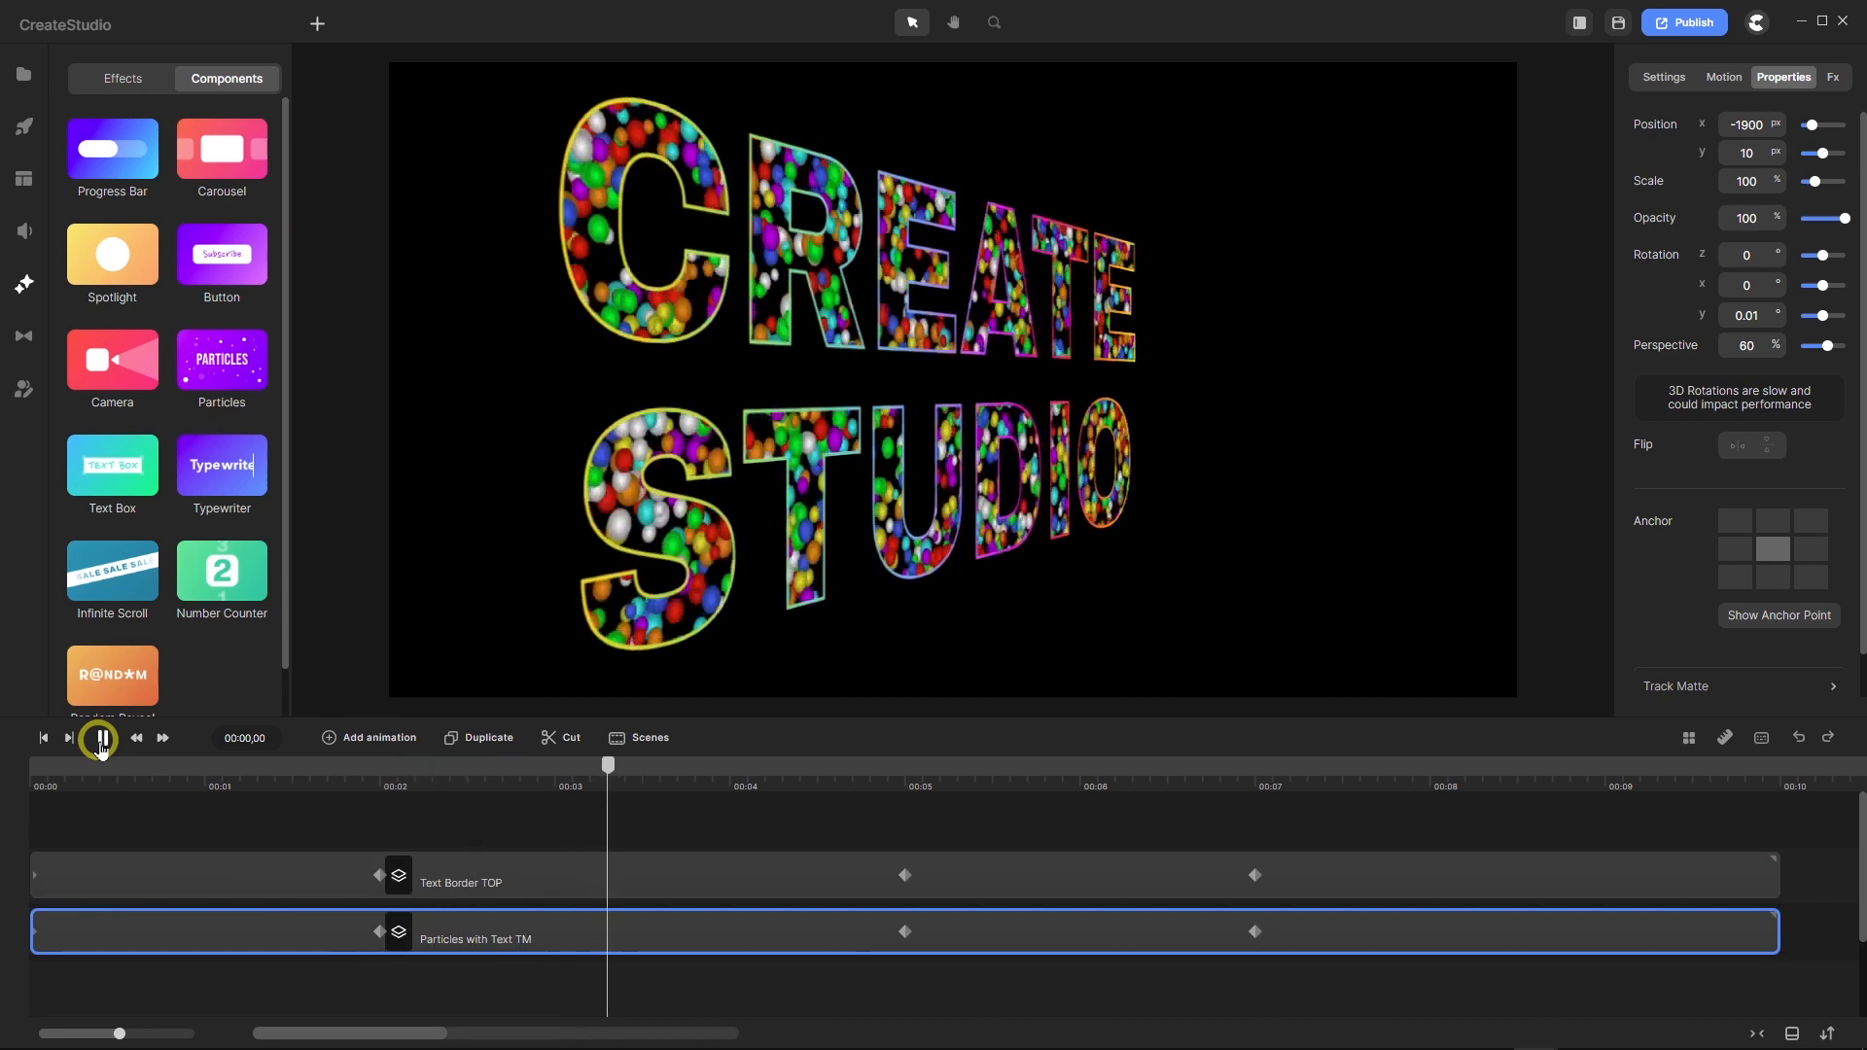
pyautogui.click(102, 740)
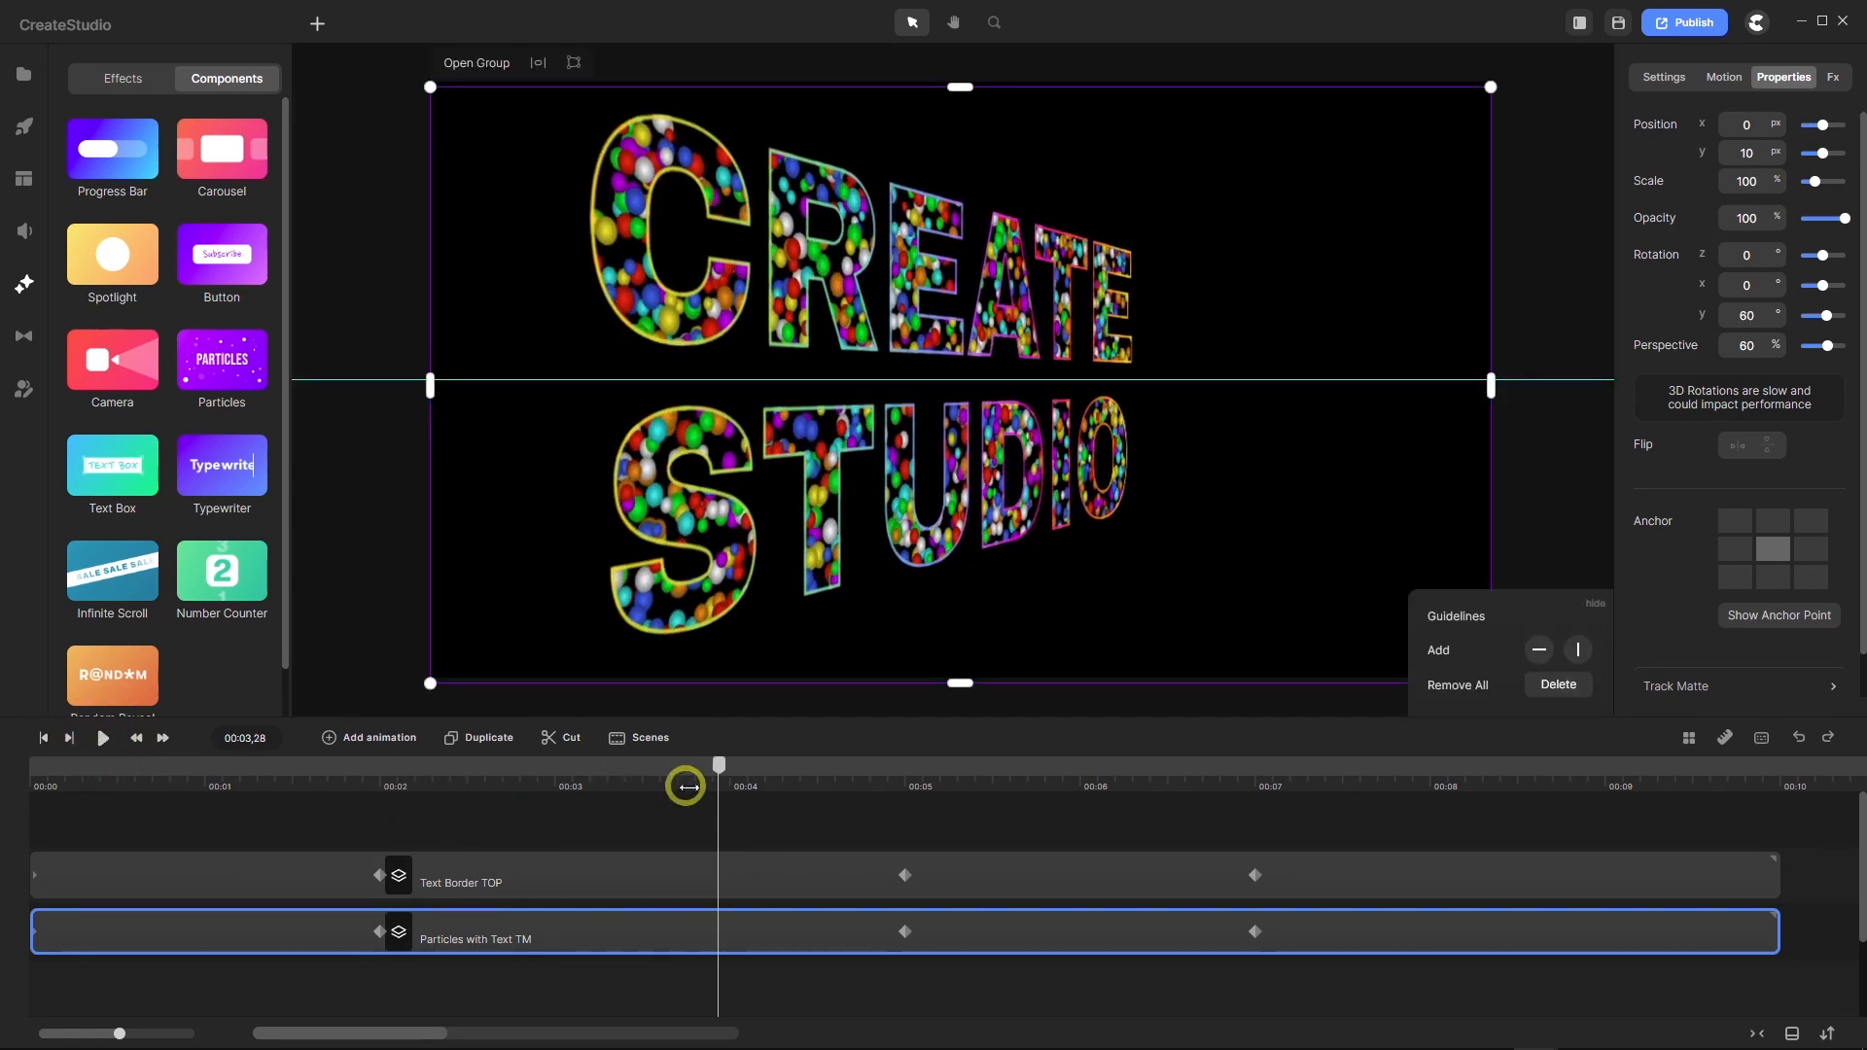
# Set the X position of the Text Border TOP group to 1900 px at 7 seconds.
pyautogui.moveTo(720, 768); pyautogui.dragTo(1257, 821)
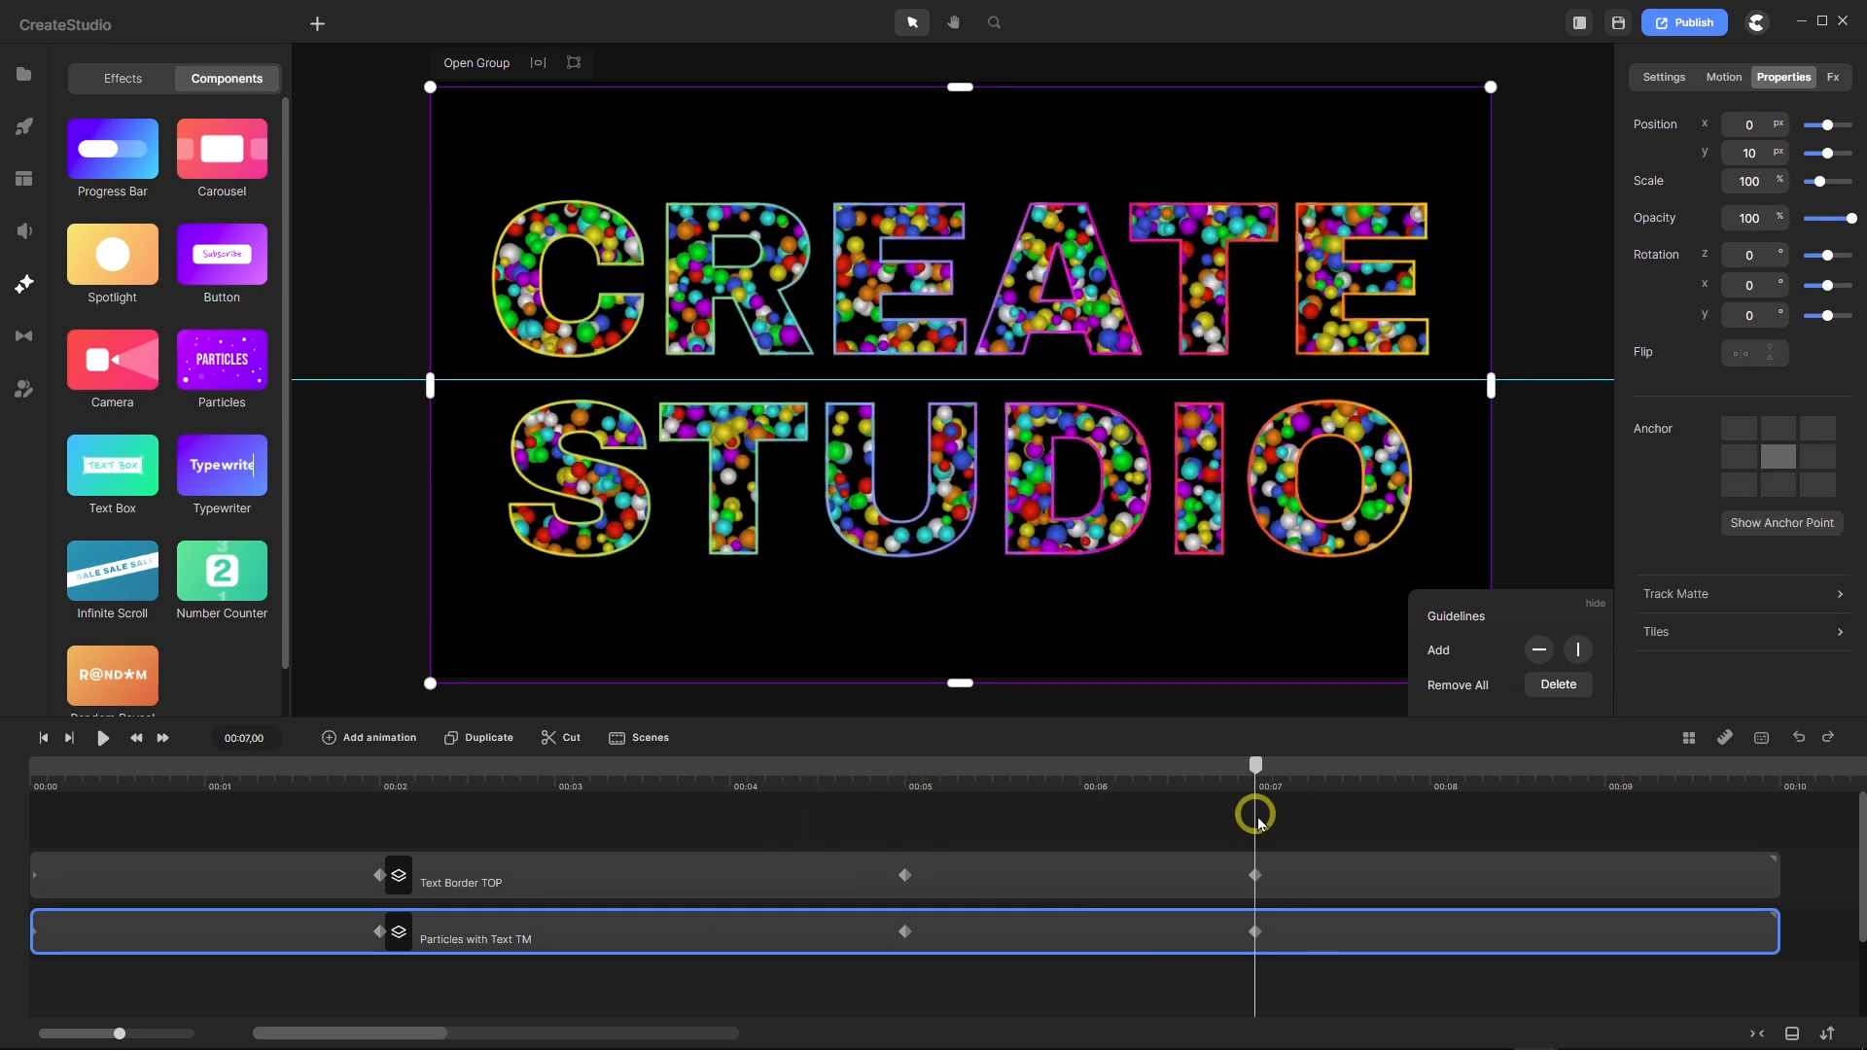
pyautogui.click(1254, 873)
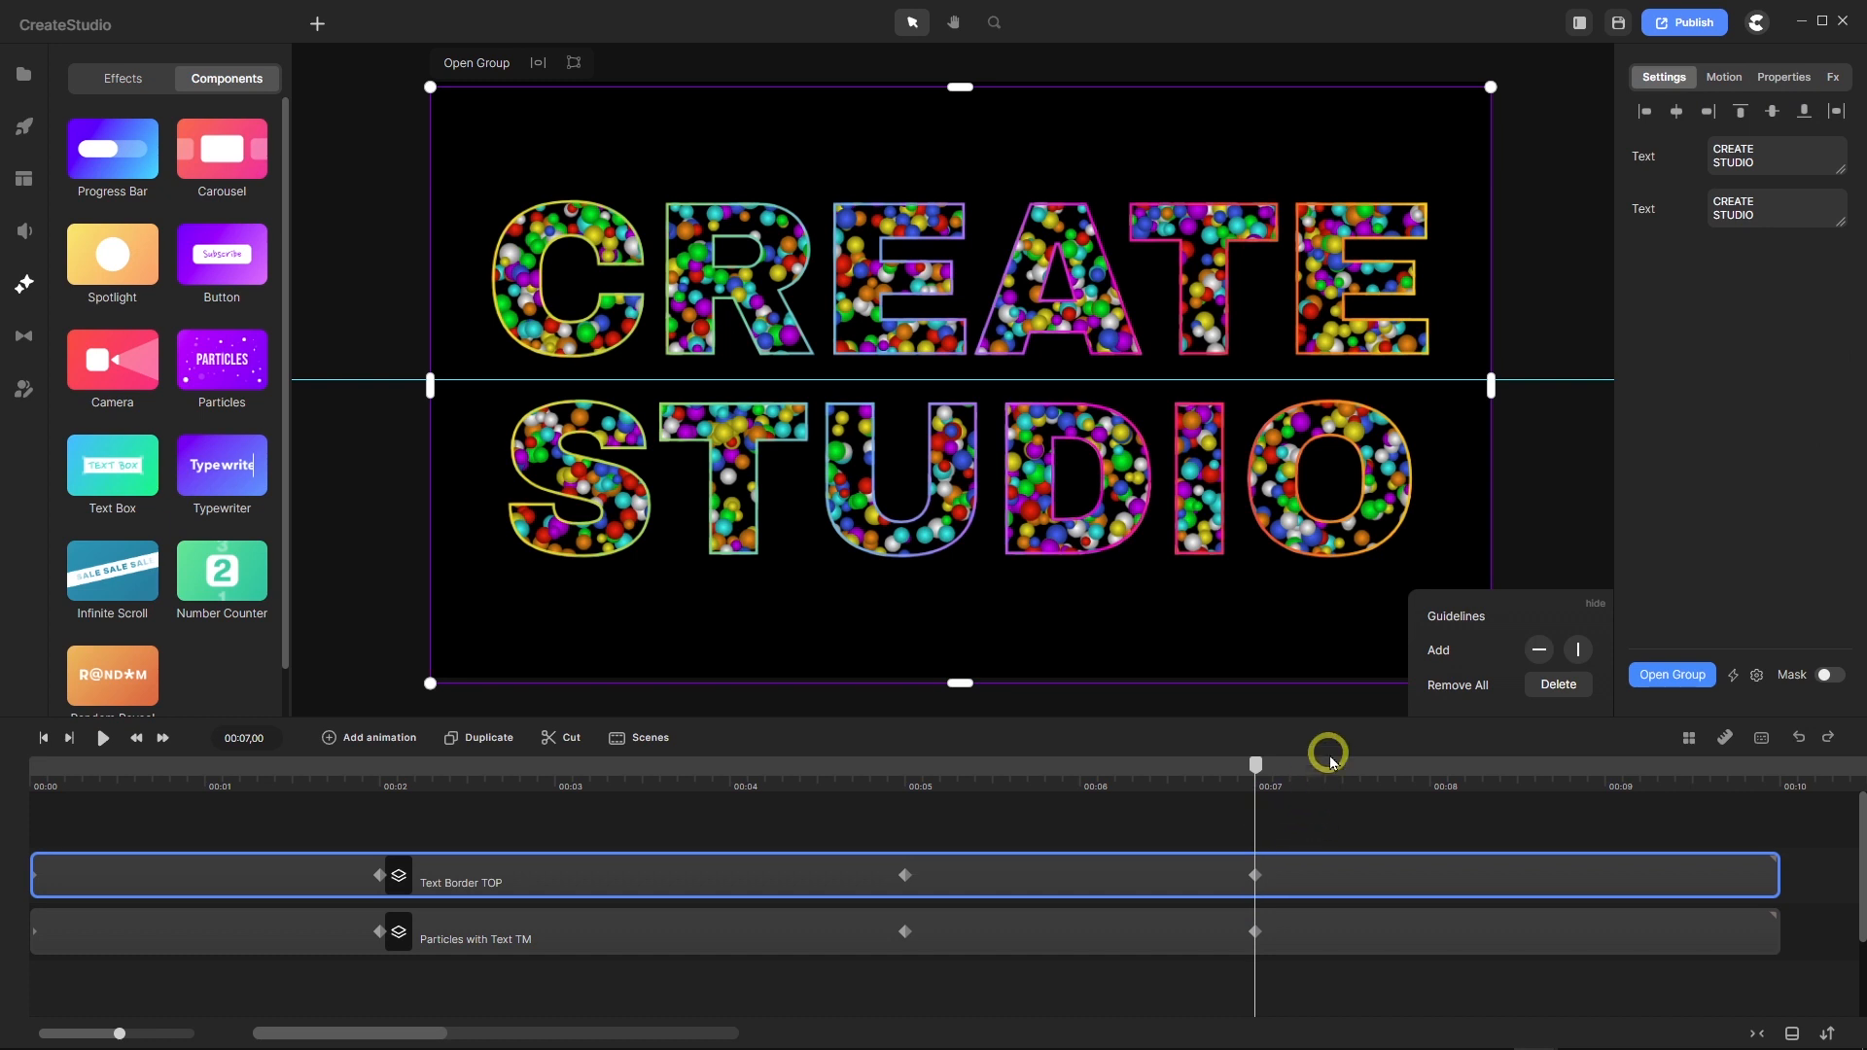
pyautogui.click(1782, 80)
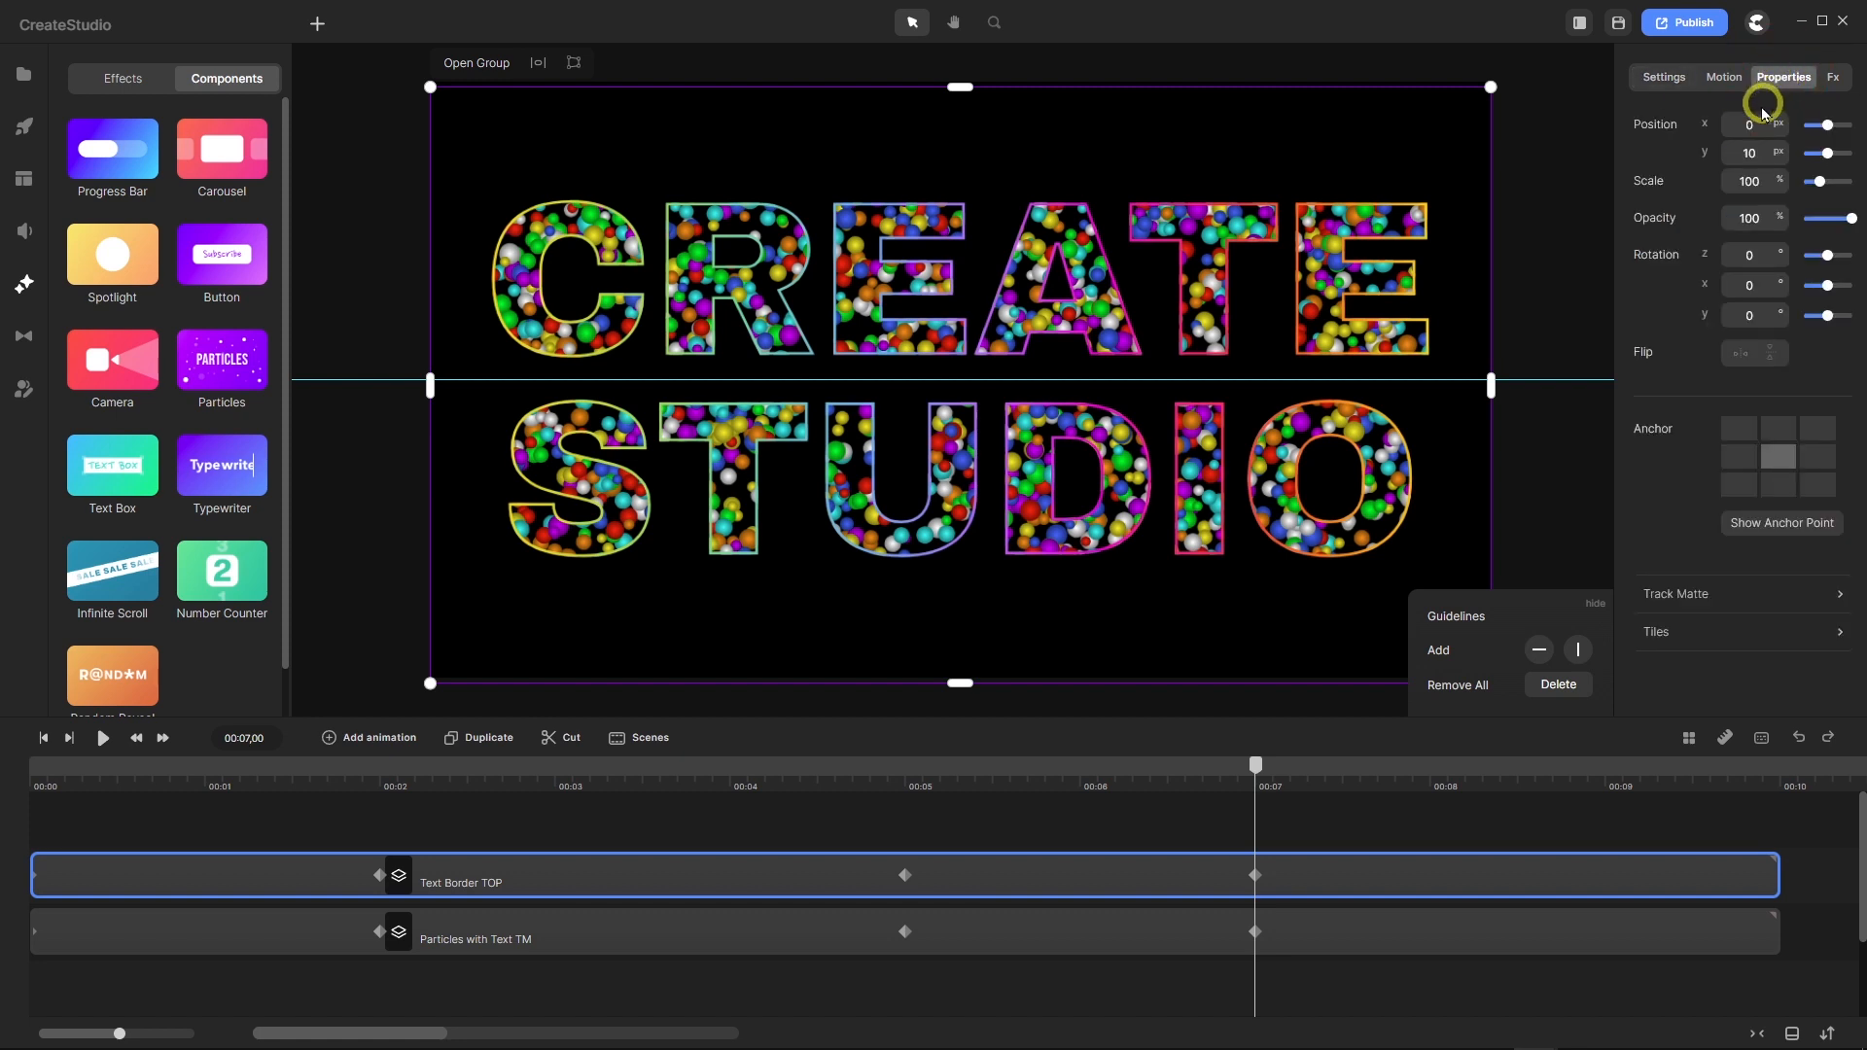
pyautogui.moveTo(1741, 124); pyautogui.dragTo(1709, 133)
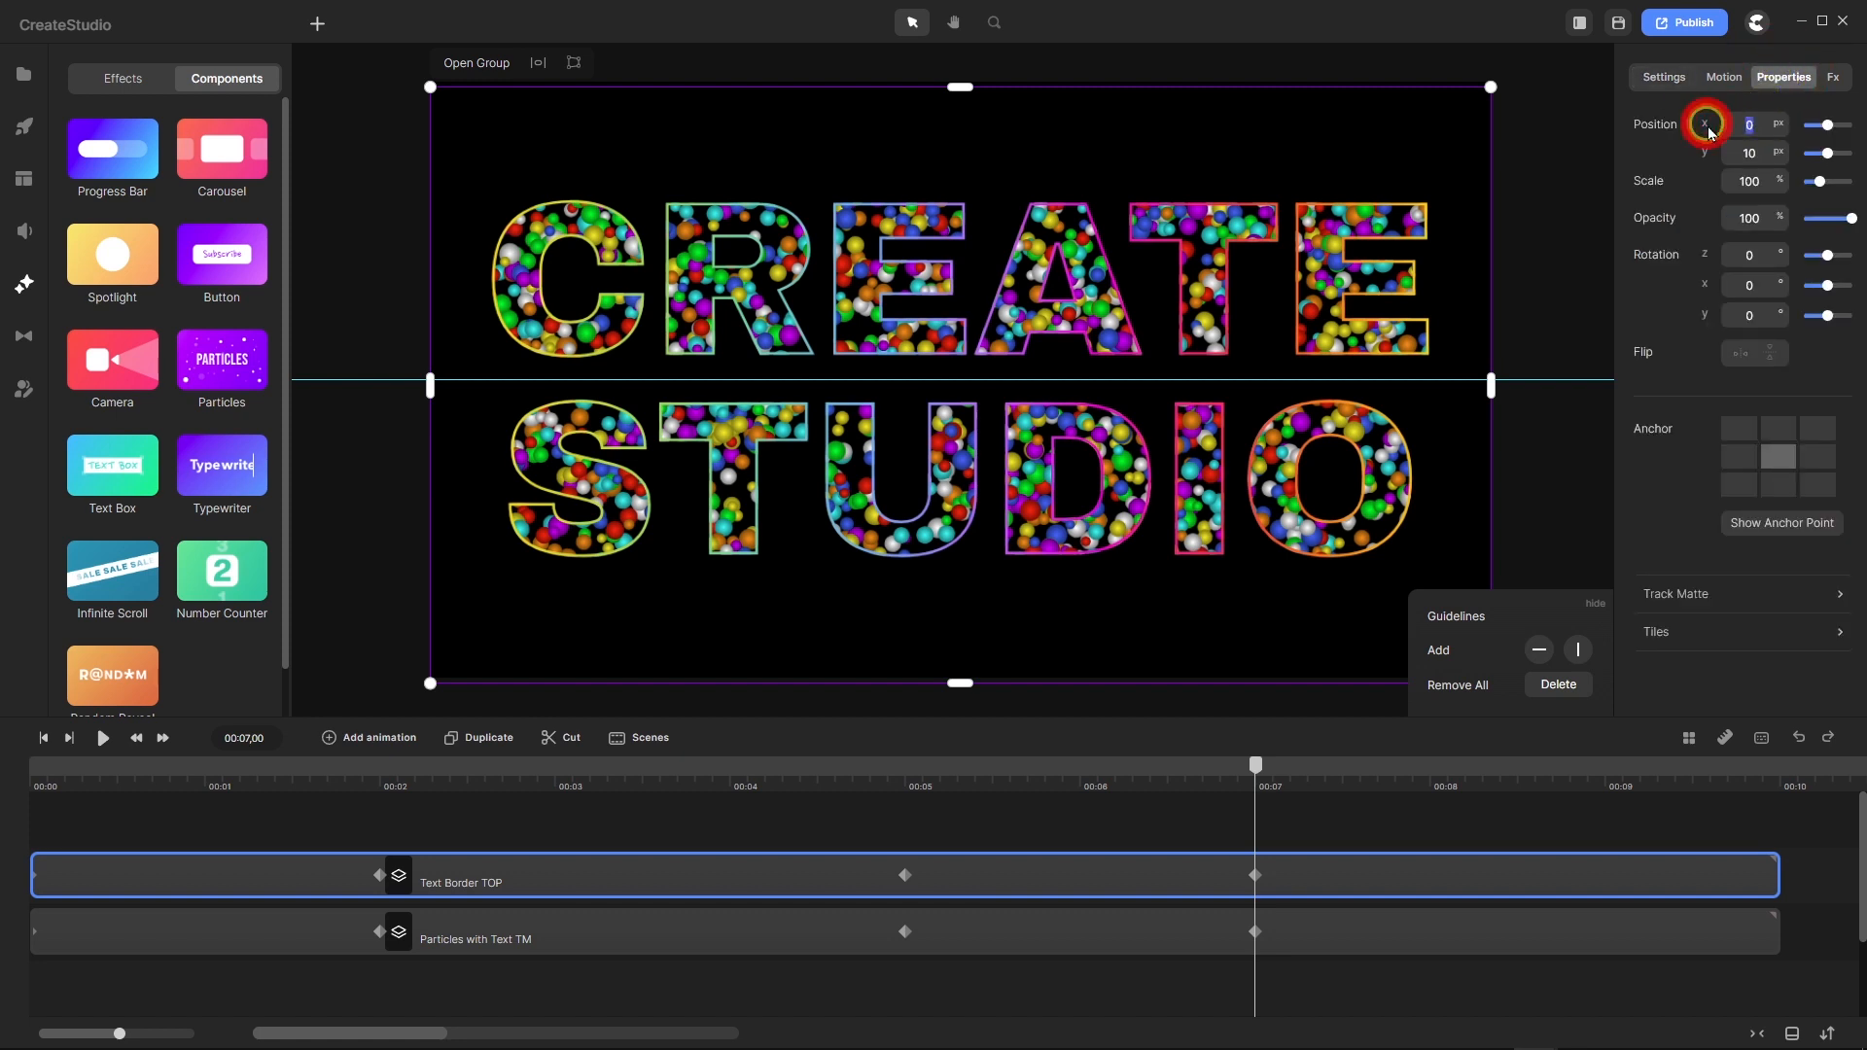
pyautogui.write('1900')
pyautogui.press('Return')
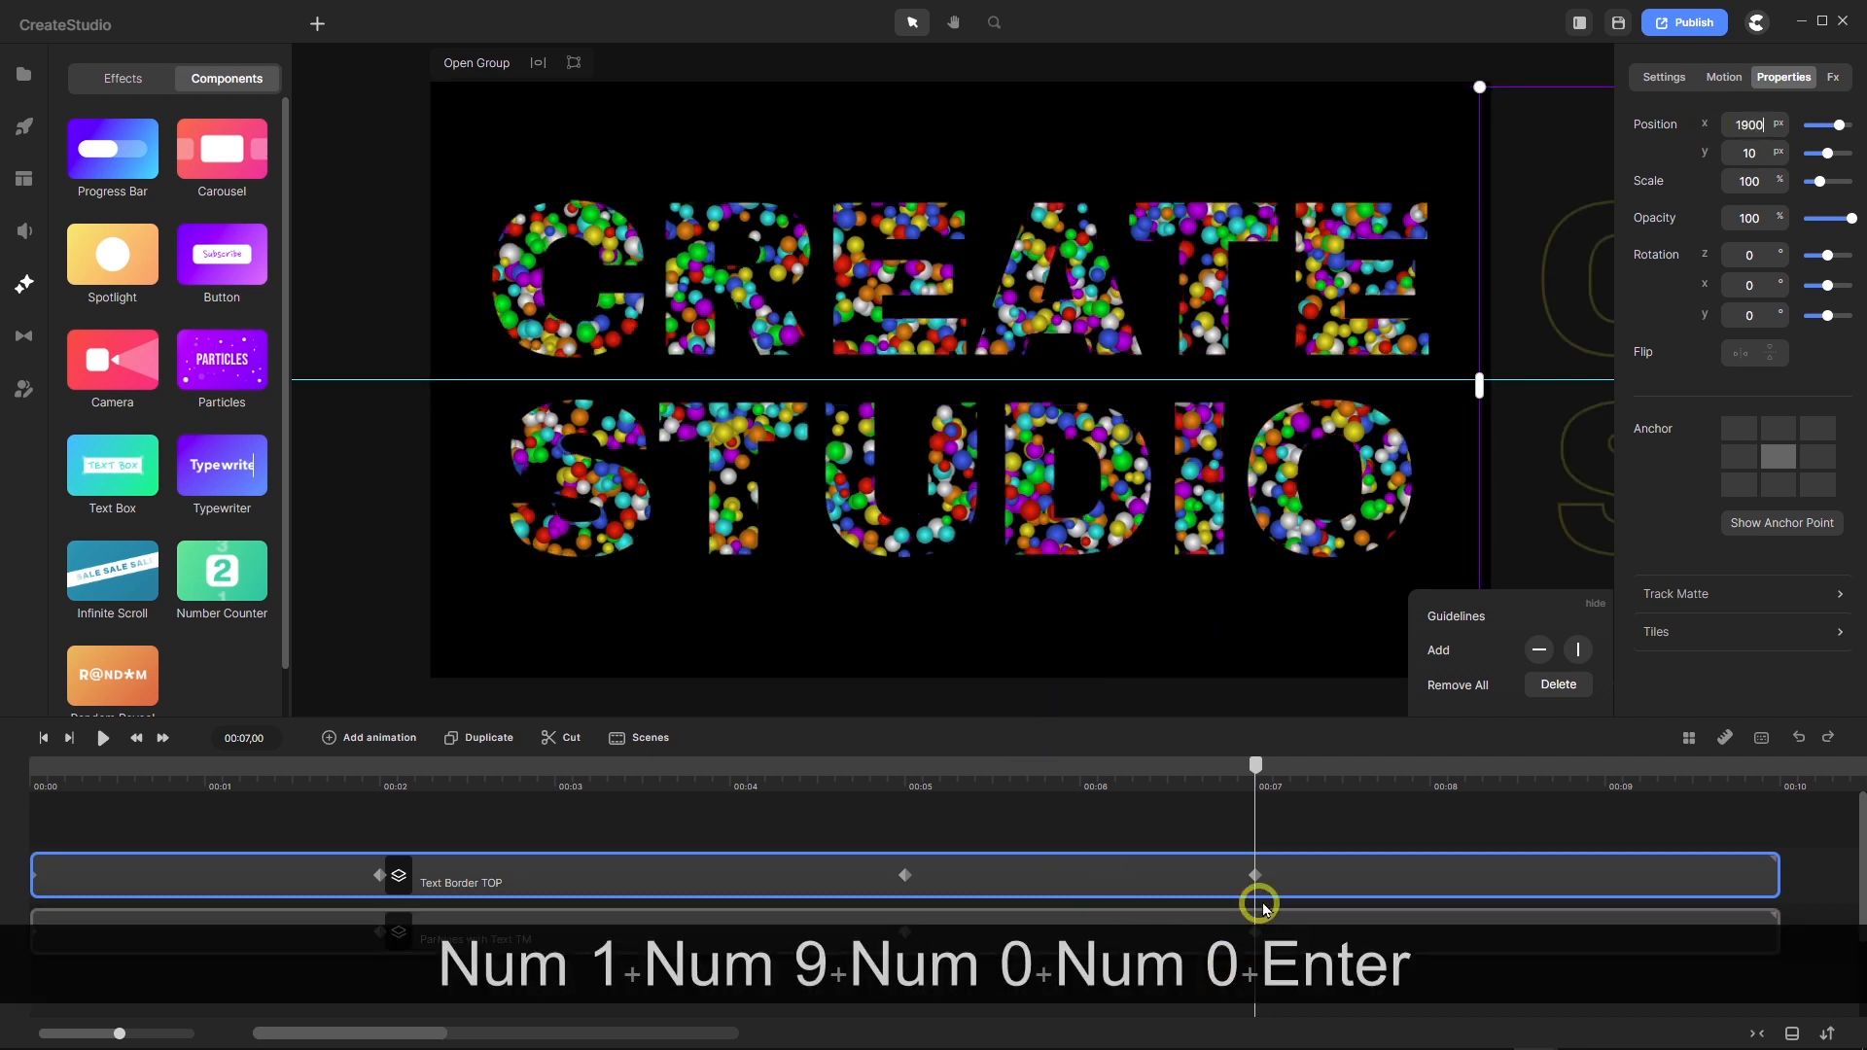
# Set the X position of the Particles with Text TM group to 1900 px at 7 seconds.
pyautogui.click(1253, 934)
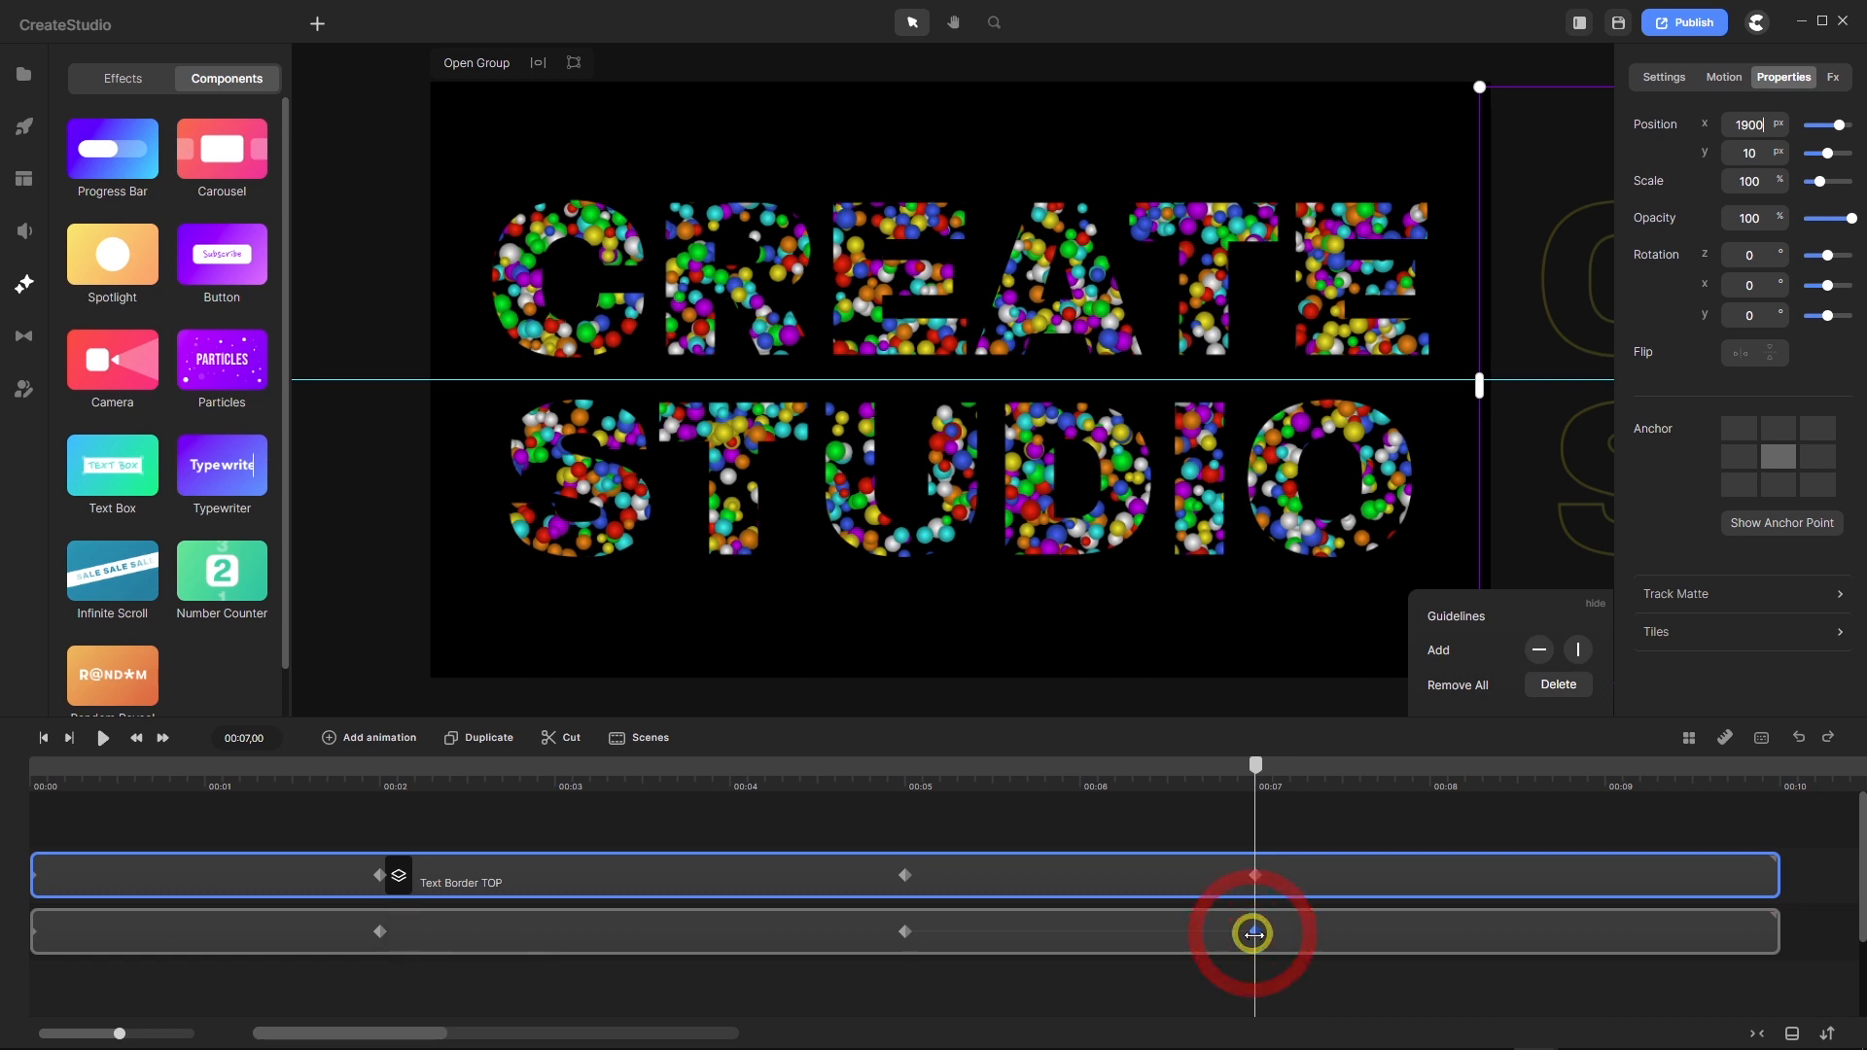
pyautogui.click(1798, 79)
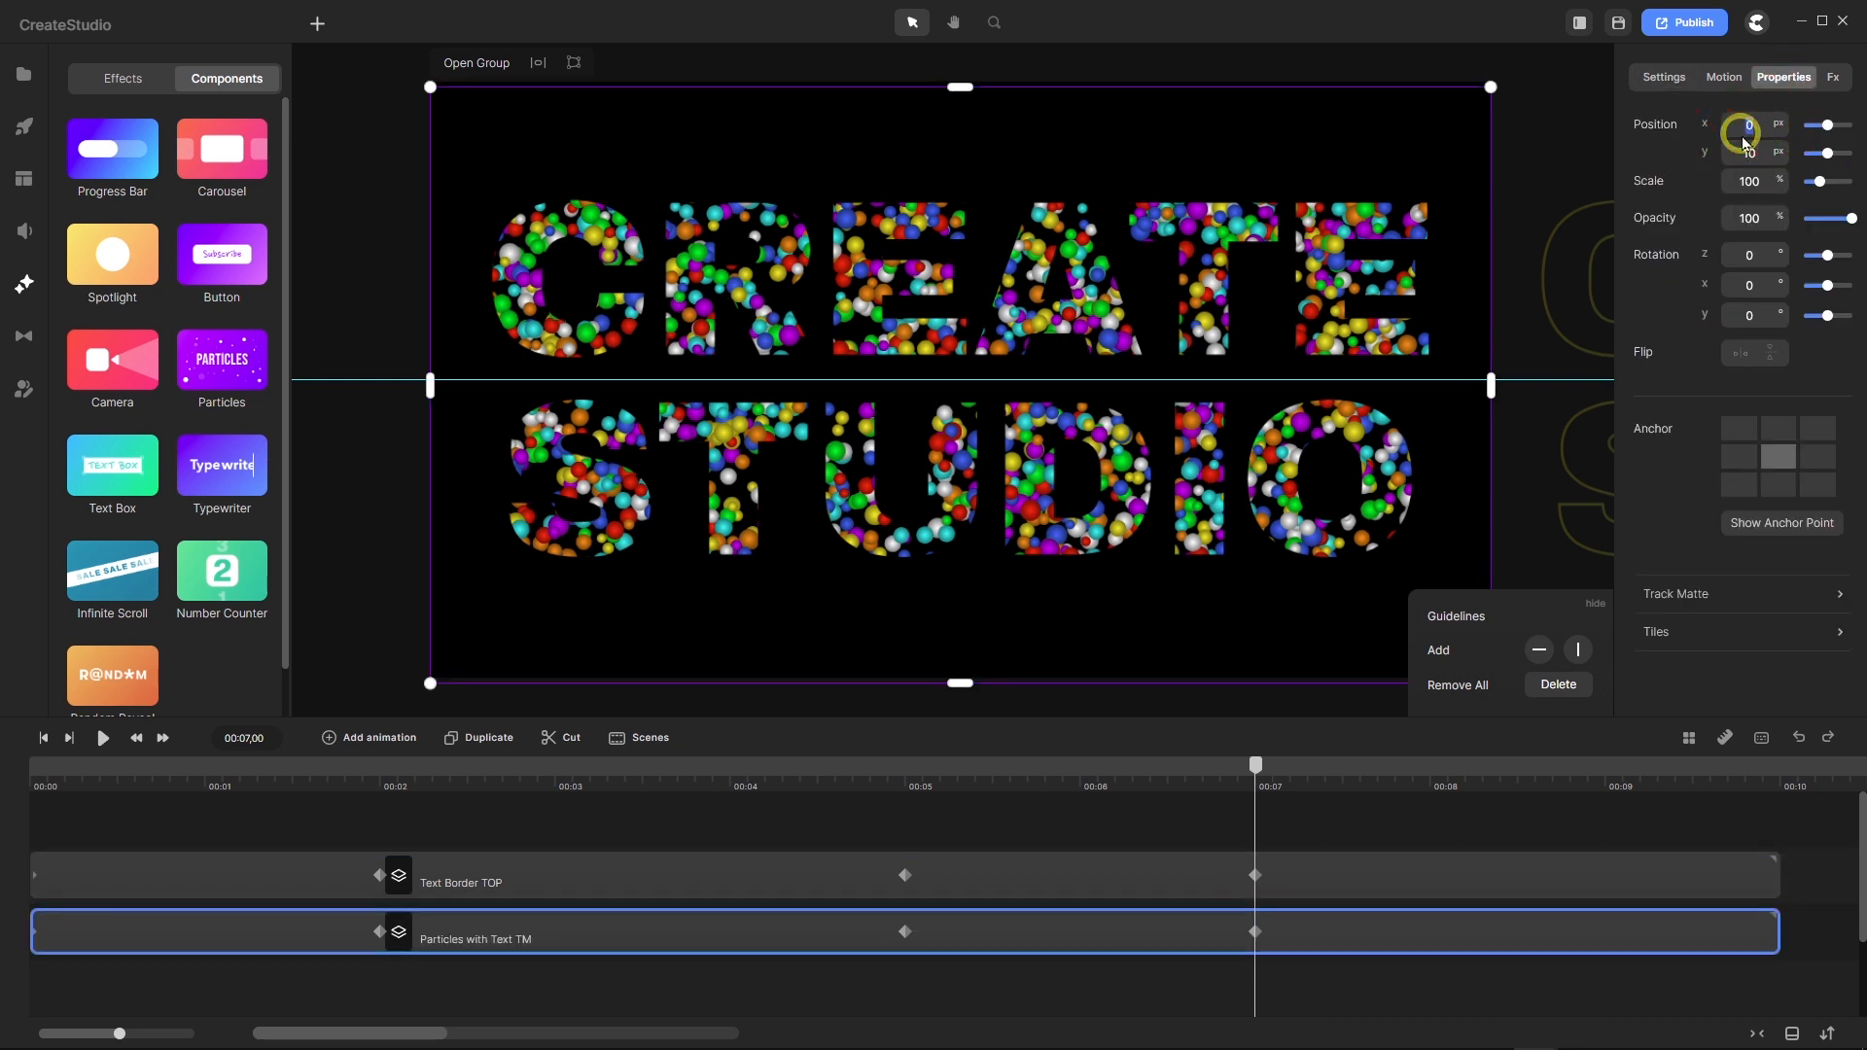
pyautogui.write('1900')
pyautogui.press('Return')
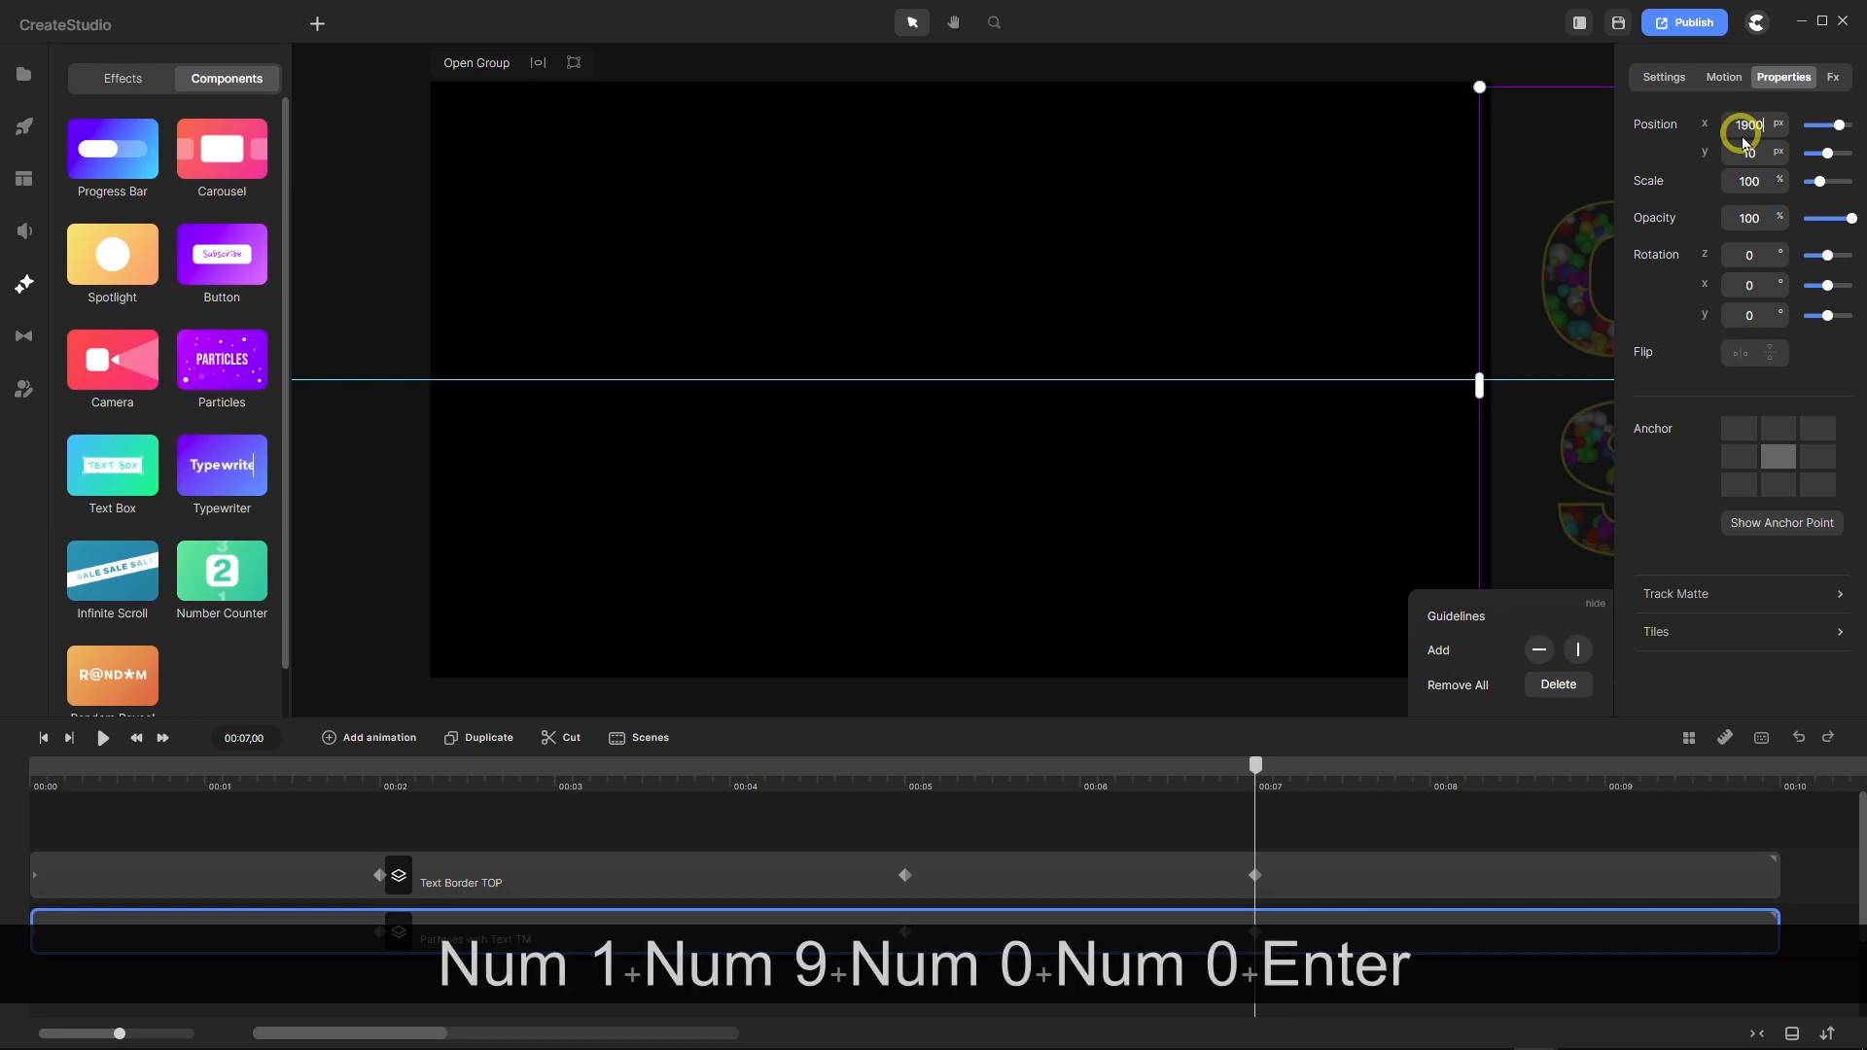
# Play the animation from the start to check the complete entrance, rotation and exit of the text.
pyautogui.moveTo(1254, 764); pyautogui.dragTo(12, 766)
pyautogui.click(104, 741)
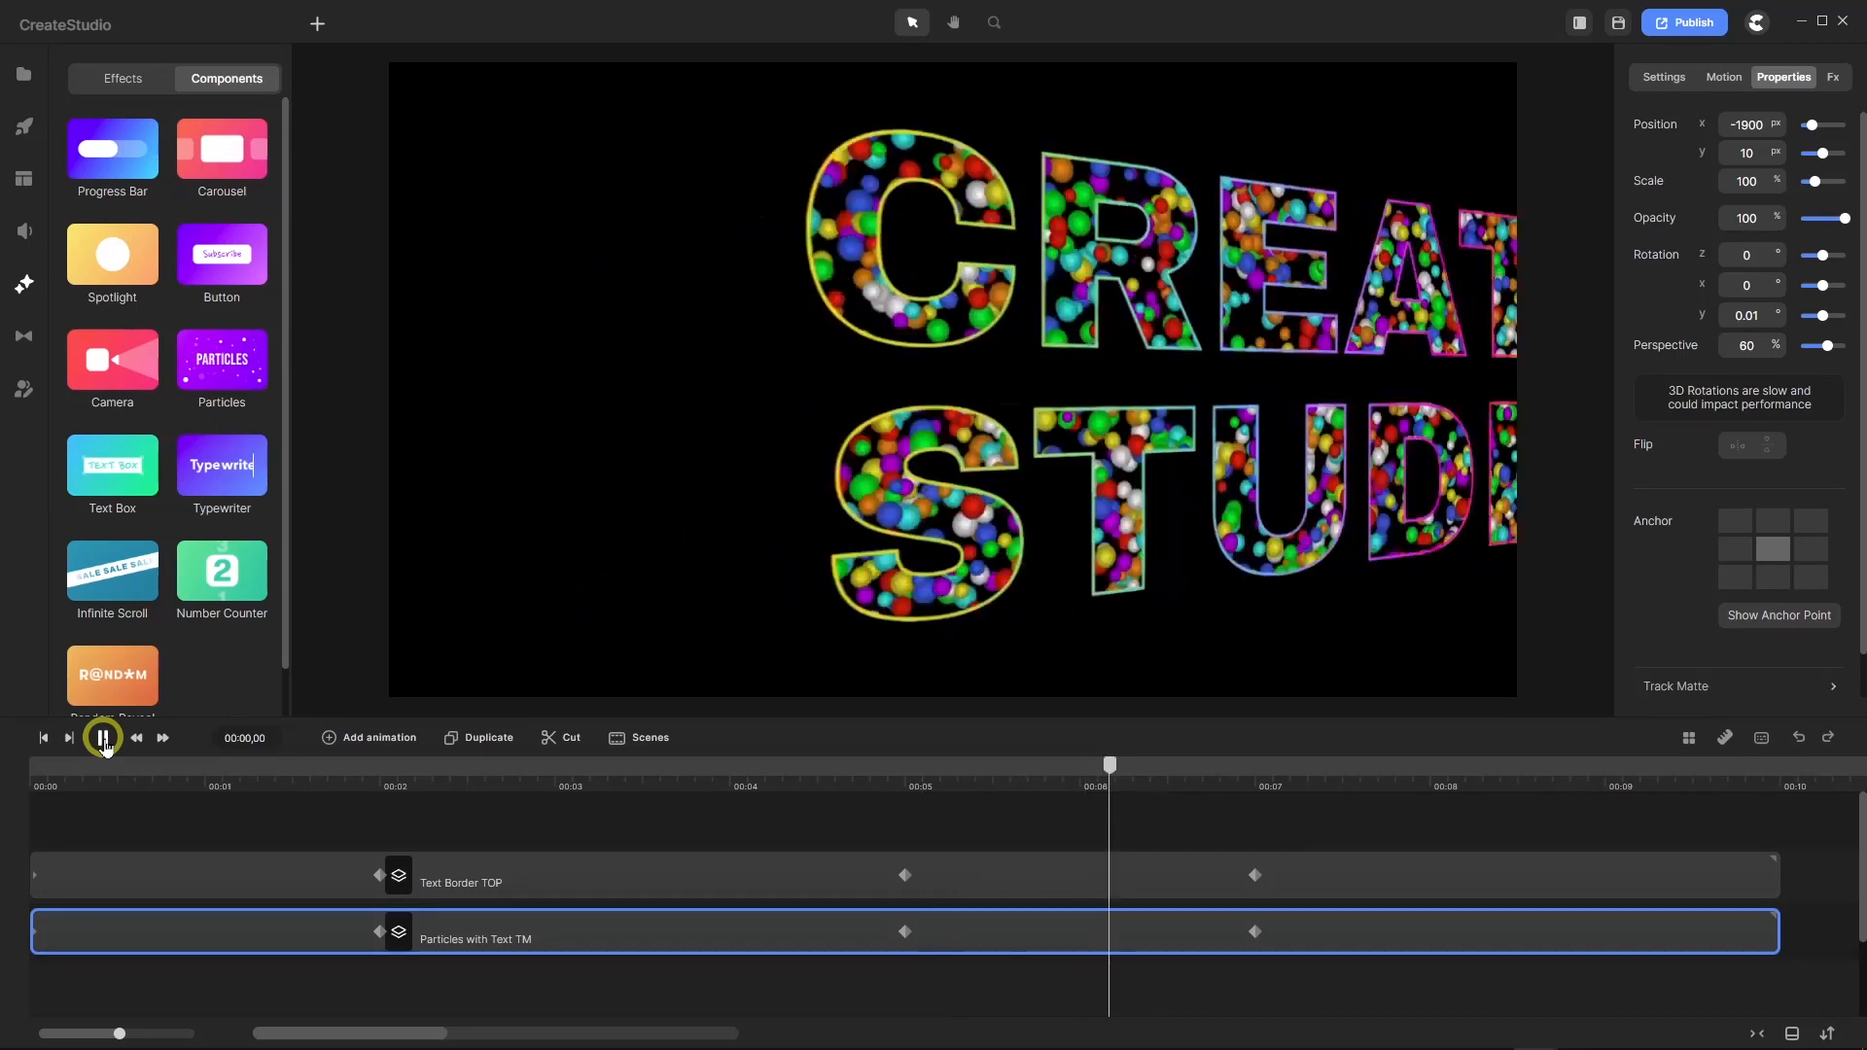
pyautogui.click(103, 737)
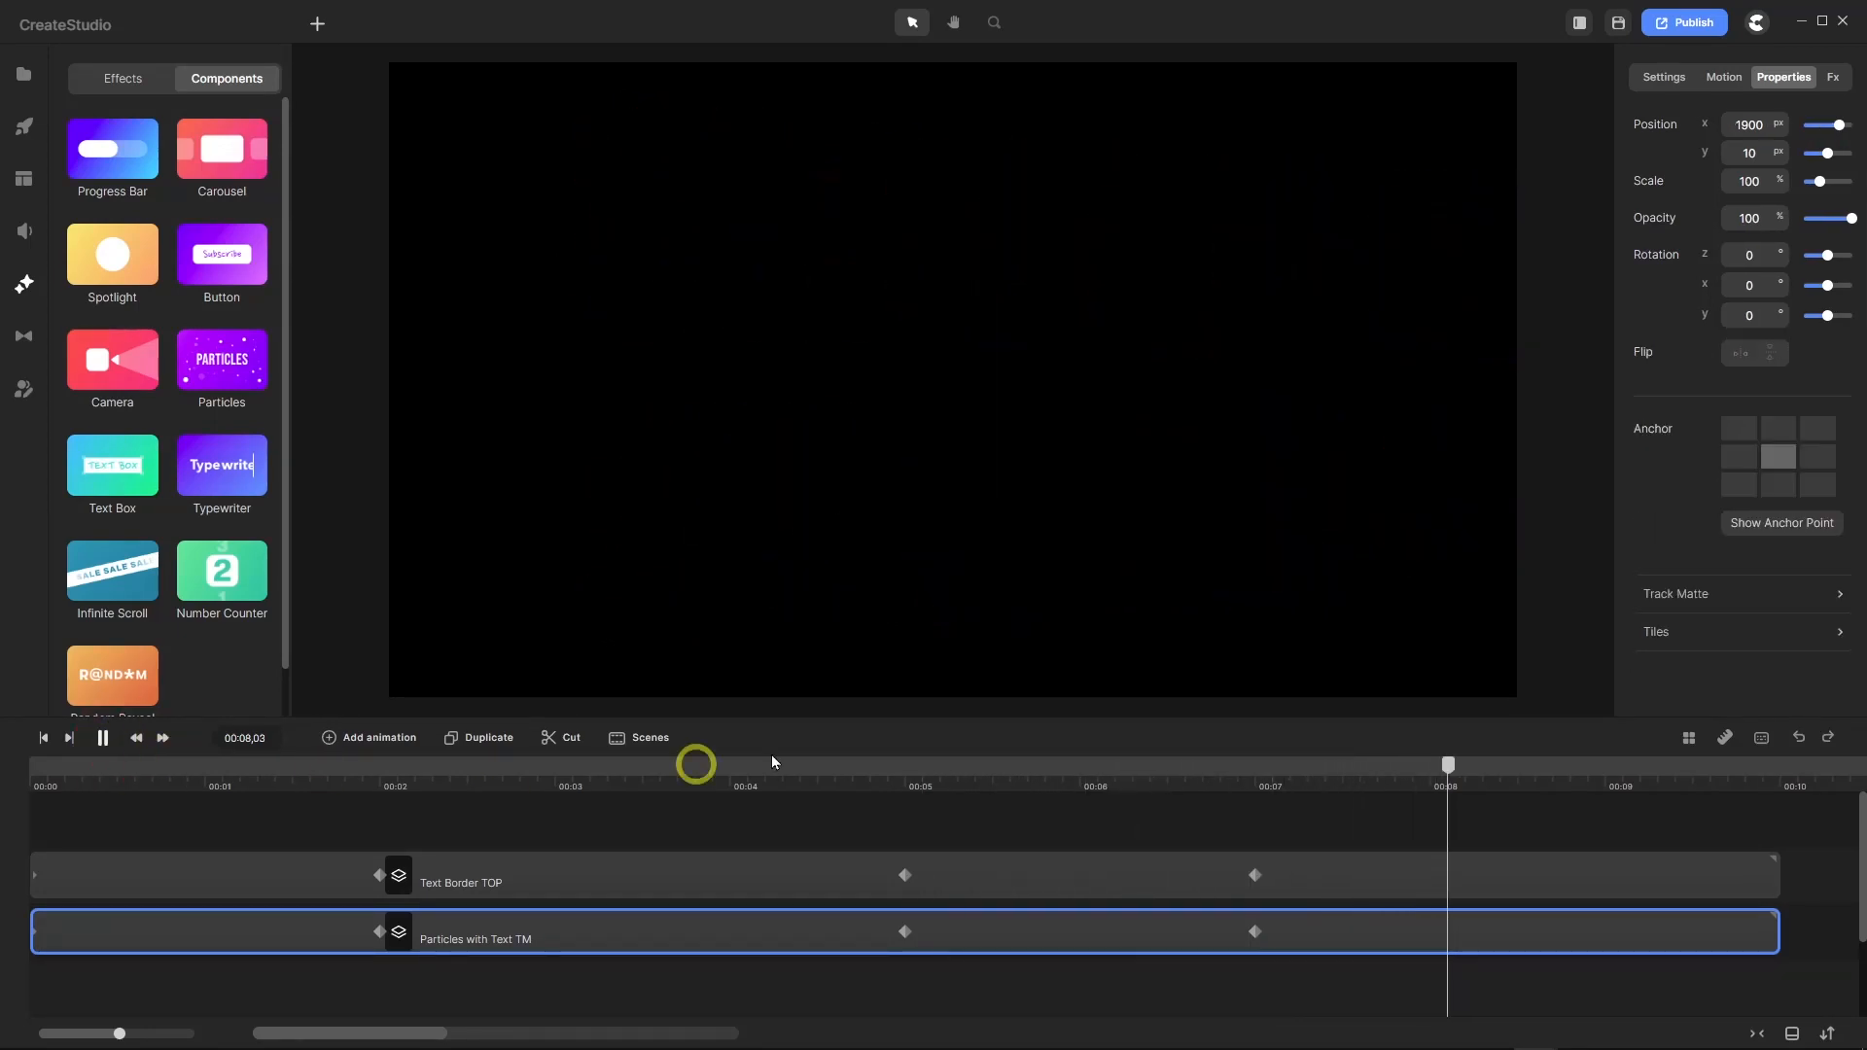
pyautogui.moveTo(1446, 770); pyautogui.dragTo(713, 770)
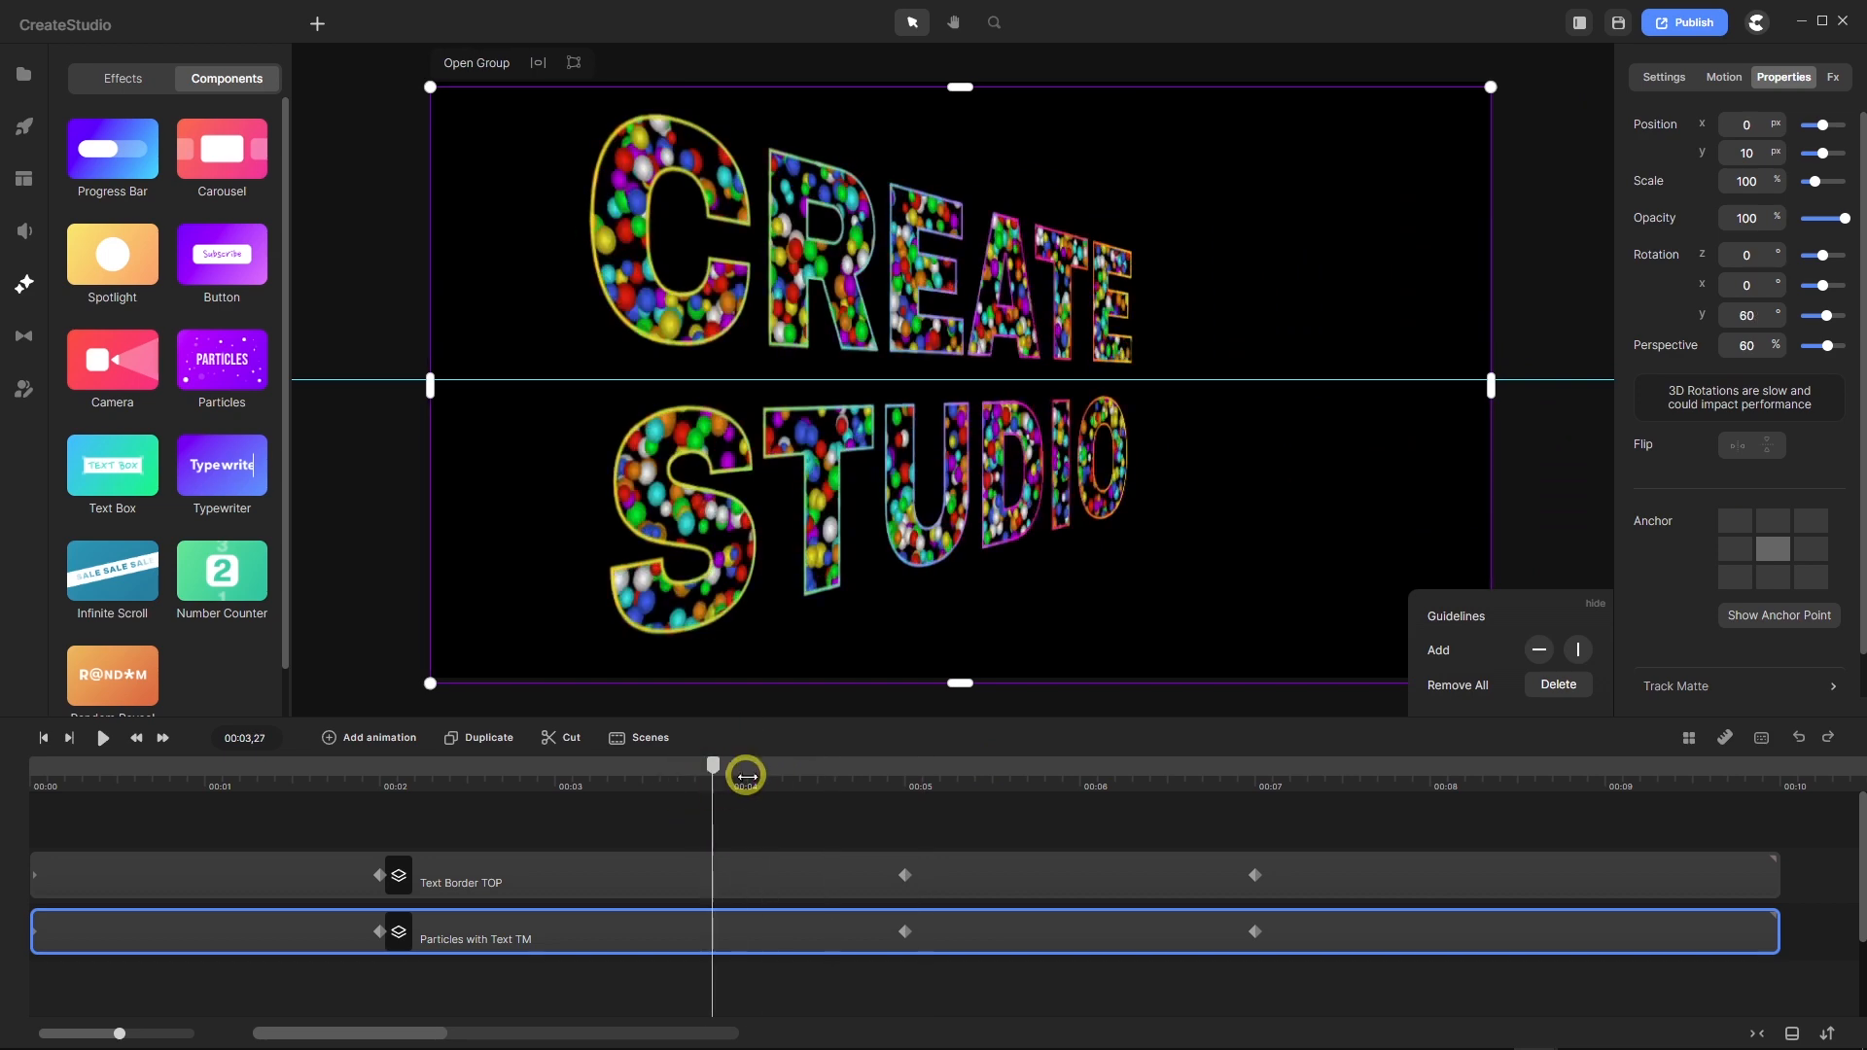
pyautogui.moveTo(712, 763)
pyautogui.mouseDown()
pyautogui.moveTo(446, 785)
pyautogui.moveTo(648, 792)
pyautogui.moveTo(677, 765)
pyautogui.mouseUp()
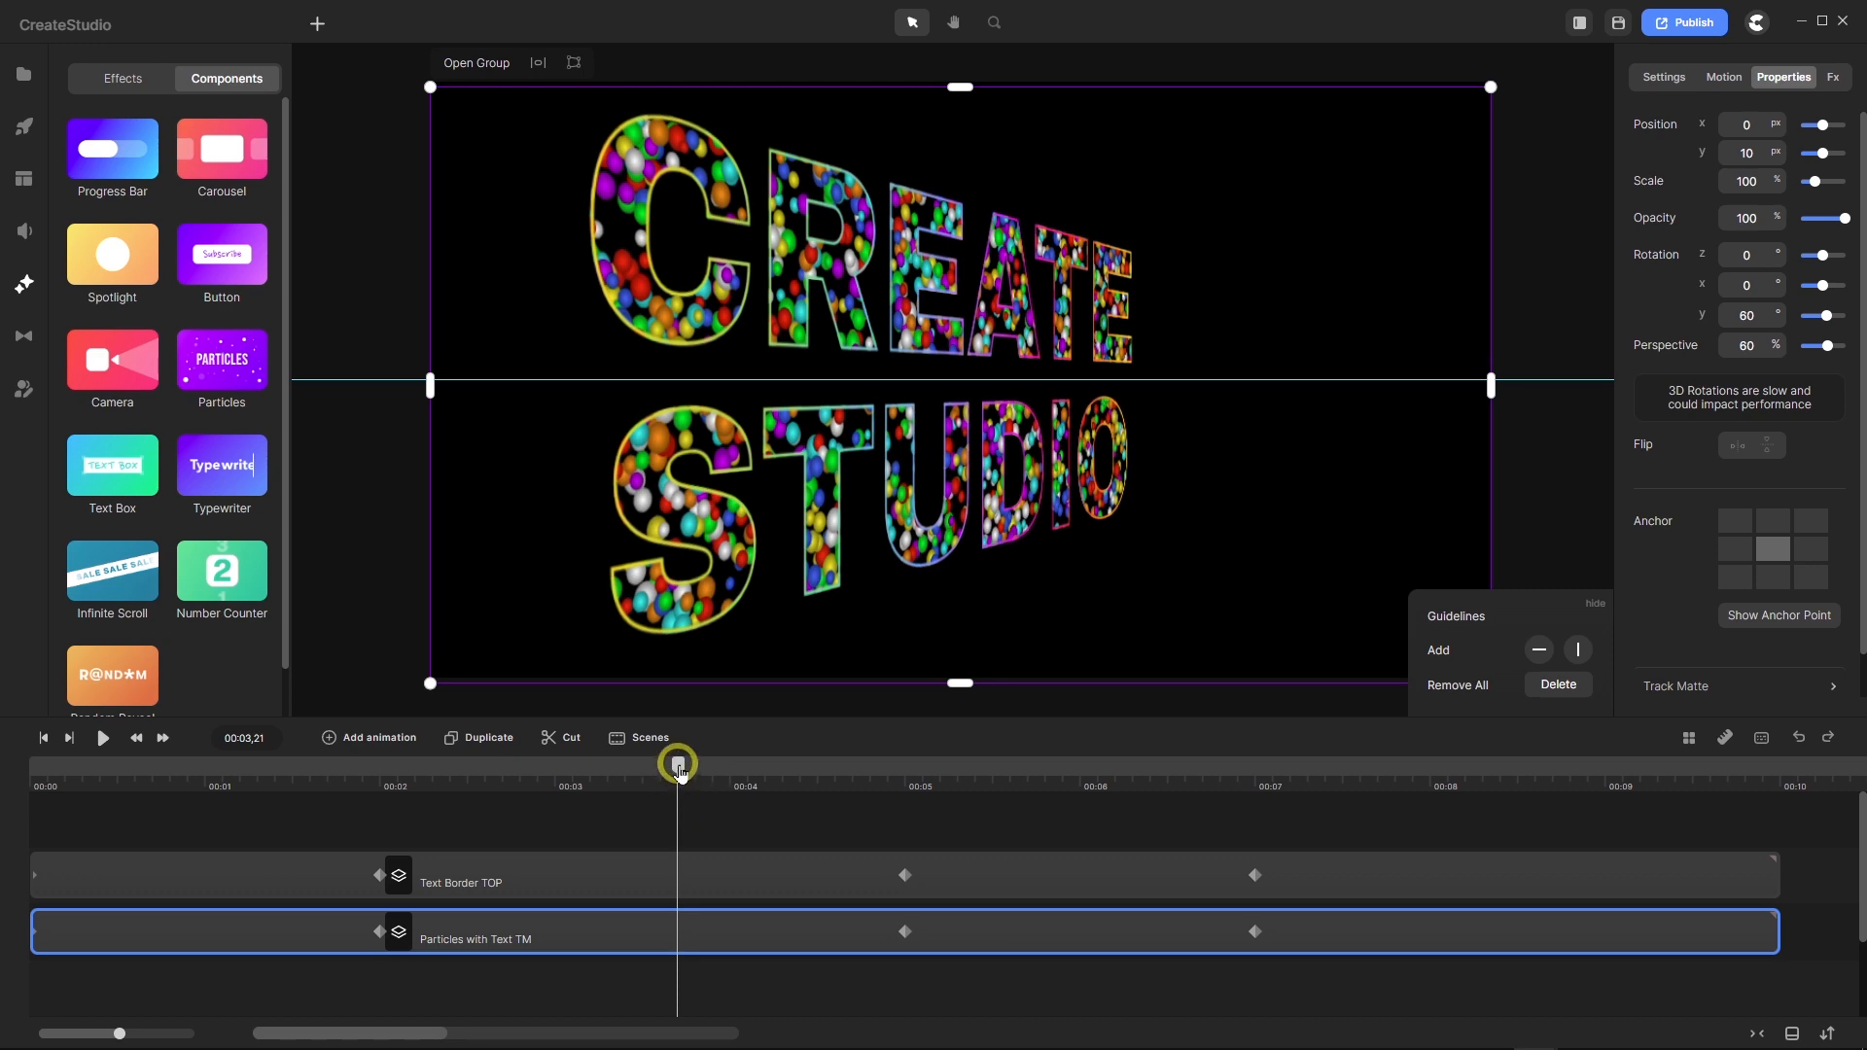
# Duplicate the Text Border TOP group with the playhead at its 2-second keyframe.
pyautogui.moveTo(678, 765); pyautogui.dragTo(385, 752)
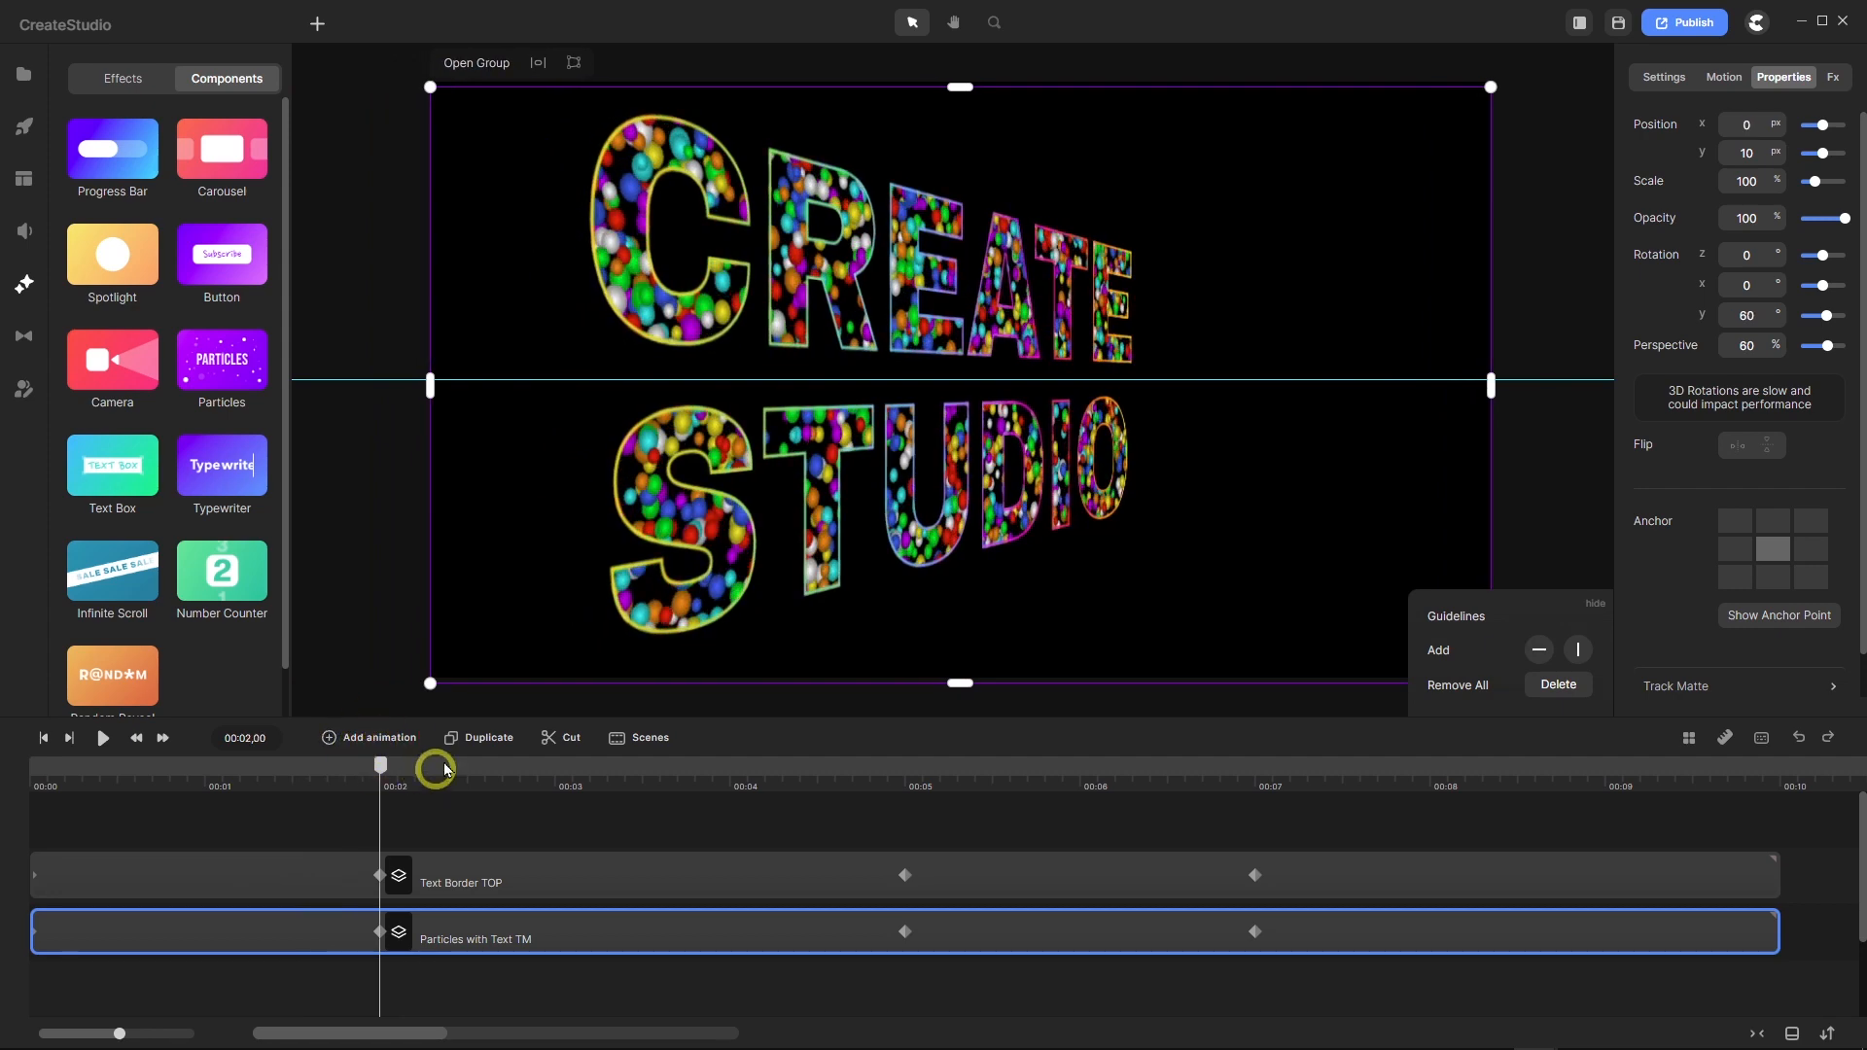
pyautogui.click(378, 876)
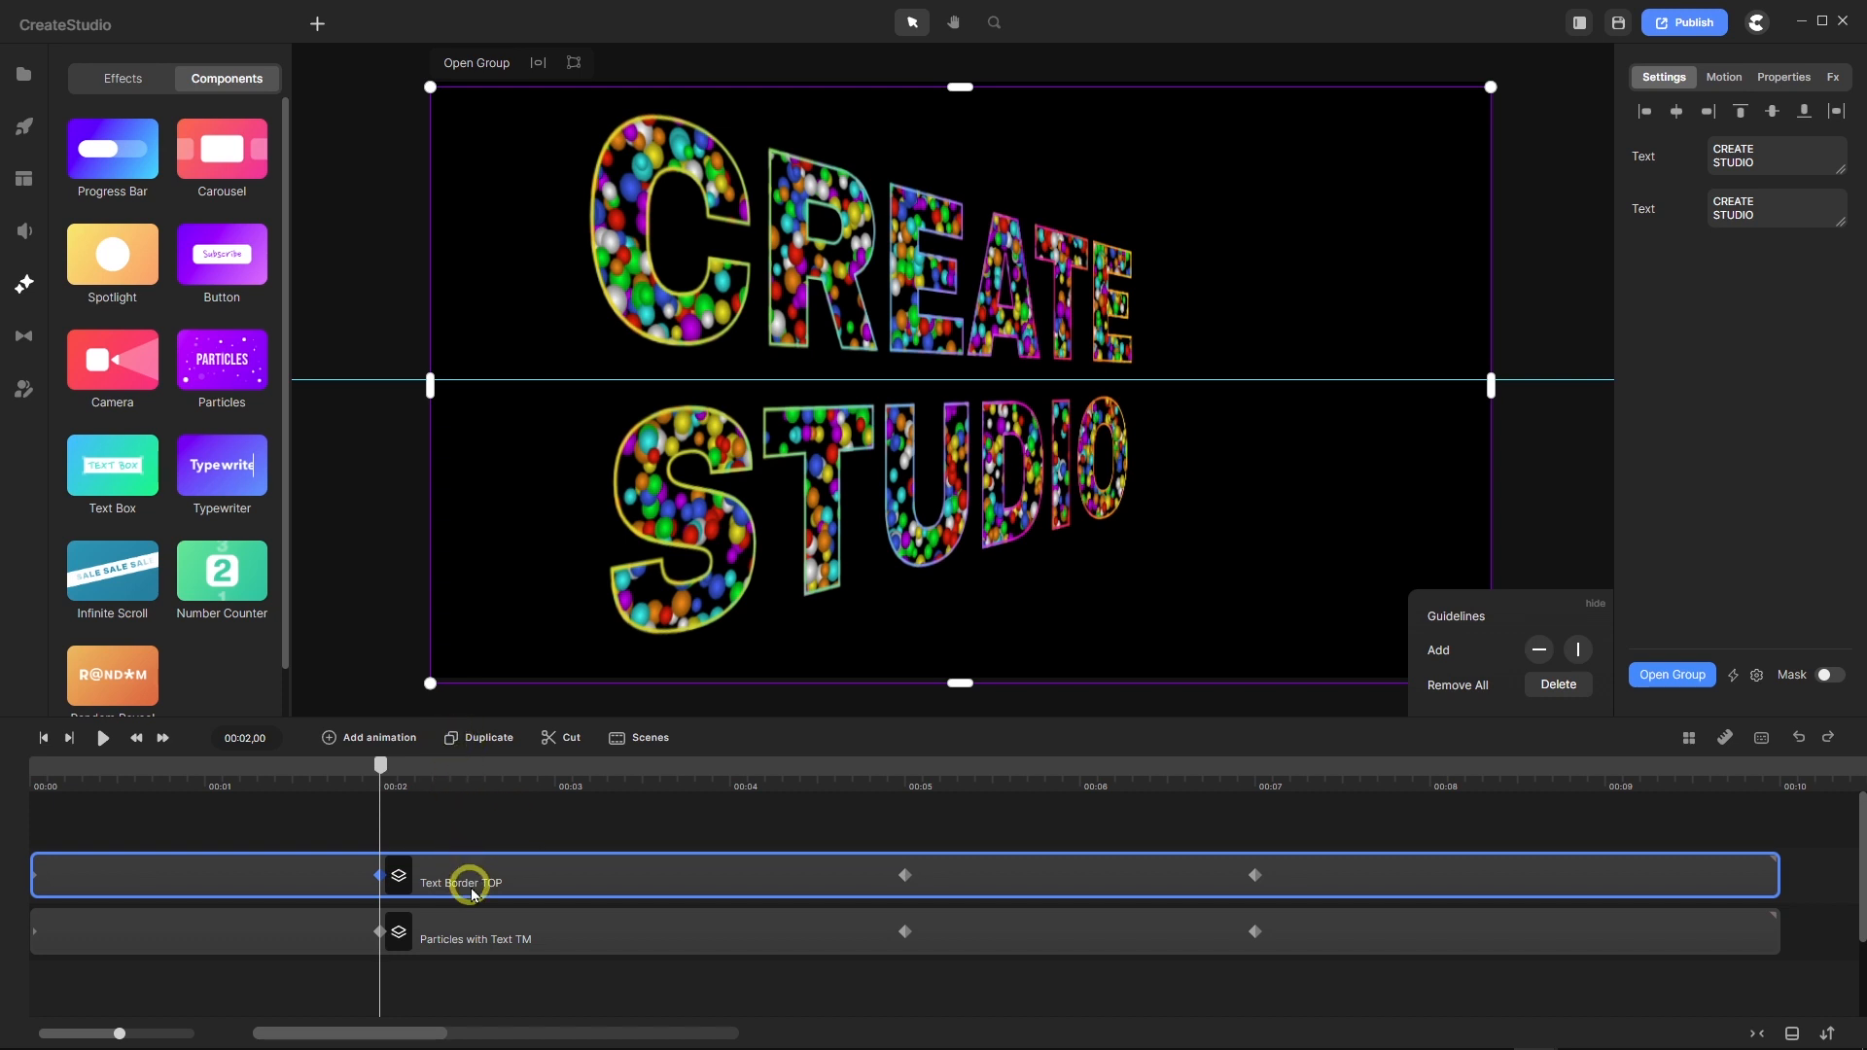
pyautogui.click(454, 741)
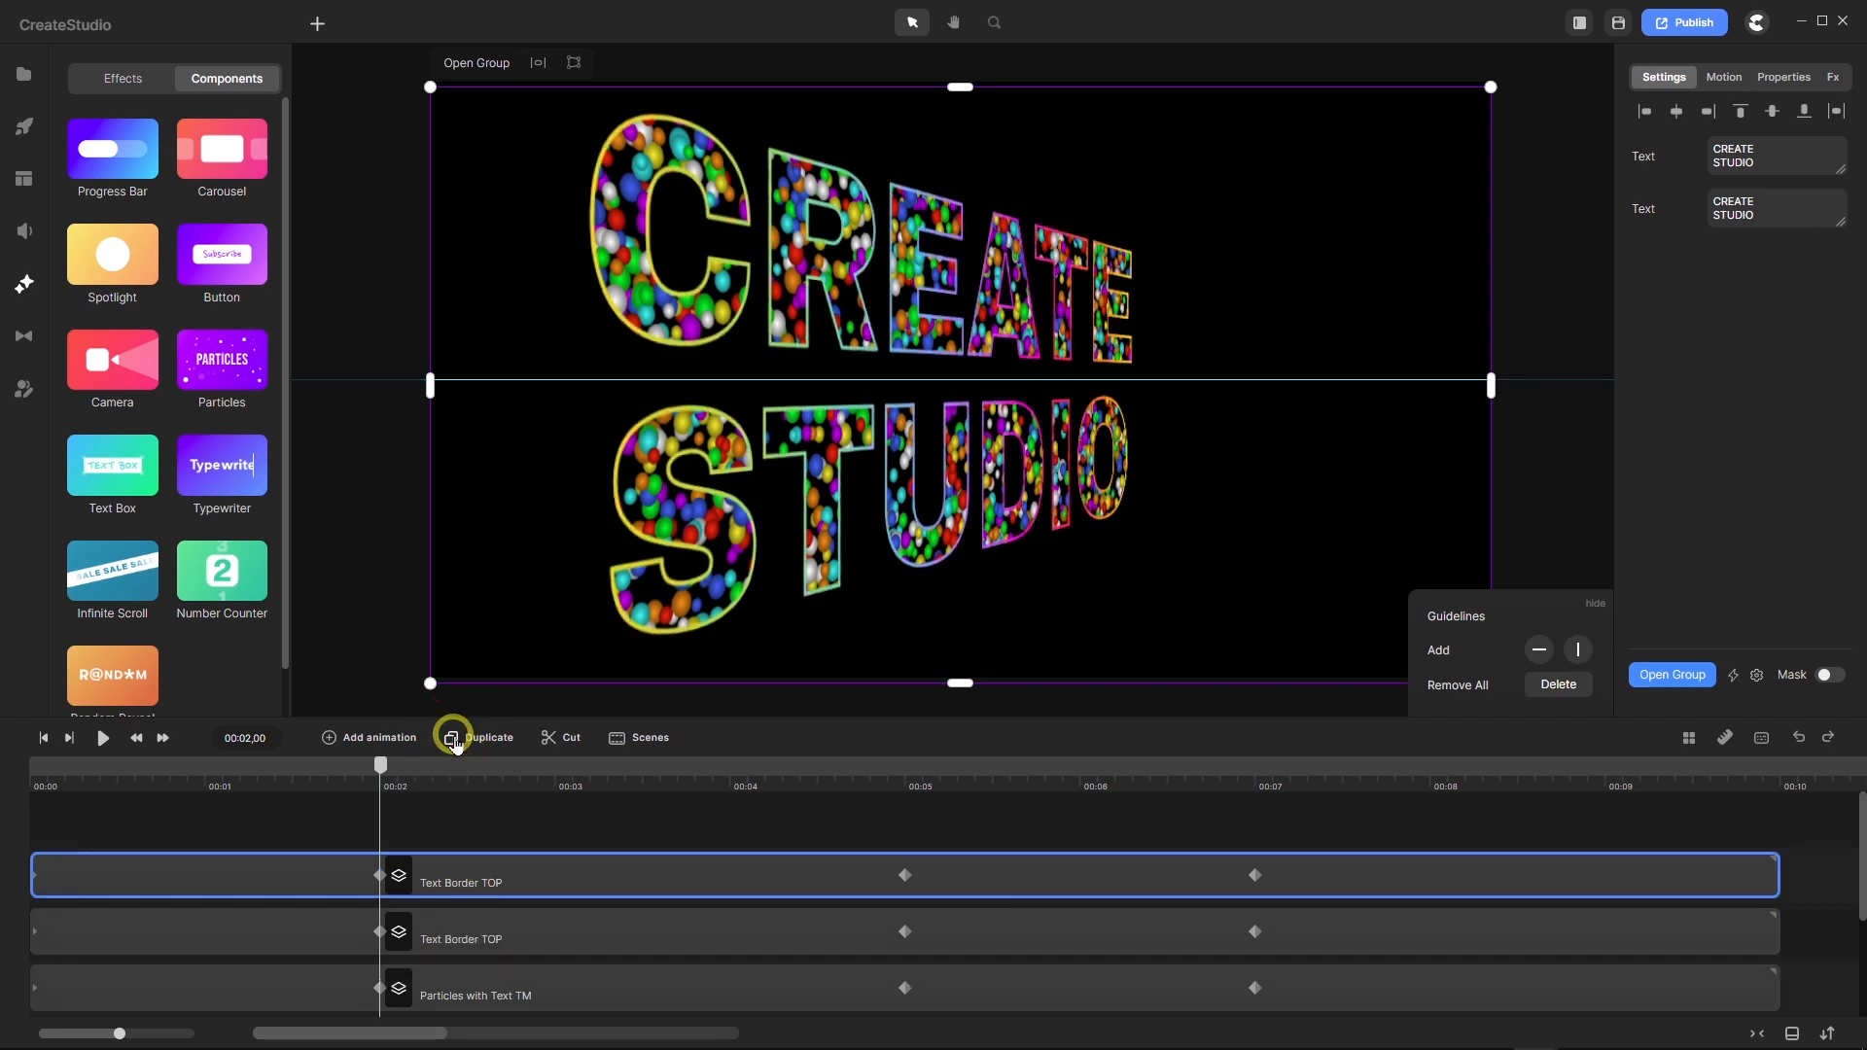
# Rename the lower of the two Text Border TOP groups as Text Border Extrusion.
pyautogui.click(424, 936)
pyautogui.rightClick(498, 939)
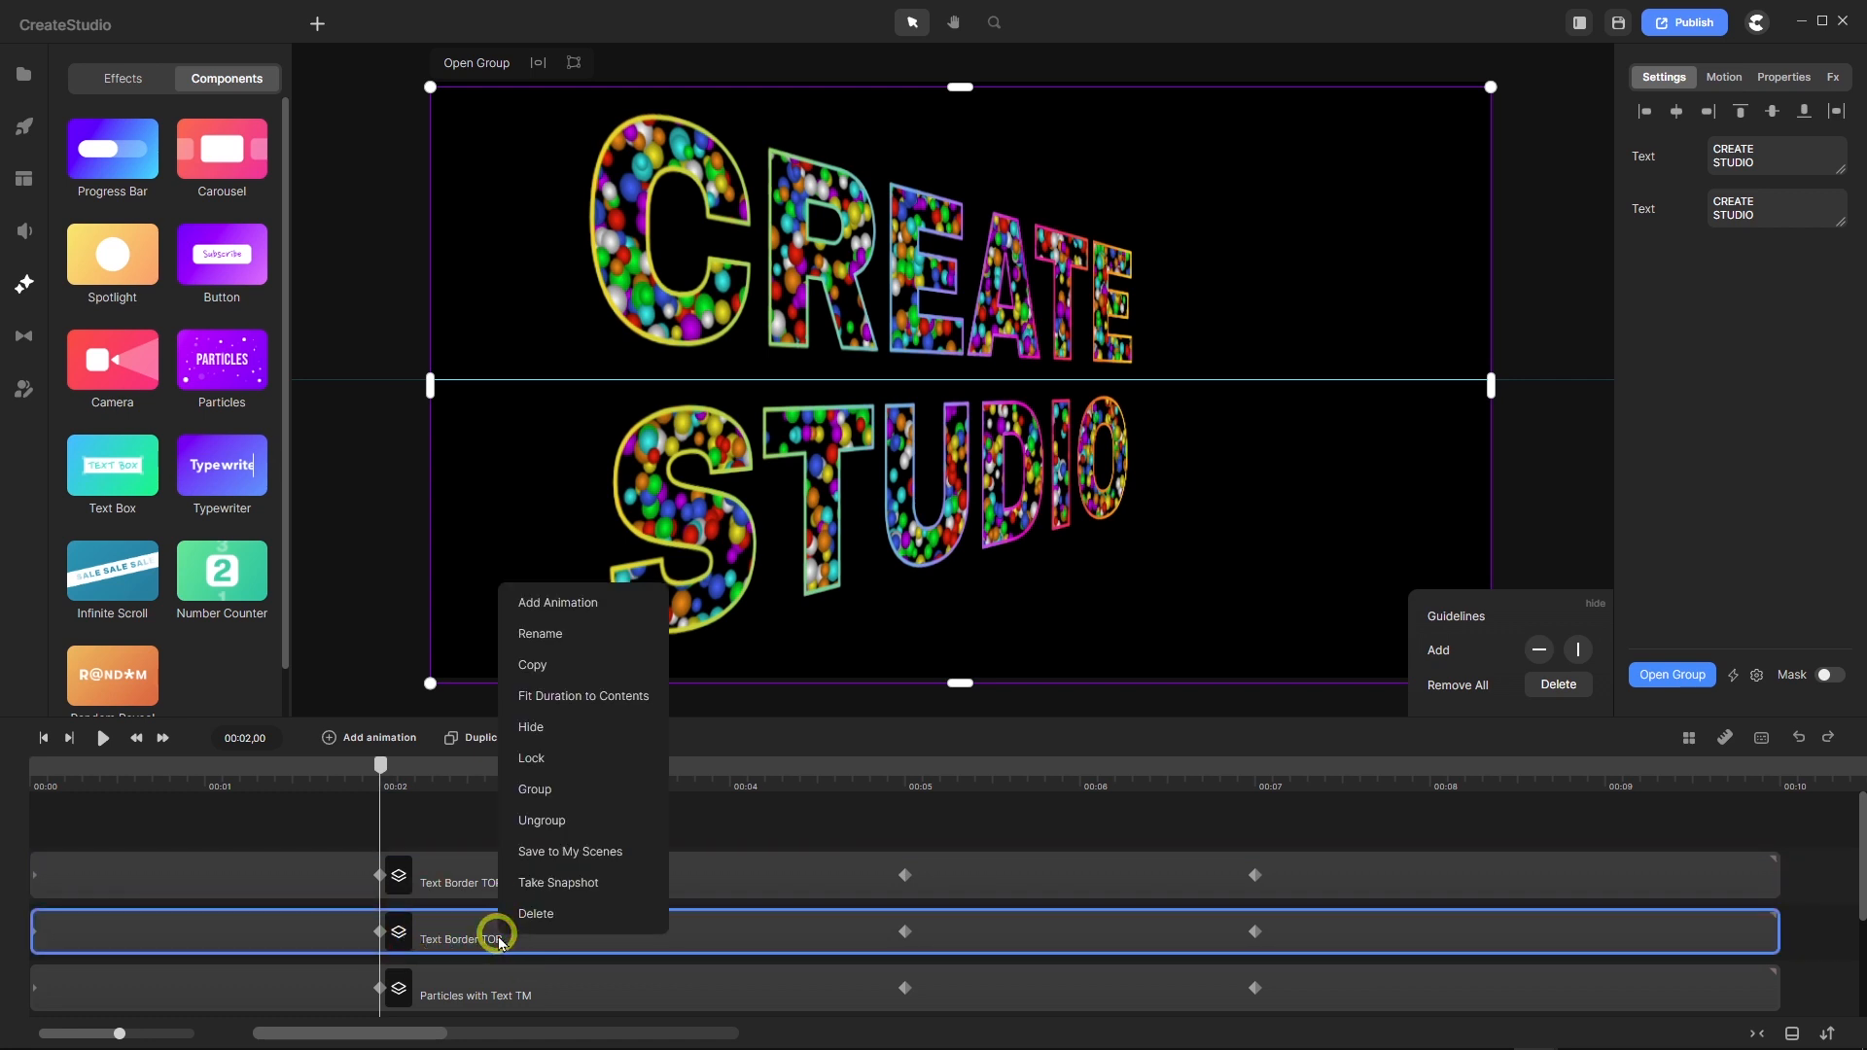
pyautogui.click(559, 633)
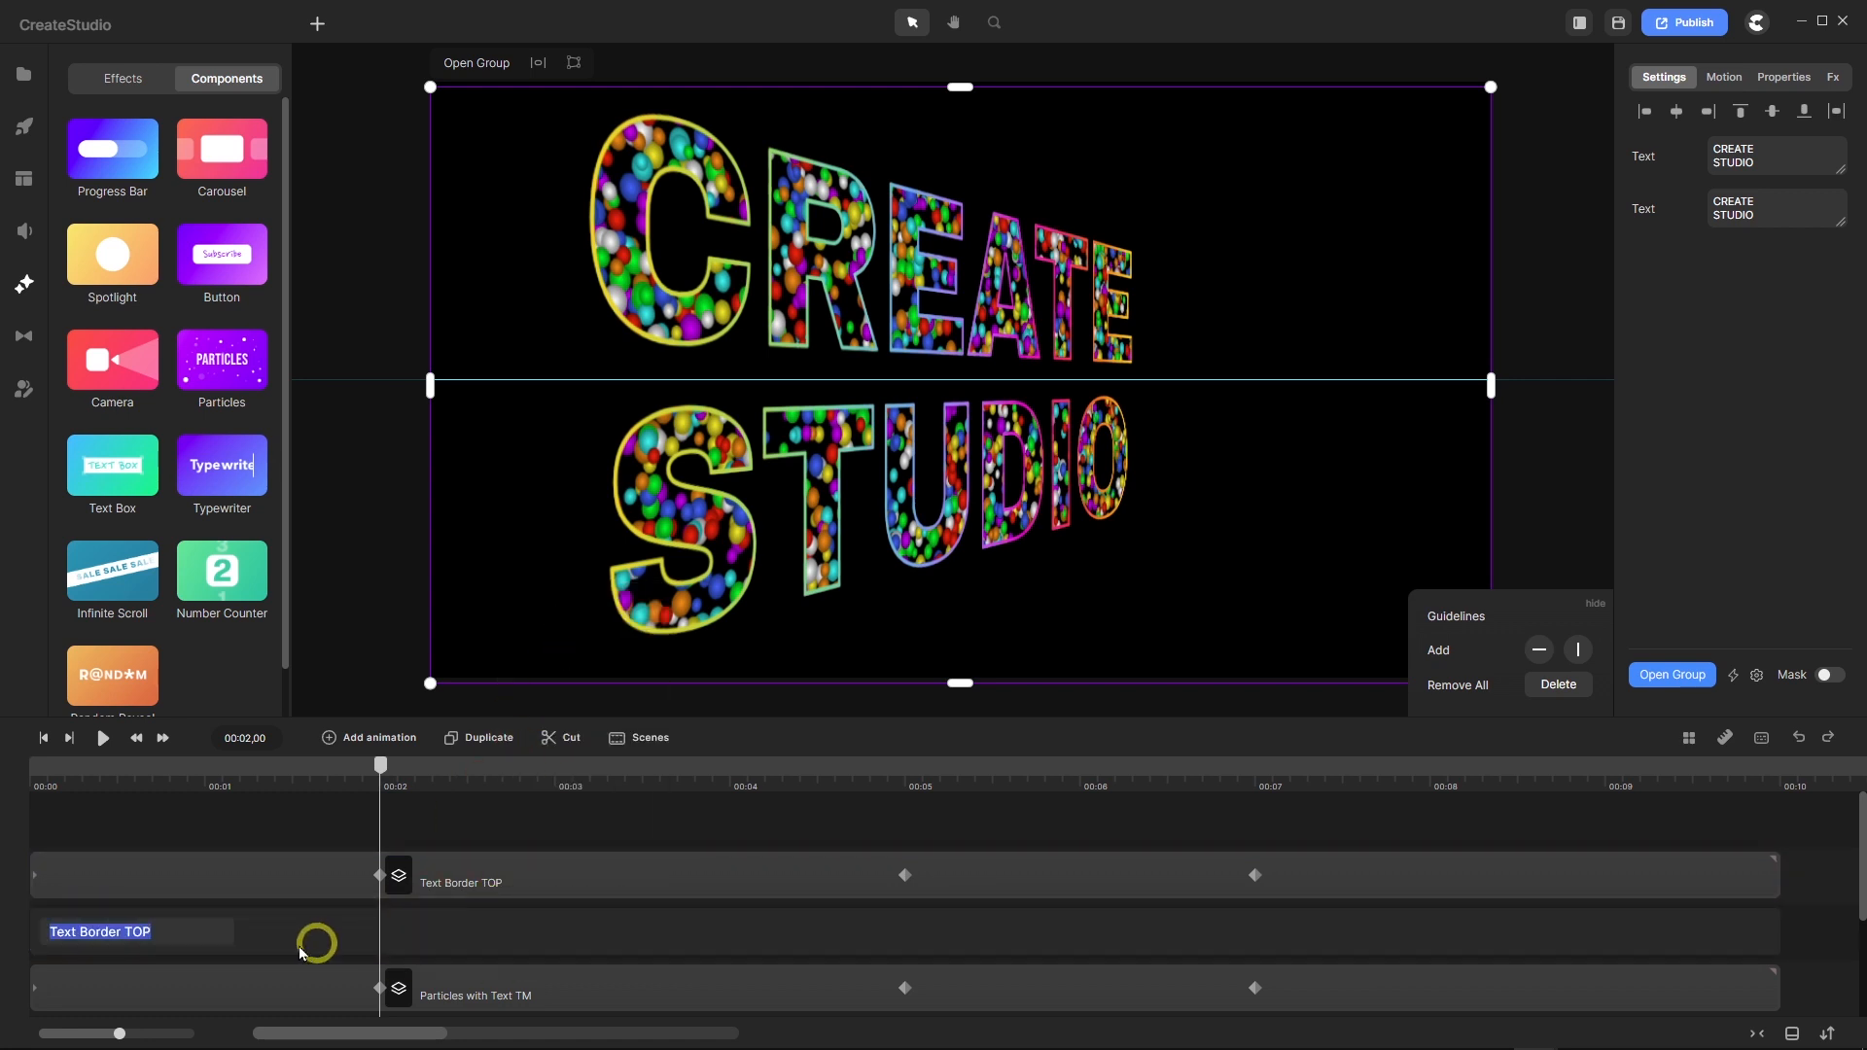
pyautogui.click(171, 939)
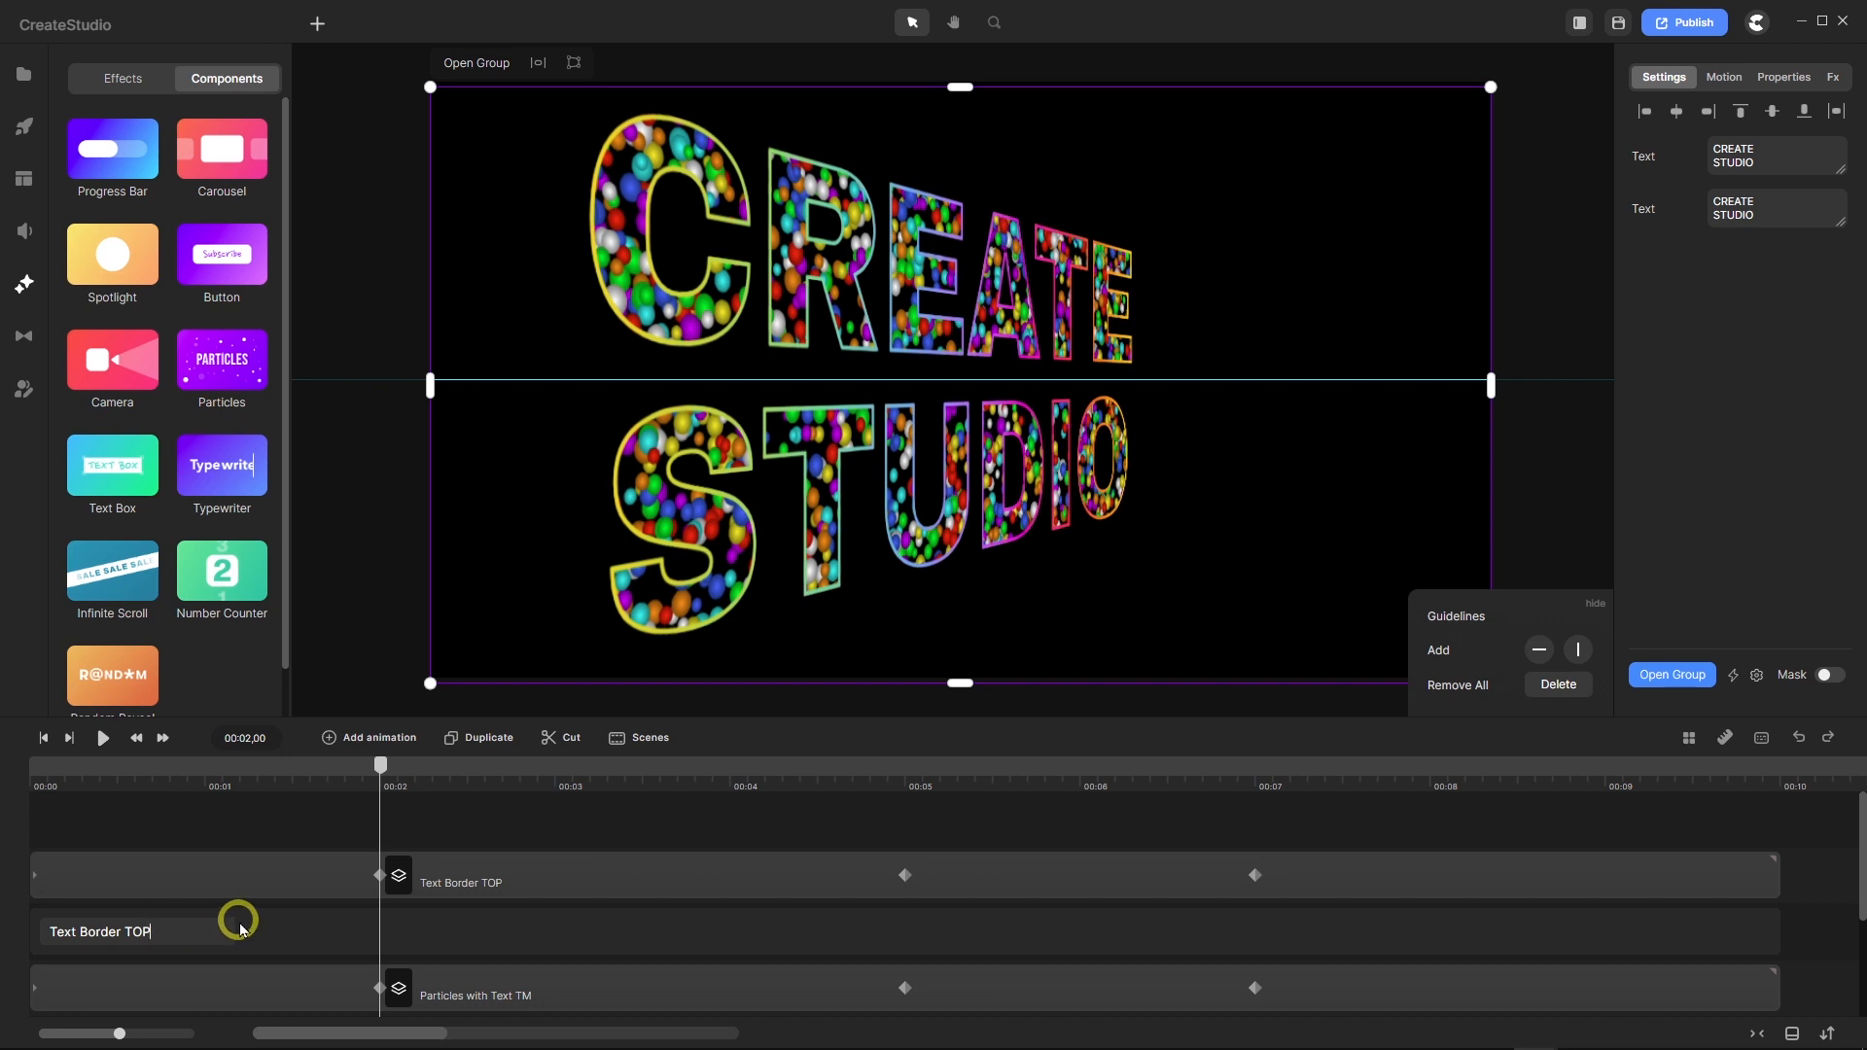
pyautogui.press('BackSpace')
pyautogui.press('BackSpace')
pyautogui.press('BackSpace')
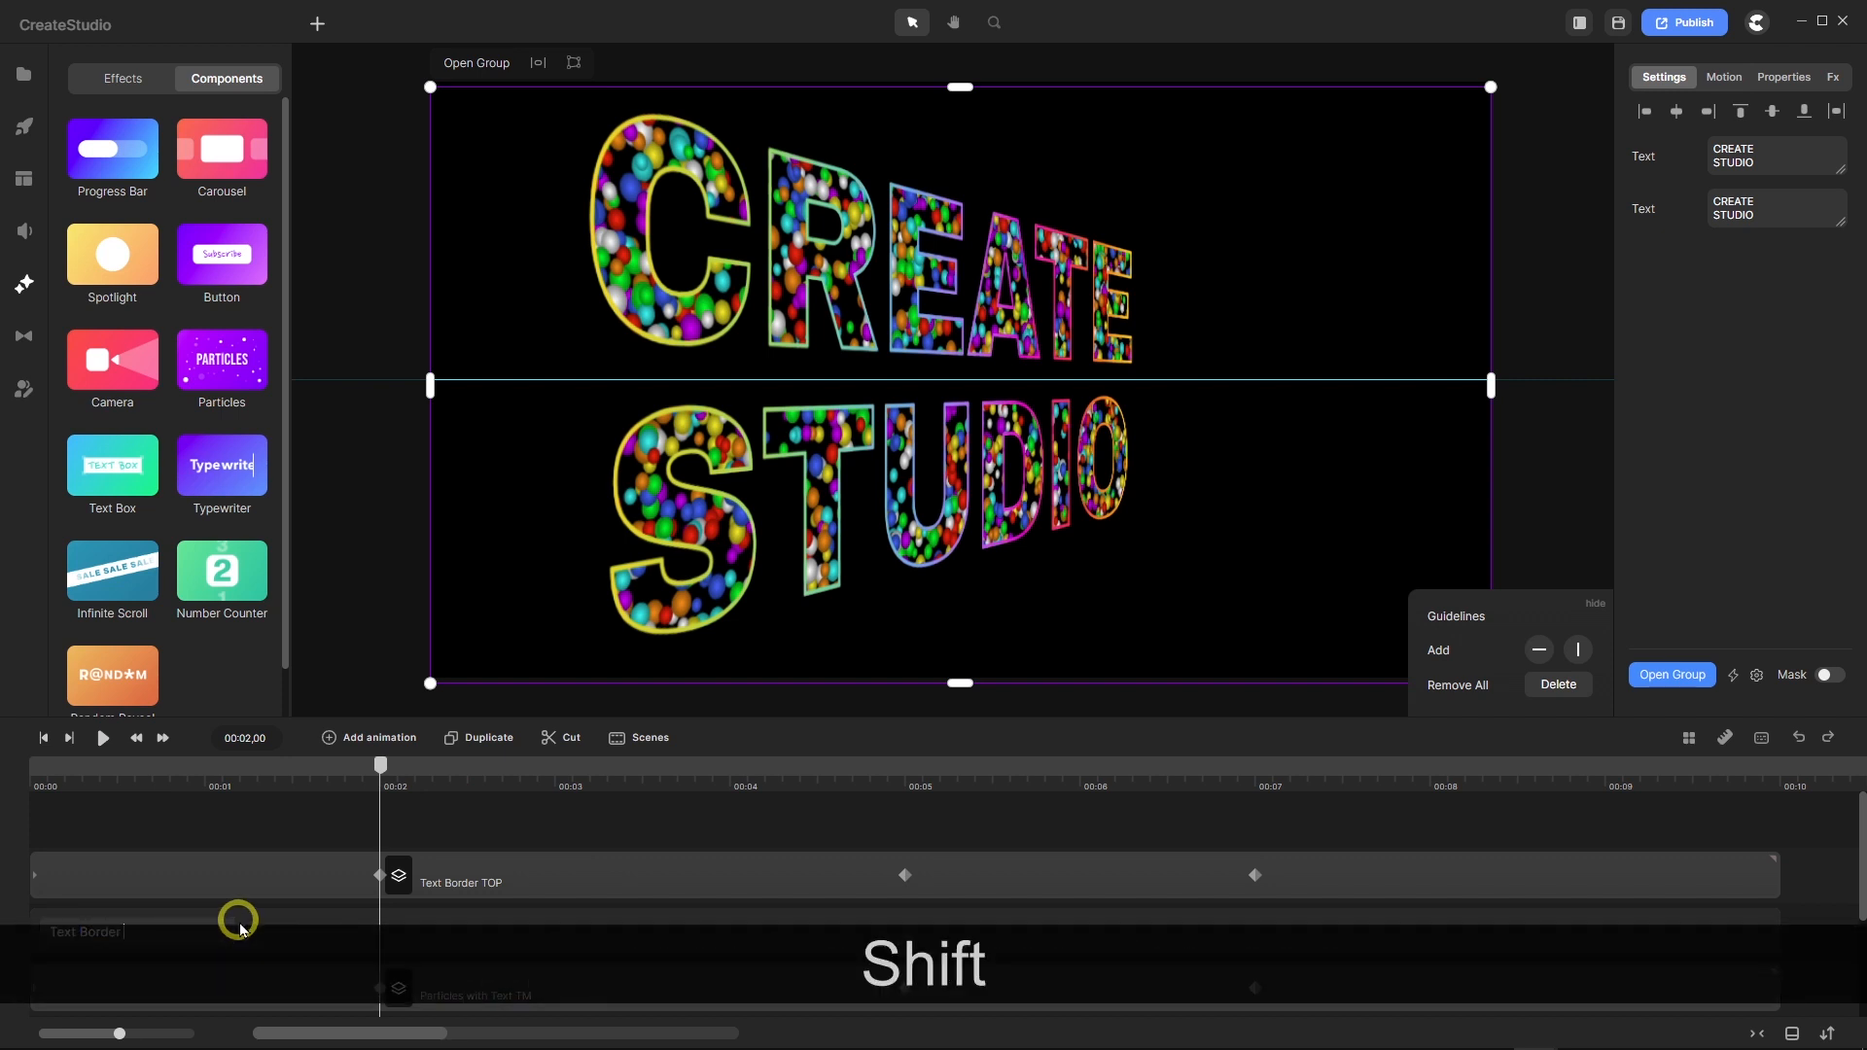
pyautogui.write('Extr')
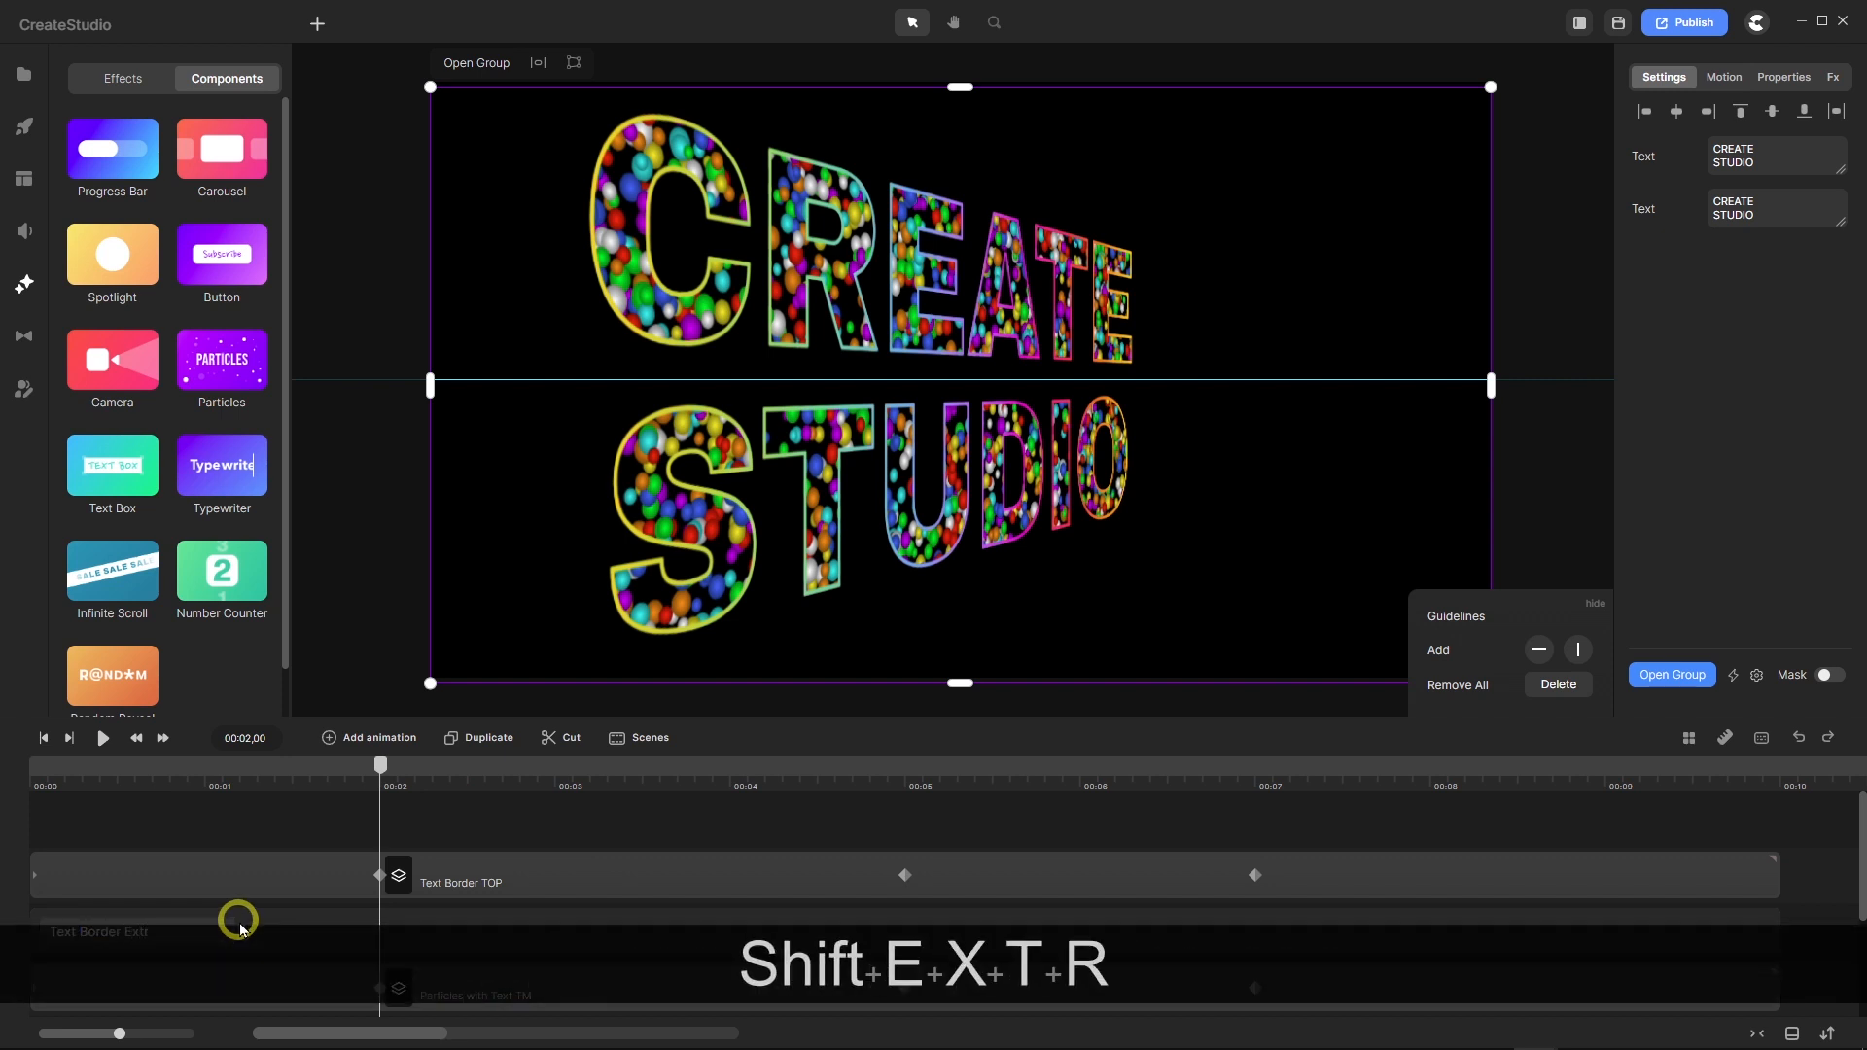
pyautogui.write('usion')
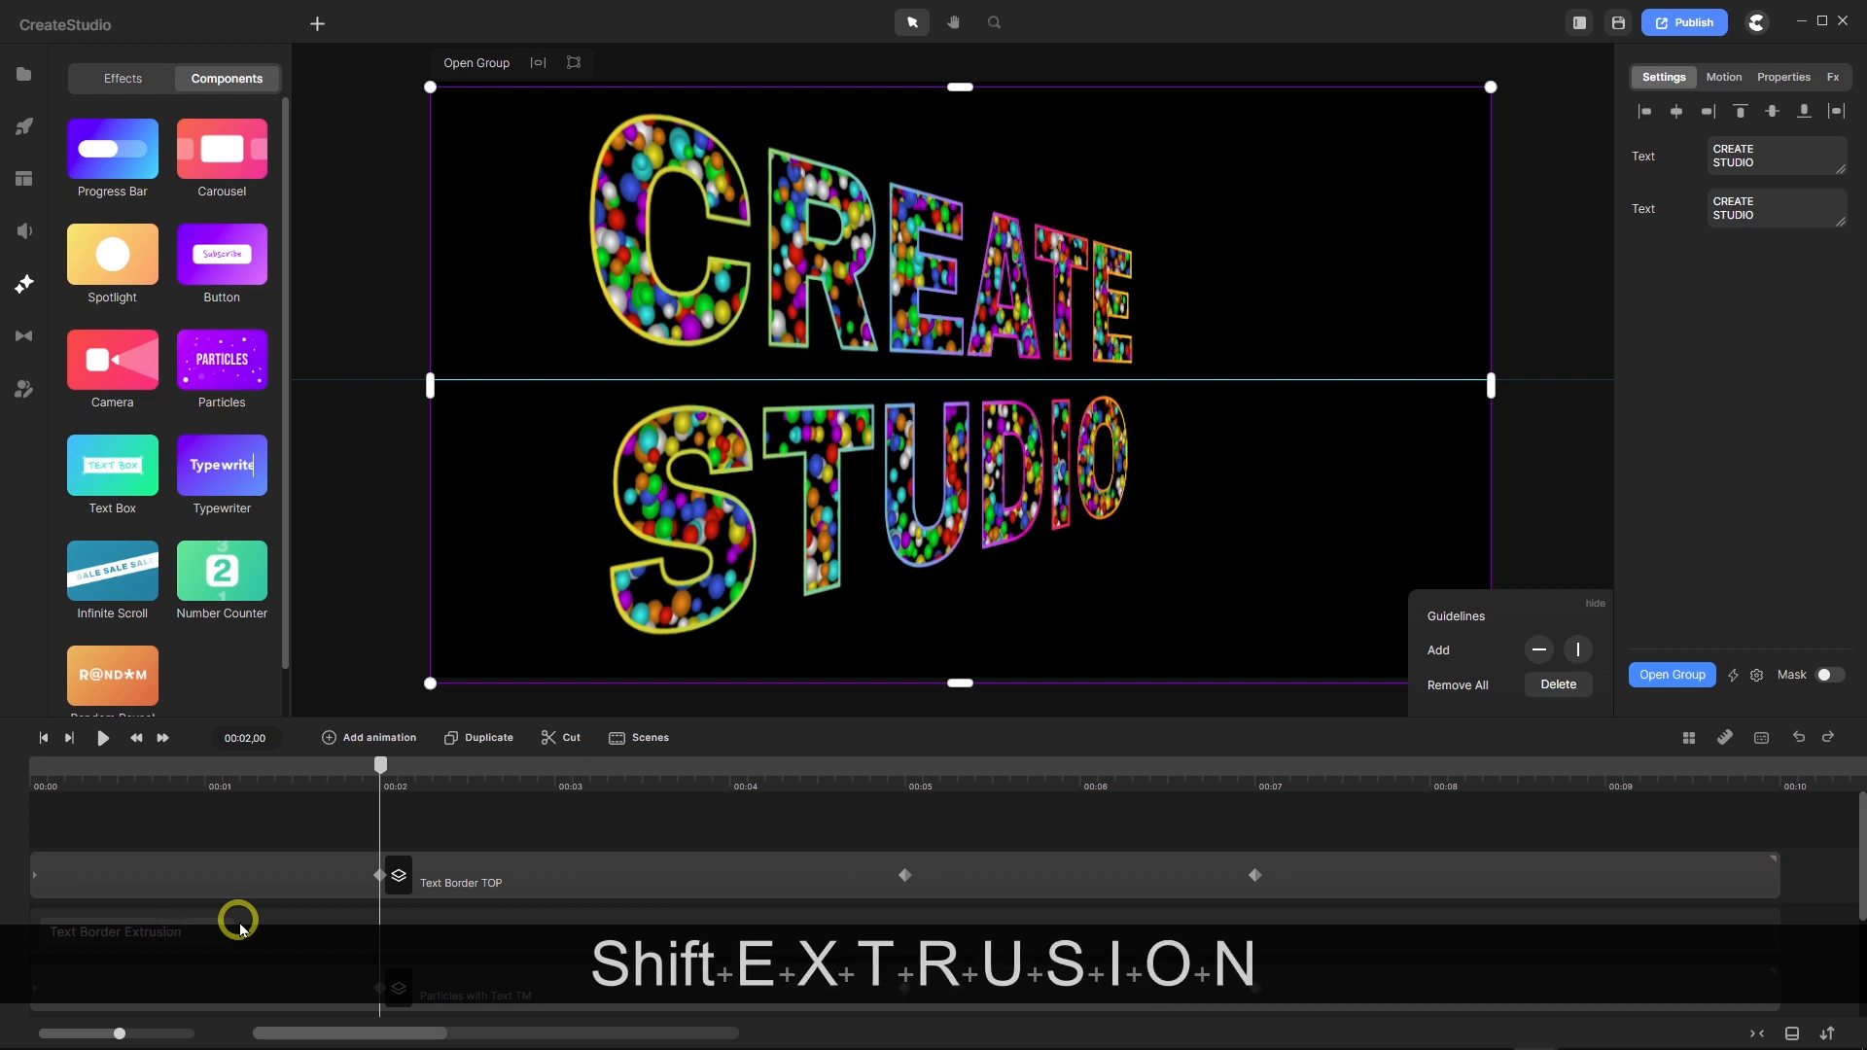
pyautogui.click(277, 831)
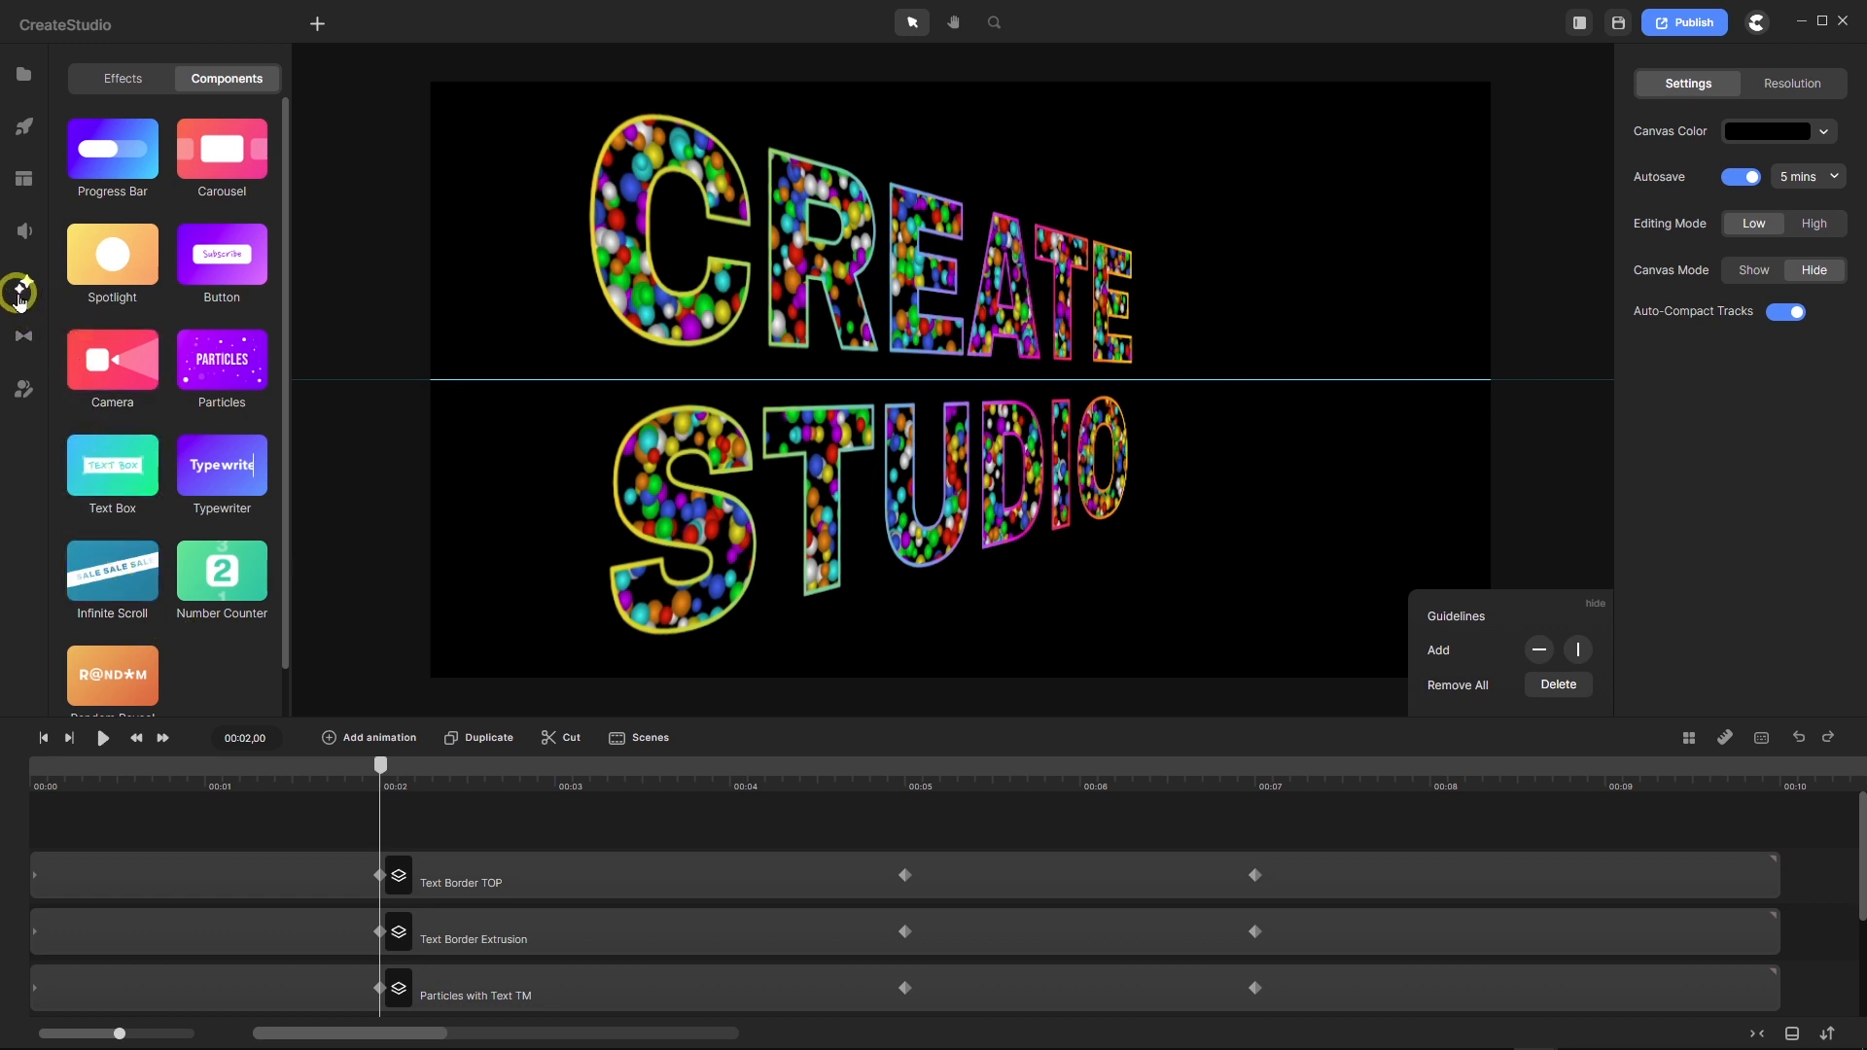
# Add the Color Correction effect to the Text Border Extrusion group and set its brightness to -50%.
pyautogui.click(113, 81)
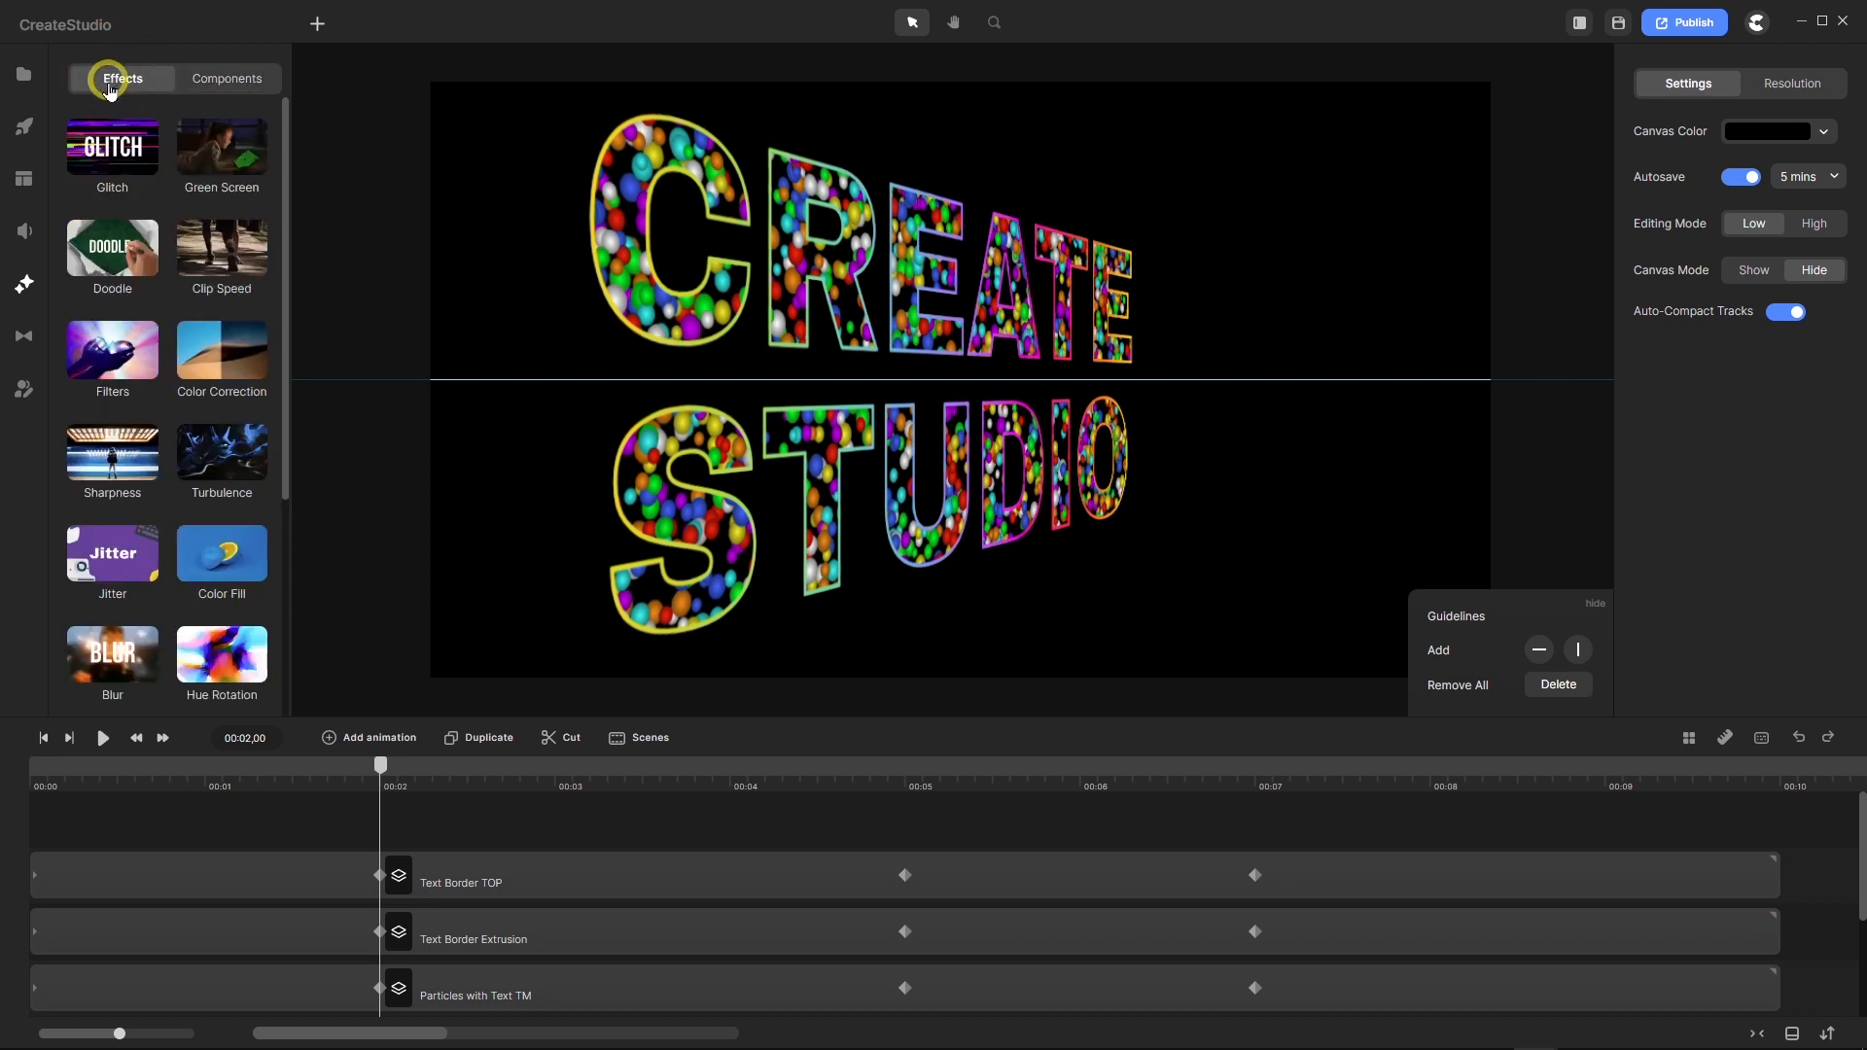
pyautogui.moveTo(221, 435); pyautogui.dragTo(515, 924)
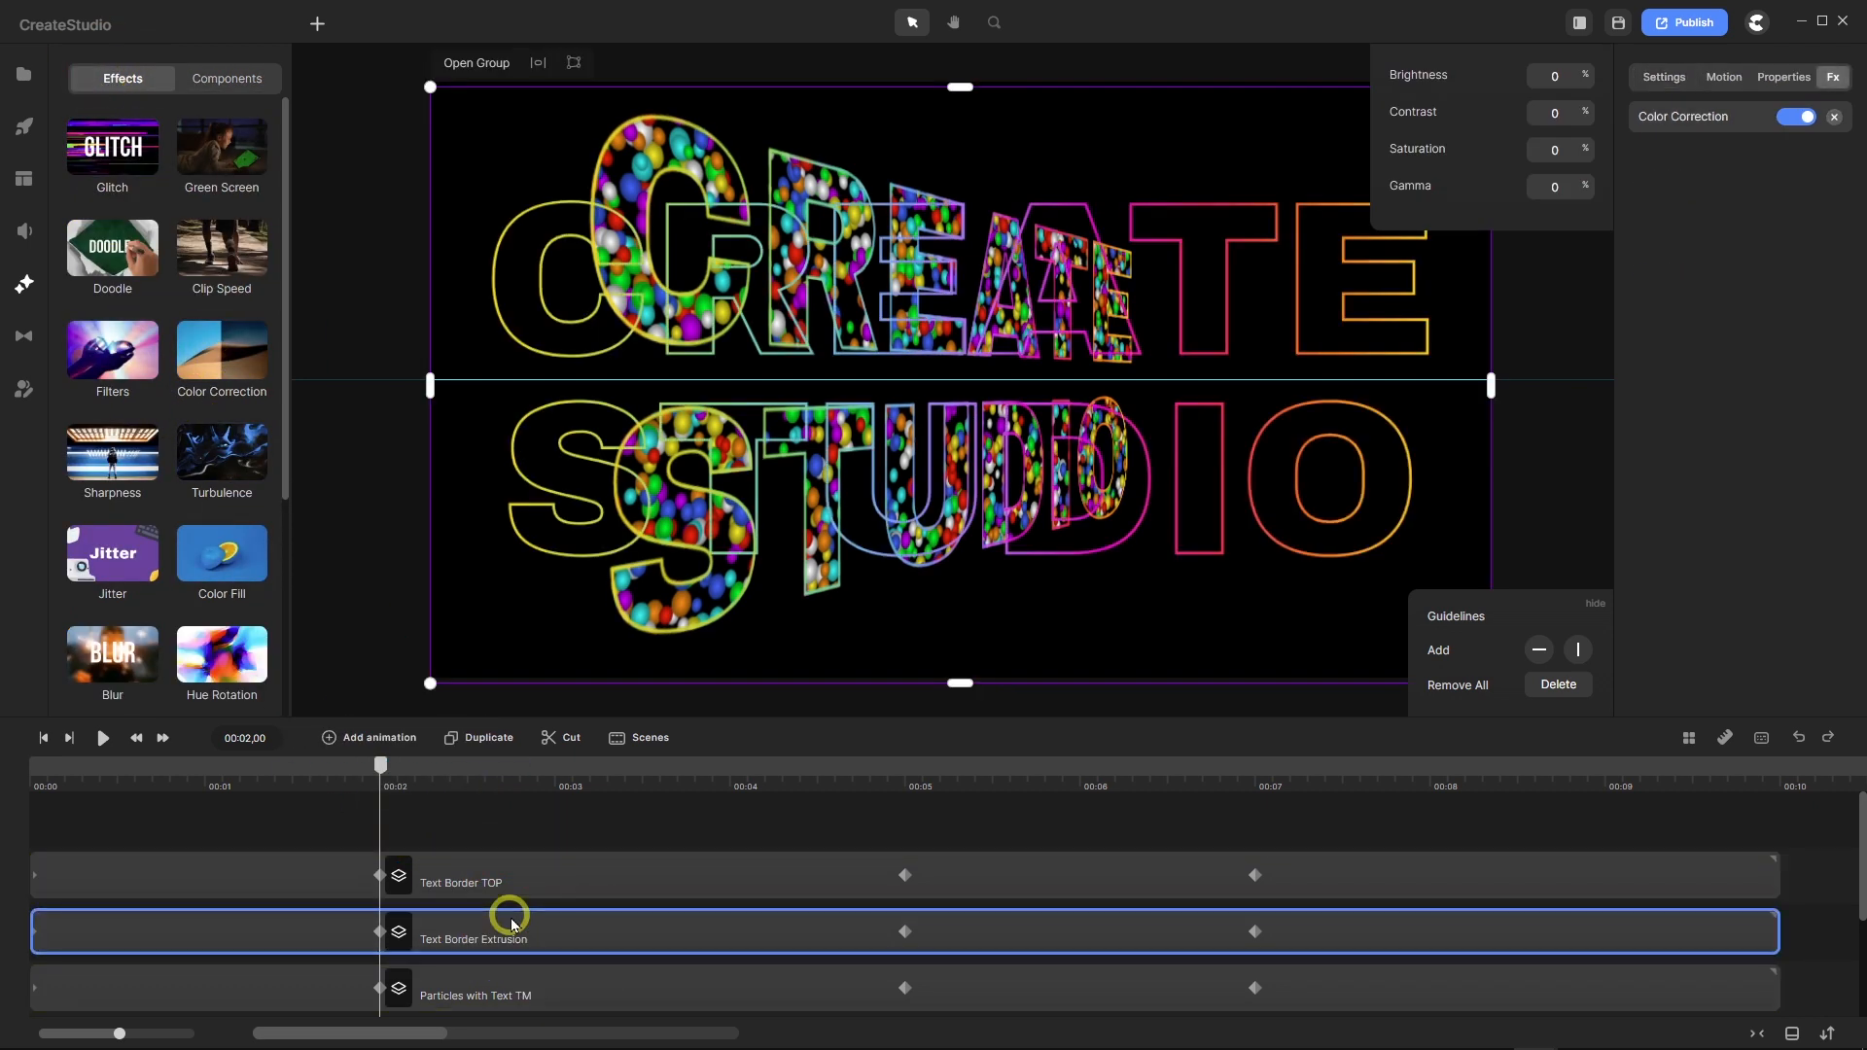
pyautogui.click(390, 778)
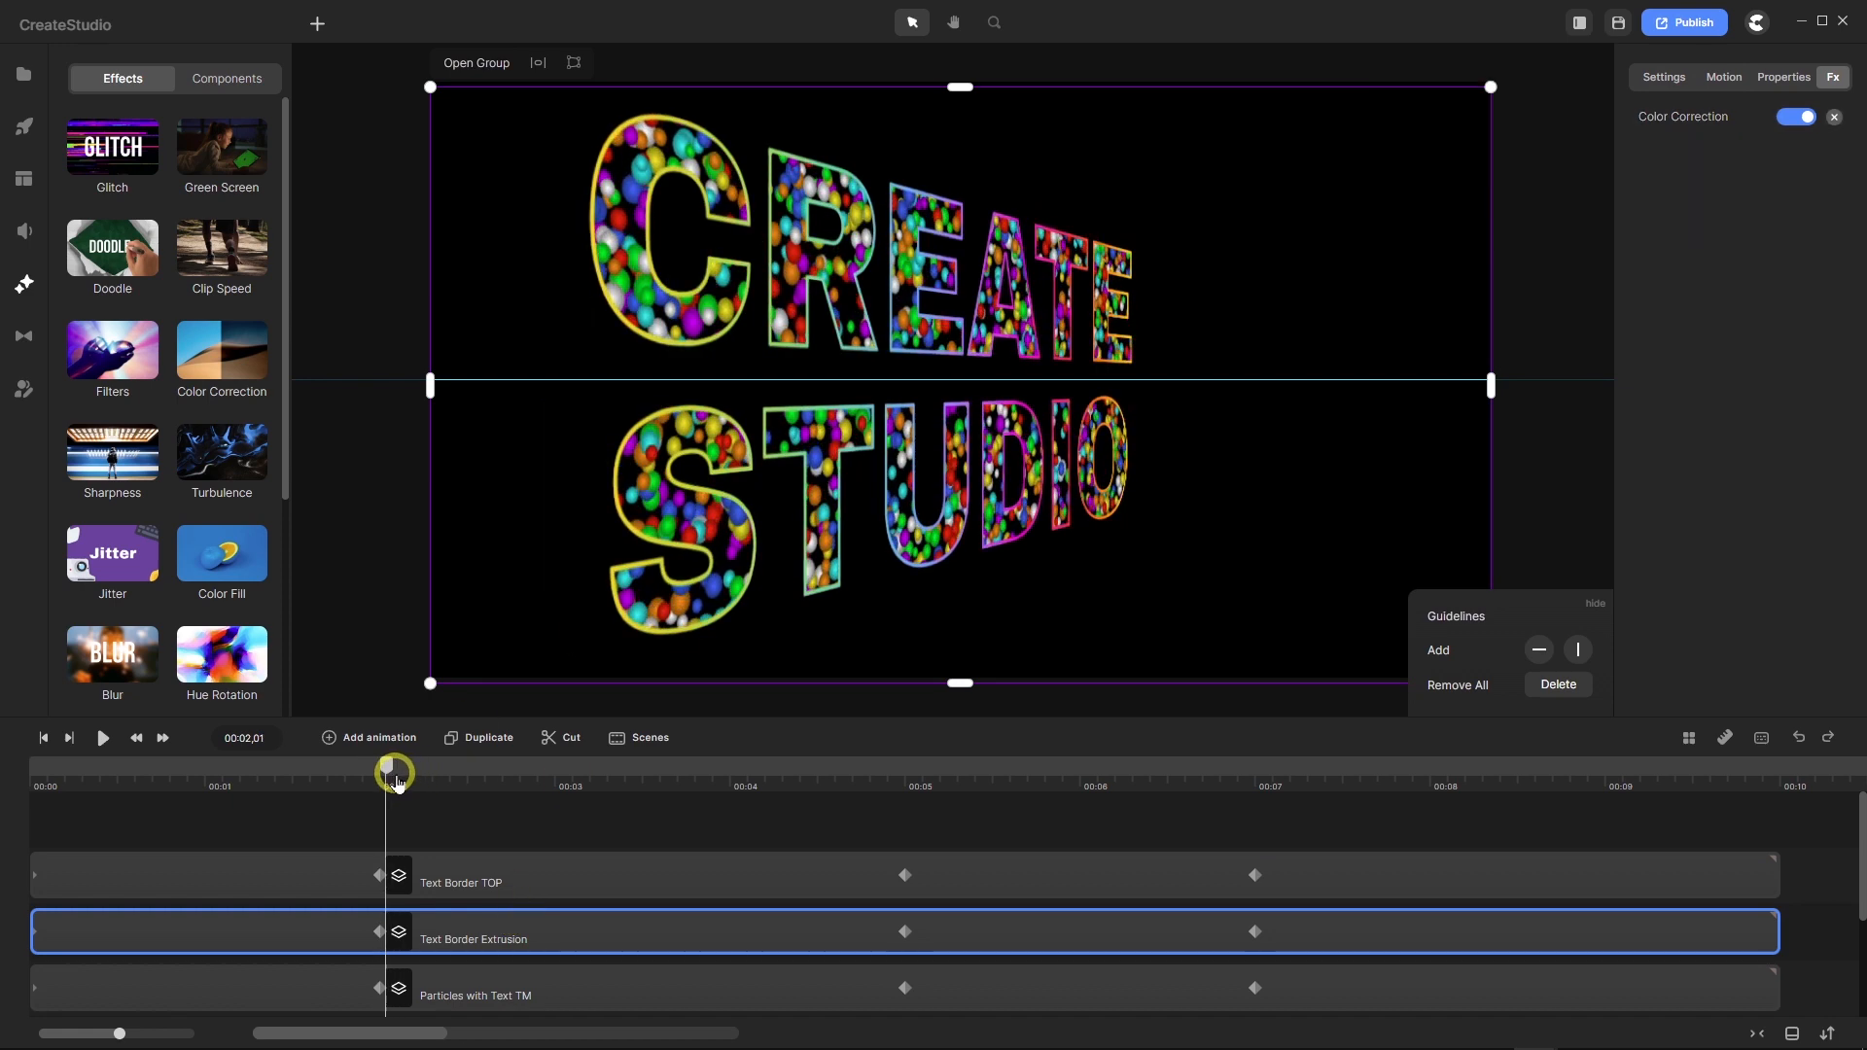
pyautogui.moveTo(390, 775); pyautogui.dragTo(382, 776)
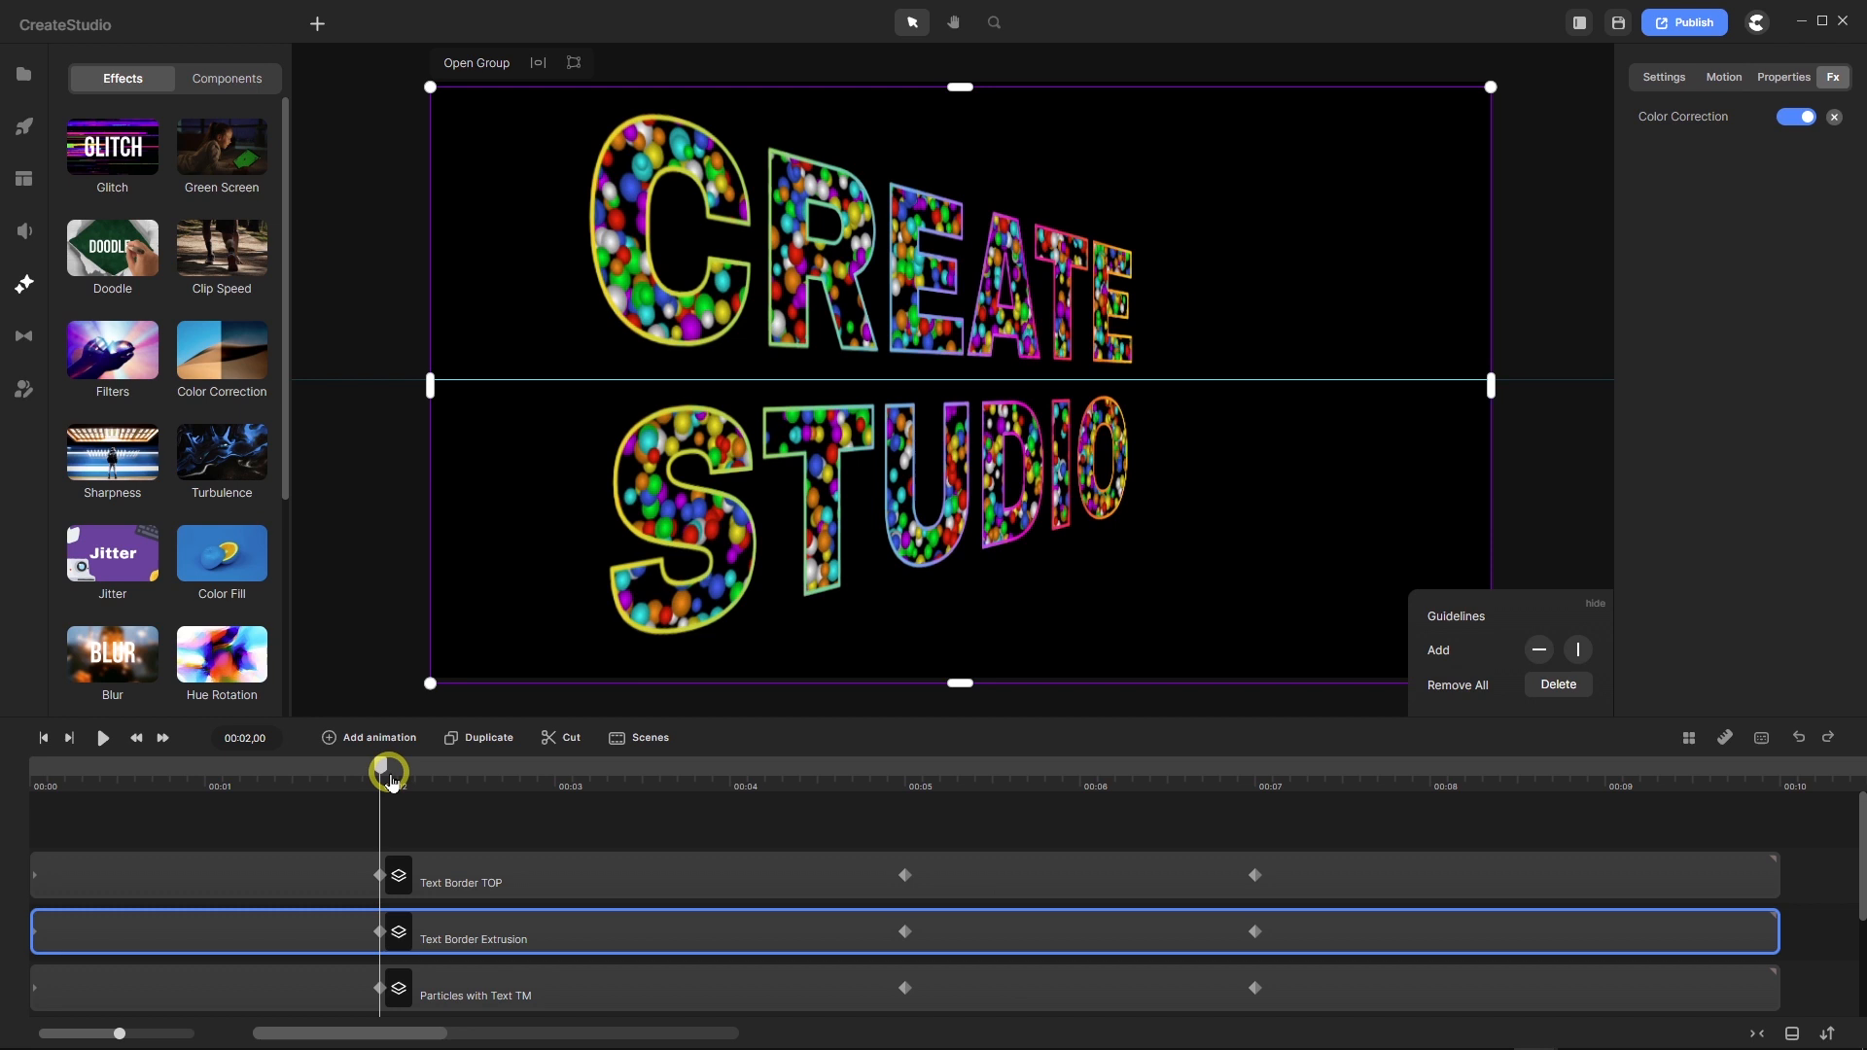
pyautogui.click(496, 939)
pyautogui.click(1691, 124)
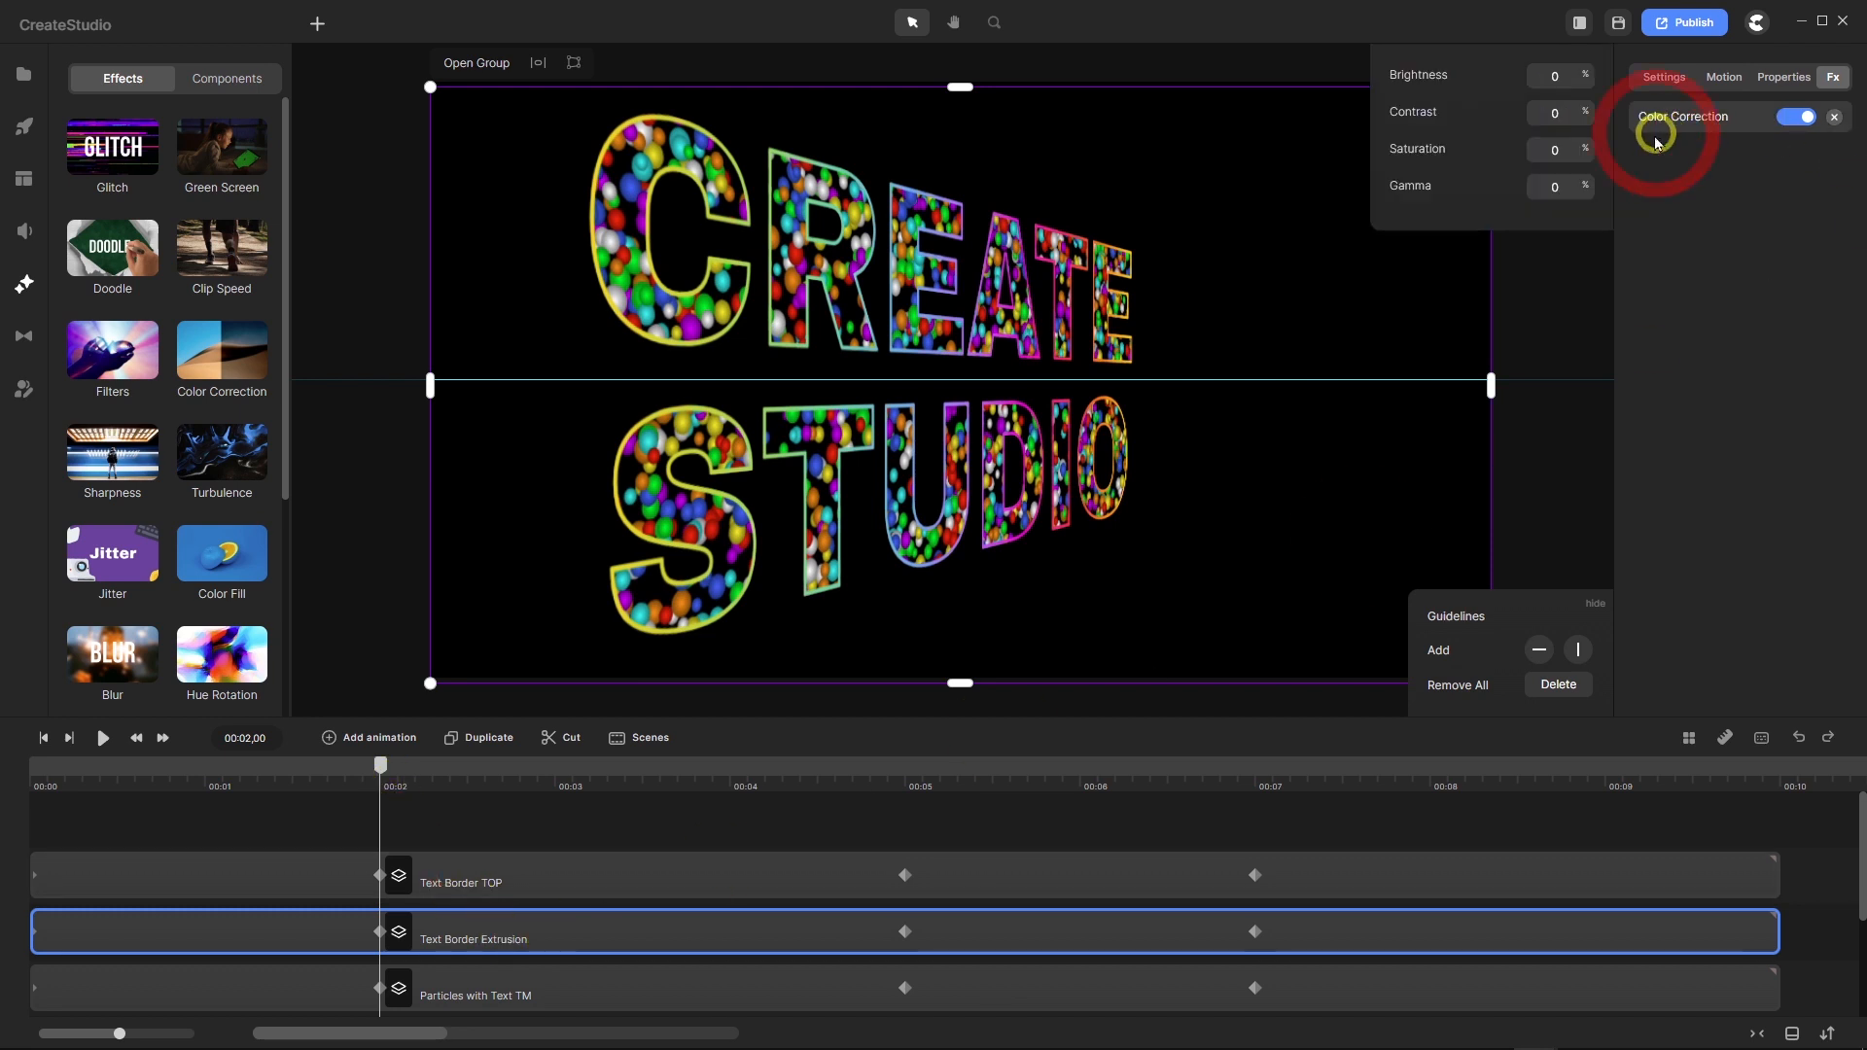
pyautogui.moveTo(1562, 77); pyautogui.dragTo(1535, 71)
pyautogui.write('-50')
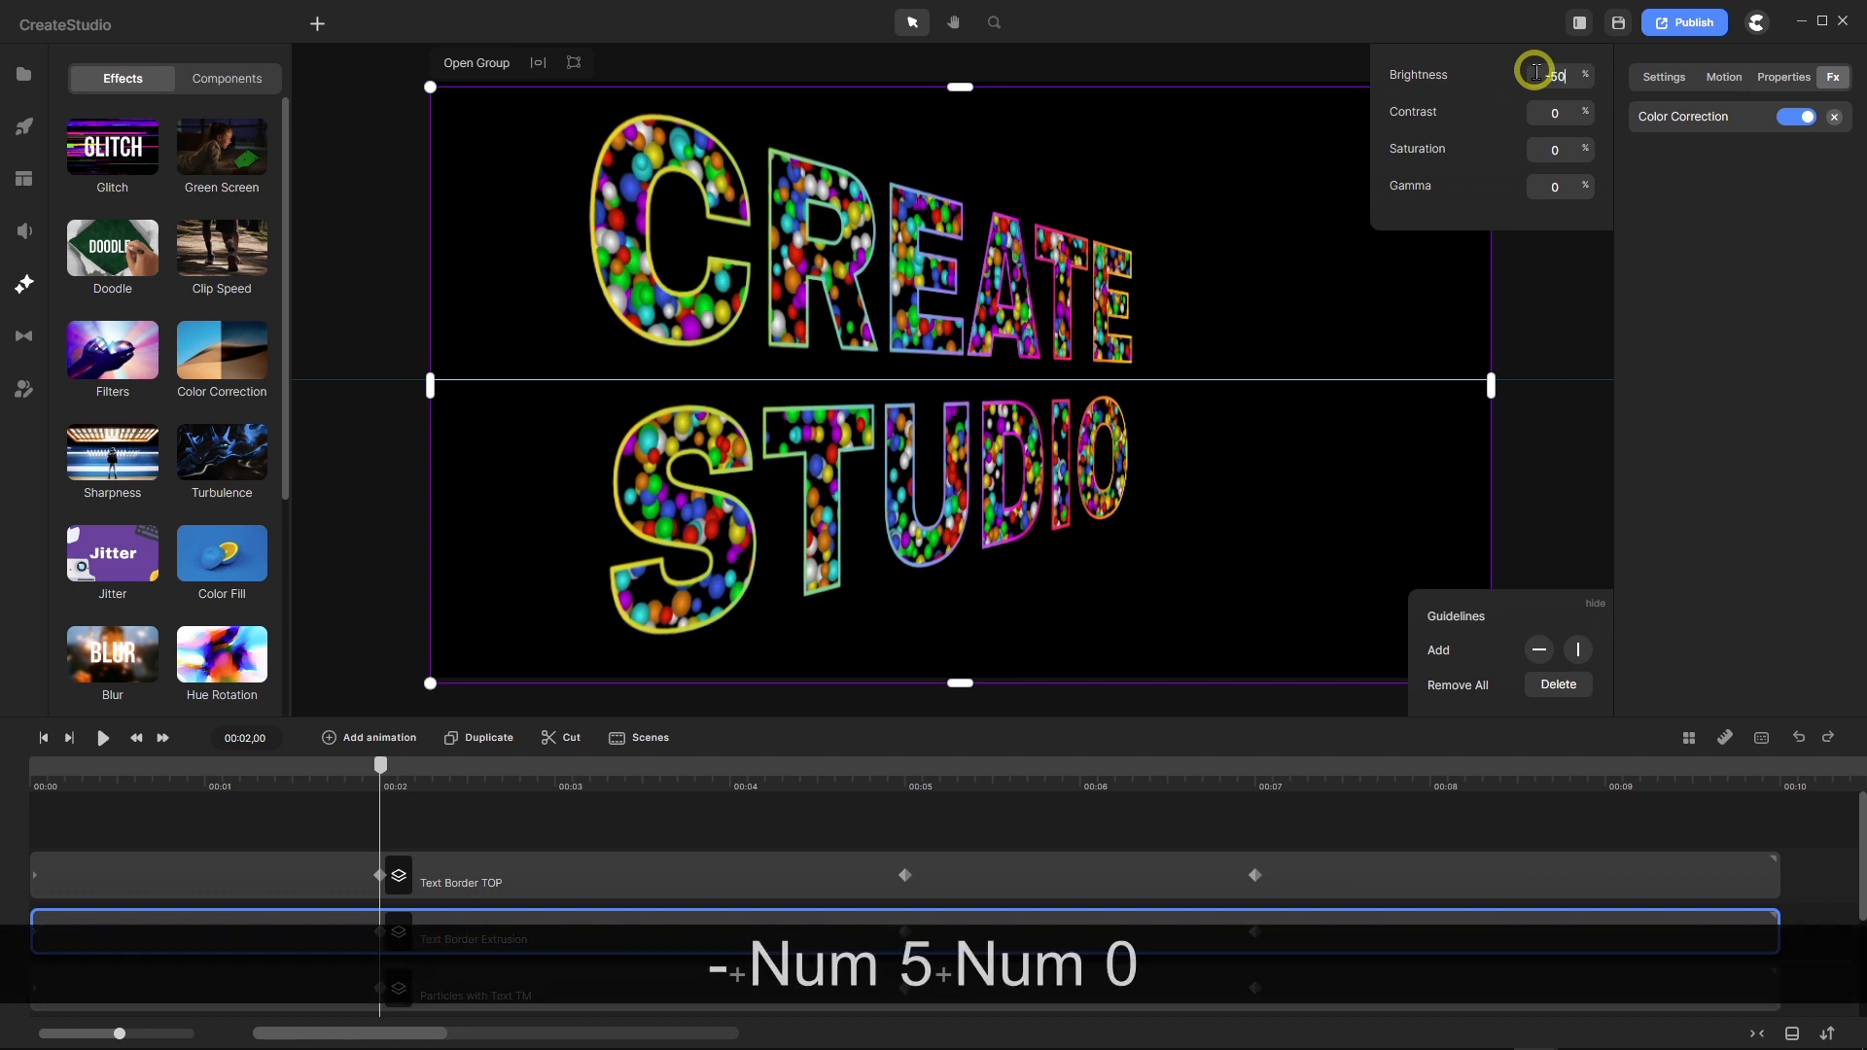
pyautogui.press('Return')
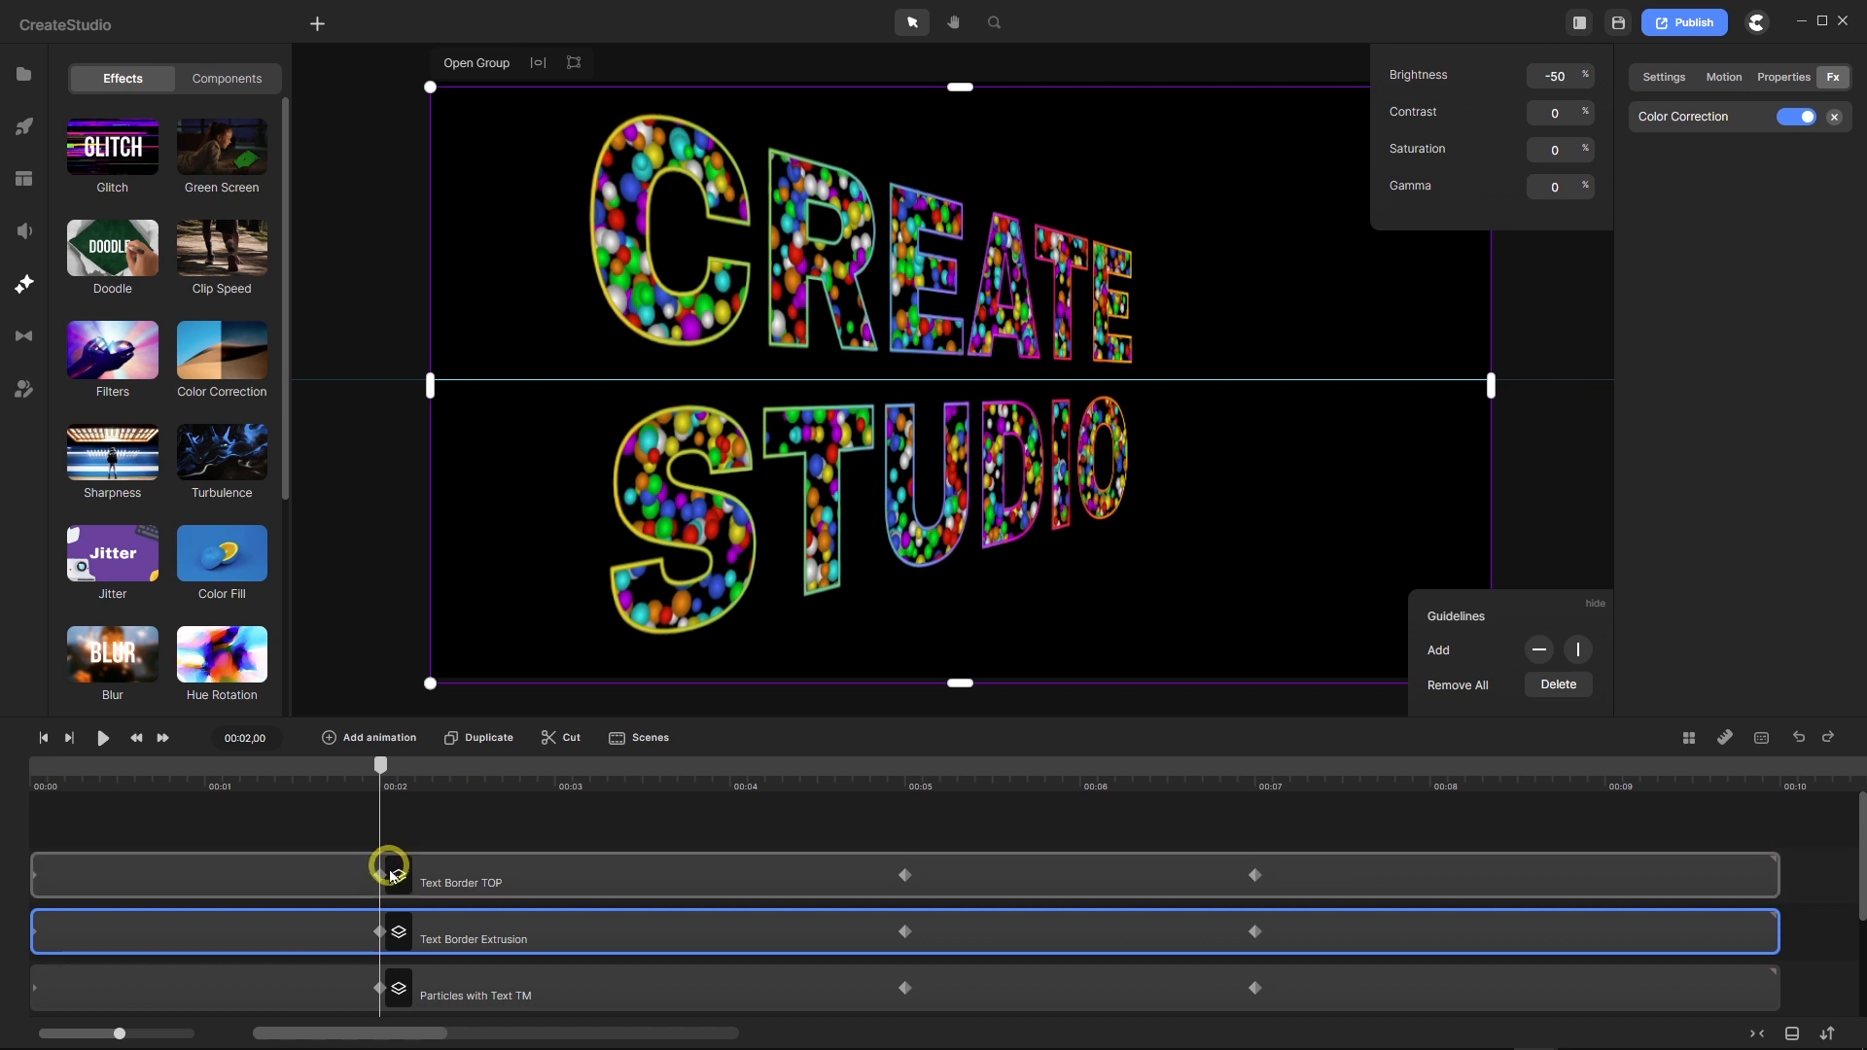
# Set the X position of the Text Border Extrusion group to -20 px at its 2-second keyframe.
pyautogui.click(378, 931)
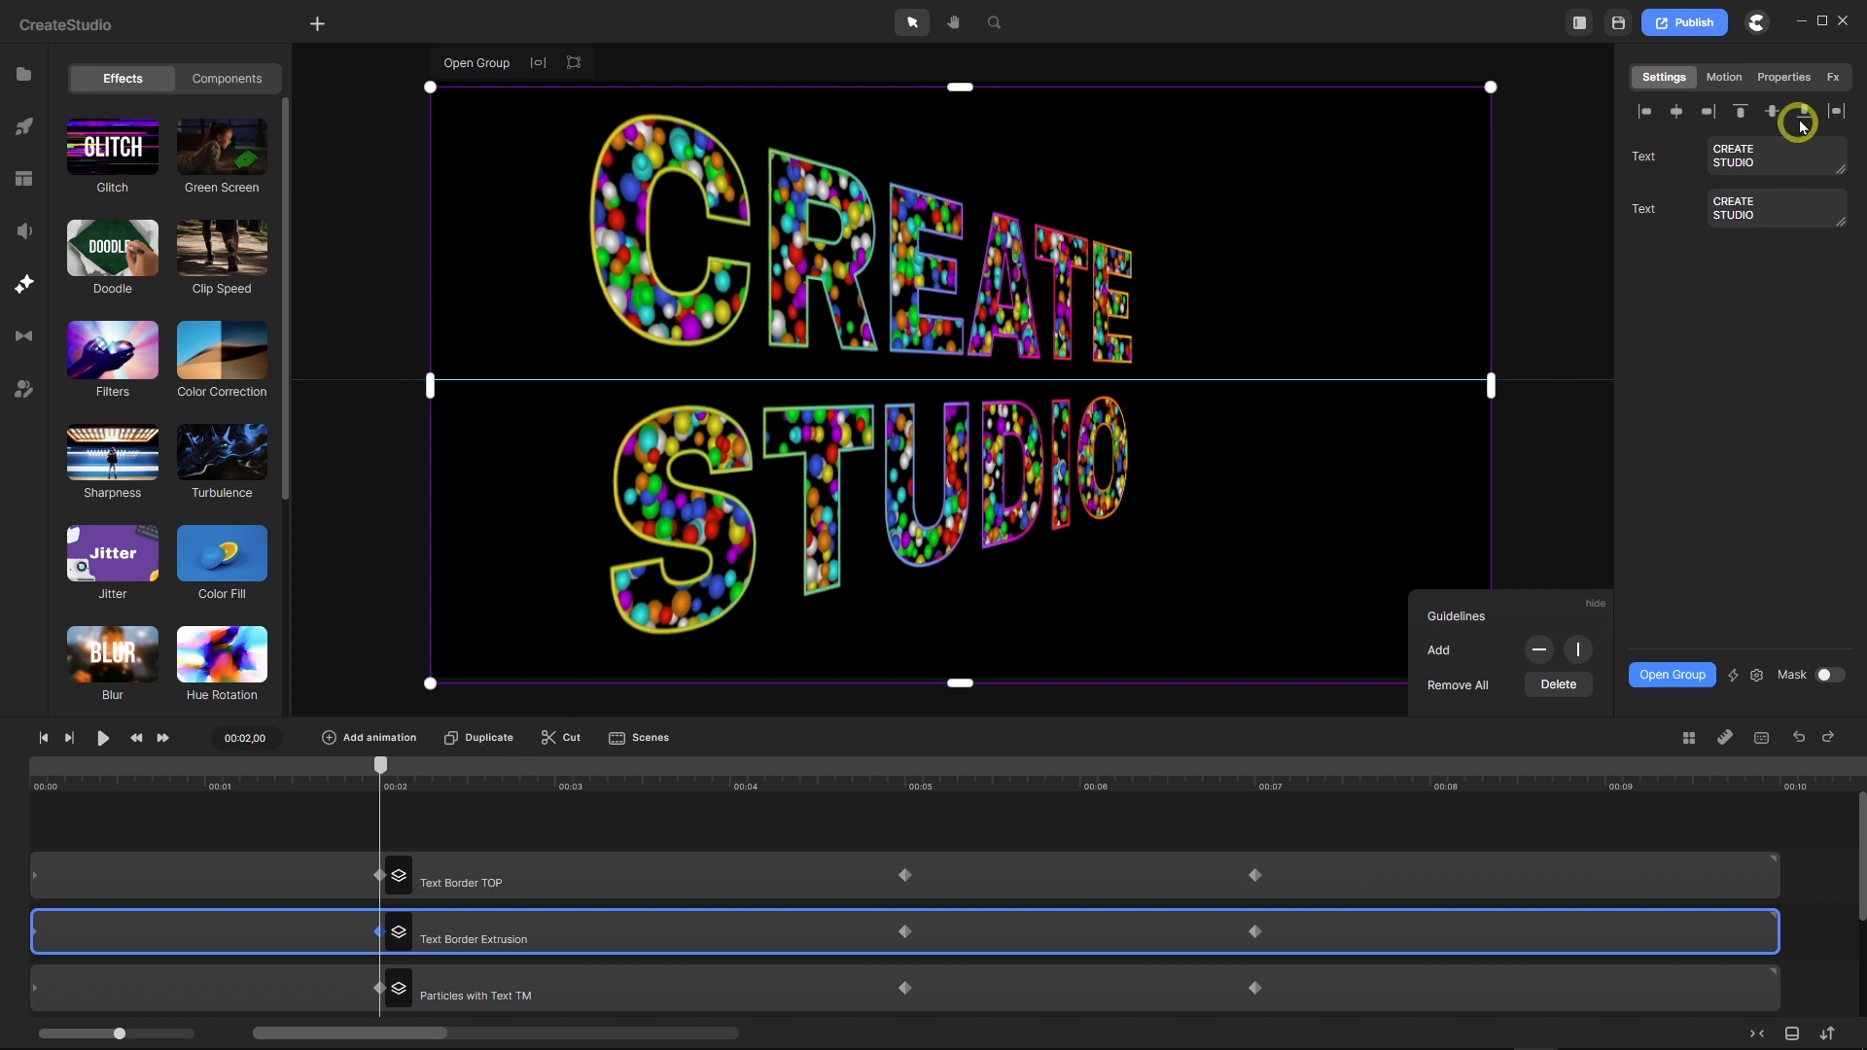
pyautogui.click(1784, 78)
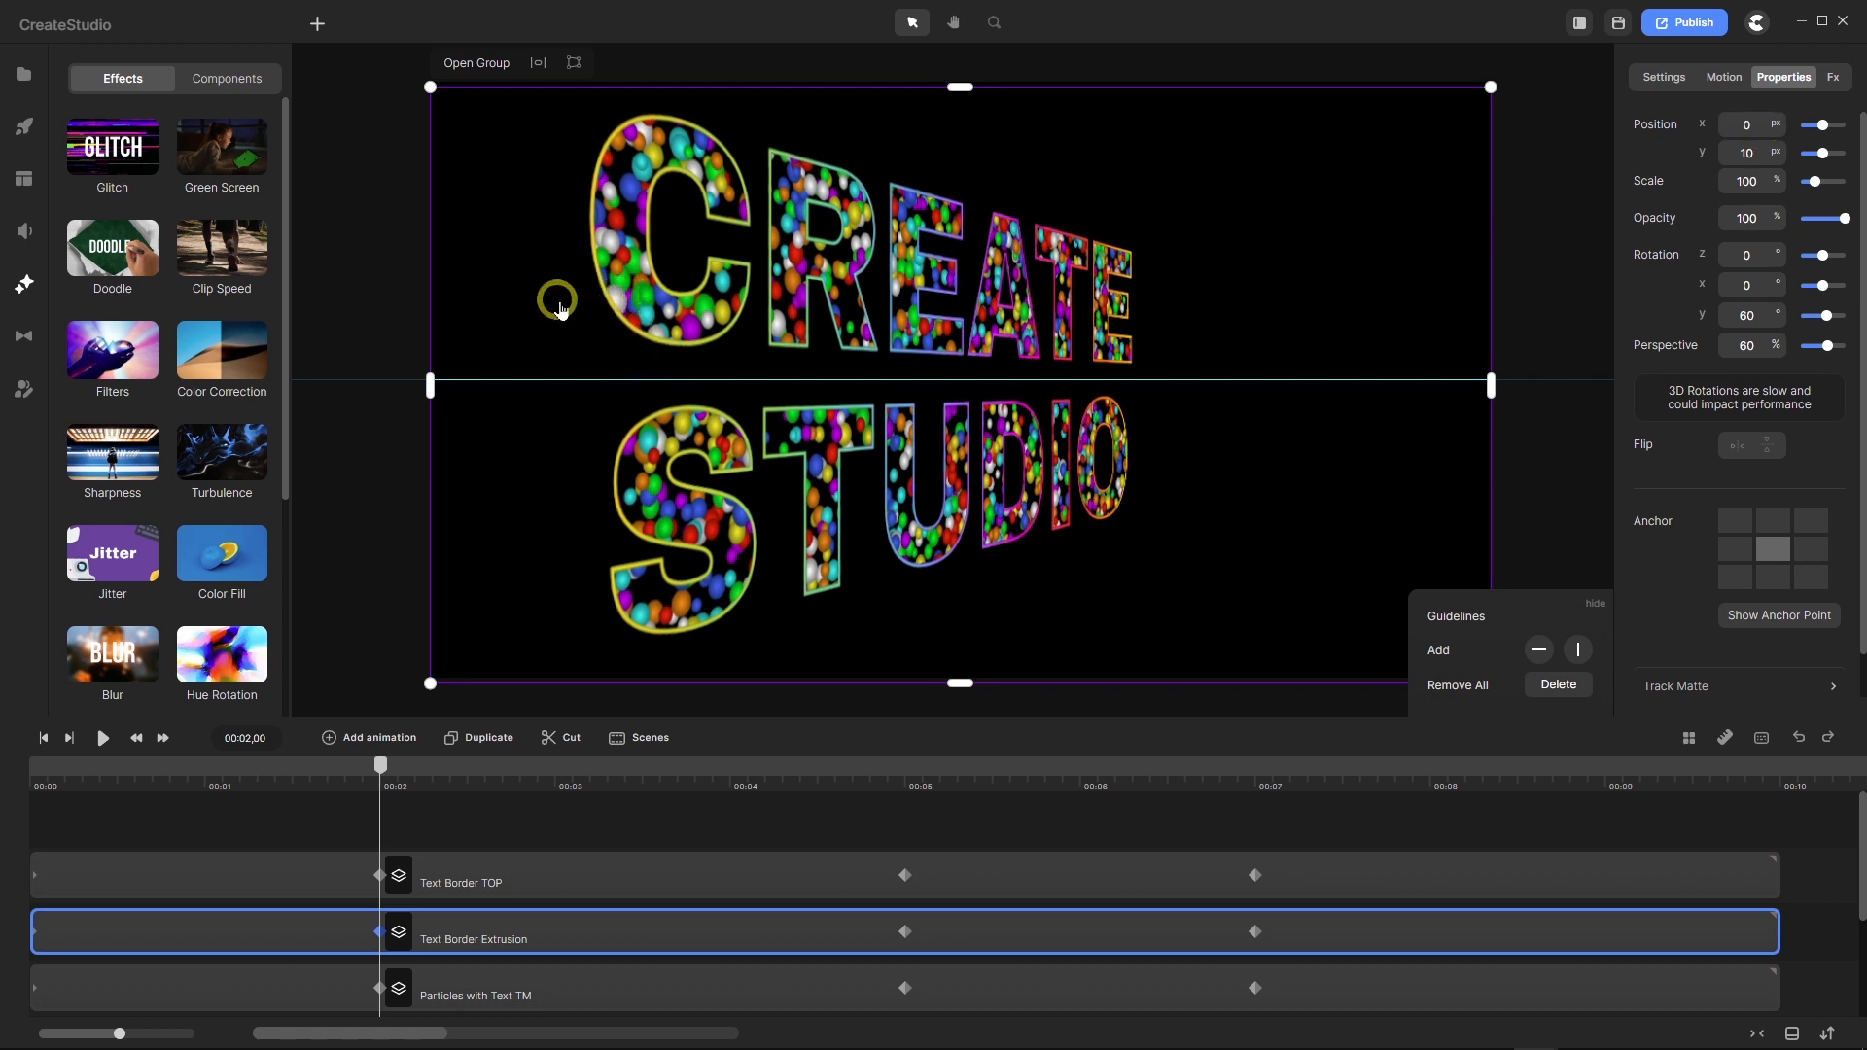
pyautogui.click(1750, 125)
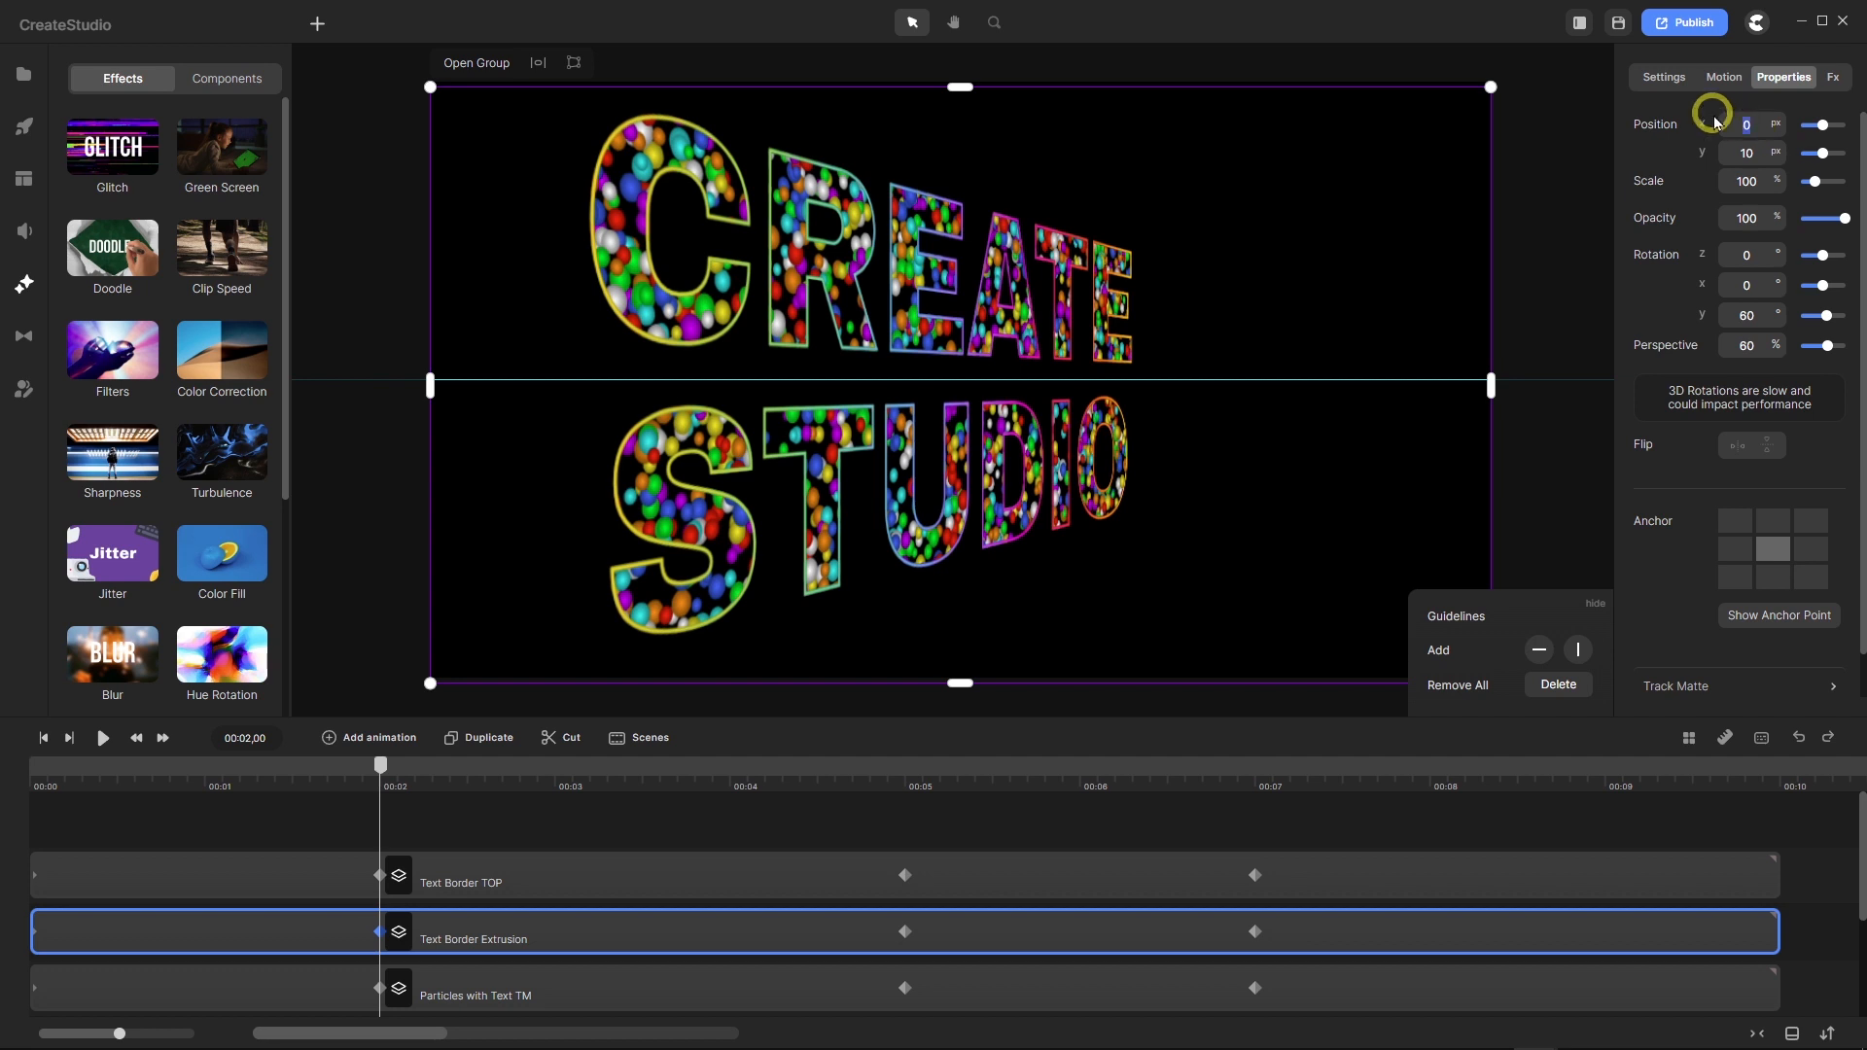
pyautogui.write('-20')
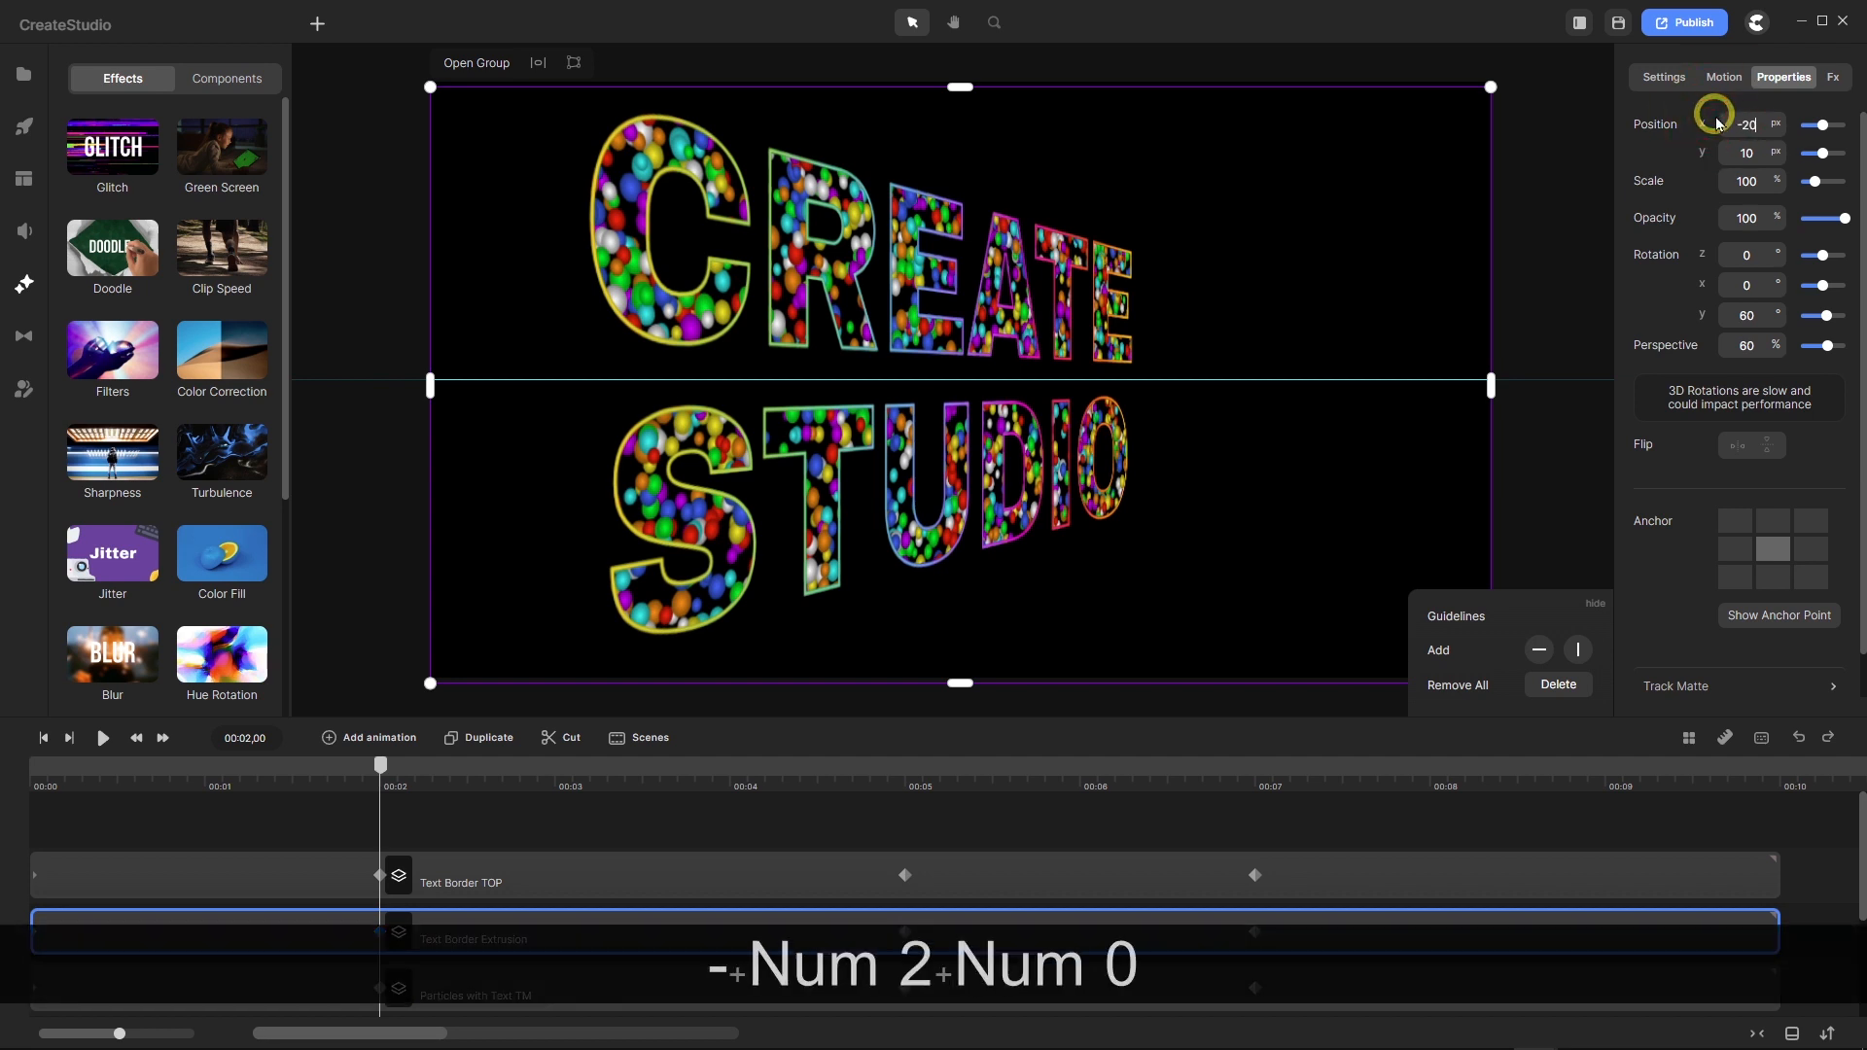
pyautogui.press('Return')
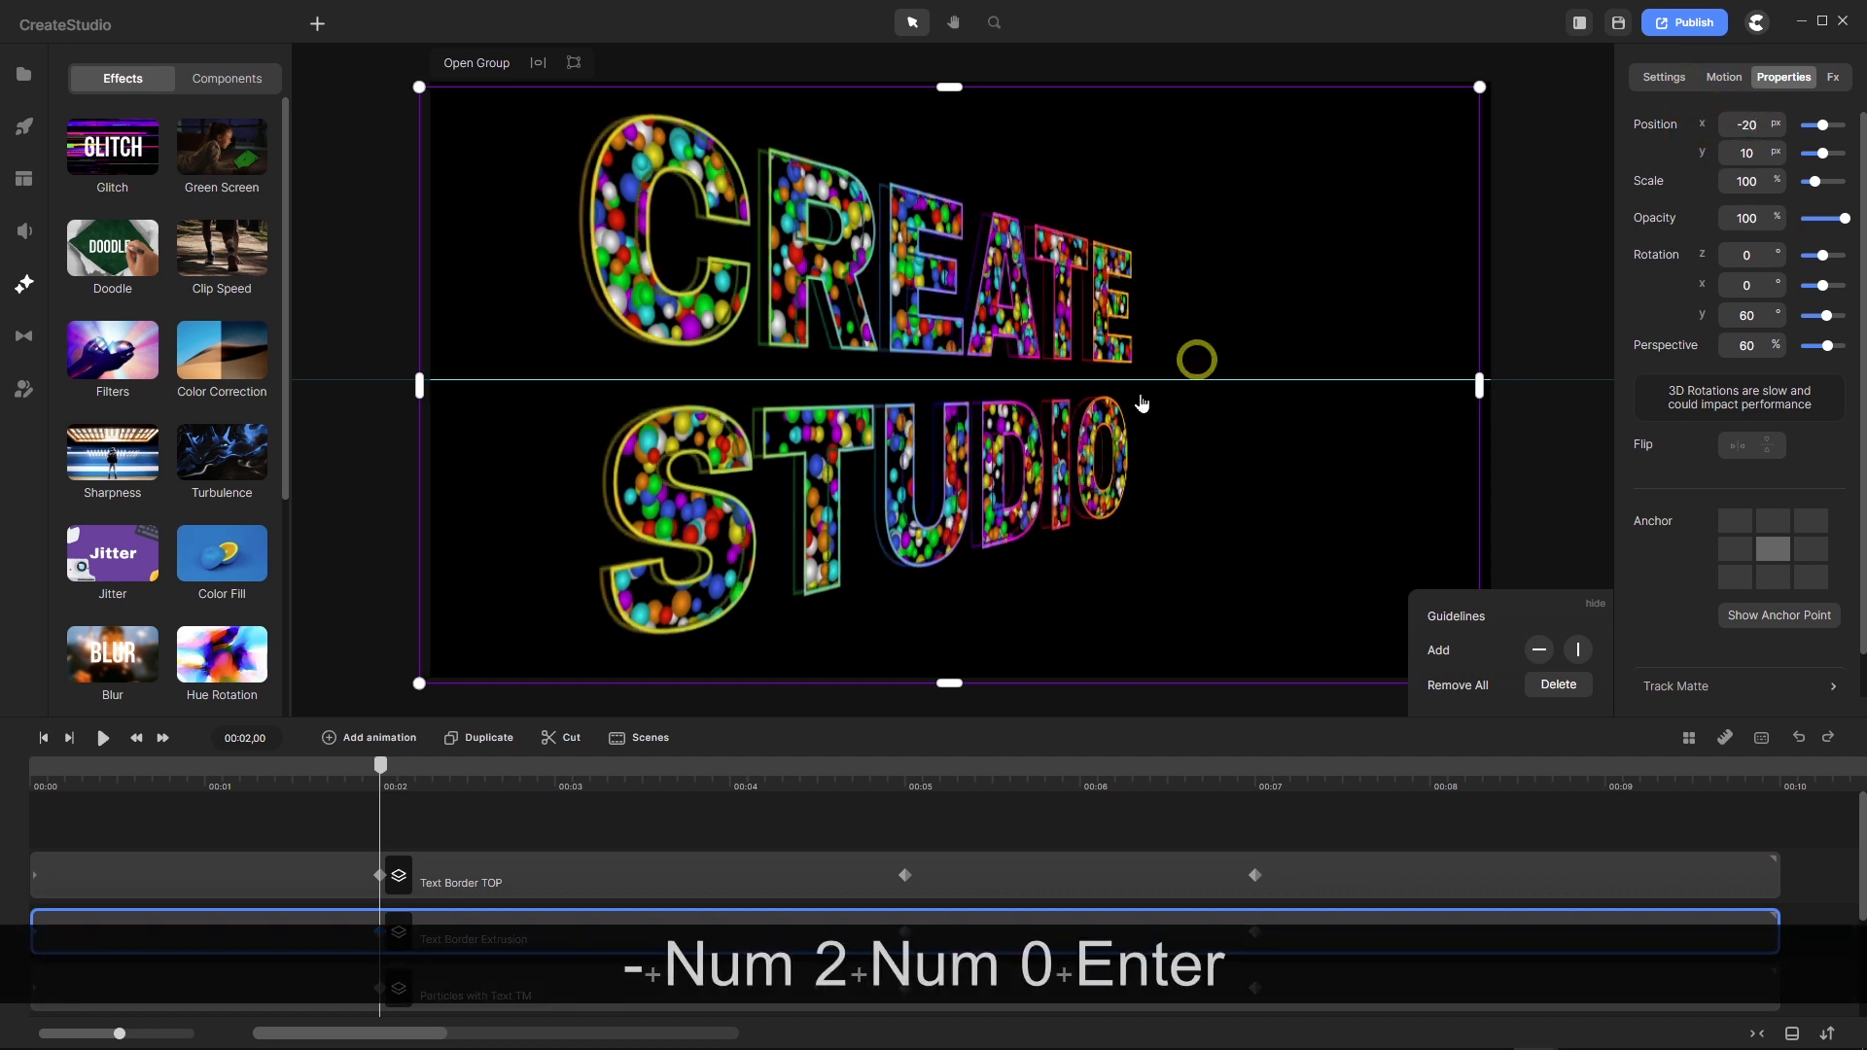
pyautogui.scroll(6, 632, 617)
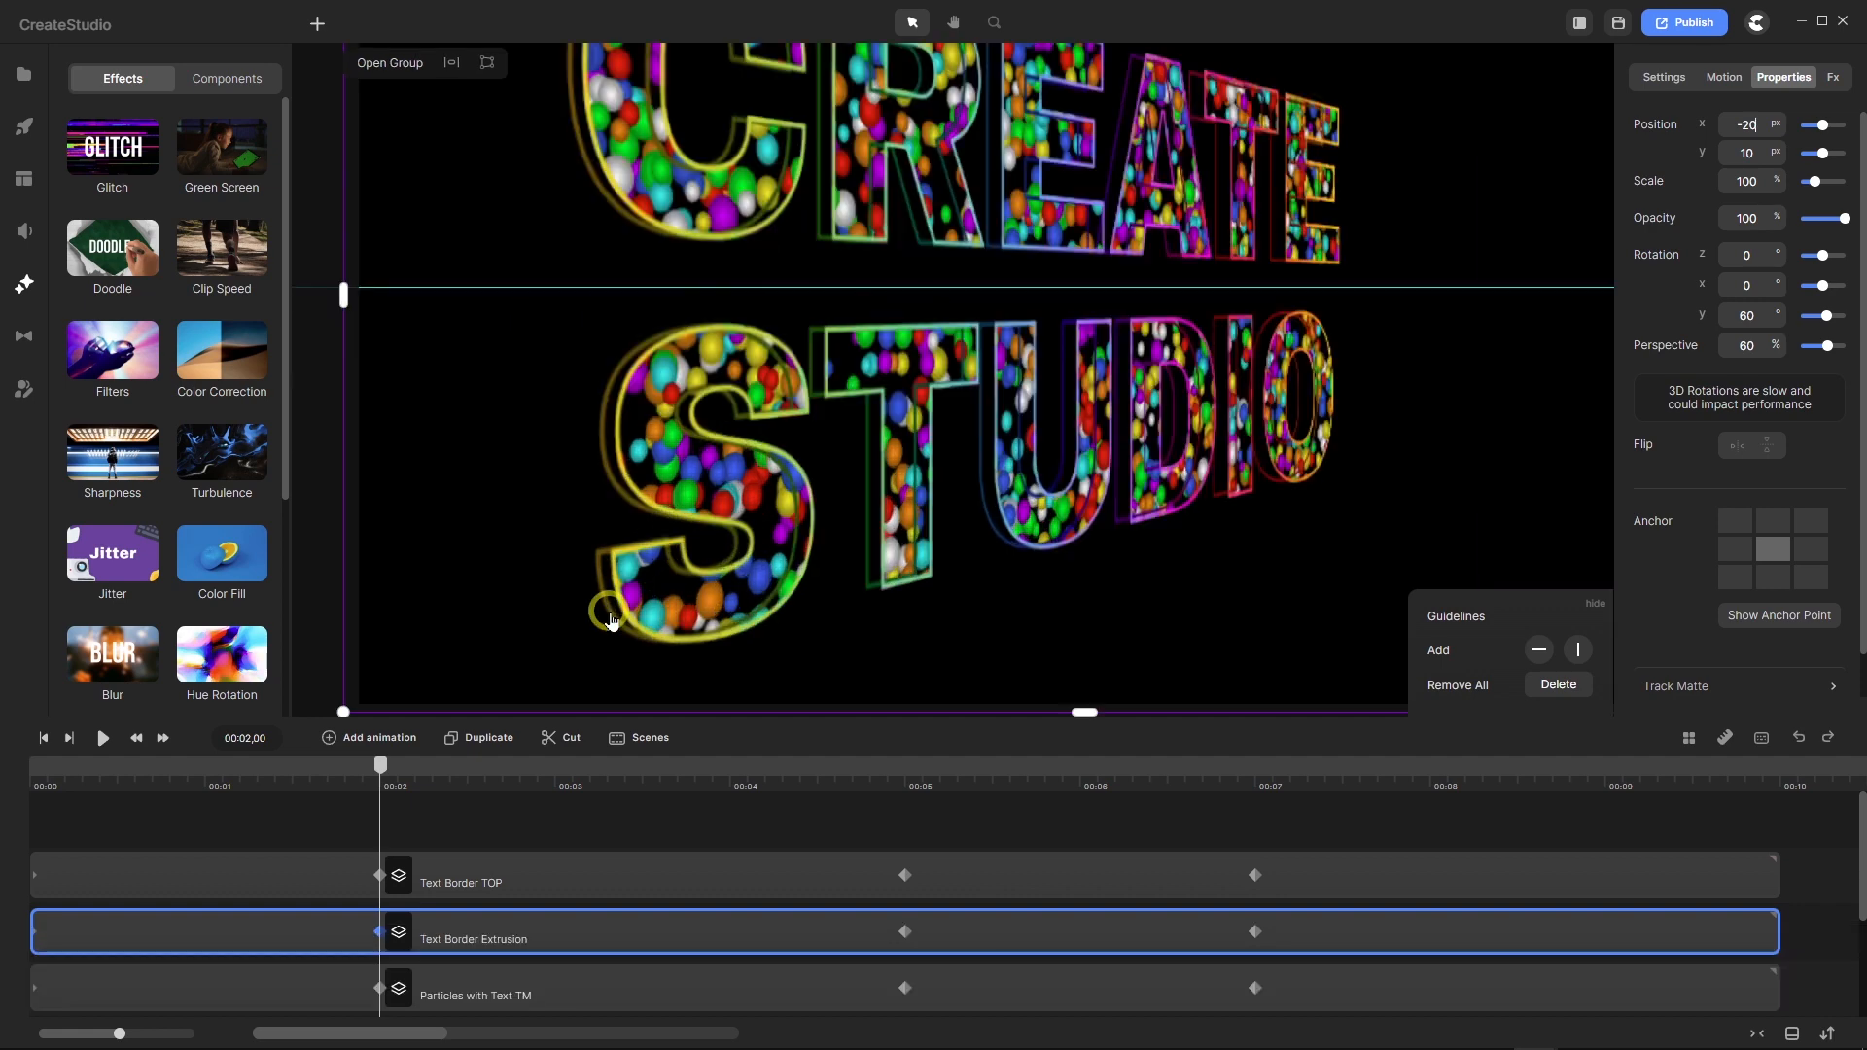
pyautogui.scroll(-3, 607, 612)
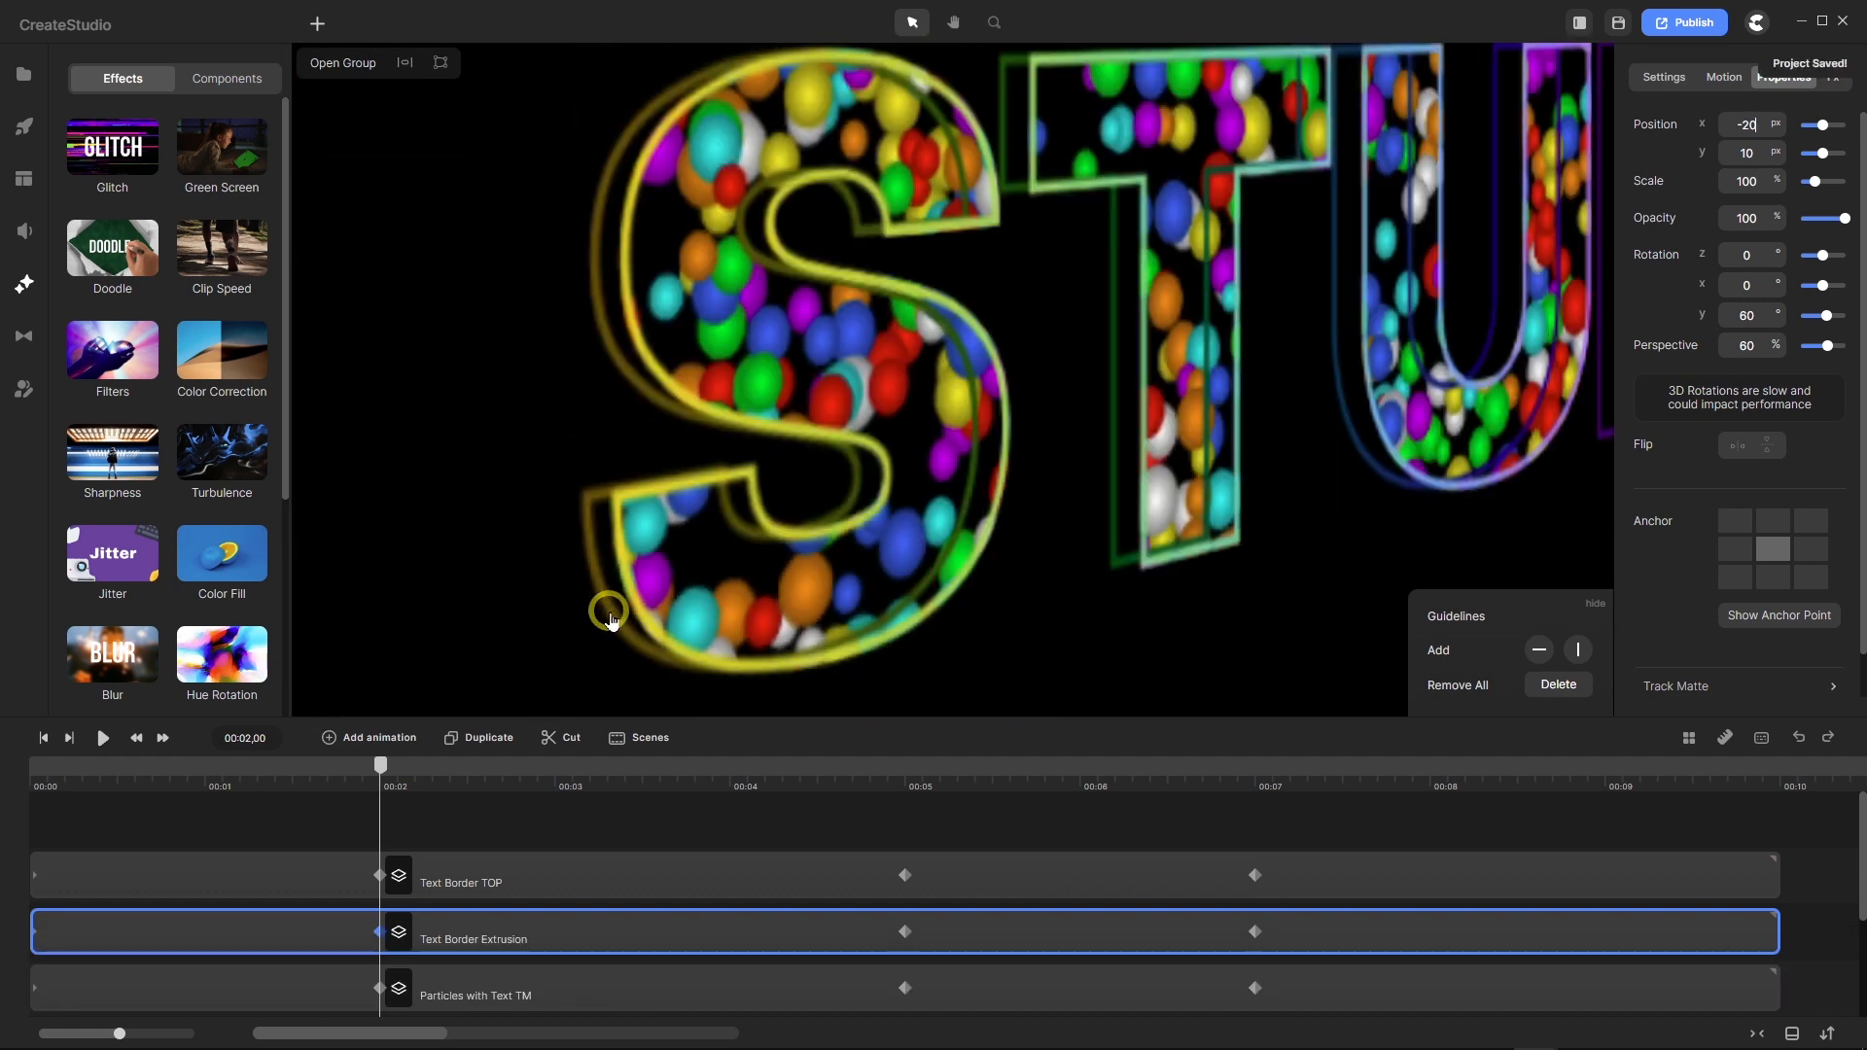
pyautogui.scroll(-3, 702, 553)
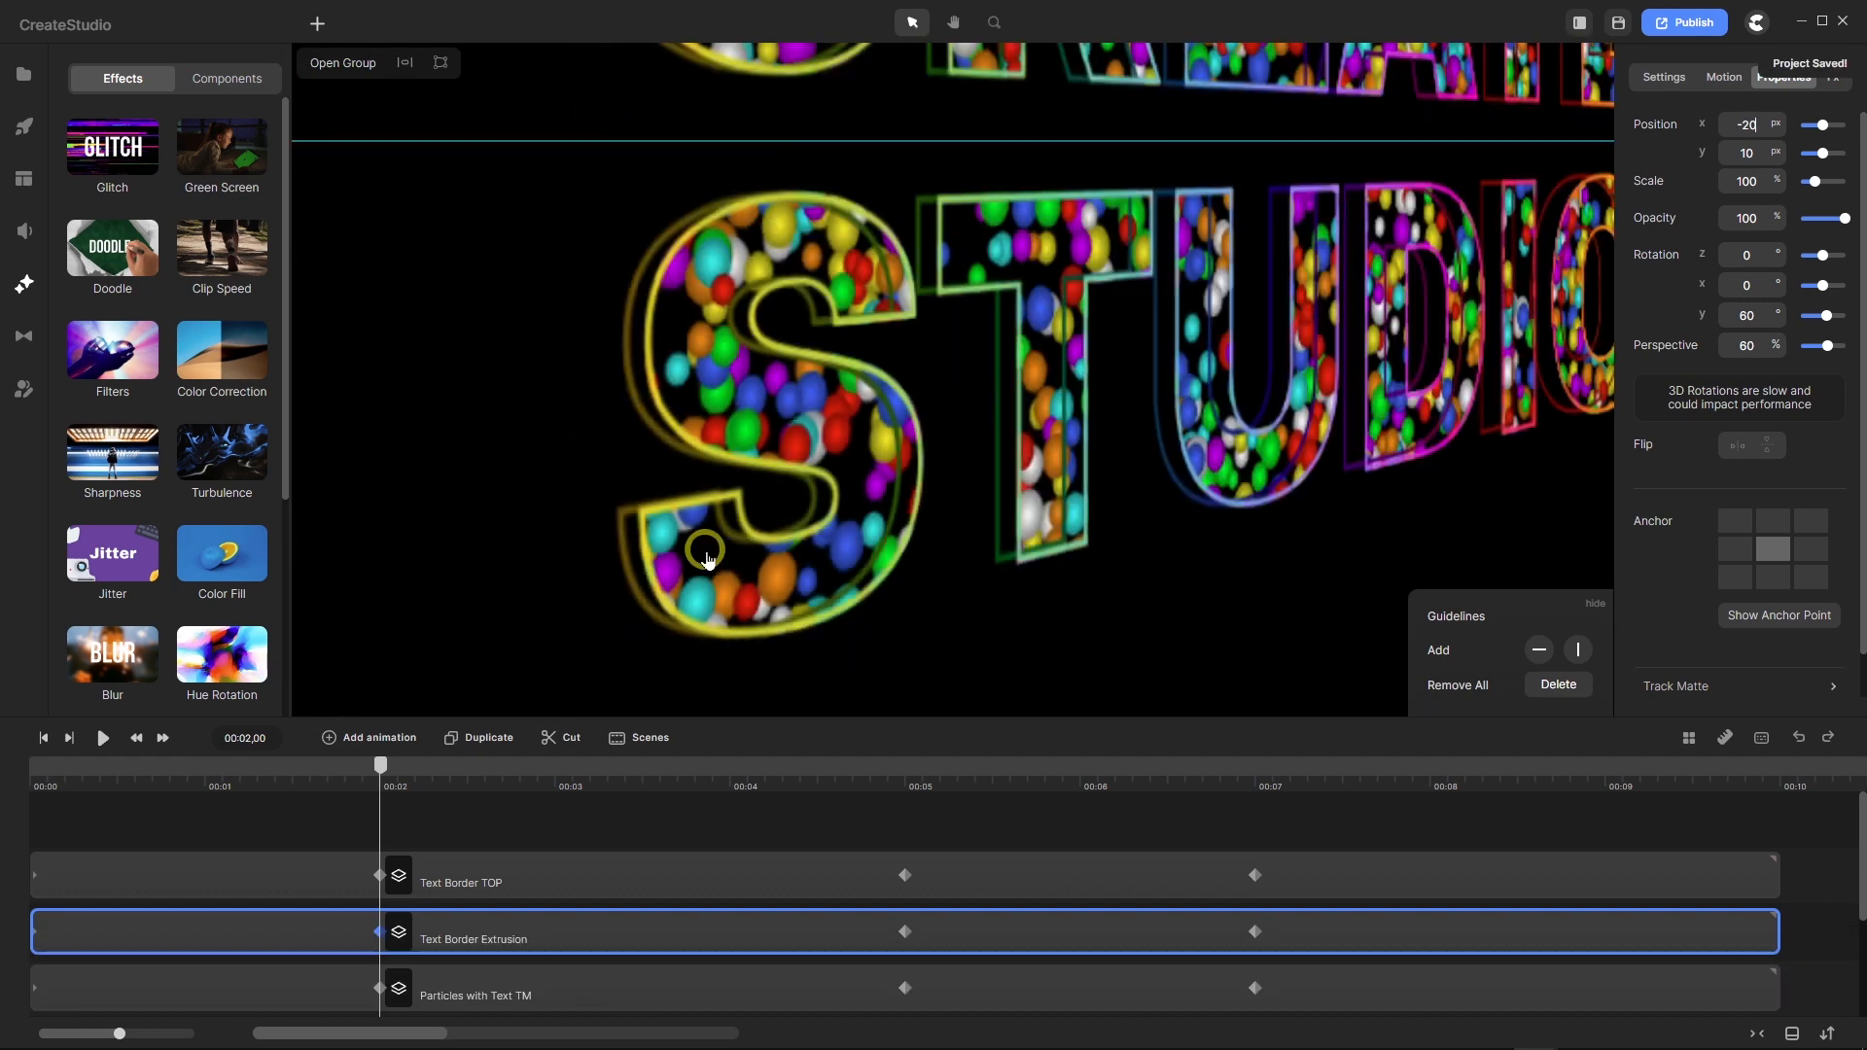
pyautogui.scroll(-3, 707, 559)
pyautogui.scroll(1, 708, 560)
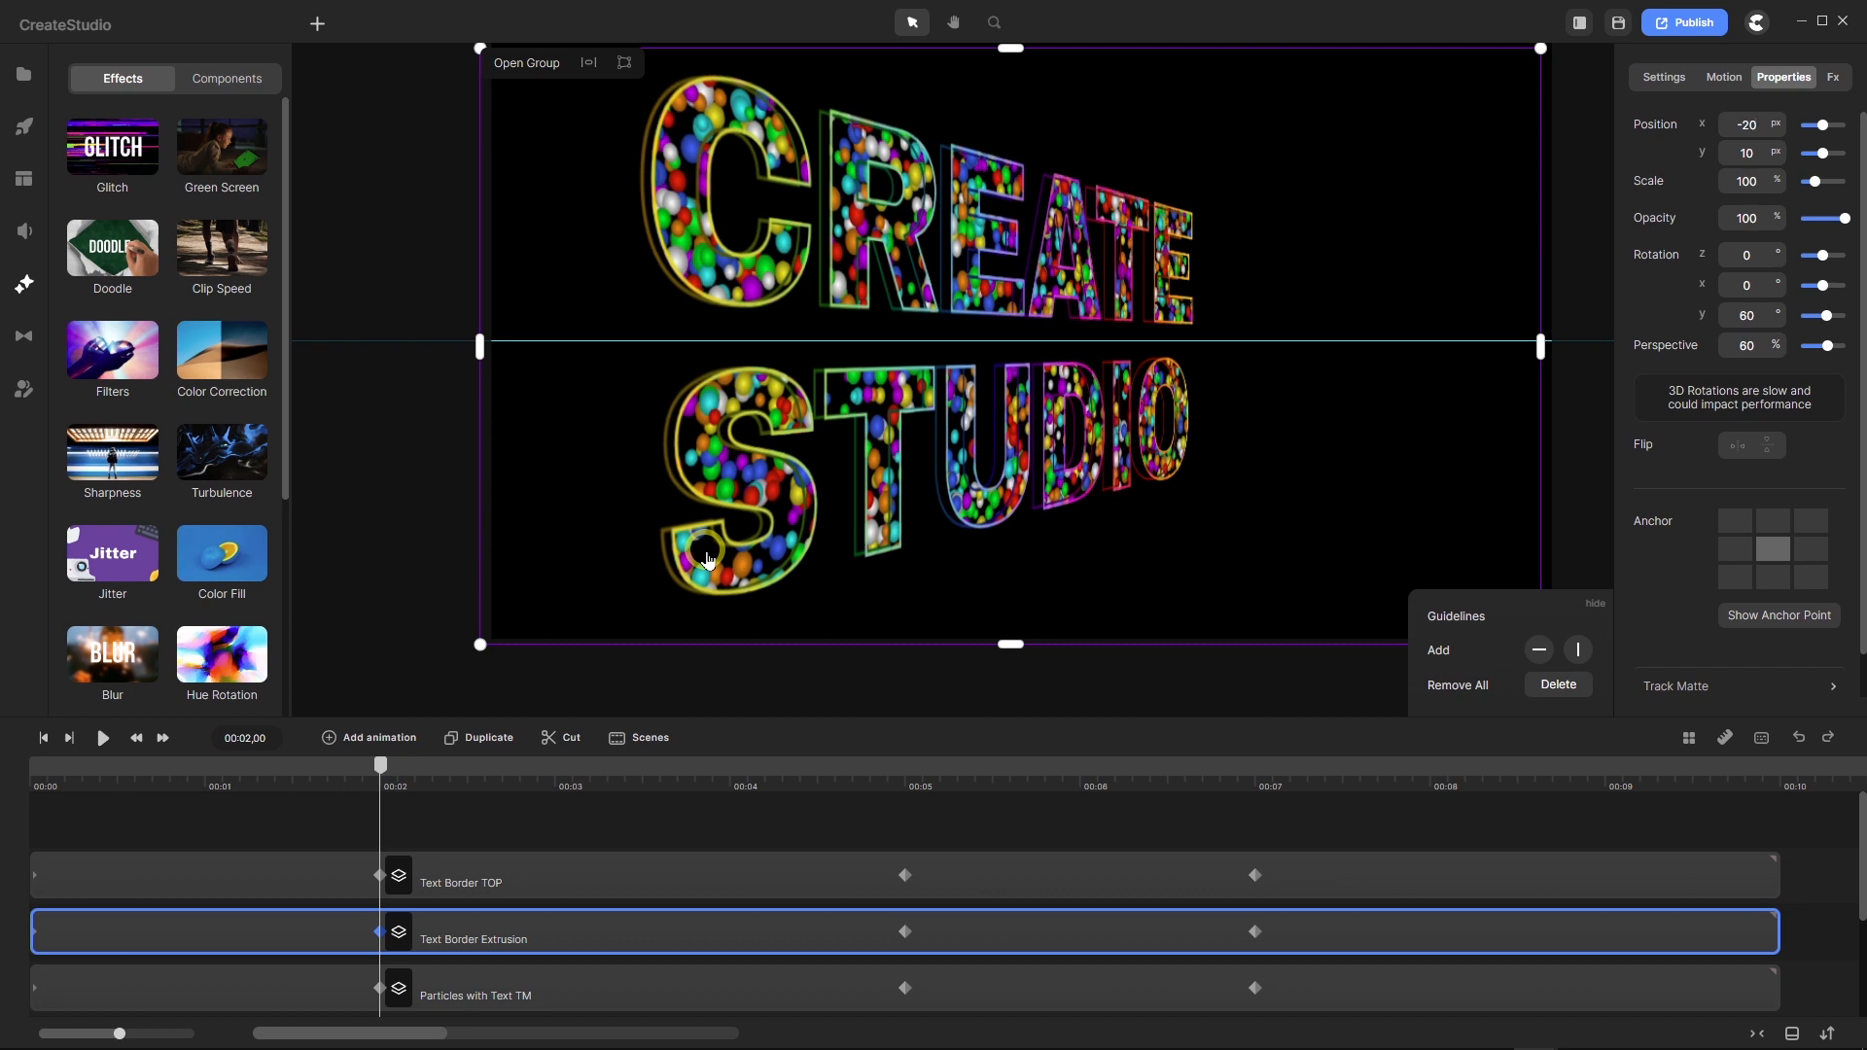
# Duplicate the Text Border Extrusion group repeatedly, nudging each copy 1 px to the right until the X position reaches -1 px.
pyautogui.click(479, 741)
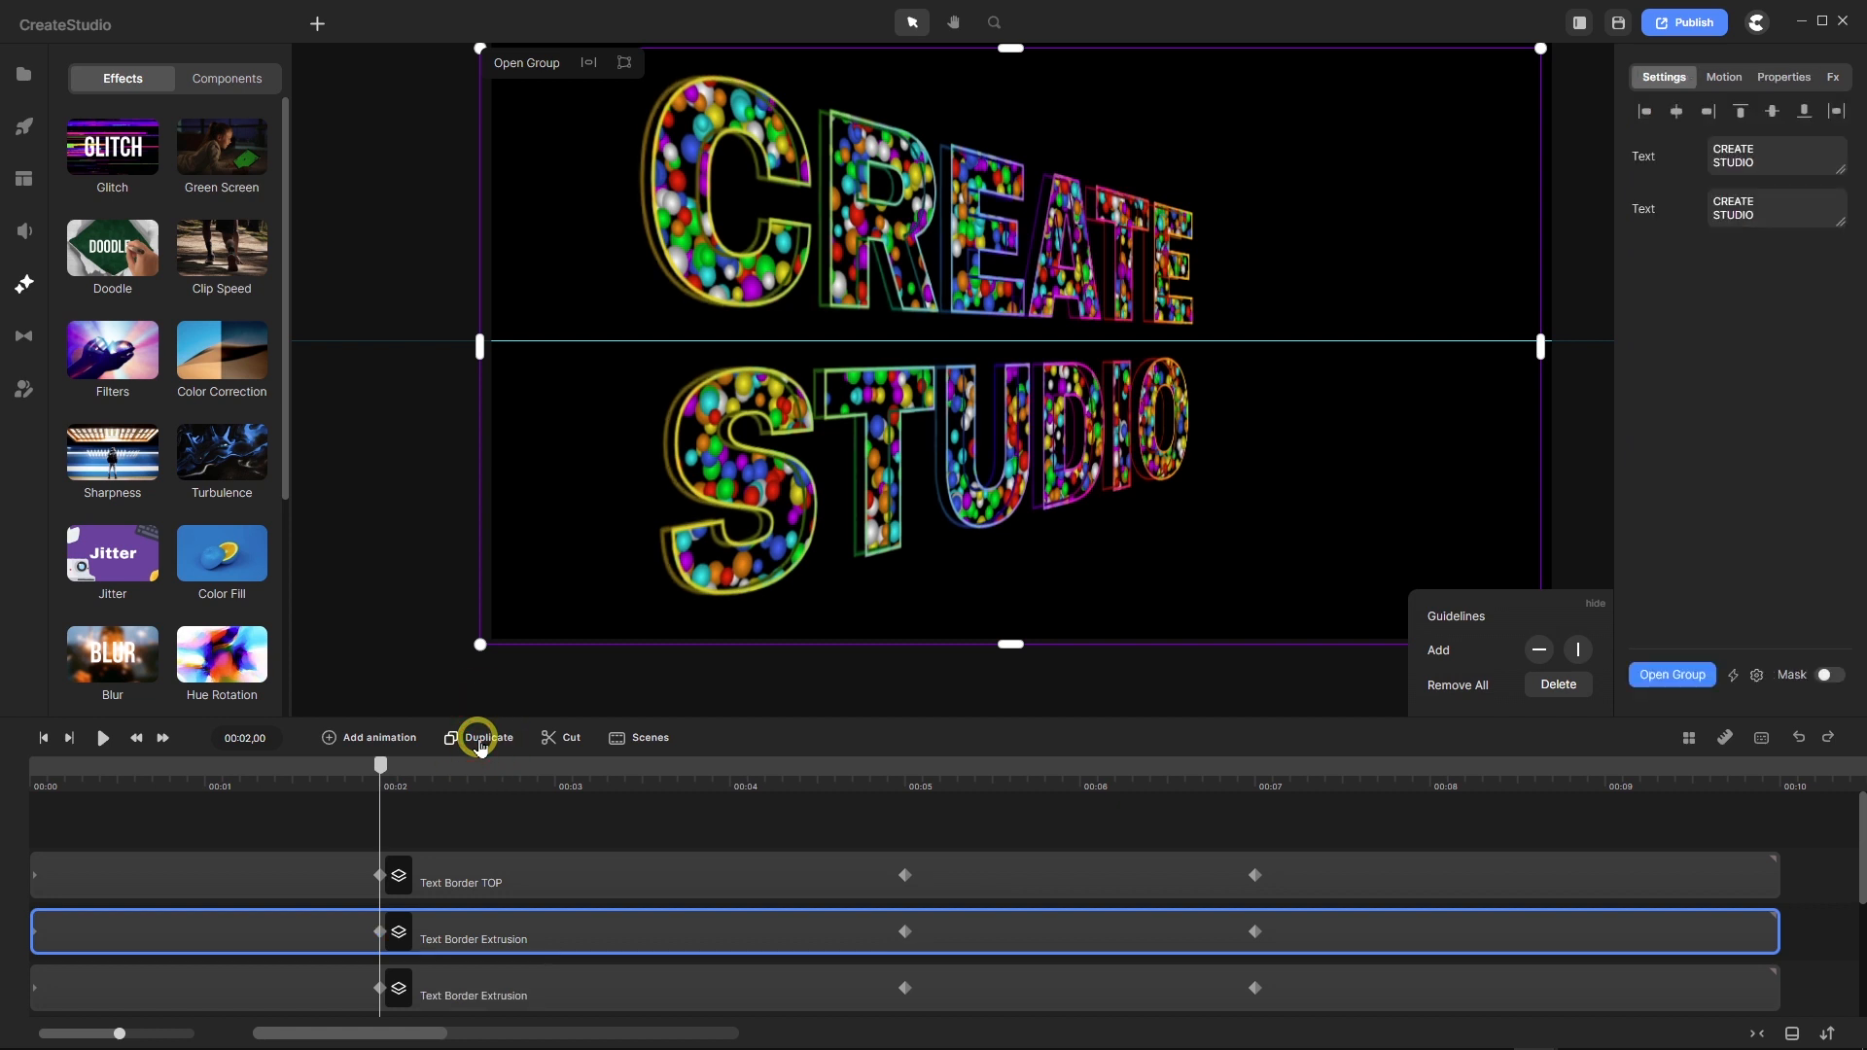
pyautogui.press('Right')
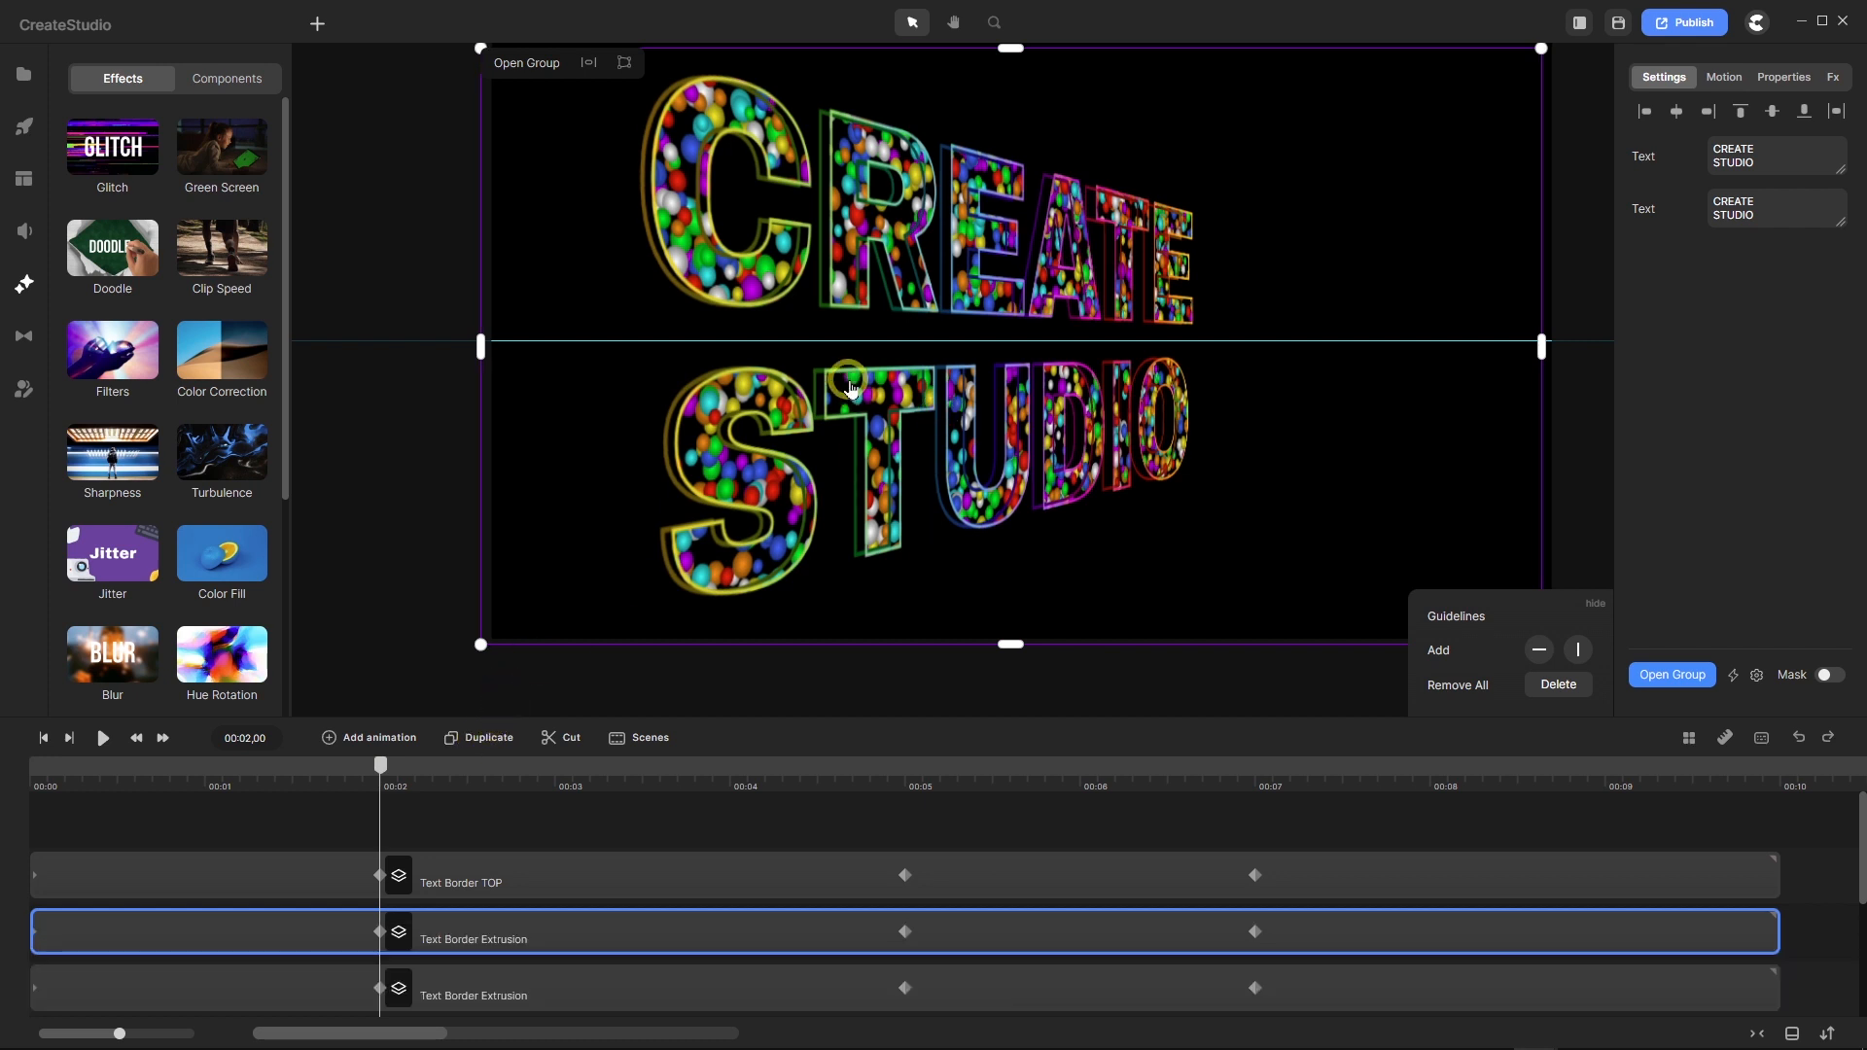
pyautogui.scroll(5, 825, 384)
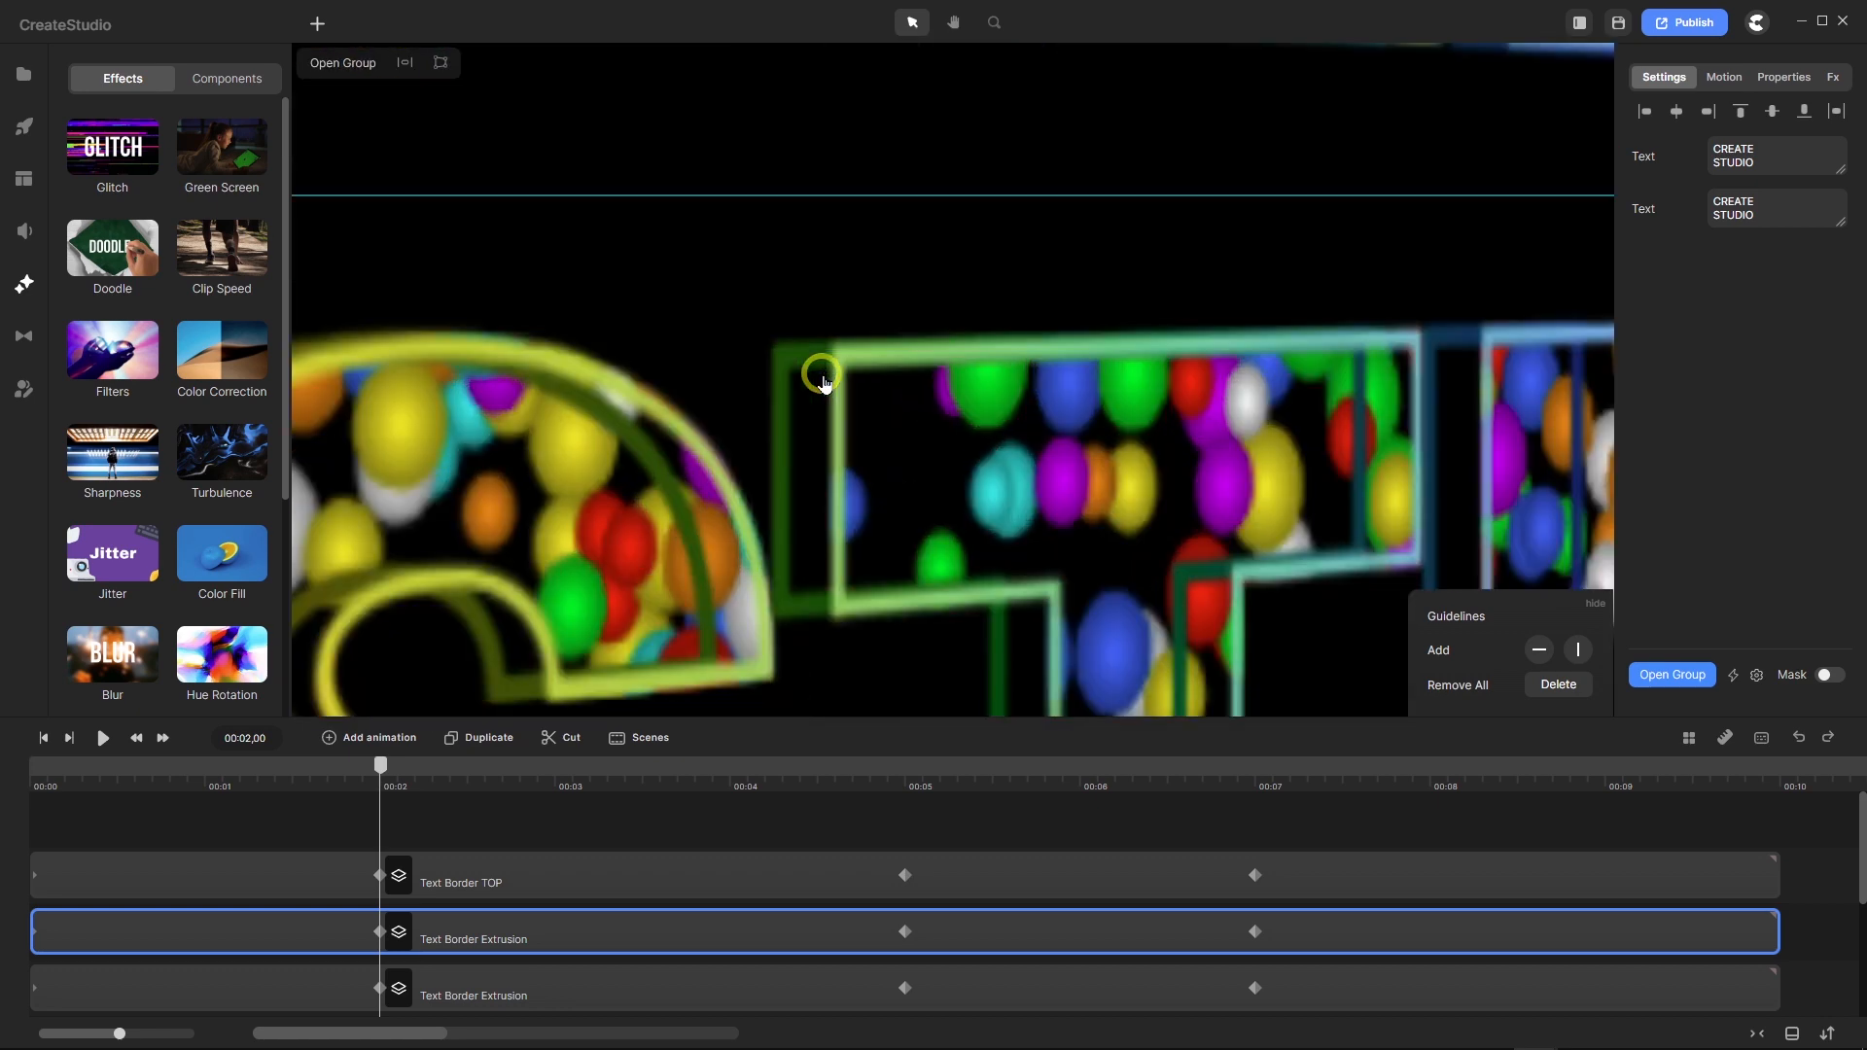
pyautogui.scroll(2, 824, 384)
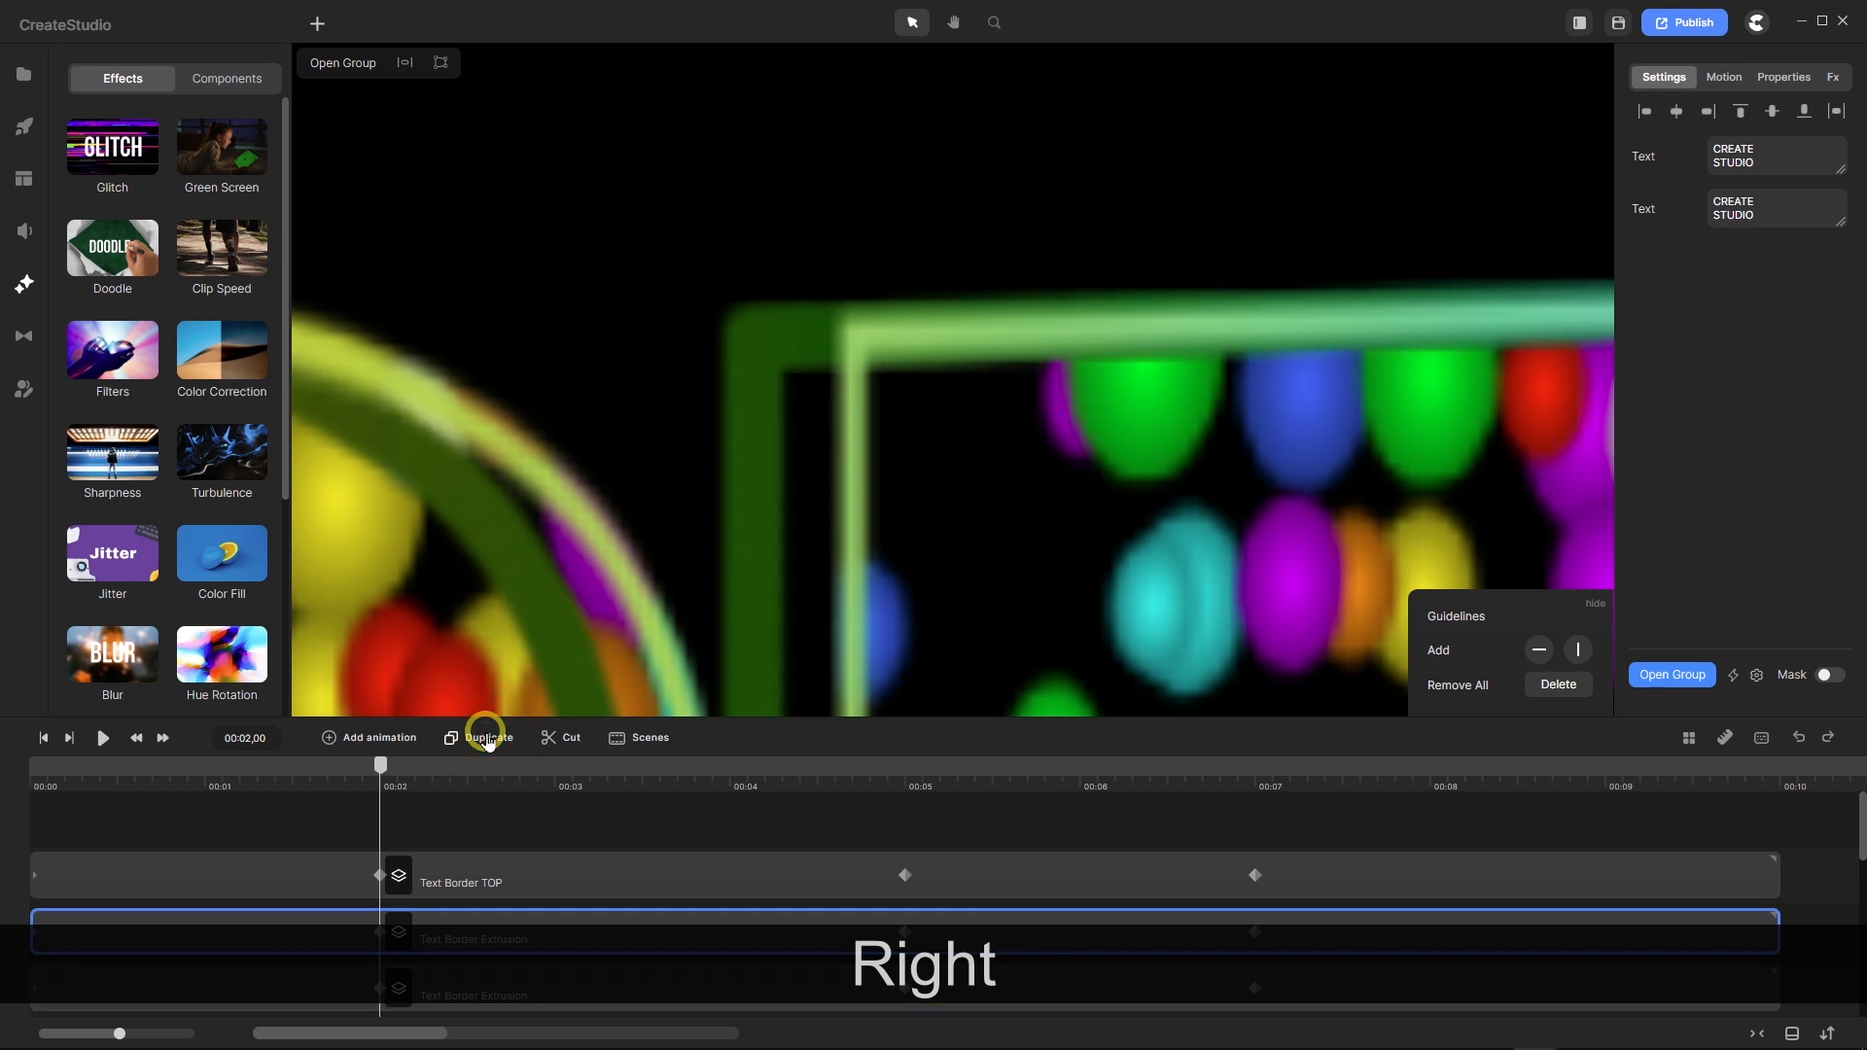
pyautogui.click(486, 736)
pyautogui.press('Right')
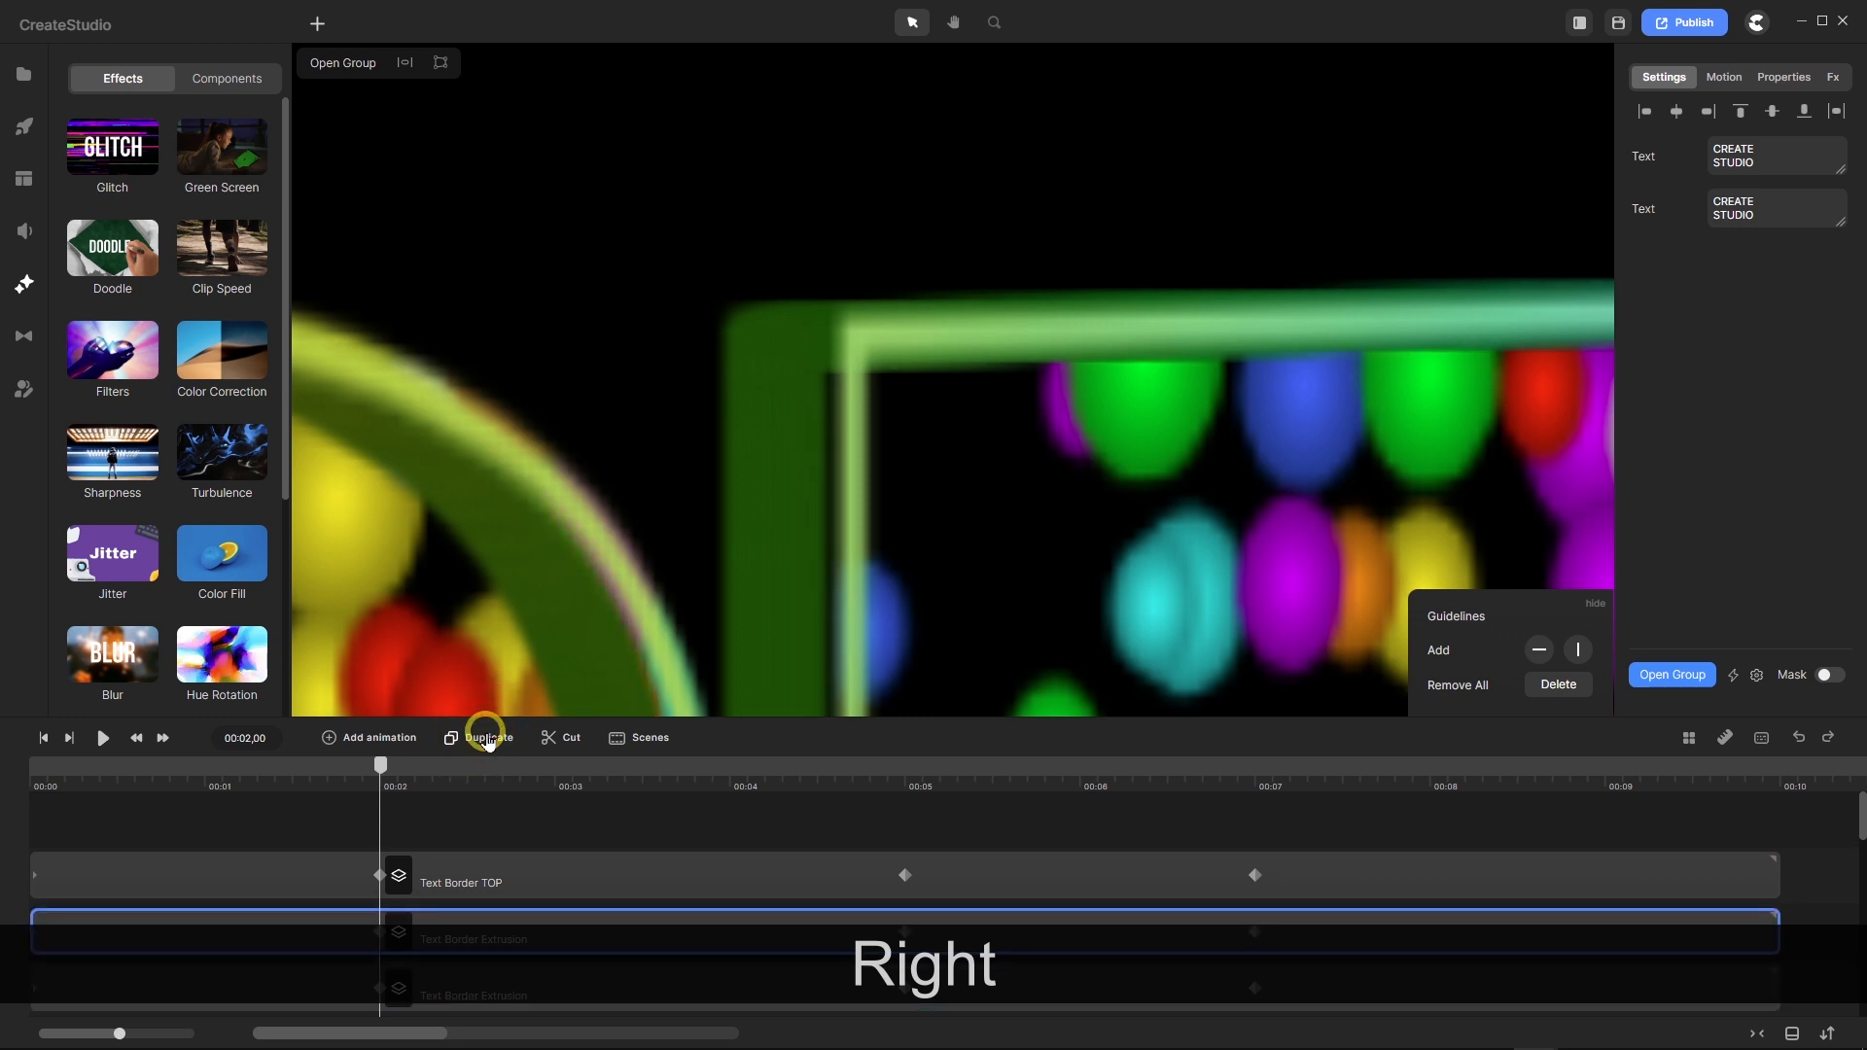
pyautogui.click(488, 739)
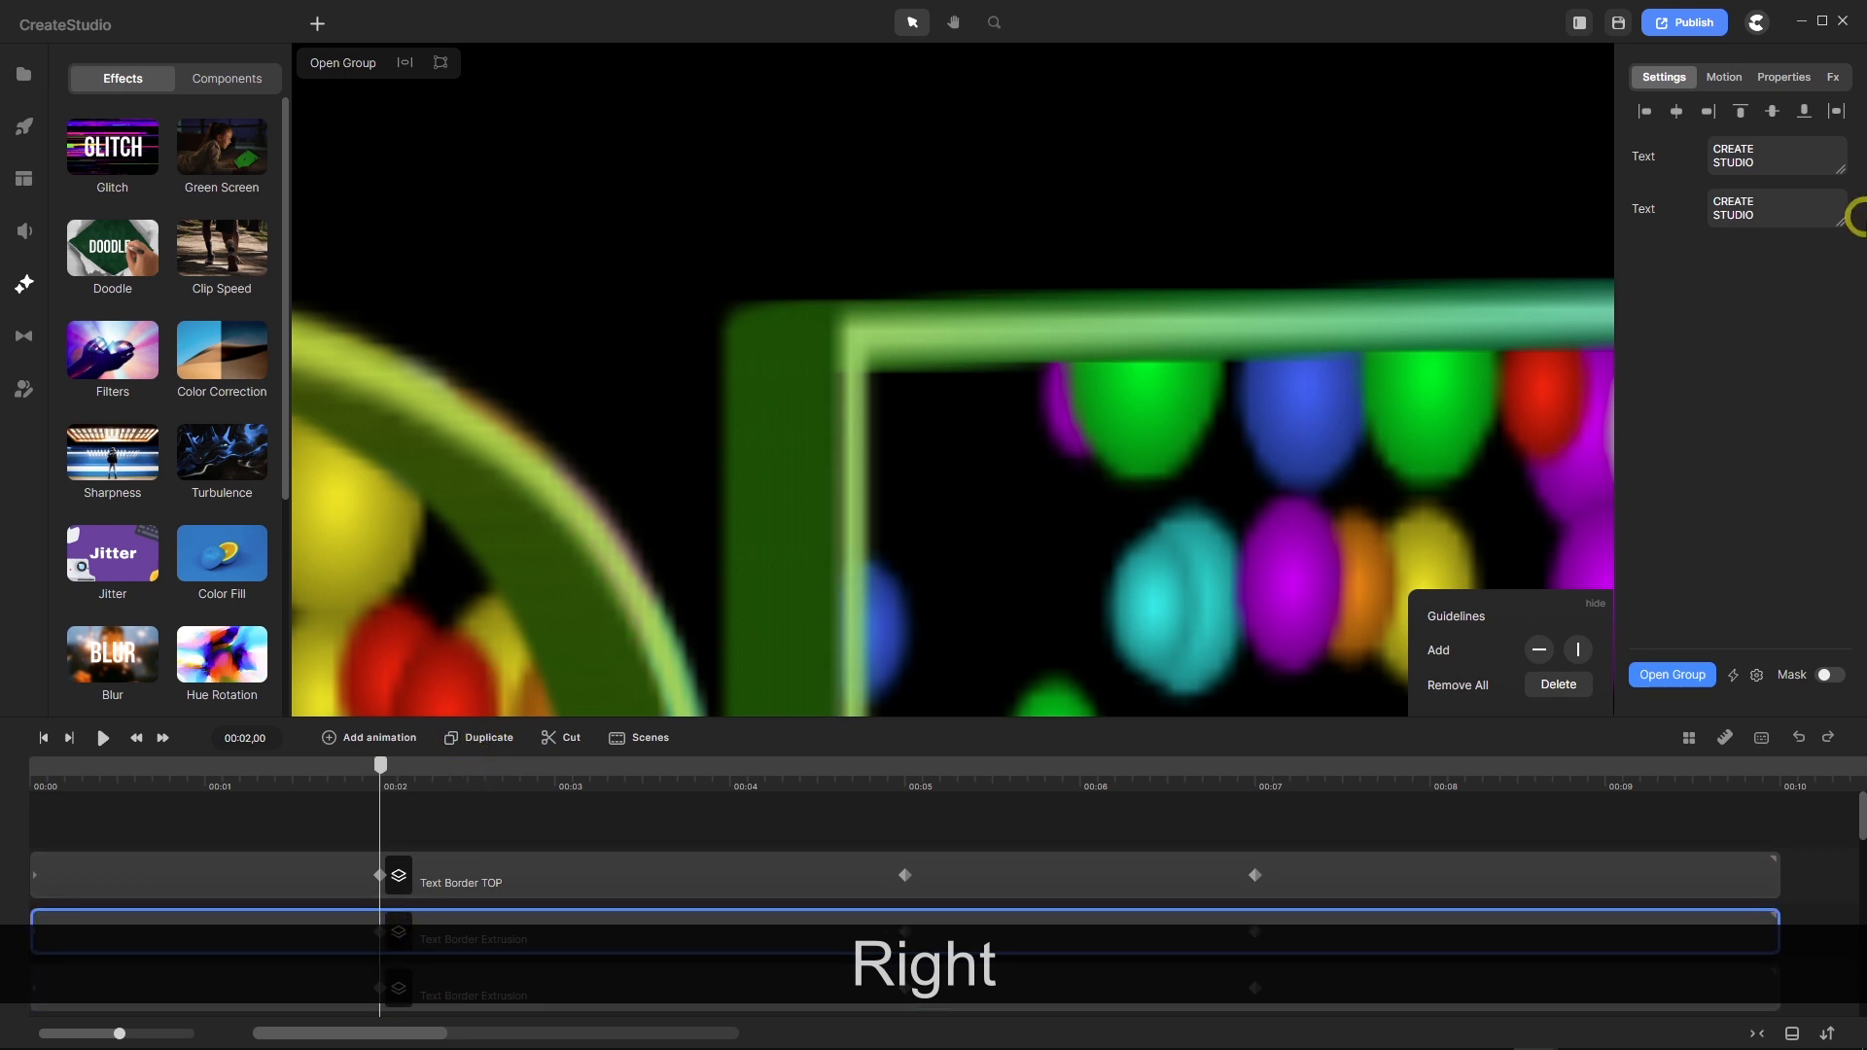
pyautogui.click(1789, 77)
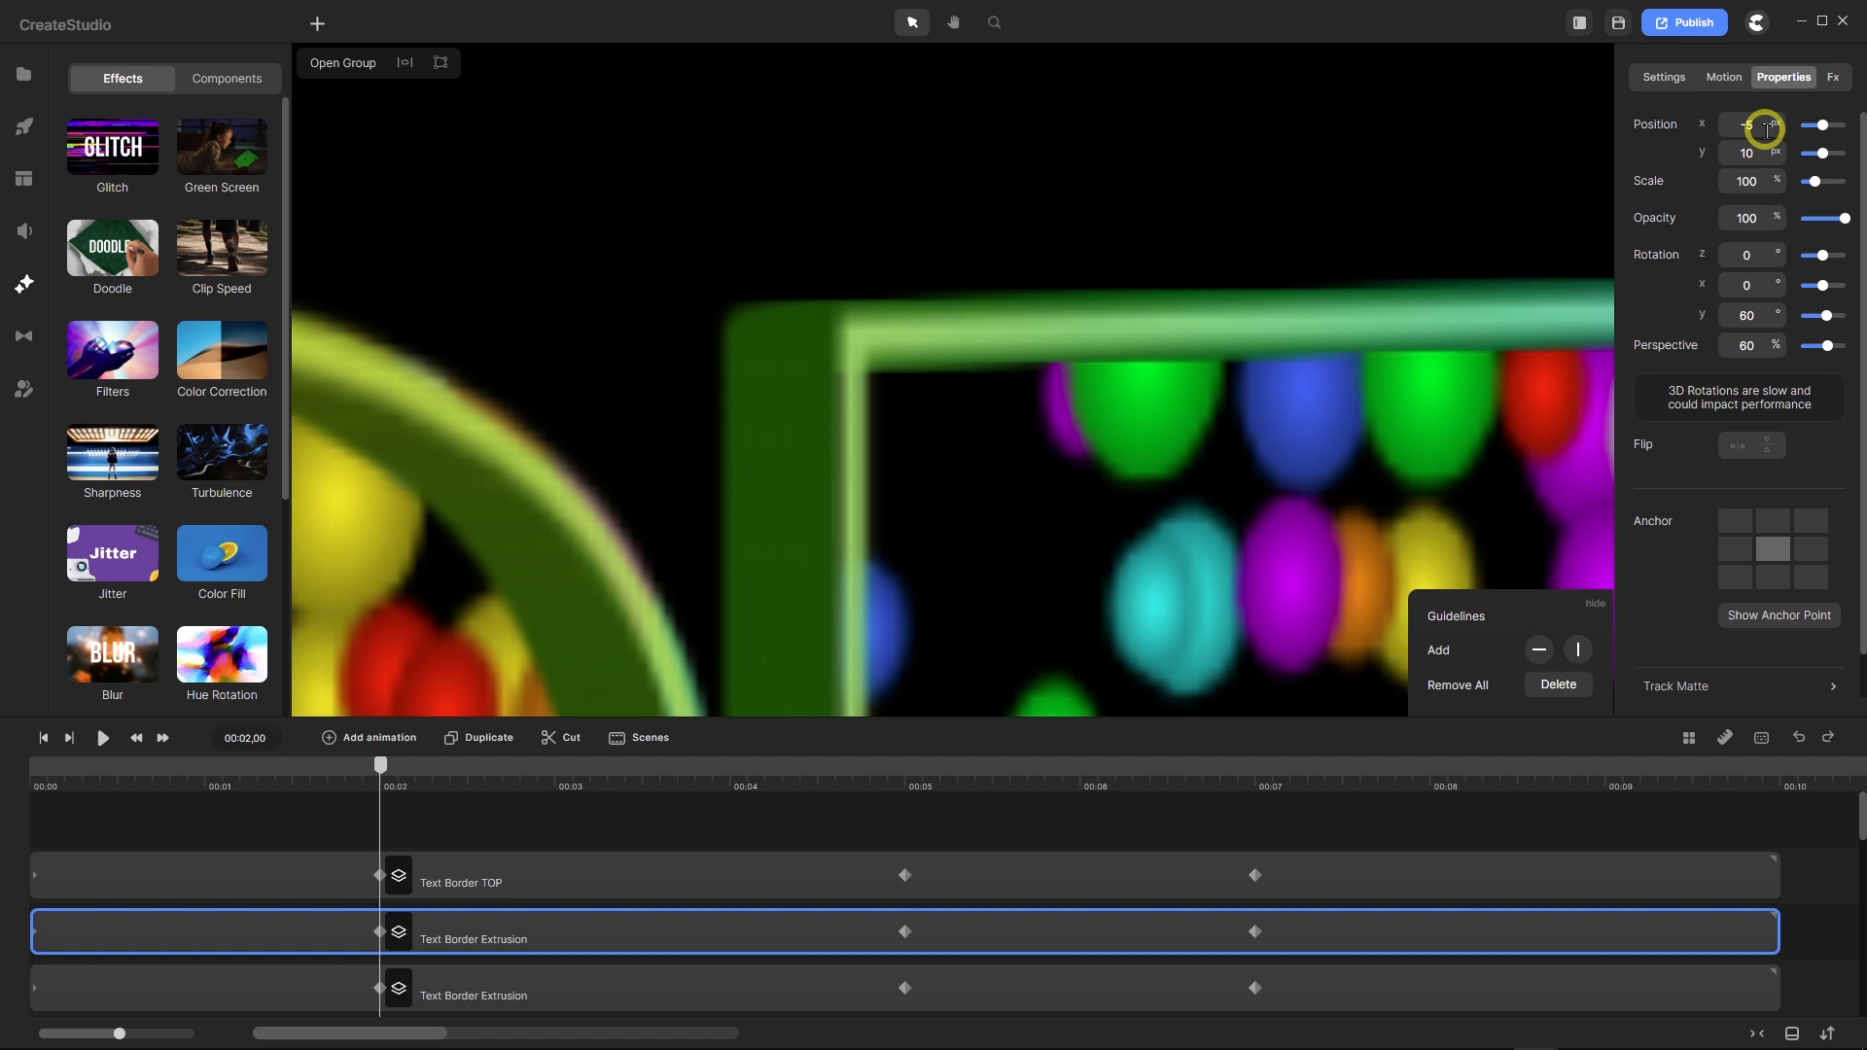
pyautogui.click(477, 740)
pyautogui.rightClick(478, 741)
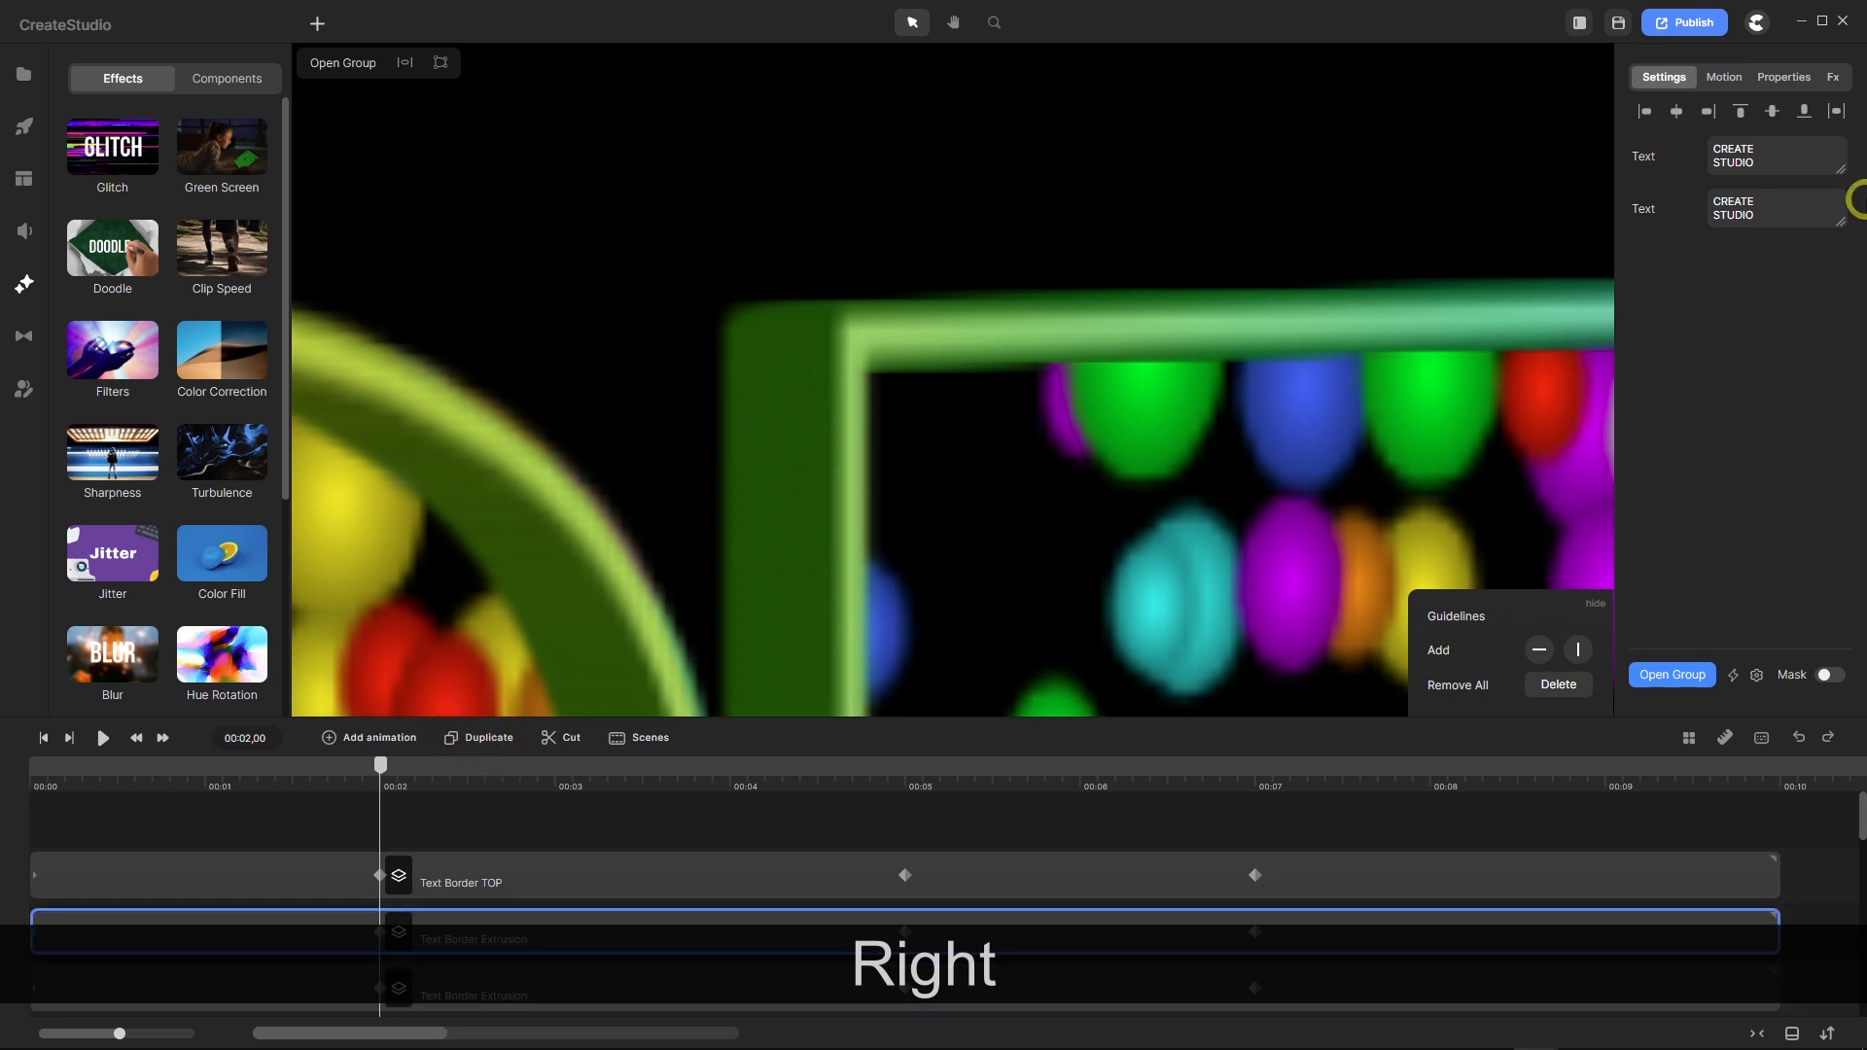
pyautogui.click(1778, 86)
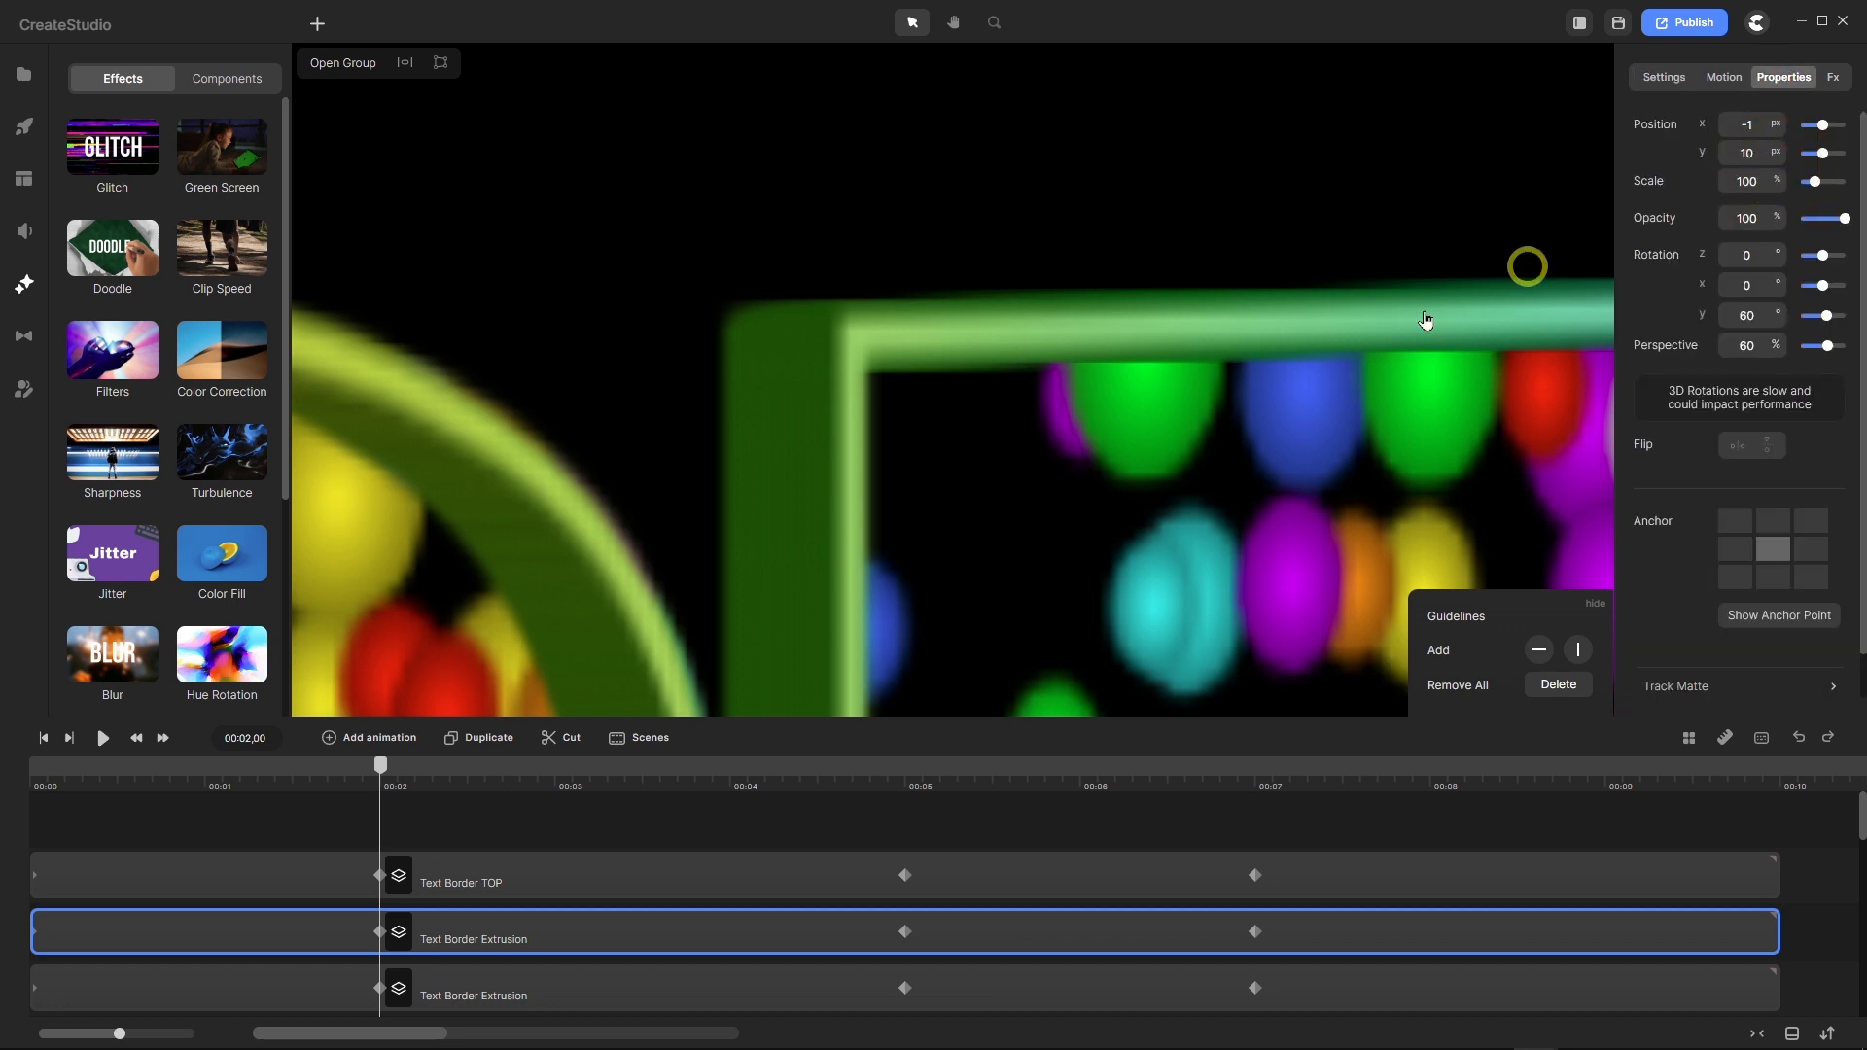
pyautogui.click(475, 812)
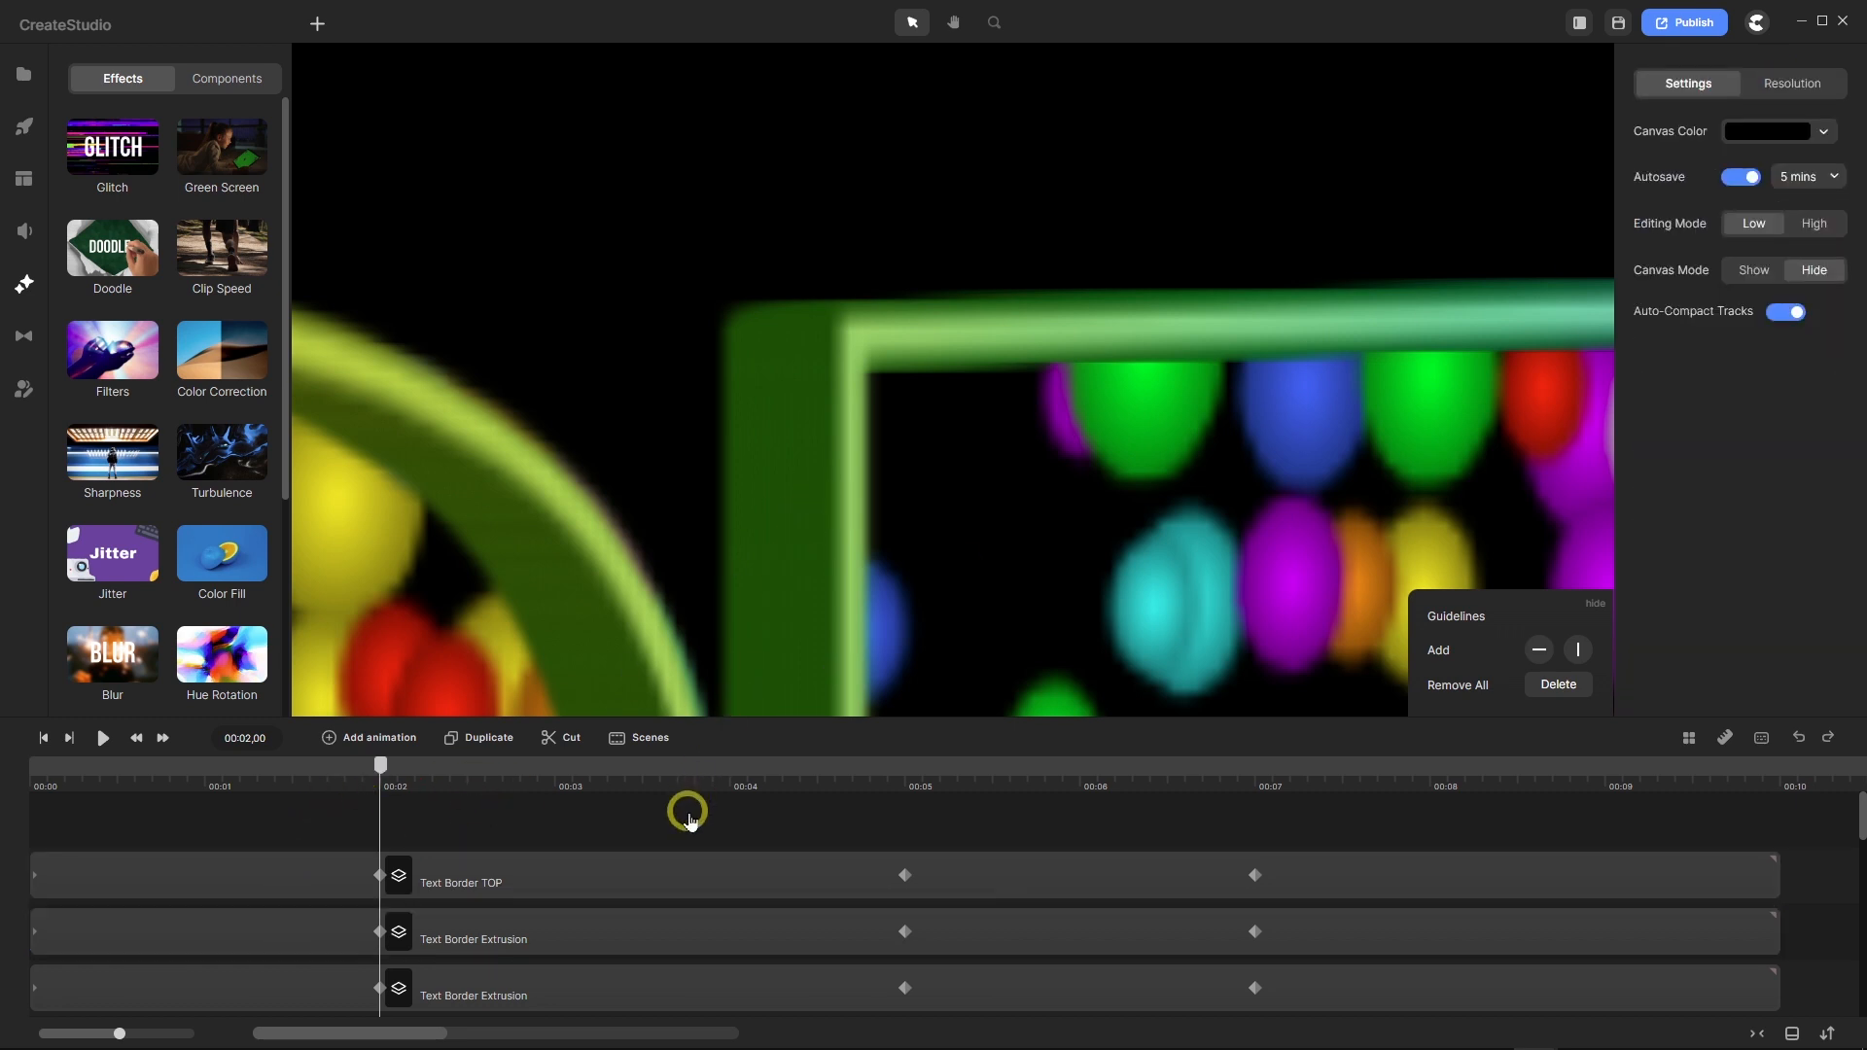
# Inspect the extruded text up close and compare its look in the High and Low editing modes.
pyautogui.press('f')
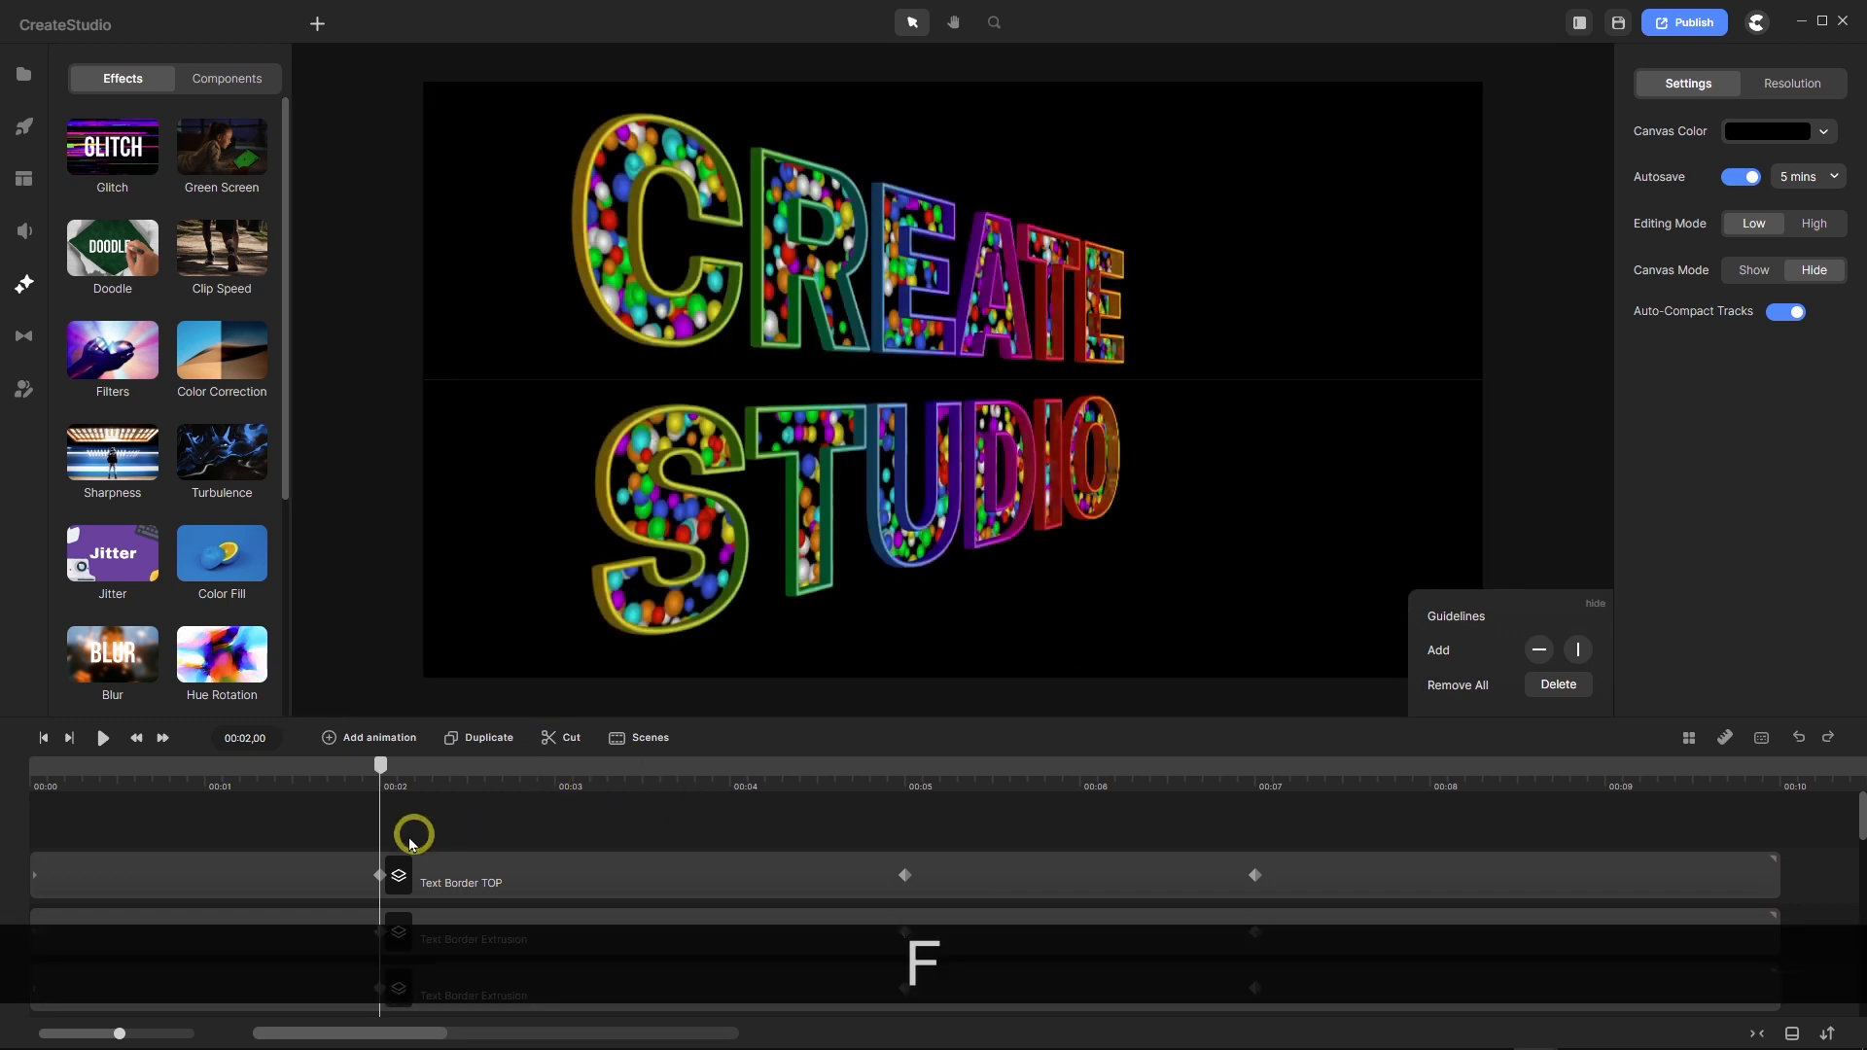
pyautogui.moveTo(380, 789)
pyautogui.mouseDown()
pyautogui.moveTo(204, 774)
pyautogui.moveTo(253, 774)
pyautogui.moveTo(3, 806)
pyautogui.moveTo(380, 771)
pyautogui.mouseUp()
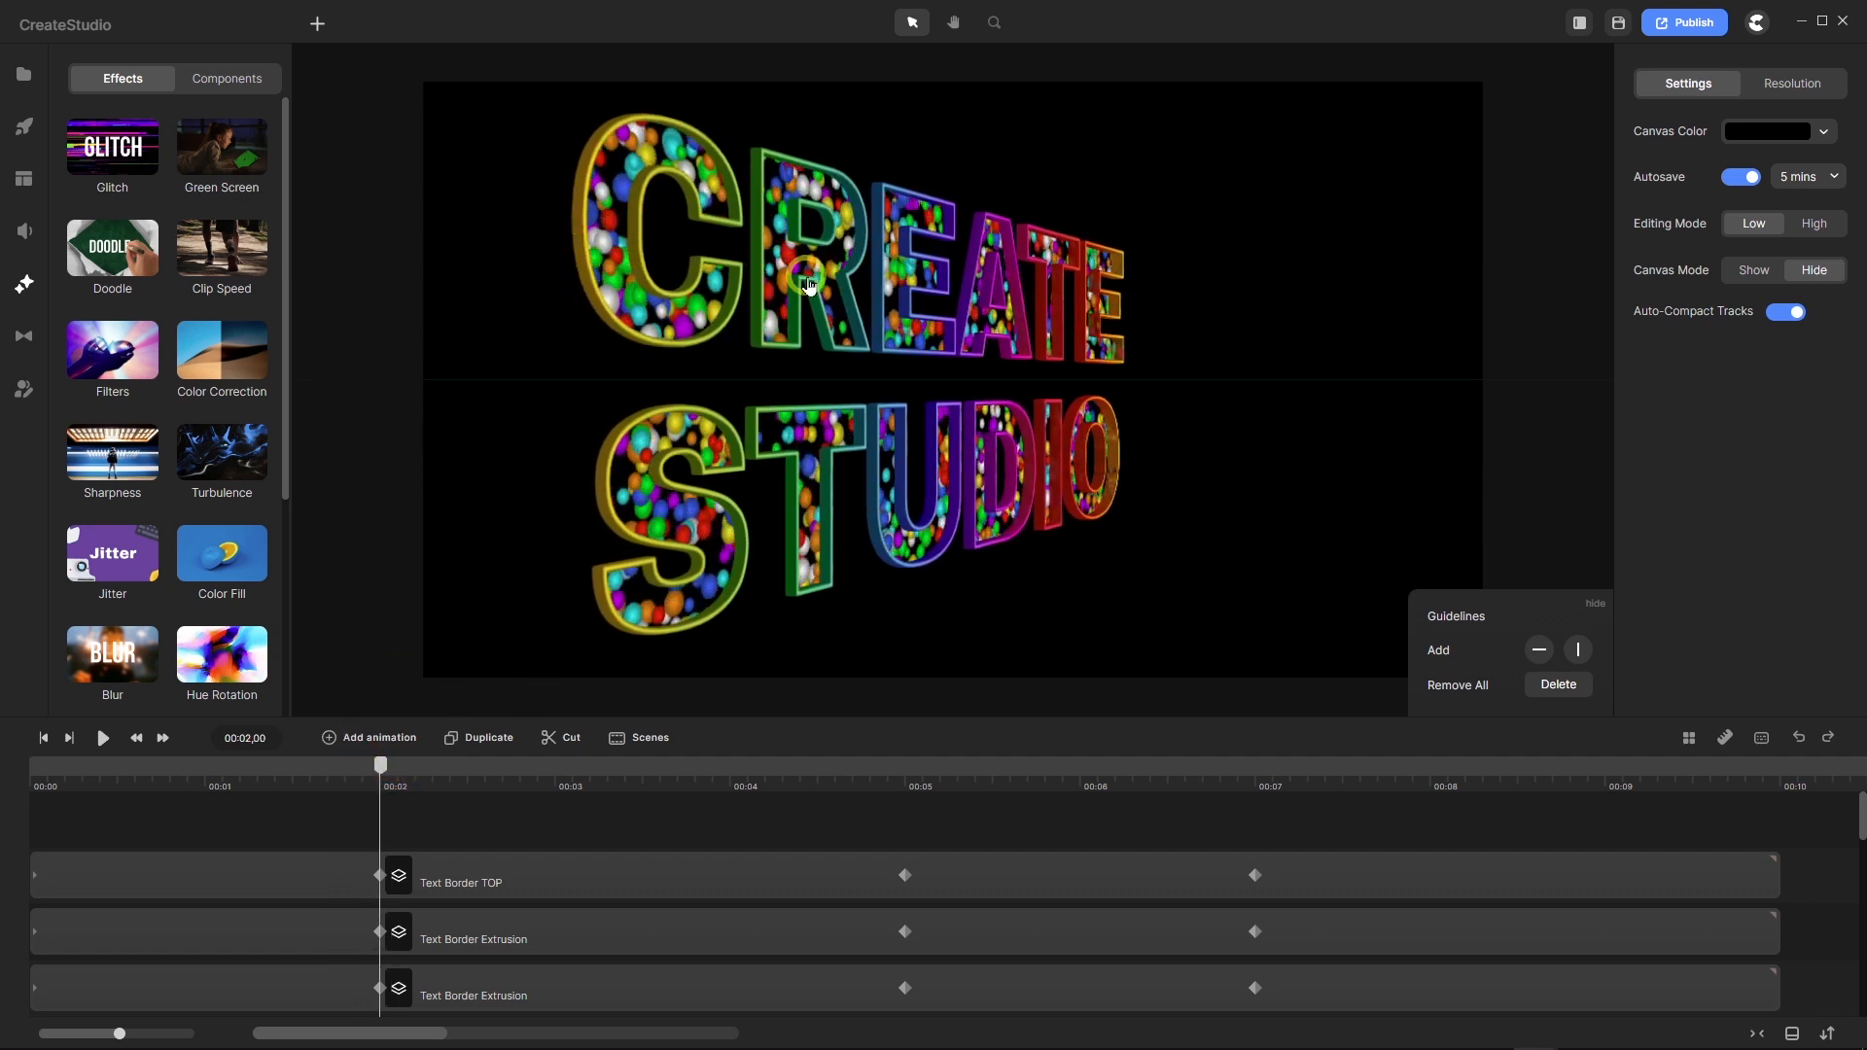
pyautogui.scroll(5, 807, 282)
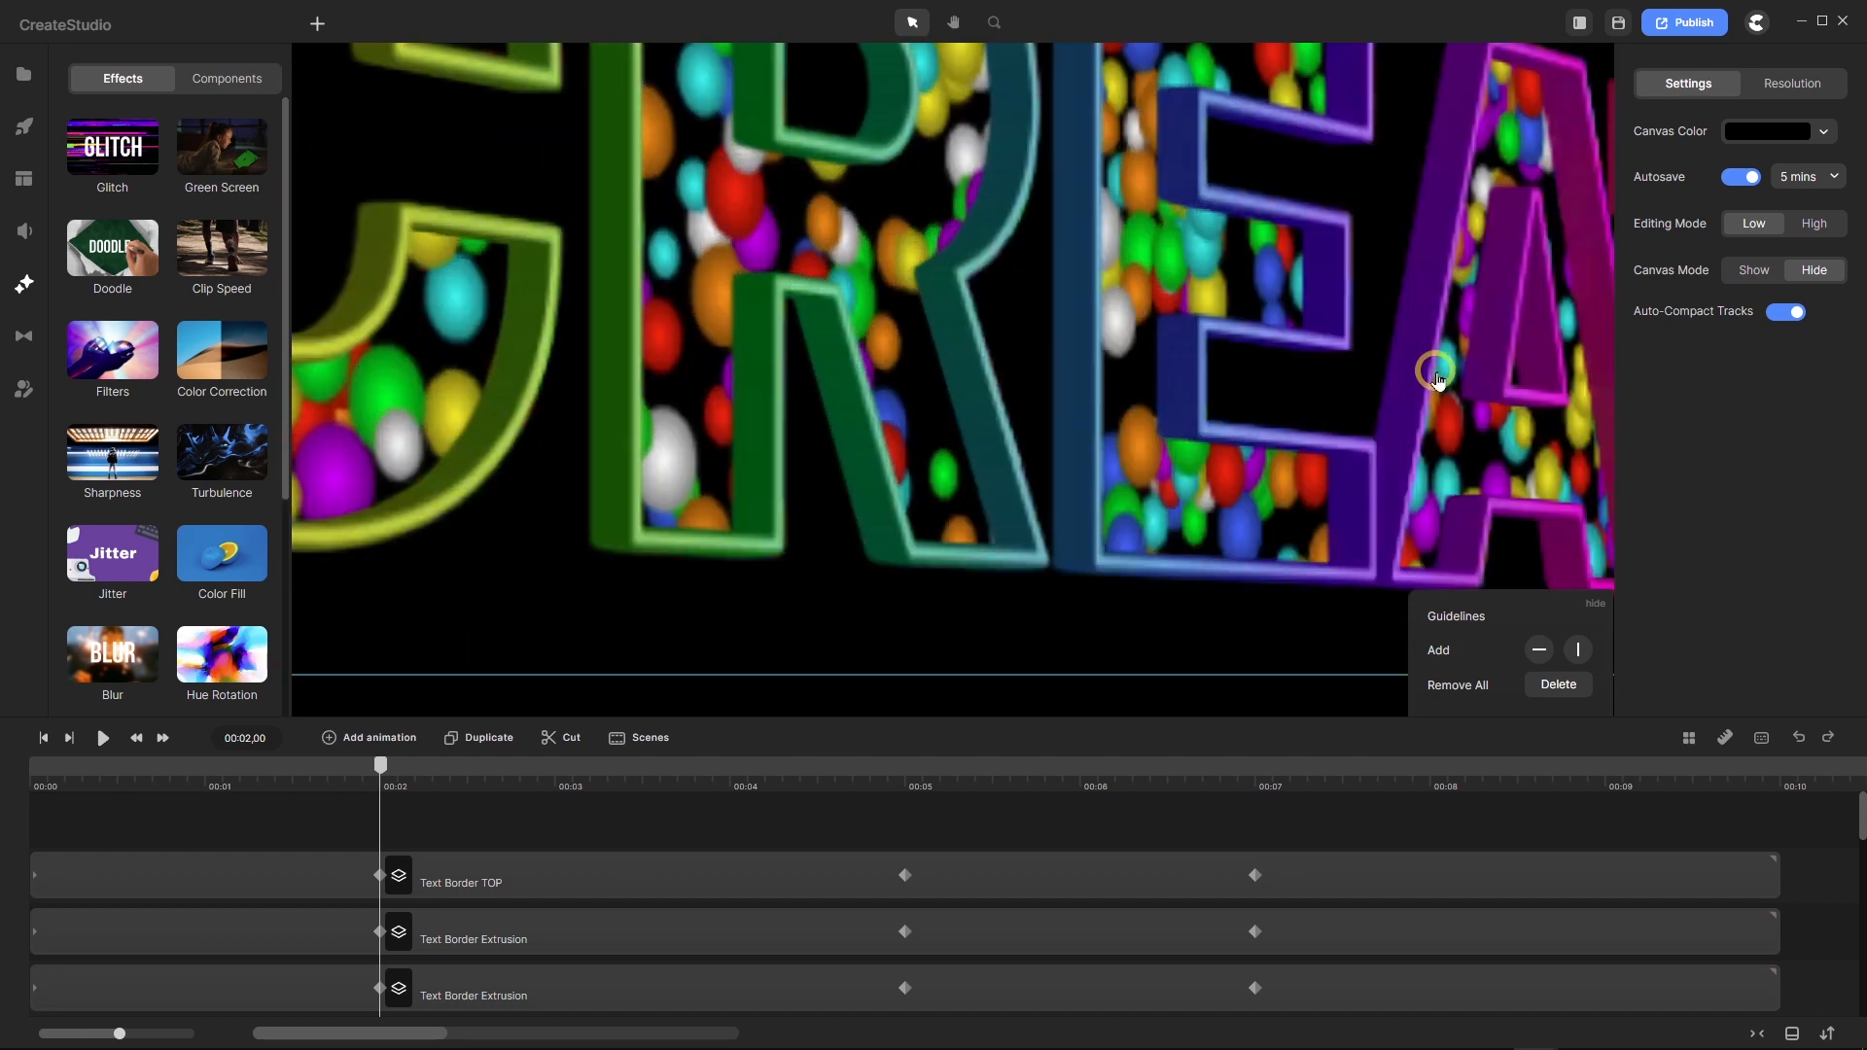
pyautogui.click(1815, 228)
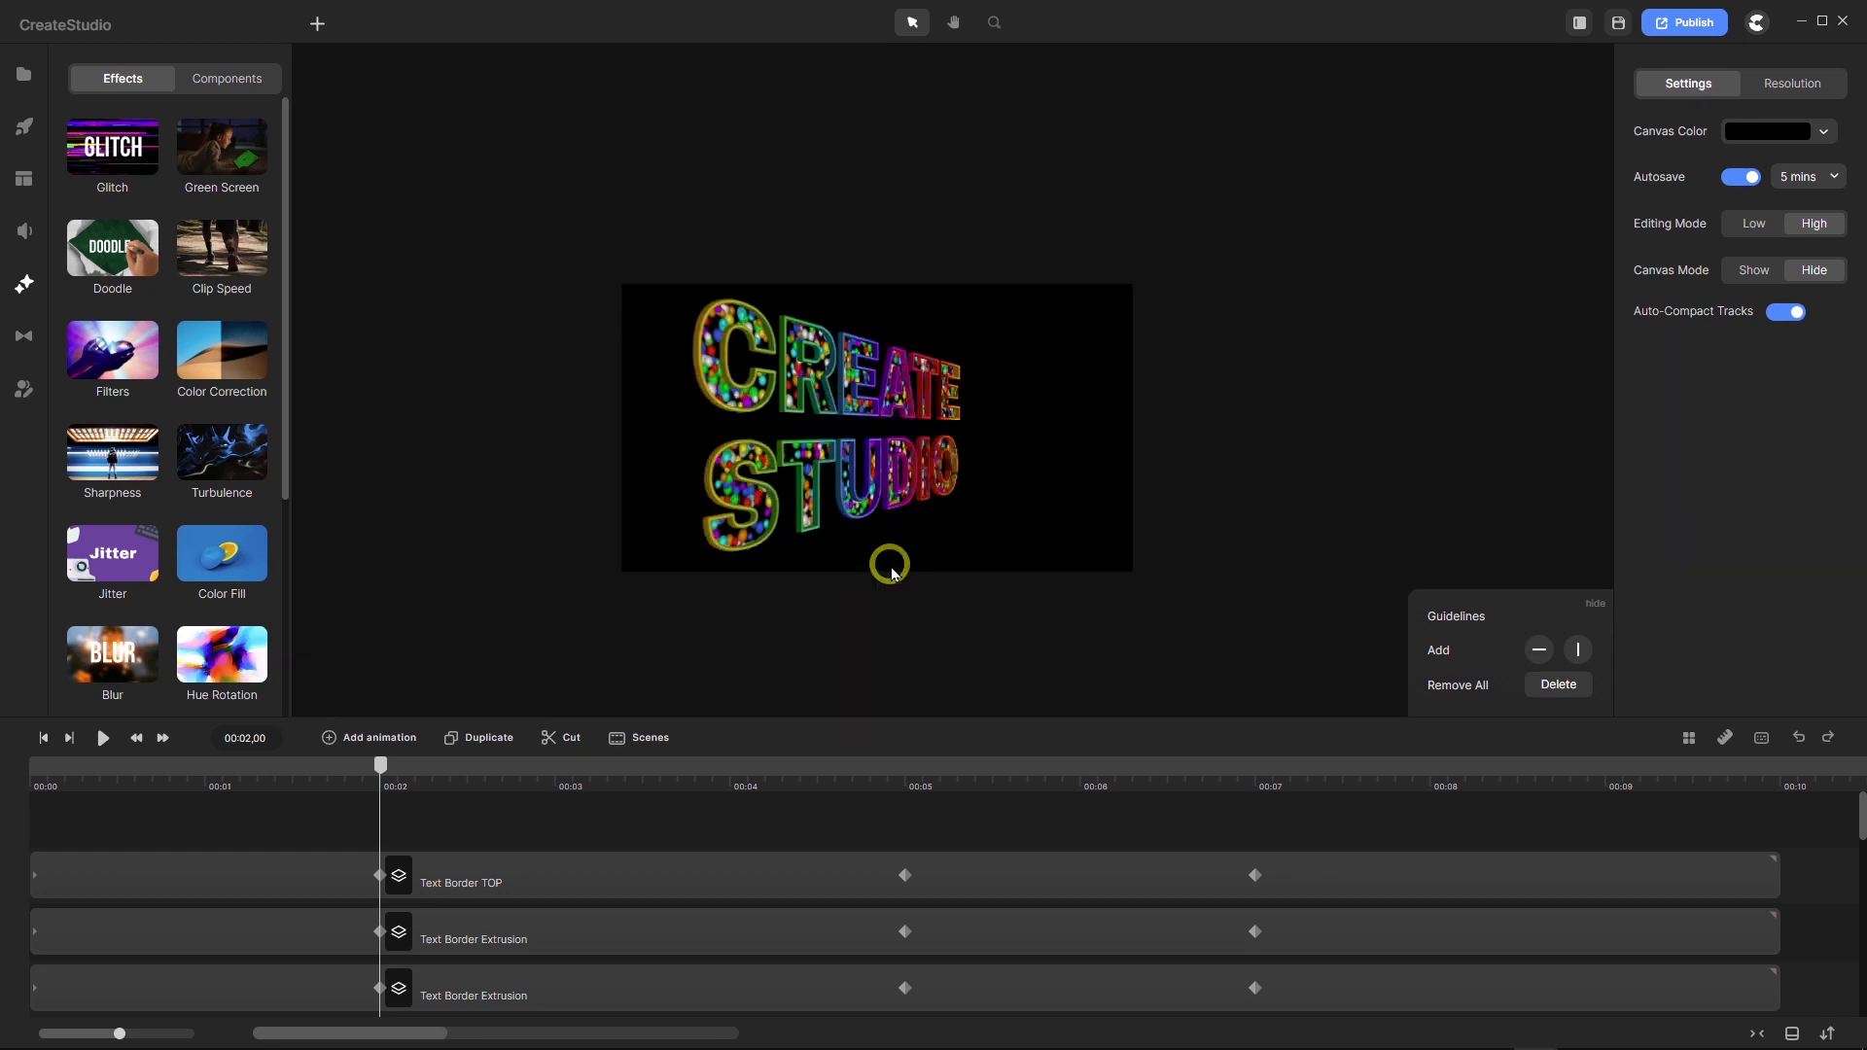
pyautogui.click(1742, 226)
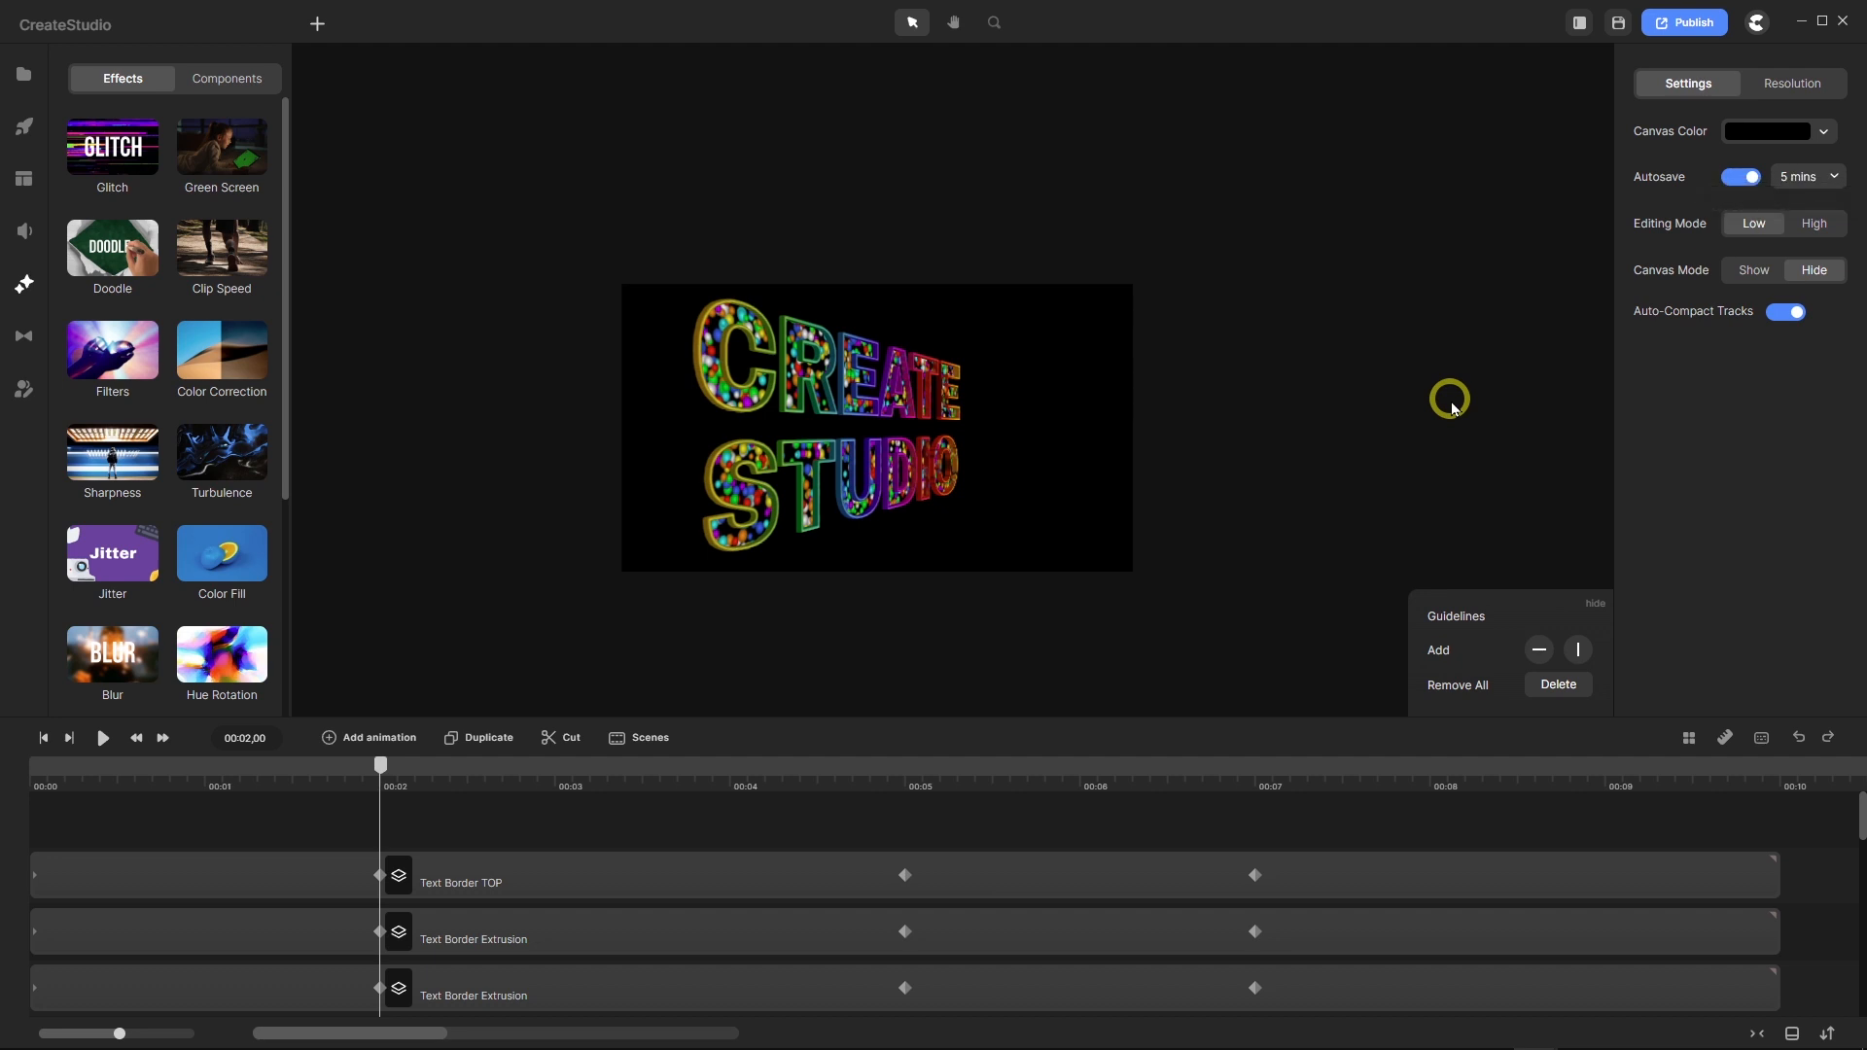
pyautogui.press('f')
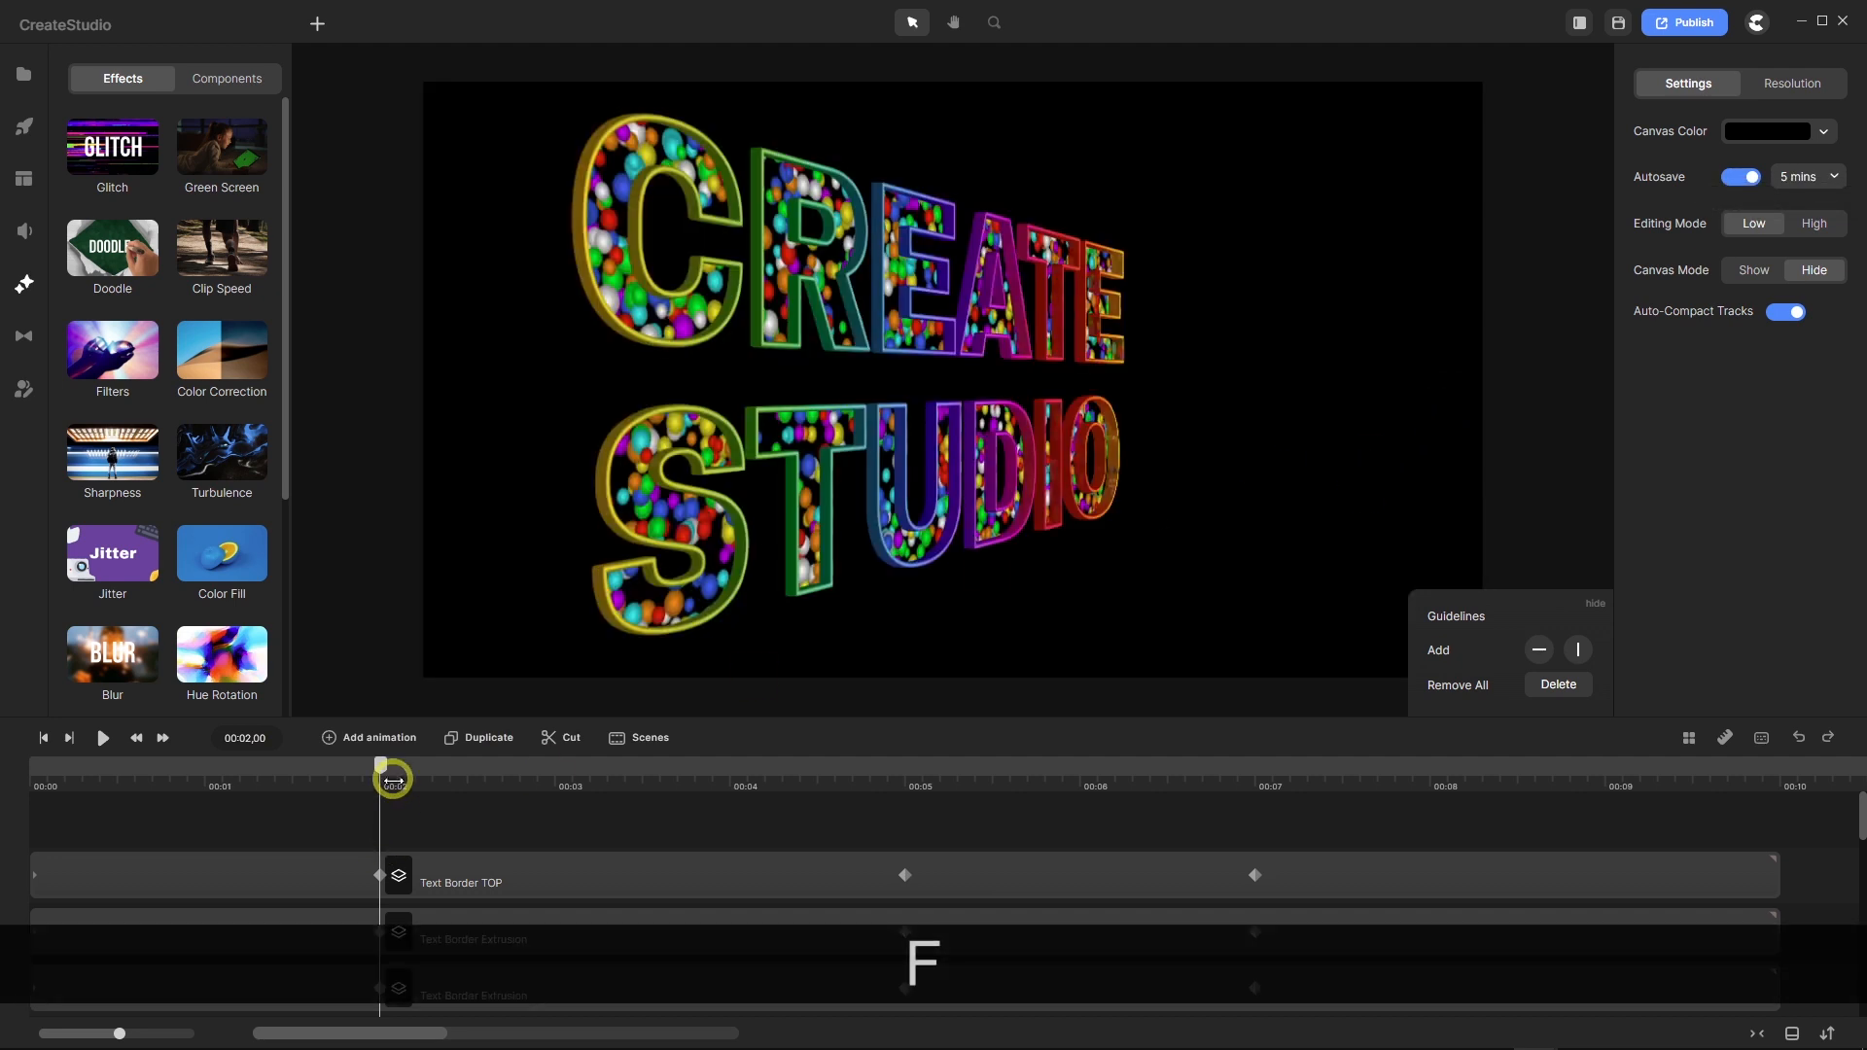
# Set Canvas Mode to Show and examine the off-canvas text at the start of the timeline.
pyautogui.moveTo(381, 765); pyautogui.dragTo(3, 802)
pyautogui.scroll(-3, 831, 556)
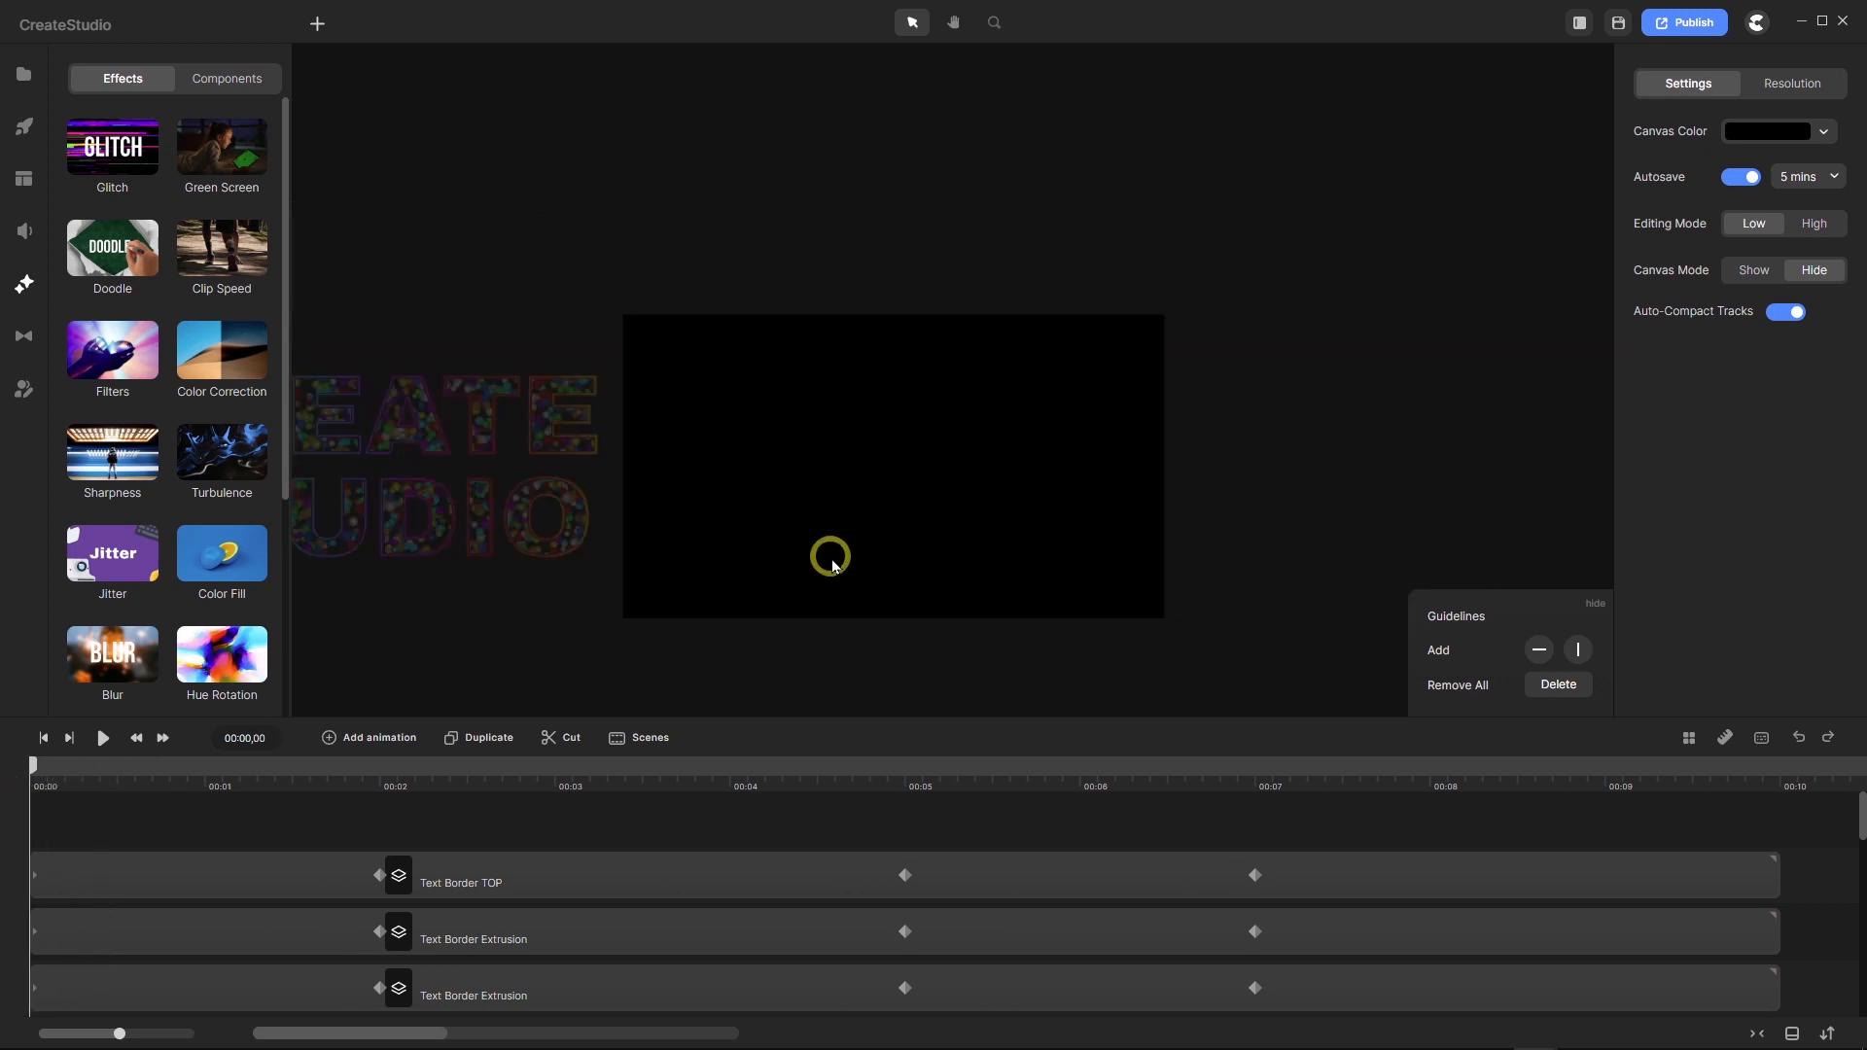
pyautogui.scroll(-2, 831, 559)
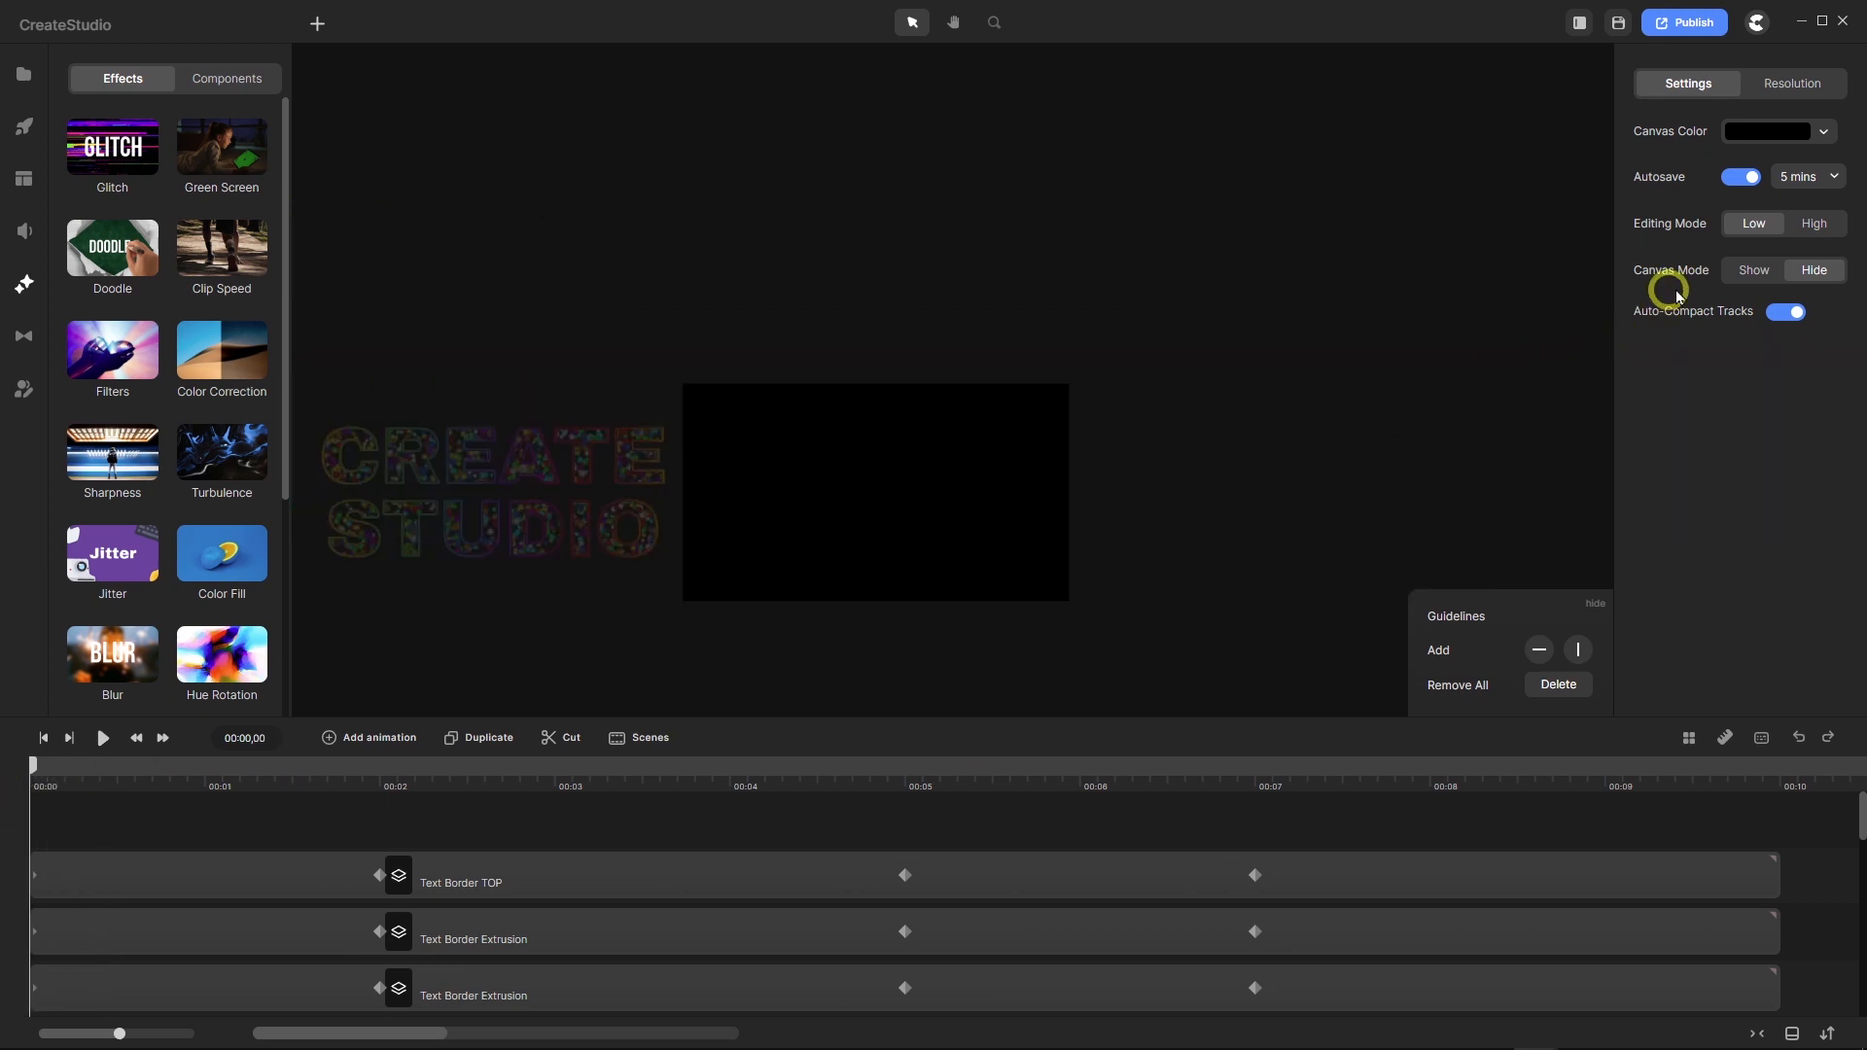
pyautogui.click(1749, 272)
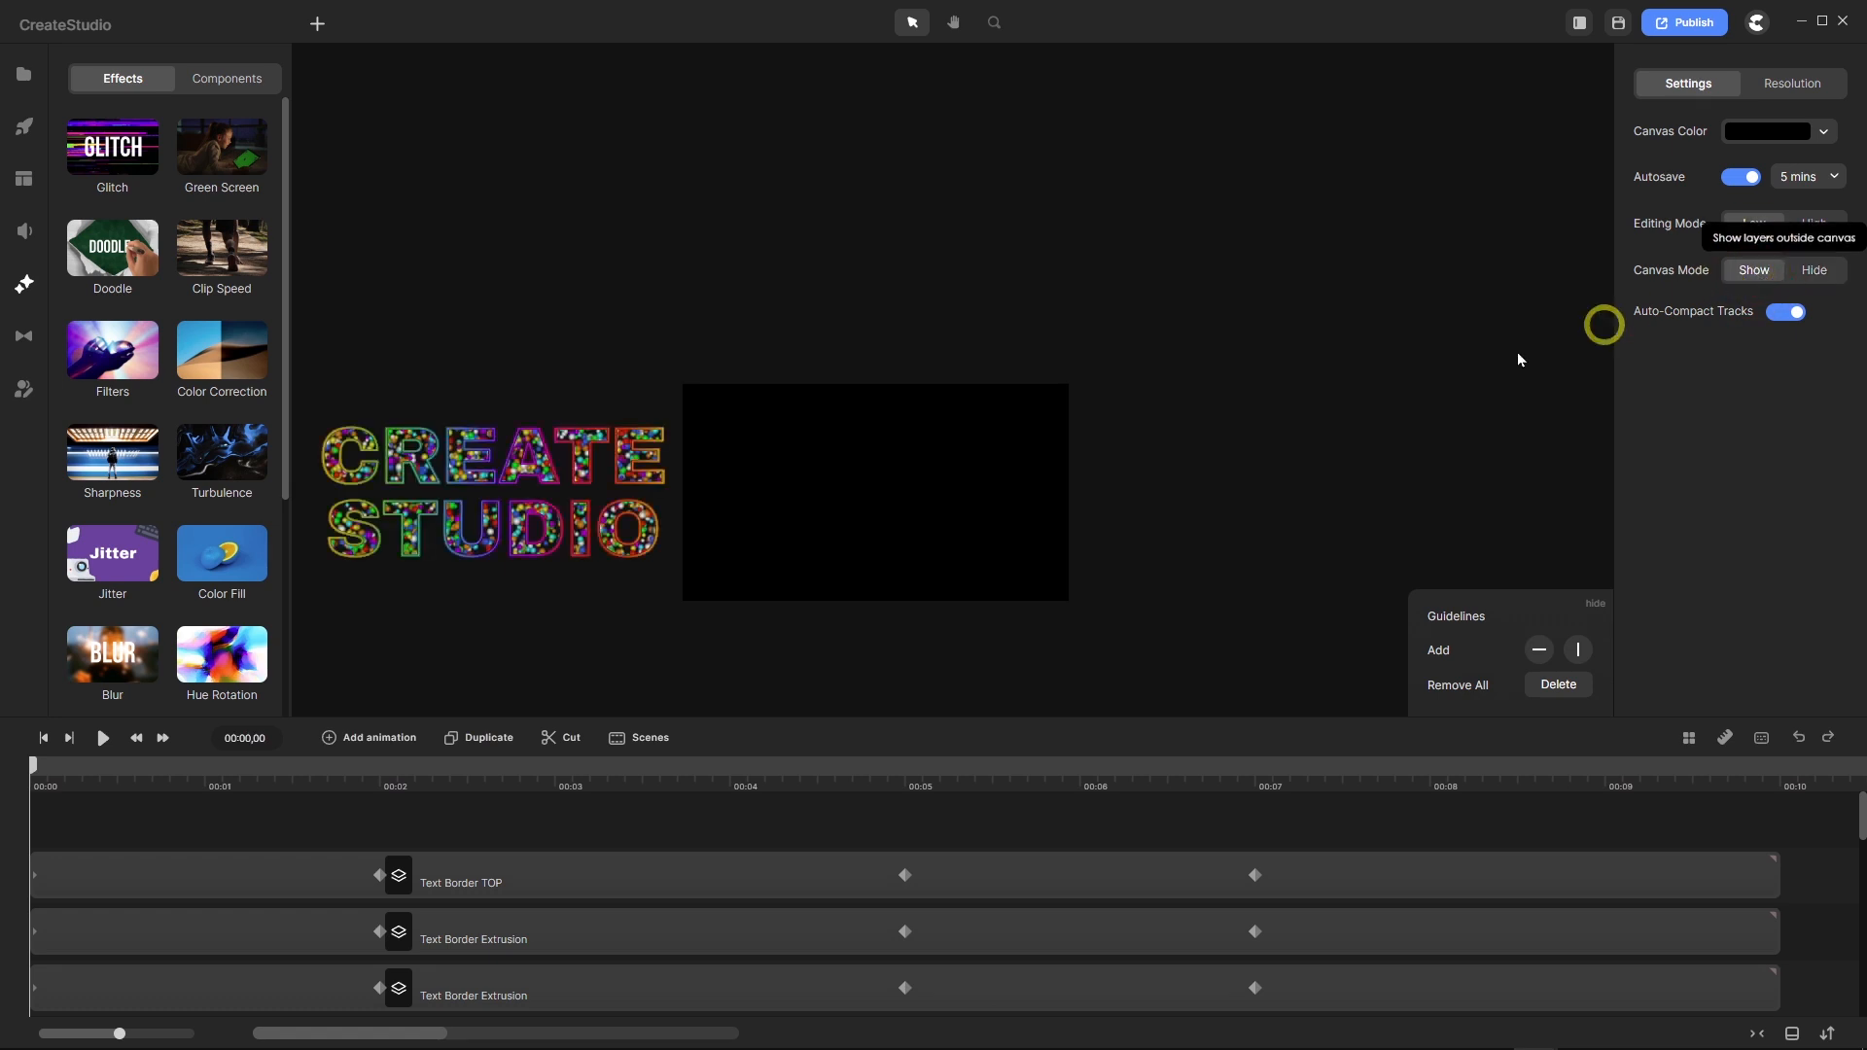
pyautogui.scroll(2, 350, 579)
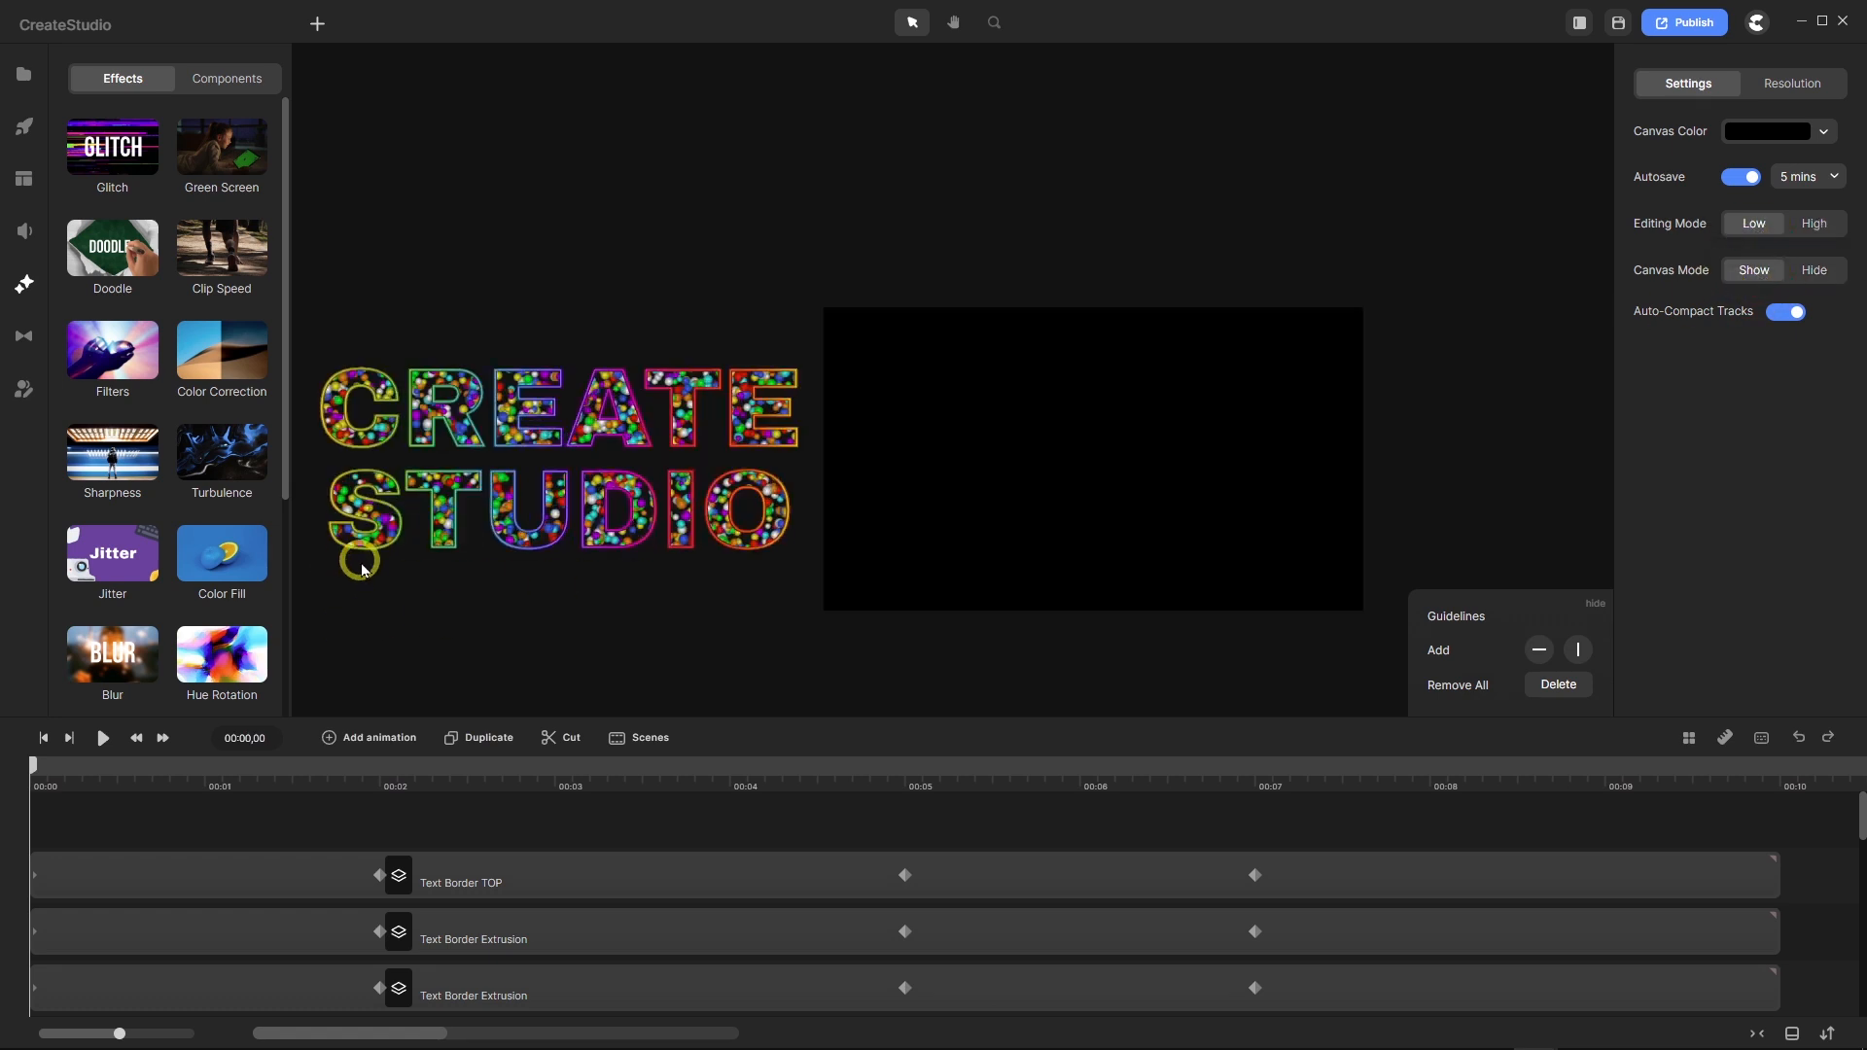
pyautogui.scroll(5, 360, 569)
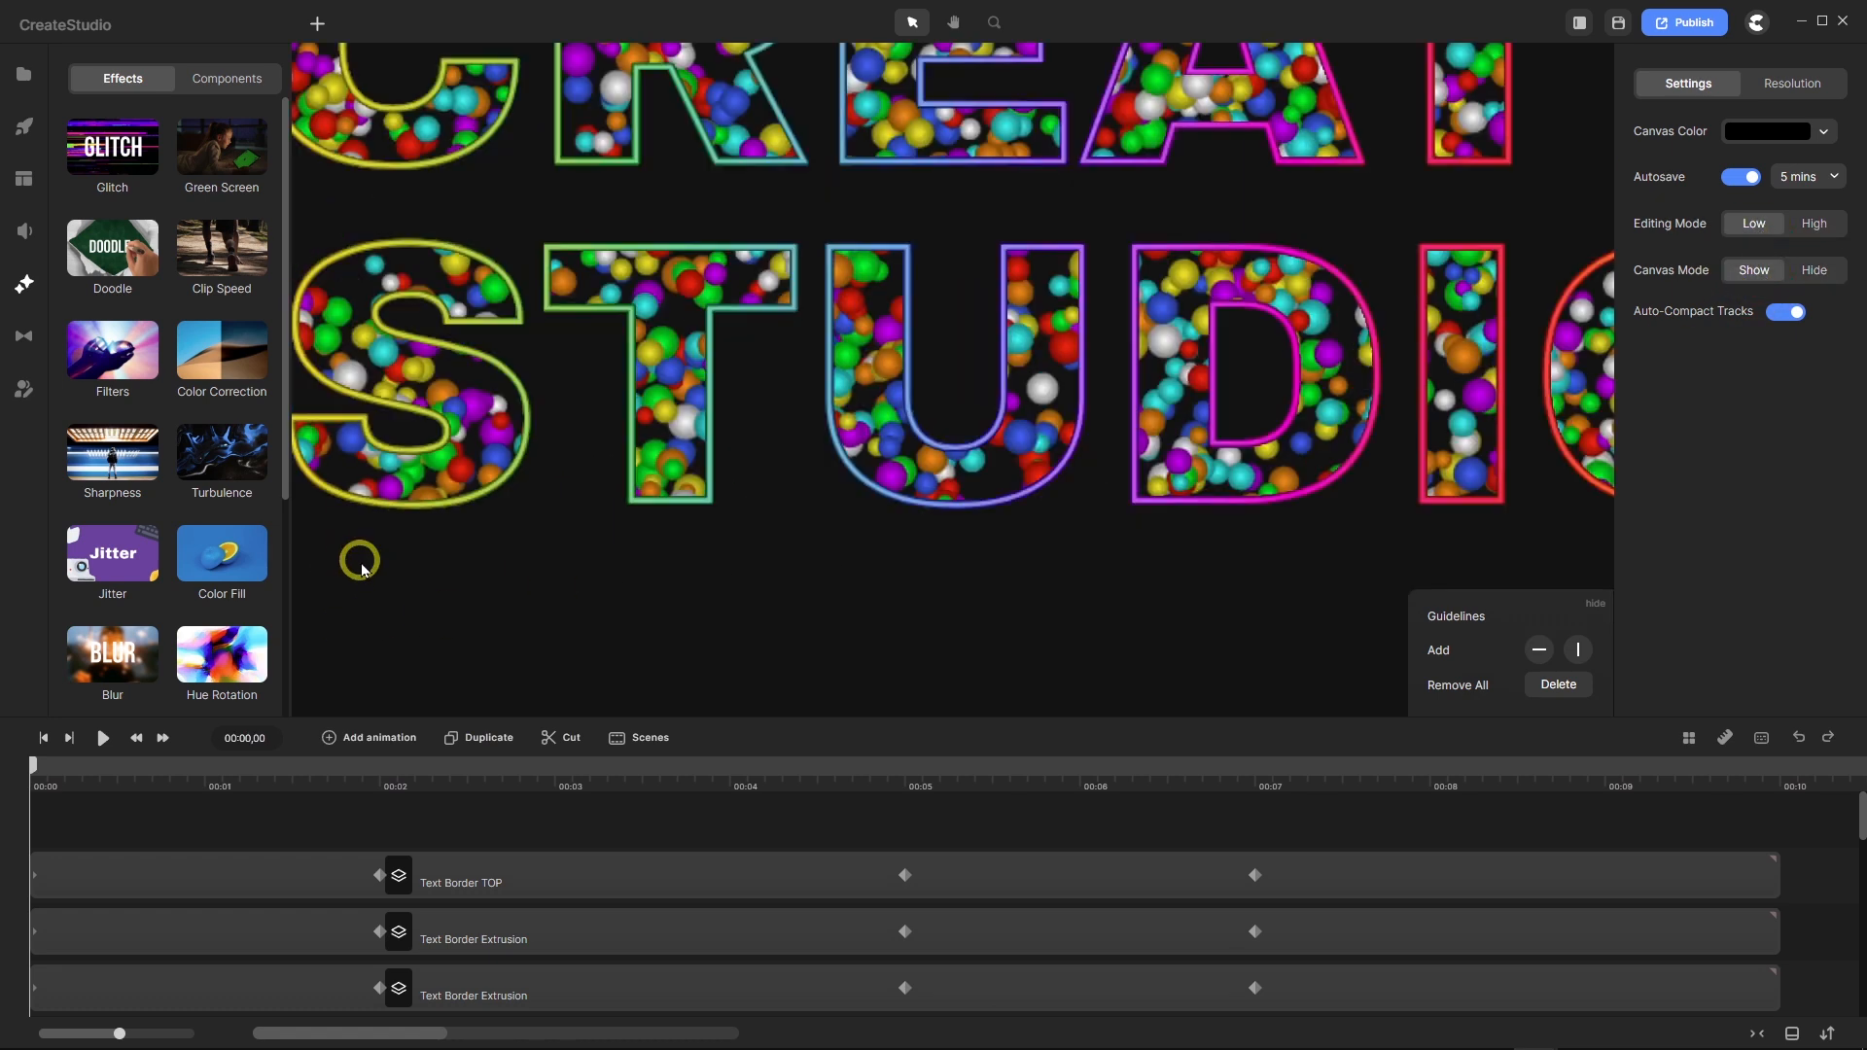
pyautogui.scroll(-5, 361, 570)
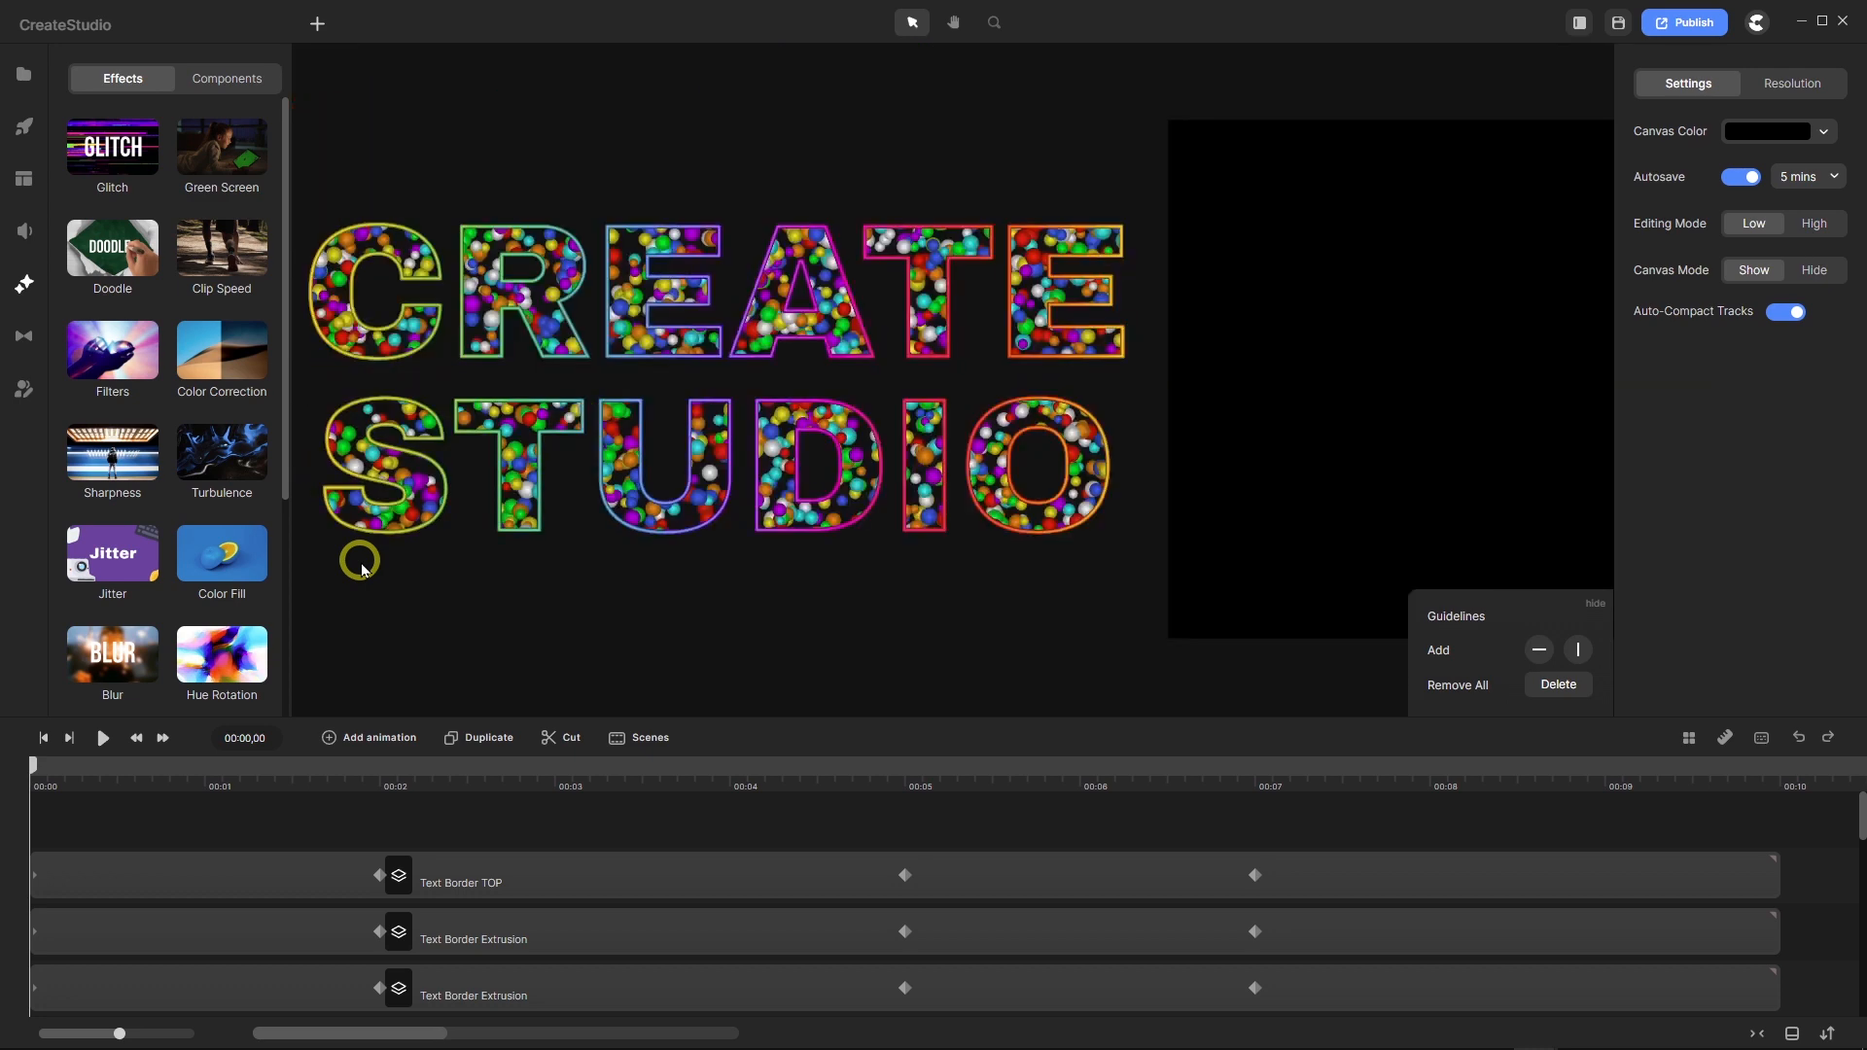
pyautogui.scroll(-2, 361, 570)
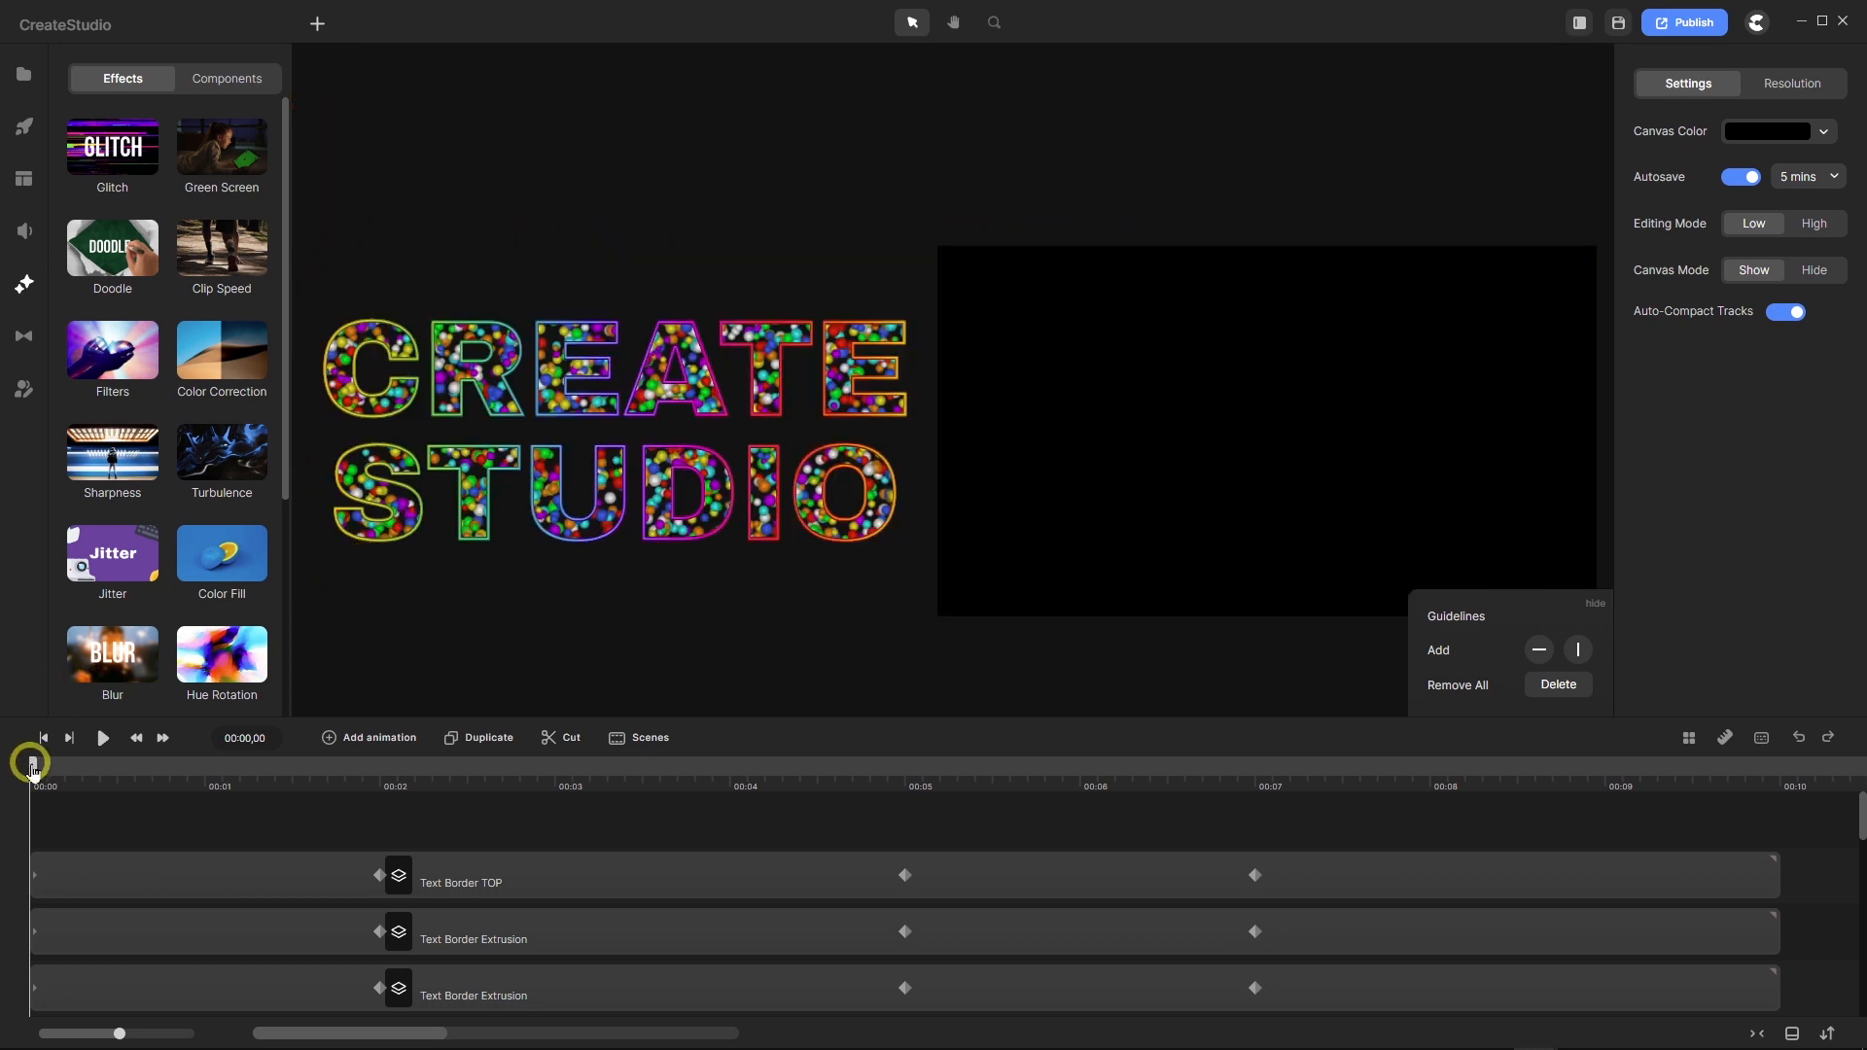
# Scrub from the start to just before the 2-second keyframes and set Canvas Mode back to Hide.
pyautogui.moveTo(34, 773); pyautogui.dragTo(380, 774)
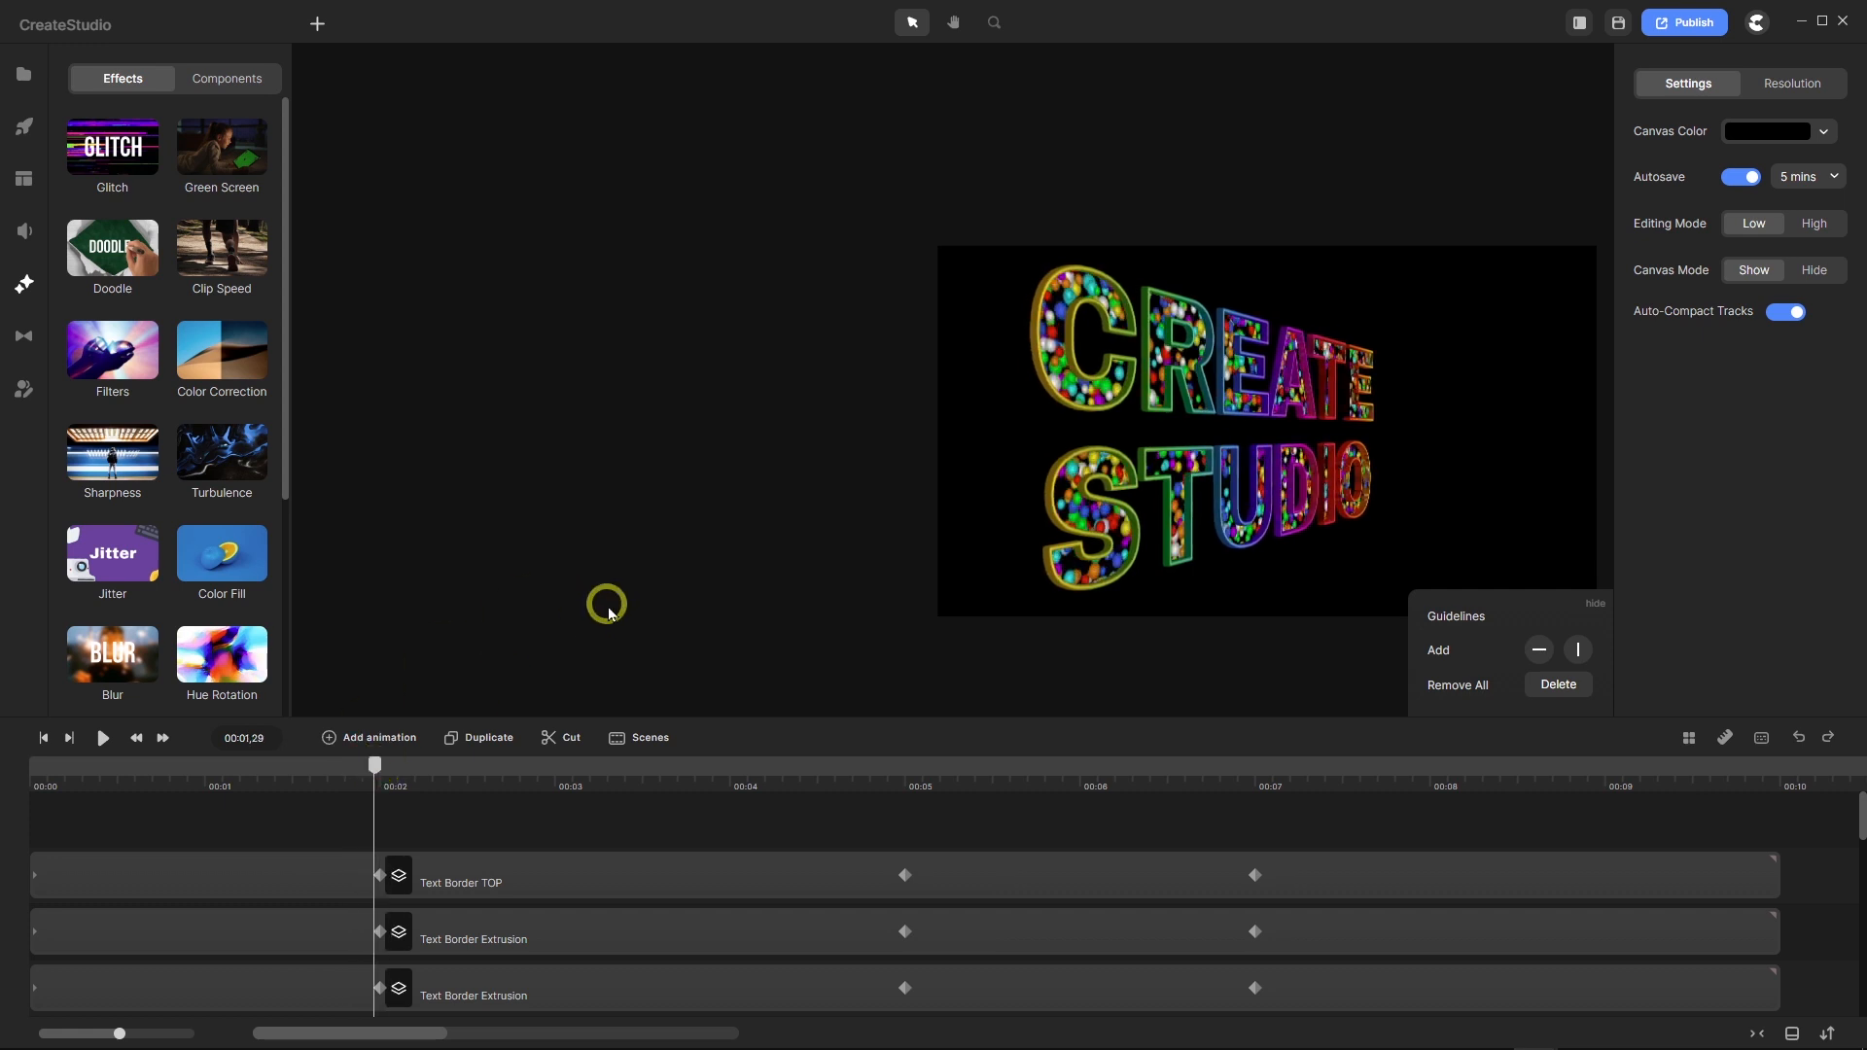
pyautogui.press('f')
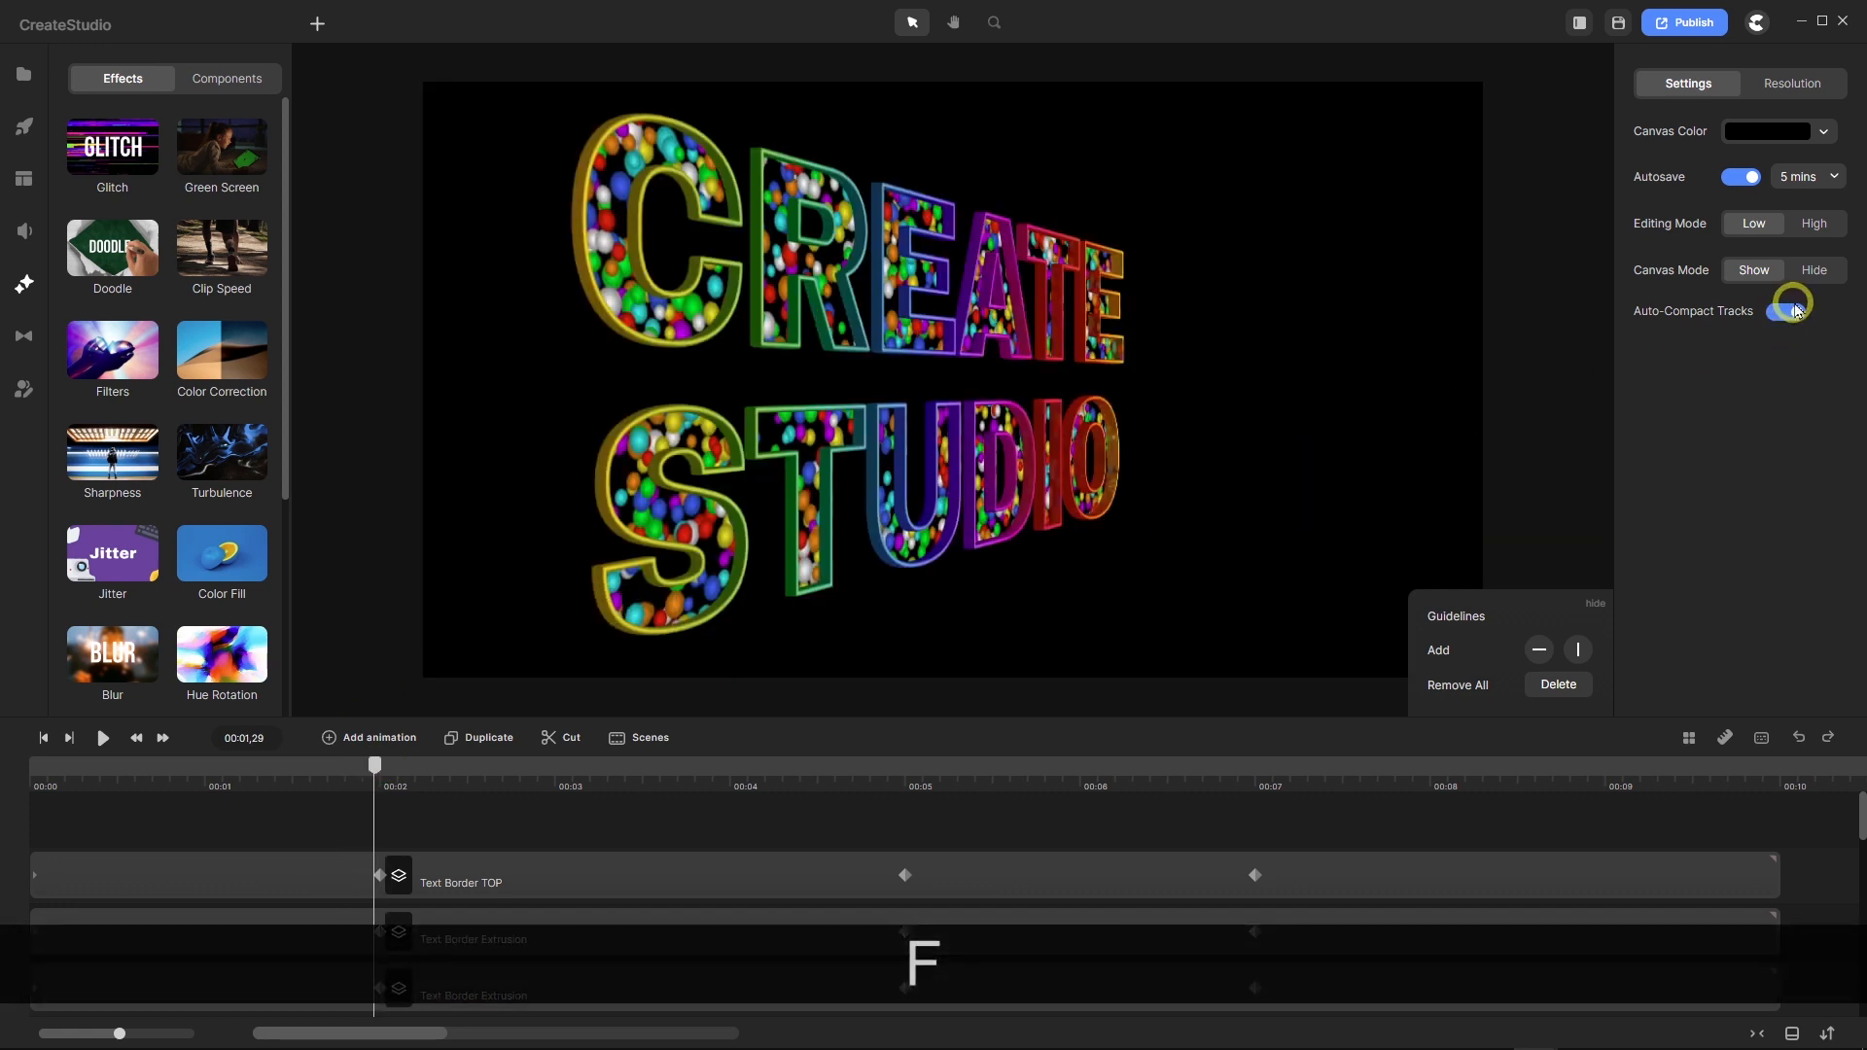
pyautogui.click(1810, 270)
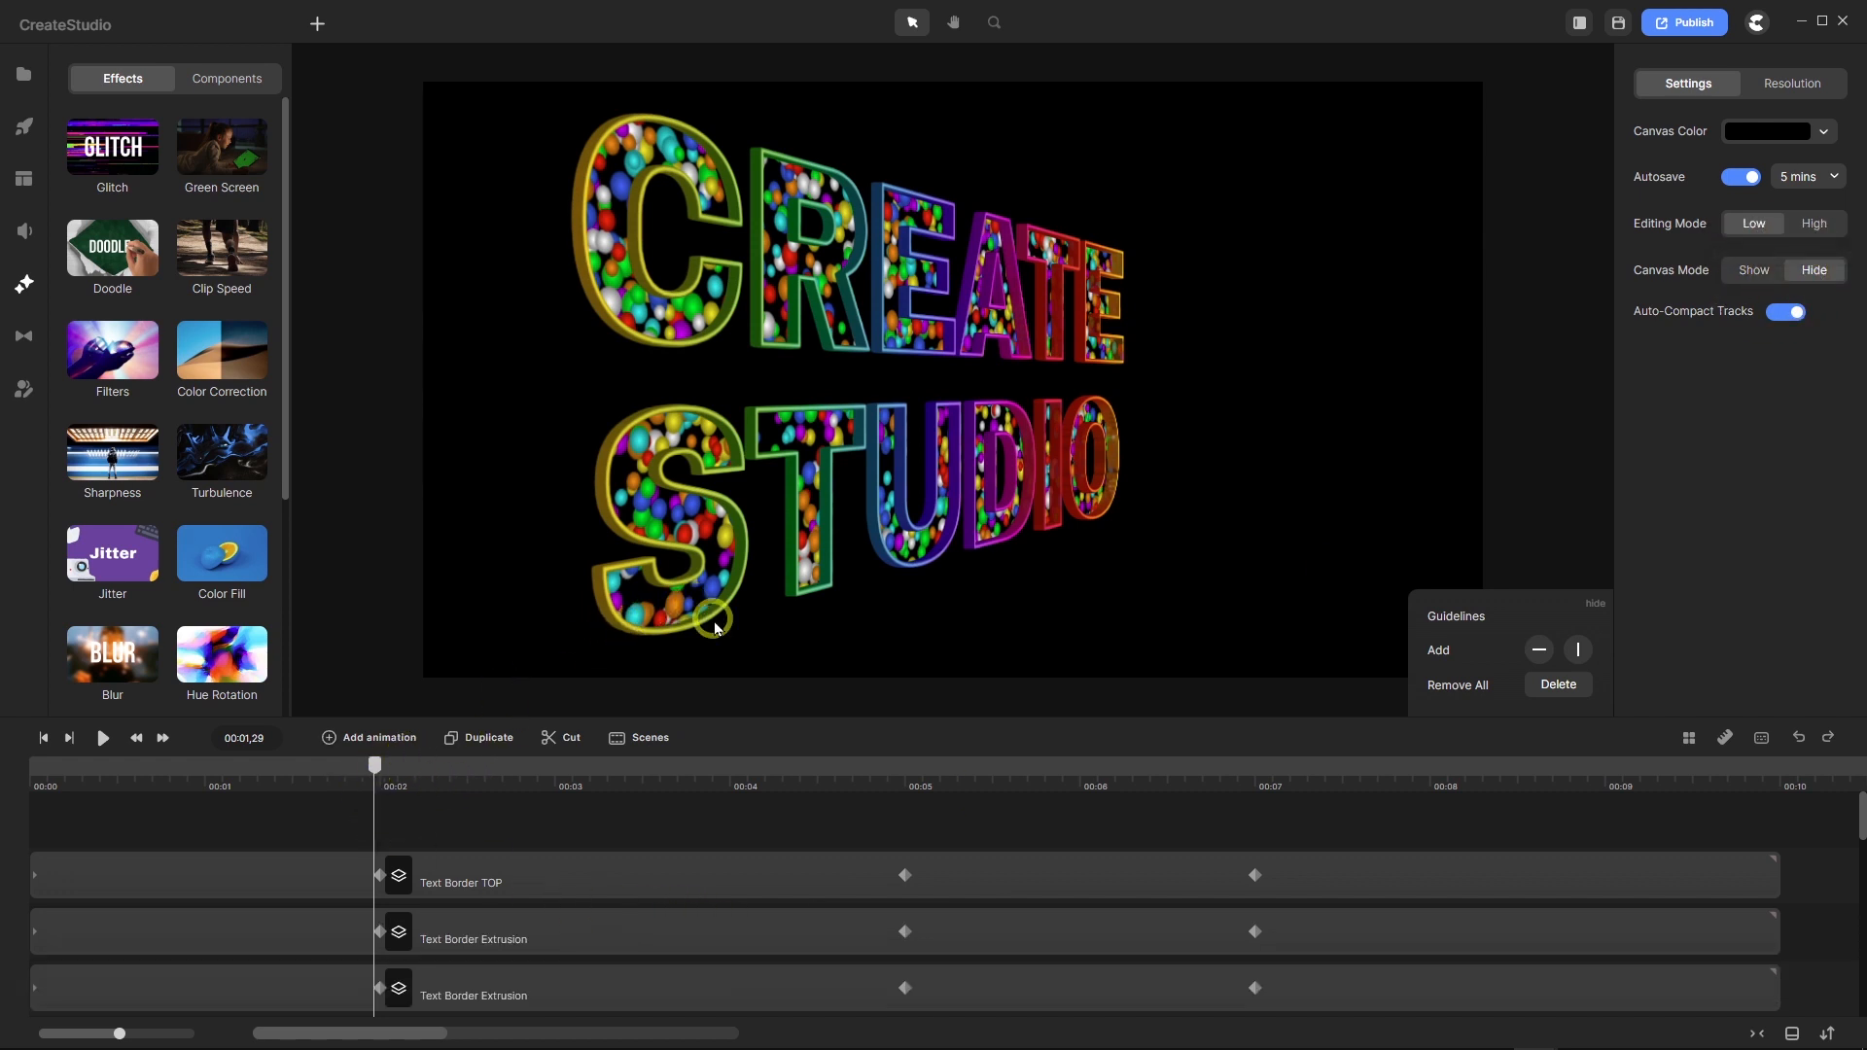
# Examine the extruded edges of the letters up close and look through the stacked Text Border Extrusion layers in the timeline.
pyautogui.scroll(5, 713, 631)
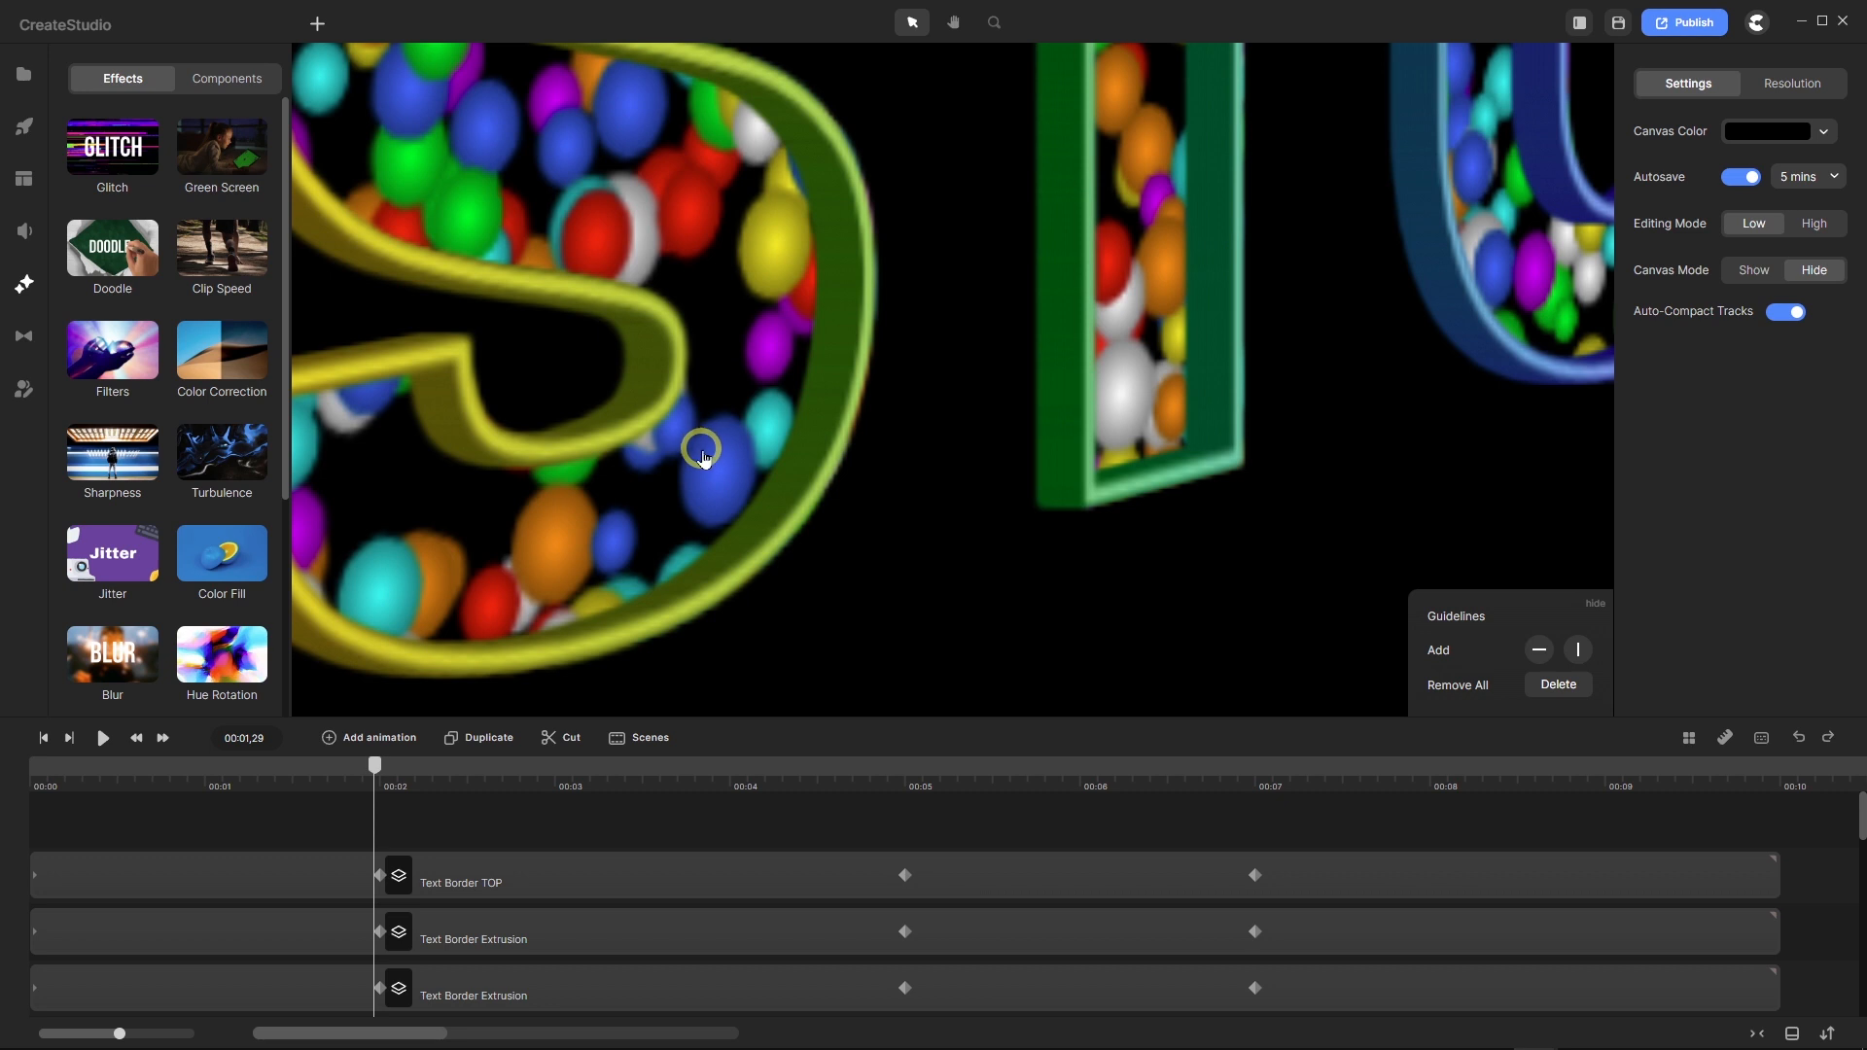
pyautogui.scroll(-2, 704, 456)
pyautogui.scroll(-4, 703, 457)
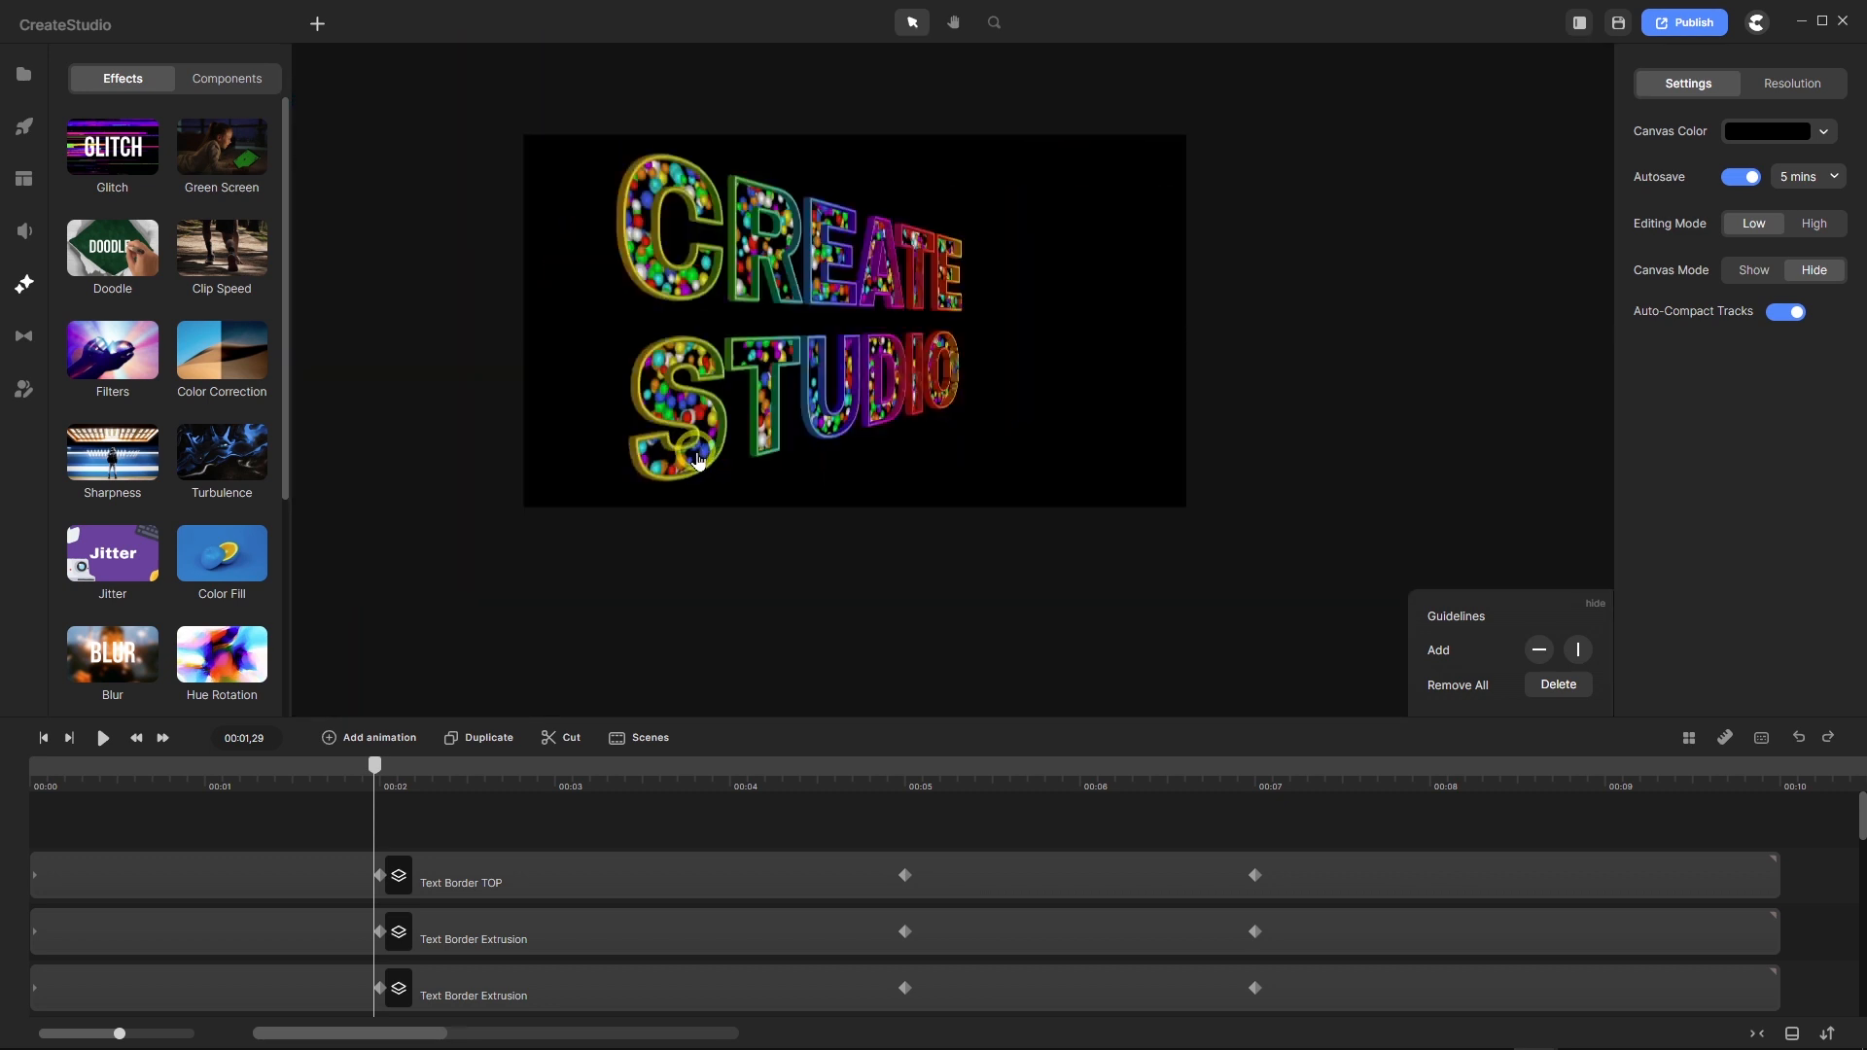
pyautogui.scroll(6, 697, 460)
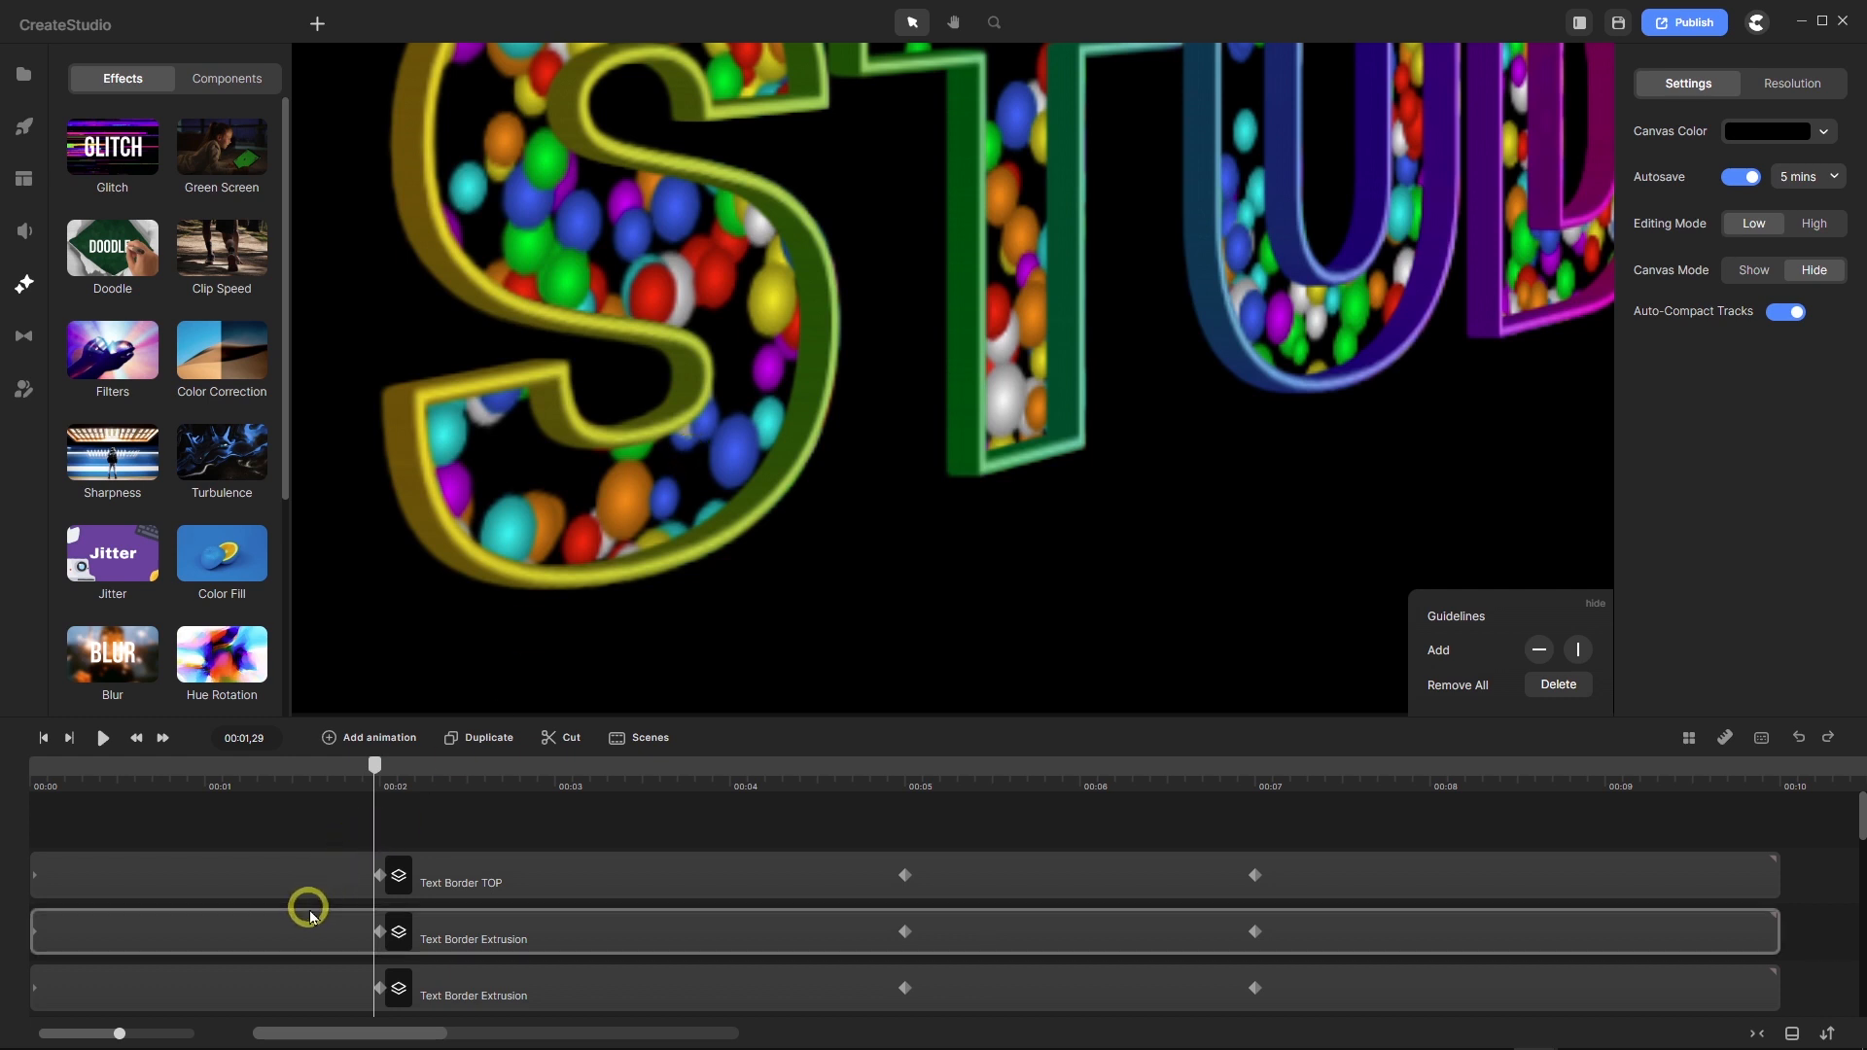
pyautogui.scroll(-3, 321, 909)
pyautogui.scroll(-2, 316, 914)
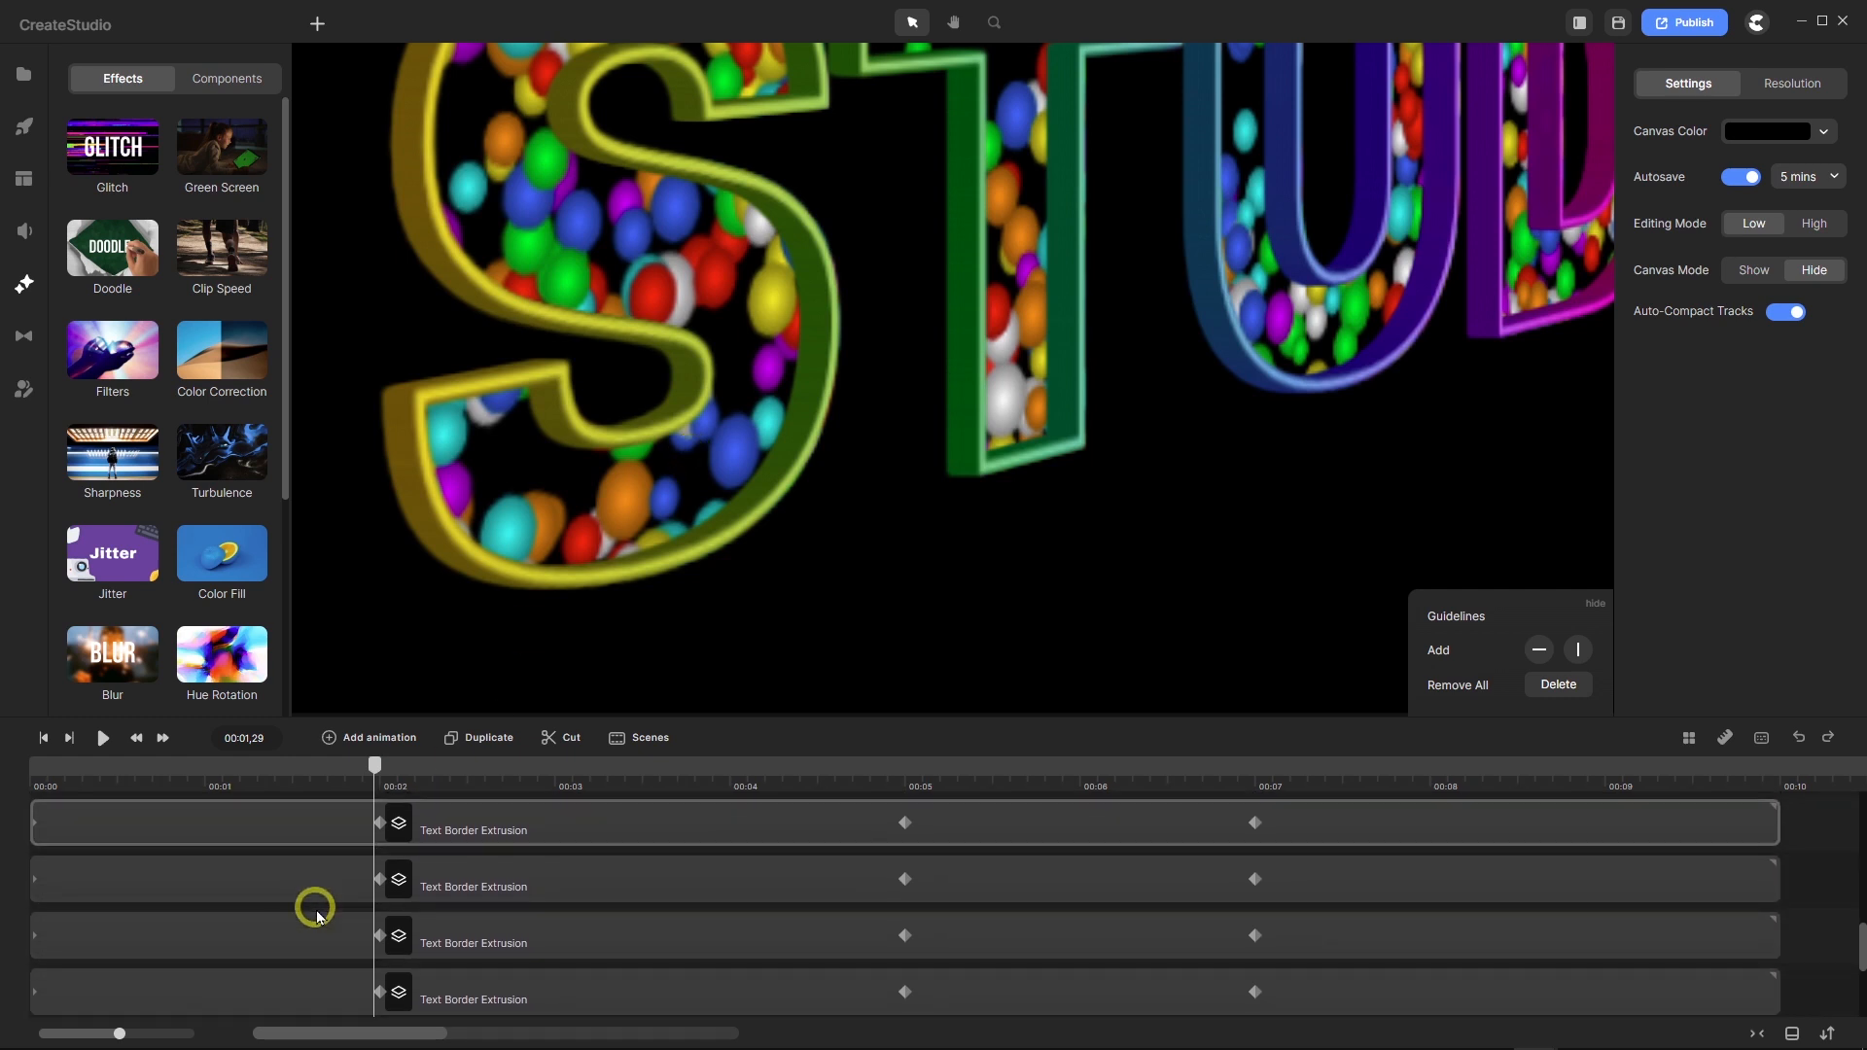
# Move the Particles with Text TM layer from the bottom of the stack to directly beneath Text Border TOP, and set Editing Mode to High.
pyautogui.click(287, 935)
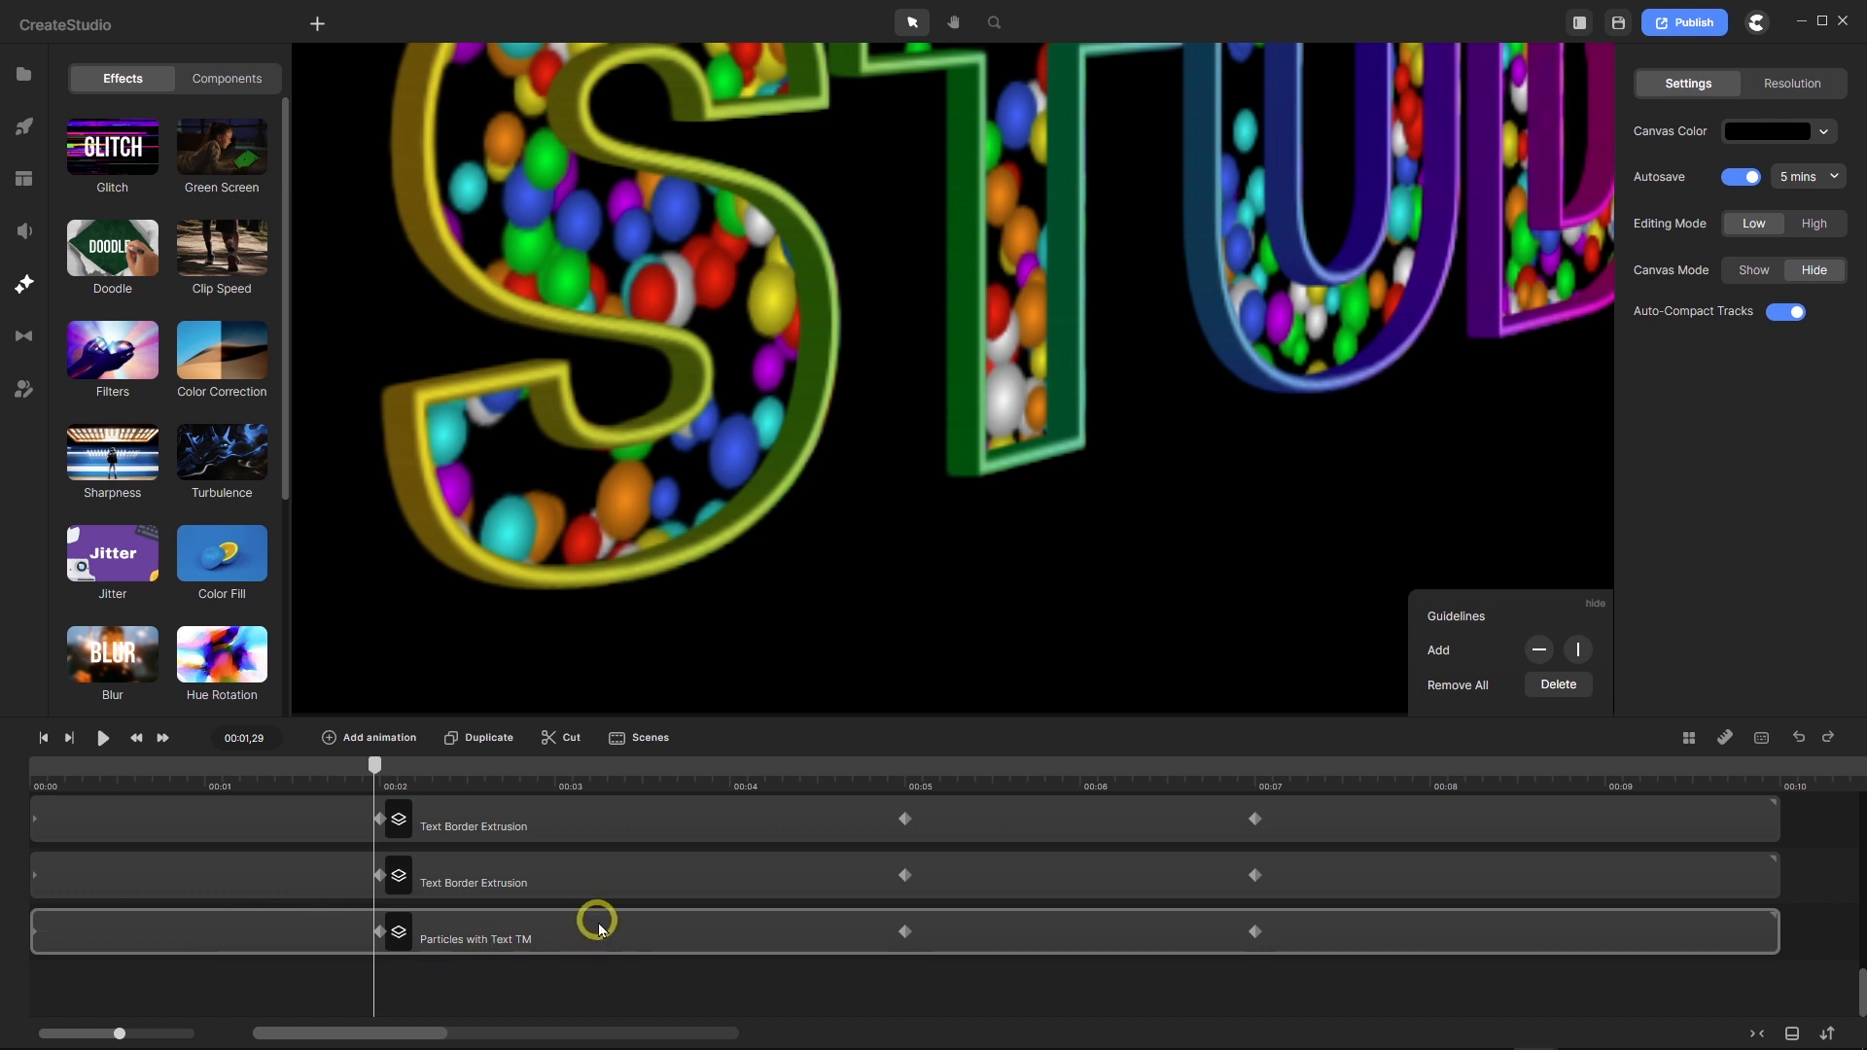
pyautogui.moveTo(589, 894); pyautogui.dragTo(501, 818)
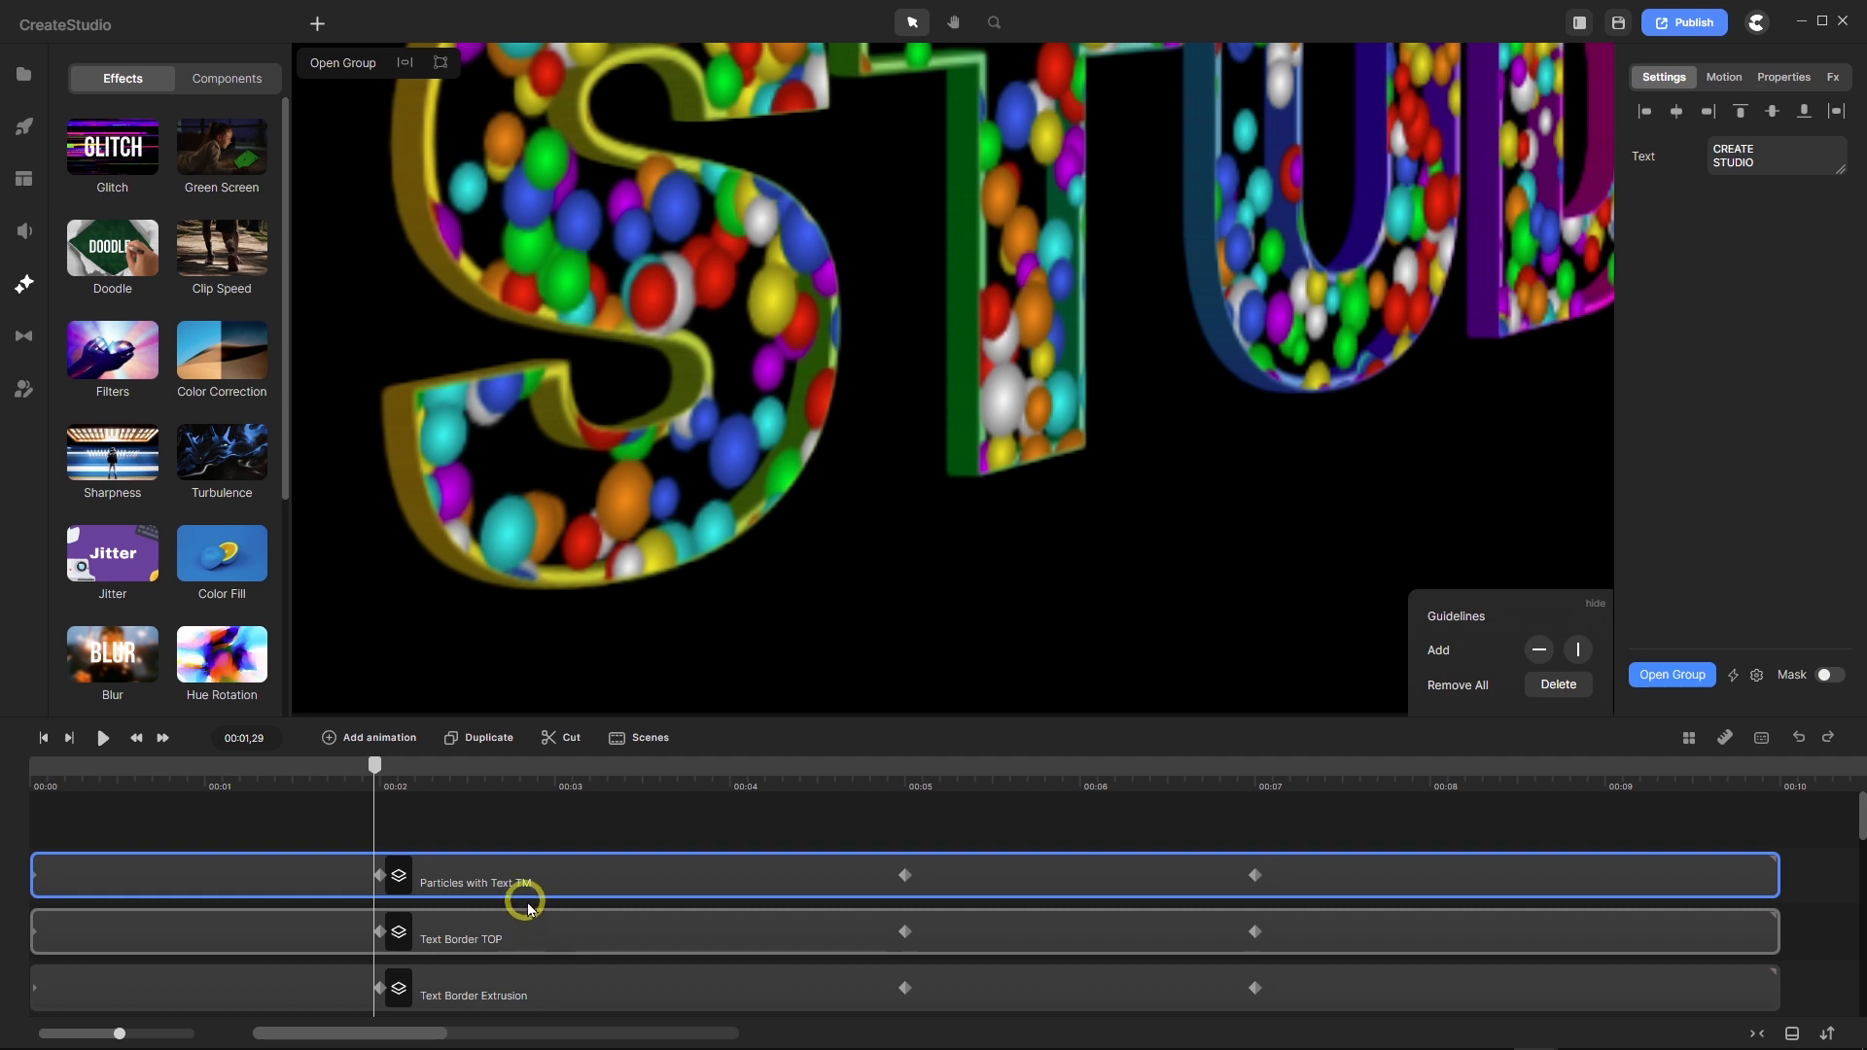
pyautogui.moveTo(530, 909); pyautogui.dragTo(510, 823)
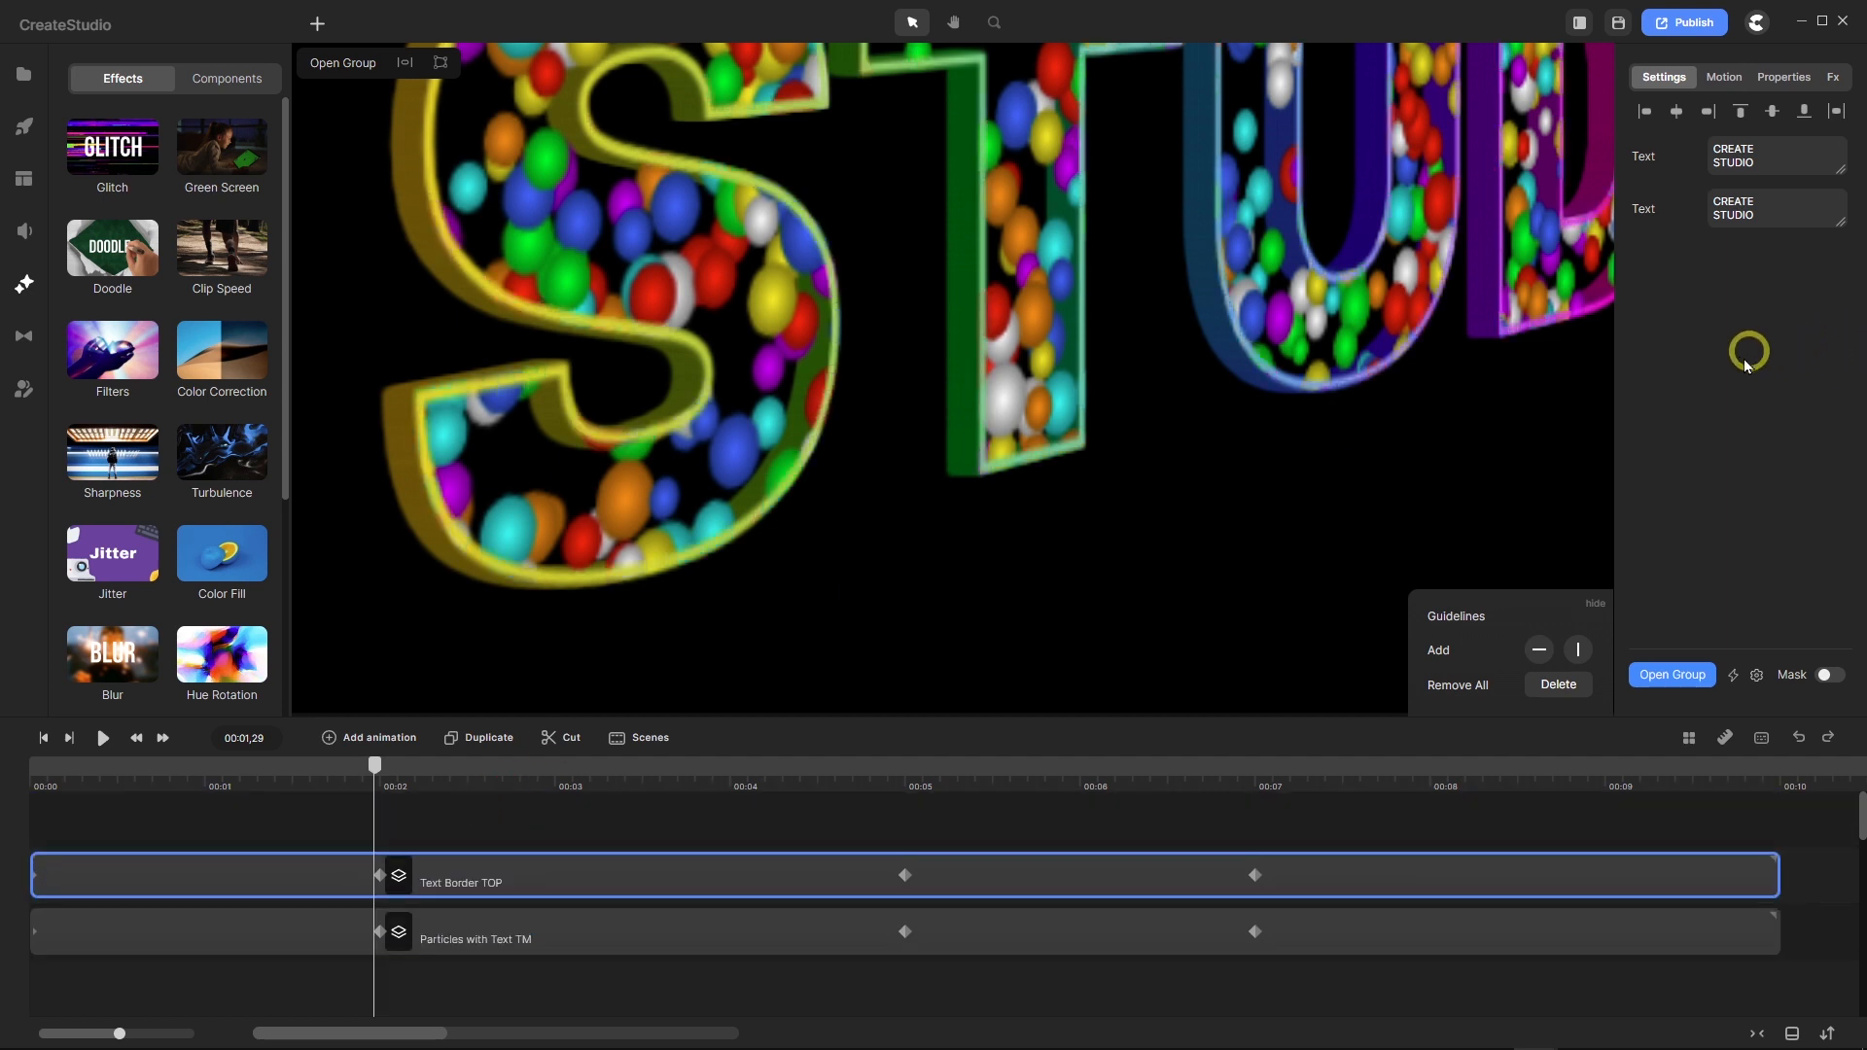
pyautogui.click(961, 806)
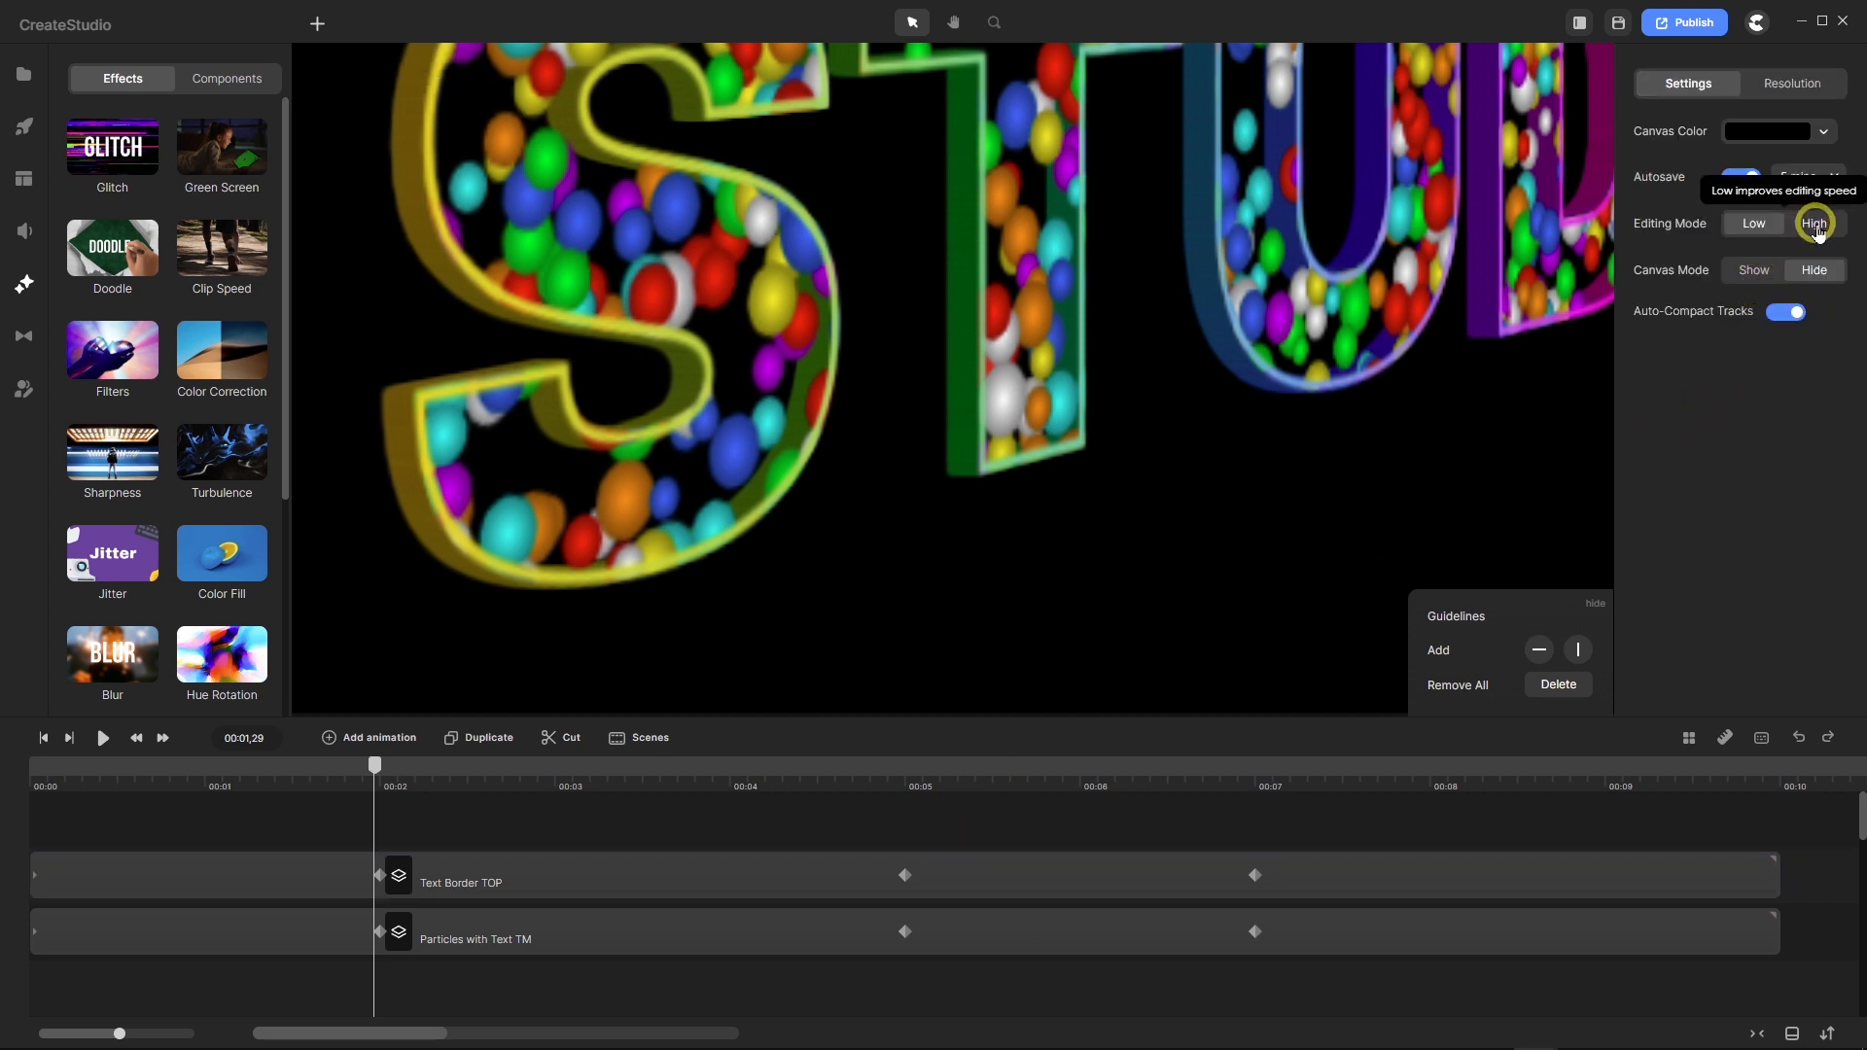
pyautogui.click(1815, 226)
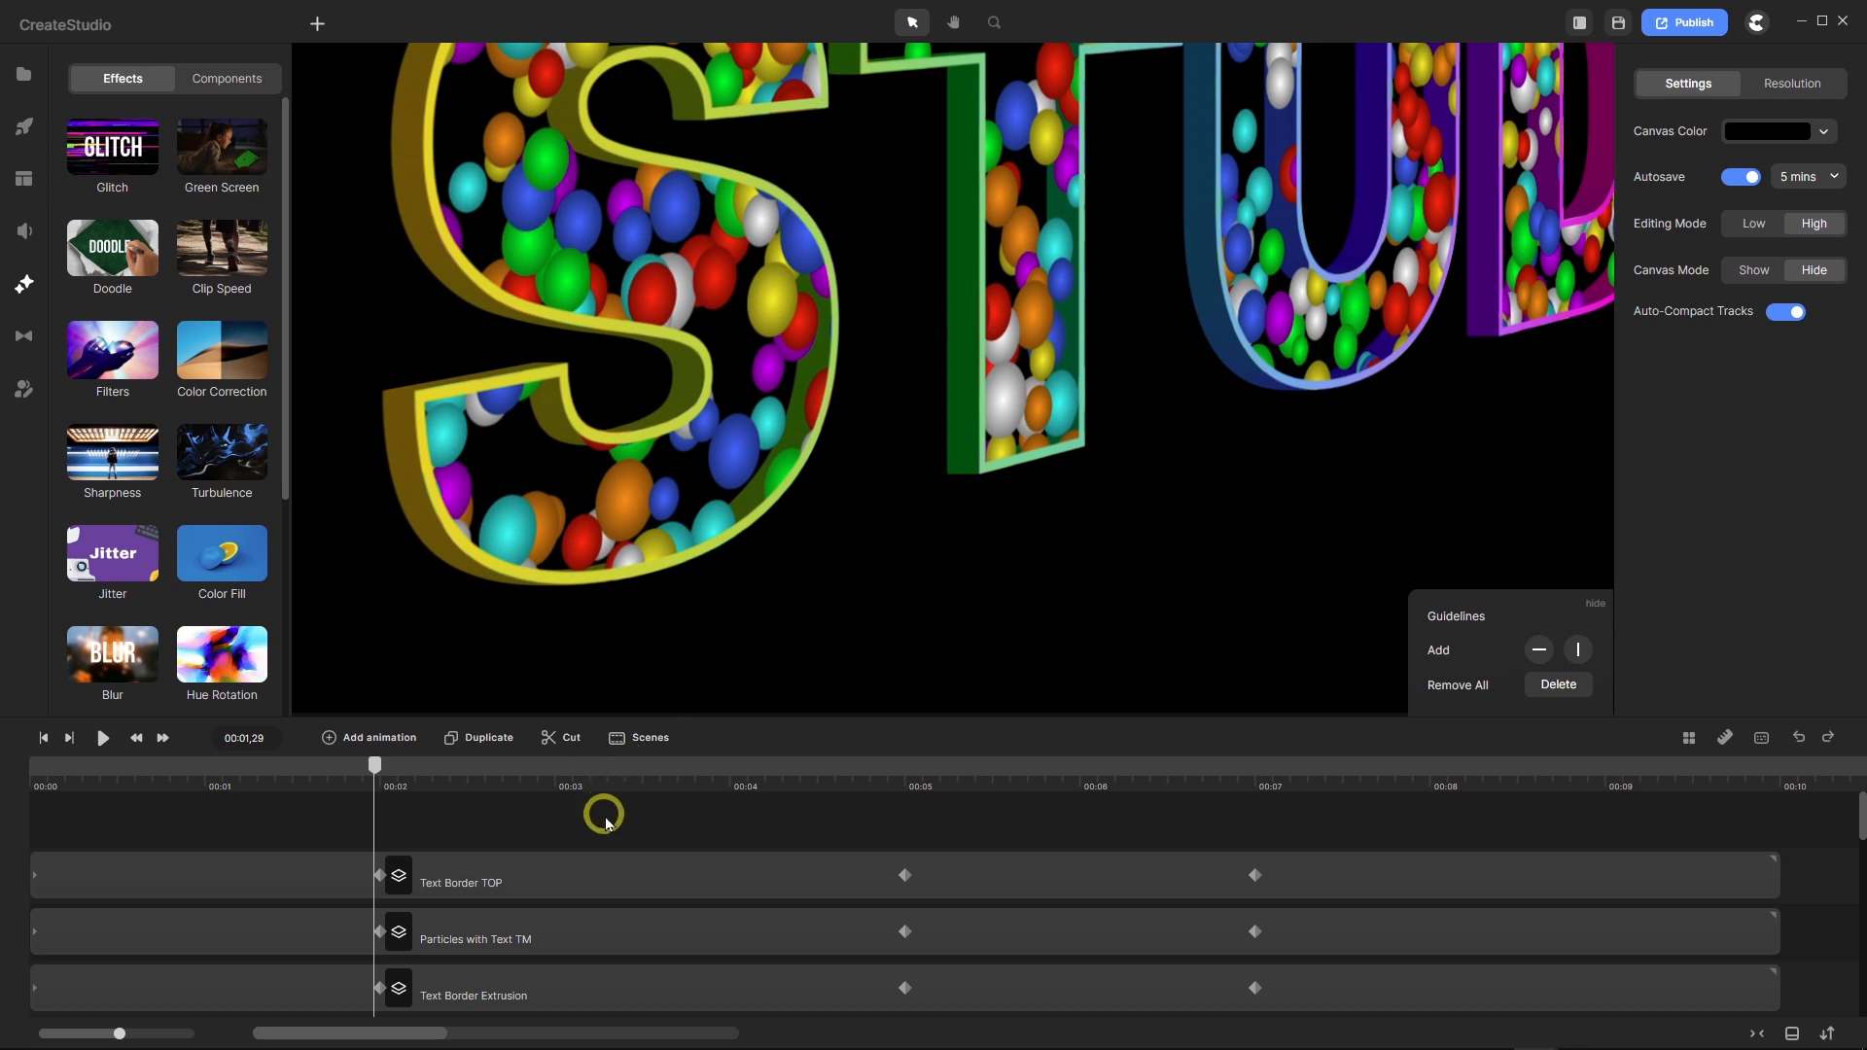
# Check the position of the Text Border Extrusion layers and try to add an empty track below one midway through the stack.
pyautogui.scroll(-5, 604, 823)
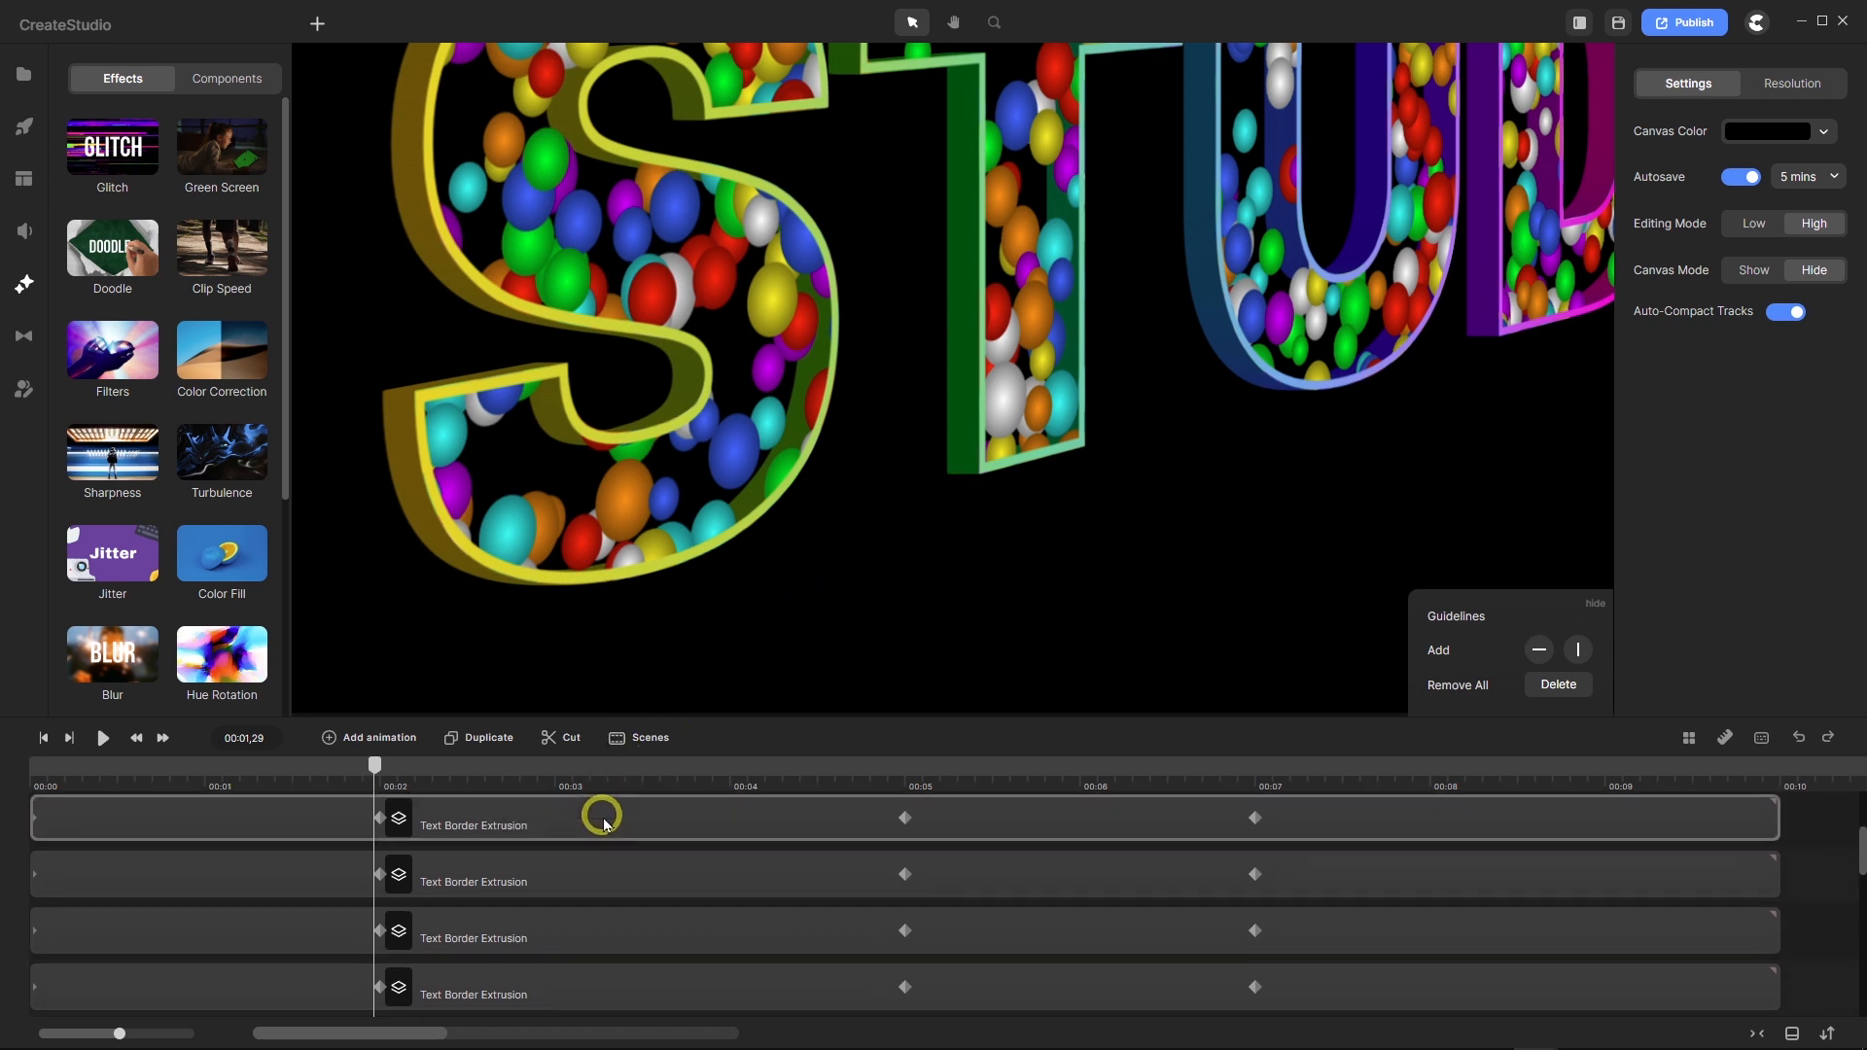
pyautogui.scroll(-1, 604, 824)
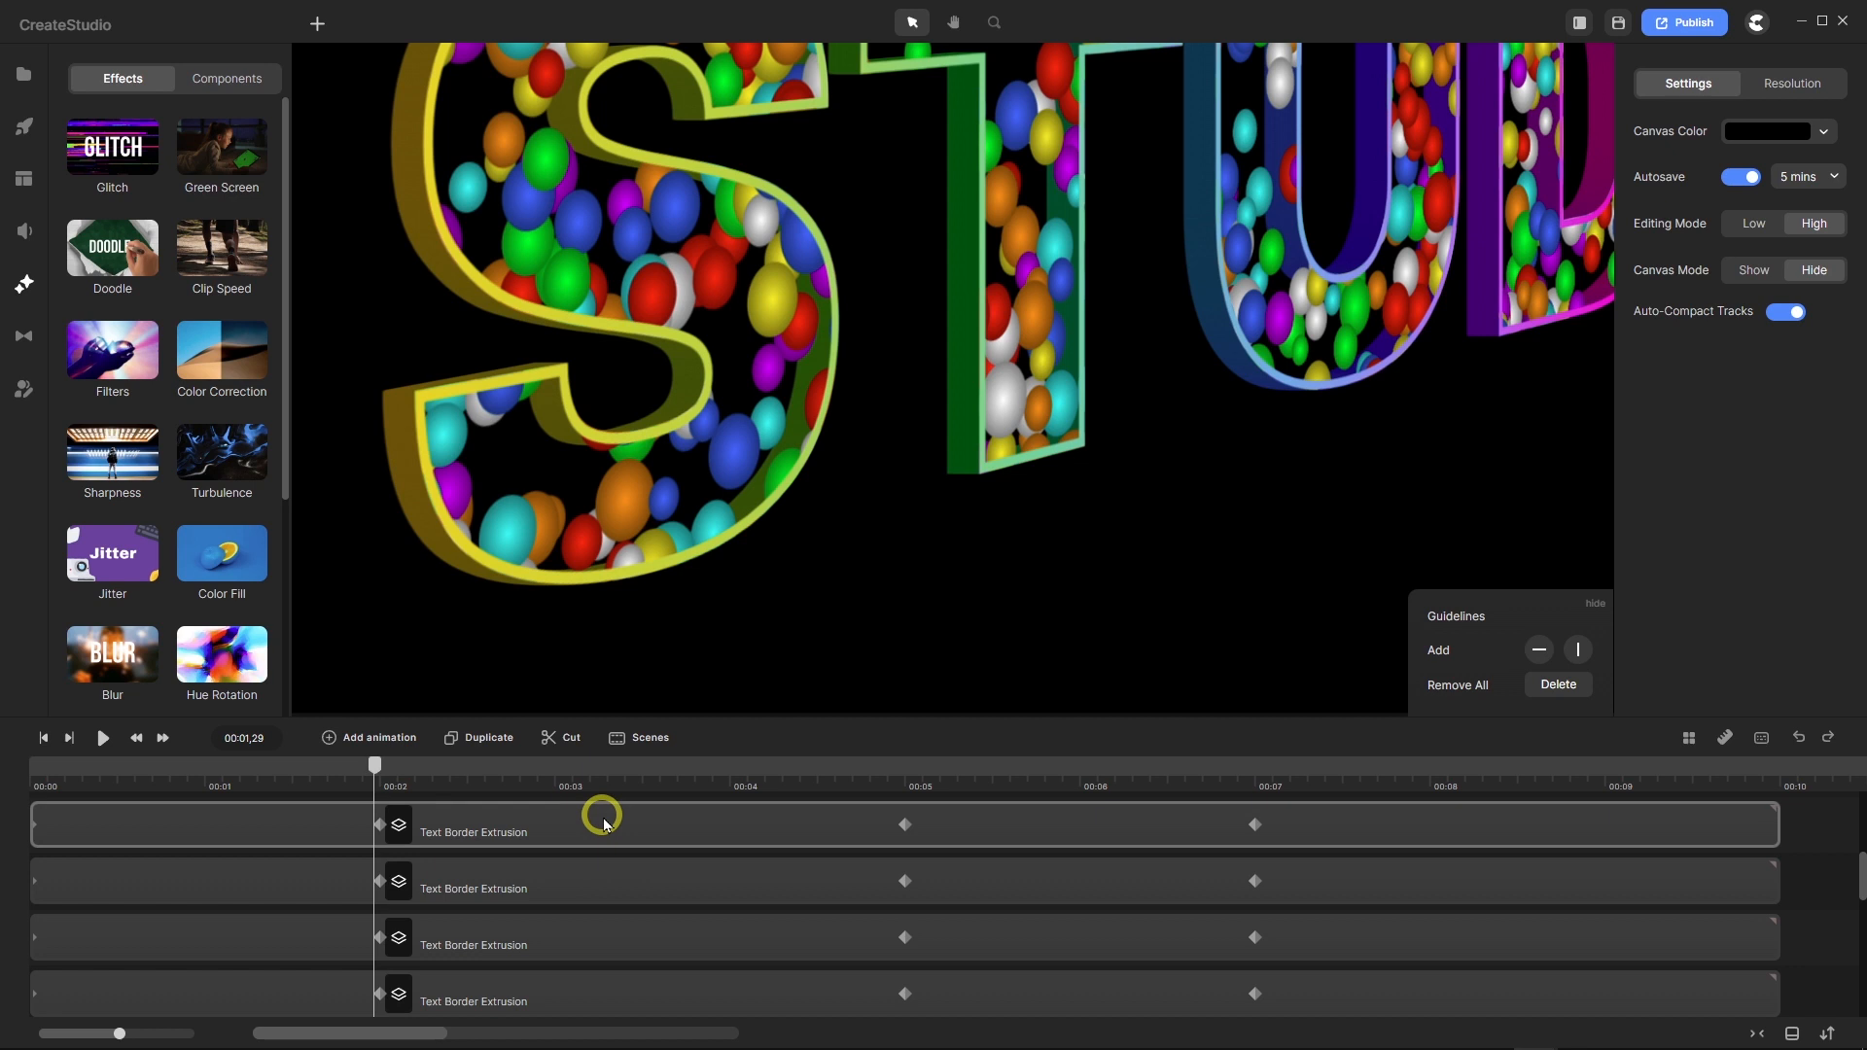
pyautogui.click(525, 892)
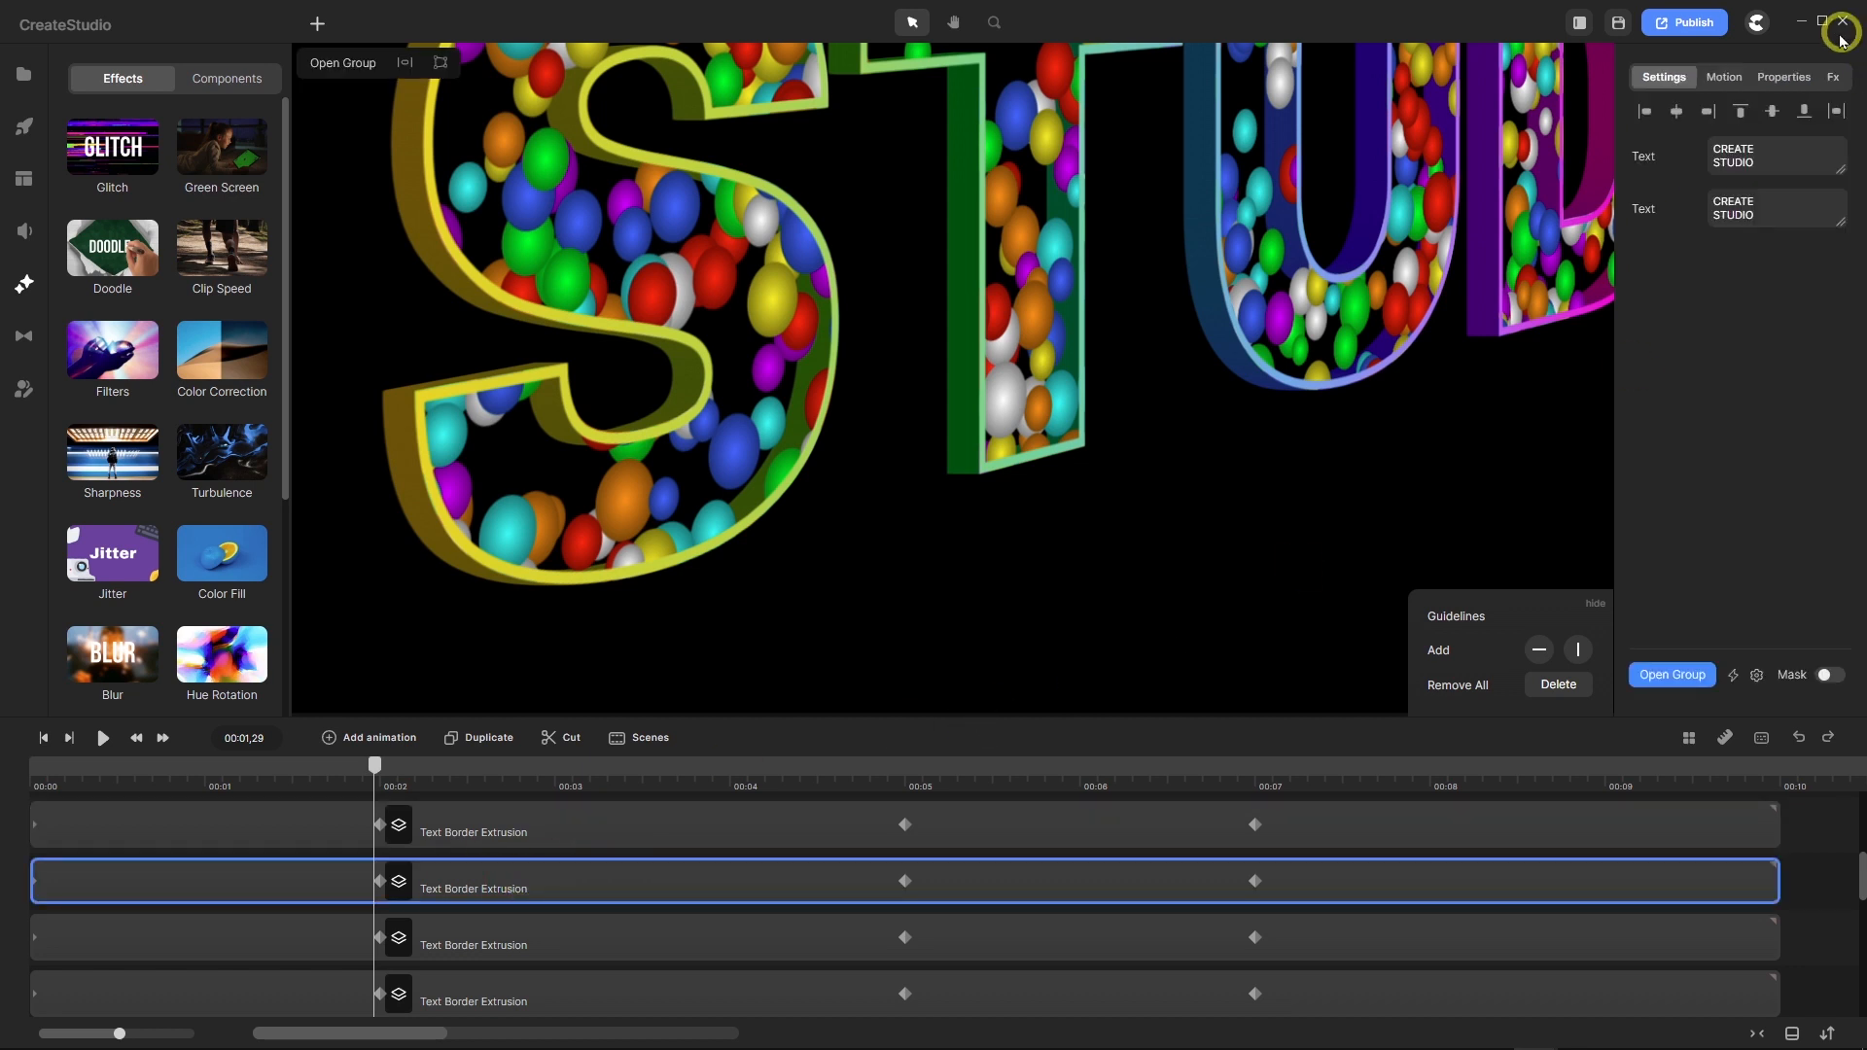
pyautogui.click(1791, 90)
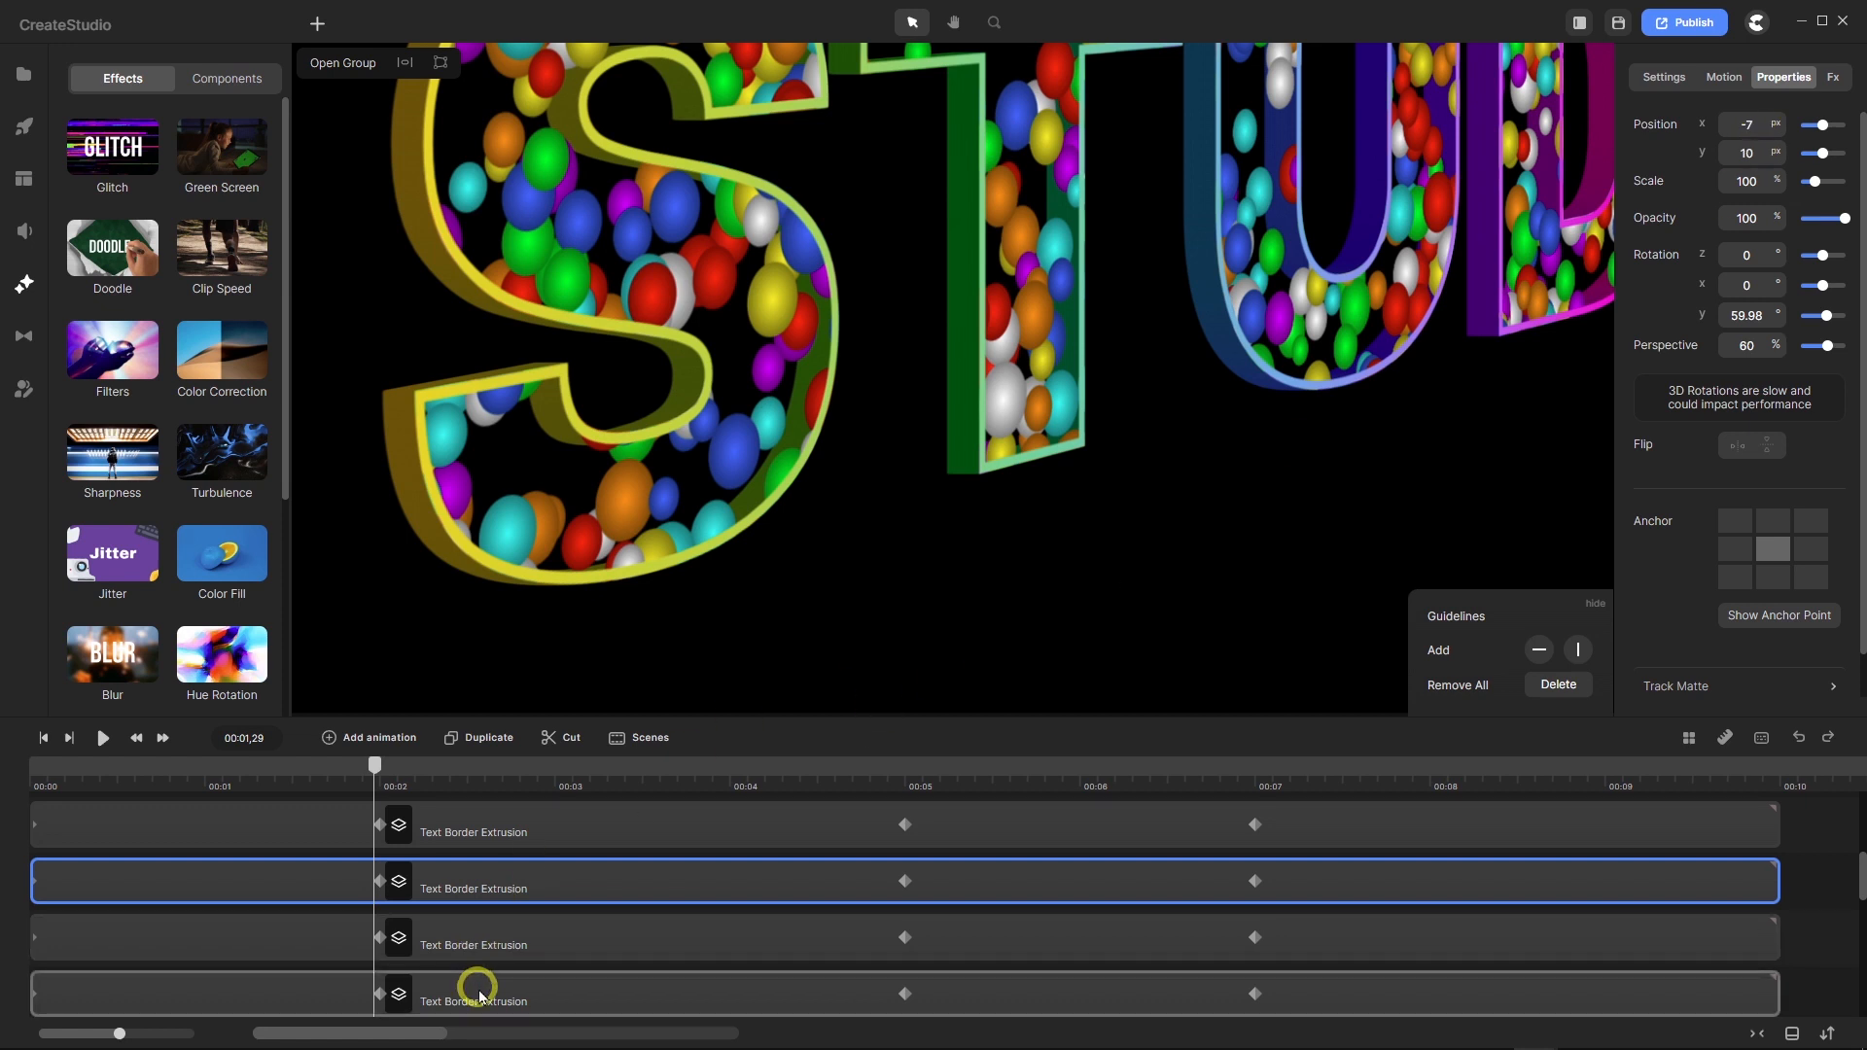
pyautogui.scroll(-1, 476, 984)
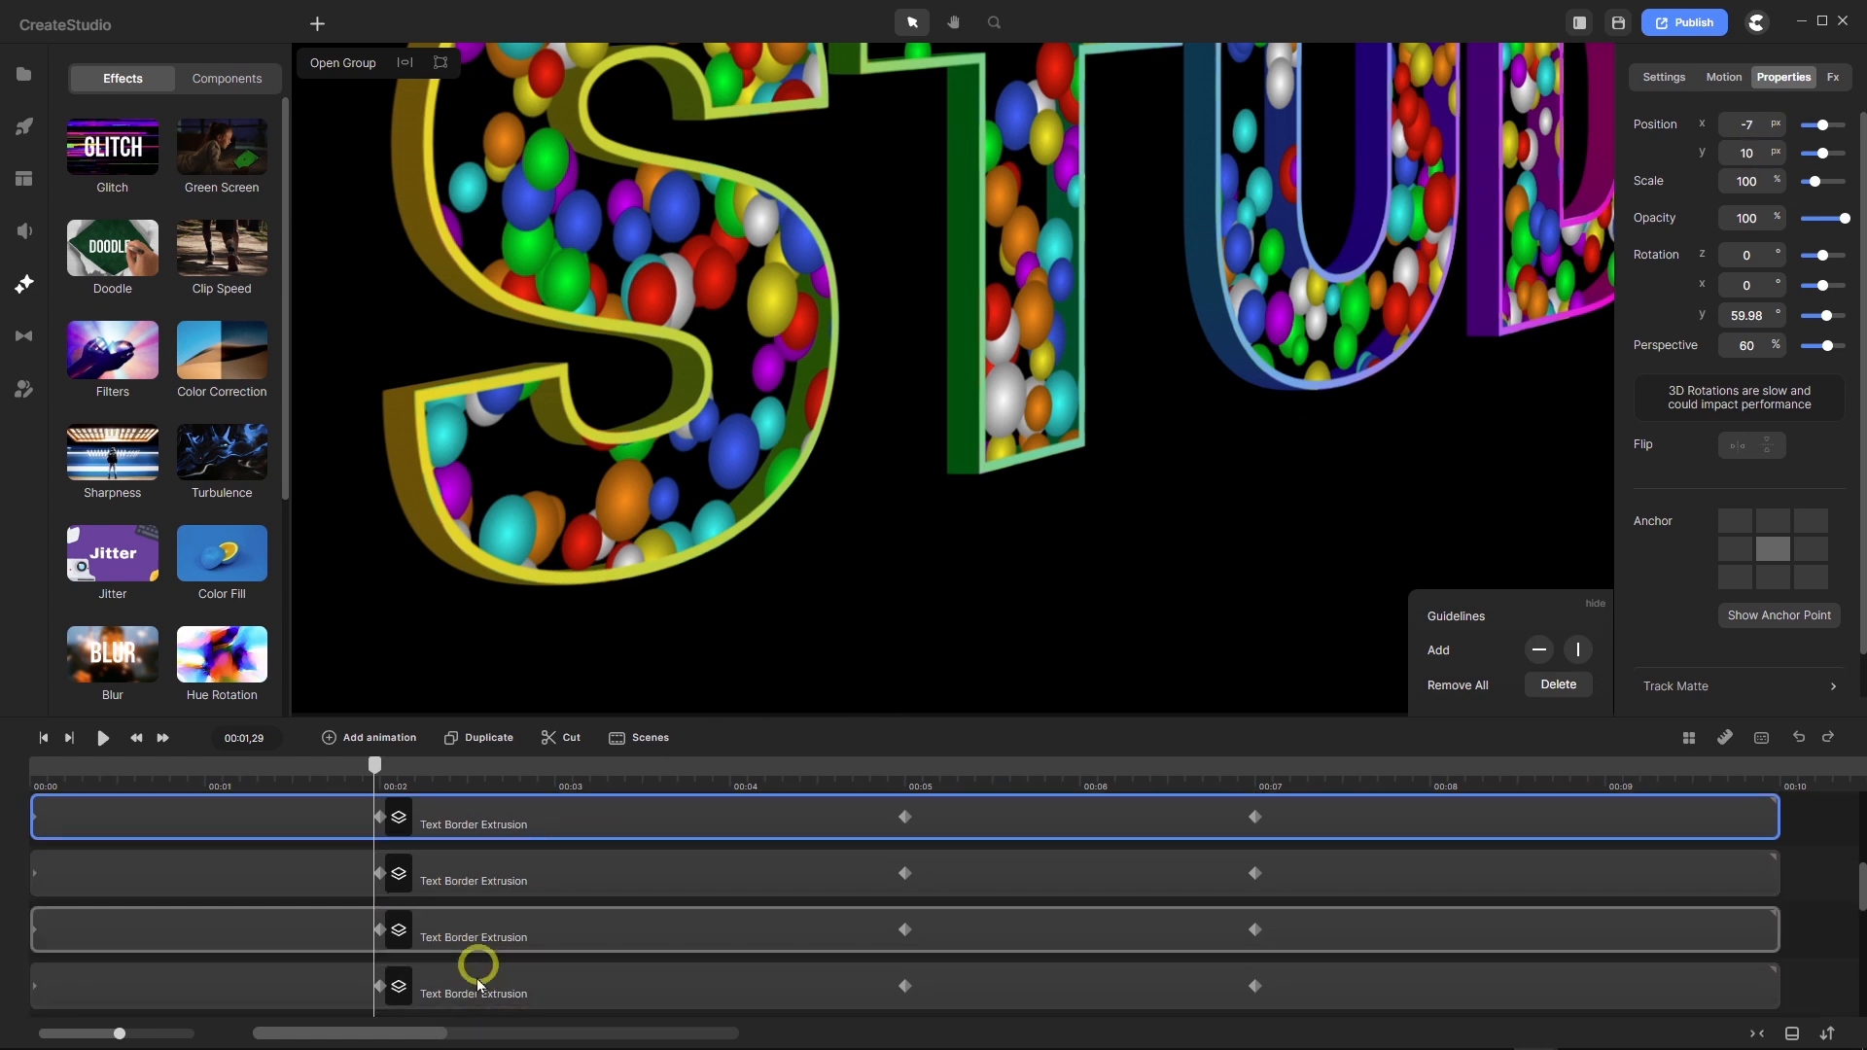
pyautogui.click(475, 992)
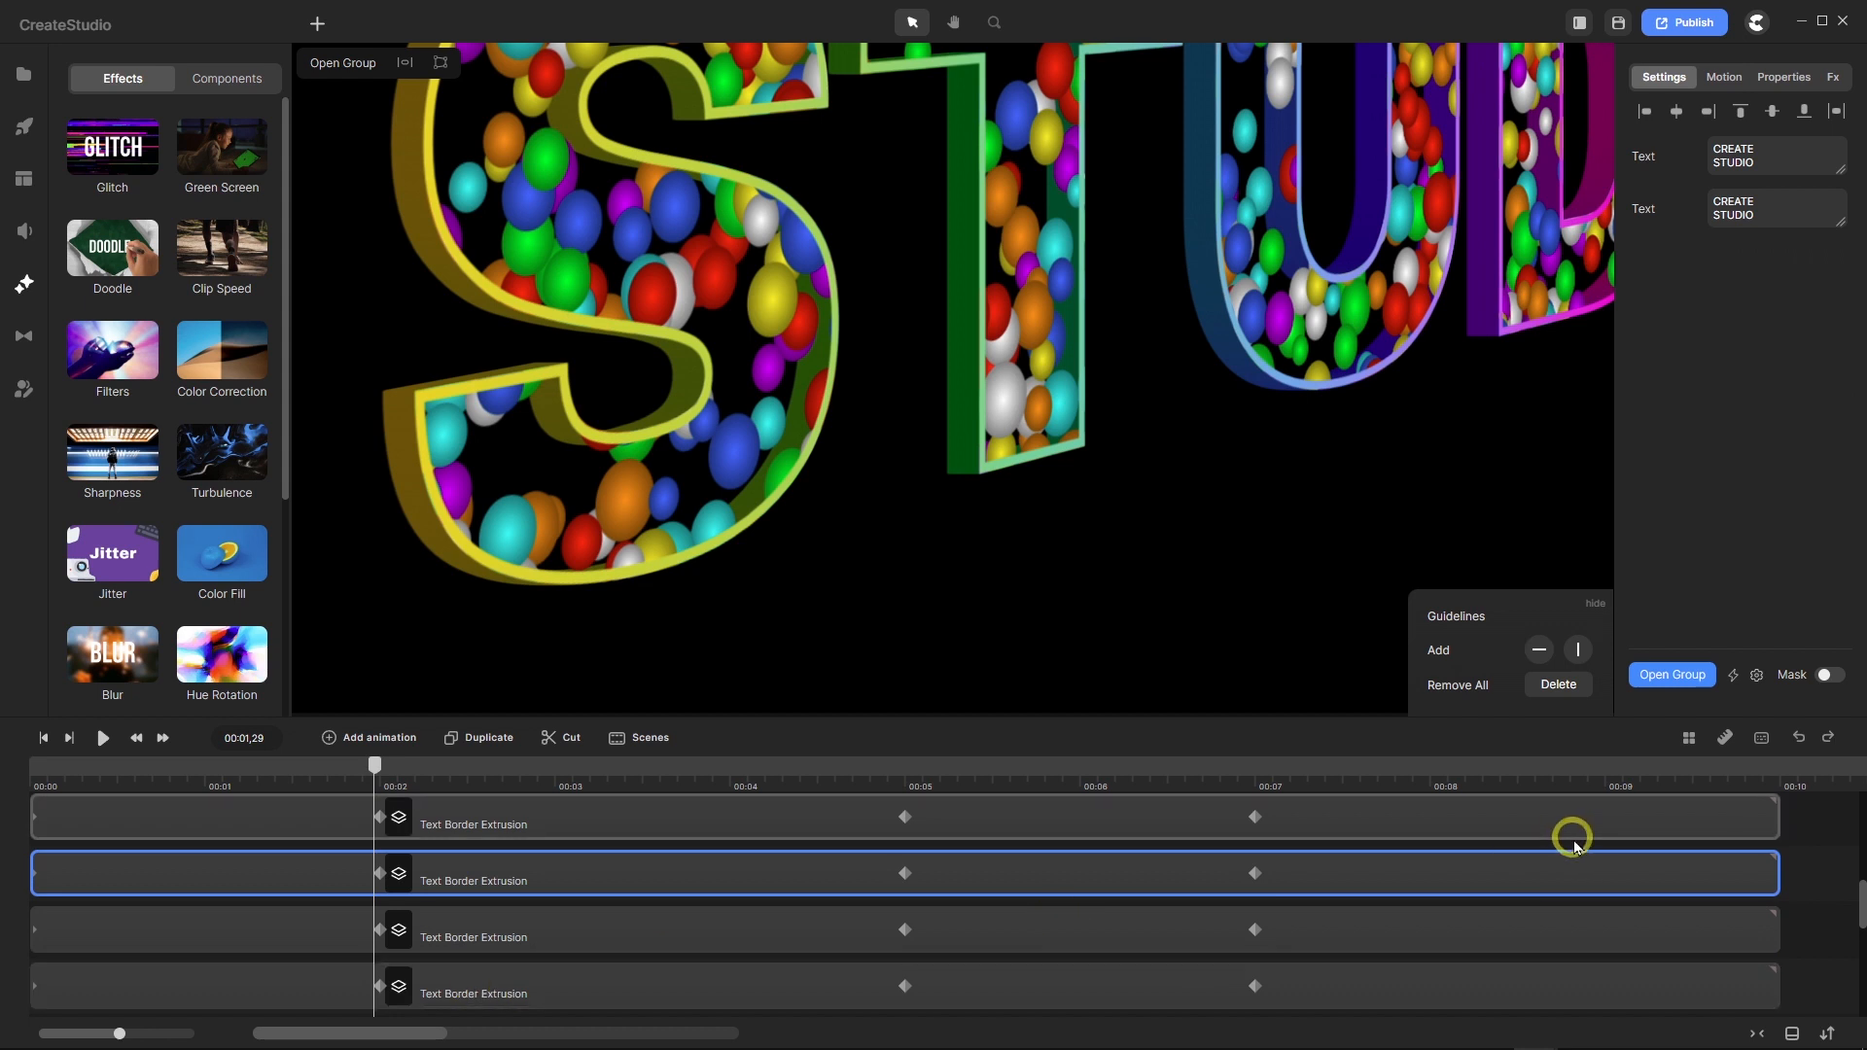
pyautogui.rightClick(1811, 875)
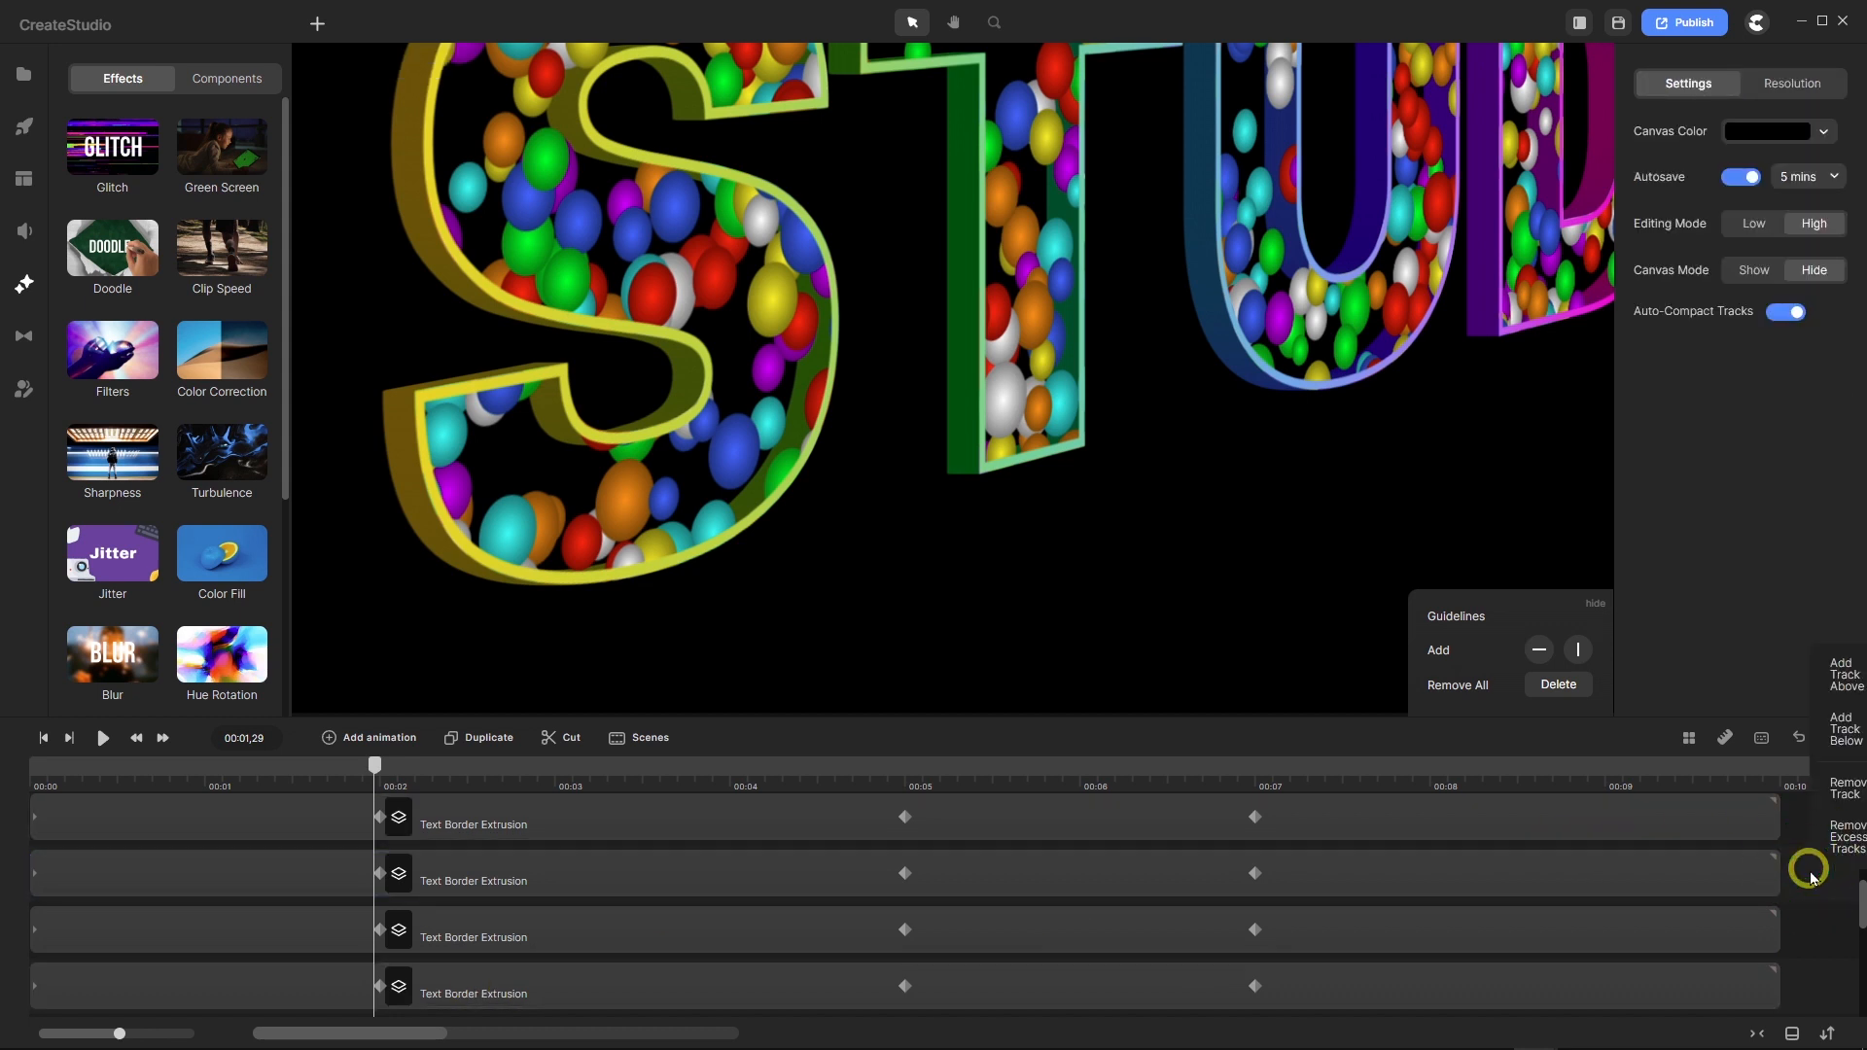
pyautogui.click(1844, 729)
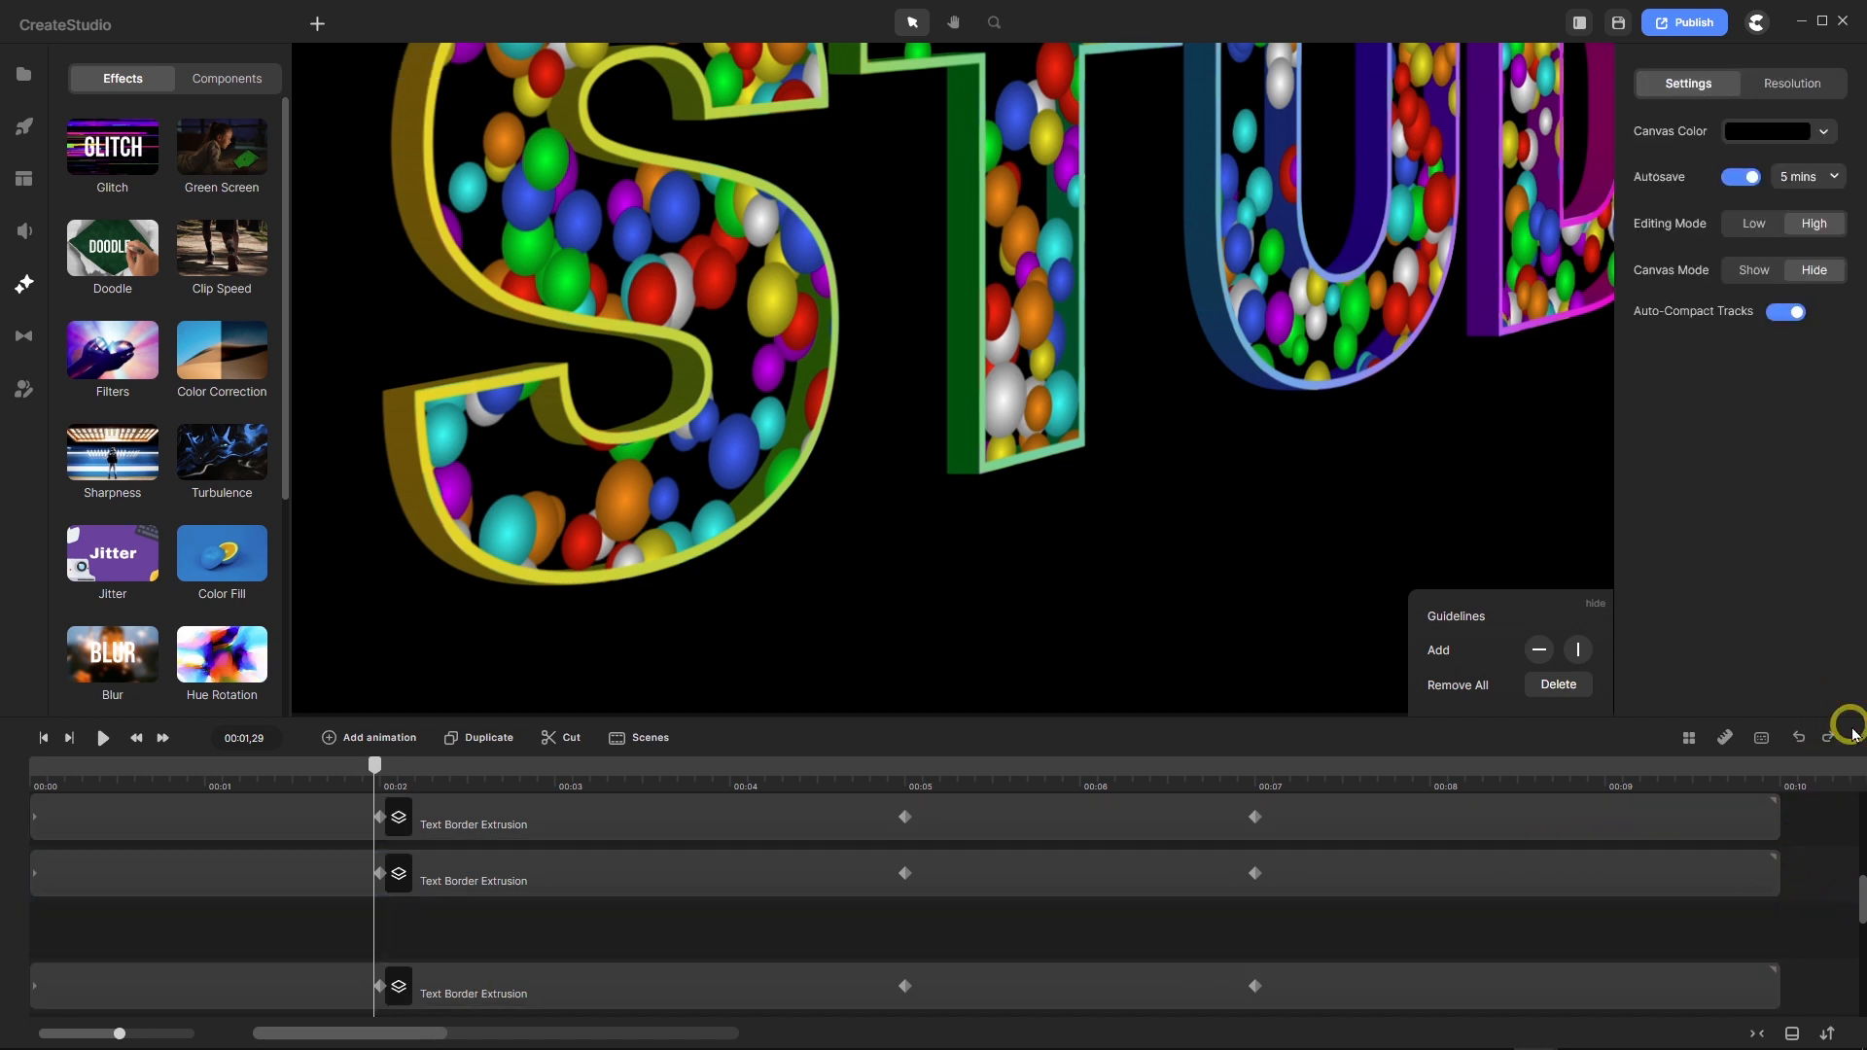
# Set Editing Mode to Low and add an empty track below the Text Border Extrusion layer in the middle of the stack.
pyautogui.click(1753, 225)
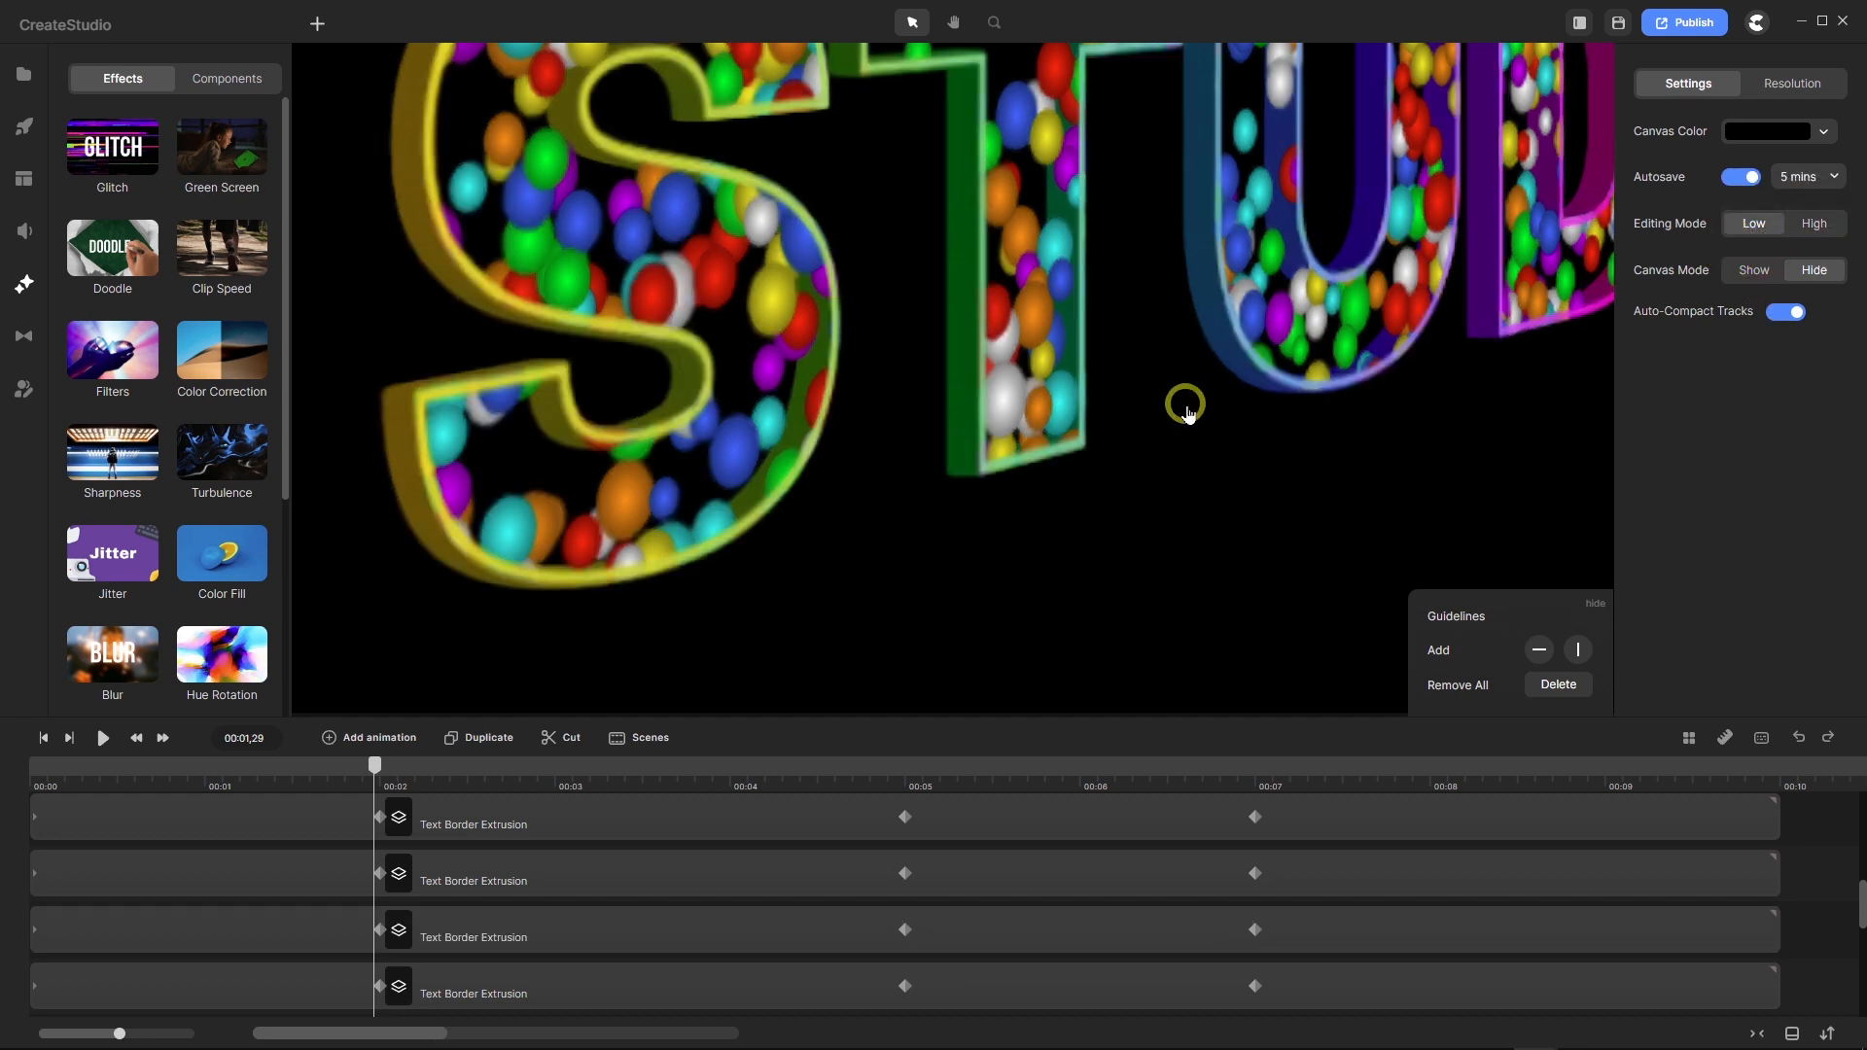
pyautogui.click(583, 943)
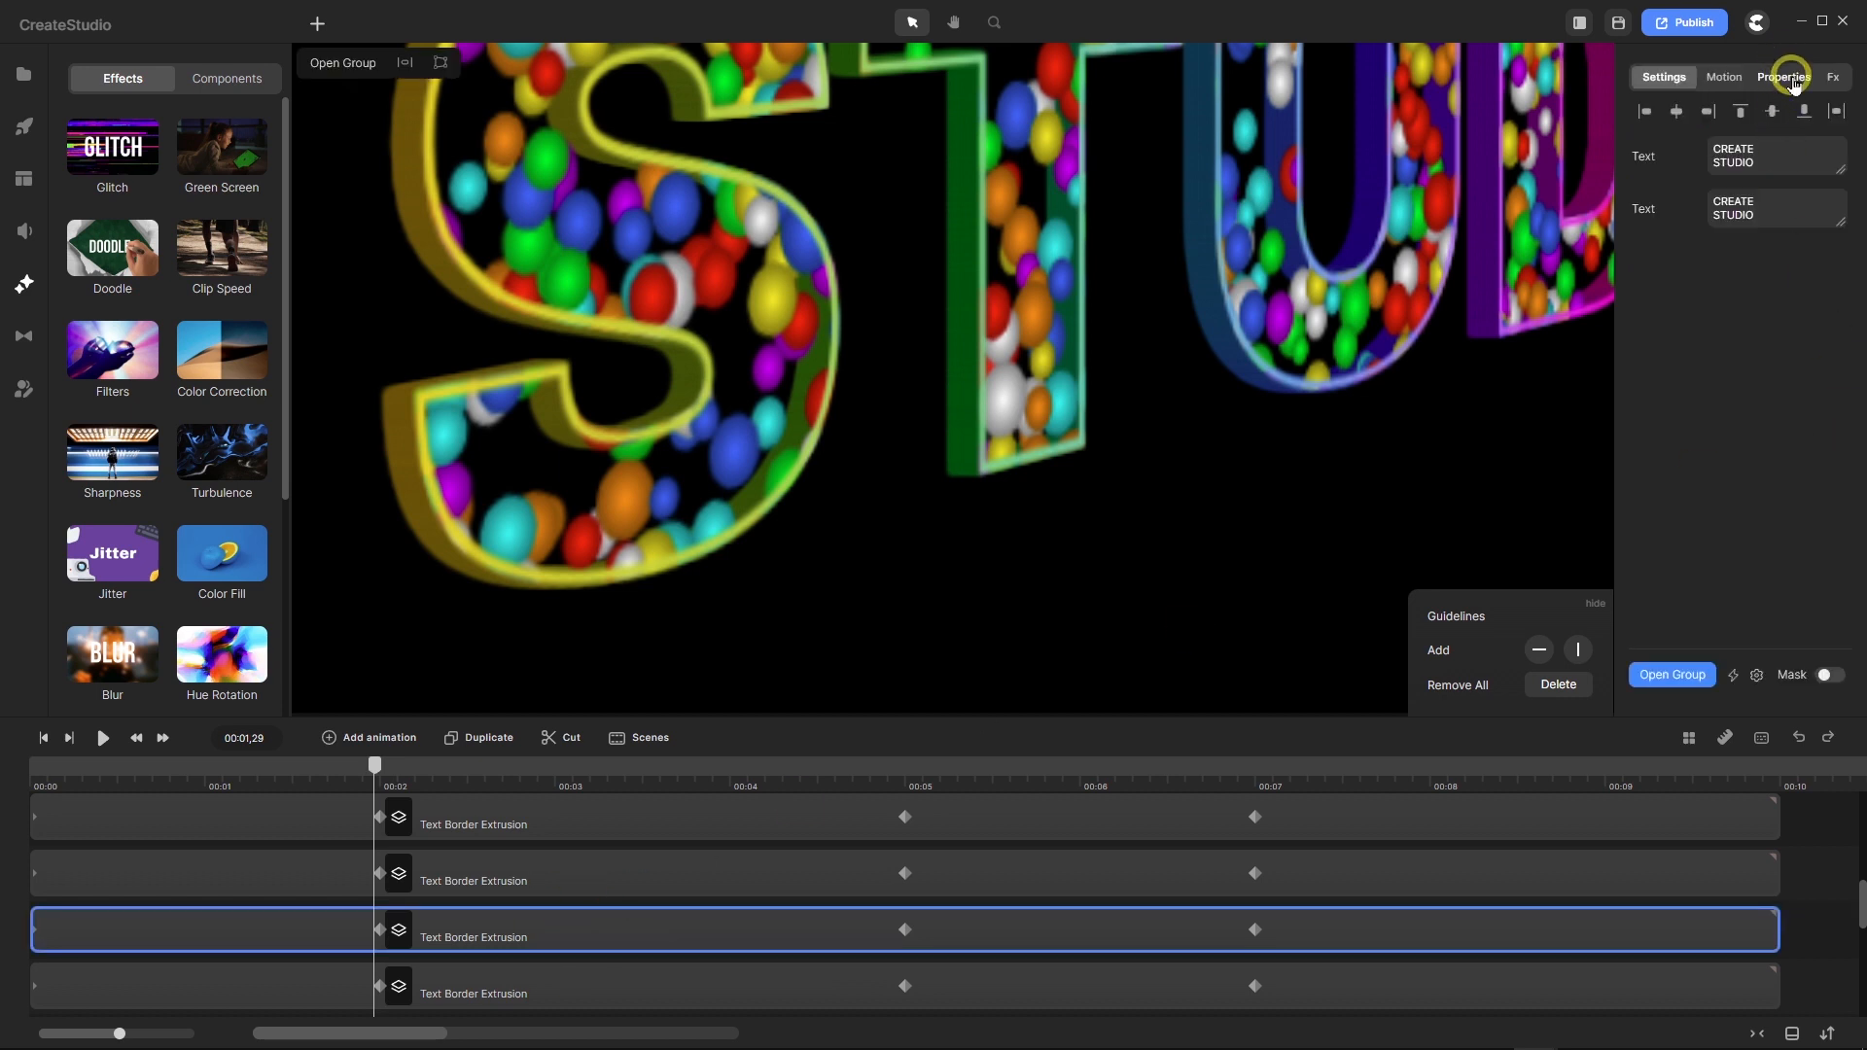
pyautogui.click(1789, 77)
pyautogui.click(533, 881)
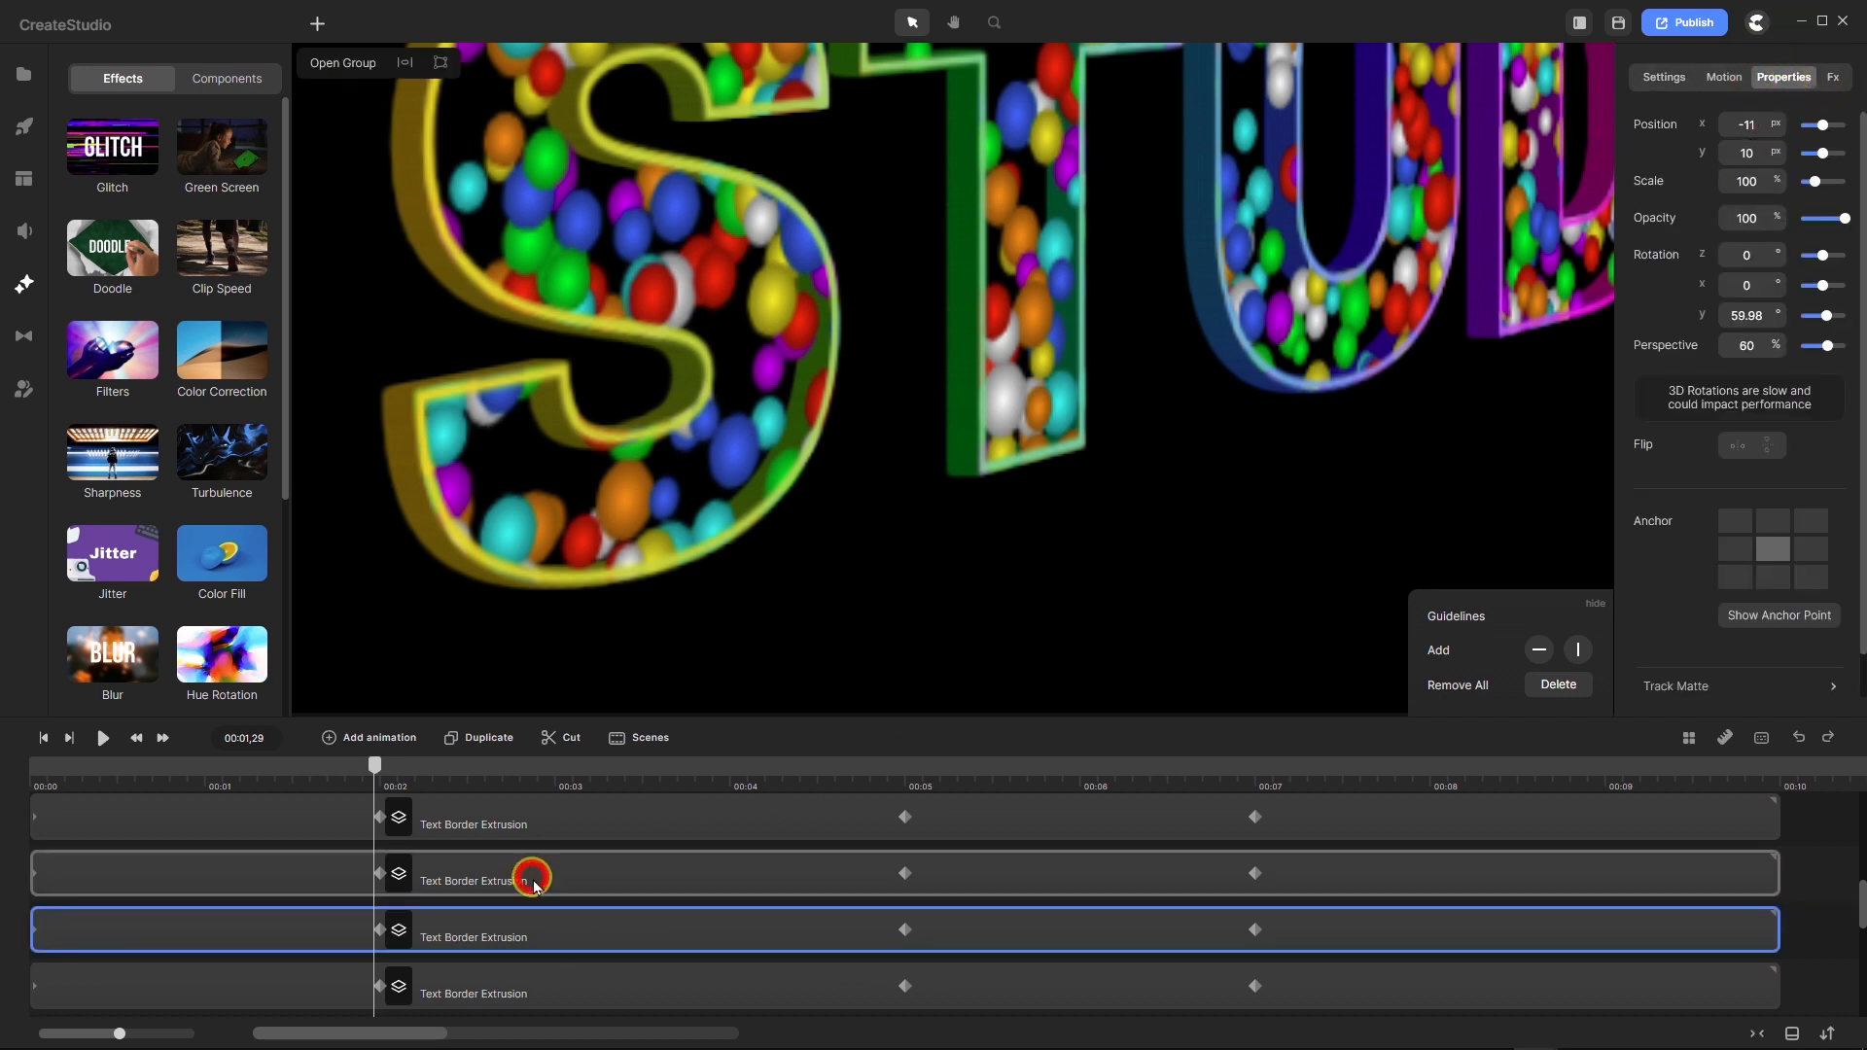
pyautogui.rightClick(1807, 875)
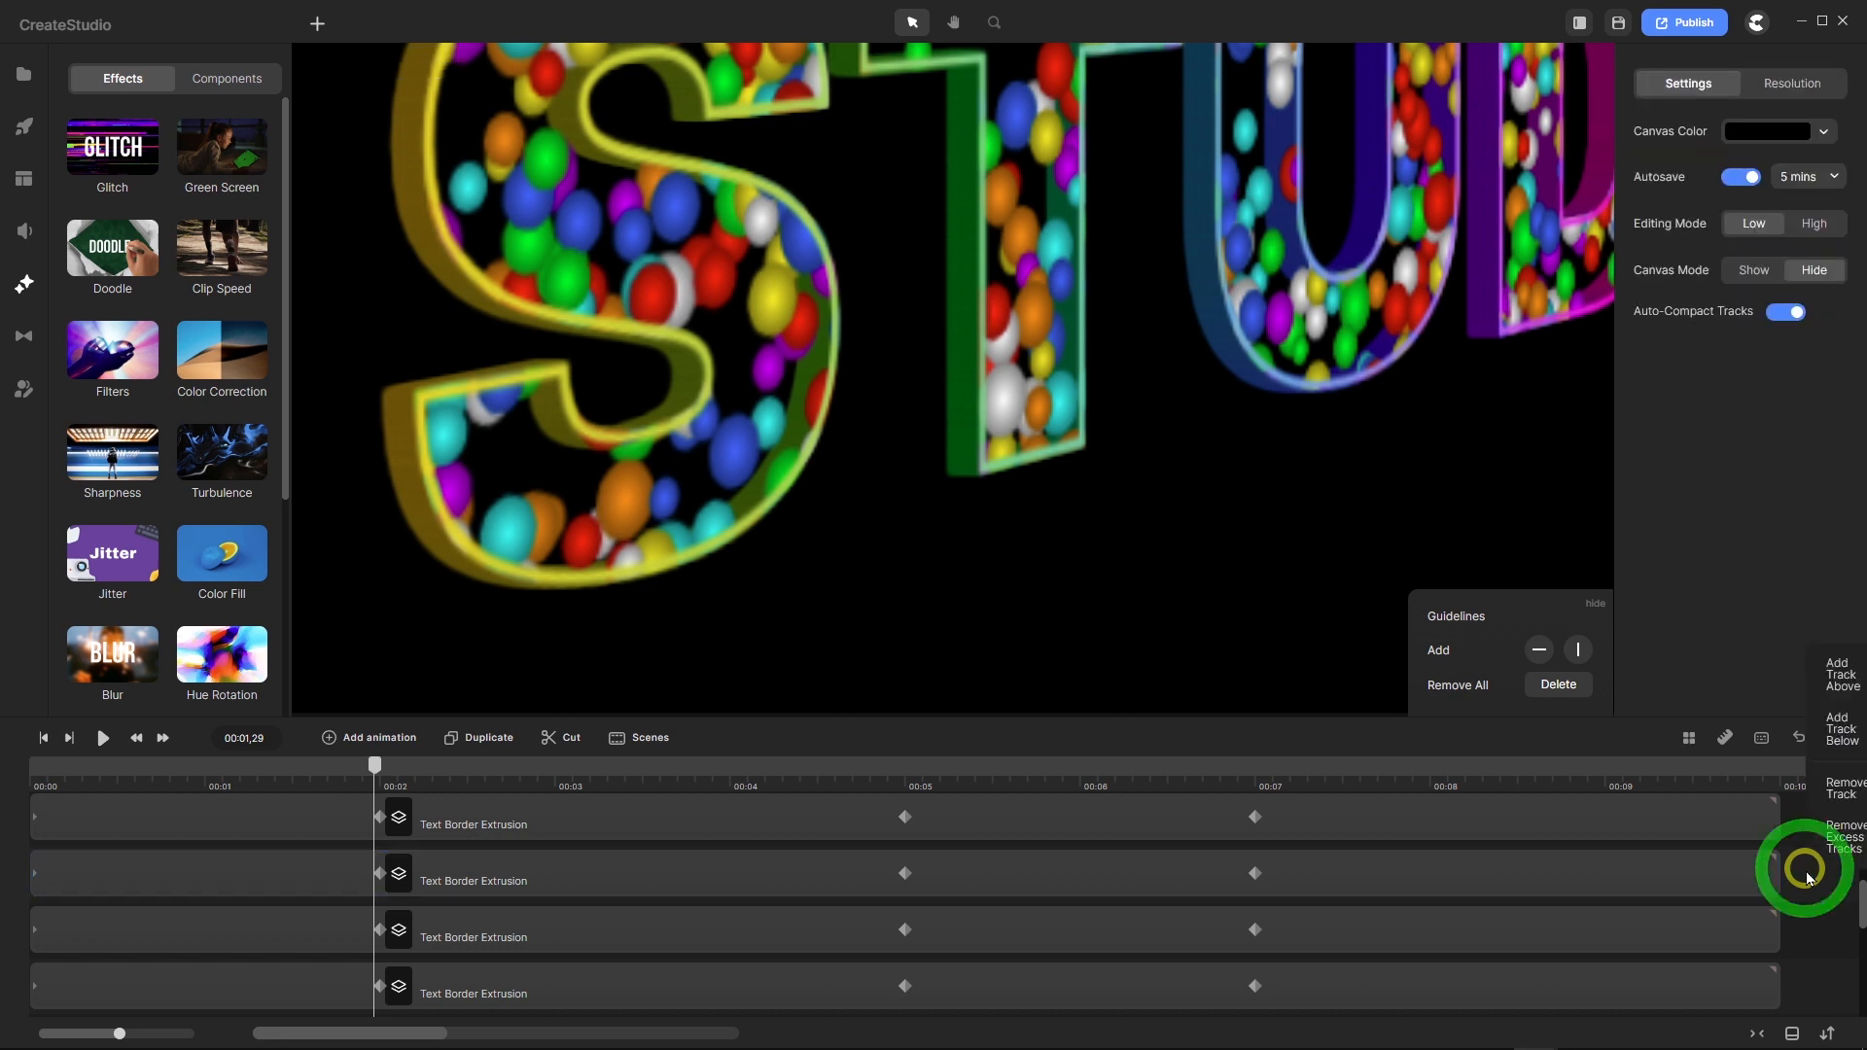
pyautogui.click(1840, 787)
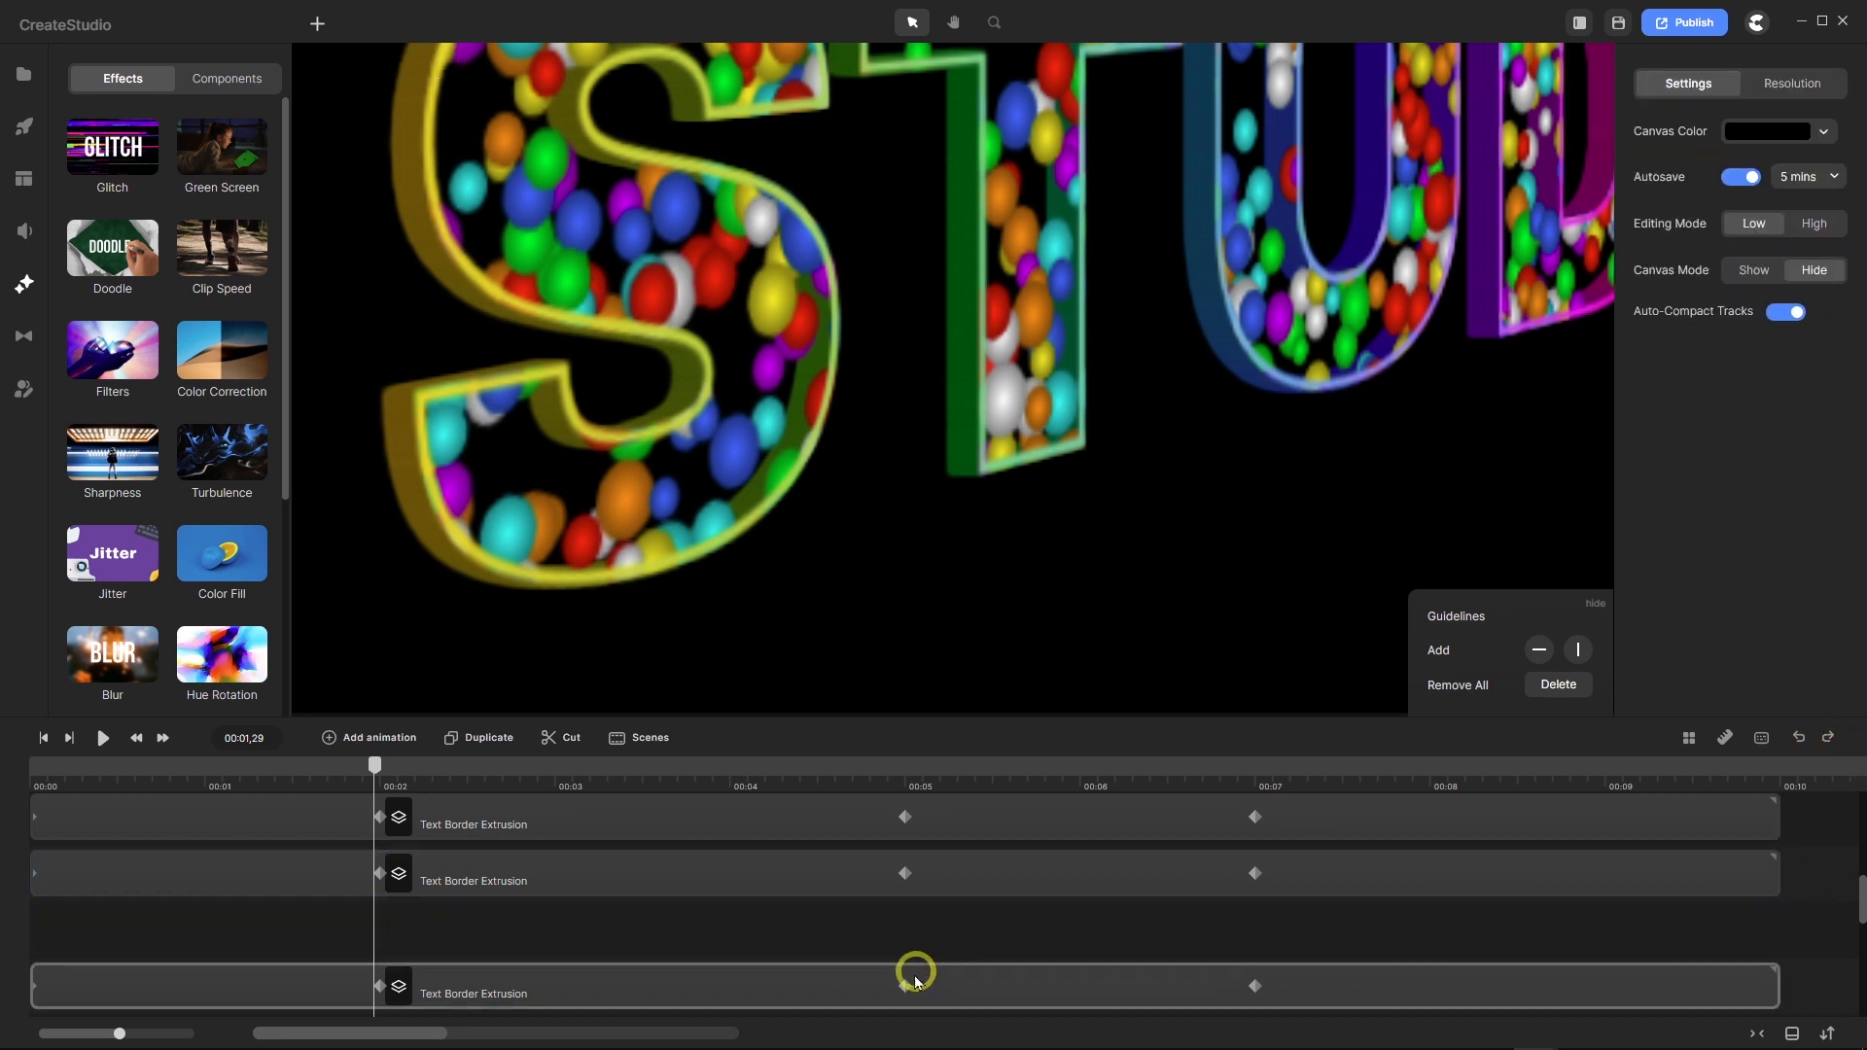
# Move the Particles with Text TM layer into the empty track between the Text Border Extrusion layers.
pyautogui.scroll(3, 745, 951)
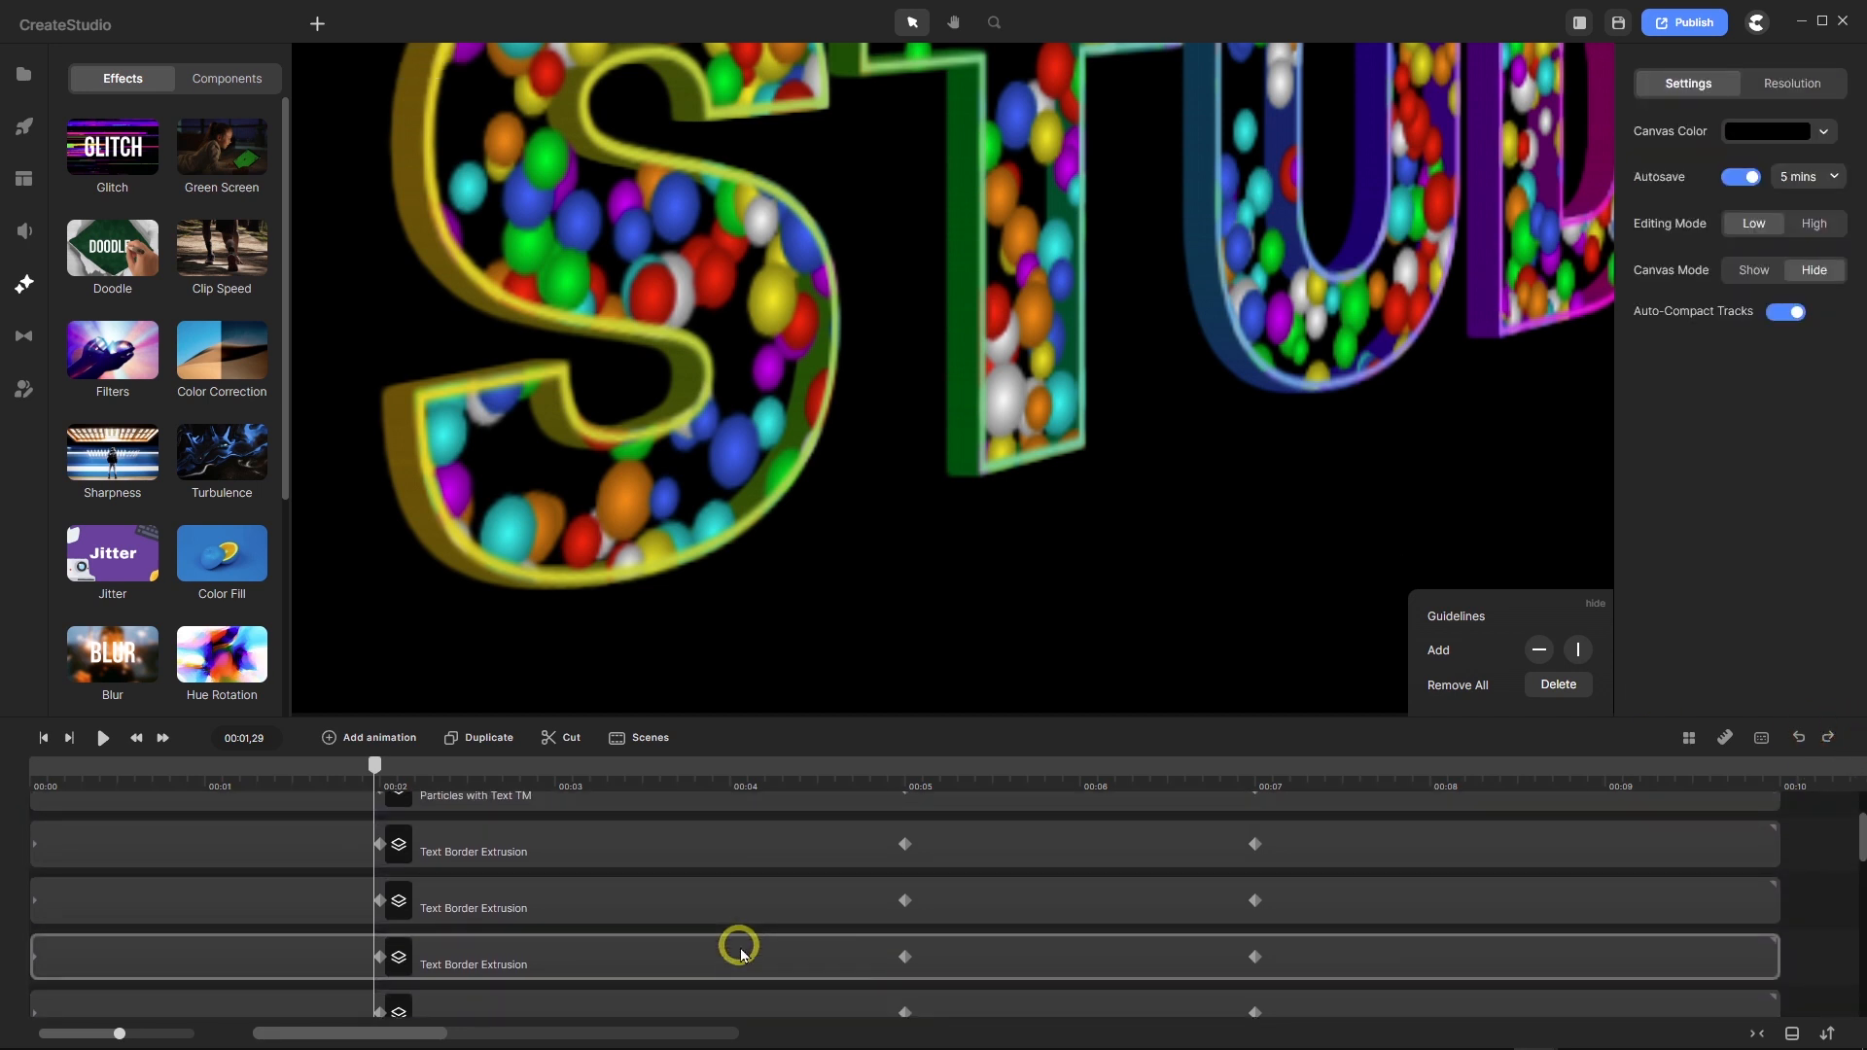
pyautogui.scroll(2, 740, 951)
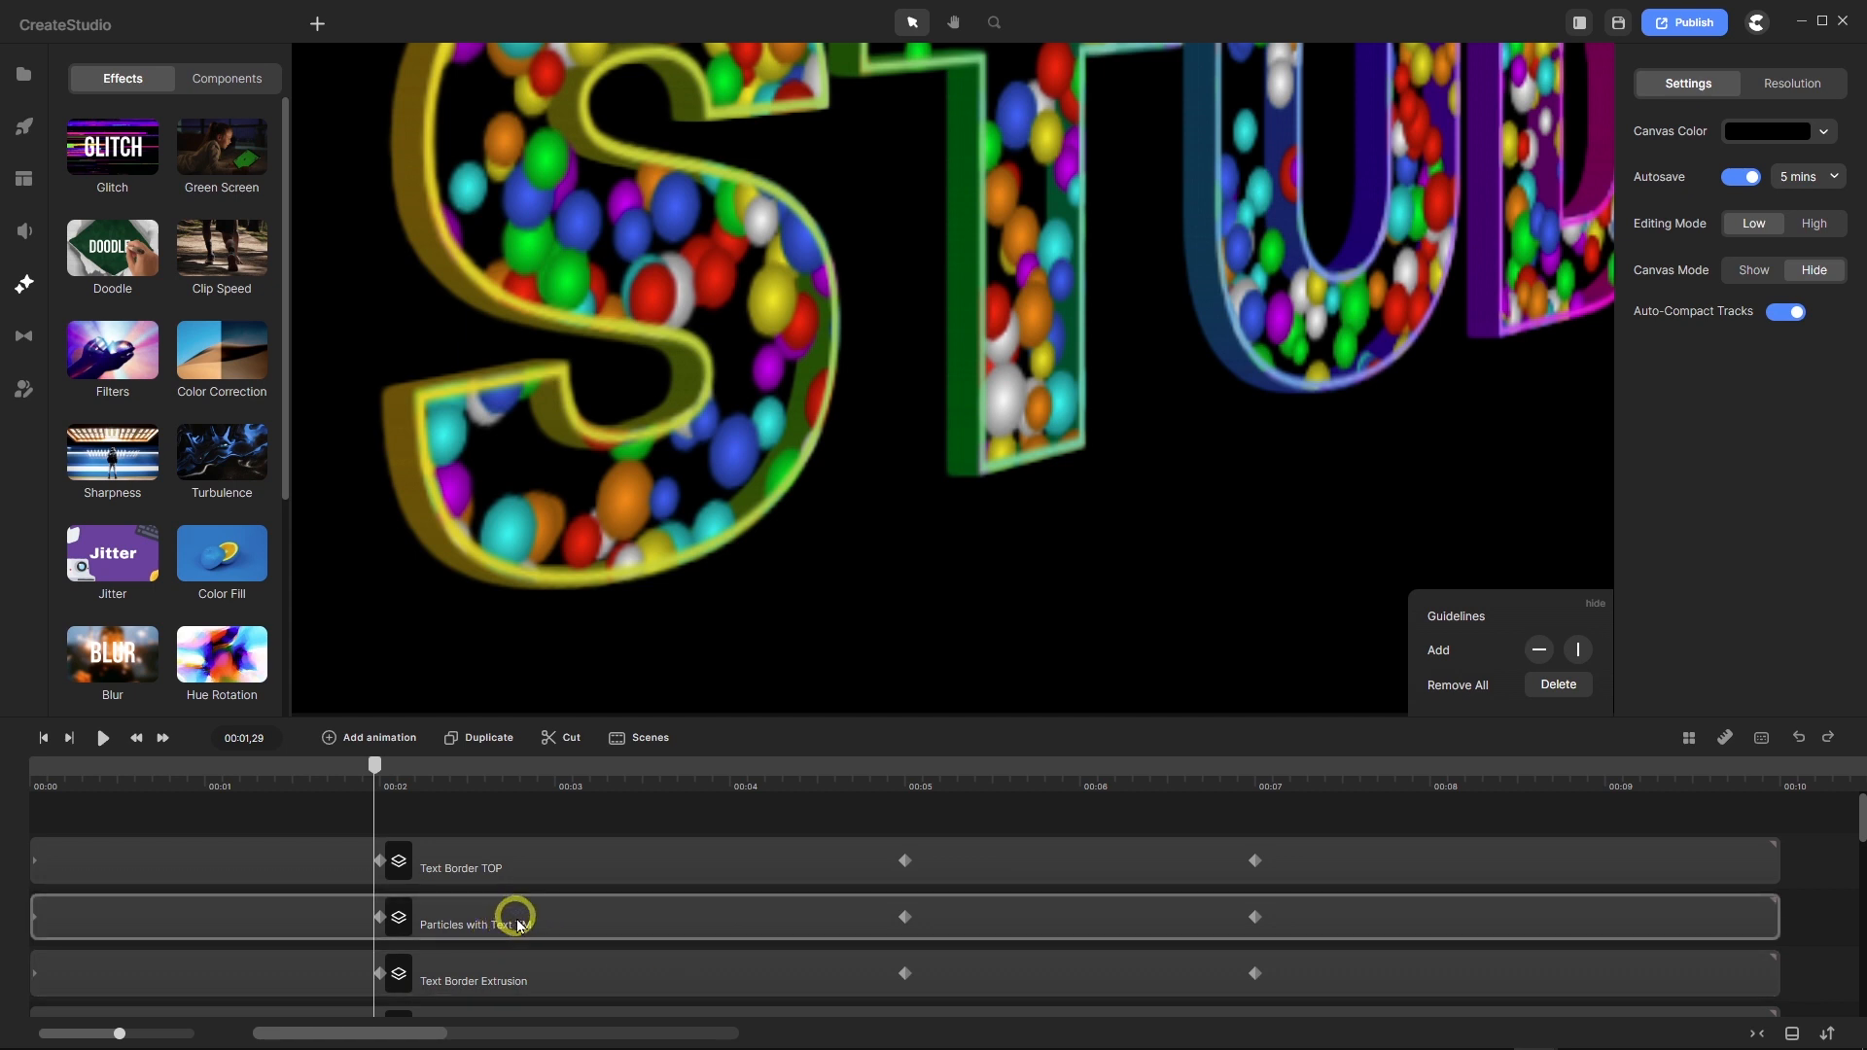
pyautogui.moveTo(502, 1001); pyautogui.dragTo(434, 890)
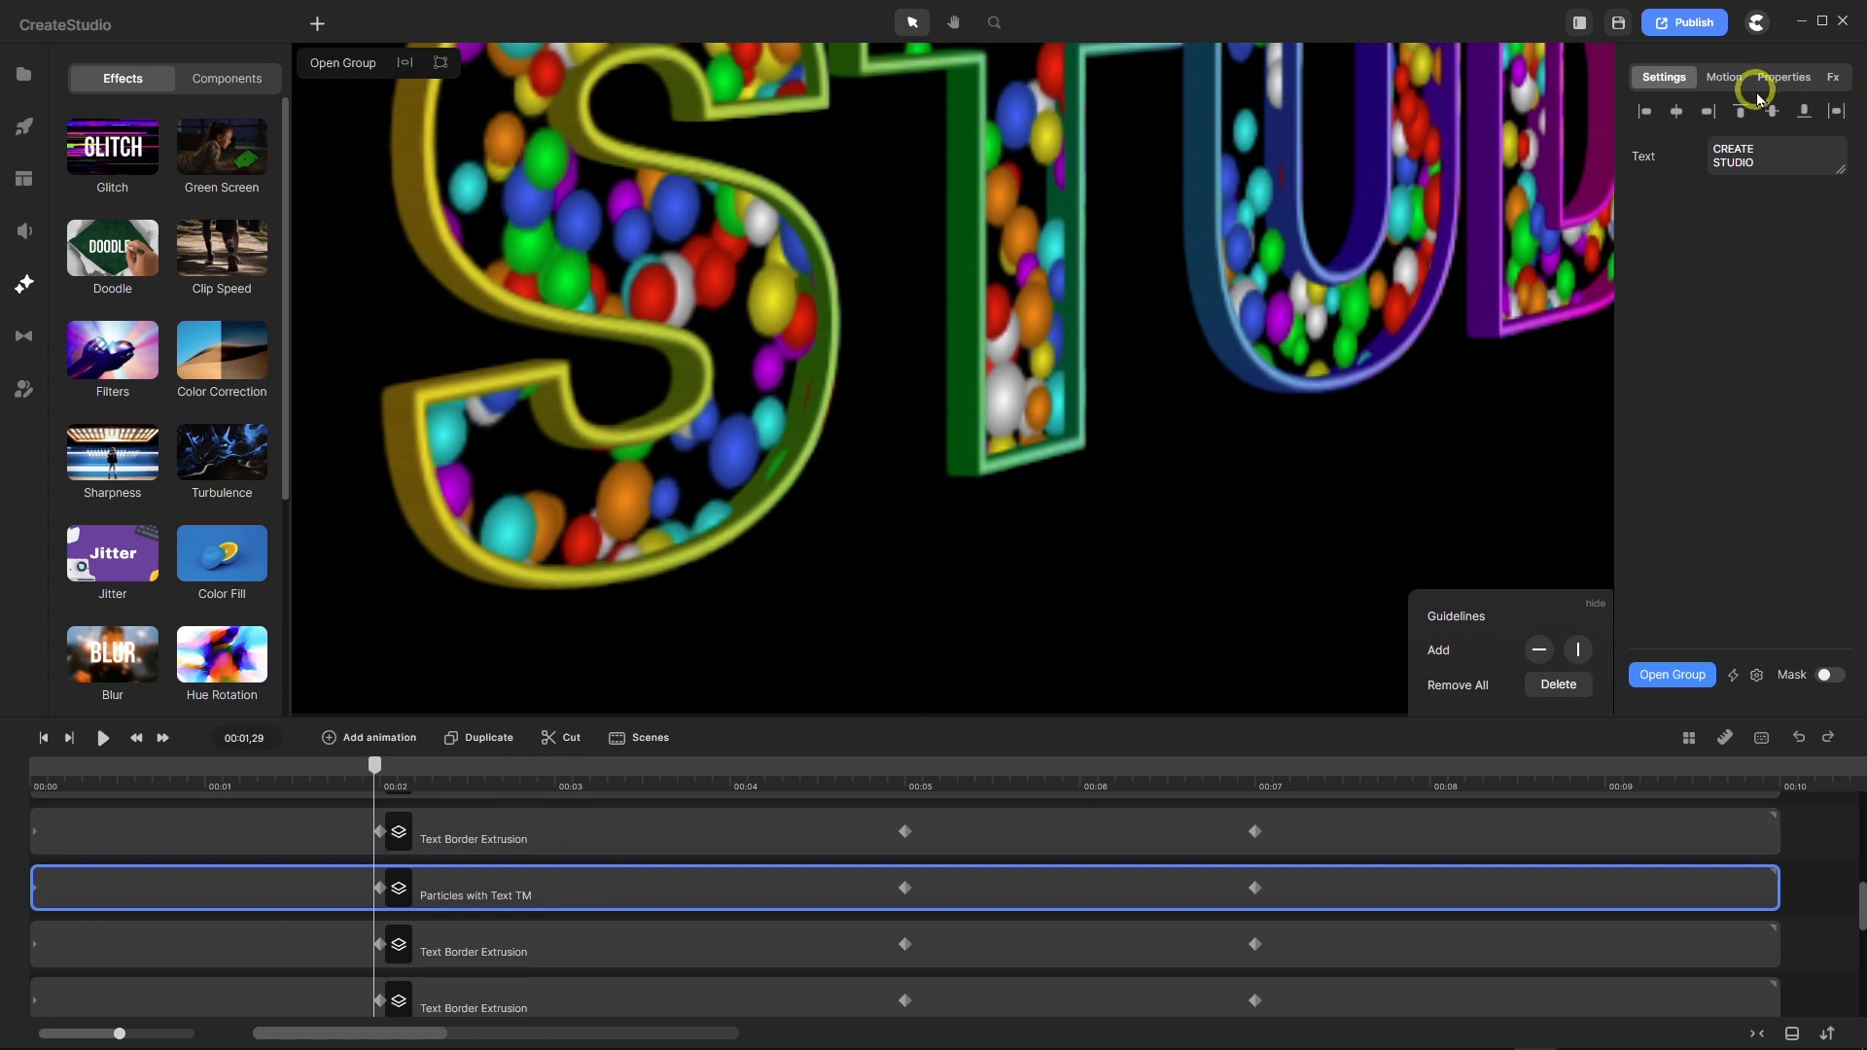
# Set Editing Mode to High and examine how the particles sit inside the extruded CREATE STUDIO letters.
pyautogui.click(1820, 834)
pyautogui.click(1818, 224)
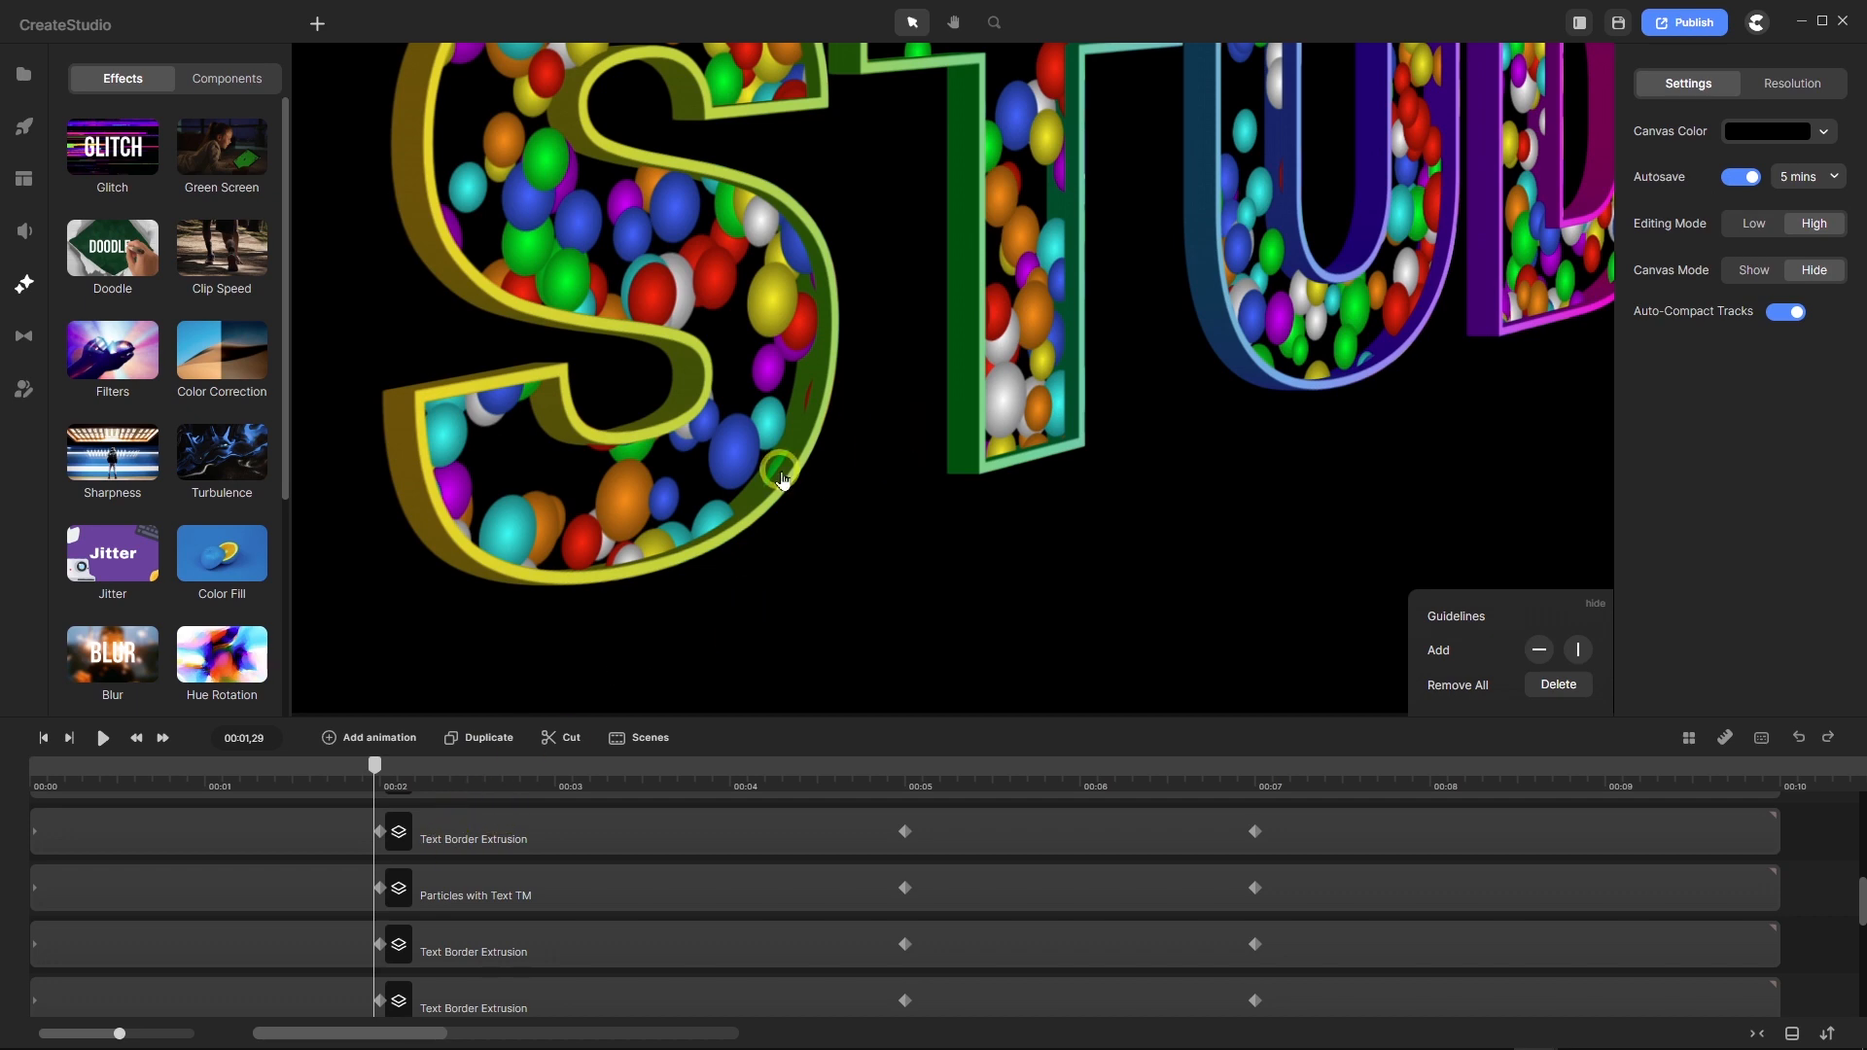
pyautogui.scroll(-5, 780, 475)
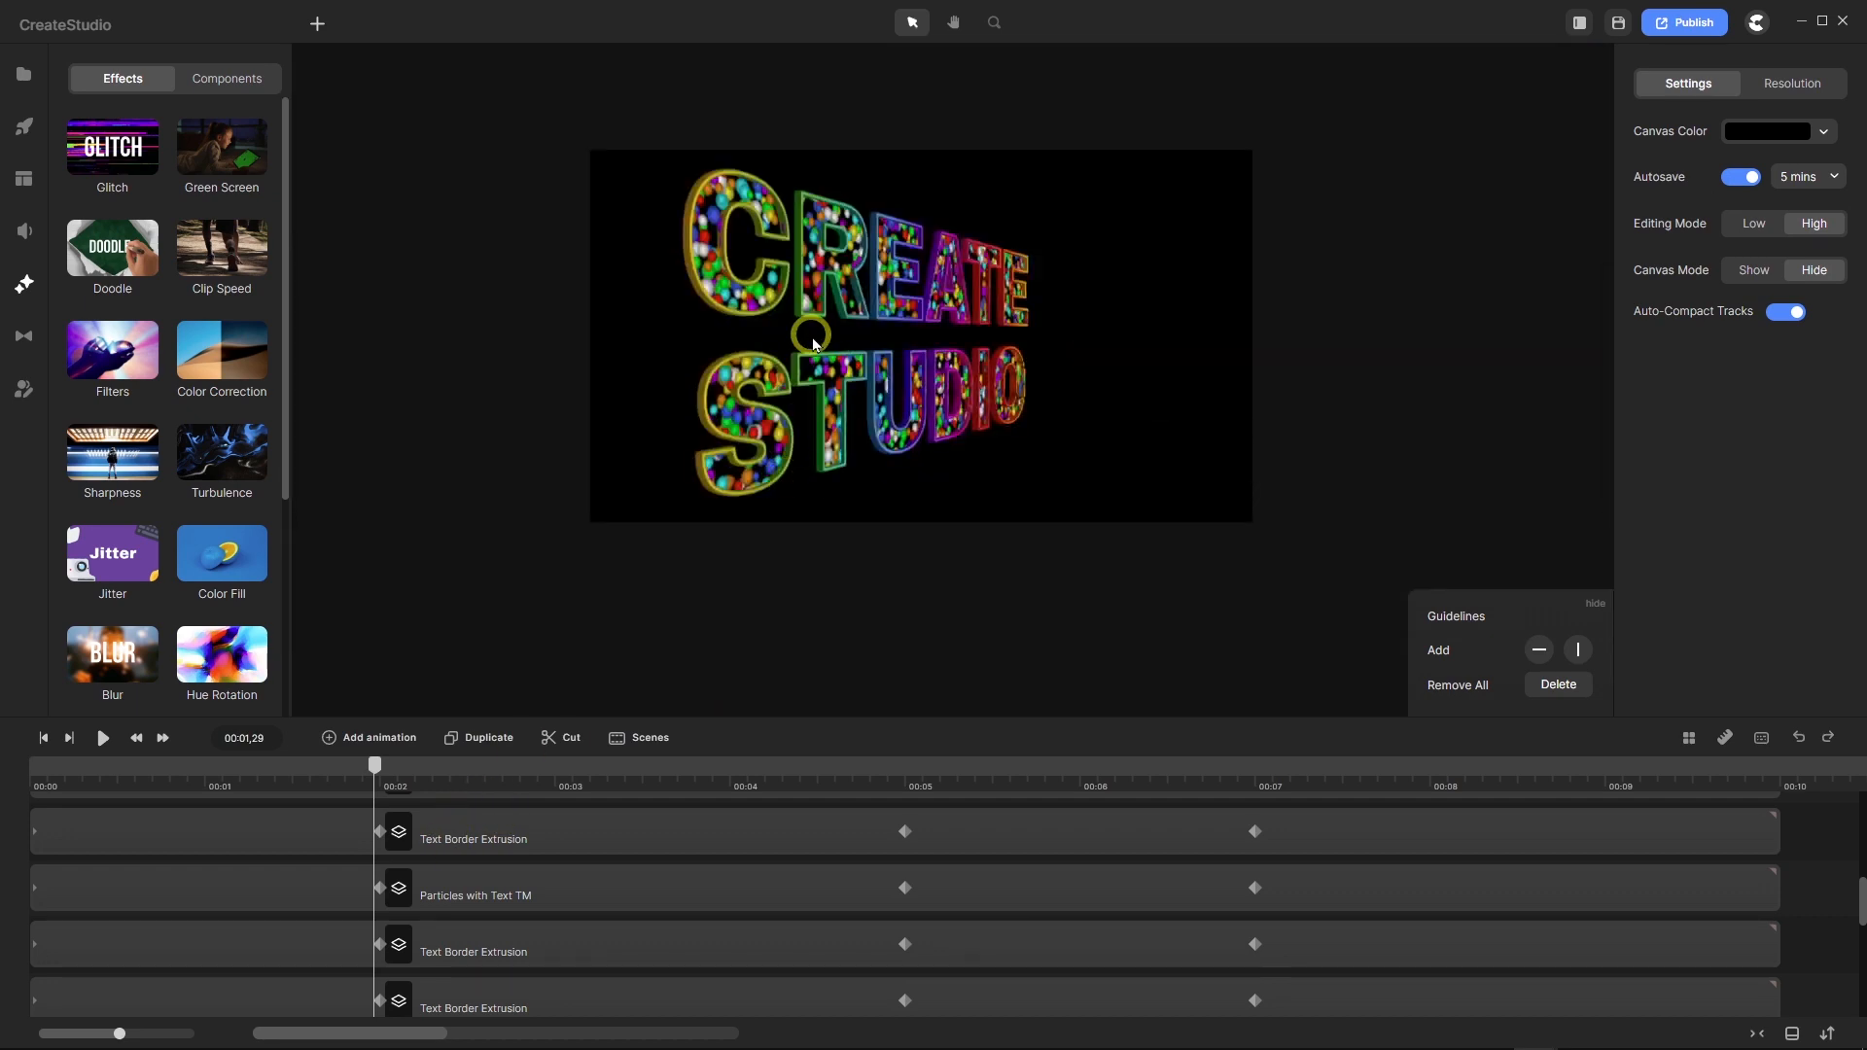
pyautogui.scroll(2, 810, 361)
pyautogui.scroll(2, 810, 365)
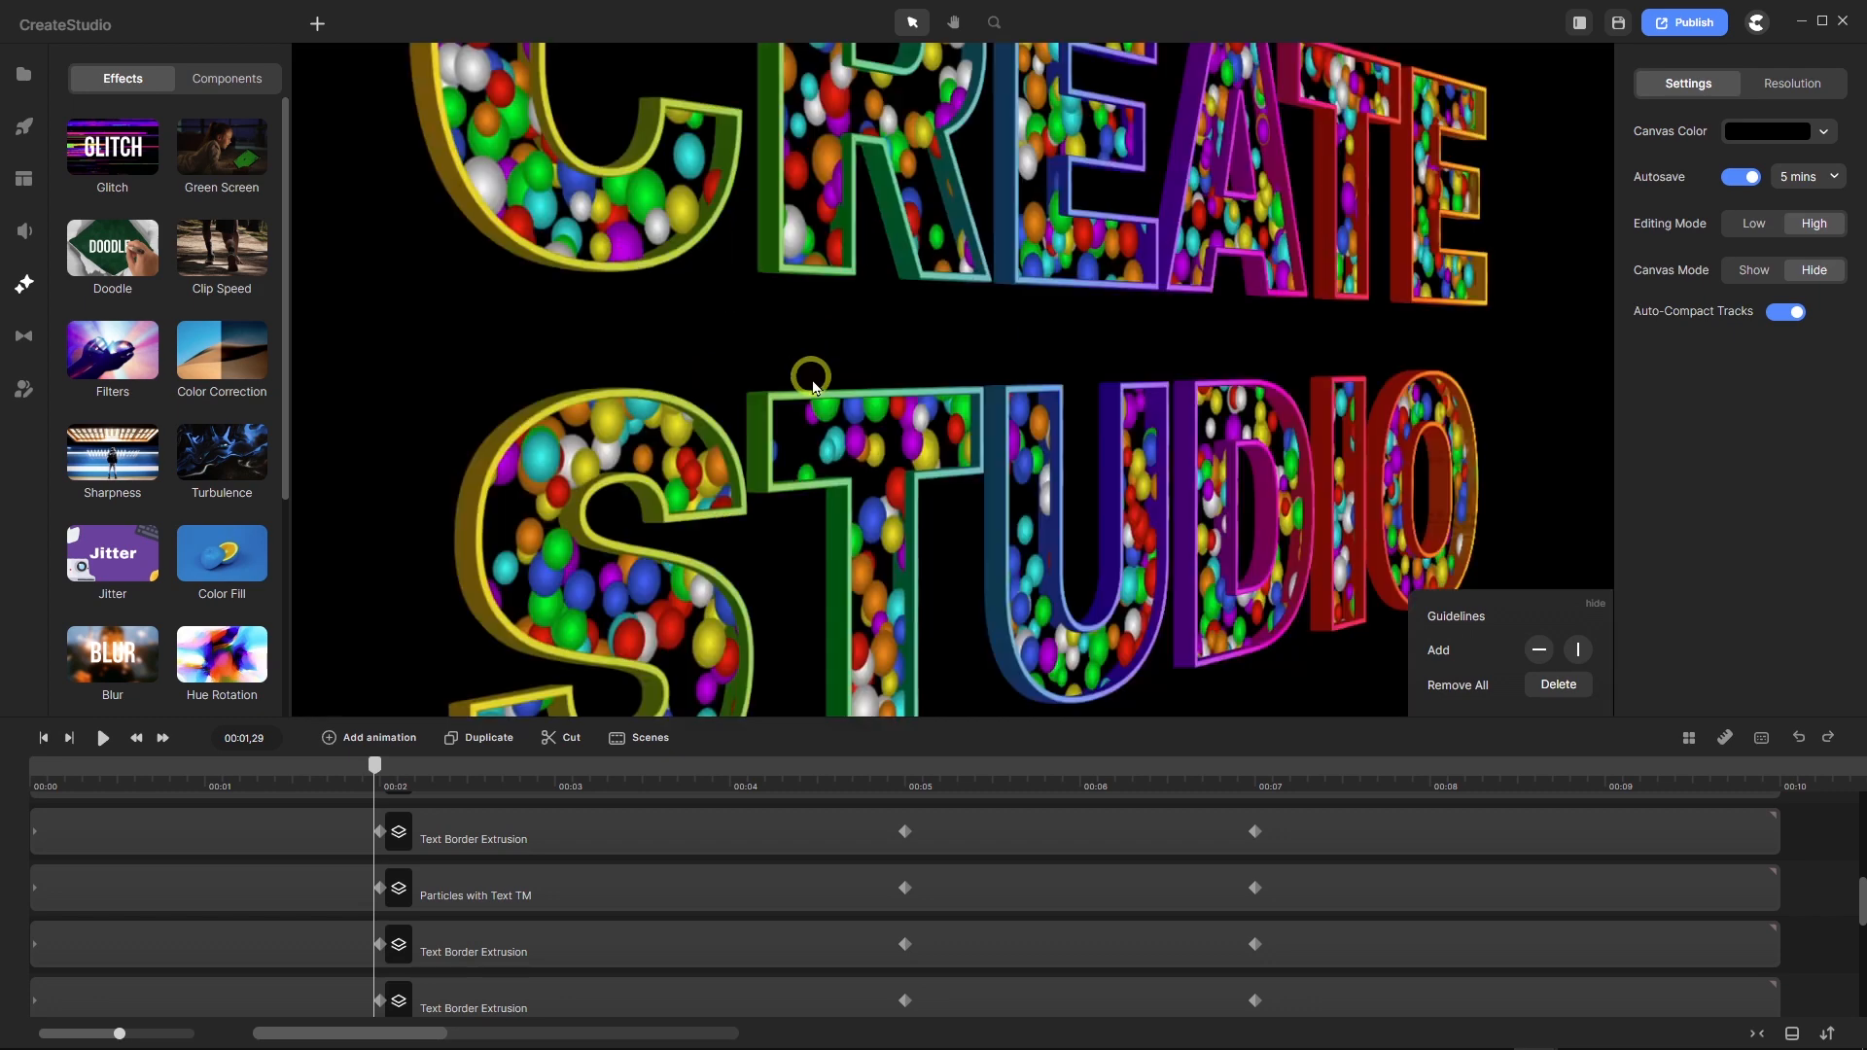
pyautogui.scroll(2, 814, 386)
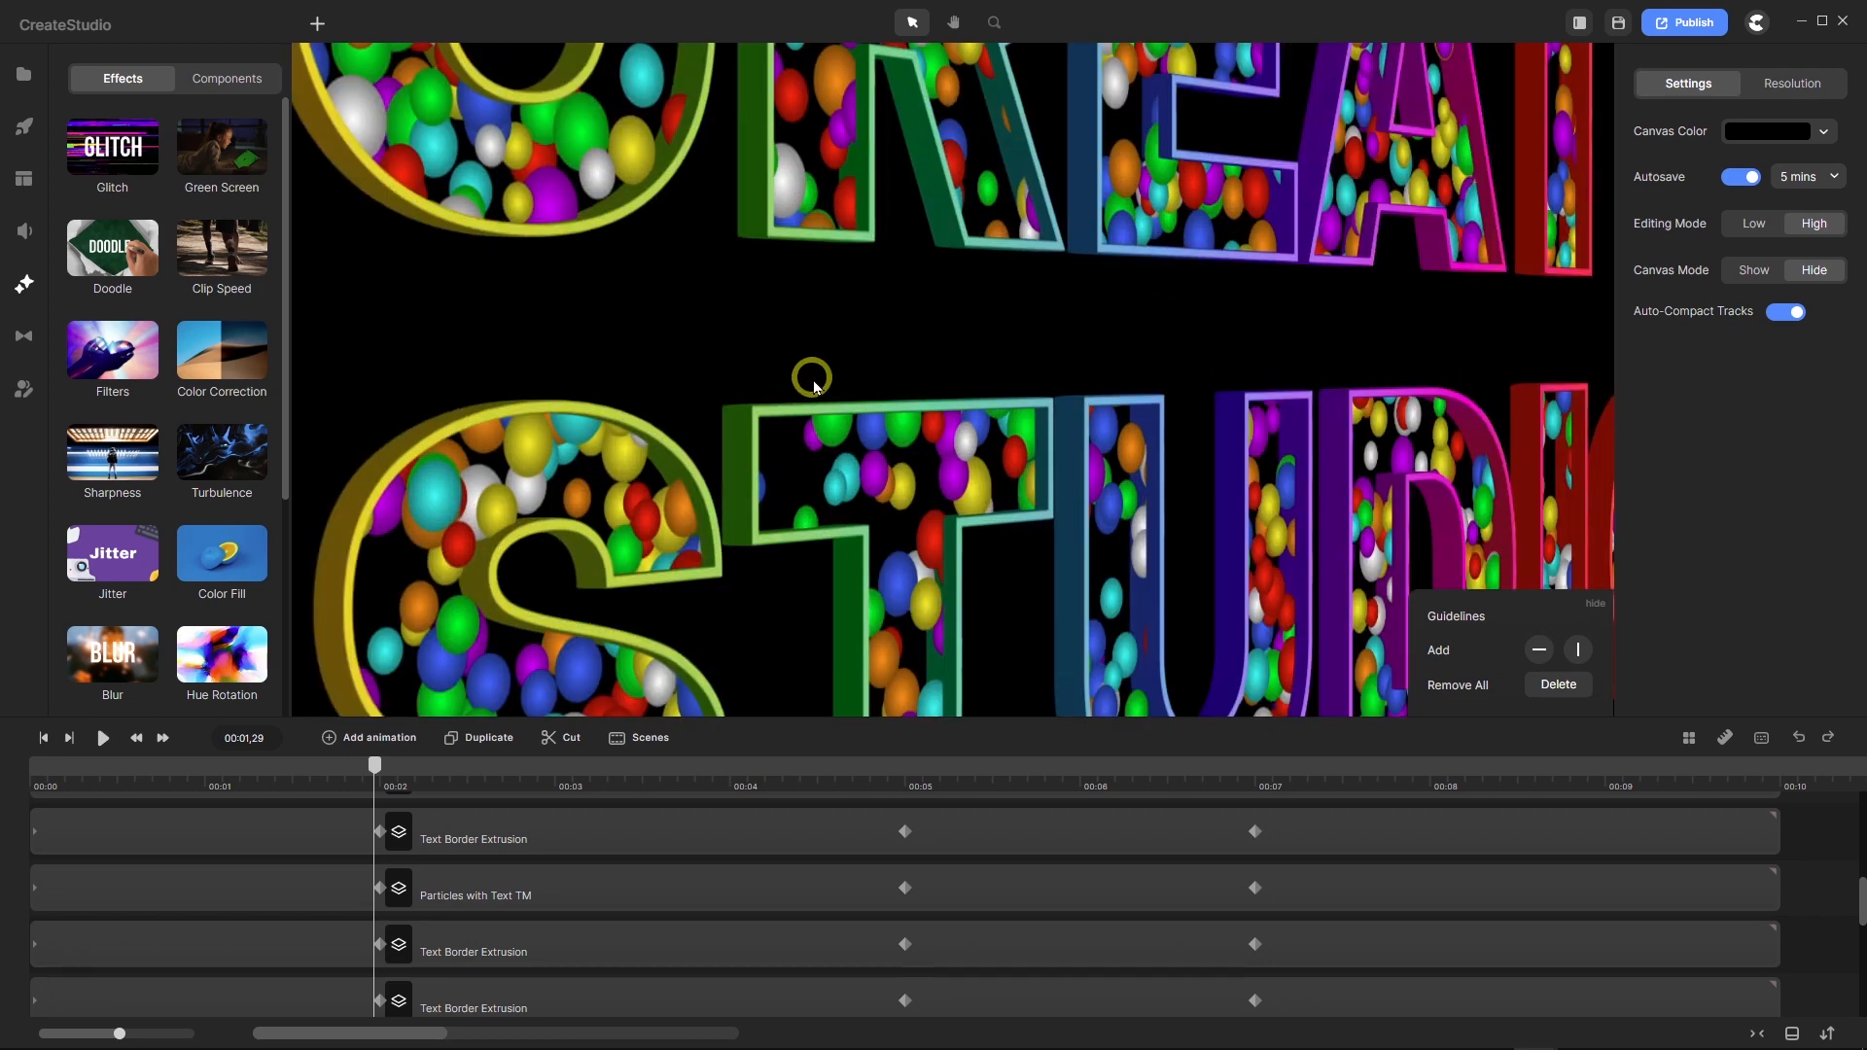
pyautogui.scroll(-6, 814, 386)
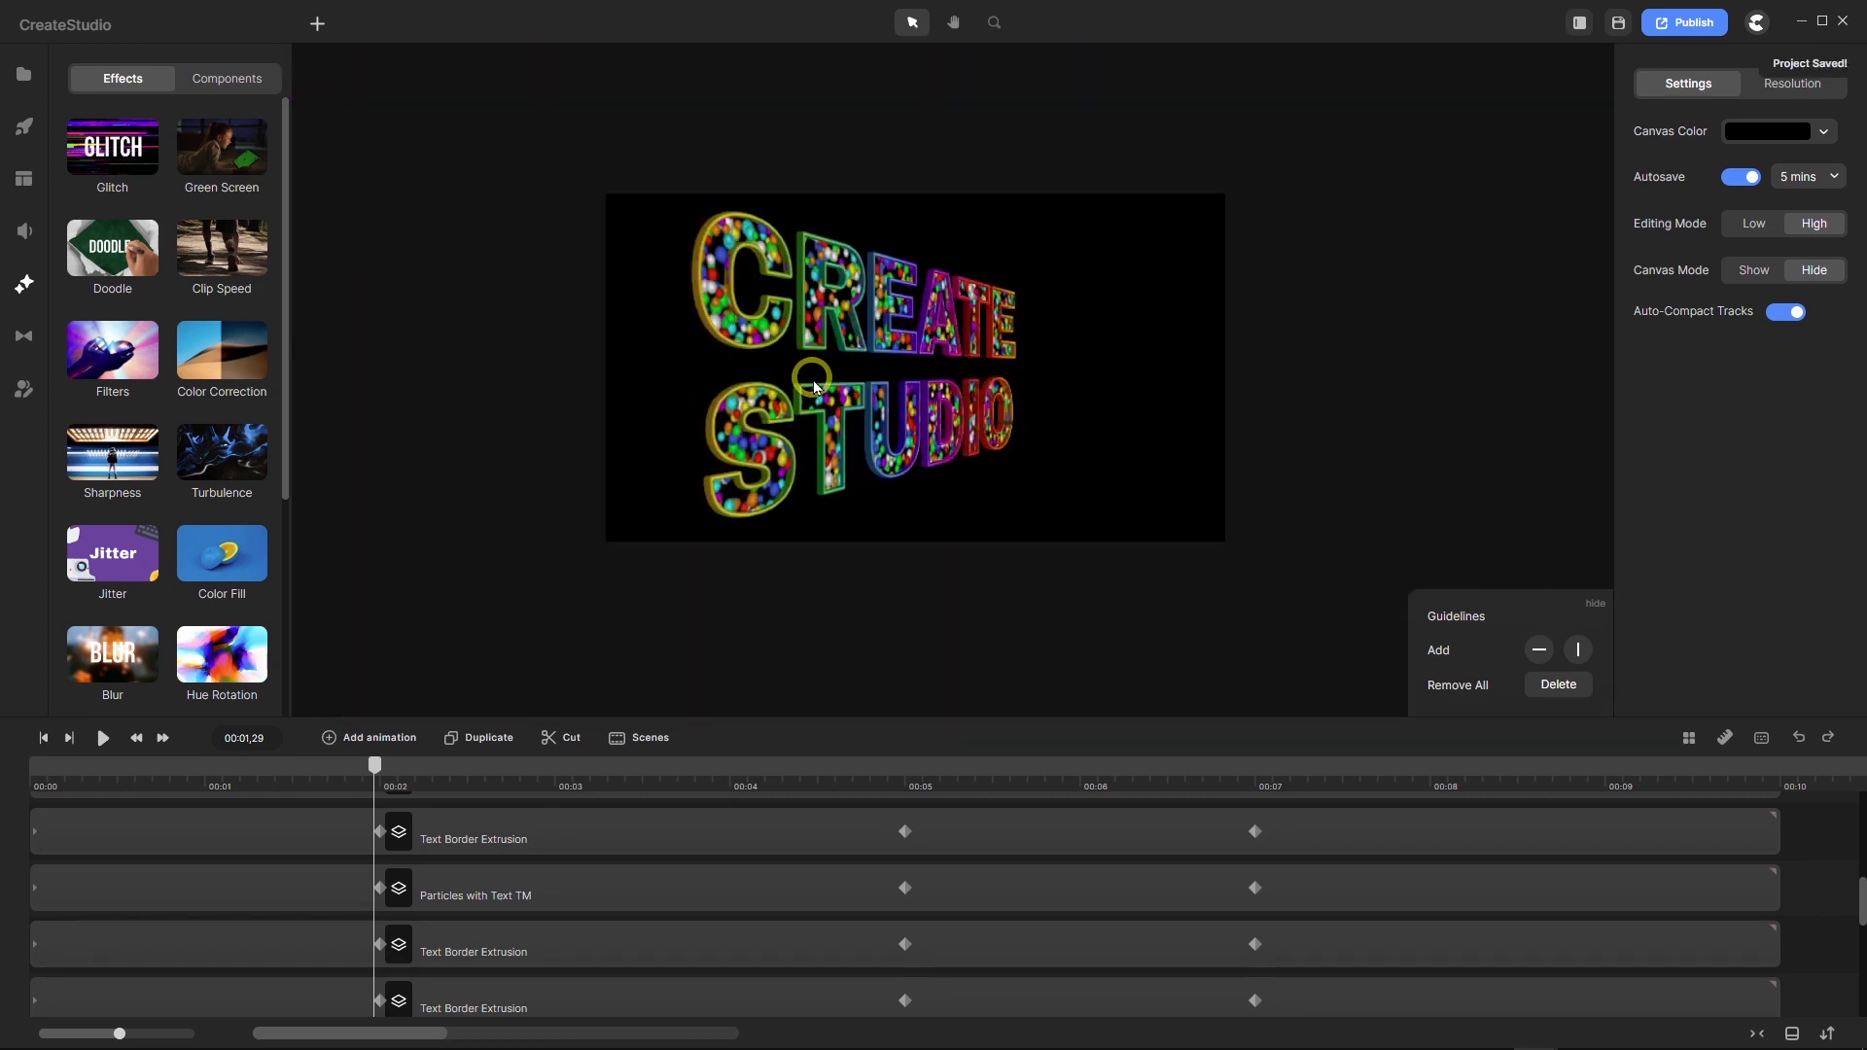
pyautogui.scroll(2, 814, 386)
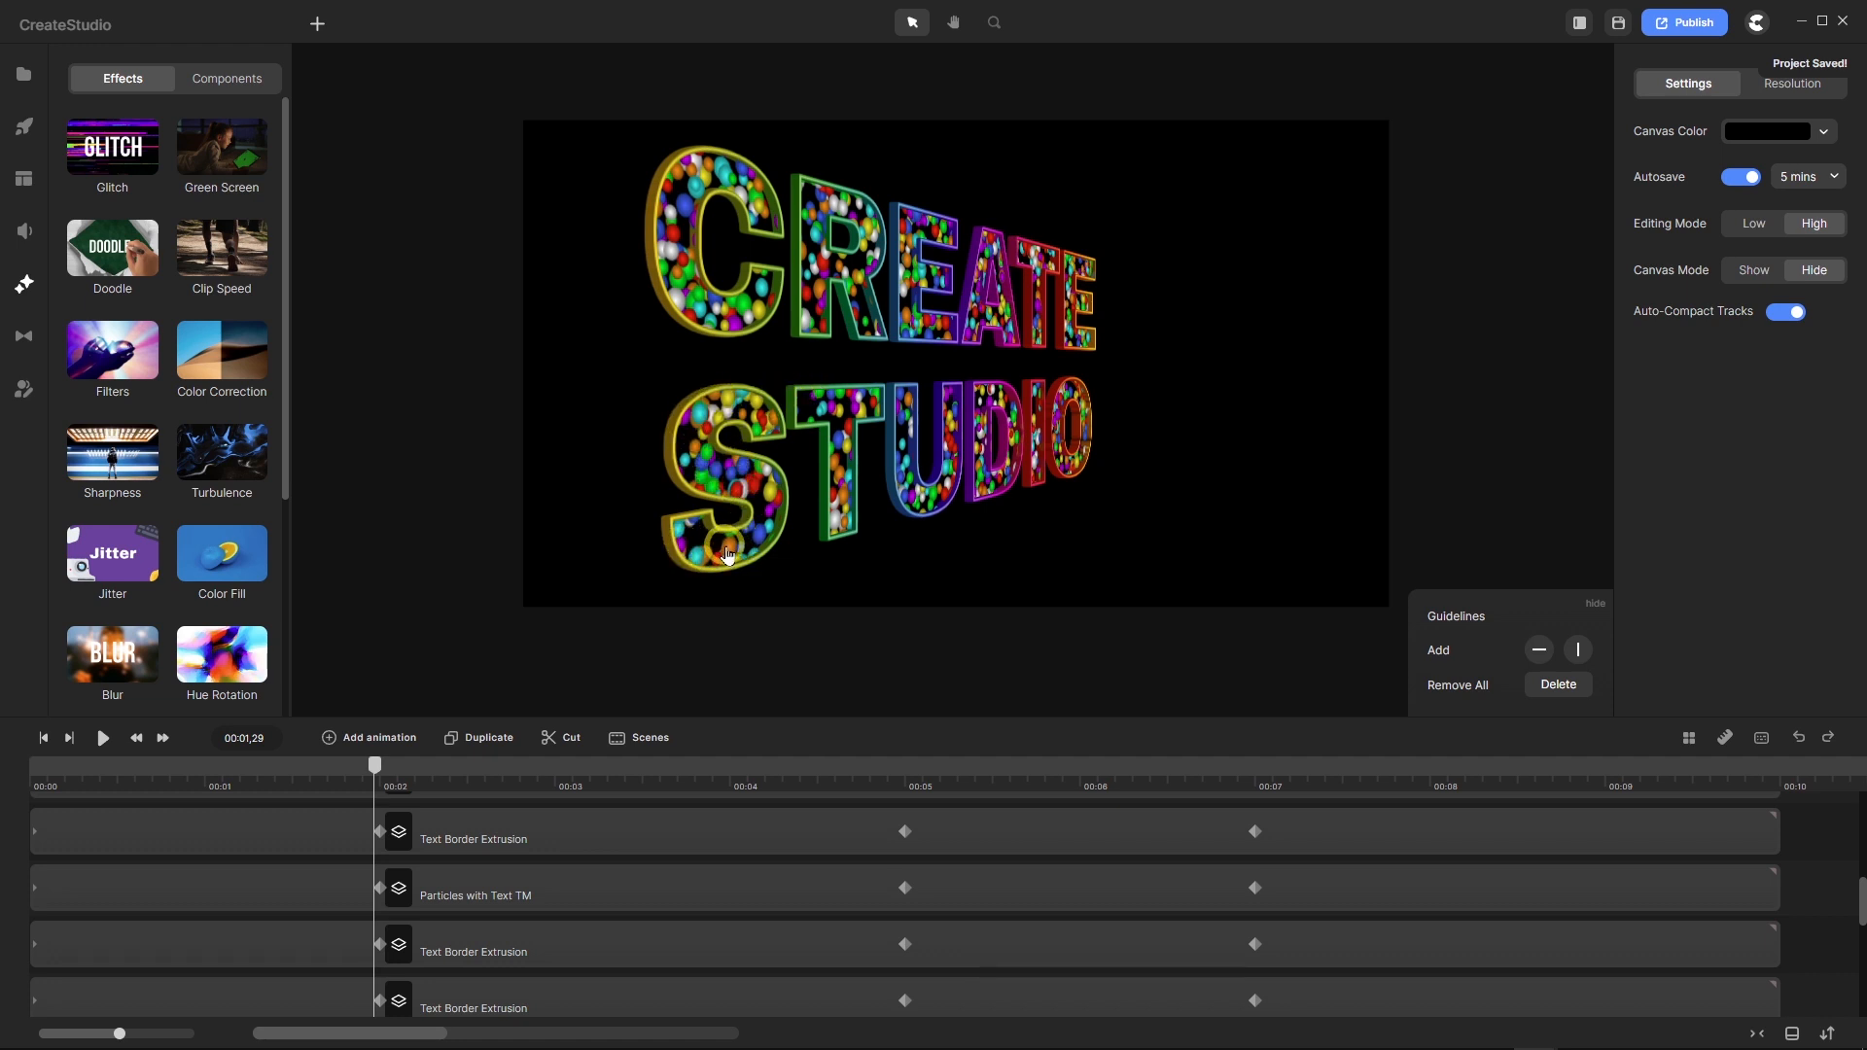
# Set the X position of the Particles with Text TM layer to -10 px.
pyautogui.click(453, 846)
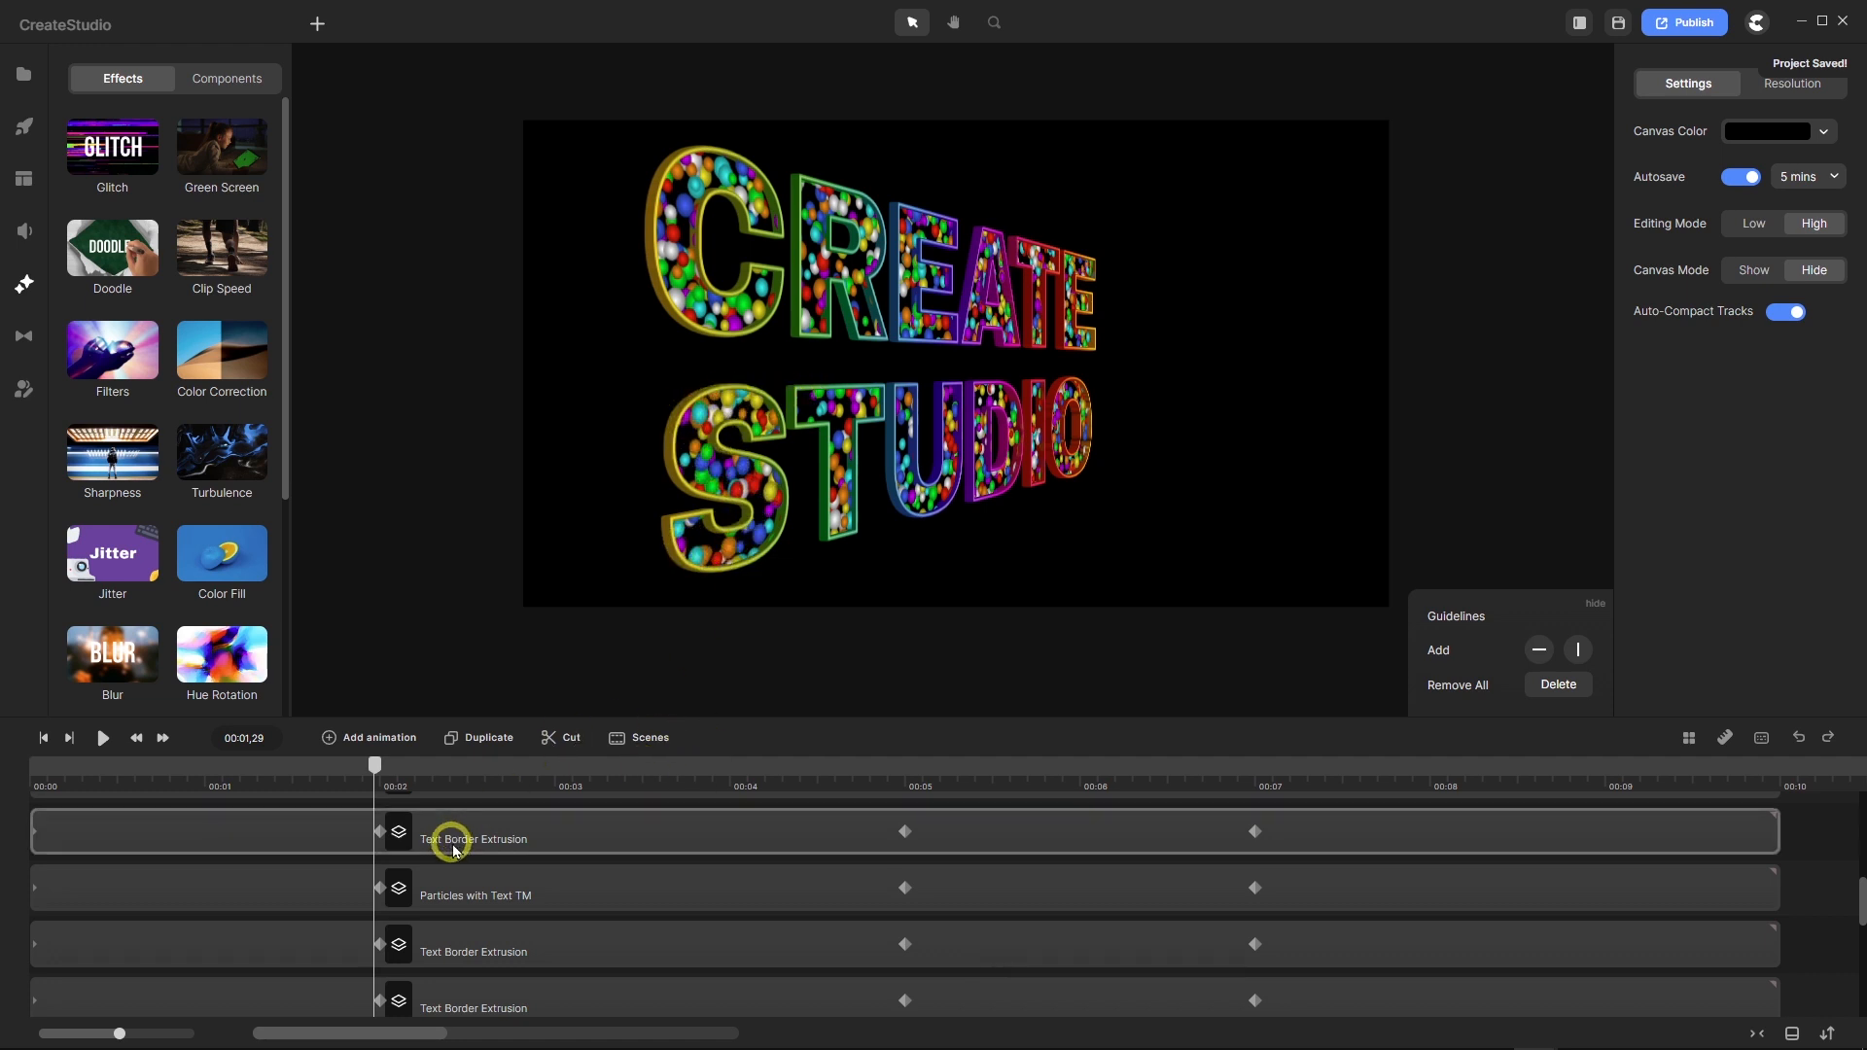
pyautogui.click(435, 896)
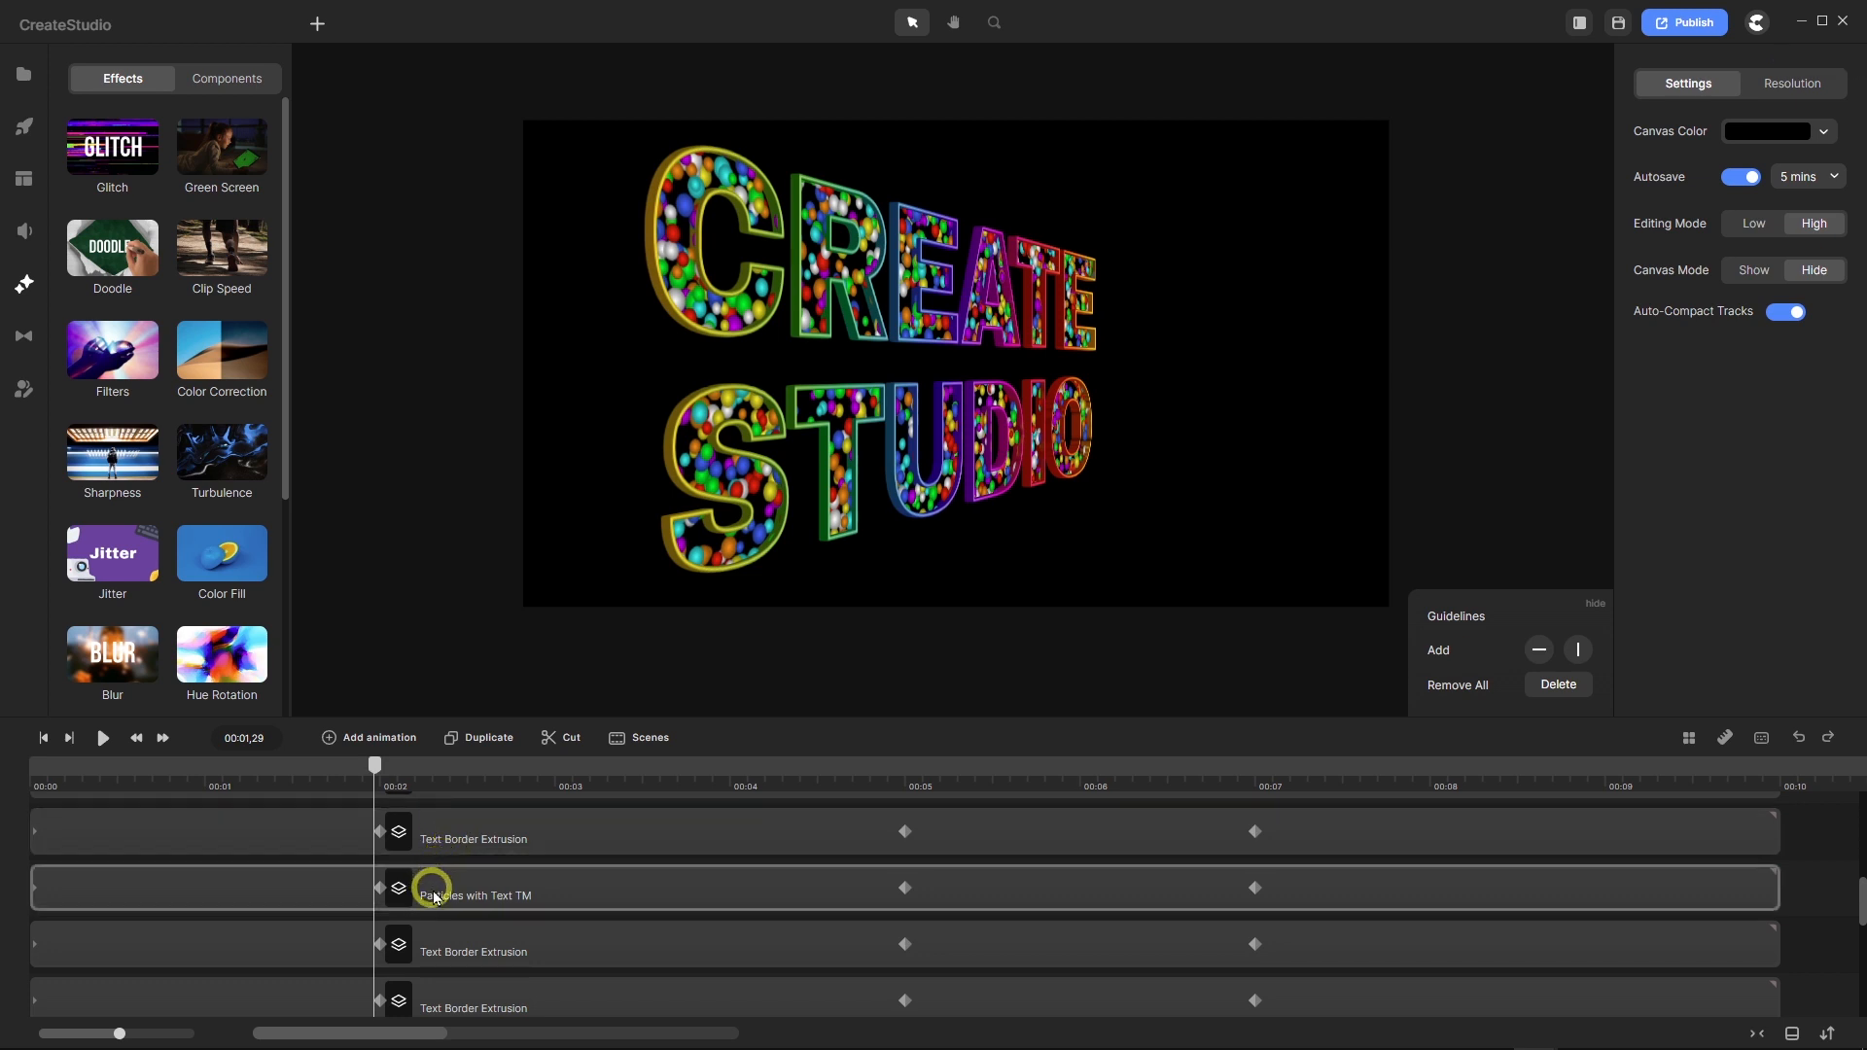
pyautogui.click(493, 901)
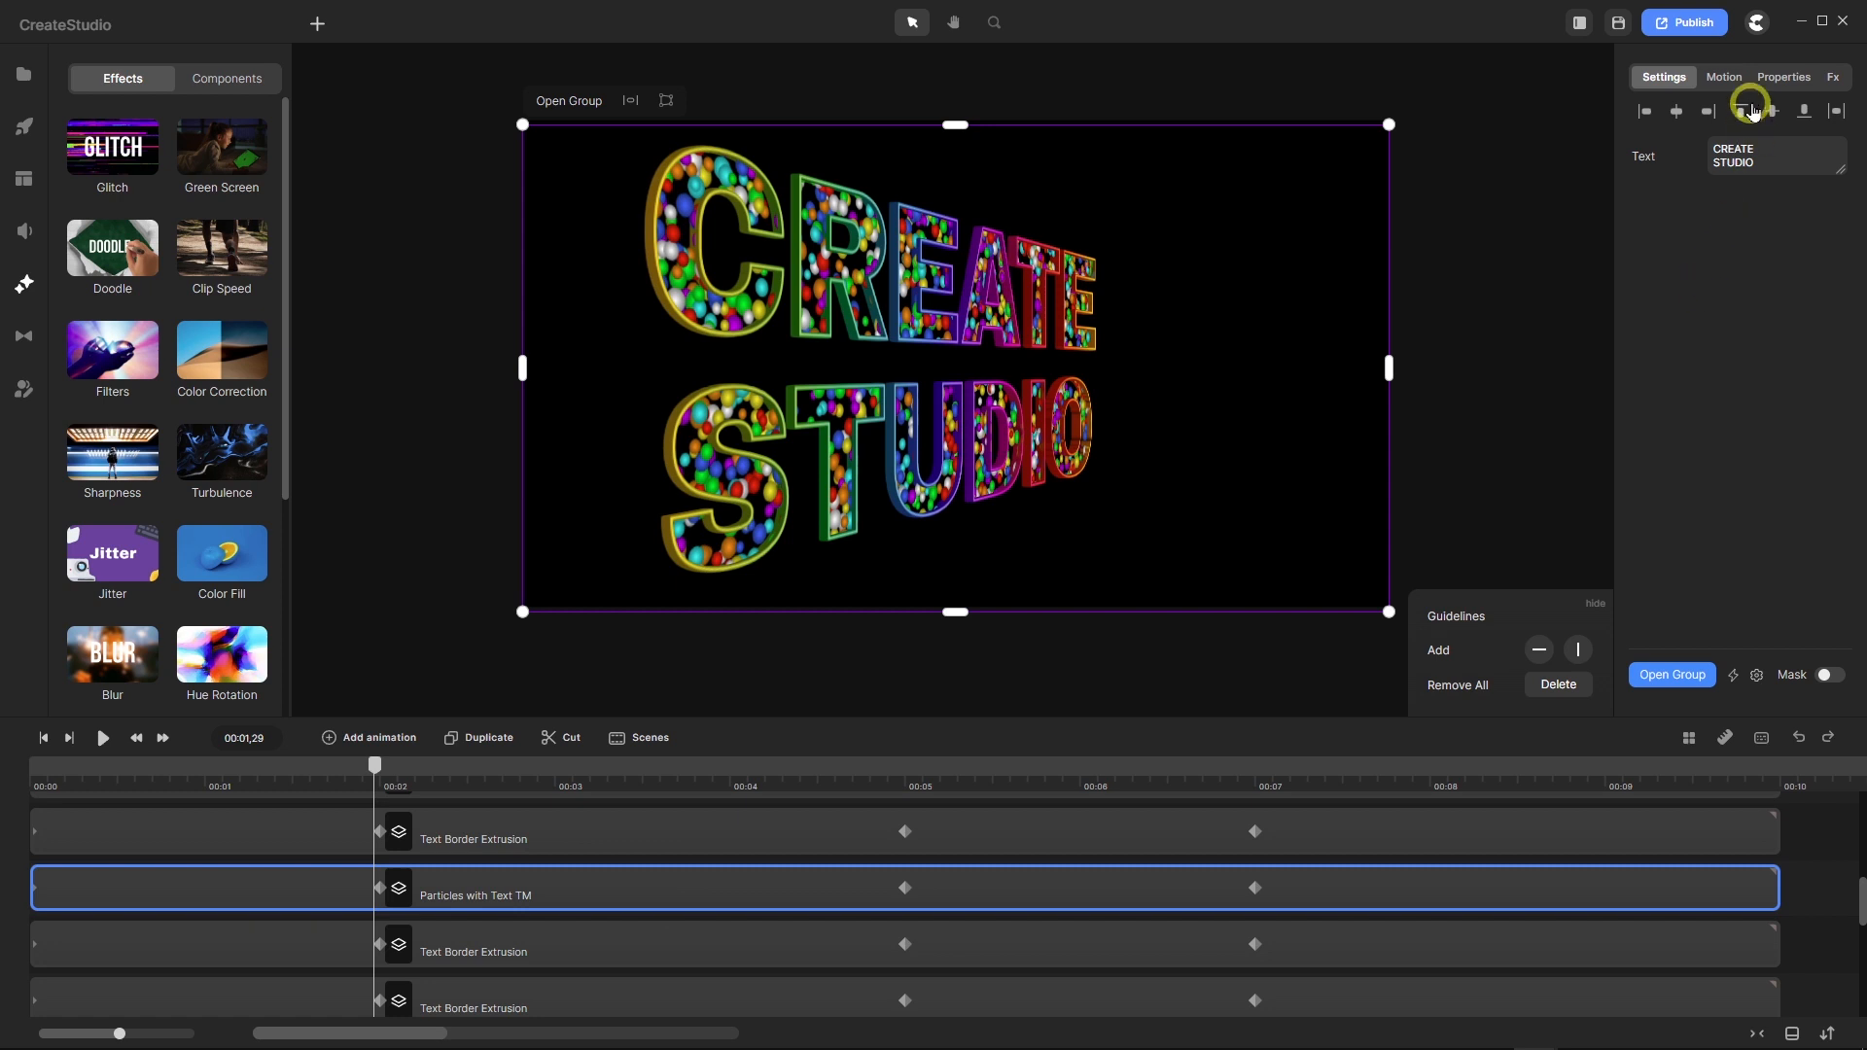
pyautogui.click(1779, 85)
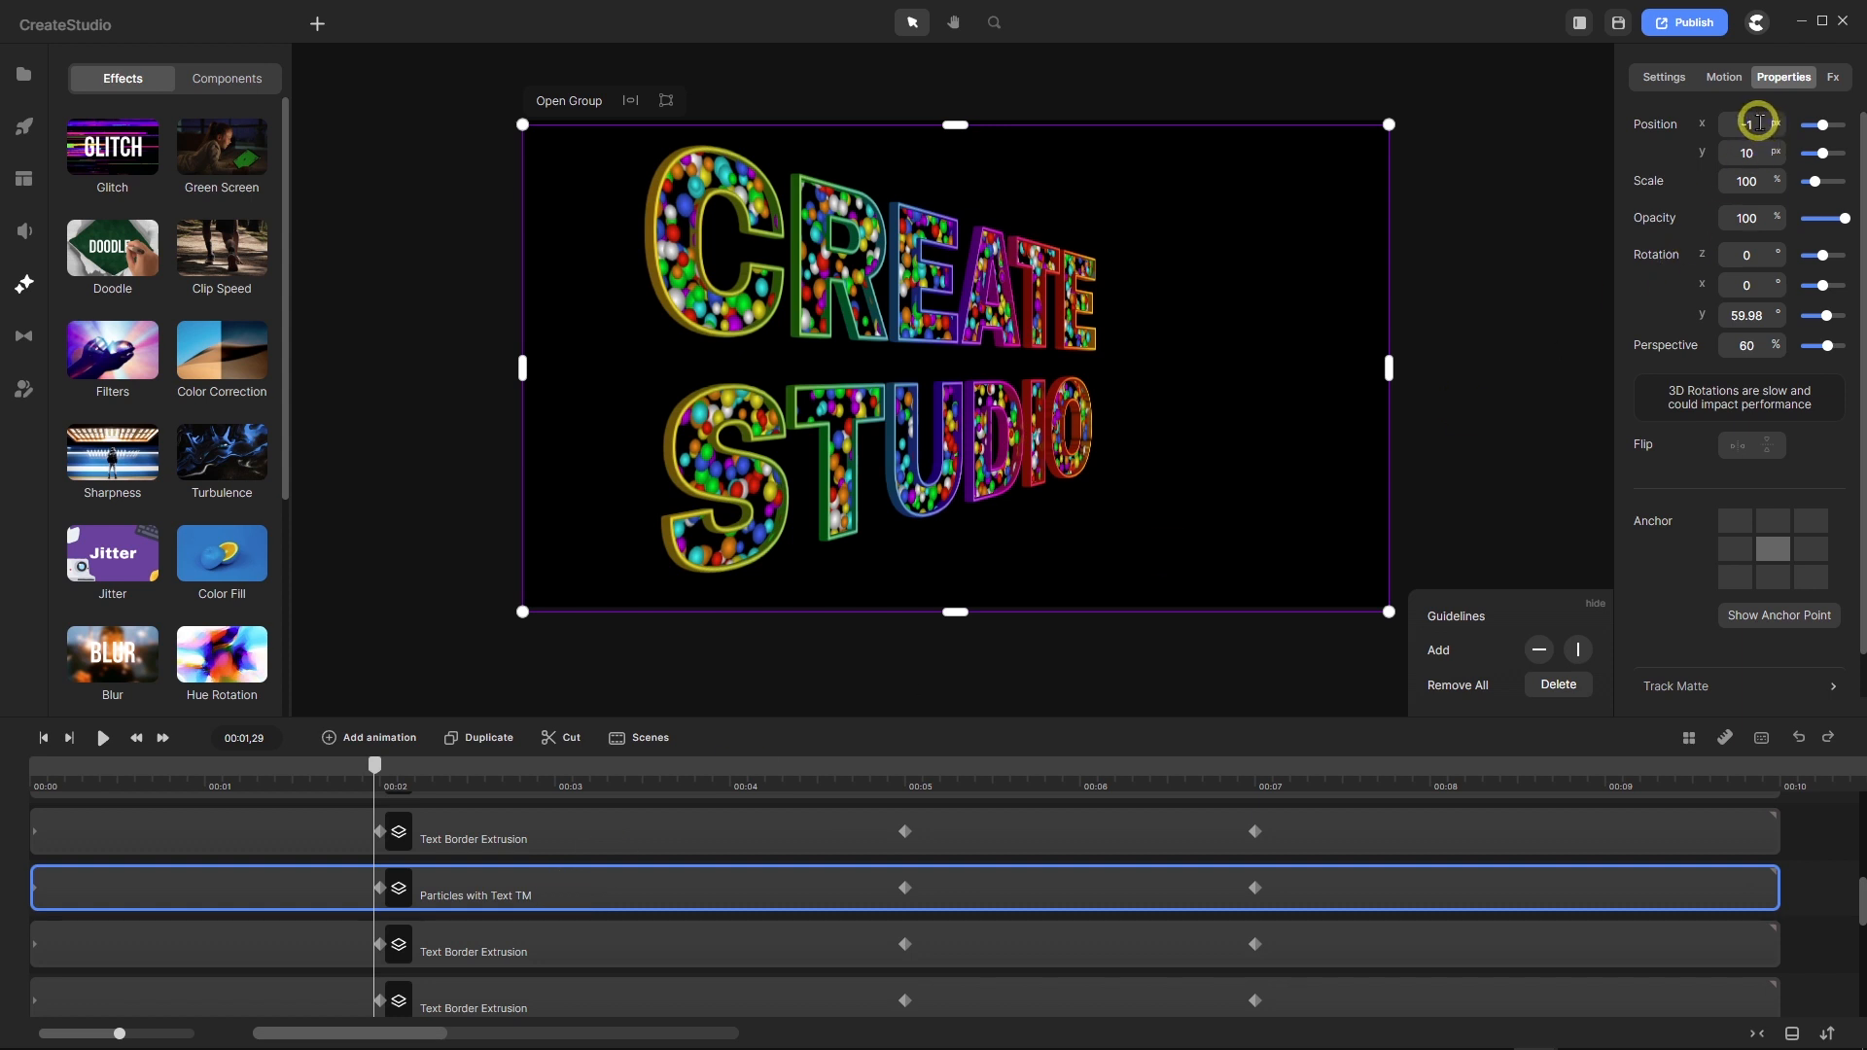
pyautogui.write('0')
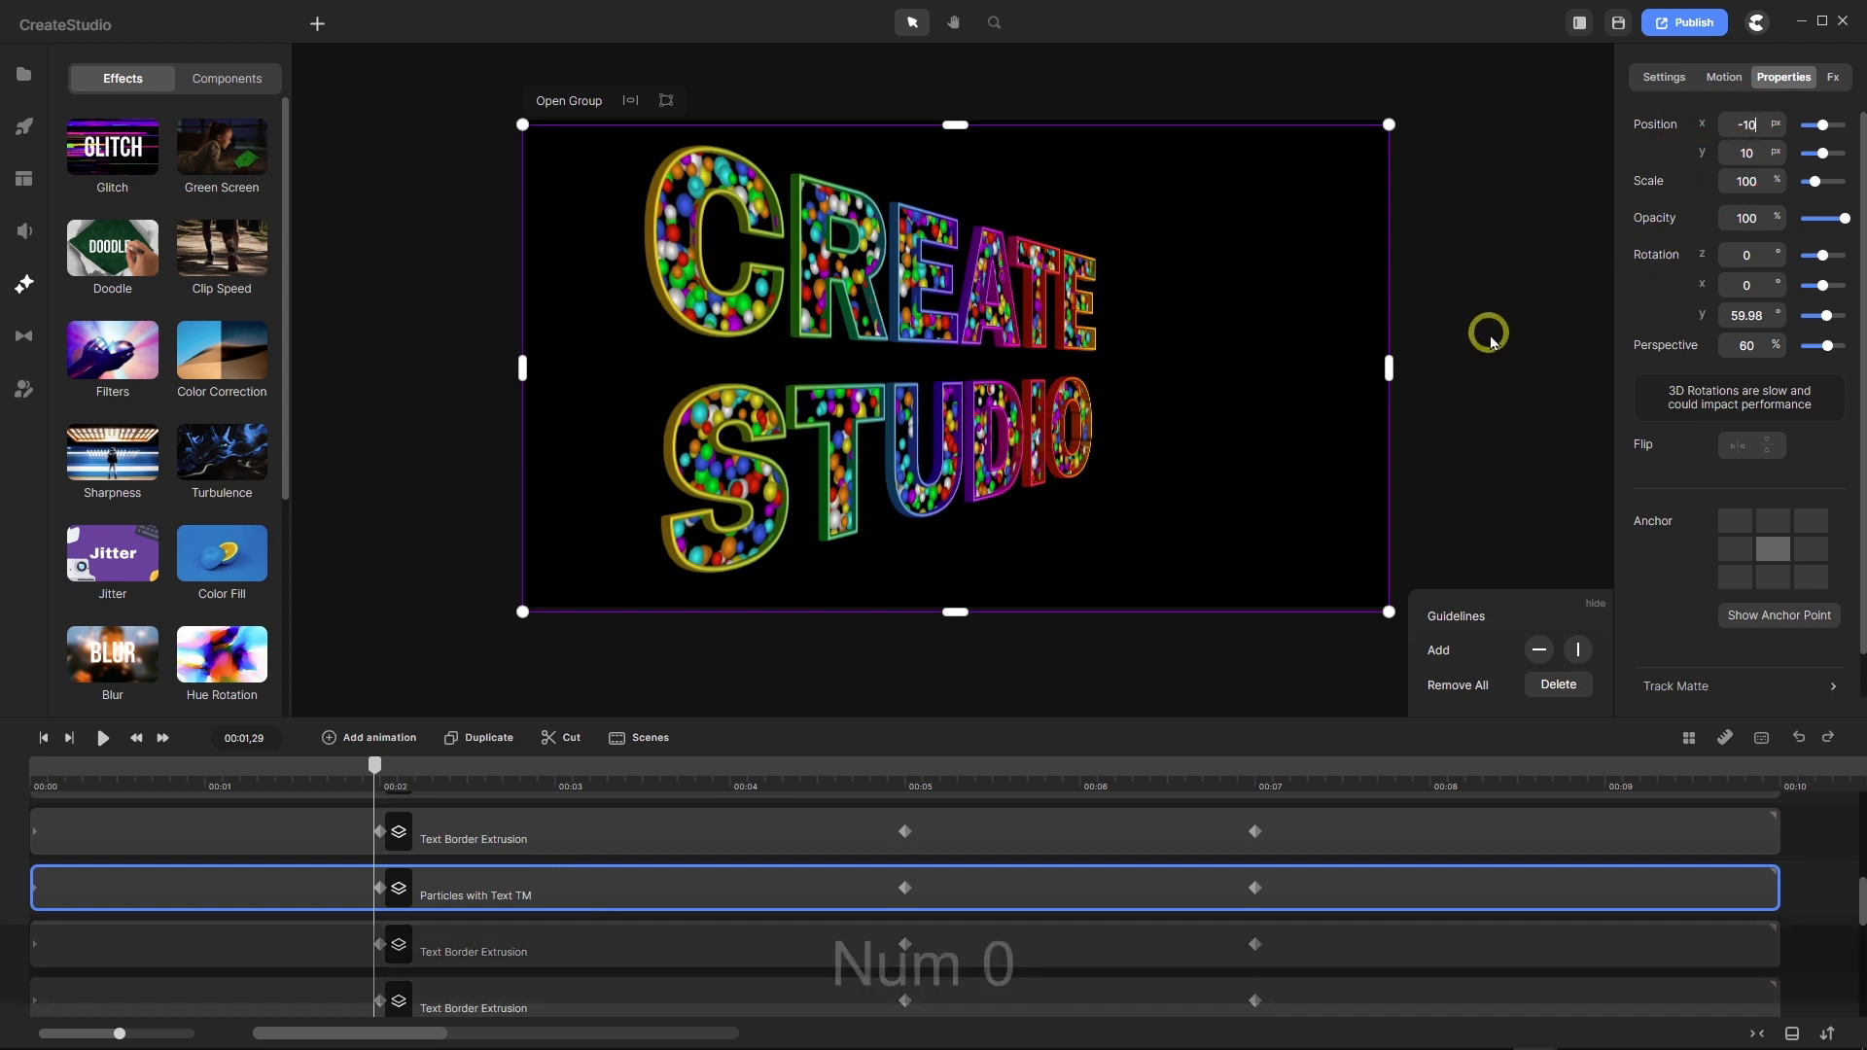
pyautogui.press('Return')
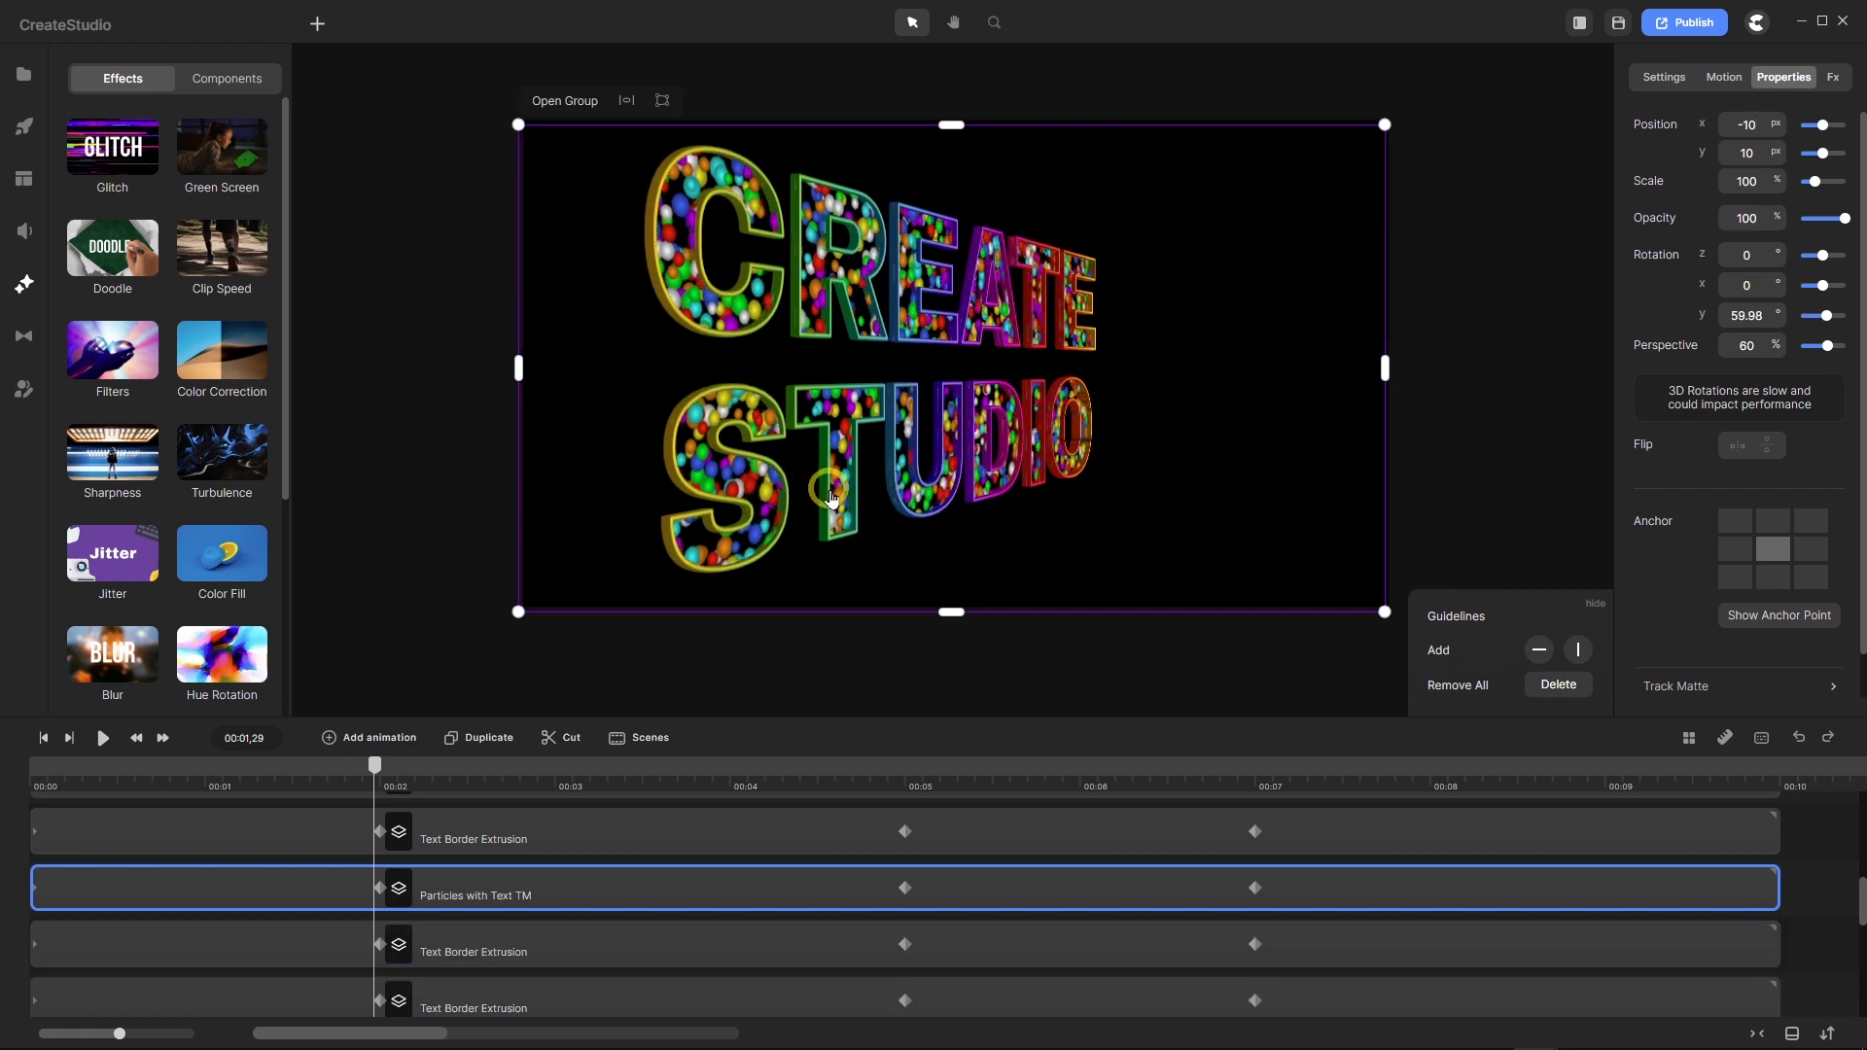
# Set the X position of the Particles with Text TM layer to -9 px.
pyautogui.scroll(2, 830, 499)
pyautogui.scroll(3, 830, 497)
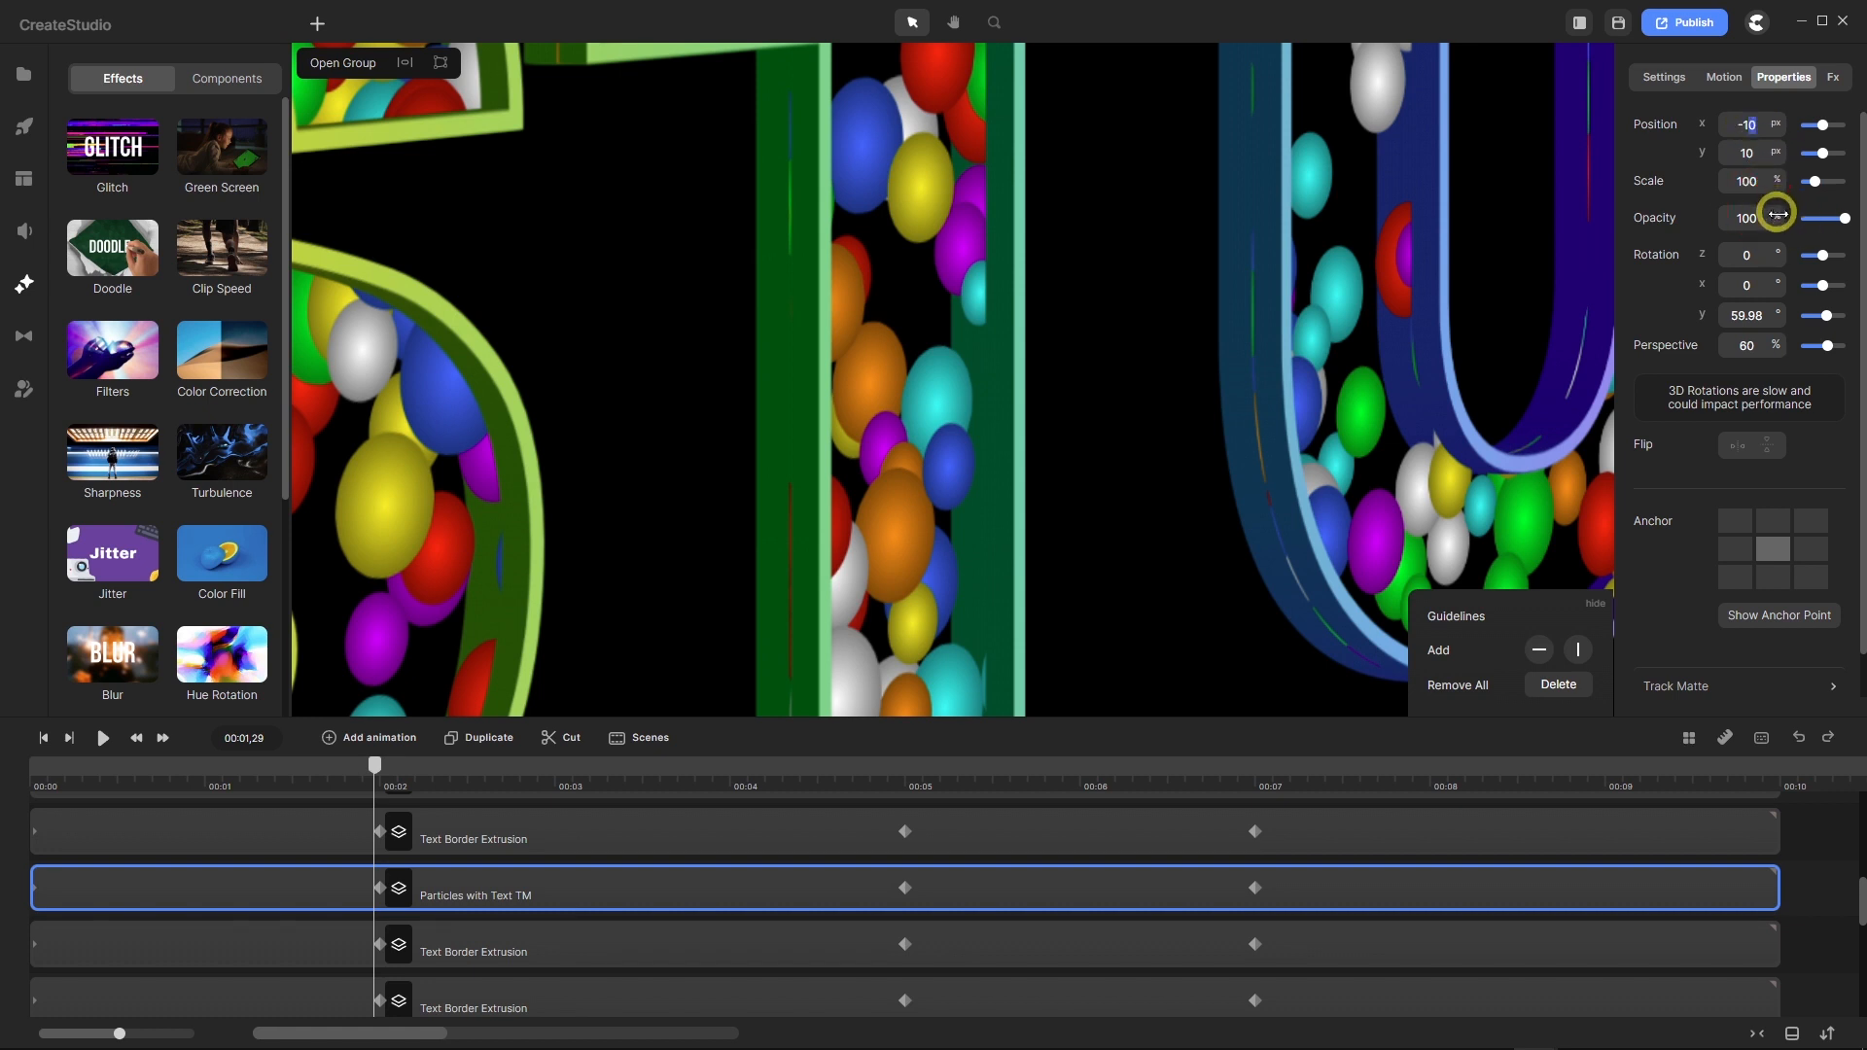
pyautogui.press('BackSpace')
pyautogui.press('BackSpace')
pyautogui.write('9')
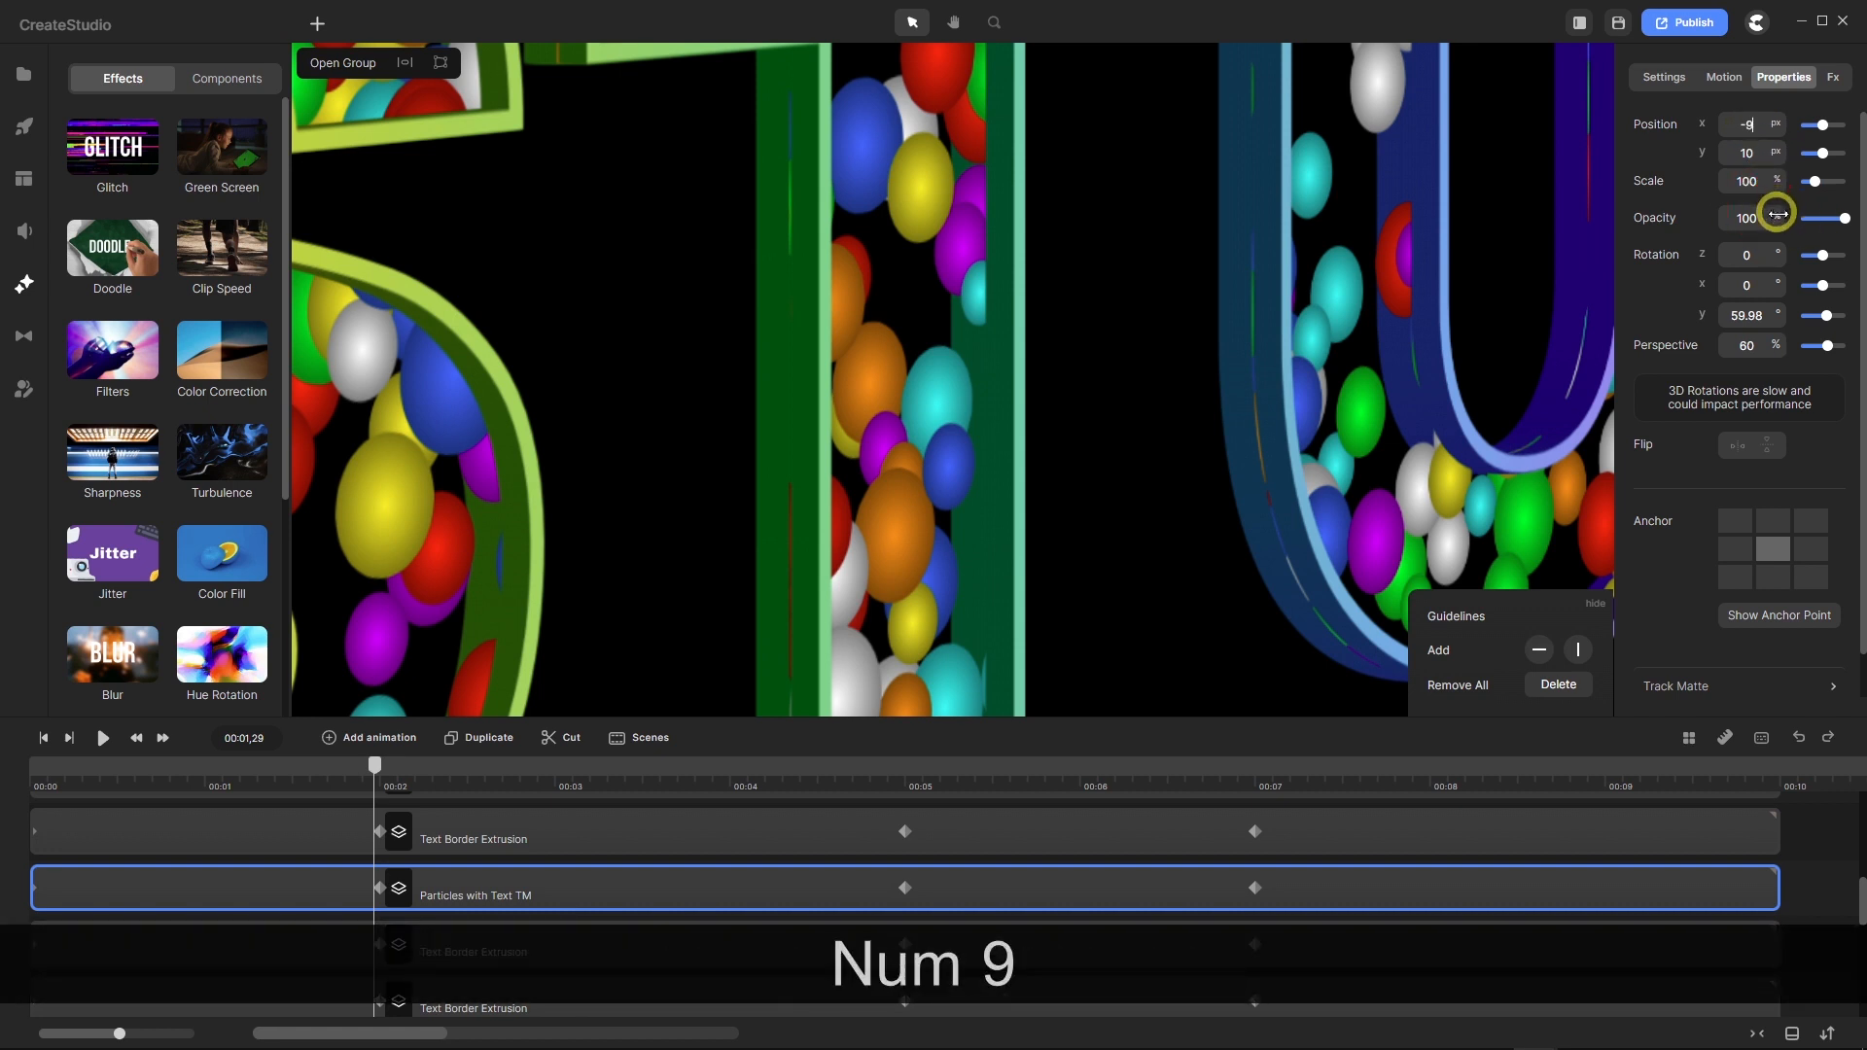
pyautogui.press('Return')
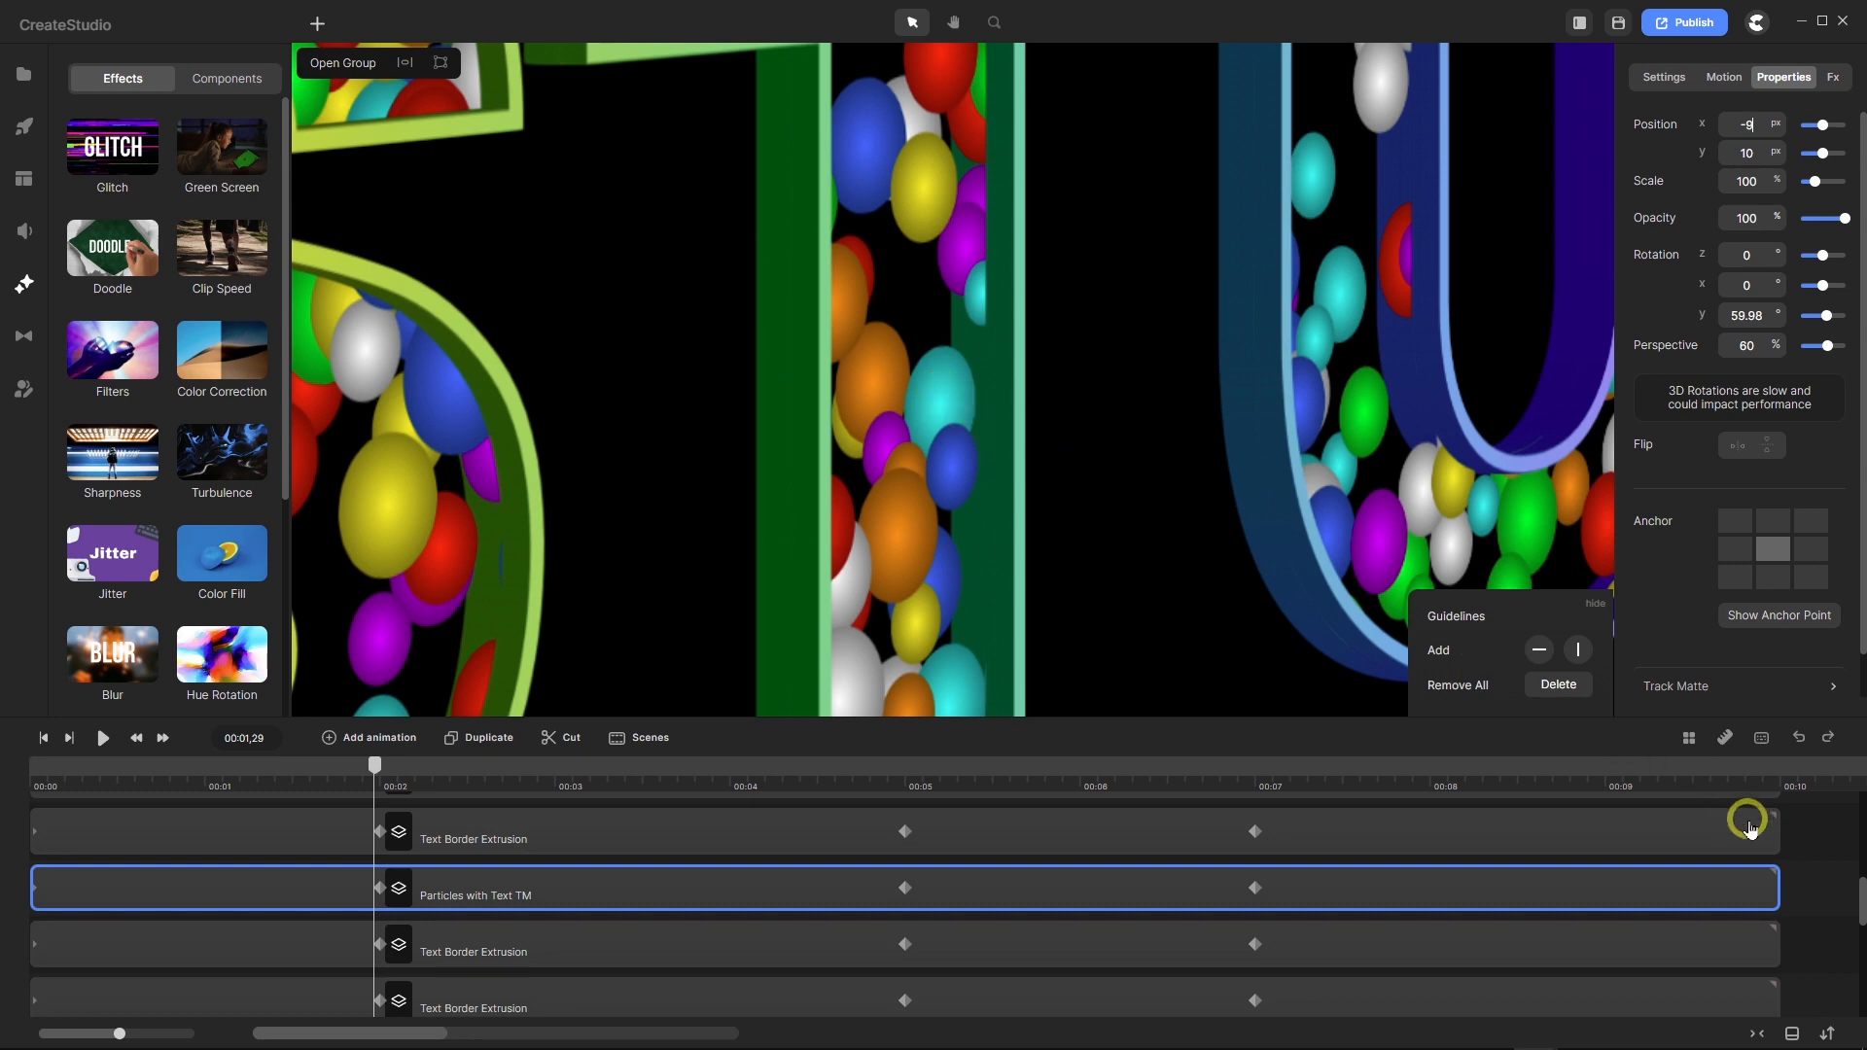
# Set Editing Mode to Low and preview the text animation from the start of the timeline.
pyautogui.click(1812, 834)
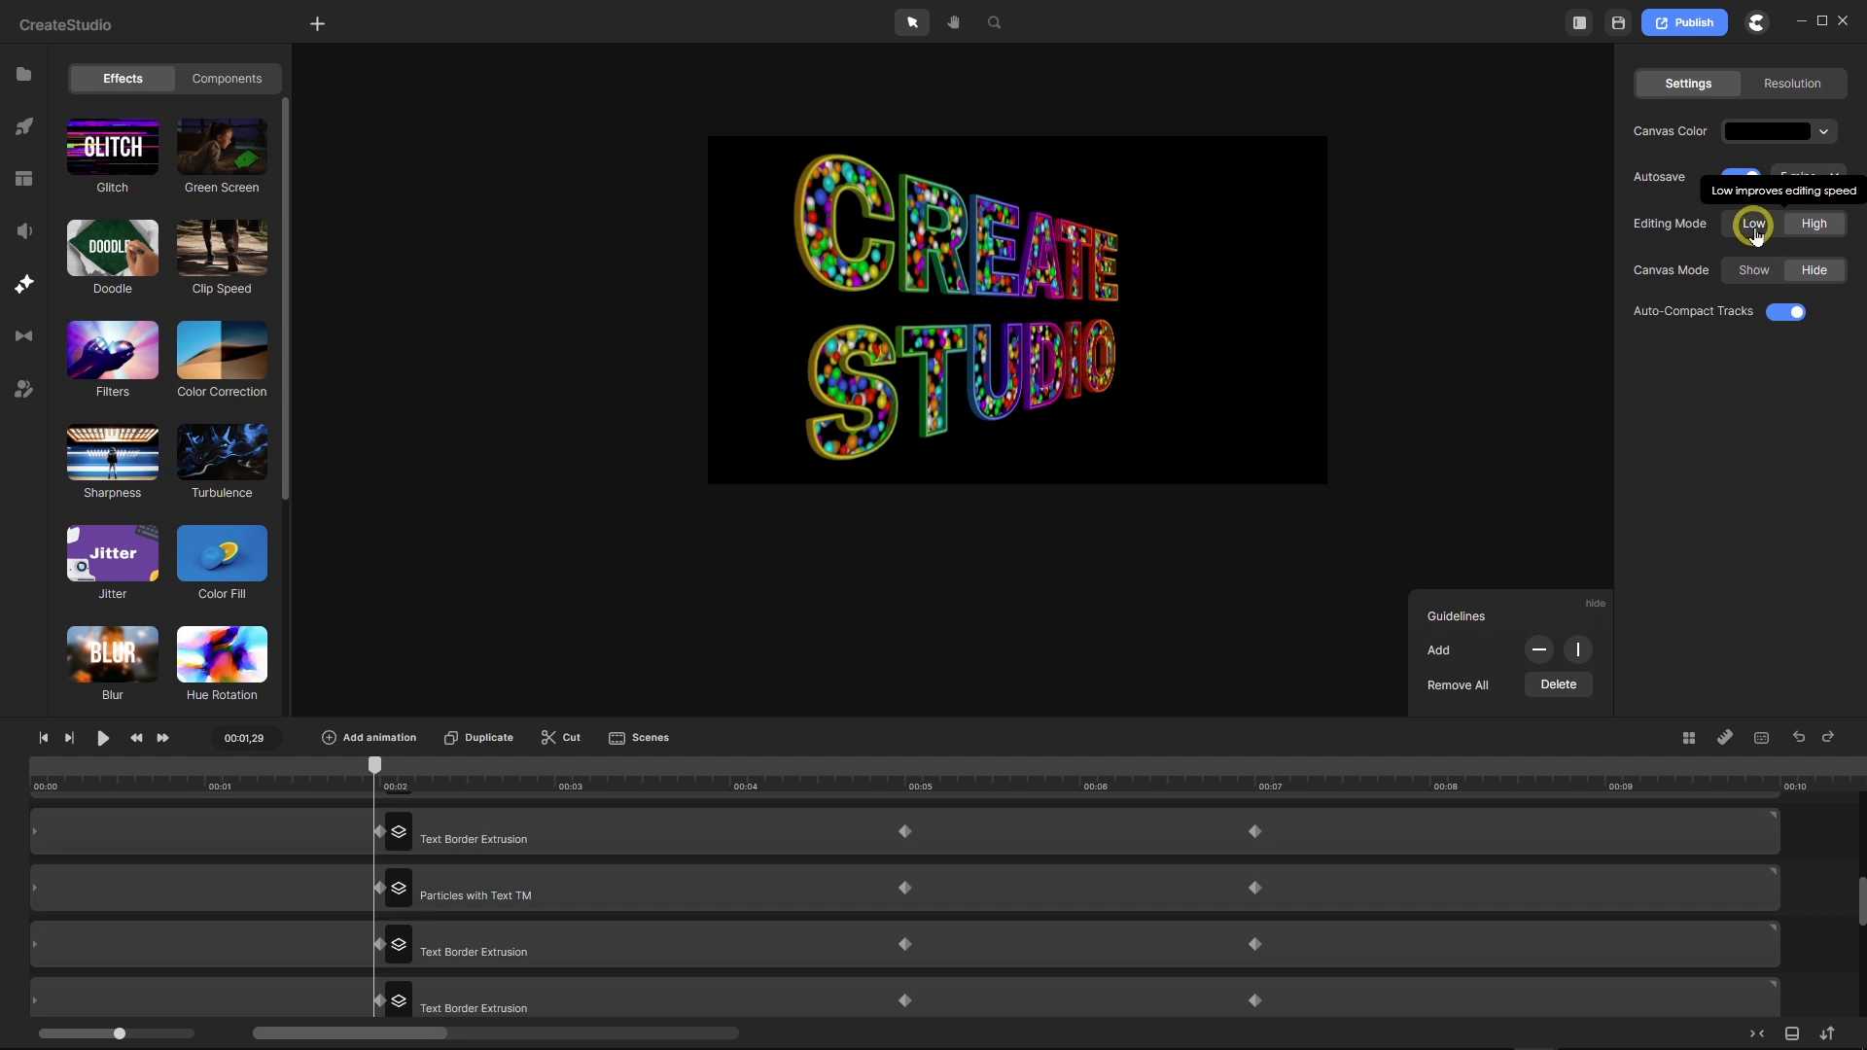
pyautogui.click(1754, 226)
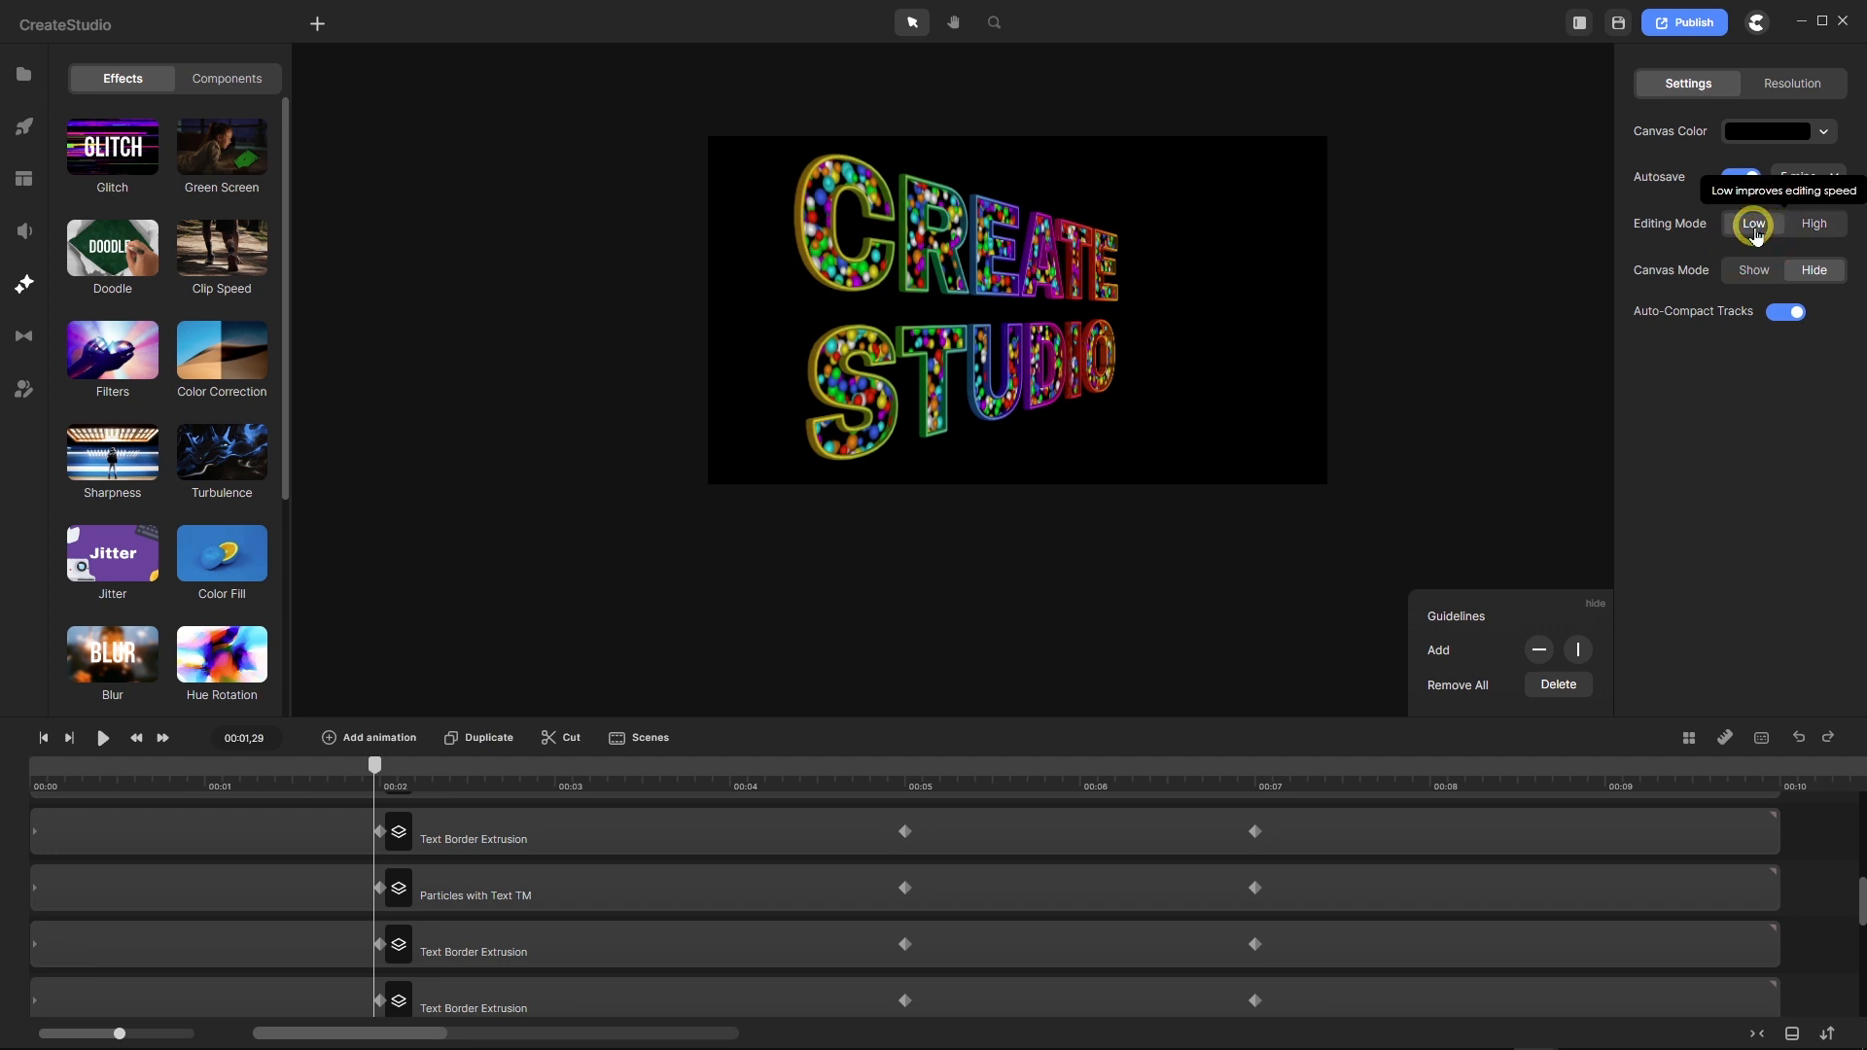
pyautogui.click(45, 739)
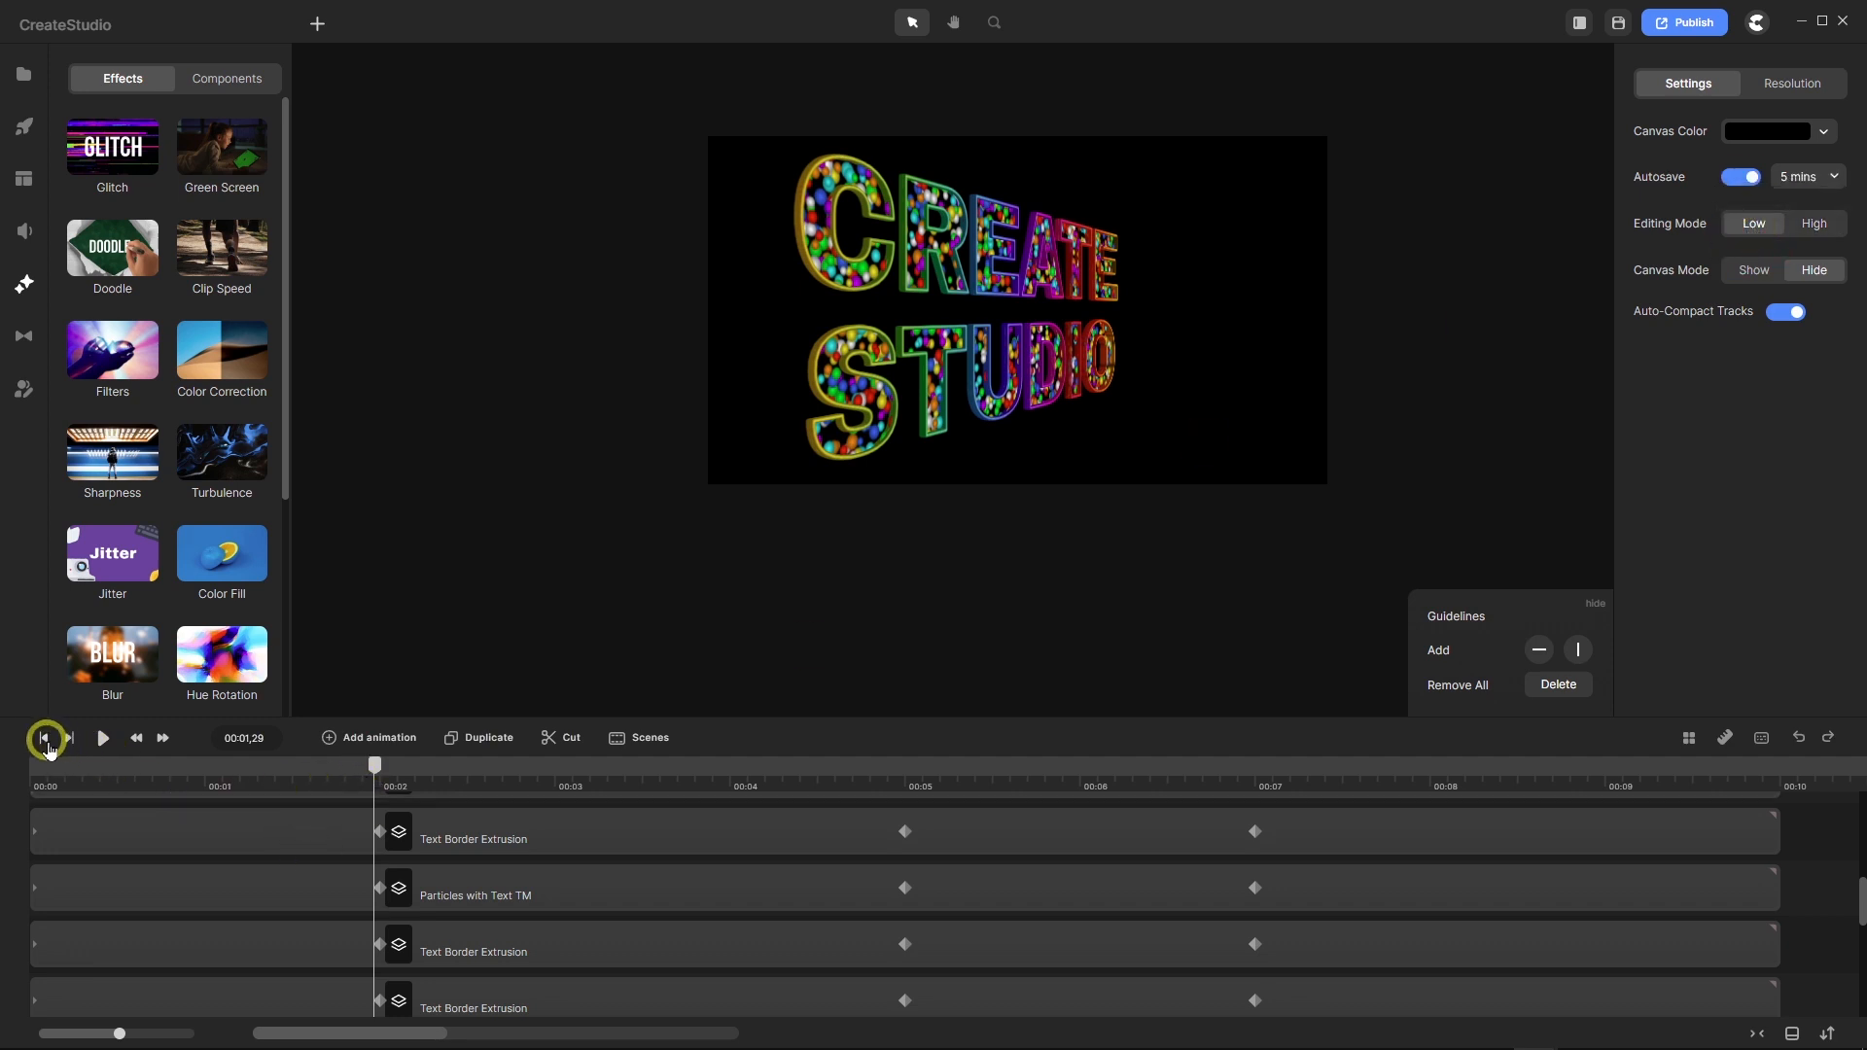
pyautogui.click(42, 742)
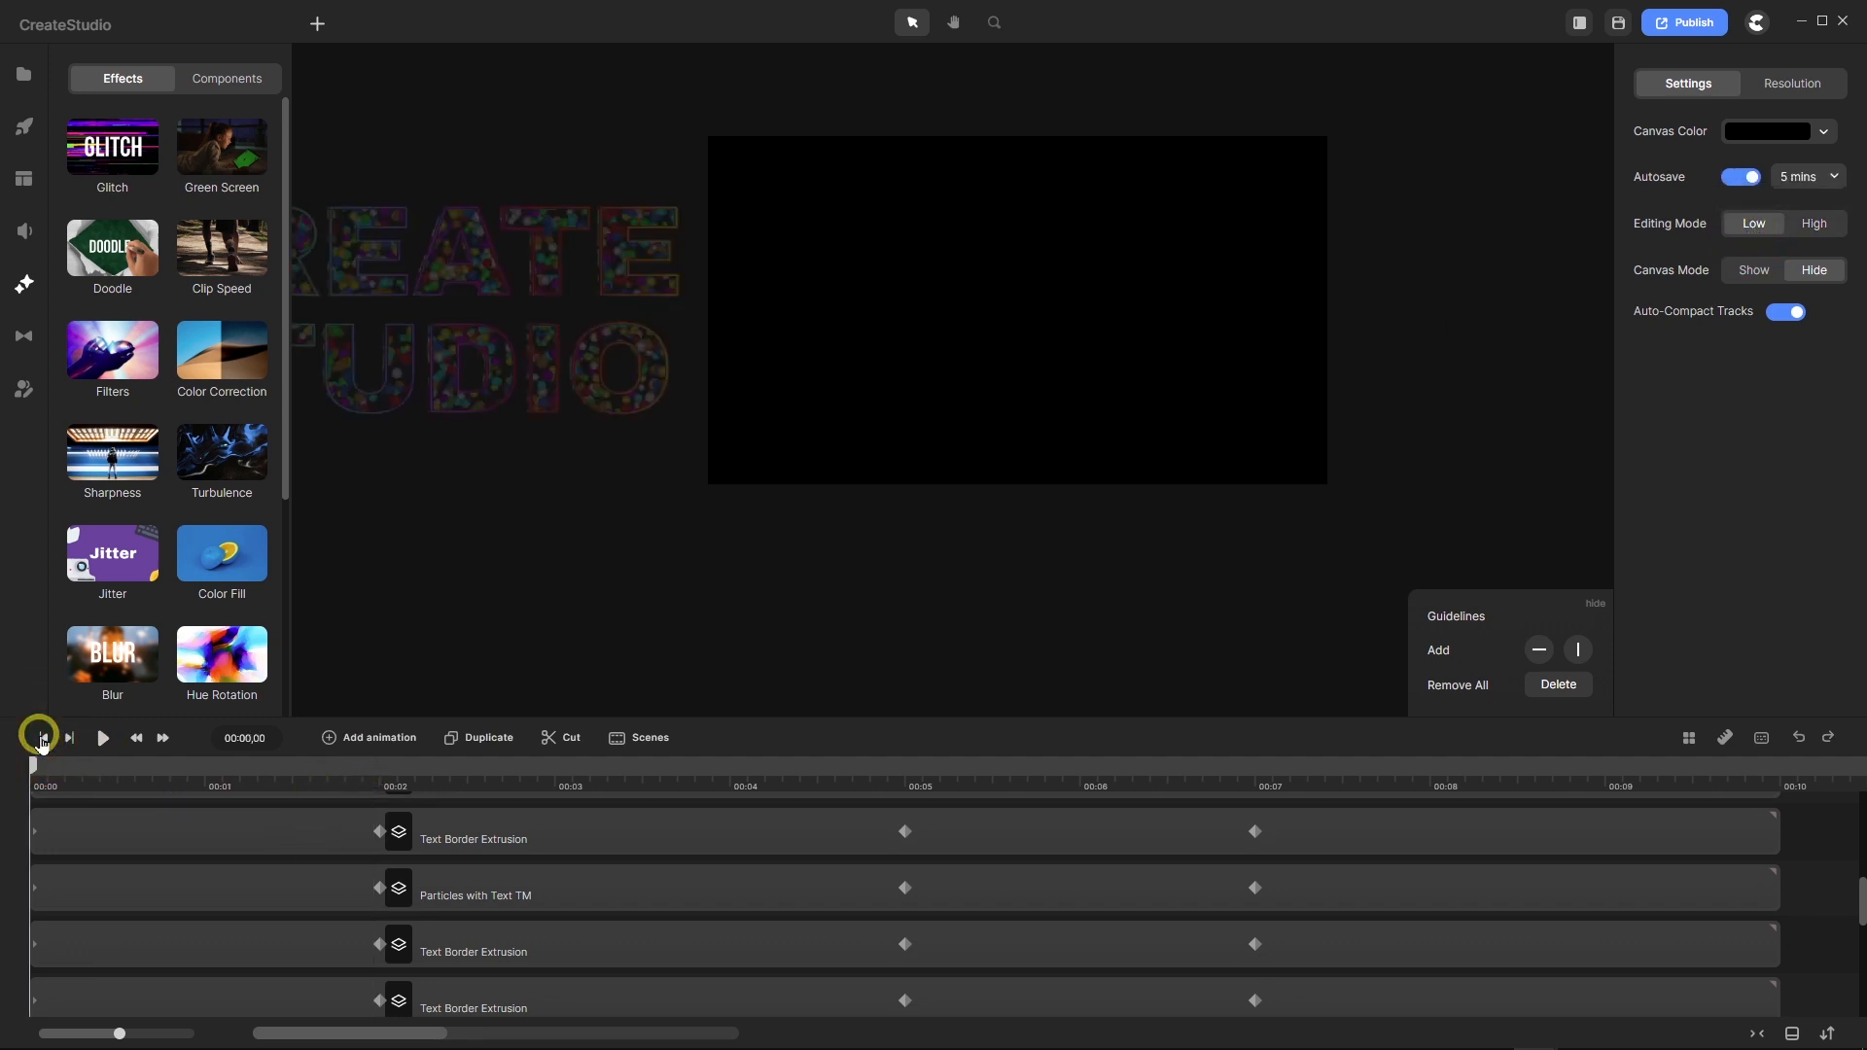
pyautogui.press('f')
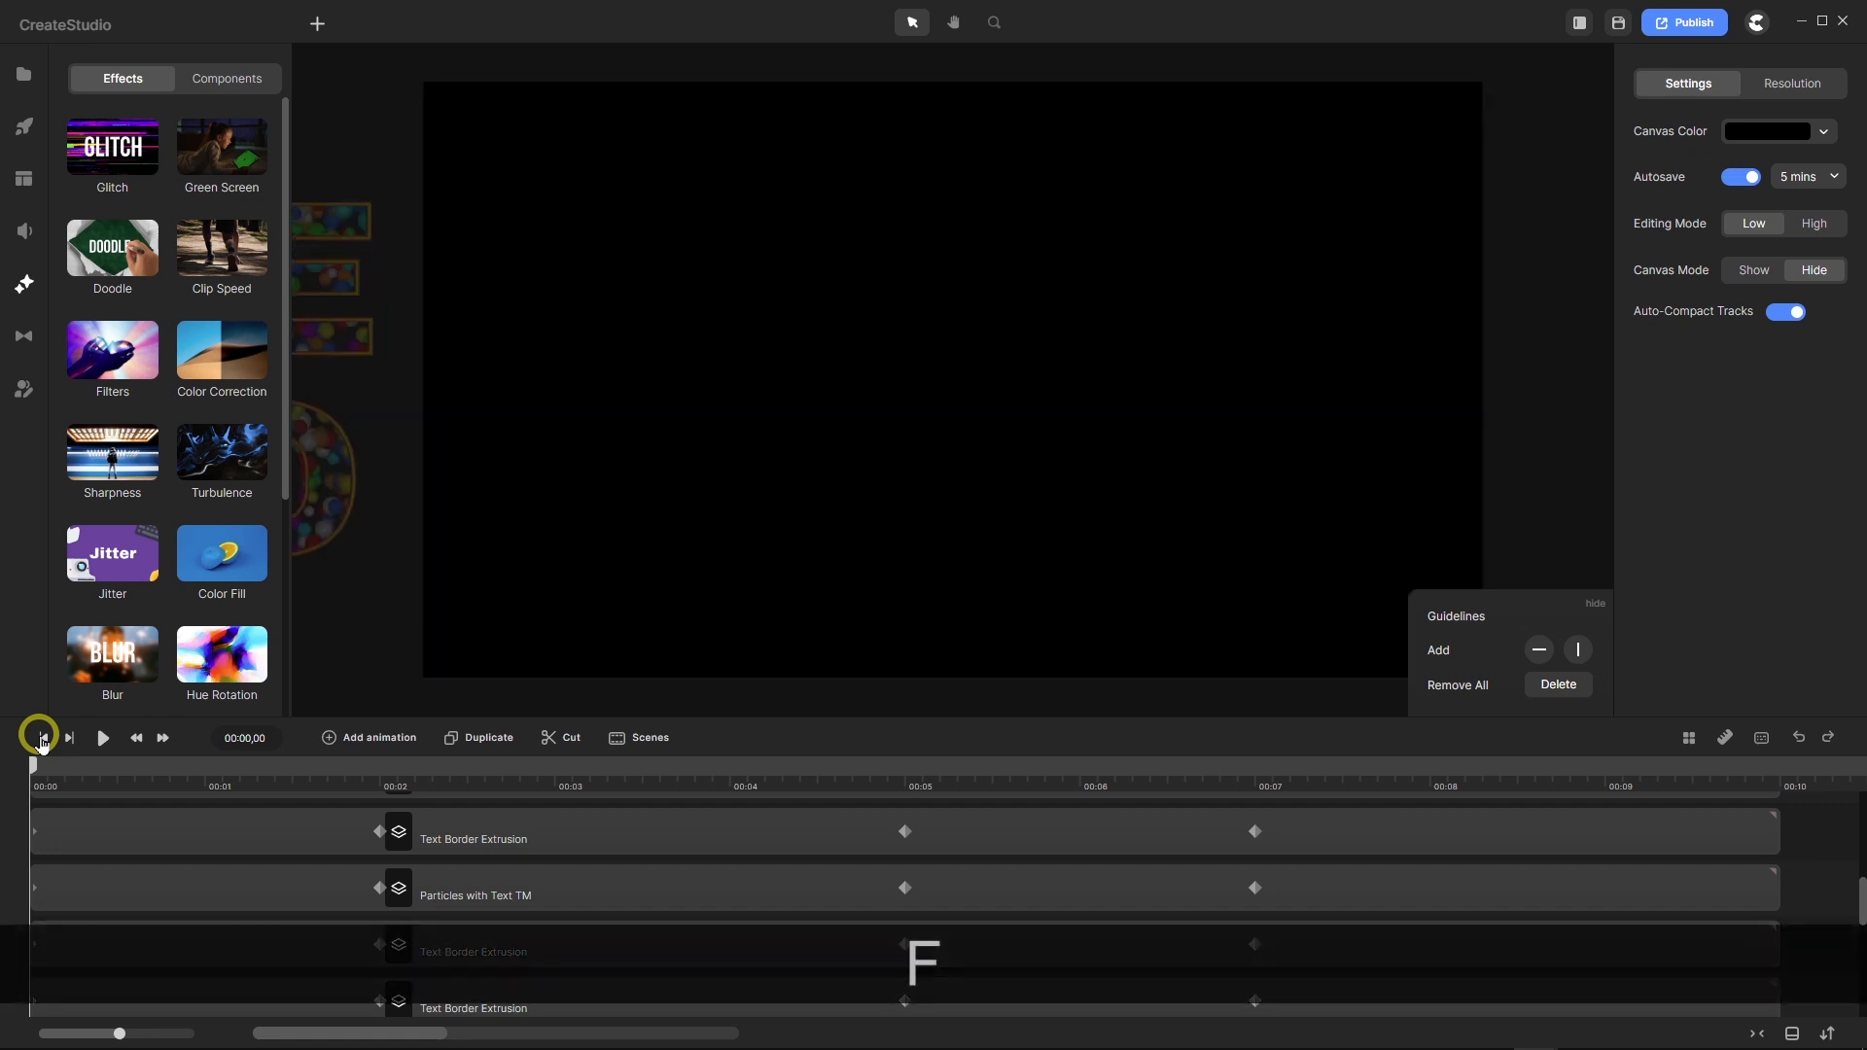
pyautogui.click(102, 741)
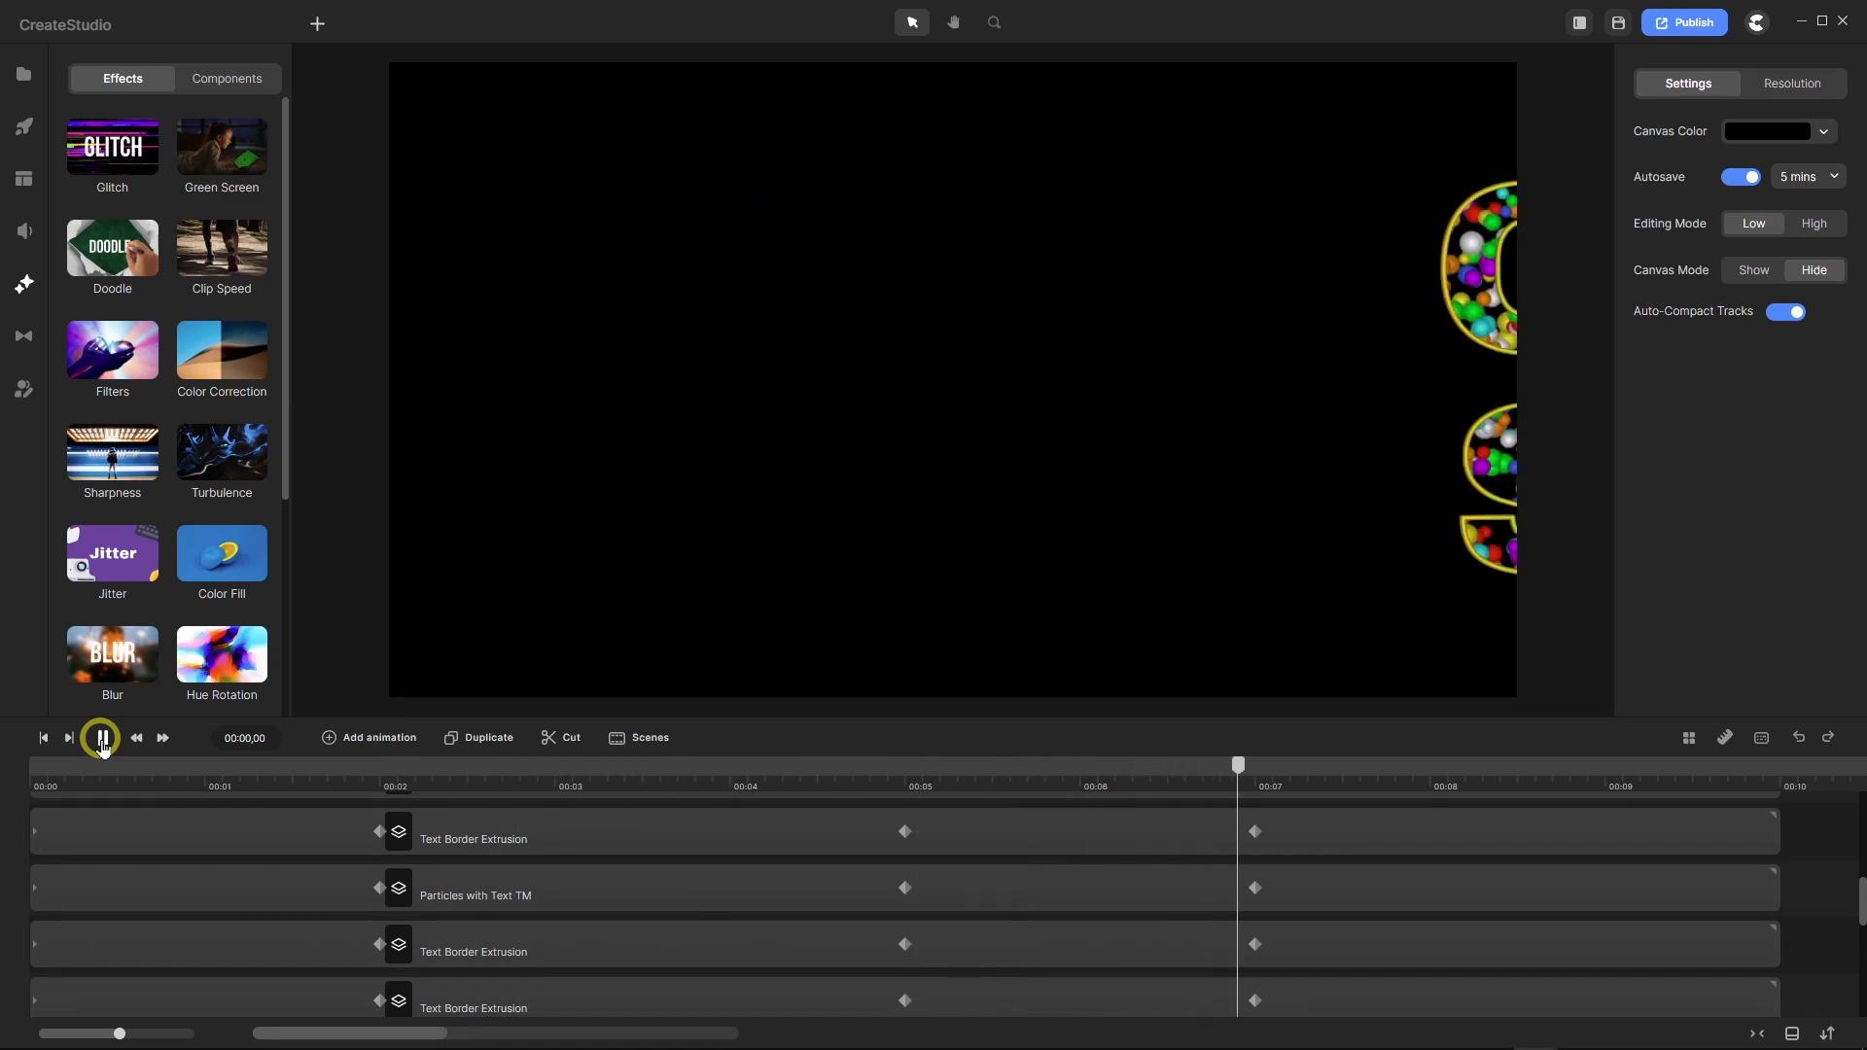
pyautogui.click(103, 744)
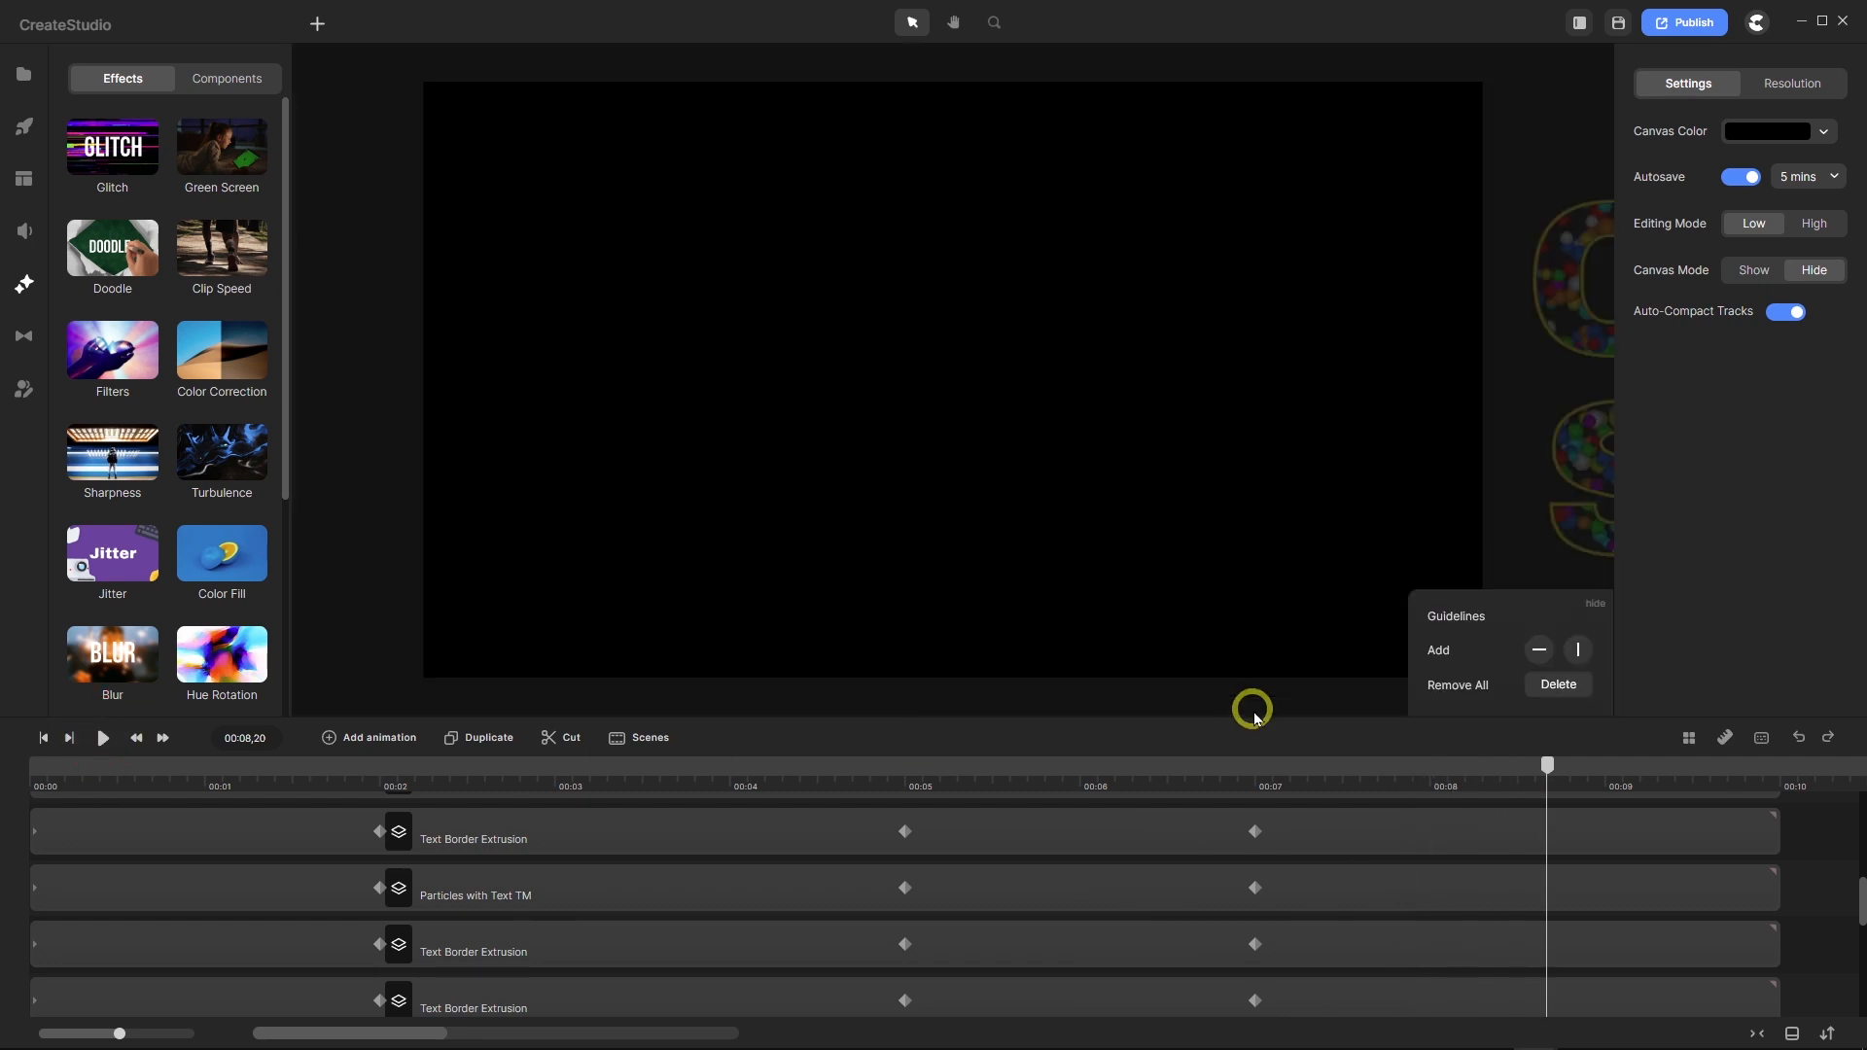
# Group all the Text Border Extrusion layers together with the Particles with Text TM layer.
pyautogui.moveTo(1553, 765); pyautogui.dragTo(717, 804)
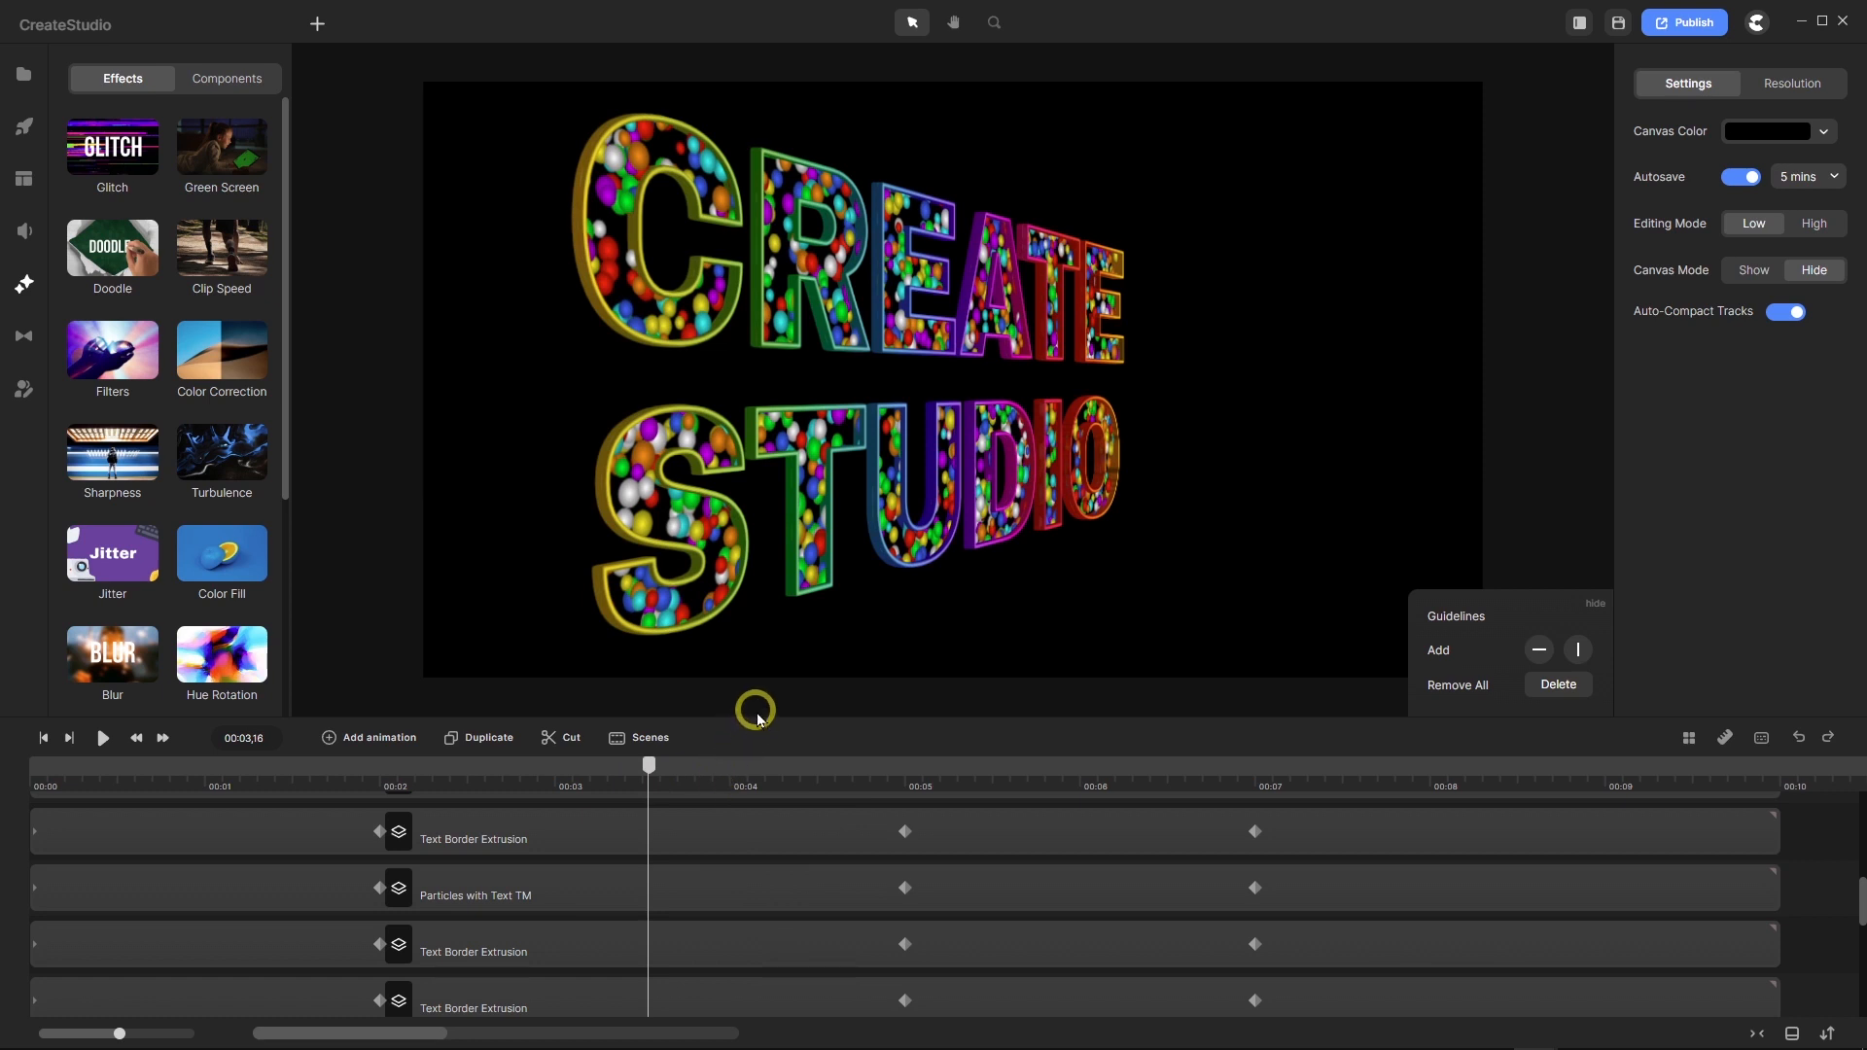
pyautogui.moveTo(755, 716); pyautogui.dragTo(760, 675)
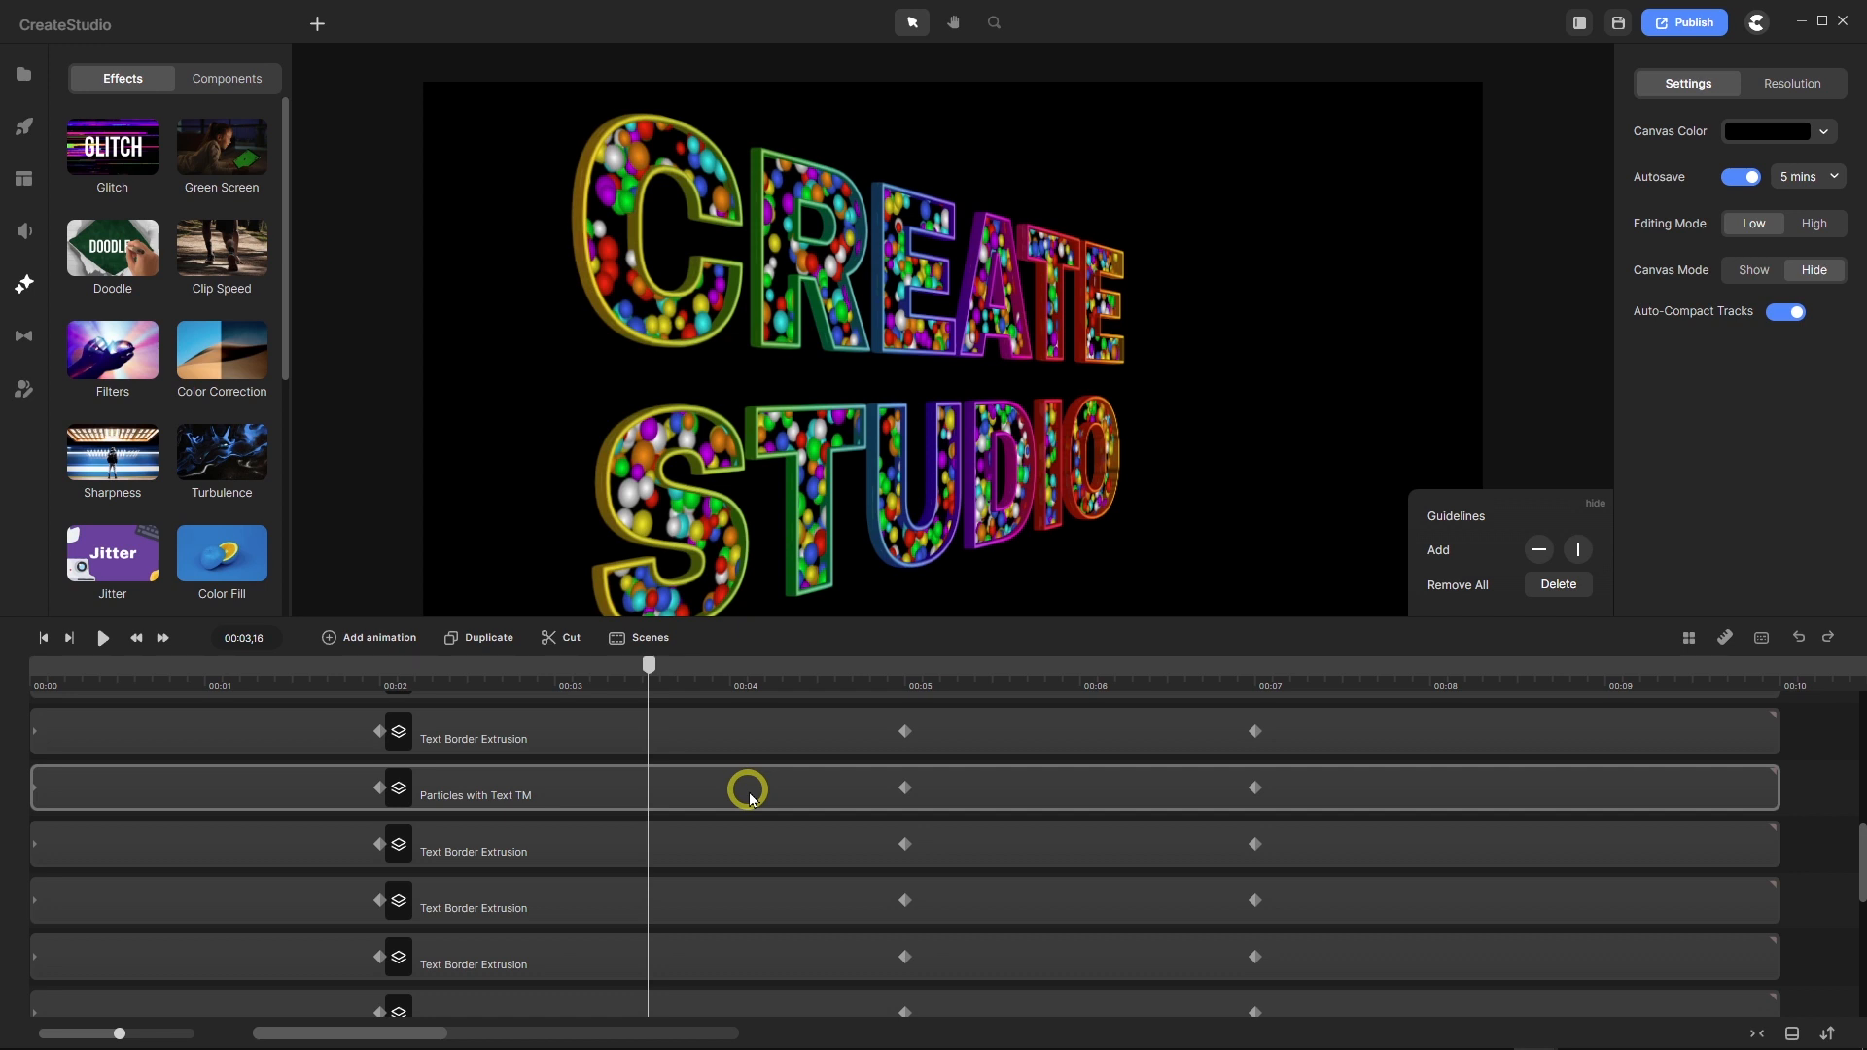
pyautogui.scroll(-5, 748, 797)
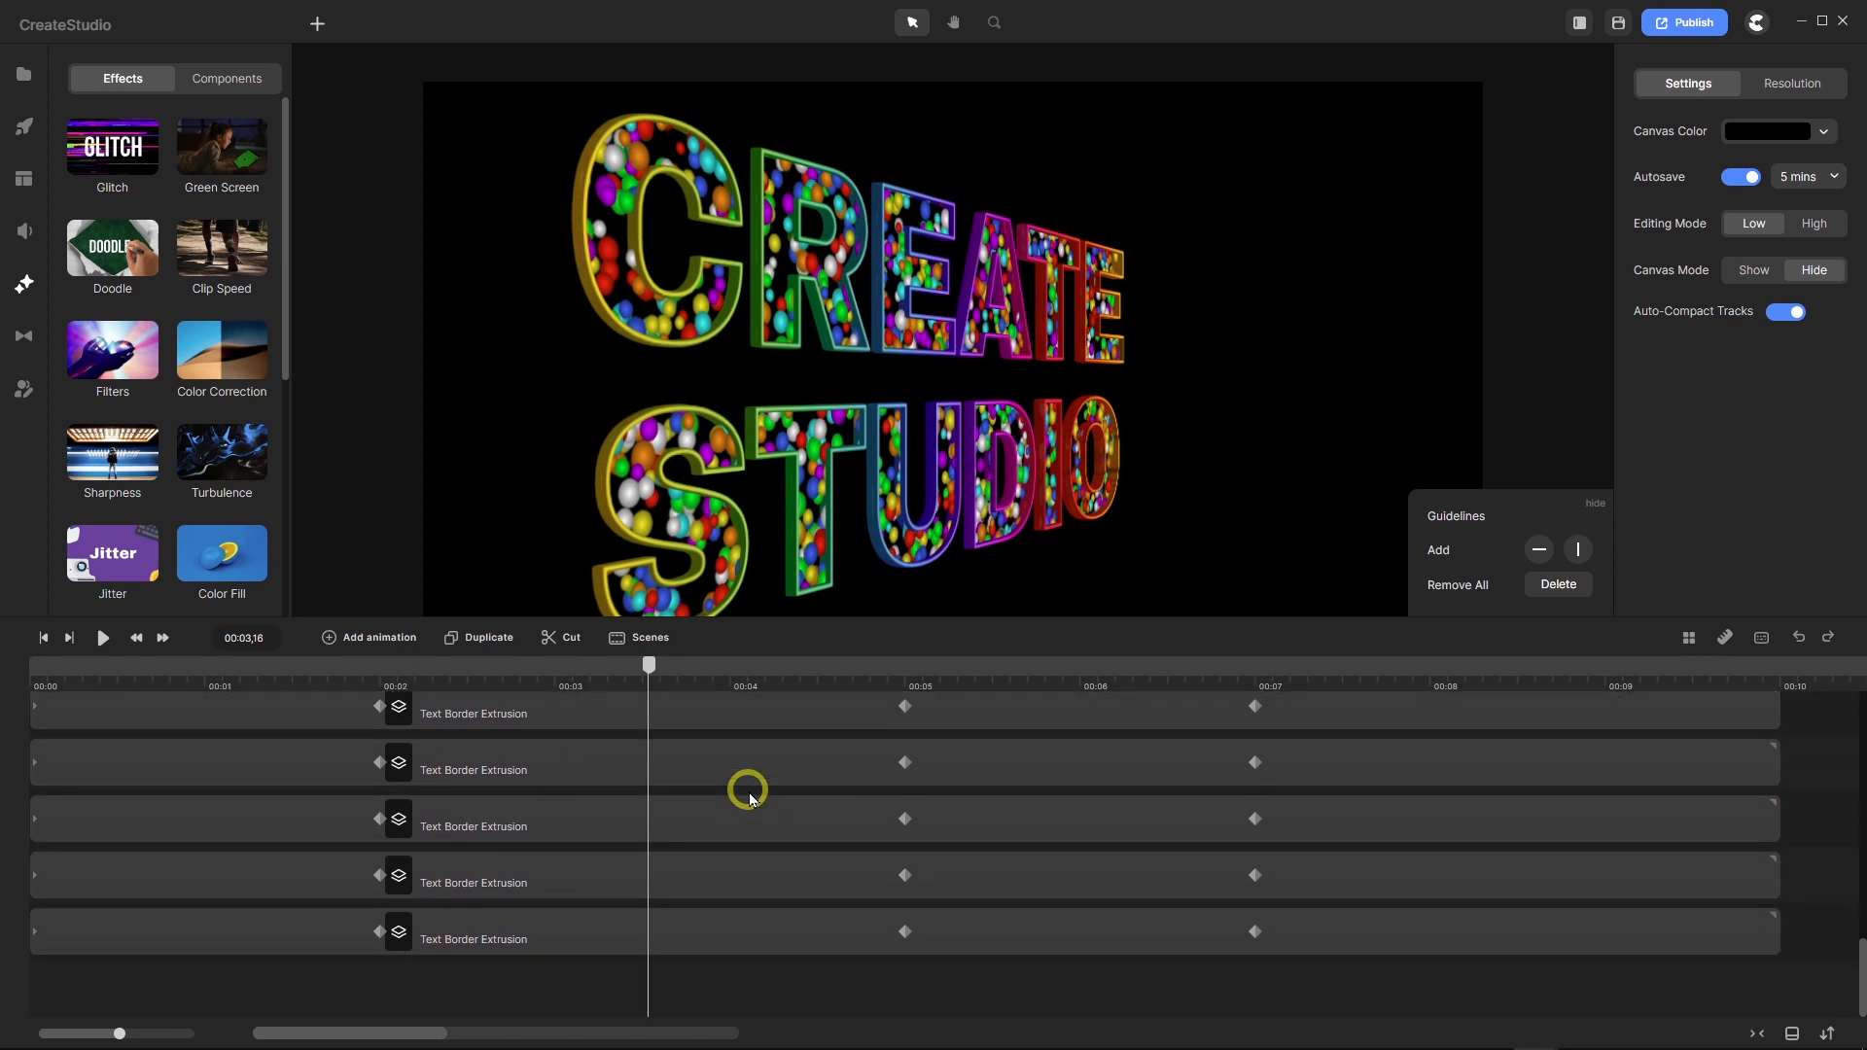
pyautogui.press('ctrl')
pyautogui.hotkey('ctrl', 'a')
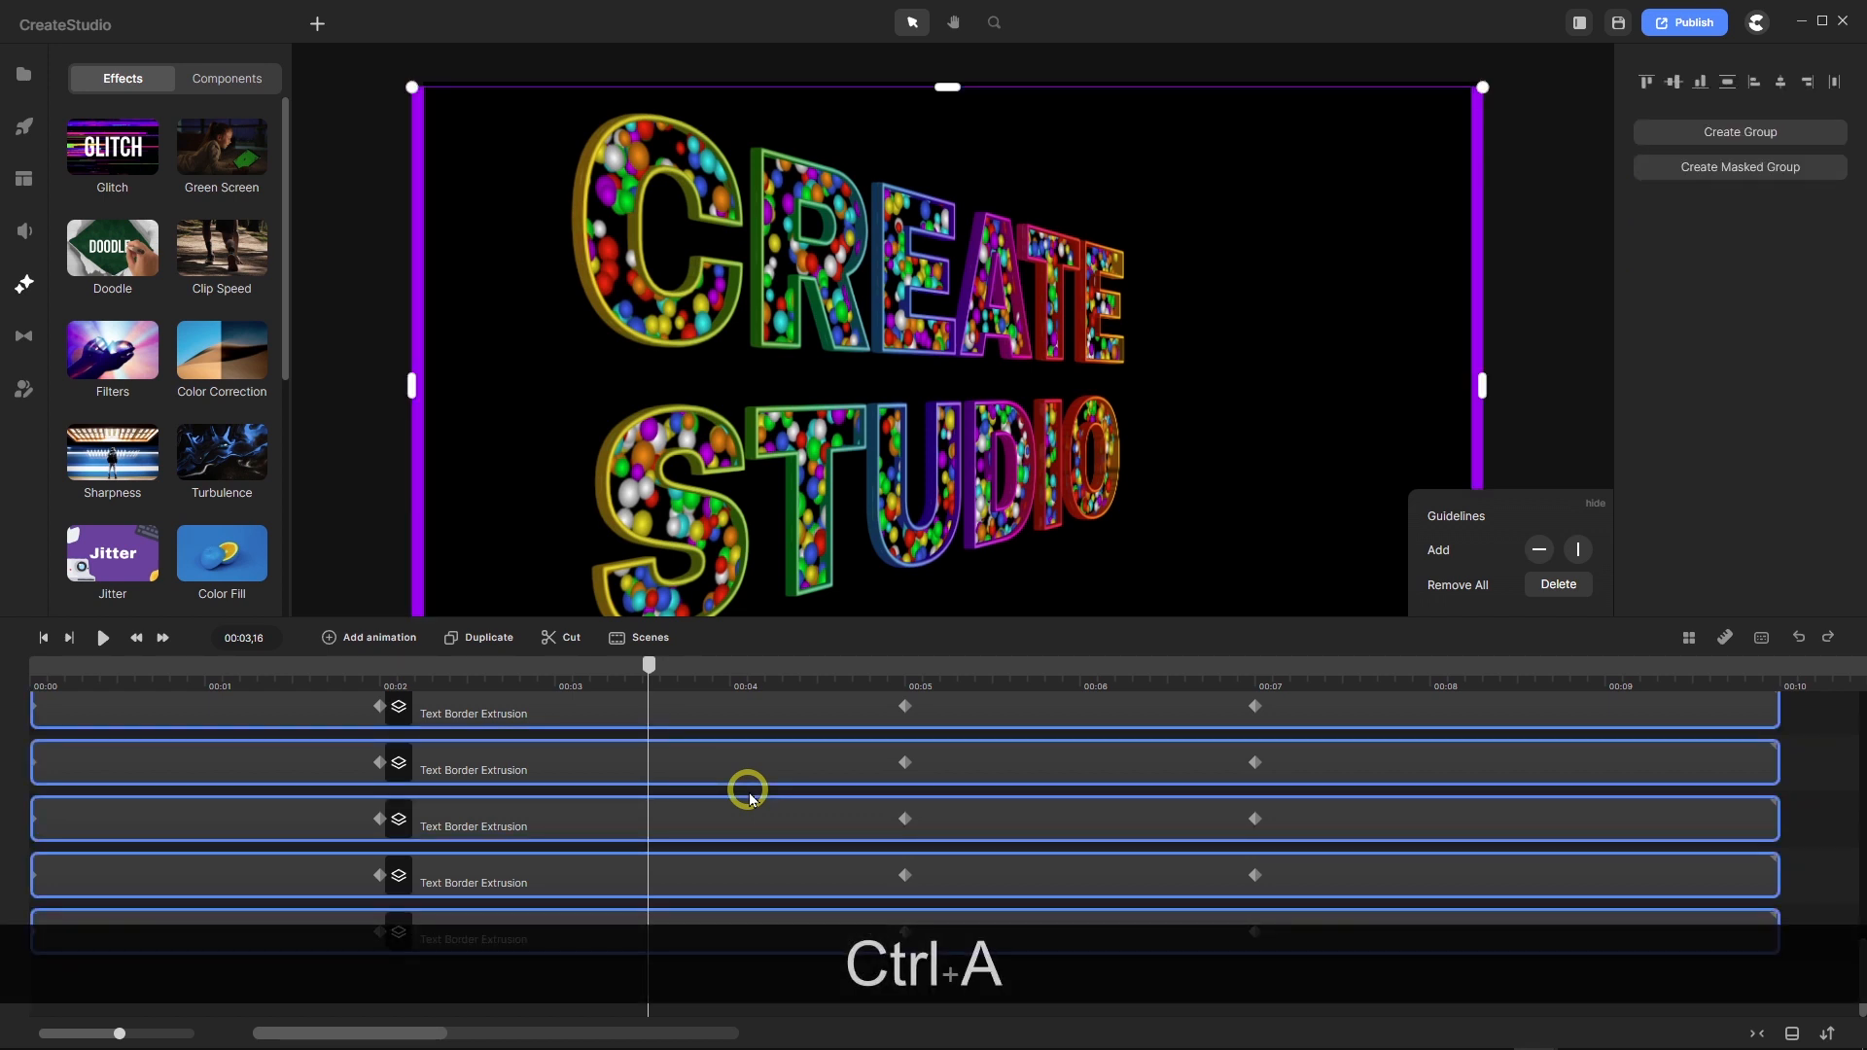
pyautogui.press('ctrl')
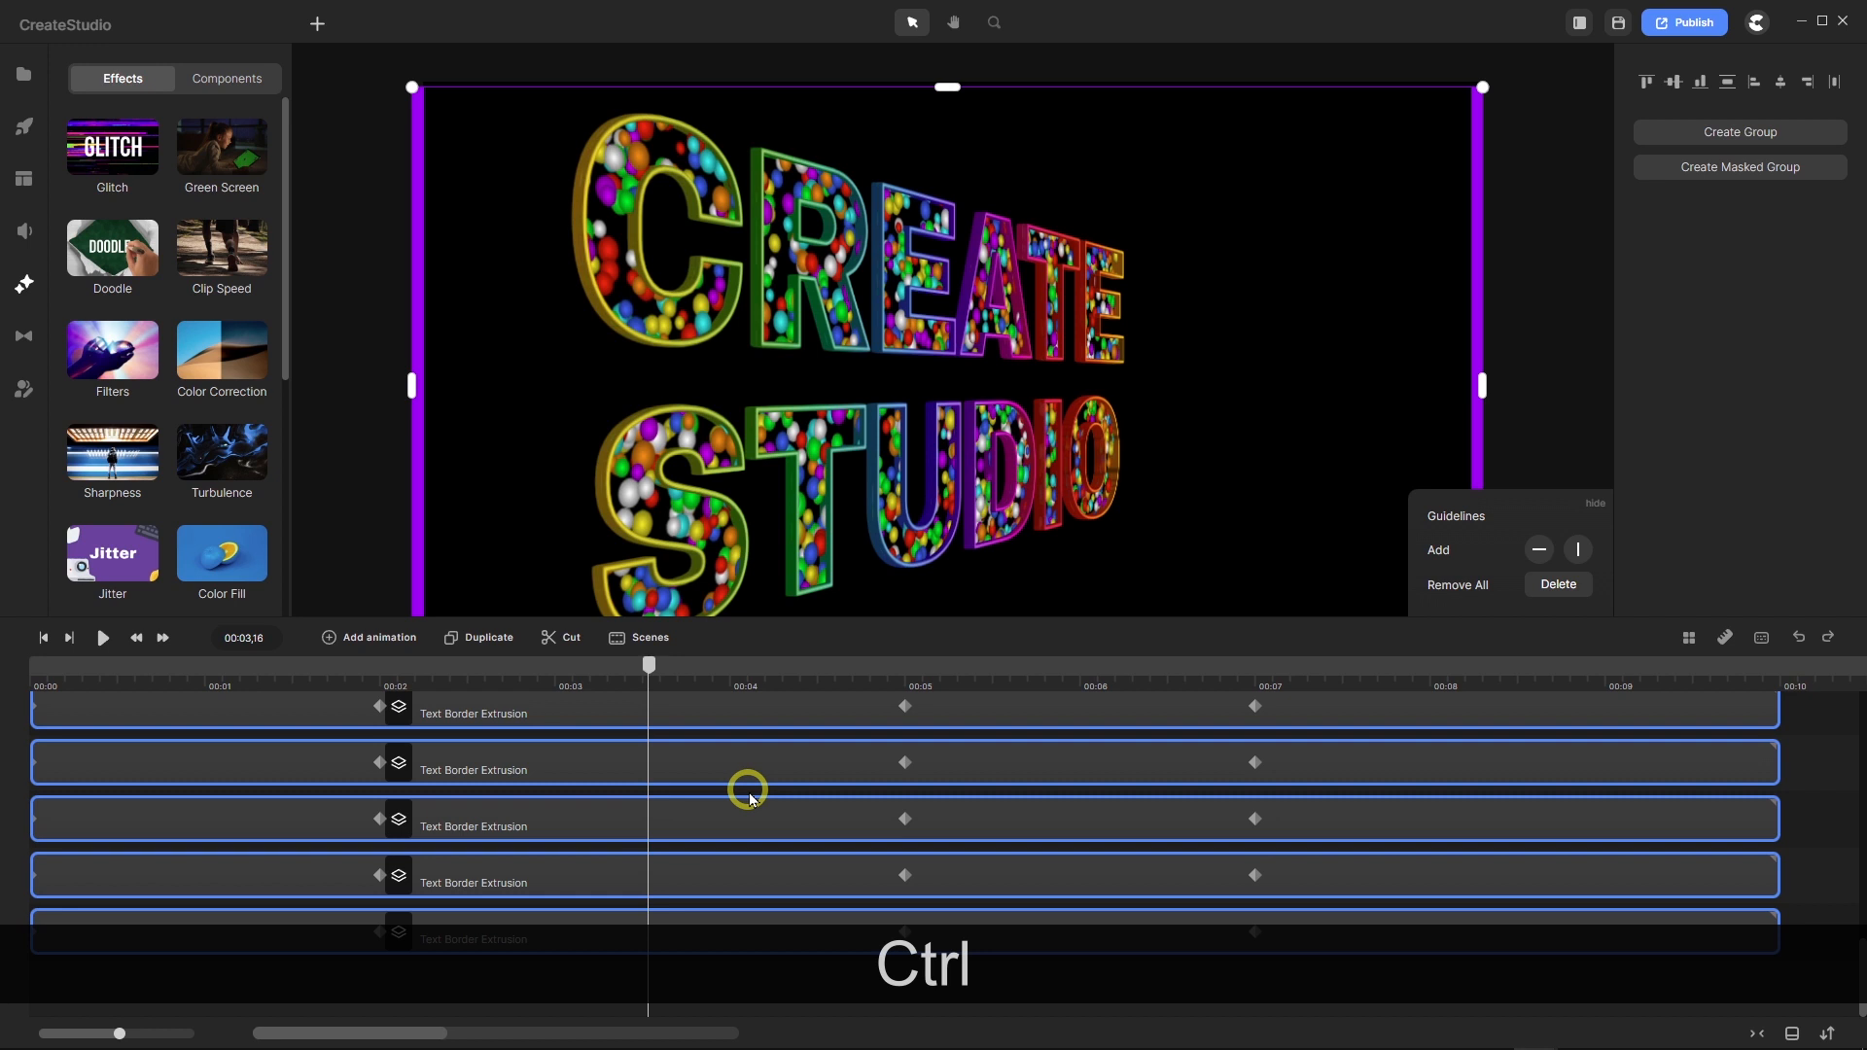
pyautogui.hotkey('ctrl', 'g')
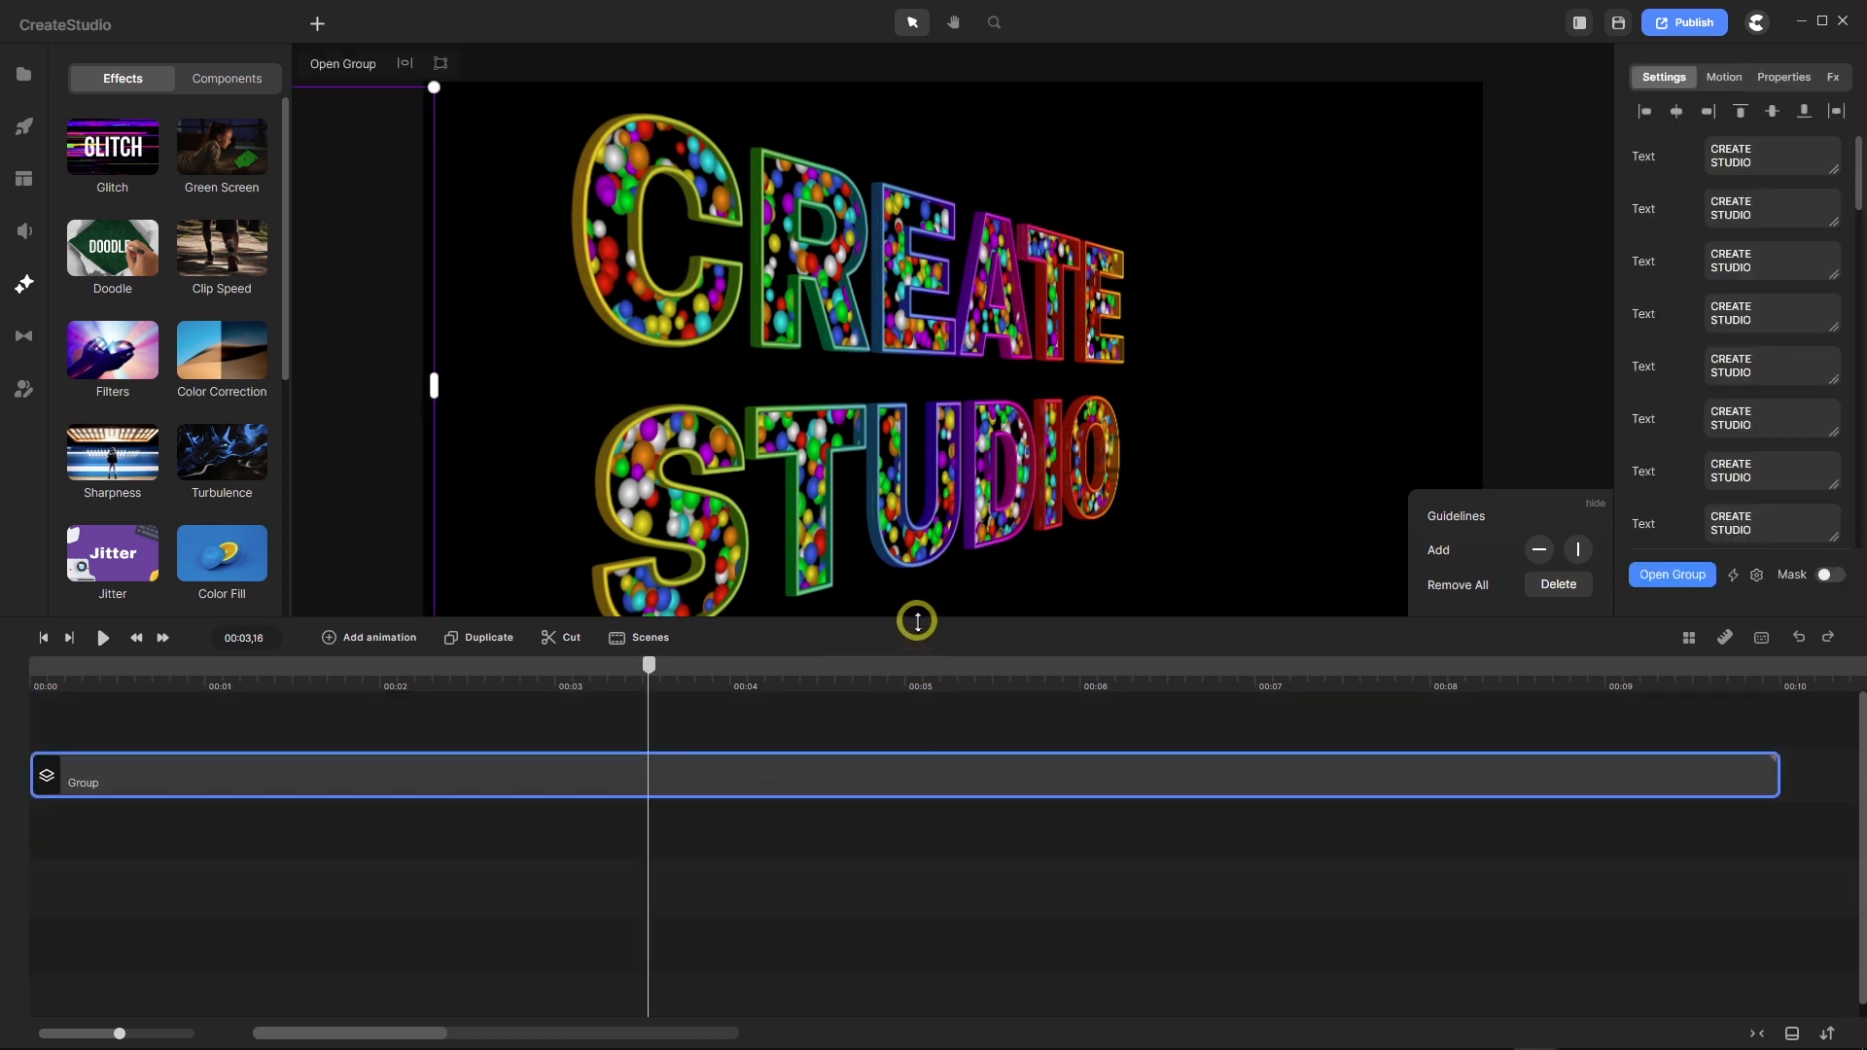
pyautogui.moveTo(917, 615); pyautogui.dragTo(920, 737)
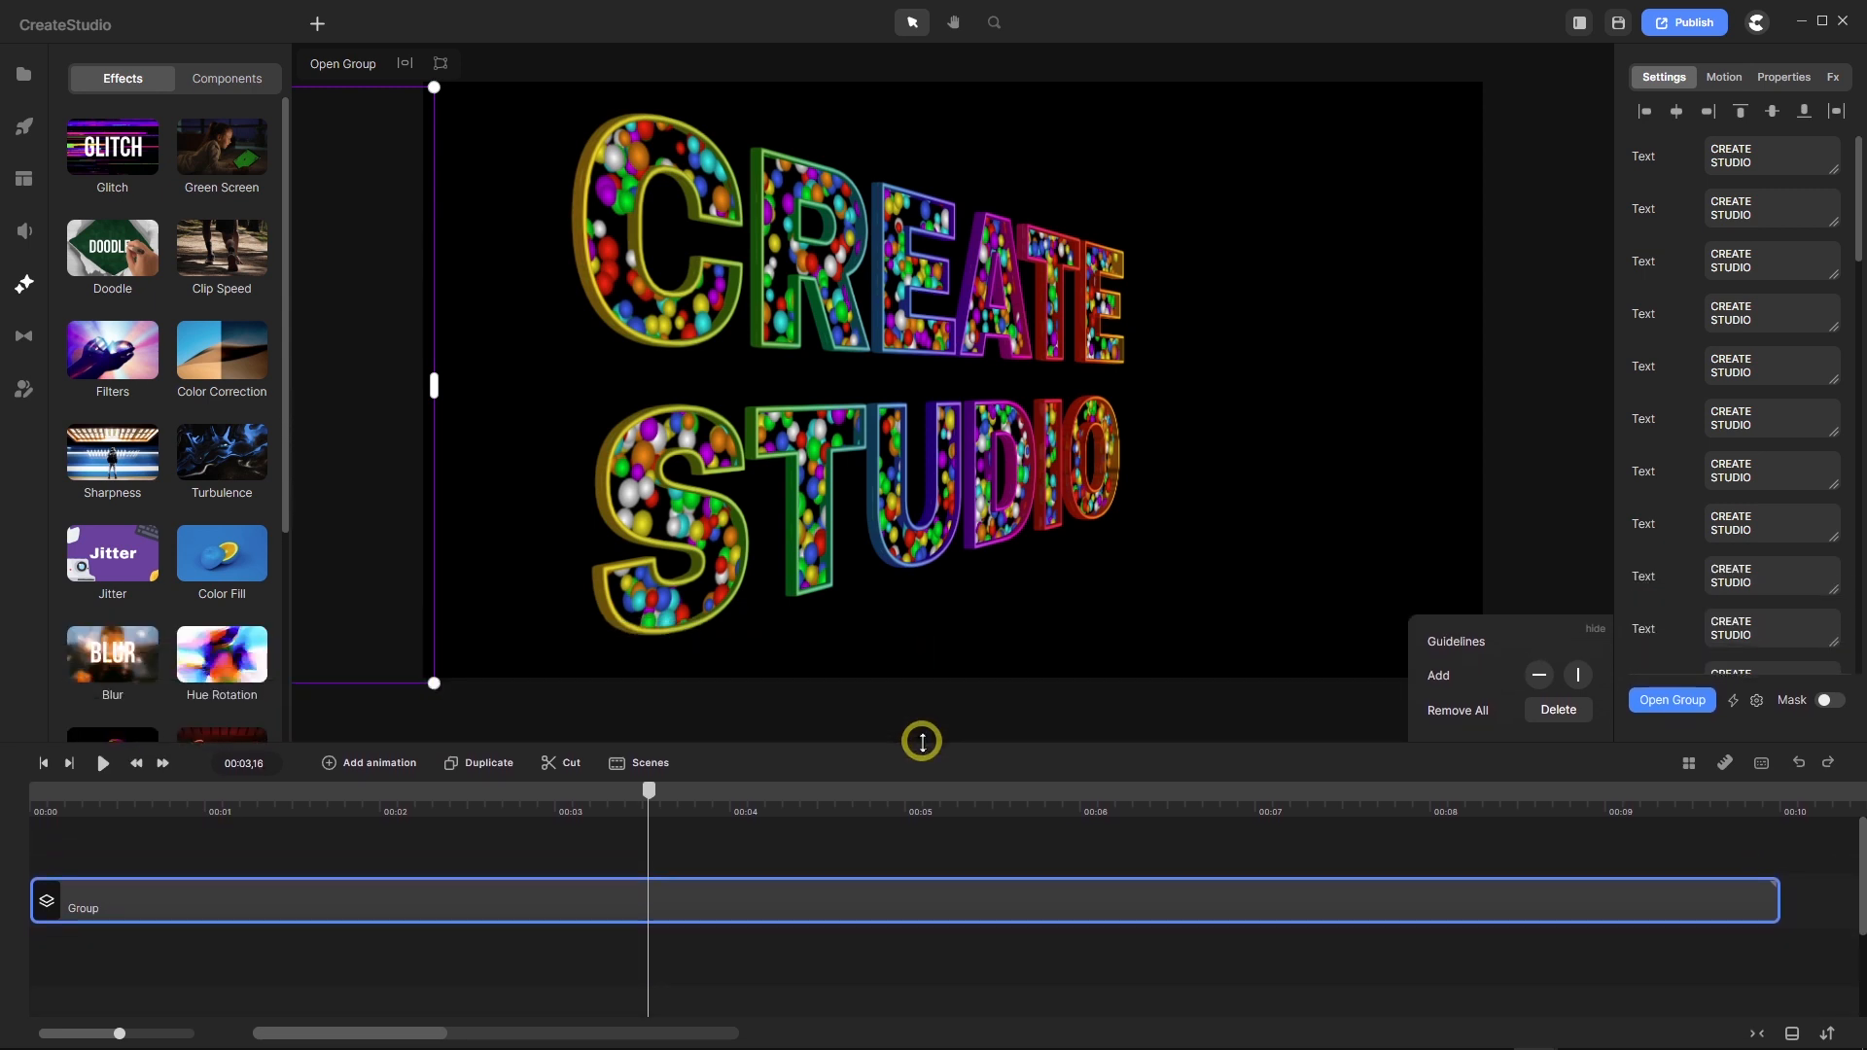
pyautogui.click(362, 854)
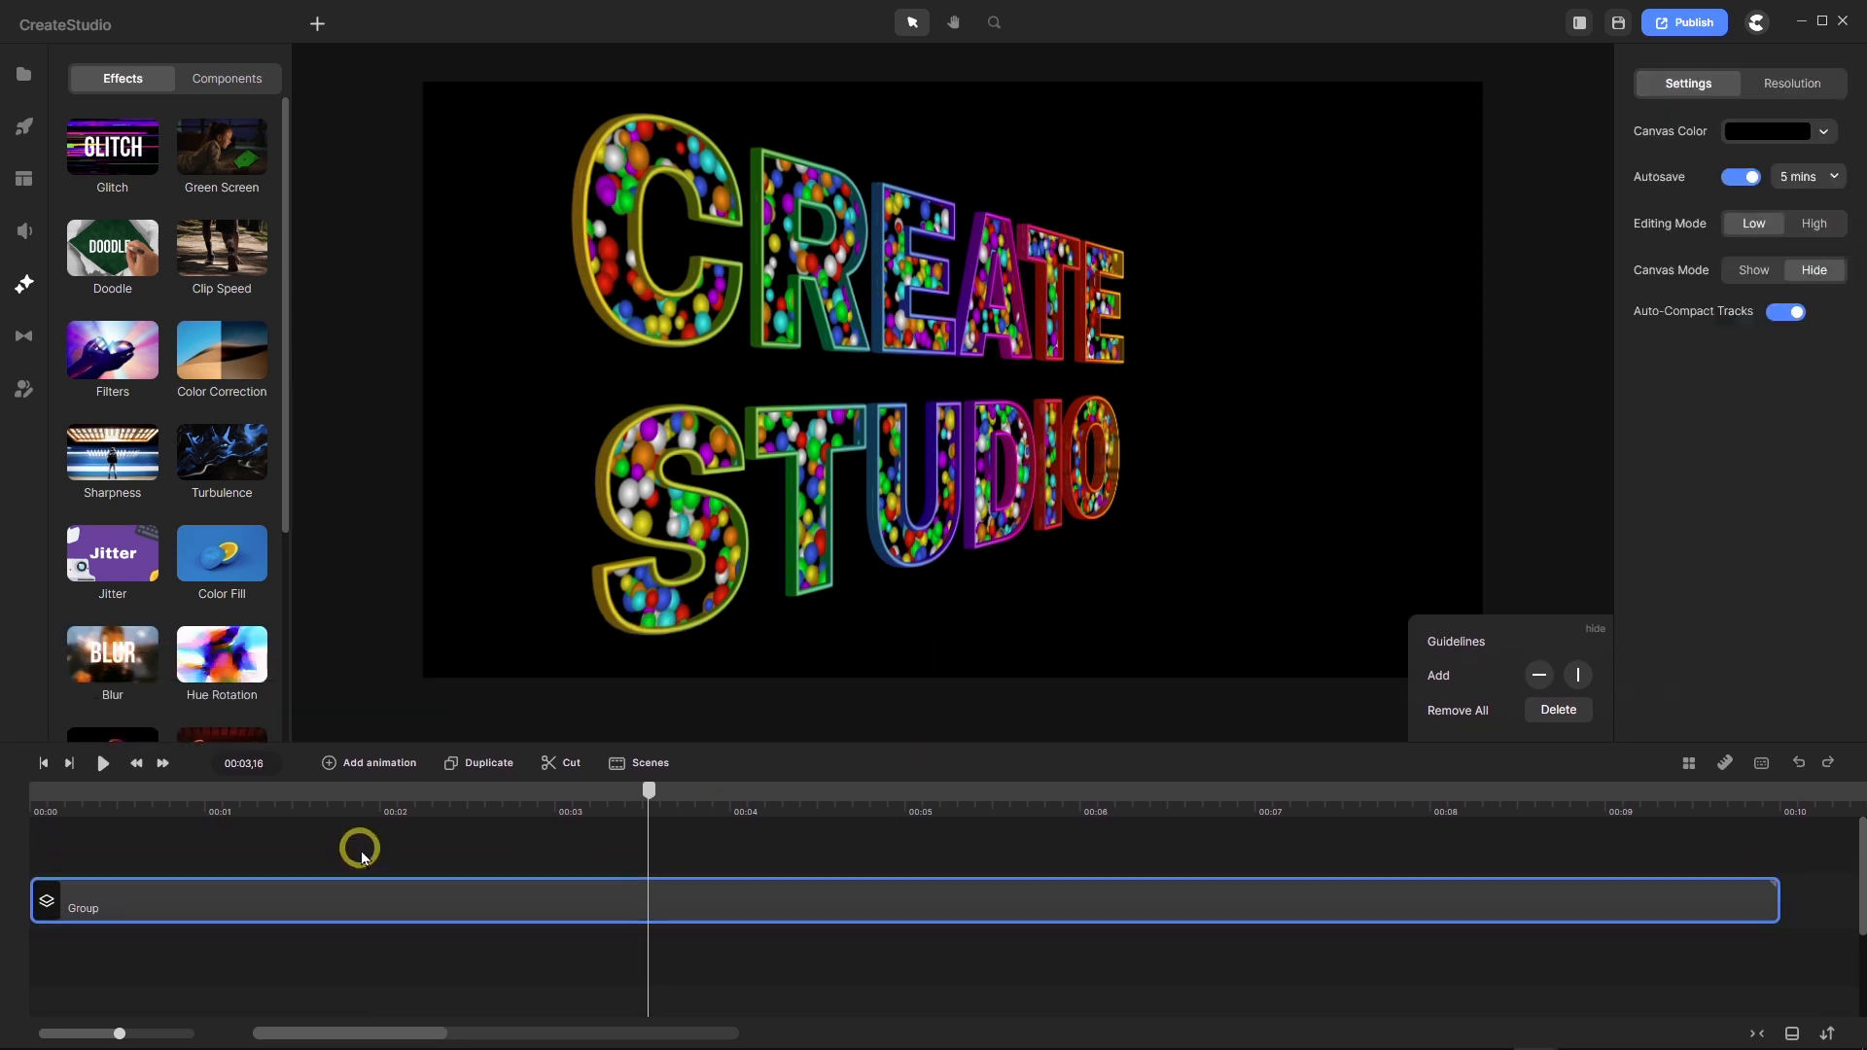
# Rename the new group as Particles Text with Border.
pyautogui.rightClick(151, 910)
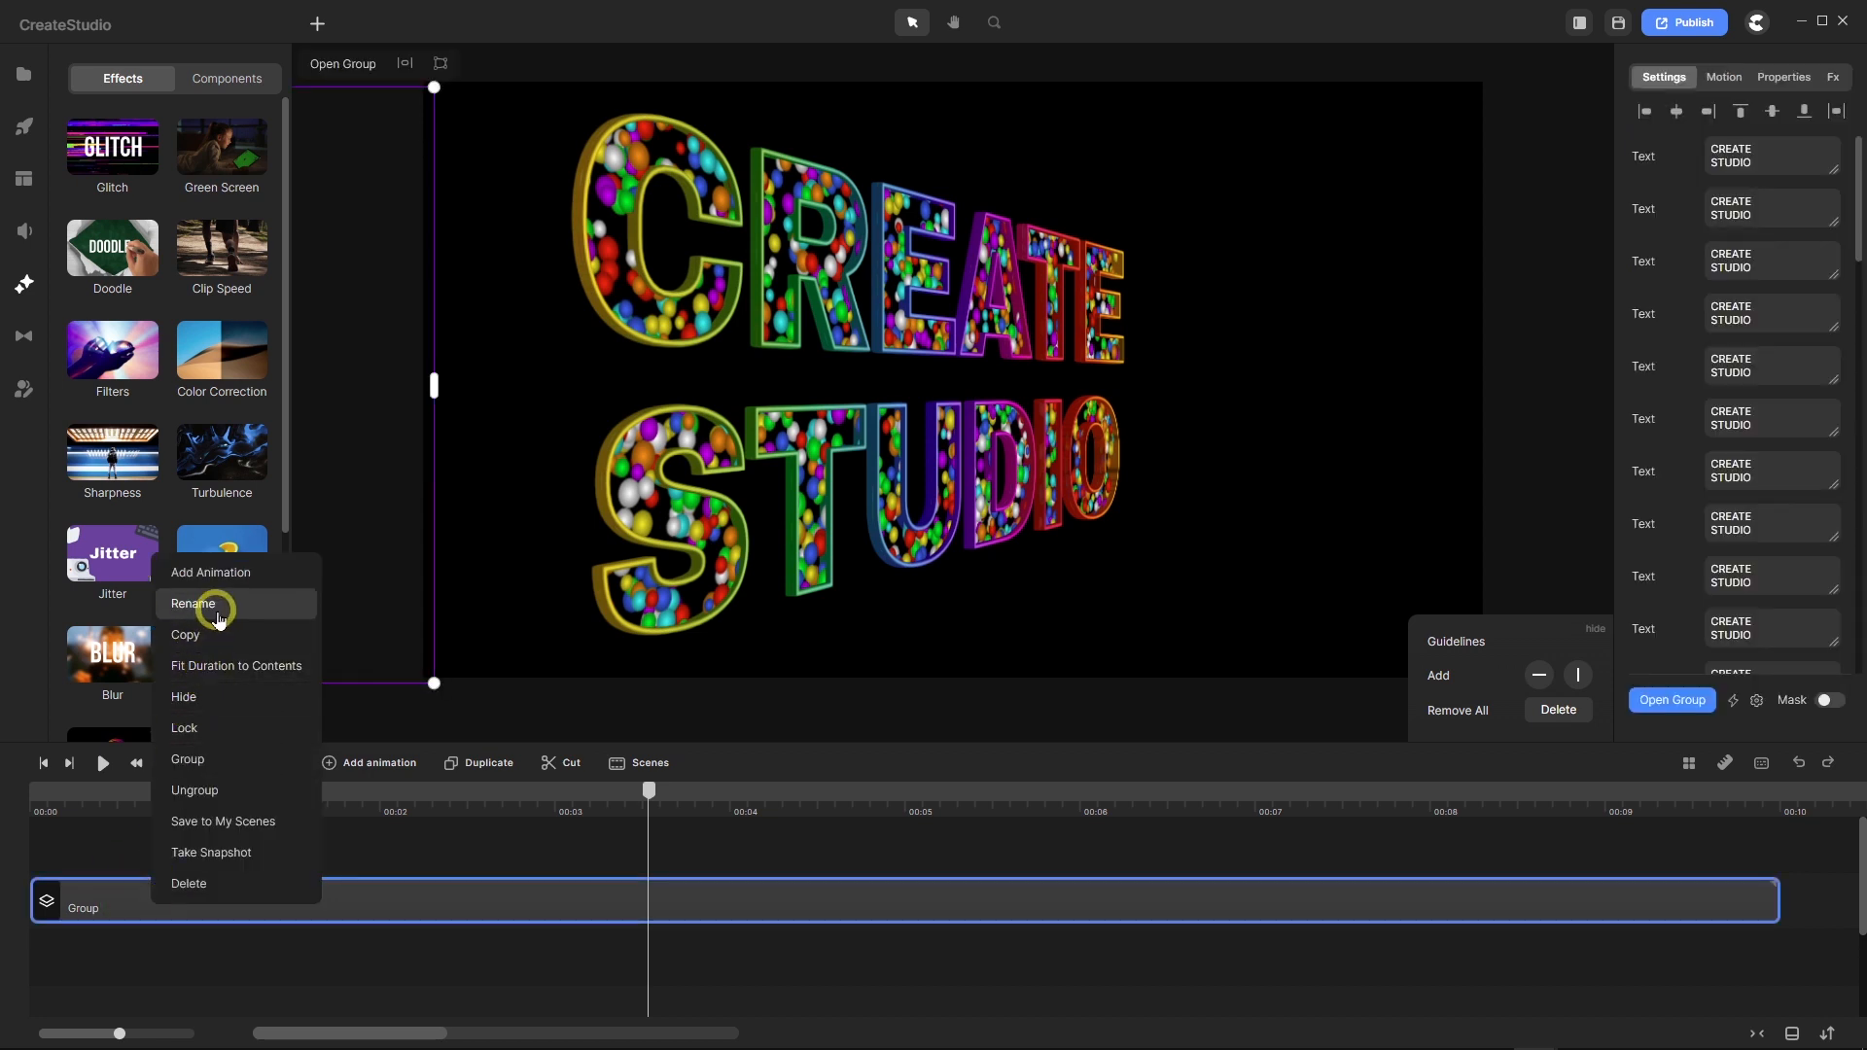
pyautogui.click(190, 603)
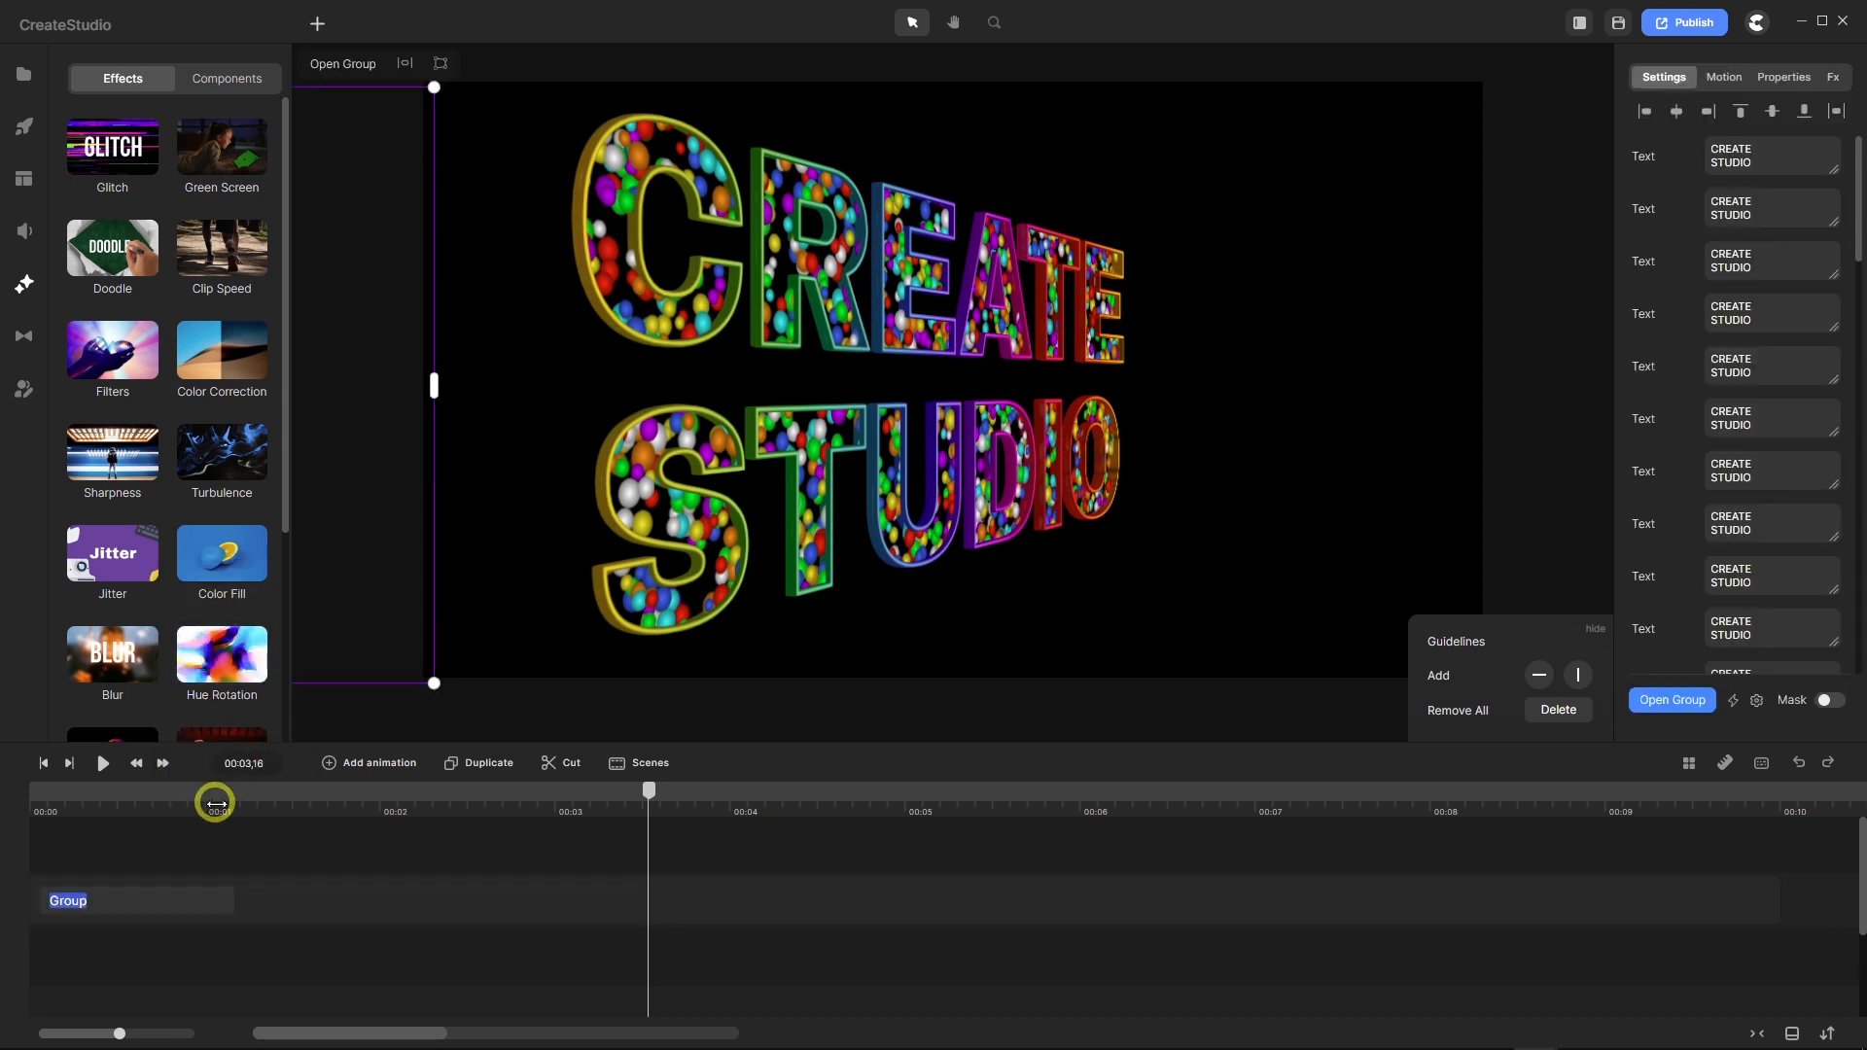
pyautogui.write('P')
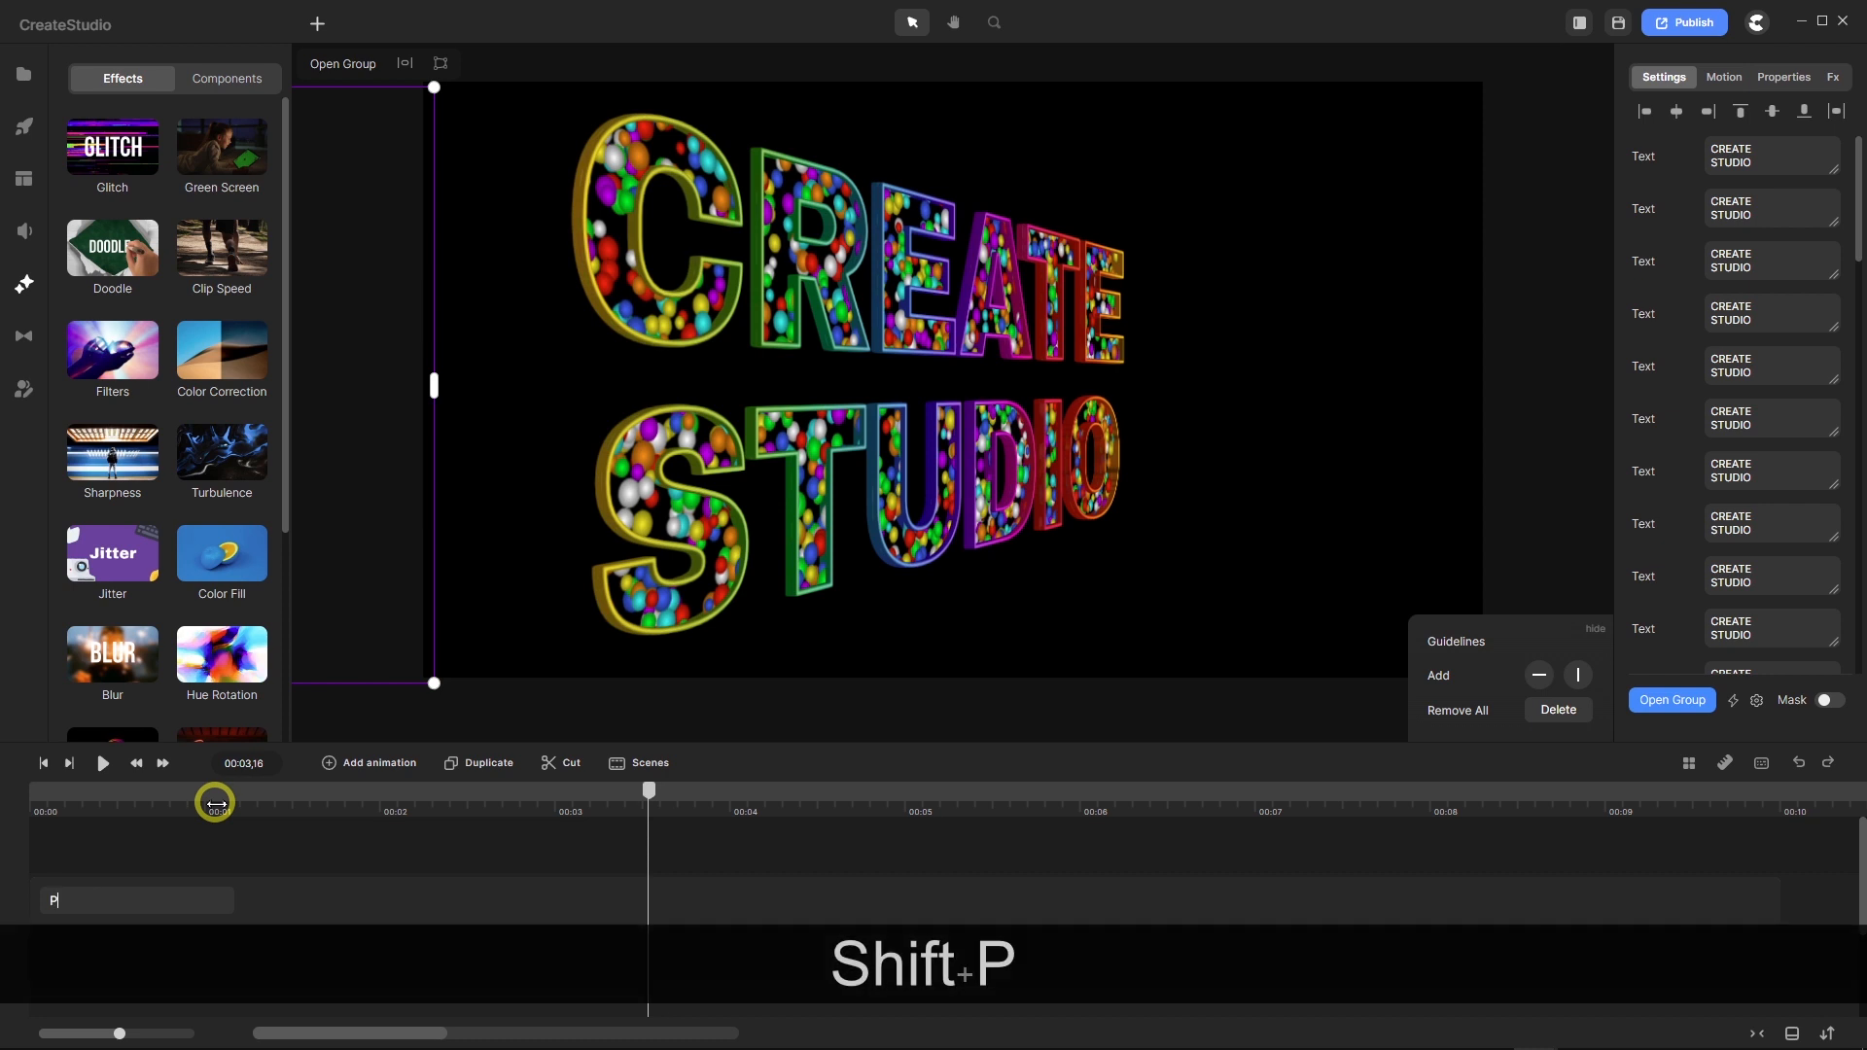
pyautogui.write('articl')
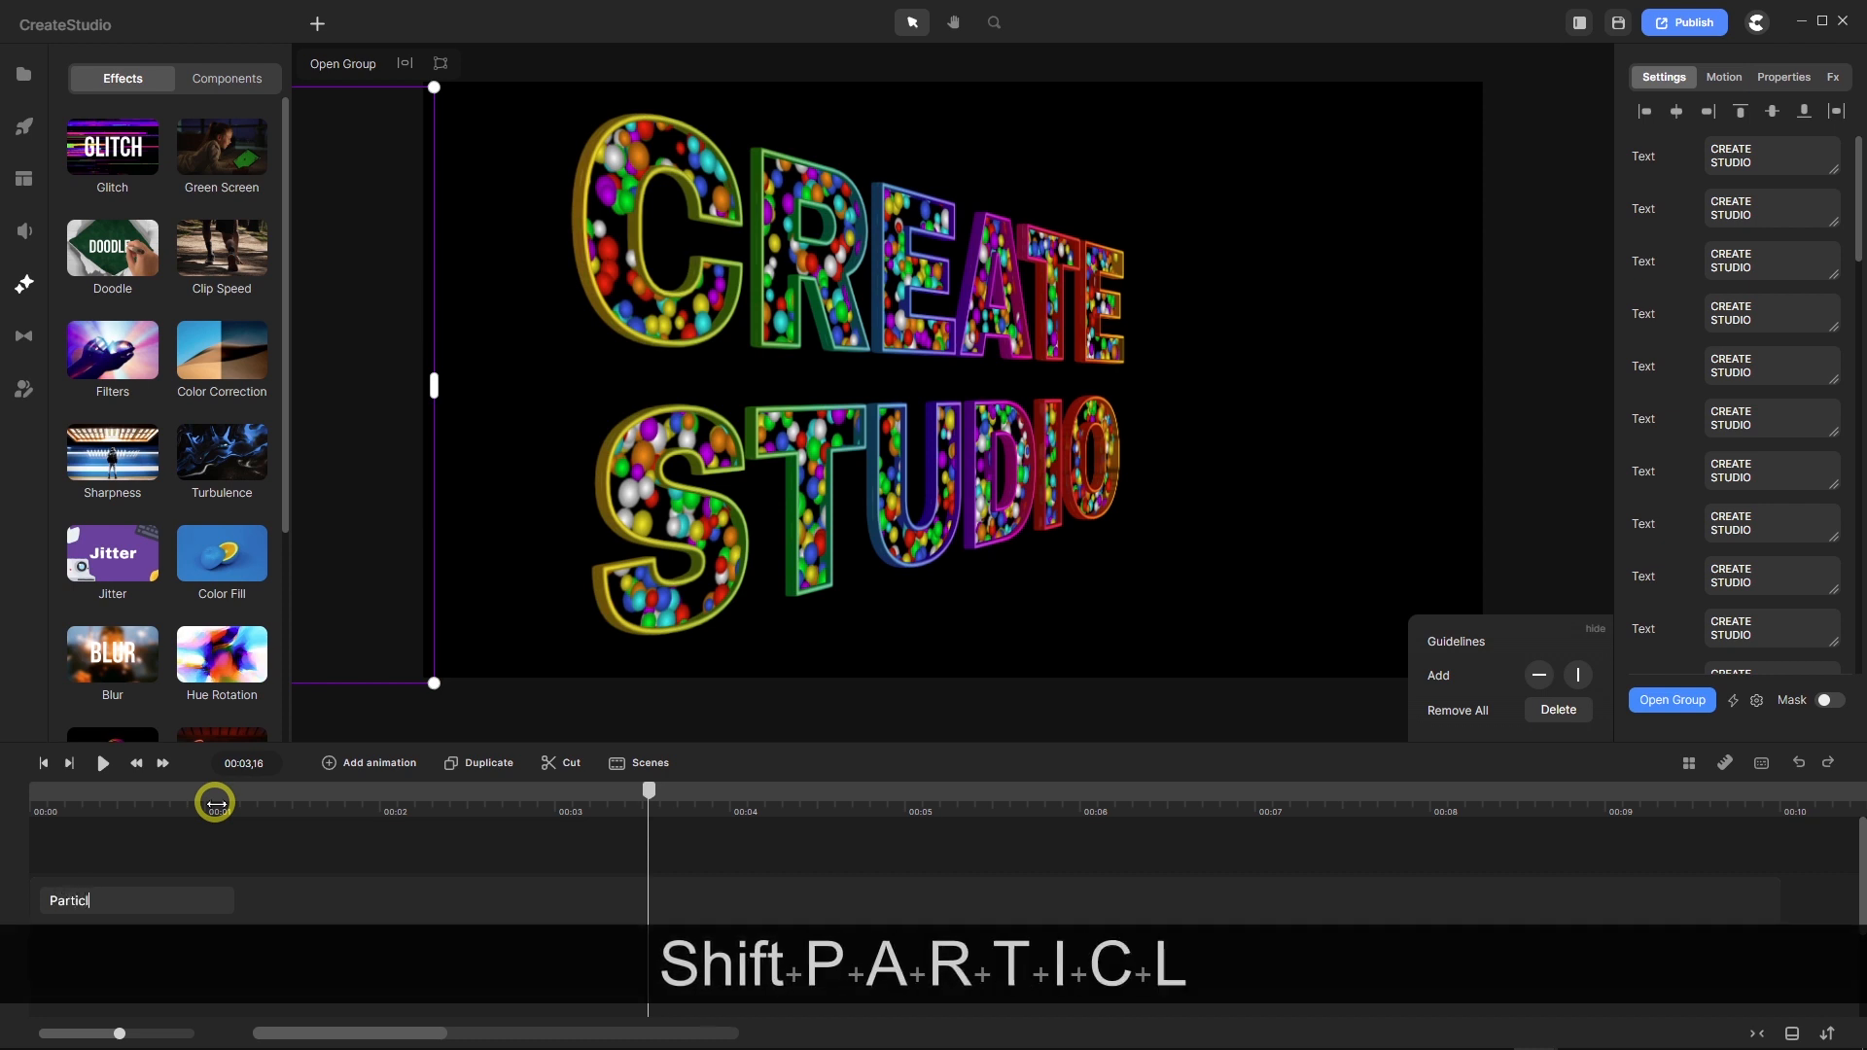
pyautogui.write('es Text')
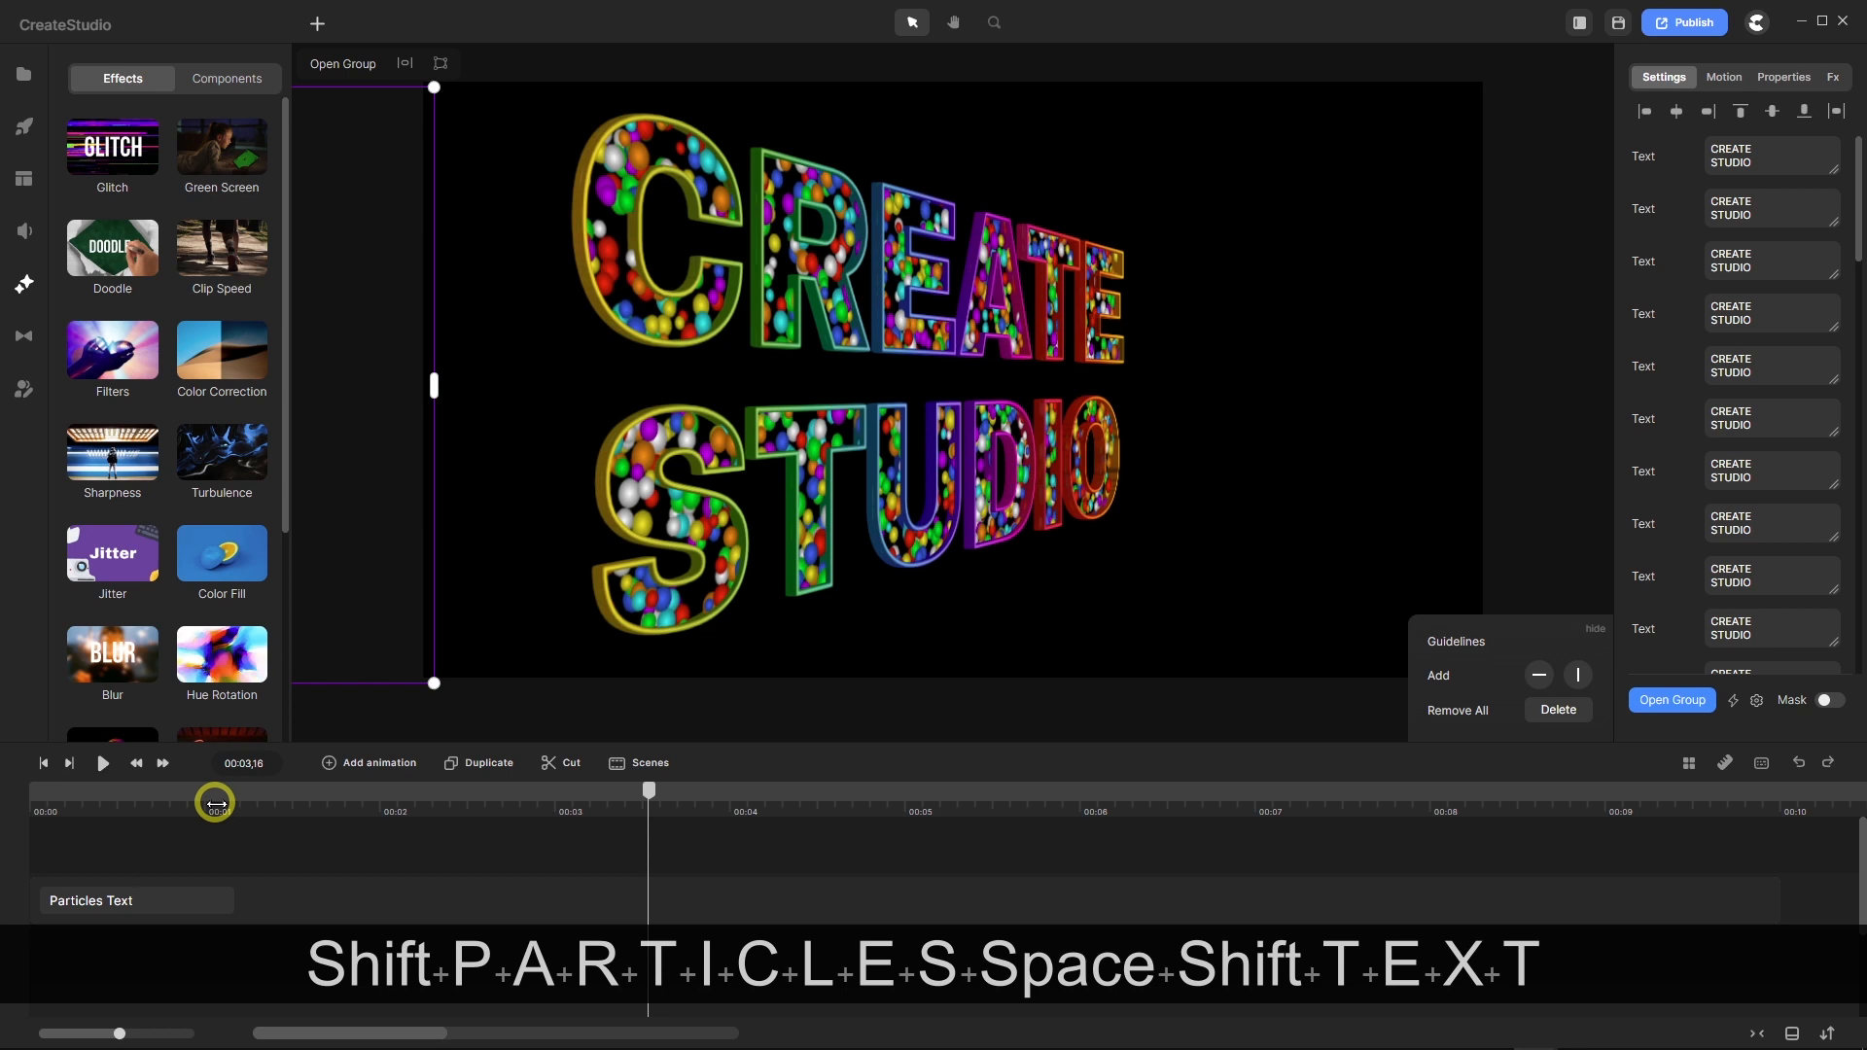
pyautogui.write(' wi')
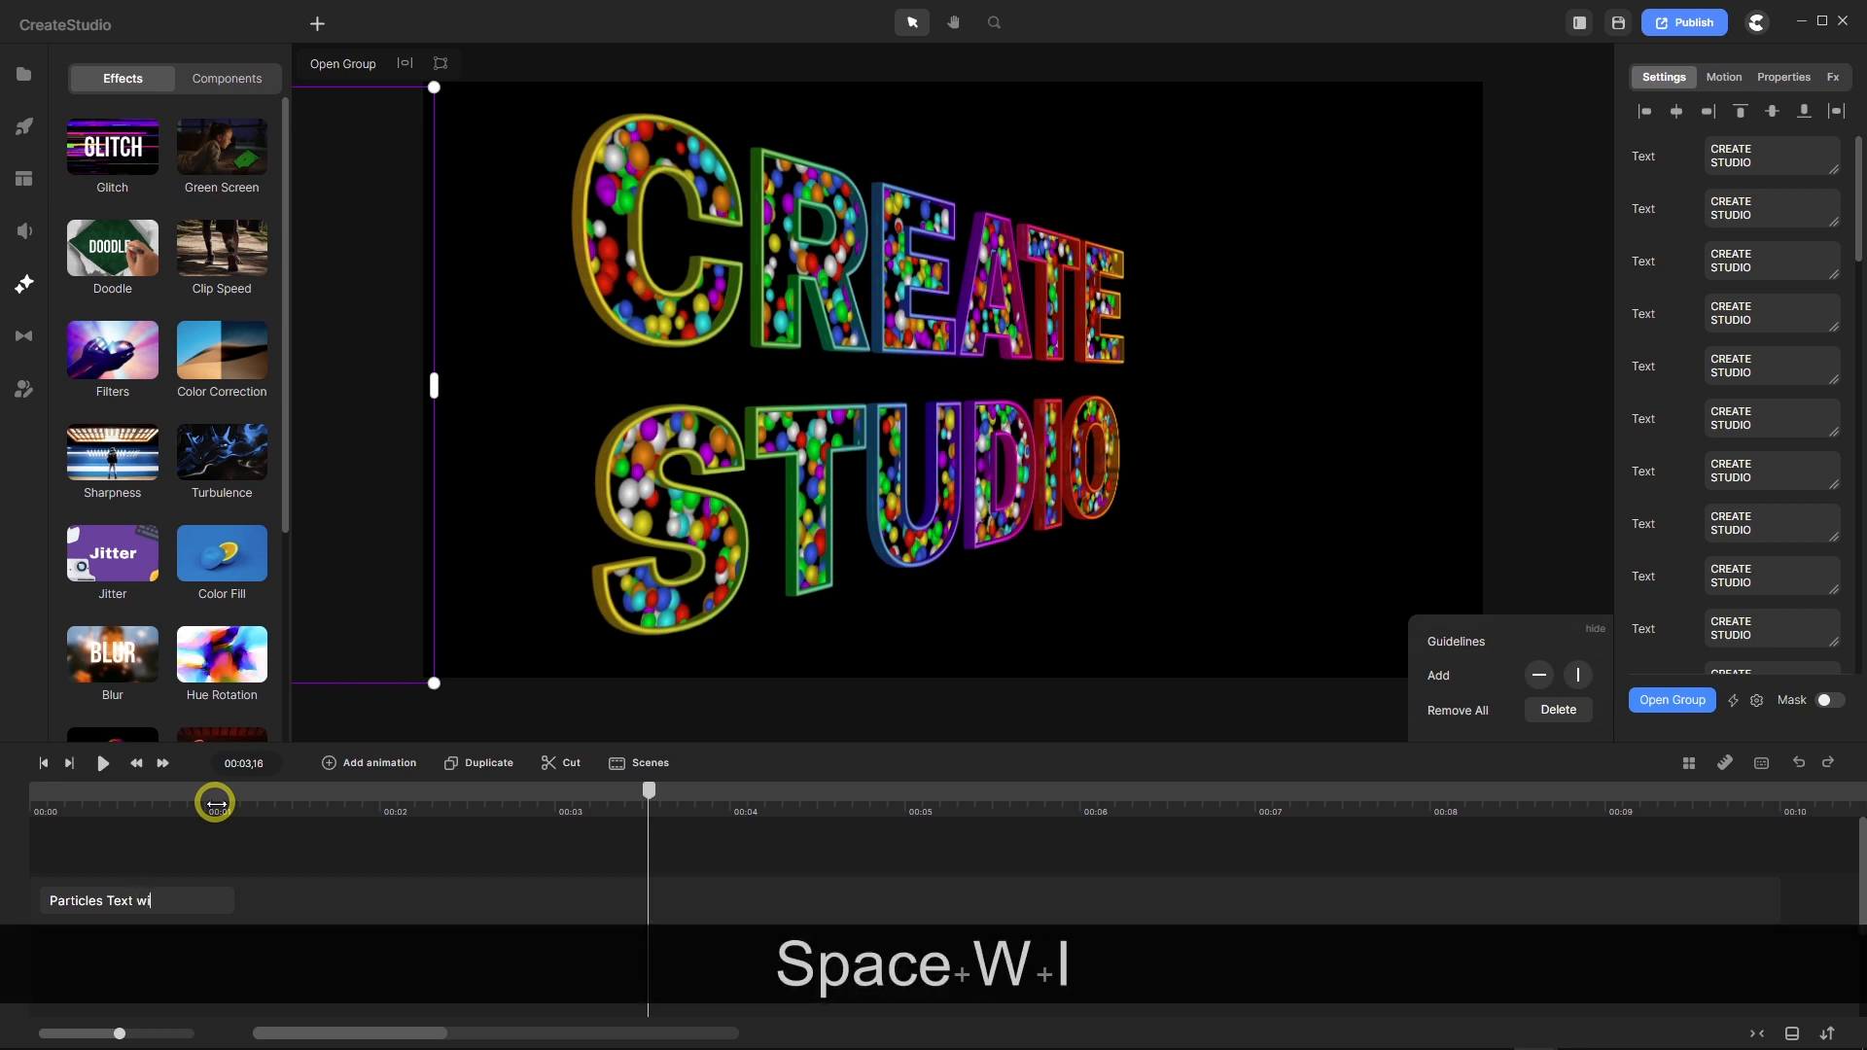
pyautogui.write('th Bo')
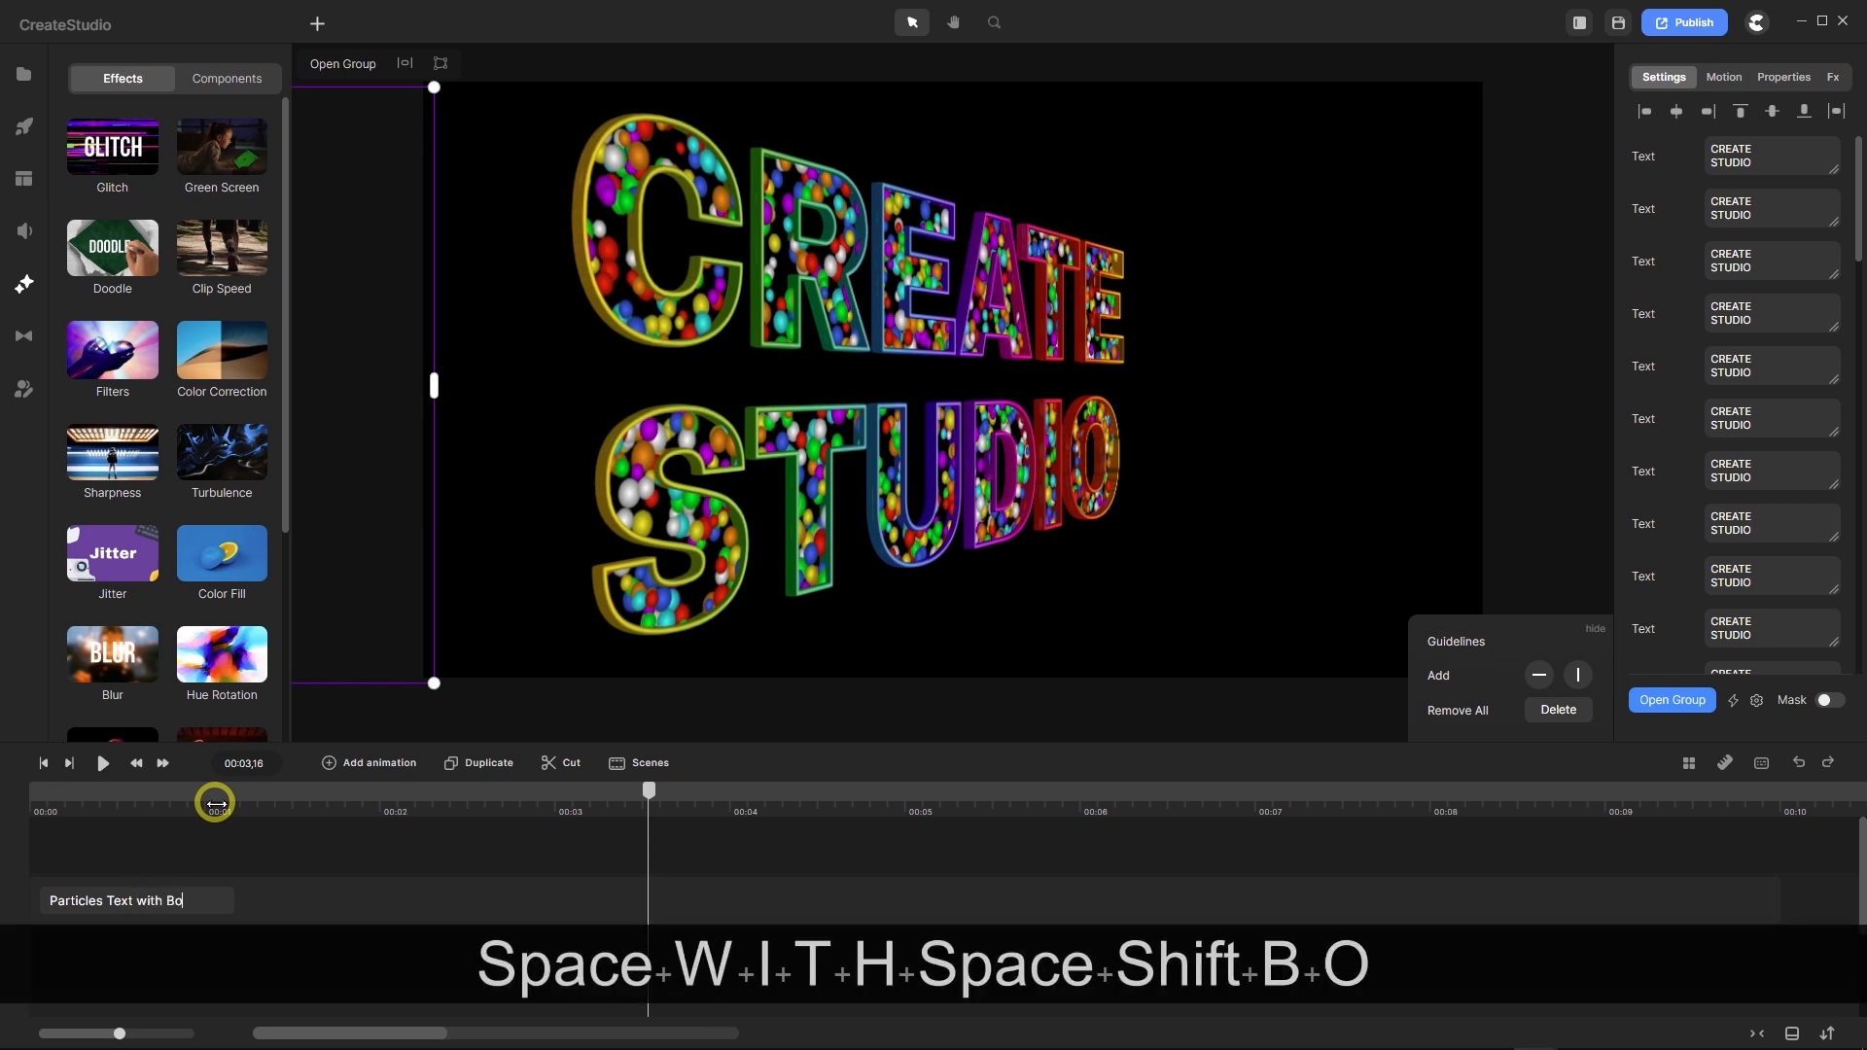
pyautogui.write('rder')
pyautogui.press('Return')
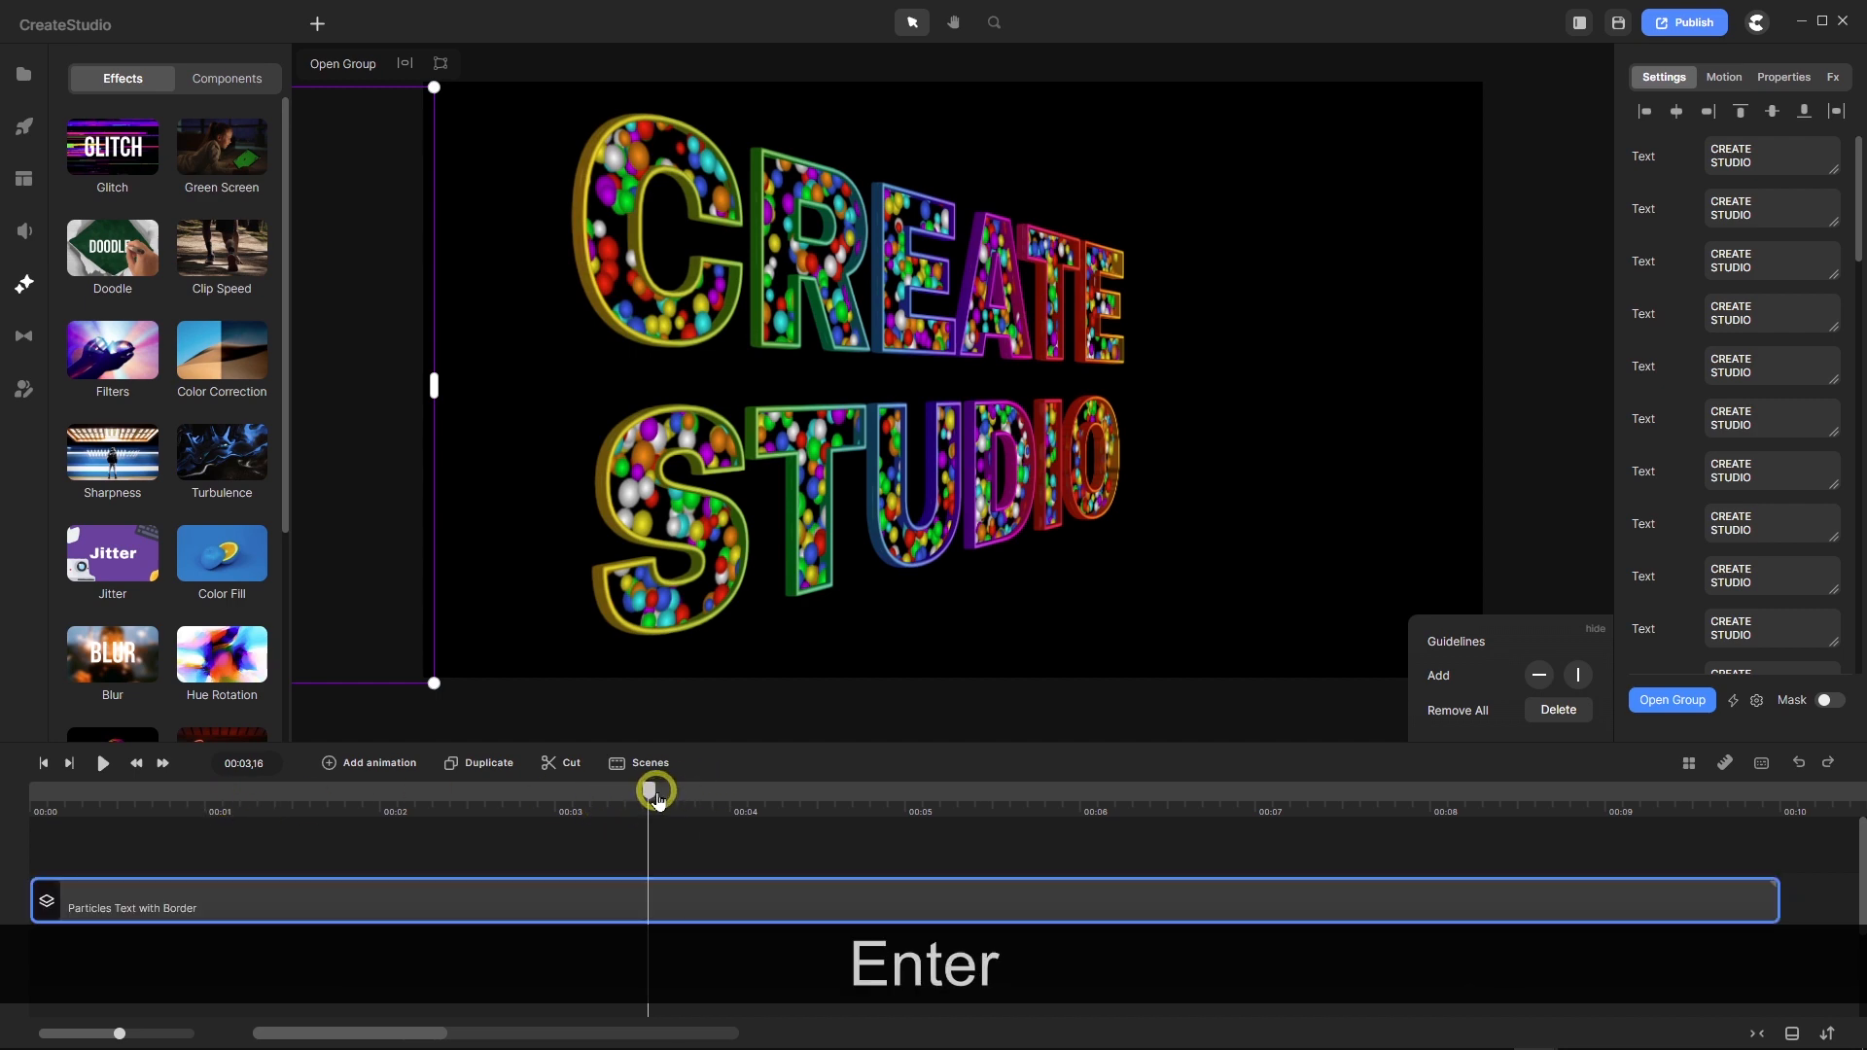
# Set the scale of the Particles Text with Border group to 90%, checking it at about 2 seconds.
pyautogui.moveTo(656, 799); pyautogui.dragTo(464, 813)
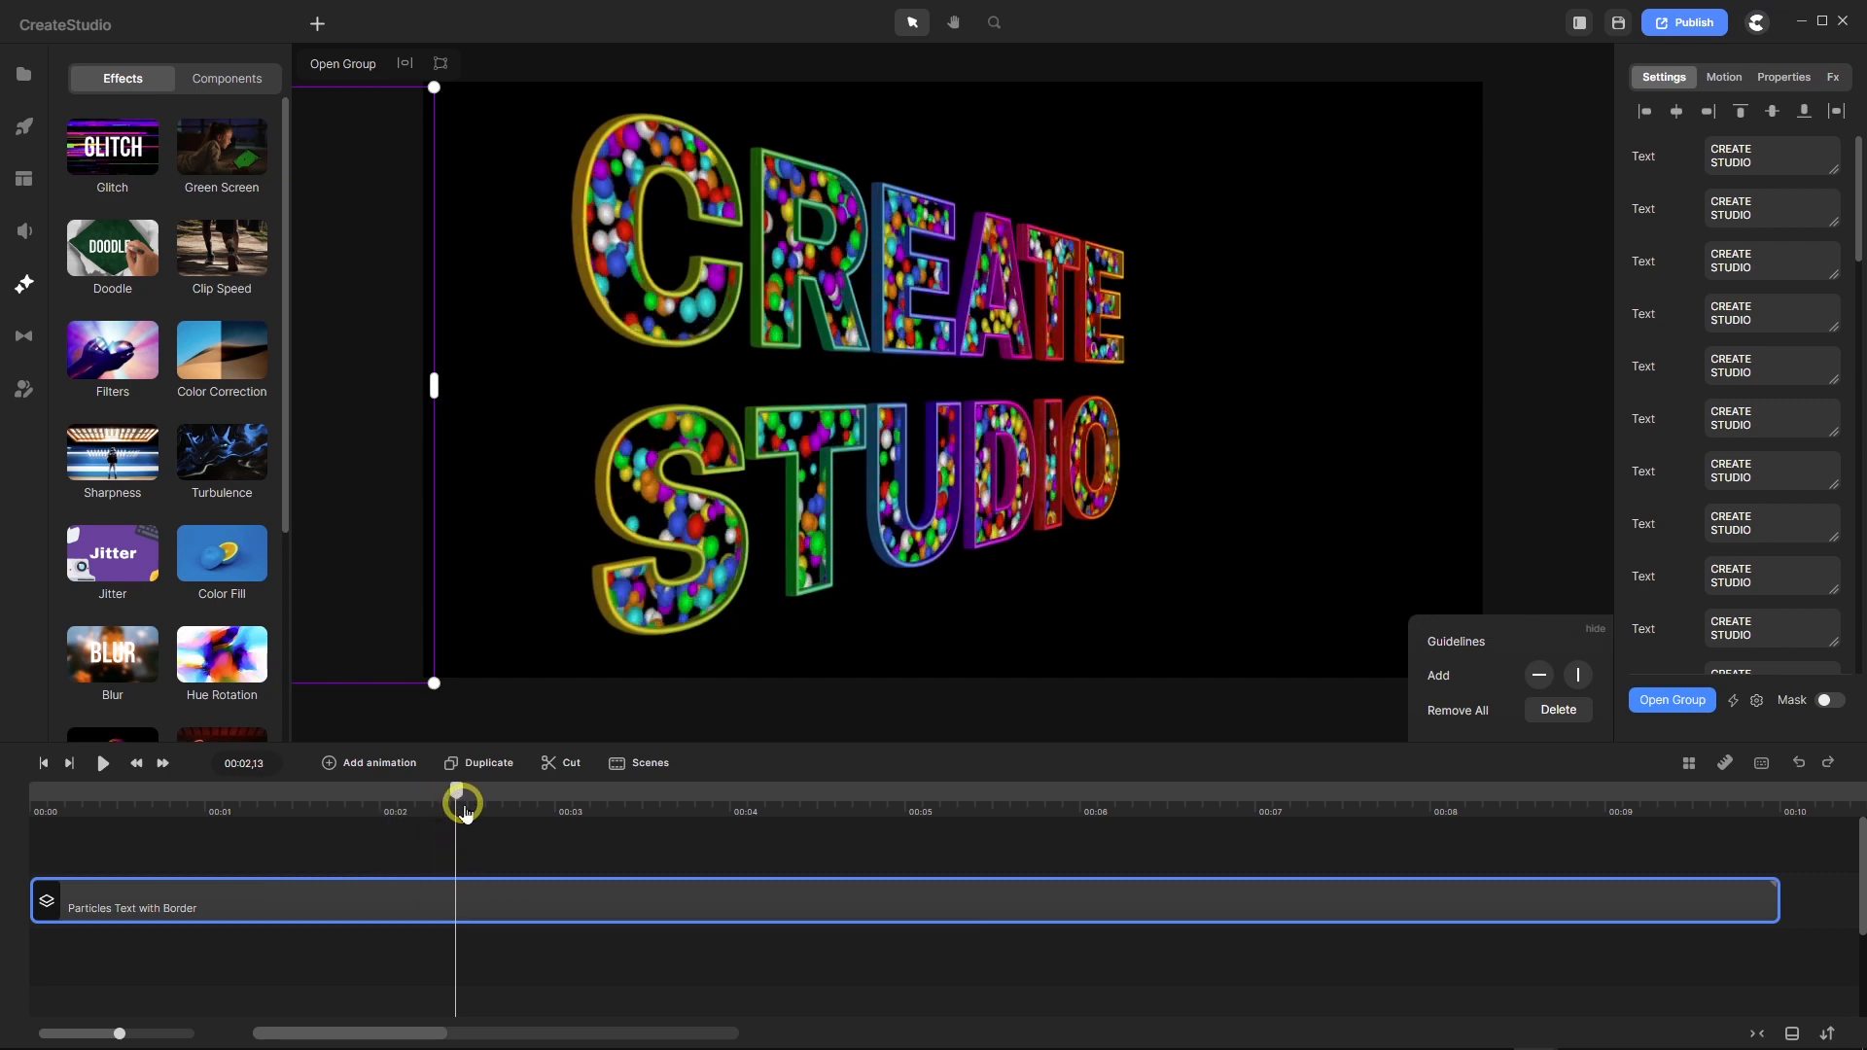
pyautogui.click(598, 851)
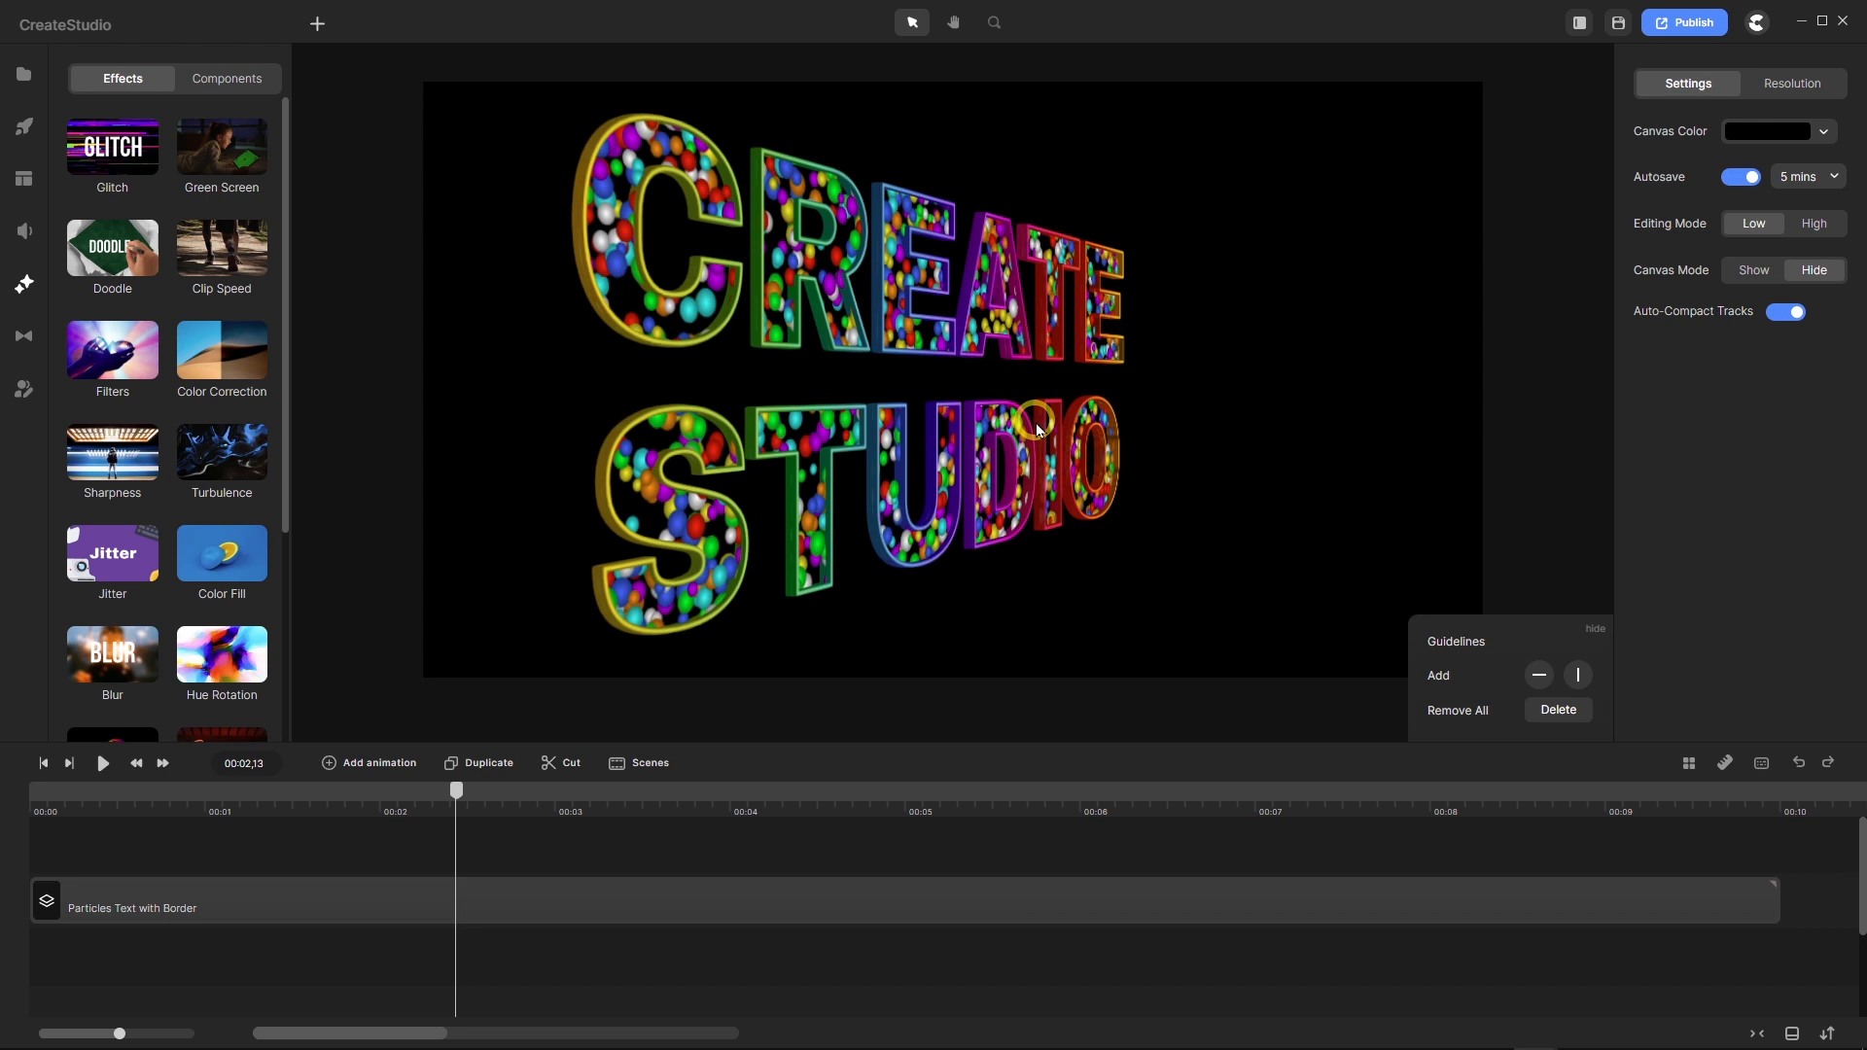
pyautogui.click(524, 908)
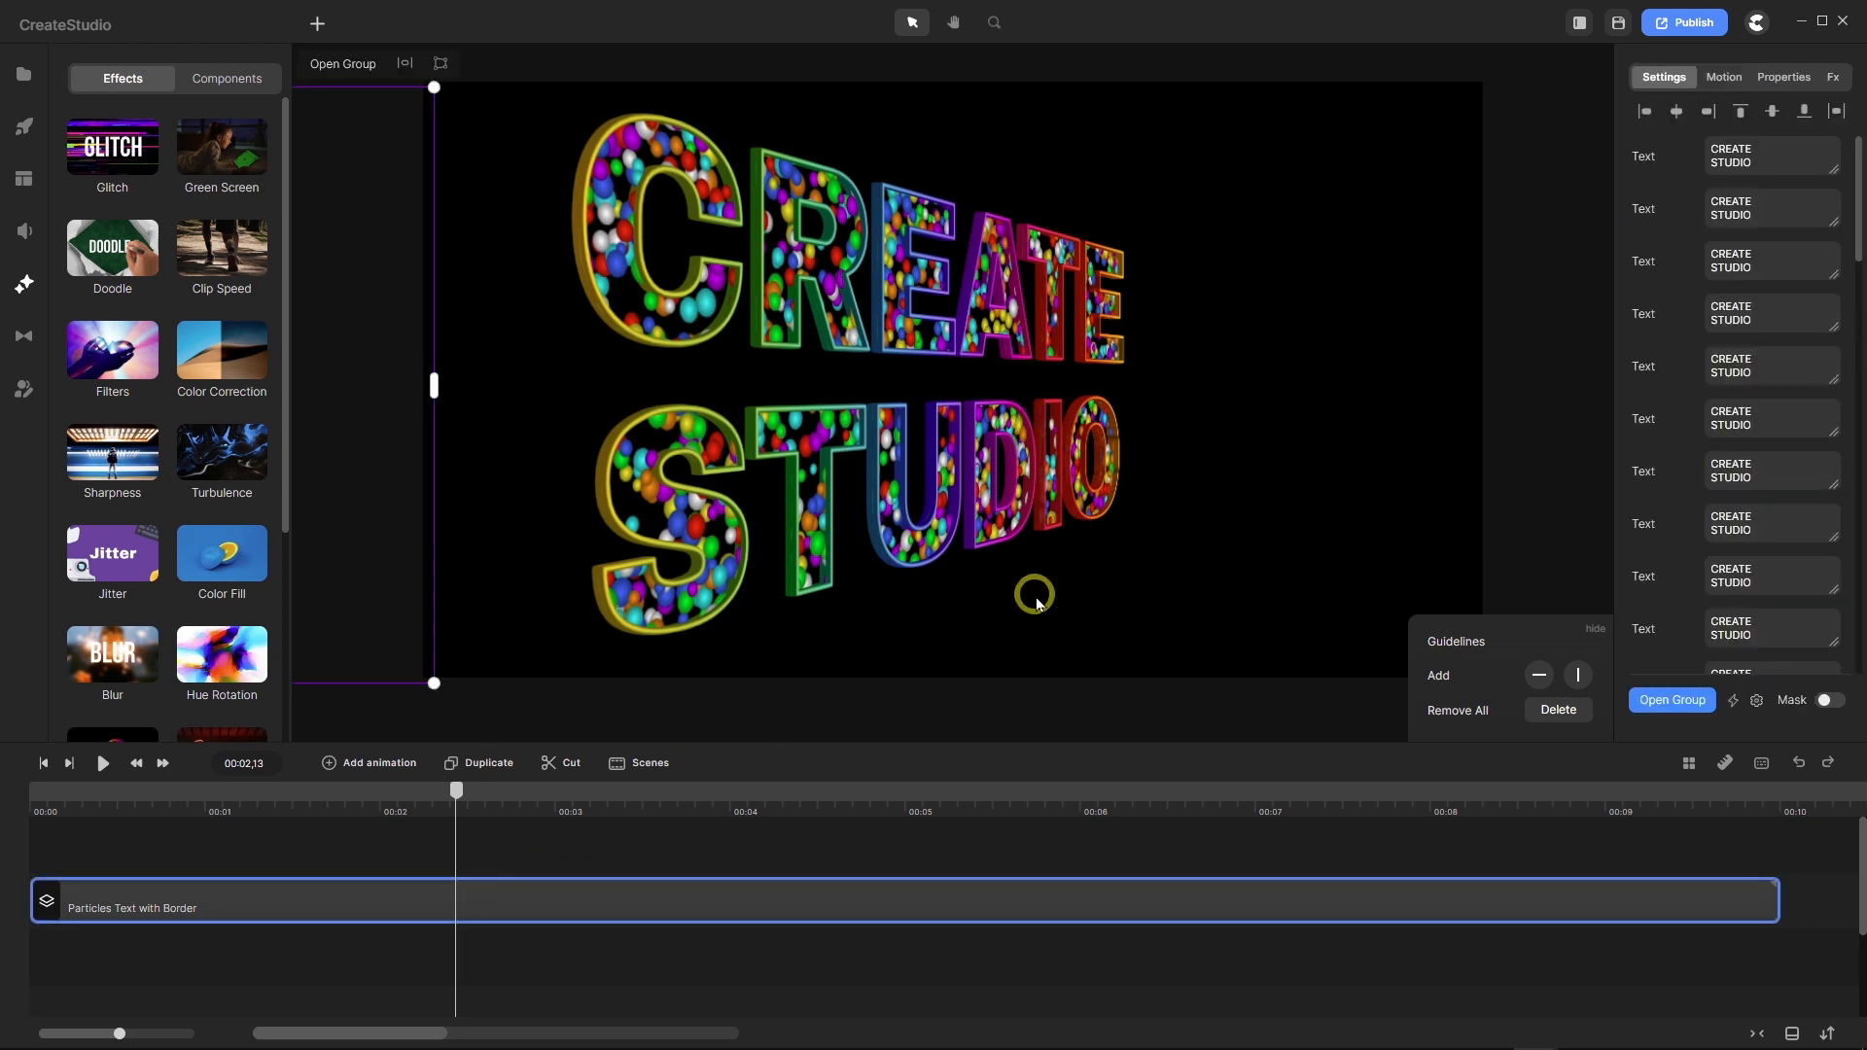
pyautogui.click(1785, 80)
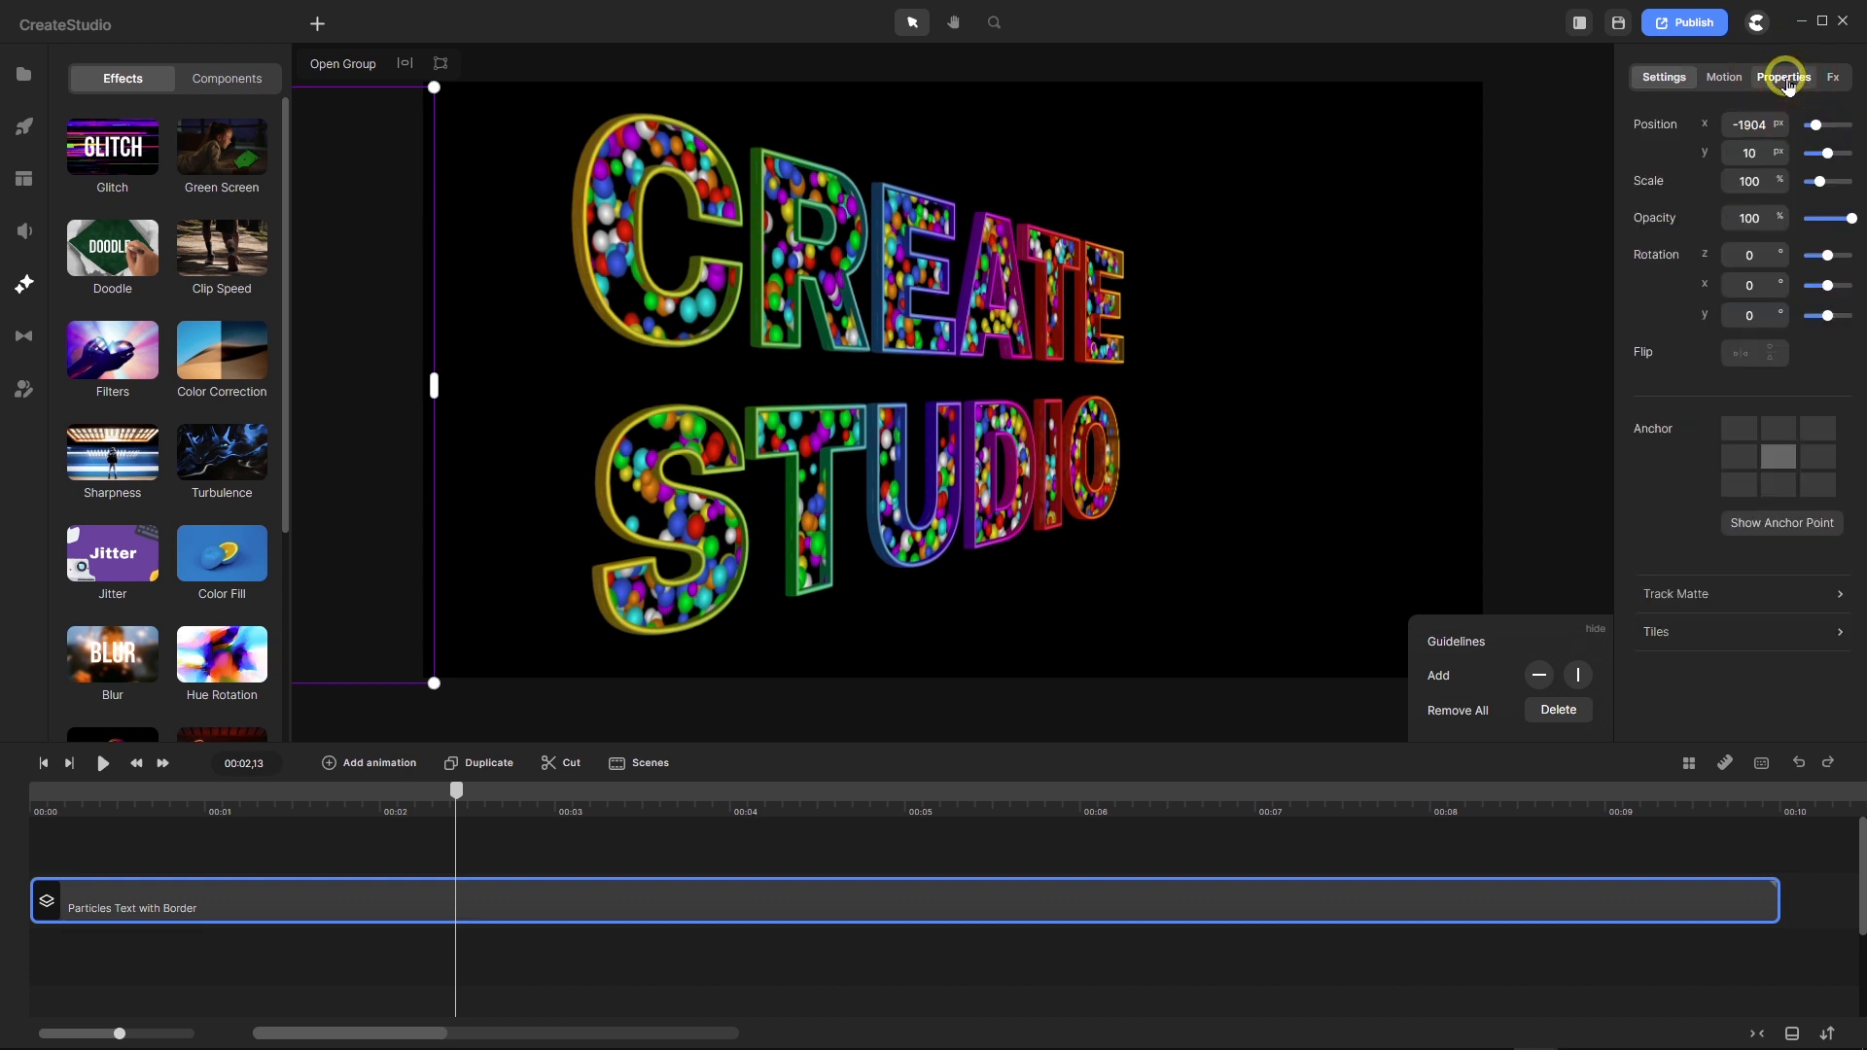
pyautogui.click(1749, 151)
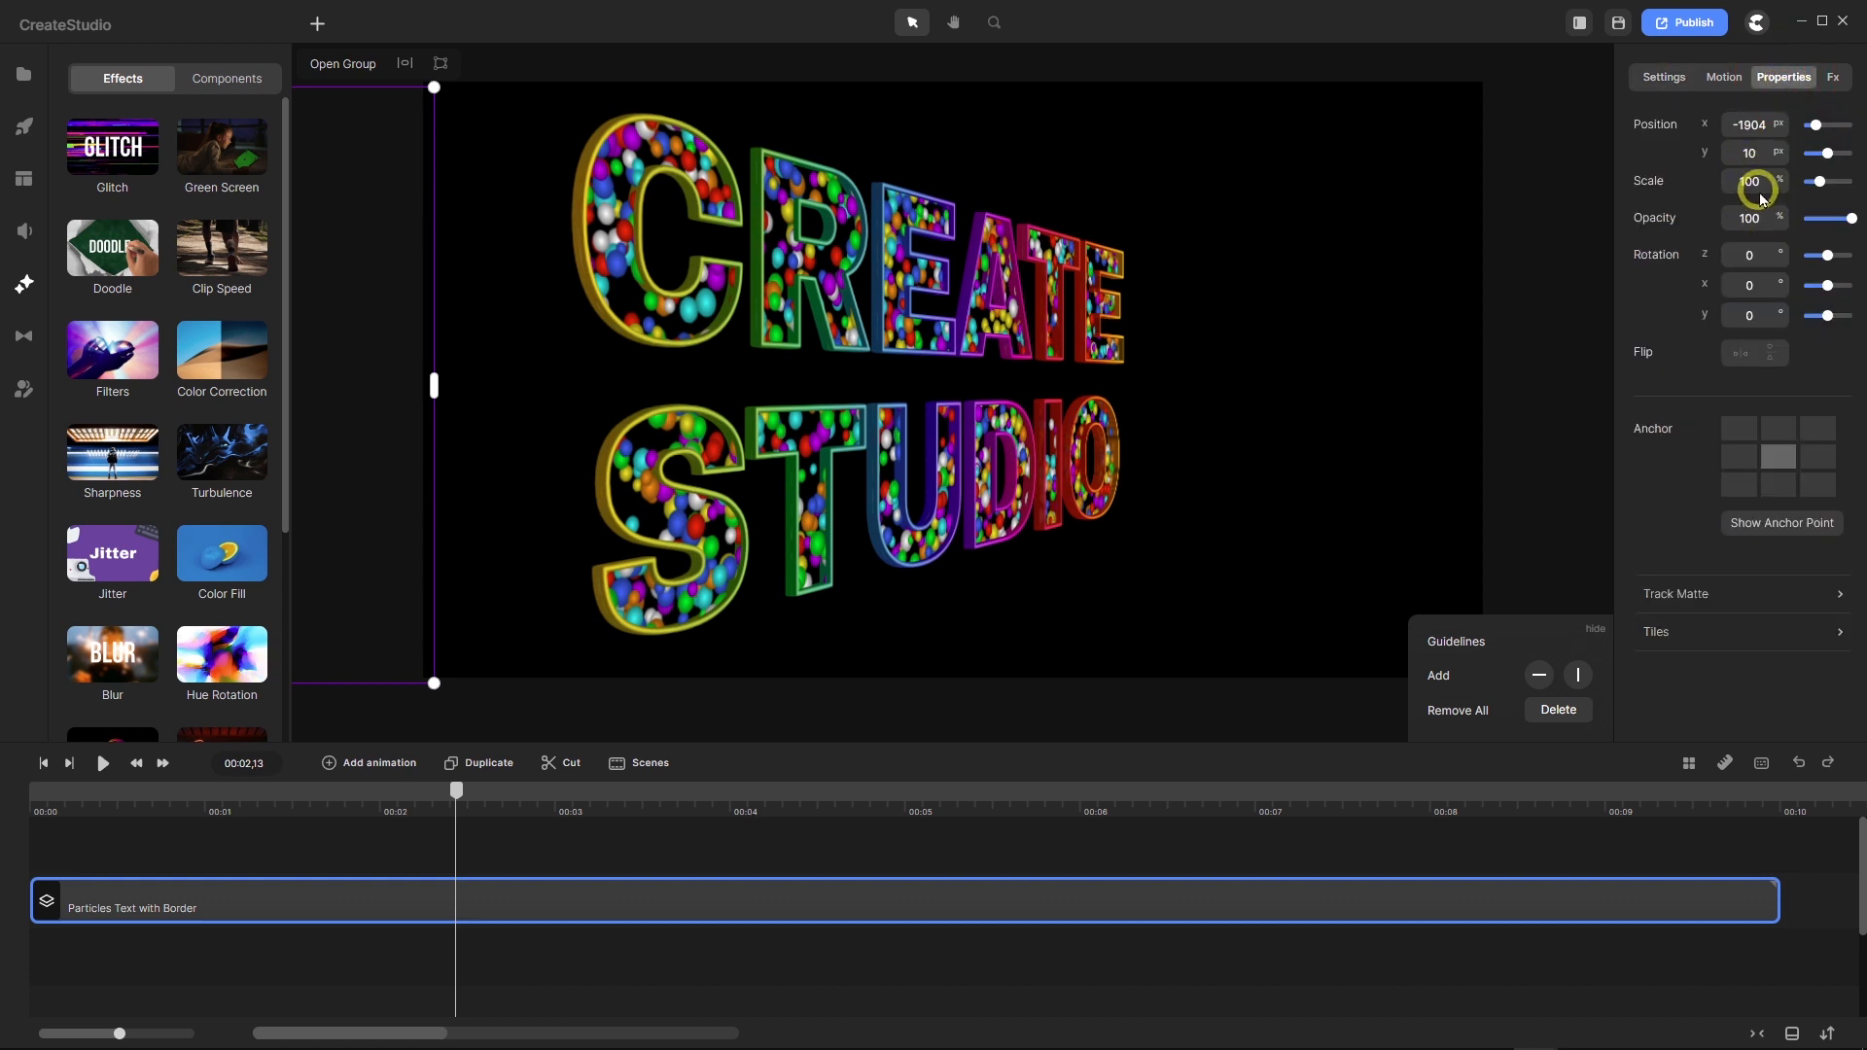
pyautogui.moveTo(1763, 185); pyautogui.dragTo(1672, 190)
pyautogui.write('90')
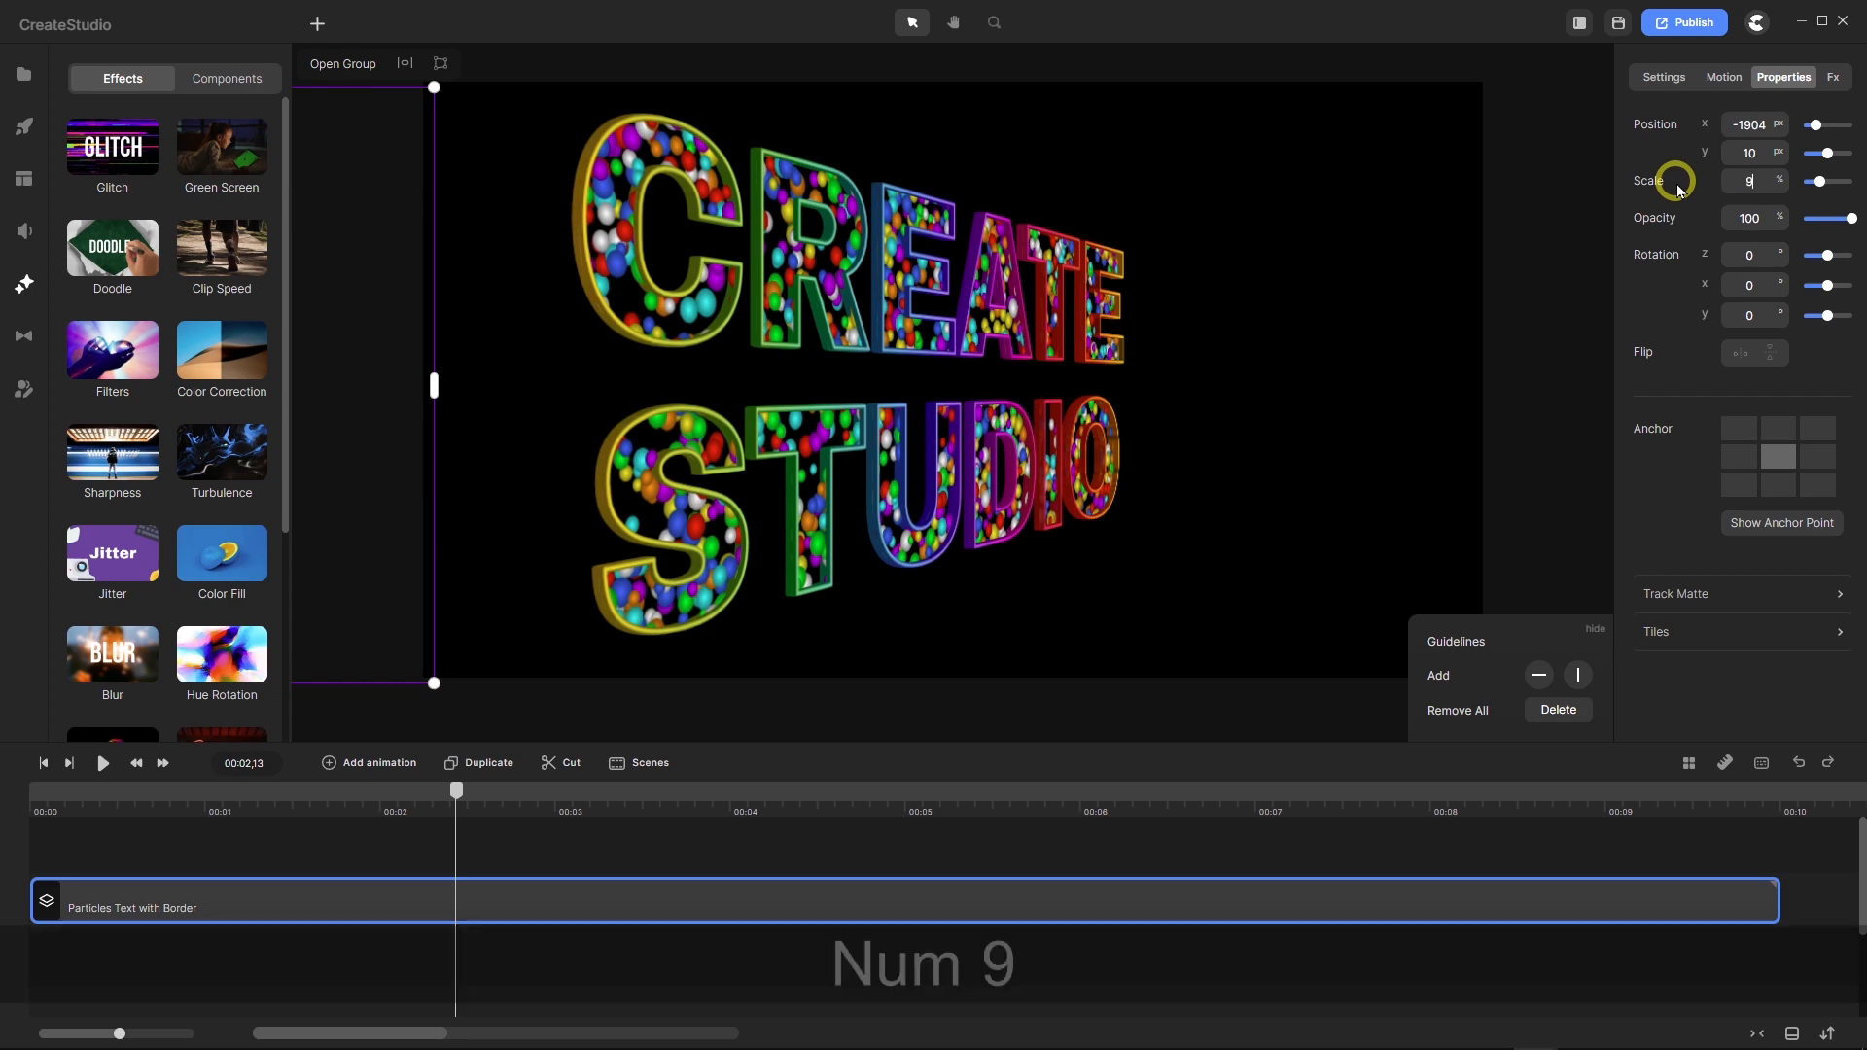
pyautogui.press('Return')
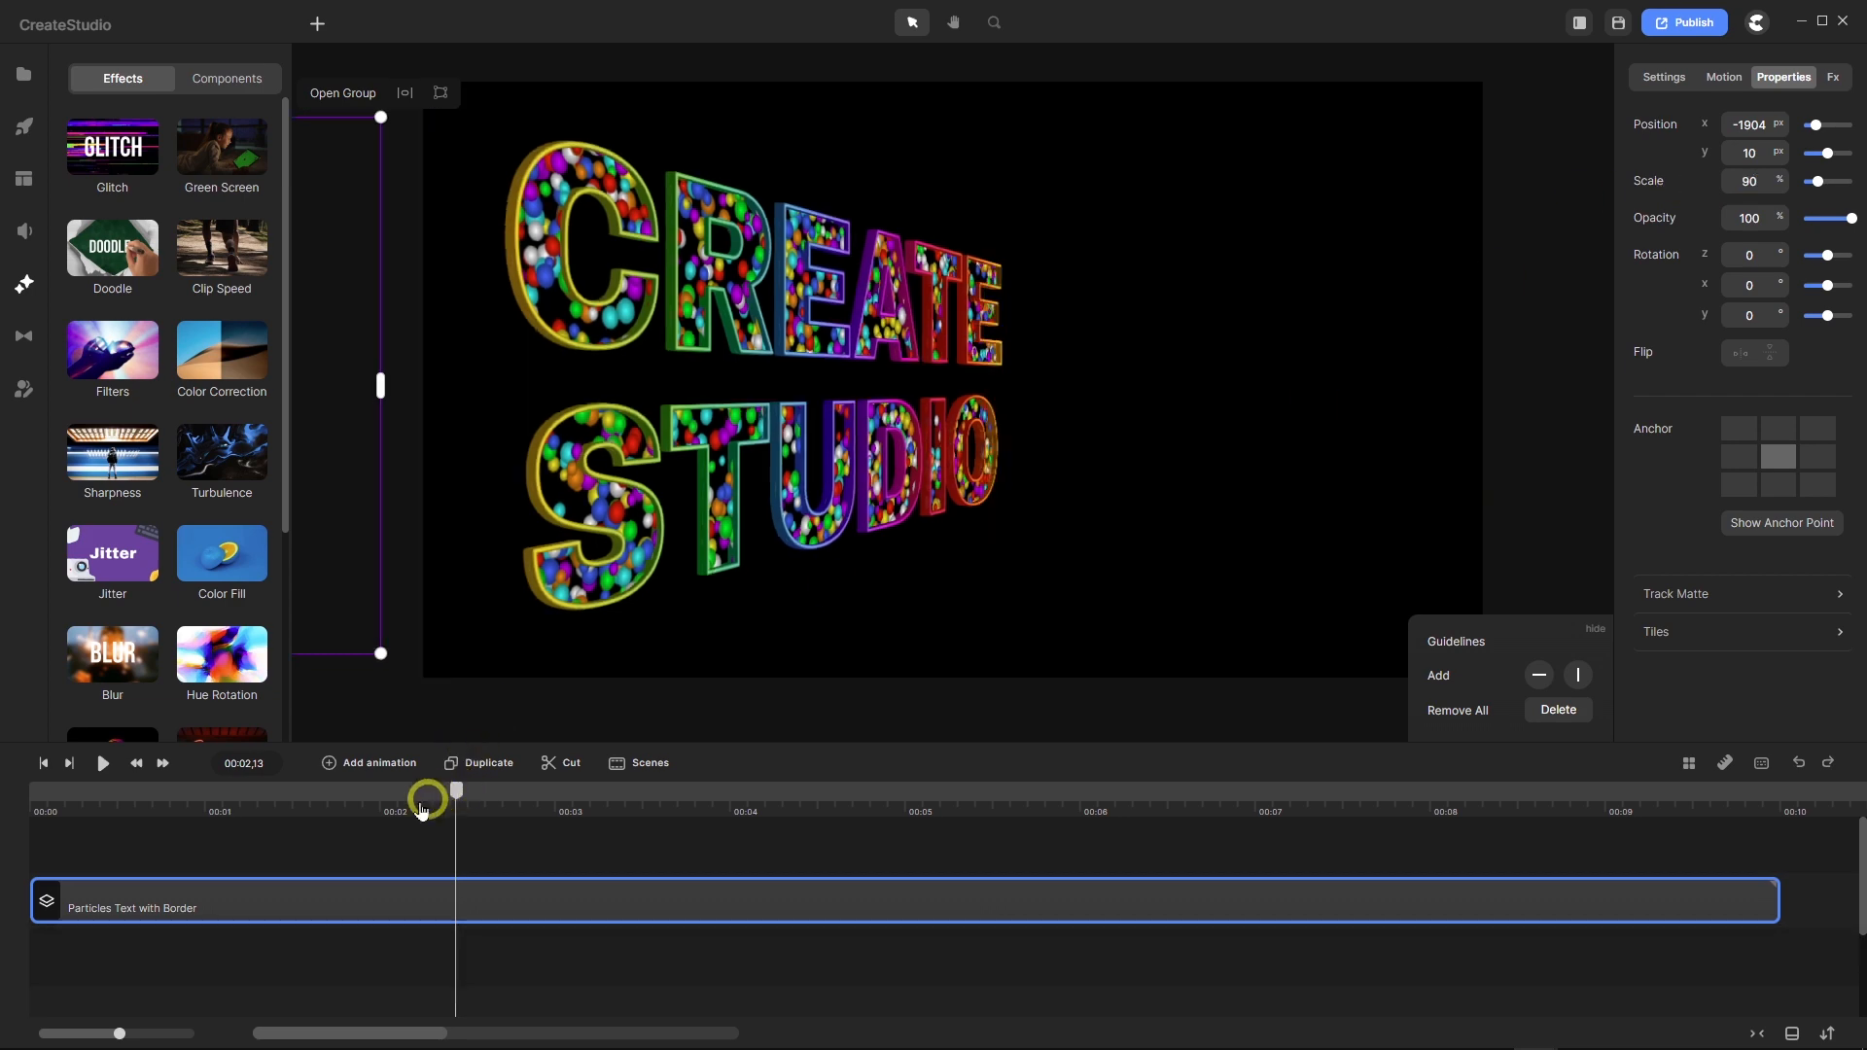
# Scrub through the first seconds of the scaled text animation and return the playhead to 00:00.
pyautogui.click(322, 799)
pyautogui.moveTo(149, 812); pyautogui.dragTo(456, 847)
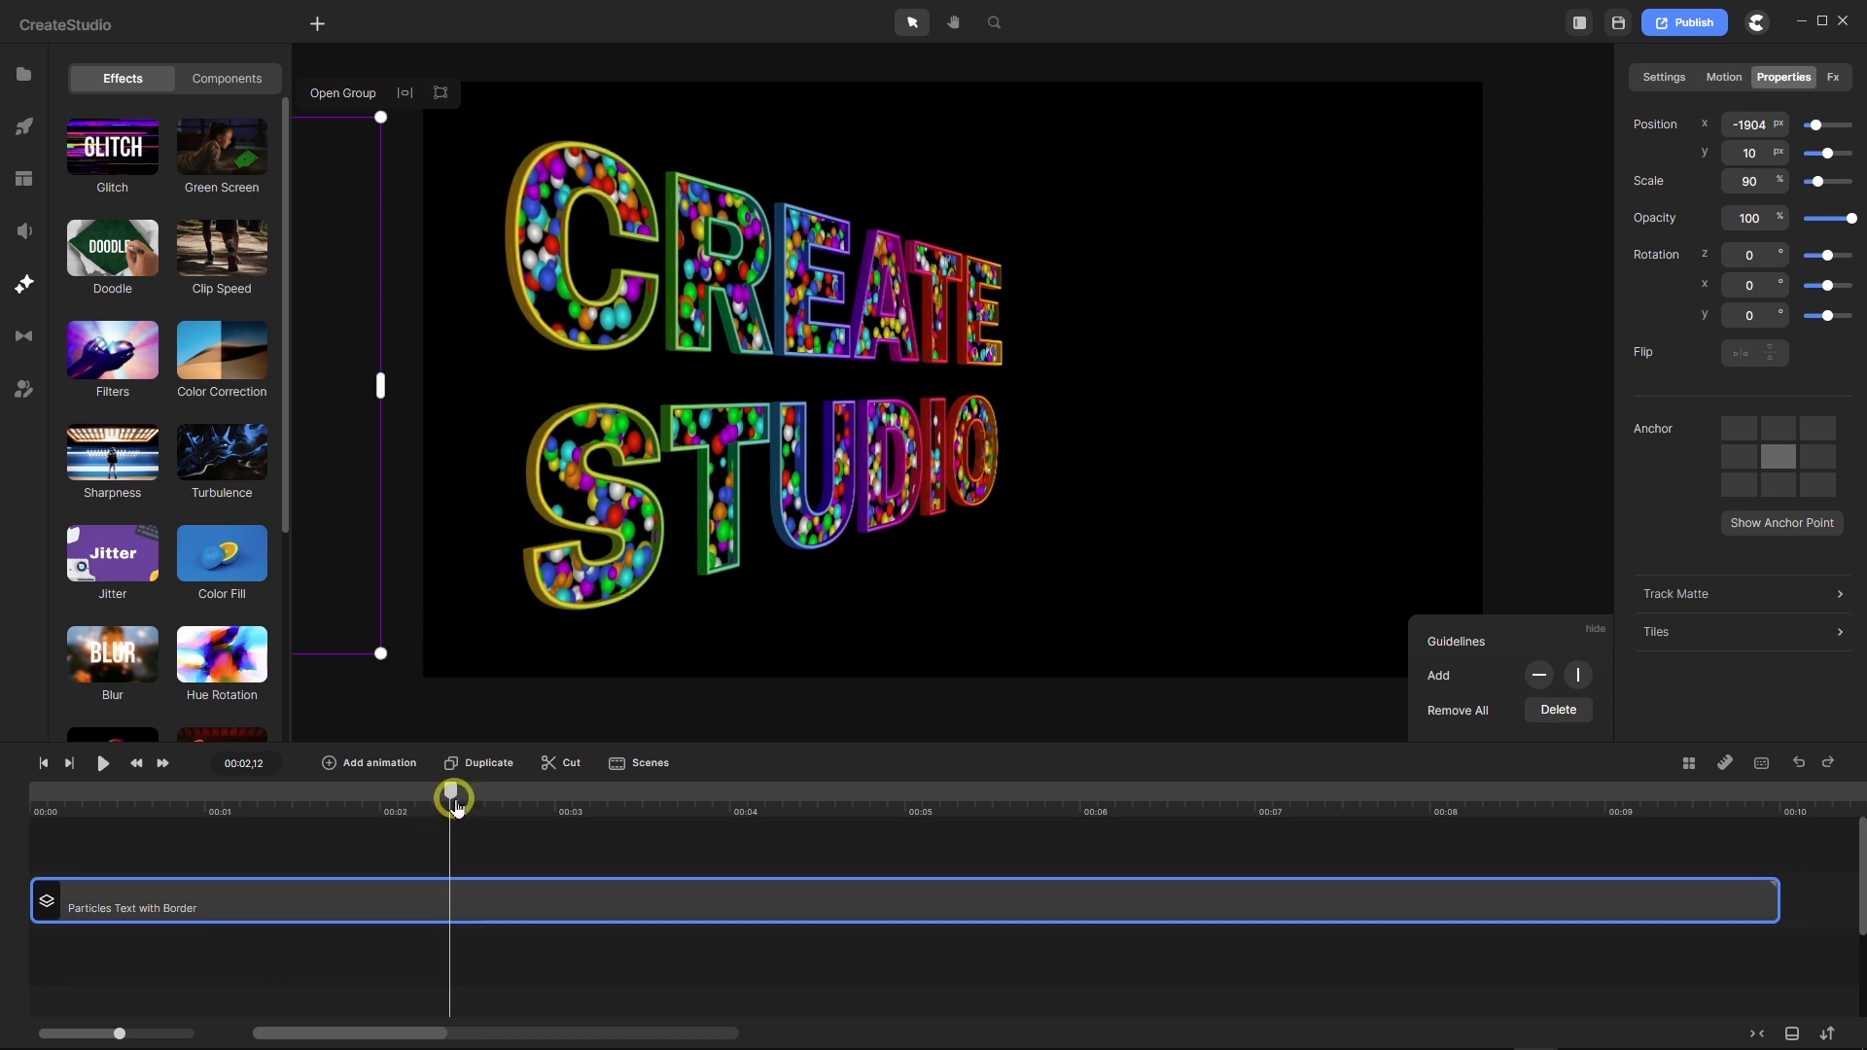
pyautogui.moveTo(456, 805); pyautogui.dragTo(2, 860)
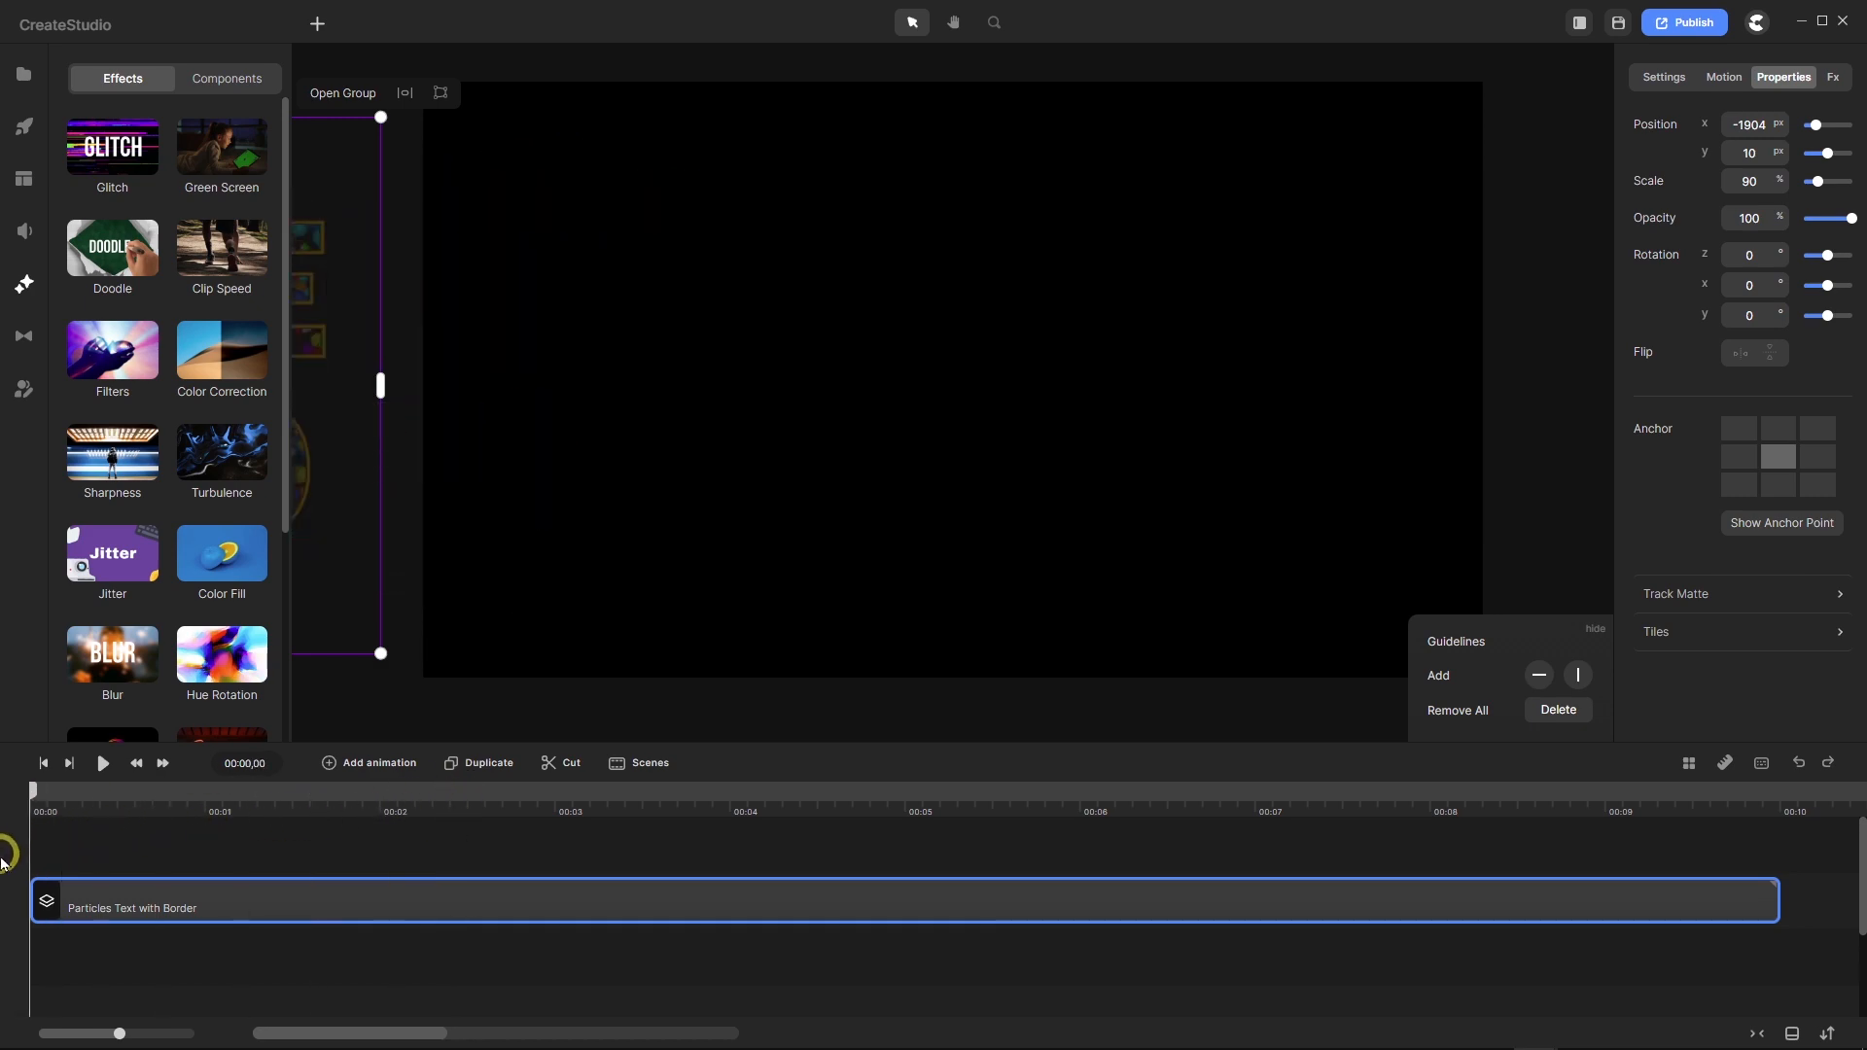
# Add a Position animation with Out easing to the Particles Text with Border group at 00:00 and extend its end keyframe to 2 seconds.
pyautogui.moveTo(126, 848); pyautogui.dragTo(434, 813)
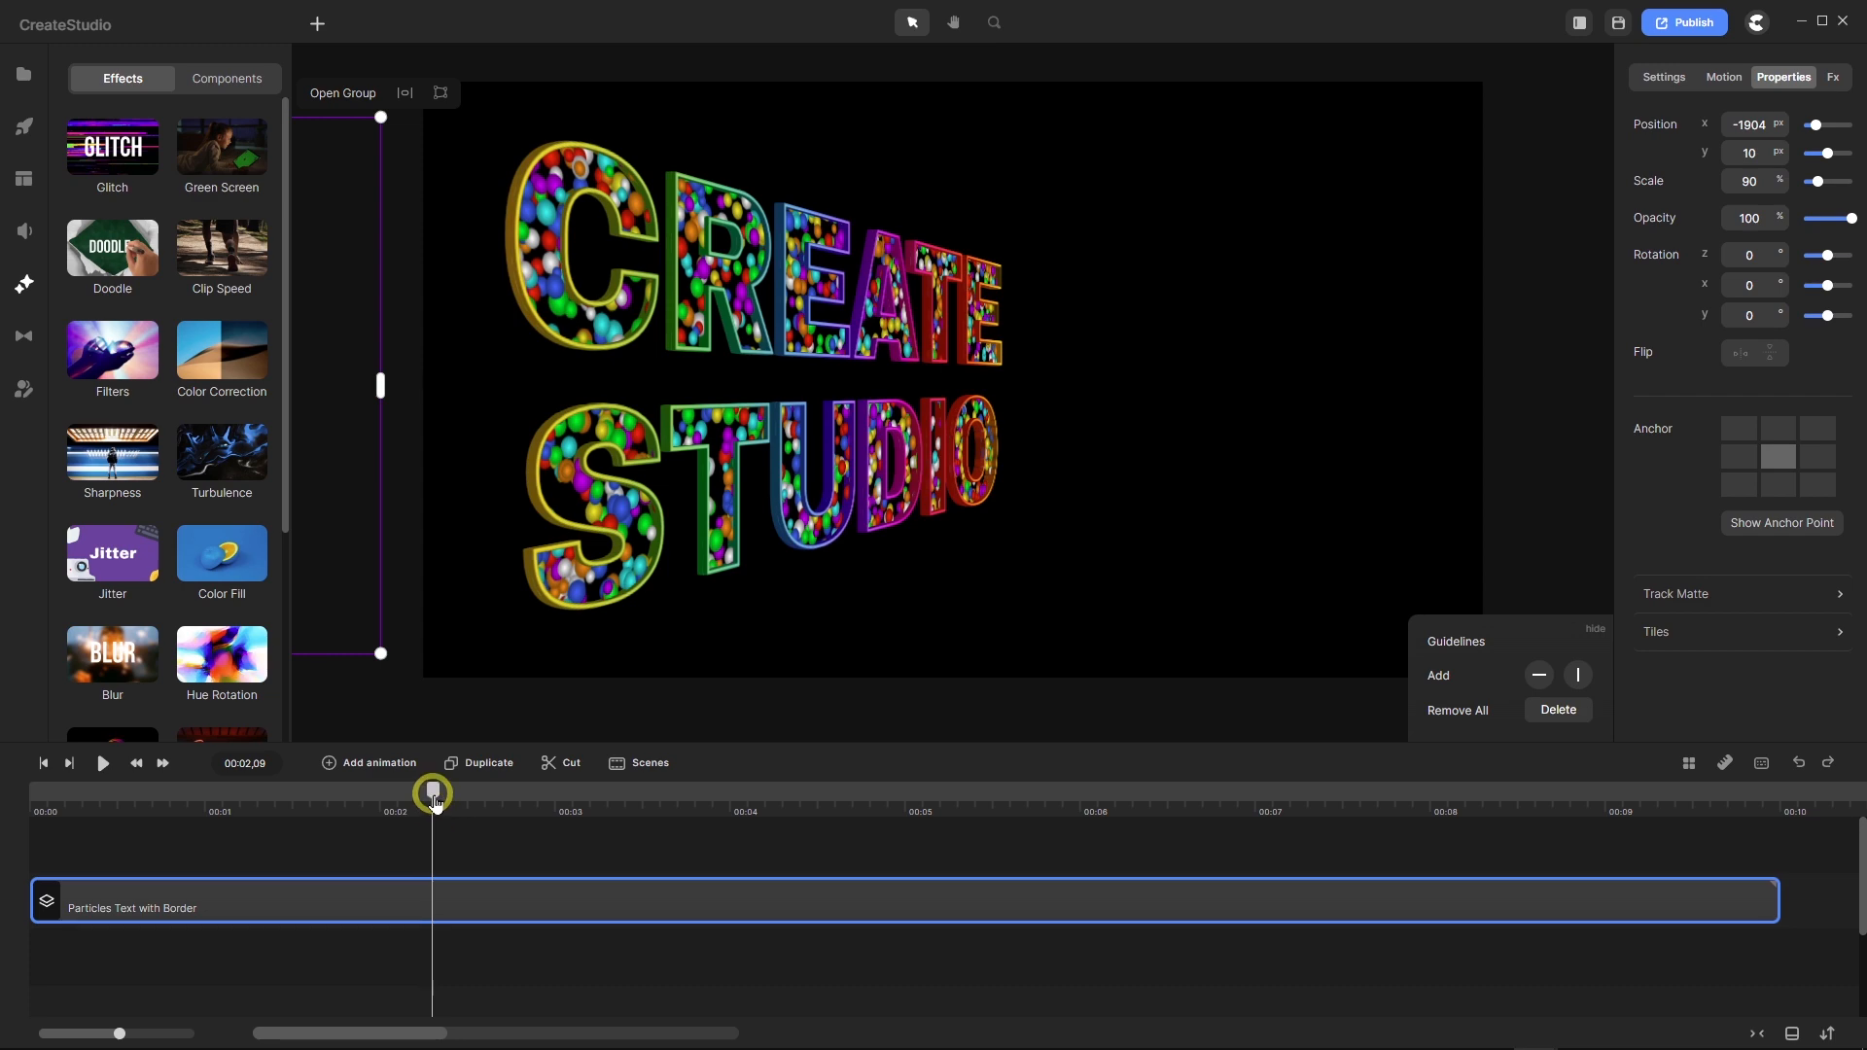
pyautogui.moveTo(432, 793); pyautogui.dragTo(3, 855)
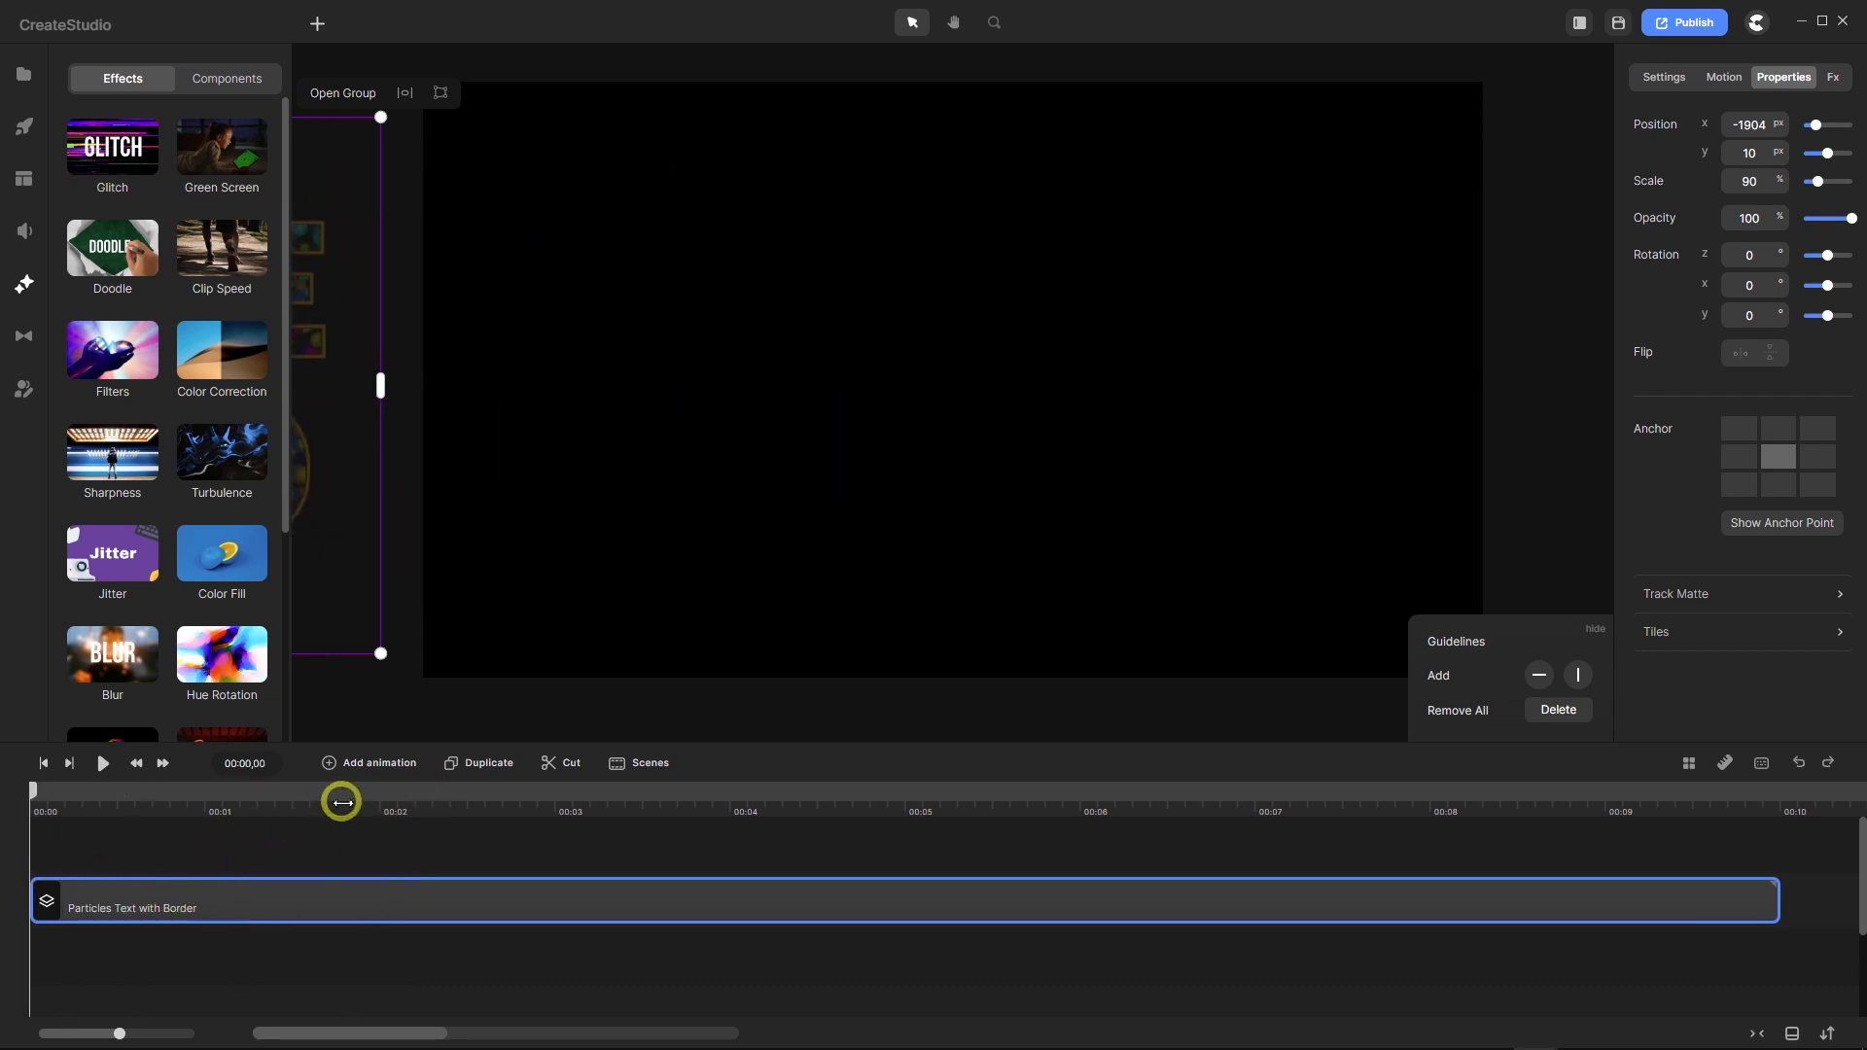
pyautogui.click(330, 764)
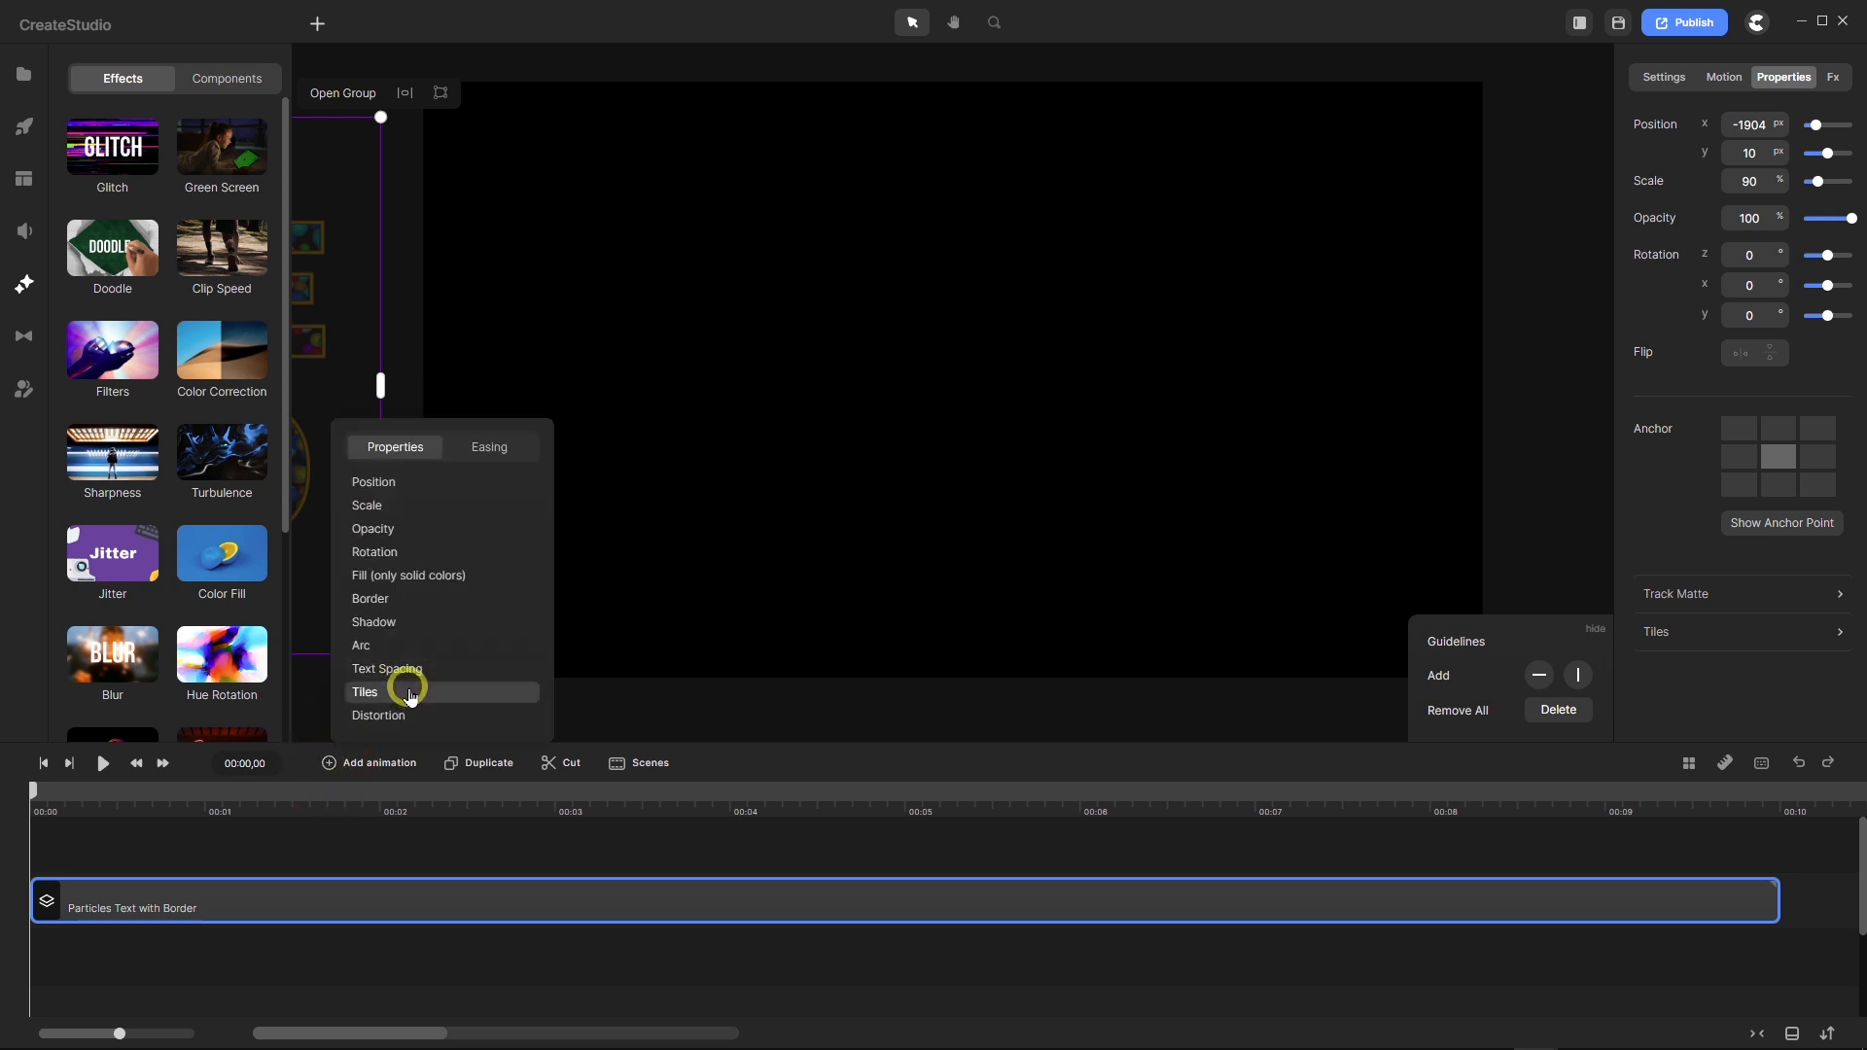
pyautogui.click(416, 483)
pyautogui.click(489, 448)
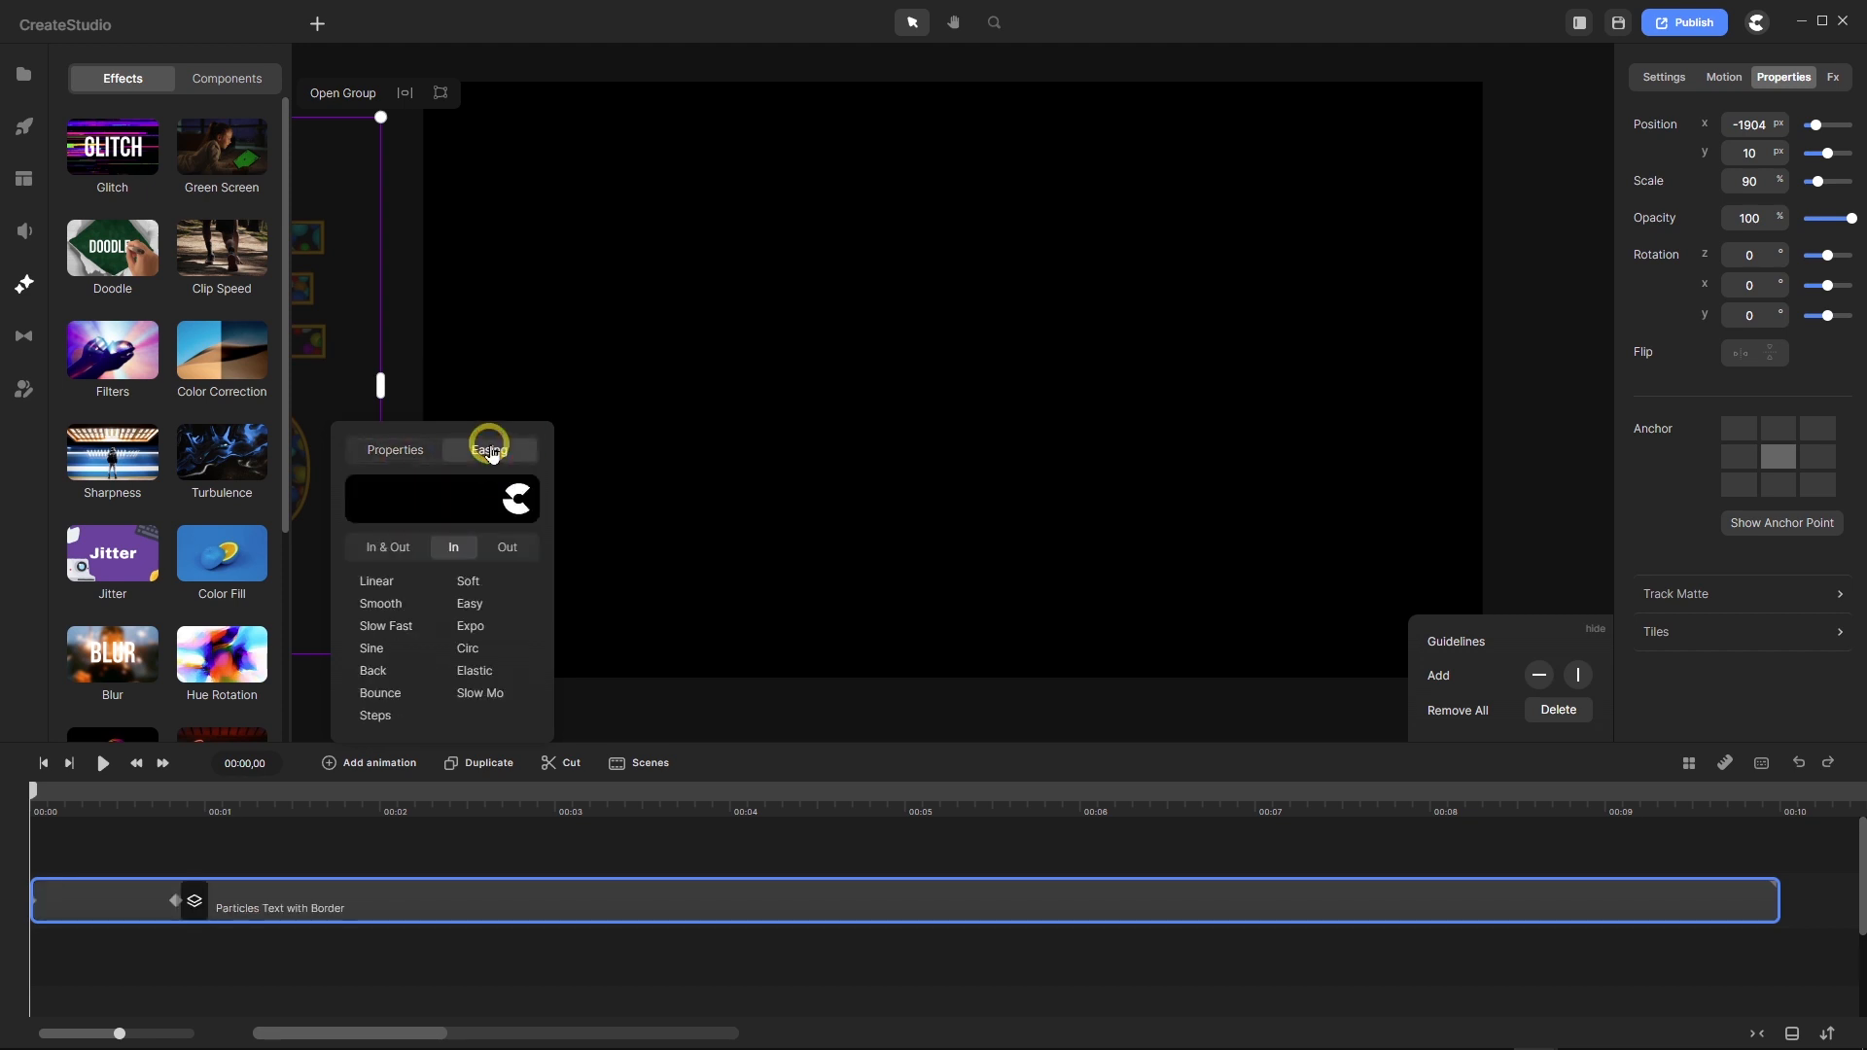
pyautogui.click(508, 549)
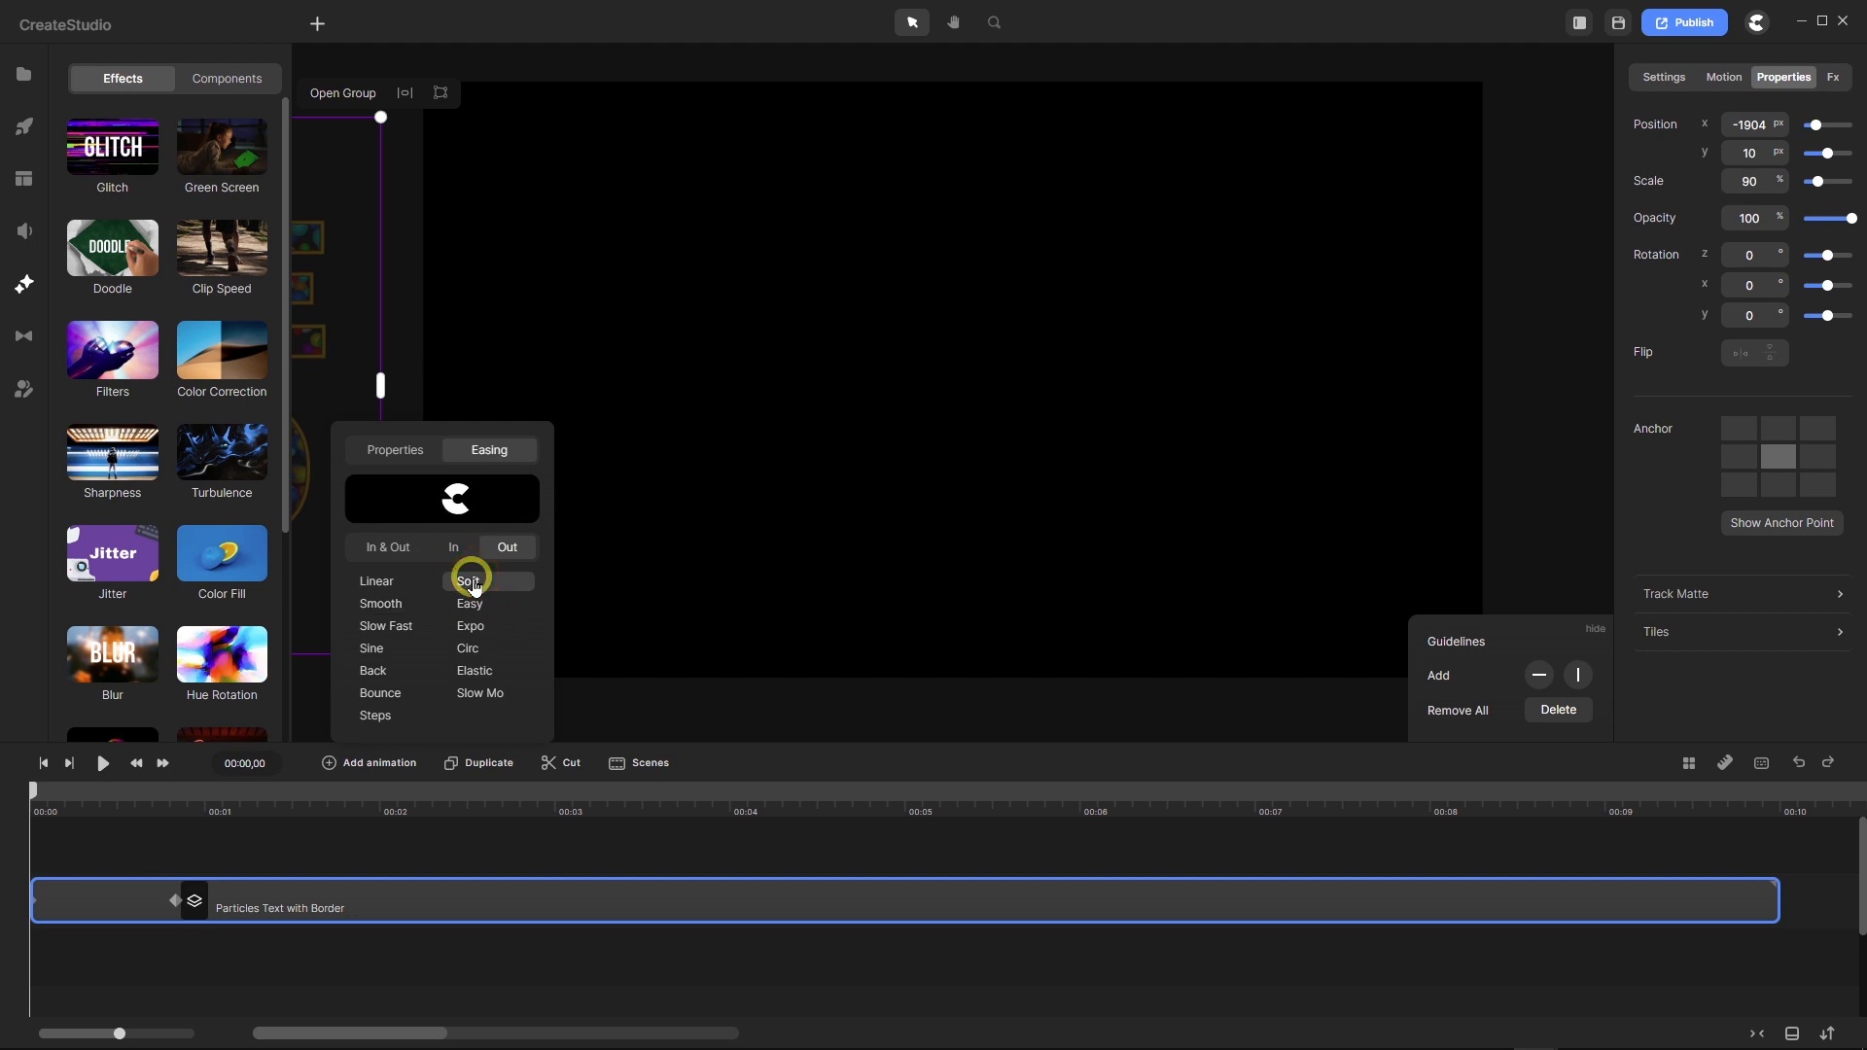
pyautogui.moveTo(35, 795); pyautogui.dragTo(385, 857)
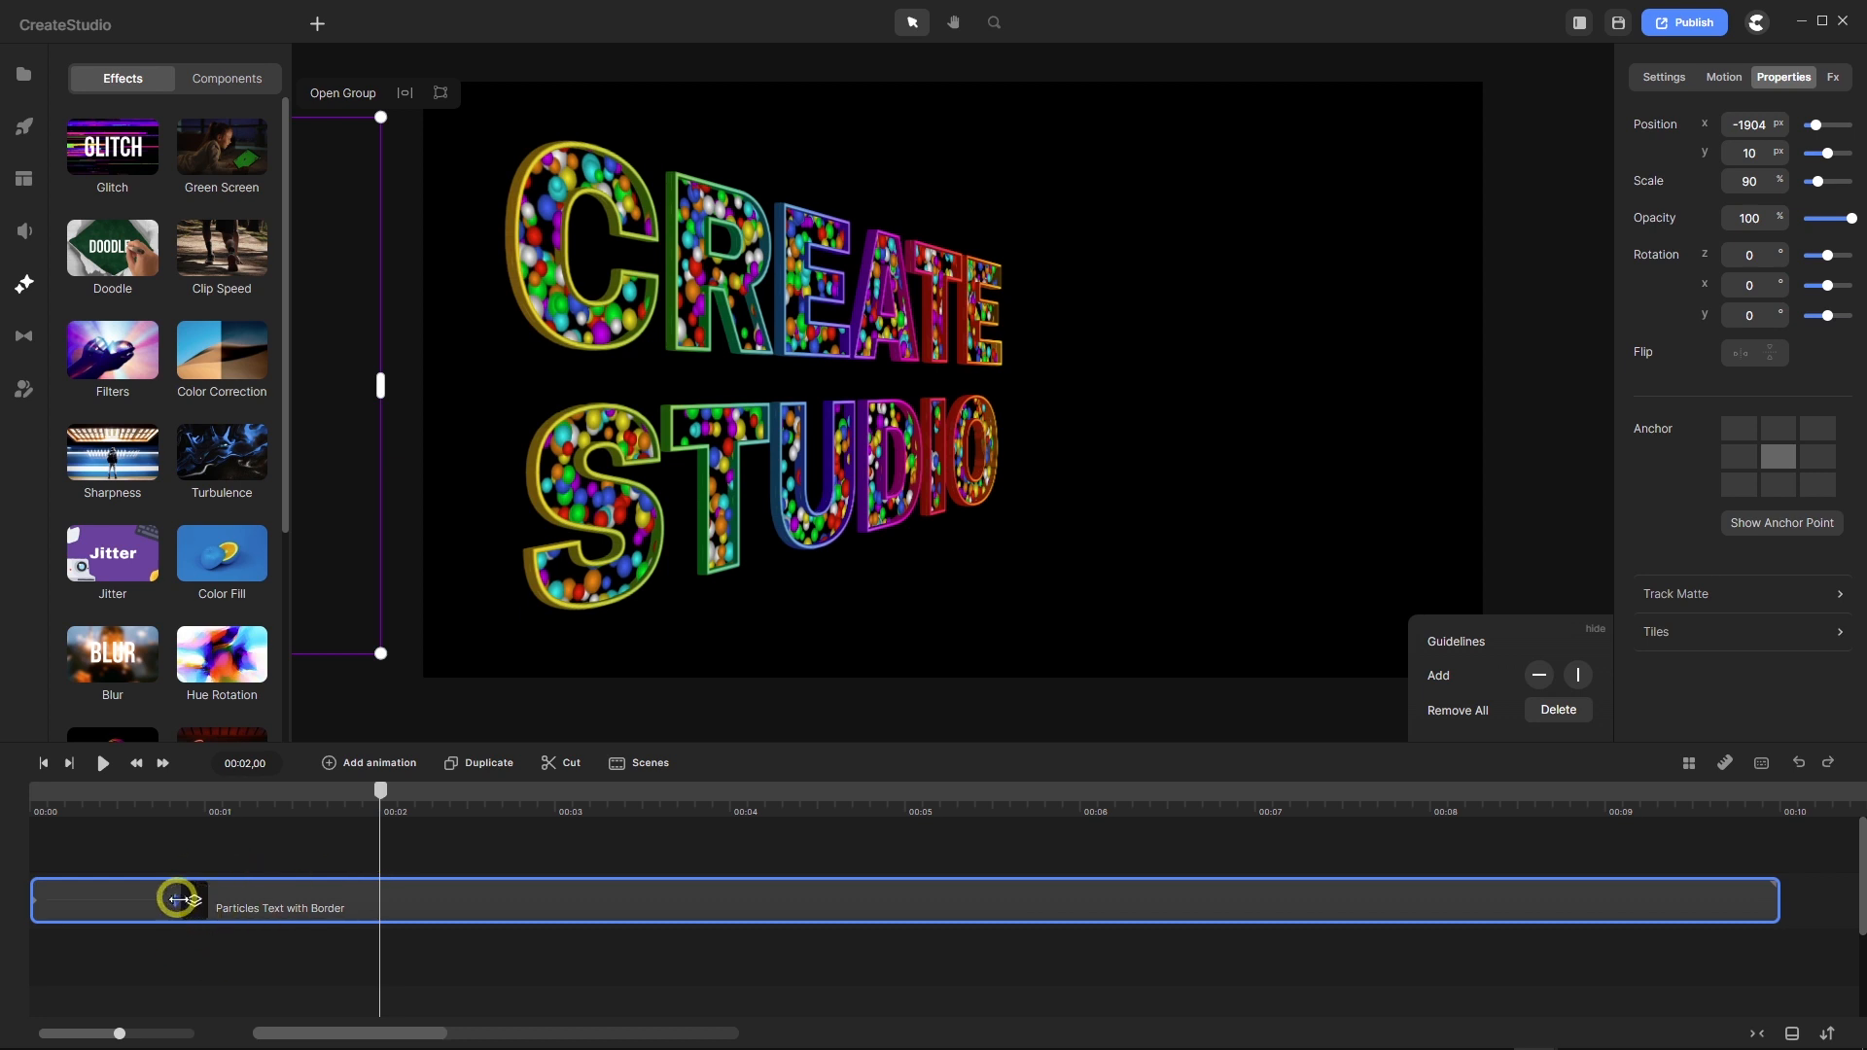
pyautogui.moveTo(178, 899); pyautogui.dragTo(382, 928)
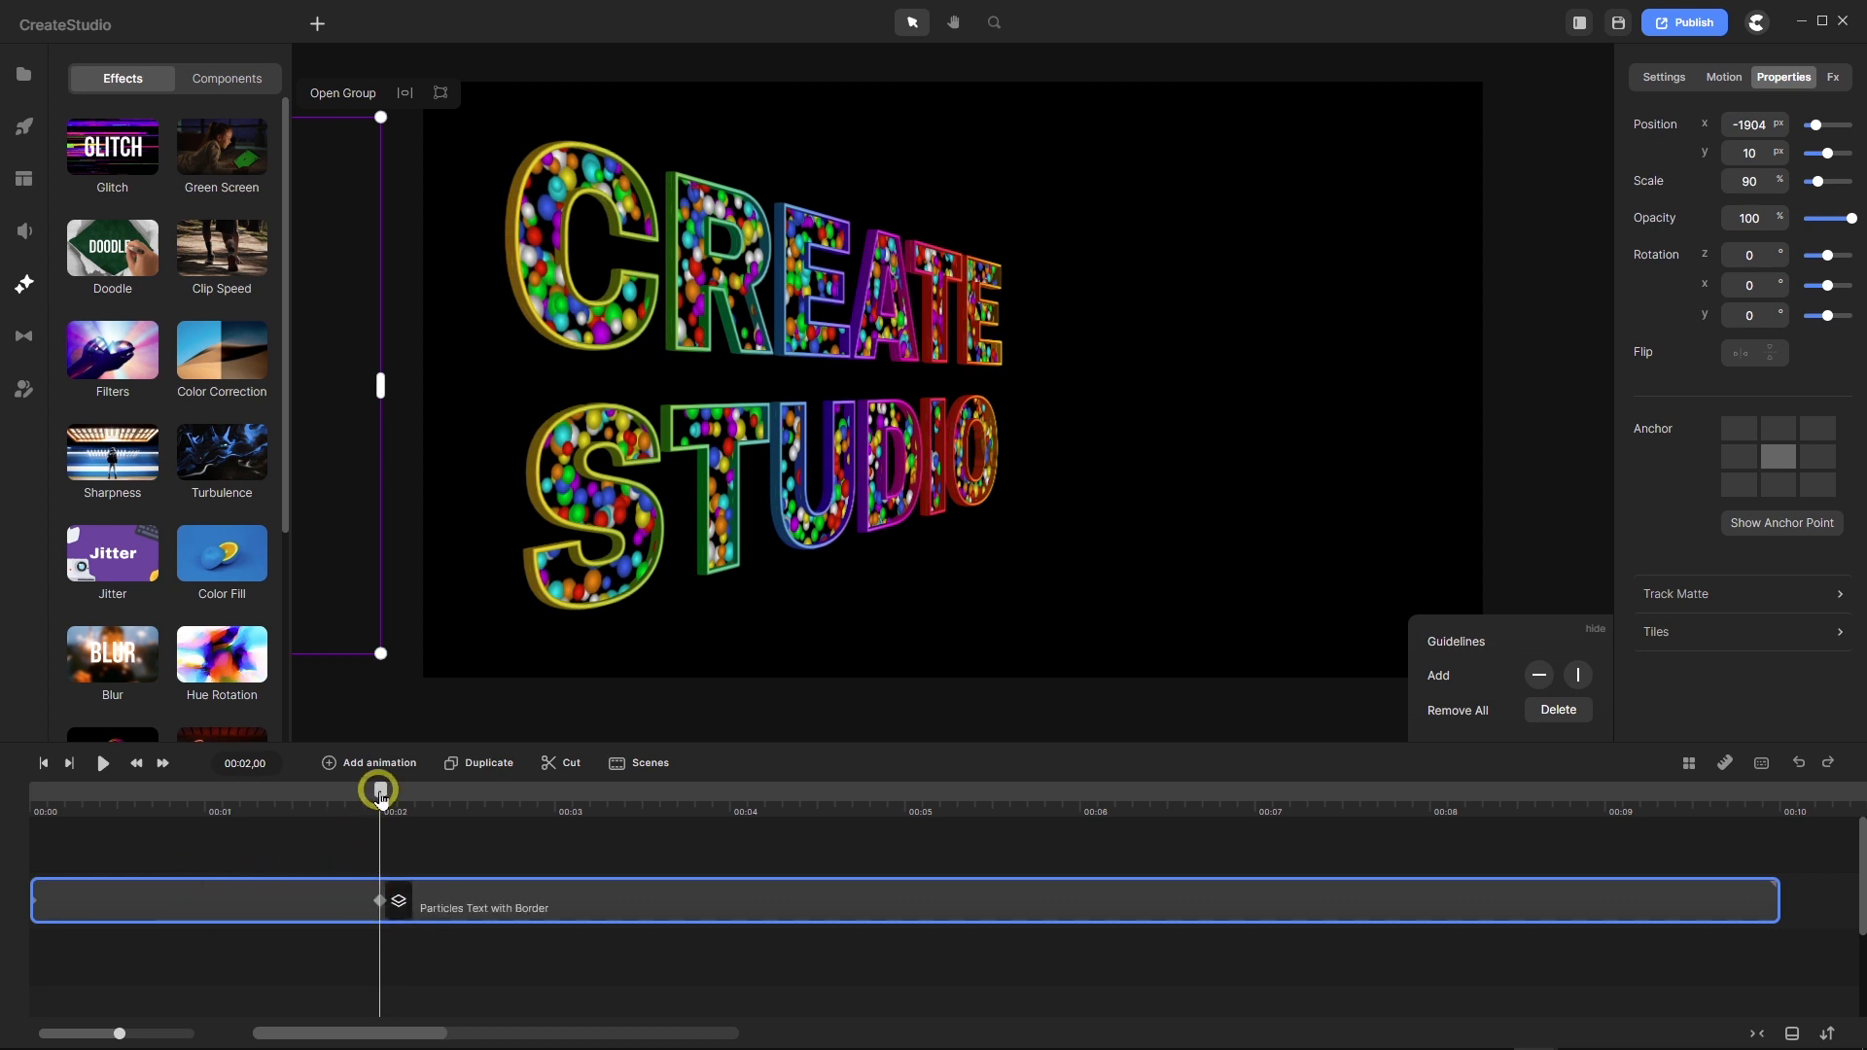
# Add a second Position animation with Soft In easing at 5 seconds and extend its end keyframe to 7 seconds.
pyautogui.moveTo(380, 792); pyautogui.dragTo(905, 880)
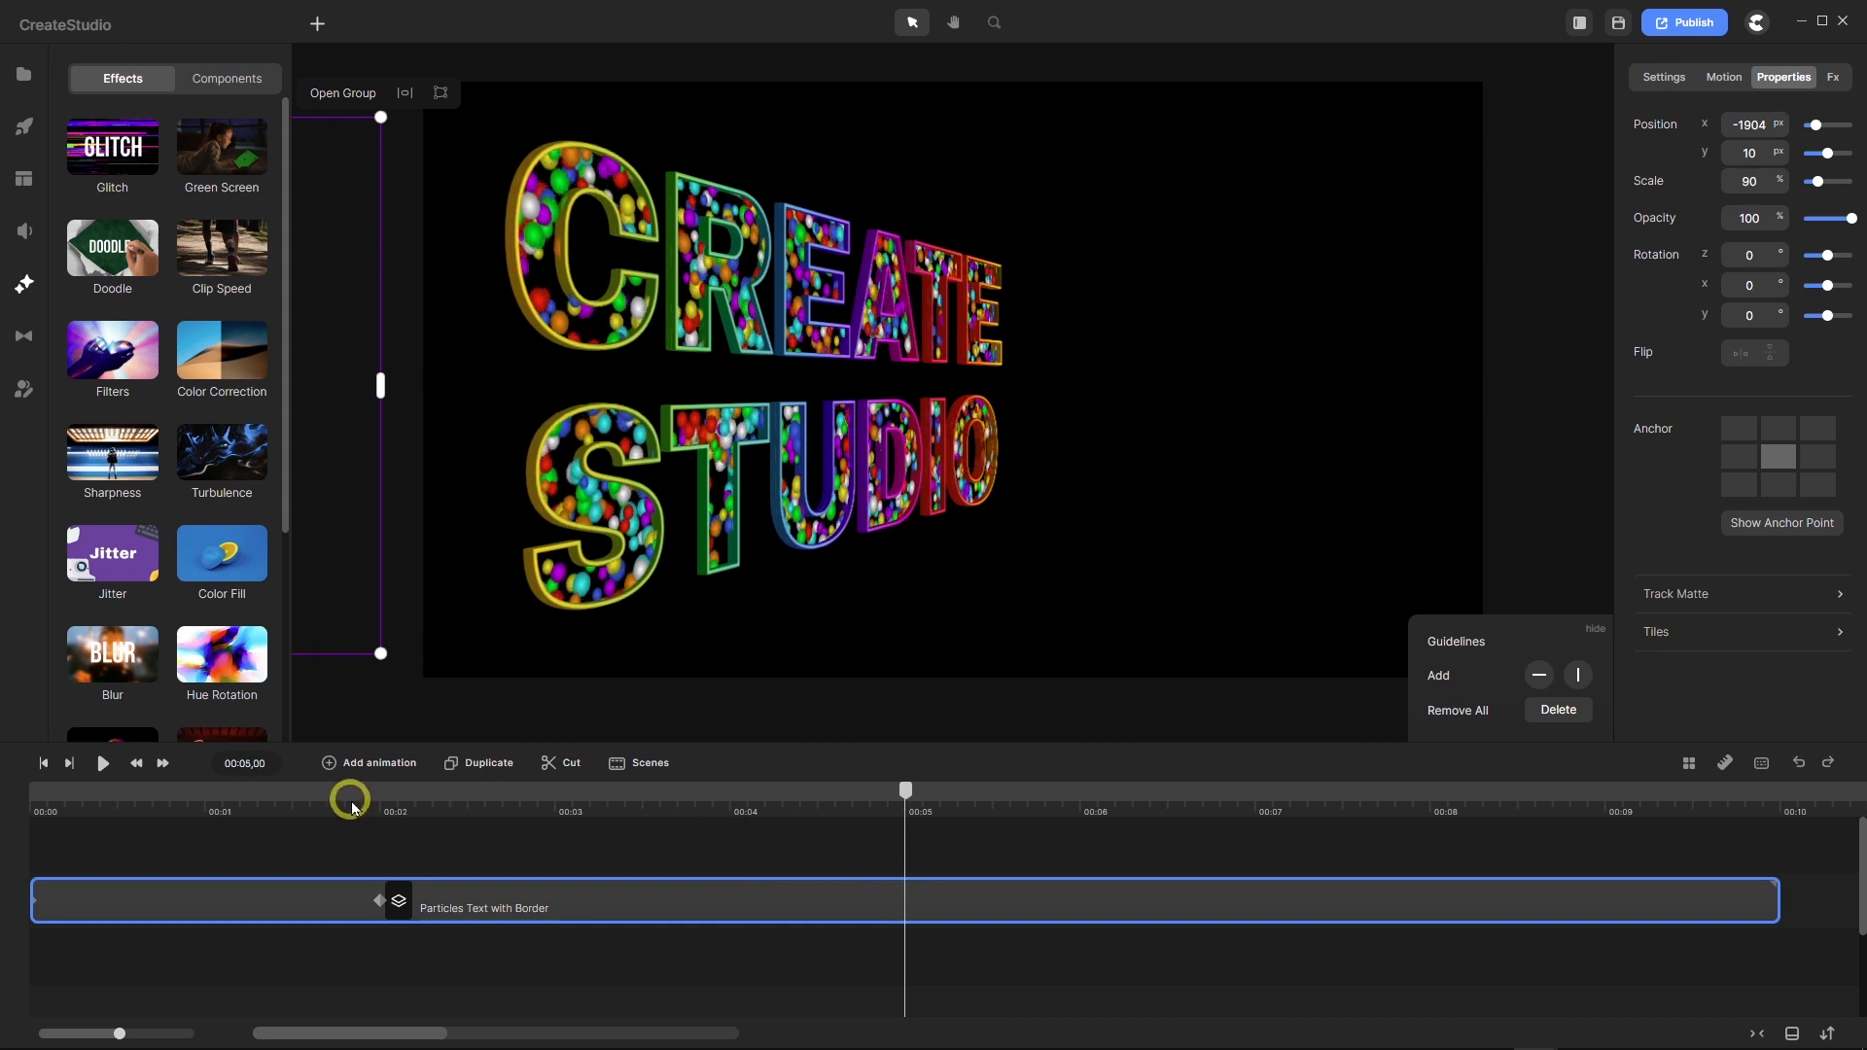
pyautogui.click(329, 763)
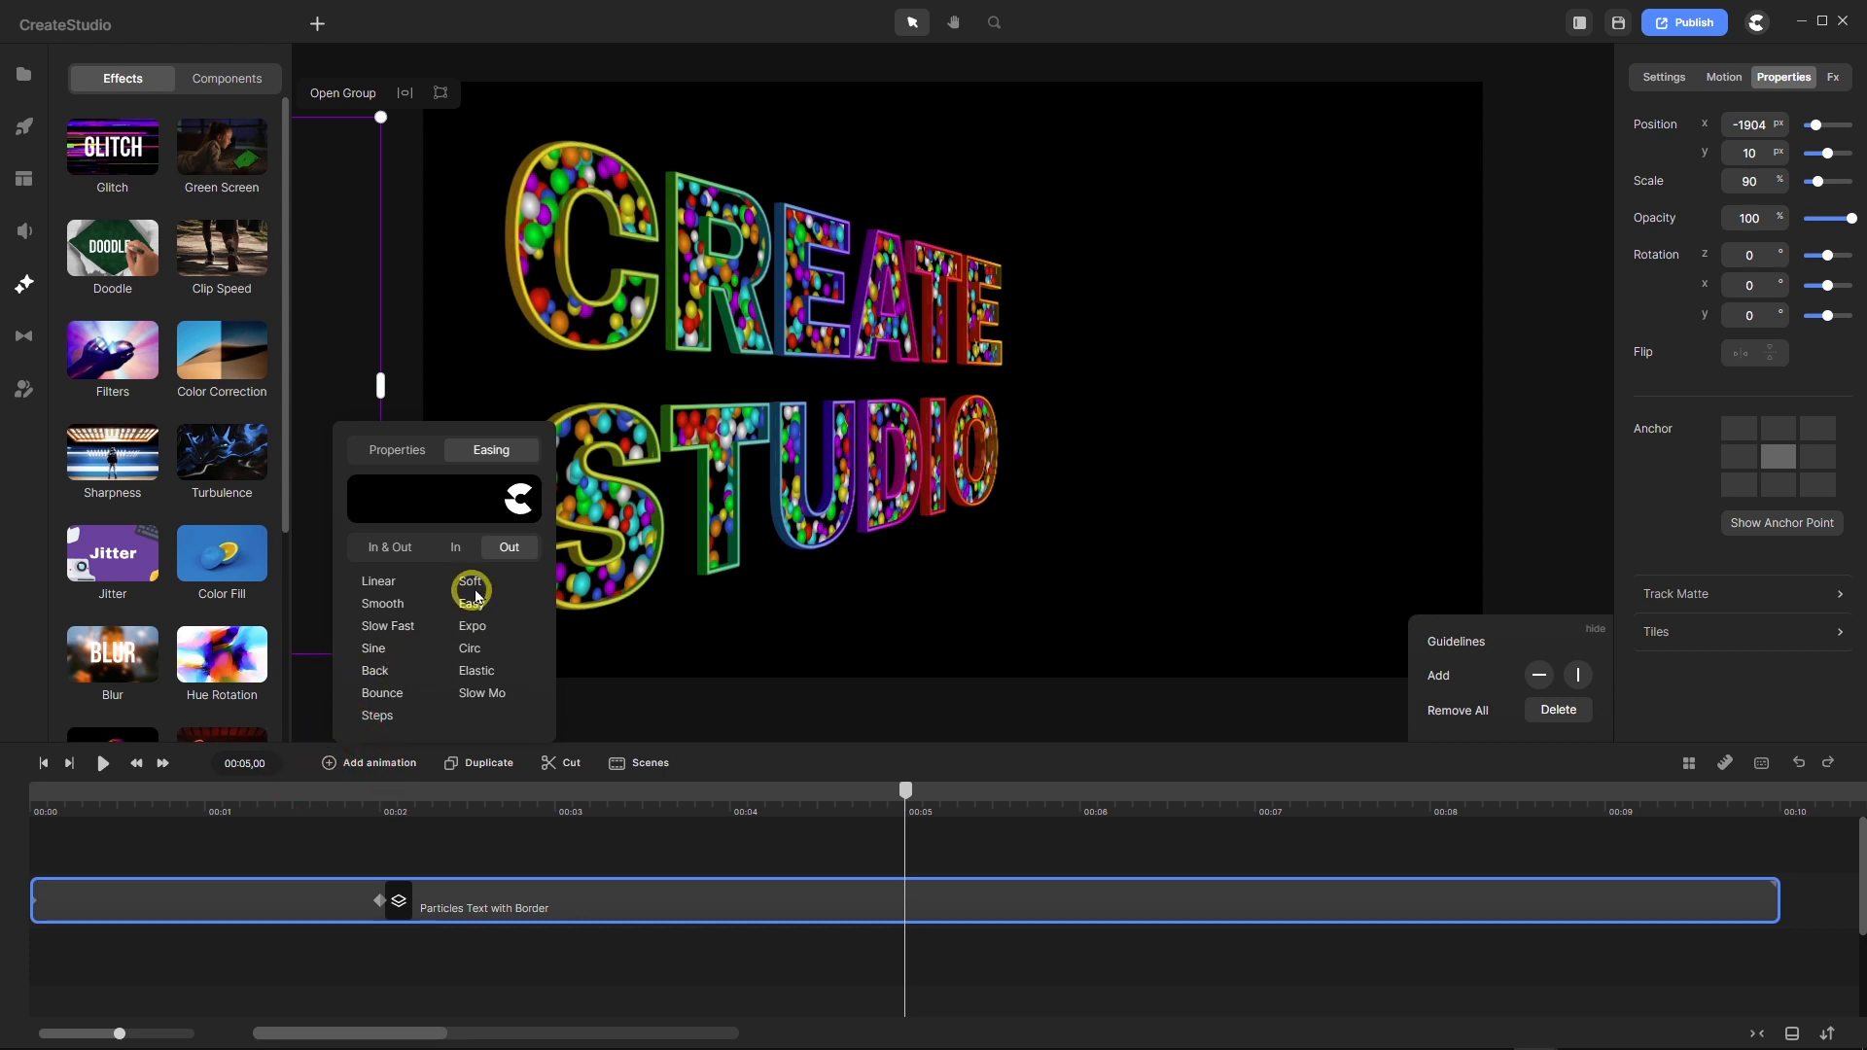
pyautogui.click(456, 547)
pyautogui.click(473, 584)
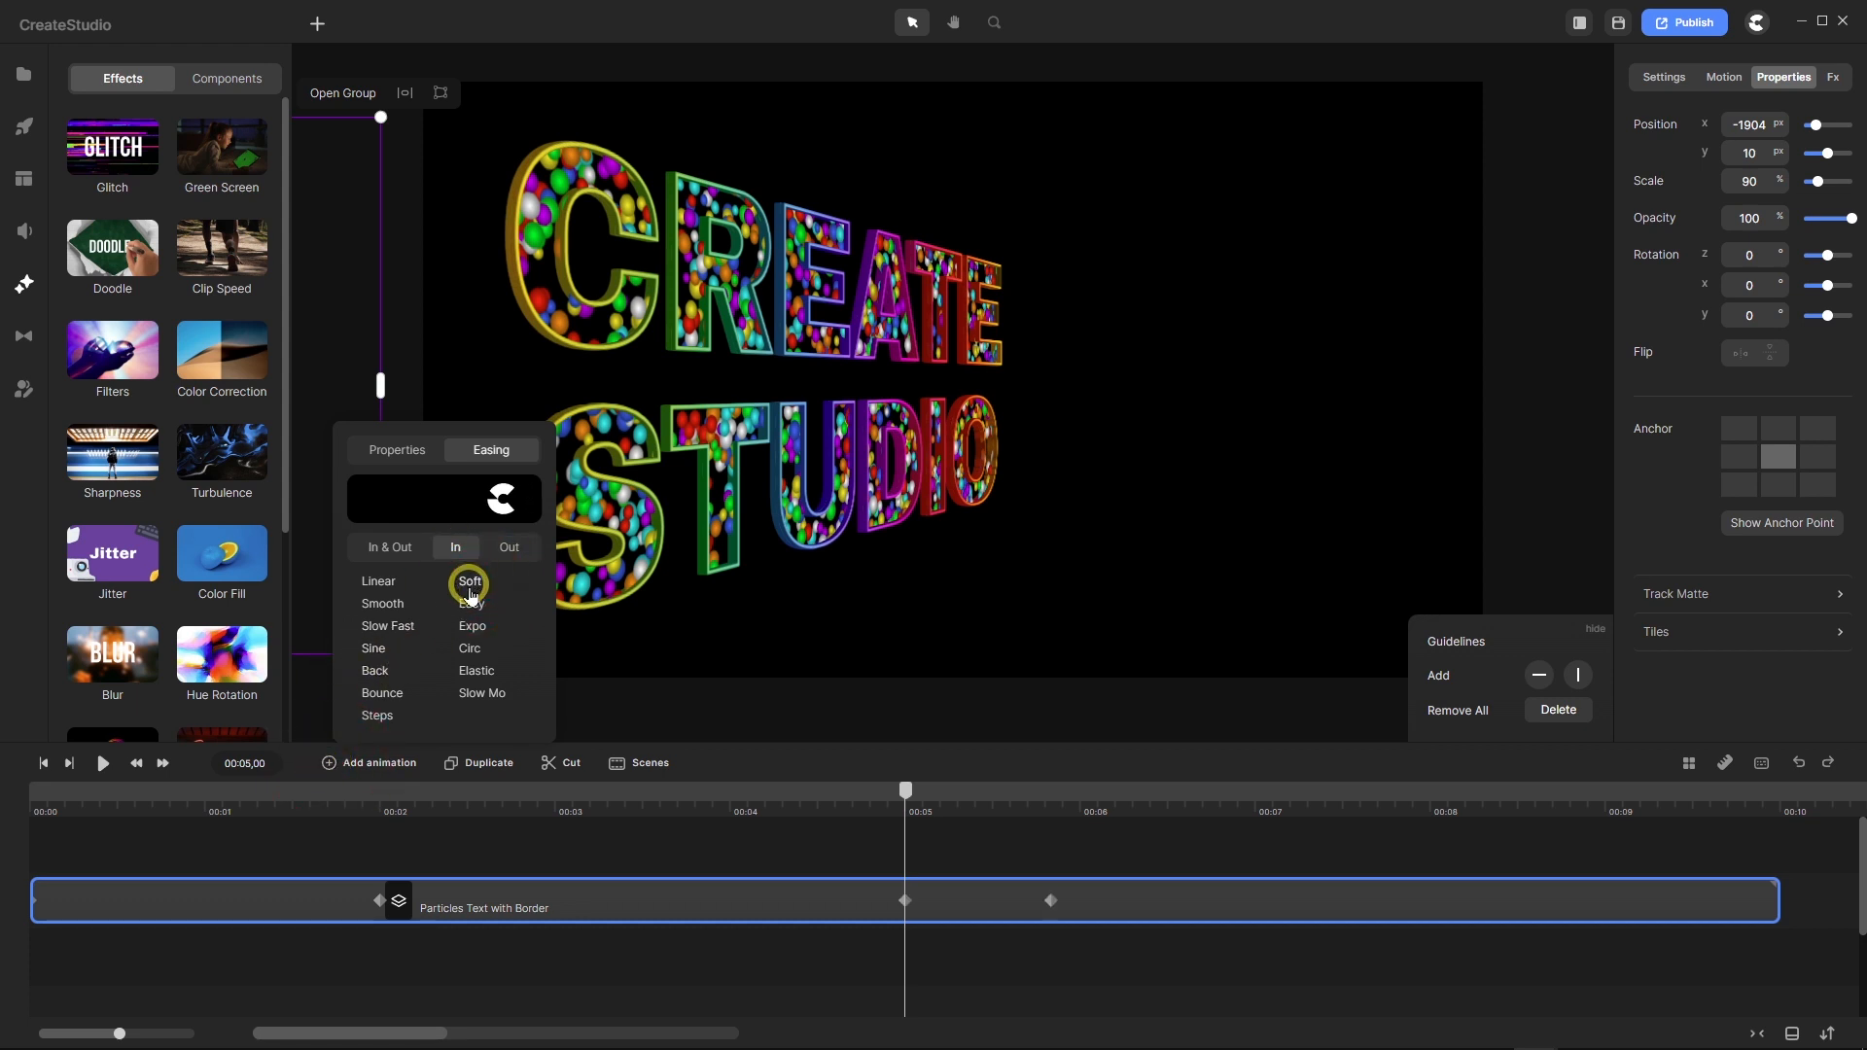
pyautogui.click(410, 453)
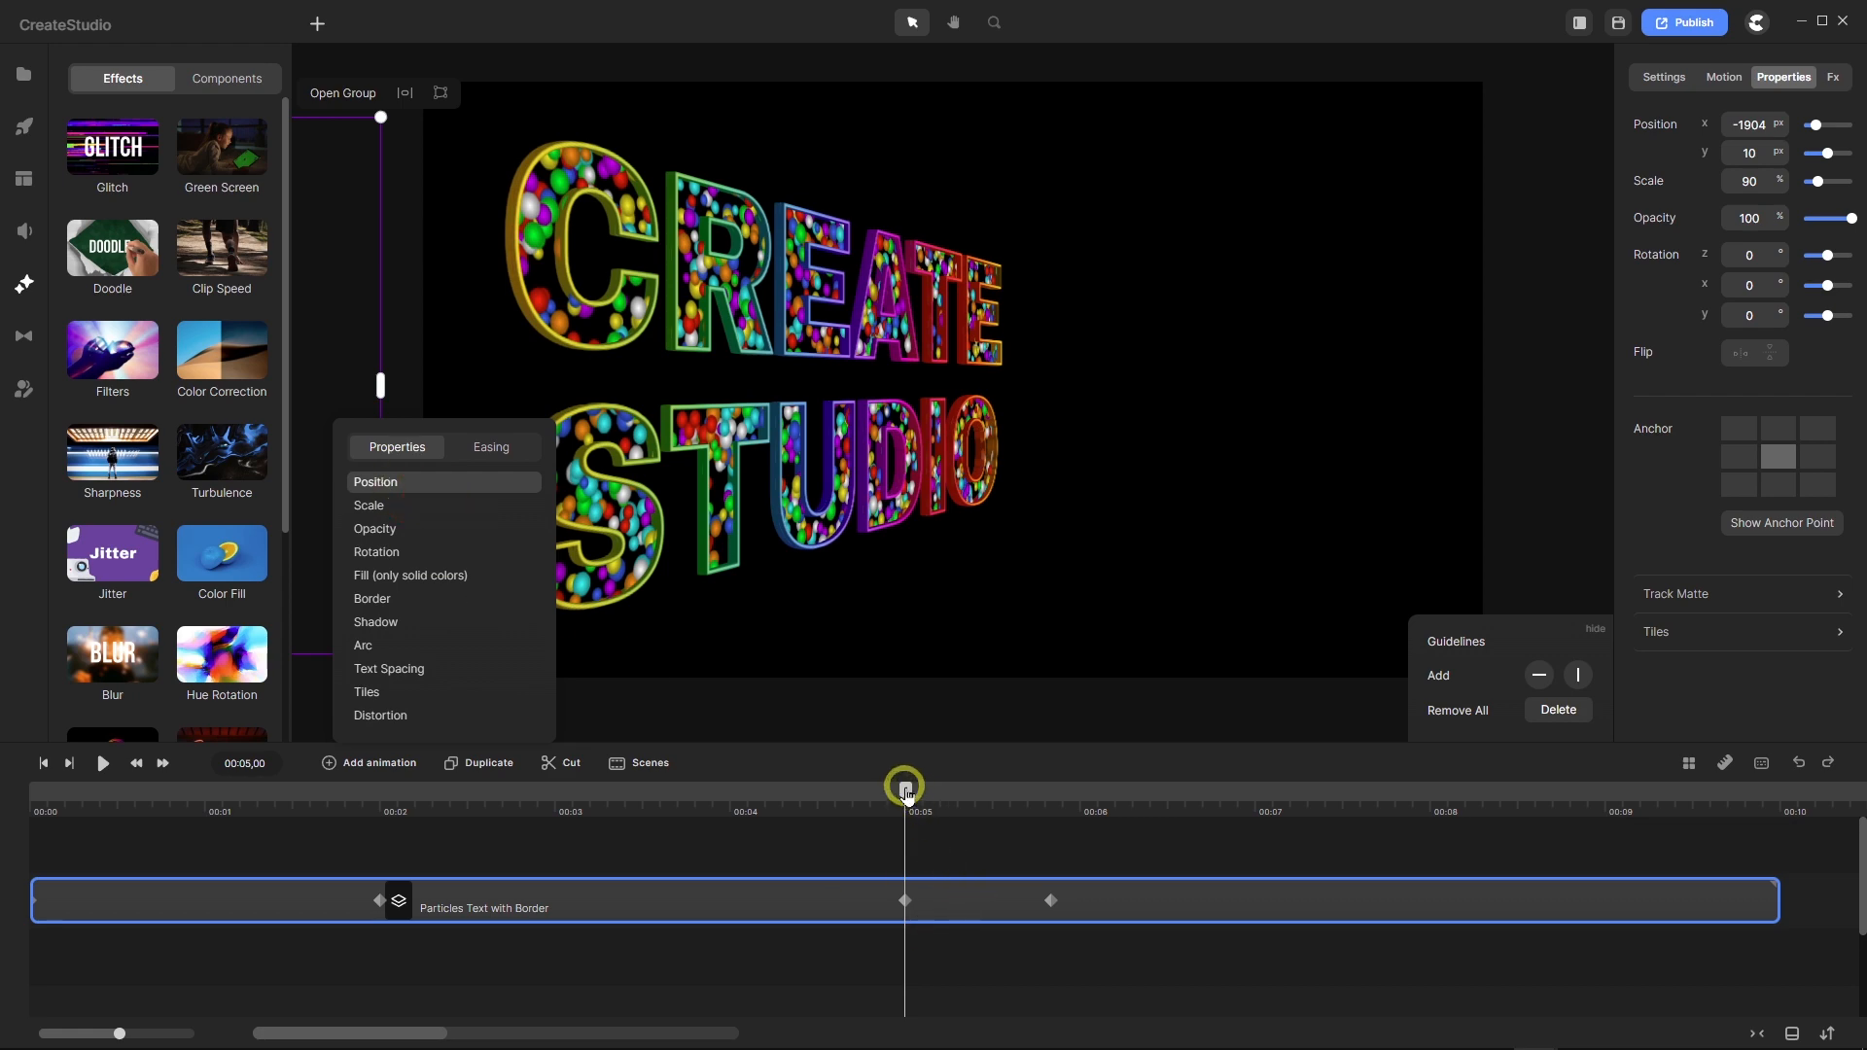
pyautogui.moveTo(905, 787); pyautogui.dragTo(1255, 855)
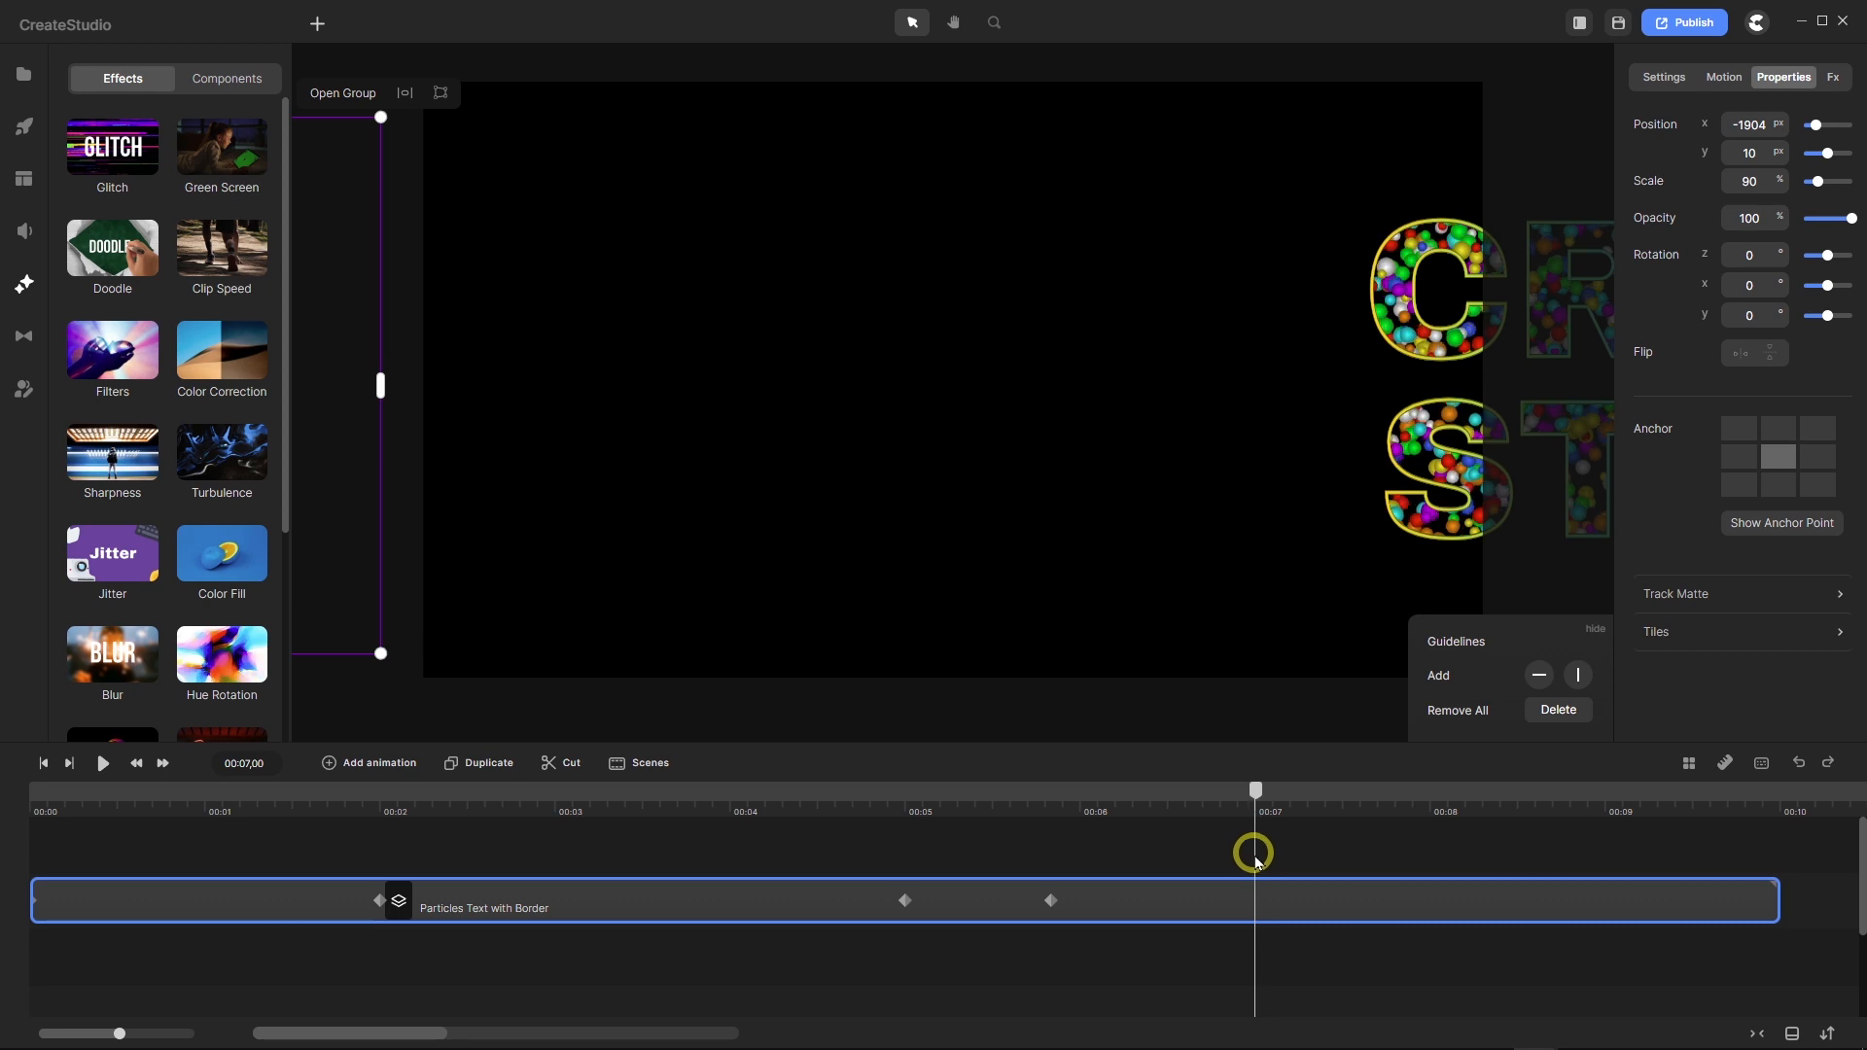
pyautogui.click(1050, 900)
pyautogui.moveTo(1099, 910); pyautogui.dragTo(1247, 954)
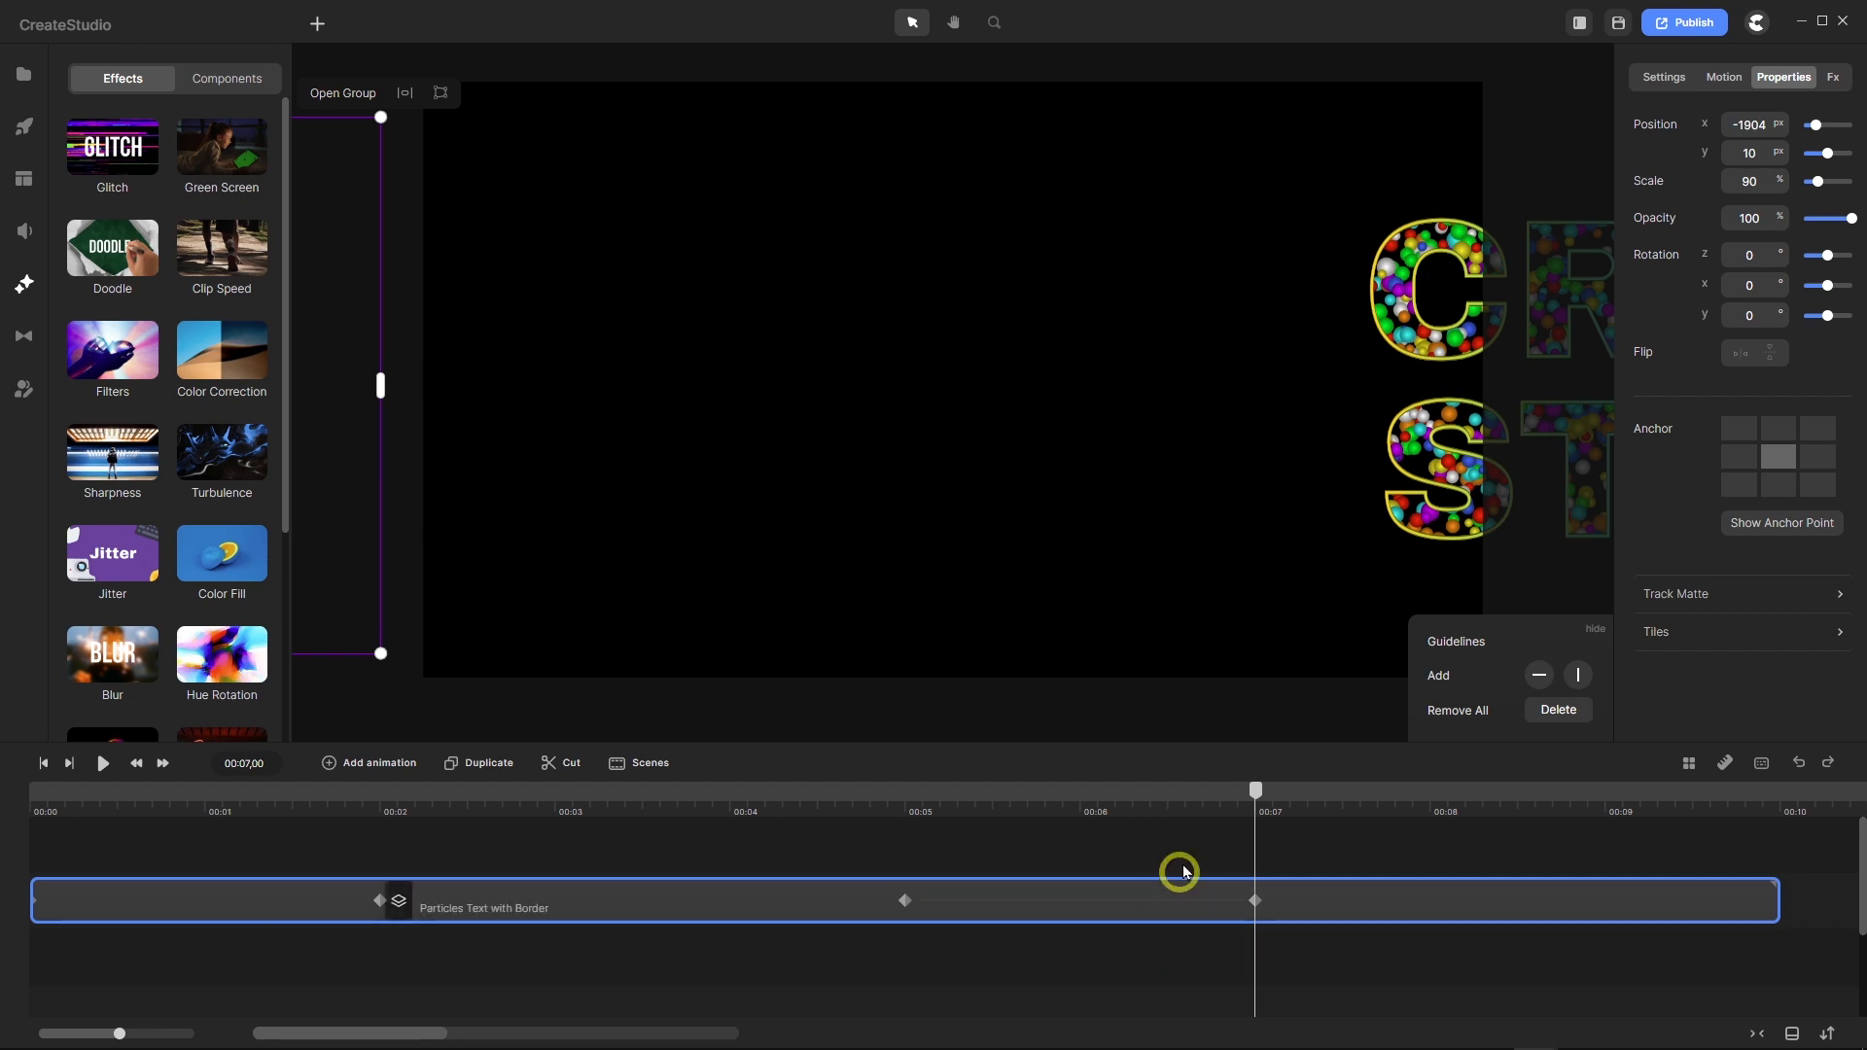
# Set the group's X position at 00:00 to -1800 px.
pyautogui.moveTo(1254, 791); pyautogui.dragTo(3, 809)
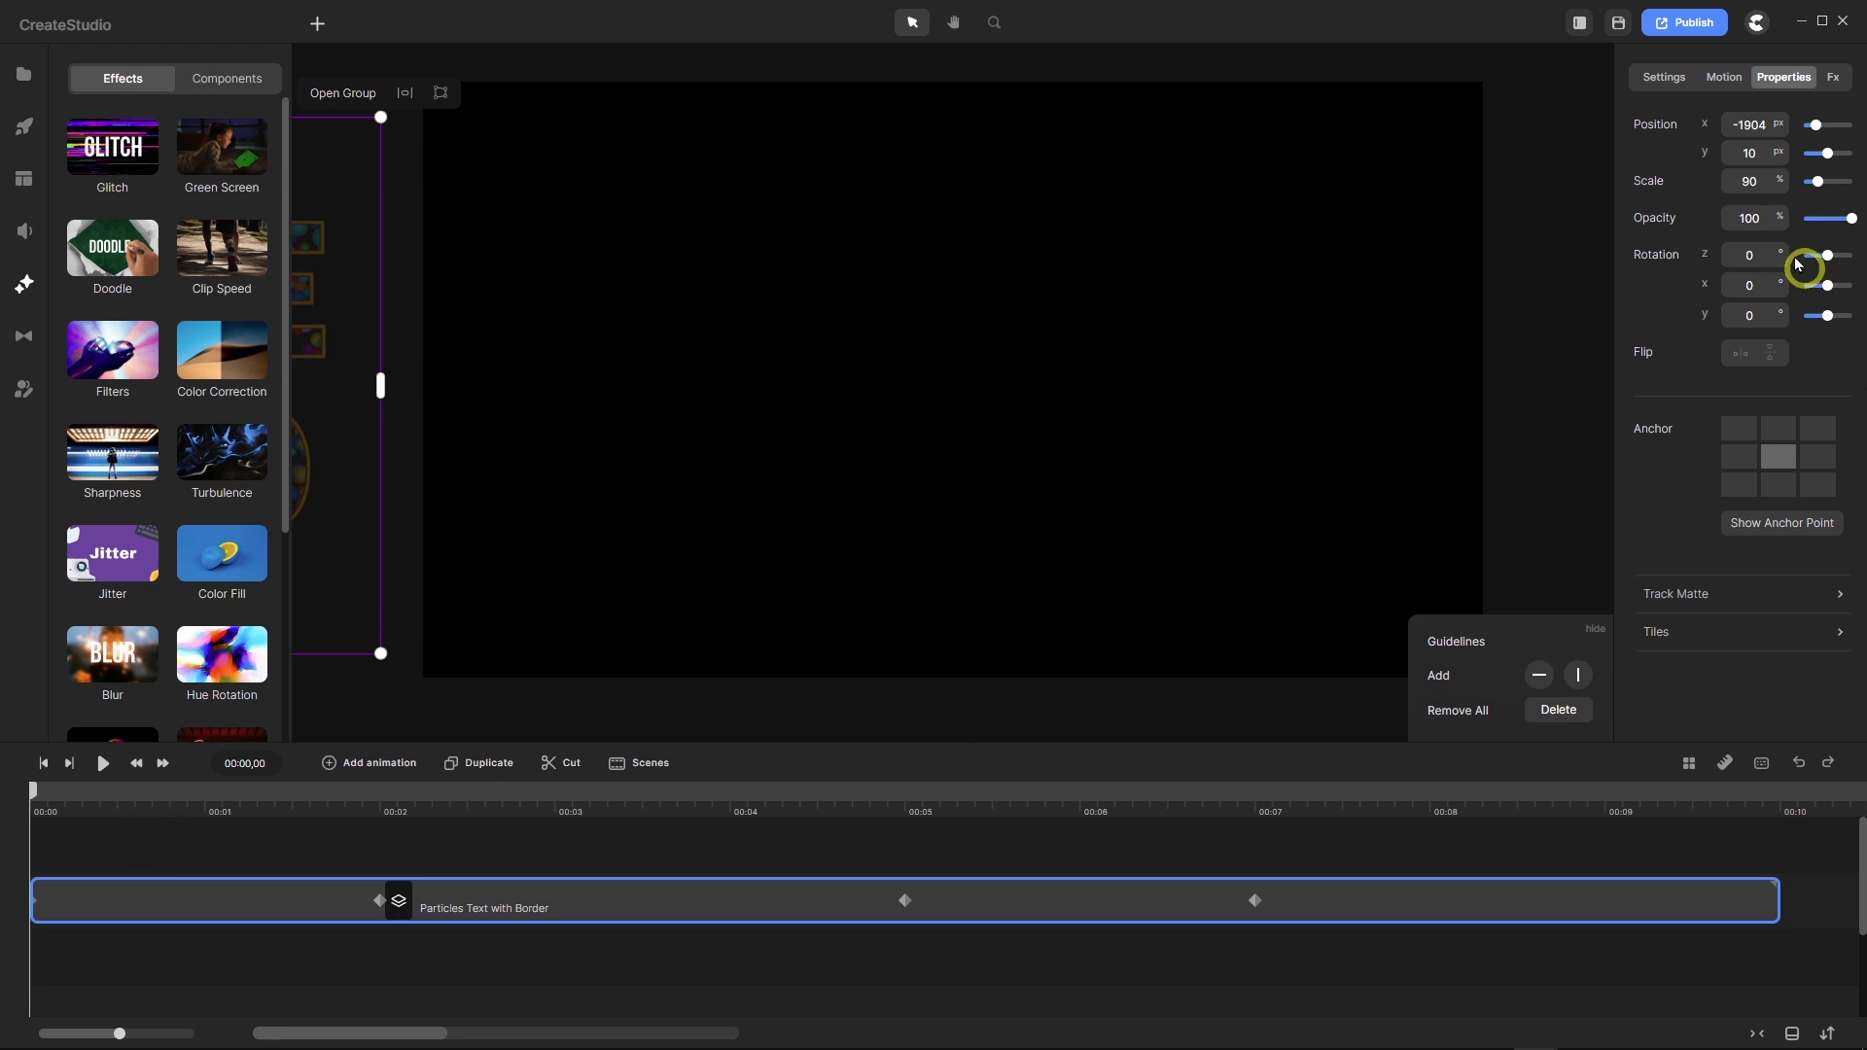
pyautogui.doubleClick(1750, 123)
pyautogui.write('800')
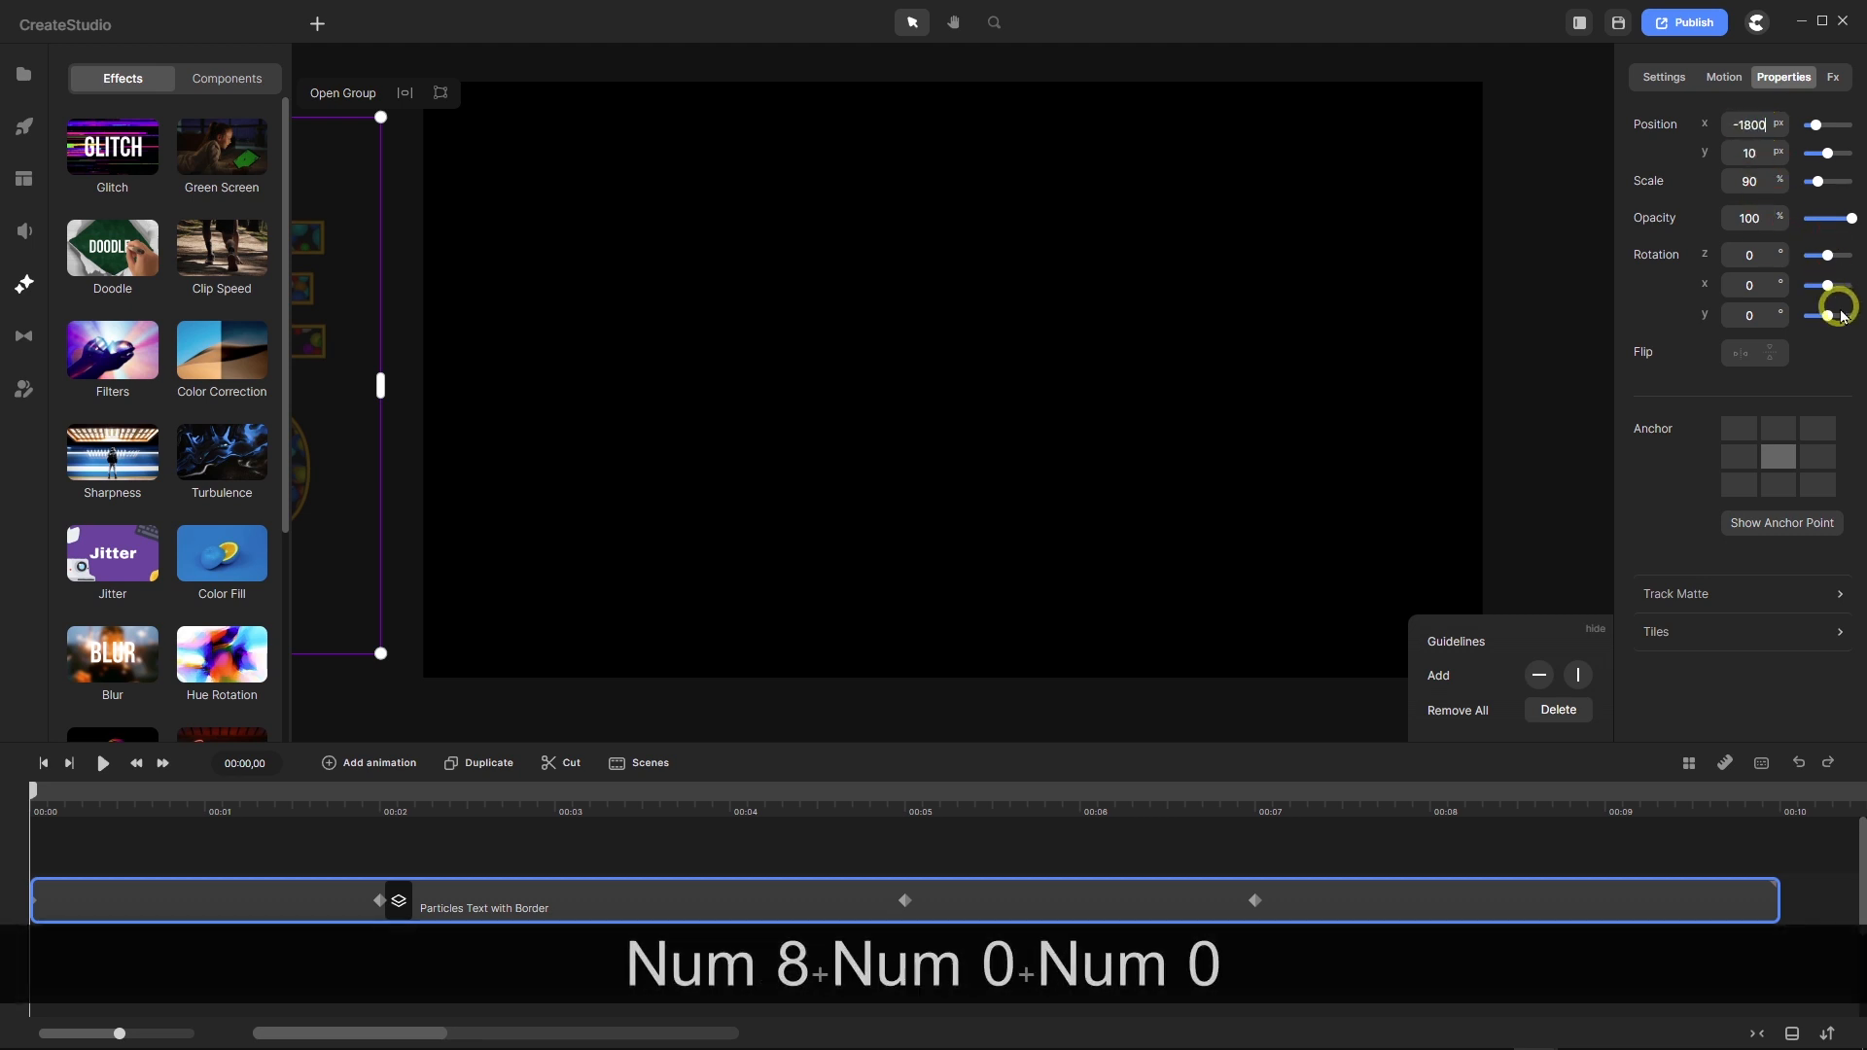
pyautogui.press('Return')
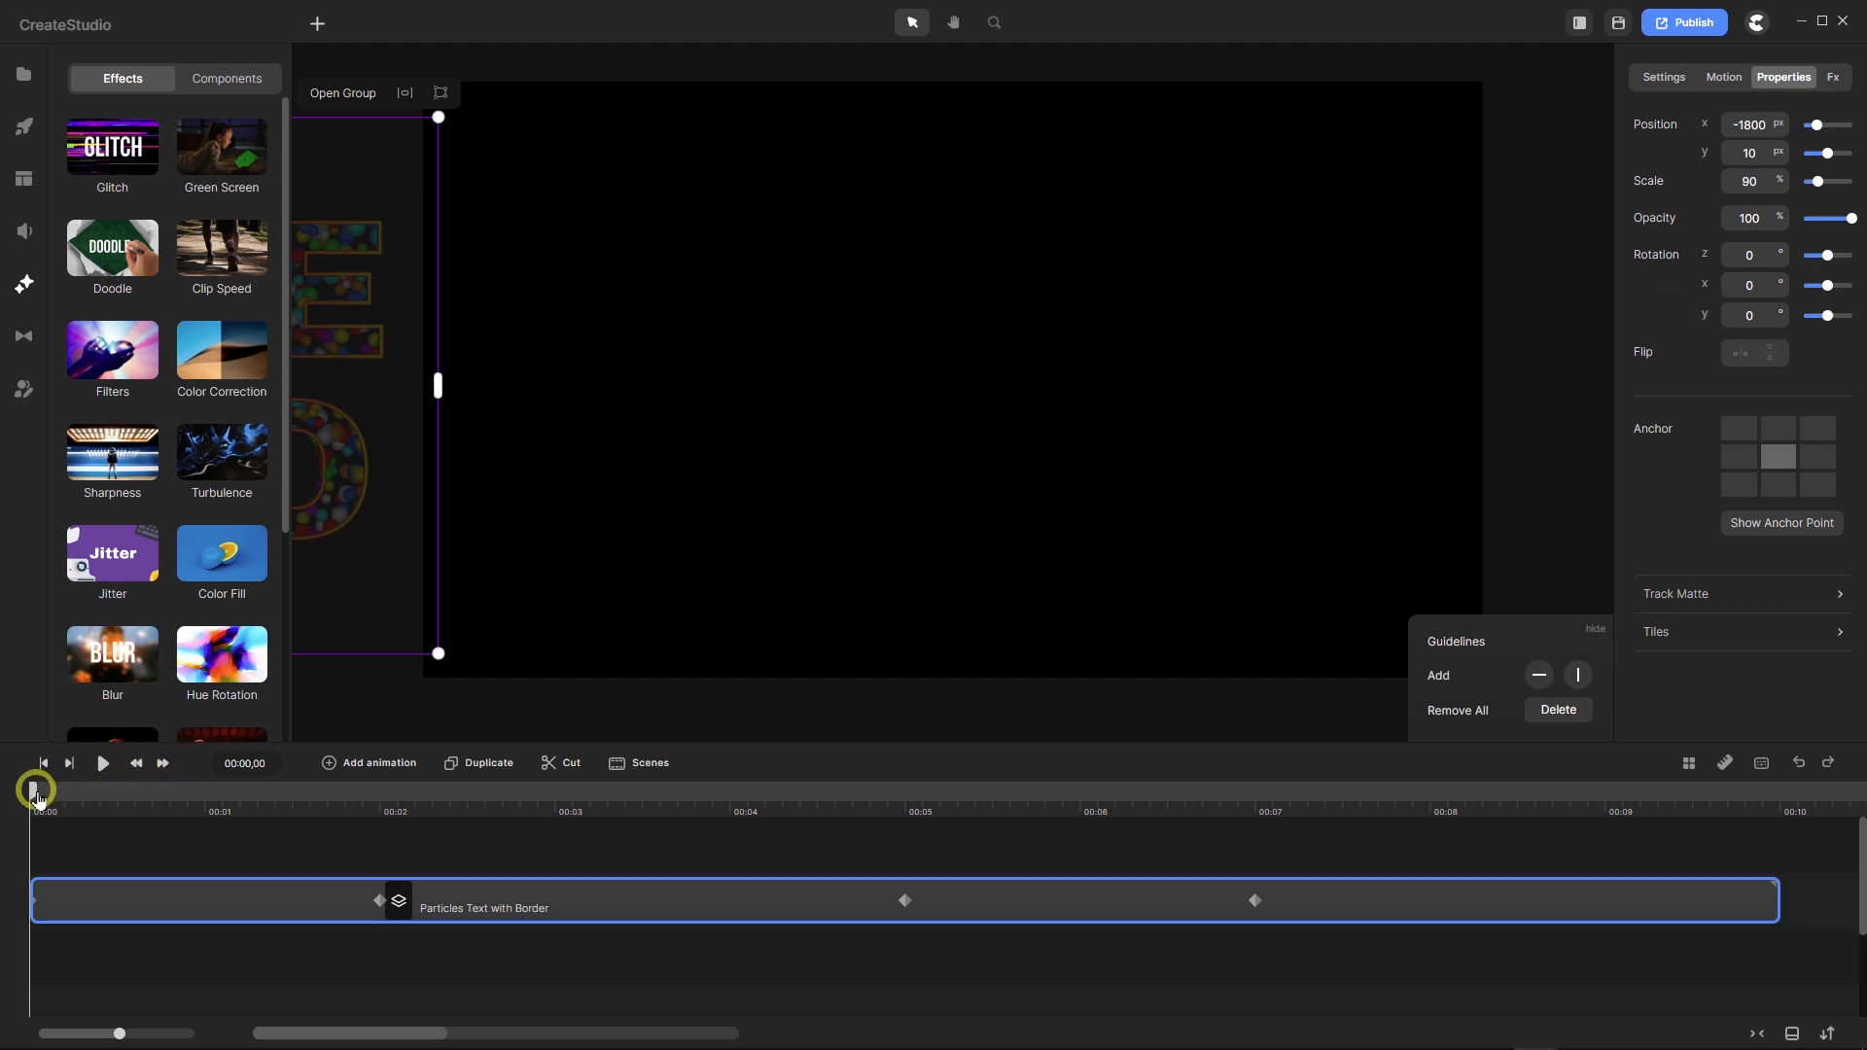
# Go to 2 seconds and turn on Snap to Grid as an alignment aid on the canvas.
pyautogui.moveTo(34, 798); pyautogui.dragTo(387, 825)
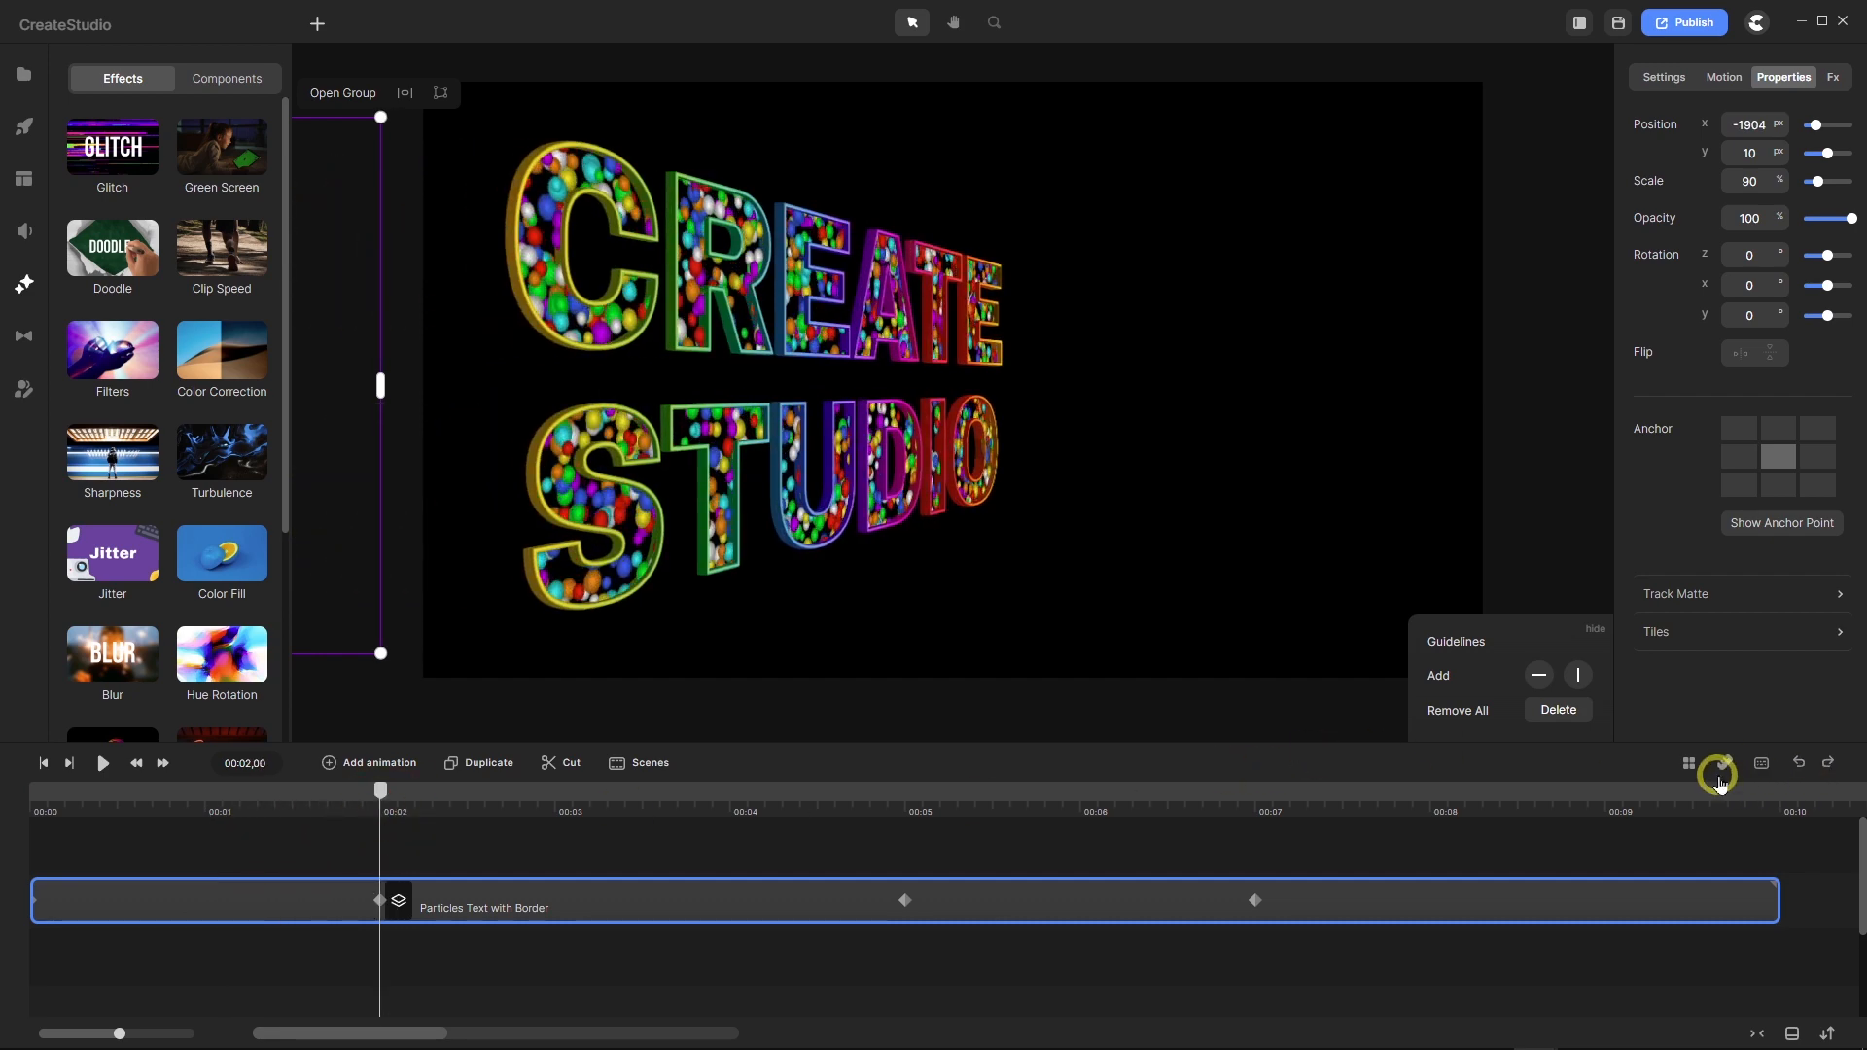
pyautogui.click(1687, 766)
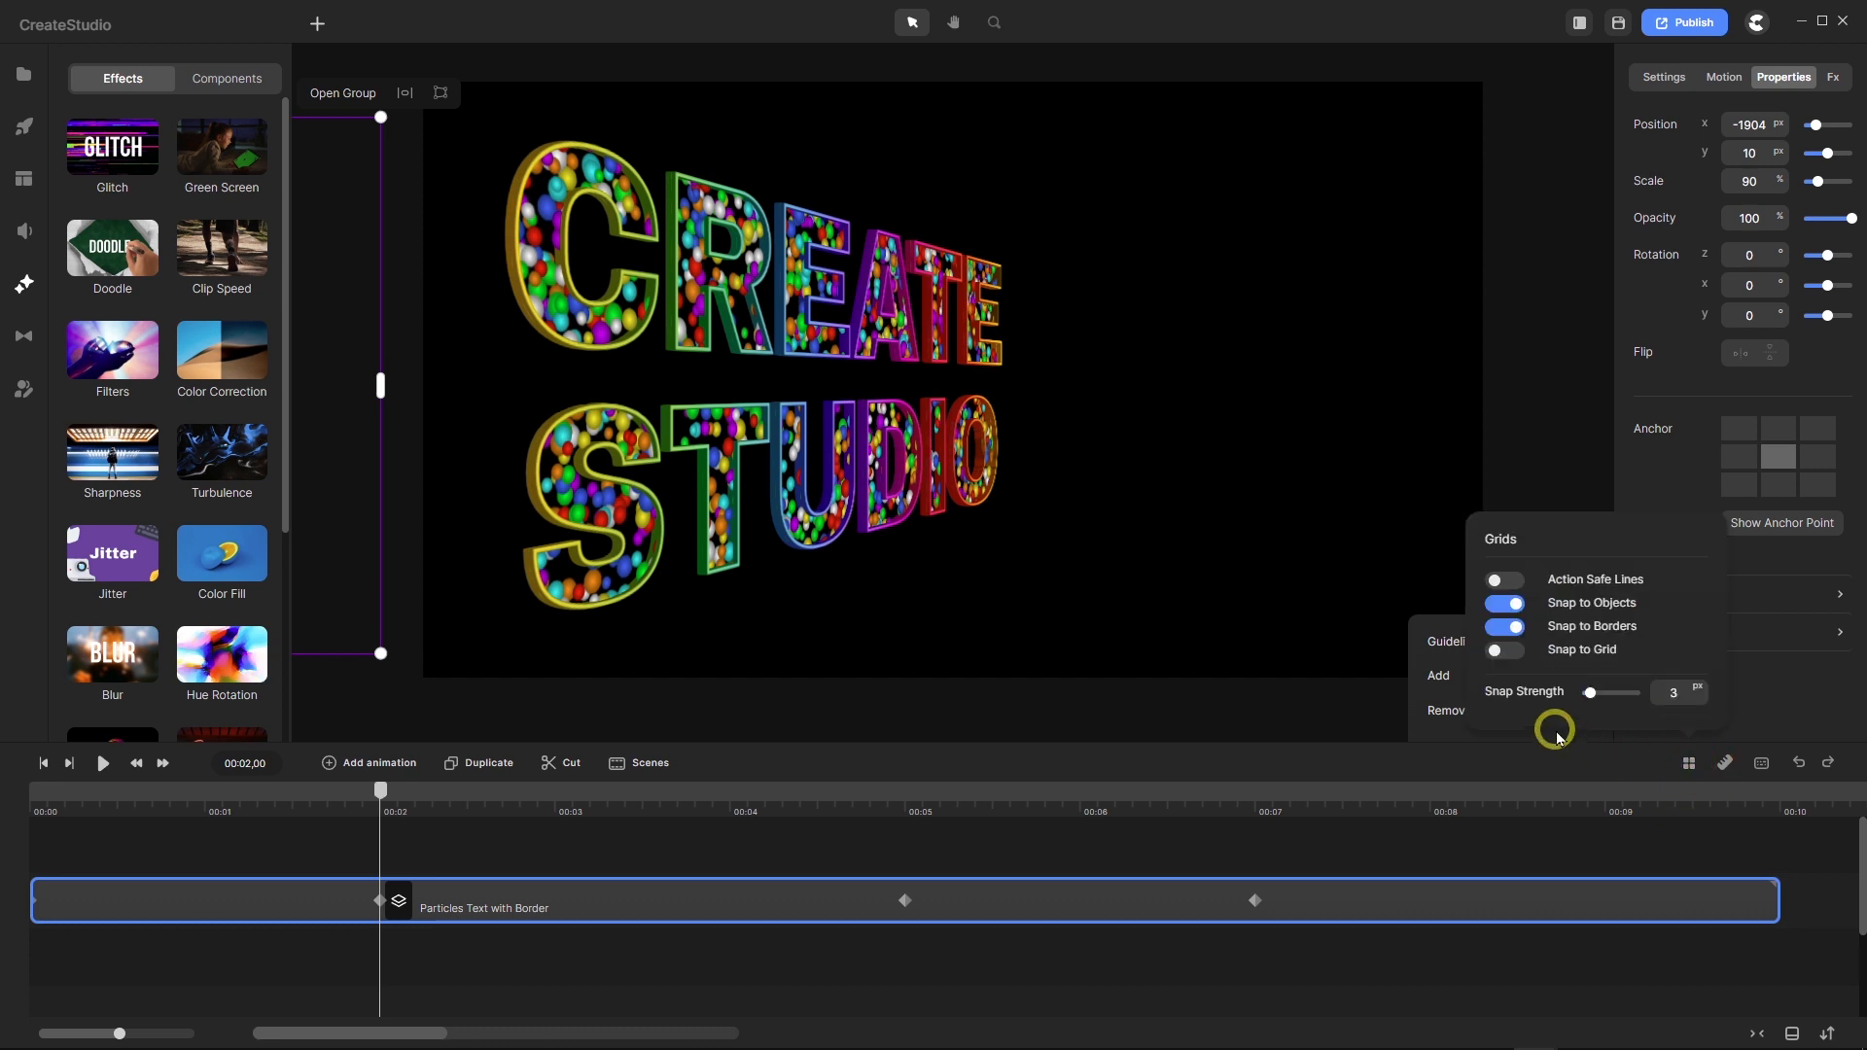
pyautogui.click(1509, 652)
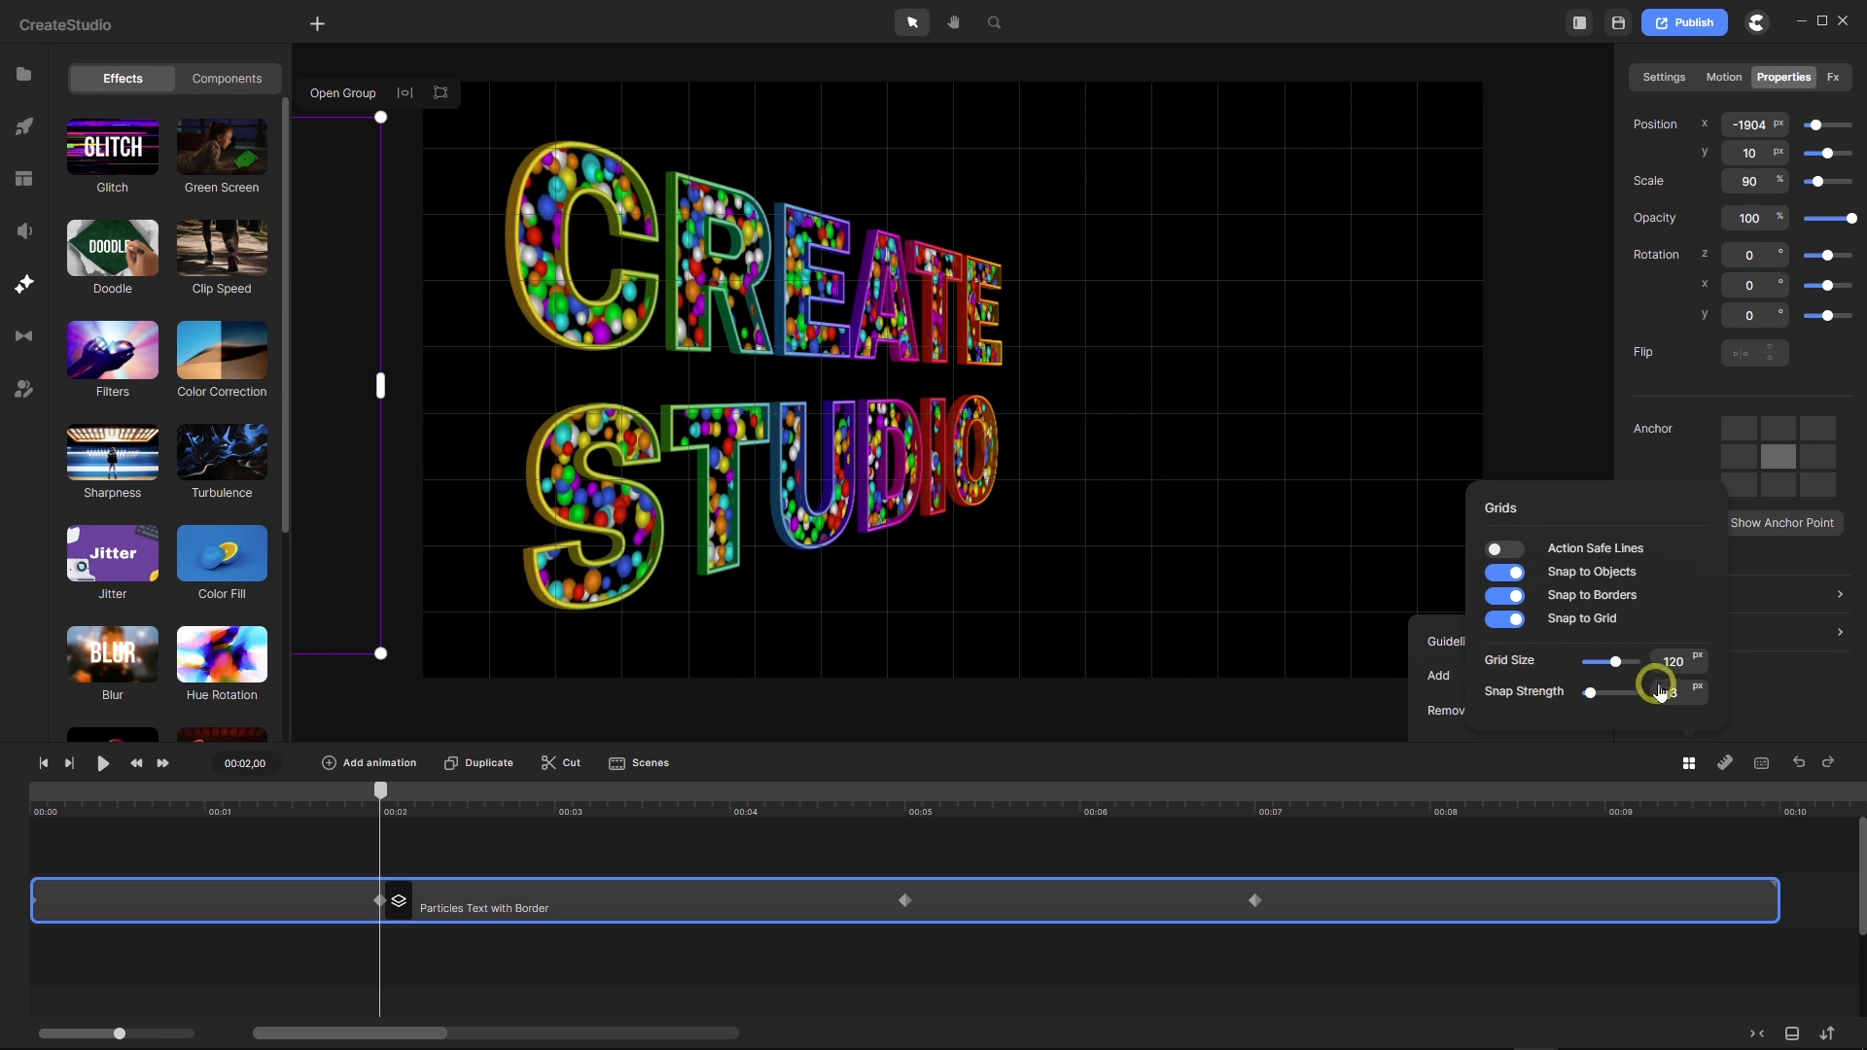
# At the 2-second keyframe, nudge the group to the right until the CREATE STUDIO text is horizontally centred on the canvas.
pyautogui.click(382, 900)
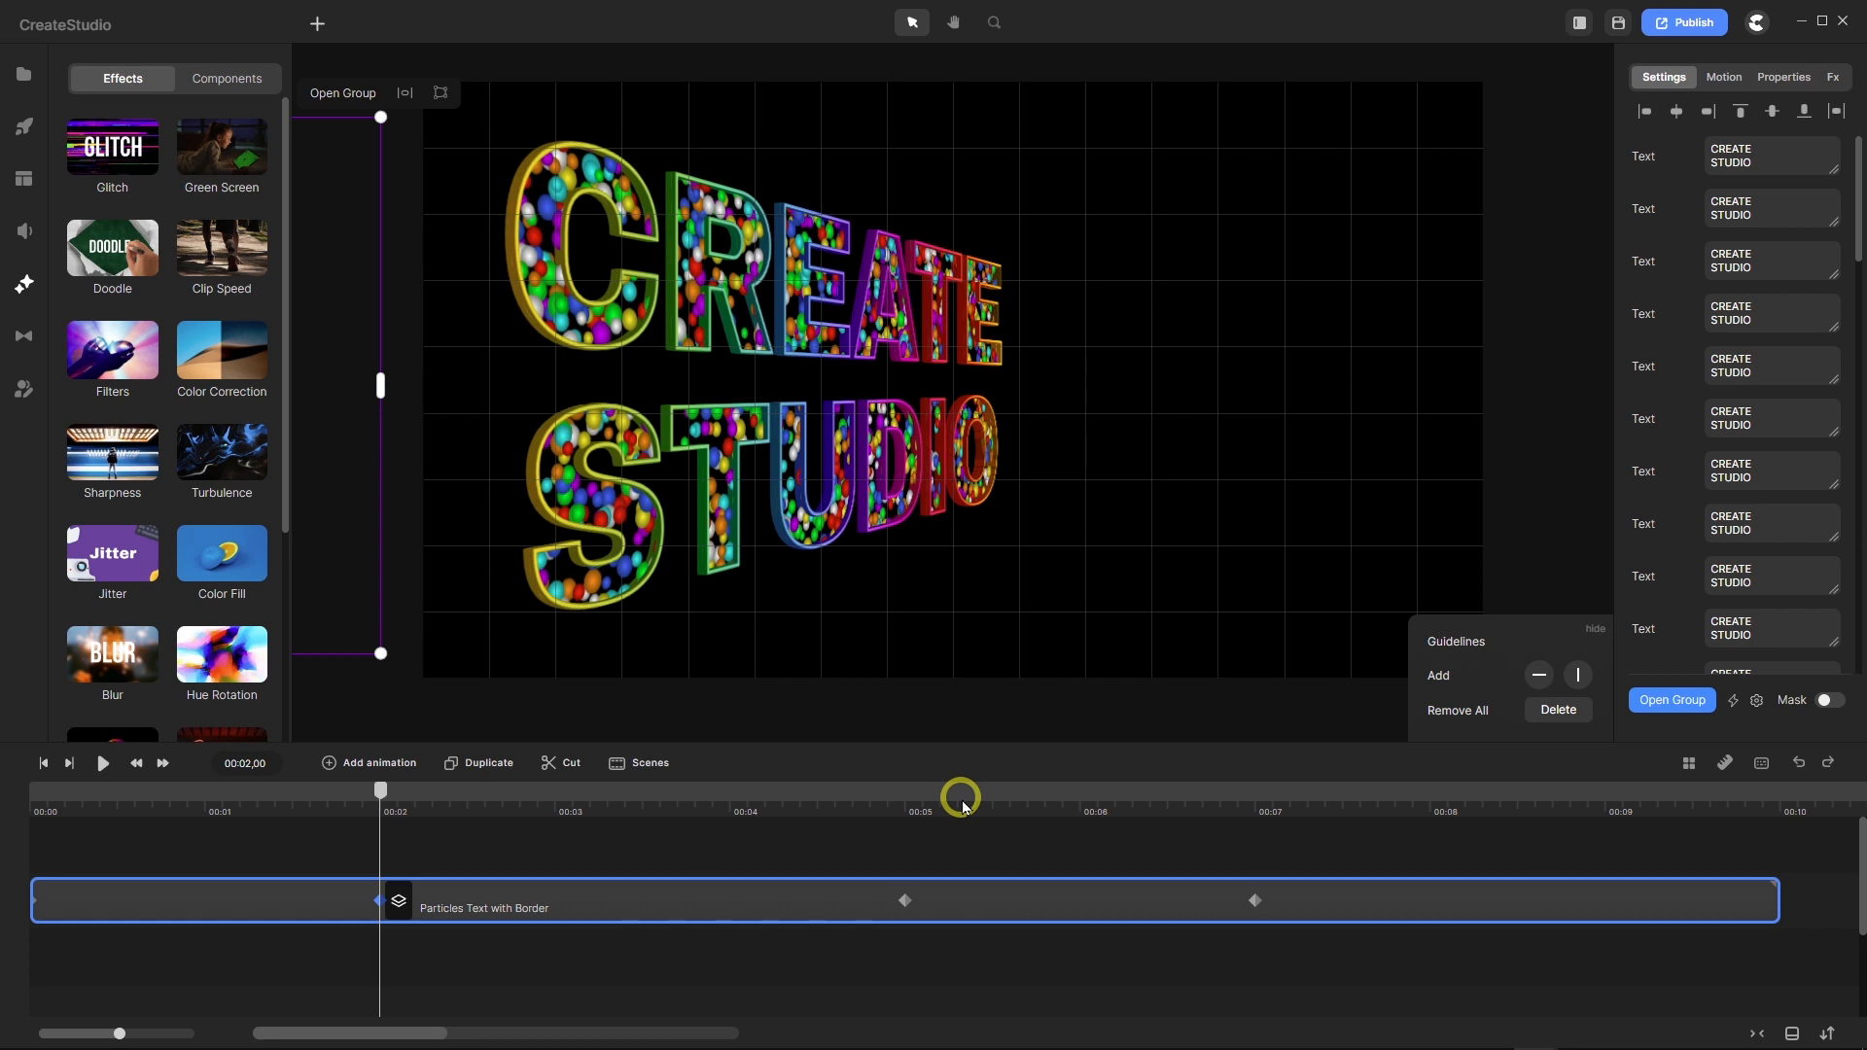
pyautogui.hotkey('shift', 'Right')
pyautogui.hotkey('shift', 'Right')
pyautogui.hotkey('shift', 'Right')
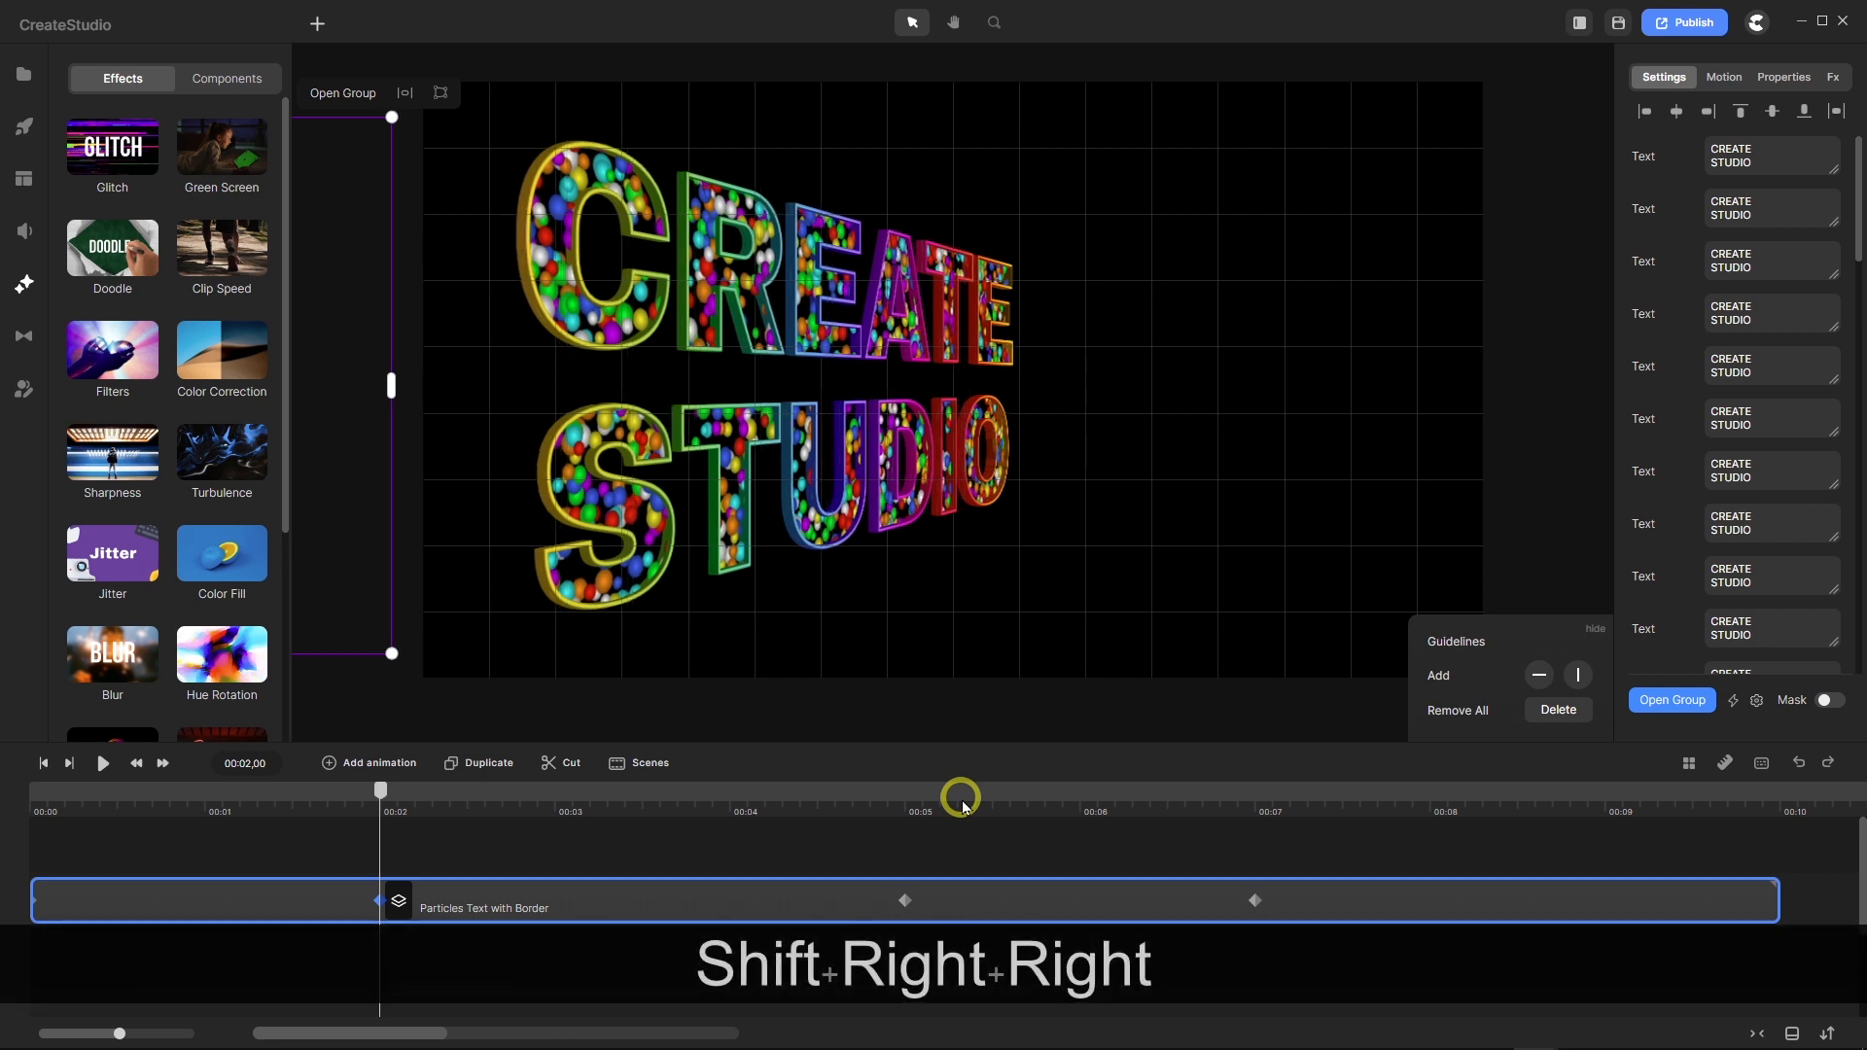
pyautogui.hotkey('shift', 'Right')
pyautogui.hotkey('shift', 'Right')
pyautogui.hotkey('shift', 'Right')
pyautogui.hotkey('shift', 'Right')
pyautogui.hotkey('shift', 'Right')
pyautogui.hotkey('shift', 'Right')
pyautogui.hotkey('shift', 'Right')
pyautogui.hotkey('shift', 'Right')
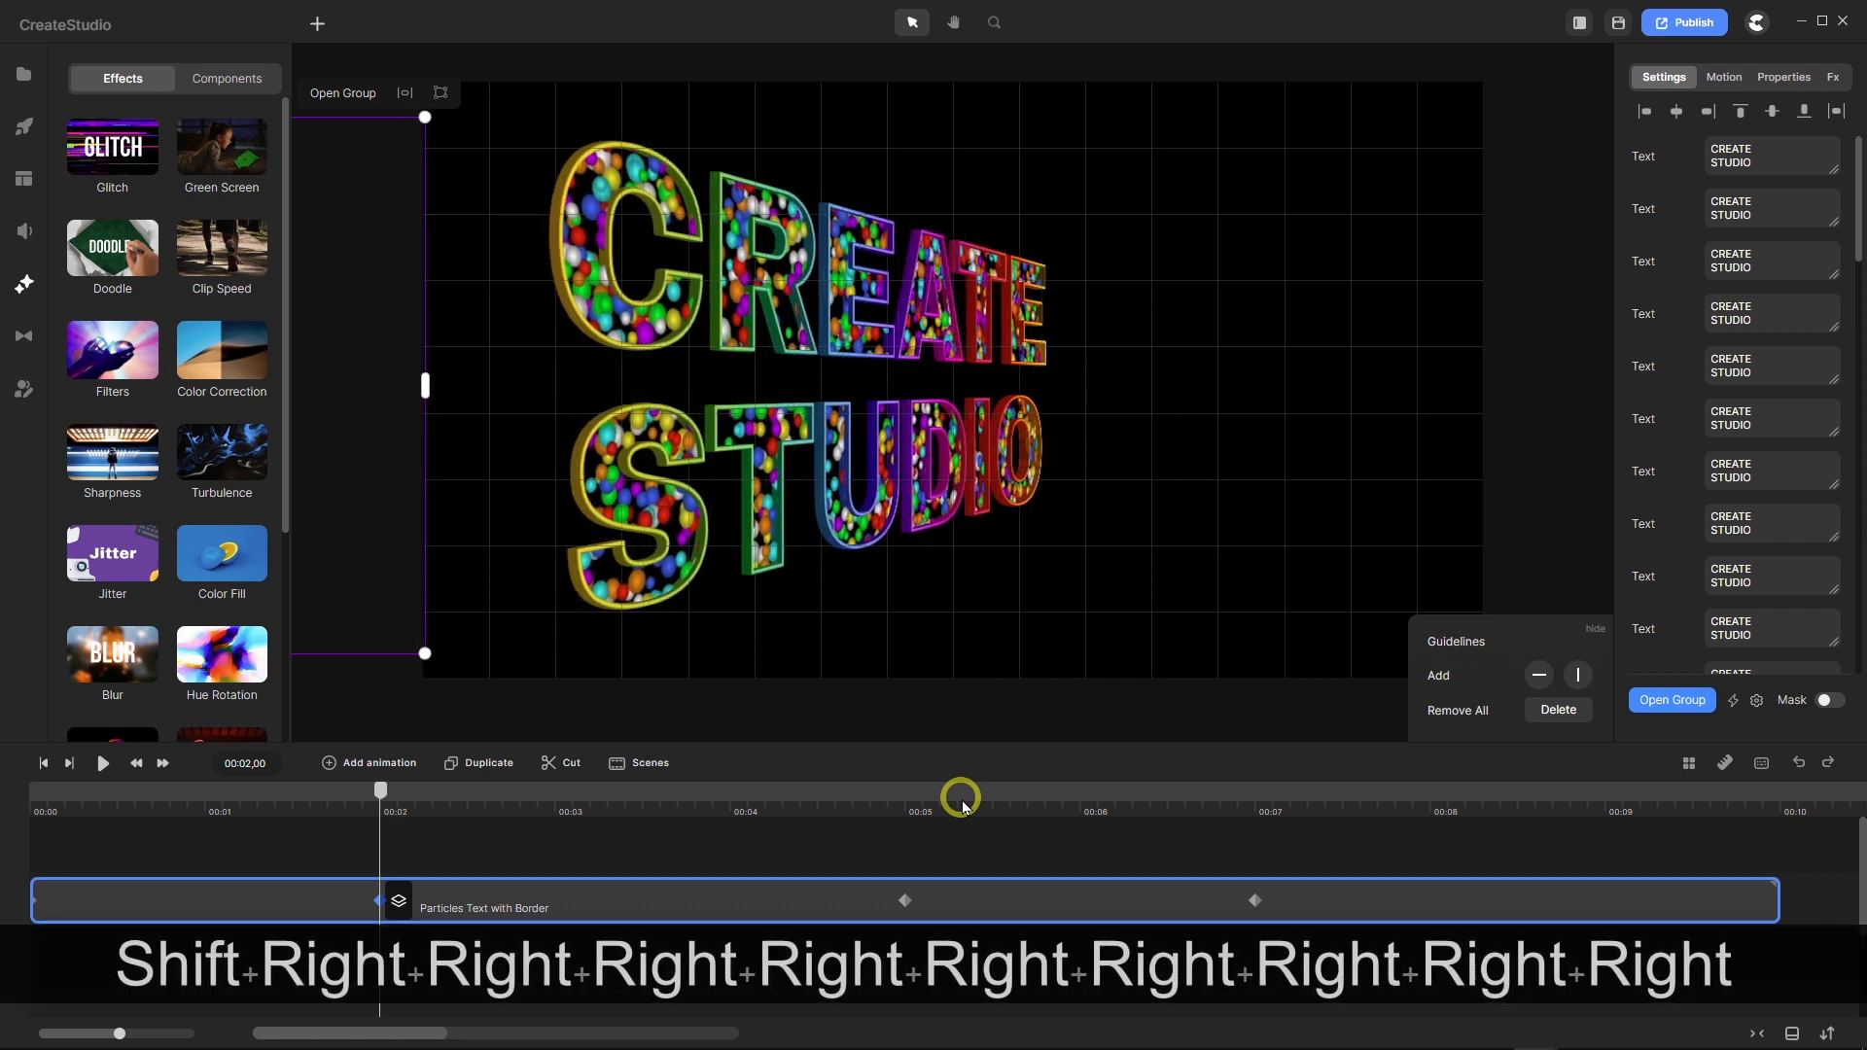
pyautogui.hotkey('shift', 'Right')
pyautogui.hotkey('shift', 'Right')
pyautogui.hotkey('shift', 'Right')
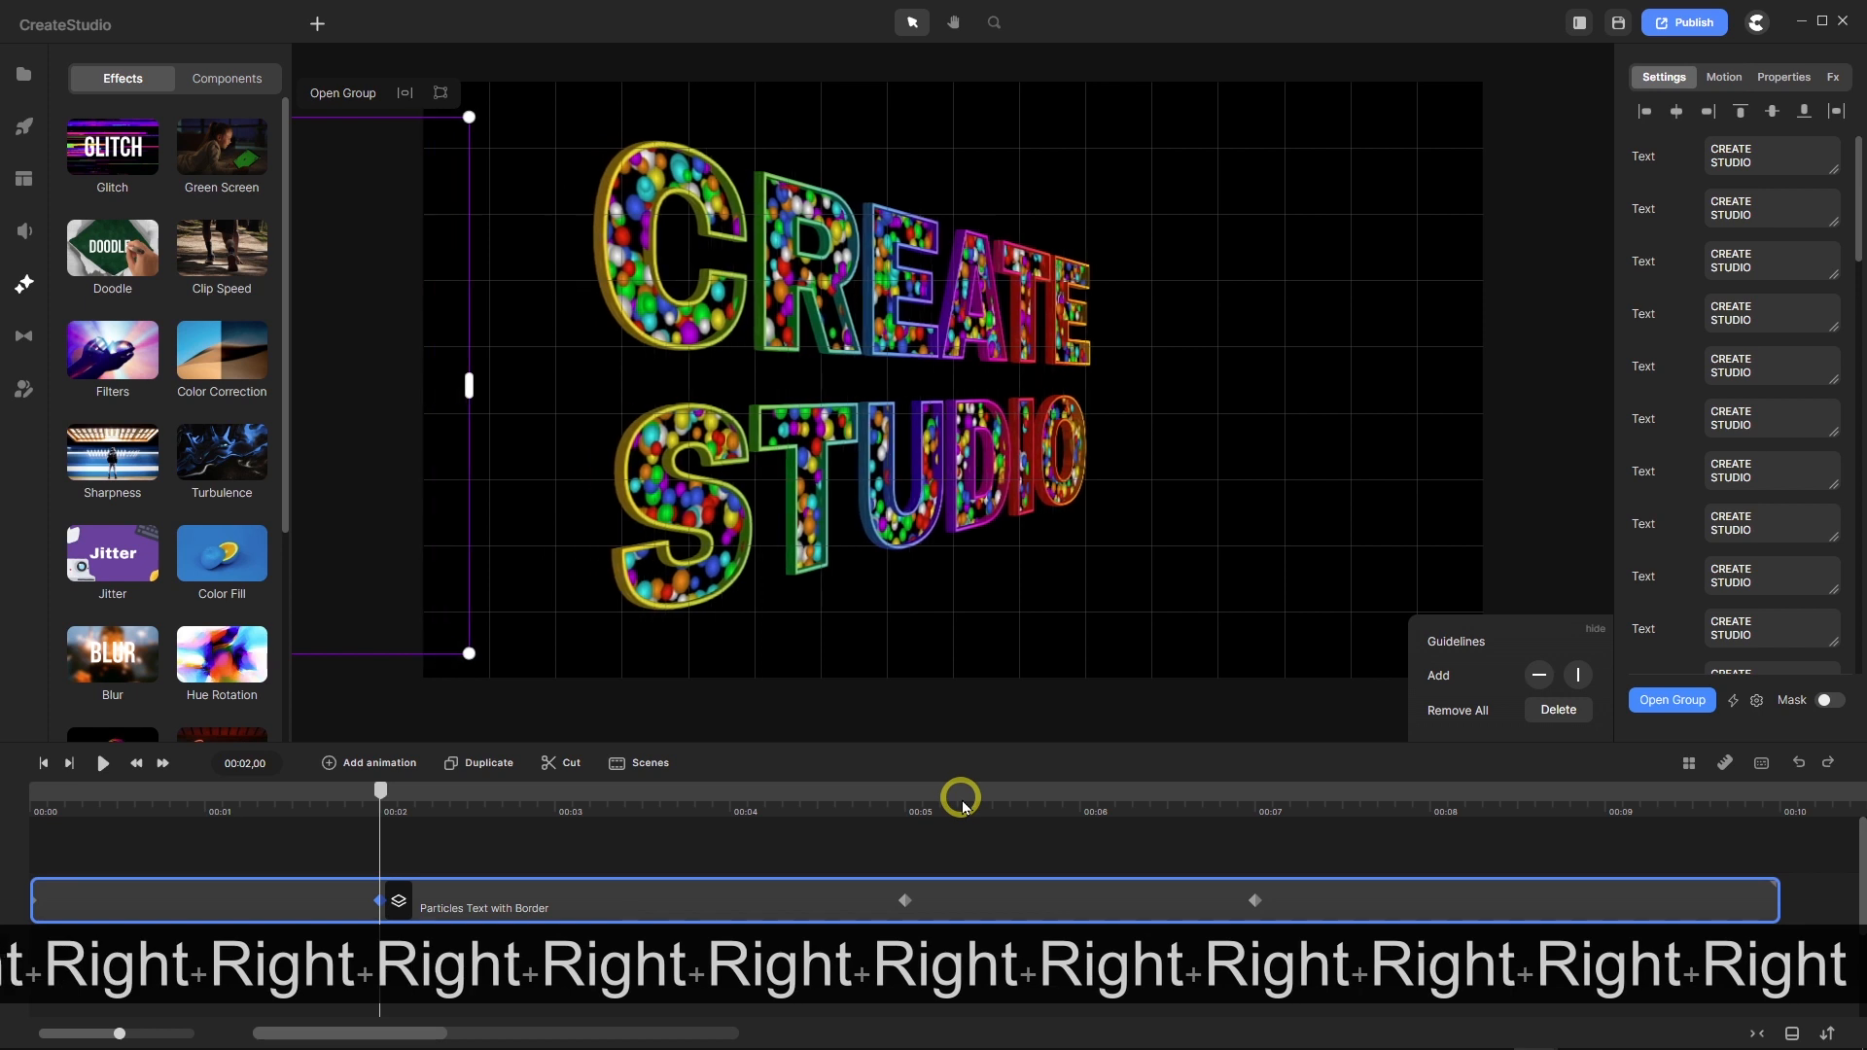
pyautogui.hotkey('shift', 'Right')
pyautogui.hotkey('shift', 'Right')
pyautogui.hotkey('shift', 'Right')
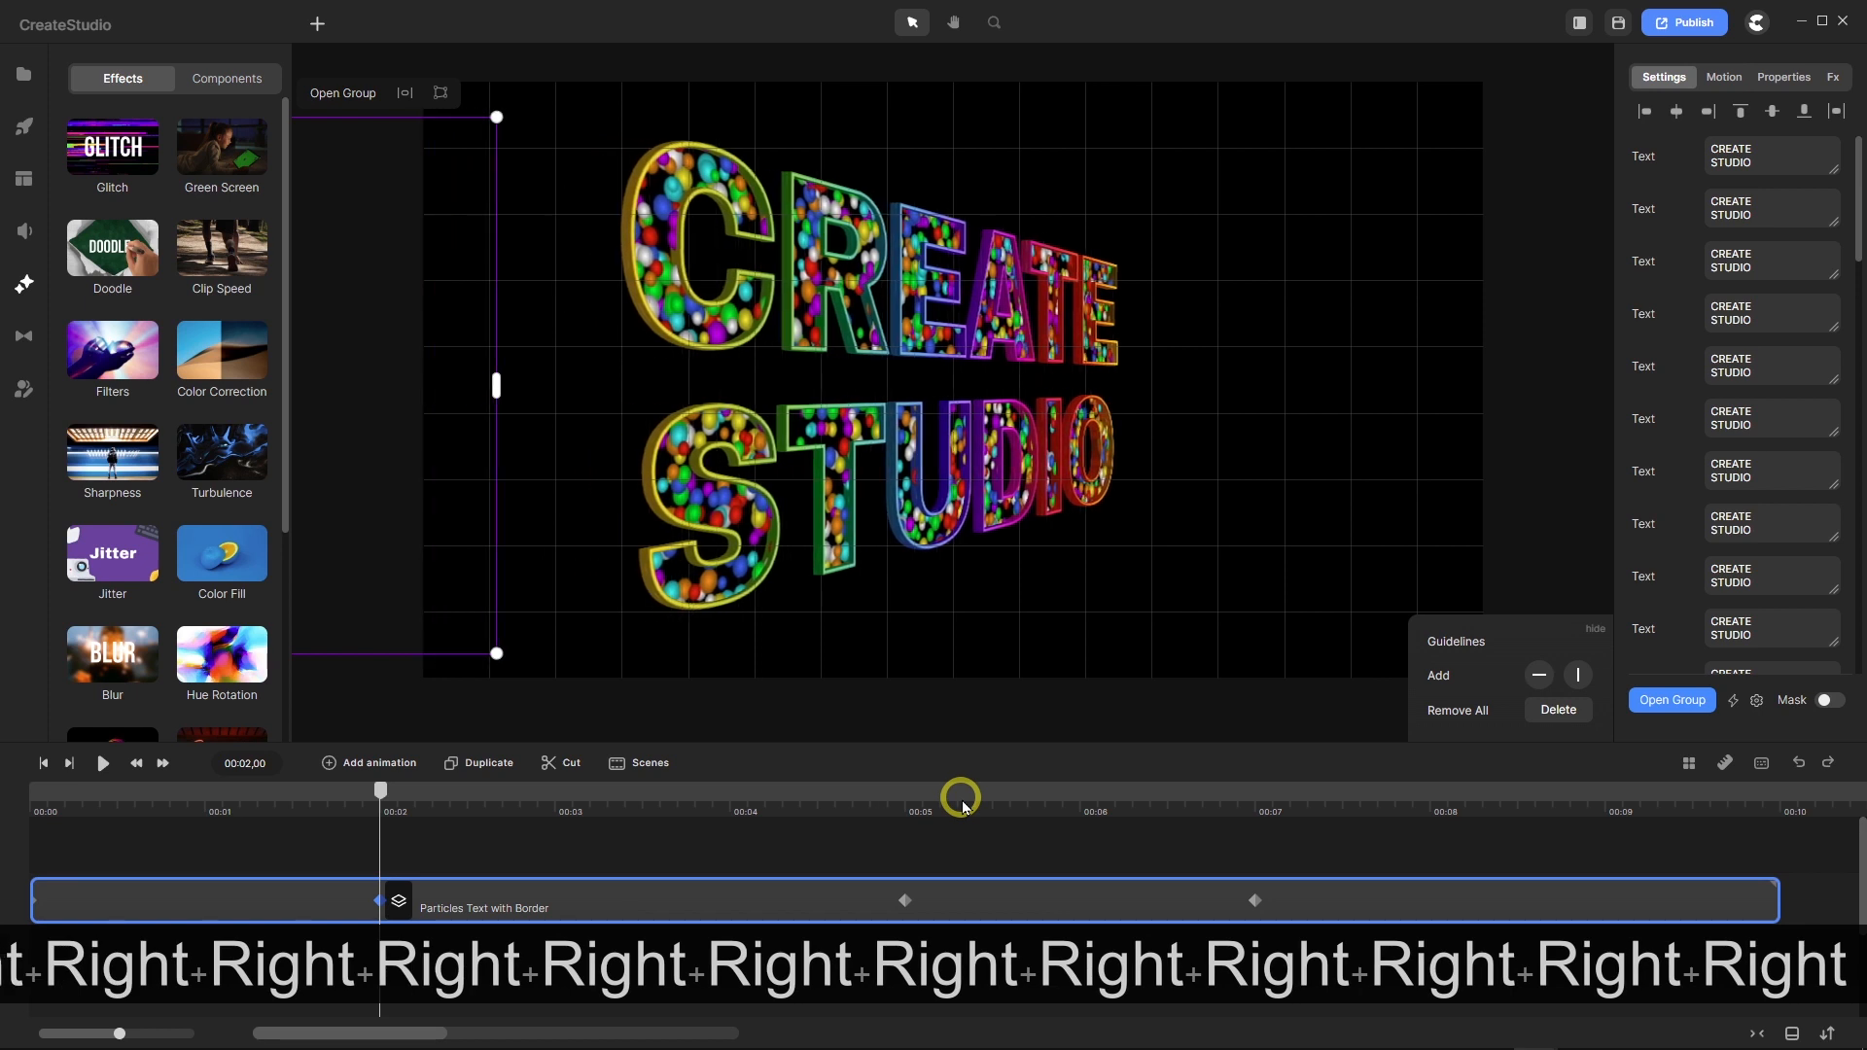
pyautogui.hotkey('shift', 'Right')
pyautogui.hotkey('shift', 'Right')
pyautogui.hotkey('shift', 'Right')
pyautogui.hotkey('shift', 'Right')
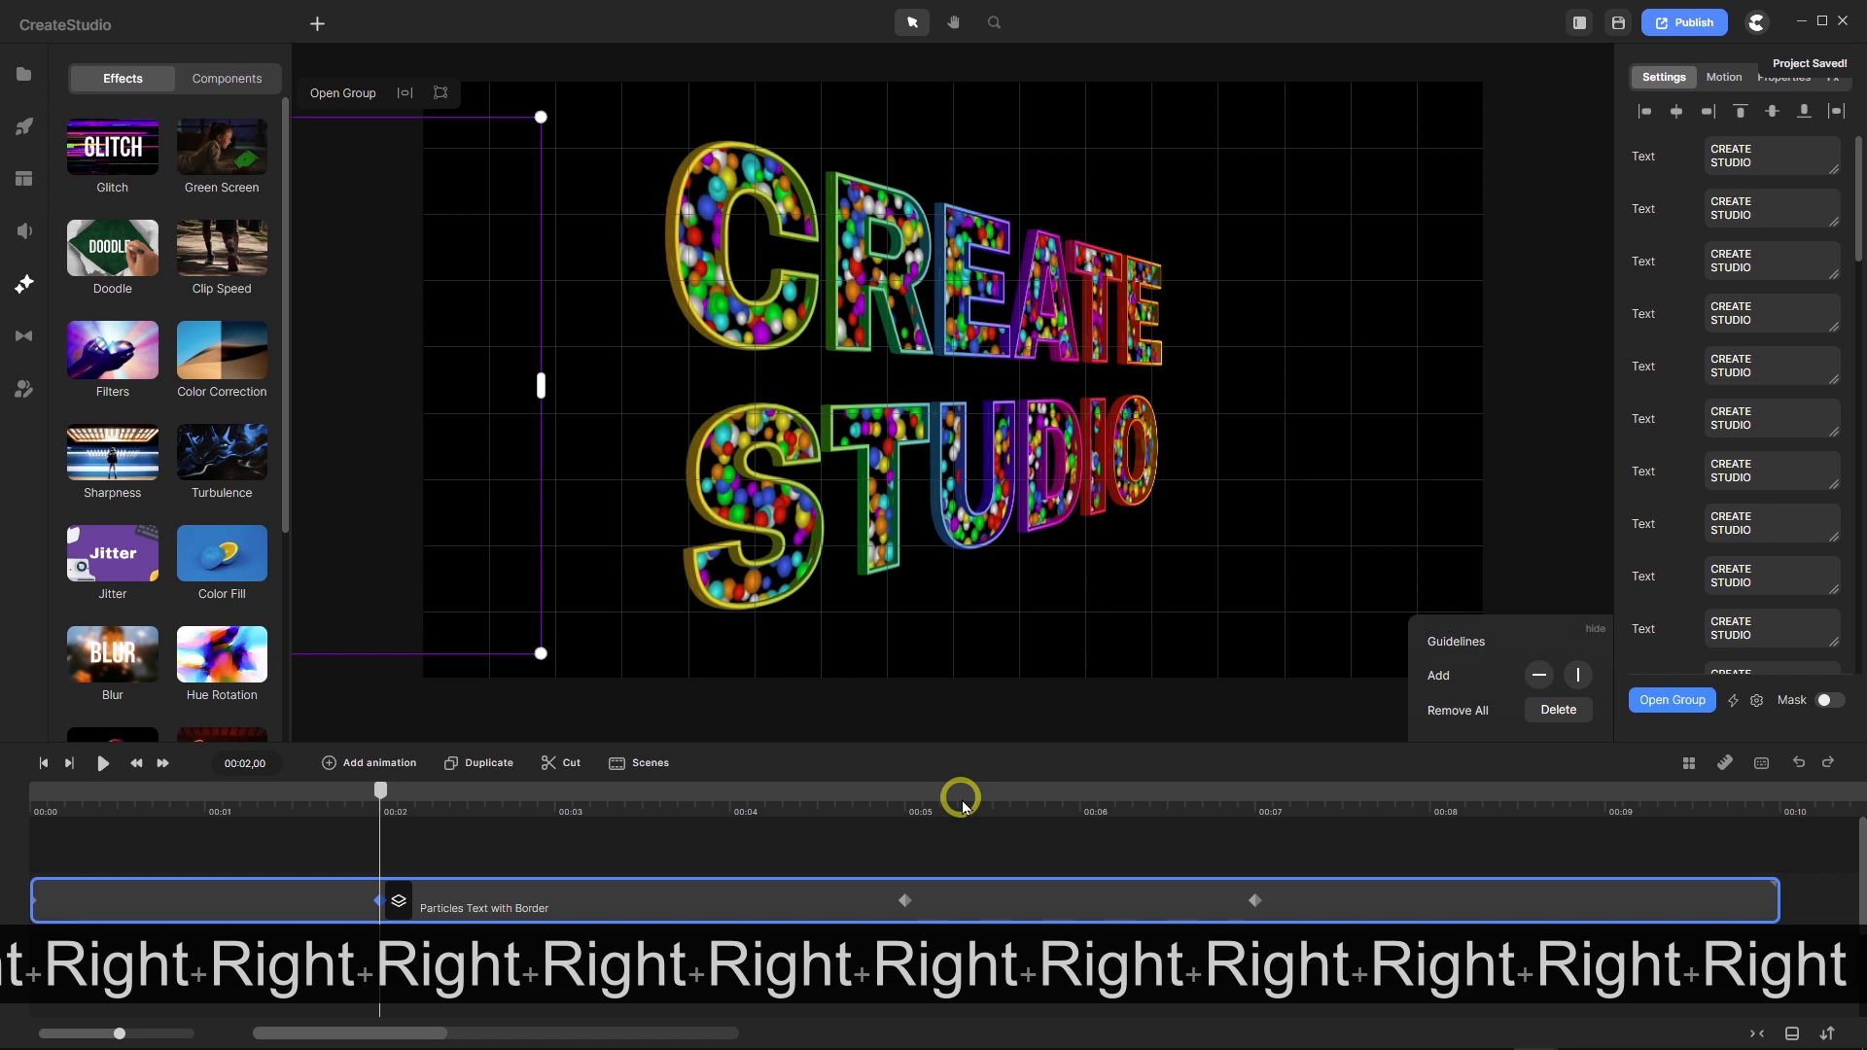
pyautogui.press('Right')
pyautogui.press('Right')
pyautogui.press('Right')
pyautogui.press('Right')
pyautogui.press('Right')
pyautogui.press('Right')
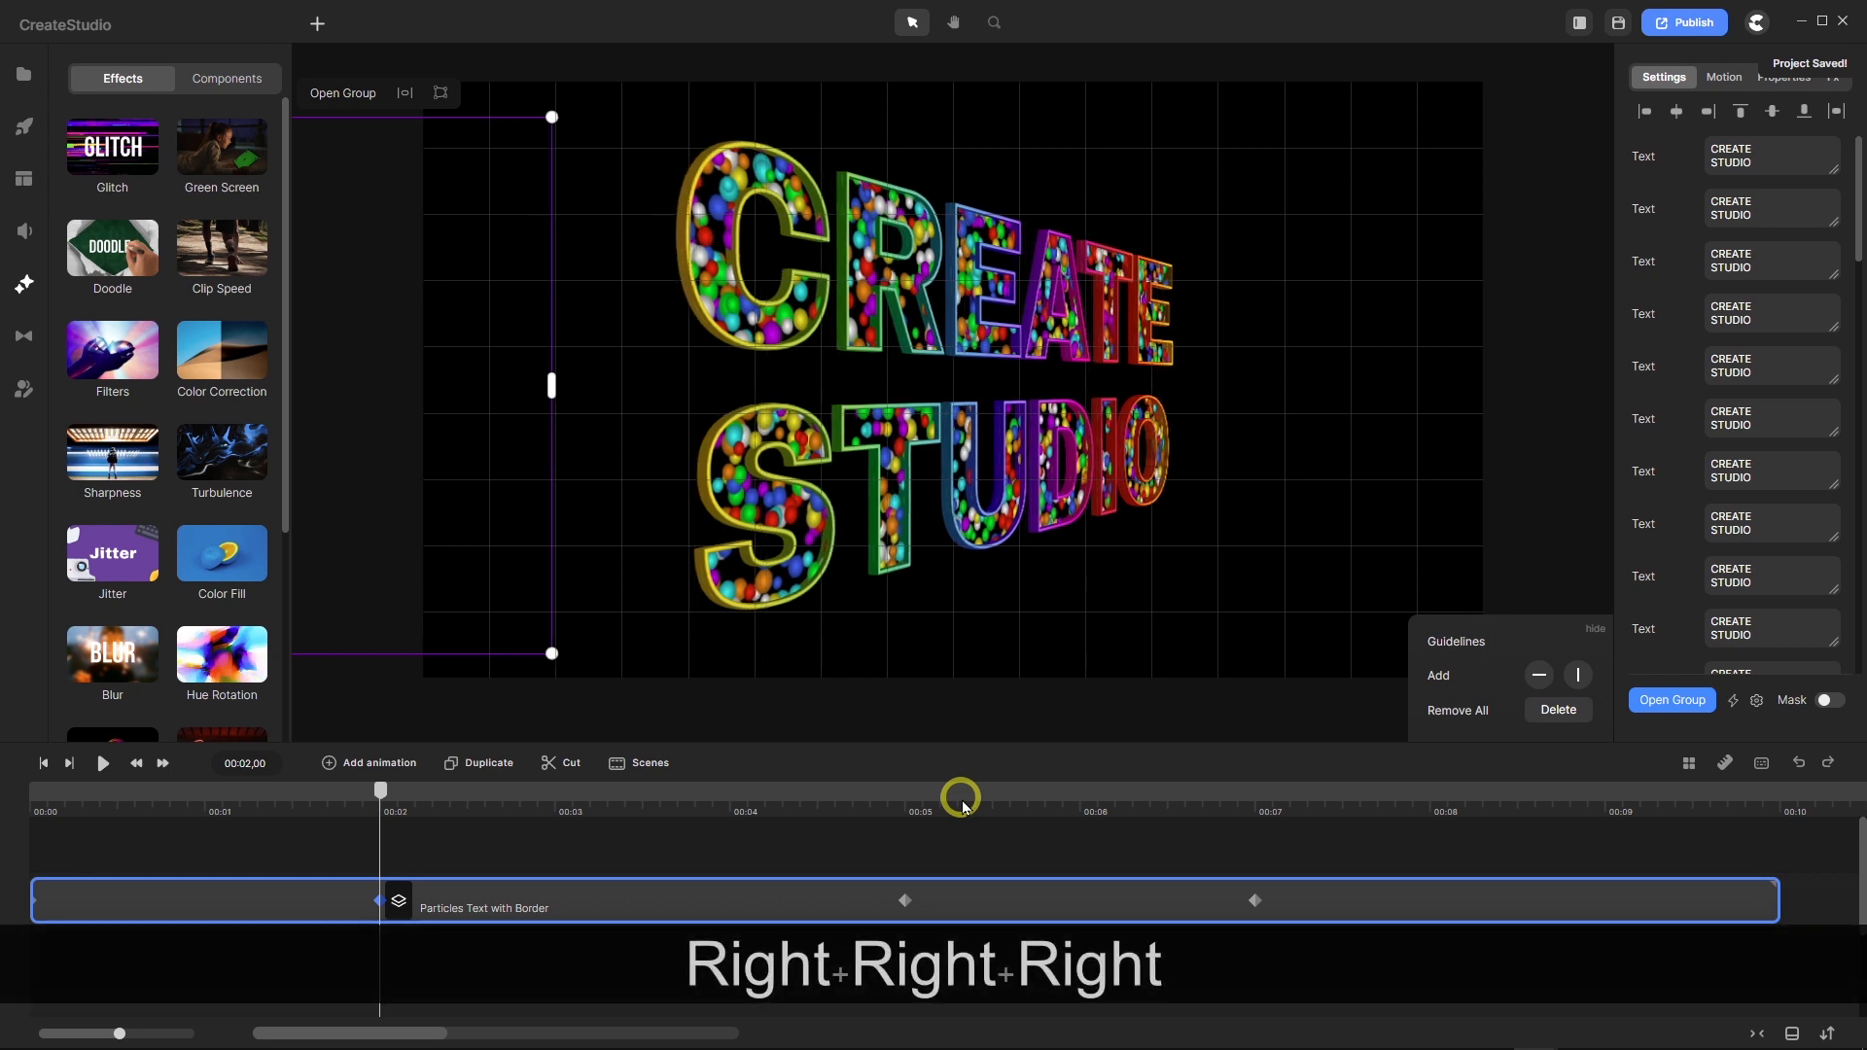
pyautogui.press('Right')
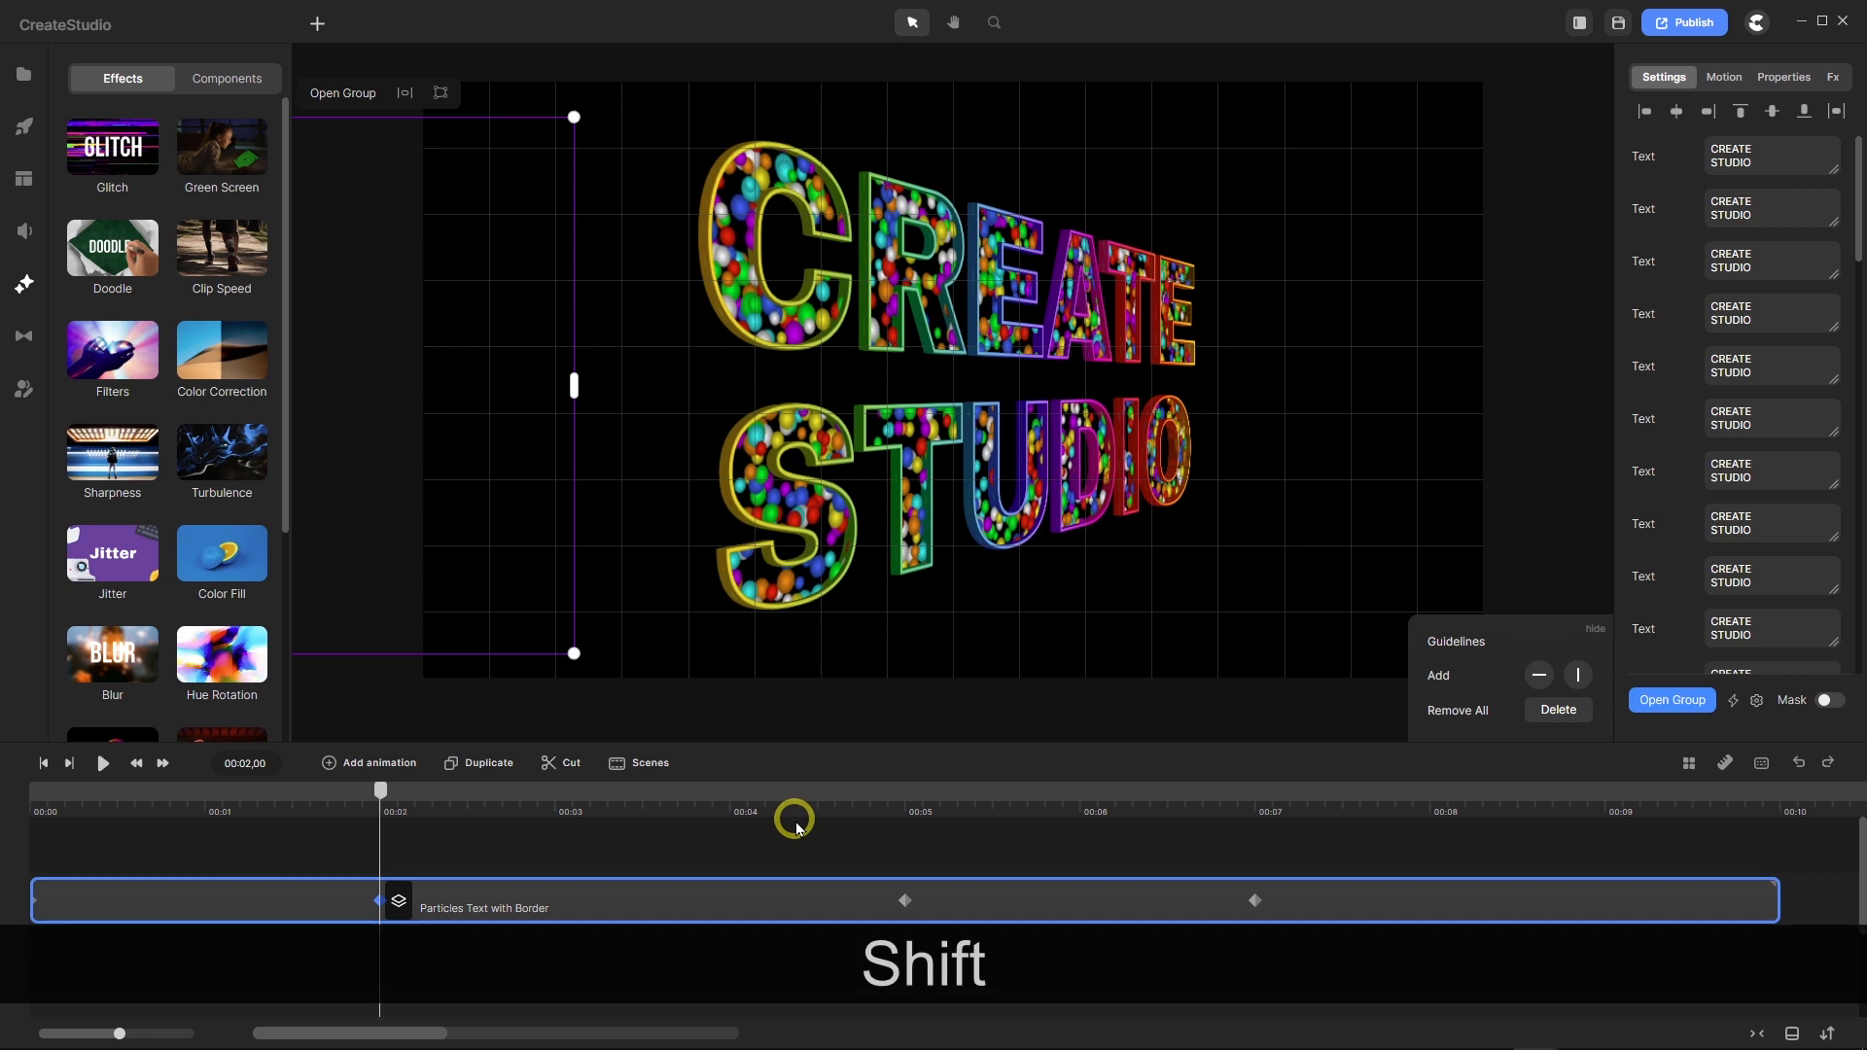
pyautogui.hotkey('shift', 'Right')
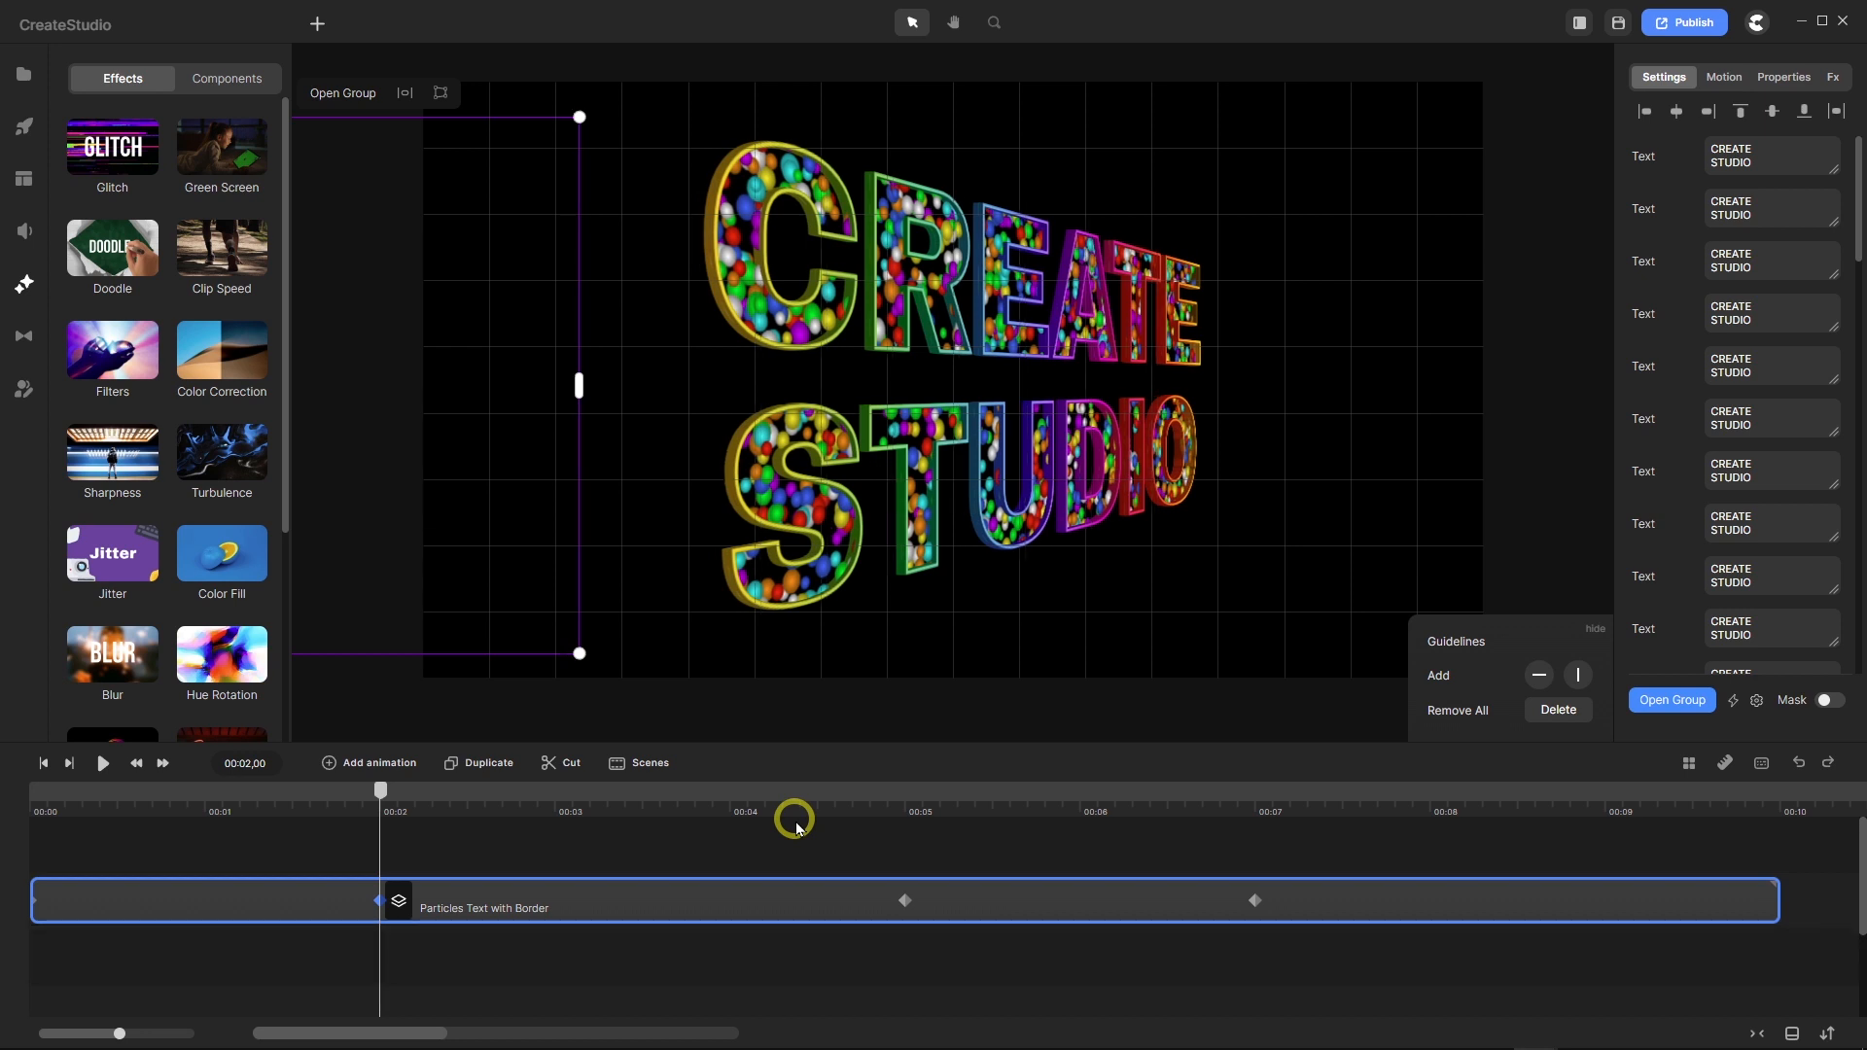
# Set the grid size to 60 px to check the centring, and turn Snap to Grid off.
pyautogui.click(1689, 764)
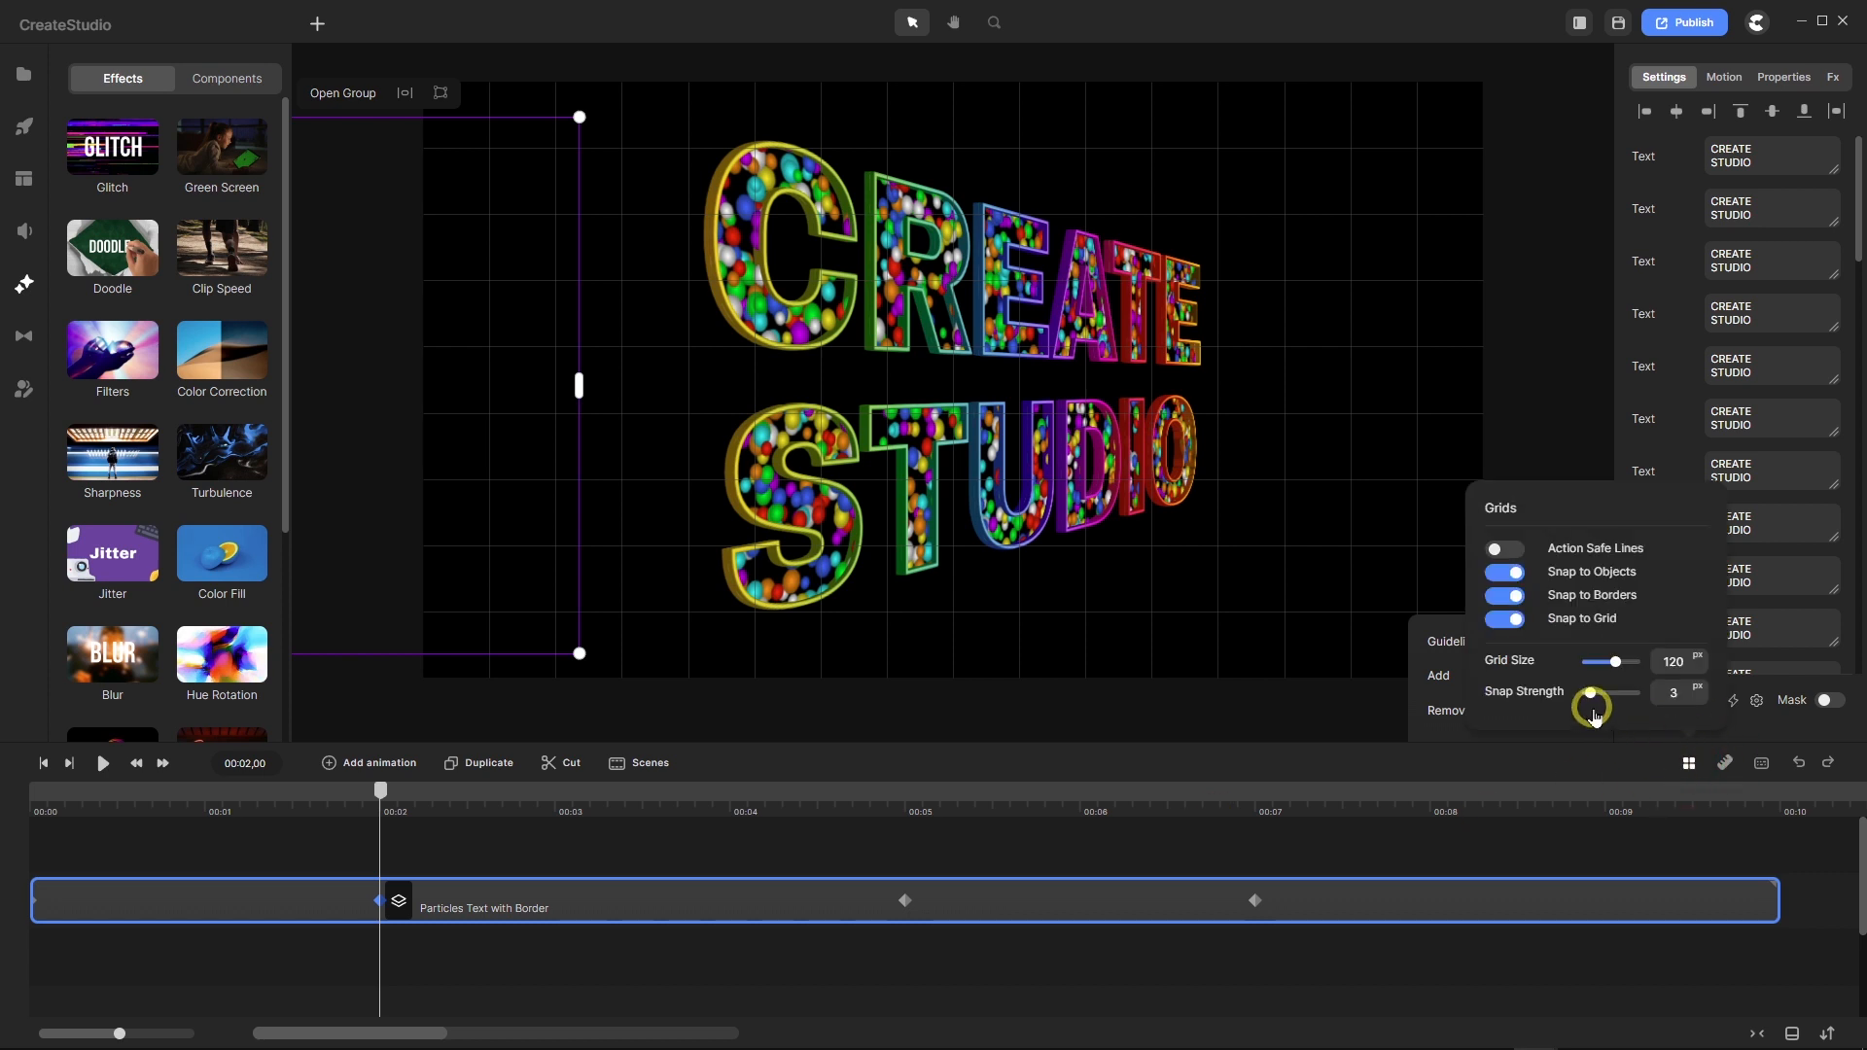
pyautogui.moveTo(1685, 662); pyautogui.dragTo(1649, 662)
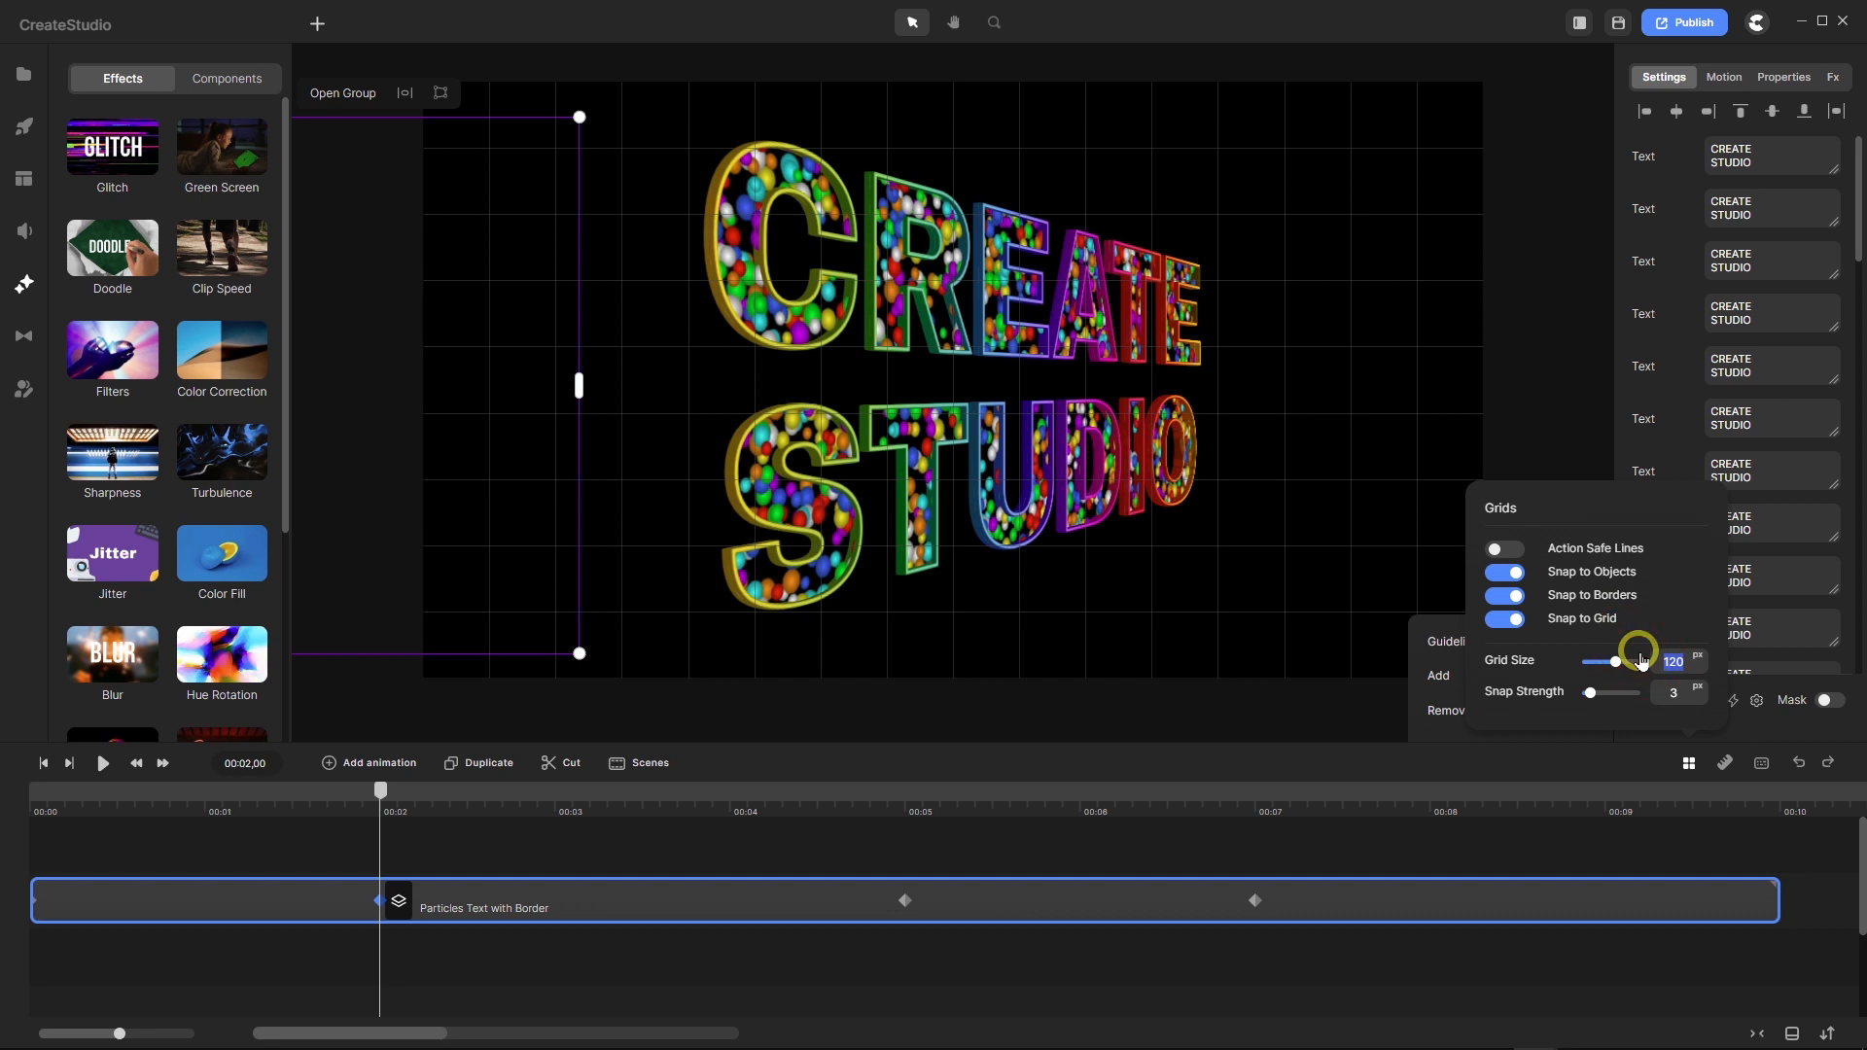
pyautogui.write('60')
pyautogui.press('Return')
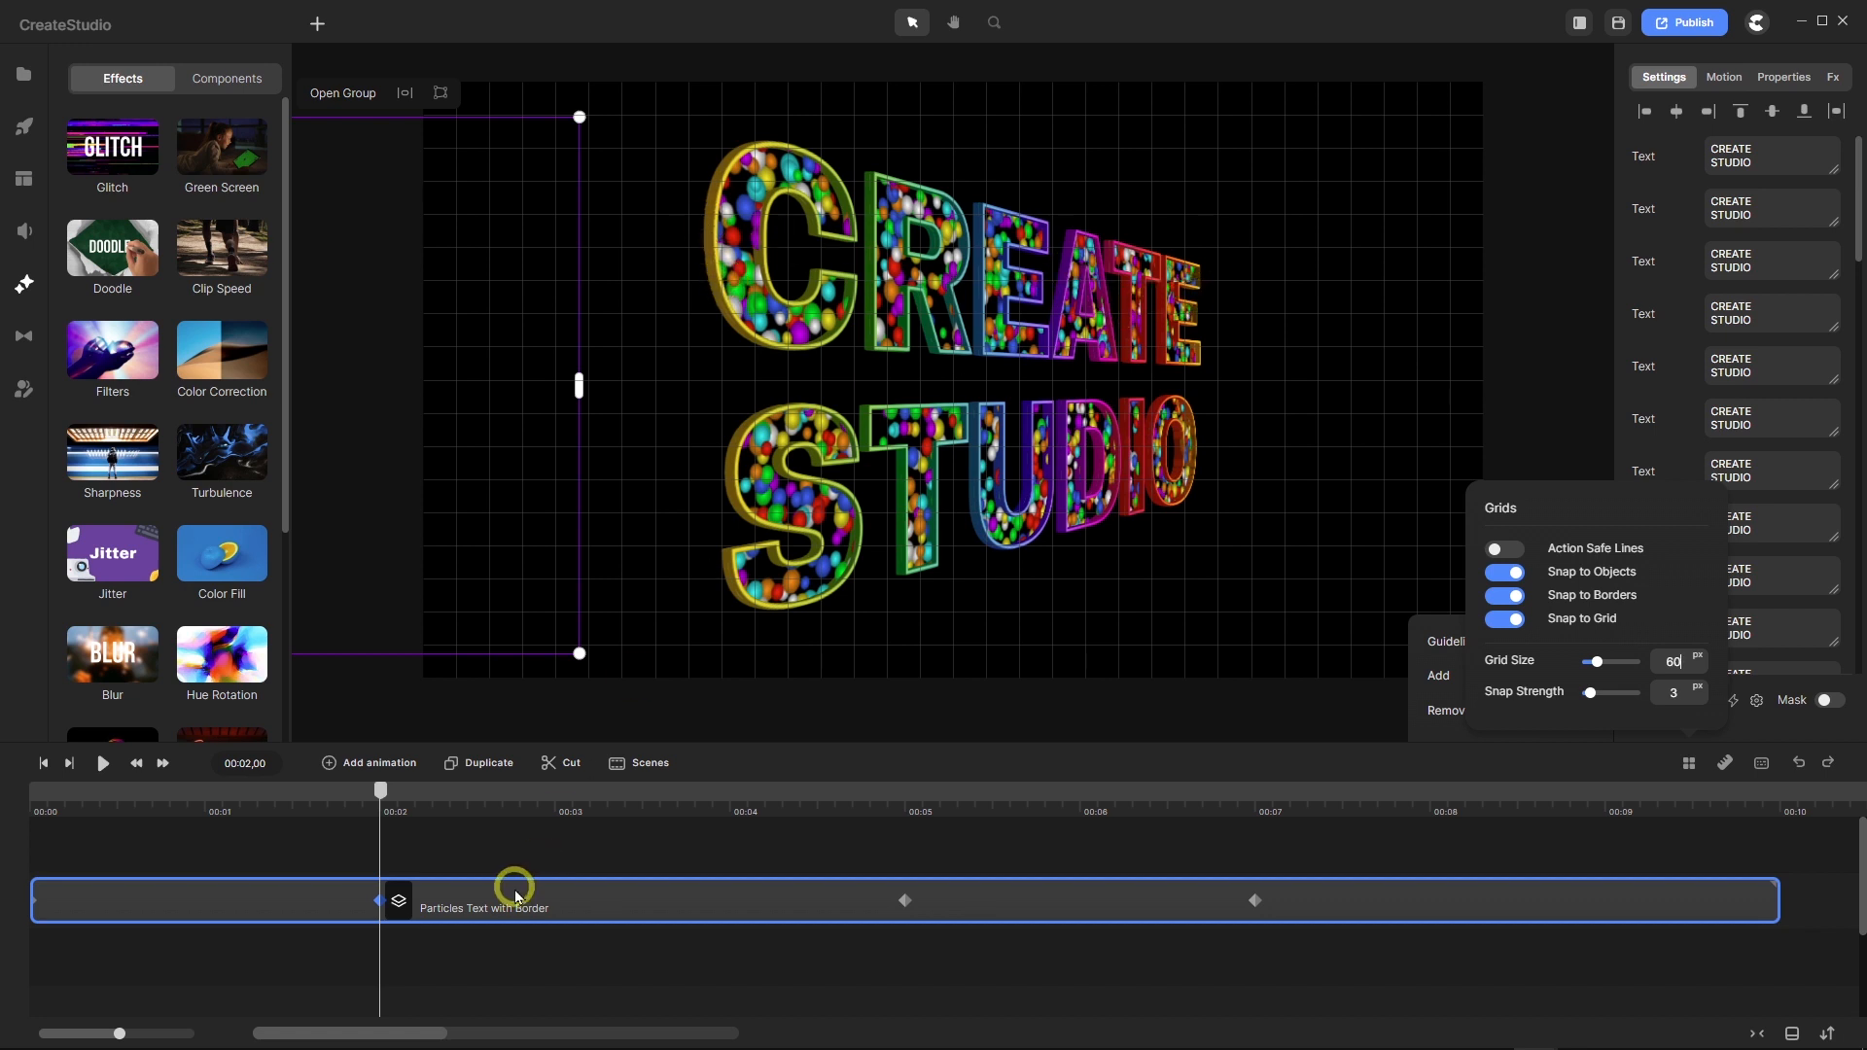
pyautogui.click(1502, 621)
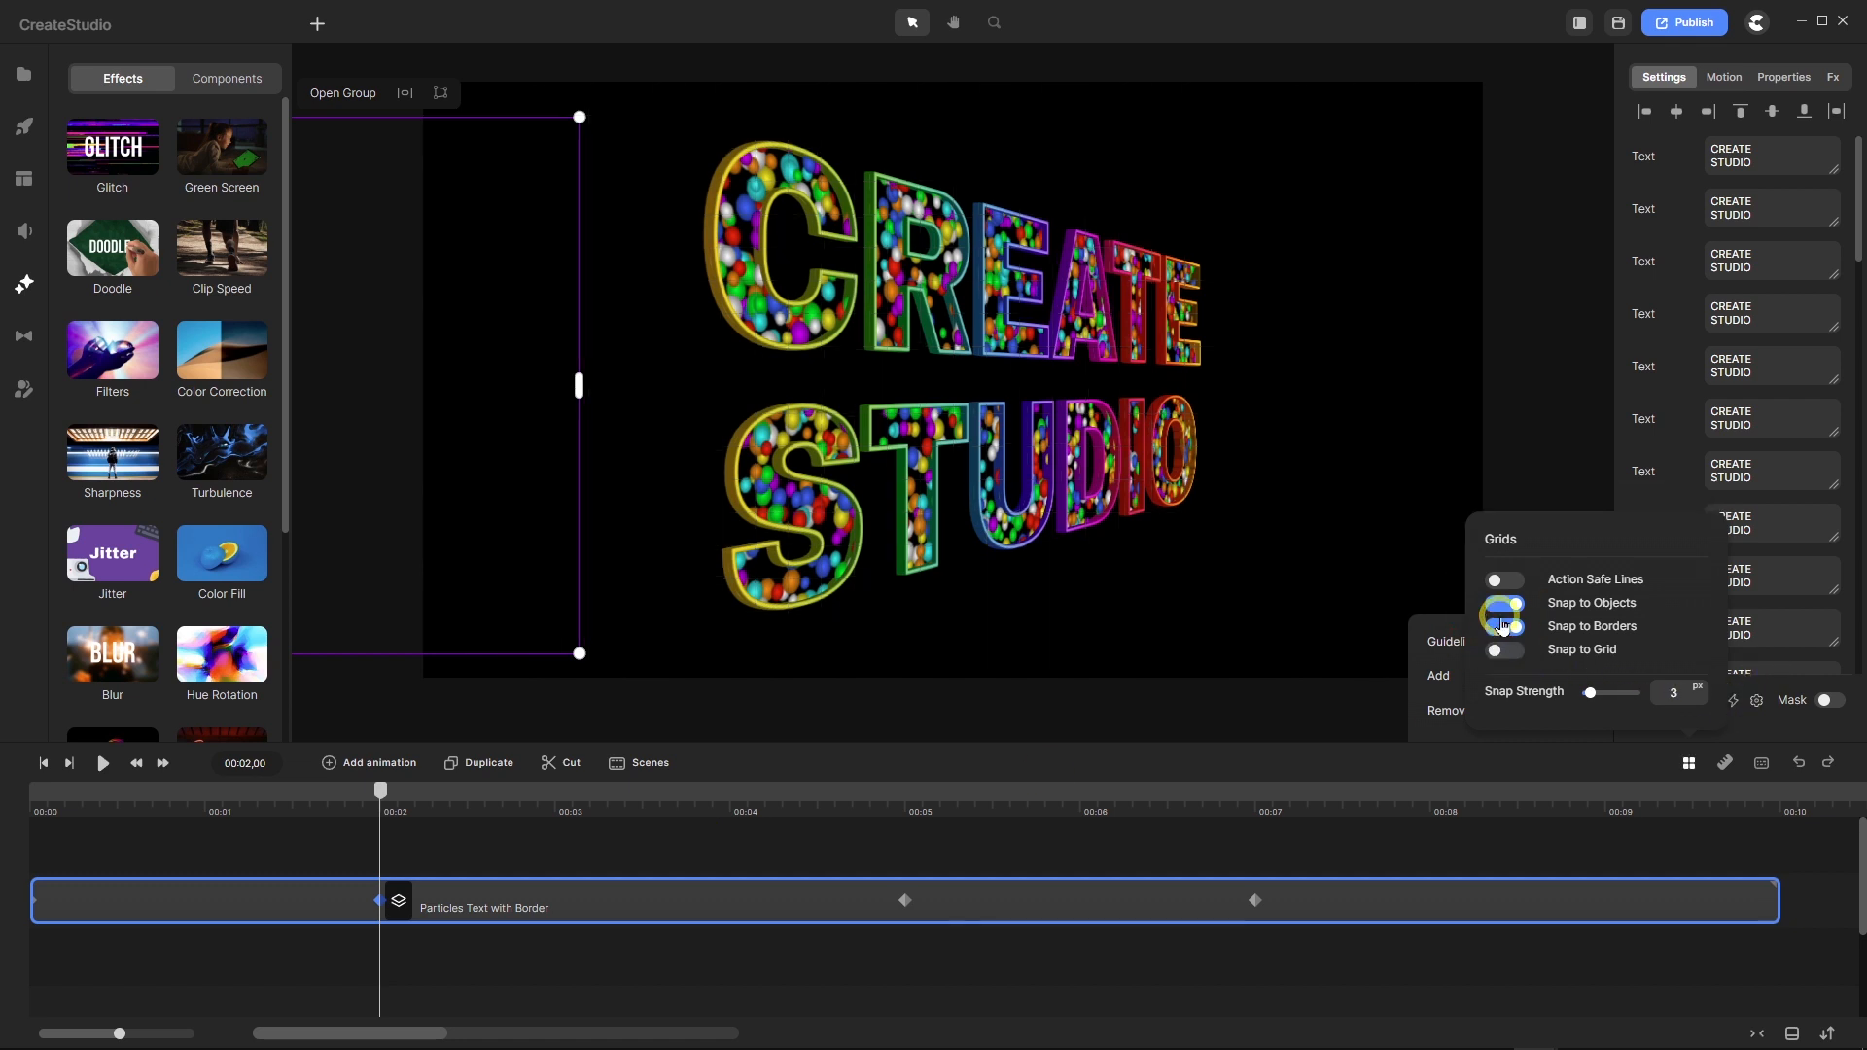
# Deselect the group and play the text animation from the start.
pyautogui.click(161, 850)
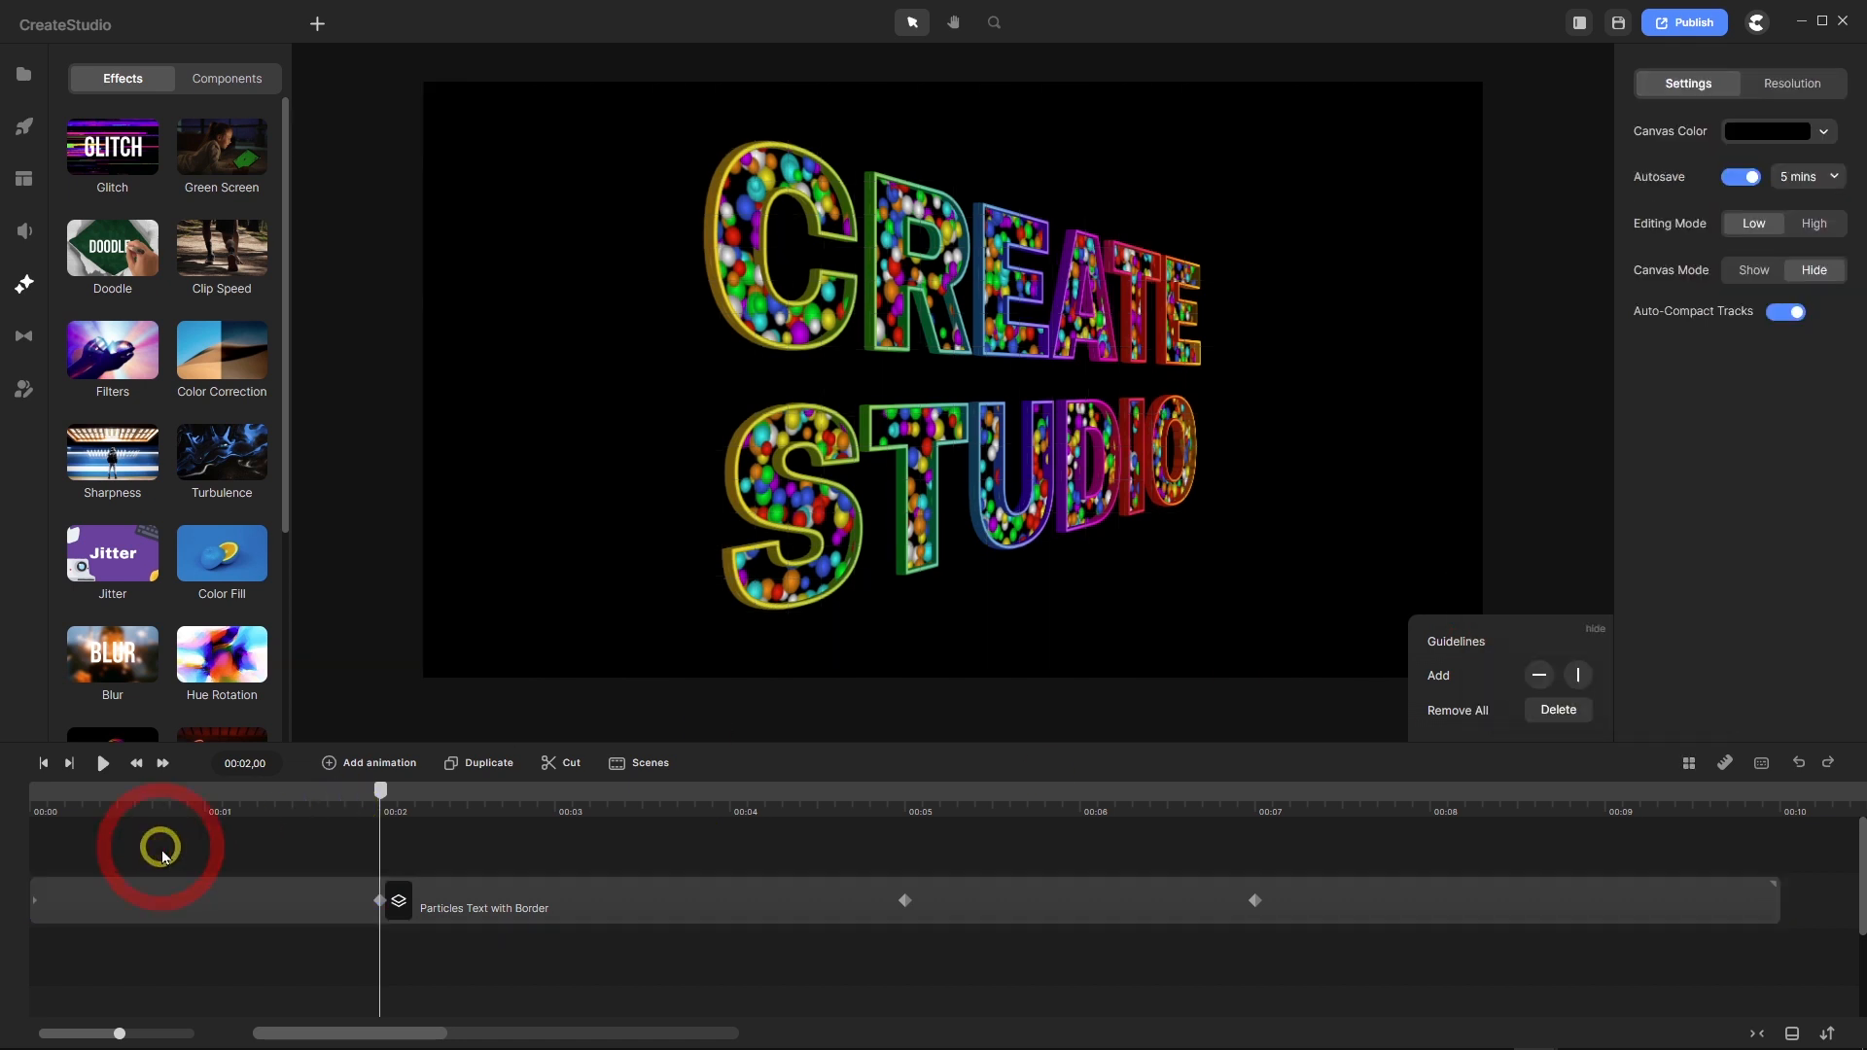
pyautogui.click(43, 762)
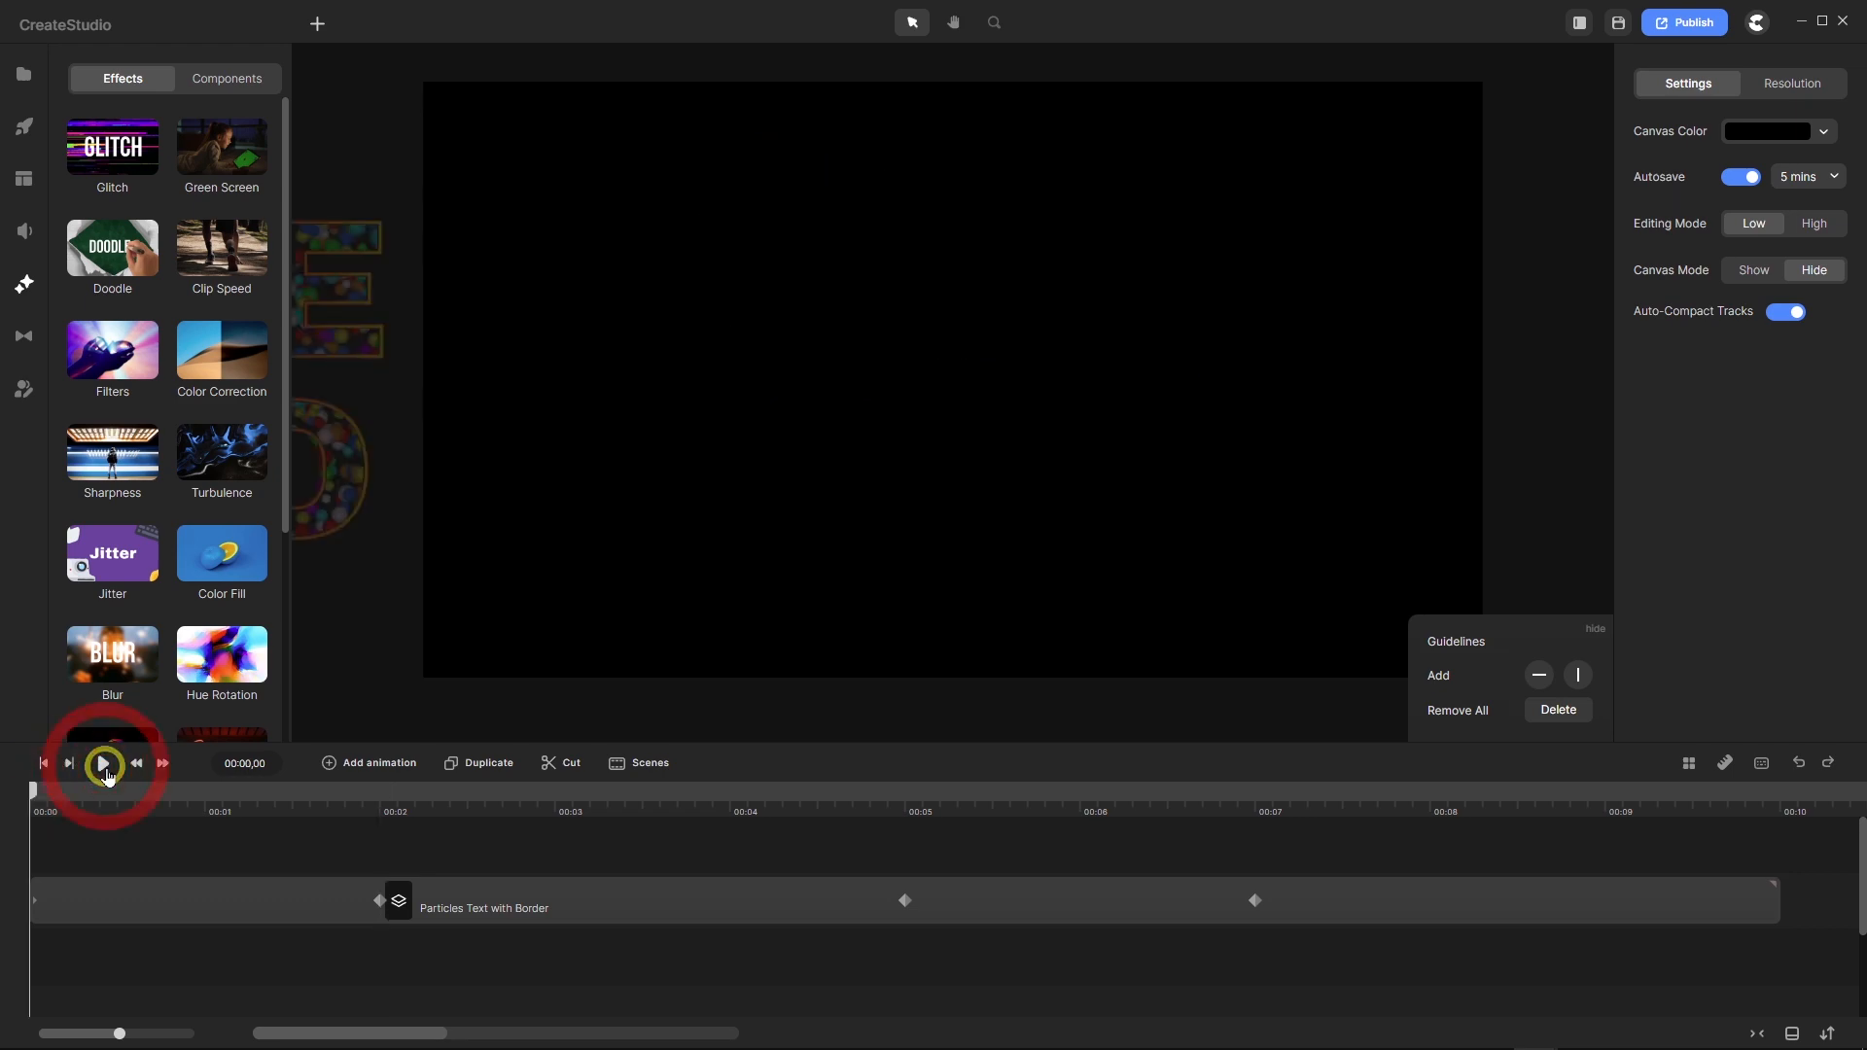
pyautogui.click(104, 765)
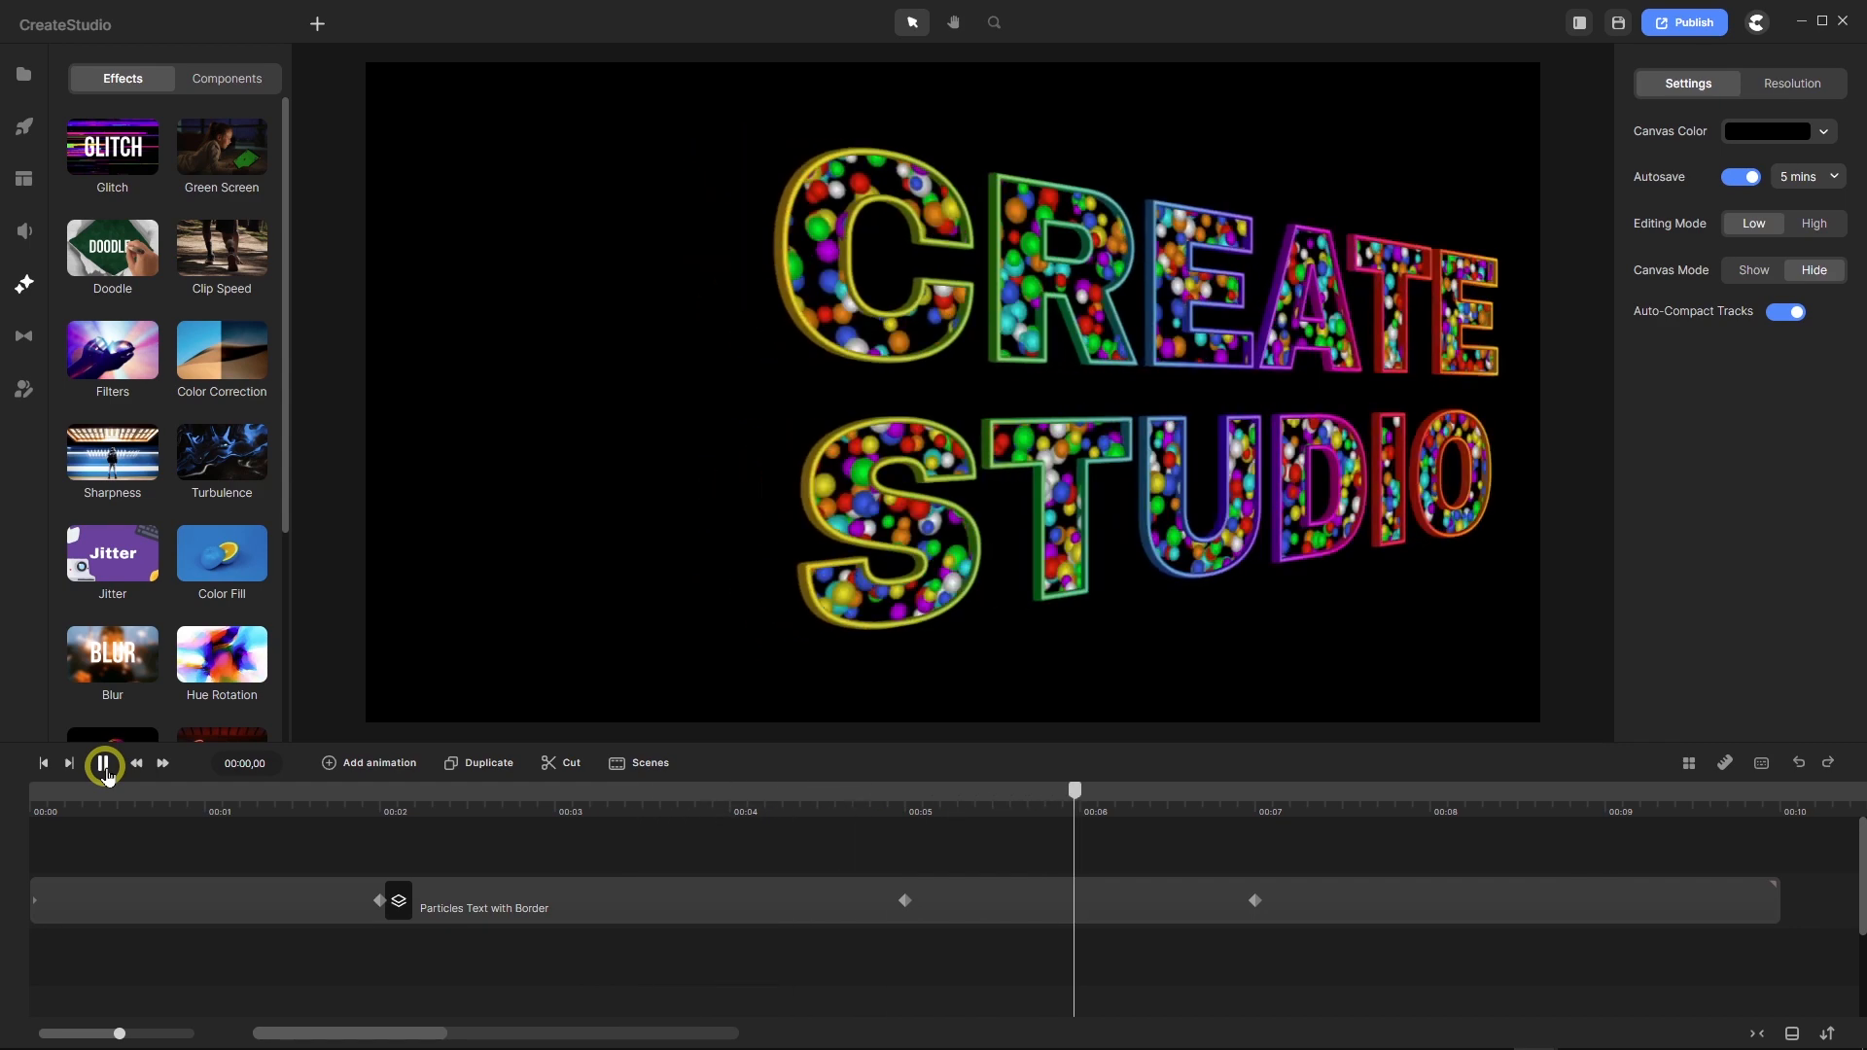
# At the 7-second keyframe, set the group's X position to -1665 px so the CREATE STUDIO text sits completely off the canvas.
pyautogui.click(794, 863)
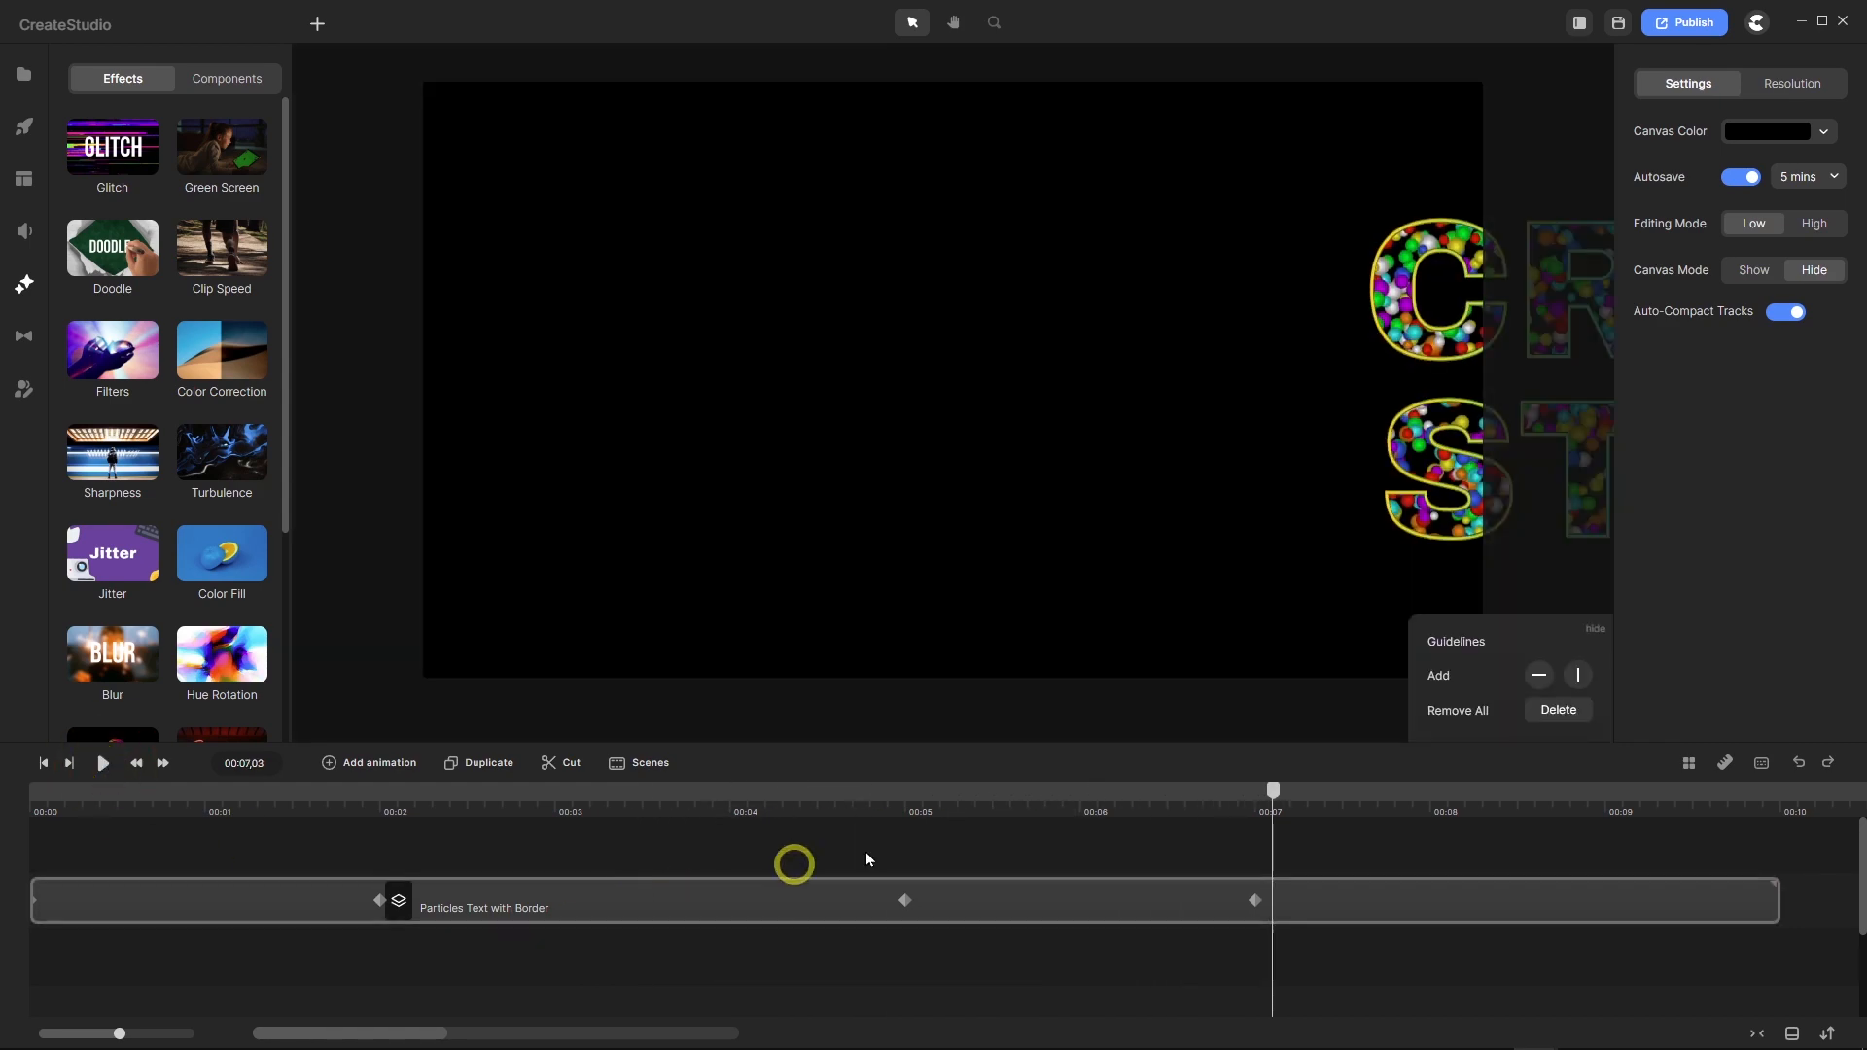
pyautogui.moveTo(1260, 792); pyautogui.dragTo(1255, 790)
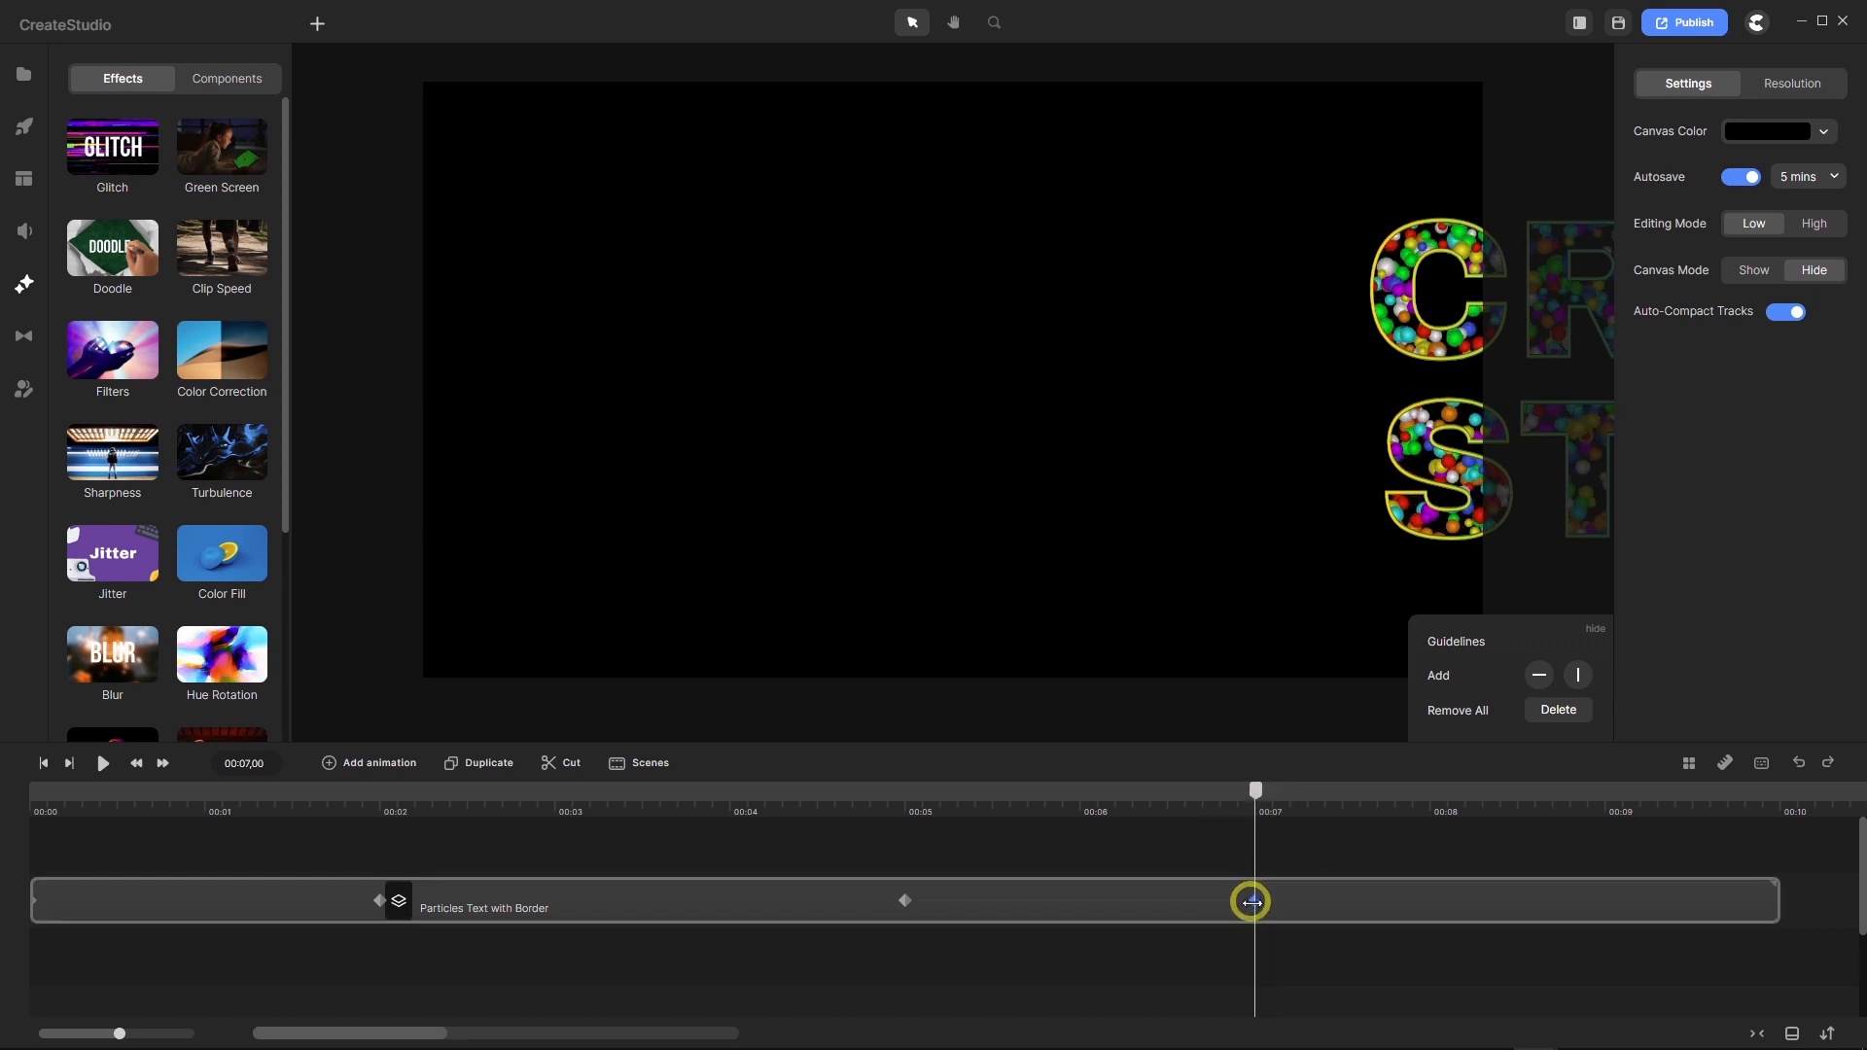
pyautogui.click(1381, 896)
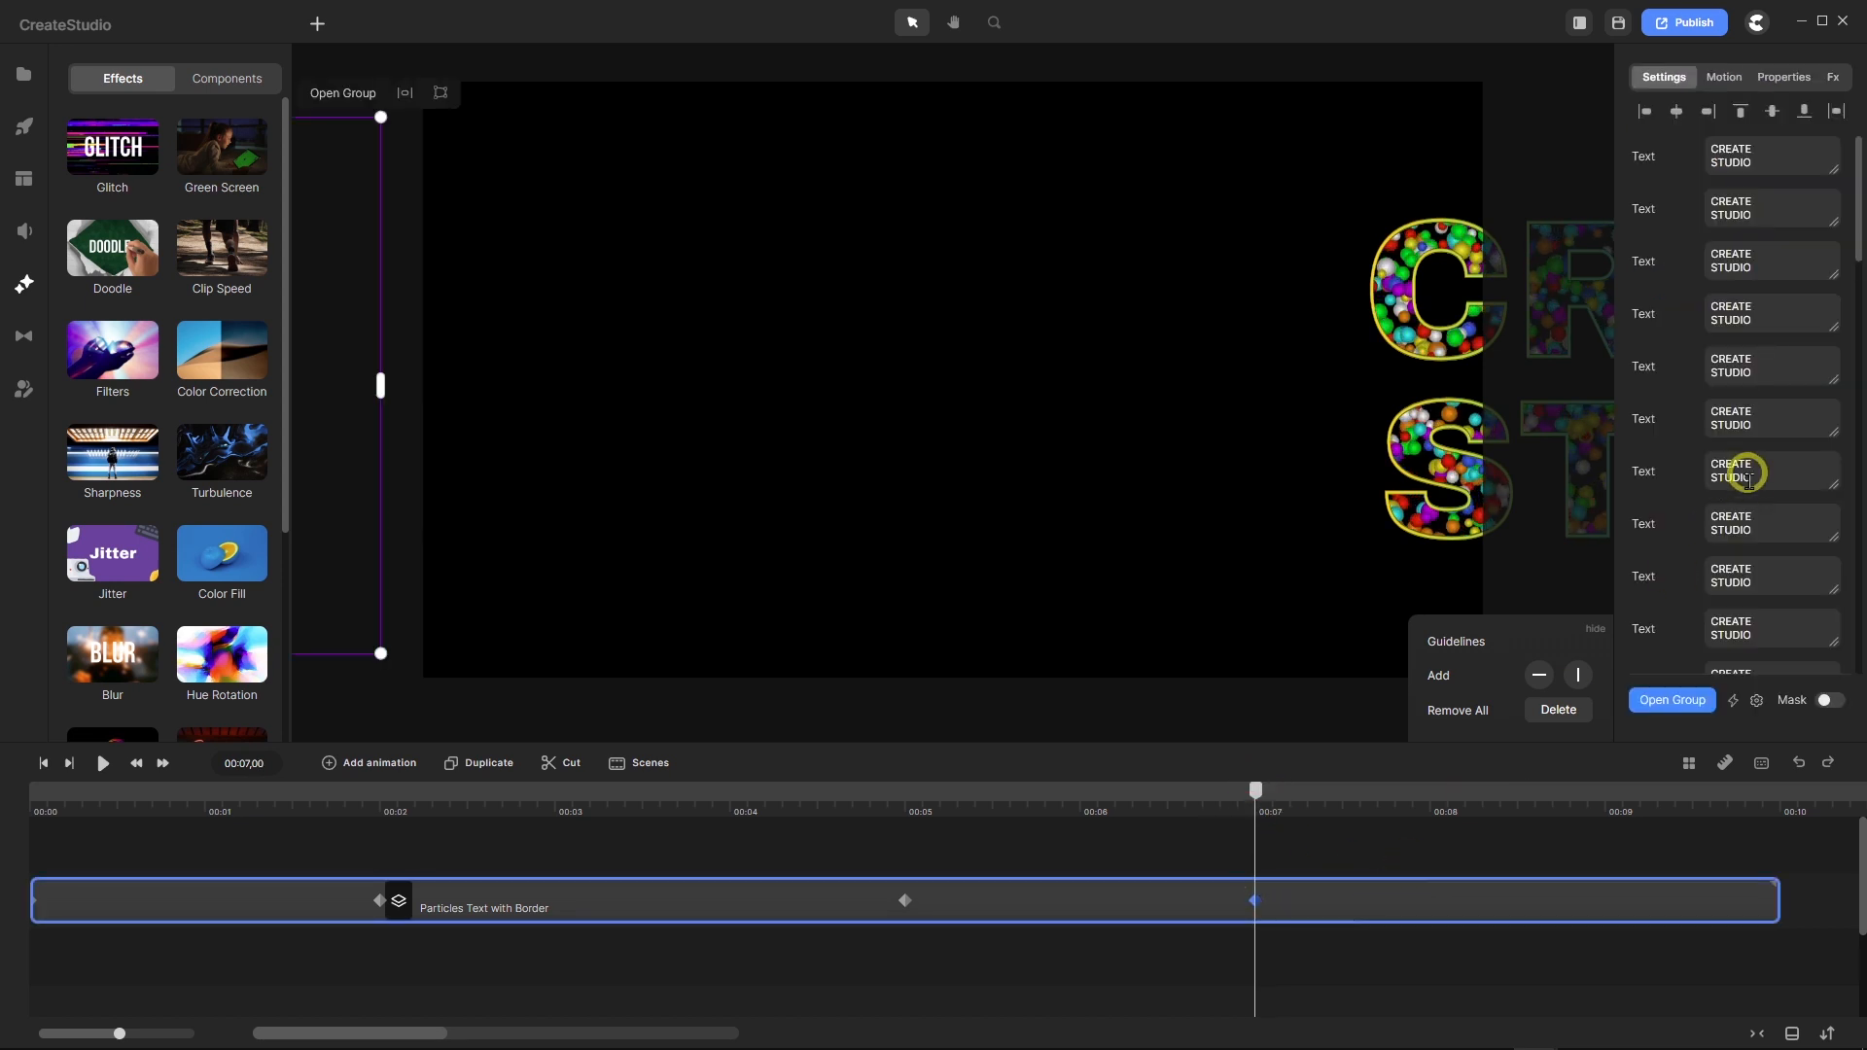
pyautogui.click(1787, 78)
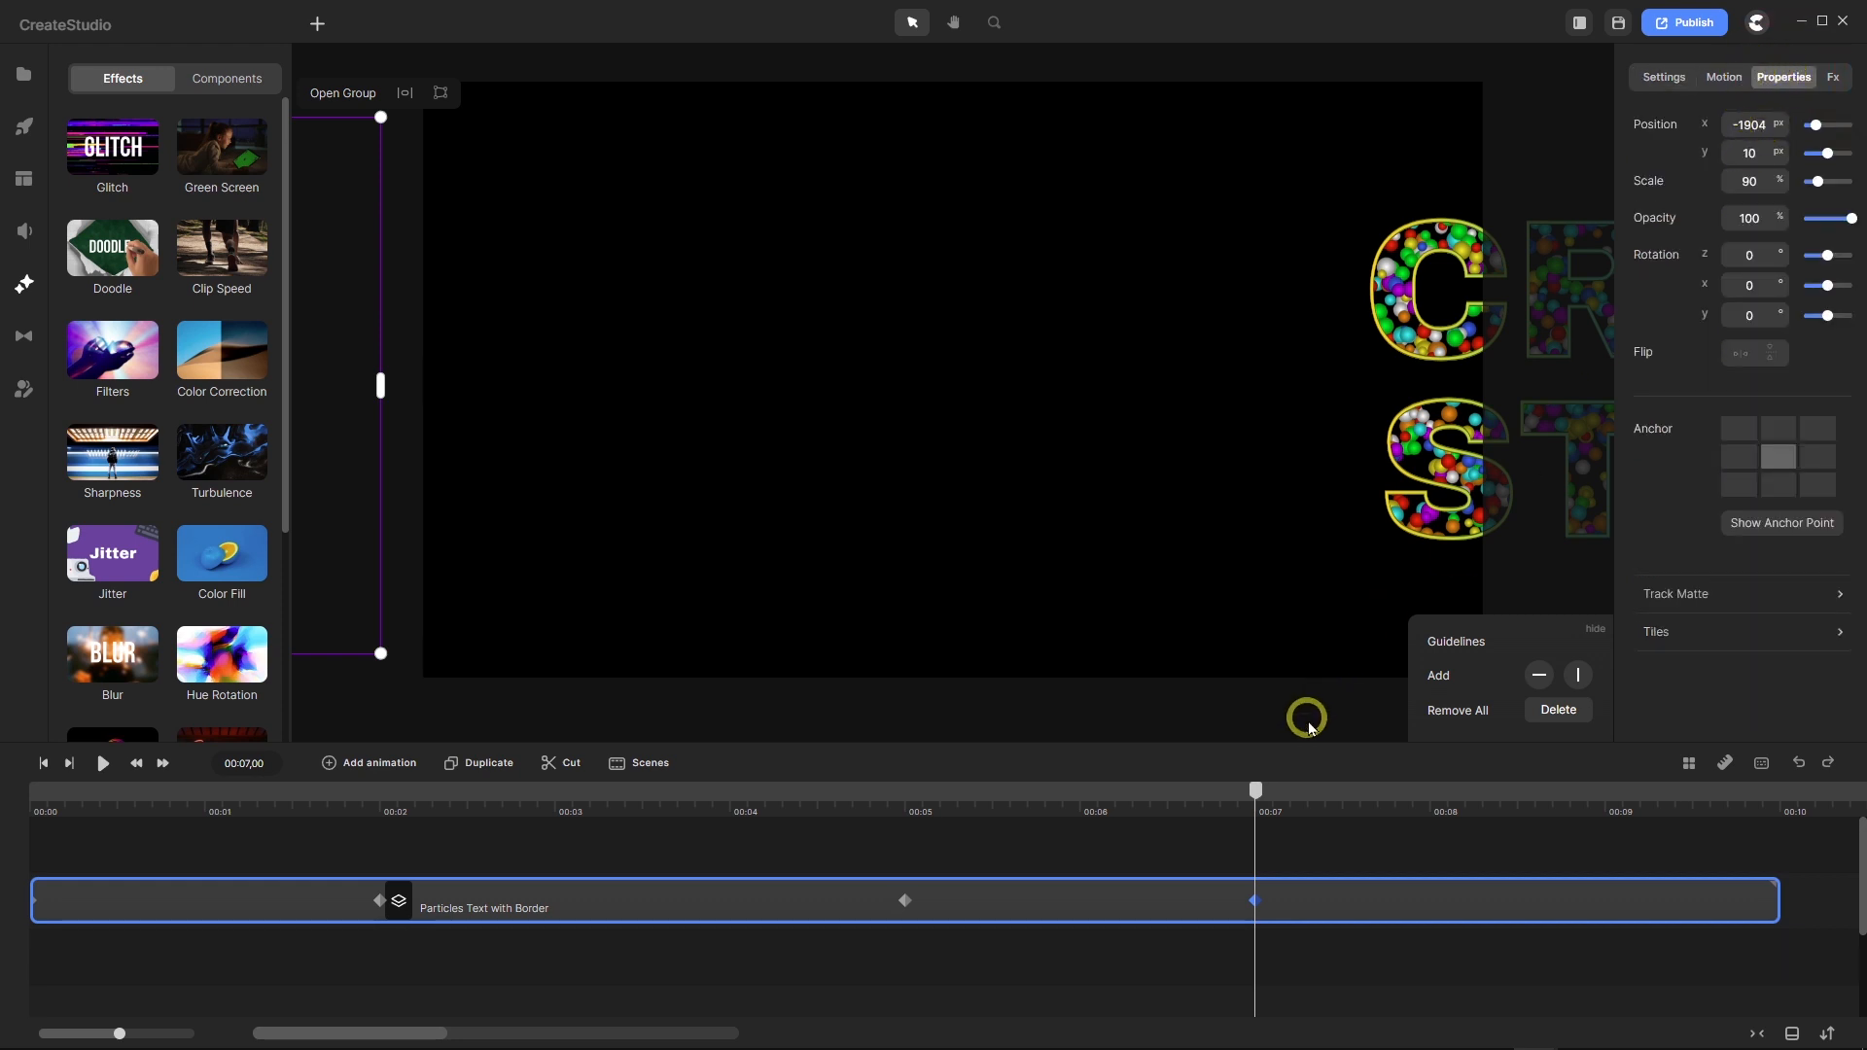
pyautogui.click(1249, 903)
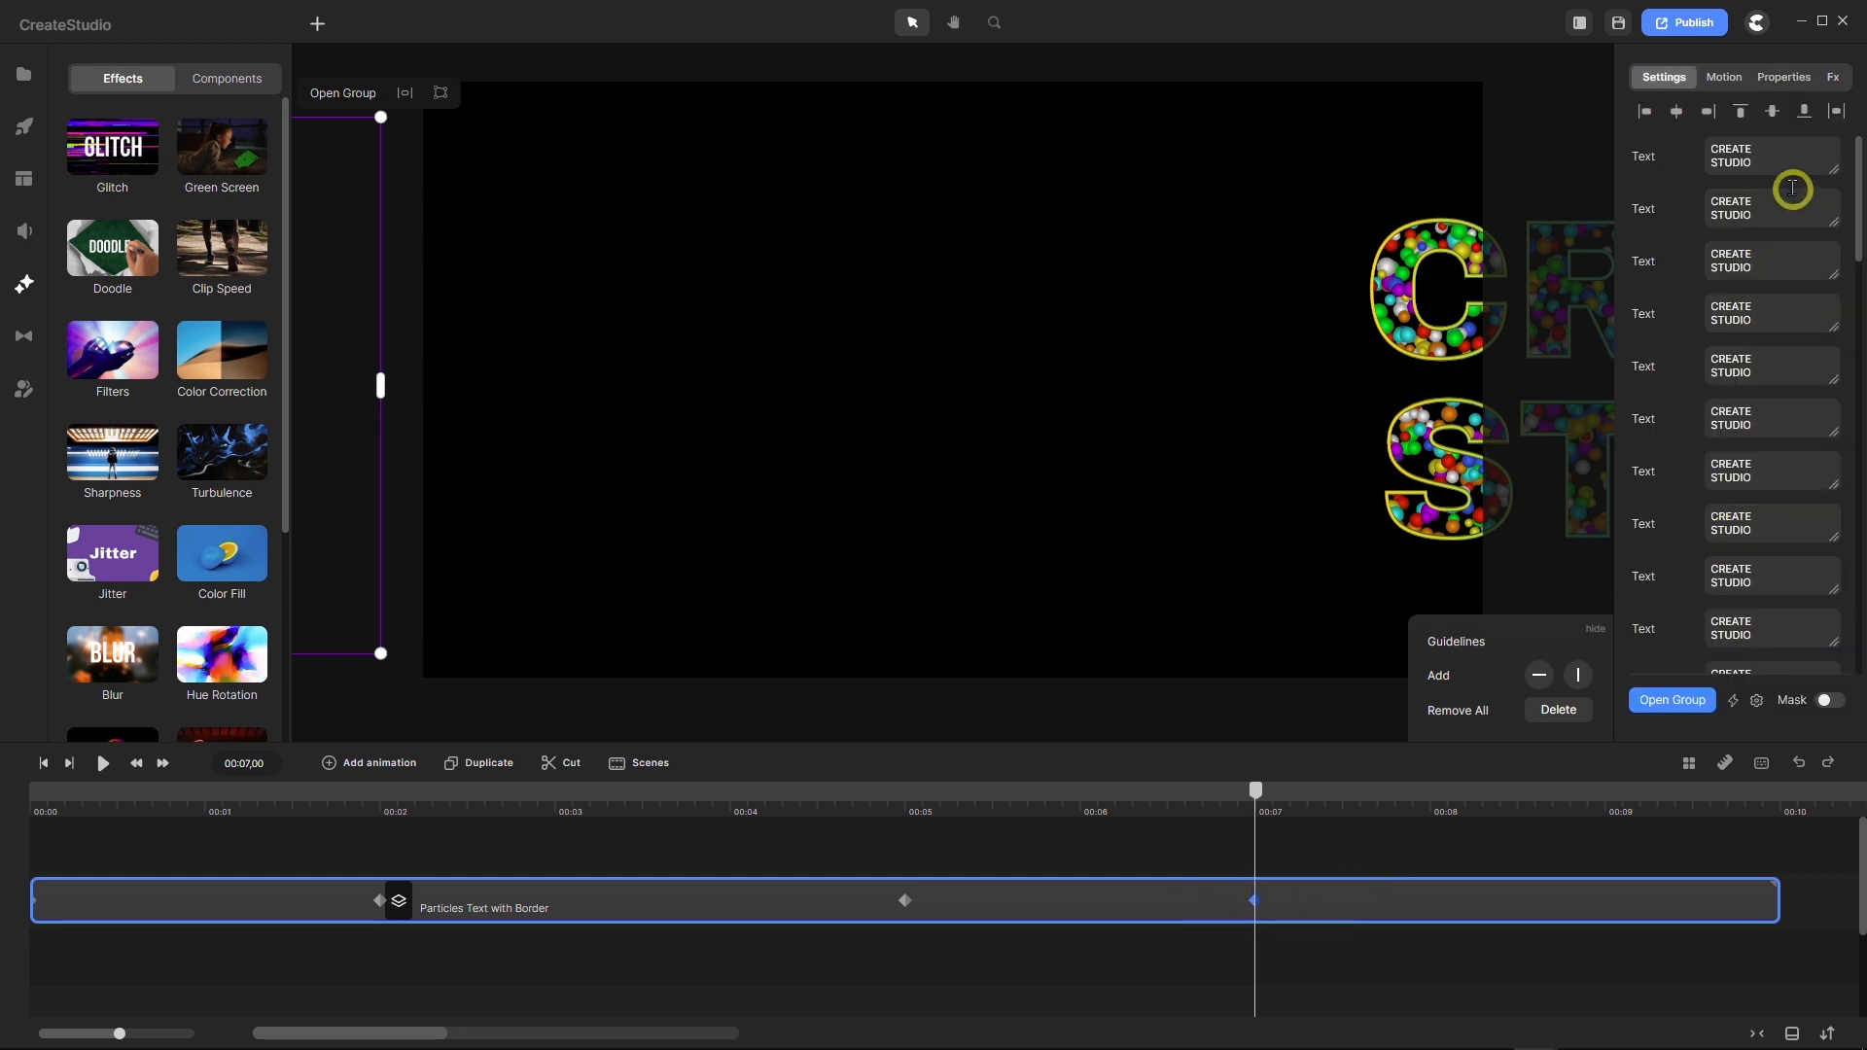
pyautogui.click(1784, 76)
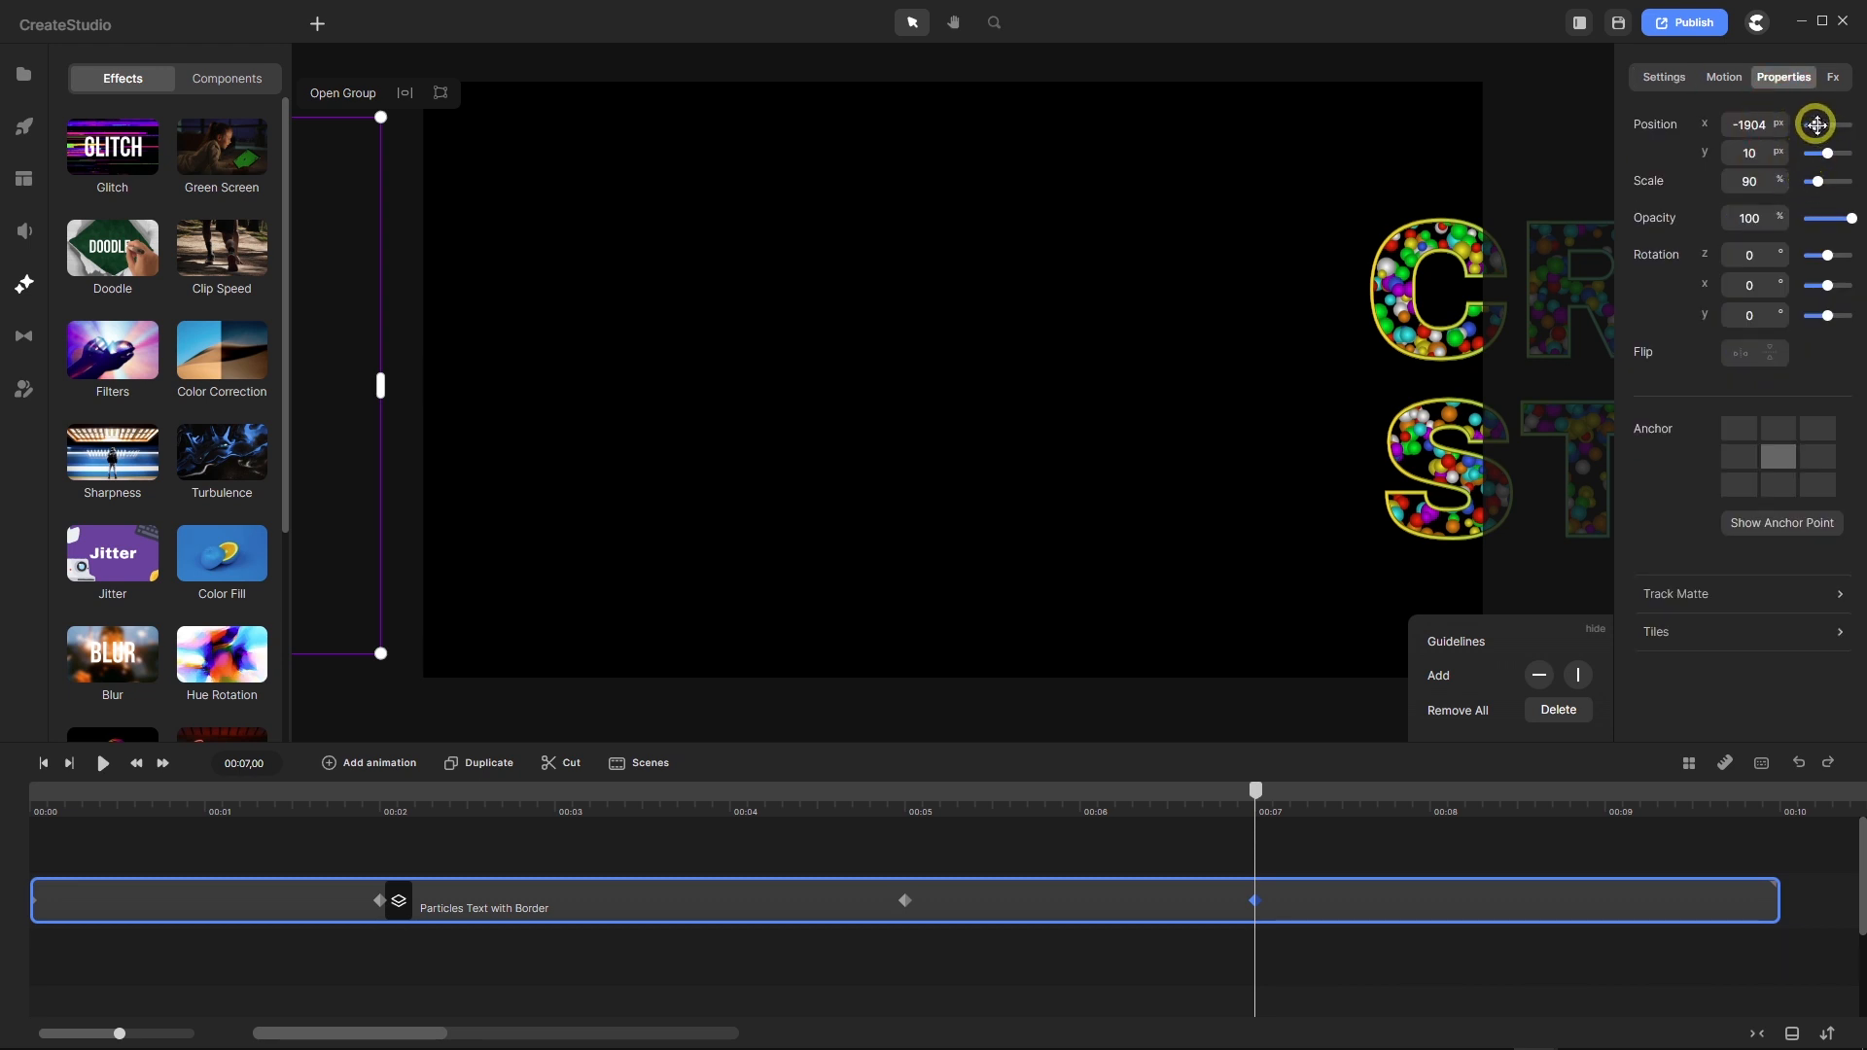
pyautogui.moveTo(1816, 124); pyautogui.dragTo(1817, 124)
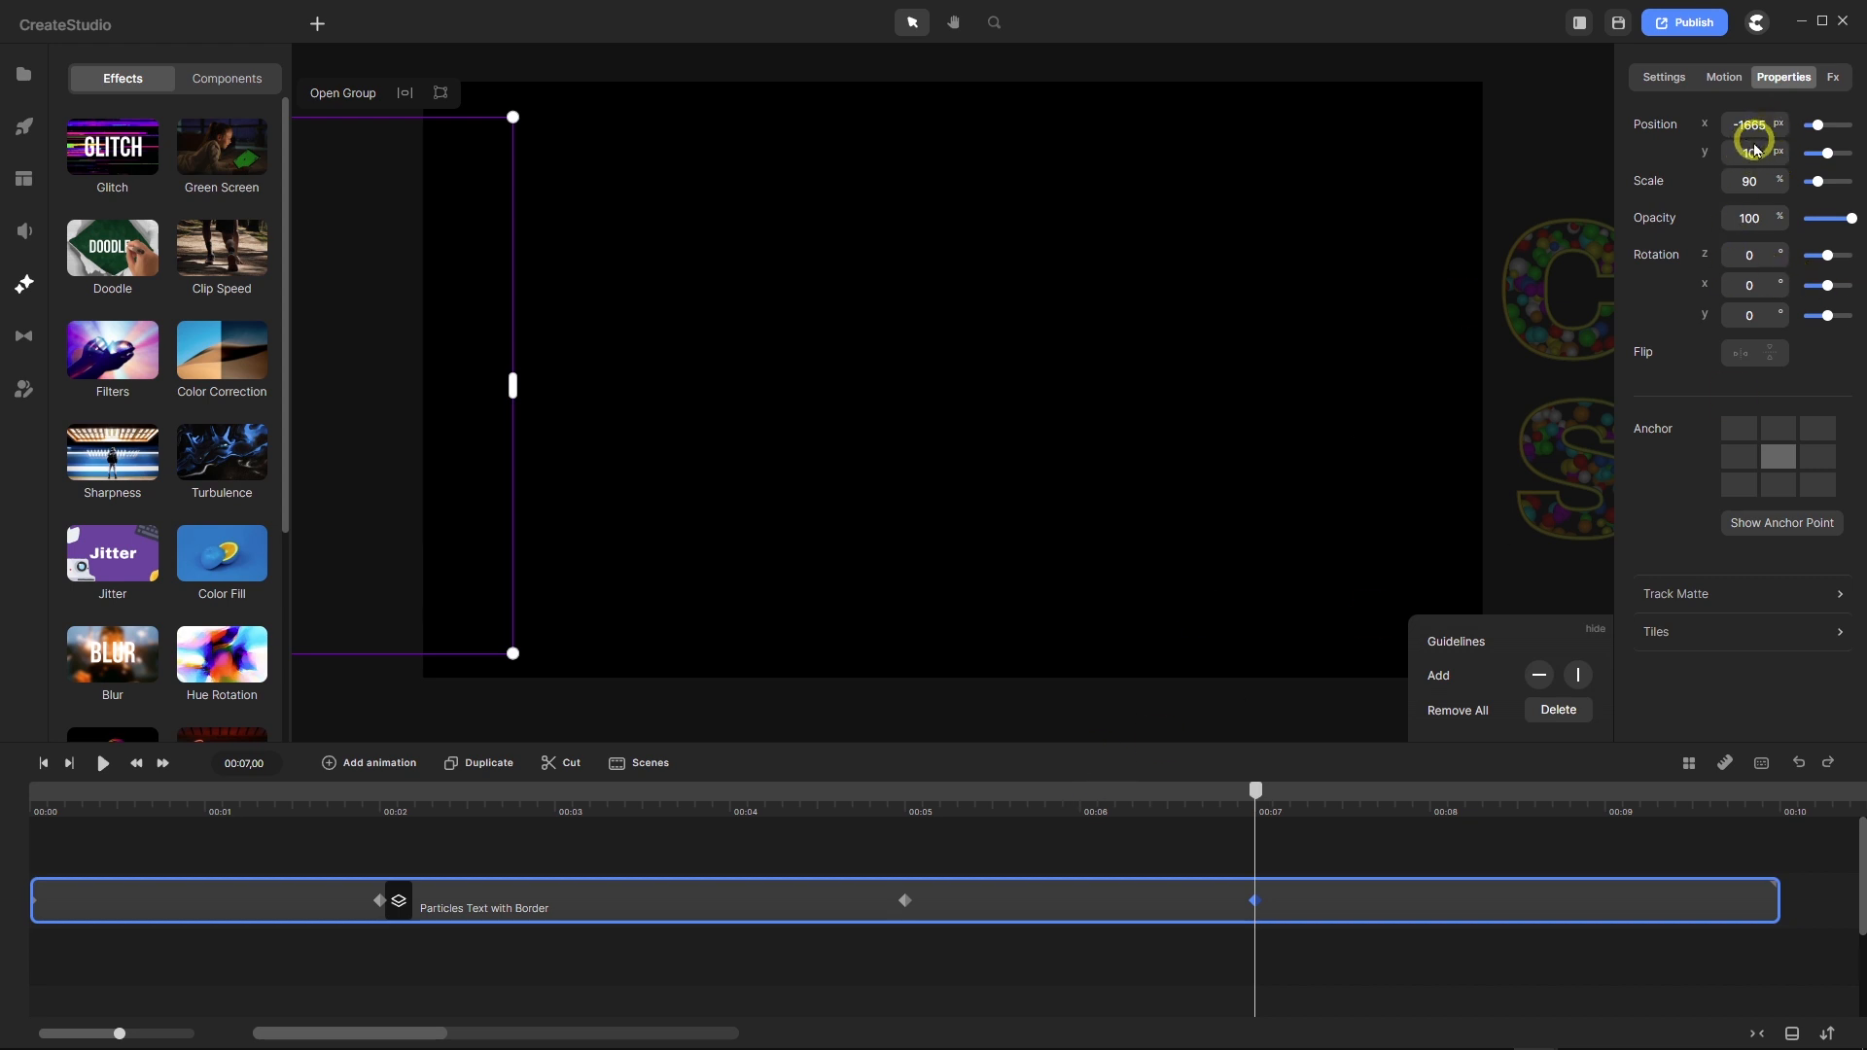
# Check the text's centring at 5 seconds with Snap to Grid on, and turn it off again after returning to the start.
pyautogui.moveTo(1254, 793); pyautogui.dragTo(904, 851)
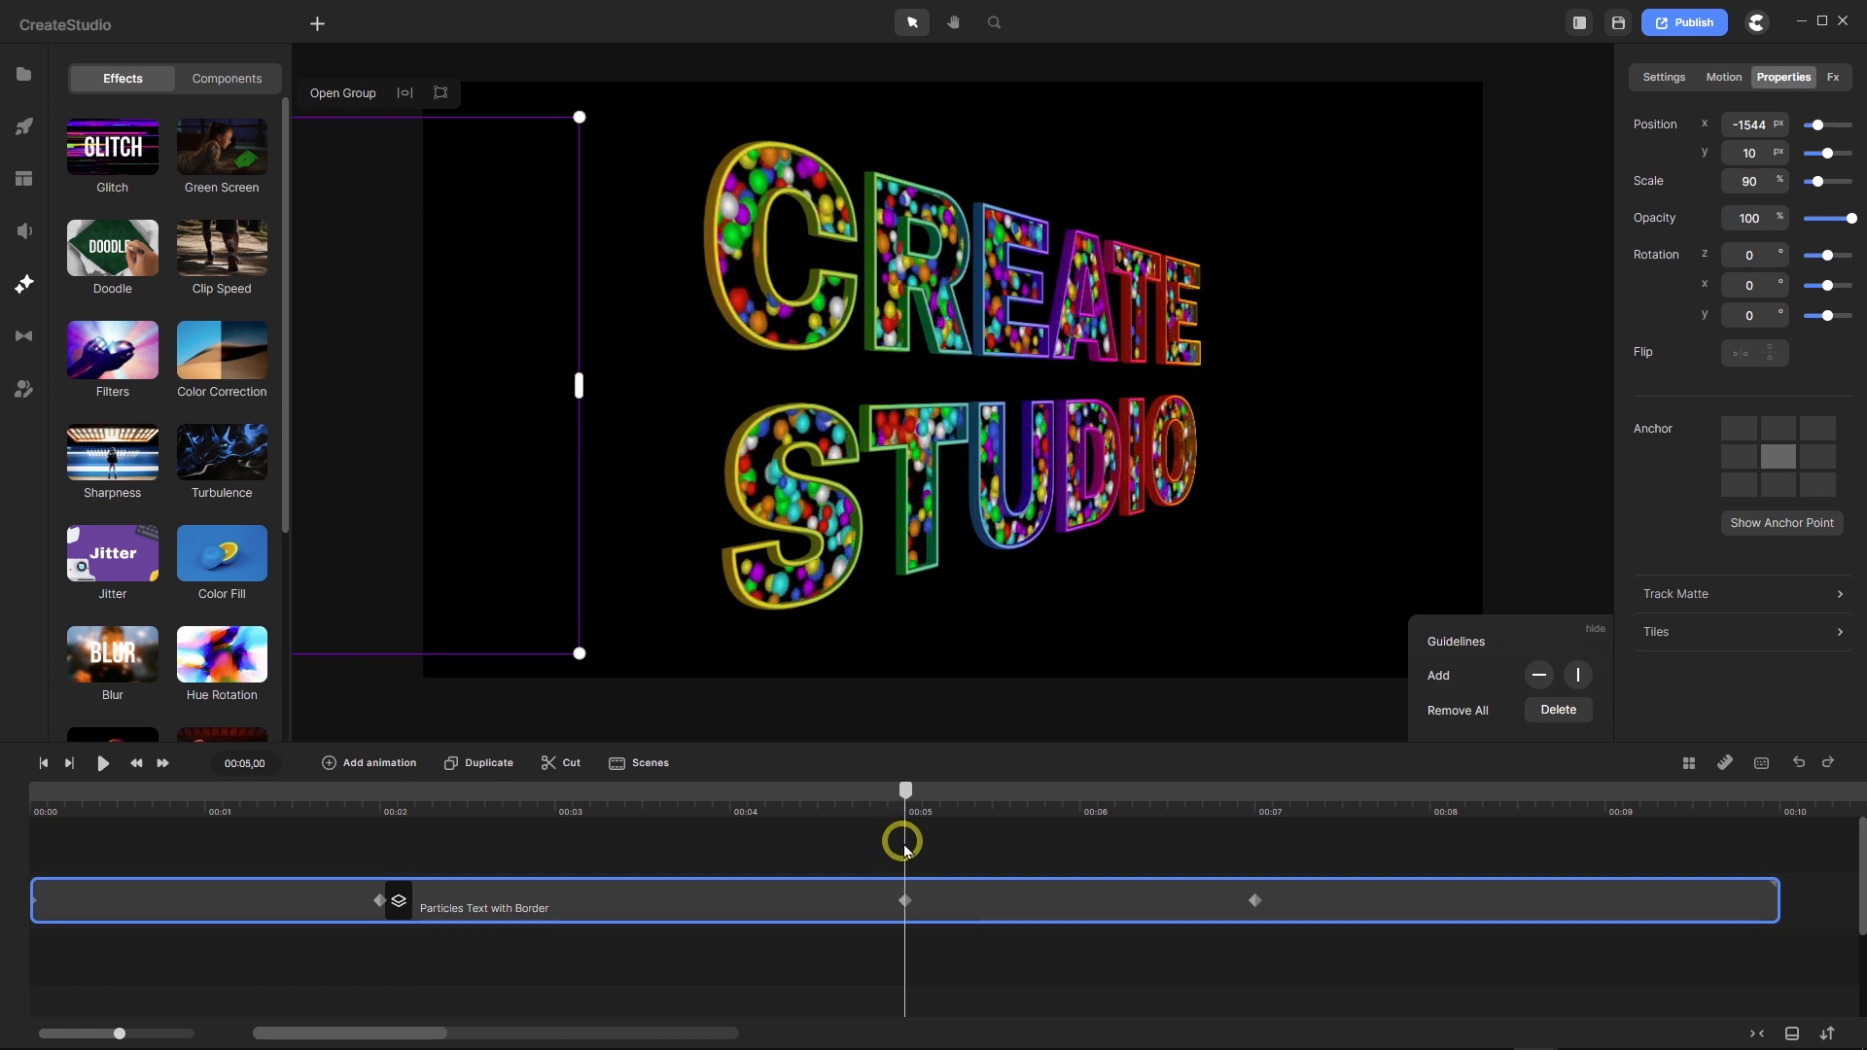
pyautogui.click(1688, 762)
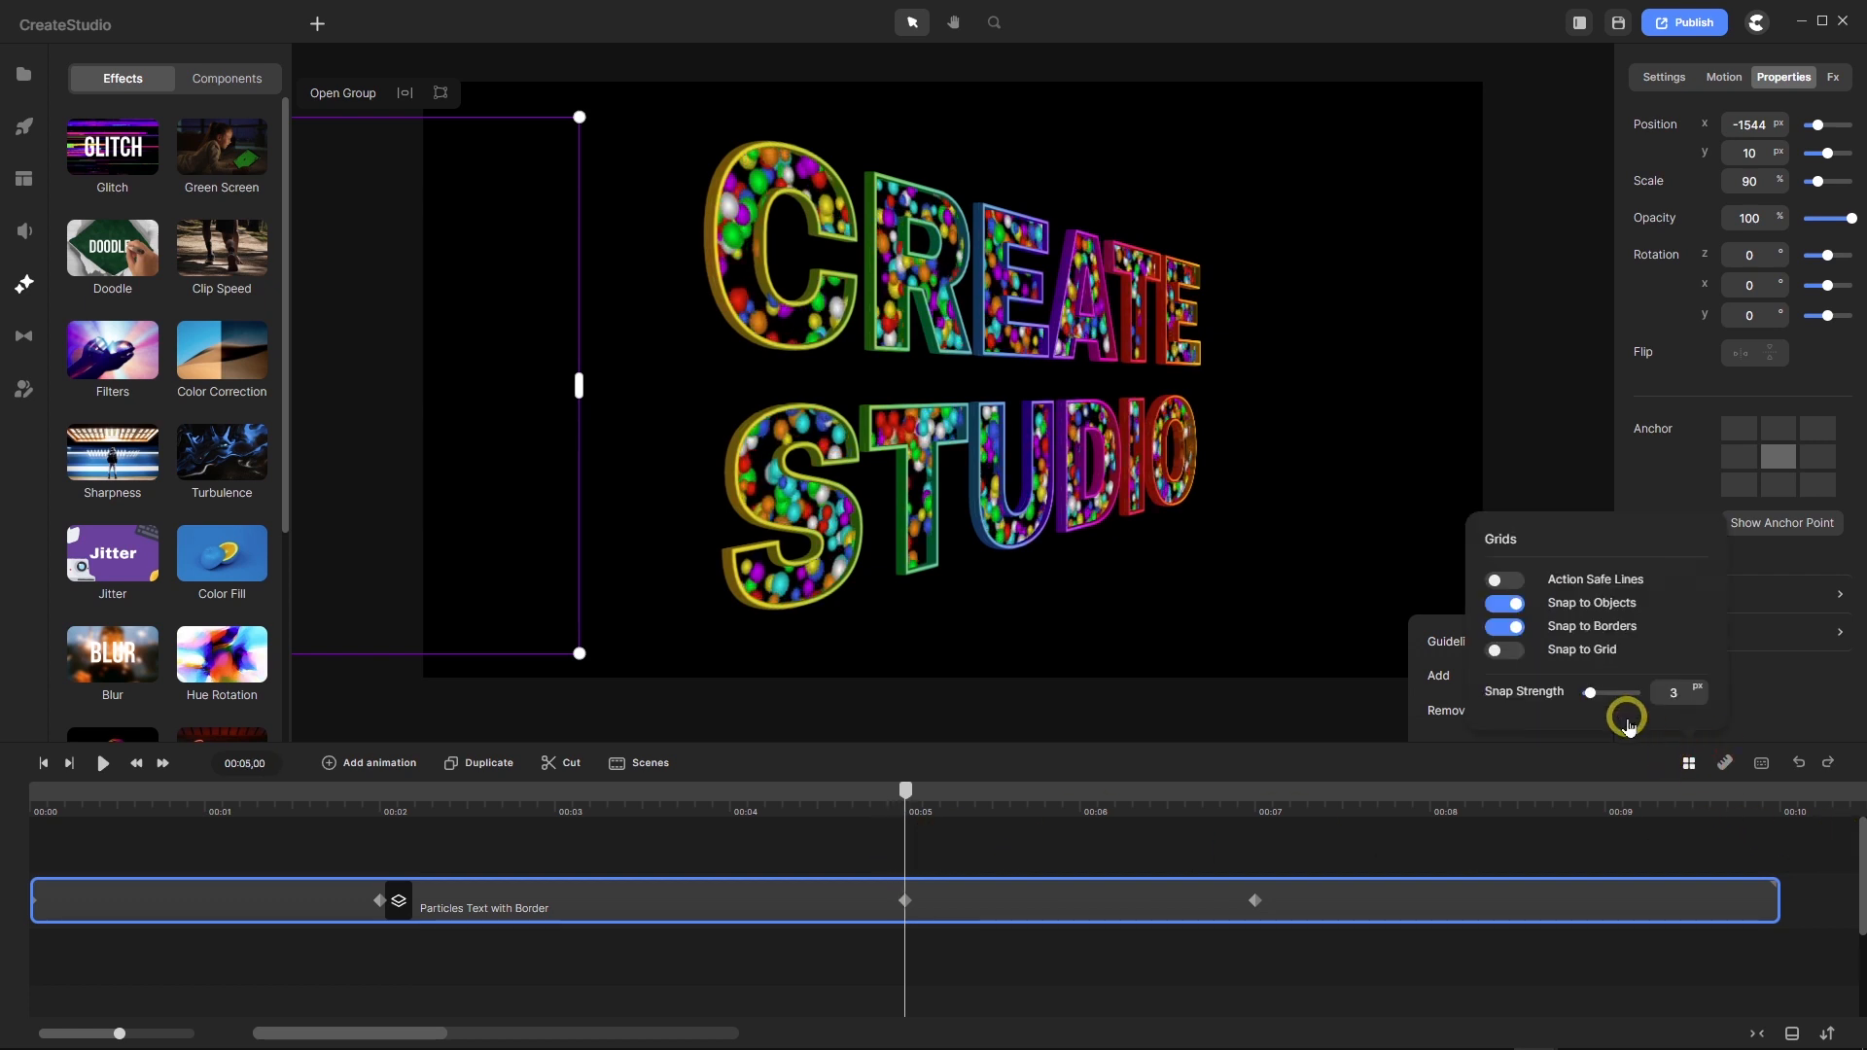
pyautogui.click(1507, 650)
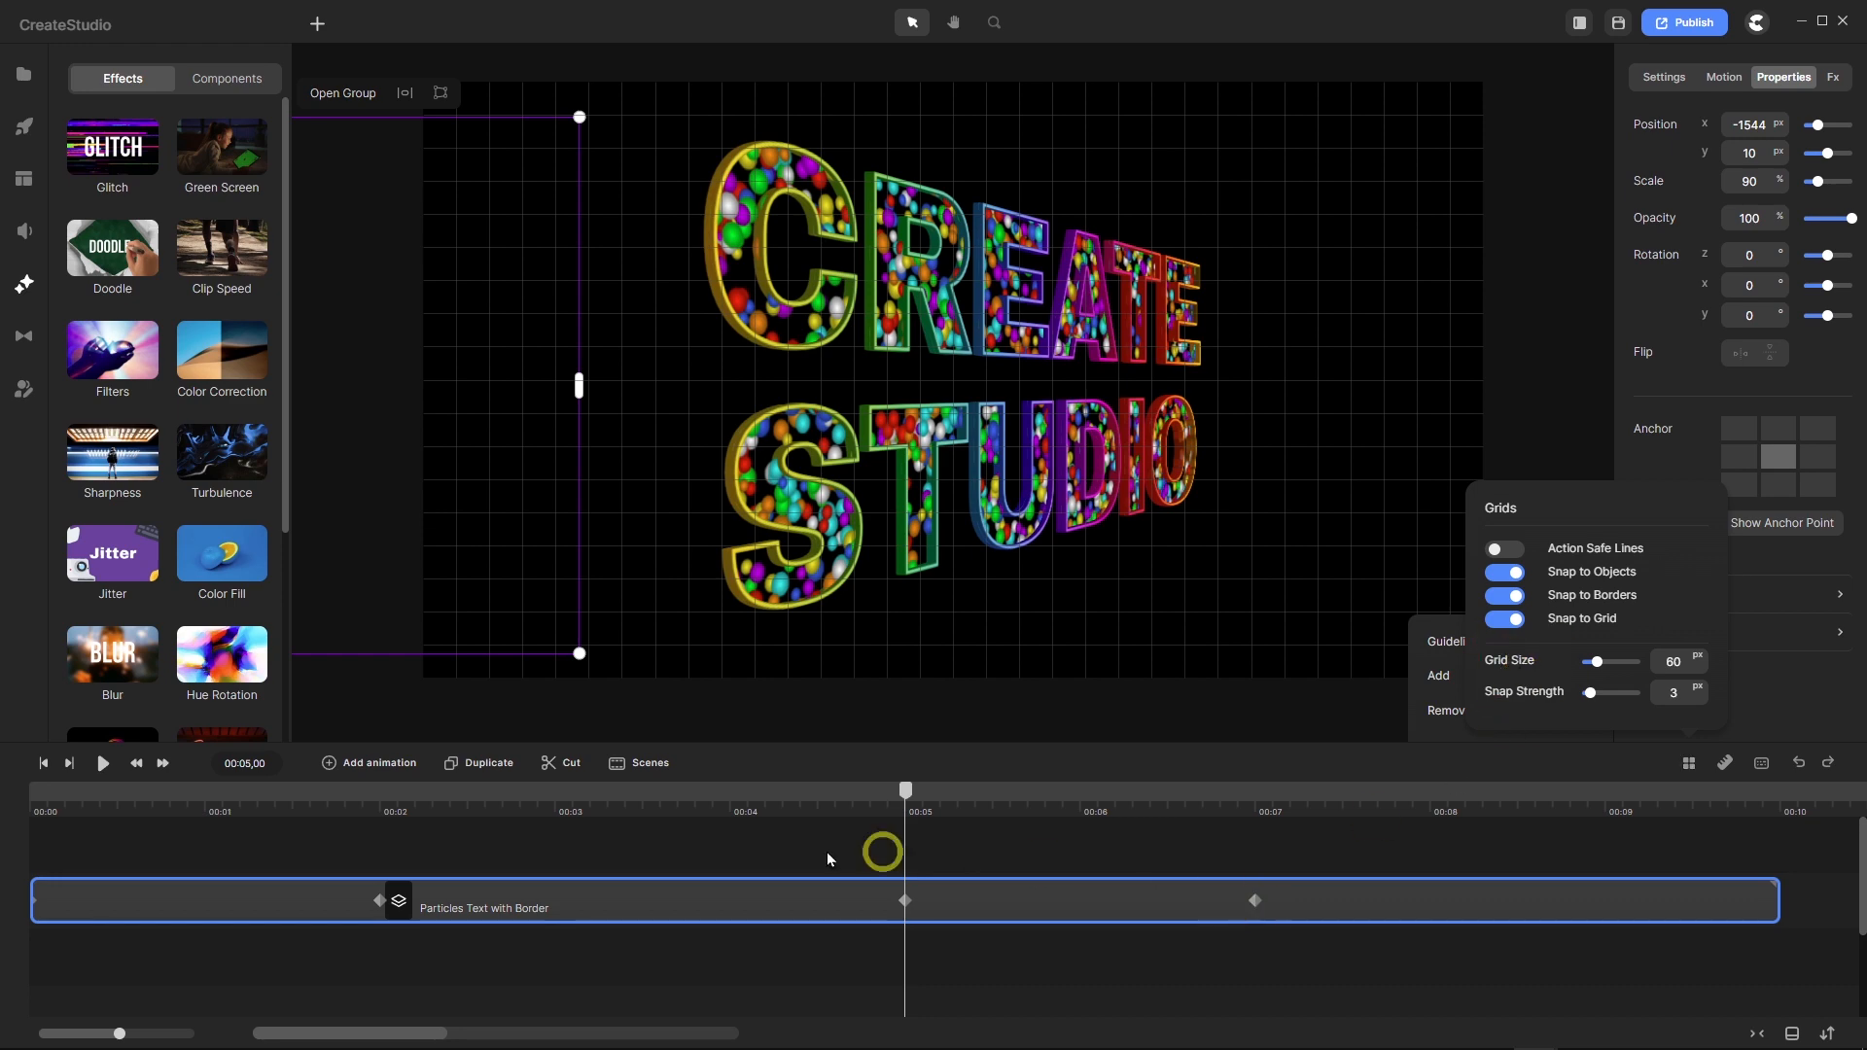
pyautogui.moveTo(906, 793); pyautogui.dragTo(3, 907)
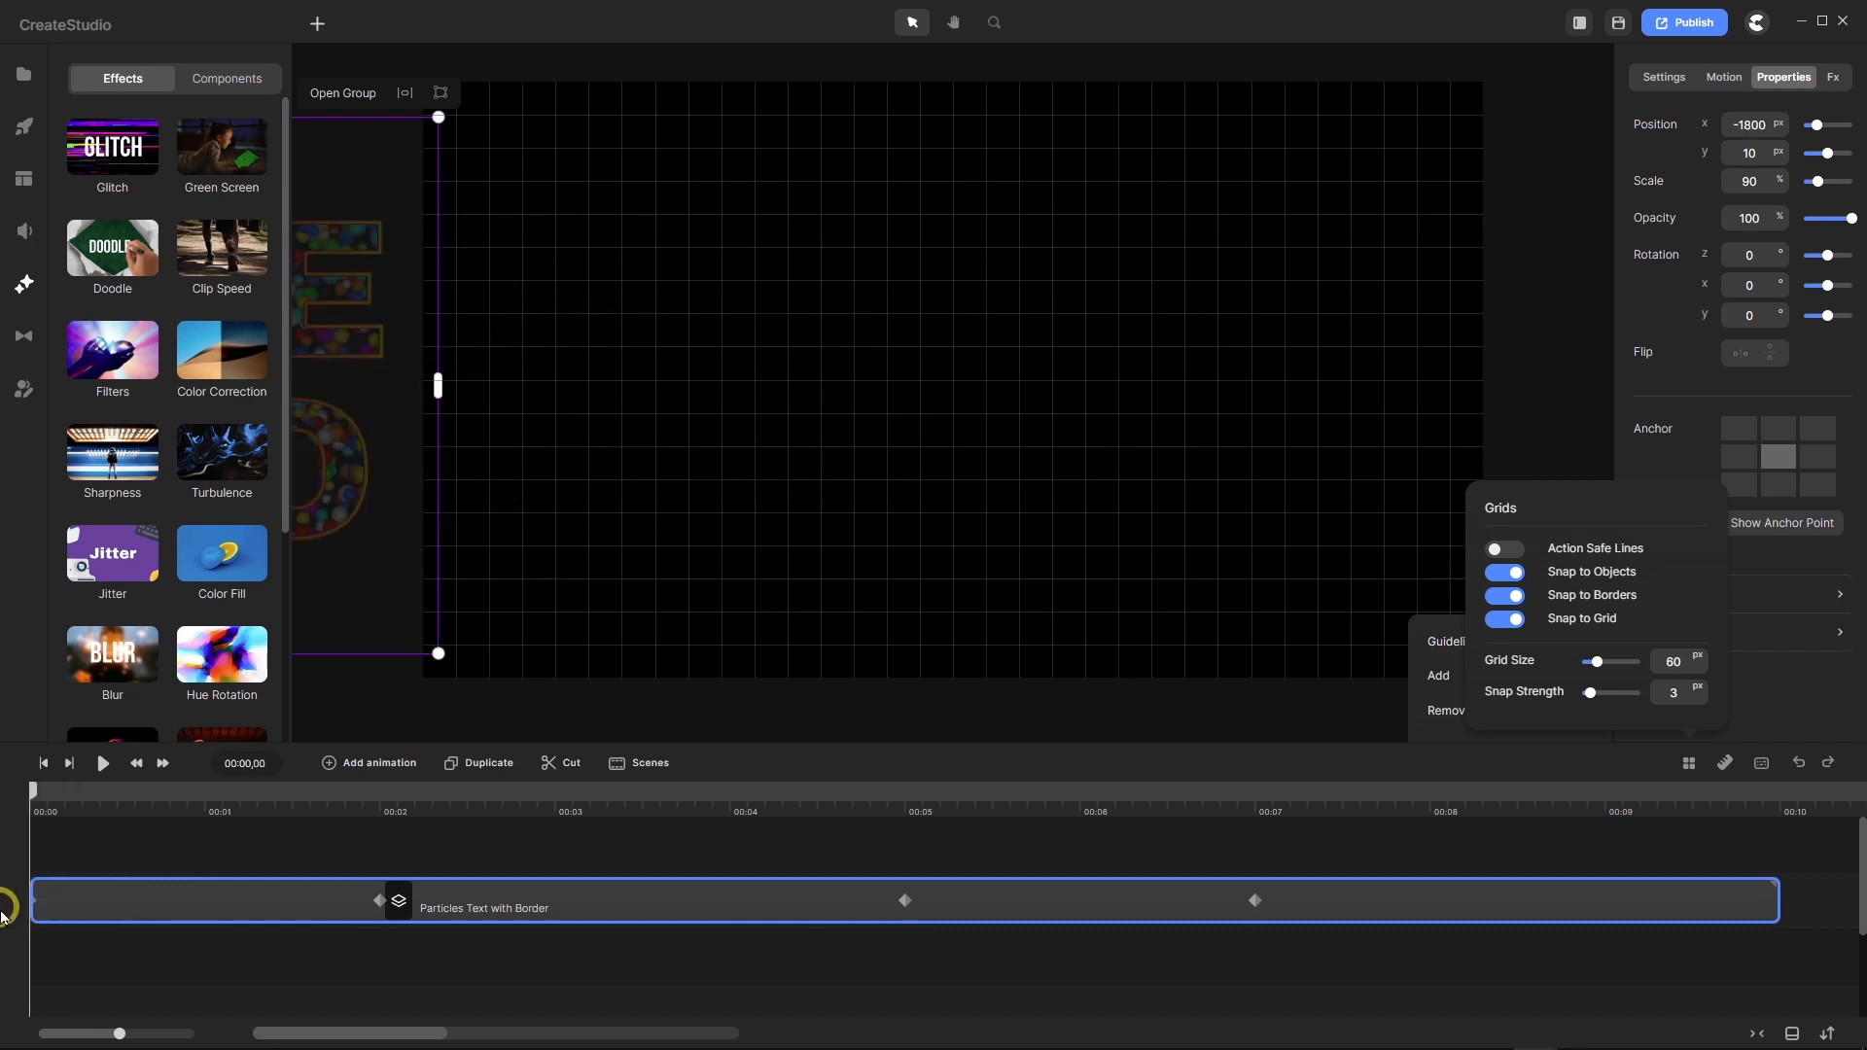
pyautogui.click(1686, 768)
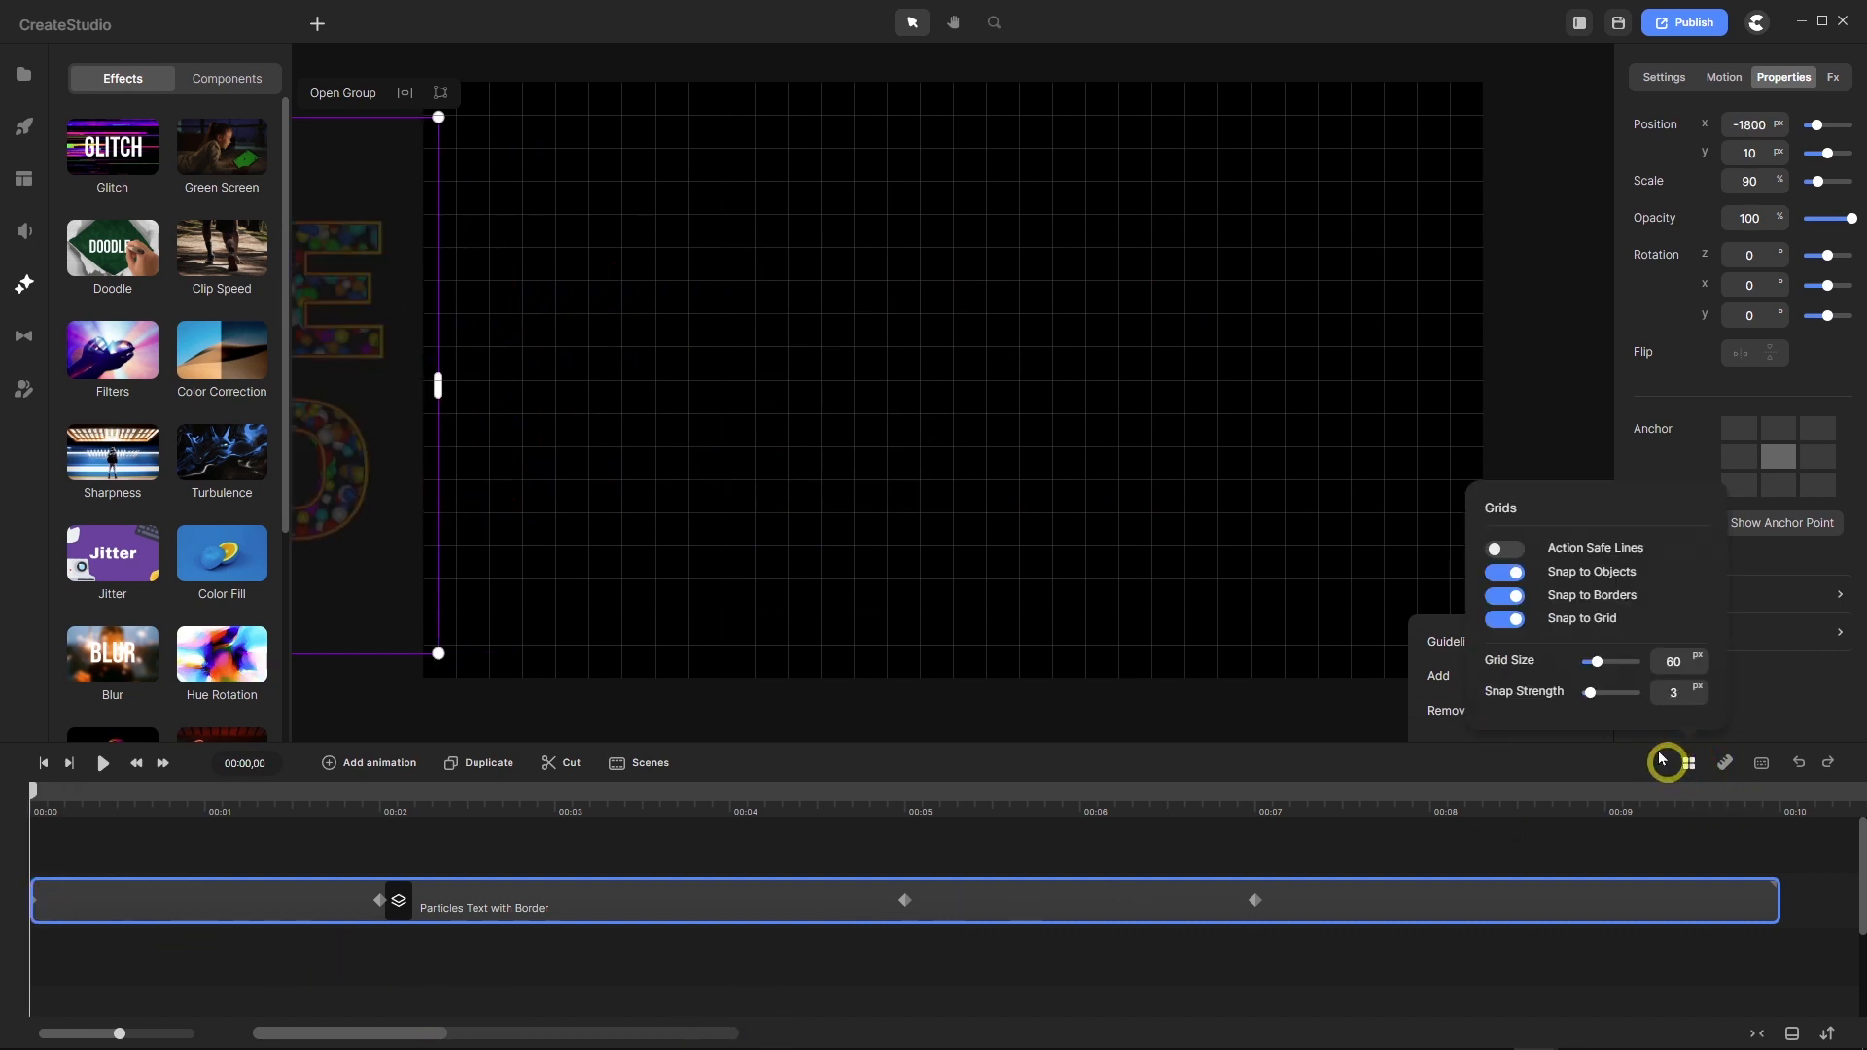
pyautogui.click(1498, 620)
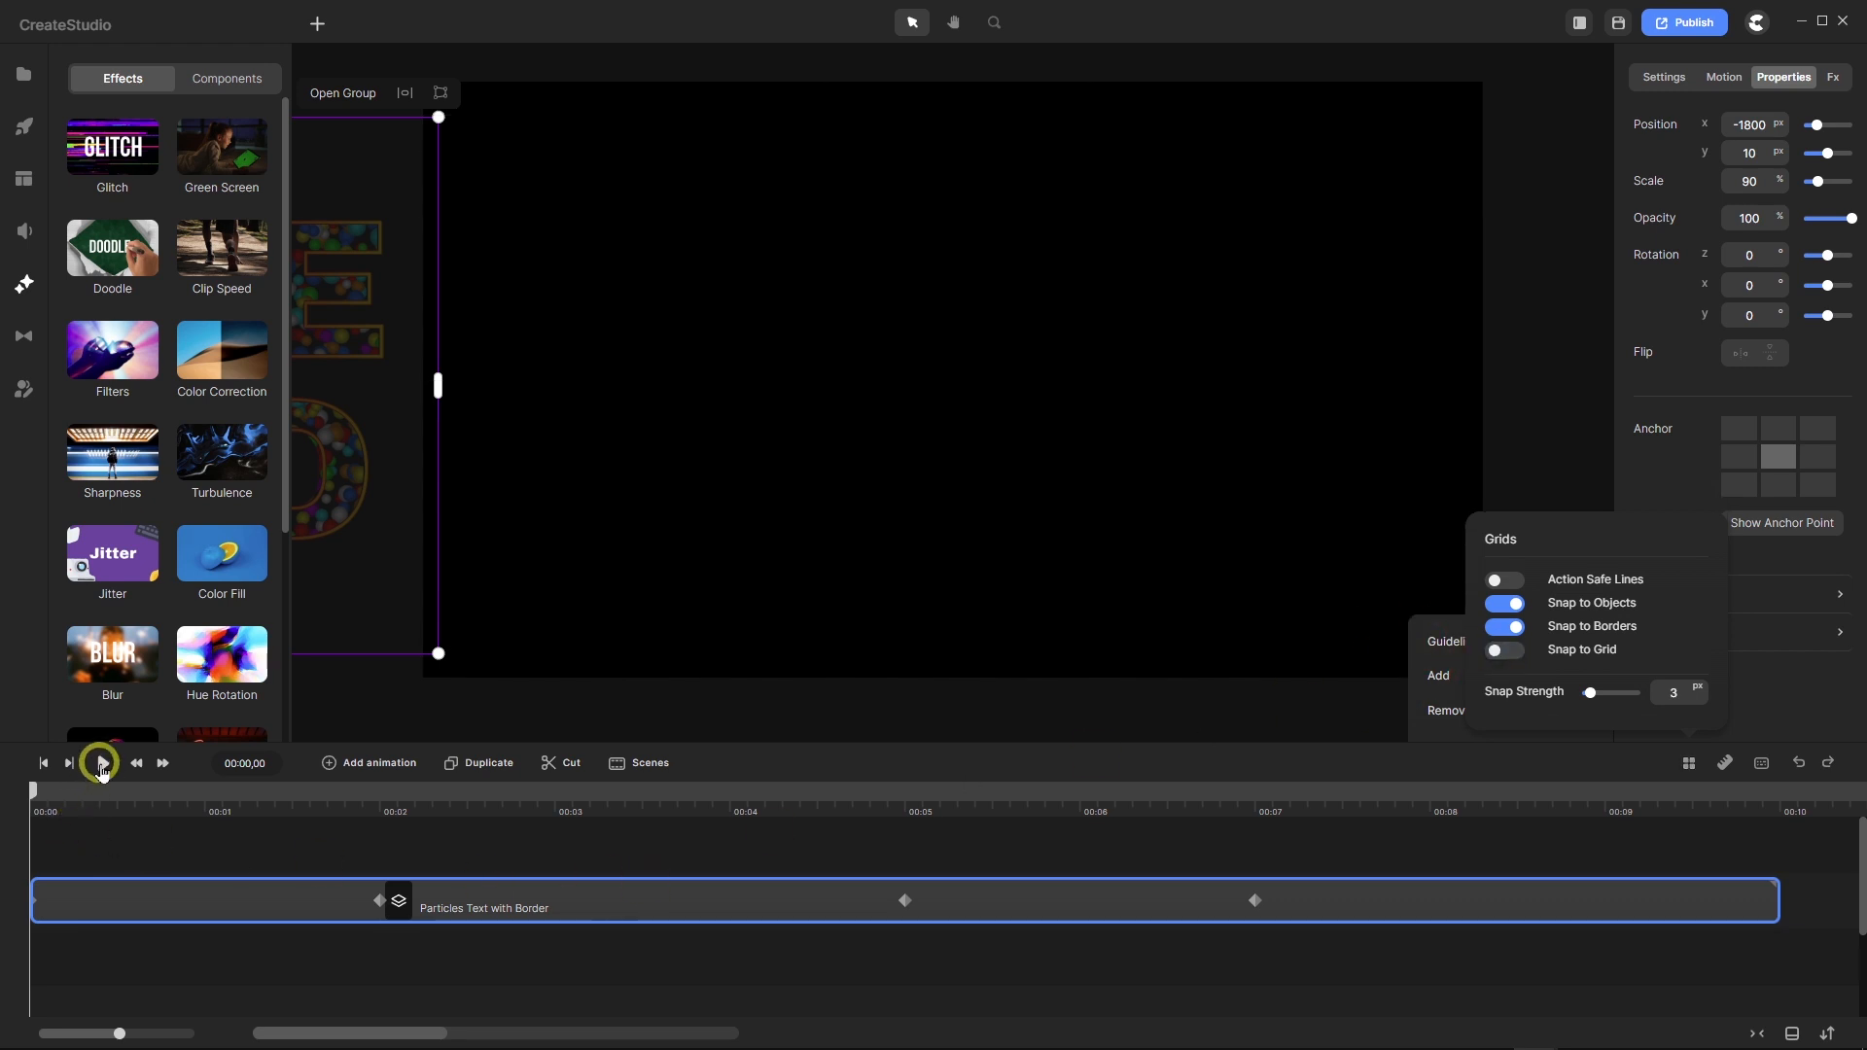
# Play the text animation from the start, and return to about 3.5 seconds with the group deselected.
pyautogui.click(102, 765)
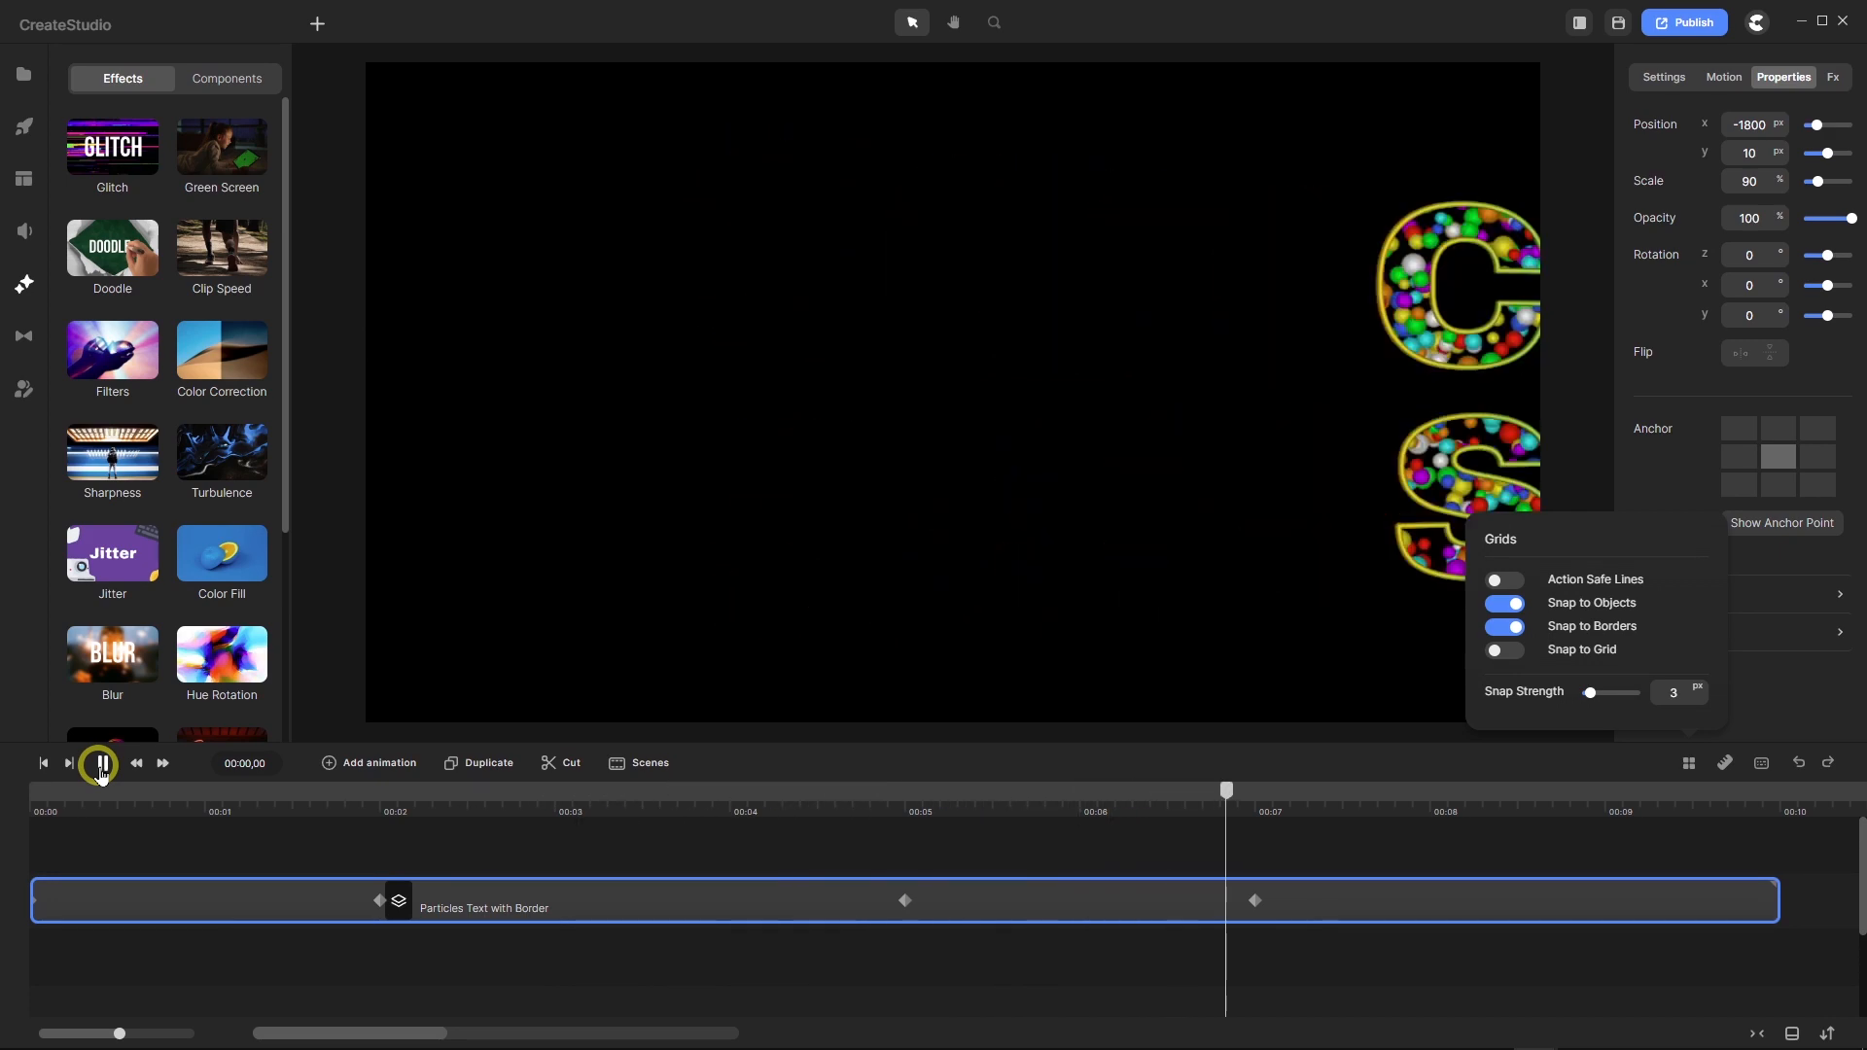
pyautogui.click(101, 764)
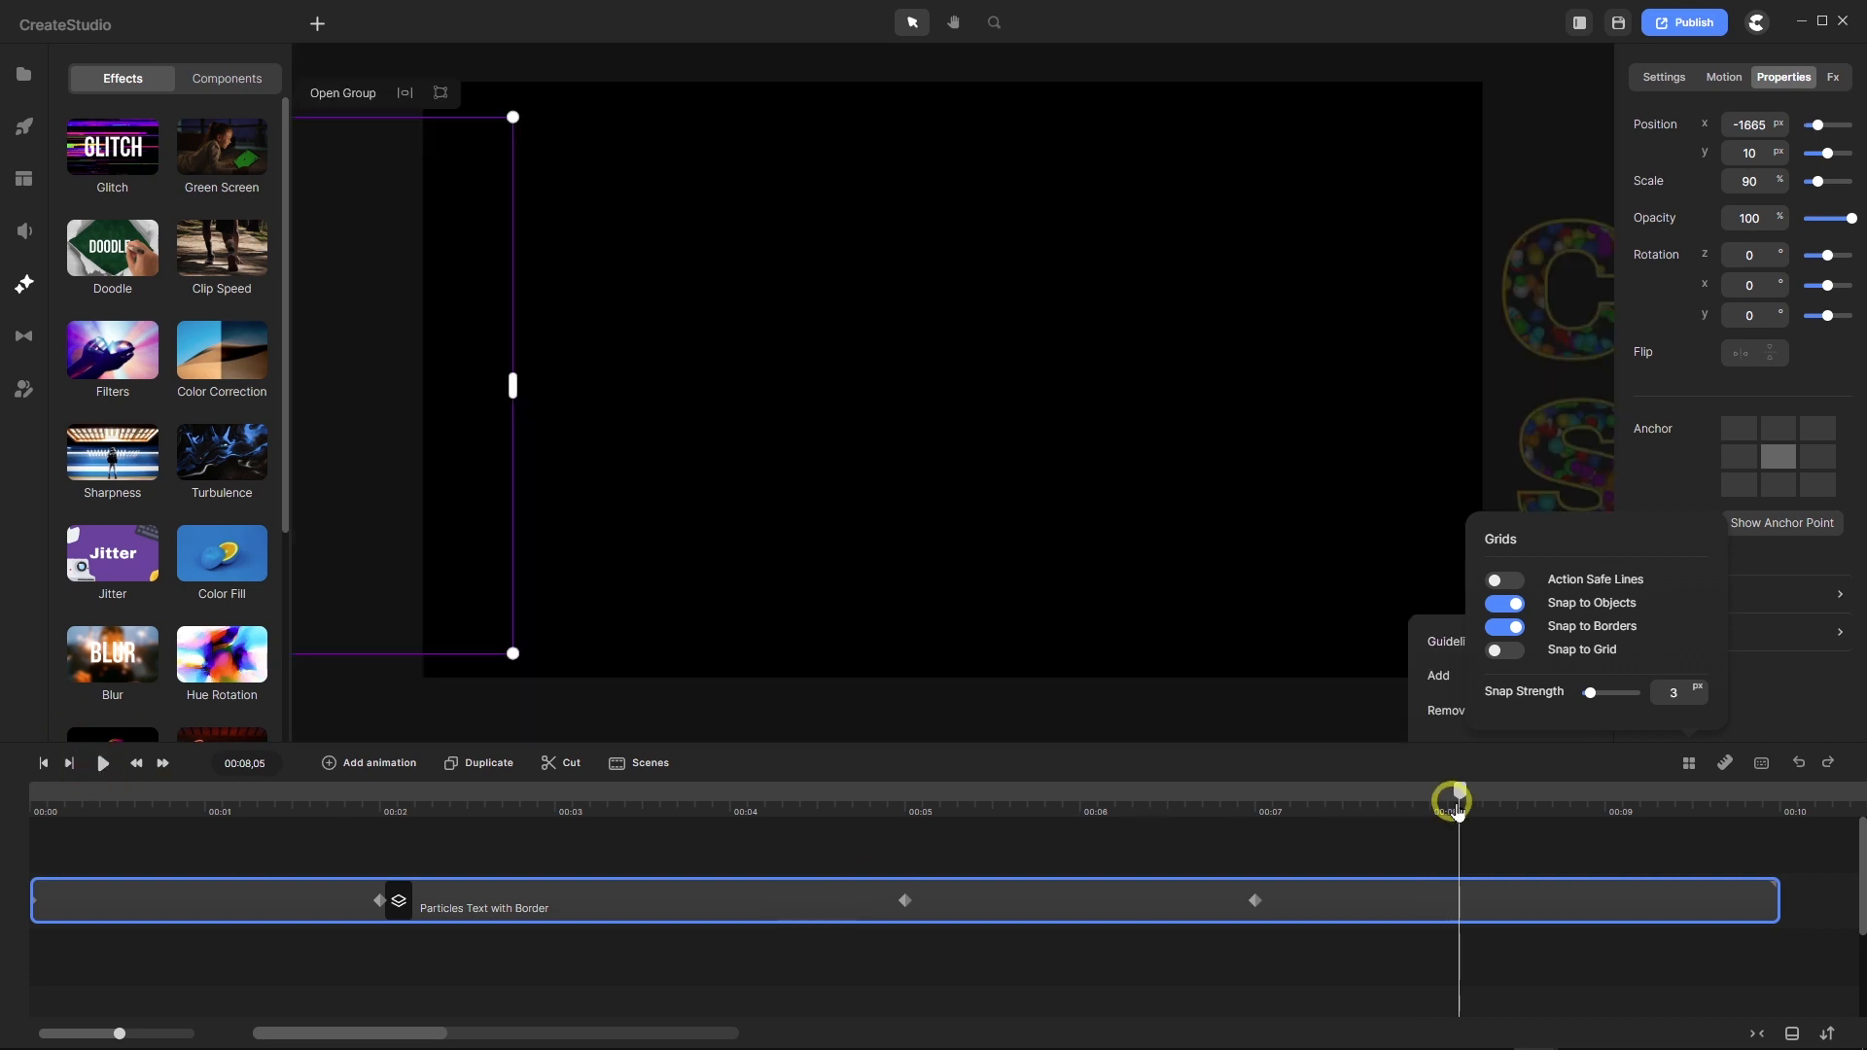
pyautogui.moveTo(1466, 796); pyautogui.dragTo(655, 836)
pyautogui.click(692, 841)
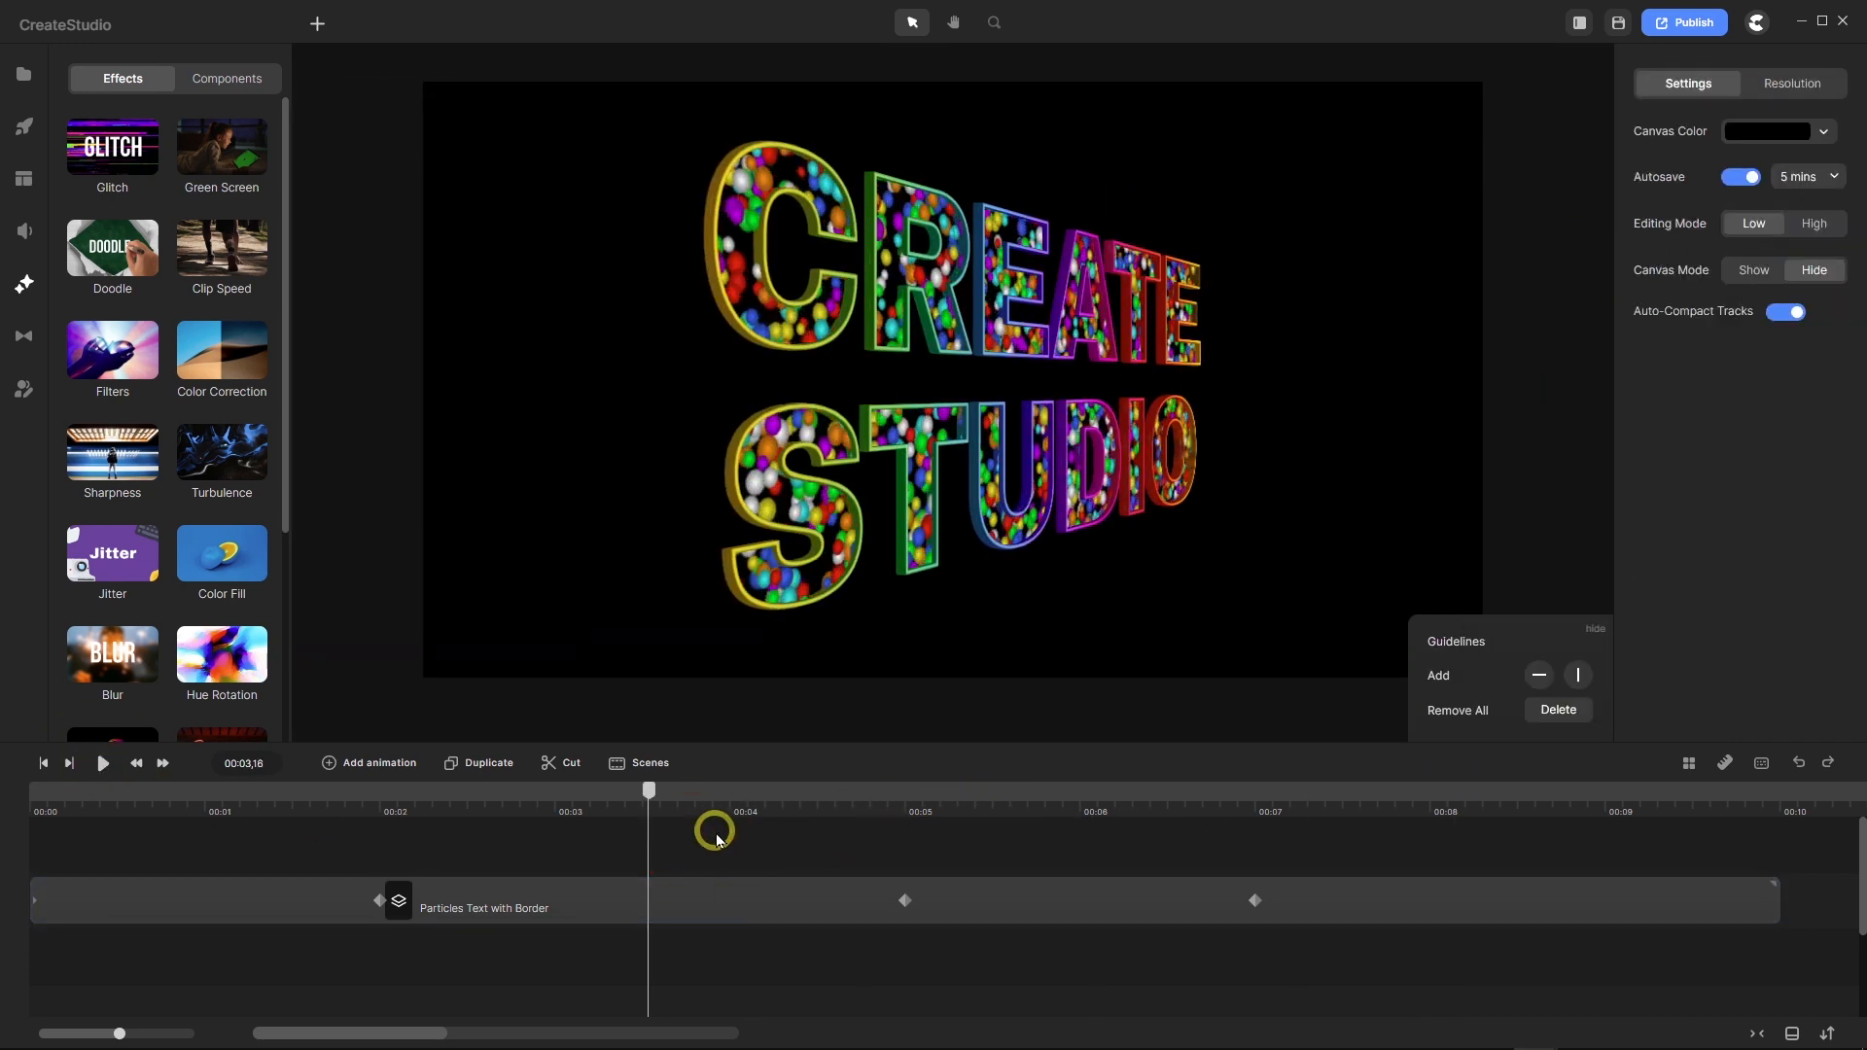
# Examine the Particles Text with Border group's editable text entries and their layer links in Easy Edit Properties.
pyautogui.click(722, 906)
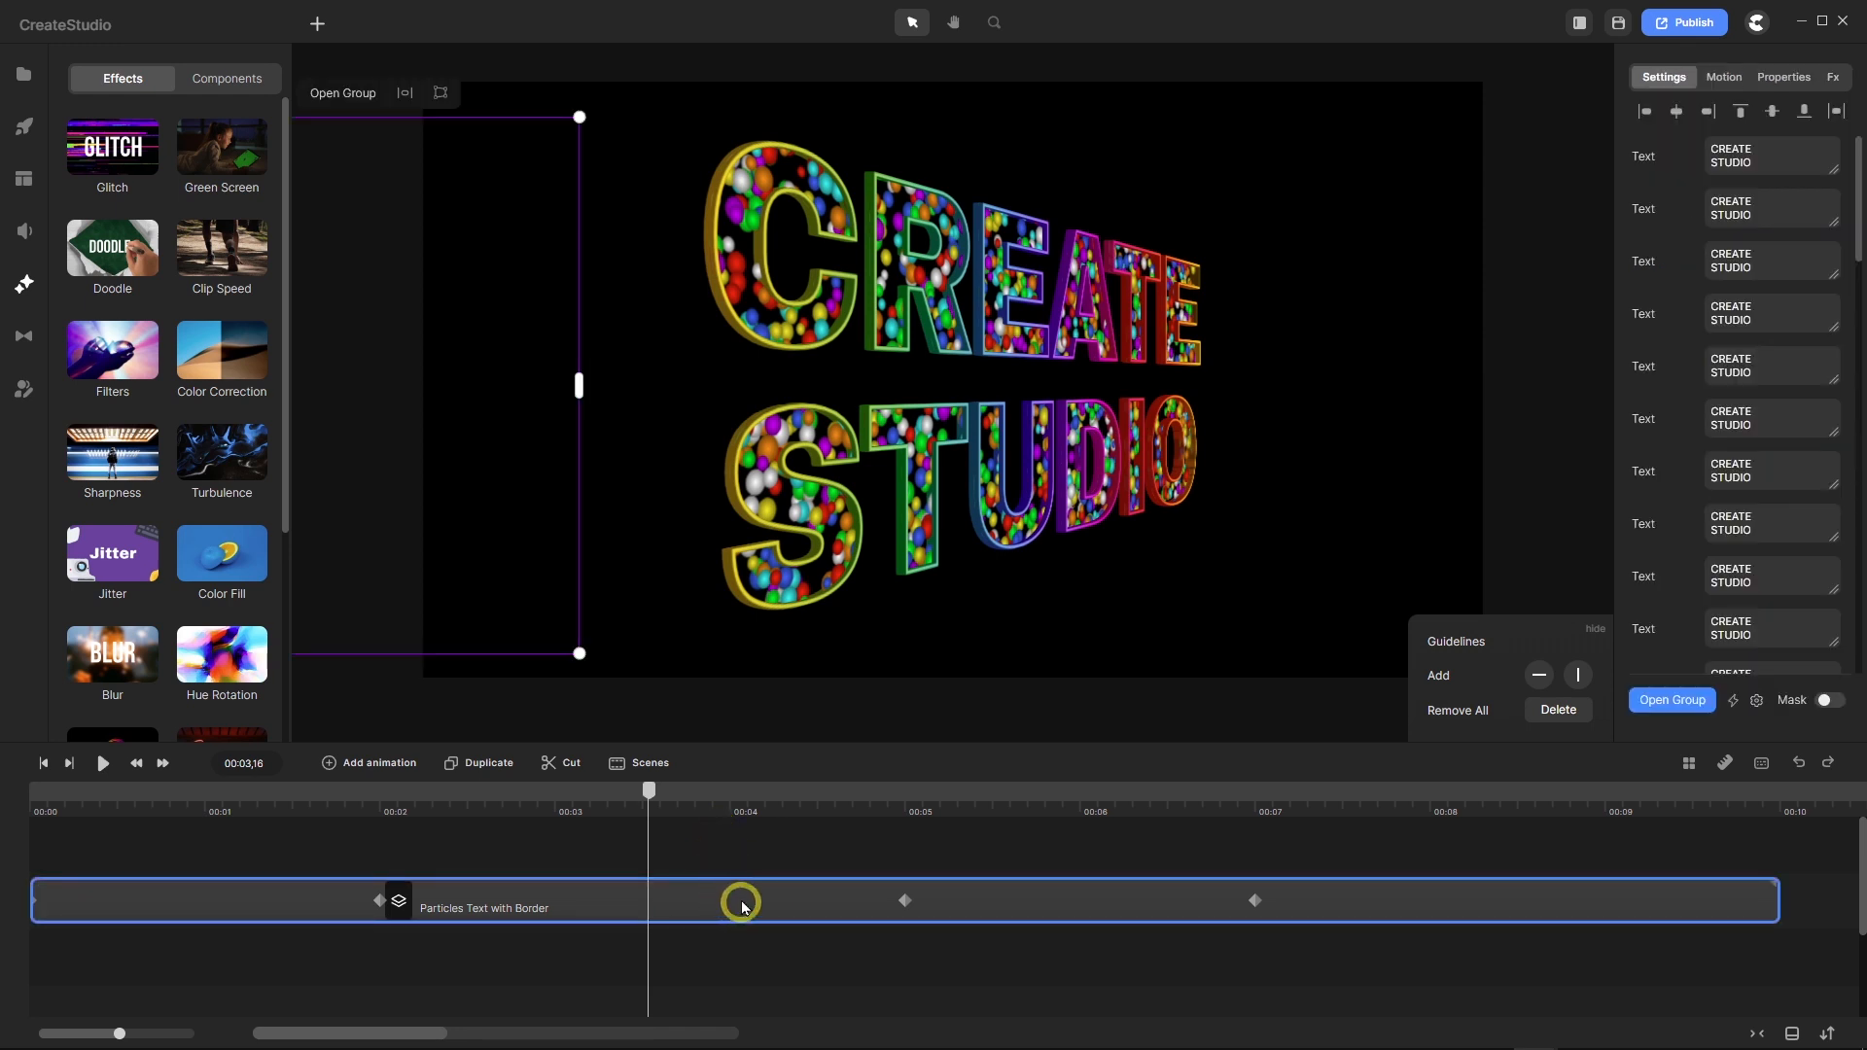
pyautogui.scroll(-1, 1773, 352)
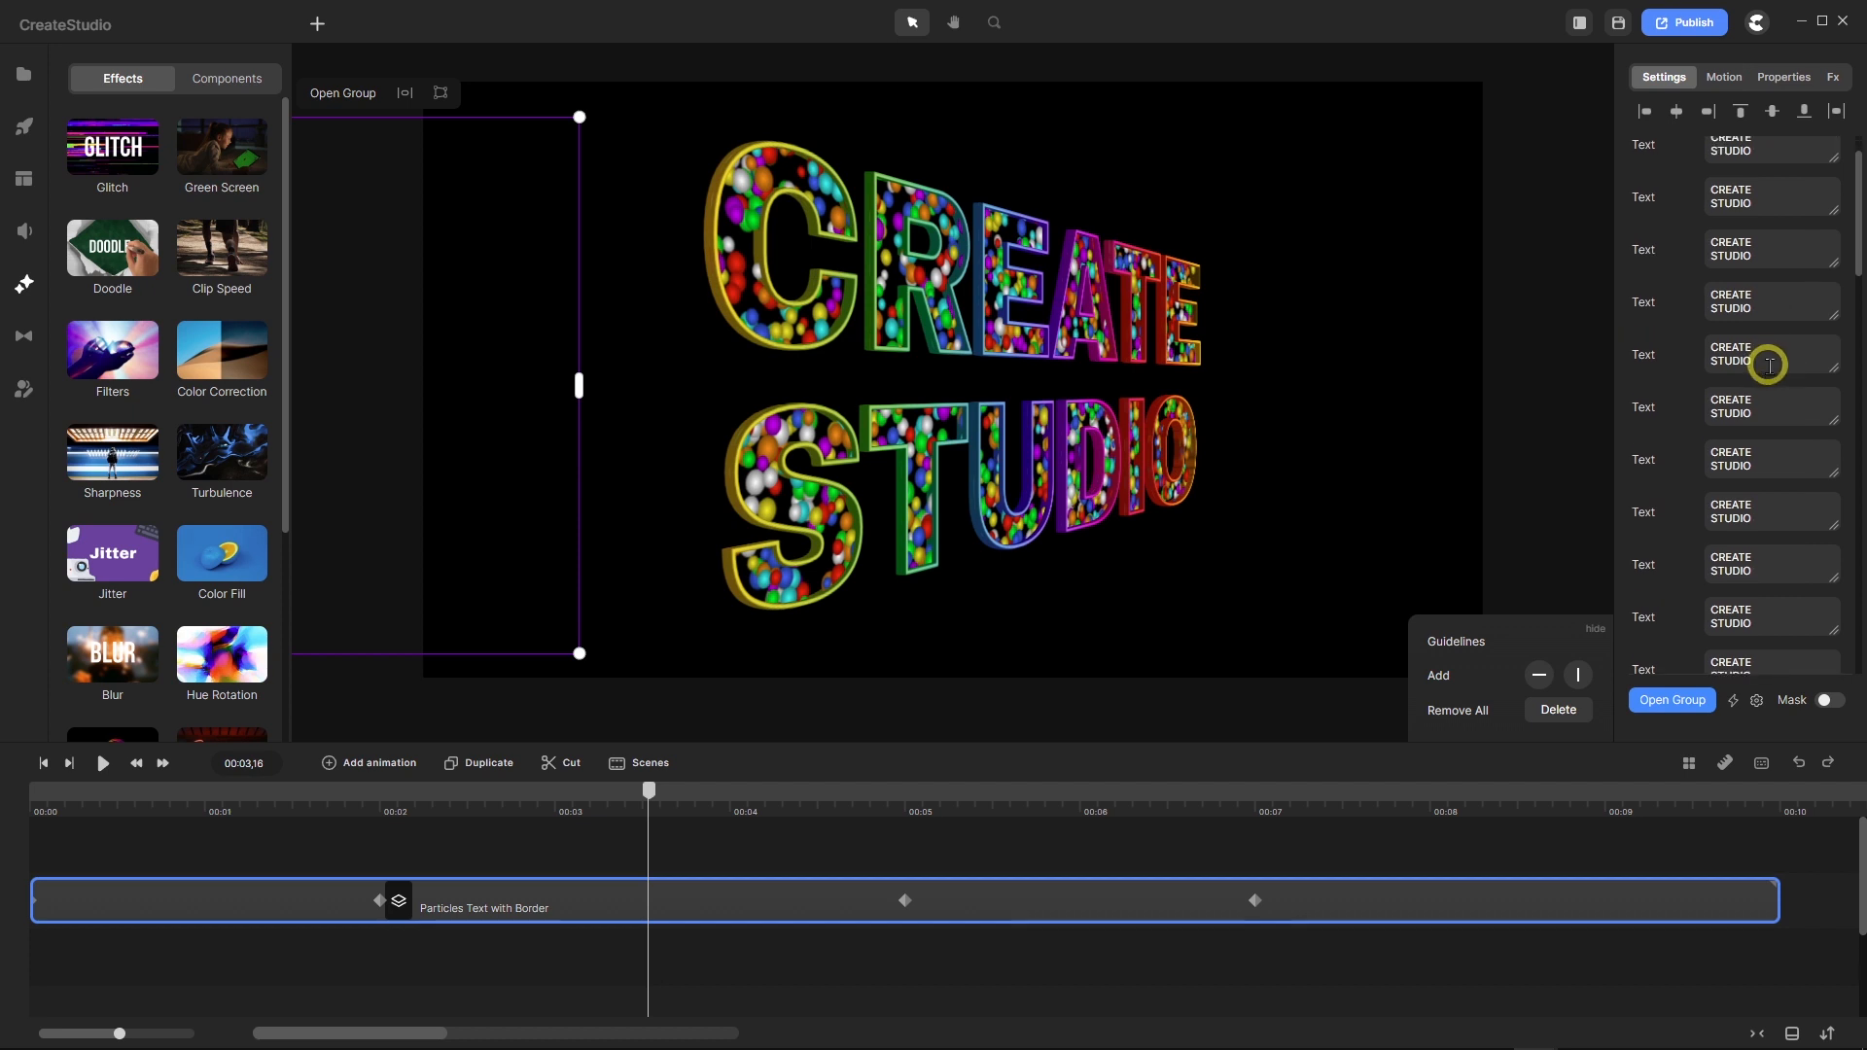
pyautogui.scroll(-5, 1768, 400)
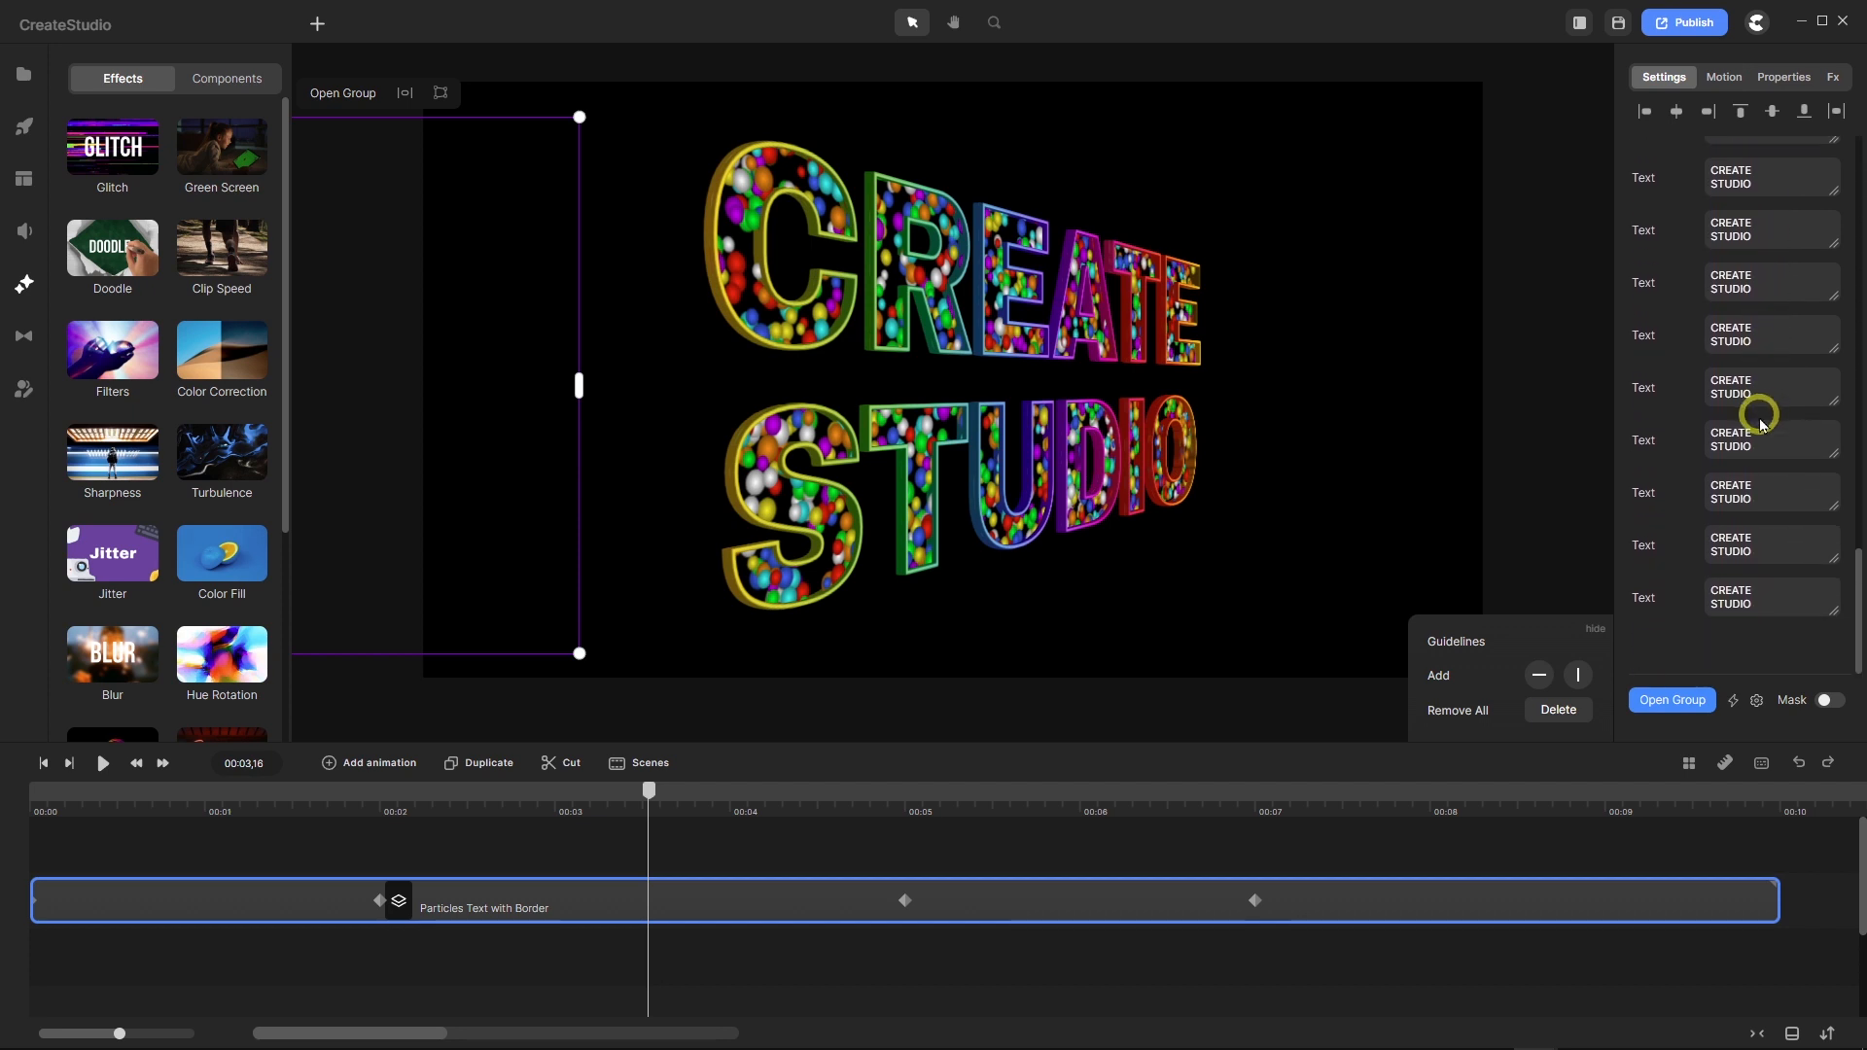
pyautogui.click(1599, 630)
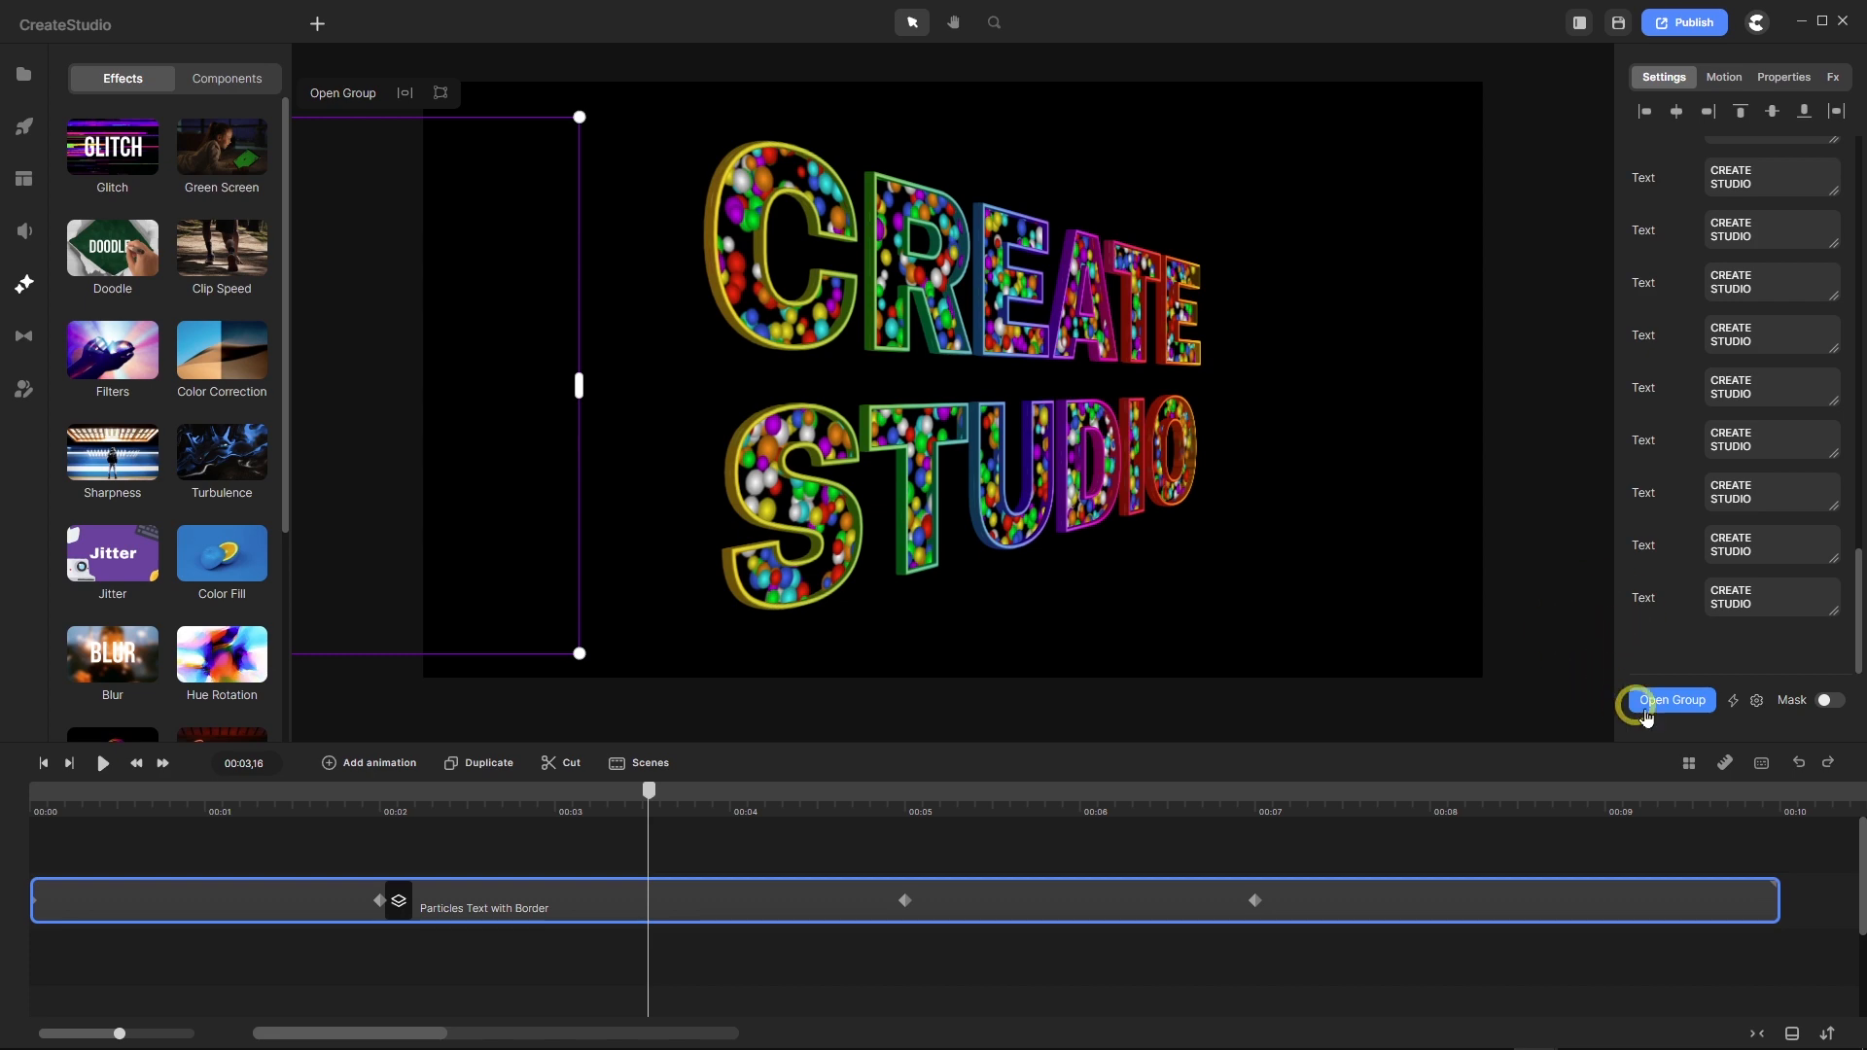
pyautogui.click(1756, 701)
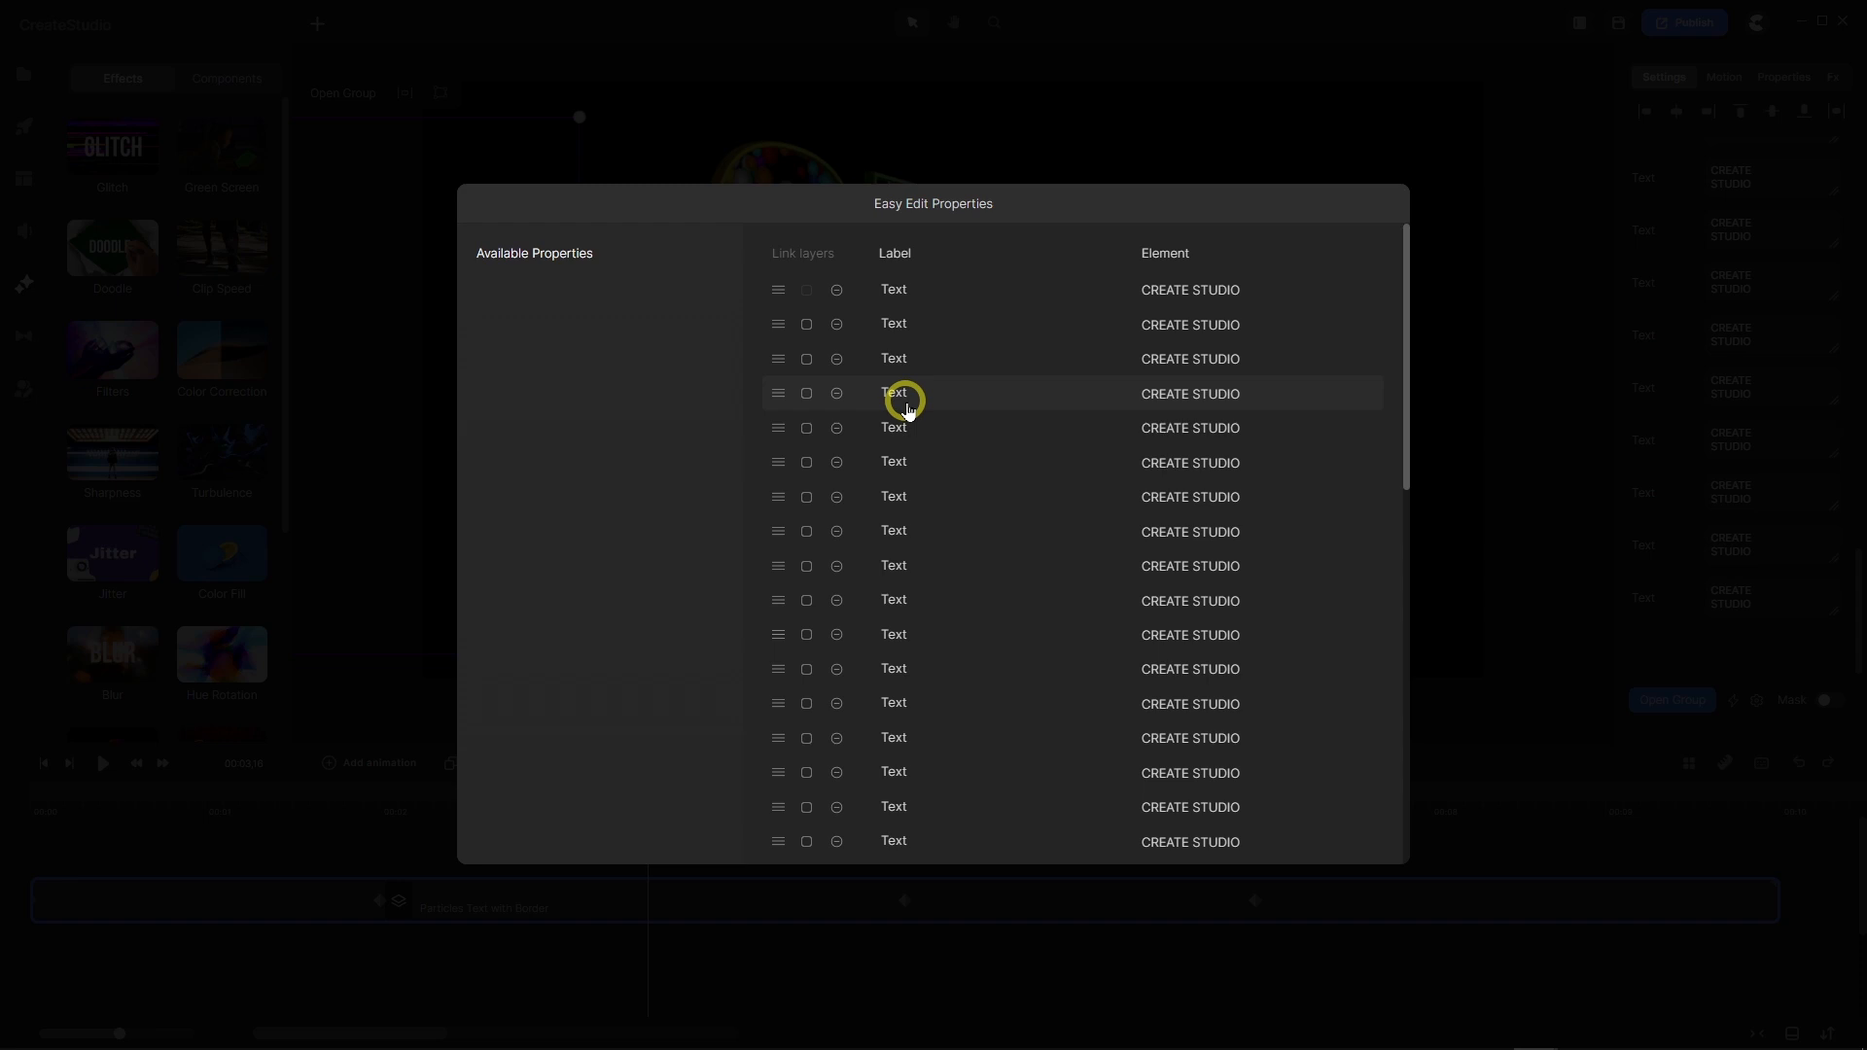
pyautogui.scroll(-5, 837, 441)
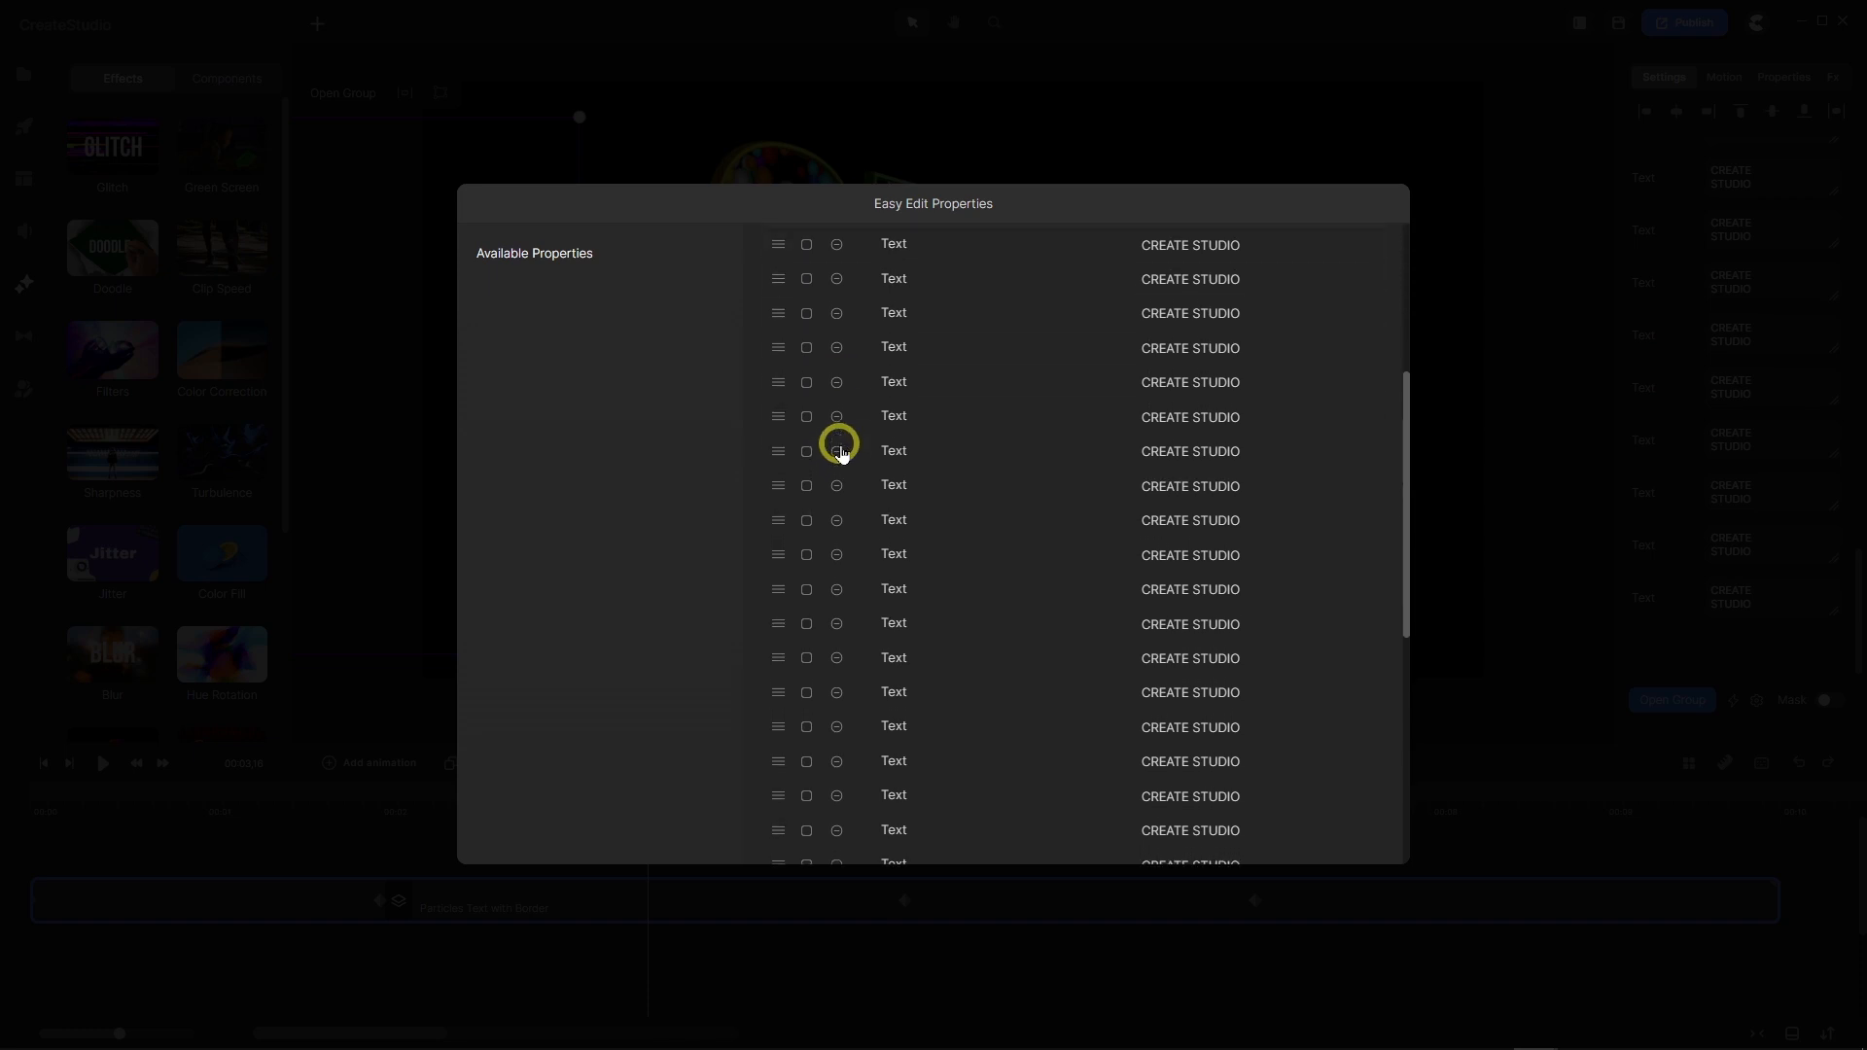
pyautogui.scroll(3, 842, 453)
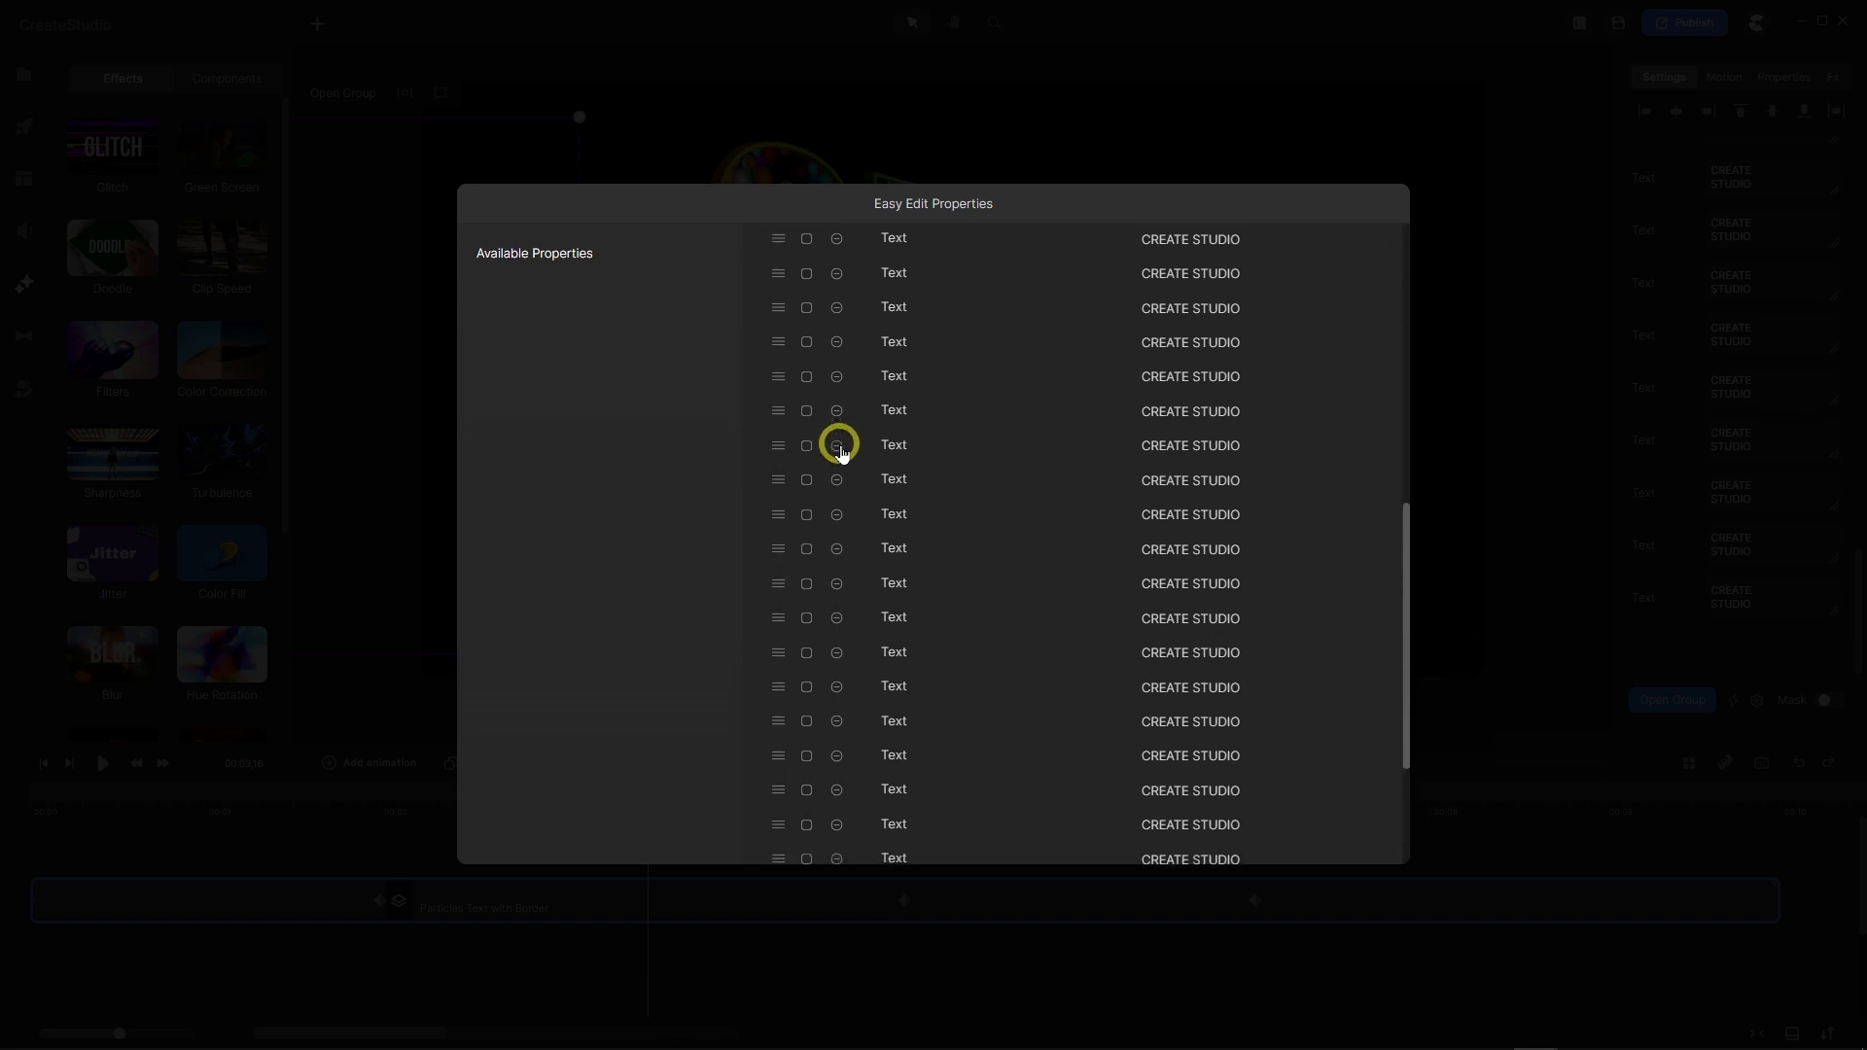
pyautogui.scroll(2, 842, 453)
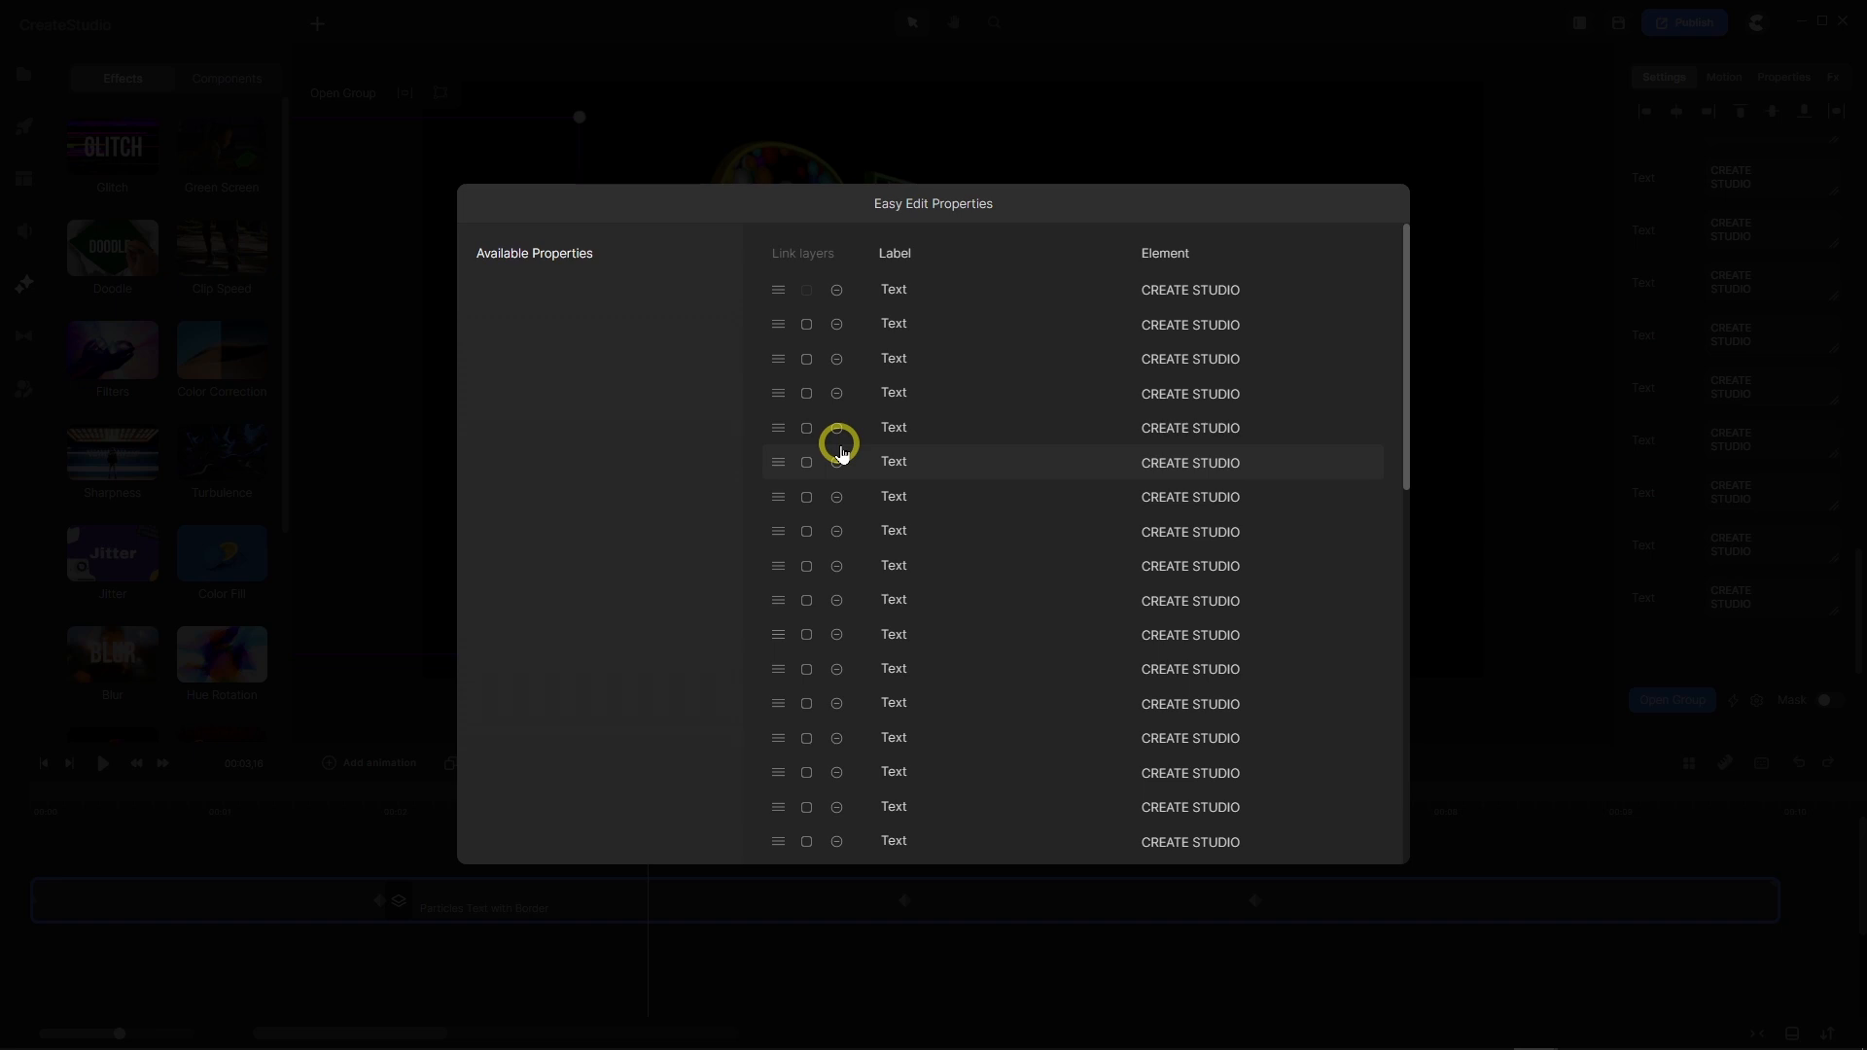
pyautogui.click(1550, 427)
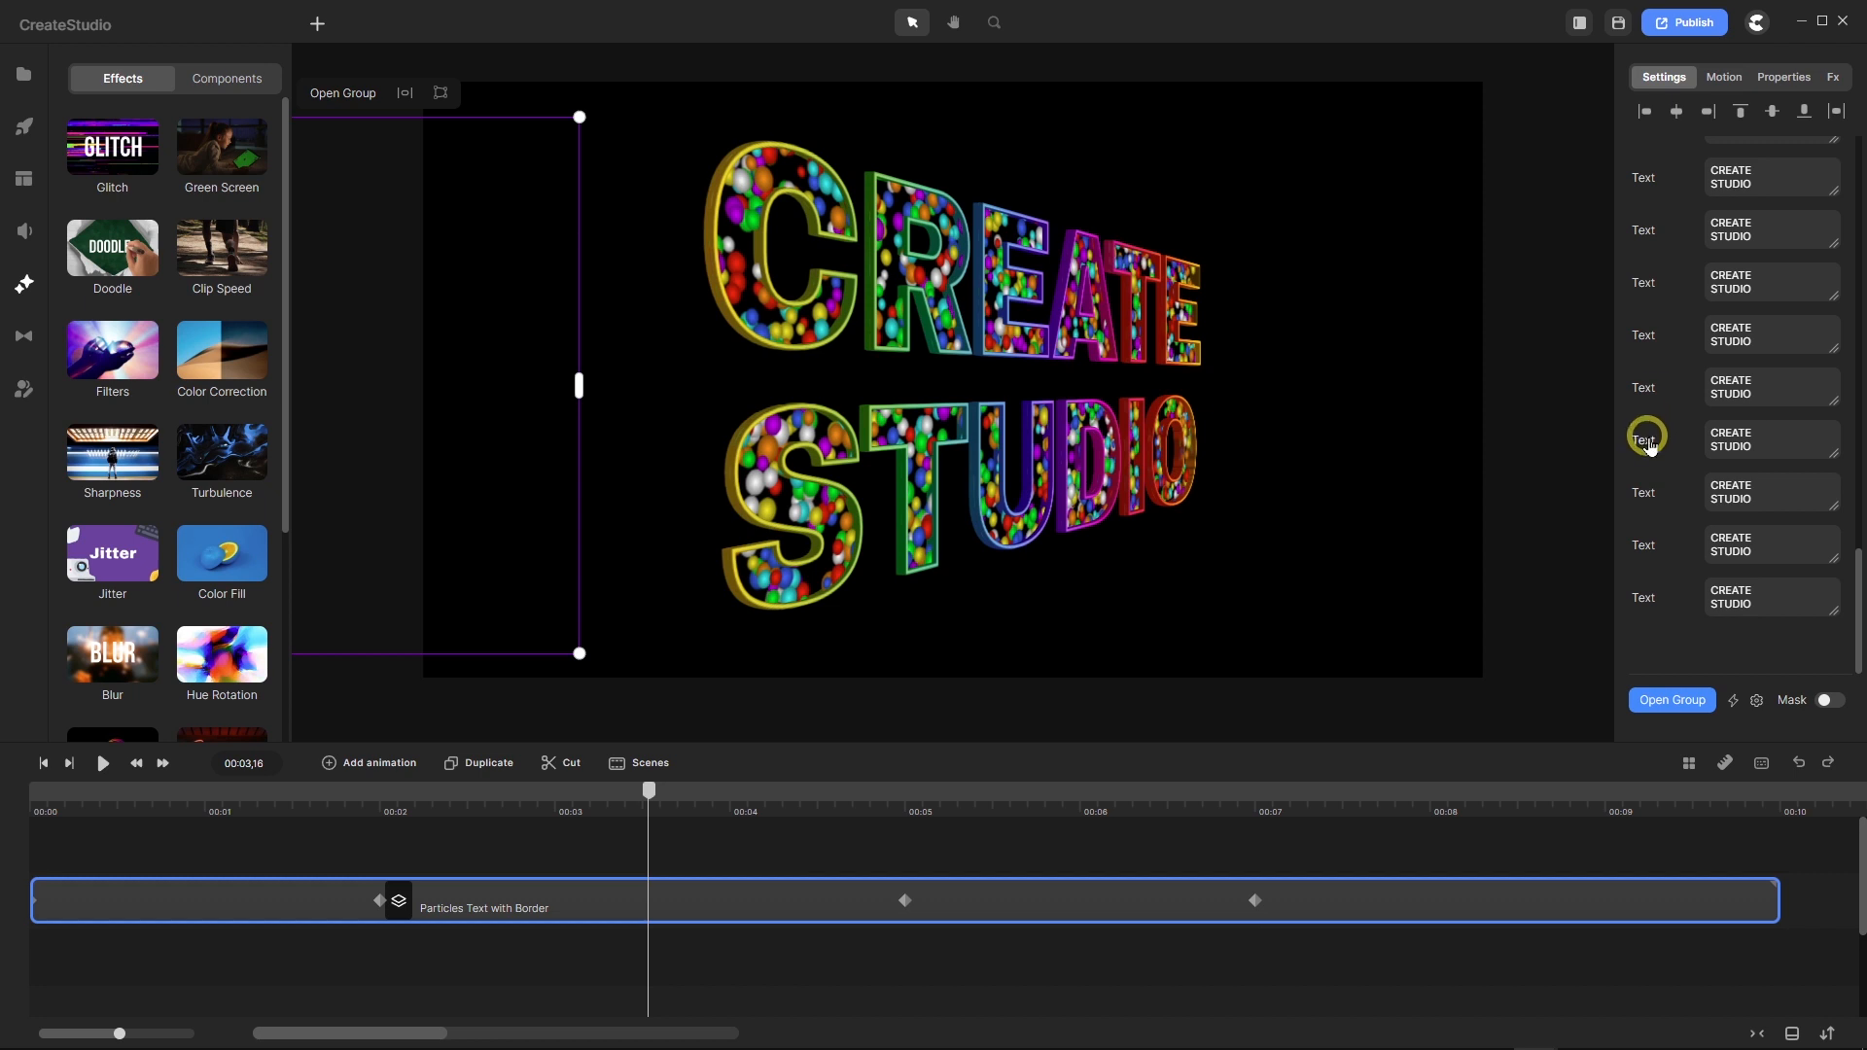
# Examine the colour and border settings of the group's individual text entries, looking for the particles' track matte text.
pyautogui.scroll(-1, 1742, 421)
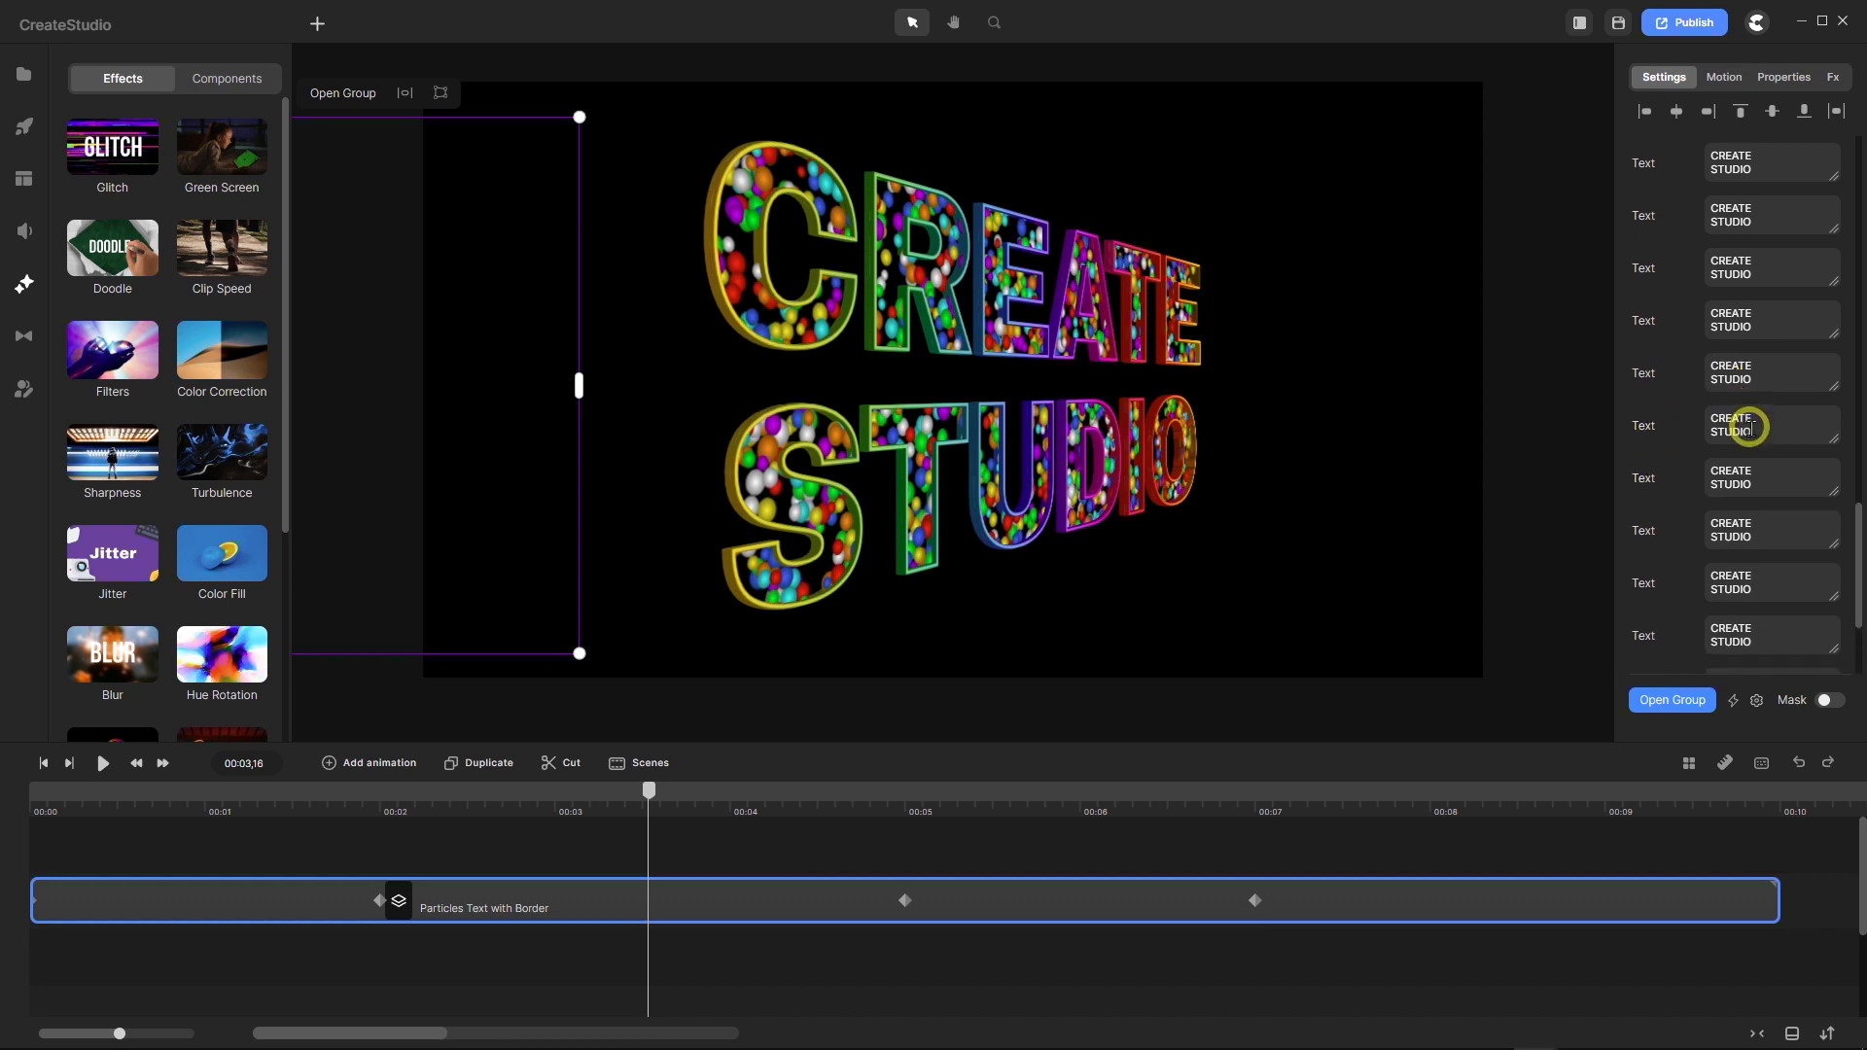
pyautogui.click(1642, 316)
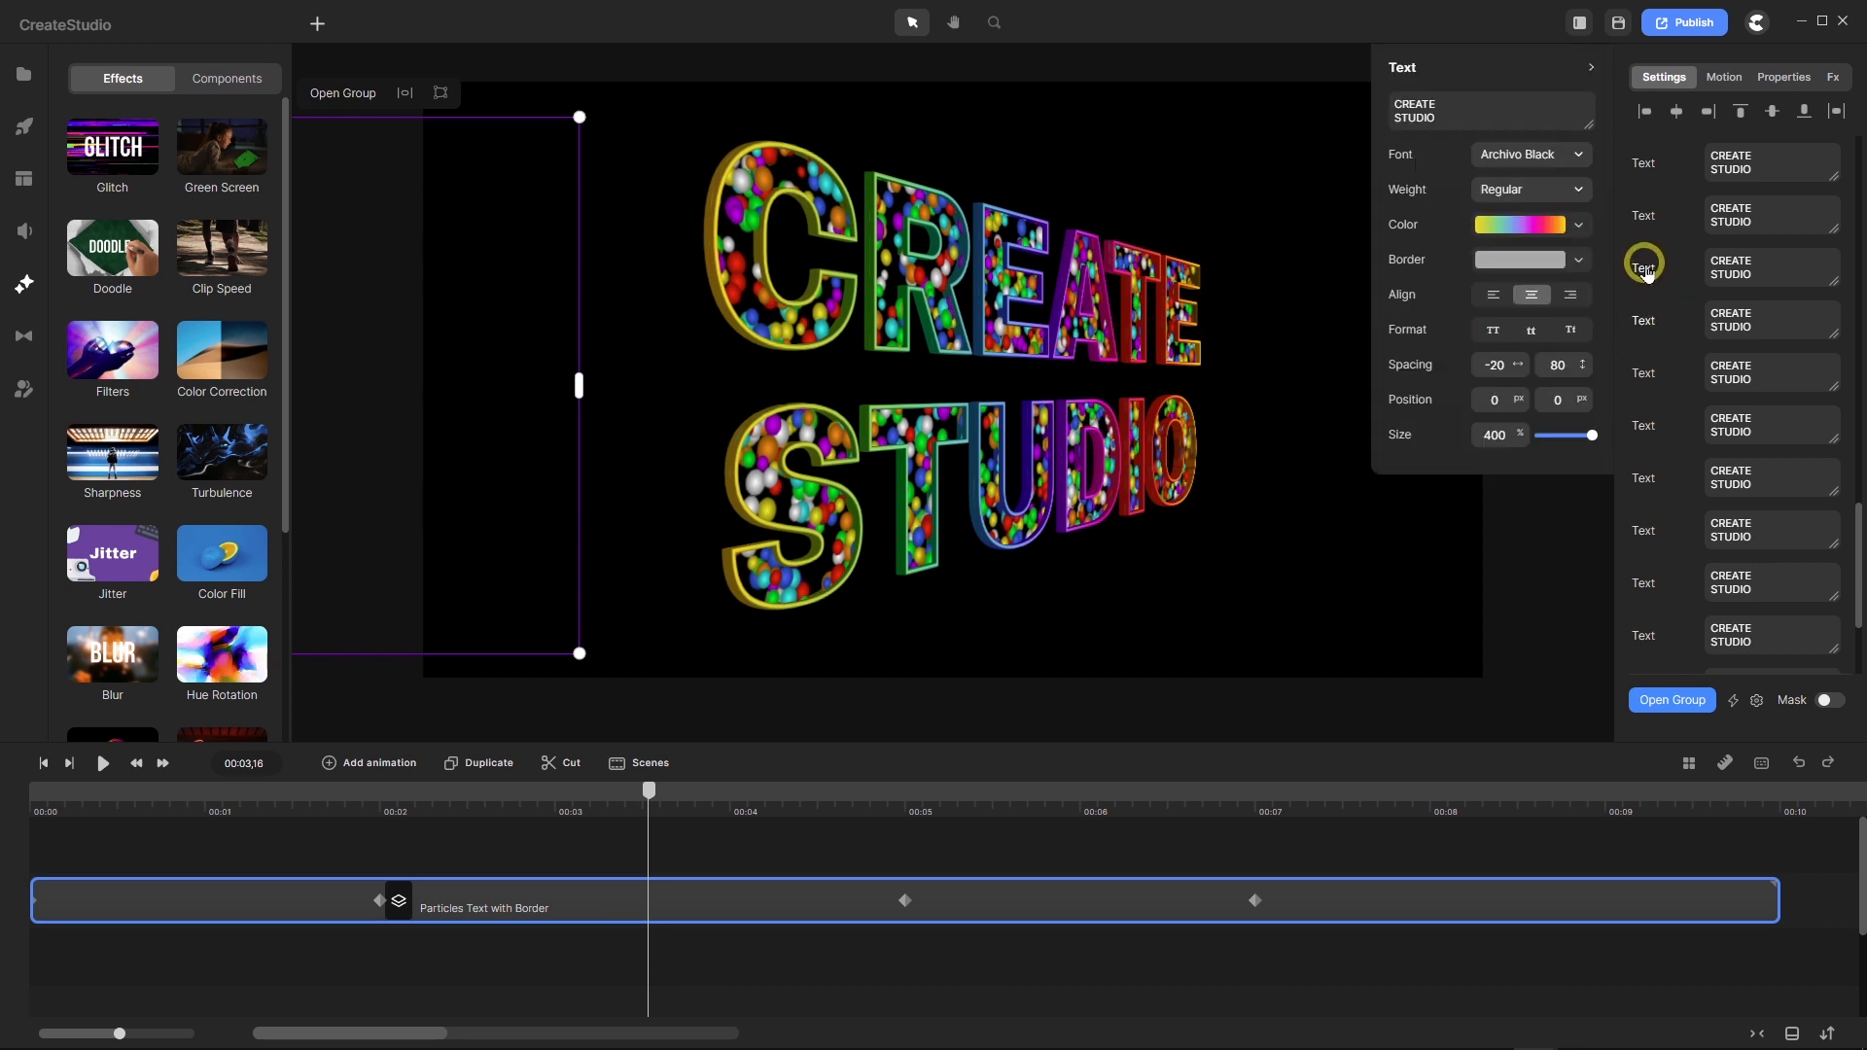
pyautogui.click(1643, 228)
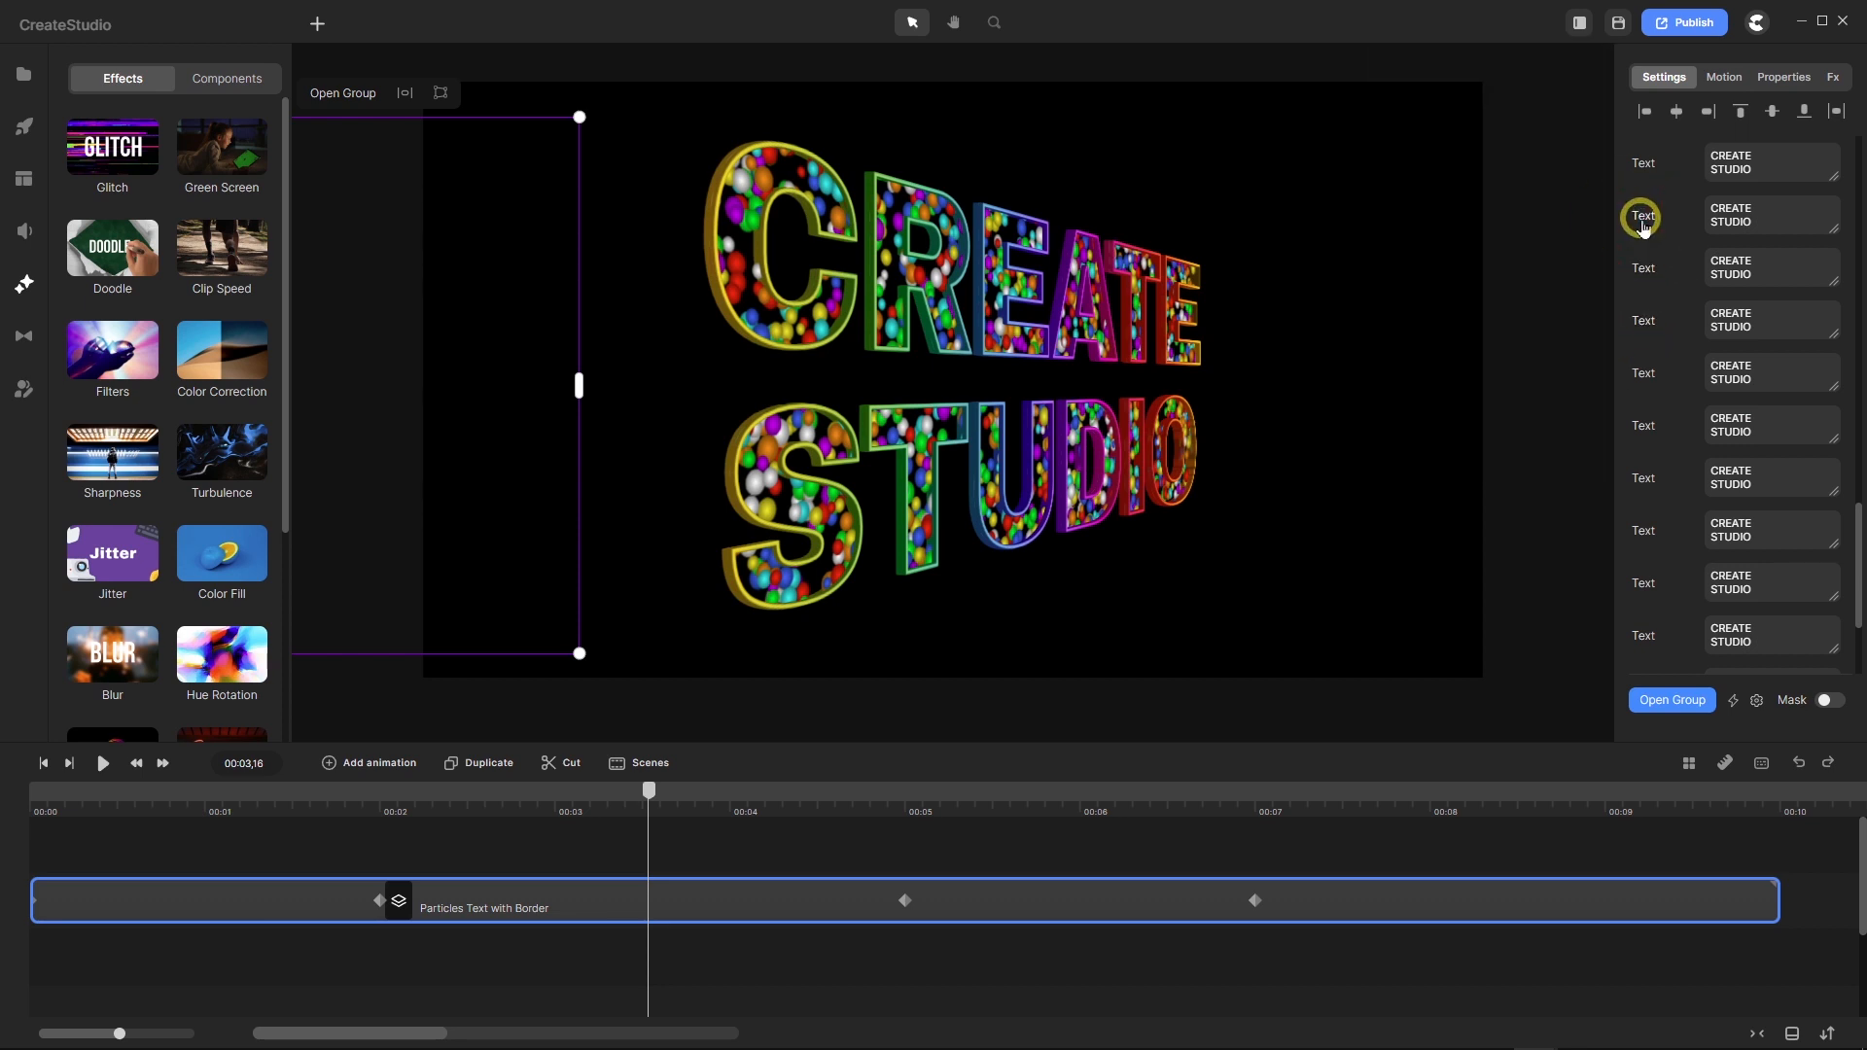
pyautogui.click(1643, 226)
pyautogui.scroll(-1, 1686, 228)
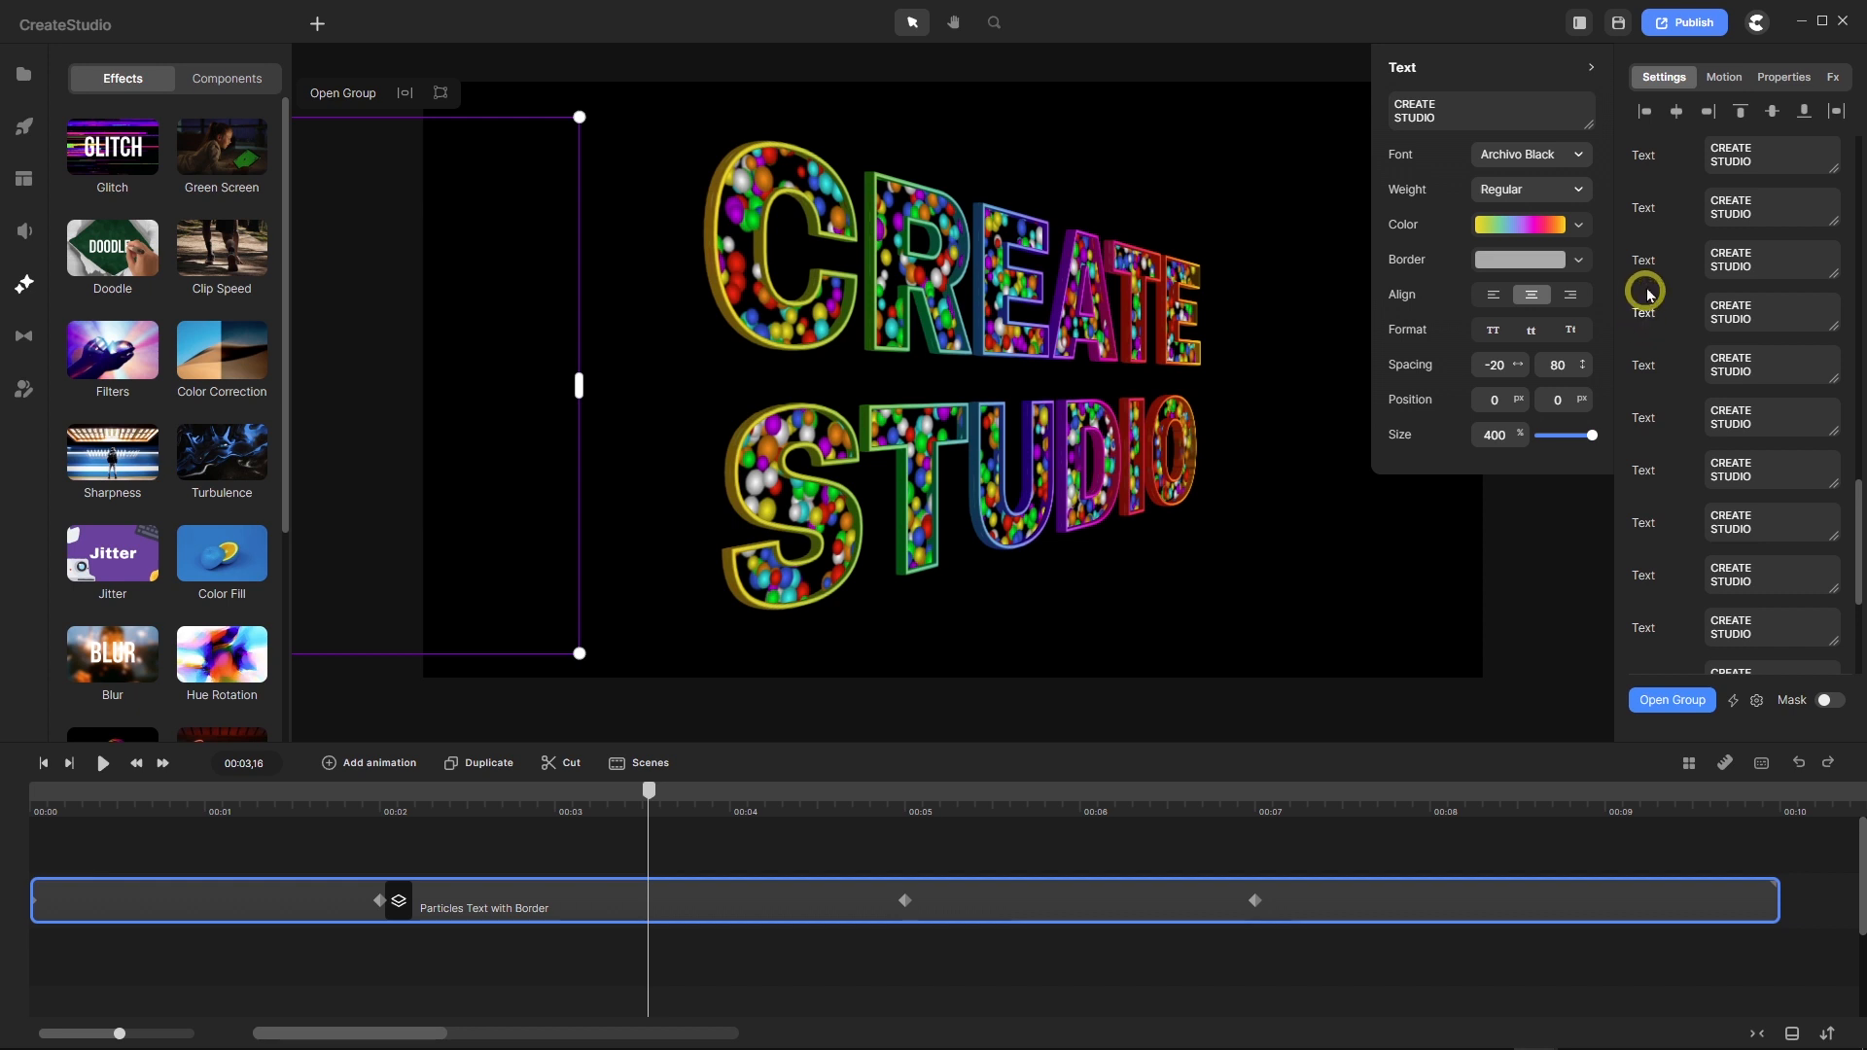
pyautogui.click(1641, 215)
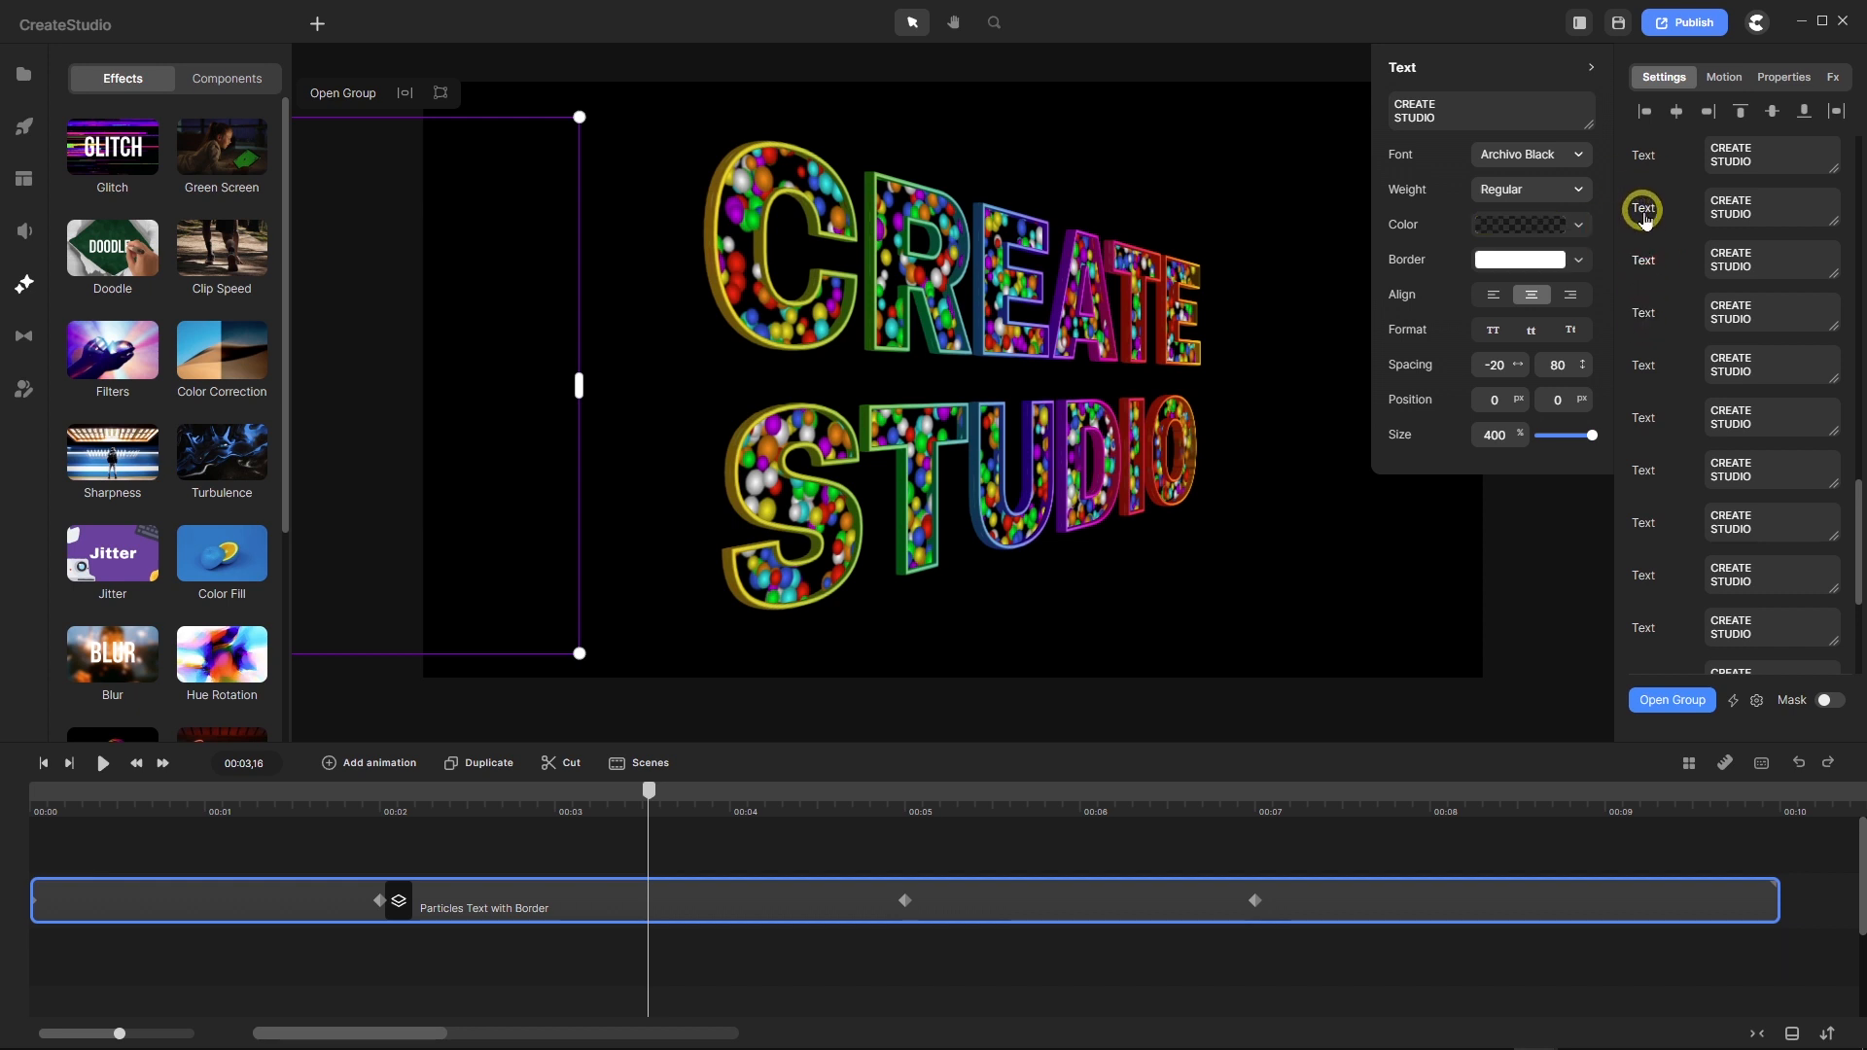
pyautogui.click(1643, 212)
pyautogui.scroll(1, 1699, 238)
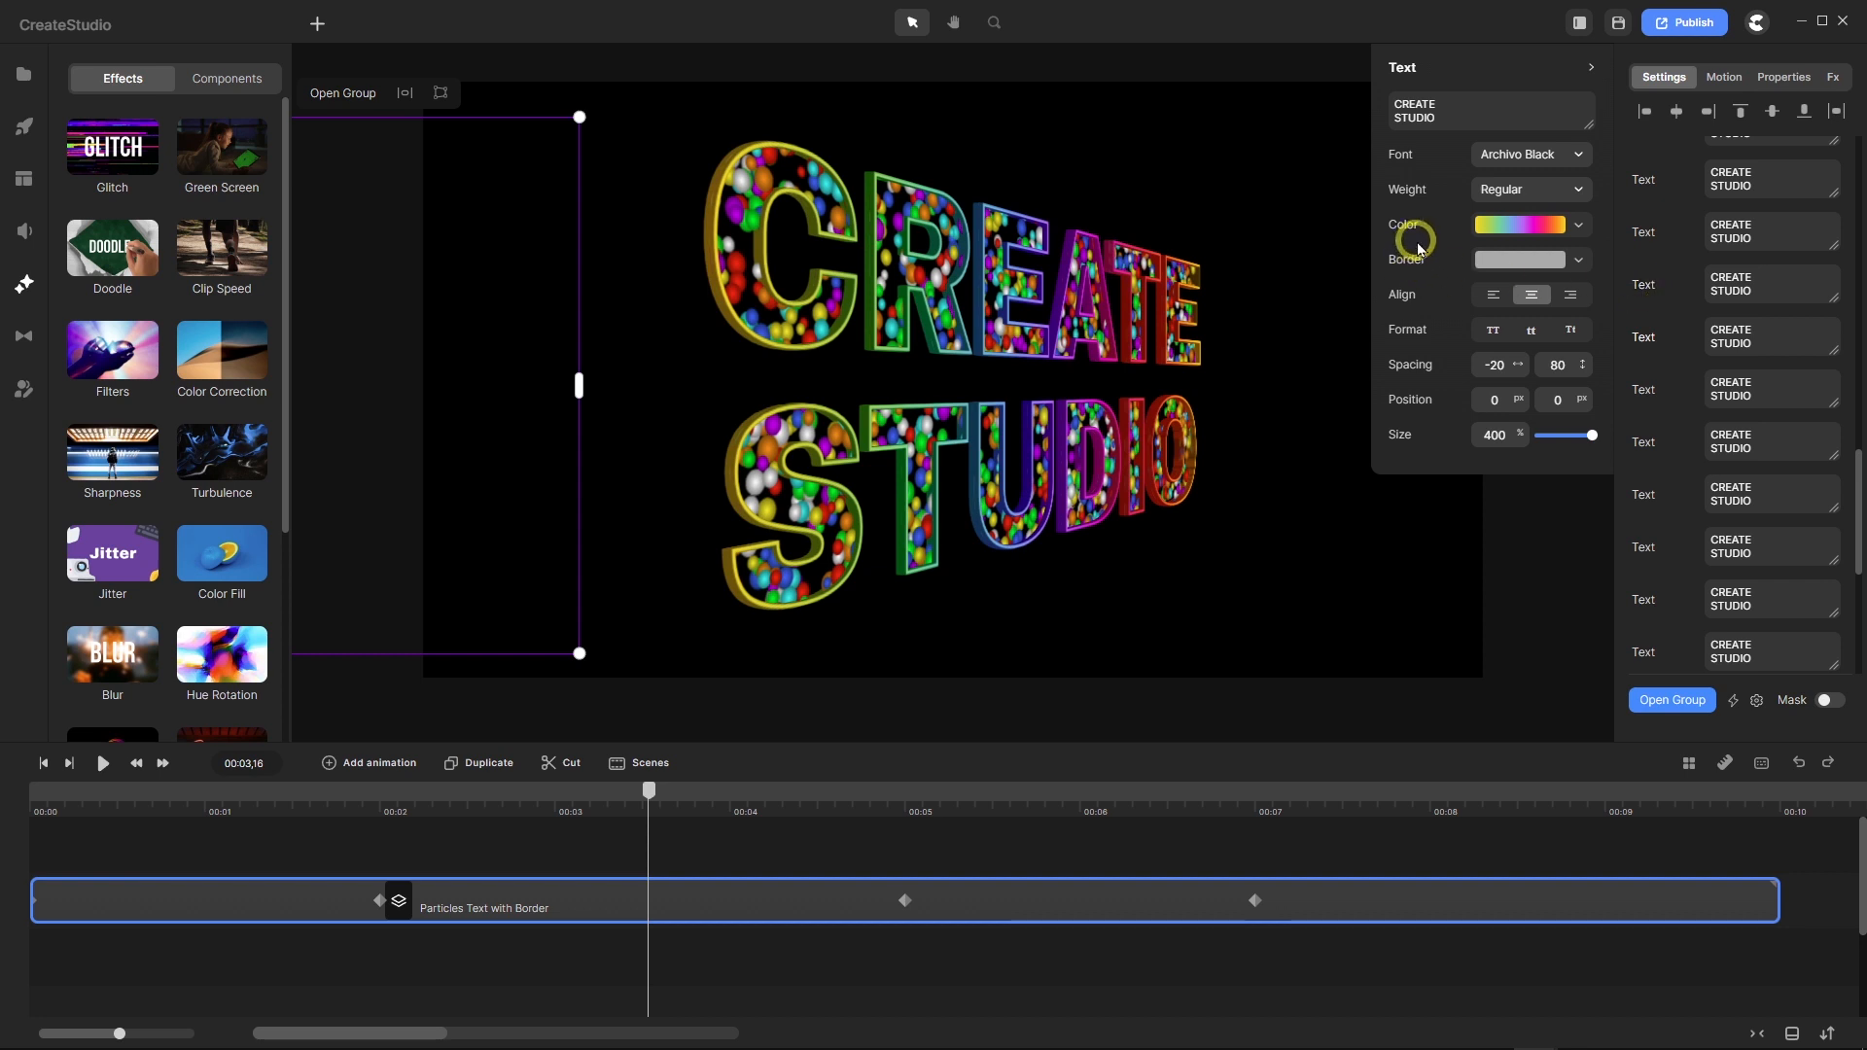
pyautogui.click(1643, 285)
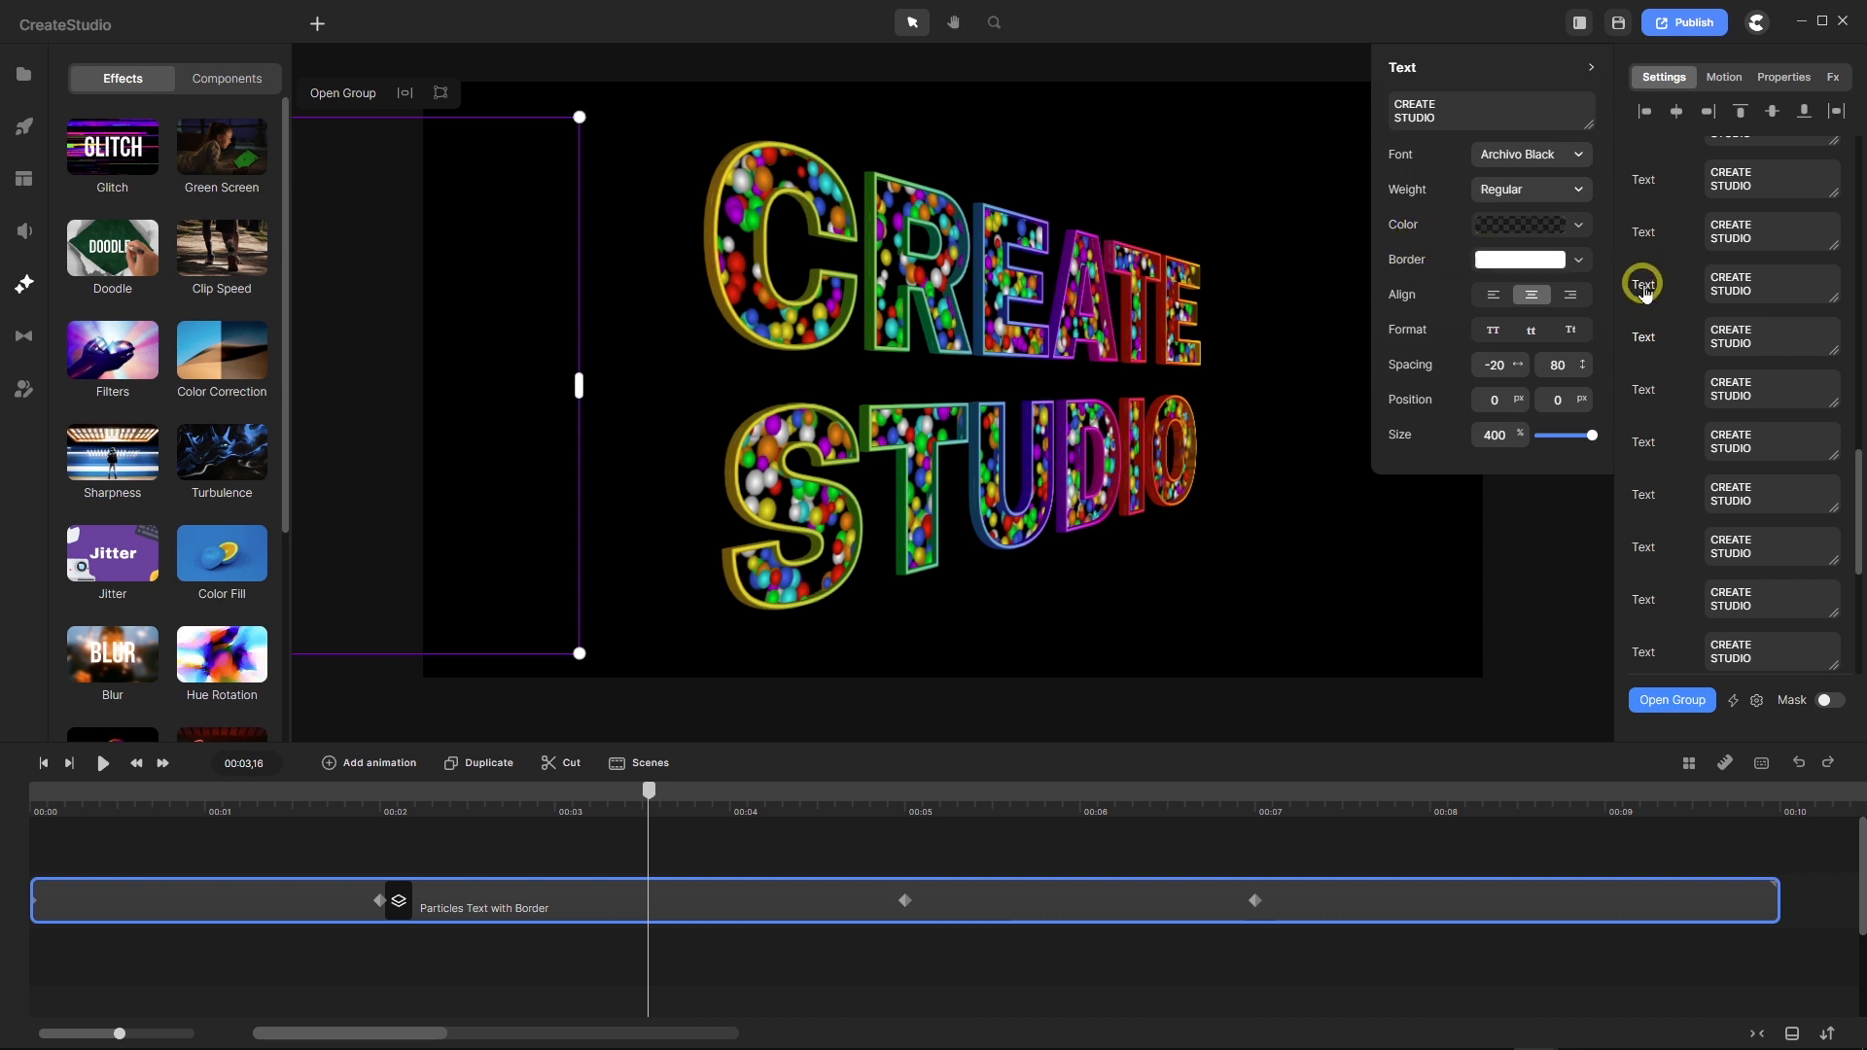
pyautogui.click(1644, 231)
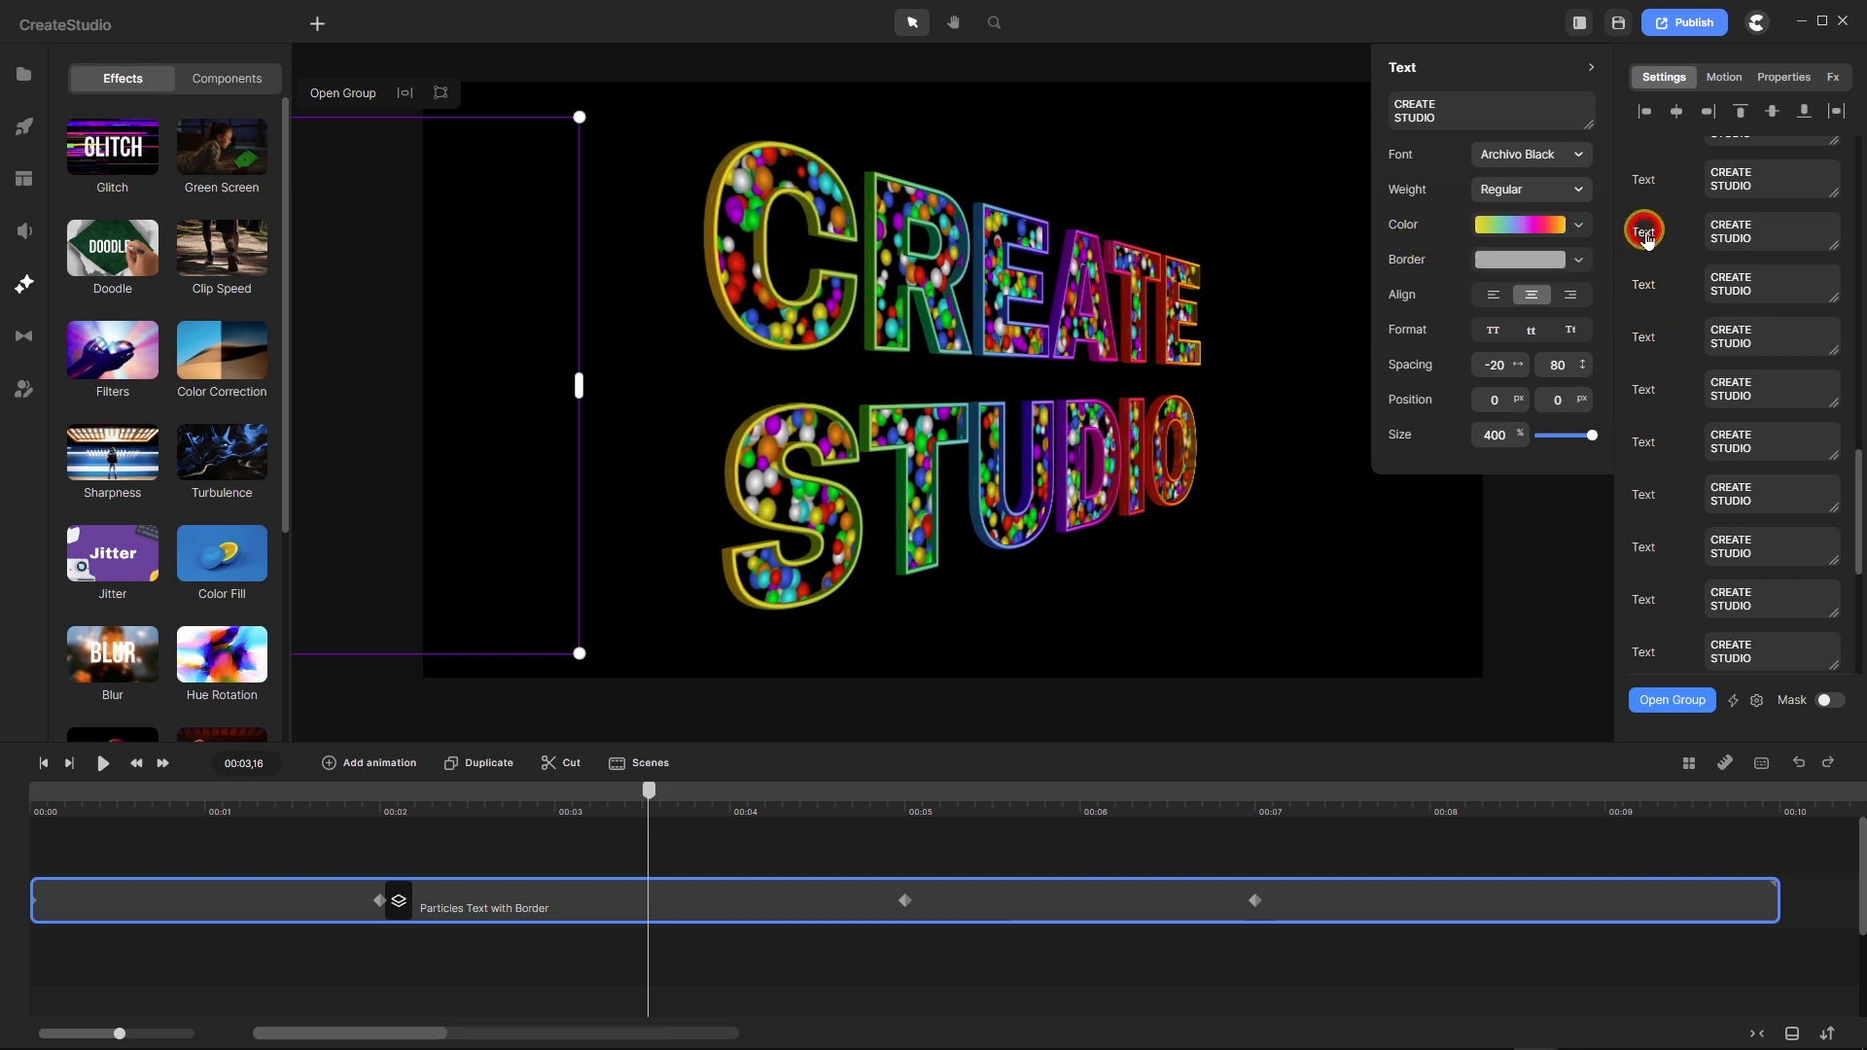
pyautogui.click(1642, 181)
pyautogui.scroll(2, 1697, 275)
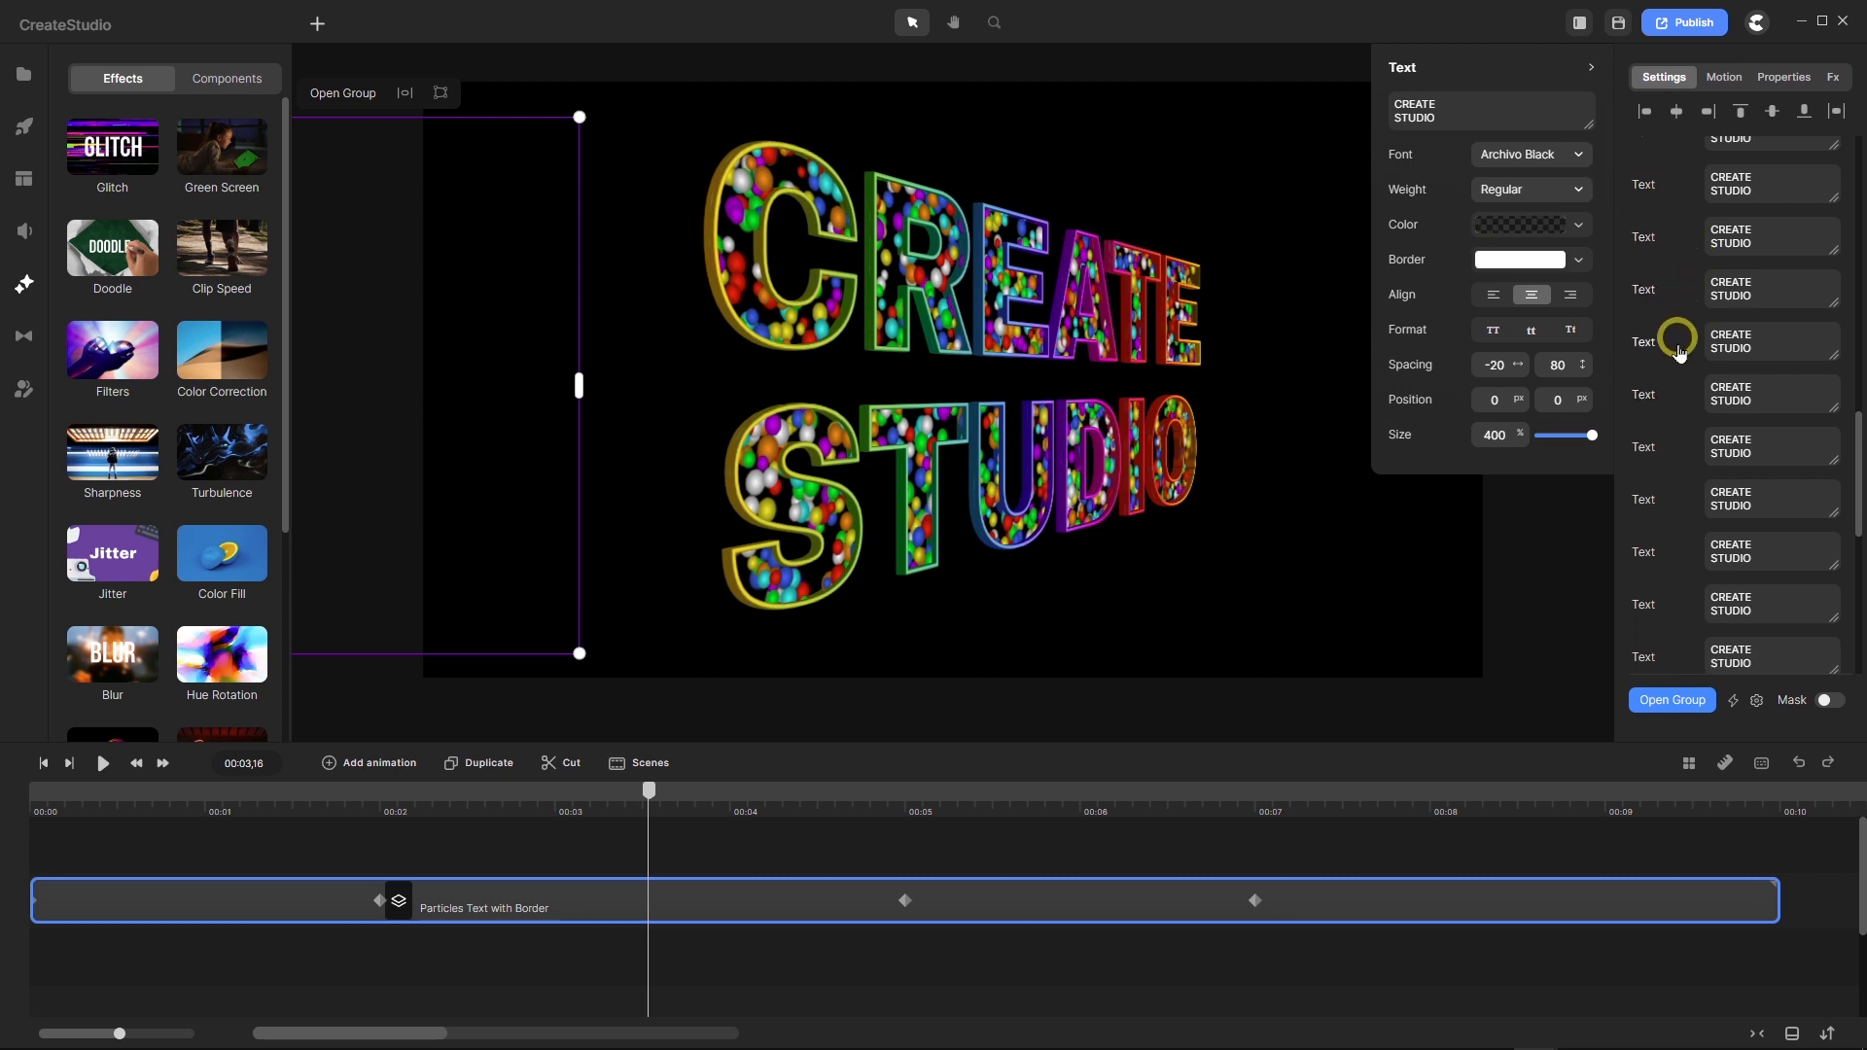
pyautogui.click(1643, 290)
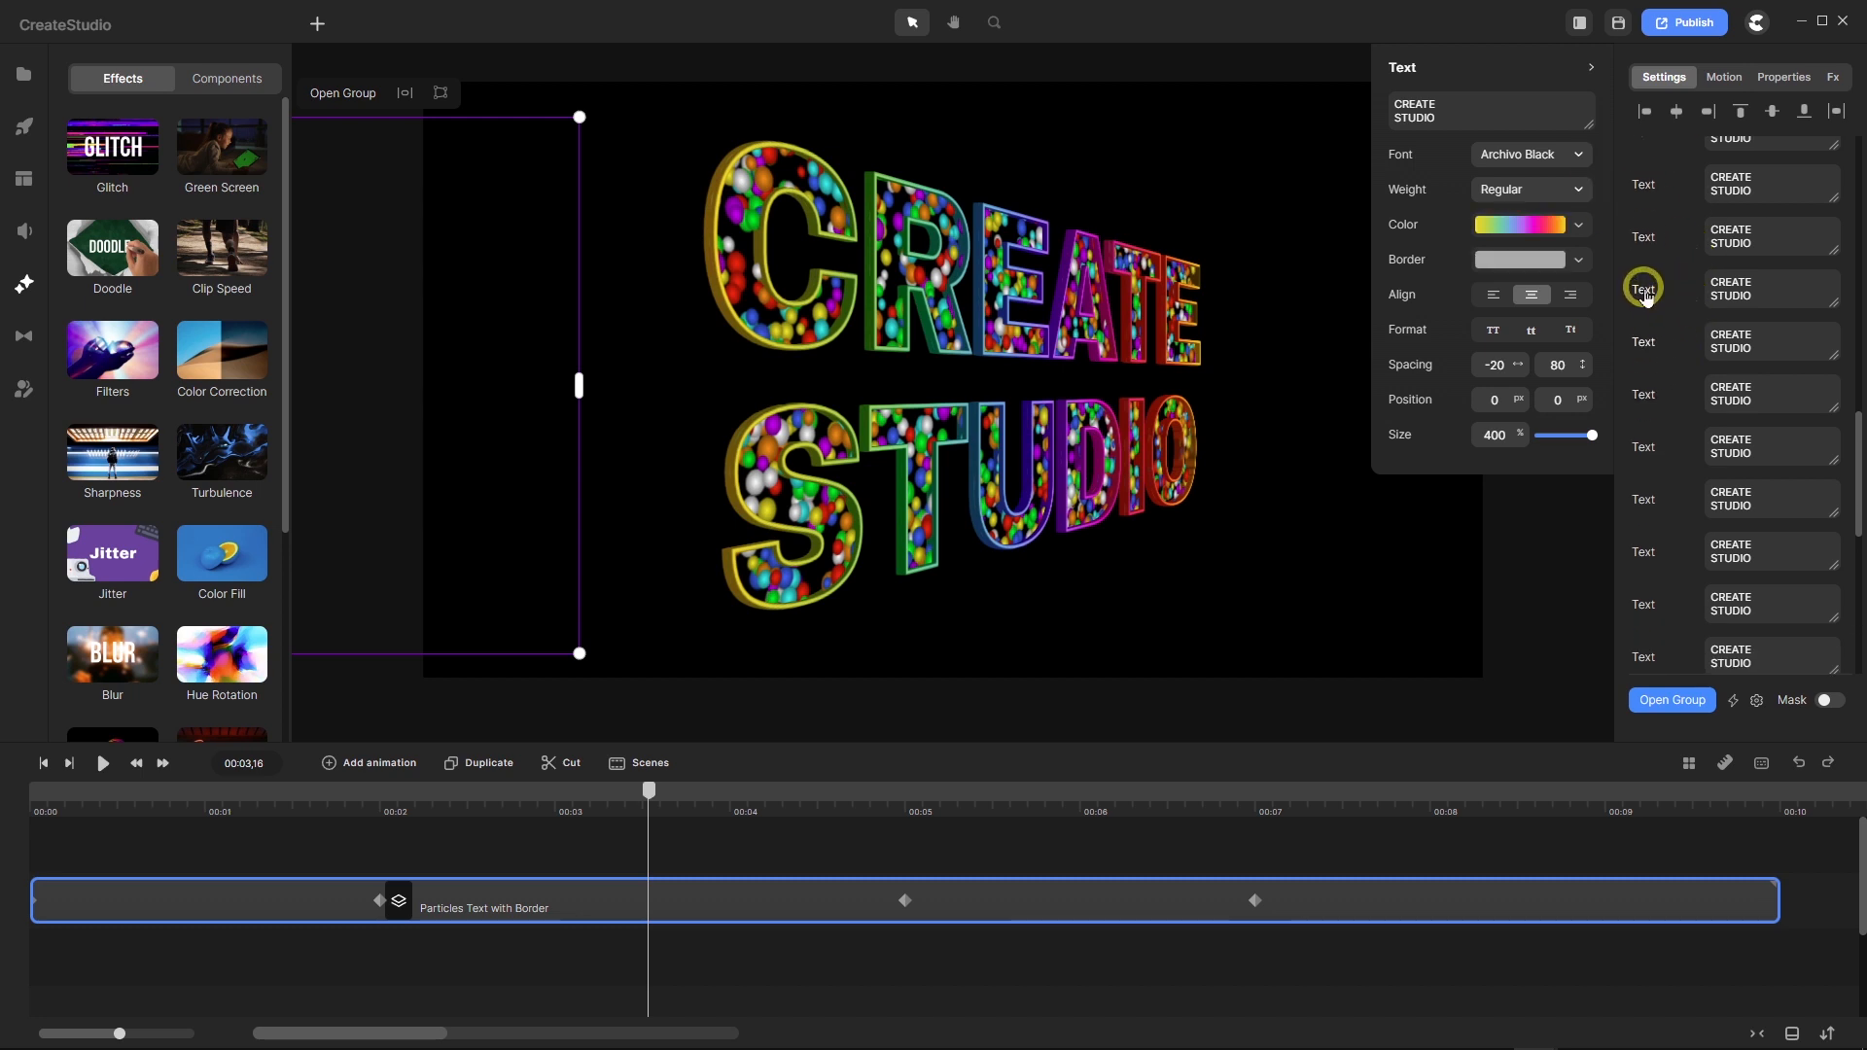
pyautogui.click(1641, 190)
pyautogui.click(1639, 185)
pyautogui.scroll(2, 1695, 296)
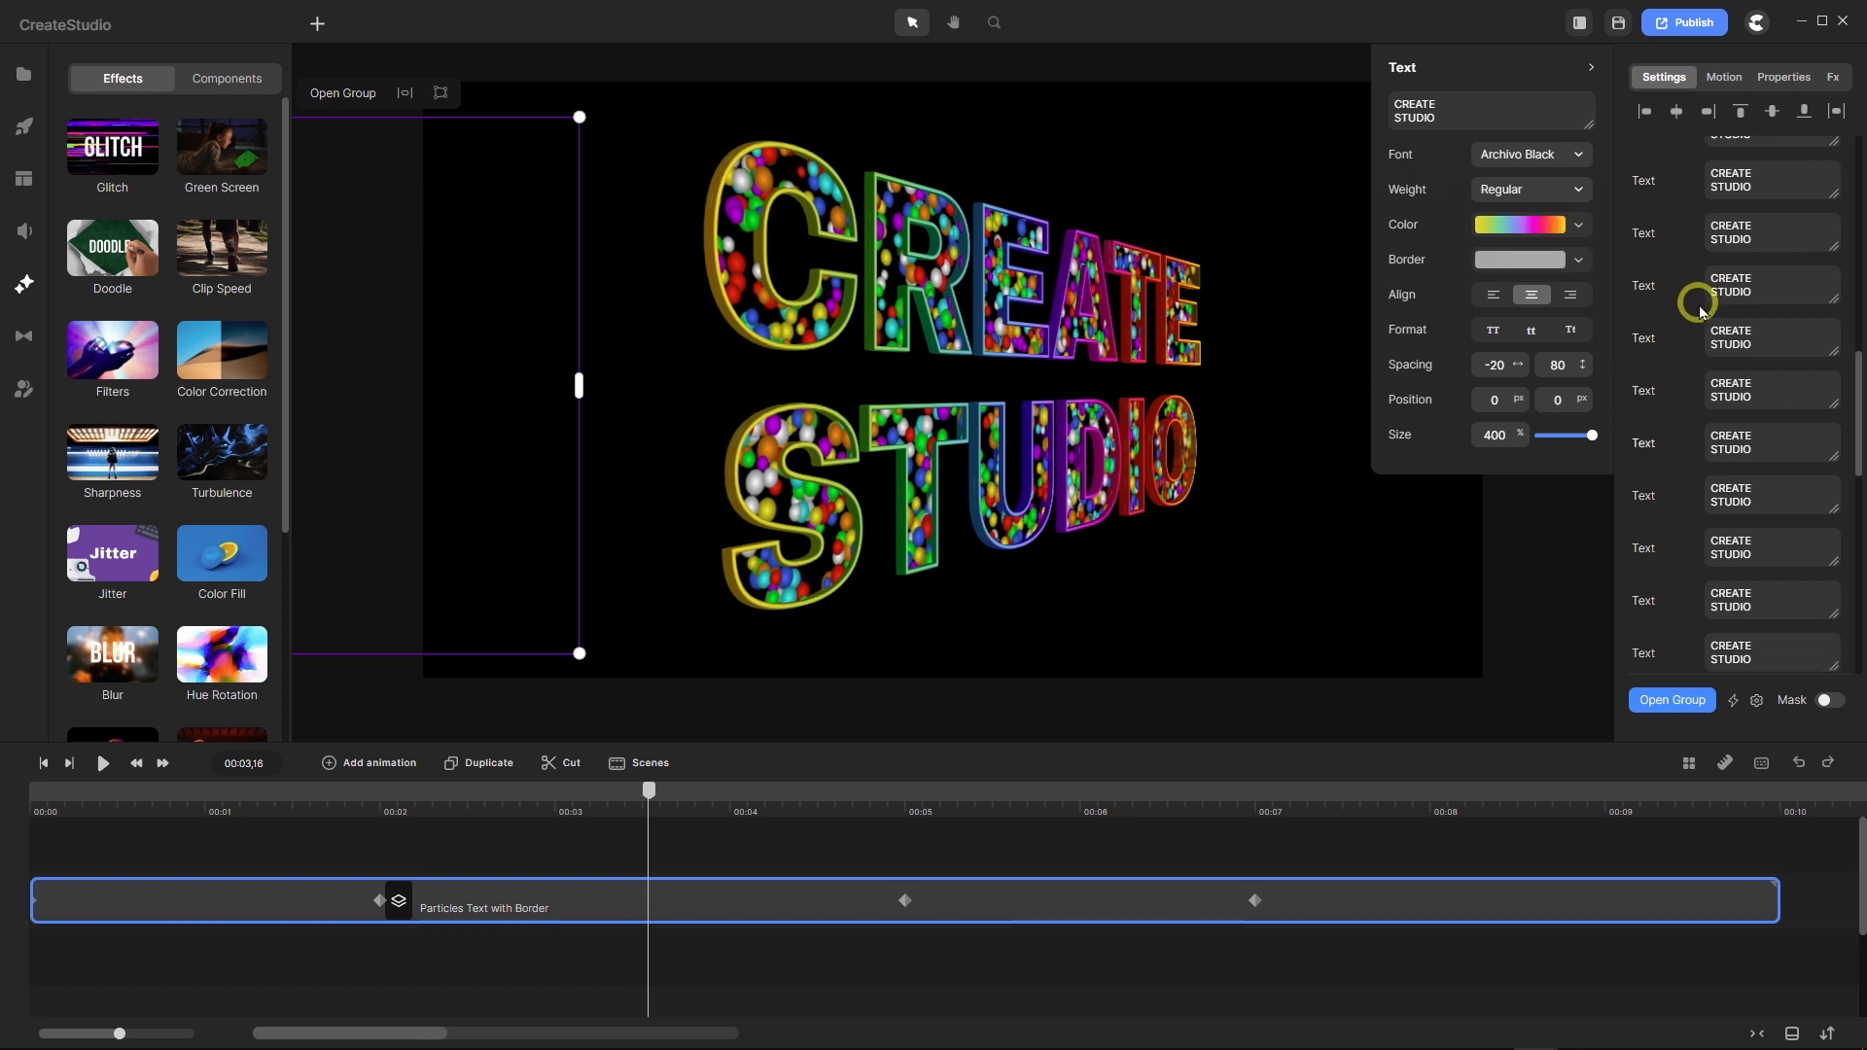
# Mark the white-filled text entry by appending "tm" so it reads CREATE STUDIO tm.
pyautogui.click(1639, 391)
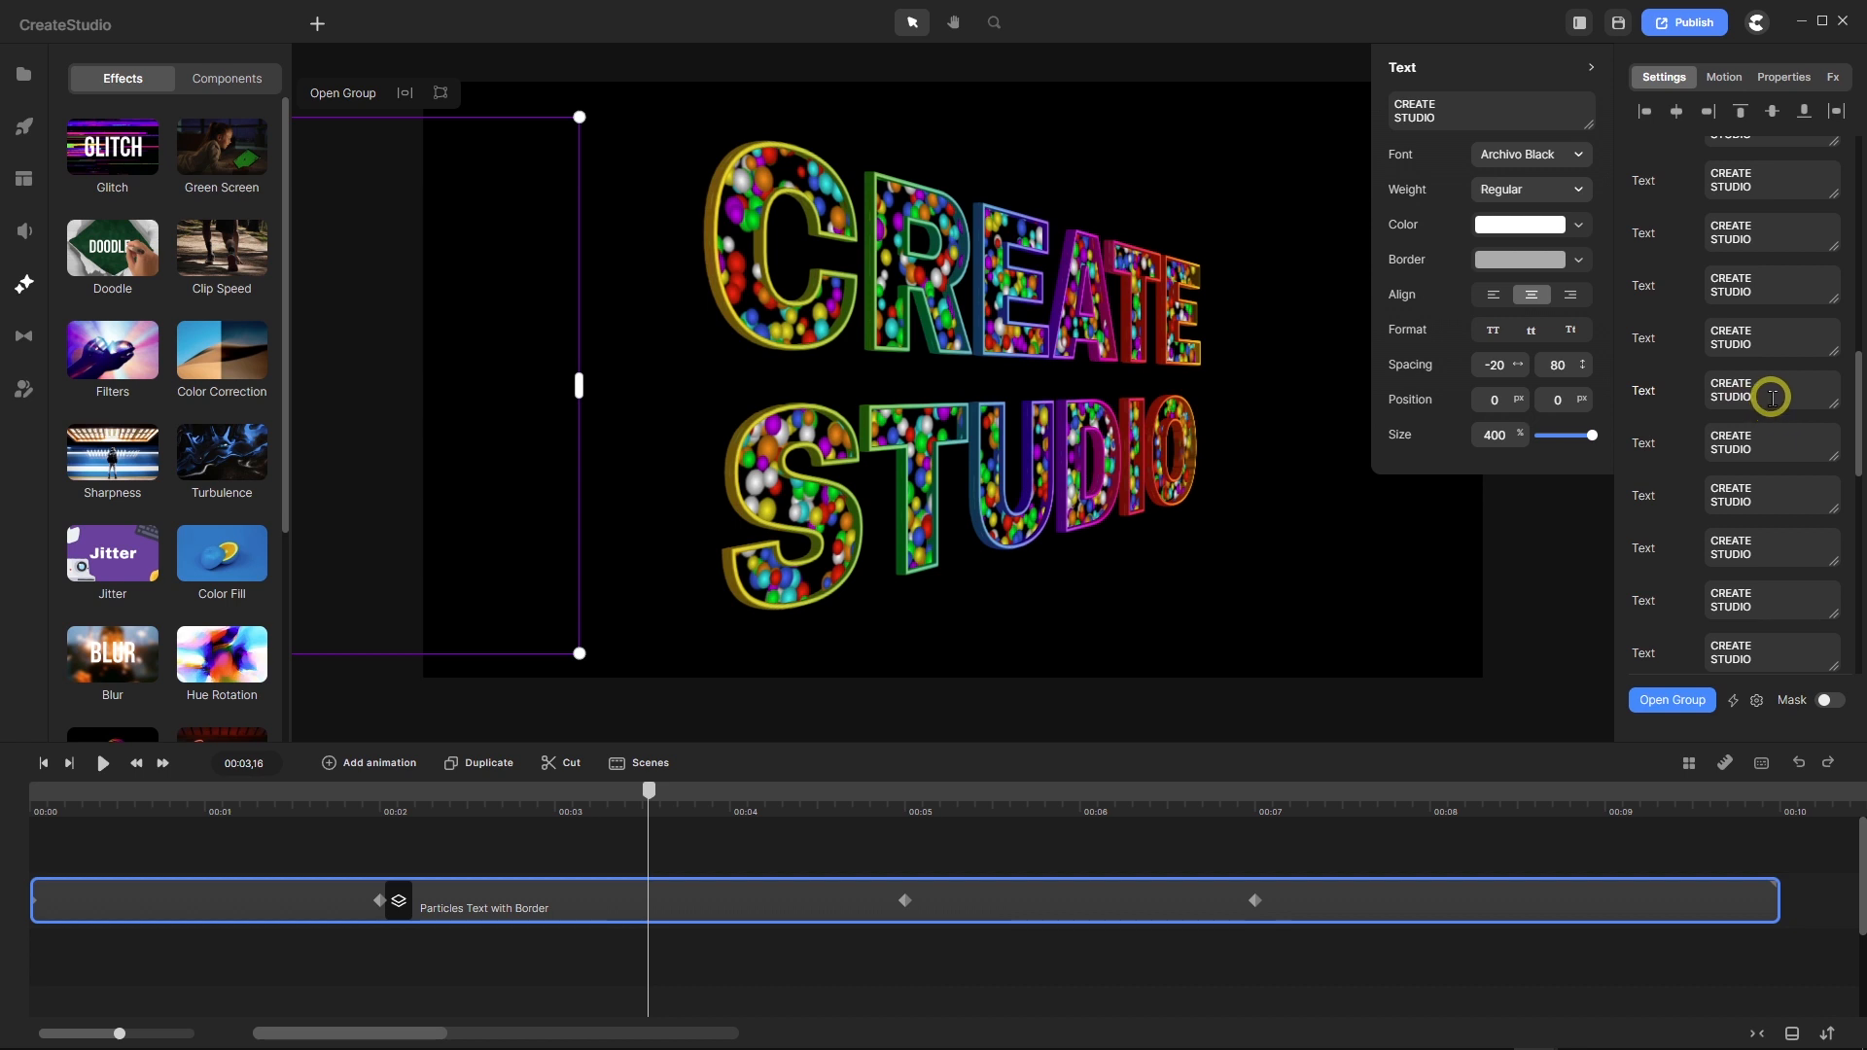
pyautogui.click(1772, 397)
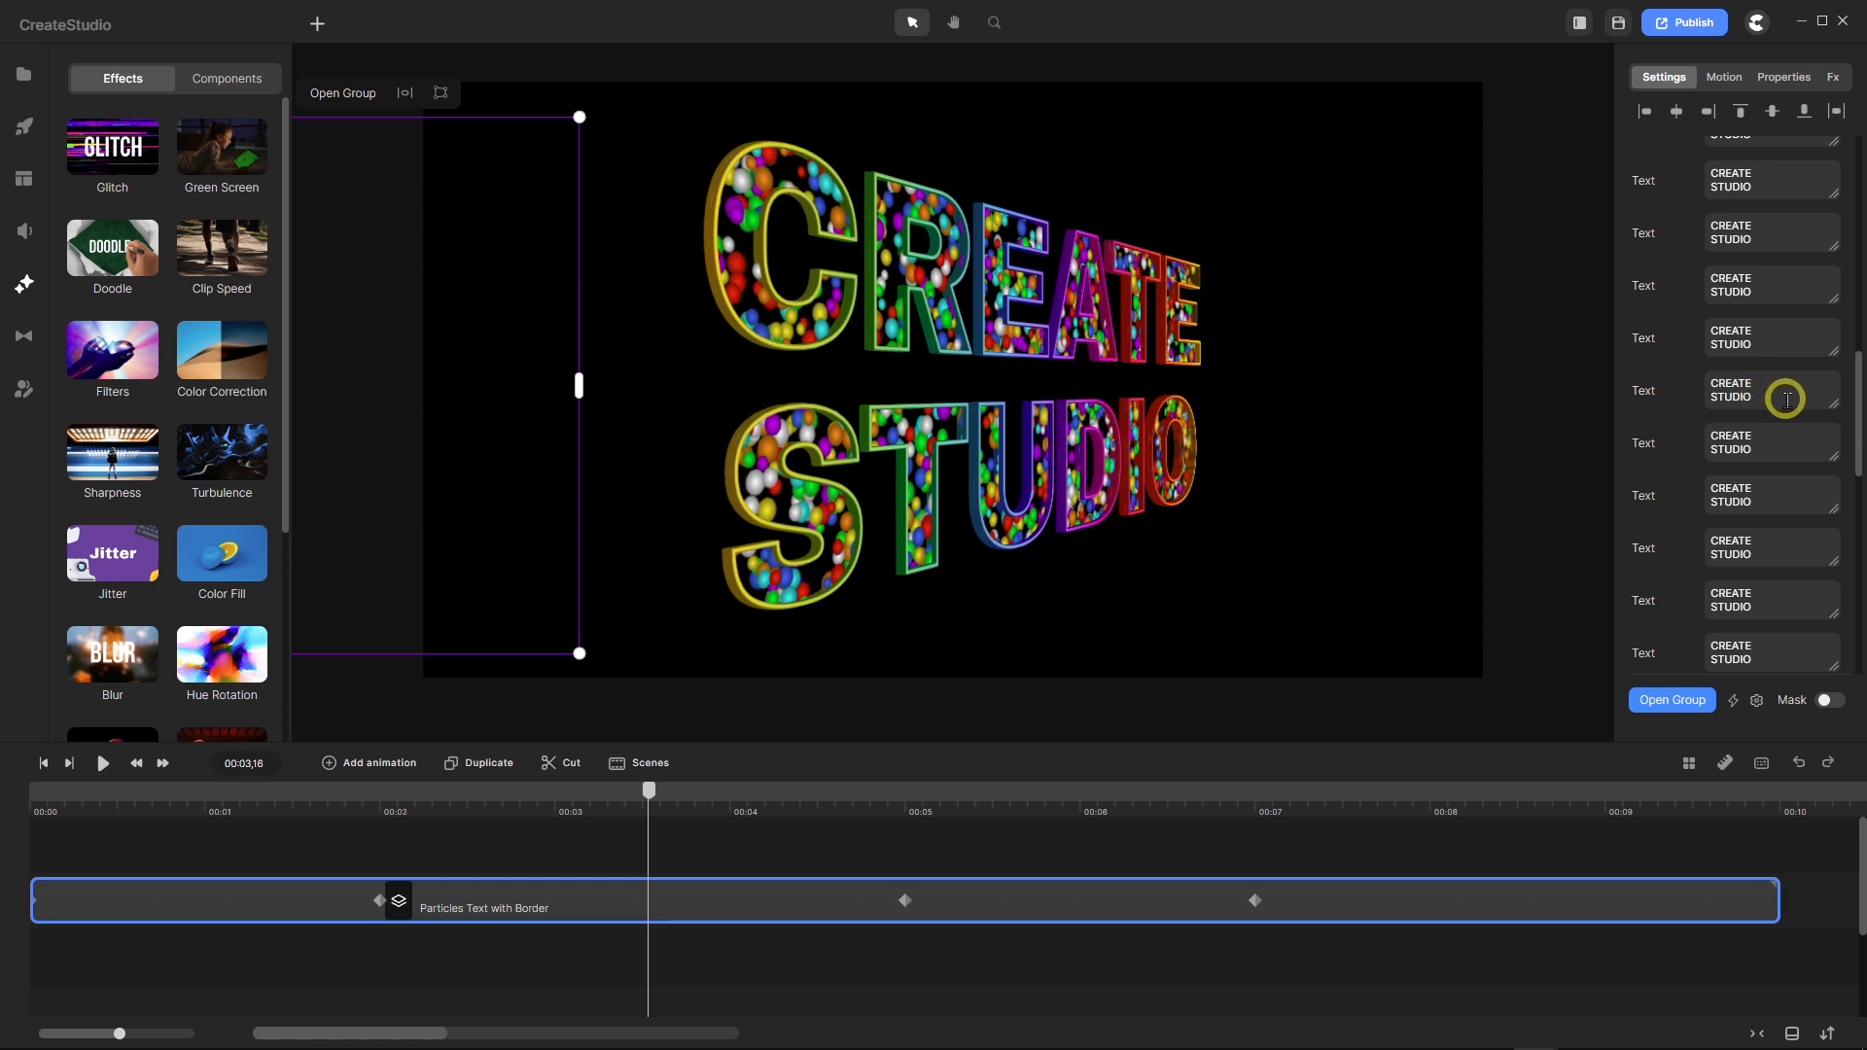
pyautogui.write('t')
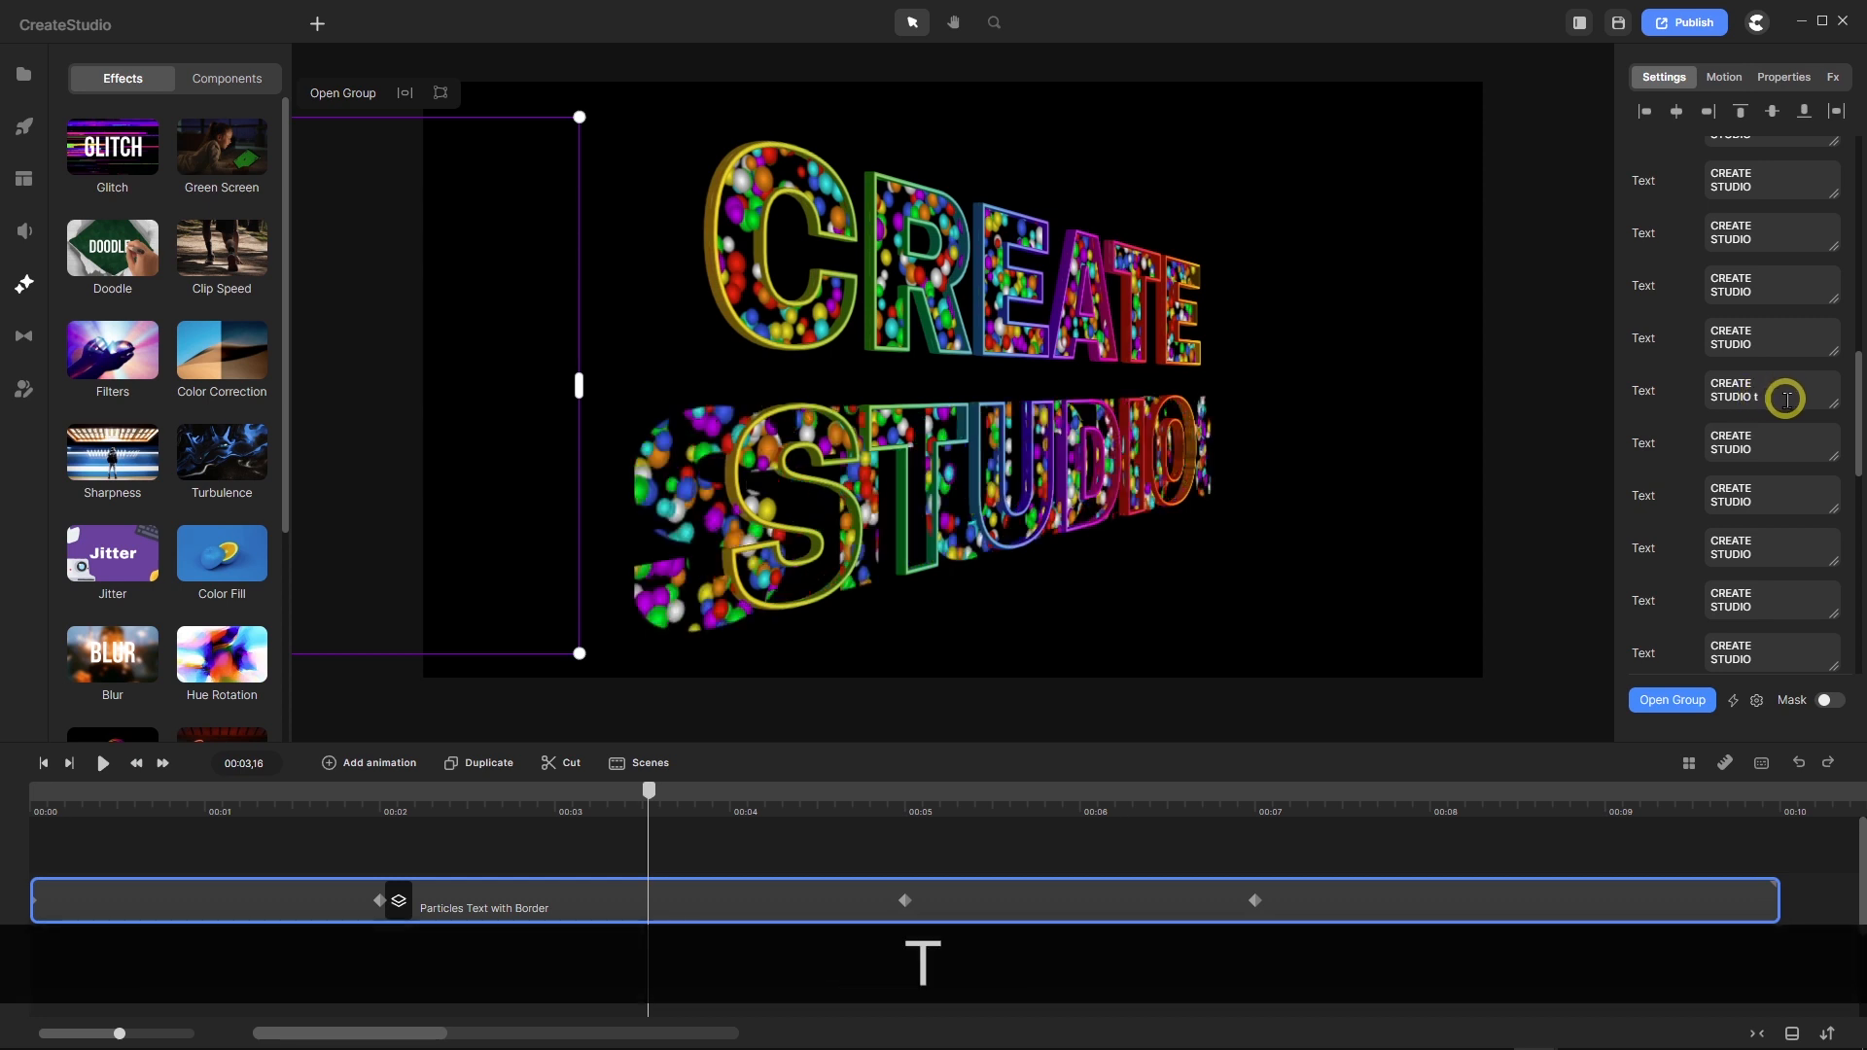
pyautogui.write('m')
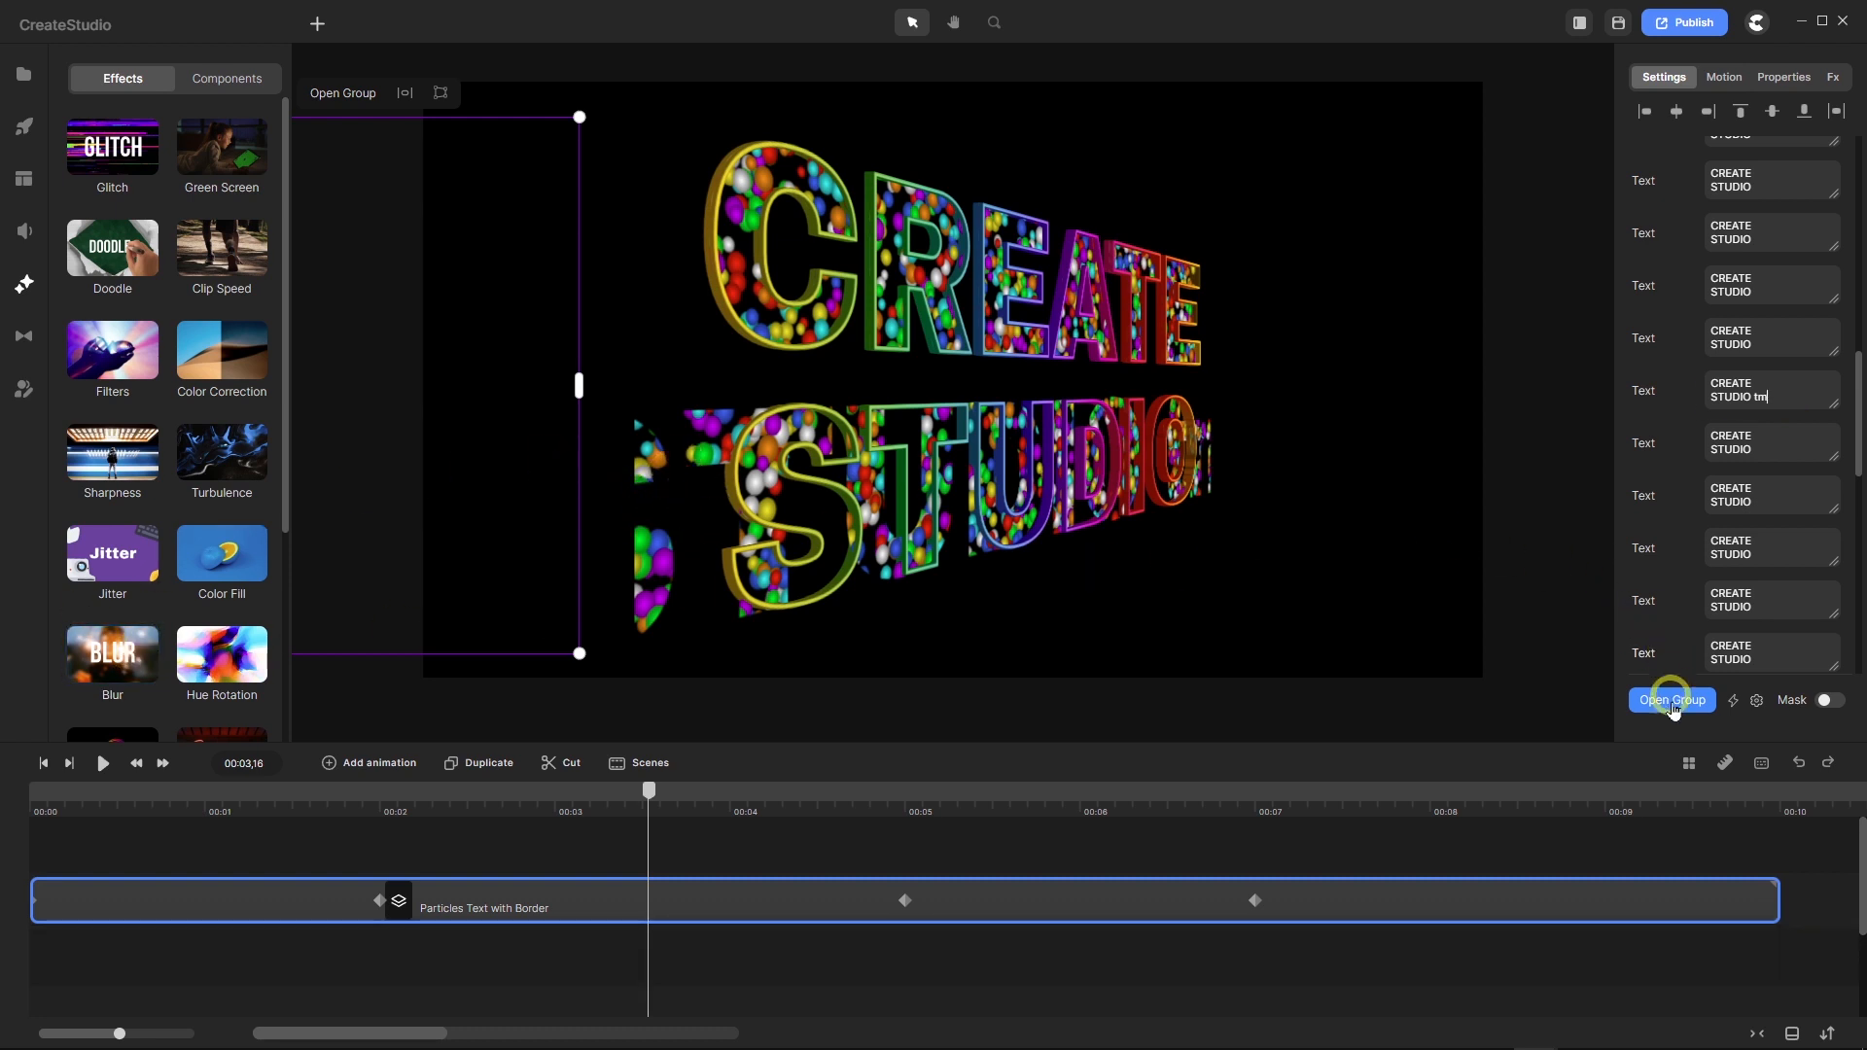
# In Easy Edit Properties, relabel the CREATE STUDIO tm entry as "Partcles TM".
pyautogui.click(1757, 701)
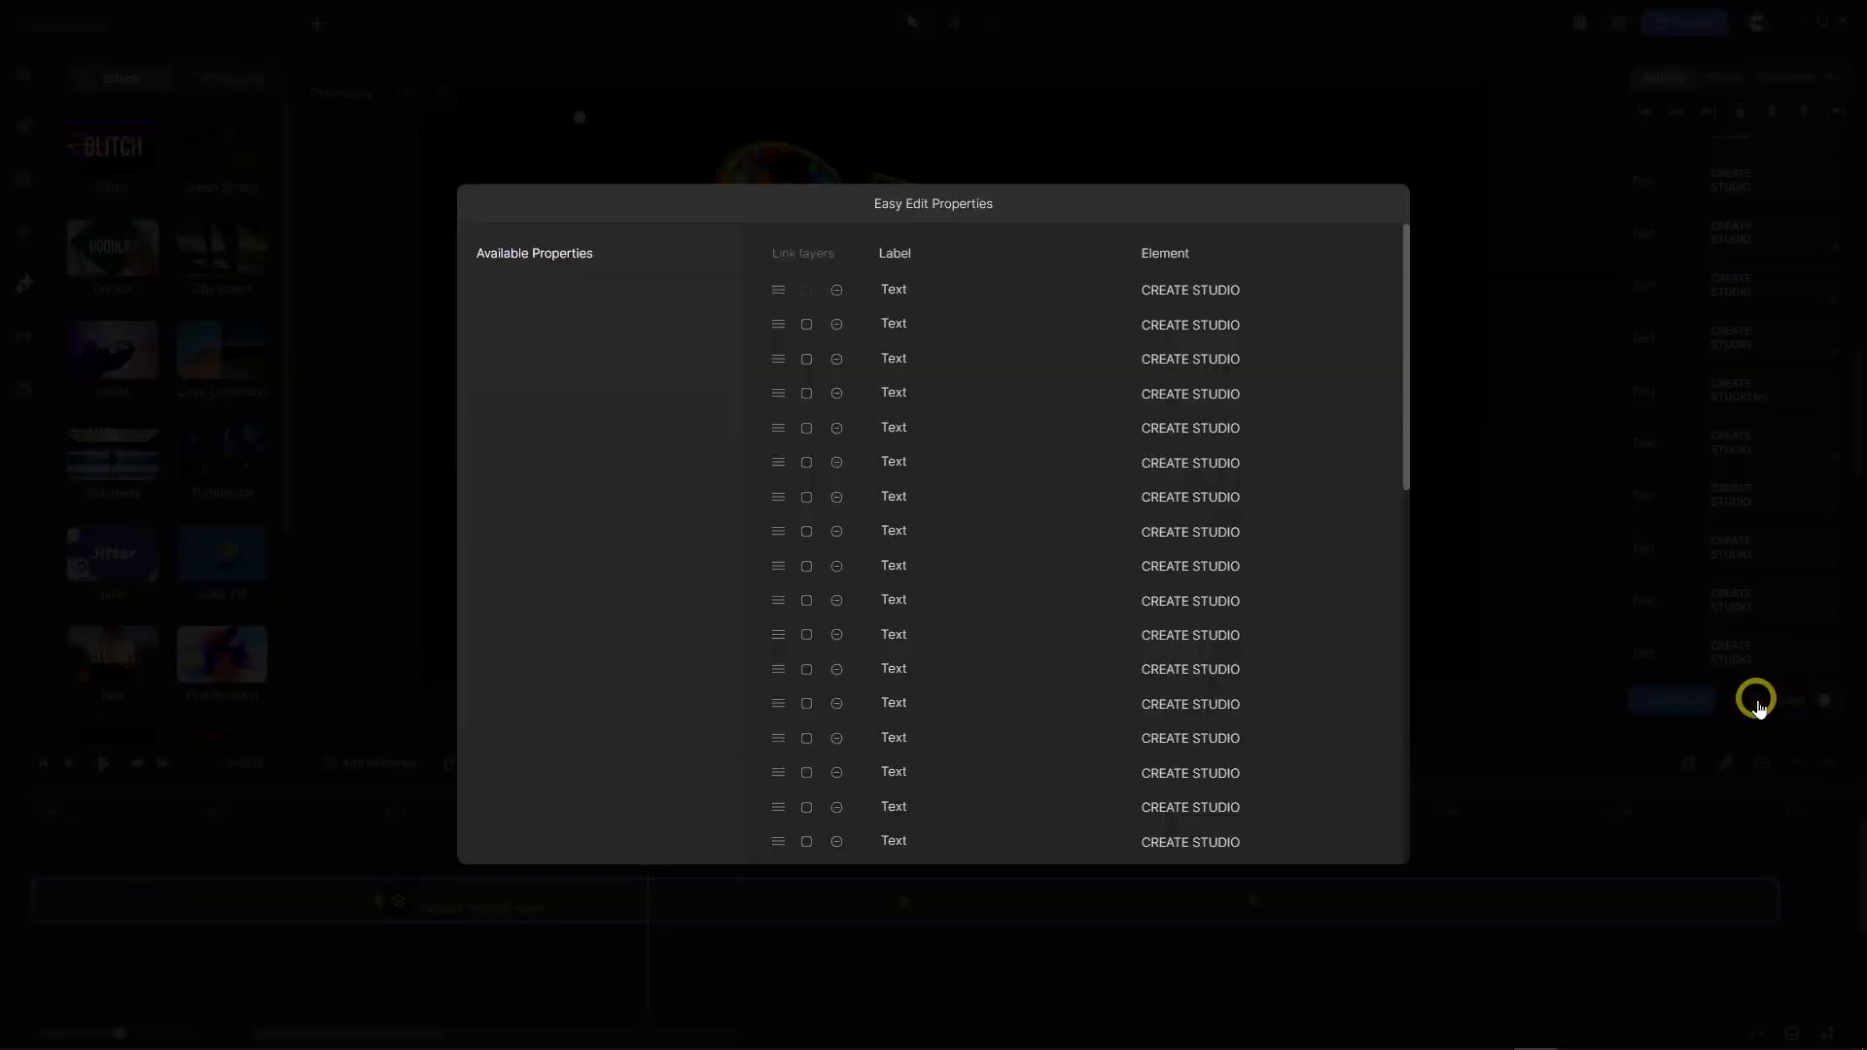
pyautogui.scroll(-3, 950, 555)
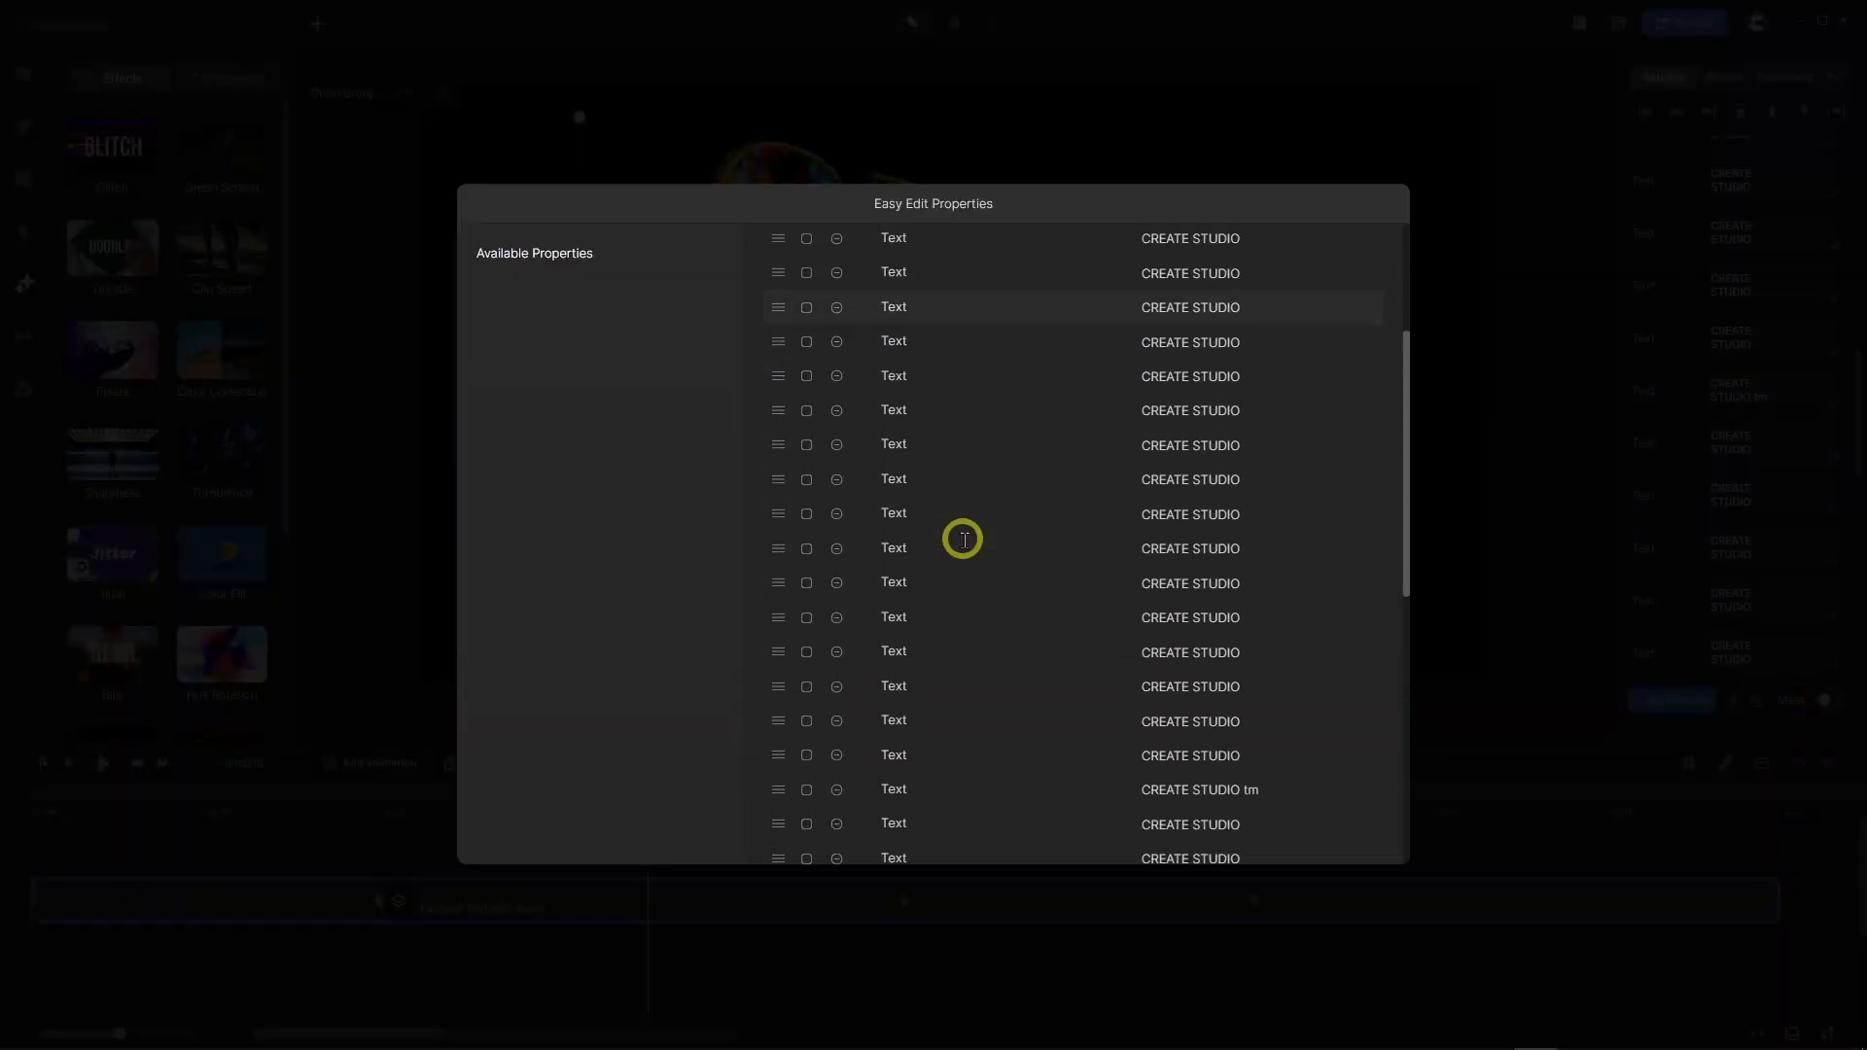
pyautogui.scroll(-3, 962, 540)
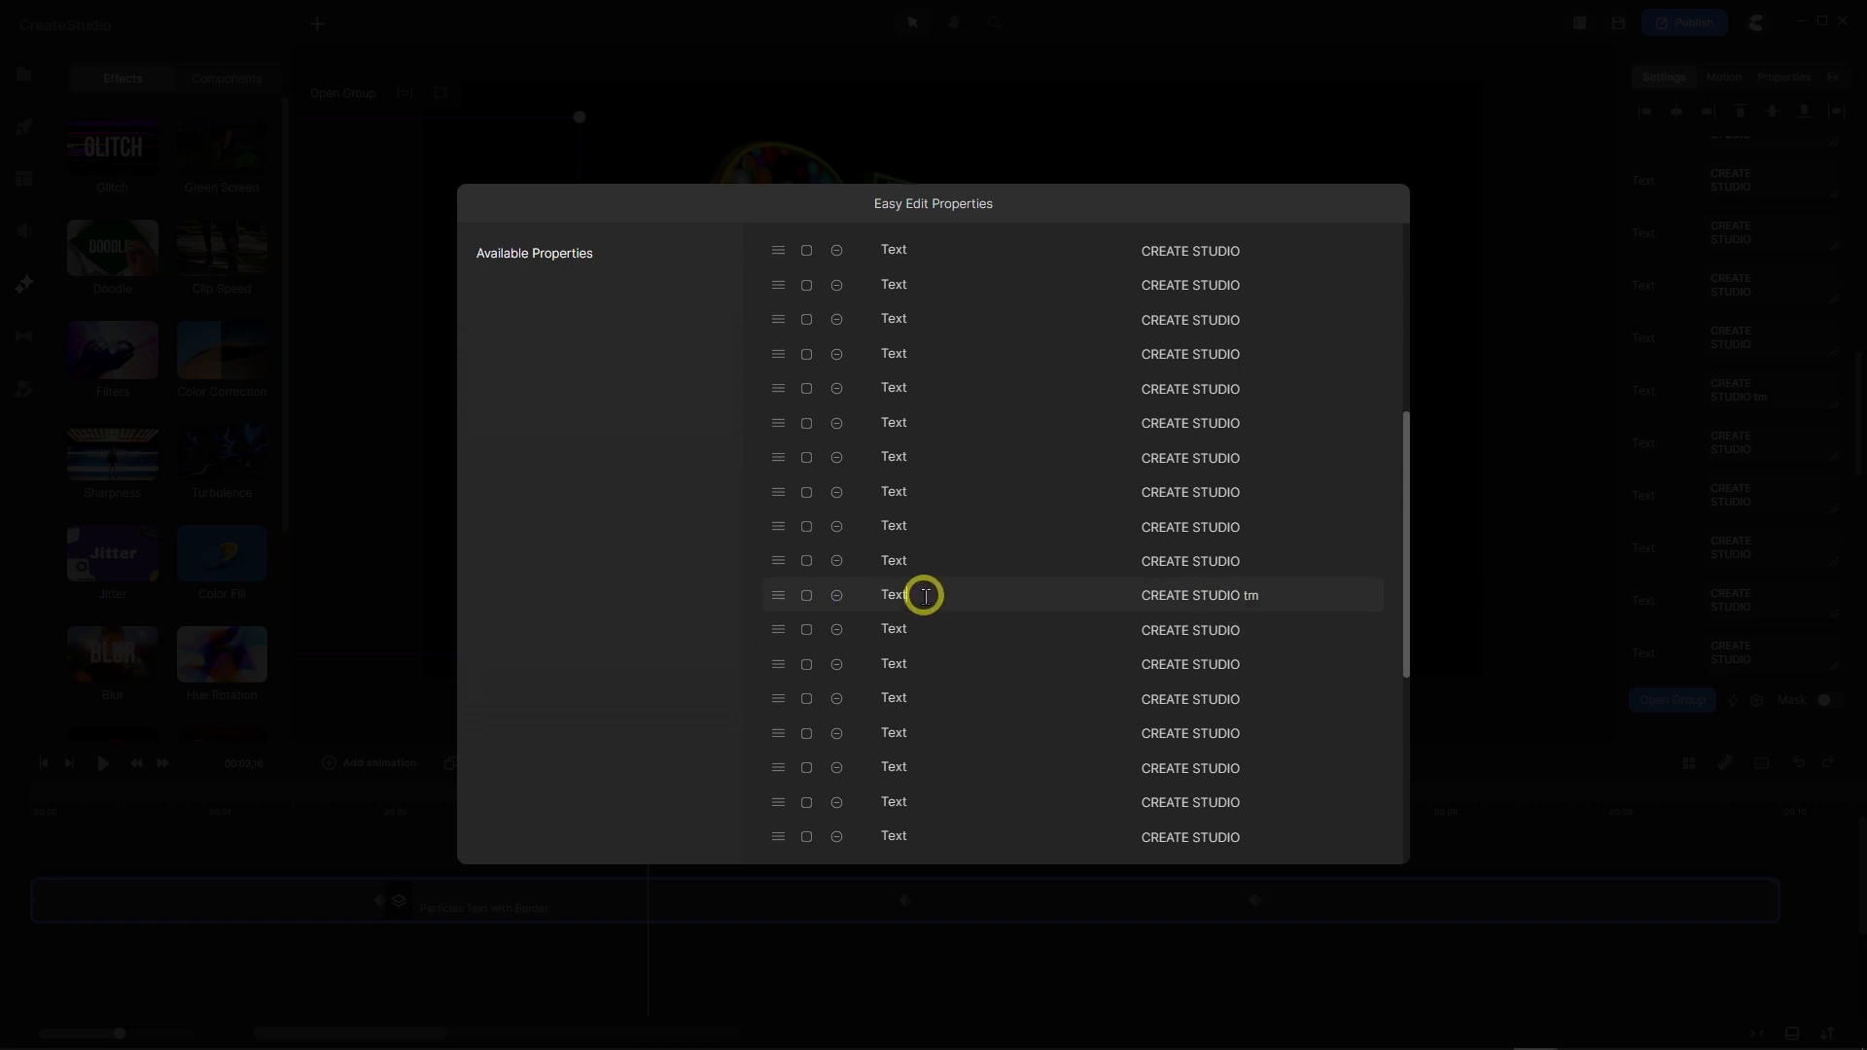
pyautogui.moveTo(925, 596); pyautogui.dragTo(878, 594)
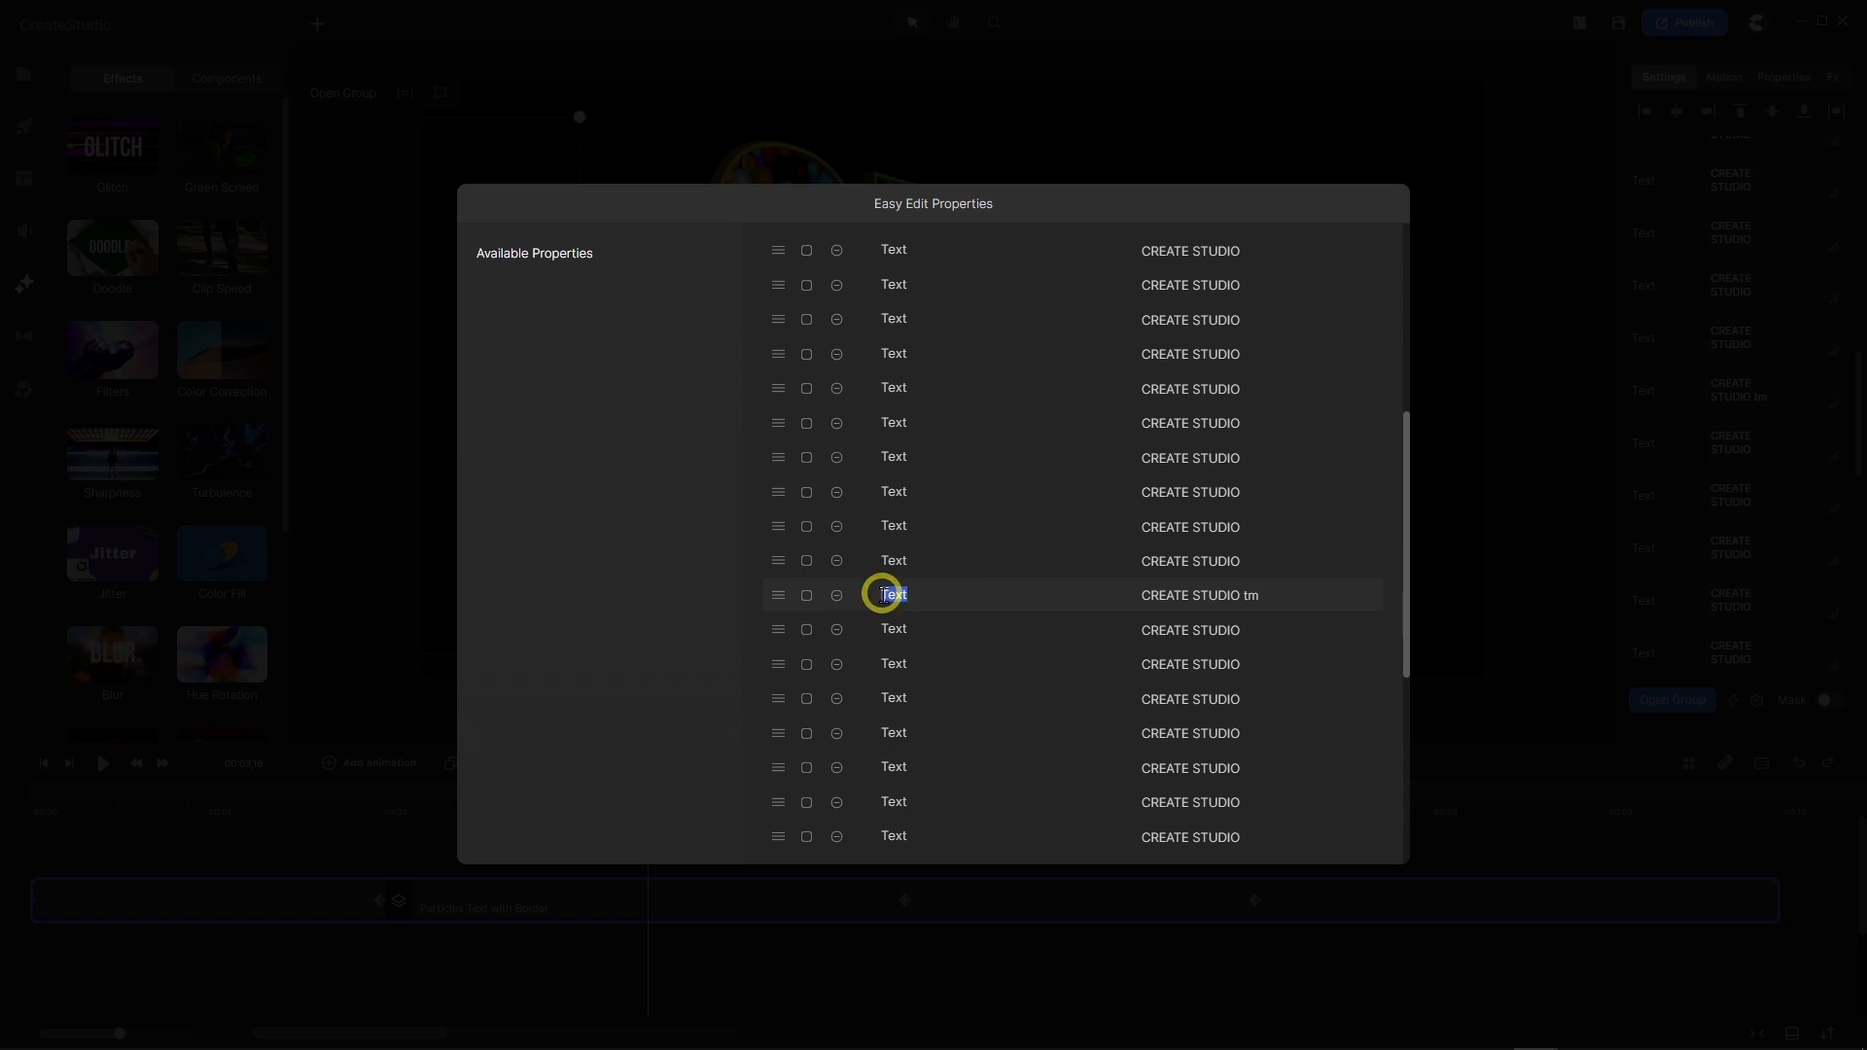
pyautogui.write('Part')
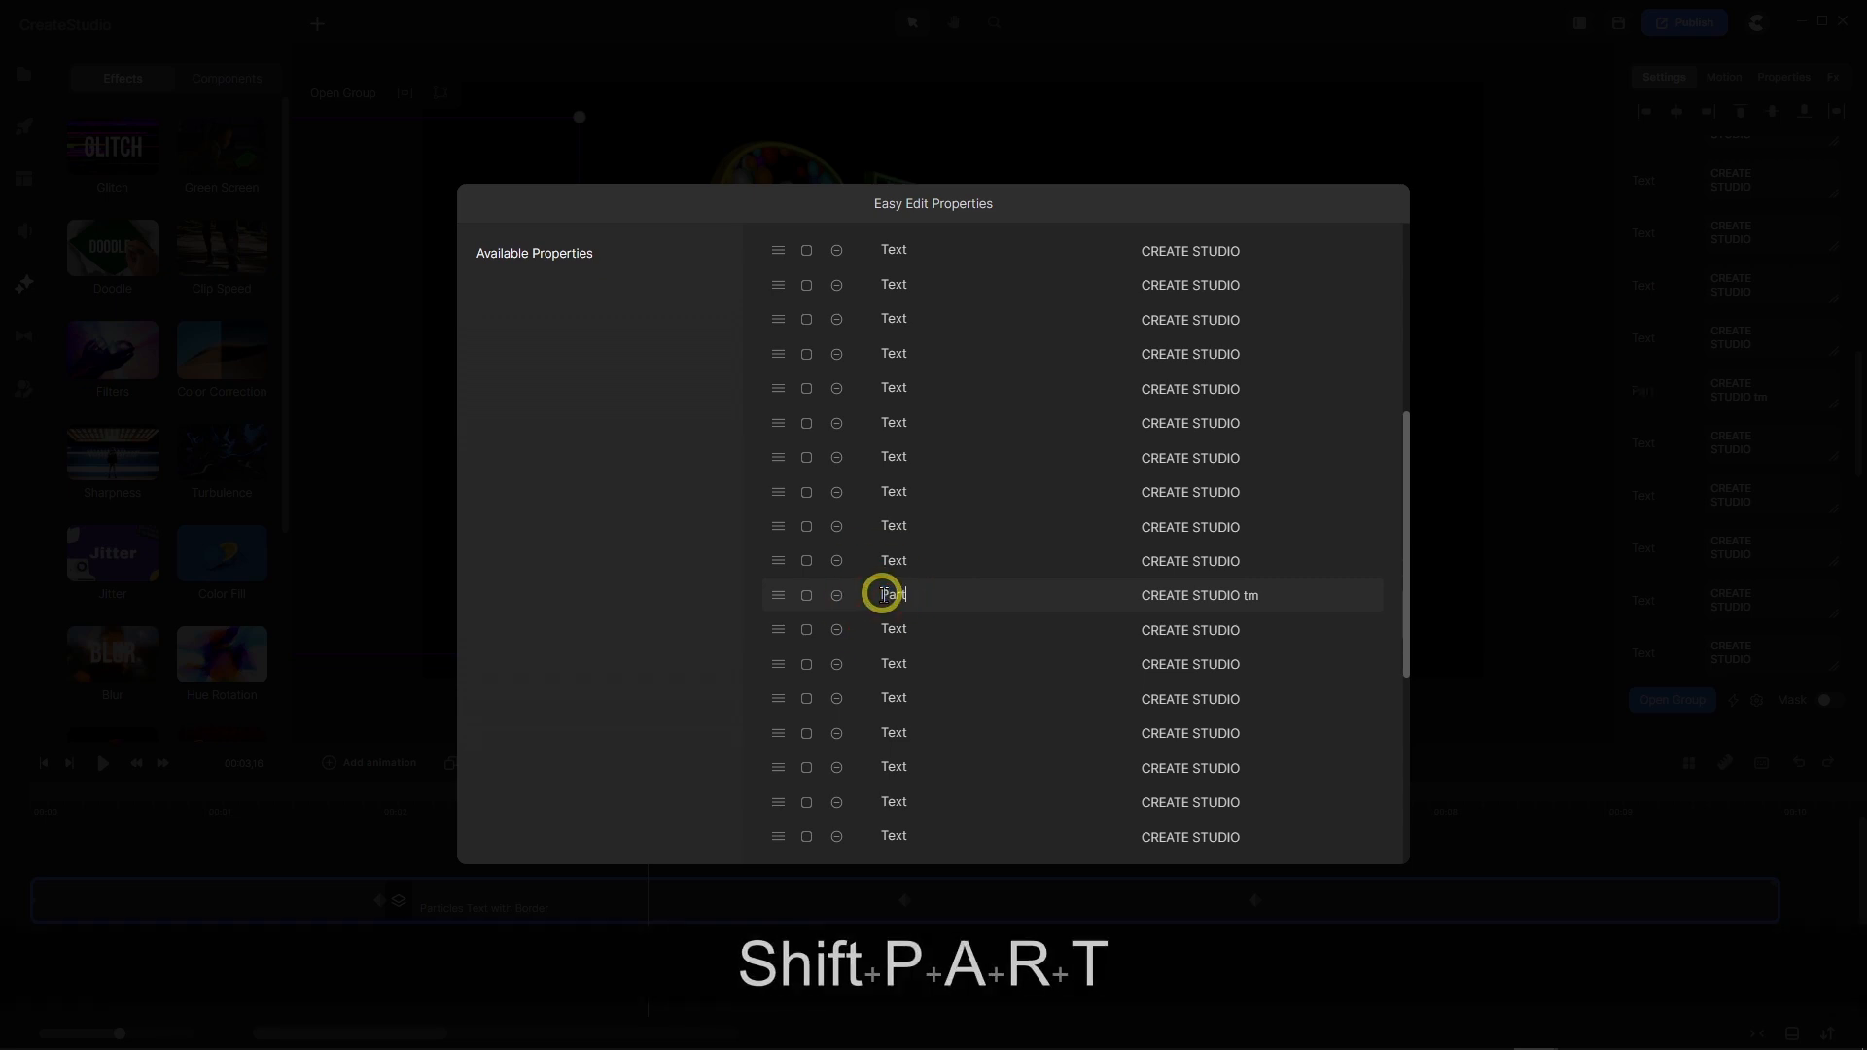
pyautogui.write('icles ')
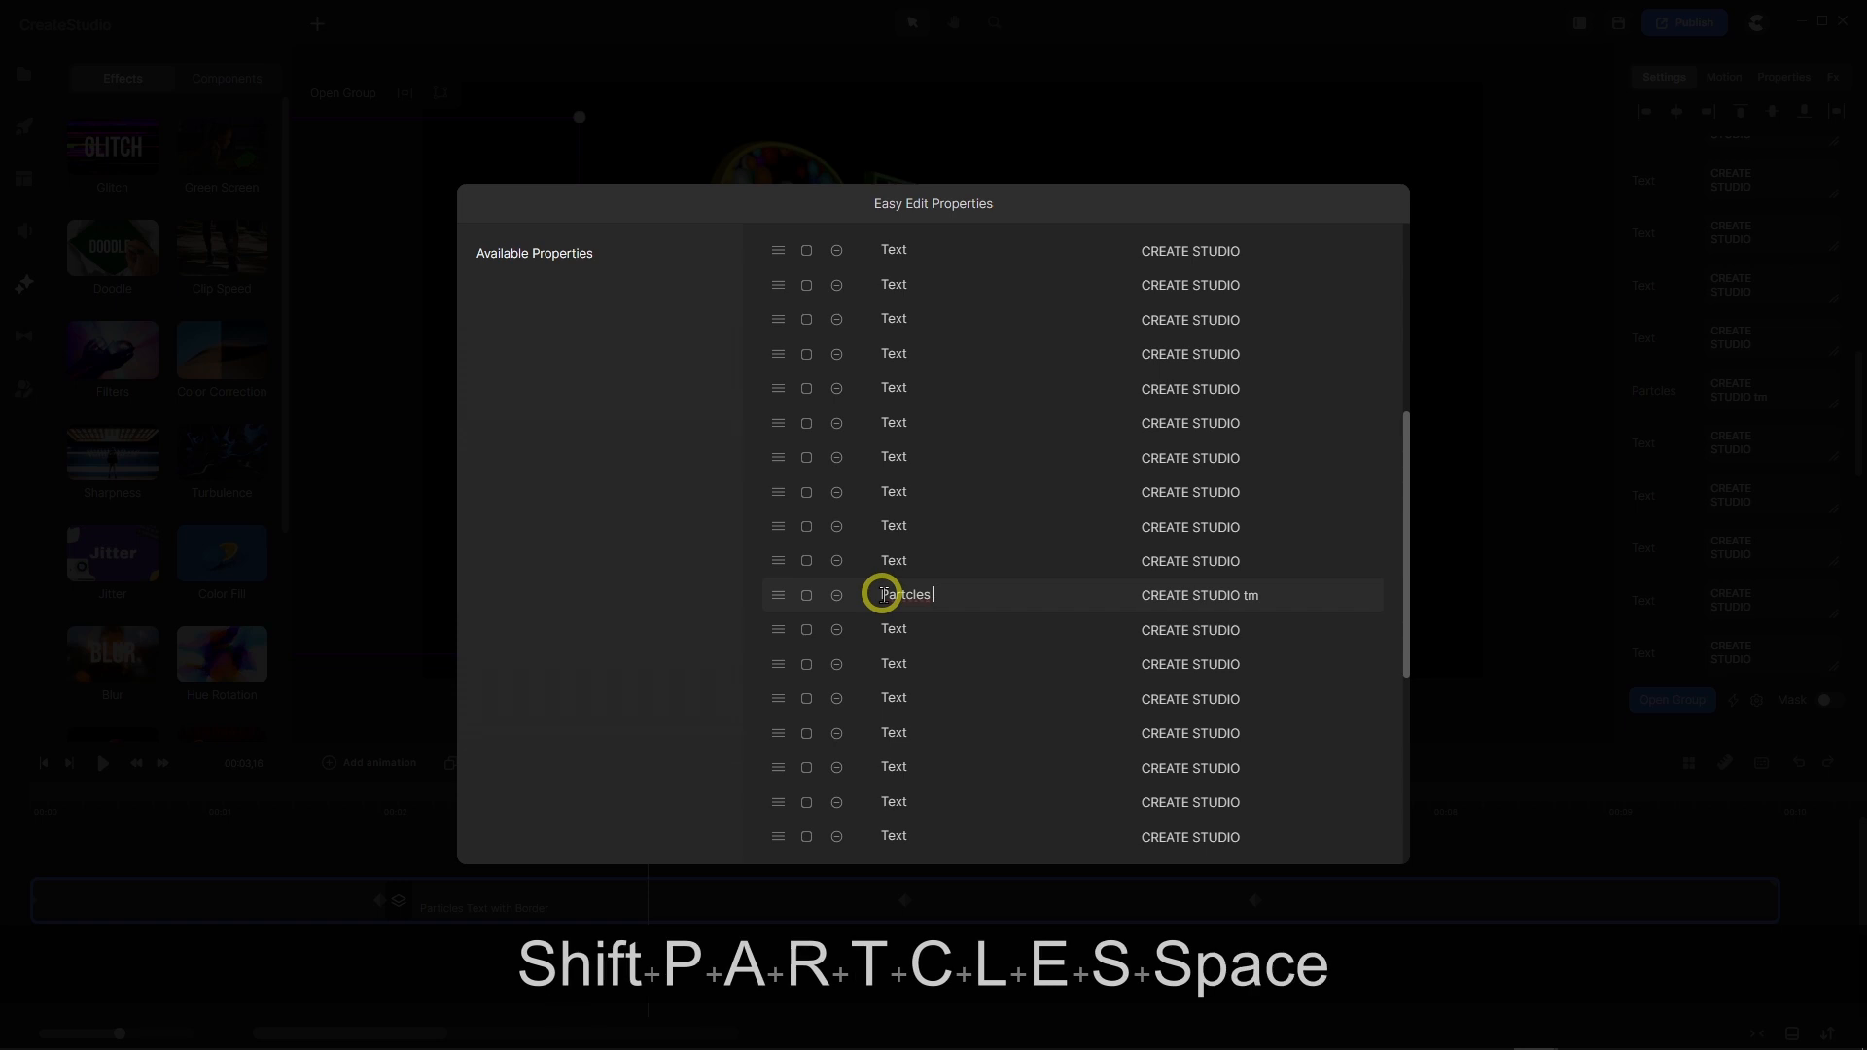
pyautogui.write('TM')
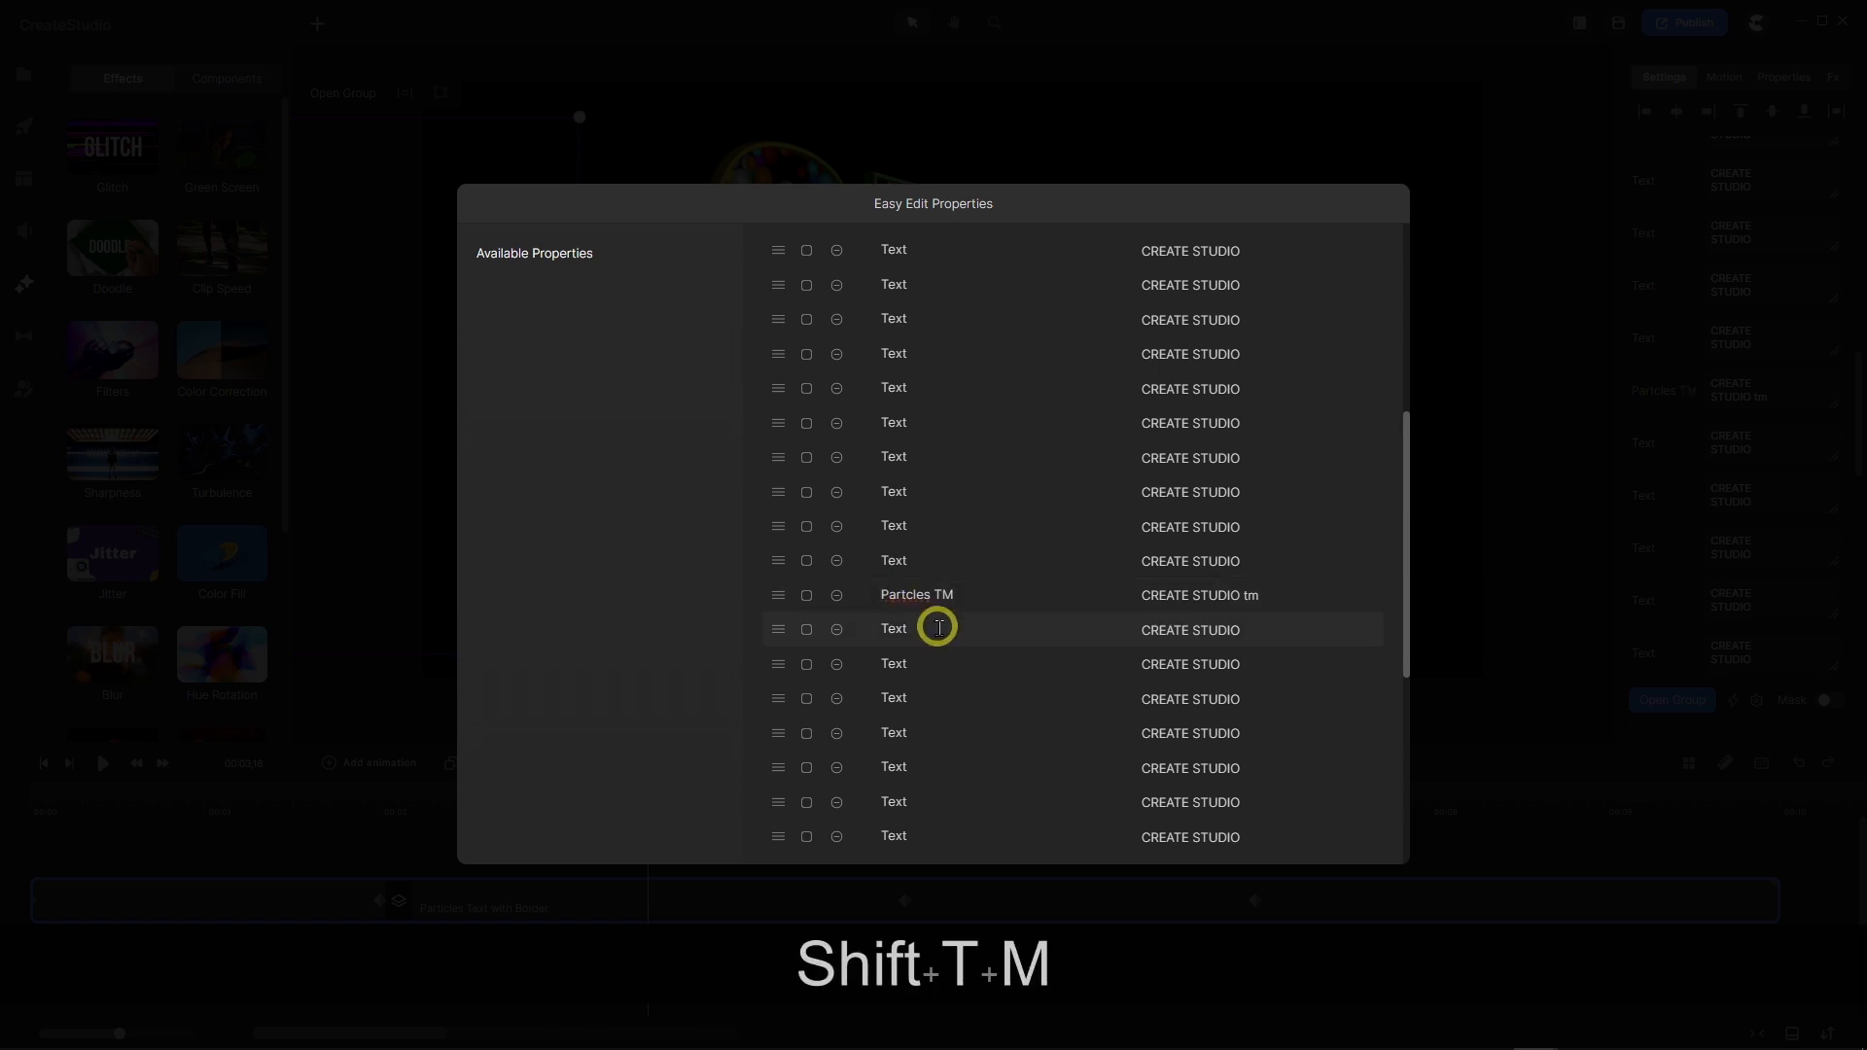
# Move the Partcles TM entry to the end of the Easy Edit Properties list and close the dialog.
pyautogui.scroll(-1, 1016, 627)
pyautogui.scroll(-1, 1016, 627)
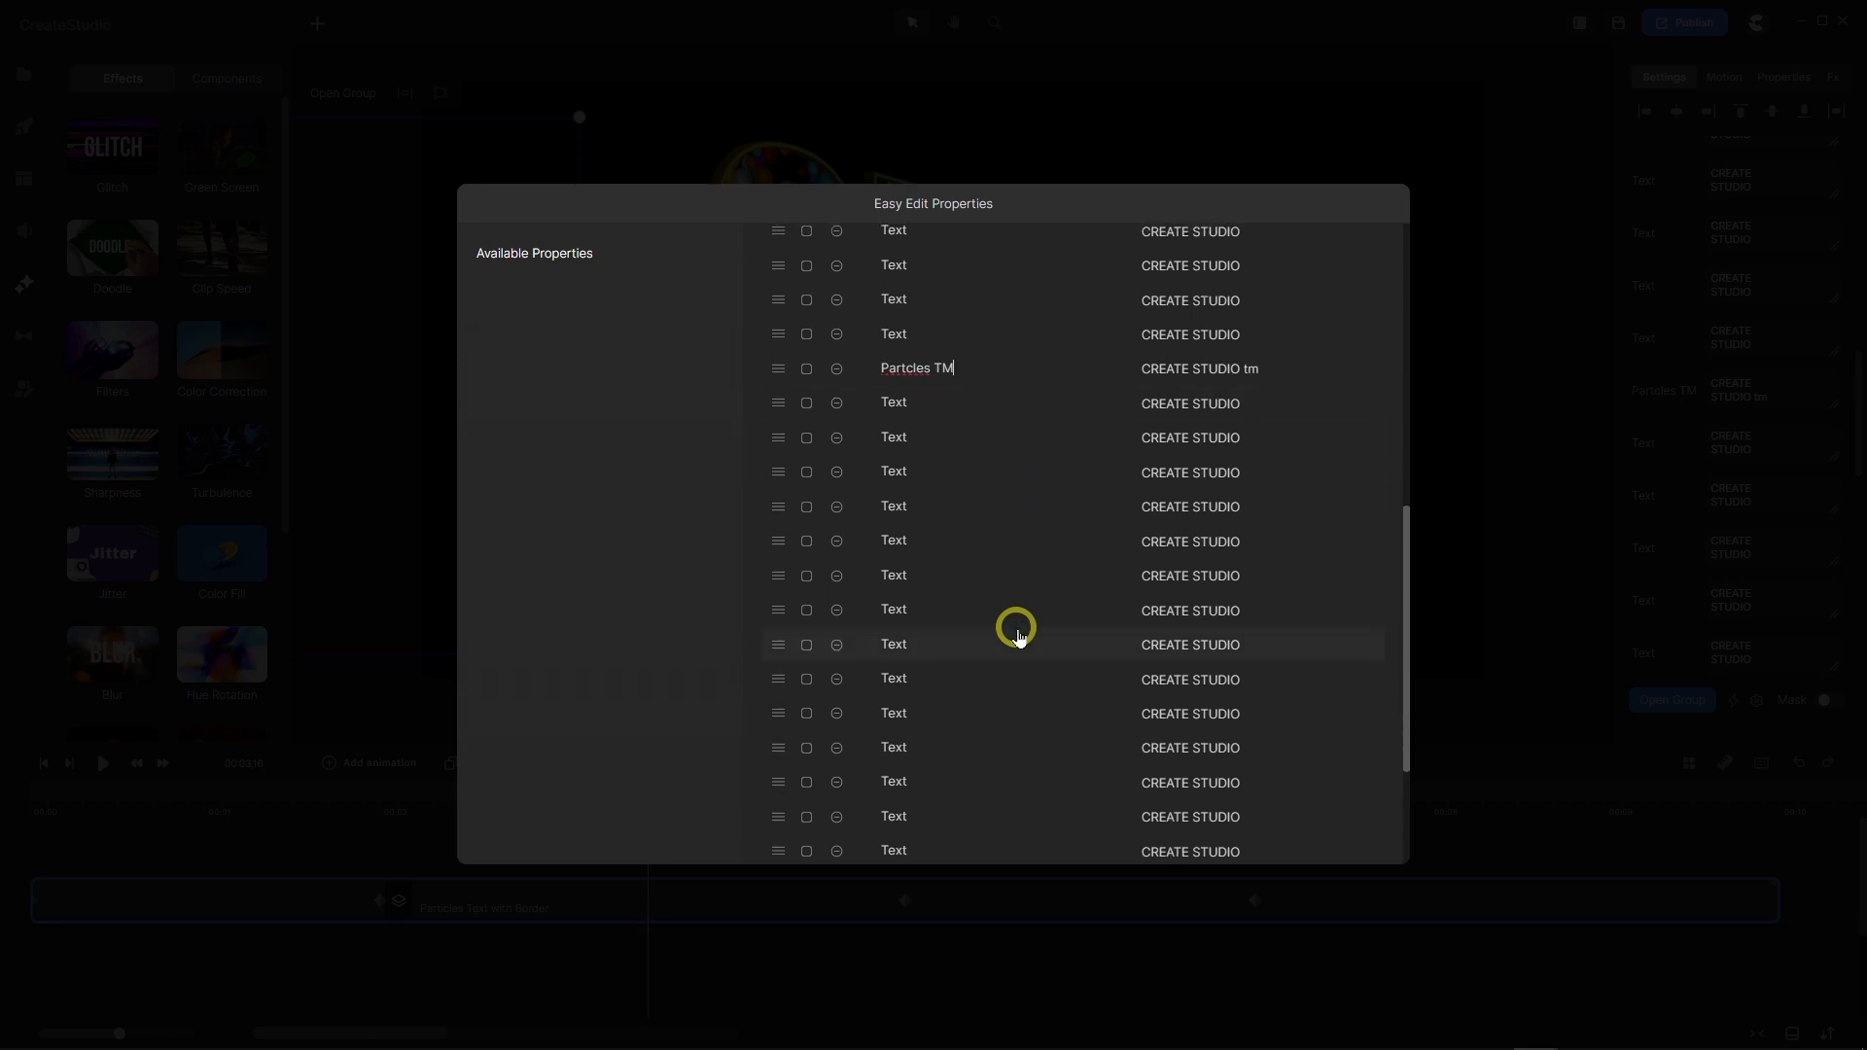
pyautogui.moveTo(777, 368); pyautogui.dragTo(726, 842)
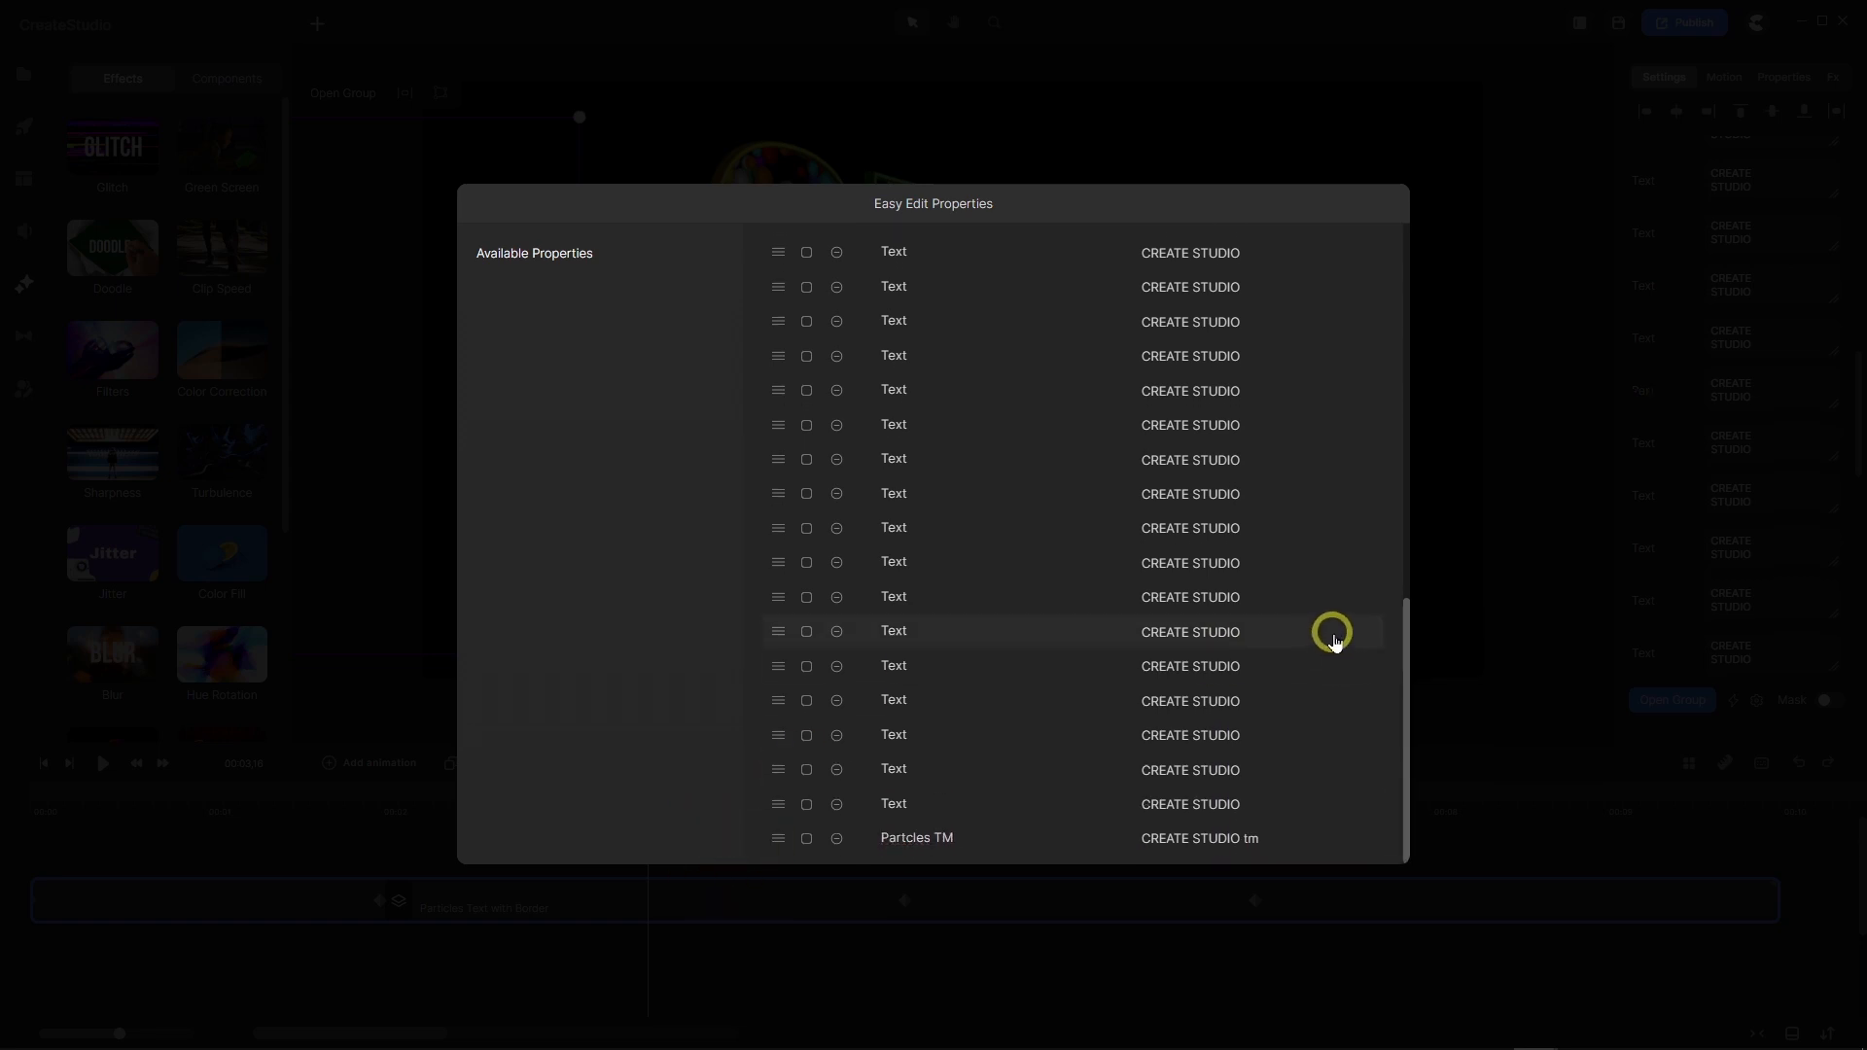
pyautogui.click(1591, 613)
# Remove the "tm" marker from the Partcles TM entry so its text reads CREATE STUDIO again.
pyautogui.scroll(-1, 1745, 577)
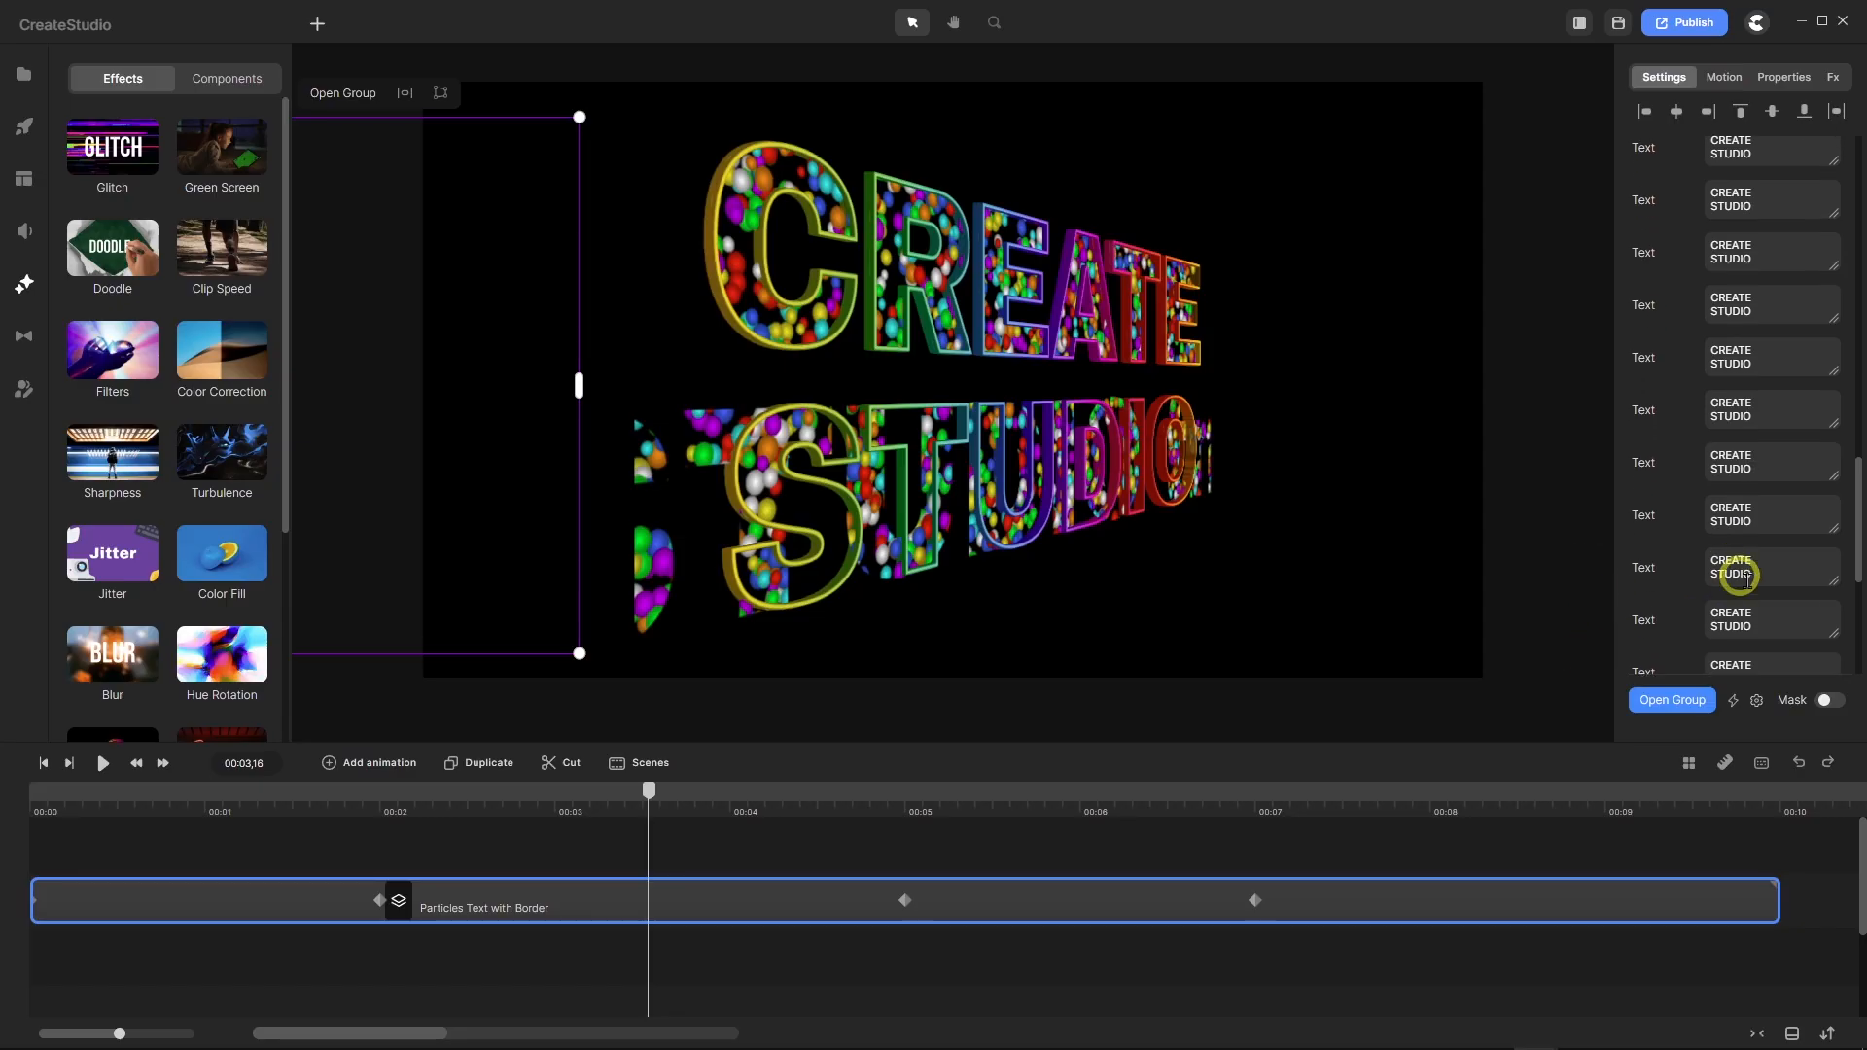
pyautogui.scroll(-2, 1747, 576)
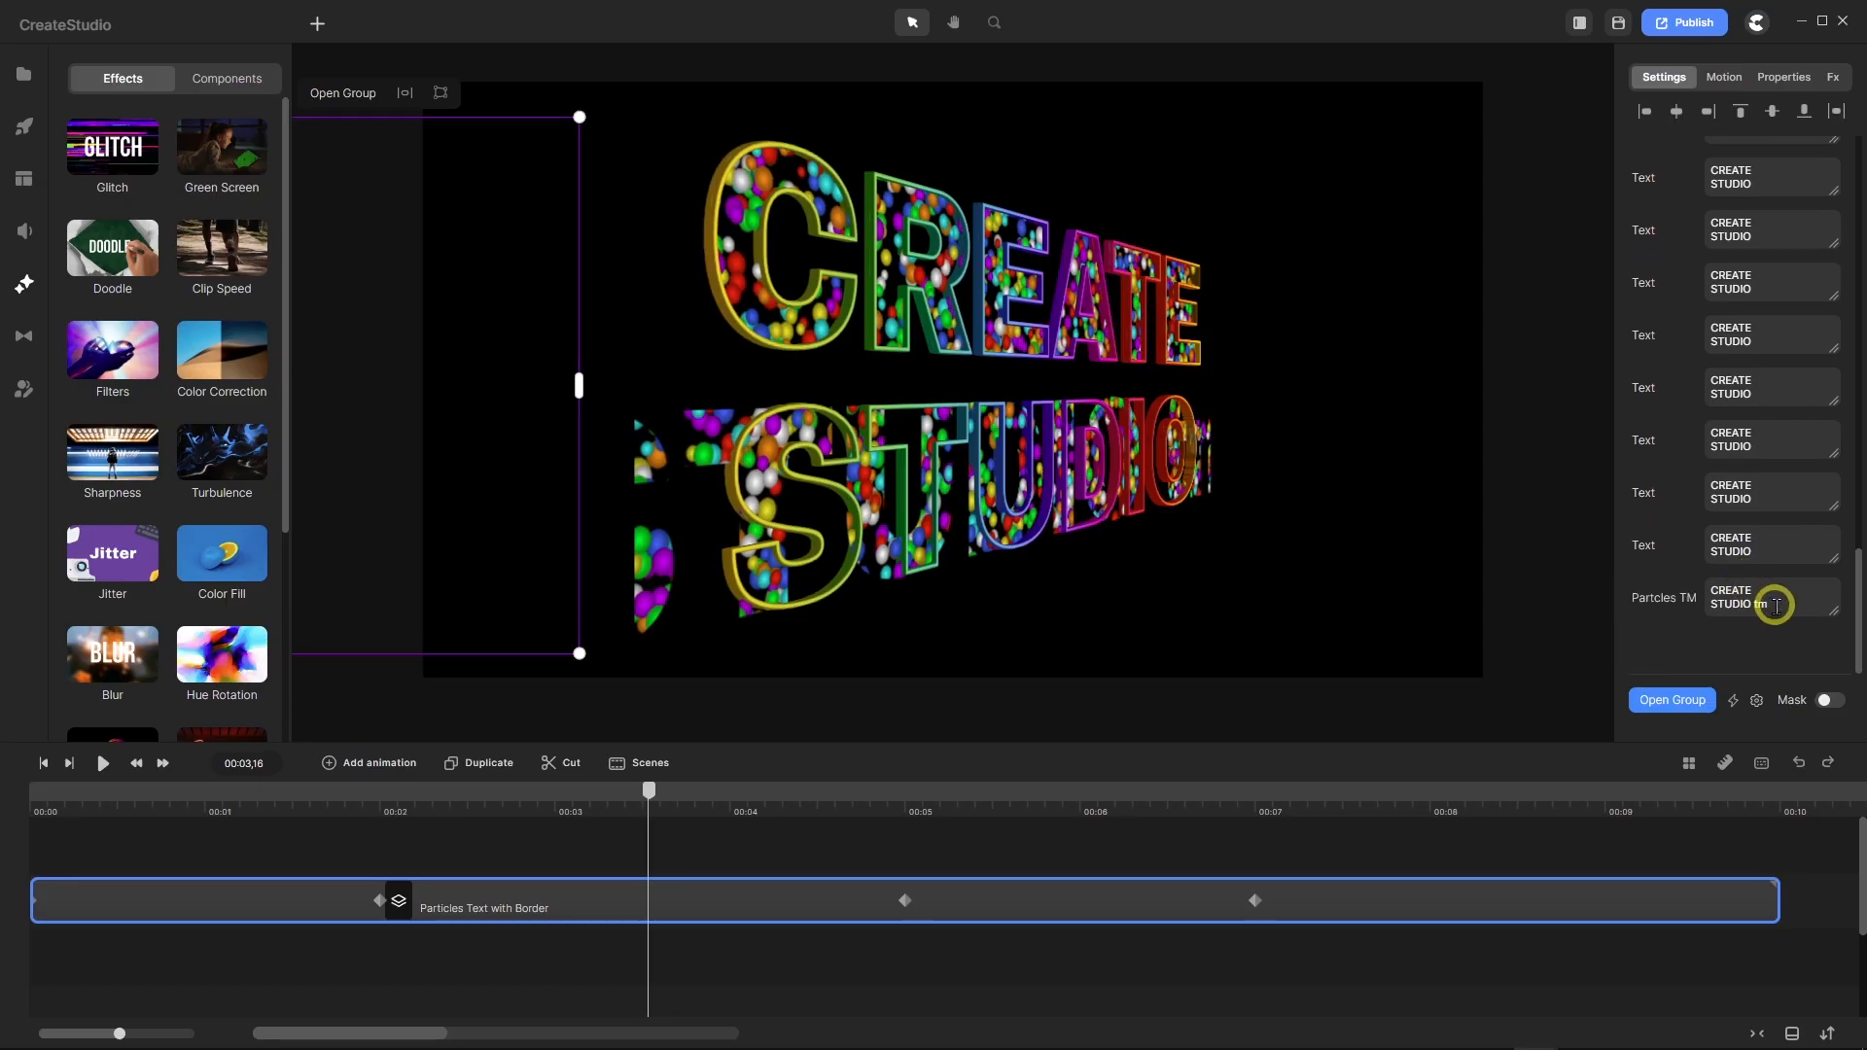
pyautogui.click(1770, 607)
pyautogui.press('BackSpace')
pyautogui.press('BackSpace')
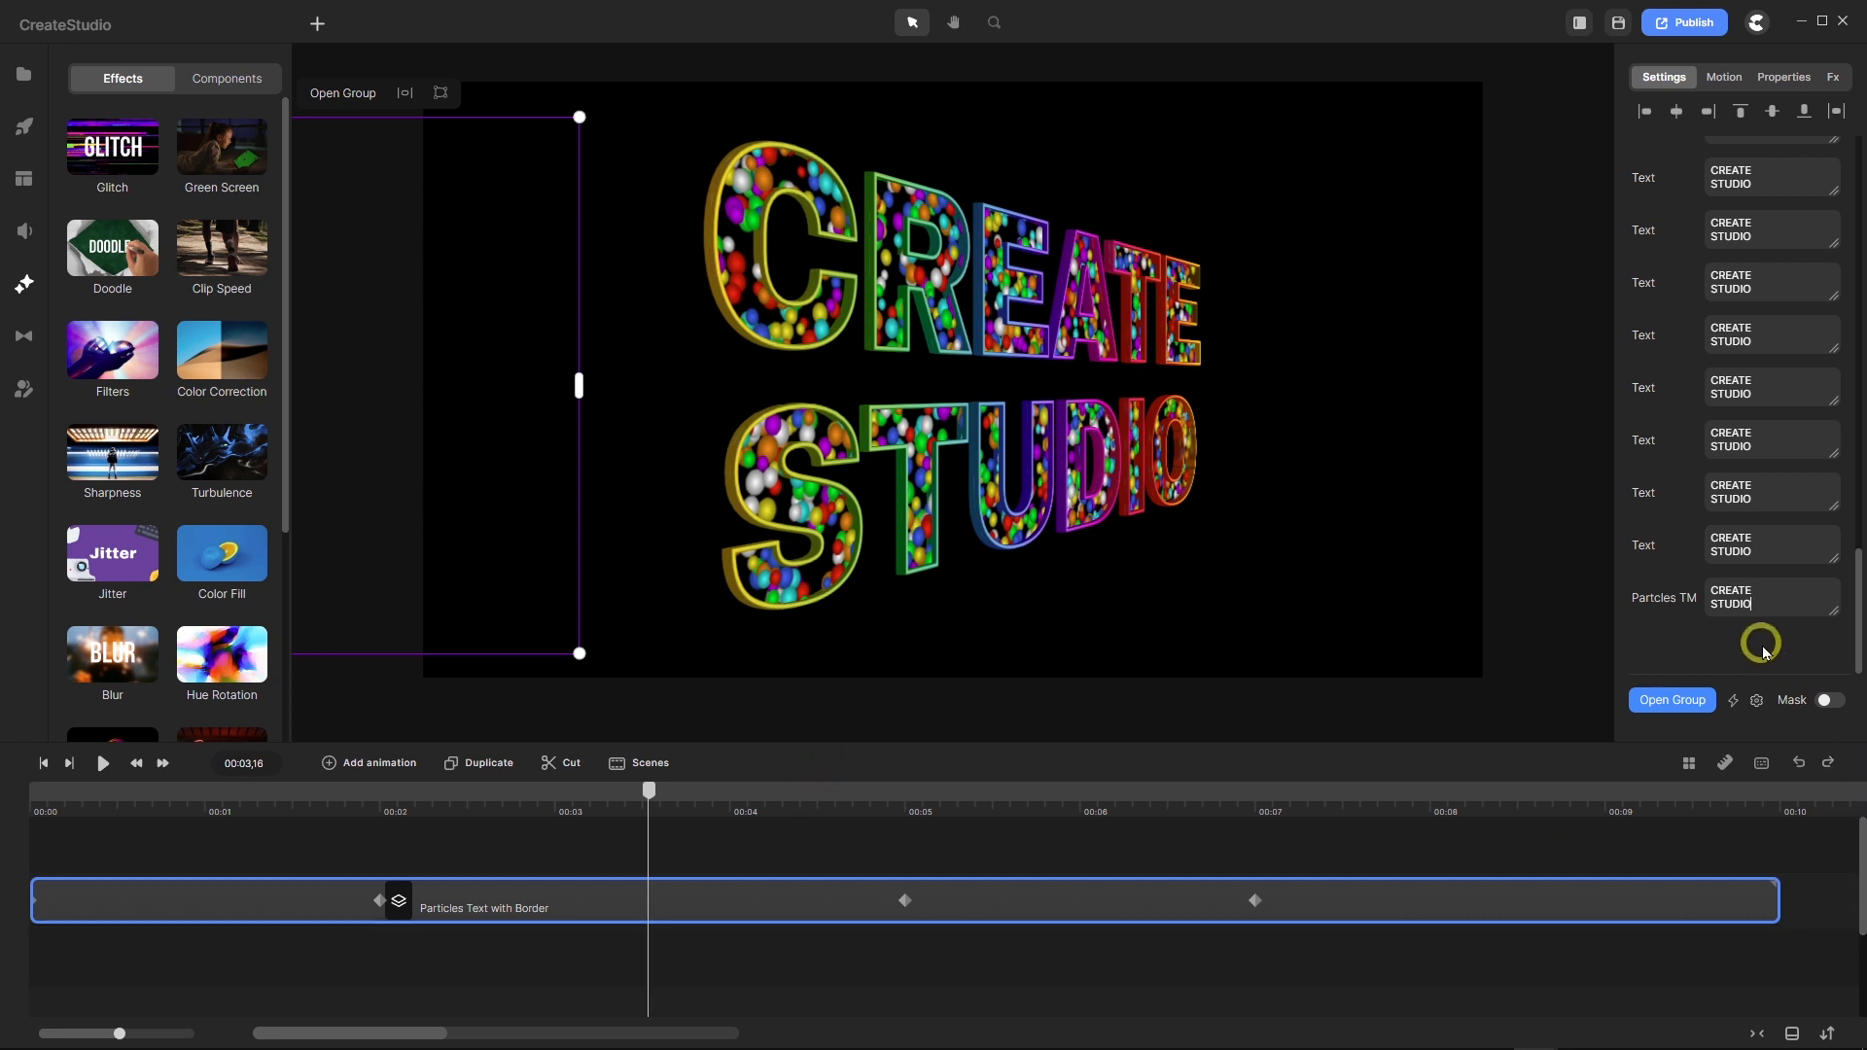
# Examine the color and border settings of the first eight Text entries to tell the track-matte texts from the gradient ones.
pyautogui.scroll(10, 1745, 437)
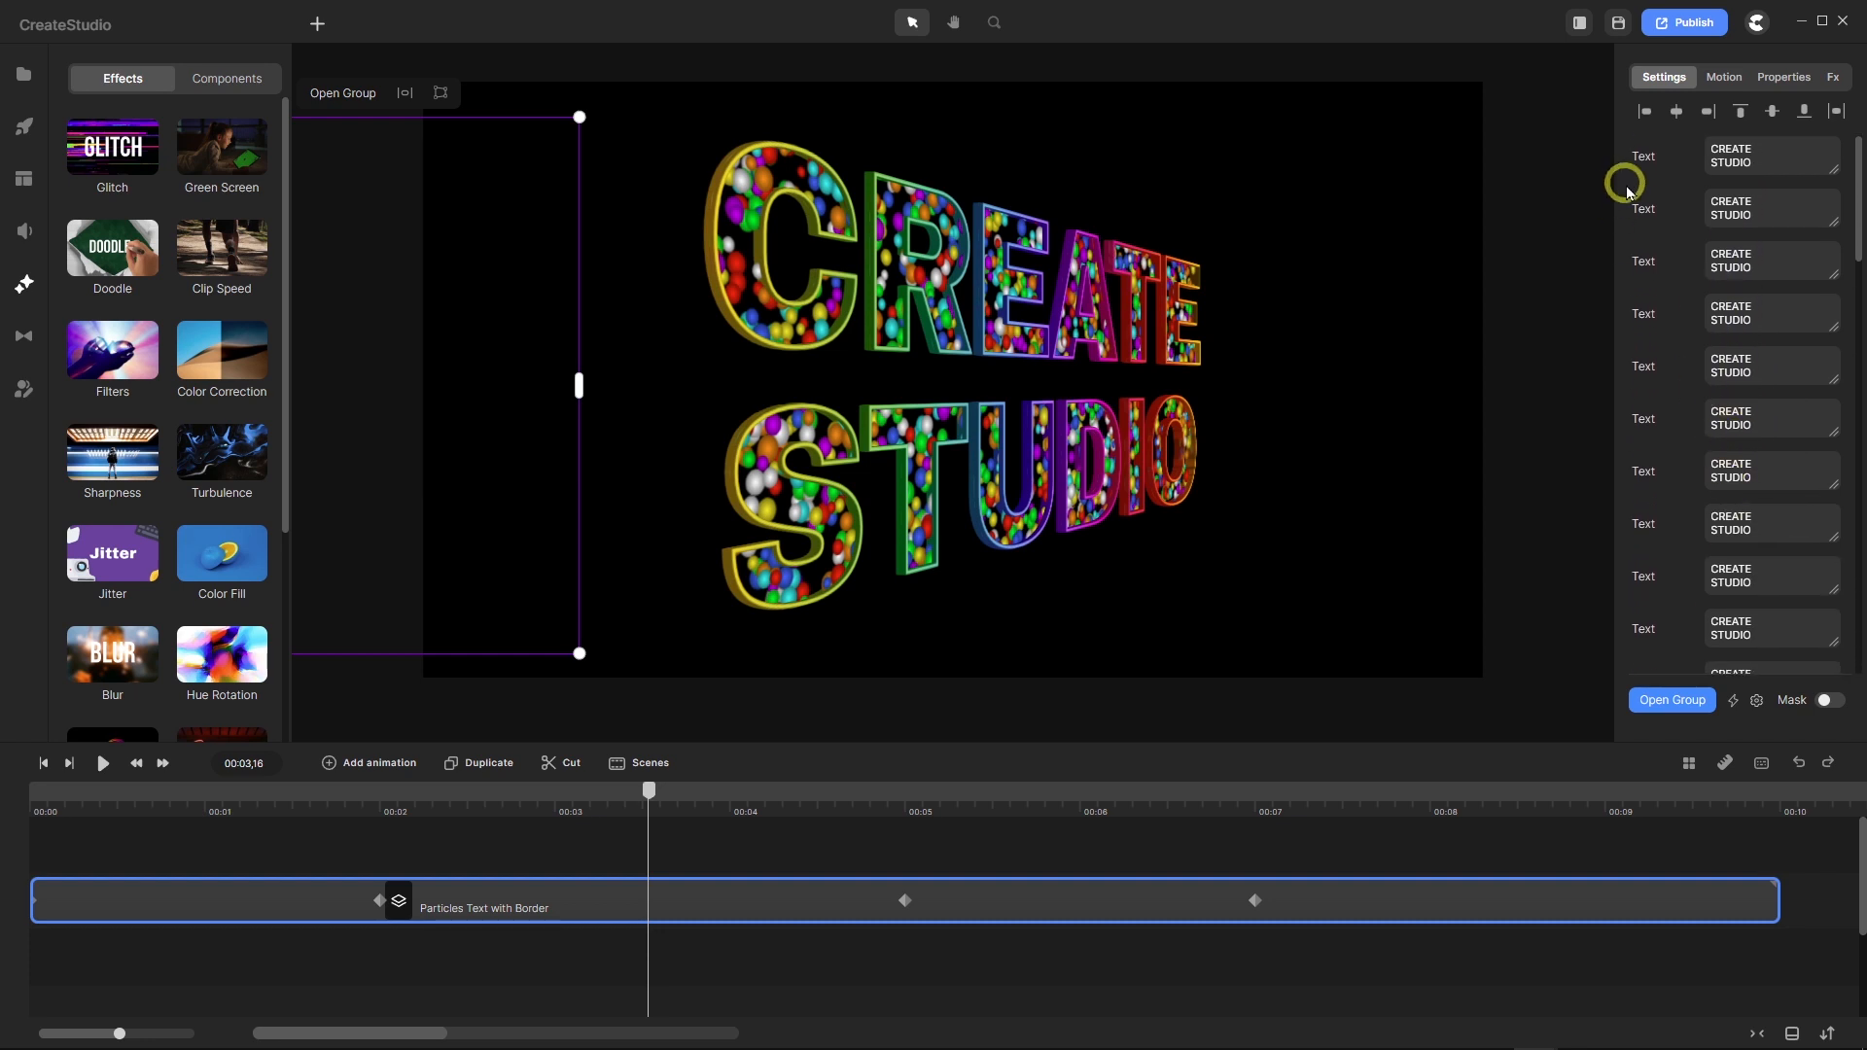
pyautogui.click(1644, 159)
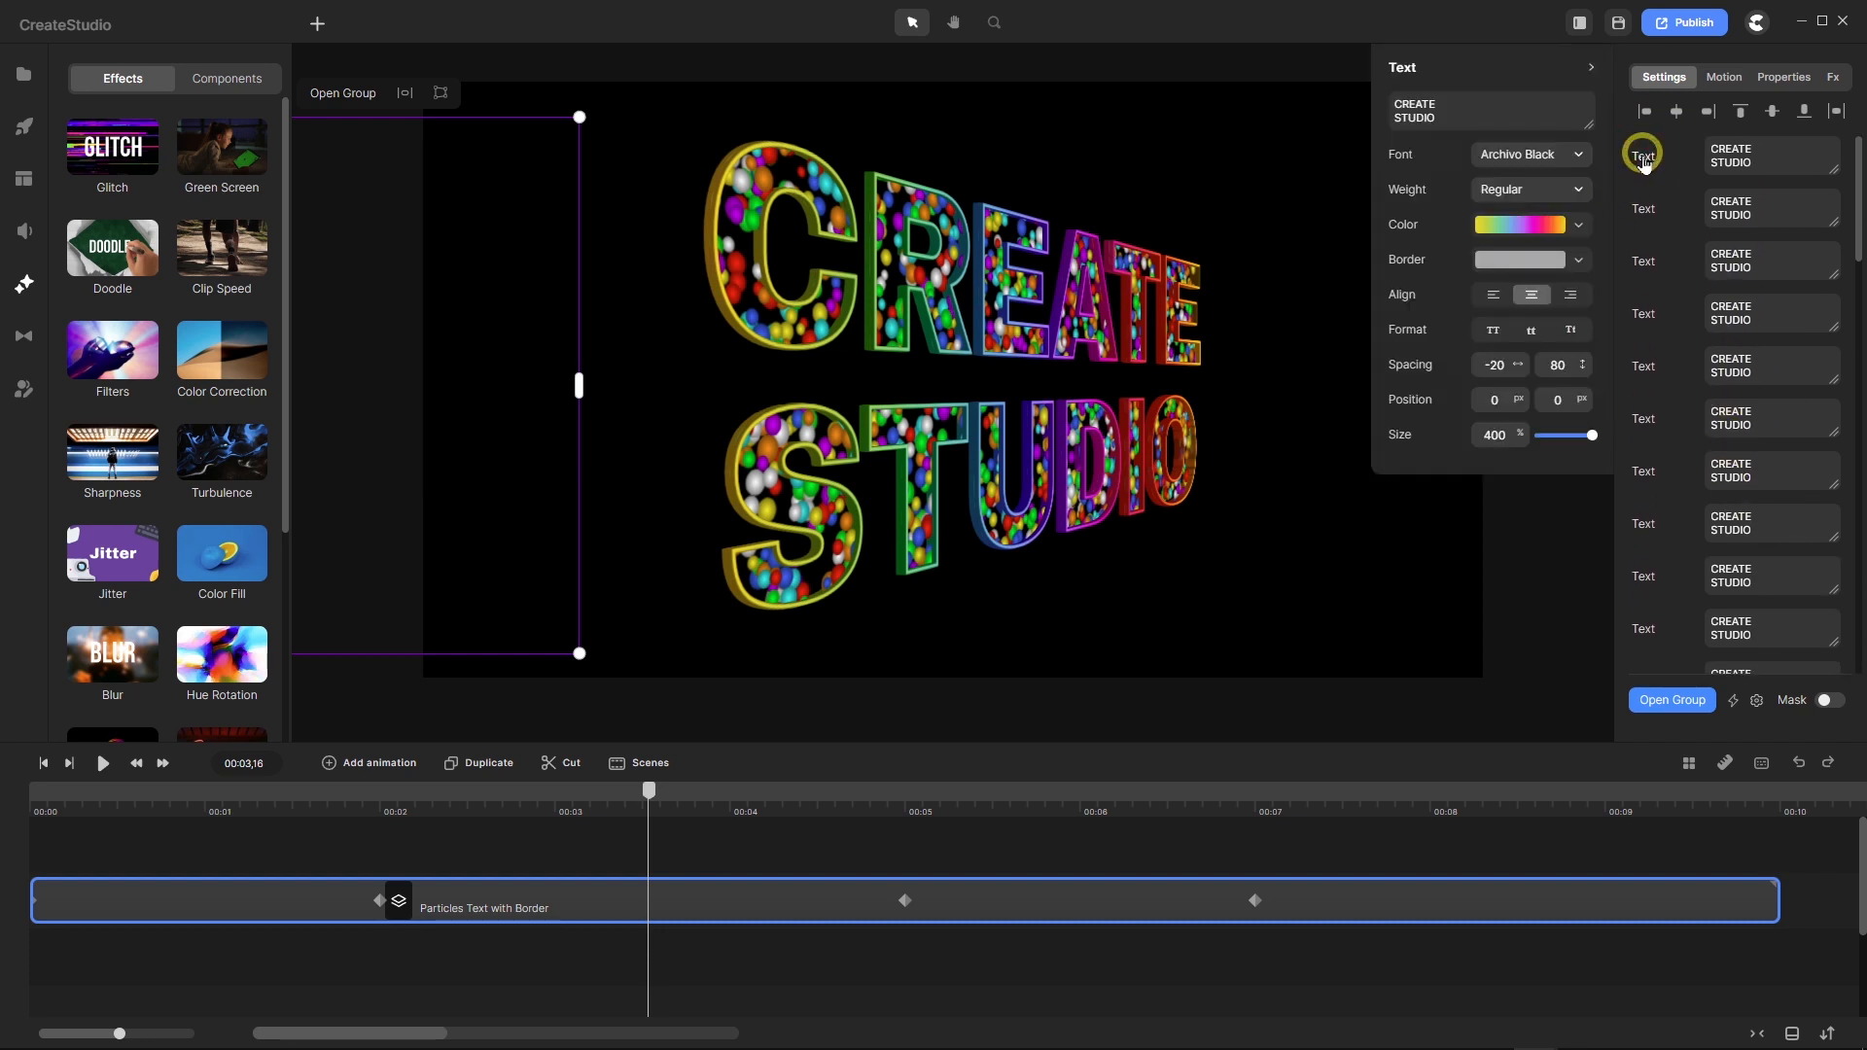
pyautogui.click(1650, 214)
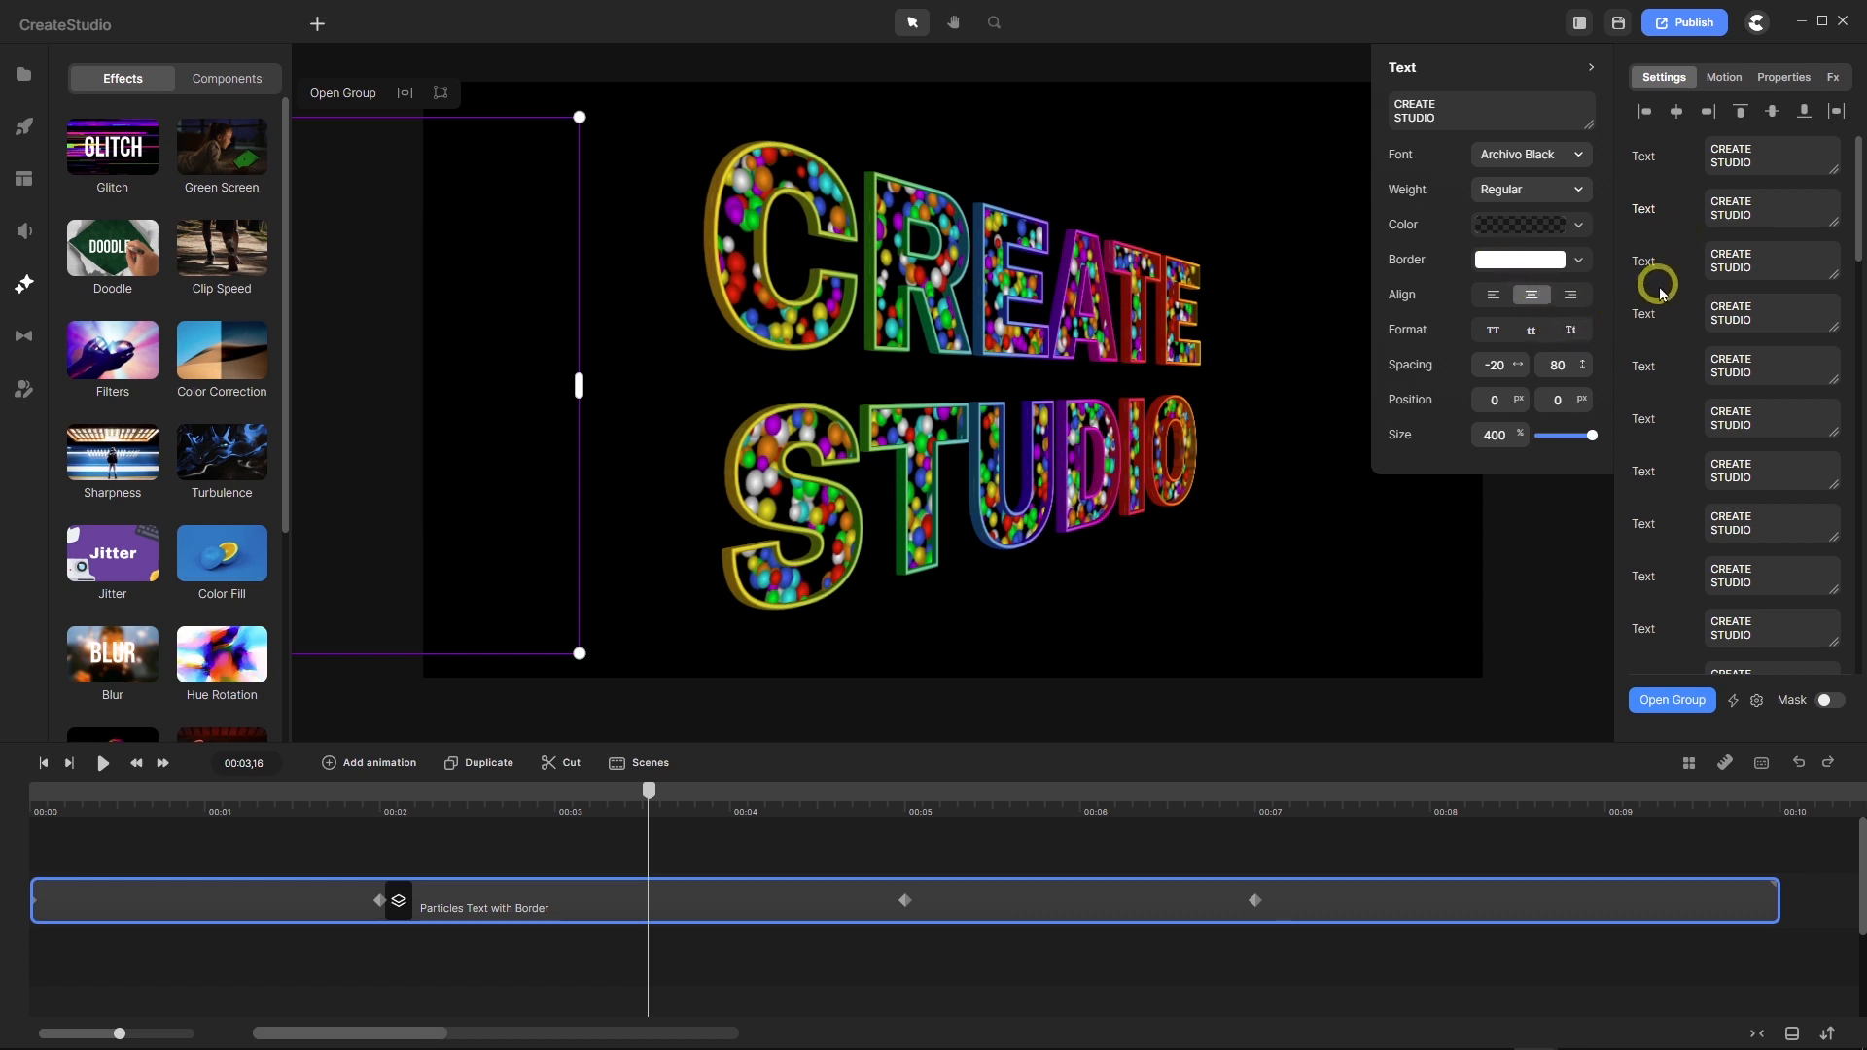
pyautogui.click(1643, 159)
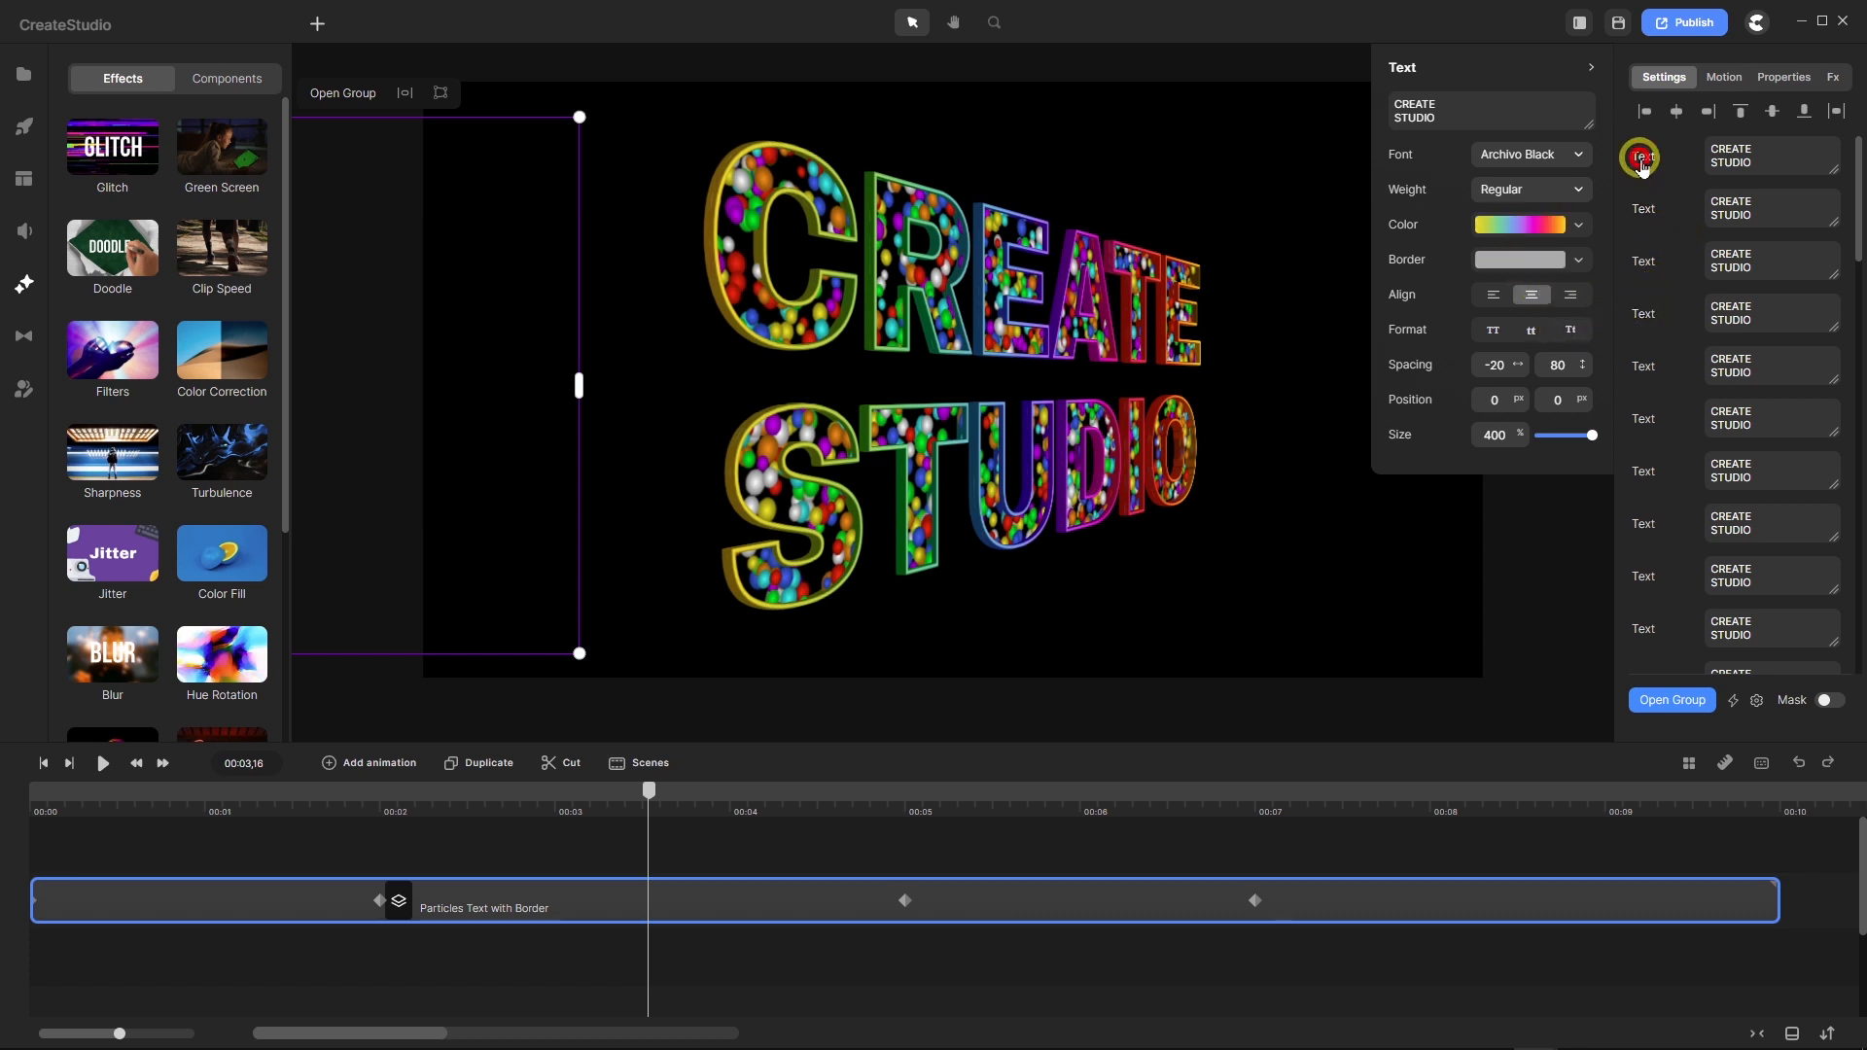
pyautogui.click(1642, 209)
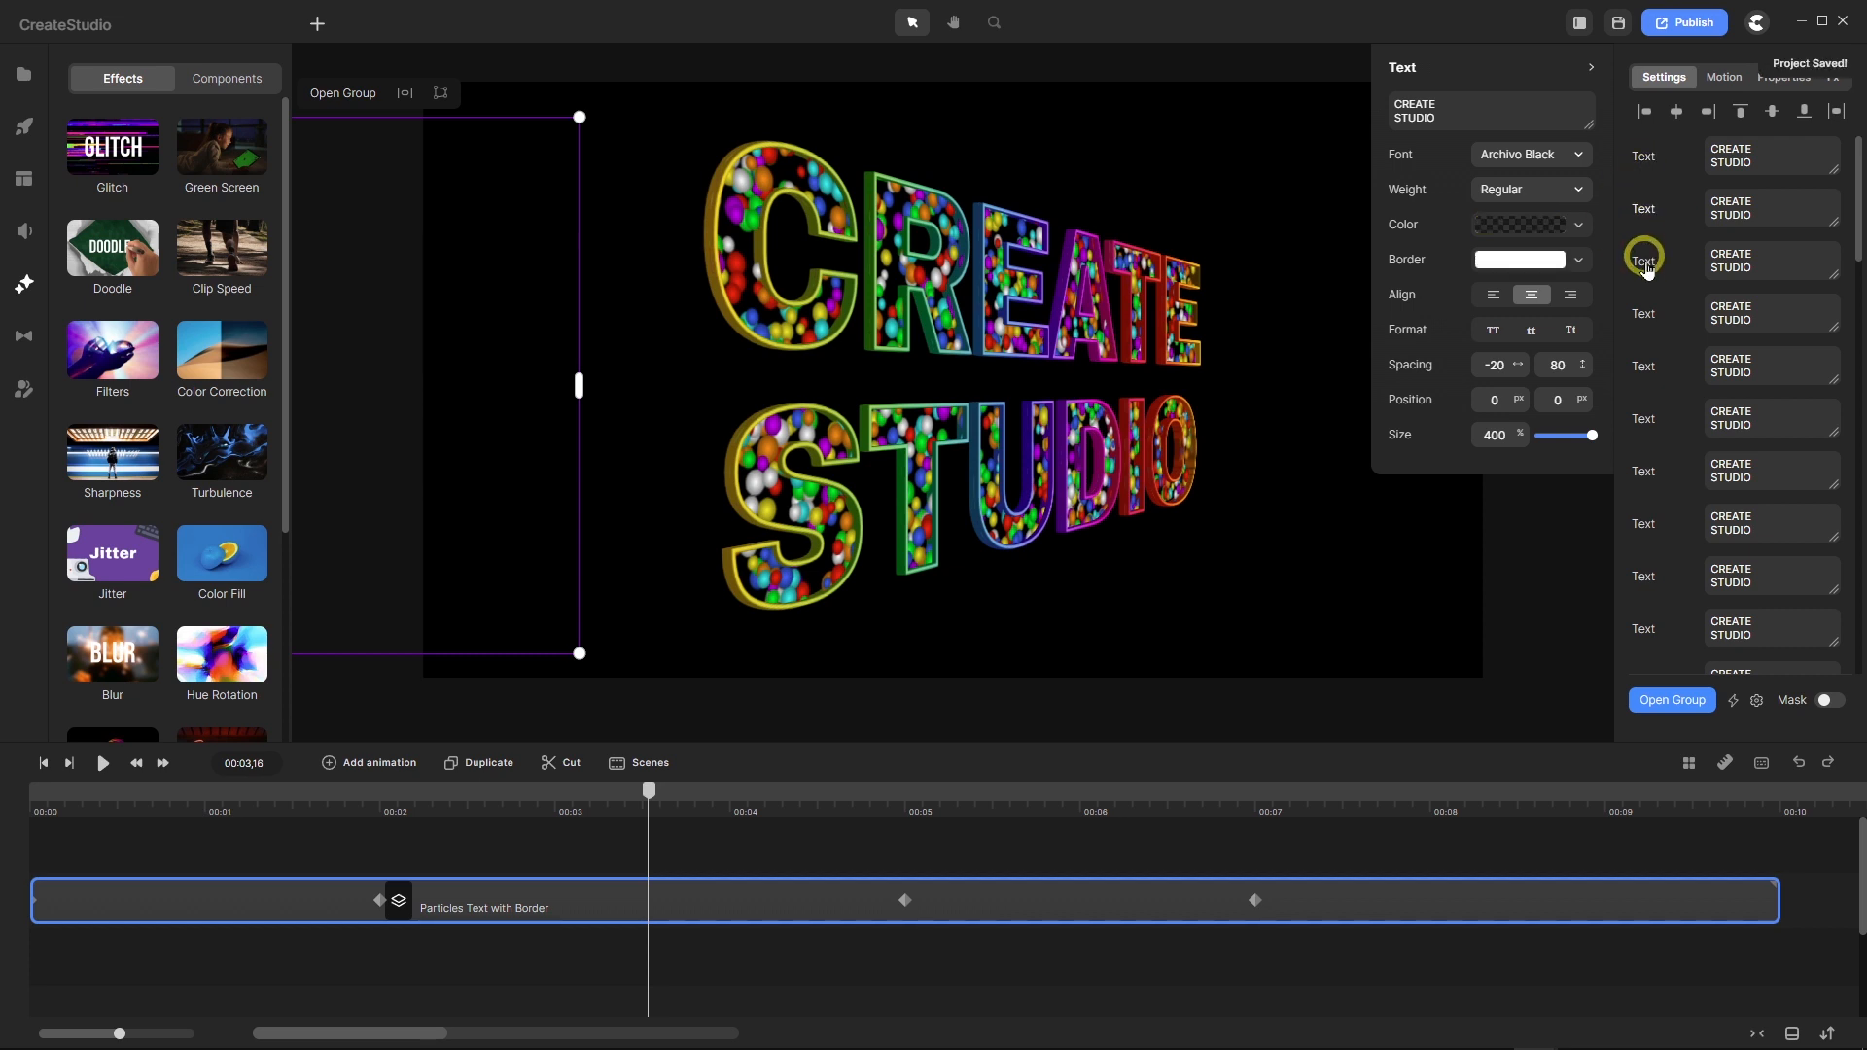
pyautogui.click(1644, 267)
pyautogui.click(1648, 319)
pyautogui.click(1644, 368)
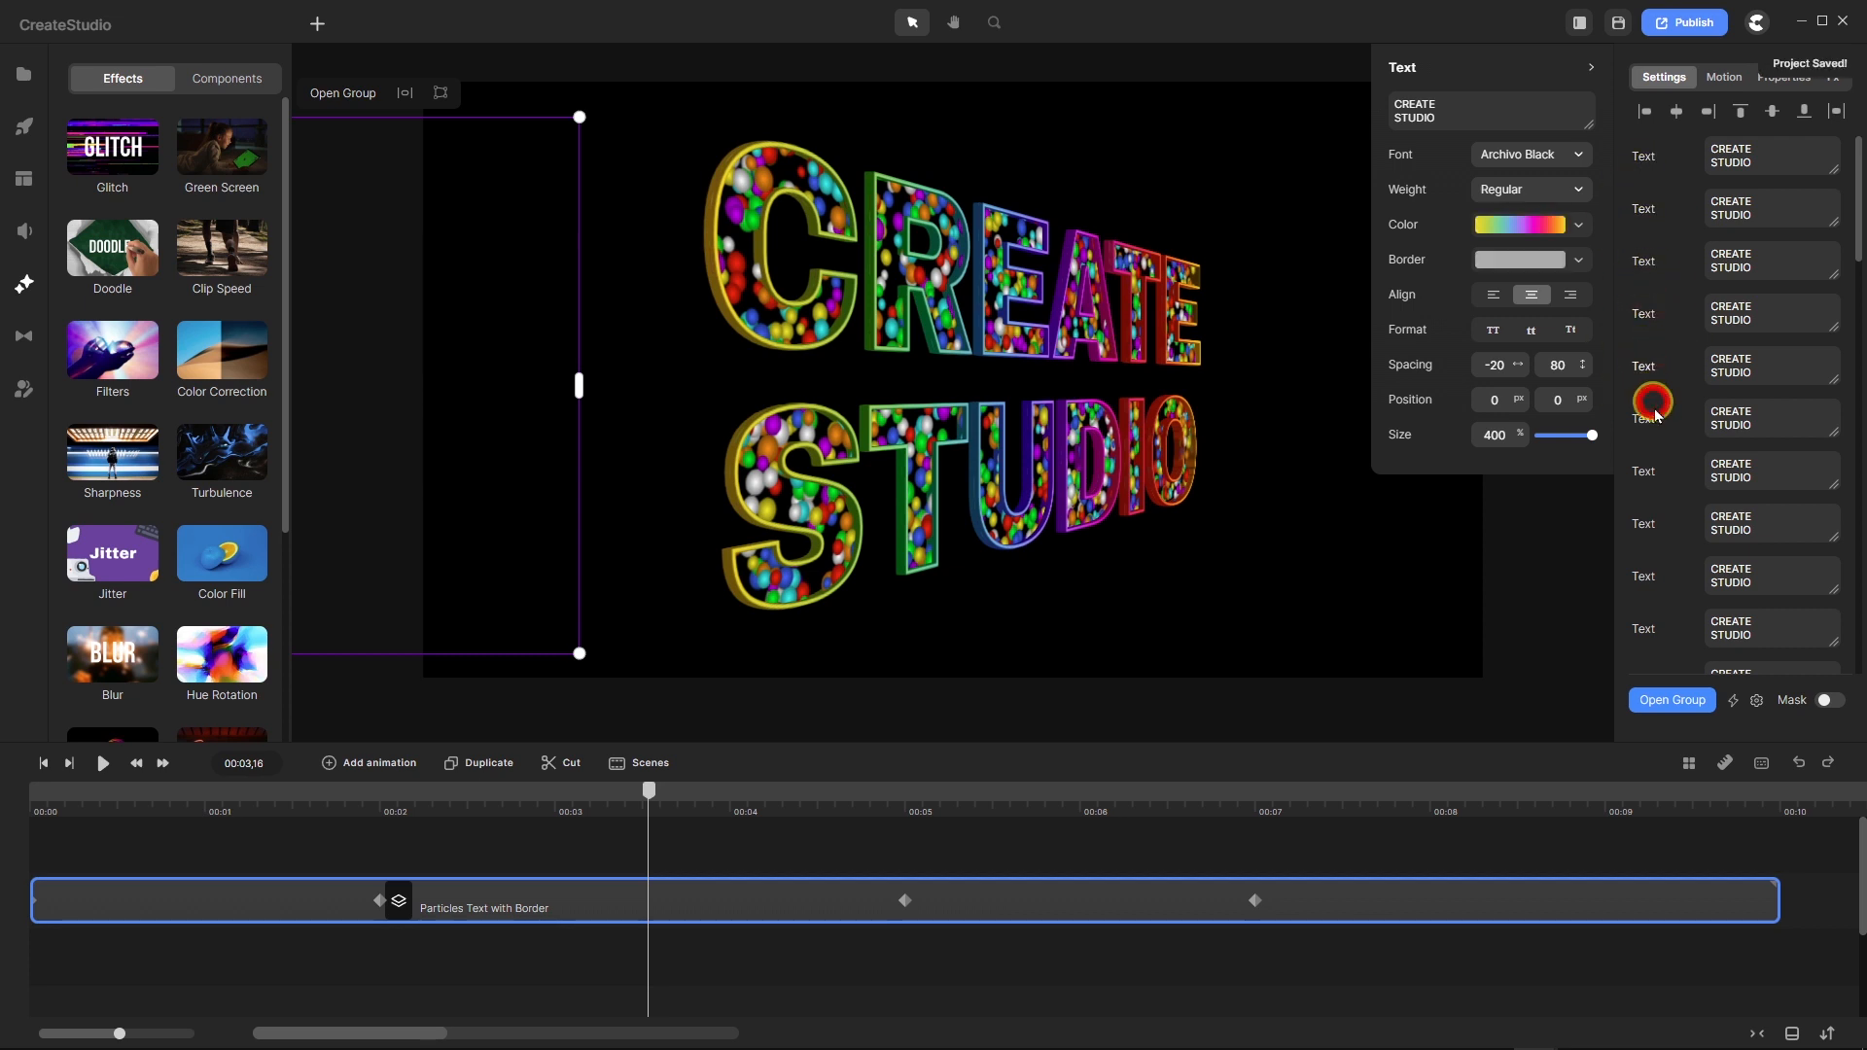
pyautogui.click(1643, 424)
pyautogui.click(1643, 473)
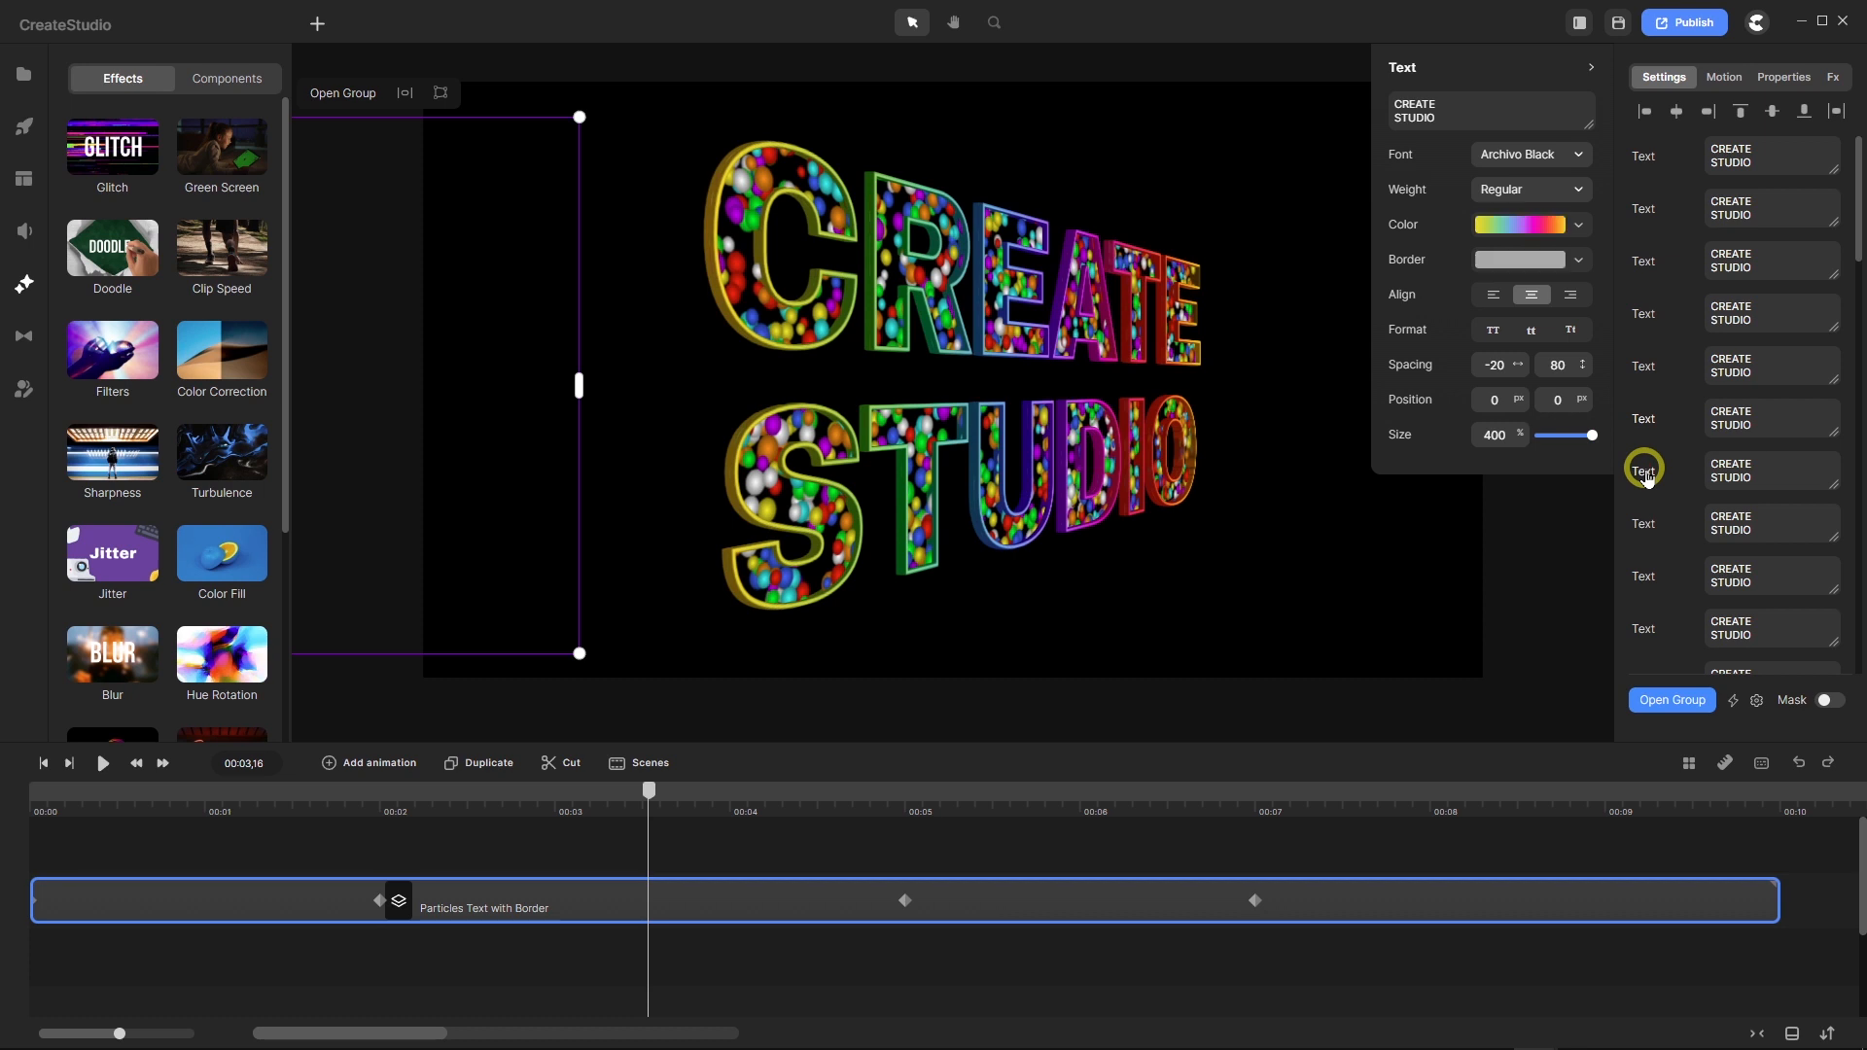
pyautogui.click(1641, 530)
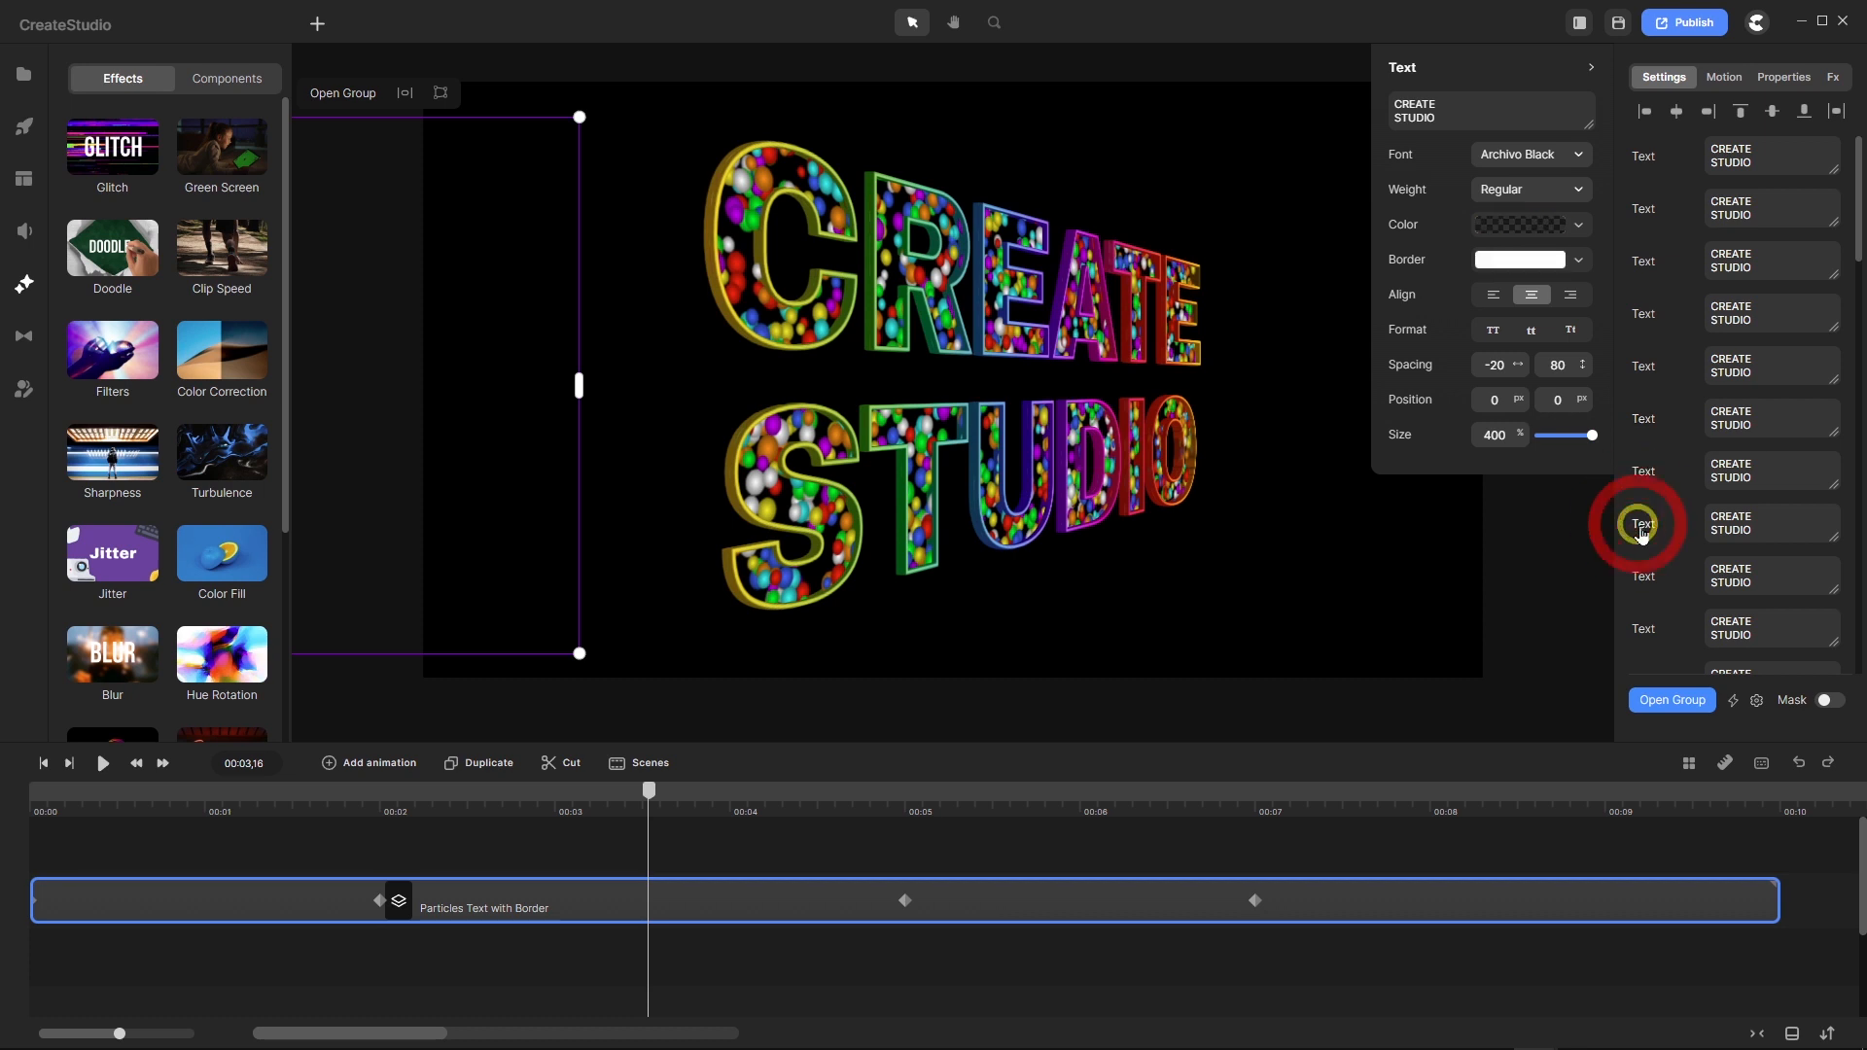
# In Easy Edit Properties, relabel the second, fourth, sixth and eighth Text entries as "Text tm".
pyautogui.click(1757, 701)
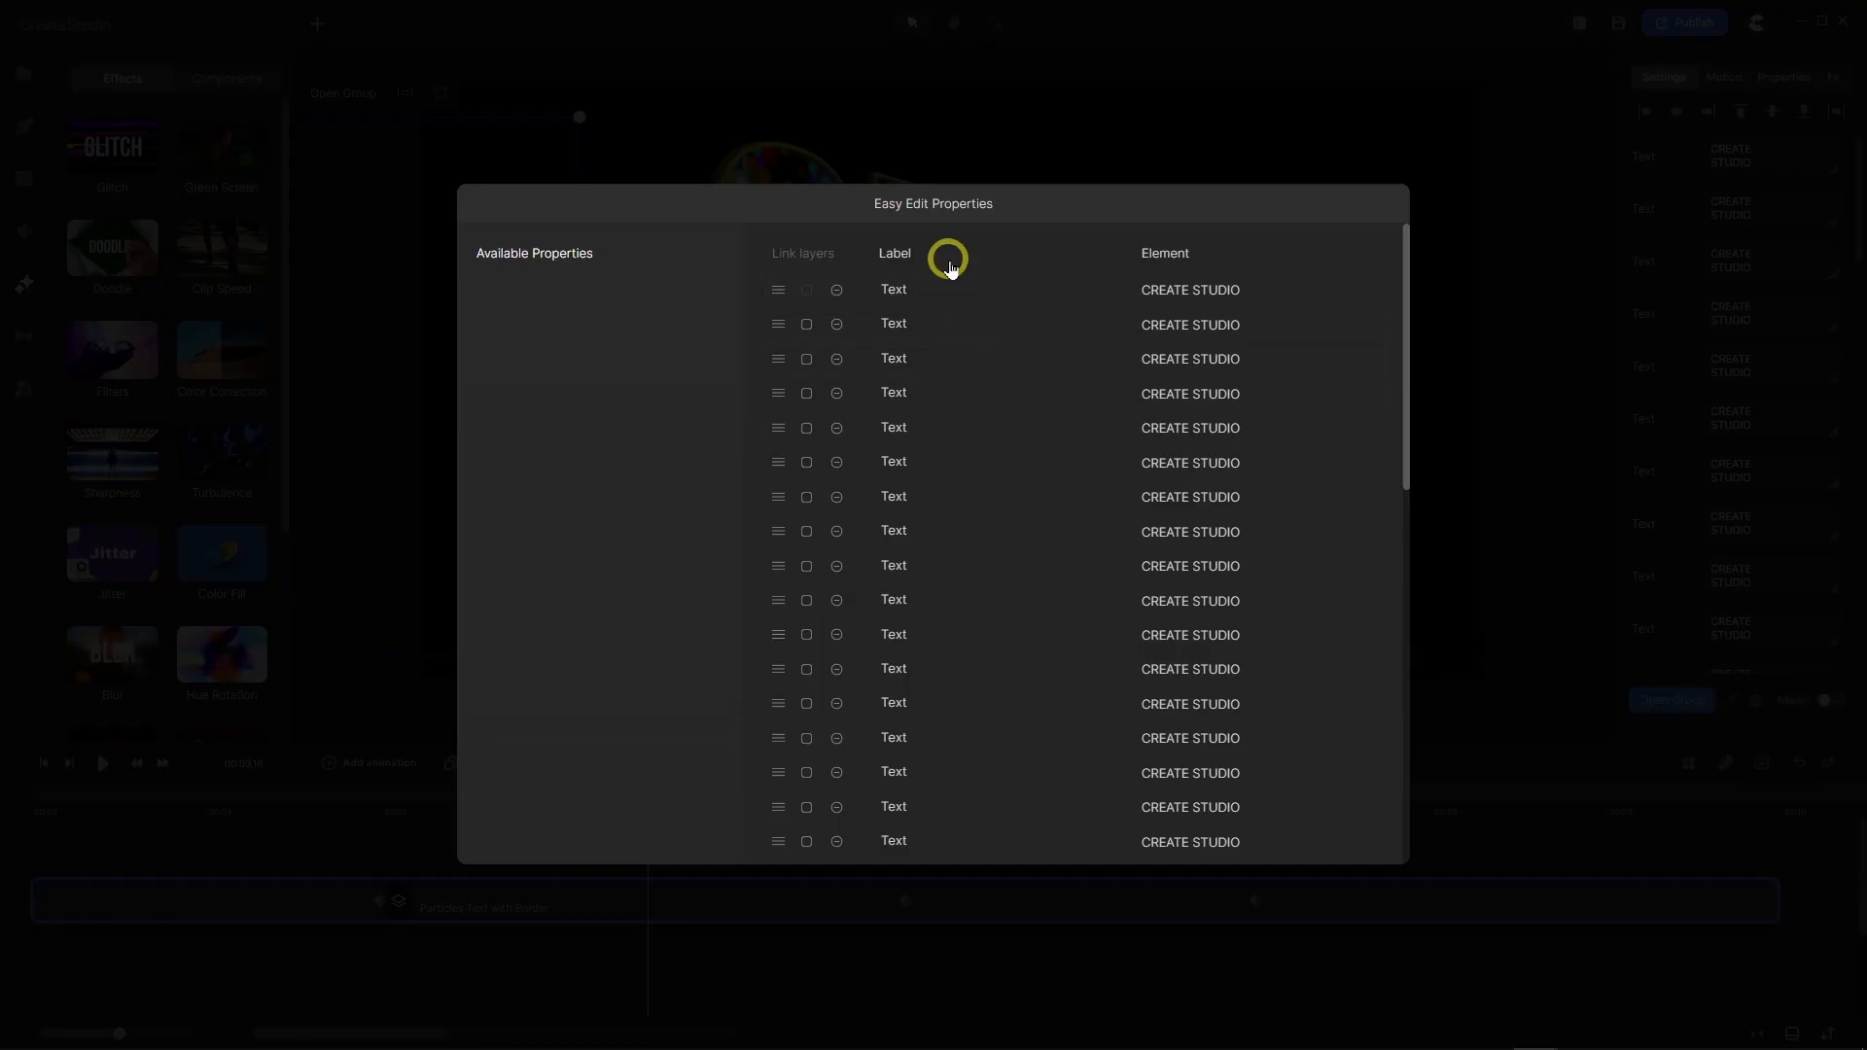
pyautogui.click(920, 321)
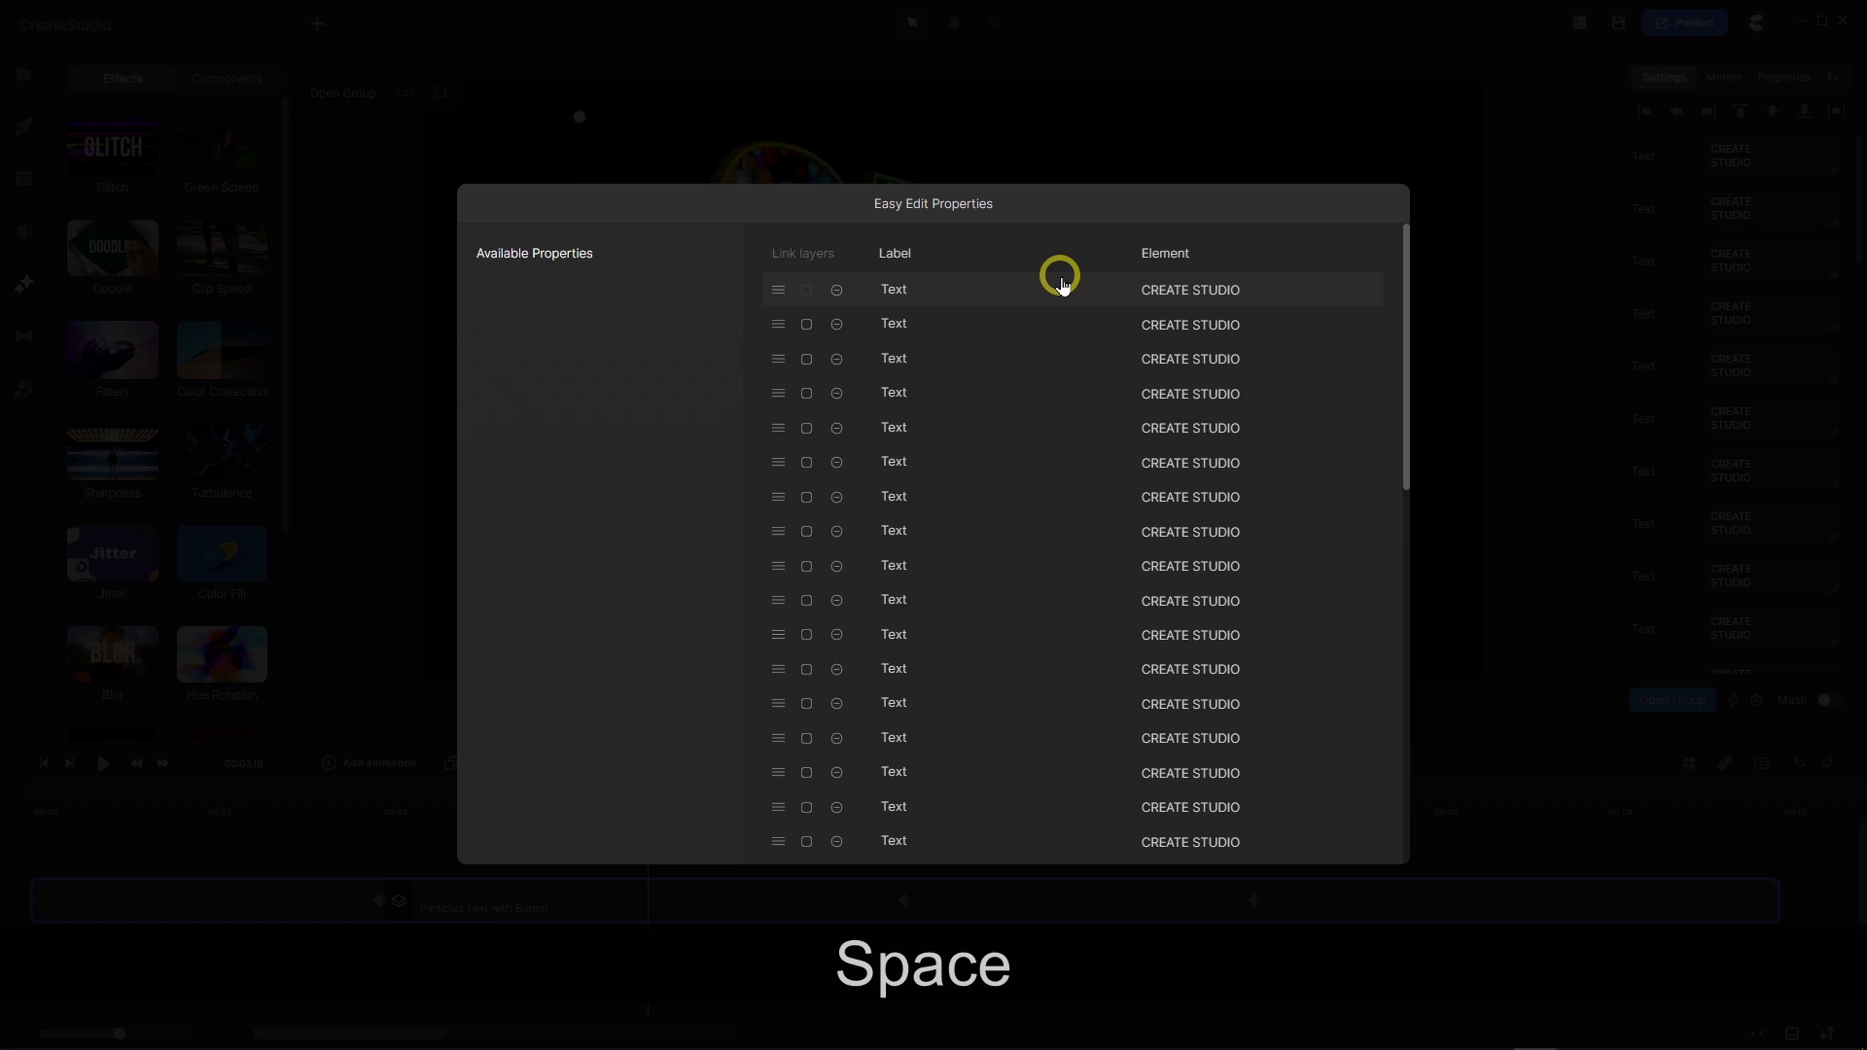
pyautogui.write('tm')
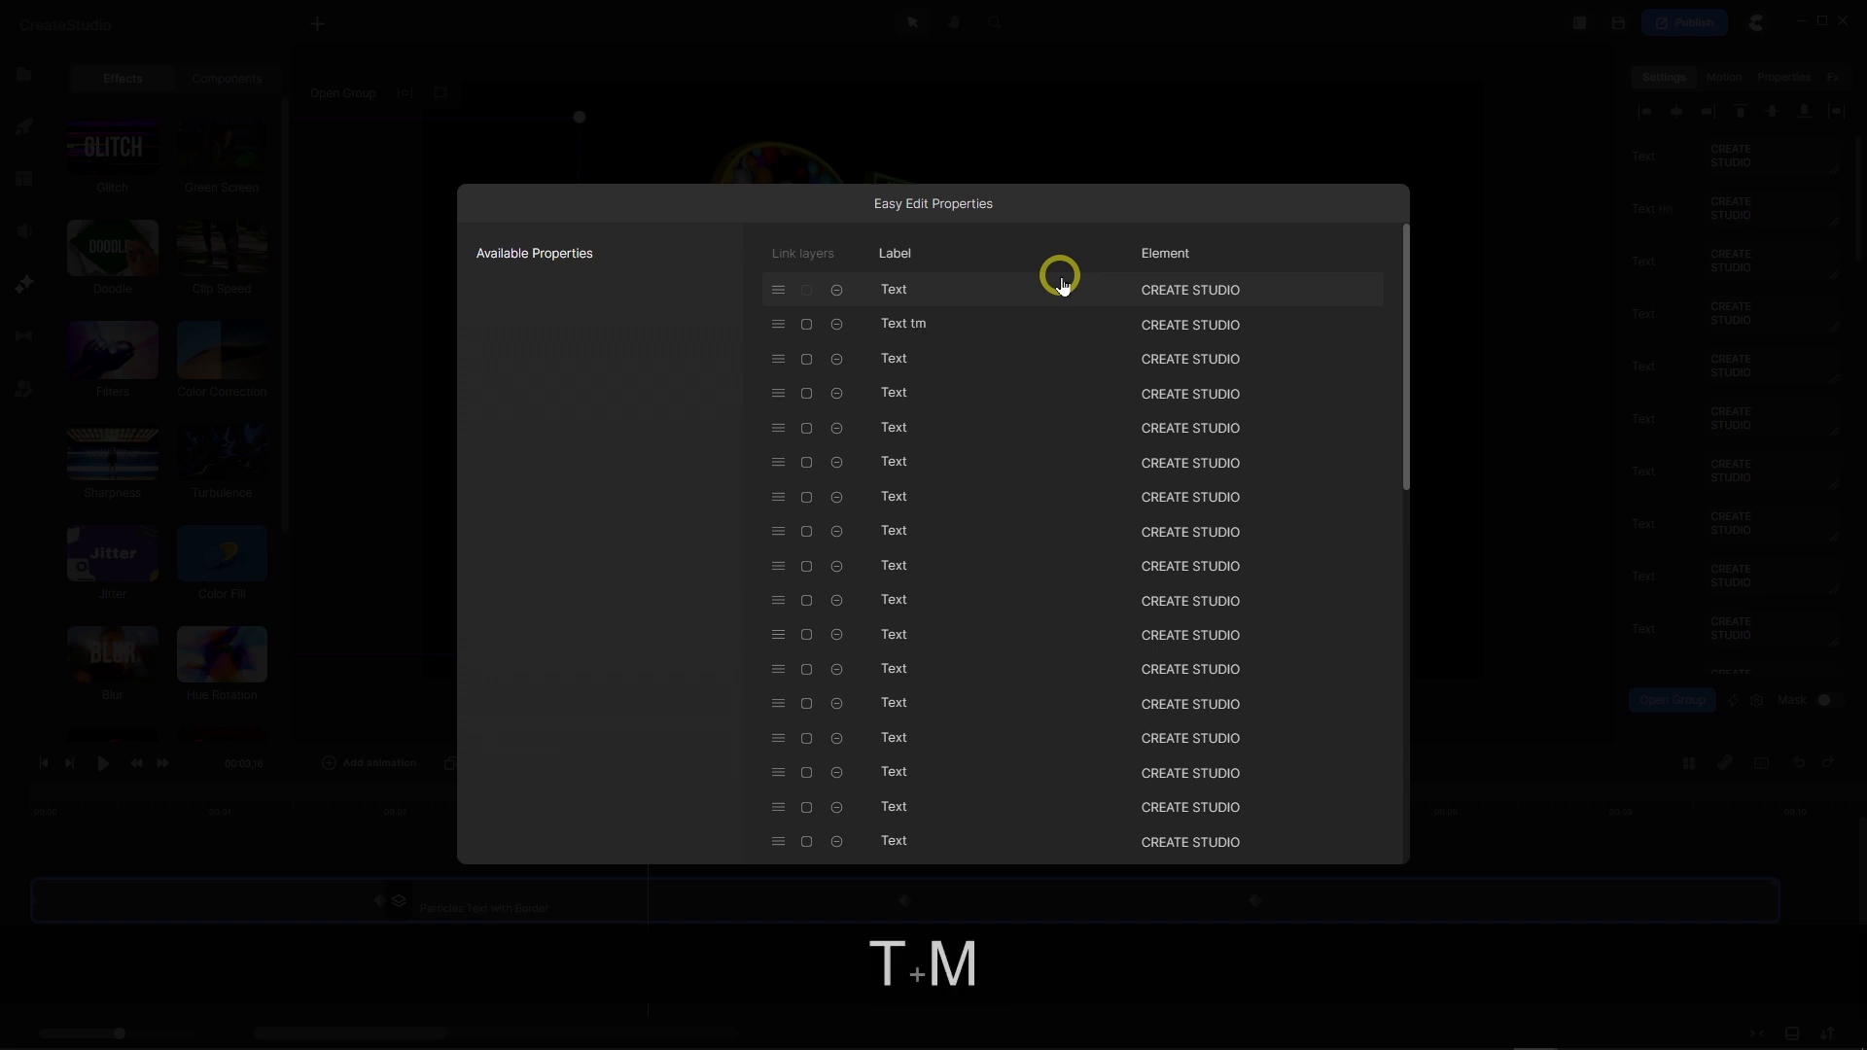
pyautogui.click(919, 389)
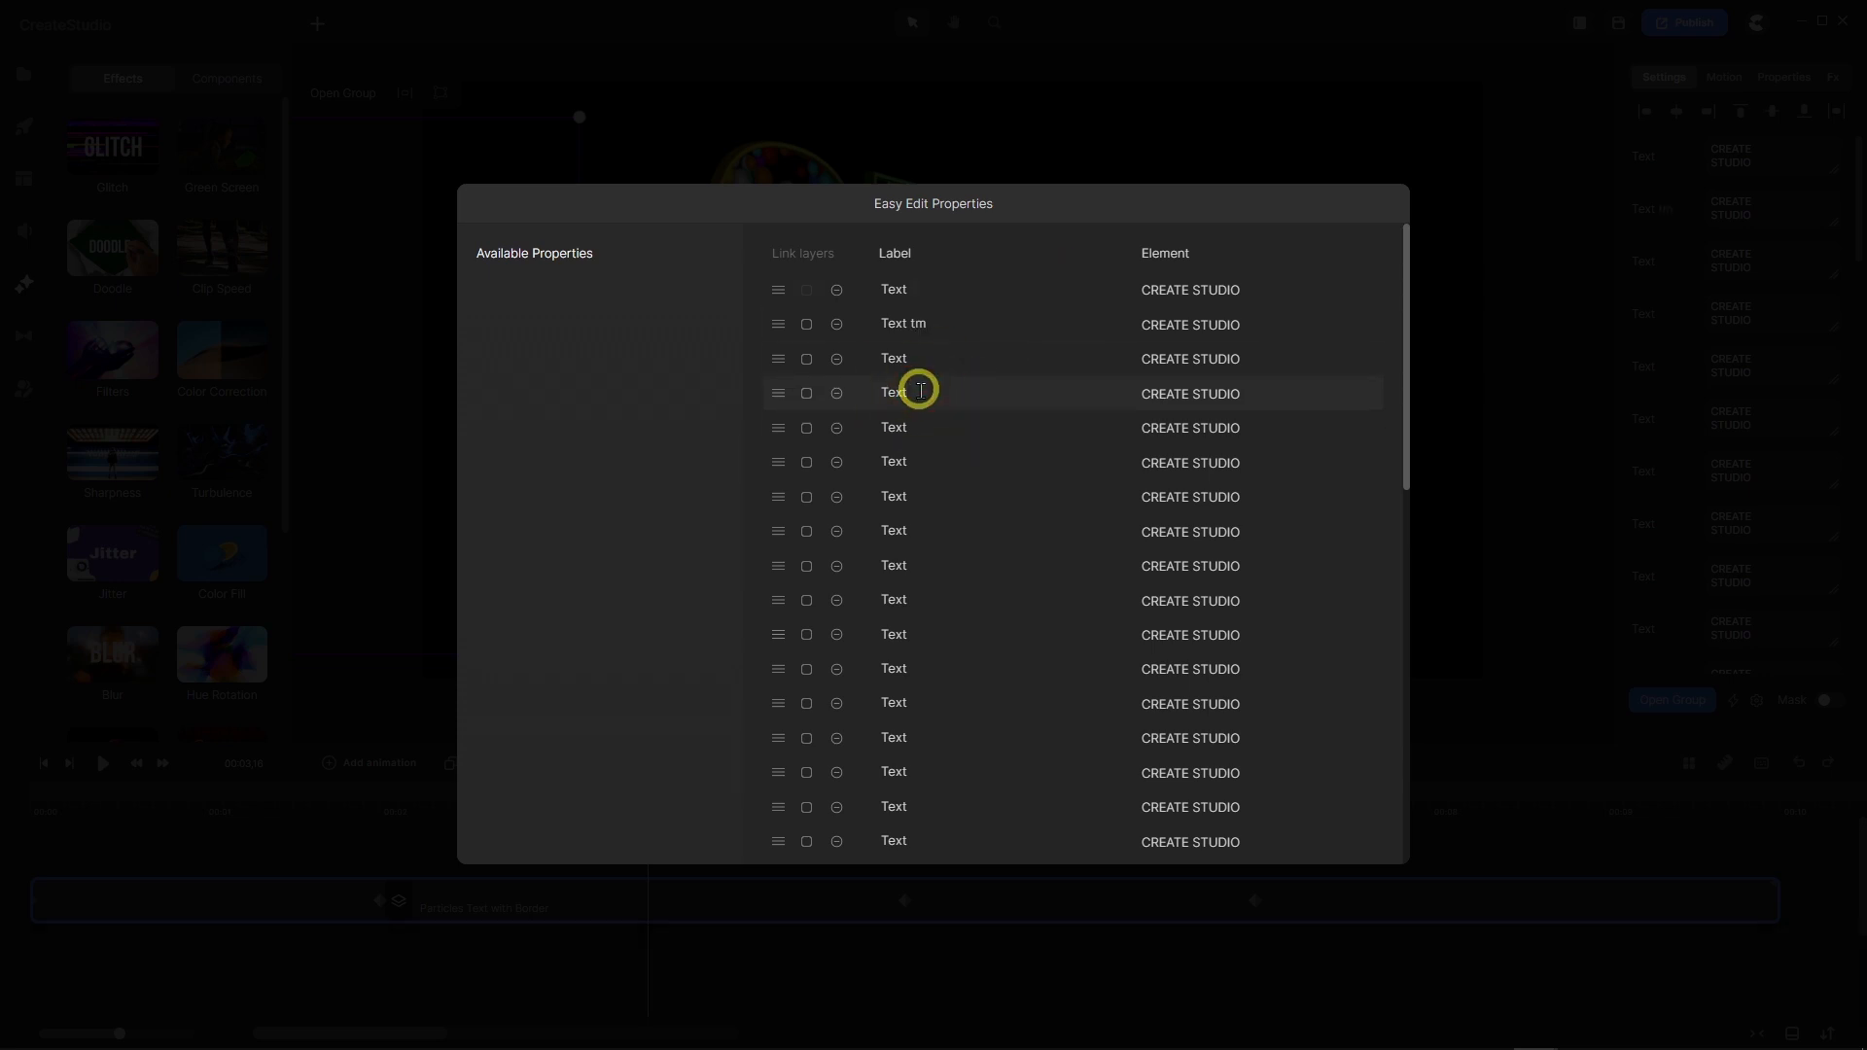
pyautogui.write('tm')
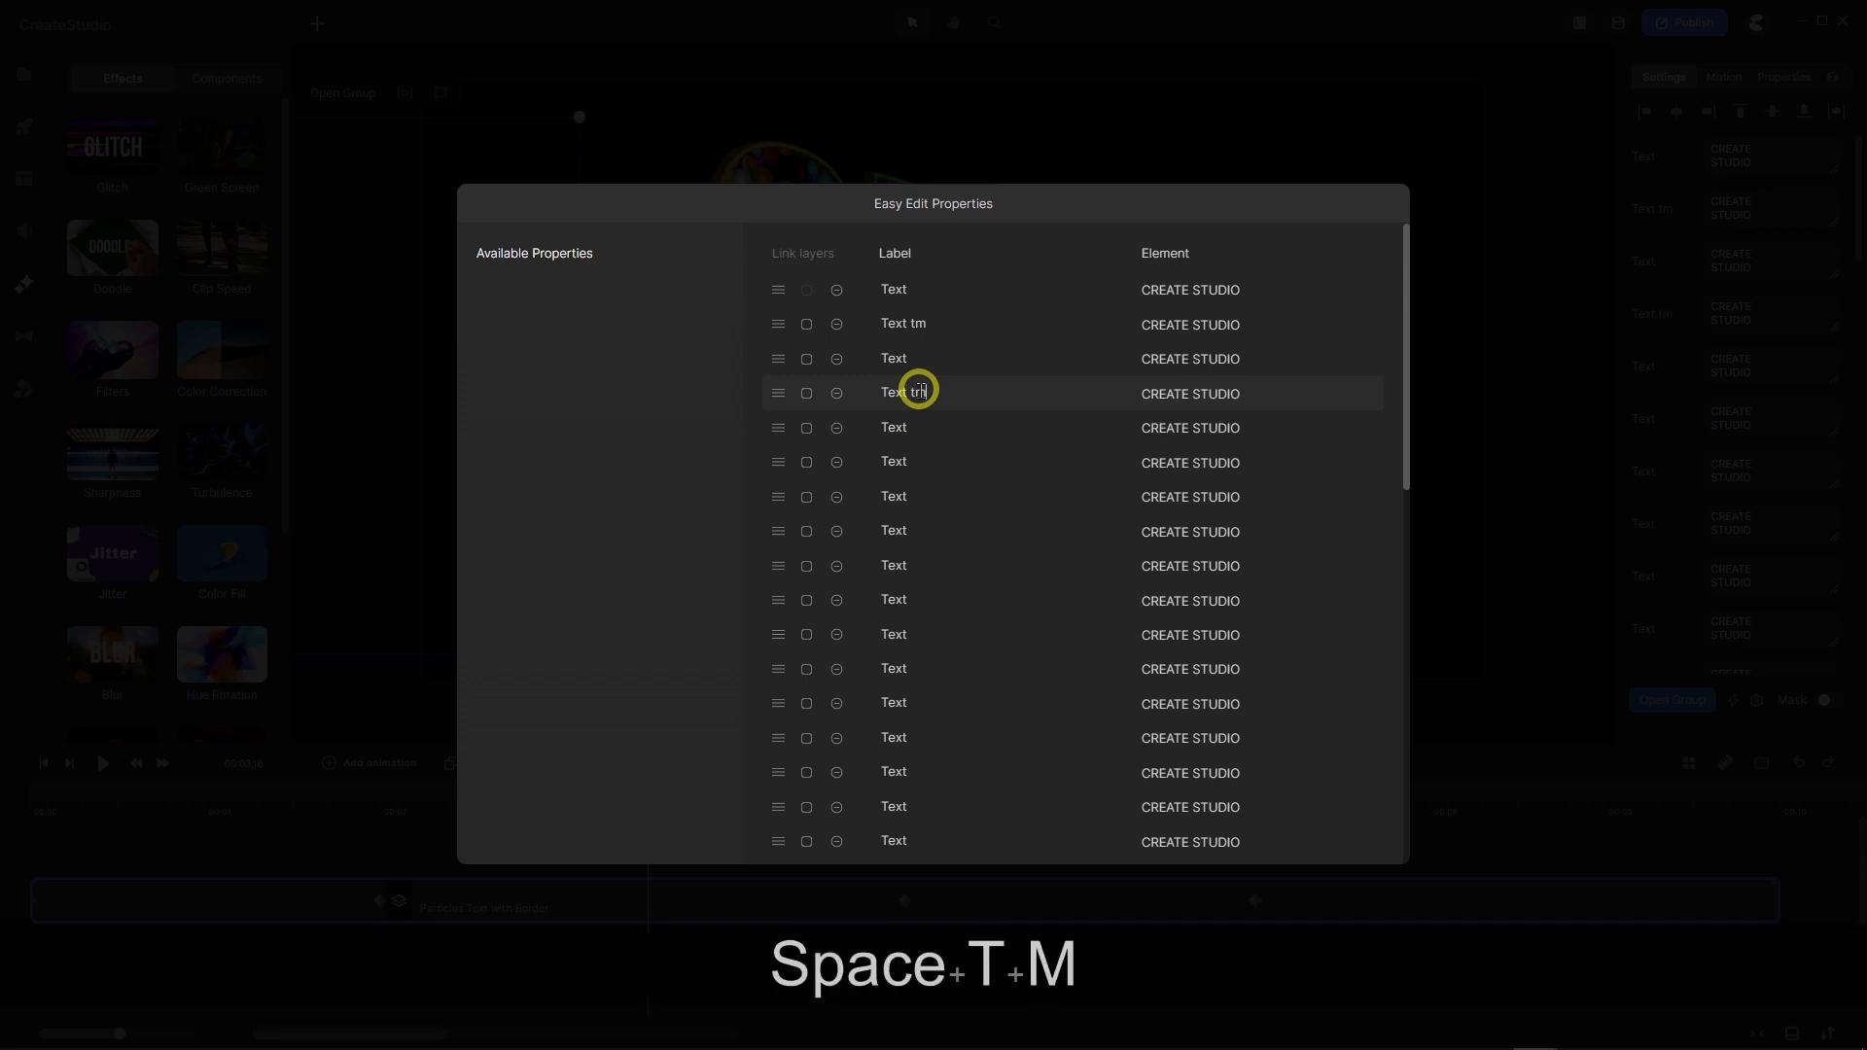
pyautogui.click(923, 462)
pyautogui.write('tm')
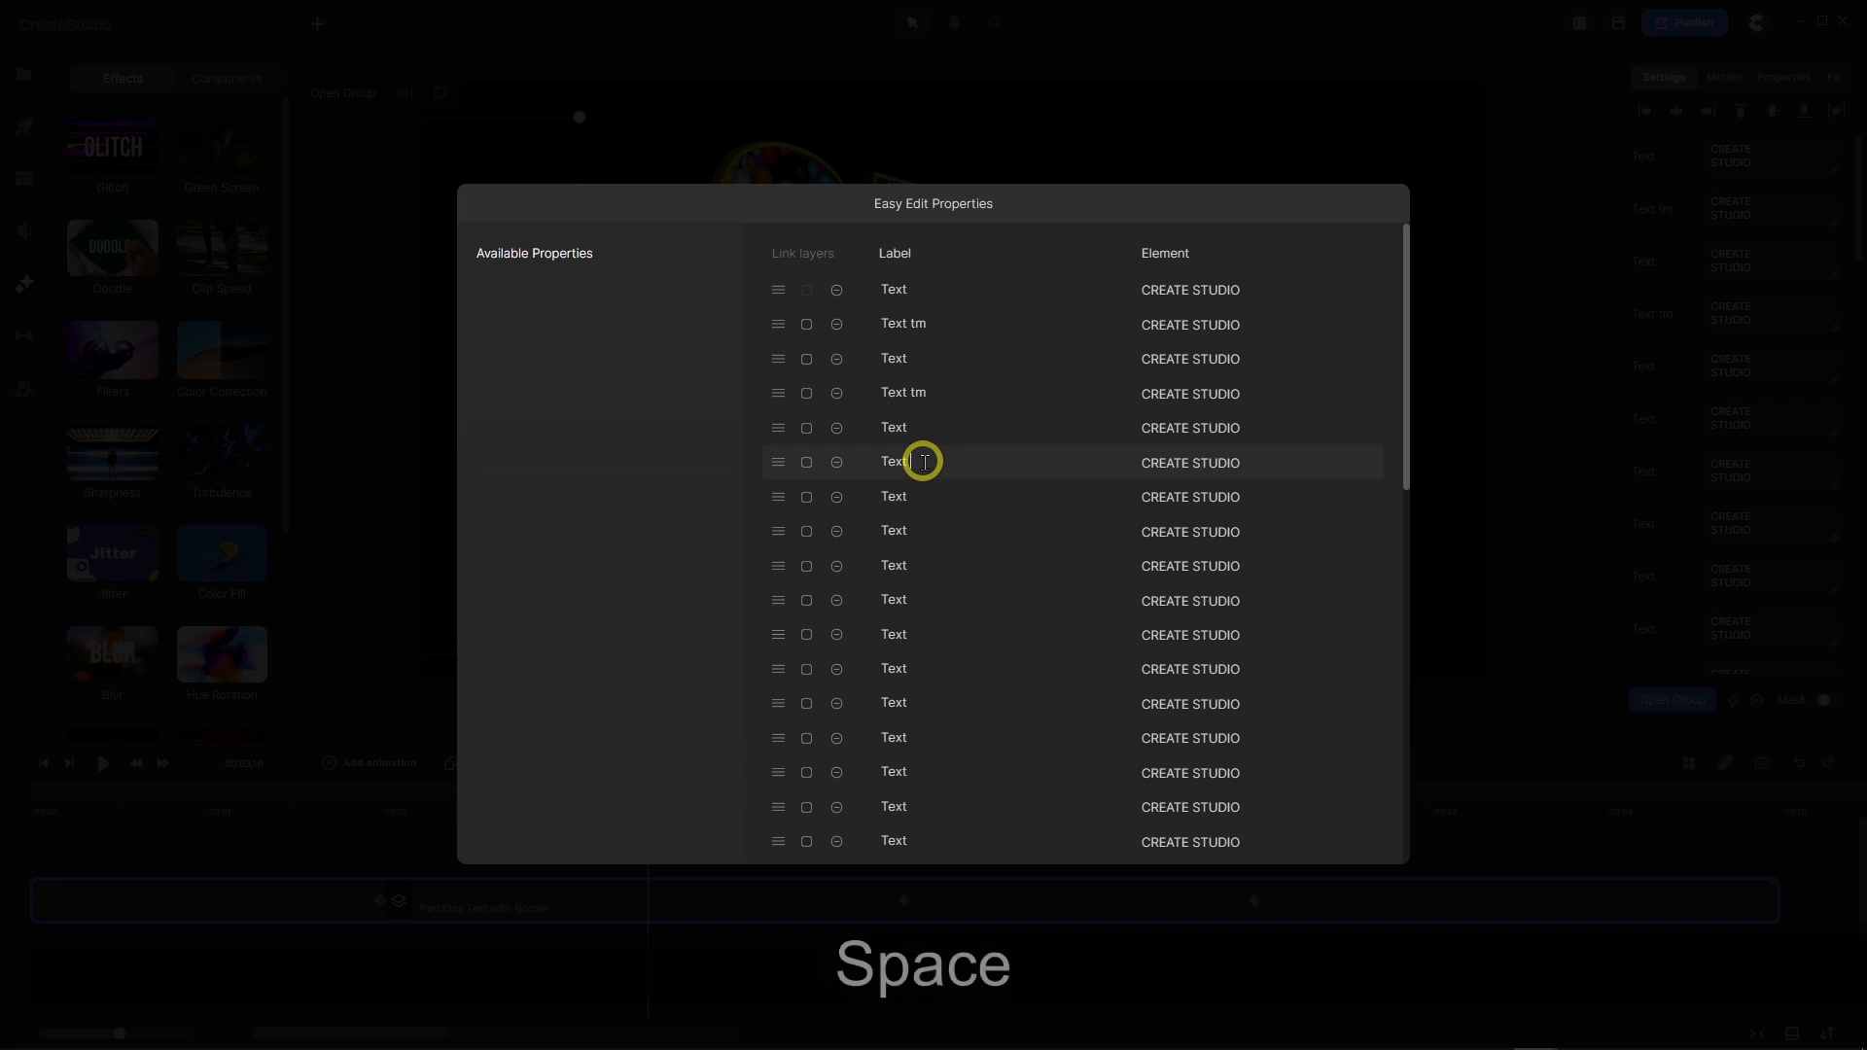
pyautogui.click(929, 531)
pyautogui.write('tm')
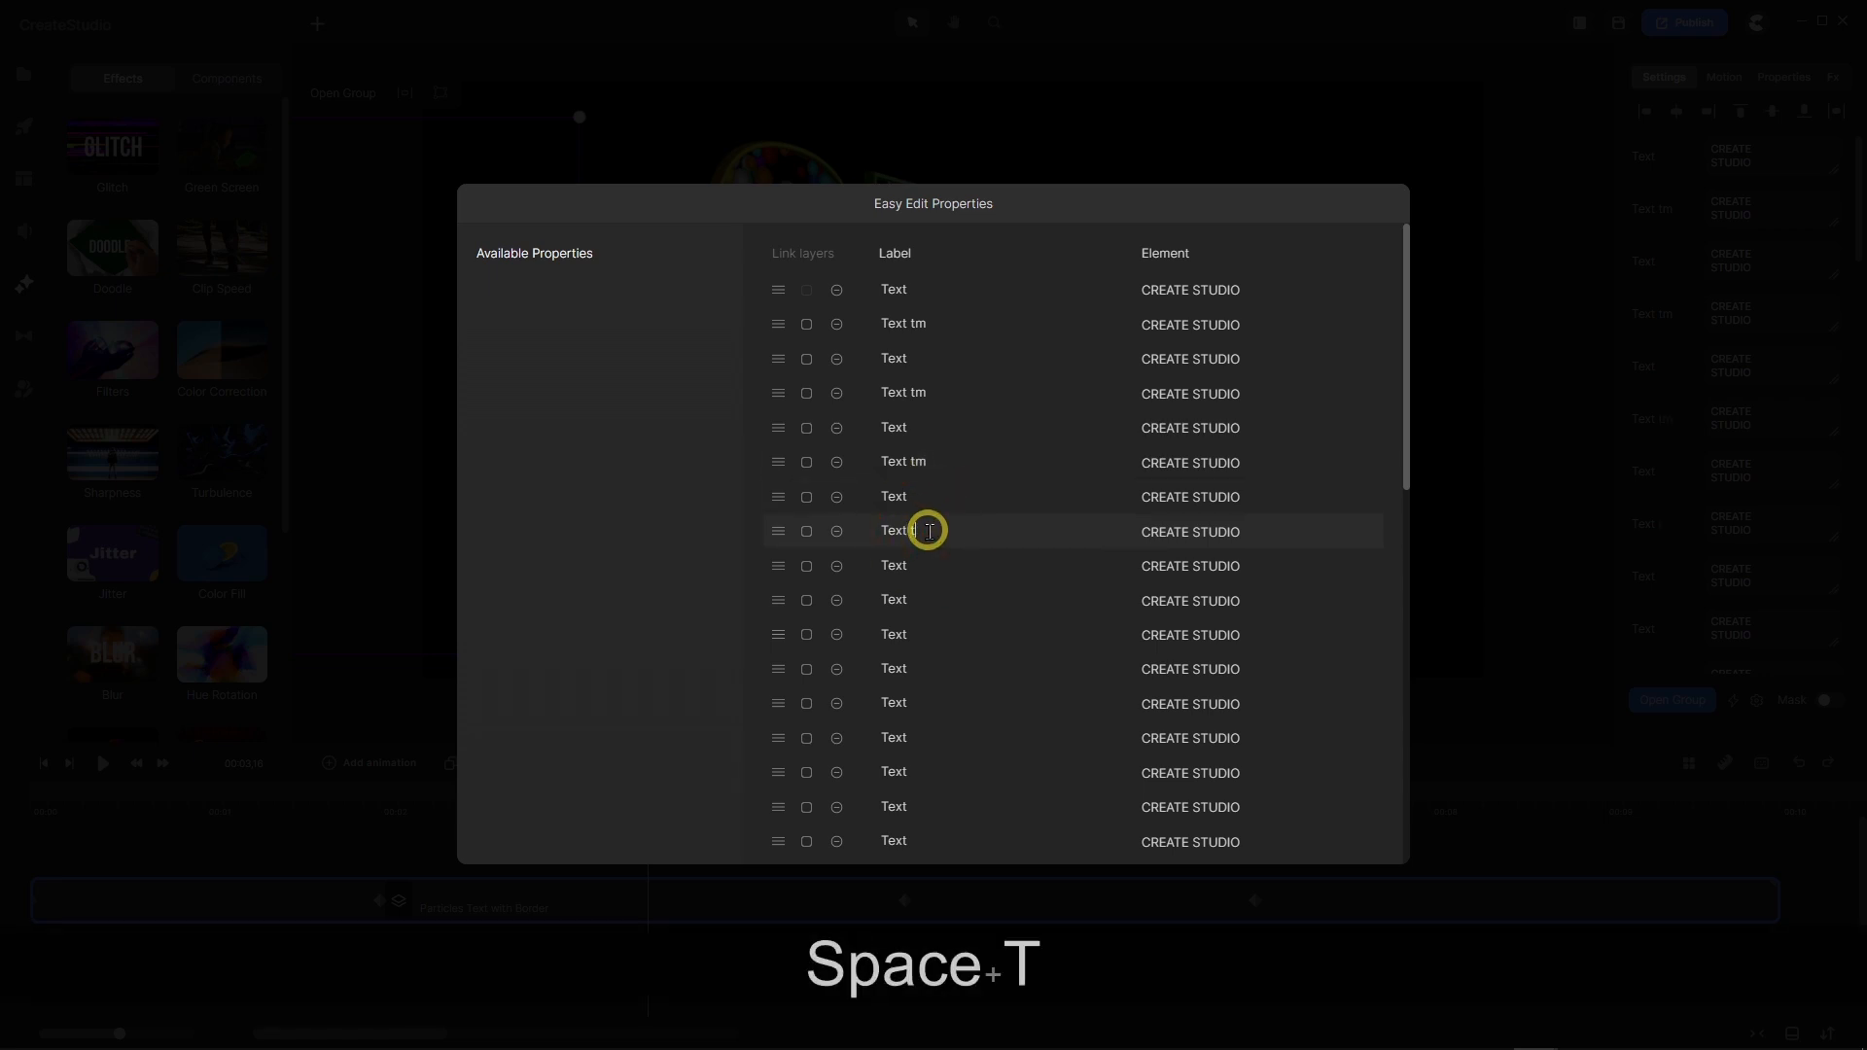
# Continue the alternating labels by renaming the 10th, 12th, 14th and 16th Text entries as "Text tm".
pyautogui.scroll(-1, 977, 525)
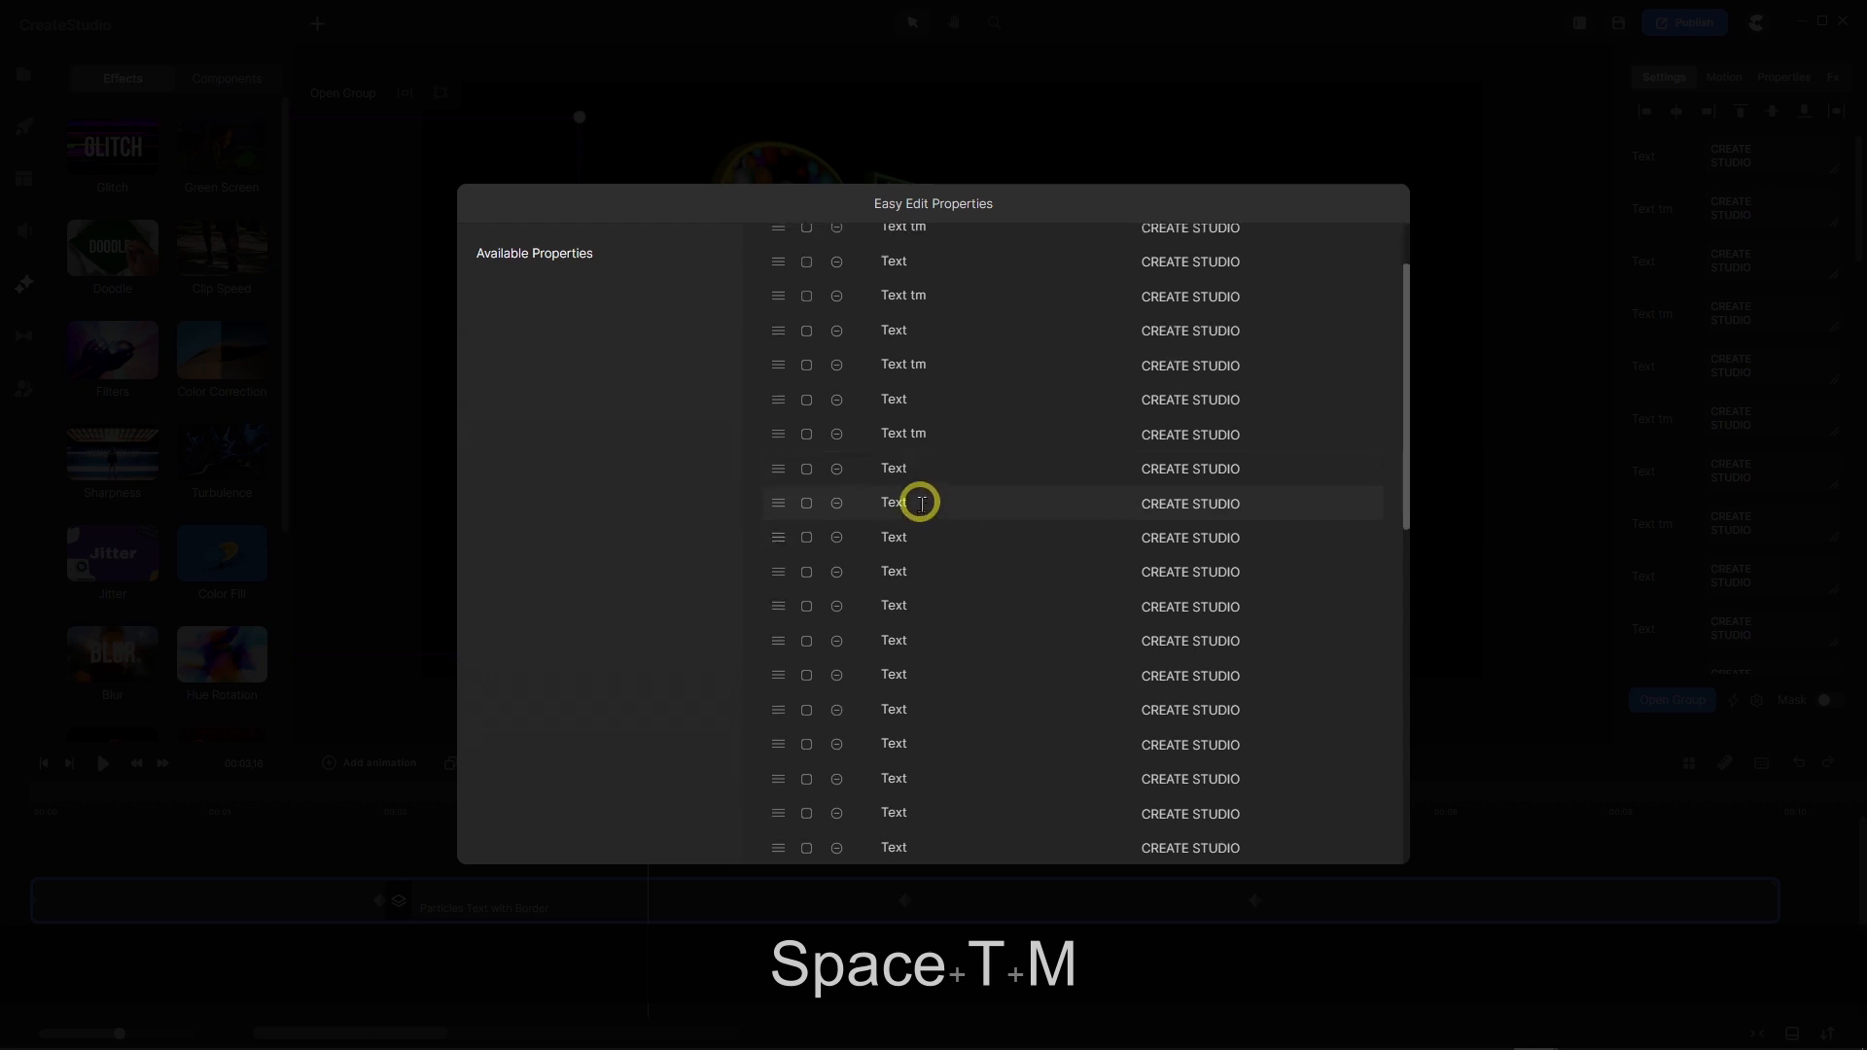
pyautogui.click(954, 493)
pyautogui.write('t')
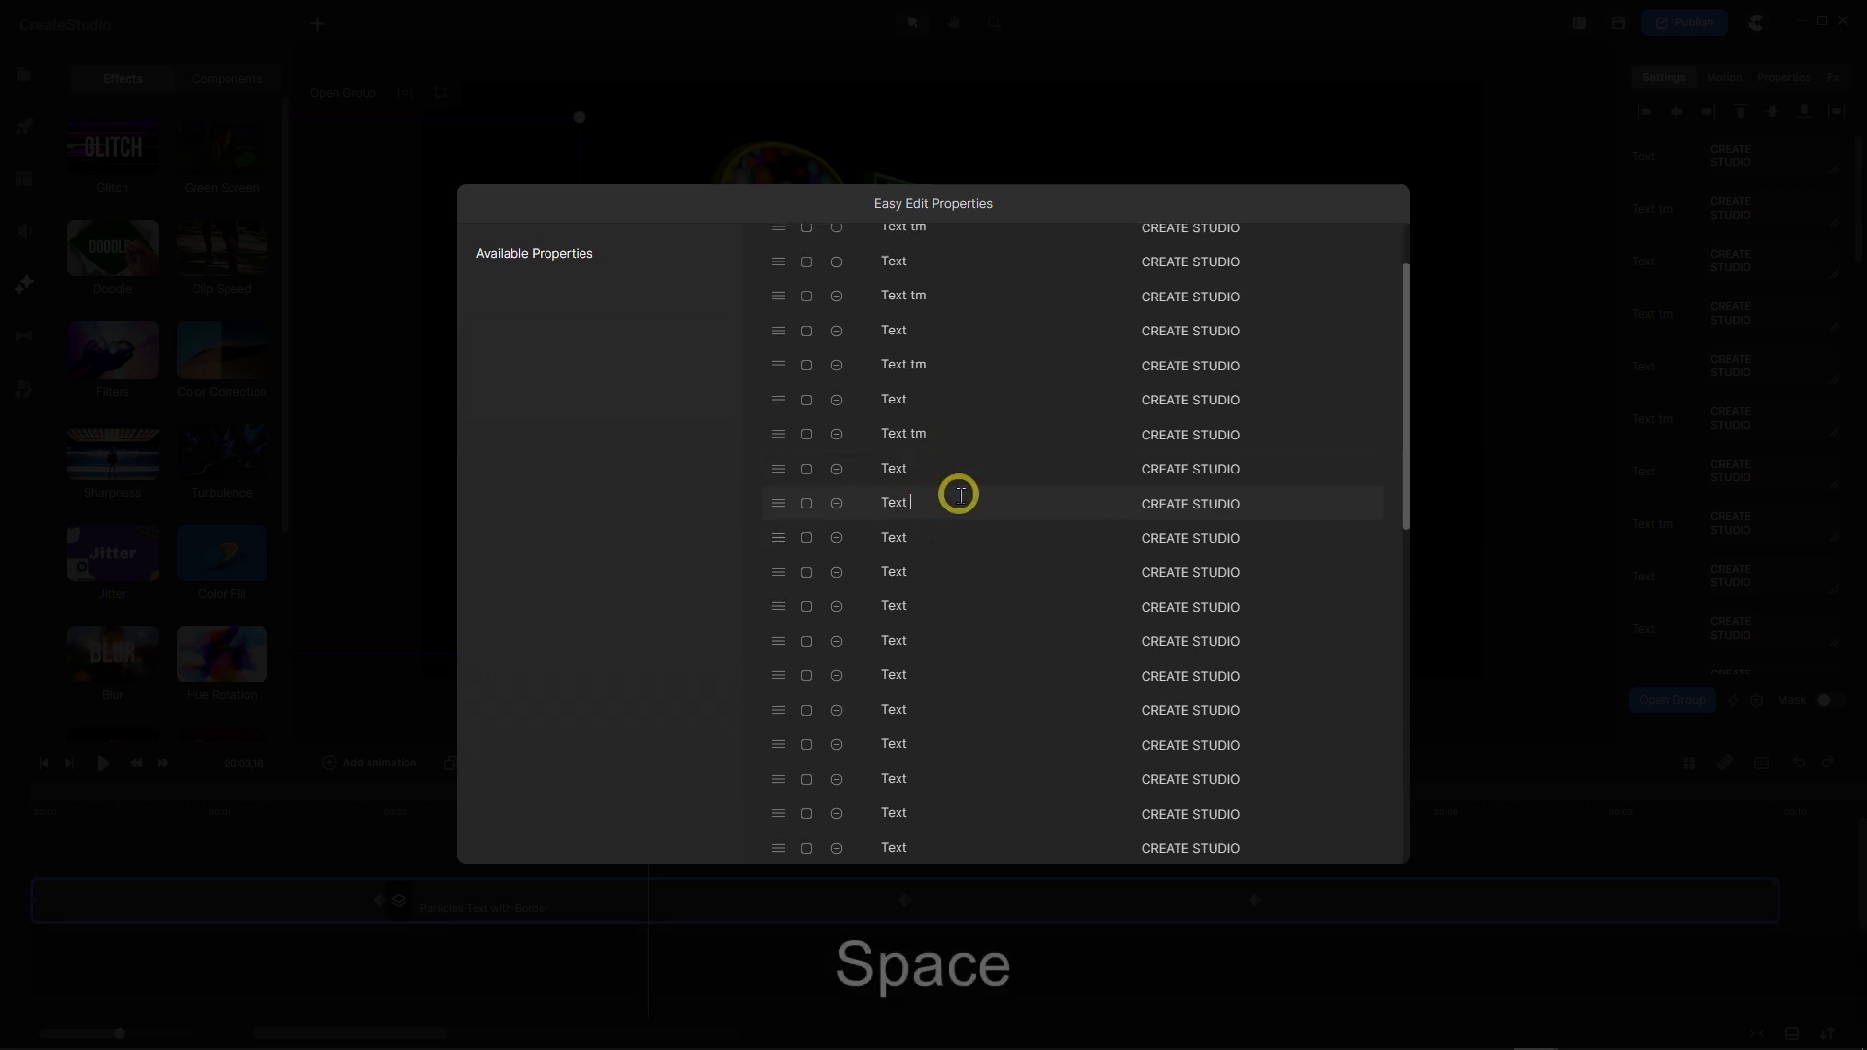
pyautogui.write('m')
pyautogui.scroll(-3, 953, 486)
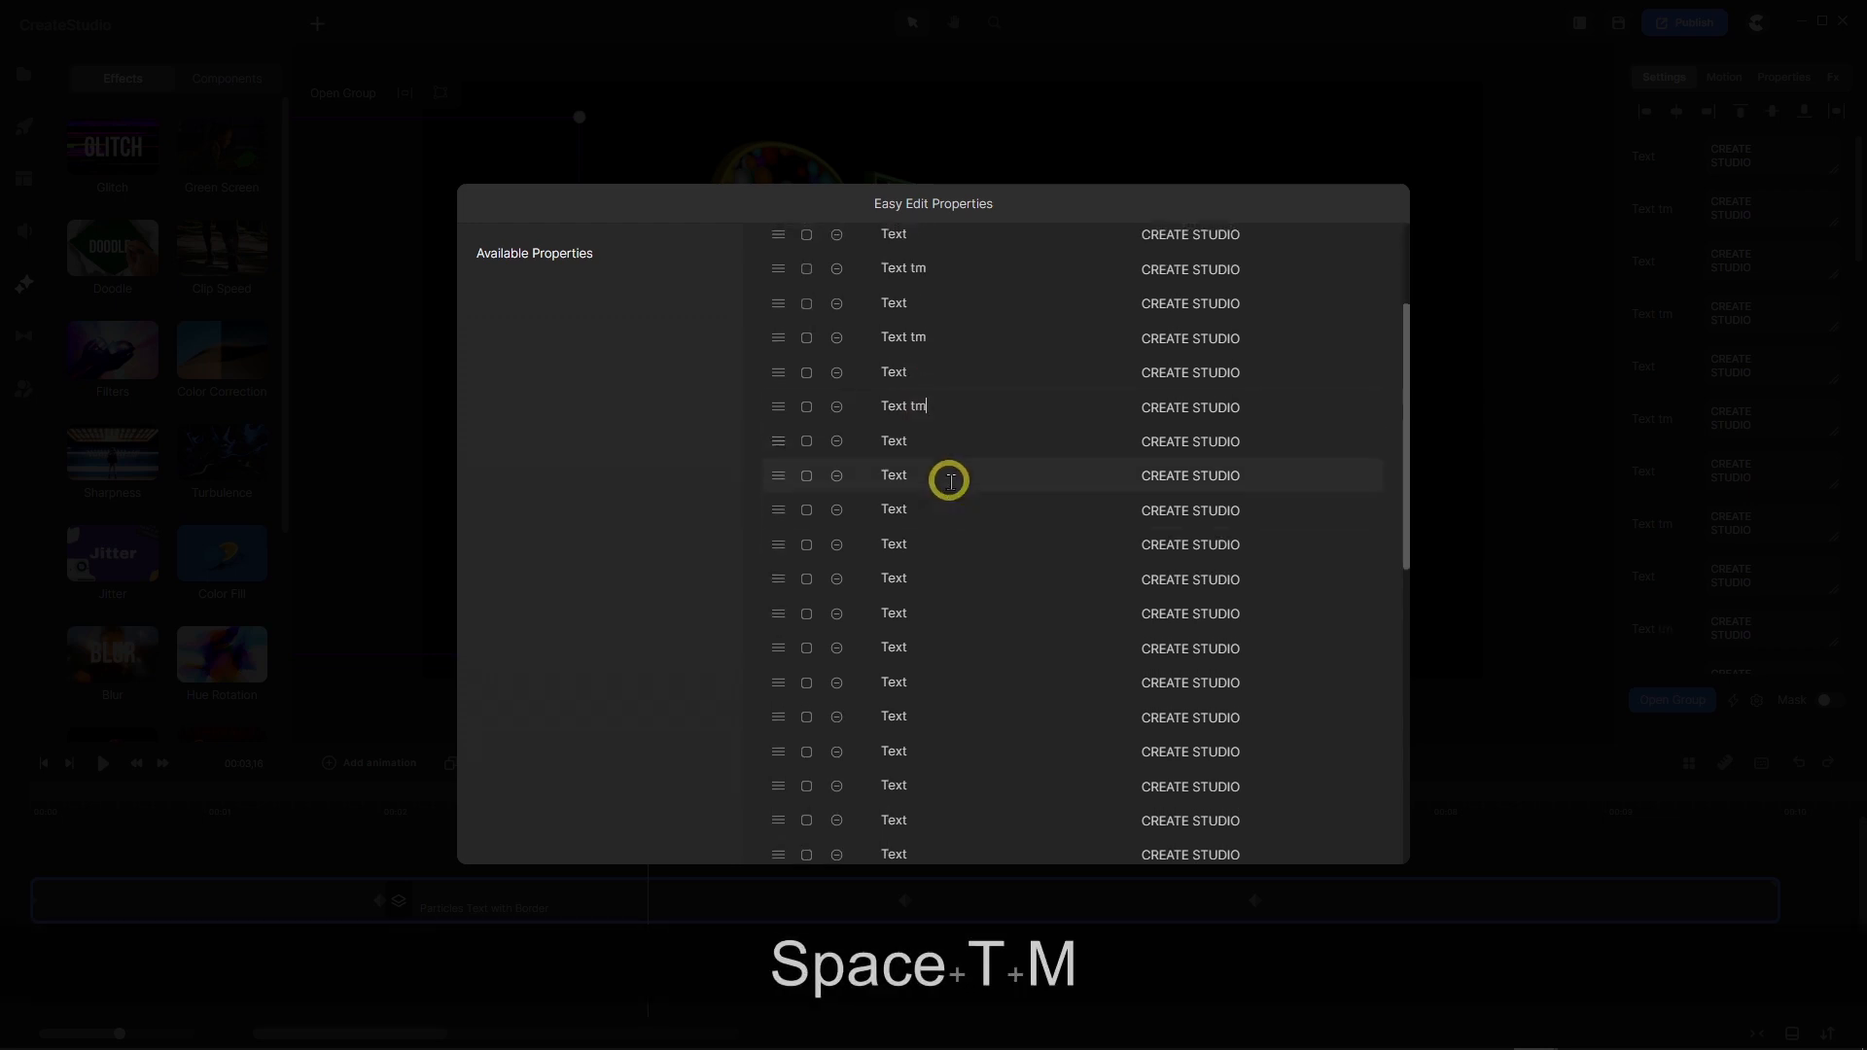
pyautogui.click(942, 478)
pyautogui.write('tm')
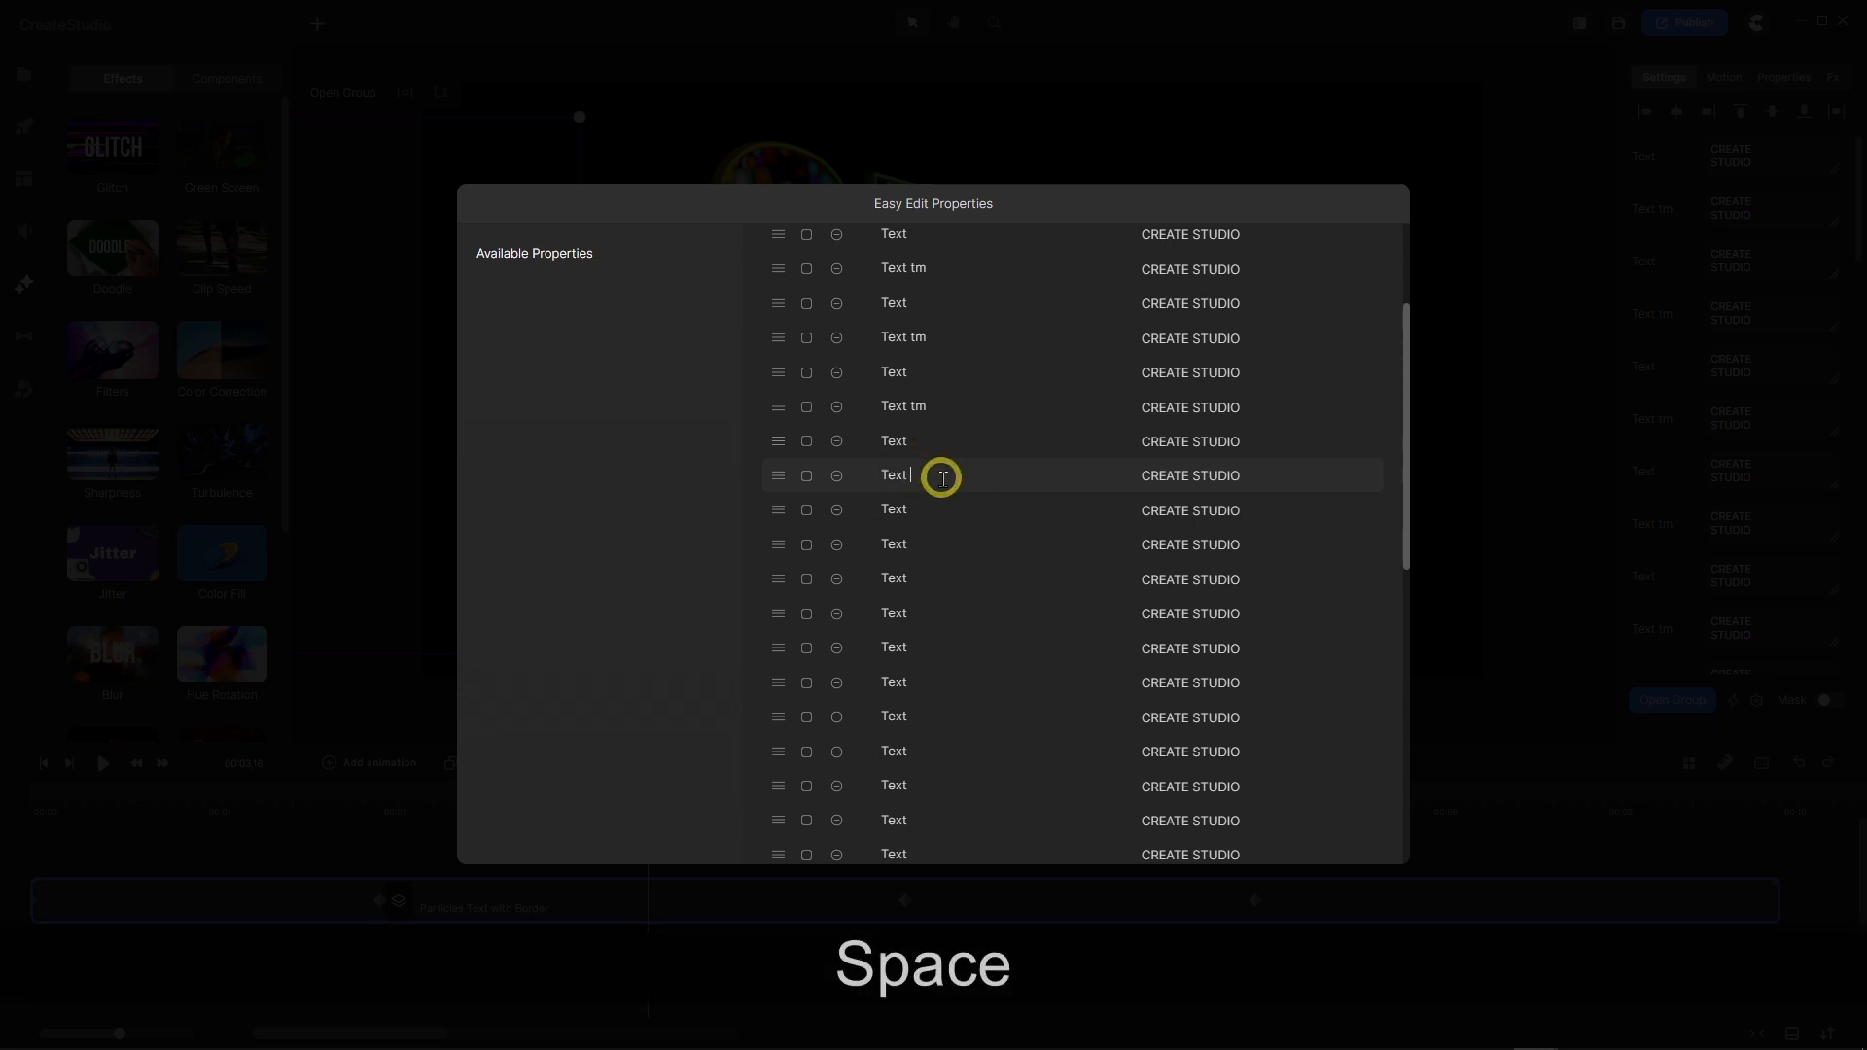
pyautogui.scroll(-1, 895, 459)
pyautogui.scroll(-4, 895, 459)
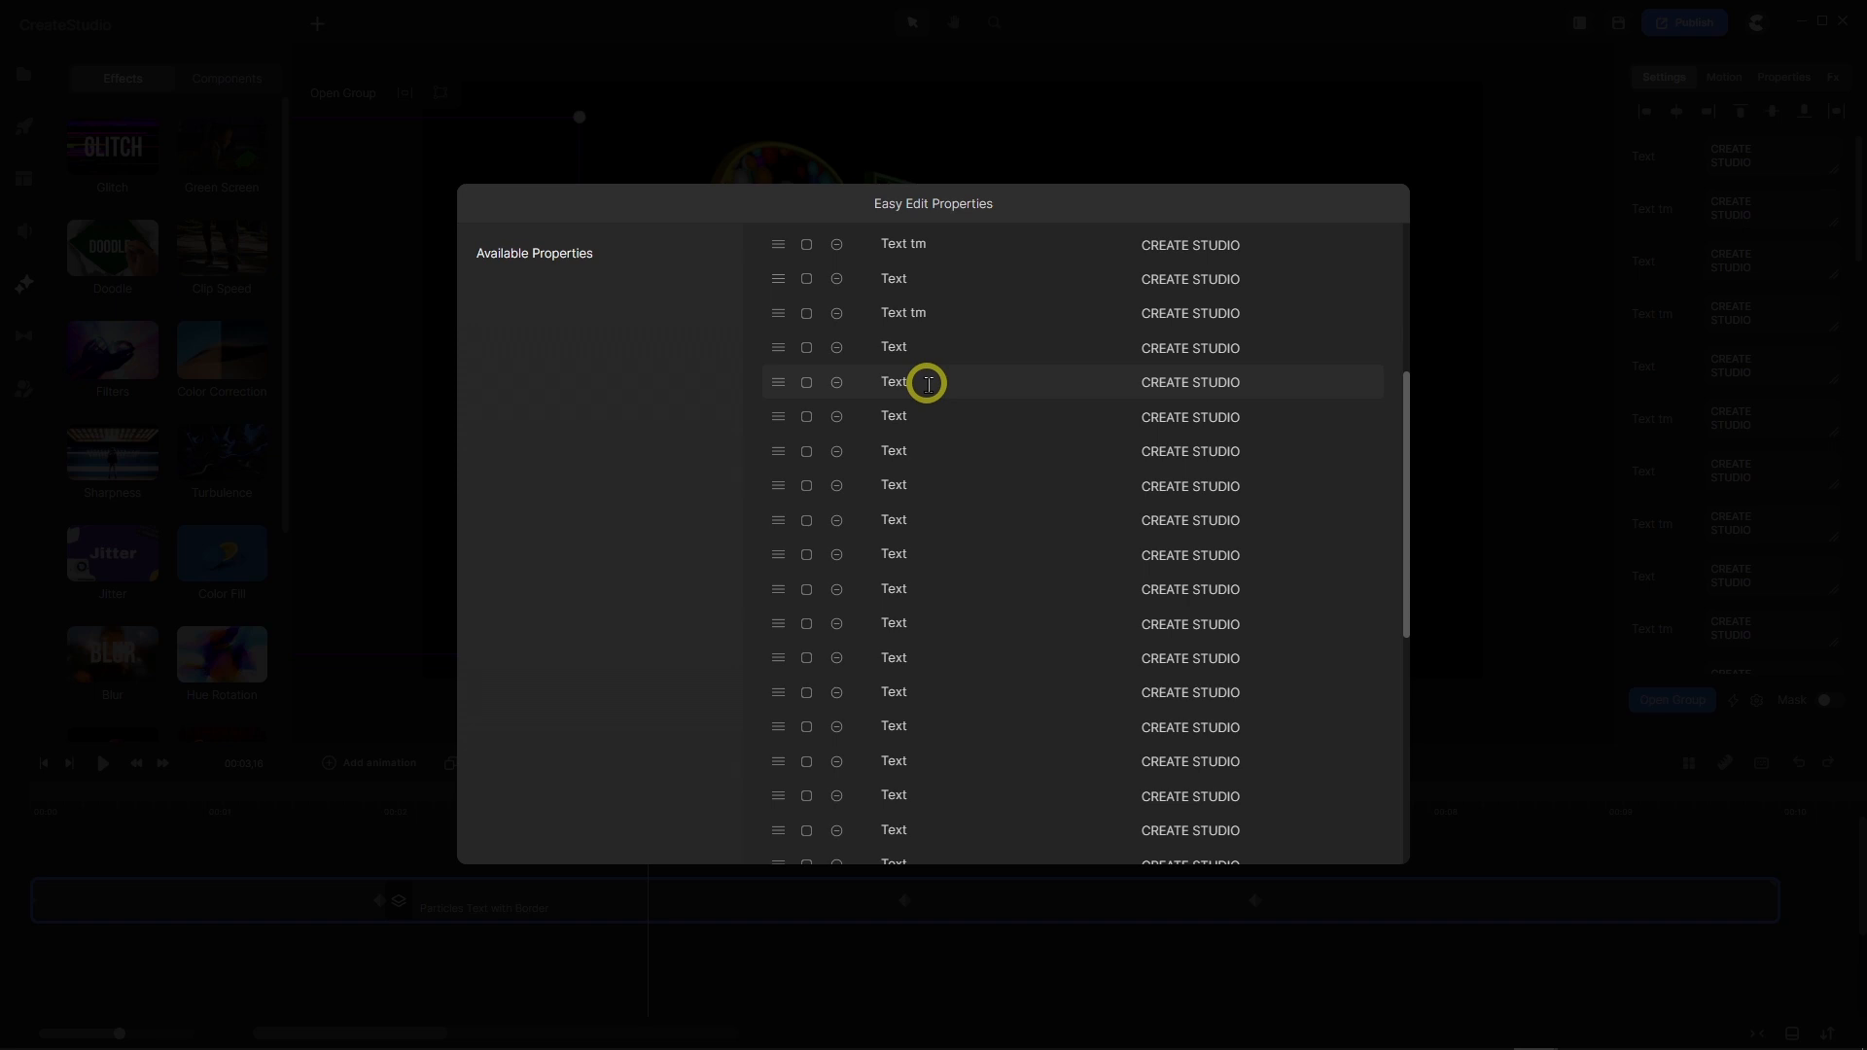
pyautogui.write('tm')
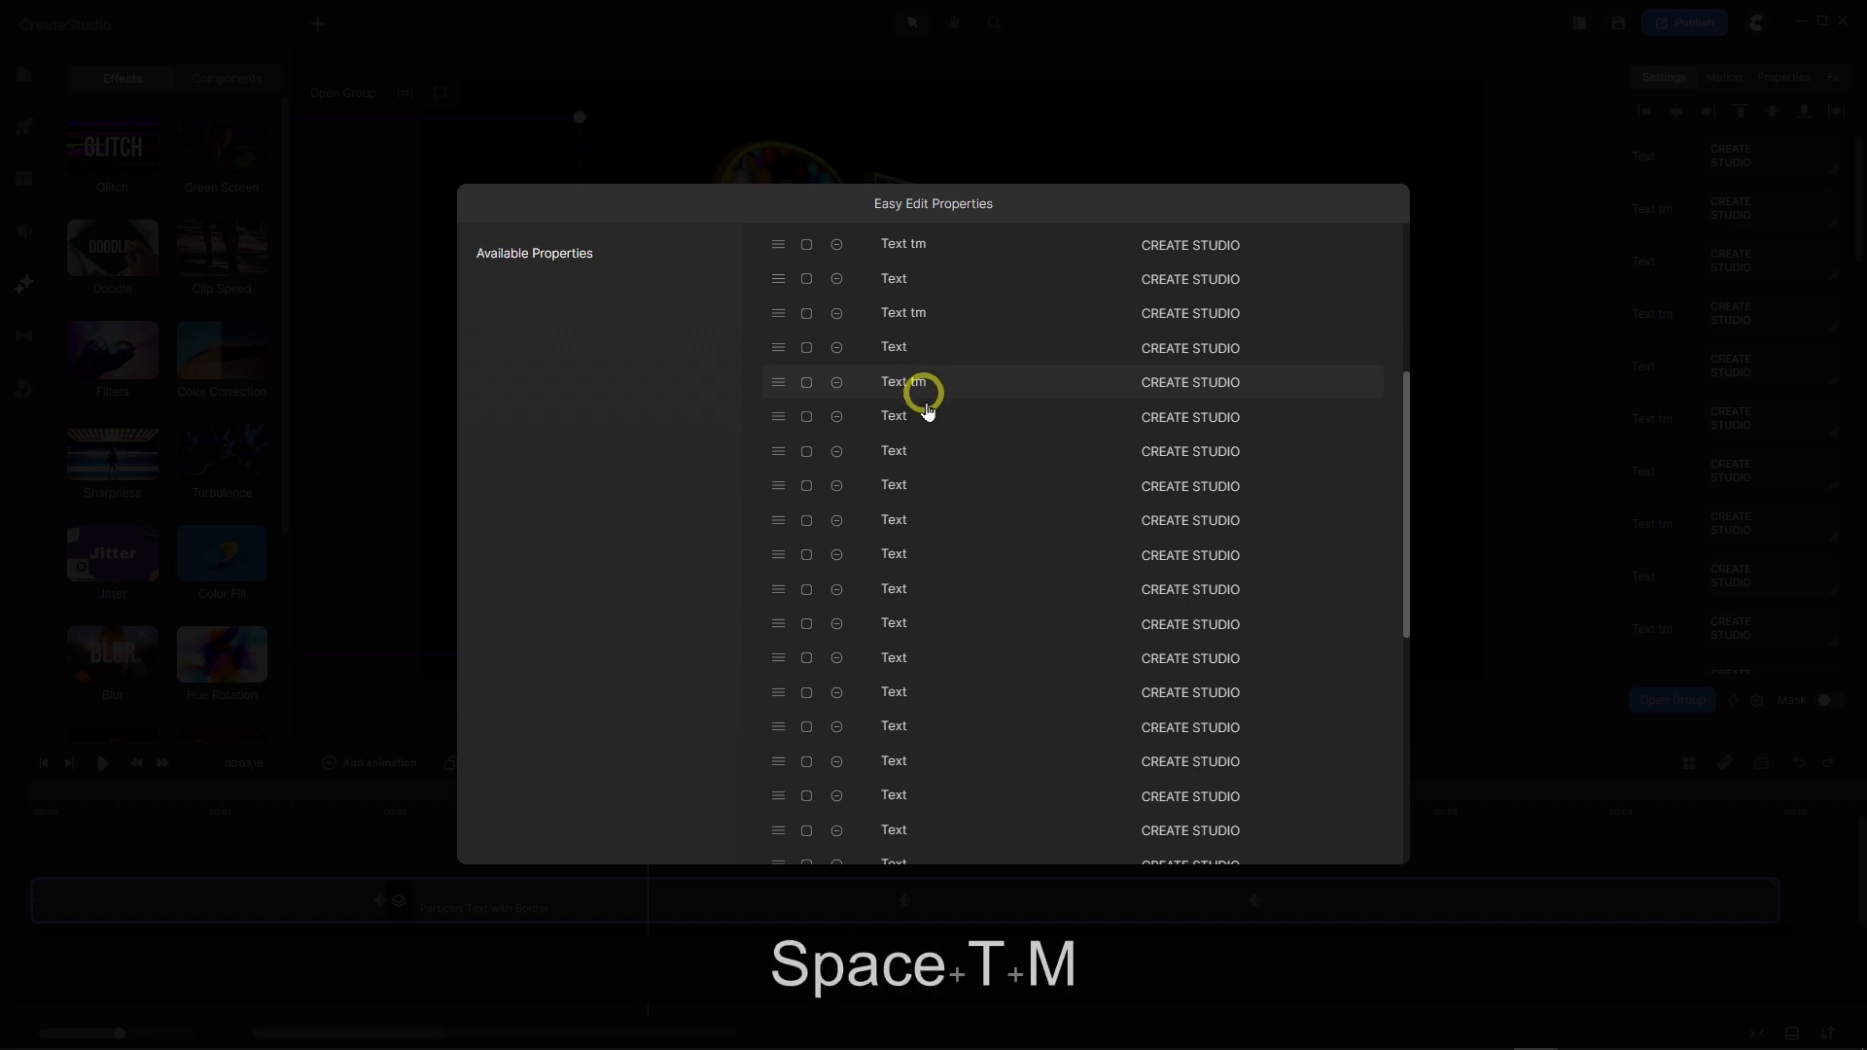
pyautogui.click(932, 451)
pyautogui.write('tm')
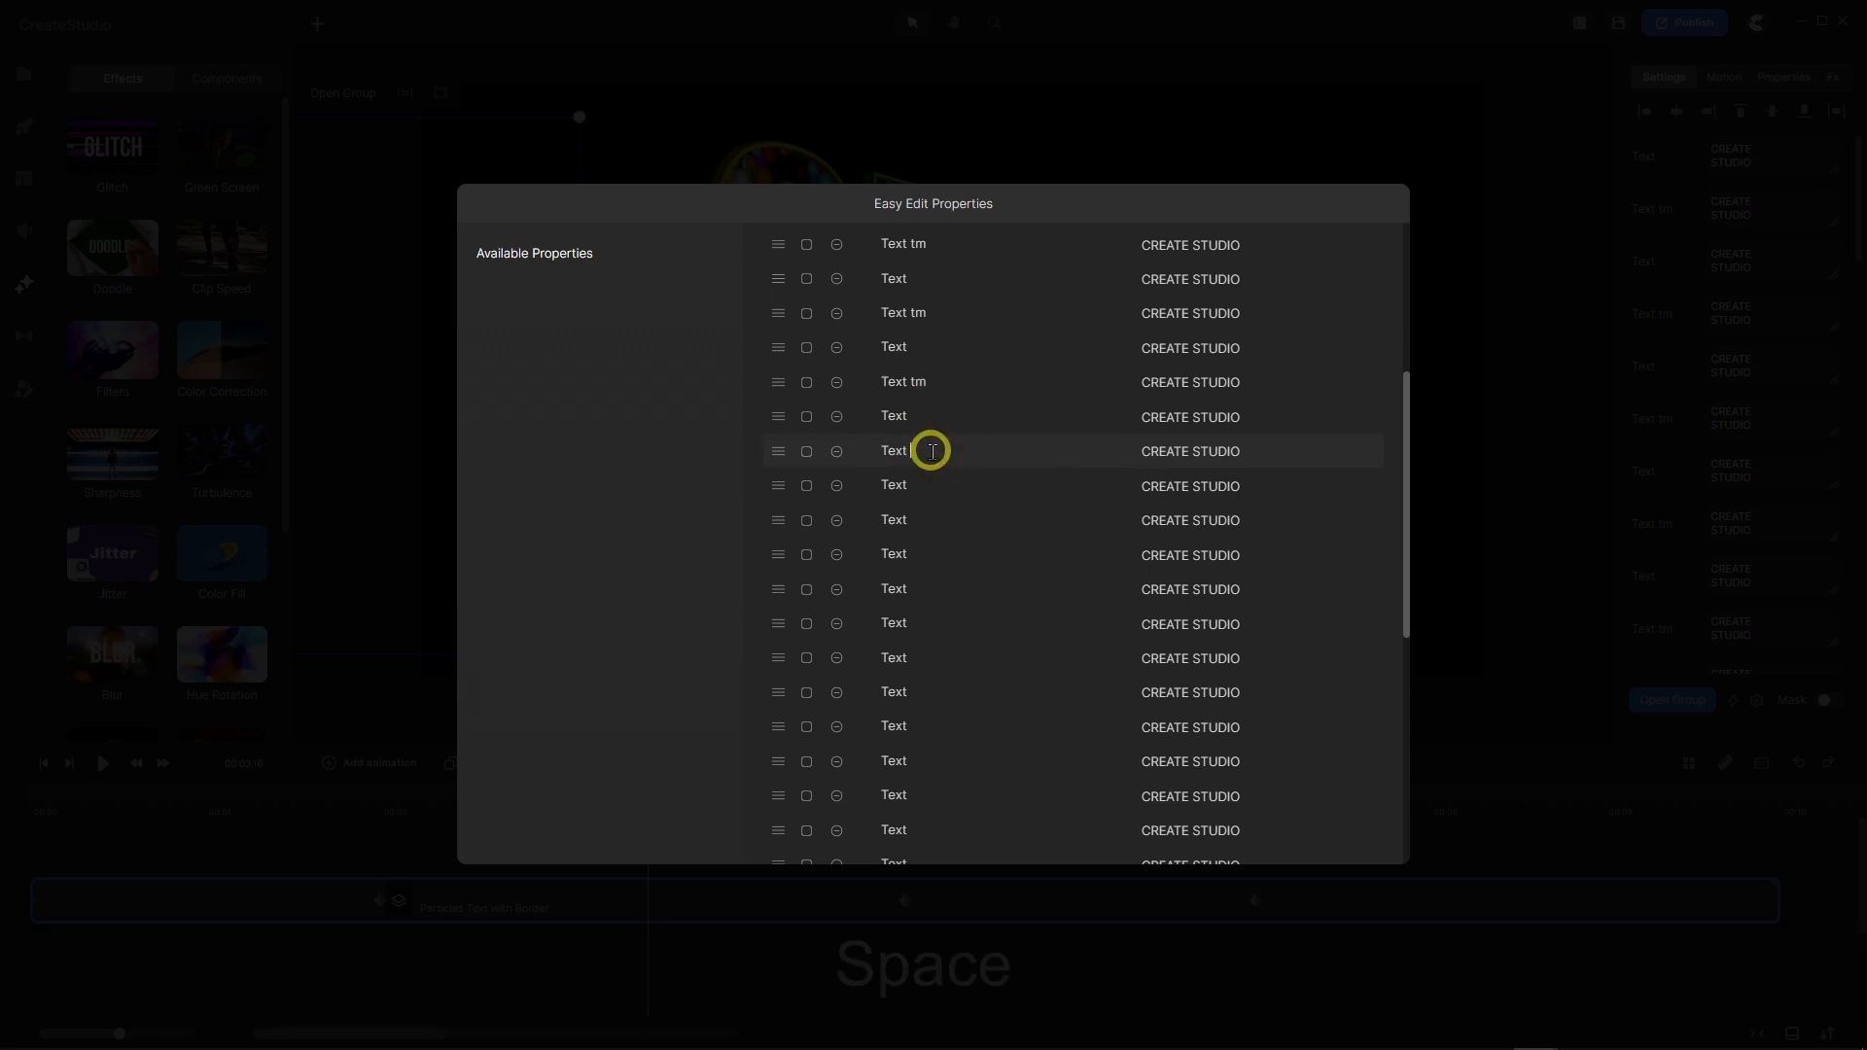
# Relabel every second entry from the 18th to the 26th as "Text tm" in the Easy Edit Properties list.
pyautogui.scroll(-1, 931, 451)
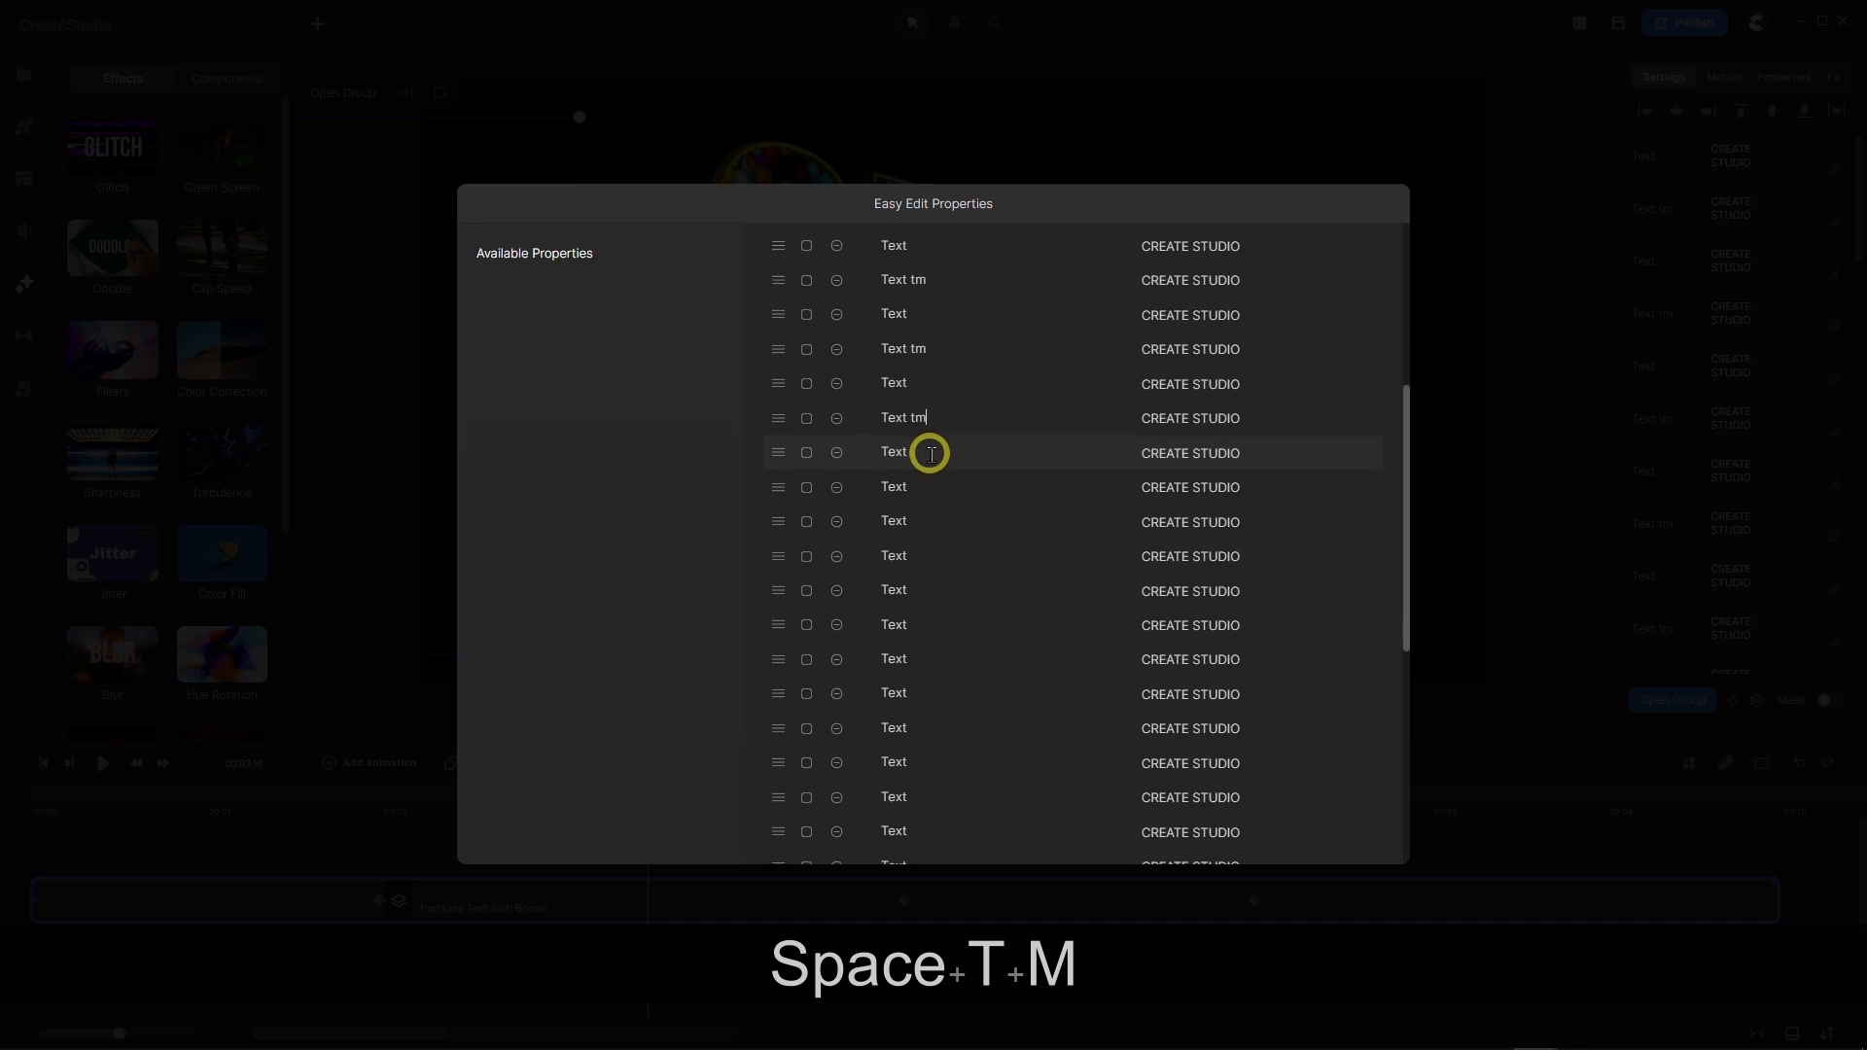
pyautogui.click(923, 486)
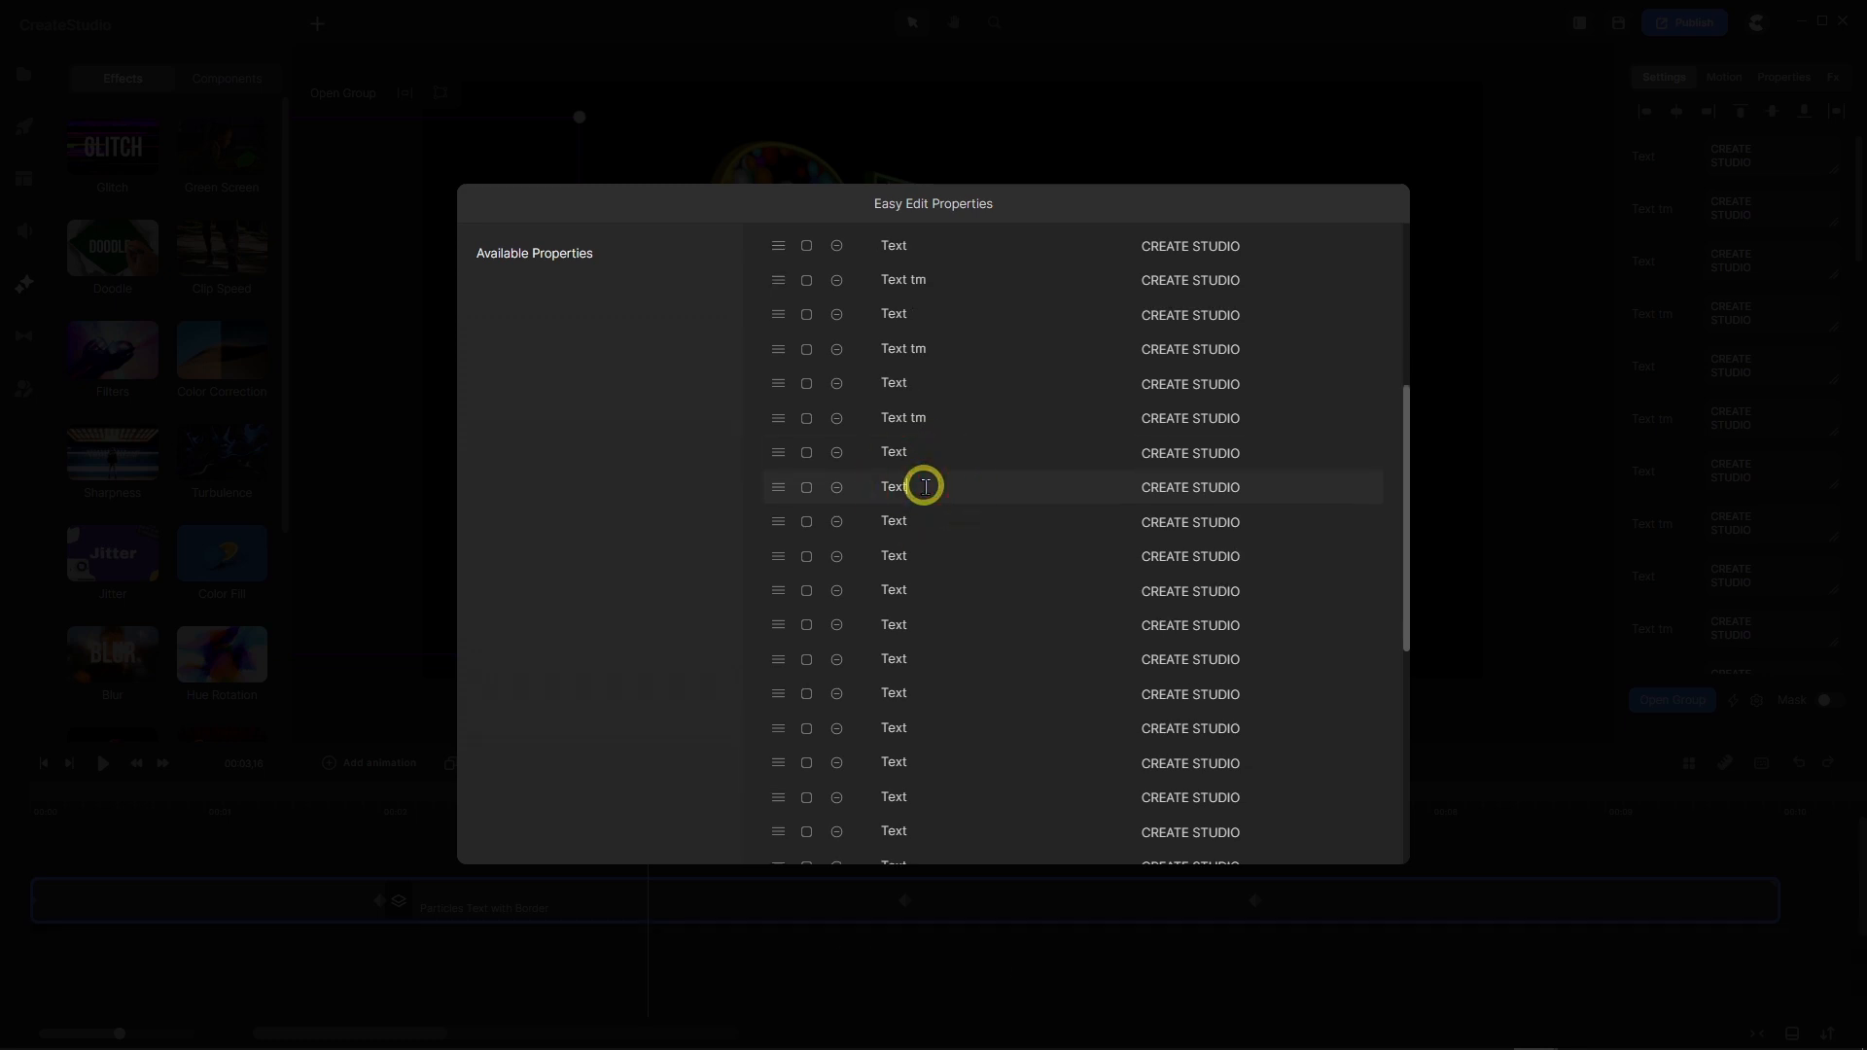
pyautogui.write('tm')
pyautogui.scroll(-2, 1008, 512)
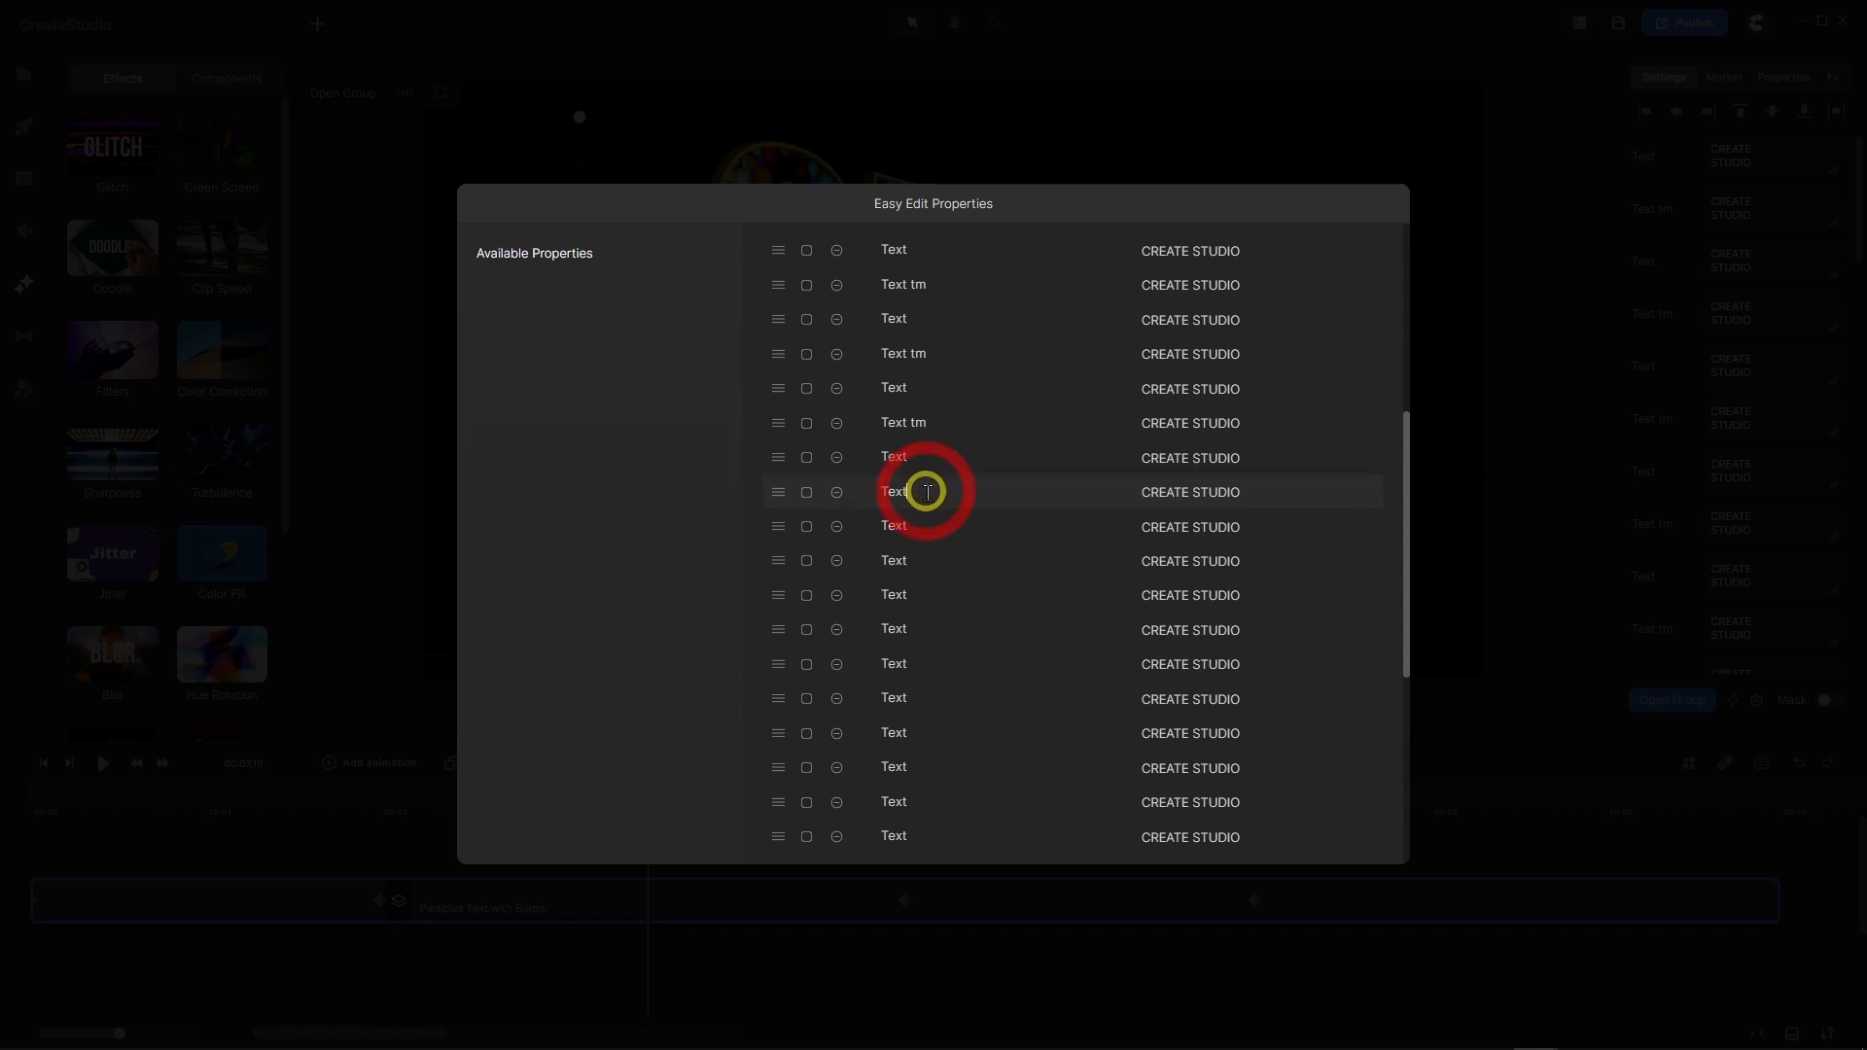
pyautogui.write('tm')
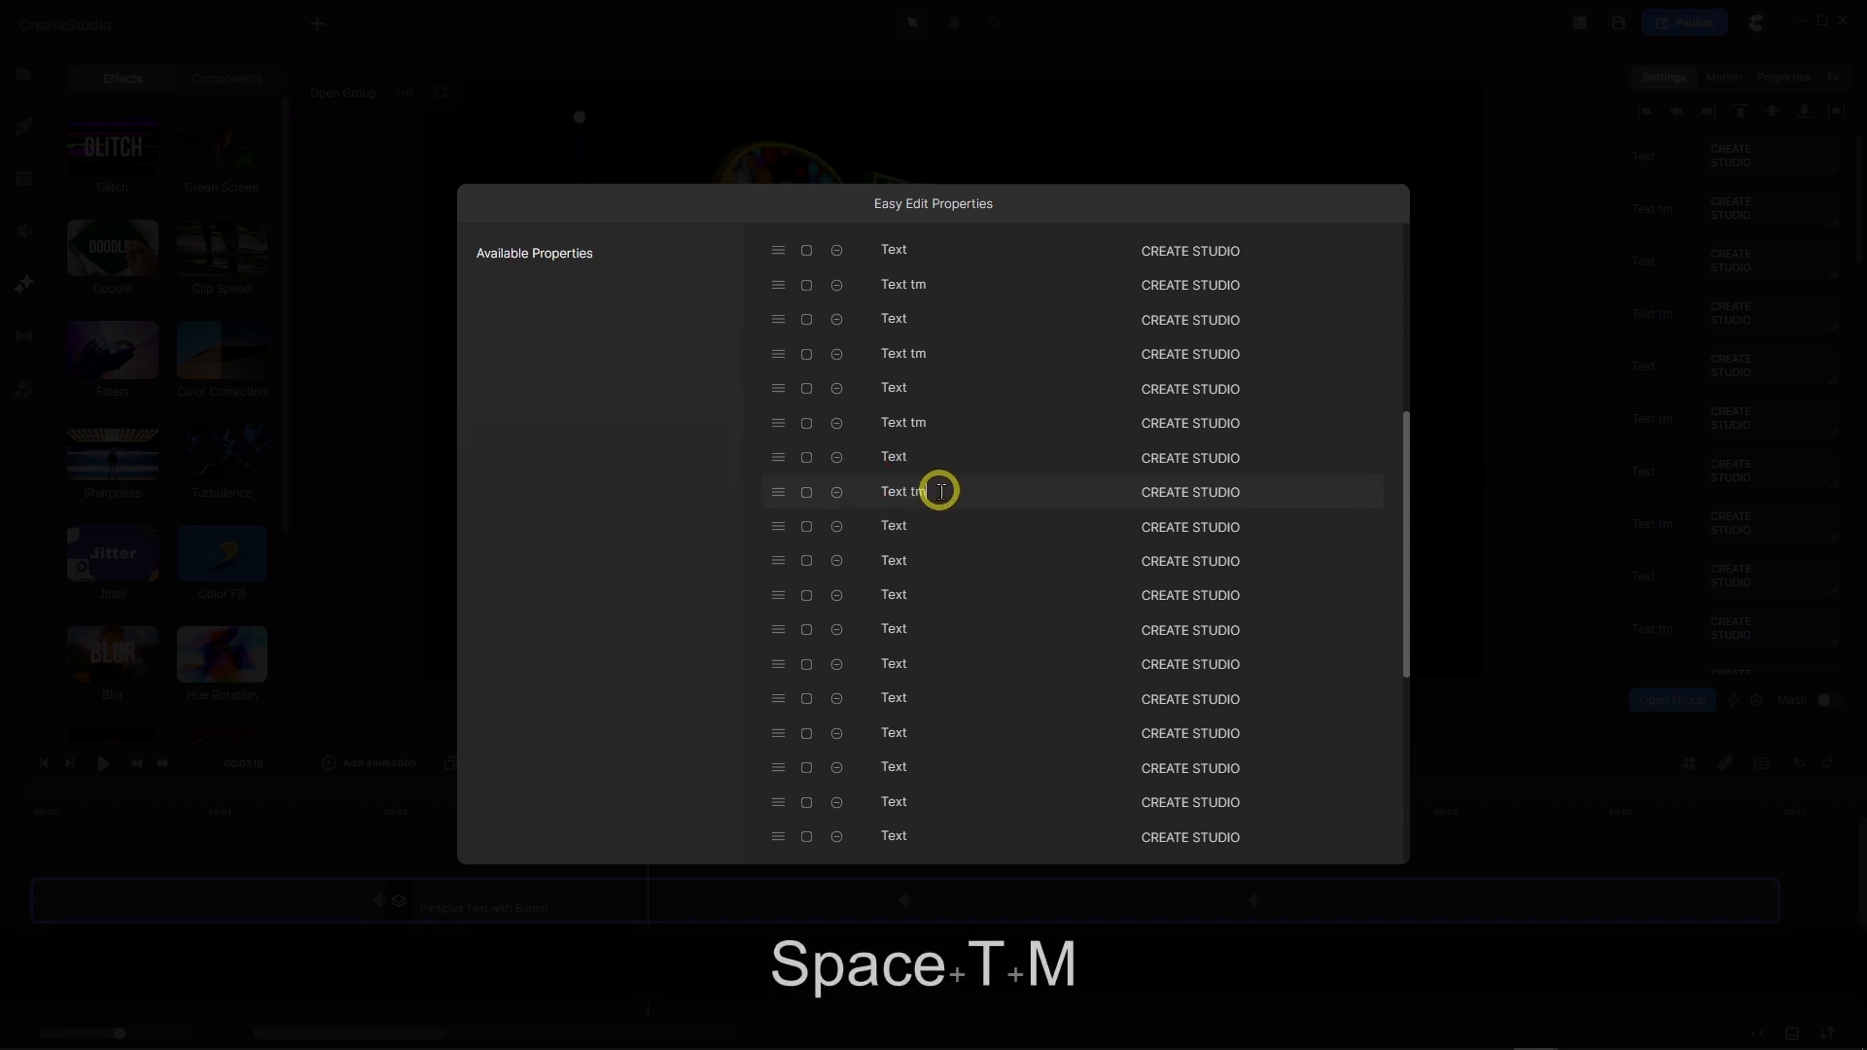
pyautogui.scroll(-3, 995, 506)
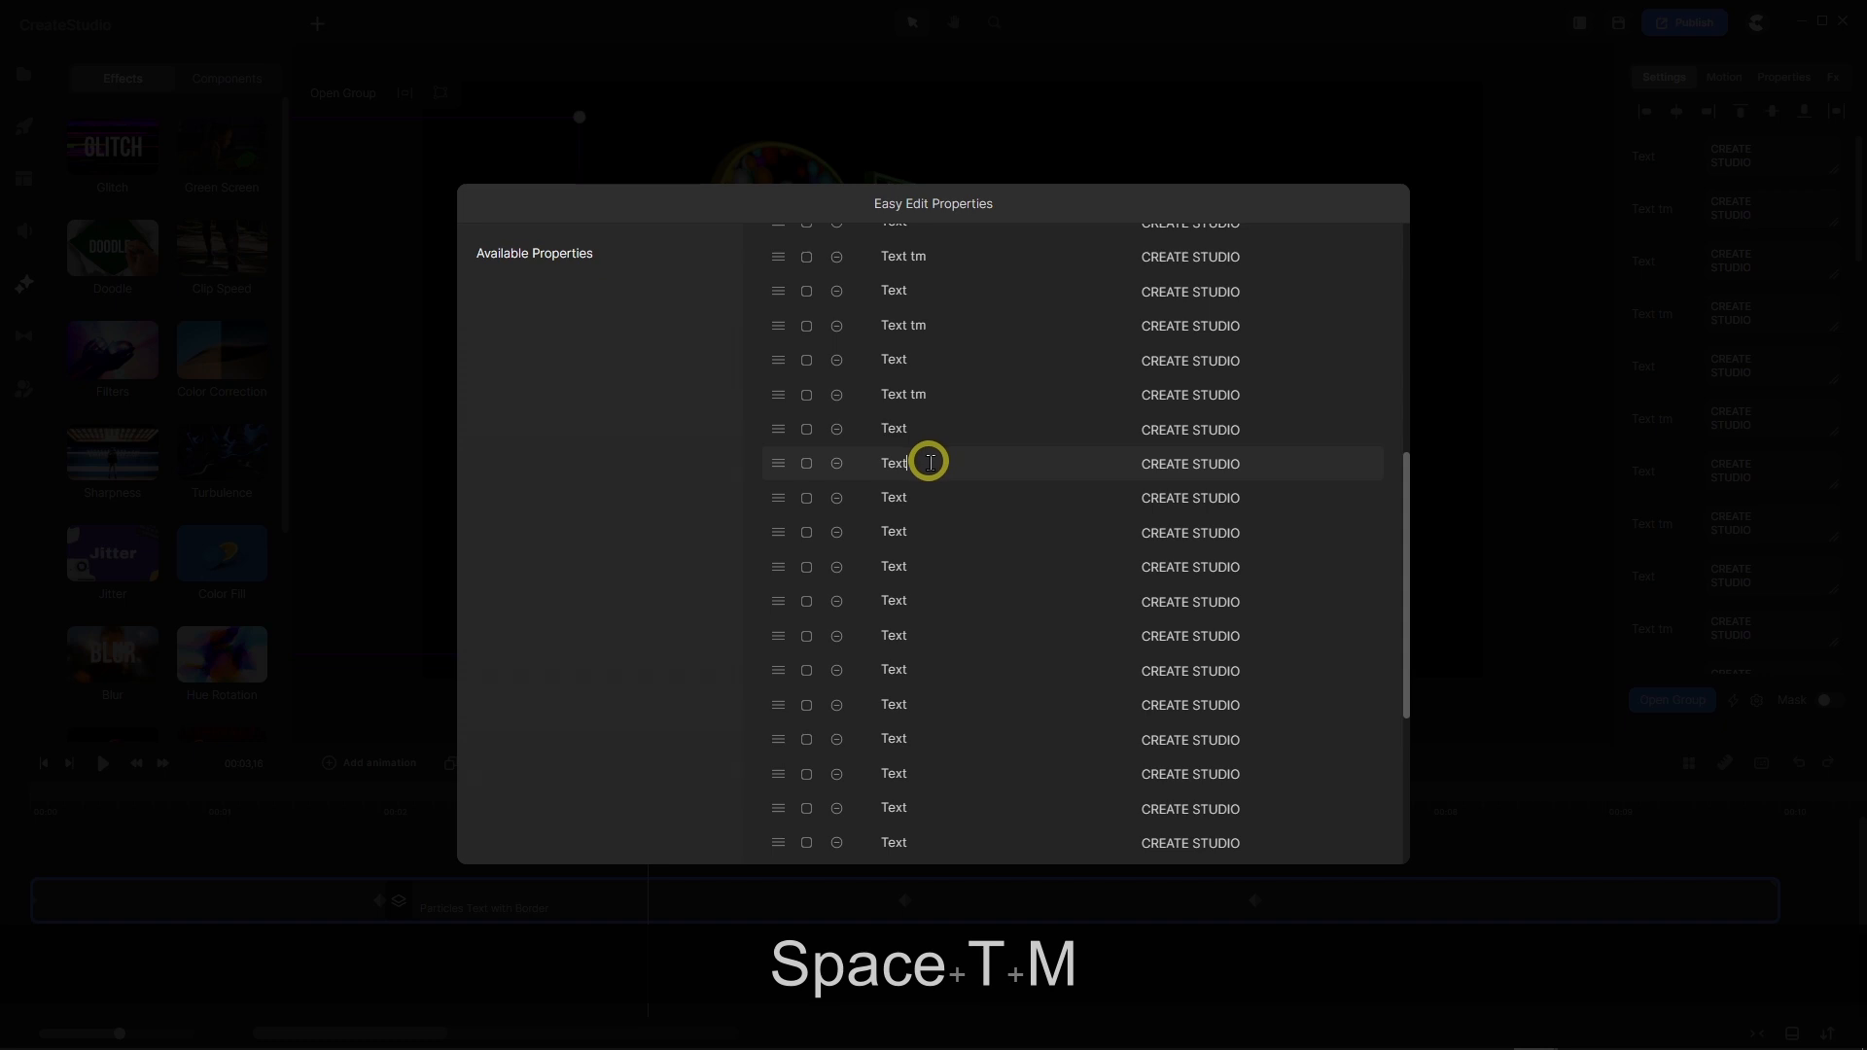
pyautogui.write('tm')
pyautogui.scroll(-3, 953, 466)
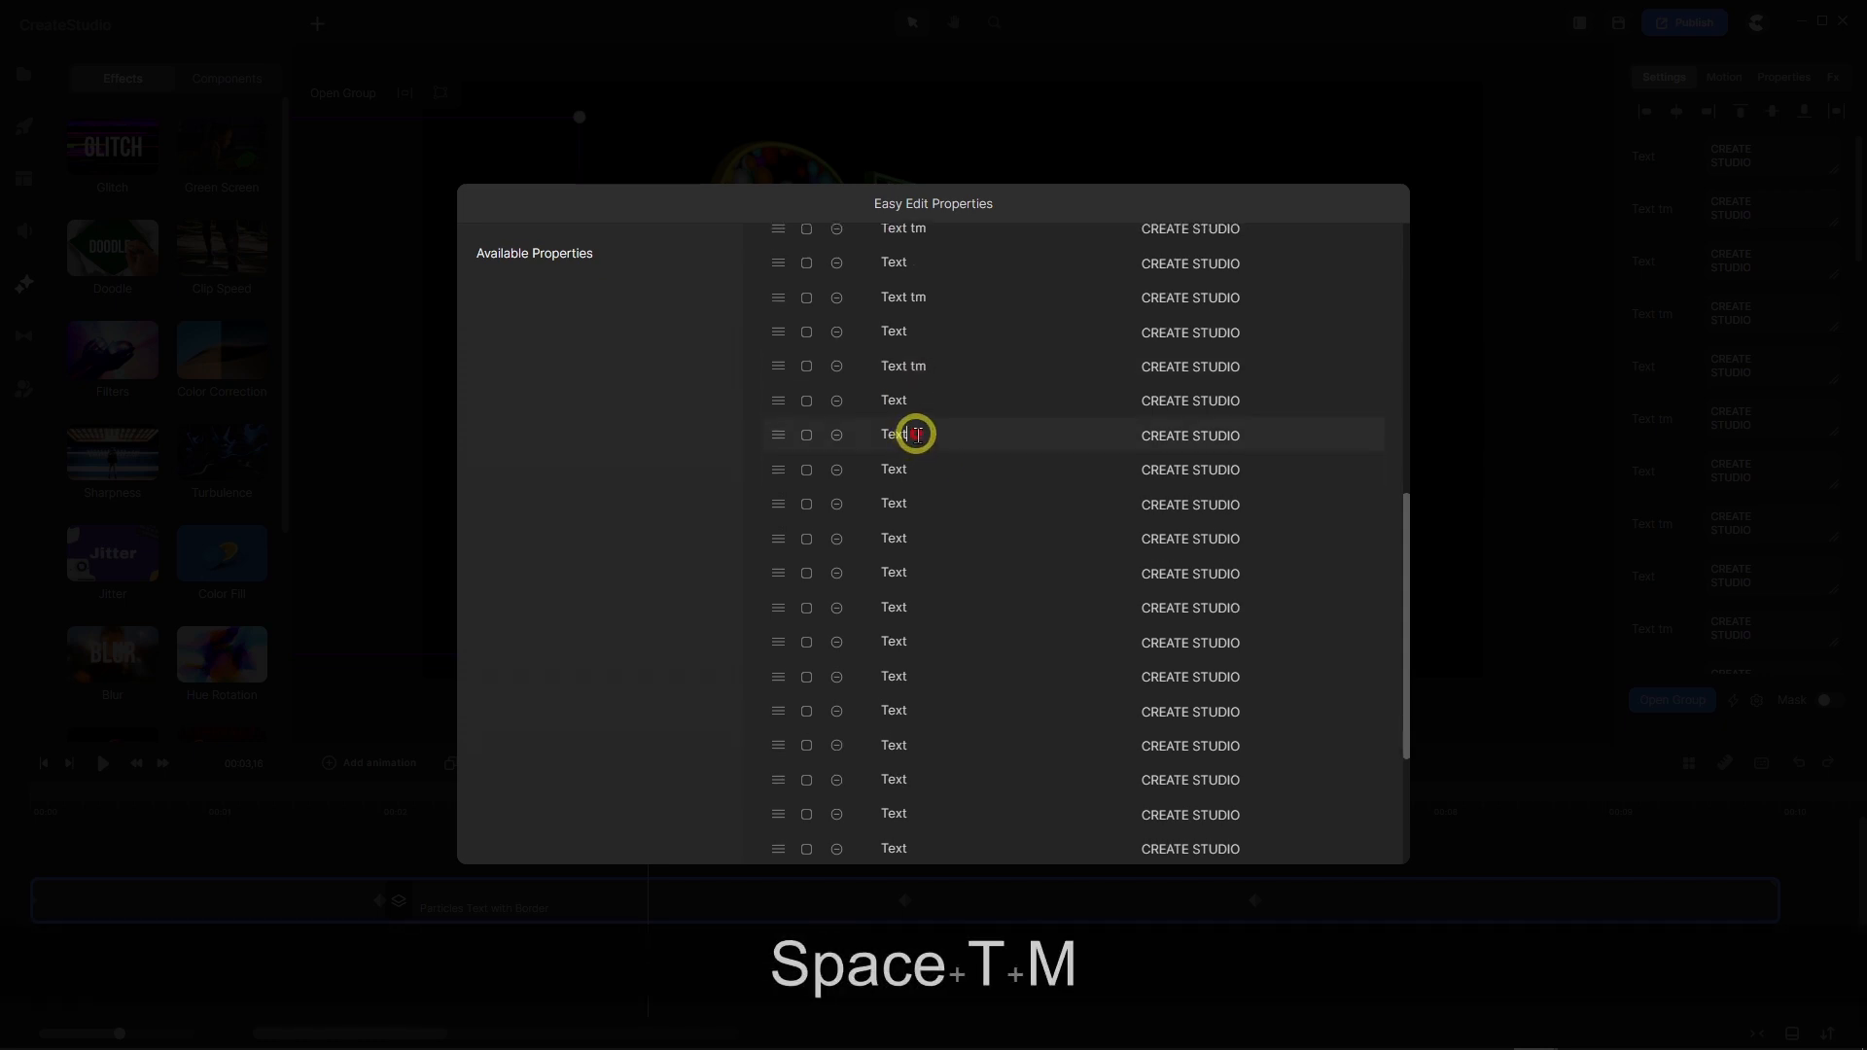
pyautogui.write('tm')
pyautogui.scroll(-2, 957, 491)
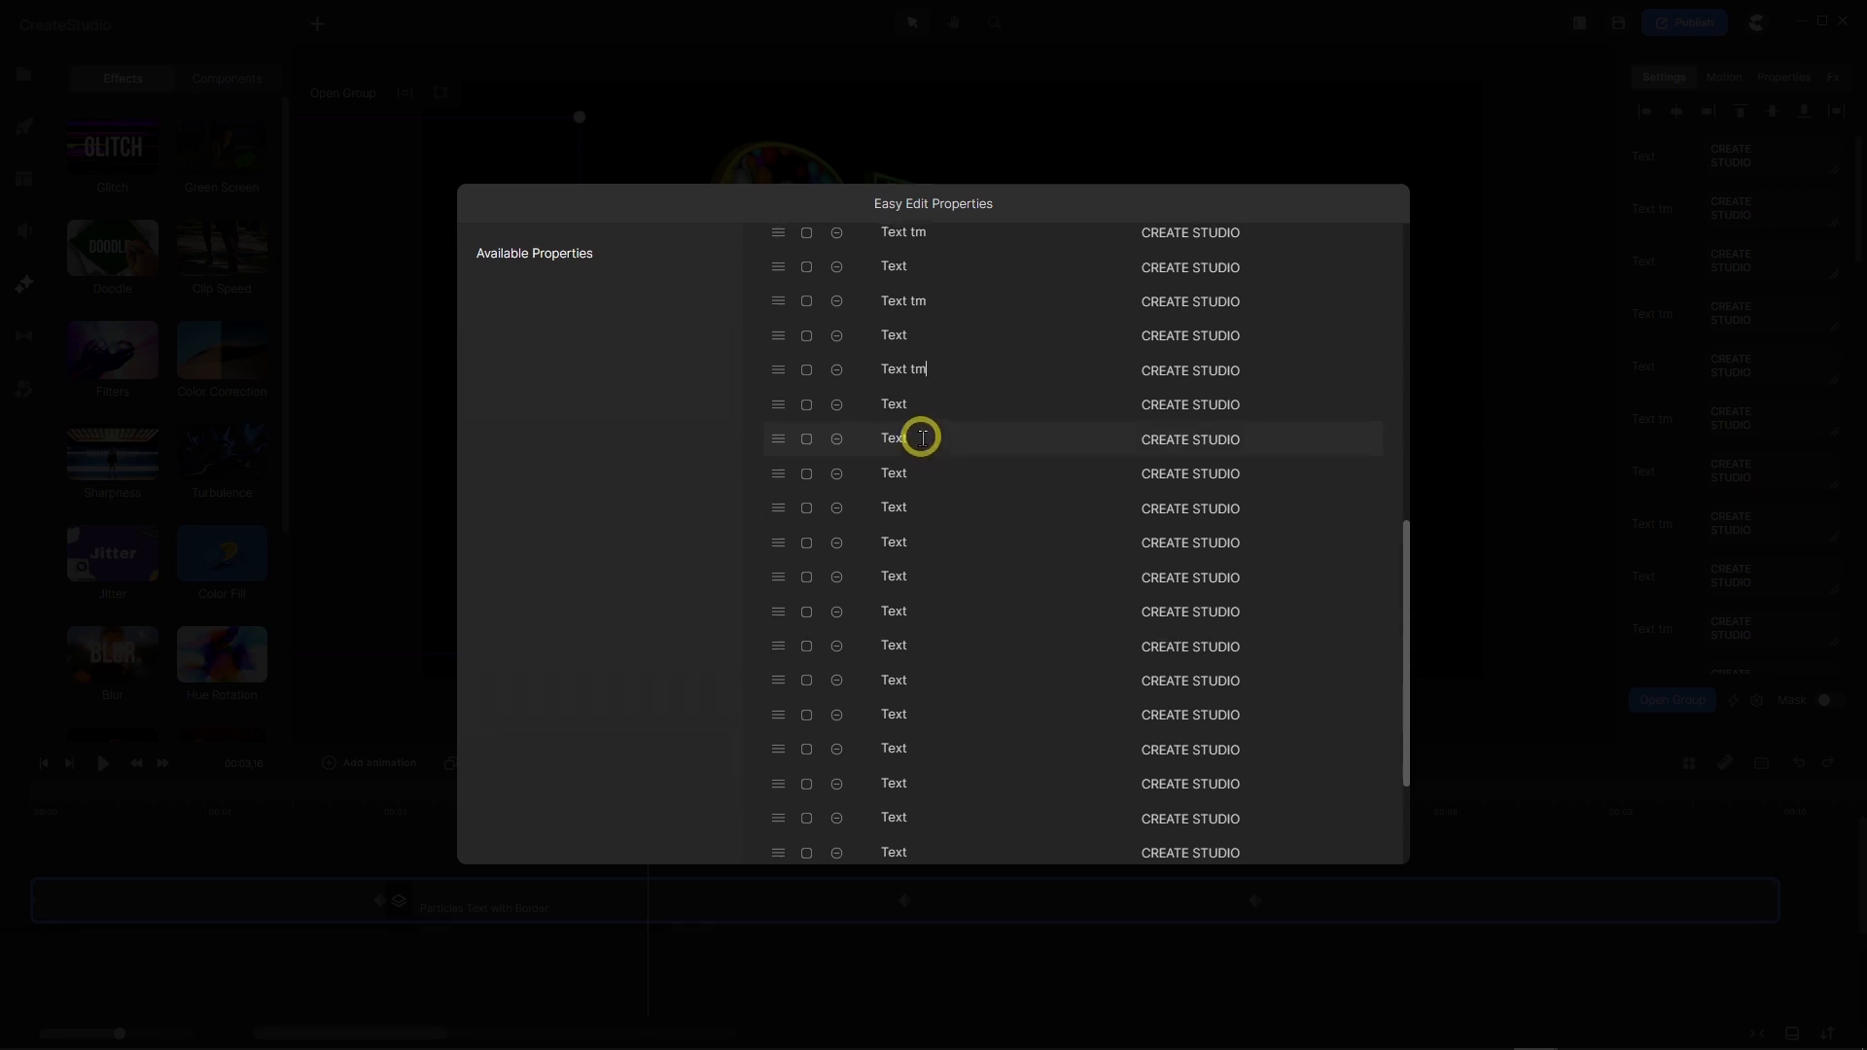
pyautogui.write('tm')
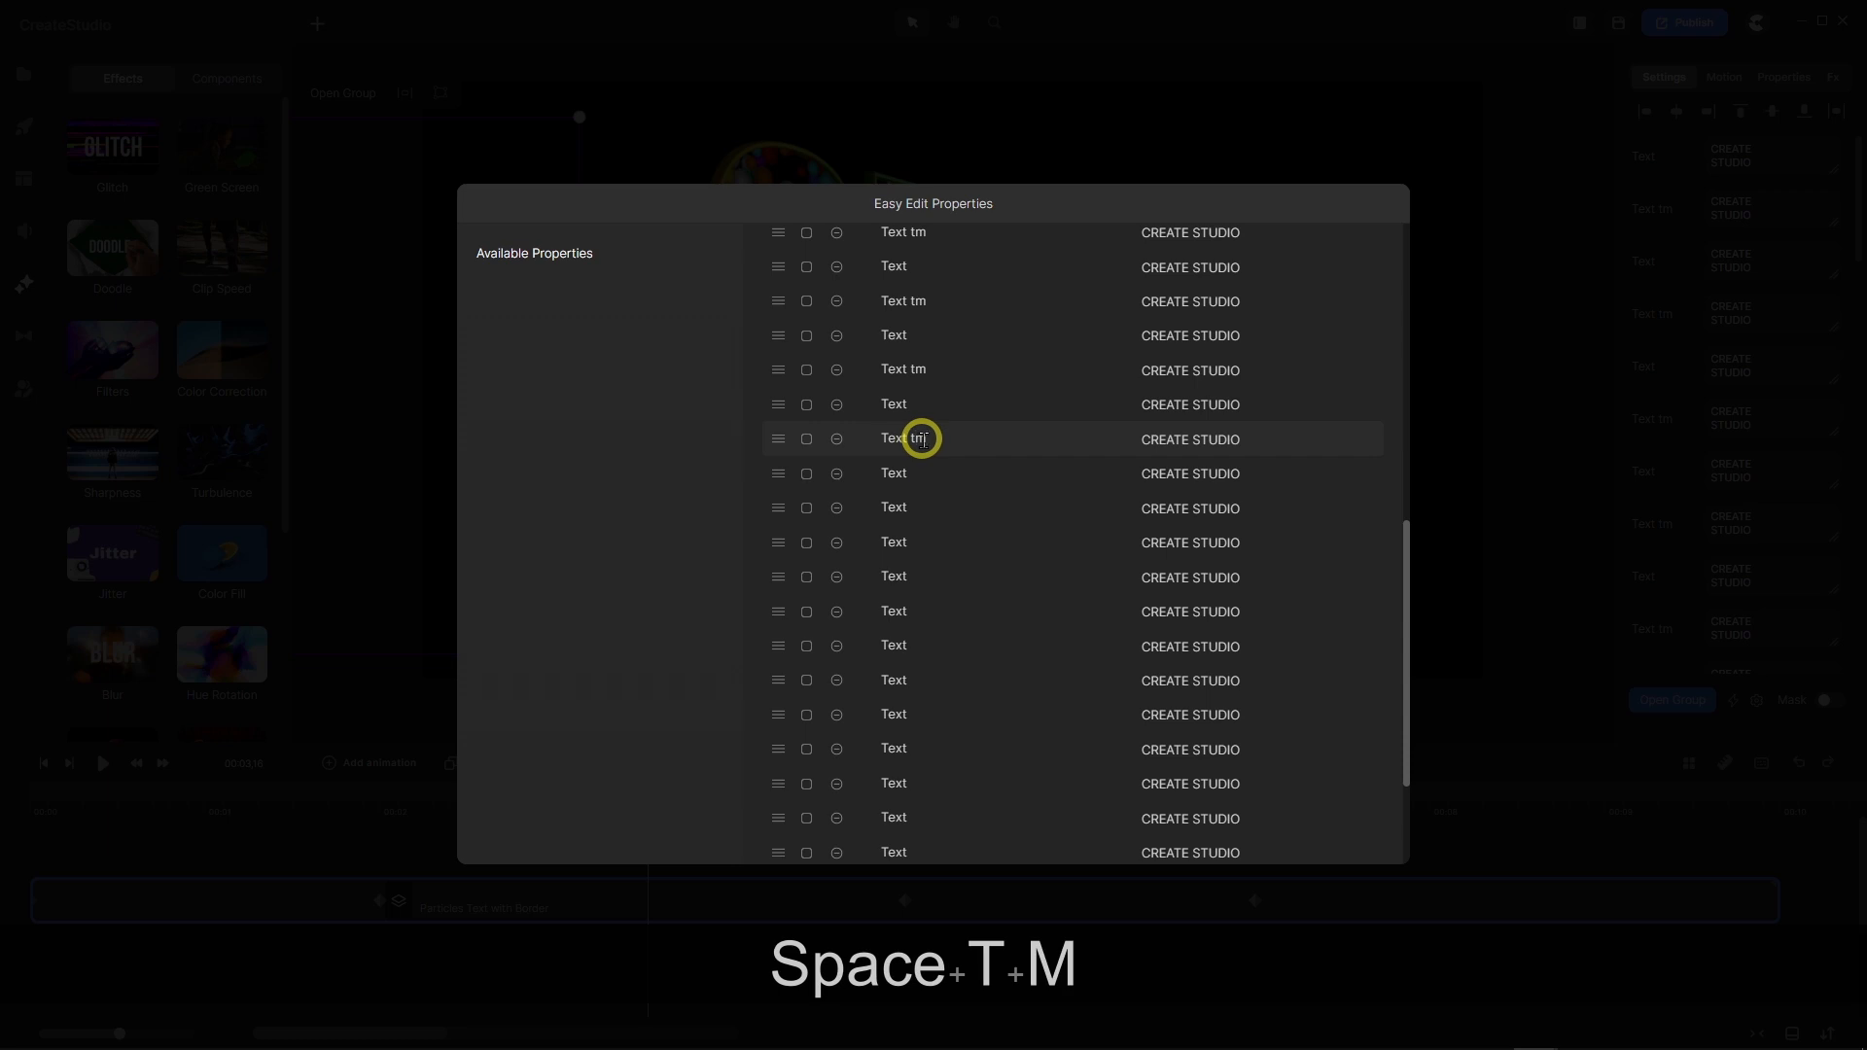
# Relabel the 28th, 30th, 32nd and 34th Text entries in Easy Edit Properties as "Text tm".
pyautogui.scroll(-3, 934, 457)
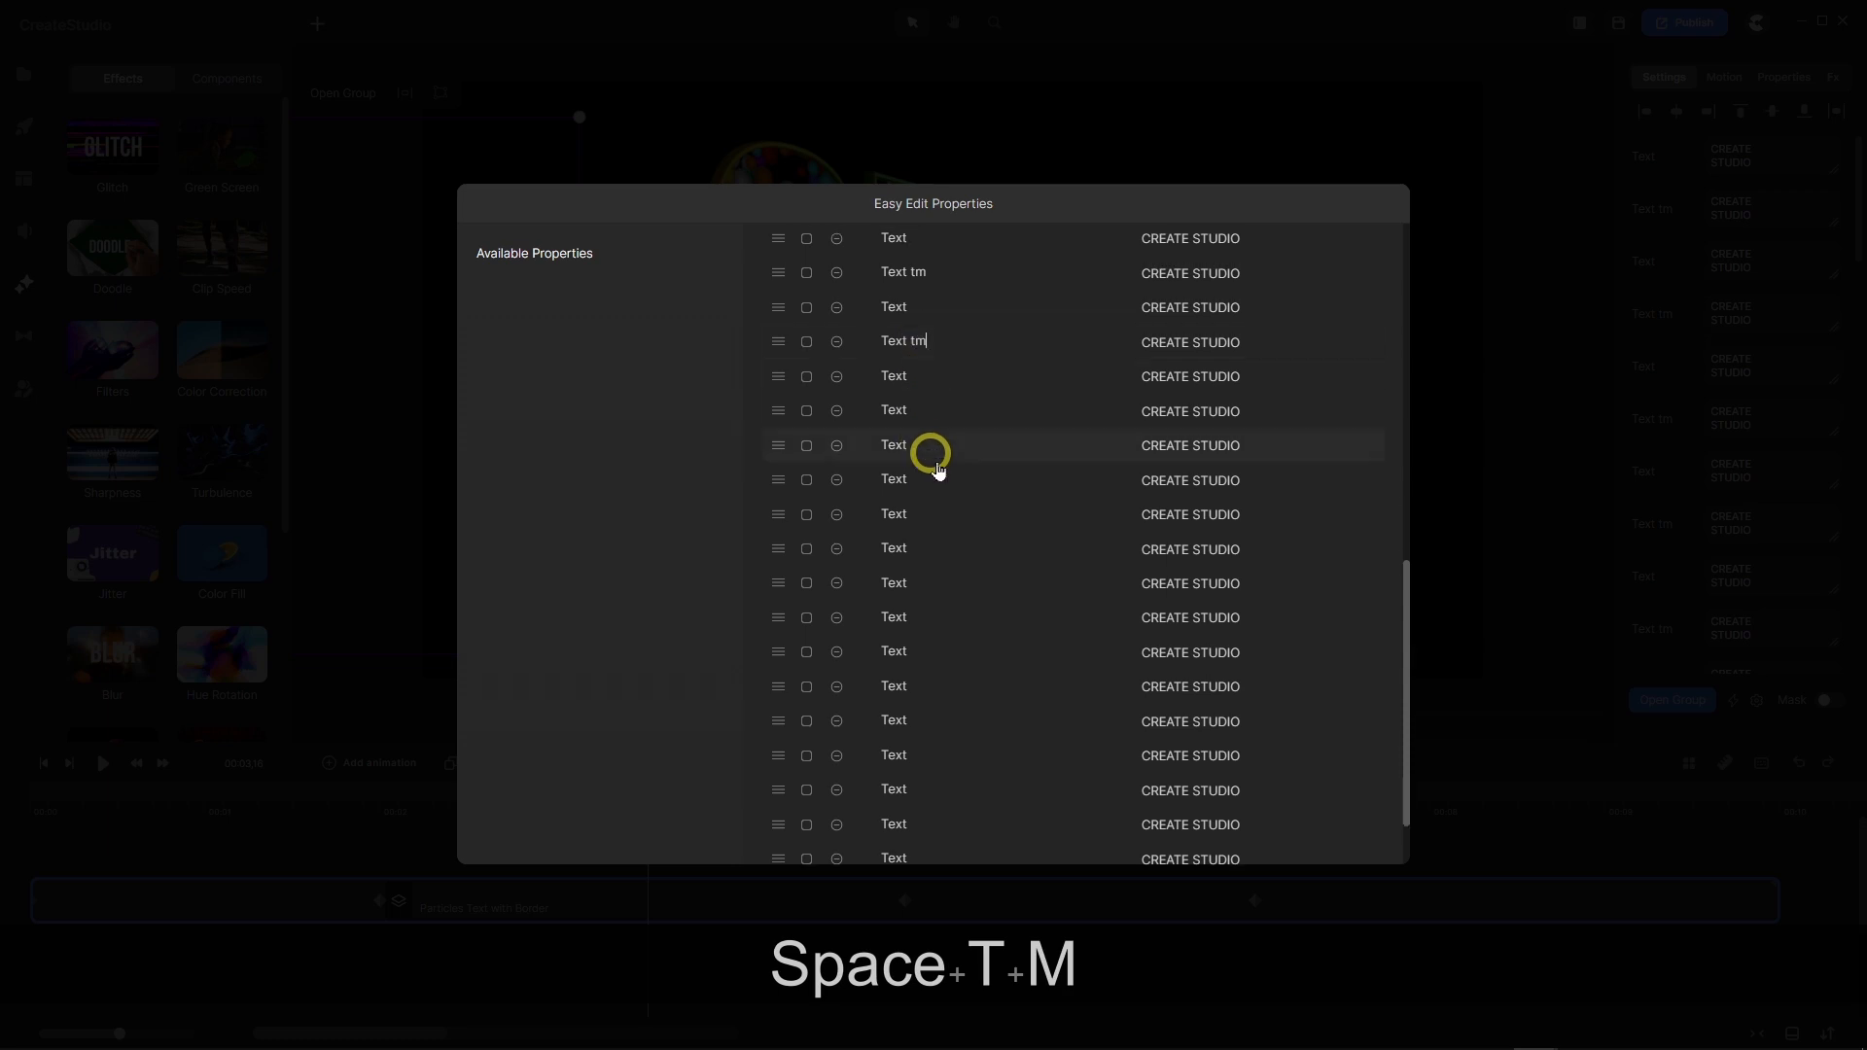
pyautogui.click(959, 407)
pyautogui.write('tm tm')
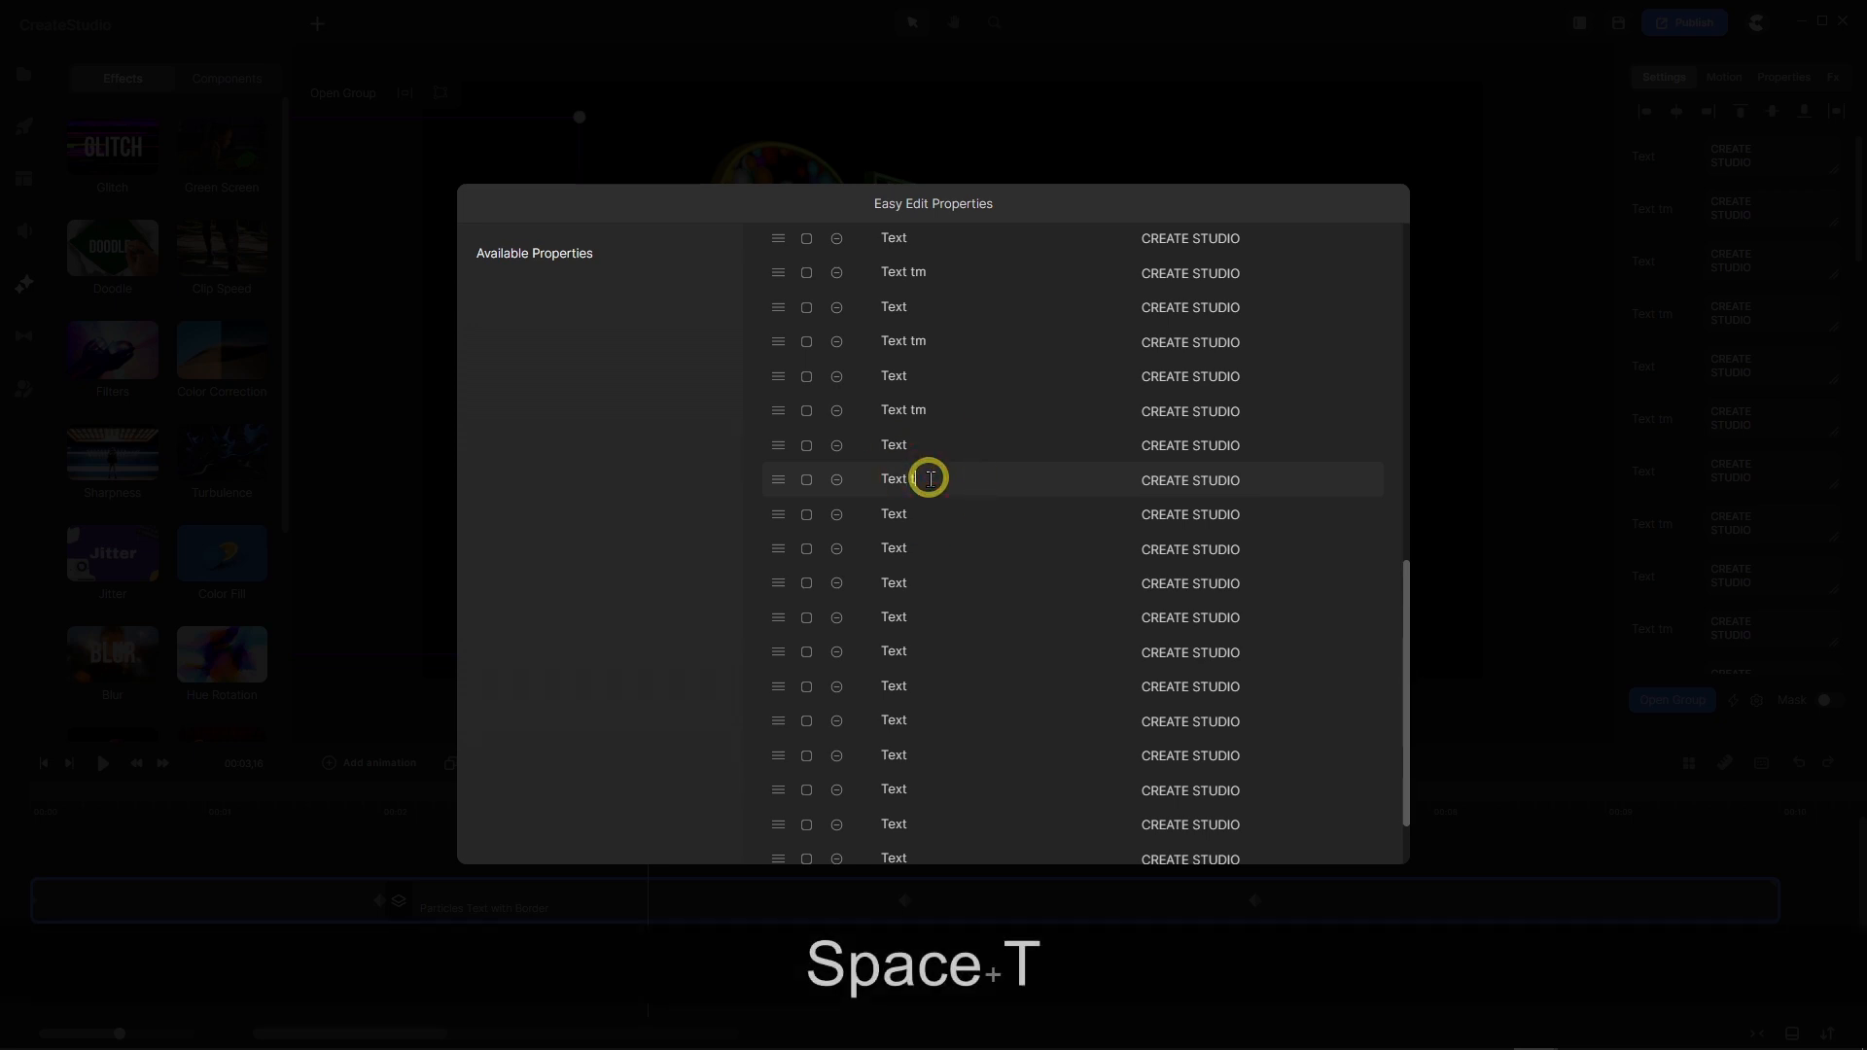
pyautogui.scroll(-2, 926, 472)
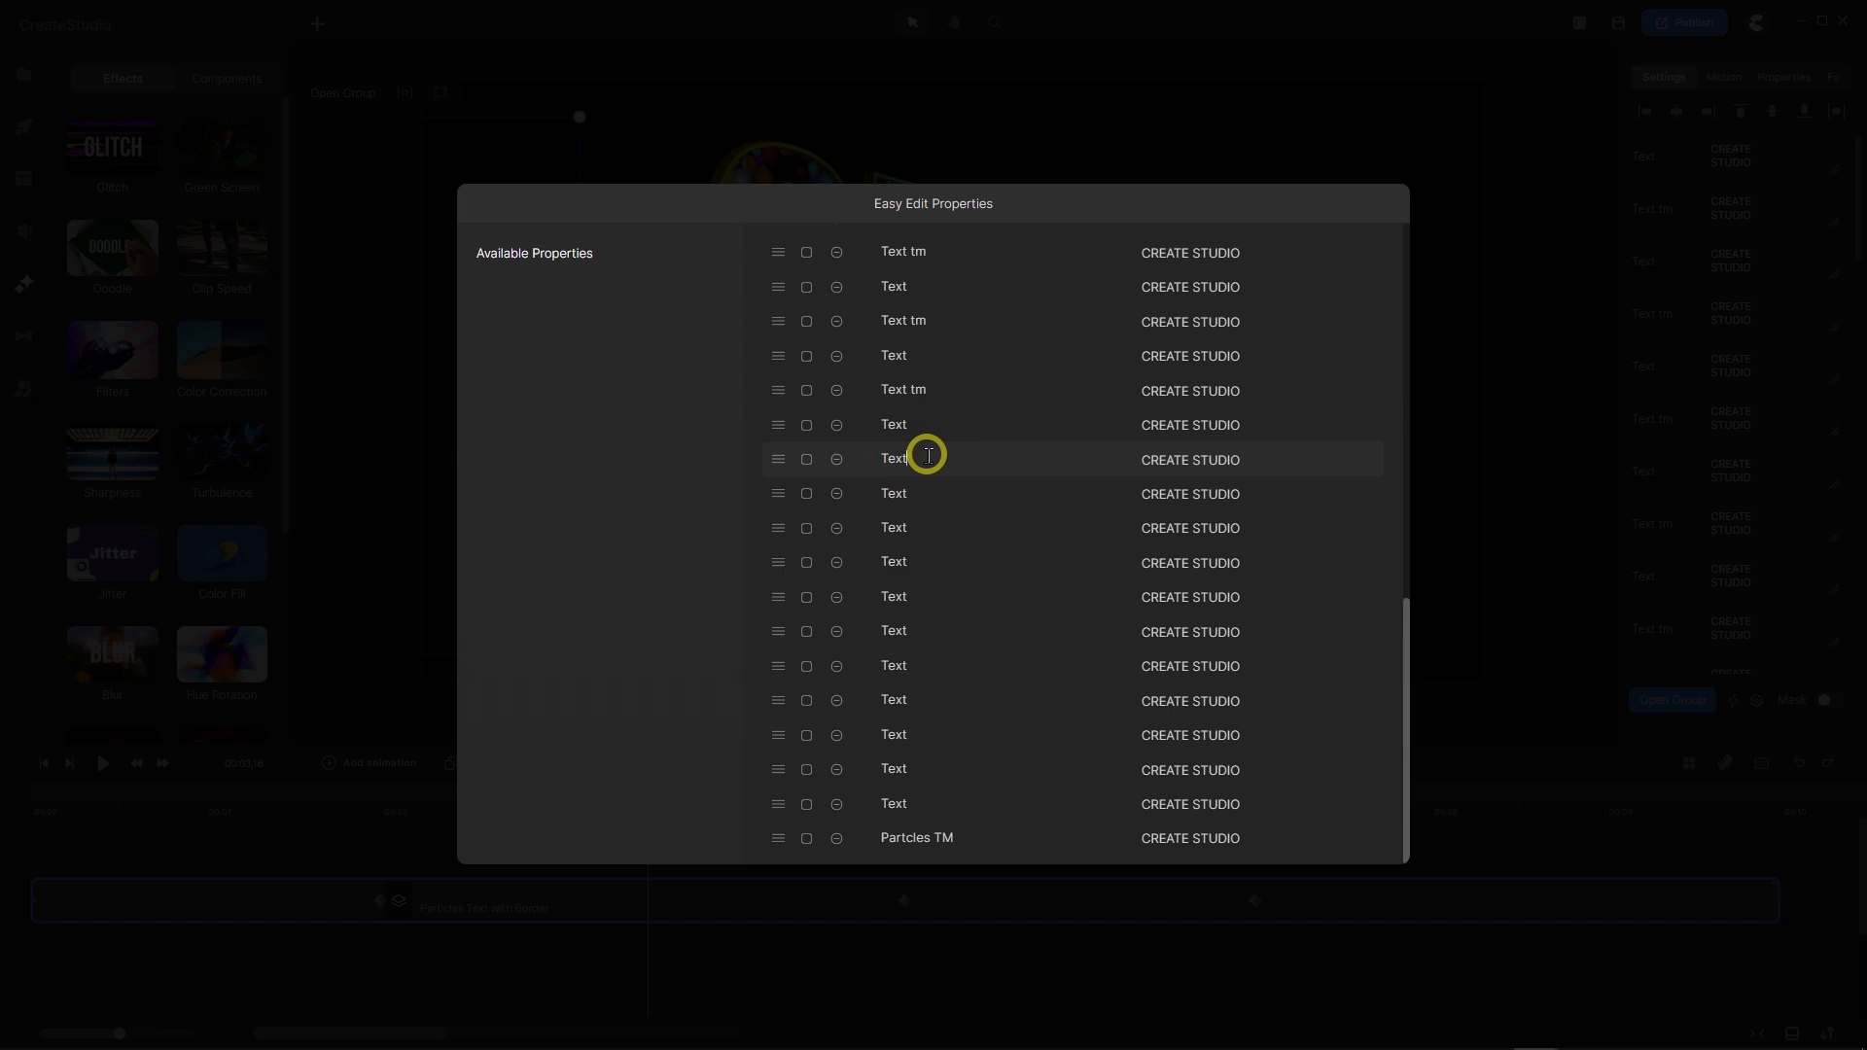
pyautogui.write('tm')
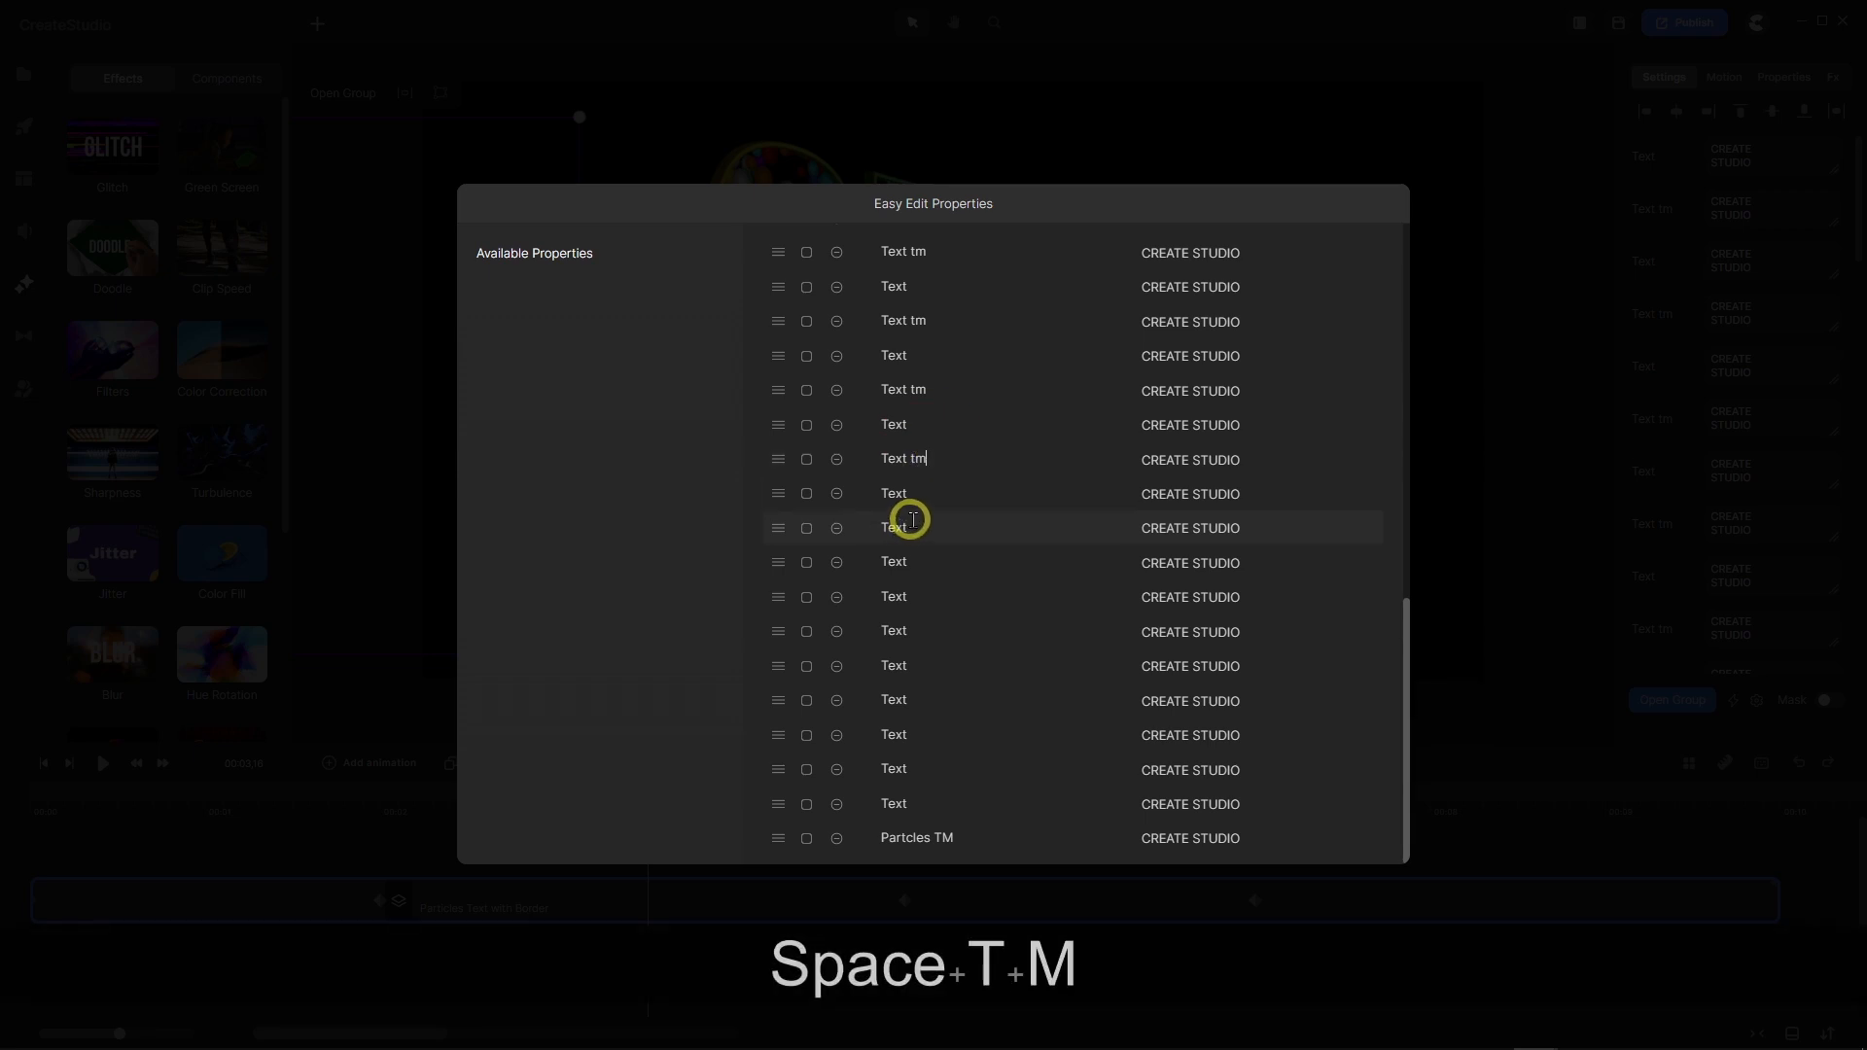
pyautogui.click(923, 532)
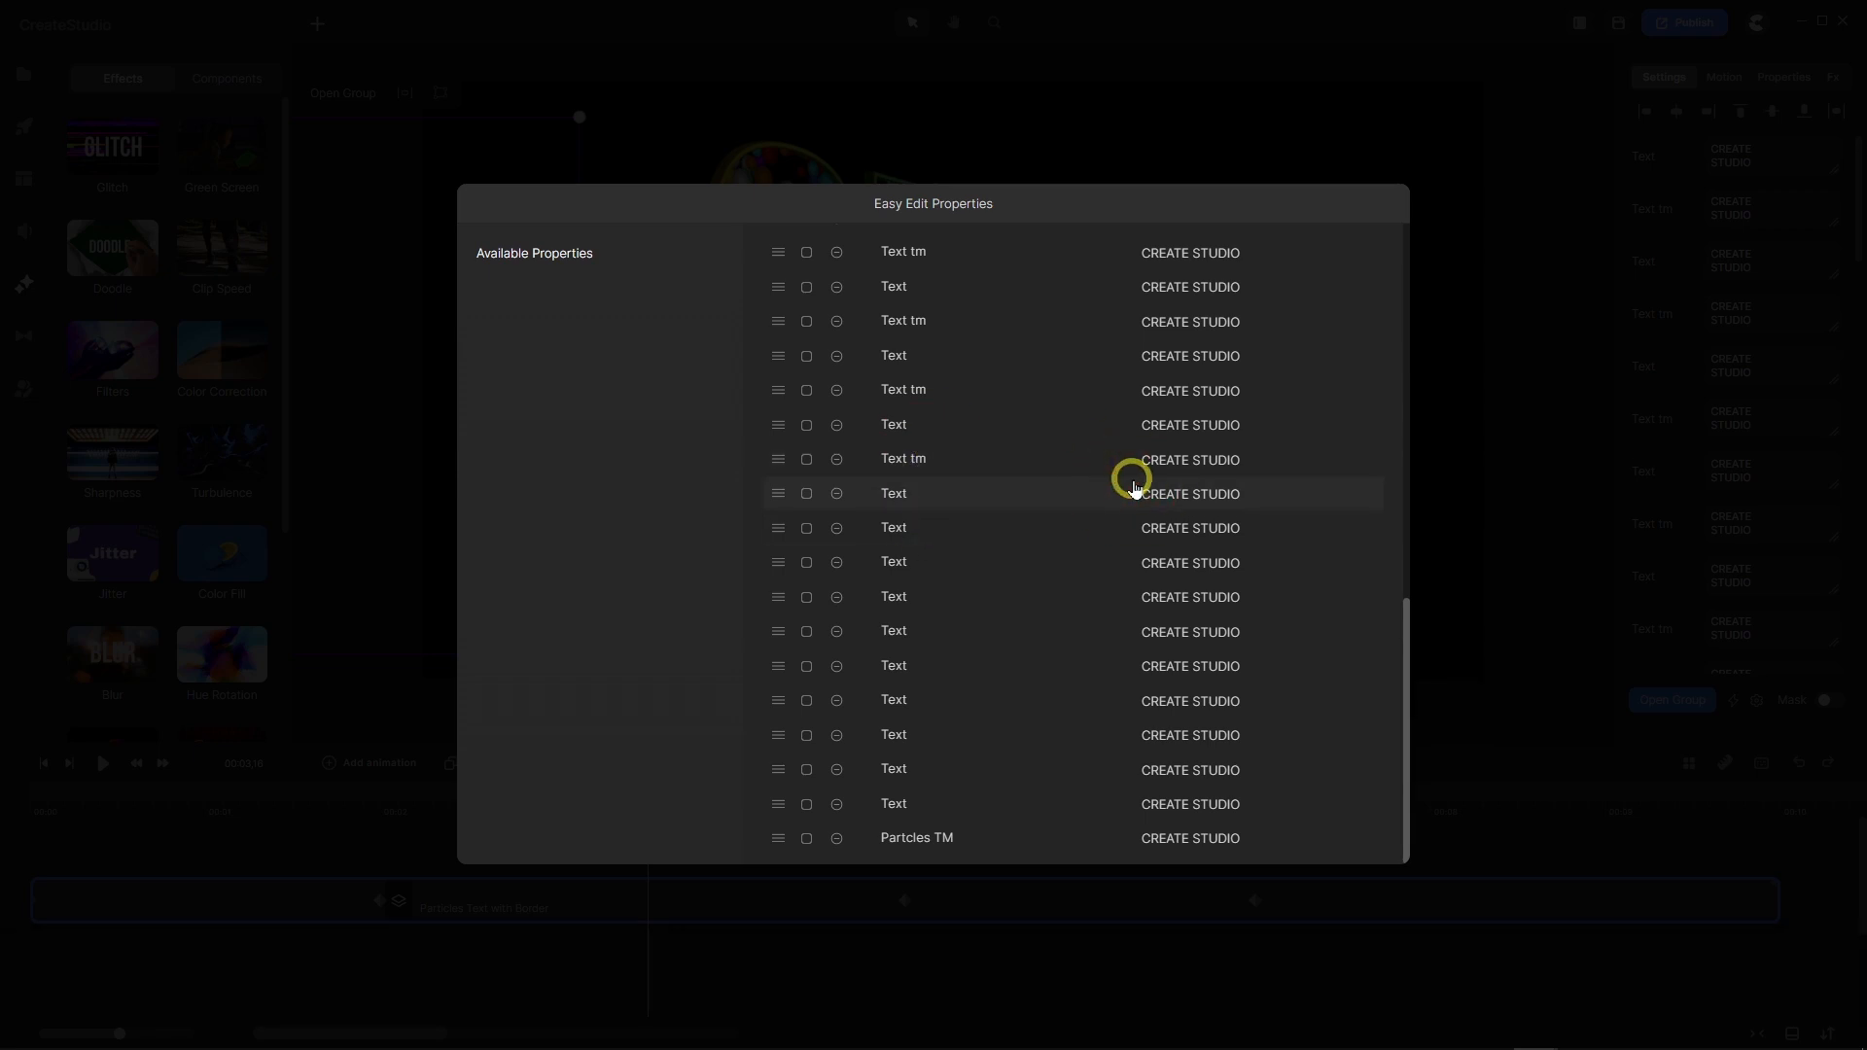
pyautogui.write('tm')
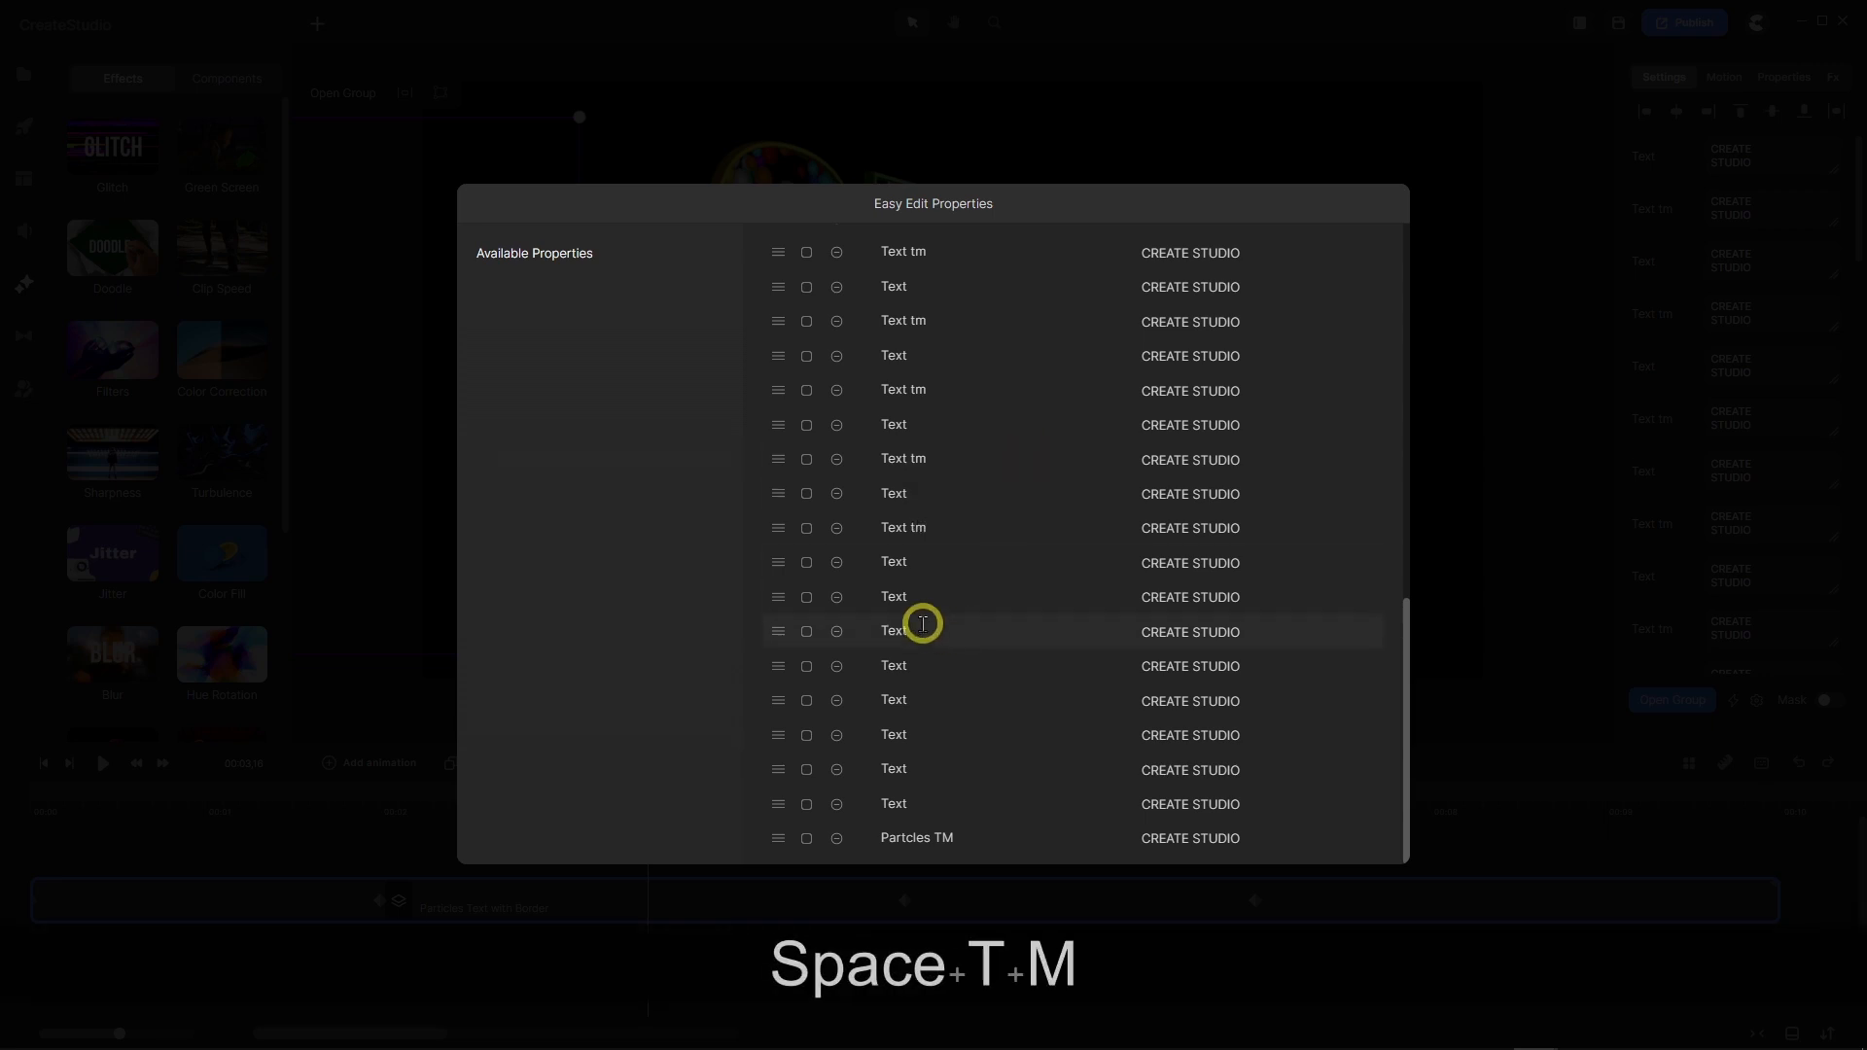
# Finish the alternating labels by renaming the 36th, 38th, 40th and 42nd entries as "Text tm".
pyautogui.write(' tm')
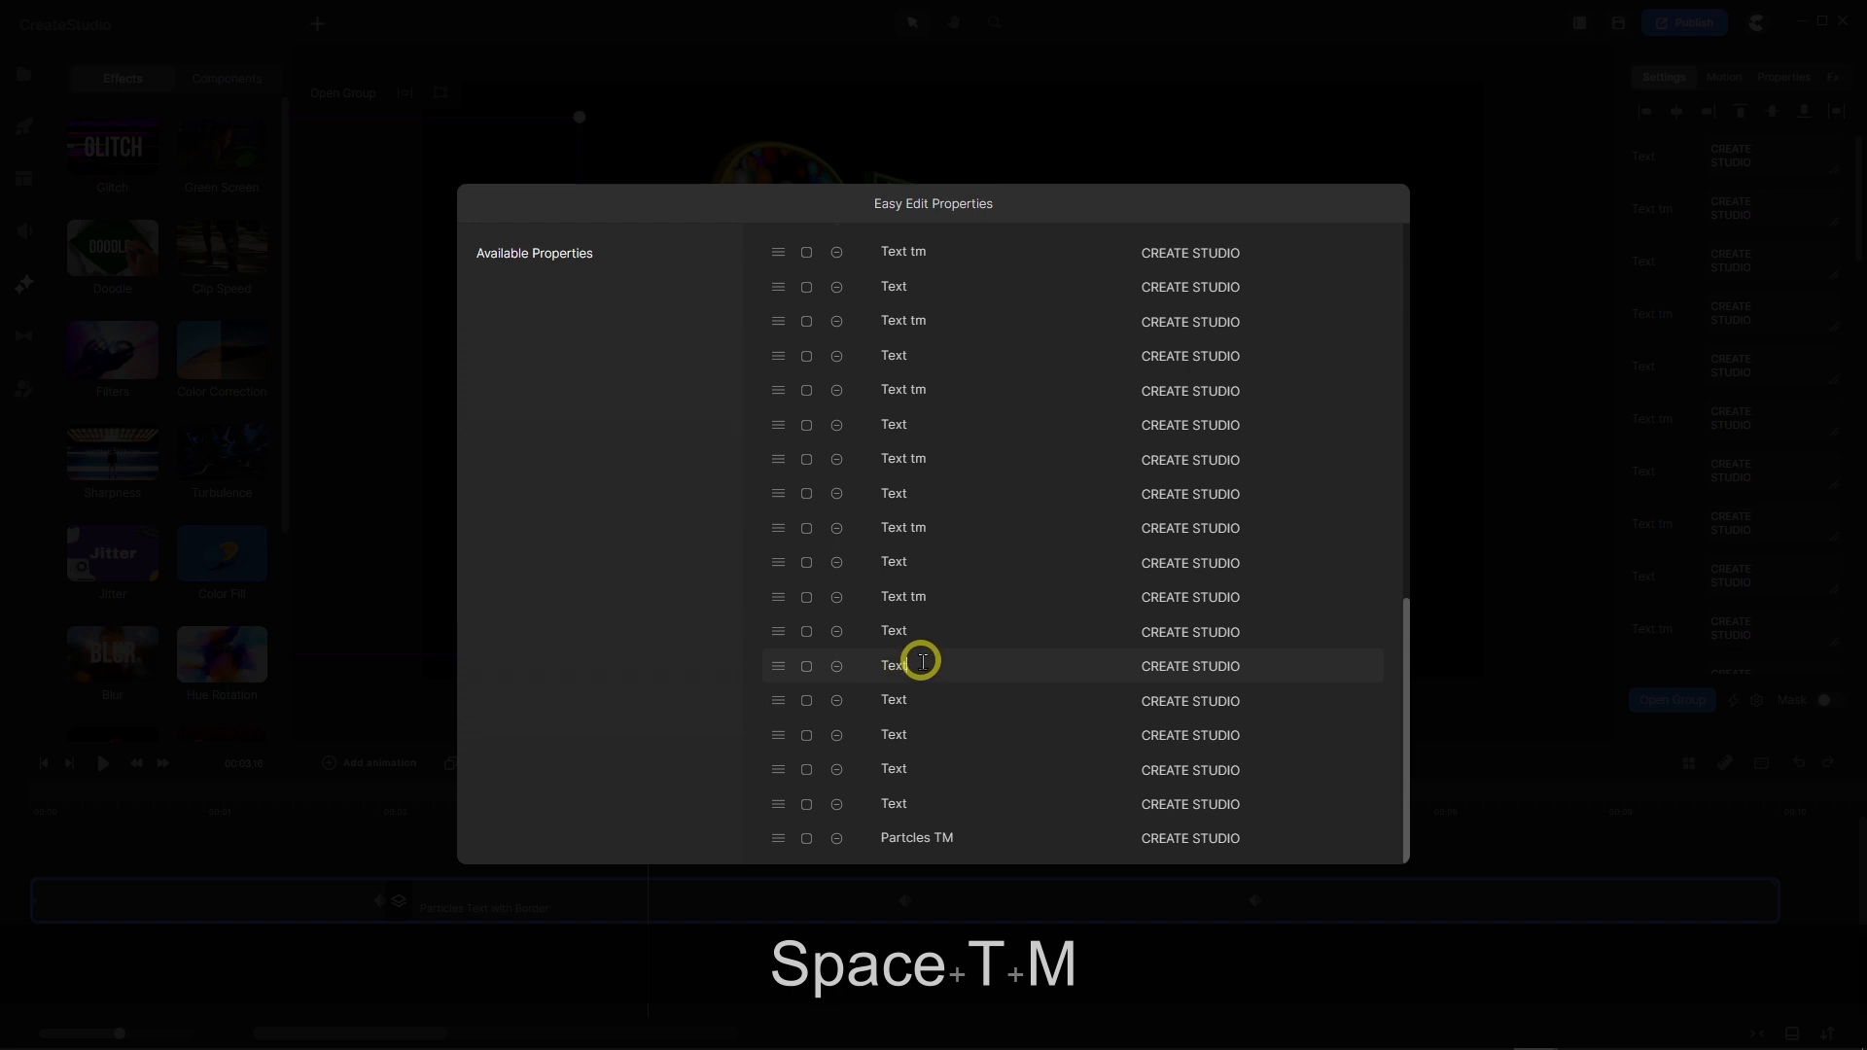
pyautogui.write(' tm')
pyautogui.click(918, 734)
pyautogui.write('tm')
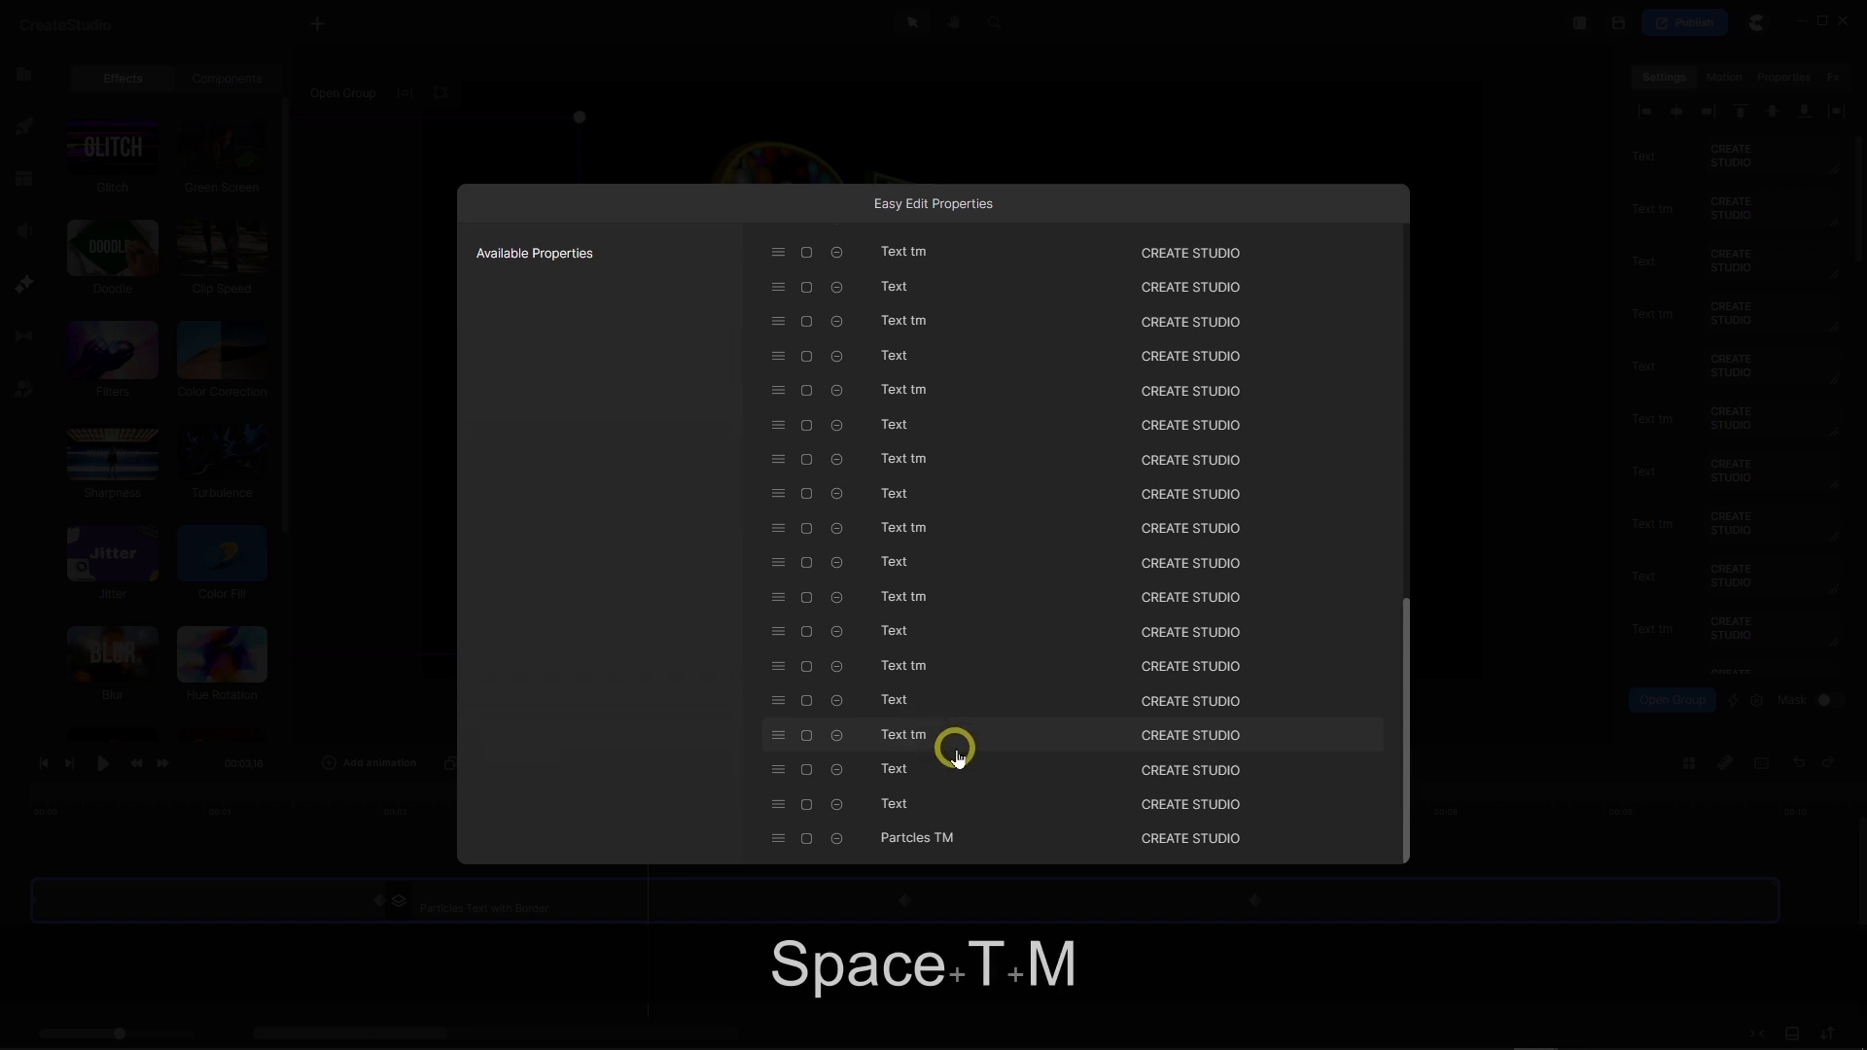
pyautogui.click(923, 801)
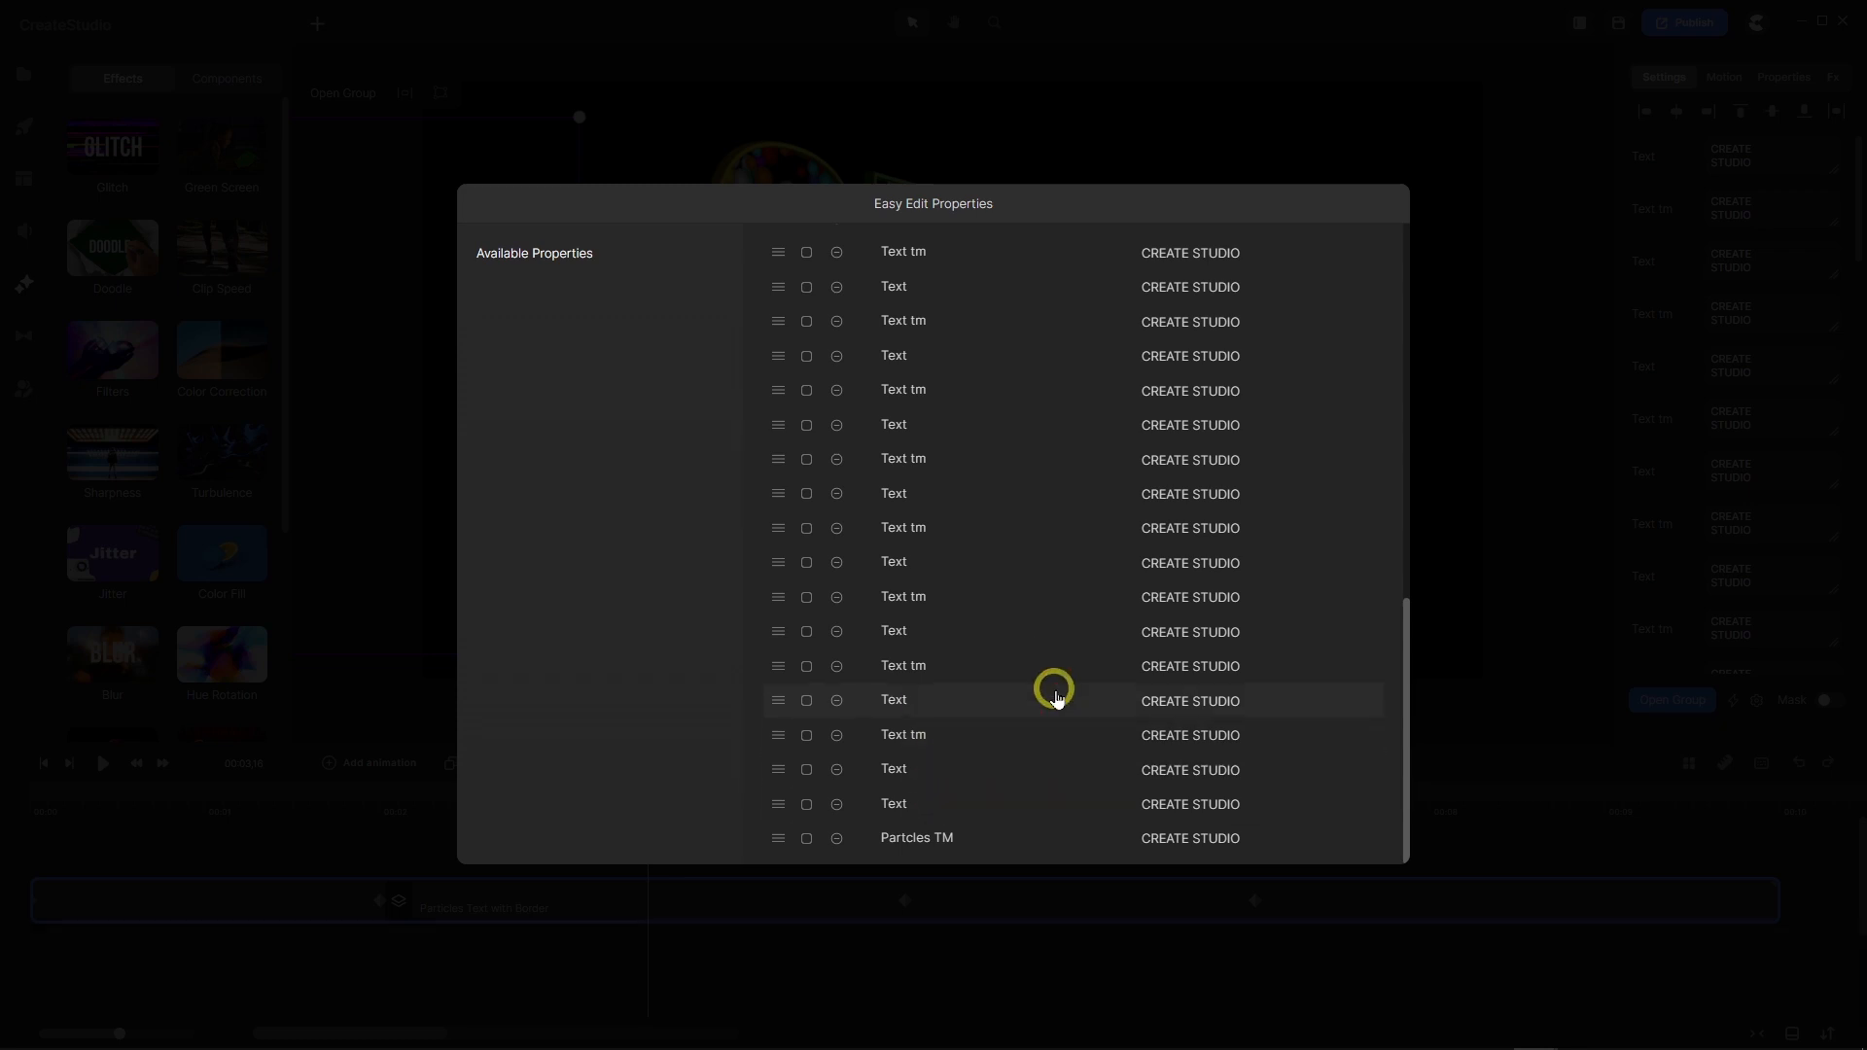
pyautogui.write('tm')
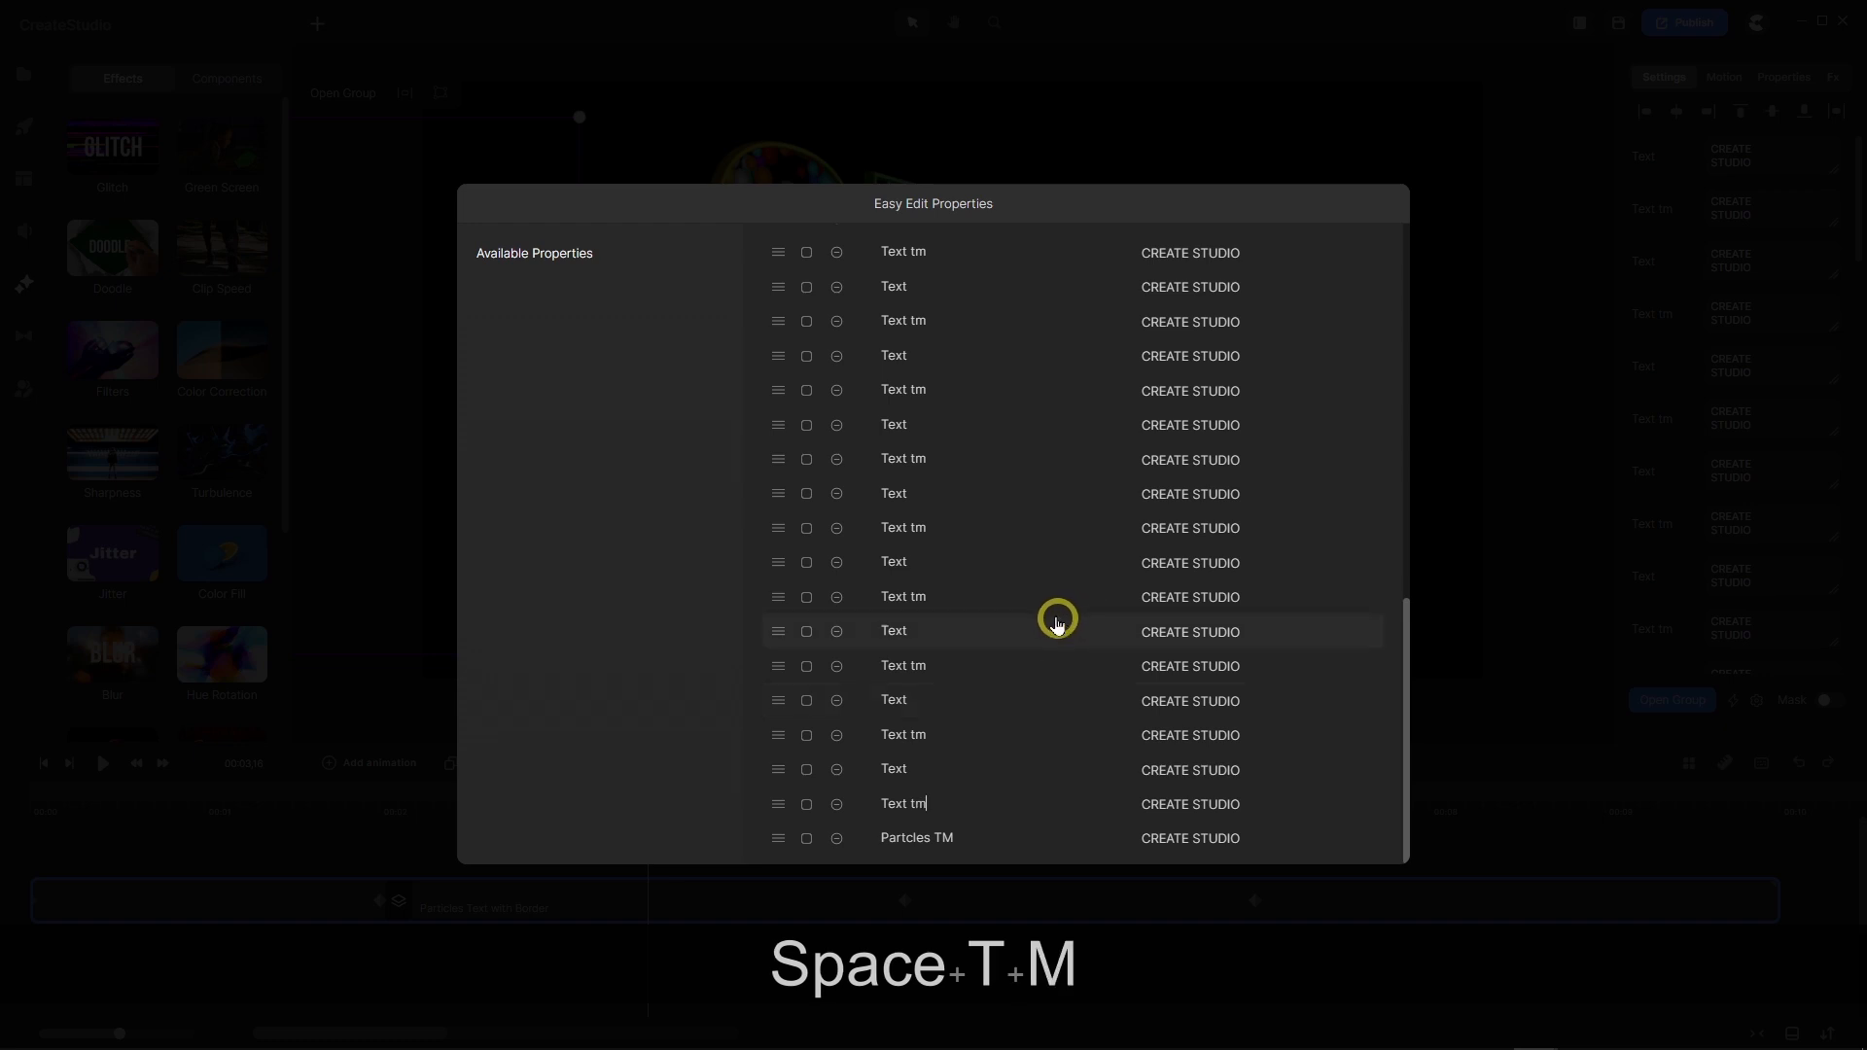
# Reorder the property list by moving the third, fifth, seventh and ninth entries, labelled Text, above the Text tm entries.
pyautogui.scroll(10, 1057, 626)
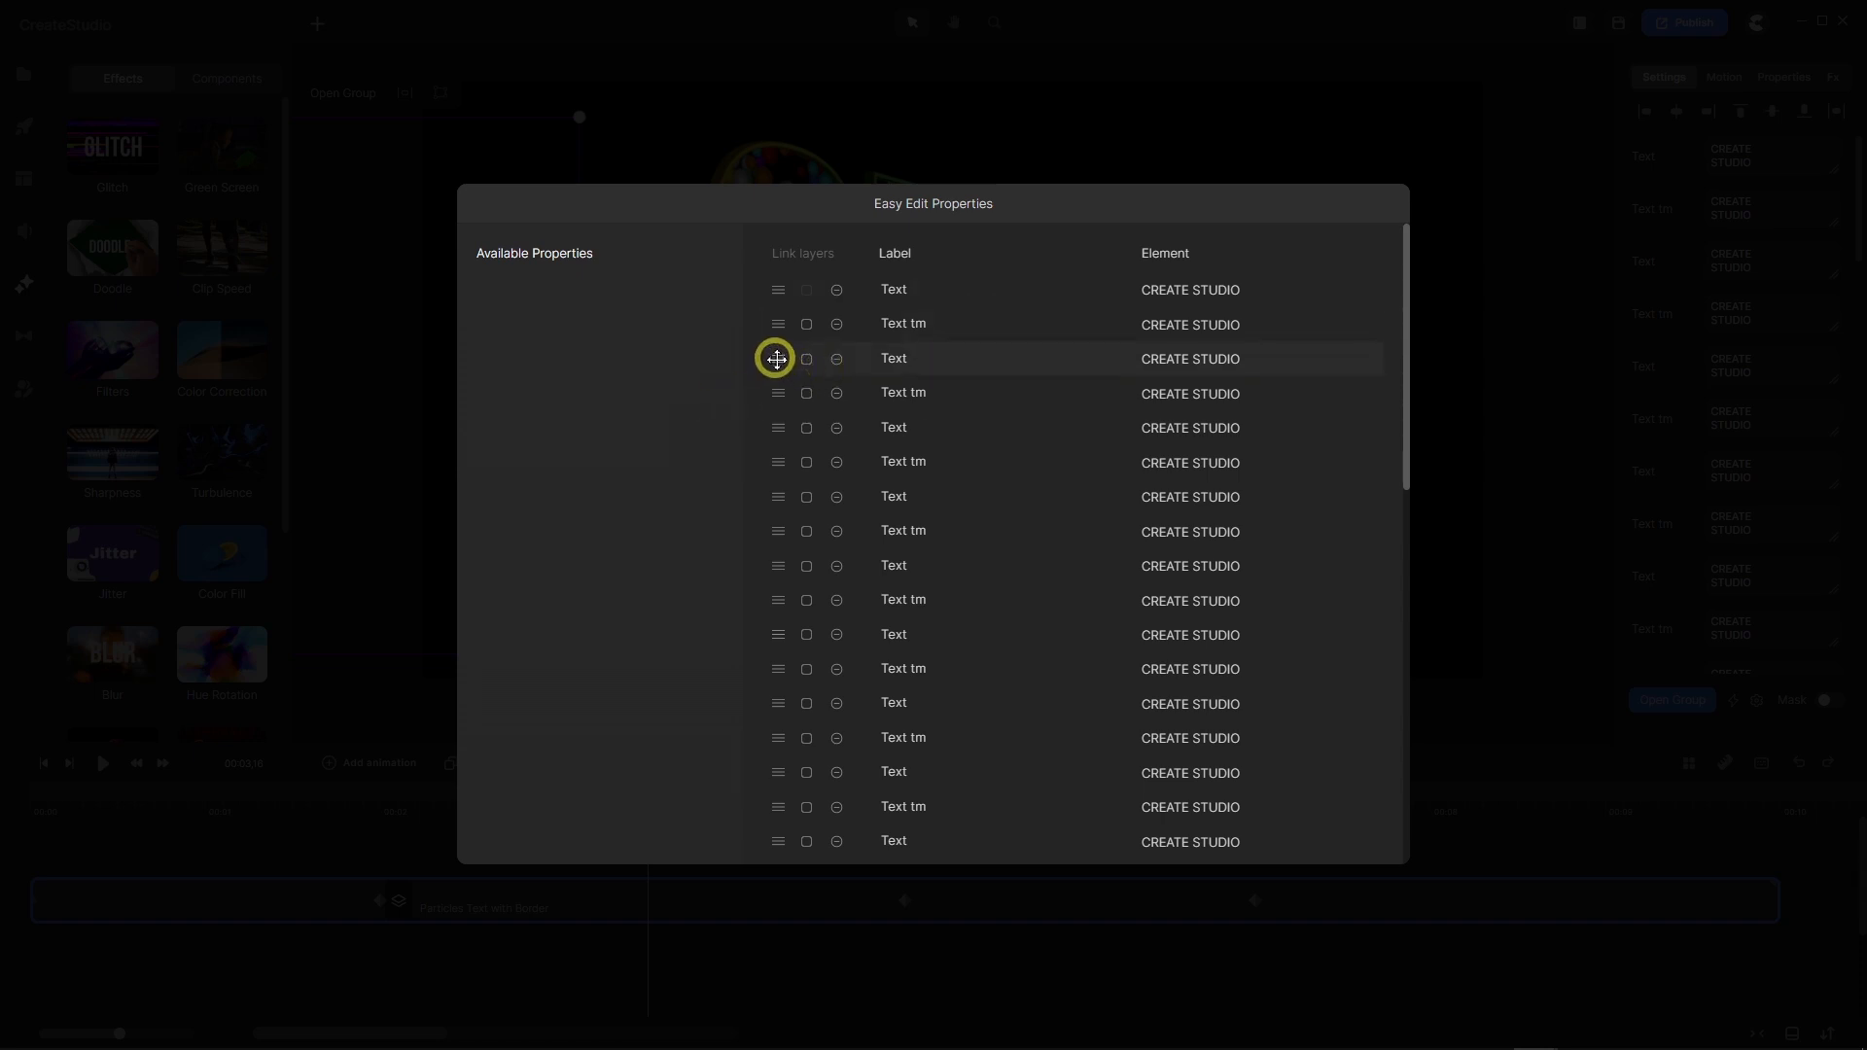
pyautogui.moveTo(778, 359); pyautogui.dragTo(772, 321)
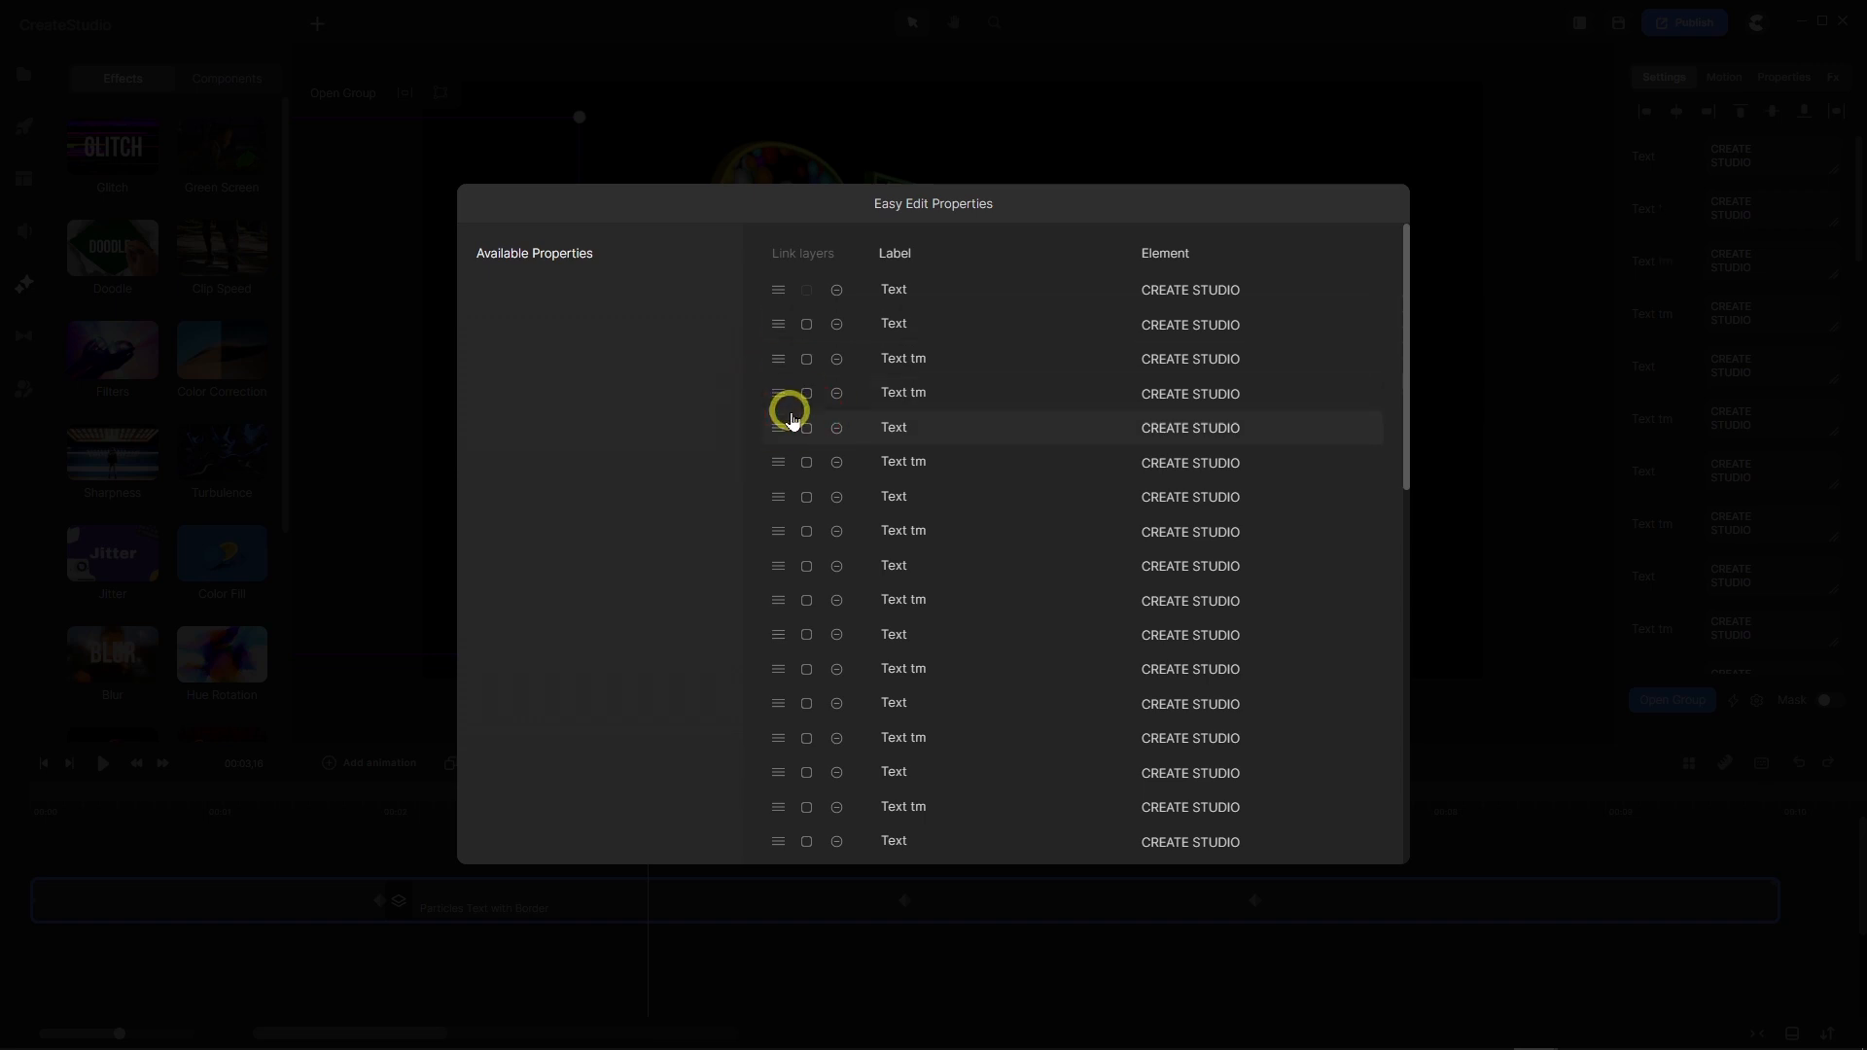
pyautogui.moveTo(778, 425); pyautogui.dragTo(775, 350)
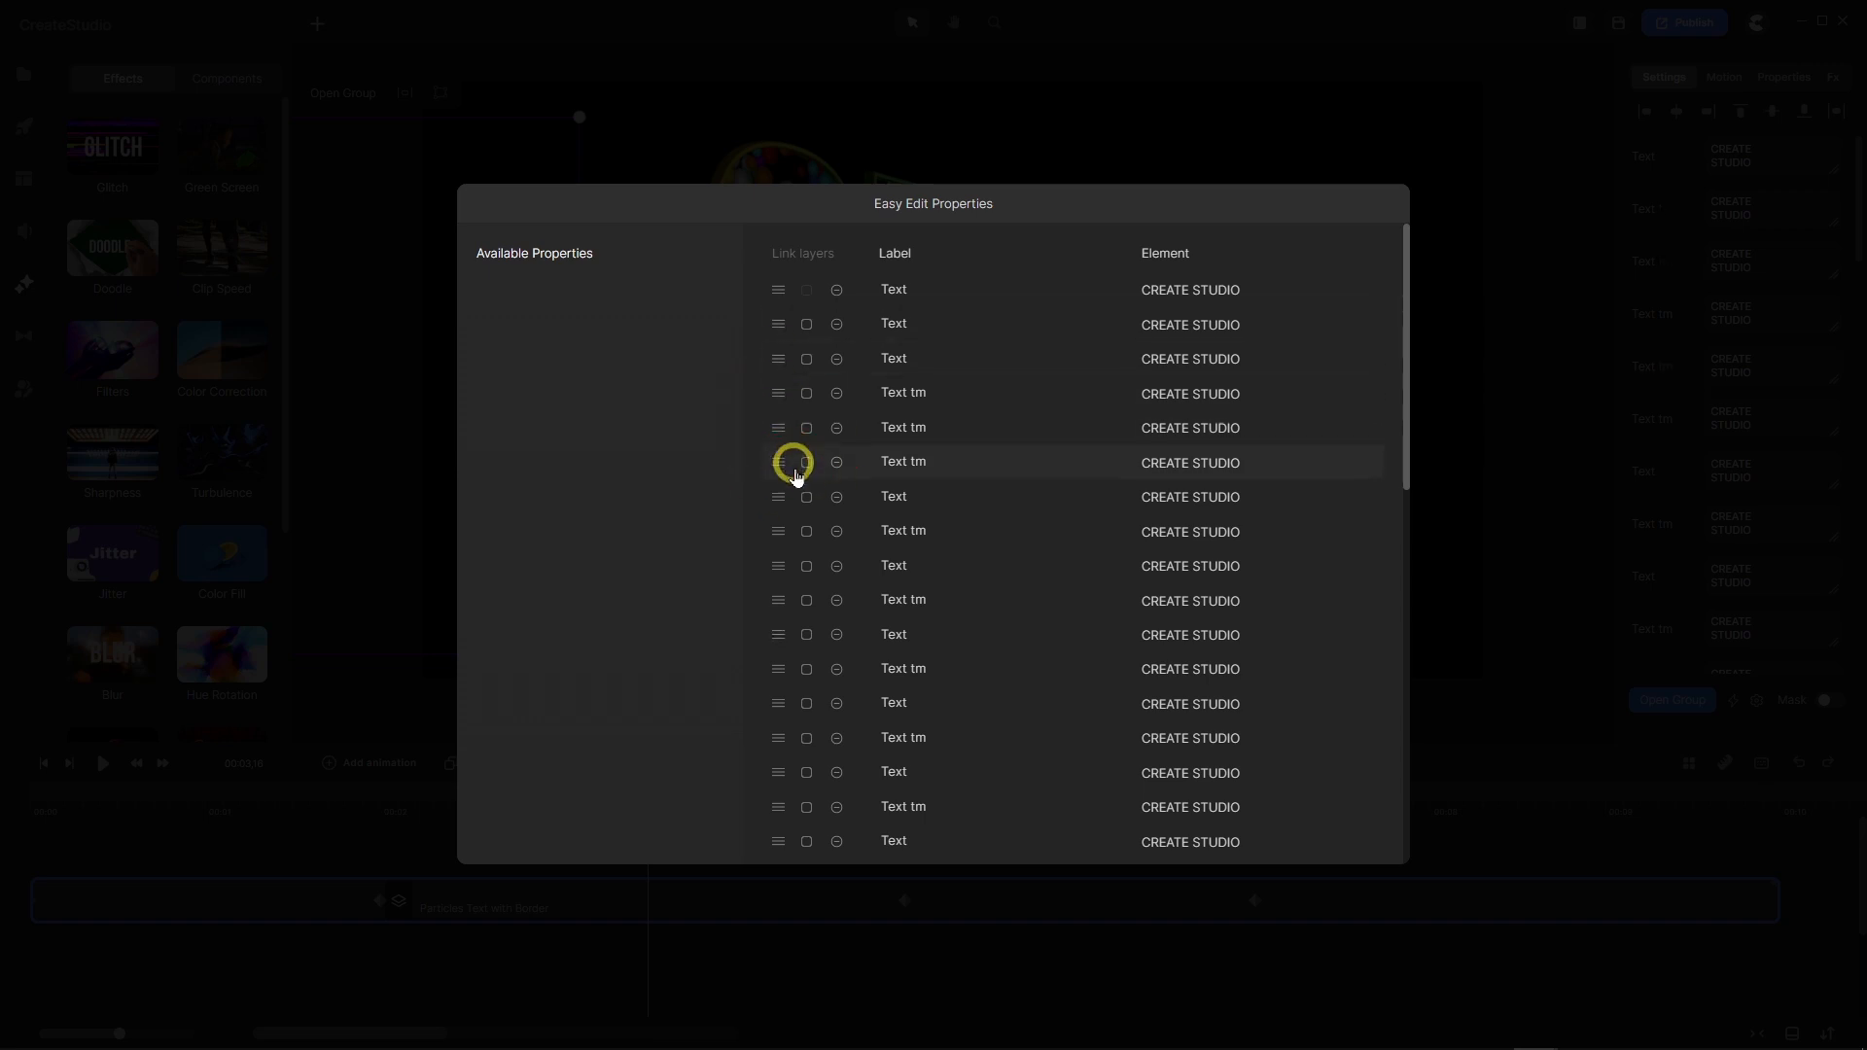
pyautogui.moveTo(777, 492); pyautogui.dragTo(781, 385)
pyautogui.moveTo(780, 564); pyautogui.dragTo(787, 421)
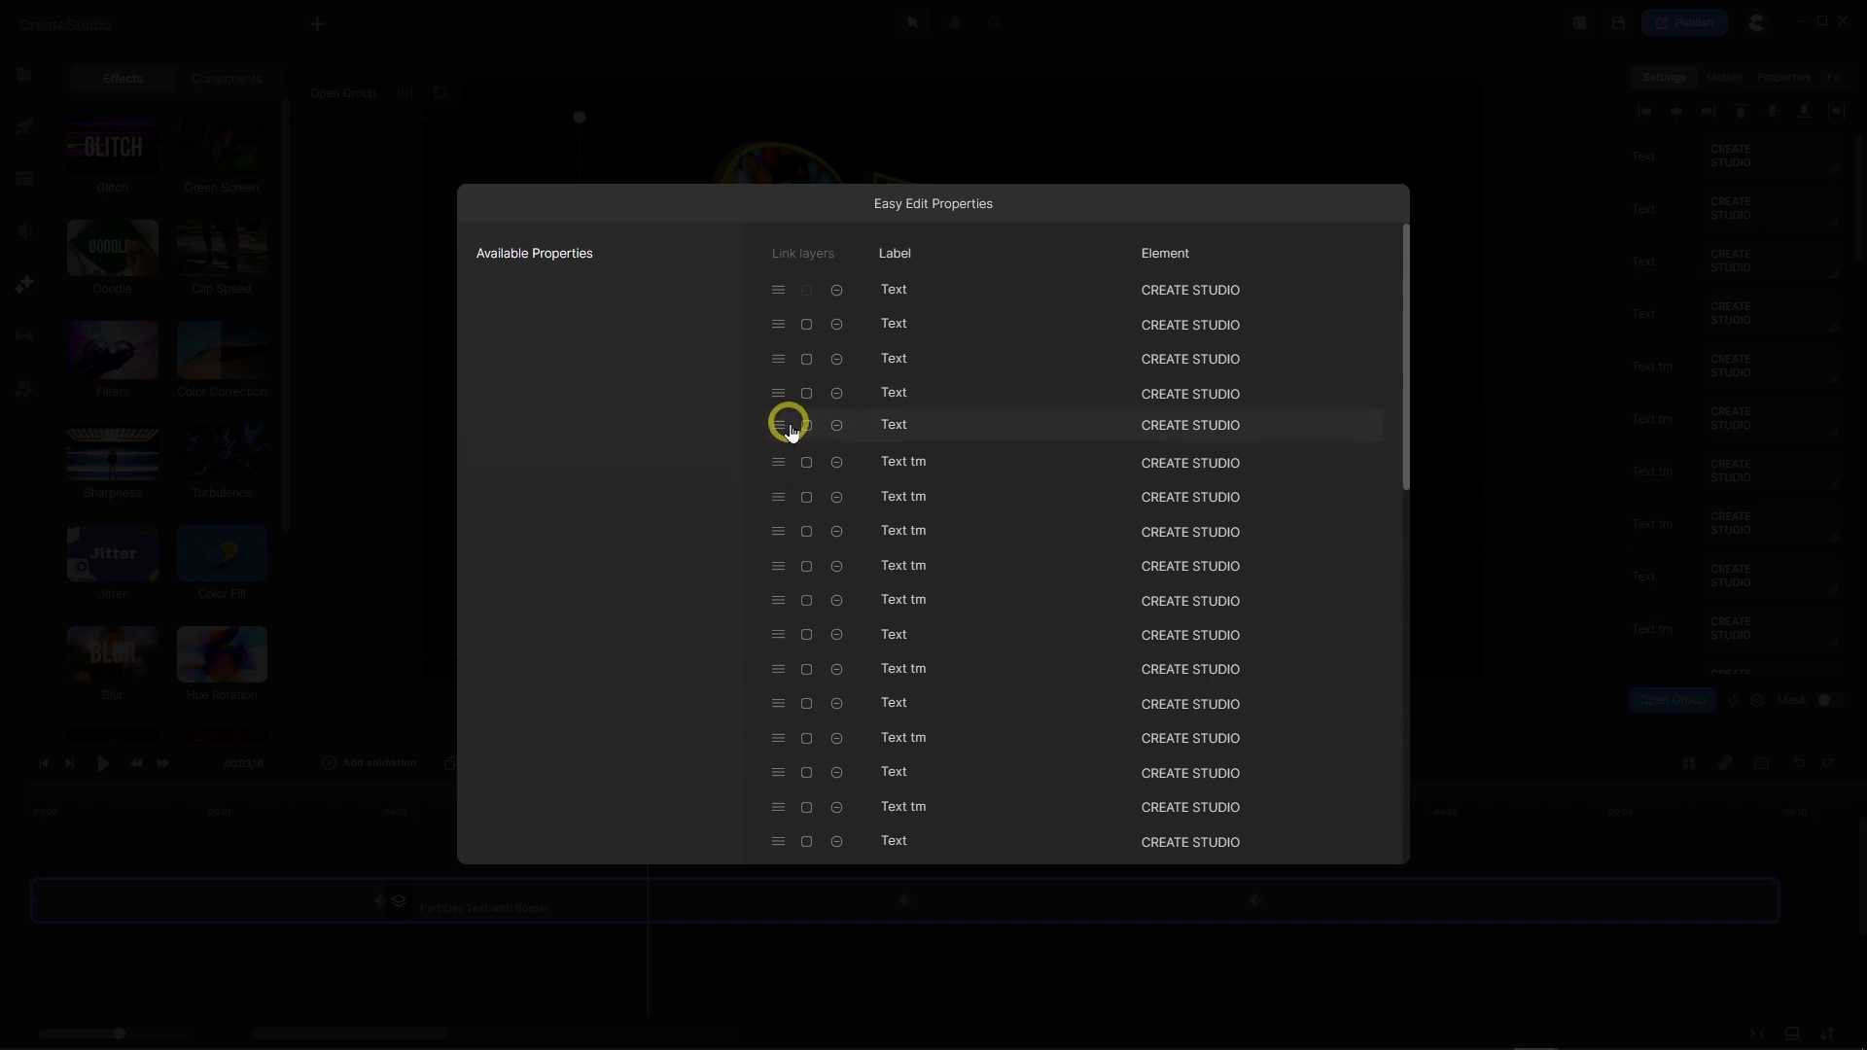
# Move the next six plain Text entries, from the 11th to the 21st, up below the grouped Text entries.
pyautogui.scroll(-2, 831, 511)
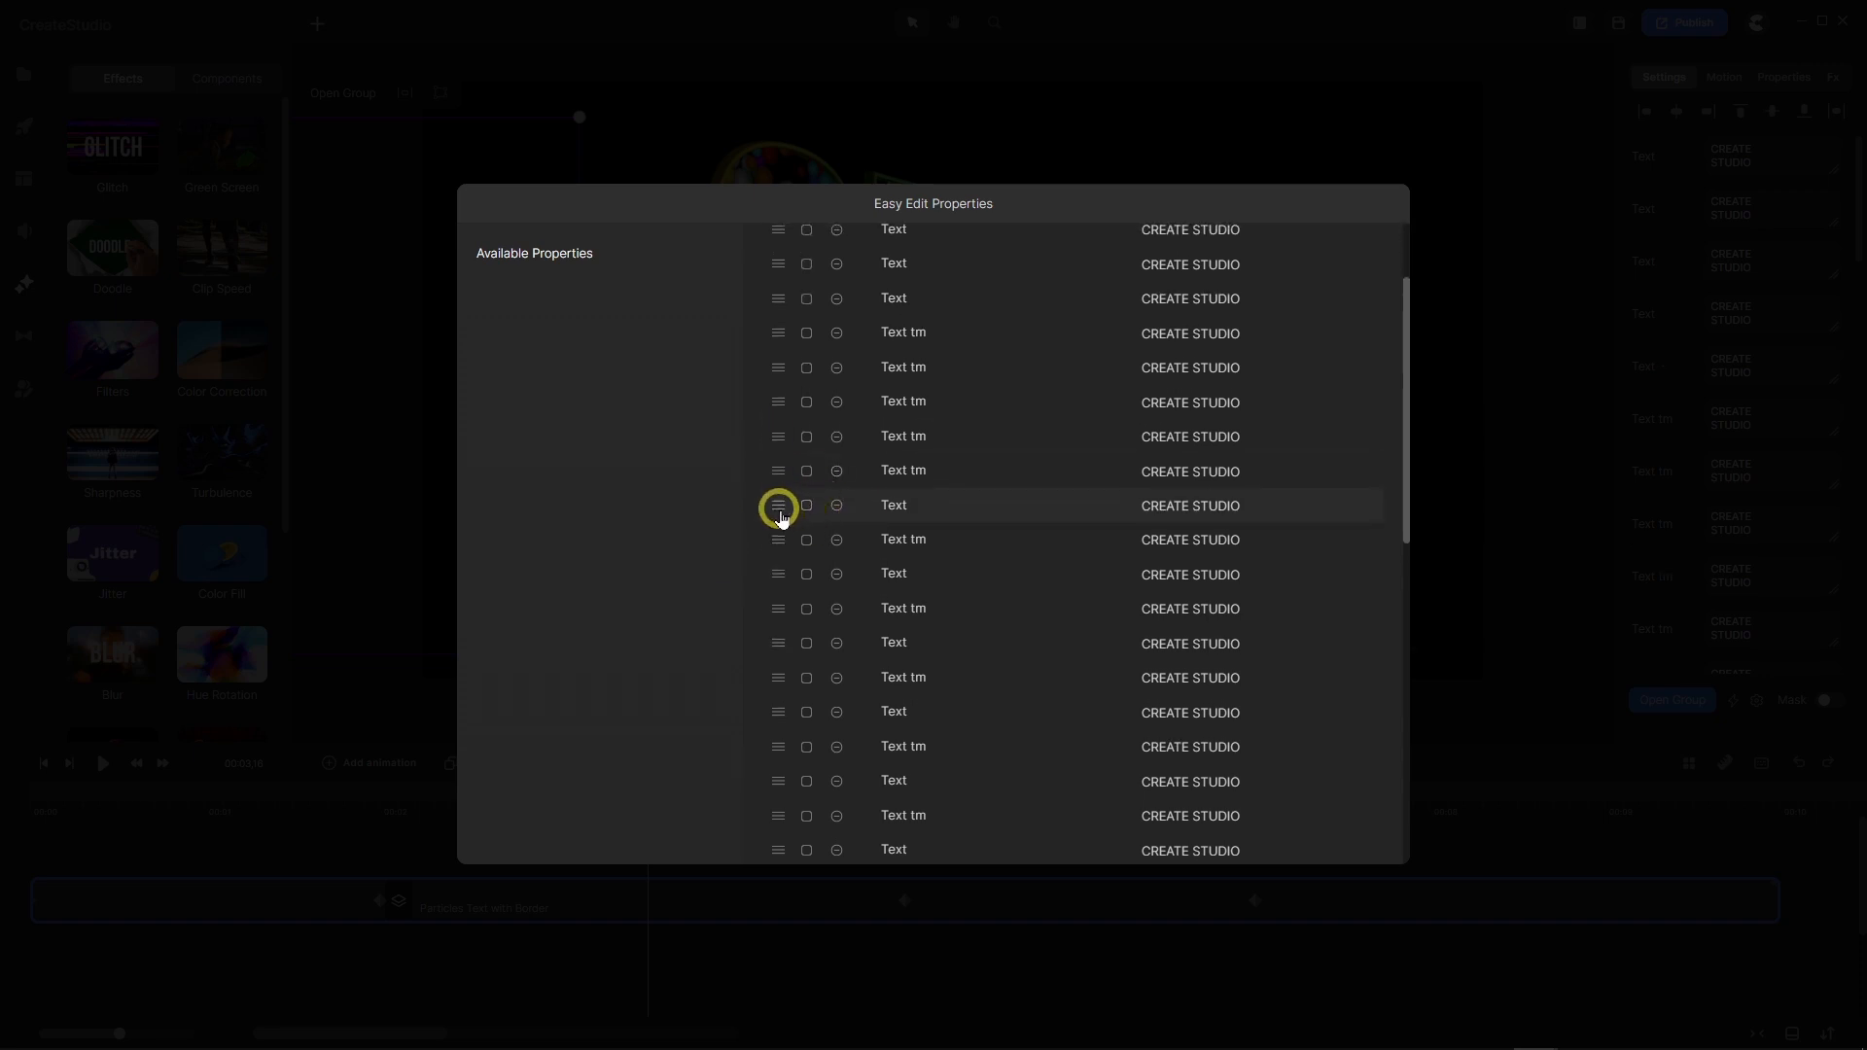
pyautogui.moveTo(780, 506); pyautogui.dragTo(803, 335)
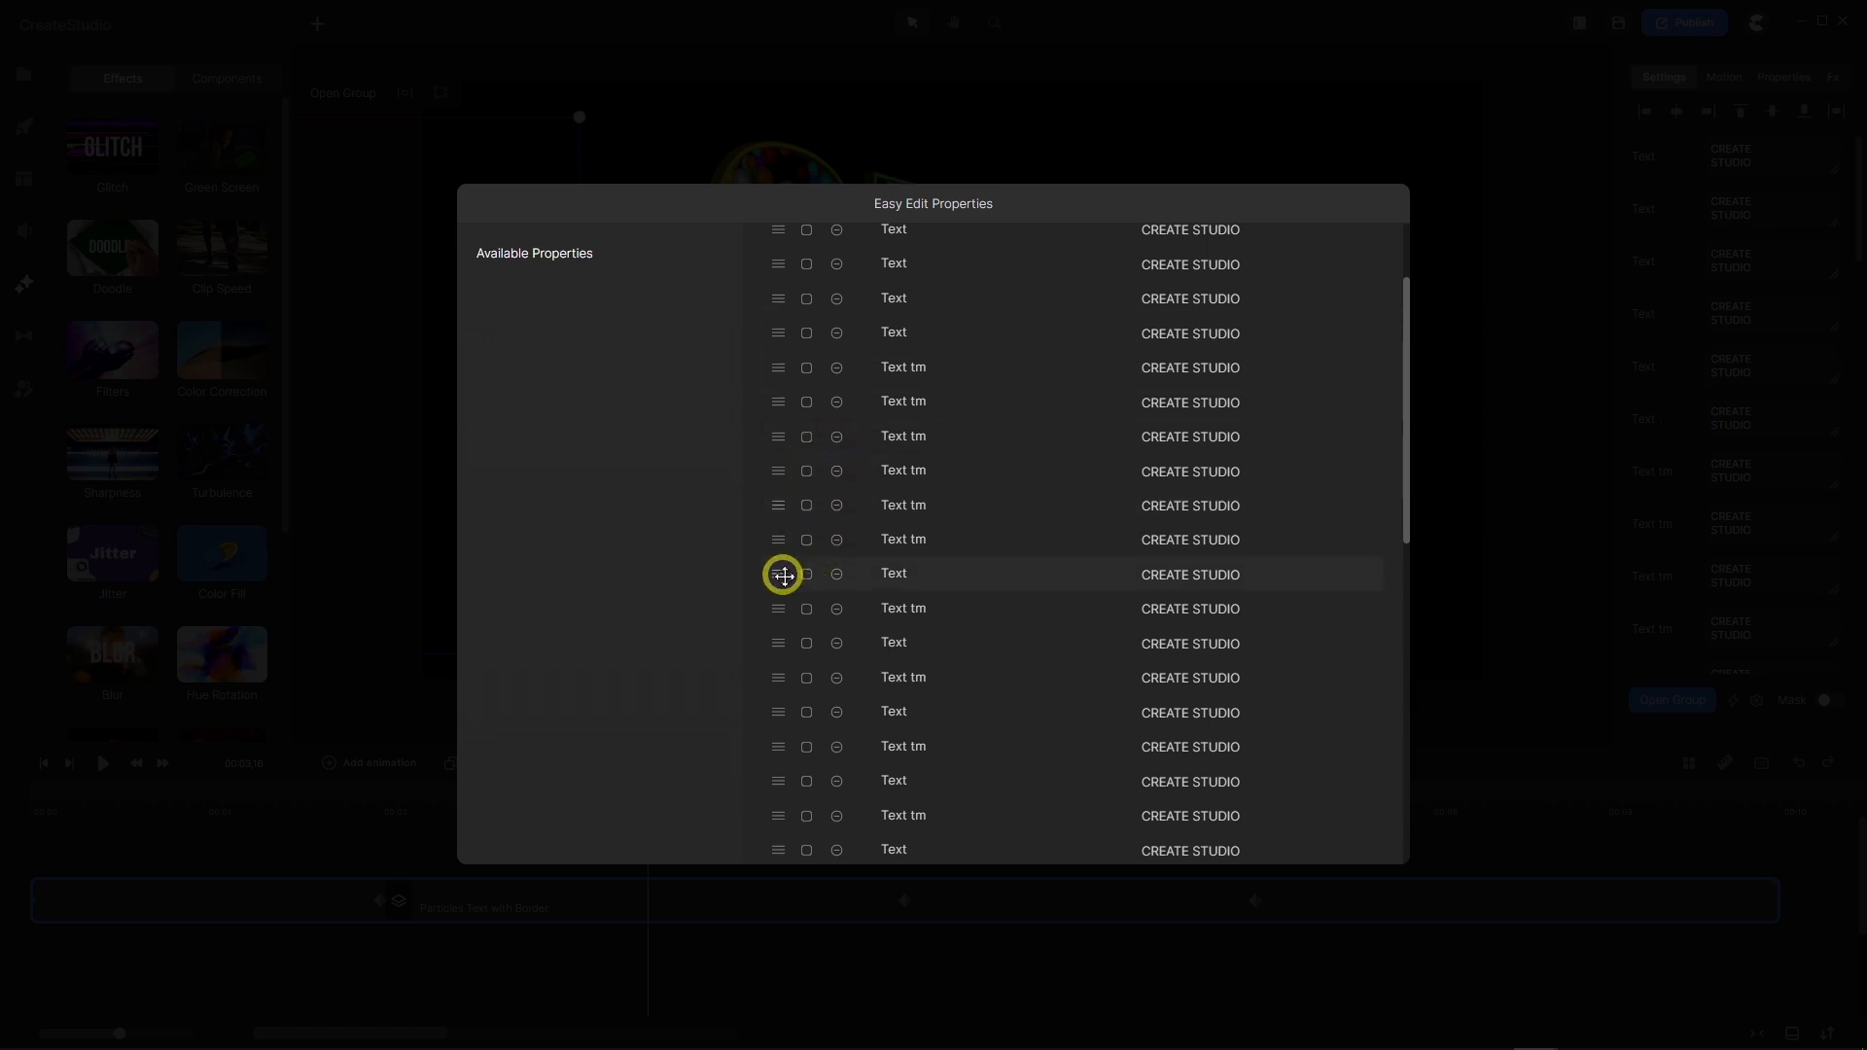
pyautogui.moveTo(783, 575); pyautogui.dragTo(776, 367)
pyautogui.moveTo(784, 642); pyautogui.dragTo(772, 396)
pyautogui.moveTo(778, 710); pyautogui.dragTo(779, 431)
pyautogui.moveTo(785, 790); pyautogui.dragTo(771, 467)
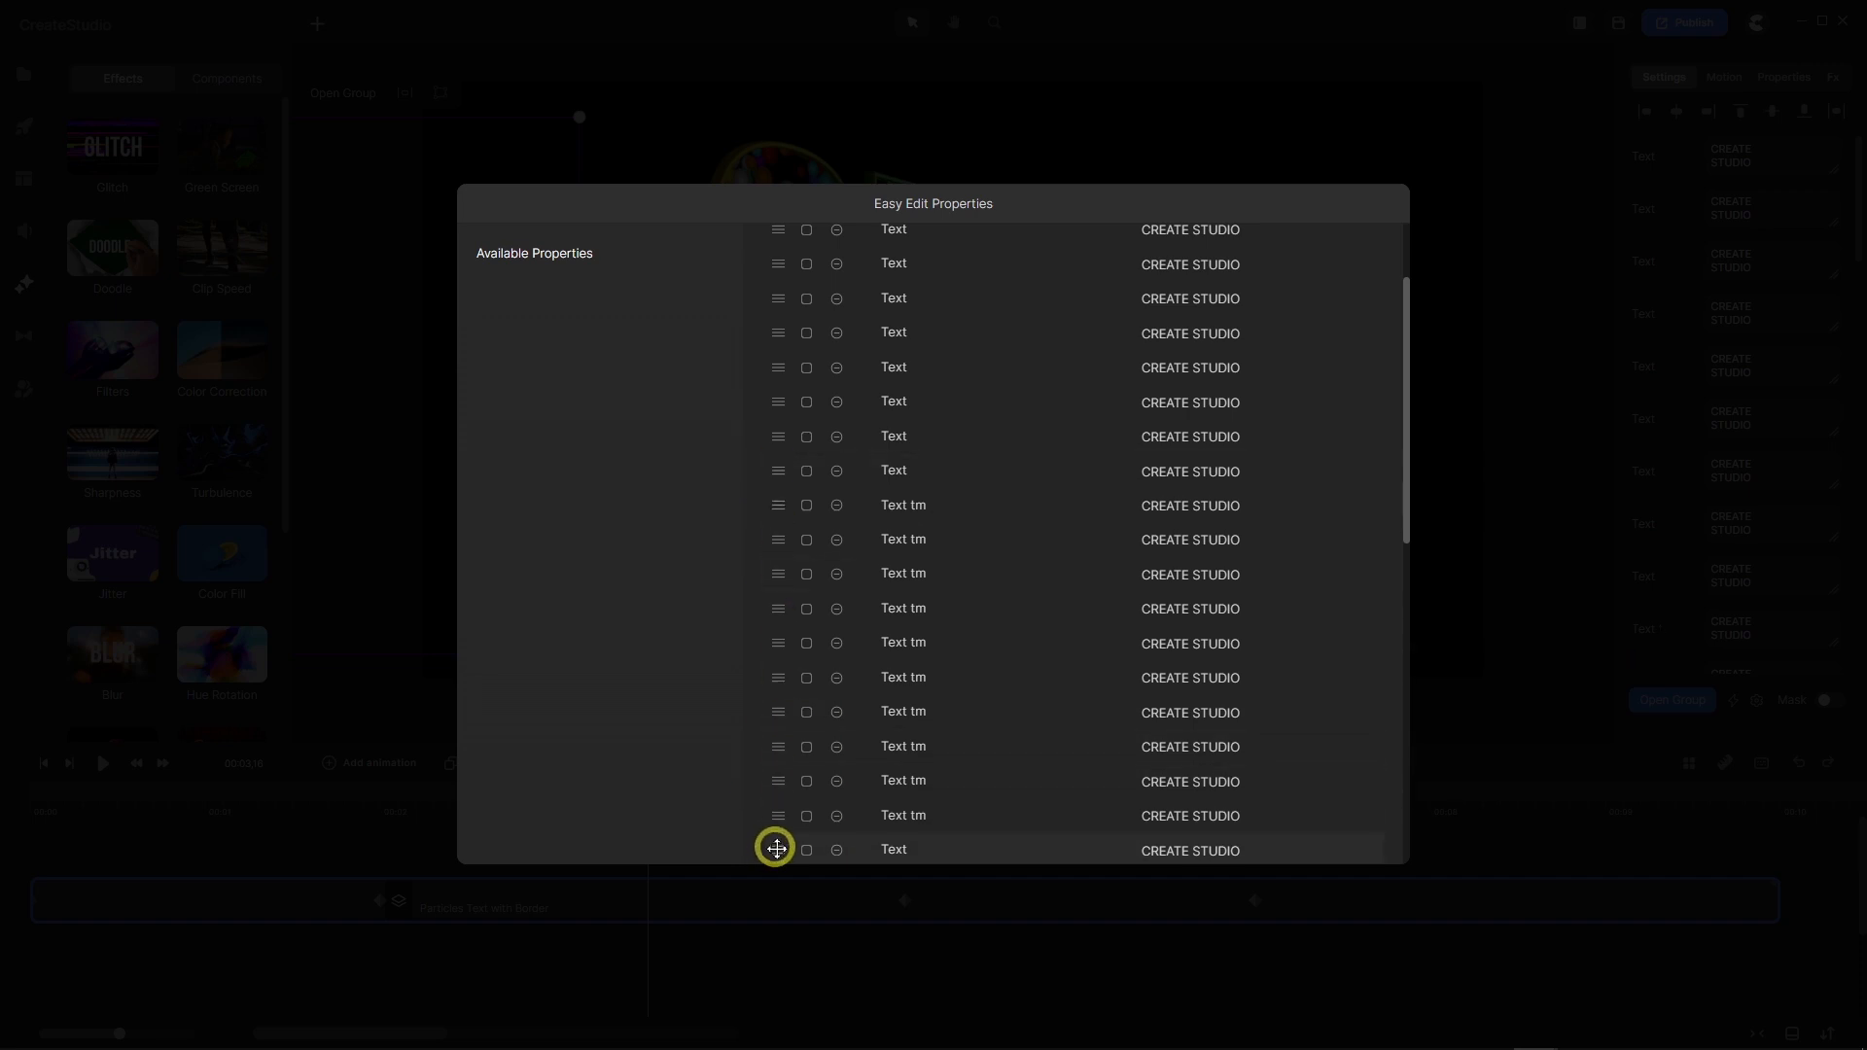
pyautogui.moveTo(771, 846); pyautogui.dragTo(734, 439)
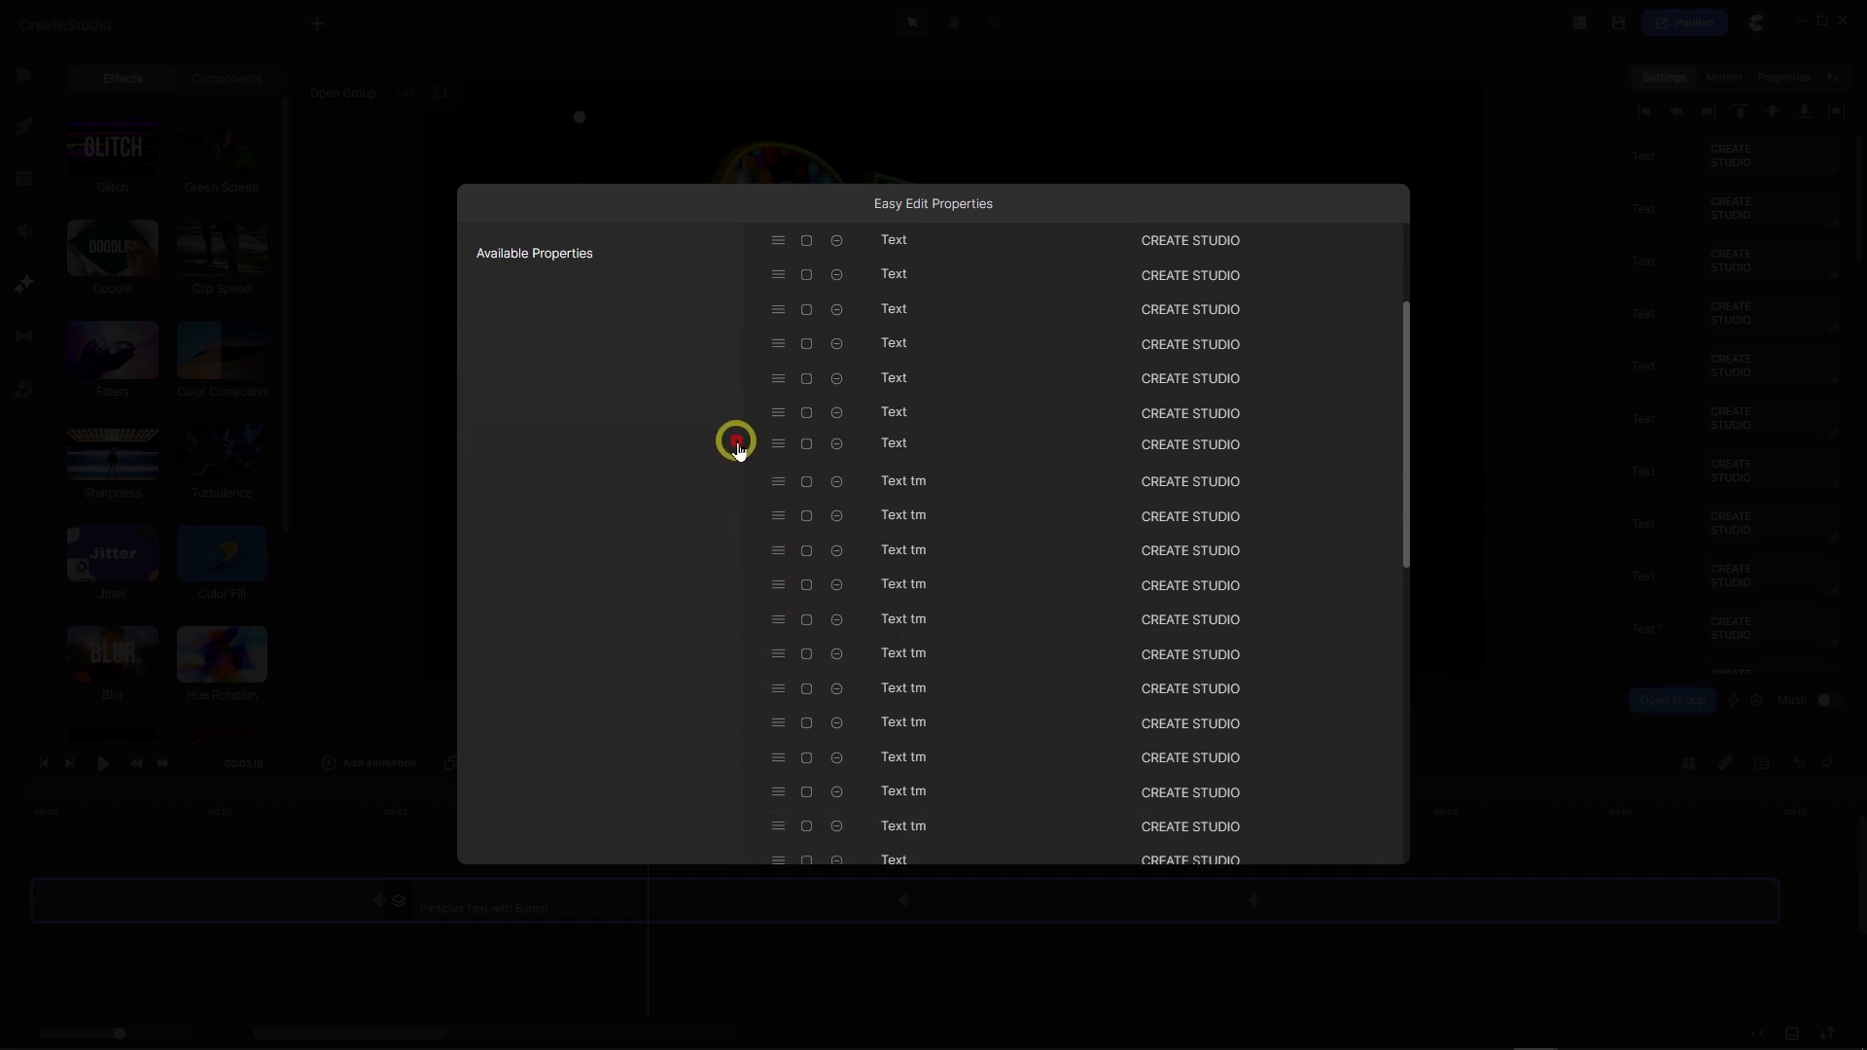
# Move the plain Text entries in the 23rd, 25th and 27th positions up to the end of the Text group.
pyautogui.scroll(-3, 819, 605)
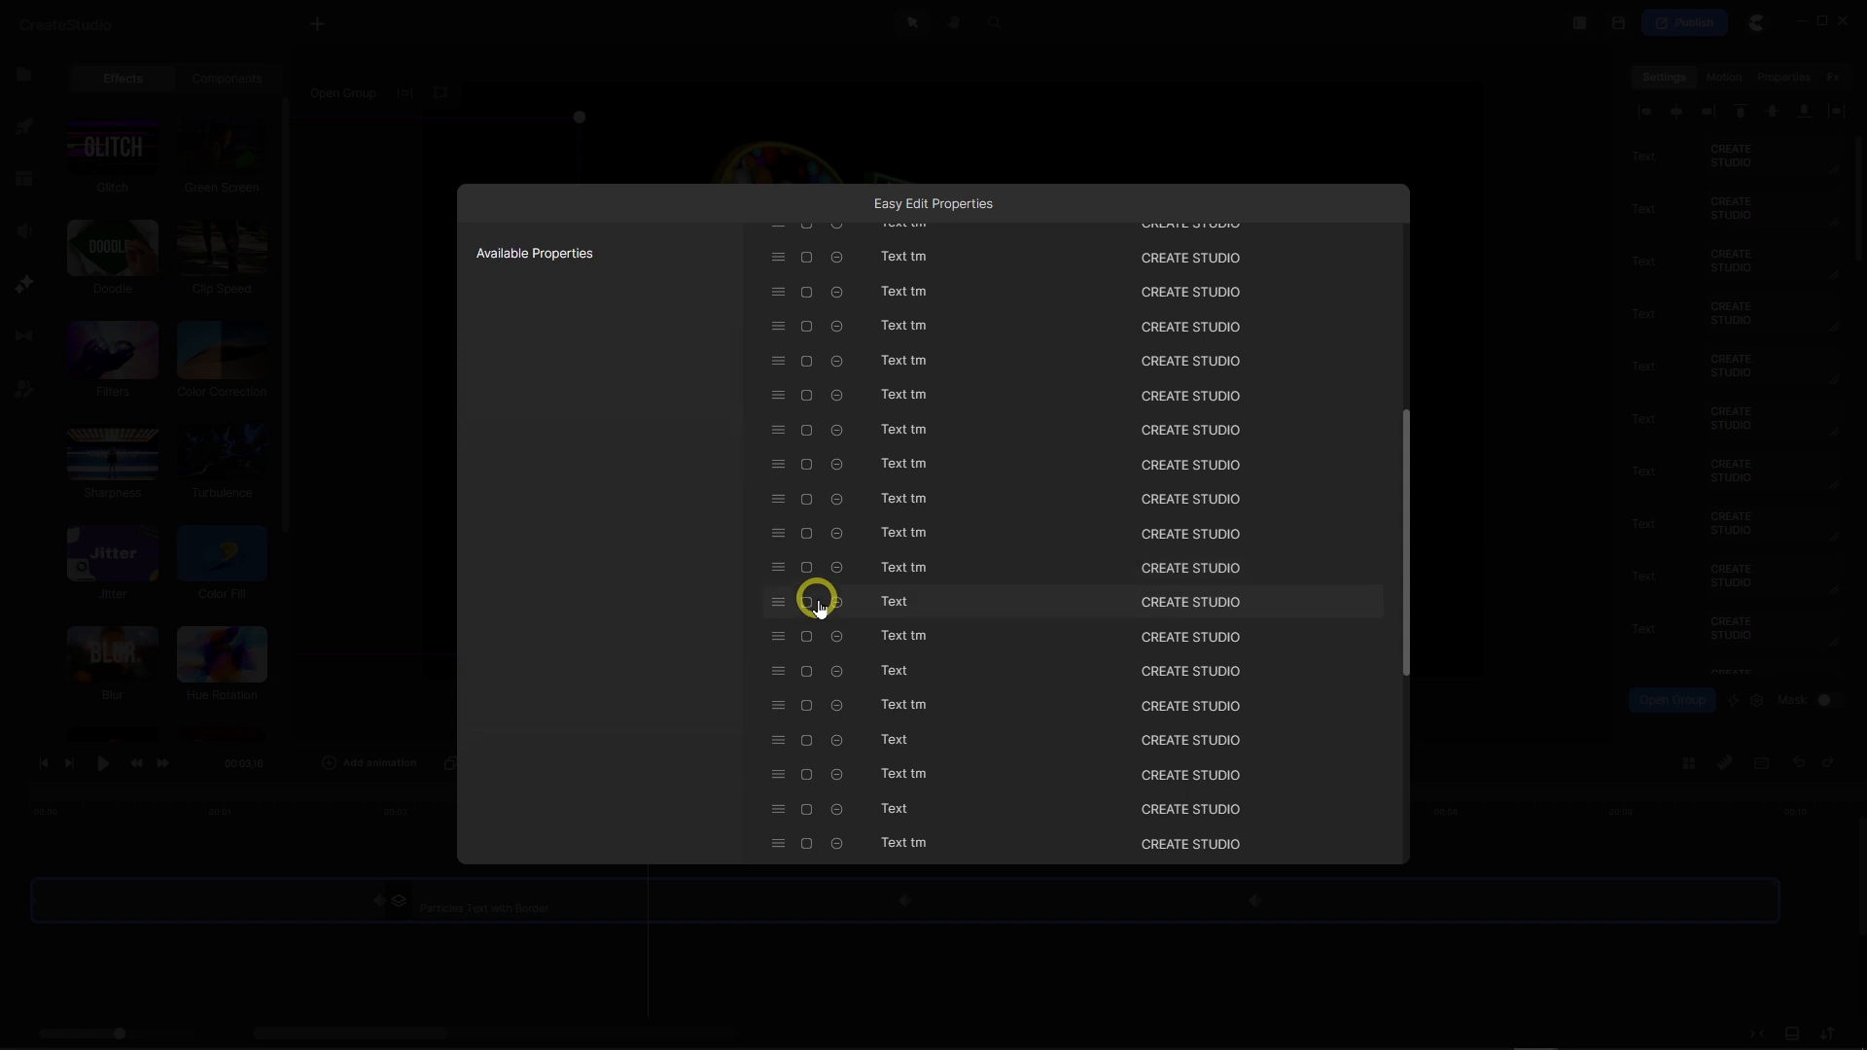
pyautogui.scroll(1, 818, 604)
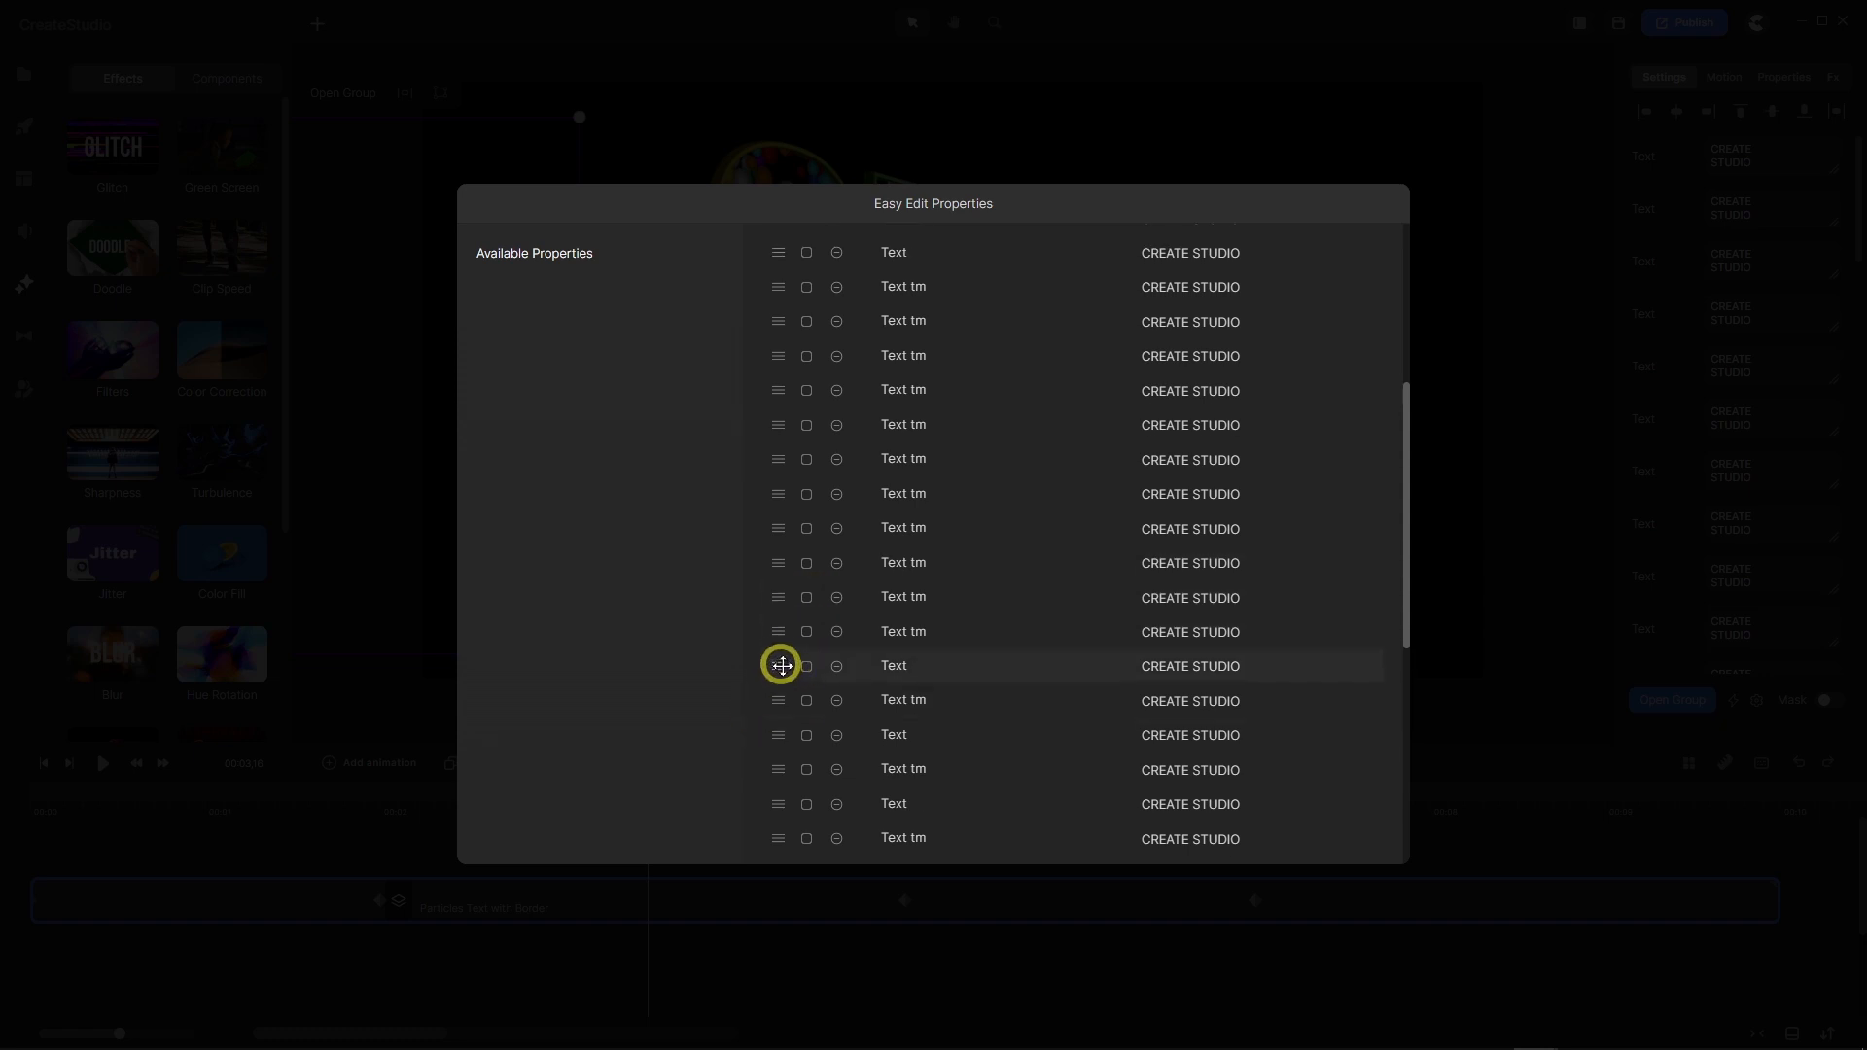
pyautogui.moveTo(783, 666); pyautogui.dragTo(767, 282)
pyautogui.moveTo(778, 735); pyautogui.dragTo(762, 316)
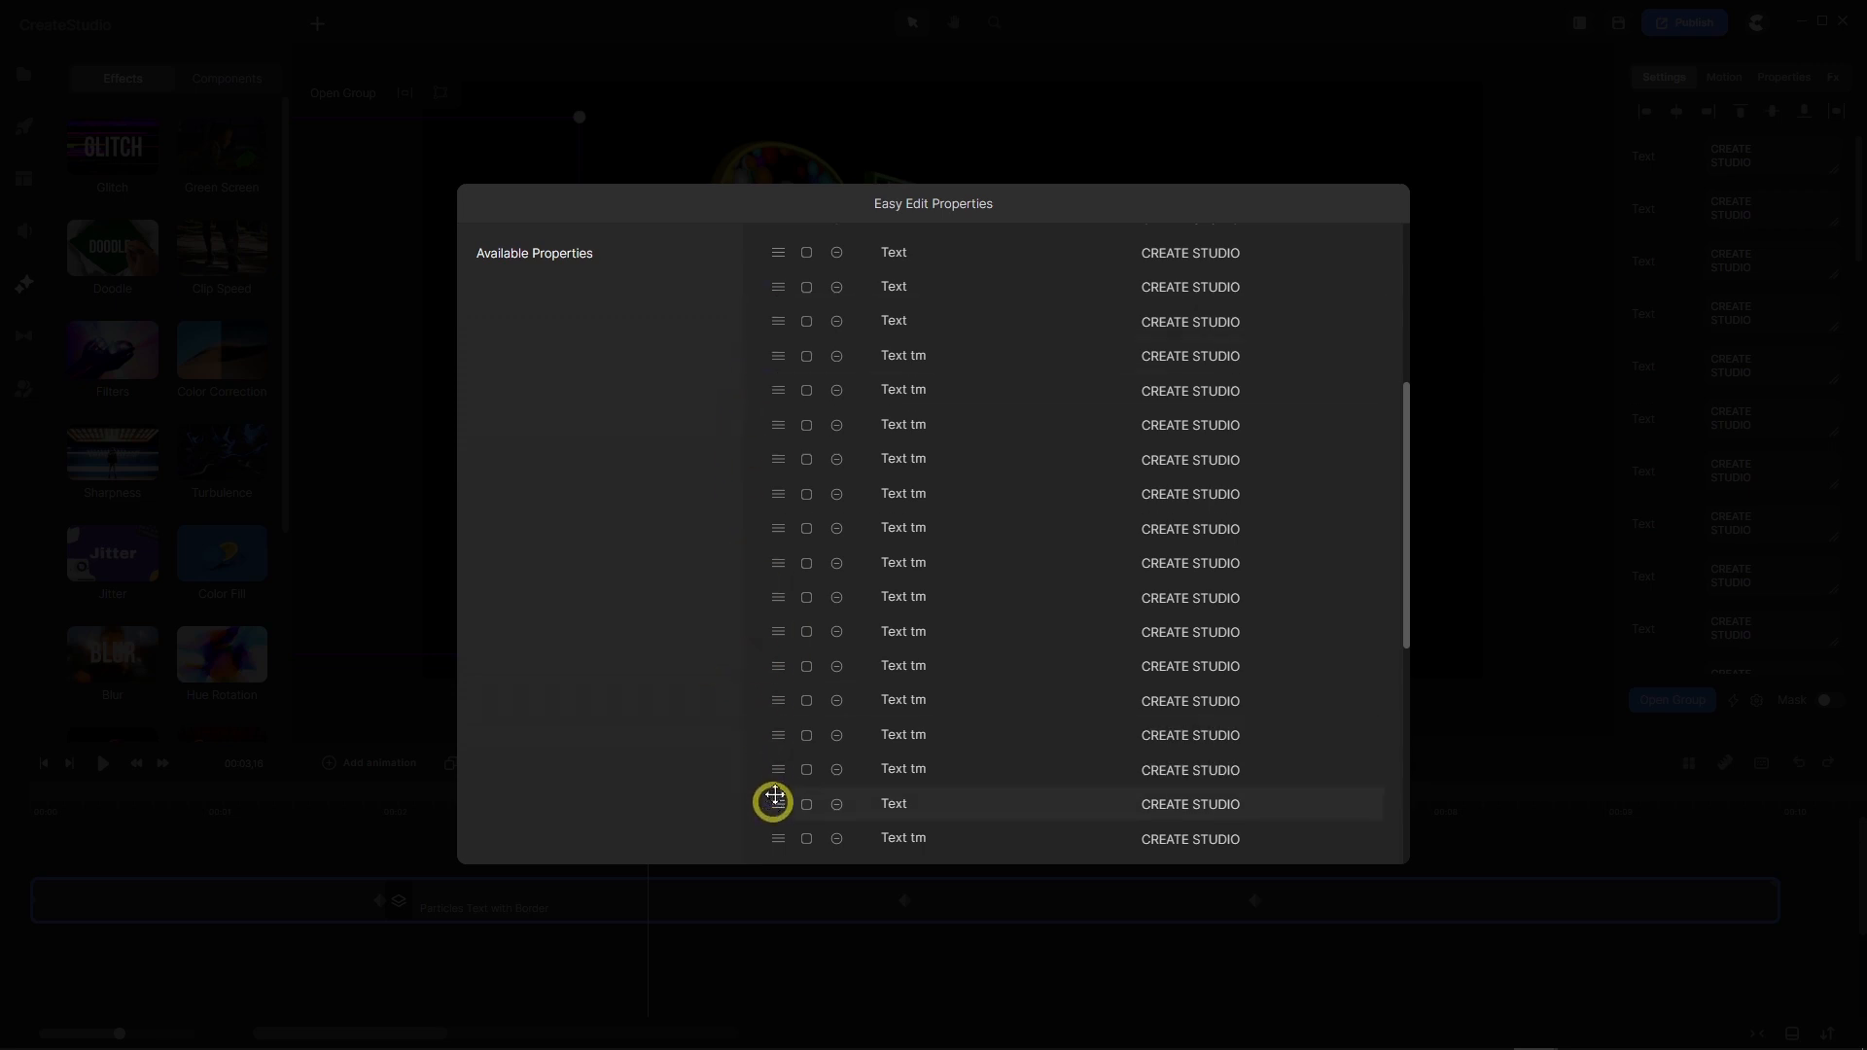
pyautogui.moveTo(775, 803); pyautogui.dragTo(775, 354)
# Bring the plain Text entries in the 29th, 31st and 33rd positions up above all Text tm entries.
pyautogui.scroll(-1, 817, 593)
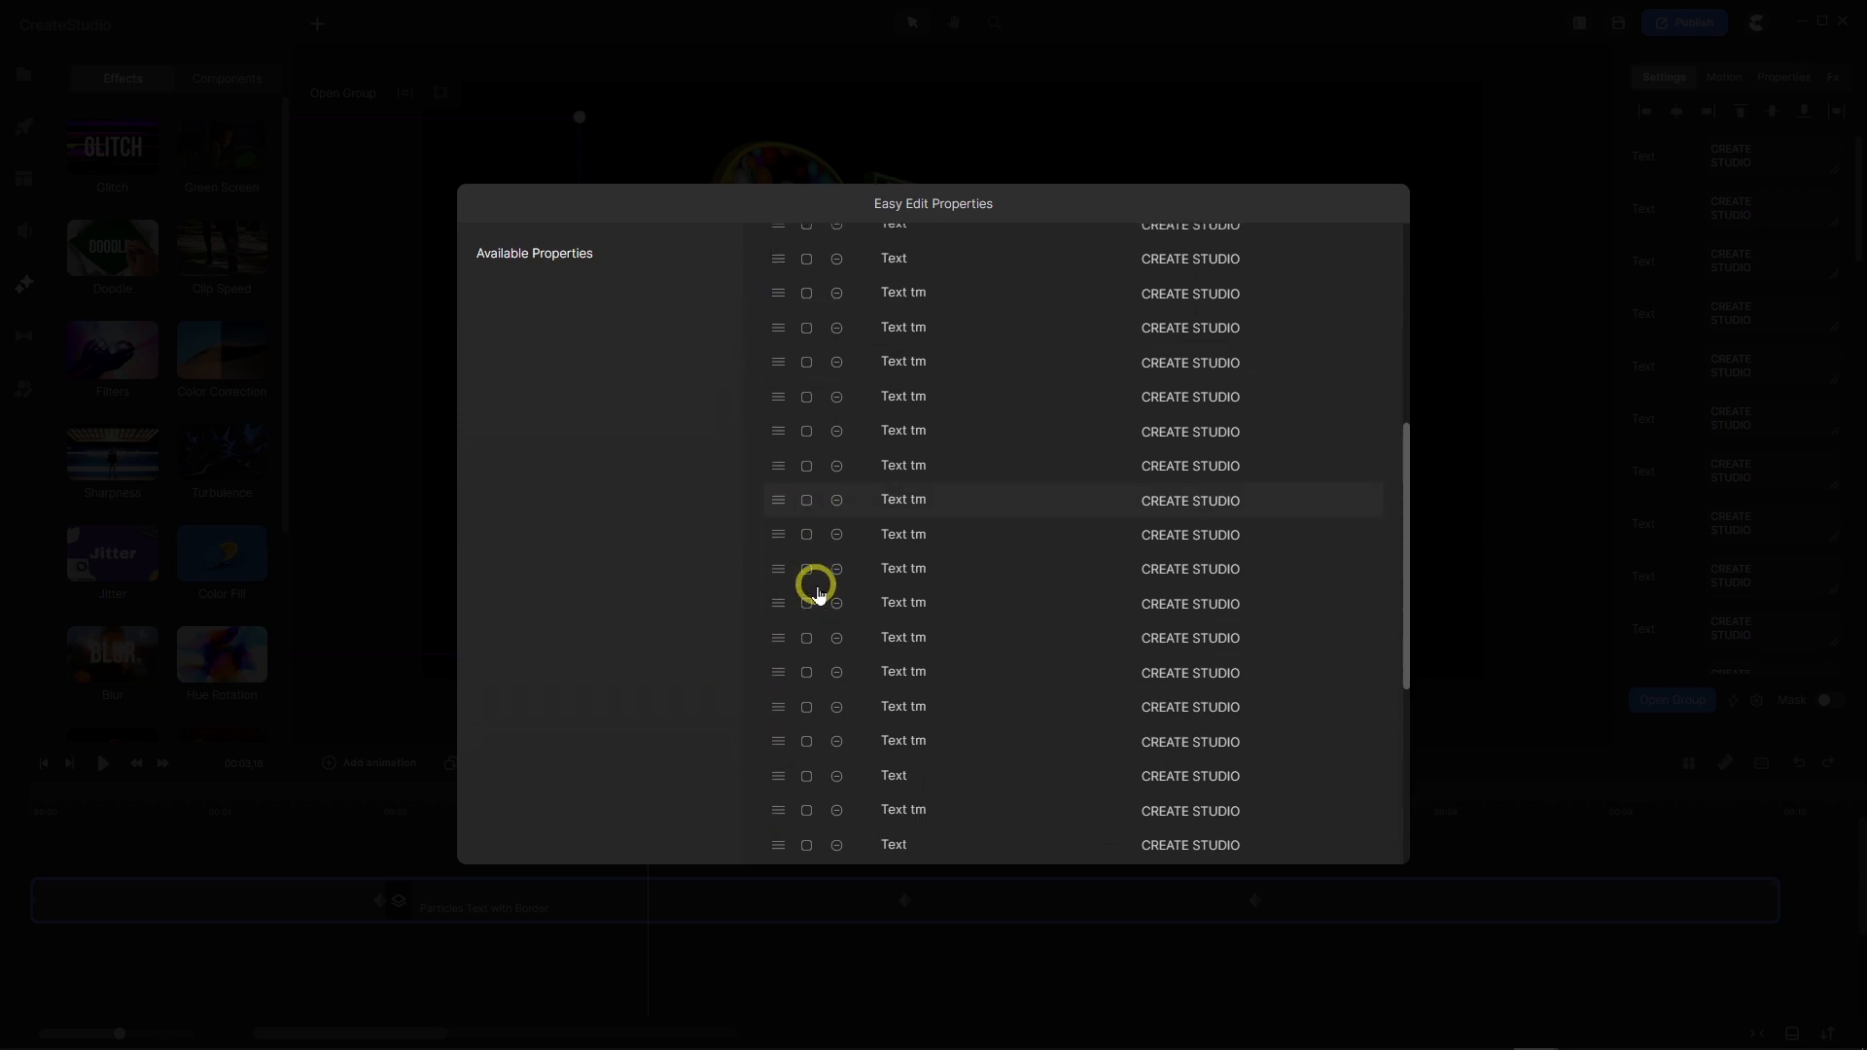
pyautogui.scroll(-1, 817, 593)
pyautogui.moveTo(776, 735); pyautogui.dragTo(792, 250)
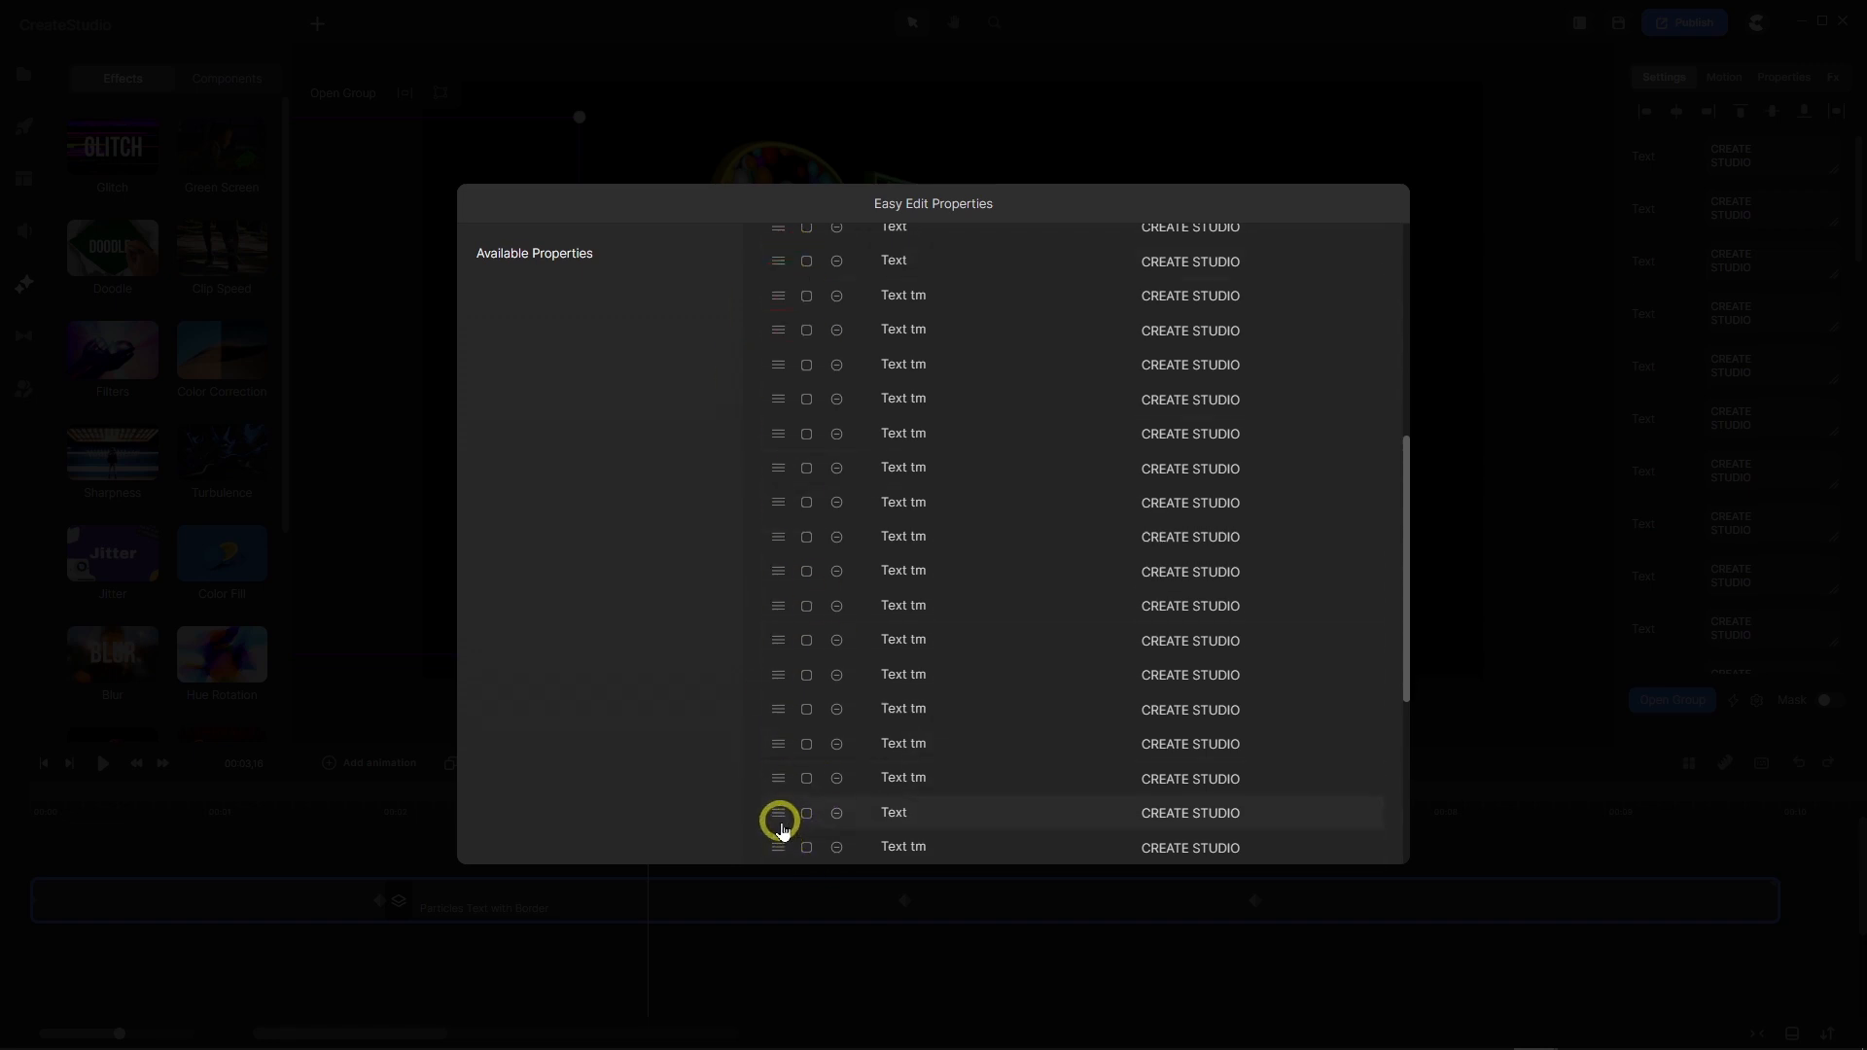
pyautogui.moveTo(777, 814); pyautogui.dragTo(784, 291)
pyautogui.scroll(-2, 860, 607)
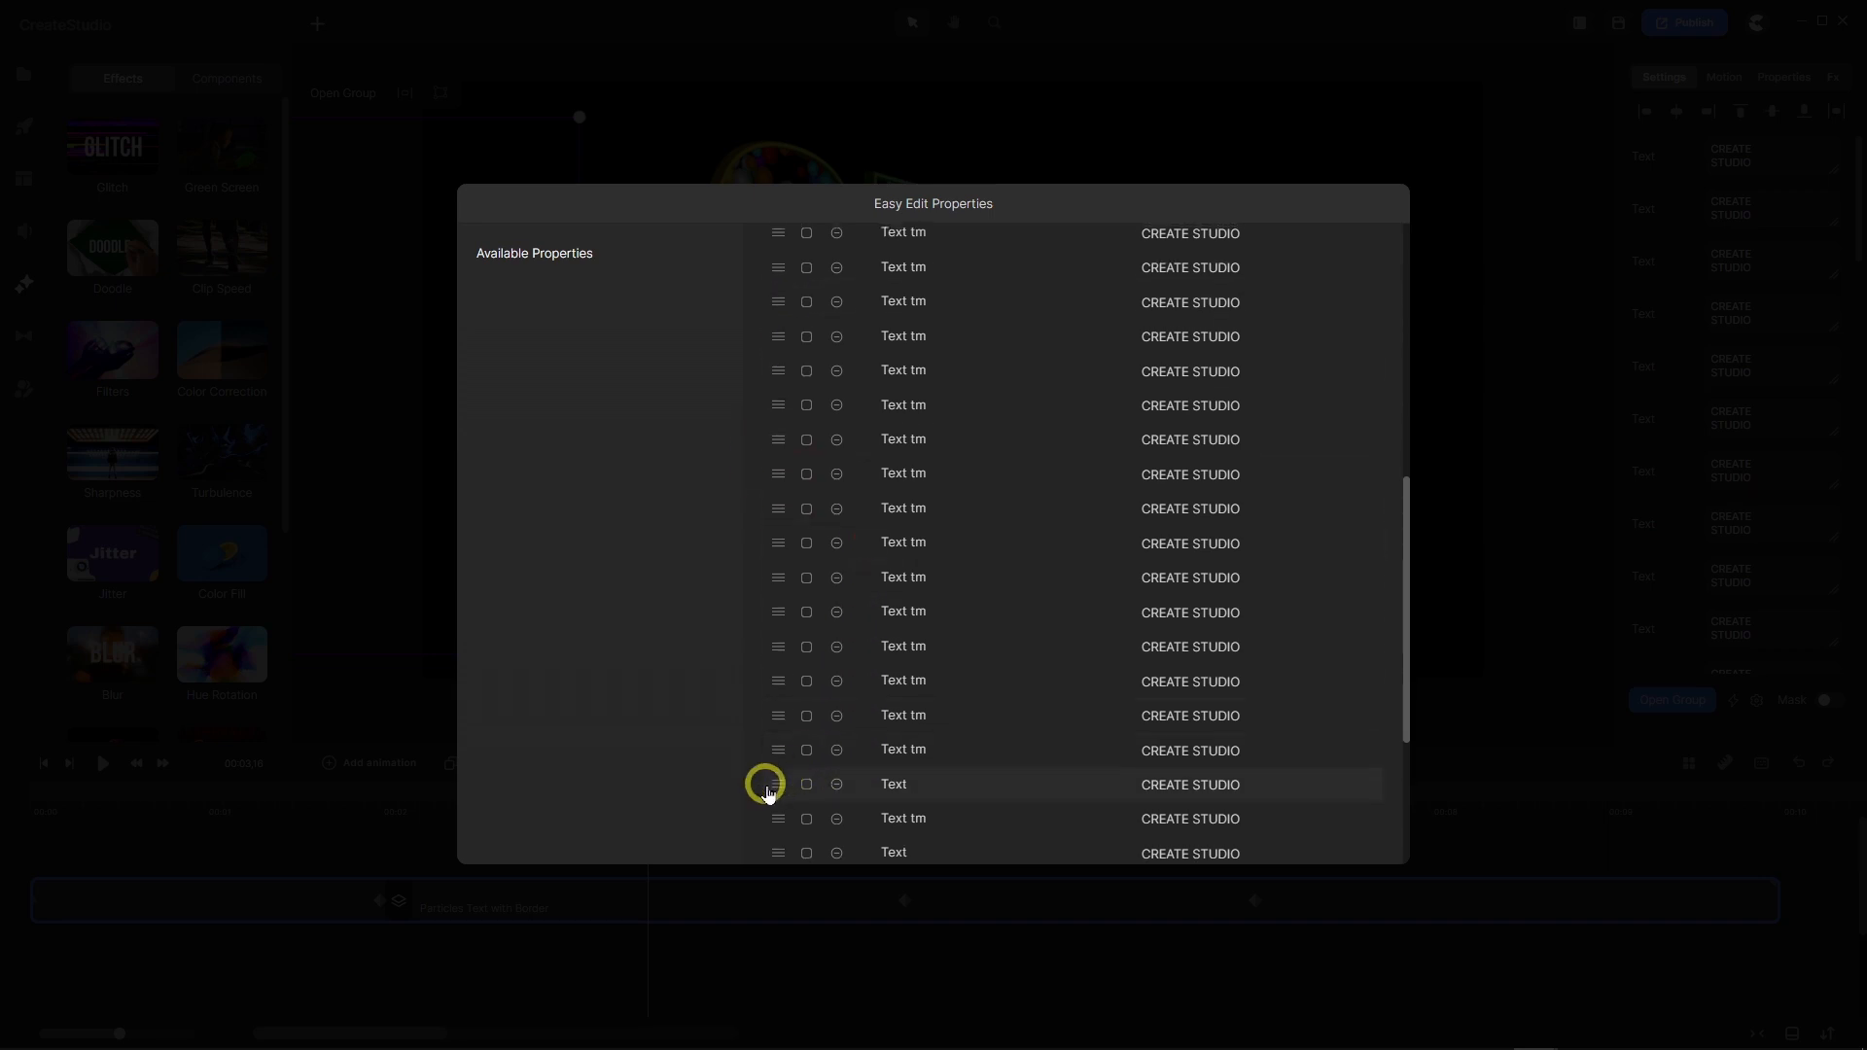
pyautogui.moveTo(780, 784); pyautogui.dragTo(756, 449)
# Move the remaining plain Text entries near the list's end above the Text tm entries, leaving only Text tm entries before Partcles TM.
pyautogui.scroll(-6, 884, 667)
pyautogui.scroll(-2, 860, 610)
pyautogui.scroll(-3, 860, 611)
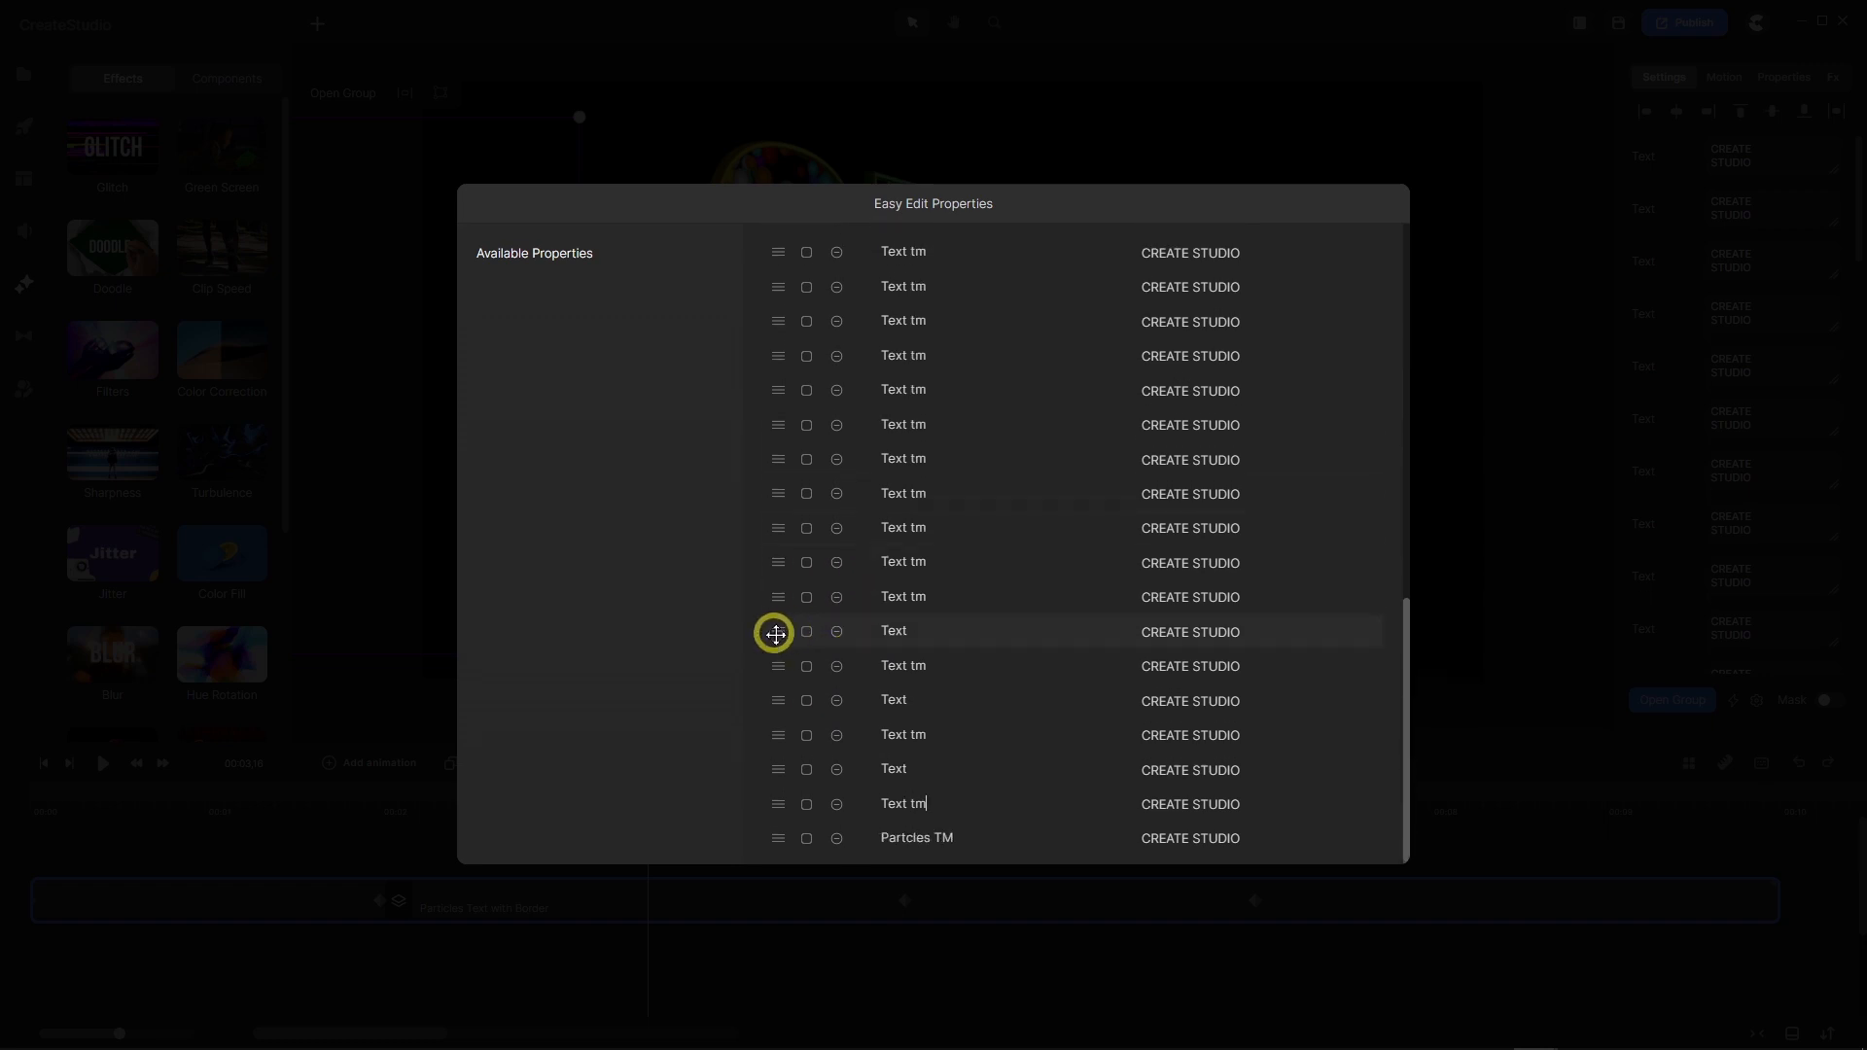
pyautogui.moveTo(775, 634); pyautogui.dragTo(725, 515)
pyautogui.scroll(-5, 787, 645)
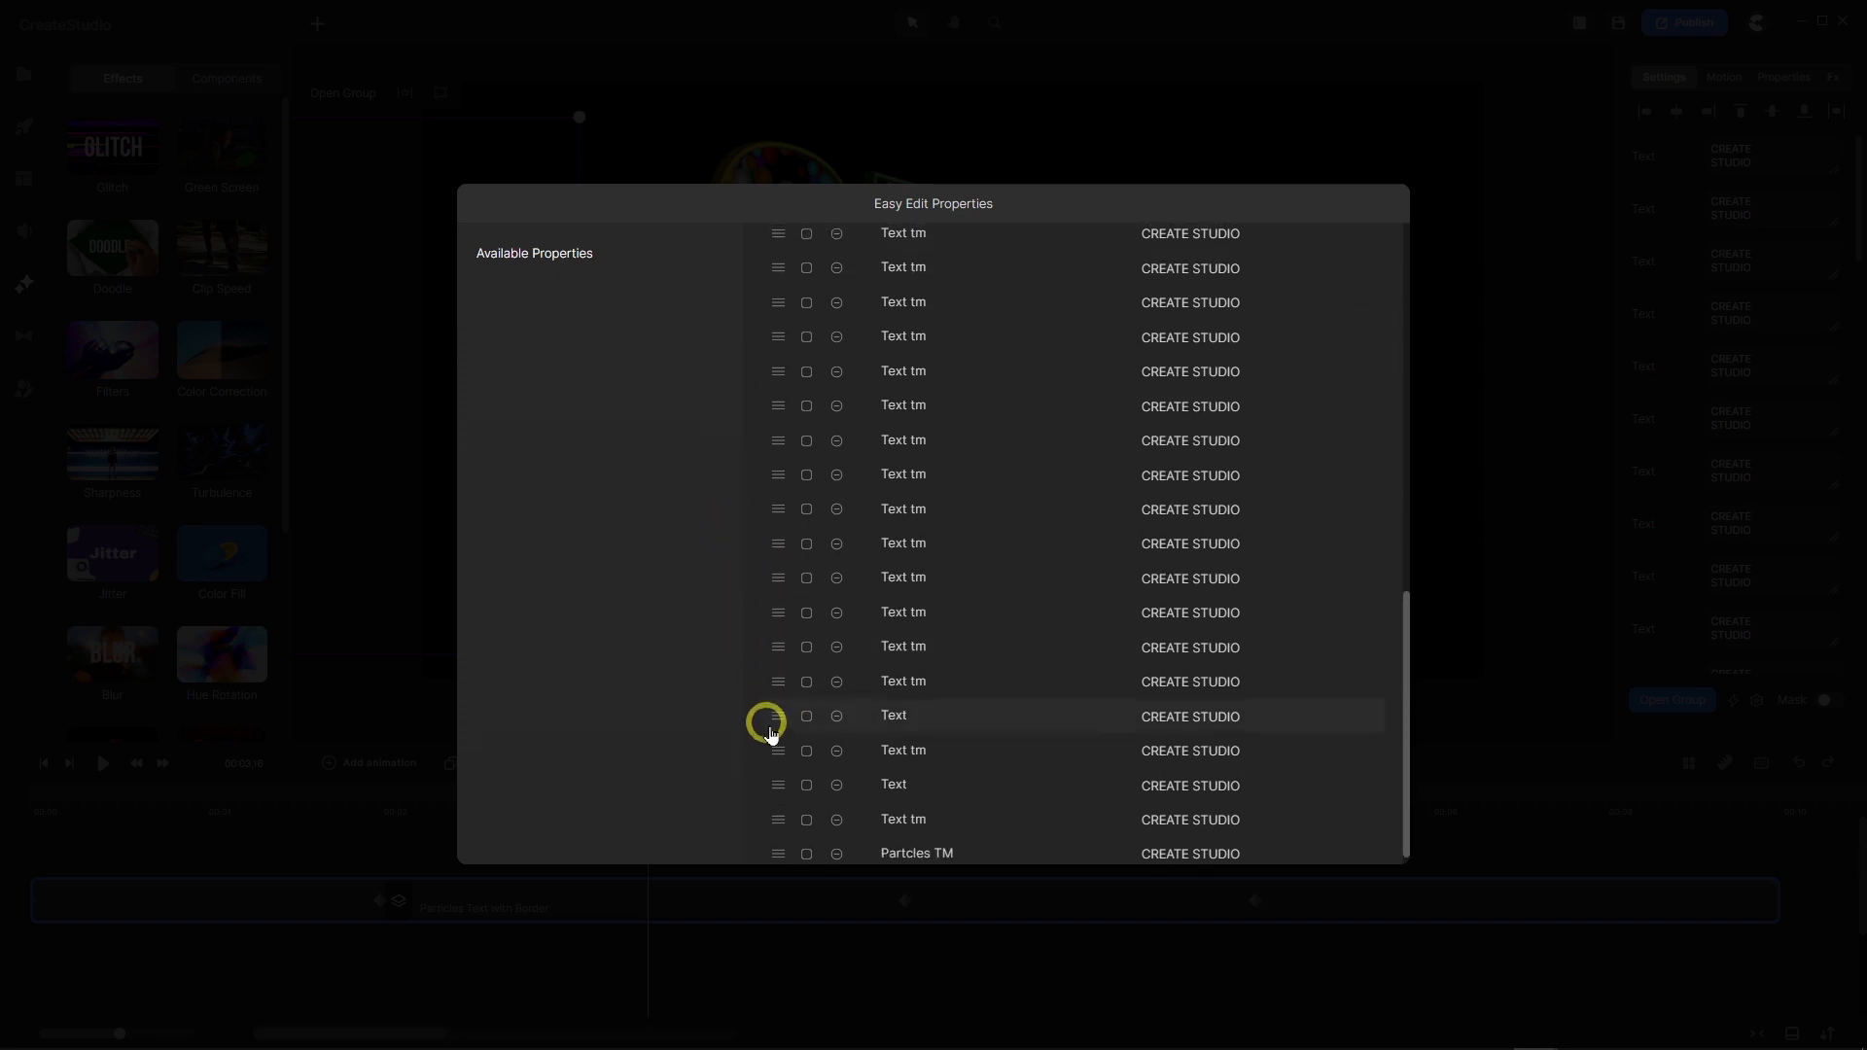
pyautogui.moveTo(773, 715); pyautogui.dragTo(753, 544)
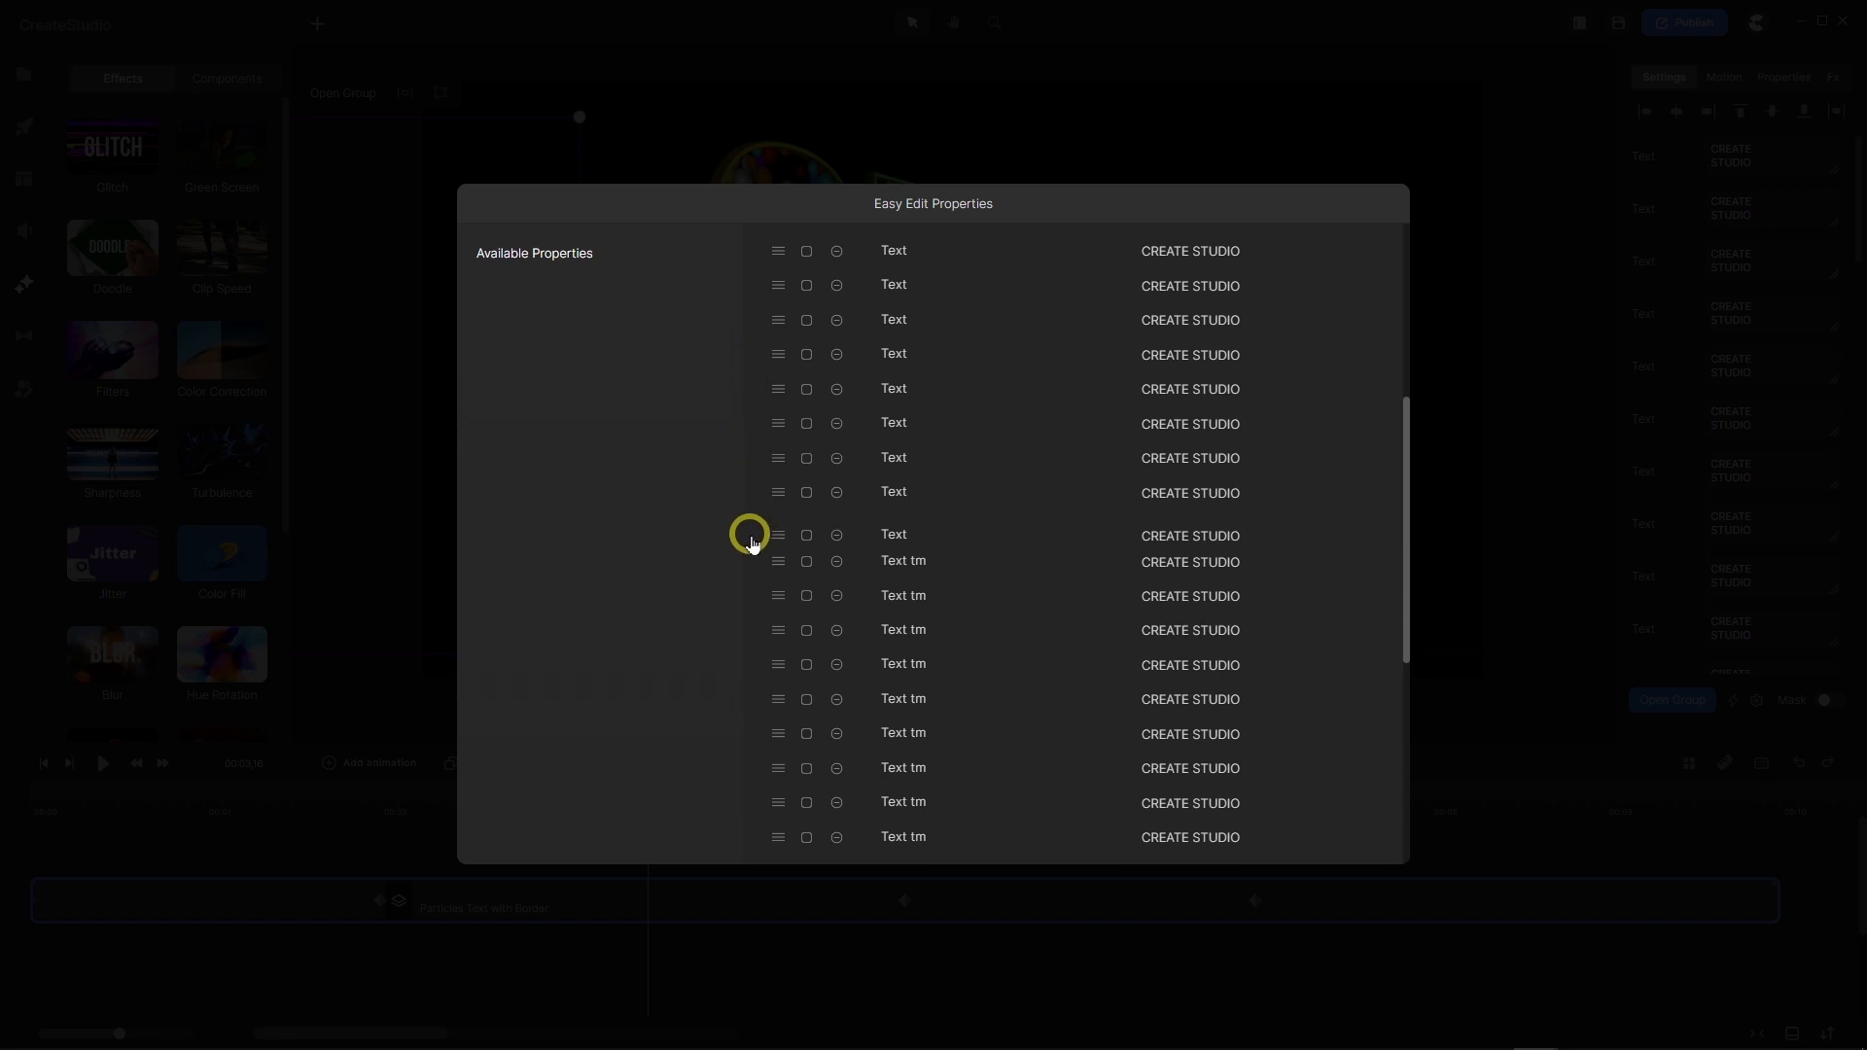
pyautogui.scroll(-5, 812, 596)
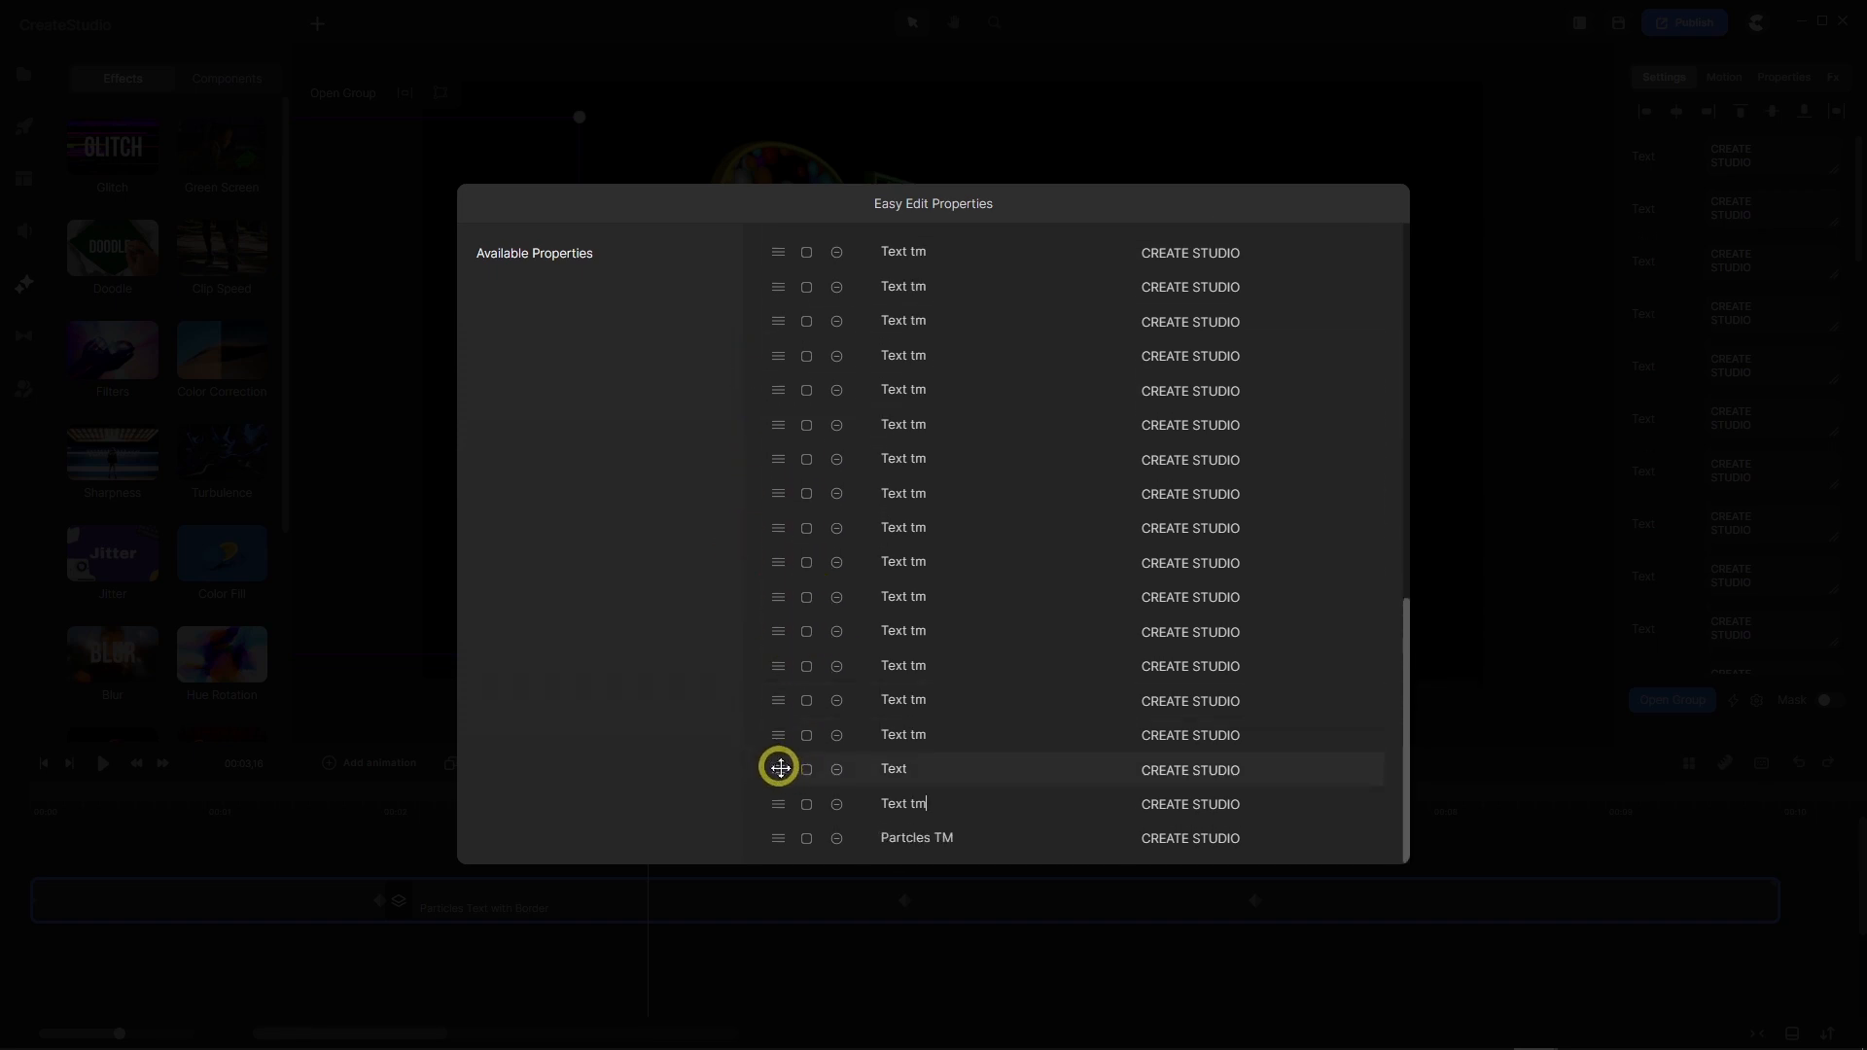
pyautogui.moveTo(781, 769); pyautogui.dragTo(719, 630)
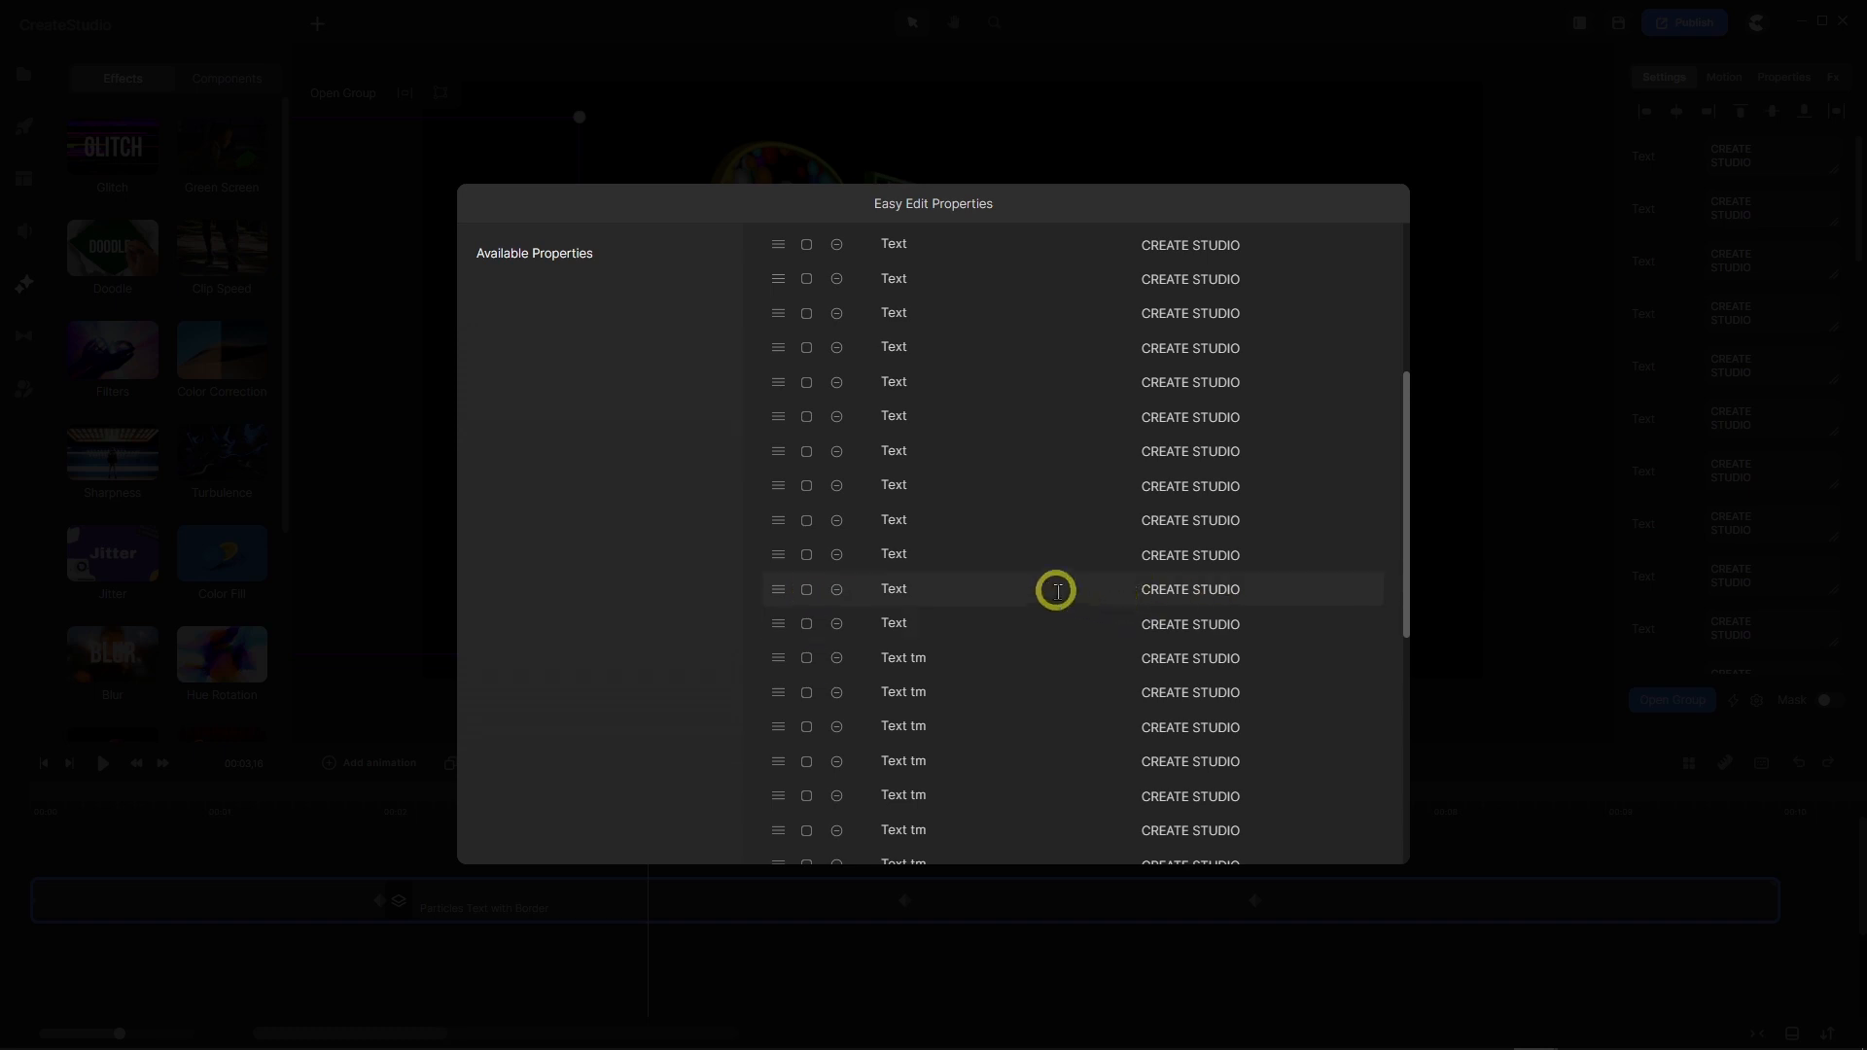
# Check the order of the sorted property list and relabel its first Text entry as "Text Gradient".
pyautogui.scroll(-5, 1053, 587)
pyautogui.scroll(-5, 1057, 595)
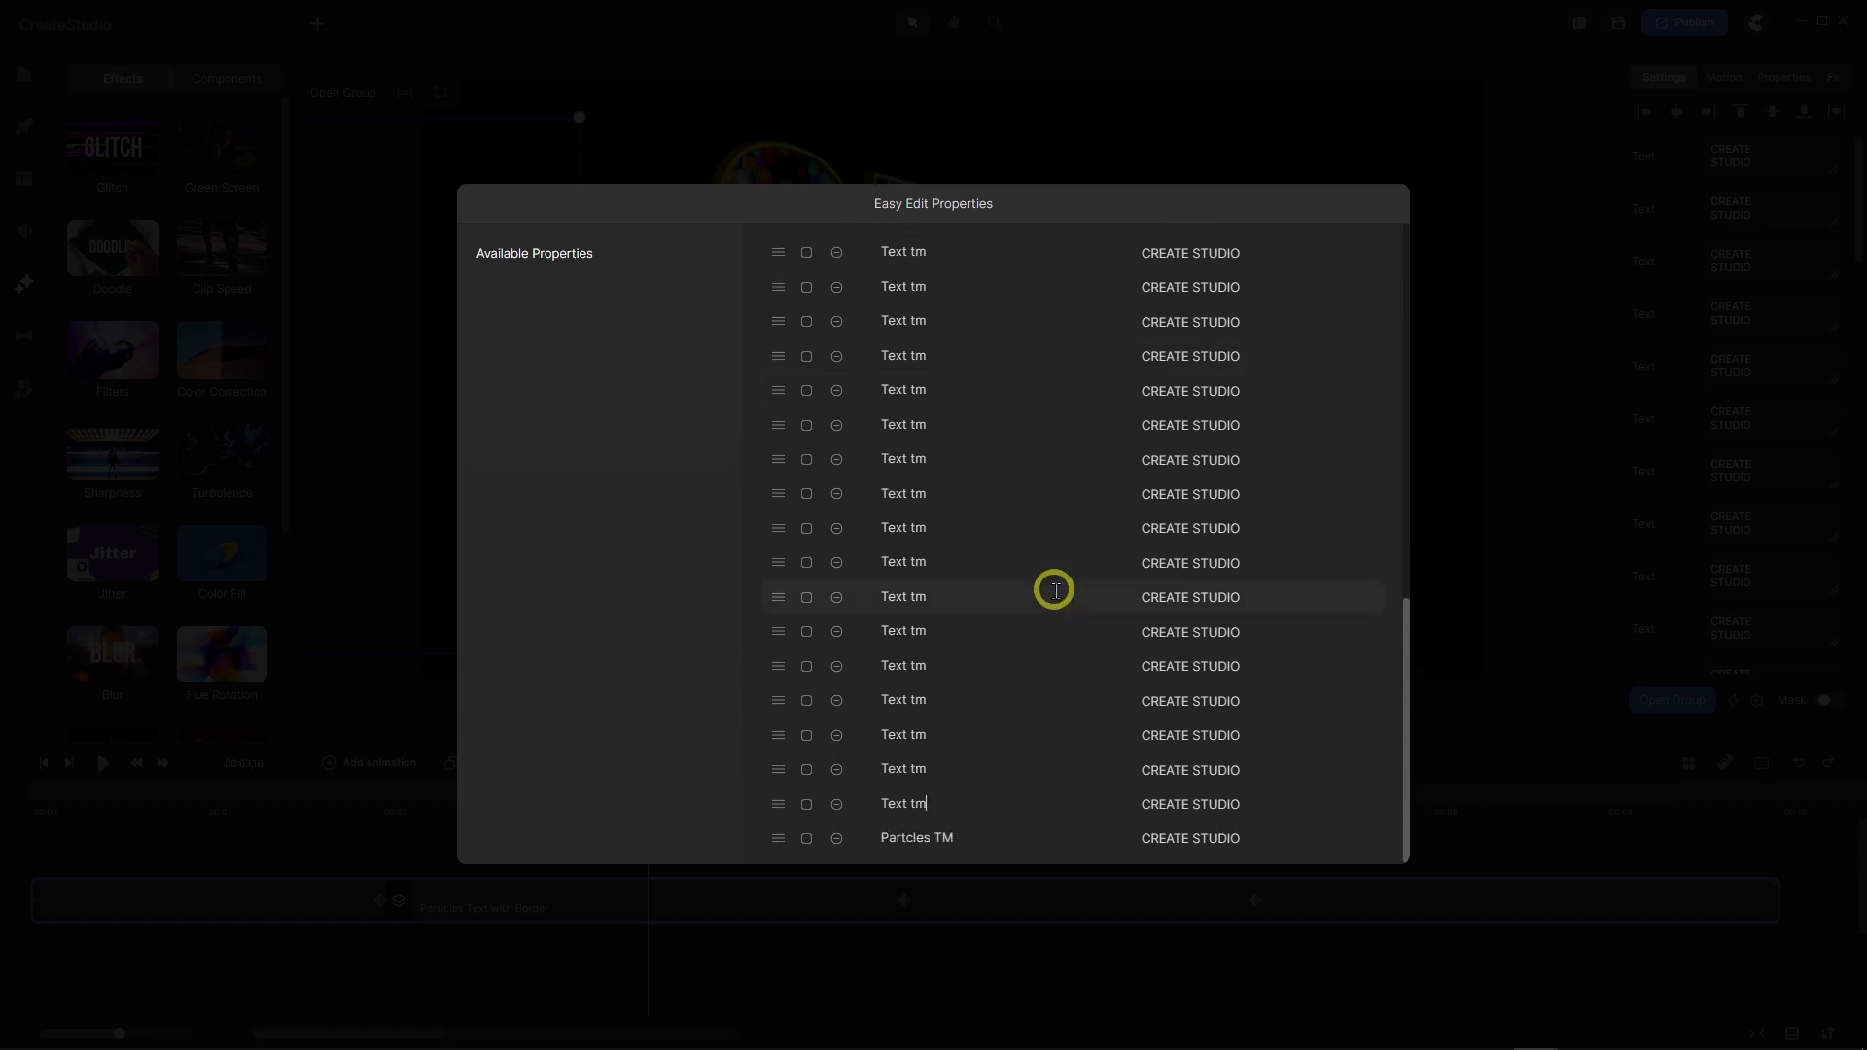
pyautogui.scroll(10, 1054, 590)
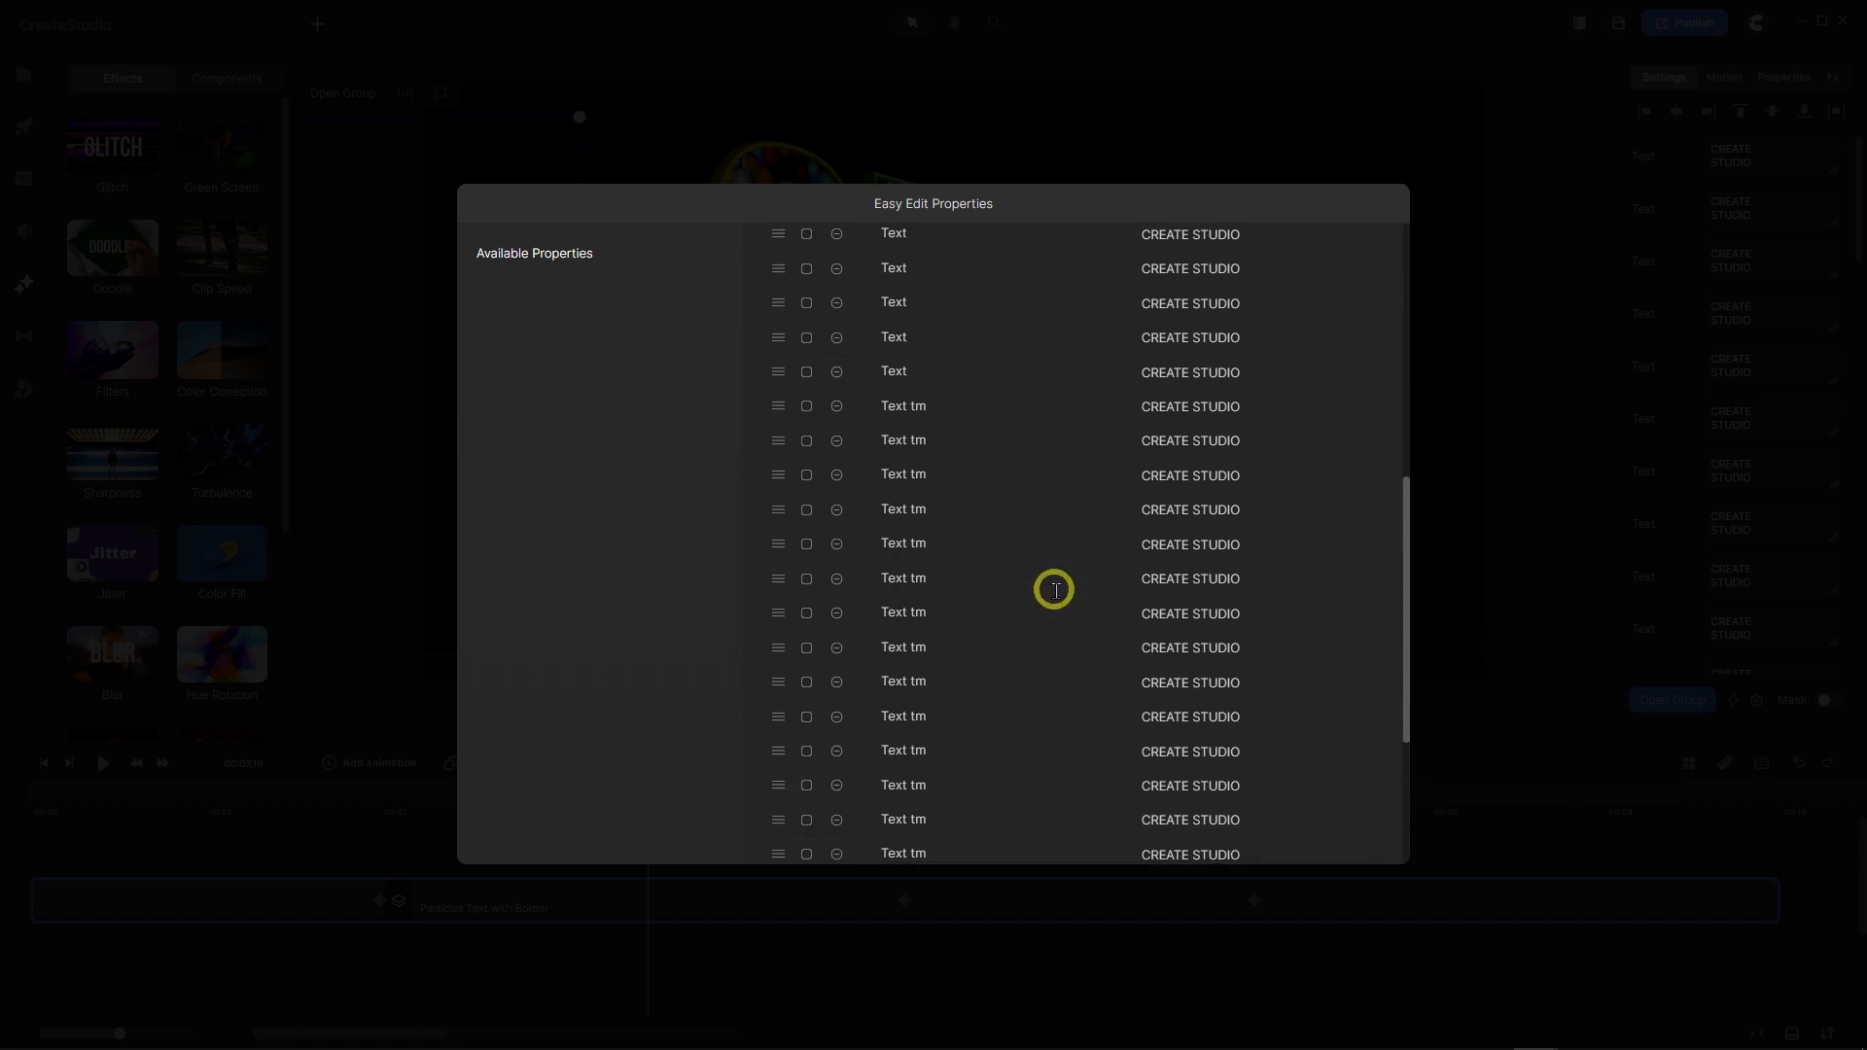
pyautogui.scroll(6, 1056, 593)
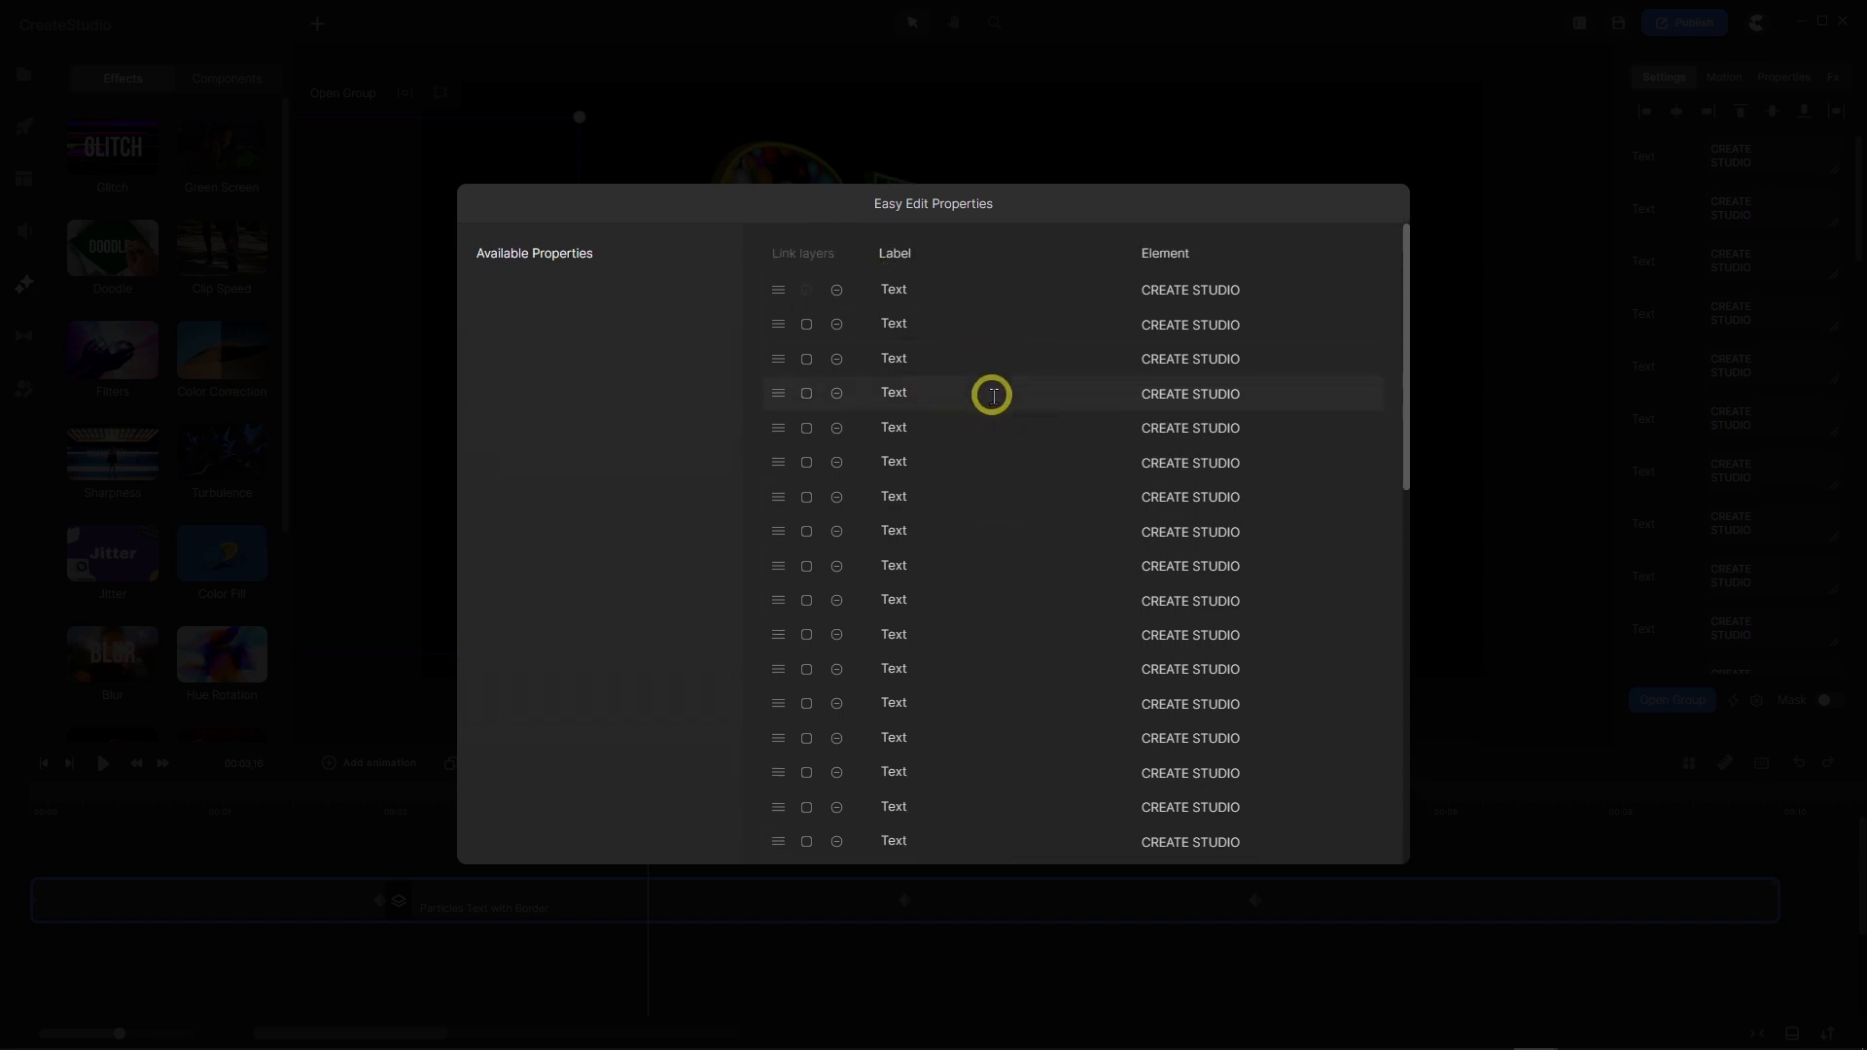
pyautogui.write('Gr')
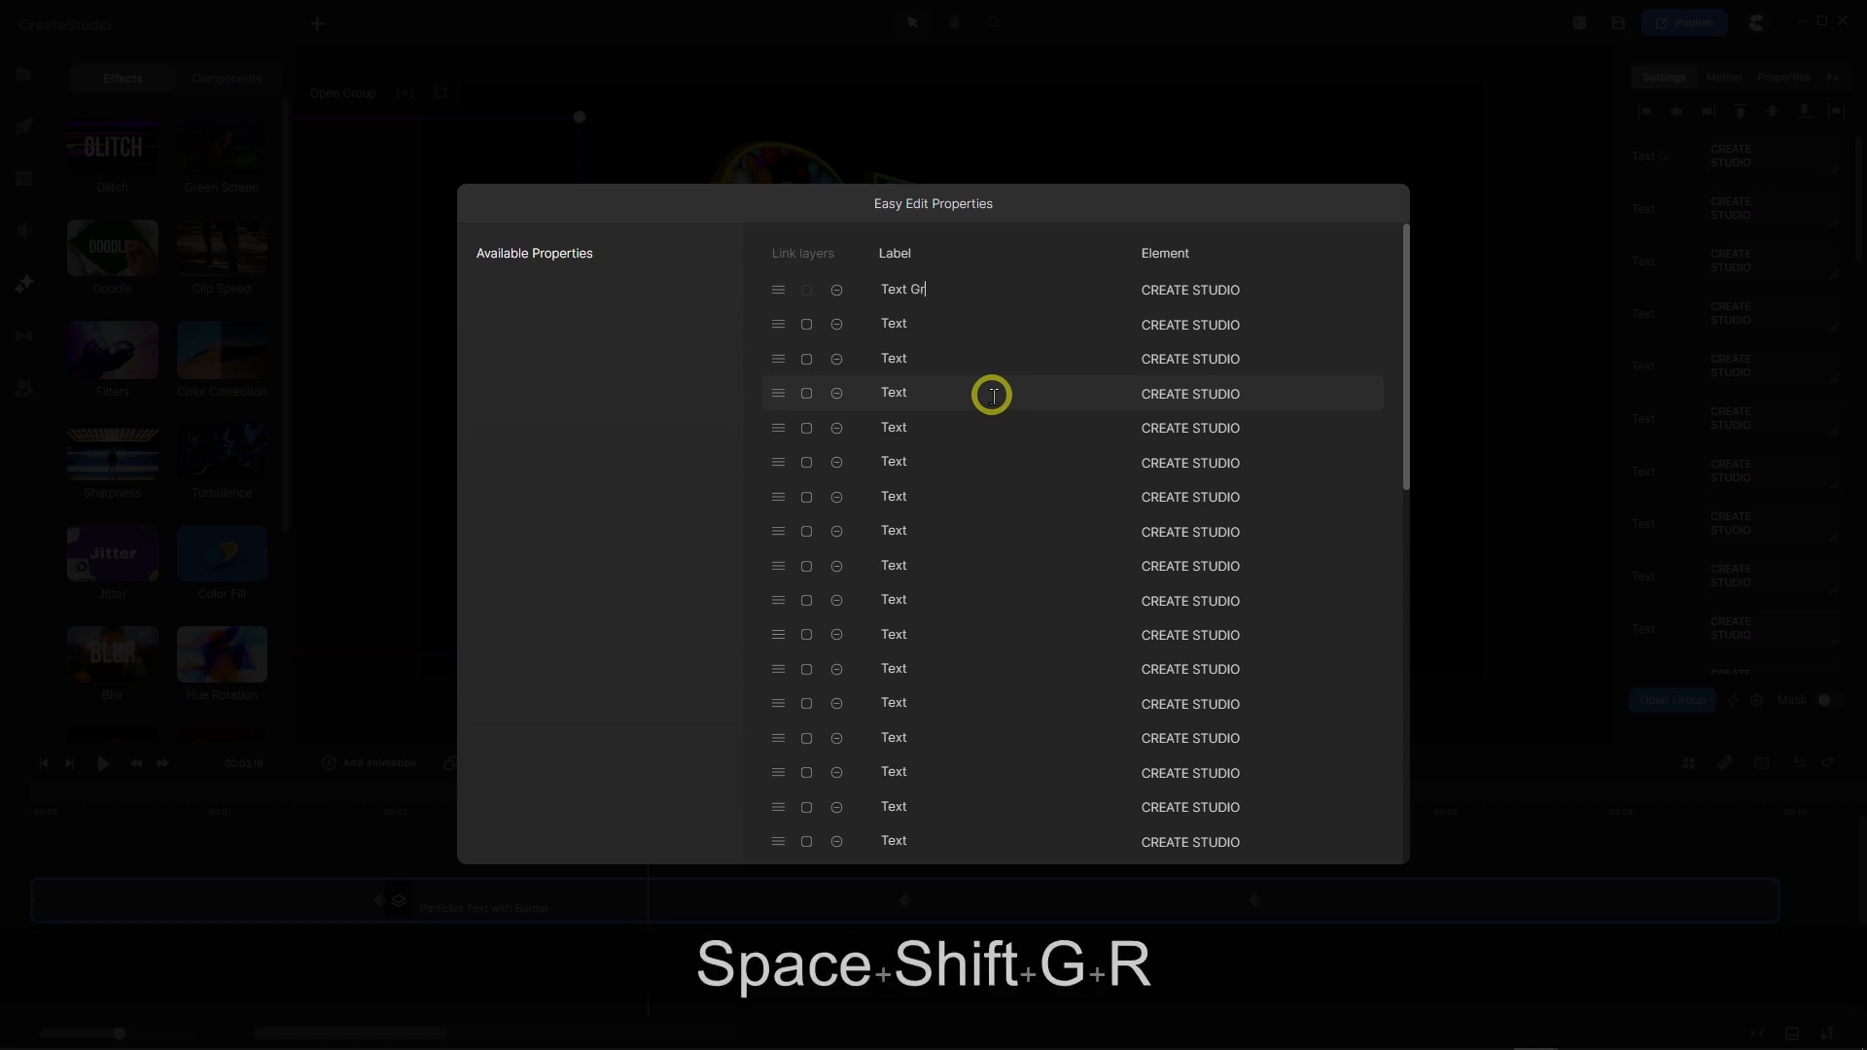
pyautogui.write('adient')
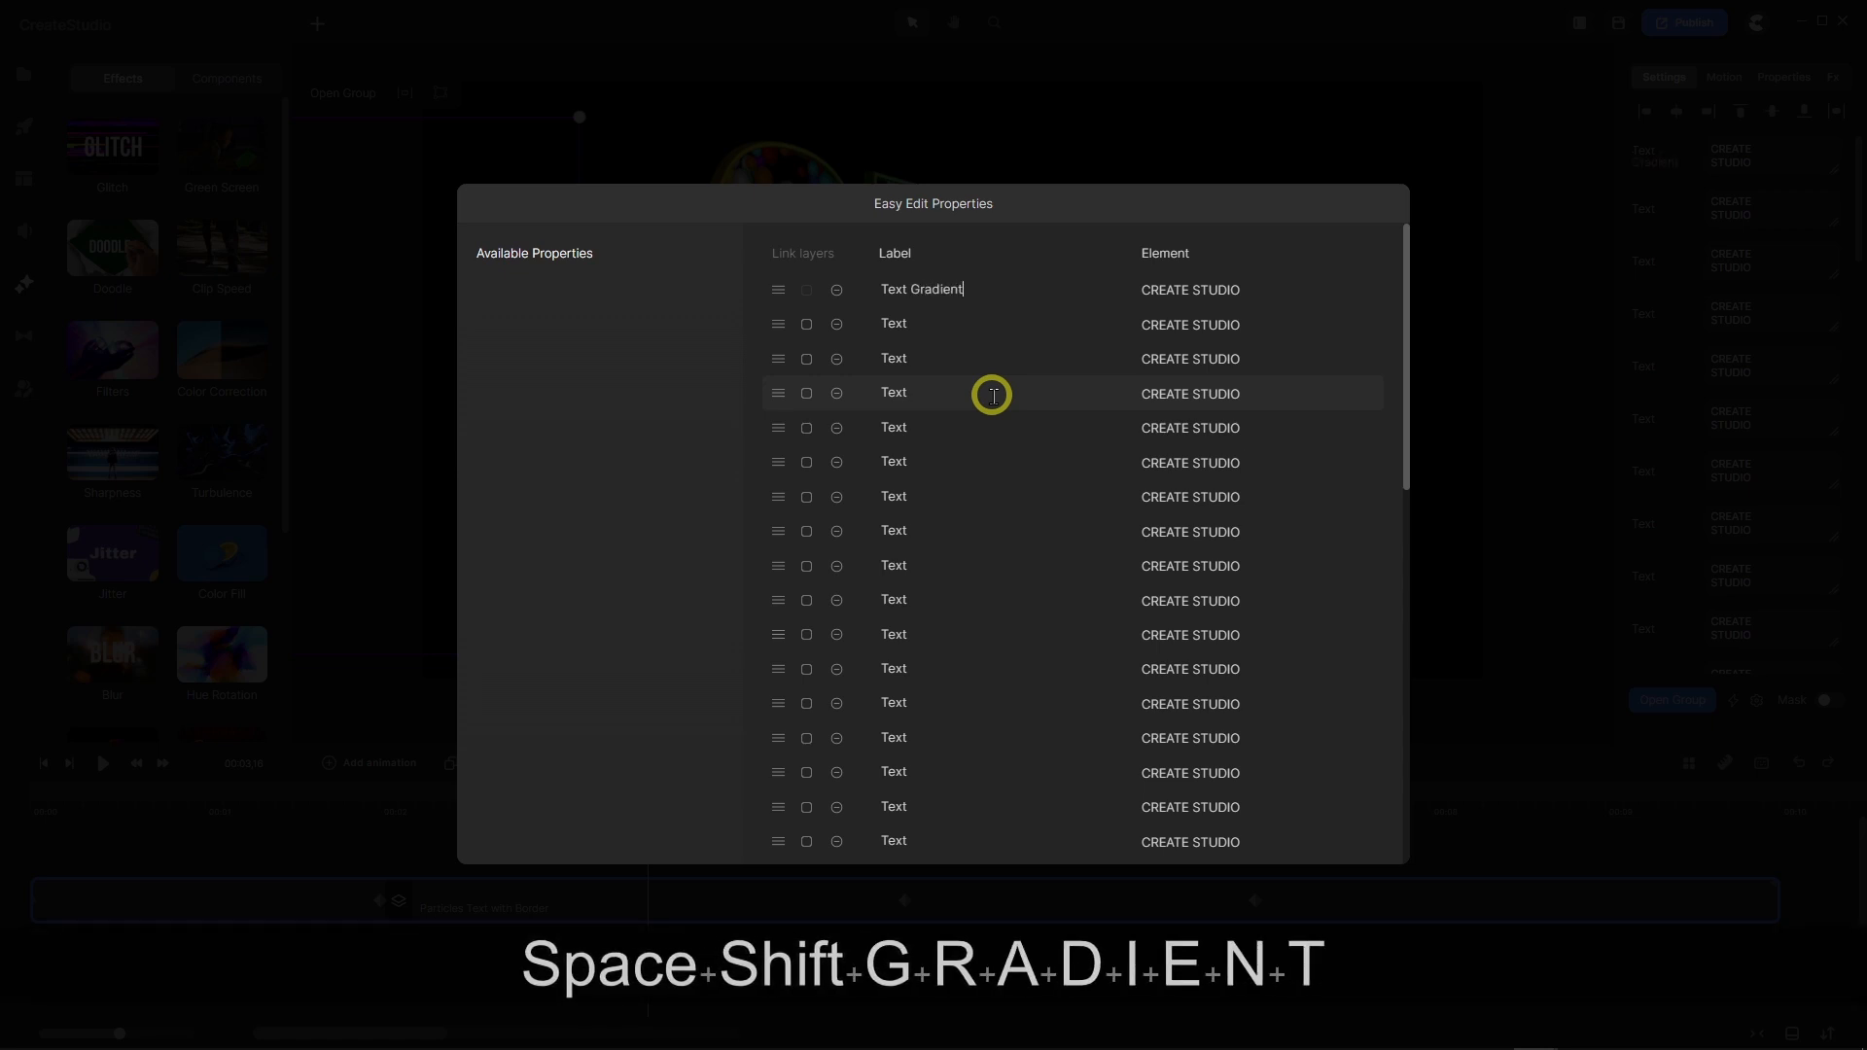
pyautogui.scroll(-5, 924, 408)
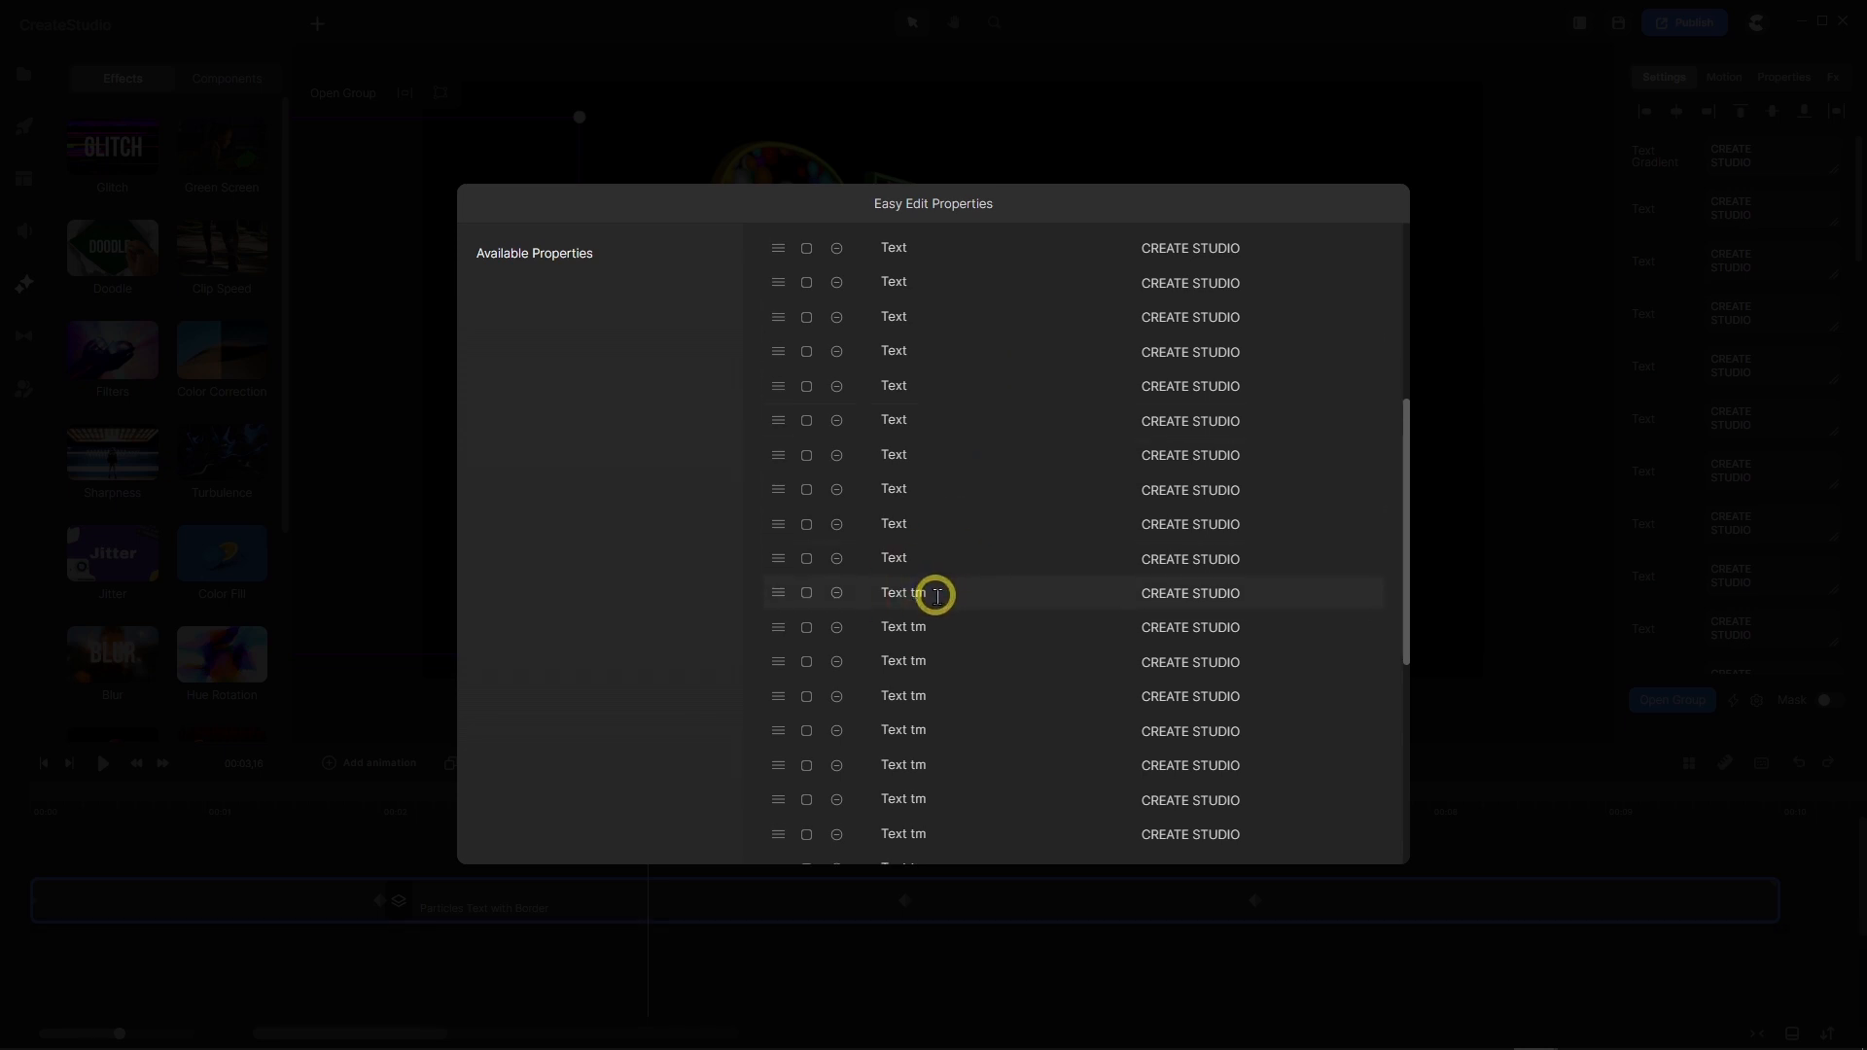
# Relabel the first Text tm entry as "Text Border TM".
pyautogui.moveTo(912, 585); pyautogui.dragTo(958, 595)
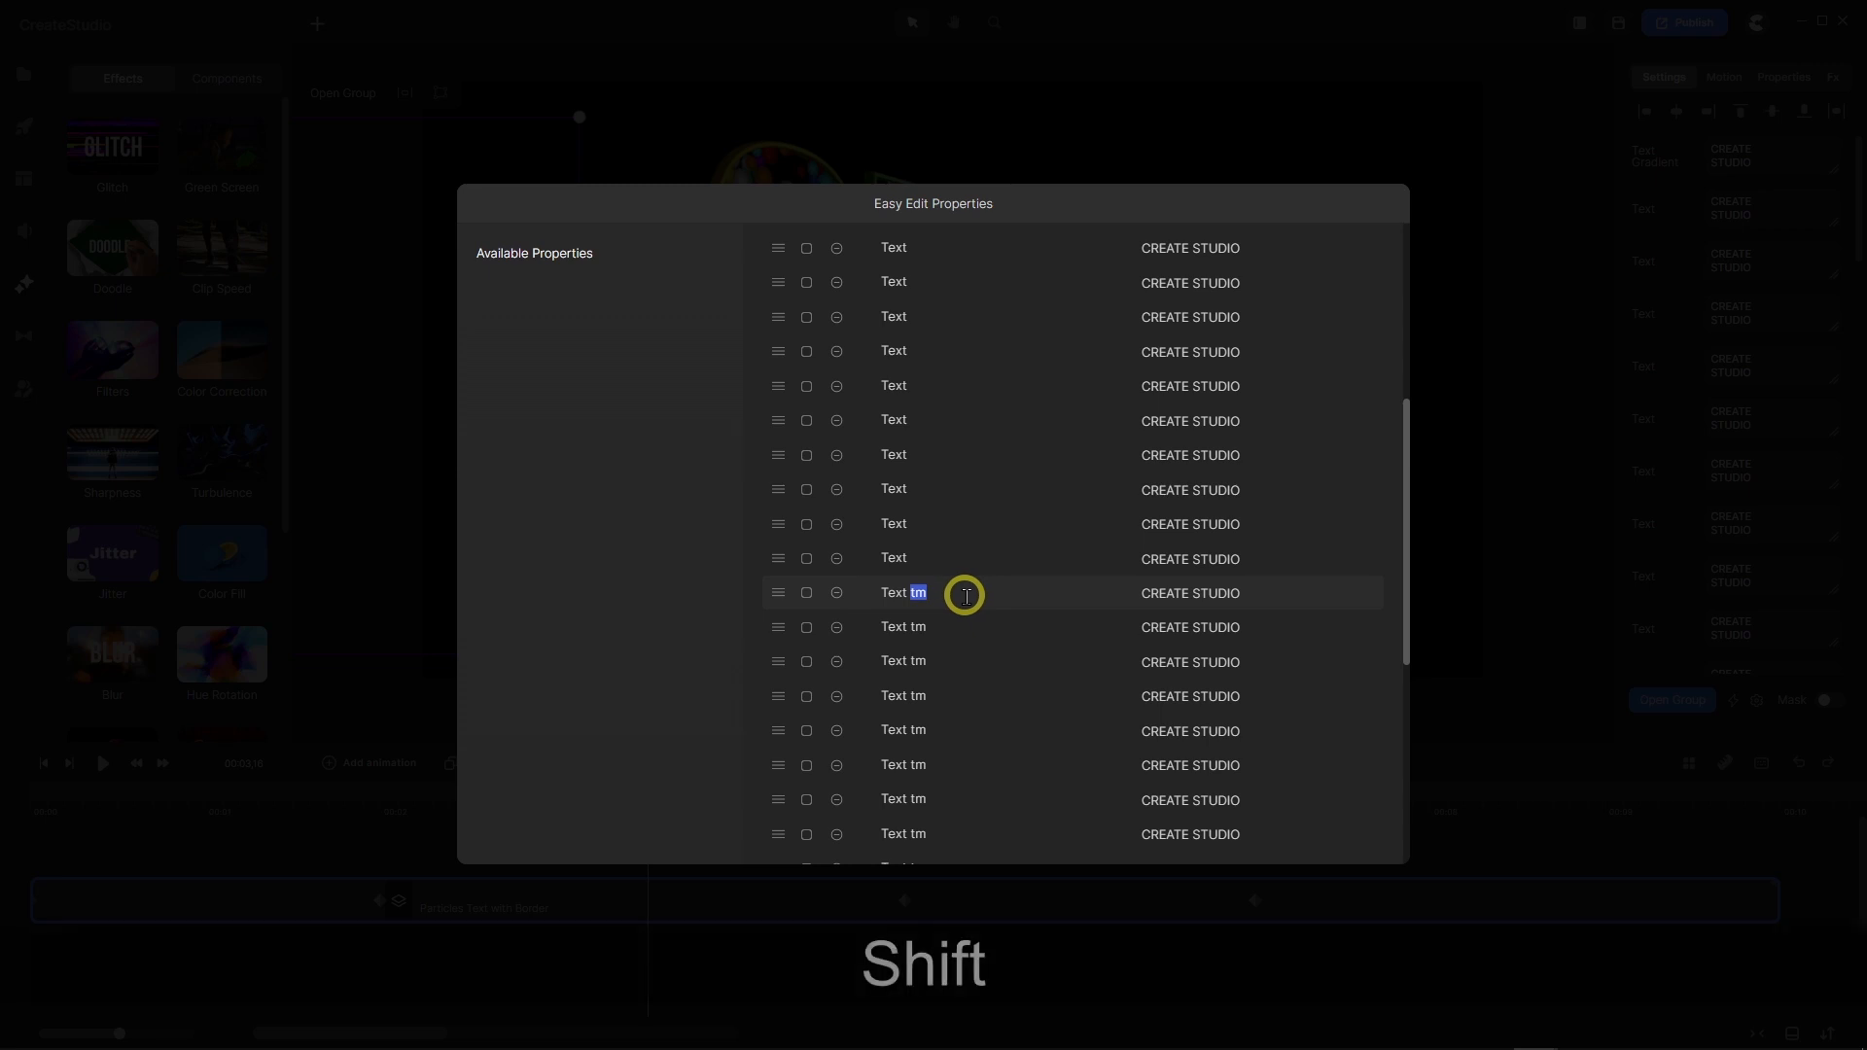
pyautogui.write('Bor')
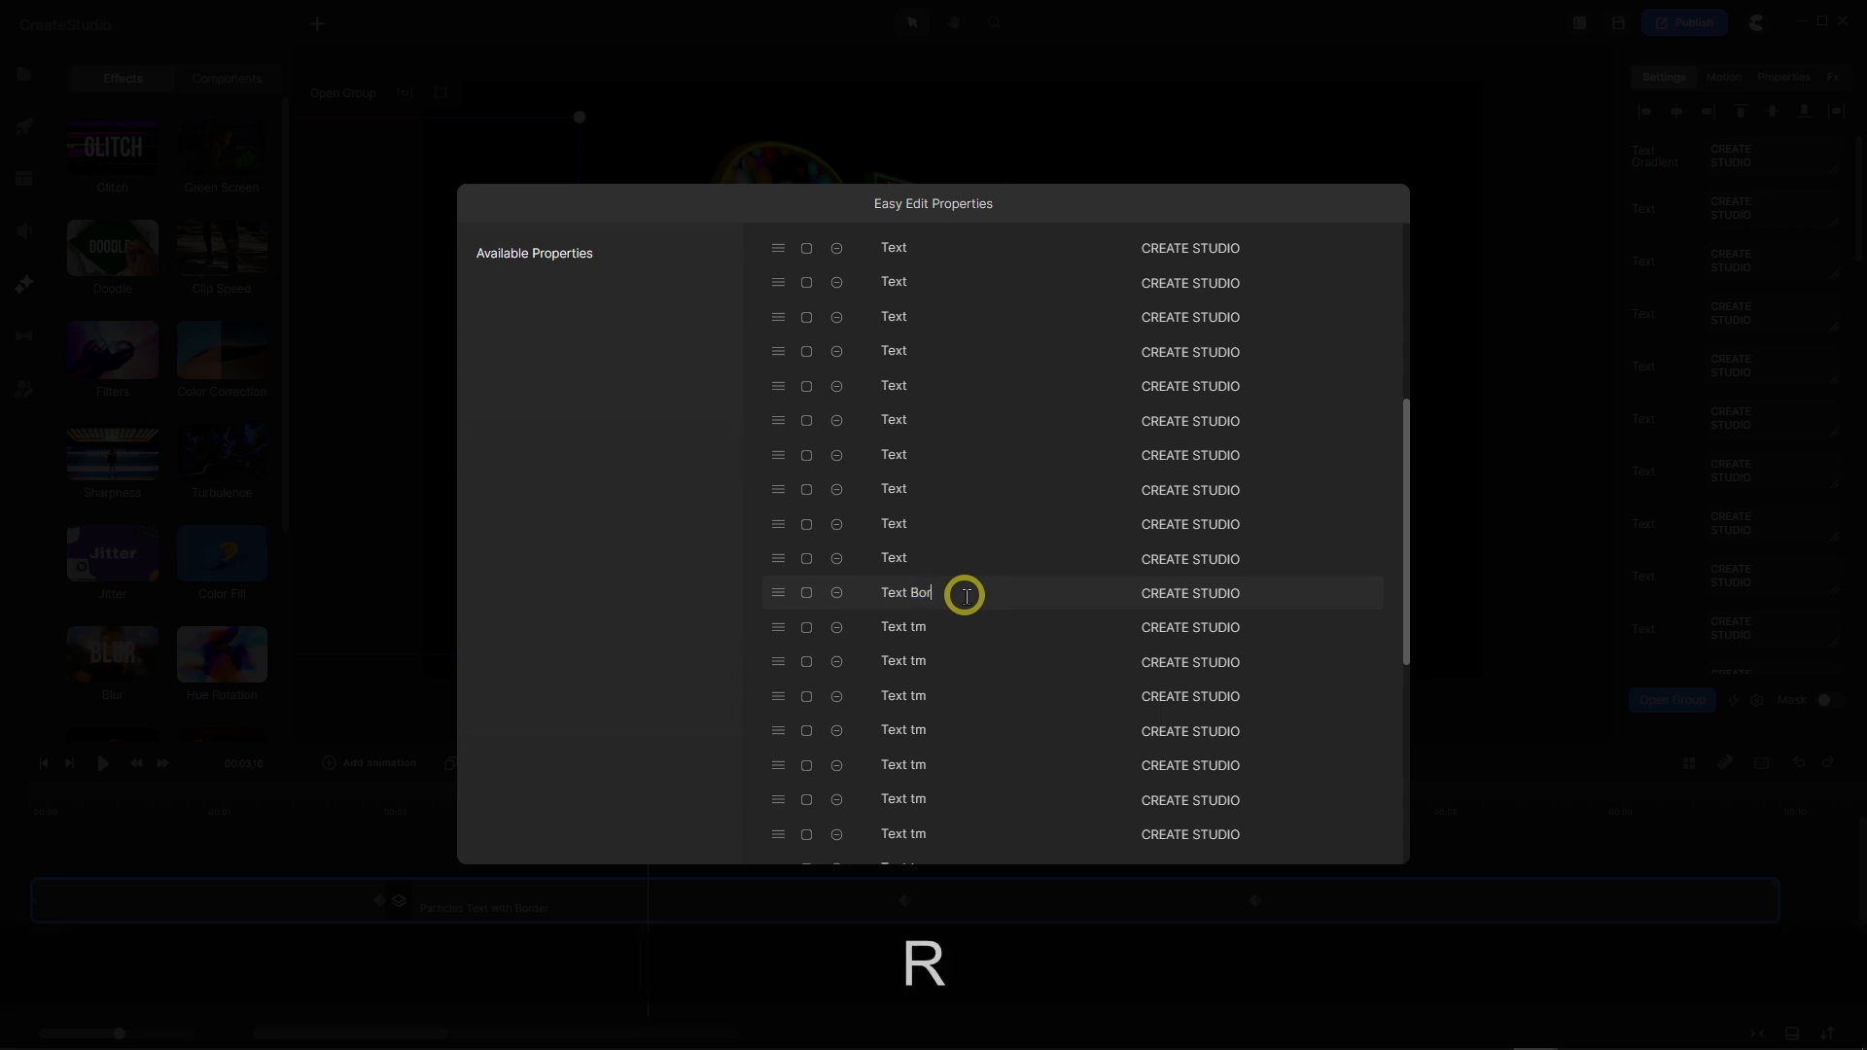
pyautogui.write('der TM')
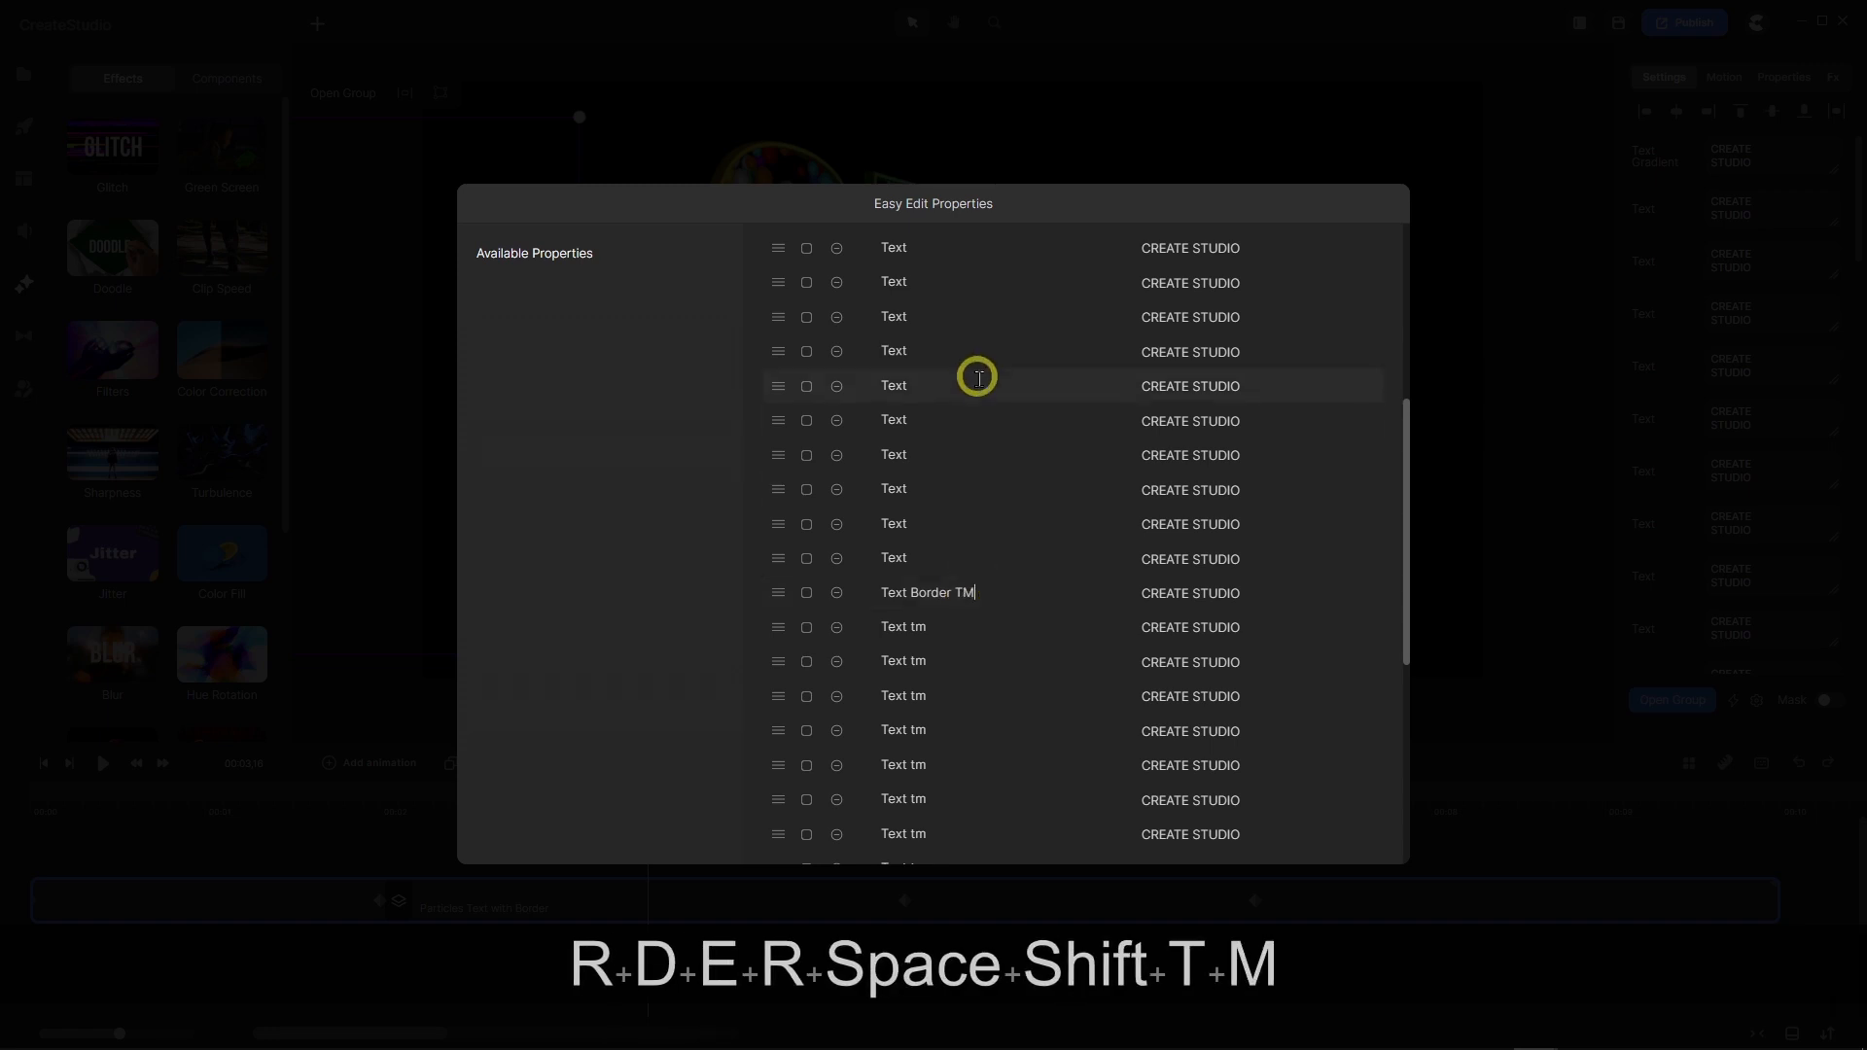
# Link the first seven Text entries beneath Text Gradient to it.
pyautogui.scroll(5, 976, 377)
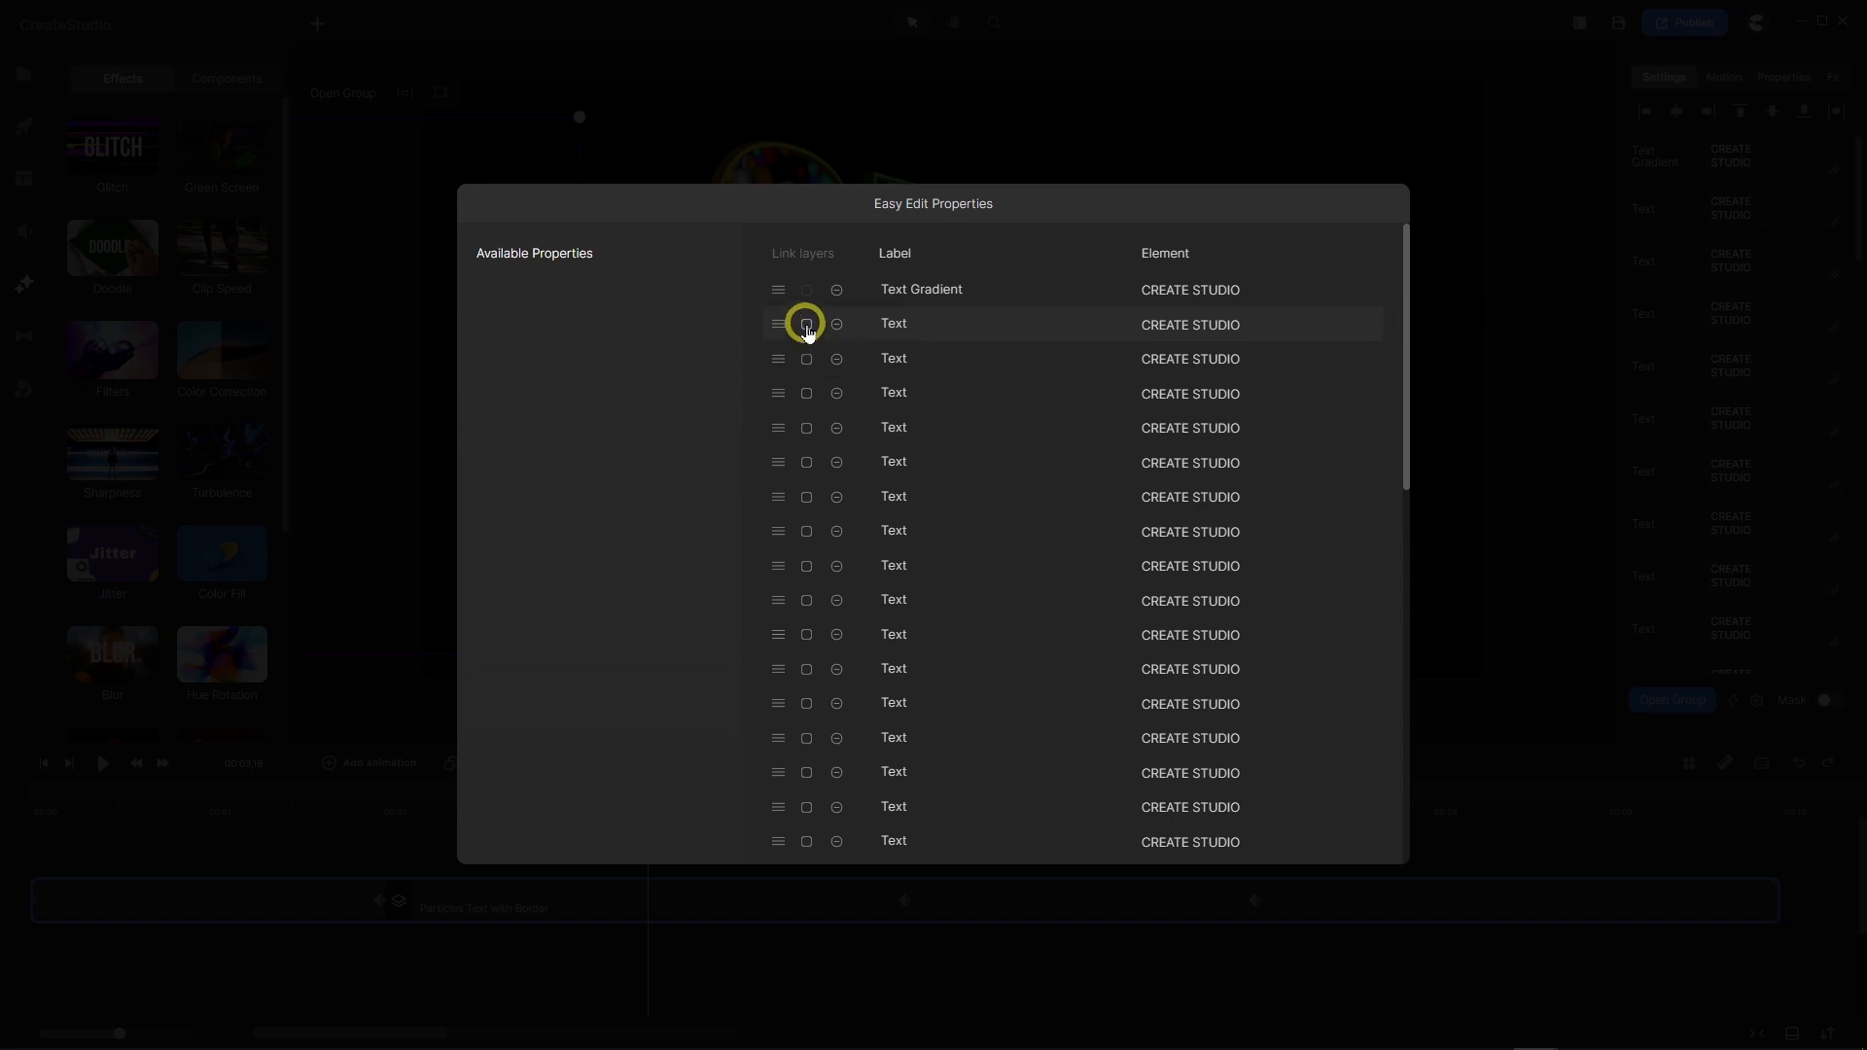
pyautogui.click(806, 325)
pyautogui.click(806, 359)
pyautogui.click(806, 394)
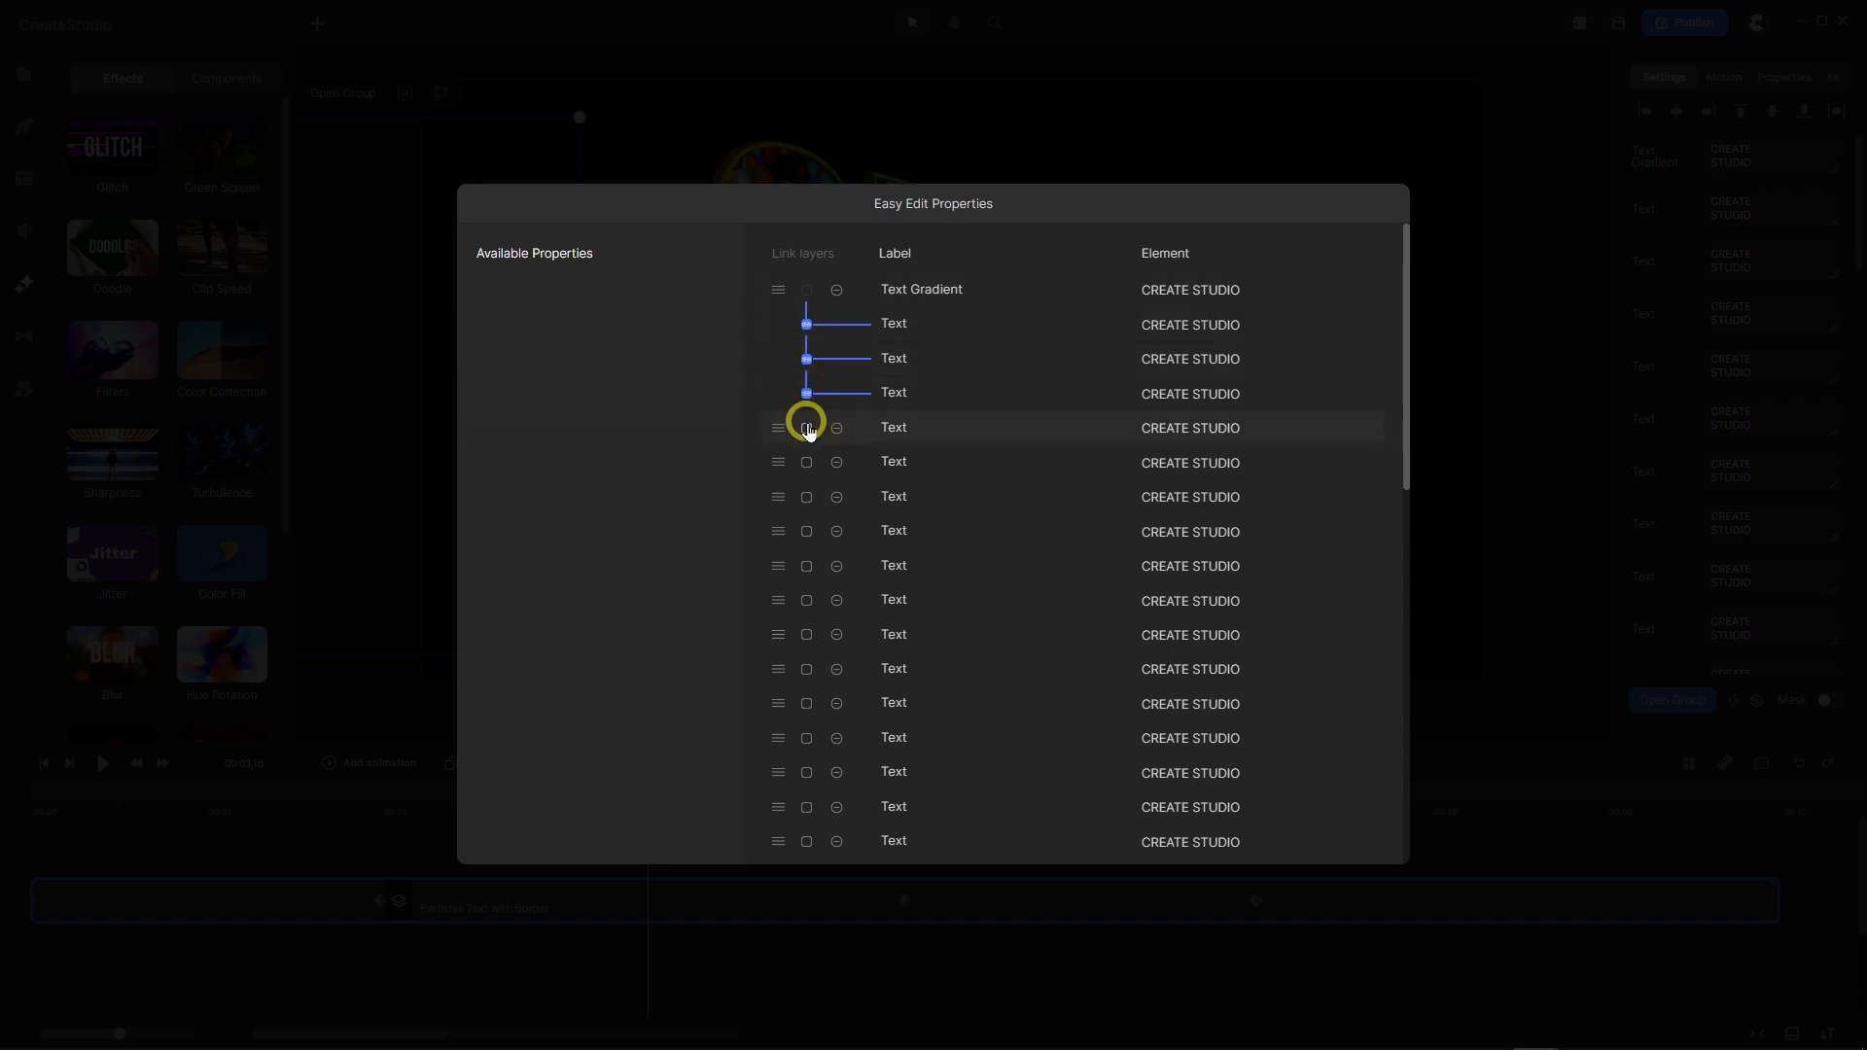
pyautogui.click(806, 427)
pyautogui.click(806, 462)
pyautogui.click(806, 497)
pyautogui.click(806, 530)
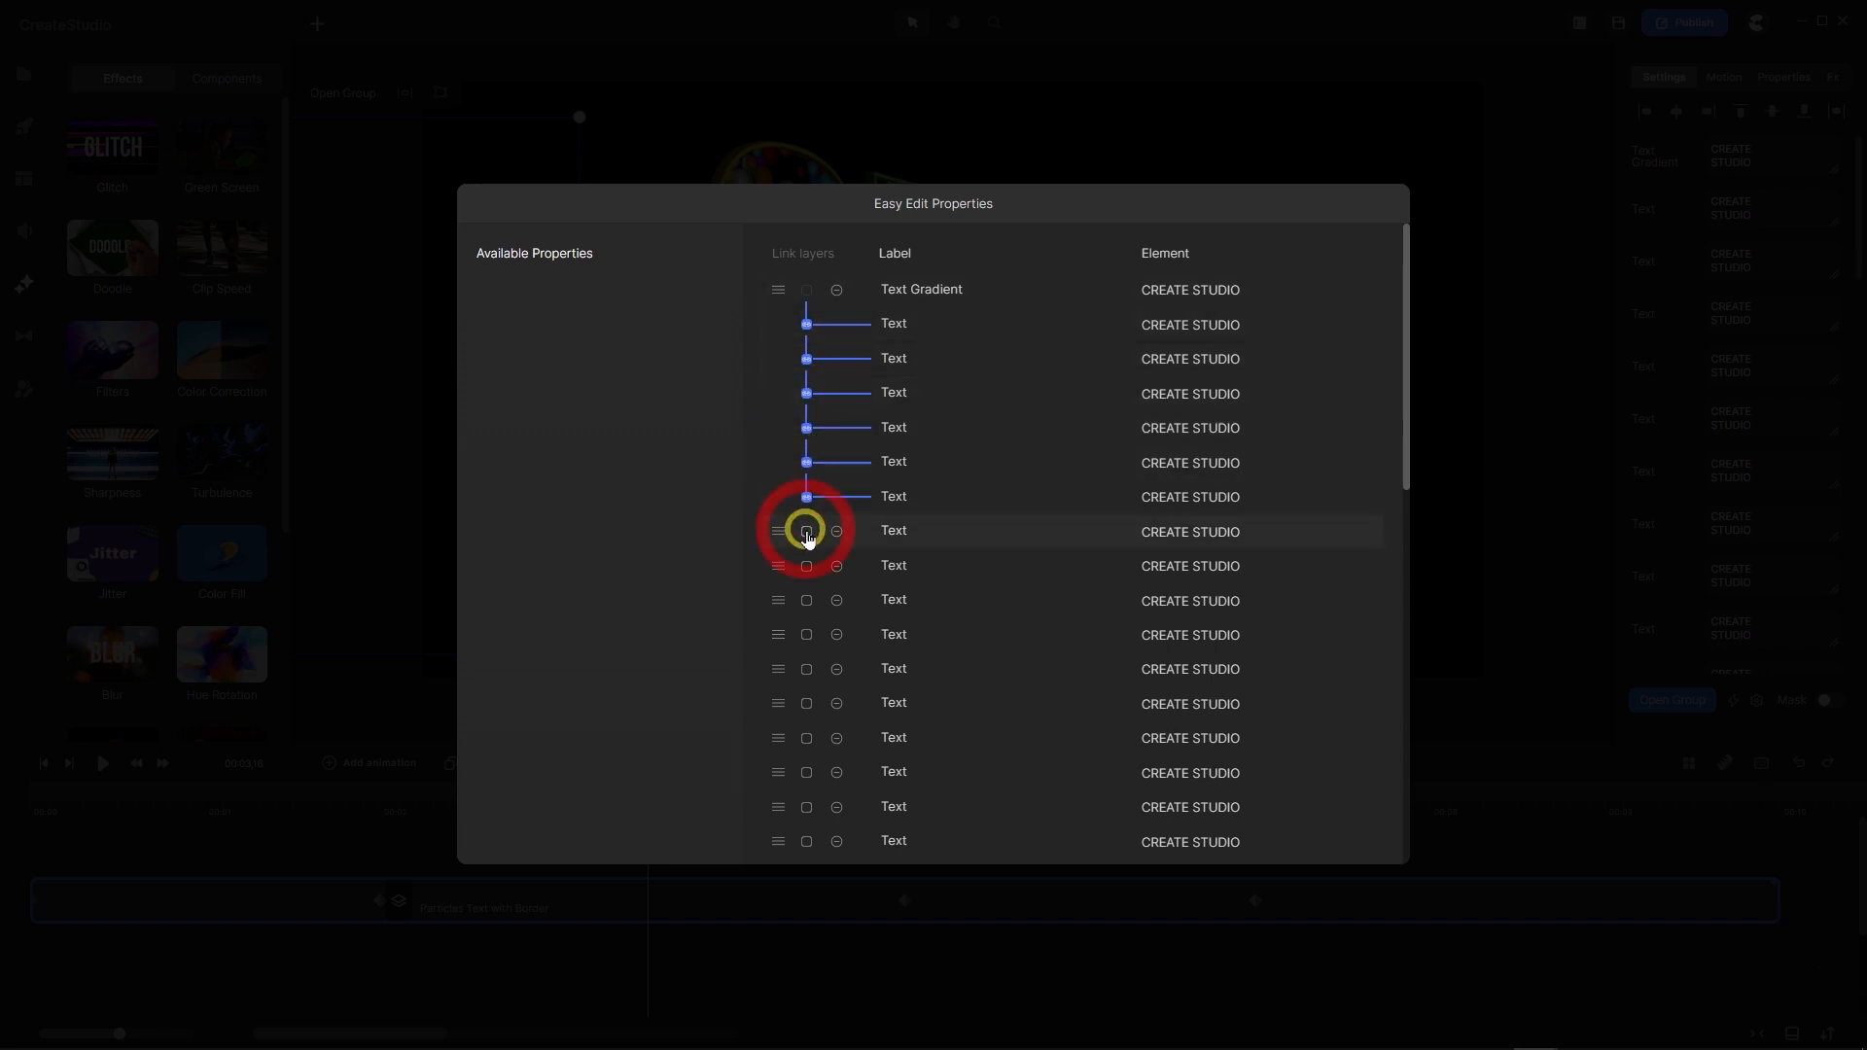
# Link the eighth to twelfth Text entries to the Text Gradient group.
pyautogui.scroll(-3, 1070, 457)
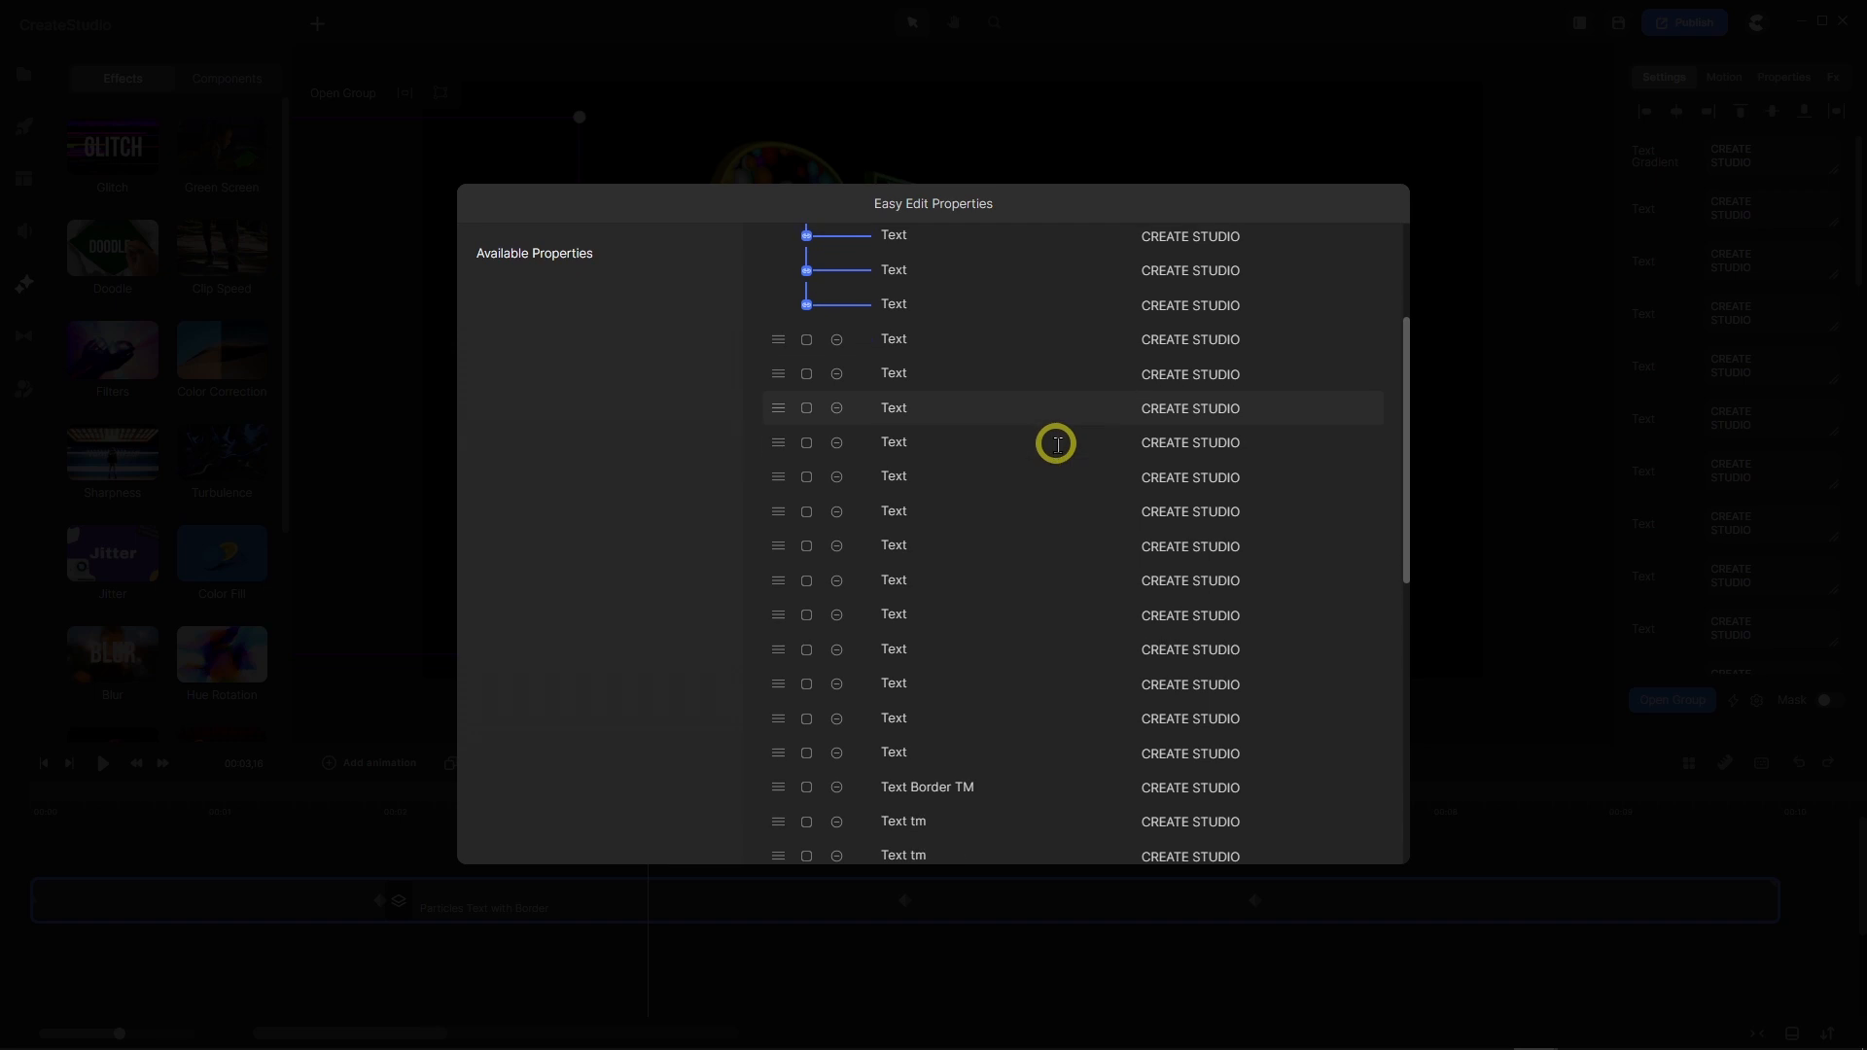
pyautogui.click(806, 342)
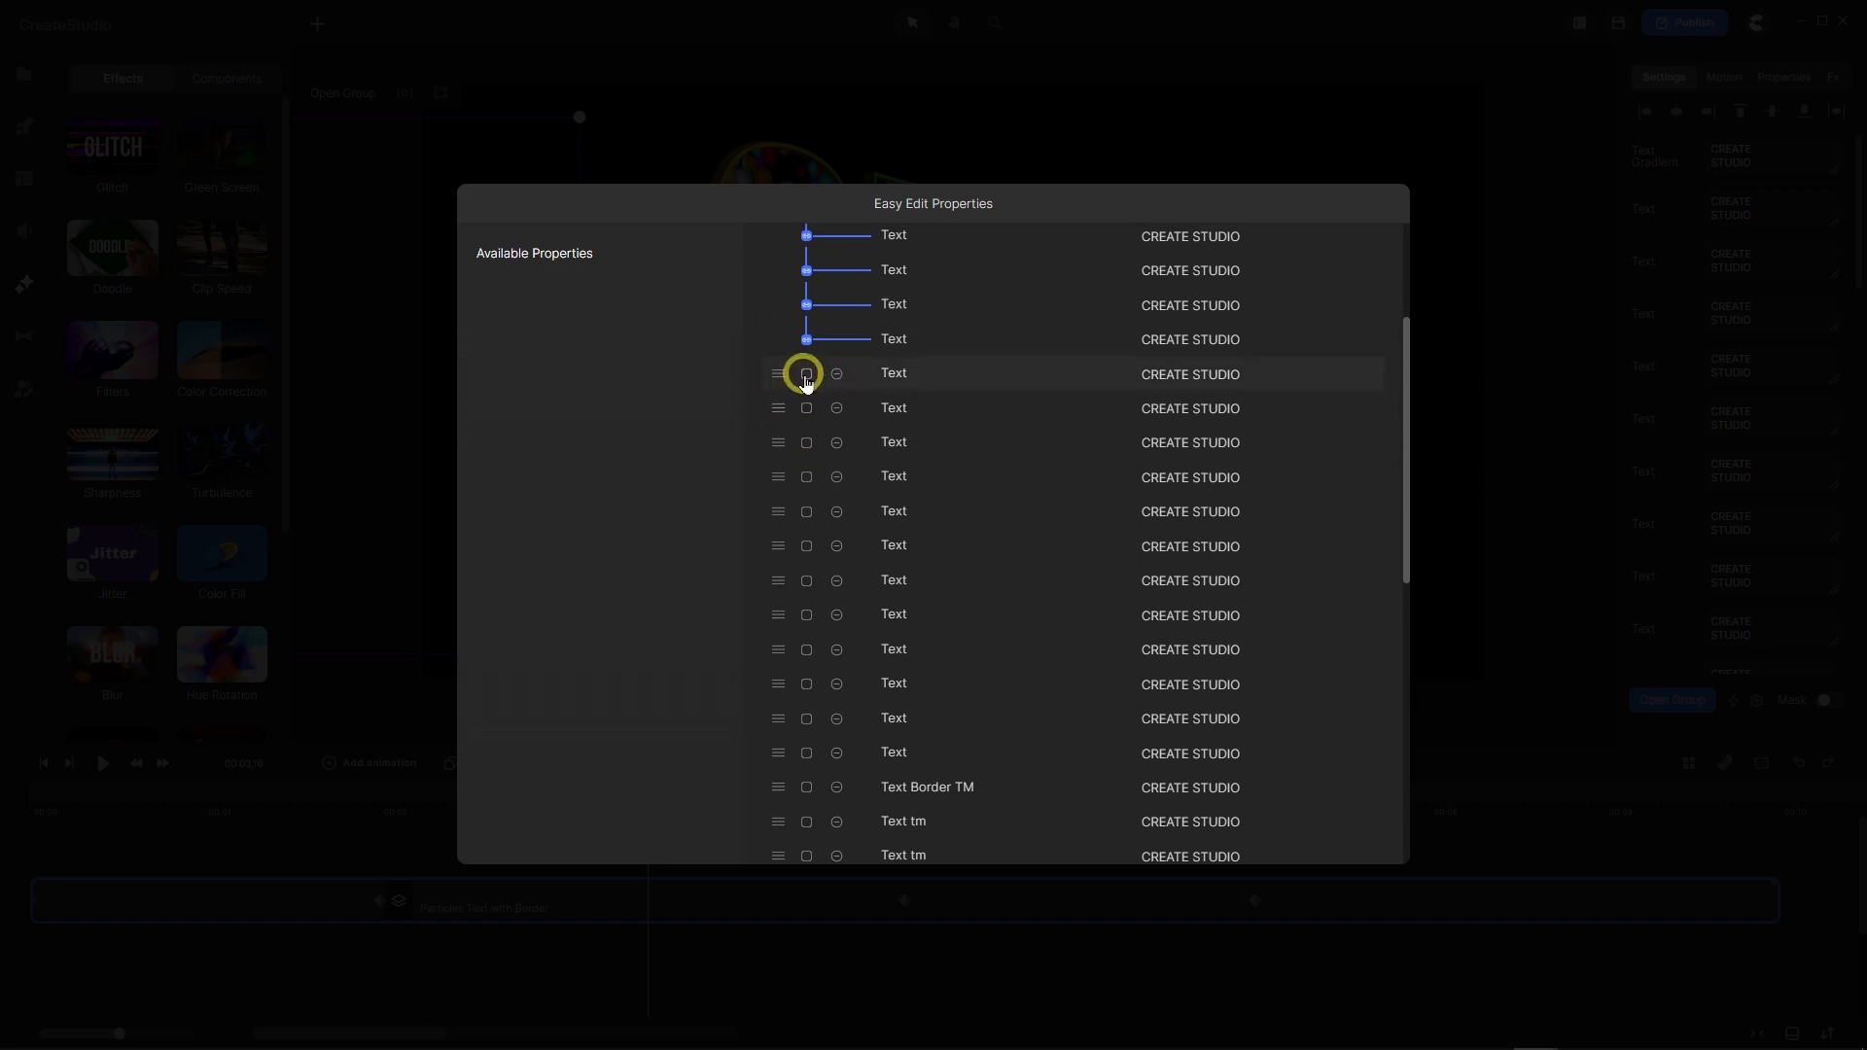
pyautogui.click(806, 375)
pyautogui.click(806, 409)
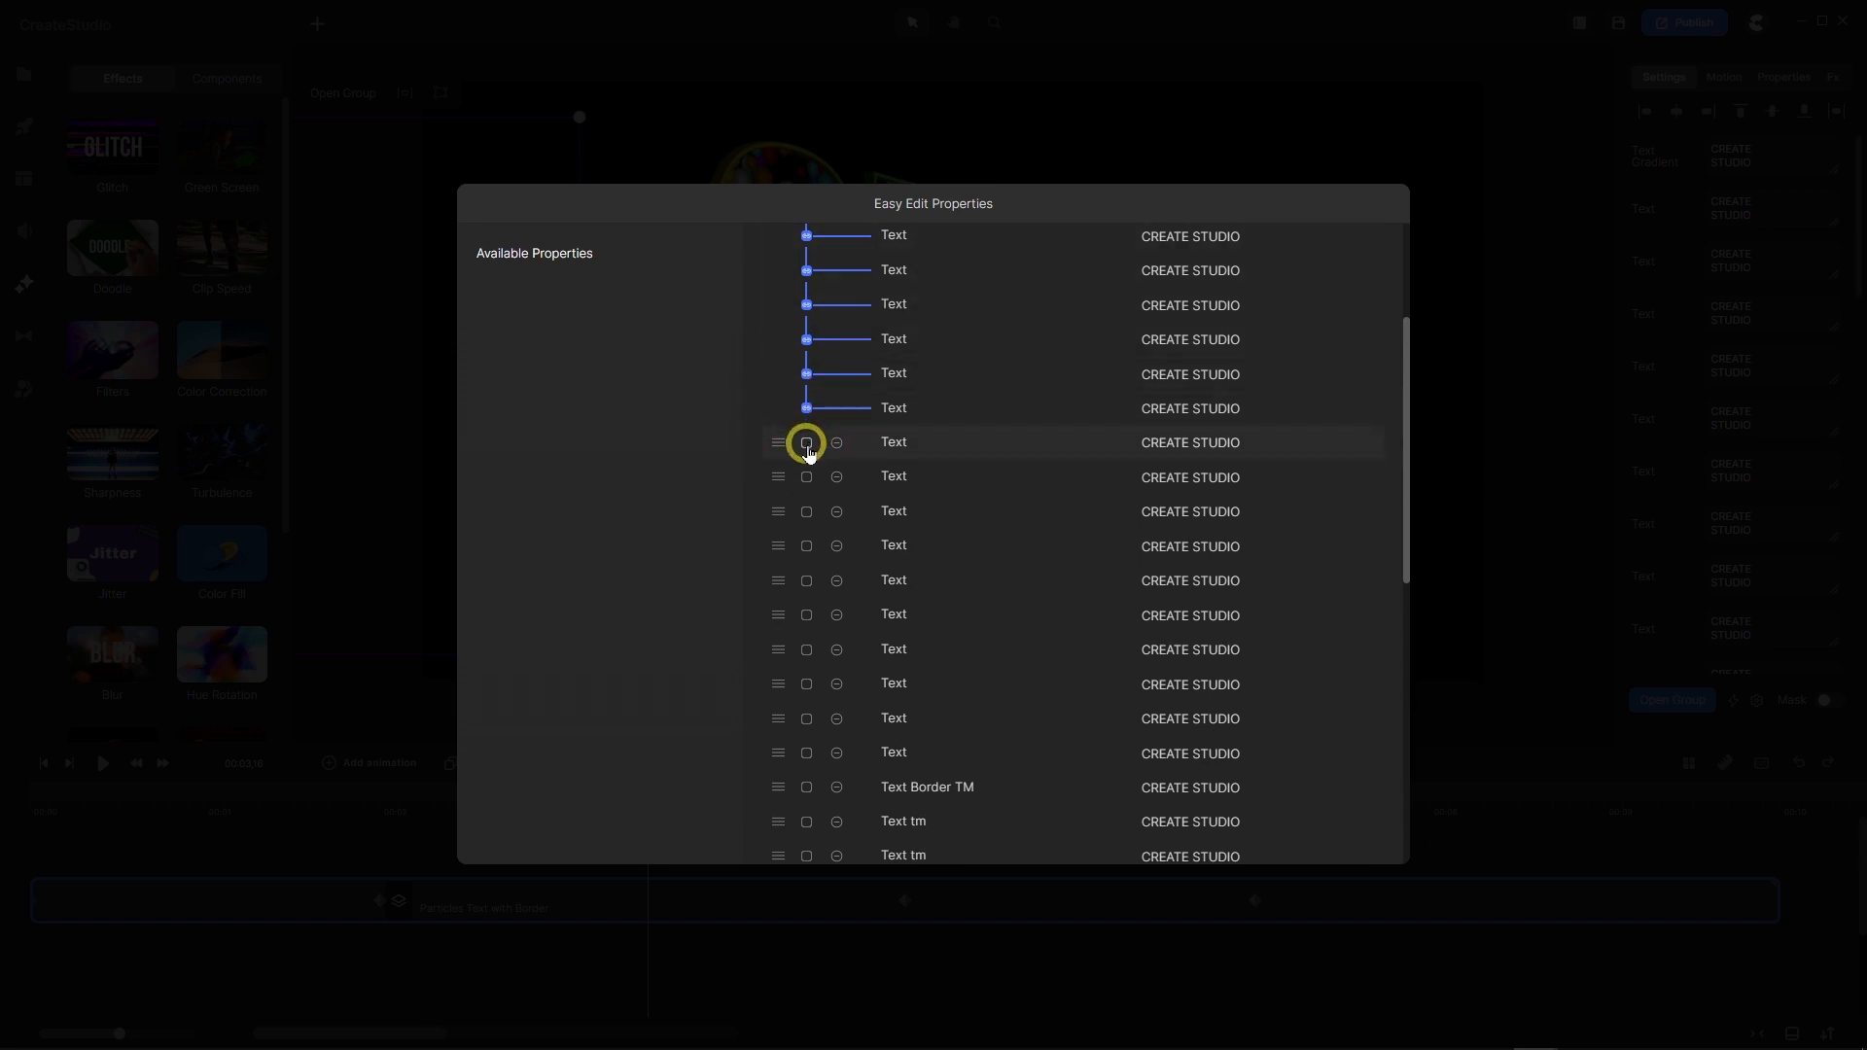
pyautogui.click(806, 444)
pyautogui.click(806, 477)
# Link the thirteenth to seventeenth Text entries to the Text Gradient group.
pyautogui.scroll(-2, 1021, 416)
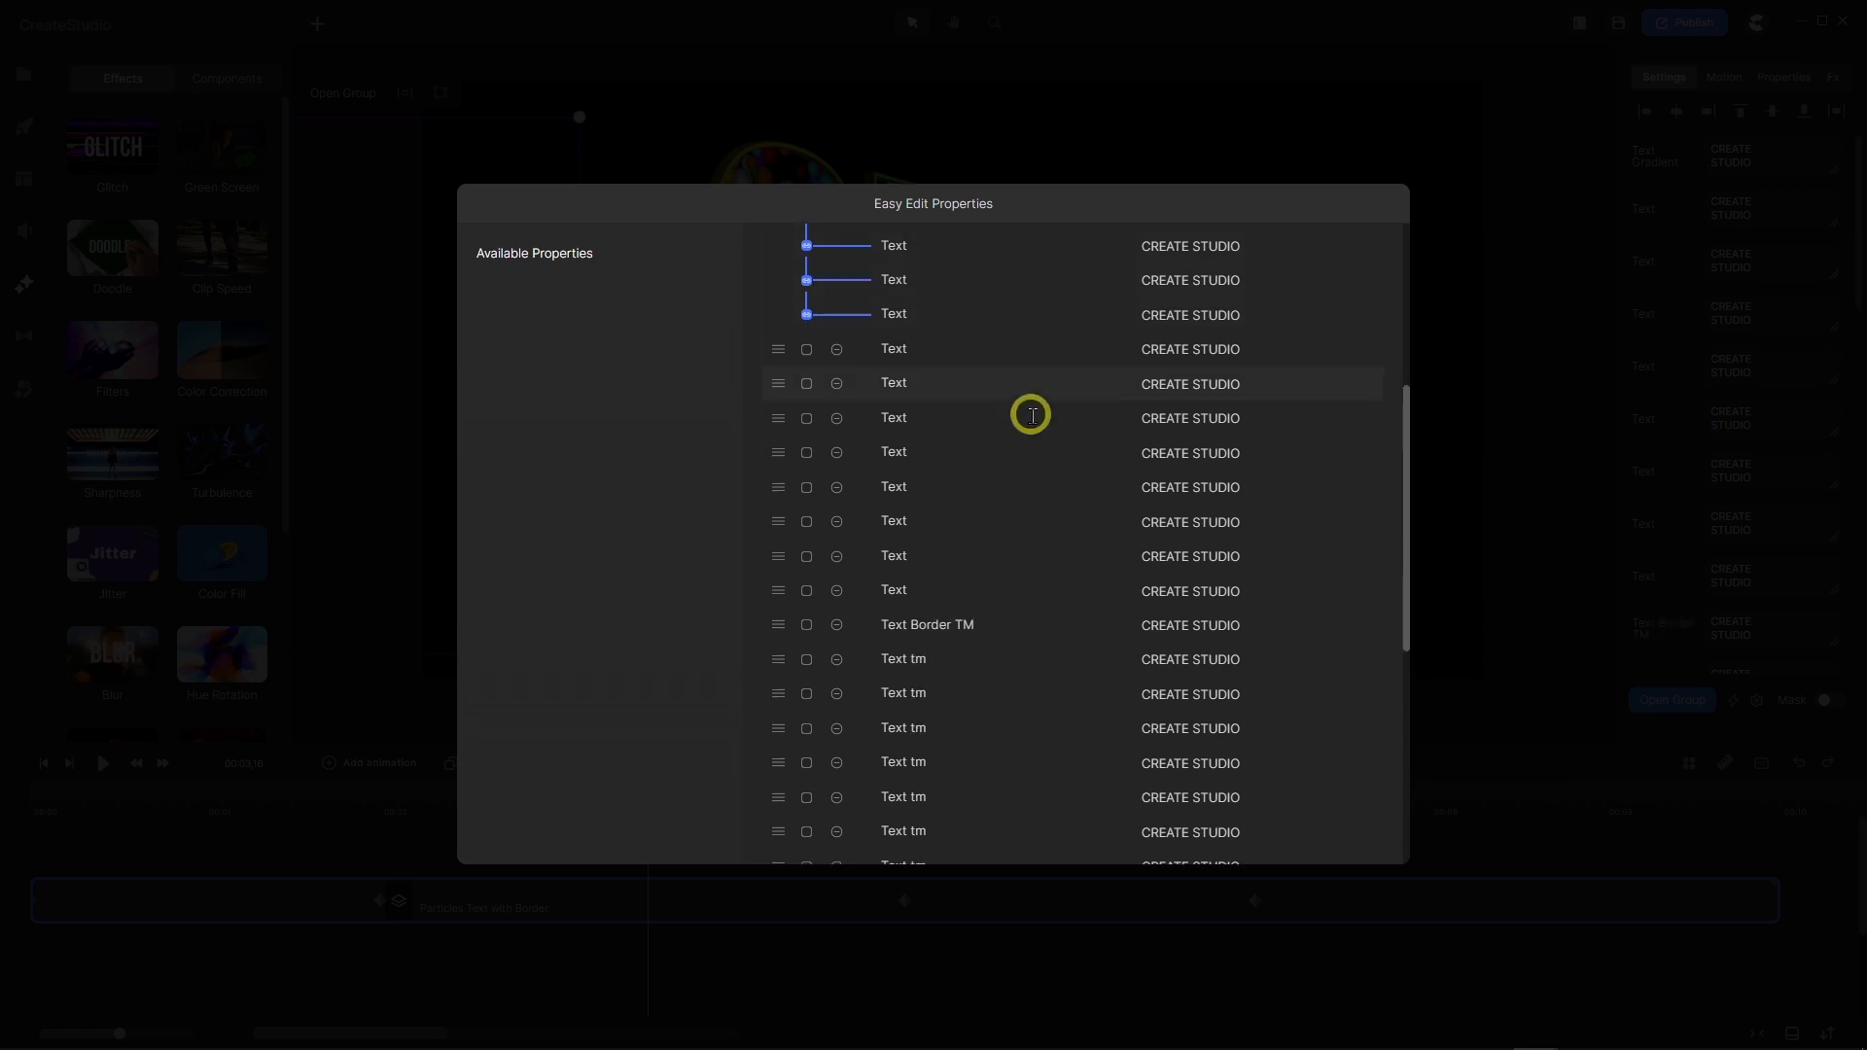
pyautogui.click(806, 349)
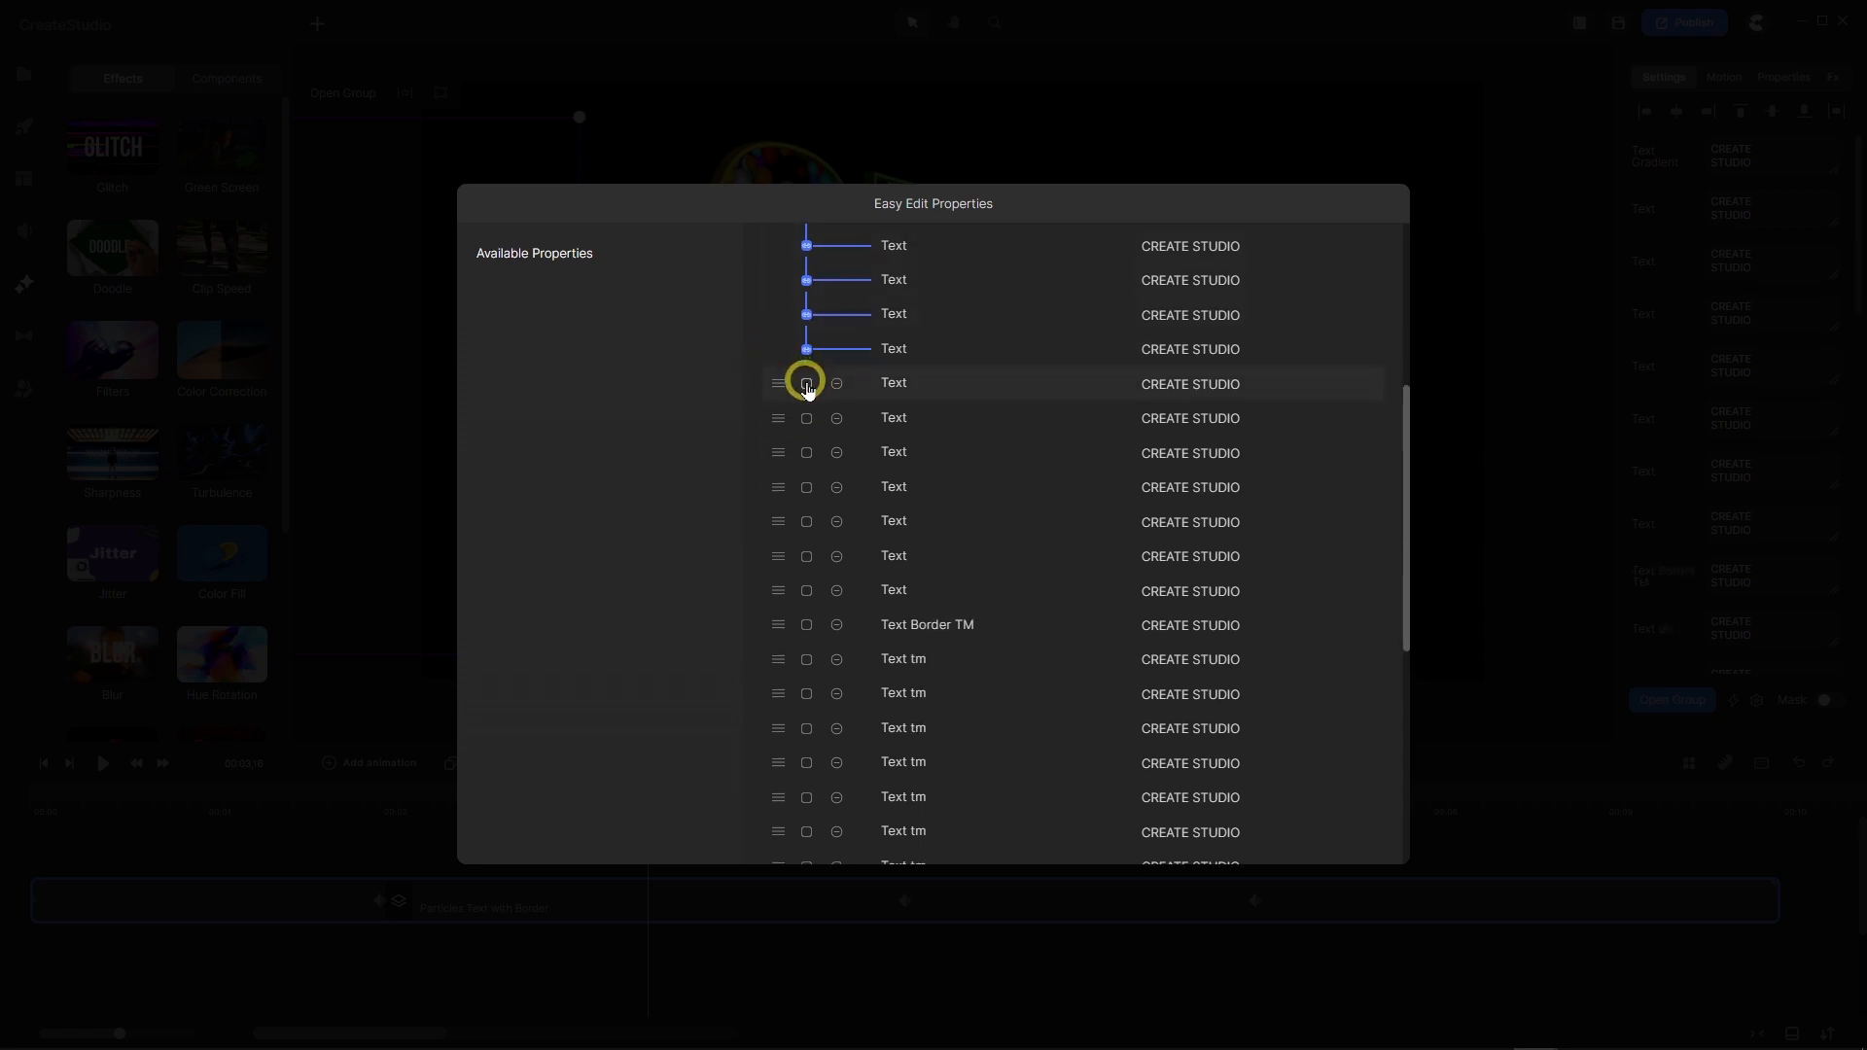
pyautogui.click(806, 383)
pyautogui.click(806, 418)
pyautogui.click(806, 453)
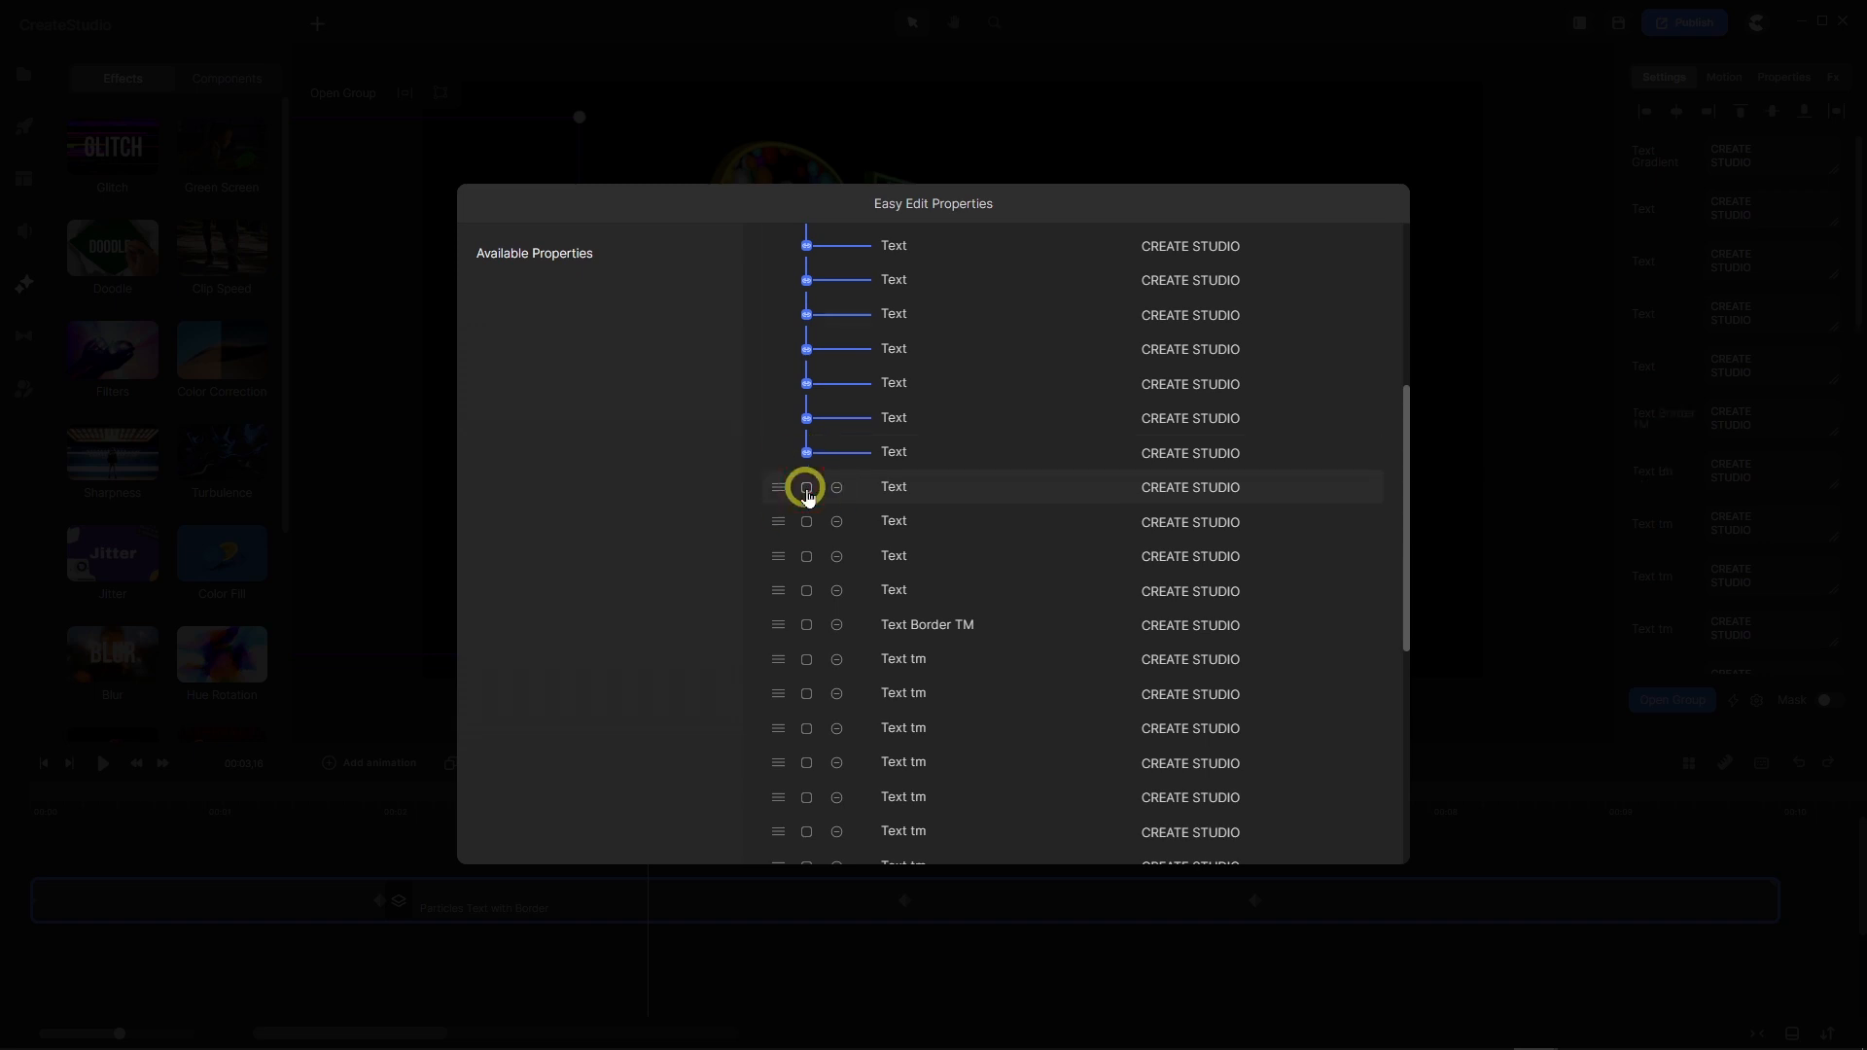
pyautogui.click(806, 488)
# Link the last three Text entries above Text Border TM to the Text Gradient group.
pyautogui.scroll(-2, 1008, 480)
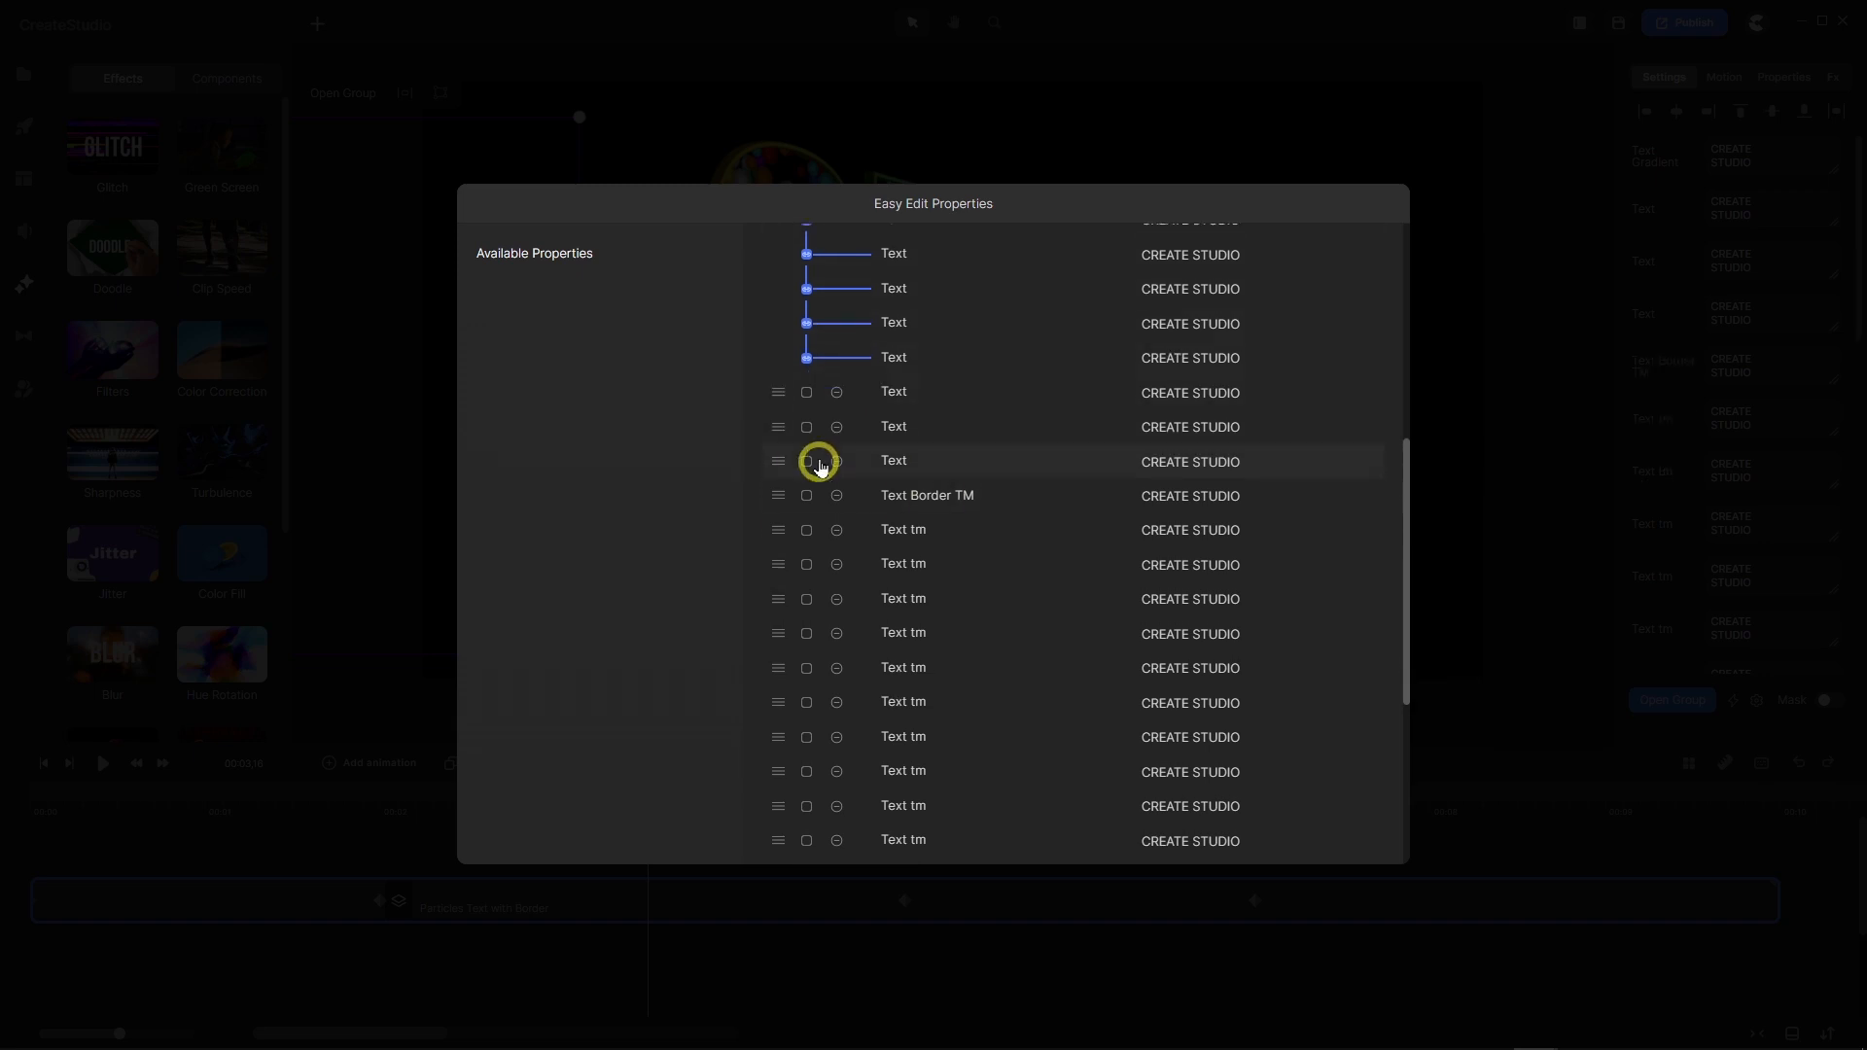
pyautogui.click(807, 394)
pyautogui.click(807, 428)
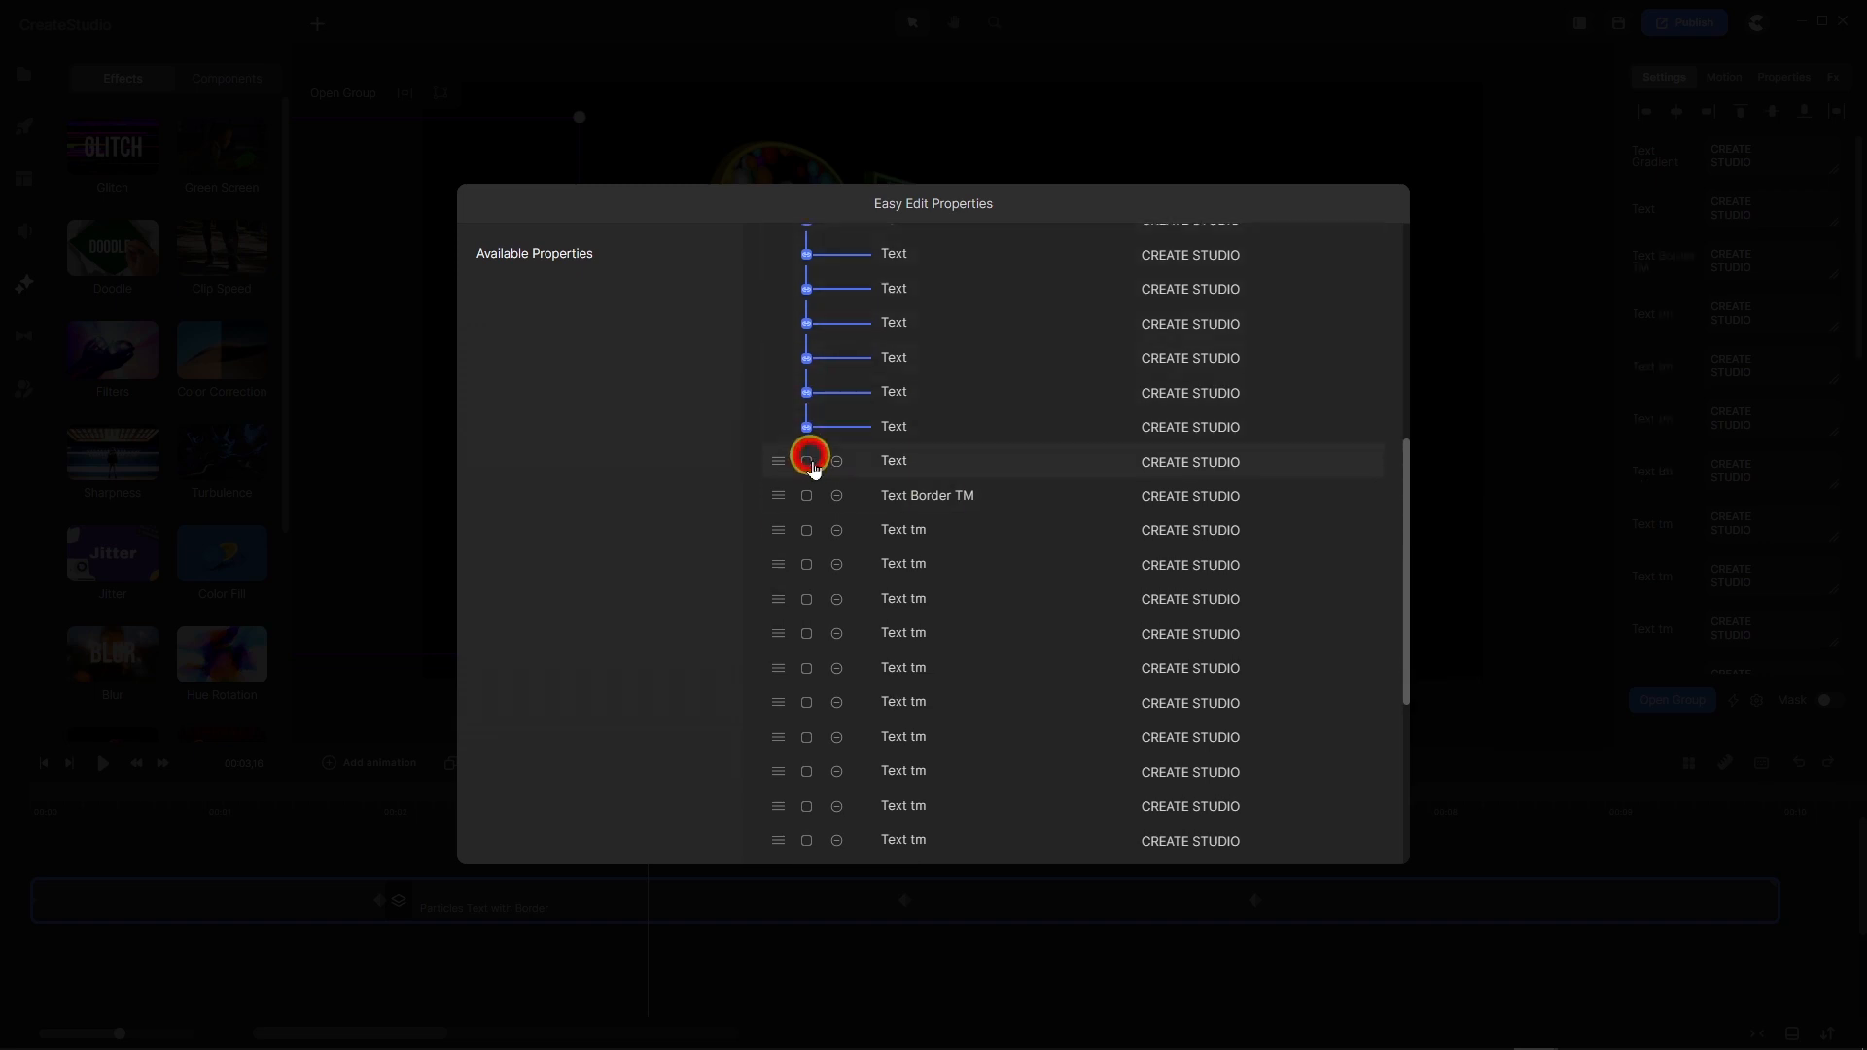
pyautogui.click(806, 461)
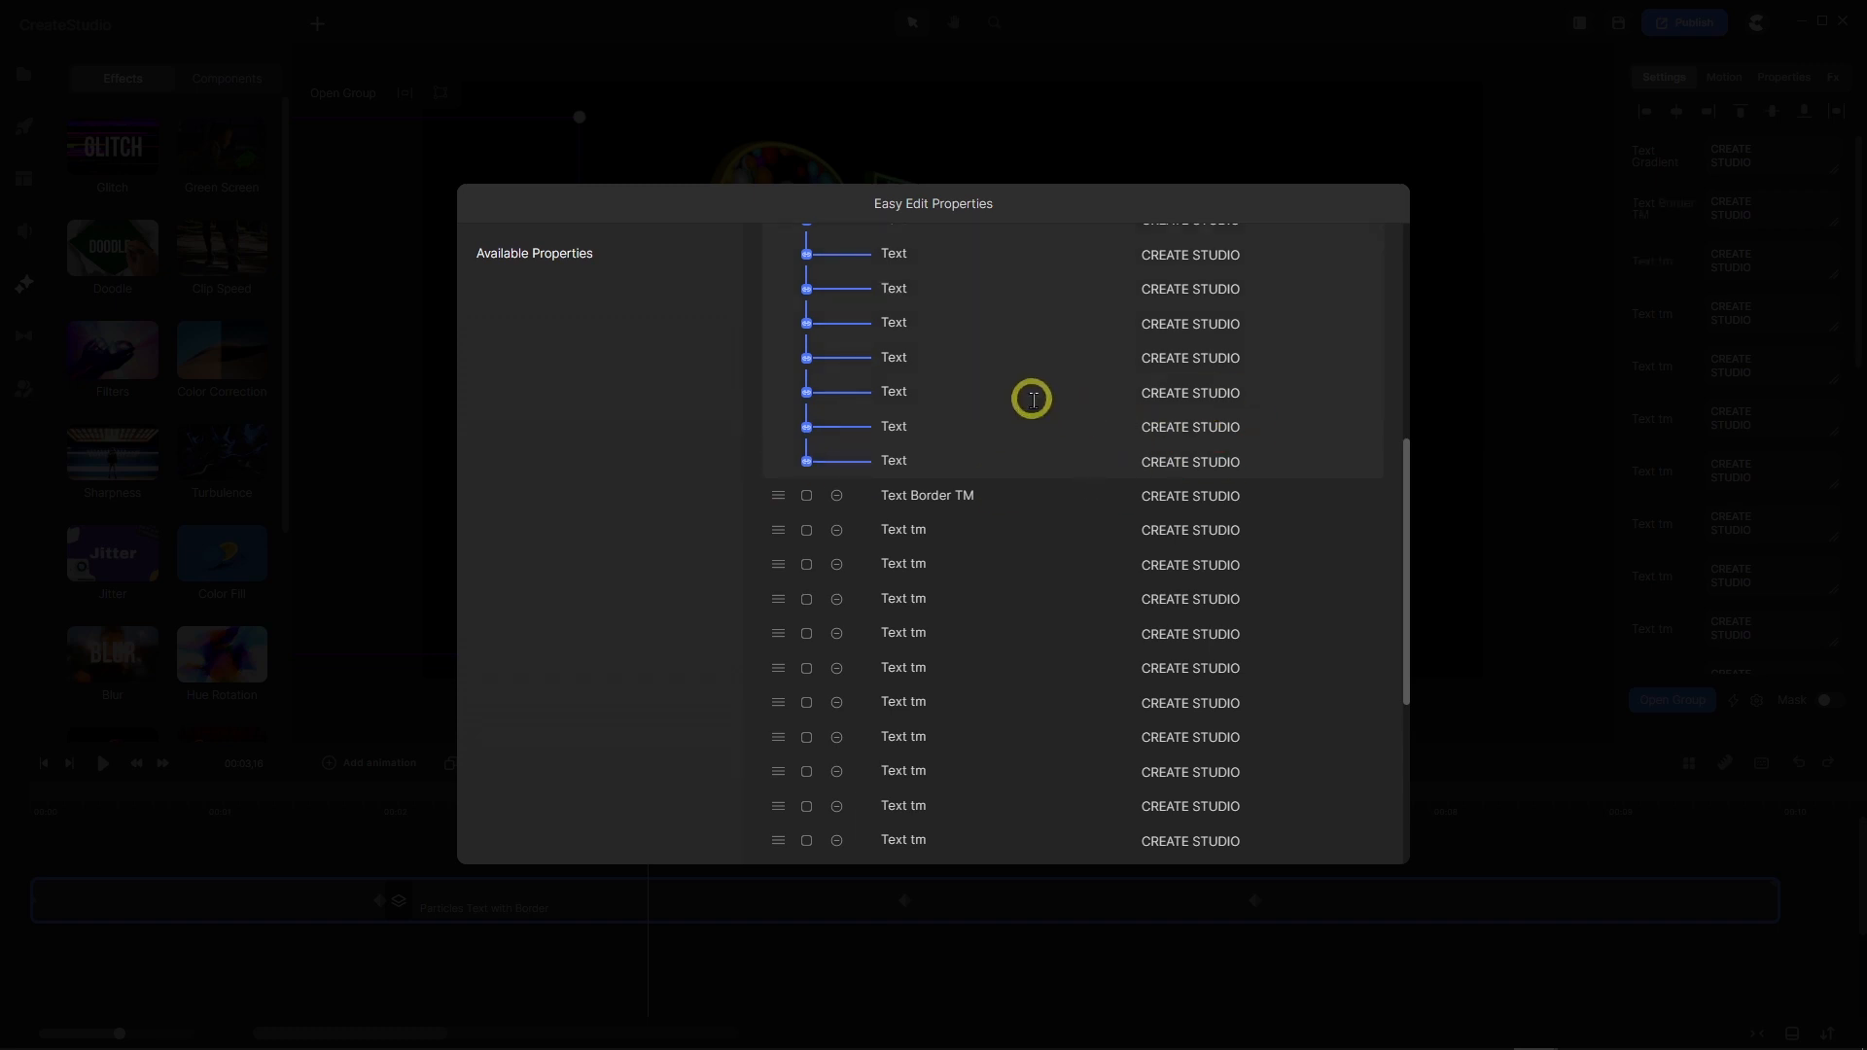
pyautogui.scroll(5, 1028, 400)
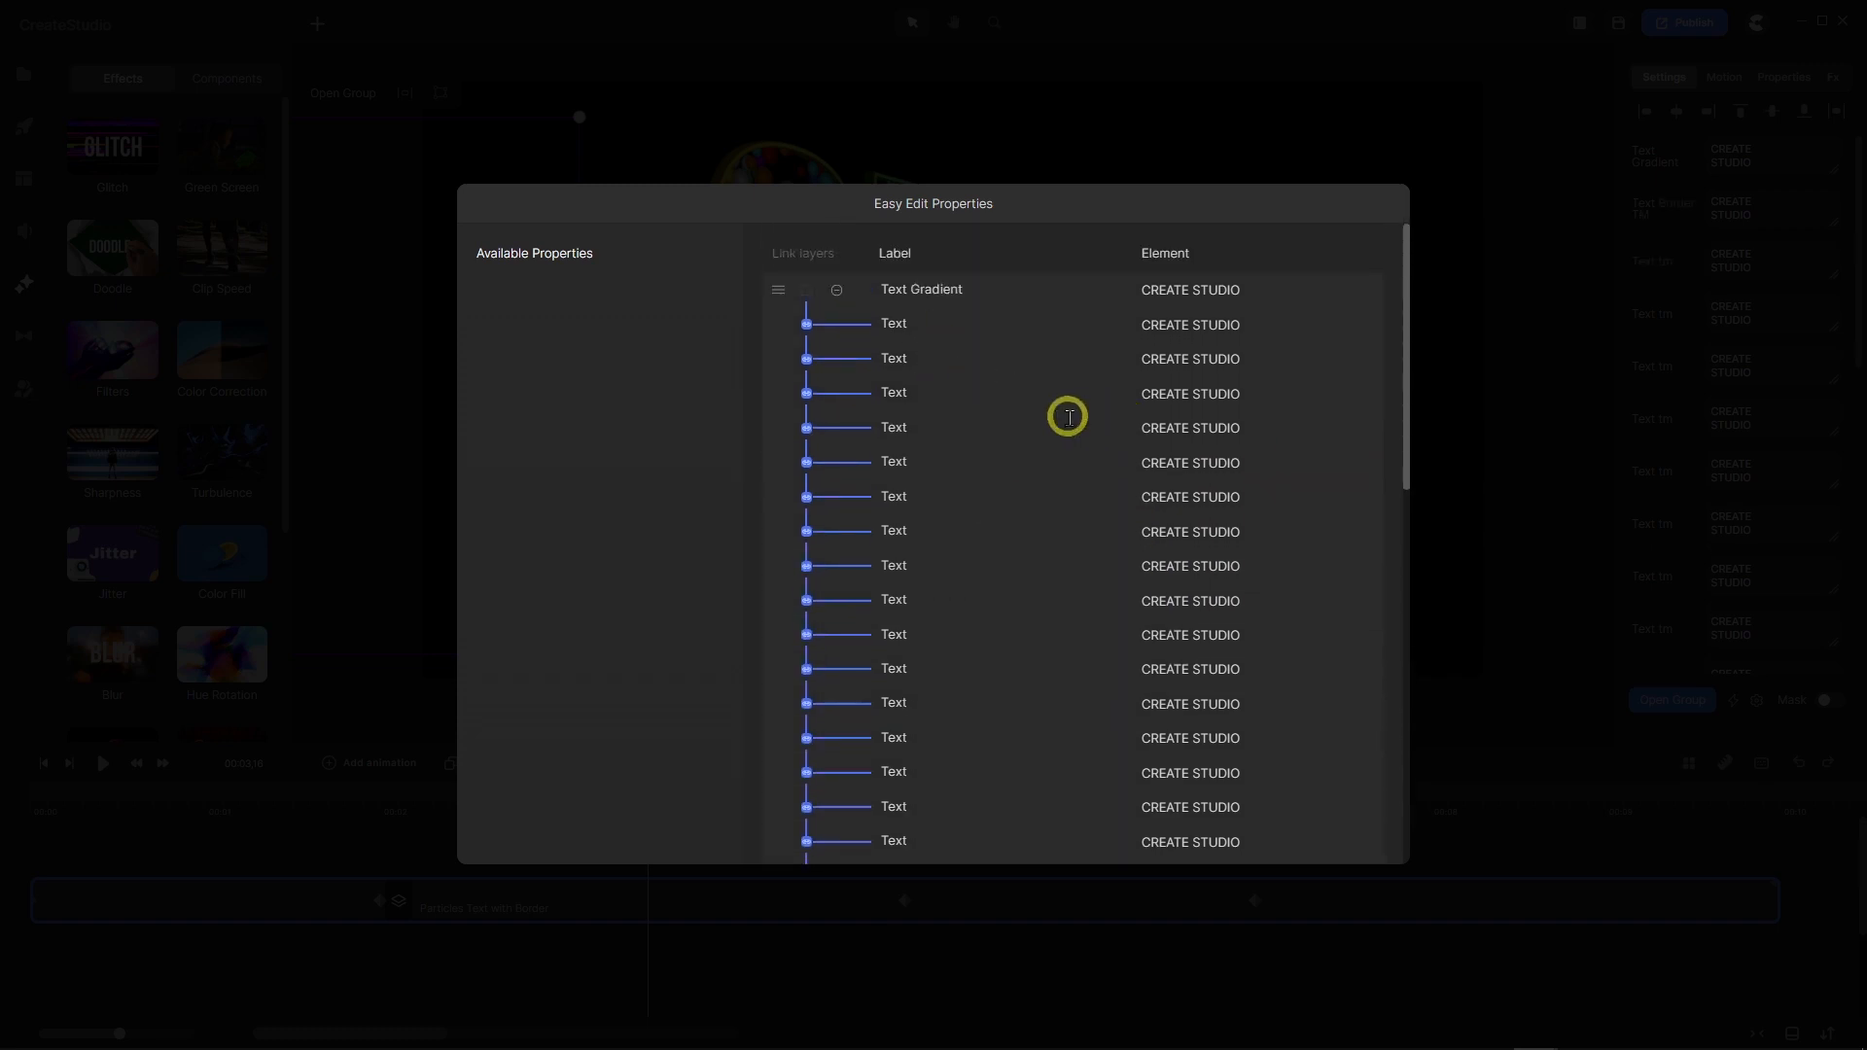
# Link the first seven Text tm entries beneath Text Border TM to it.
pyautogui.scroll(-8, 1067, 416)
pyautogui.scroll(-5, 1069, 416)
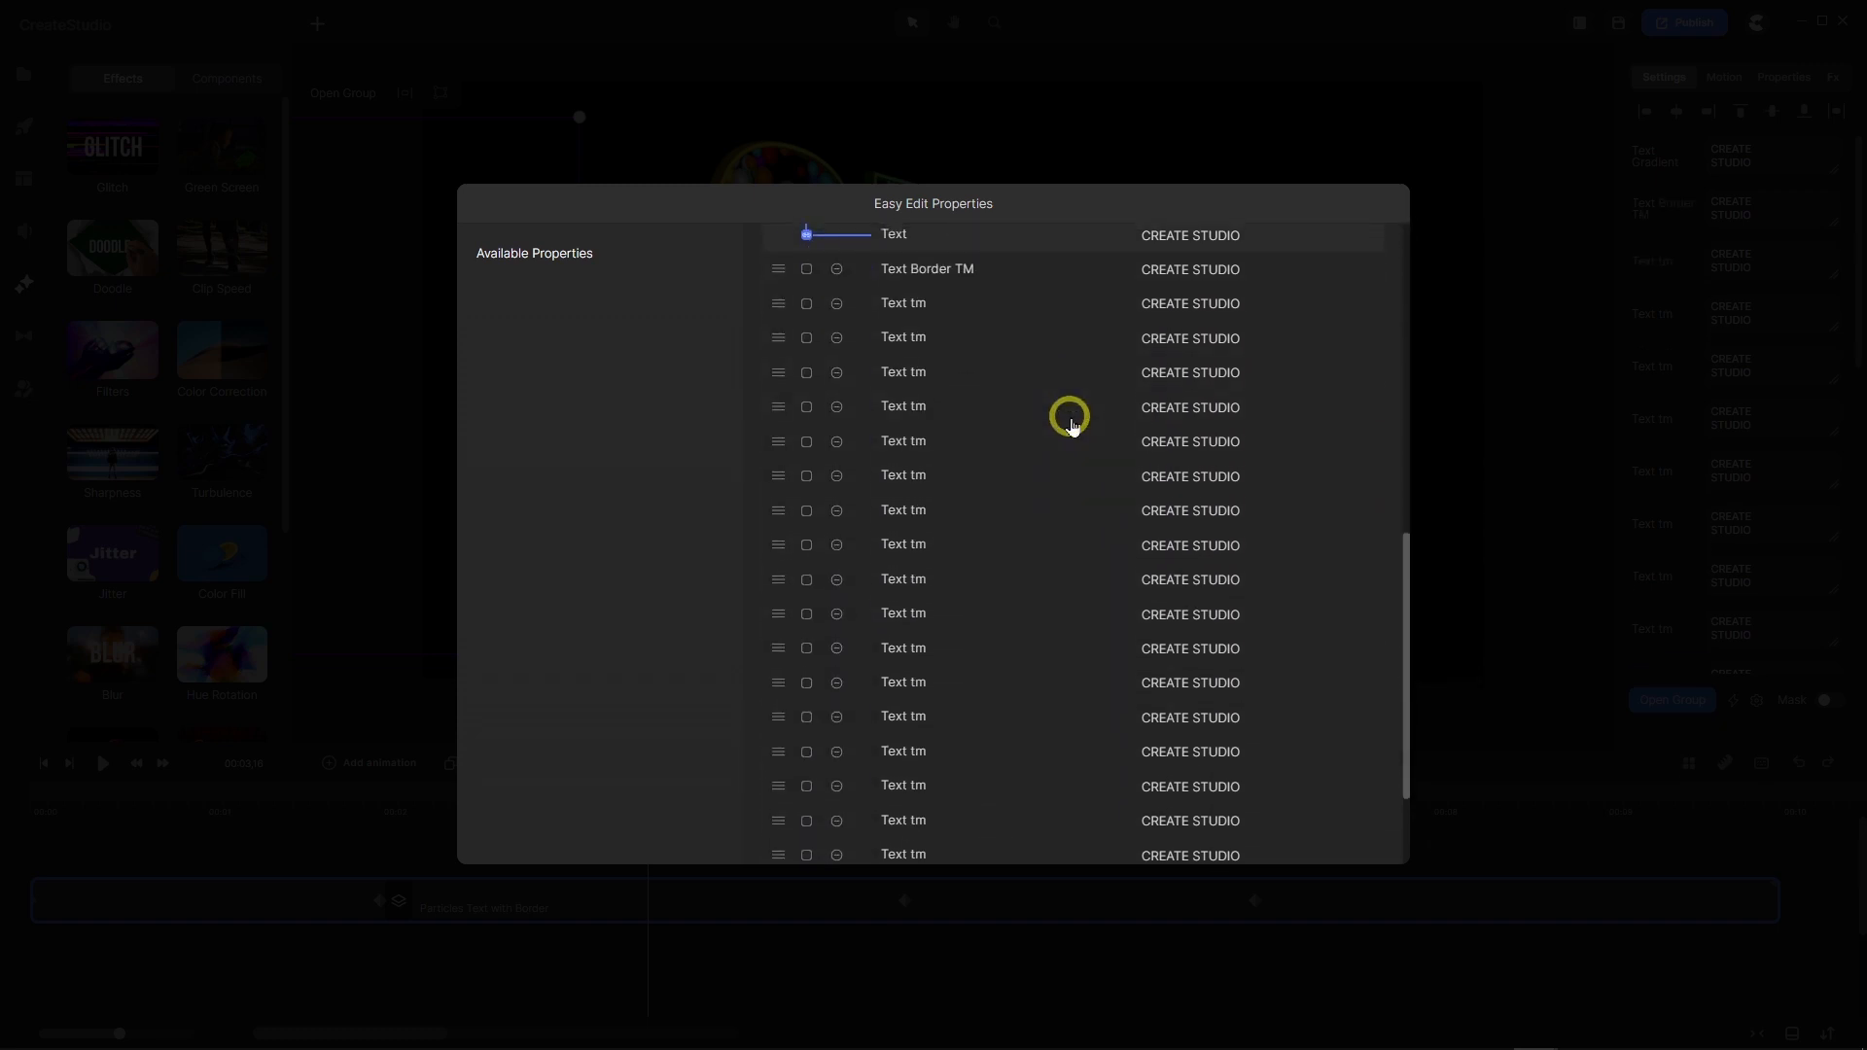
pyautogui.scroll(2, 1011, 389)
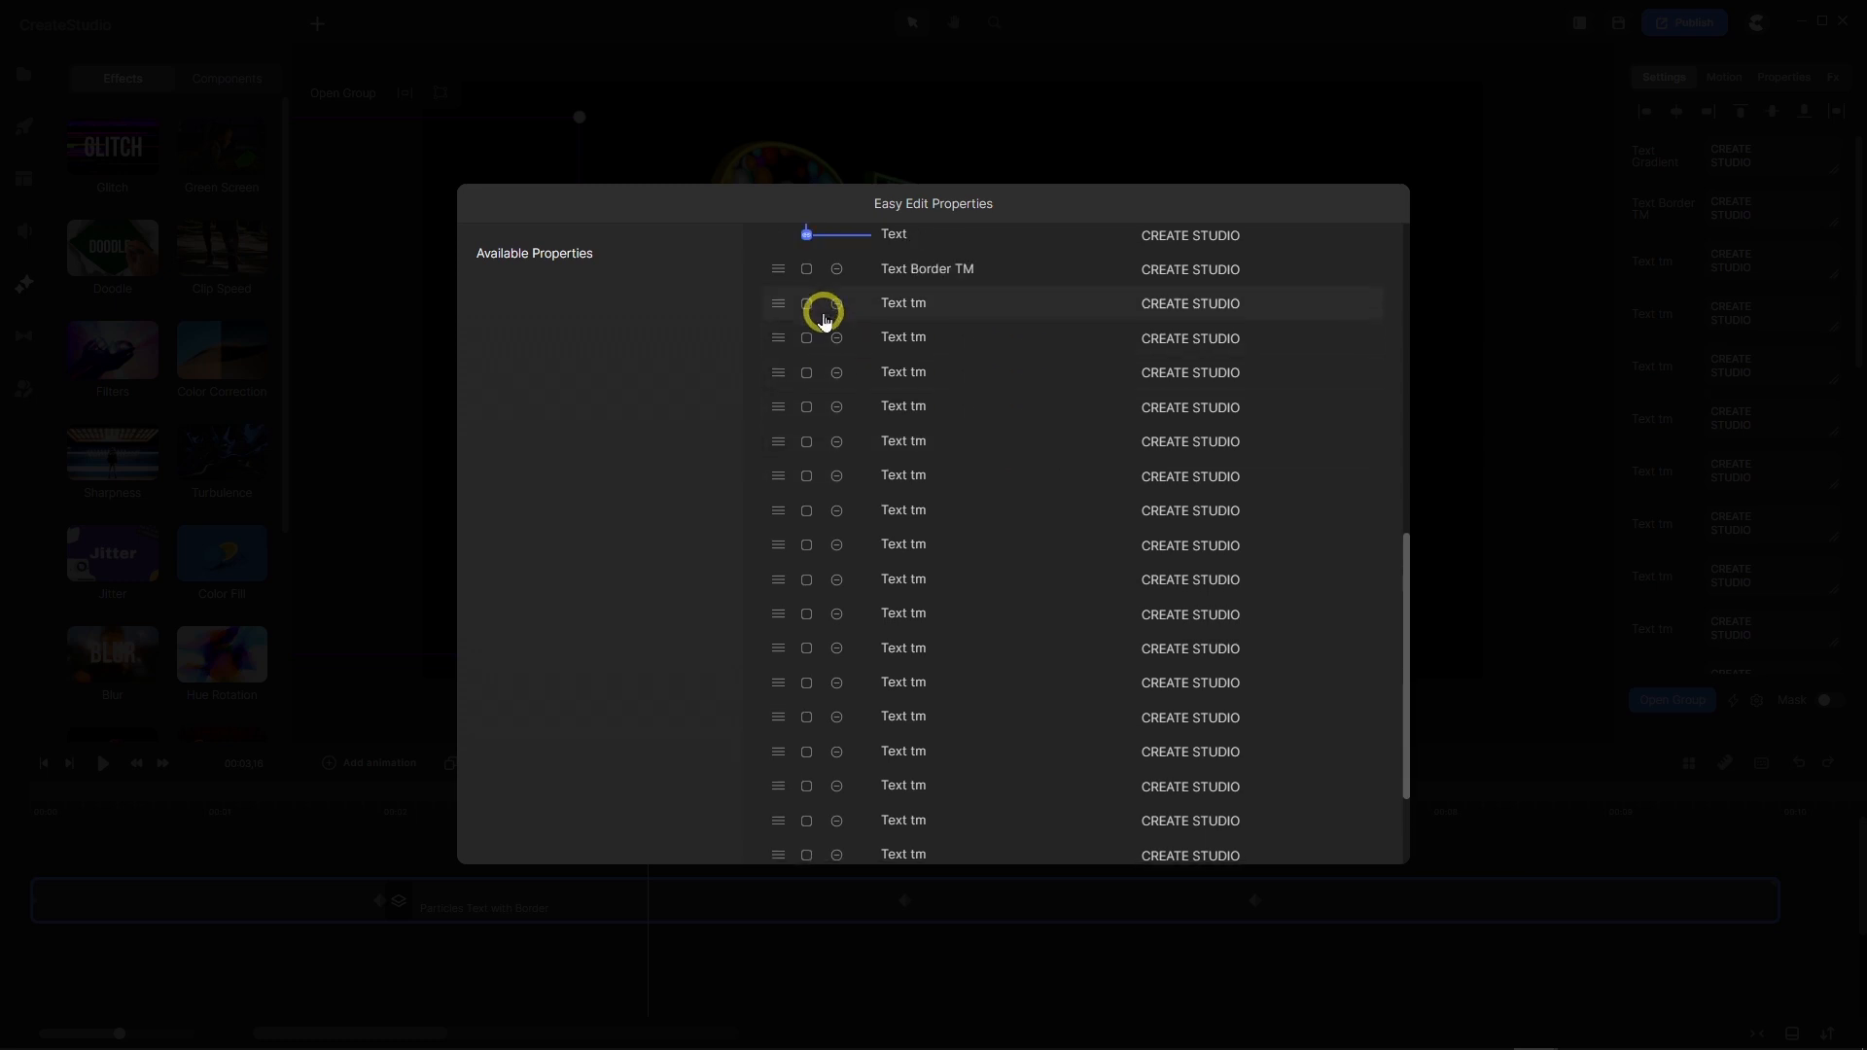
pyautogui.click(806, 304)
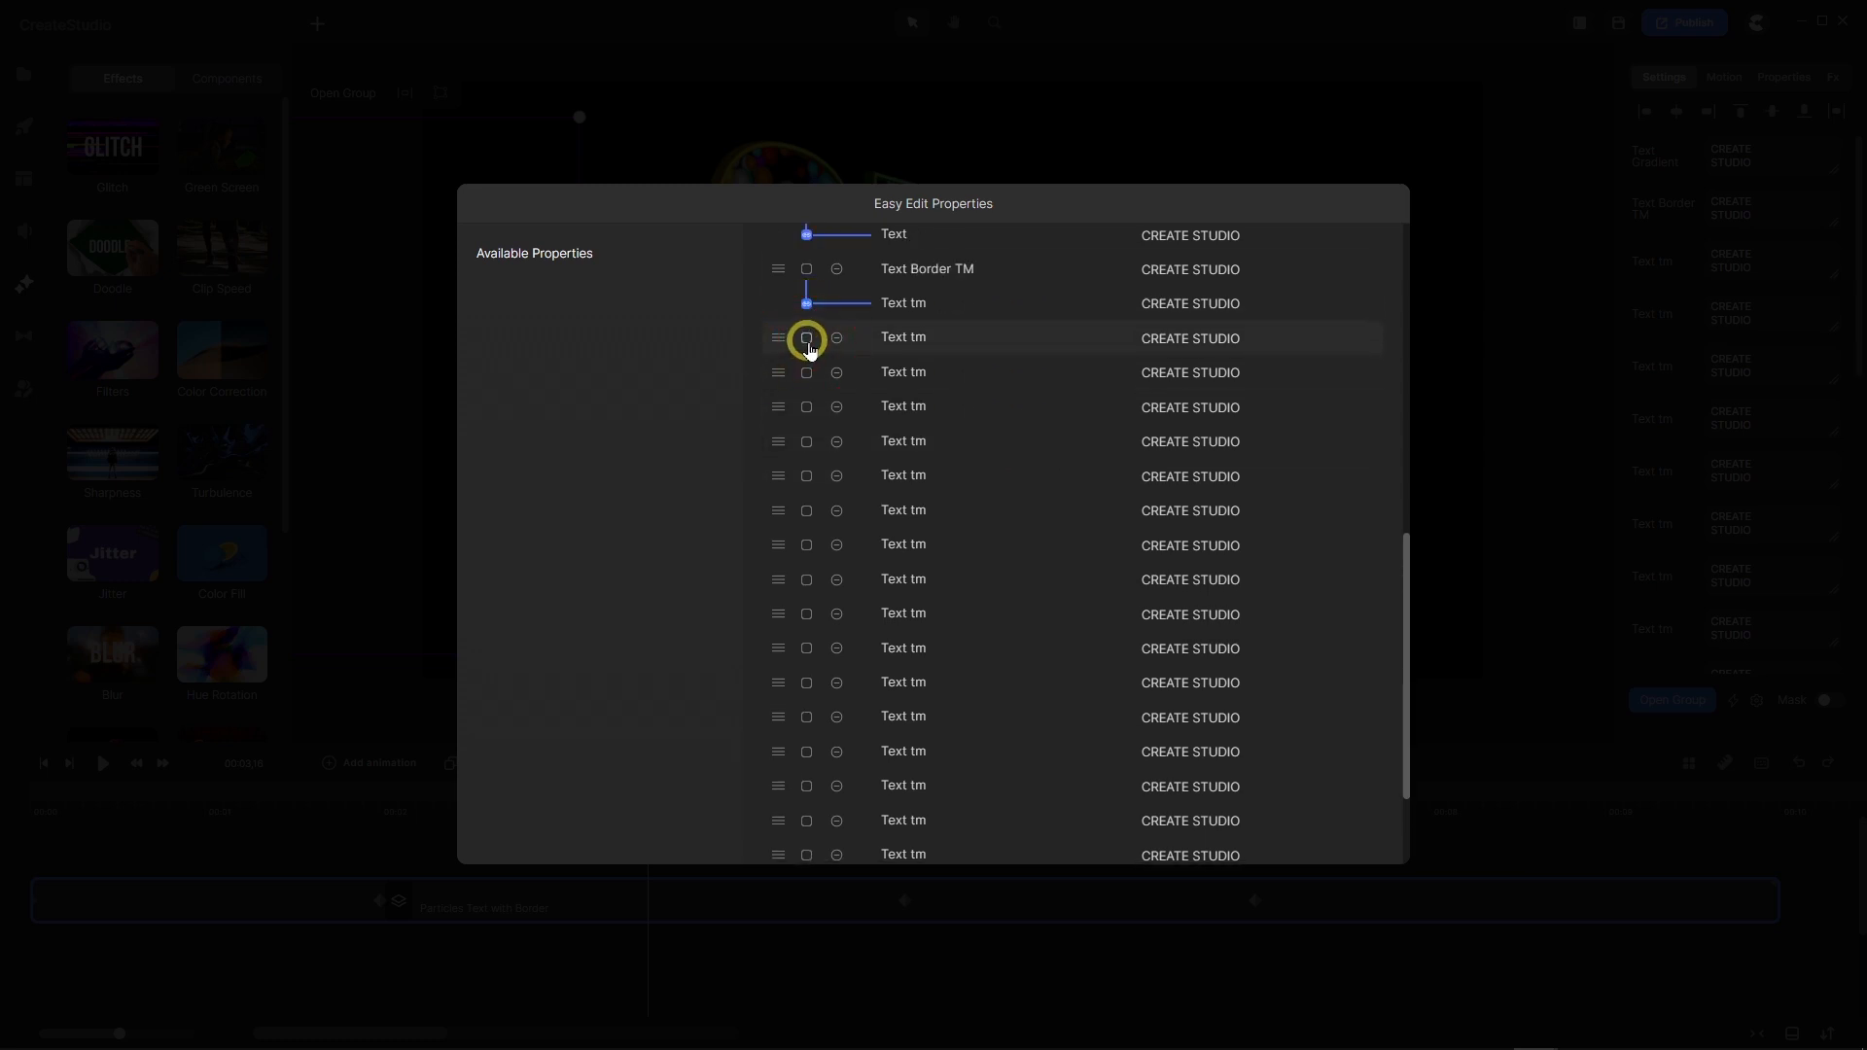
pyautogui.click(807, 340)
pyautogui.click(806, 373)
pyautogui.click(807, 407)
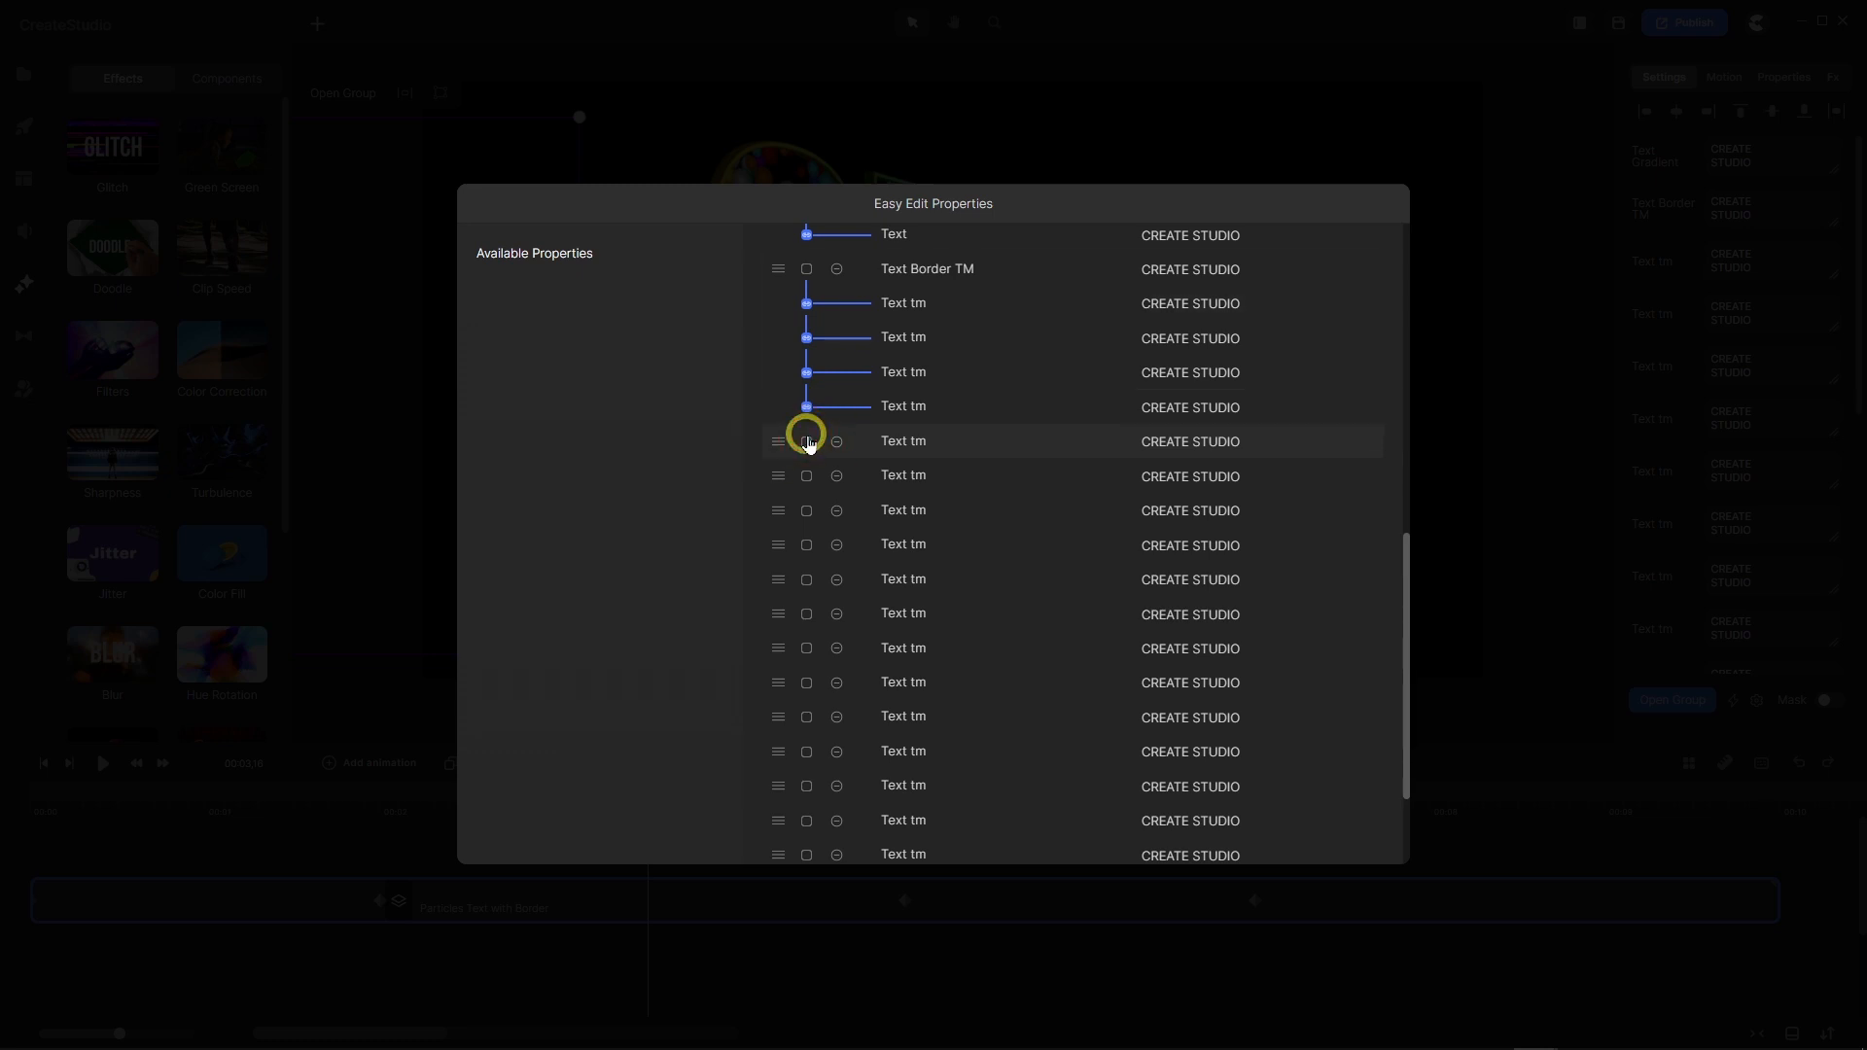
pyautogui.click(807, 442)
pyautogui.click(806, 476)
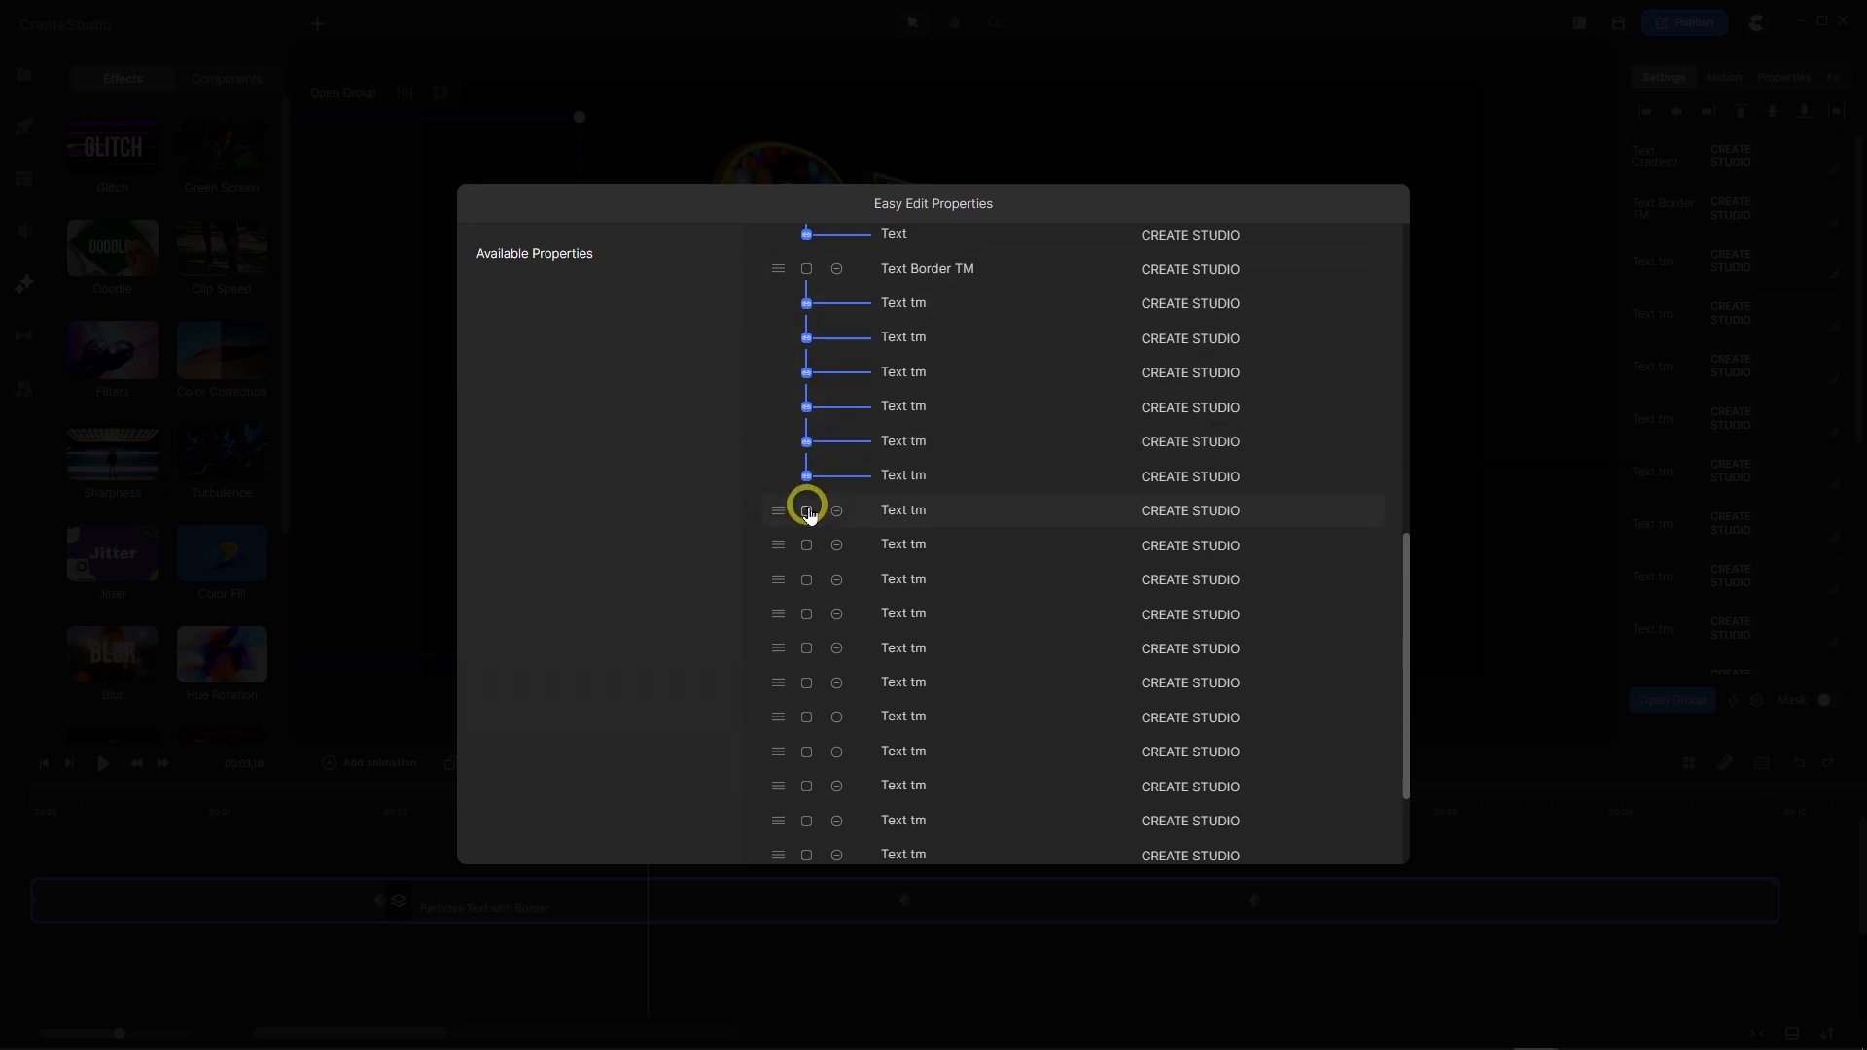
pyautogui.click(806, 512)
# Link the eighth to twelfth Text tm entries to the Text Border TM group.
pyautogui.scroll(-3, 1012, 394)
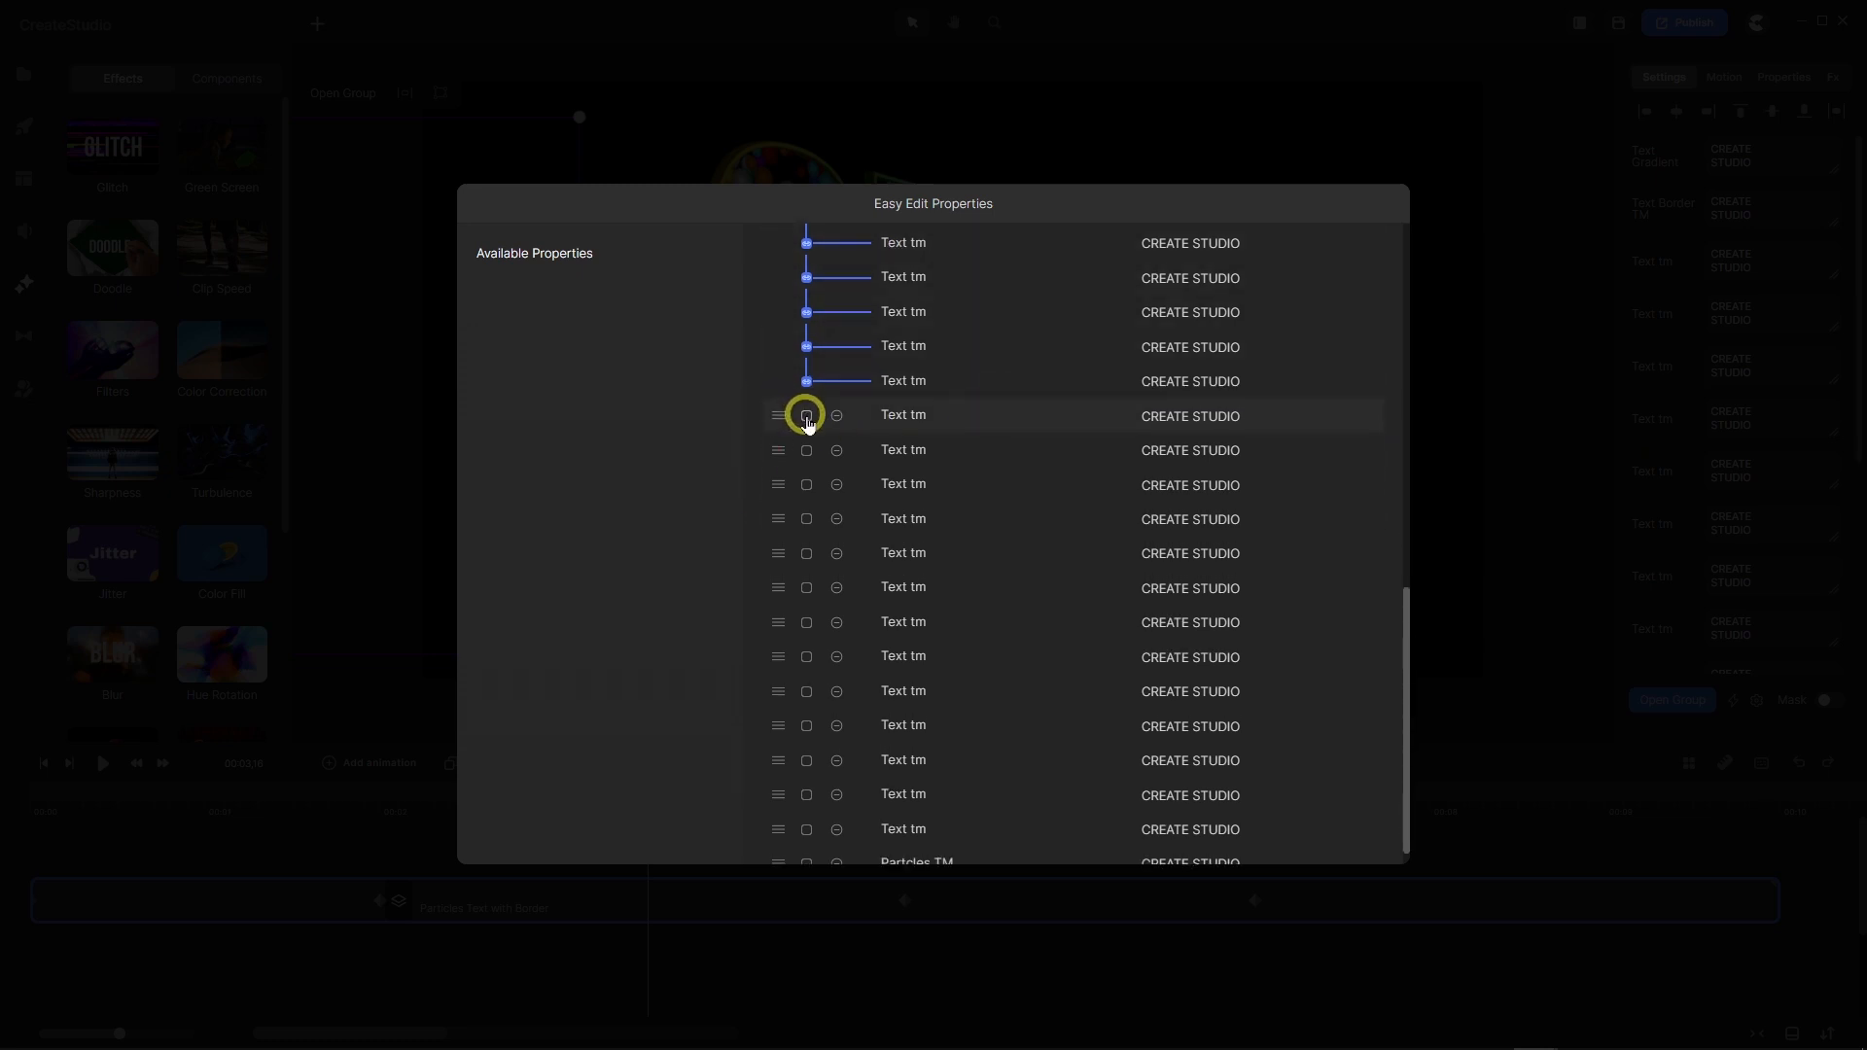
pyautogui.click(808, 450)
pyautogui.click(806, 484)
pyautogui.click(806, 519)
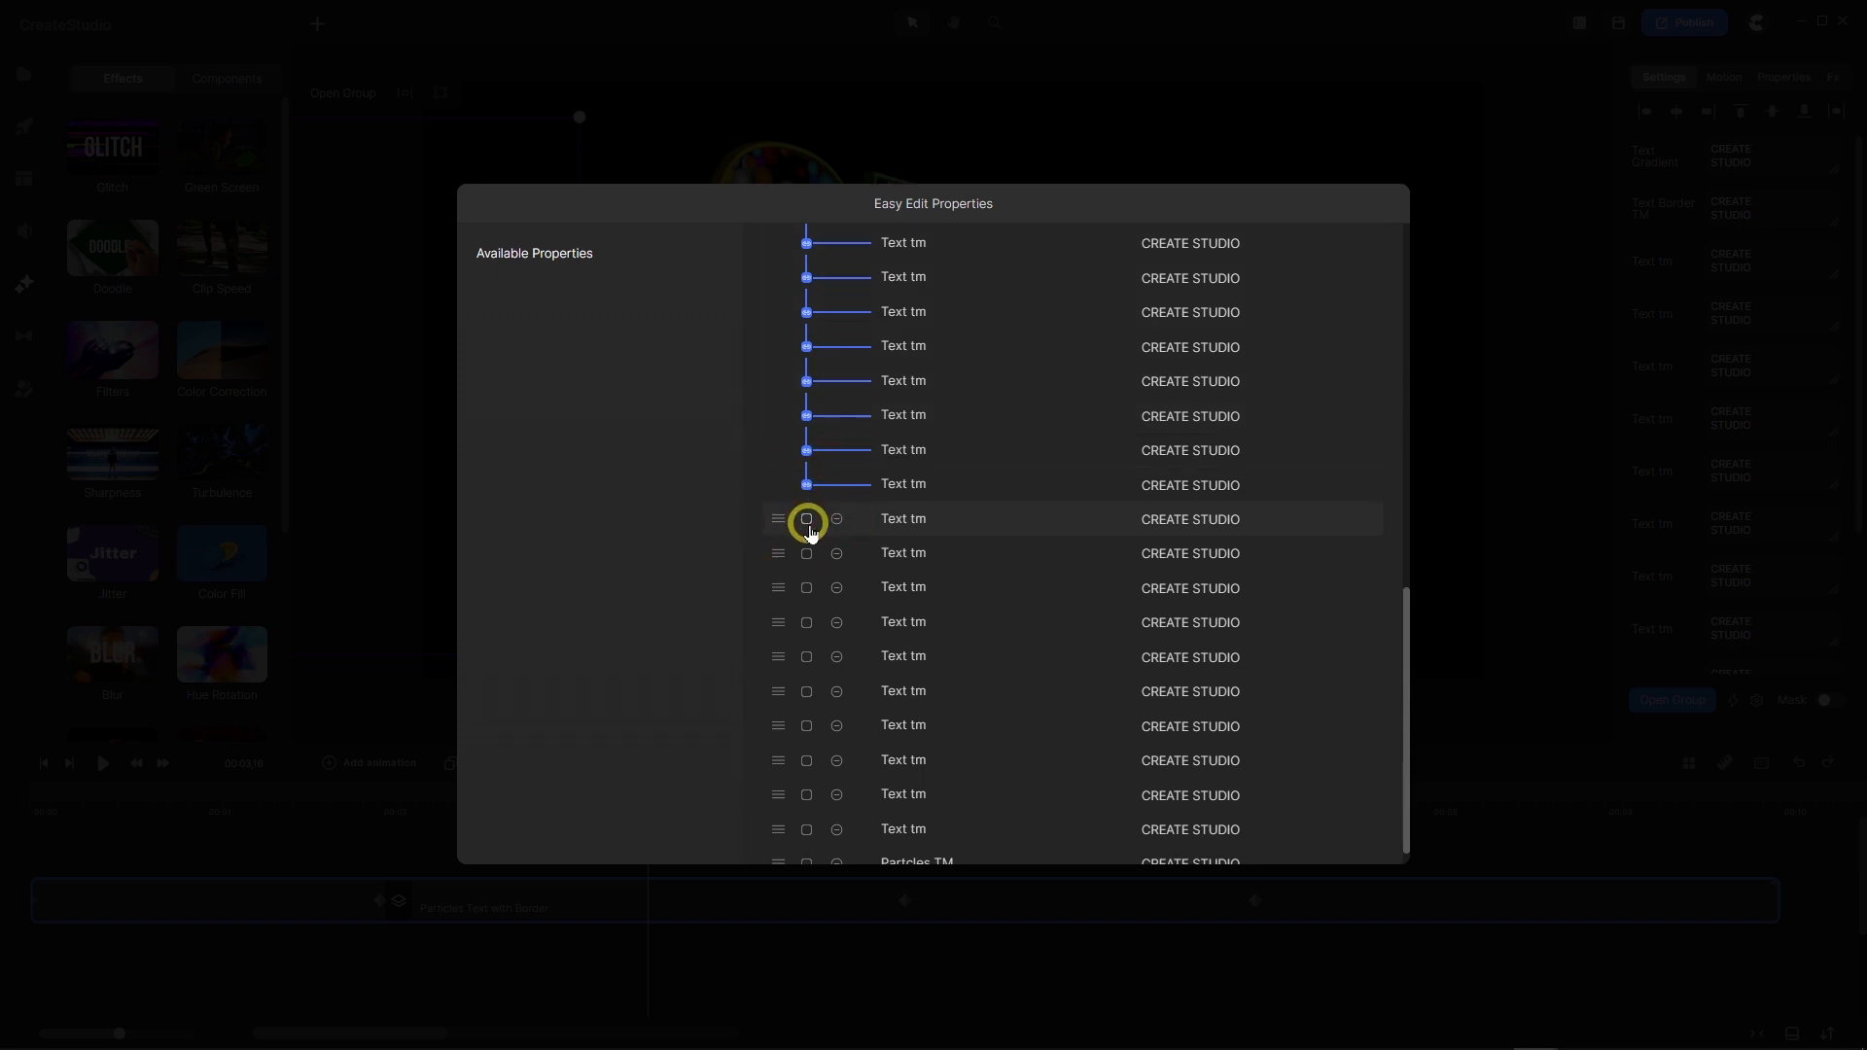
pyautogui.scroll(-1, 1002, 401)
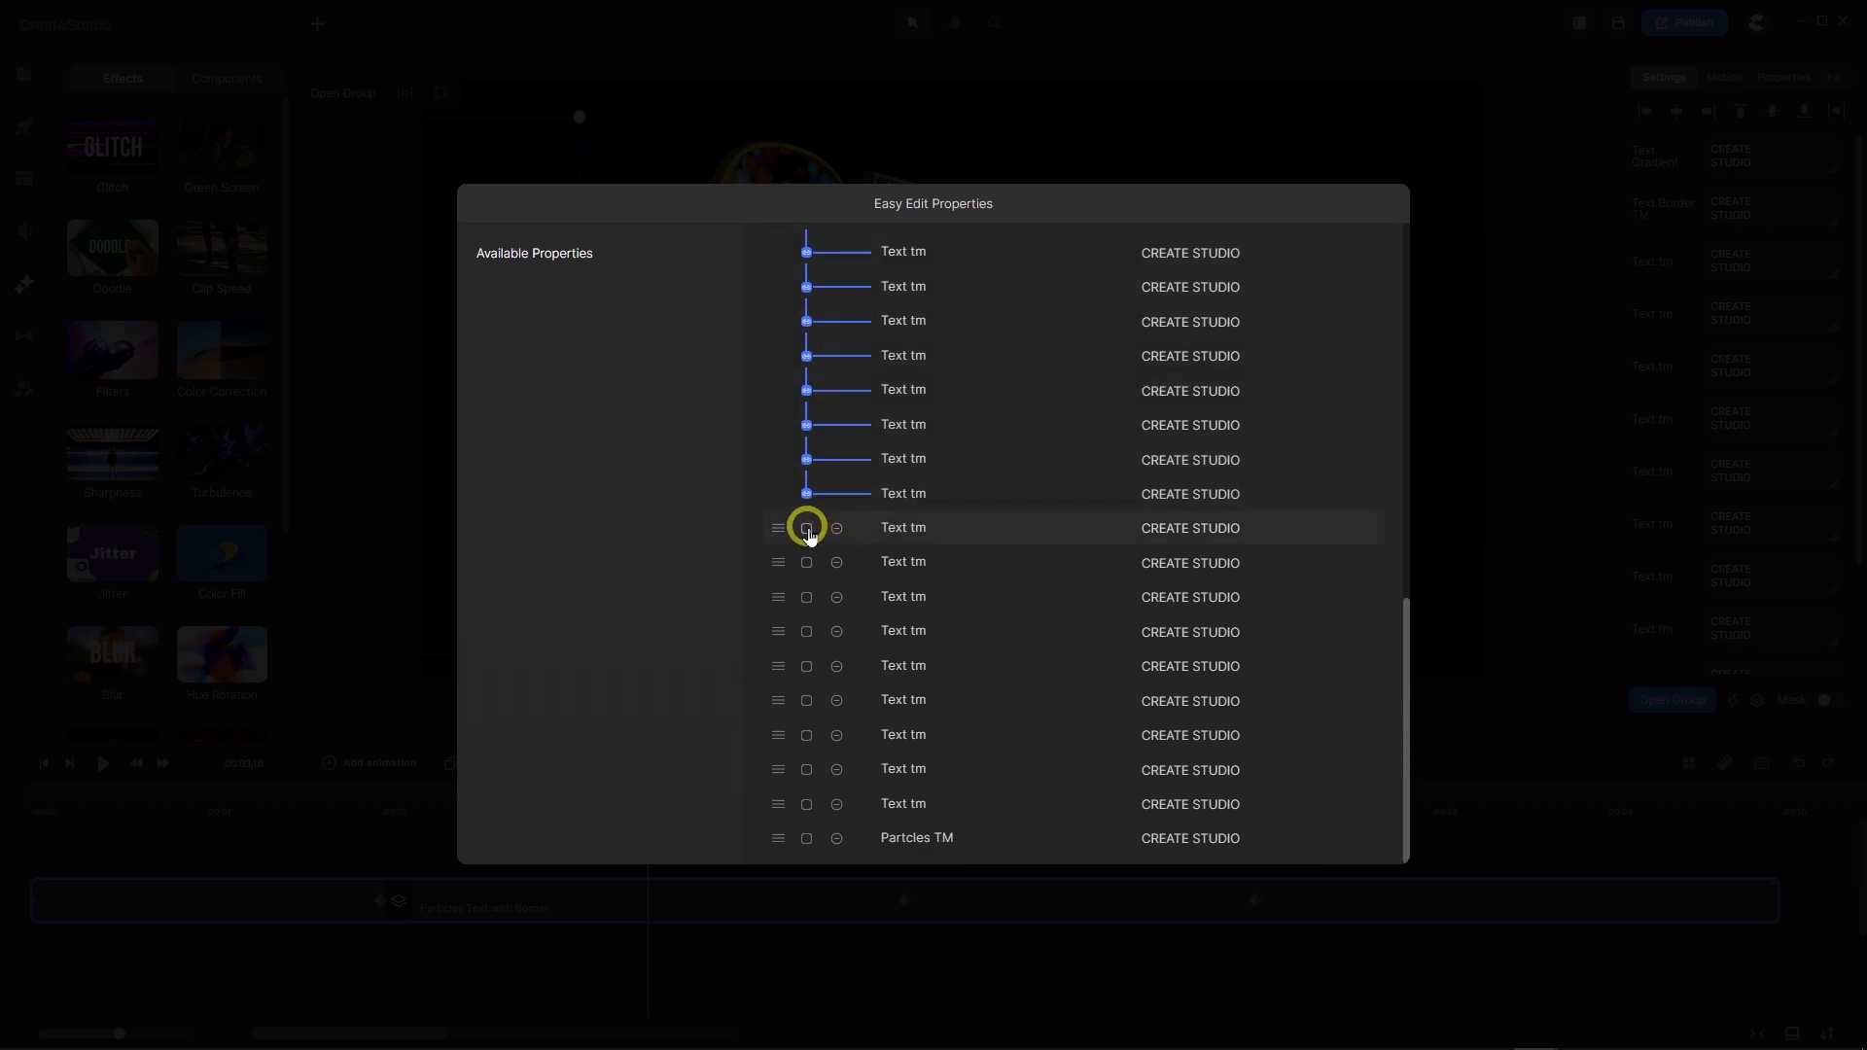
pyautogui.click(807, 528)
pyautogui.click(807, 597)
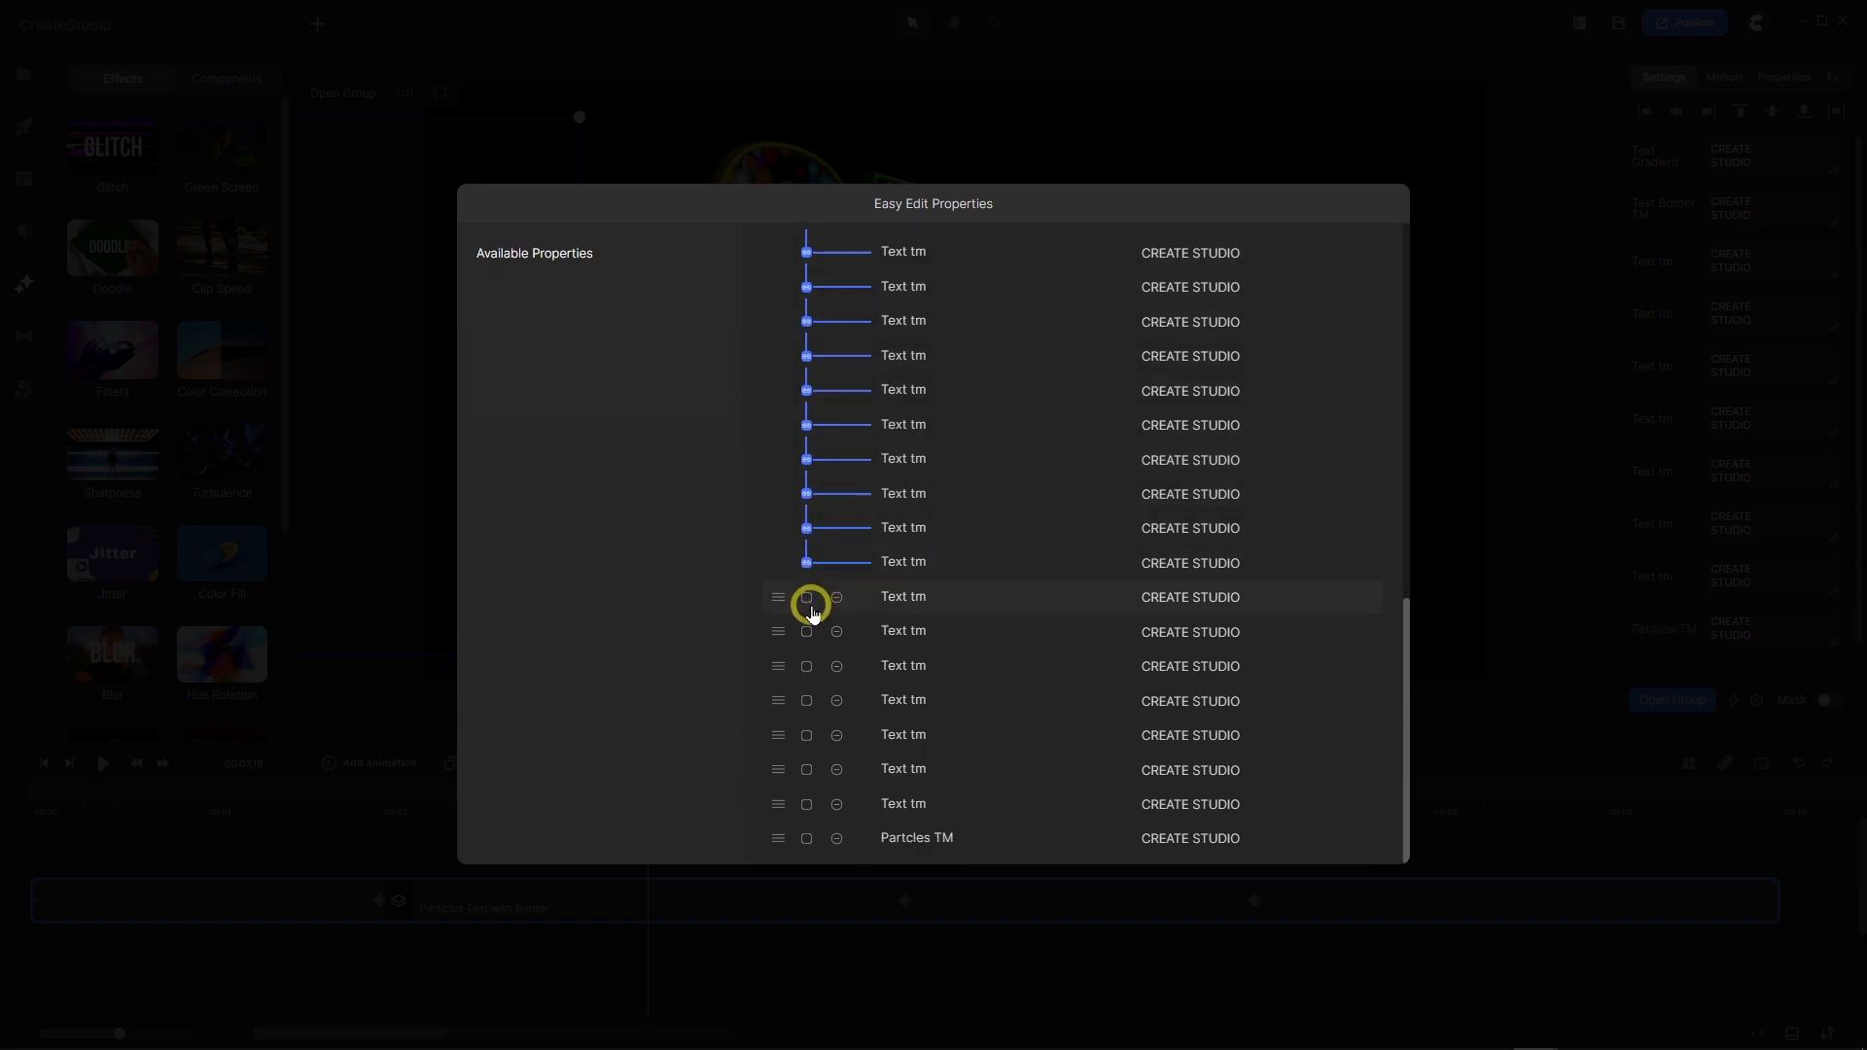
# Link the remaining Text tm entries to the Text Border TM group, keeping Partcles TM separate.
pyautogui.click(807, 631)
pyautogui.click(811, 665)
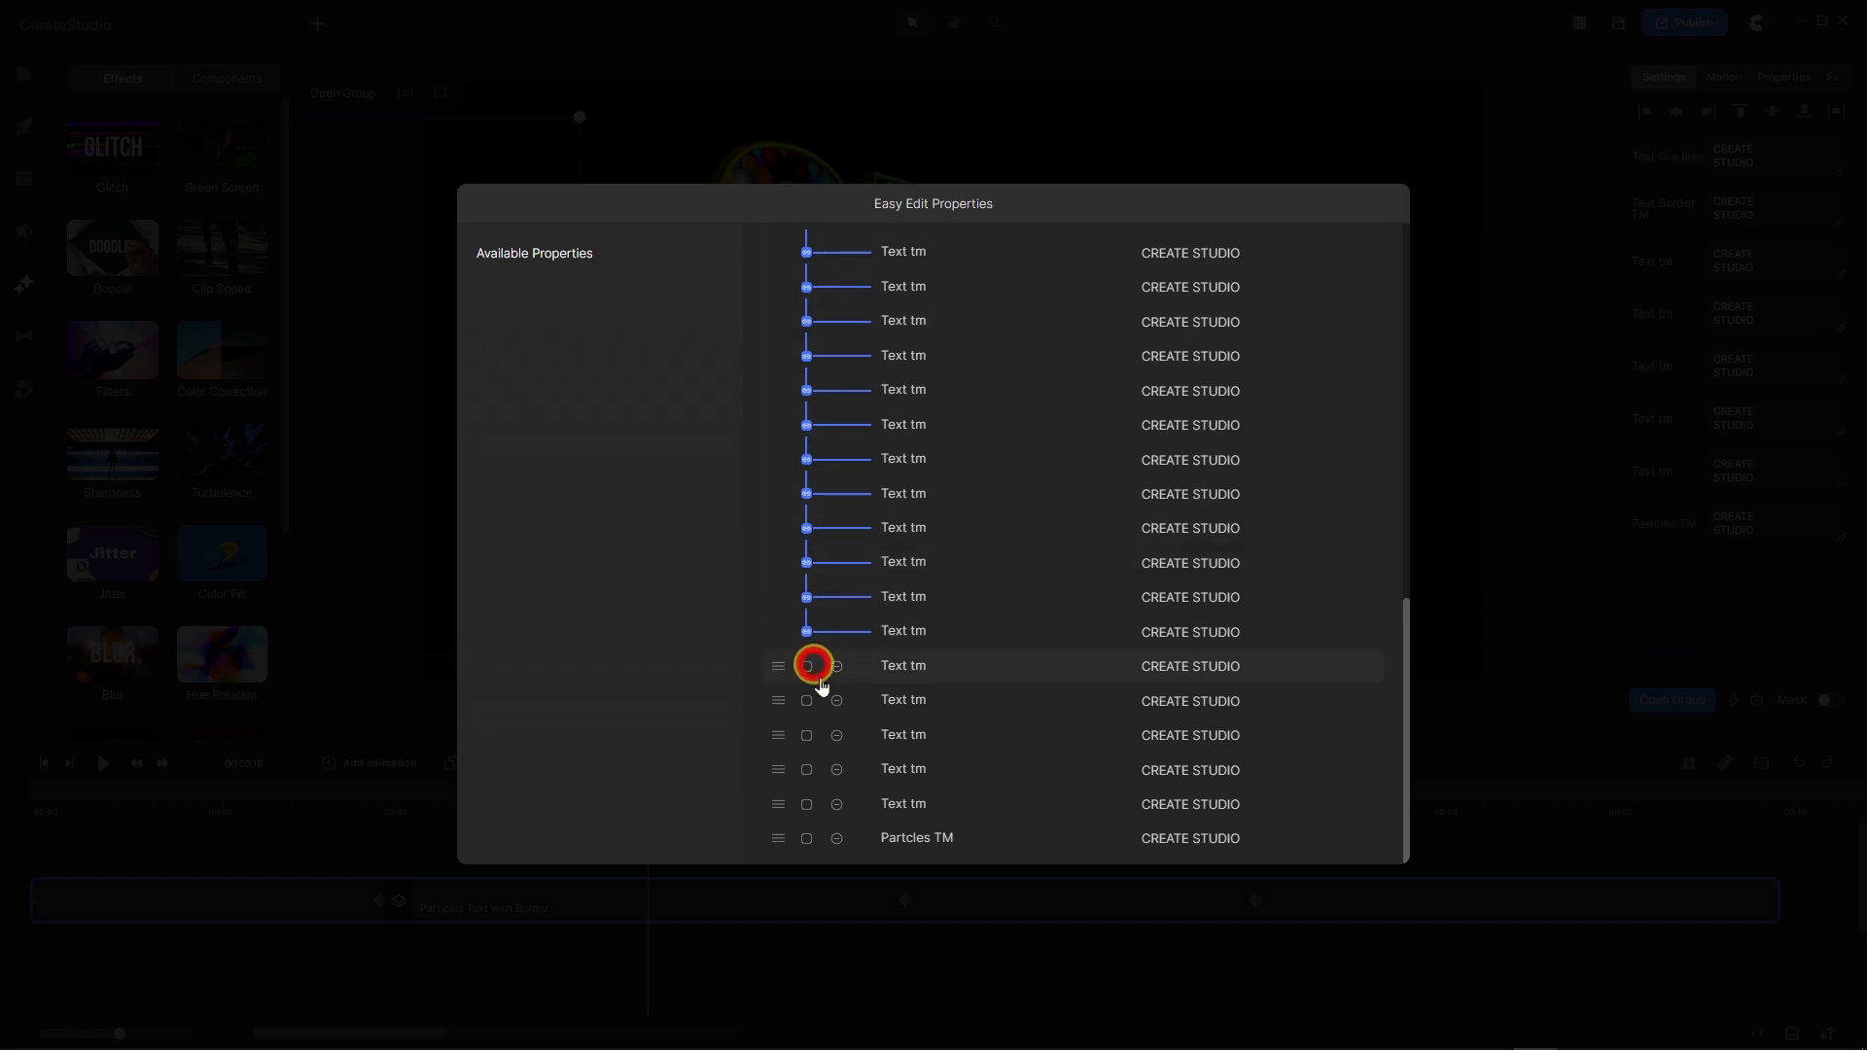
pyautogui.click(807, 701)
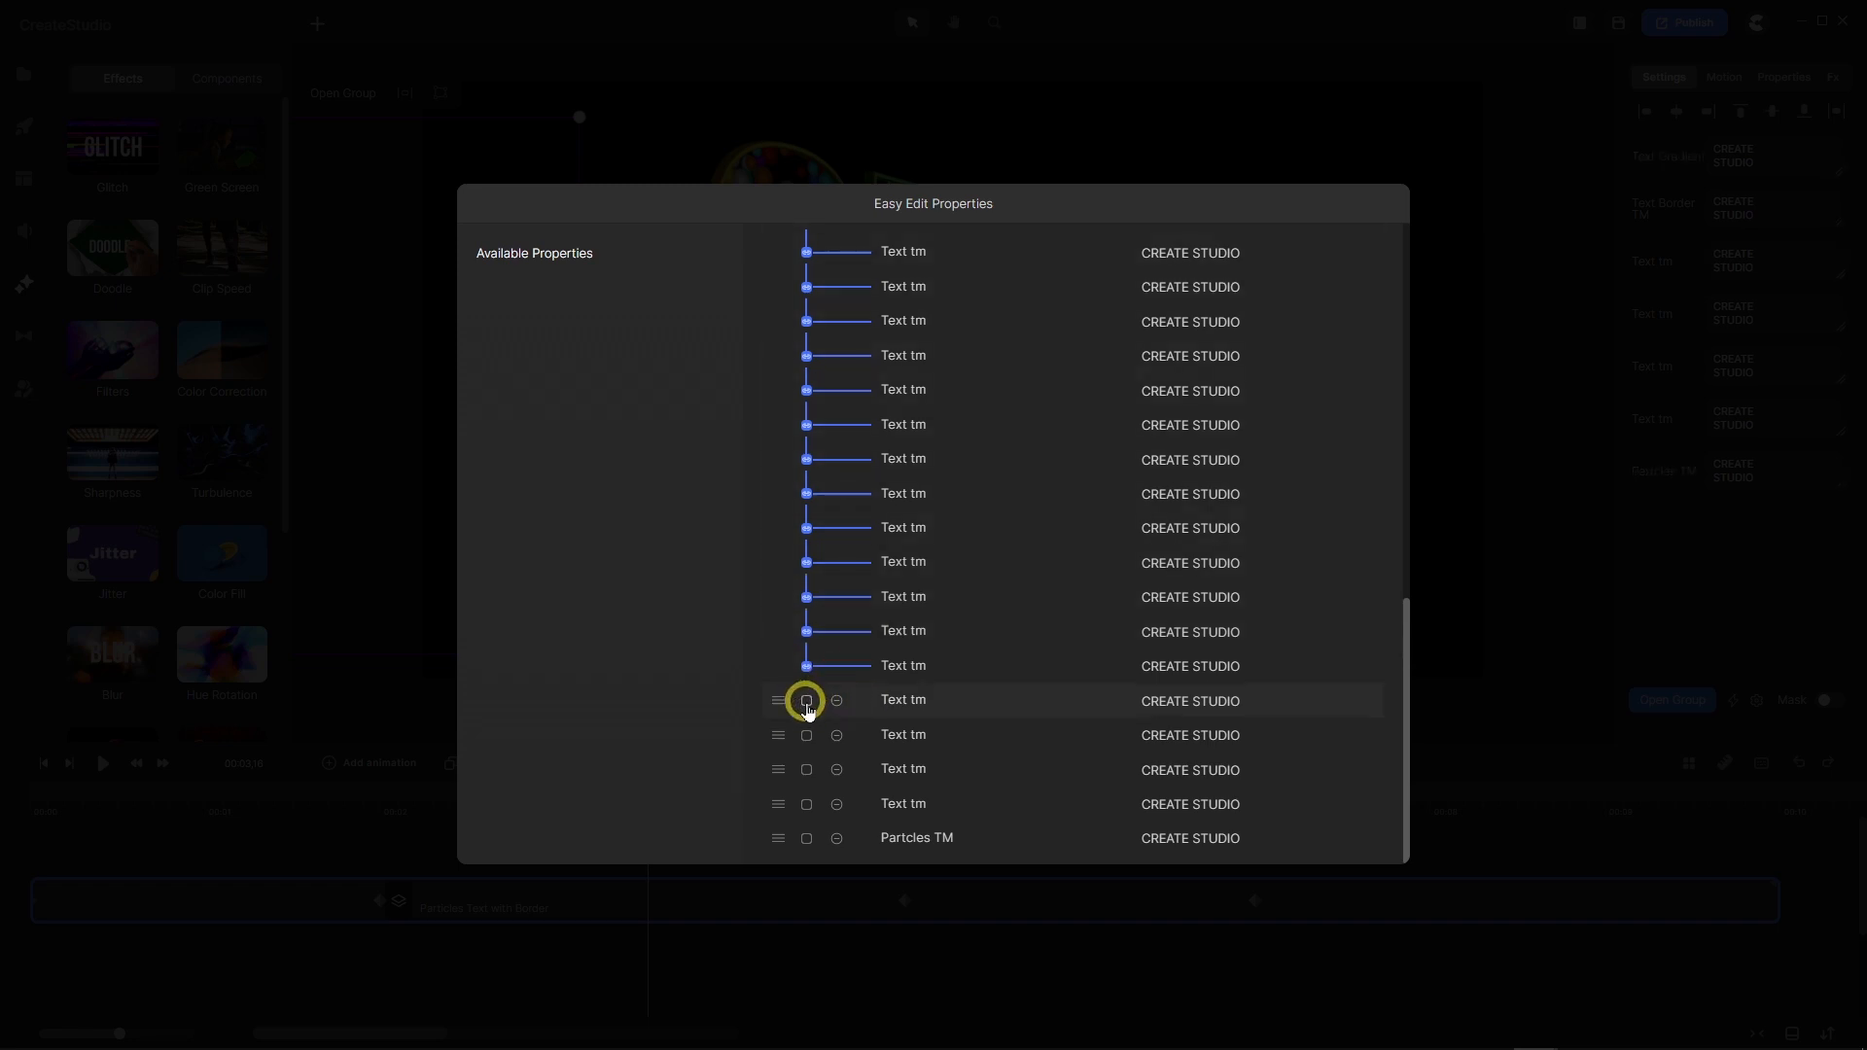
pyautogui.click(803, 743)
pyautogui.click(804, 771)
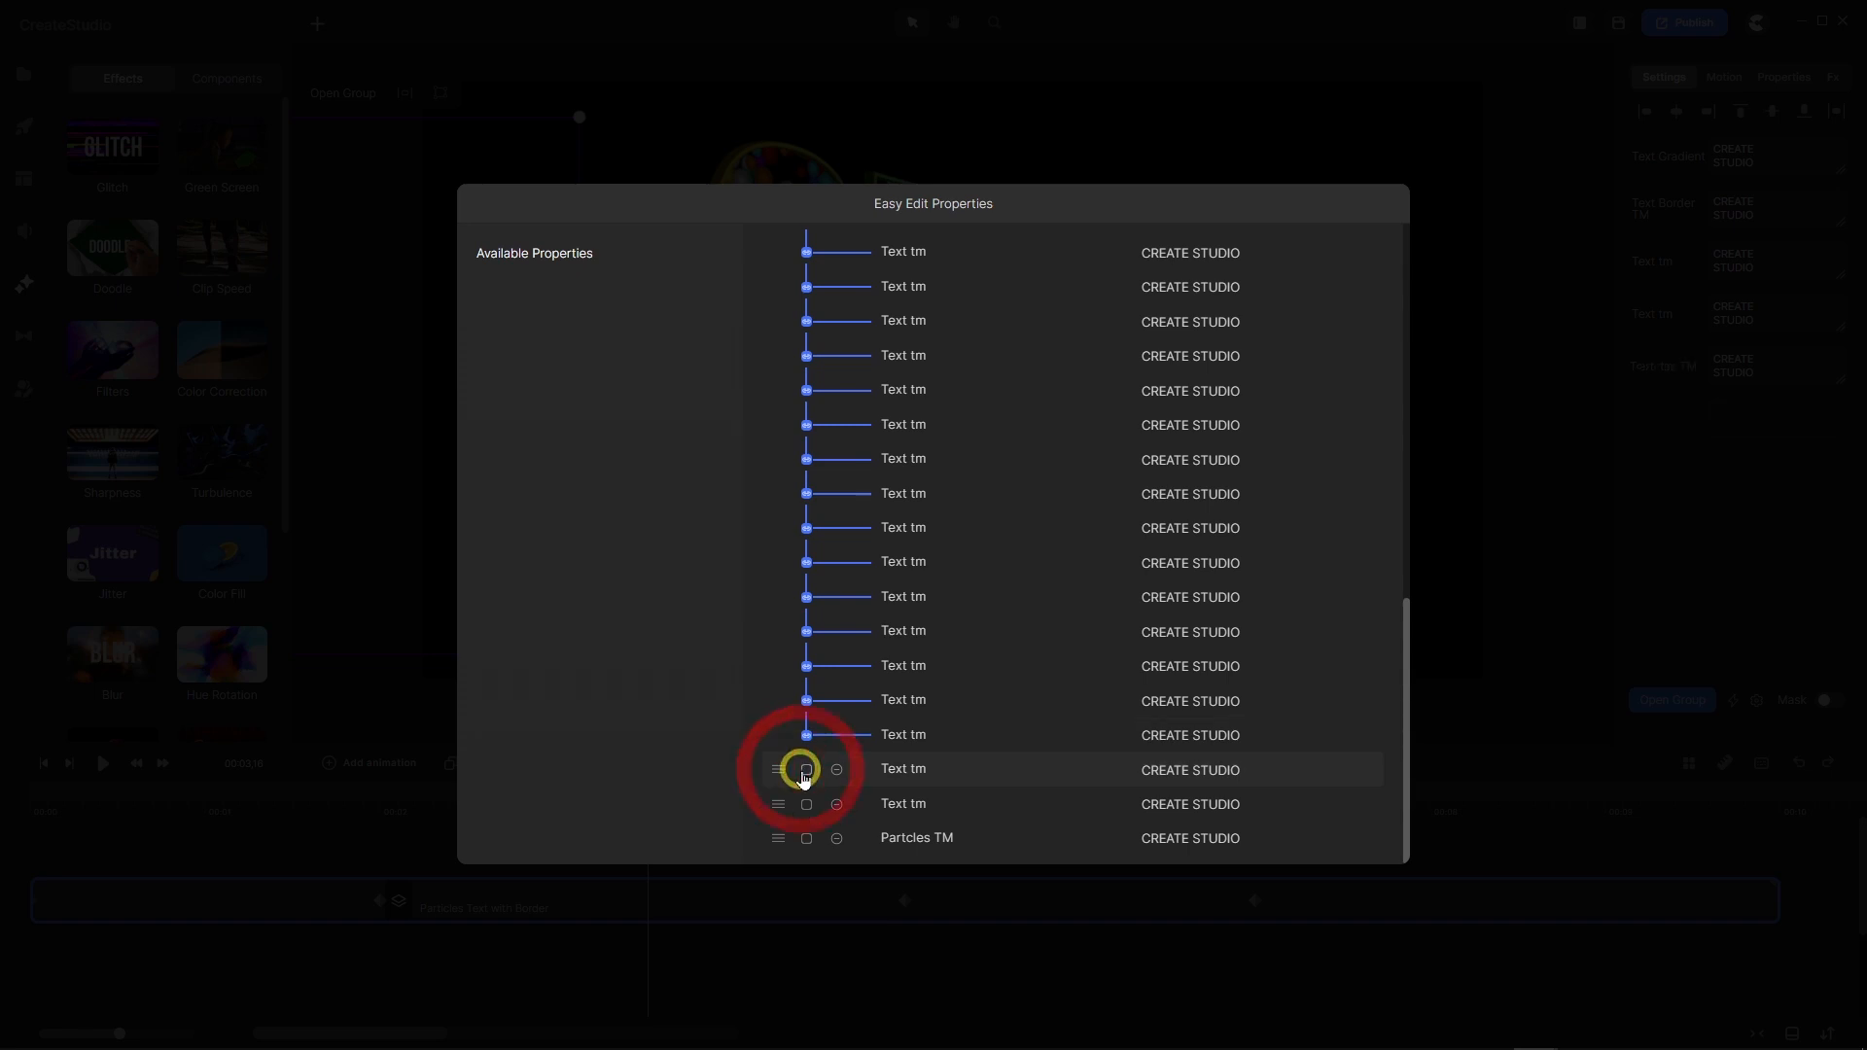
pyautogui.click(809, 804)
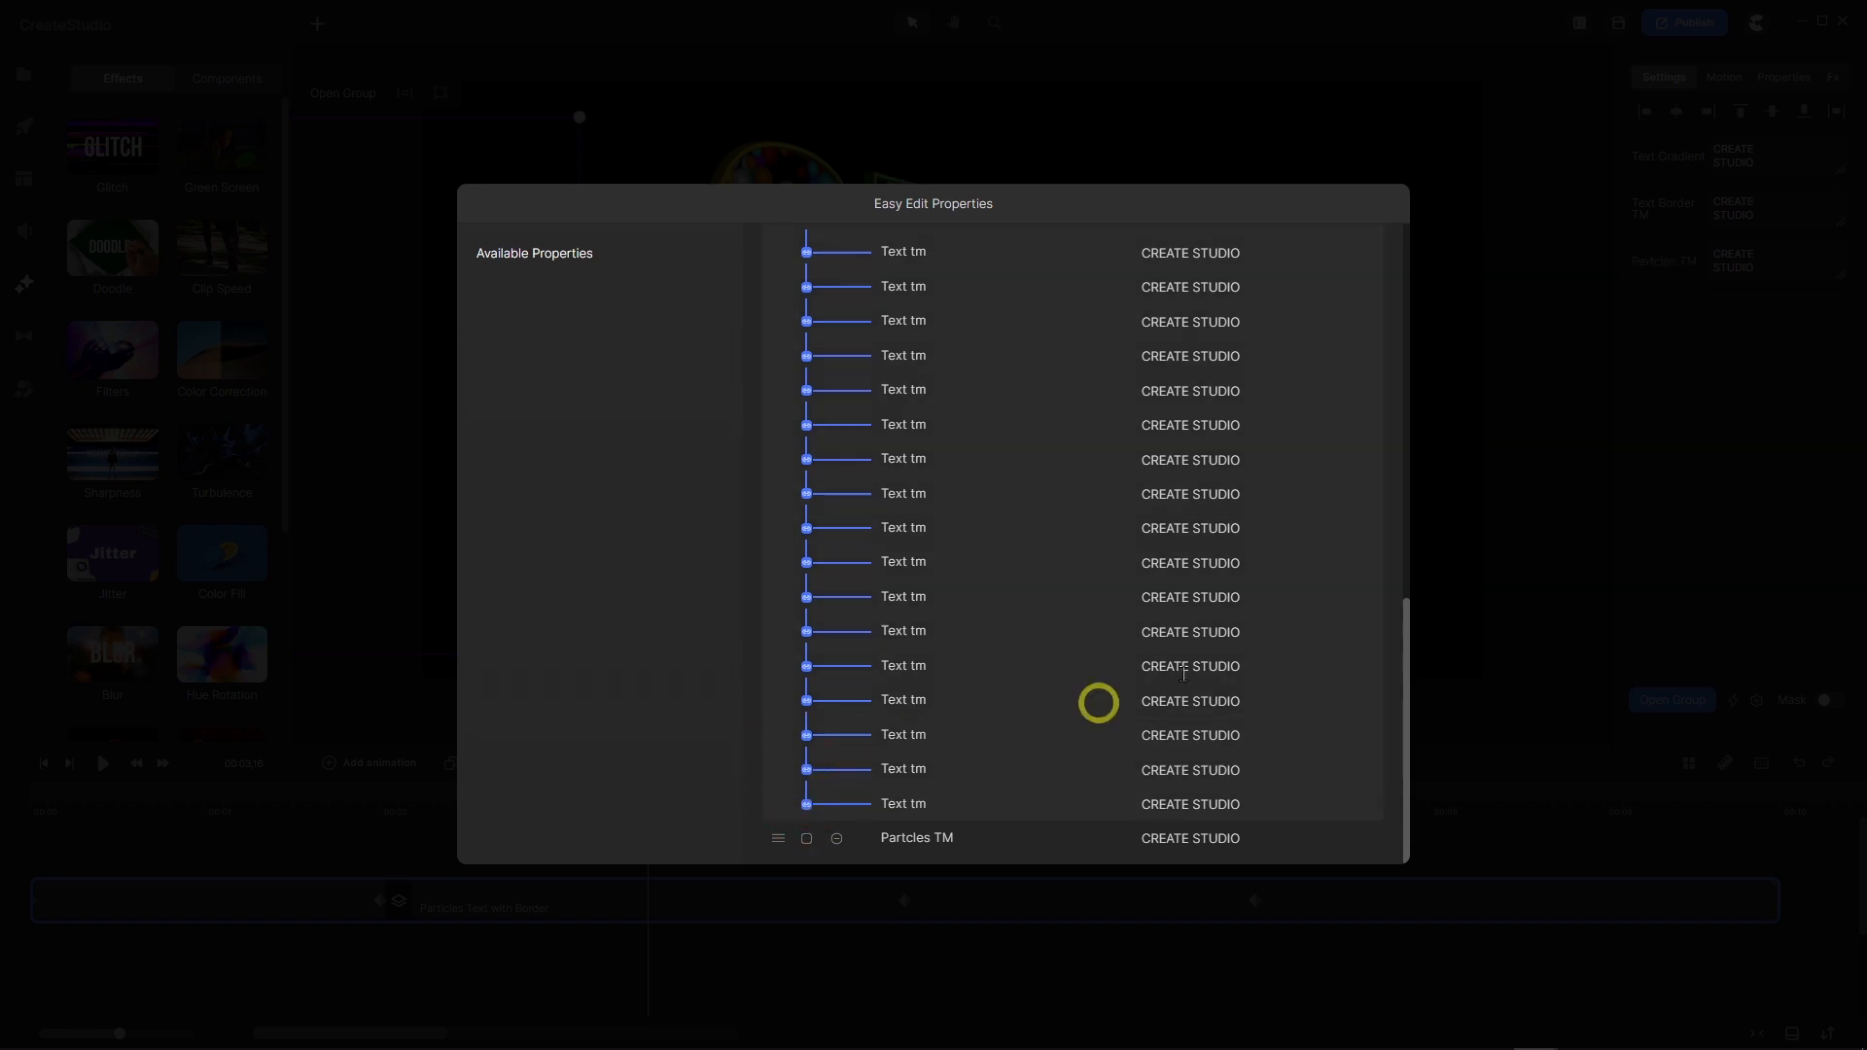
# Close the Easy Edit Properties, move the playhead to 00:02,20 and deselect the group.
pyautogui.click(1565, 549)
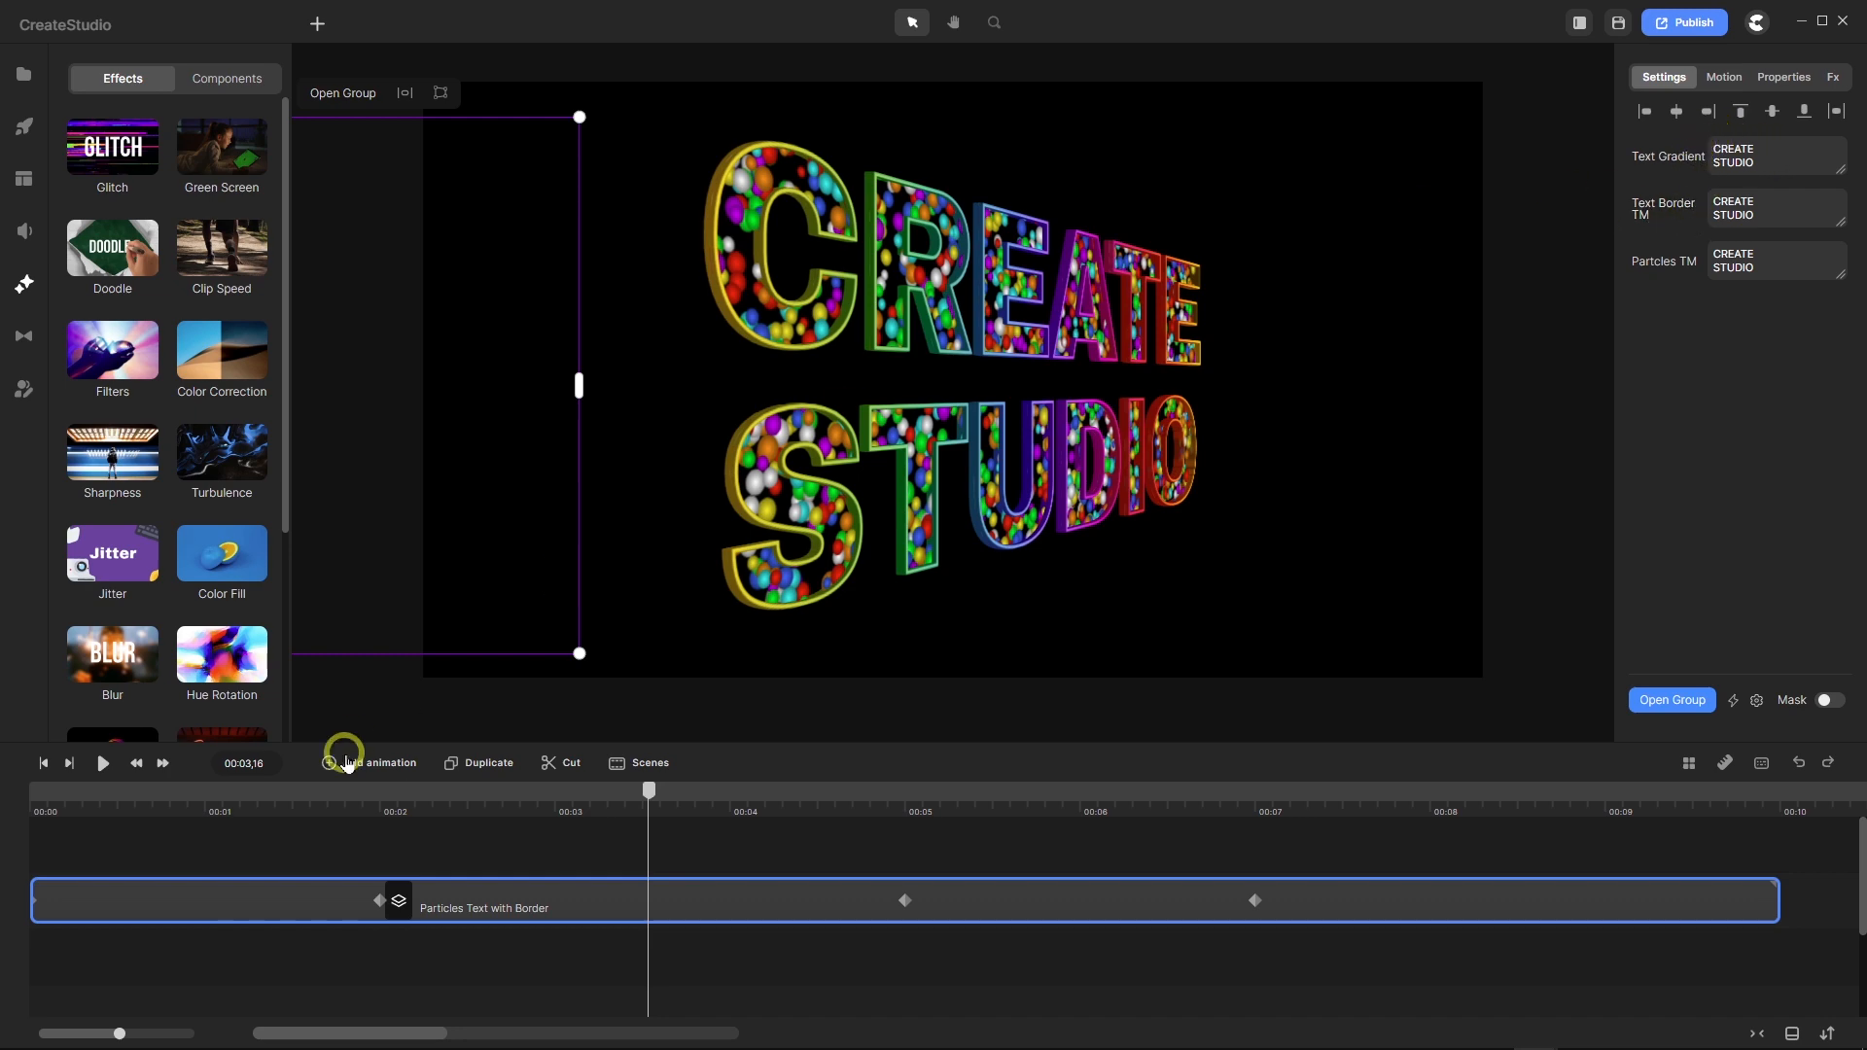
pyautogui.moveTo(649, 792); pyautogui.dragTo(496, 792)
pyautogui.click(392, 838)
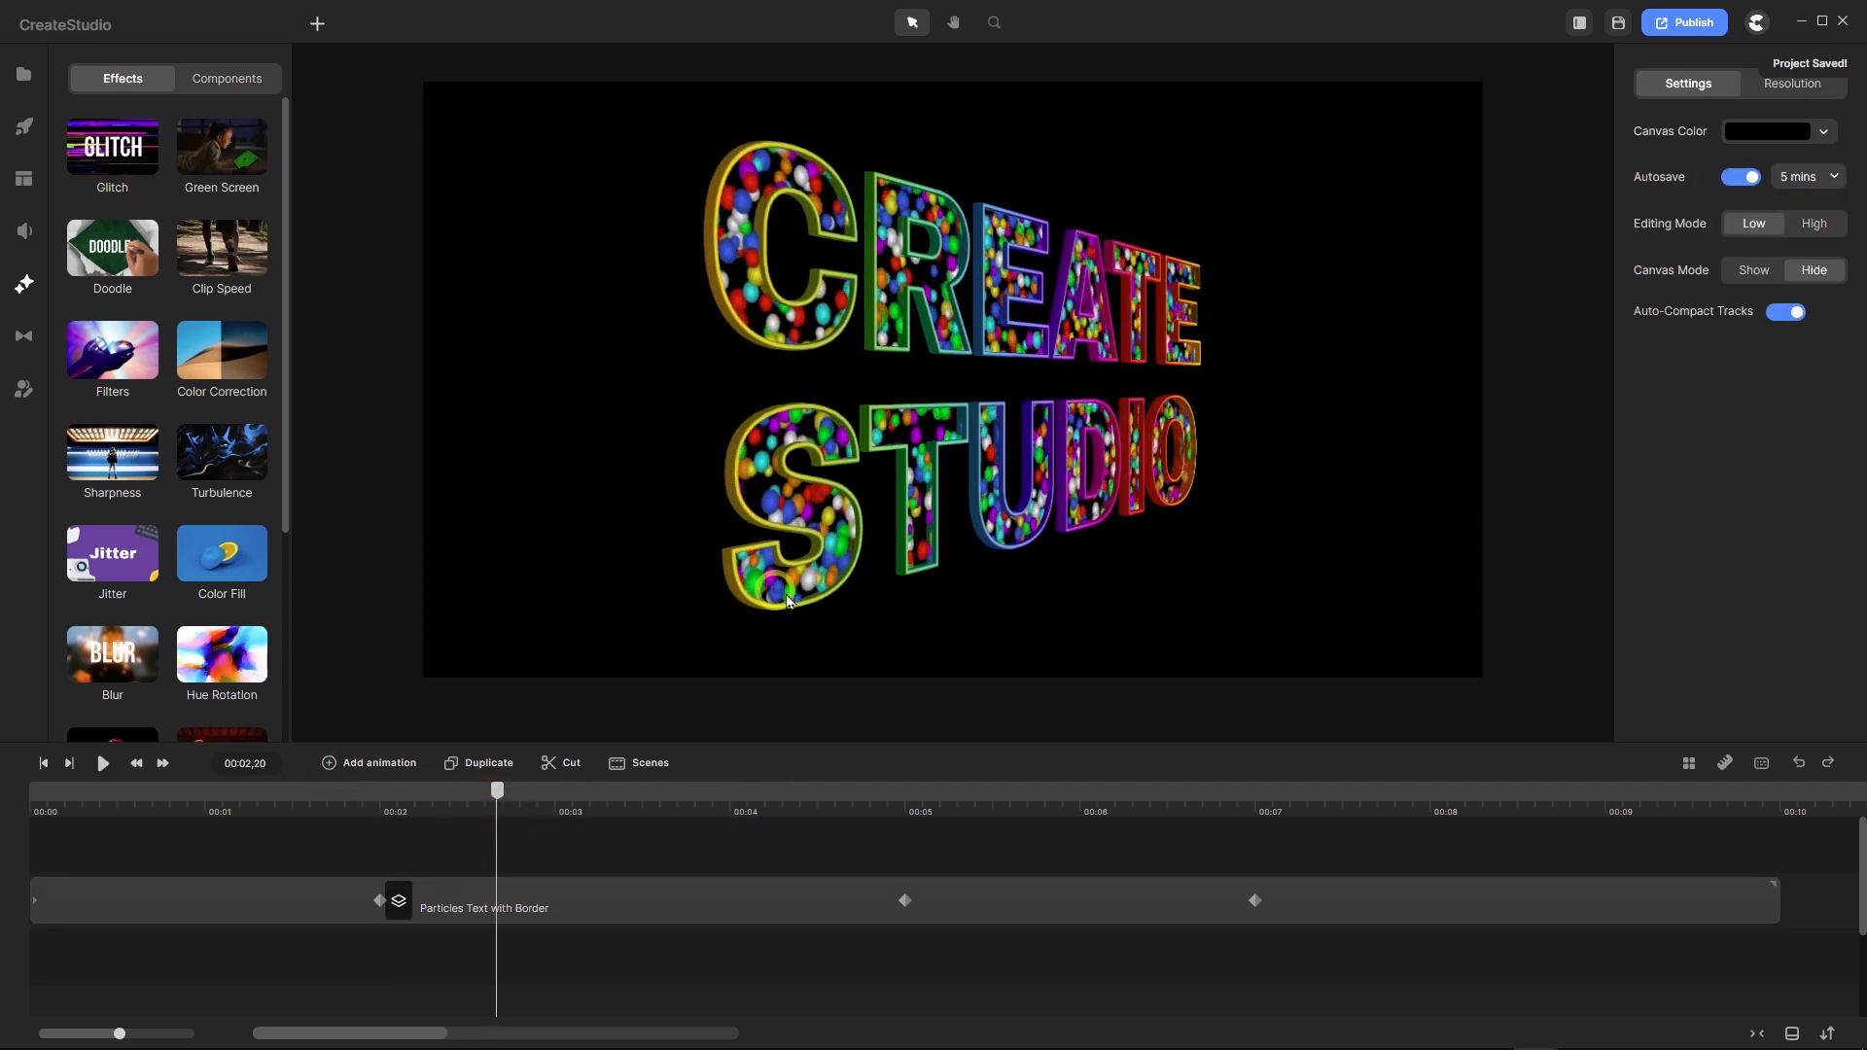
# Apply the silver striped favorite gradient starting with e8e8e8 to the Text Gradient fill of the Particles Text with Border group.
pyautogui.click(573, 910)
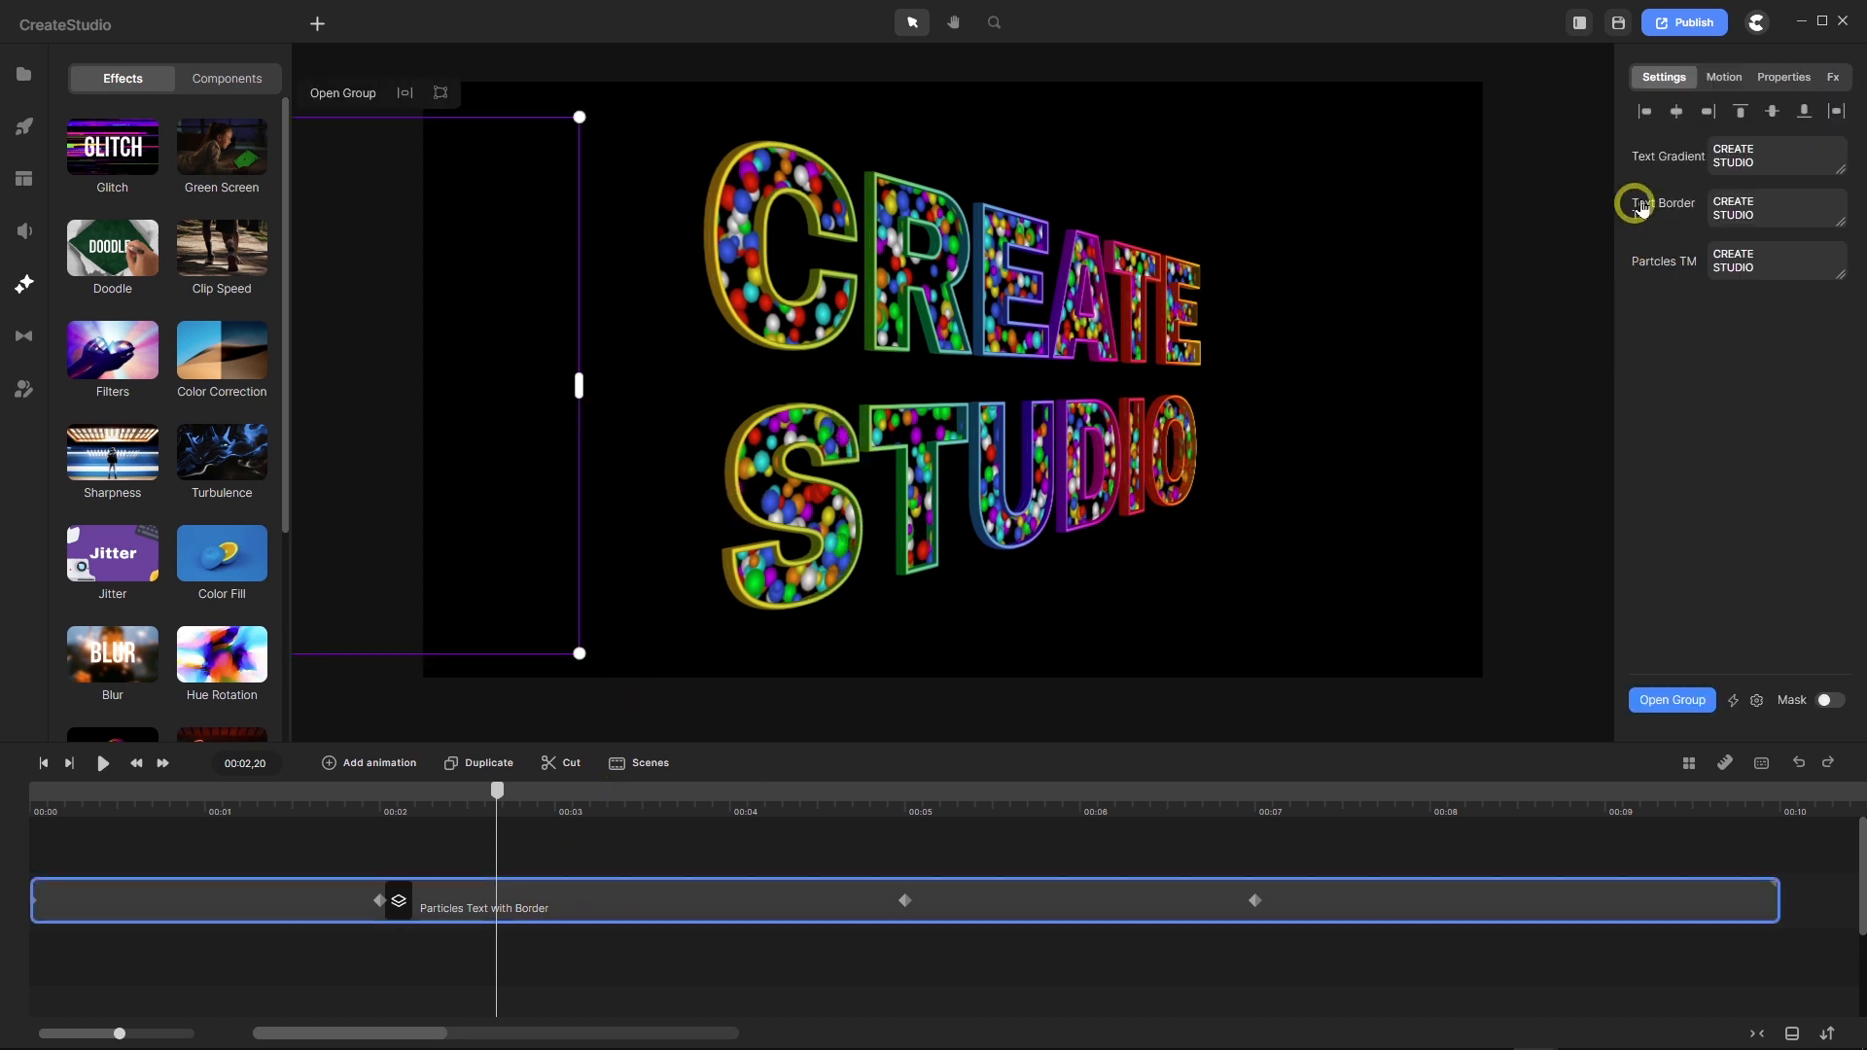
pyautogui.click(1669, 158)
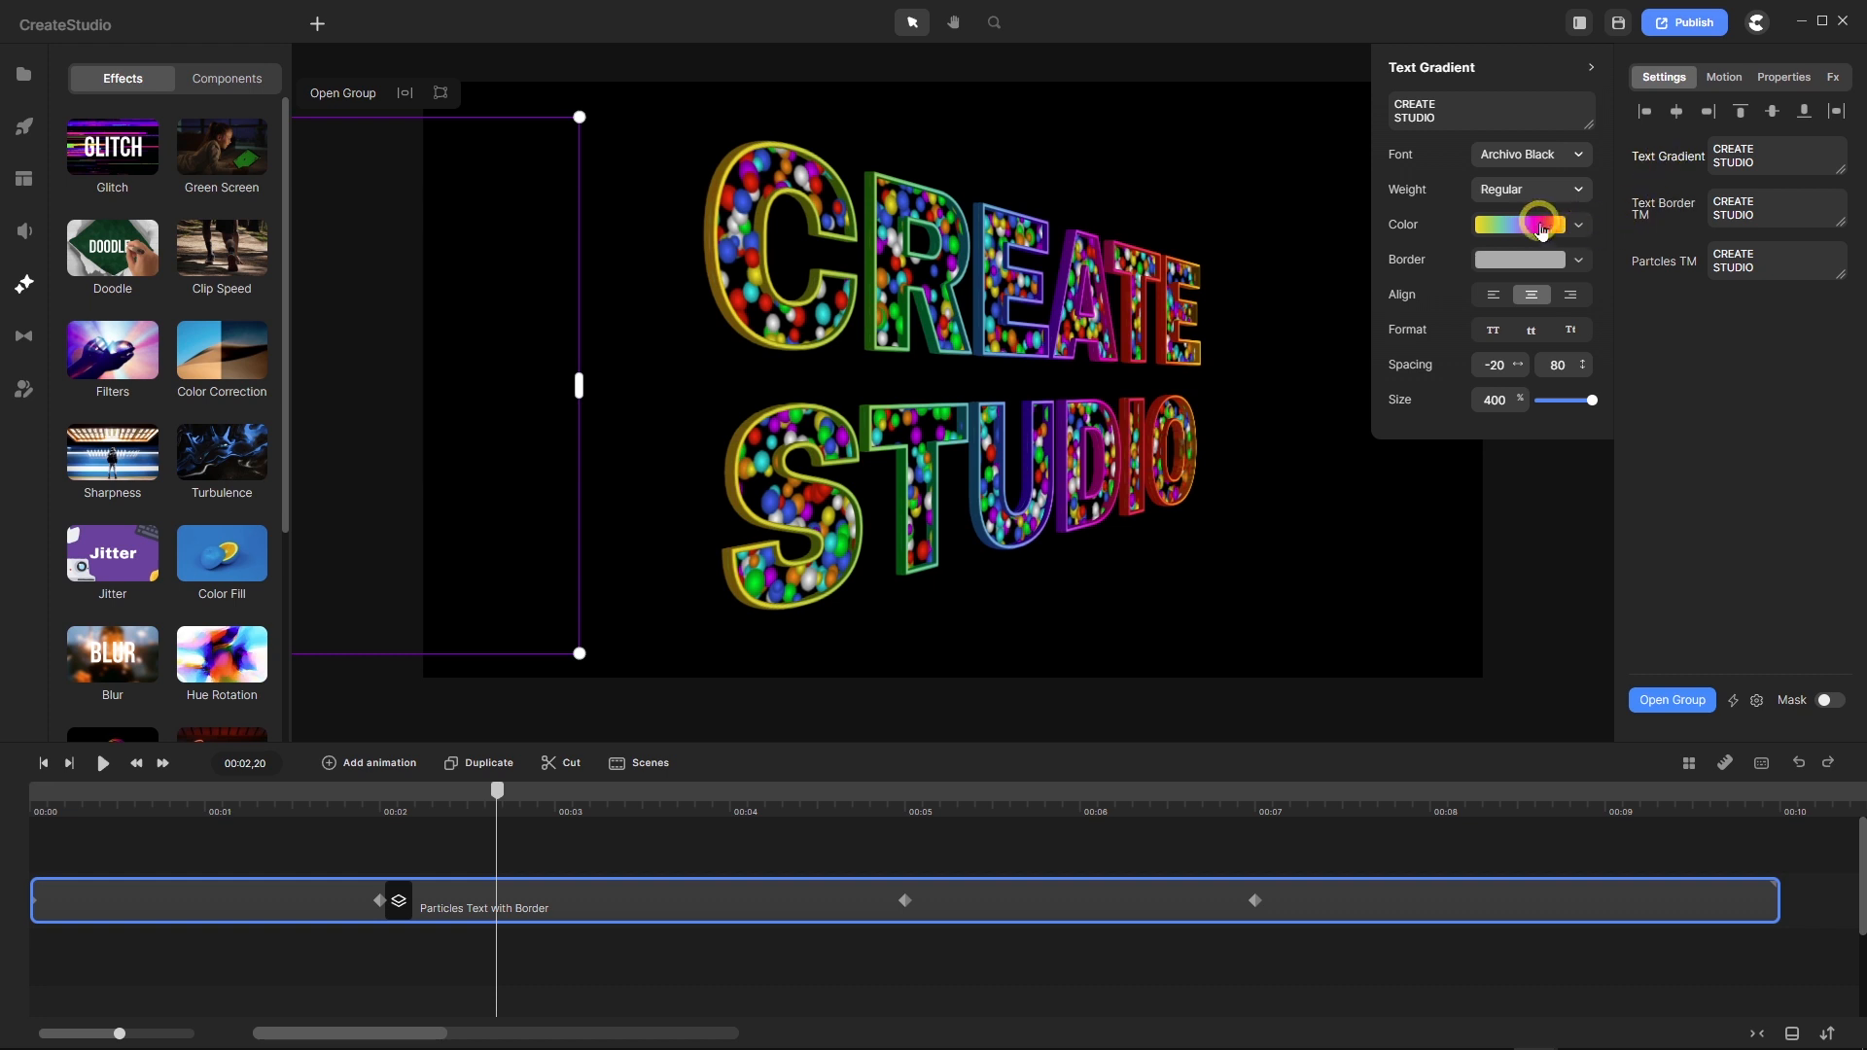
pyautogui.click(1526, 230)
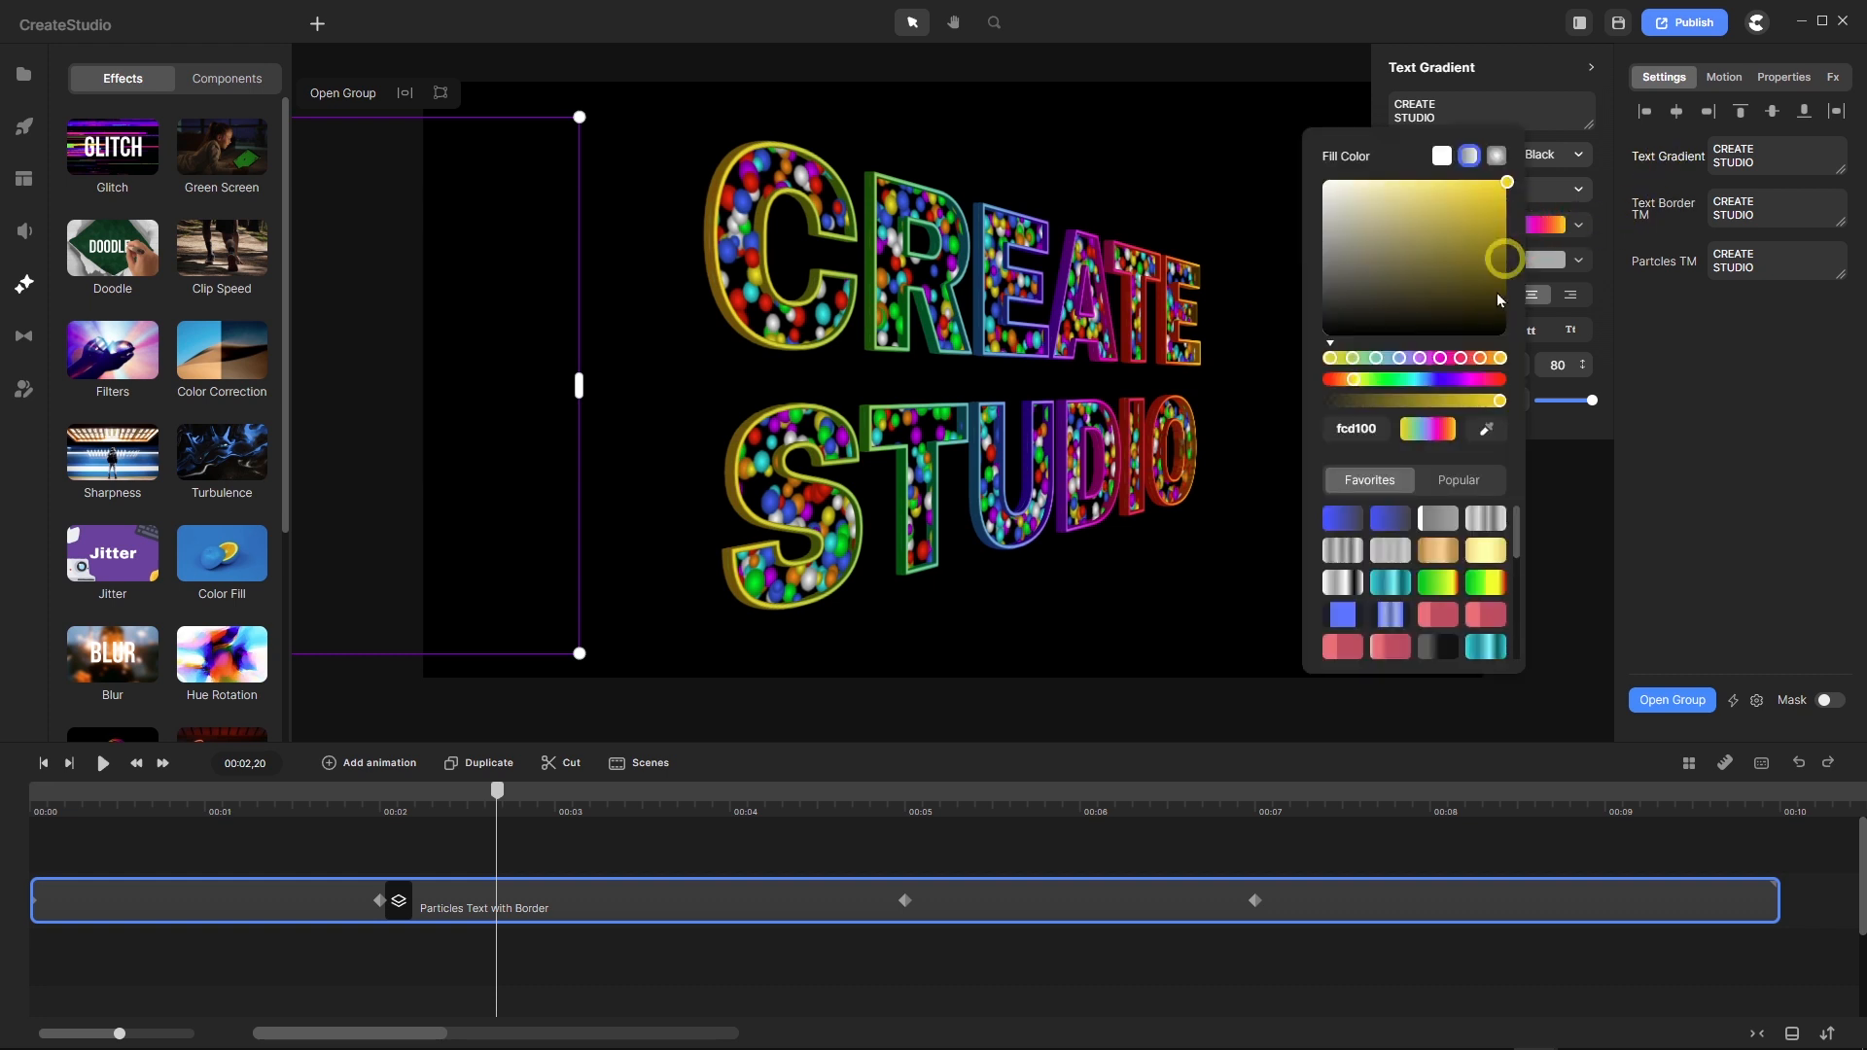
pyautogui.click(1427, 551)
pyautogui.scroll(-3, 1427, 550)
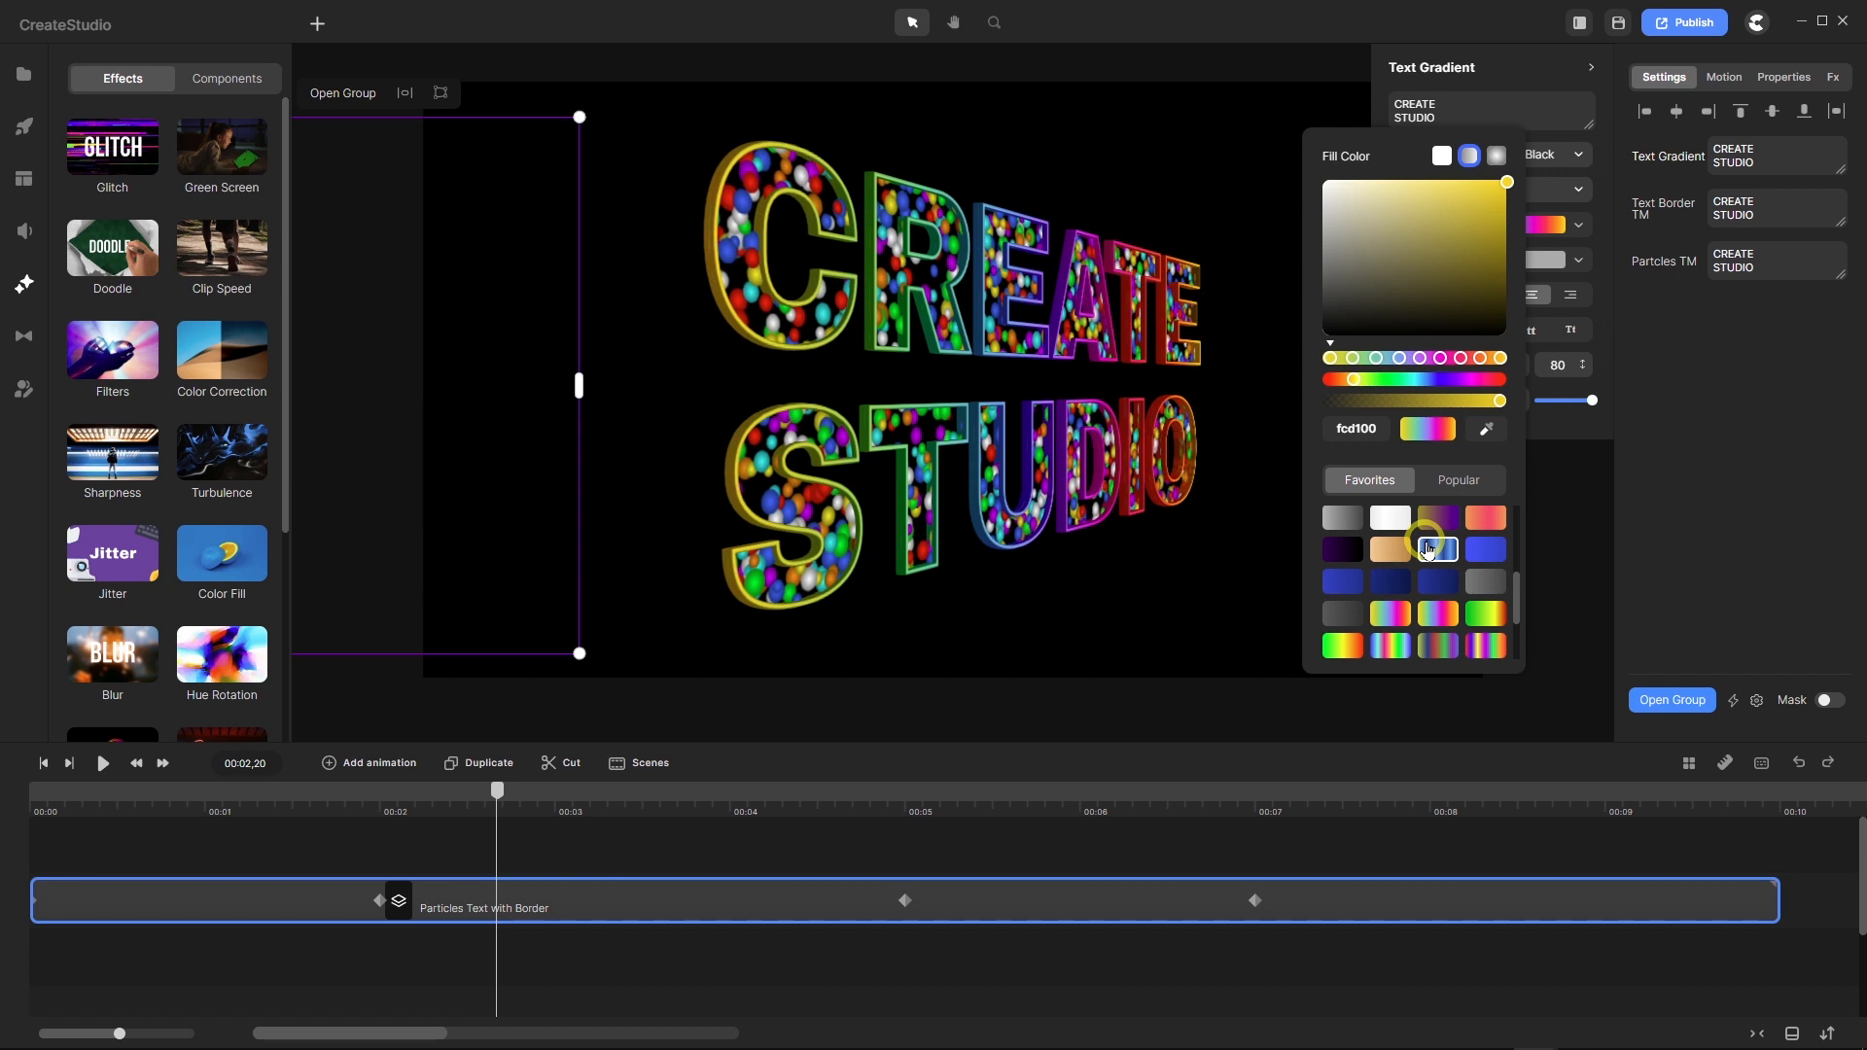
pyautogui.scroll(3, 1427, 550)
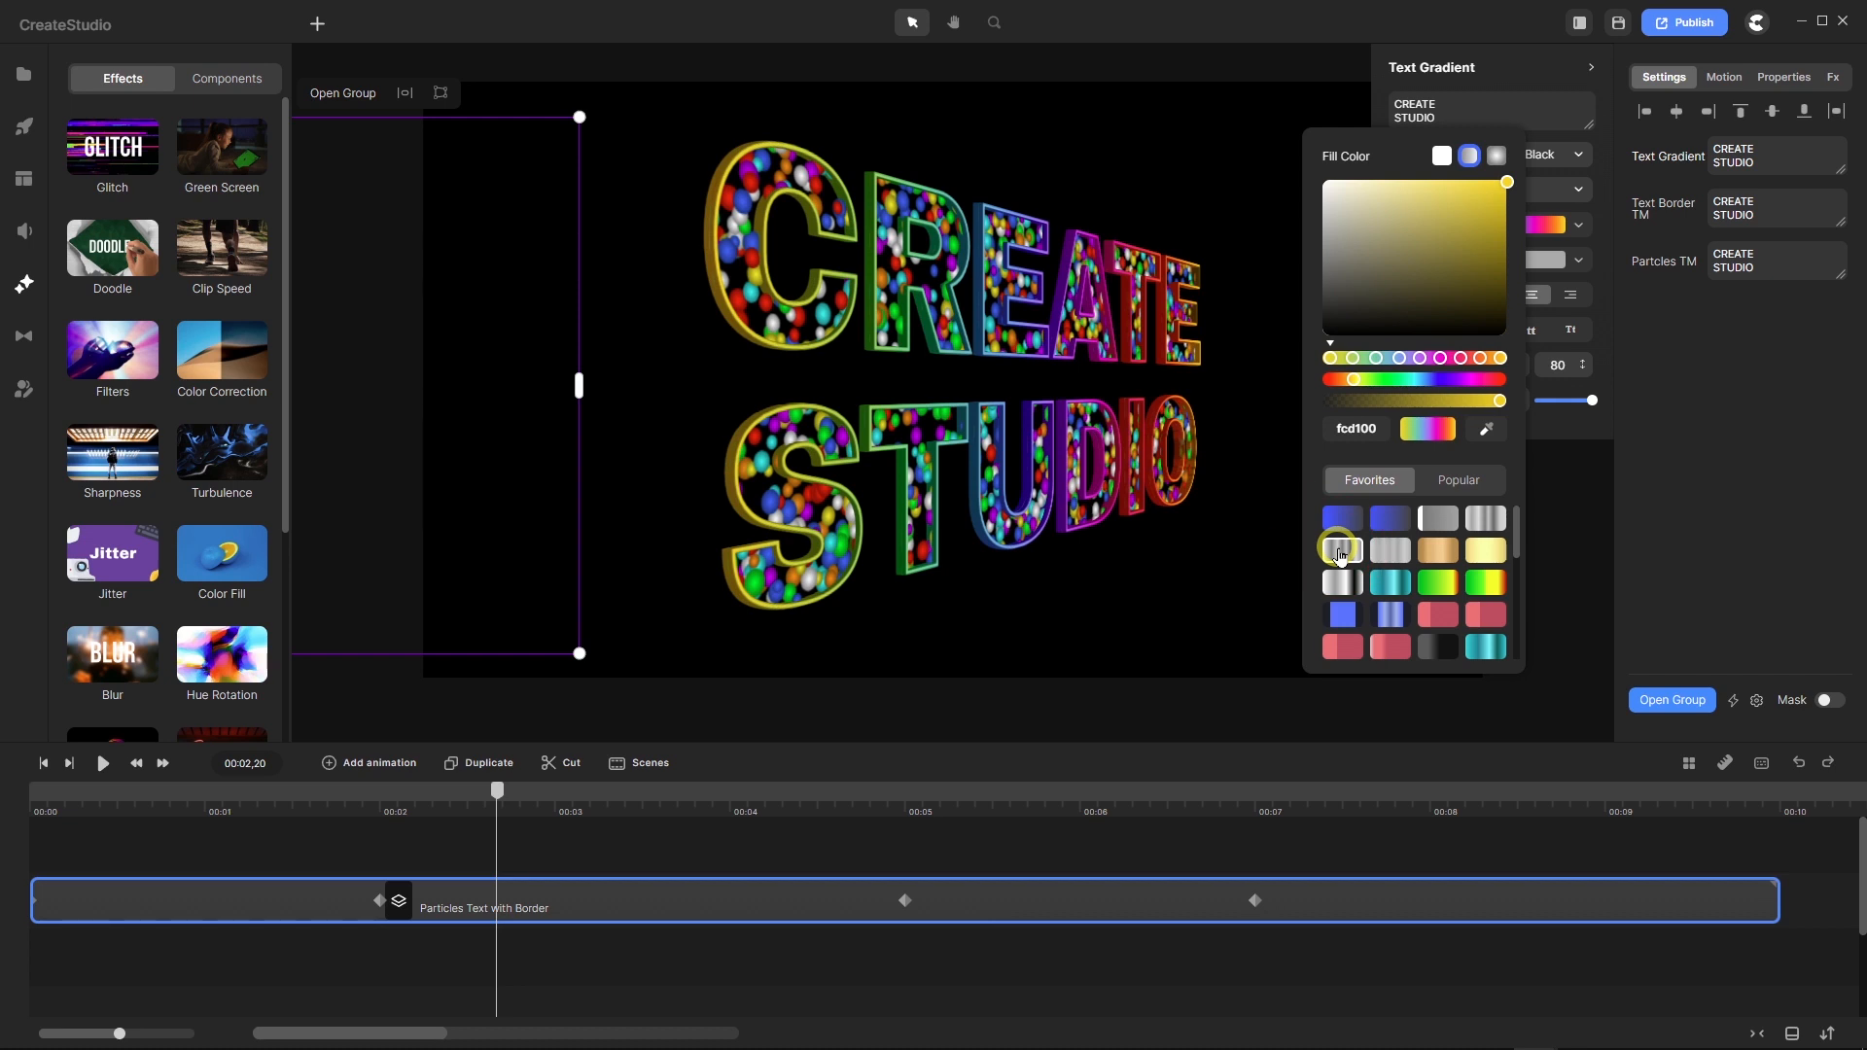
pyautogui.click(1339, 554)
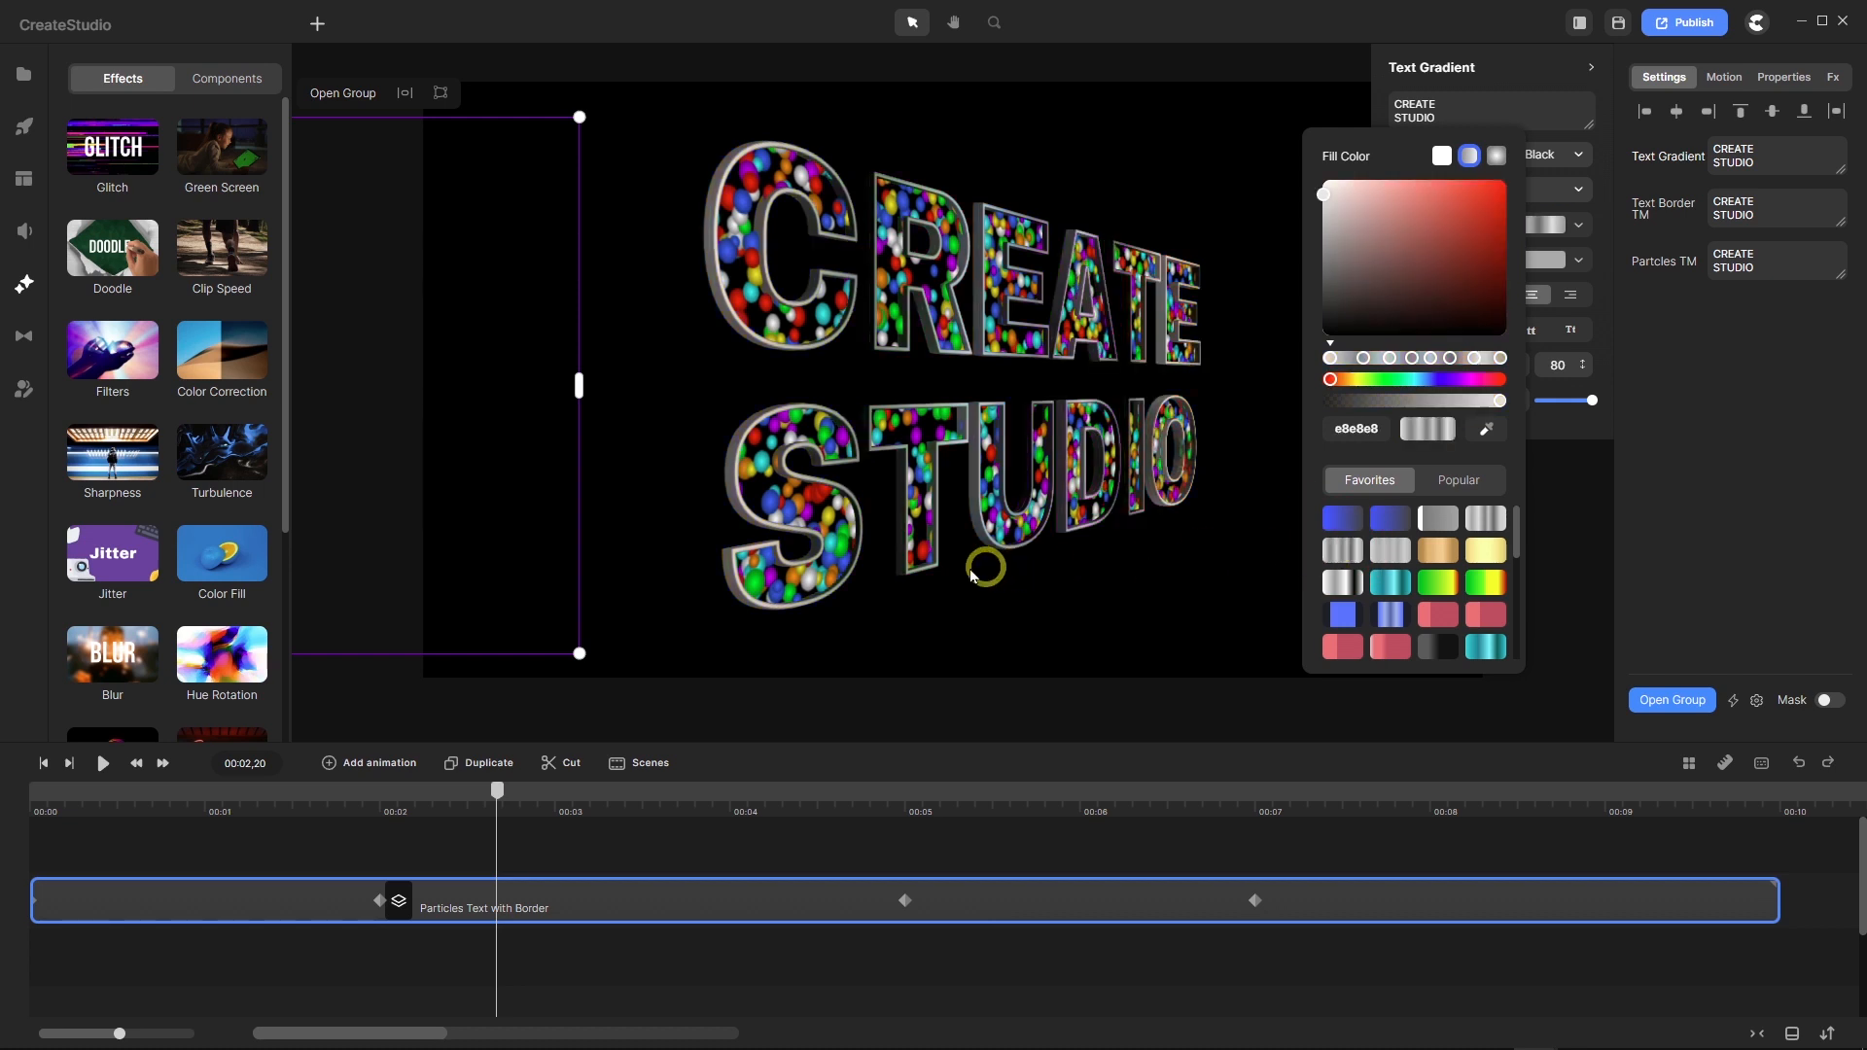
pyautogui.scroll(2, 796, 548)
pyautogui.scroll(2, 796, 548)
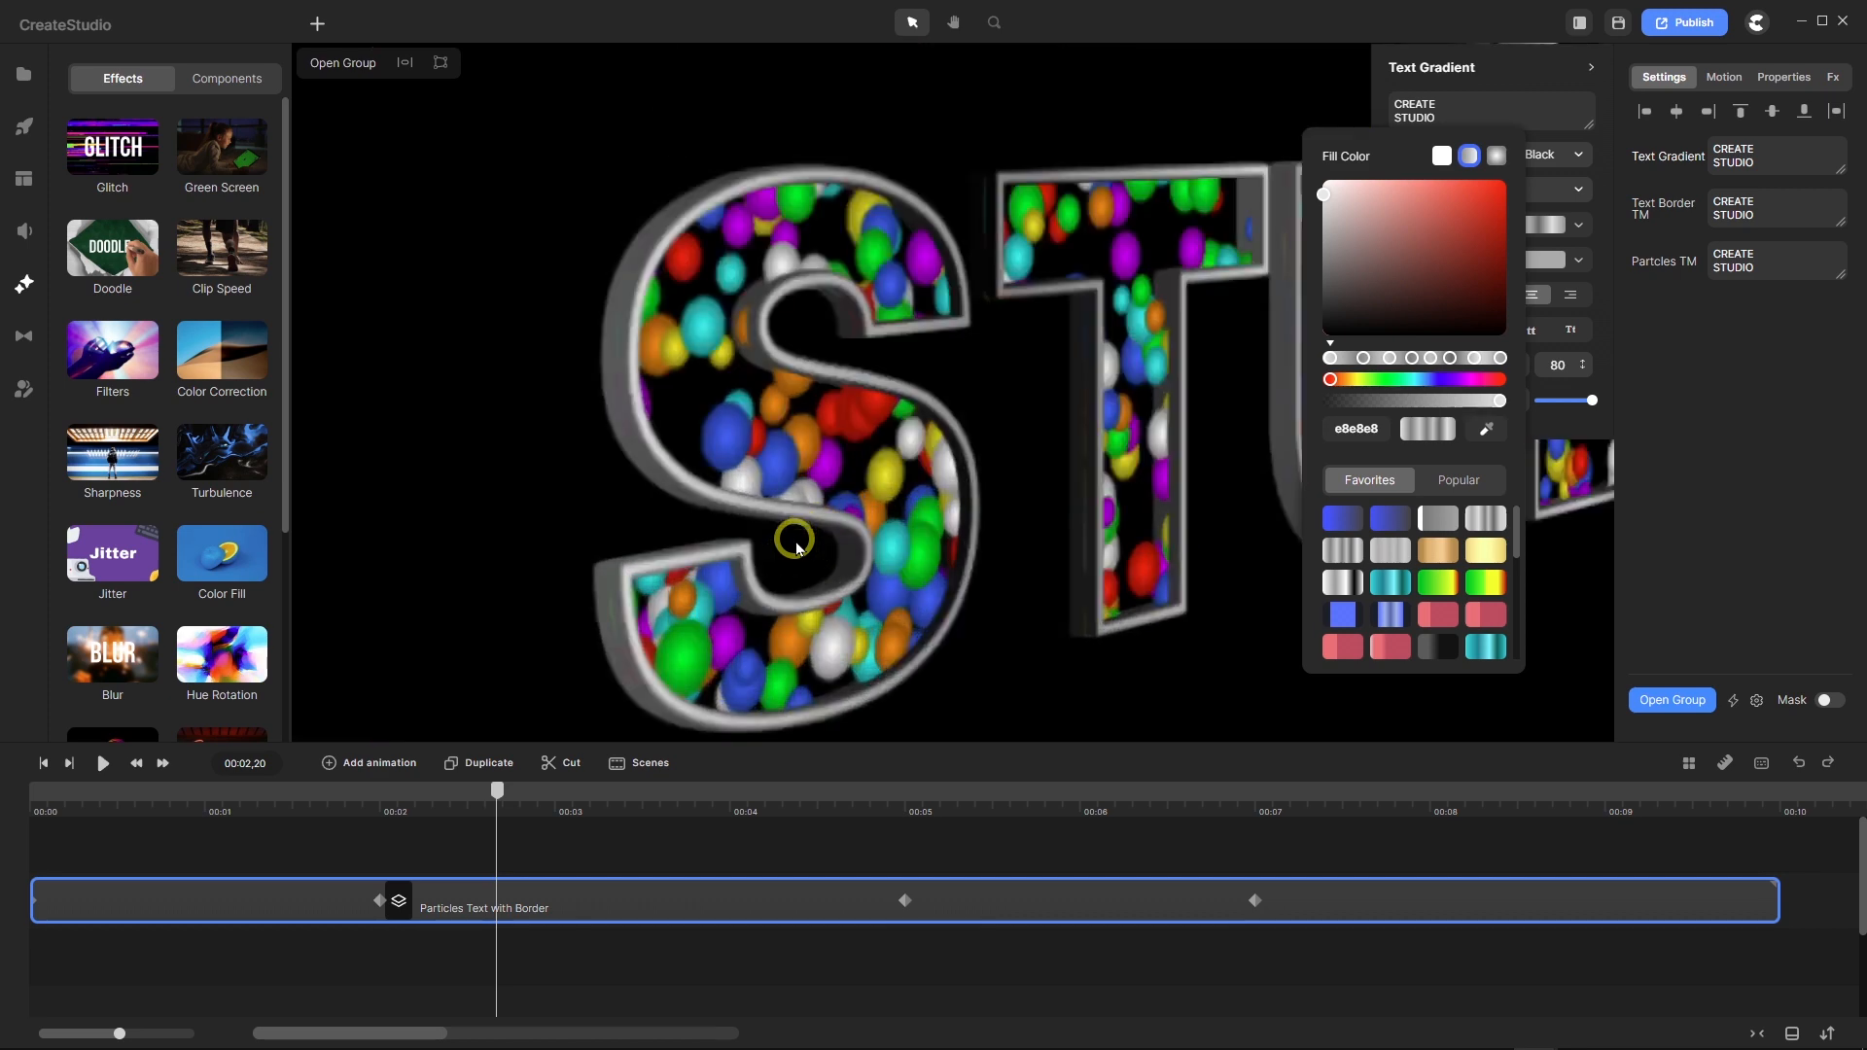
pyautogui.scroll(-3, 752, 430)
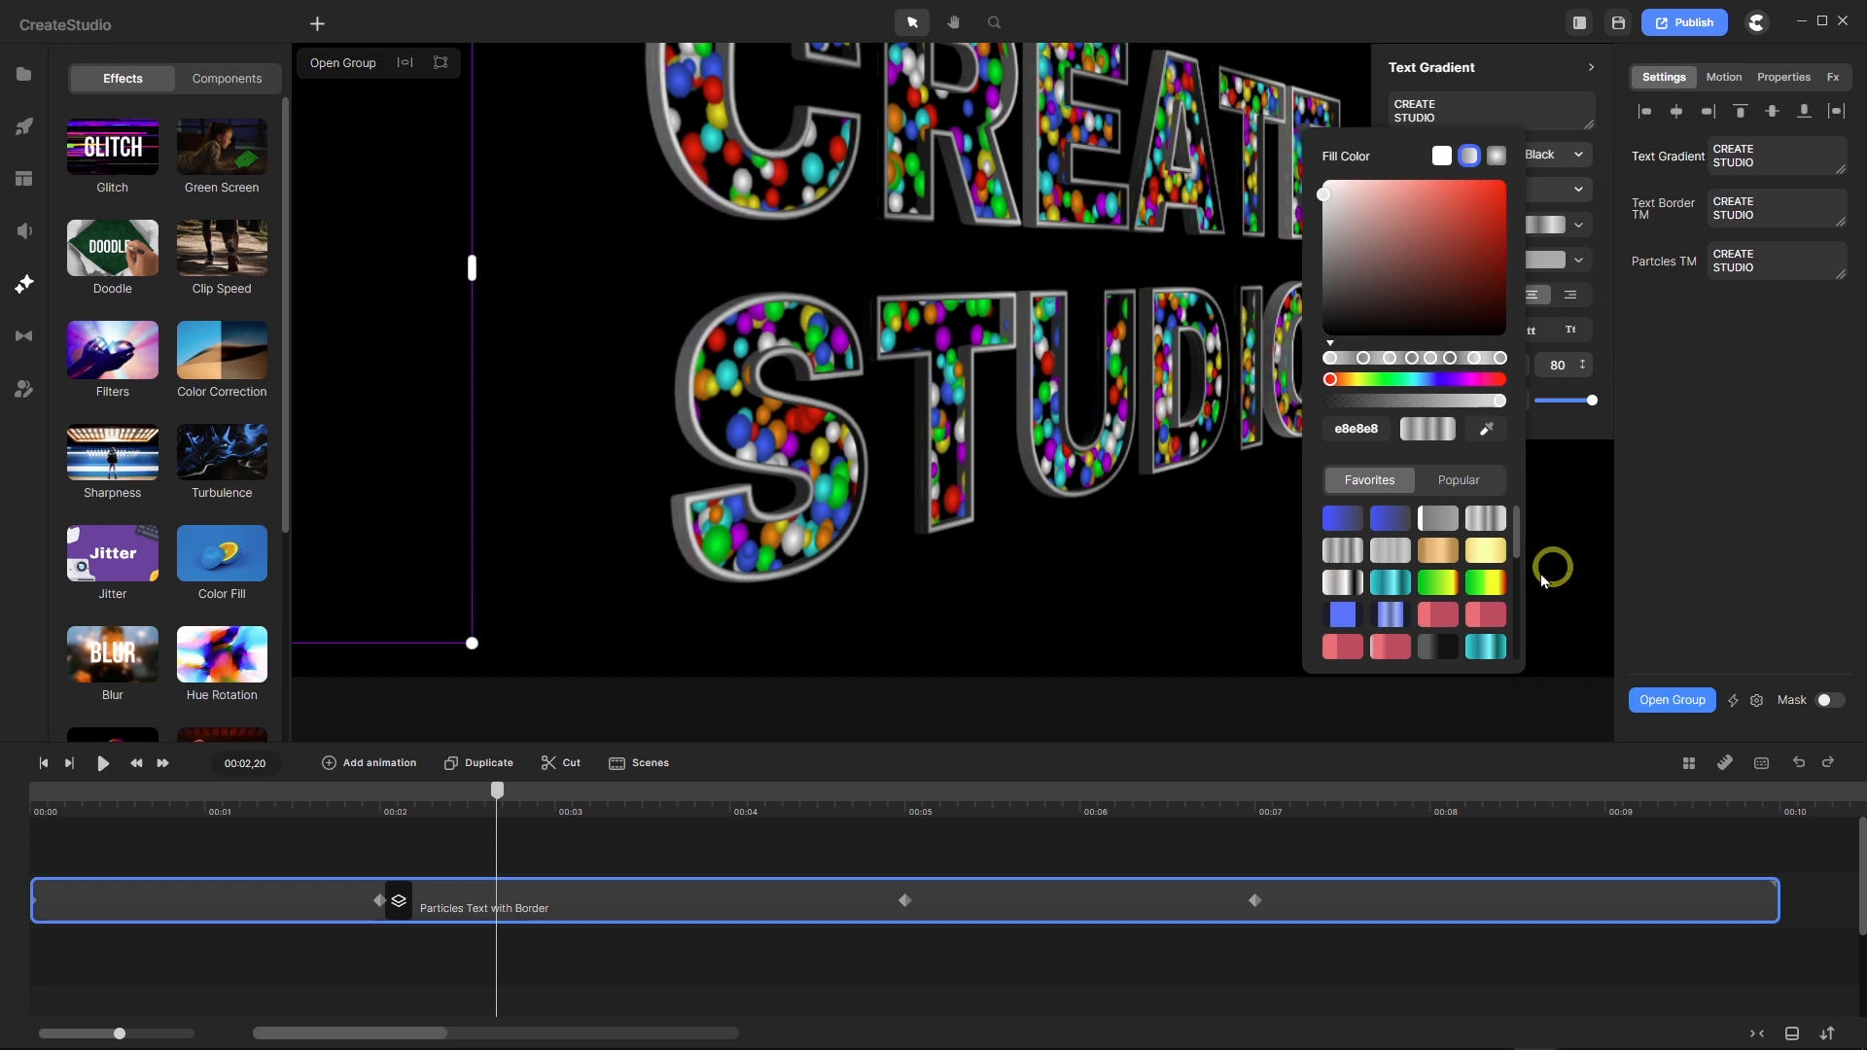
# Change the Text Gradient fill to the teal favorite gradient starting with 0fdbdb and check it on the letters.
pyautogui.click(1393, 583)
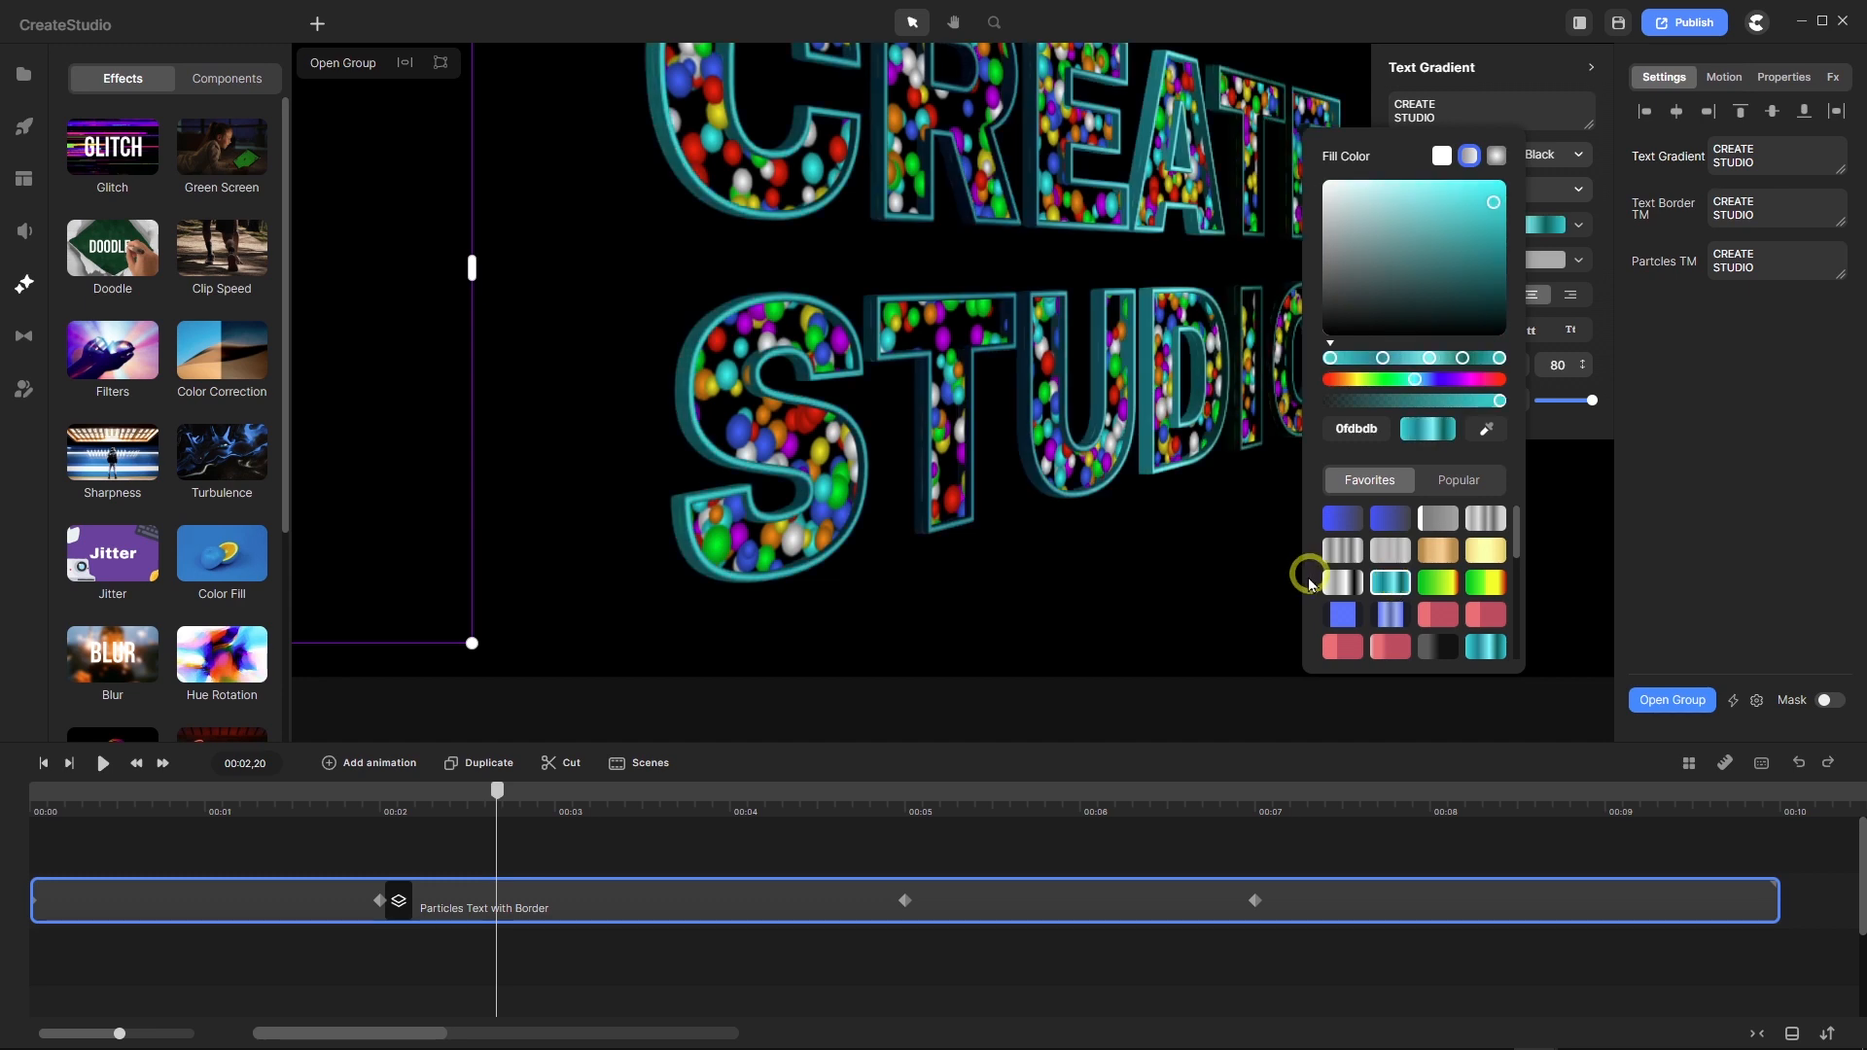
pyautogui.scroll(-3, 778, 448)
pyautogui.scroll(3, 942, 448)
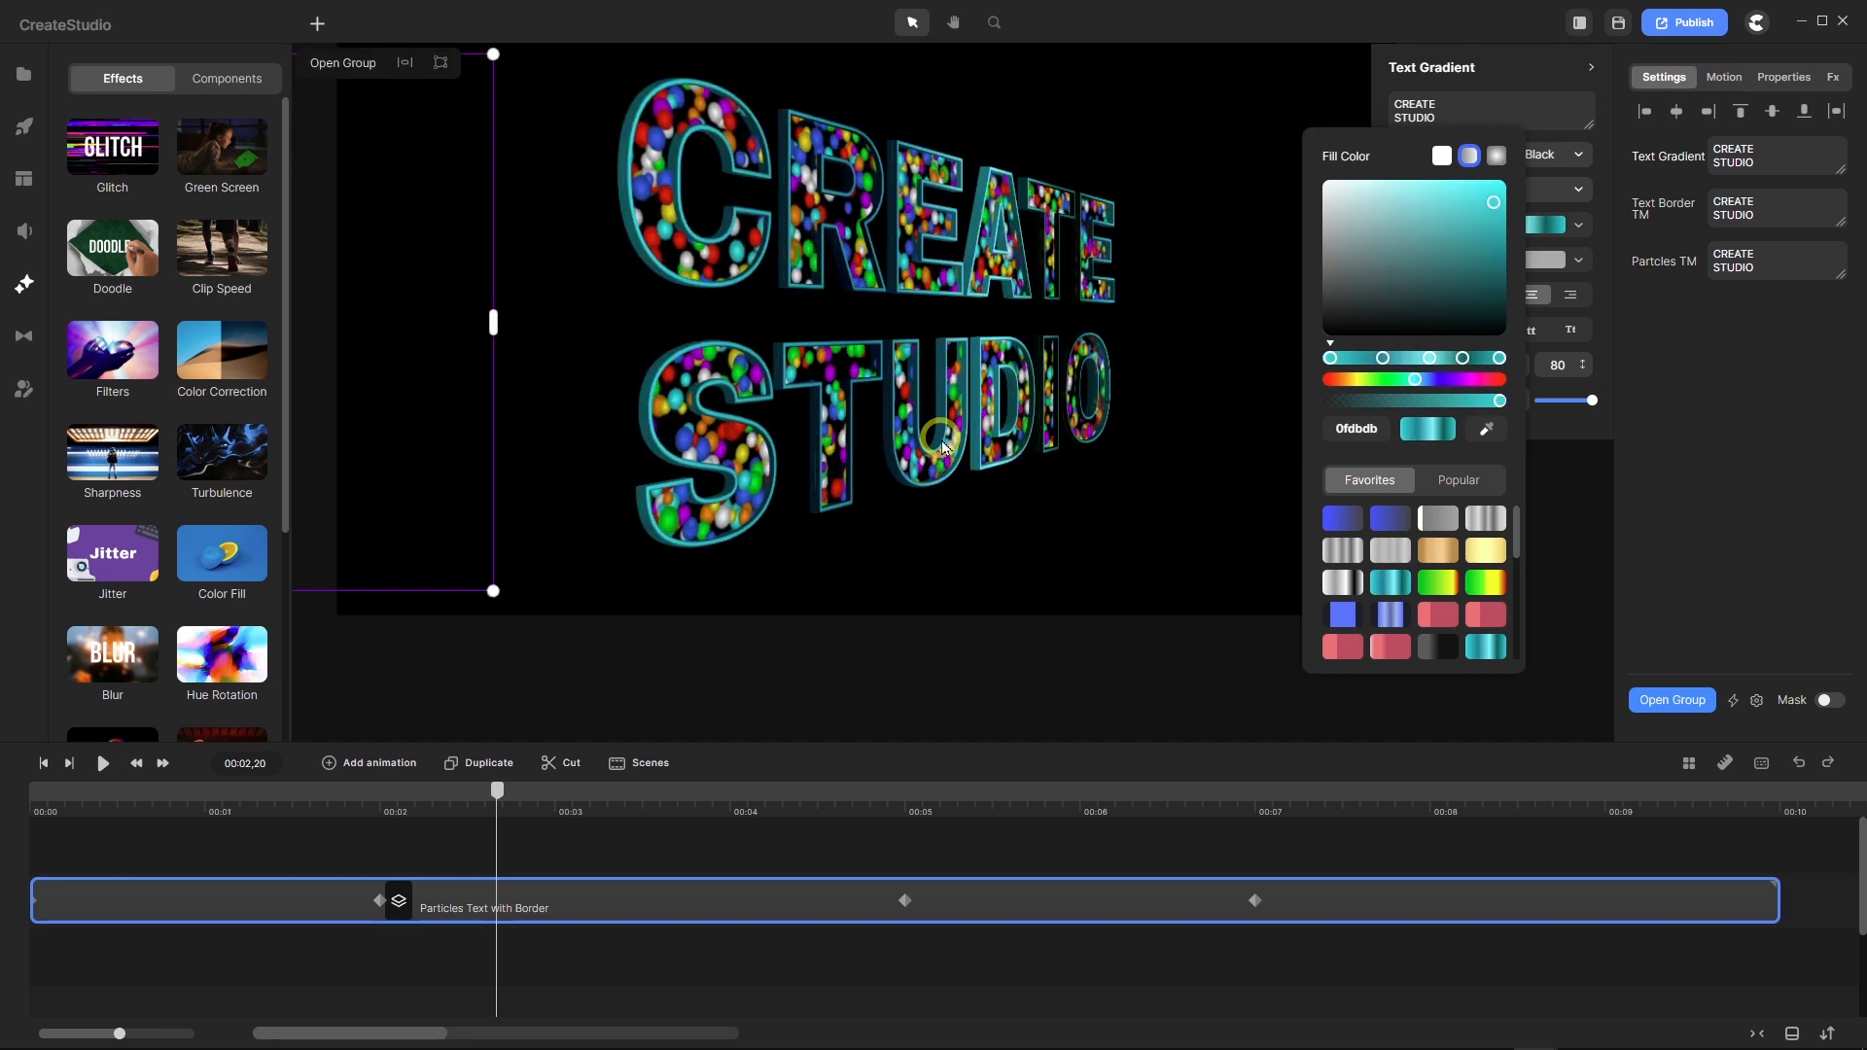
pyautogui.scroll(-1, 1055, 464)
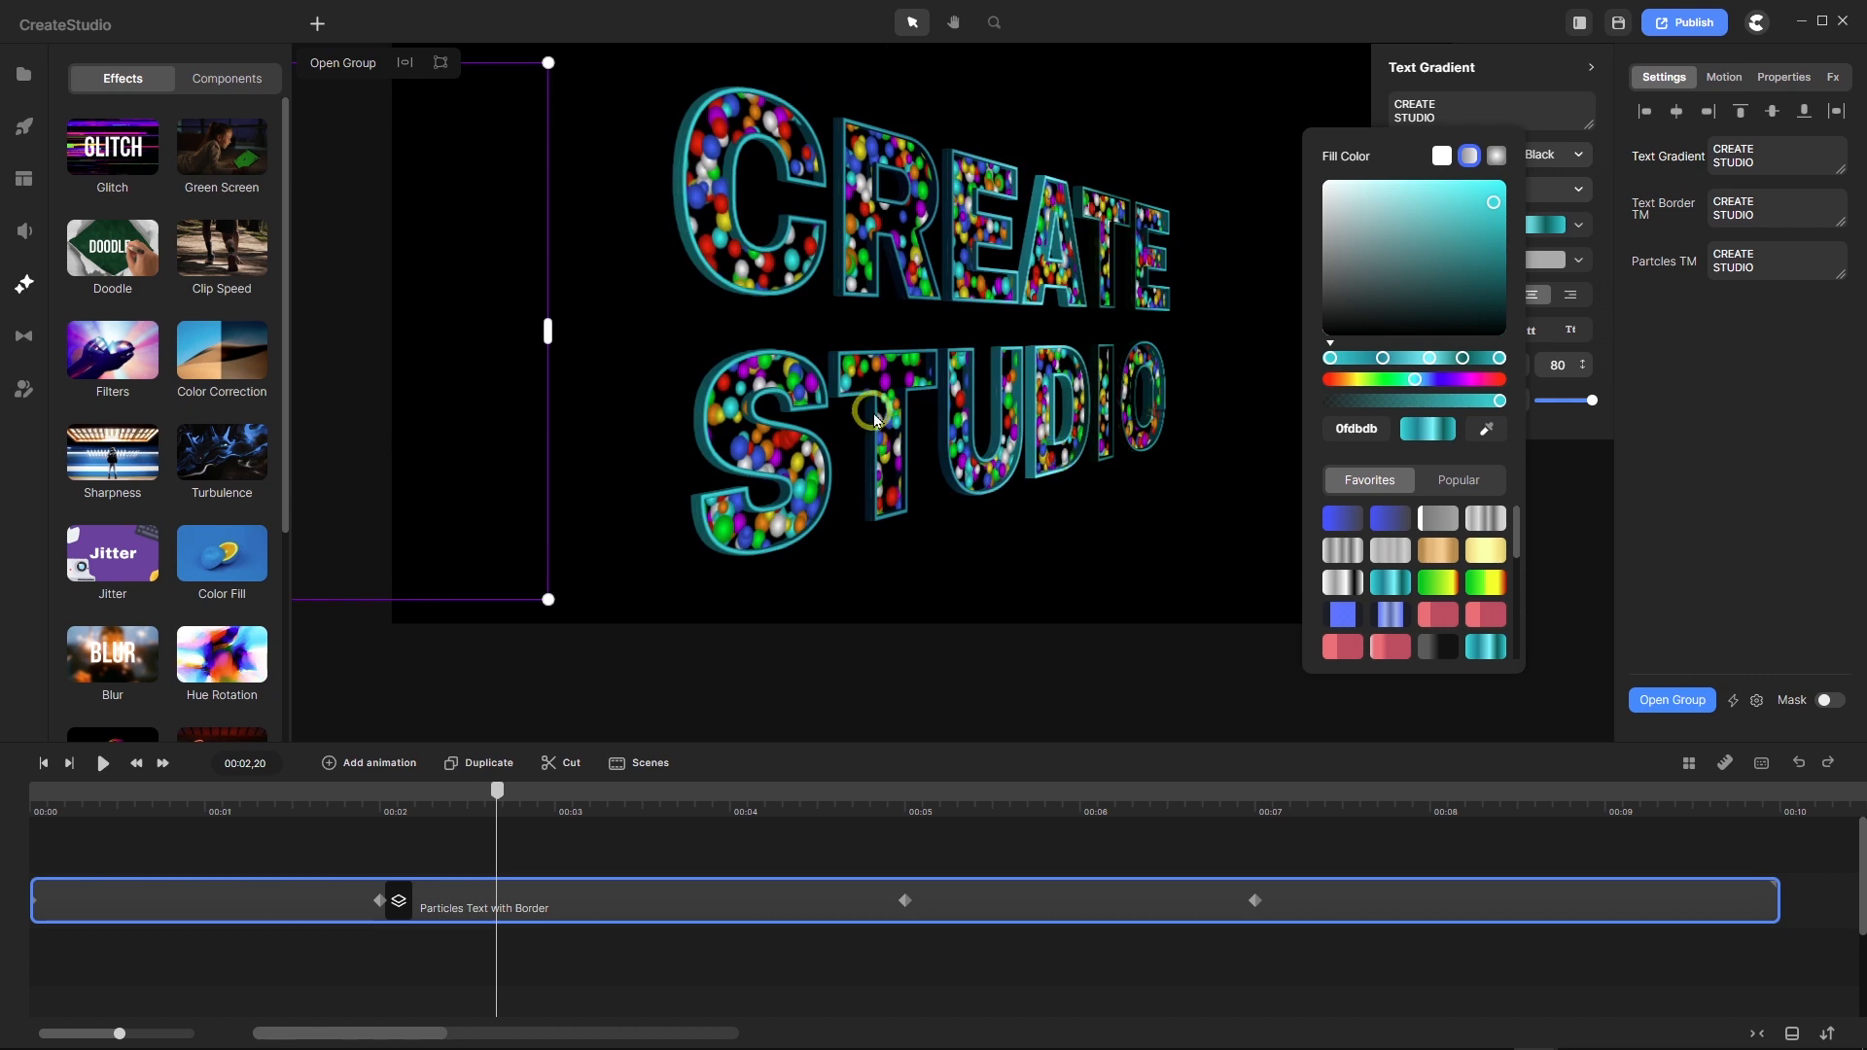
pyautogui.scroll(2, 875, 414)
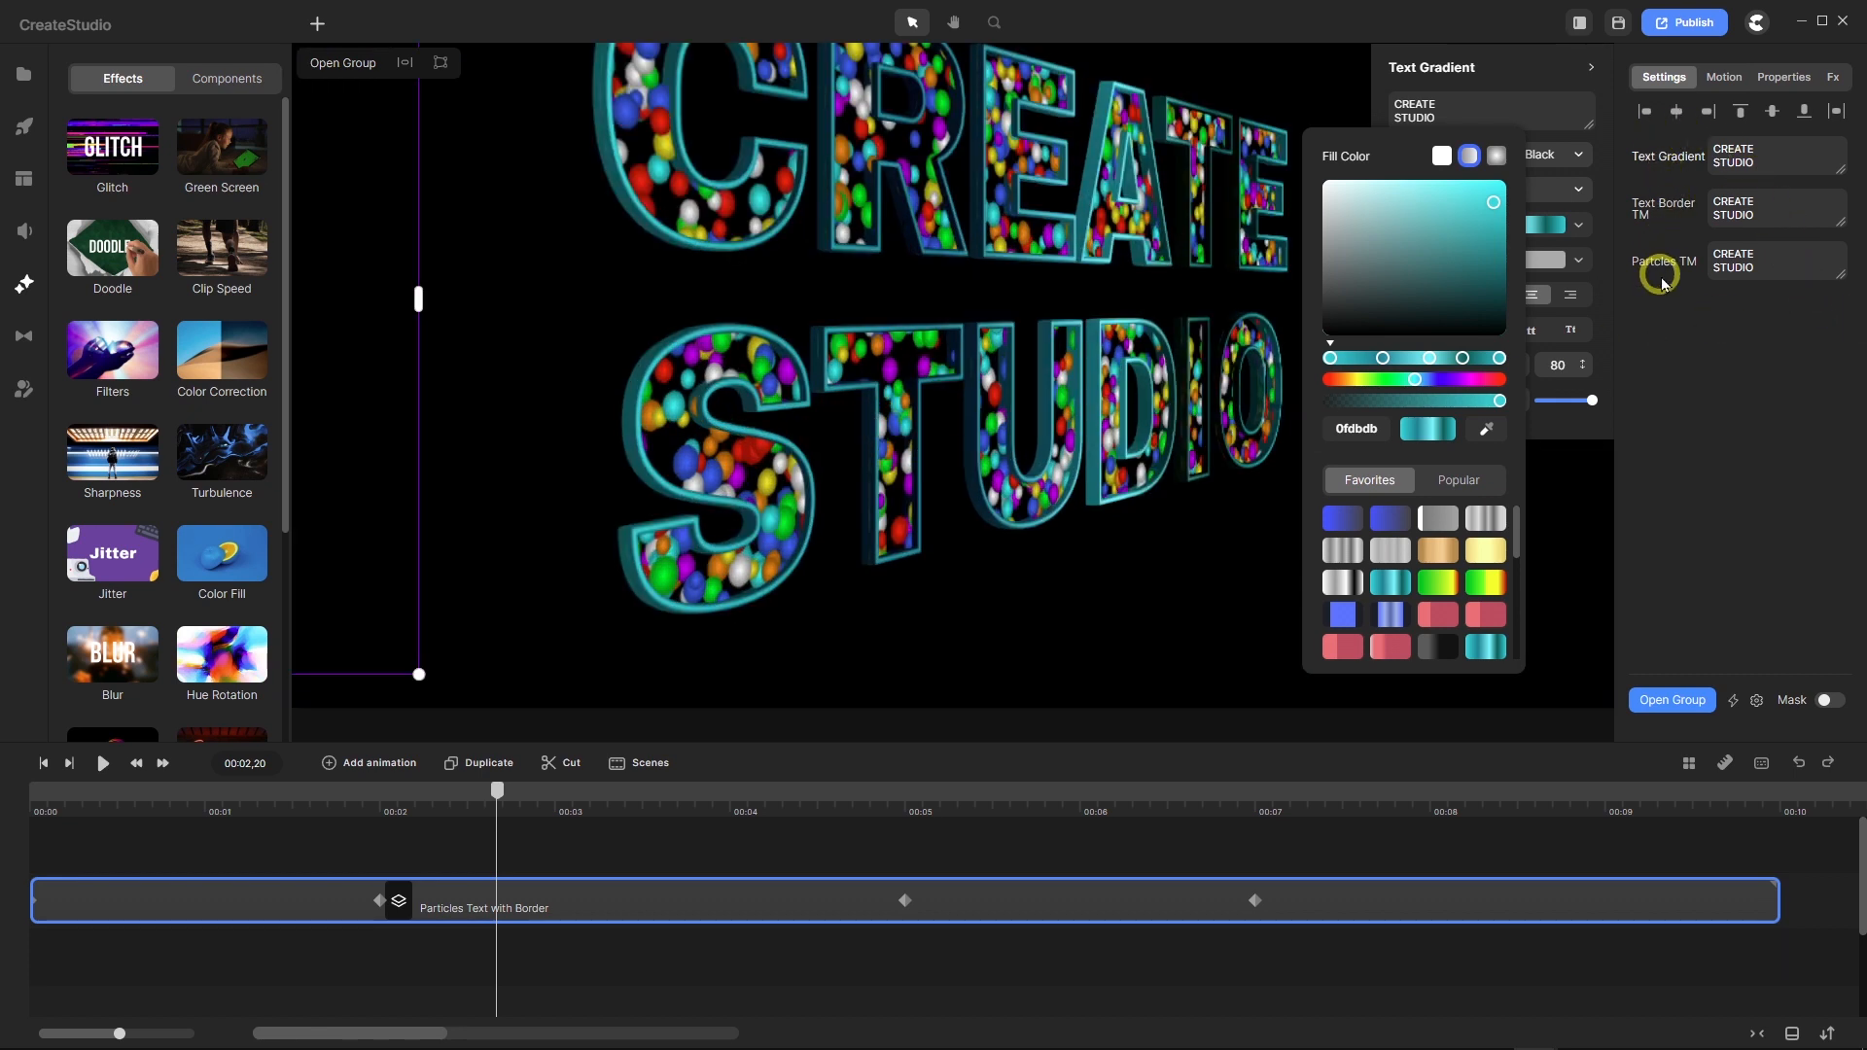
# Try the purple-and-white c289ff favorite gradient and the multicolour striped 2c92ff gradient on the Text Gradient fill.
pyautogui.scroll(-1, 1432, 580)
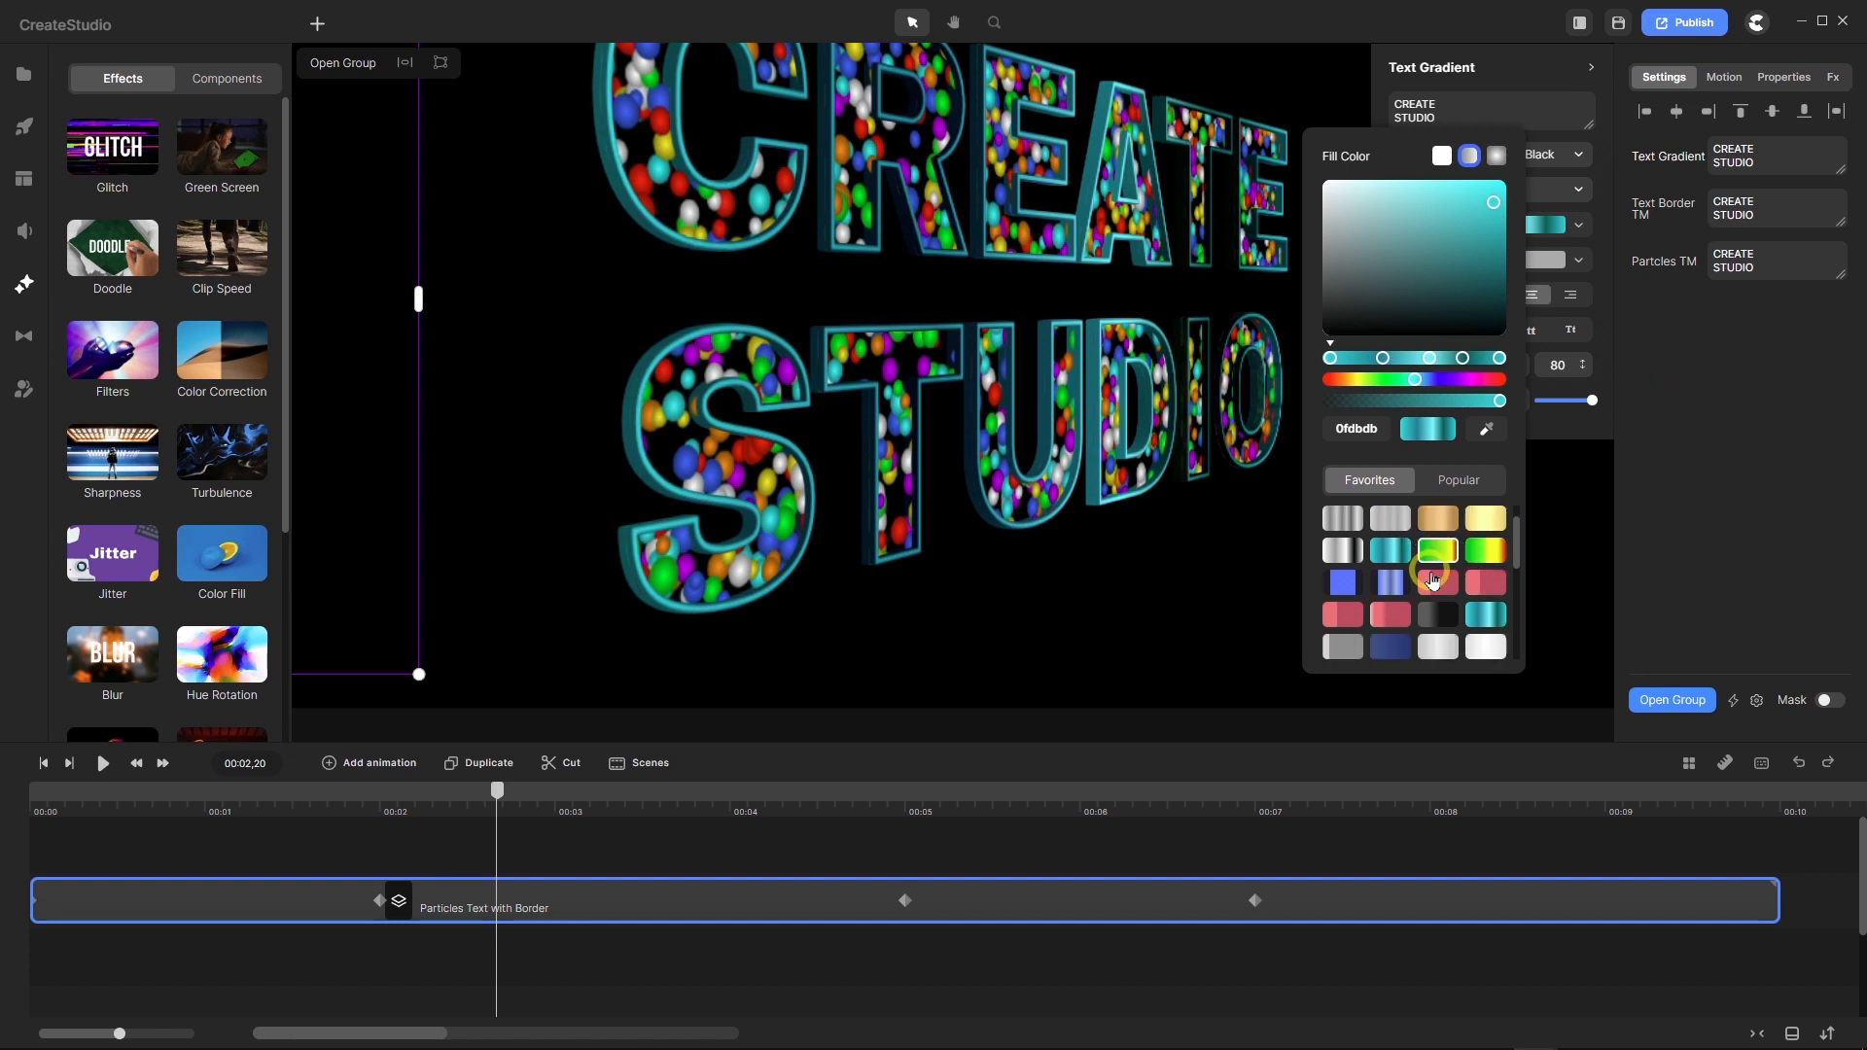
pyautogui.scroll(-3, 1432, 580)
pyautogui.scroll(-3, 1432, 581)
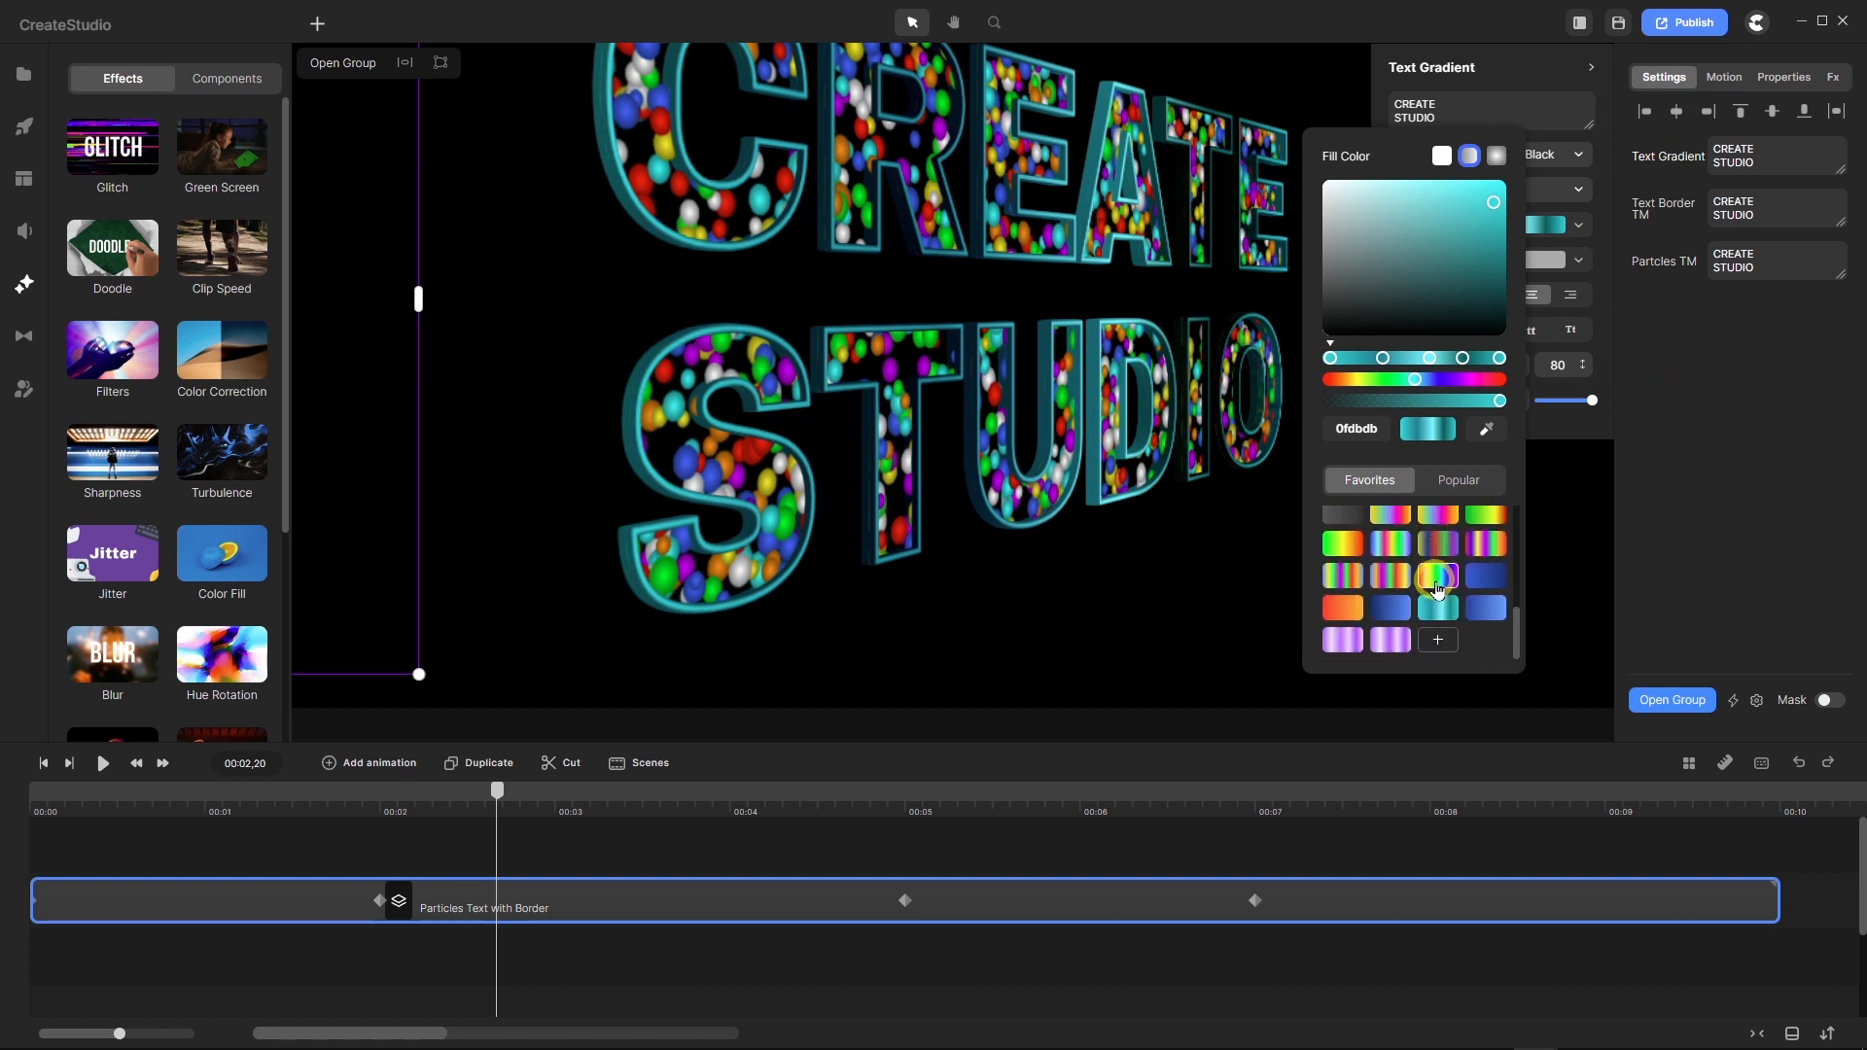
pyautogui.click(1343, 640)
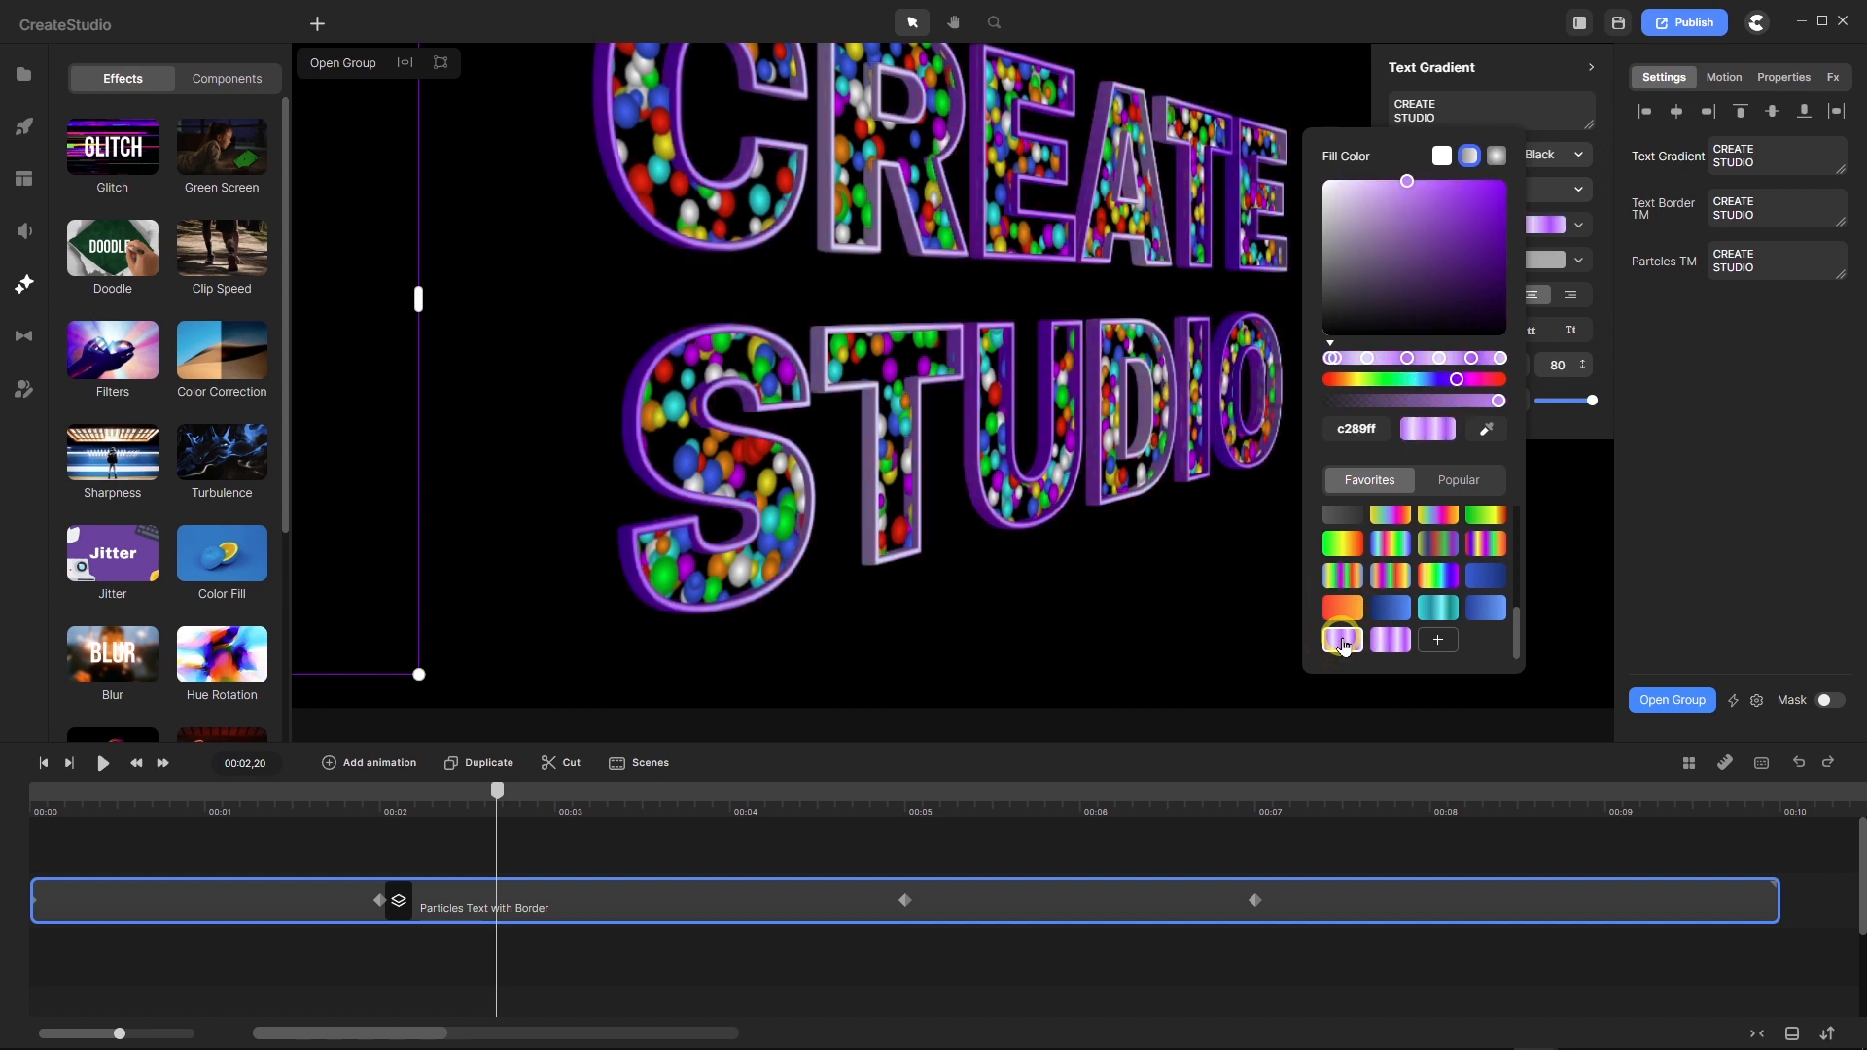
pyautogui.click(1402, 574)
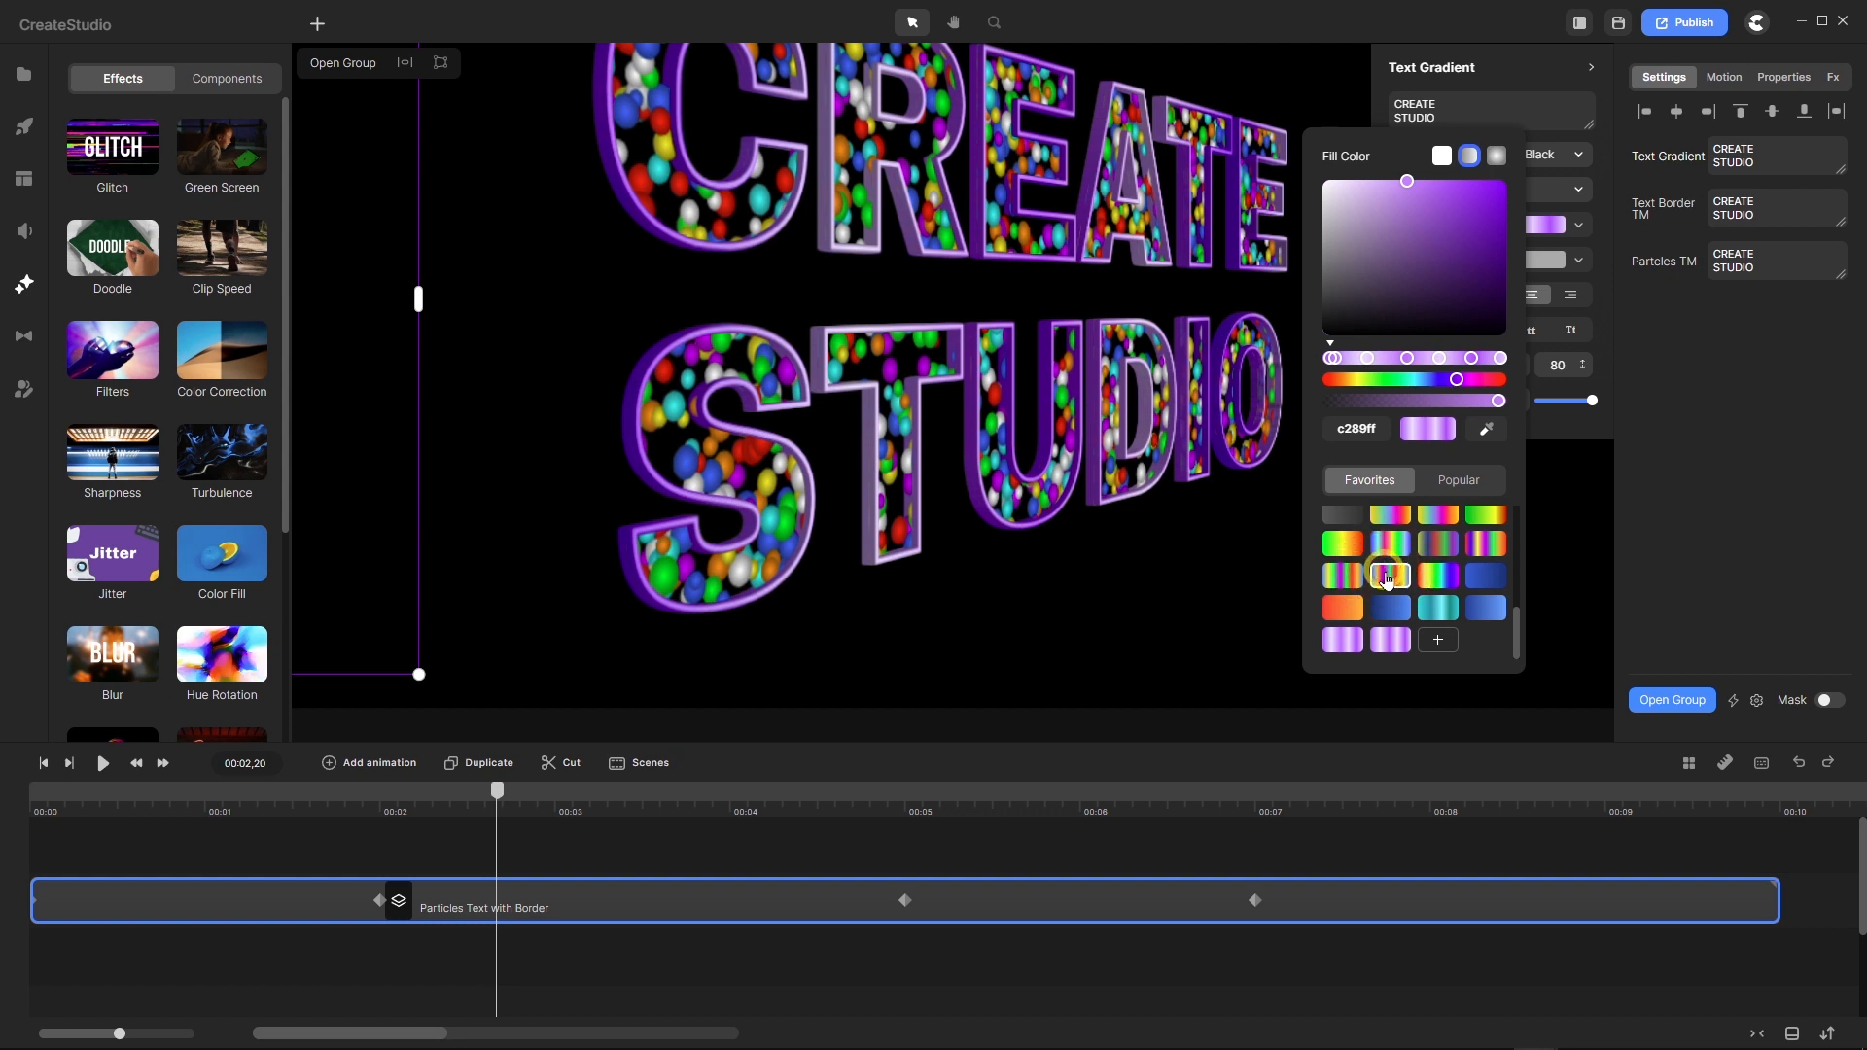
pyautogui.click(1388, 577)
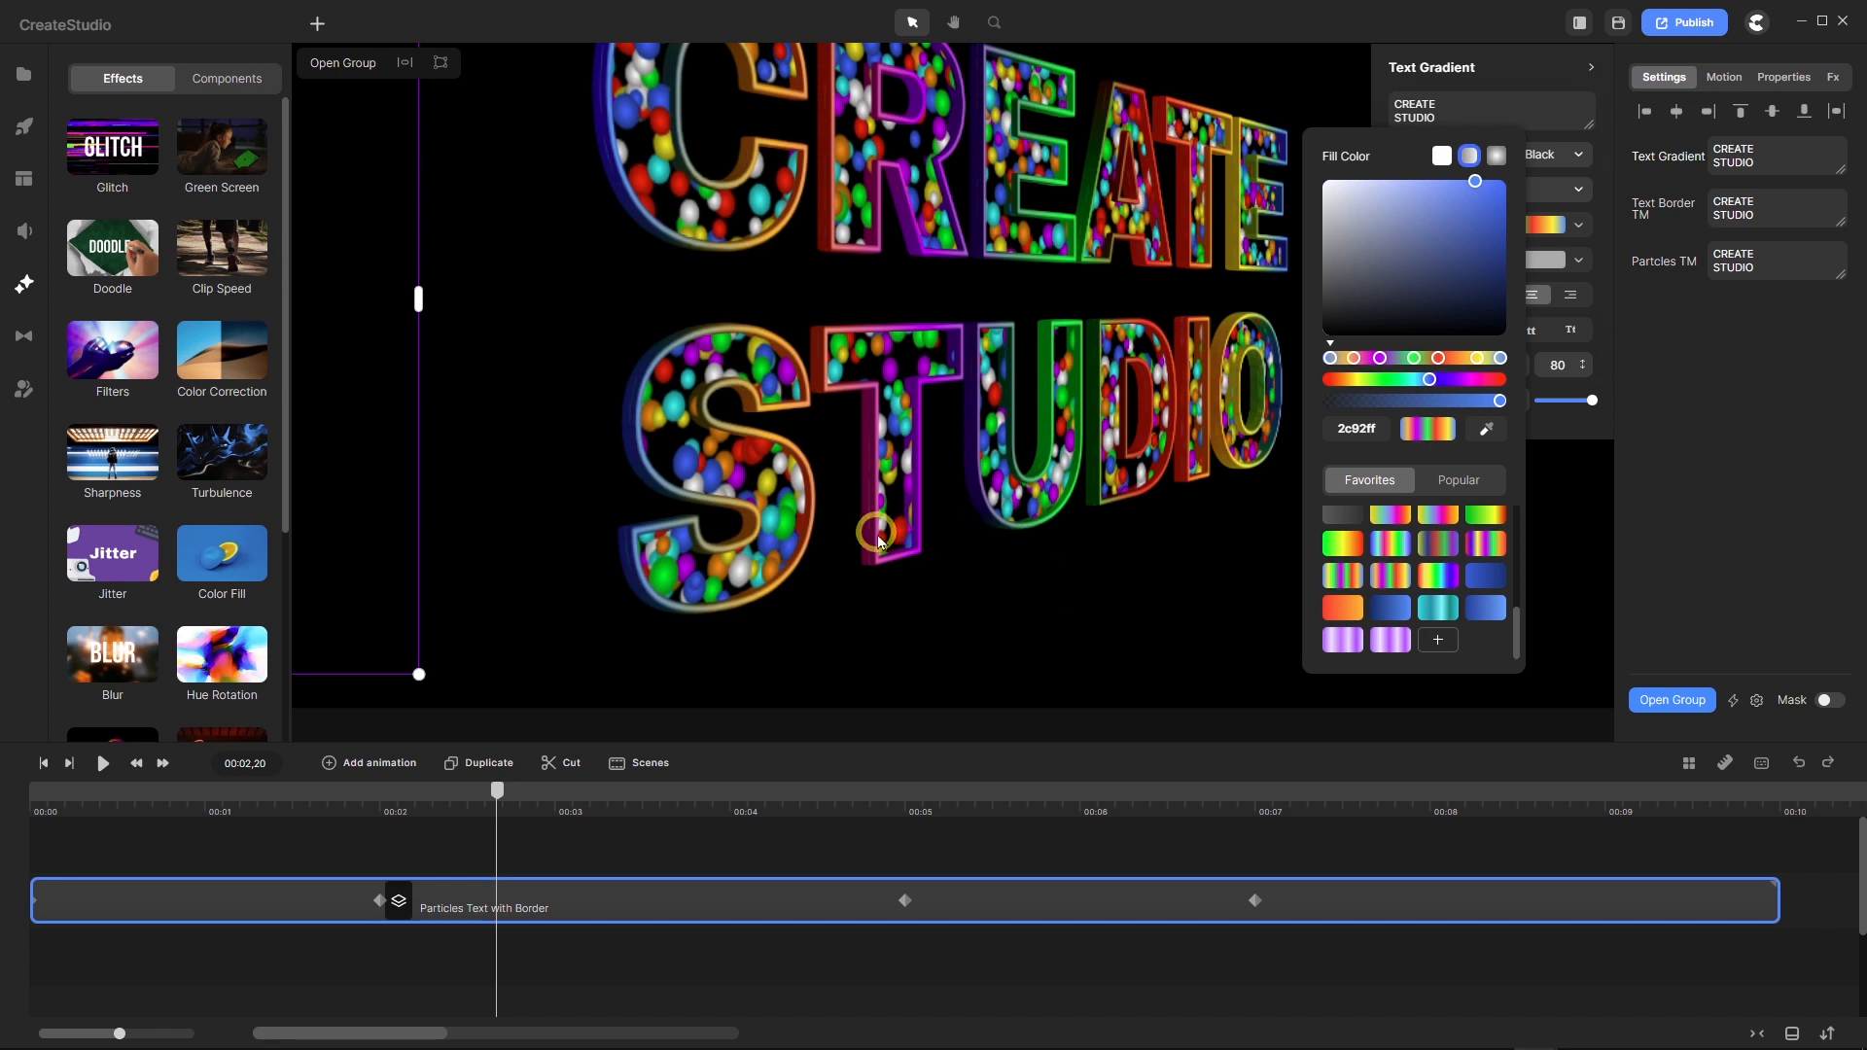
# Set the Text Gradient fill to the rainbow favorite gradient starting with fcd100 and close its settings.
pyautogui.scroll(2, 1390, 583)
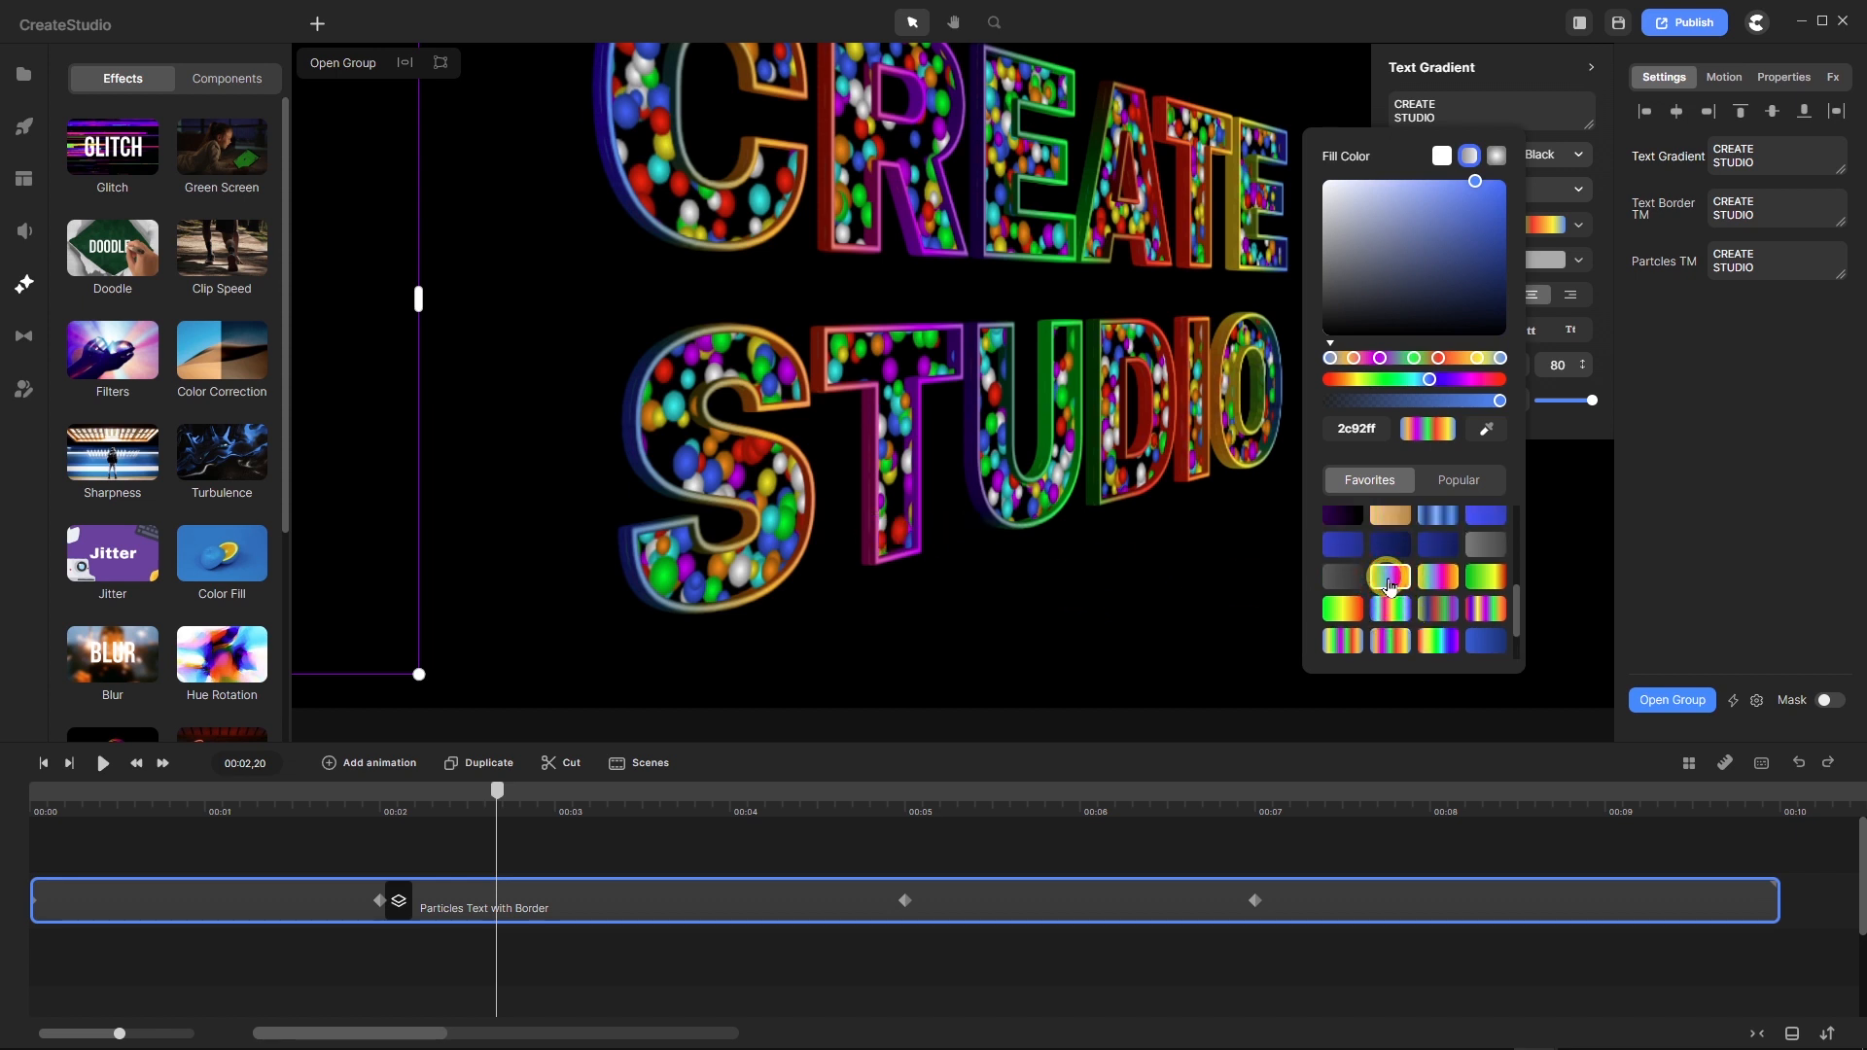
pyautogui.click(1391, 585)
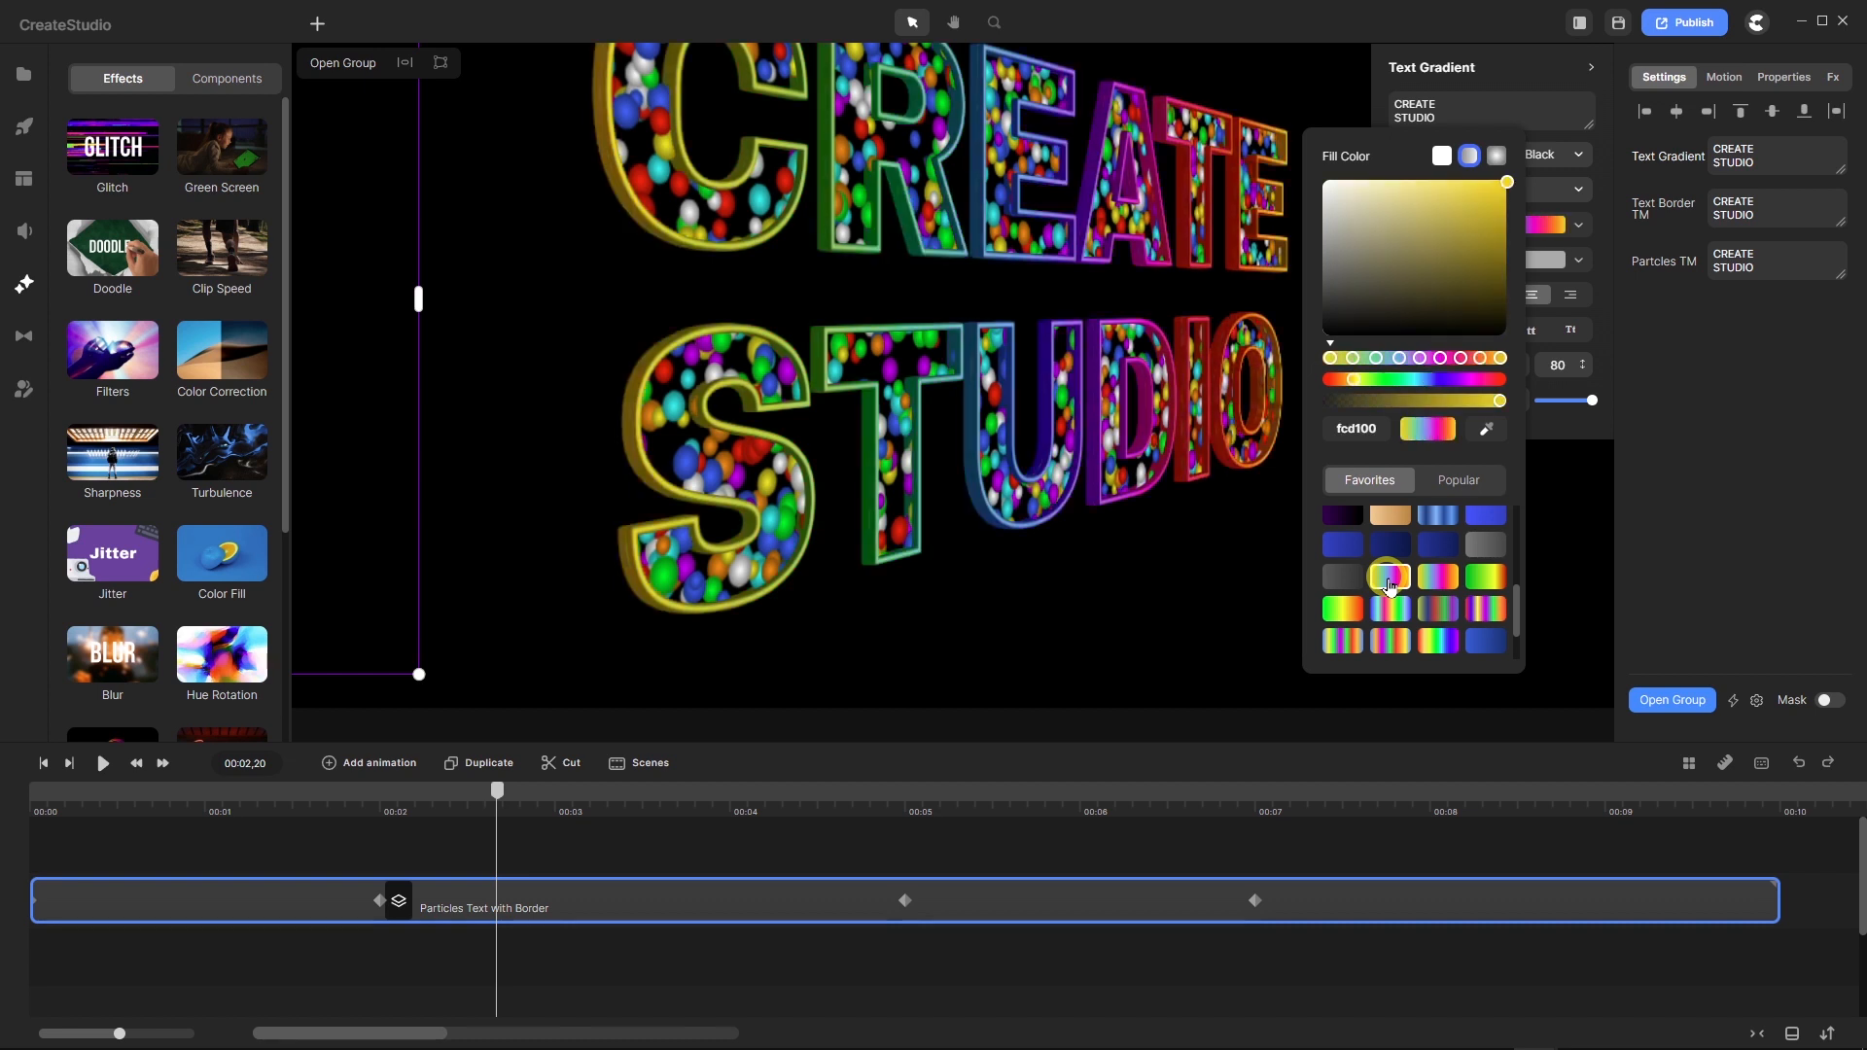
pyautogui.click(1726, 603)
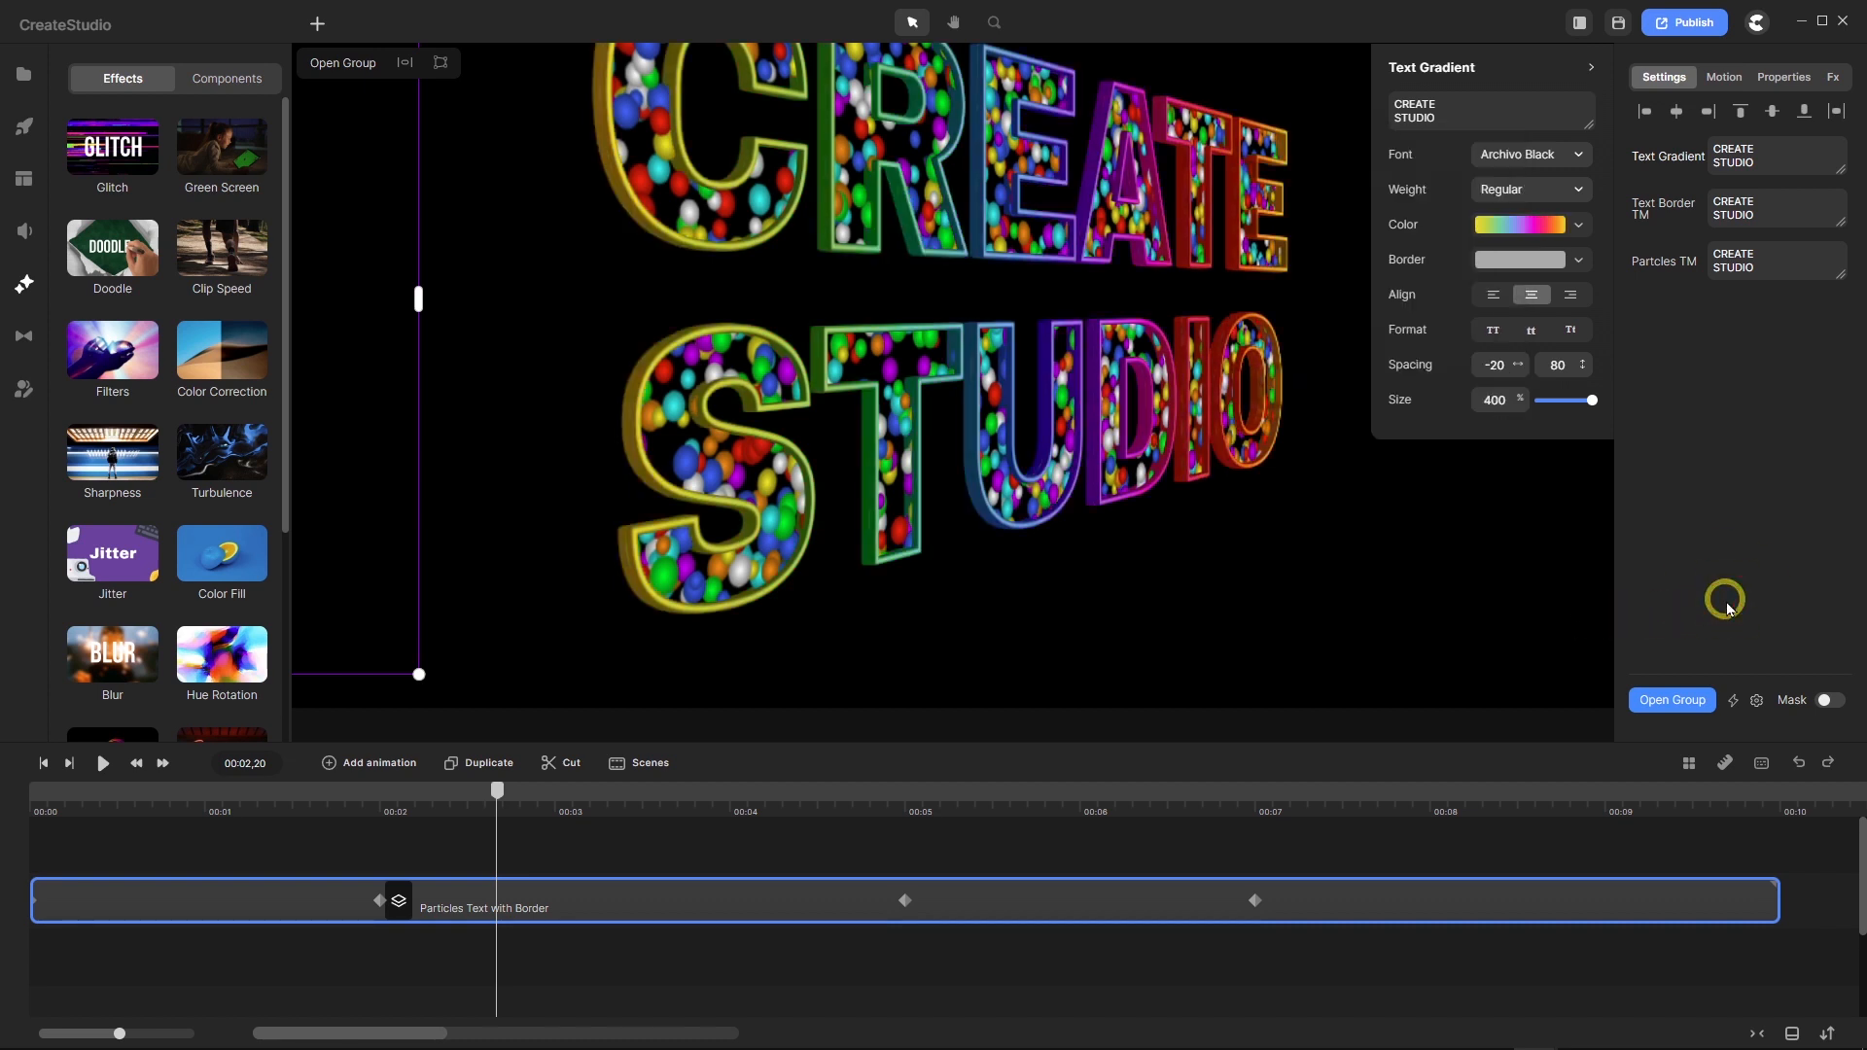
pyautogui.click(1590, 72)
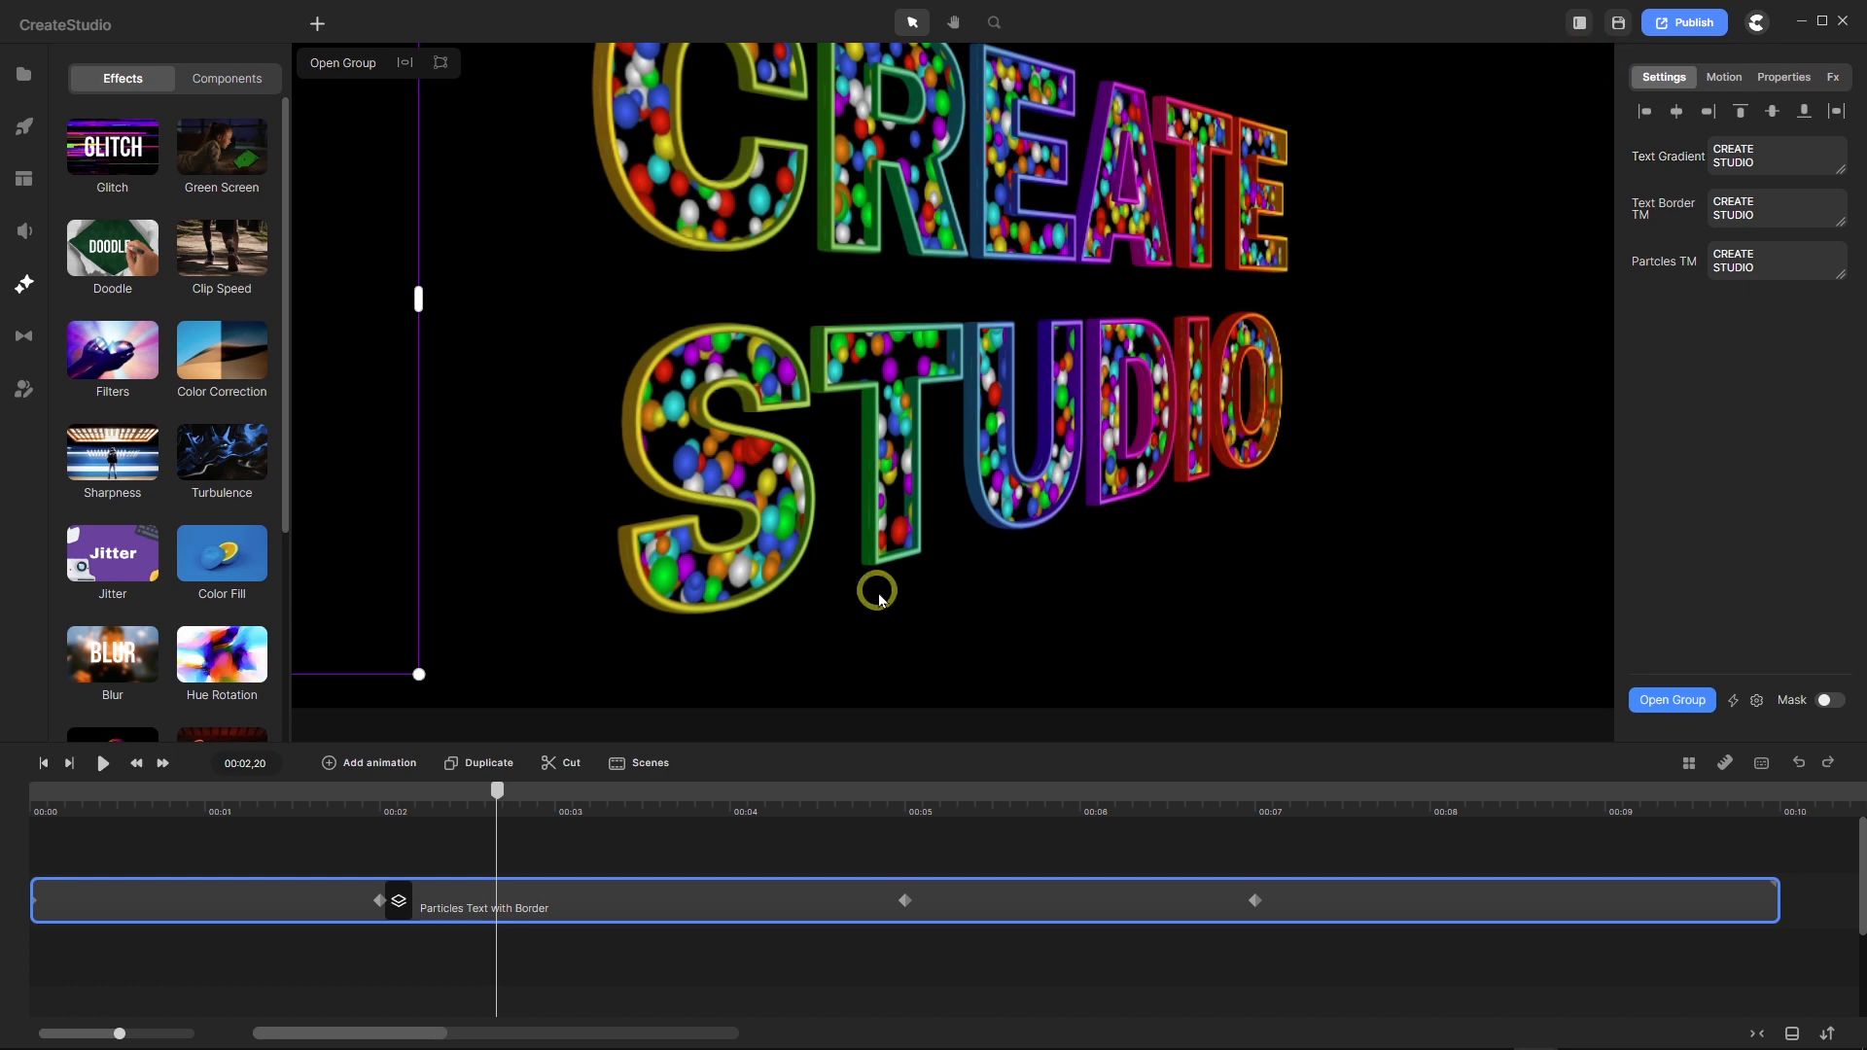
pyautogui.scroll(-2, 875, 590)
pyautogui.scroll(-1, 876, 590)
pyautogui.scroll(1, 871, 596)
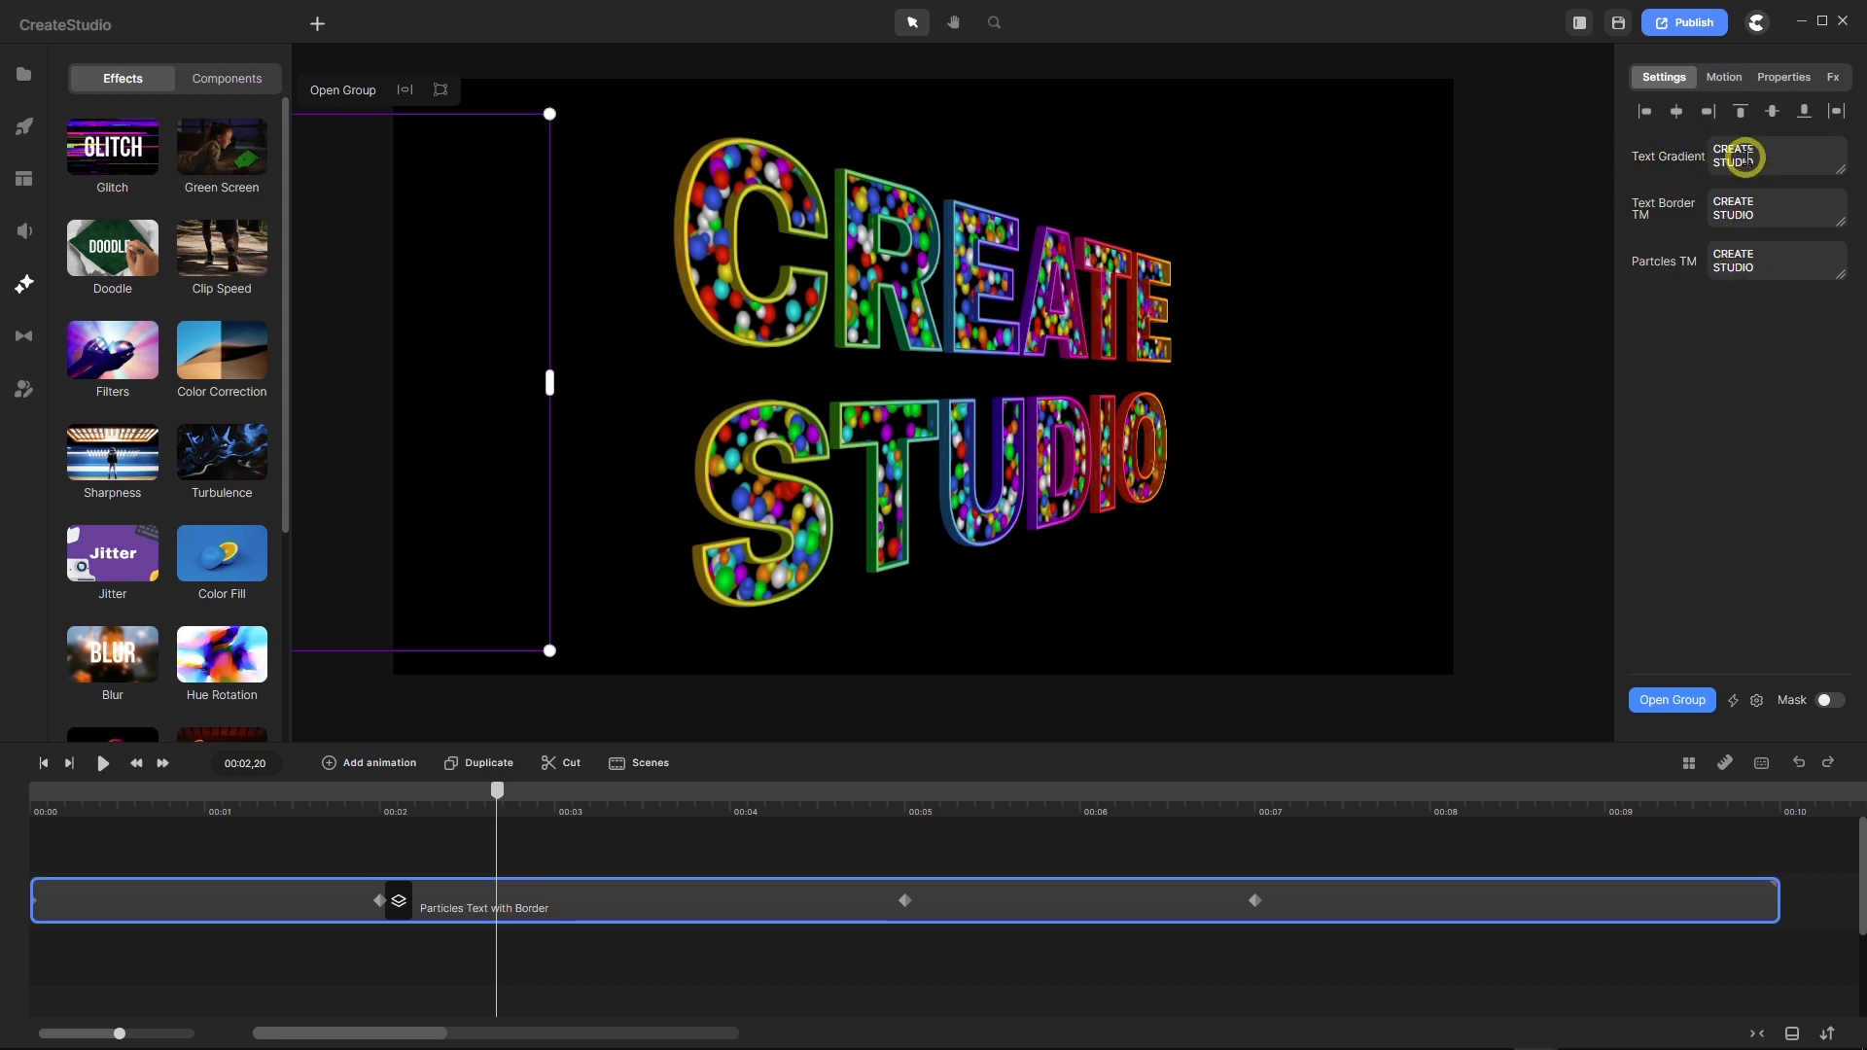
# Replace the Text Gradient wording with HAVE and FUN! on two lines.
pyautogui.moveTo(1754, 165); pyautogui.dragTo(1681, 129)
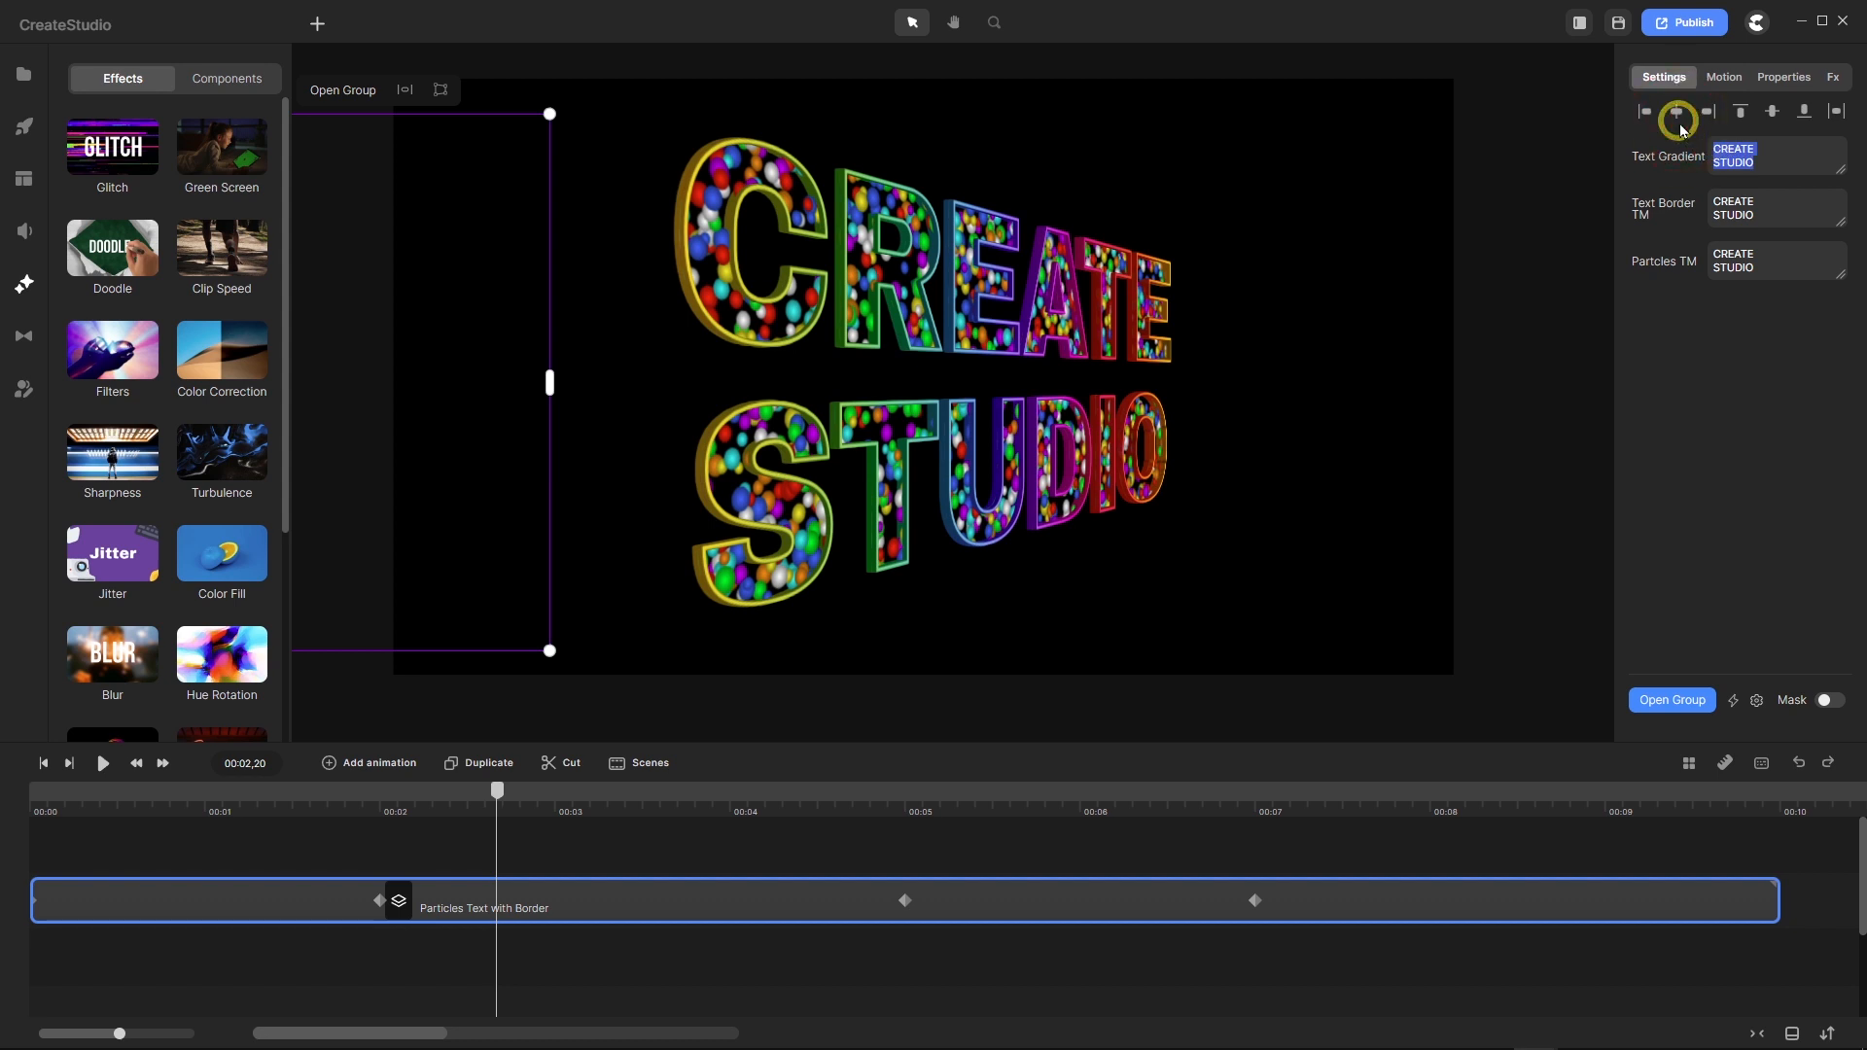
pyautogui.write('HAV')
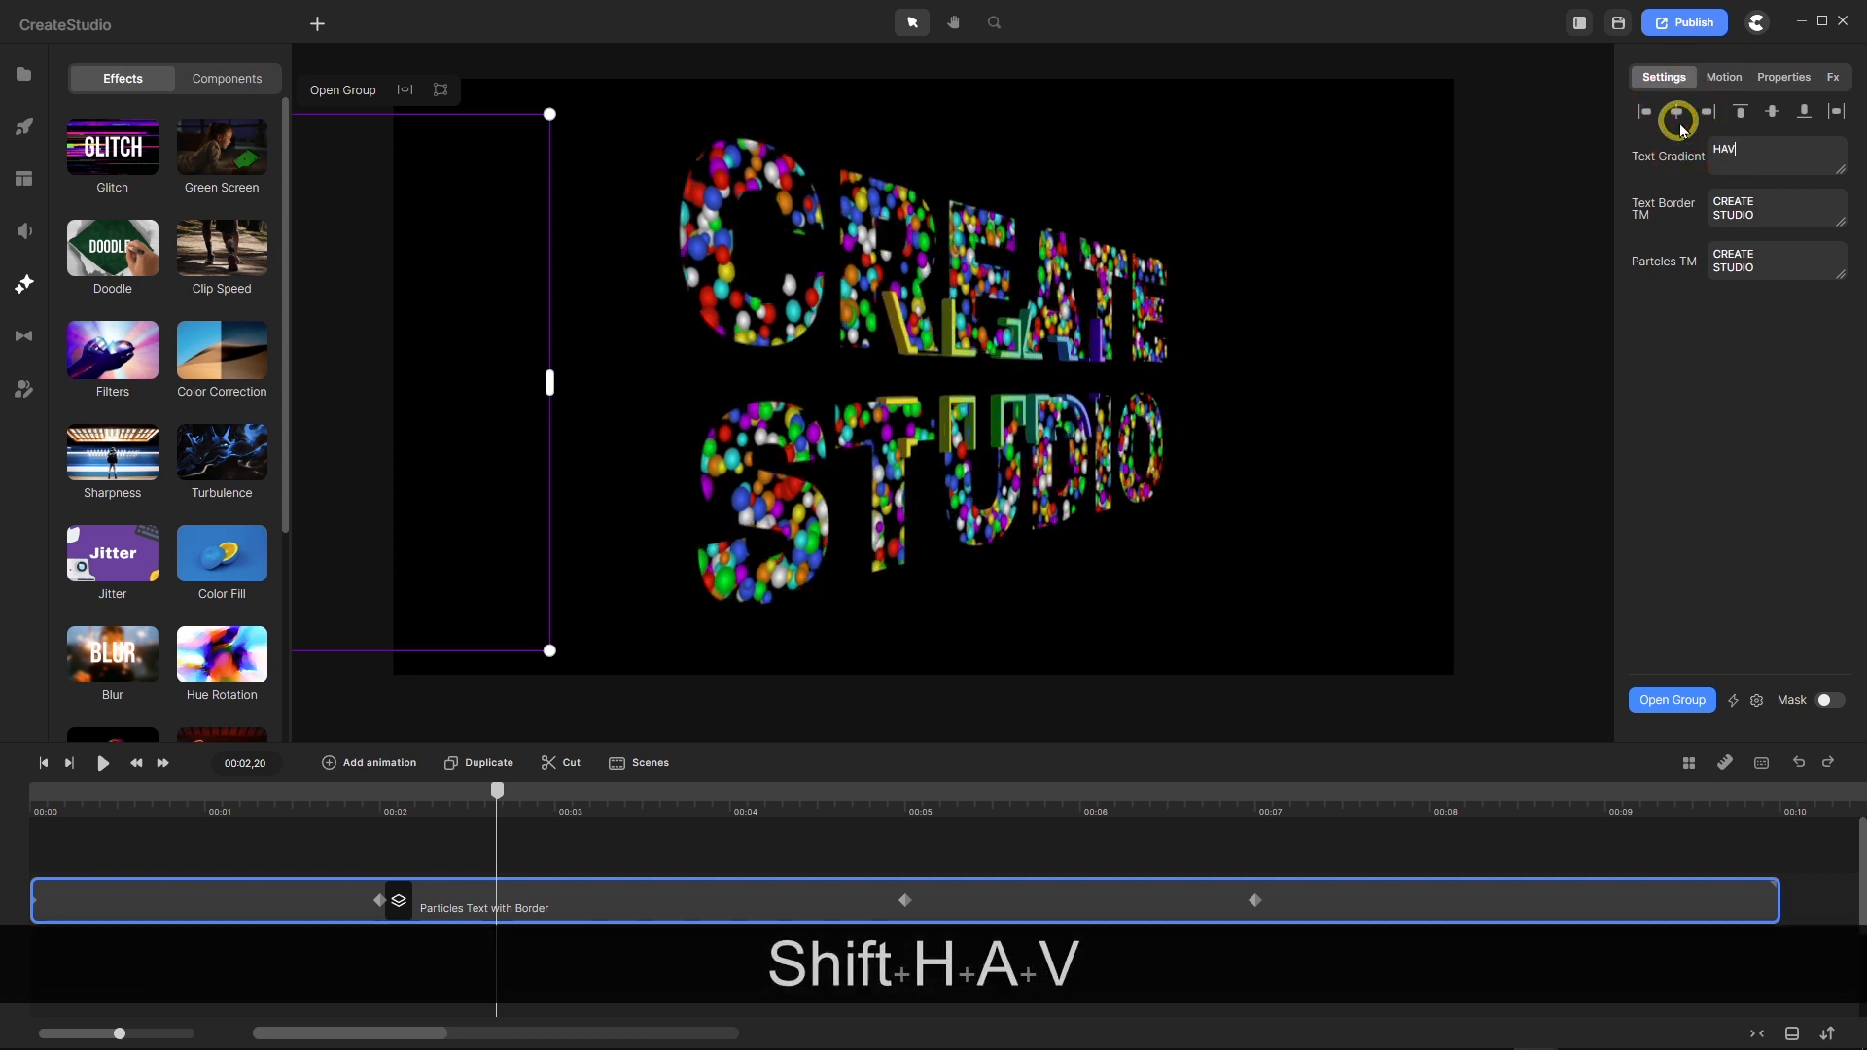
pyautogui.write('E')
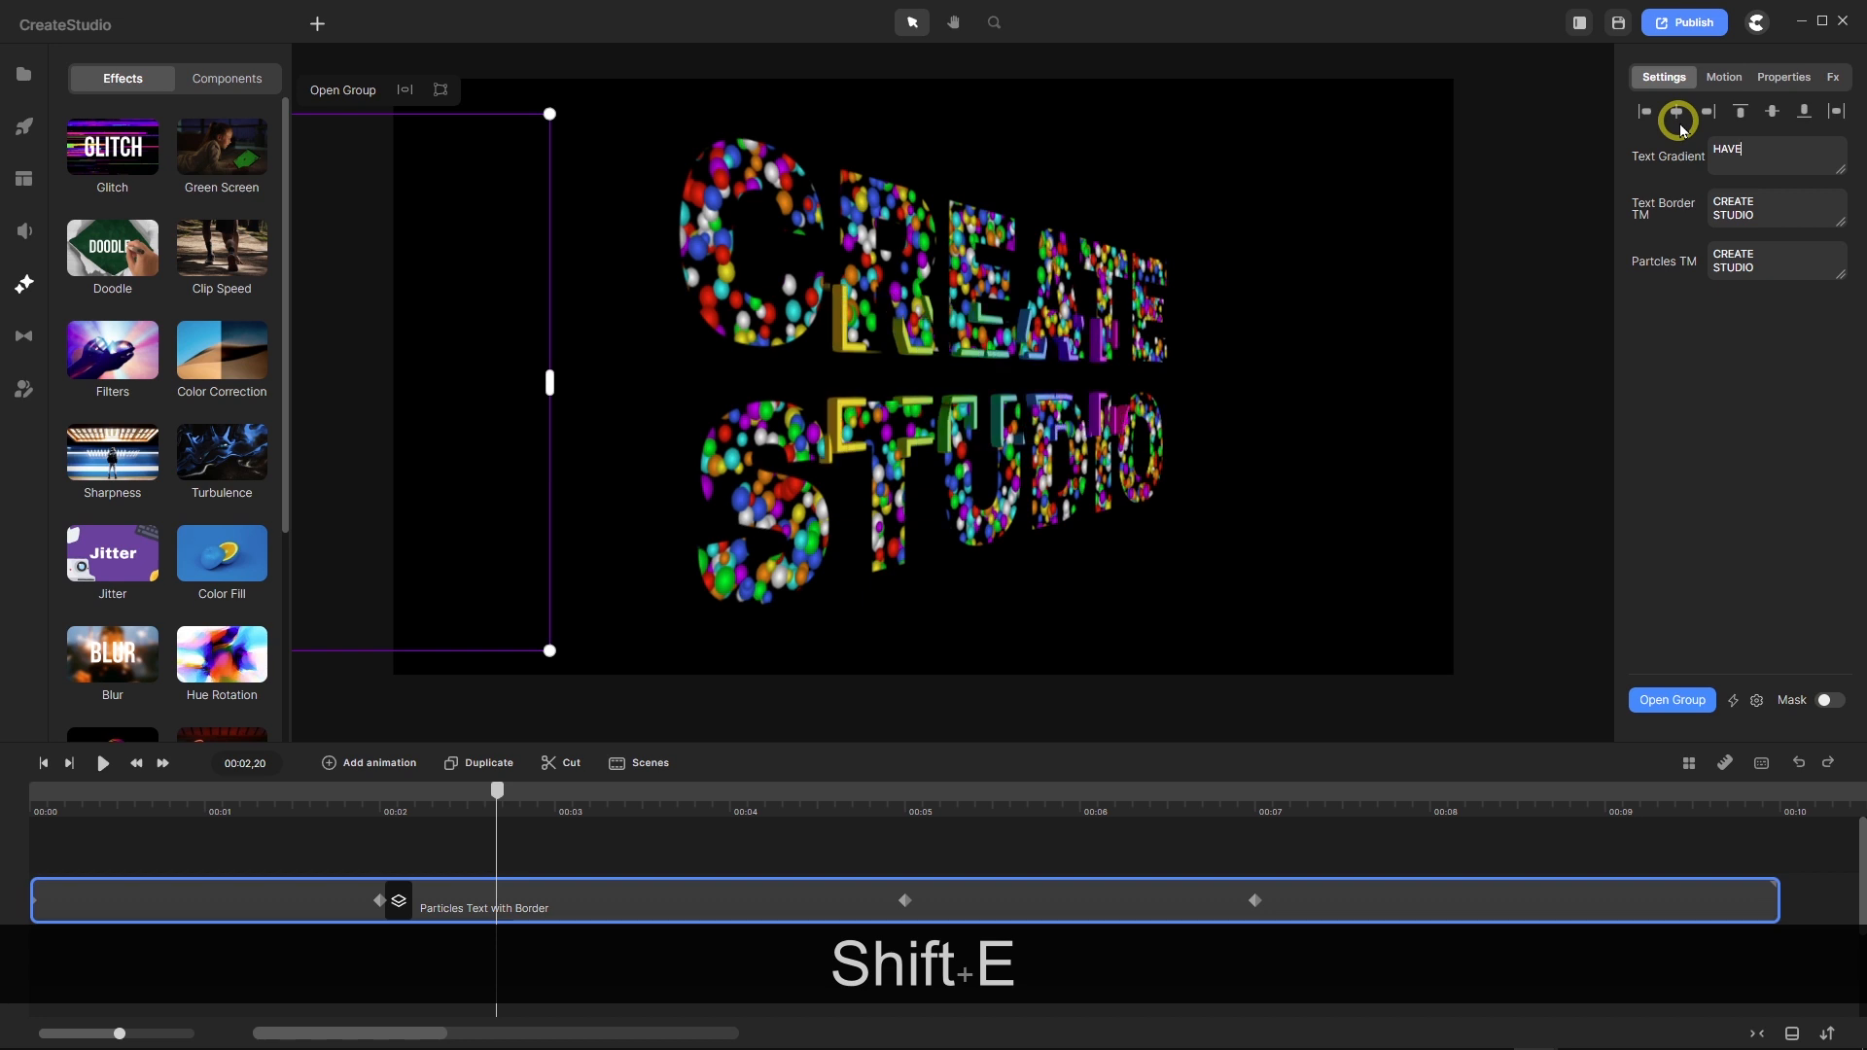
pyautogui.press('Return')
pyautogui.write('FU')
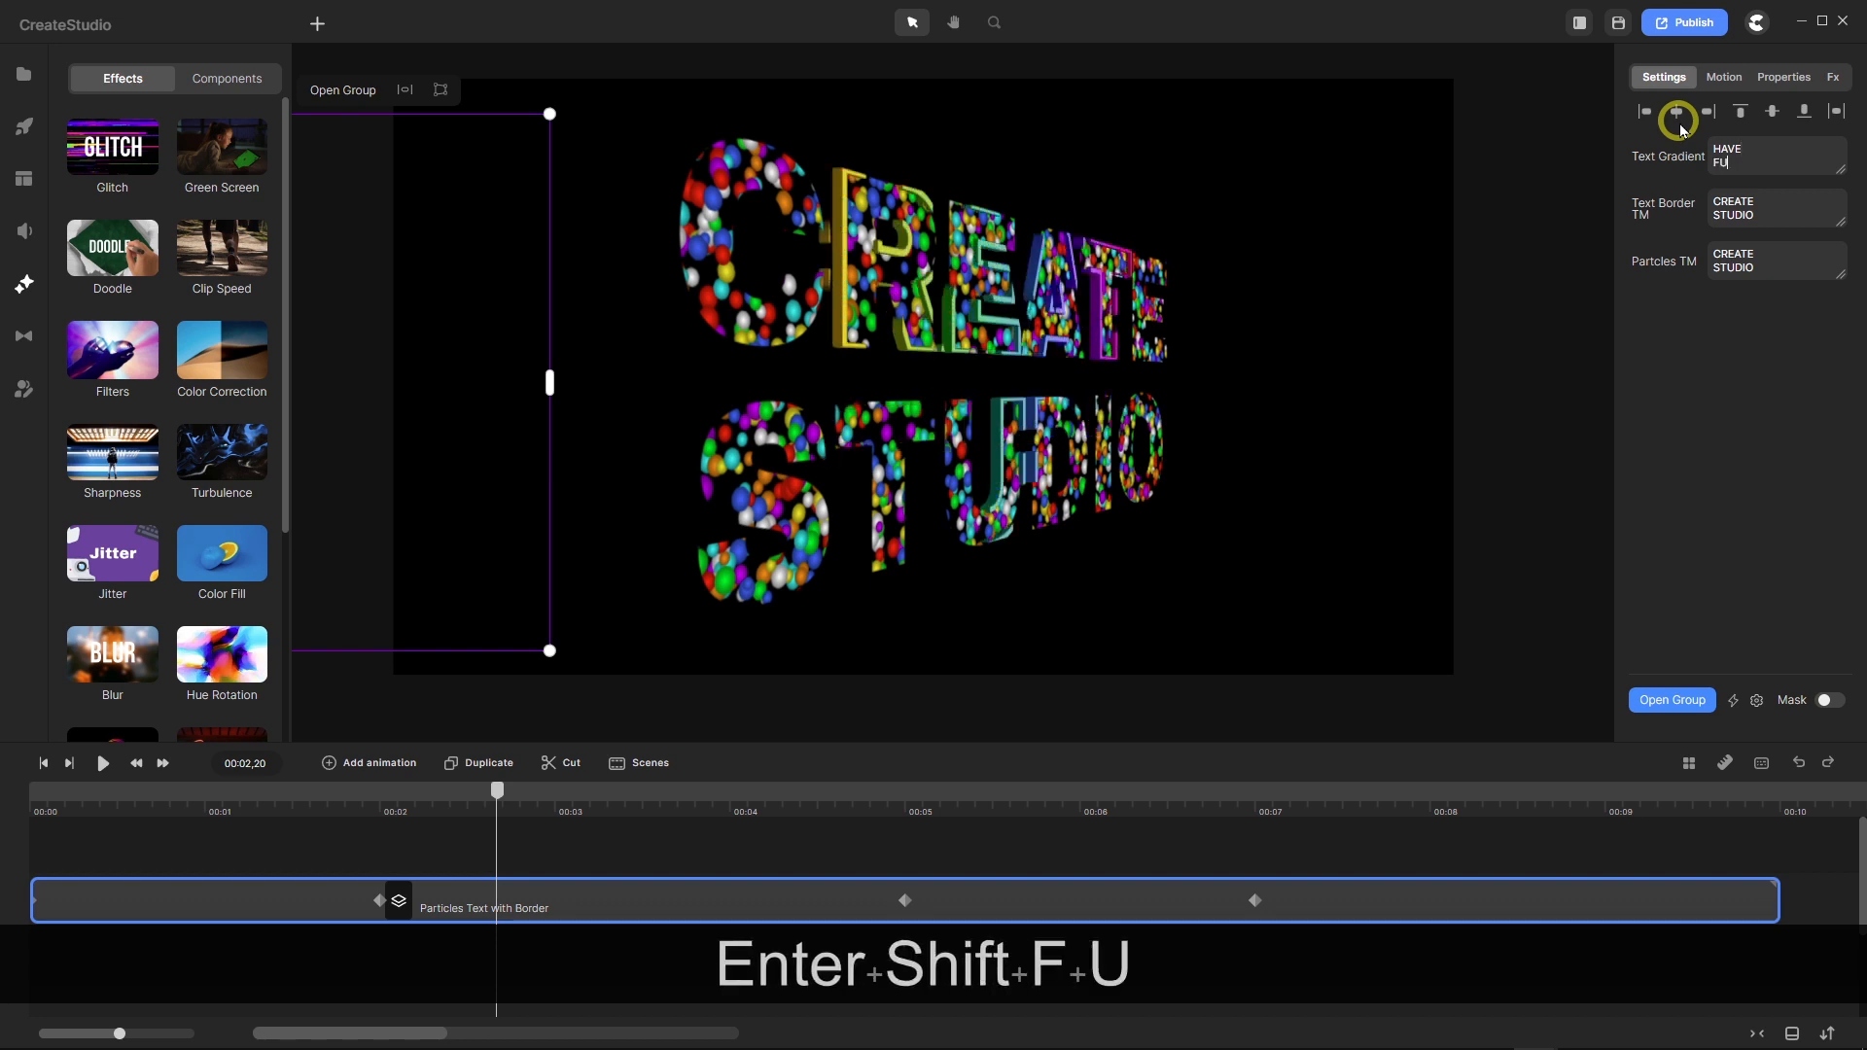
pyautogui.write('N')
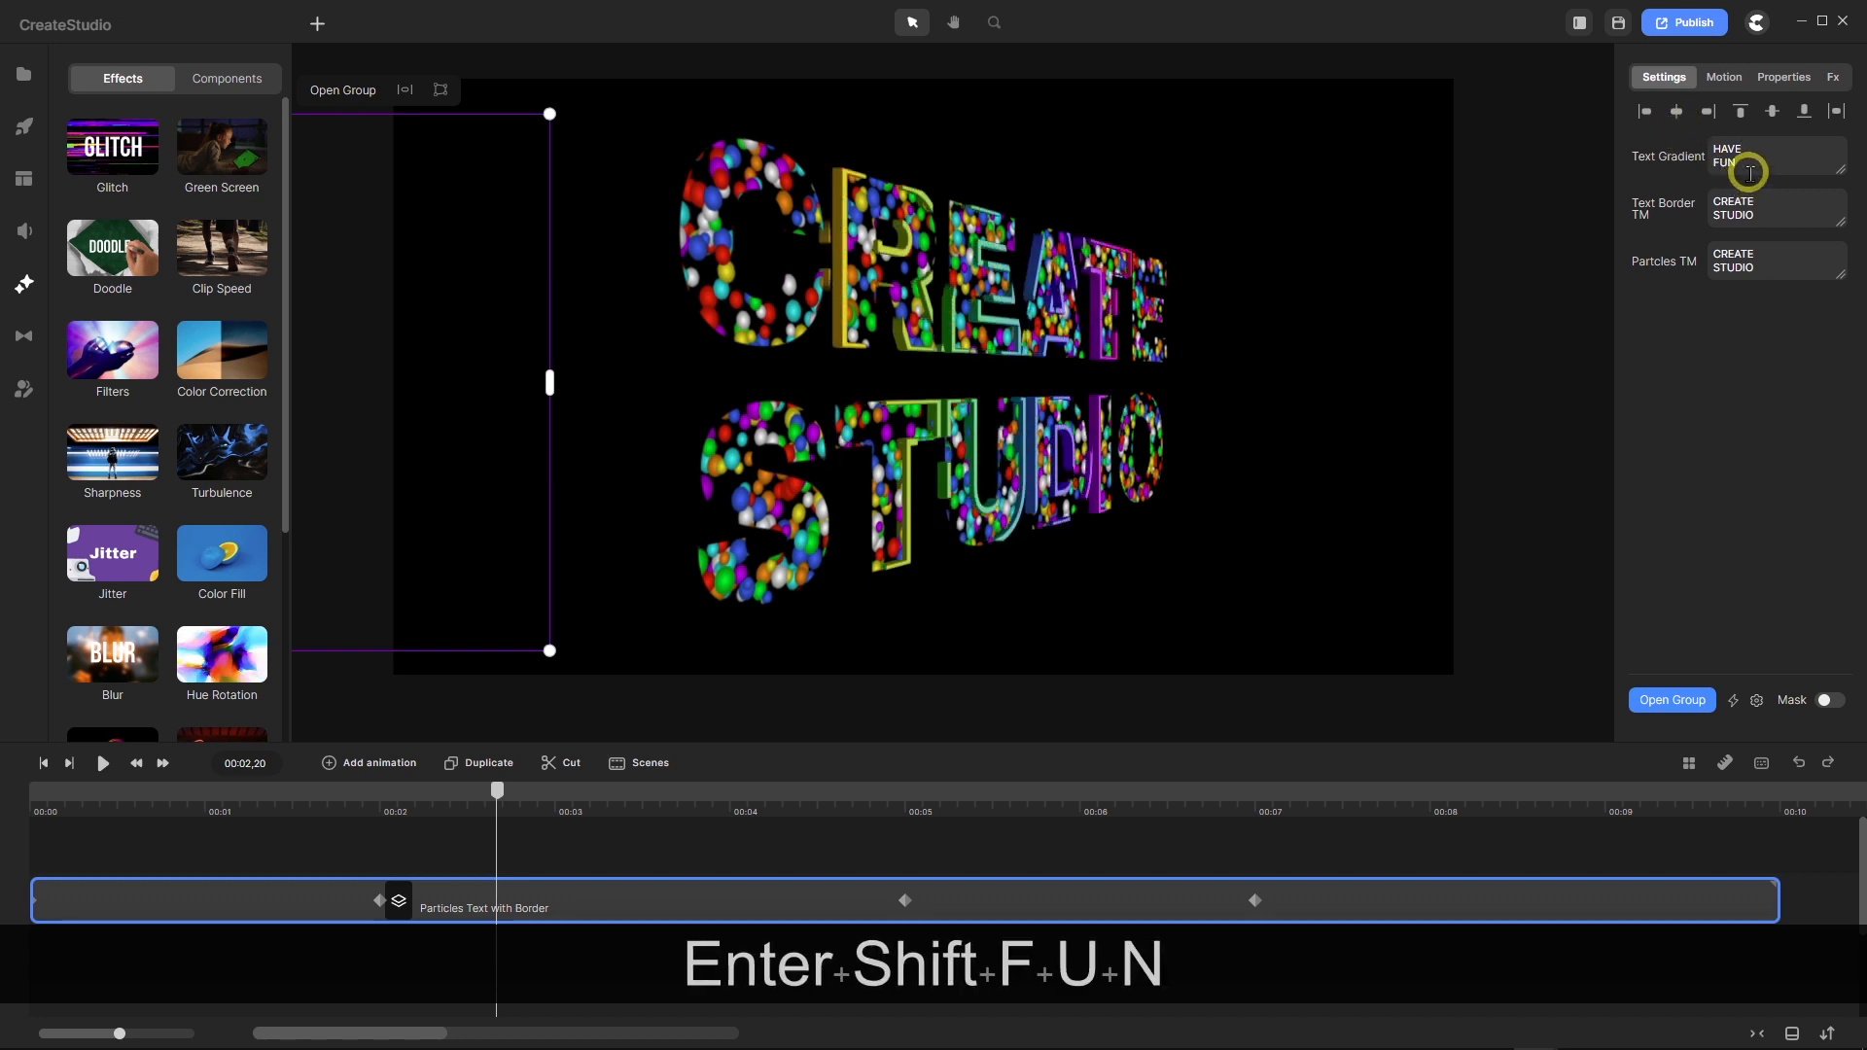
pyautogui.write('!')
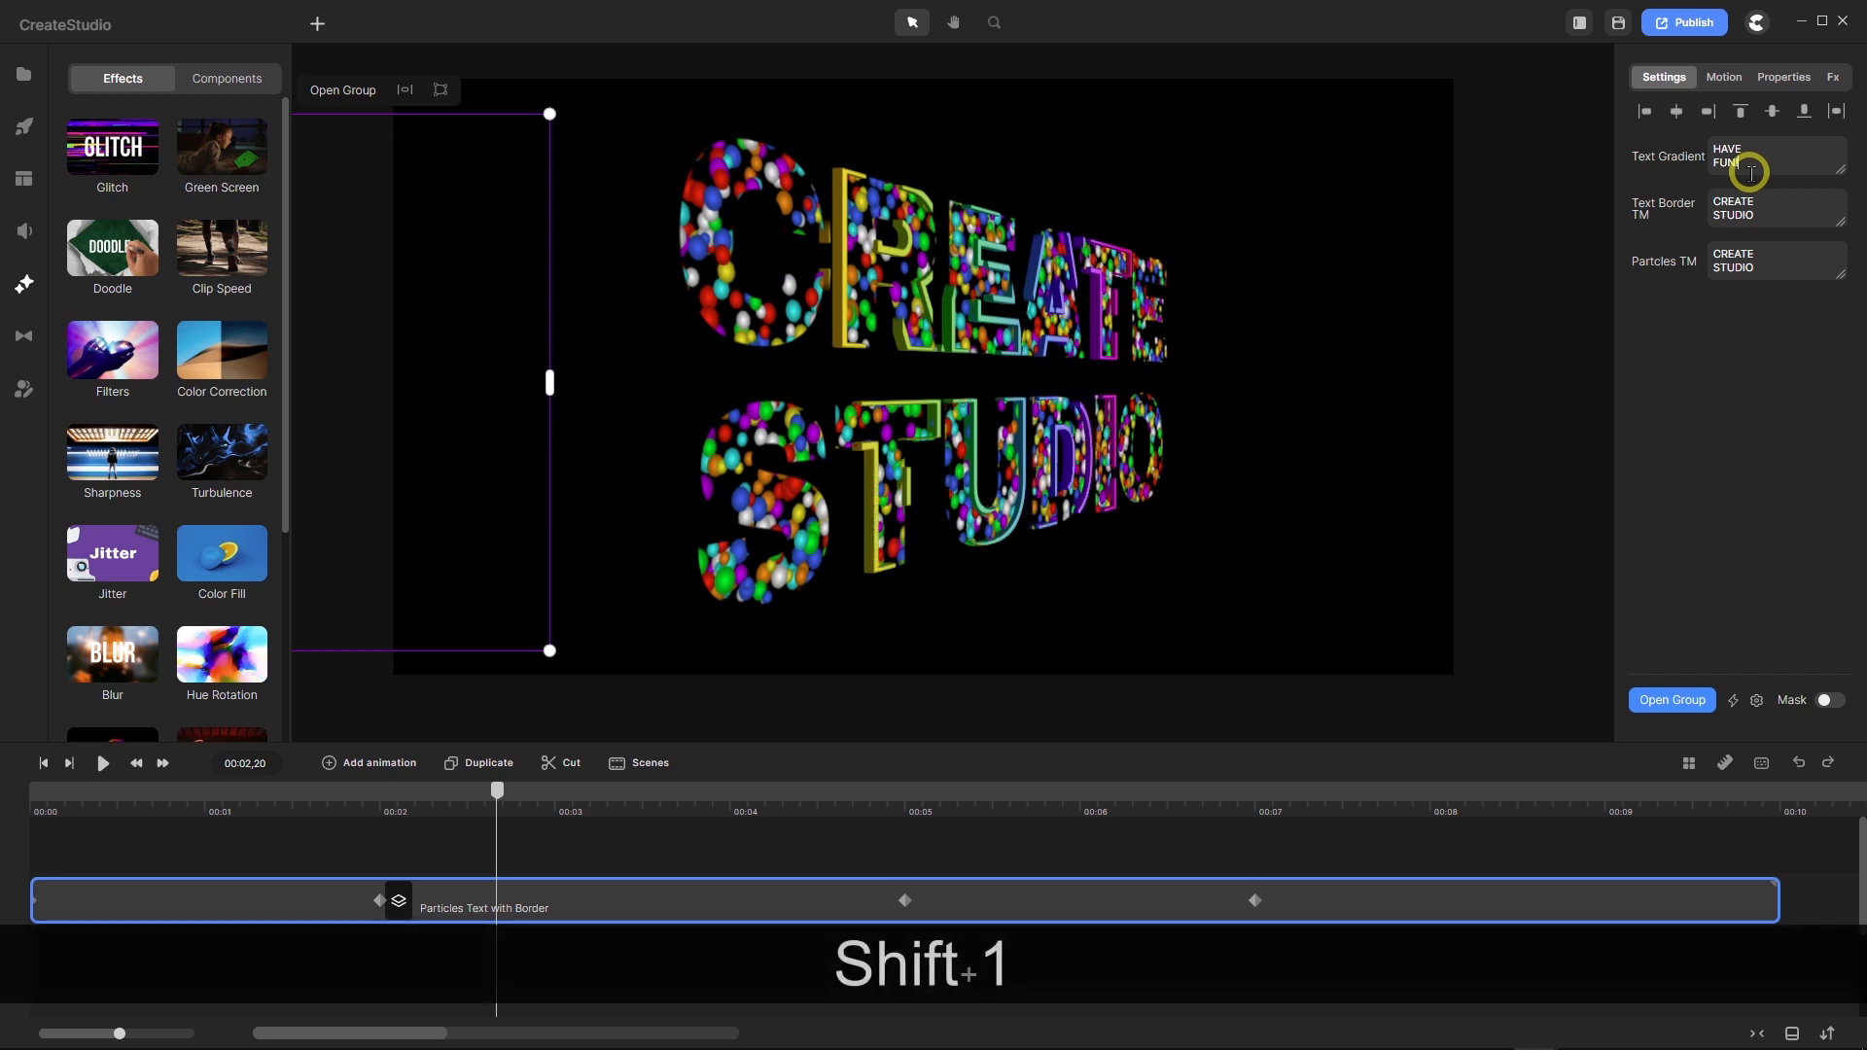
# Copy the HAVE FUN! text from Text Gradient and replace the wording of Text Border TM and Partcles TM with it.
pyautogui.moveTo(1743, 162); pyautogui.dragTo(1674, 144)
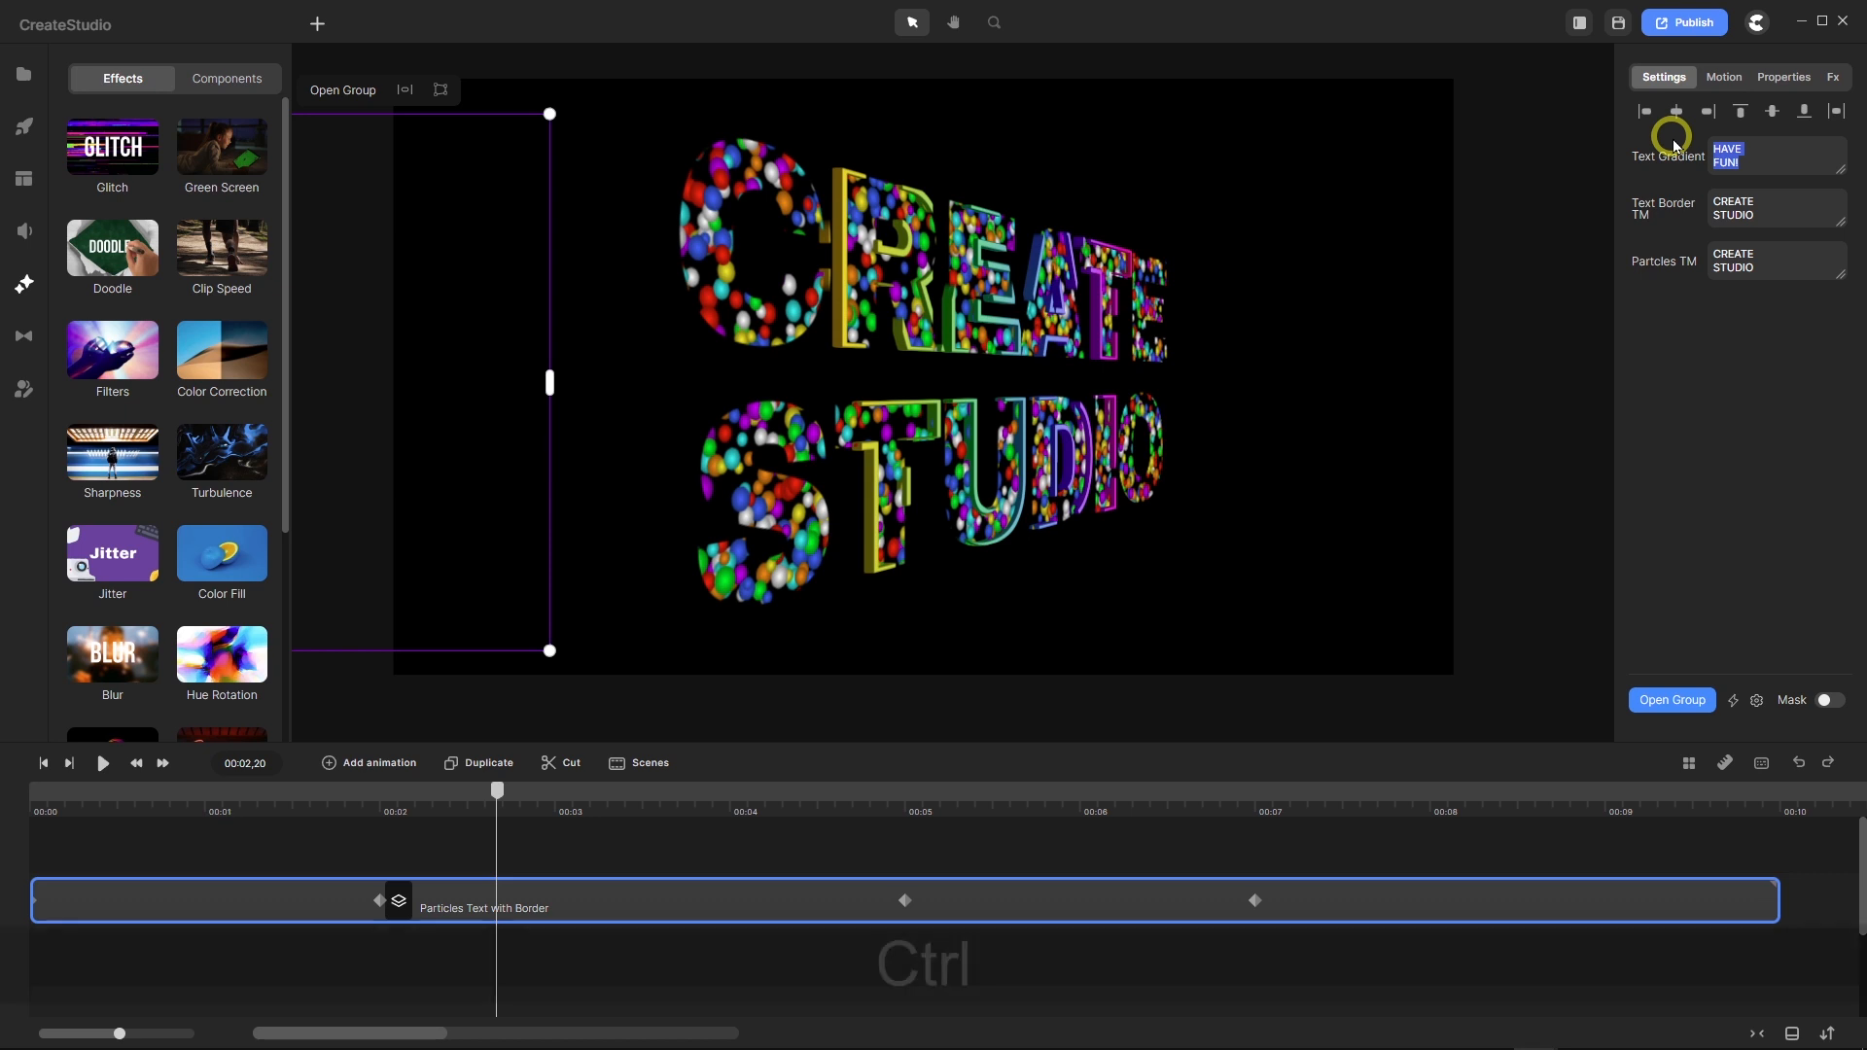
pyautogui.hotkey('ctrl', 'c')
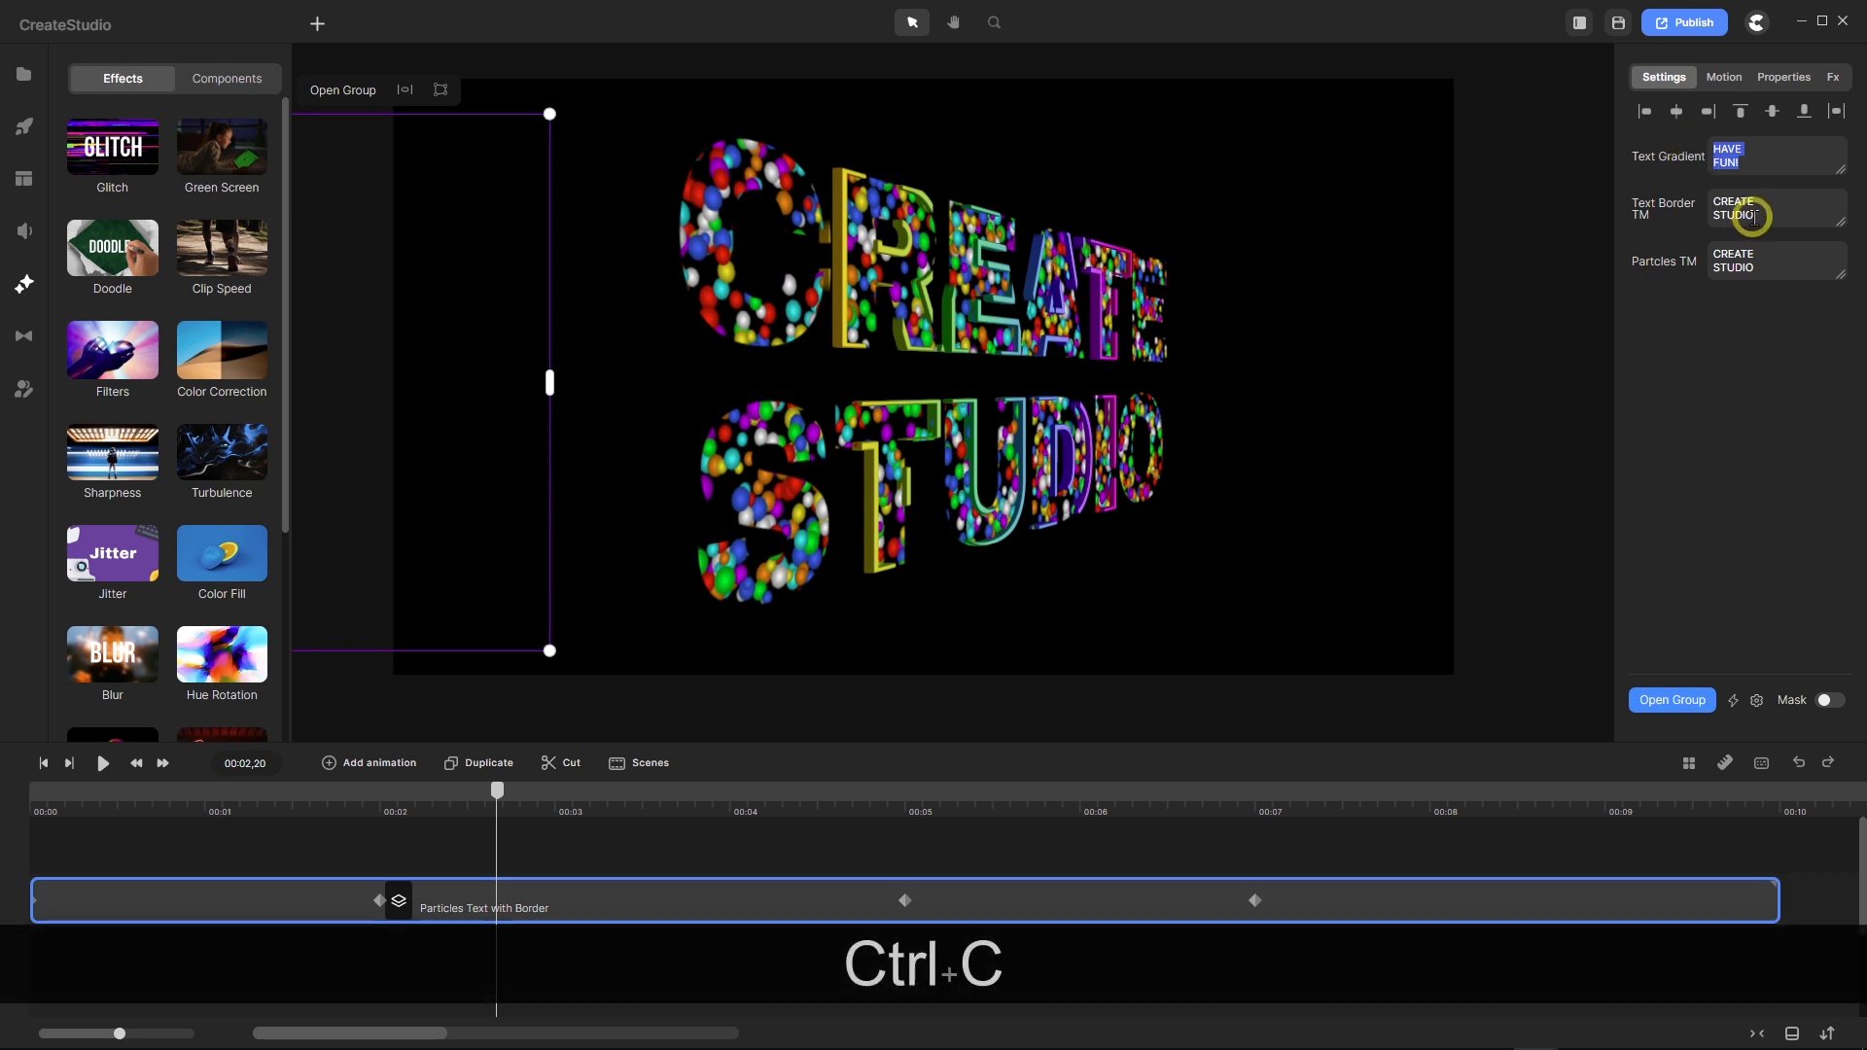
pyautogui.moveTo(1750, 214); pyautogui.dragTo(1692, 191)
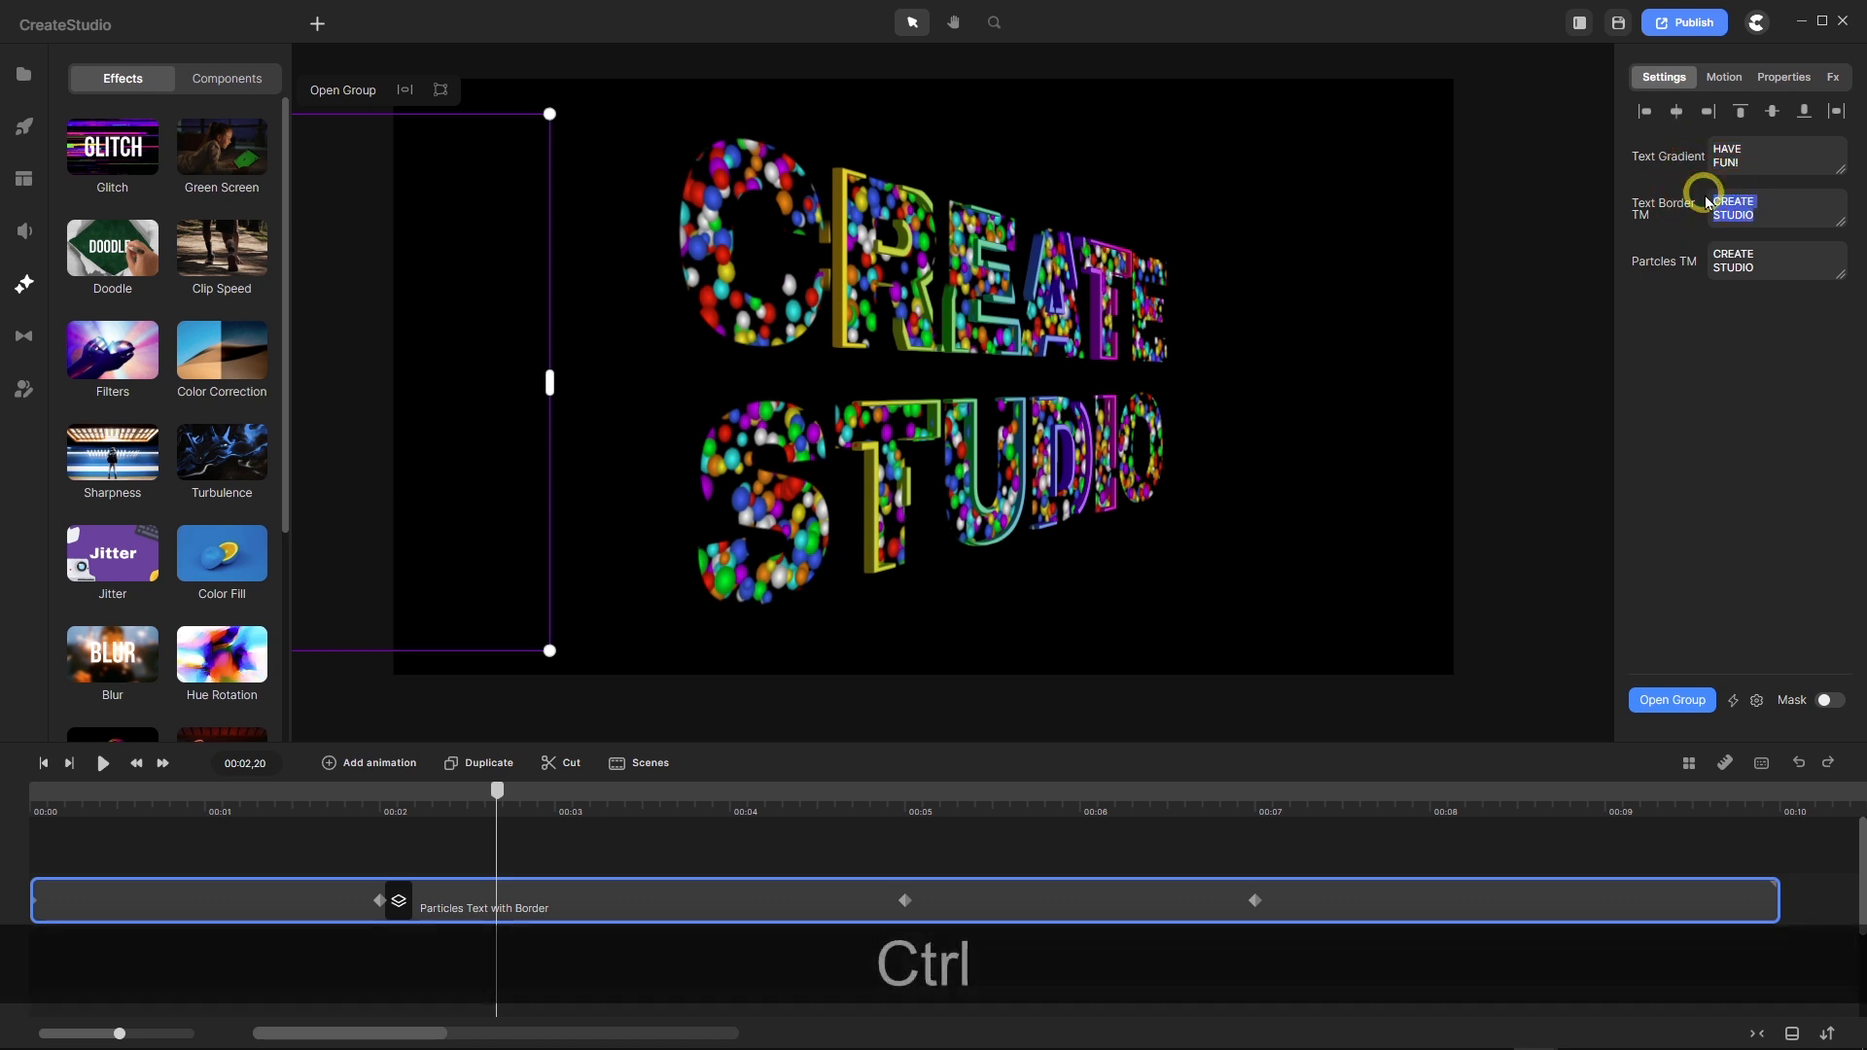
pyautogui.hotkey('ctrl', 'v')
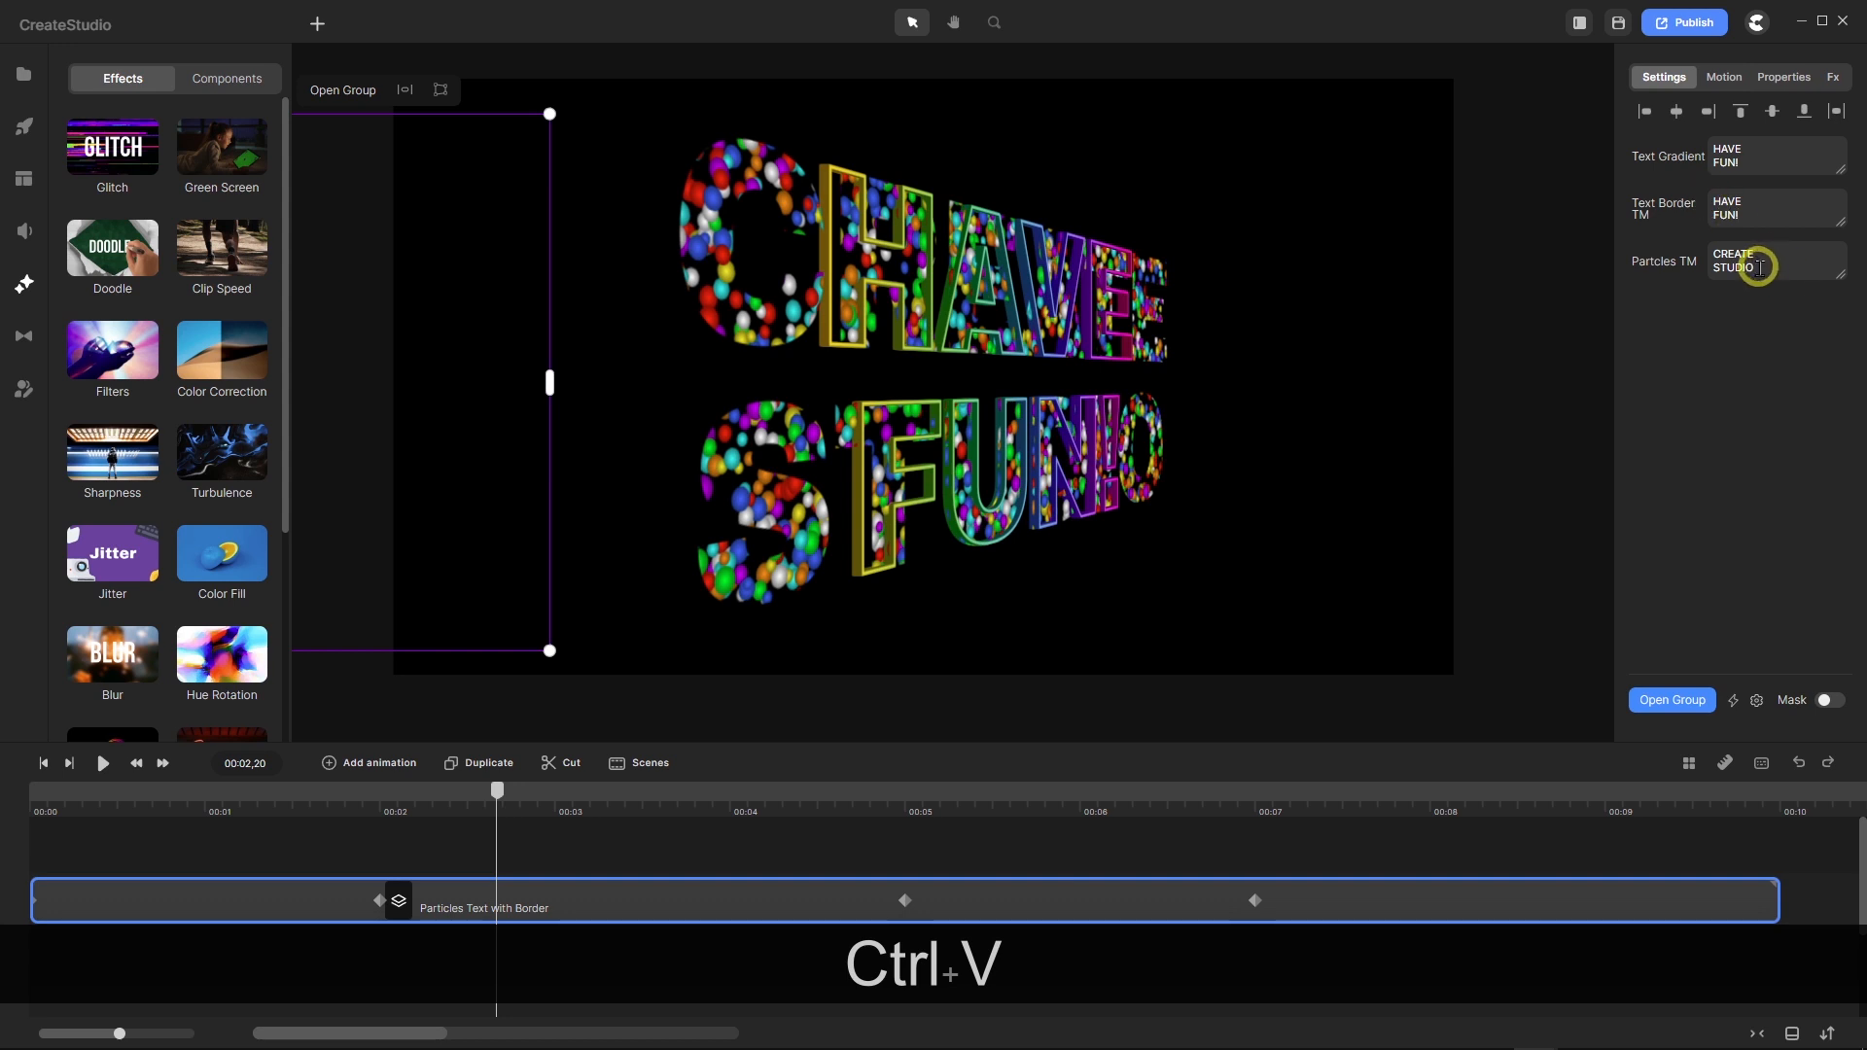
pyautogui.moveTo(1758, 266); pyautogui.dragTo(1717, 245)
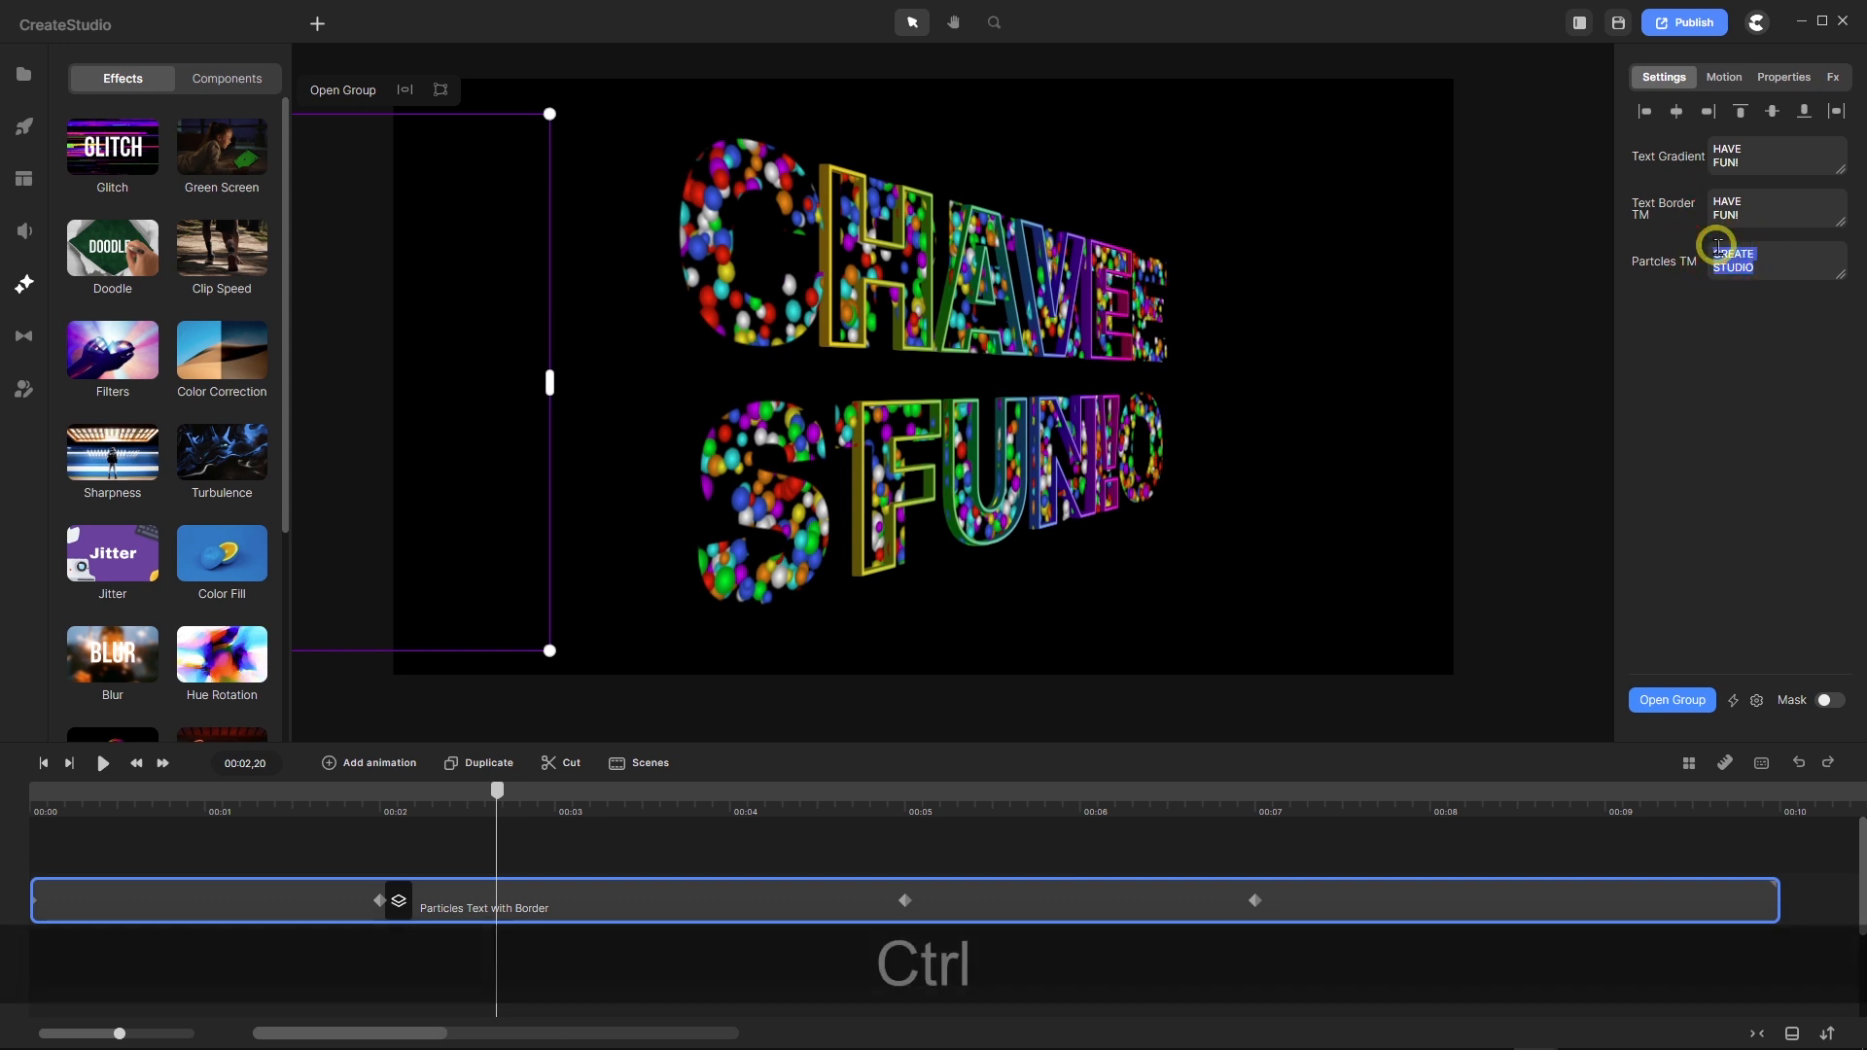
pyautogui.hotkey('ctrl', 'v')
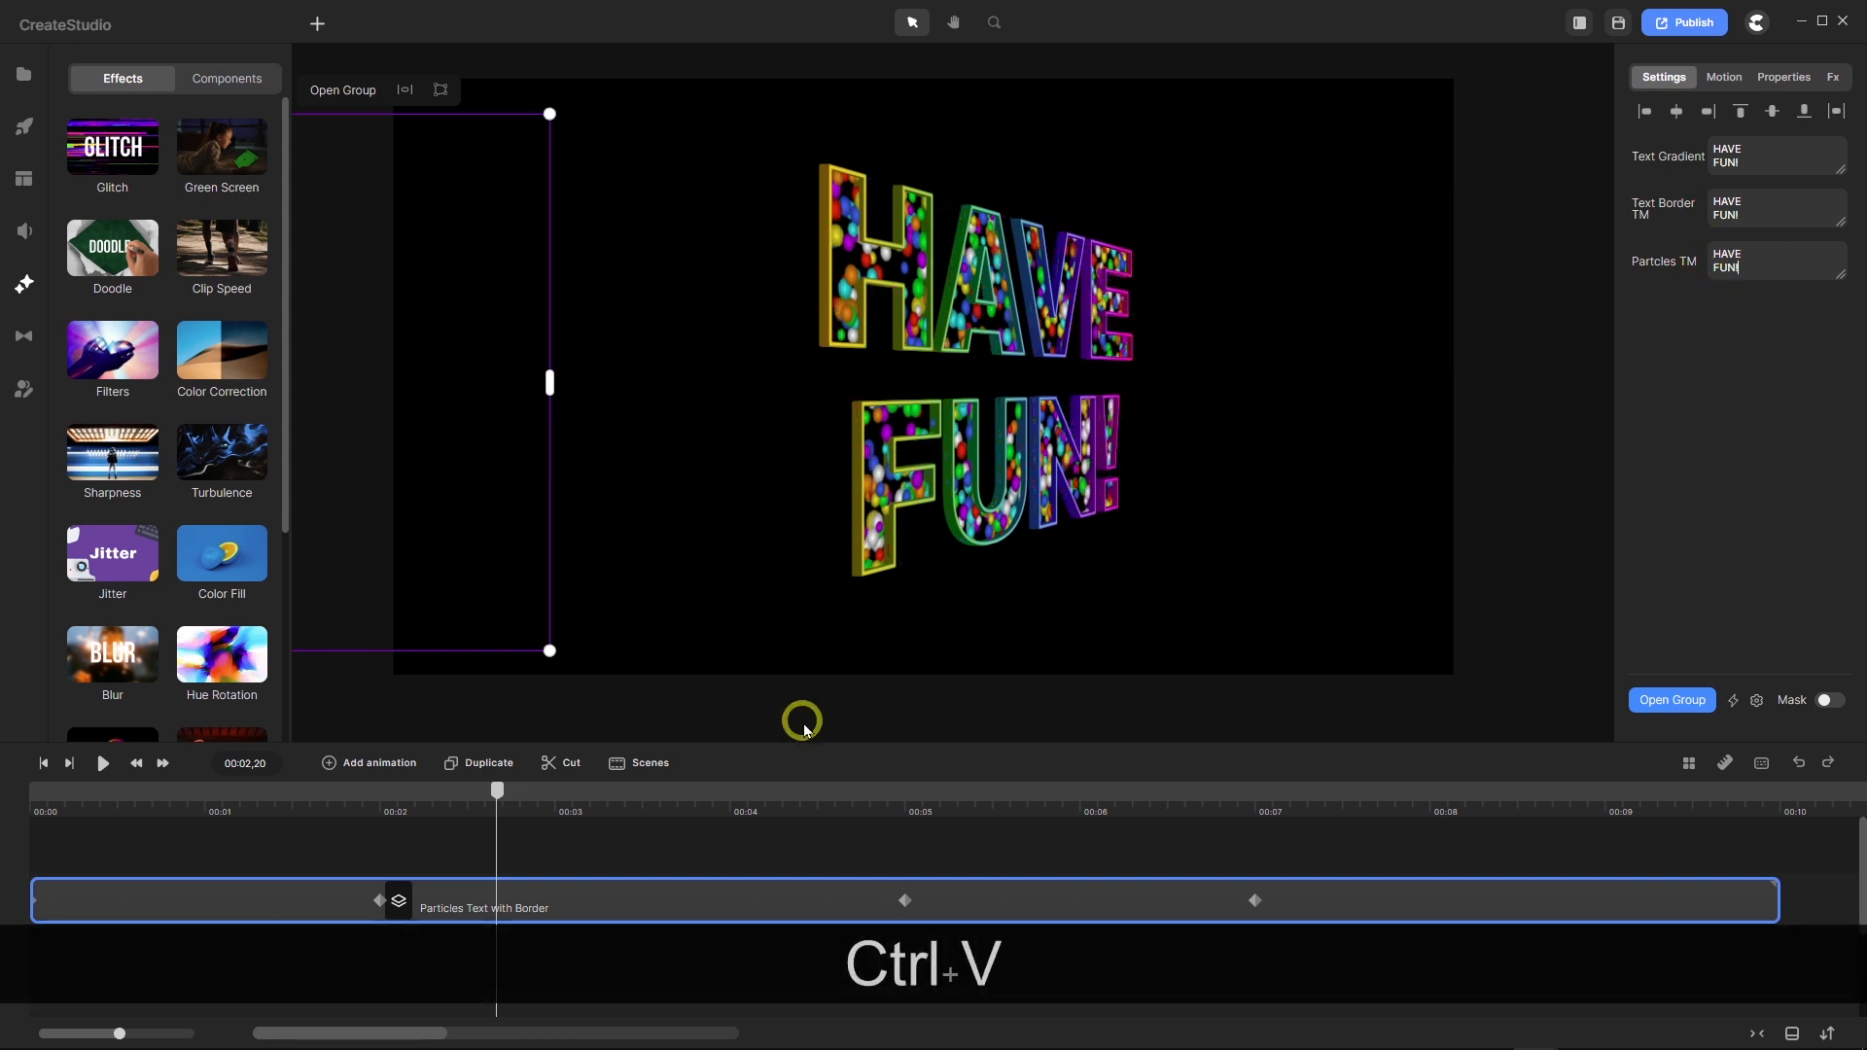
# Go to the 2-second keyframe and turn on Snap to Grid with a grid size of 120 px.
pyautogui.moveTo(497, 791)
pyautogui.mouseDown()
pyautogui.moveTo(13, 777)
pyautogui.moveTo(517, 821)
pyautogui.mouseUp()
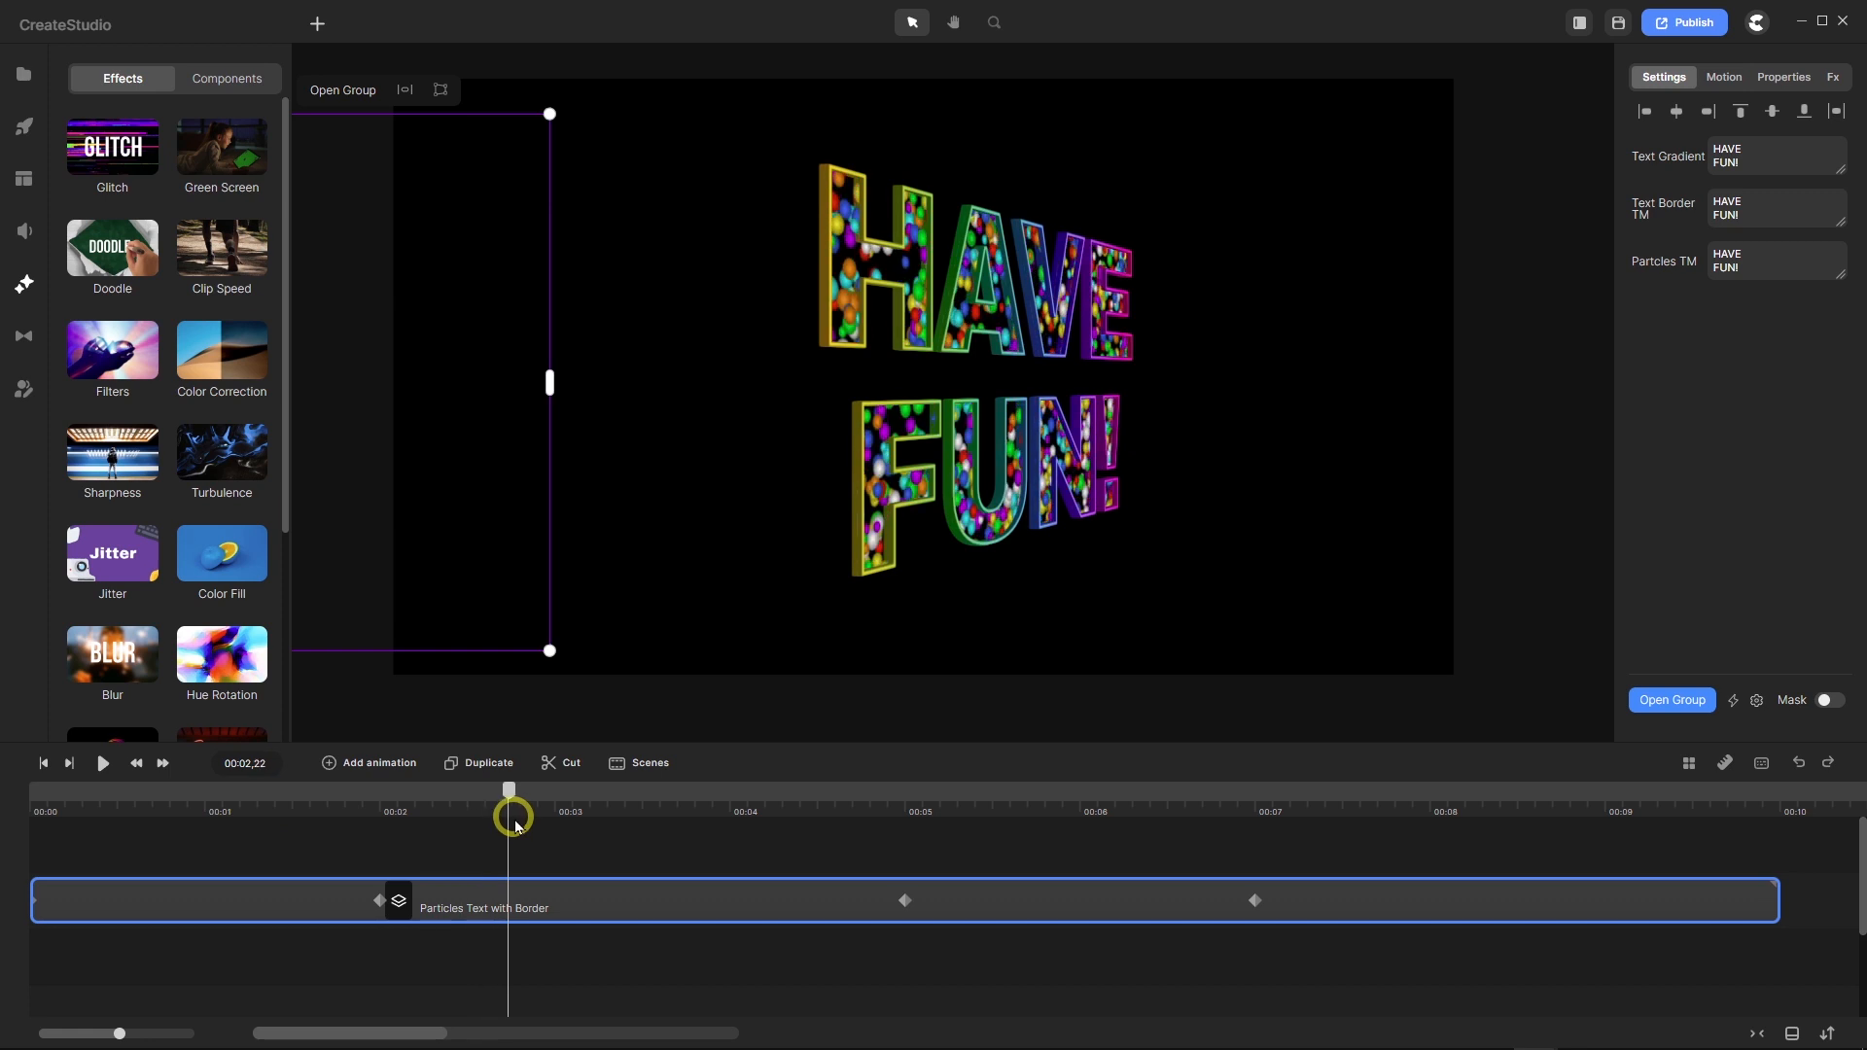
pyautogui.click(383, 815)
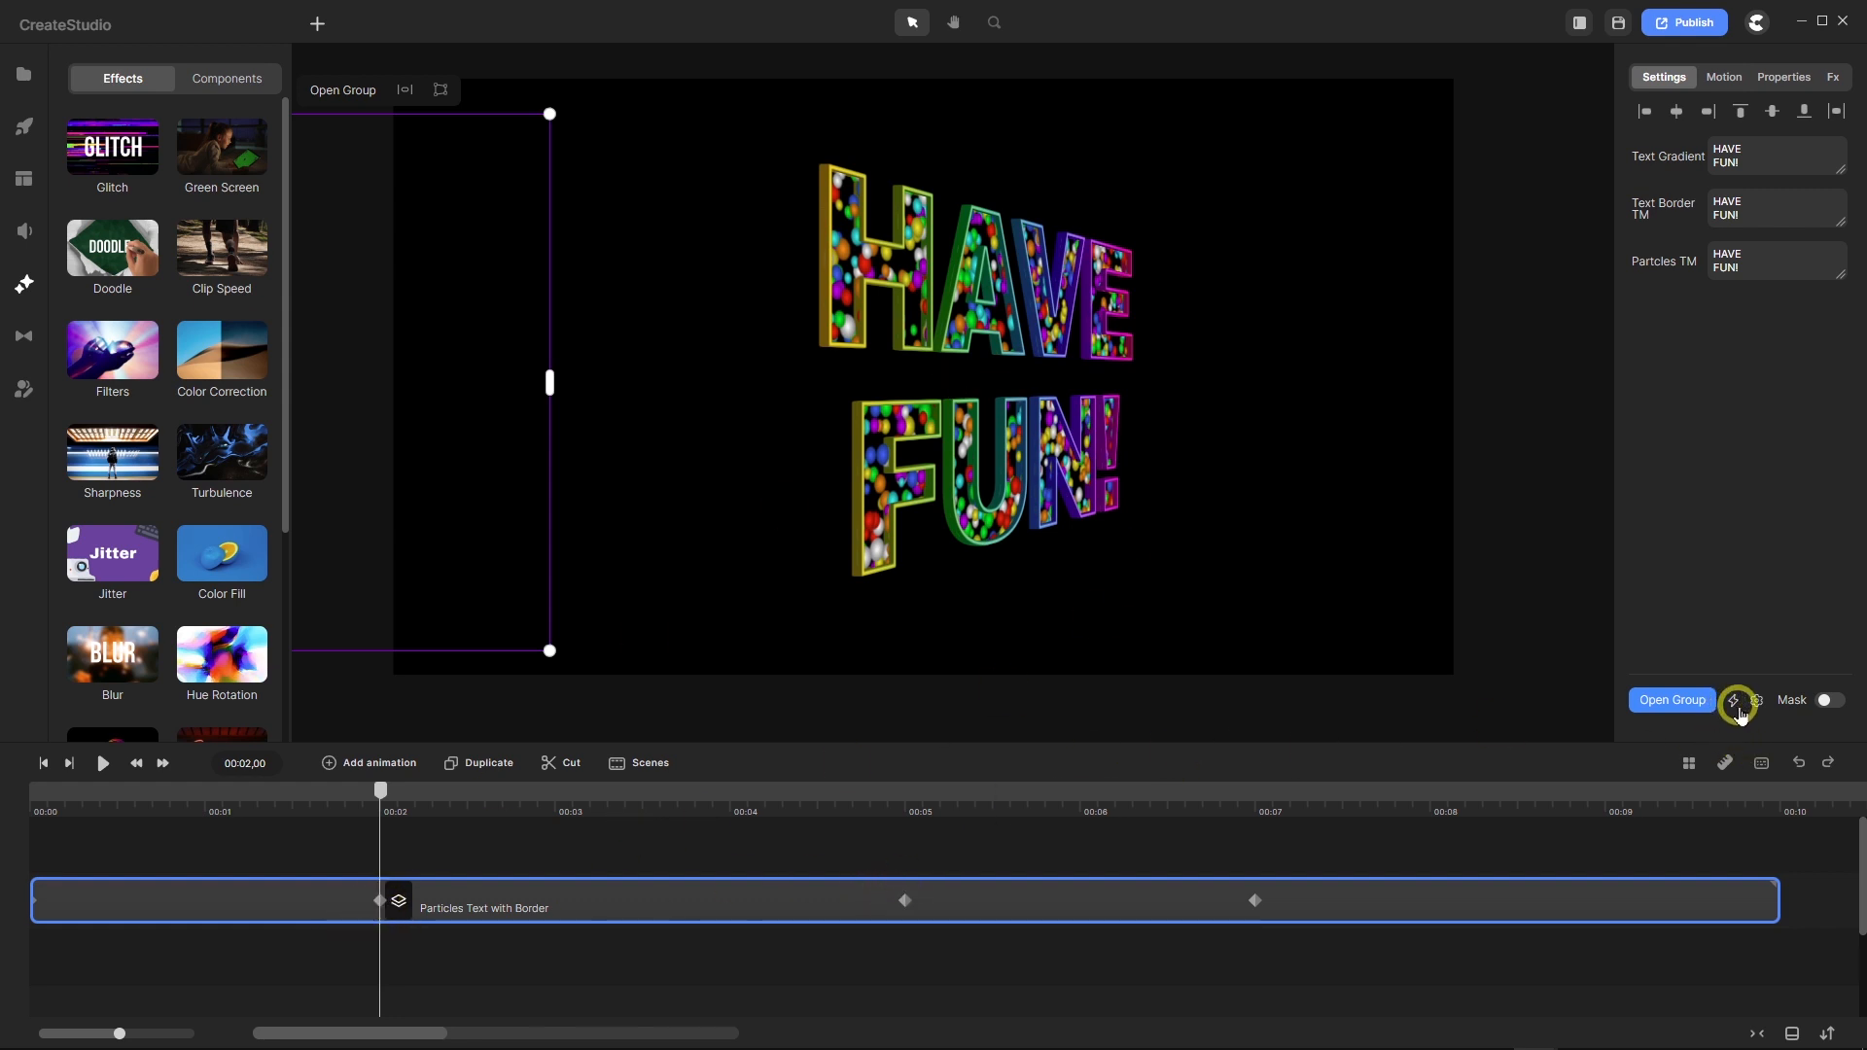
pyautogui.click(1687, 765)
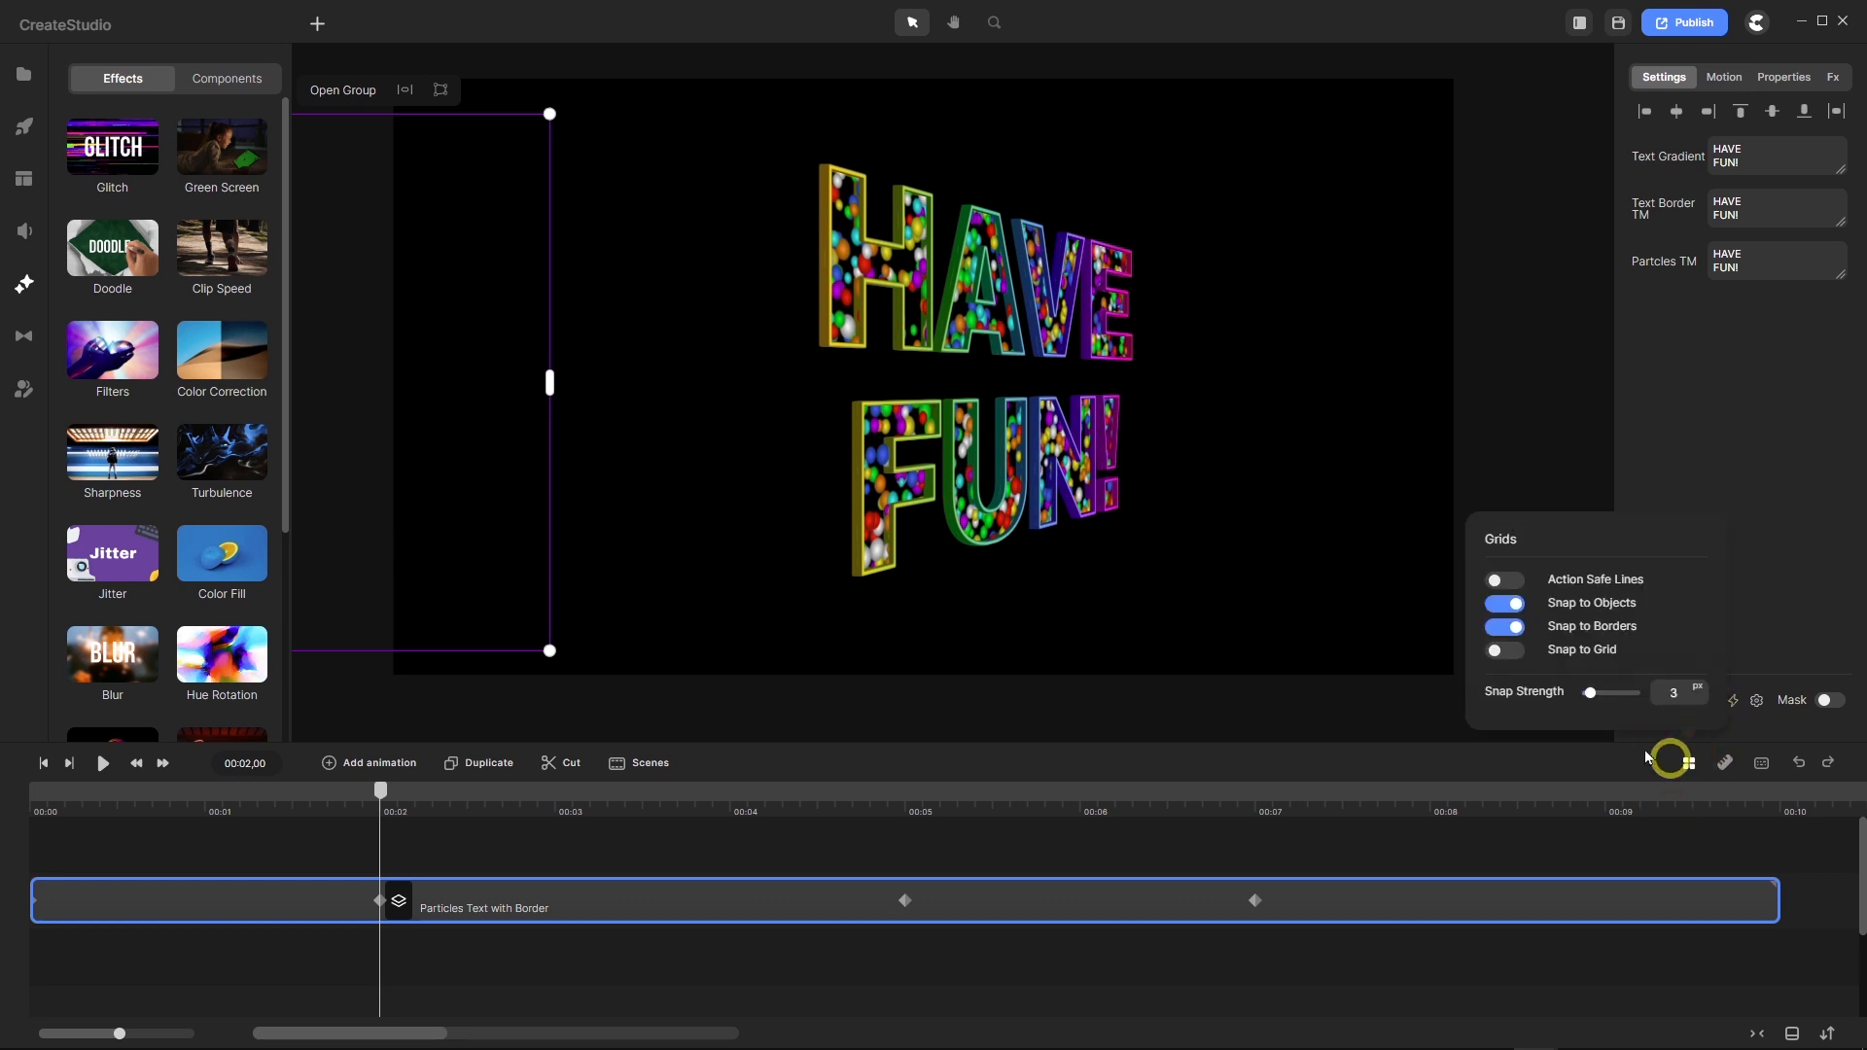
pyautogui.click(1512, 652)
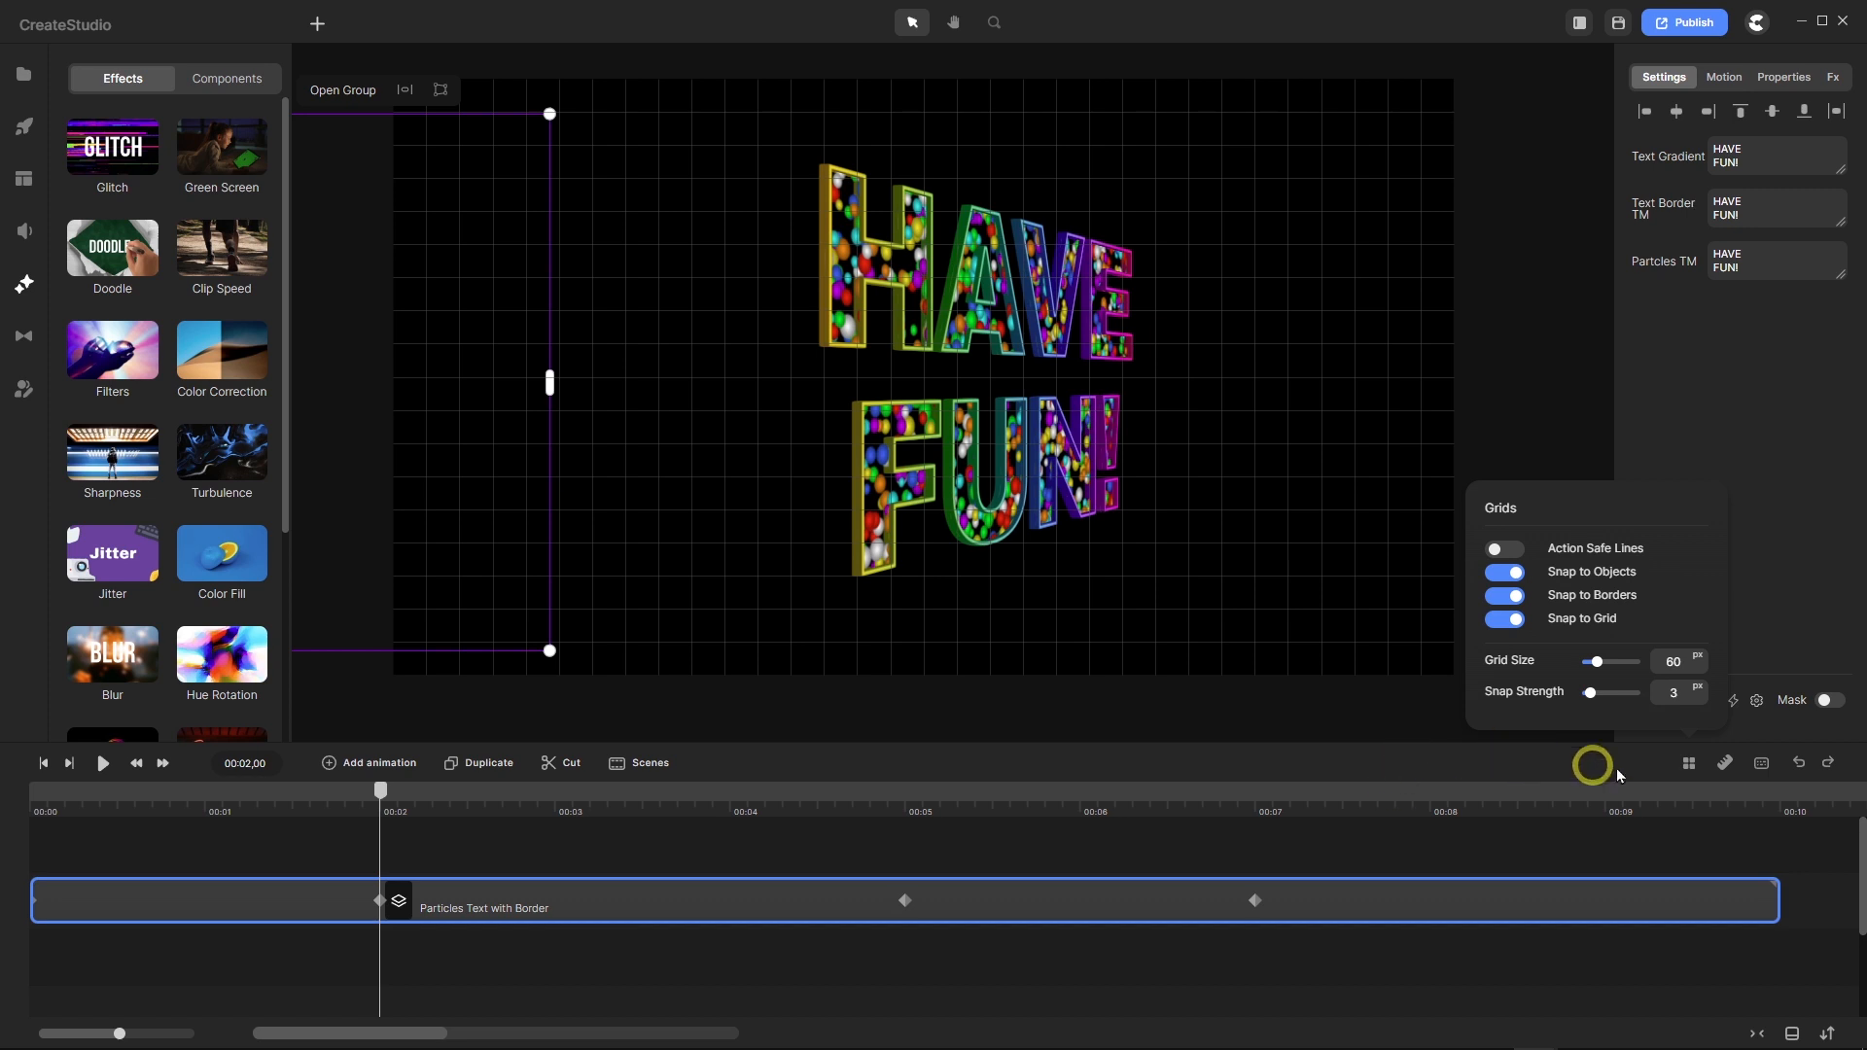
pyautogui.doubleClick(1685, 665)
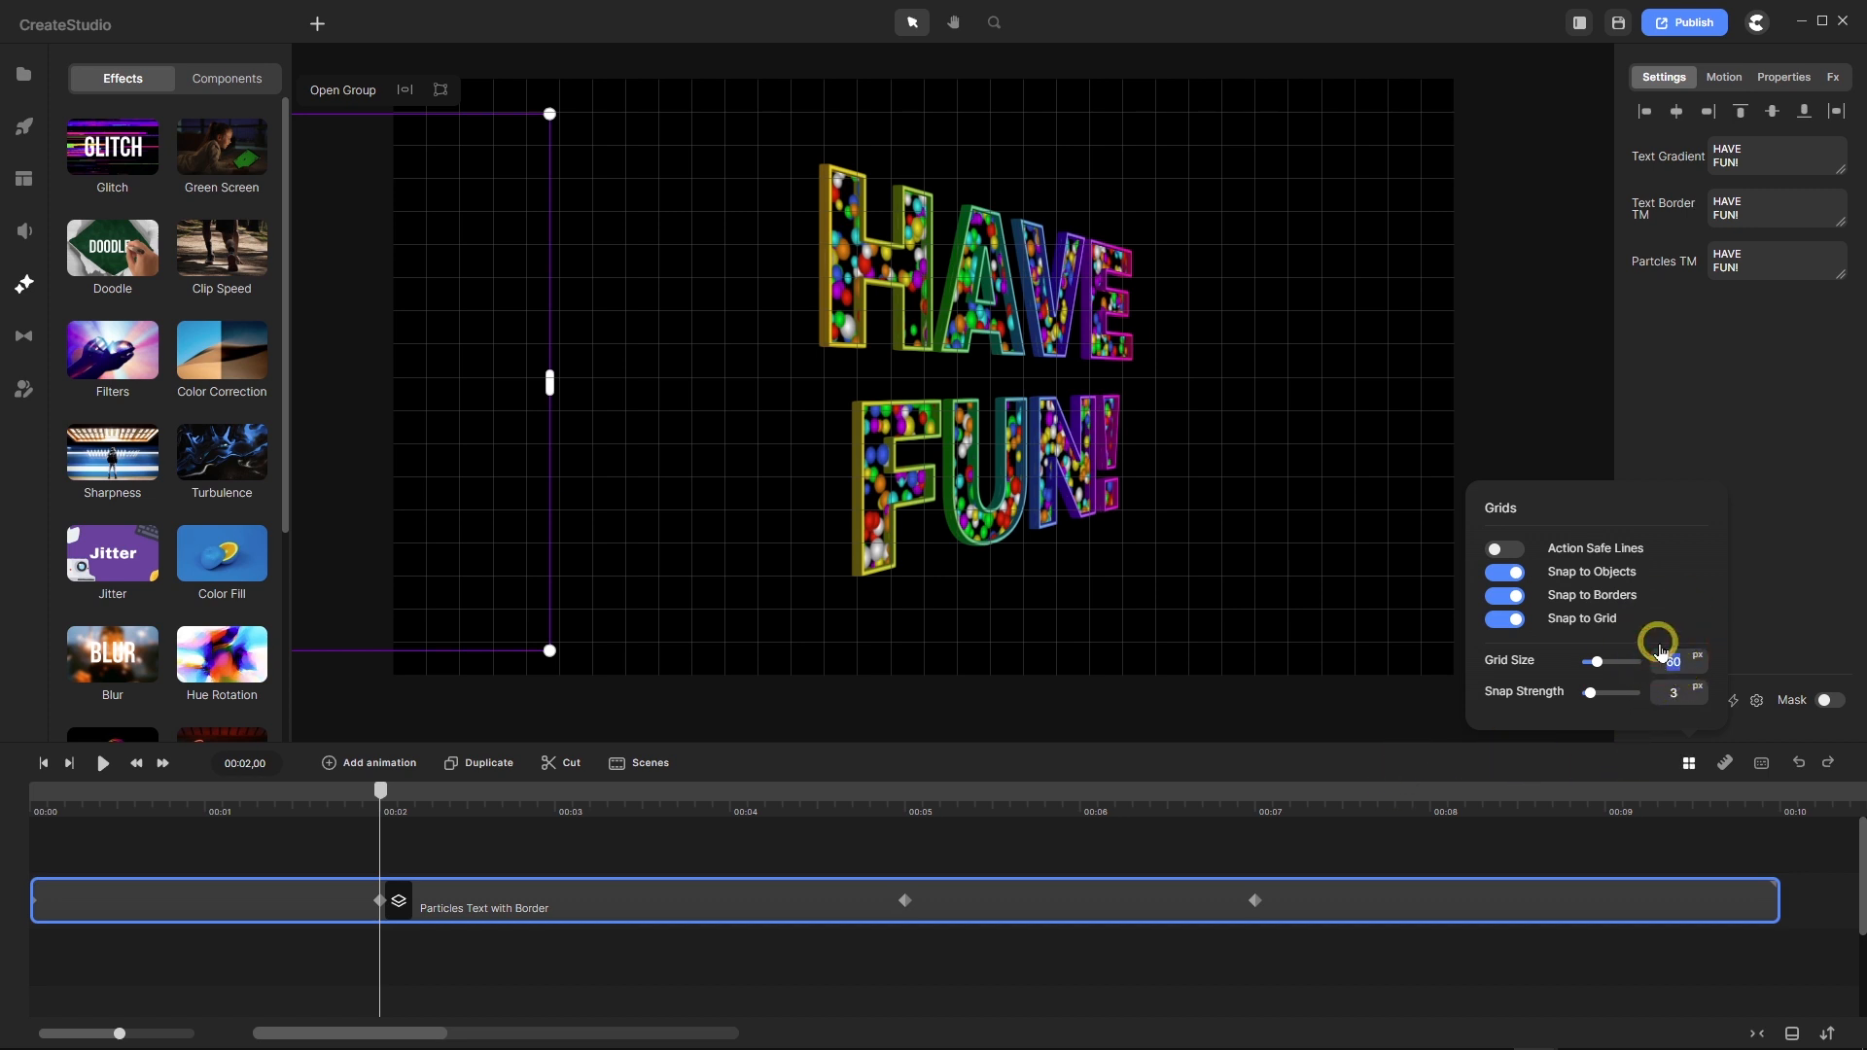
pyautogui.write('120')
pyautogui.press('Return')
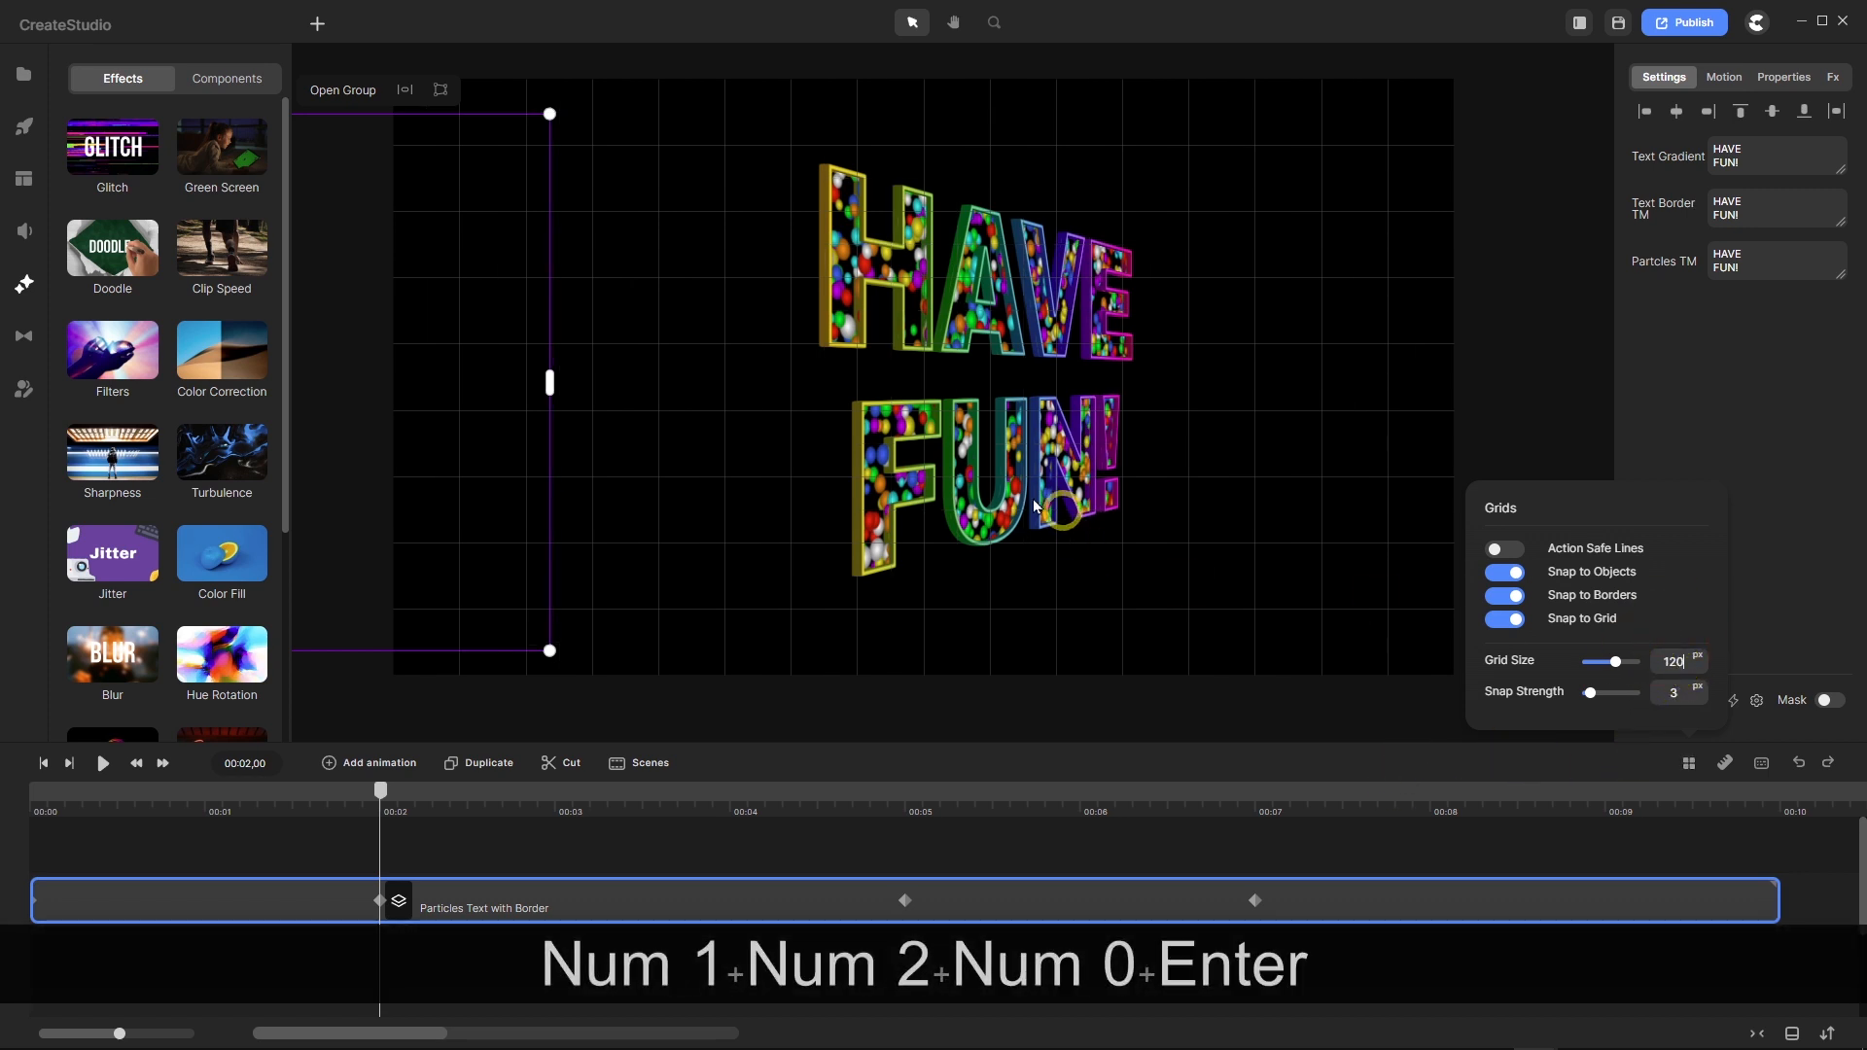
# Nudge the Particles Text with Border group left at its 2-second keyframe until HAVE FUN! sits centered on the canvas.
pyautogui.click(380, 900)
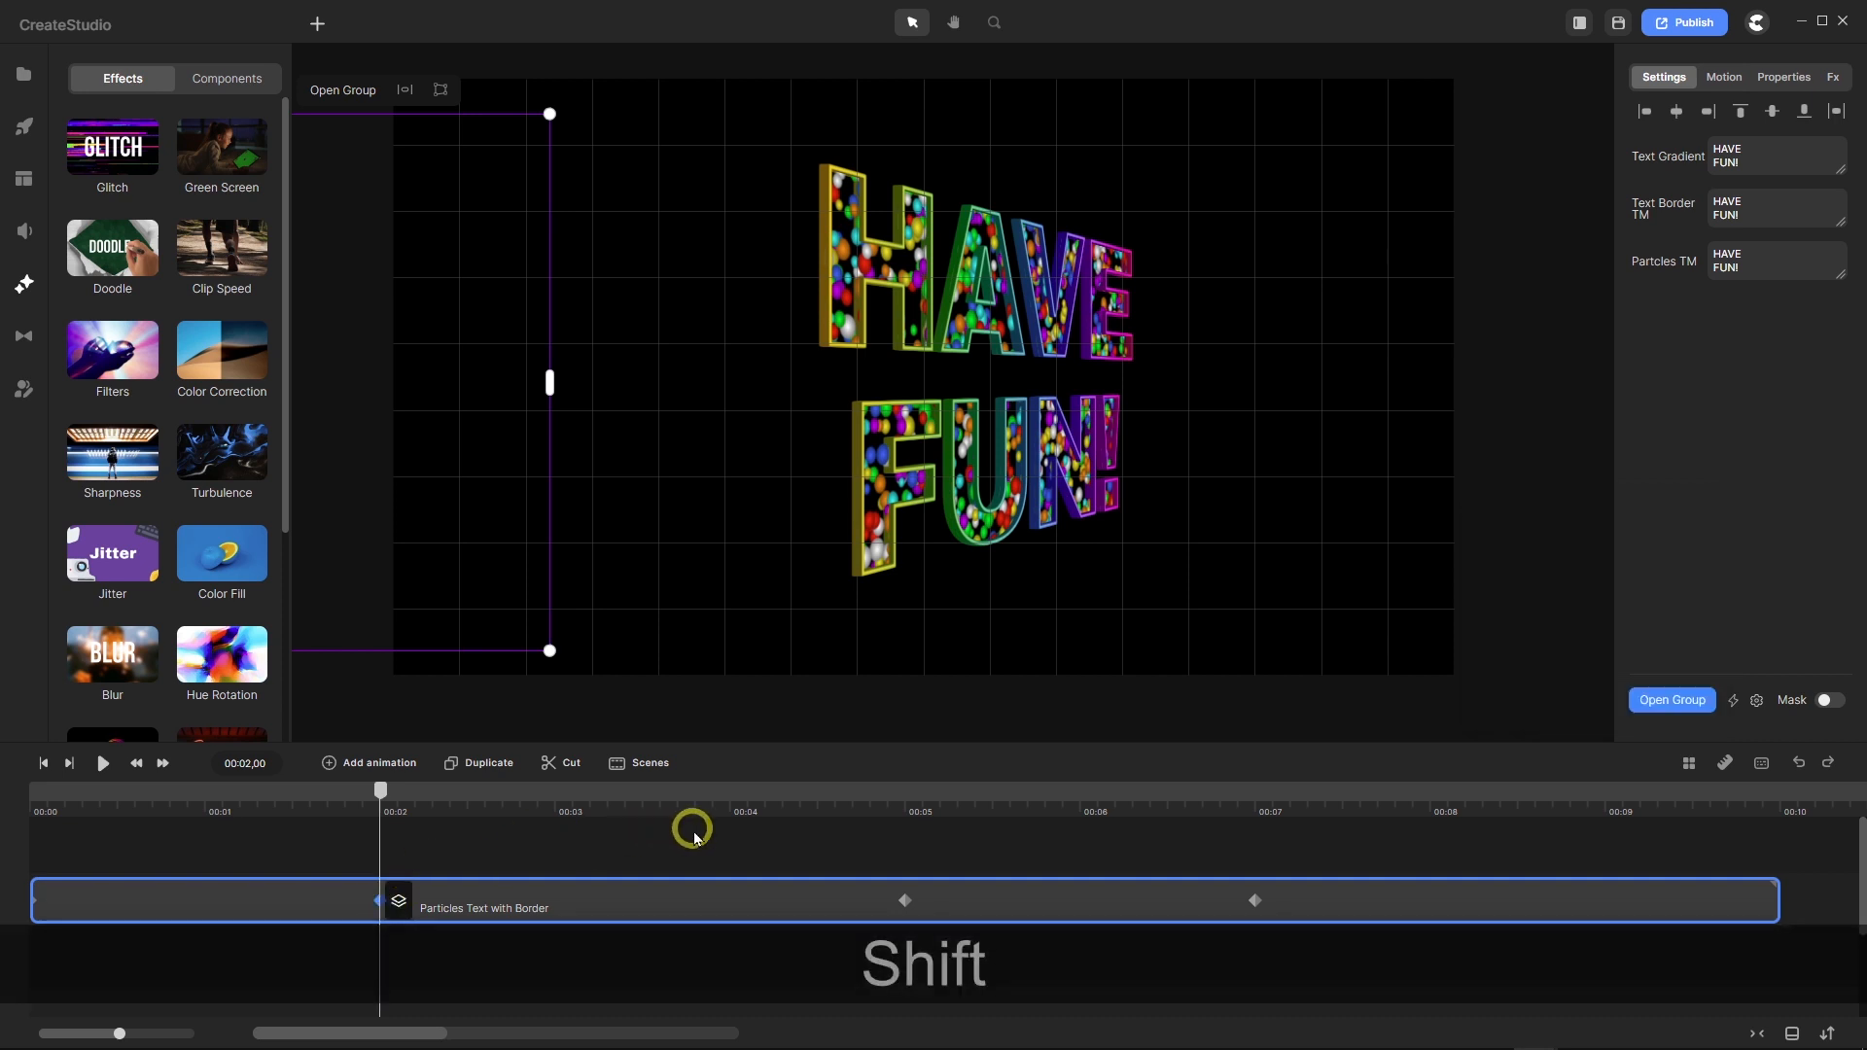
pyautogui.hotkey('shift', 'Left')
pyautogui.hotkey('shift', 'Left')
pyautogui.hotkey('shift', 'Left')
pyautogui.hotkey('shift', 'Left')
pyautogui.hotkey('shift', 'Left')
pyautogui.hotkey('shift', 'Left')
pyautogui.hotkey('shift', 'Left')
pyautogui.hotkey('shift', 'Left')
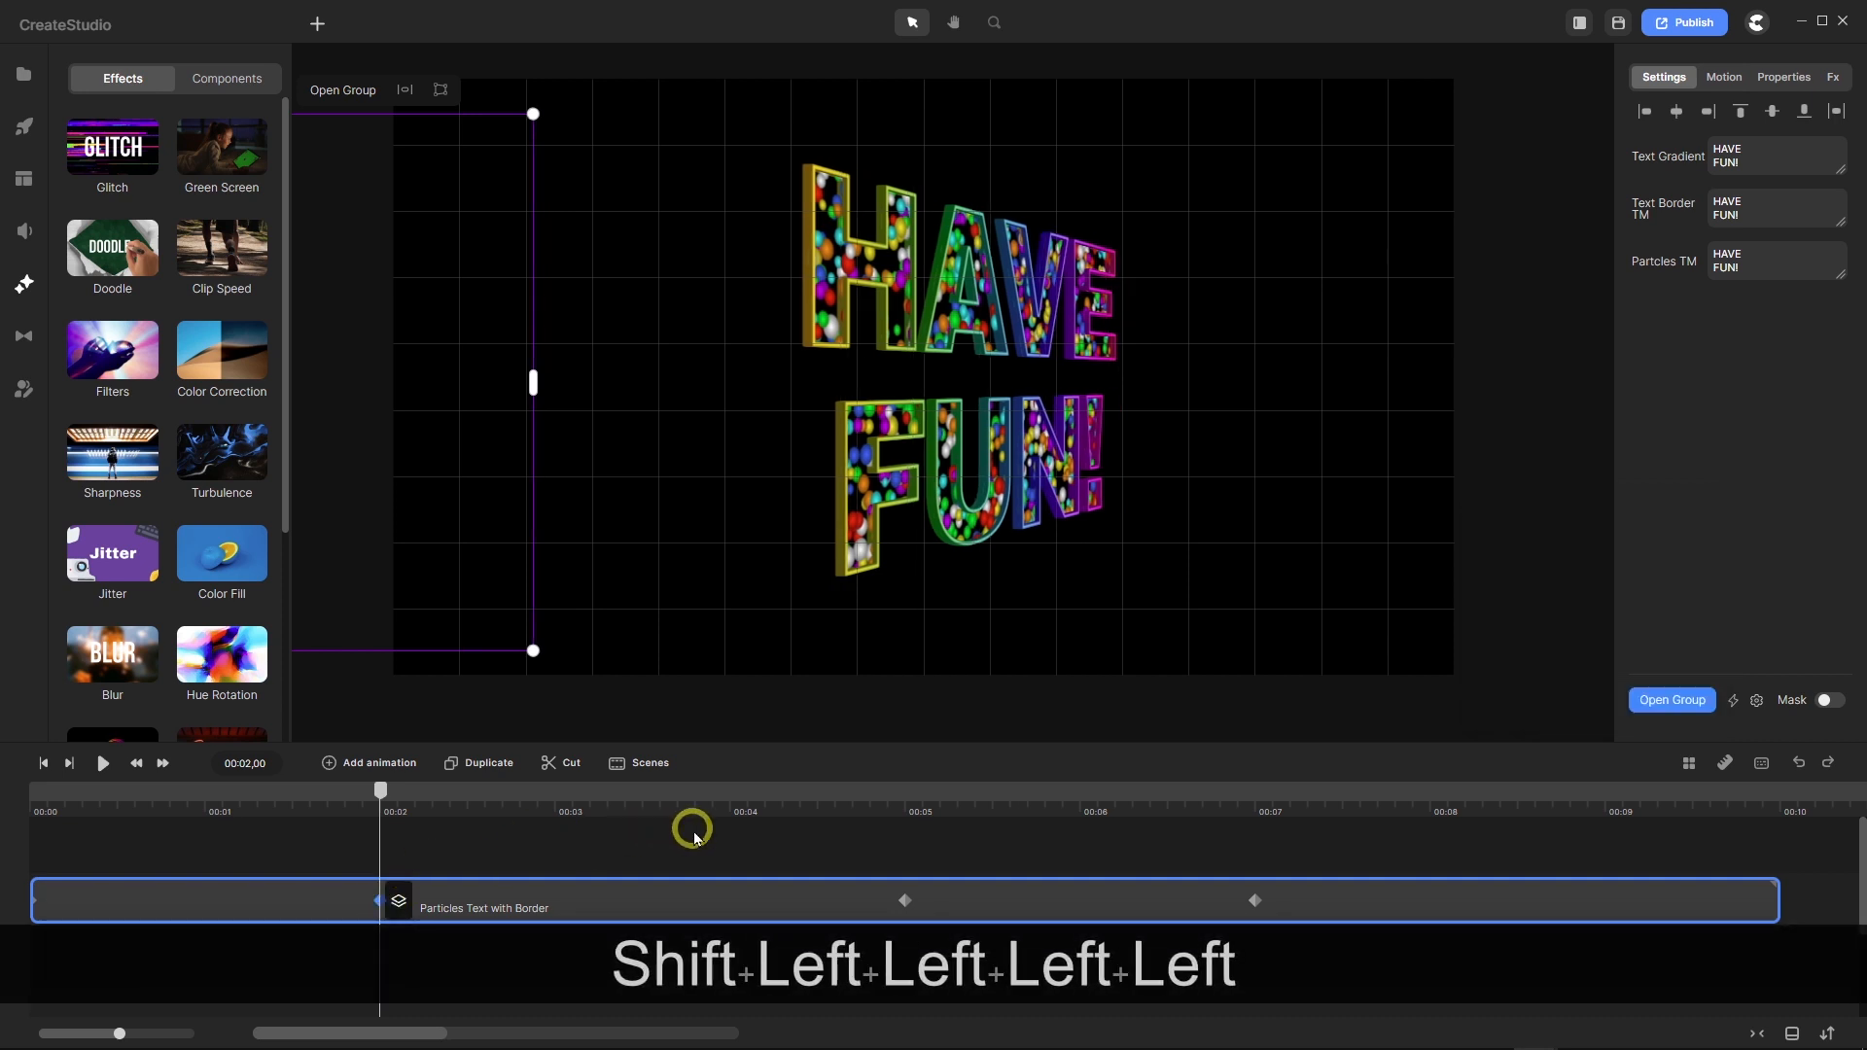
pyautogui.hotkey('shift', 'Left')
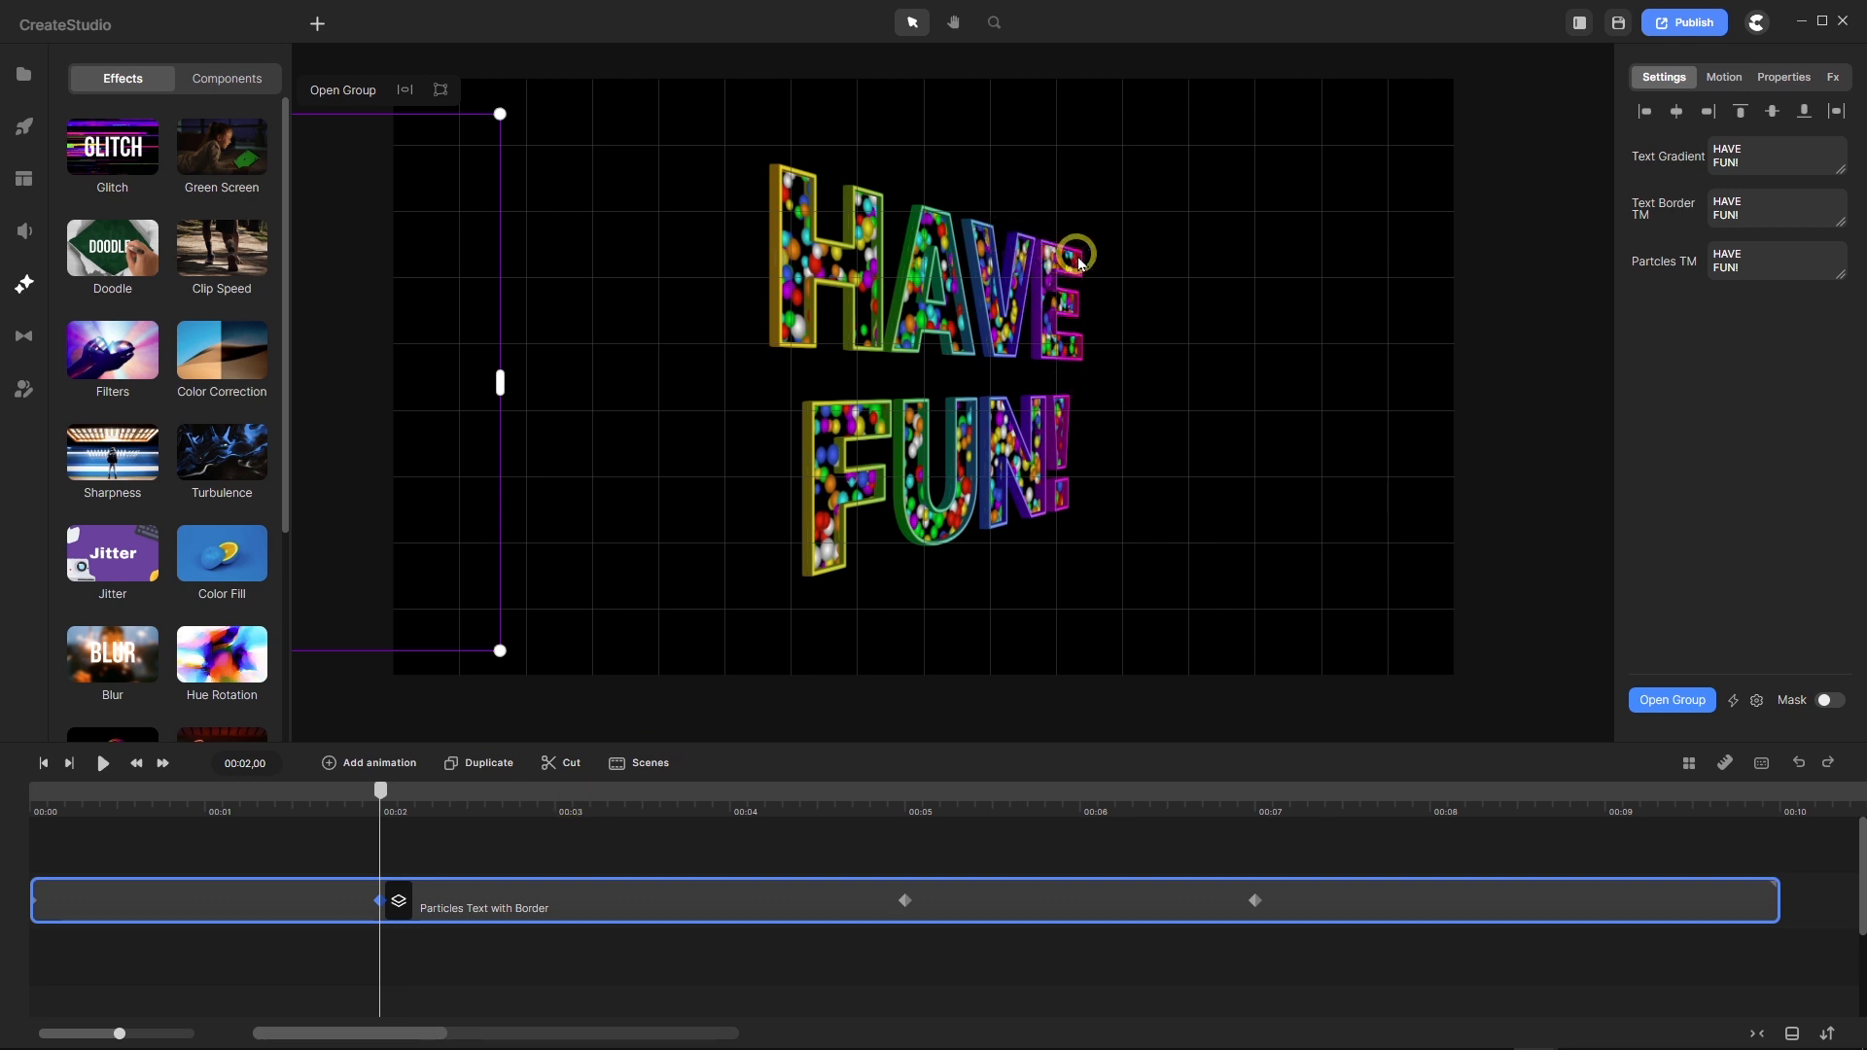
# Set the grid size to 60 px for a finer centering guide.
pyautogui.click(1688, 764)
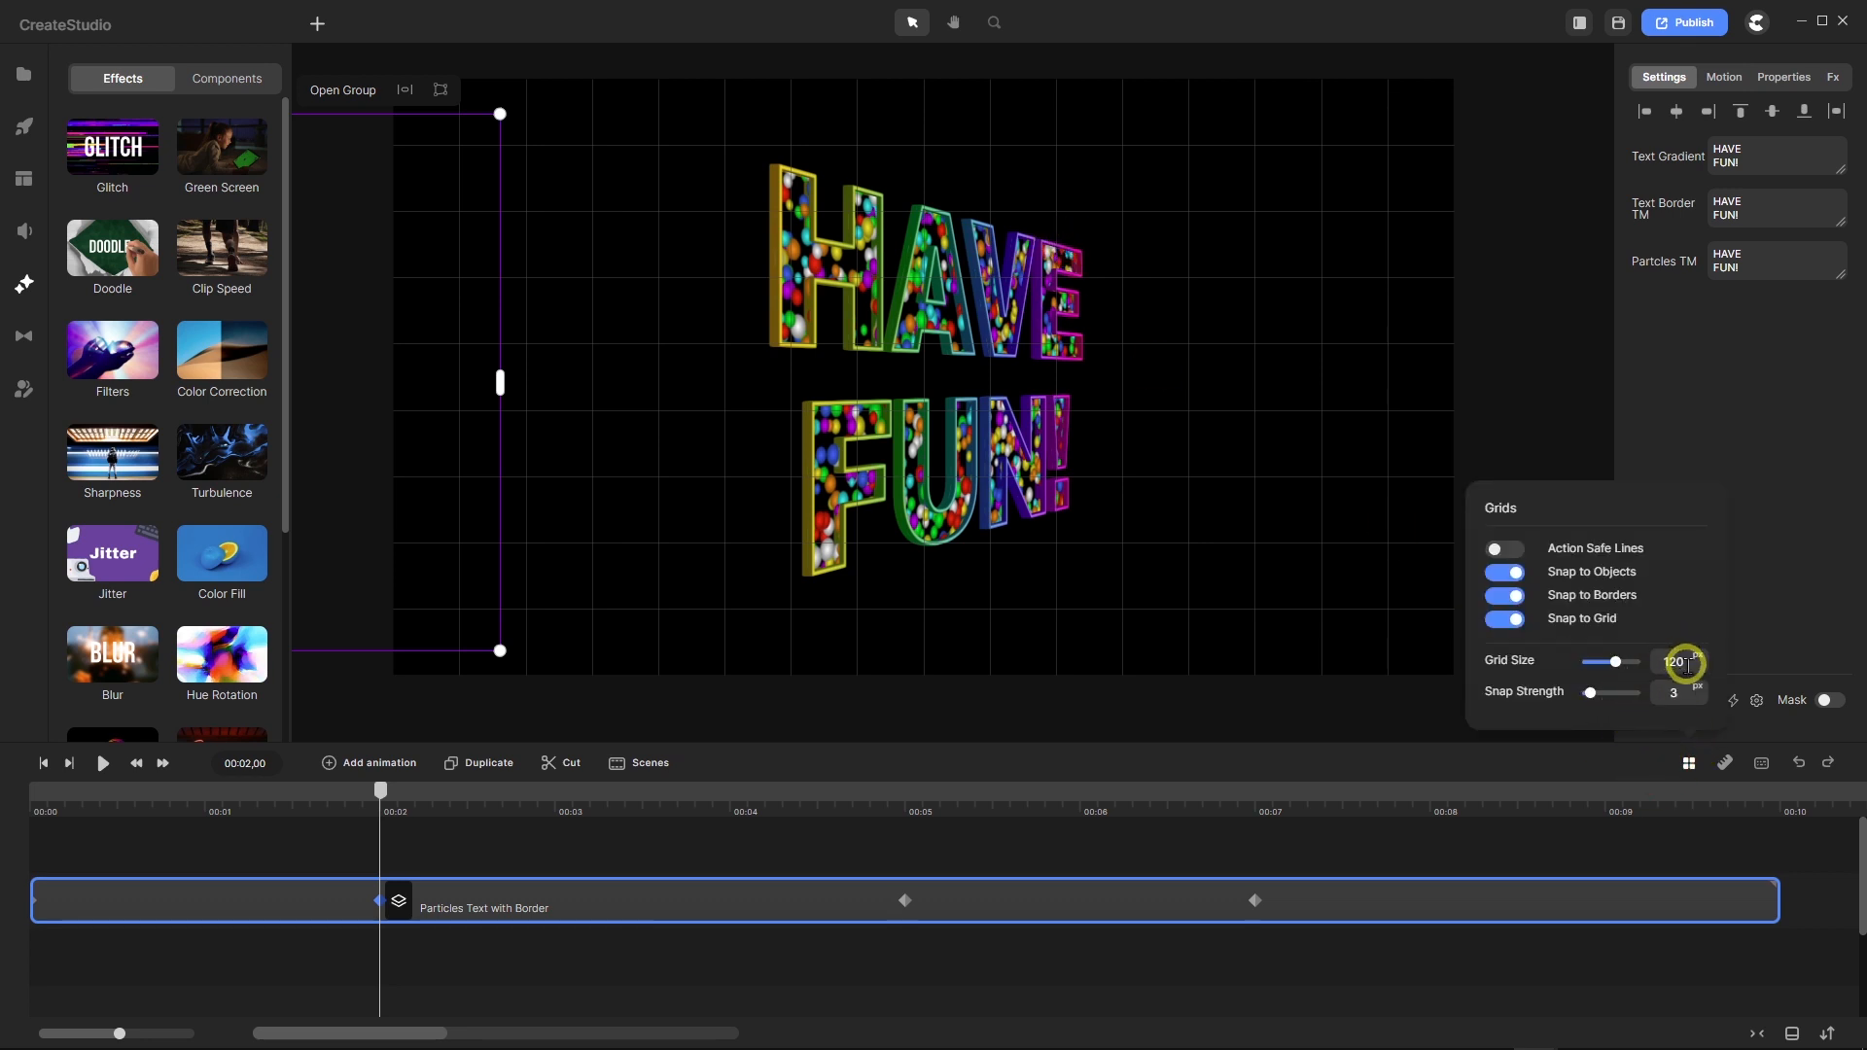
pyautogui.write('60')
pyautogui.press('Return')
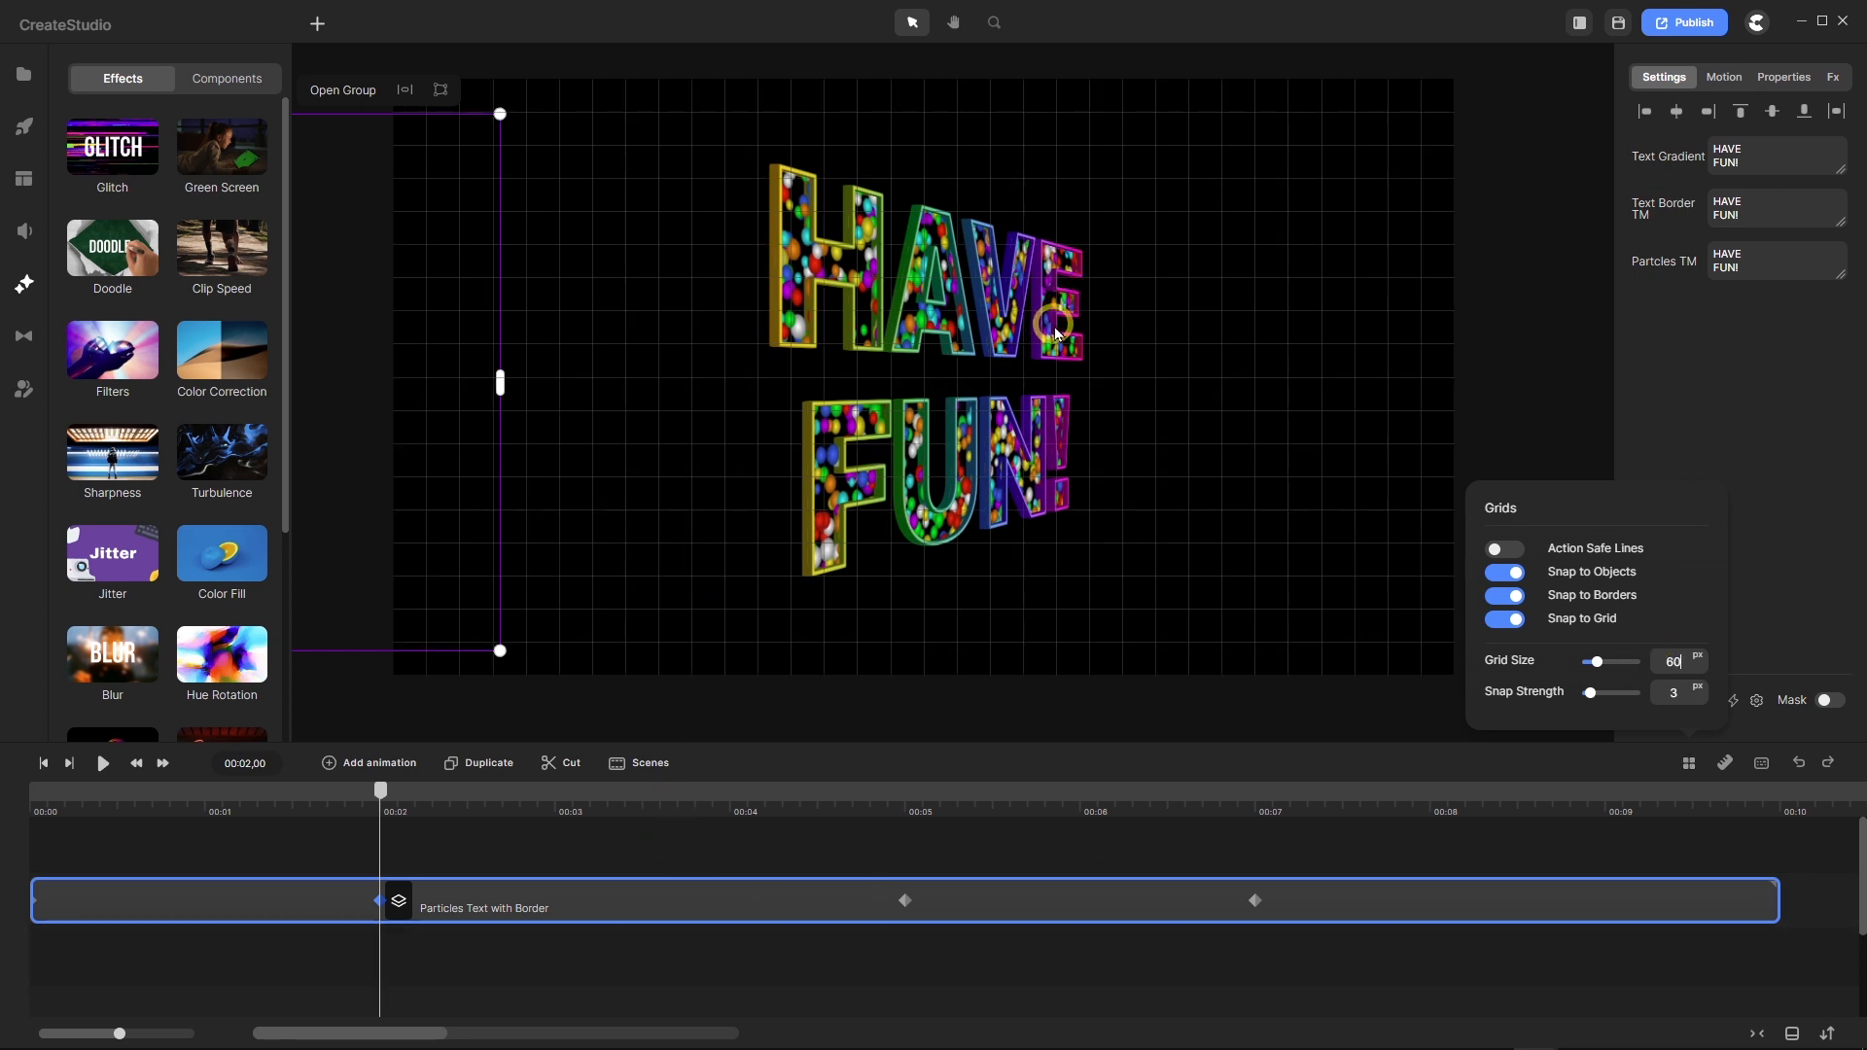
# Try to nudge the text group further left at the 2-second keyframe, and close the grid settings.
pyautogui.click(381, 900)
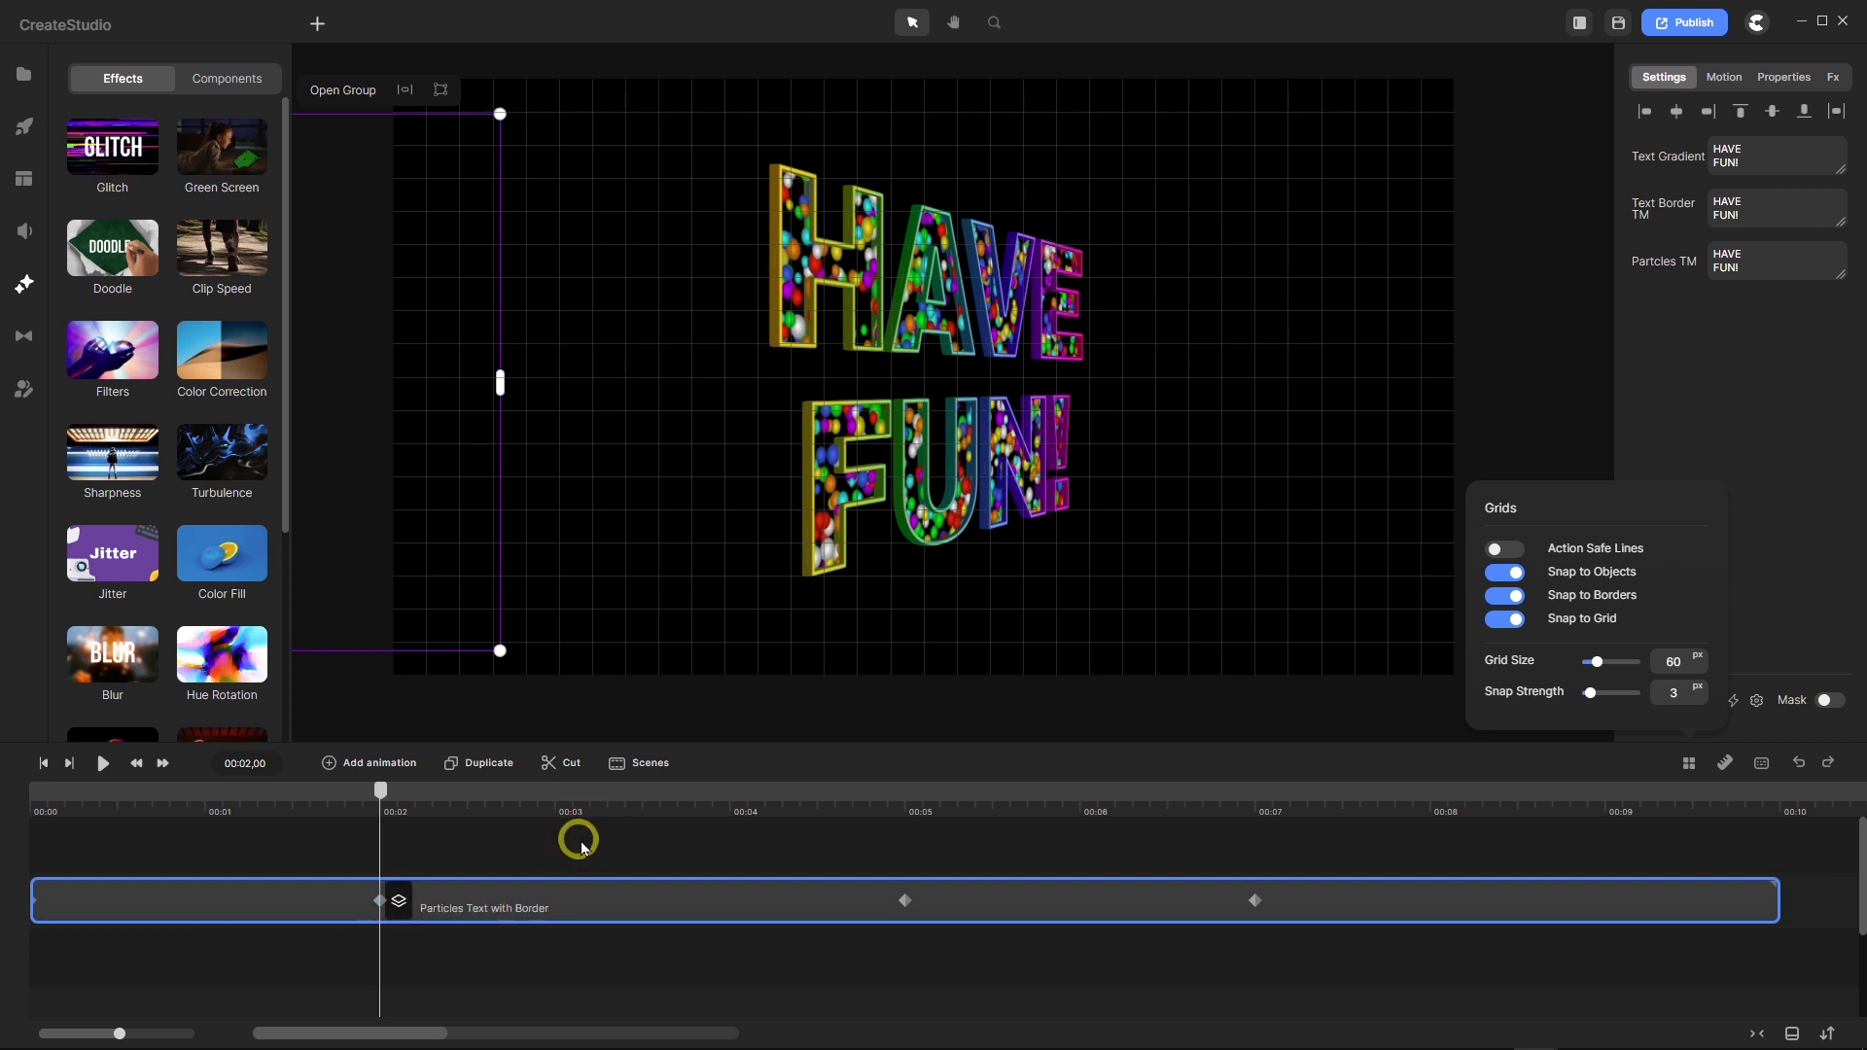
pyautogui.press('Left')
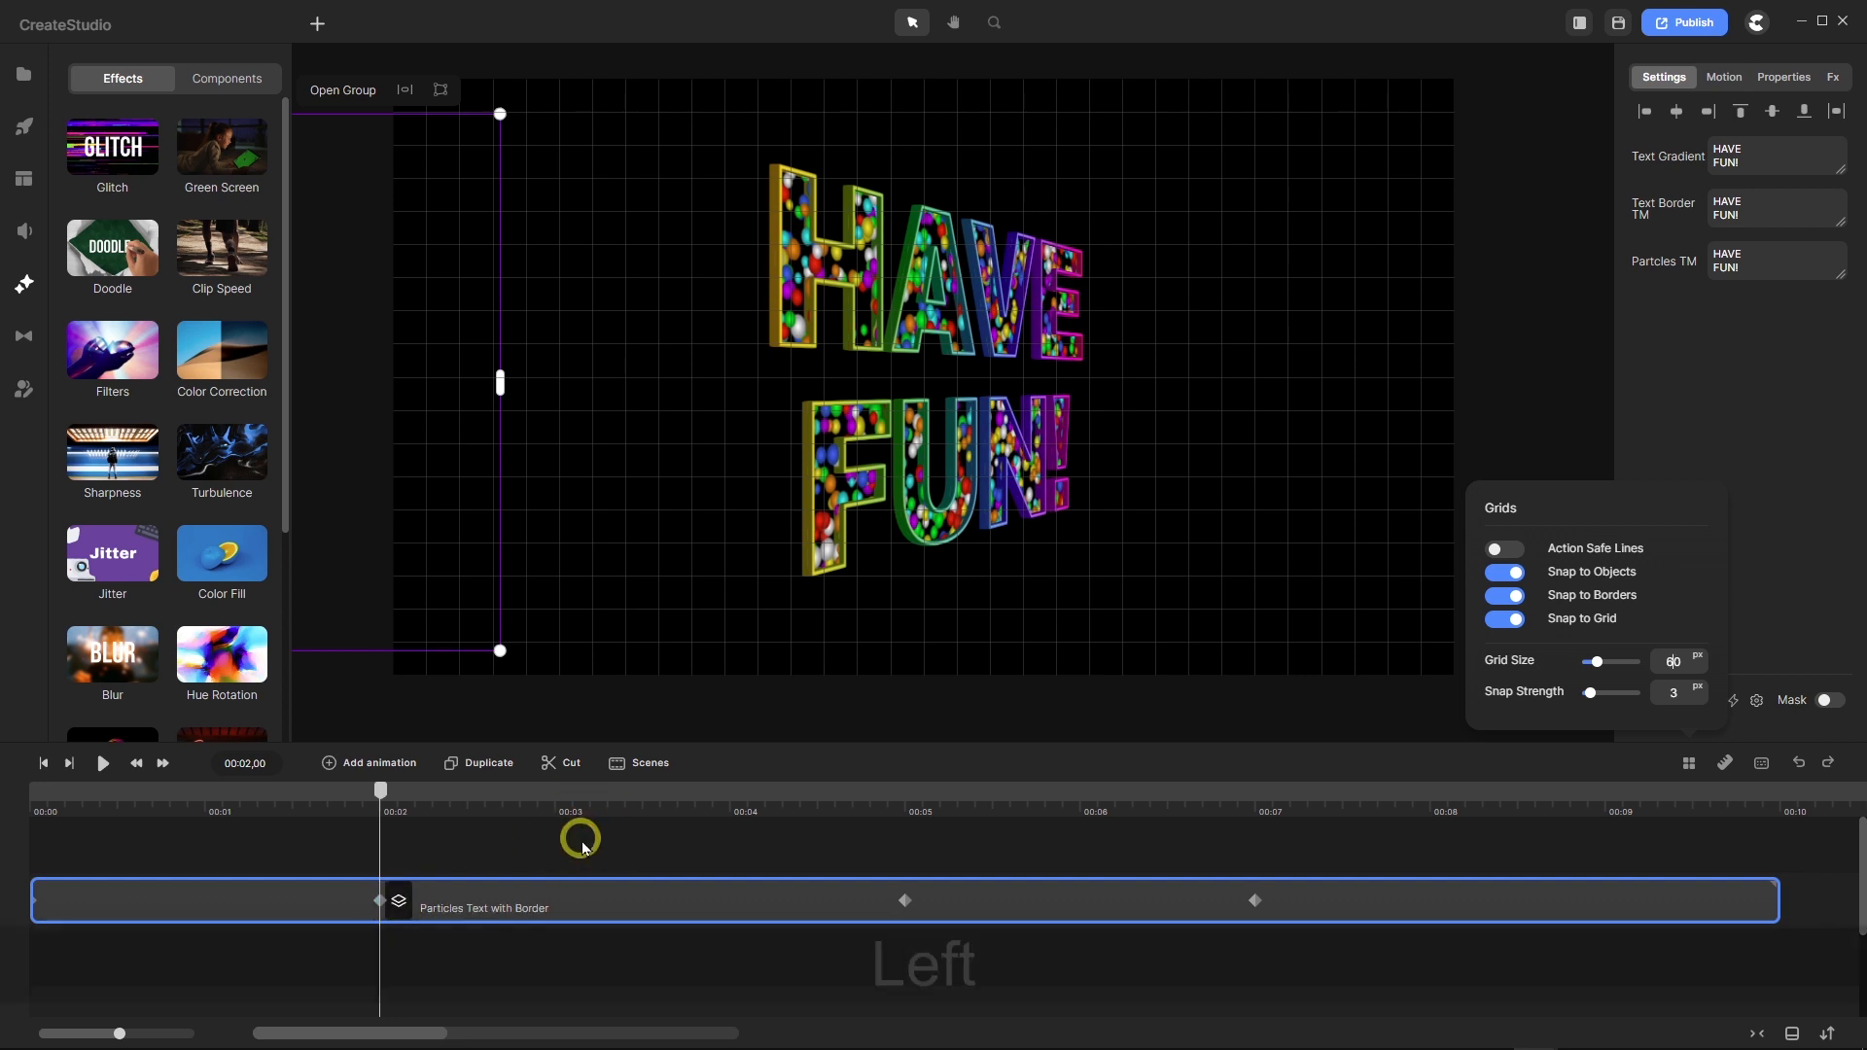
pyautogui.press('Left')
pyautogui.press('Left')
pyautogui.press('Left')
pyautogui.press('Left')
pyautogui.press('Left')
pyautogui.press('Left')
pyautogui.press('Left')
pyautogui.press('Left')
pyautogui.press('Left')
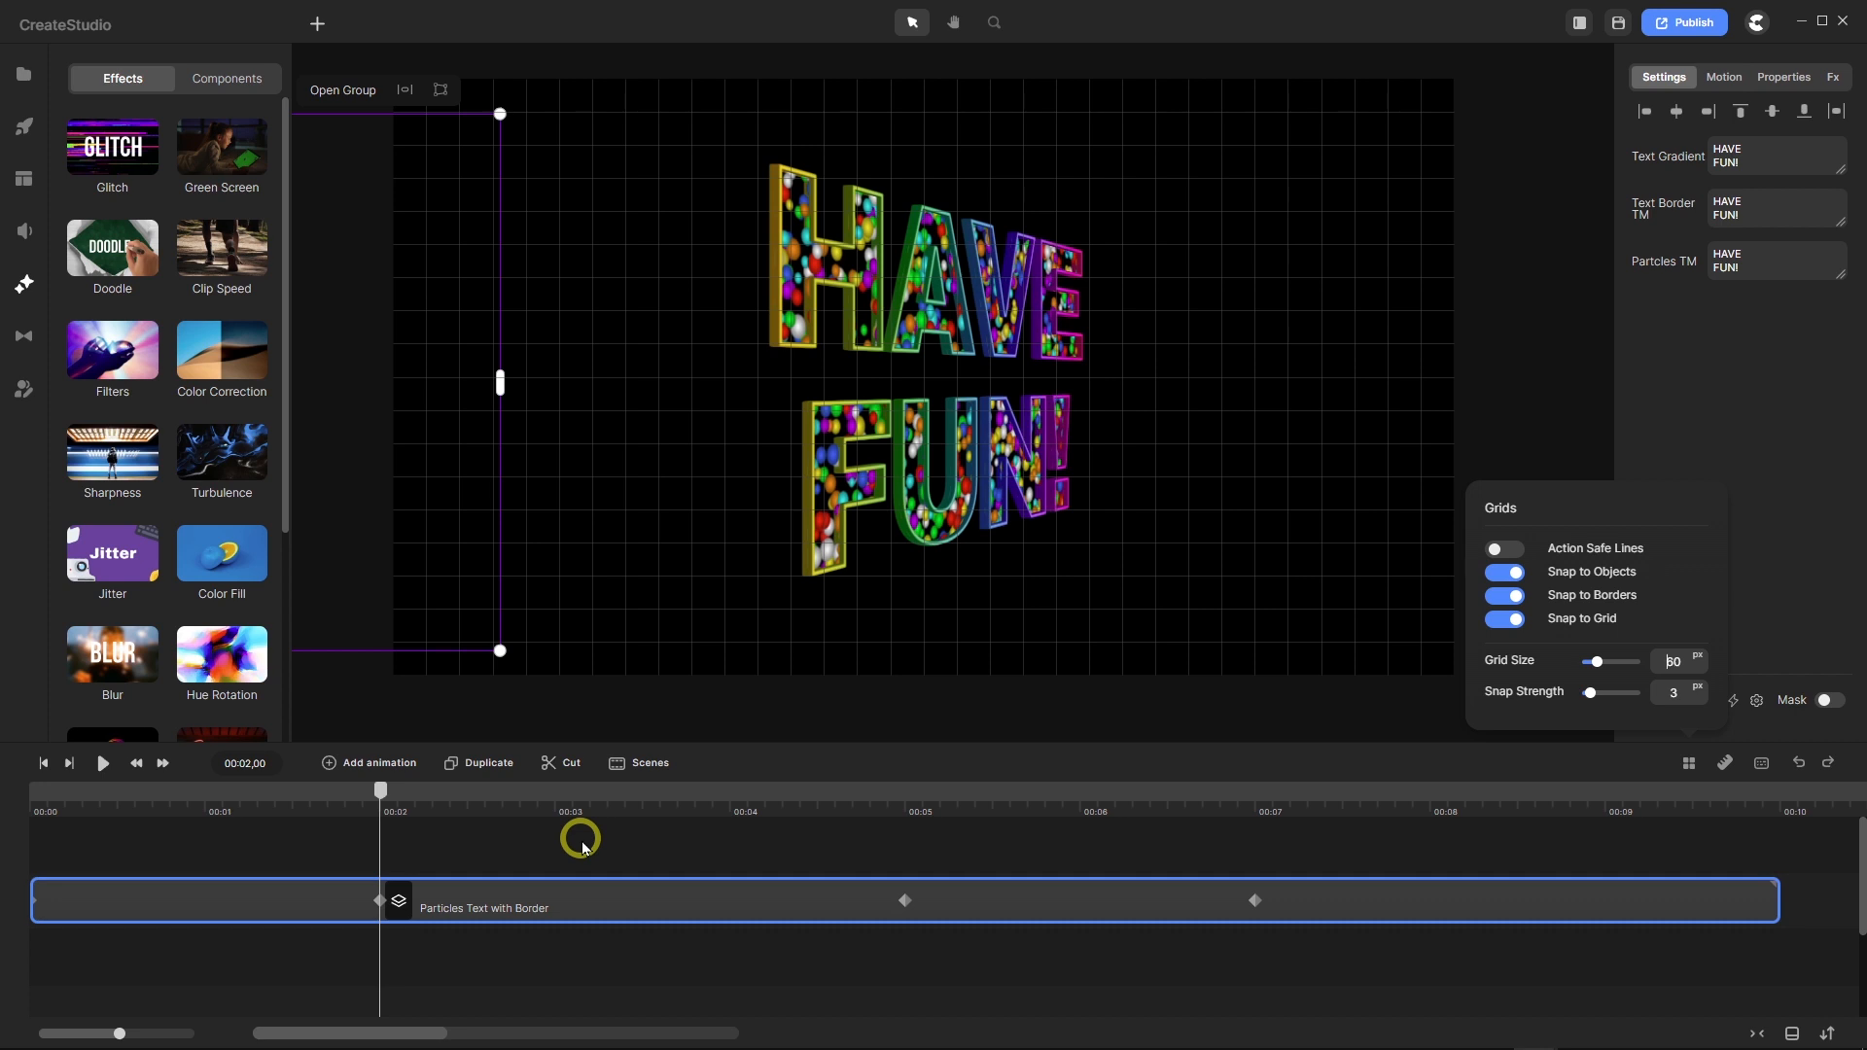
pyautogui.hotkey('shift', 'Left')
pyautogui.press('shift')
pyautogui.hotkey('shift', 'Left')
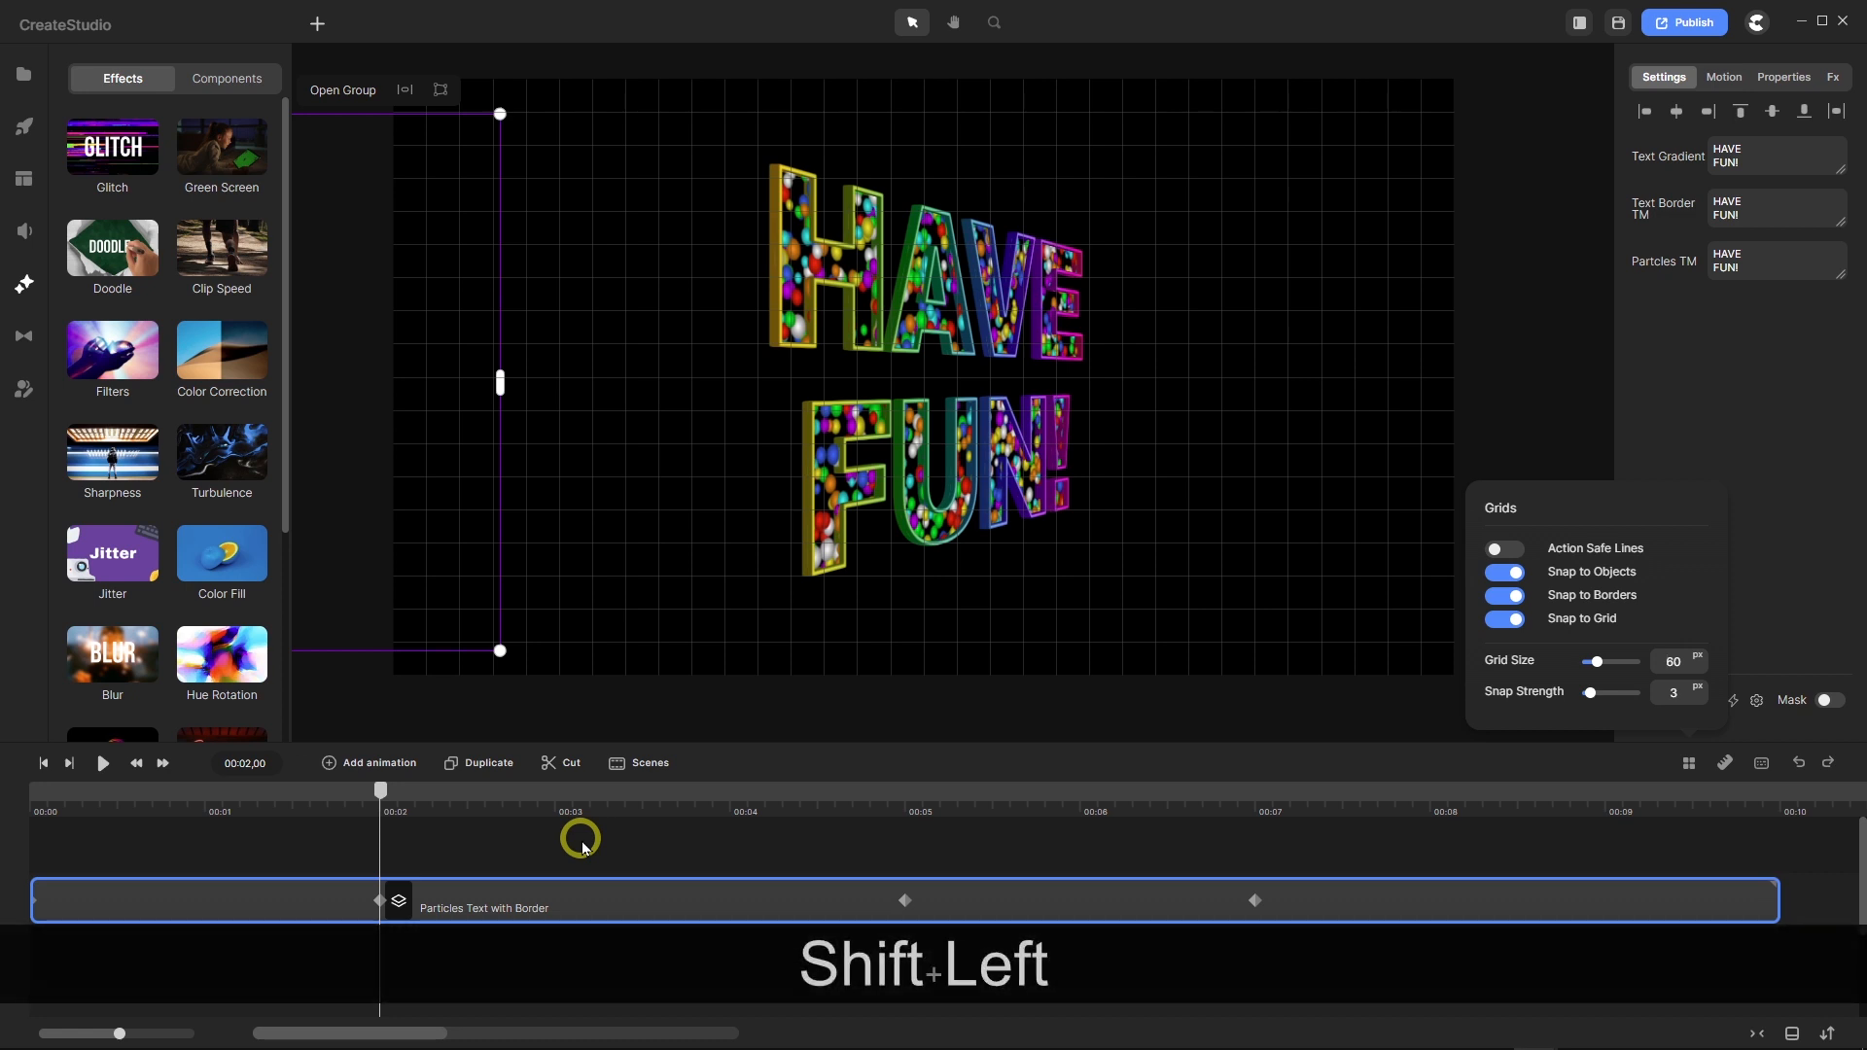
pyautogui.hotkey('shift', 'Left')
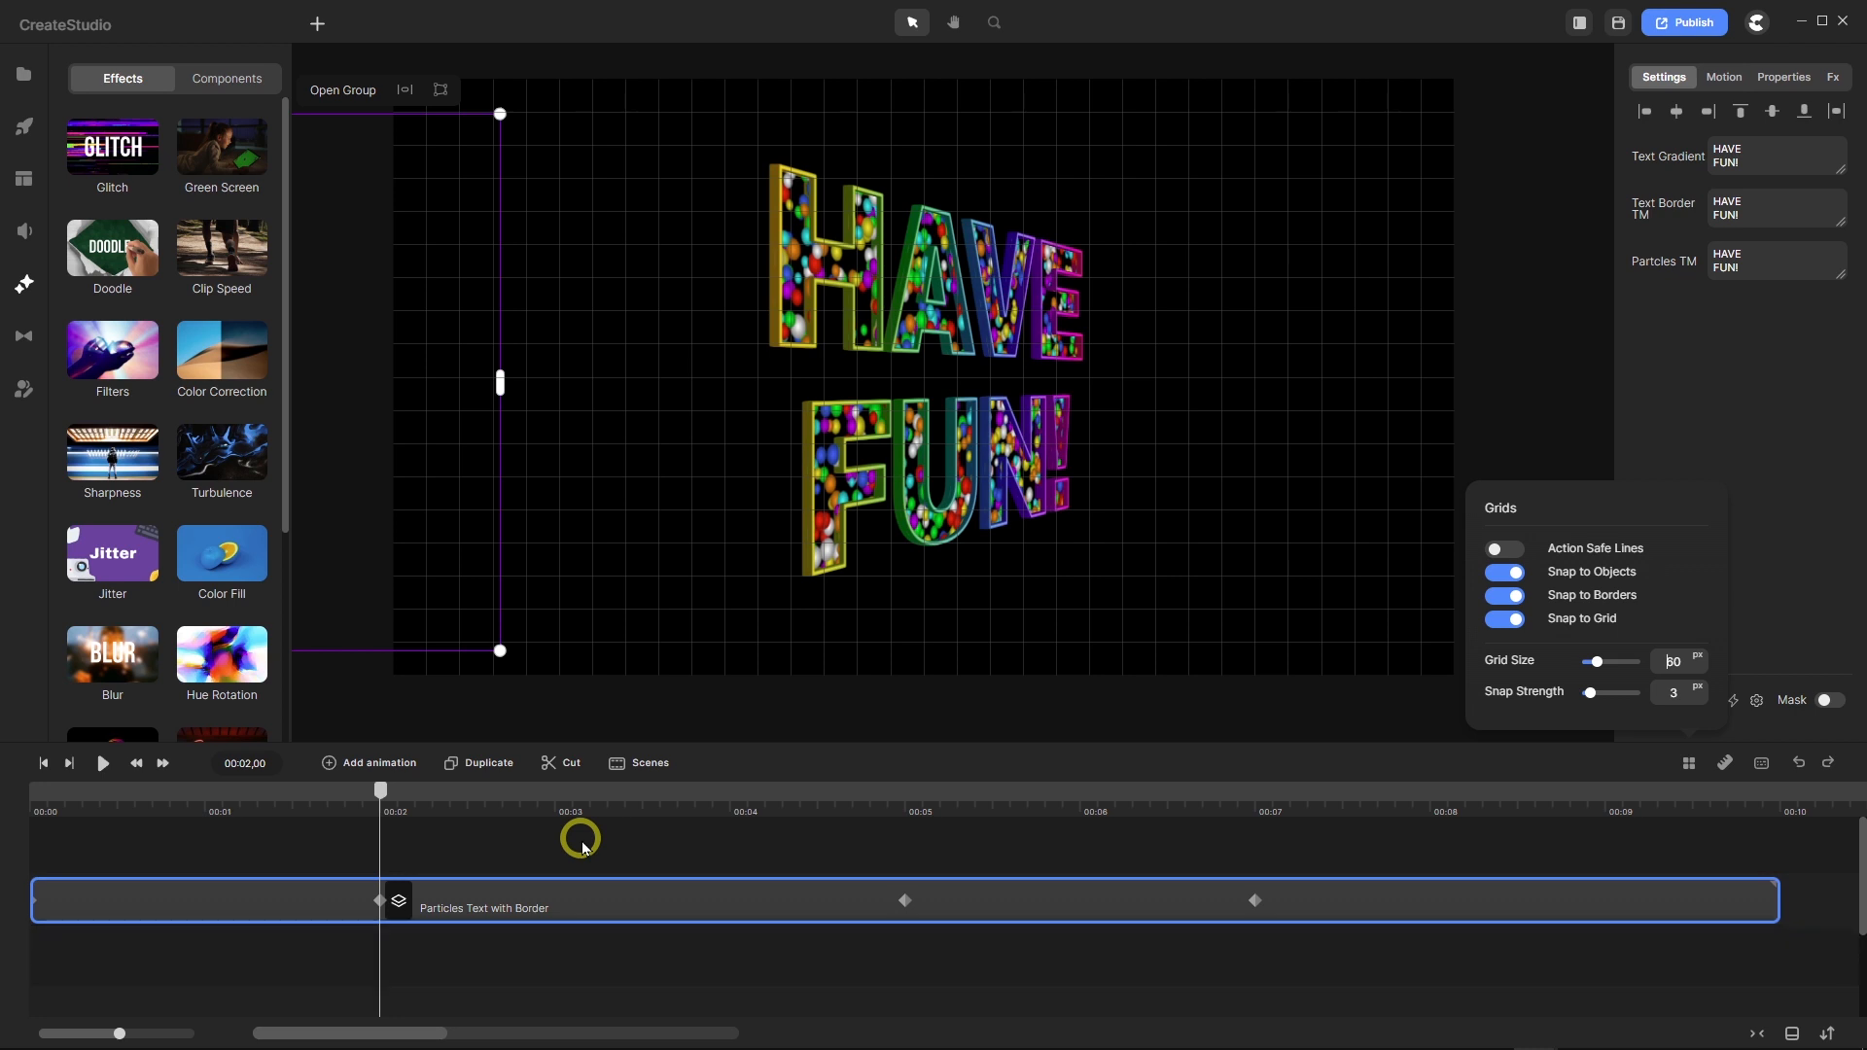
pyautogui.press('shift')
pyautogui.press('shift')
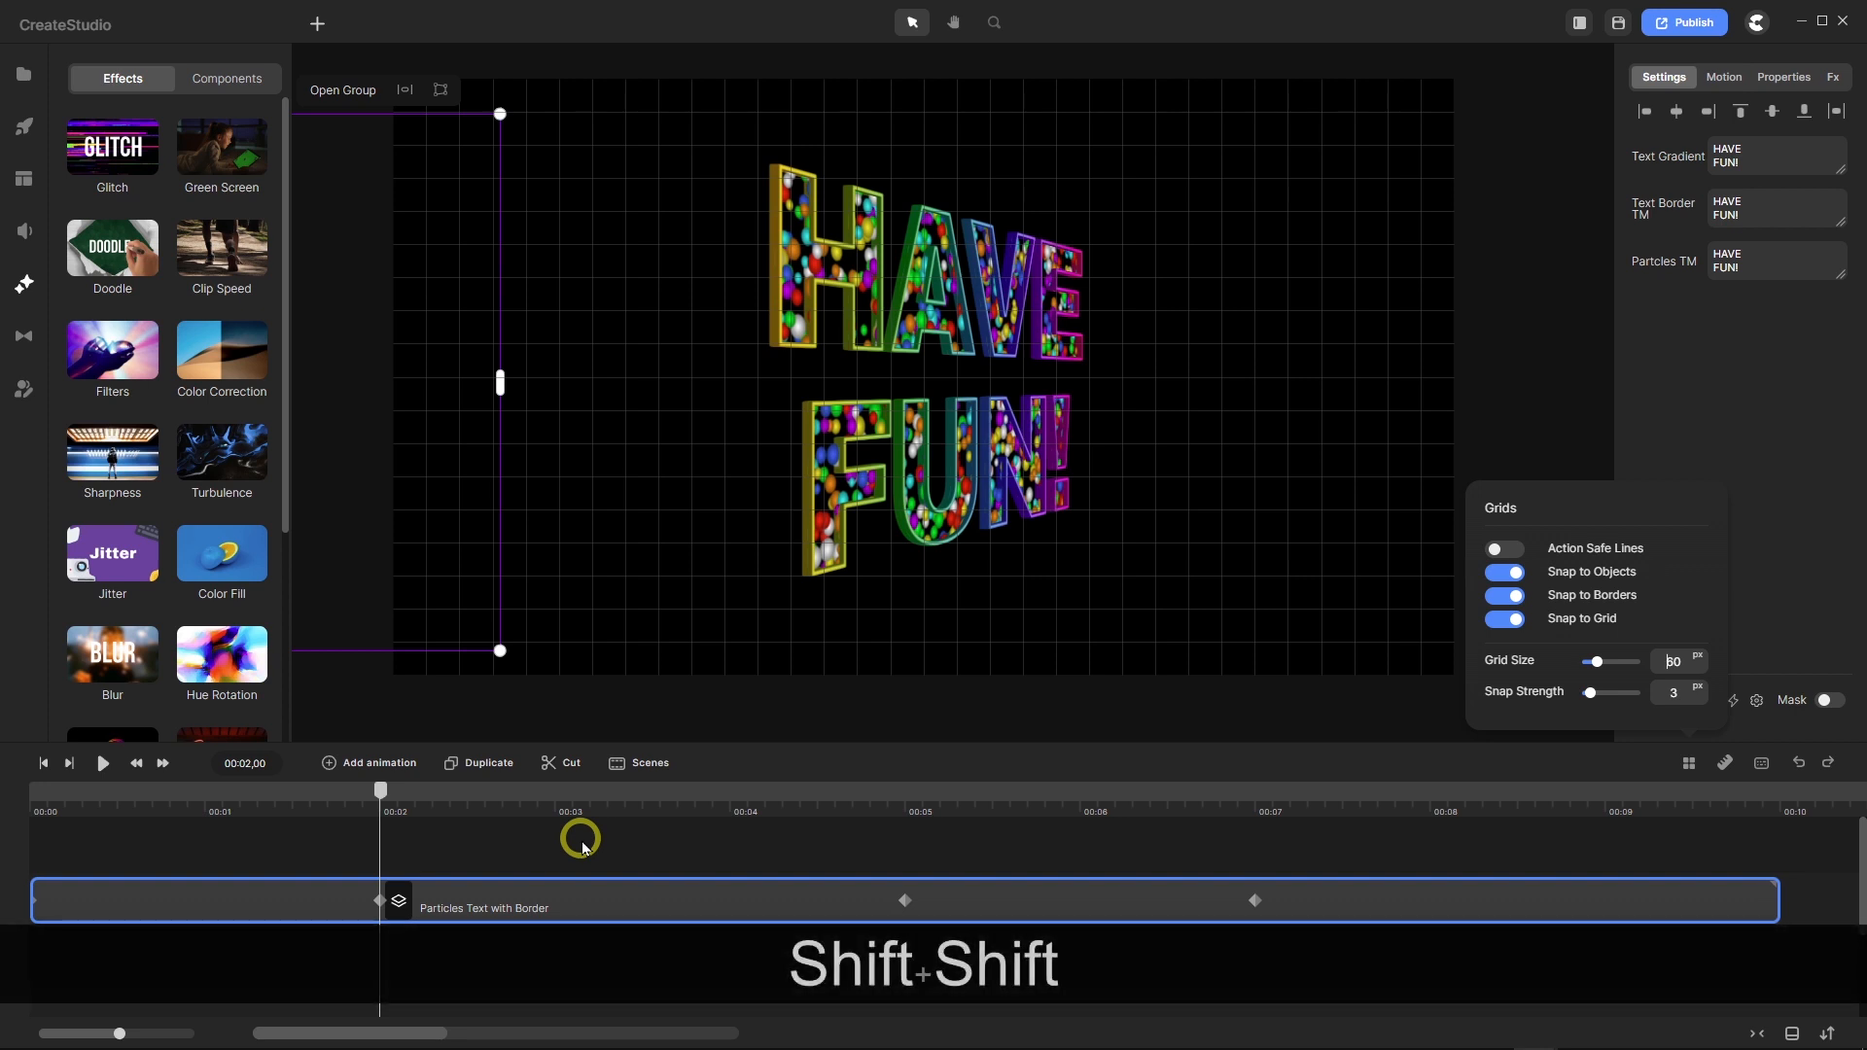
pyautogui.hotkey('shift', 'Left')
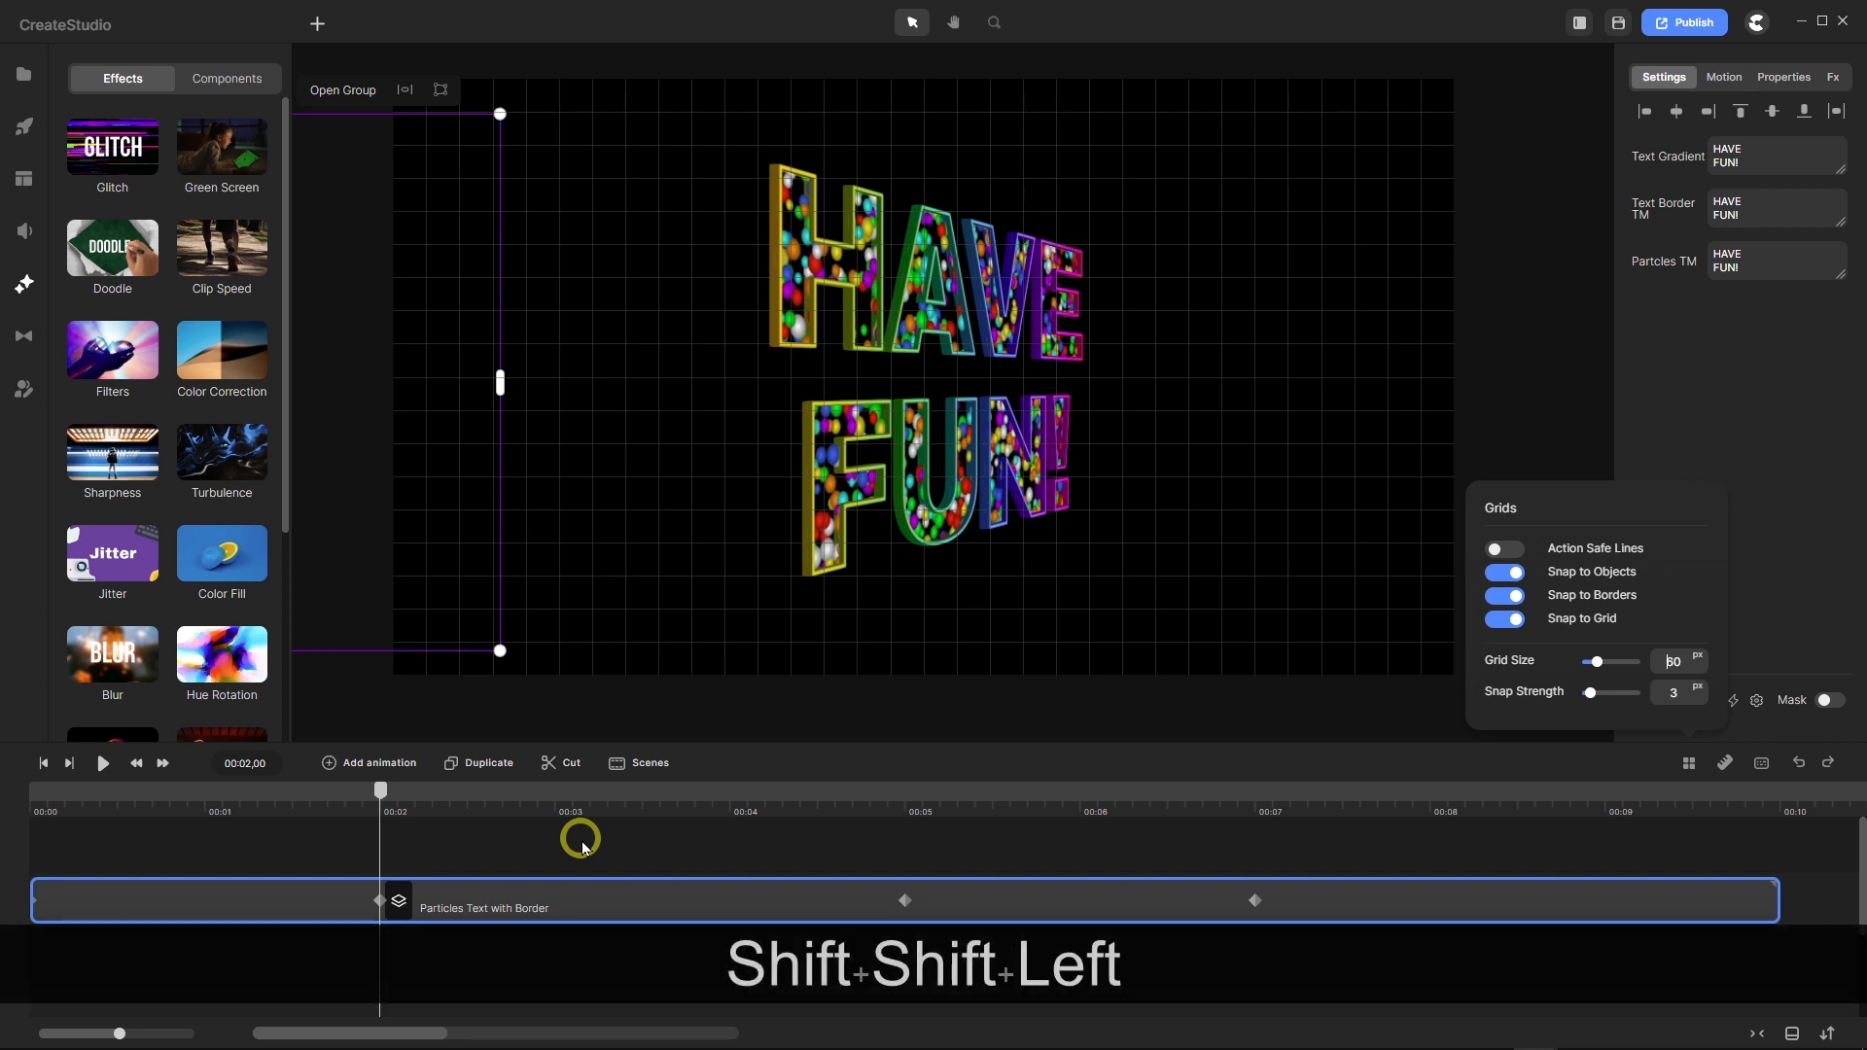
pyautogui.click(380, 900)
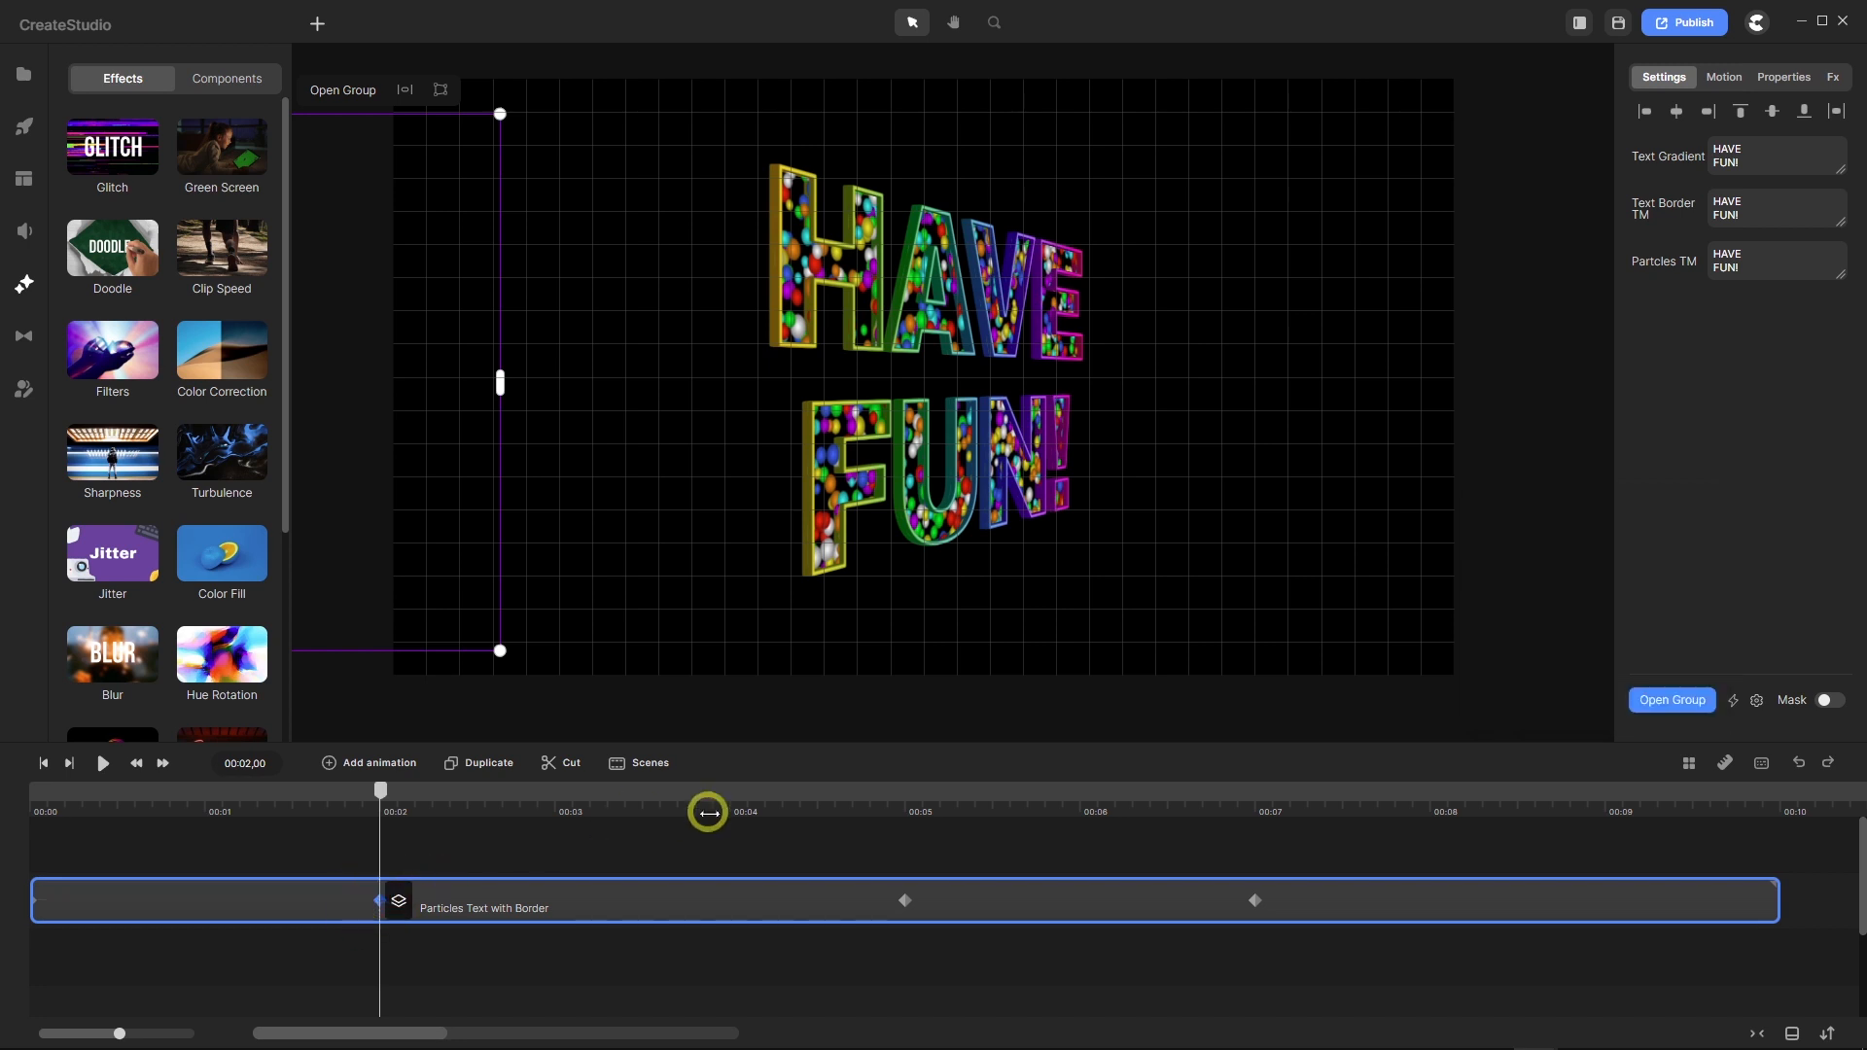
# Try nudging the group left at its 5-second keyframe, and move it back to its original position.
pyautogui.click(904, 897)
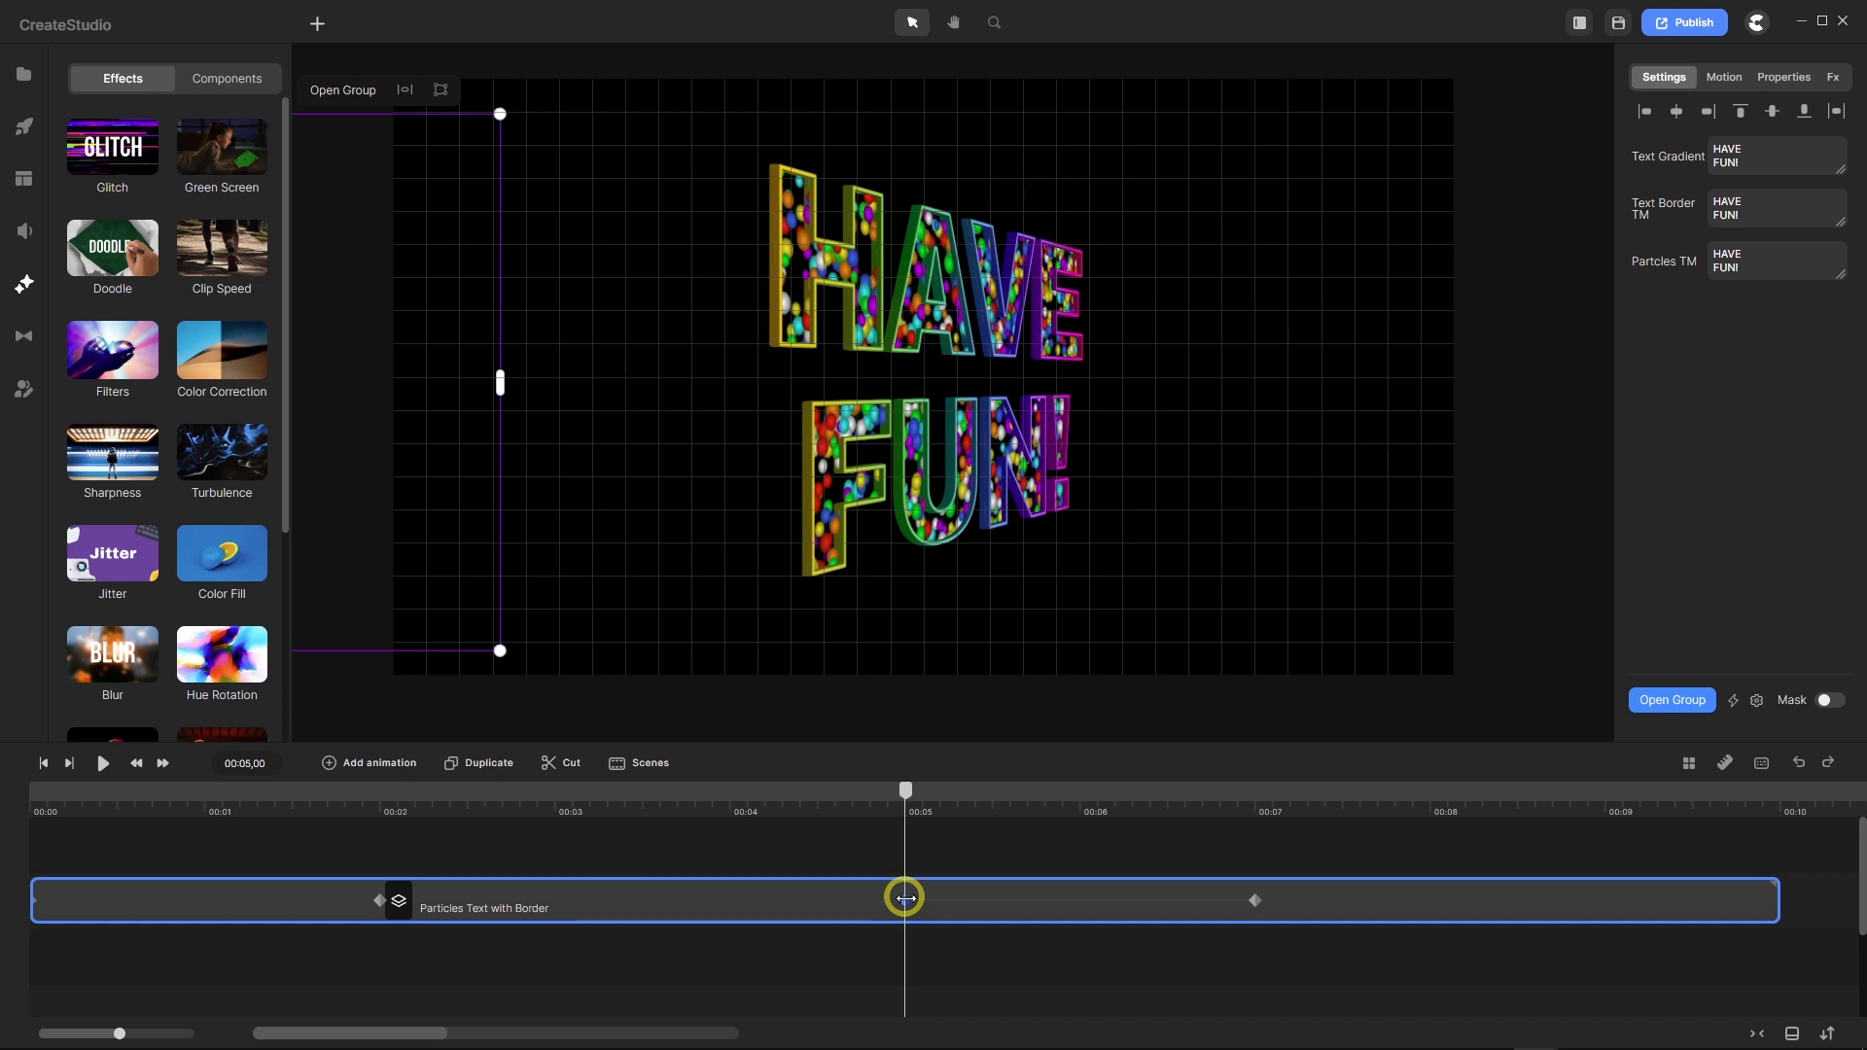
pyautogui.press('shift')
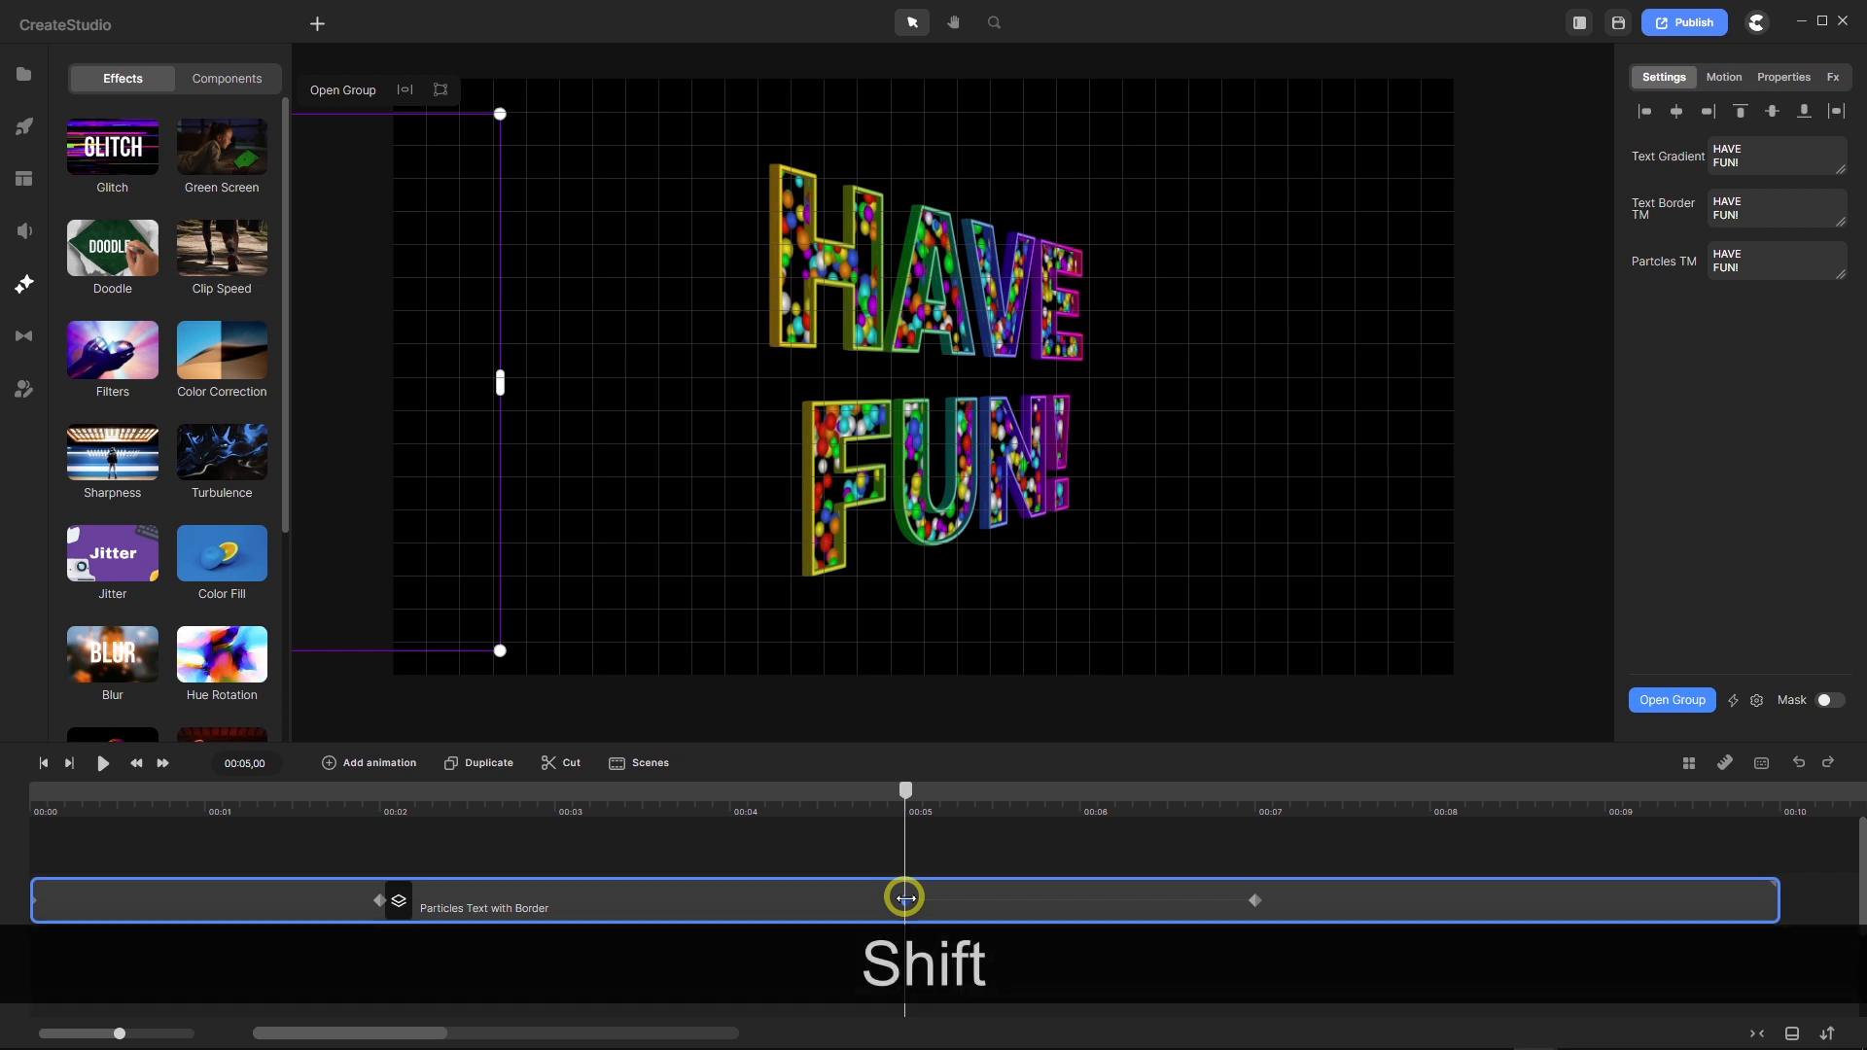
pyautogui.hotkey('shift', 'Left')
pyautogui.hotkey('shift', 'Left')
pyautogui.hotkey('shift', 'Left')
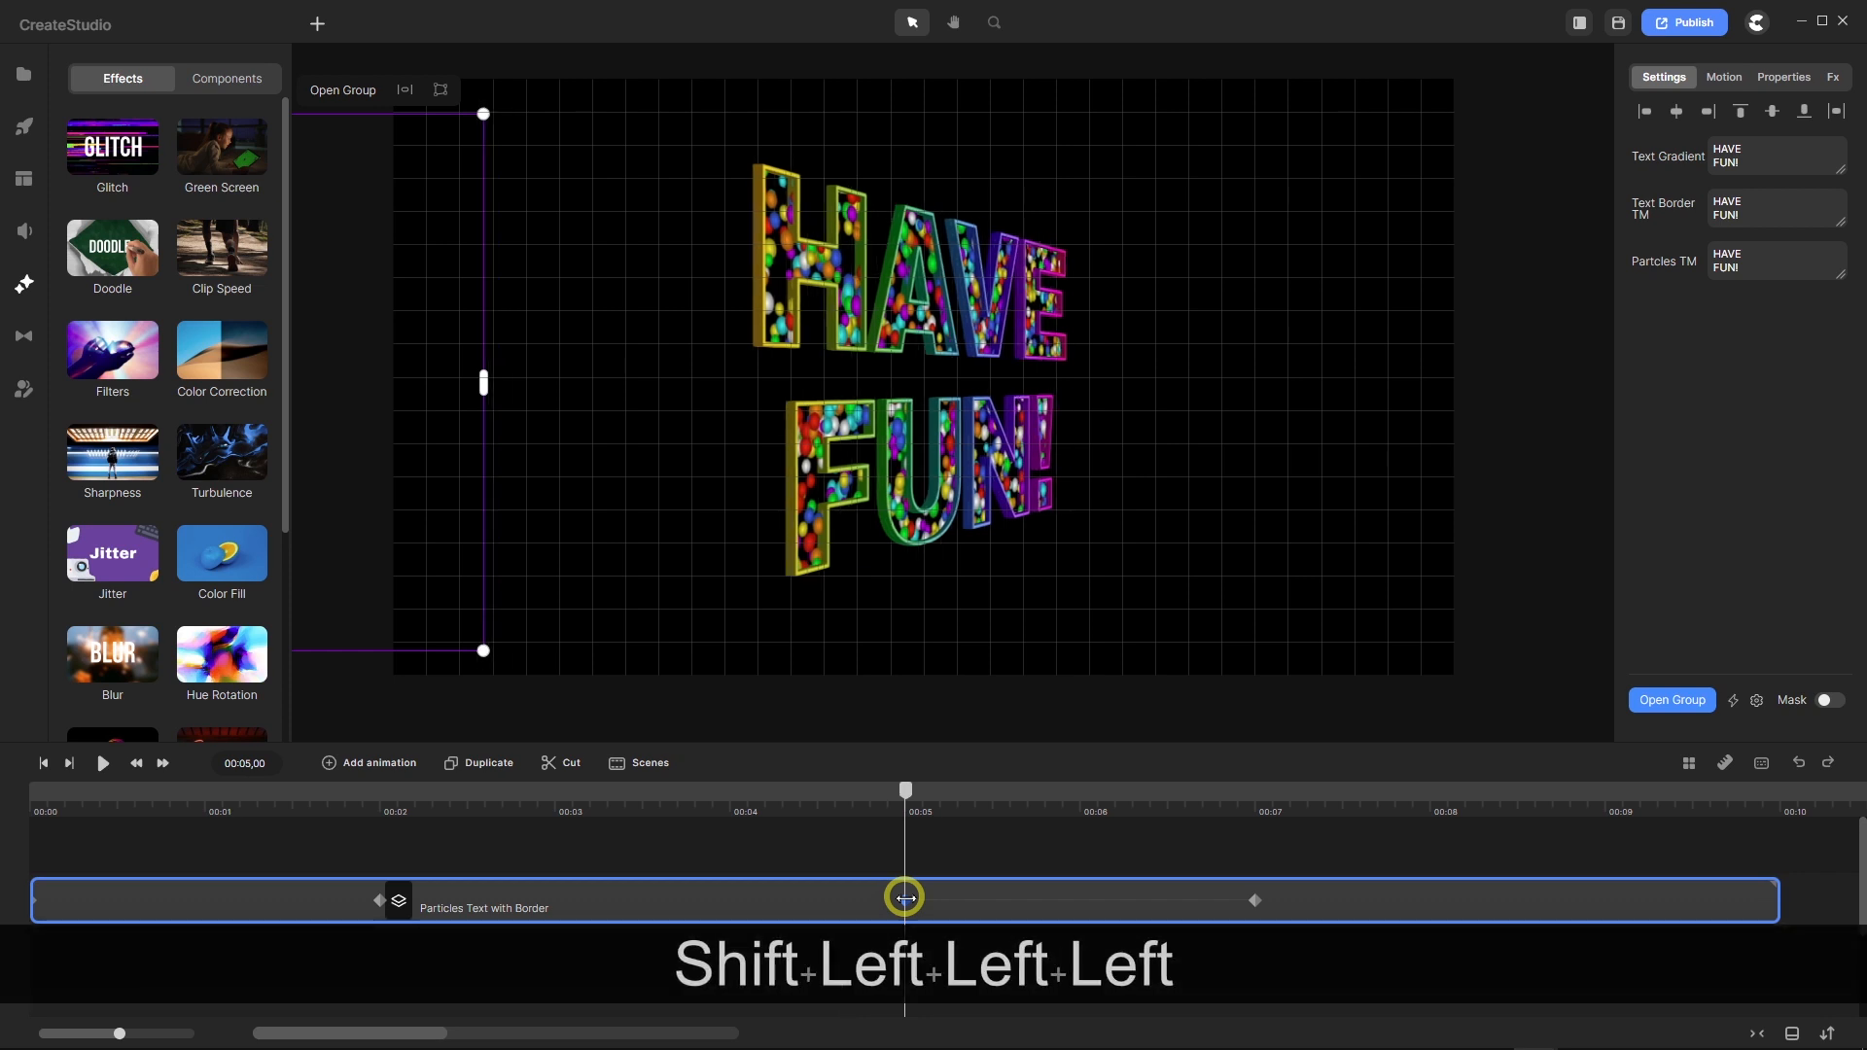
pyautogui.hotkey('shift', 'Right')
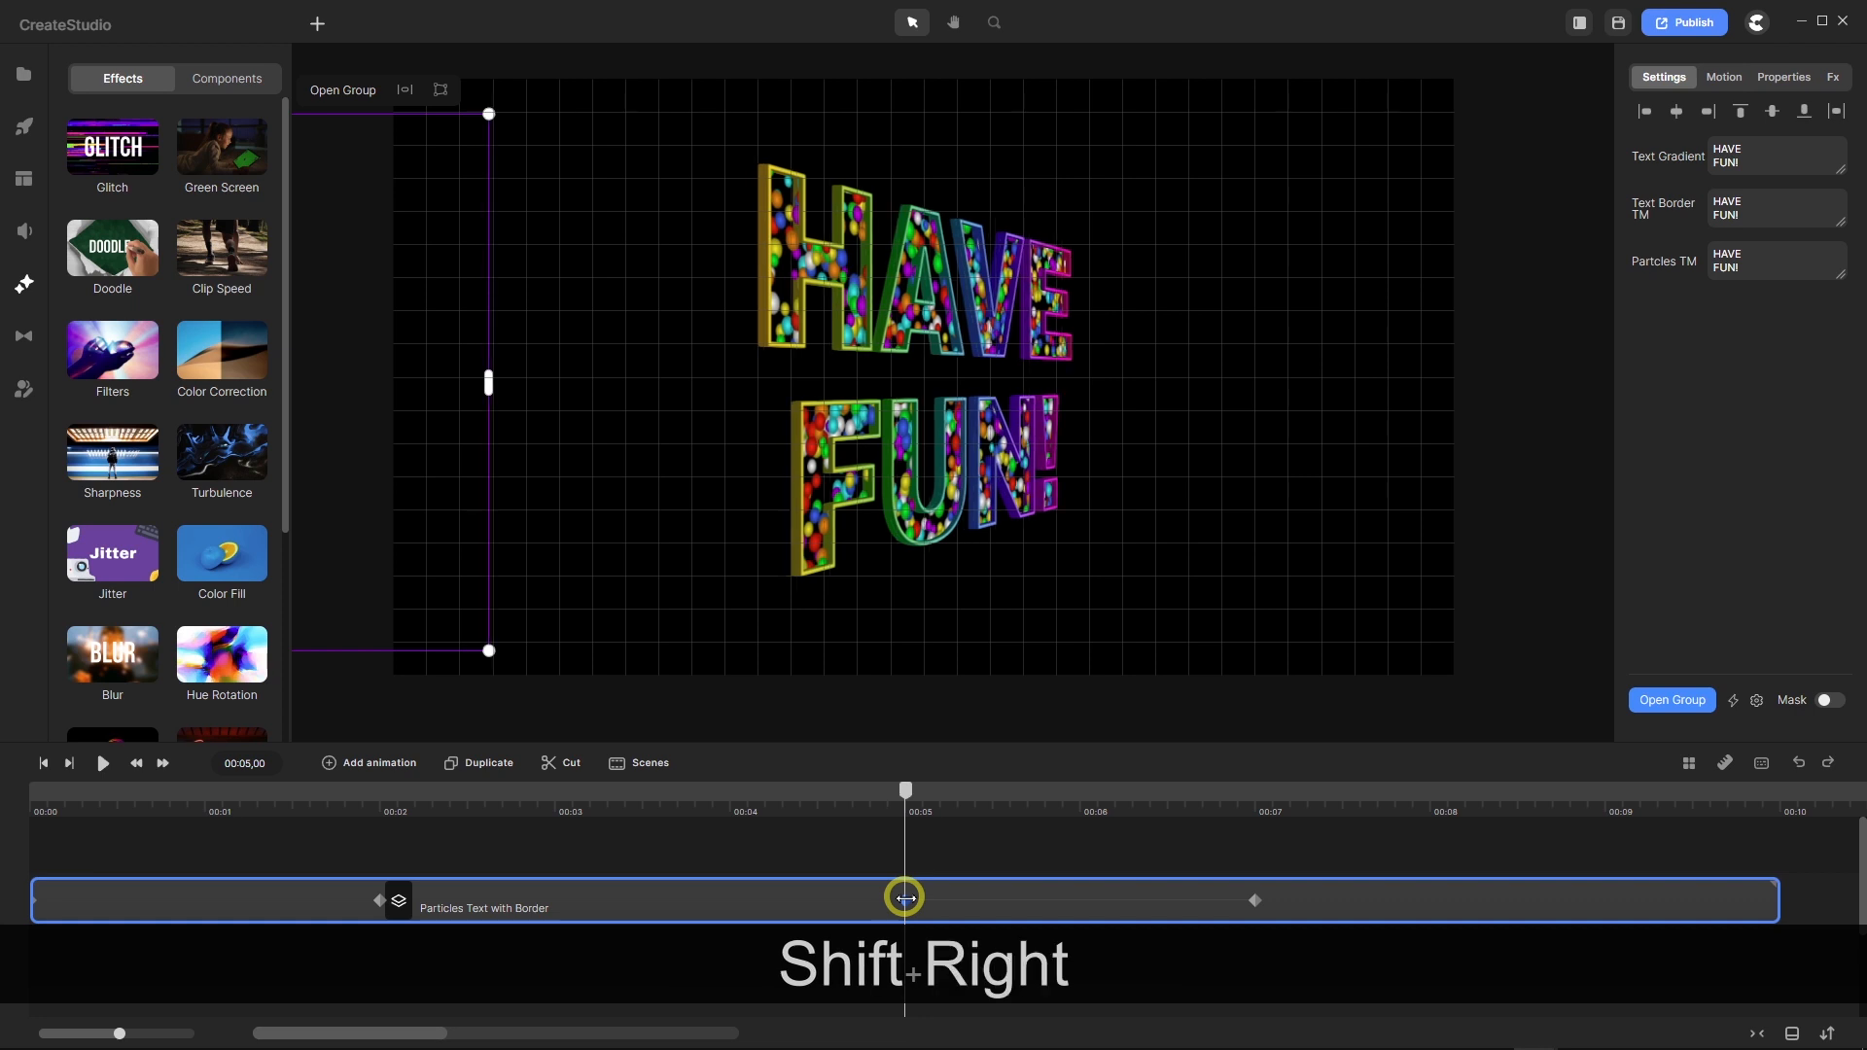
pyautogui.hotkey('shift', 'Right')
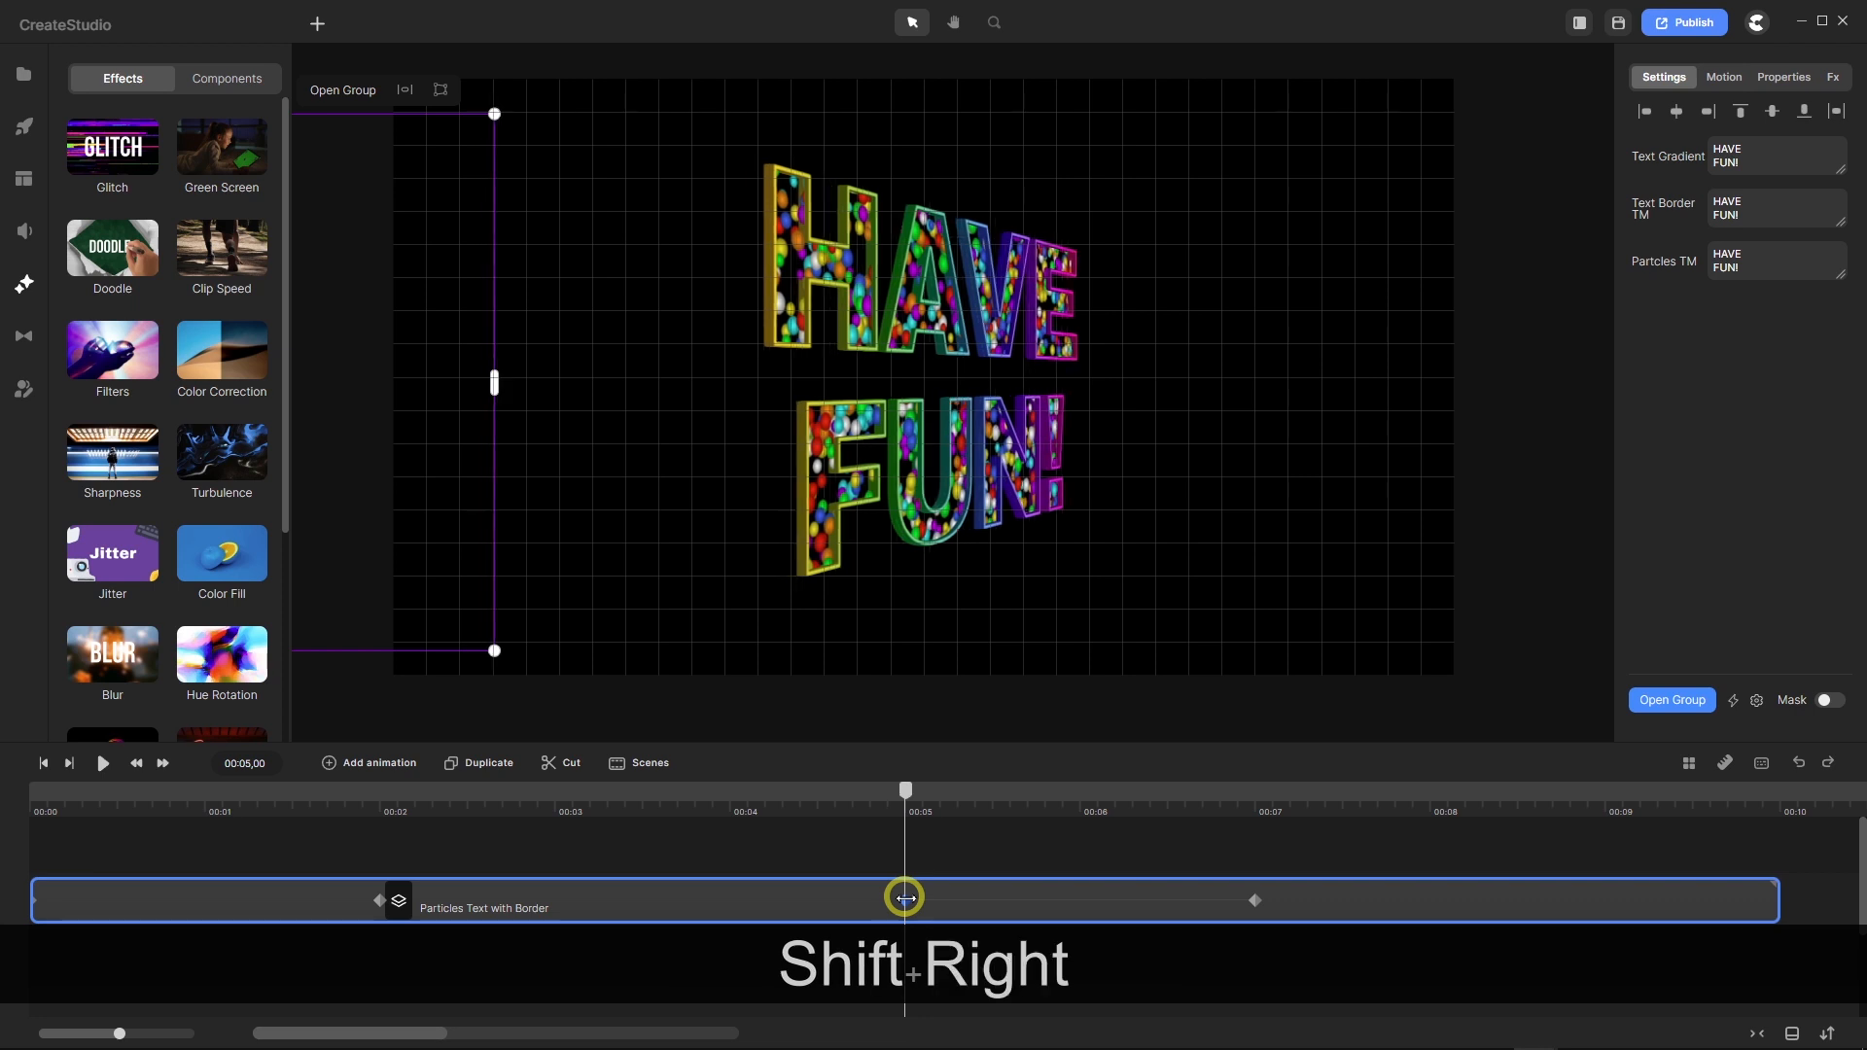
pyautogui.hotkey('shift', 'Right')
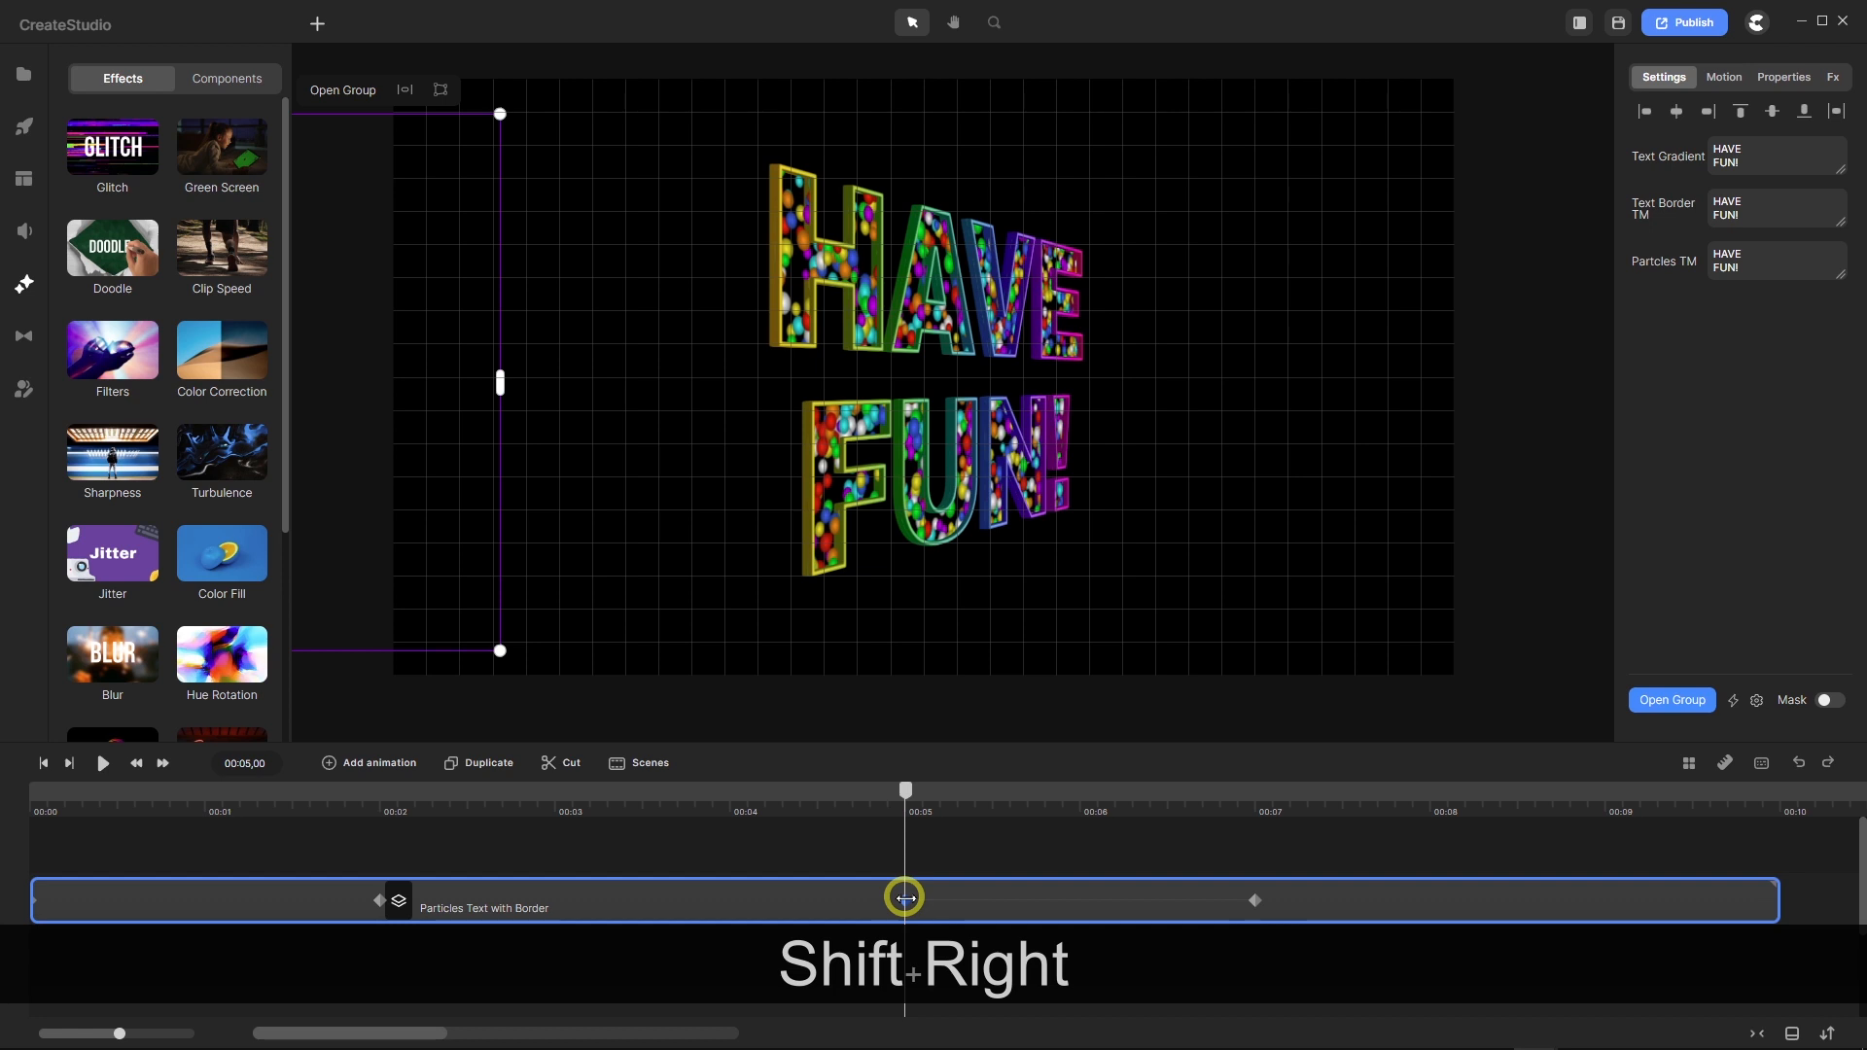
# Turn off Snap to Grid and preview the animation from the start.
pyautogui.click(1682, 768)
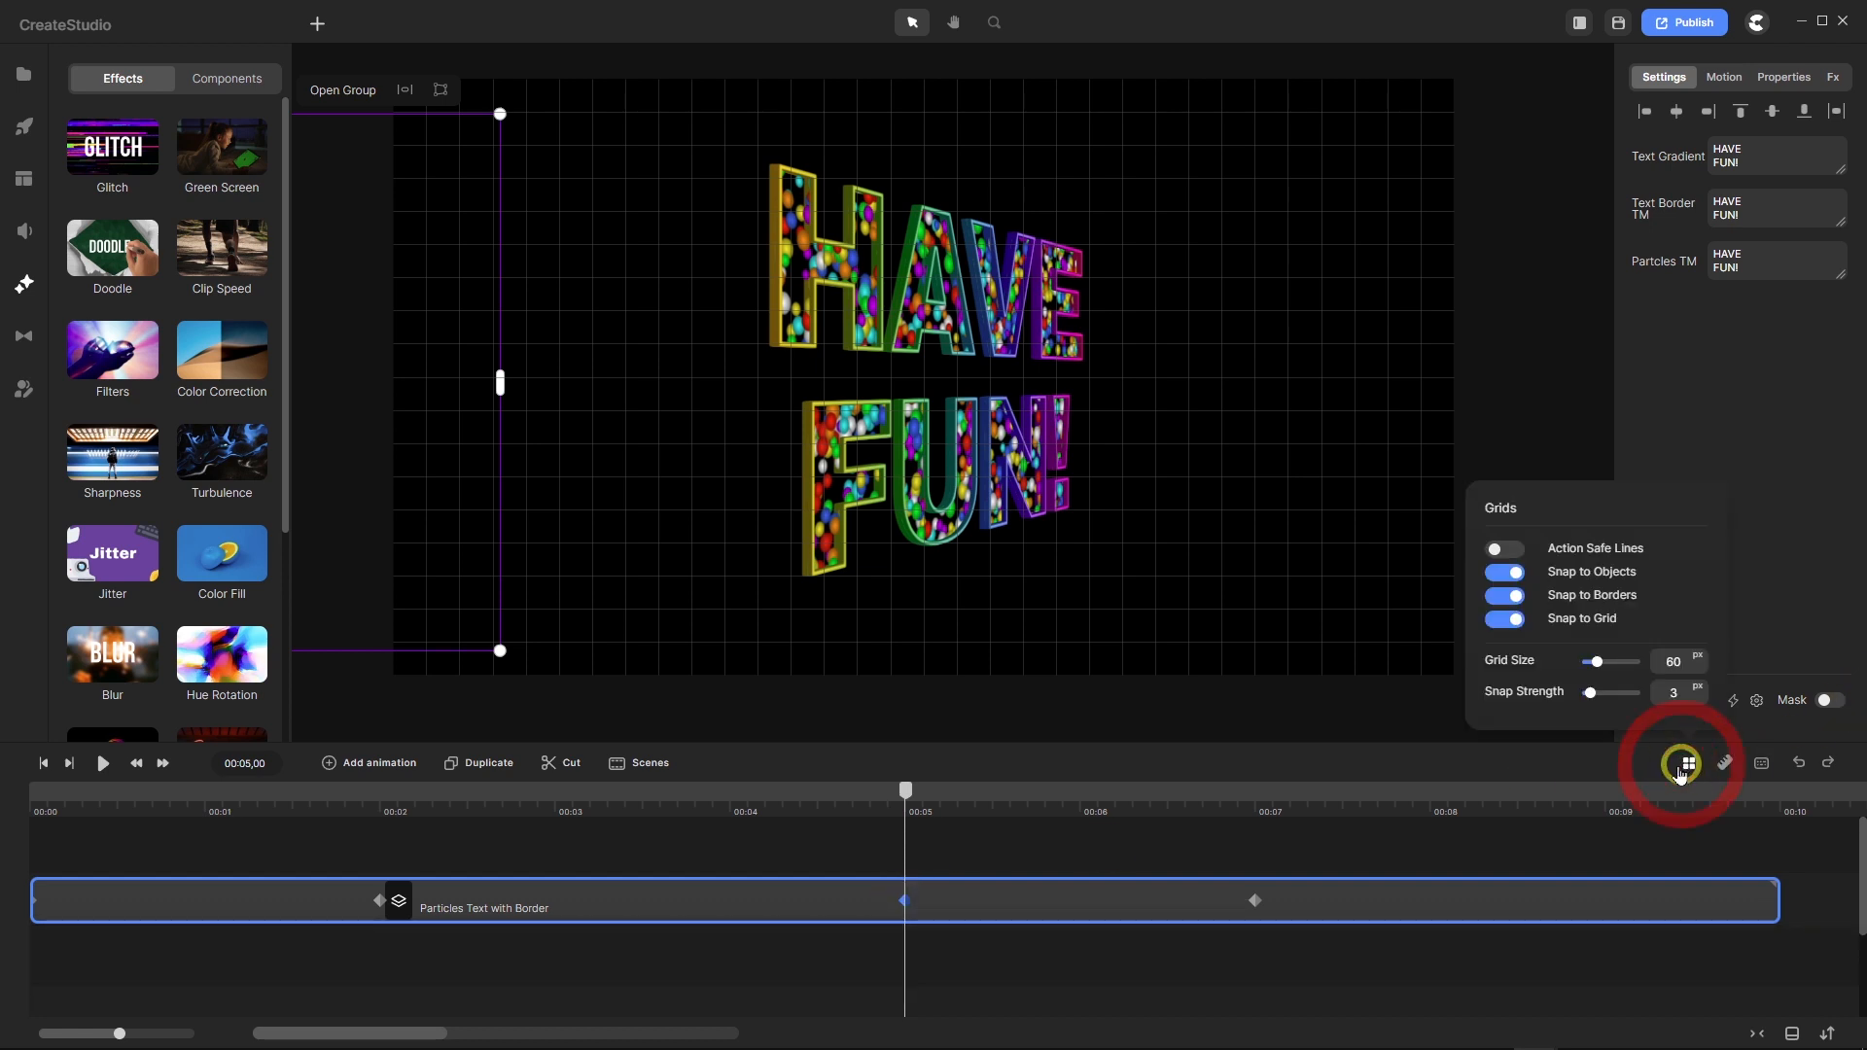
pyautogui.click(1504, 618)
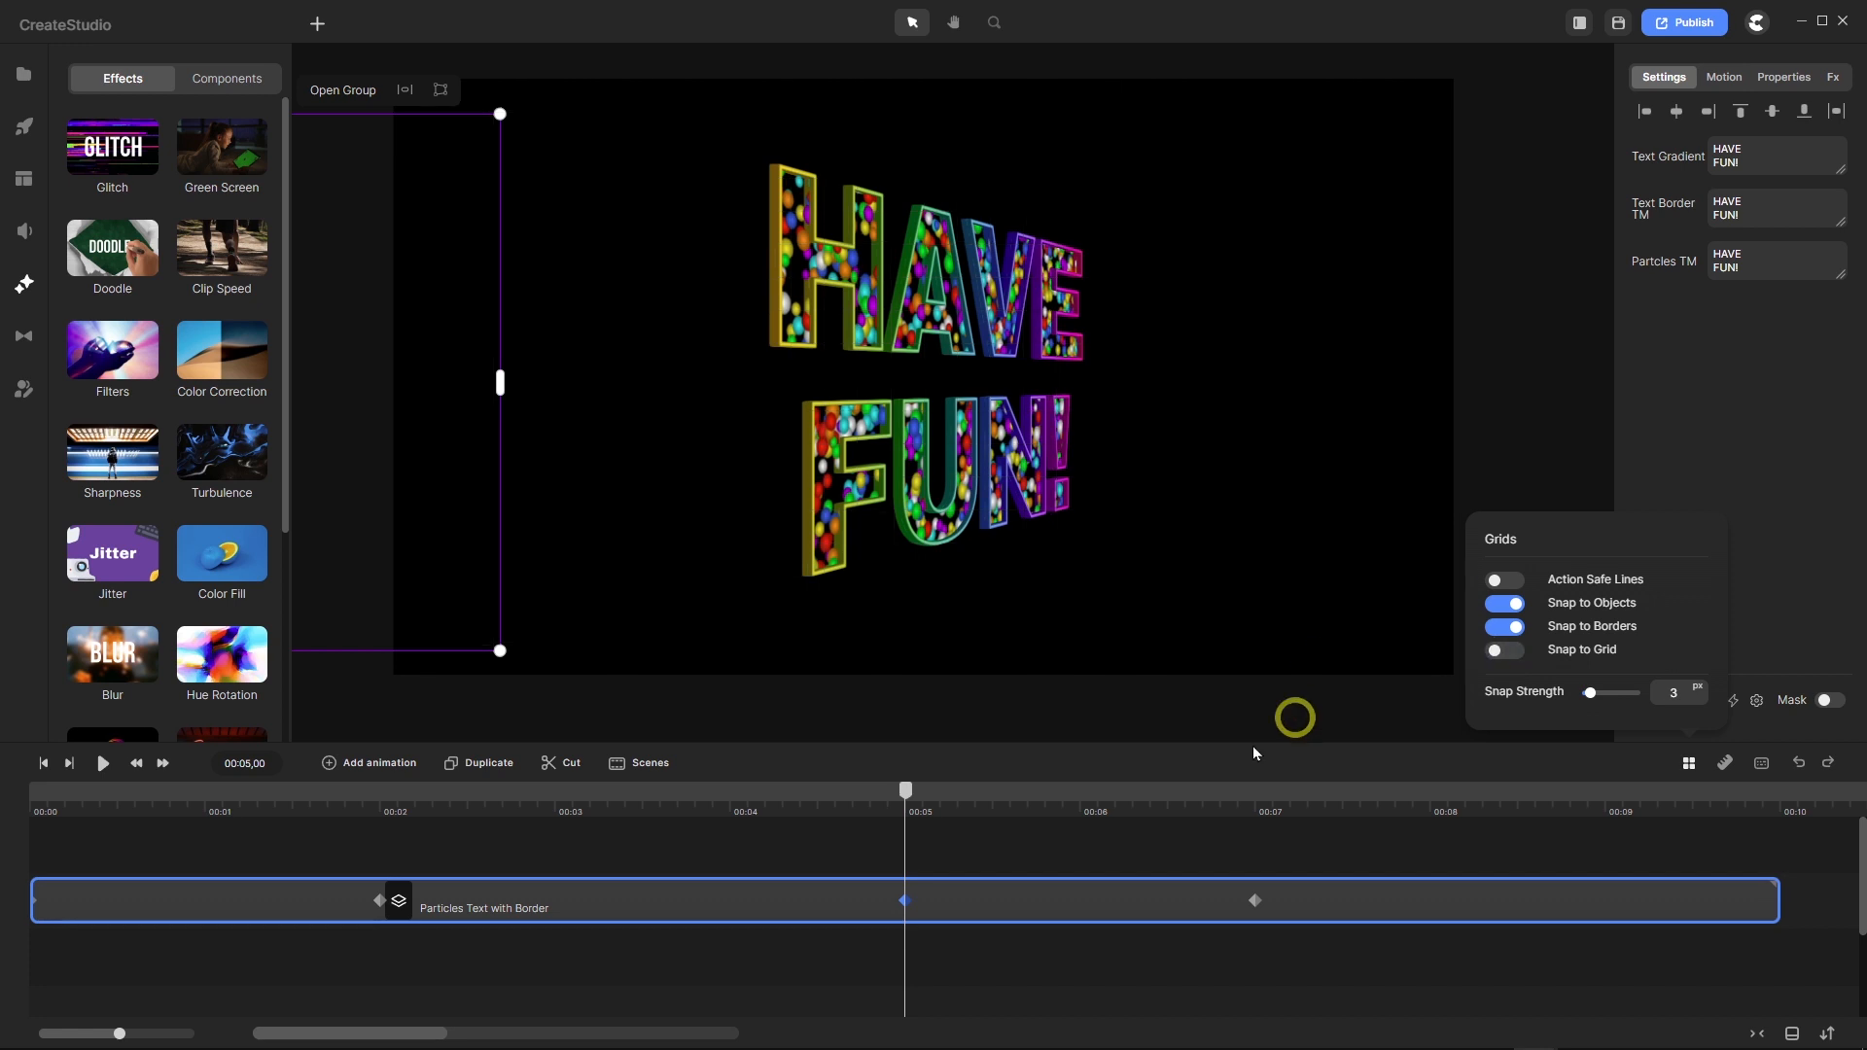
pyautogui.click(54, 848)
pyautogui.click(45, 767)
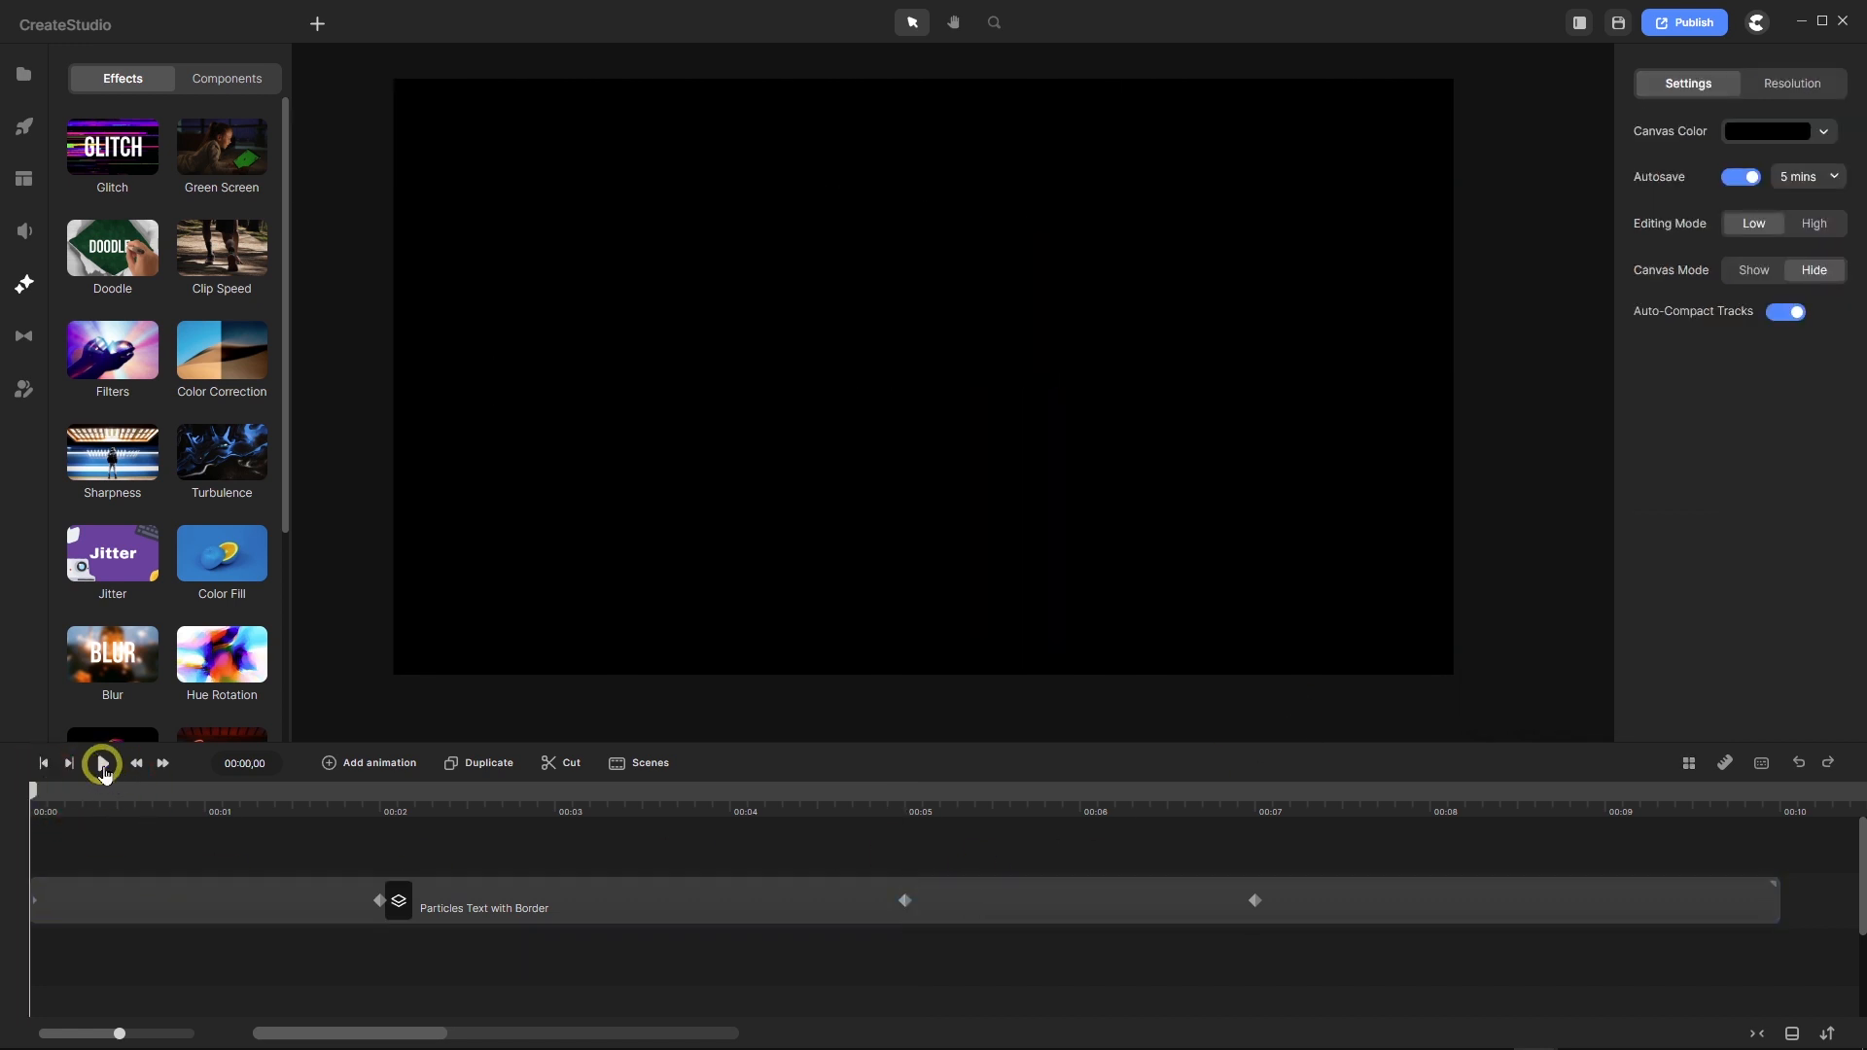
pyautogui.click(103, 764)
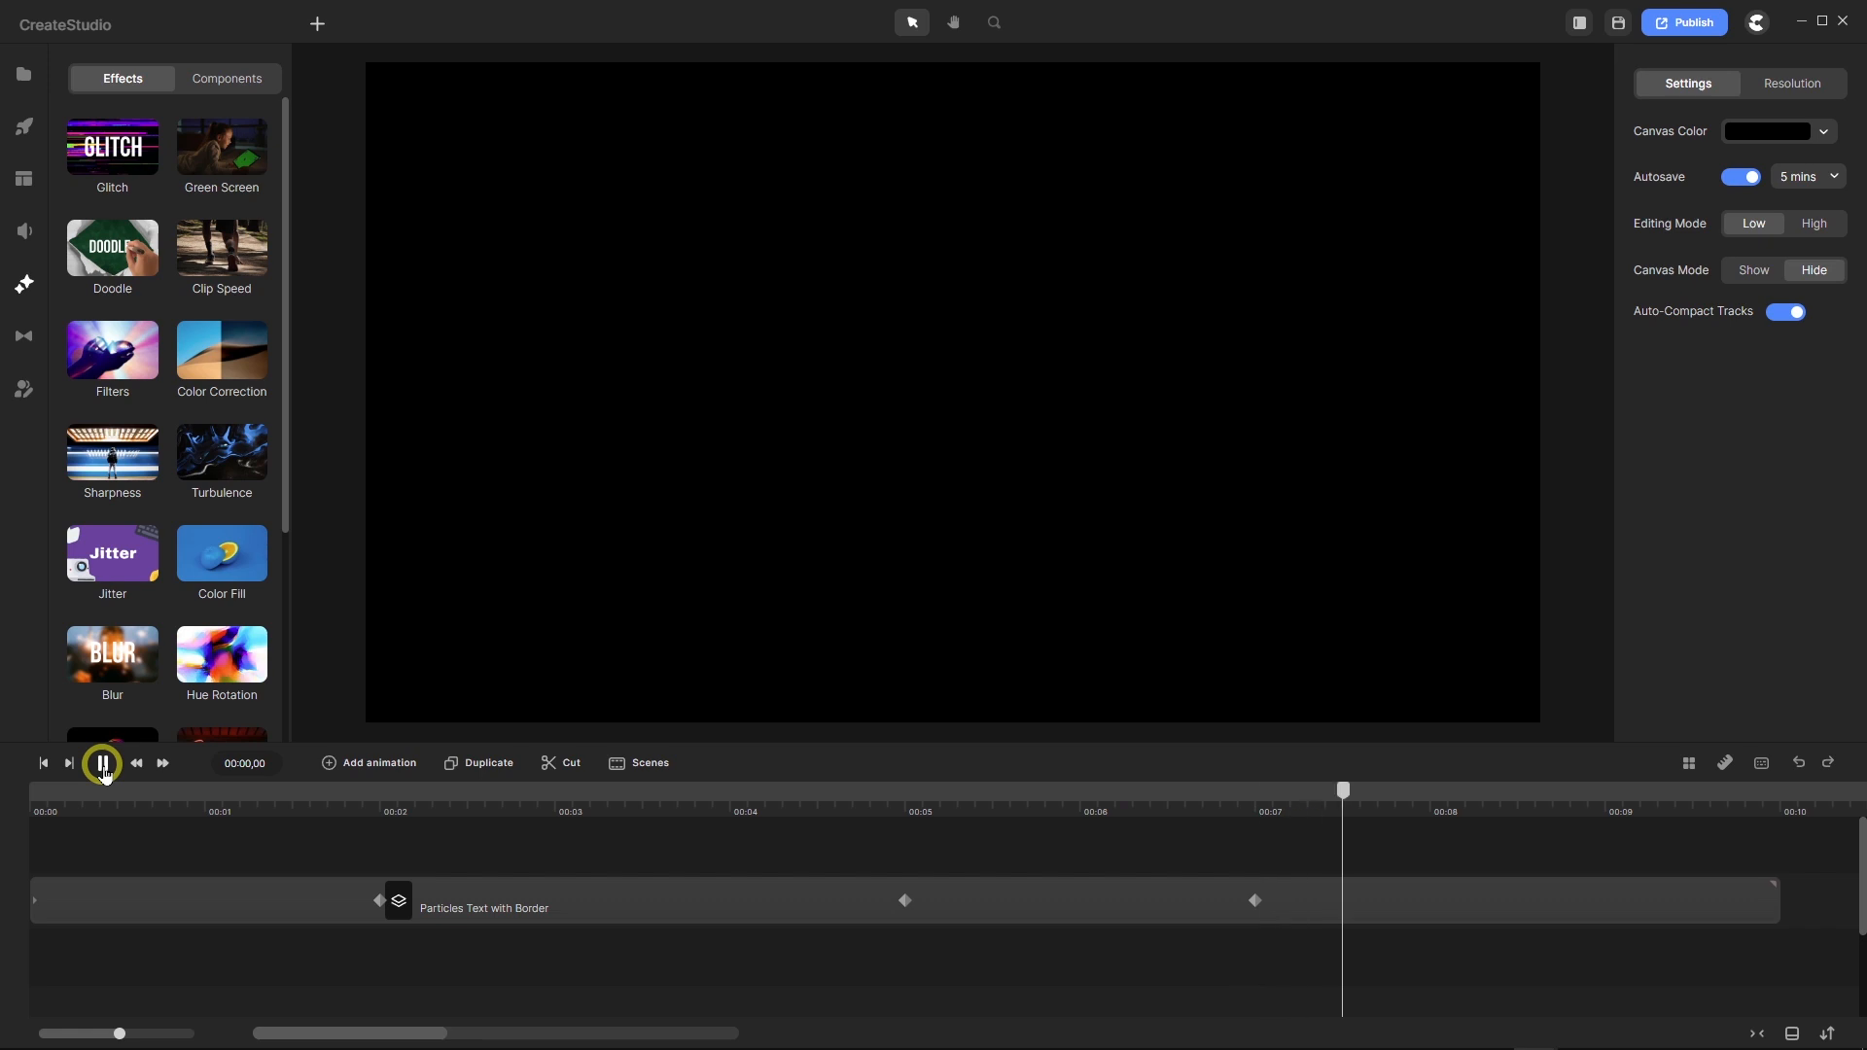
pyautogui.press('space')
# Nudge the group left at its 7-second keyframe, keeping the exiting HAVE FUN! text just outside the canvas's right edge.
pyautogui.moveTo(1365, 807); pyautogui.dragTo(1255, 817)
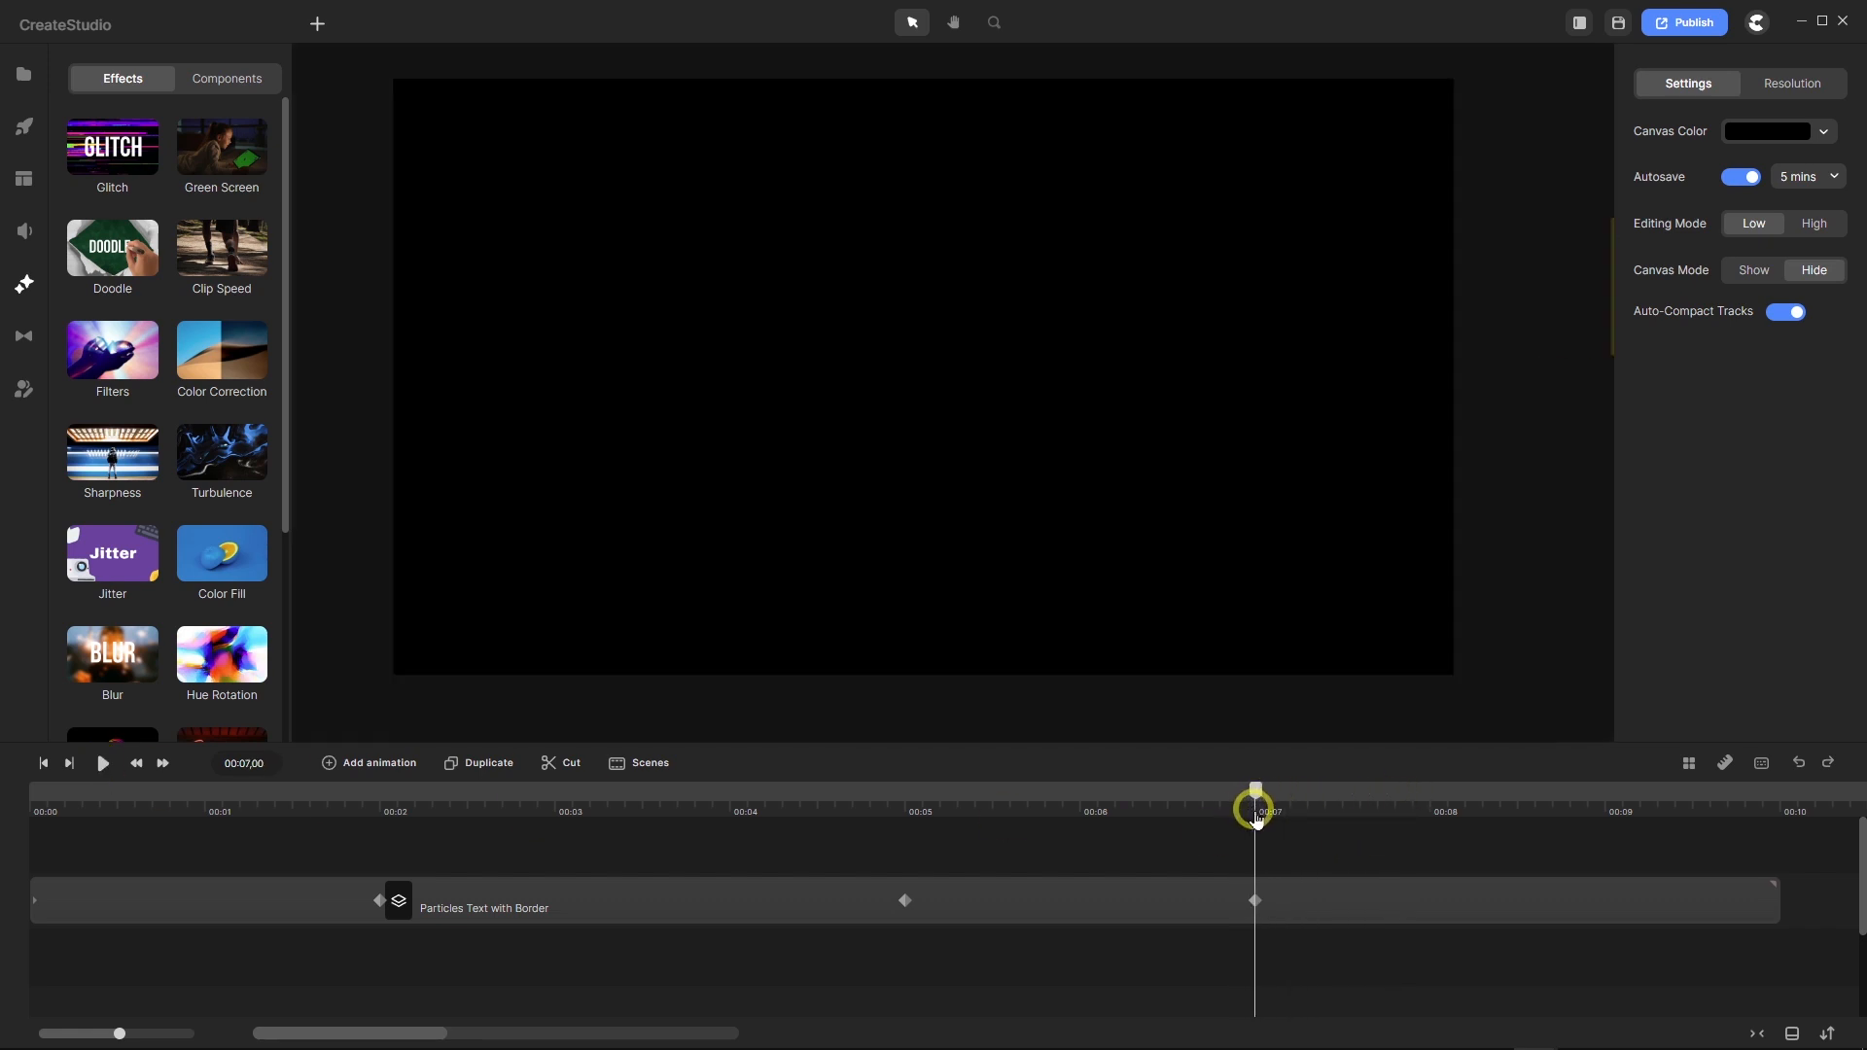
pyautogui.click(1256, 900)
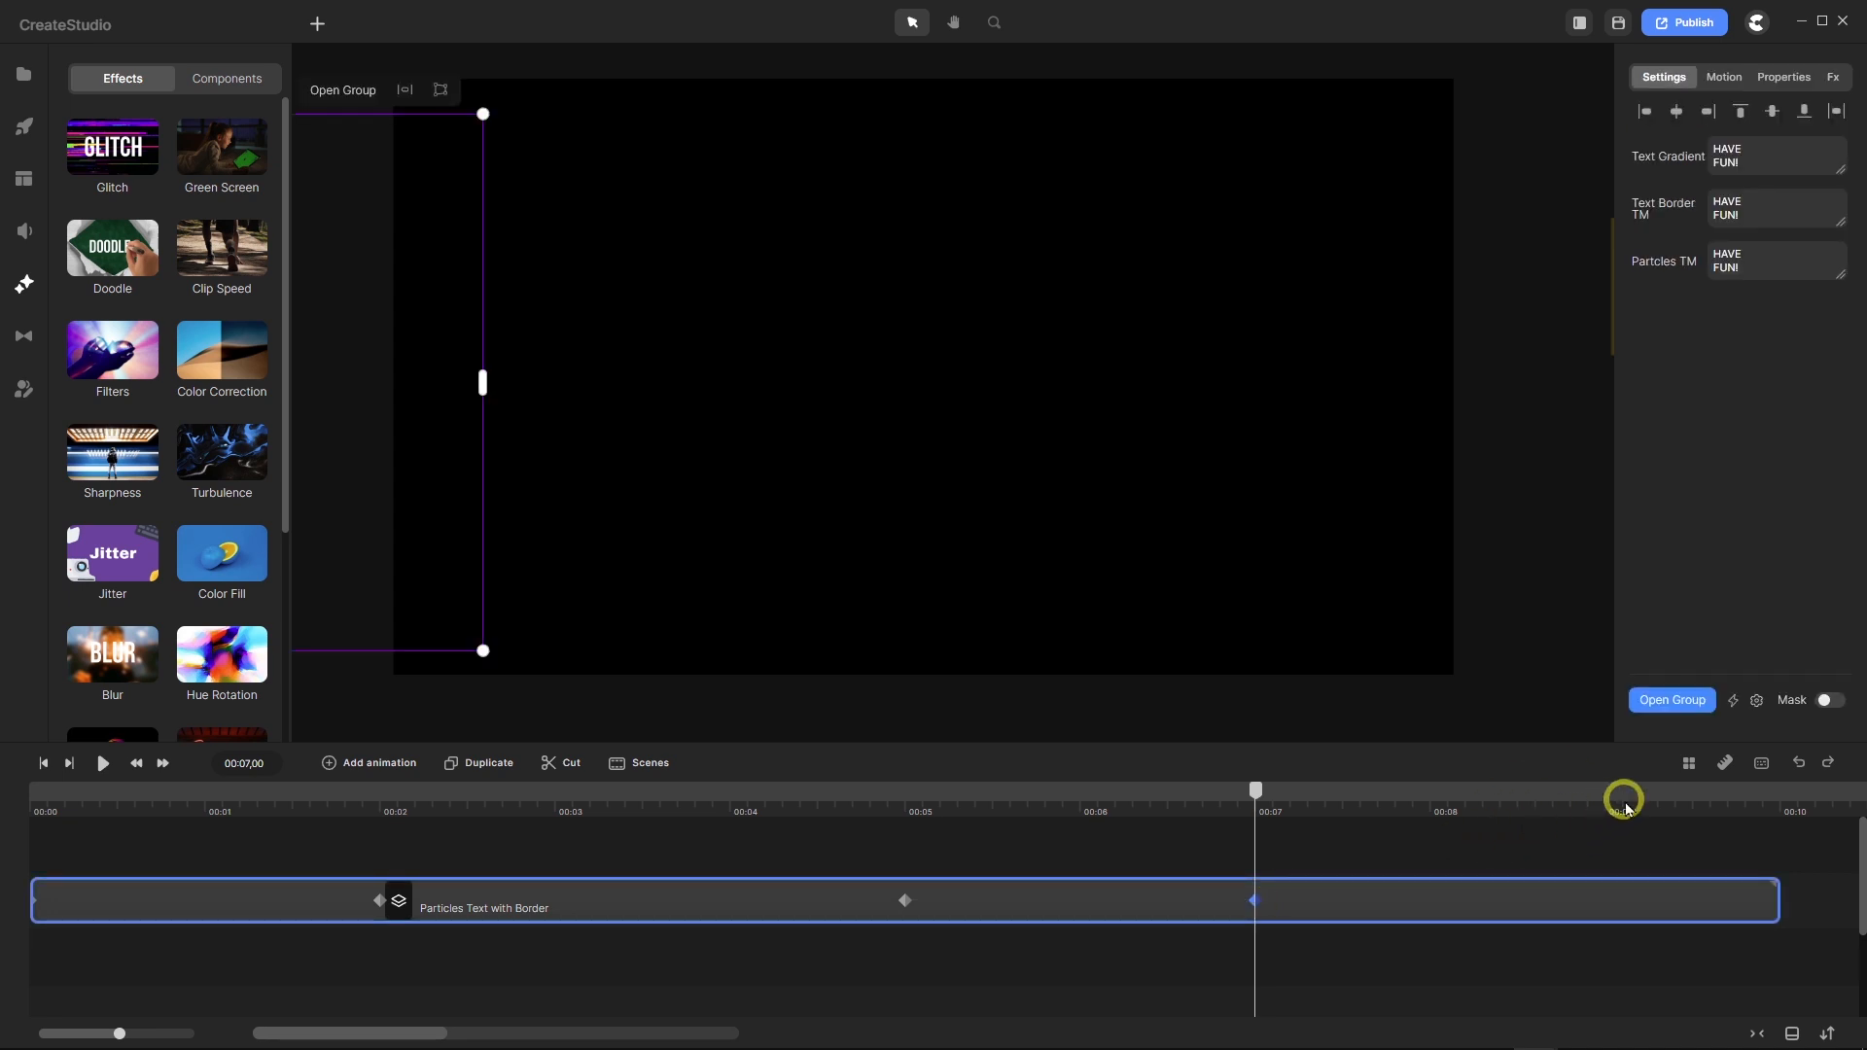
pyautogui.hotkey('shift', 'Left')
pyautogui.hotkey('shift', 'Left')
pyautogui.hotkey('shift', 'Left')
pyautogui.hotkey('shift', 'Left')
pyautogui.hotkey('shift', 'Left')
pyautogui.hotkey('shift', 'Left')
pyautogui.hotkey('shift', 'Left')
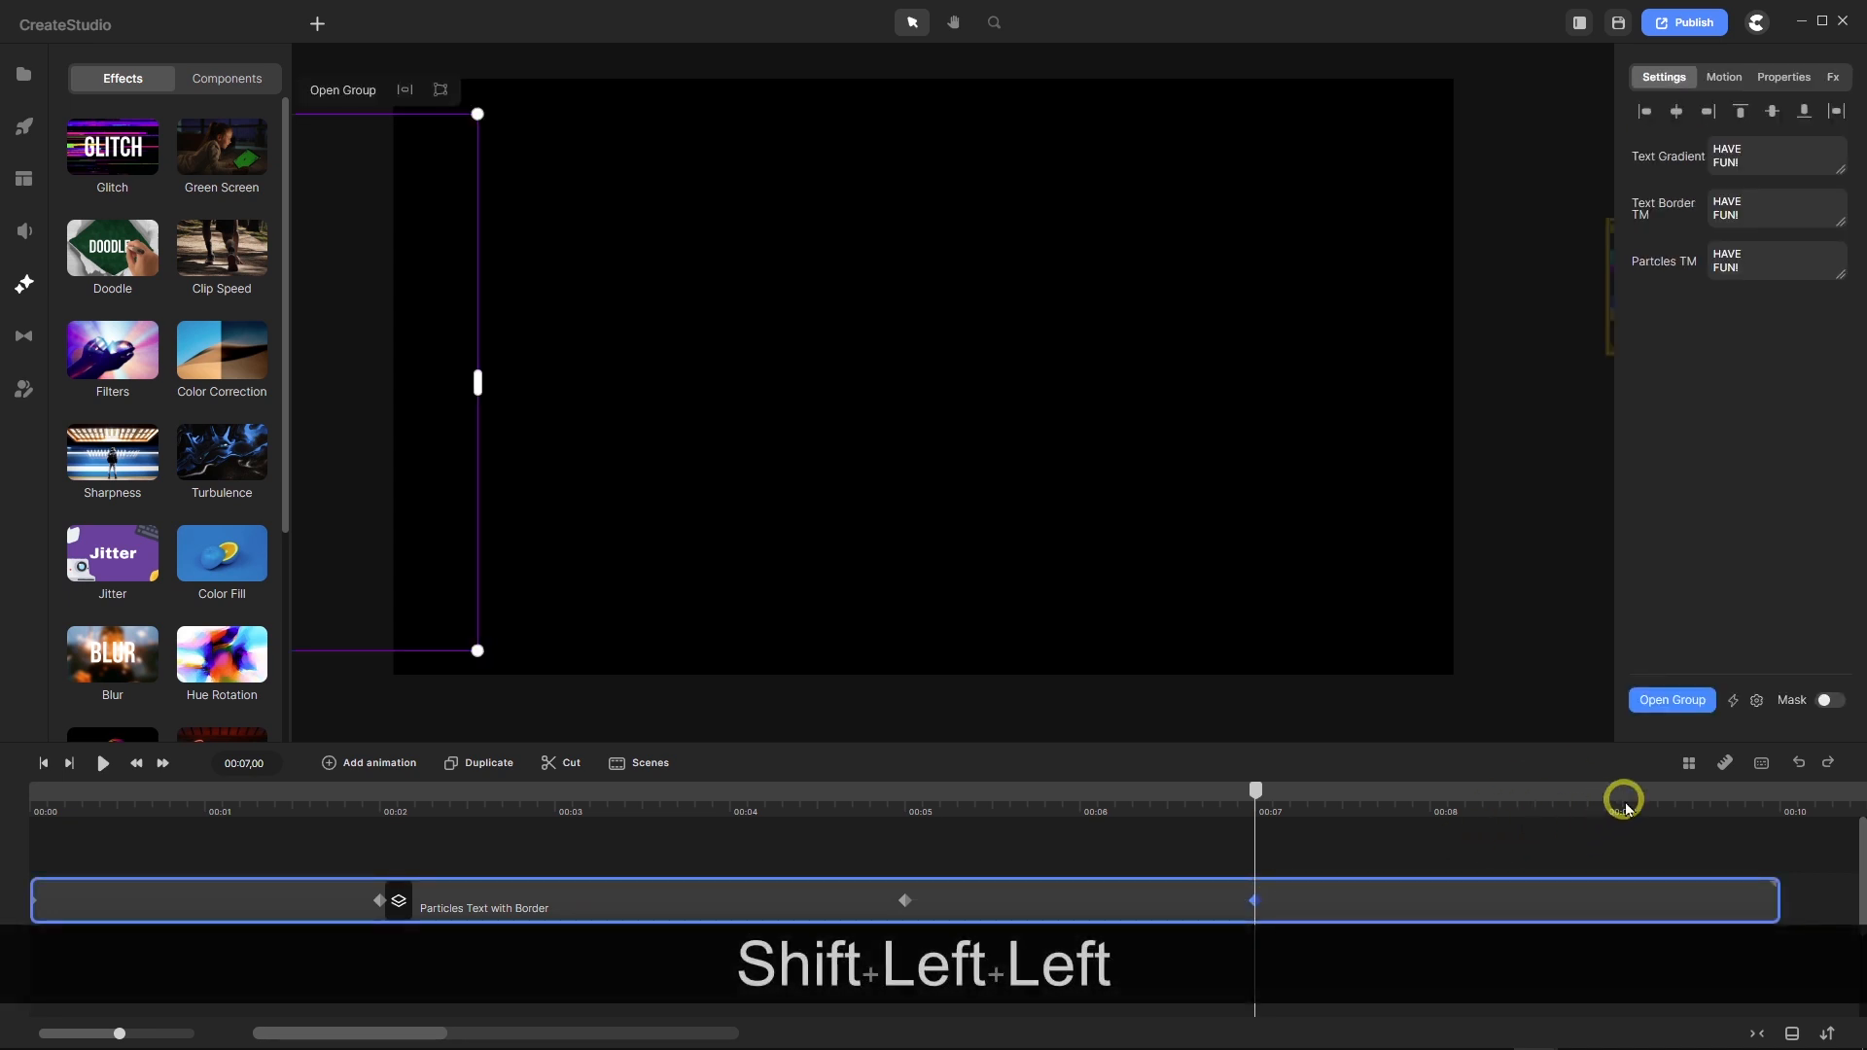
pyautogui.hotkey('shift', 'Left')
pyautogui.hotkey('shift', 'Left')
pyautogui.hotkey('shift', 'Left')
pyautogui.hotkey('shift', 'Left')
pyautogui.hotkey('shift', 'Left')
pyautogui.hotkey('shift', 'Left')
pyautogui.hotkey('shift', 'Left')
pyautogui.hotkey('shift', 'Left')
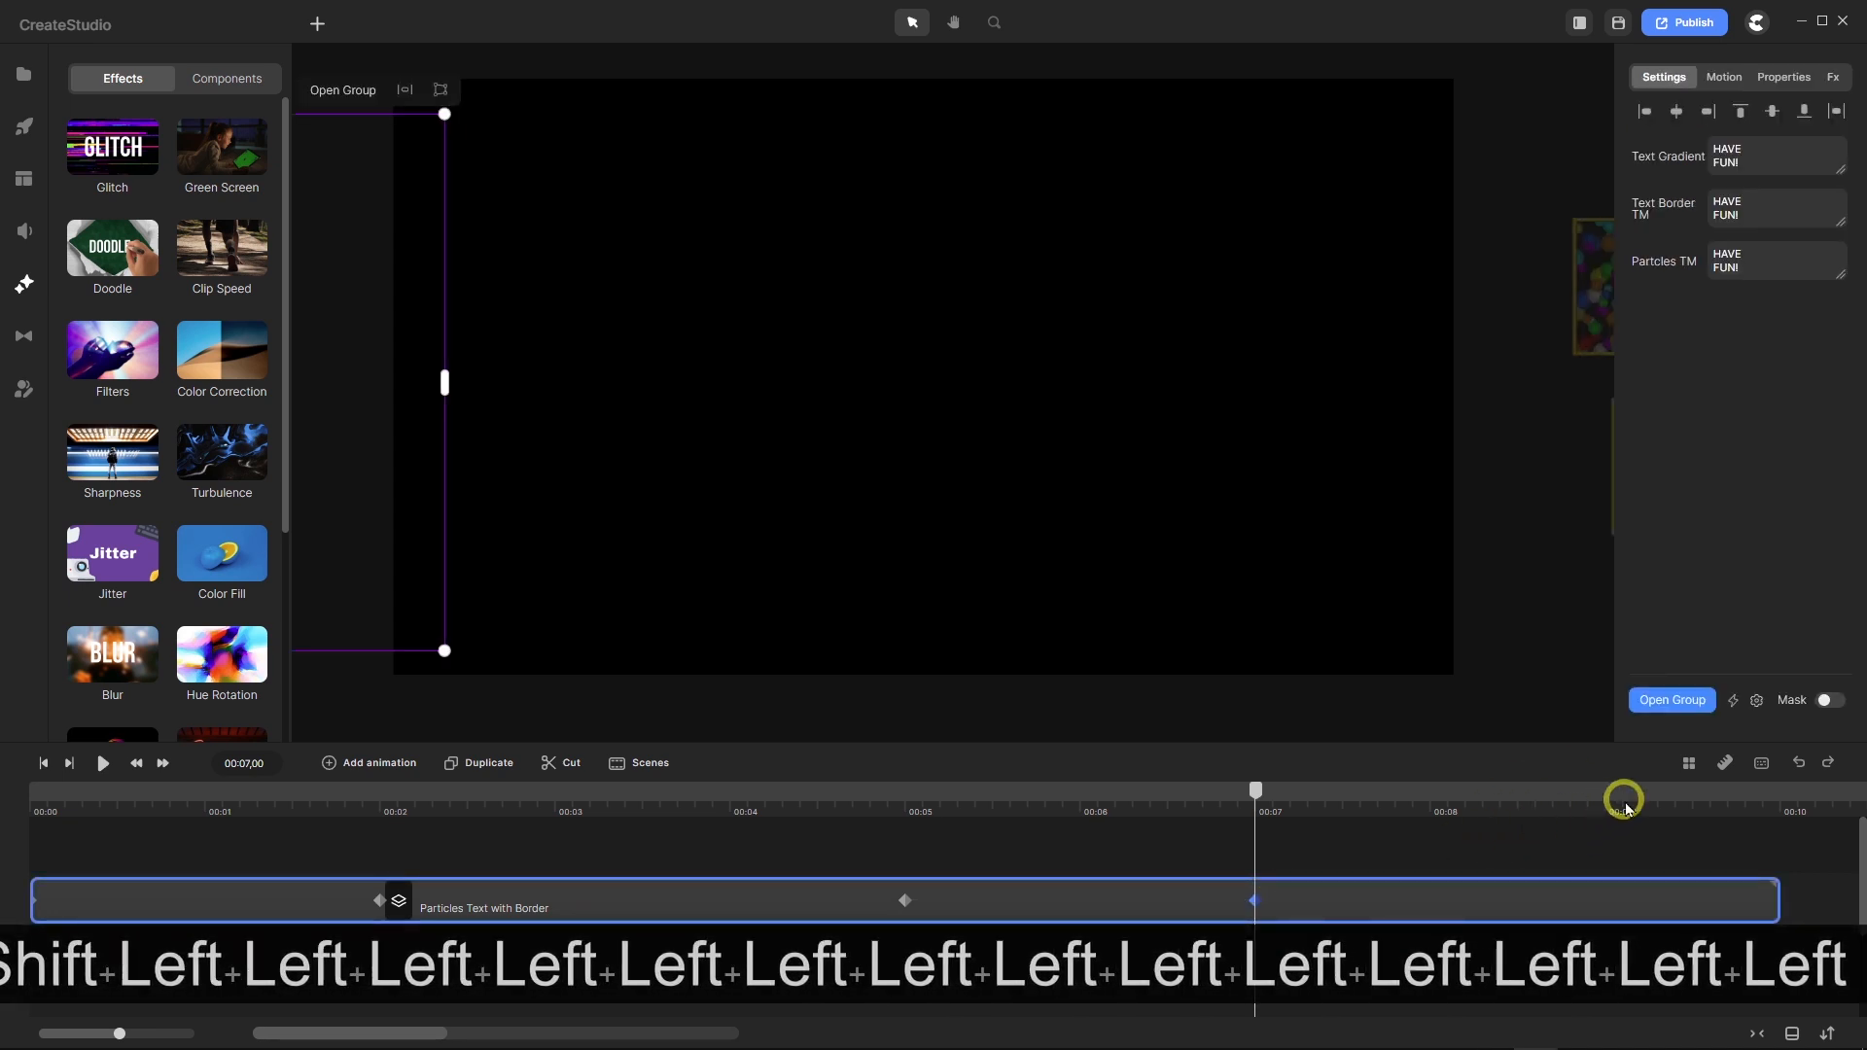
pyautogui.hotkey('shift', 'Left')
pyautogui.hotkey('shift', 'Left')
pyautogui.hotkey('shift', 'Left')
pyautogui.hotkey('shift', 'Left')
pyautogui.hotkey('shift', 'Left')
pyautogui.hotkey('shift', 'Left')
pyautogui.hotkey('shift', 'Left')
pyautogui.hotkey('shift', 'Left')
pyautogui.hotkey('shift', 'Left')
pyautogui.hotkey('shift', 'Left')
pyautogui.hotkey('shift', 'Left')
pyautogui.hotkey('shift', 'Left')
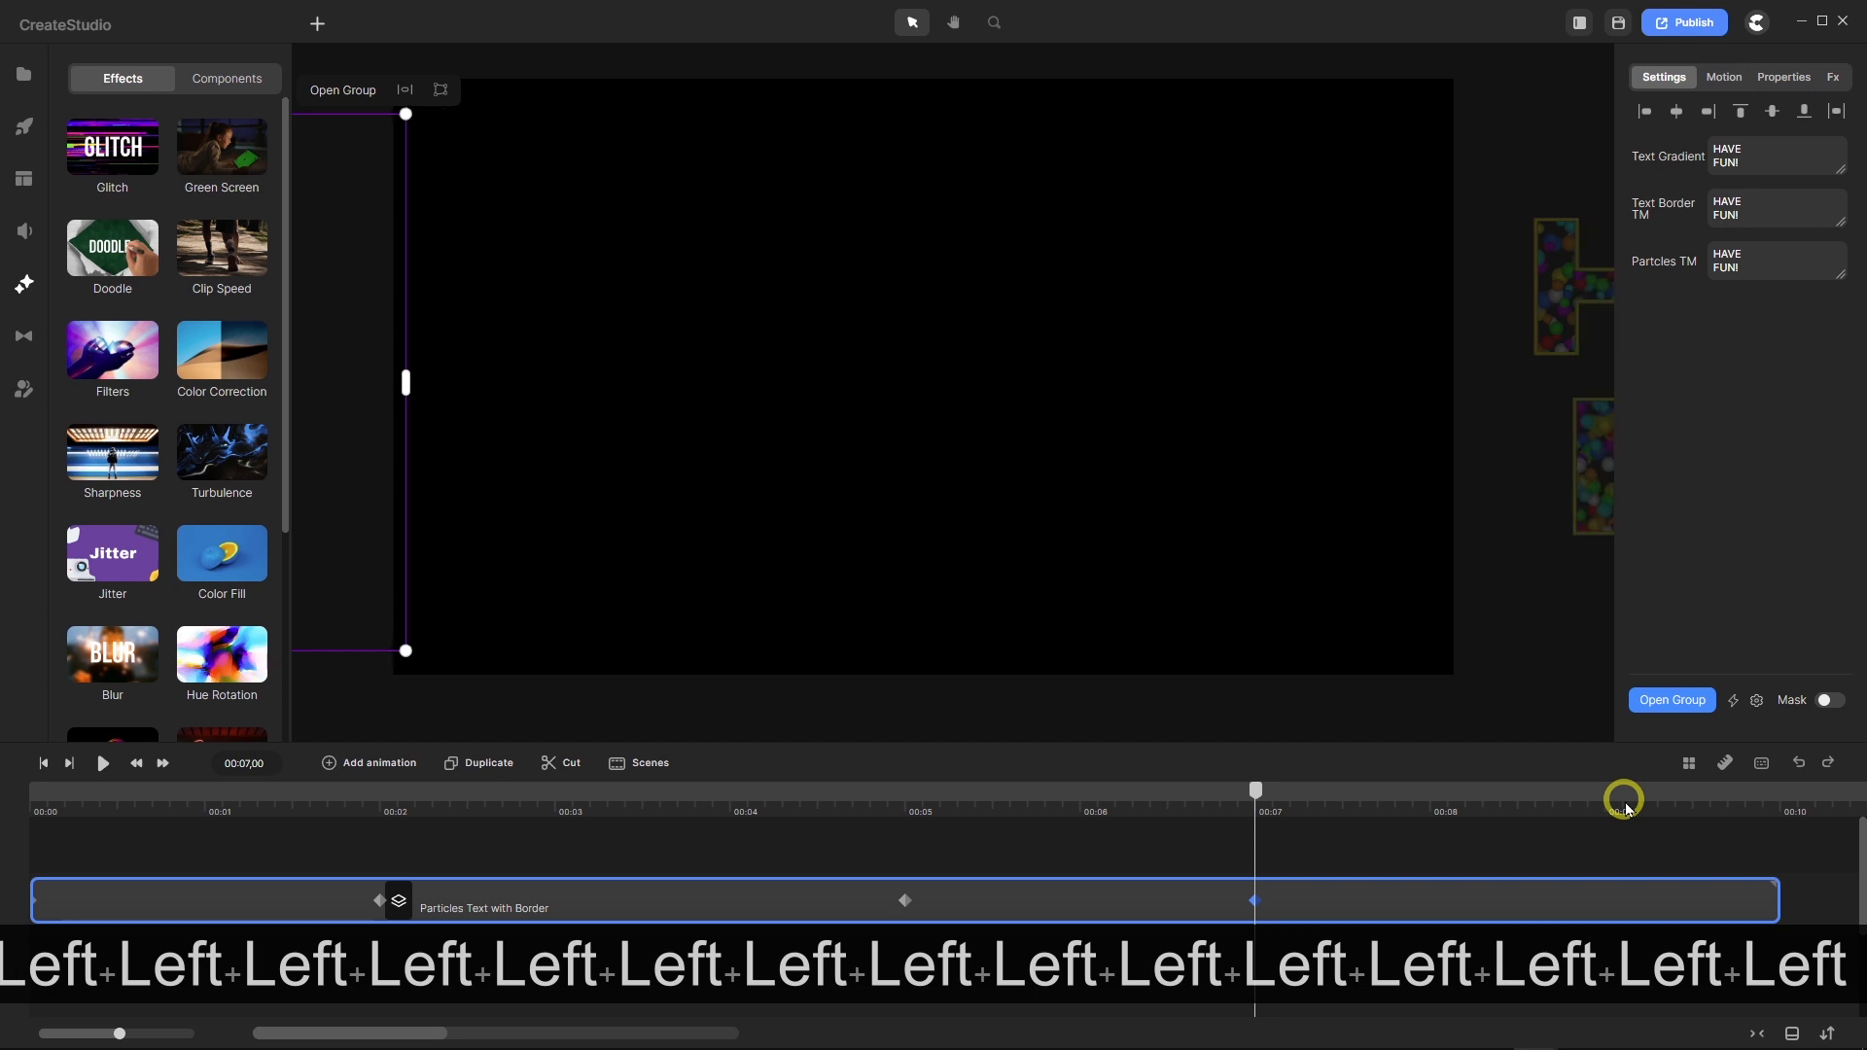
pyautogui.hotkey('shift', 'Left')
pyautogui.hotkey('shift', 'Left')
pyautogui.hotkey('shift', 'Left')
pyautogui.hotkey('shift', 'Left')
pyautogui.hotkey('shift', 'Left')
pyautogui.hotkey('shift', 'Left')
pyautogui.hotkey('shift', 'Left')
pyautogui.hotkey('shift', 'Left')
pyautogui.hotkey('shift', 'Left')
pyautogui.hotkey('shift', 'Left')
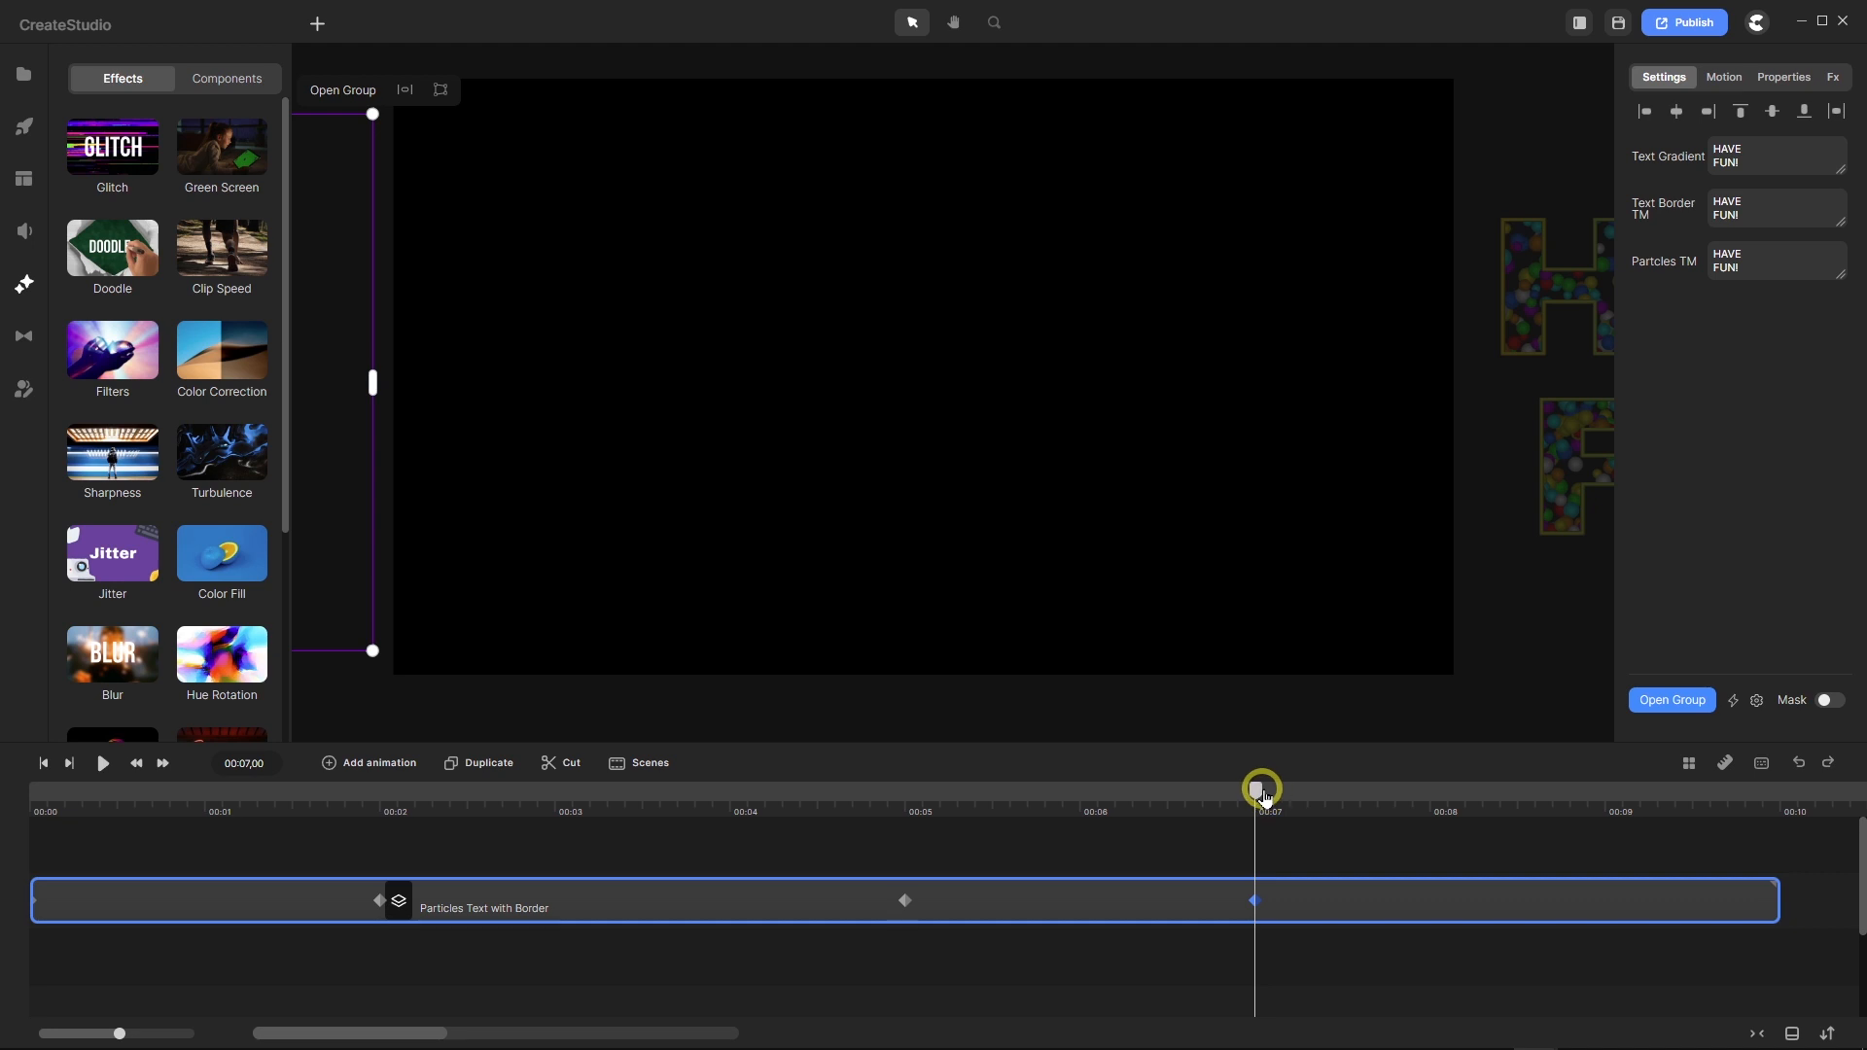
# Set the text group's X position to -1500 px at the 0-second keyframe, after trying -1600 and -1700 px.
pyautogui.moveTo(1261, 792); pyautogui.dragTo(4, 837)
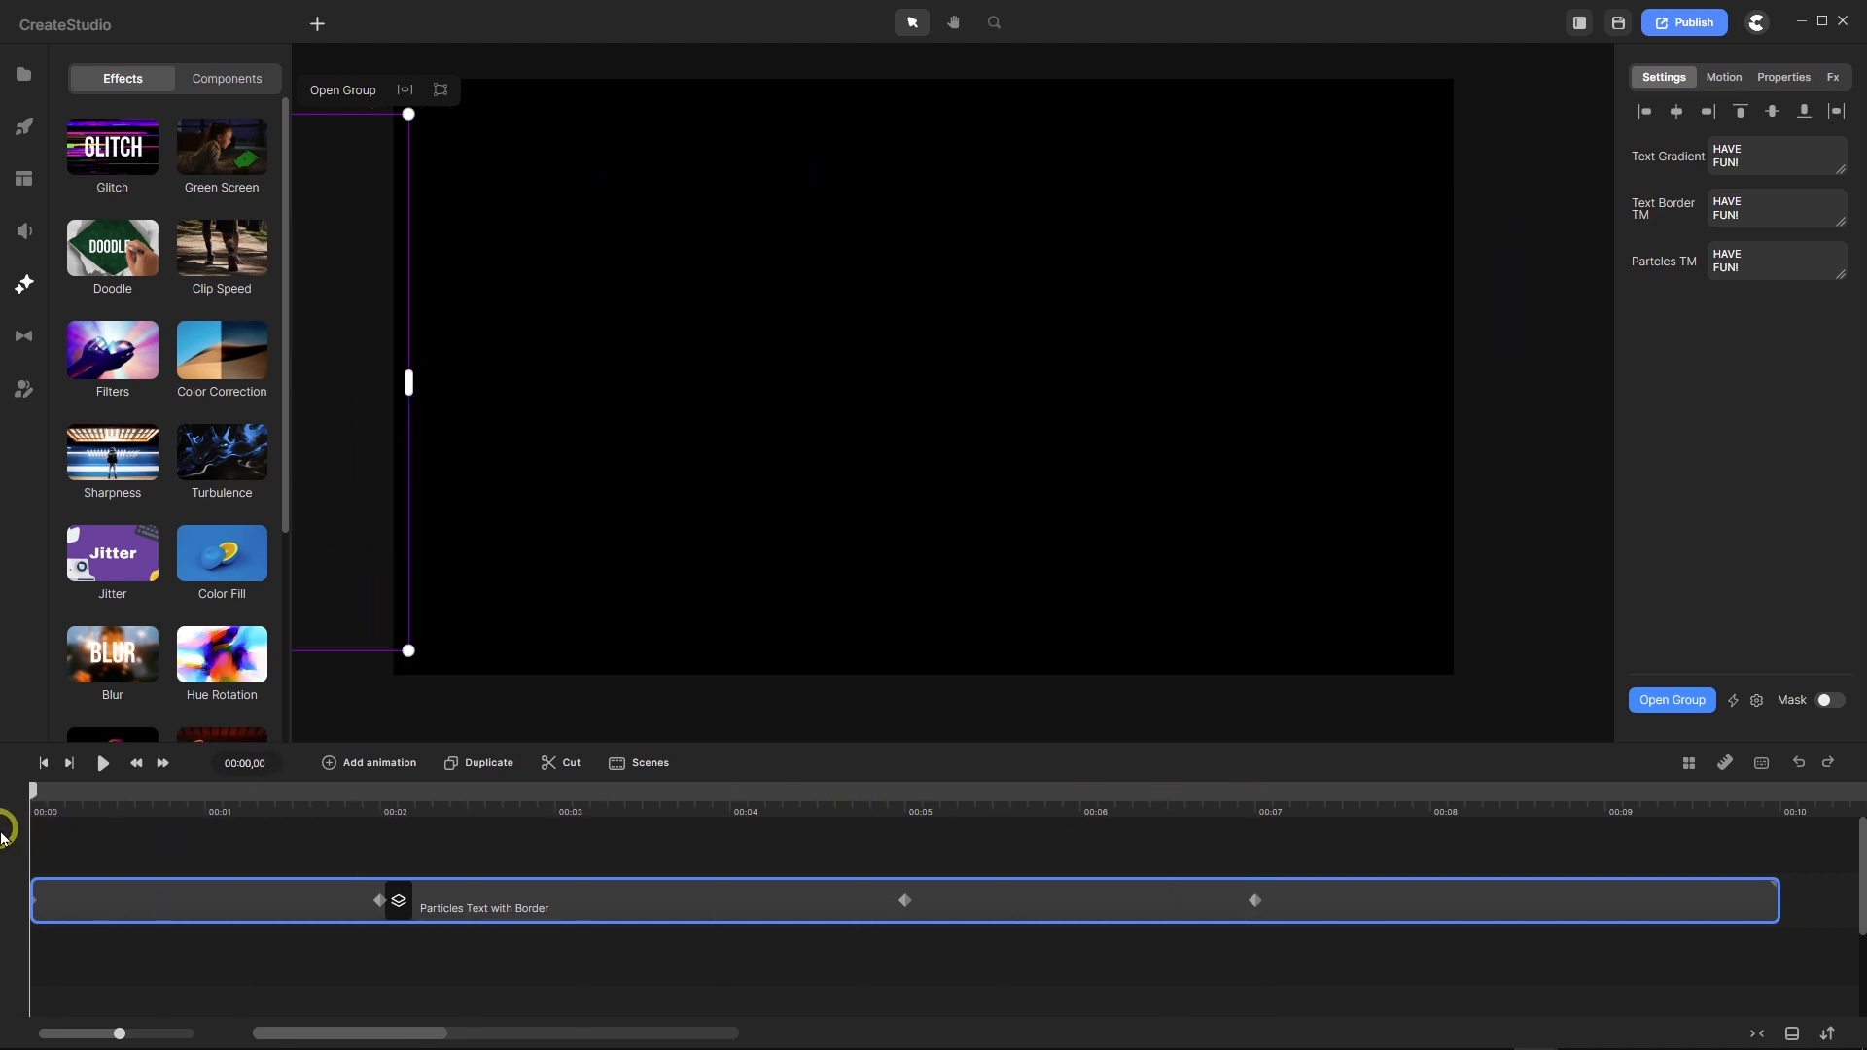
pyautogui.click(1787, 81)
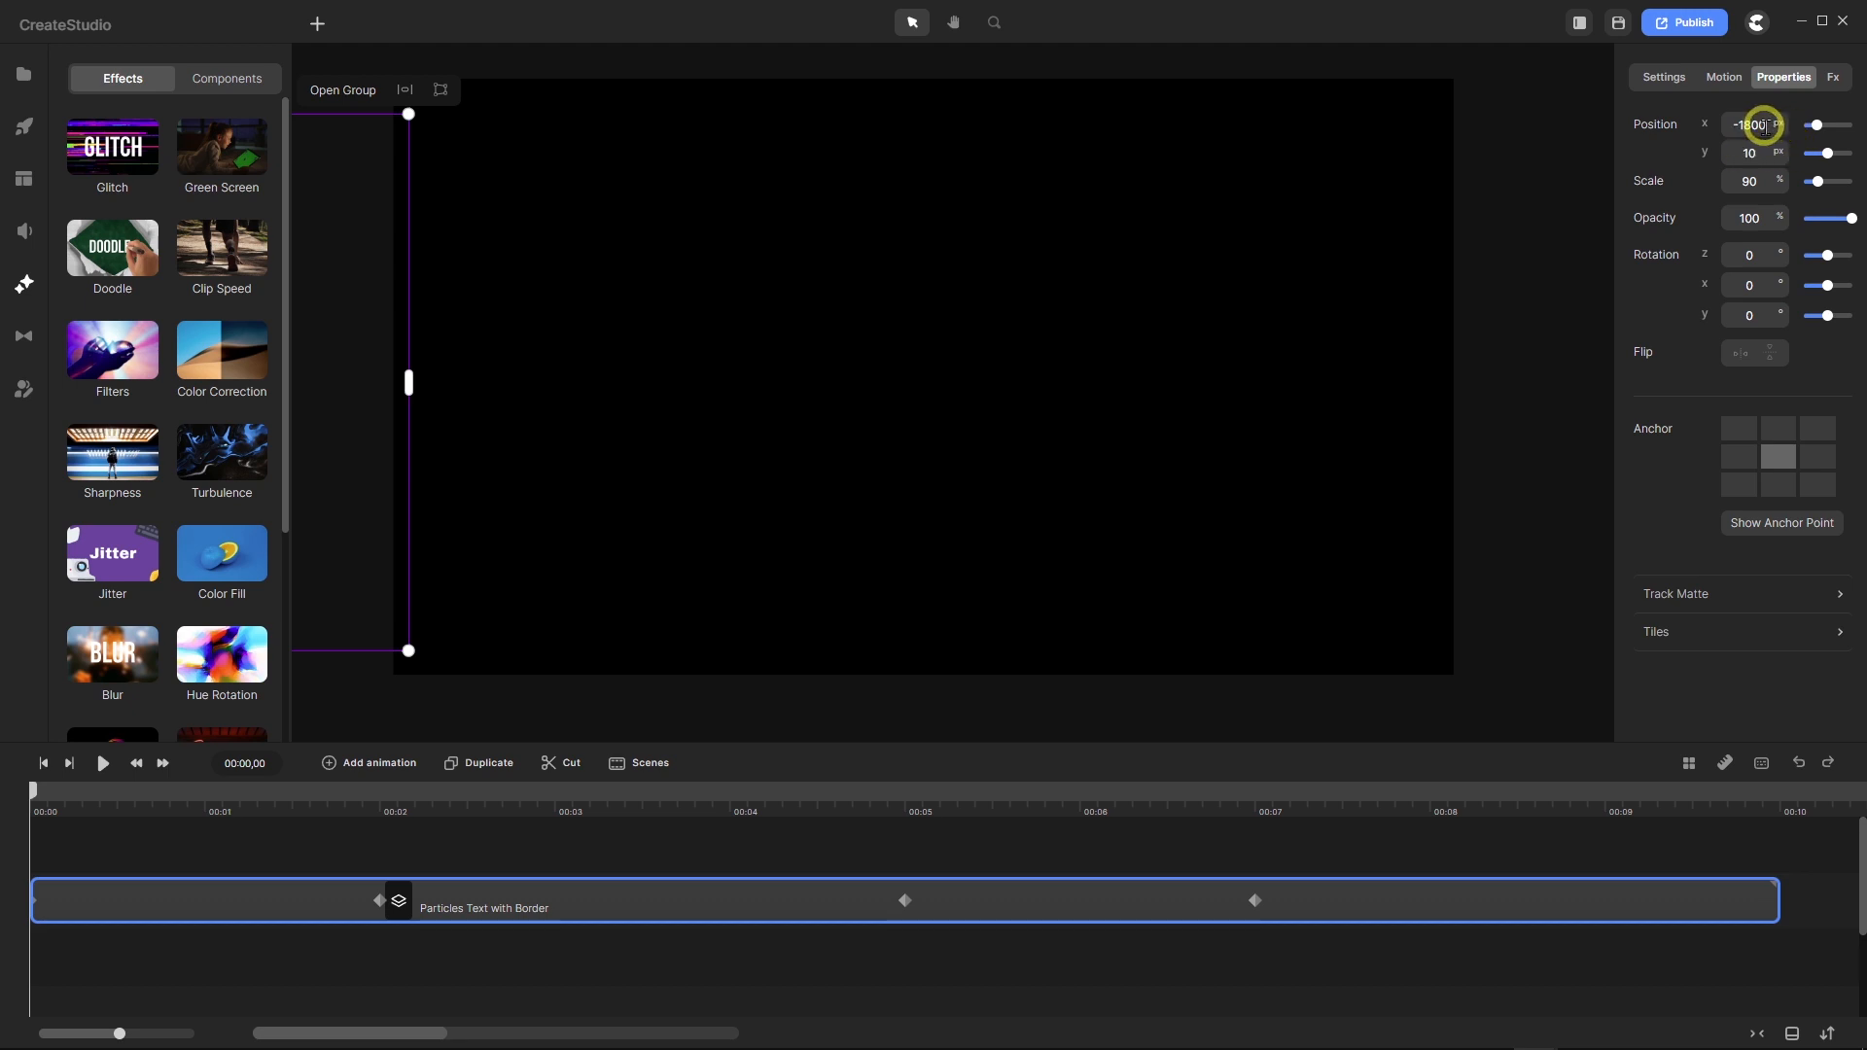
pyautogui.moveTo(1765, 127); pyautogui.dragTo(1747, 125)
pyautogui.write('600')
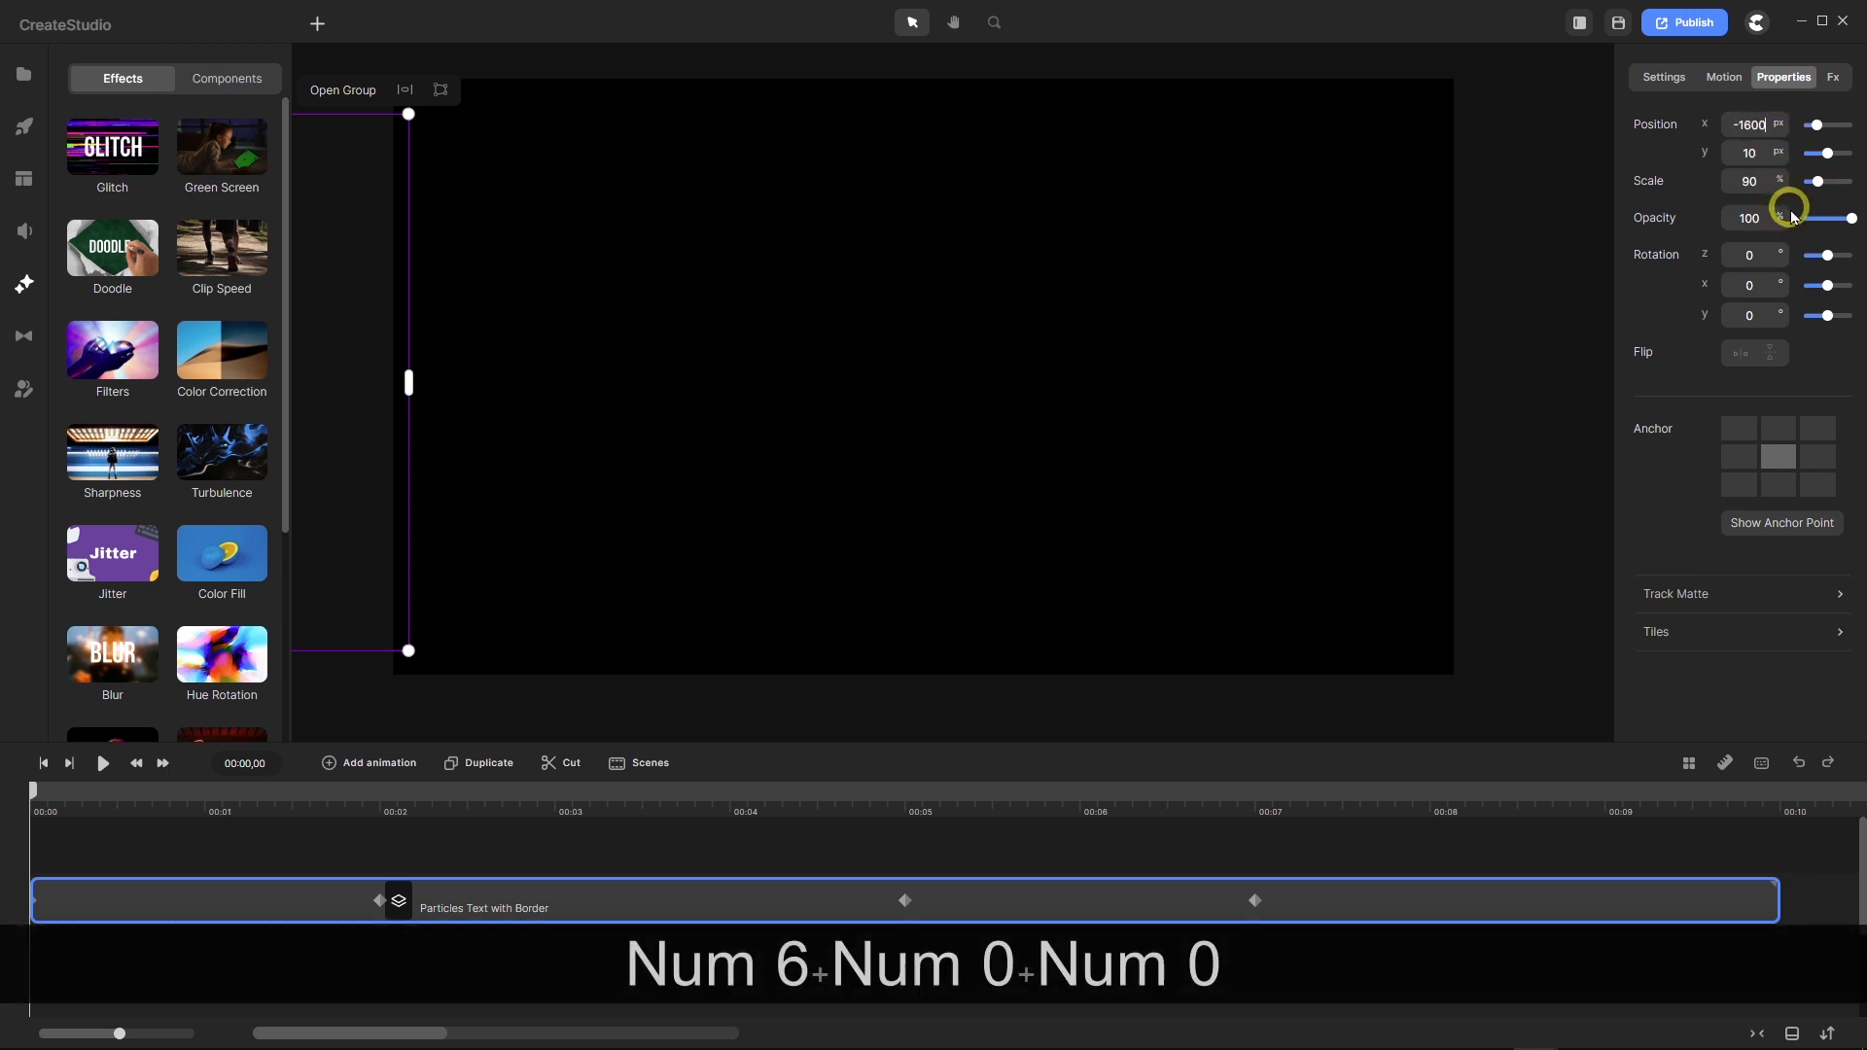
pyautogui.press('Return')
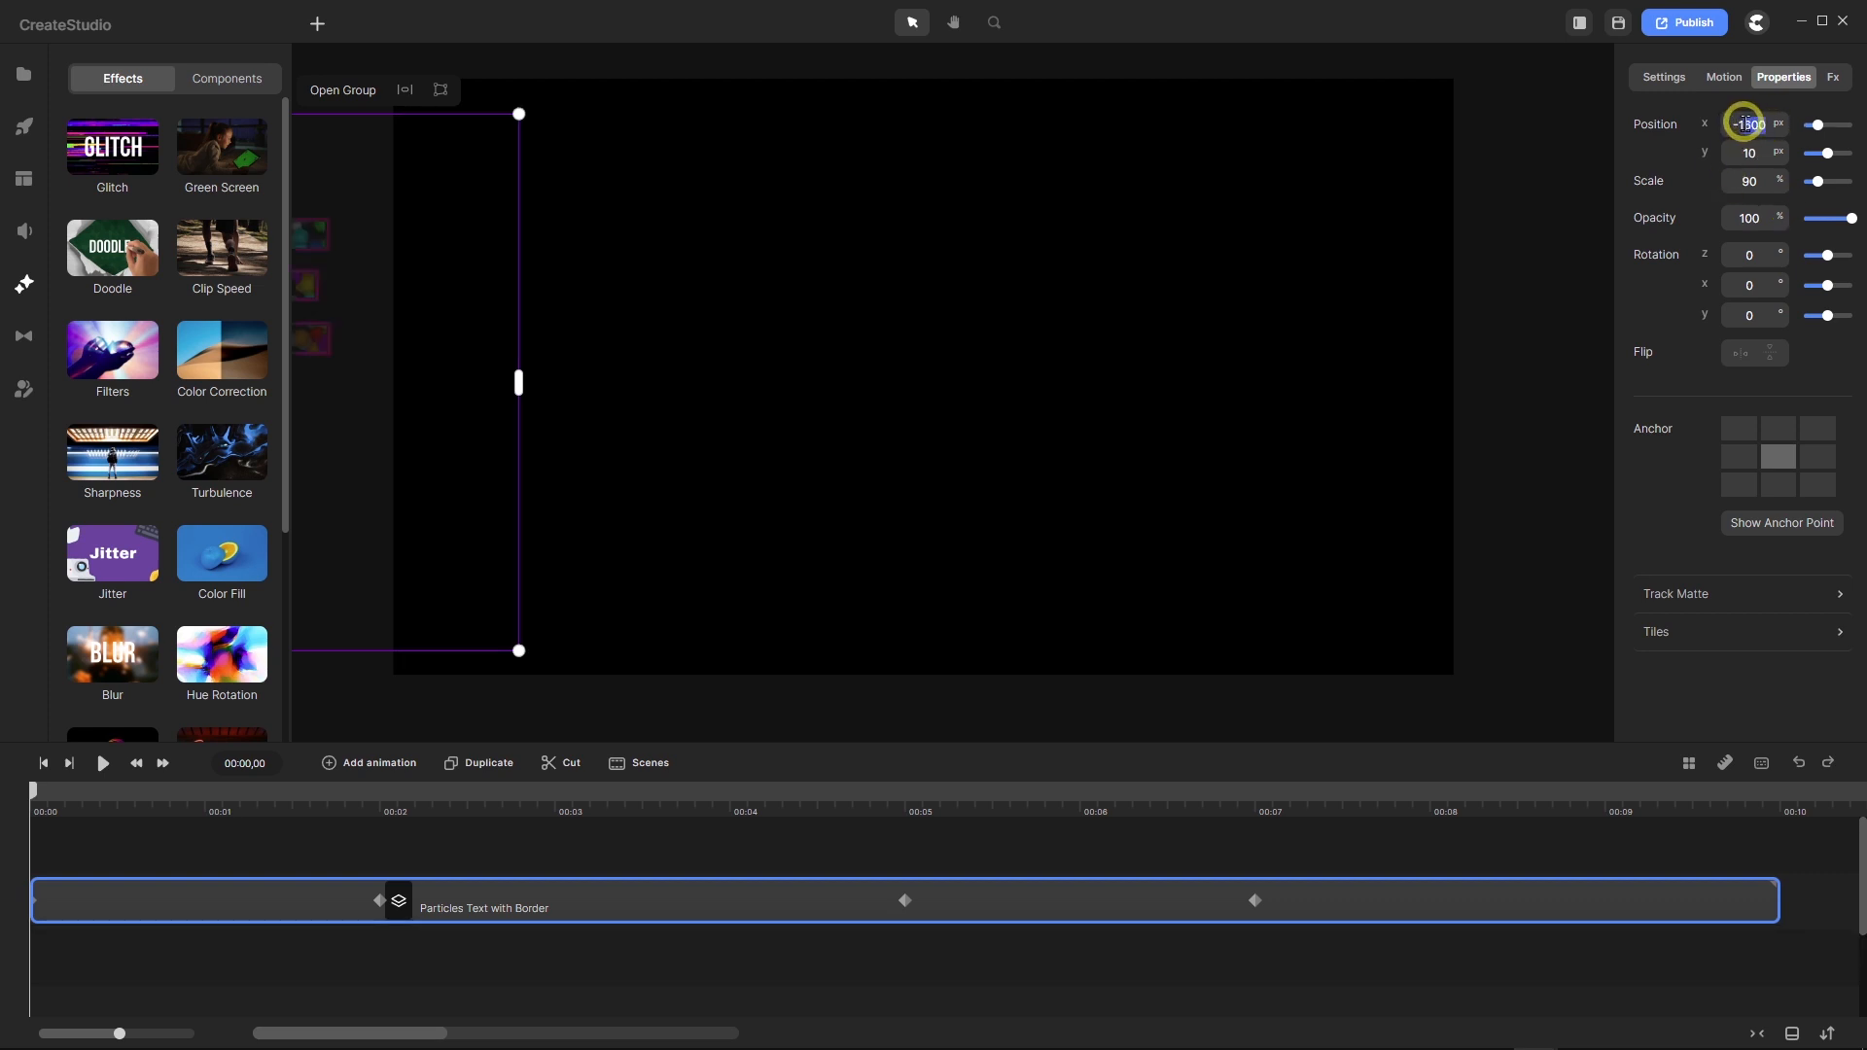
pyautogui.write('700')
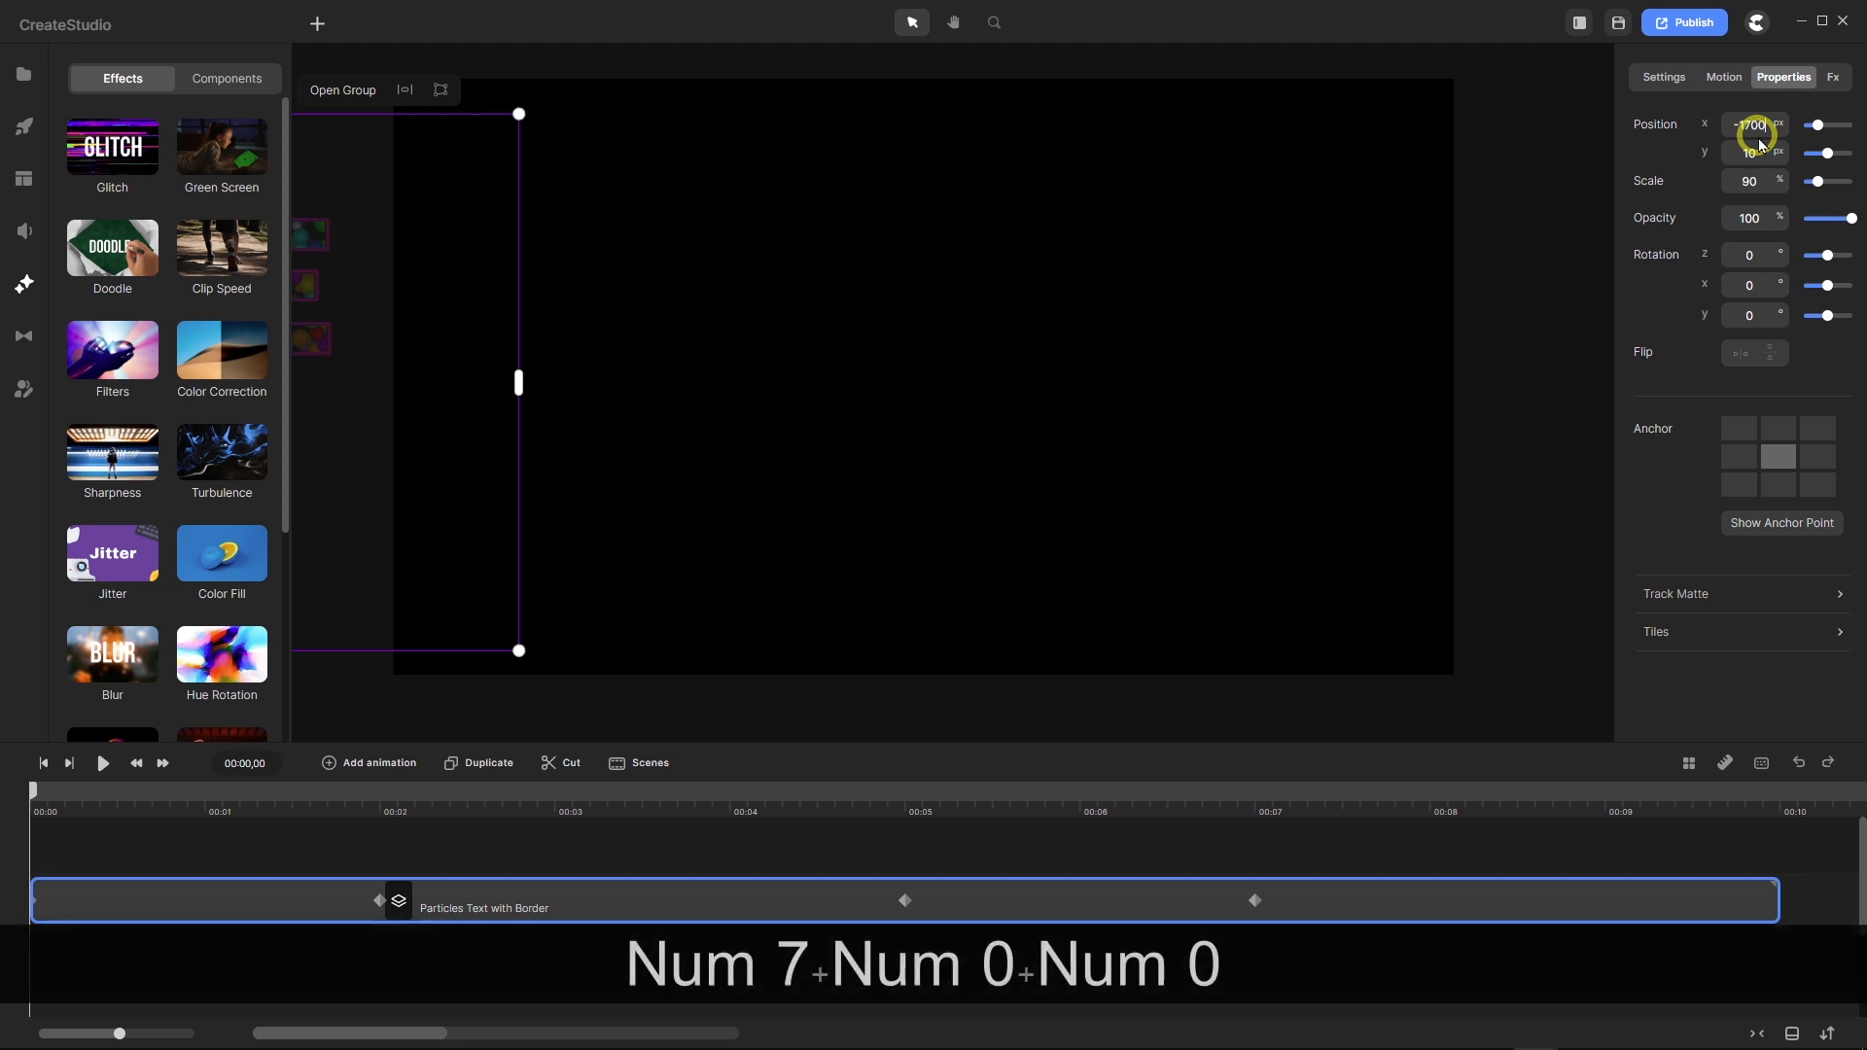
pyautogui.press('Return')
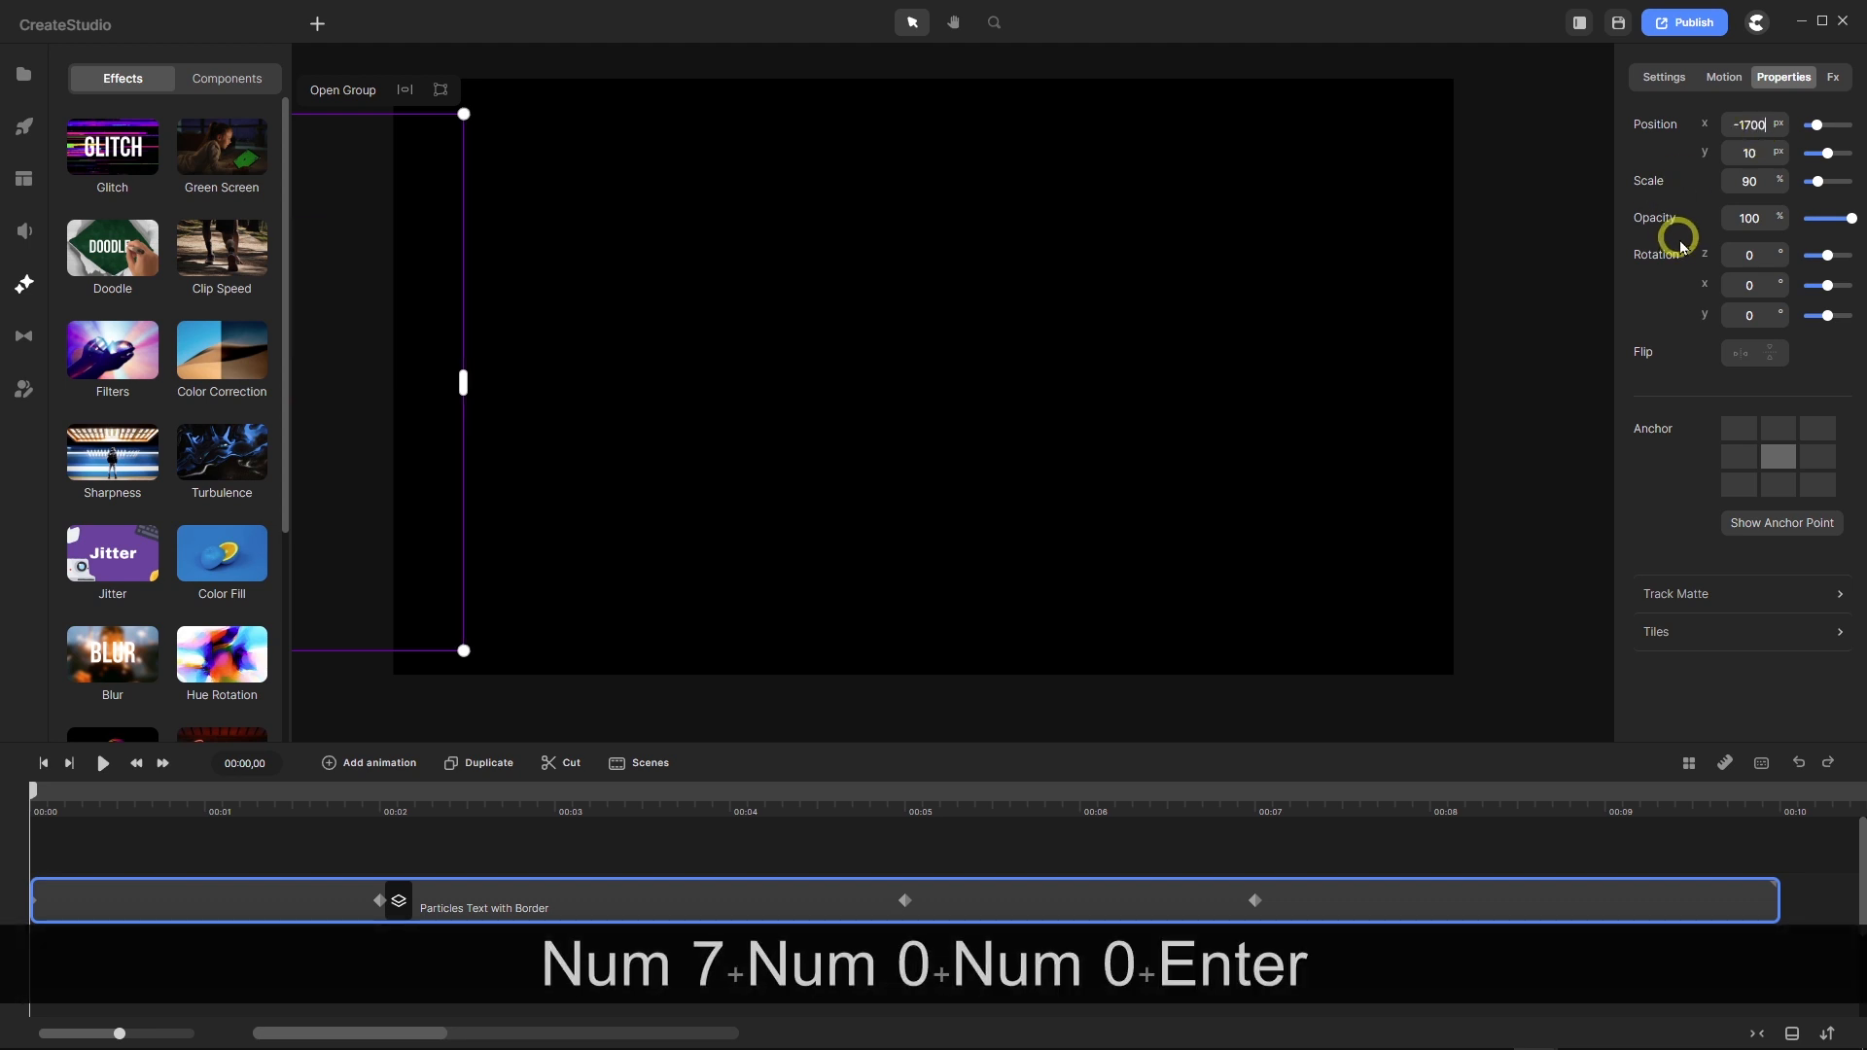
pyautogui.moveTo(1765, 124); pyautogui.dragTo(1750, 125)
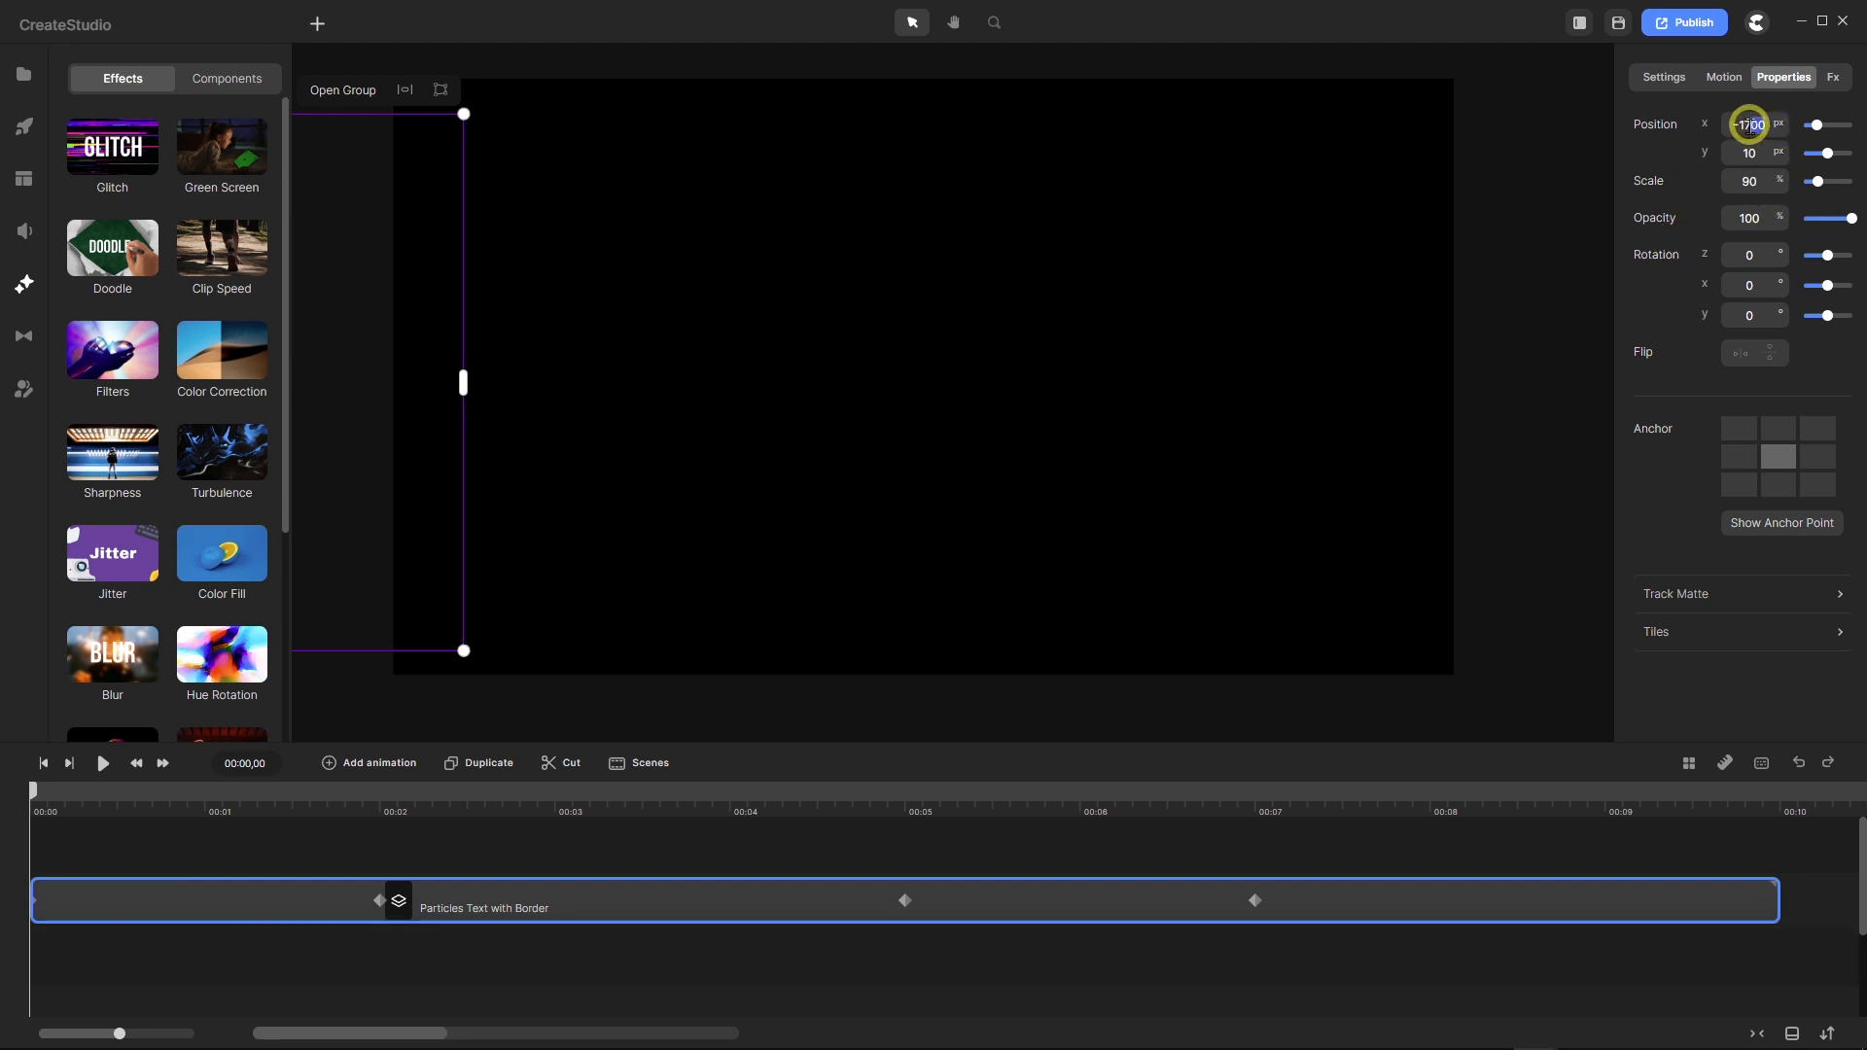
pyautogui.write('500')
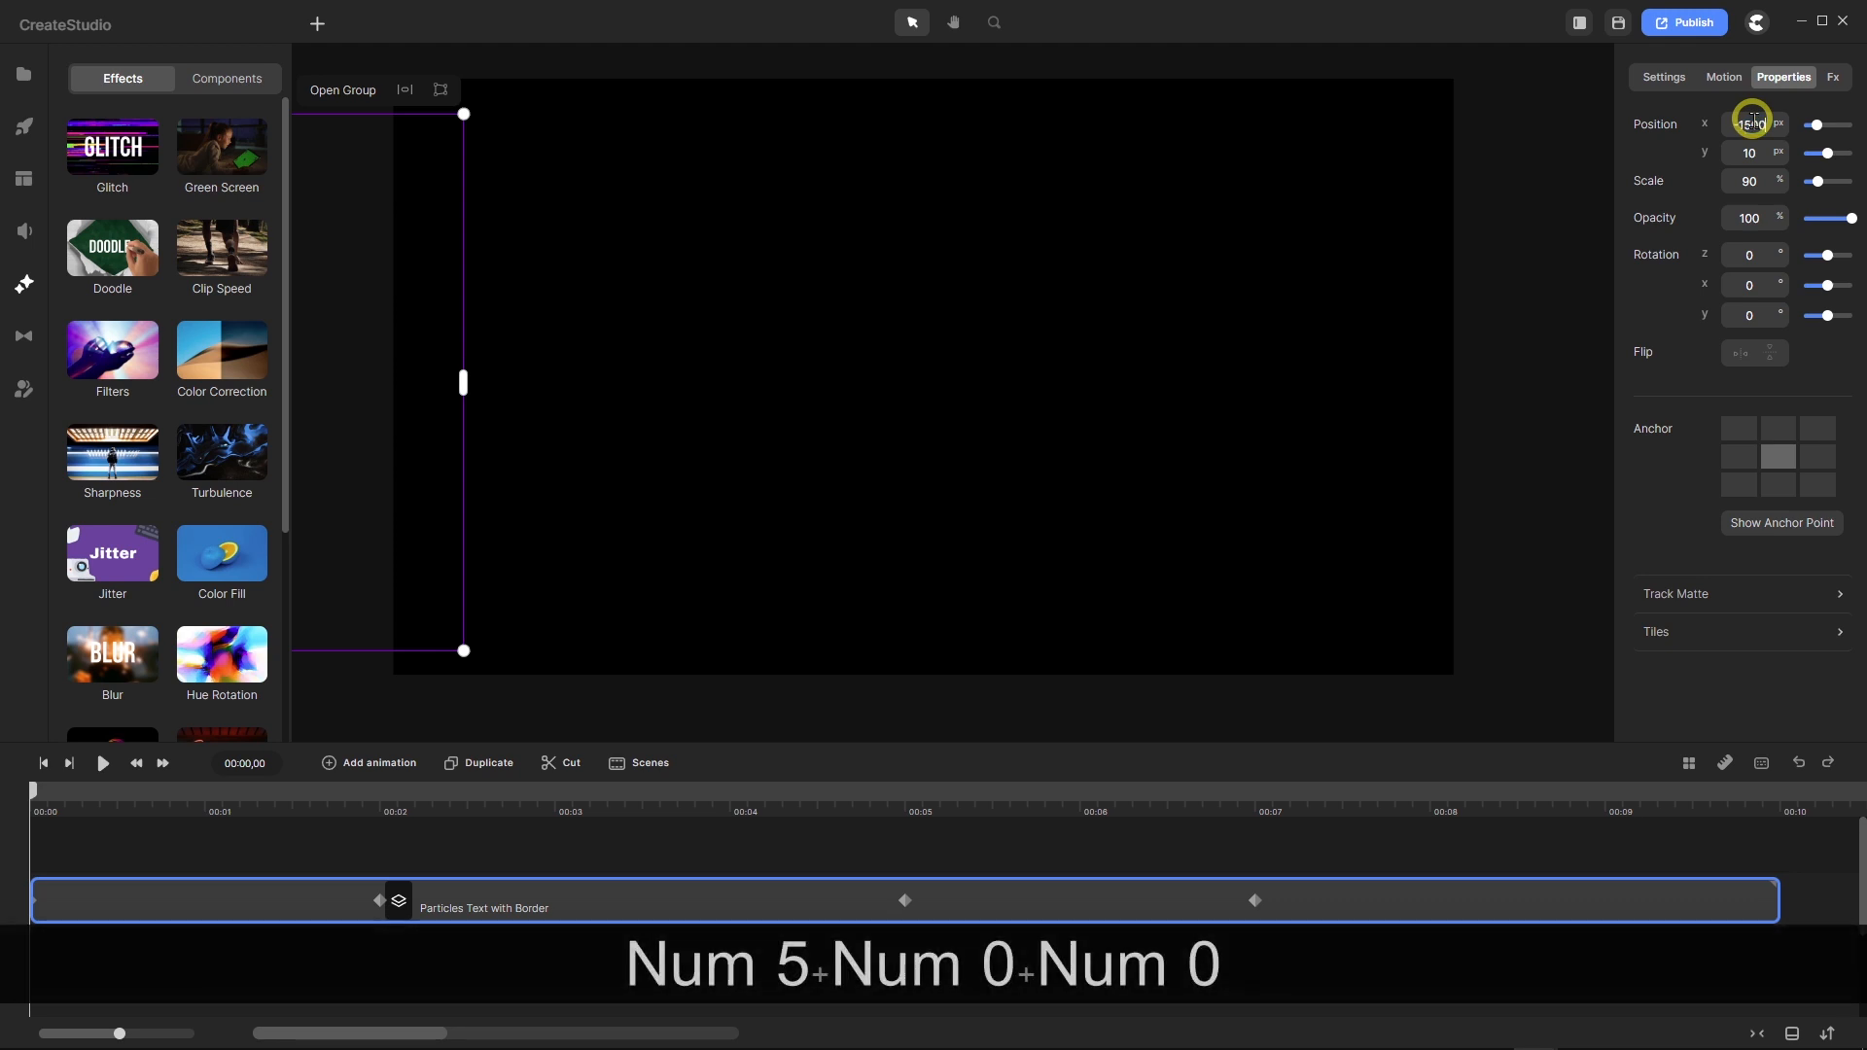
pyautogui.press('Return')
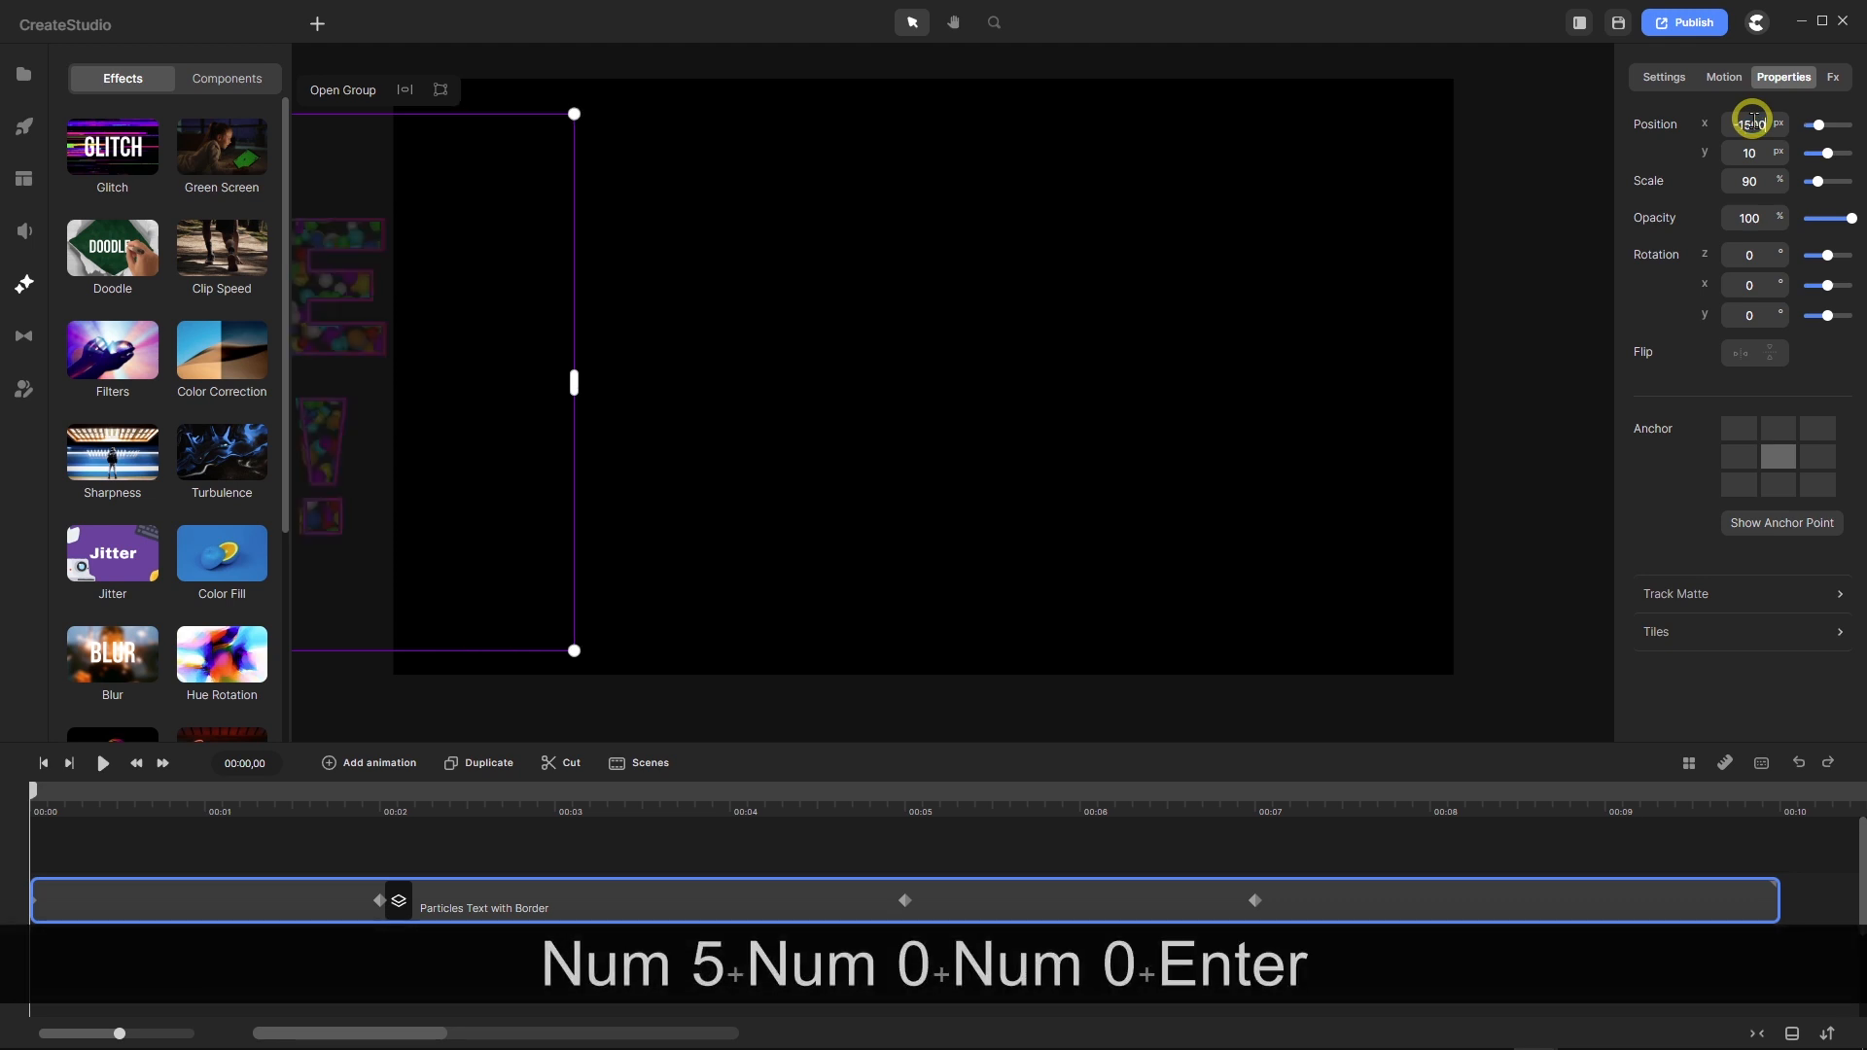
# Deselect the group and preview the animation from the start.
pyautogui.click(173, 840)
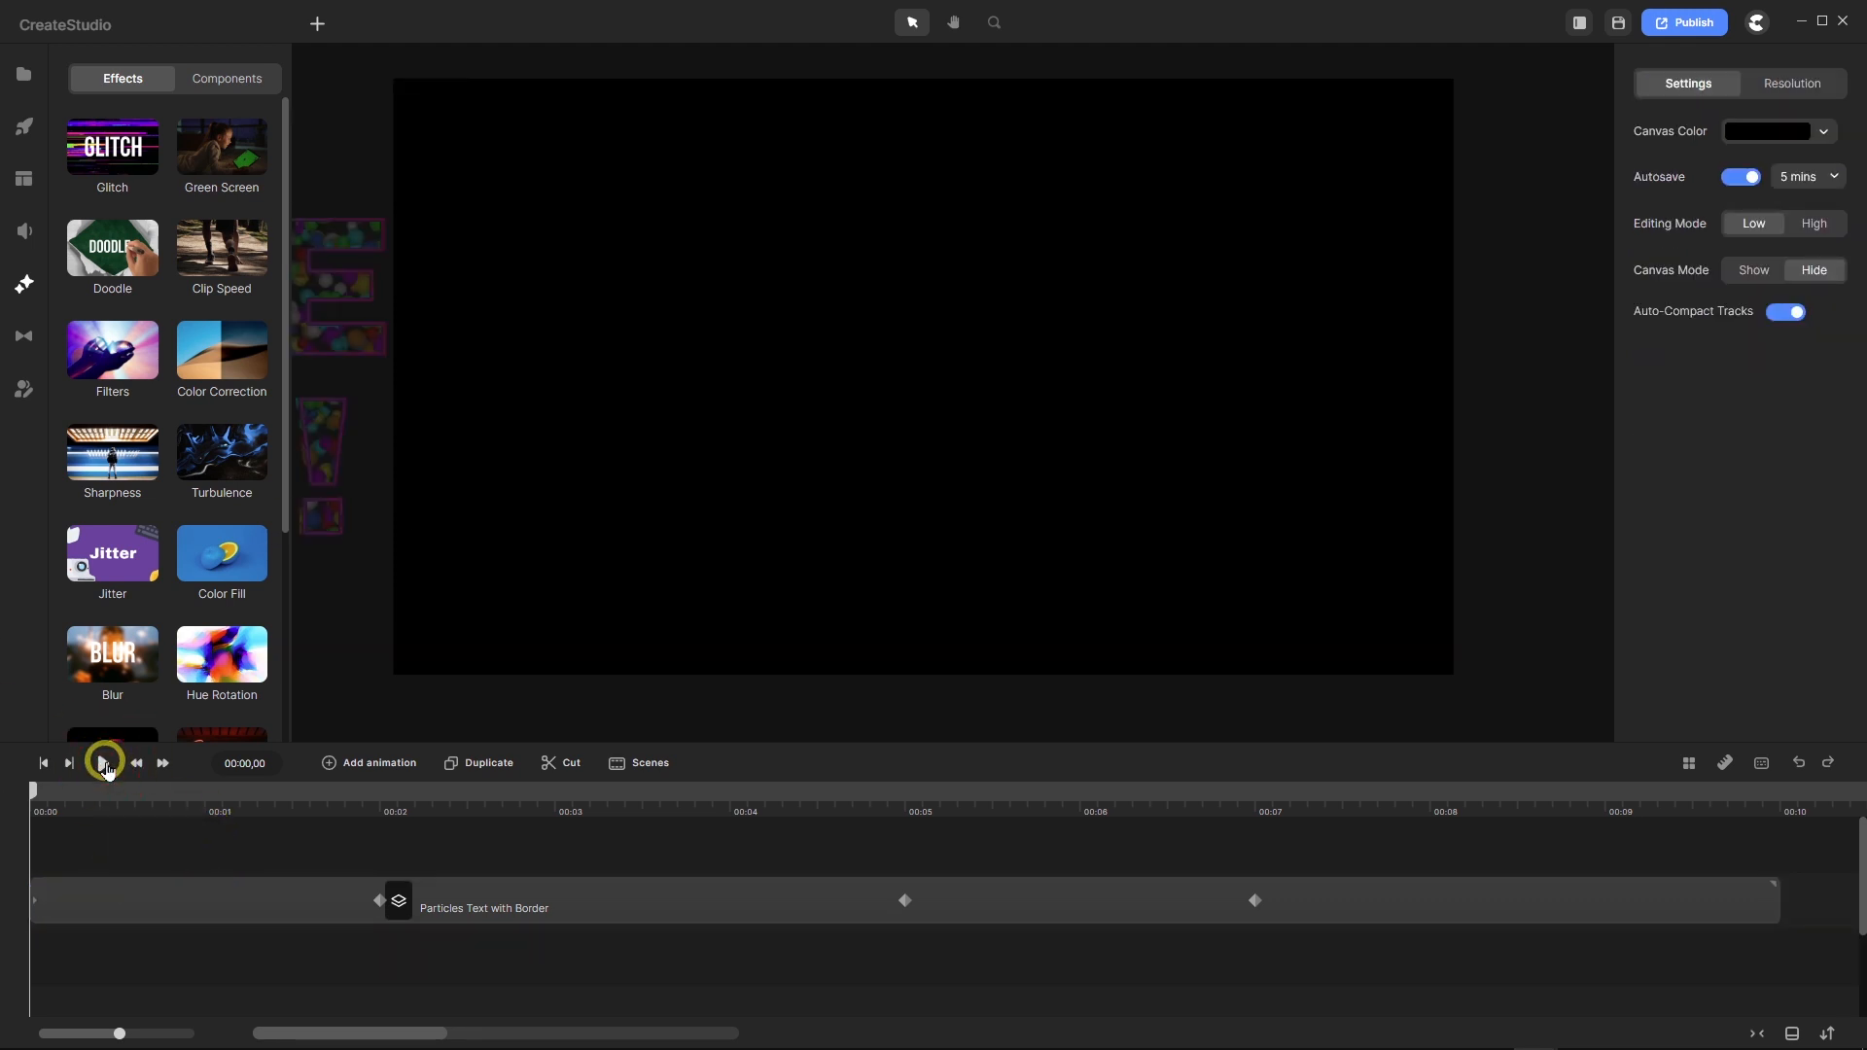
pyautogui.click(103, 763)
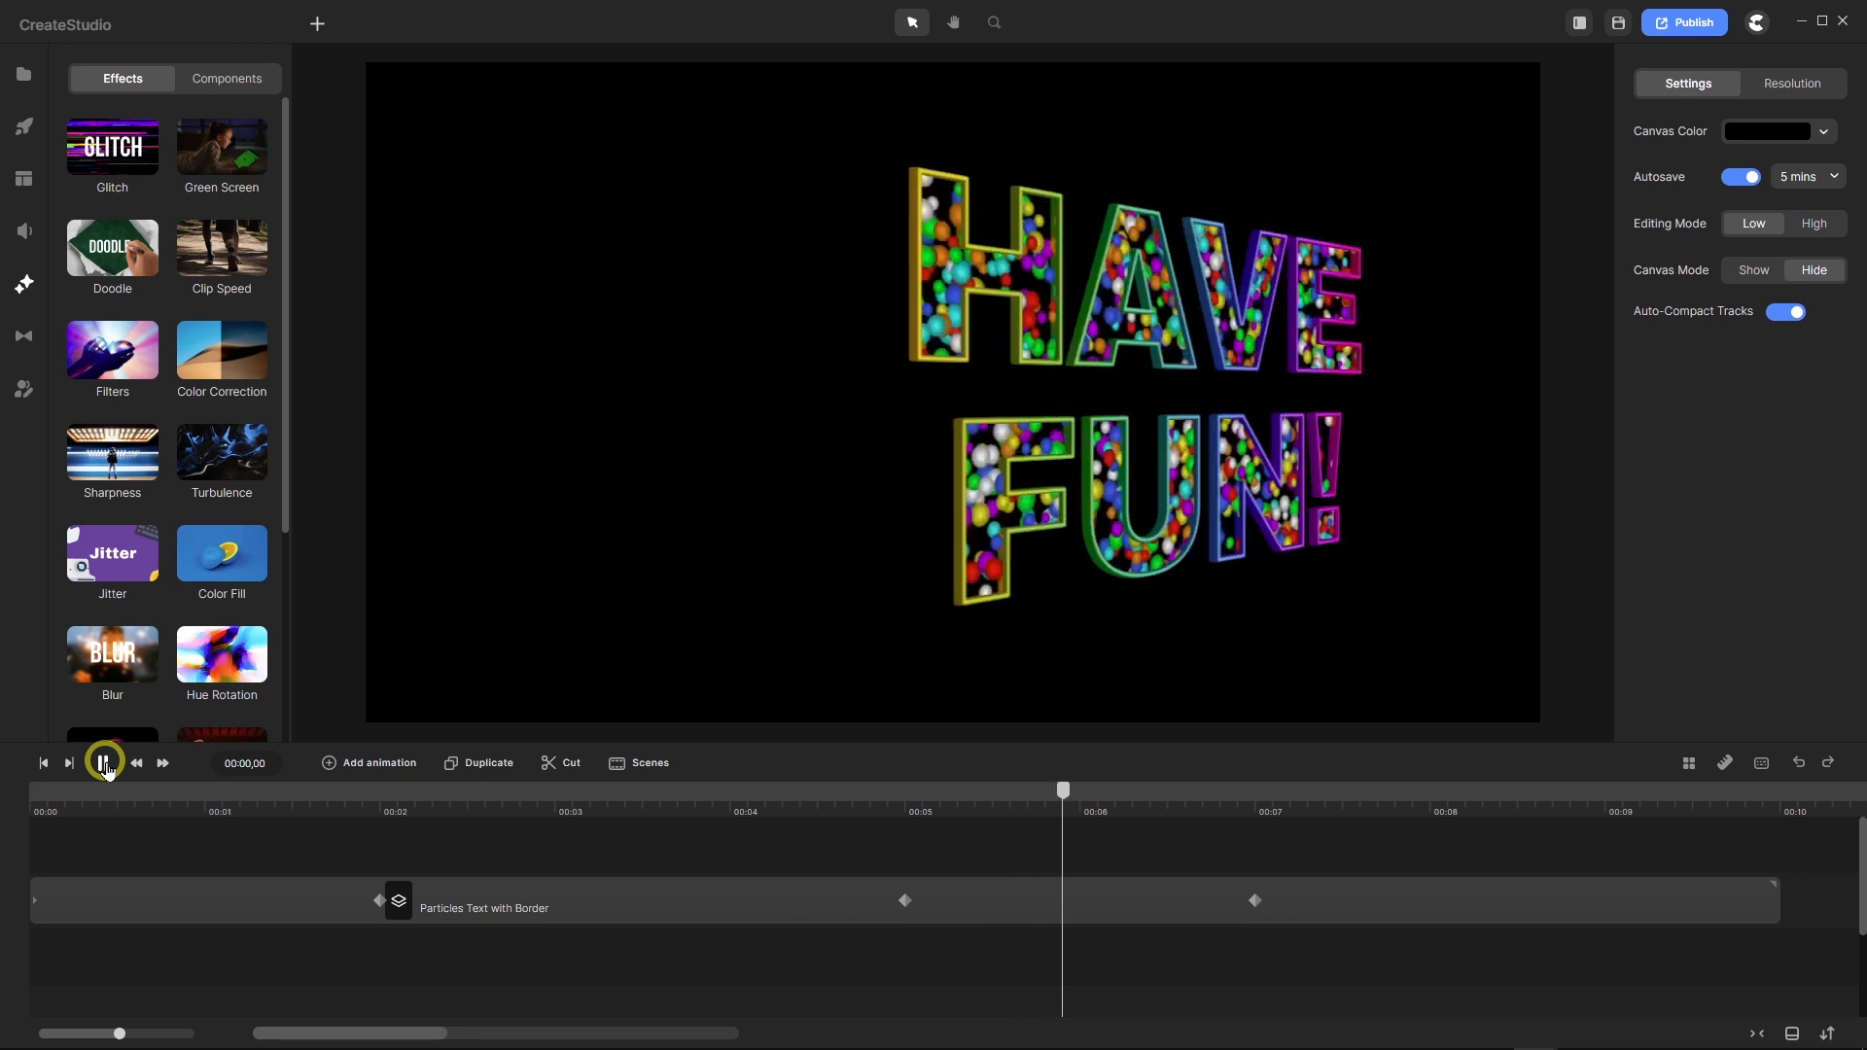
pyautogui.click(103, 763)
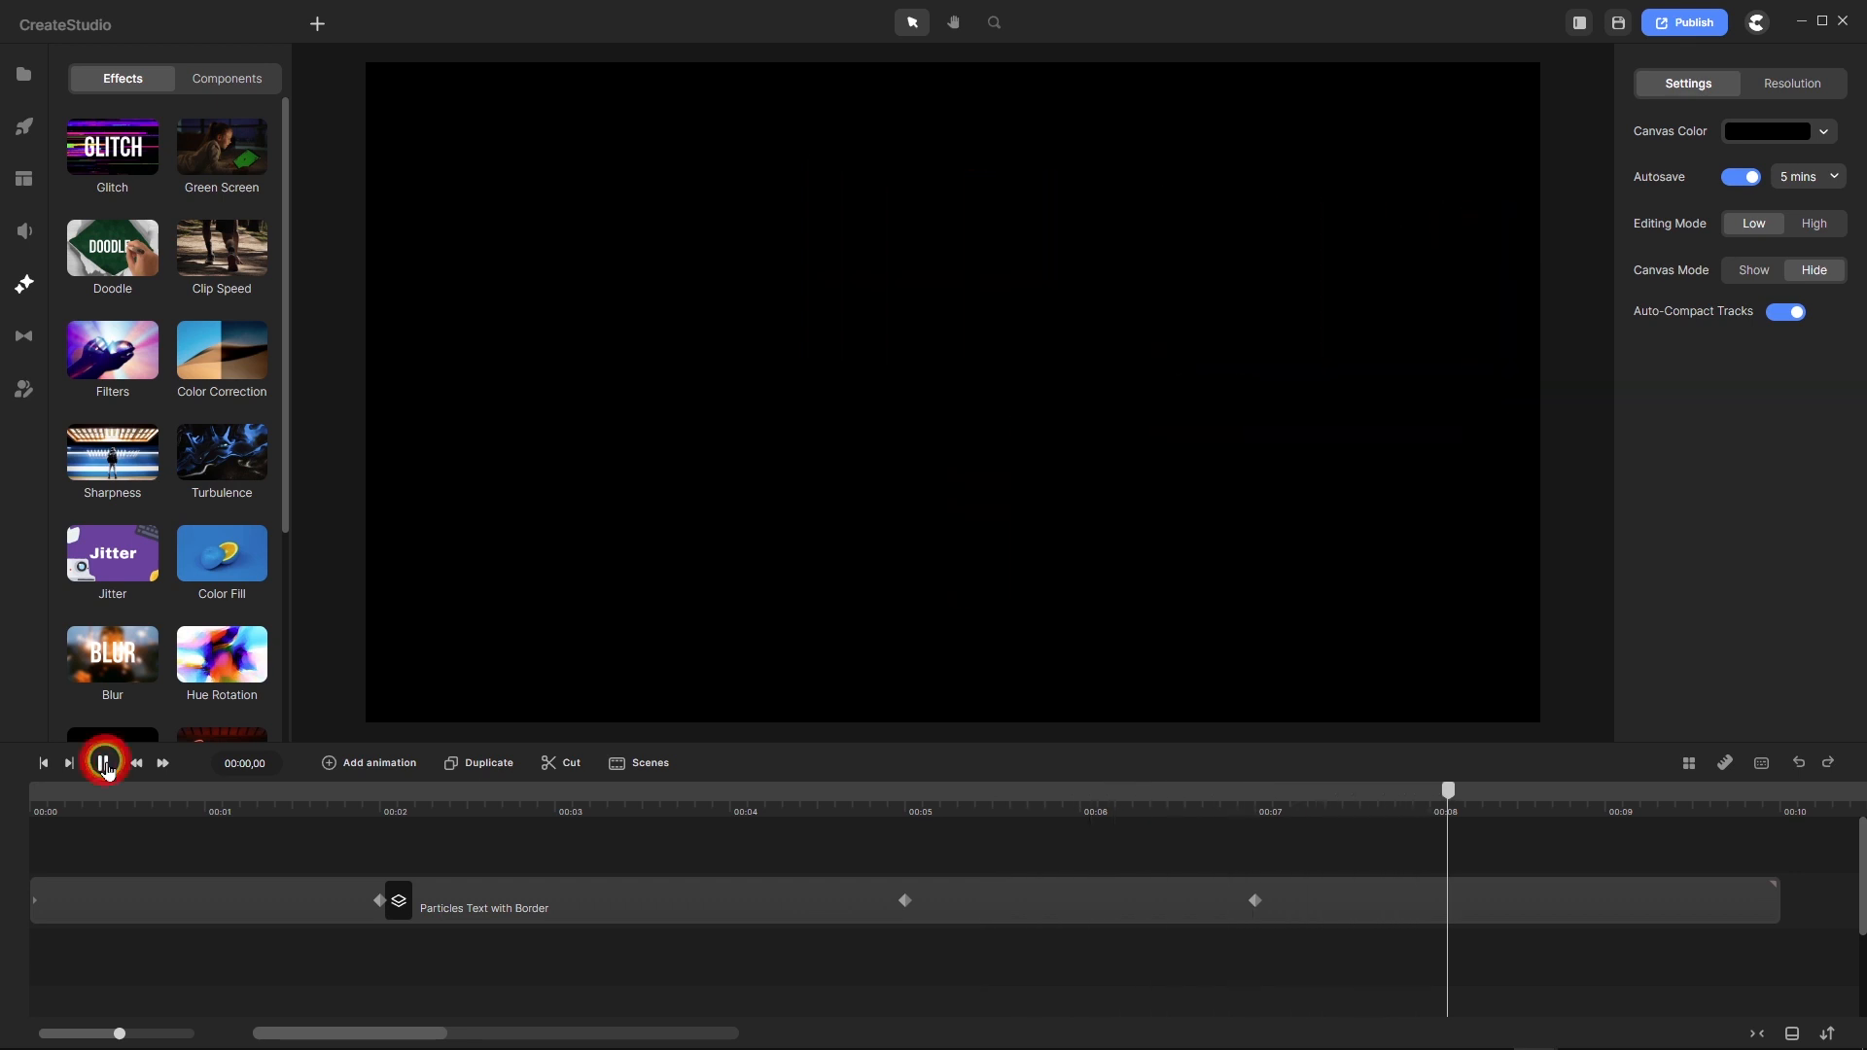
# Try enlarging the Particles Text with Border group to a scale of 100% while HAVE FUN! is on the canvas.
pyautogui.moveTo(1449, 790); pyautogui.dragTo(696, 851)
pyautogui.click(680, 904)
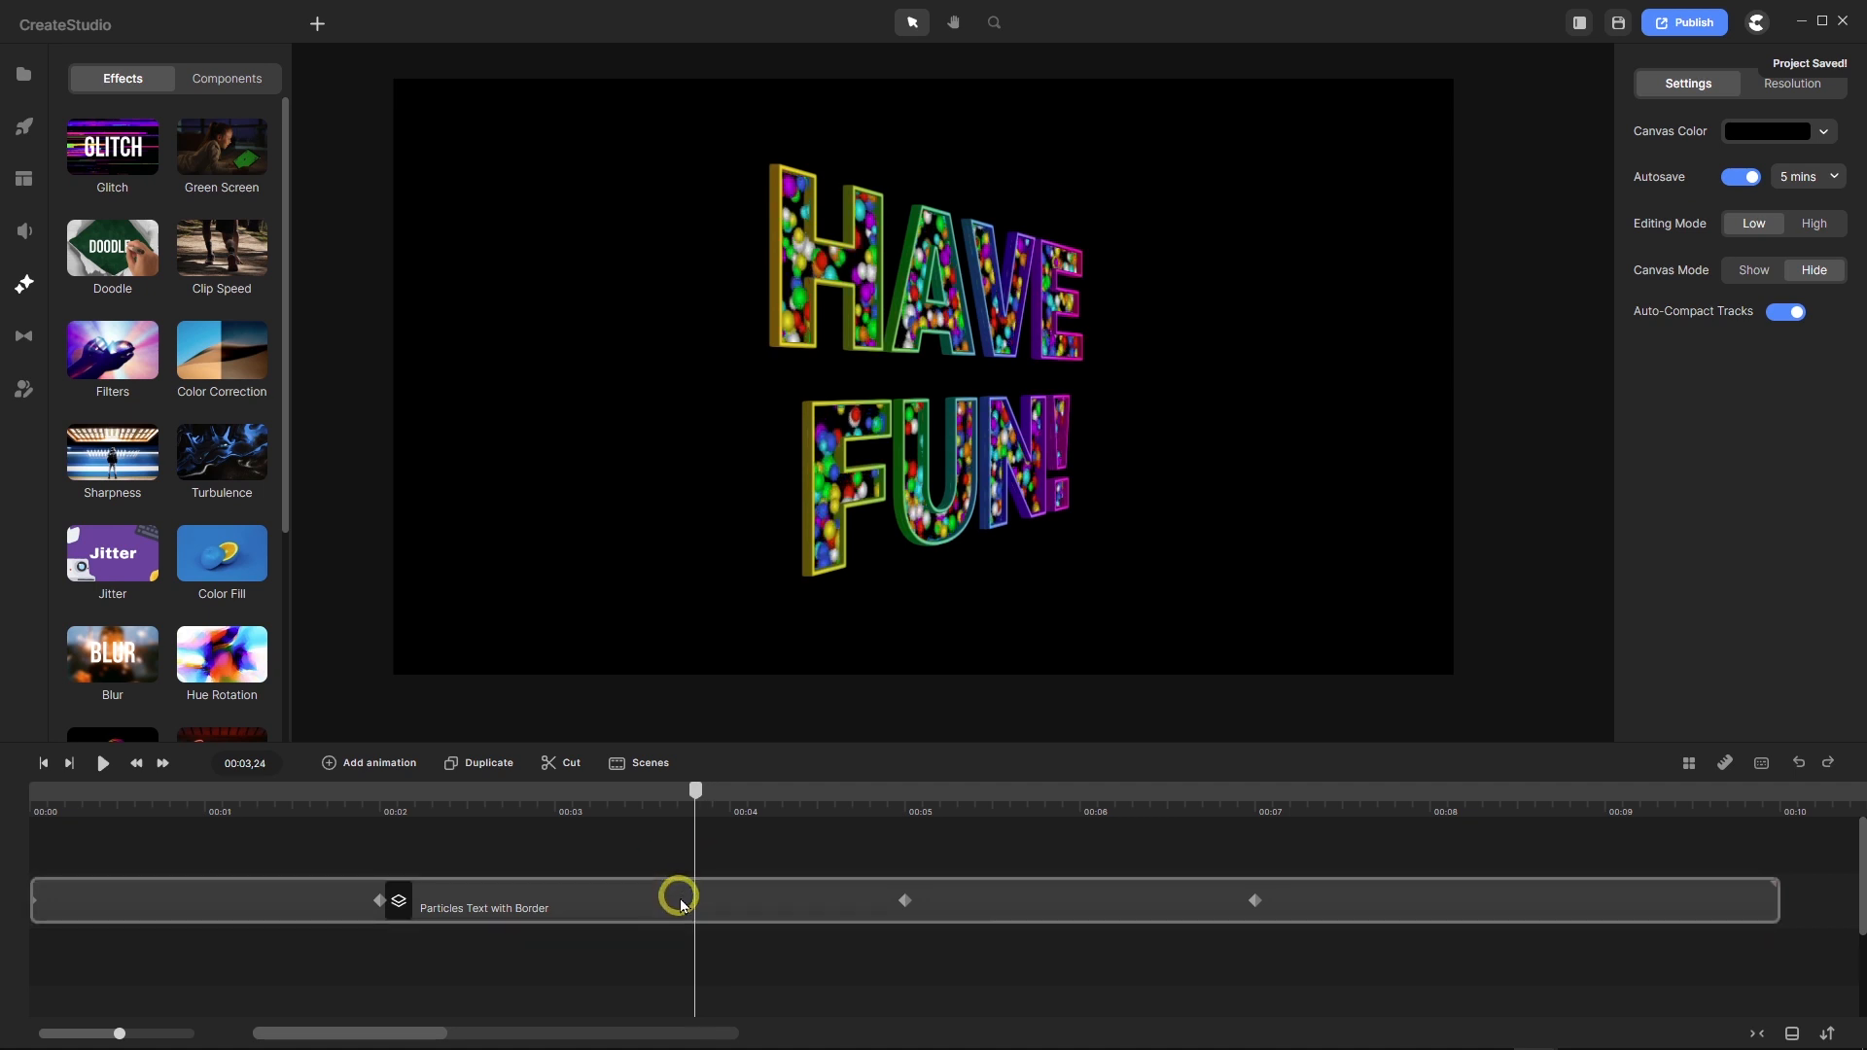
pyautogui.click(681, 904)
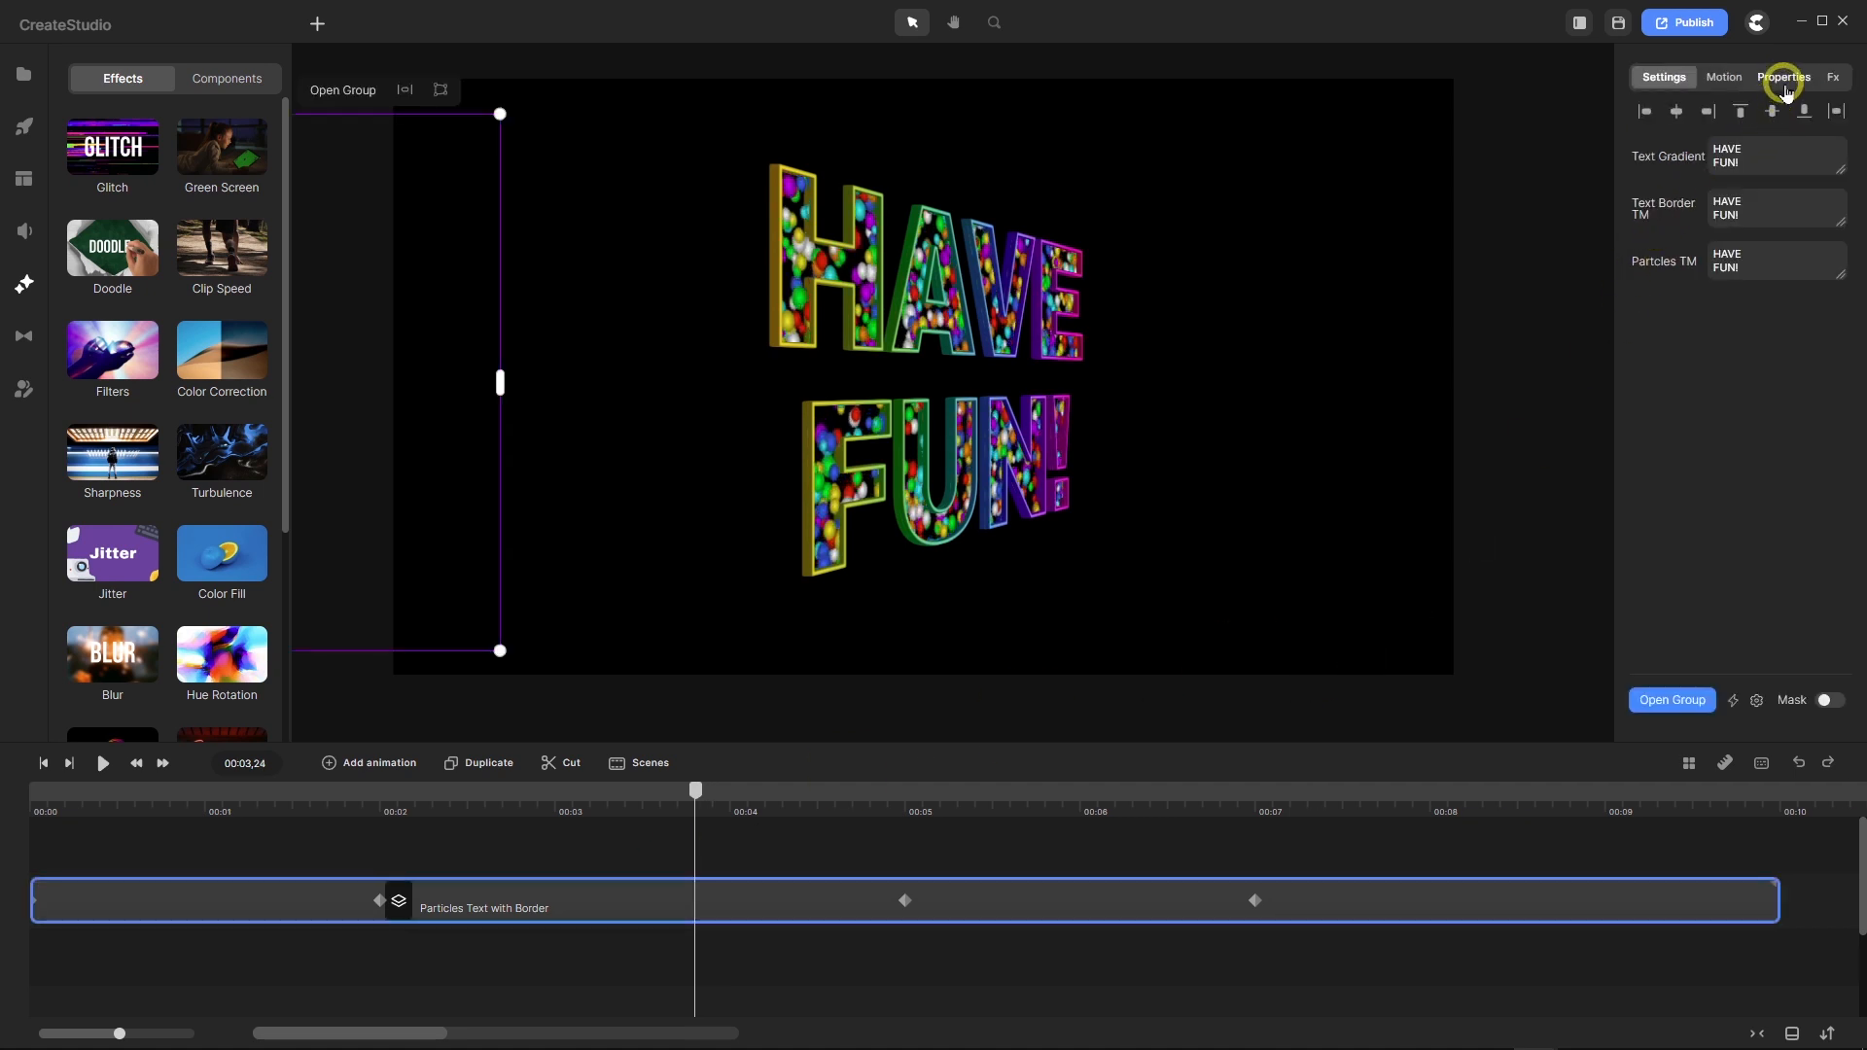
pyautogui.click(1783, 84)
pyautogui.moveTo(1759, 180); pyautogui.dragTo(1718, 179)
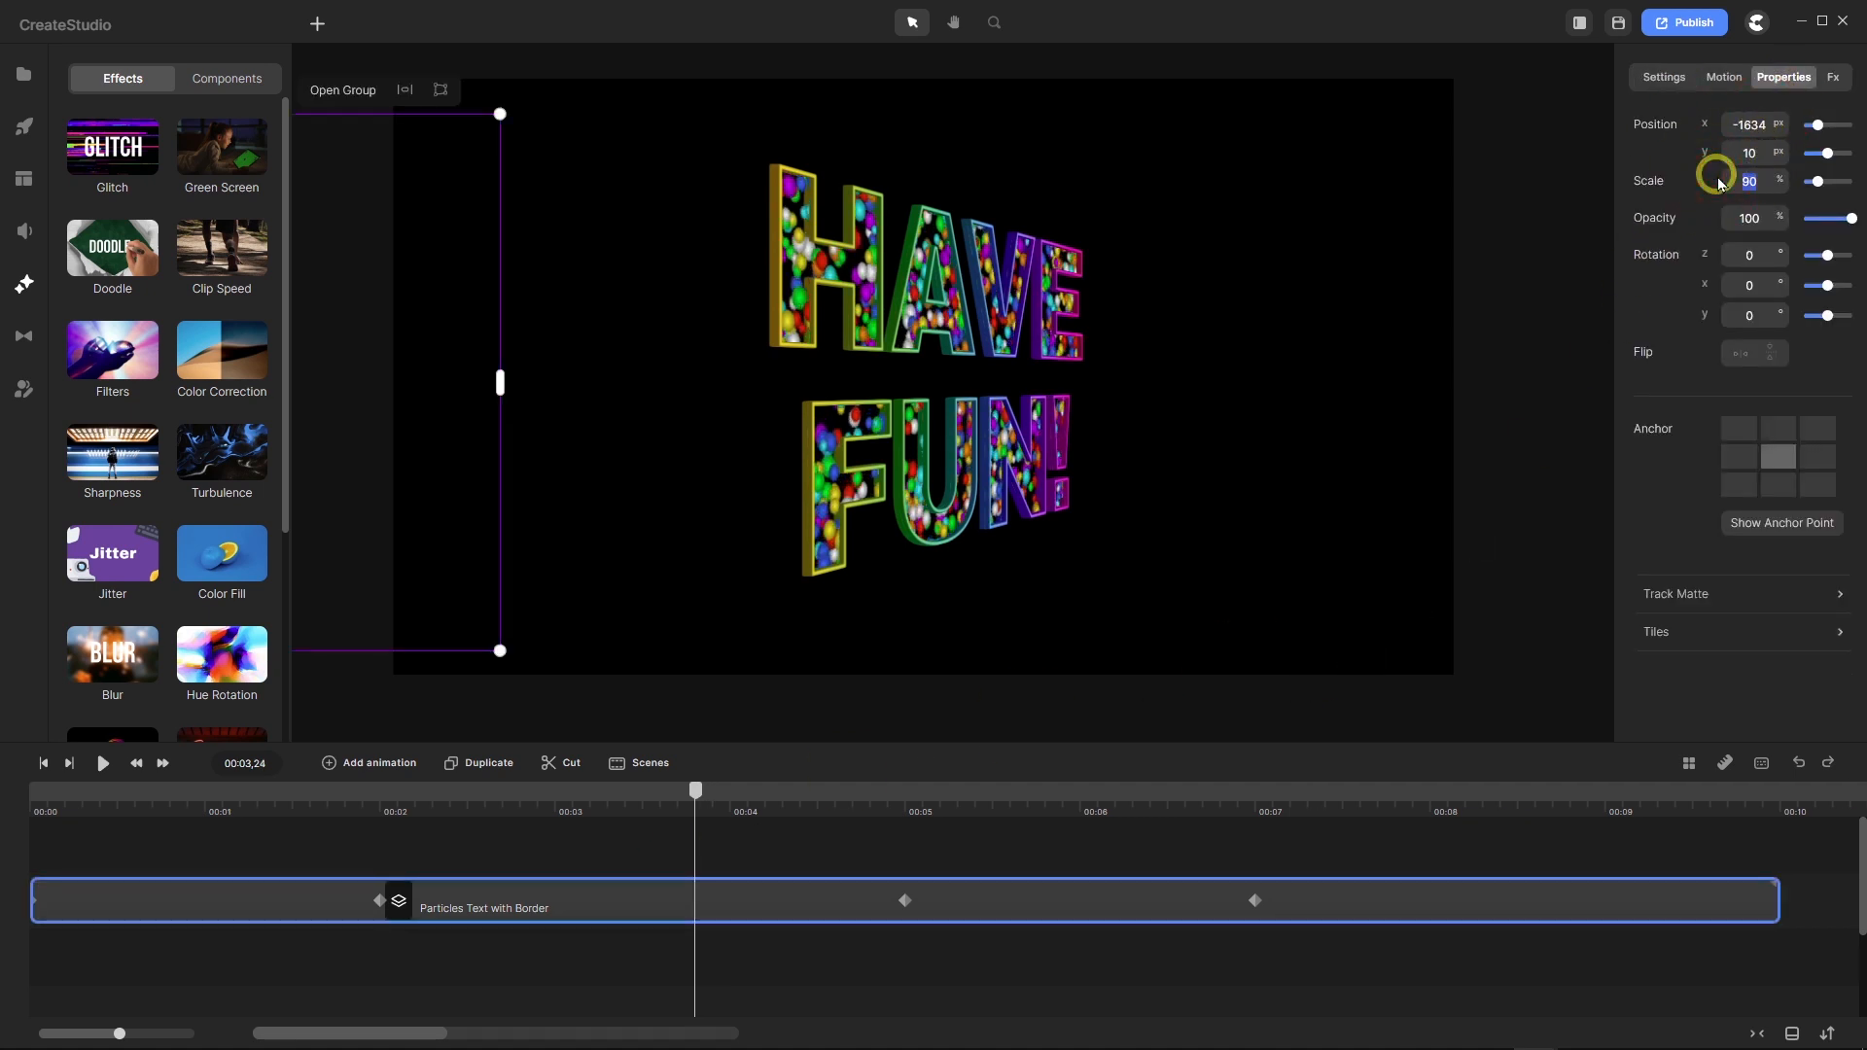
pyautogui.write('100')
pyautogui.press('Return')
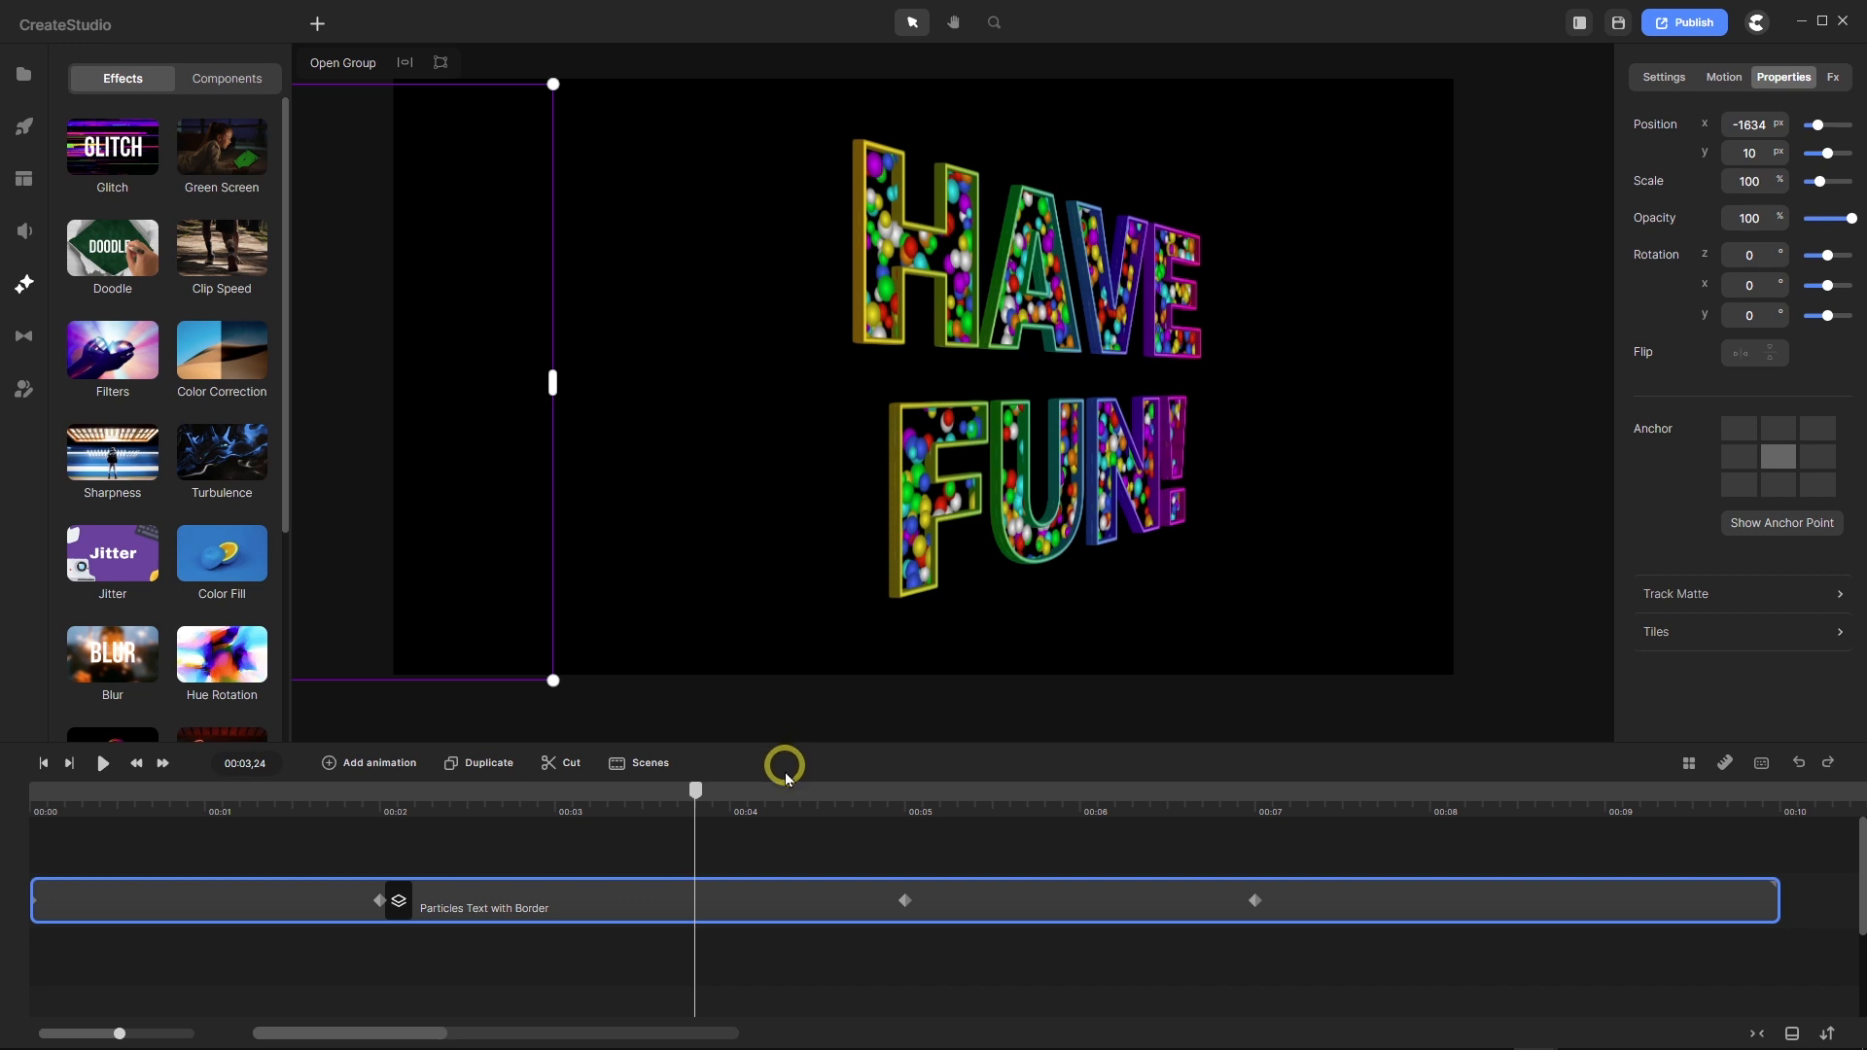
# Scrub back to an earlier frame and restore the text group's scale to 90%.
pyautogui.moveTo(694, 788); pyautogui.dragTo(473, 788)
pyautogui.click(623, 795)
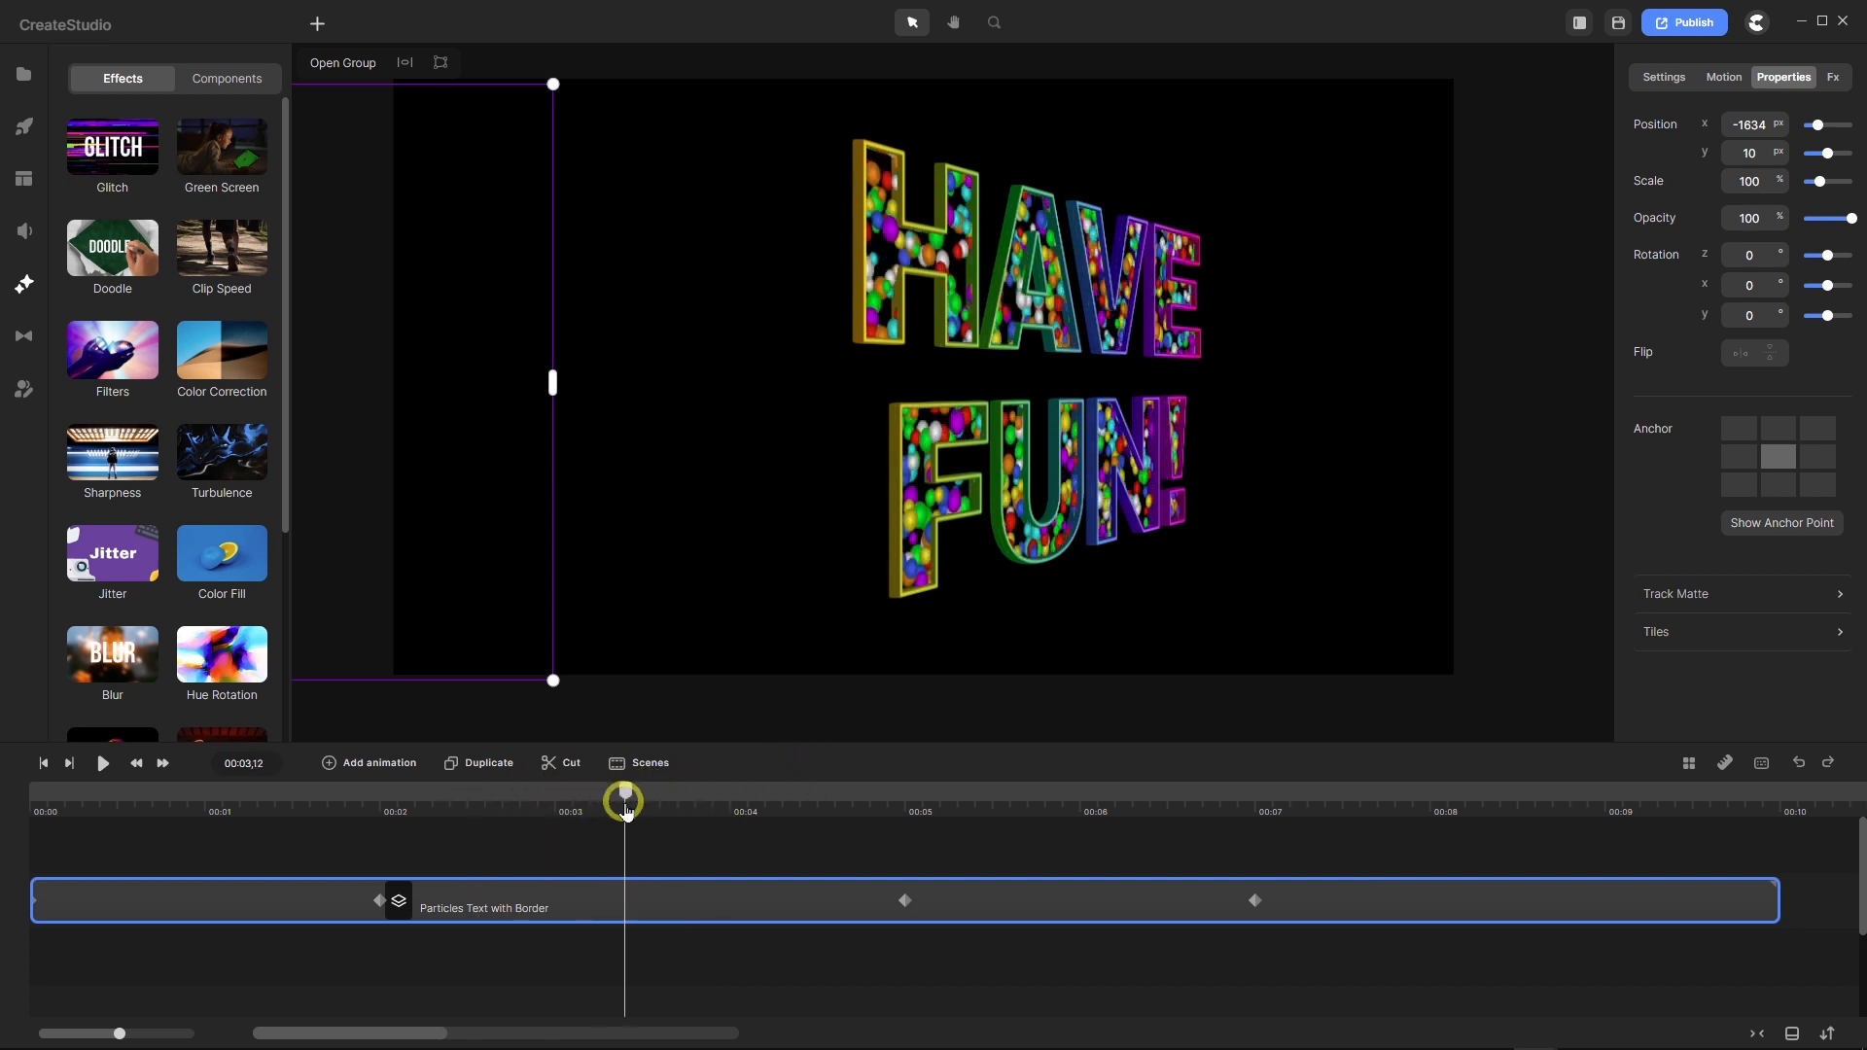
pyautogui.click(1740, 180)
pyautogui.write('90')
pyautogui.press('Return')
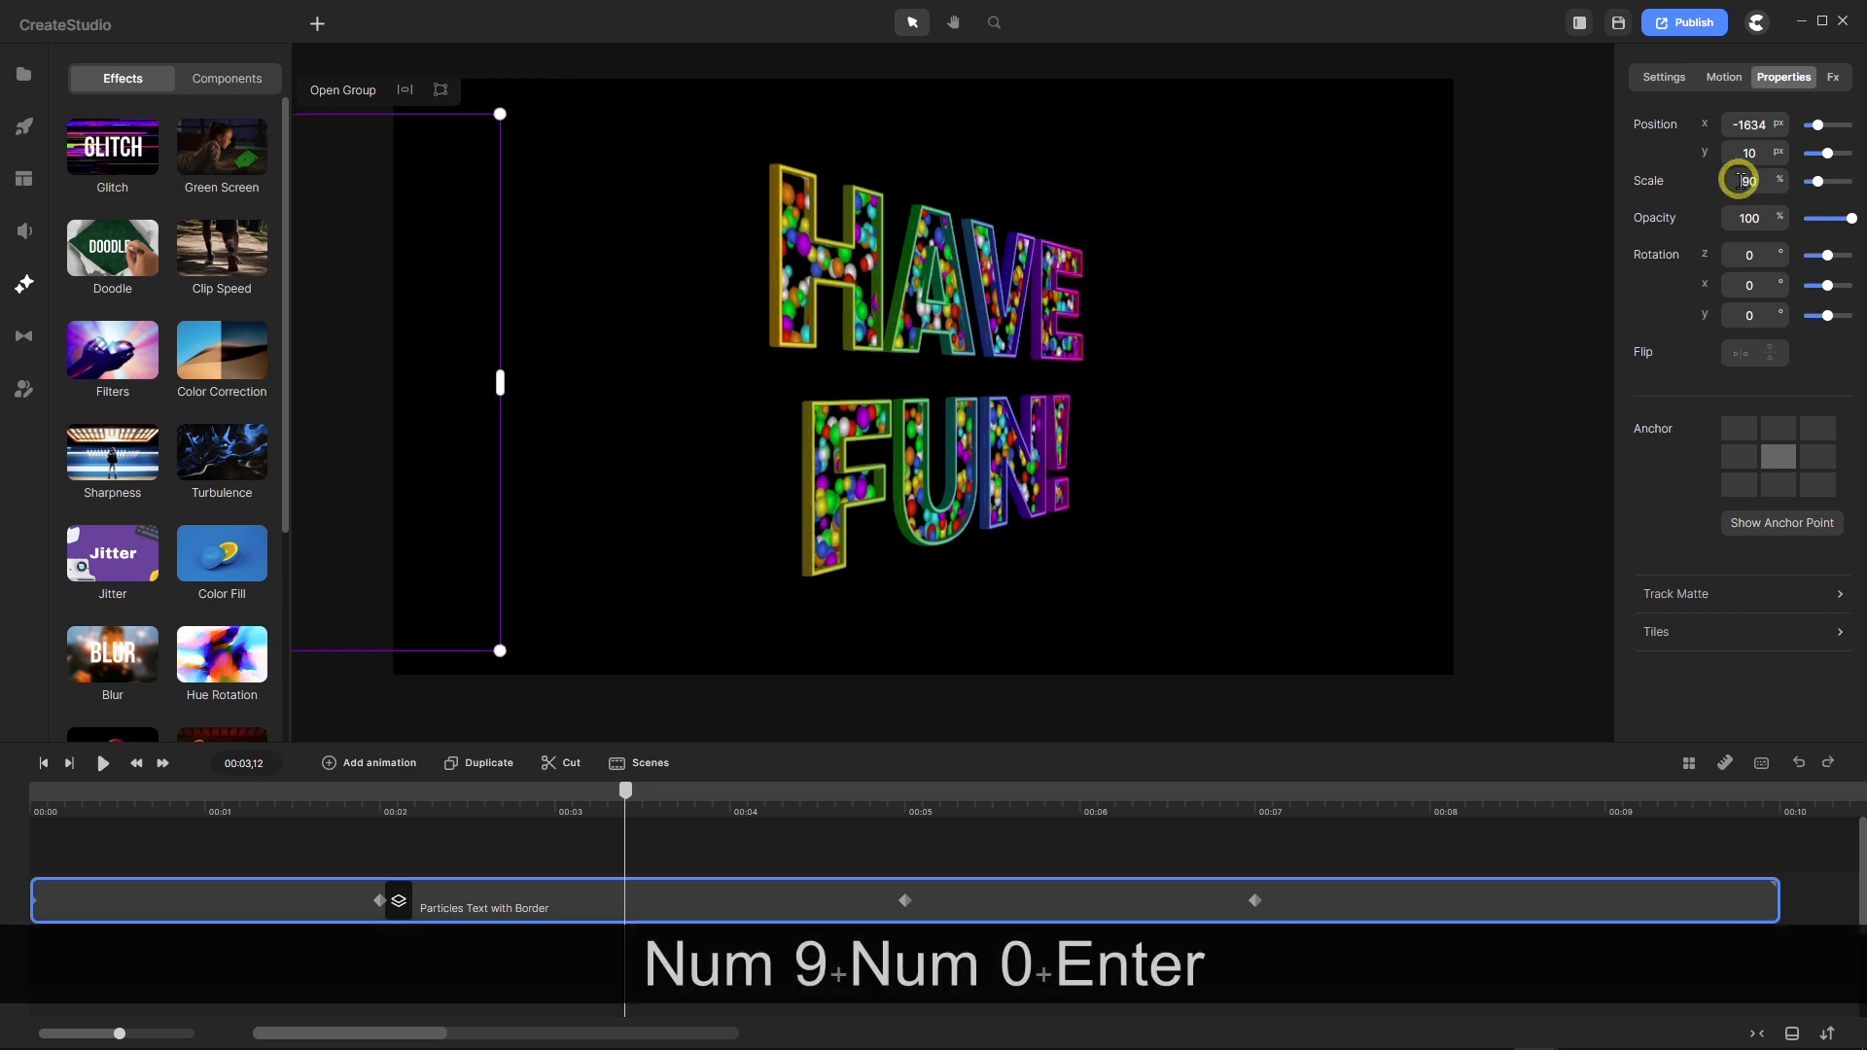
pyautogui.click(535, 855)
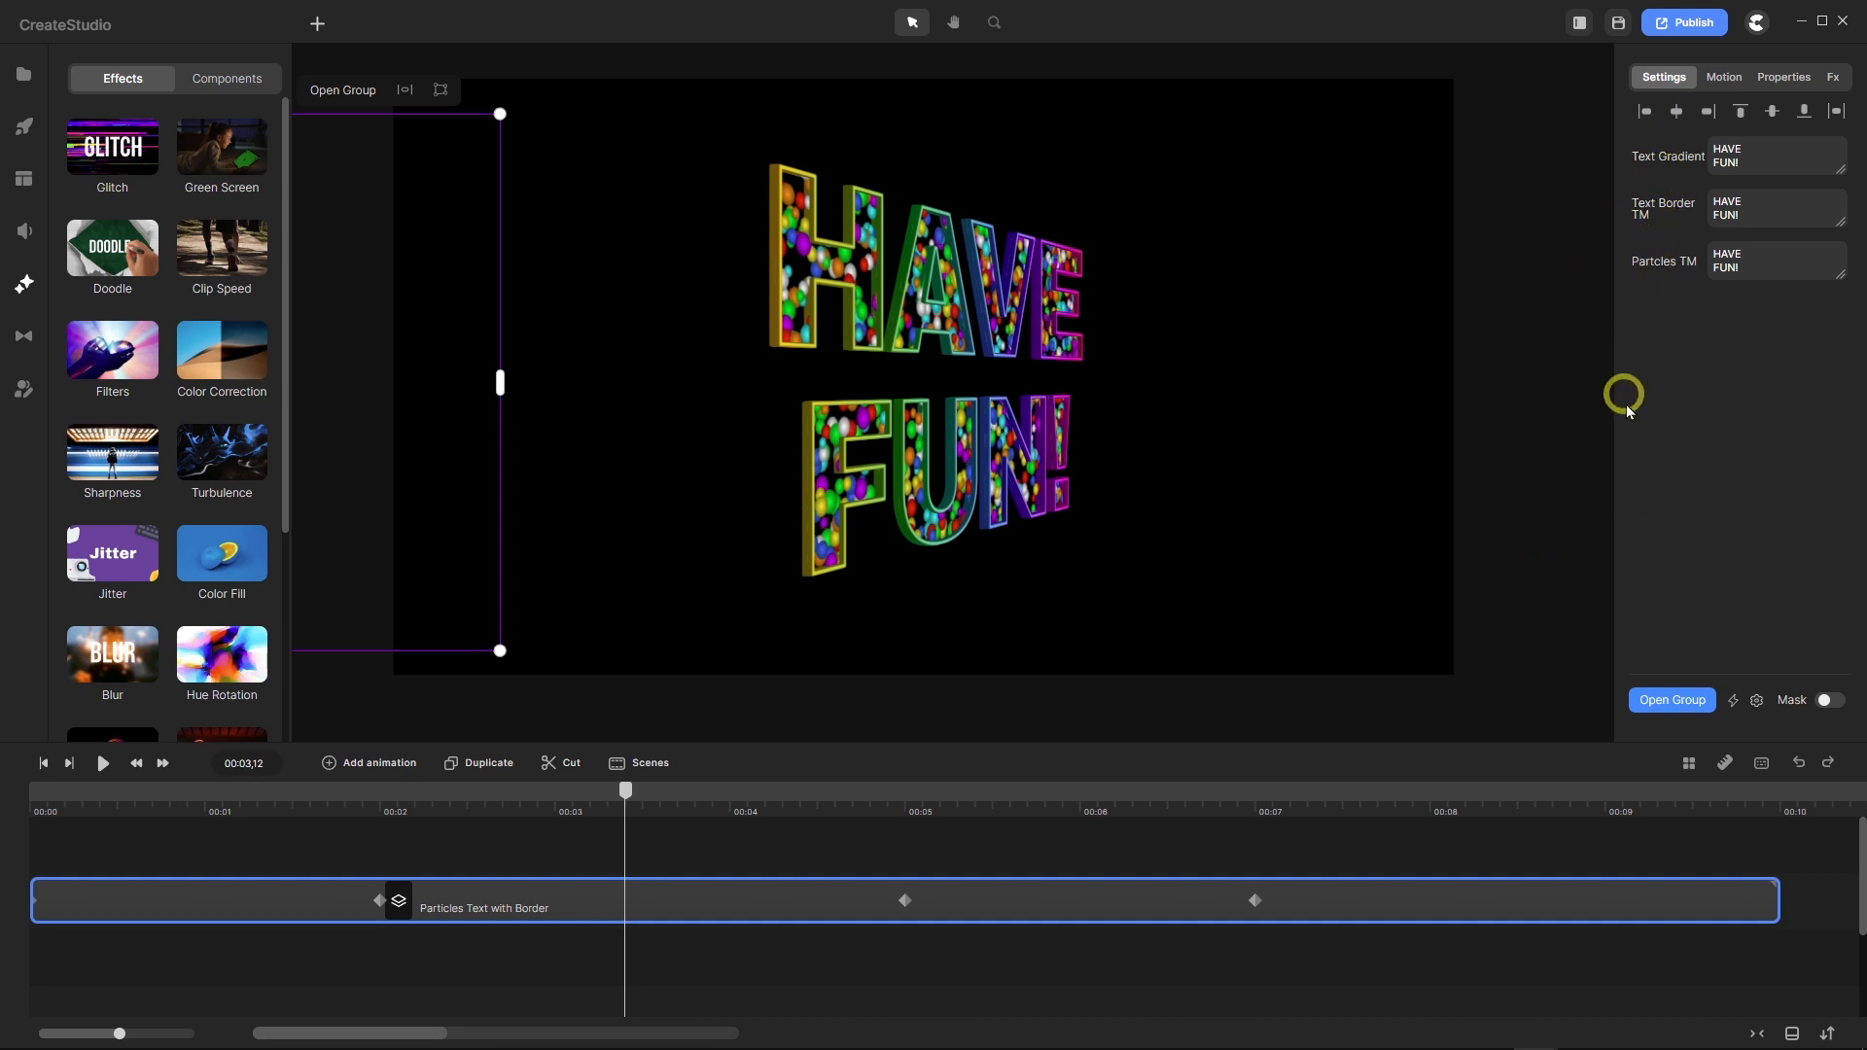
pyautogui.click(1756, 700)
pyautogui.click(1725, 431)
# Set the project's Editing Mode to High, play the animation from the start, and scrub back to the HAVE FUN! text.
pyautogui.click(743, 855)
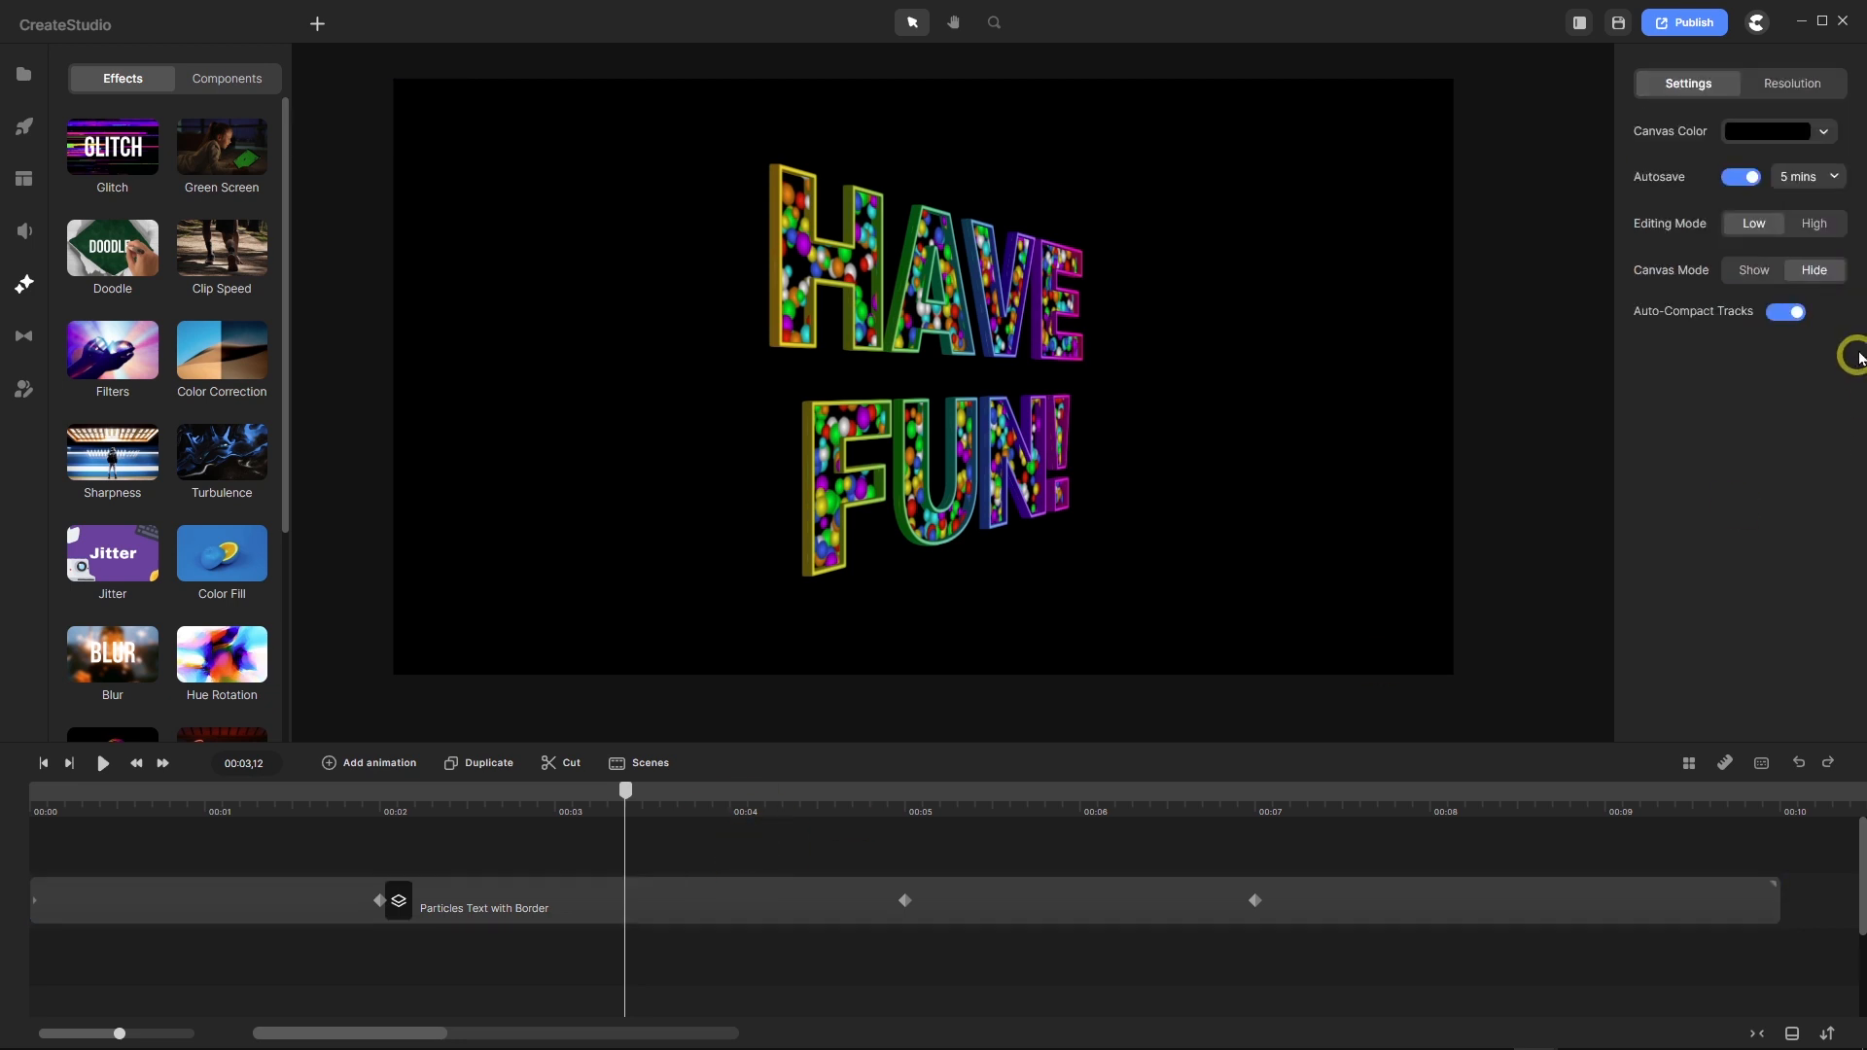
pyautogui.click(1818, 223)
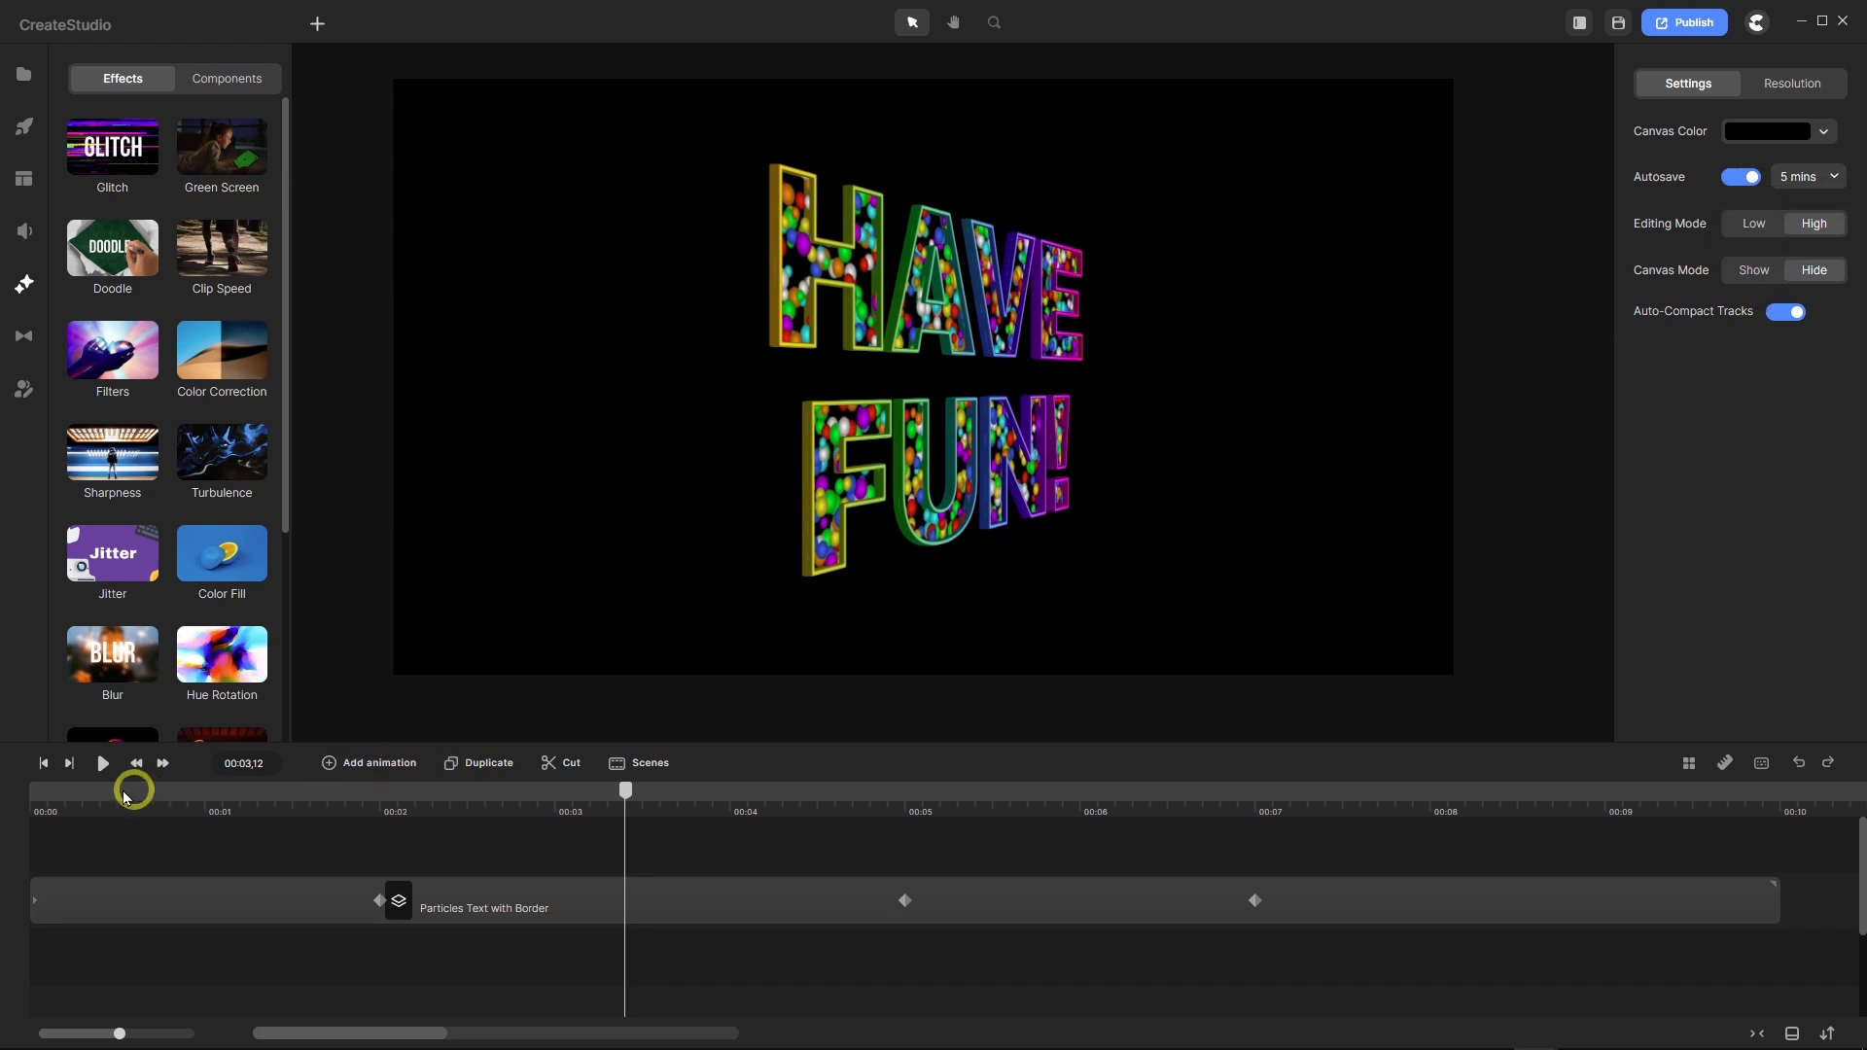
pyautogui.click(41, 763)
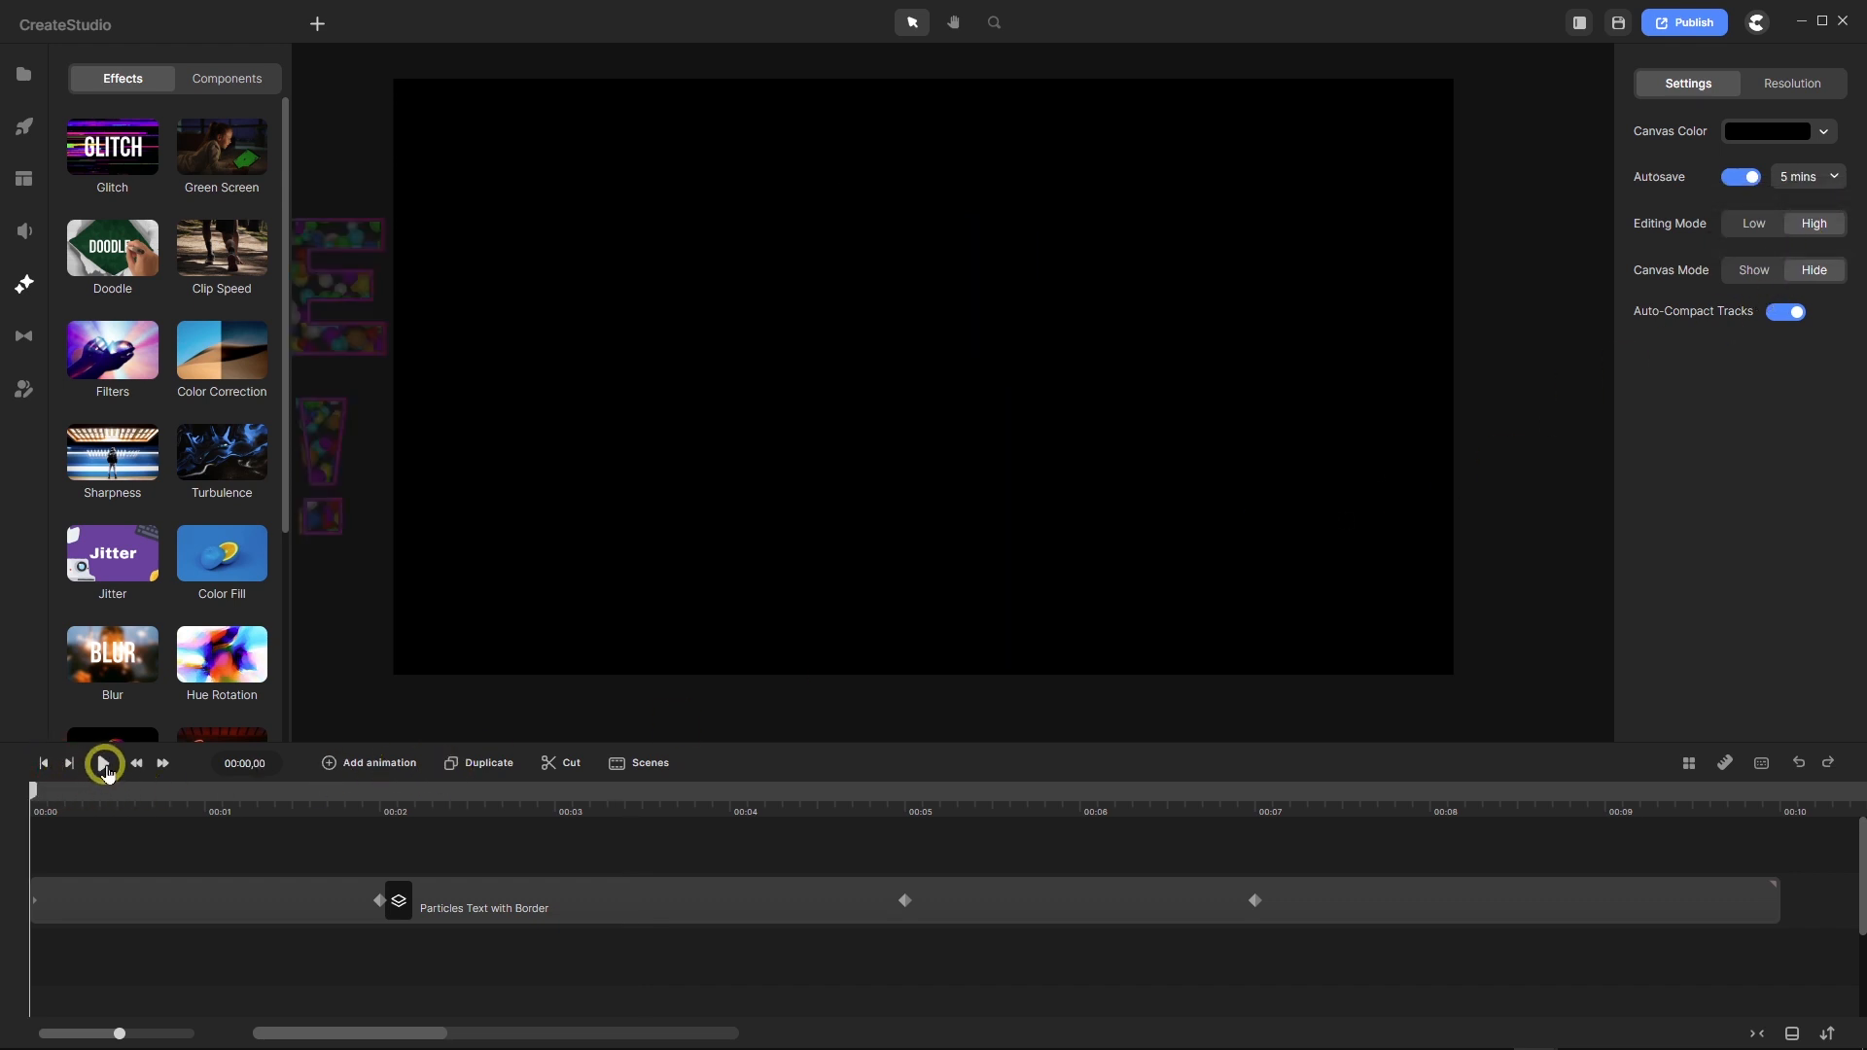
pyautogui.click(104, 763)
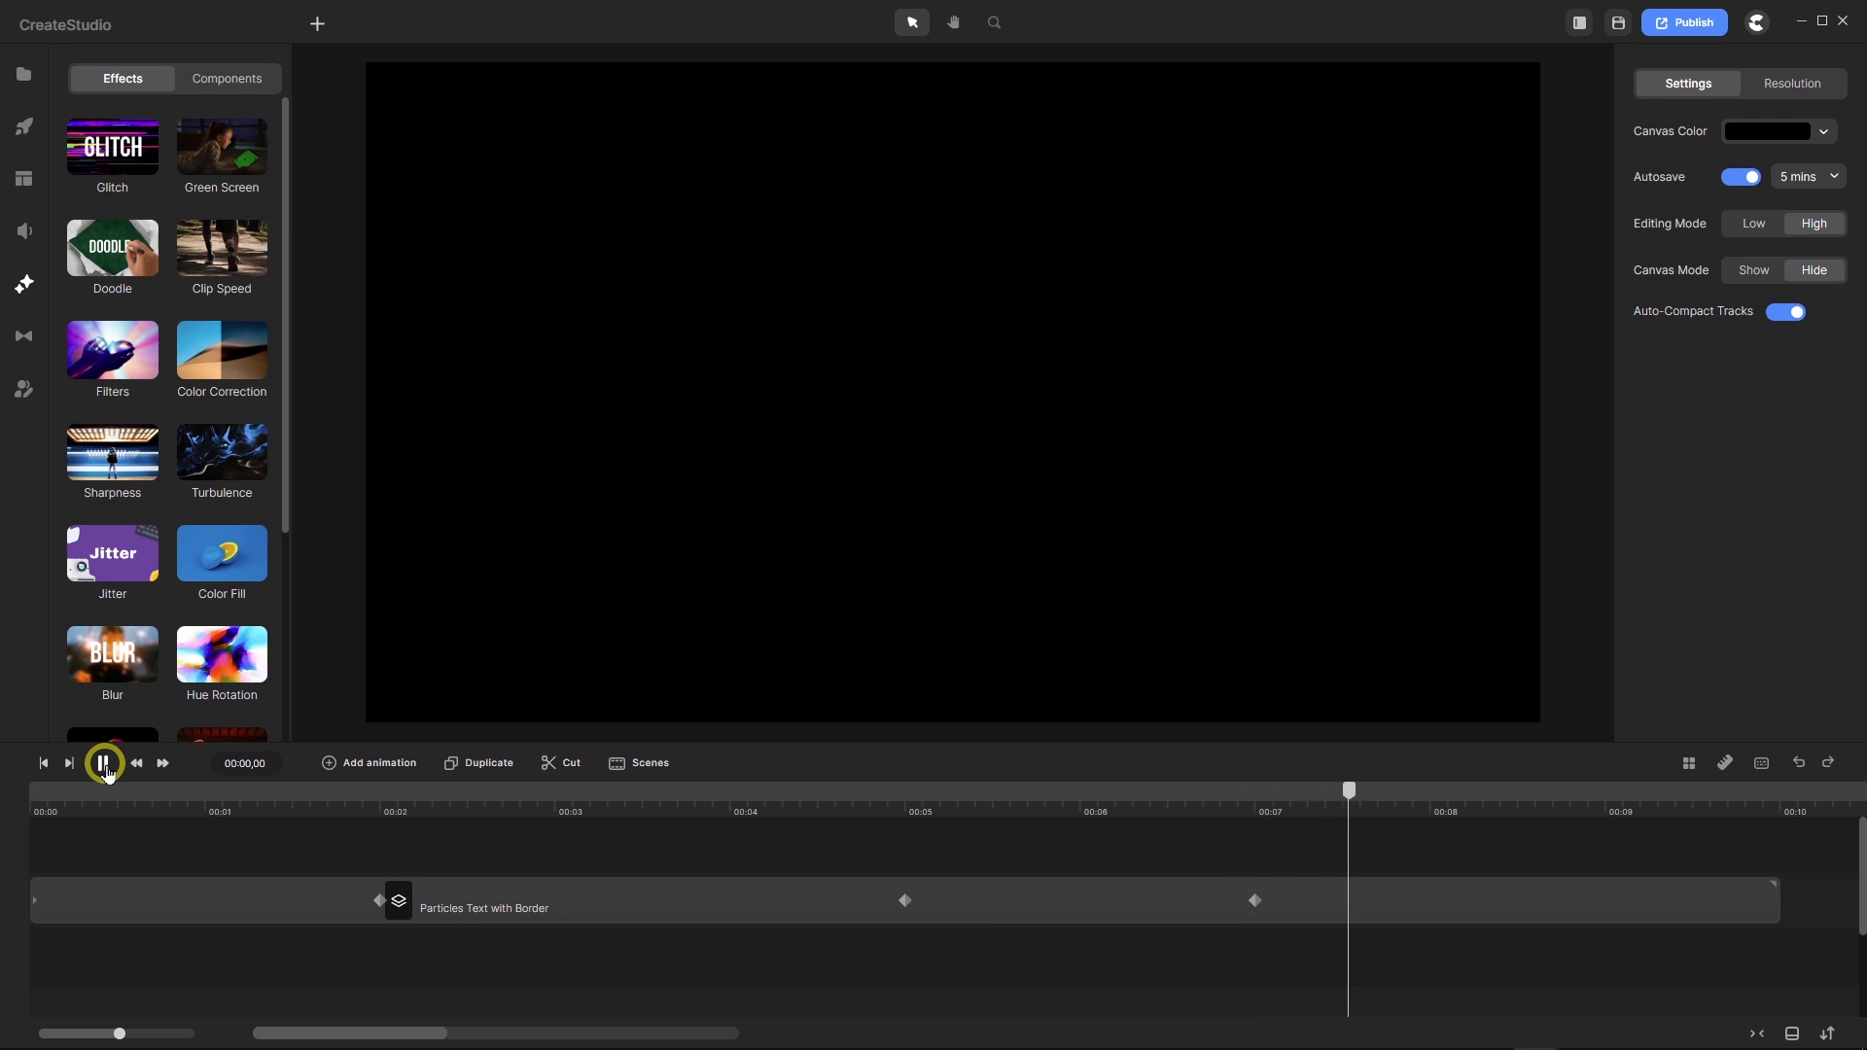
pyautogui.click(104, 763)
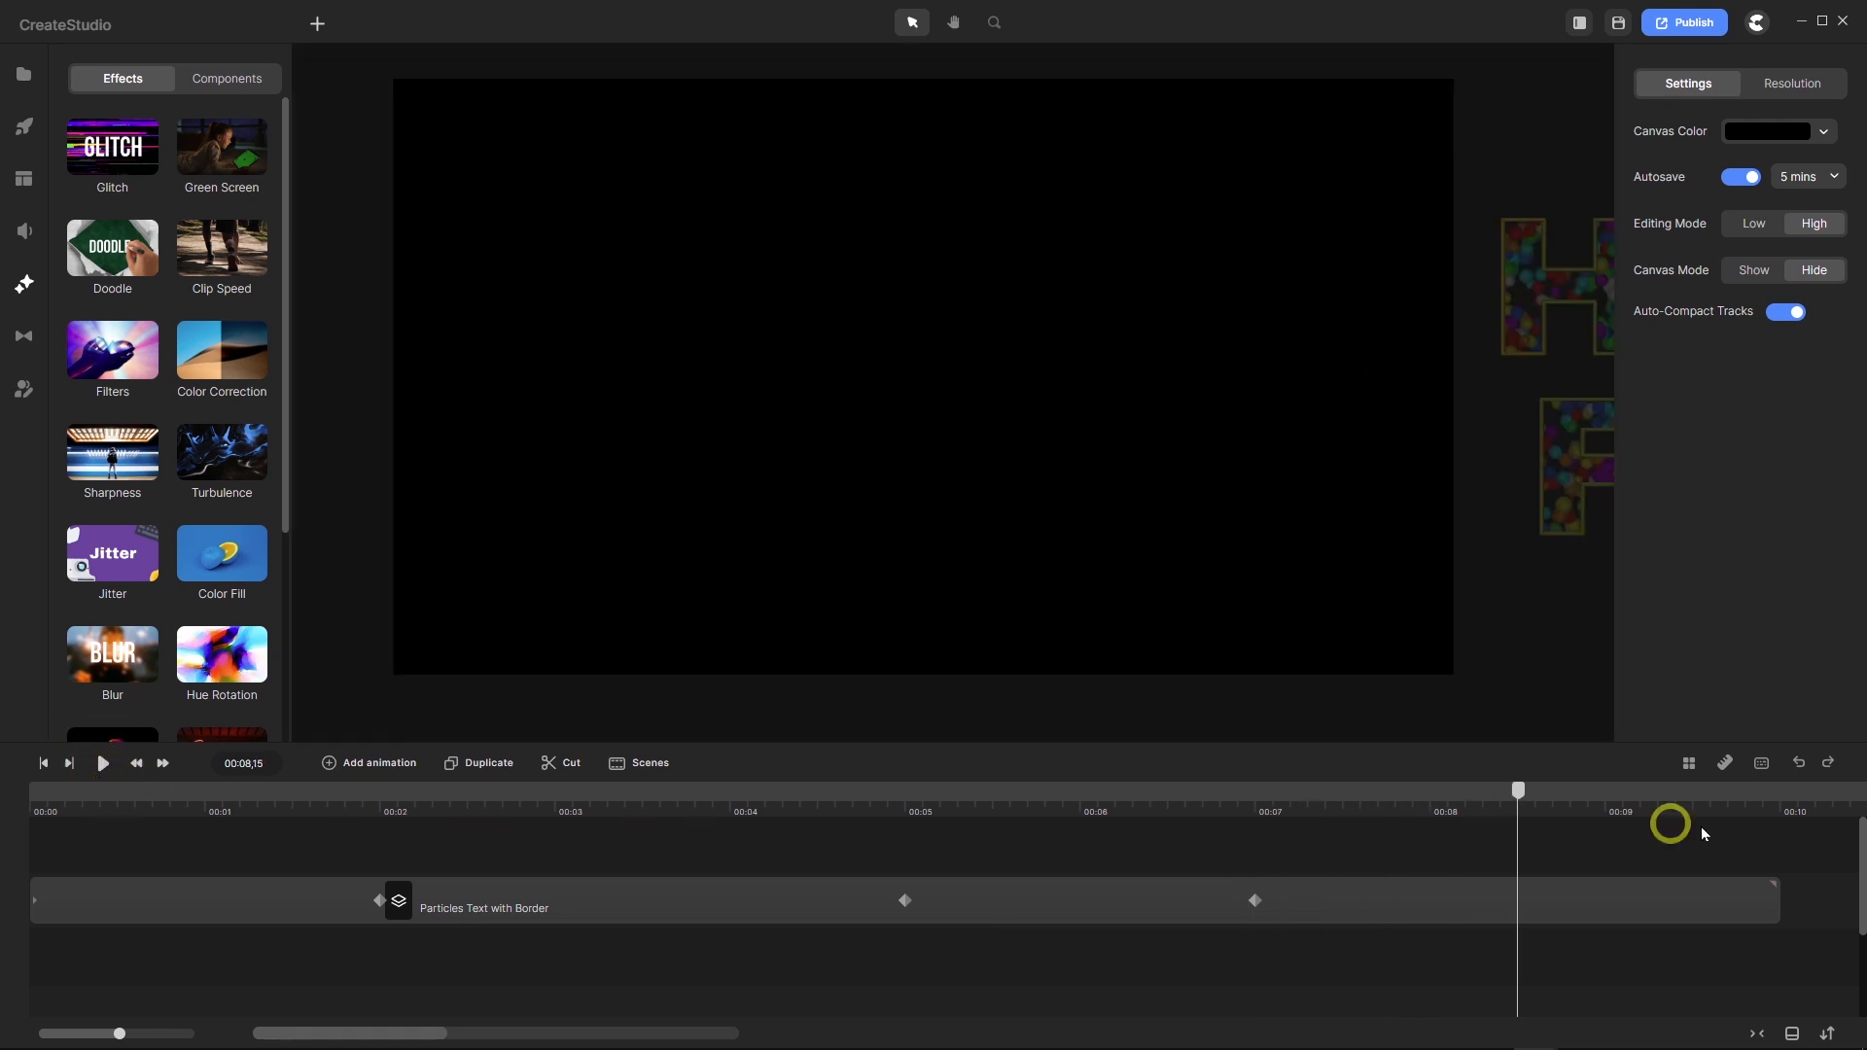
pyautogui.moveTo(1522, 797); pyautogui.dragTo(683, 824)
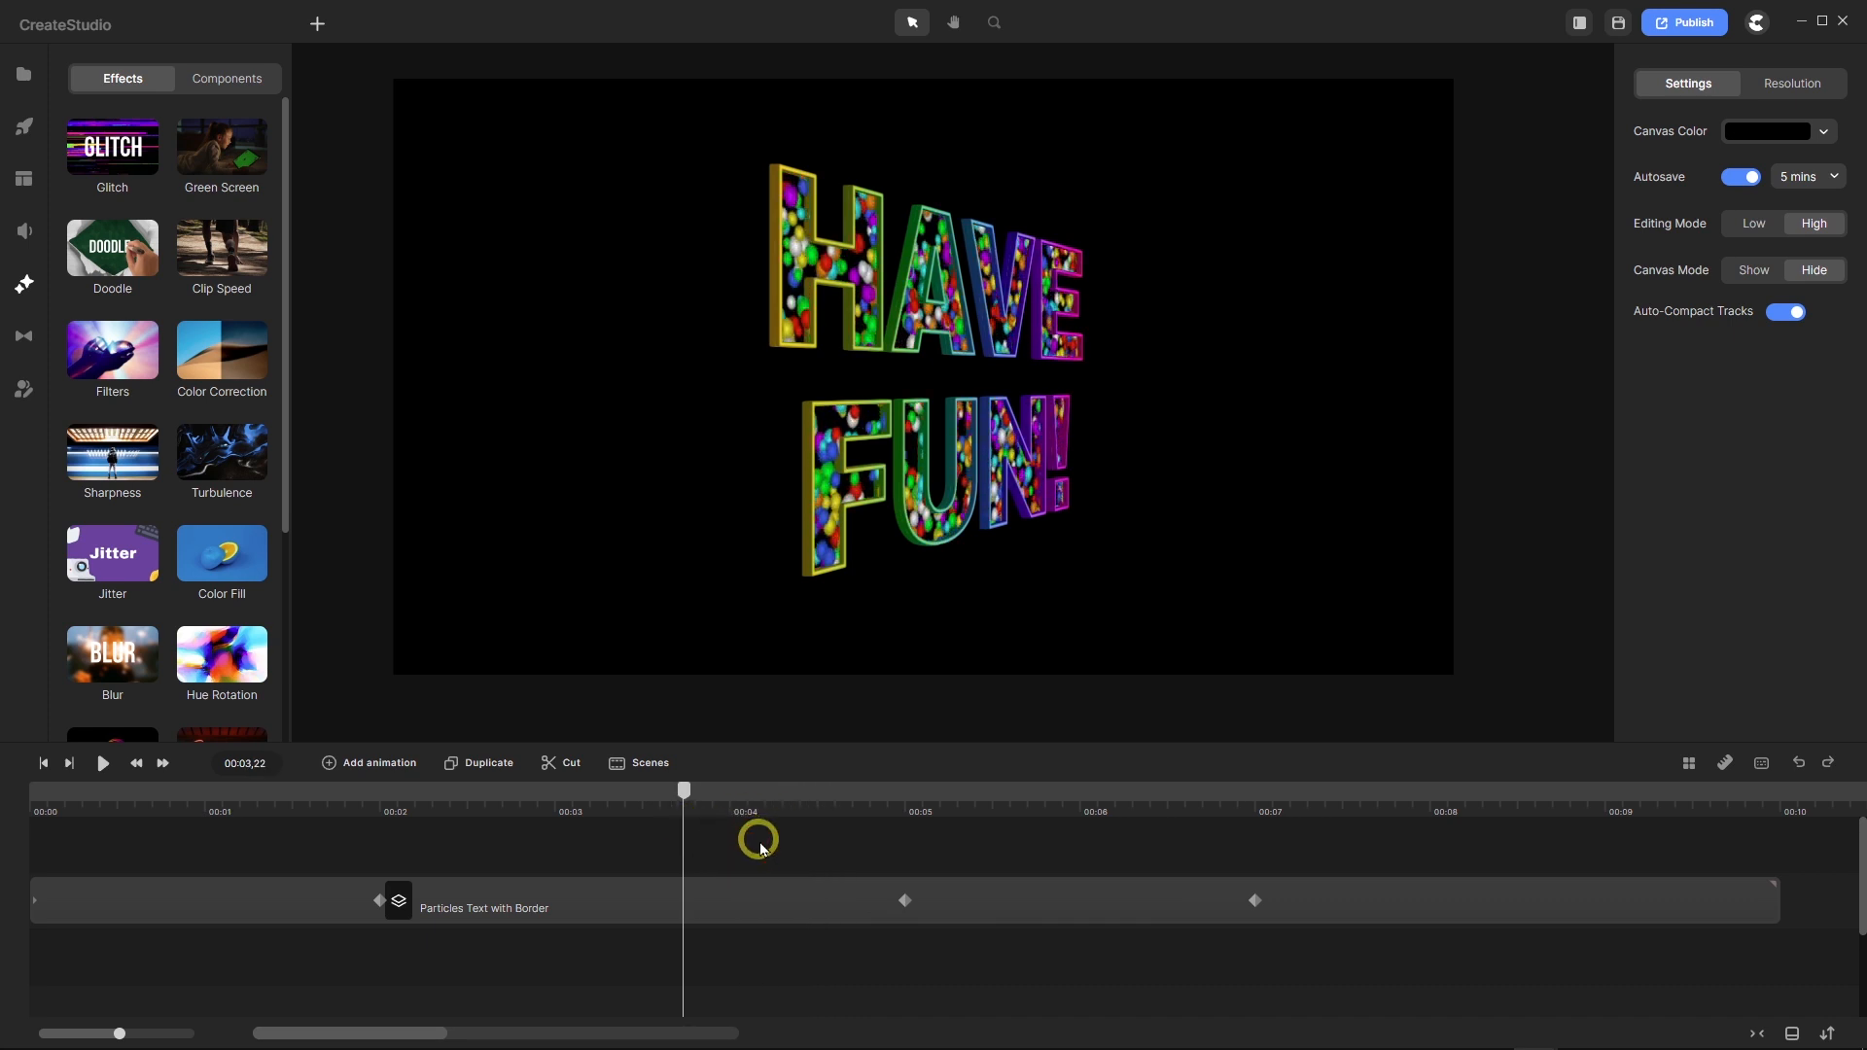